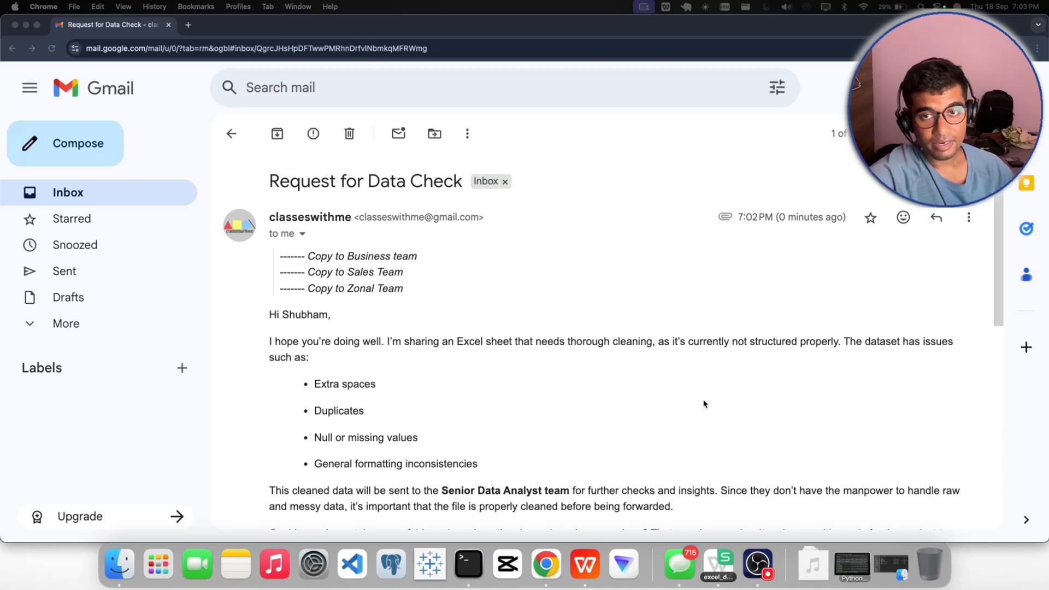
# - Skim the "Request for Data Check" email, examining its subject and the teams it is copied to
pyautogui.scroll(-10, 513, 399)
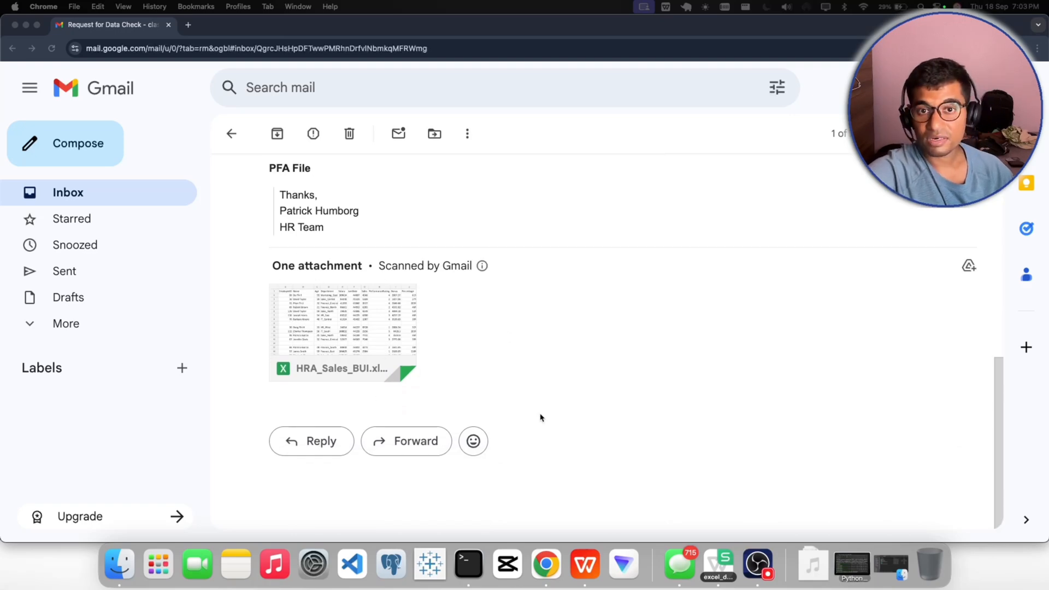
pyautogui.scroll(10, 553, 416)
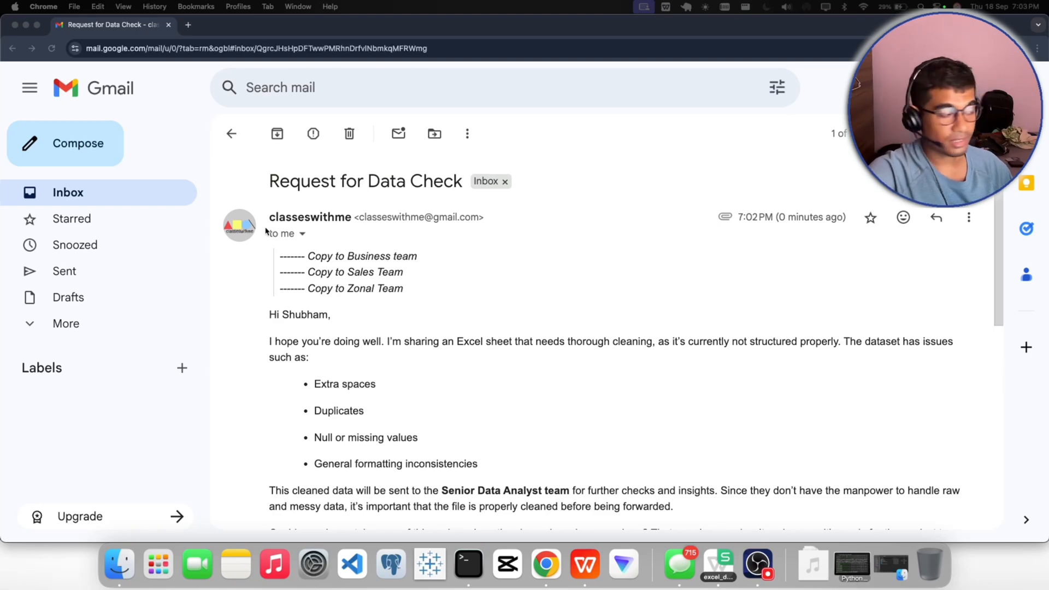
pyautogui.moveTo(269, 185); pyautogui.dragTo(440, 190)
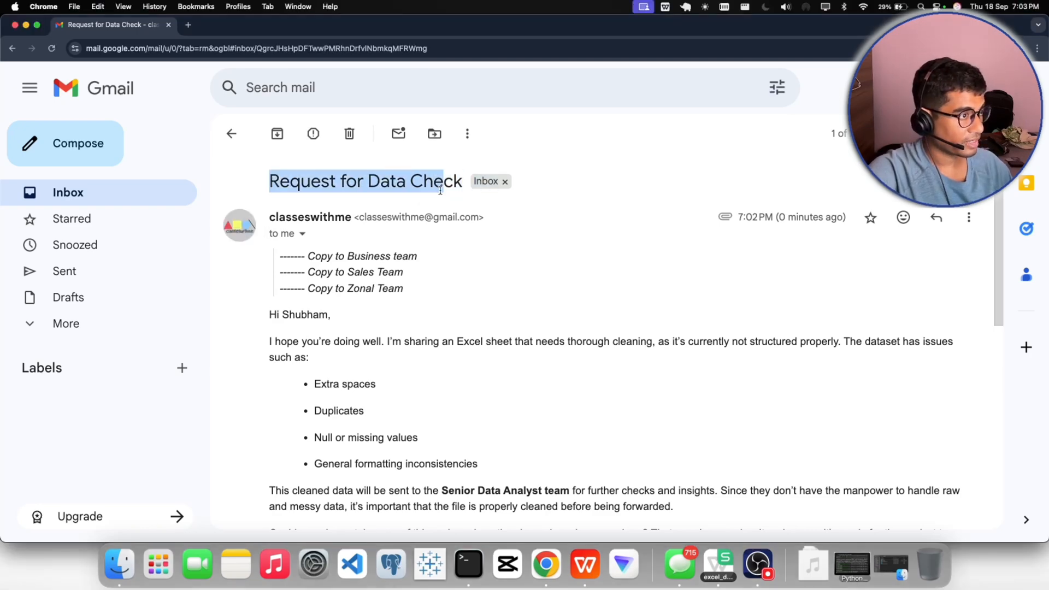
pyautogui.click(456, 188)
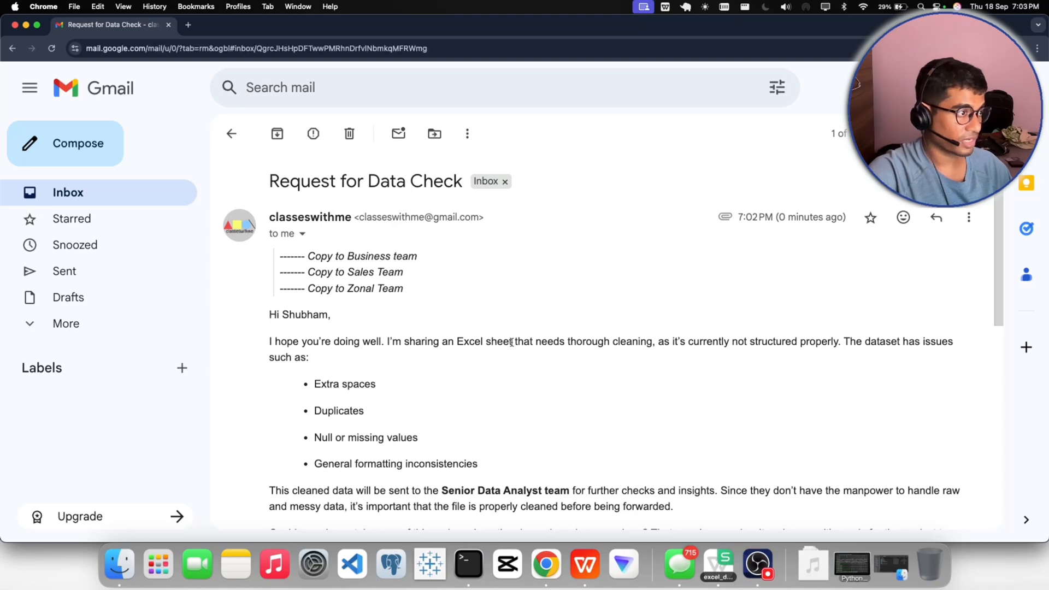
pyautogui.scroll(-1, 510, 344)
pyautogui.scroll(-1, 512, 345)
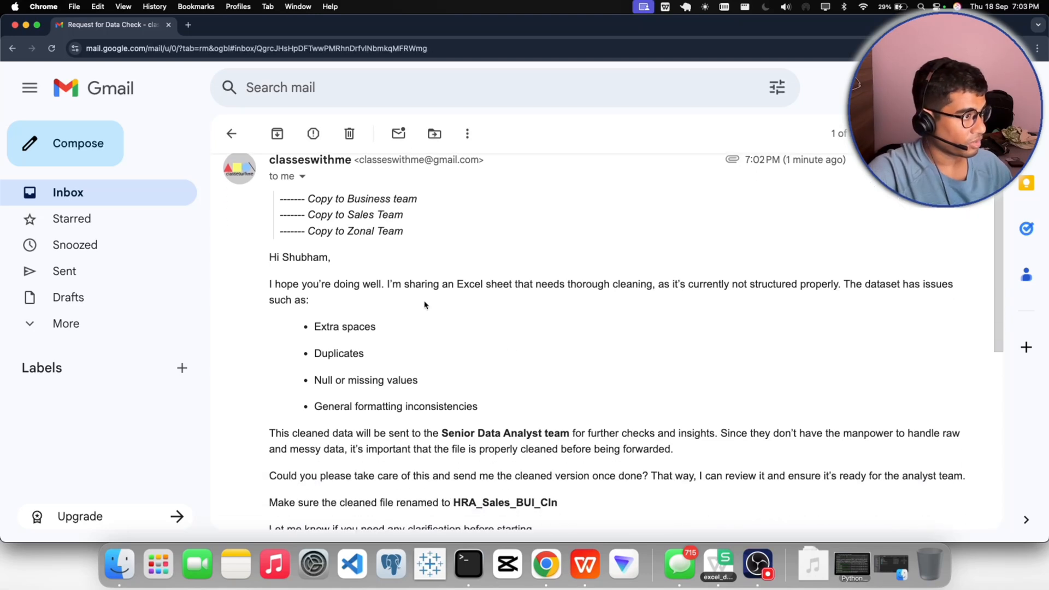
pyautogui.scroll(2, 424, 302)
pyautogui.moveTo(428, 304); pyautogui.dragTo(280, 255)
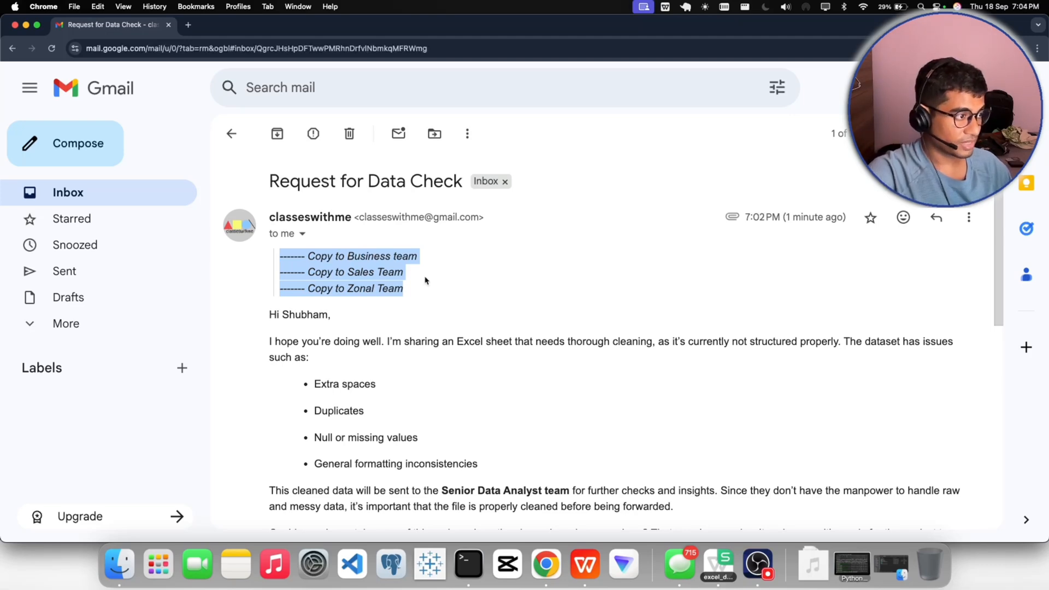
pyautogui.scroll(-5, 419, 325)
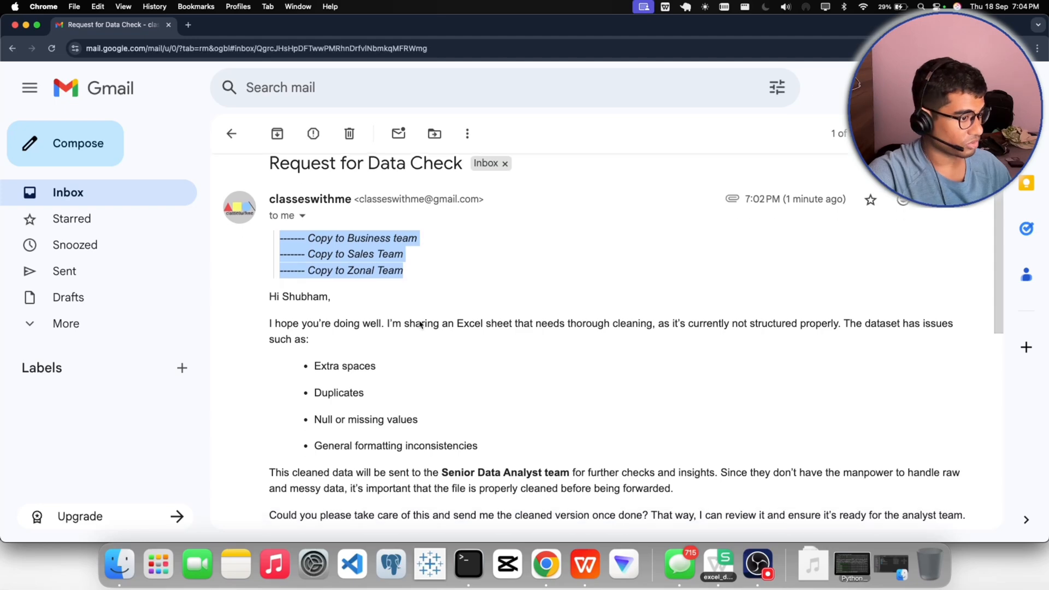
pyautogui.scroll(-8, 419, 324)
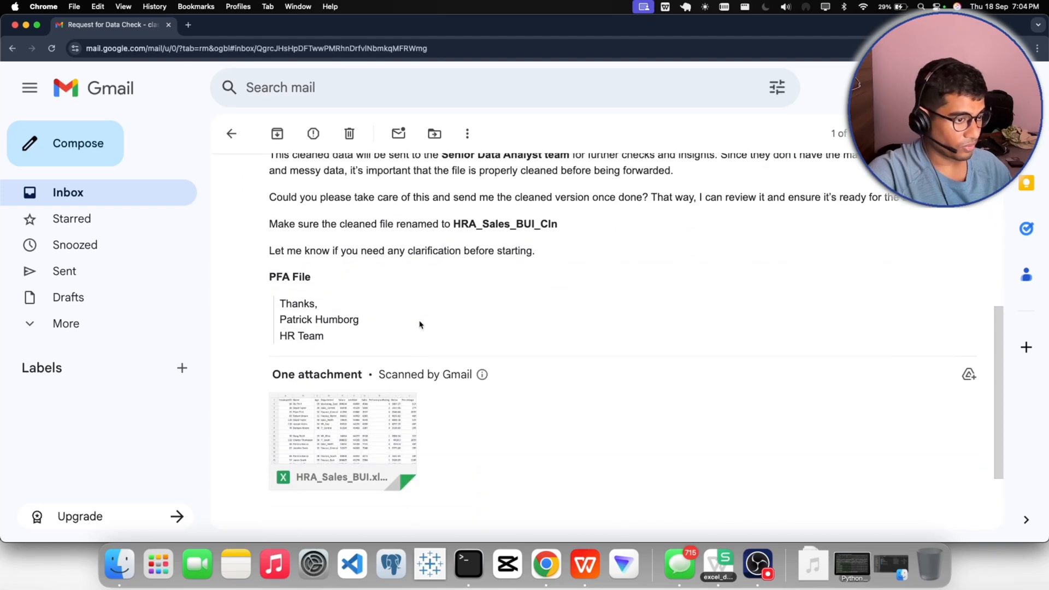
# - Examine the sender's name and team in the email signature, along with the attached file
pyautogui.moveTo(398, 299)
pyautogui.moveTo(328, 247); pyautogui.dragTo(278, 244)
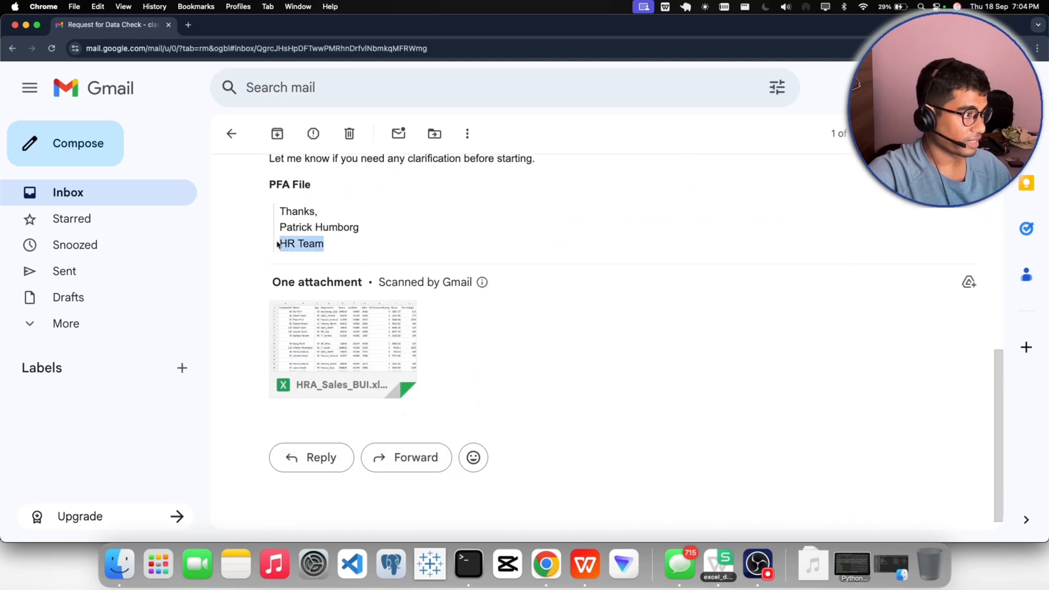
pyautogui.click(354, 249)
pyautogui.moveTo(358, 234); pyautogui.dragTo(348, 228)
pyautogui.tripleClick(348, 228)
pyautogui.click(384, 253)
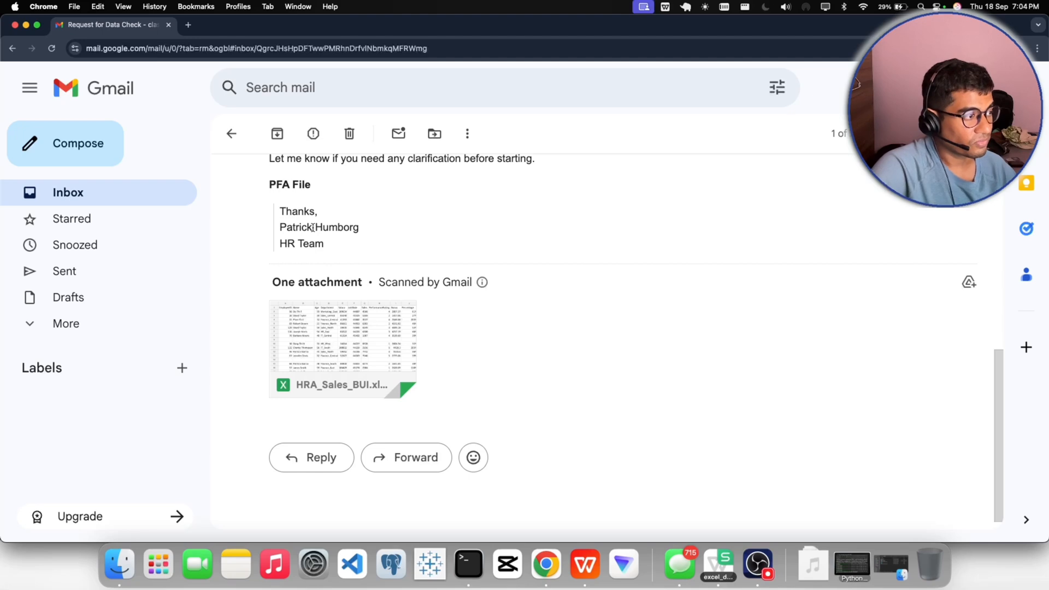
pyautogui.moveTo(330, 247); pyautogui.dragTo(277, 244)
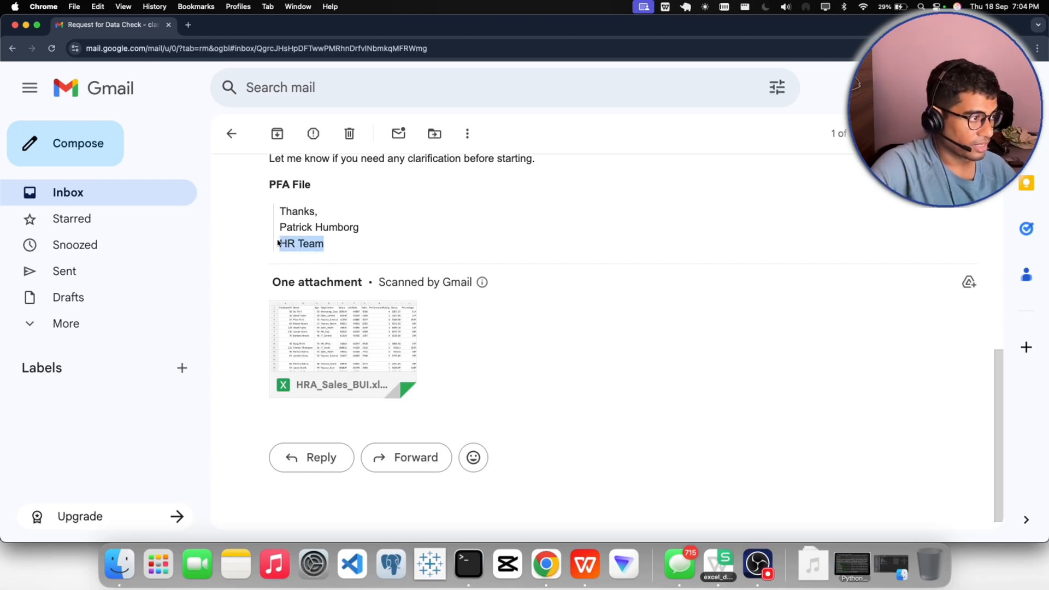
pyautogui.click(332, 255)
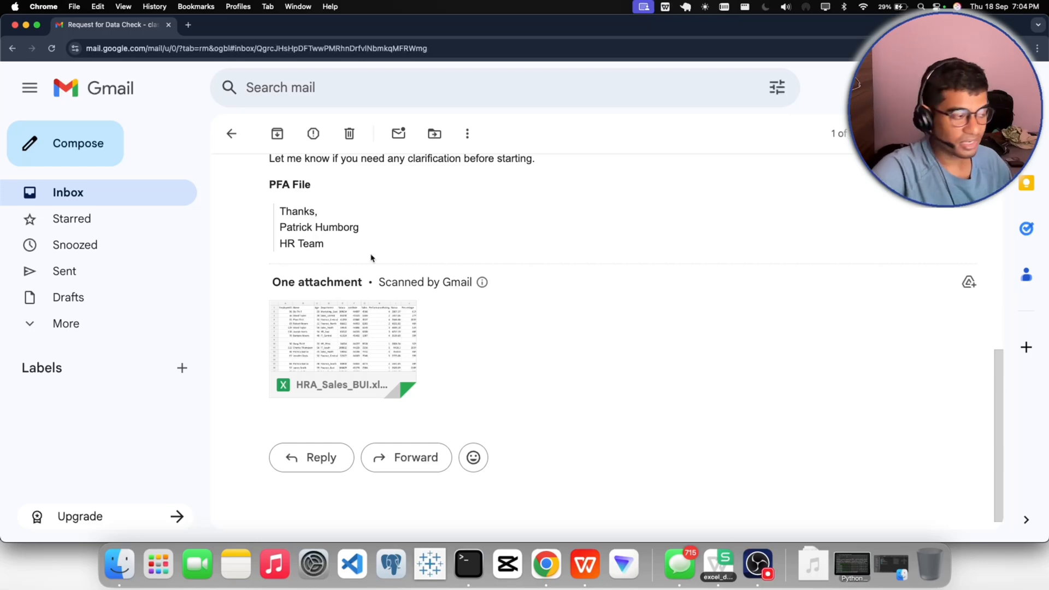
pyautogui.moveTo(373, 345)
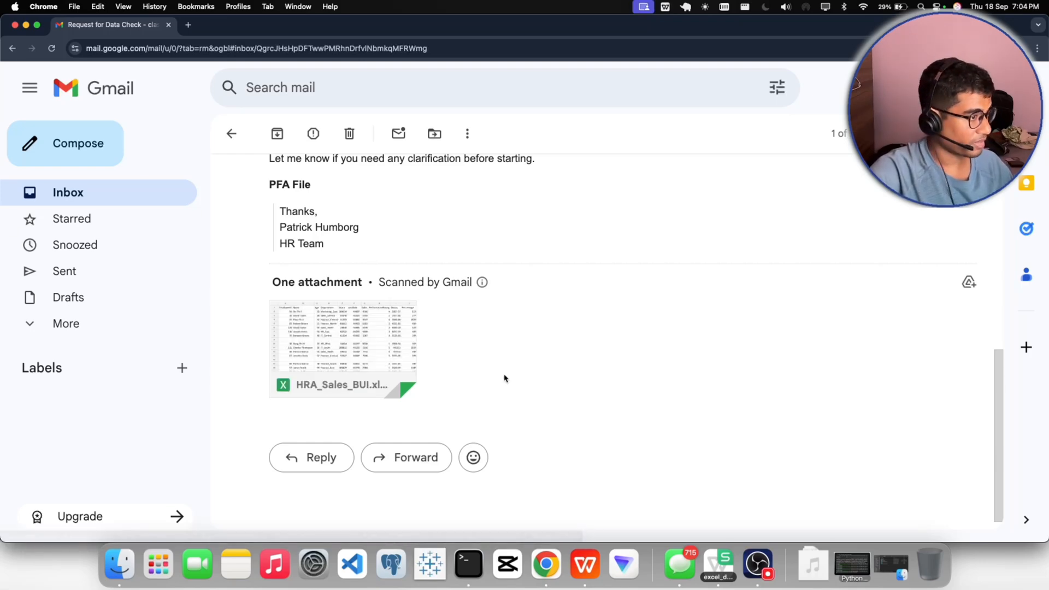
# - Reread the email from the beginning, examining the list of data issues that need cleaning
pyautogui.scroll(10, 498, 381)
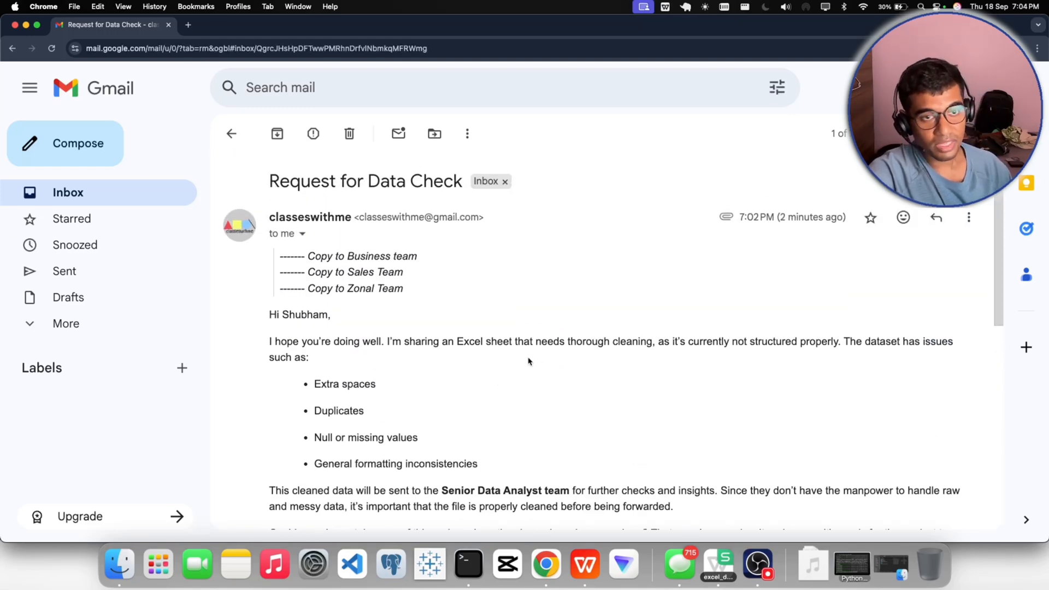
pyautogui.scroll(-2, 529, 361)
pyautogui.scroll(-4, 530, 361)
pyautogui.scroll(-4, 290, 295)
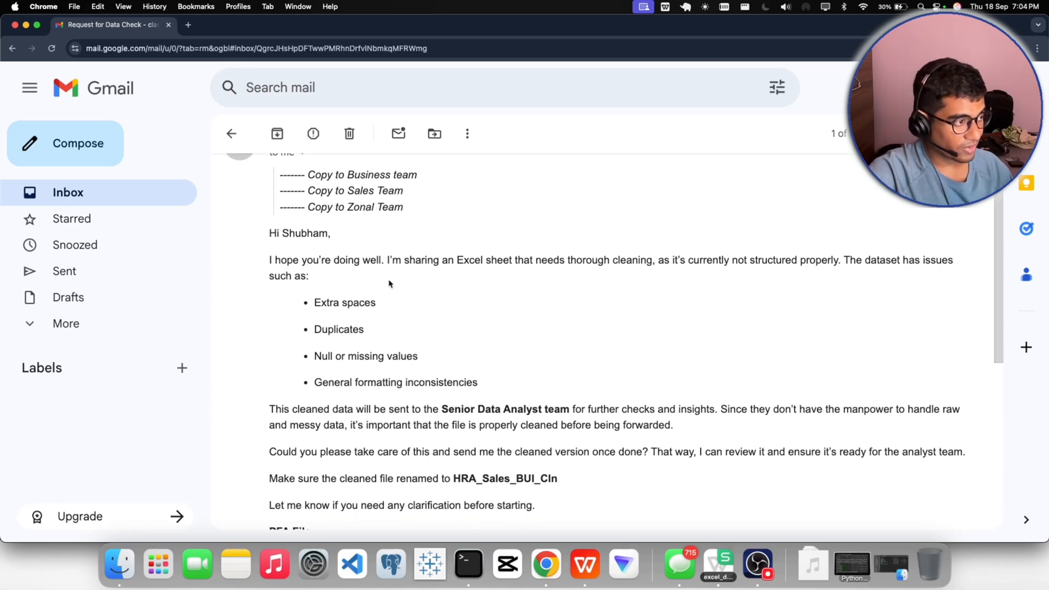
pyautogui.scroll(-2, 389, 283)
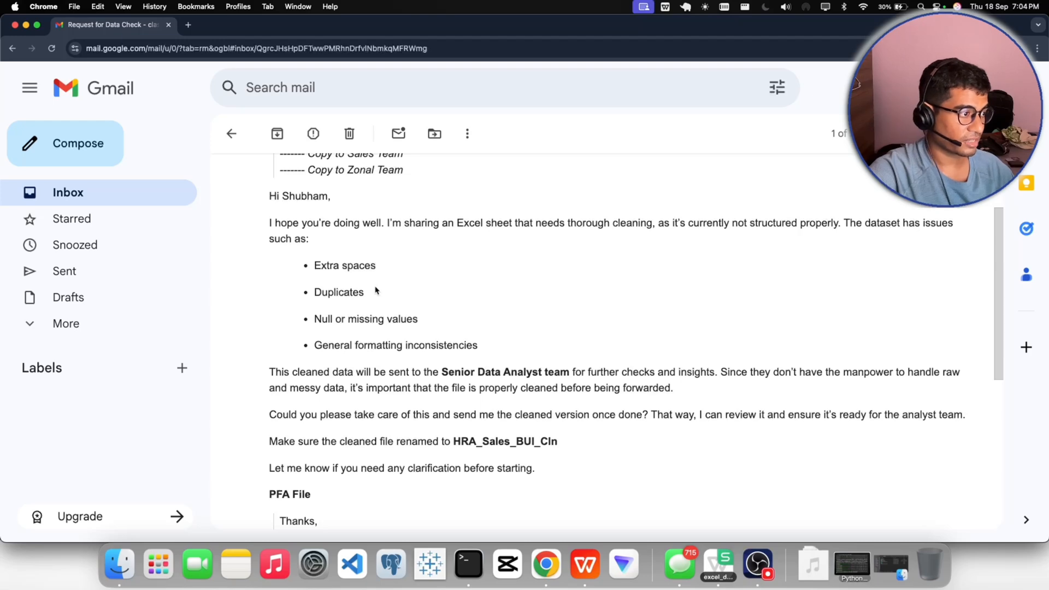
pyautogui.scroll(-1, 376, 291)
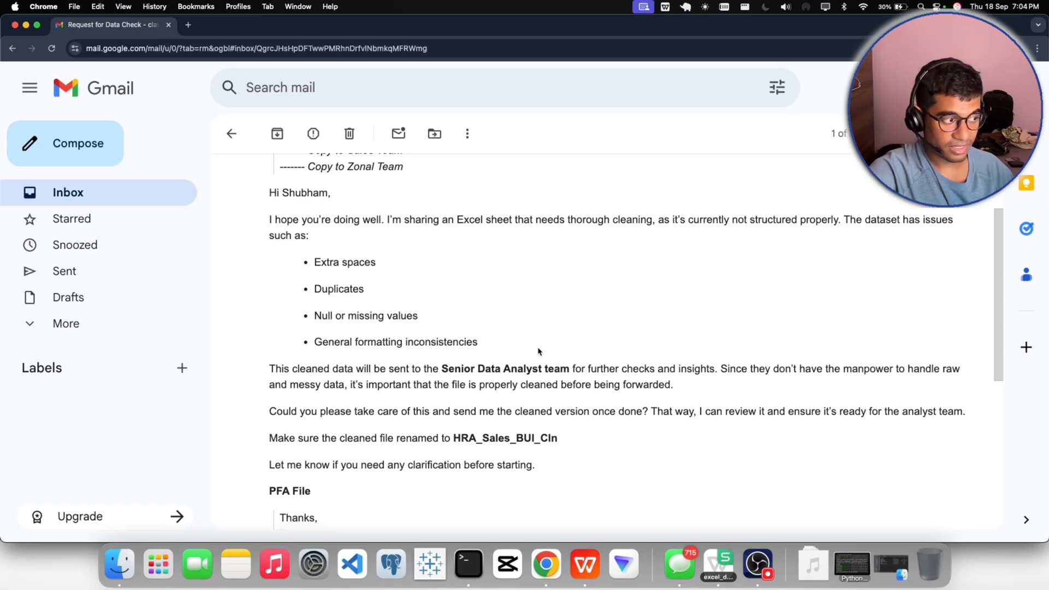
pyautogui.scroll(-1, 539, 351)
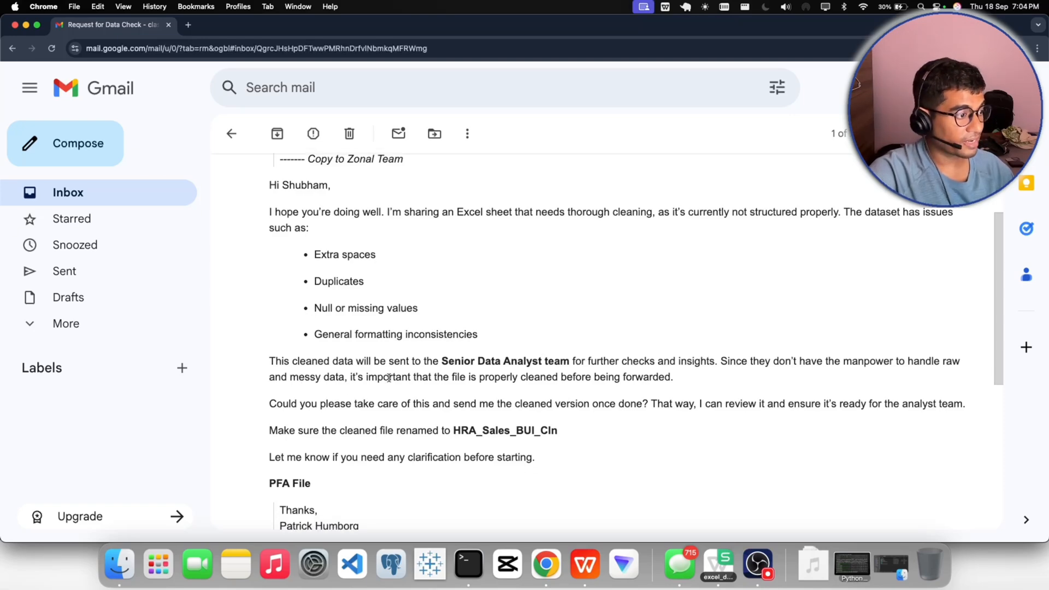
pyautogui.scroll(-2, 389, 378)
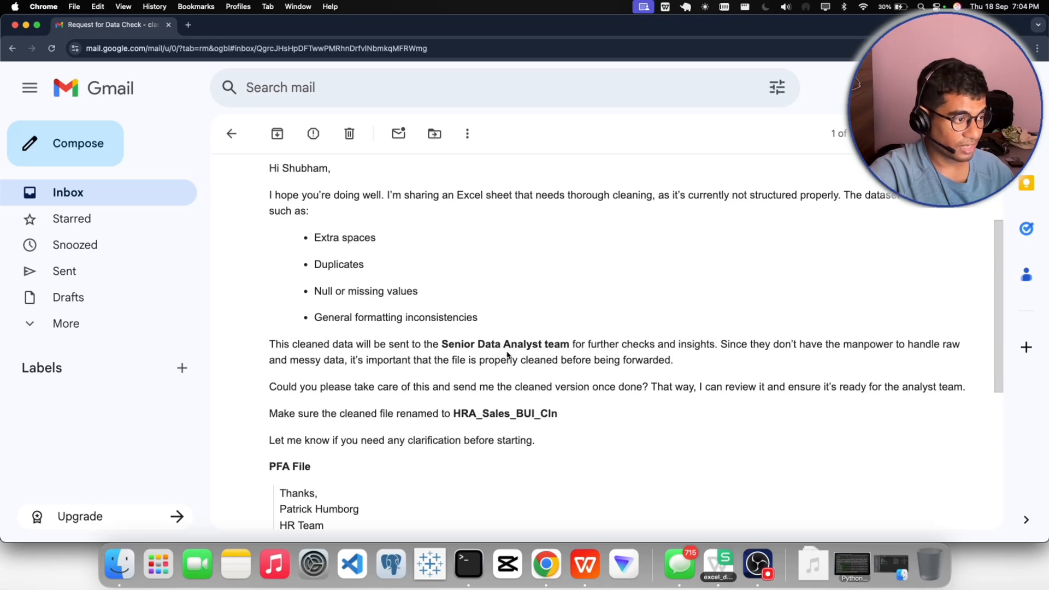
# - Read the paragraph on which team receives the cleaned data and what they use it for
pyautogui.moveTo(441, 343); pyautogui.dragTo(570, 343)
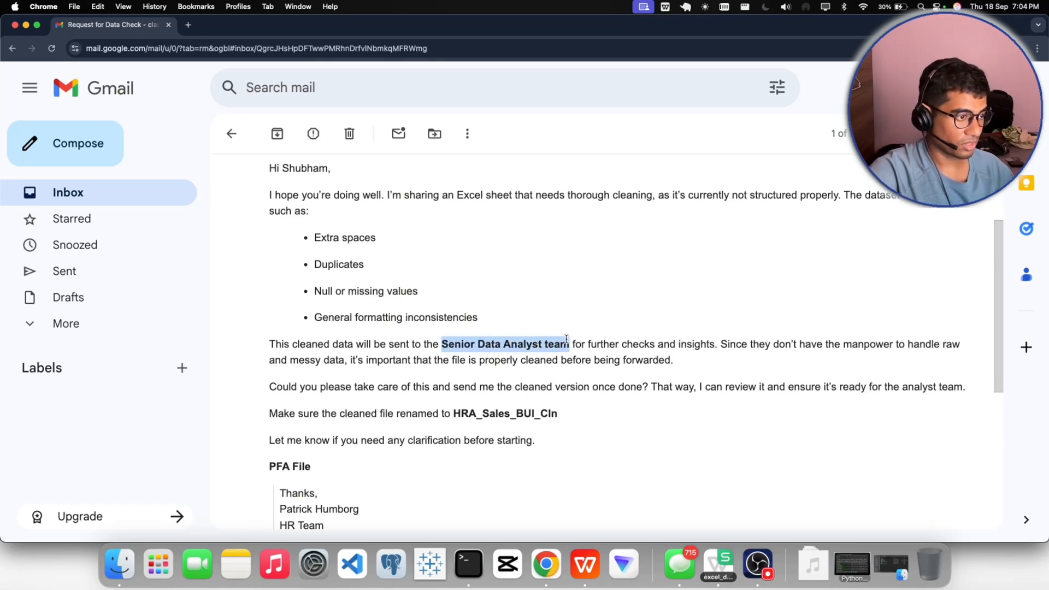
pyautogui.click(574, 352)
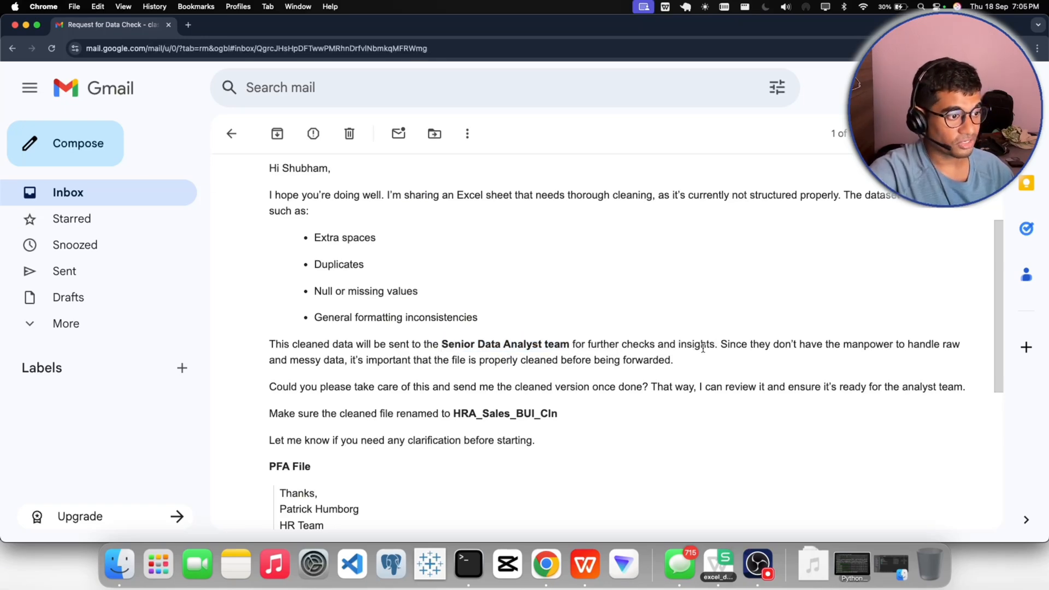
pyautogui.moveTo(714, 344); pyautogui.dragTo(623, 346)
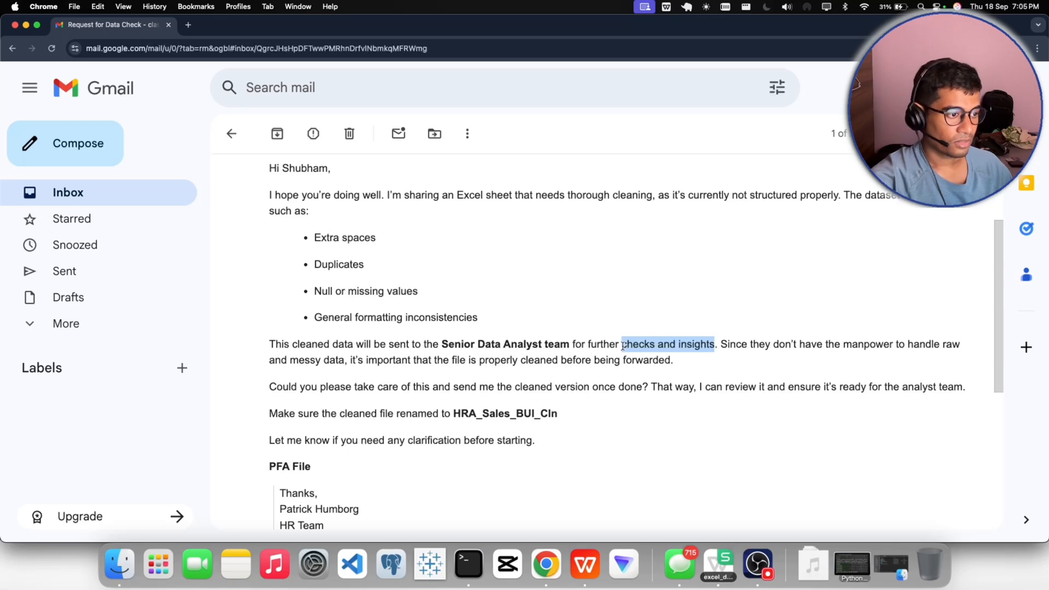
pyautogui.click(623, 345)
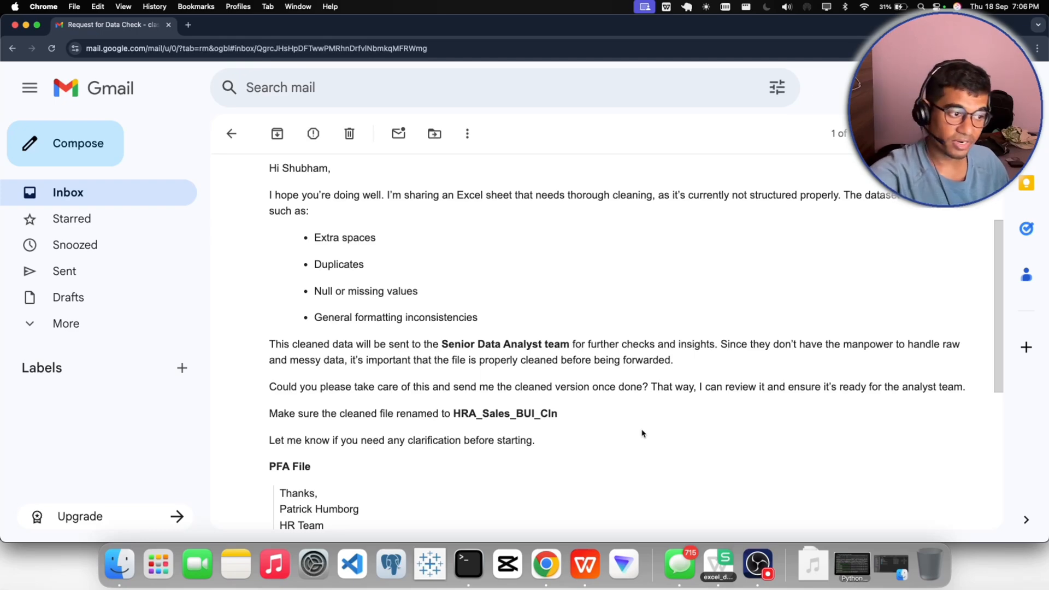
pyautogui.moveTo(621, 343); pyautogui.dragTo(588, 345)
pyautogui.click(717, 346)
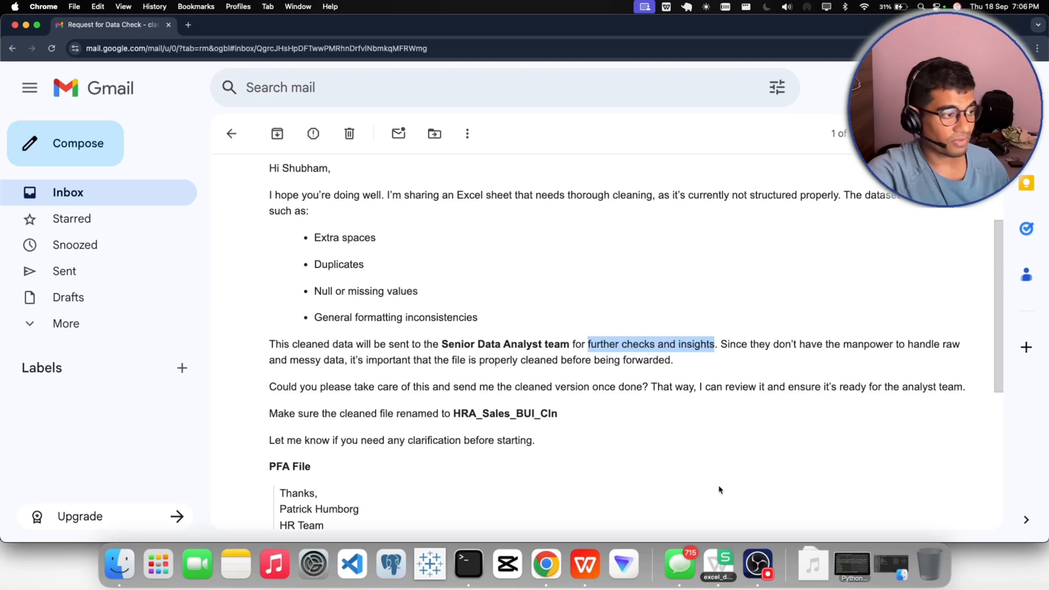
pyautogui.click(719, 489)
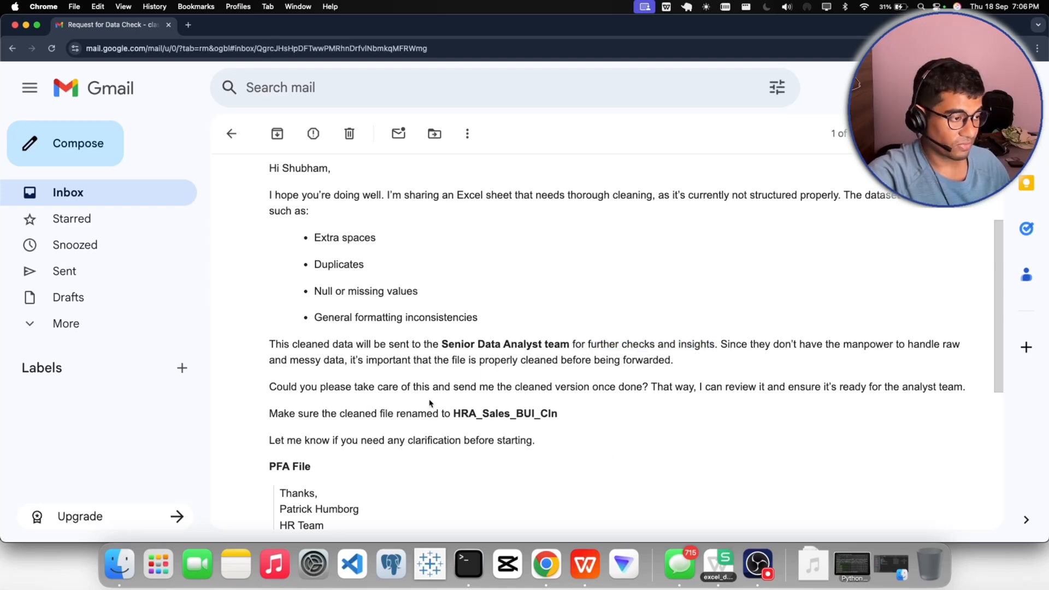
# - Read the instructions on returning the cleaned version and the file name required for it
pyautogui.scroll(-1, 579, 413)
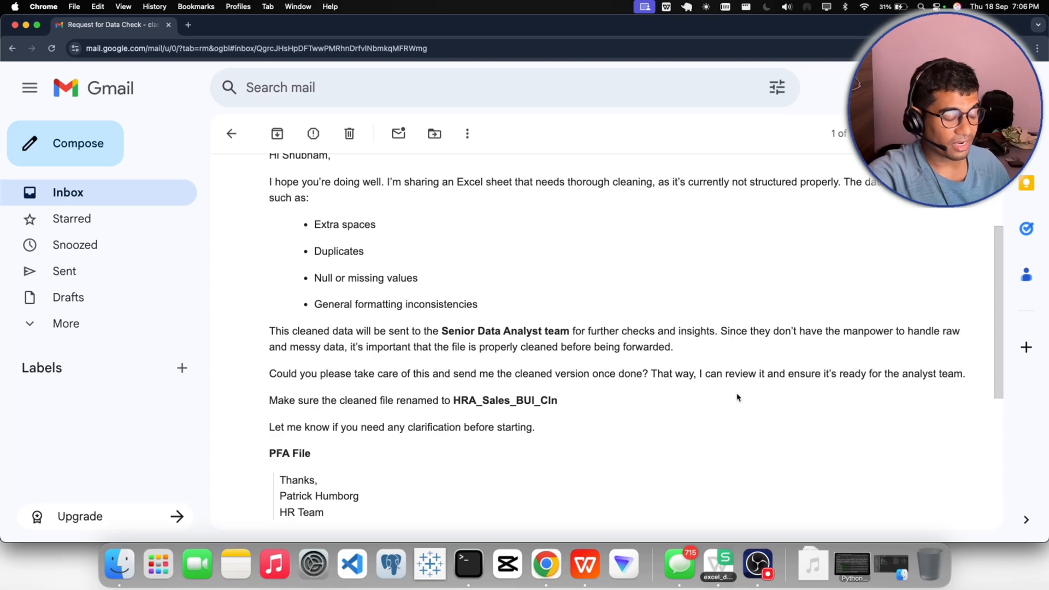
pyautogui.scroll(-1, 738, 397)
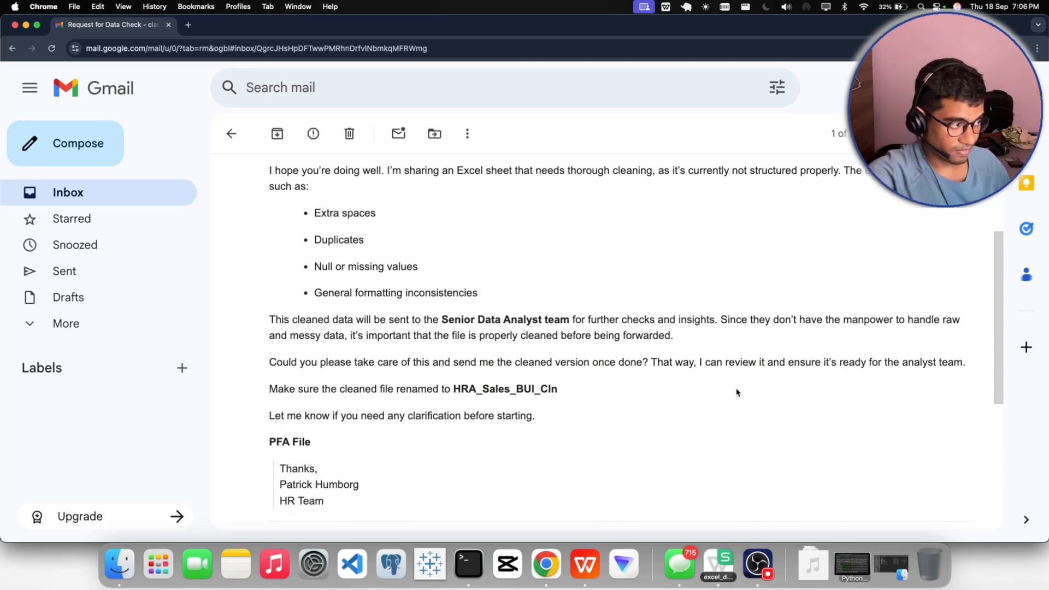
pyautogui.scroll(-1, 563, 380)
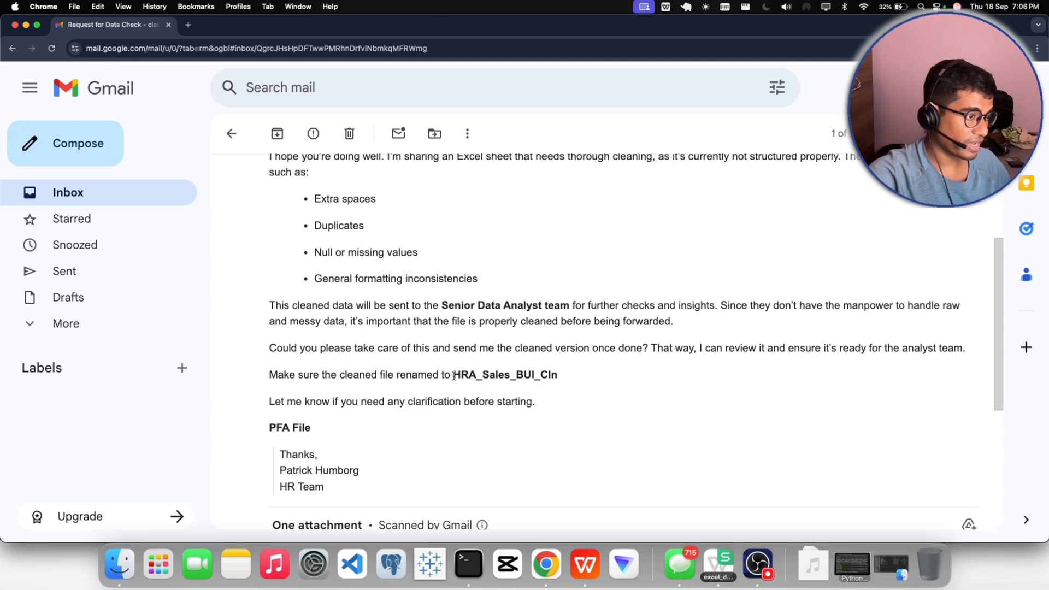
pyautogui.moveTo(453, 376); pyautogui.dragTo(552, 377)
pyautogui.scroll(-1, 546, 388)
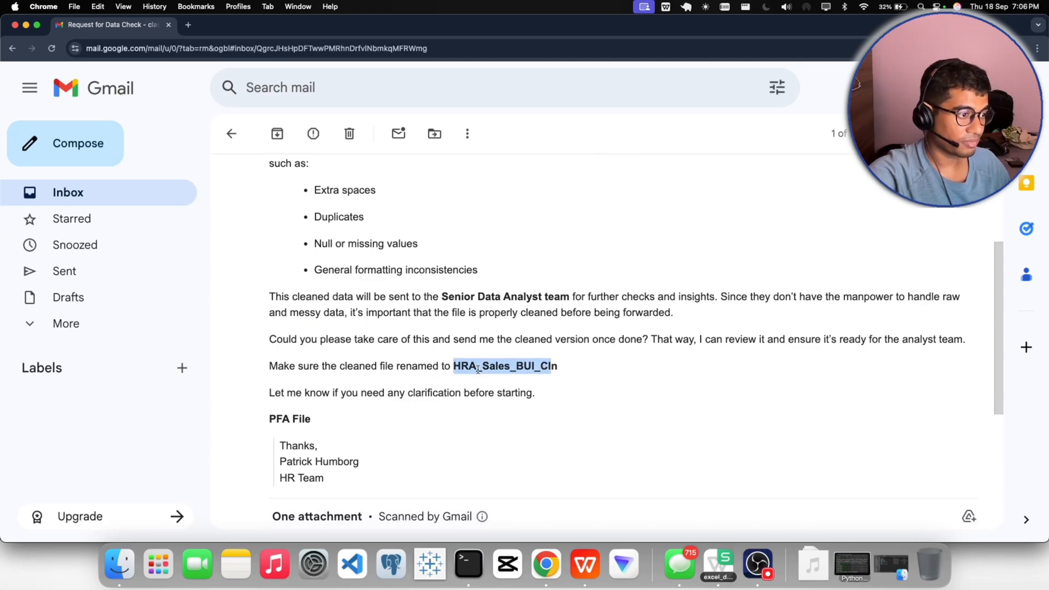
pyautogui.click(527, 376)
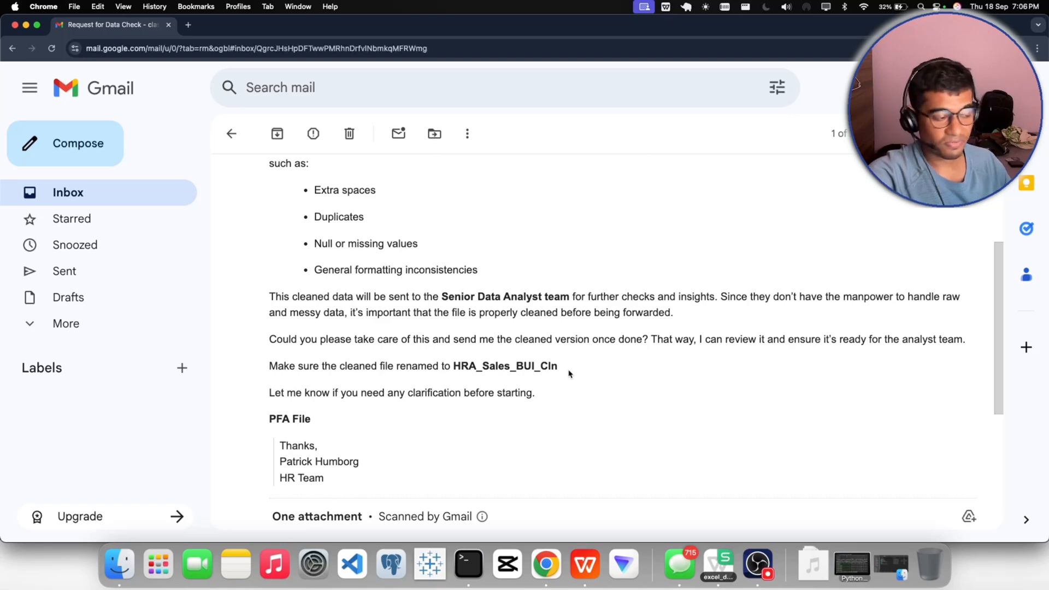
pyautogui.moveTo(534, 366); pyautogui.dragTo(573, 370)
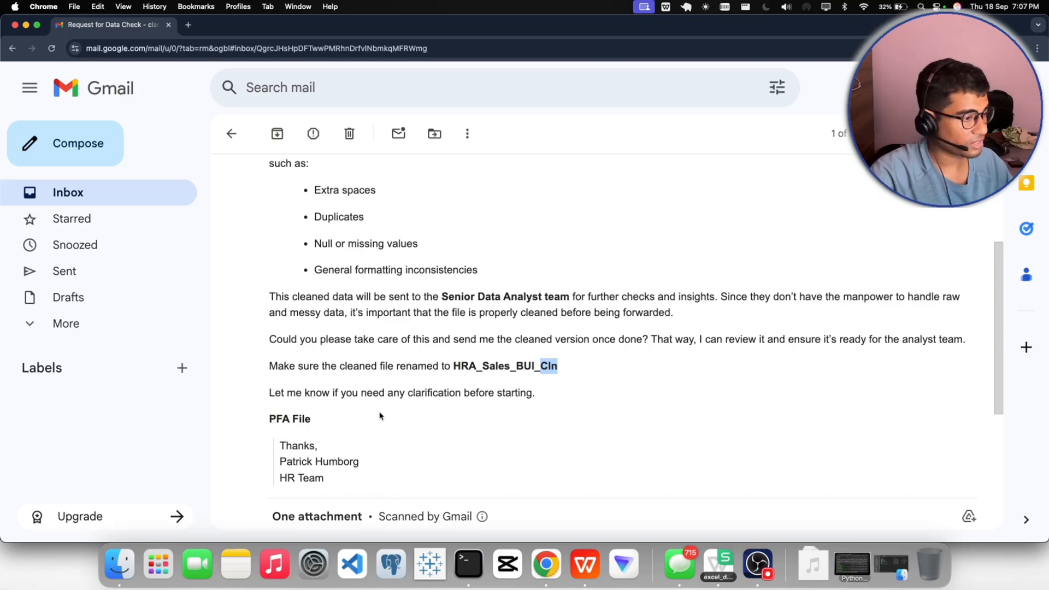
# - Read the email's closing lines and signature, and locate the attached Excel file at its end
pyautogui.scroll(-1, 410, 405)
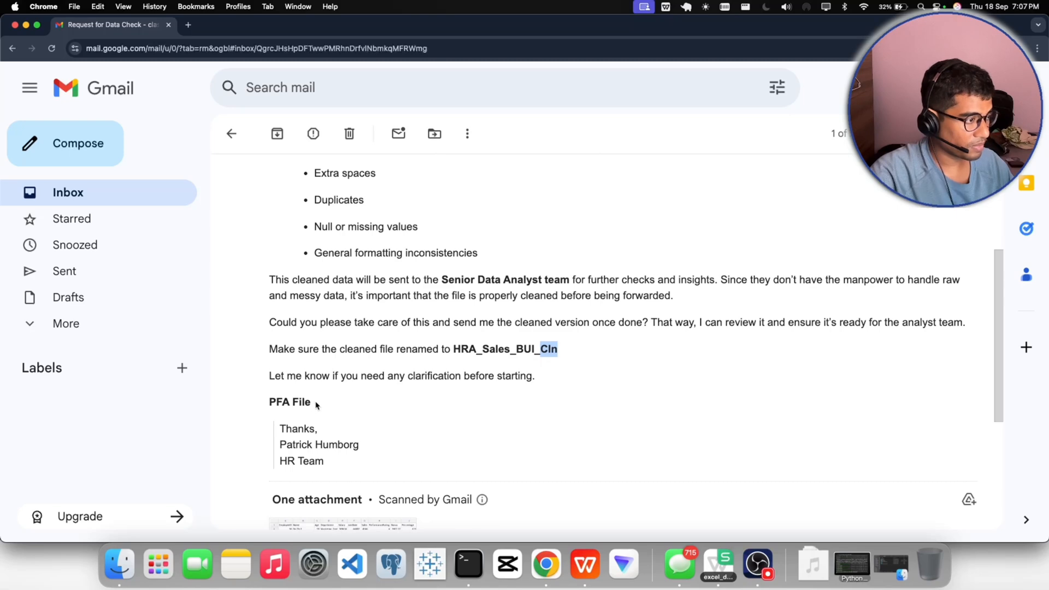
pyautogui.moveTo(317, 405); pyautogui.dragTo(272, 403)
pyautogui.scroll(-3, 348, 402)
pyautogui.click(337, 374)
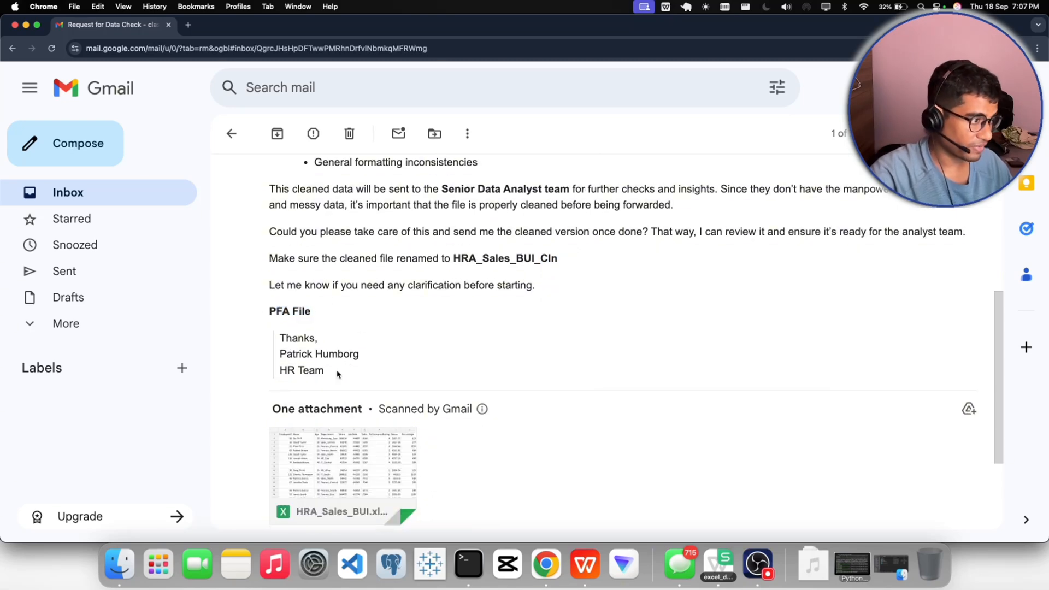
pyautogui.moveTo(337, 374); pyautogui.dragTo(267, 356)
pyautogui.click(435, 358)
pyautogui.scroll(-1, 436, 357)
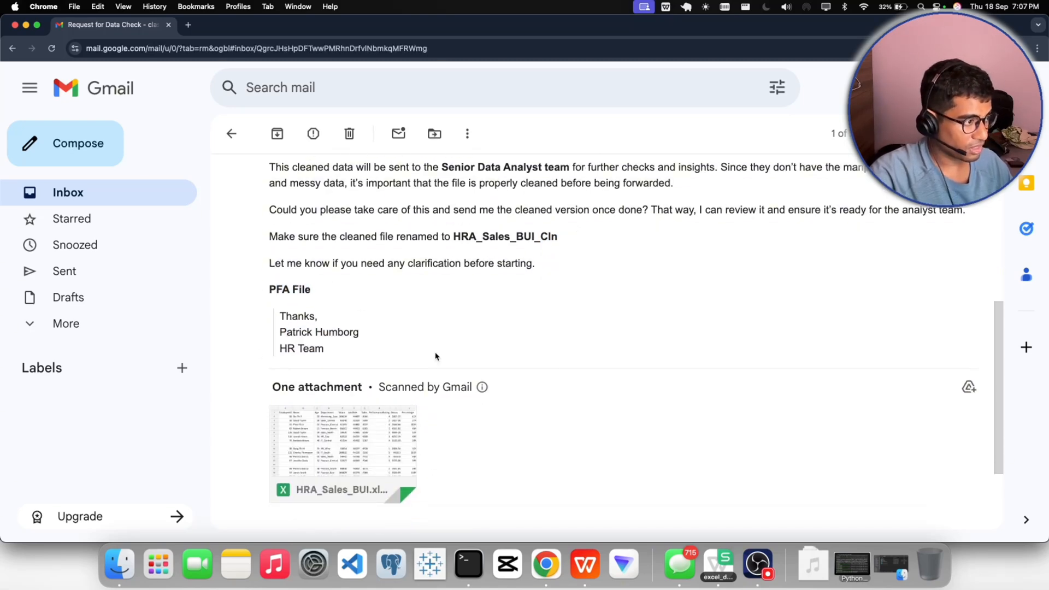
pyautogui.scroll(-5, 519, 368)
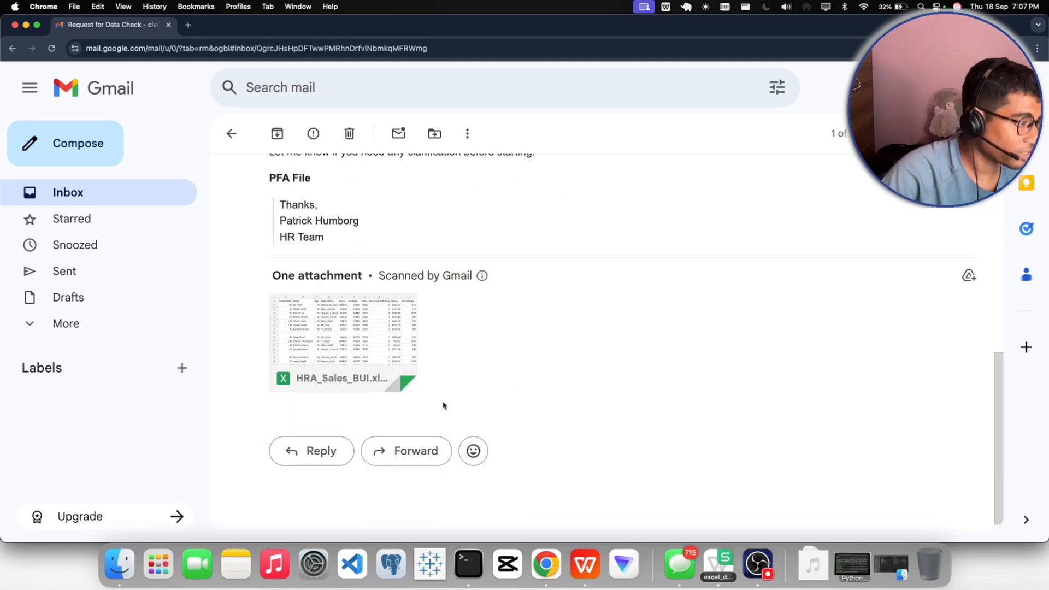
# - Start a reply to the email and write the greeting "Hi" followed by the sender's first name and a comma
pyautogui.click(318, 452)
pyautogui.write('H')
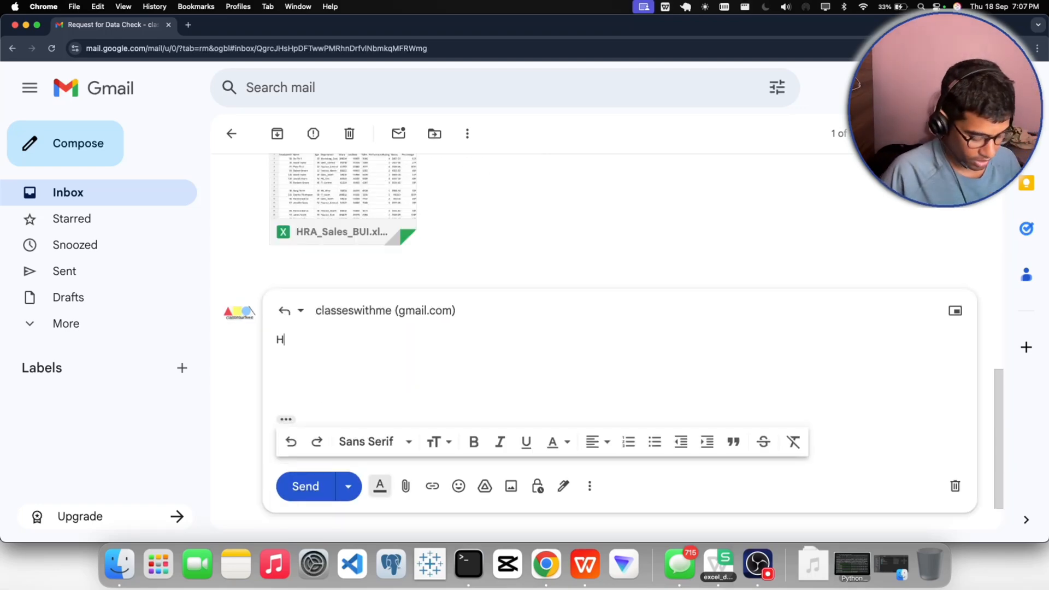
pyautogui.write('I i ')
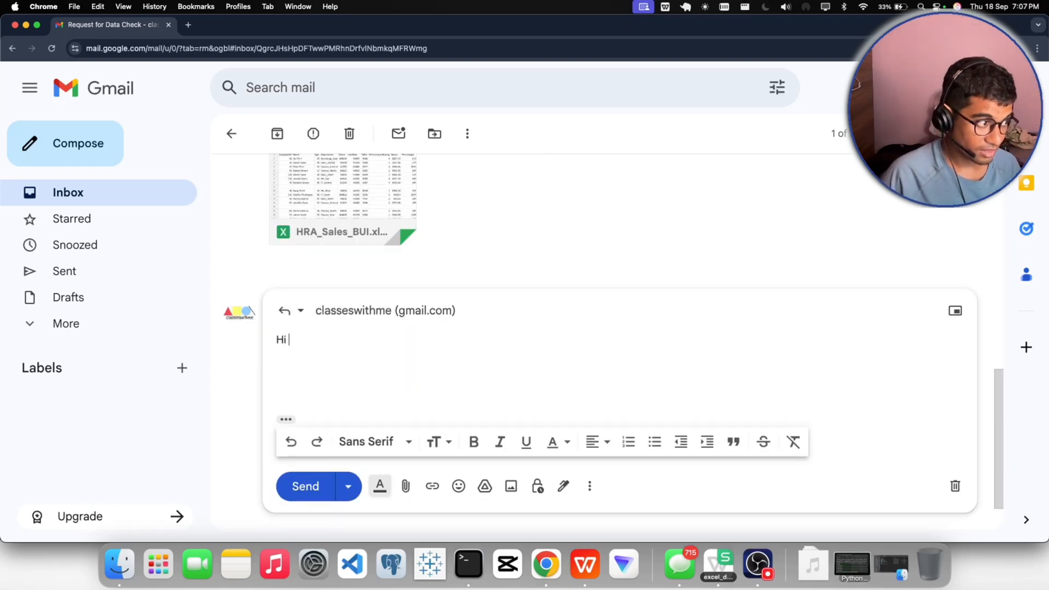
pyautogui.write('P')
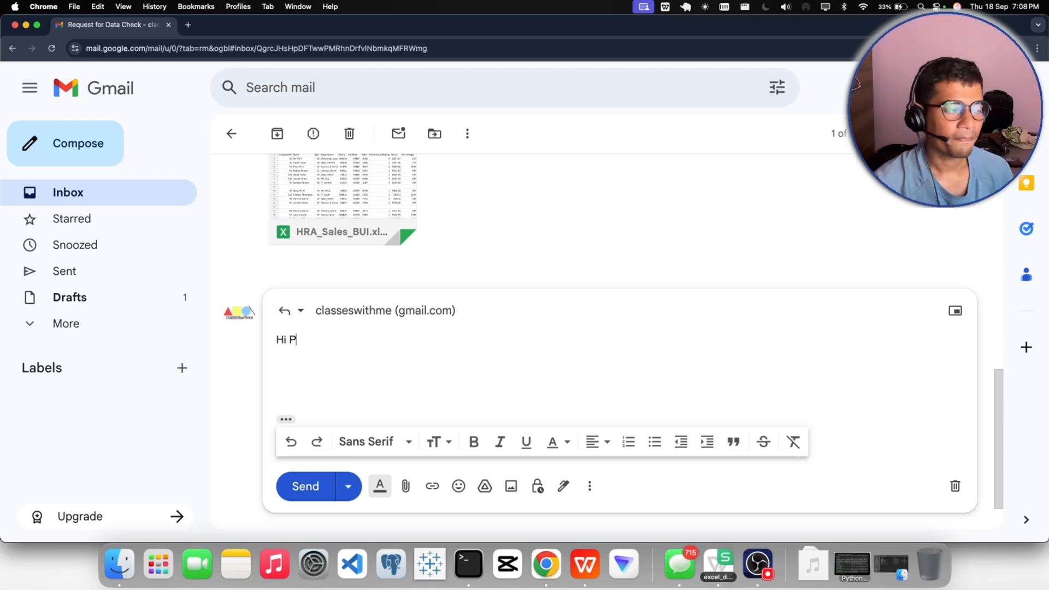
pyautogui.write('atrick')
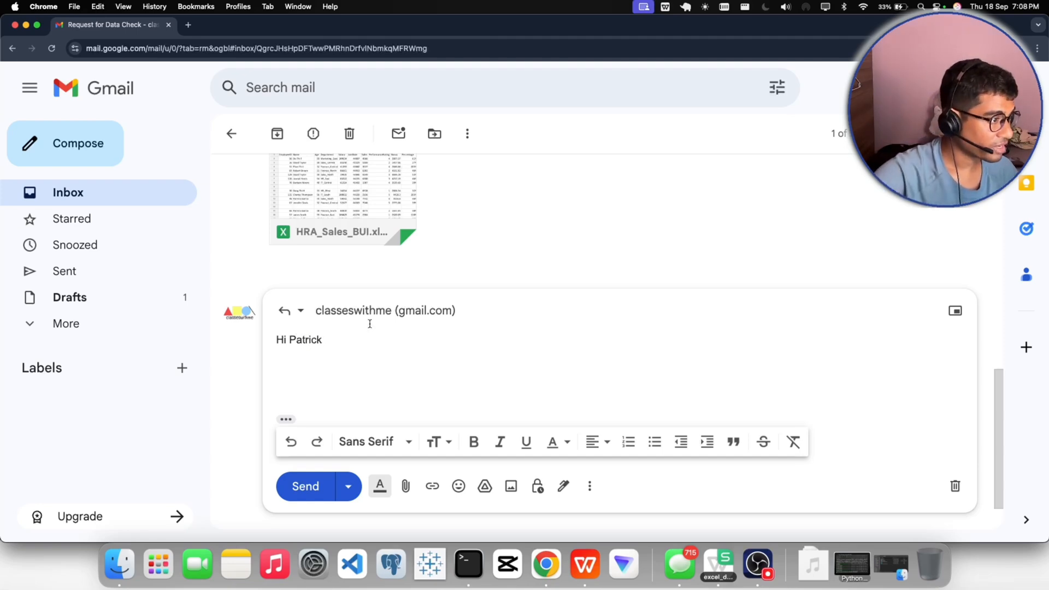
pyautogui.scroll(5, 369, 324)
pyautogui.scroll(-3, 312, 339)
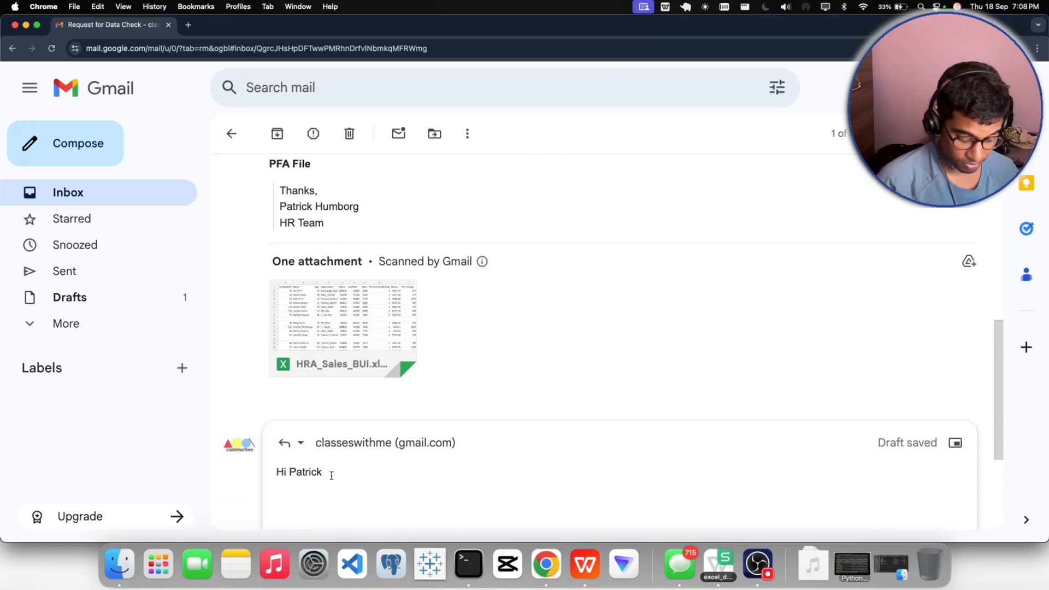
pyautogui.write(',')
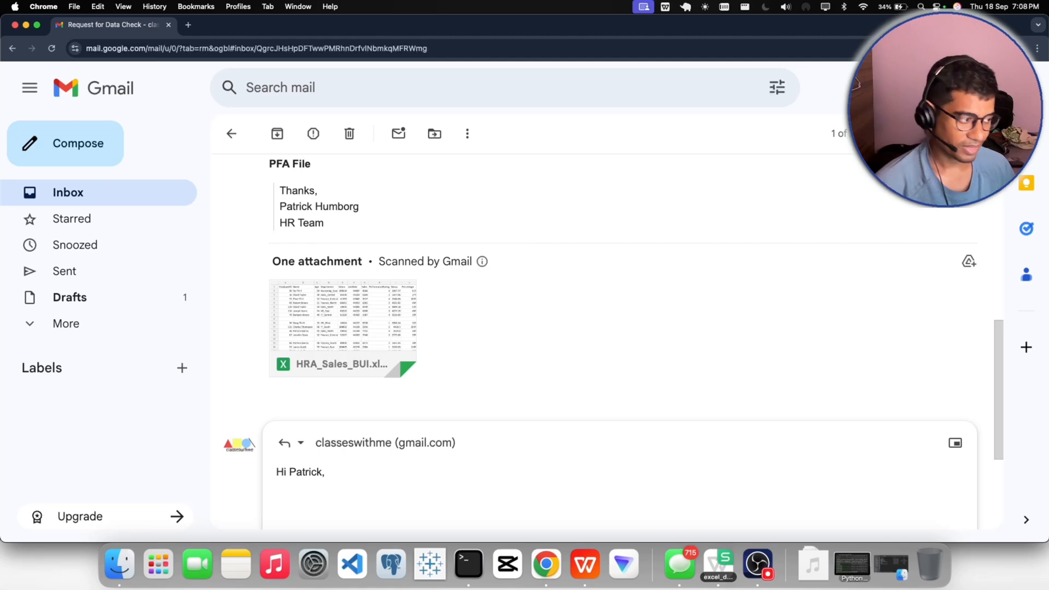
# - Begin the reply's body in a new paragraph below the greeting with "Thank you for sending this mail"
pyautogui.write('Thanj')
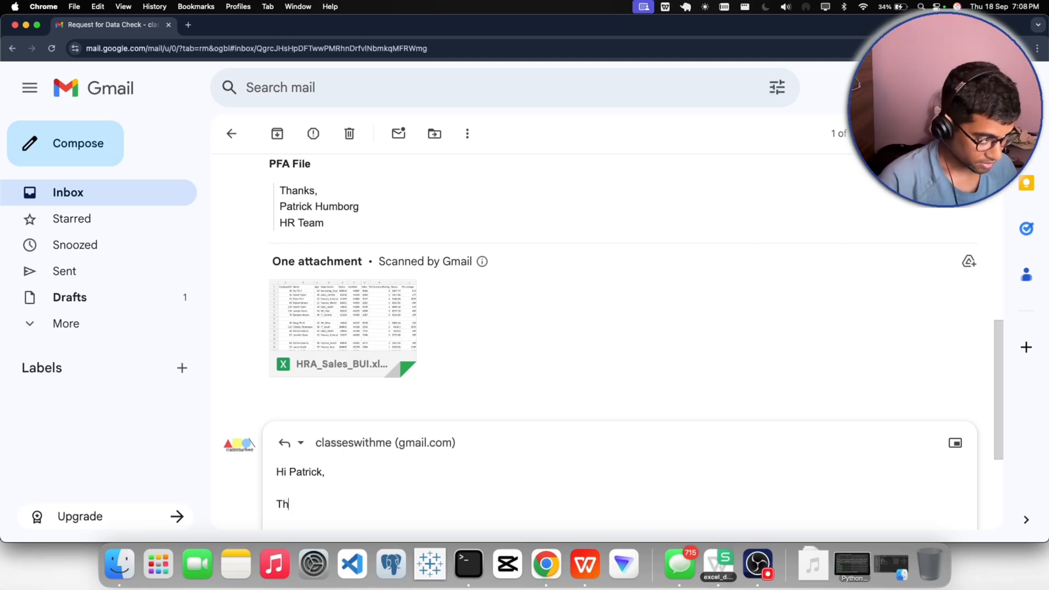
pyautogui.press('BackSpace')
pyautogui.press('BackSpace')
pyautogui.press('BackSpace')
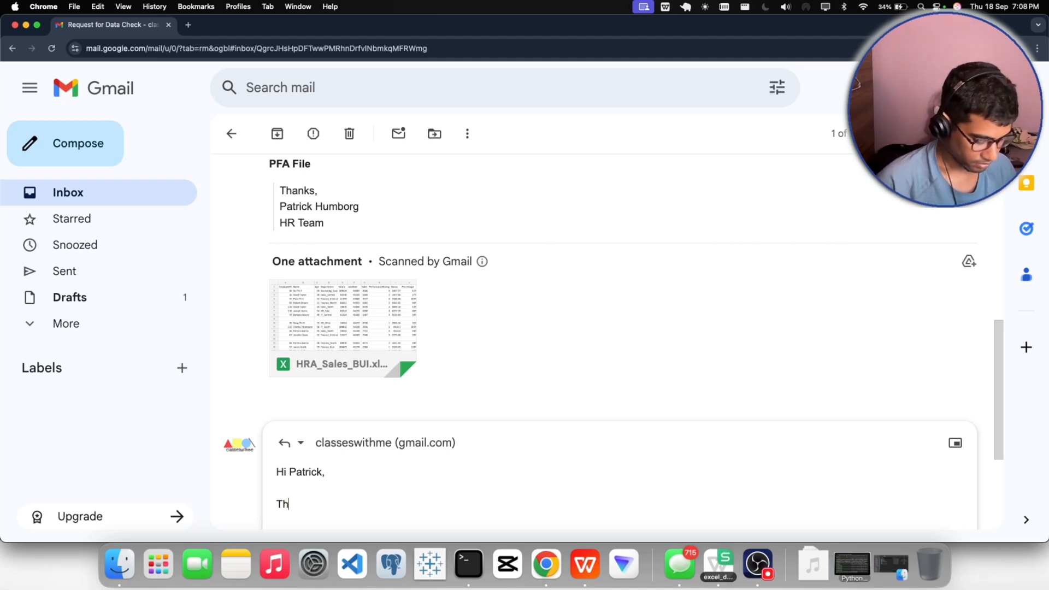
pyautogui.write('ank you f')
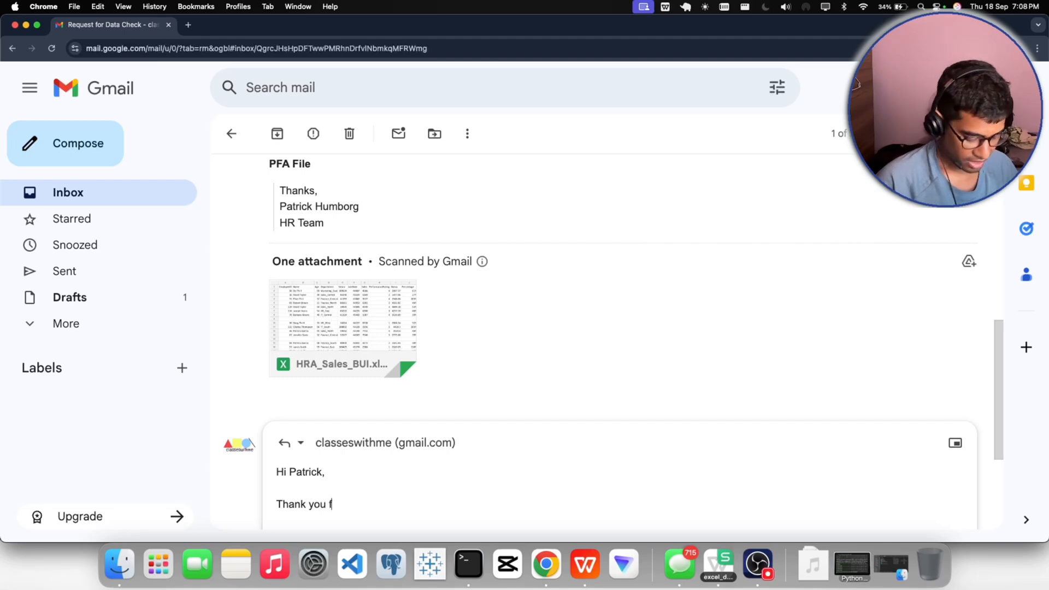
pyautogui.write('or sending this')
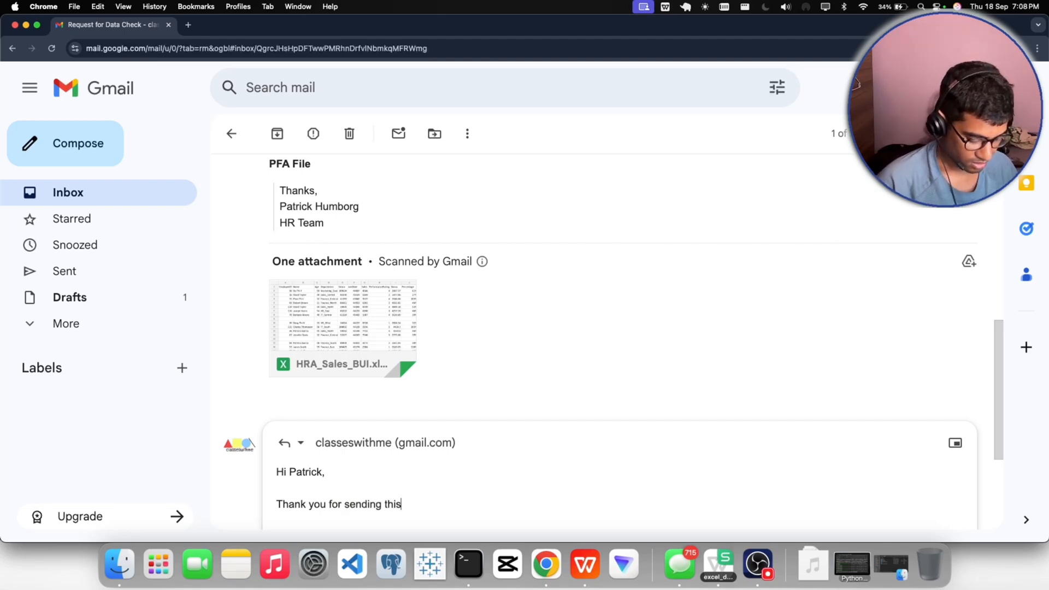
pyautogui.write(' mail')
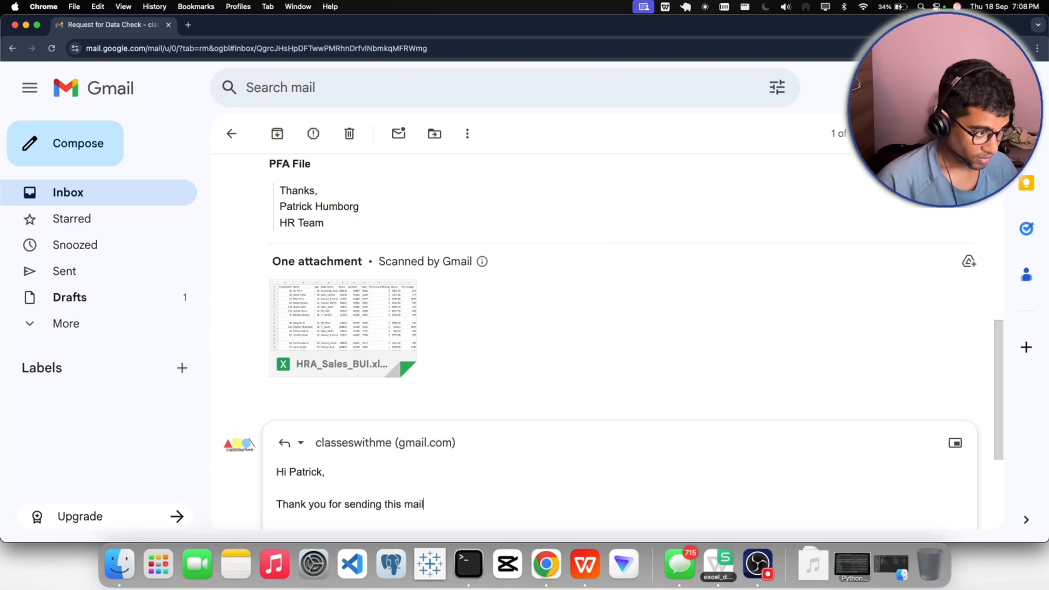
pyautogui.write(' and ')
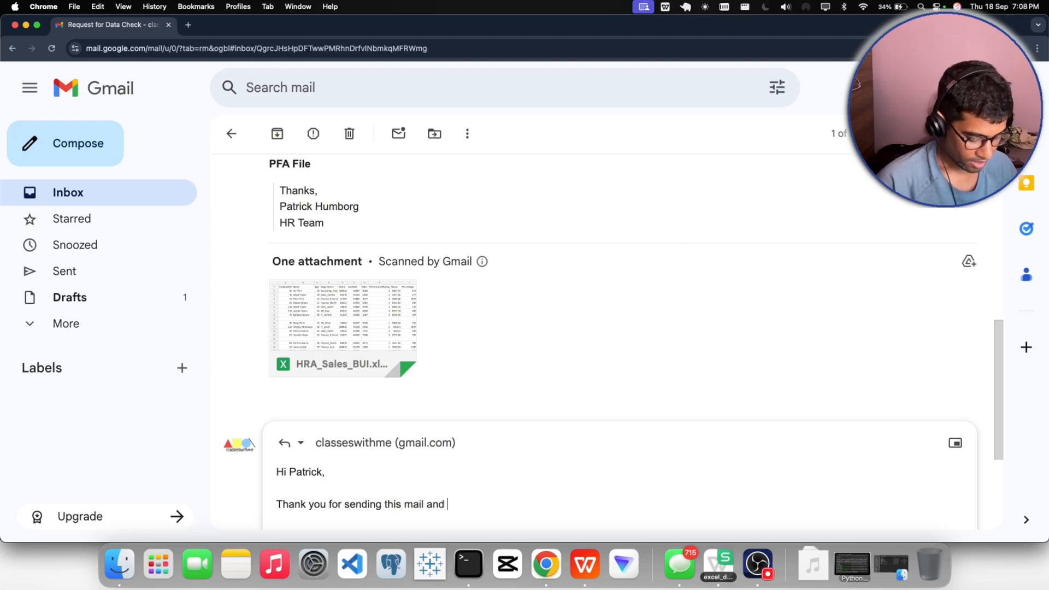
pyautogui.write('thanks')
# - Continue the opening sentence with "and thanks for the details and requirements"
pyautogui.press('BackSpace')
pyautogui.press('BackSpace')
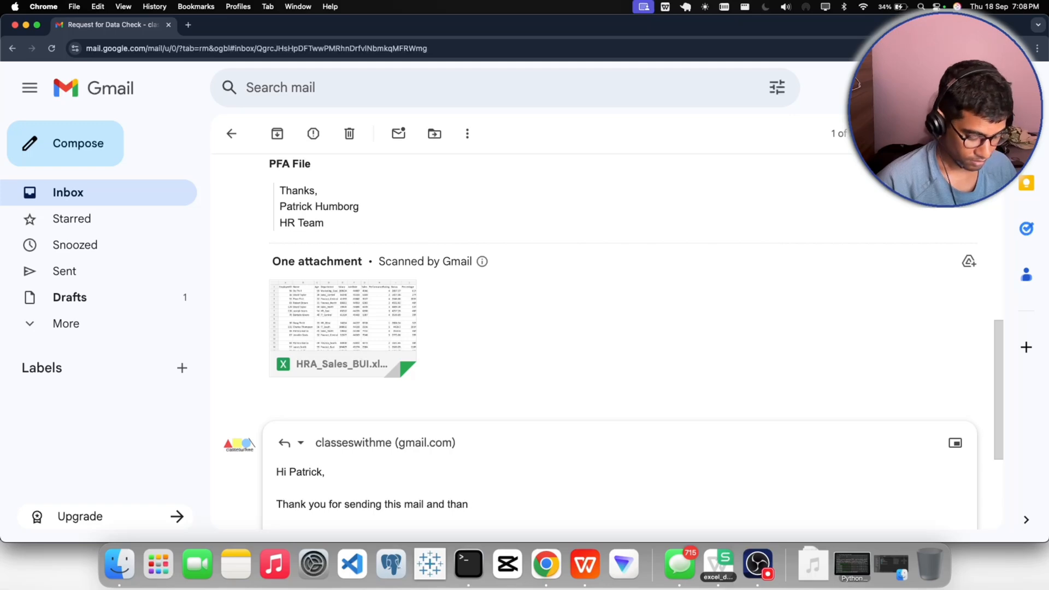
pyautogui.write('ls')
pyautogui.press('BackSpace')
pyautogui.press('BackSpace')
pyautogui.write('ks')
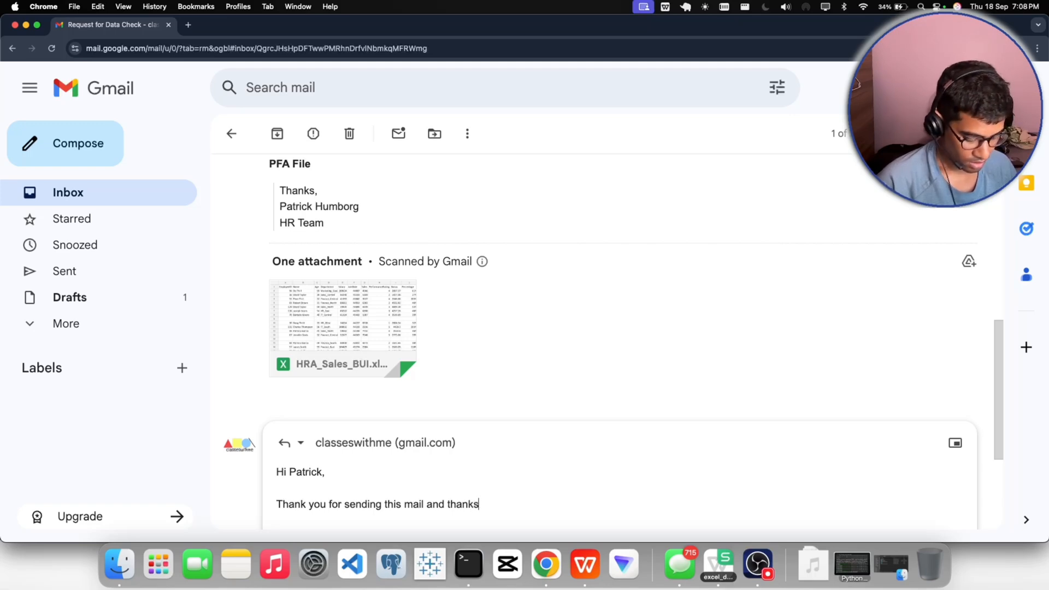
pyautogui.write(' for the details')
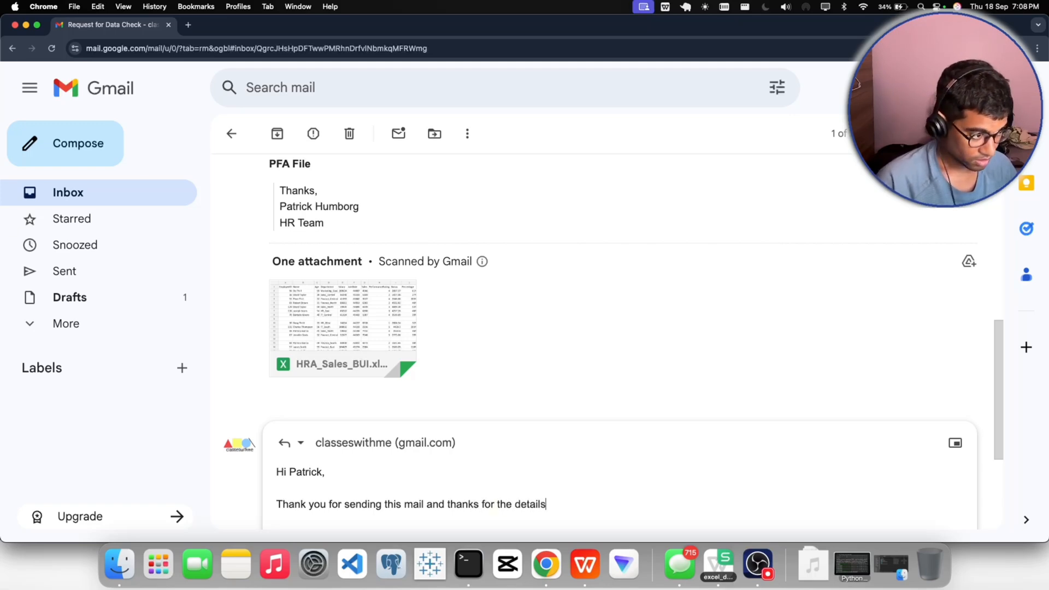
pyautogui.write(' and requirements')
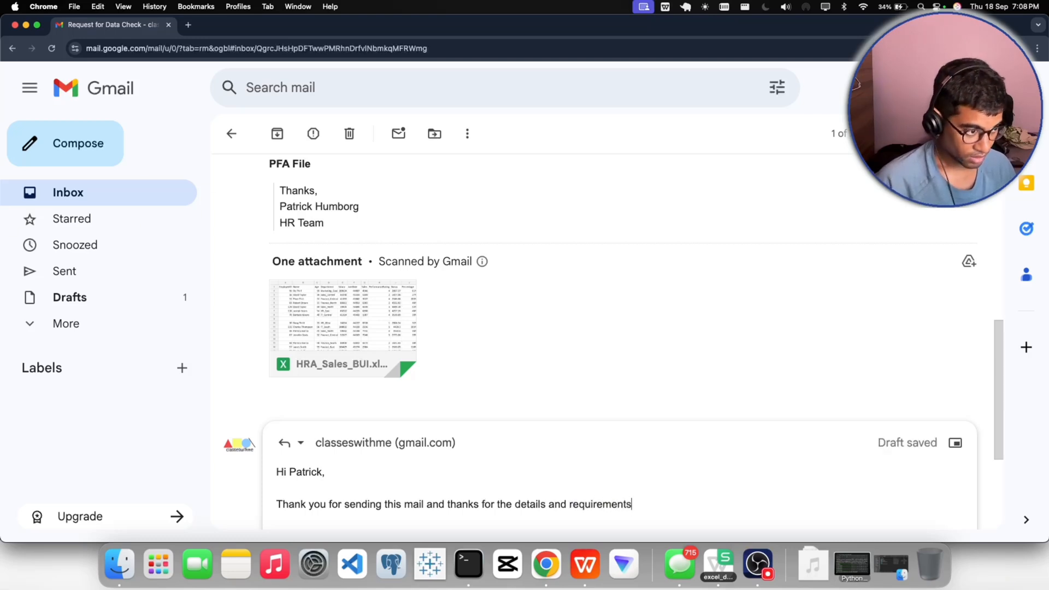
pyautogui.write(', w')
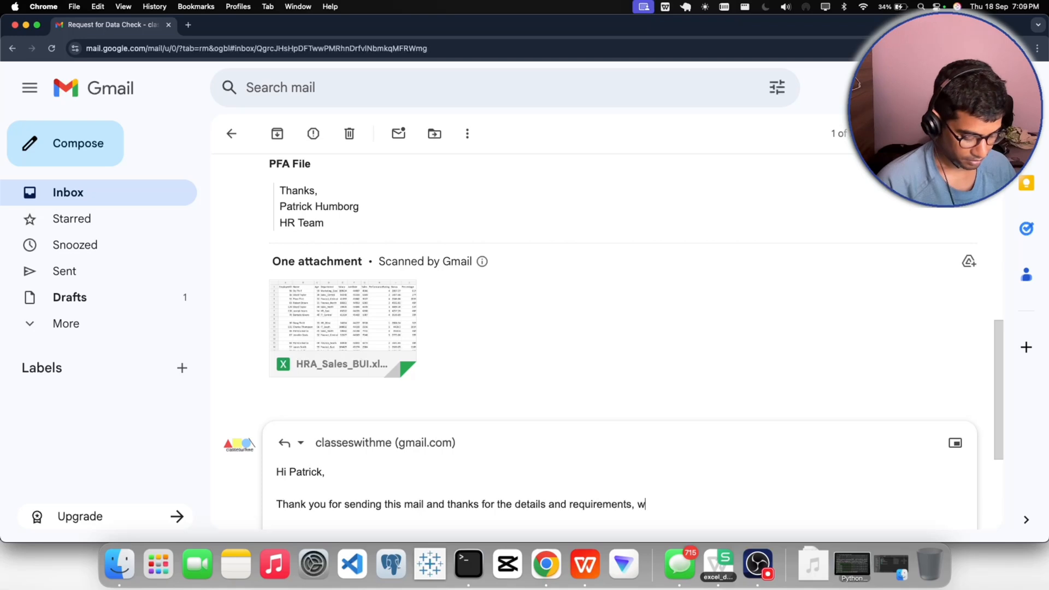
pyautogui.write('ill check an')
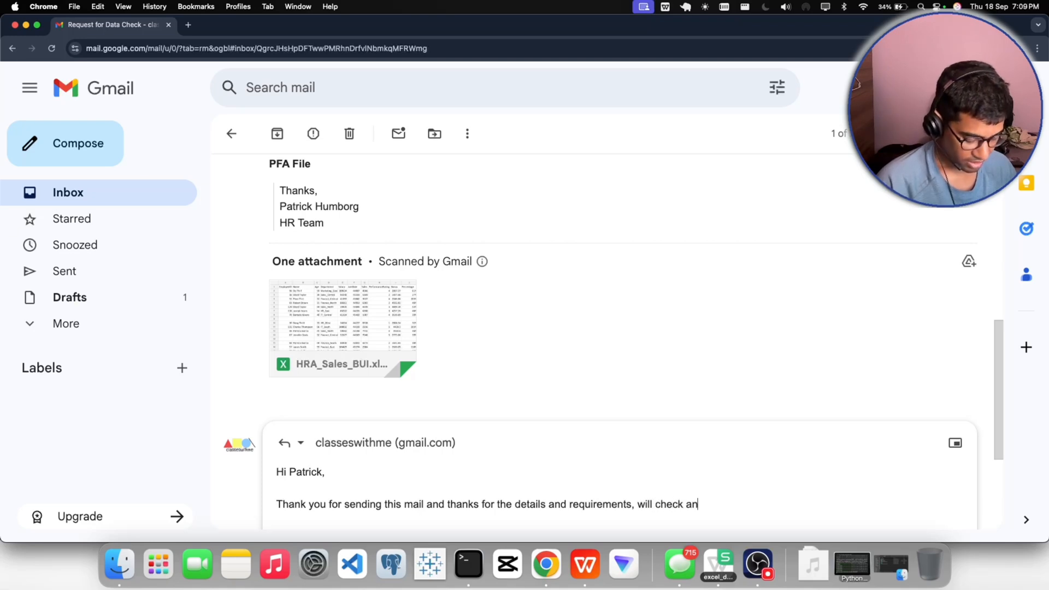
pyautogui.write('d sen')
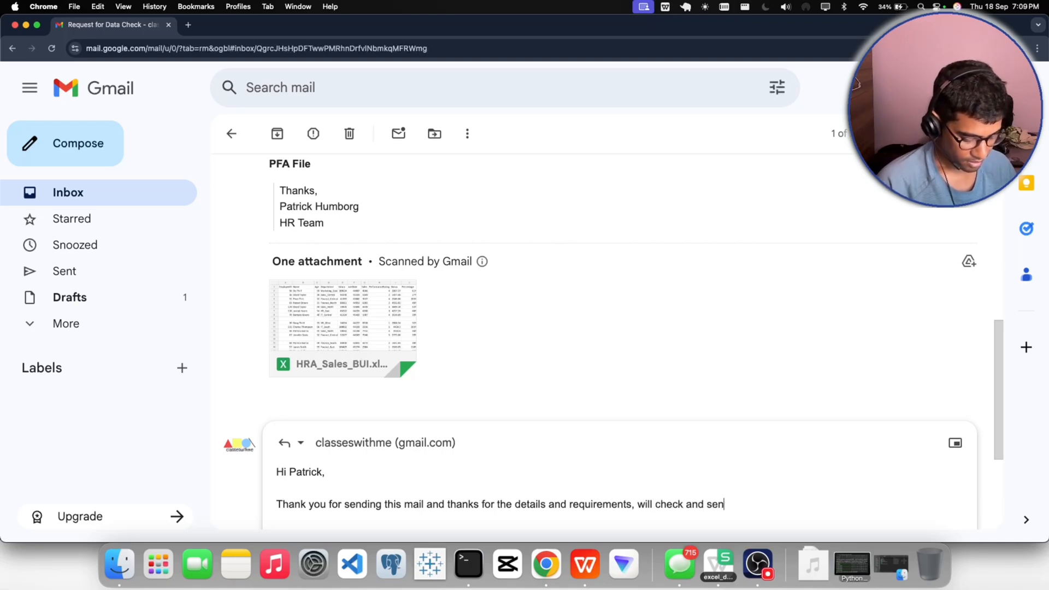
pyautogui.write('d yout he ')
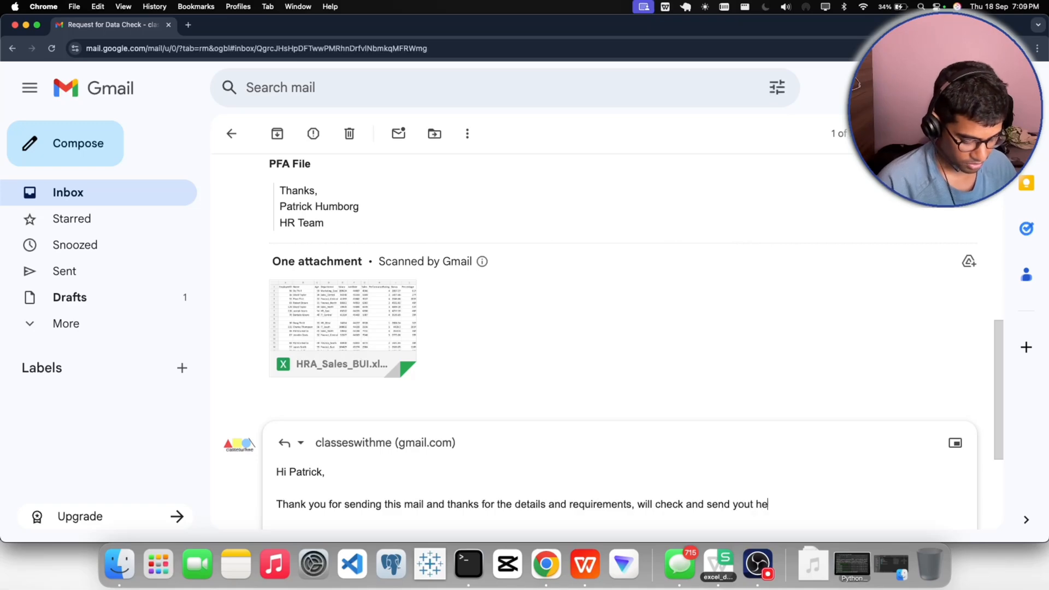
pyautogui.write('cleaned')
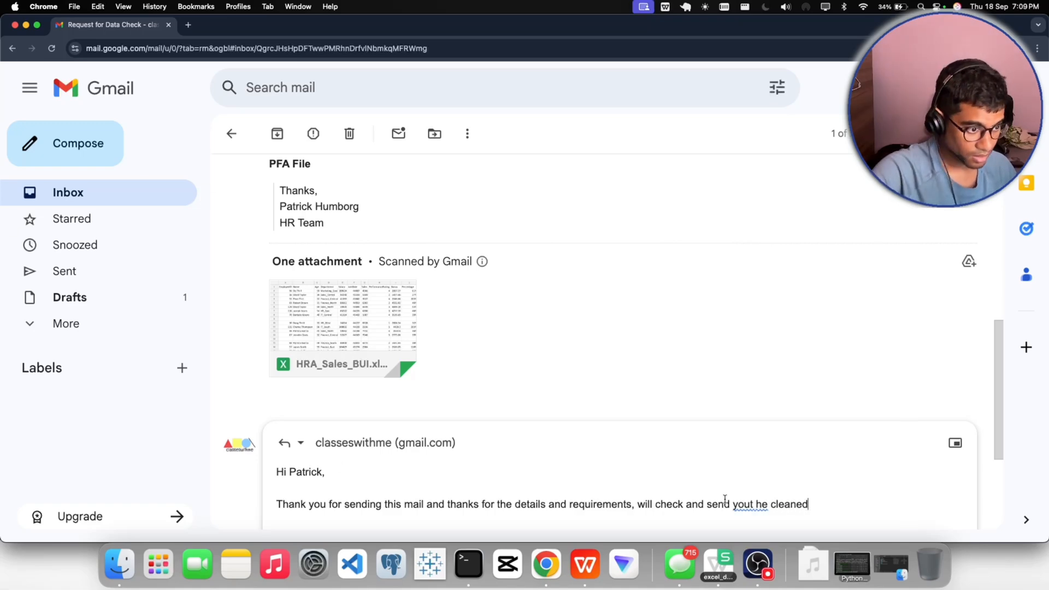
# - Add ", will check and send you the cleaned" to the sentence, correcting the misplaced space in "you the"
pyautogui.click(752, 507)
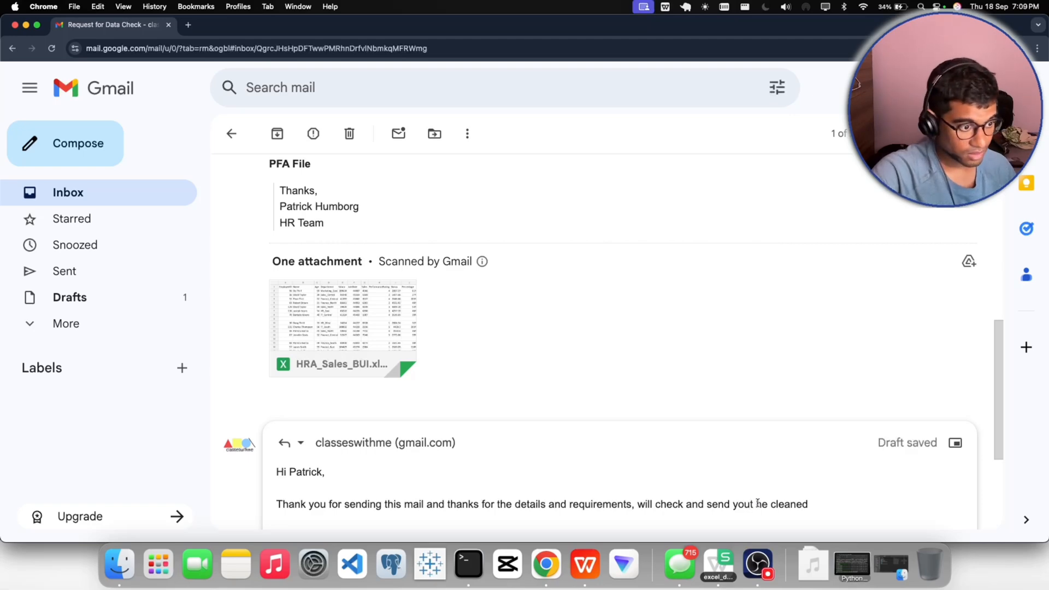
pyautogui.scroll(-4, 710, 453)
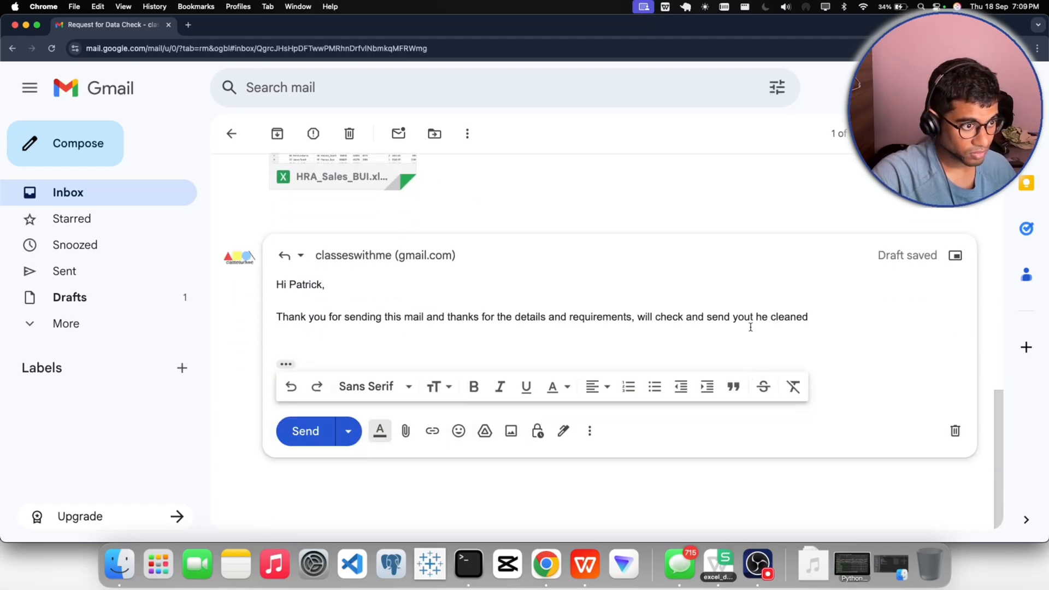
pyautogui.press('Right')
pyautogui.press('Delete')
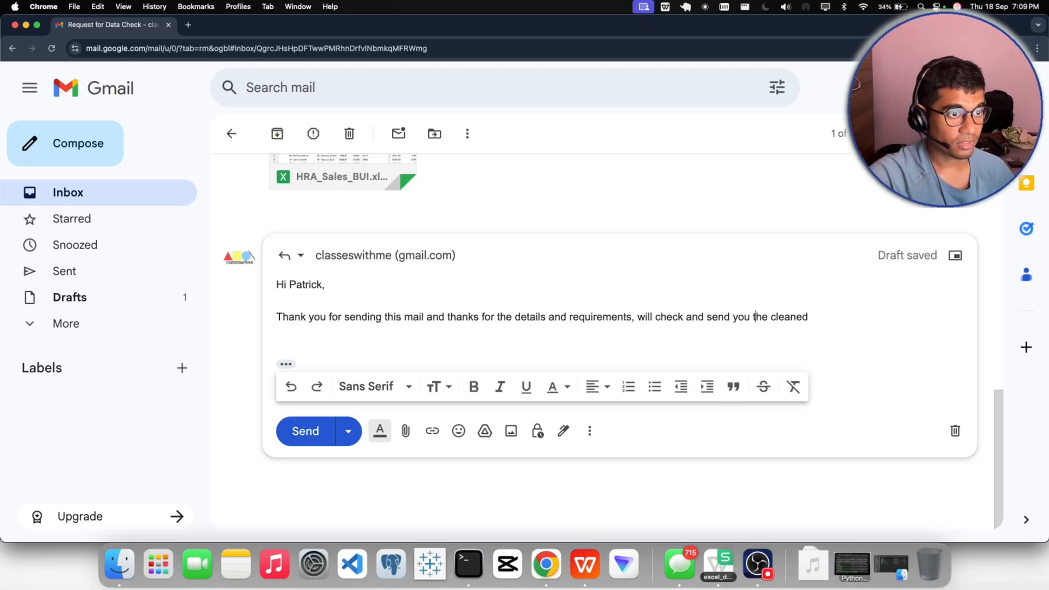
# - Extend the end of the sentence with "excel file and", correcting the misspelled "and"
pyautogui.click(821, 315)
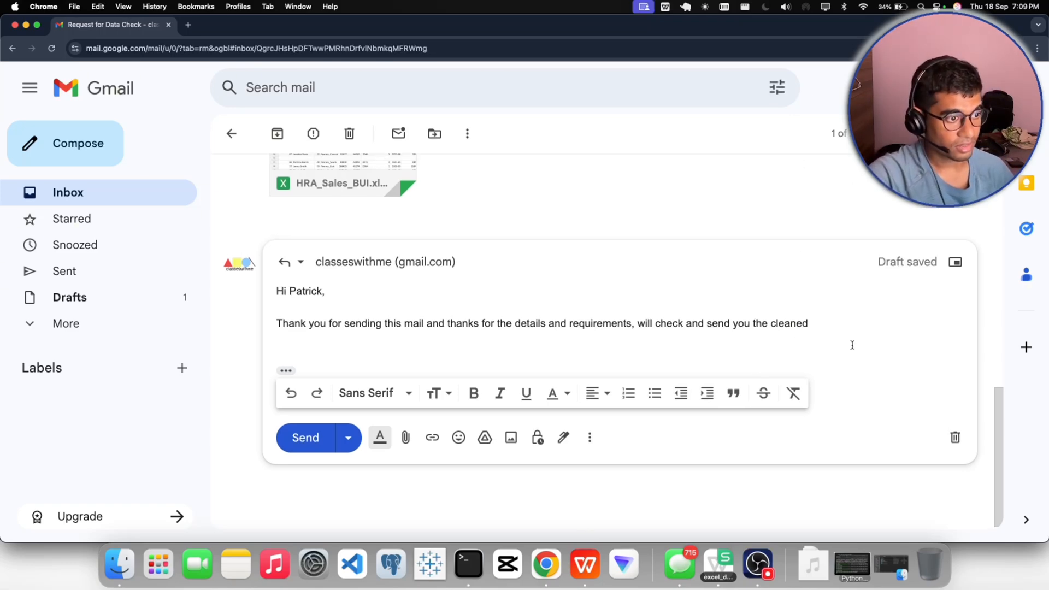
pyautogui.write('excel file')
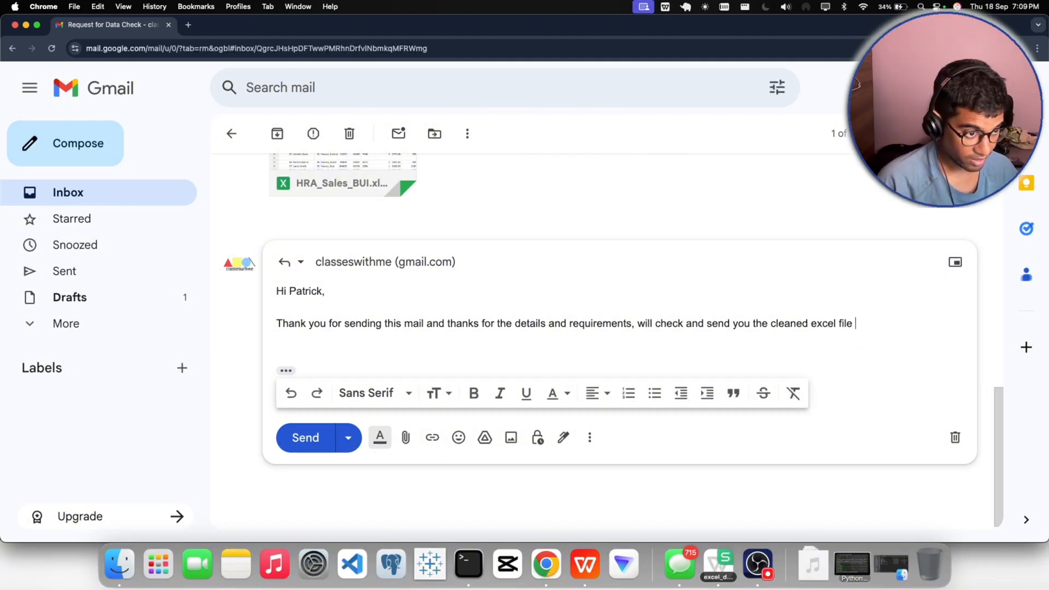
pyautogui.write('adn wi')
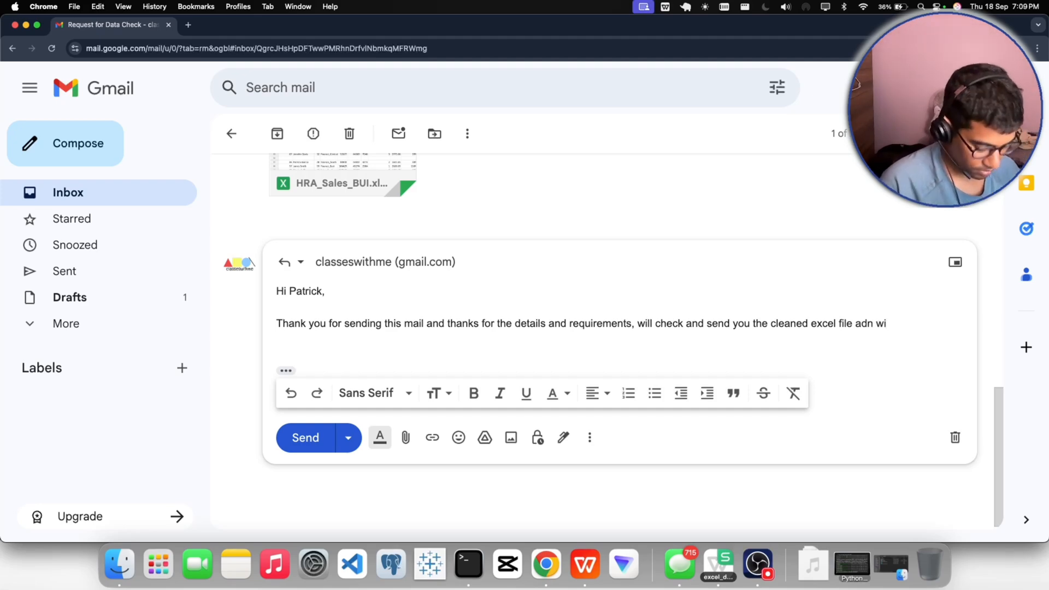
pyautogui.write('ll')
pyautogui.press('BackSpace')
pyautogui.press('BackSpace')
pyautogui.press('BackSpace')
pyautogui.press('BackSpace')
pyautogui.press('BackSpace')
pyautogui.press('BackSpace')
pyautogui.press('BackSpace')
pyautogui.press('BackSpace')
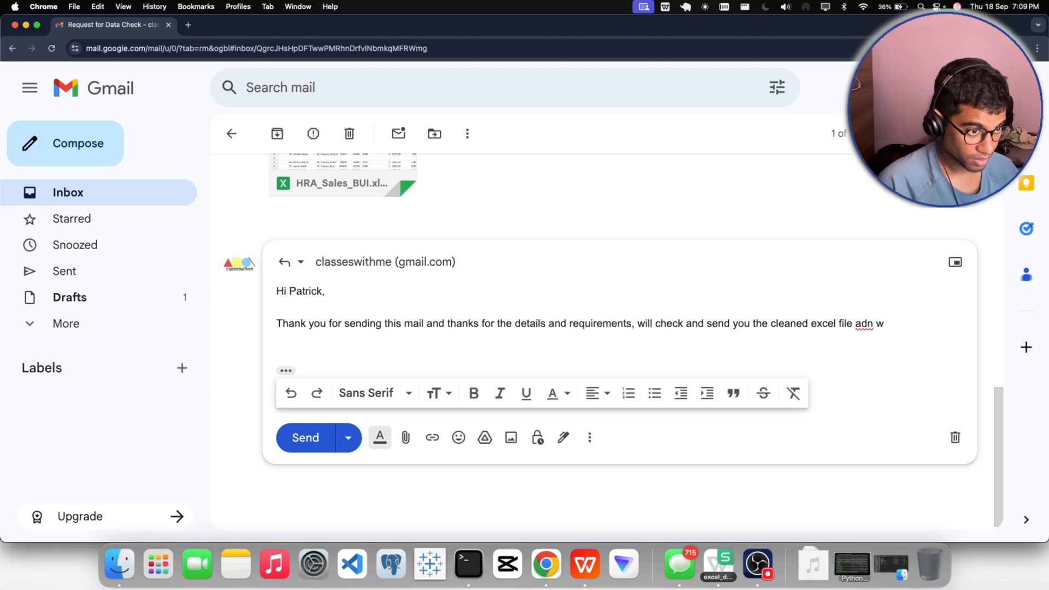
pyautogui.write('nd w')
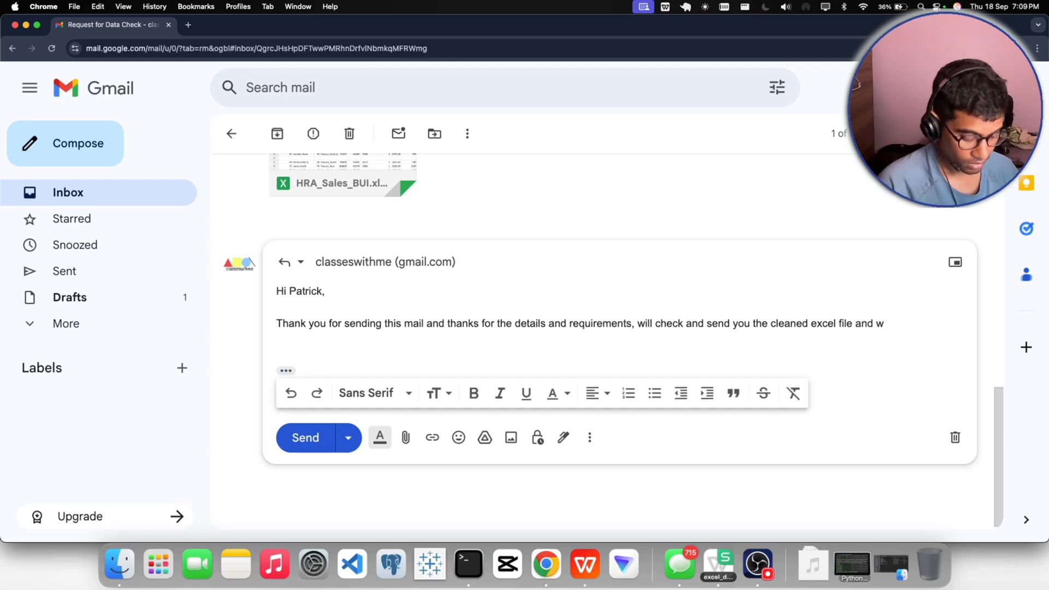
pyautogui.write('ill folo')
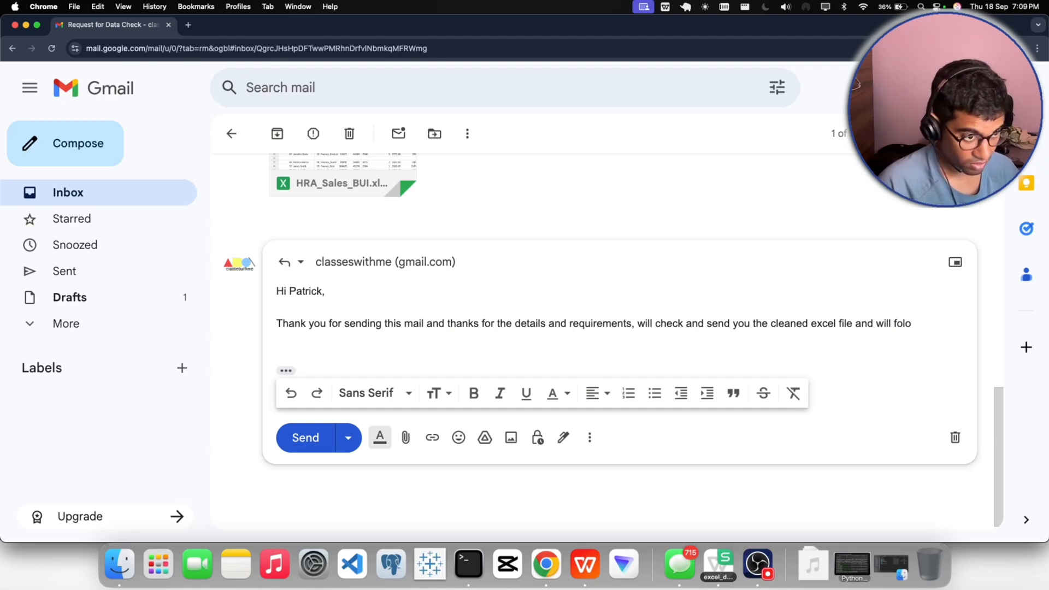
# - Finish the sentence with "will follow the instructions."
pyautogui.press('BackSpace')
pyautogui.write('low ')
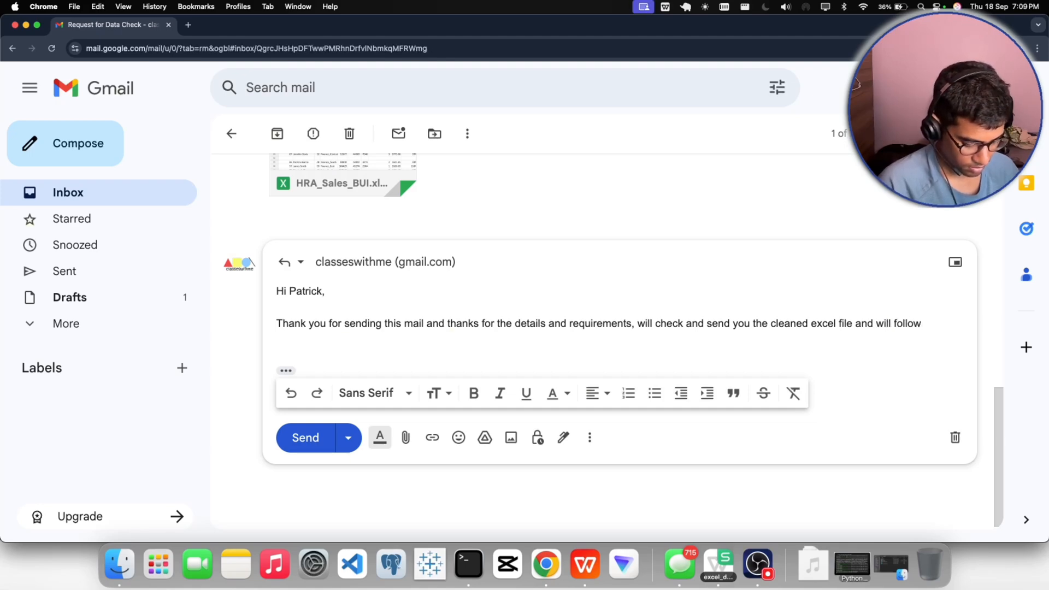
pyautogui.write('the instructio')
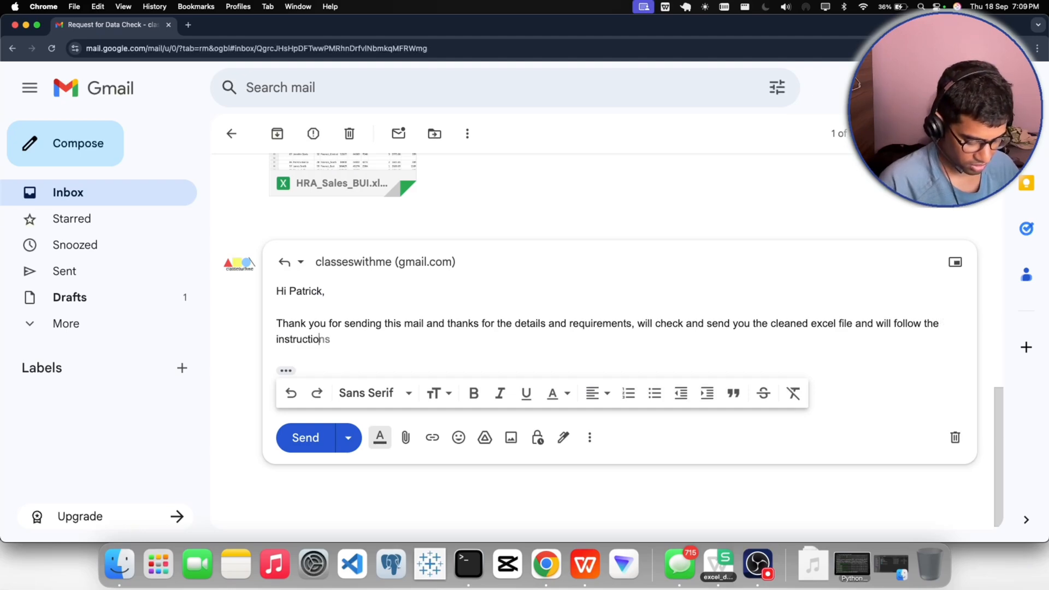
pyautogui.write('ns')
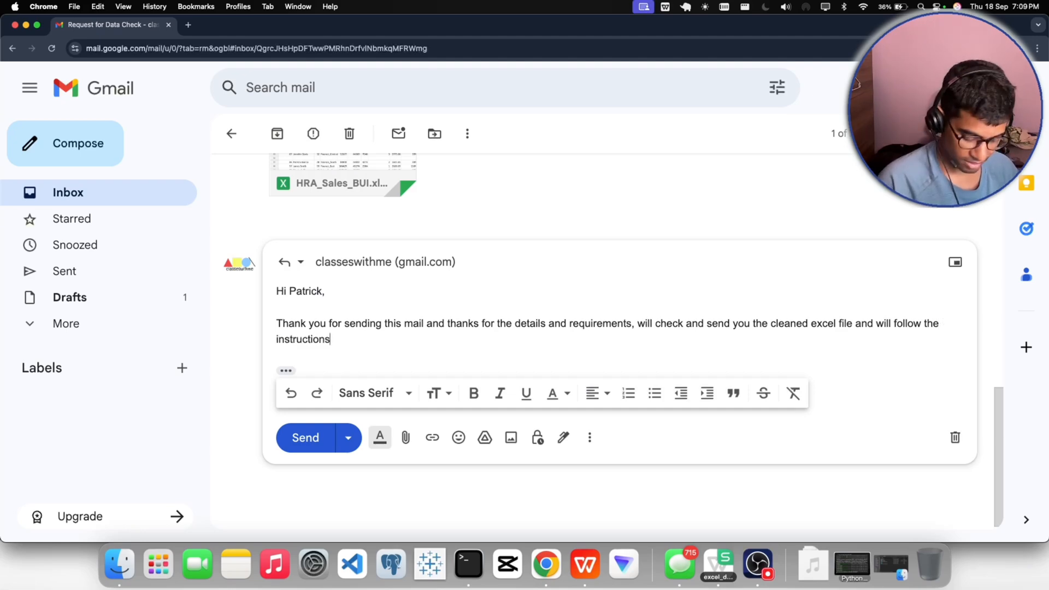
pyautogui.write('.')
# - End the reply's sentence with a period and add the closing "Regards," below a blank line
pyautogui.press('Return')
pyautogui.press('Return')
pyautogui.write('R')
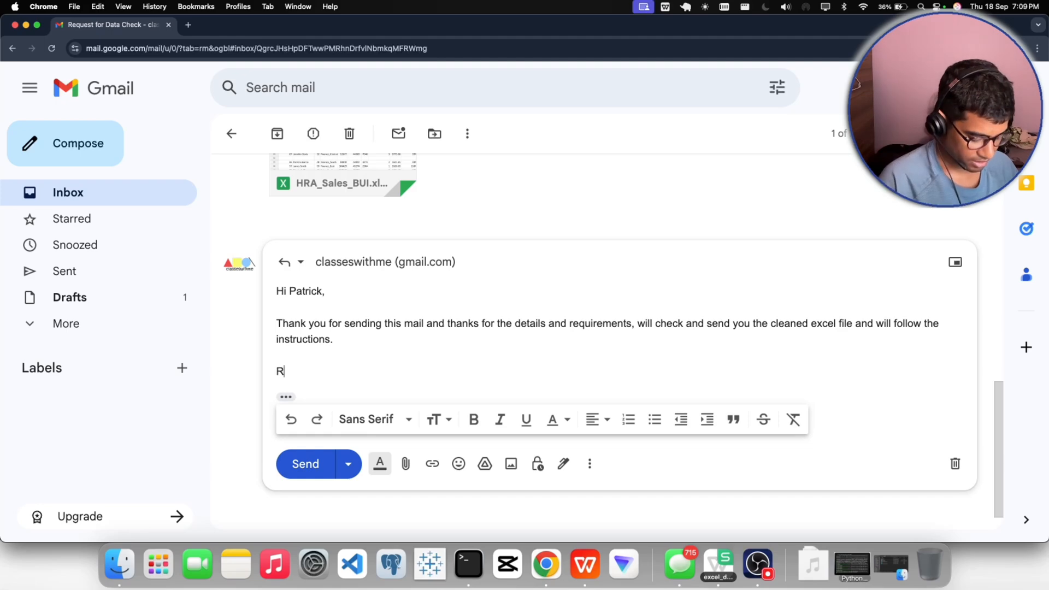
pyautogui.write('eaga')
pyautogui.press('BackSpace')
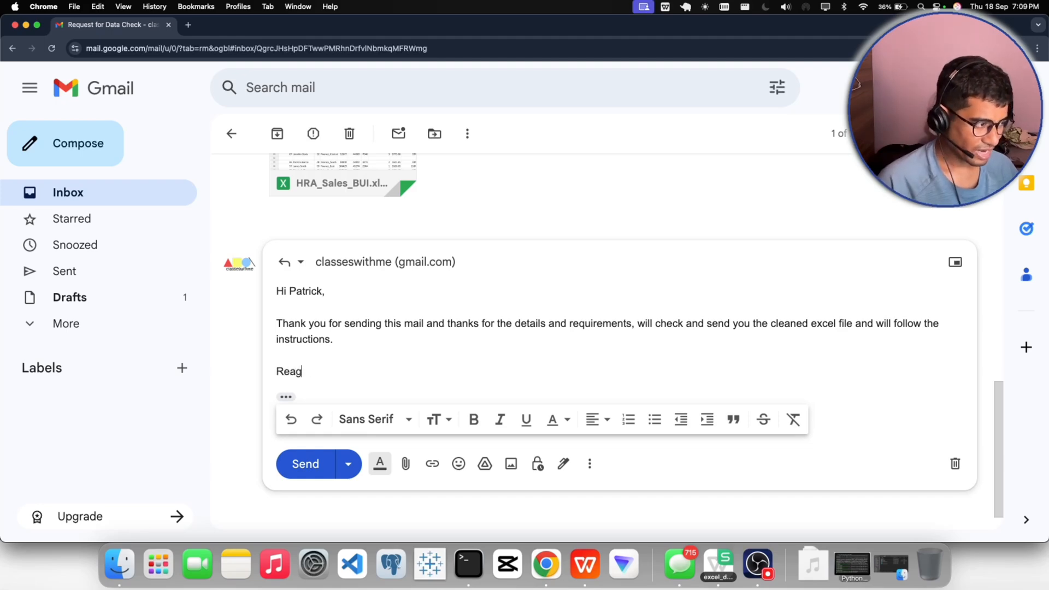
pyautogui.press('BackSpace')
pyautogui.press('BackSpace')
pyautogui.write('gards,')
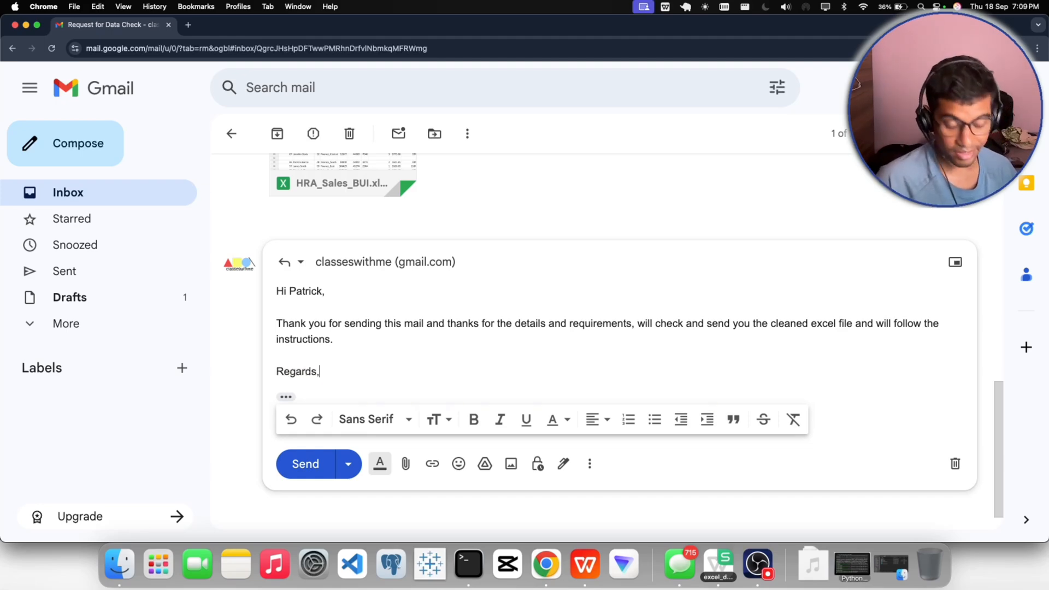
# - Complete the sign-off with the sender's first name and the line "Freelance Gig." beneath it
pyautogui.press('Return')
pyautogui.write('Shubham')
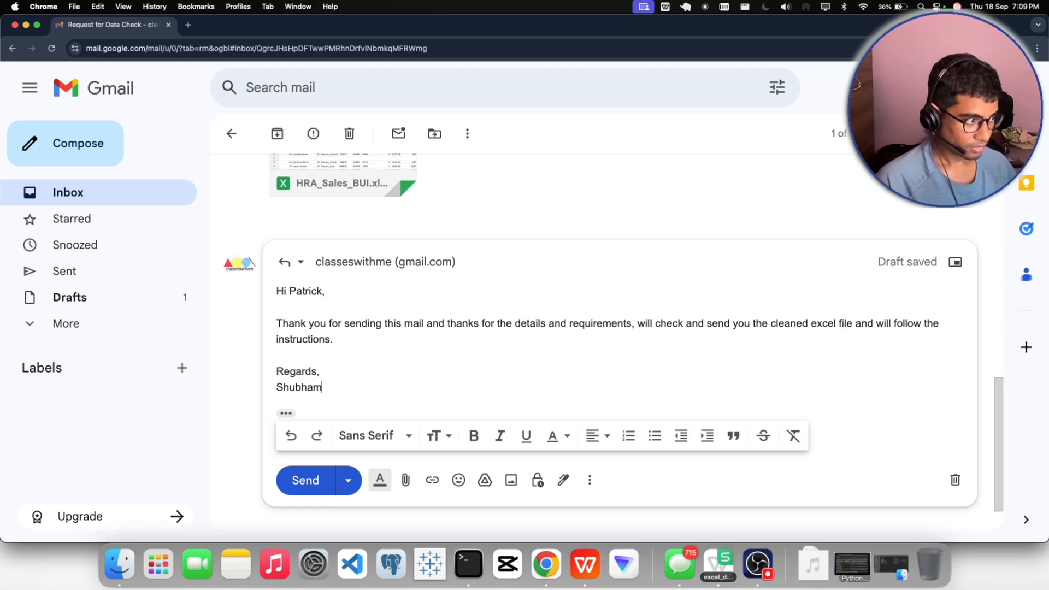
pyautogui.press('Return')
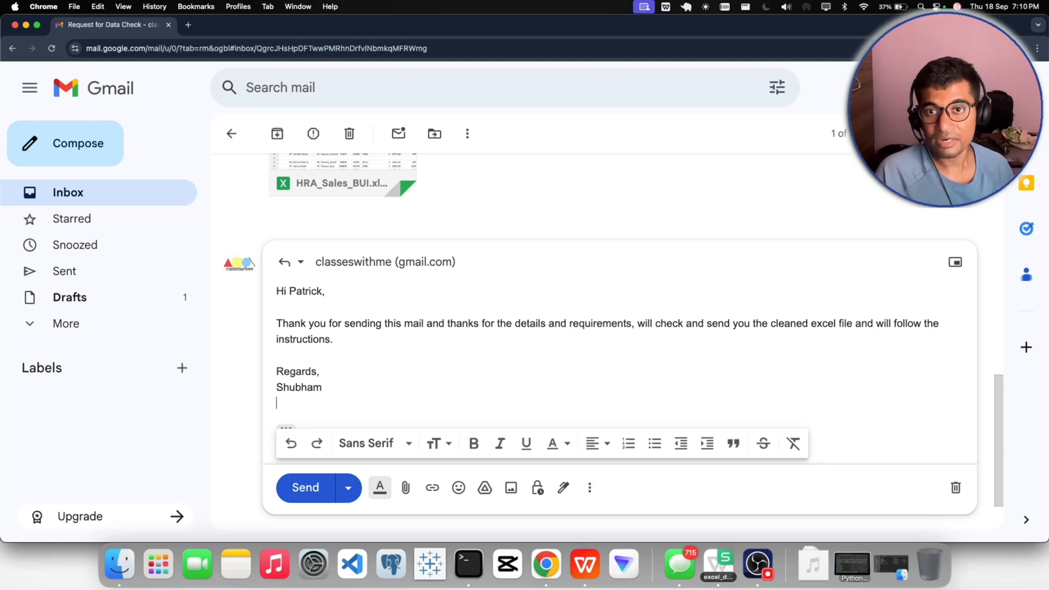
pyautogui.write('Fre')
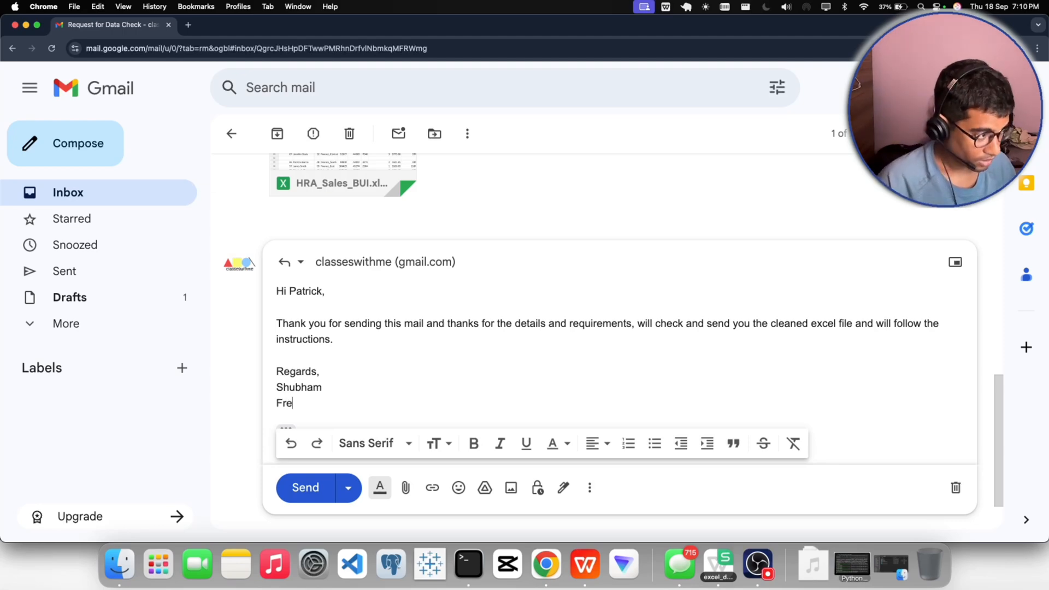
pyautogui.write('elande g')
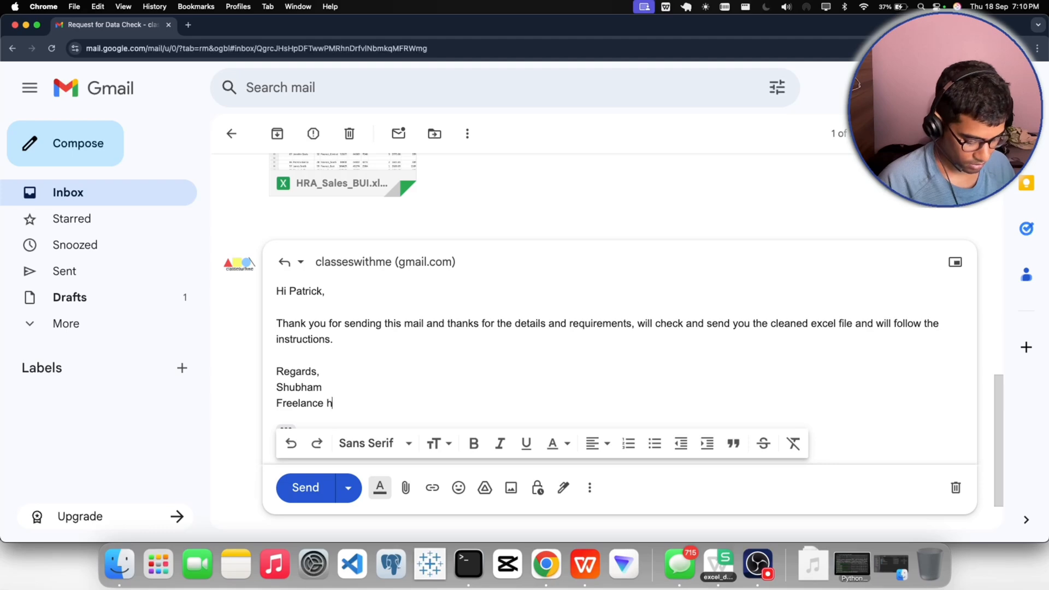
pyautogui.press('BackSpace')
pyautogui.write('gi')
pyautogui.press('BackSpace')
pyautogui.press('BackSpace')
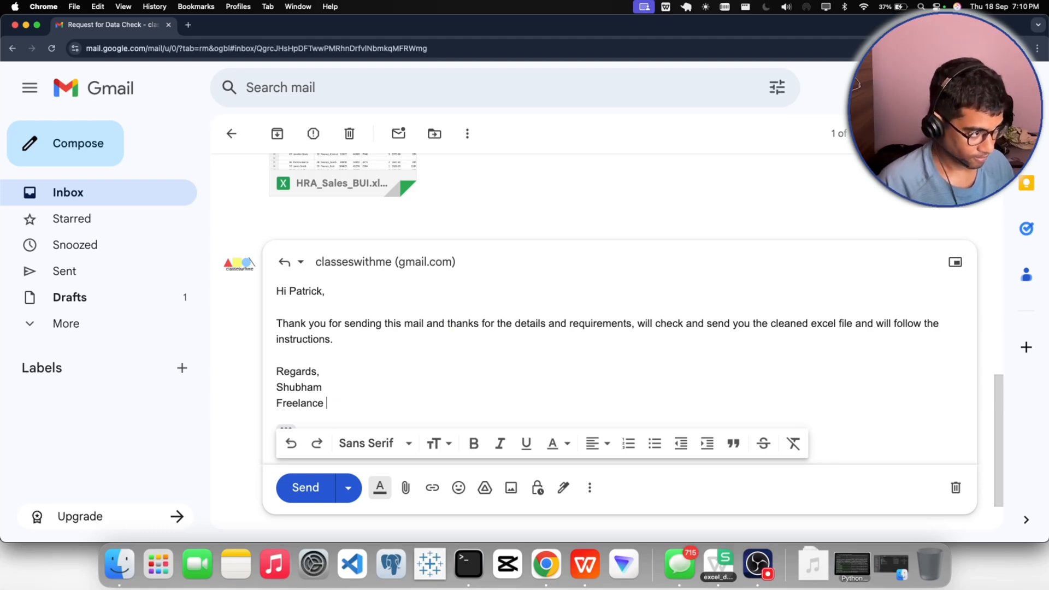
pyautogui.write('Gig.')
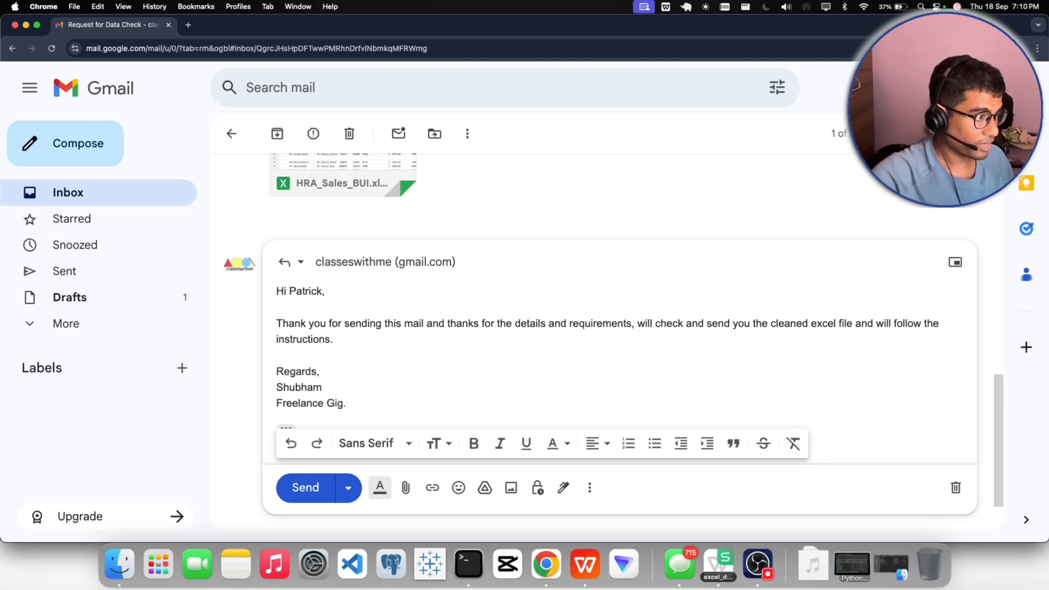
# - Format the three sign-off lines of the reply as an indented quote block
pyautogui.moveTo(346, 418); pyautogui.dragTo(276, 371)
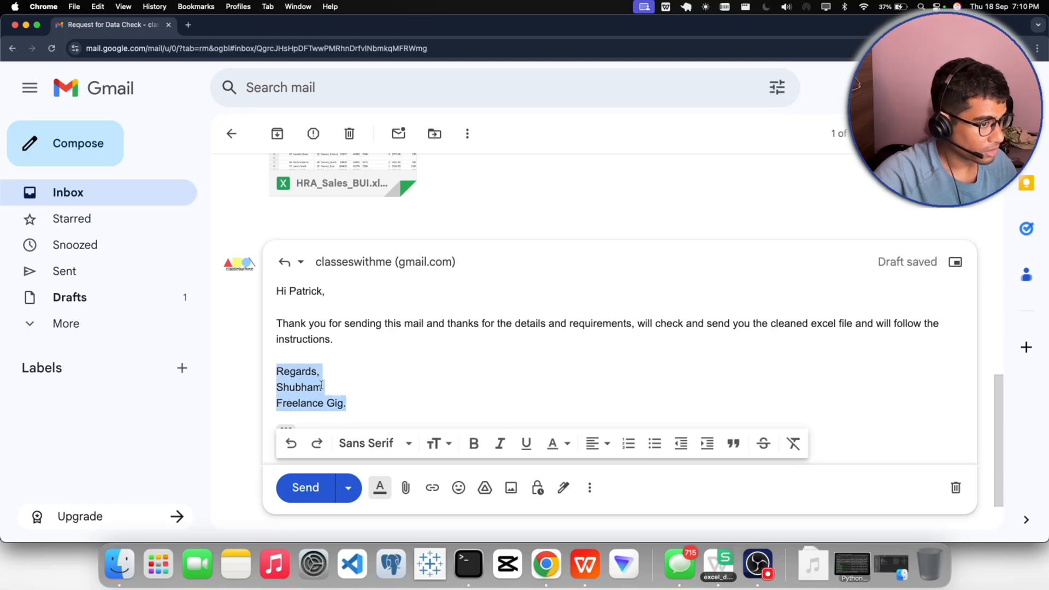
pyautogui.click(733, 443)
pyautogui.click(420, 401)
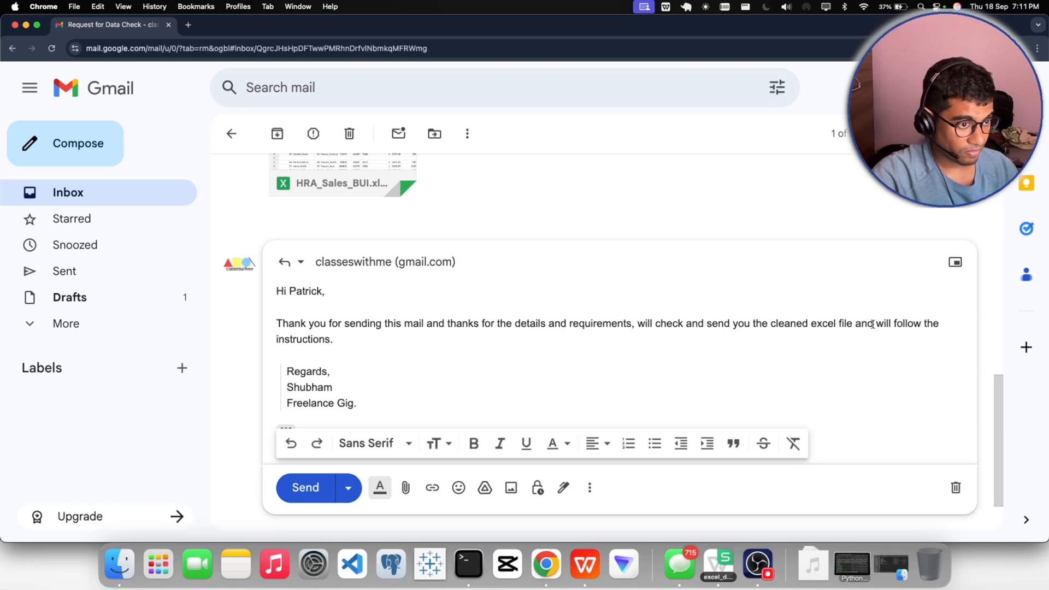
# - Review the words "and will" in the reply and send the message
pyautogui.moveTo(873, 324)
pyautogui.mouseDown()
pyautogui.moveTo(859, 325)
pyautogui.moveTo(886, 325)
pyautogui.moveTo(853, 325)
pyautogui.mouseUp()
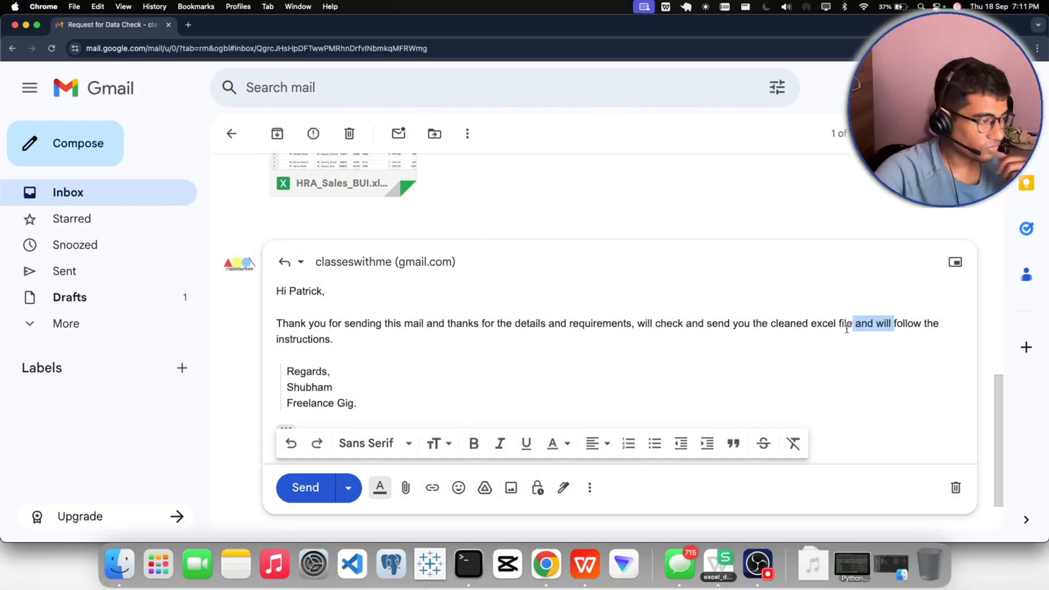
pyautogui.click(439, 384)
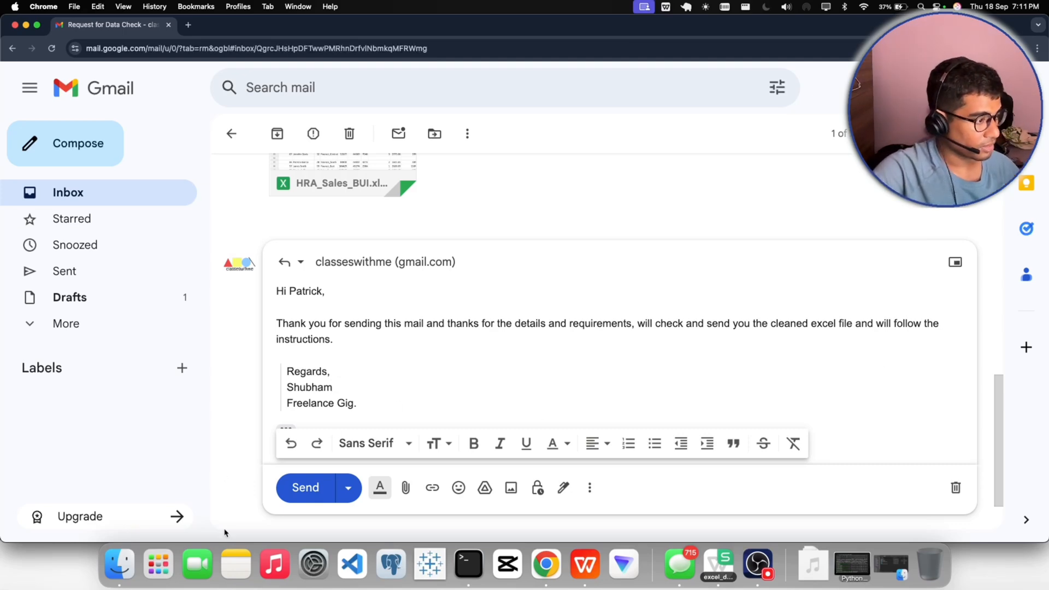
pyautogui.click(304, 488)
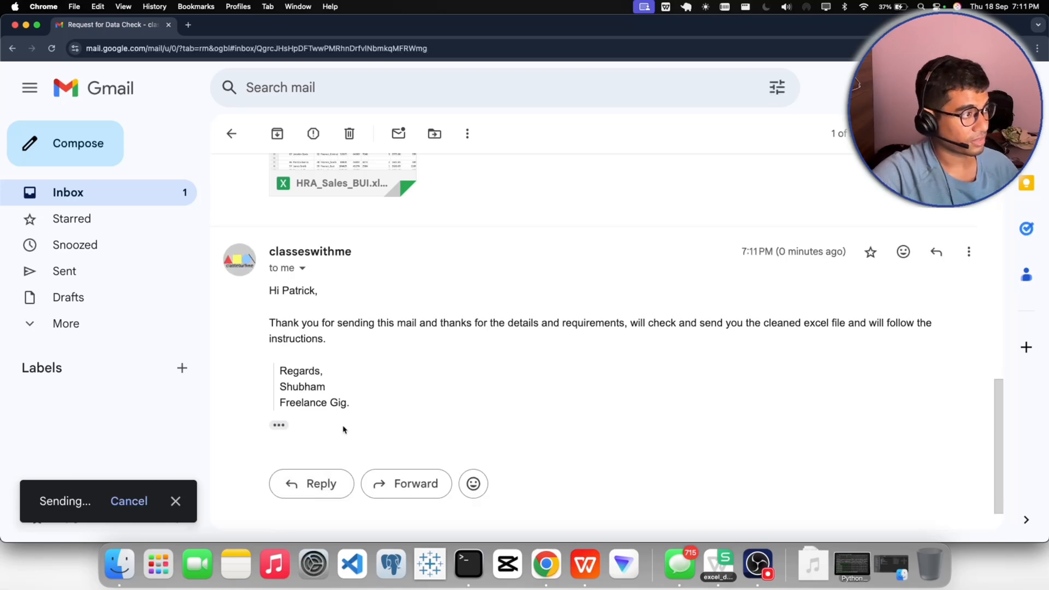
# - Open a preview of the HRA_Sales_BUI Excel attachment in the original request email
pyautogui.scroll(5, 343, 430)
pyautogui.scroll(-2, 413, 363)
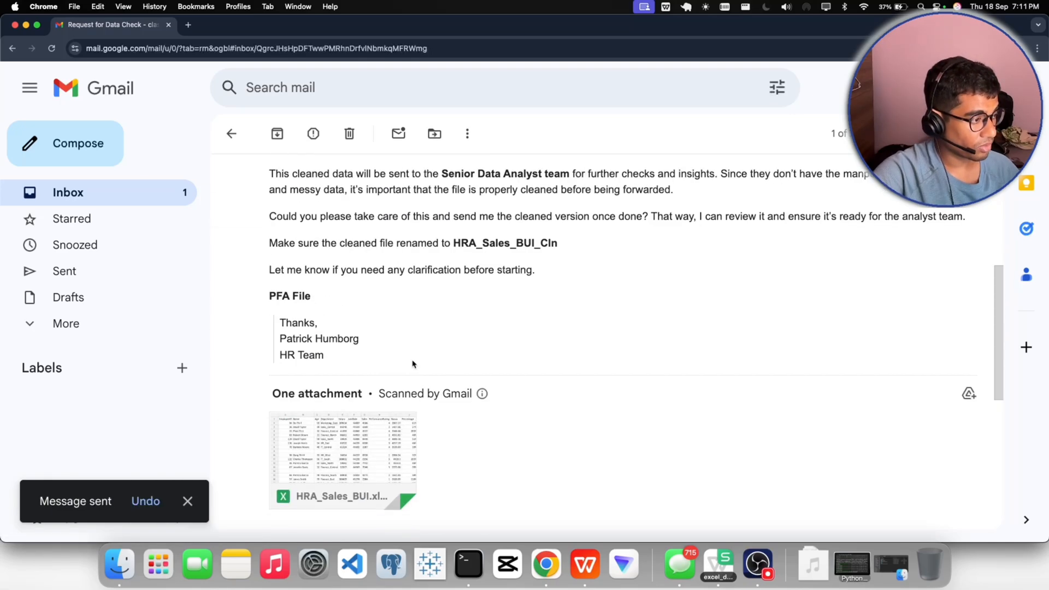
pyautogui.click(344, 379)
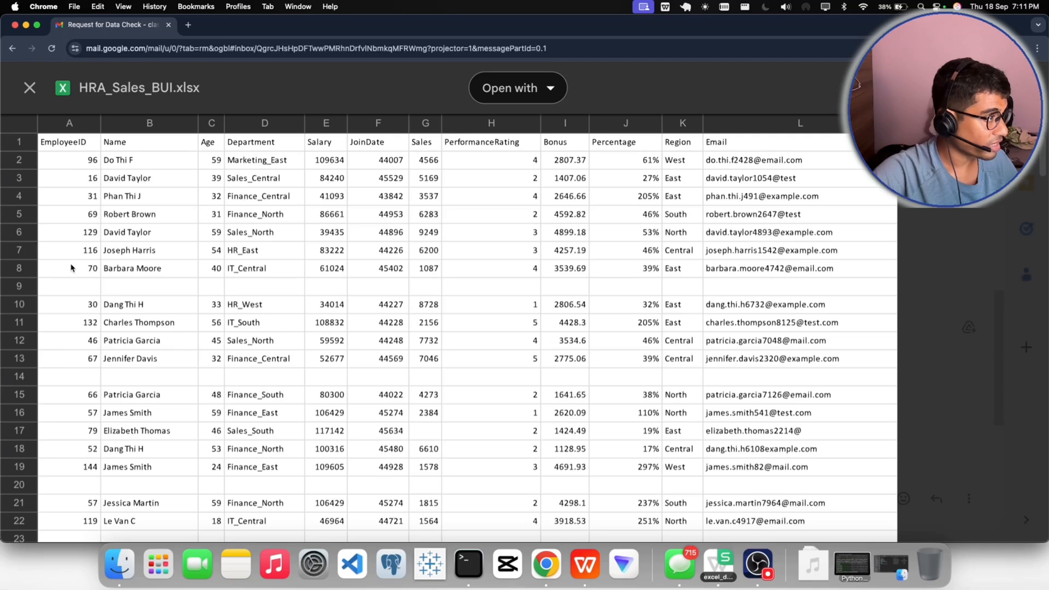
# - Examine the EmployeeID column and check rows 9 and 14 for blank cells across the EmployeeID to Salary columns
pyautogui.click(83, 158)
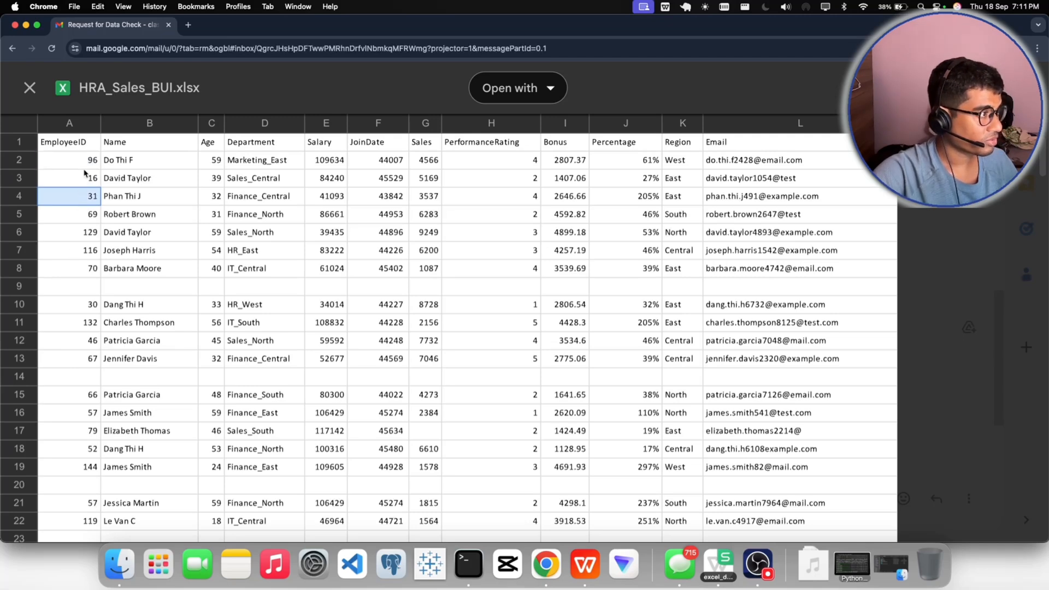
pyautogui.click(96, 266)
pyautogui.click(91, 378)
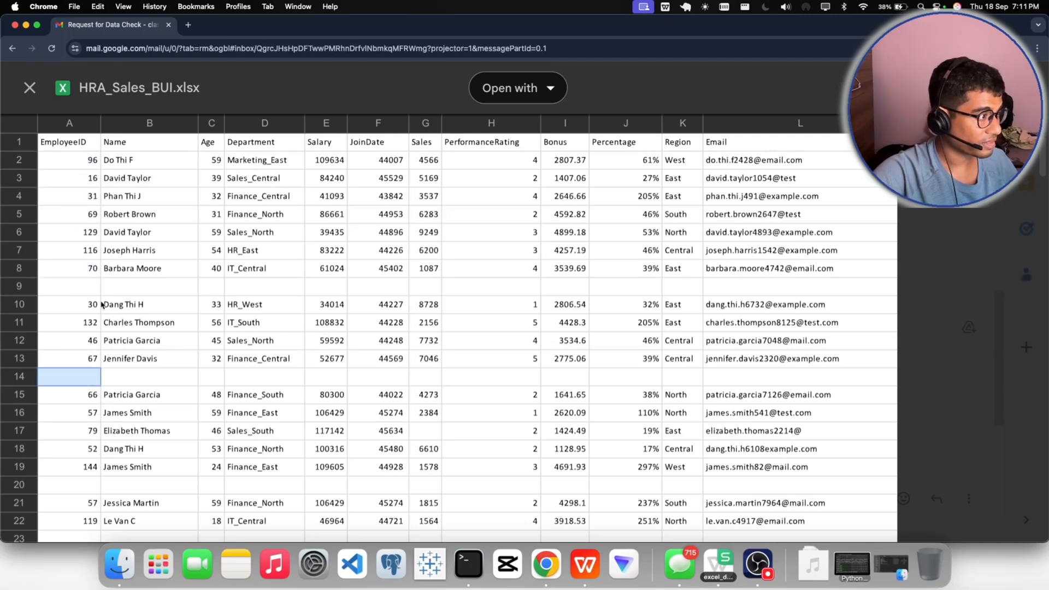
pyautogui.click(74, 290)
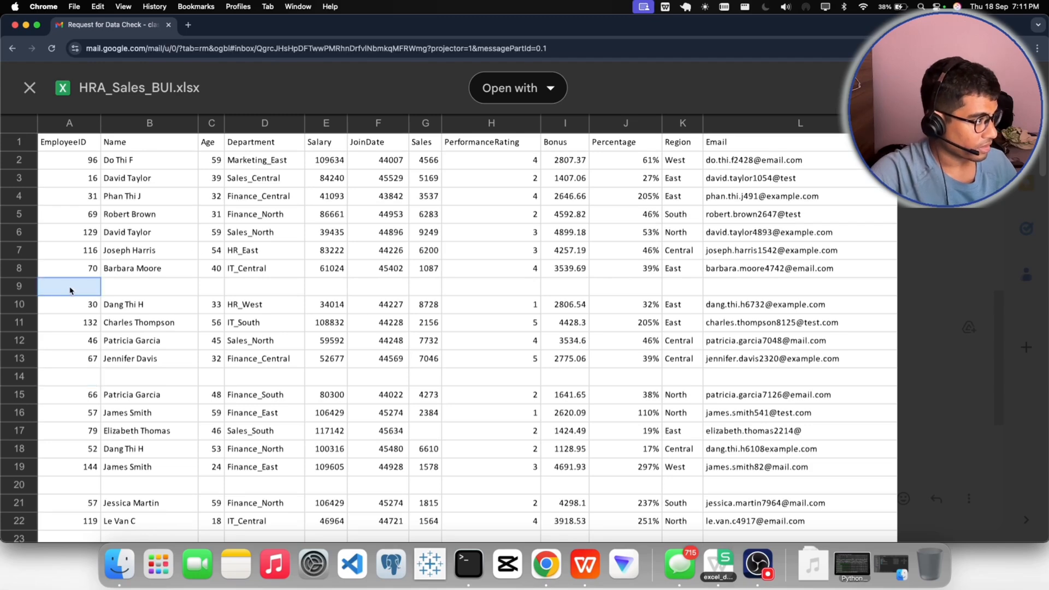
pyautogui.click(140, 291)
pyautogui.click(235, 288)
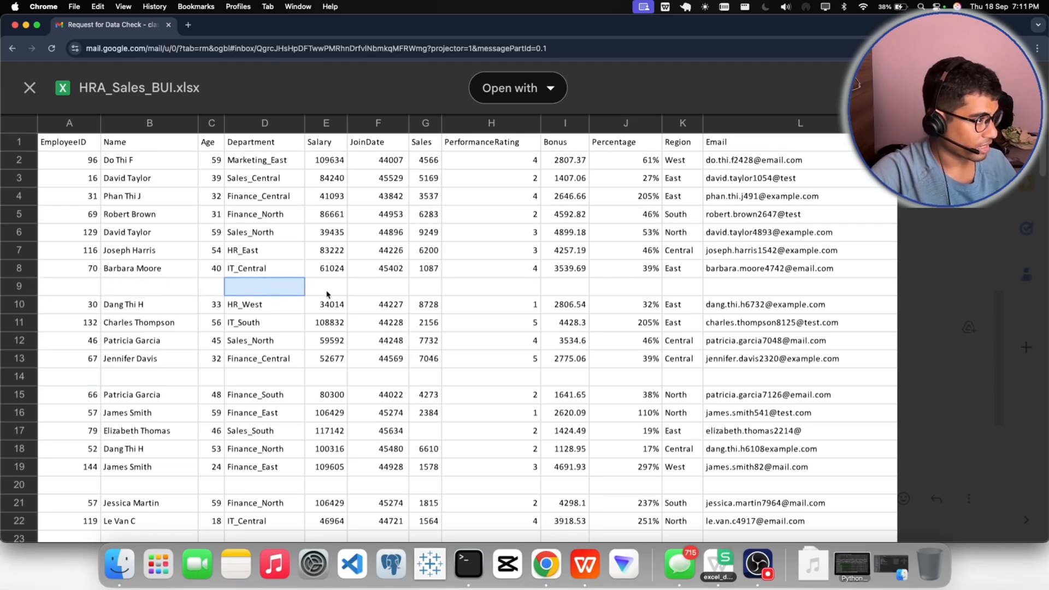
pyautogui.click(326, 298)
pyautogui.click(96, 381)
pyautogui.click(143, 377)
pyautogui.click(281, 373)
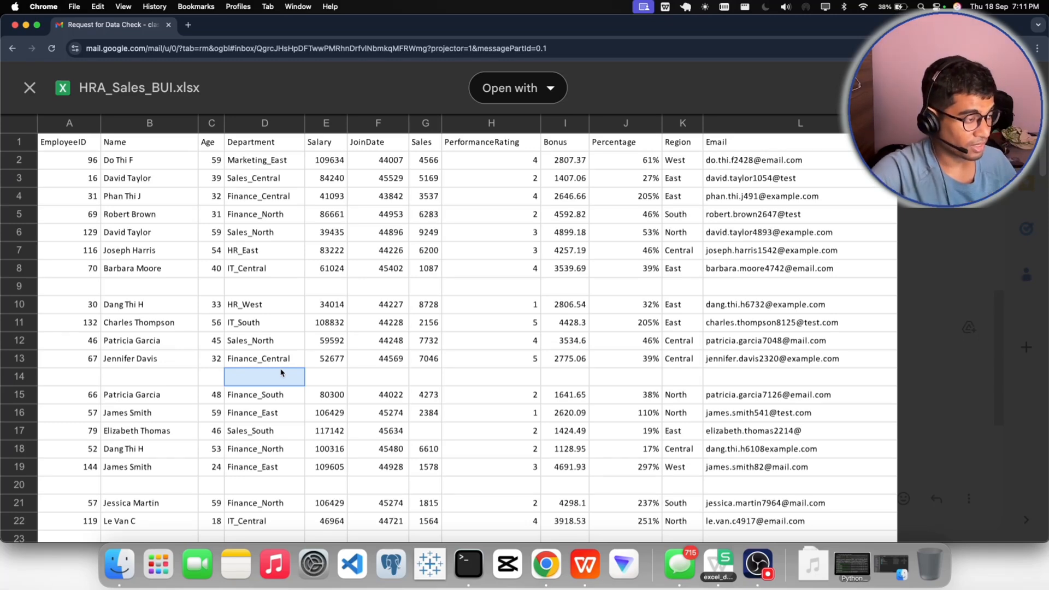
pyautogui.click(116, 373)
pyautogui.click(122, 291)
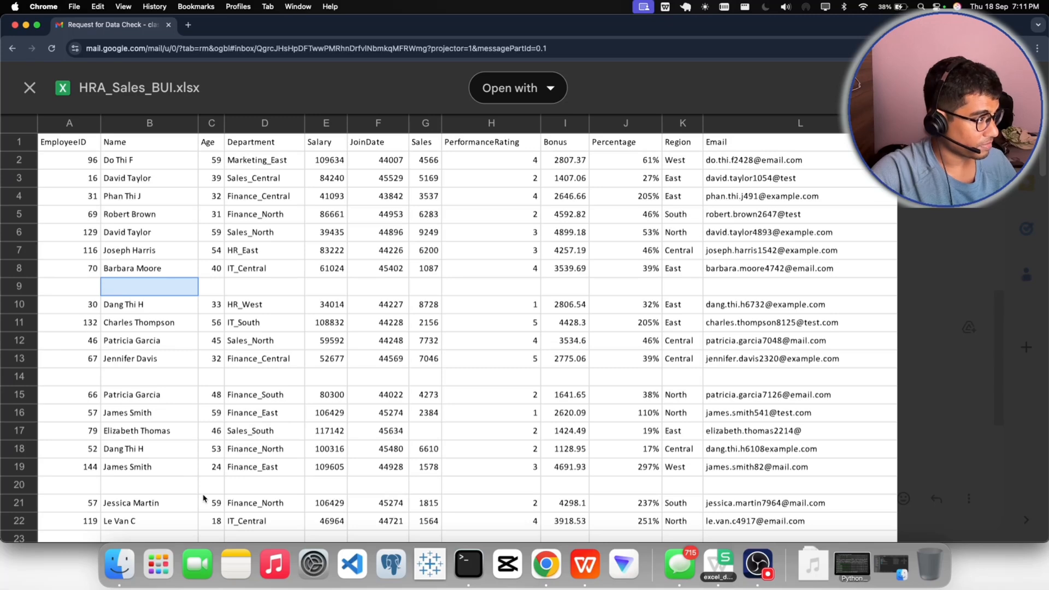
pyautogui.click(67, 293)
pyautogui.click(151, 295)
pyautogui.click(216, 299)
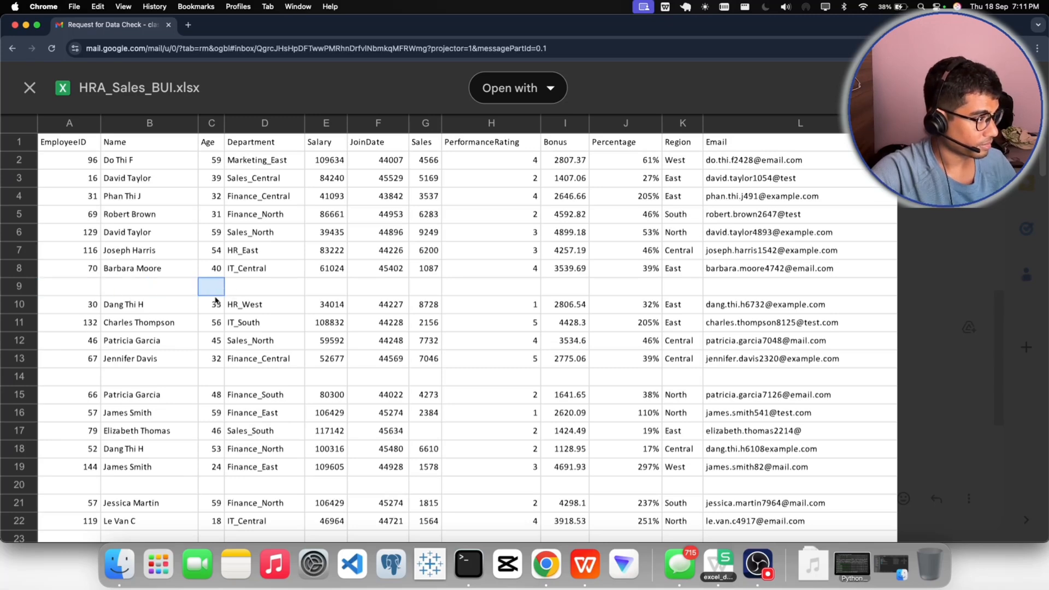
pyautogui.click(64, 377)
pyautogui.click(126, 378)
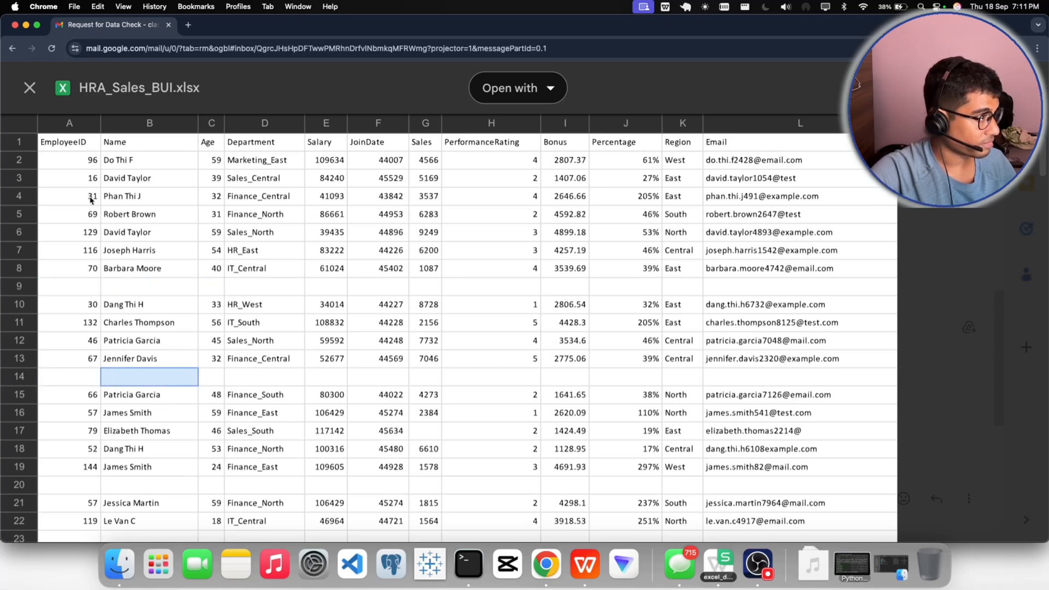
# - Inspect sample entries in the EmployeeID, Age, Department and Salary columns for data quality
pyautogui.click(91, 164)
pyautogui.click(90, 214)
pyautogui.click(90, 232)
pyautogui.click(90, 267)
pyautogui.click(90, 339)
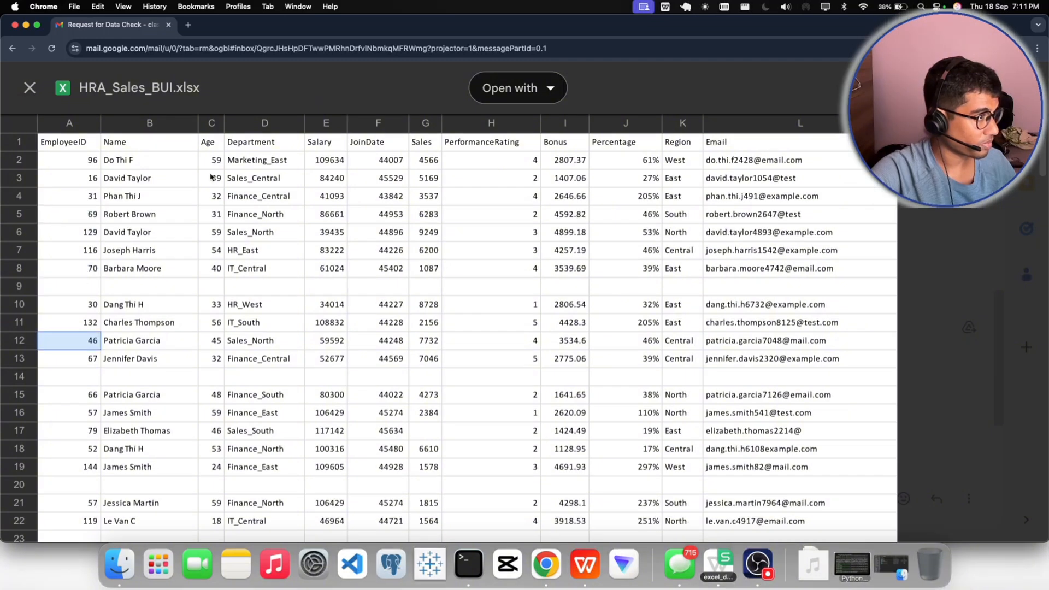
pyautogui.click(213, 160)
pyautogui.click(219, 308)
pyautogui.click(220, 359)
pyautogui.click(252, 198)
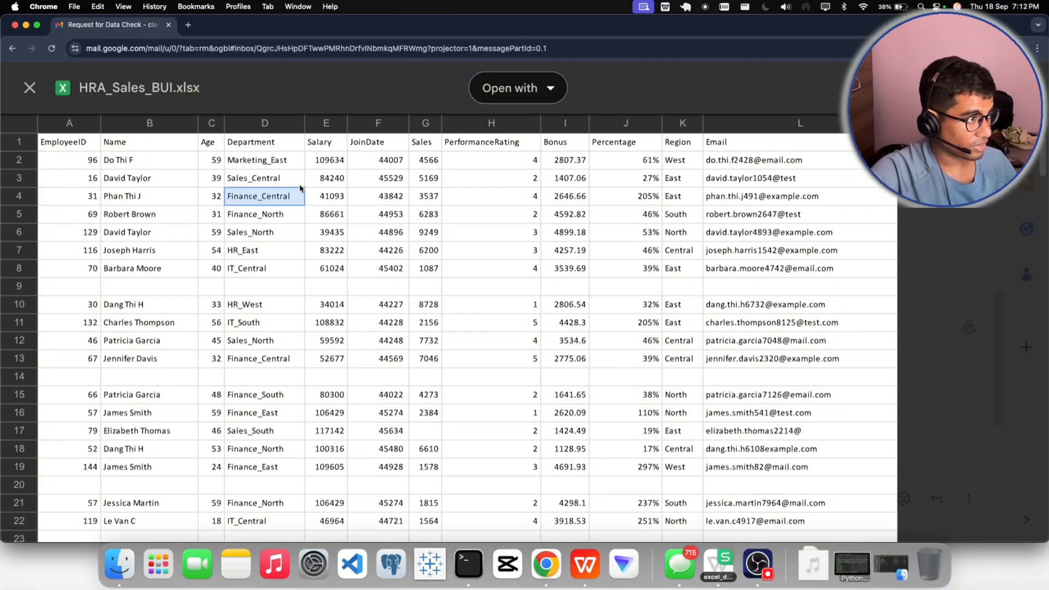
pyautogui.click(338, 164)
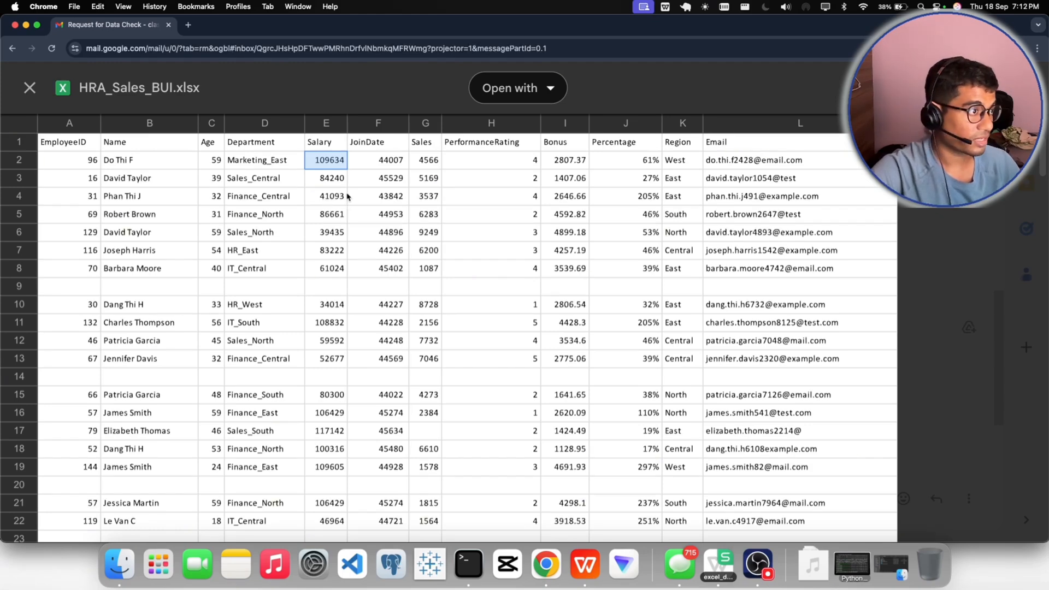
# - Examine the date format of the JoinDate values in rows 2 to 9 and compare the Sales and Salary values in row 2
pyautogui.click(387, 164)
pyautogui.moveTo(382, 191); pyautogui.dragTo(378, 285)
pyautogui.moveTo(367, 166); pyautogui.dragTo(369, 290)
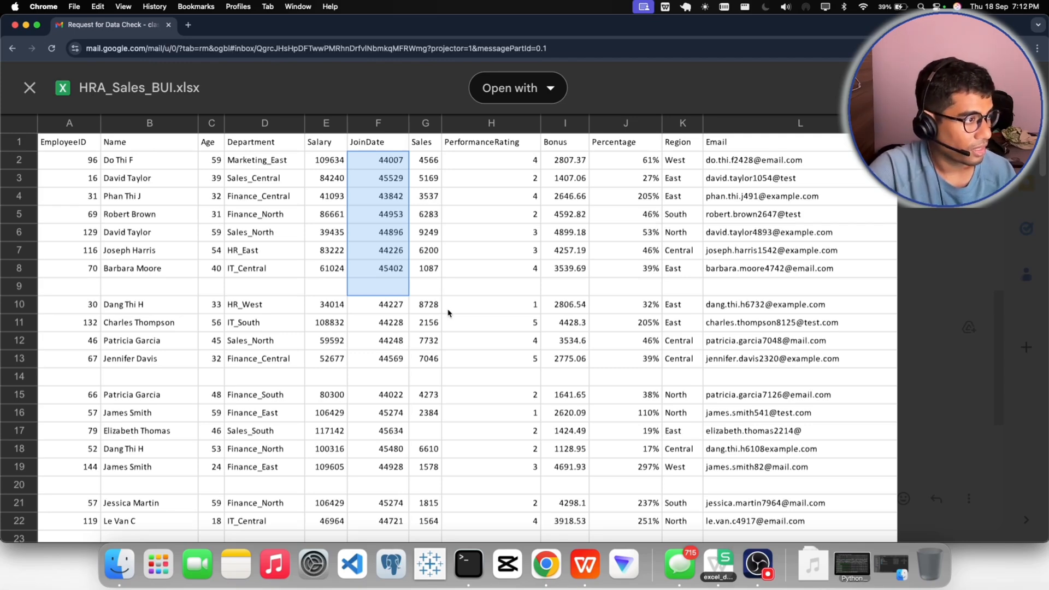
pyautogui.click(379, 214)
pyautogui.click(424, 166)
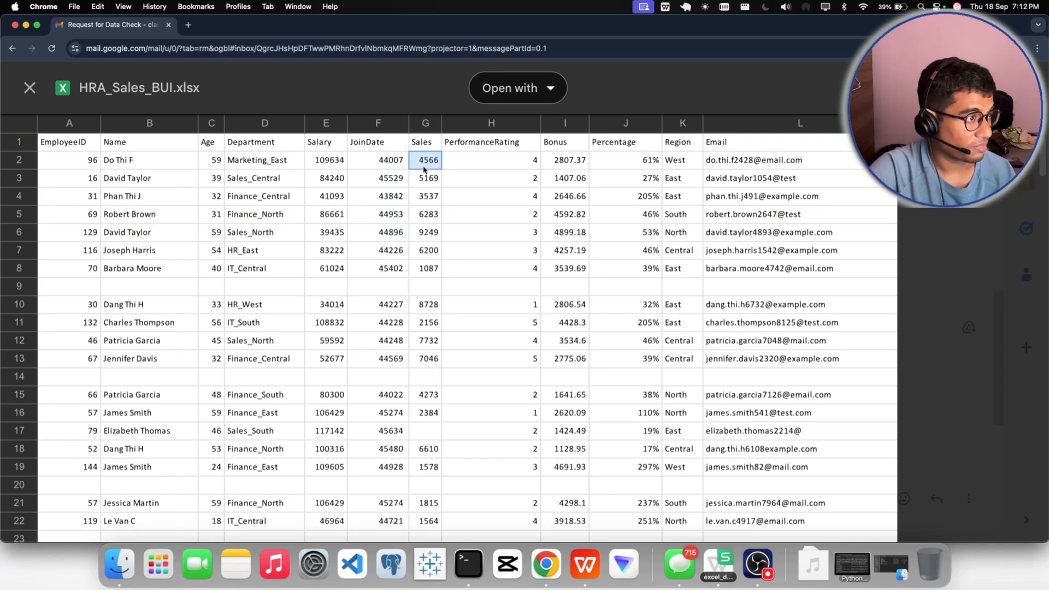
pyautogui.click(323, 167)
pyautogui.click(420, 162)
pyautogui.click(321, 158)
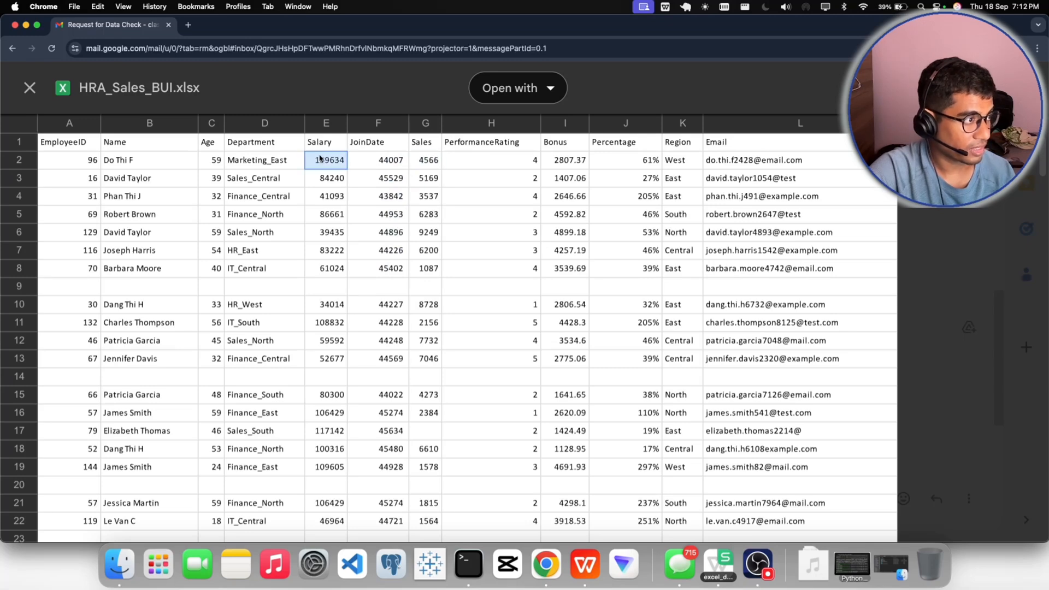
pyautogui.click(422, 162)
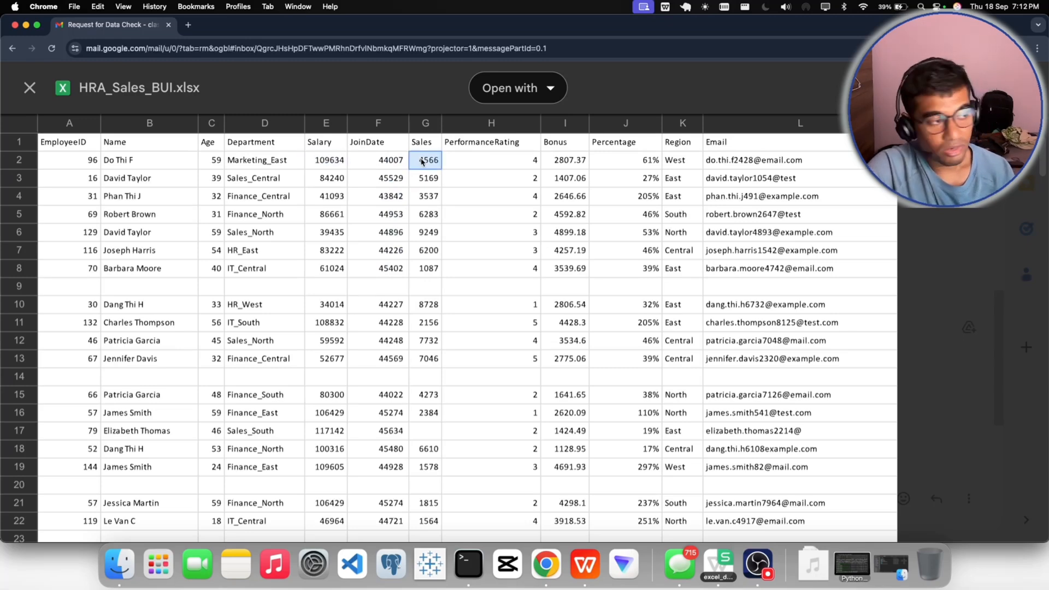
# - Inspect sample entries in the PerformanceRating, Bonus, Percentage and Region columns
pyautogui.click(536, 160)
pyautogui.click(527, 218)
pyautogui.click(507, 181)
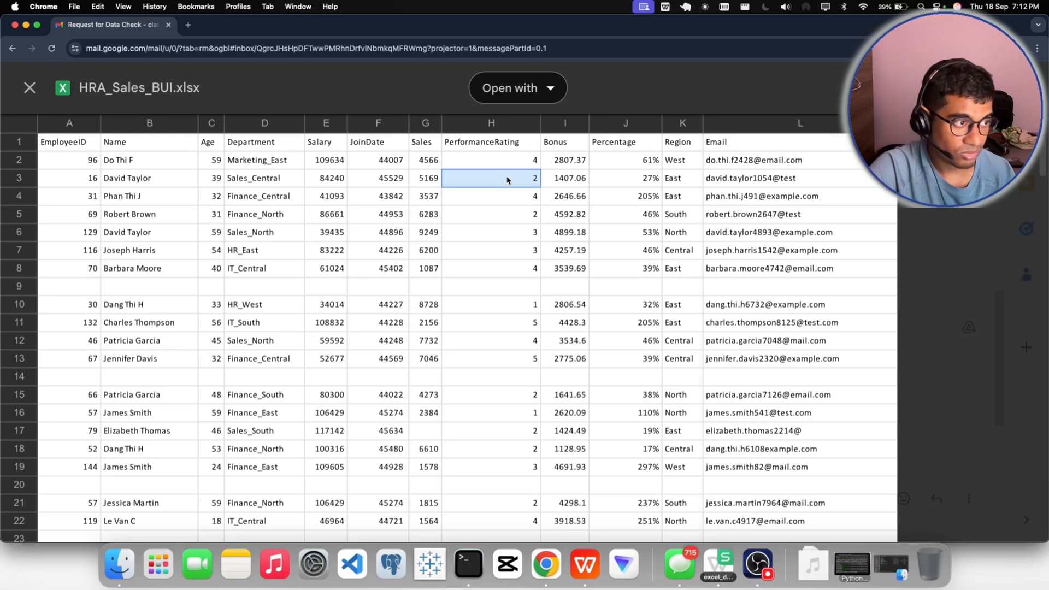
pyautogui.click(576, 180)
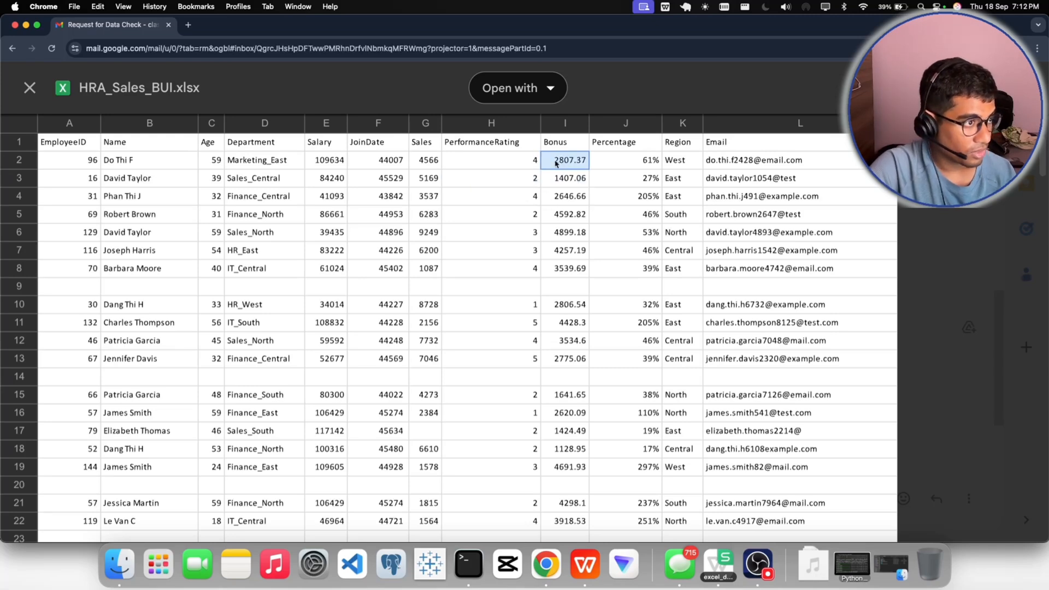
pyautogui.click(557, 177)
pyautogui.click(558, 213)
pyautogui.click(638, 160)
pyautogui.click(642, 198)
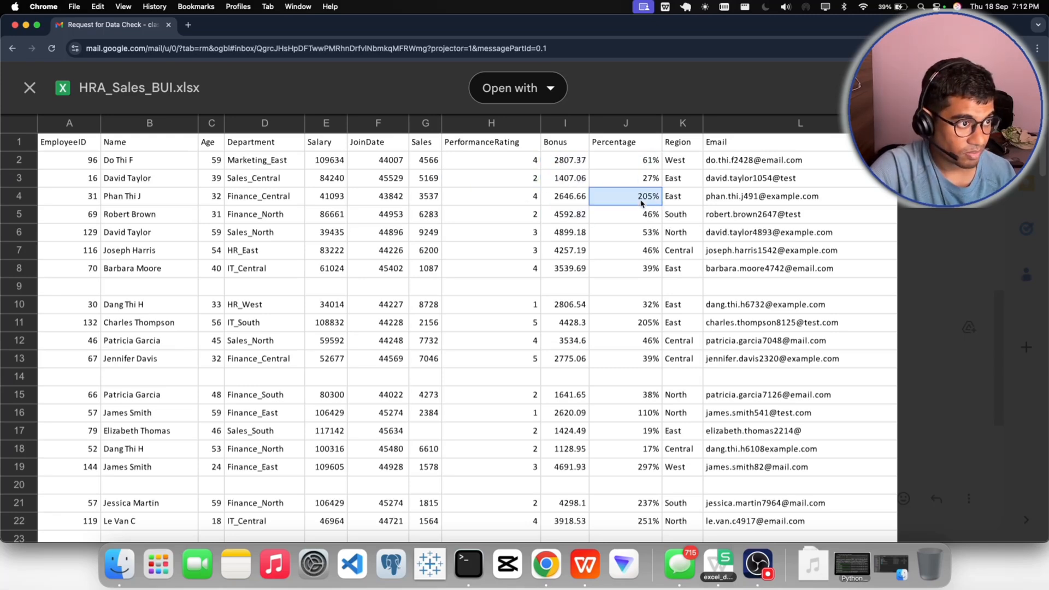
pyautogui.click(654, 254)
pyautogui.click(682, 177)
pyautogui.click(679, 164)
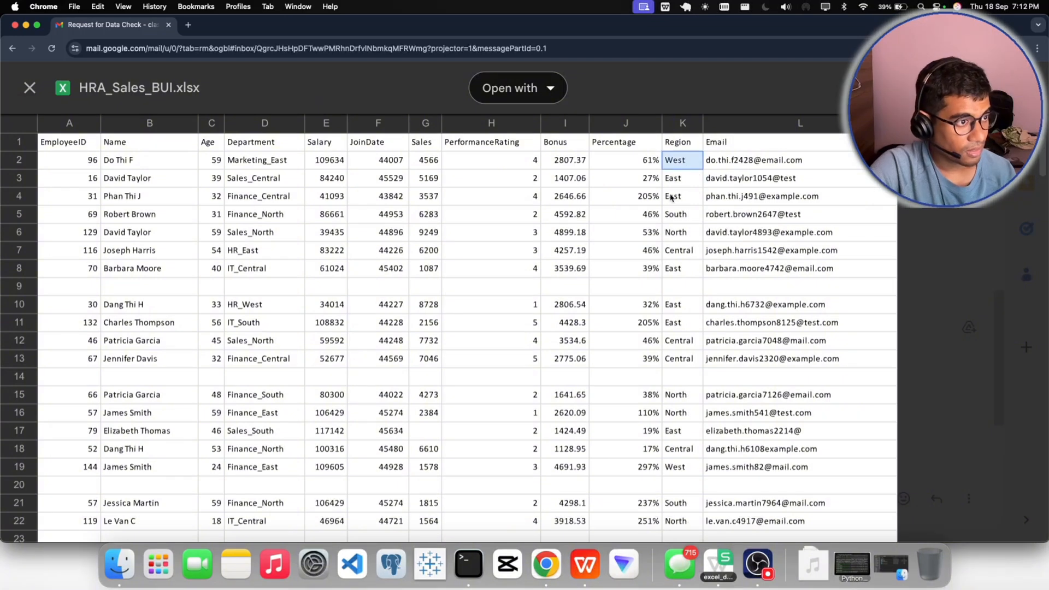
# - Inspect sample entries in the Region and Email columns, checking the email address formats
pyautogui.click(672, 198)
pyautogui.click(702, 246)
pyautogui.click(743, 164)
pyautogui.click(814, 178)
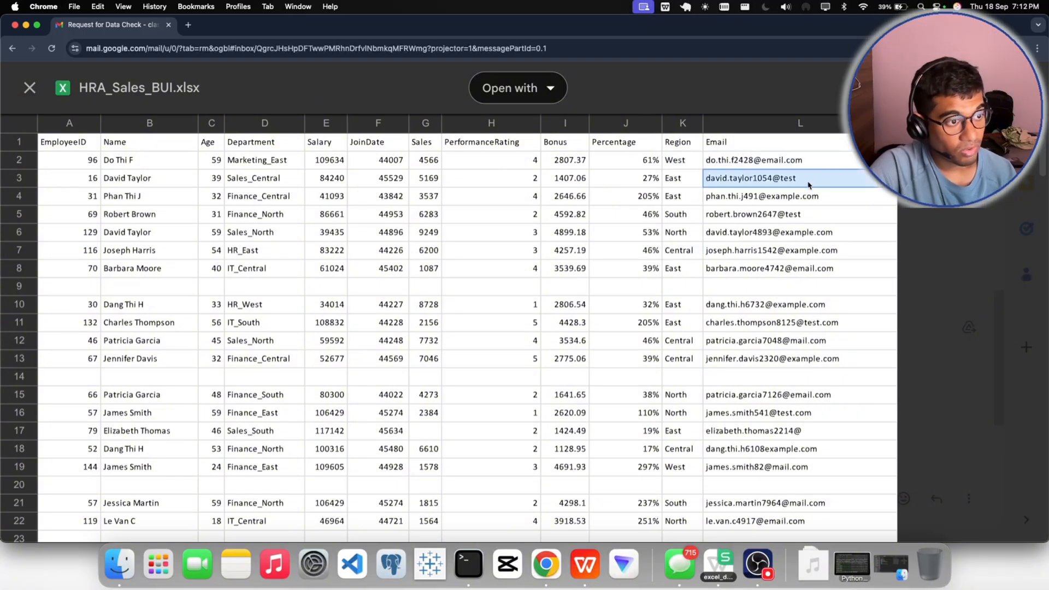
pyautogui.click(794, 239)
pyautogui.click(799, 180)
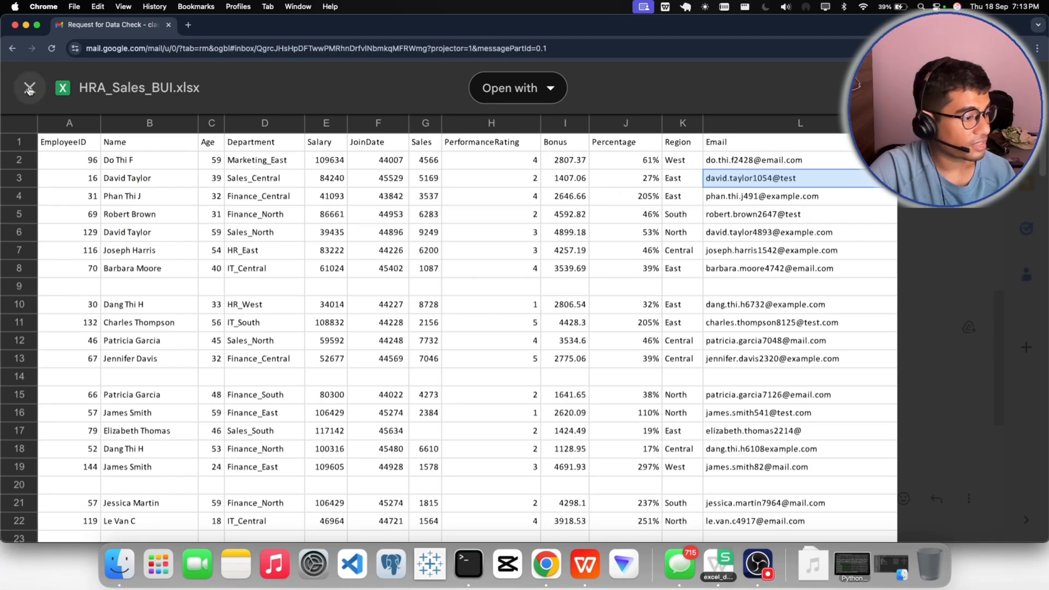
# - Switch to the HRA_Sales_BUI.xlsx workbook in WPS Office and close its side pane
pyautogui.click(582, 561)
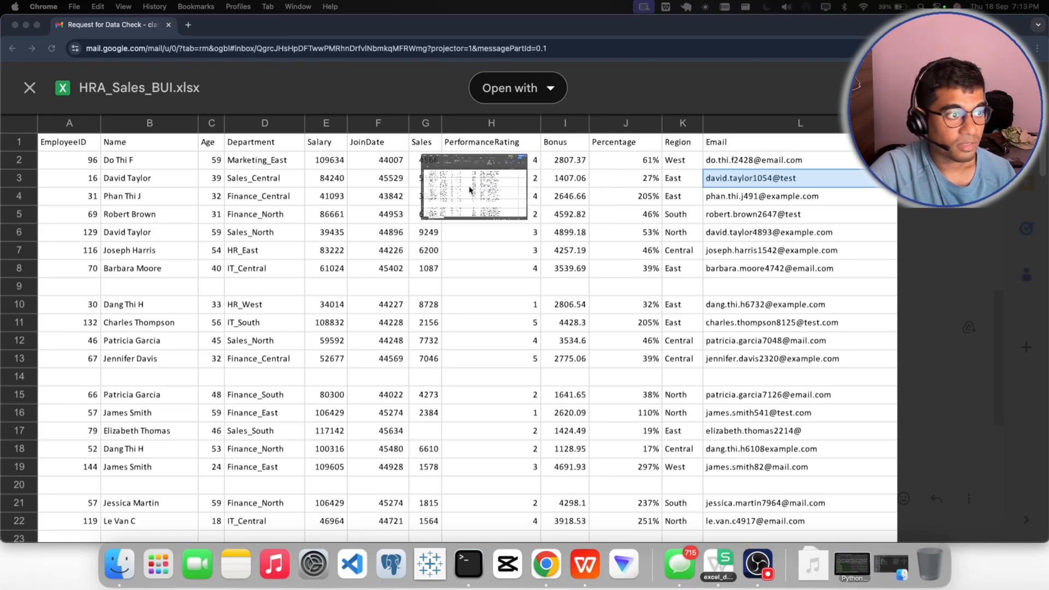
pyautogui.moveTo(472, 192); pyautogui.dragTo(428, 192)
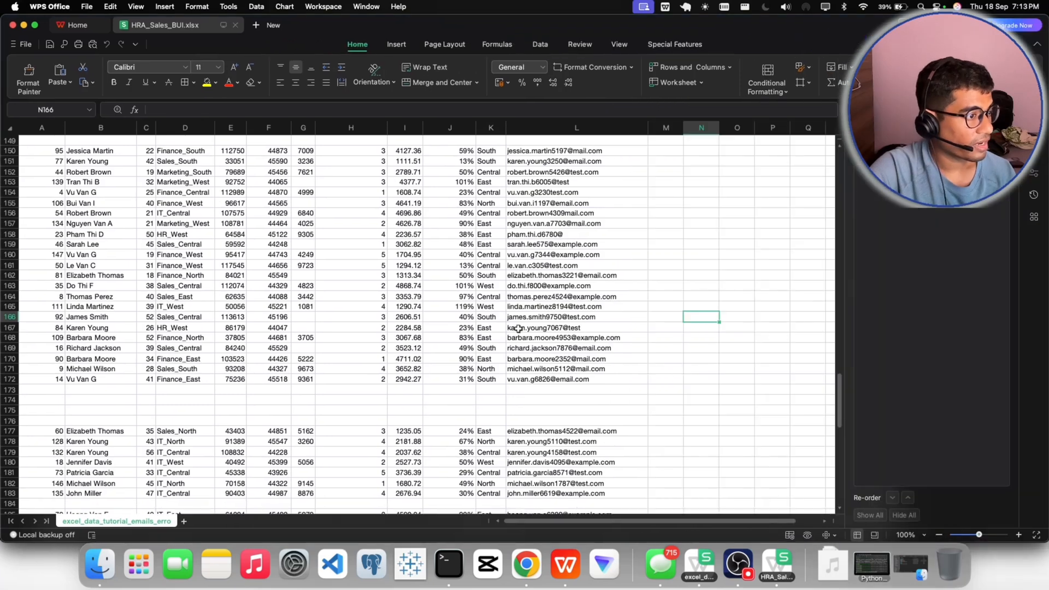
pyautogui.click(1005, 112)
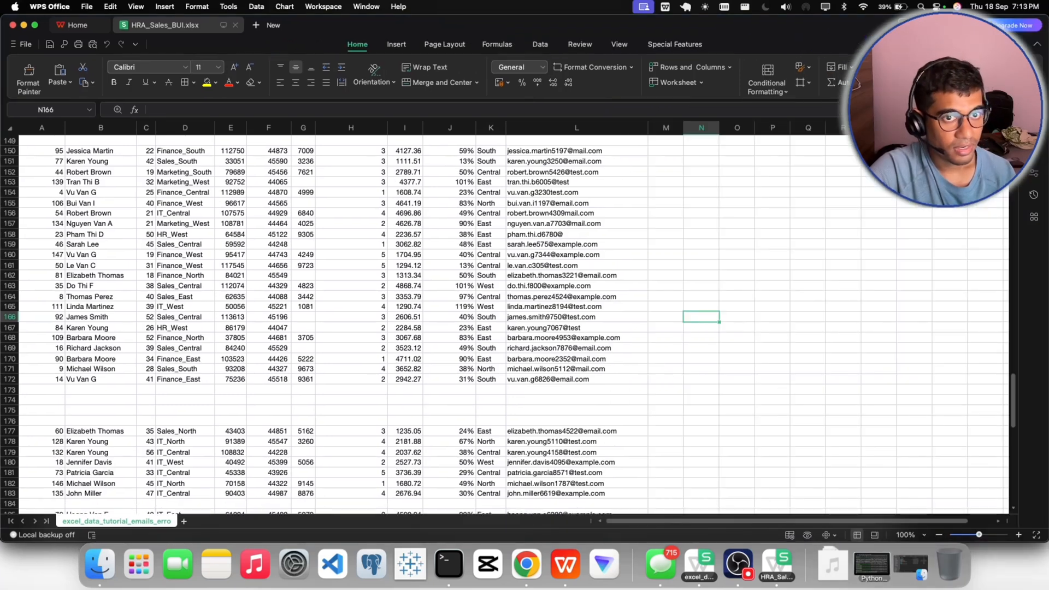
pyautogui.click(753, 433)
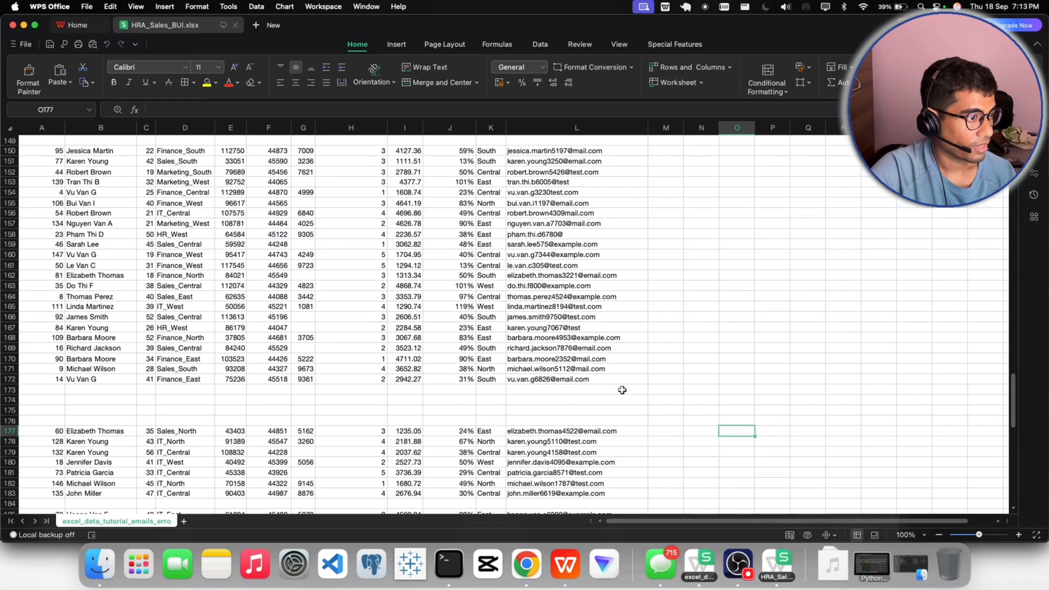
pyautogui.scroll(6, 603, 383)
pyautogui.scroll(20, 603, 383)
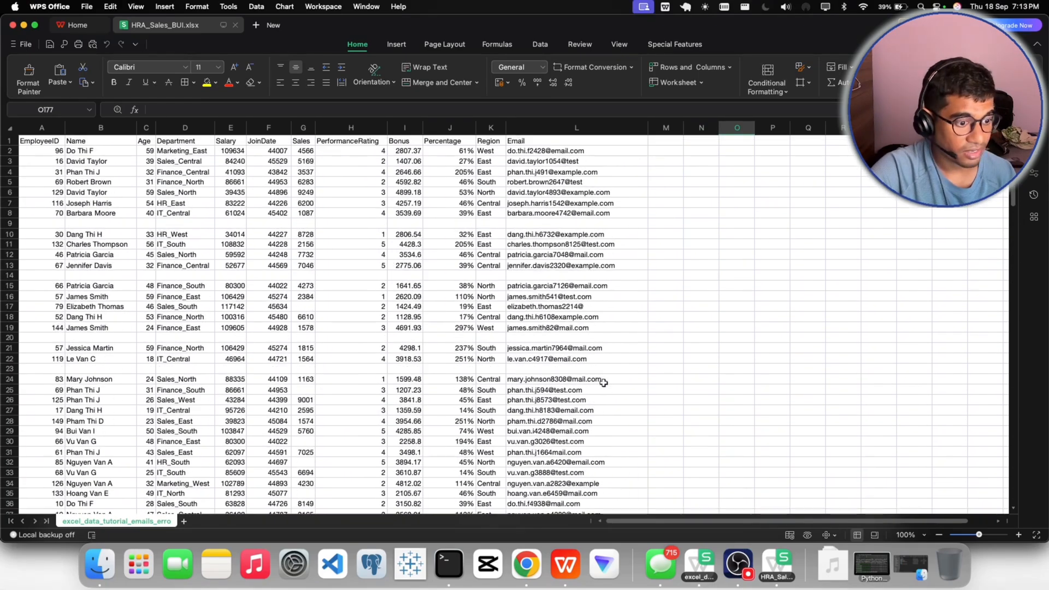
# - Set the worksheet's zoom to a custom value of 150% and check how the data reads from row 1
pyautogui.click(743, 560)
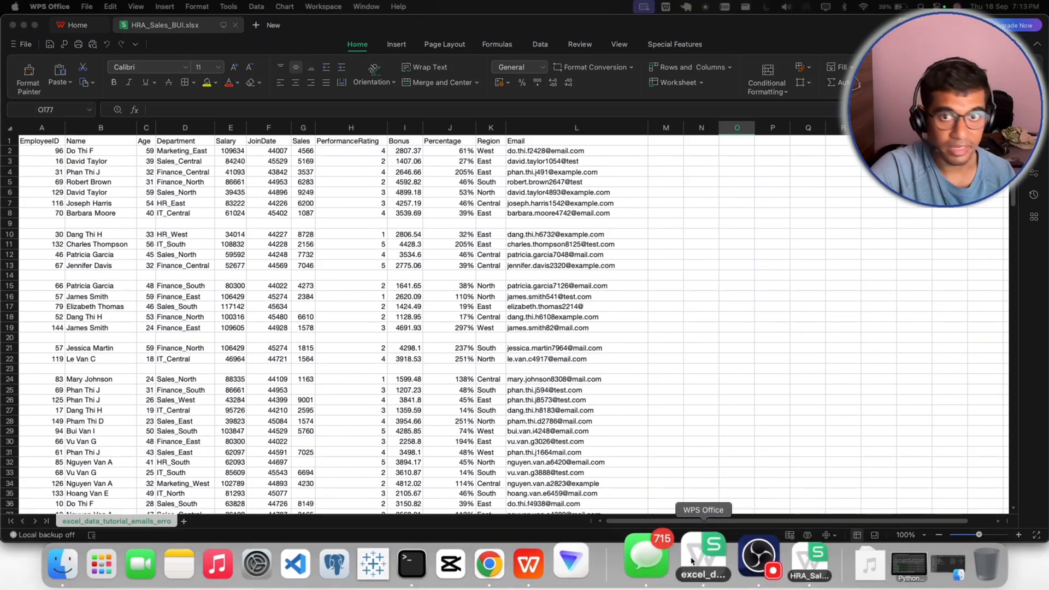
pyautogui.click(908, 536)
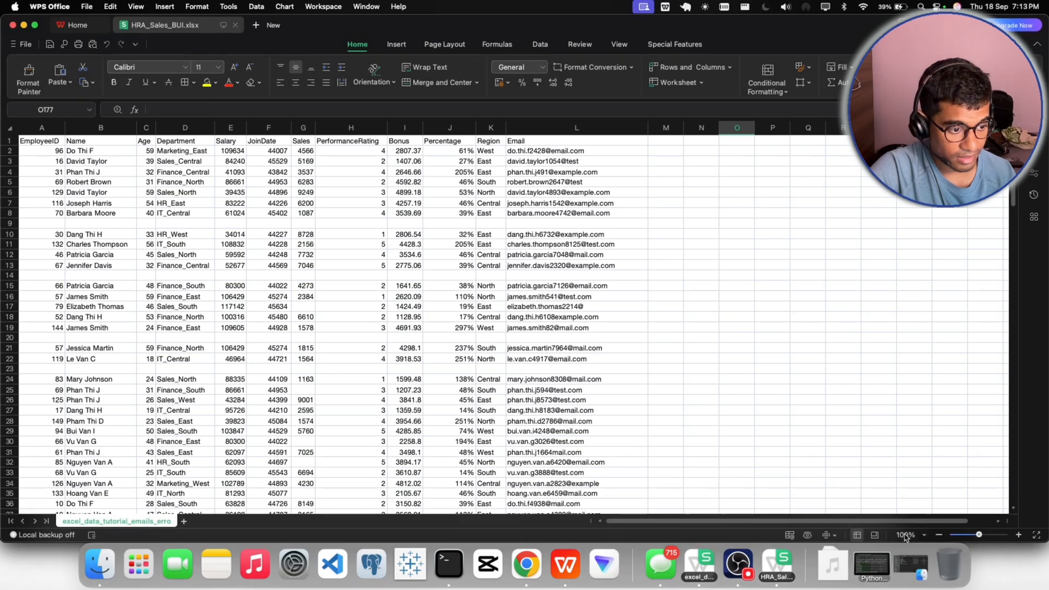
pyautogui.click(904, 536)
pyautogui.click(865, 521)
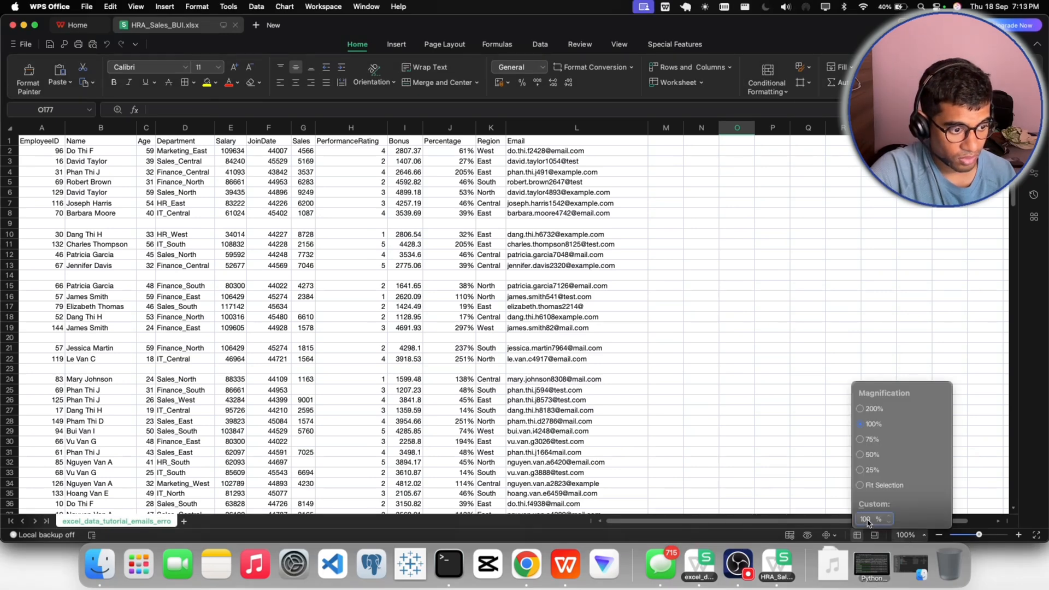
pyautogui.write('150')
pyautogui.press('Return')
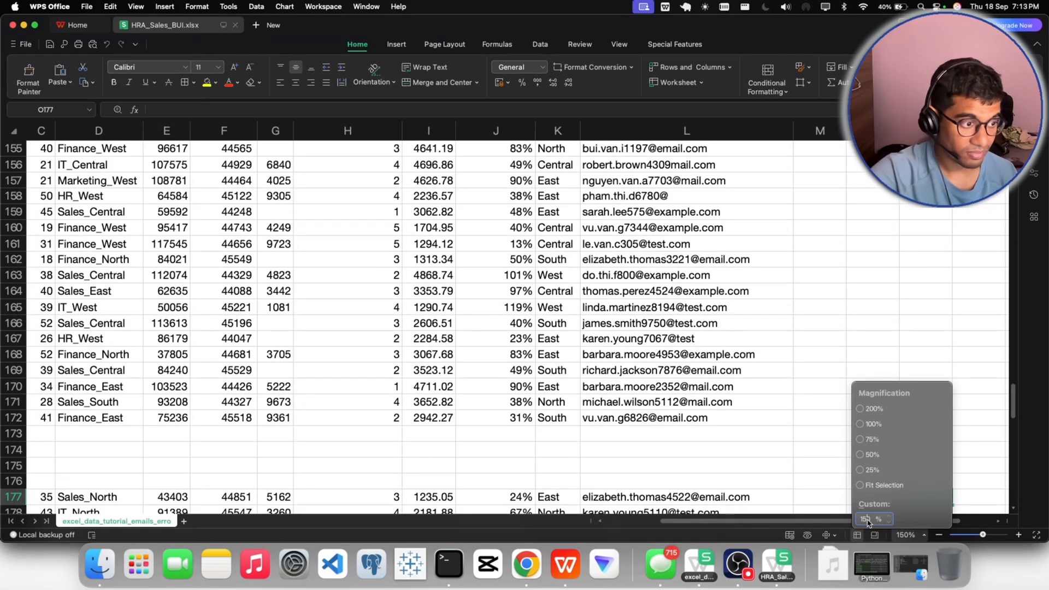
pyautogui.scroll(20, 676, 433)
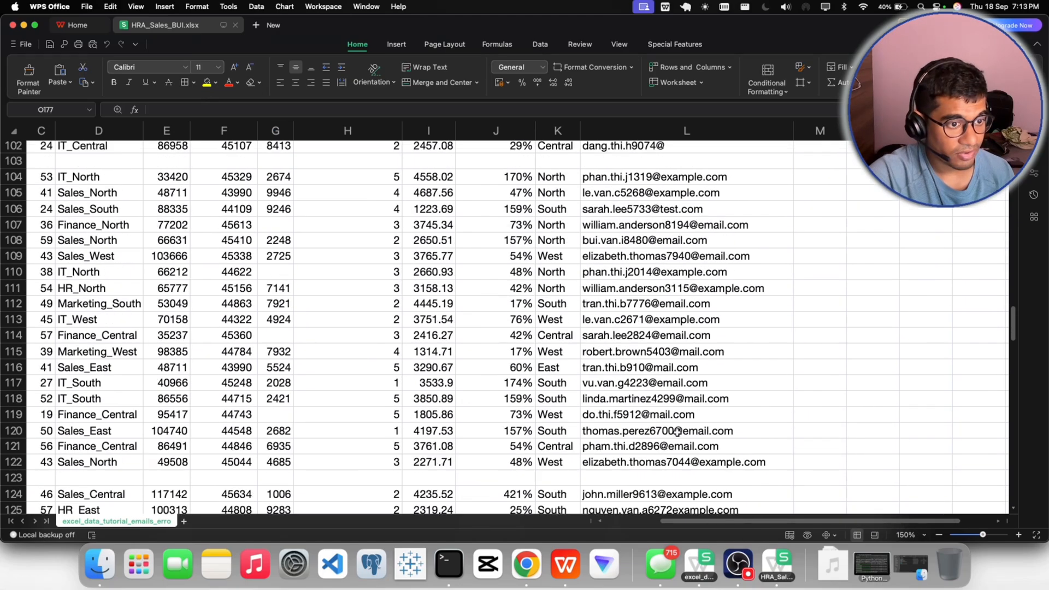
pyautogui.scroll(1, 676, 434)
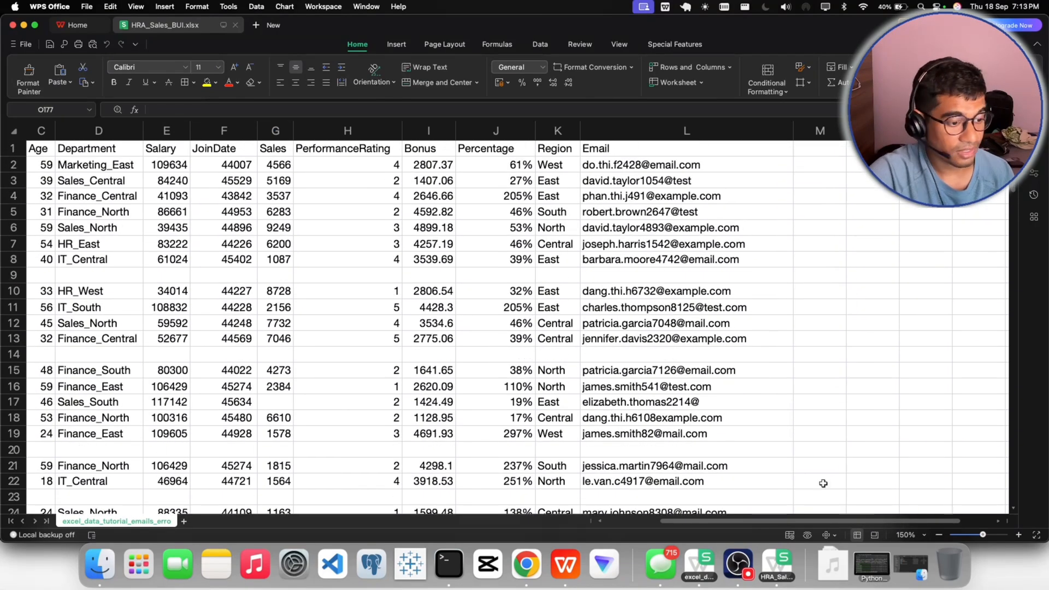
# - Reduce the worksheet's custom zoom to 120%
pyautogui.click(747, 562)
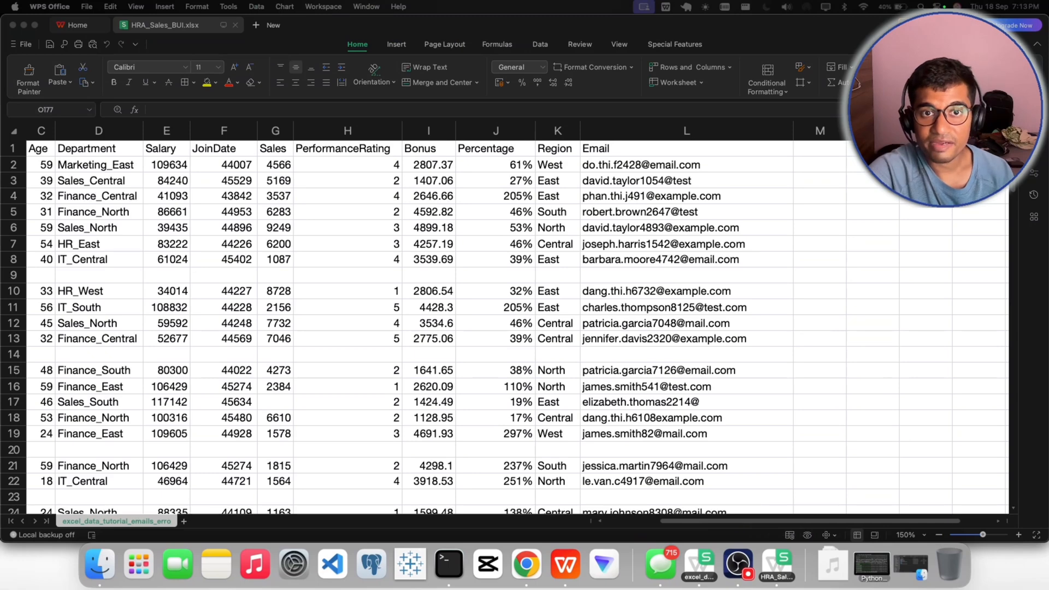
pyautogui.click(905, 535)
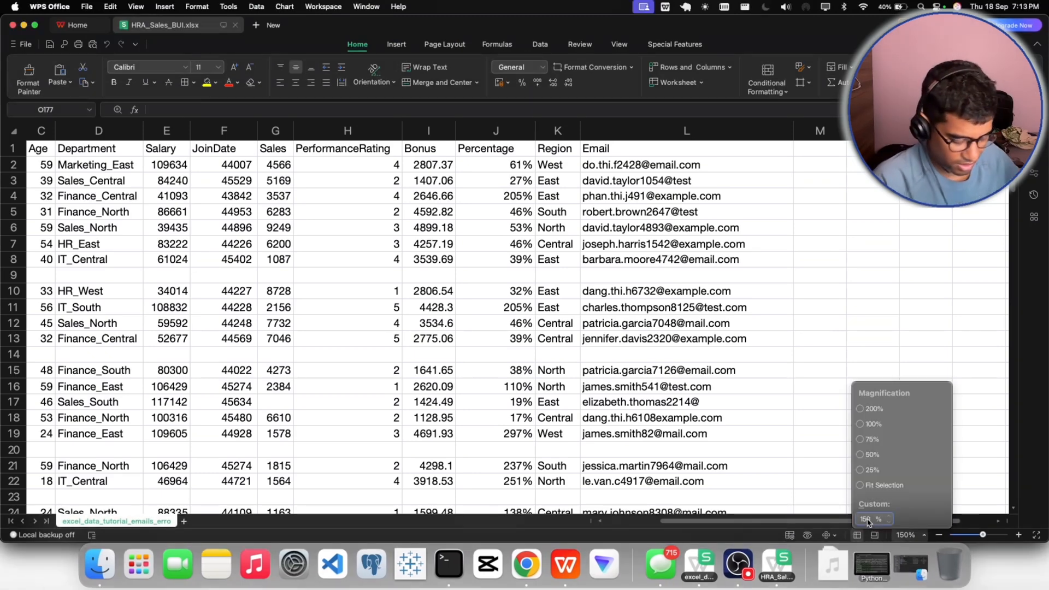
pyautogui.write('120')
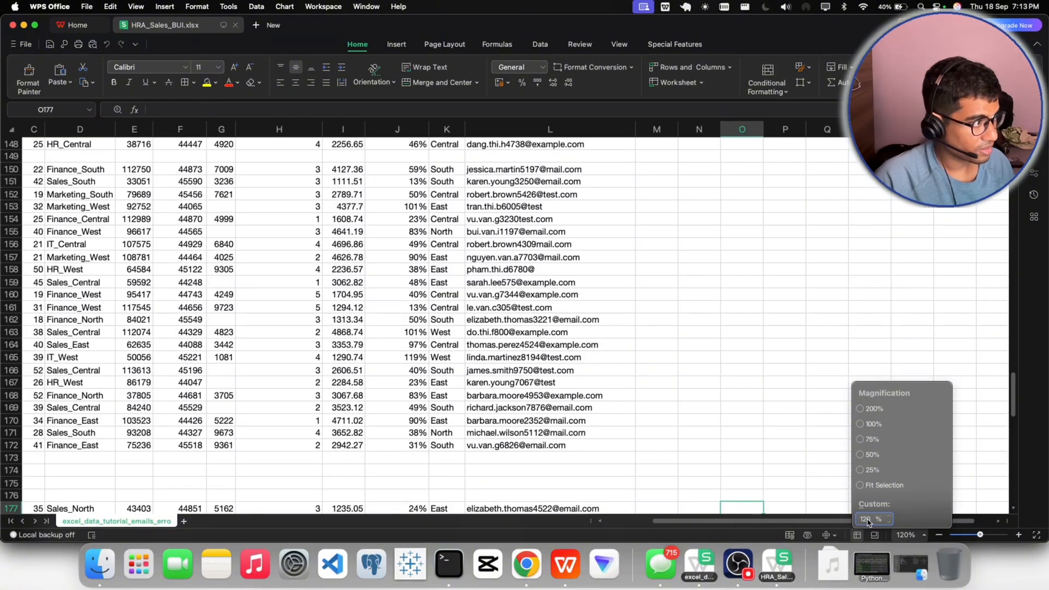
pyautogui.click(738, 563)
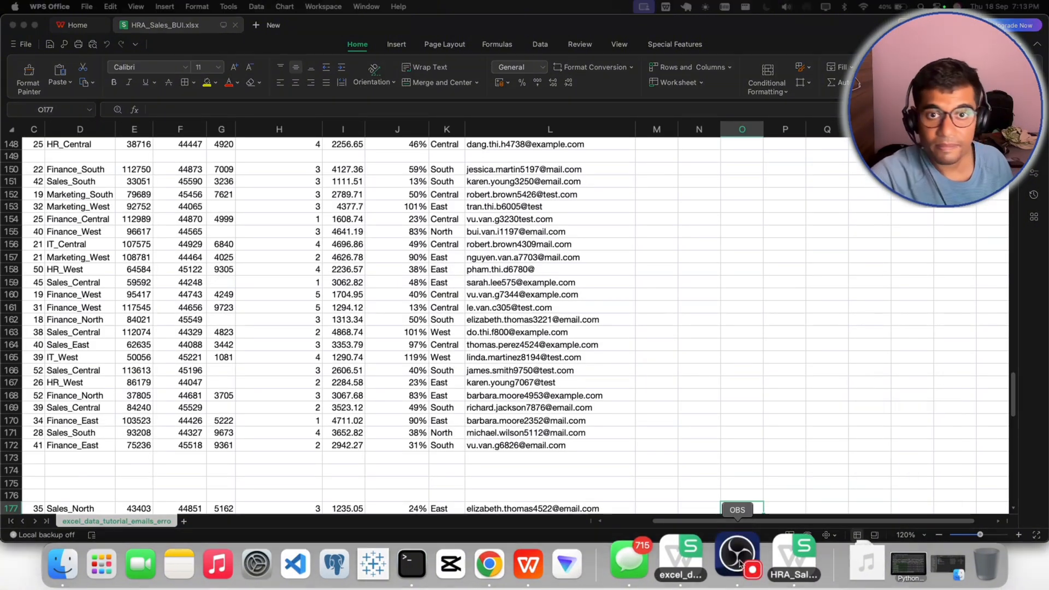
# - Set the worksheet's custom zoom to 140%
pyautogui.click(902, 535)
pyautogui.click(867, 522)
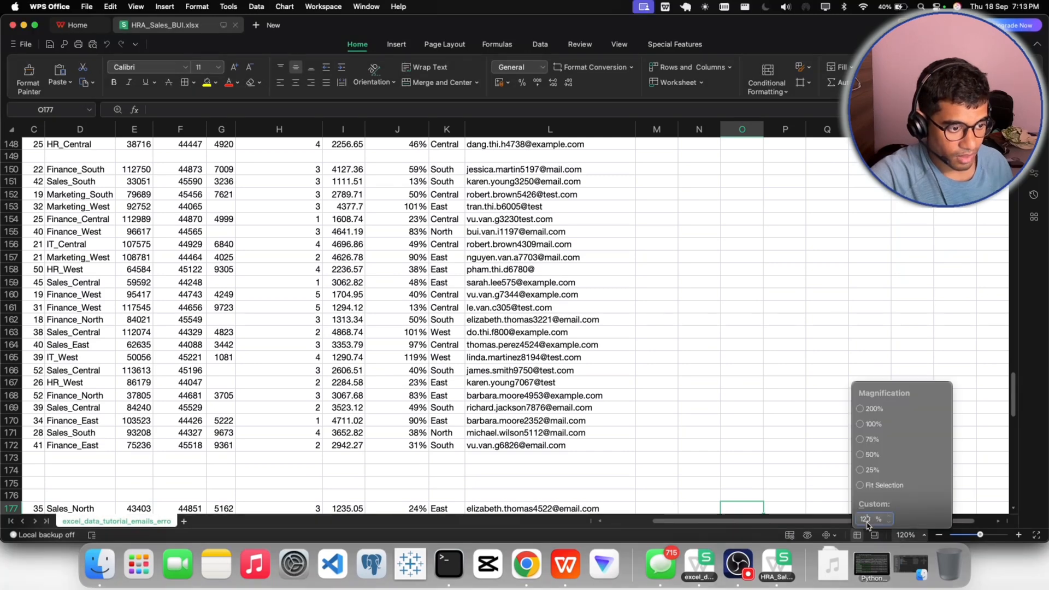
pyautogui.press('BackSpace')
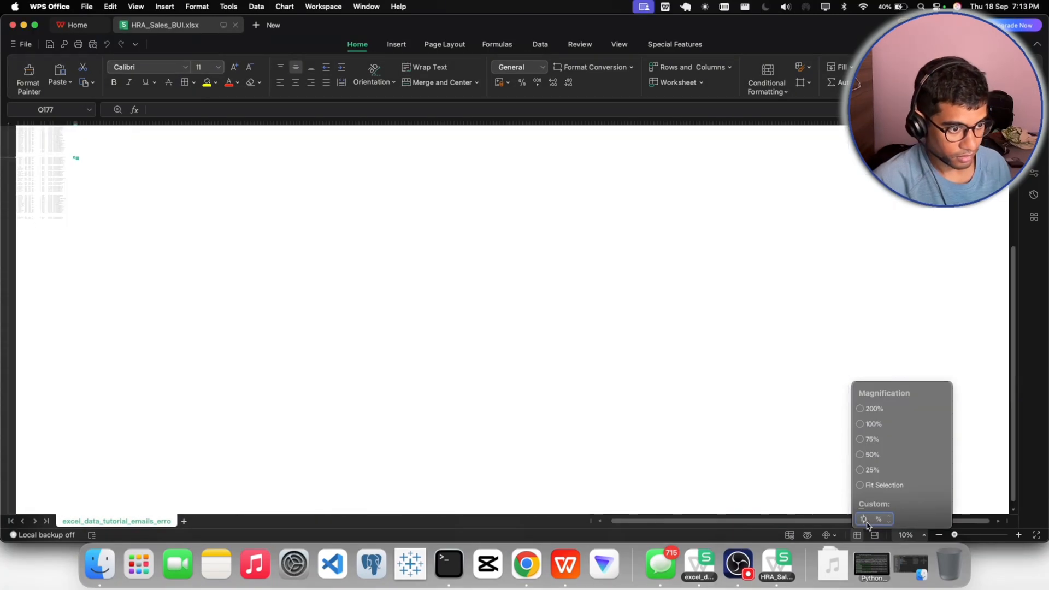
pyautogui.write('3')
pyautogui.press('BackSpace')
pyautogui.write('4')
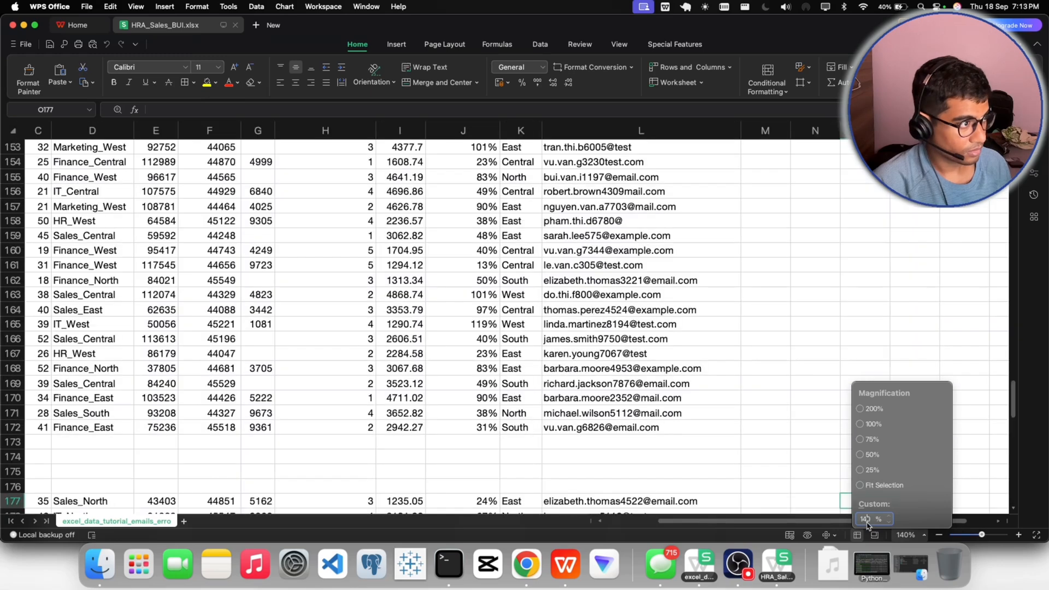
pyautogui.click(739, 564)
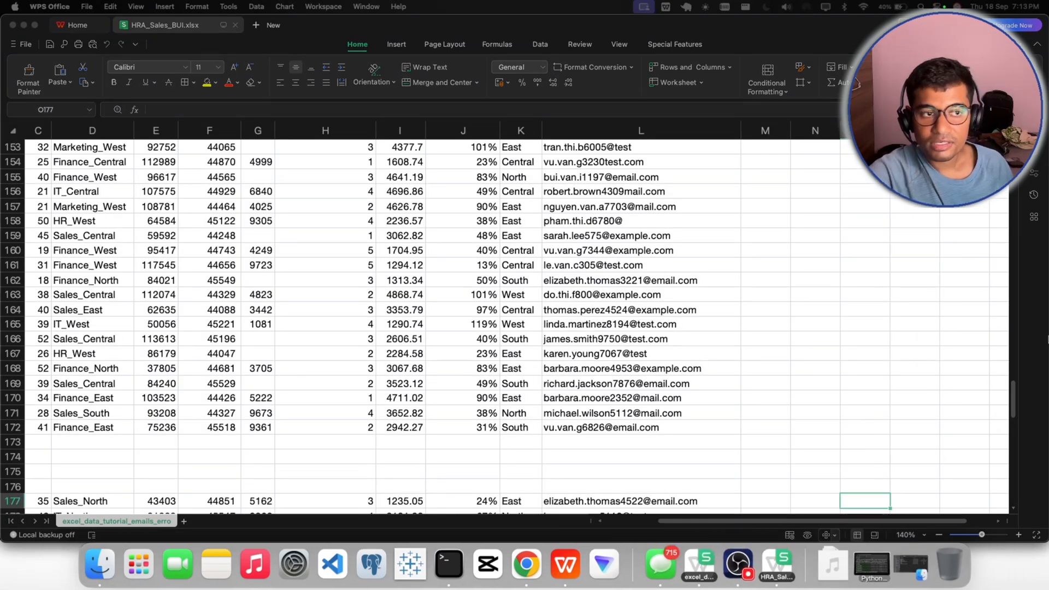
# - Format the header cells from EmployeeID to Email in row 1 as bold, centered text with a yellow fill
pyautogui.scroll(20, 595, 355)
pyautogui.scroll(10, 595, 355)
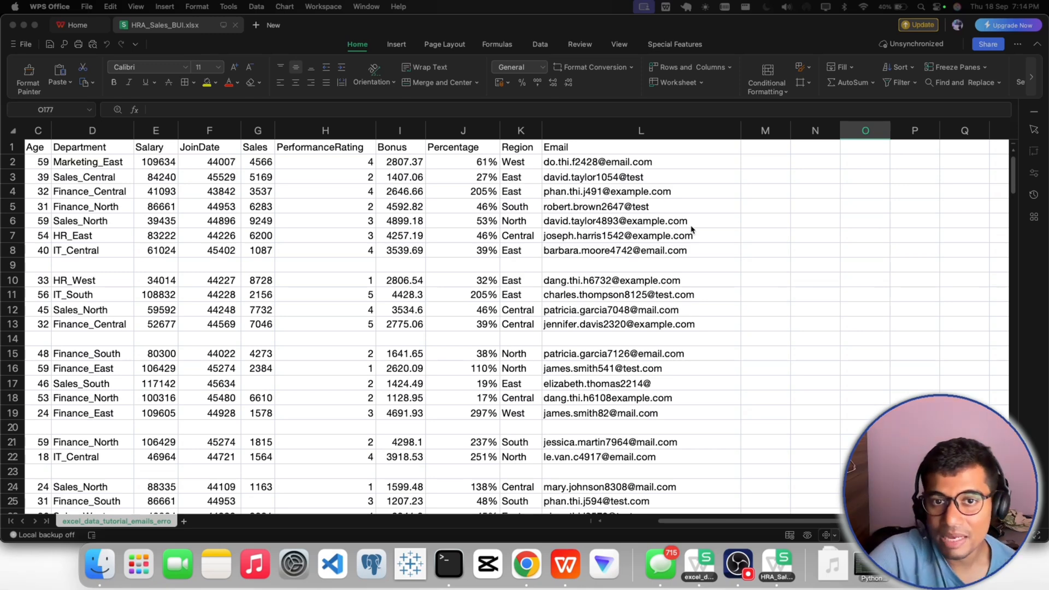
pyautogui.click(673, 523)
pyautogui.moveTo(662, 526); pyautogui.dragTo(610, 524)
pyautogui.click(397, 415)
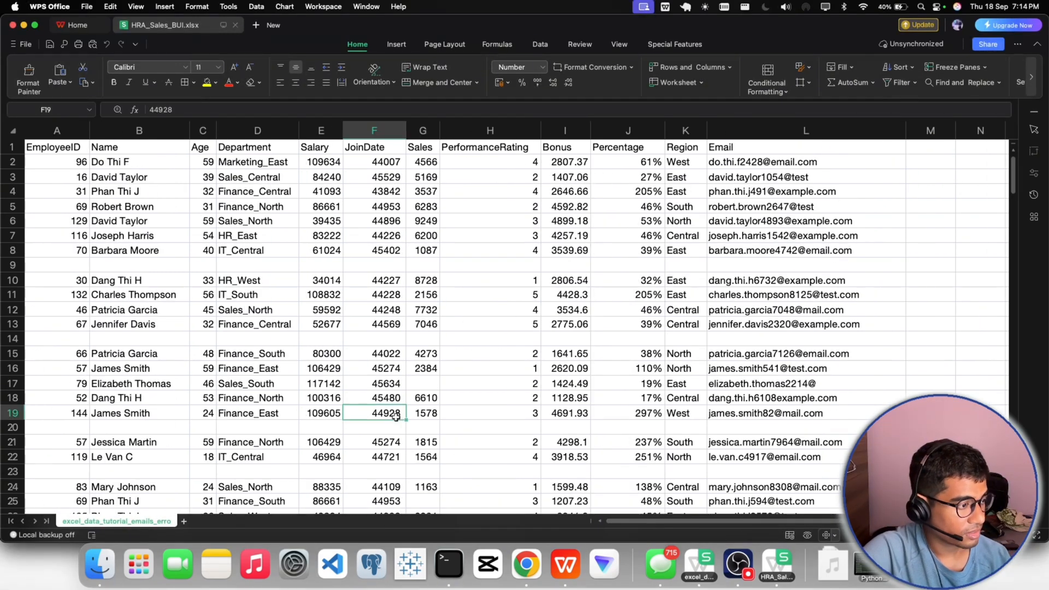
pyautogui.click(490, 383)
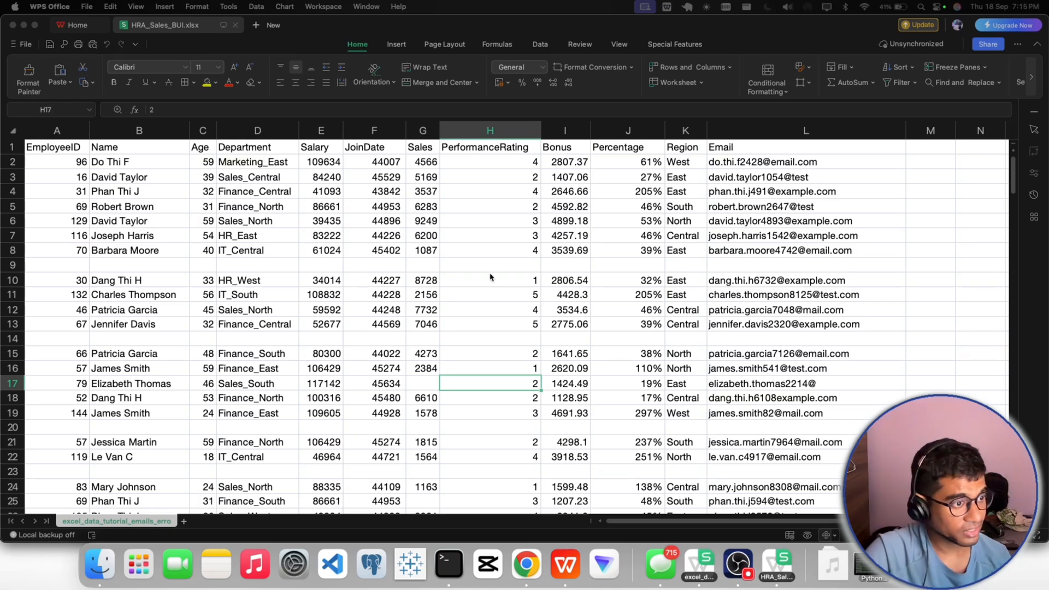
pyautogui.click(65, 148)
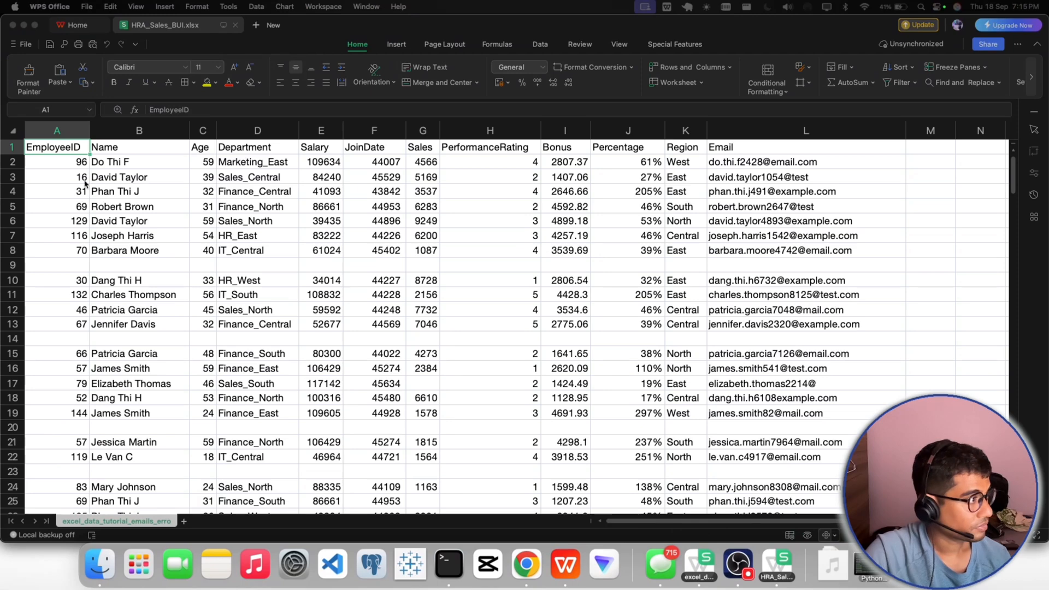
pyautogui.moveTo(733, 152); pyautogui.dragTo(54, 147)
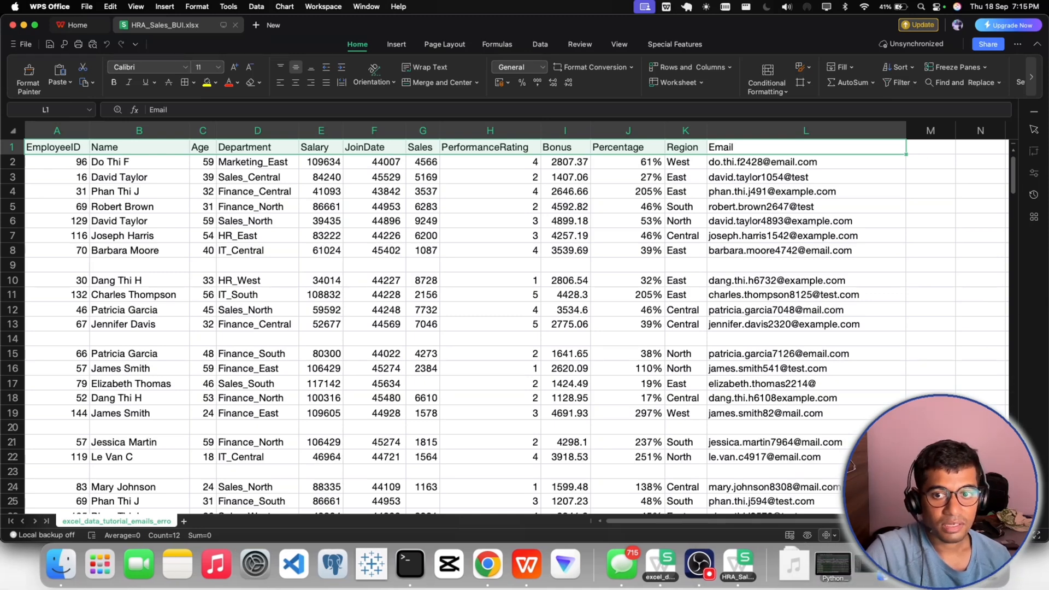
pyautogui.click(114, 82)
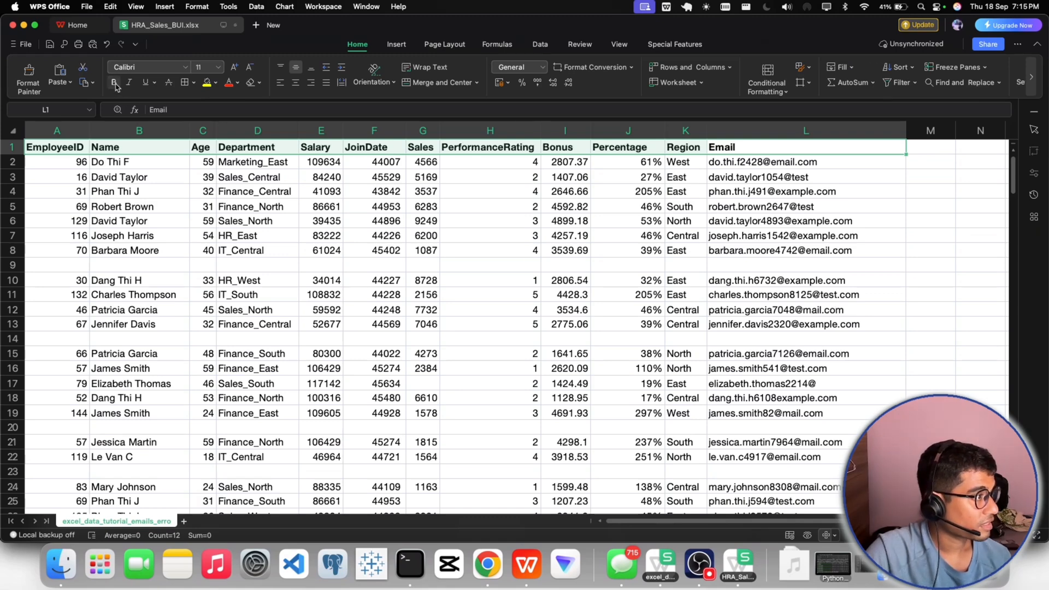
pyautogui.click(295, 82)
pyautogui.click(207, 85)
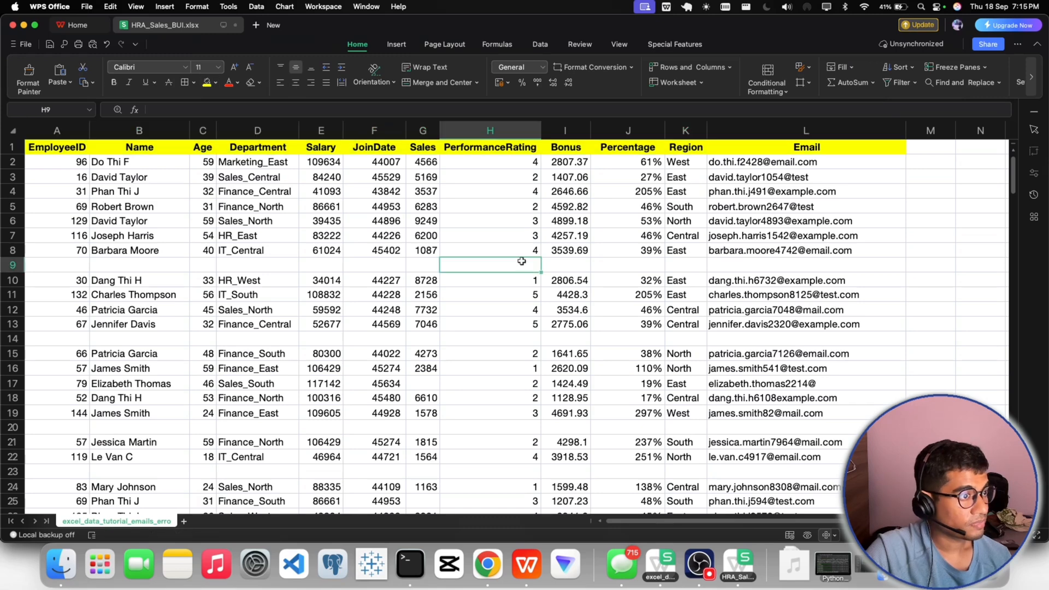
# - Add borders around all header cells from EmployeeID to Email in row 1
pyautogui.click(59, 147)
pyautogui.moveTo(58, 147); pyautogui.dragTo(891, 148)
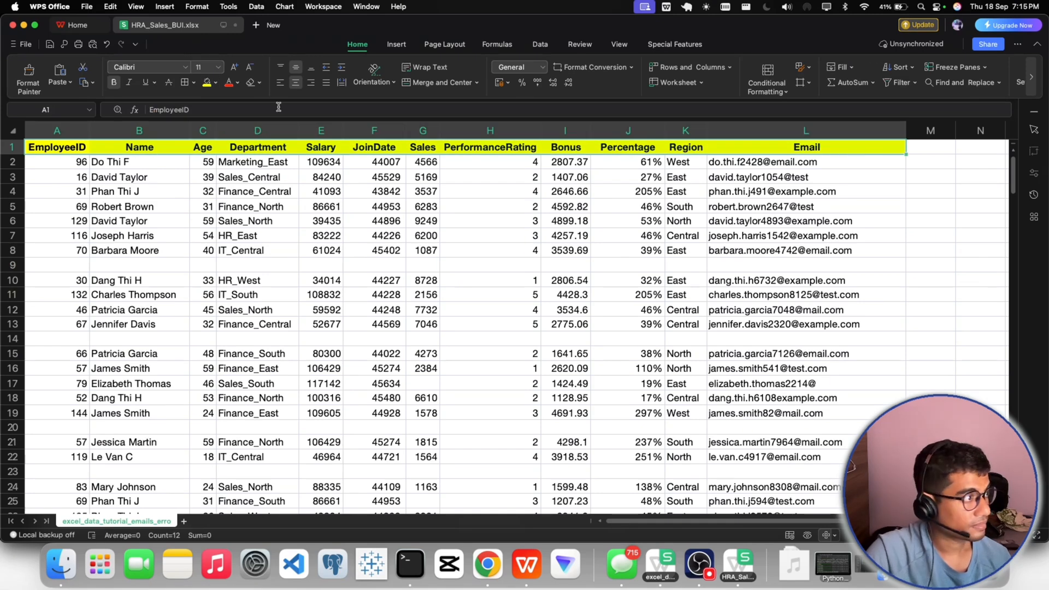
pyautogui.click(213, 224)
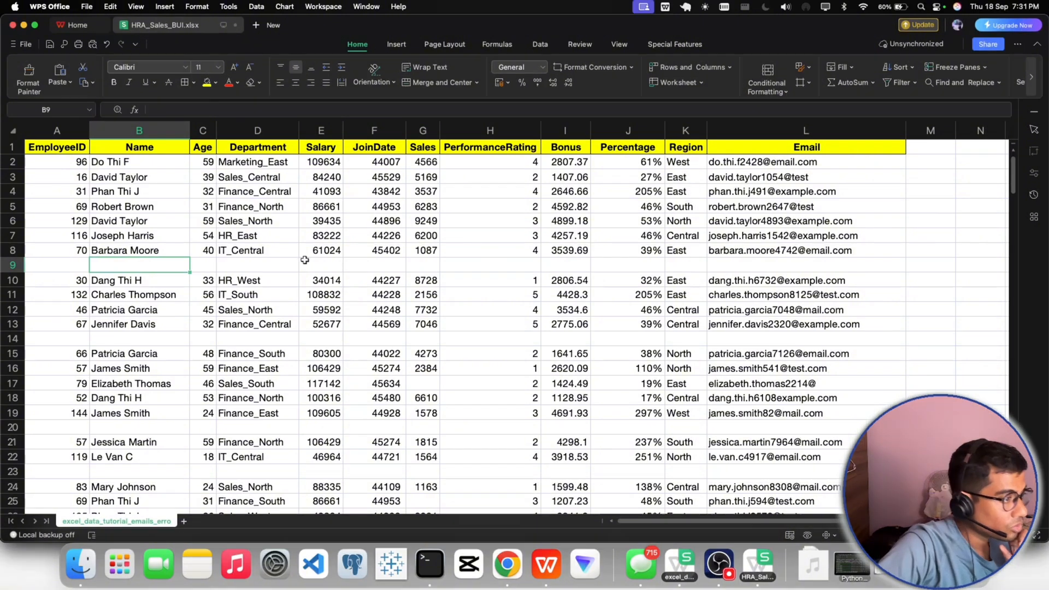
pyautogui.click(262, 284)
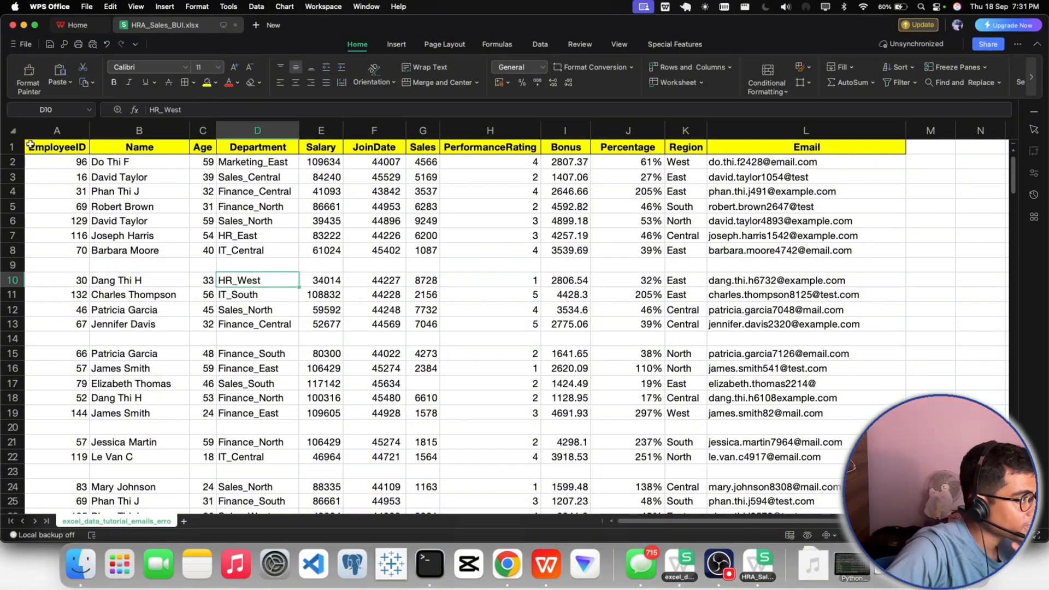
# - Turn on filtering for the header row from EmployeeID to Email
pyautogui.moveTo(34, 145); pyautogui.dragTo(836, 146)
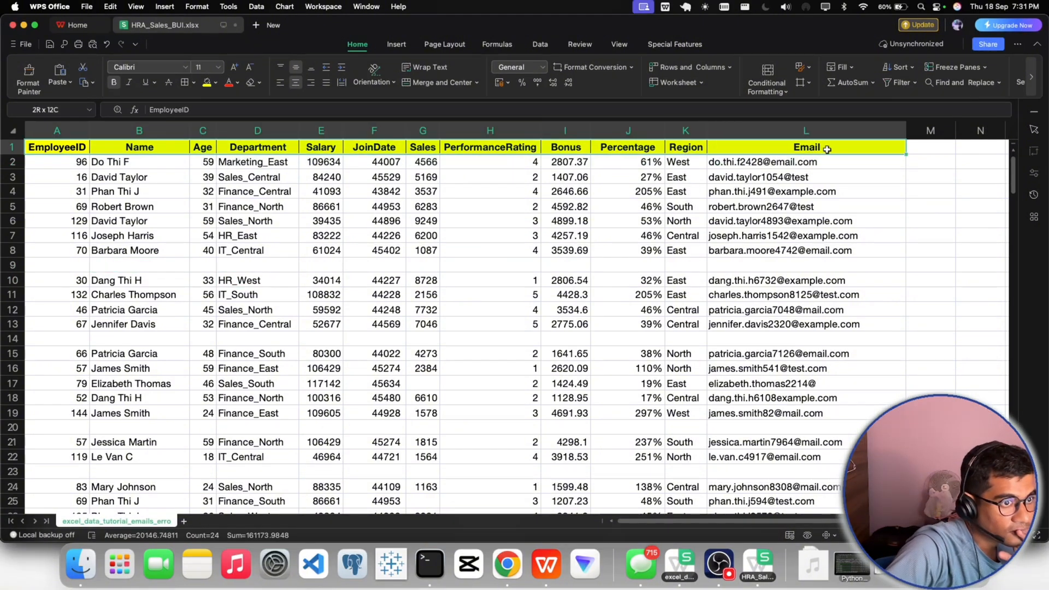
pyautogui.click(894, 84)
pyautogui.click(87, 208)
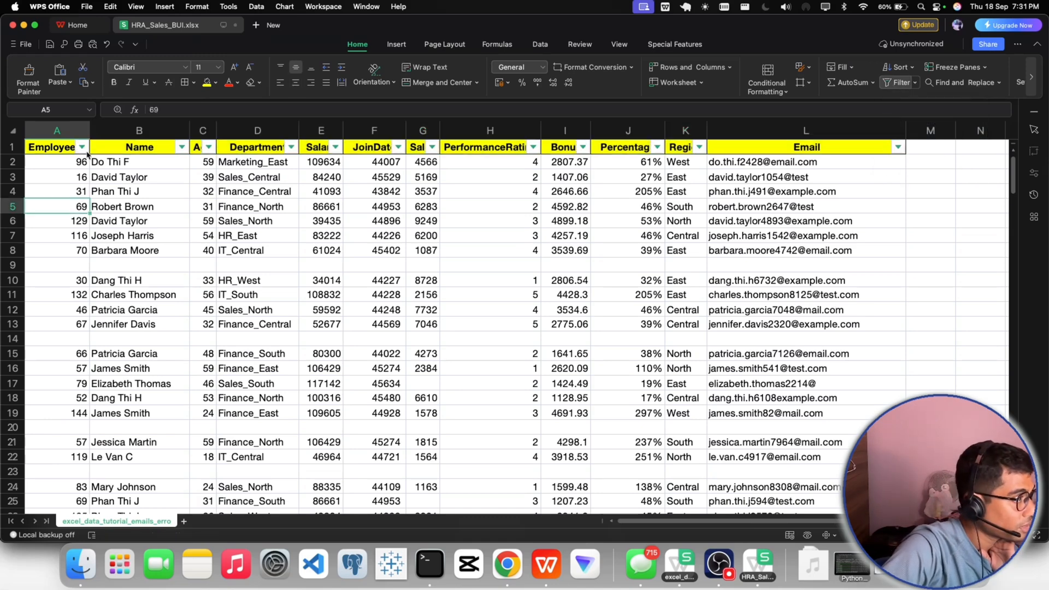
# - Filter the EmployeeID column to show only (Blanks)
pyautogui.click(82, 148)
pyautogui.click(106, 251)
pyautogui.click(106, 264)
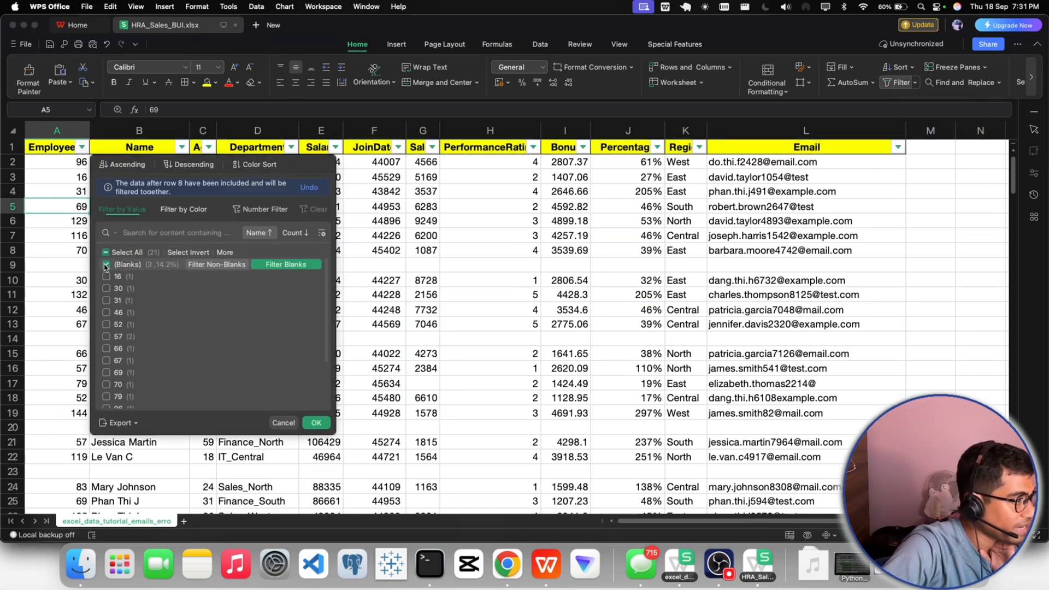
pyautogui.click(316, 422)
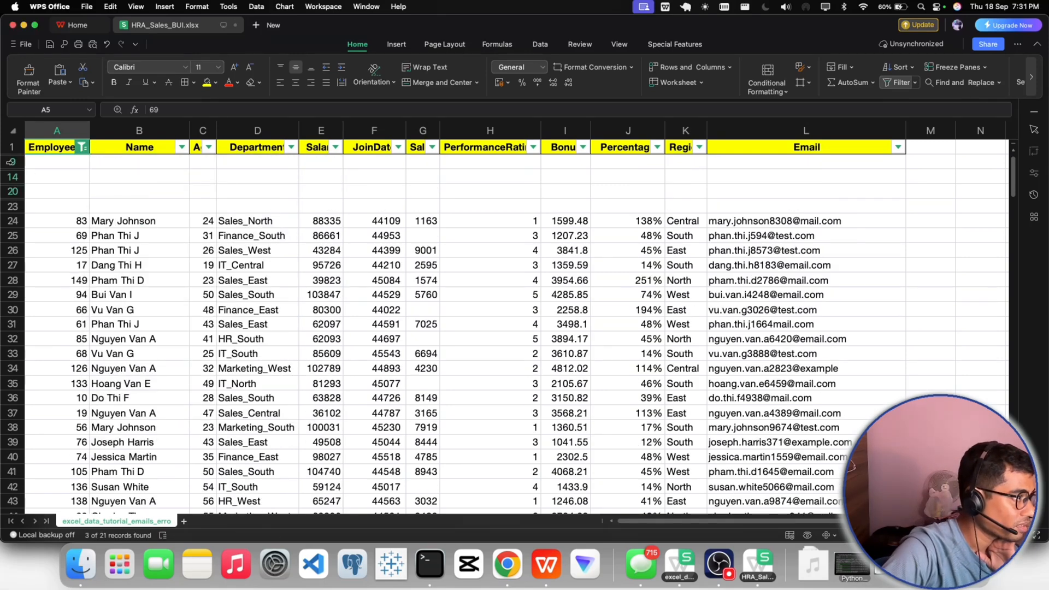
# - Delete the blank rows 9, 14, 20 and 23
pyautogui.moveTo(11, 162); pyautogui.dragTo(13, 206)
pyautogui.rightClick(13, 206)
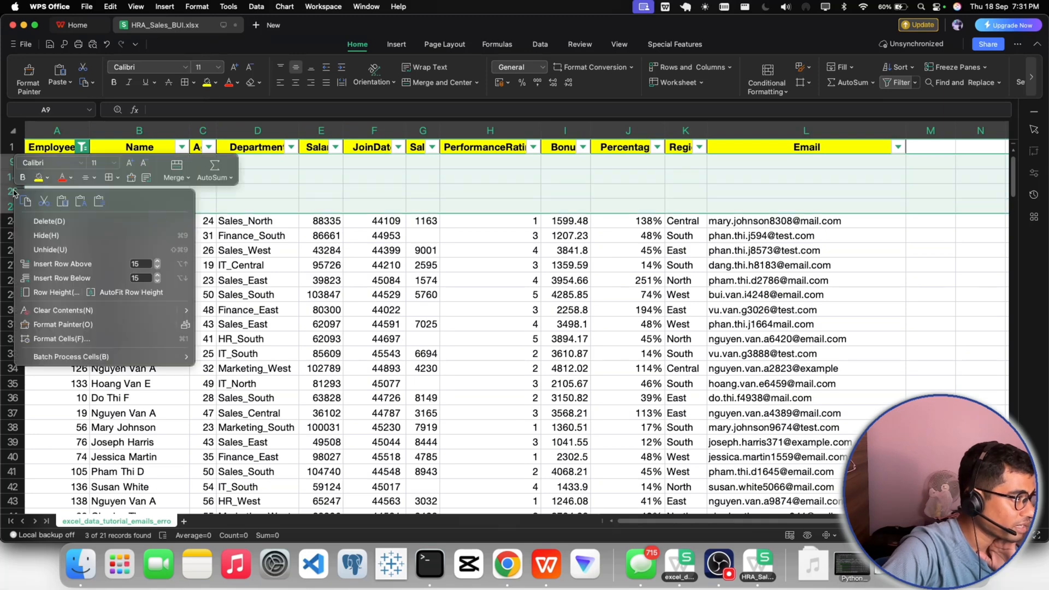
pyautogui.click(46, 221)
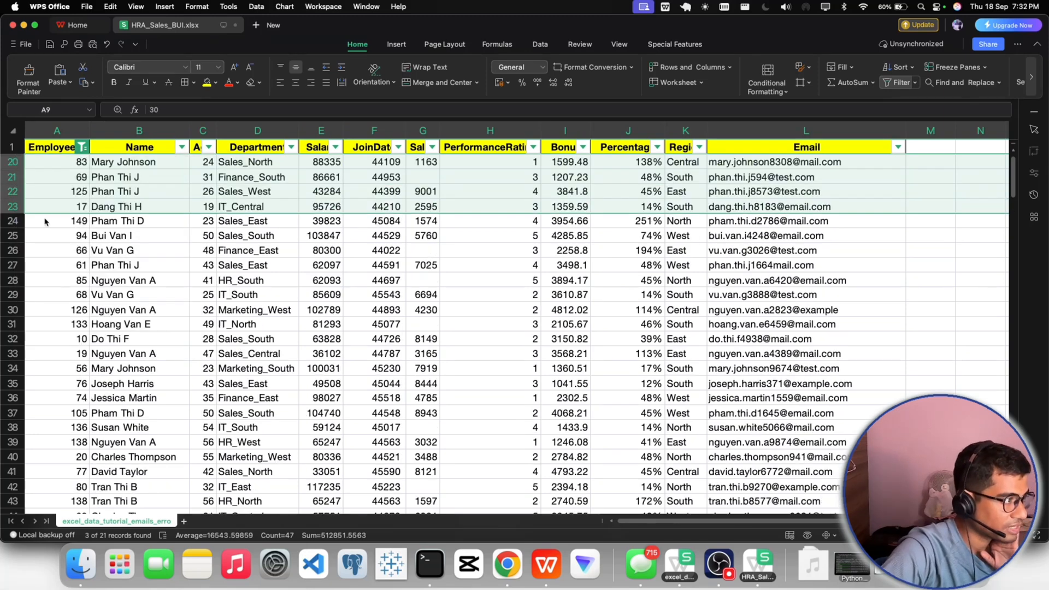
pyautogui.click(48, 250)
# - Select all values in the EmployeeID filter so that every row is shown
pyautogui.click(81, 148)
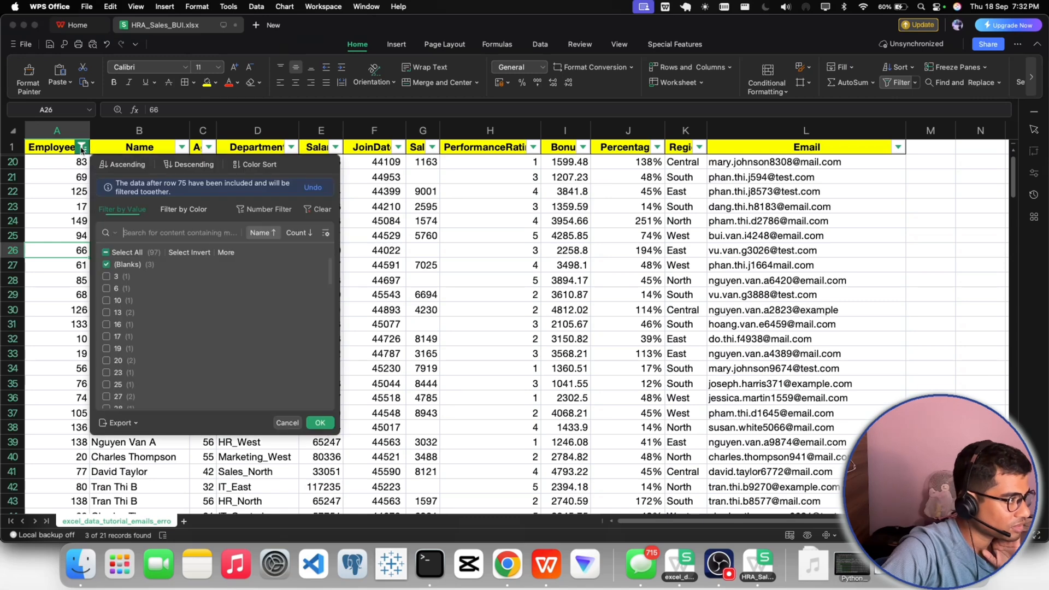
pyautogui.click(287, 424)
pyautogui.click(81, 147)
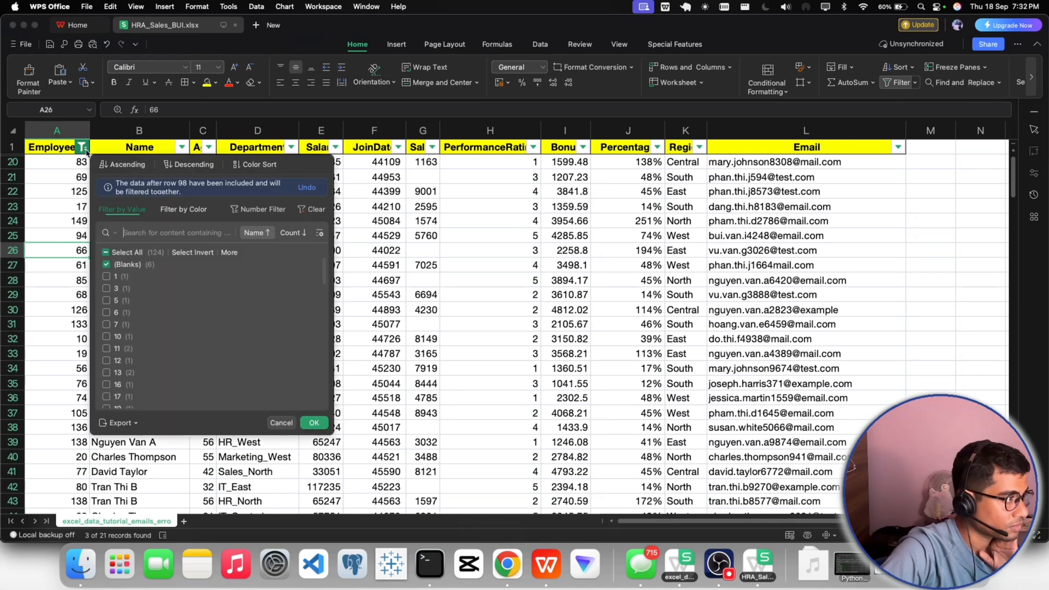
pyautogui.click(120, 252)
pyautogui.click(314, 423)
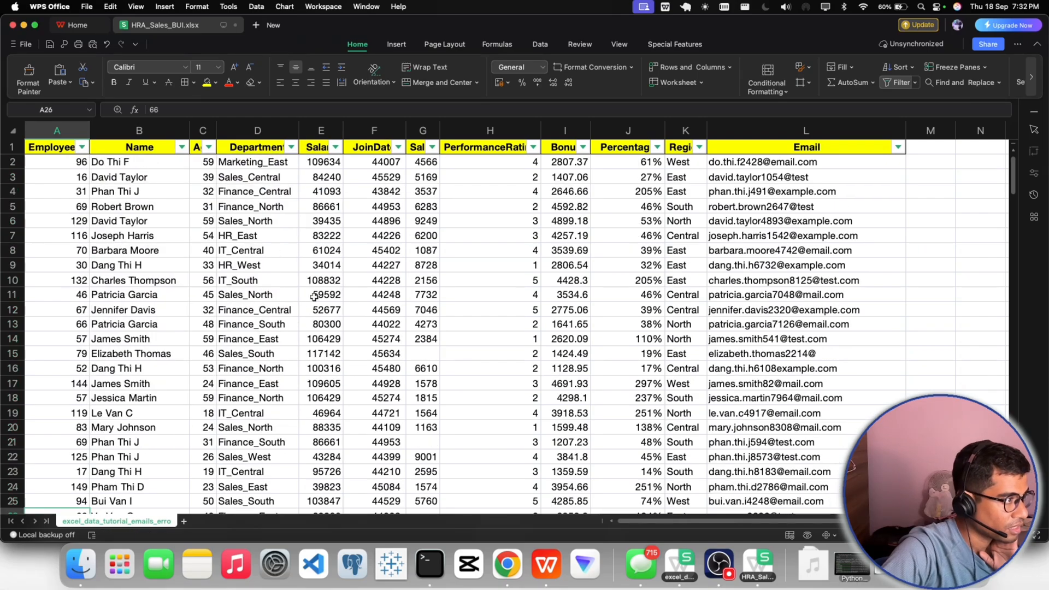
# - Check the records for remaining blank rows and turn off filtering on the header row
pyautogui.scroll(-20, 314, 296)
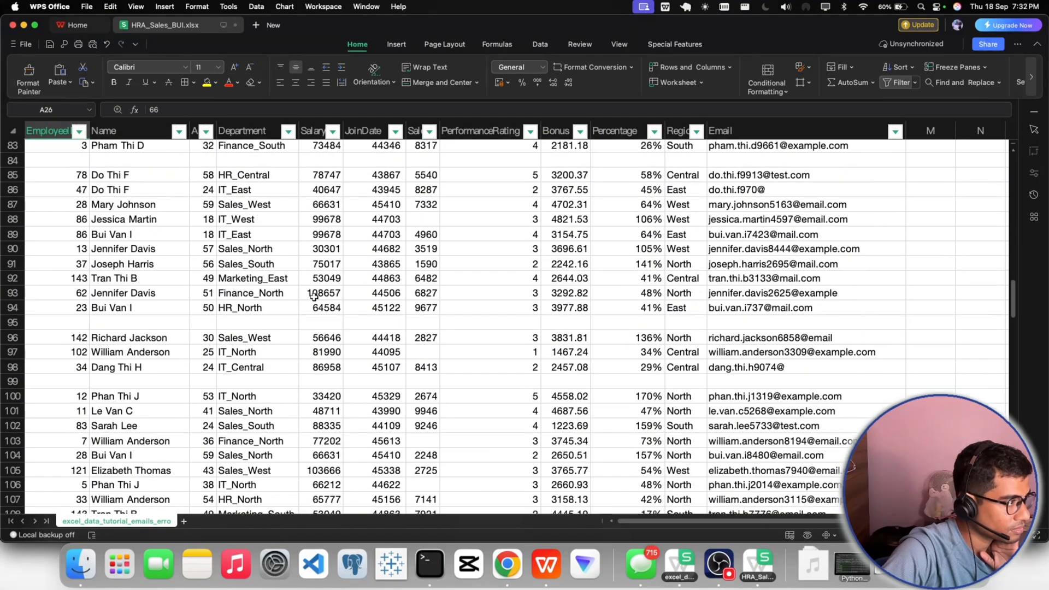
pyautogui.scroll(10, 314, 296)
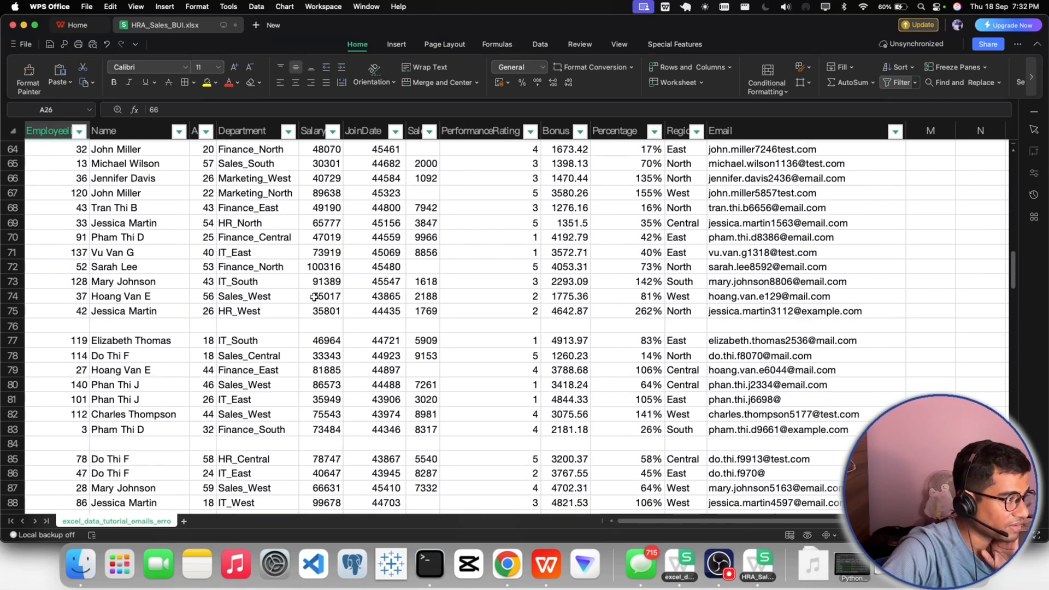
pyautogui.scroll(-3, 314, 296)
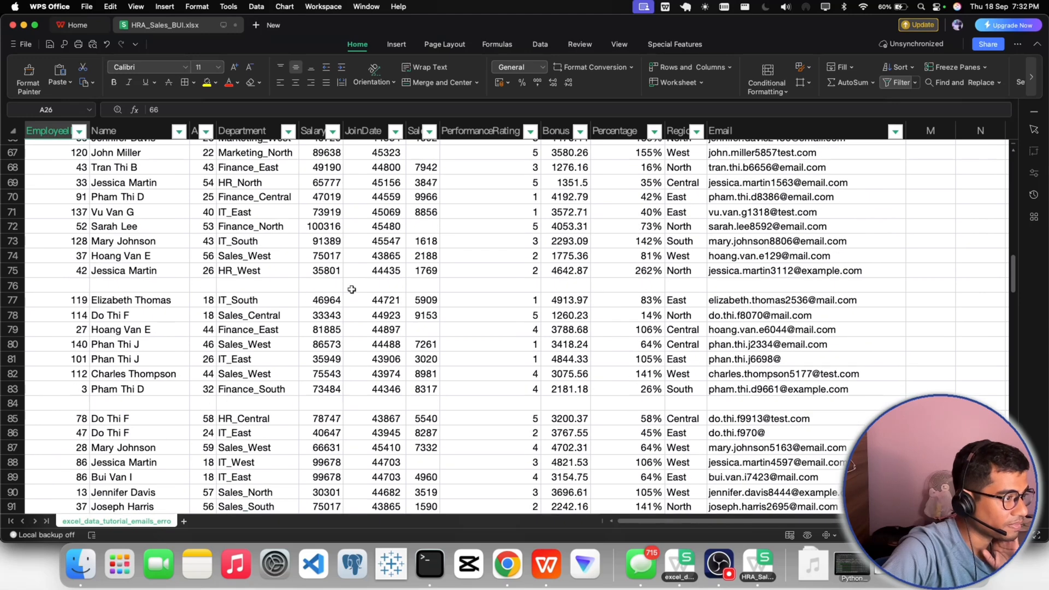
pyautogui.click(957, 84)
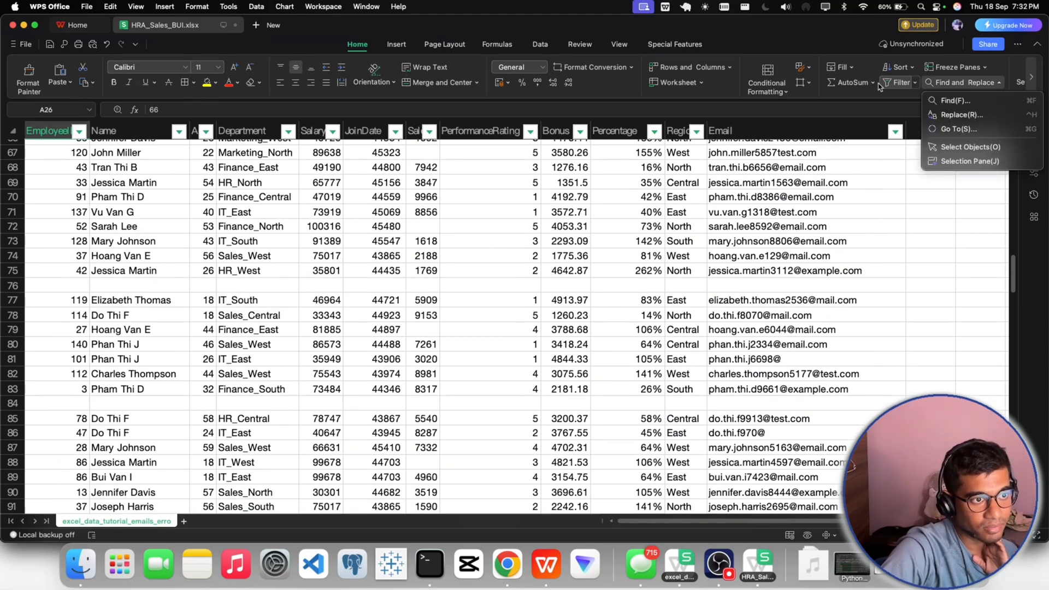
pyautogui.click(896, 83)
# - Select the blank cells in the sheet with Go To and review where they occur in the data
pyautogui.click(960, 83)
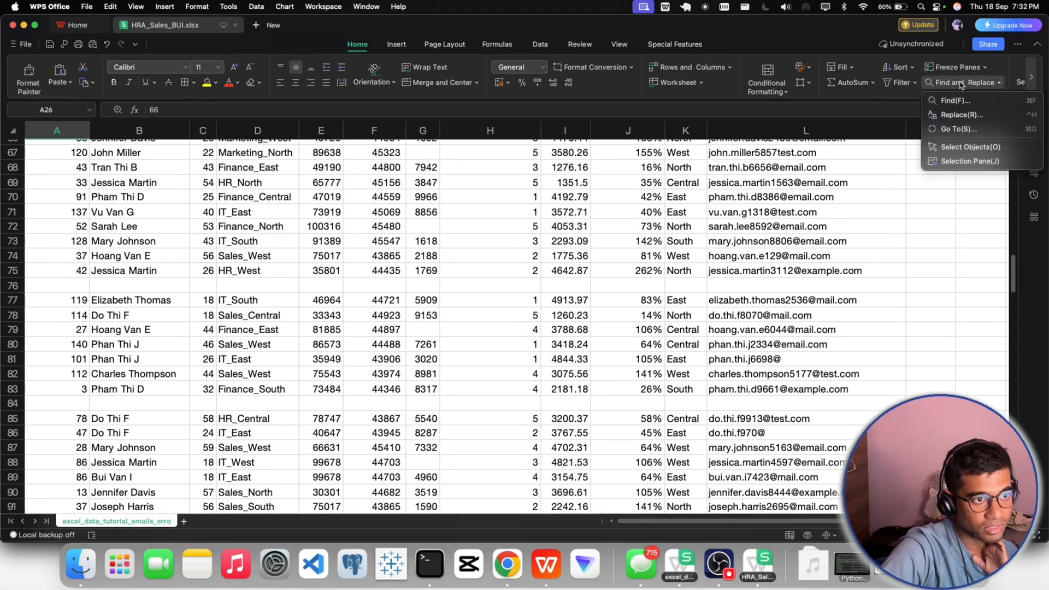
pyautogui.click(959, 129)
pyautogui.click(440, 280)
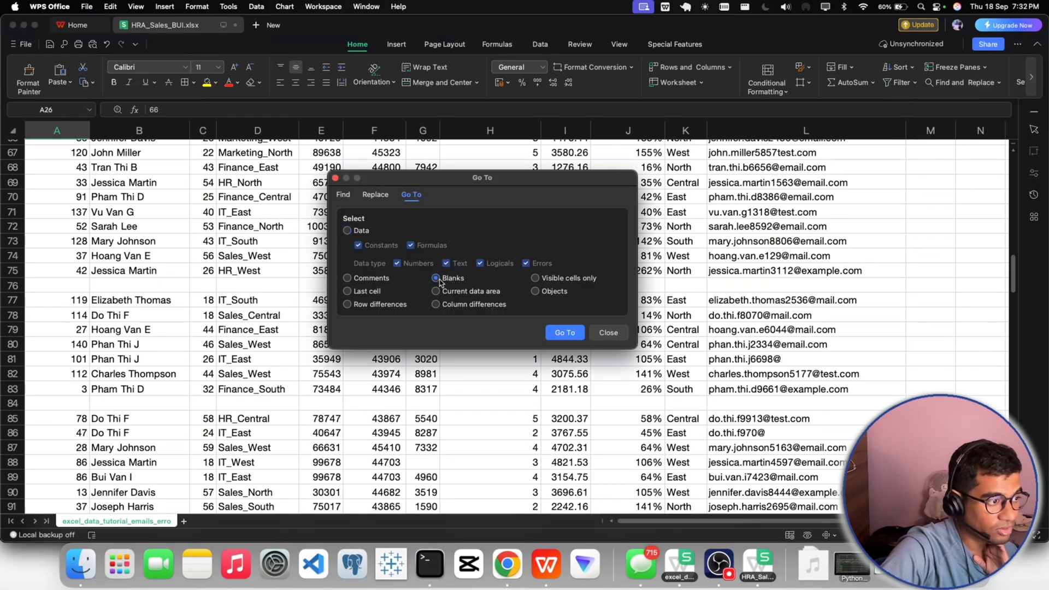
pyautogui.click(565, 333)
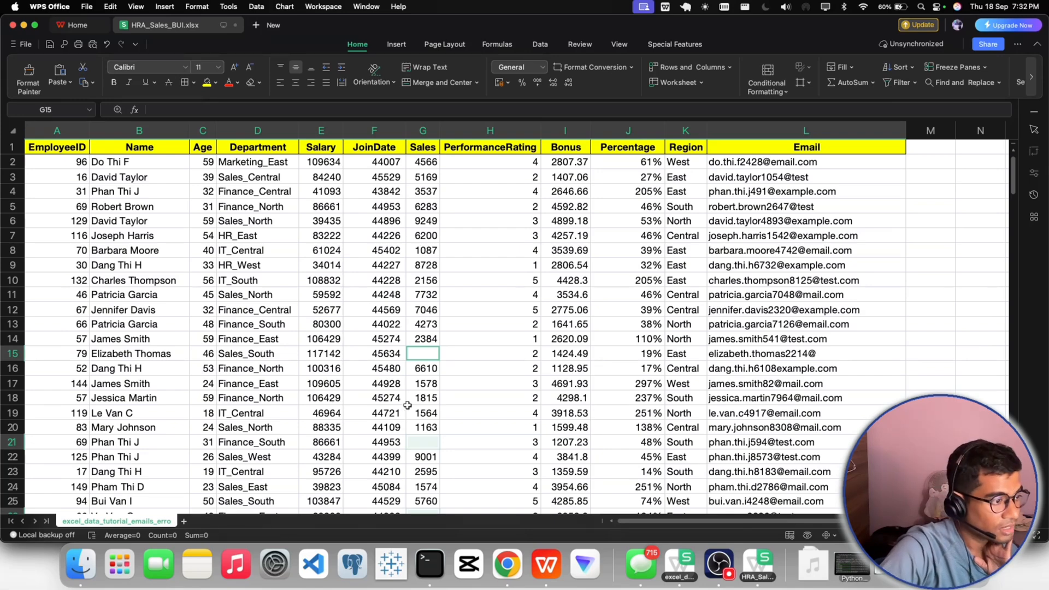
pyautogui.scroll(-2, 447, 426)
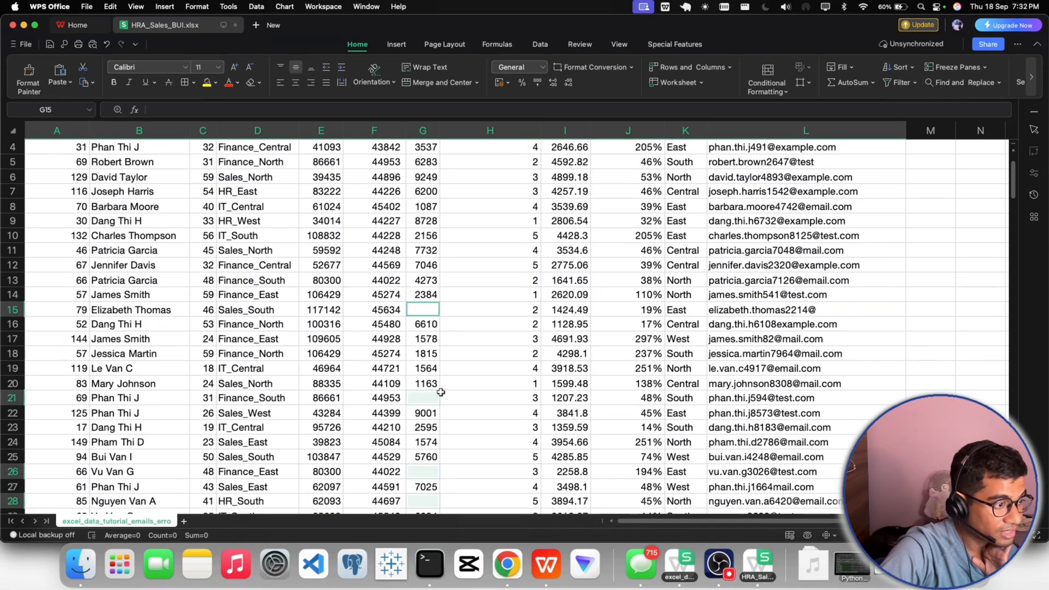
pyautogui.scroll(-8, 415, 385)
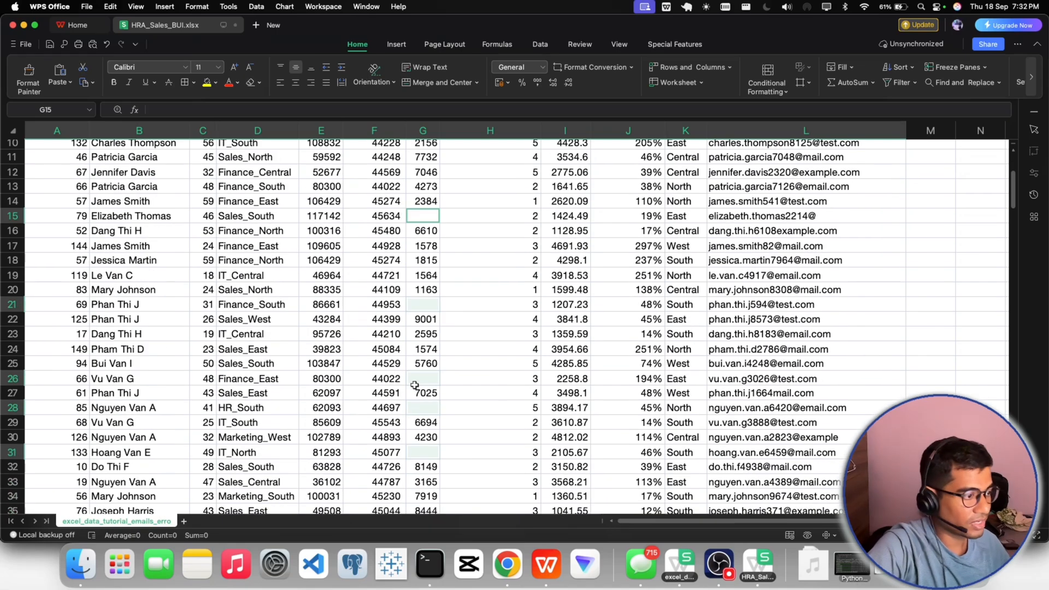
pyautogui.scroll(-20, 415, 385)
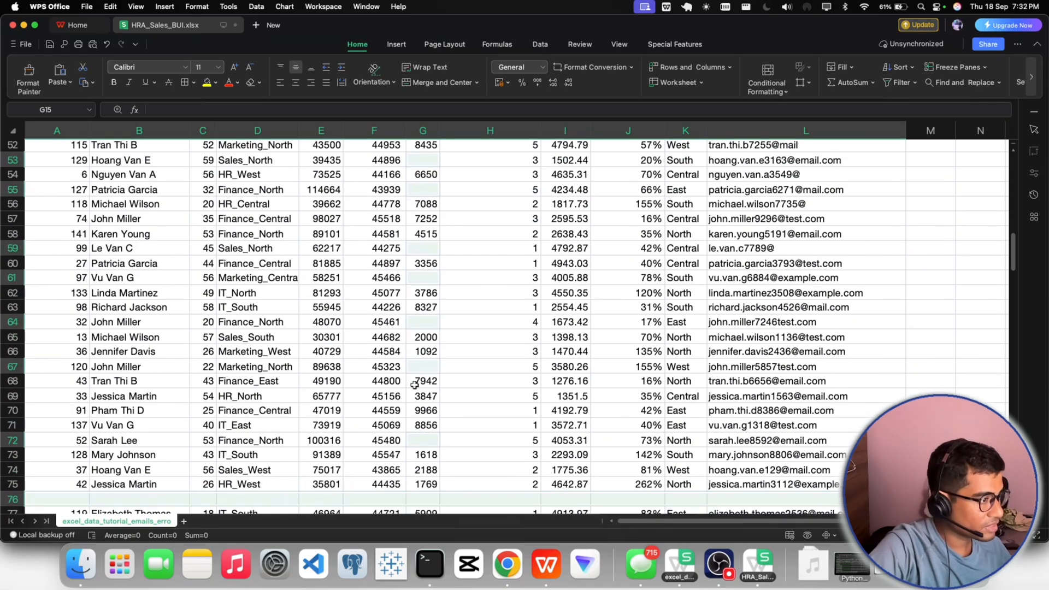
pyautogui.scroll(-4, 208, 403)
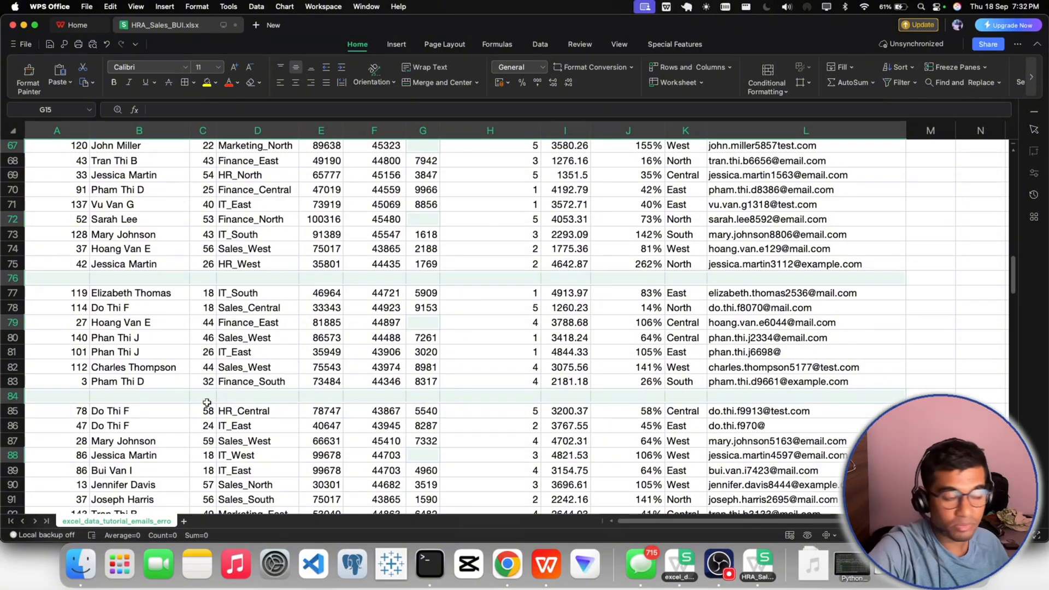
pyautogui.rightClick(72, 398)
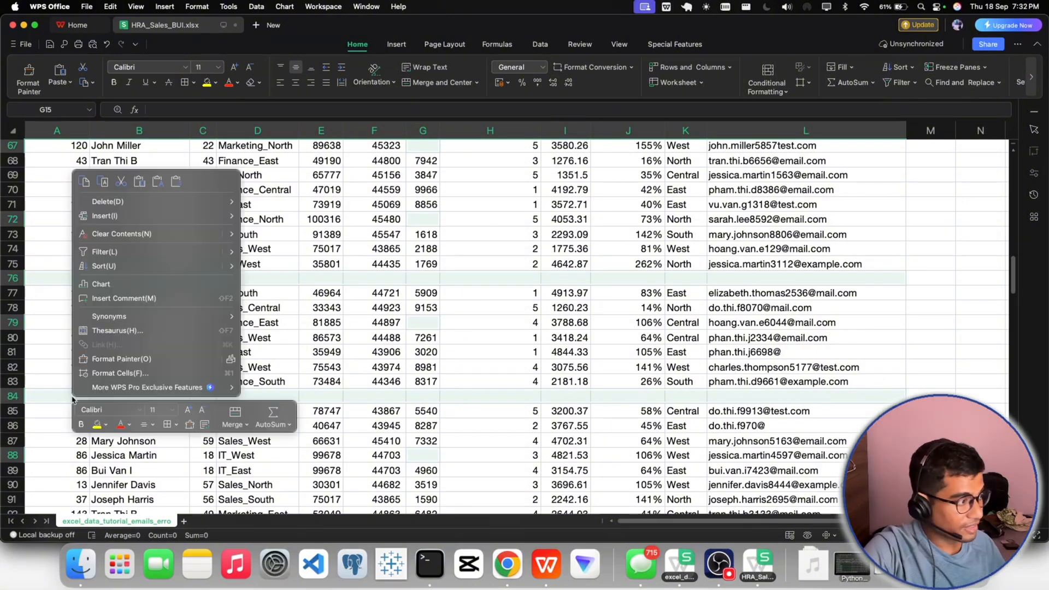
pyautogui.moveTo(126, 202)
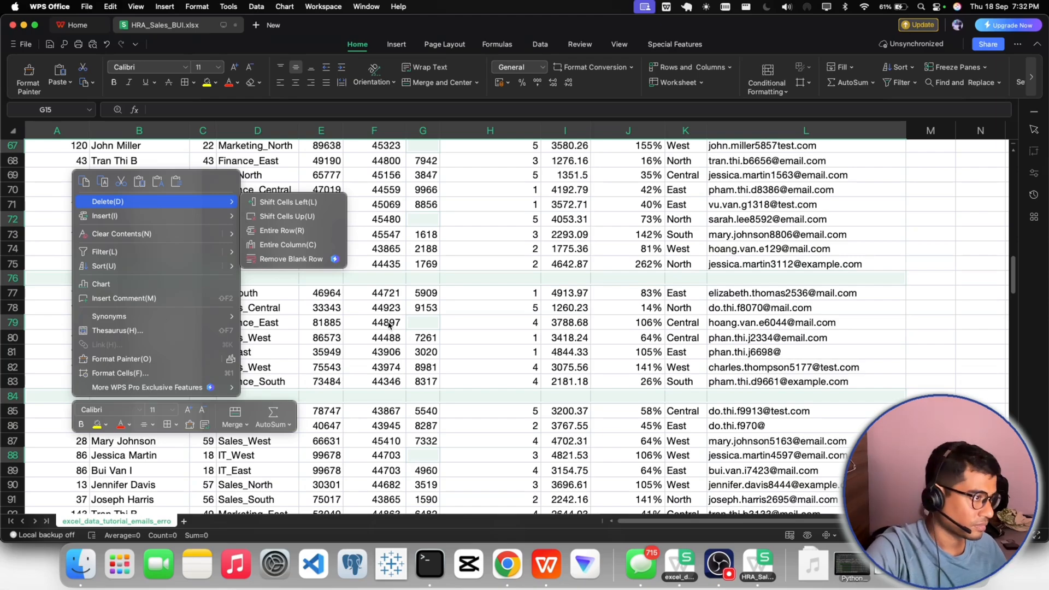
pyautogui.click(298, 343)
pyautogui.scroll(20, 295, 341)
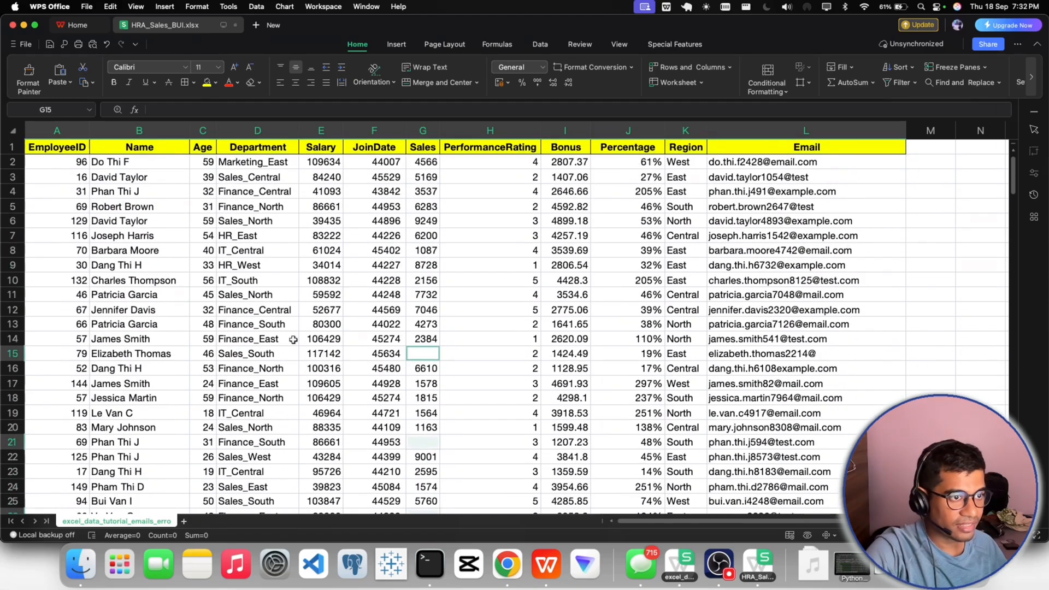
pyautogui.click(640, 304)
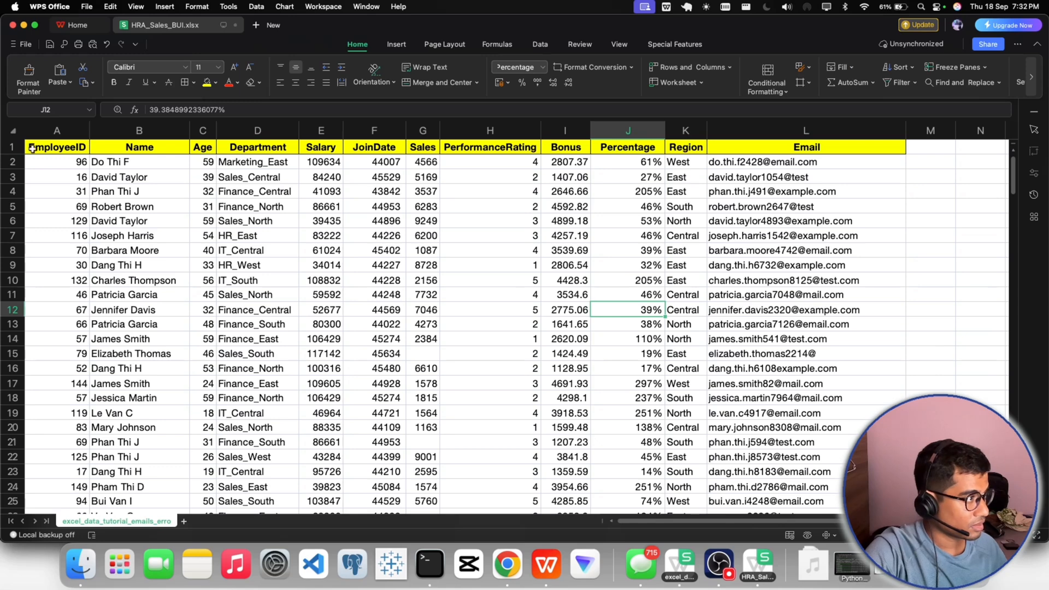
# - Turn filtering back on for the header row from EmployeeID to Email
pyautogui.moveTo(31, 147); pyautogui.dragTo(812, 146)
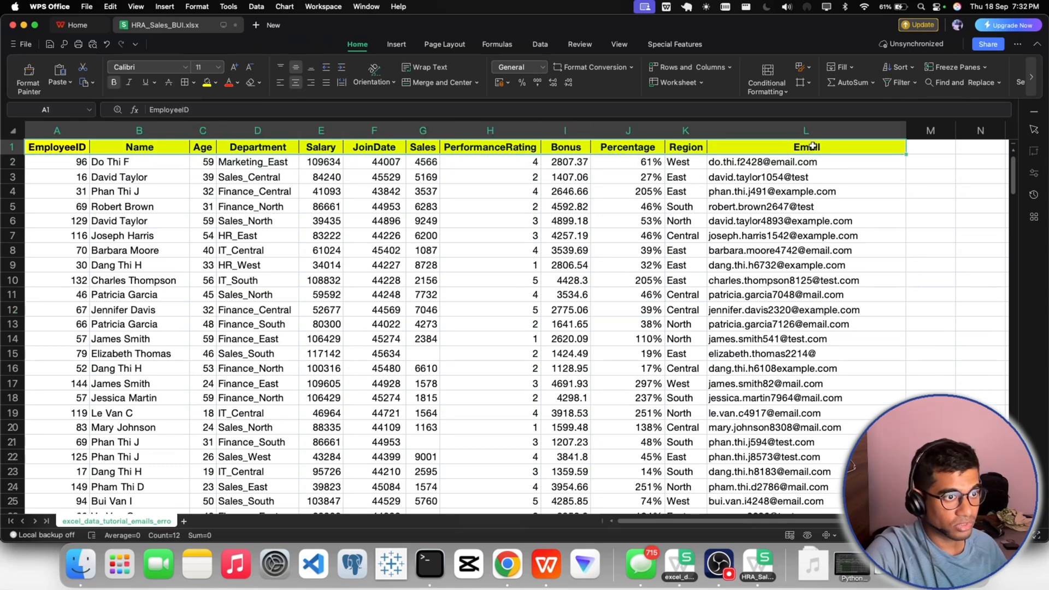
pyautogui.click(896, 83)
pyautogui.click(765, 208)
# - Limit the EmployeeID column to (Blanks) in its value filter
pyautogui.click(82, 147)
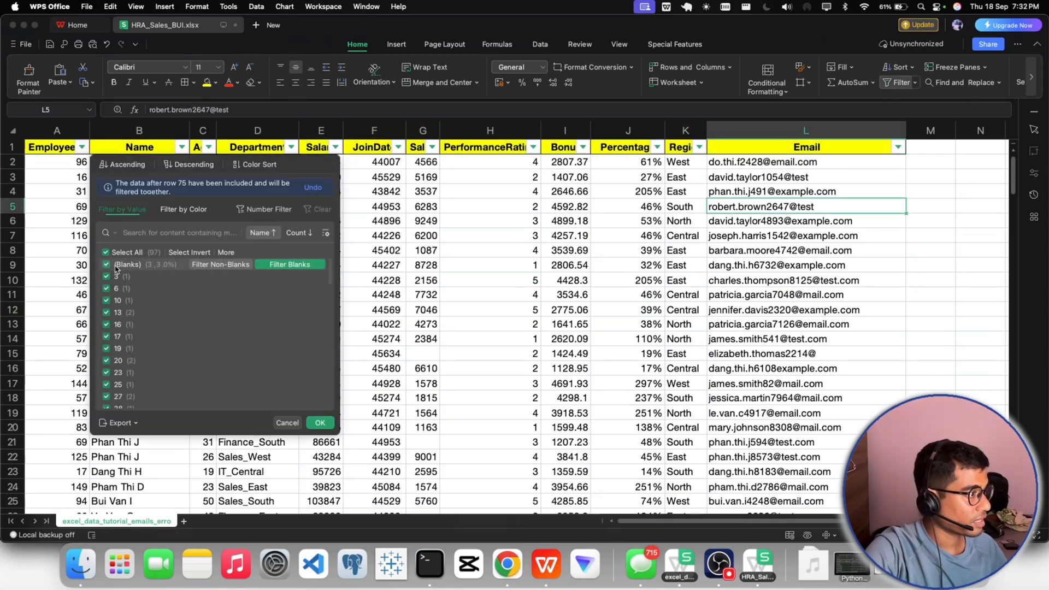
pyautogui.click(106, 252)
pyautogui.click(106, 264)
pyautogui.click(319, 423)
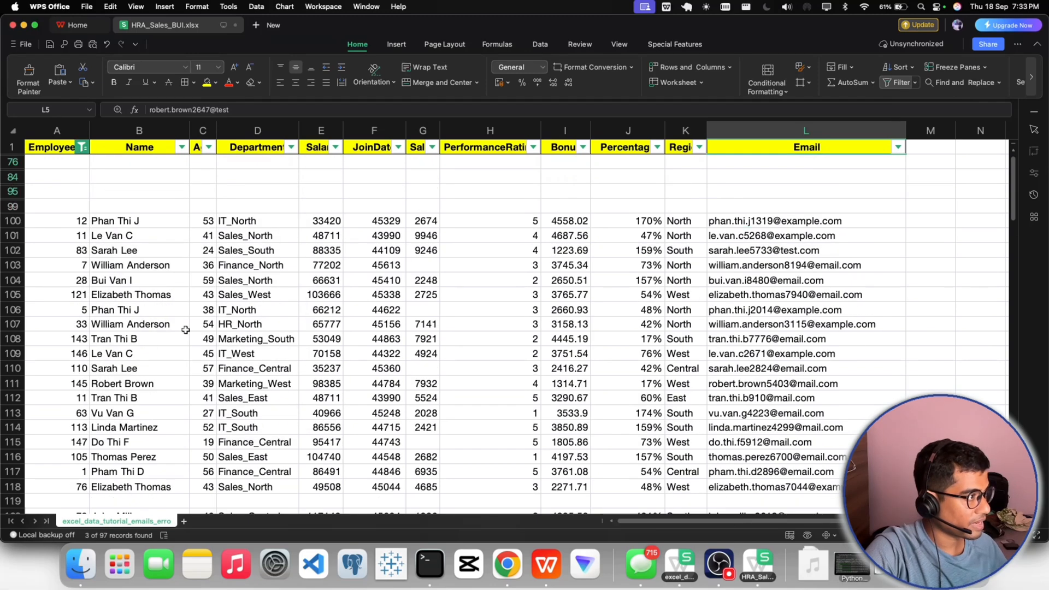
# - Delete the filtered blank rows 76, 84, 95 and 99
pyautogui.moveTo(12, 162); pyautogui.dragTo(13, 206)
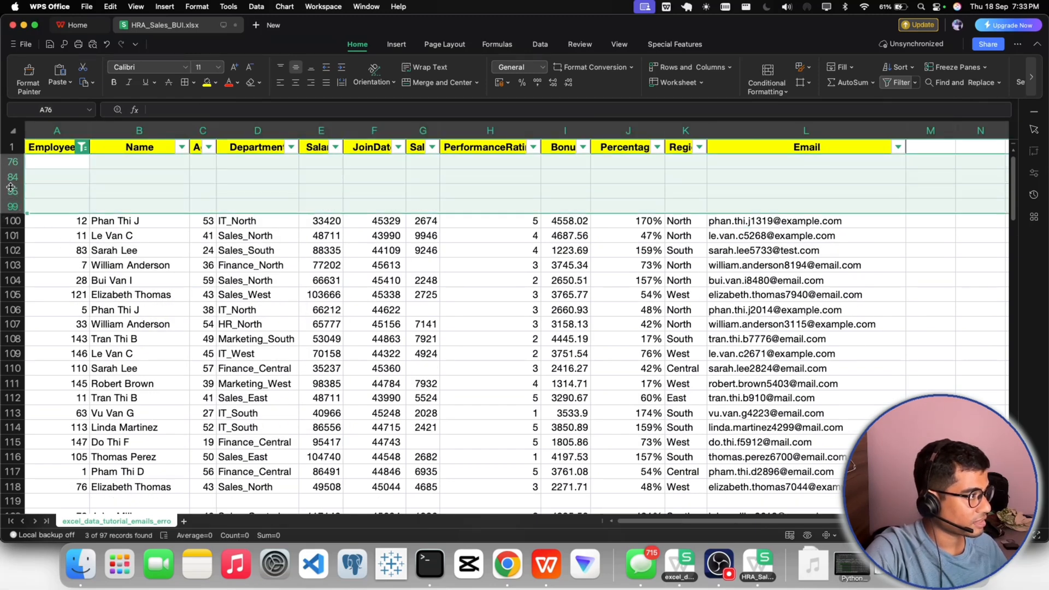
pyautogui.rightClick(14, 207)
pyautogui.click(42, 218)
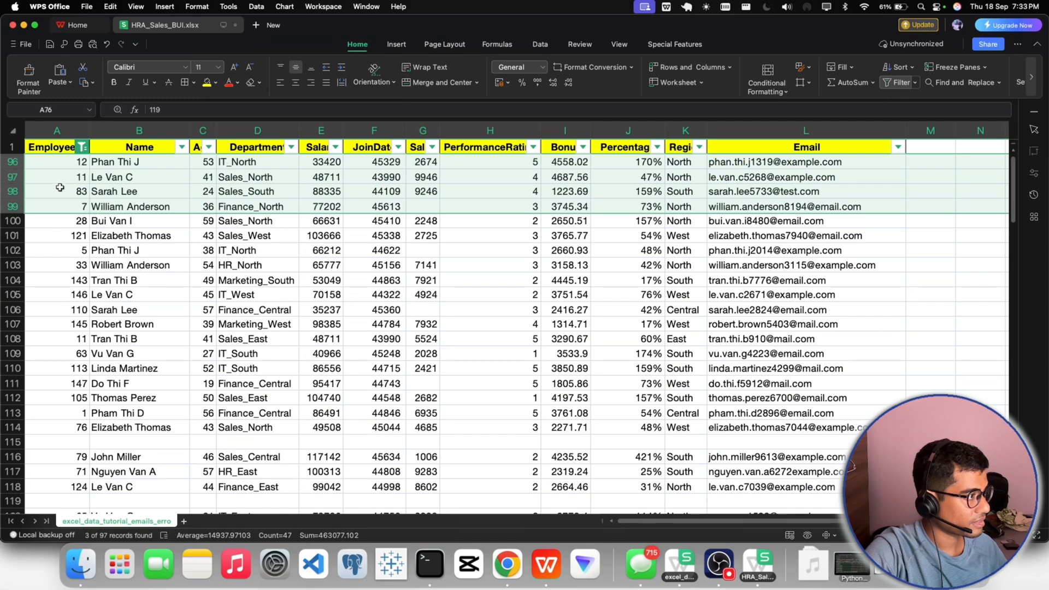
# - Reapply the EmployeeID (Blanks) filter and delete the blank rows 115, 119, 122 and 124
pyautogui.click(82, 146)
pyautogui.click(320, 422)
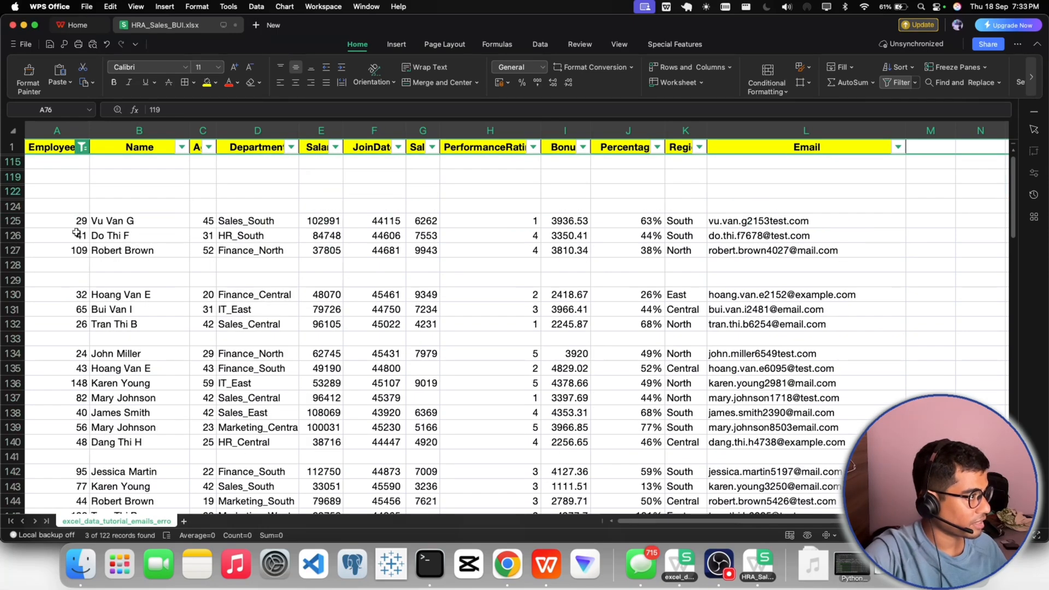
pyautogui.moveTo(14, 163); pyautogui.dragTo(14, 214)
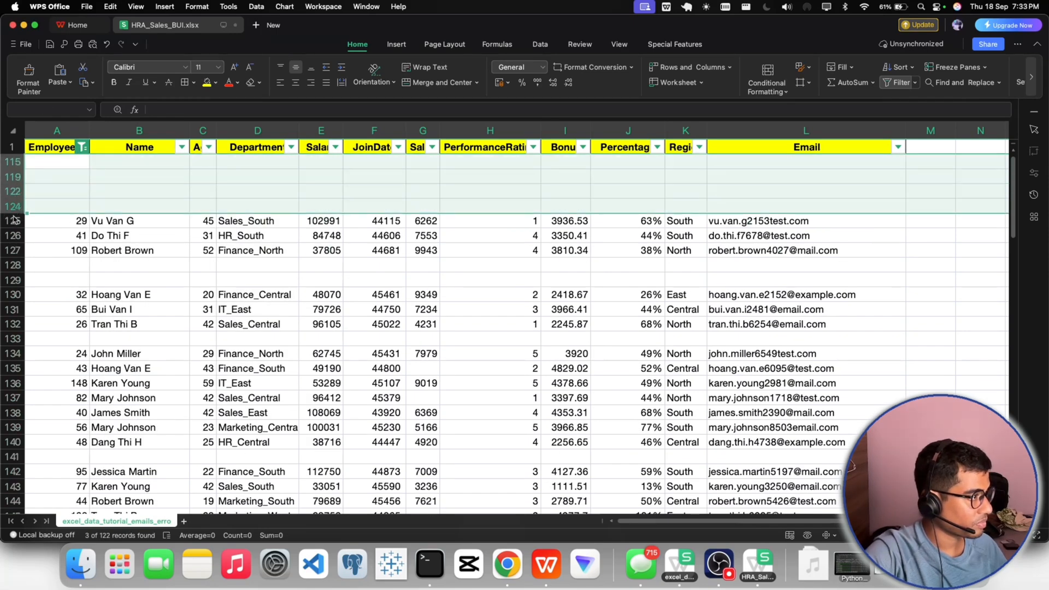
pyautogui.rightClick(8, 184)
pyautogui.click(30, 212)
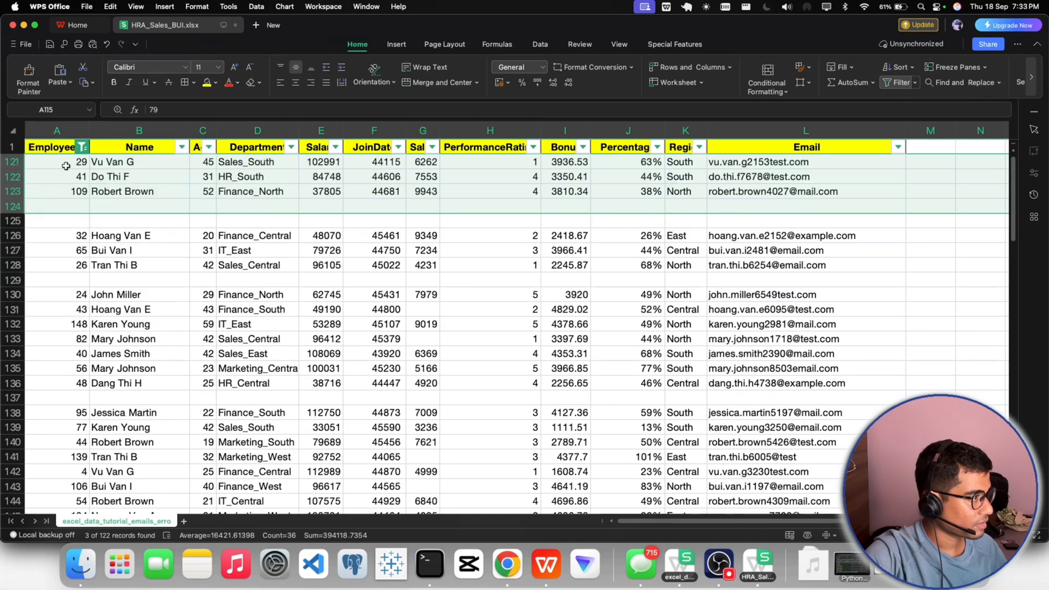
pyautogui.click(44, 222)
# - Reapply the EmployeeID (Blanks) filter and delete the blank rows 124, 125, 129, 137 and 161 to 164
pyautogui.click(81, 146)
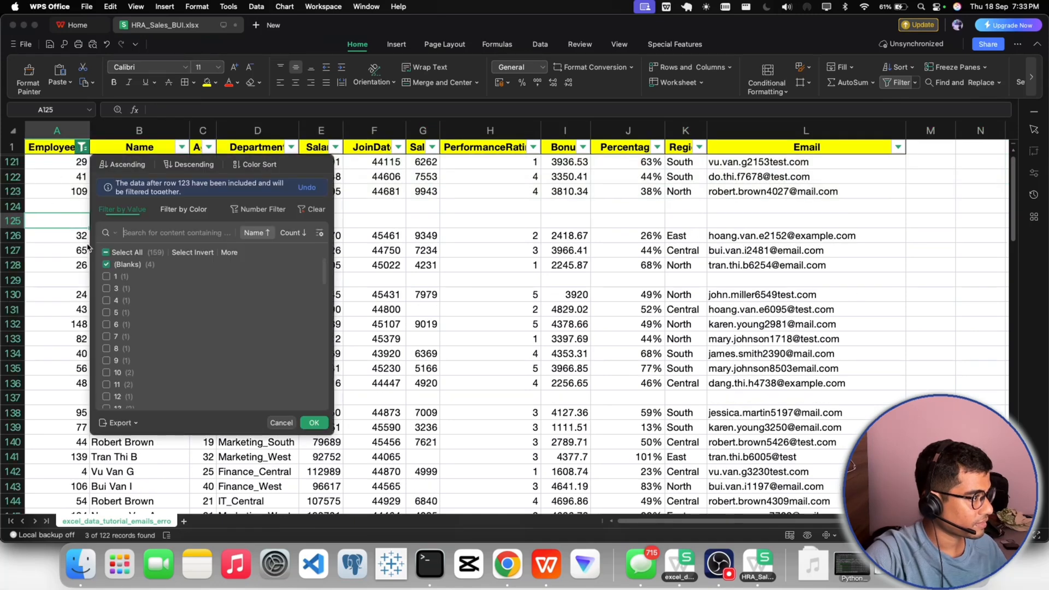
pyautogui.click(314, 422)
pyautogui.moveTo(15, 164); pyautogui.dragTo(17, 261)
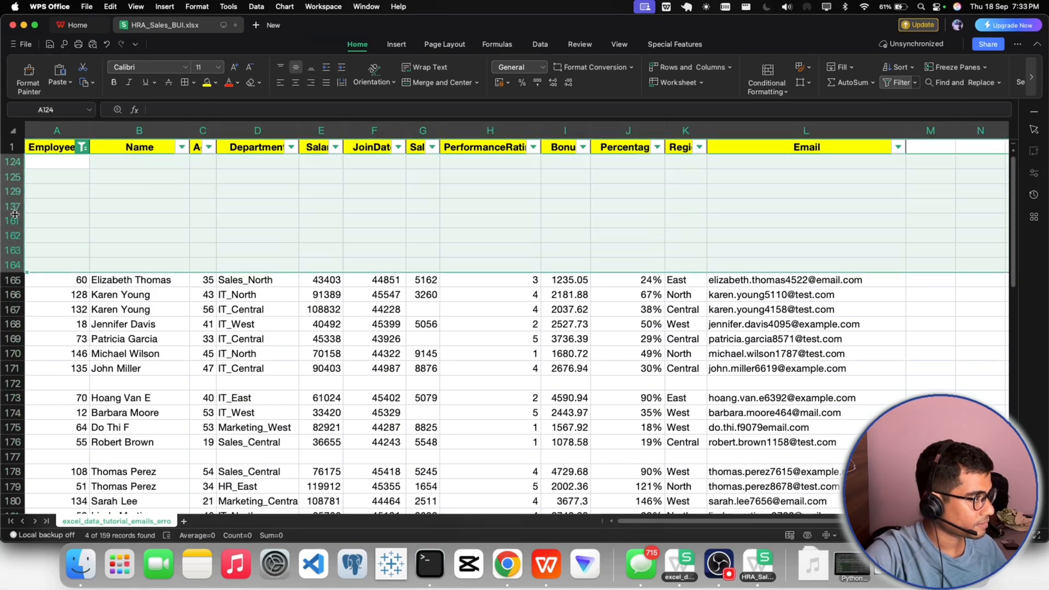
pyautogui.rightClick(14, 194)
pyautogui.click(34, 220)
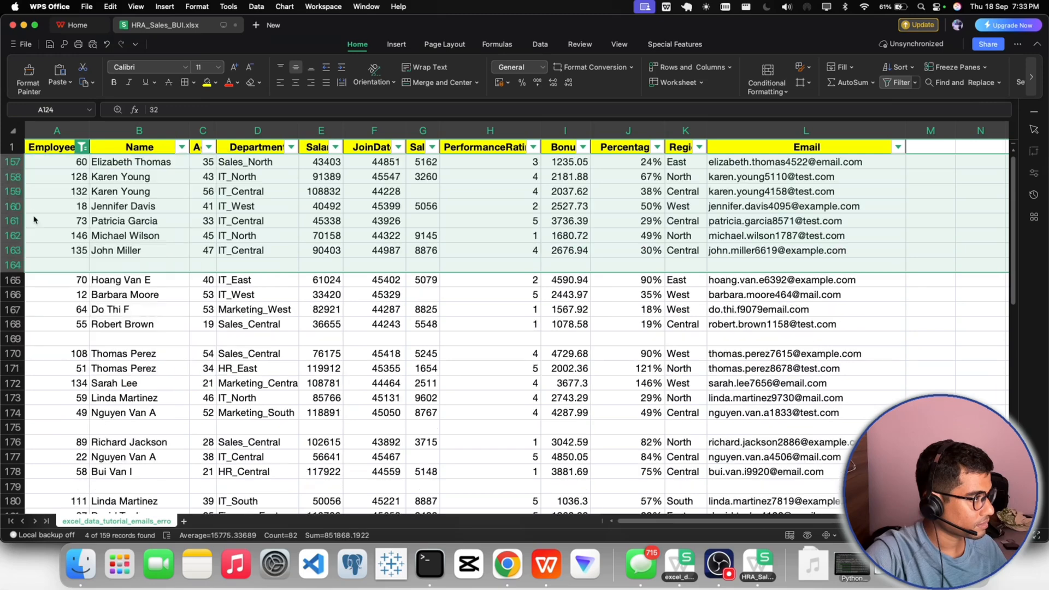
# - Reapply the EmployeeID (Blanks) filter and delete the blank rows 164, 169, 175 and 179
pyautogui.click(81, 146)
pyautogui.click(314, 422)
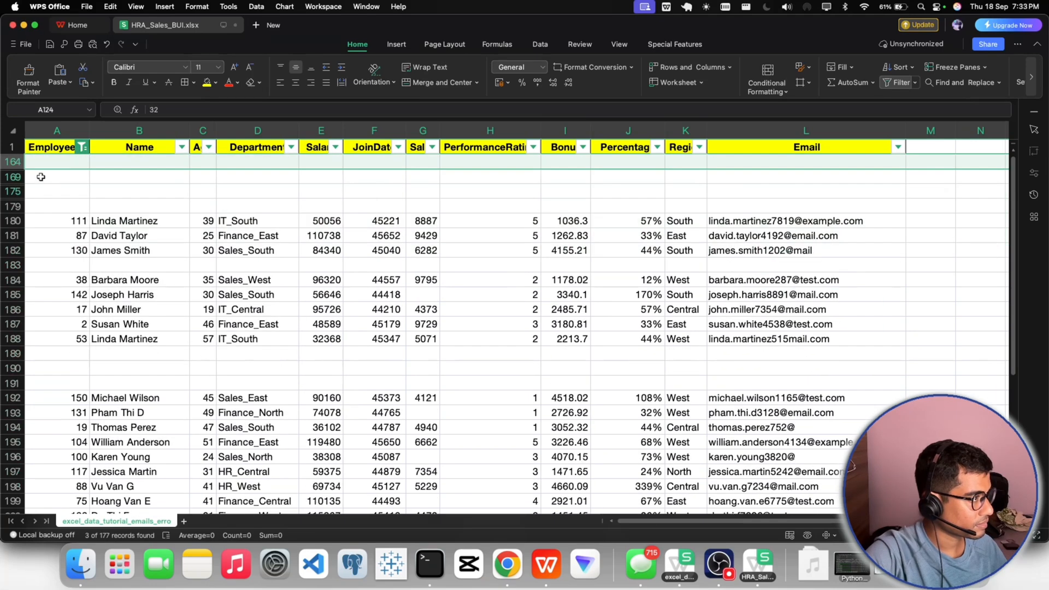
pyautogui.moveTo(17, 161); pyautogui.dragTo(17, 206)
pyautogui.rightClick(15, 206)
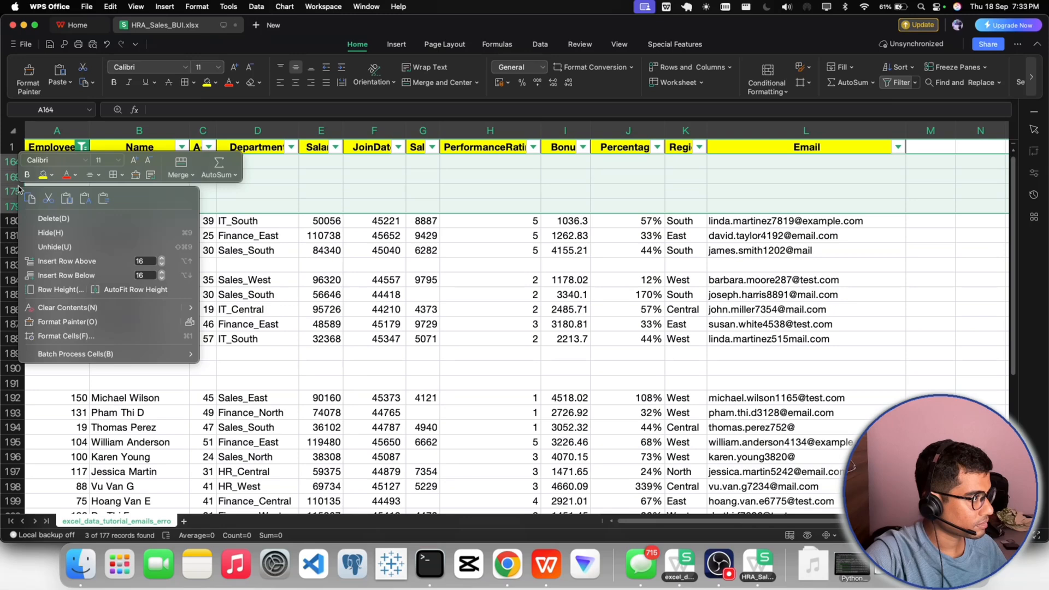
pyautogui.click(42, 222)
pyautogui.click(52, 220)
# - Reapply the EmployeeID (Blanks) filter and delete the blank rows 179, 185 to 187 and 204 to 207
pyautogui.click(81, 147)
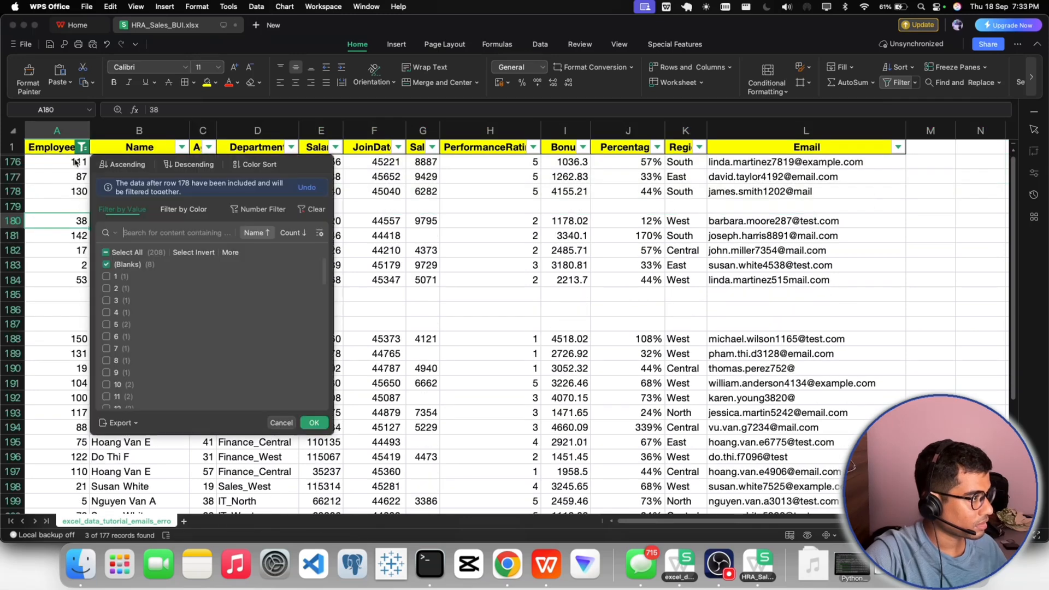
pyautogui.click(314, 422)
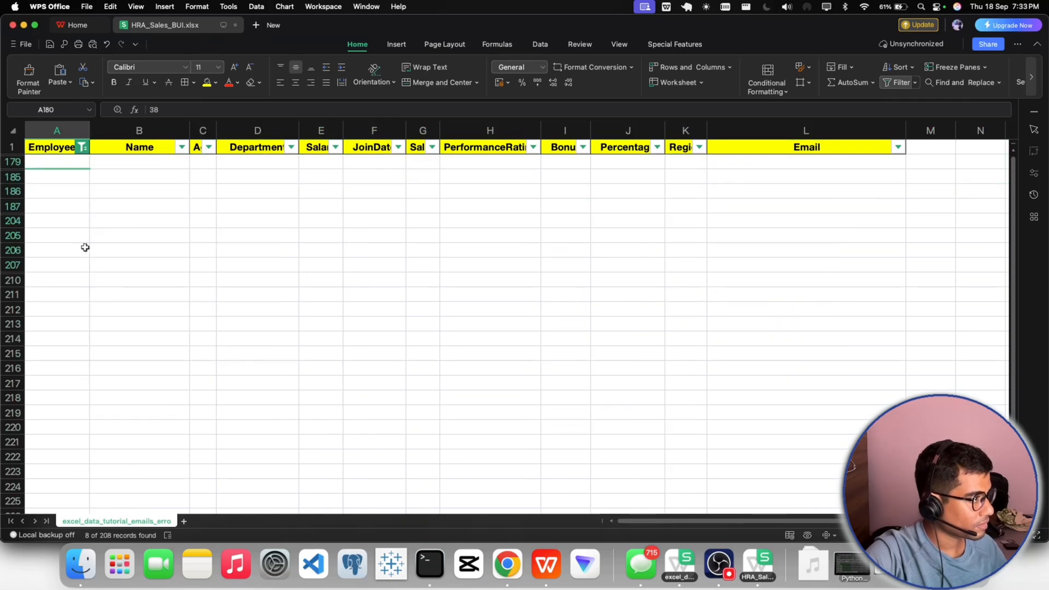
pyautogui.moveTo(7, 162); pyautogui.dragTo(15, 266)
pyautogui.rightClick(17, 218)
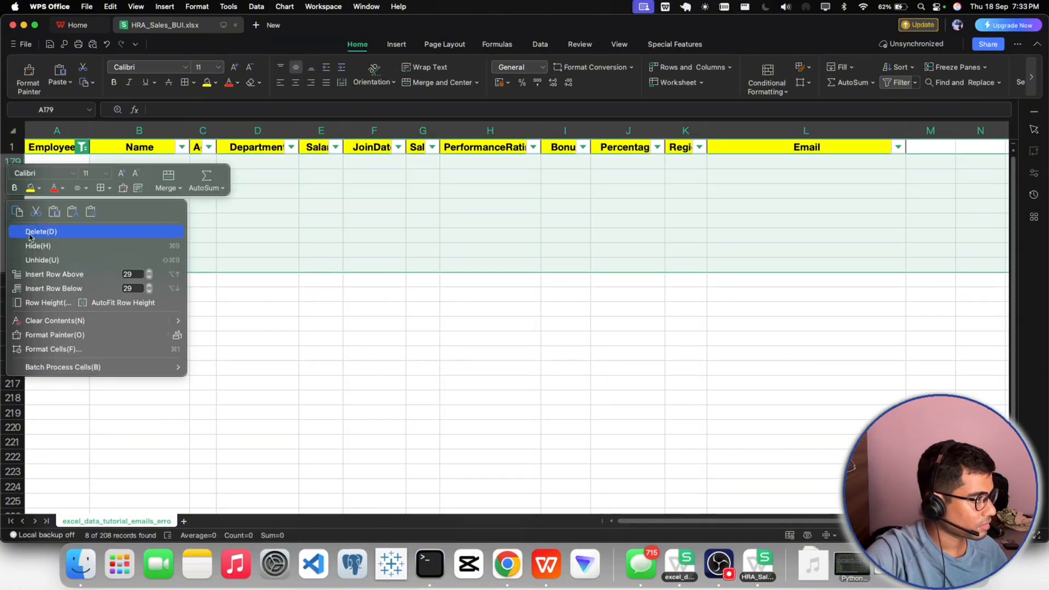
pyautogui.click(26, 231)
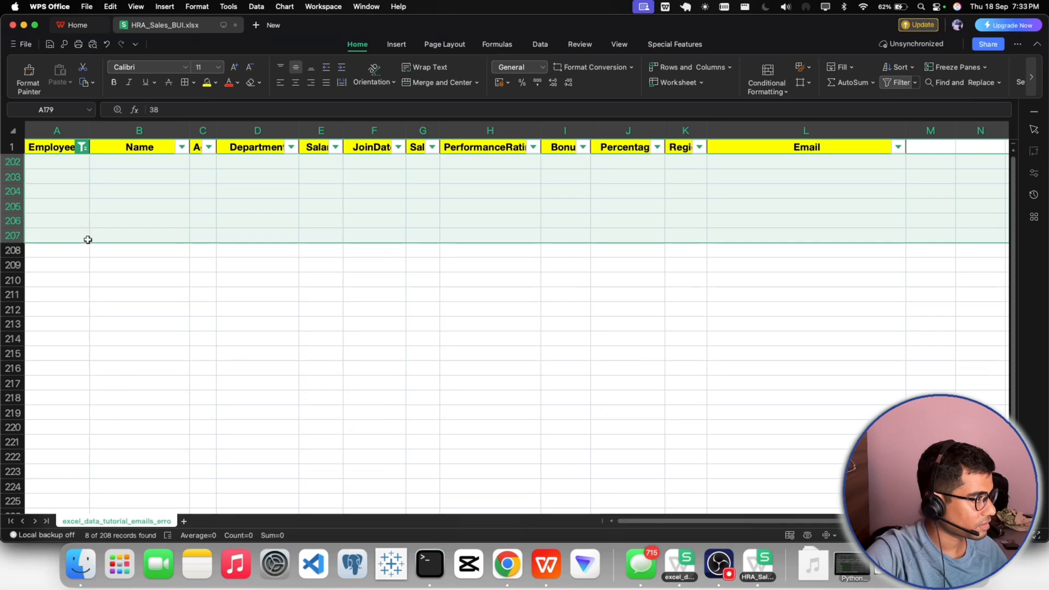
# - Select all values in the EmployeeID filter to show every record again
pyautogui.click(80, 203)
pyautogui.click(82, 147)
pyautogui.click(106, 230)
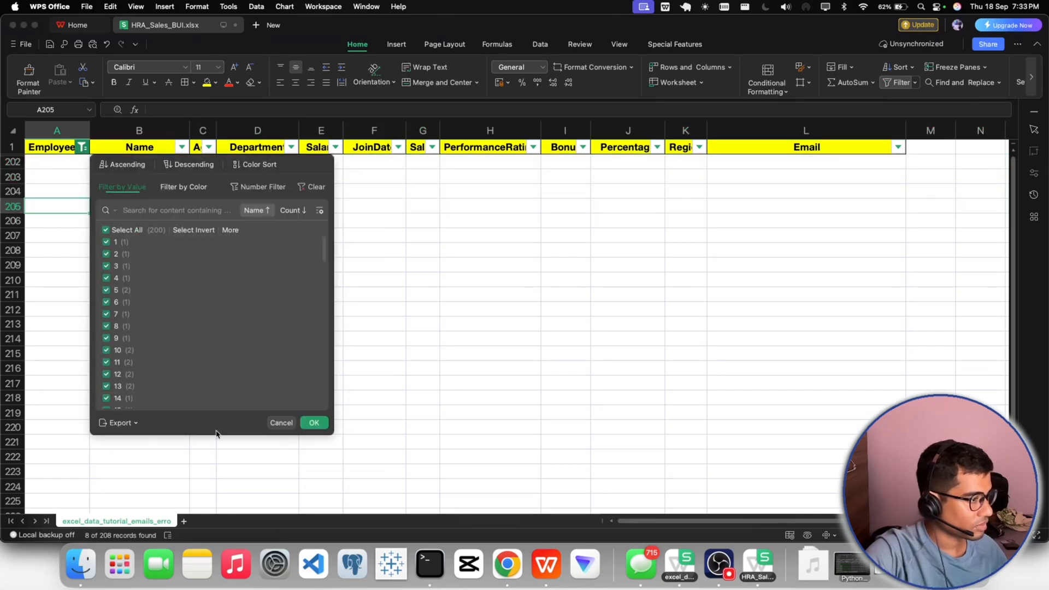
pyautogui.click(313, 424)
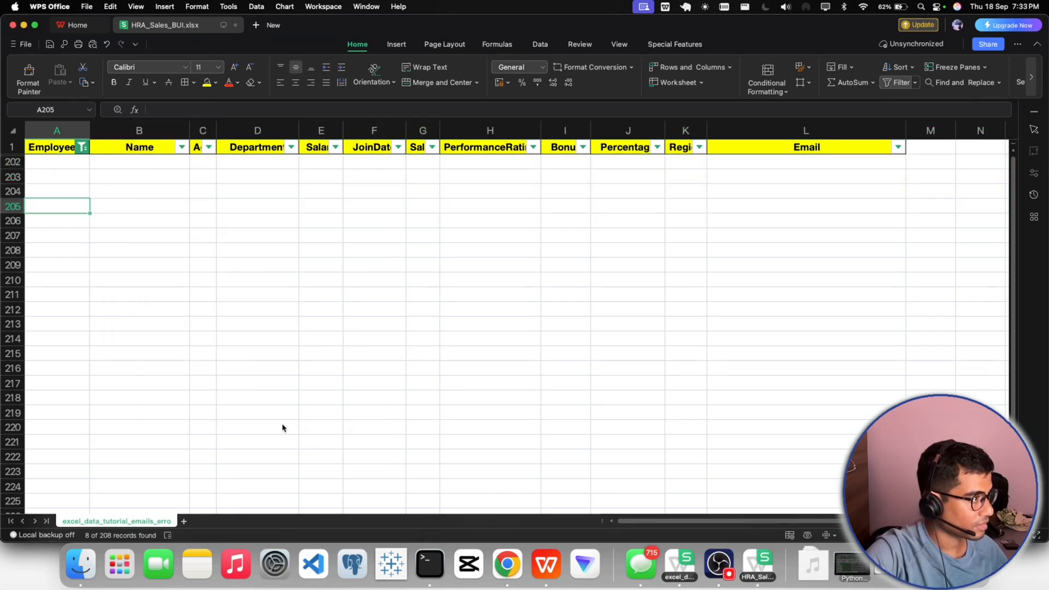
pyautogui.click(82, 147)
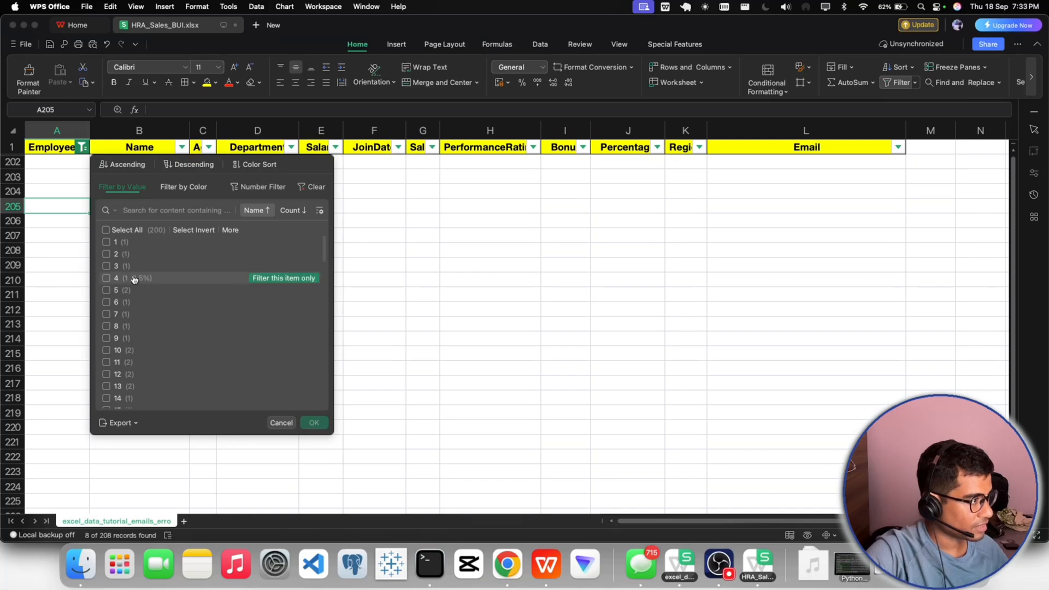
pyautogui.click(106, 230)
pyautogui.click(107, 230)
pyautogui.click(314, 423)
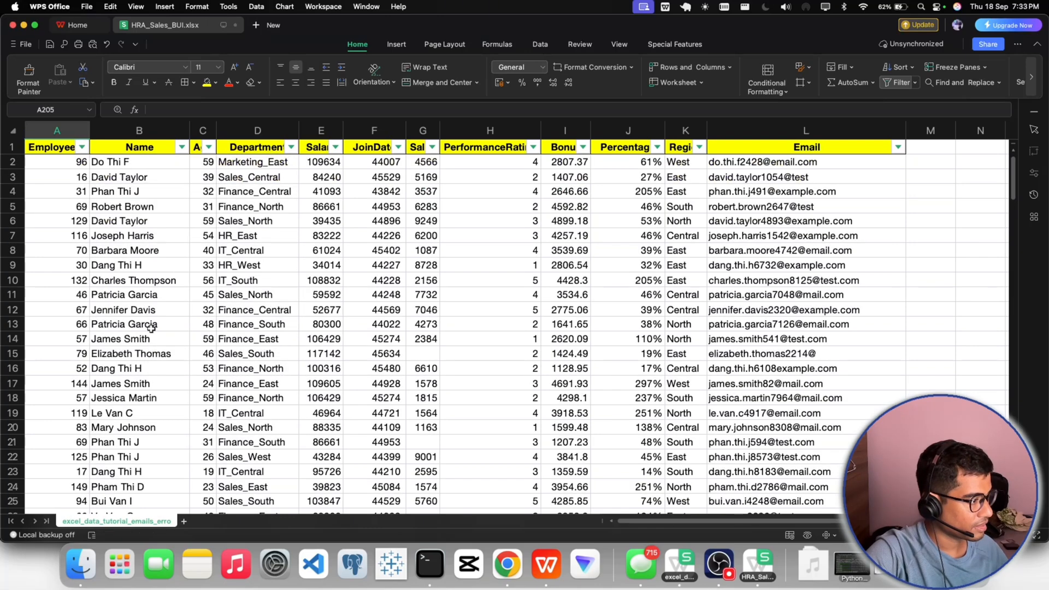
# - Check the EmployeeID column from A2 down to the last record for remaining blank rows
pyautogui.click(78, 165)
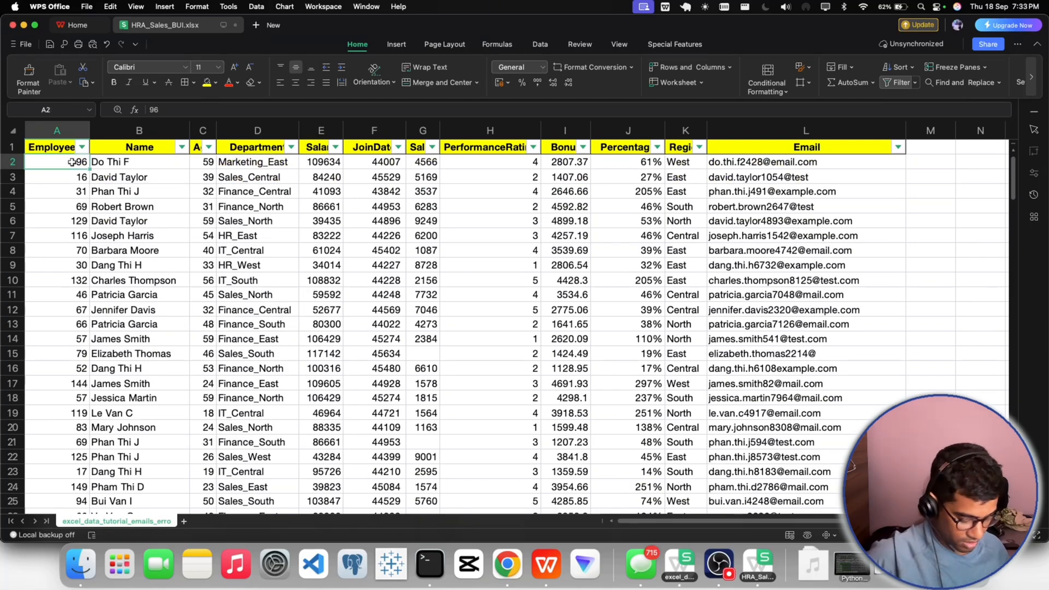
pyautogui.press('super+shift+Down')
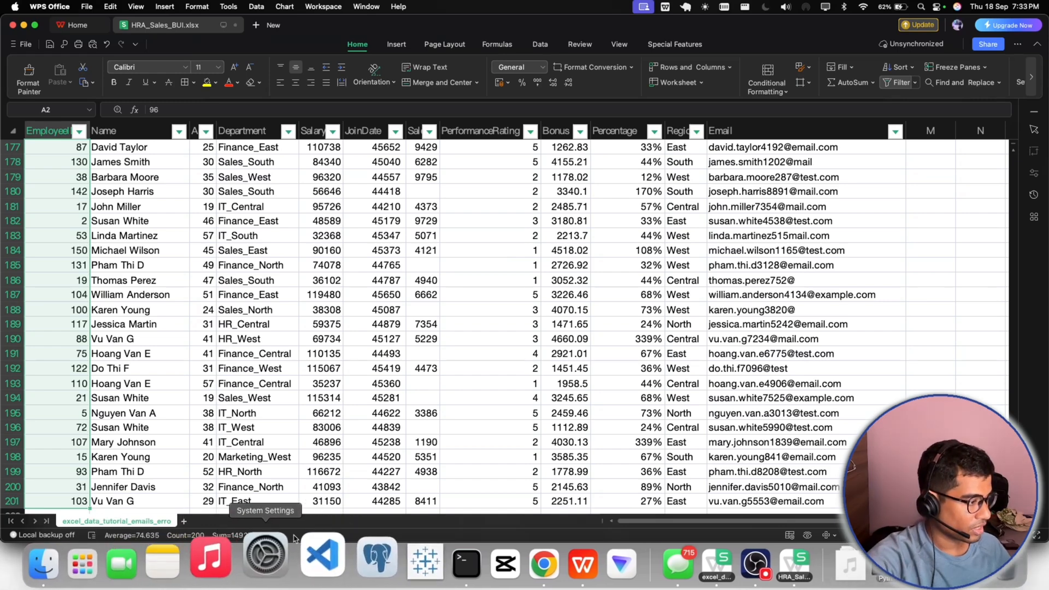
pyautogui.click(110, 265)
pyautogui.scroll(8, 65, 208)
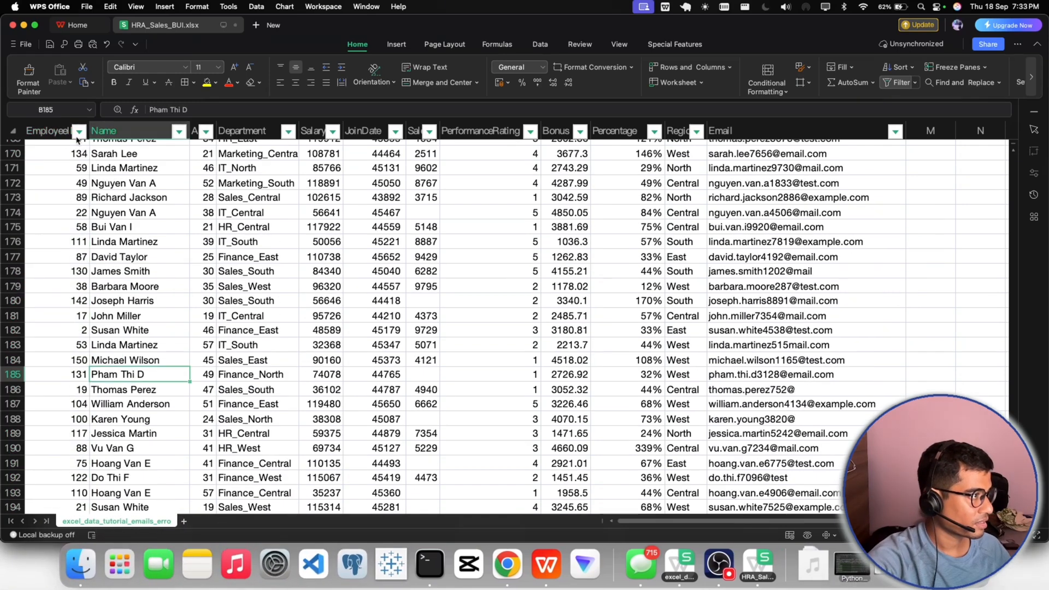
pyautogui.scroll(1, 64, 216)
pyautogui.click(64, 216)
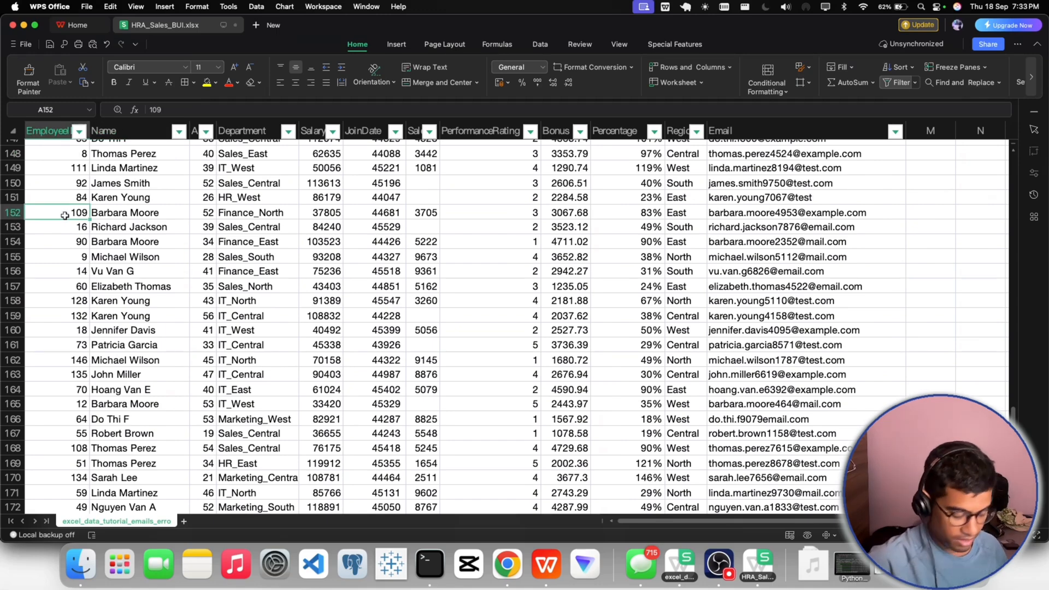
pyautogui.scroll(20, 64, 216)
pyautogui.click(65, 207)
# - Sort the table by EmployeeID in ascending order
pyautogui.click(83, 147)
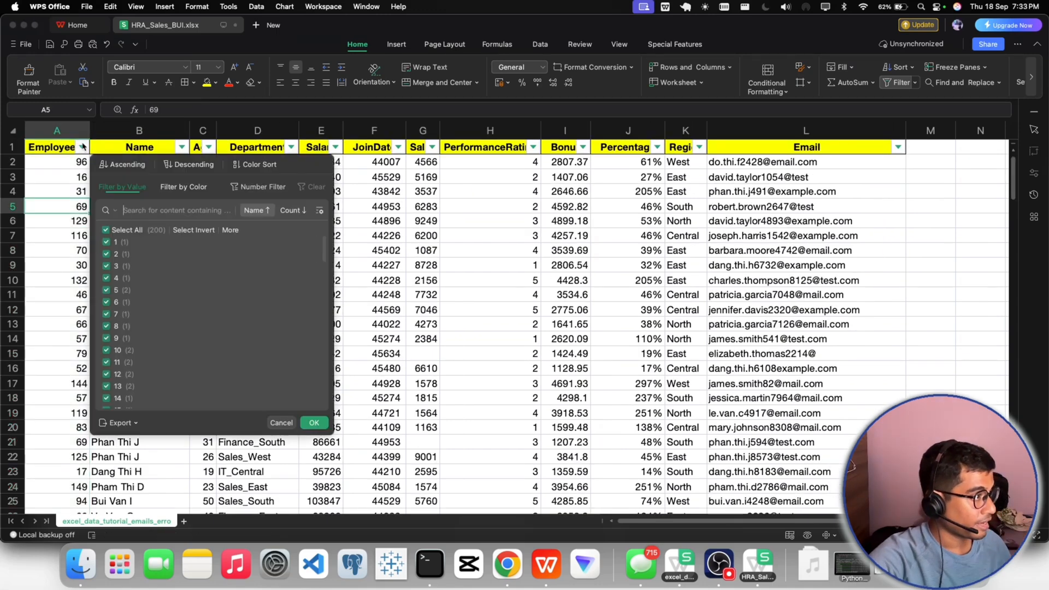
pyautogui.click(109, 173)
pyautogui.click(112, 201)
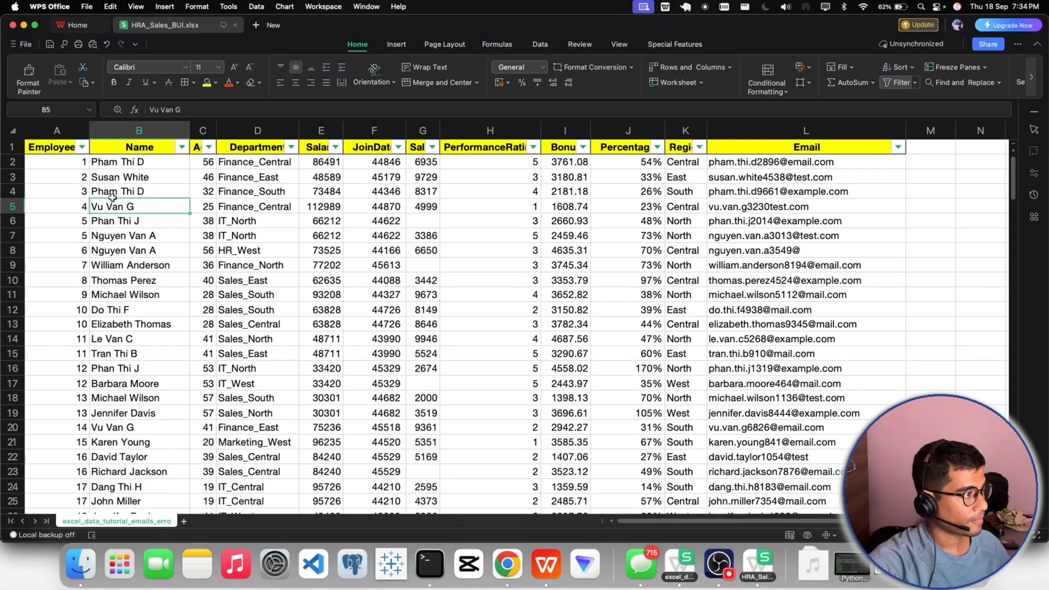
# - Review the sorted records and widen column A to fit the full EmployeeID header
pyautogui.click(79, 167)
pyautogui.scroll(-8, 133, 277)
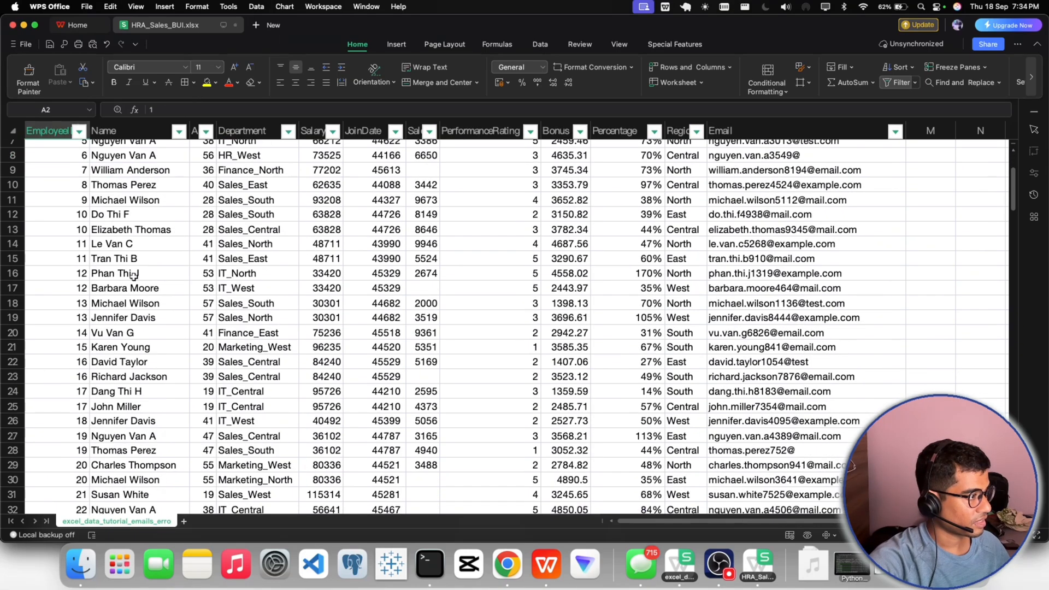
pyautogui.scroll(4, 134, 277)
pyautogui.scroll(4, 133, 277)
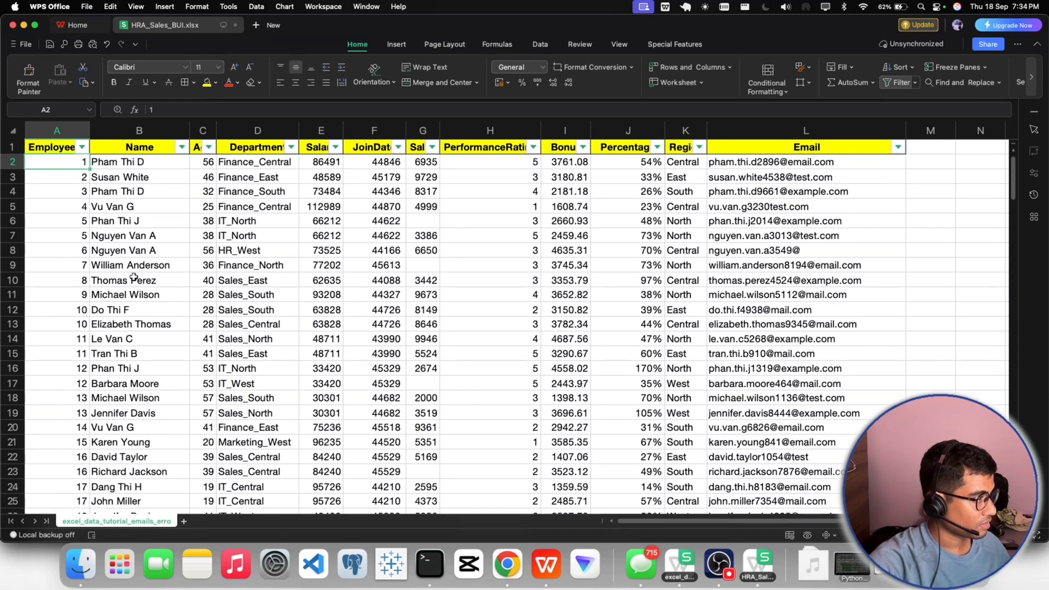
pyautogui.scroll(-1, 133, 277)
pyautogui.scroll(1, 134, 277)
pyautogui.moveTo(89, 131); pyautogui.dragTo(115, 135)
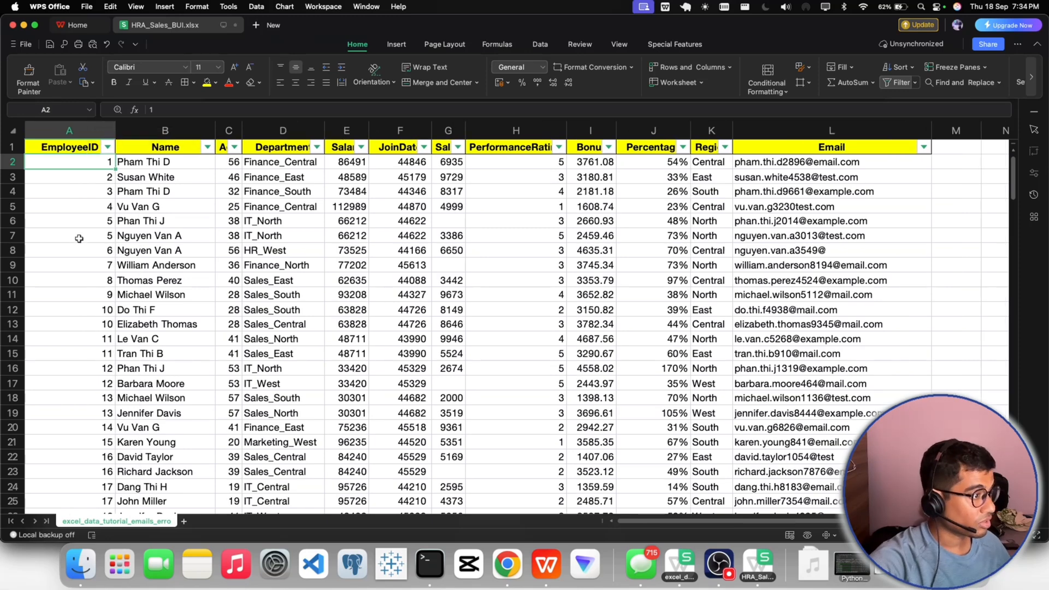
# - Compare the EmployeeID and Name cells in rows 12 and 13 for a repeated ID
pyautogui.click(95, 322)
pyautogui.click(92, 316)
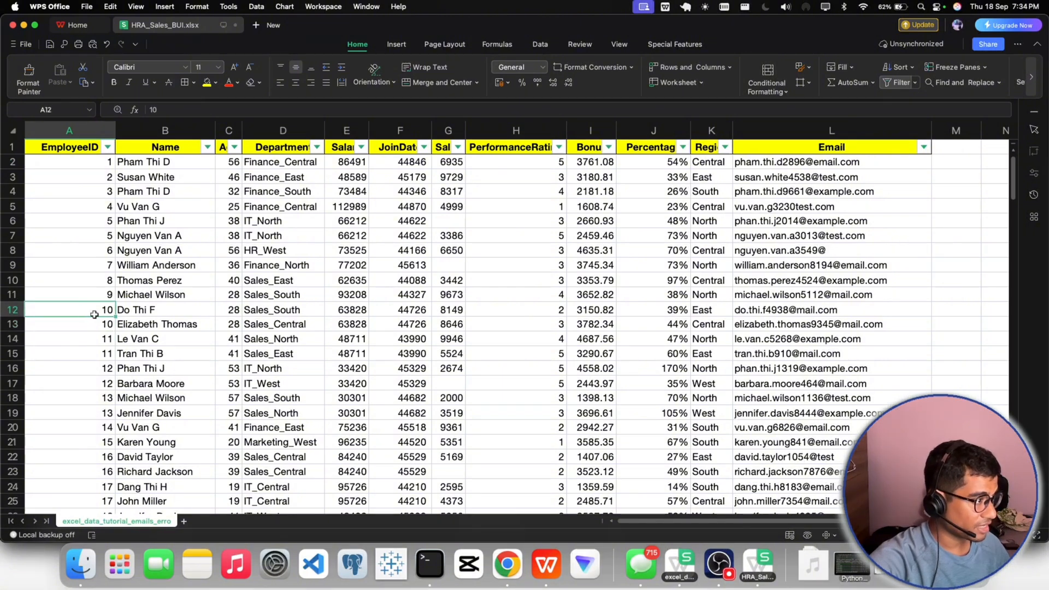
pyautogui.click(167, 314)
pyautogui.click(143, 324)
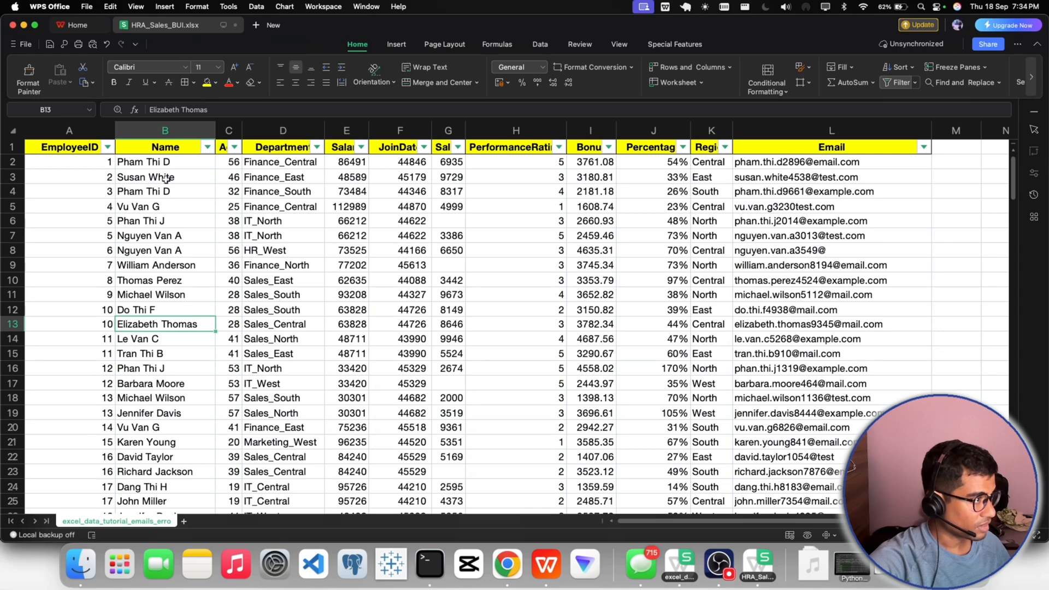
pyautogui.click(136, 311)
pyautogui.click(110, 312)
pyautogui.click(107, 323)
pyautogui.click(131, 311)
pyautogui.click(133, 324)
pyautogui.click(107, 324)
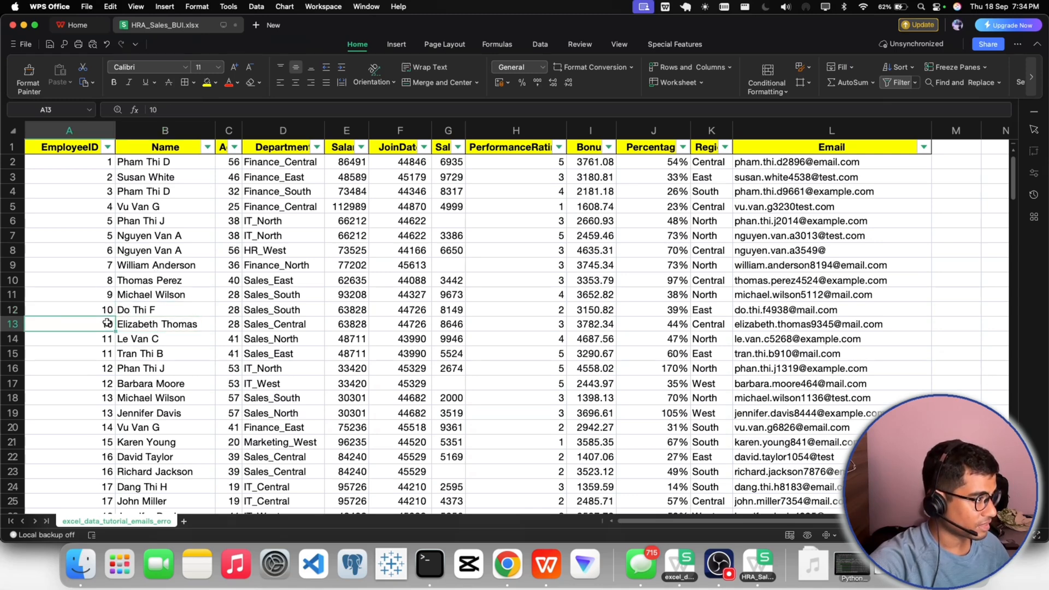
pyautogui.click(107, 312)
pyautogui.click(108, 323)
pyautogui.click(136, 311)
pyautogui.click(135, 325)
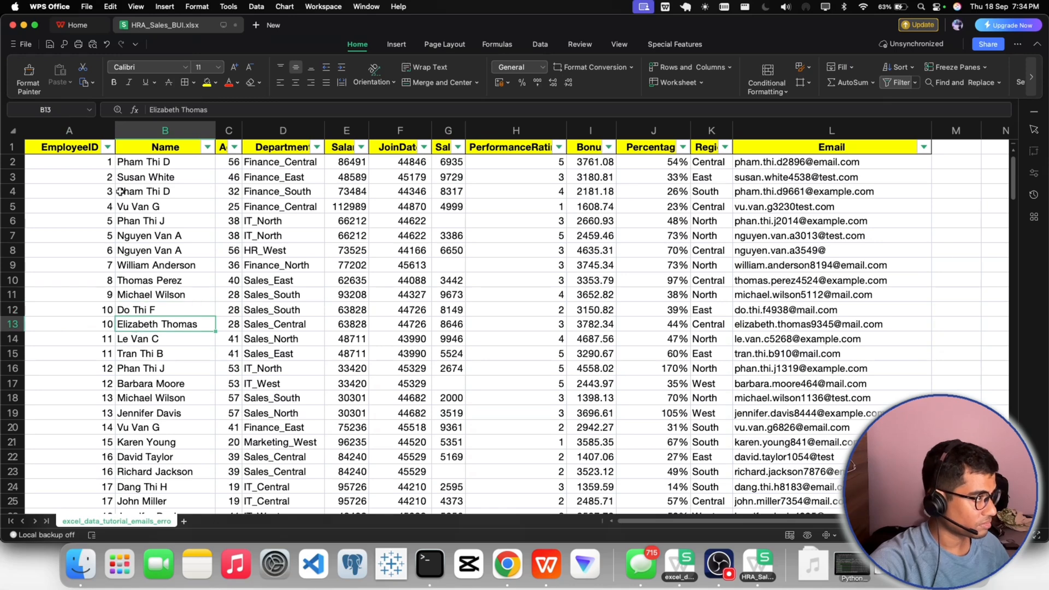
# - Look through the EmployeeID filter values and their counts for repeated IDs, keeping all values selected
pyautogui.click(107, 147)
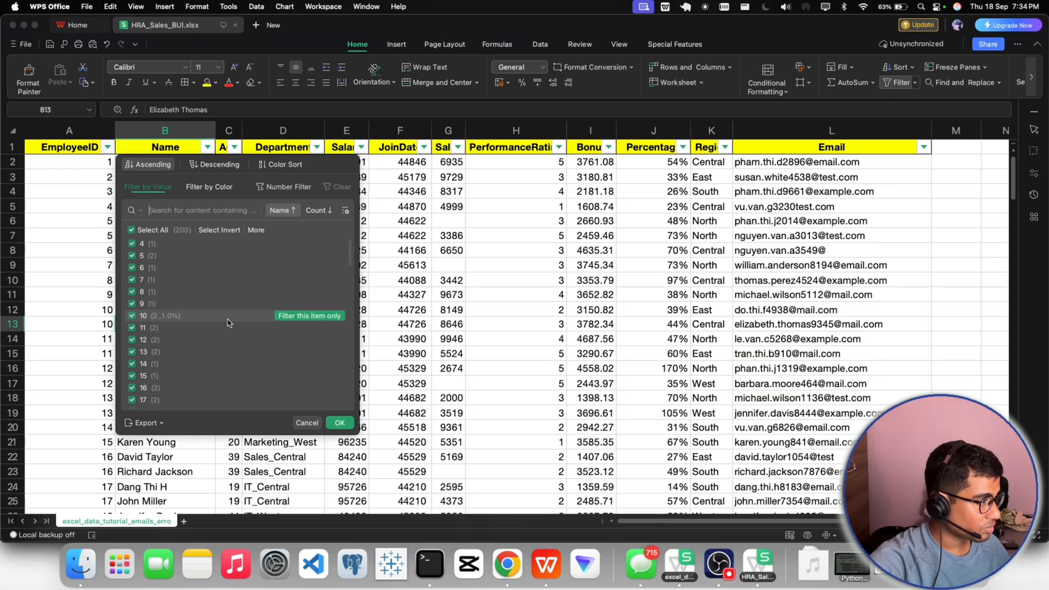
pyautogui.scroll(-5, 227, 325)
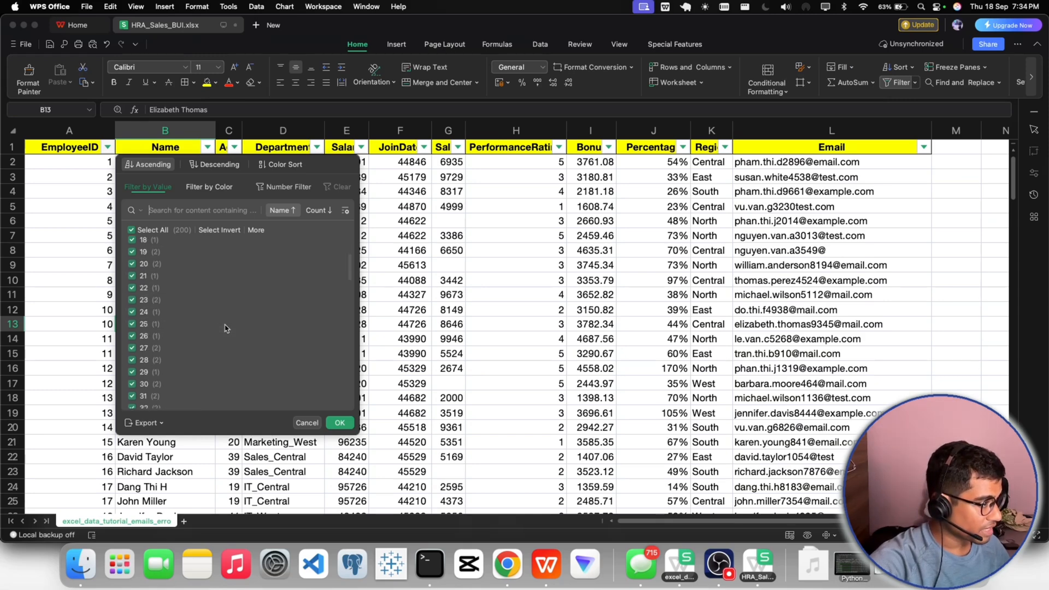
pyautogui.scroll(-10, 226, 328)
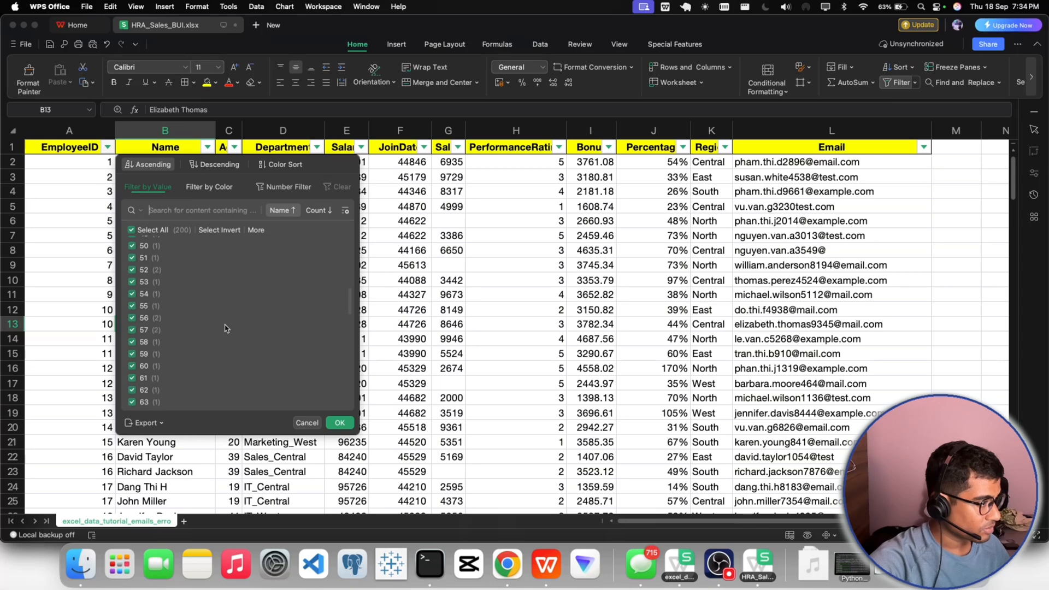
pyautogui.scroll(-20, 226, 328)
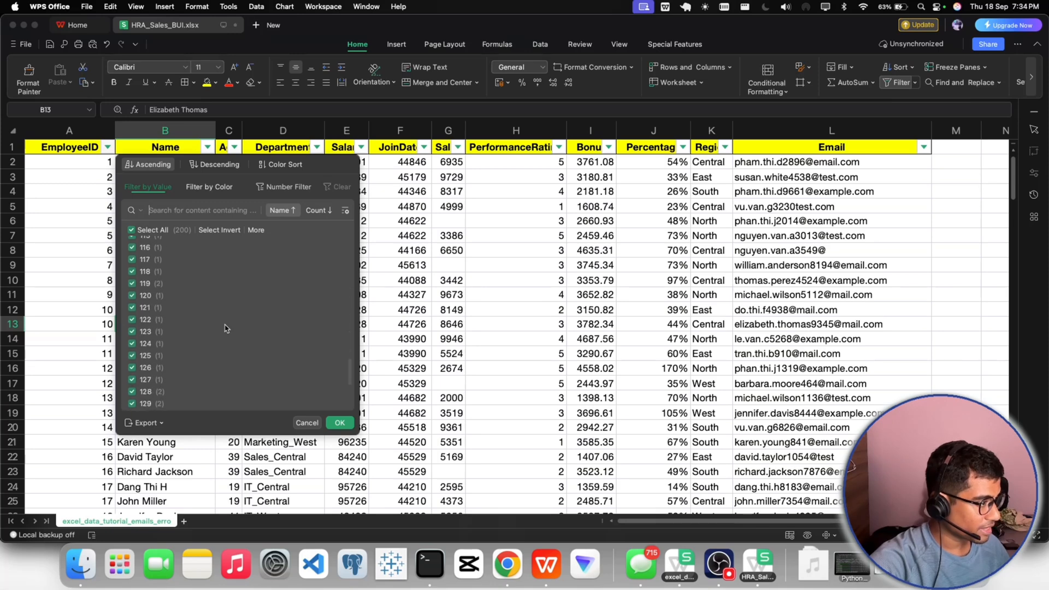
pyautogui.scroll(-7, 226, 328)
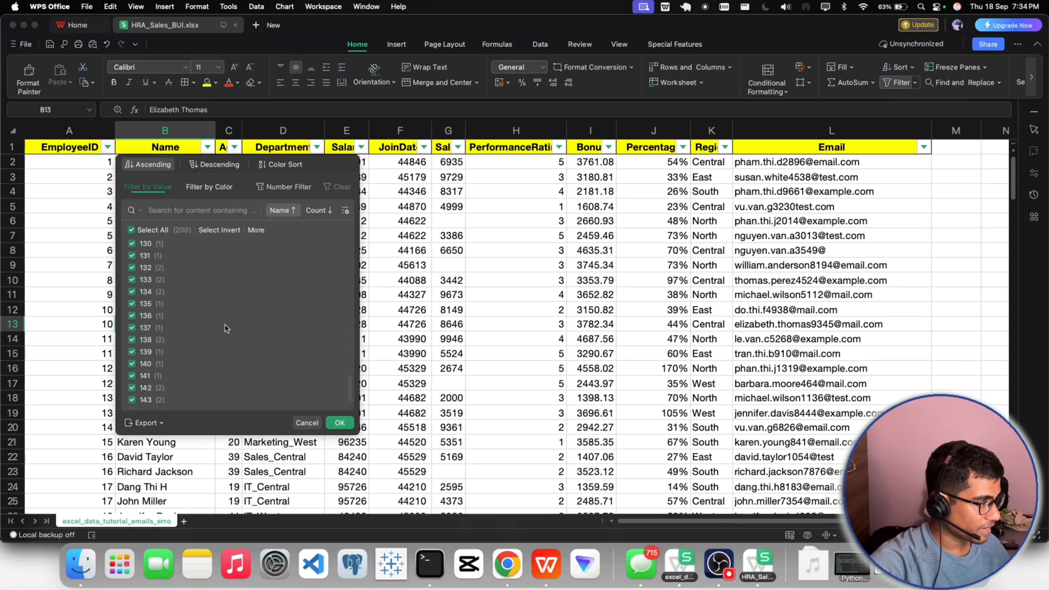
pyautogui.click(339, 421)
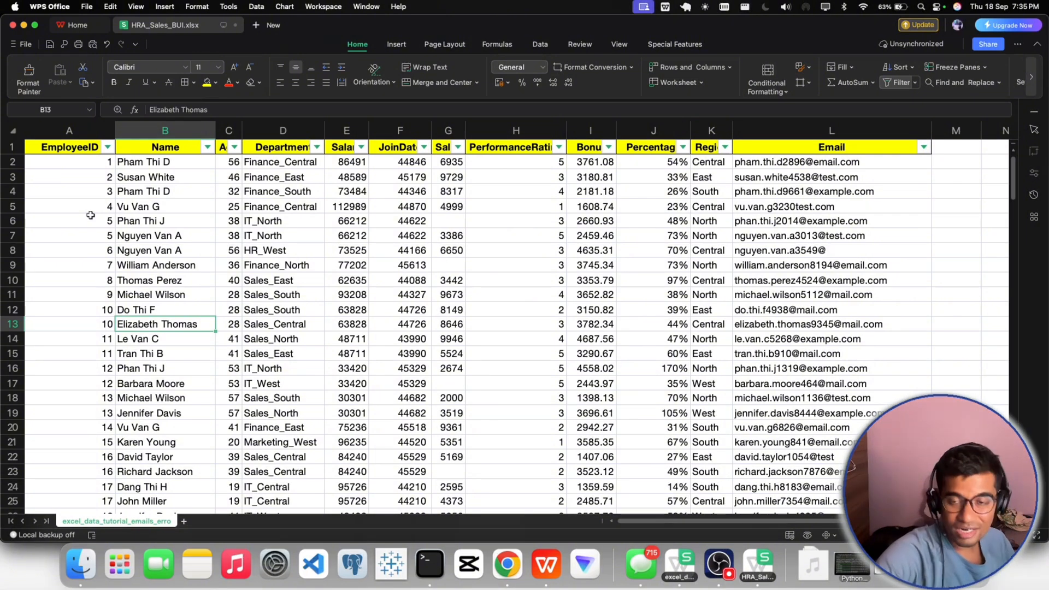
# - Switch to Gmail in Chrome, close the attachment preview, review the email thread, and return to the workbook in WPS Office
pyautogui.click(507, 563)
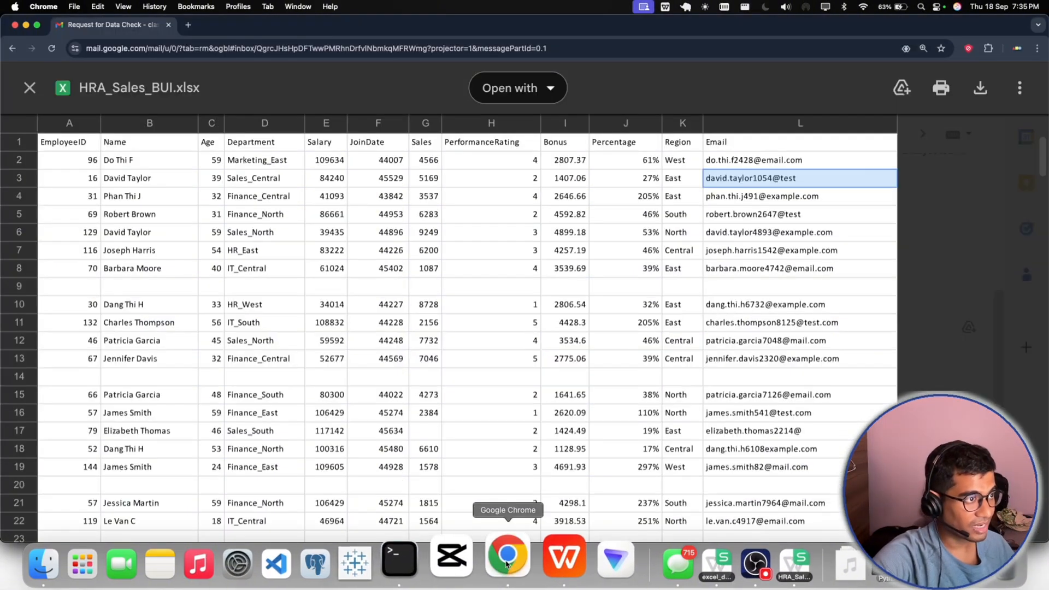
pyautogui.click(29, 88)
pyautogui.scroll(-5, 377, 361)
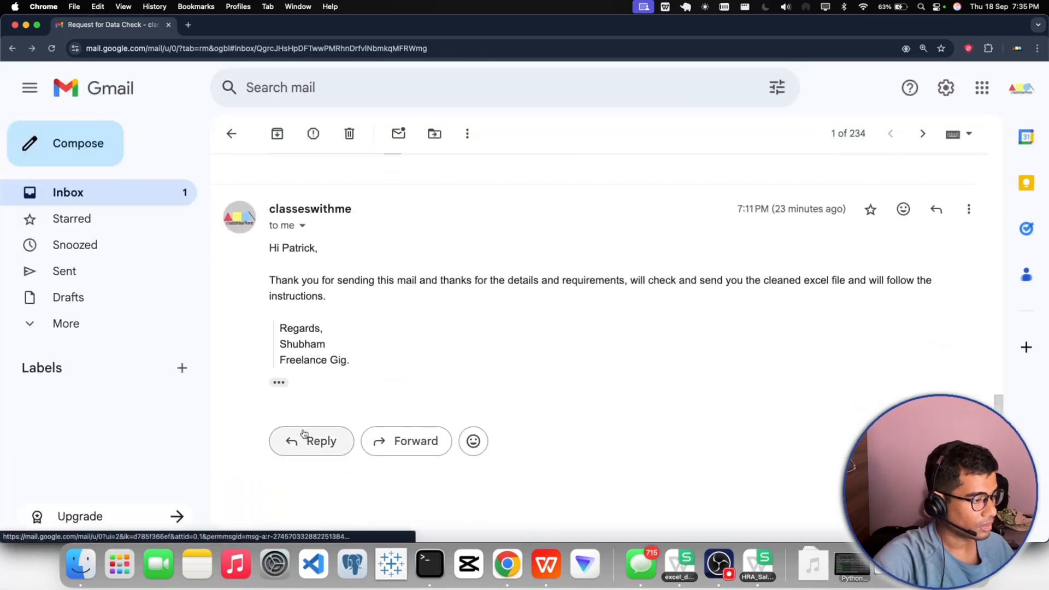
pyautogui.click(547, 564)
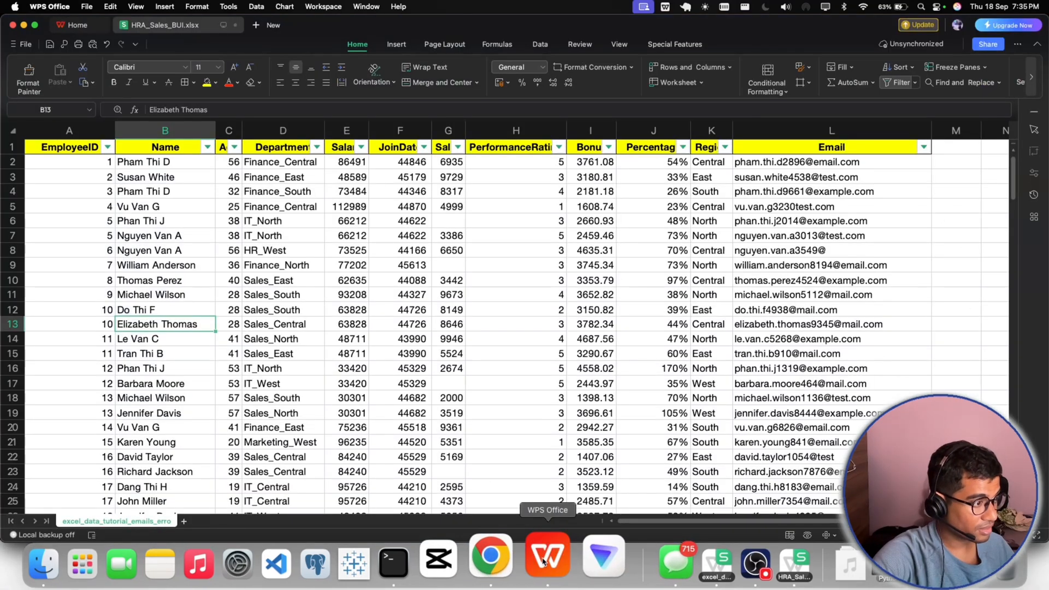
# - Remove the filter from header row 1 and select the EmployeeID header cell A1
pyautogui.click(231, 234)
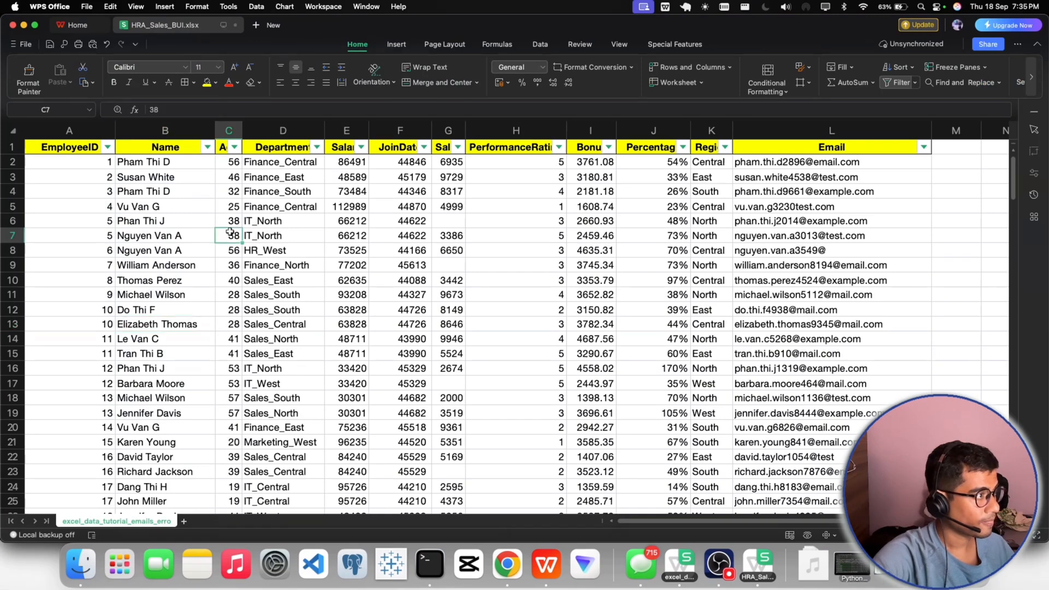
pyautogui.click(17, 146)
pyautogui.click(897, 82)
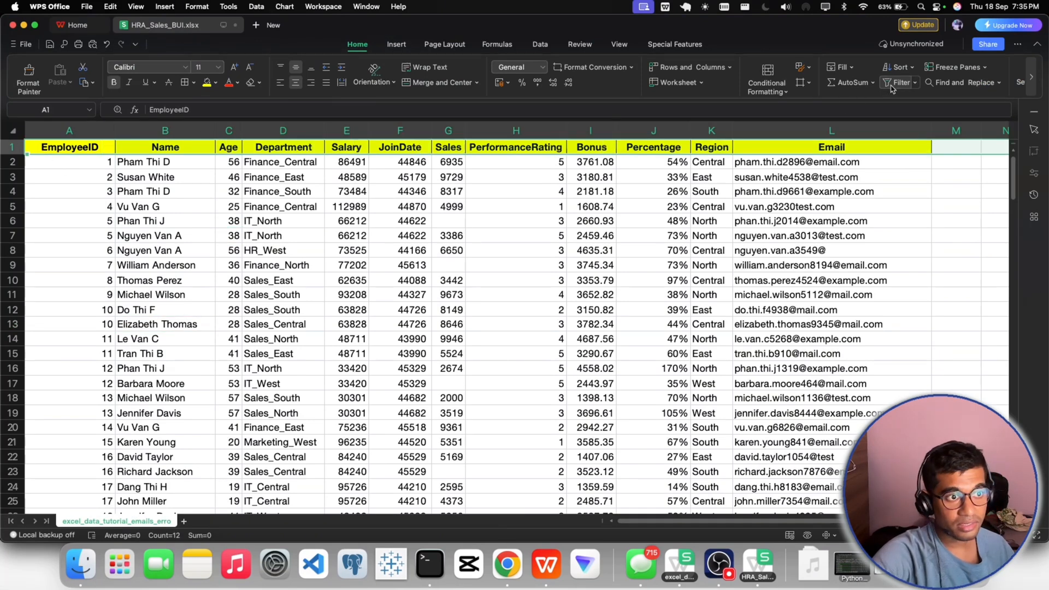
pyautogui.click(716, 559)
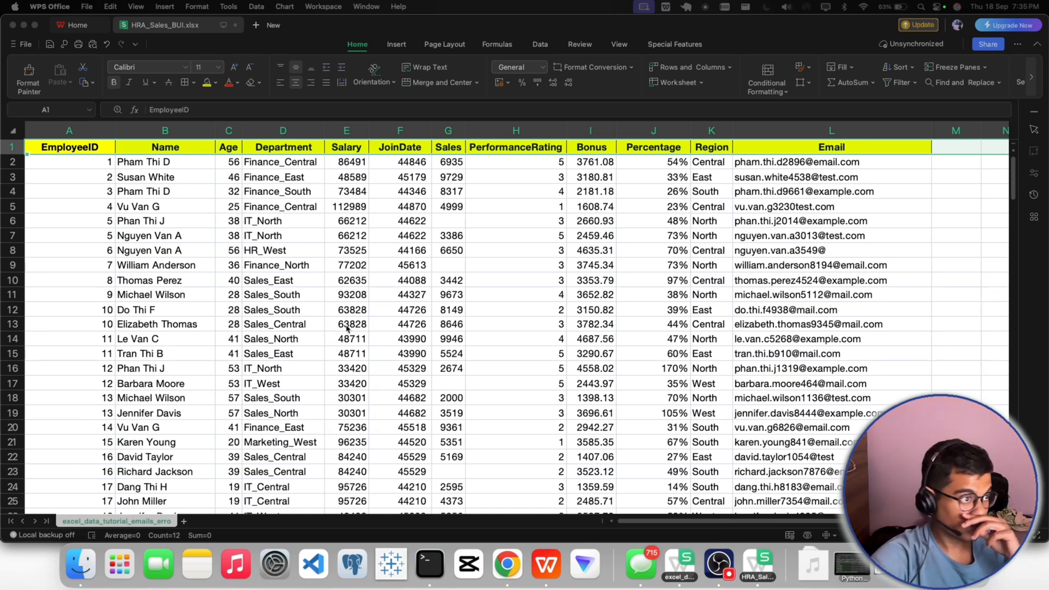
pyautogui.click(46, 146)
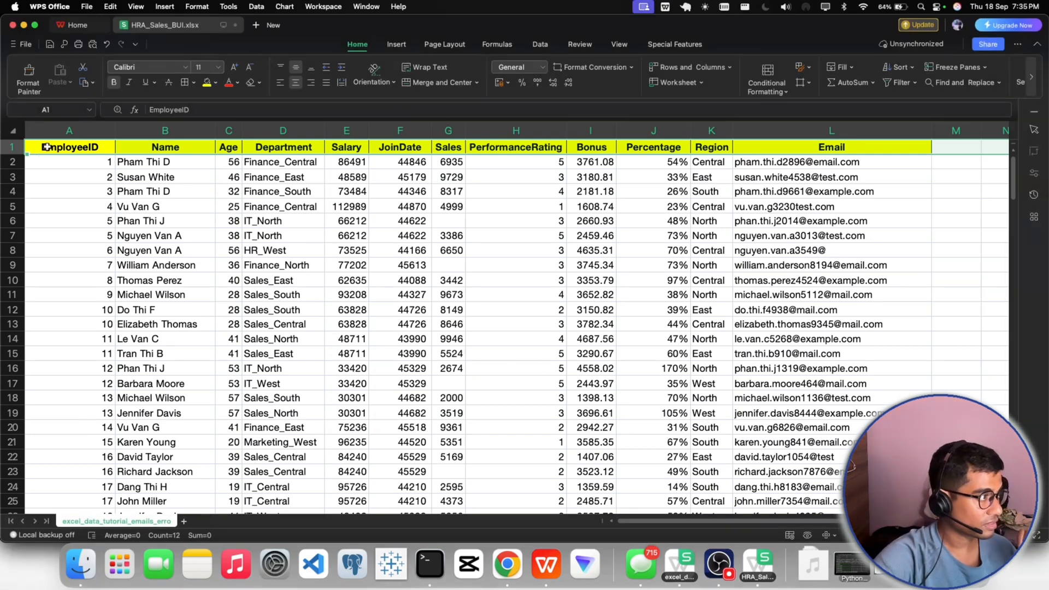
pyautogui.press('super+Left')
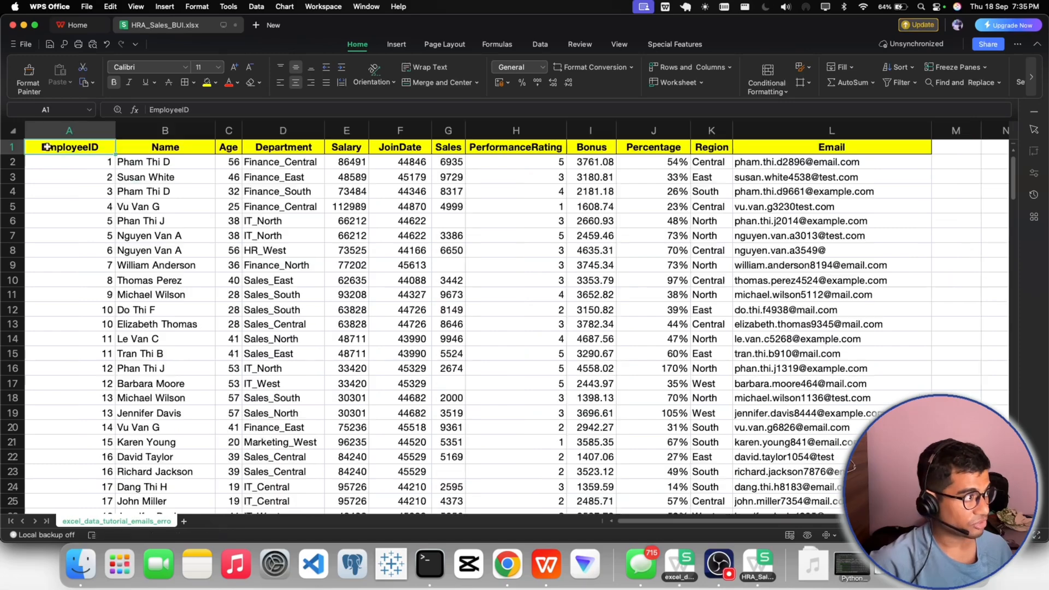
# - Select the full employee data table from the EmployeeID header through the last row of the Email column
pyautogui.press('super+shift+Right')
pyautogui.press('super+shift+Down')
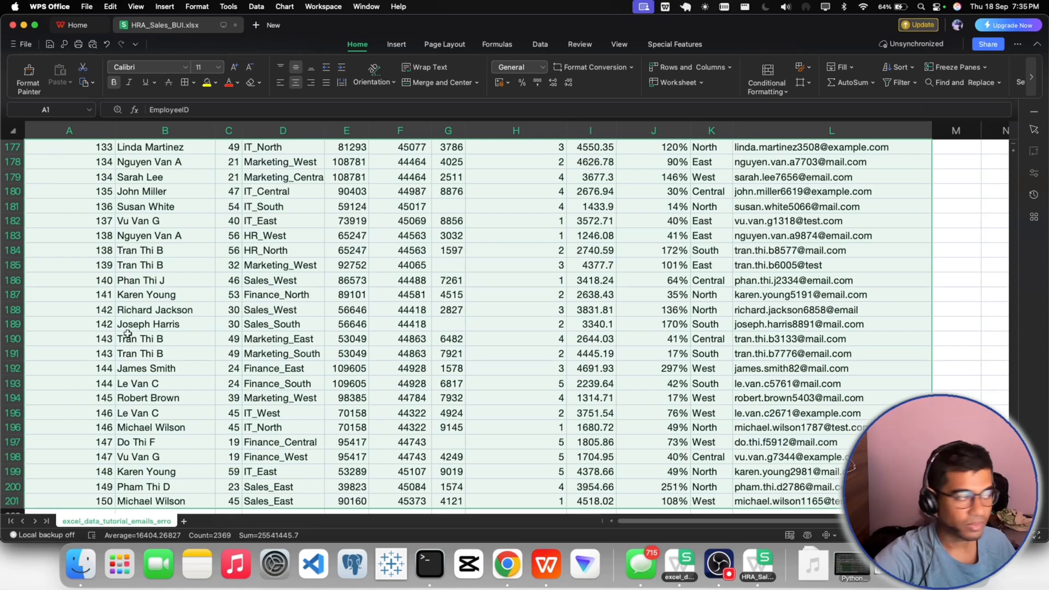
pyautogui.scroll(20, 128, 334)
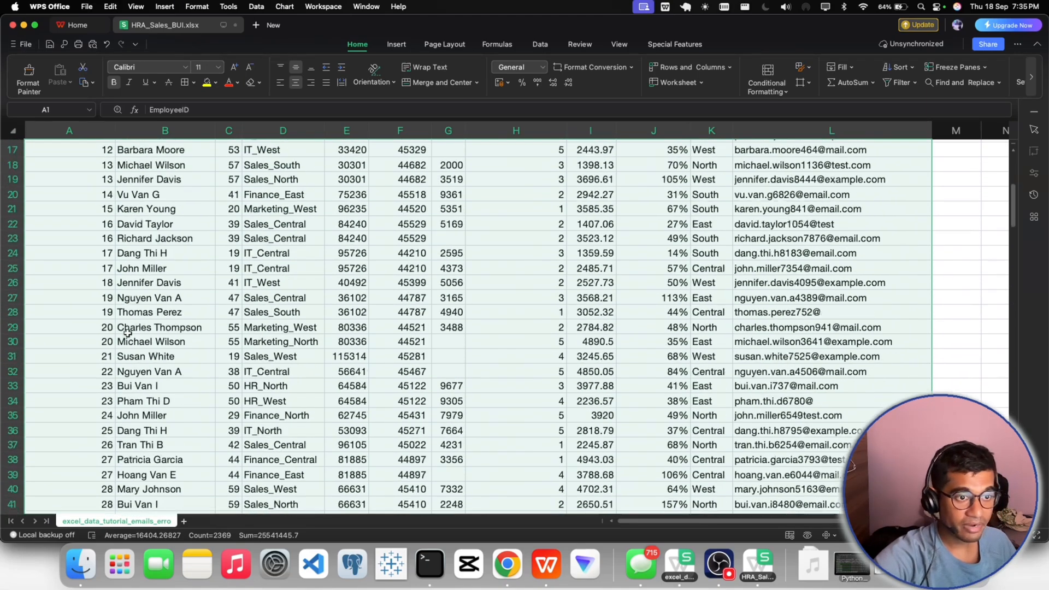
pyautogui.scroll(4, 128, 332)
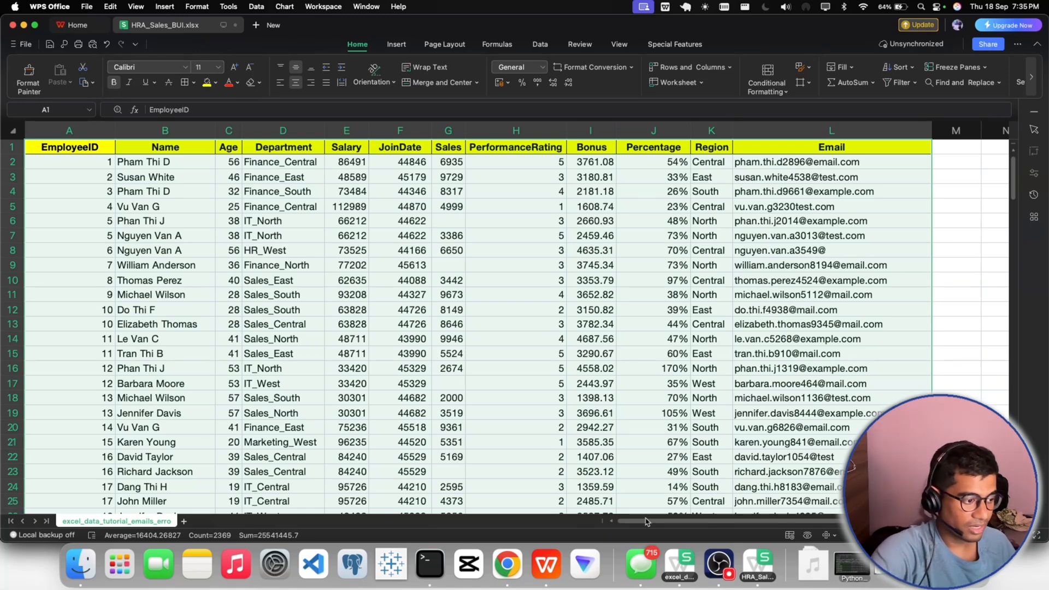
# - Switch to Gmail in Chrome, reread the request to send the cleaned version, and return to the workbook in WPS Office
pyautogui.click(507, 563)
pyautogui.scroll(8, 557, 465)
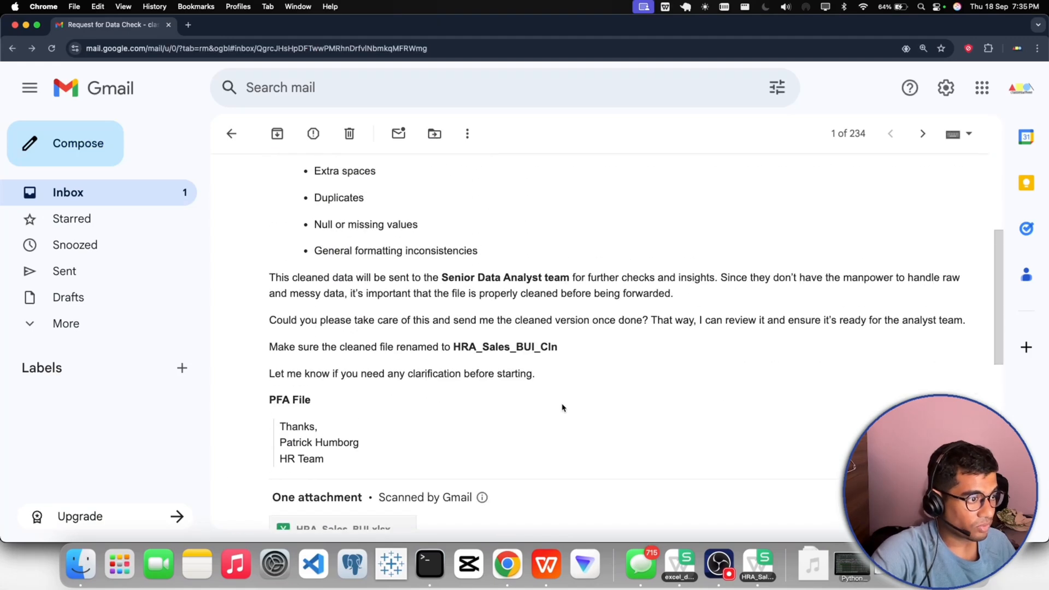
pyautogui.moveTo(454, 320); pyautogui.dragTo(648, 323)
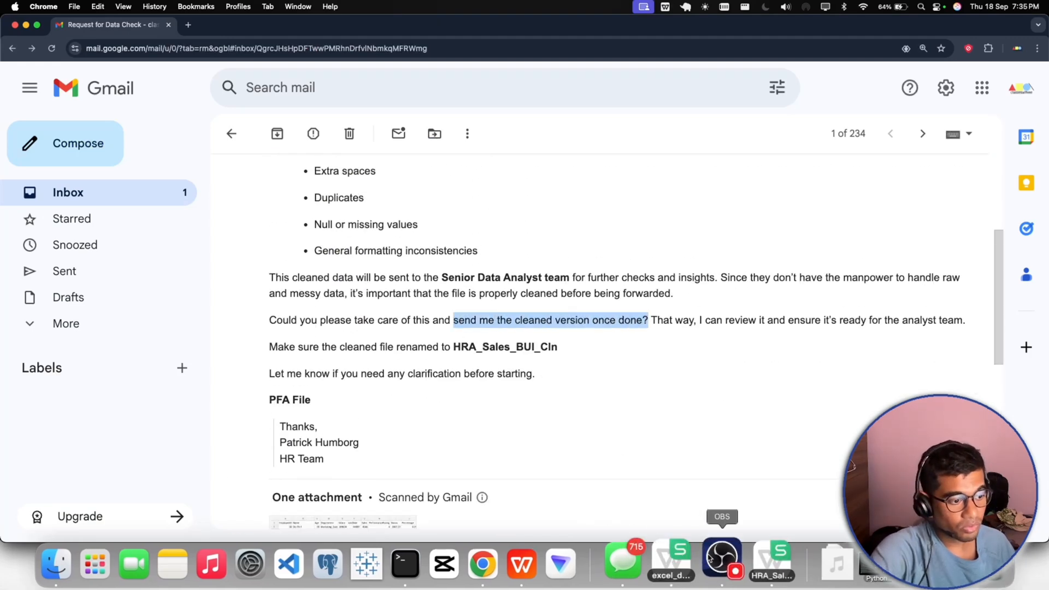
pyautogui.click(719, 562)
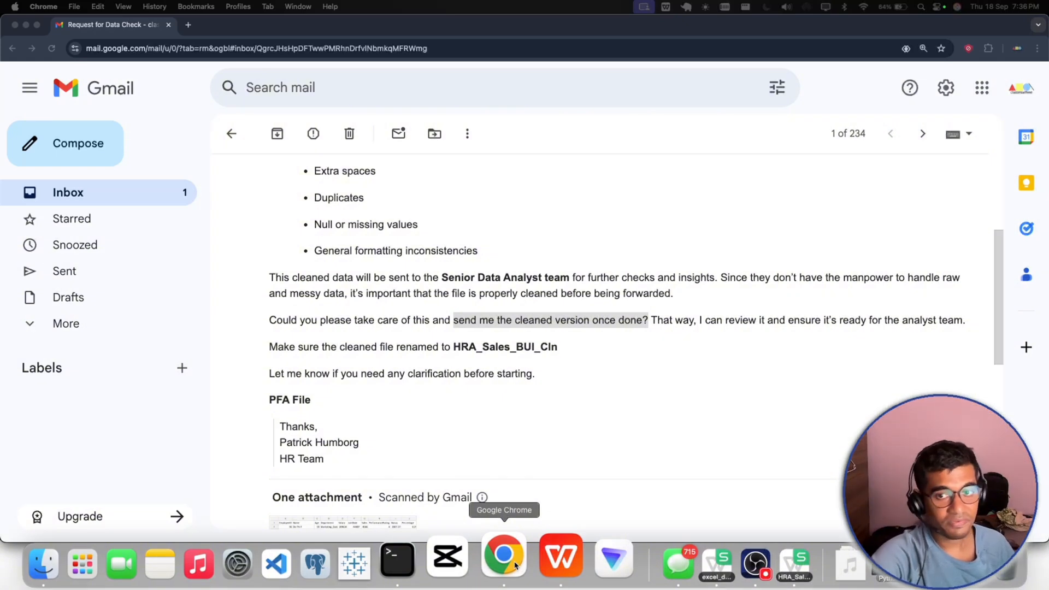
pyautogui.click(558, 558)
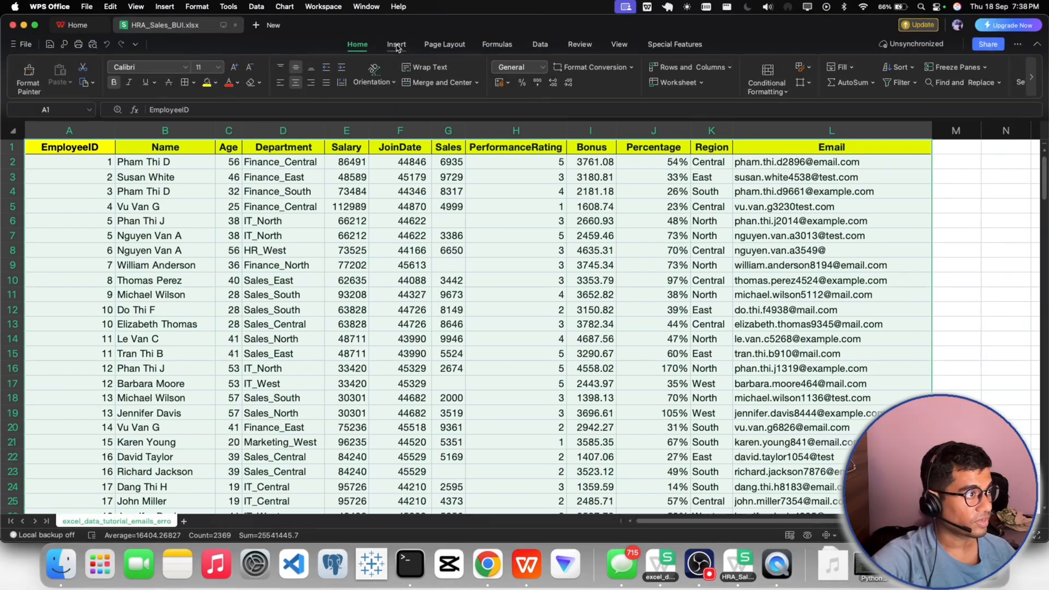
# - Insert a PivotTable on a new worksheet from the selected range A1:L201
pyautogui.click(398, 45)
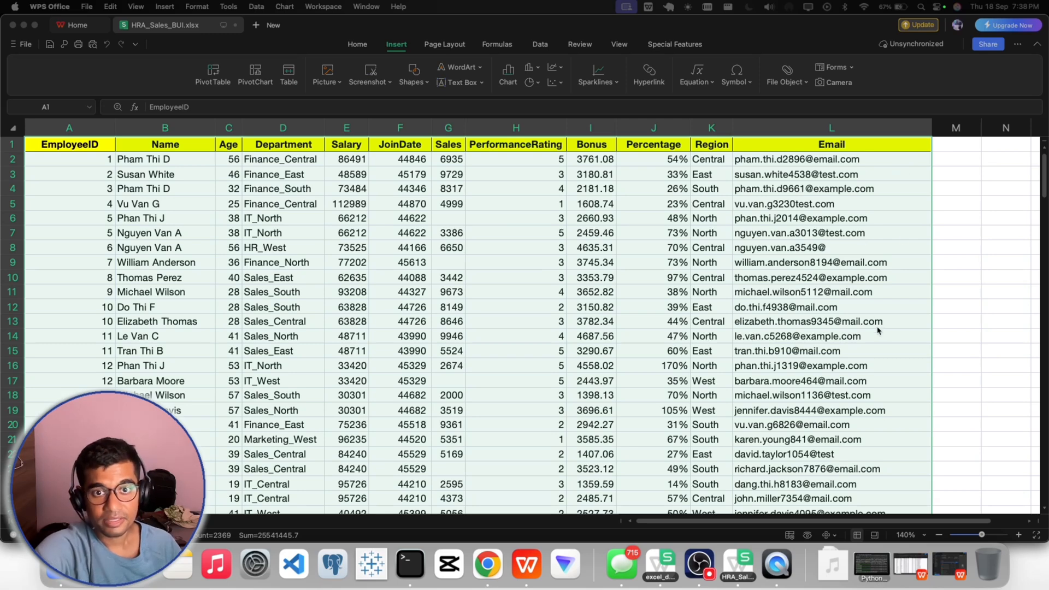
pyautogui.click(213, 76)
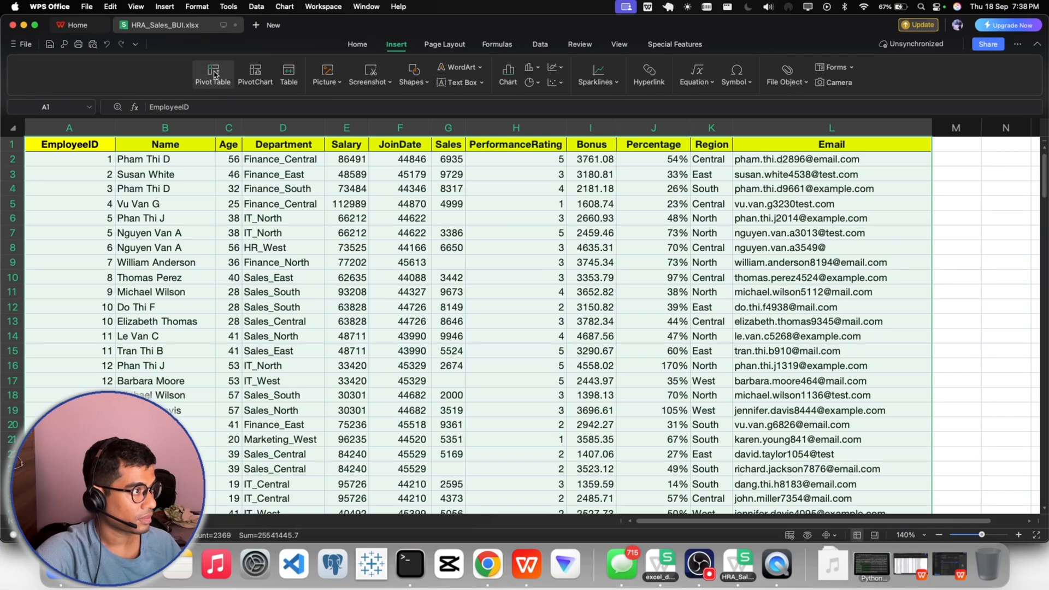
pyautogui.click(214, 75)
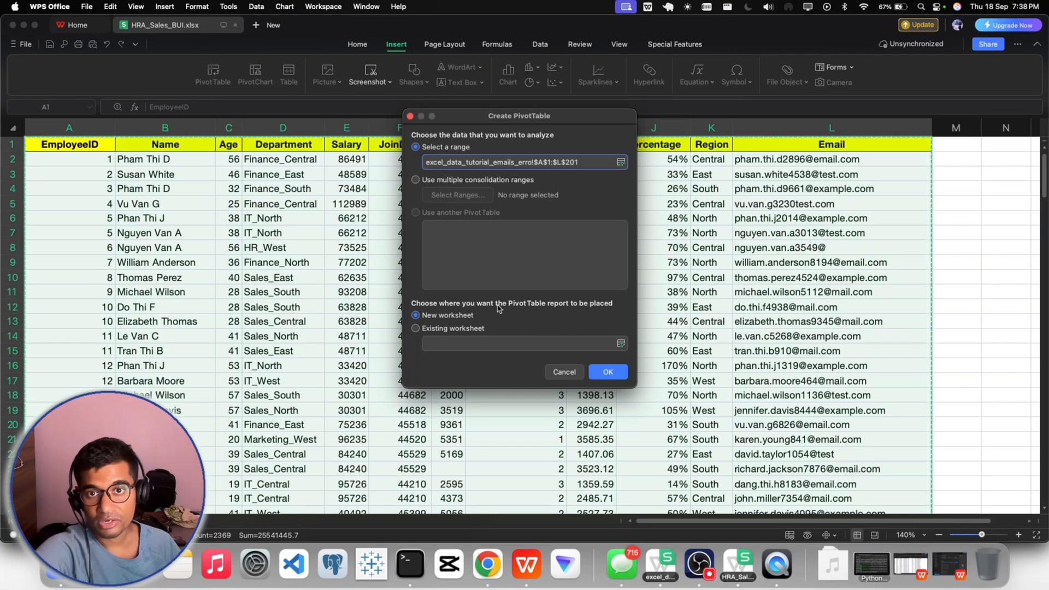
pyautogui.click(607, 372)
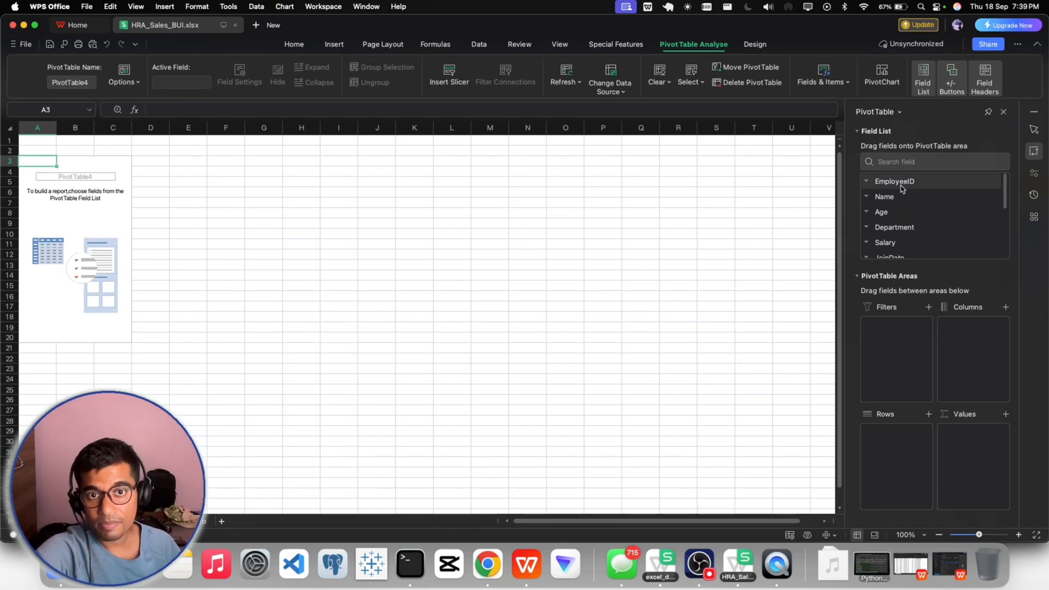
# - Add EmployeeID to the PivotTable's rows and values, and summarize the value field by Count
pyautogui.moveTo(902, 187); pyautogui.dragTo(889, 449)
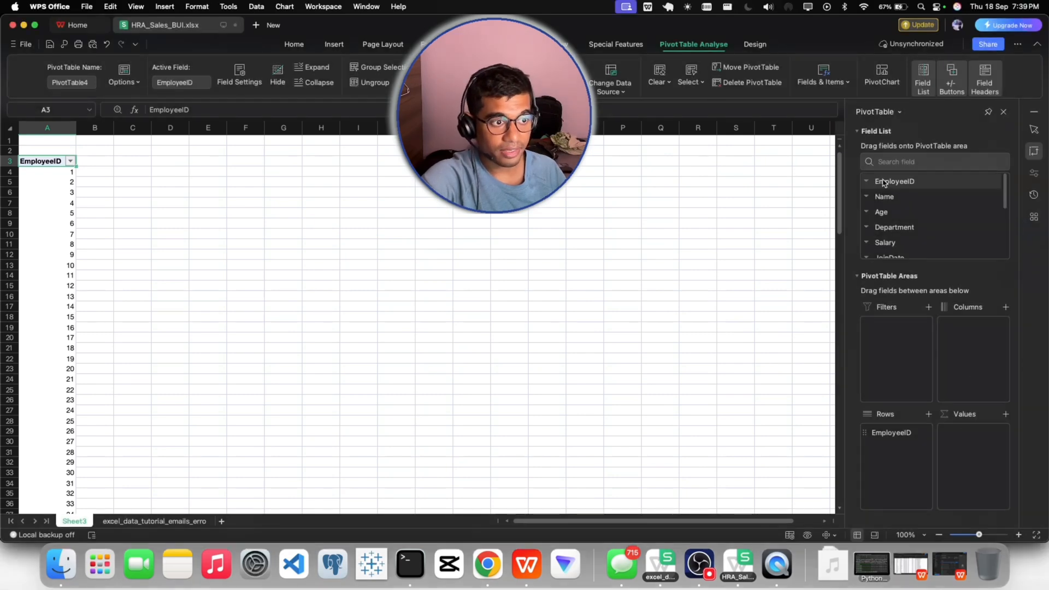
pyautogui.moveTo(885, 183); pyautogui.dragTo(956, 447)
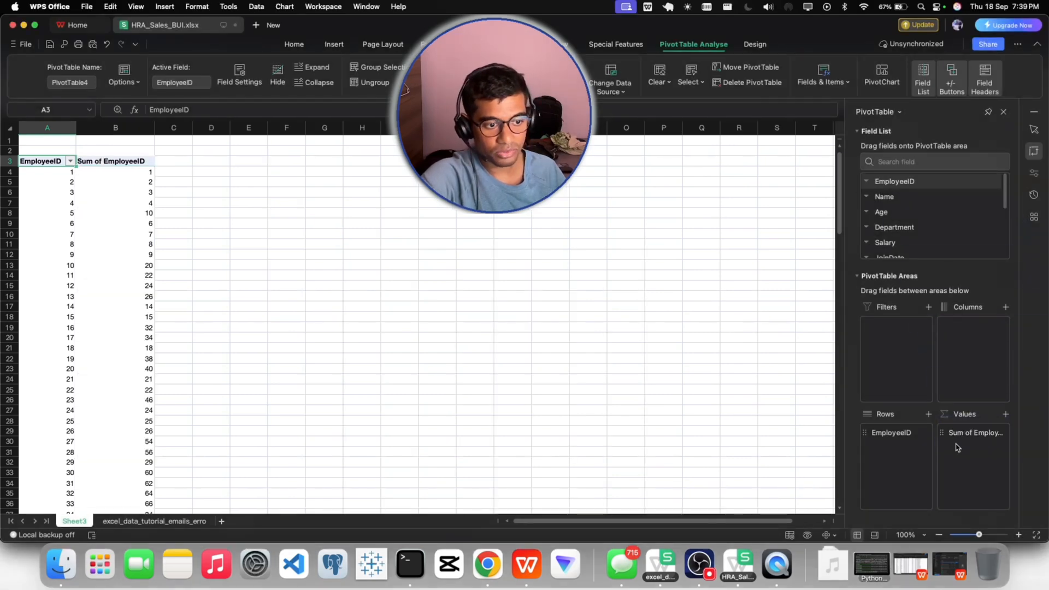
pyautogui.click(1003, 434)
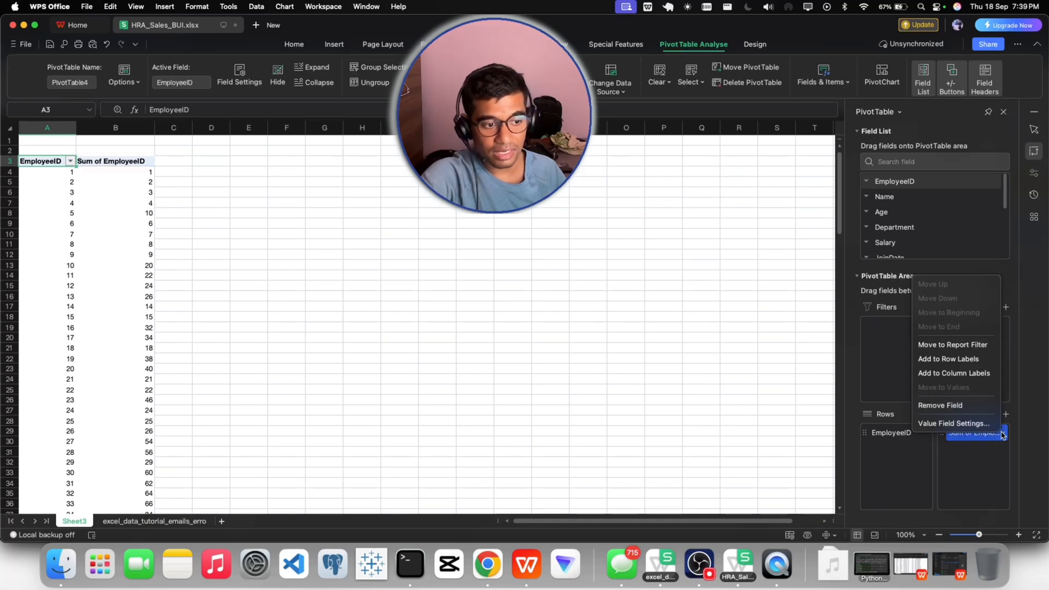
pyautogui.click(960, 425)
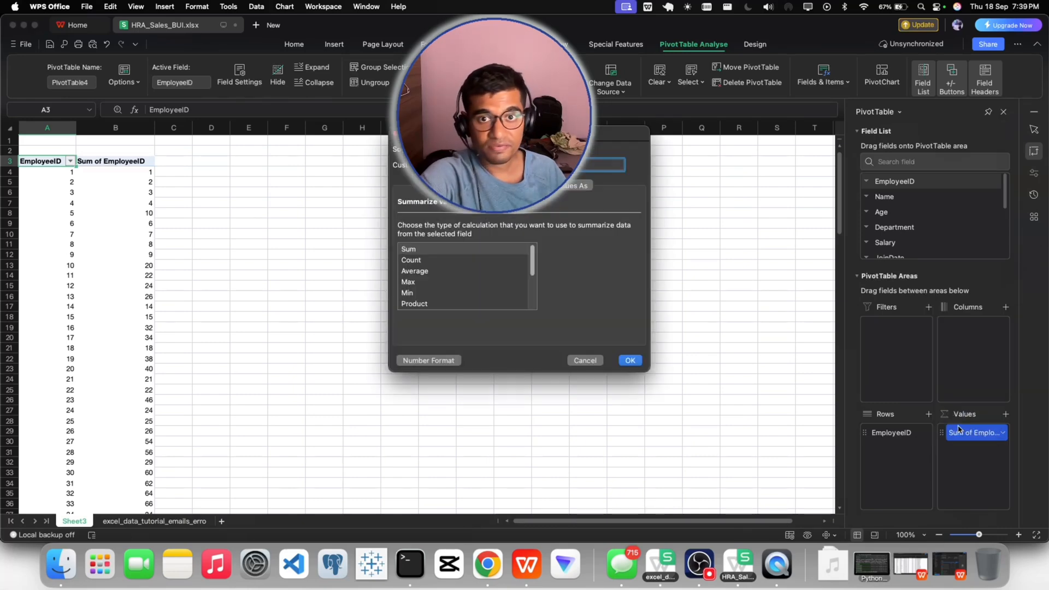
pyautogui.moveTo(498, 137); pyautogui.dragTo(281, 221)
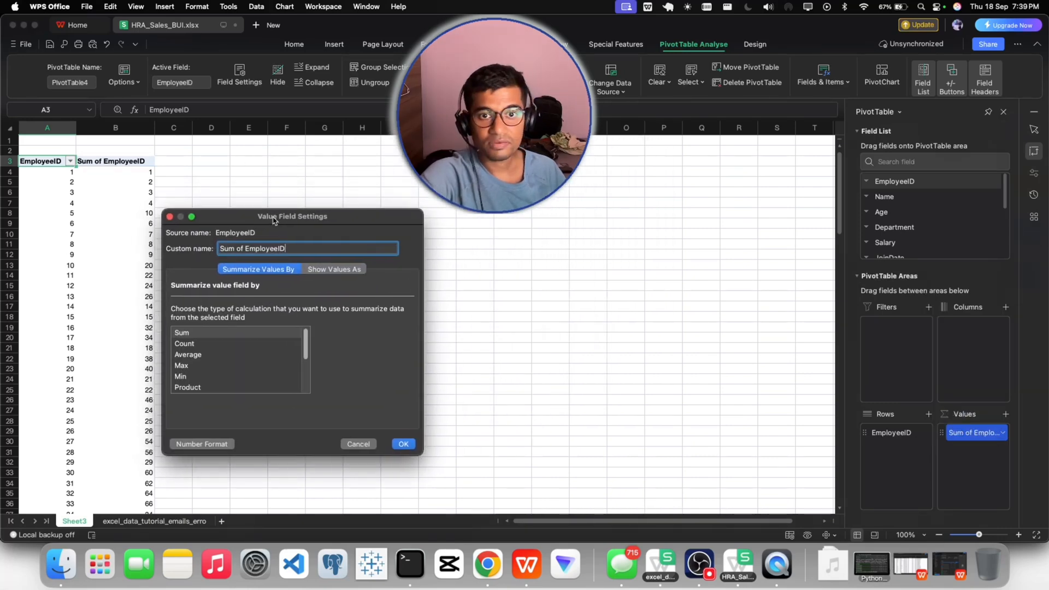
pyautogui.click(184, 344)
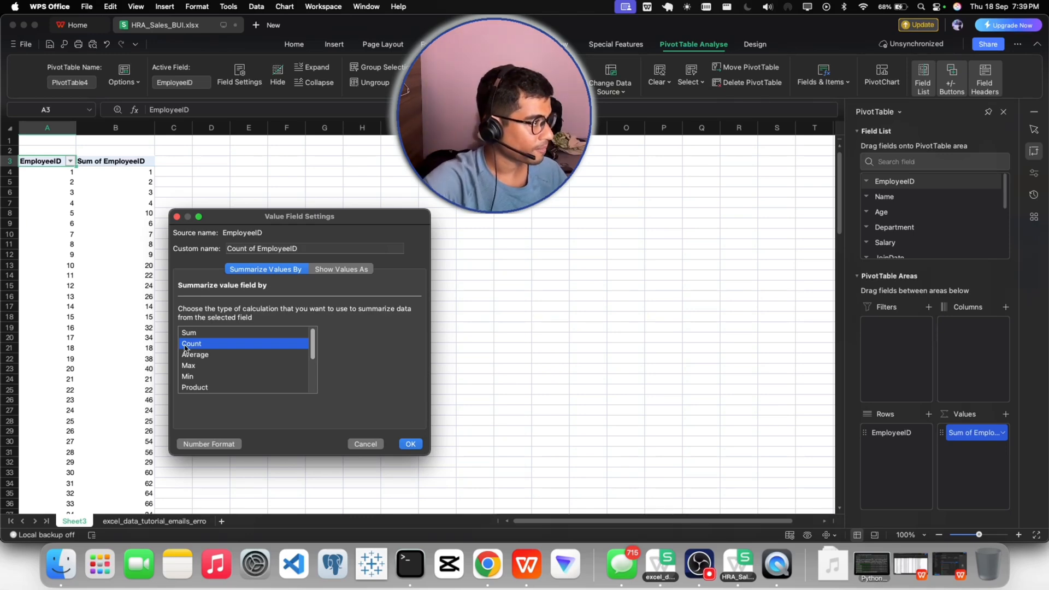
pyautogui.click(410, 444)
# - Look through the counts per EmployeeID and copy the whole pivot table, including its headers and grand total
pyautogui.scroll(-4, 143, 305)
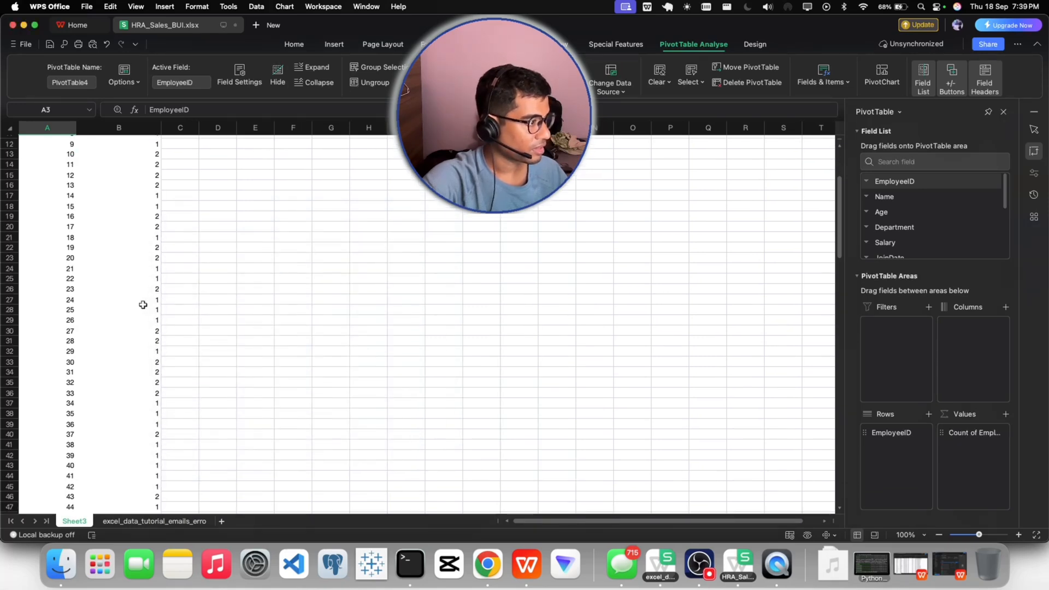
pyautogui.scroll(-20, 143, 304)
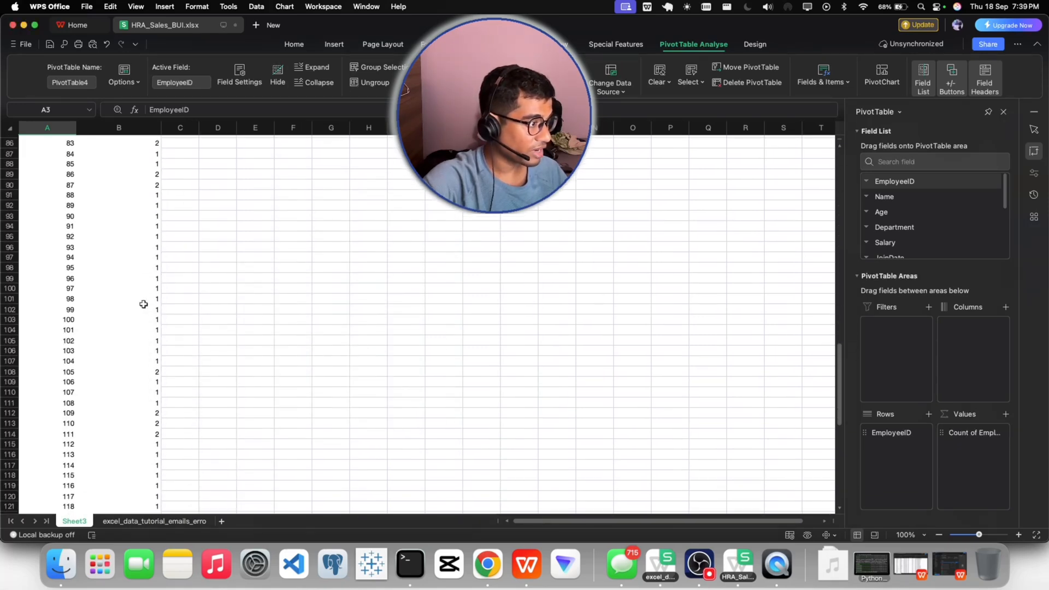
pyautogui.scroll(-6, 143, 304)
pyautogui.scroll(20, 144, 304)
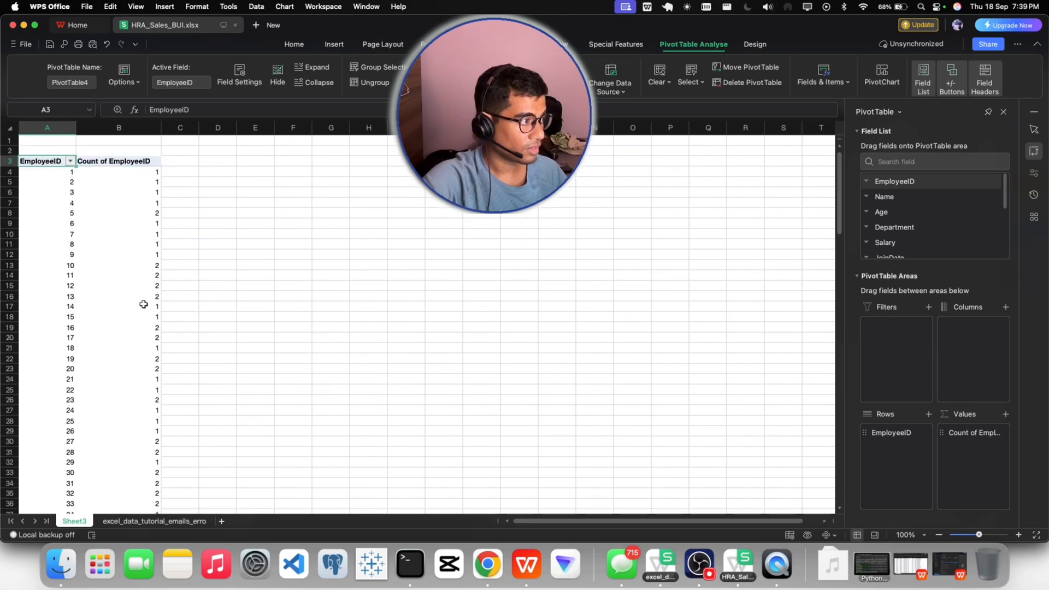
pyautogui.moveTo(47, 162); pyautogui.dragTo(149, 297)
pyautogui.press('super+shift+Down')
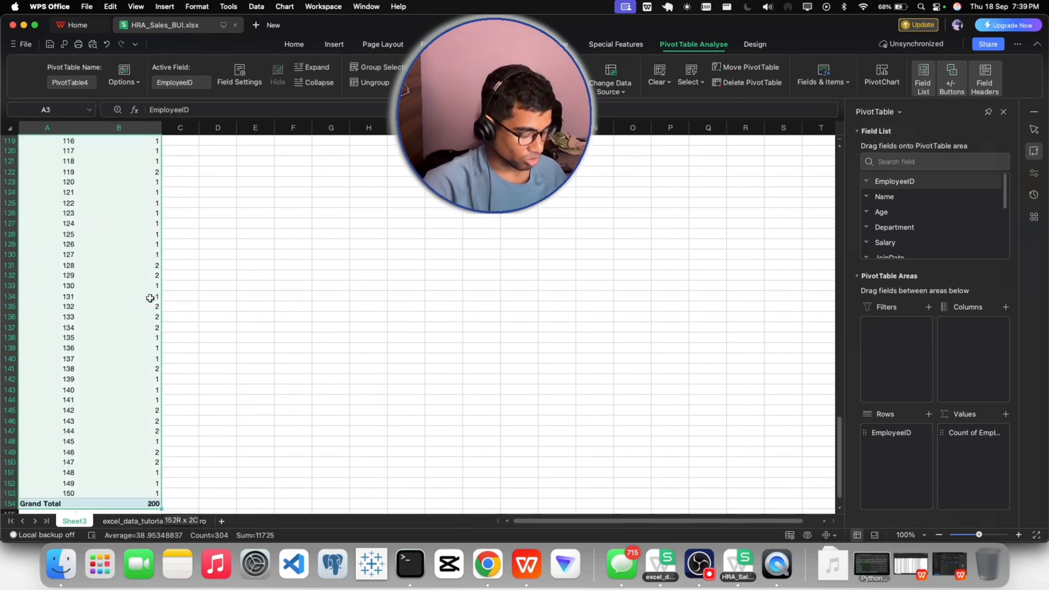
pyautogui.press('super+c')
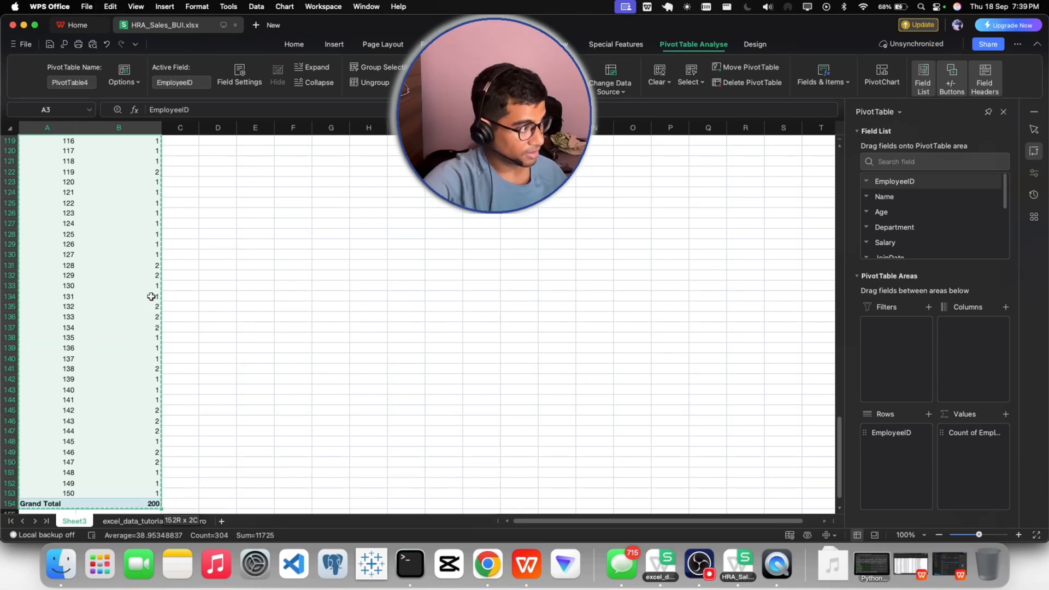
# - Add a new worksheet and paste the copied pivot table as values only, starting at cell A2
pyautogui.click(222, 521)
pyautogui.click(42, 147)
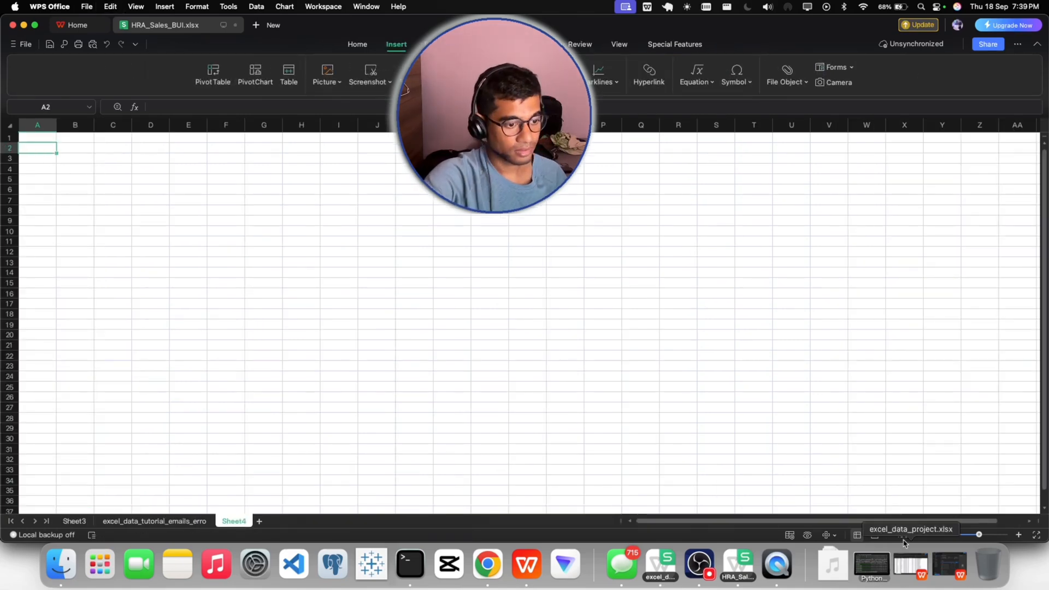
pyautogui.click(74, 521)
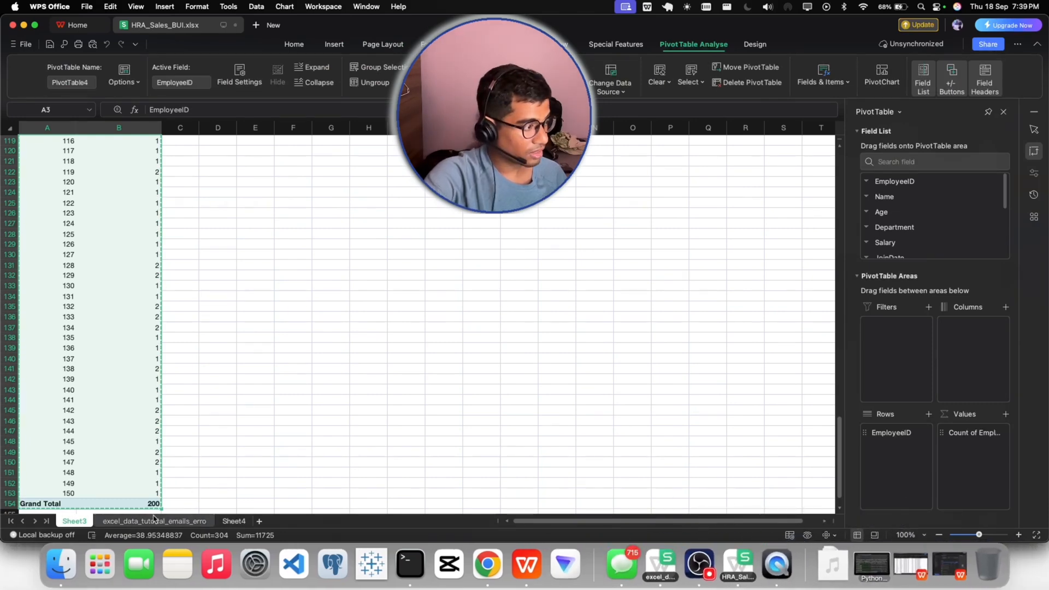
pyautogui.click(233, 522)
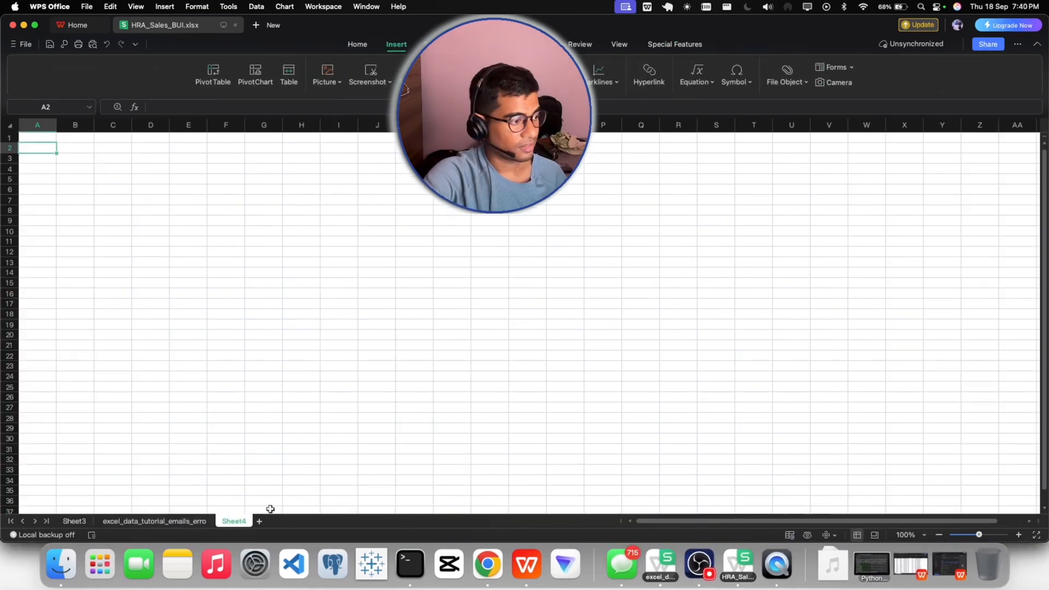
pyautogui.click(909, 534)
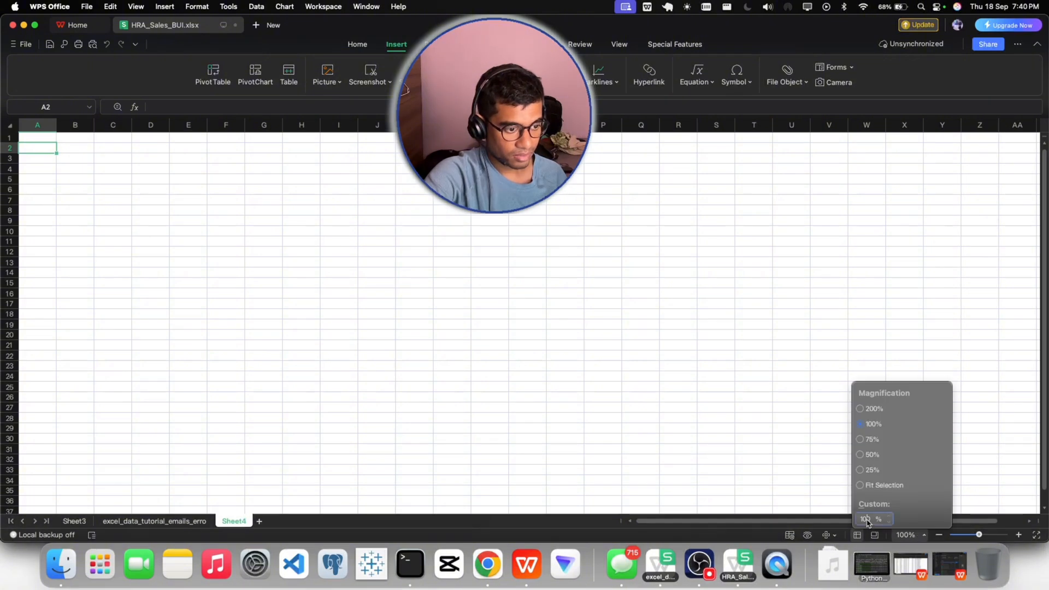
pyautogui.press('BackSpace')
pyautogui.write('4')
pyautogui.press('Return')
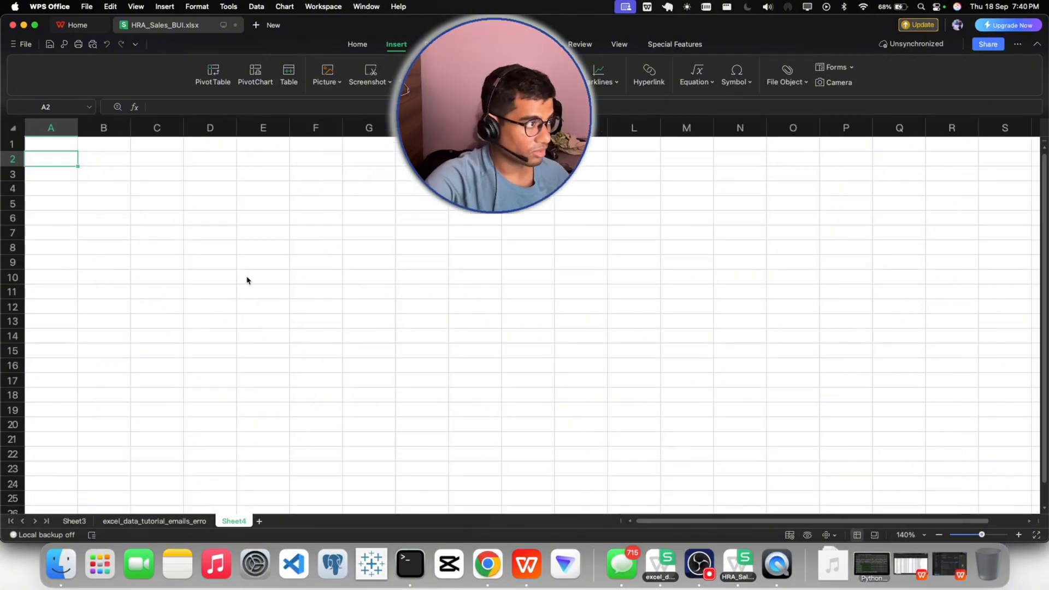
pyautogui.rightClick(59, 159)
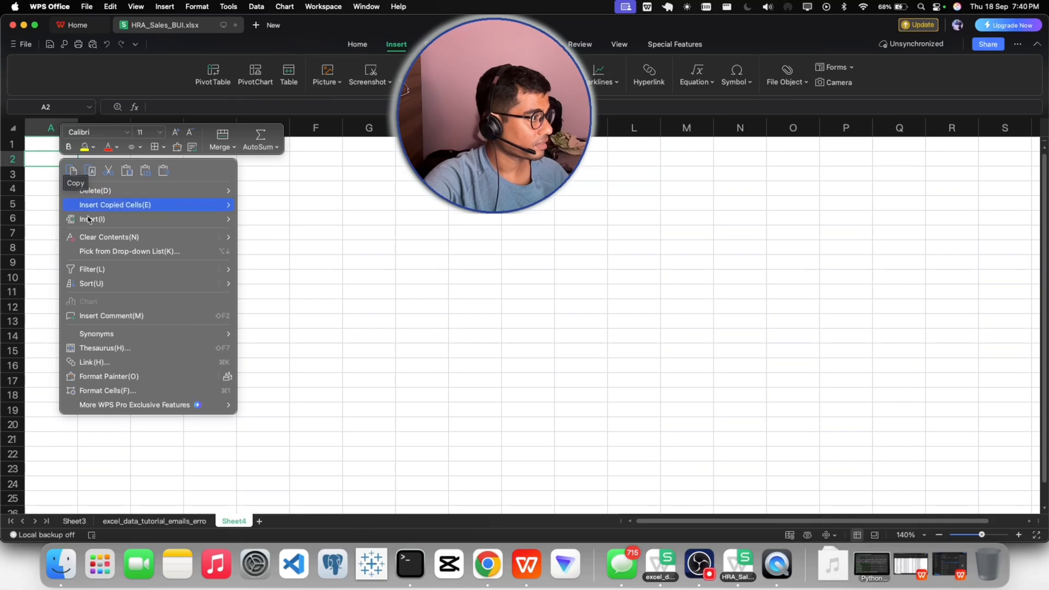
pyautogui.click(91, 173)
pyautogui.click(357, 43)
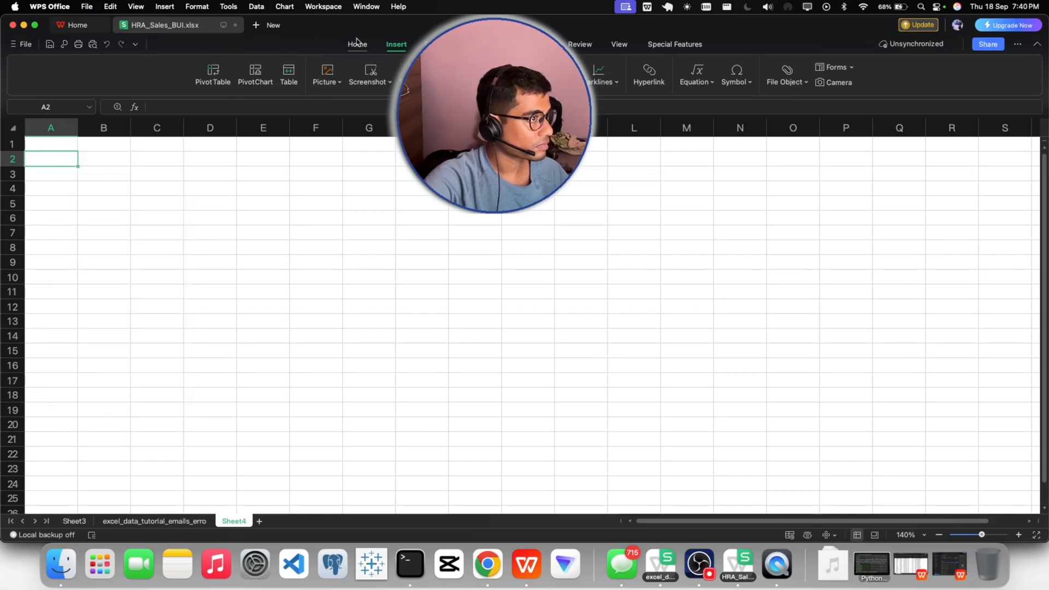
pyautogui.click(64, 86)
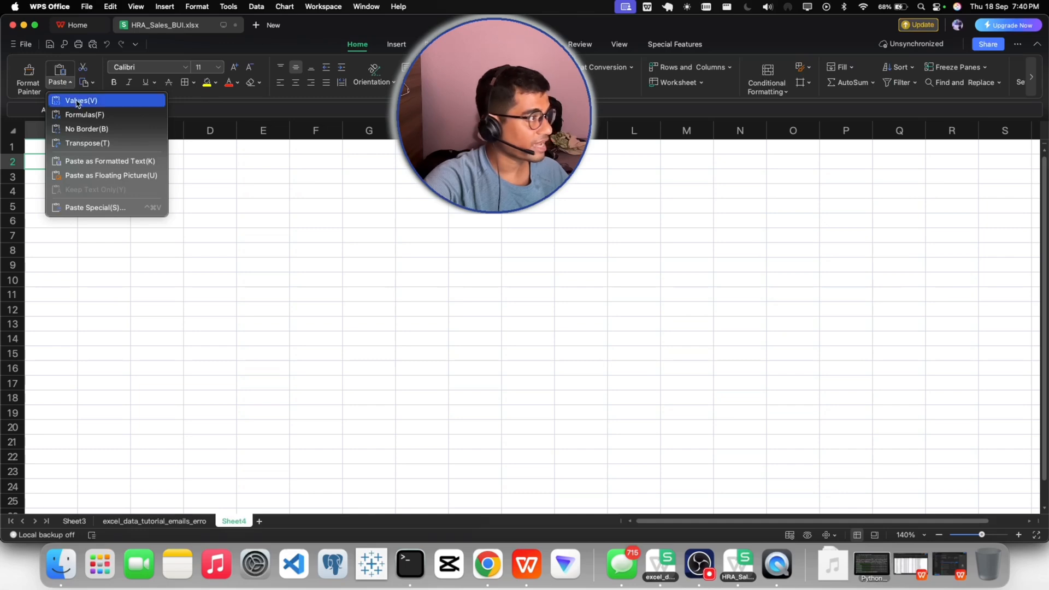
pyautogui.click(76, 100)
# - Widen columns A and B so the EmployeeID and Count of EmployeeID headers fit
pyautogui.click(210, 249)
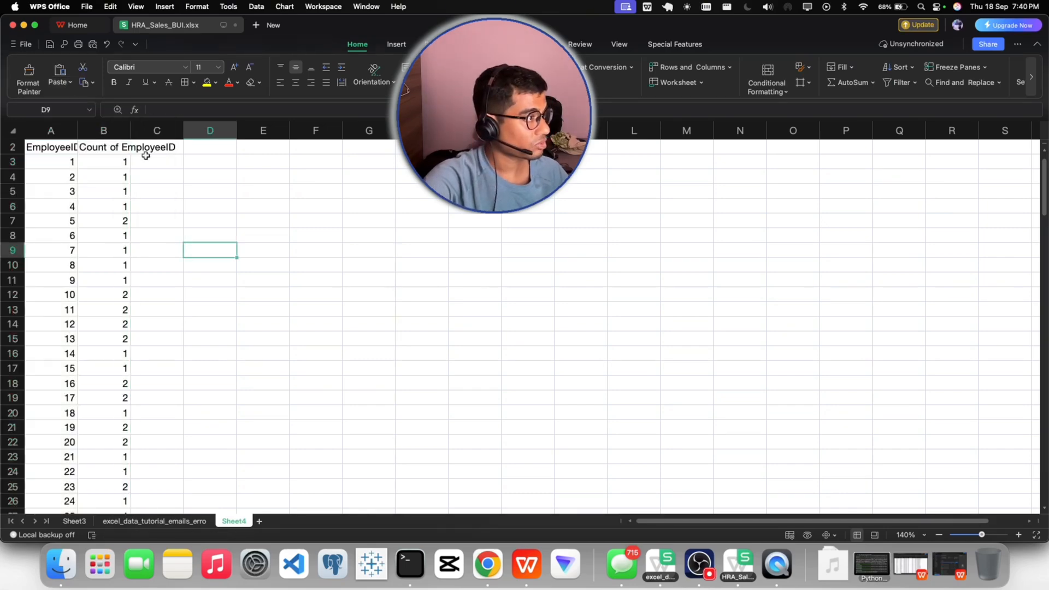
pyautogui.moveTo(130, 131); pyautogui.dragTo(182, 134)
pyautogui.click(285, 190)
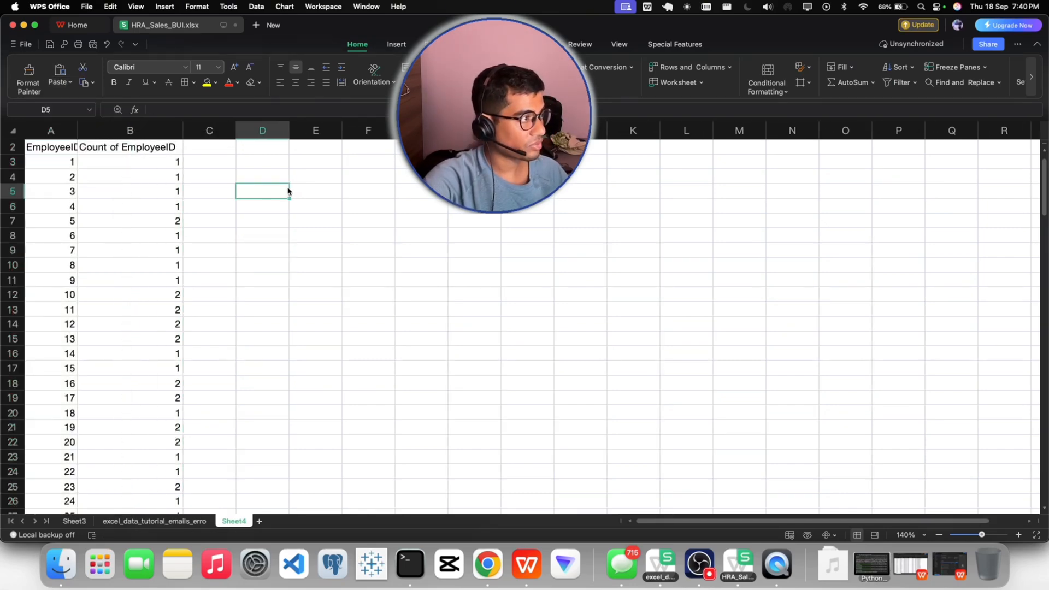
pyautogui.moveTo(76, 126); pyautogui.dragTo(117, 129)
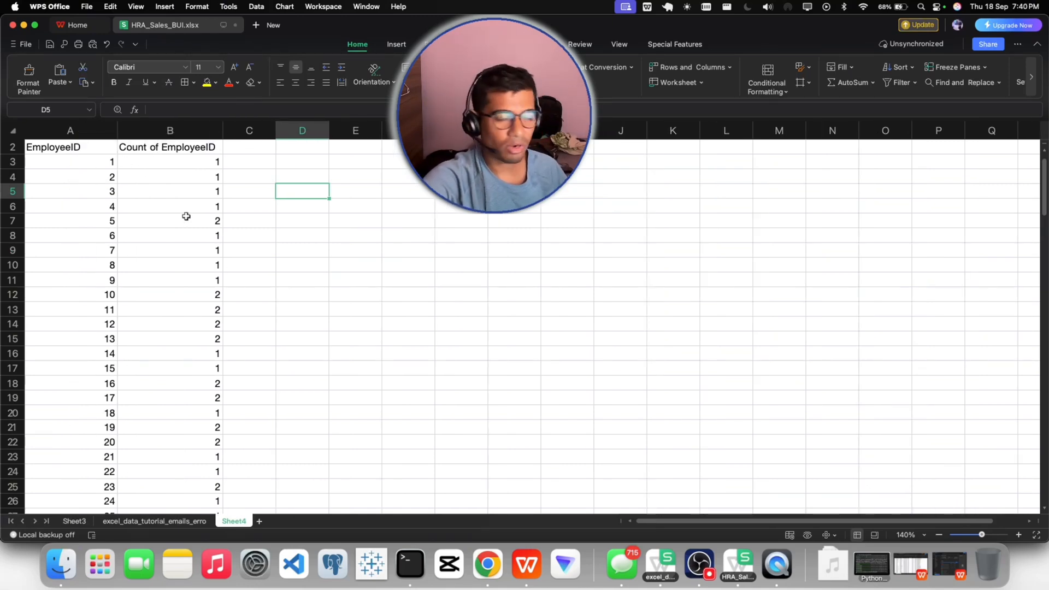
# - Select the EmployeeID and Count of EmployeeID header cells in row 2
pyautogui.moveTo(62, 147); pyautogui.dragTo(133, 149)
pyautogui.click(150, 147)
pyautogui.click(159, 206)
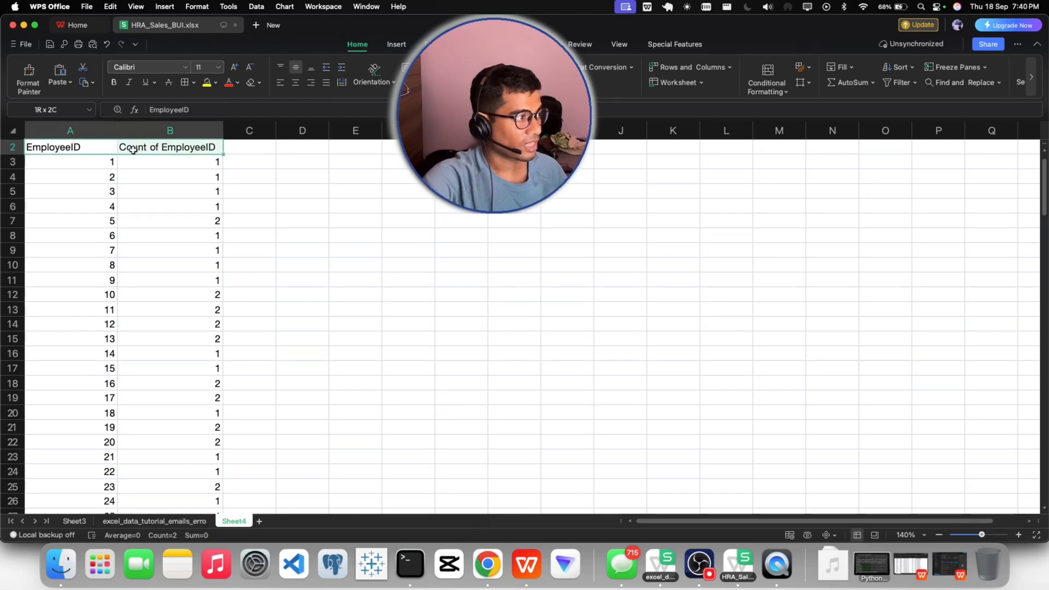
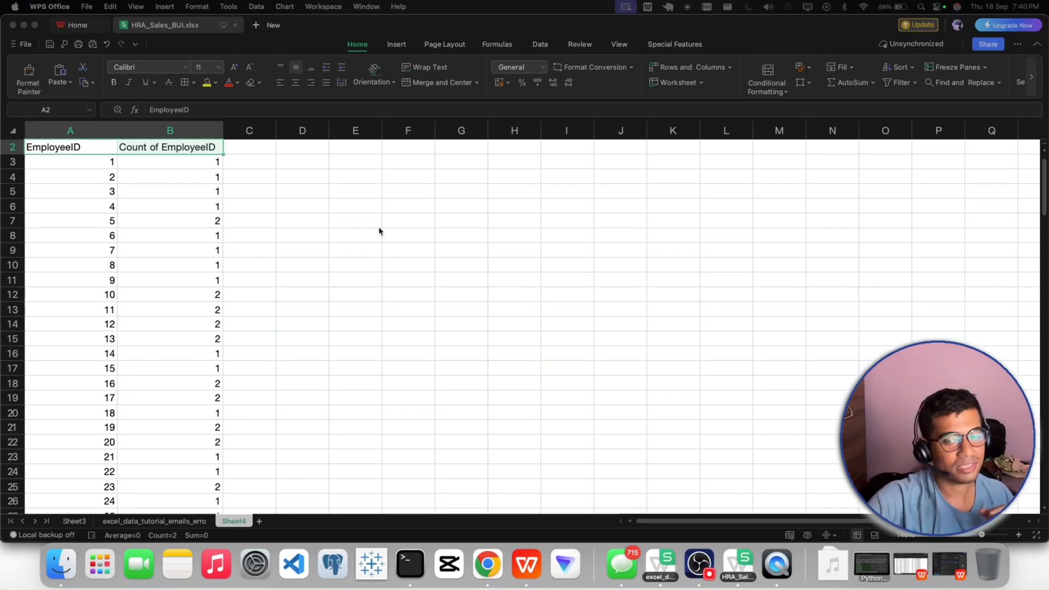
# - Add a filter to the header row, show only rows with a Count of EmployeeID of 2, and look through them
pyautogui.moveTo(82, 145); pyautogui.dragTo(150, 146)
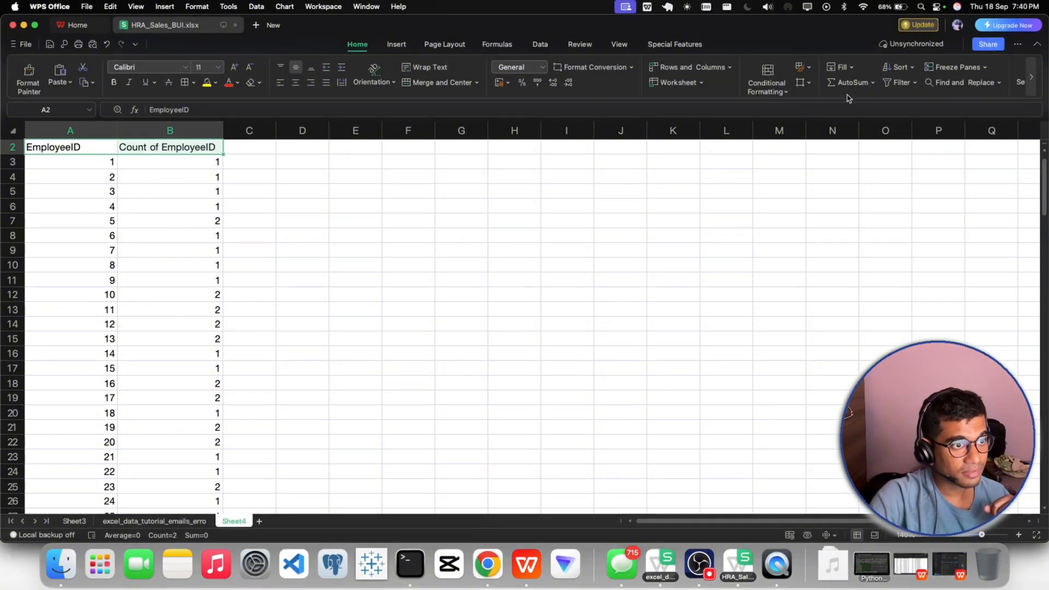
pyautogui.click(894, 83)
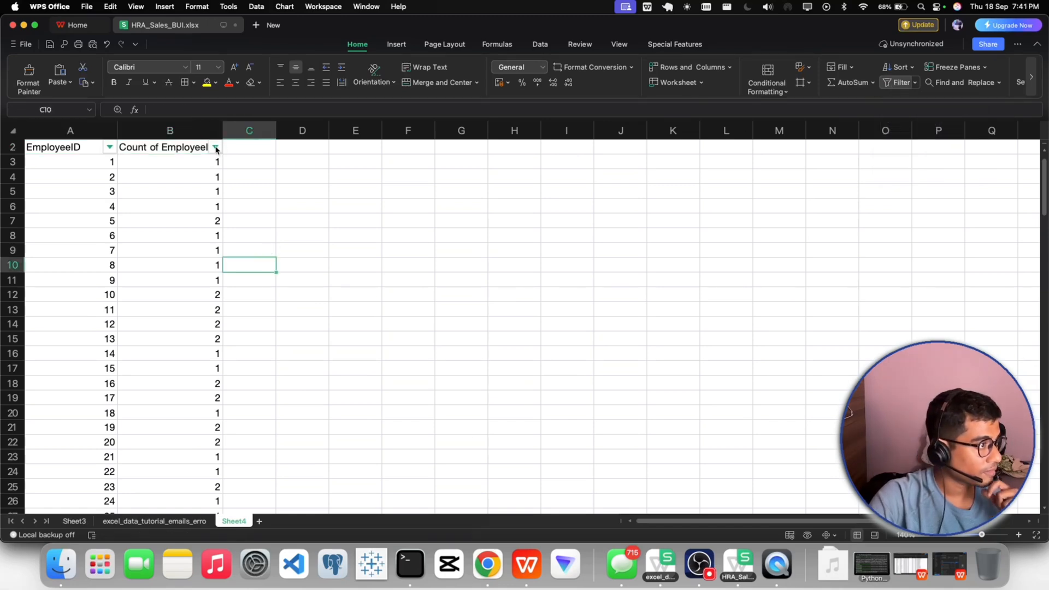
pyautogui.click(215, 148)
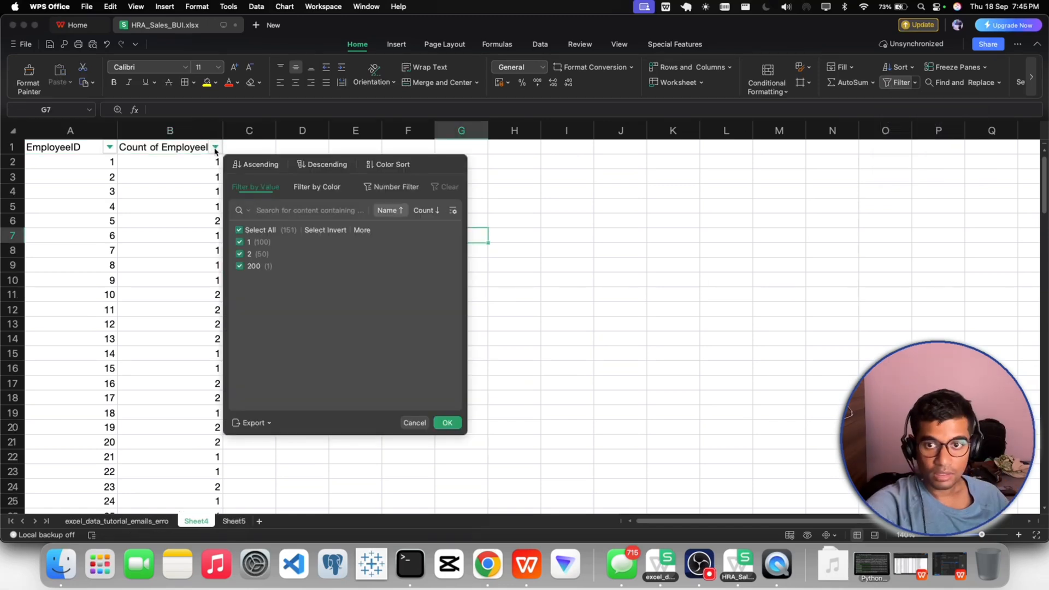
pyautogui.click(239, 242)
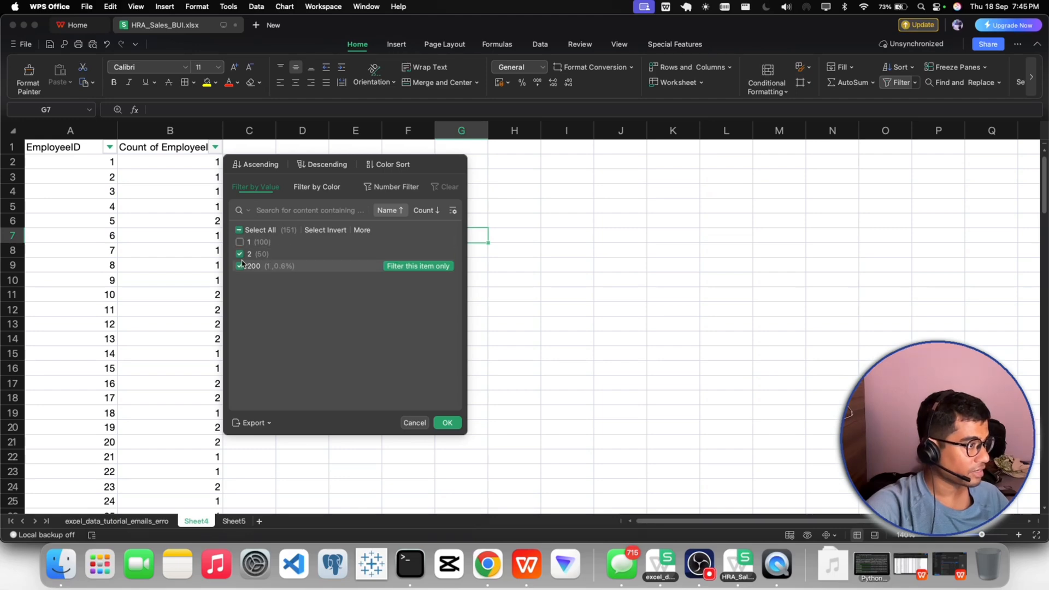
pyautogui.click(241, 266)
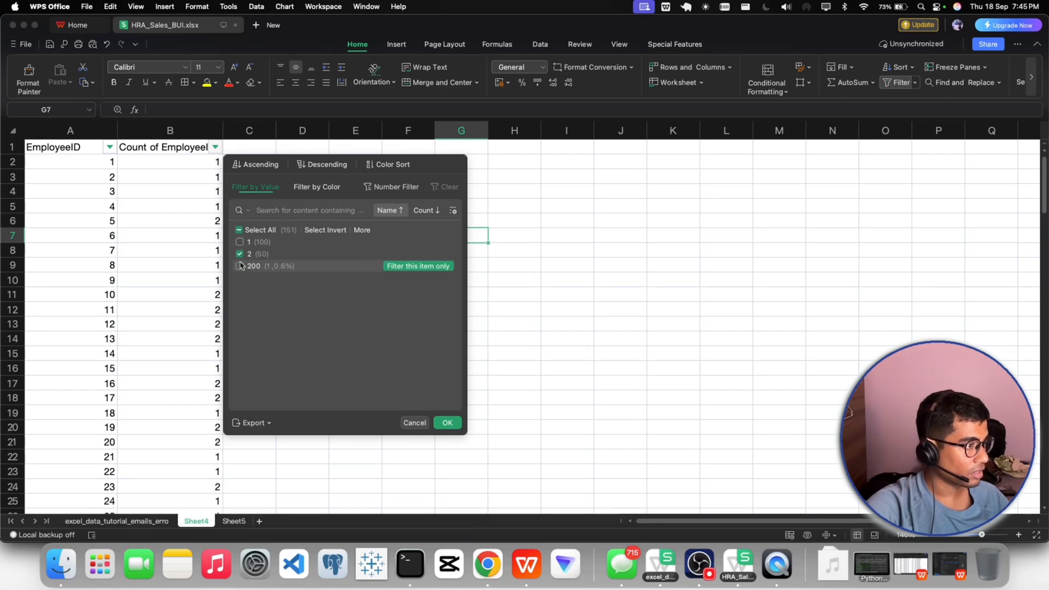
pyautogui.click(447, 423)
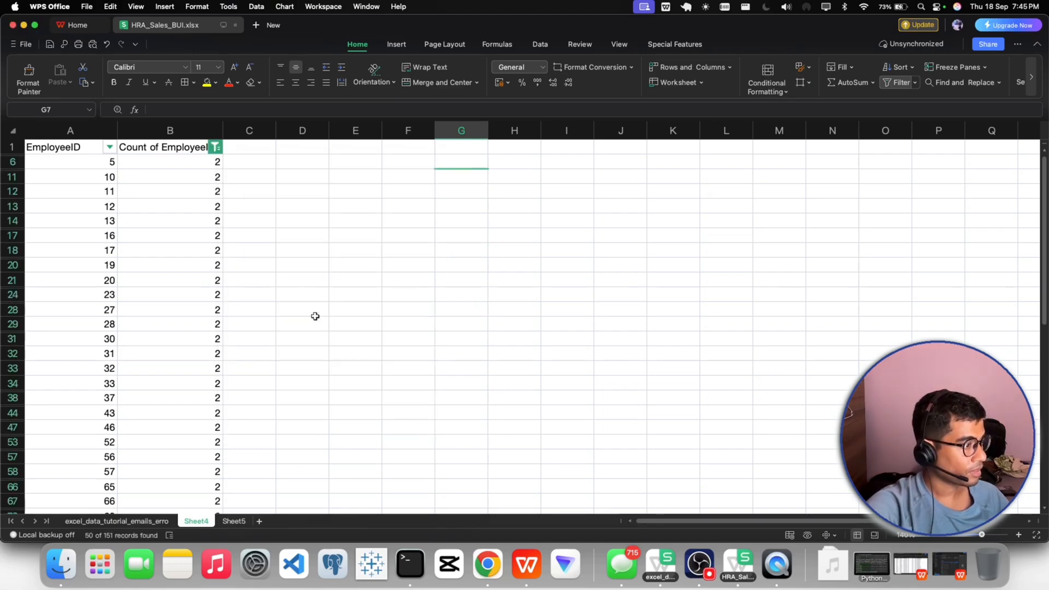
pyautogui.scroll(-6, 316, 316)
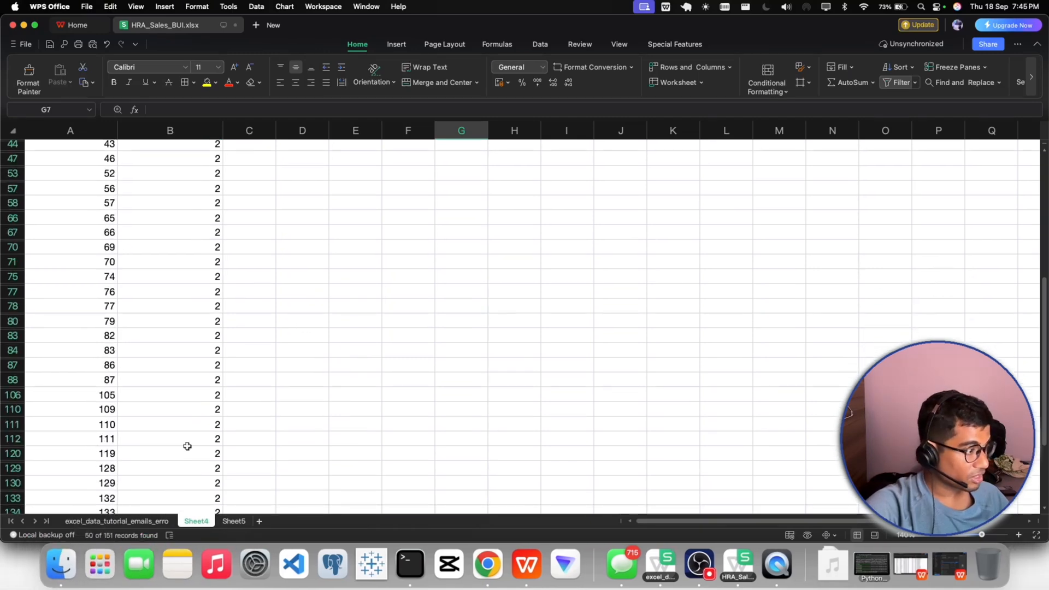
pyautogui.scroll(6, 188, 447)
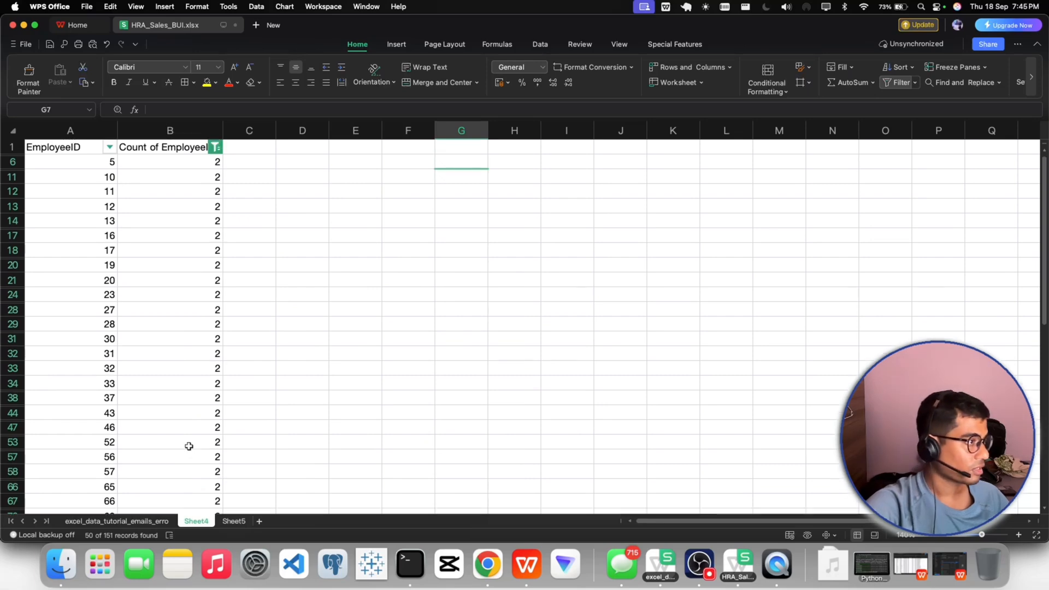
pyautogui.click(301, 277)
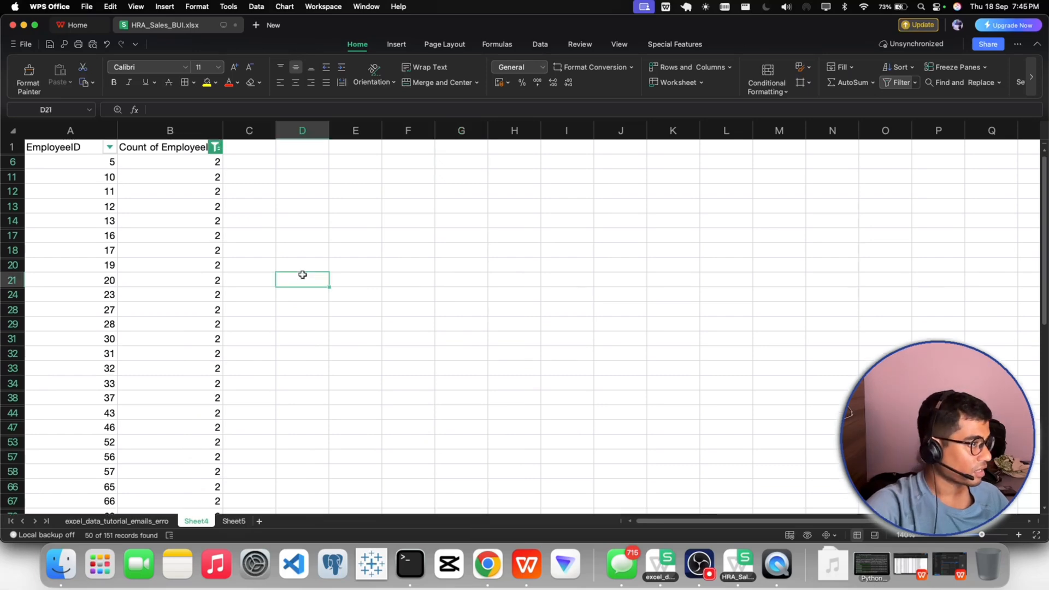
# - Show all Count of EmployeeID values again and remove the filter from the header row
pyautogui.click(216, 148)
pyautogui.click(239, 267)
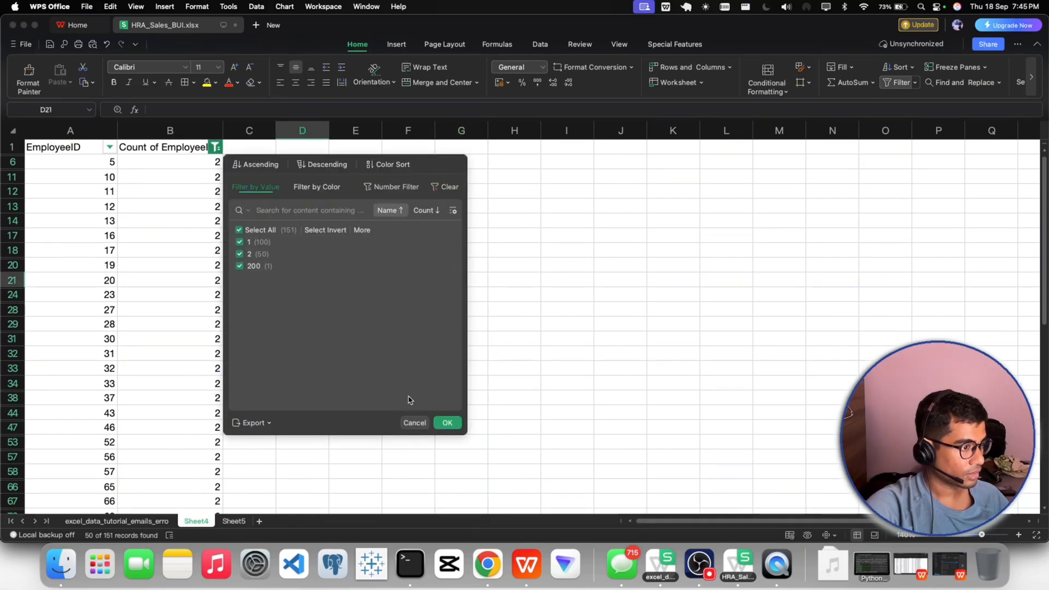
pyautogui.click(447, 422)
pyautogui.moveTo(302, 250); pyautogui.dragTo(355, 235)
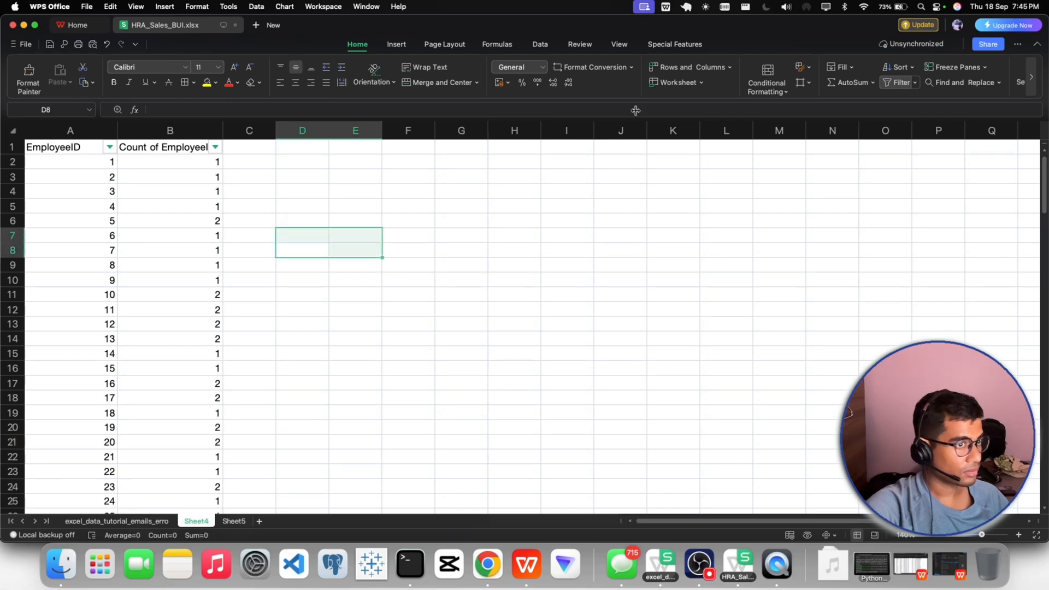
pyautogui.click(896, 82)
pyautogui.click(745, 232)
# - Create a pivot table on a new worksheet from A1:B151, without the grand total, with Count of EmployeeID as rows and EmployeeID as values
pyautogui.click(389, 45)
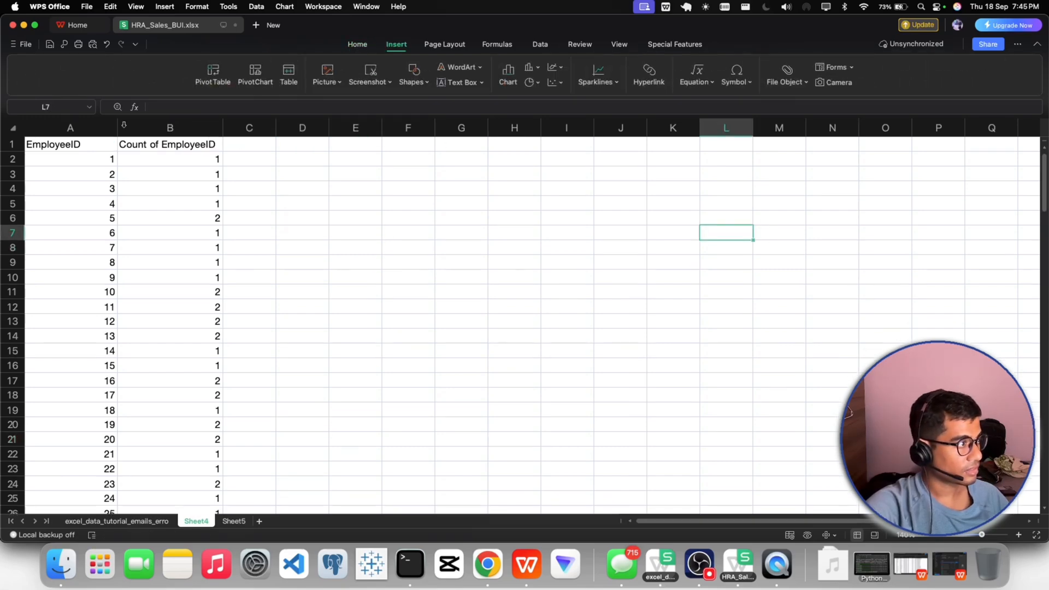
pyautogui.moveTo(41, 144); pyautogui.dragTo(170, 147)
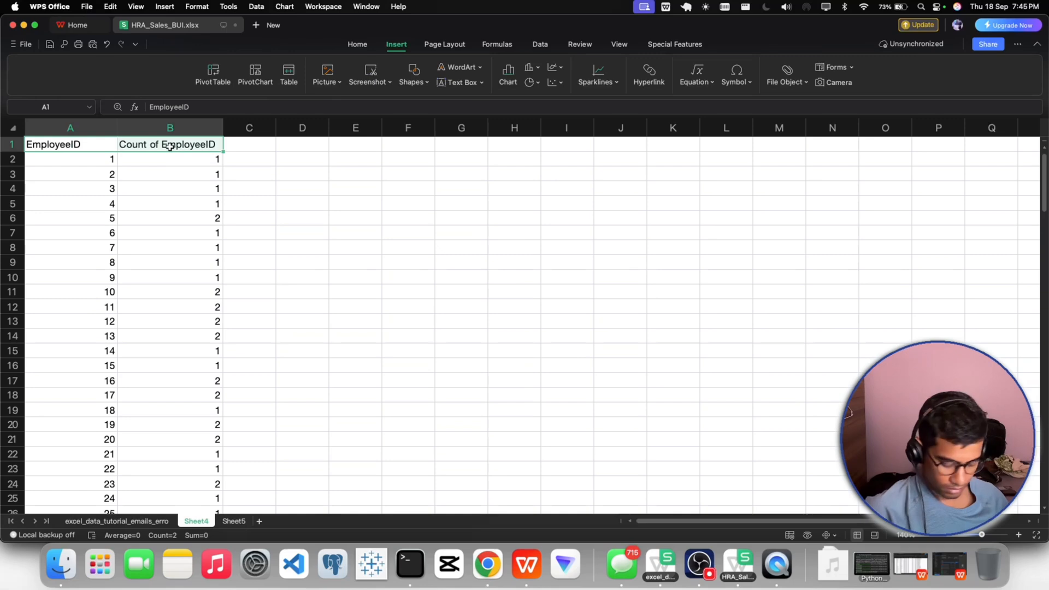
pyautogui.press('super+shift+Down')
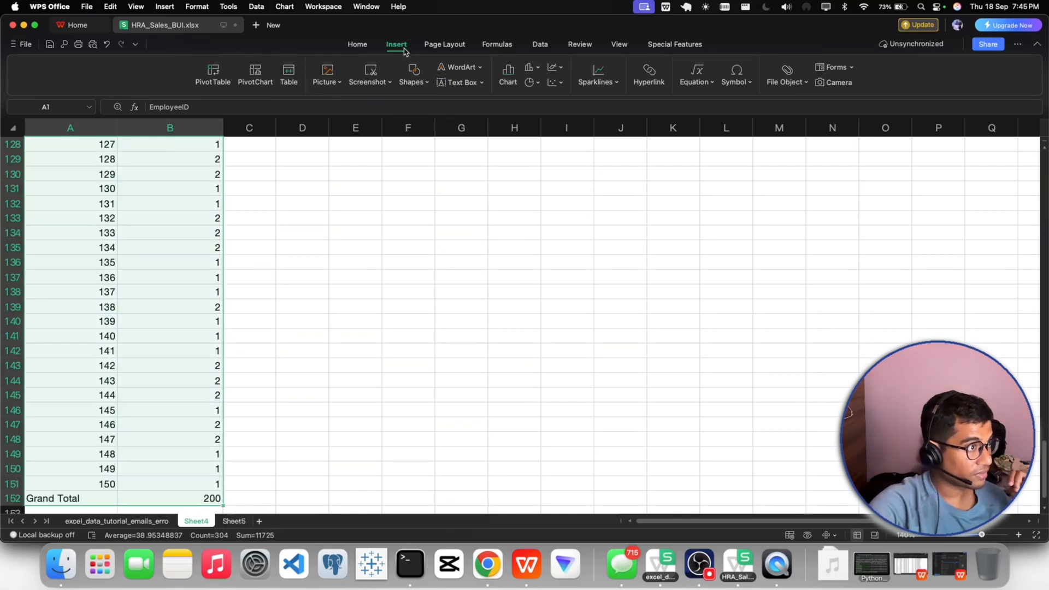
pyautogui.keyDown('shift'); pyautogui.click(119, 488); pyautogui.keyUp('shift')
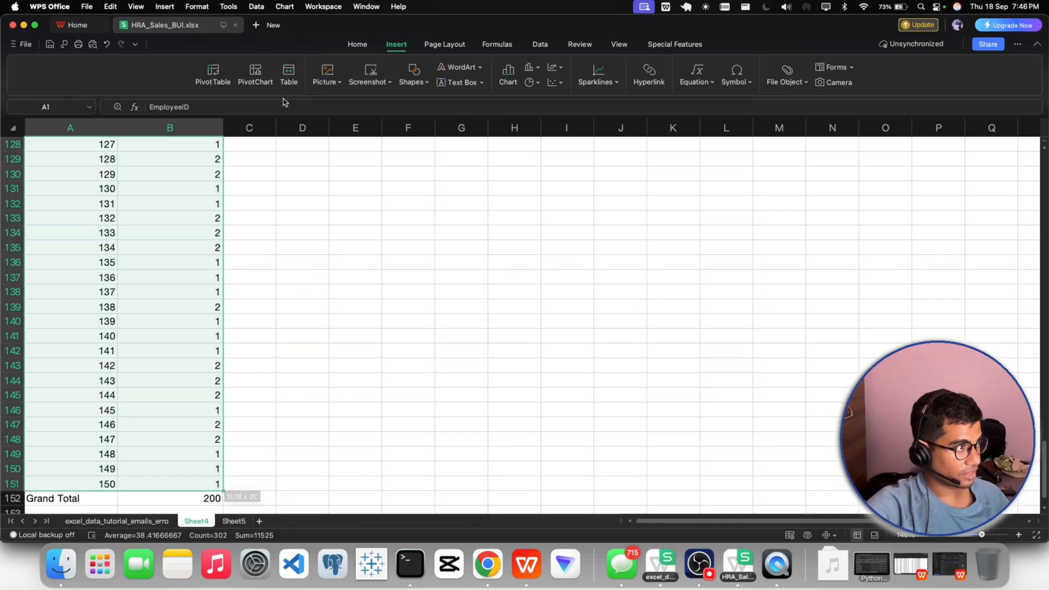
pyautogui.click(224, 81)
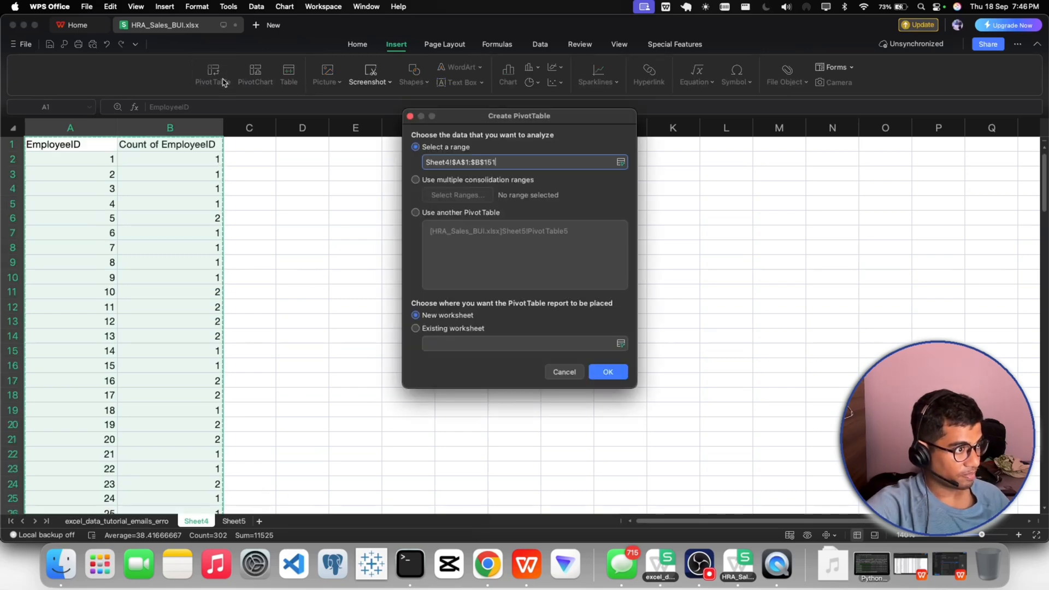
pyautogui.click(608, 373)
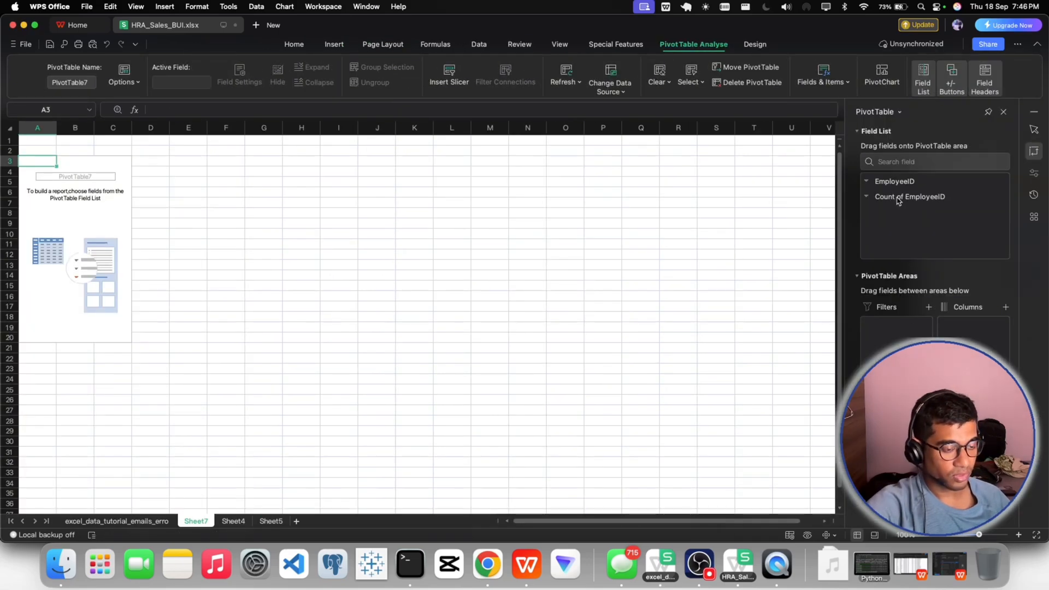
pyautogui.moveTo(898, 200); pyautogui.dragTo(897, 445)
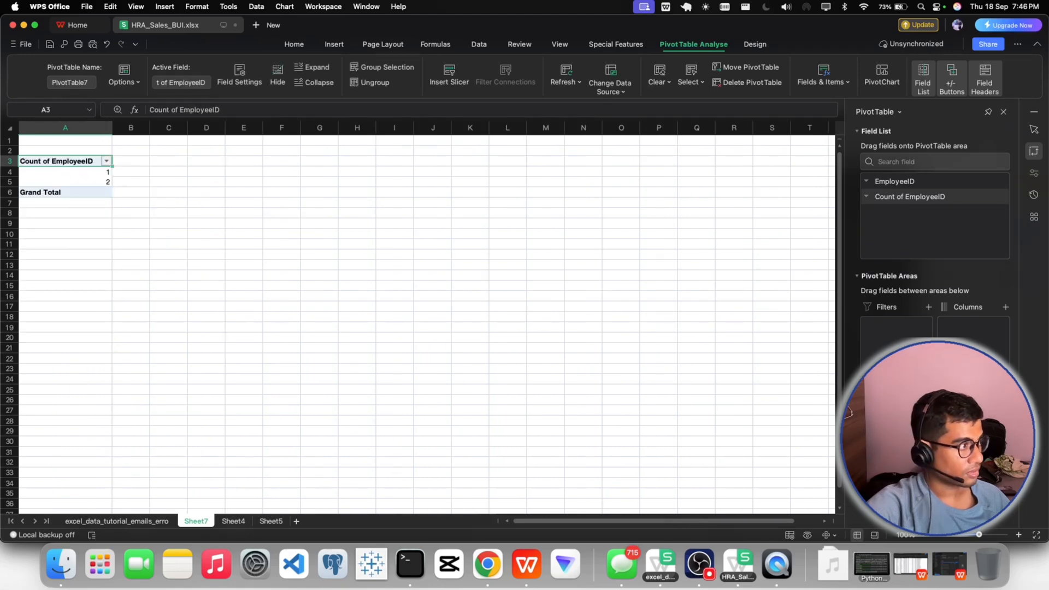
pyautogui.moveTo(897, 183); pyautogui.dragTo(972, 442)
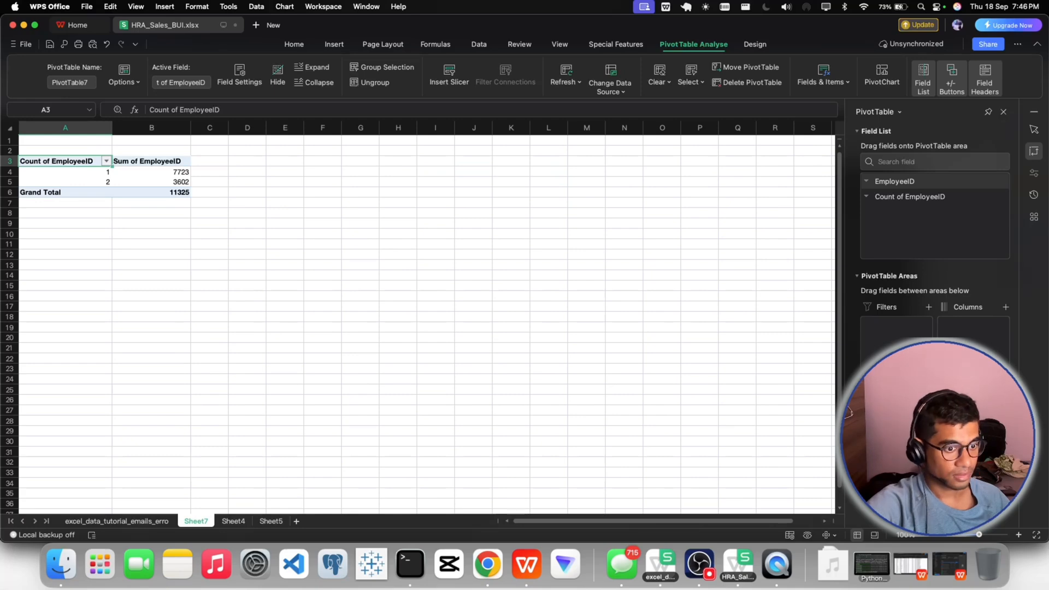
pyautogui.click(973, 442)
pyautogui.click(954, 424)
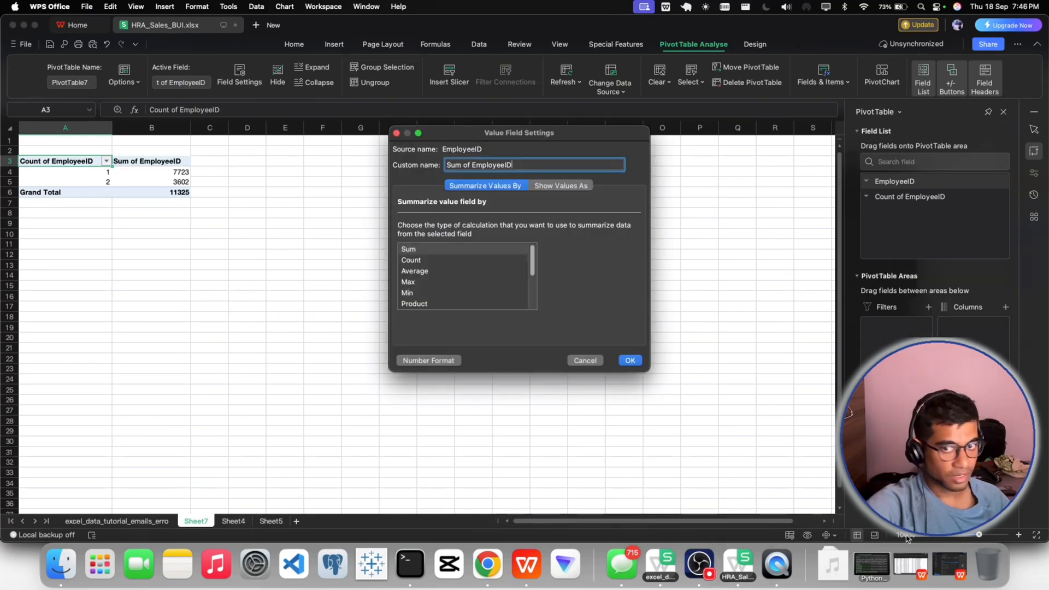
pyautogui.click(585, 360)
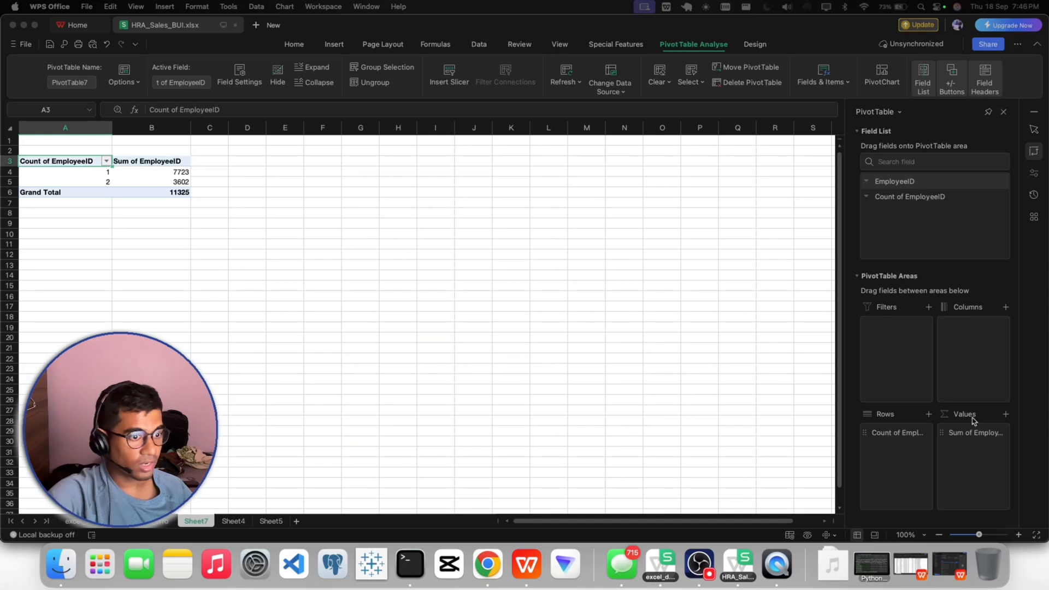
# - Summarize the EmployeeID value field of the pivot table by Count
pyautogui.click(907, 435)
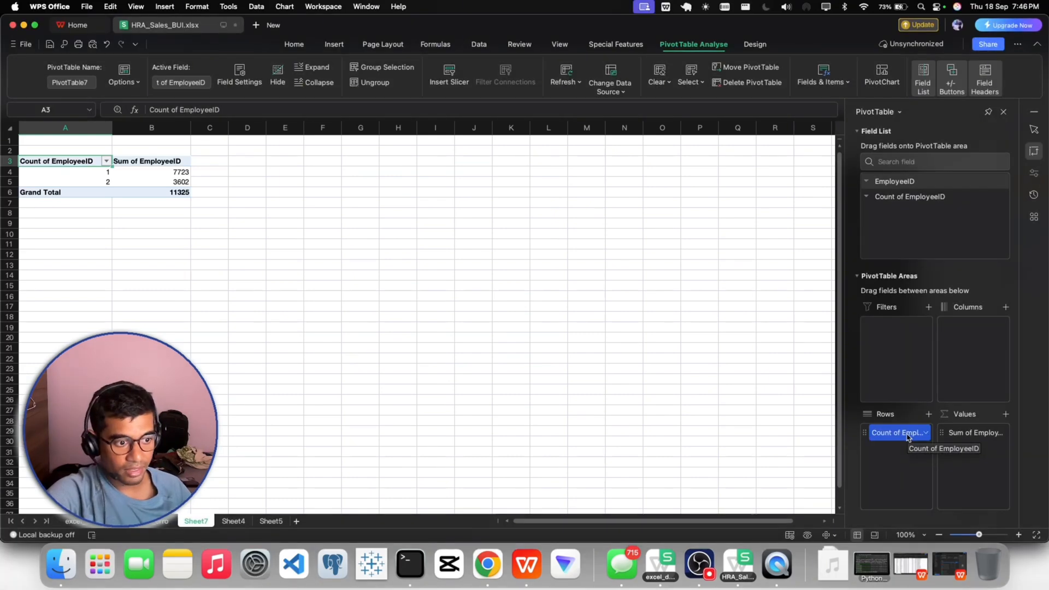
pyautogui.click(962, 437)
pyautogui.rightClick(979, 438)
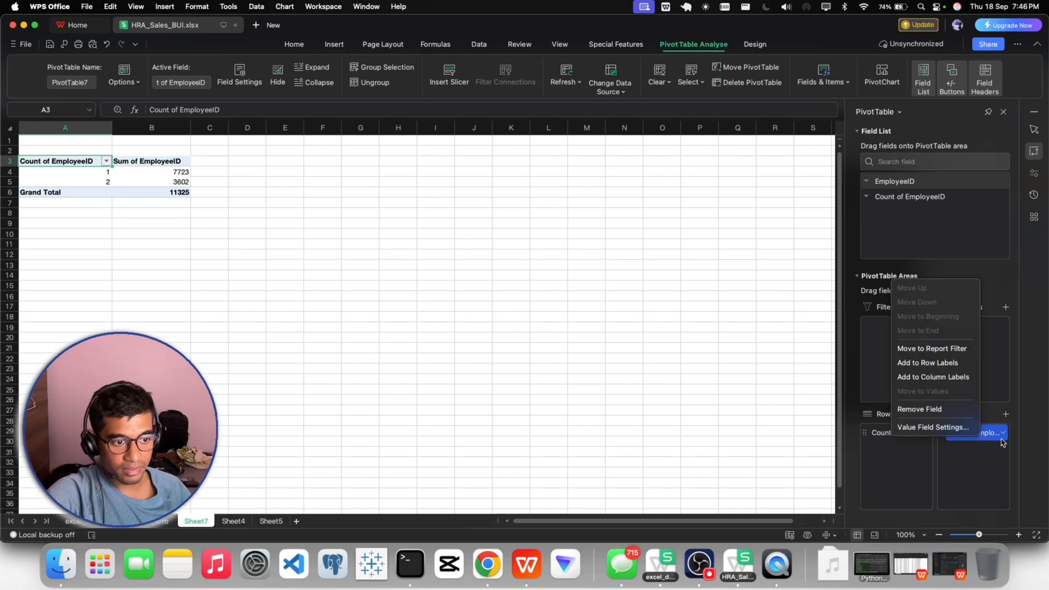
pyautogui.click(933, 427)
pyautogui.click(410, 260)
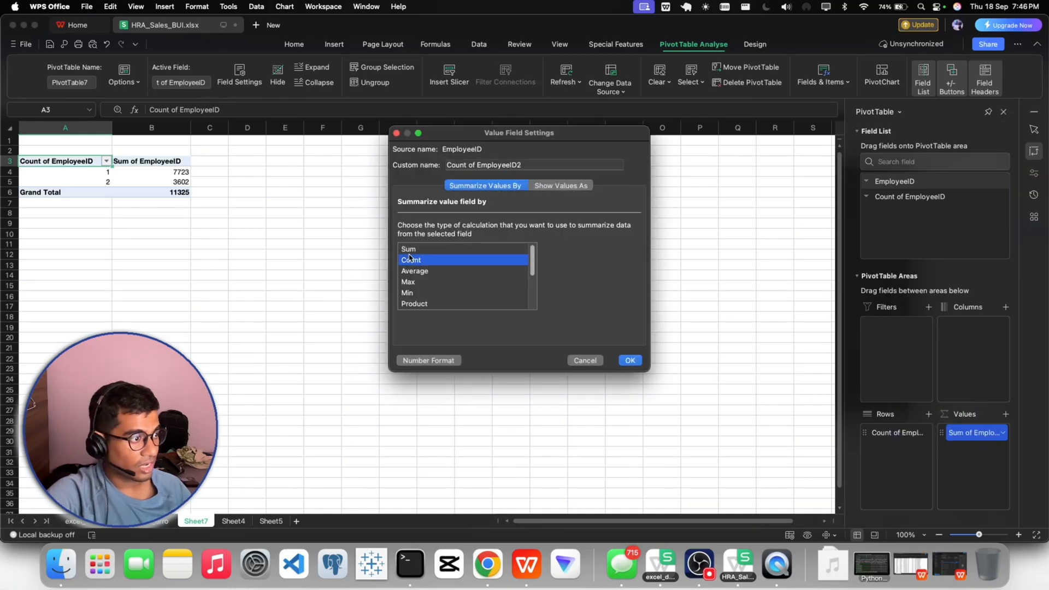
pyautogui.click(630, 360)
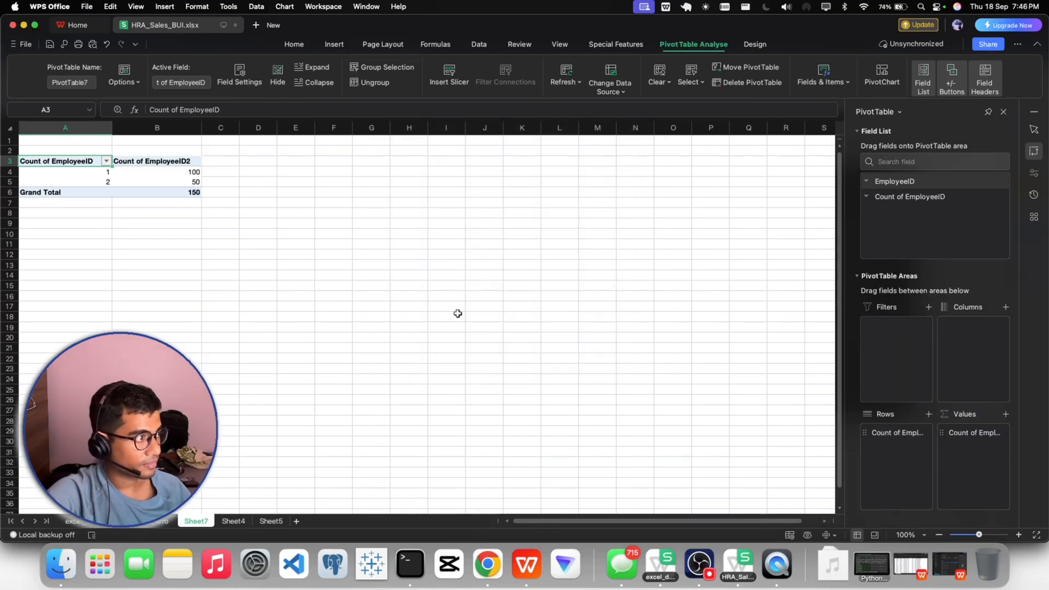
# - Set the sheet magnification to 140% and check how many EmployeeIDs occur once and how many occur twice
pyautogui.click(257, 241)
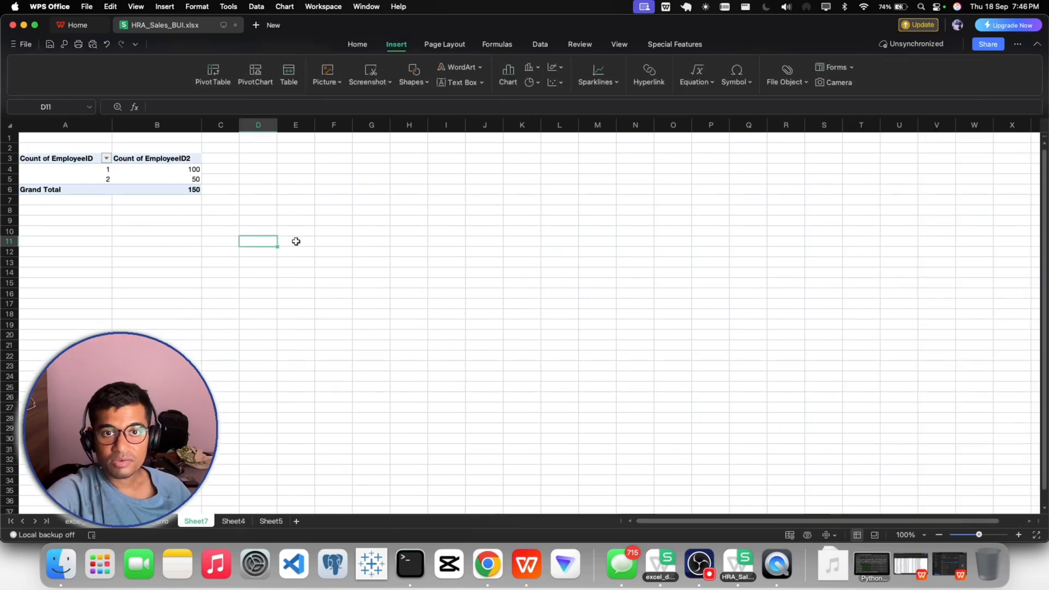
pyautogui.click(910, 535)
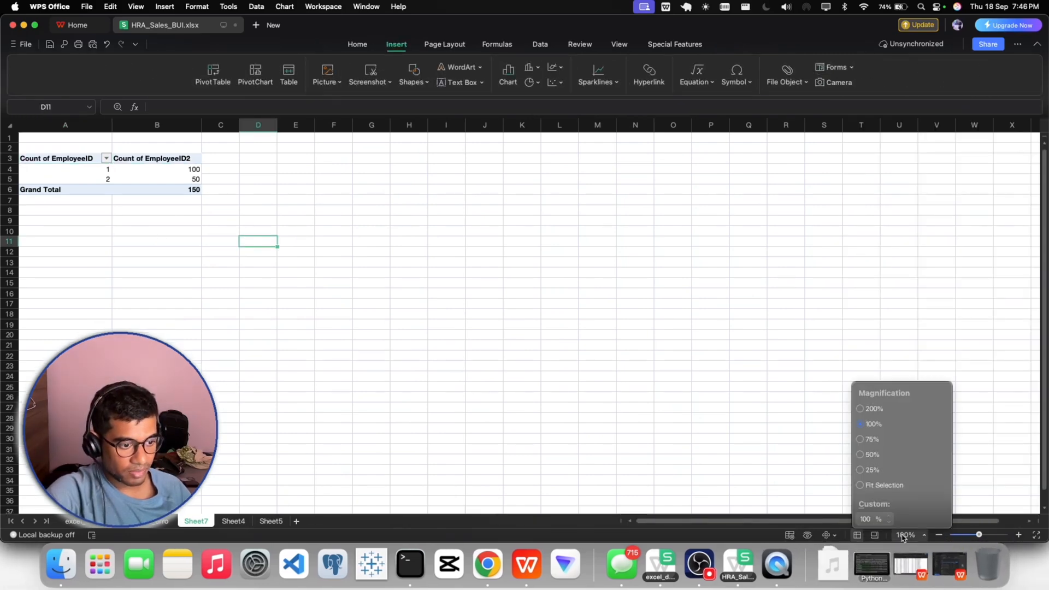
pyautogui.click(866, 520)
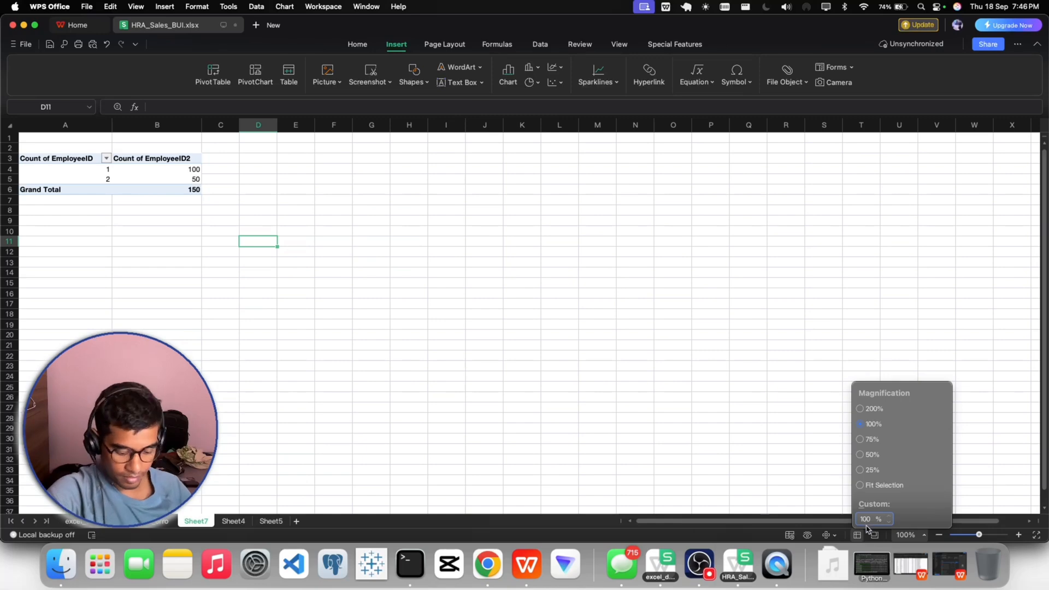
pyautogui.write('140')
pyautogui.press('Return')
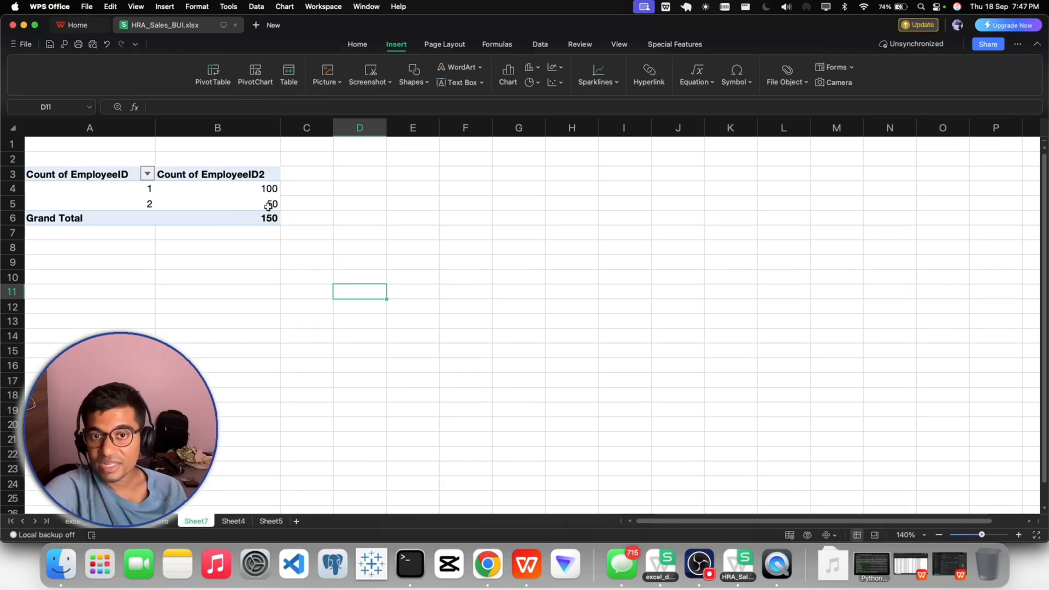
pyautogui.moveTo(268, 206)
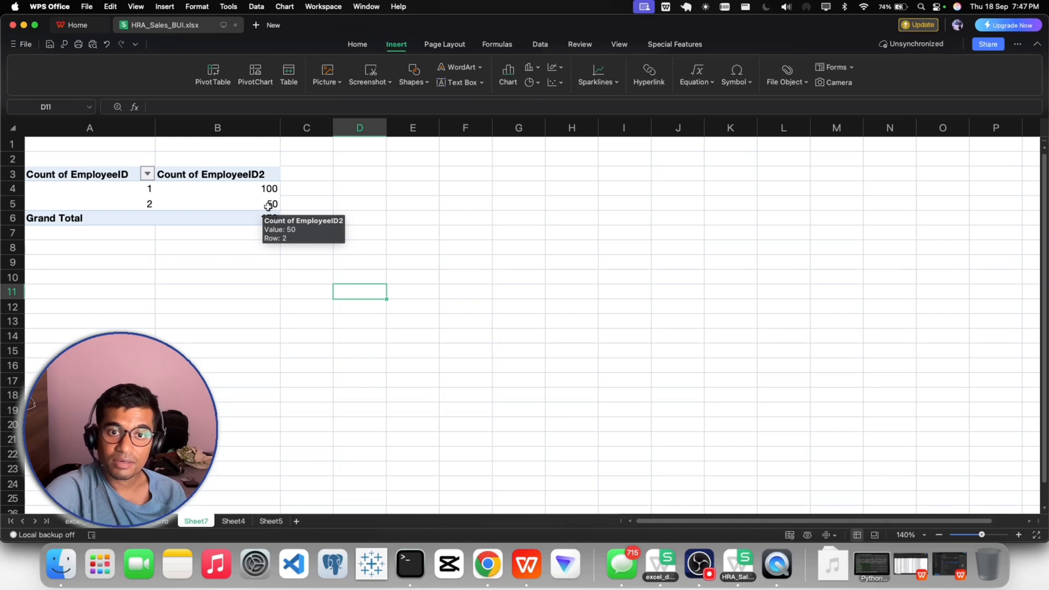
pyautogui.click(206, 262)
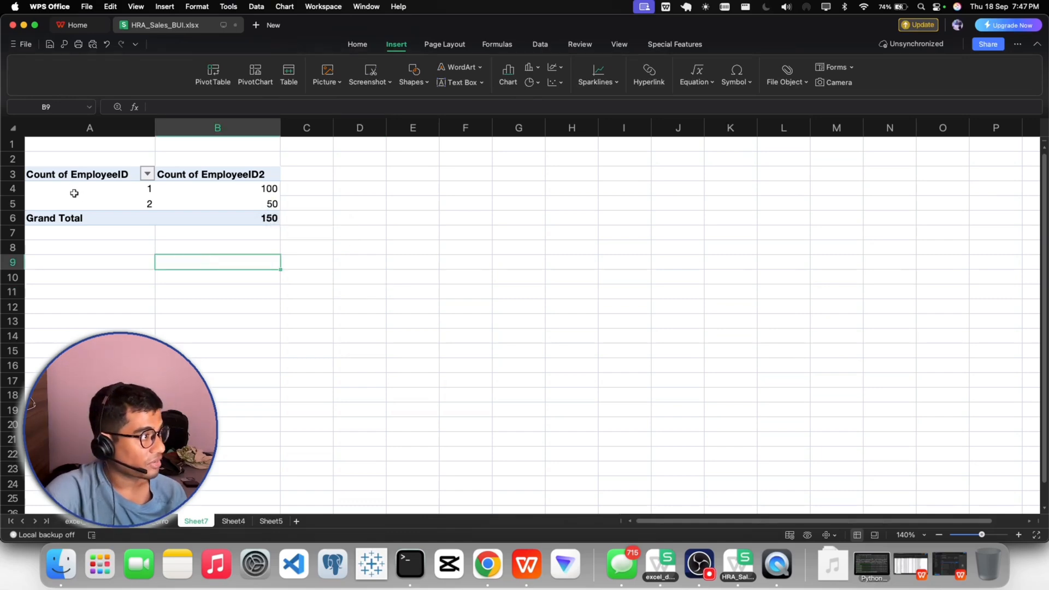
# - Copy the whole pivot table of occurrence counts, including its headers and grand total
pyautogui.click(63, 175)
pyautogui.moveTo(63, 176); pyautogui.dragTo(224, 215)
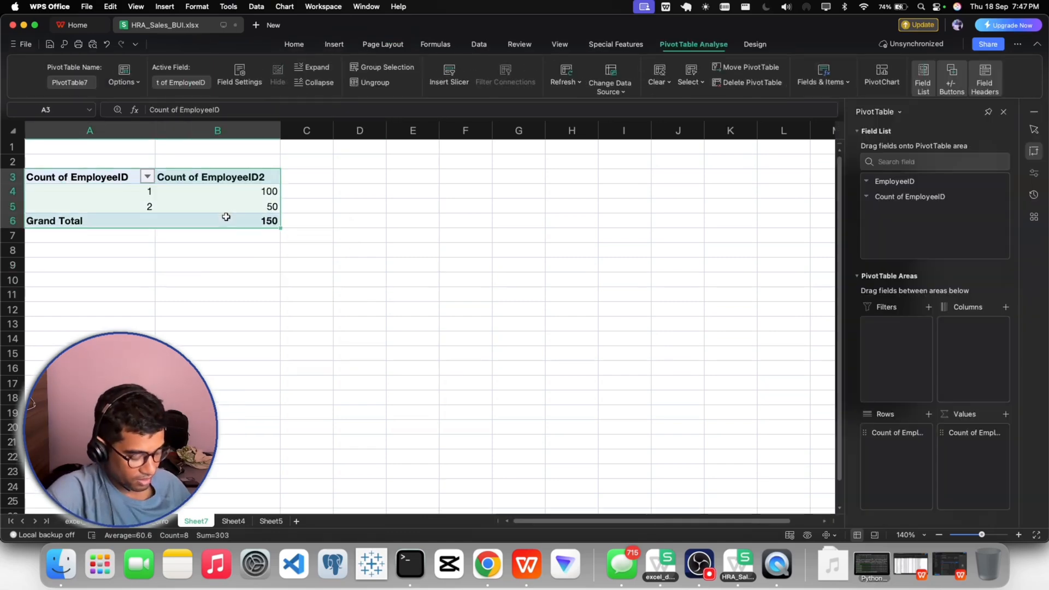
pyautogui.press('super+c')
# - Switch to Gmail in Chrome and start a reply to the original "Request for Data Check" message
pyautogui.click(488, 564)
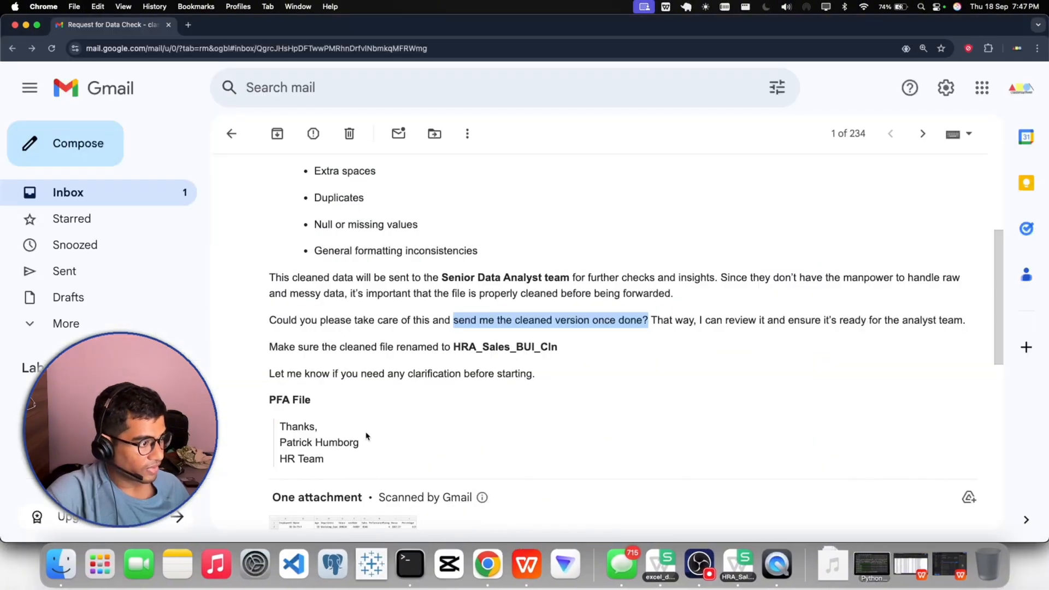
pyautogui.scroll(-5, 365, 434)
pyautogui.scroll(-4, 366, 434)
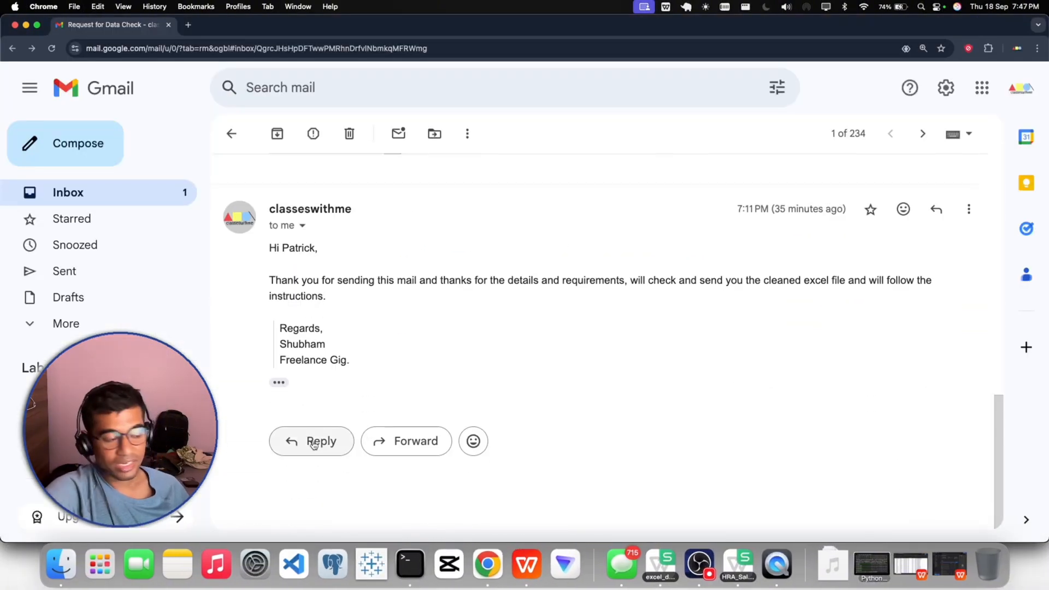
pyautogui.click(706, 553)
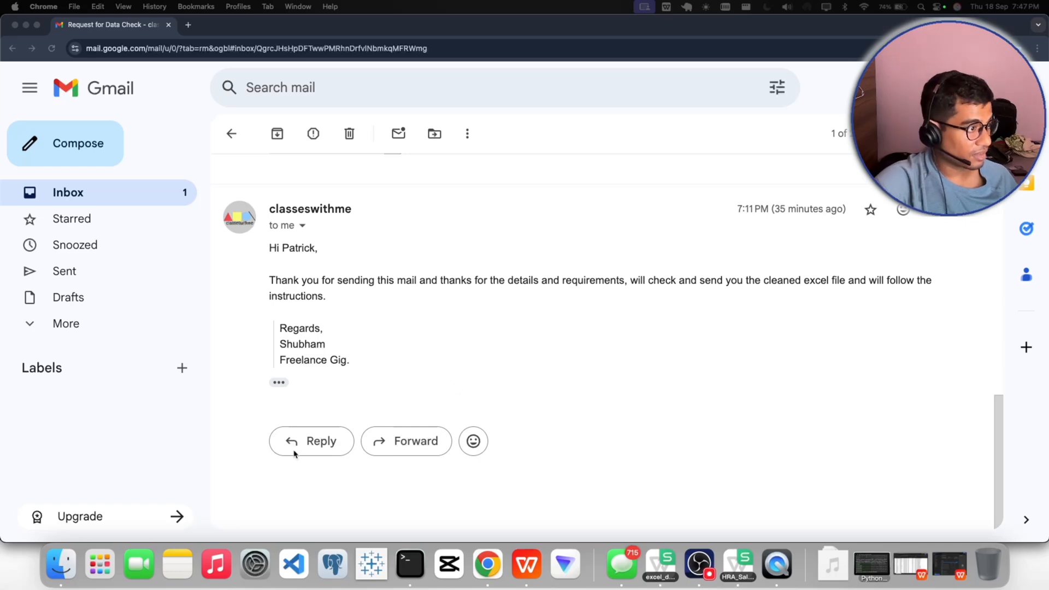
pyautogui.scroll(5, 437, 377)
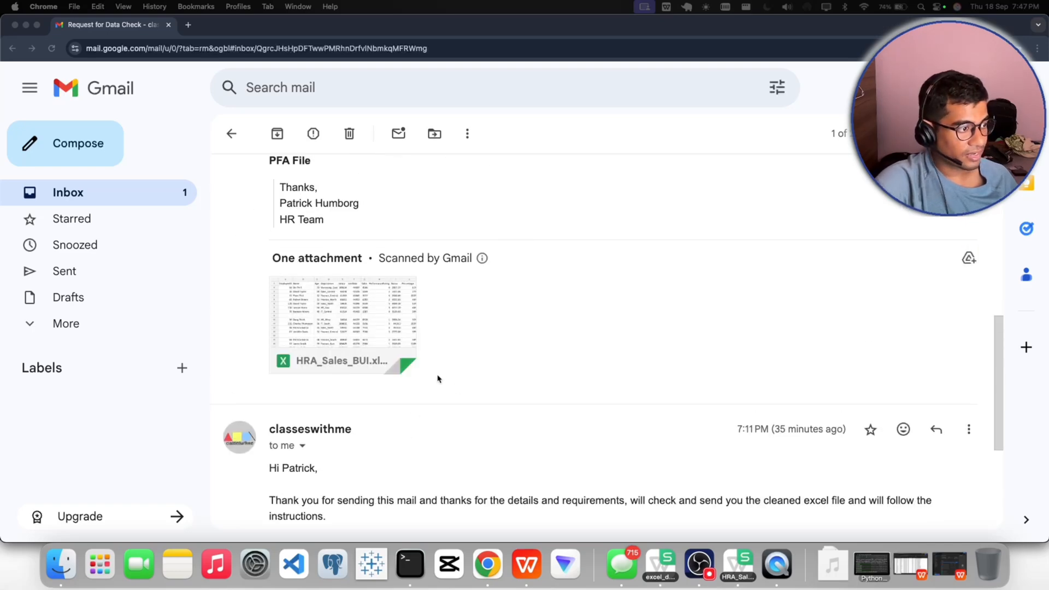
pyautogui.scroll(5, 438, 377)
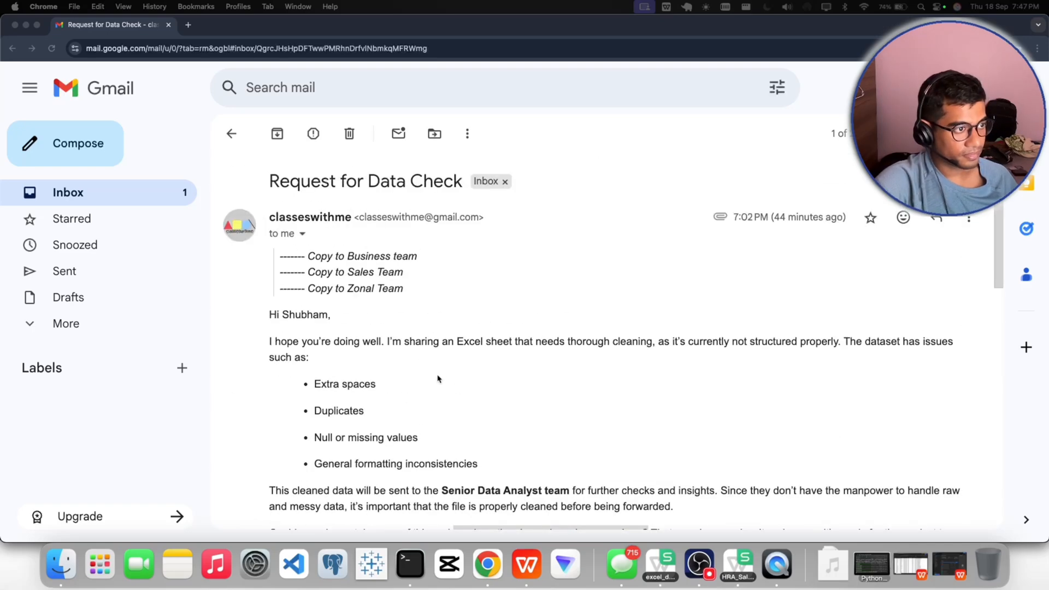
pyautogui.click(965, 218)
pyautogui.click(826, 244)
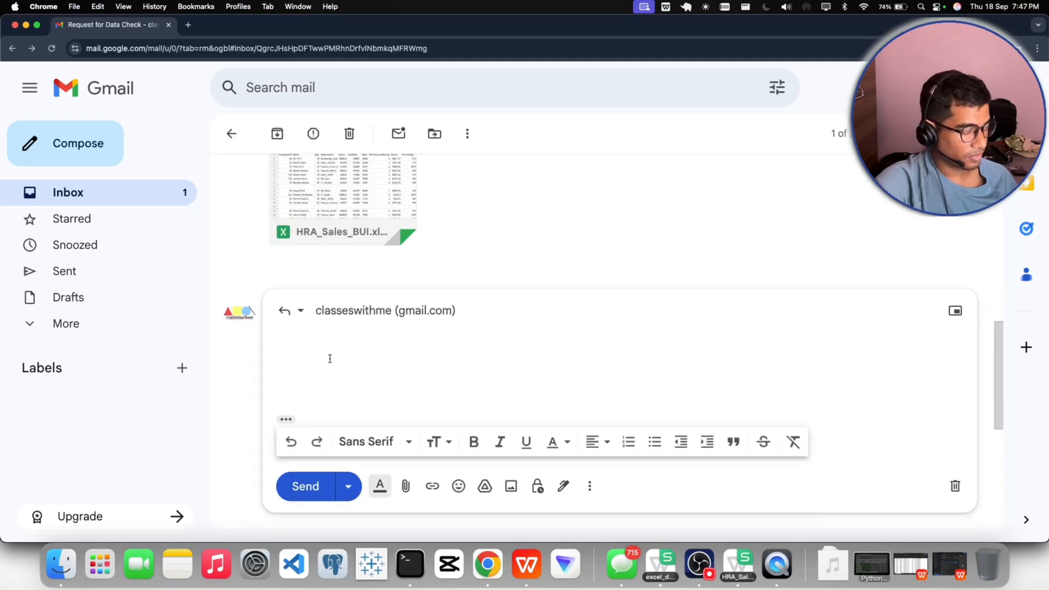
# - Greet the requester by first name and begin a new paragraph of the reply with "As we are exploring the"
pyautogui.write('Hi P')
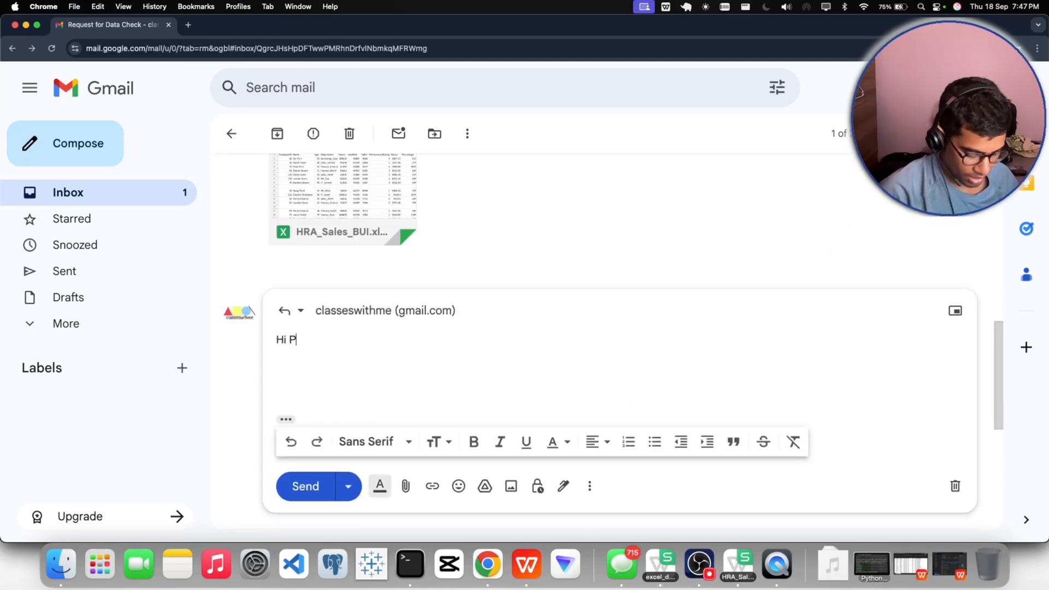
pyautogui.write('atrick,  ')
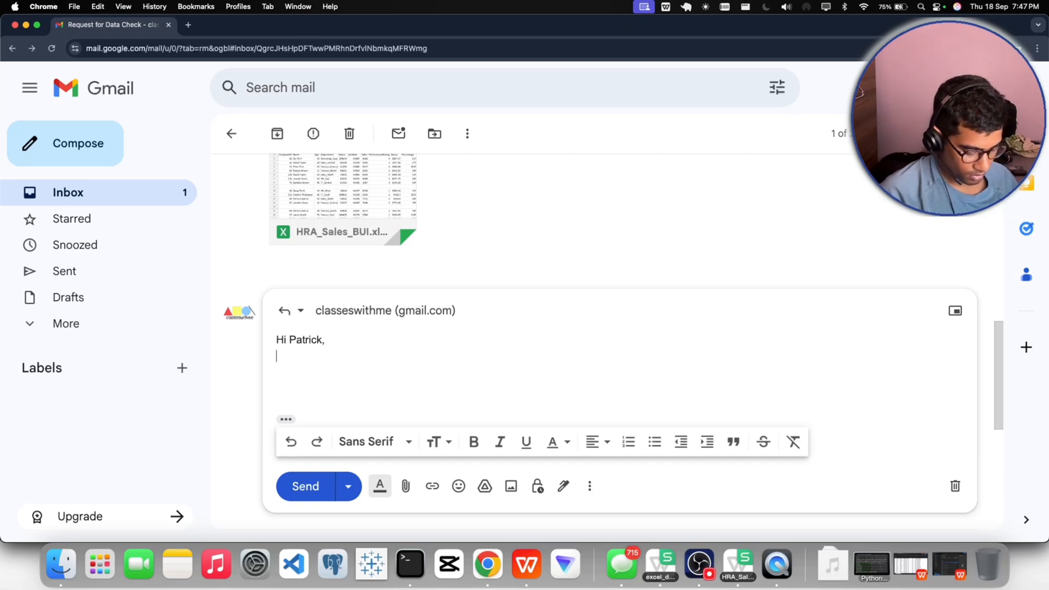
pyautogui.write('As ')
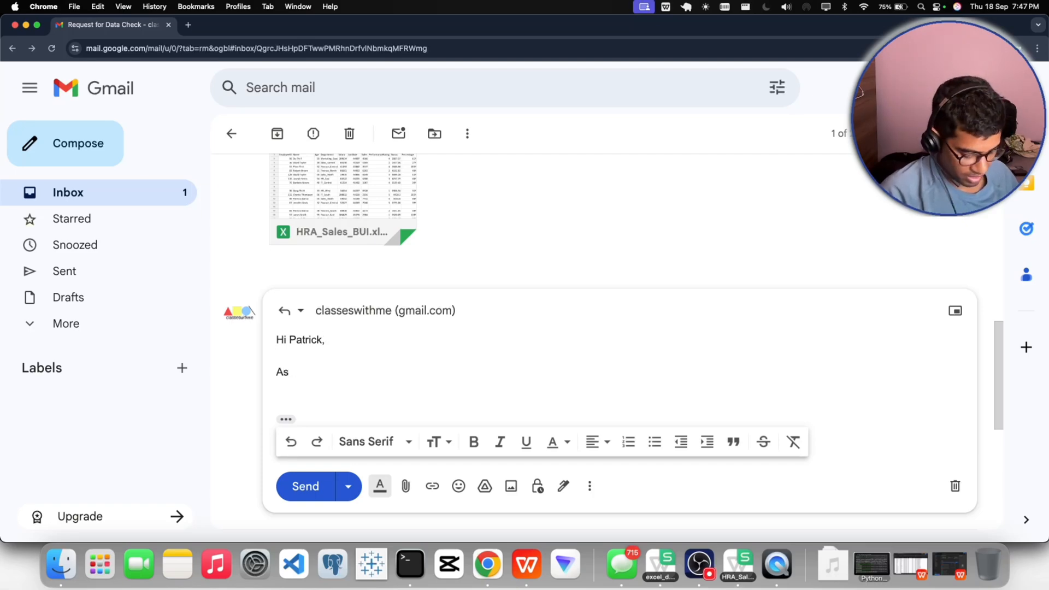
pyautogui.write('we are checking')
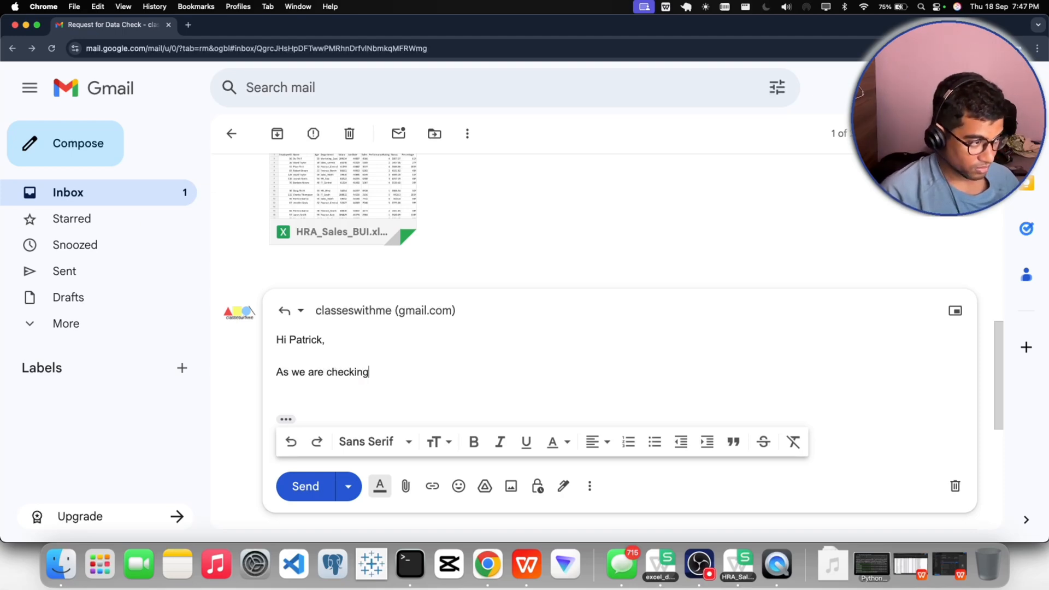
pyautogui.press('BackSpace')
pyautogui.press('BackSpace')
pyautogui.press('BackSpace')
pyautogui.press('BackSpace')
pyautogui.press('BackSpace')
pyautogui.press('BackSpace')
pyautogui.press('BackSpace')
pyautogui.press('BackSpace')
pyautogui.write('e')
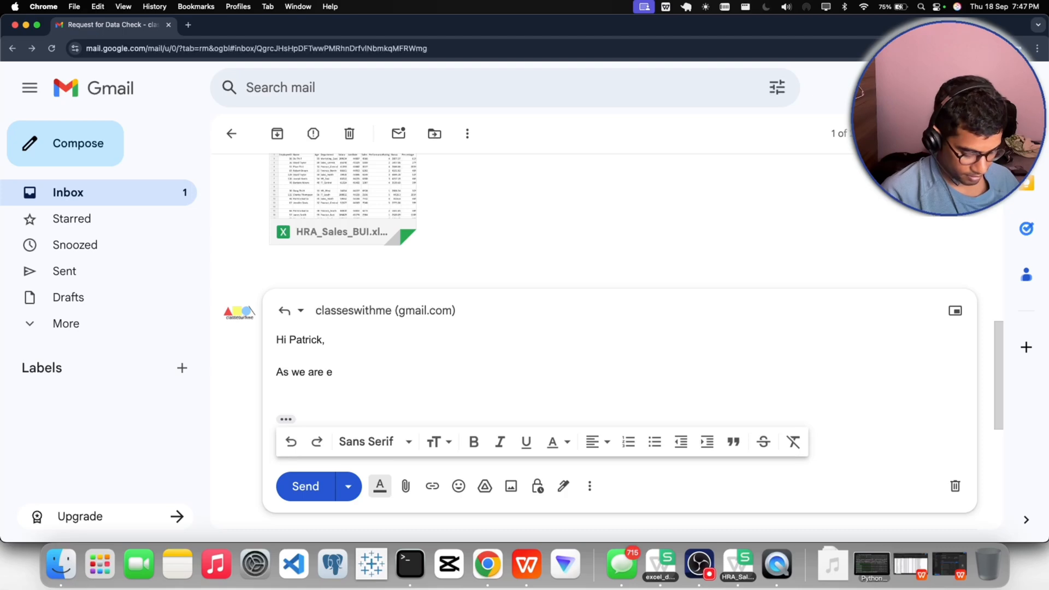
pyautogui.write('xploring the ')
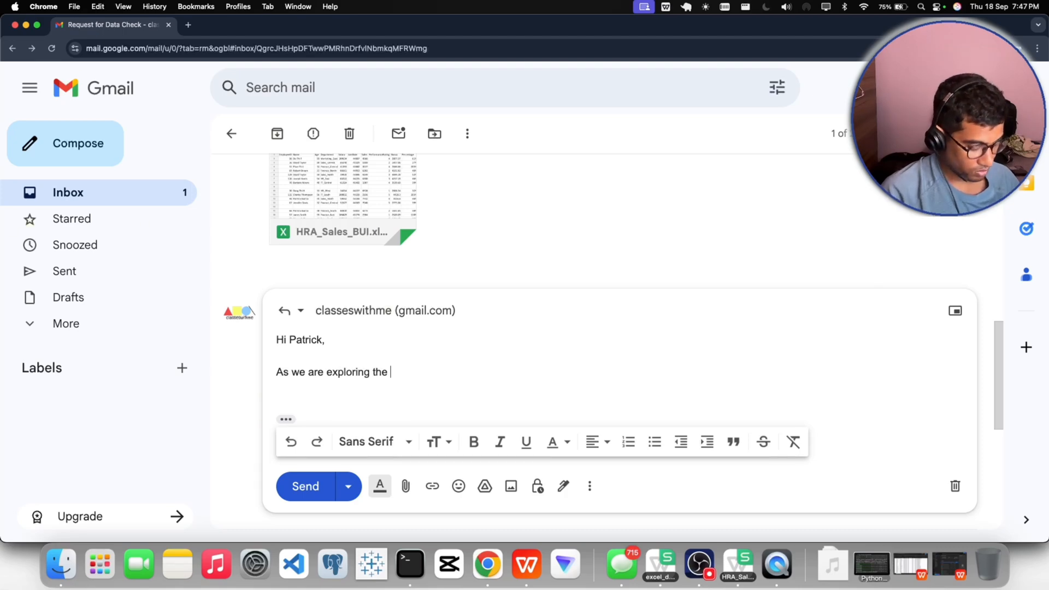
pyautogui.write('datase')
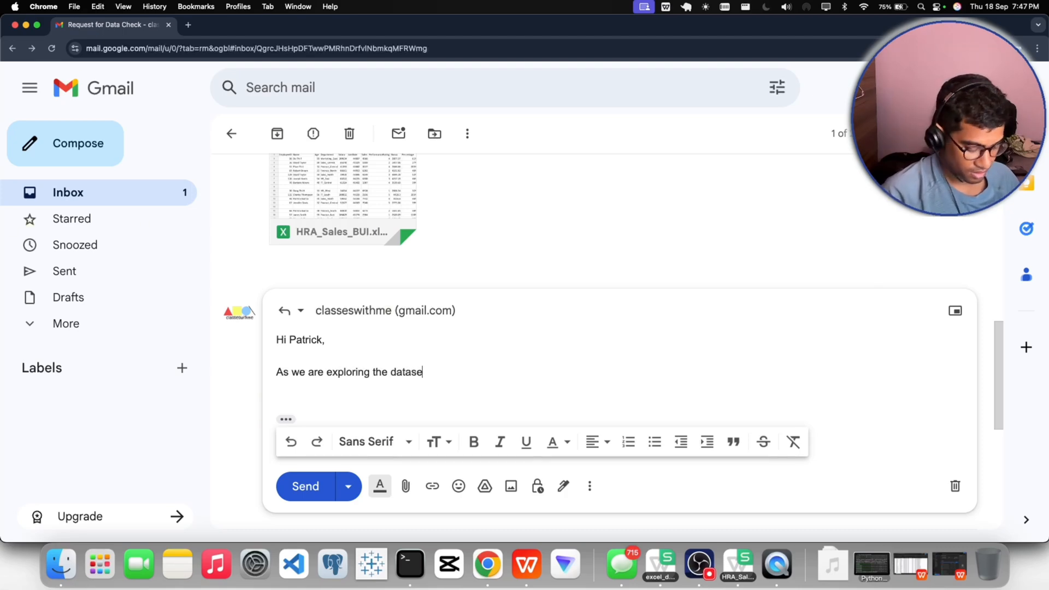
pyautogui.write('t we fou')
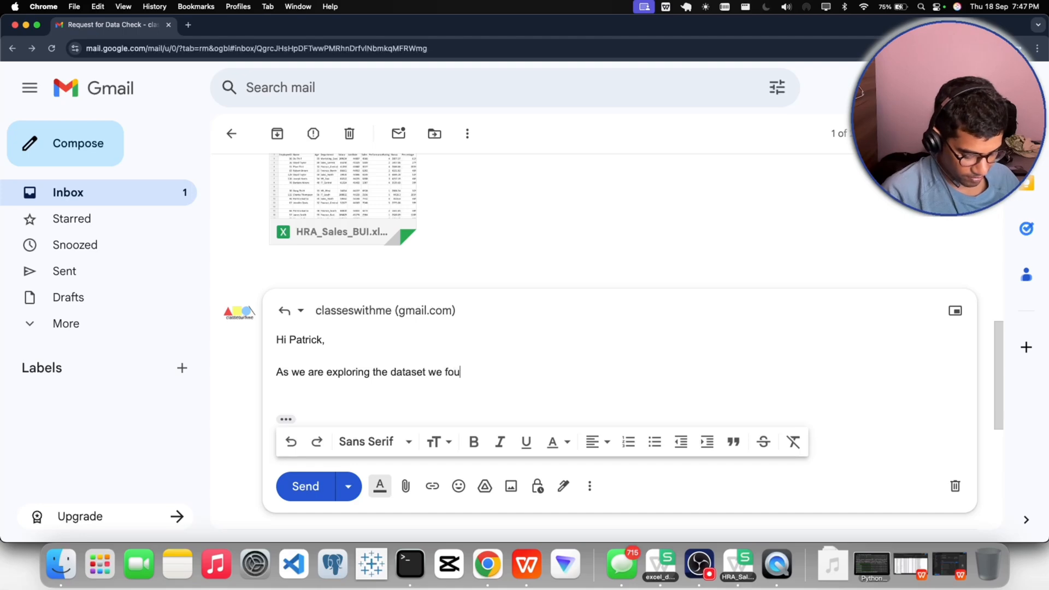
pyautogui.write('nd that')
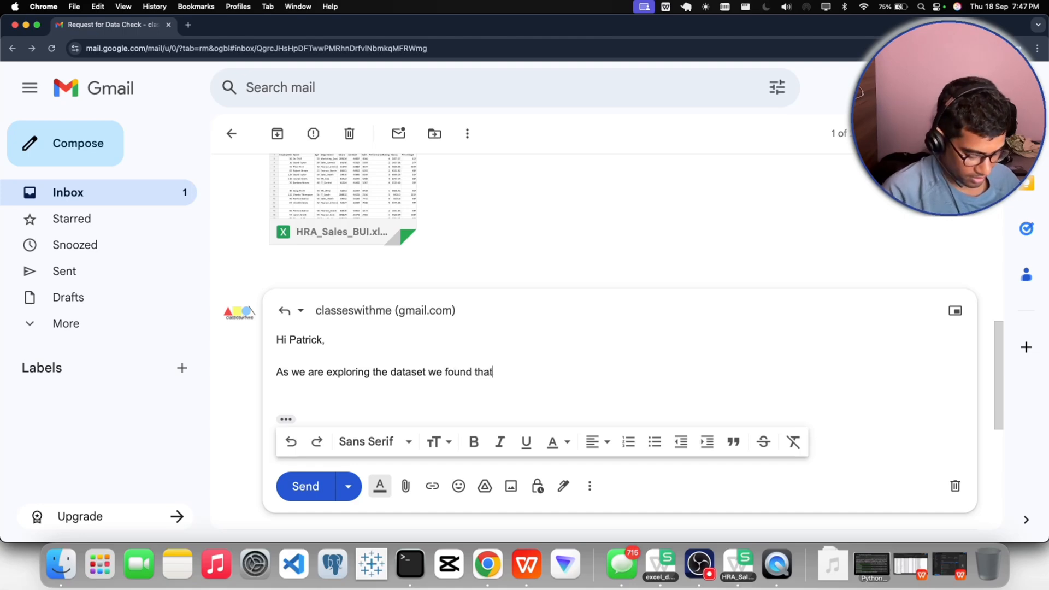
pyautogui.write(' there are d')
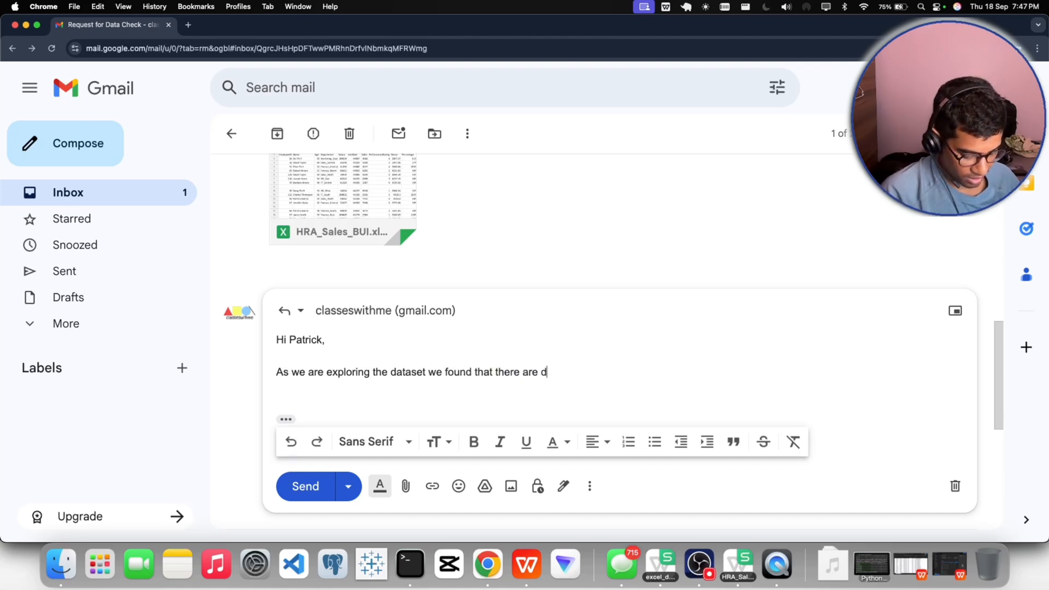
pyautogui.write('ul')
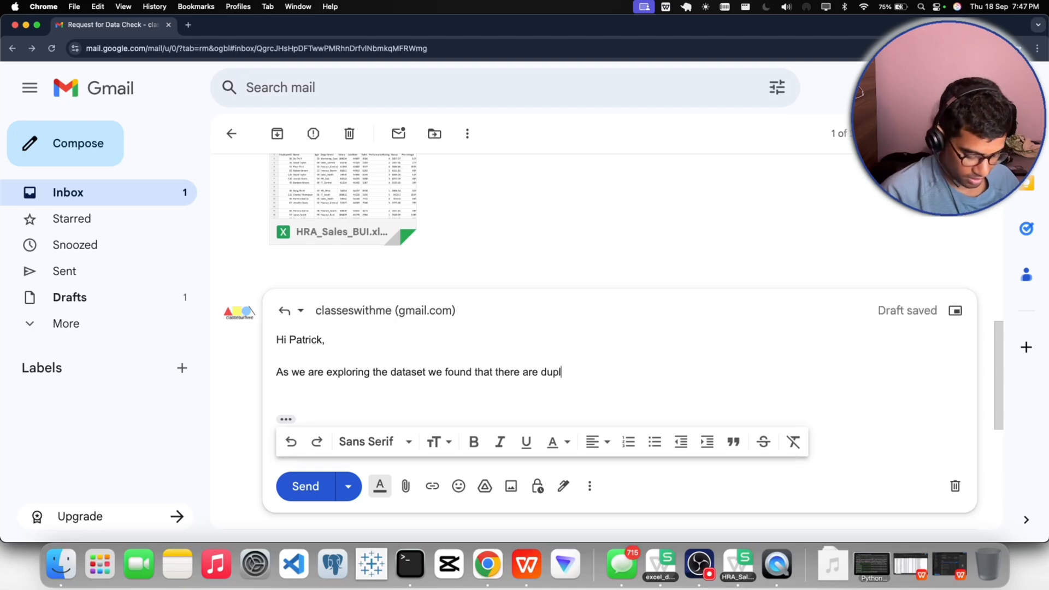
pyautogui.write('icacy in tha')
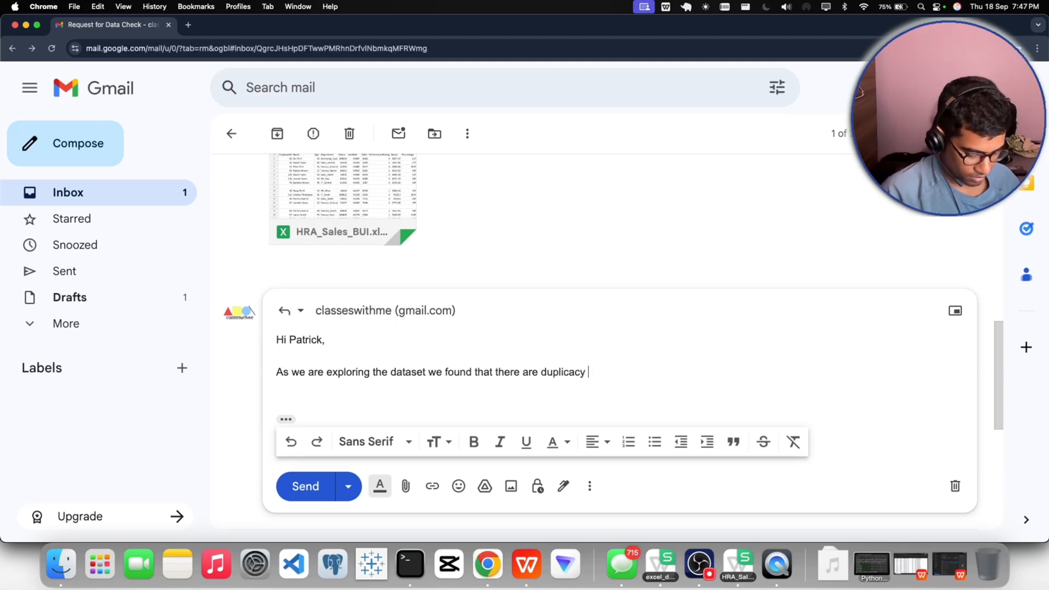
# - Continue the sentence with "dataset we found that there are duplicates in the", using the suggested spelling "duplicates"
pyautogui.press('BackSpace')
pyautogui.press('BackSpace')
pyautogui.press('BackSpace')
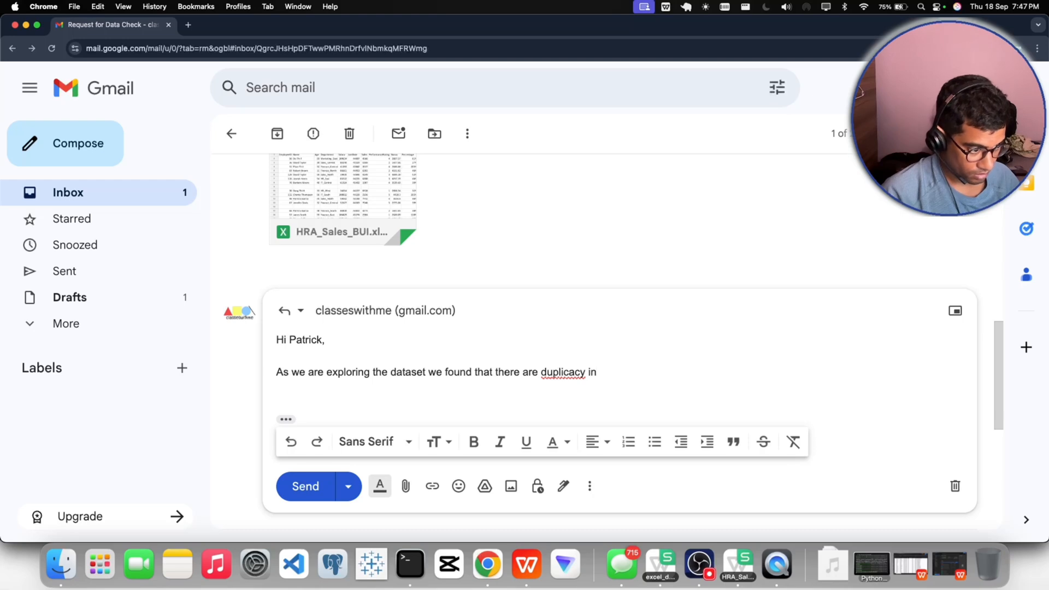
pyautogui.write('hth')
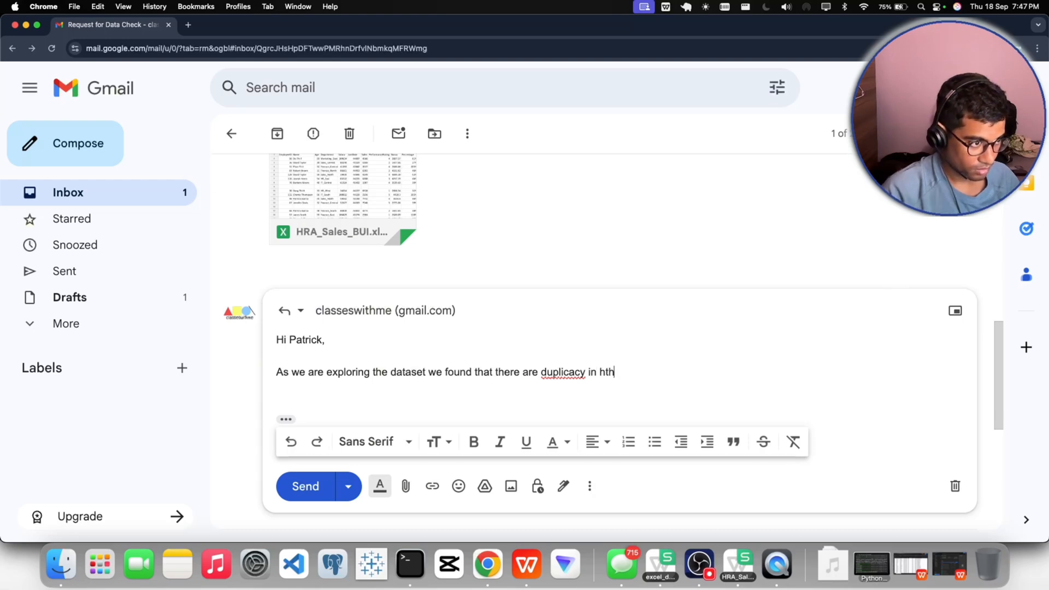
pyautogui.press('BackSpace')
pyautogui.press('BackSpace')
pyautogui.press('BackSpace')
pyautogui.write('th')
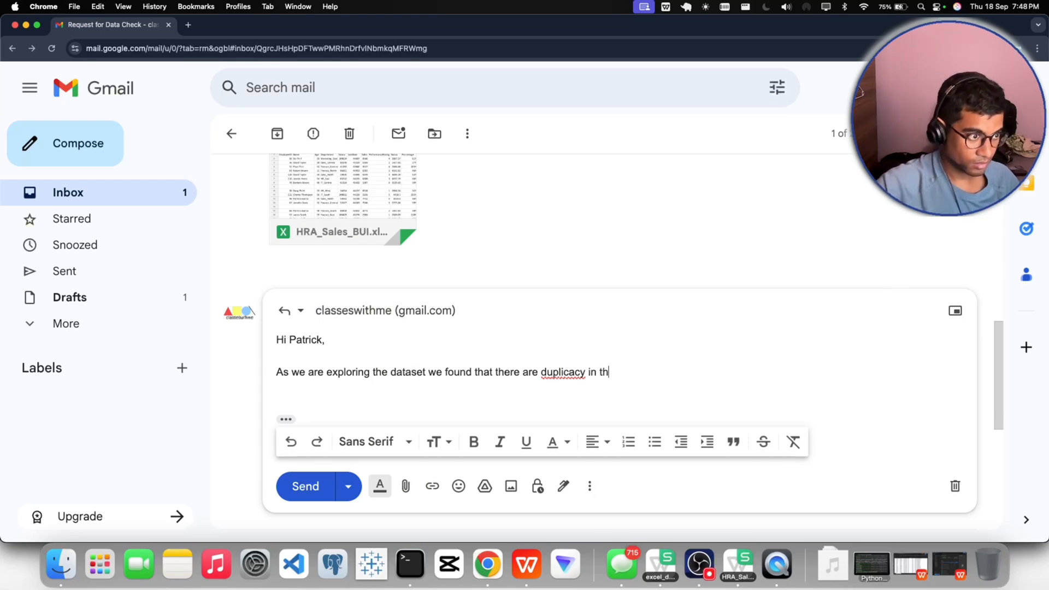
pyautogui.write('e')
pyautogui.click(547, 376)
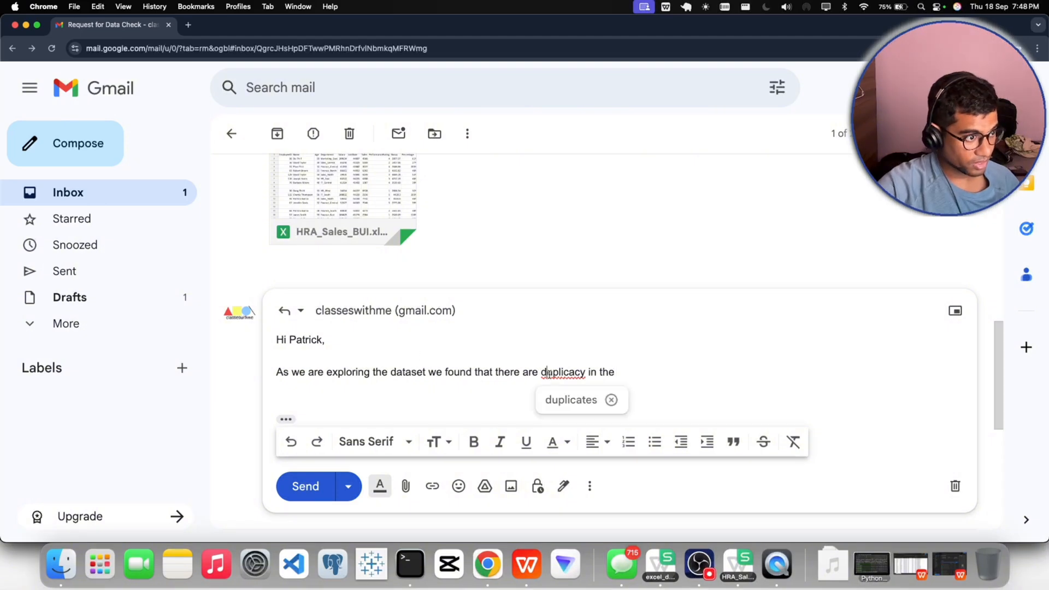
pyautogui.click(569, 401)
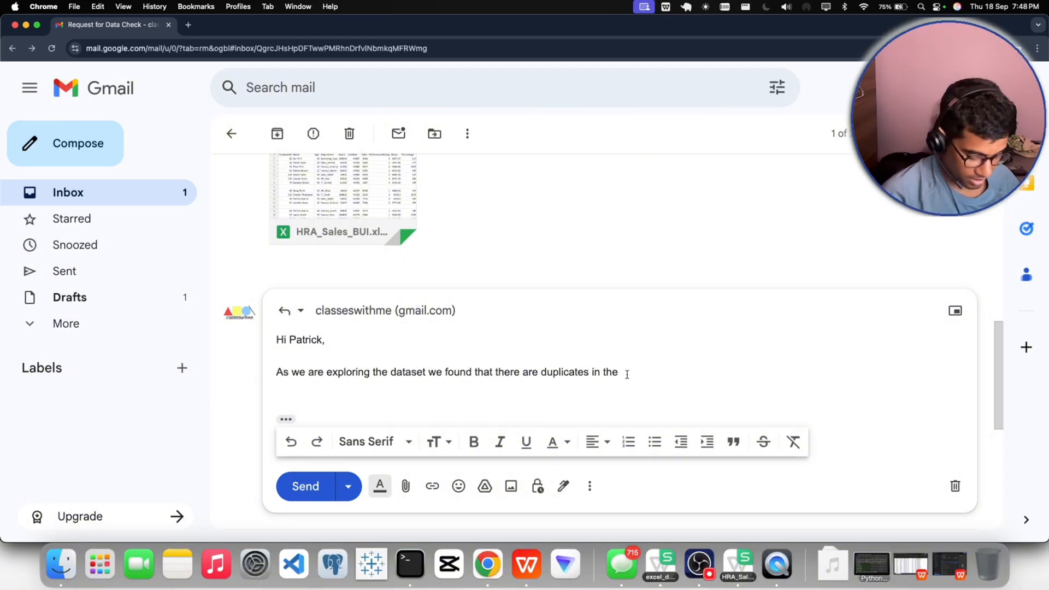
# - Add "excel sheet in employee id column" to state where the duplicates are
pyautogui.write('excel sheet')
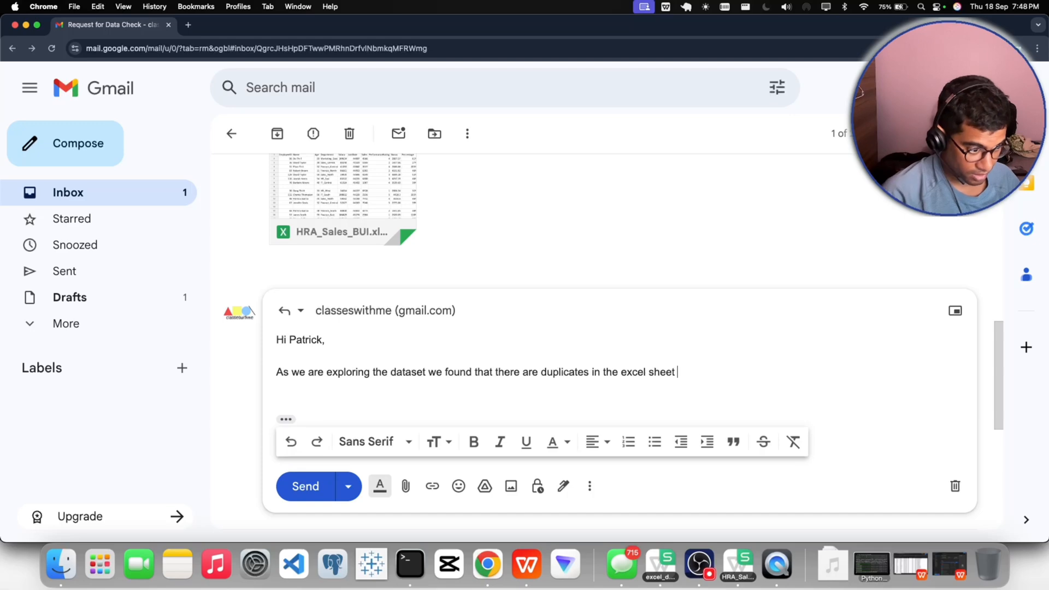
pyautogui.write(' in empl')
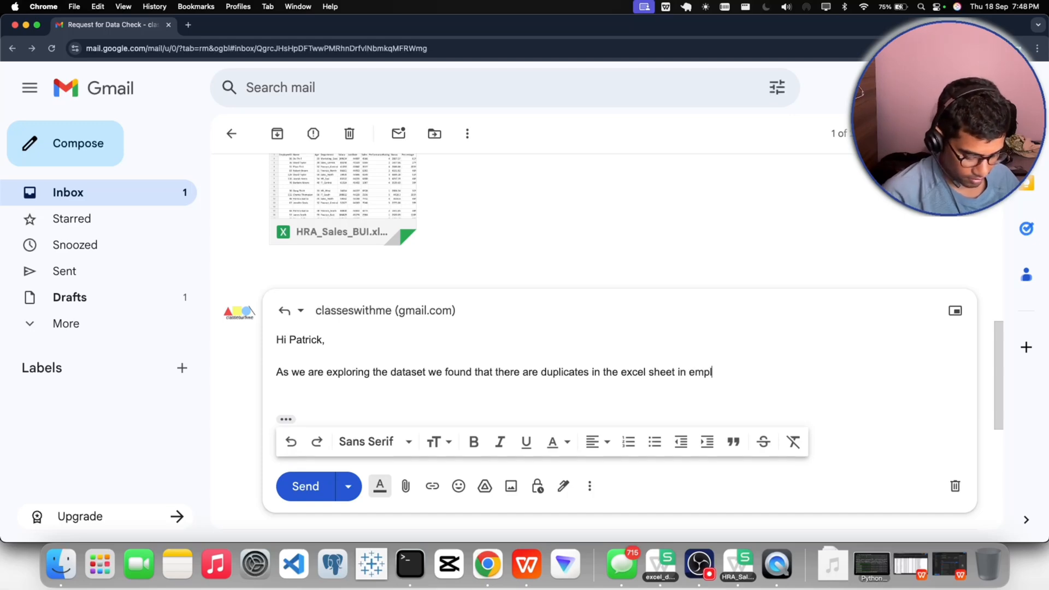
pyautogui.write('oyee ')
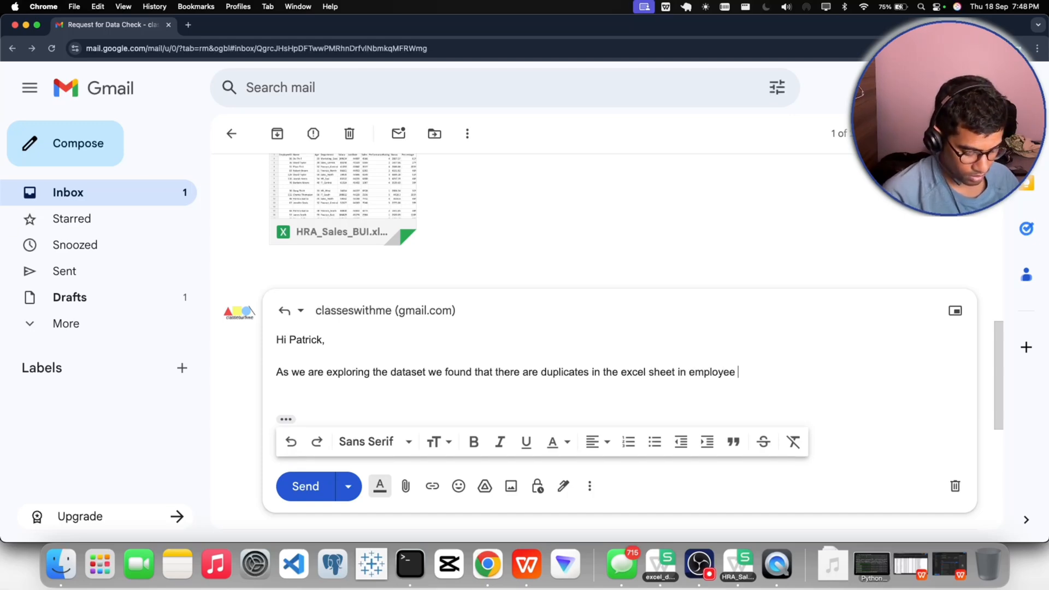
pyautogui.write('id columns')
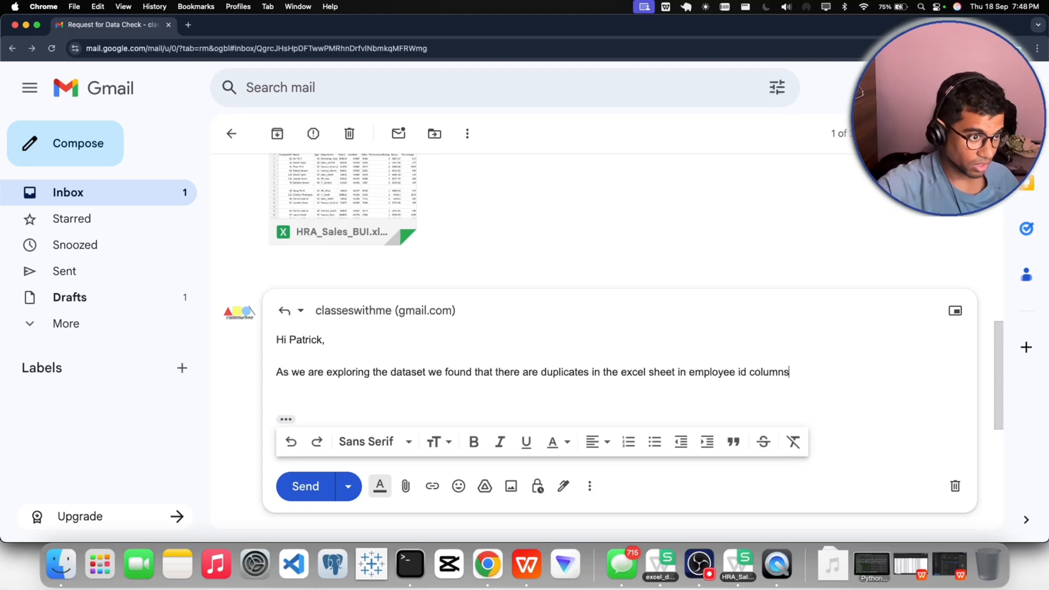
pyautogui.press('BackSpace')
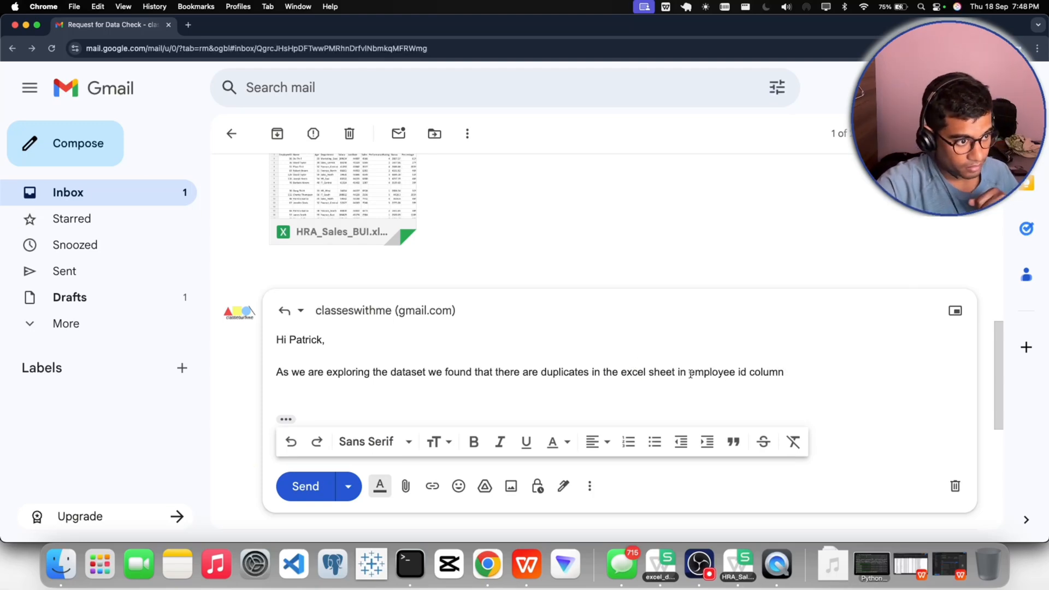
pyautogui.moveTo(690, 372); pyautogui.dragTo(771, 372)
pyautogui.click(765, 399)
pyautogui.click(698, 392)
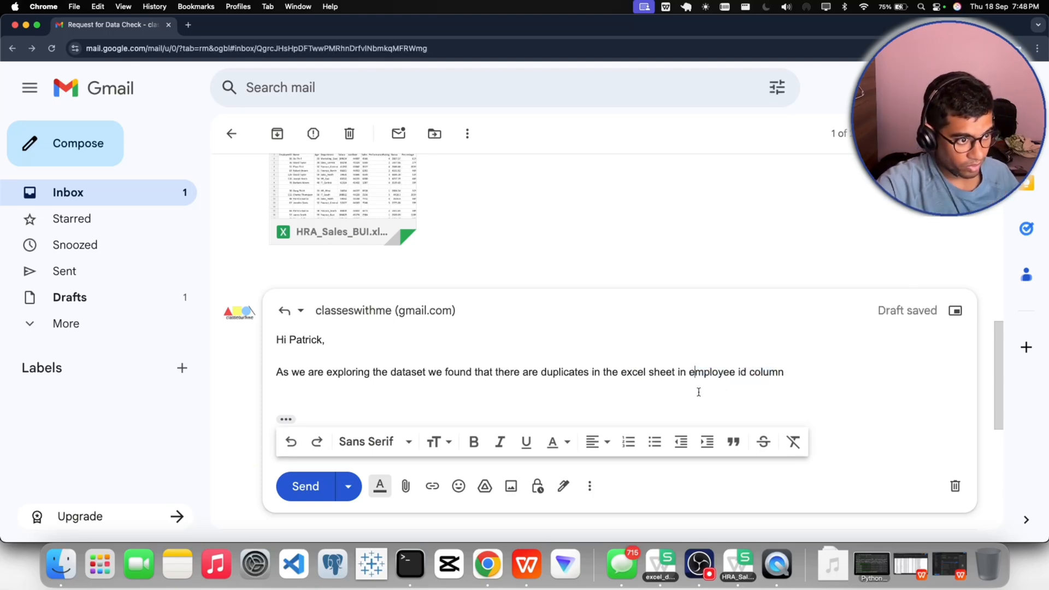
# - Continue the end of the reply's sentence with ", so as far as we have went to do deep dive"
pyautogui.click(799, 372)
pyautogui.write(',')
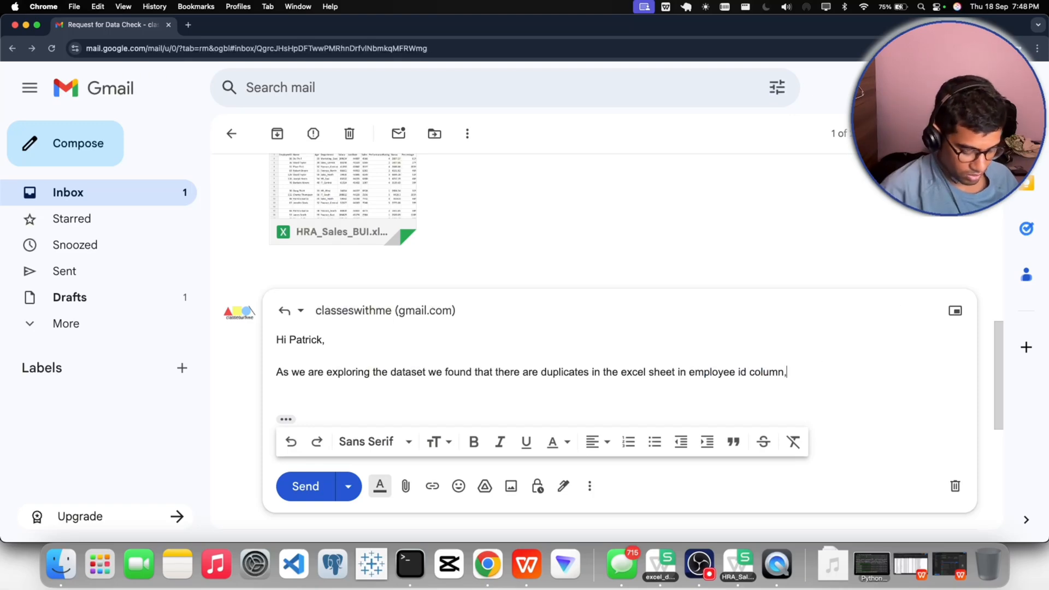
pyautogui.write(' so as fa')
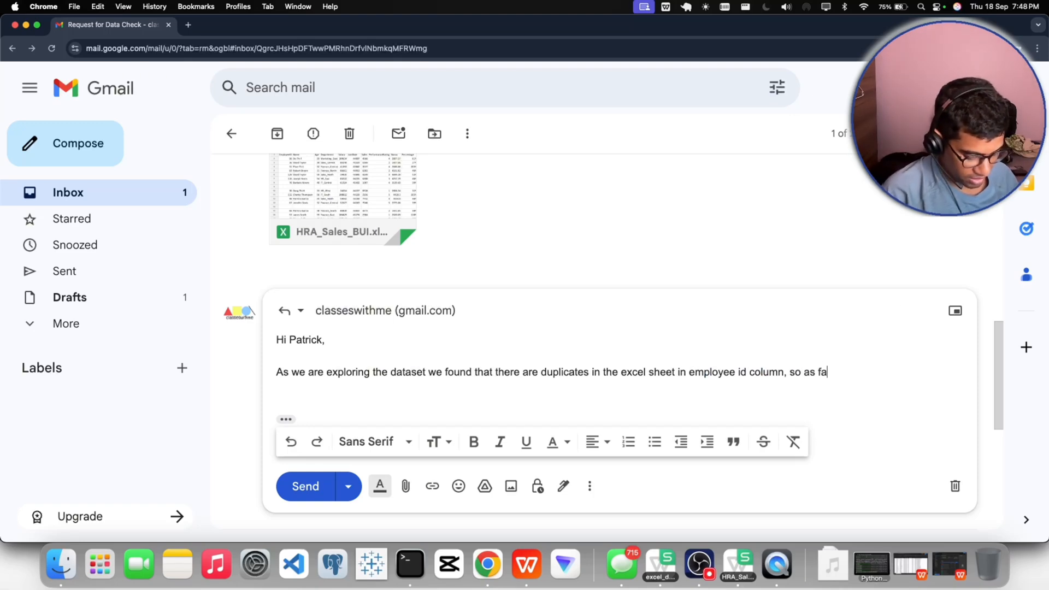
pyautogui.write('r as we ha')
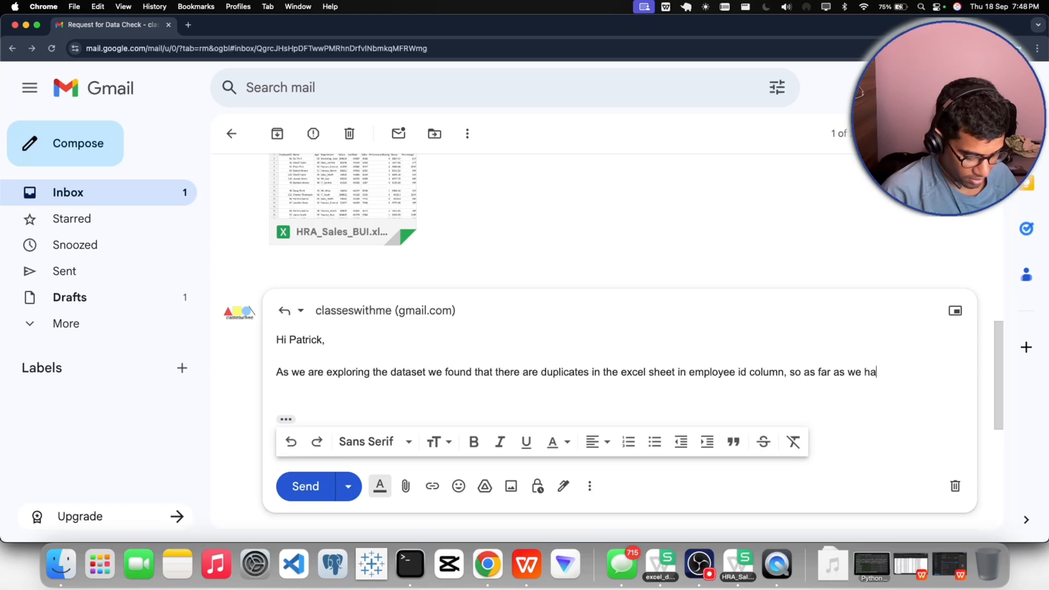
pyautogui.write('ve went to ')
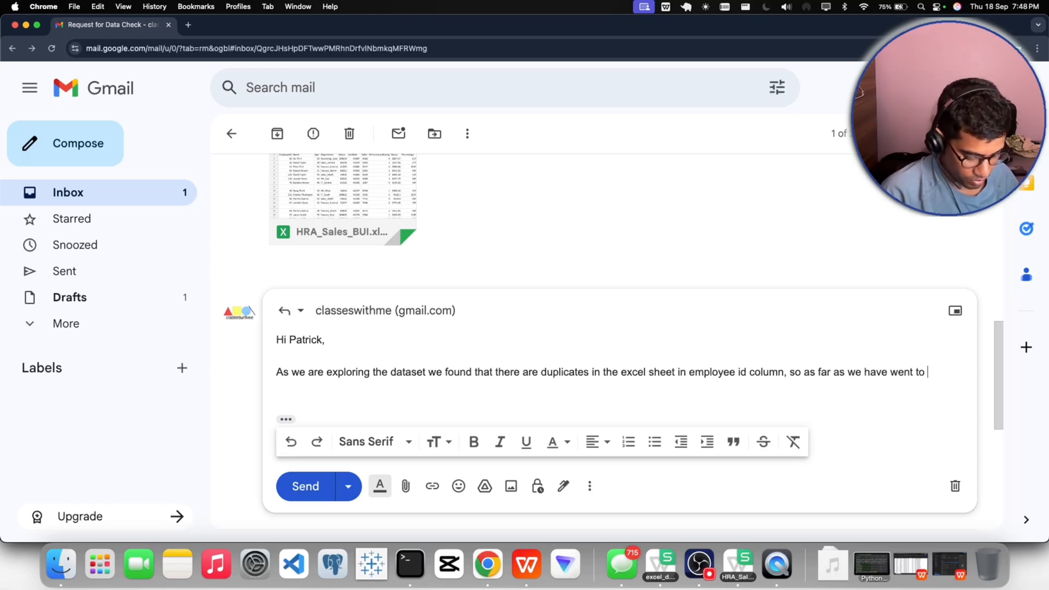
pyautogui.write('do deep di')
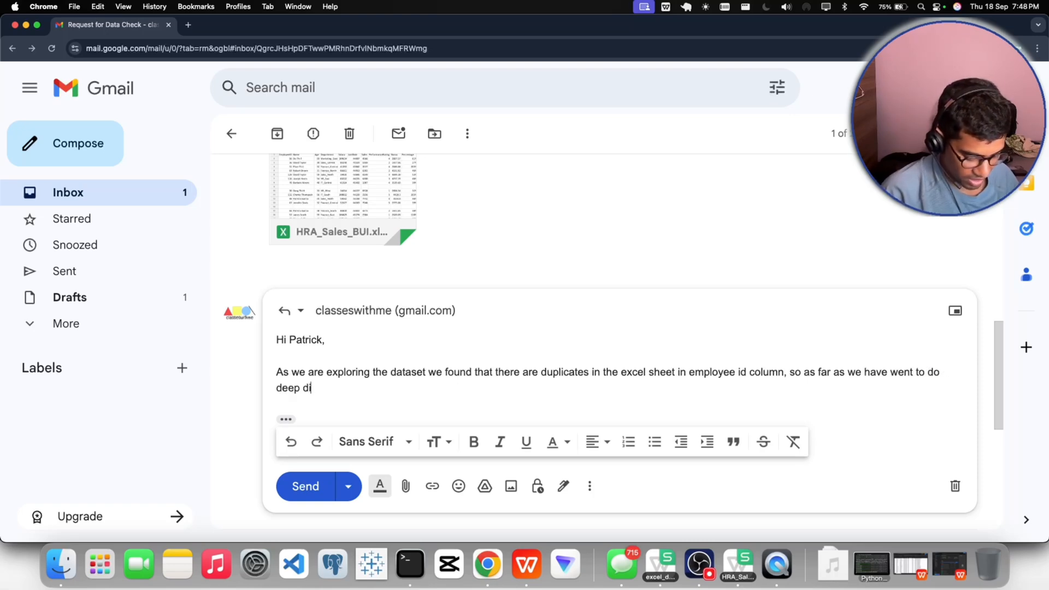
pyautogui.write('ve int this')
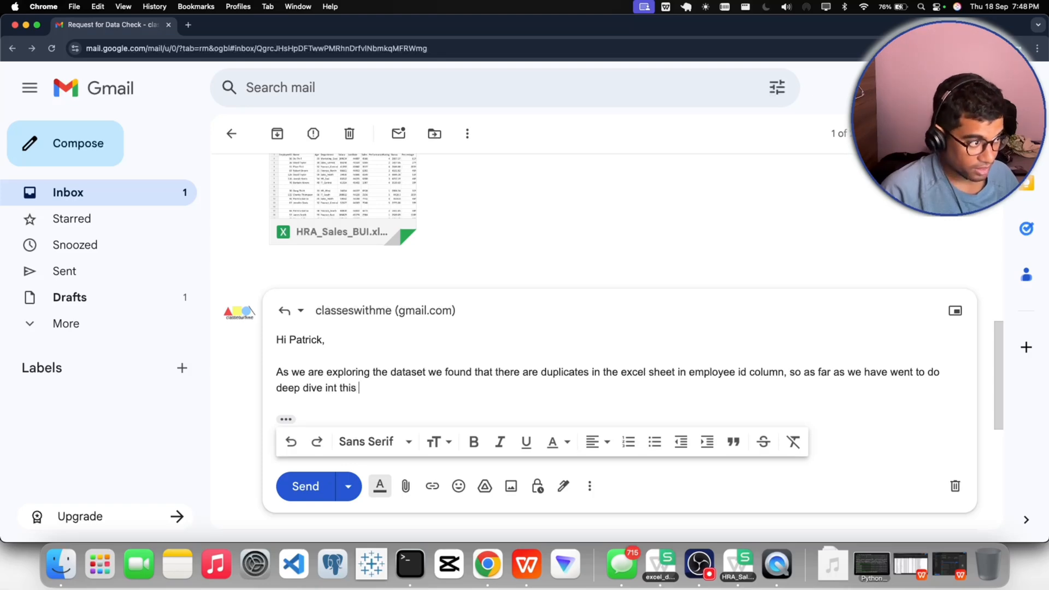
# - Extend the sentence with "into it , we found that the", correcting the mistyped "int this"
pyautogui.press('BackSpace')
pyautogui.press('BackSpace')
pyautogui.press('BackSpace')
pyautogui.press('BackSpace')
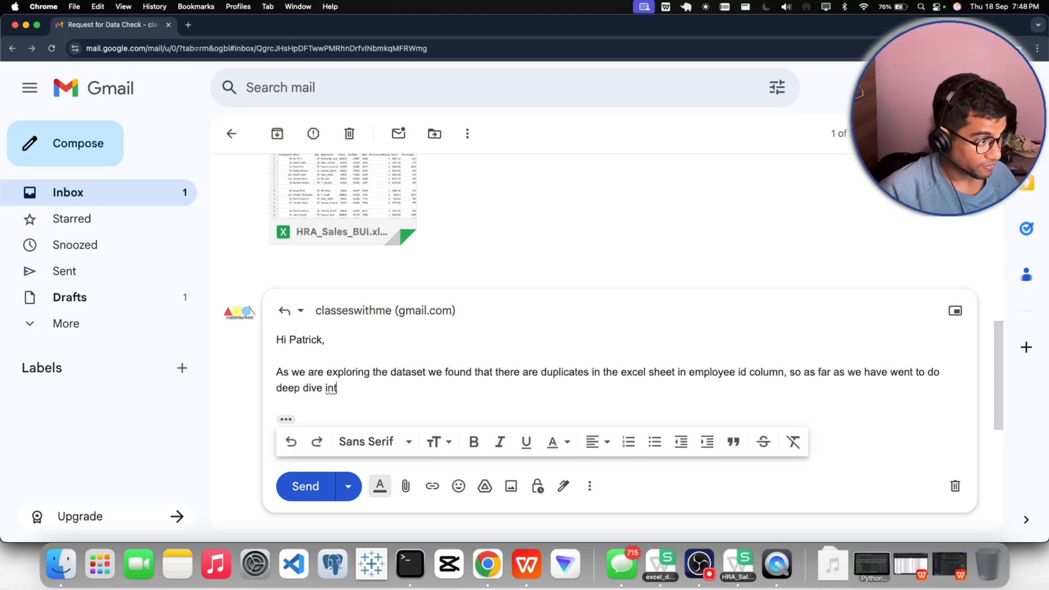
pyautogui.press('BackSpace')
pyautogui.press('BackSpace')
pyautogui.press('BackSpace')
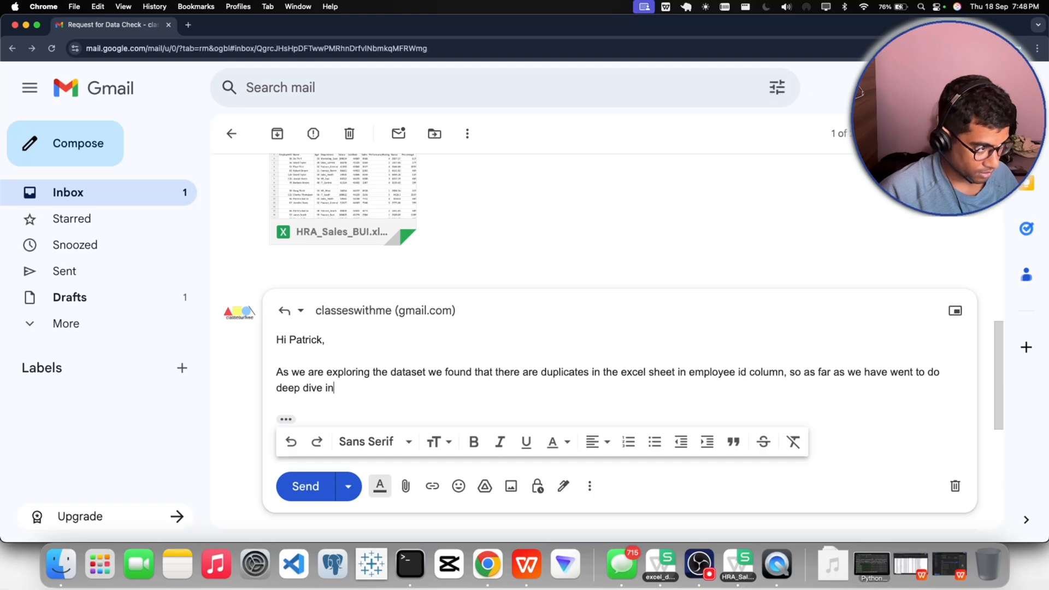
pyautogui.write('to ')
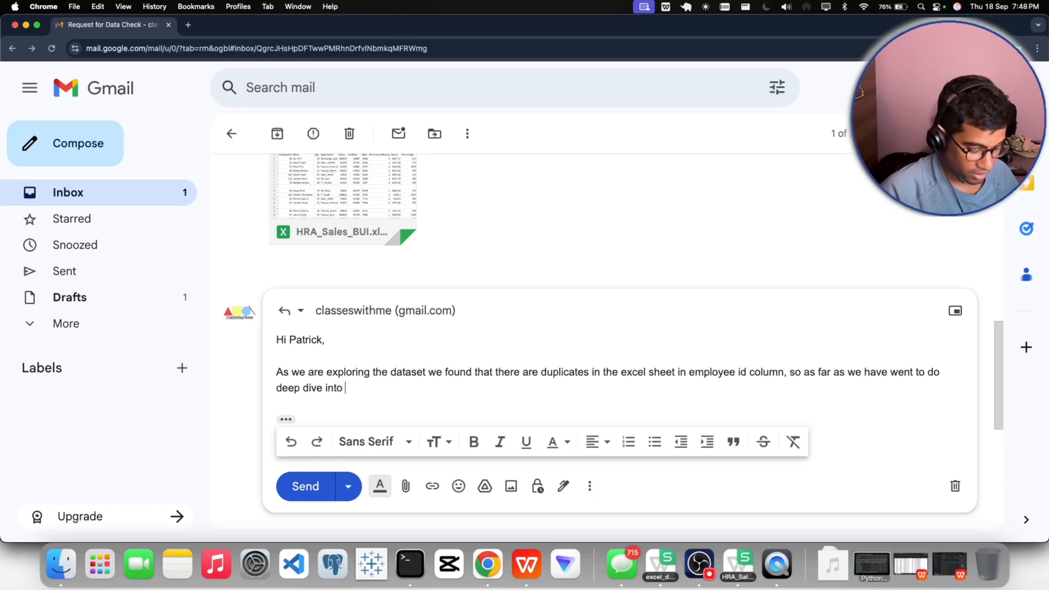
pyautogui.write('tit , we foun')
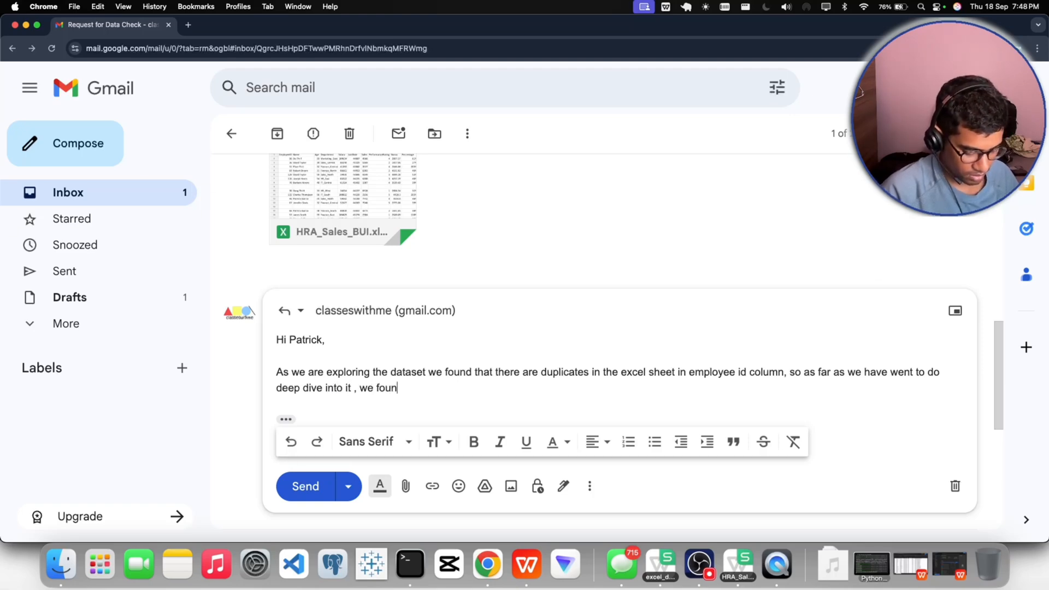
pyautogui.write('d that the')
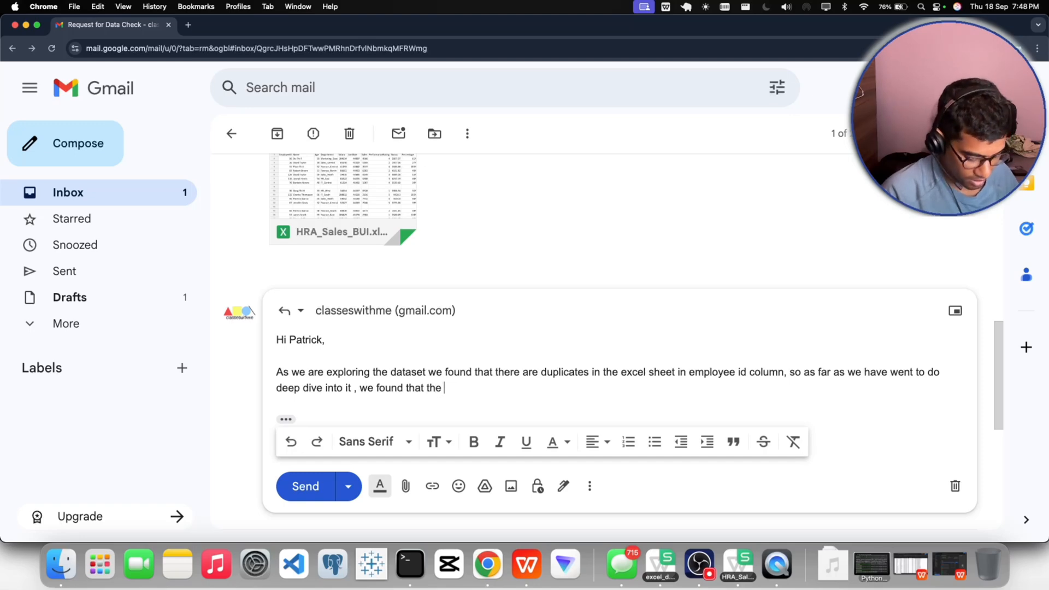
pyautogui.write(' name ')
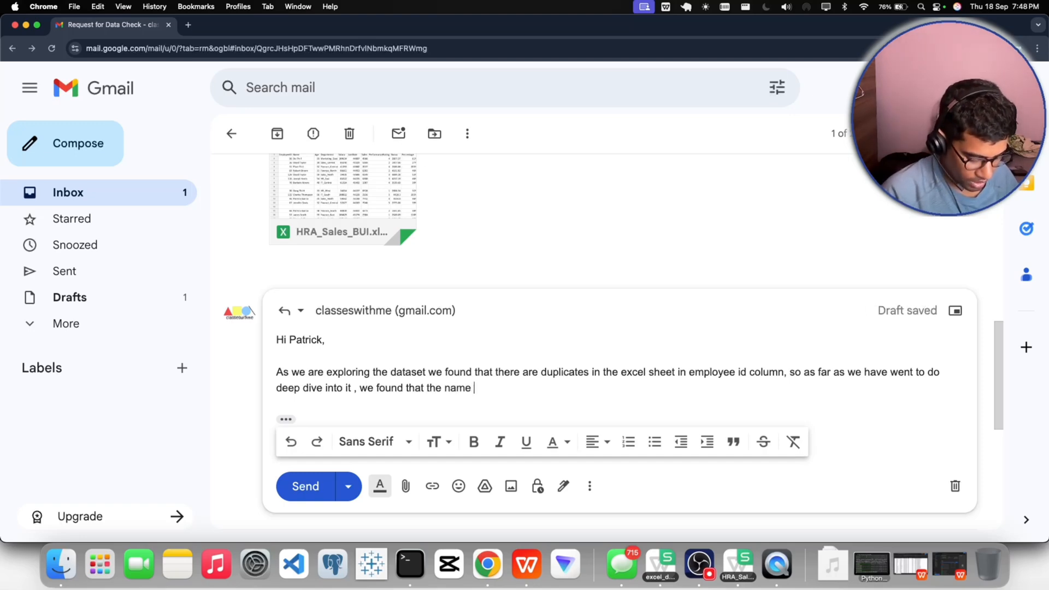
pyautogui.write('is diff')
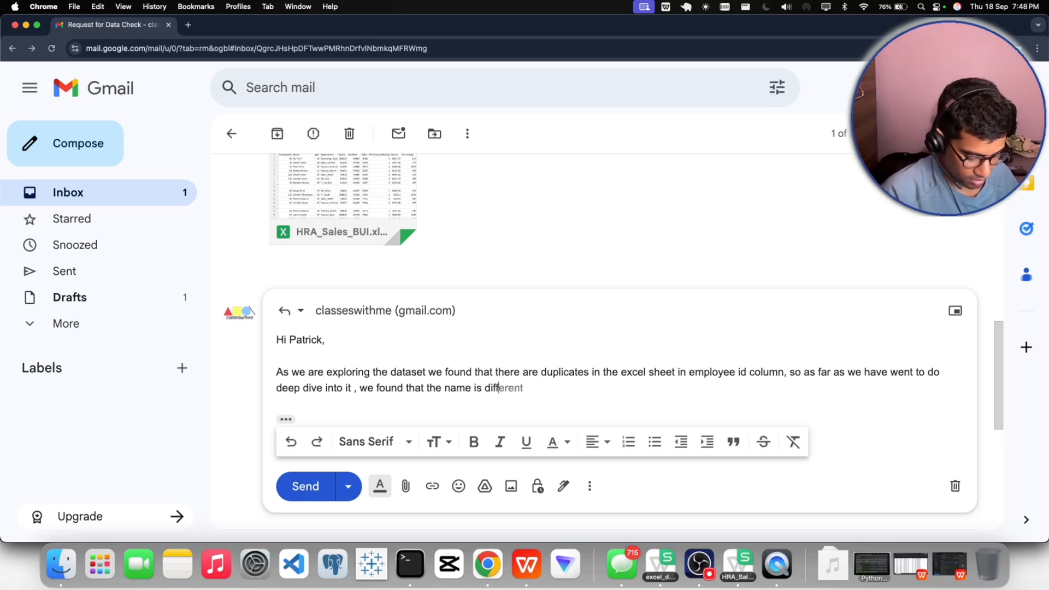
pyautogui.write('erent ')
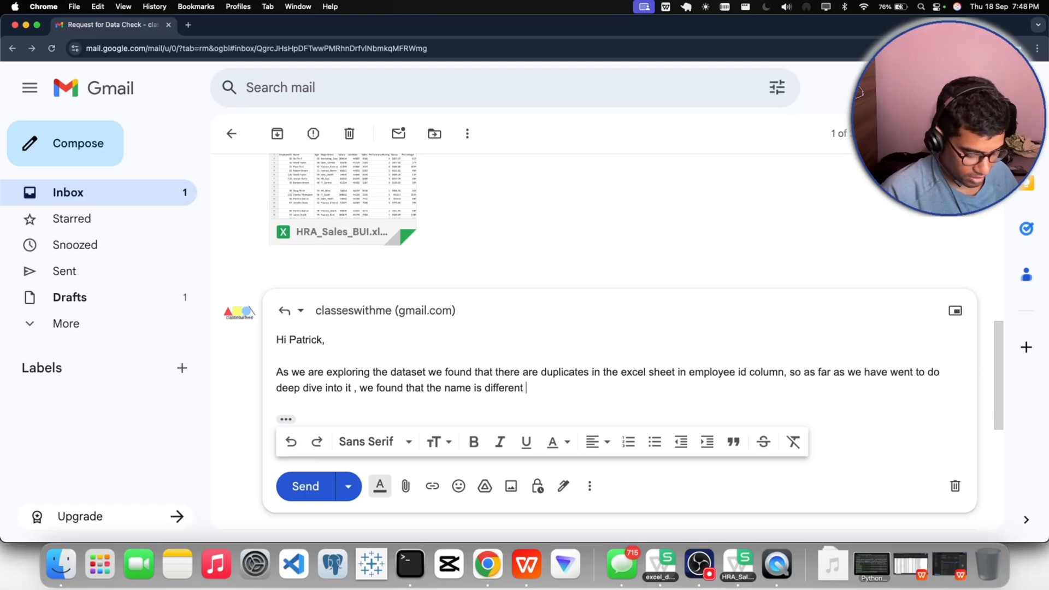
pyautogui.write('in t')
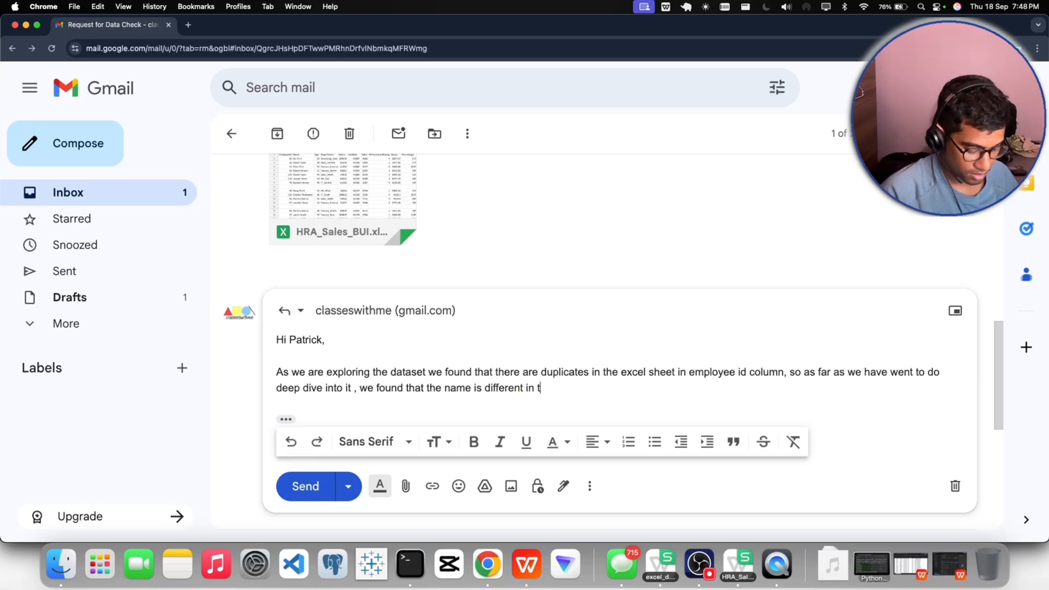
pyautogui.write('hhos')
# - Add "name is different in those and" to describe the first mismatch among the duplicates
pyautogui.press('BackSpace')
pyautogui.write('e ')
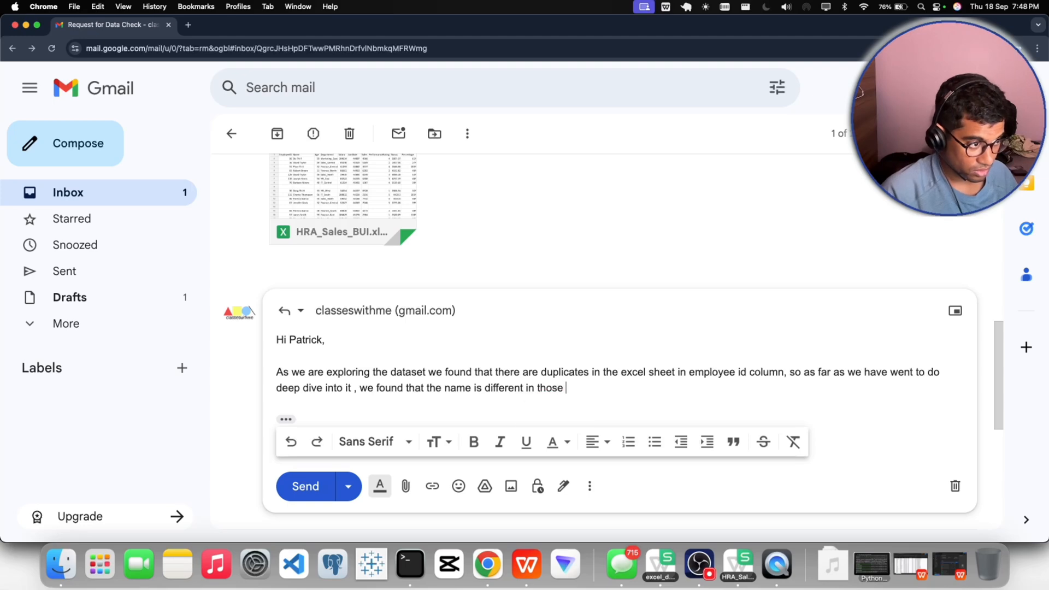
pyautogui.write('and th')
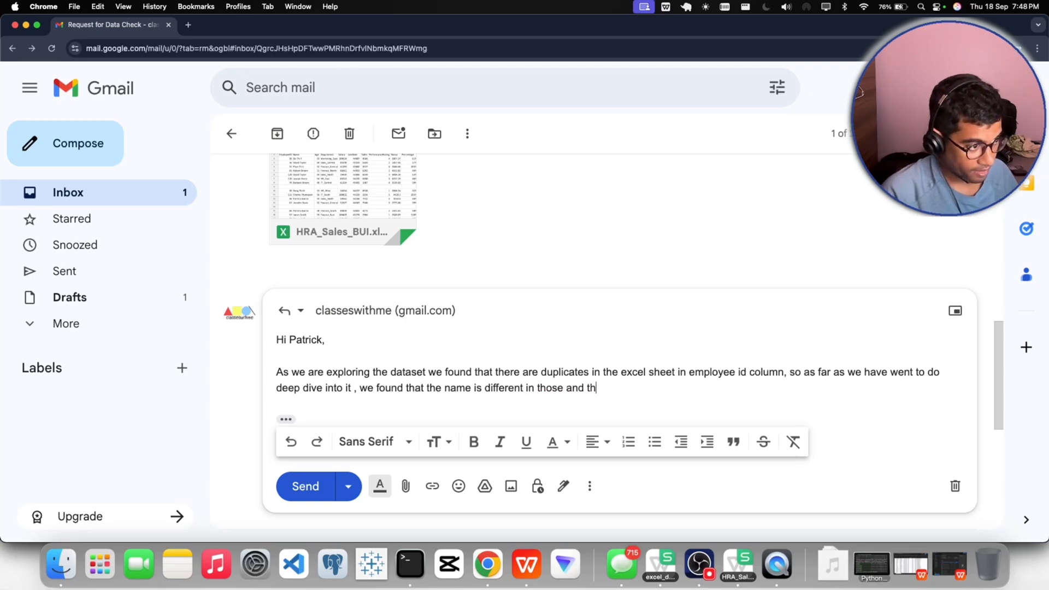
pyautogui.write('e')
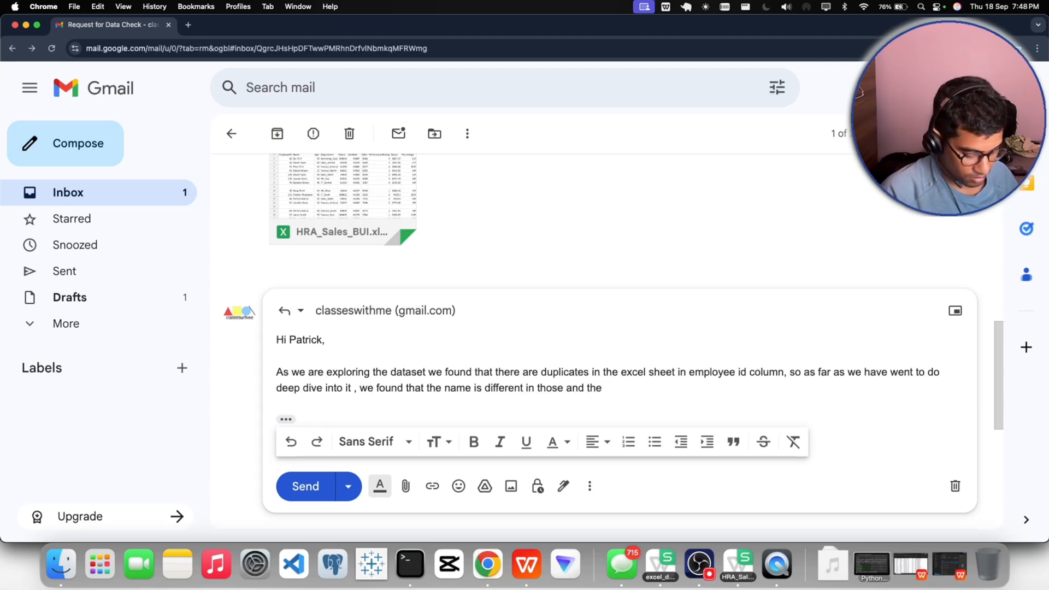
pyautogui.write(' details are')
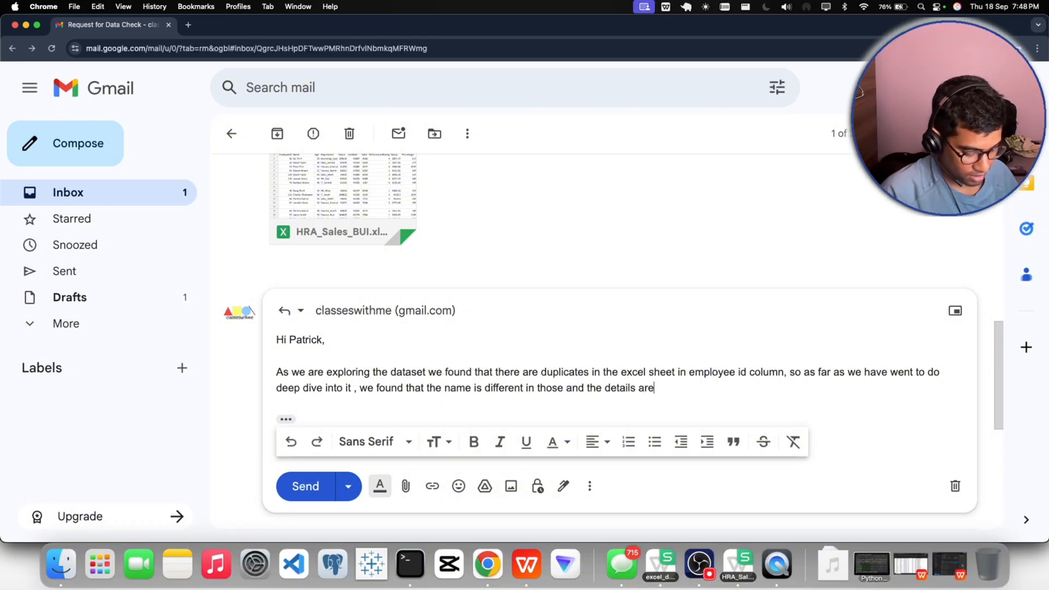
pyautogui.write(' also di')
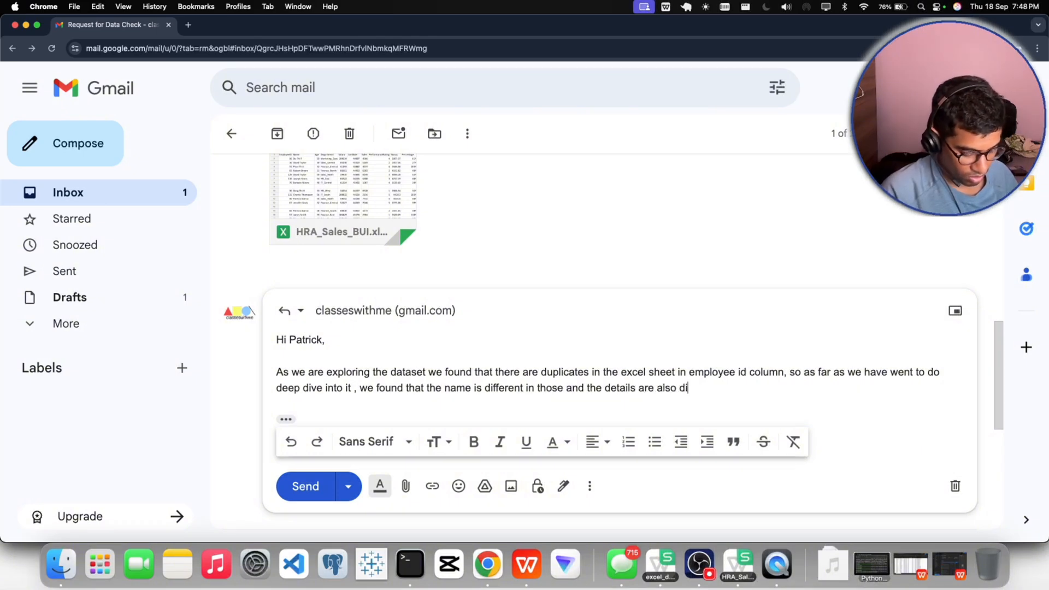
pyautogui.write('fferent ')
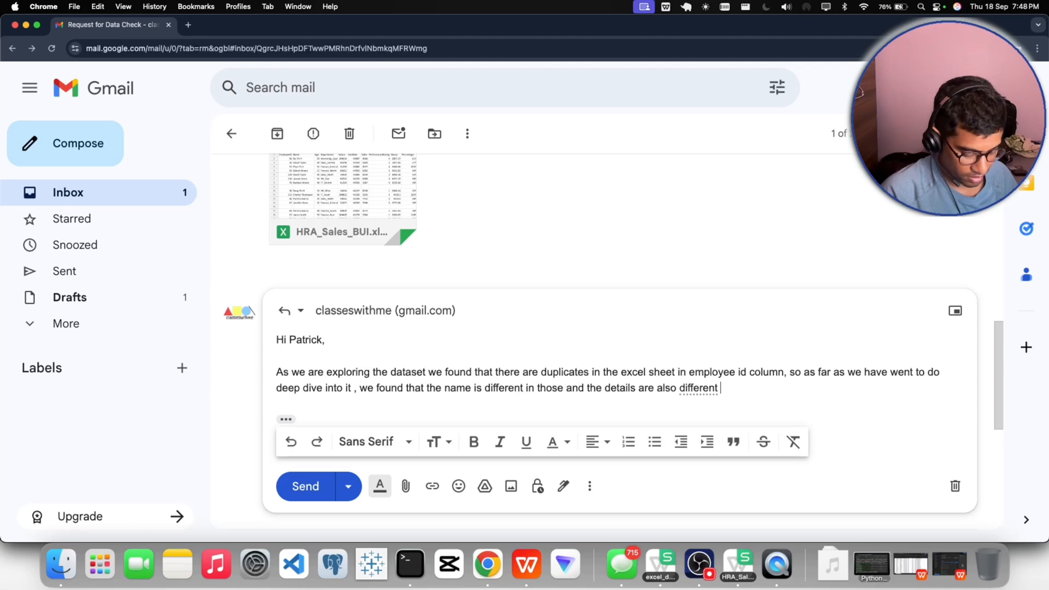
pyautogui.write(', so ple')
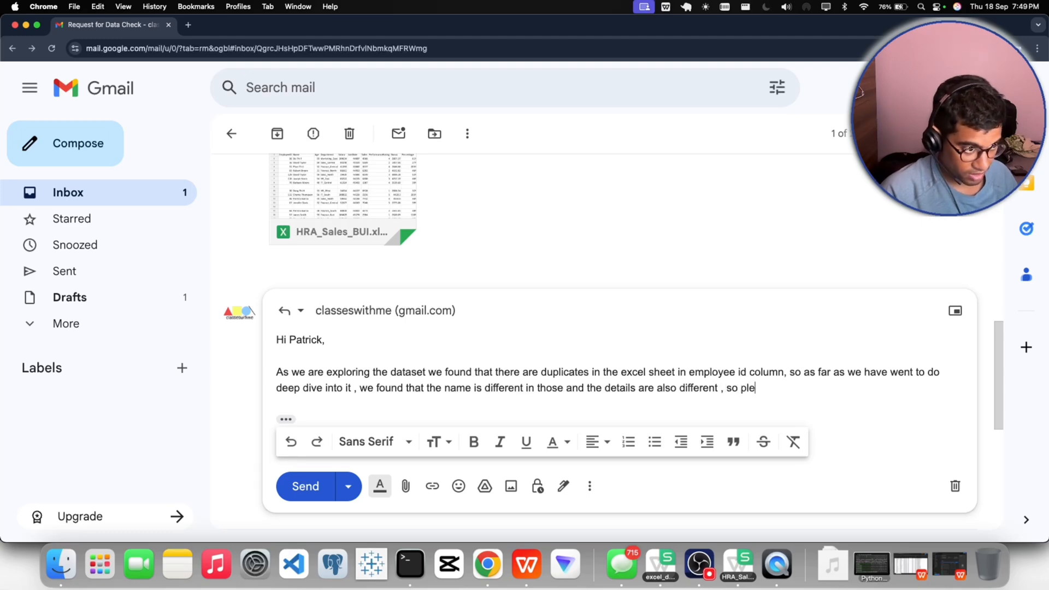
pyautogui.write('ase he')
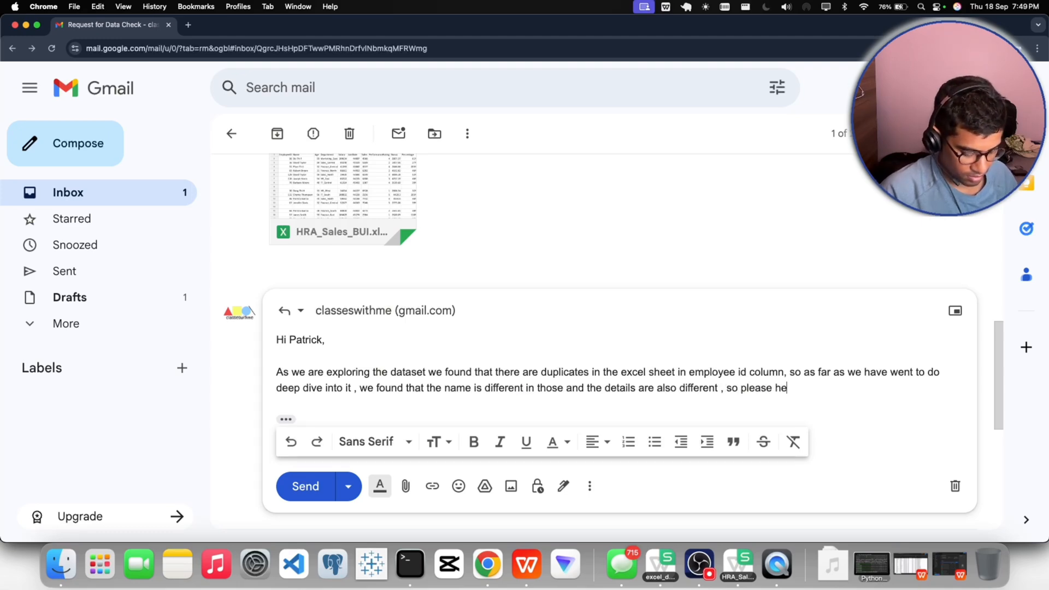
pyautogui.write('lp me ')
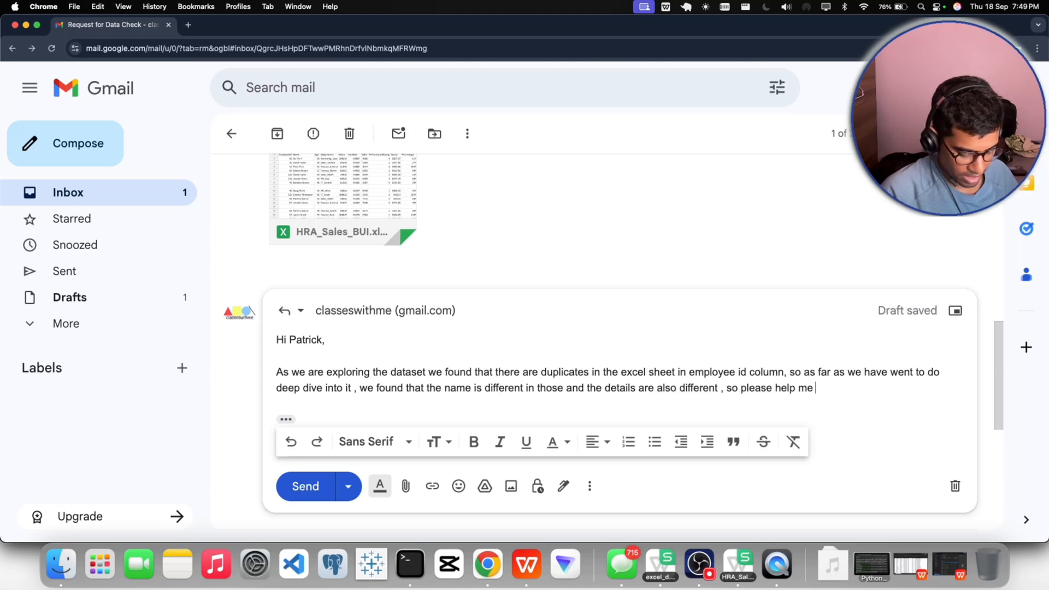
pyautogui.write('out in t')
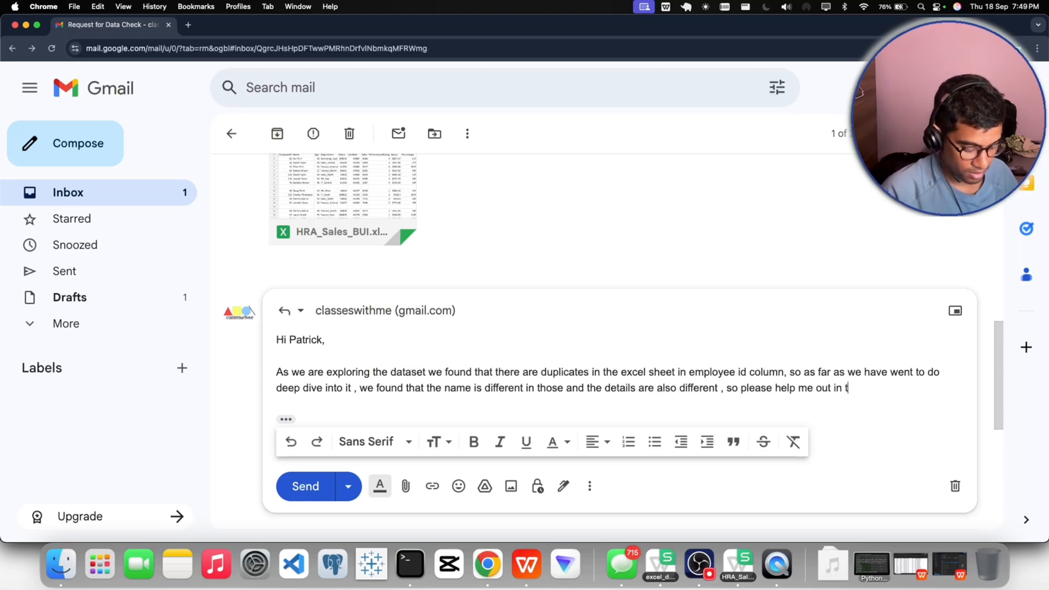
pyautogui.write('his what should')
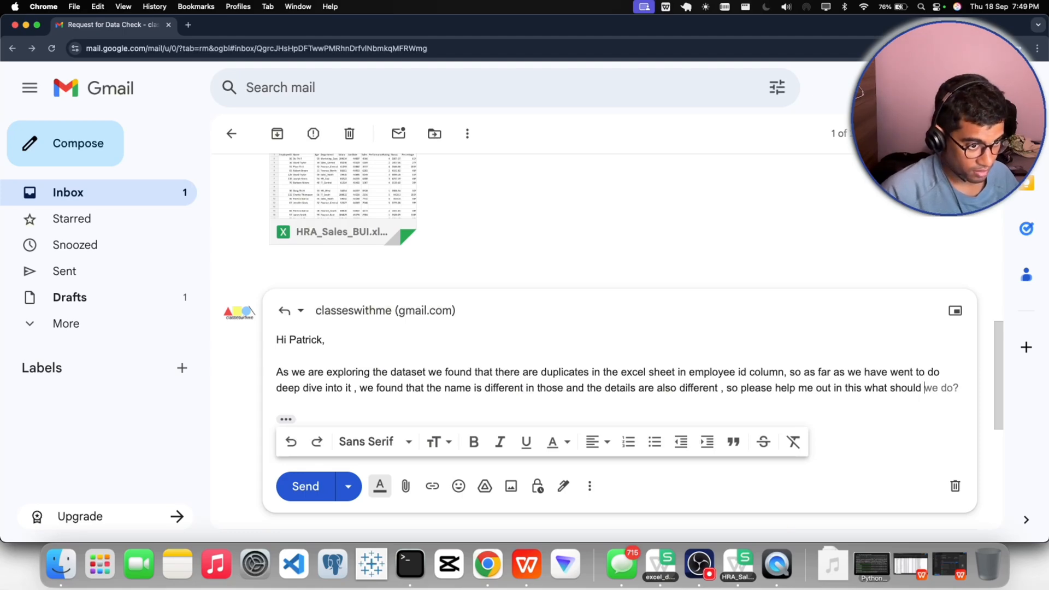
# - Ask for guidance by adding ", so please help me out in this what should we do?" to the sentence
pyautogui.write('we do?')
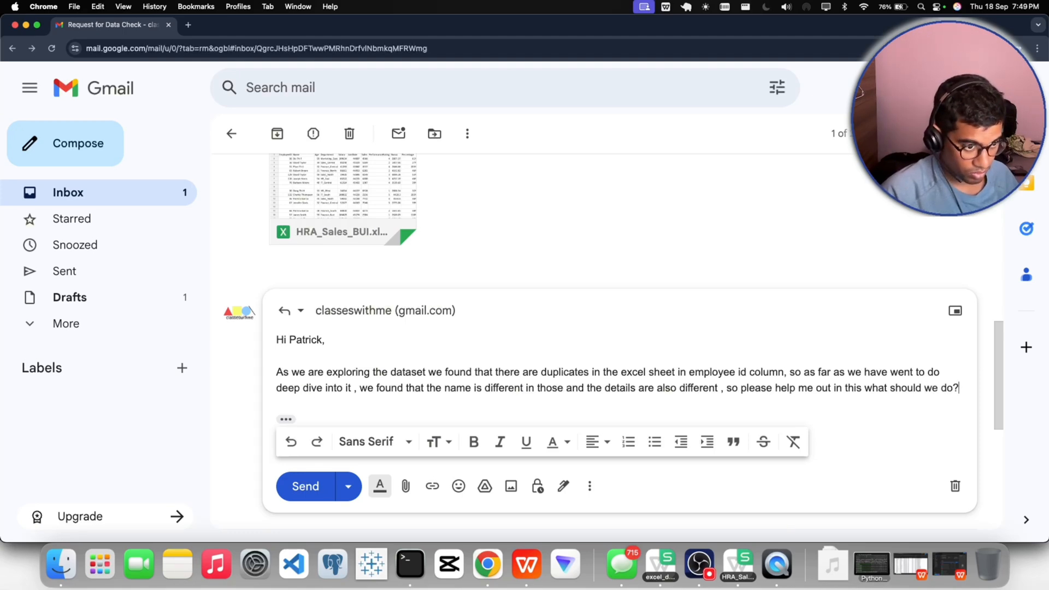
# - Replace the closing question mark with "for the duplicate employee id." to finish the request, fixing the mistyped "fro"
pyautogui.press('Return')
pyautogui.write('fro the')
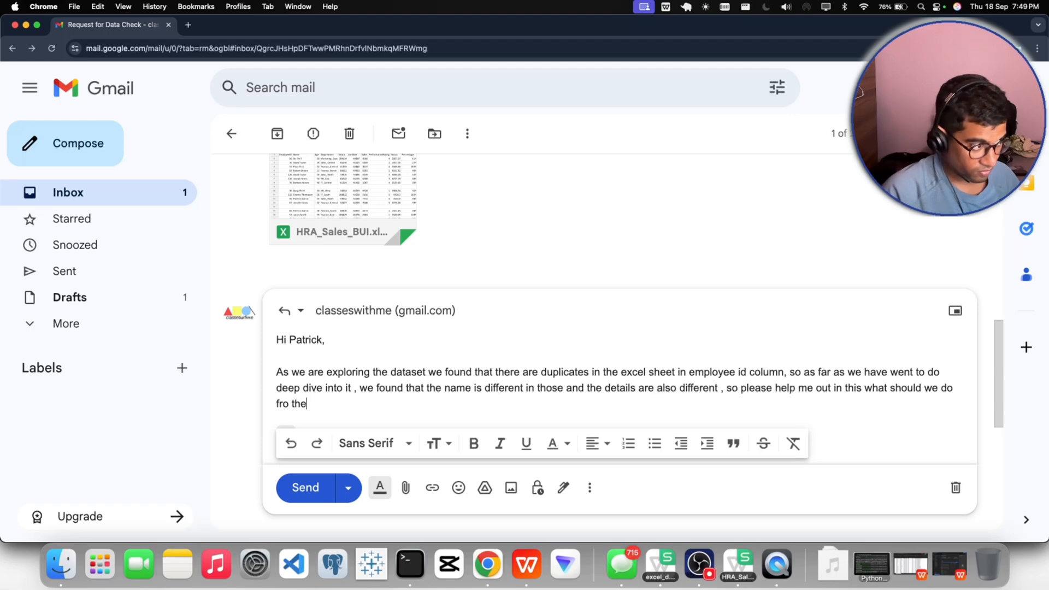
pyautogui.press('BackSpace')
pyautogui.press('BackSpace')
pyautogui.press('BackSpace')
pyautogui.press('BackSpace')
pyautogui.press('BackSpace')
pyautogui.press('BackSpace')
pyautogui.press('BackSpace')
pyautogui.press('BackSpace')
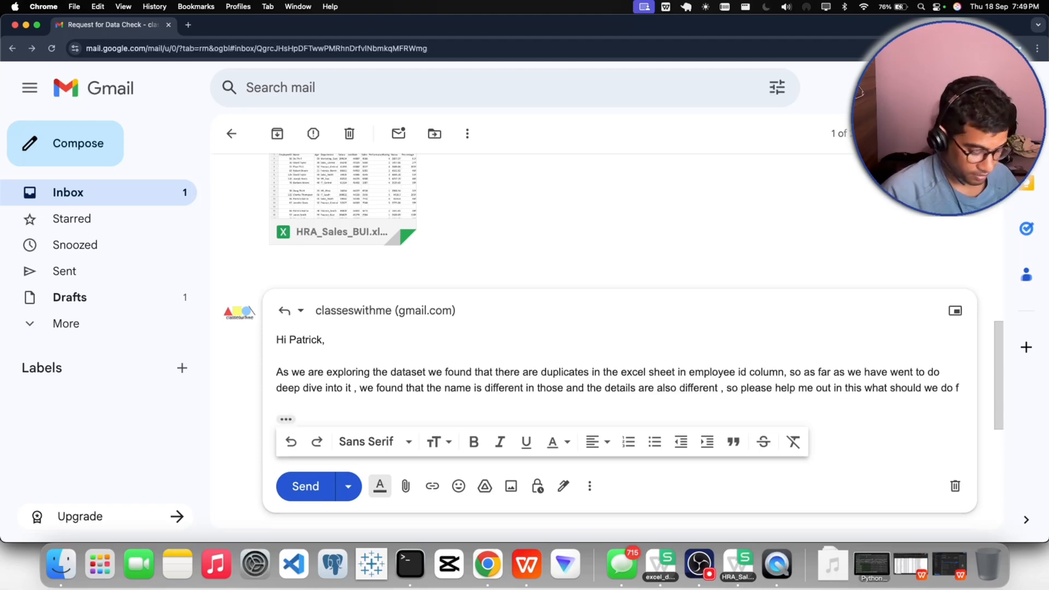
pyautogui.write('for the duplicate')
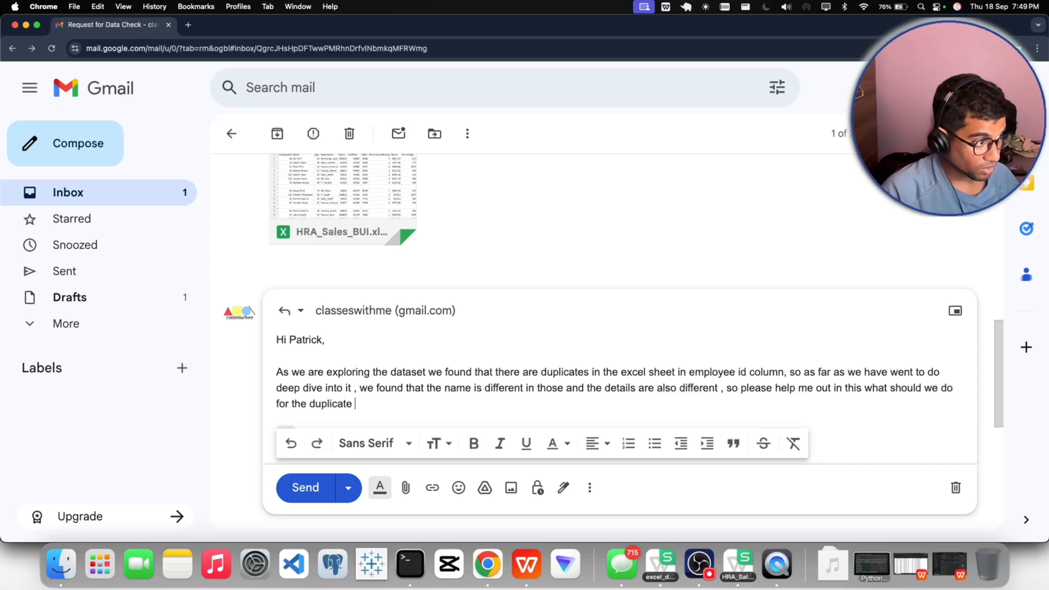
pyautogui.write(' emp')
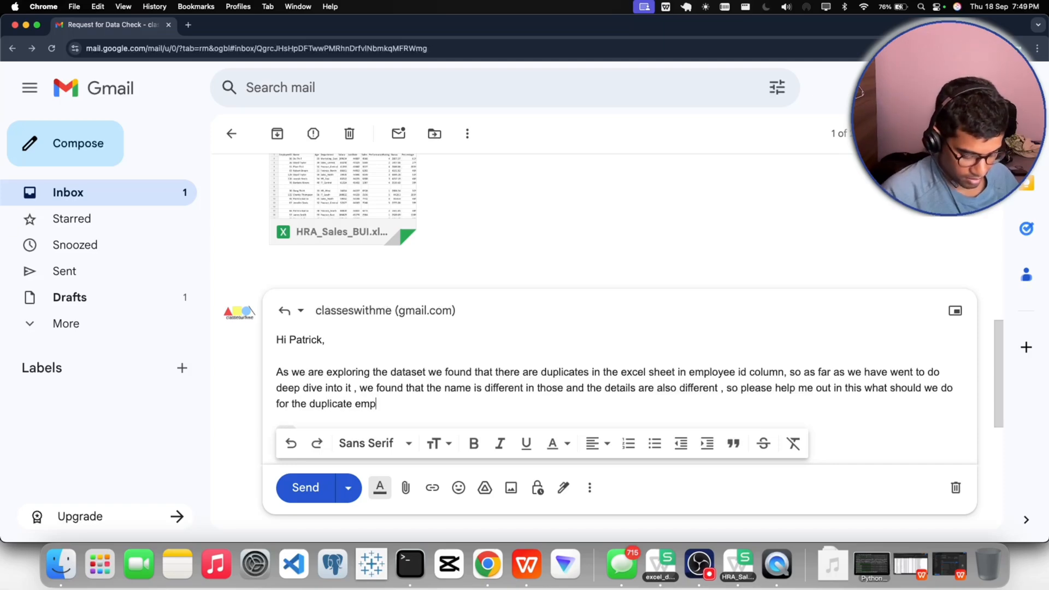
pyautogui.write('loyee is')
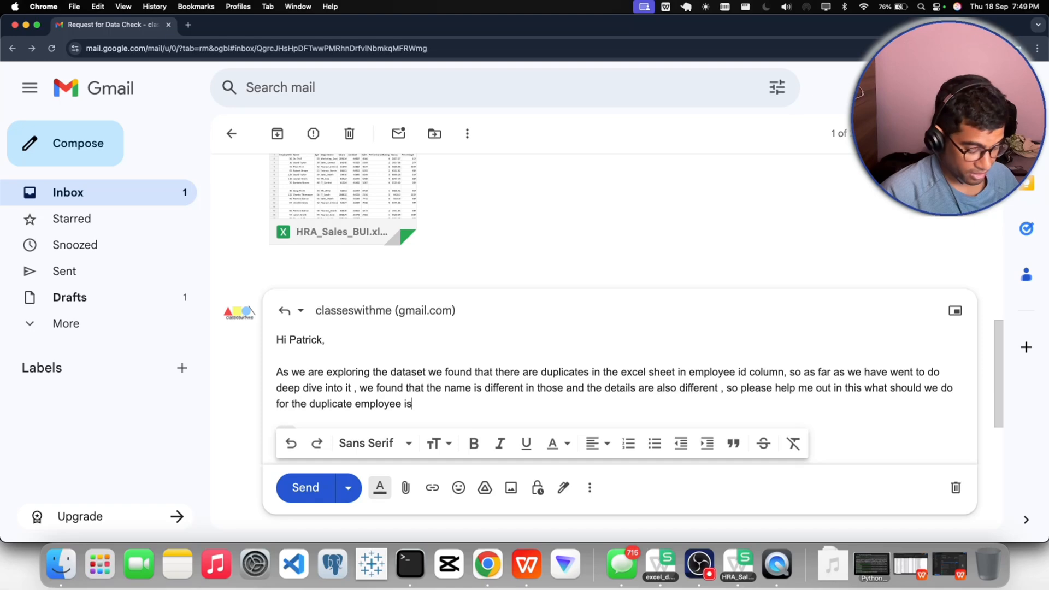
pyautogui.press('BackSpace')
pyautogui.write('d.')
# - Paste the copied pivot table of EmployeeID counts on a new line below the paragraph and review the draft
pyautogui.press('Return')
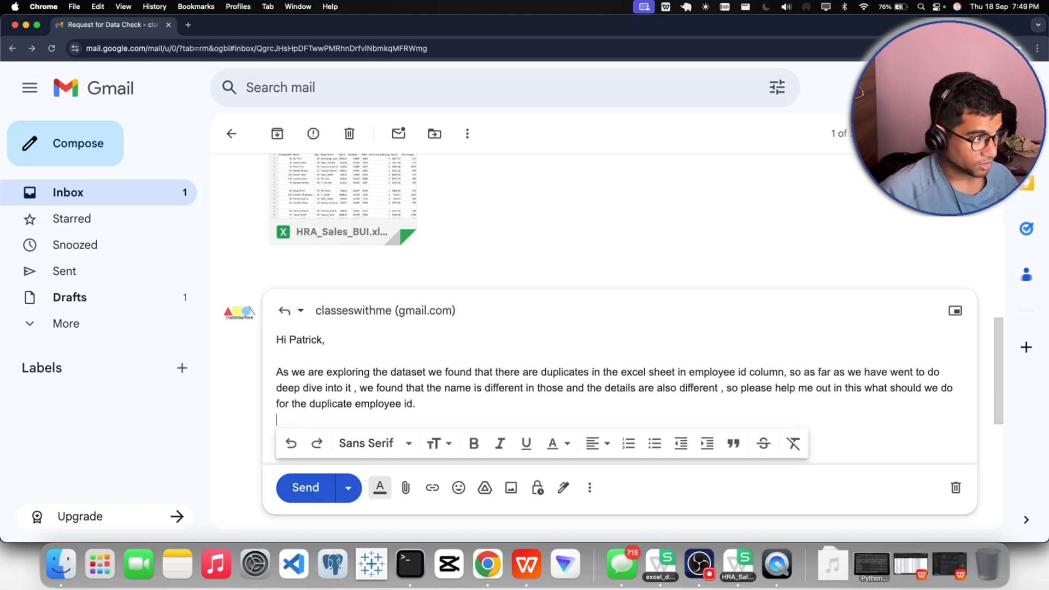
pyautogui.write('Count of EmployeeID\tCount of EmployeeID2 1\t100 2\t50 Grand Total\t150')
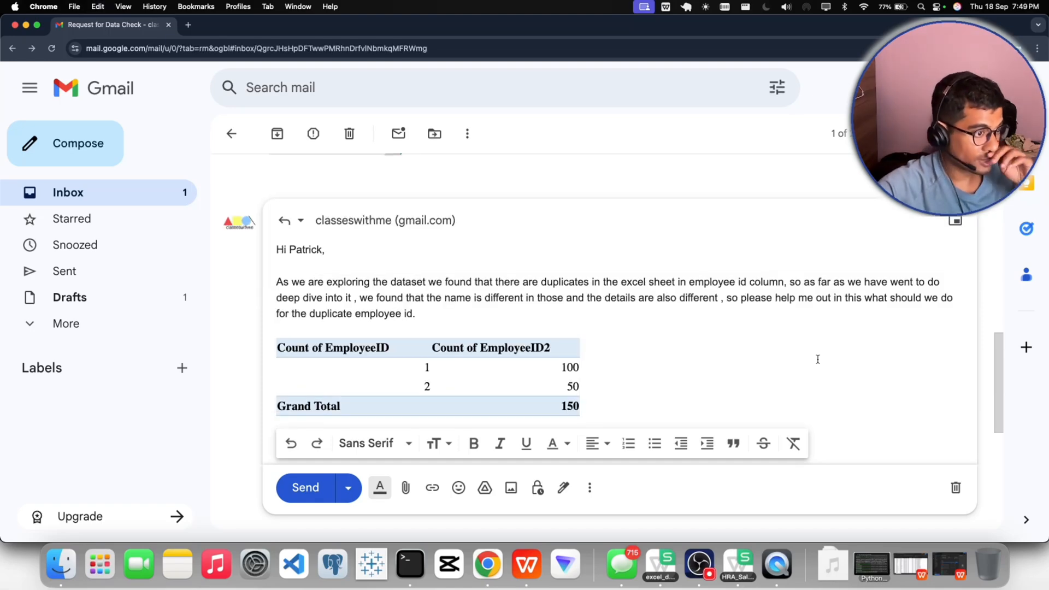
pyautogui.scroll(-3, 629, 373)
pyautogui.scroll(-2, 627, 370)
pyautogui.scroll(5, 627, 370)
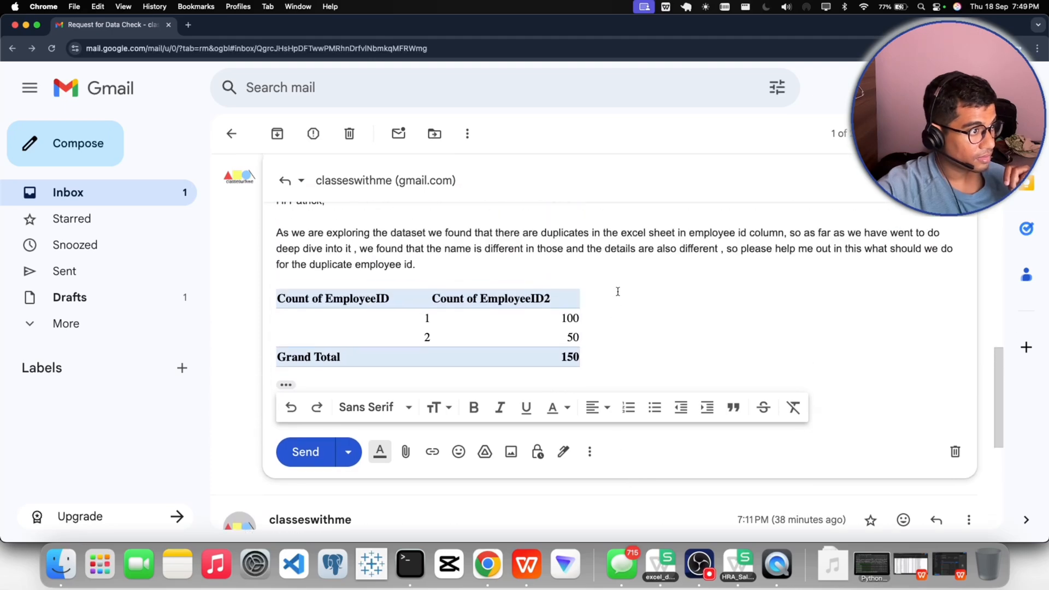
# - Start a new line above the pasted table with "I have done the counting for this duplicates"
pyautogui.click(452, 279)
pyautogui.press('Return')
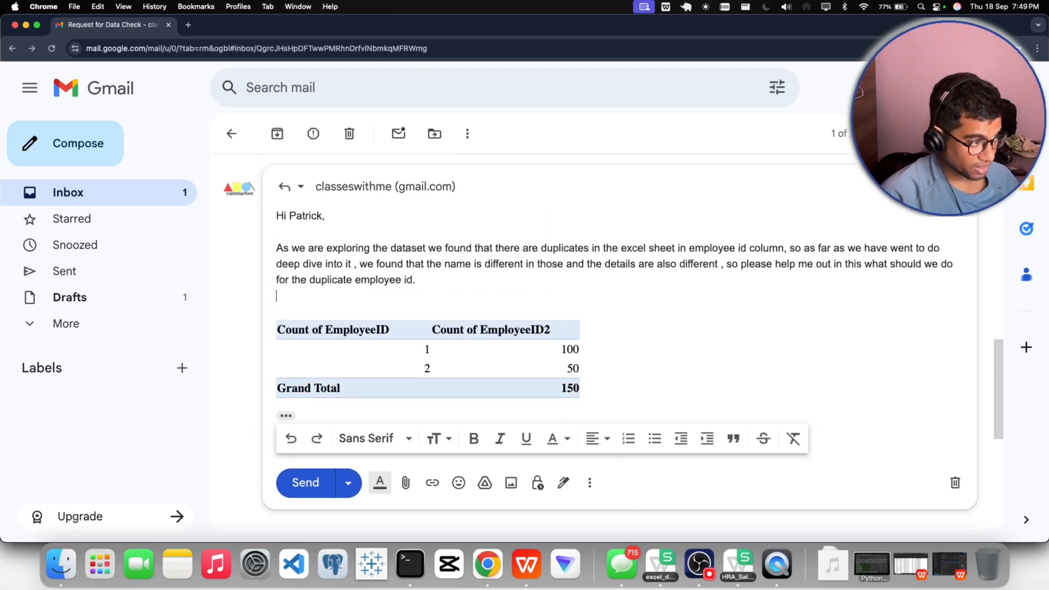
pyautogui.write('I have')
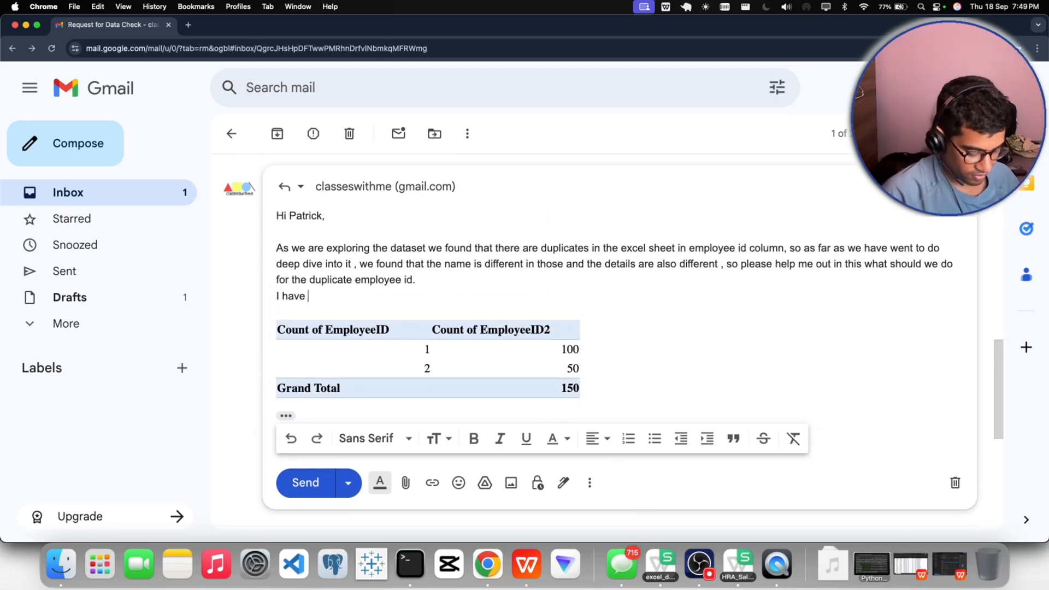
pyautogui.write(' done the ')
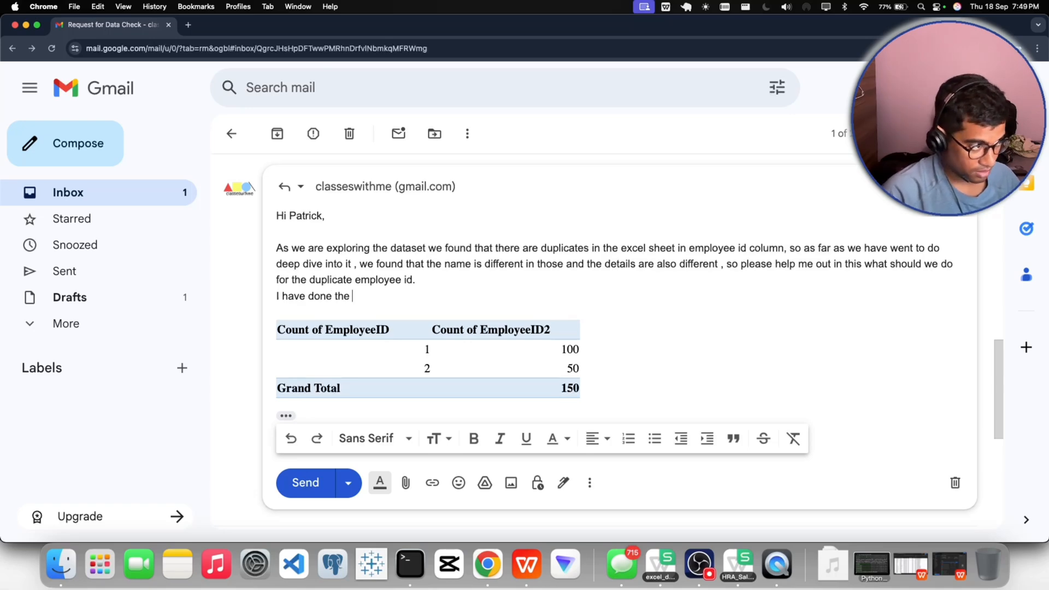
pyautogui.write('countin')
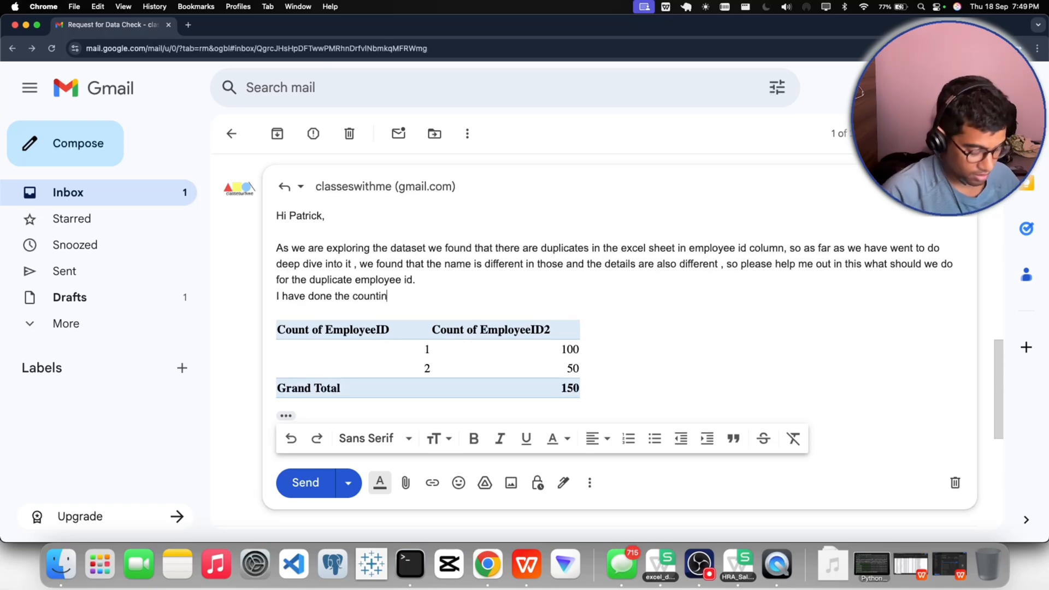
pyautogui.write('g fr')
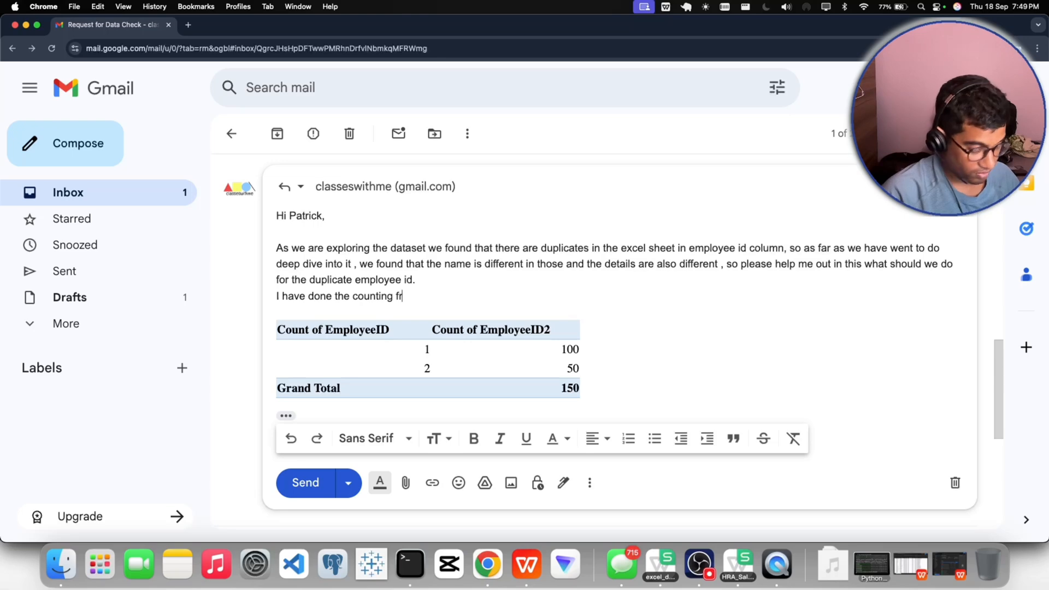
pyautogui.press('BackSpace')
pyautogui.write('or this ')
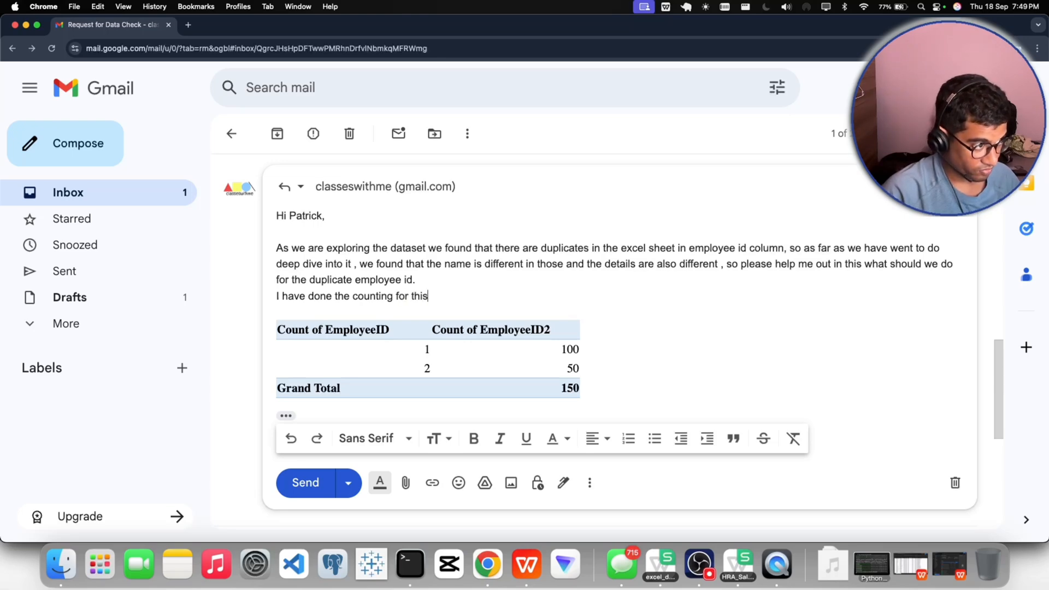
pyautogui.write('duplica')
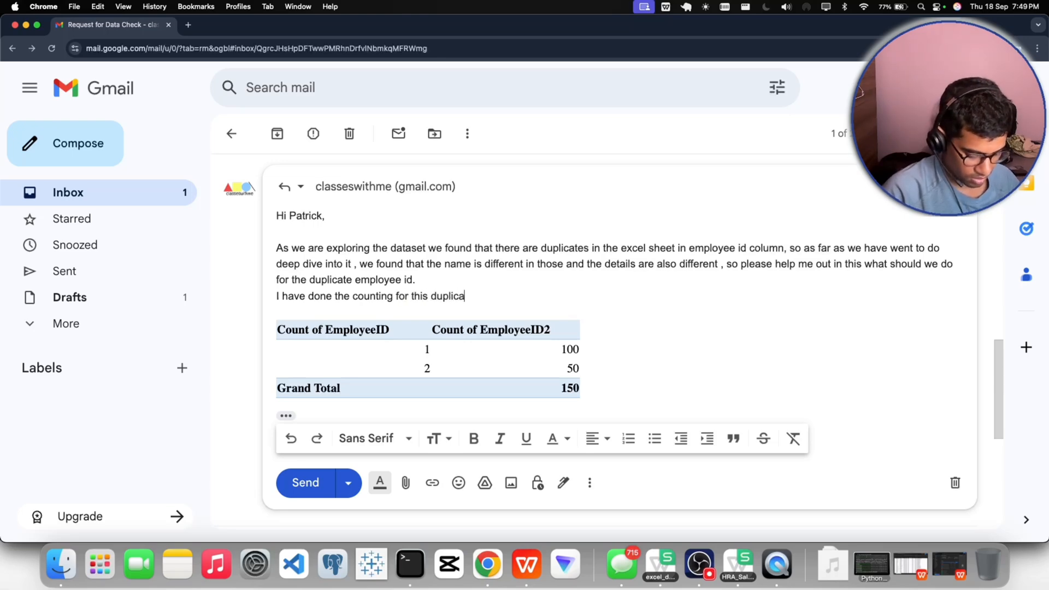
pyautogui.write('te')
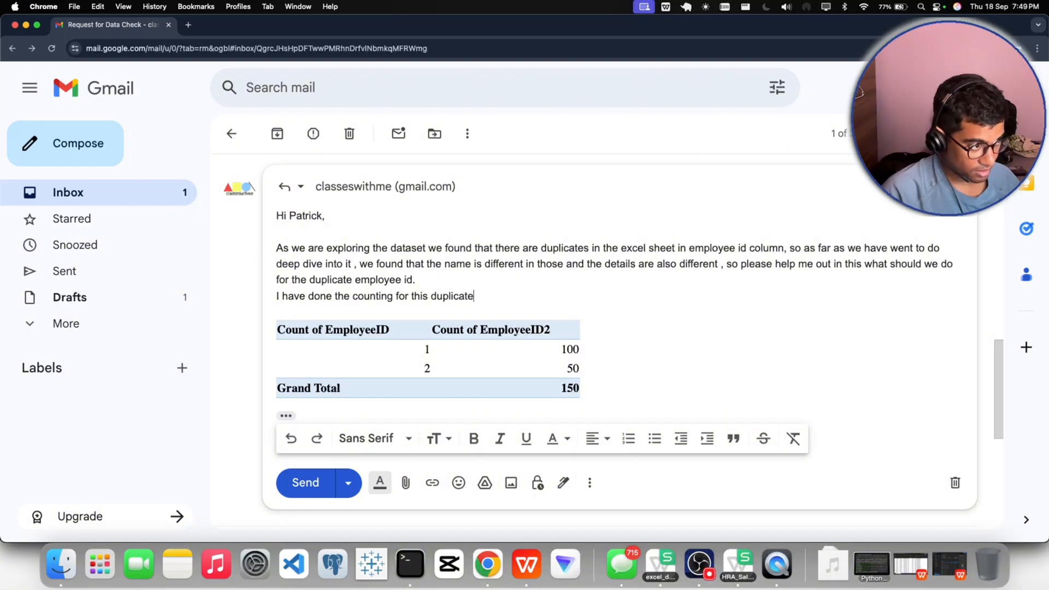
pyautogui.write('s adnd sa we')
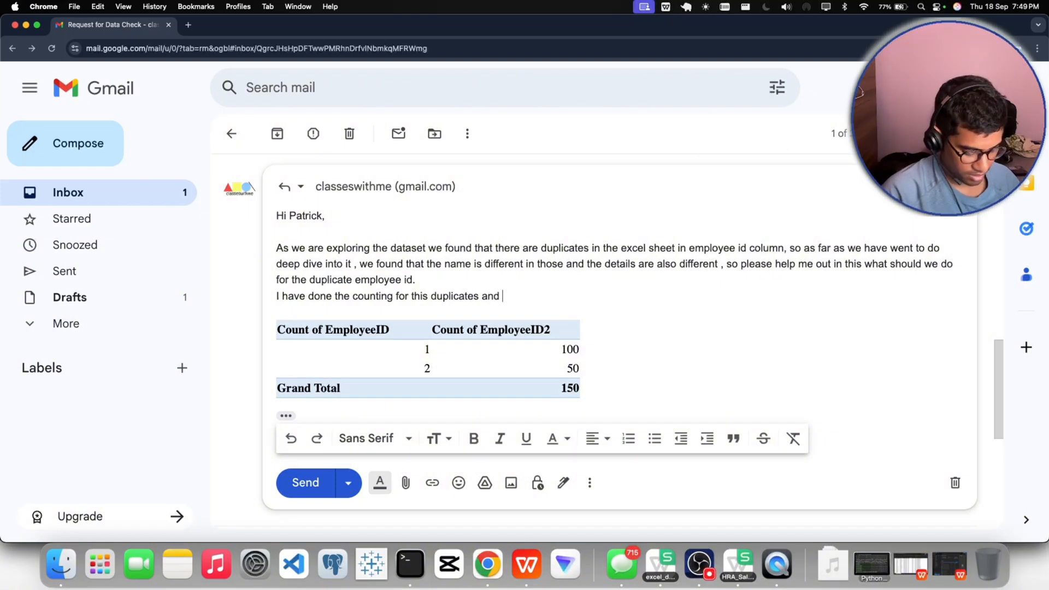
# - Continue the sentence with "and as we can see there are"
pyautogui.press('BackSpace')
pyautogui.press('BackSpace')
pyautogui.press('BackSpace')
pyautogui.press('BackSpace')
pyautogui.press('BackSpace')
pyautogui.write('as')
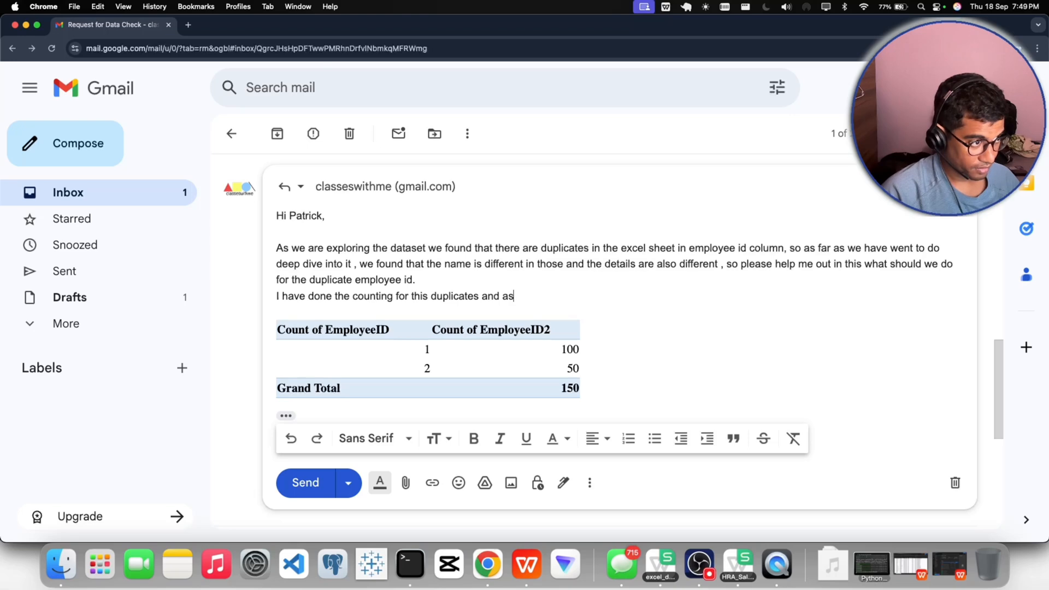
pyautogui.write(' we can see t')
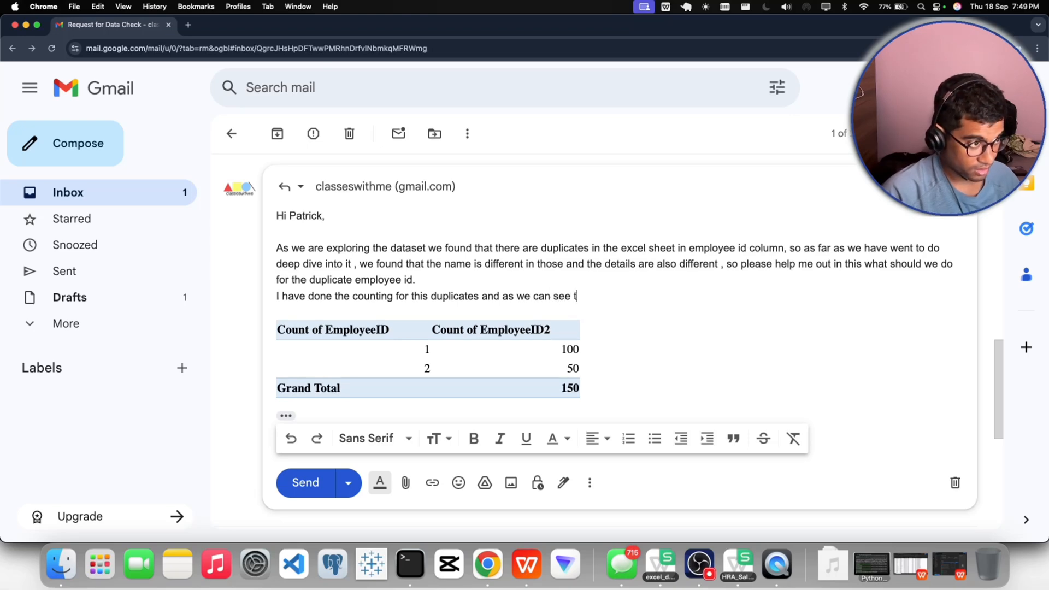
pyautogui.write('here are')
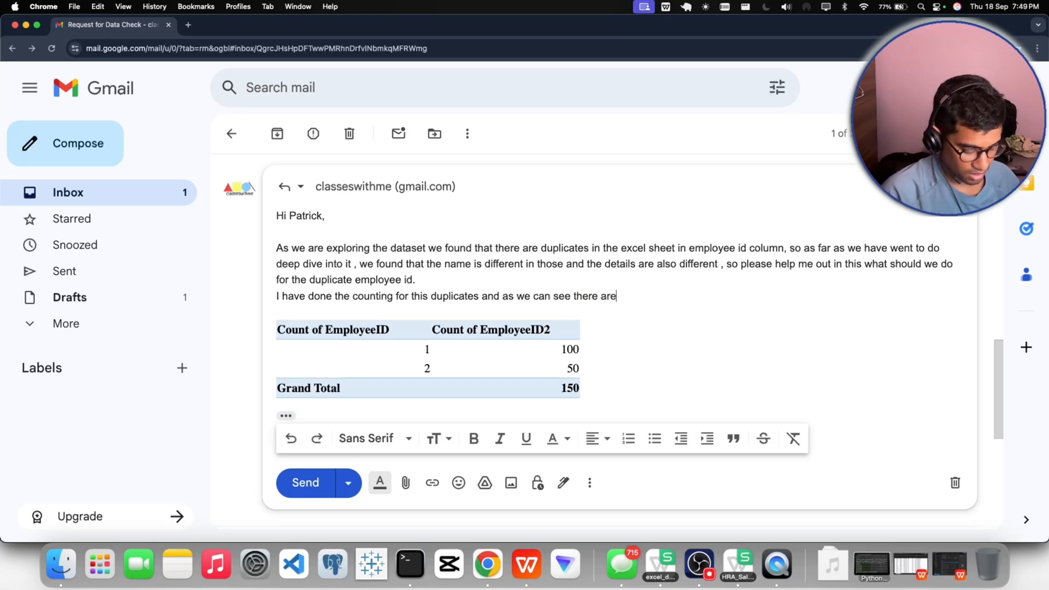
pyautogui.write(' atleast')
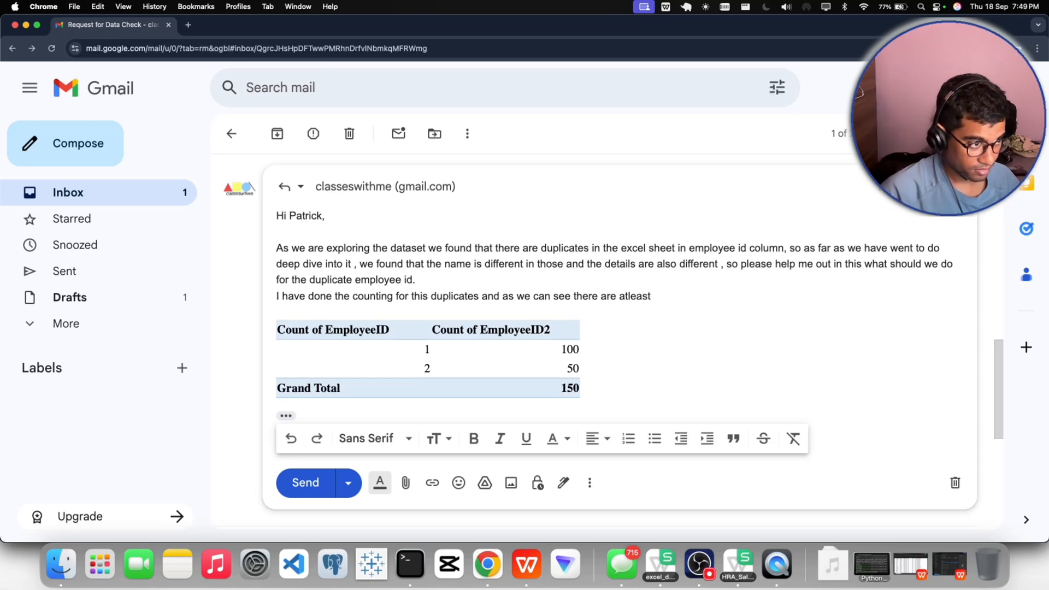
pyautogui.write(' 50 ')
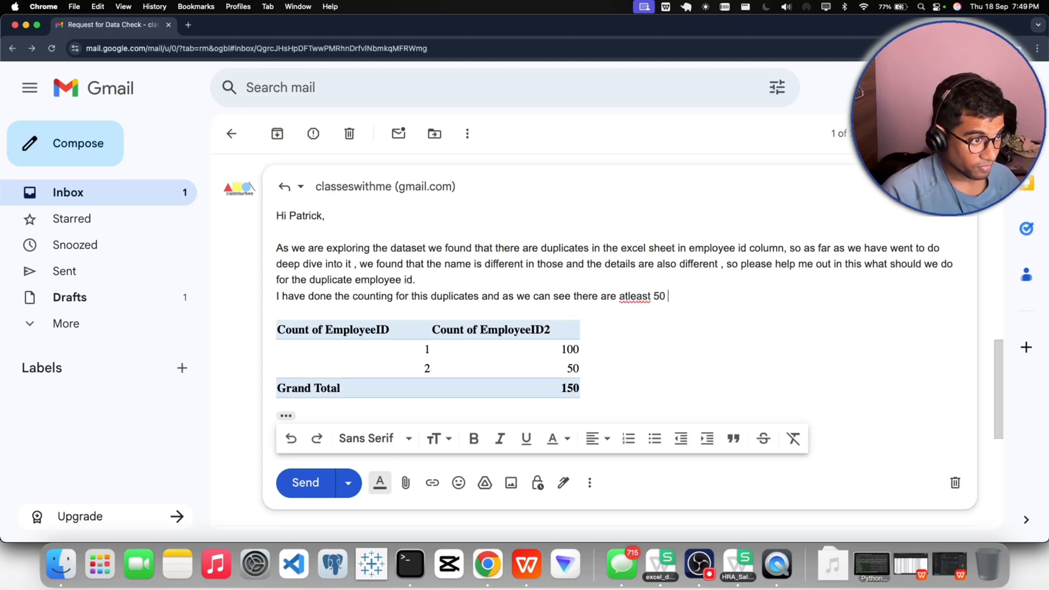
pyautogui.write('em')
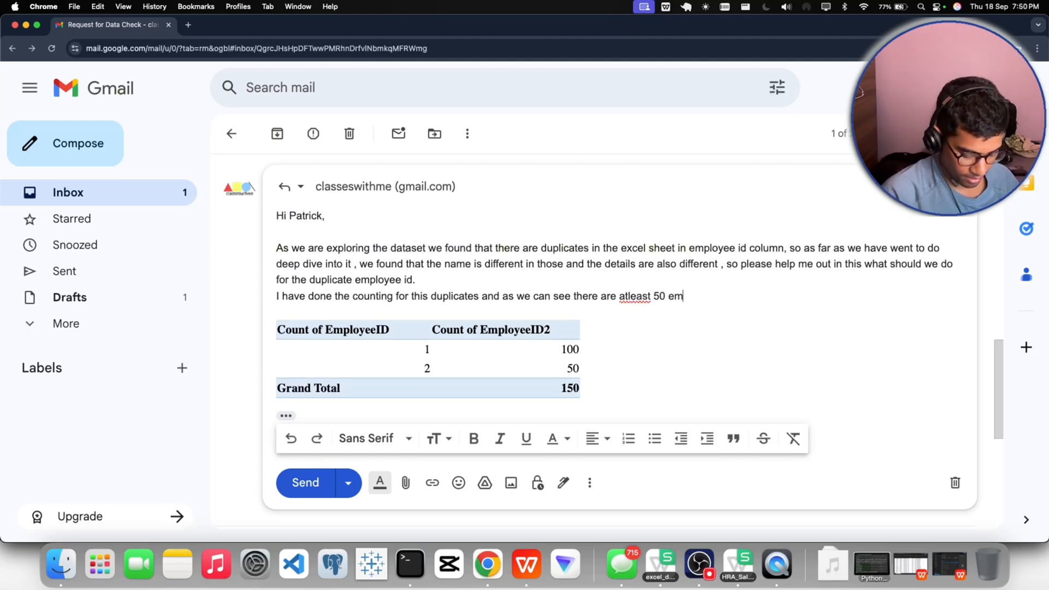
pyautogui.write('ployess w')
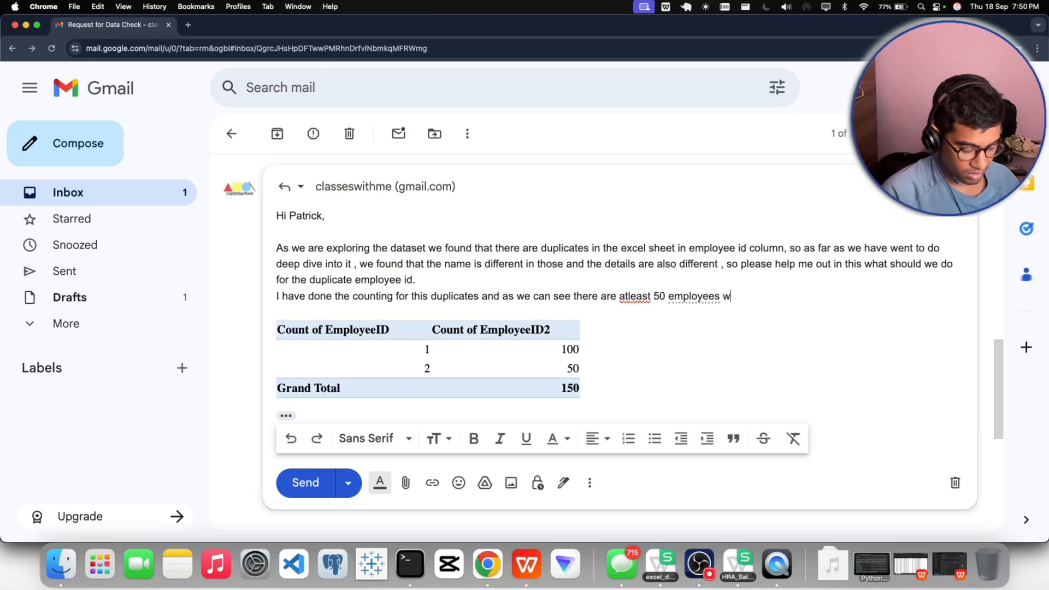
# - Extend the sentence with "at least 50 employees who are", applying the suggested spelling correction for "atleast"
pyautogui.click(643, 299)
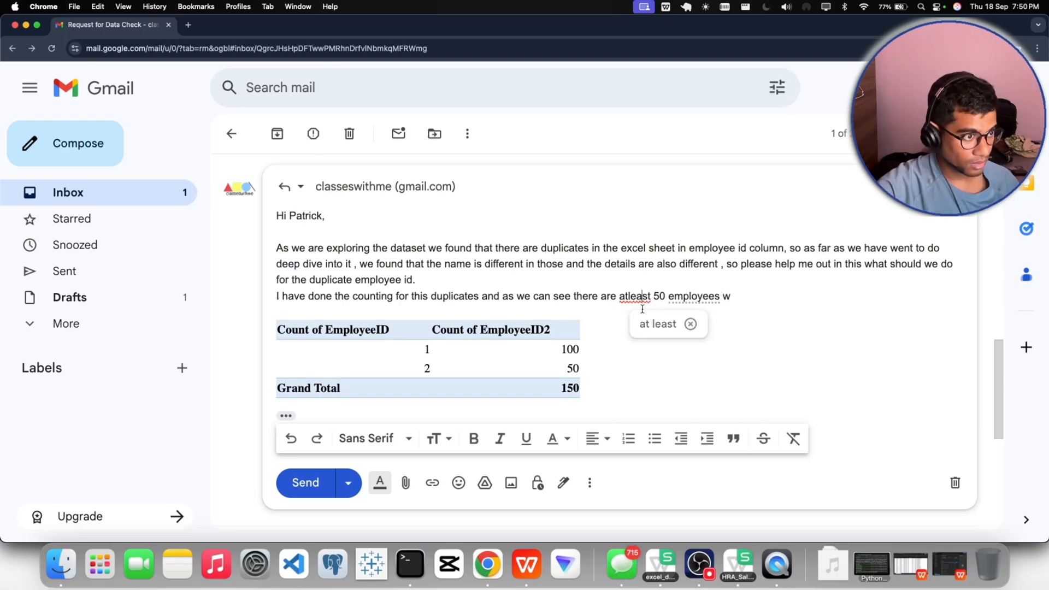
pyautogui.click(657, 322)
pyautogui.click(760, 294)
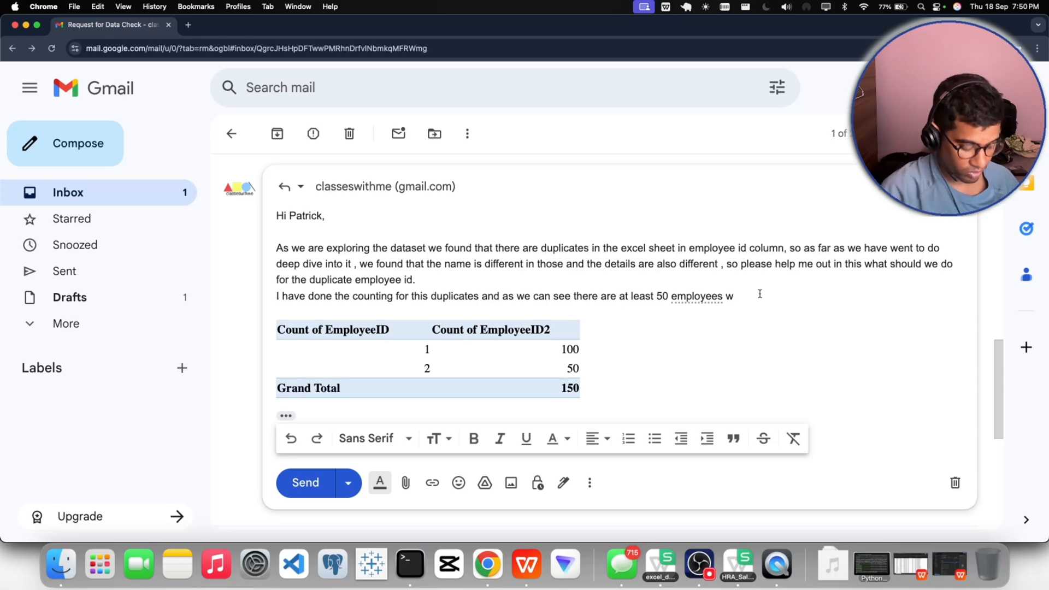
pyautogui.write('ho are')
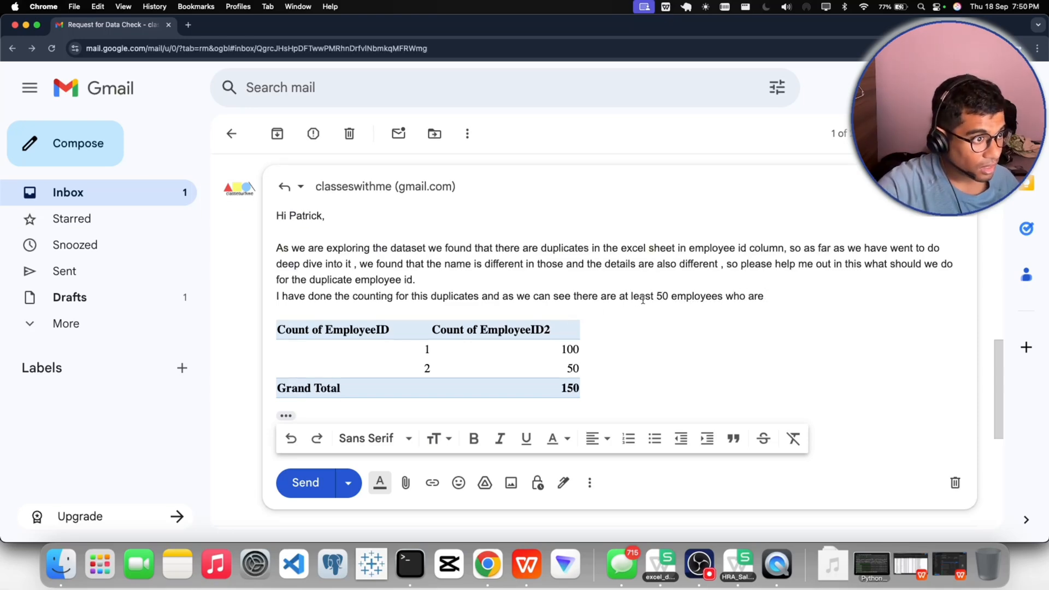
# - Delete "at least" and the extra space before "50 employees"
pyautogui.moveTo(654, 296); pyautogui.dragTo(621, 298)
pyautogui.press('BackSpace')
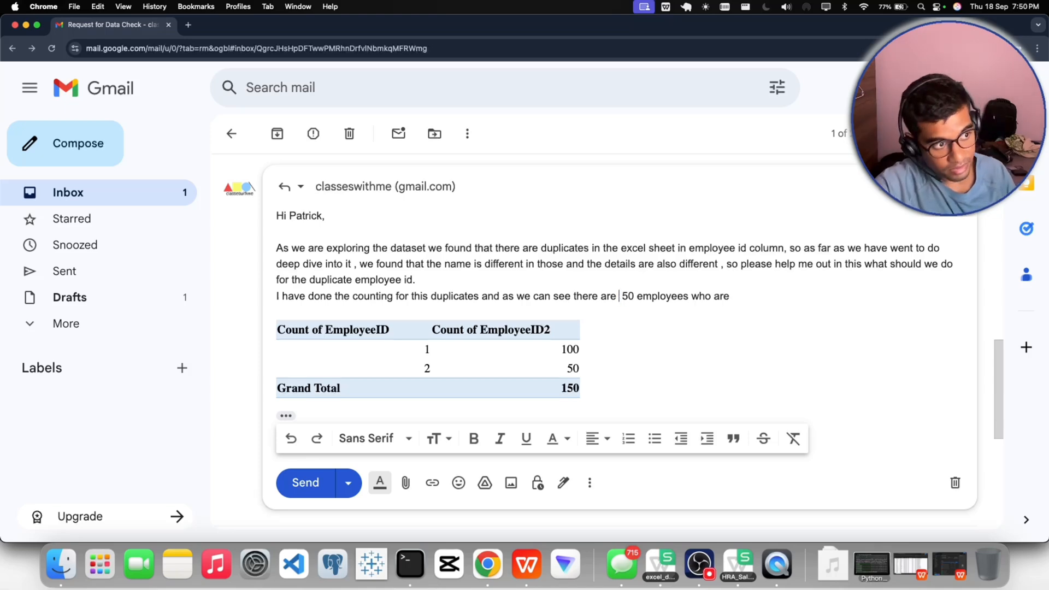
pyautogui.press('BackSpace')
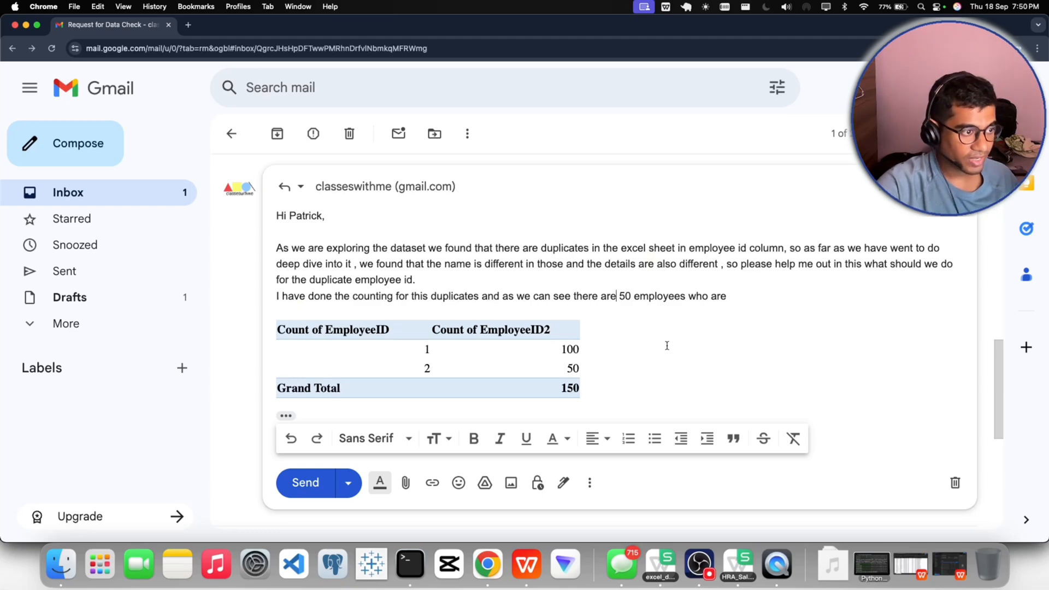
# - Continue the end of the sentence with "having same employee id"
pyautogui.click(740, 299)
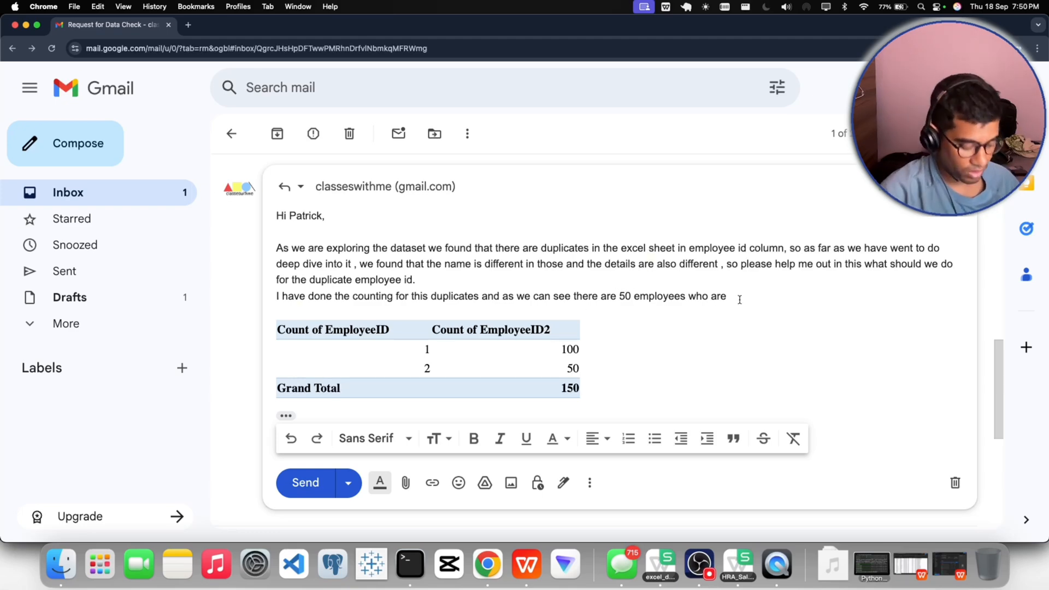
pyautogui.write('having sa')
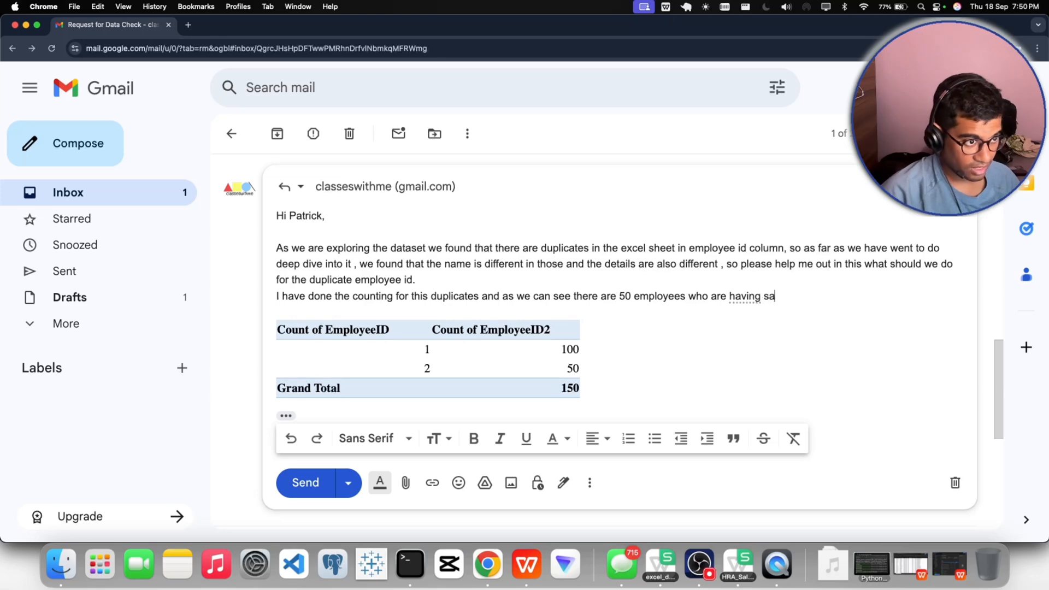
pyautogui.write('me emp')
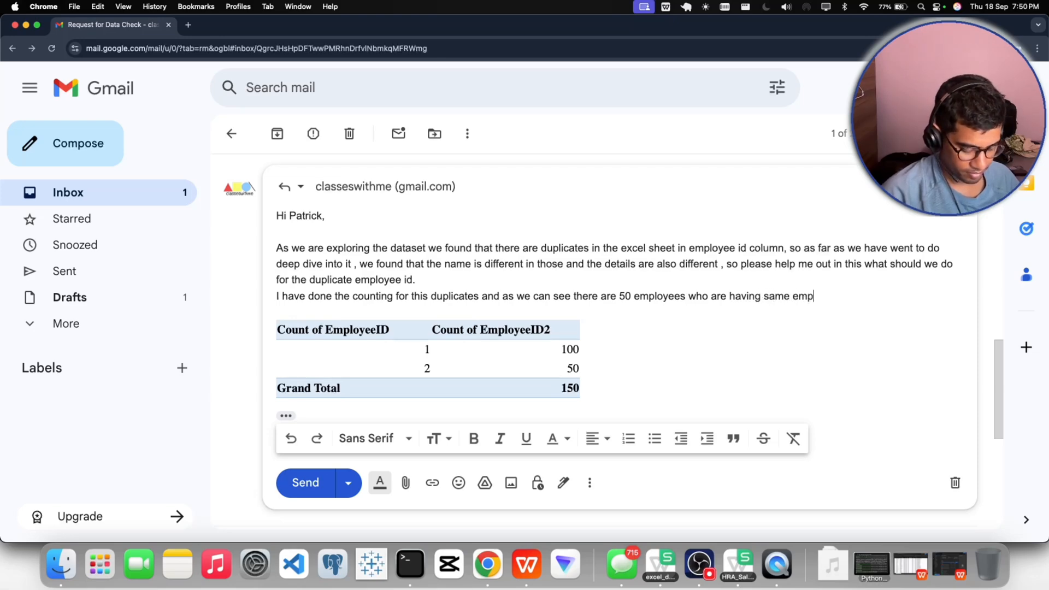
pyautogui.write('loyee id')
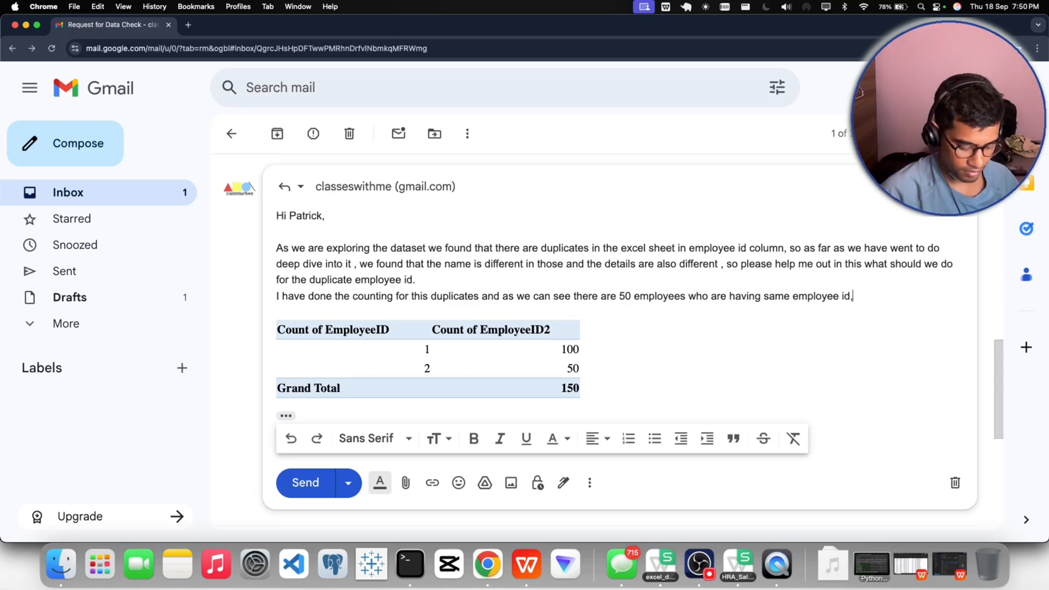
# - Finish the sentence with ", kindly help us out in this." and correct "this duplicates" to "these duplicates"
pyautogui.write(', kindly ')
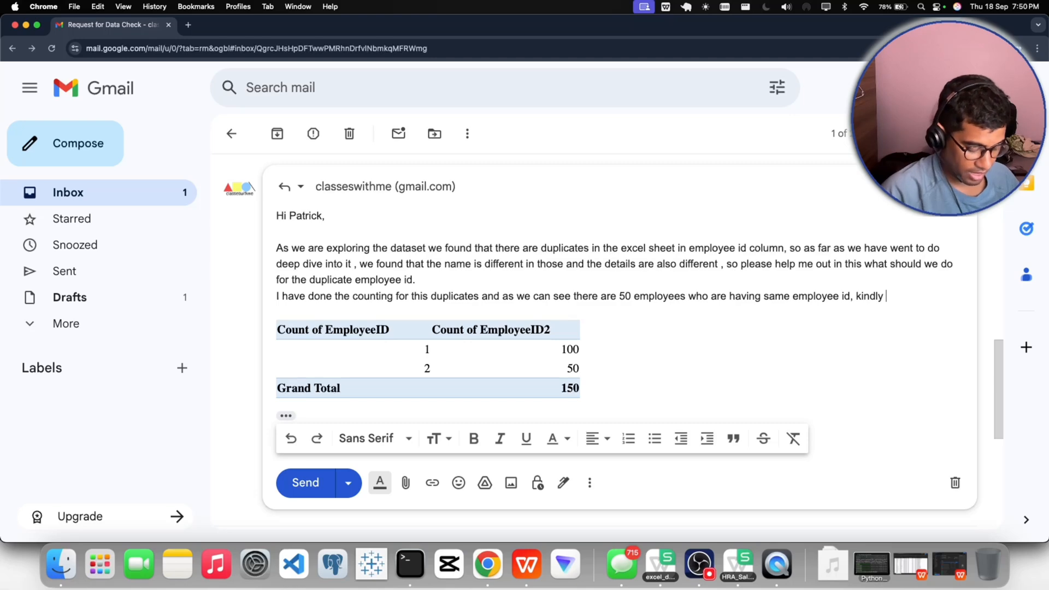
pyautogui.write('help us o')
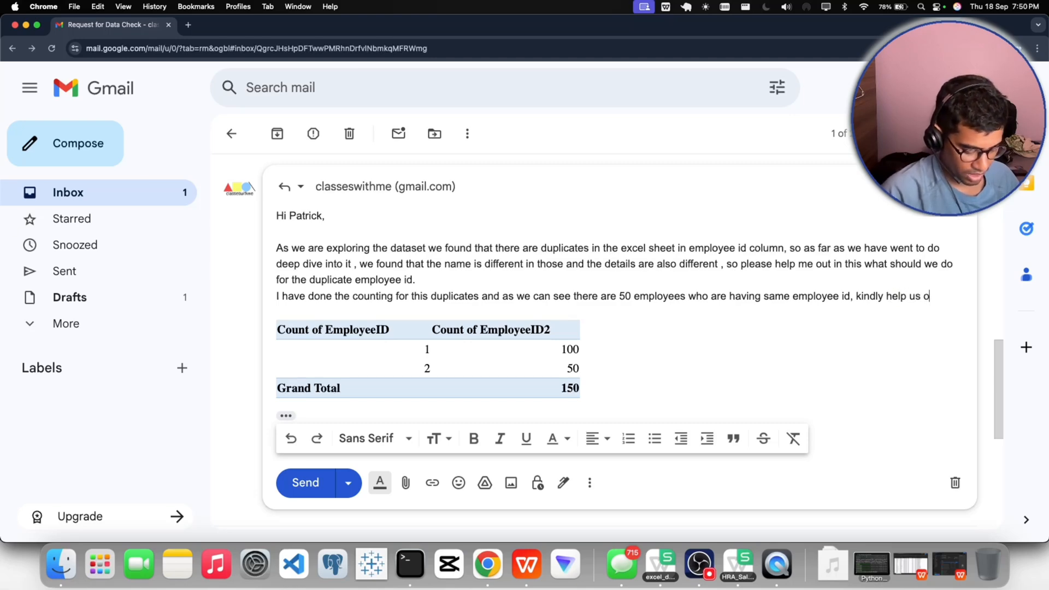
pyautogui.write('ut in this')
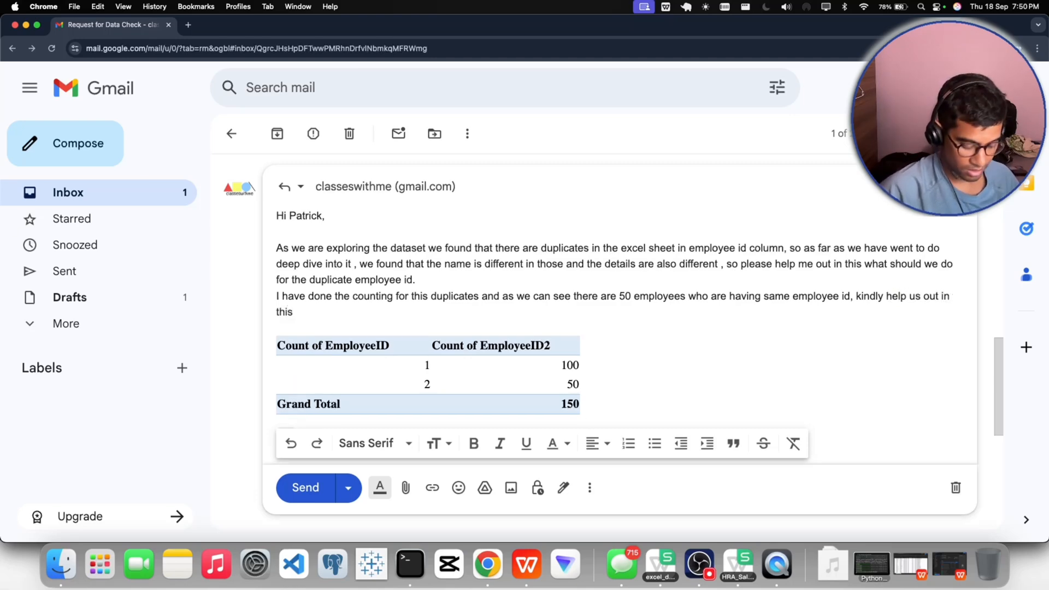
pyautogui.write('.')
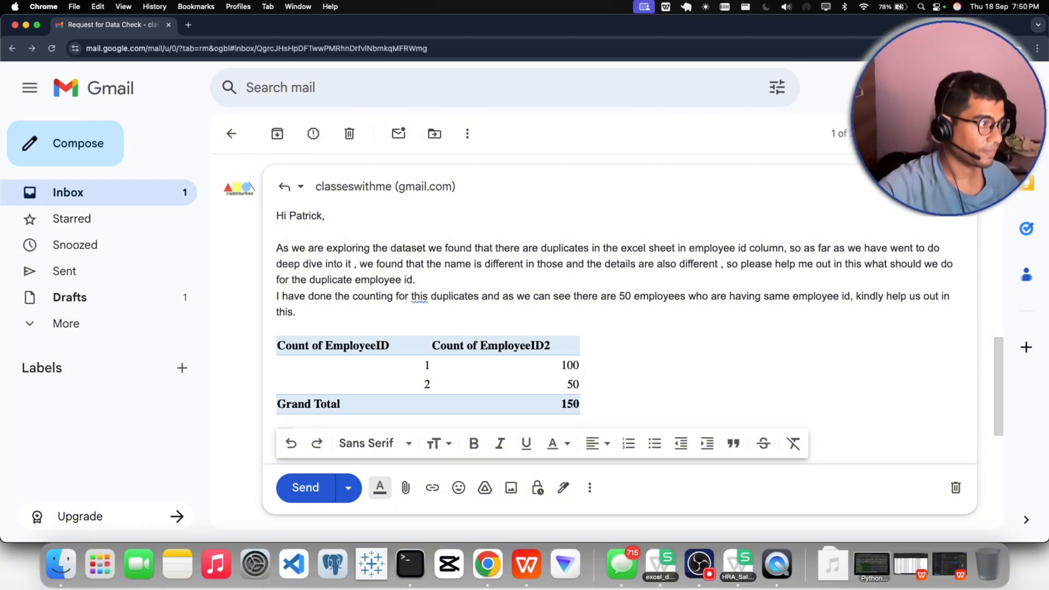
pyautogui.click(420, 296)
pyautogui.click(429, 324)
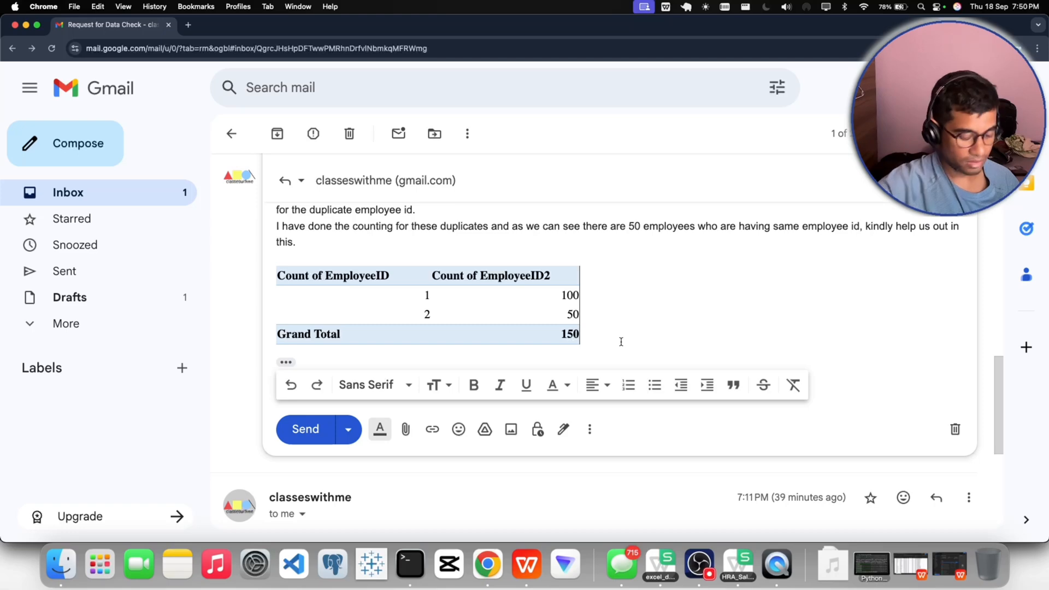
# - Add the closing "Regards," on a new line below the pivot count table in the reply
pyautogui.click(621, 342)
pyautogui.press('Return')
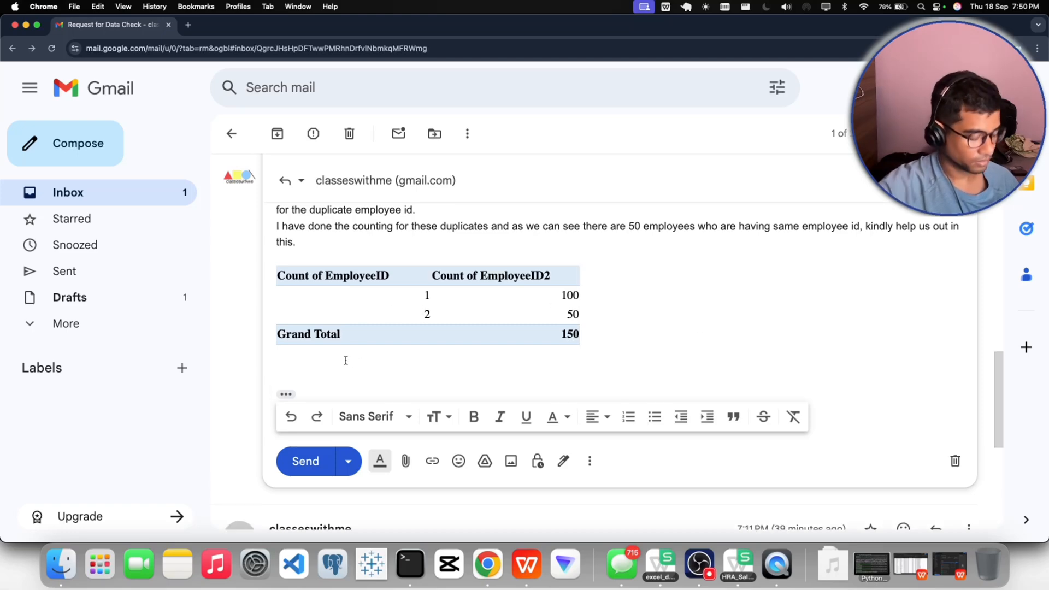
pyautogui.write('Reagrds')
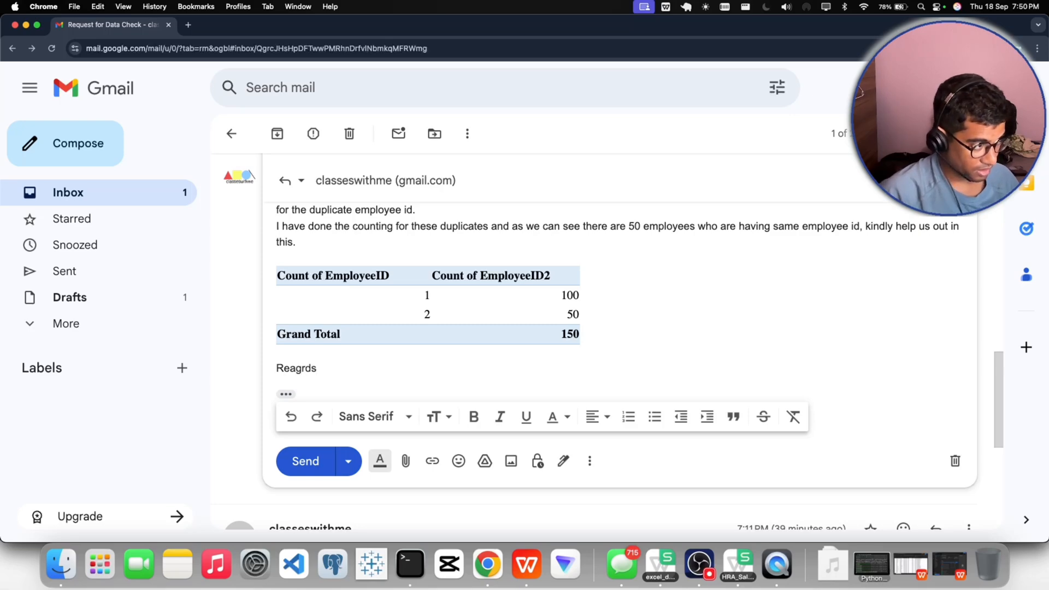
pyautogui.press('BackSpace')
pyautogui.press('BackSpace')
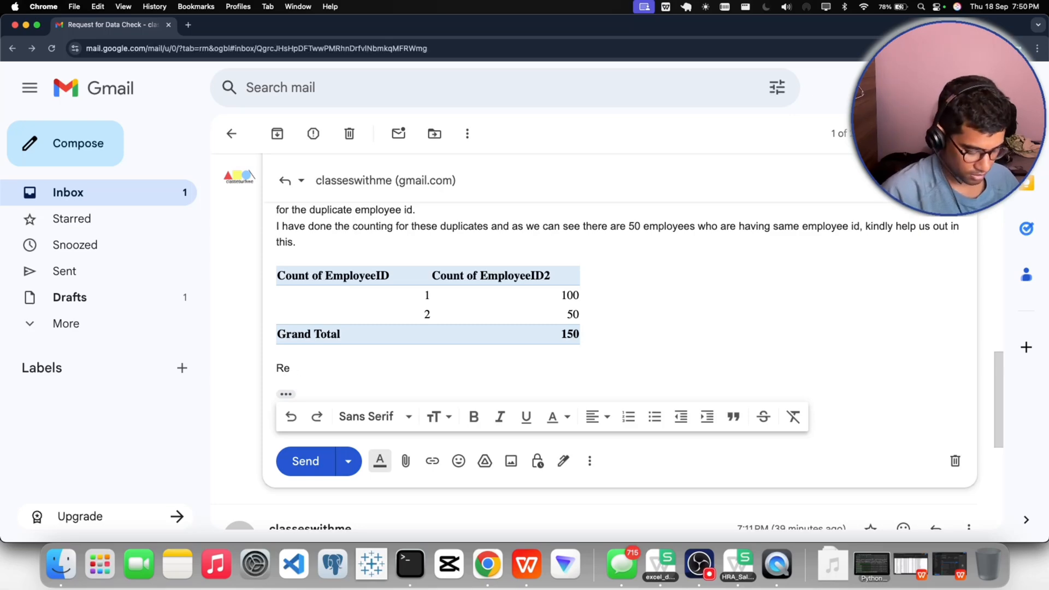
pyautogui.write('gards')
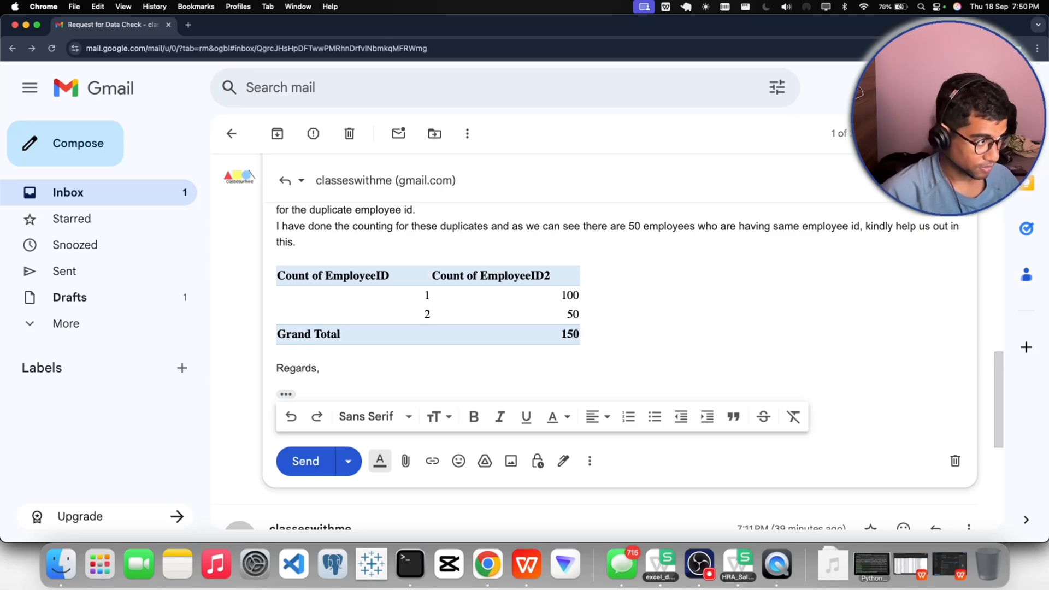
pyautogui.write(',')
# - Enter the sender's first name on the line under "Regards,"
pyautogui.press('Return')
pyautogui.write('S')
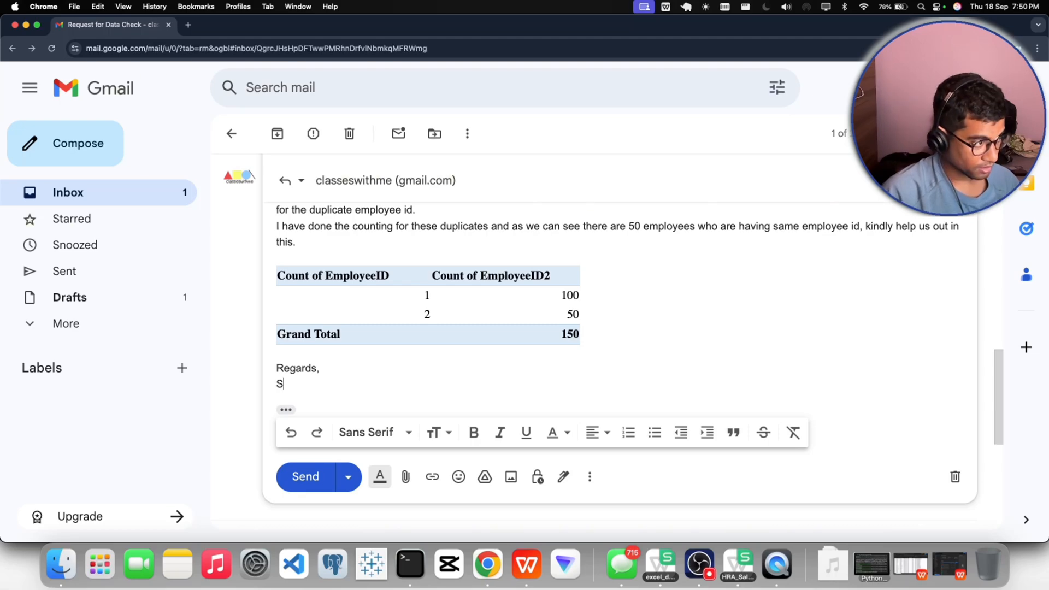
pyautogui.write('hubha')
pyautogui.press('BackSpace')
pyautogui.press('BackSpace')
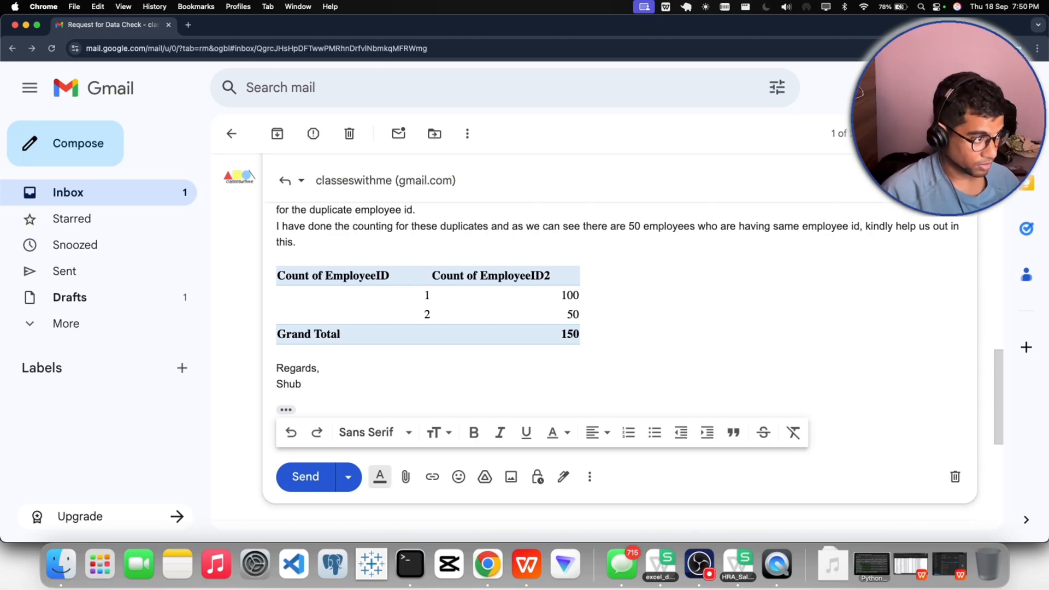
pyautogui.write('ham')
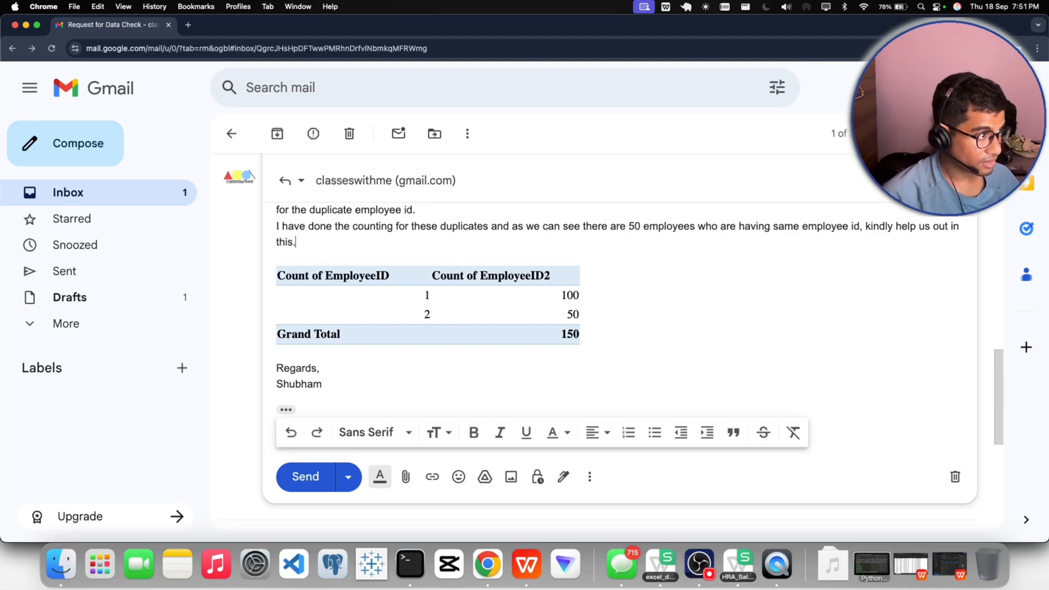
# - Start a new line above the pivot count table with "If you want we can send you the excel file"
pyautogui.press('Return')
pyautogui.write('If you w')
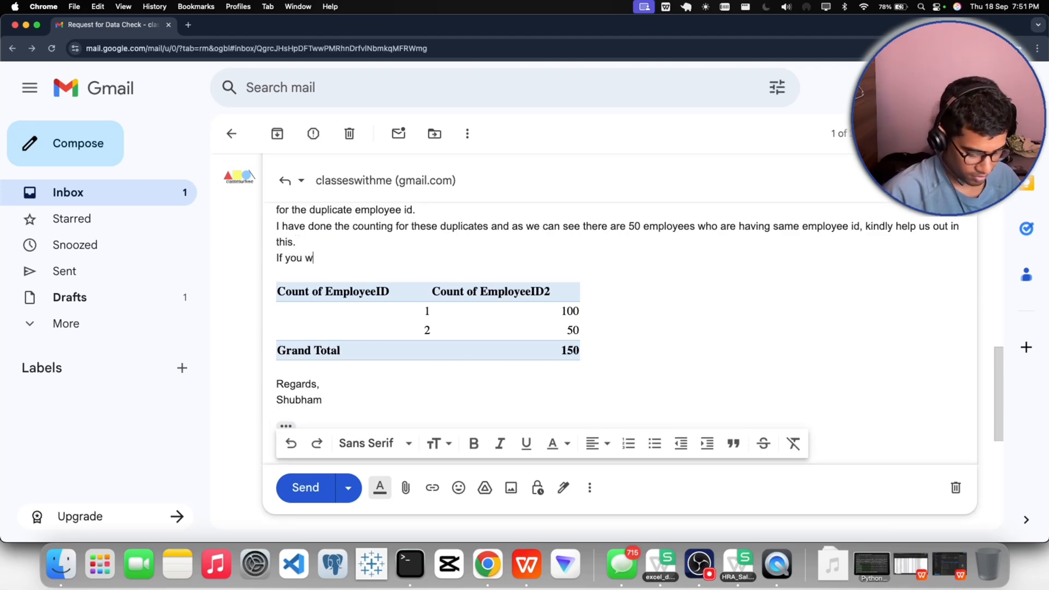
pyautogui.write('ant we ca')
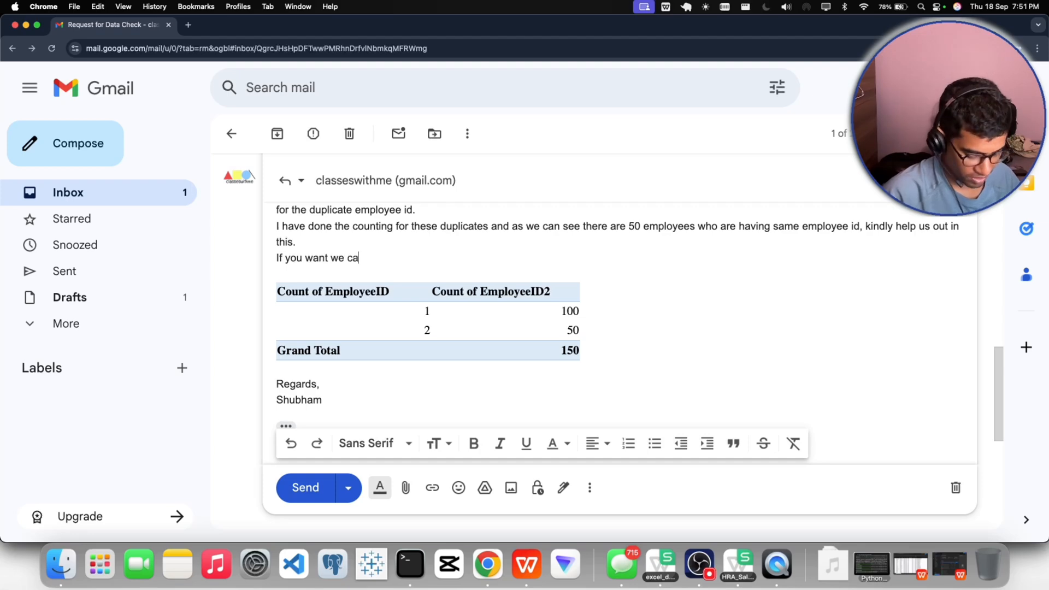
pyautogui.write('n send yo')
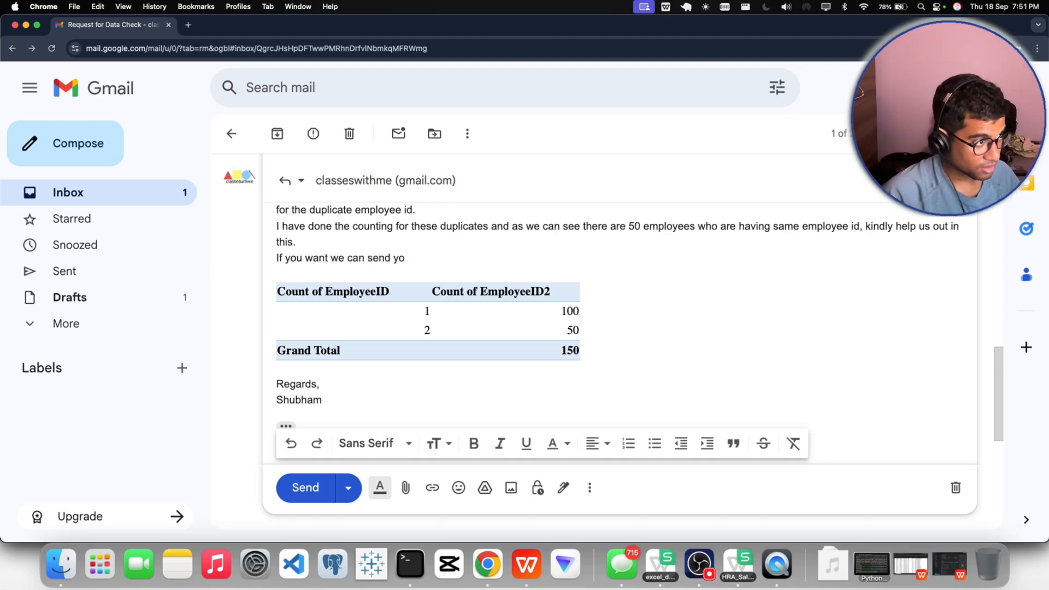
pyautogui.write('uthe ')
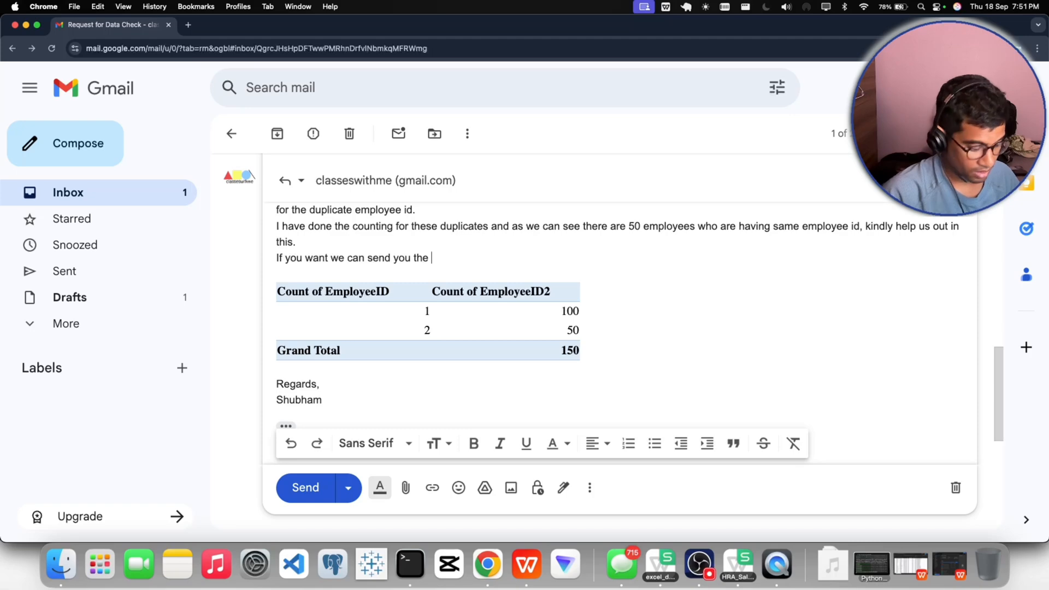
pyautogui.write('excel f')
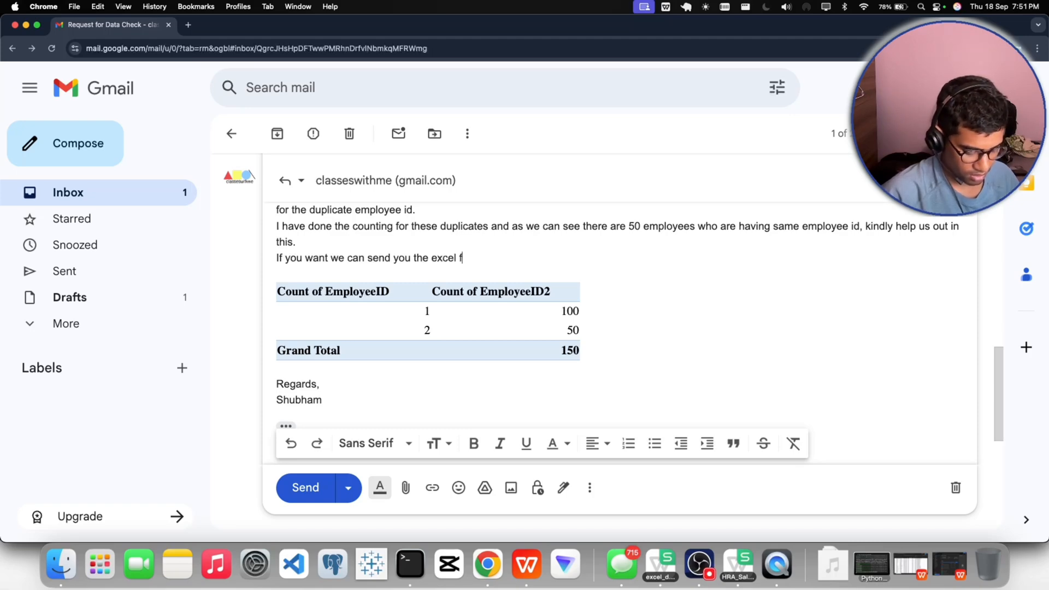
pyautogui.write('ile for th')
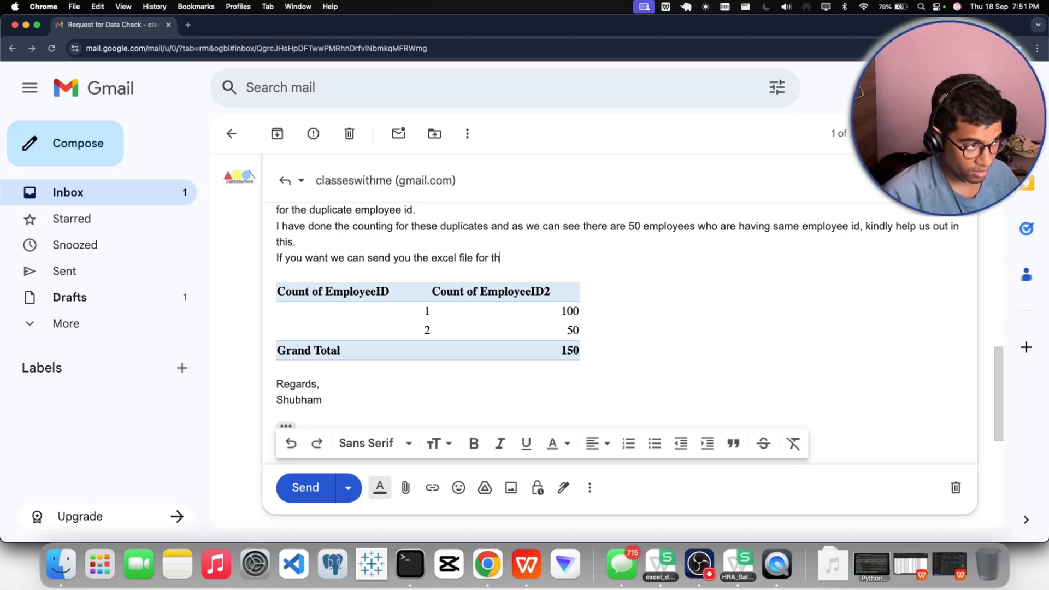
# - Continue the new sentence about the excel file with "for the changes that"
pyautogui.press('BackSpace')
pyautogui.write('the')
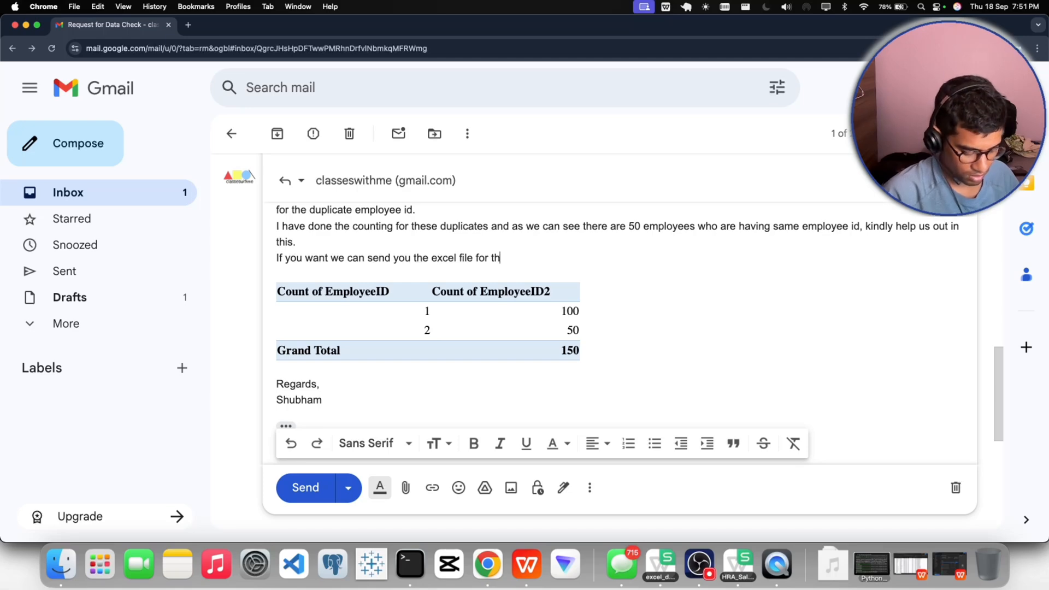
pyautogui.write(' chan')
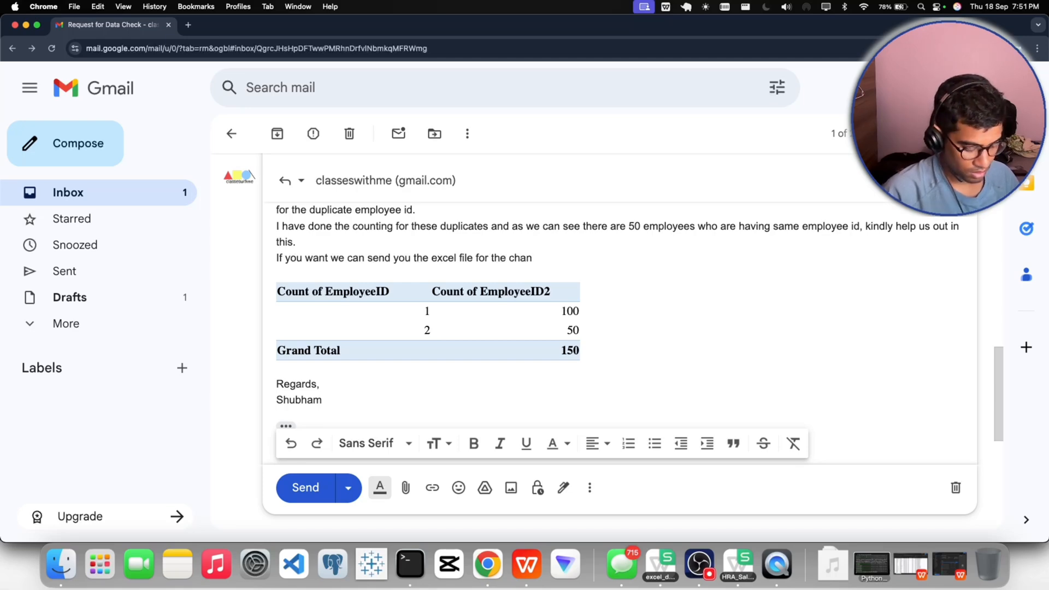
pyautogui.write('ged s thta')
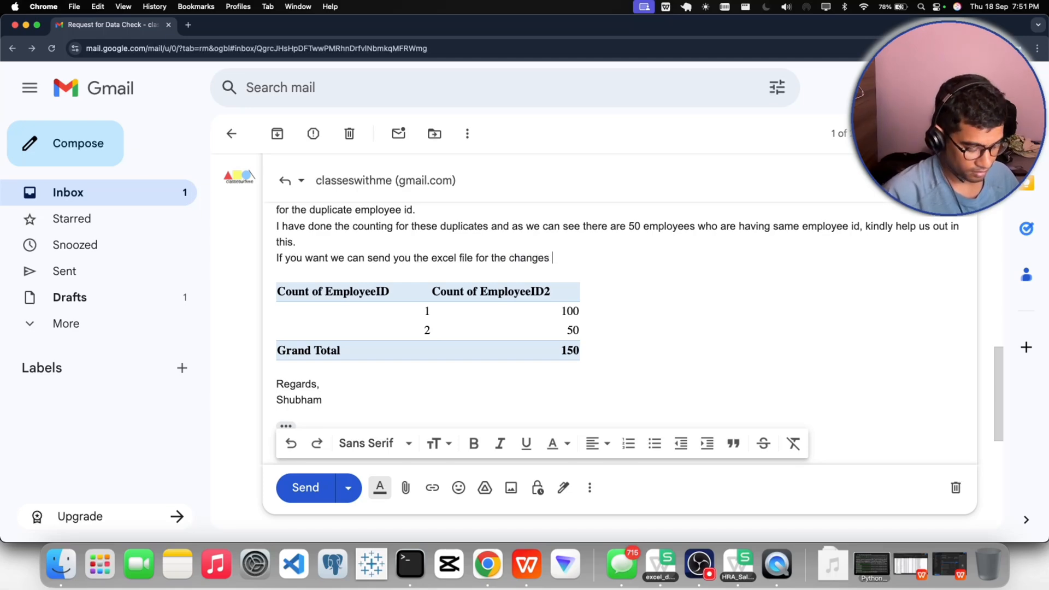
pyautogui.press('BackSpace')
pyautogui.press('BackSpace')
pyautogui.write('at')
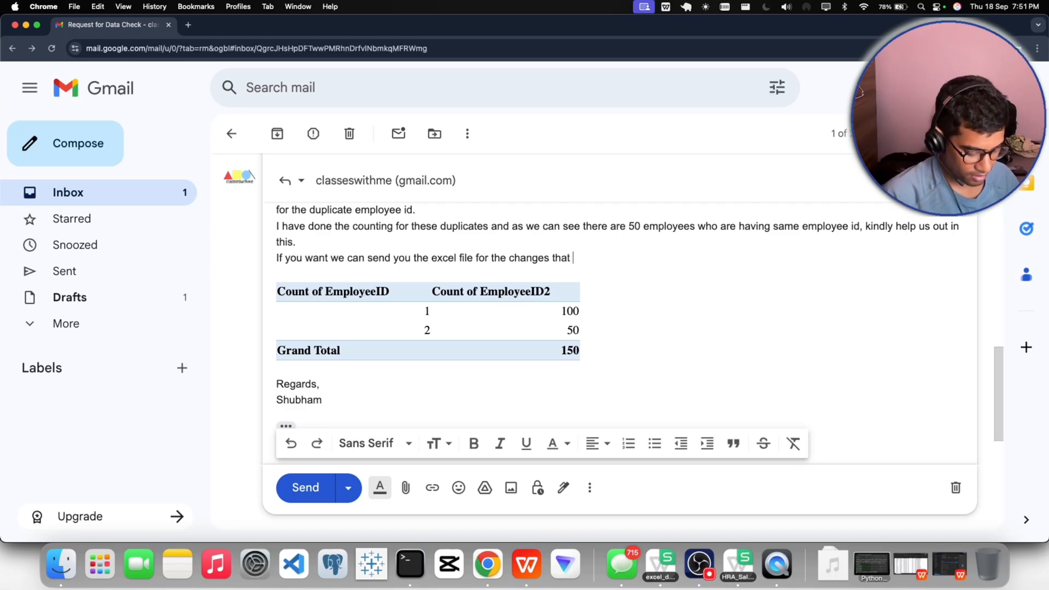
pyautogui.write(' ca')
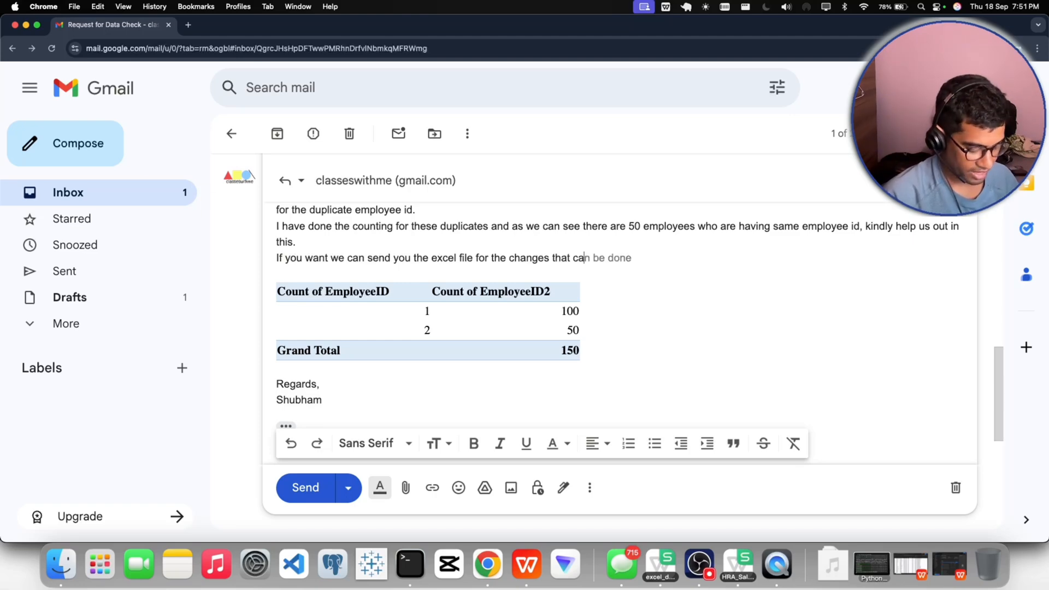
# - Finish the sentence with "can be done, in employee id column." and accept the suggested correction "in the employee"
pyautogui.press('Tab')
pyautogui.write(', in emp')
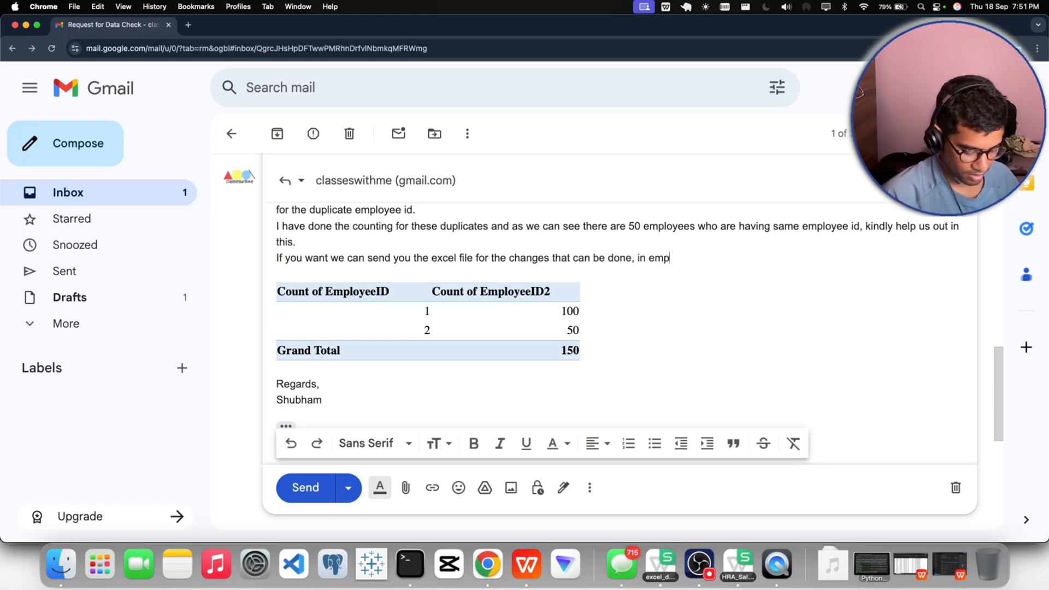
pyautogui.write('loyee id column.')
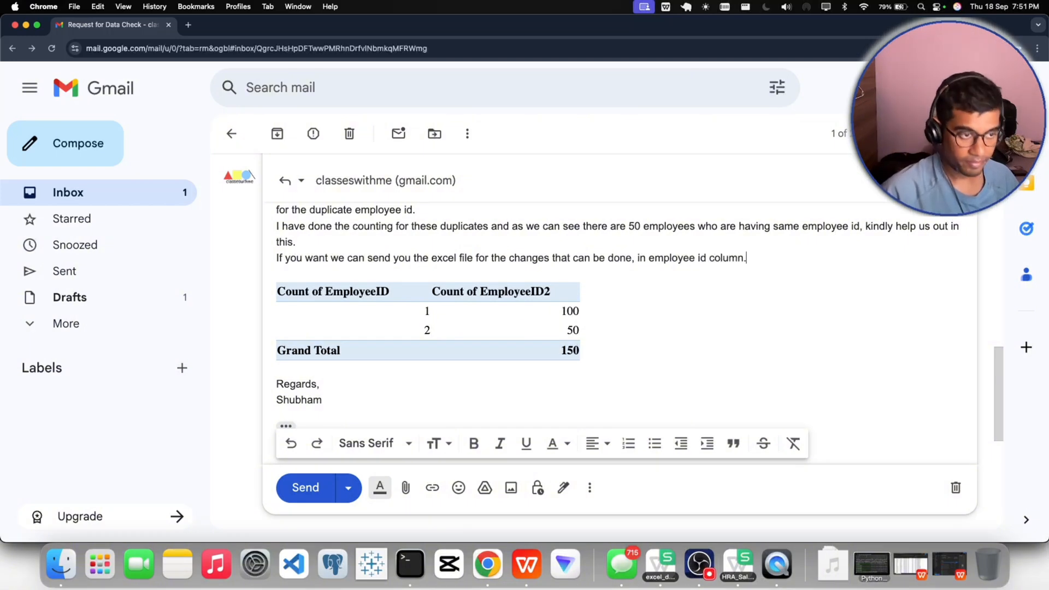
pyautogui.click(654, 258)
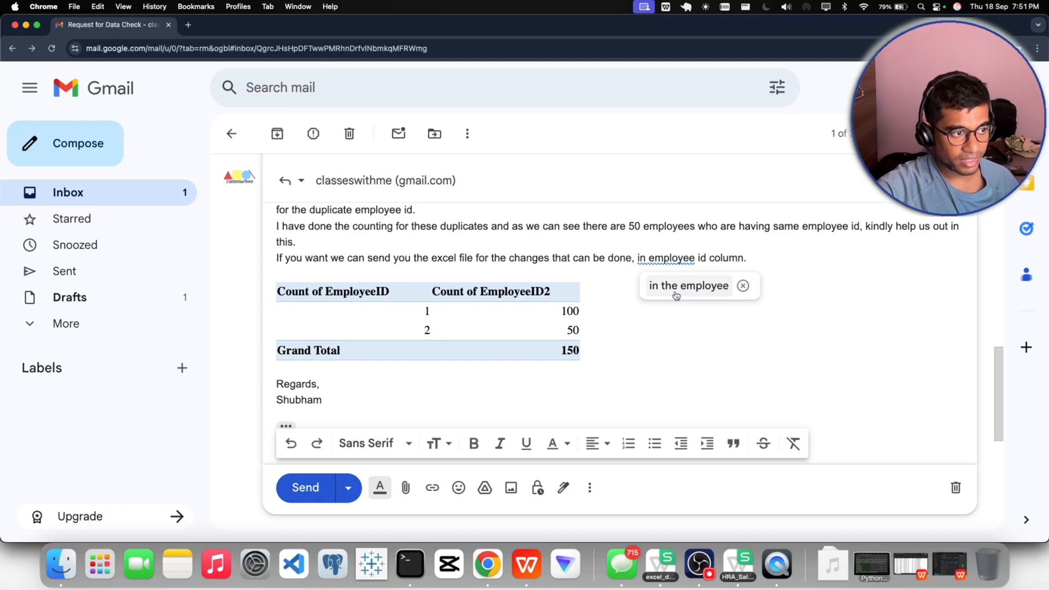
pyautogui.click(676, 292)
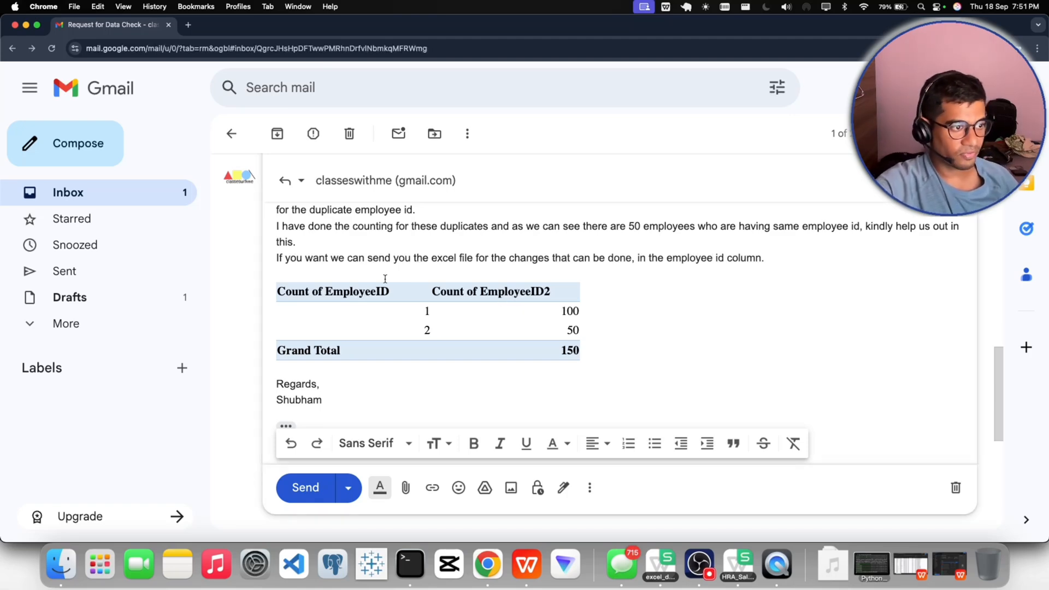
# - Format the sentence offering to send the excel file as italic and underlined
pyautogui.moveTo(277, 258); pyautogui.dragTo(664, 269)
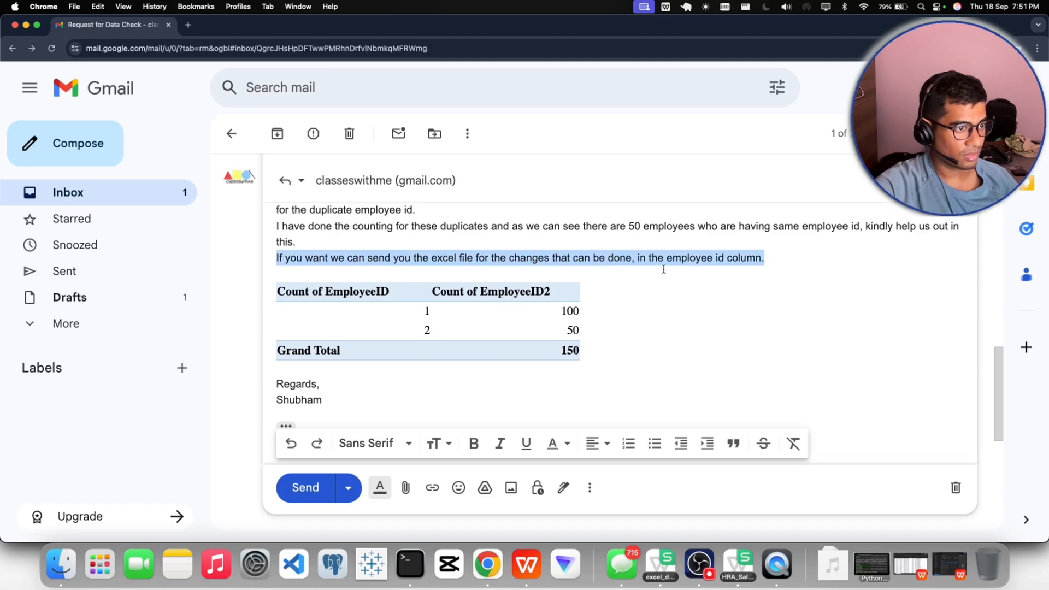
pyautogui.click(764, 315)
pyautogui.moveTo(765, 260); pyautogui.dragTo(712, 275)
pyautogui.click(499, 443)
pyautogui.click(636, 357)
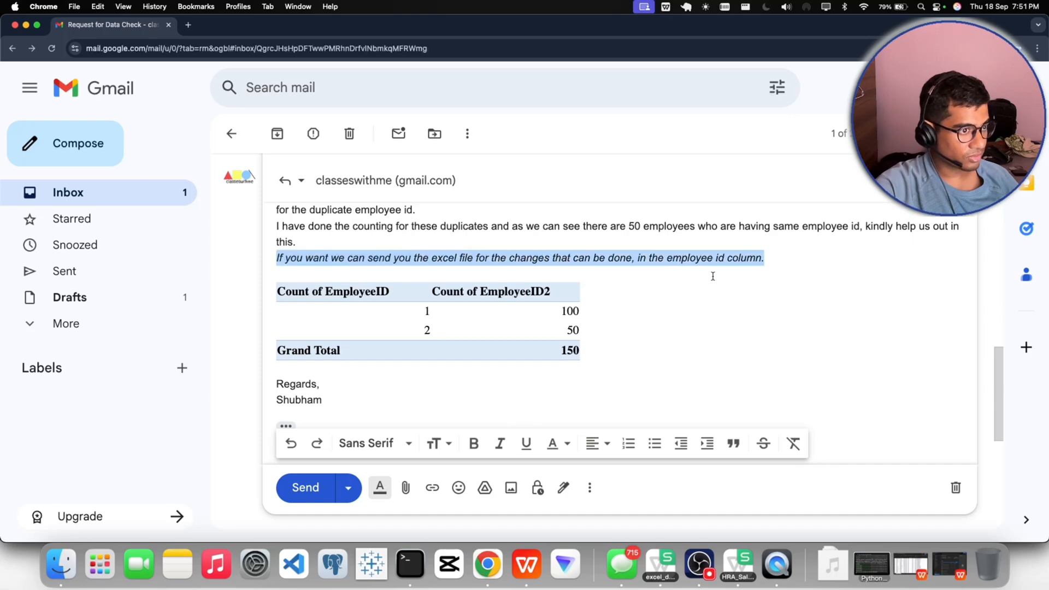
pyautogui.click(524, 443)
pyautogui.click(663, 341)
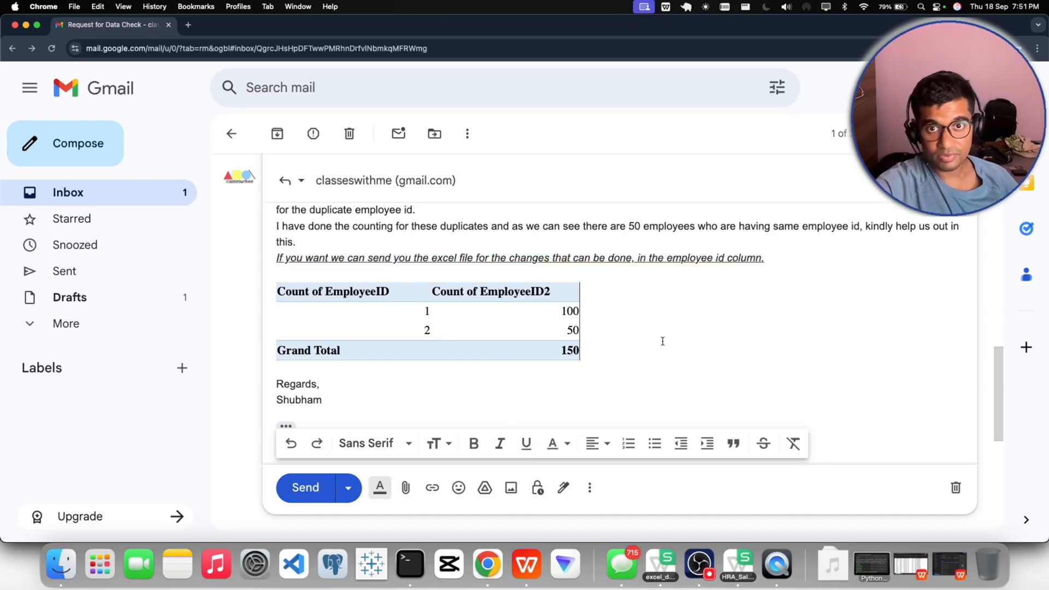
# - Add a period after the sender's name and format the two sign-off lines as a quote
pyautogui.click(337, 401)
pyautogui.press('Return')
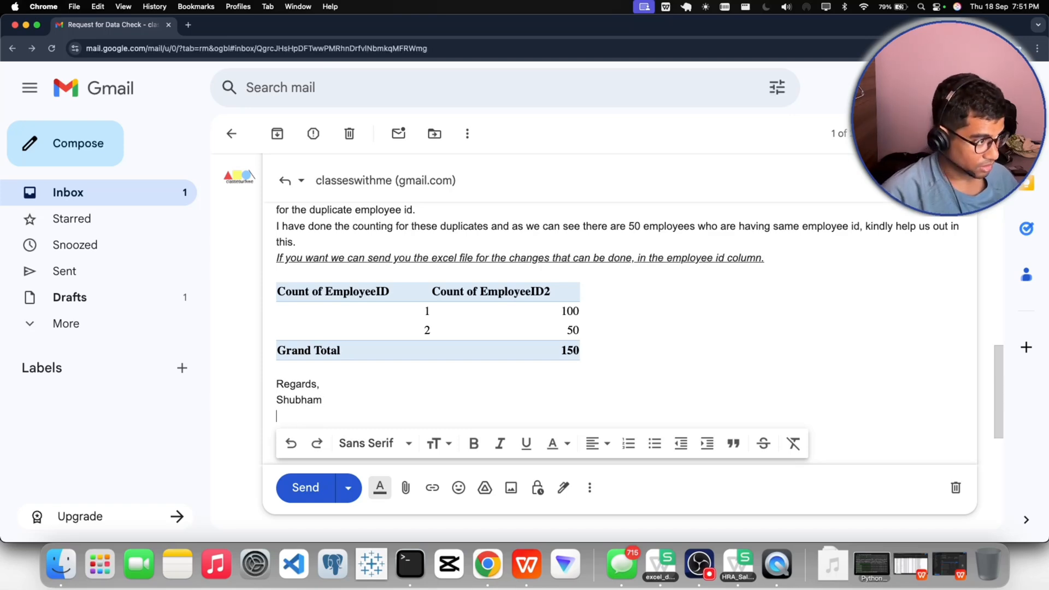
pyautogui.press('BackSpace')
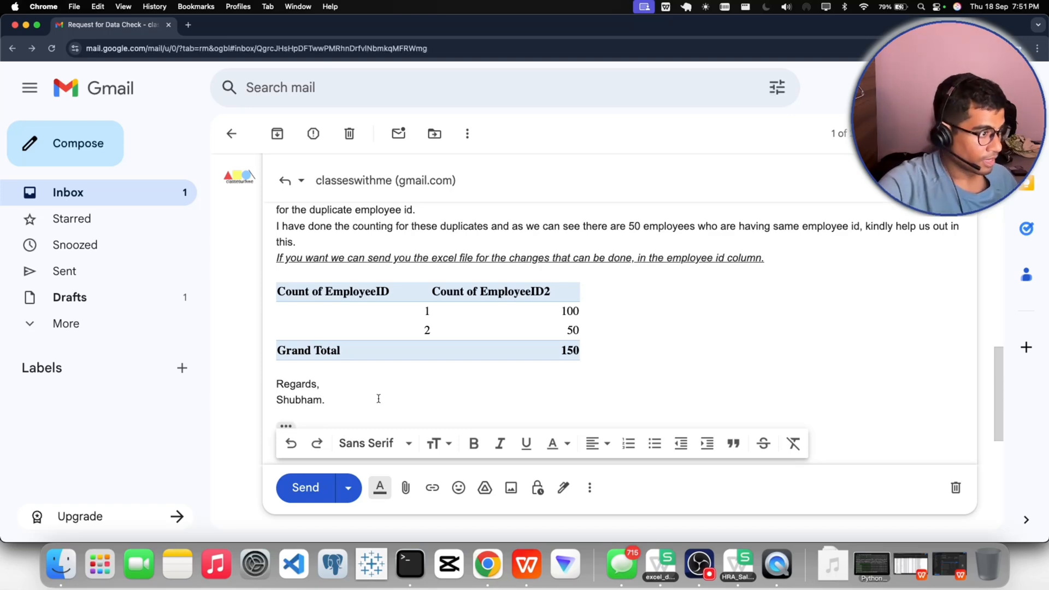
pyautogui.moveTo(327, 402); pyautogui.dragTo(275, 383)
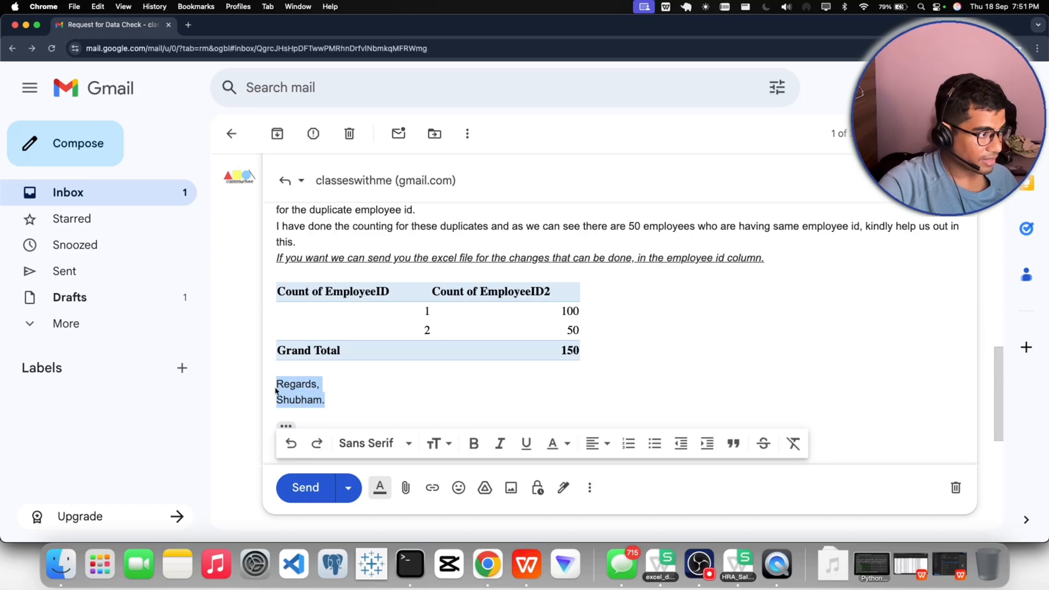
pyautogui.click(738, 445)
# - Insert "Mr." before the recipient's name in the greeting
pyautogui.scroll(10, 607, 383)
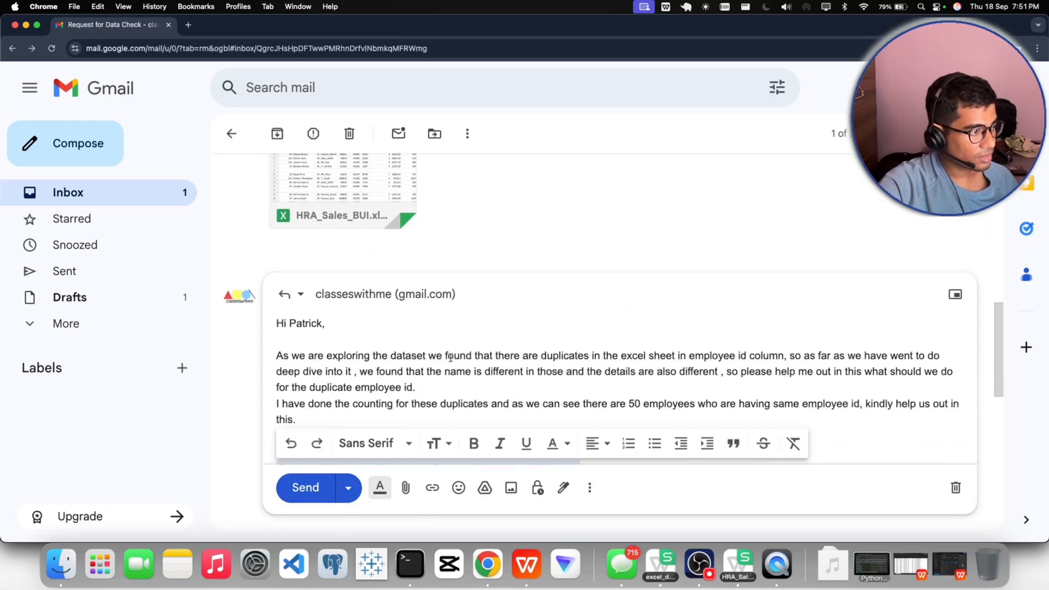
pyautogui.click(291, 324)
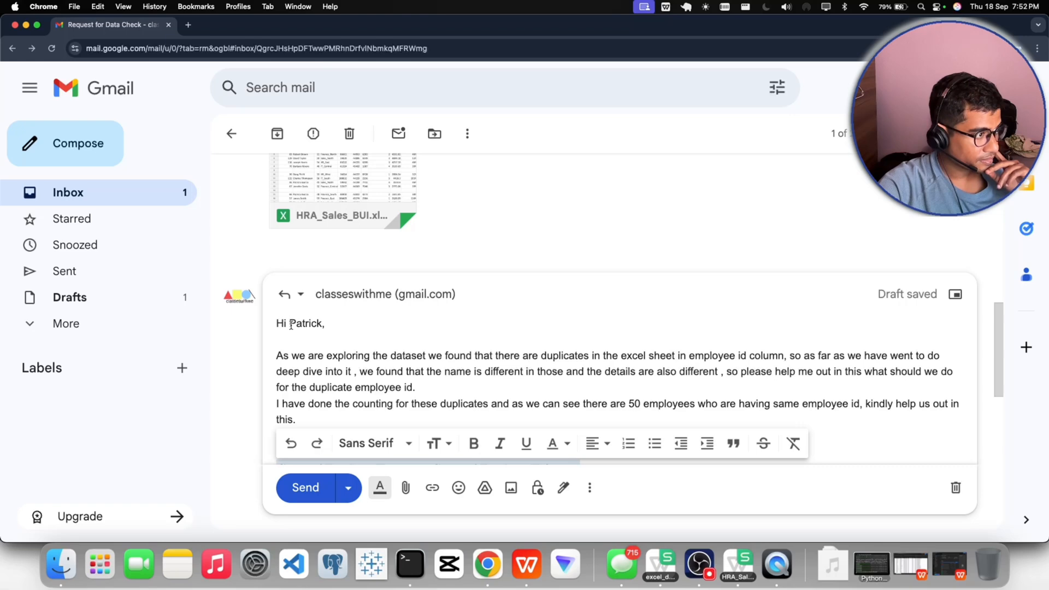
pyautogui.write('Mr.')
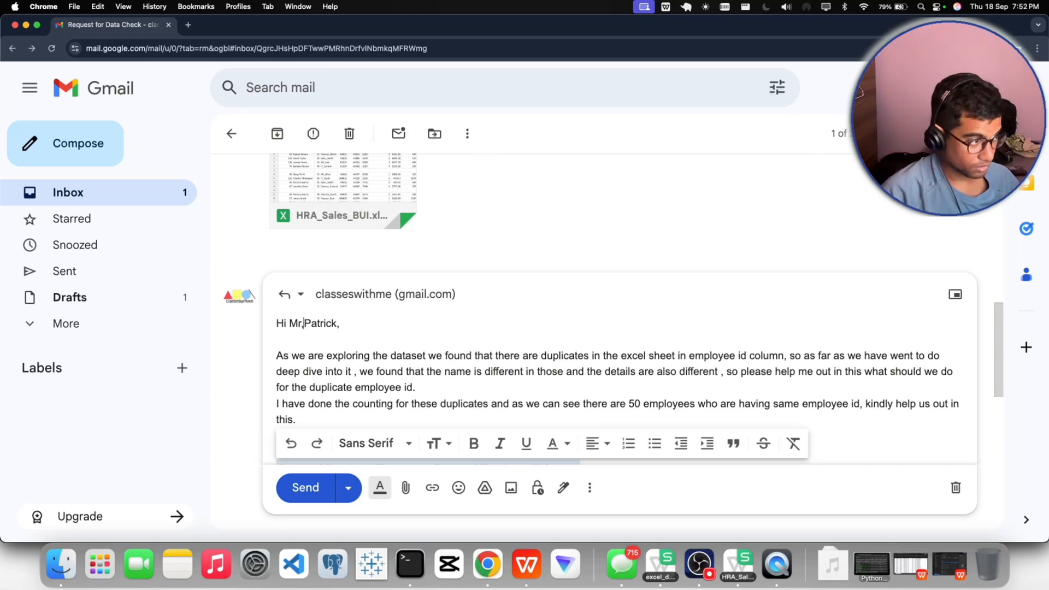
pyautogui.press('BackSpace')
pyautogui.write('.')
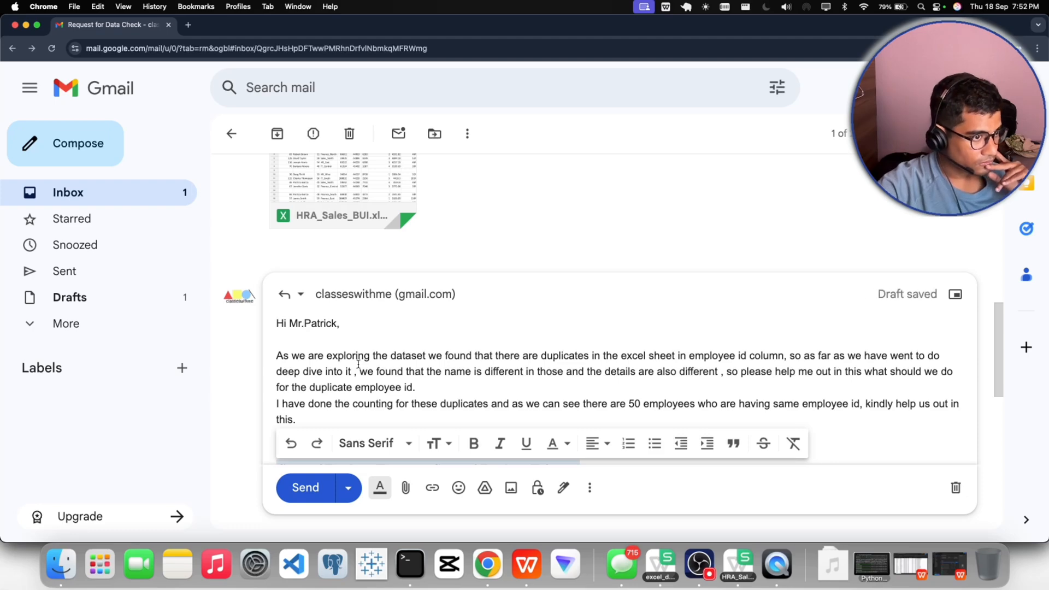
# - Review the finished reply down to the sign-off and send it
pyautogui.scroll(-2, 358, 365)
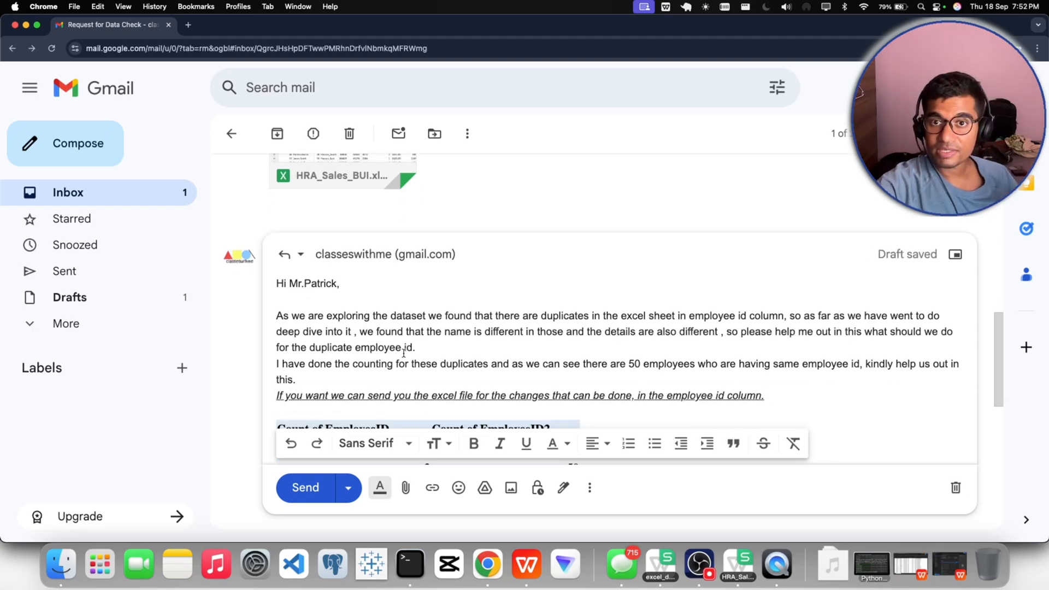
pyautogui.scroll(-5, 404, 352)
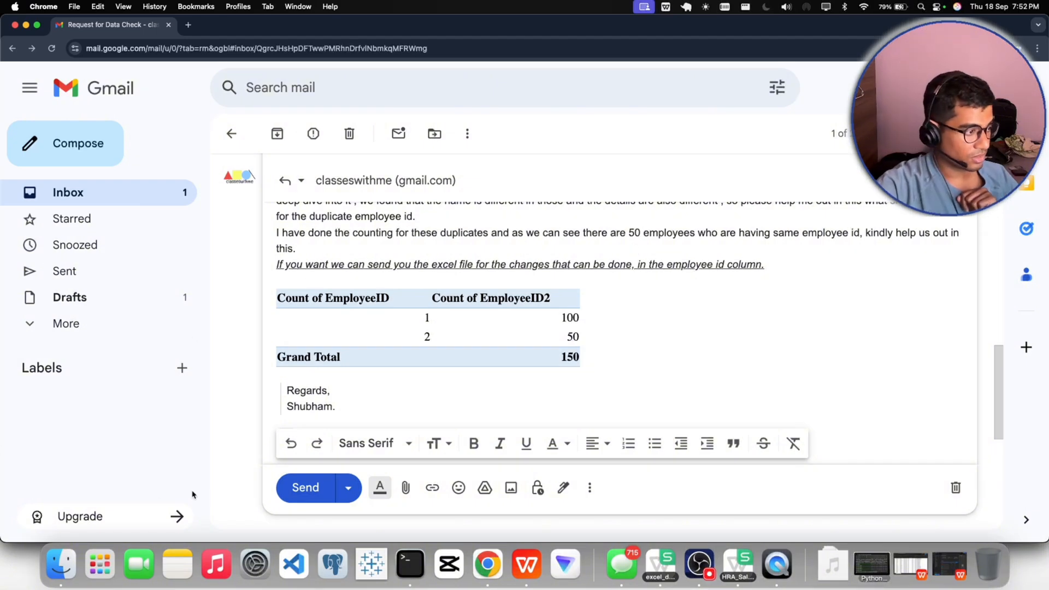
pyautogui.click(309, 493)
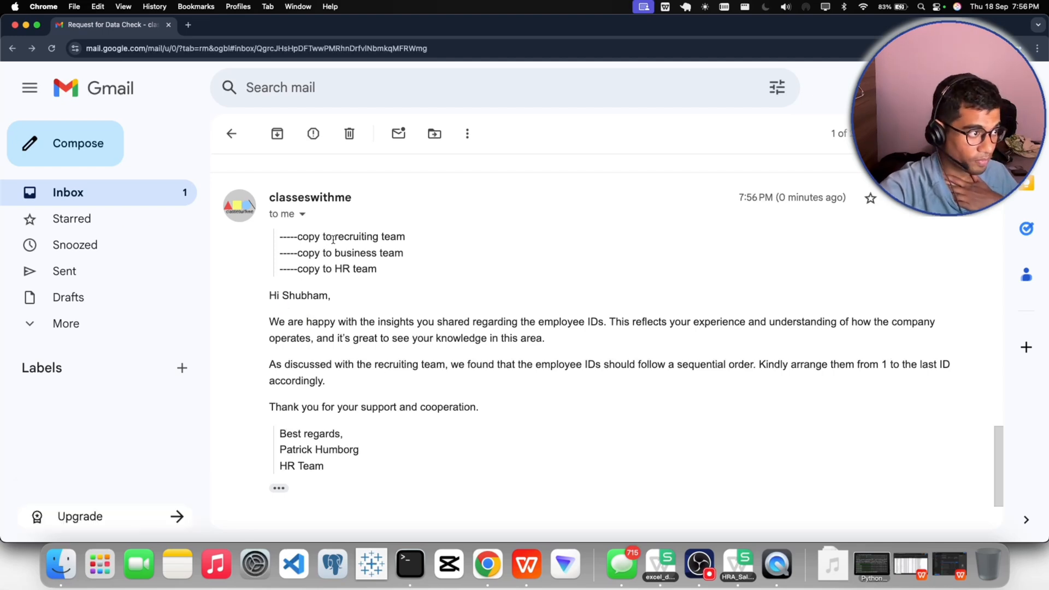
# - Read the HR team's reply on how the employee IDs should be ordered, including its list of copied teams
pyautogui.moveTo(333, 239); pyautogui.dragTo(416, 244)
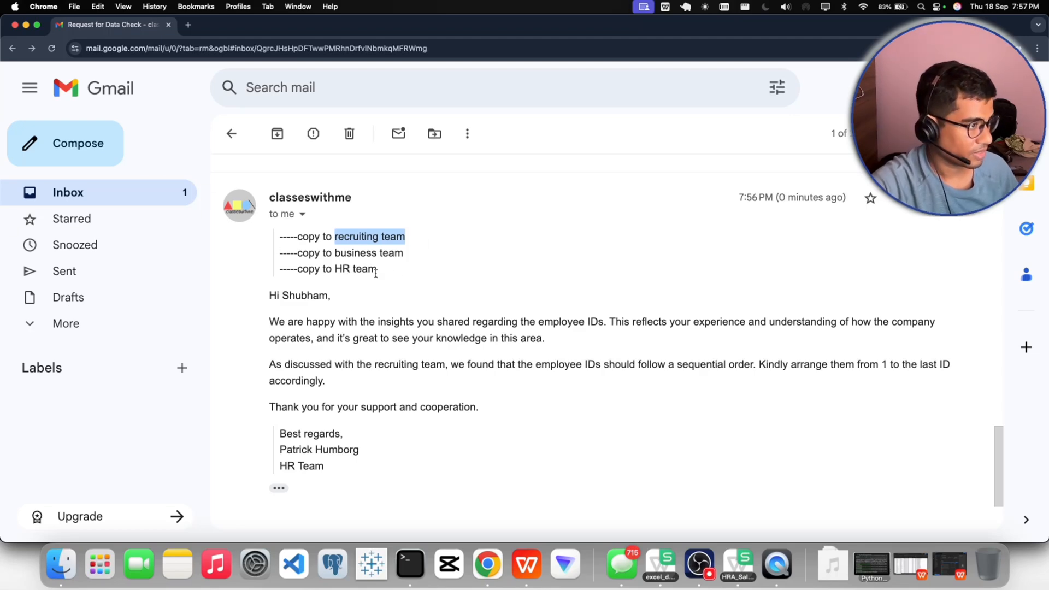
pyautogui.scroll(-2, 320, 318)
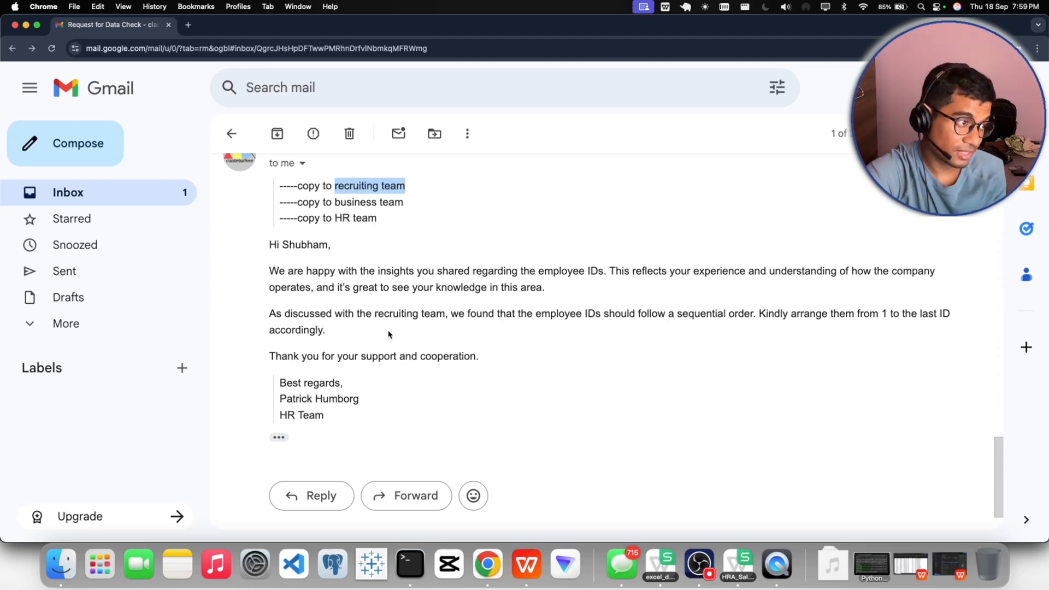
pyautogui.click(377, 314)
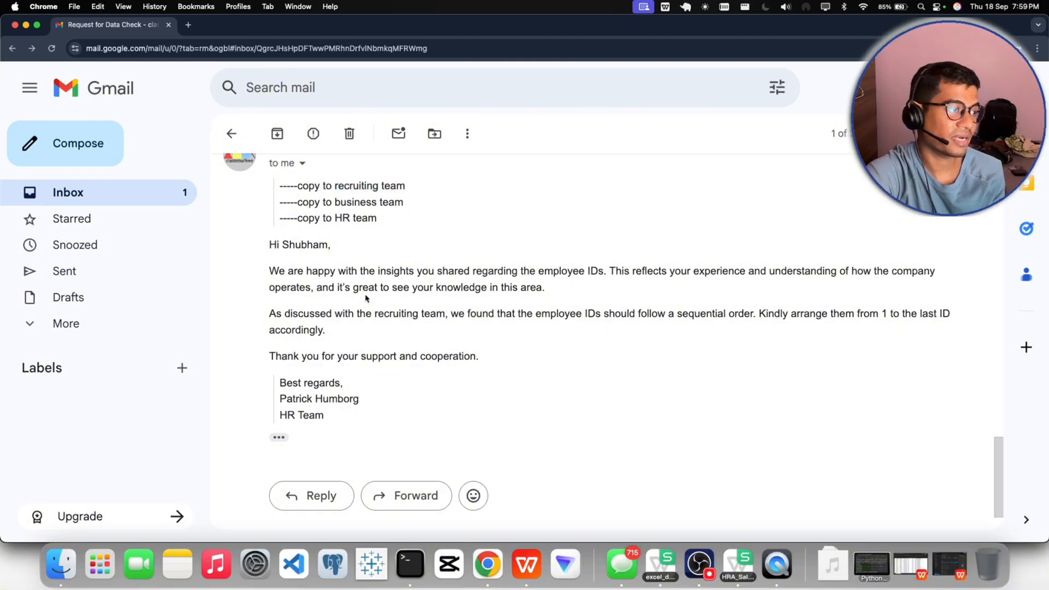
pyautogui.moveTo(334, 185); pyautogui.dragTo(414, 189)
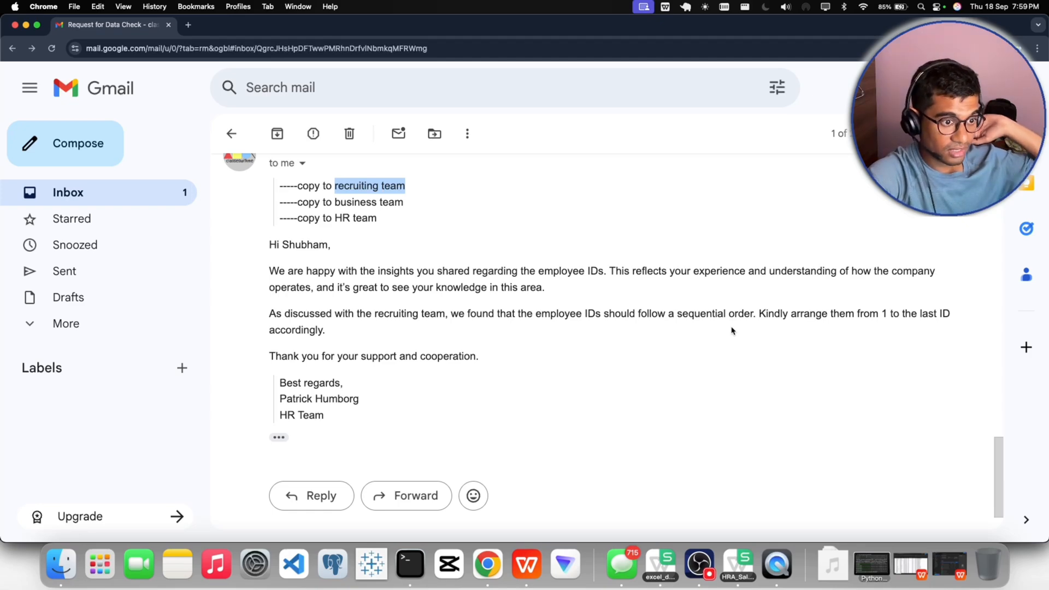
pyautogui.scroll(4, 563, 335)
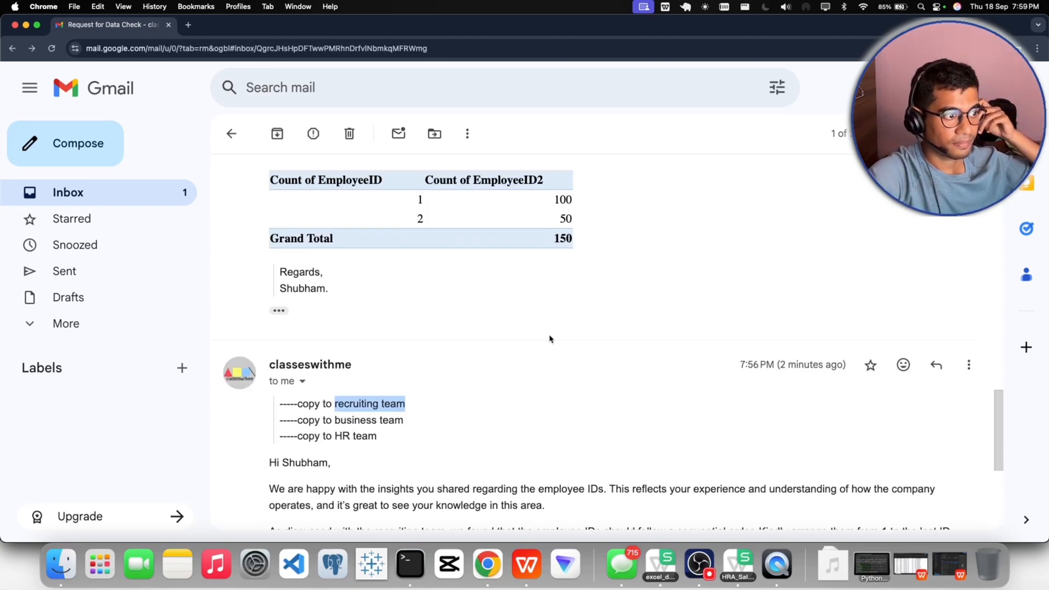
pyautogui.scroll(-4, 549, 339)
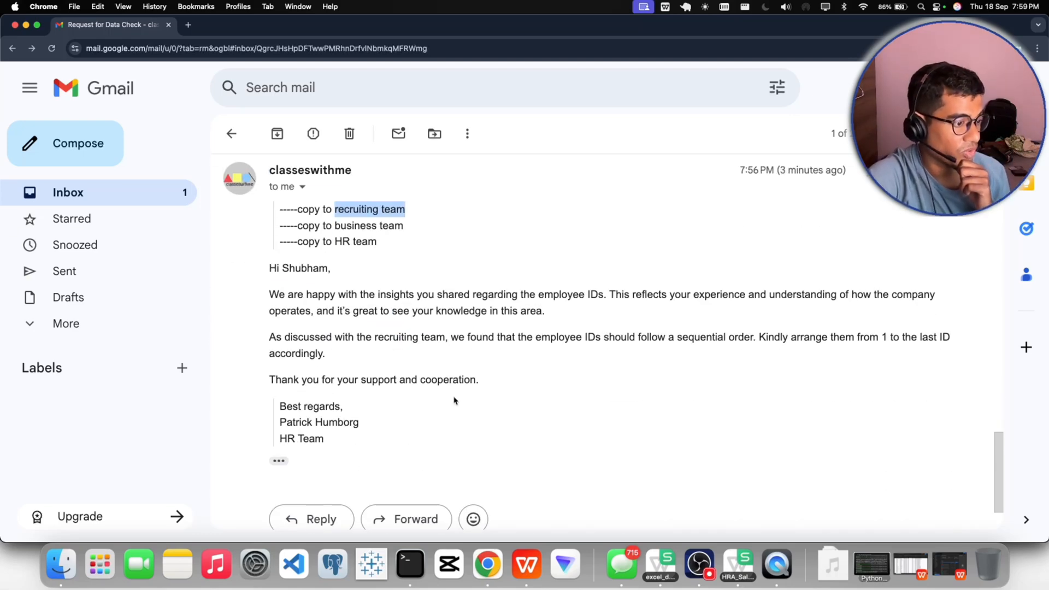
pyautogui.scroll(-1, 454, 401)
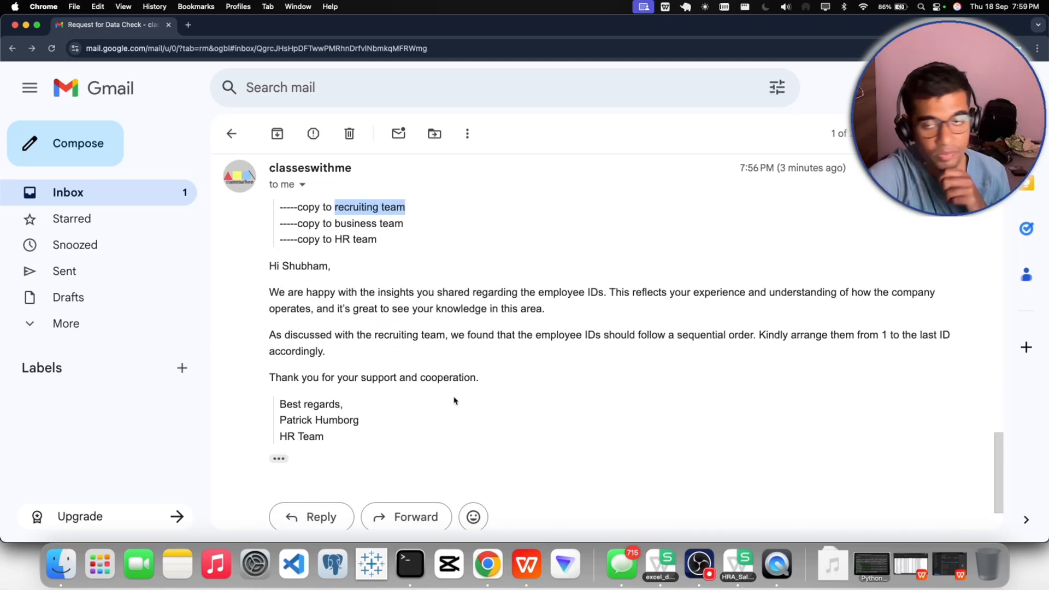
# - Switch to the HRA_Sales_BUI workbook in WPS Office and permanently delete the pivot sheet Sheet7
pyautogui.click(526, 556)
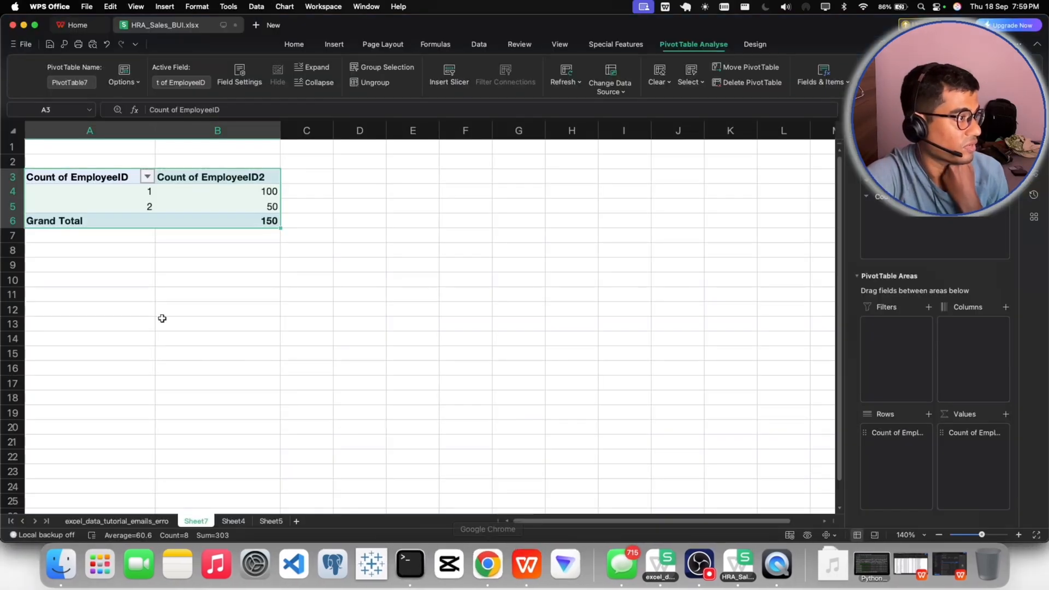
pyautogui.click(140, 522)
pyautogui.click(192, 522)
pyautogui.rightClick(190, 524)
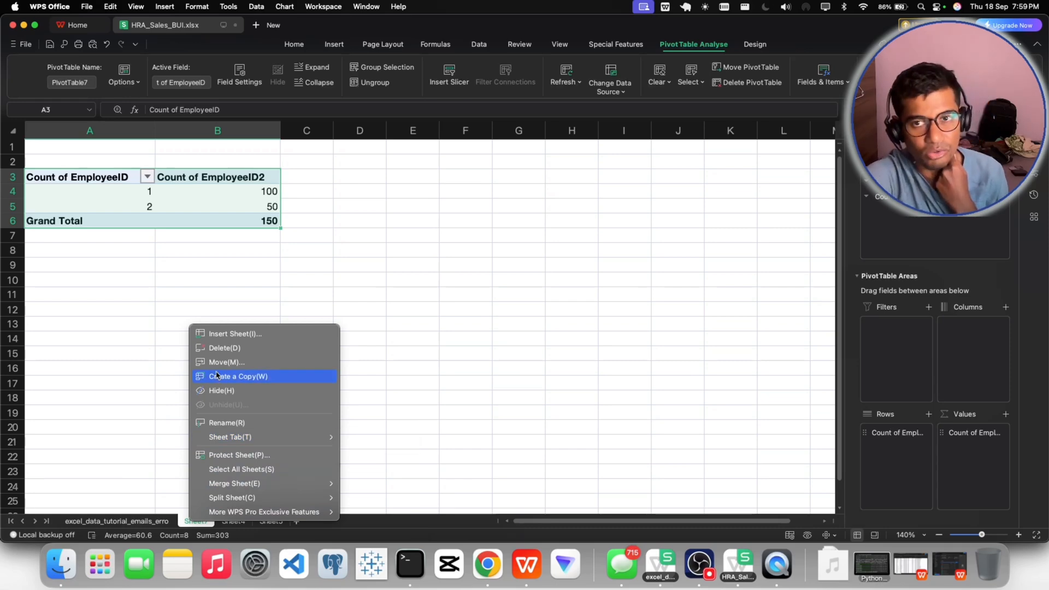
pyautogui.click(225, 348)
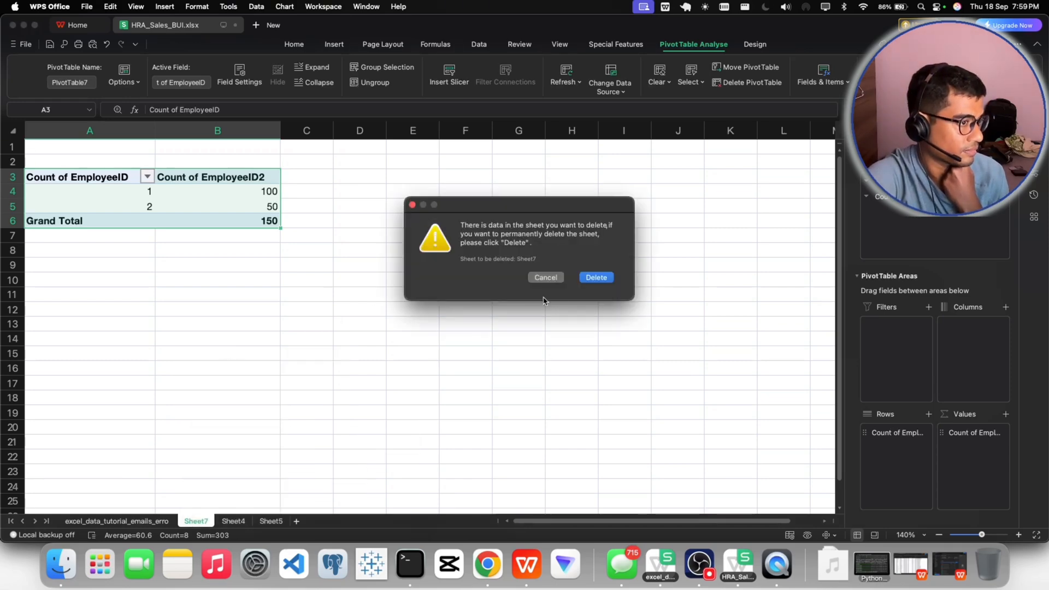
pyautogui.click(596, 277)
# - Delete the remaining helper sheets Sheet4 and Sheet5, keeping only the excel_data_tutorial_emails_erro sheet
pyautogui.rightClick(195, 522)
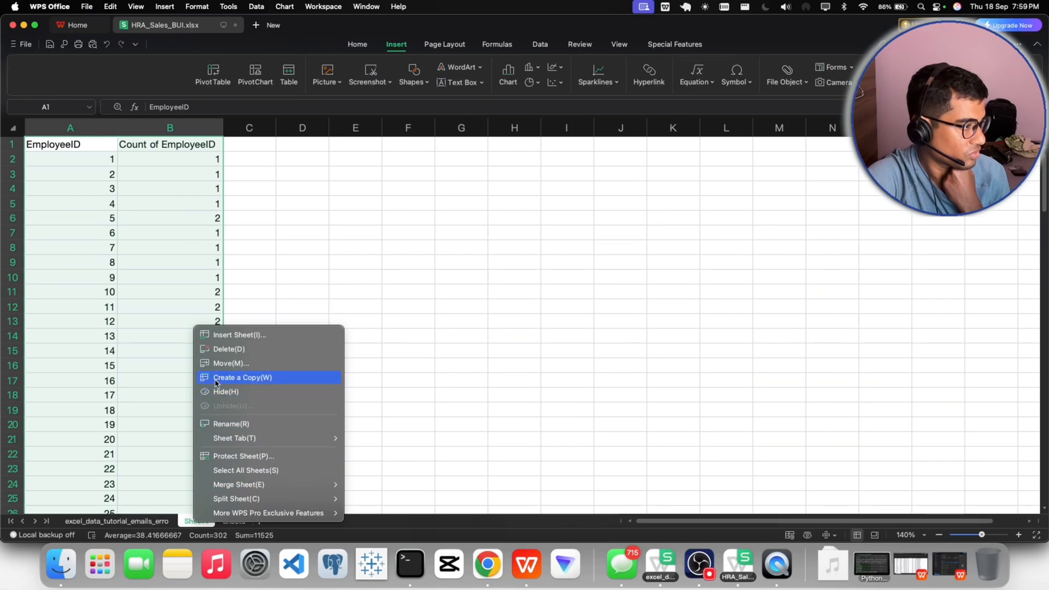
pyautogui.click(225, 349)
pyautogui.click(595, 277)
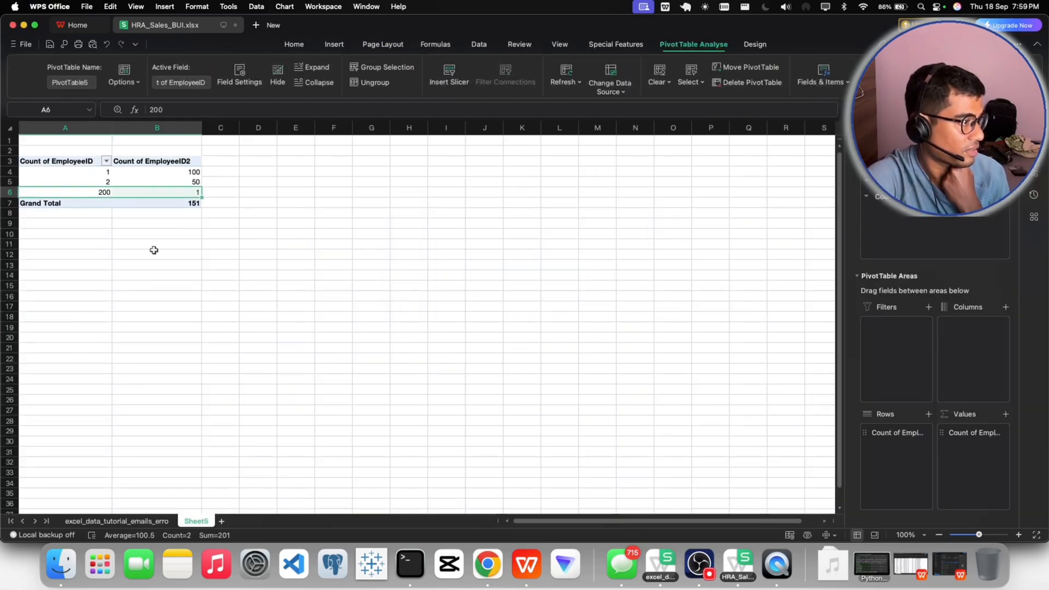
pyautogui.rightClick(197, 521)
pyautogui.click(222, 346)
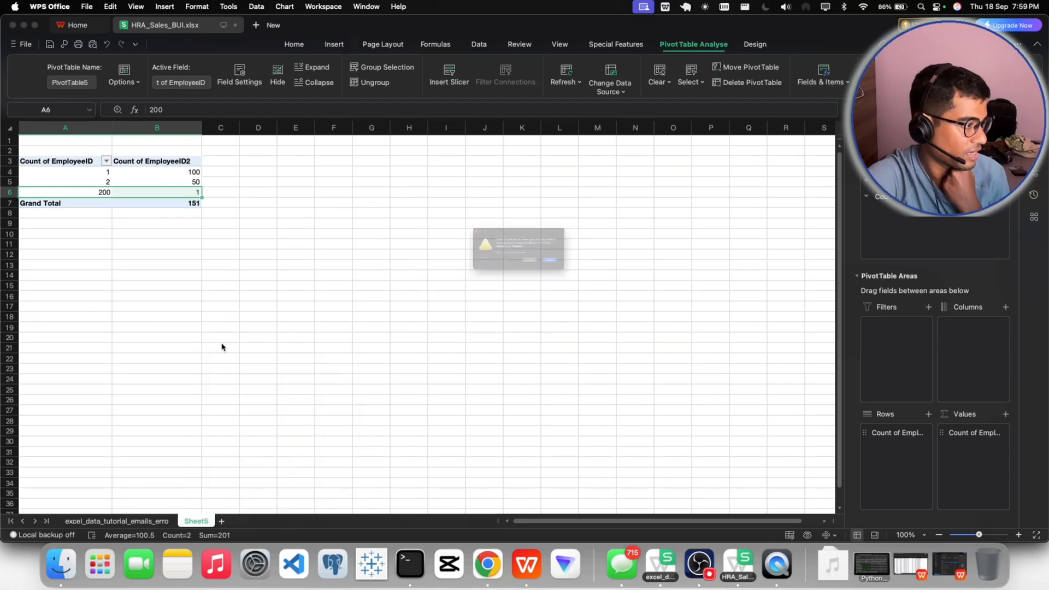
pyautogui.click(599, 280)
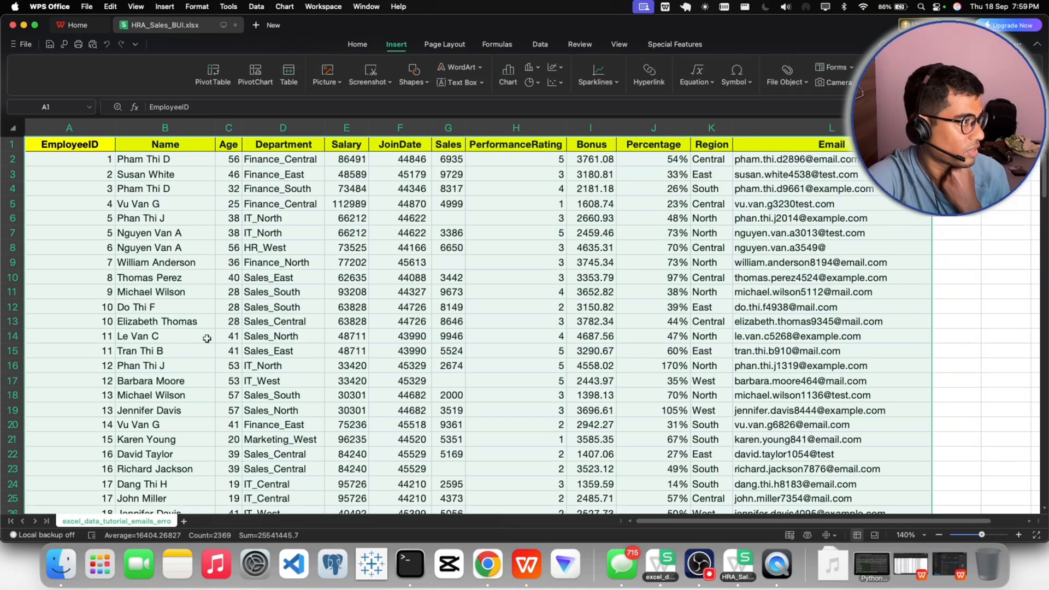
# - Try filling the EmployeeID column with a sequential series starting at 1 in A2, and undo the fill
pyautogui.click(167, 277)
pyautogui.click(127, 248)
pyautogui.click(87, 322)
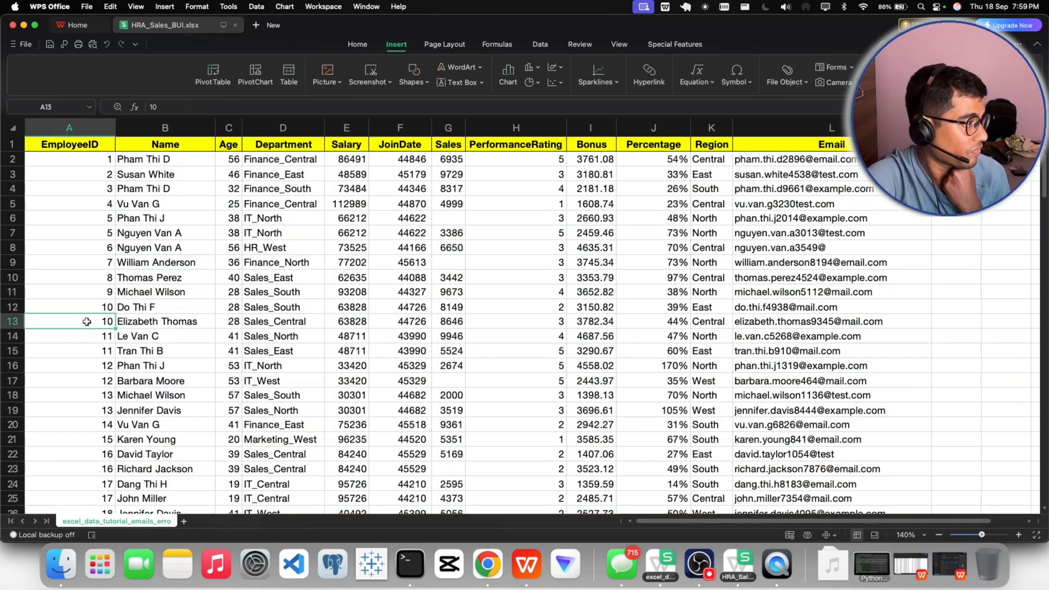
pyautogui.click(104, 159)
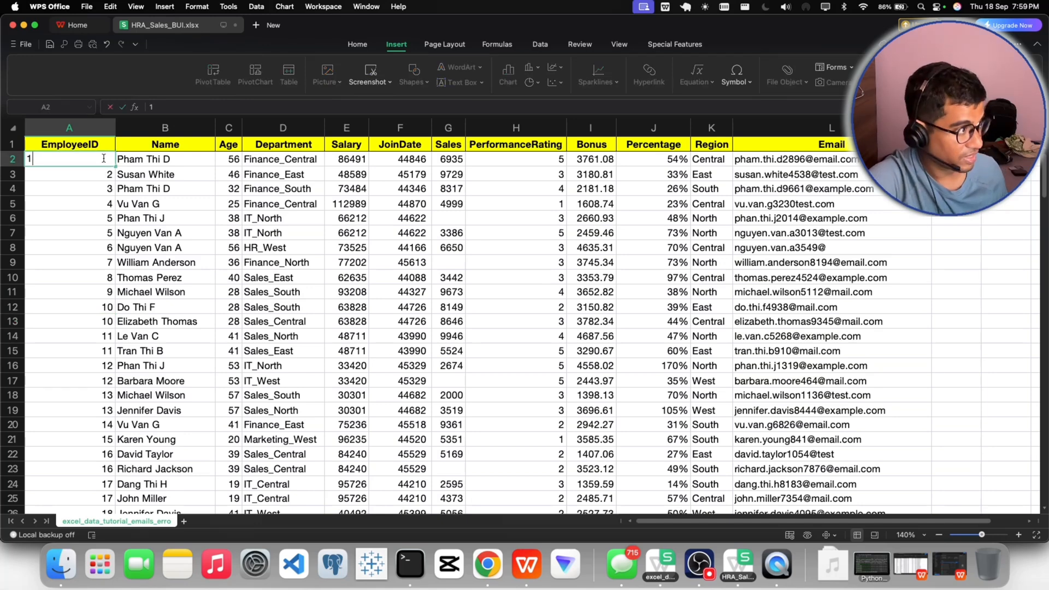
pyautogui.click(151, 205)
pyautogui.click(90, 160)
pyautogui.moveTo(116, 167); pyautogui.dragTo(110, 208)
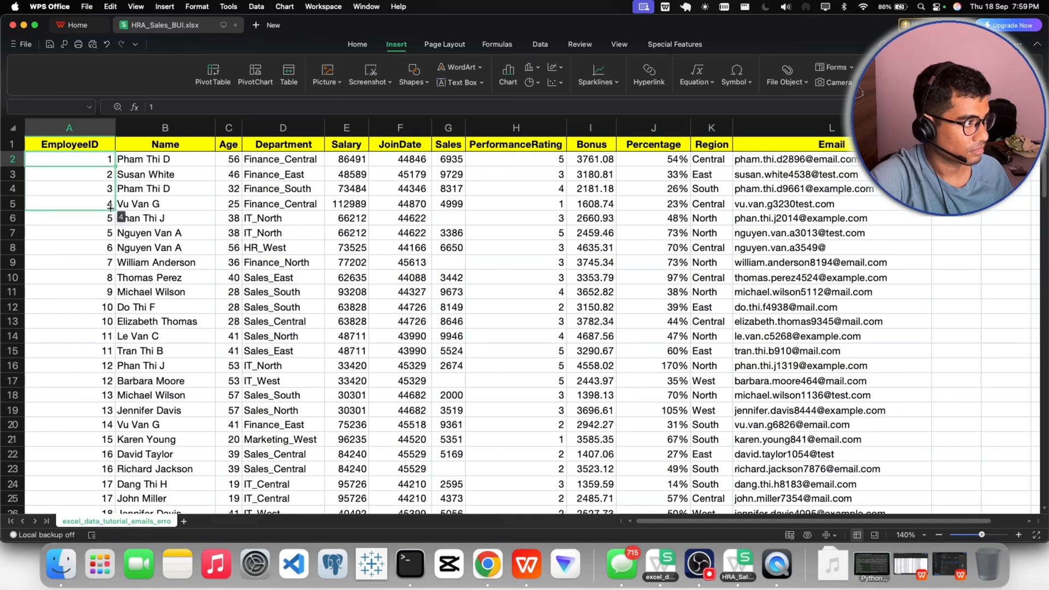
pyautogui.moveTo(109, 208); pyautogui.dragTo(112, 166)
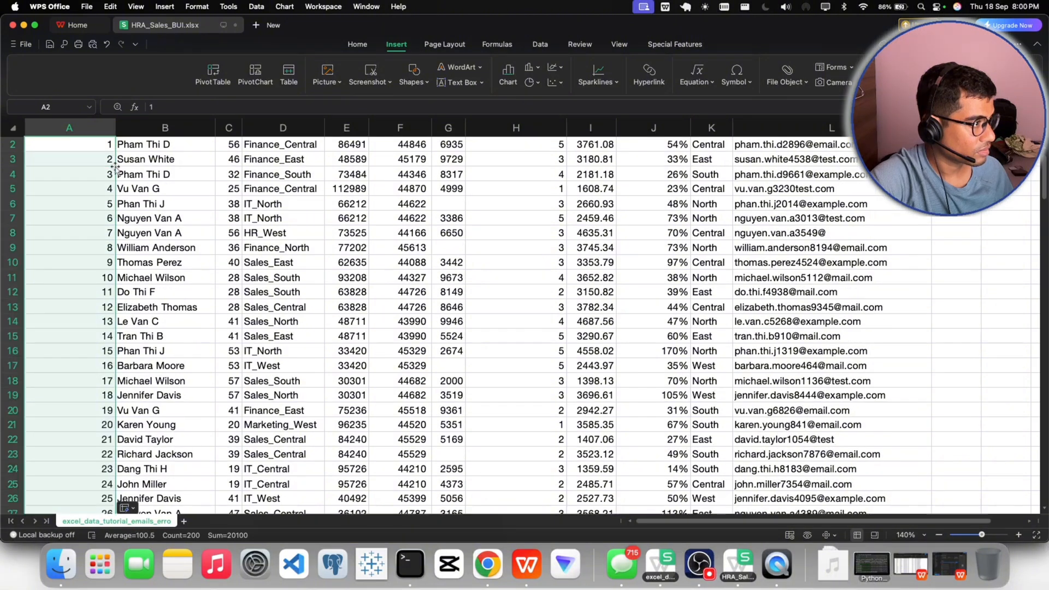
pyautogui.scroll(1, 80, 251)
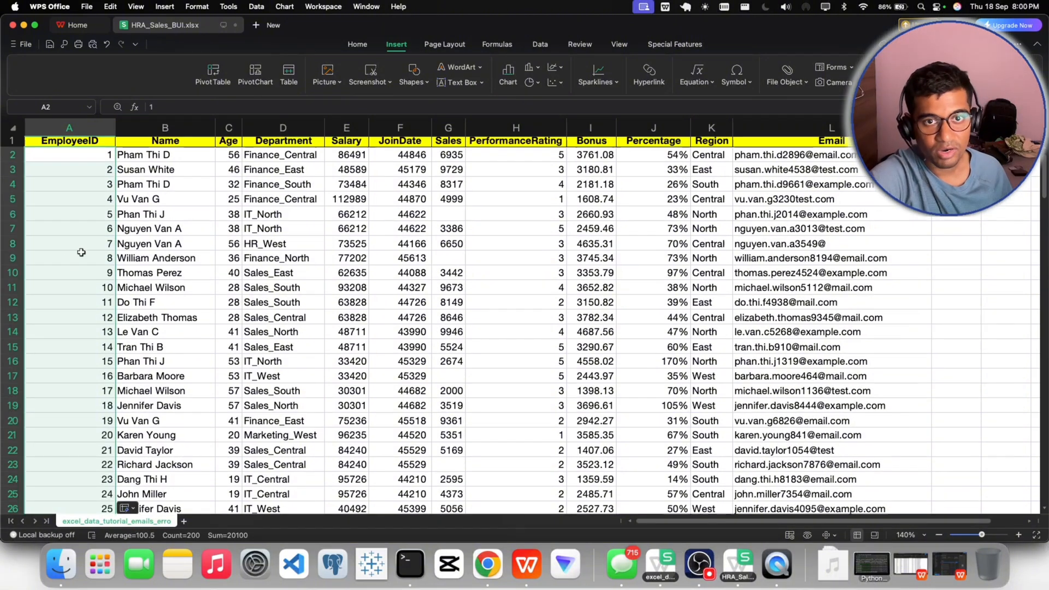
pyautogui.click(105, 162)
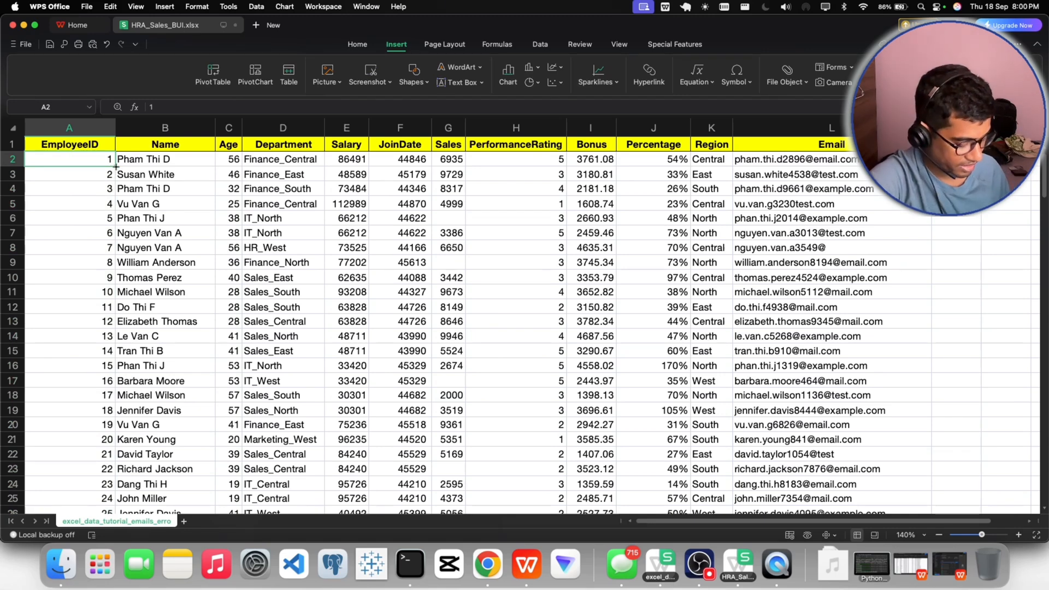
pyautogui.press('super+z')
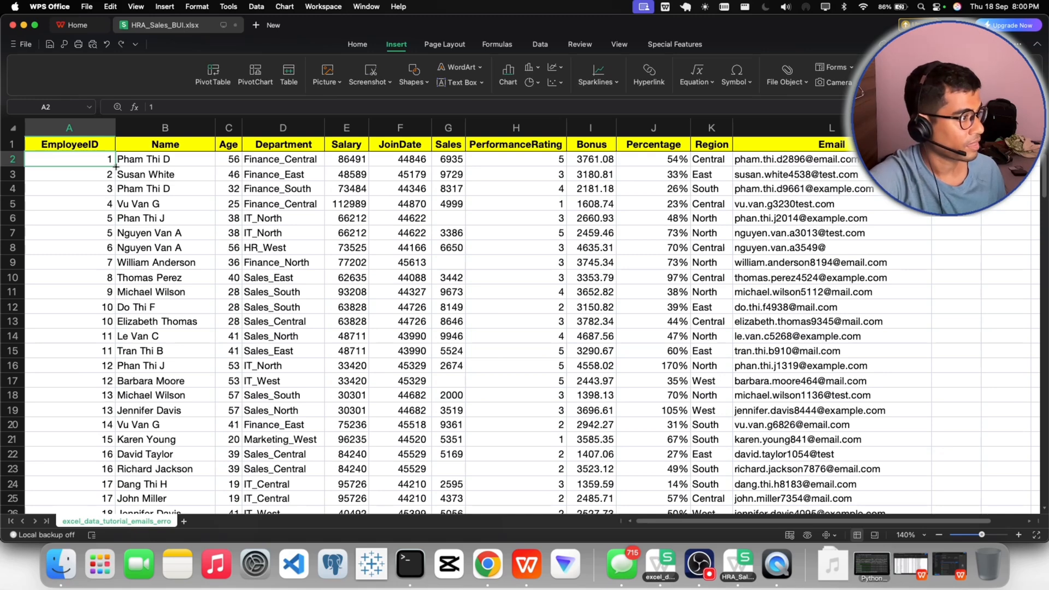
# - Fill the EmployeeID column sequentially from 1 in A2 down to 200 in the last data row
pyautogui.click(144, 204)
pyautogui.click(95, 162)
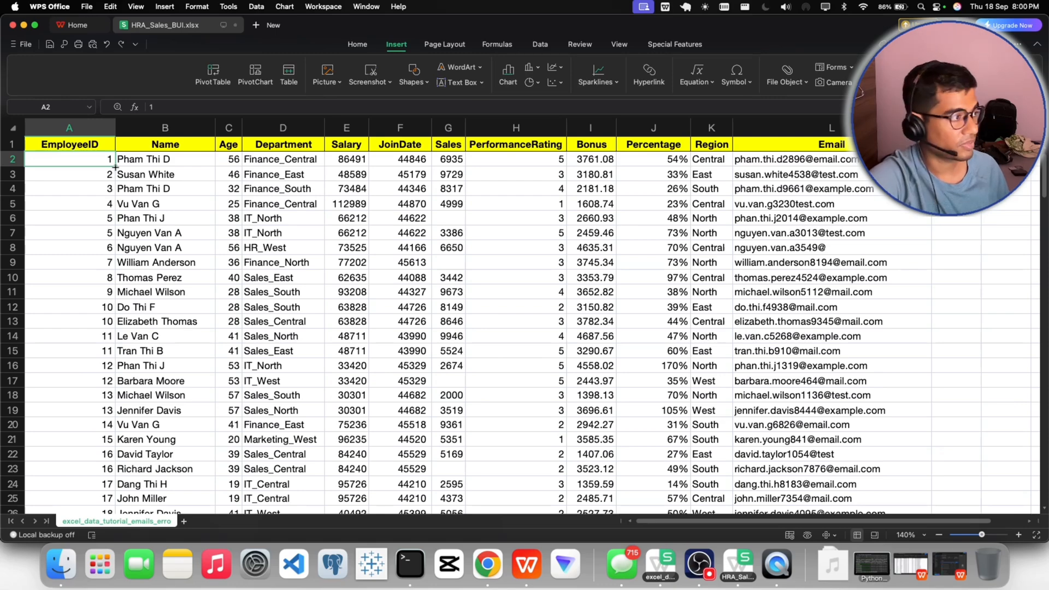
pyautogui.doubleClick(115, 167)
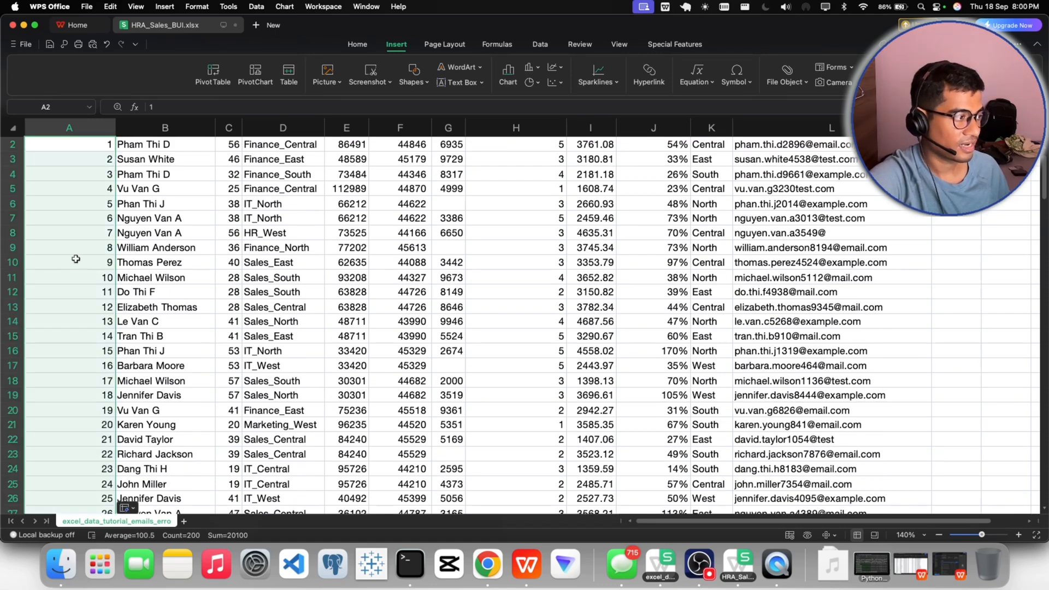
pyautogui.scroll(-5, 76, 259)
pyautogui.scroll(6, 76, 259)
pyautogui.click(109, 202)
pyautogui.click(87, 145)
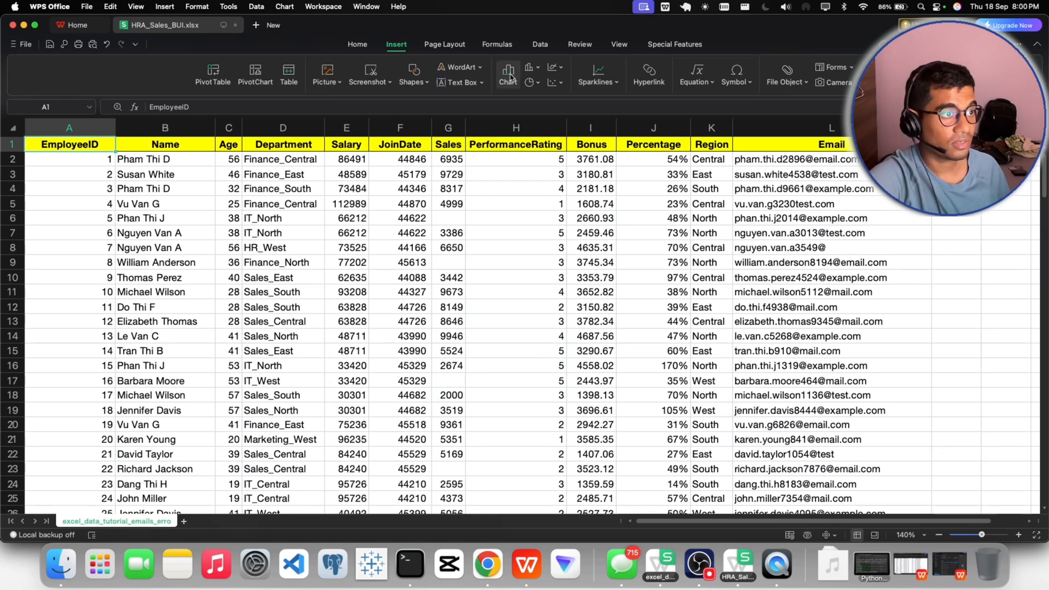
# - Check the EmployeeID filter's value list for repeated IDs, using temporary header filters that are removed at the end
pyautogui.click(358, 45)
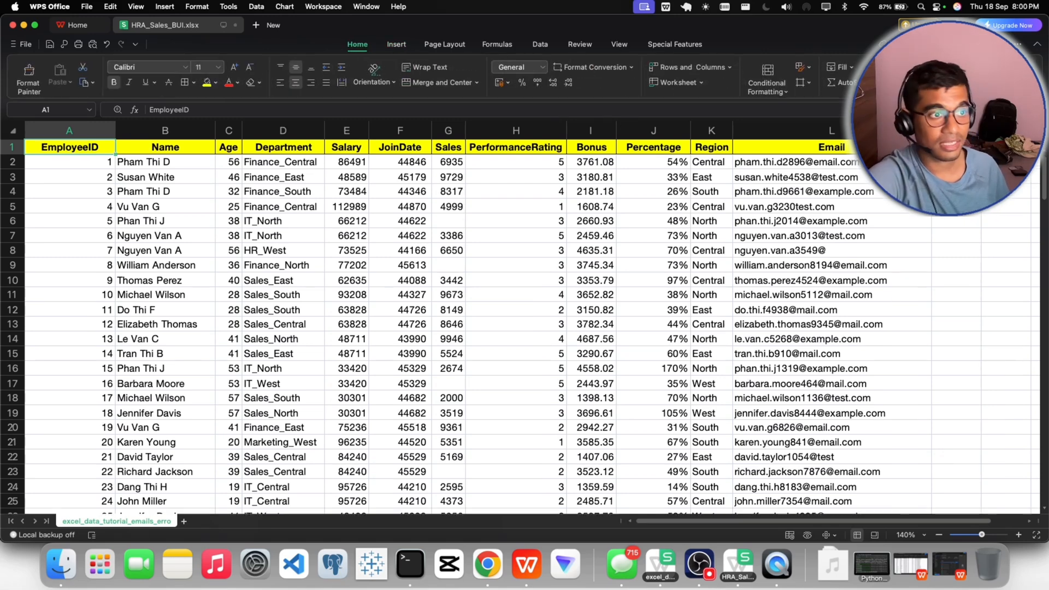
pyautogui.moveTo(861, 108); pyautogui.dragTo(855, 401)
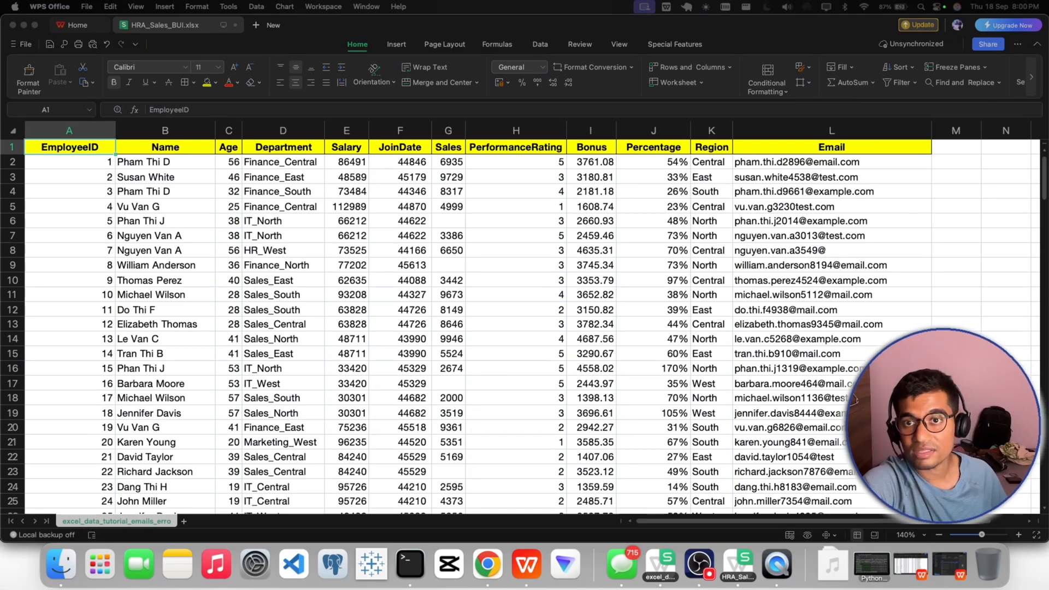
pyautogui.click(902, 86)
pyautogui.click(907, 83)
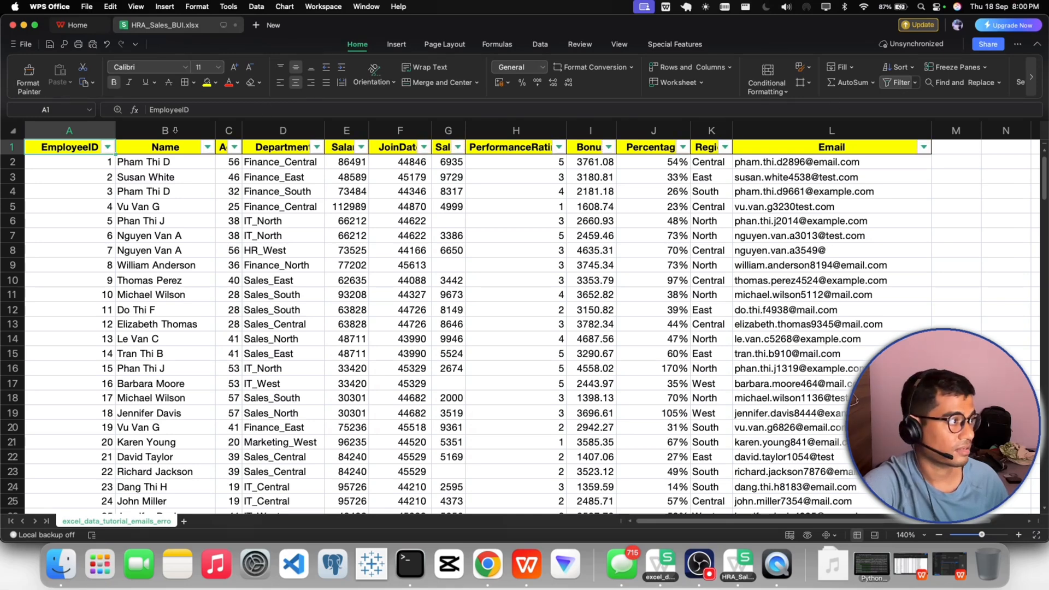
pyautogui.click(107, 147)
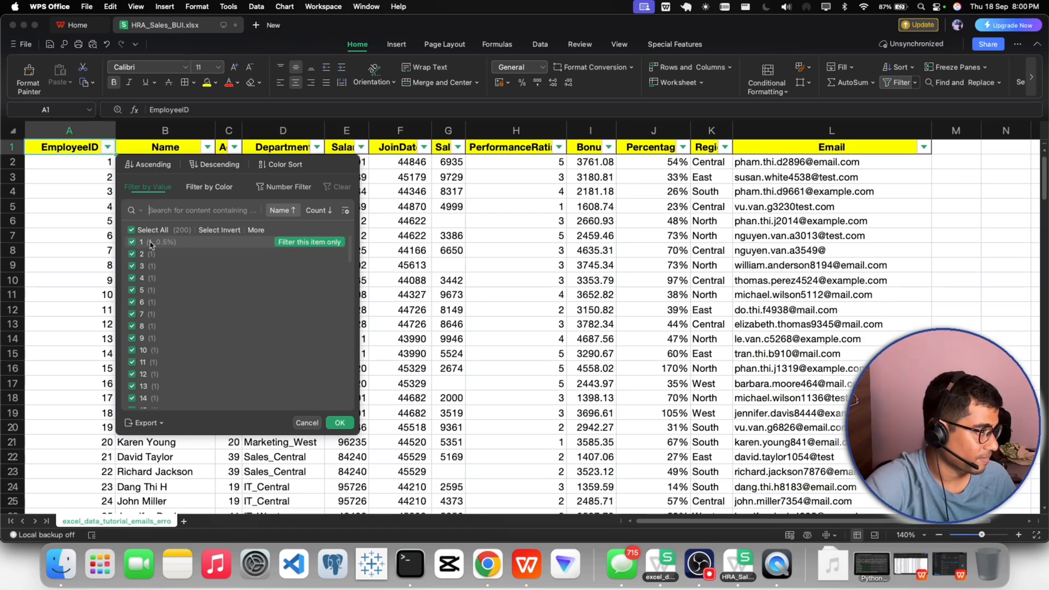
pyautogui.scroll(-5, 189, 312)
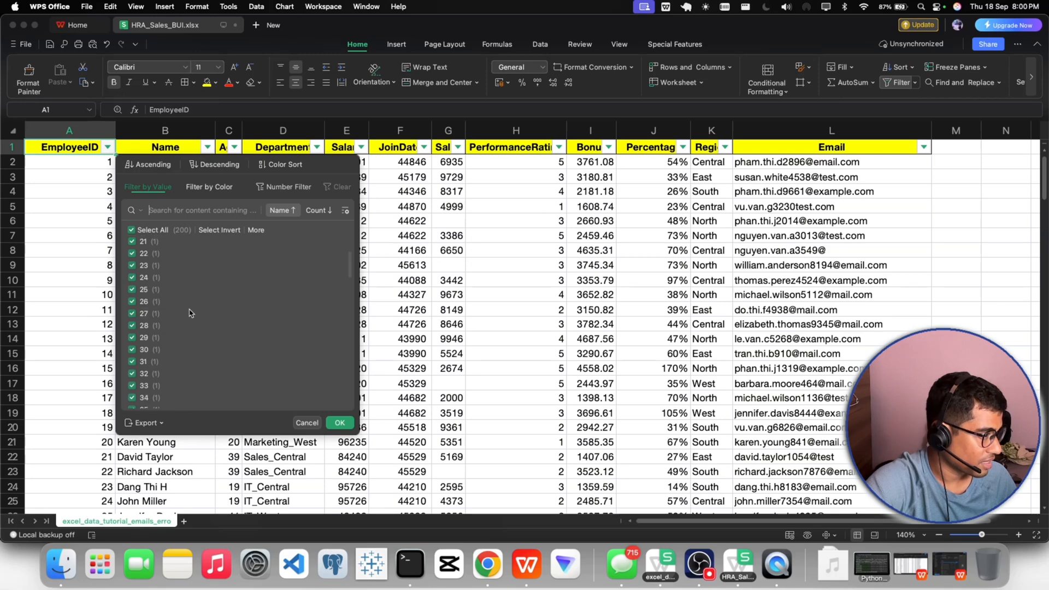
pyautogui.scroll(-8, 189, 312)
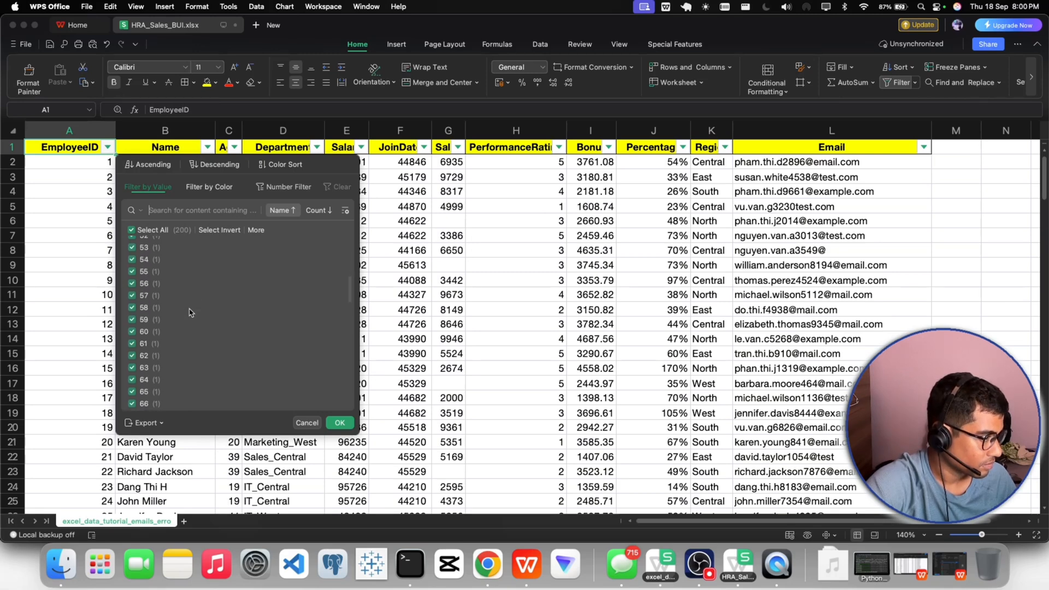
pyautogui.scroll(-9, 189, 313)
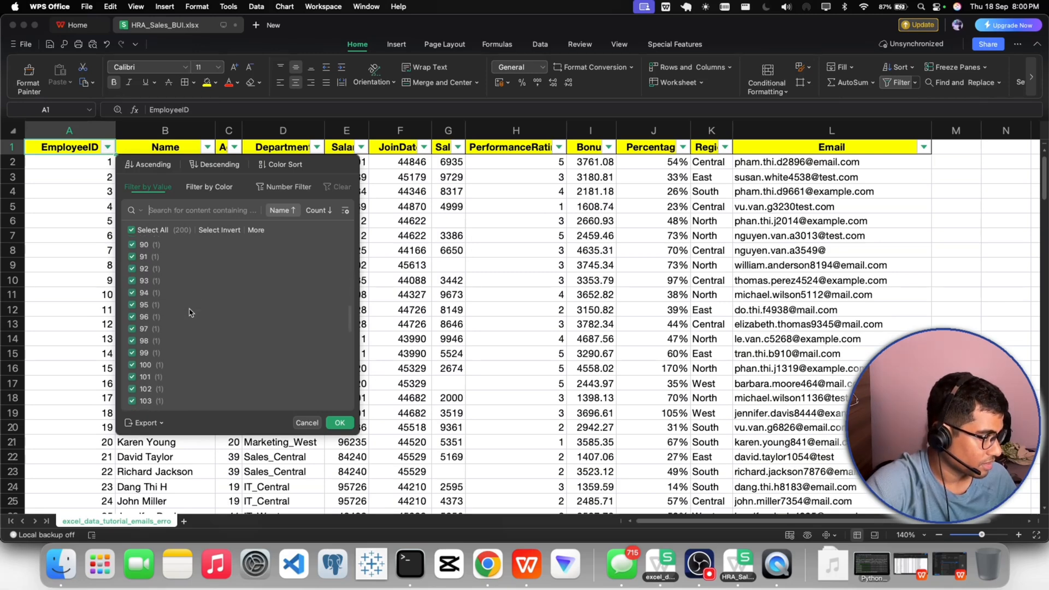
pyautogui.scroll(-12, 189, 313)
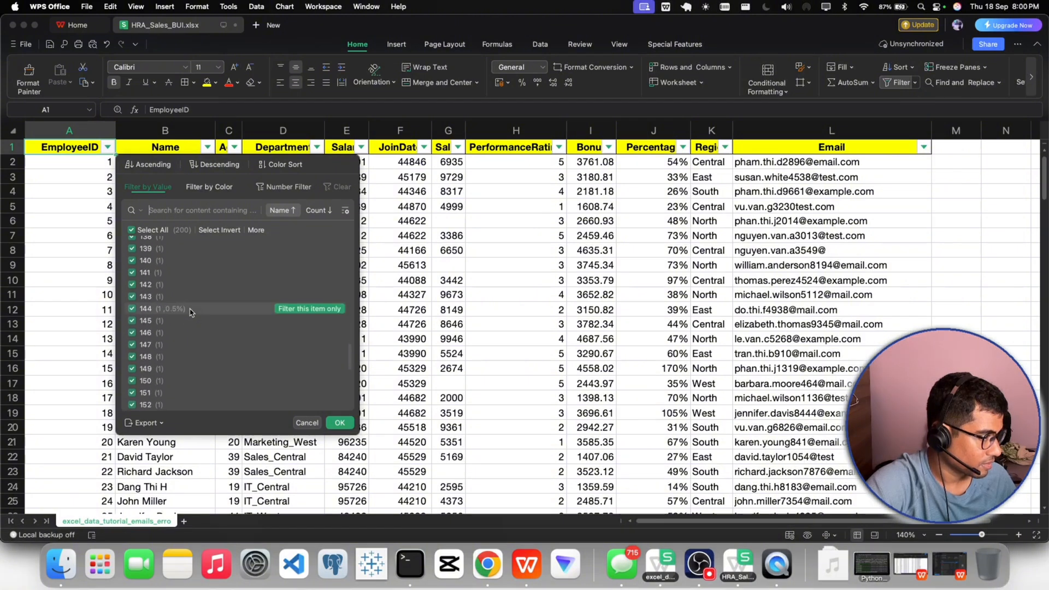
pyautogui.click(340, 424)
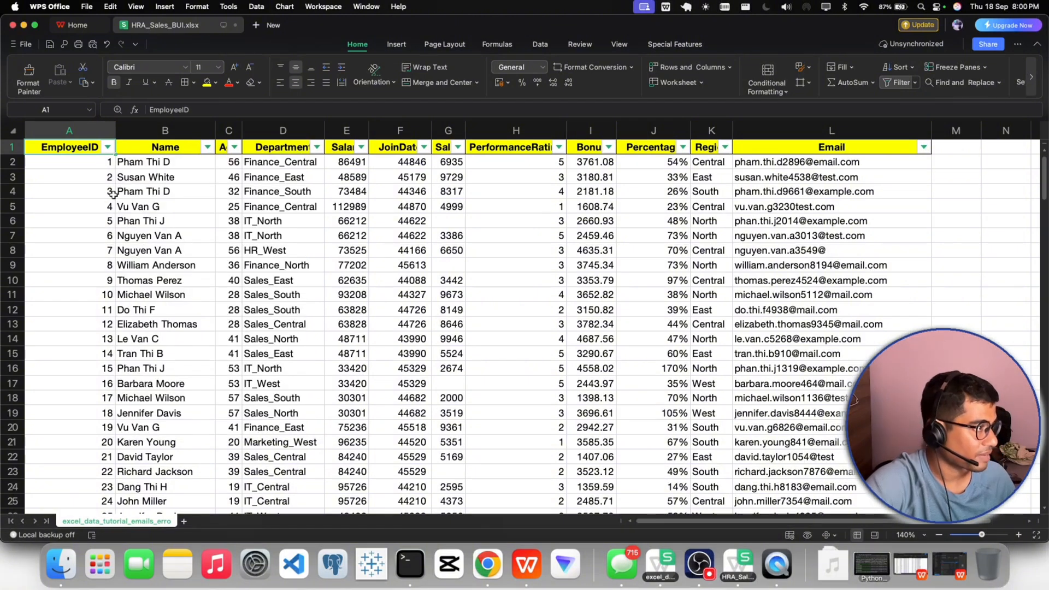
pyautogui.click(893, 85)
# - Insert a pivot table on a new sheet from the whole data range, EmployeeID through Email down to row 201
pyautogui.click(667, 247)
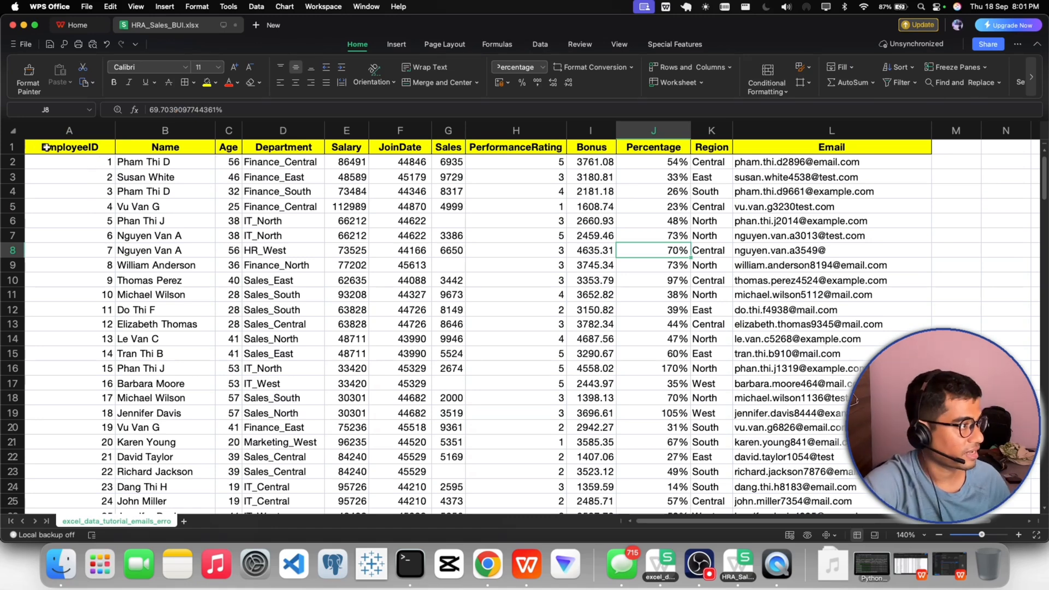
pyautogui.moveTo(37, 149); pyautogui.dragTo(917, 153)
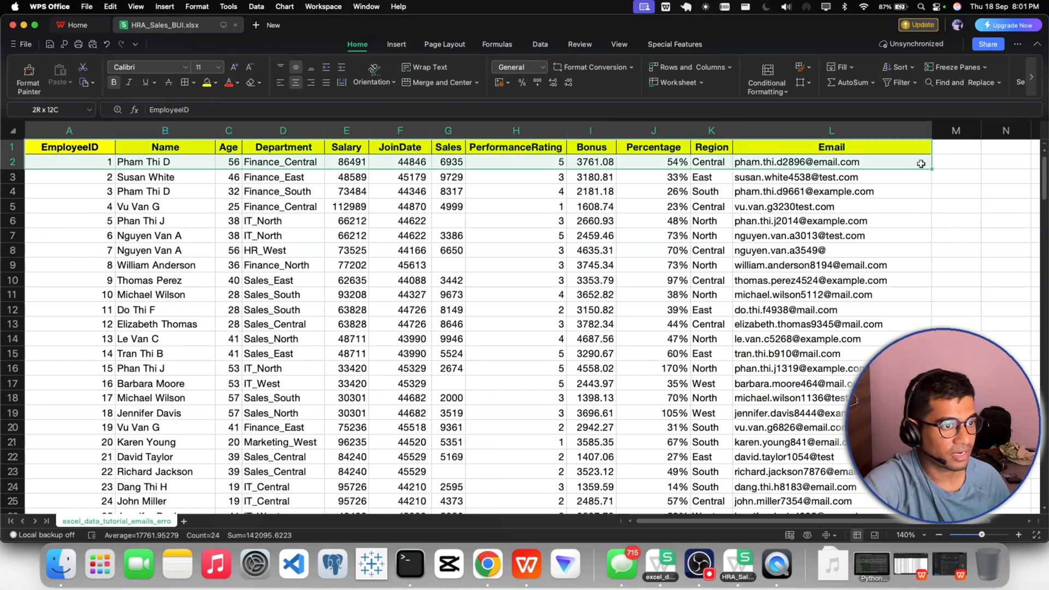
pyautogui.press('super+shift+Down')
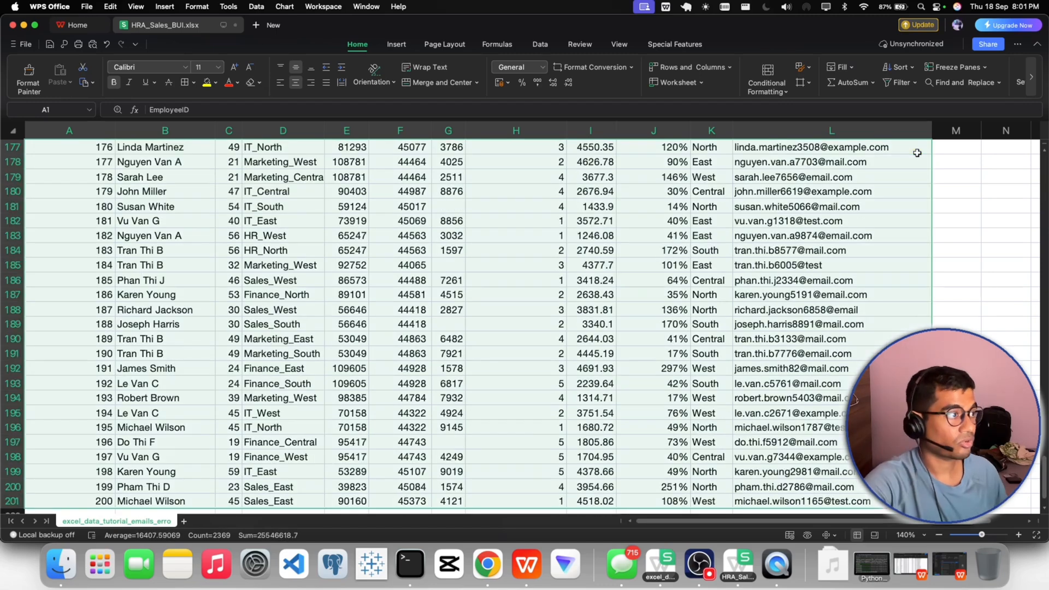
pyautogui.click(395, 44)
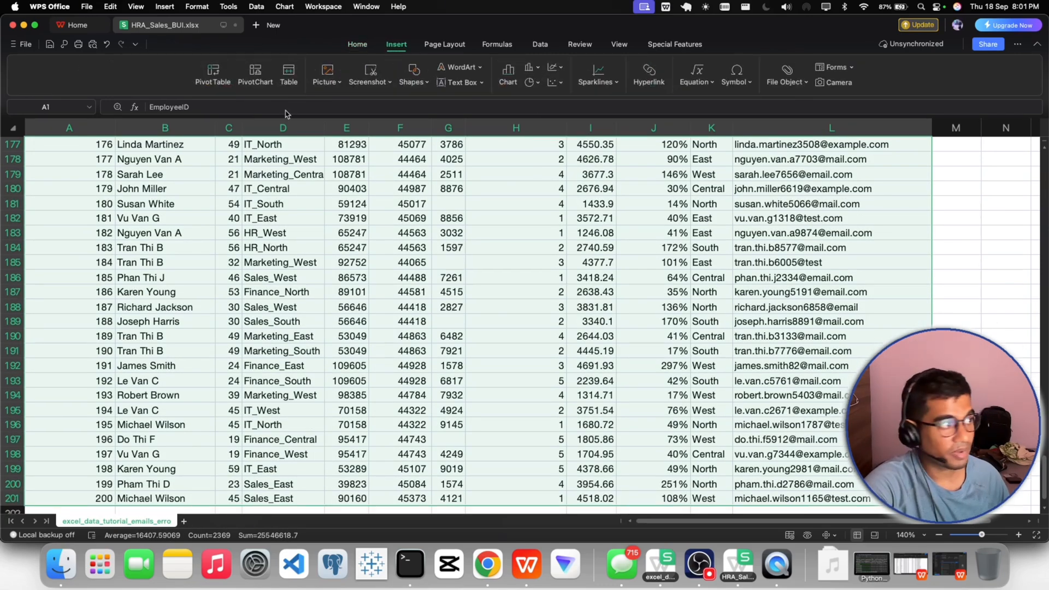
pyautogui.click(208, 82)
pyautogui.press('Return')
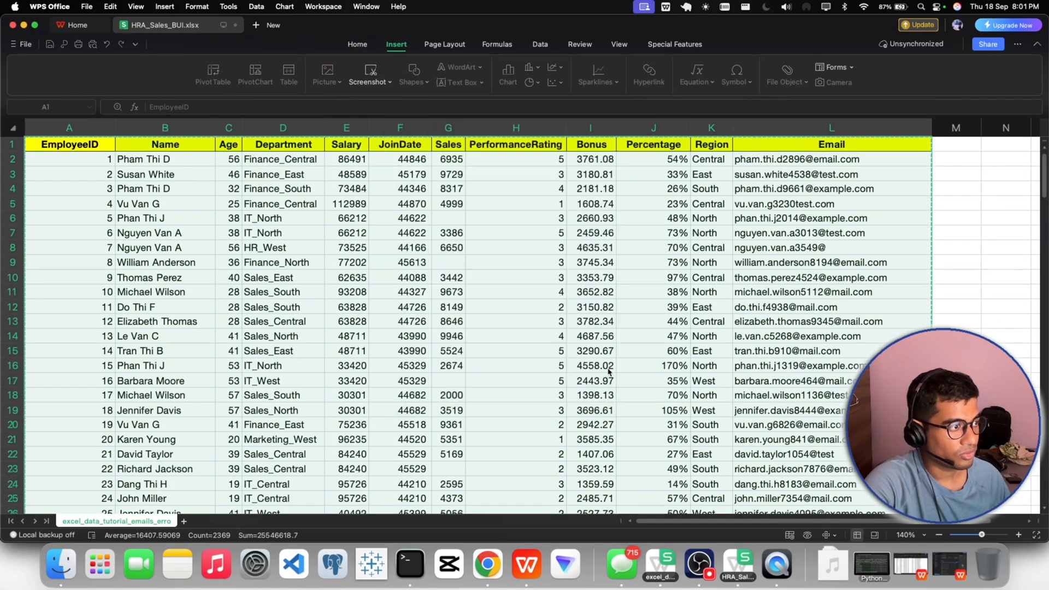
pyautogui.moveTo(856, 400); pyautogui.dragTo(415, 75)
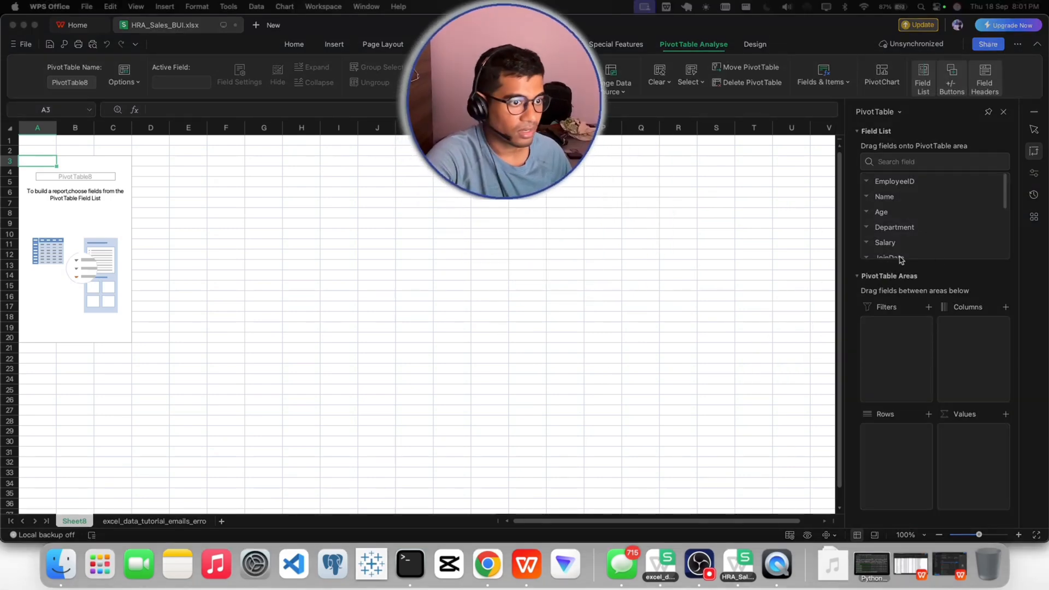
# - Add EmployeeID to the pivot table's rows and values, summarizing the value field by Count
pyautogui.click(889, 199)
pyautogui.moveTo(891, 182); pyautogui.dragTo(896, 434)
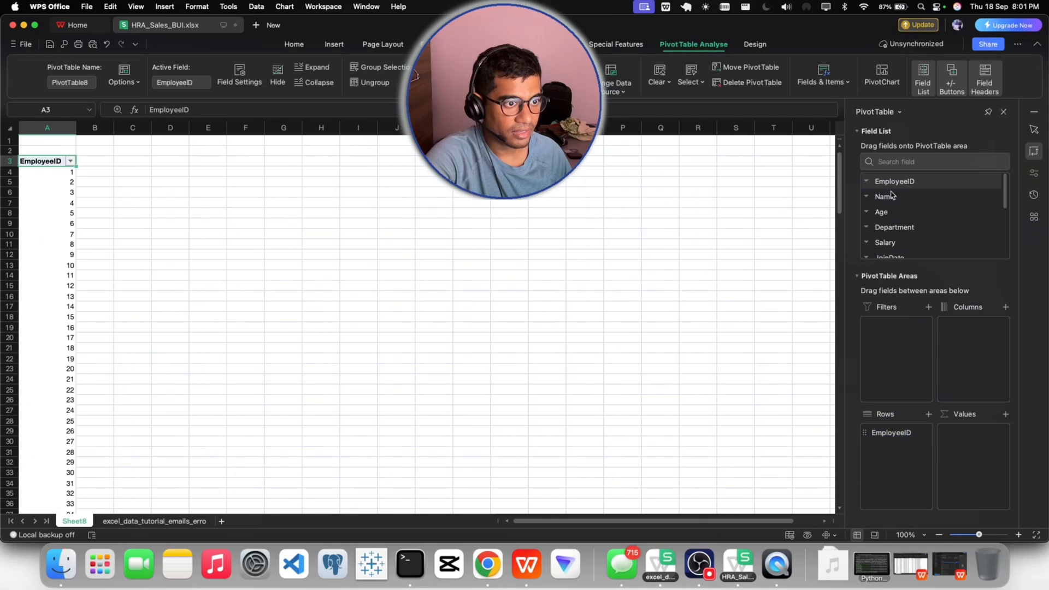
pyautogui.moveTo(894, 182); pyautogui.dragTo(970, 441)
pyautogui.click(970, 441)
pyautogui.click(1003, 433)
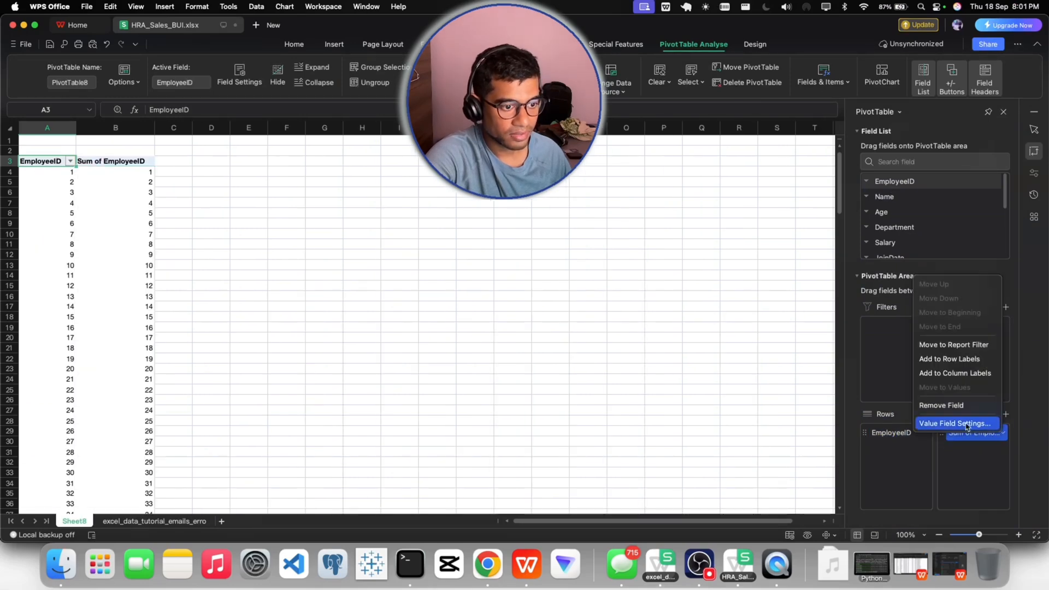
pyautogui.click(941, 424)
pyautogui.click(421, 260)
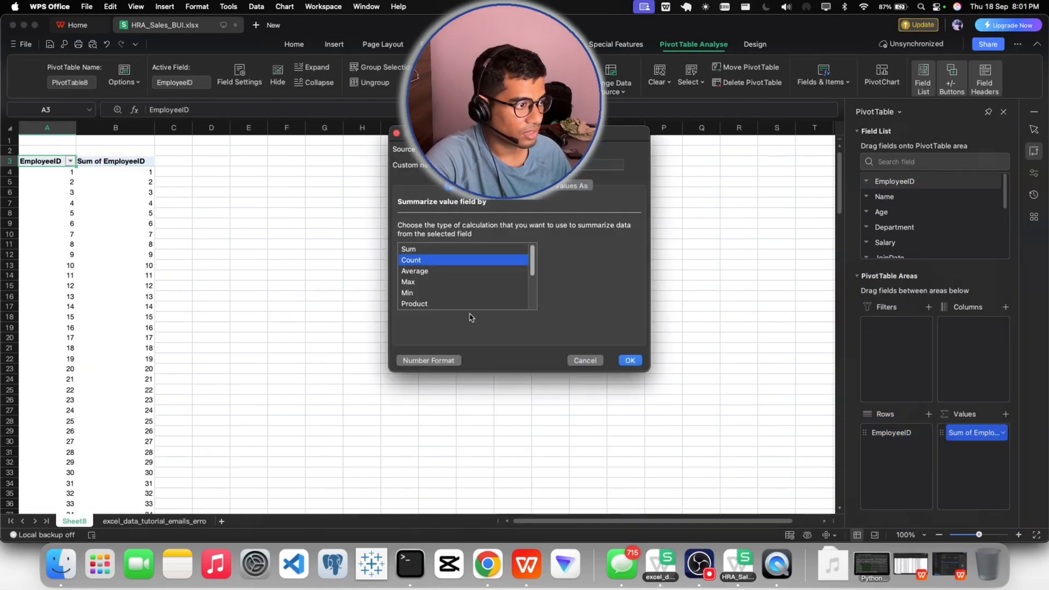
pyautogui.click(630, 360)
pyautogui.click(314, 255)
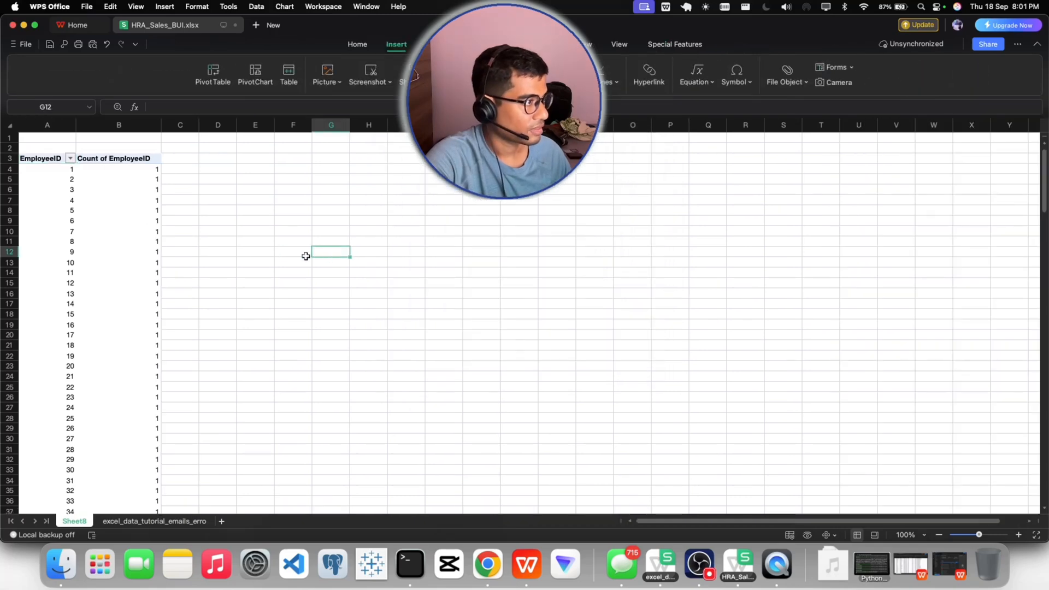
# - Examine the Count of EmployeeID values down to the grand total for IDs that occur more than once
pyautogui.click(142, 162)
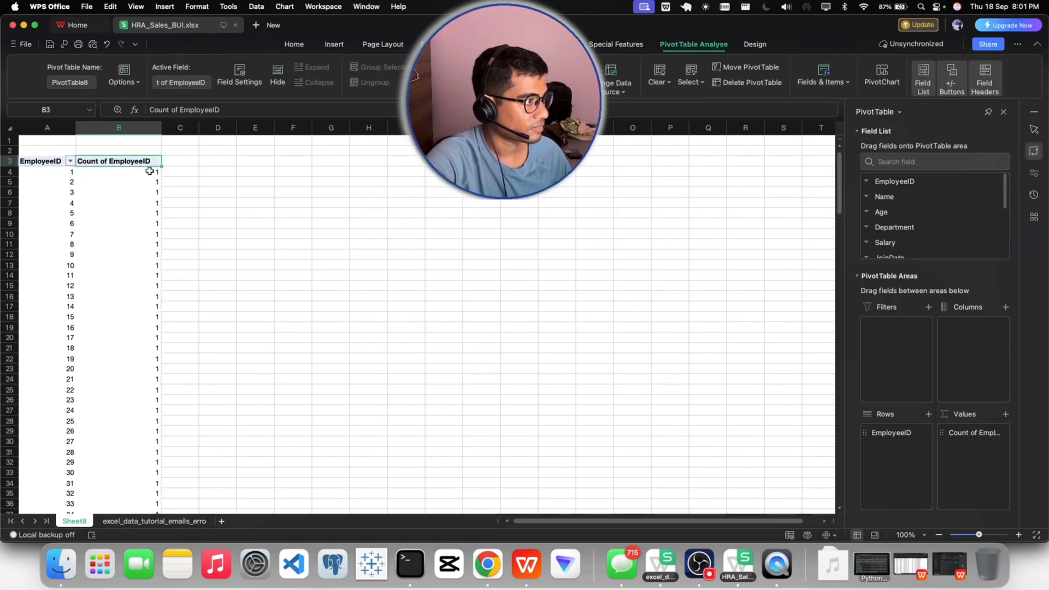
pyautogui.click(148, 171)
pyautogui.press('super+shift+Down')
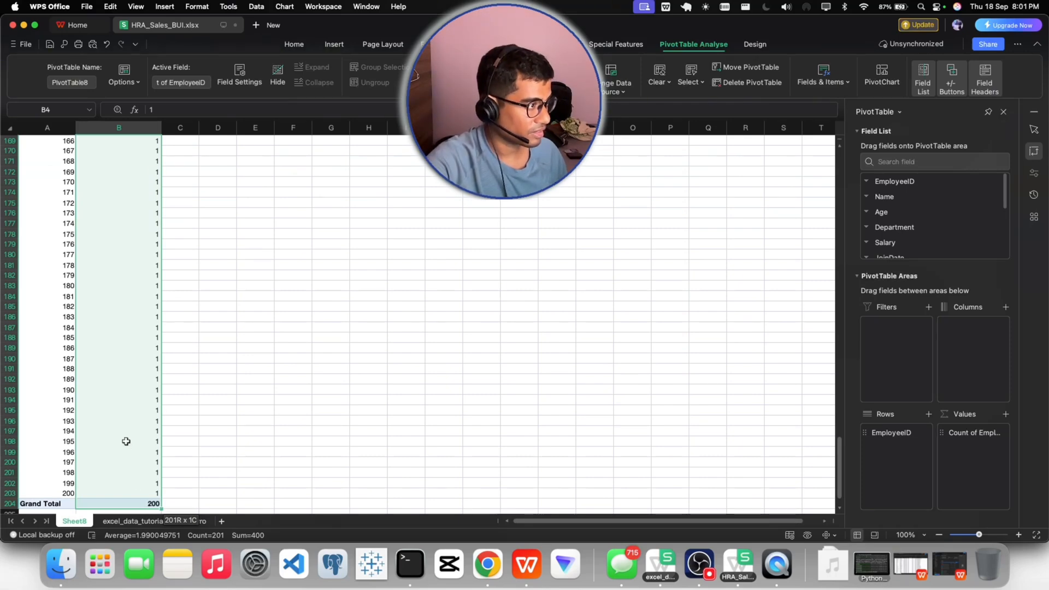
pyautogui.scroll(5, 126, 441)
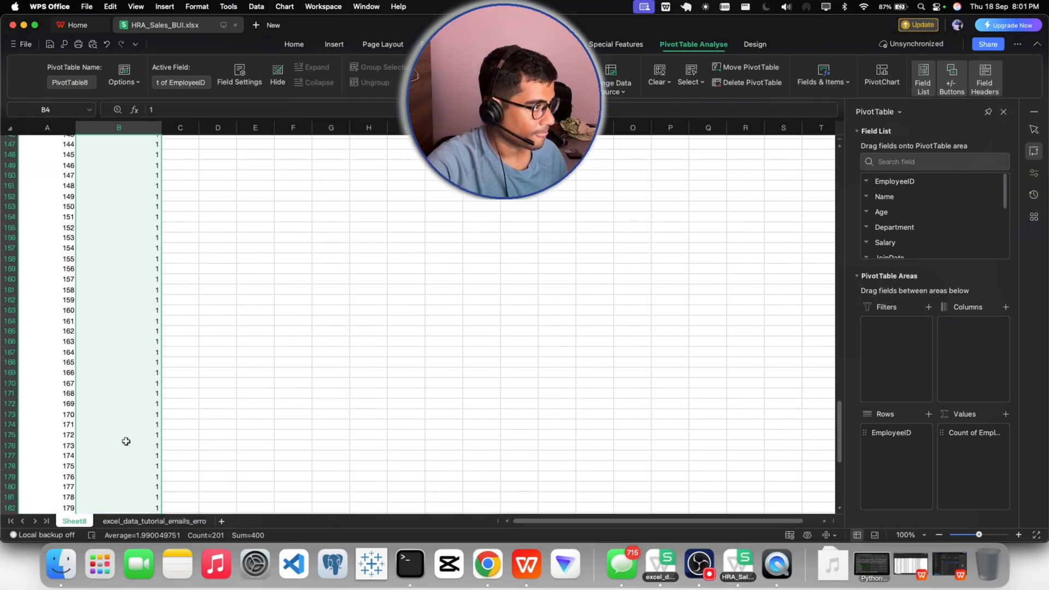
pyautogui.scroll(15, 125, 441)
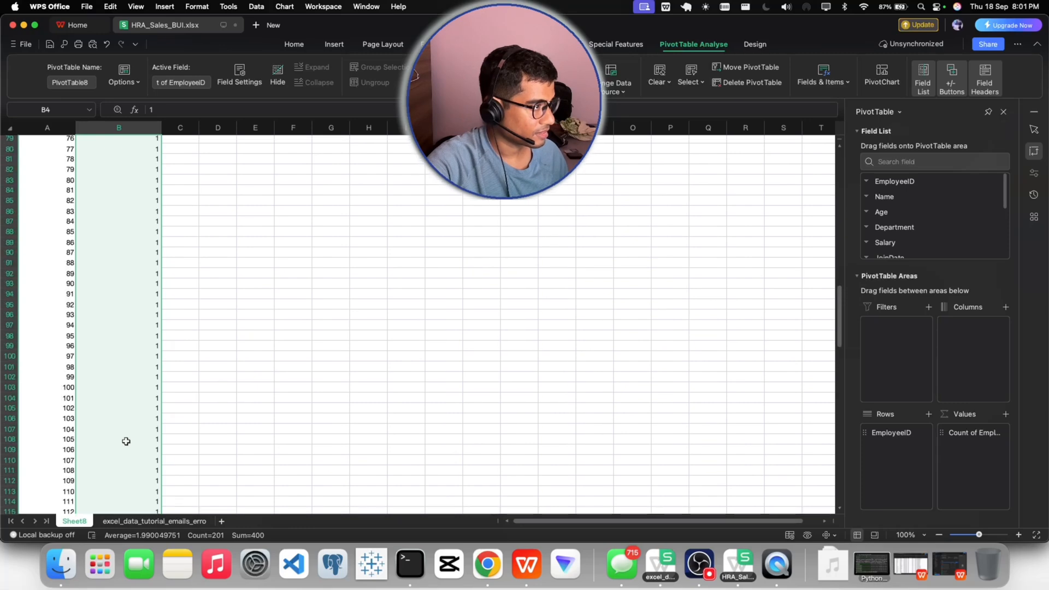
pyautogui.scroll(17, 126, 441)
pyautogui.click(240, 288)
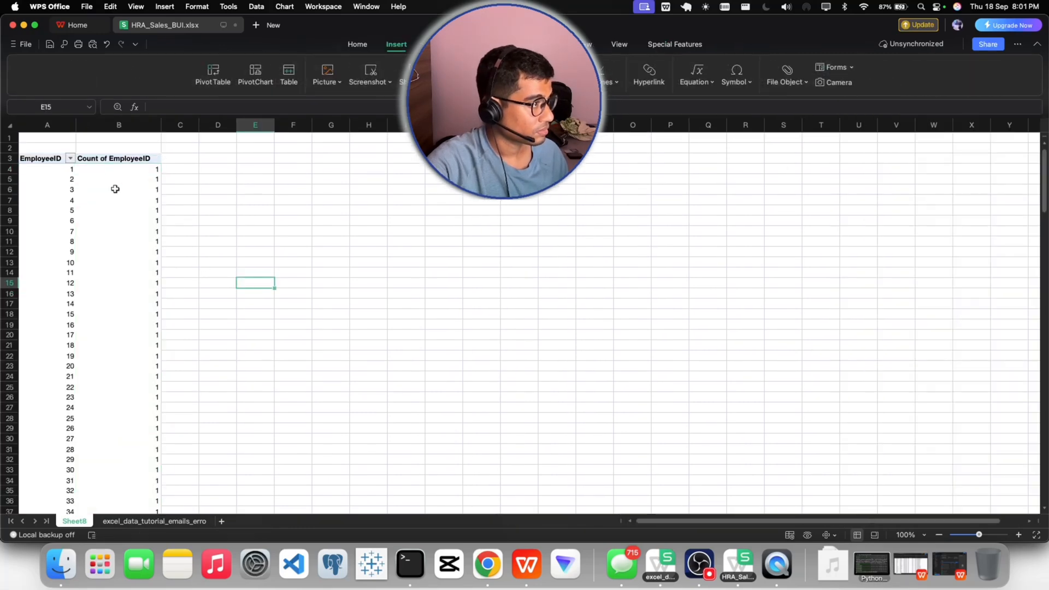
pyautogui.click(116, 158)
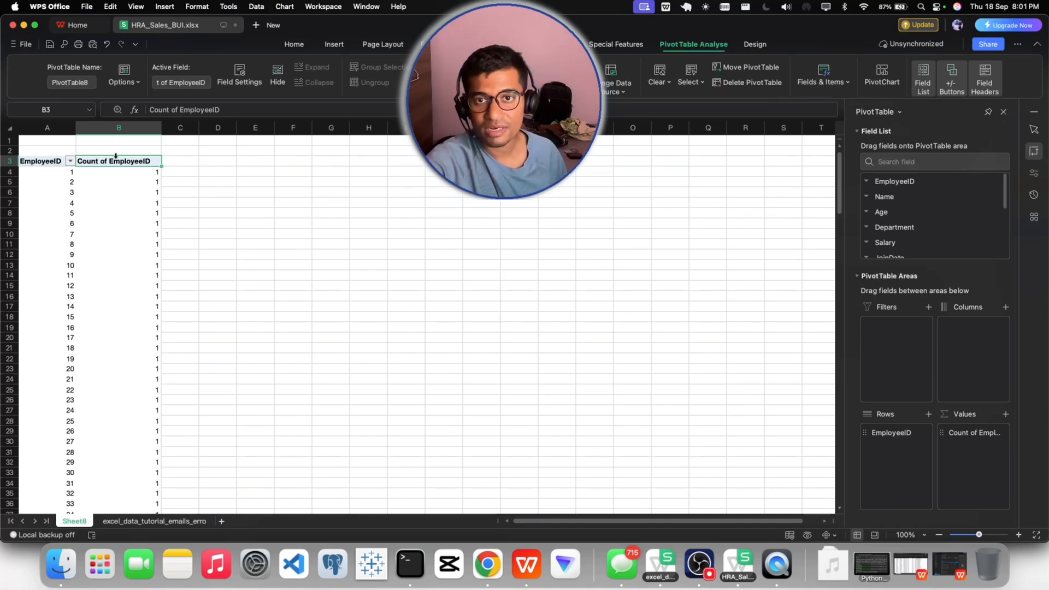
pyautogui.click(220, 246)
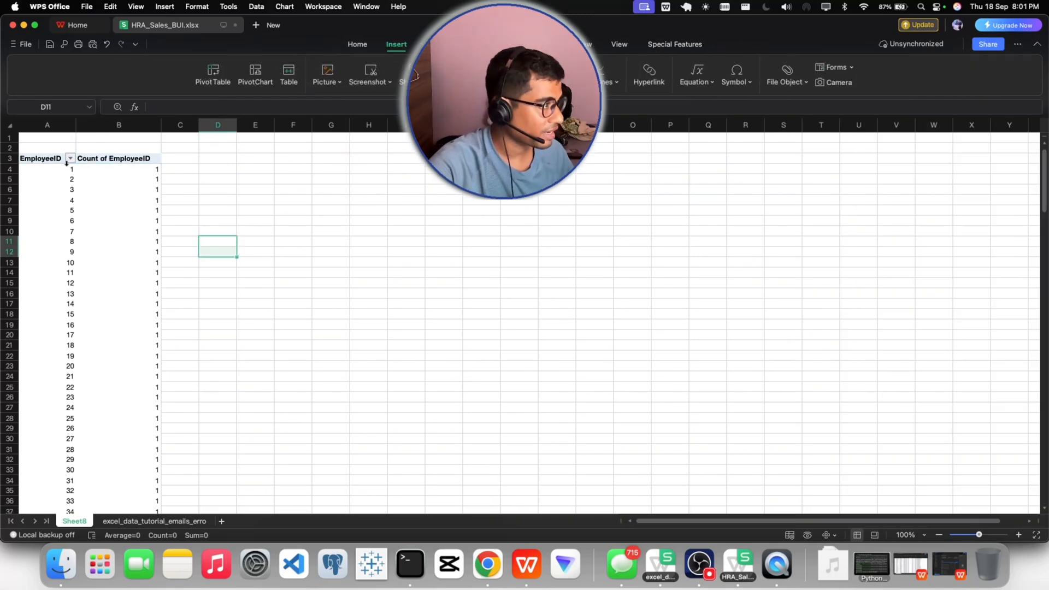
pyautogui.click(326, 209)
pyautogui.click(121, 159)
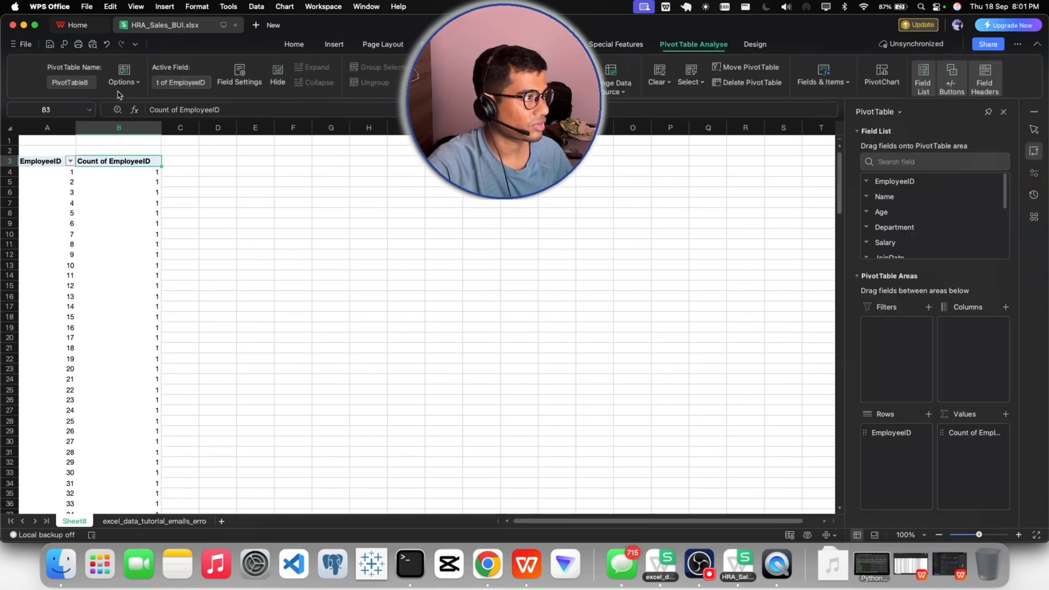
pyautogui.click(328, 46)
pyautogui.click(255, 76)
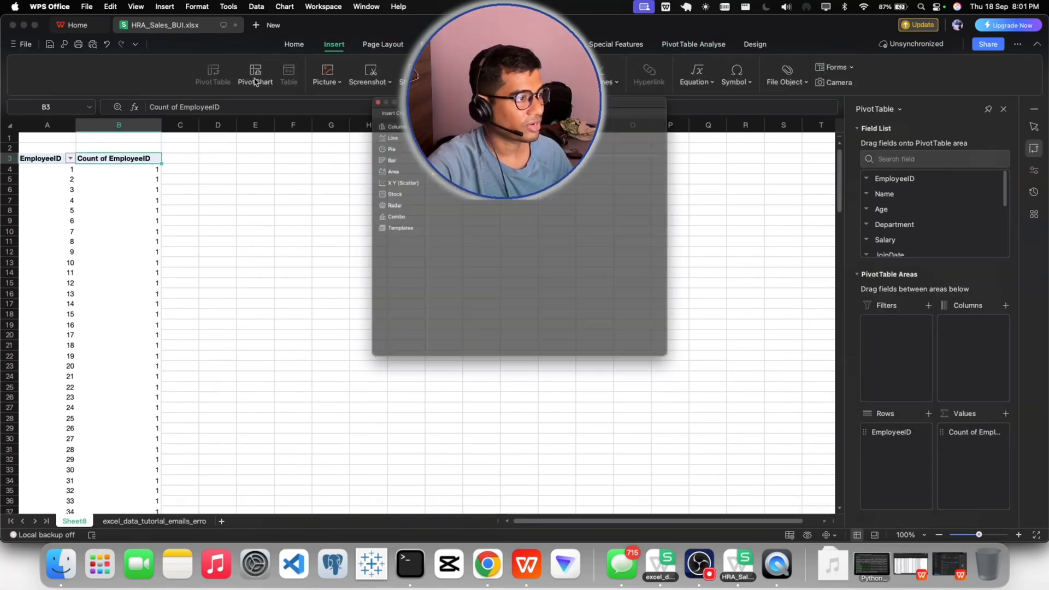
pyautogui.click(352, 125)
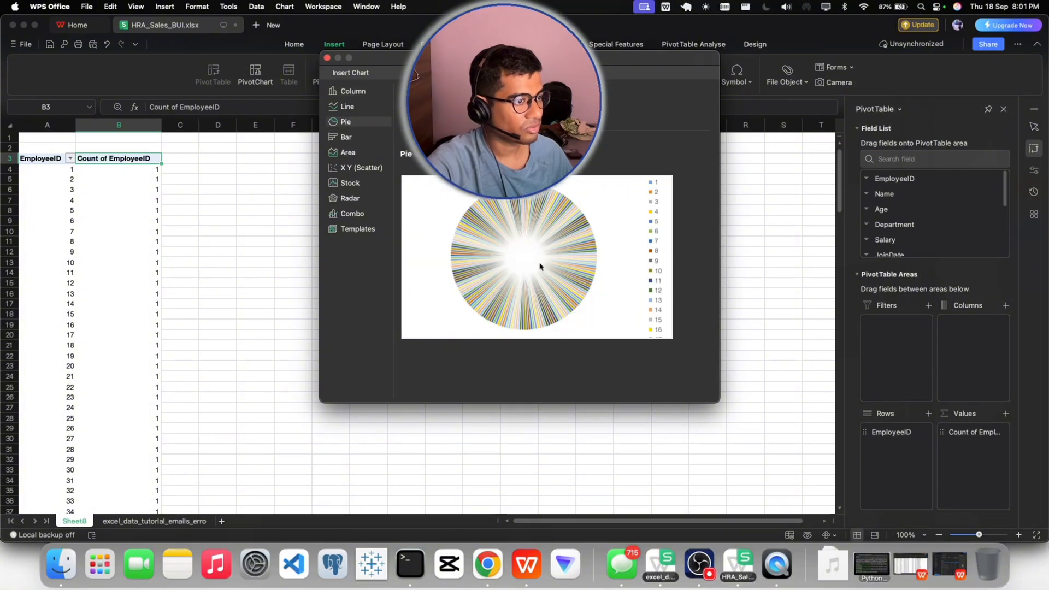
pyautogui.click(344, 137)
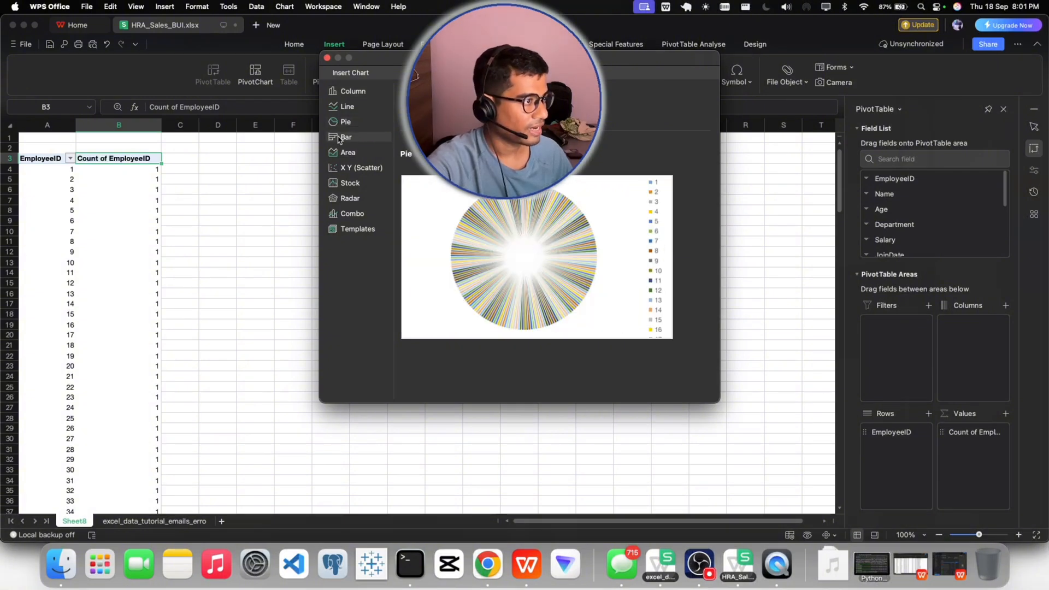
pyautogui.click(344, 153)
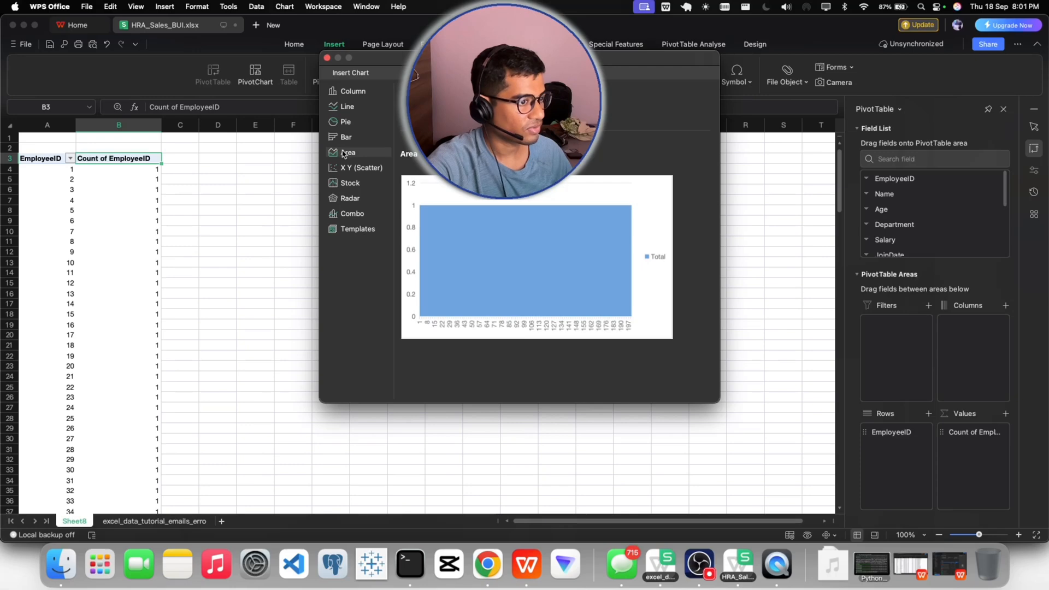
pyautogui.click(353, 93)
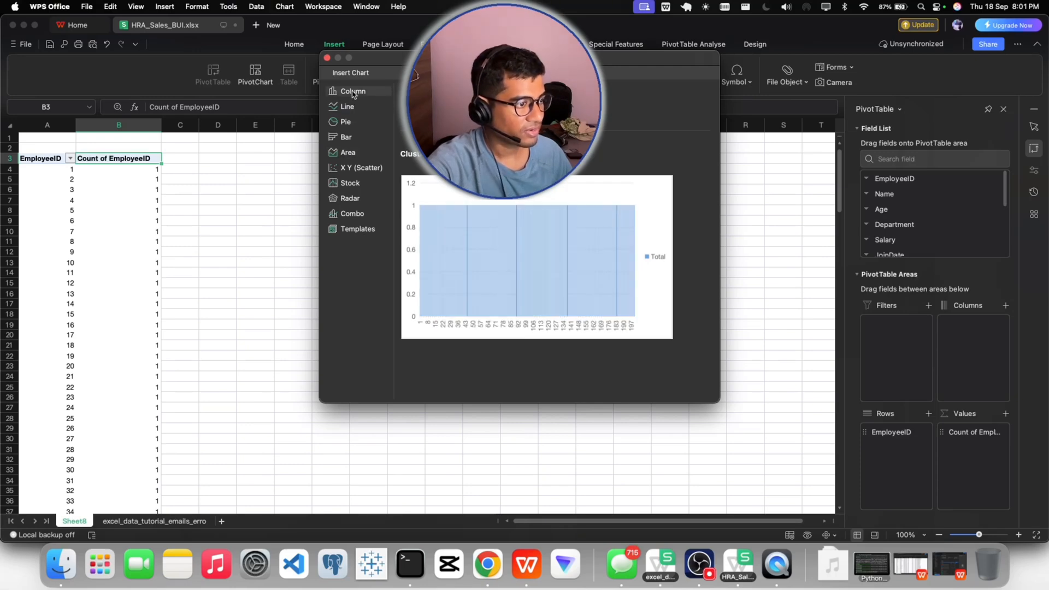
pyautogui.click(351, 154)
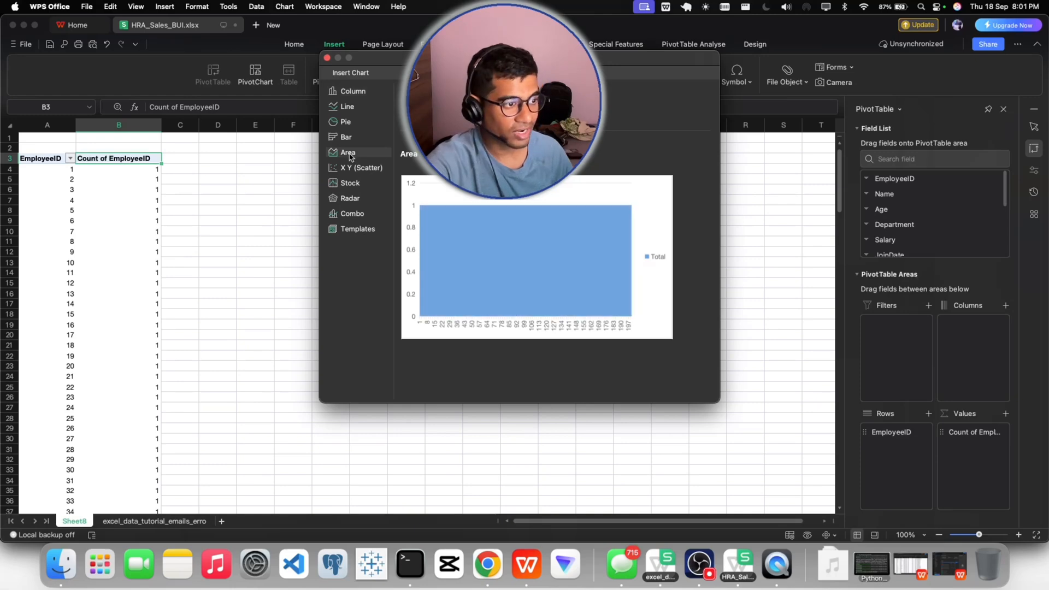
pyautogui.click(327, 58)
pyautogui.click(227, 208)
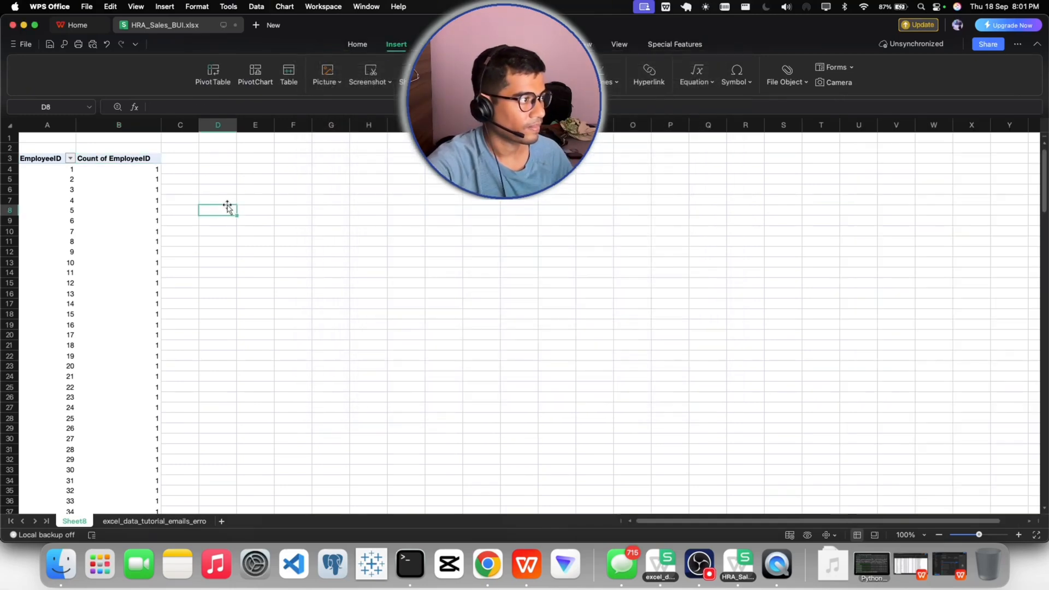
# - Copy the entire EmployeeID count pivot table from the header row down to the Grand Total
pyautogui.click(117, 162)
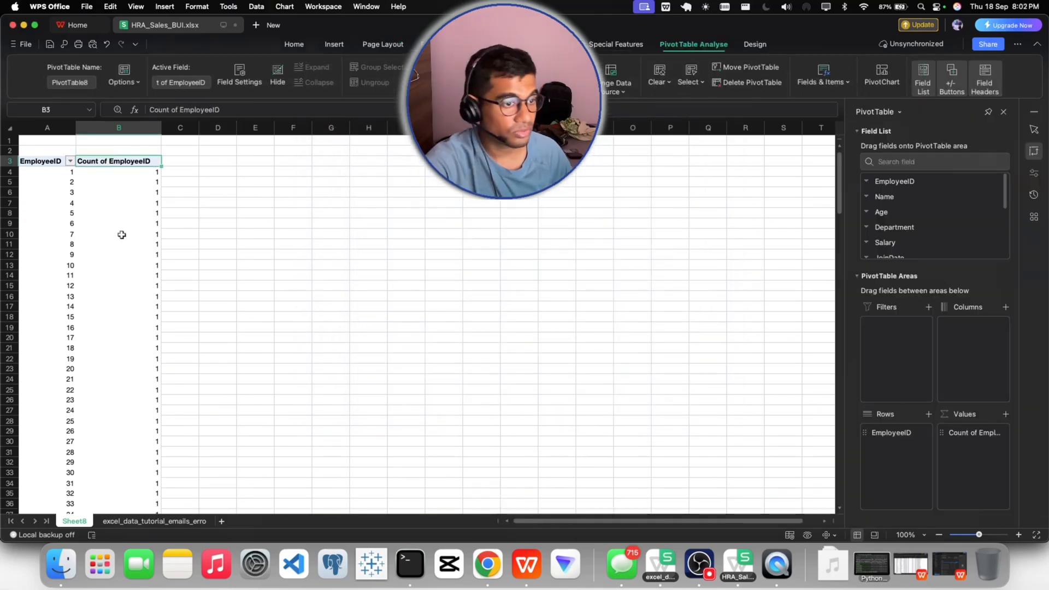
pyautogui.scroll(-3, 918, 222)
pyautogui.scroll(3, 920, 222)
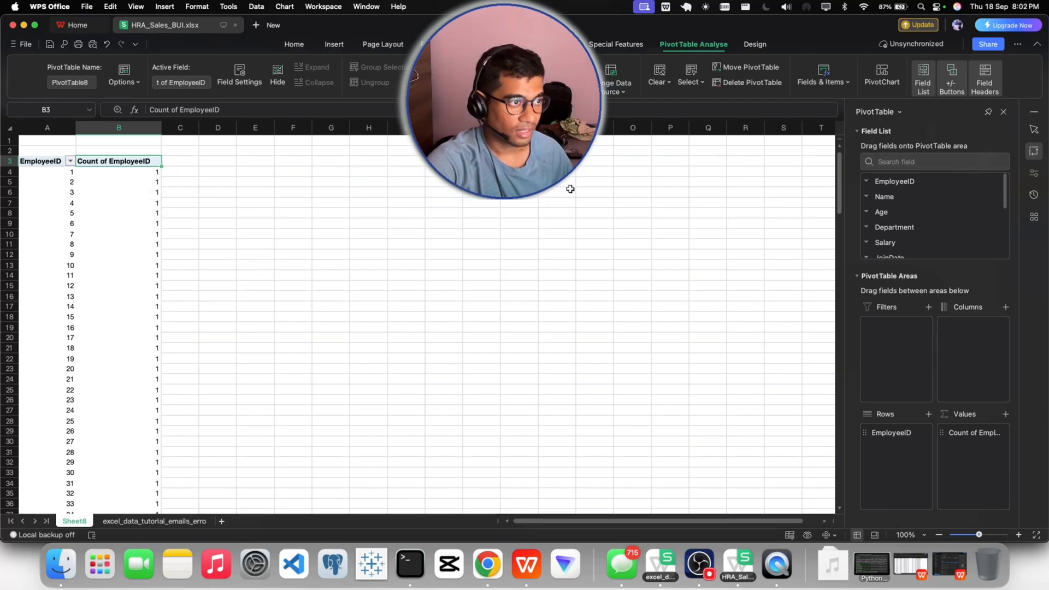
pyautogui.click(327, 254)
pyautogui.moveTo(43, 160); pyautogui.dragTo(136, 162)
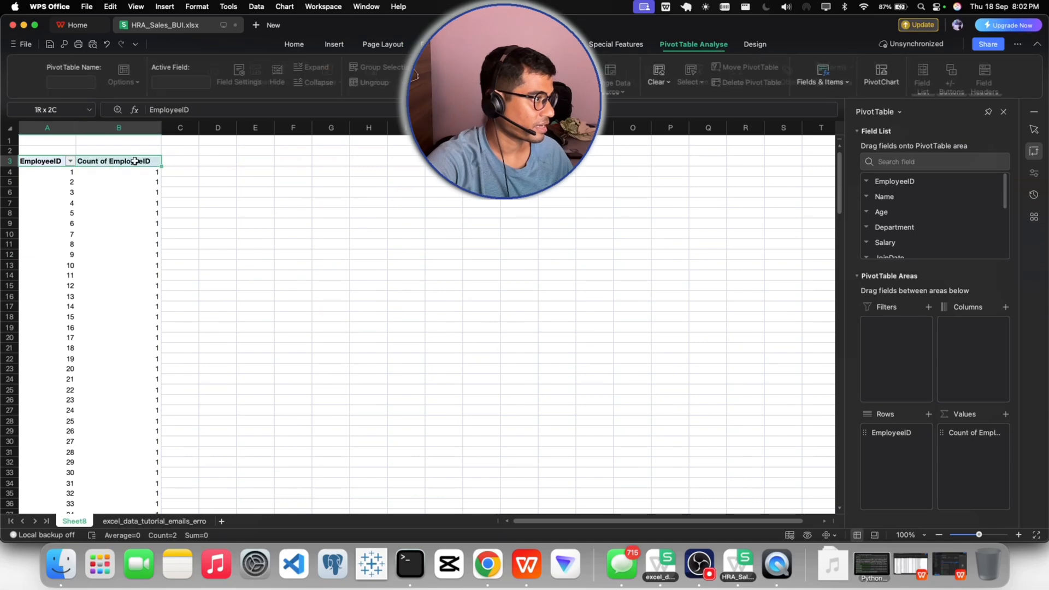
pyautogui.press('super+shift+Down')
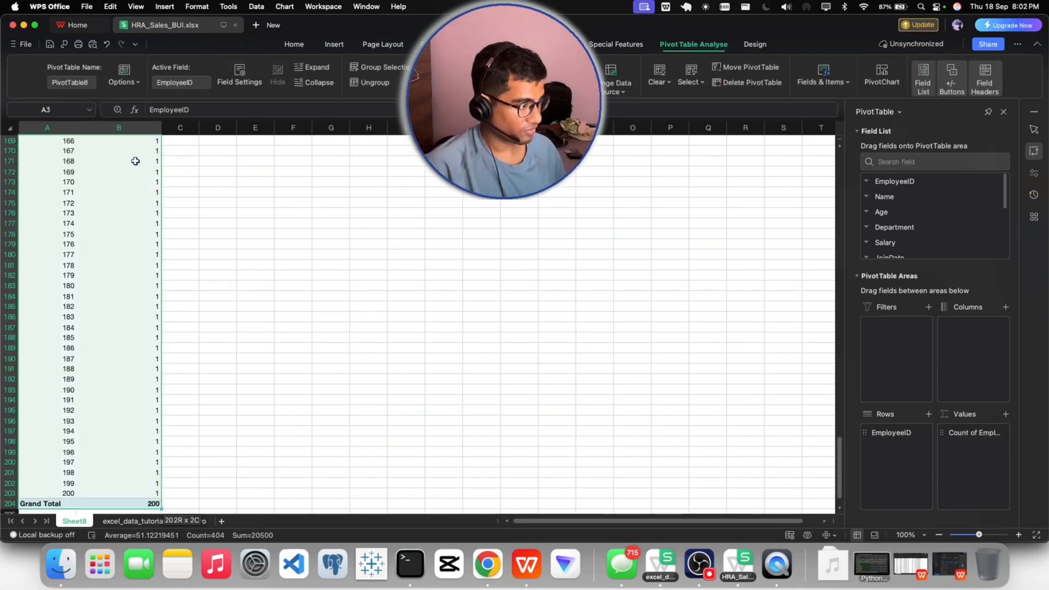
pyautogui.press('super+c')
pyautogui.scroll(20, 328, 239)
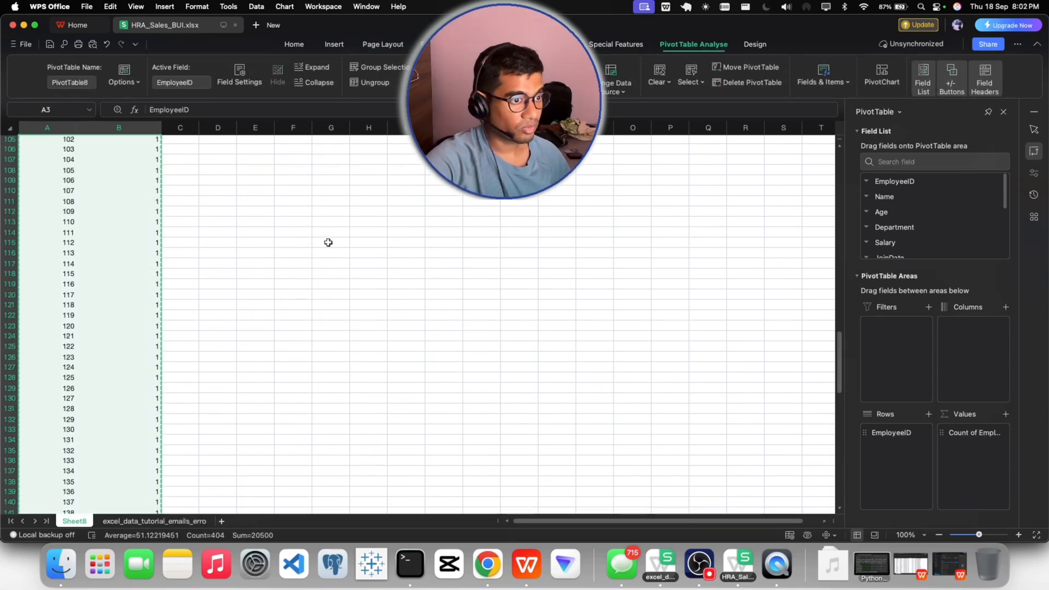
pyautogui.scroll(15, 328, 235)
# - Paste the copied pivot table as values only, starting in cell H3
pyautogui.click(361, 162)
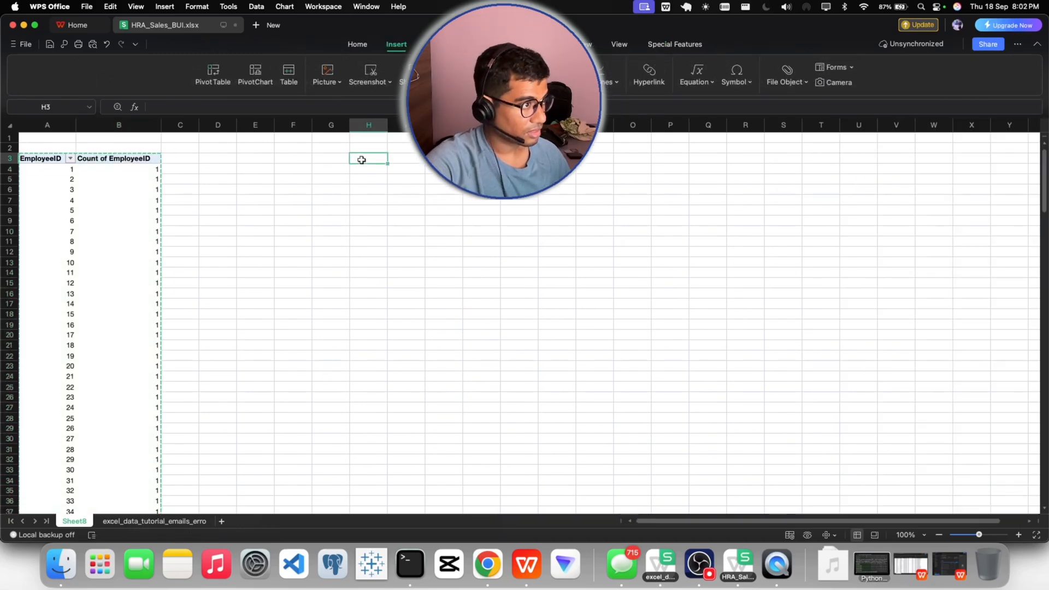
pyautogui.rightClick(361, 160)
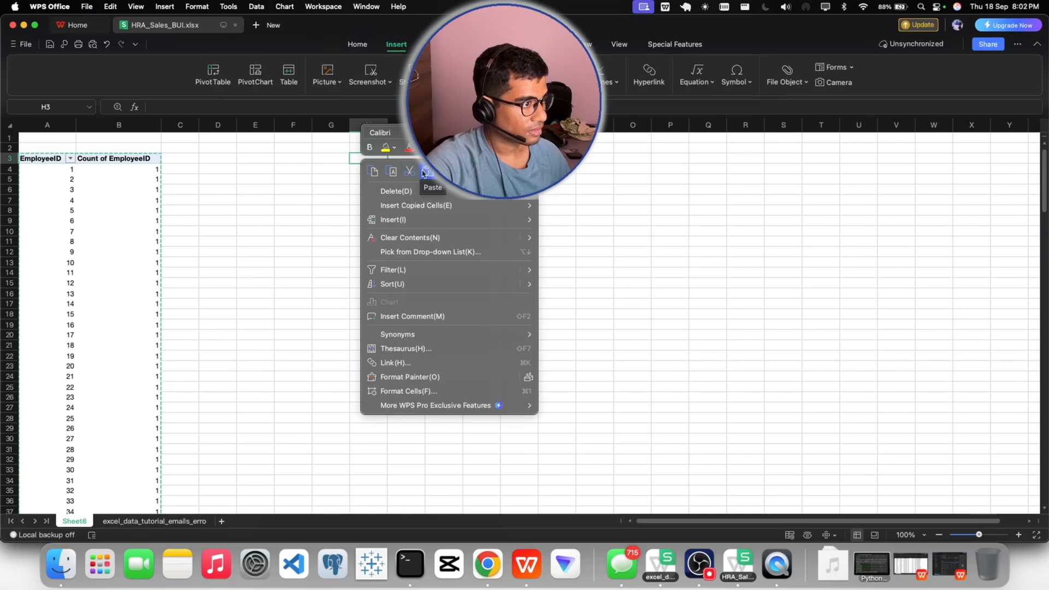
pyautogui.click(356, 51)
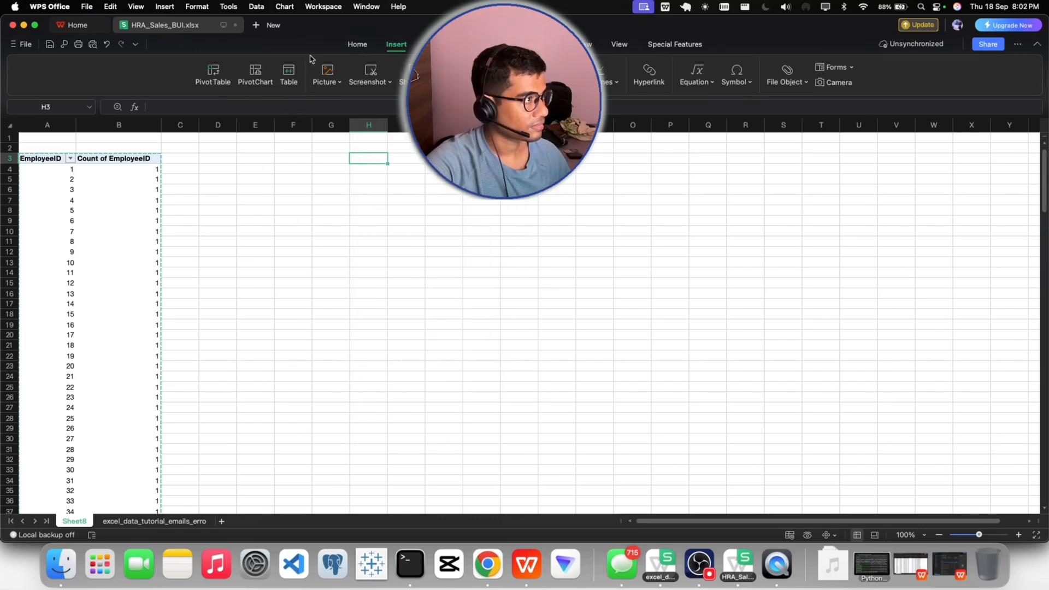
pyautogui.click(352, 48)
pyautogui.click(70, 82)
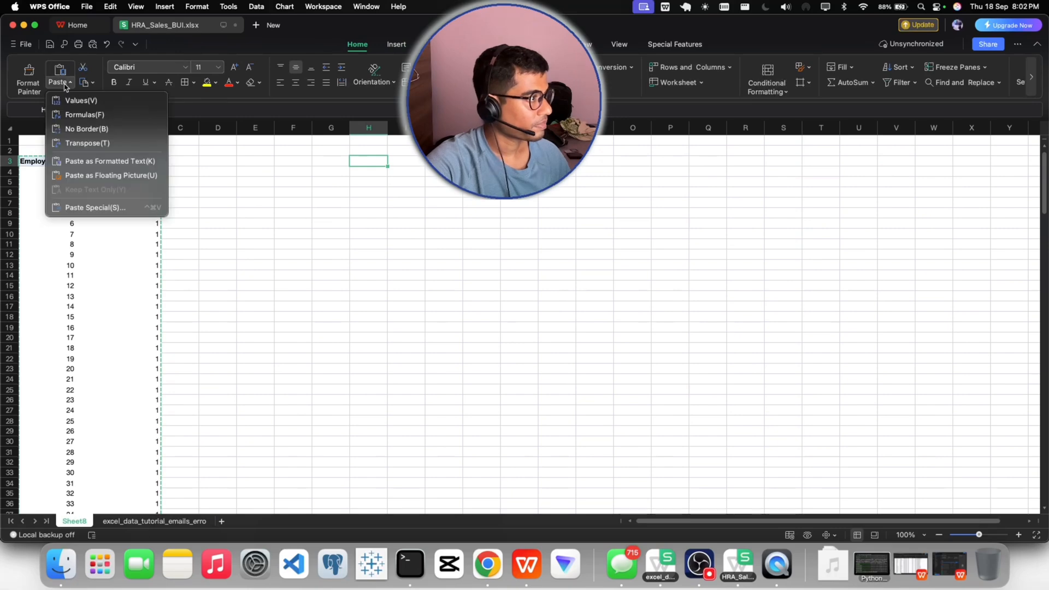
pyautogui.click(83, 105)
pyautogui.click(484, 192)
pyautogui.scroll(1, 484, 192)
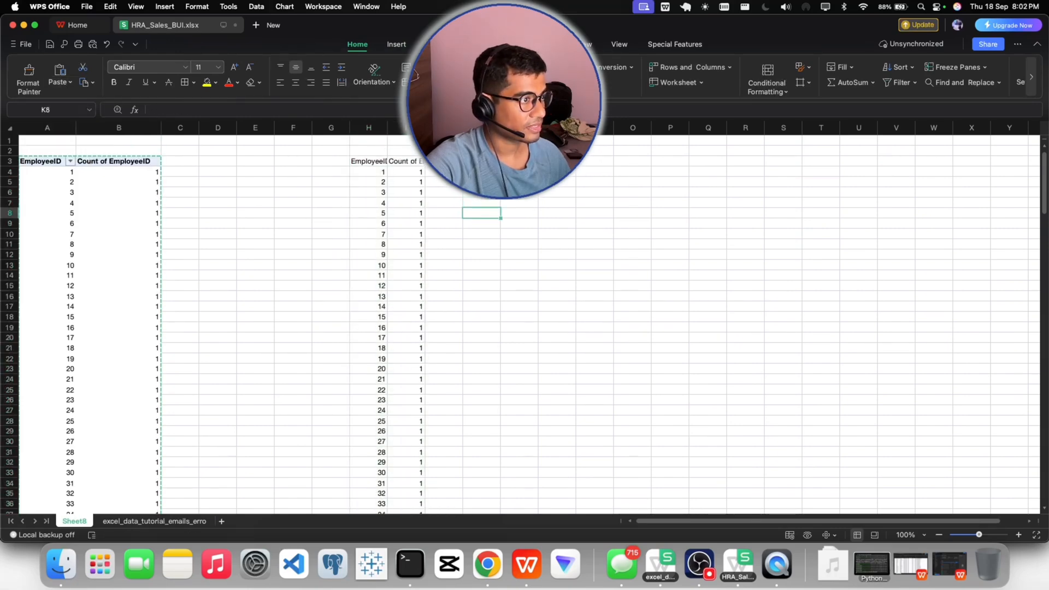
# - Widen column I, add a filter to the pasted table's header row, and check the distinct values listed for Count of EmployeeID
pyautogui.moveTo(425, 128); pyautogui.dragTo(467, 128)
pyautogui.click(437, 162)
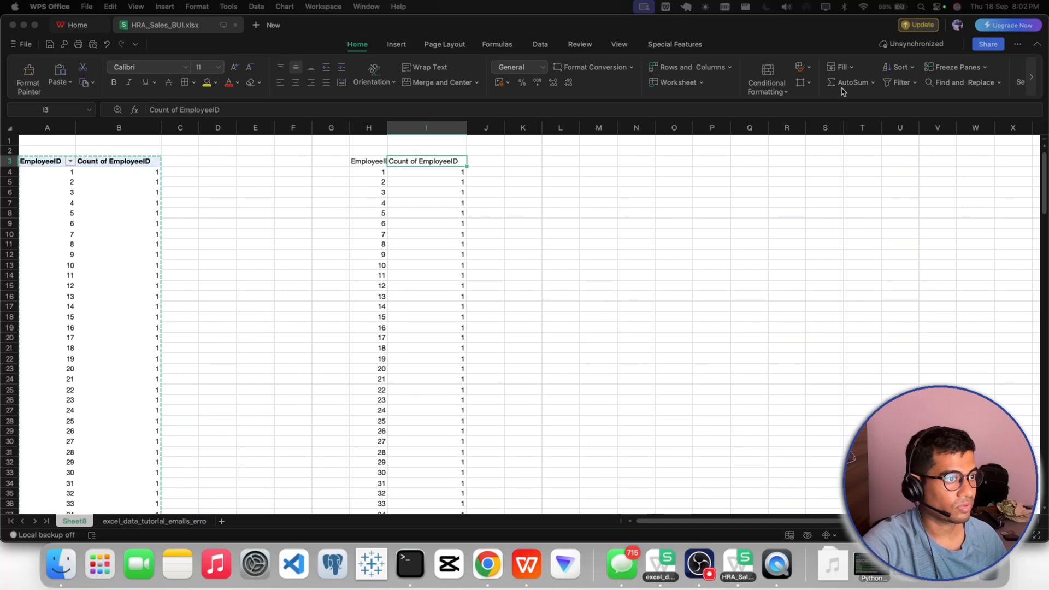
pyautogui.click(897, 82)
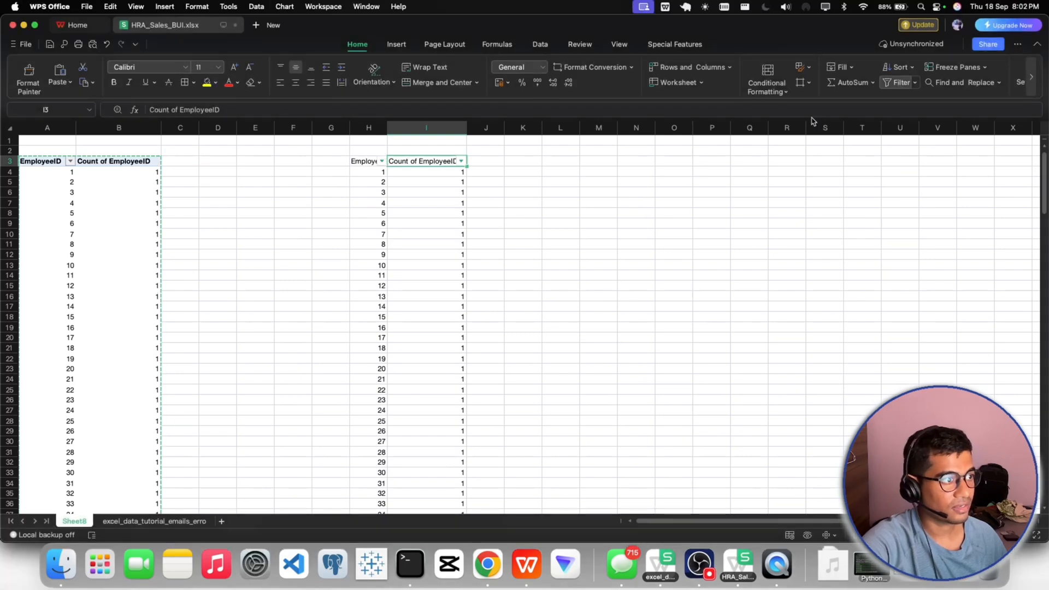
pyautogui.click(517, 182)
pyautogui.click(460, 162)
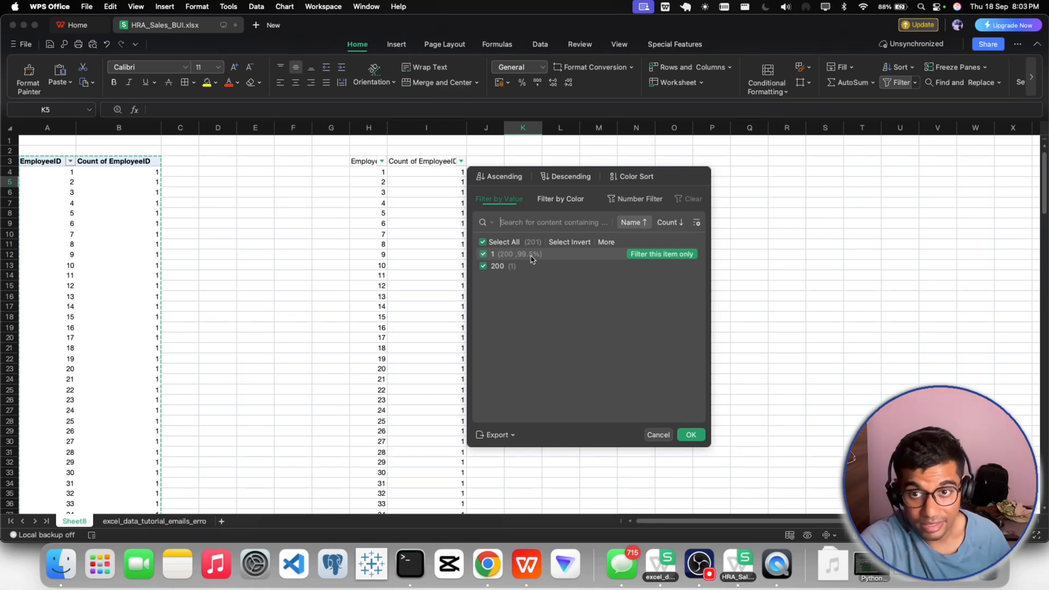
pyautogui.click(691, 434)
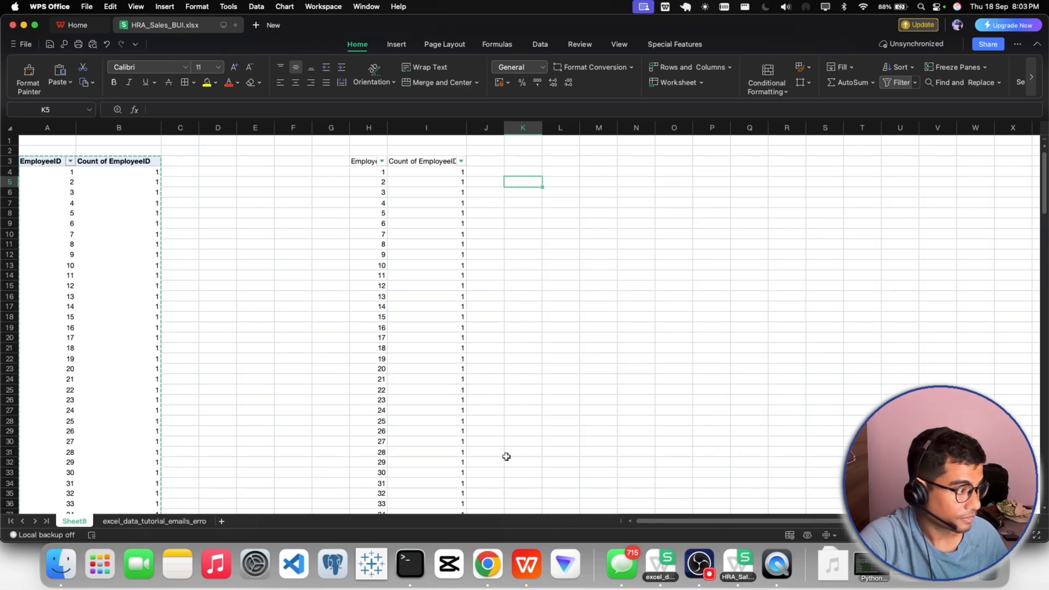
# - Permanently delete the pivot worksheet Sheet8 from the workbook
pyautogui.rightClick(82, 523)
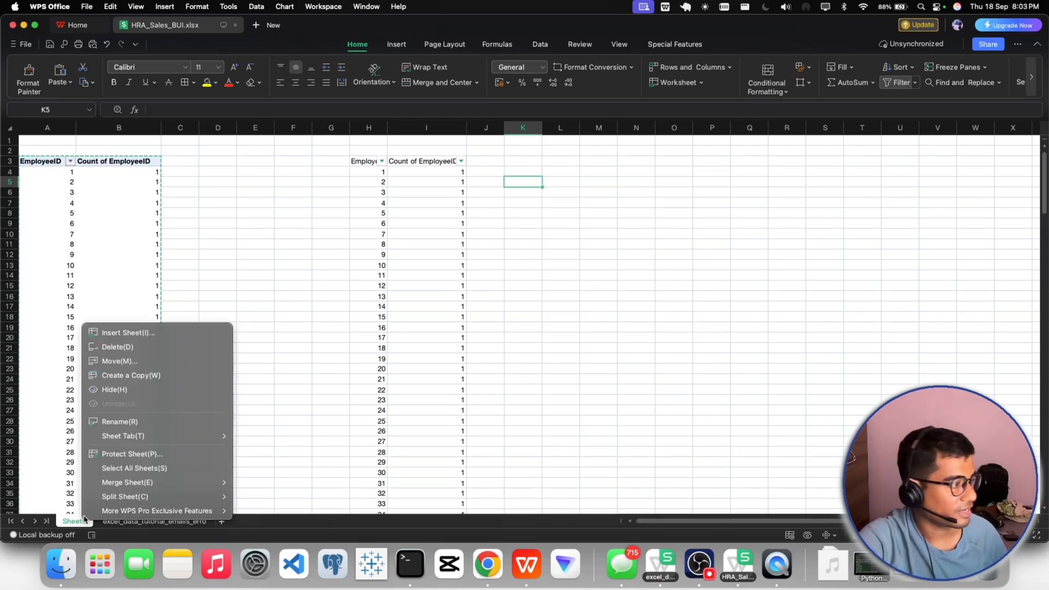
pyautogui.click(110, 348)
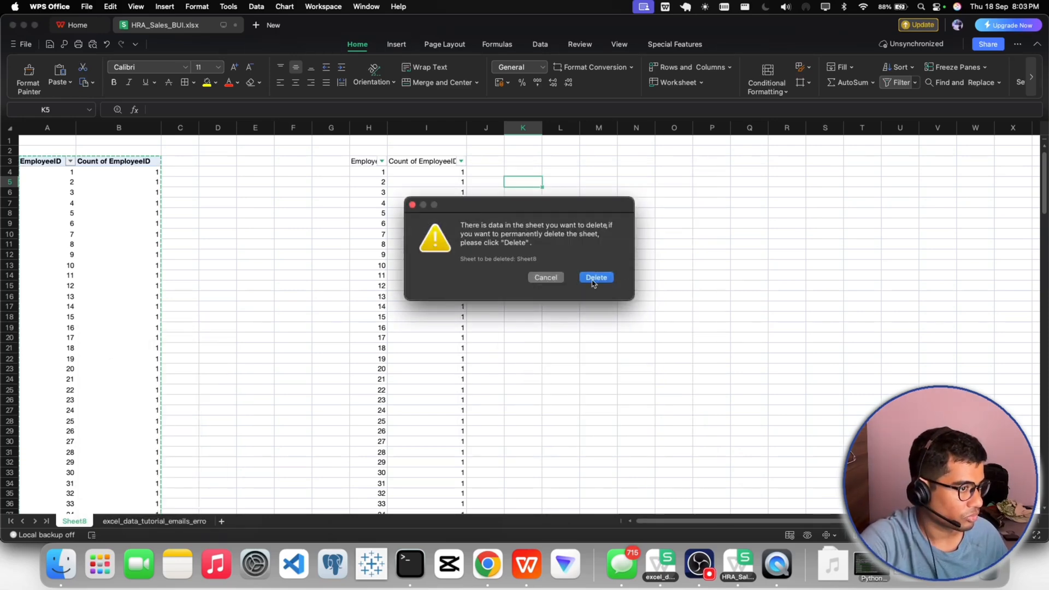
pyautogui.click(594, 279)
# - Examine the employee data for blank Sales cells and for malformed addresses in the Email column
pyautogui.click(172, 249)
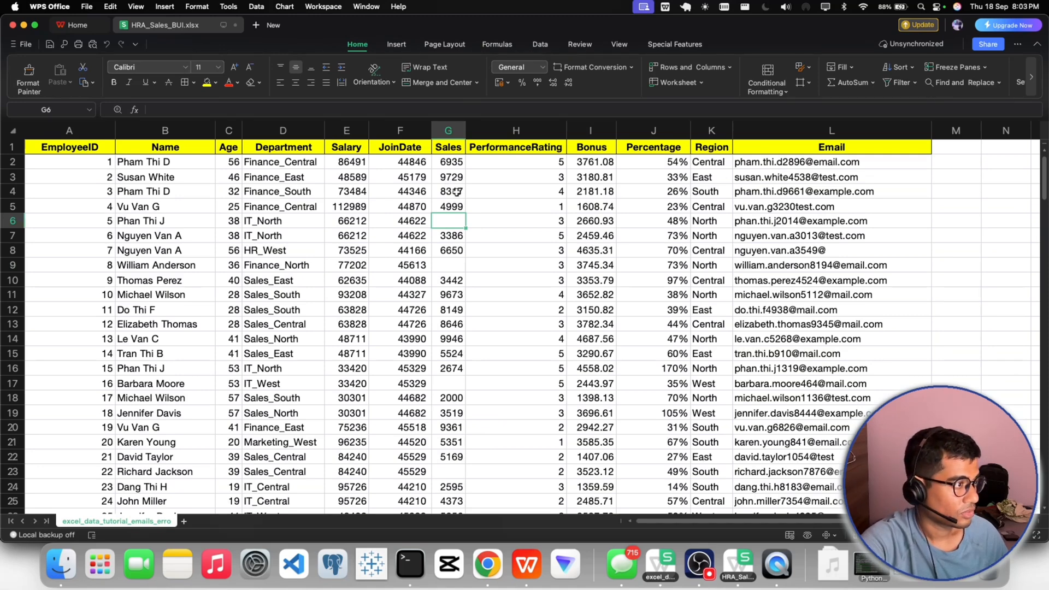
pyautogui.click(450, 260)
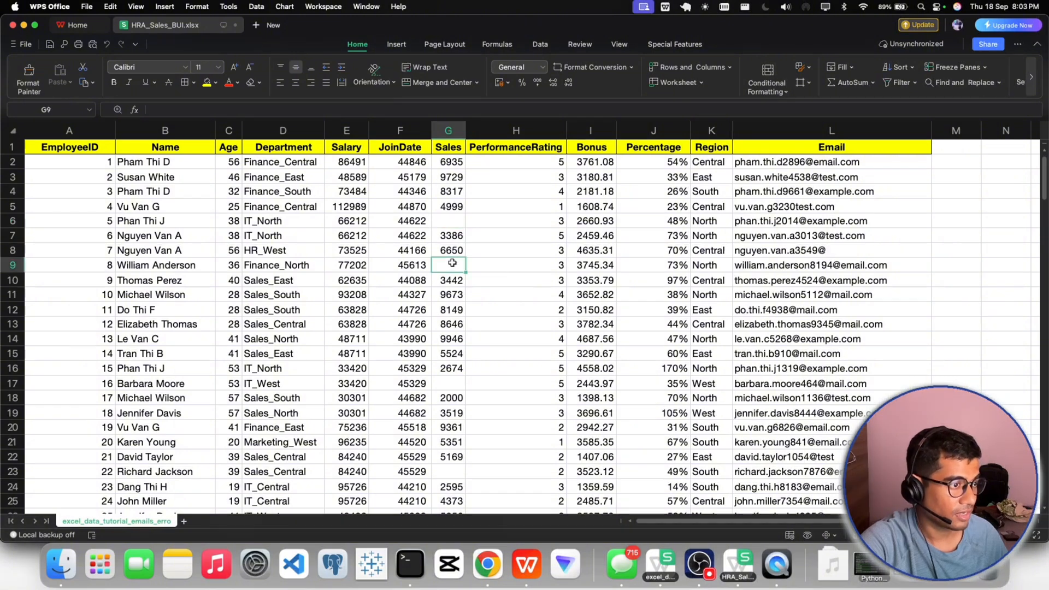
pyautogui.click(600, 221)
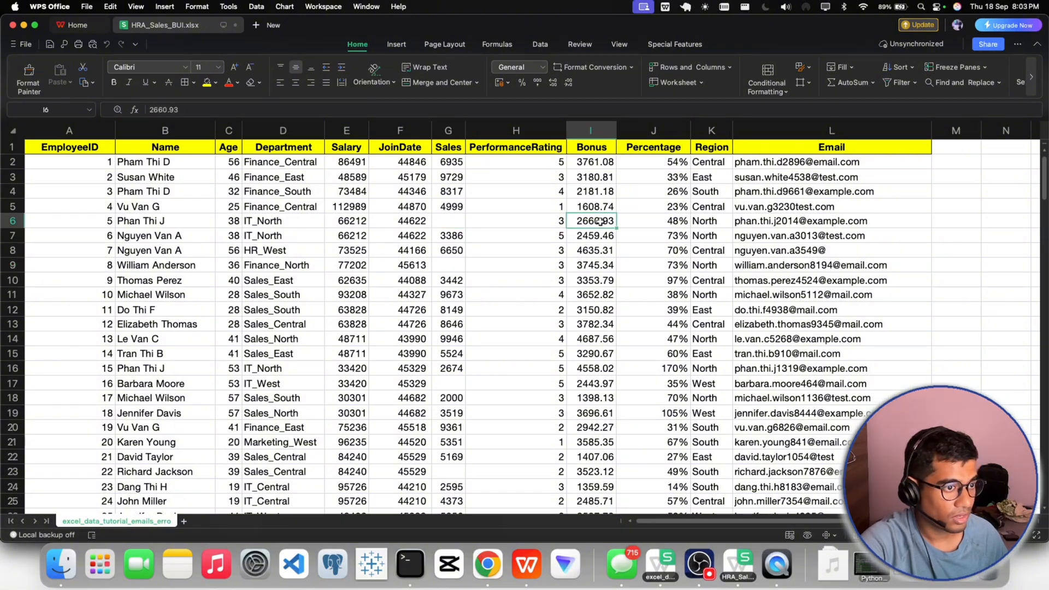
pyautogui.click(765, 236)
pyautogui.hscroll(3, 772, 261)
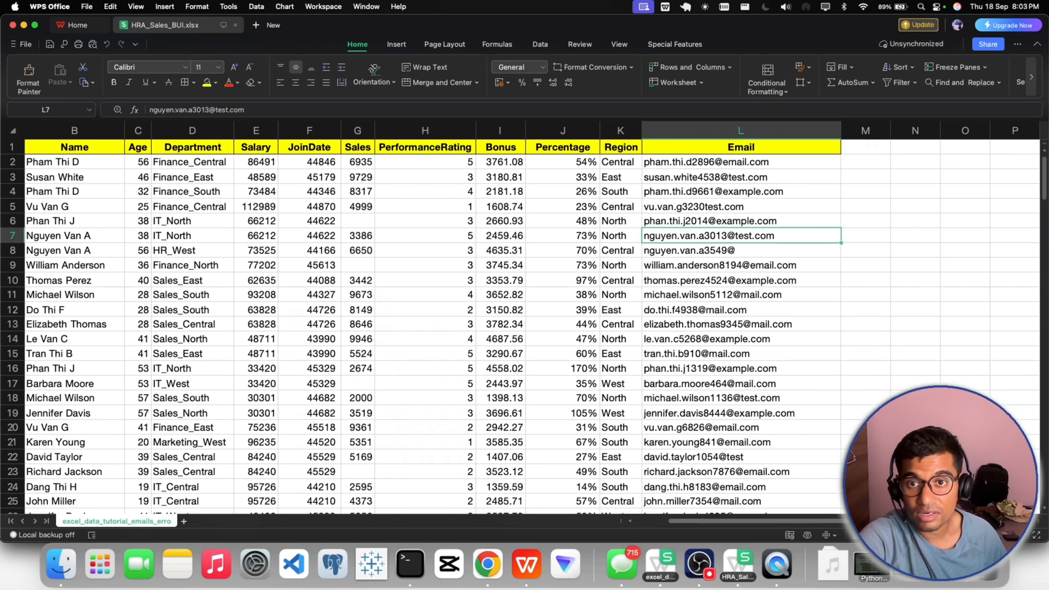
pyautogui.click(739, 166)
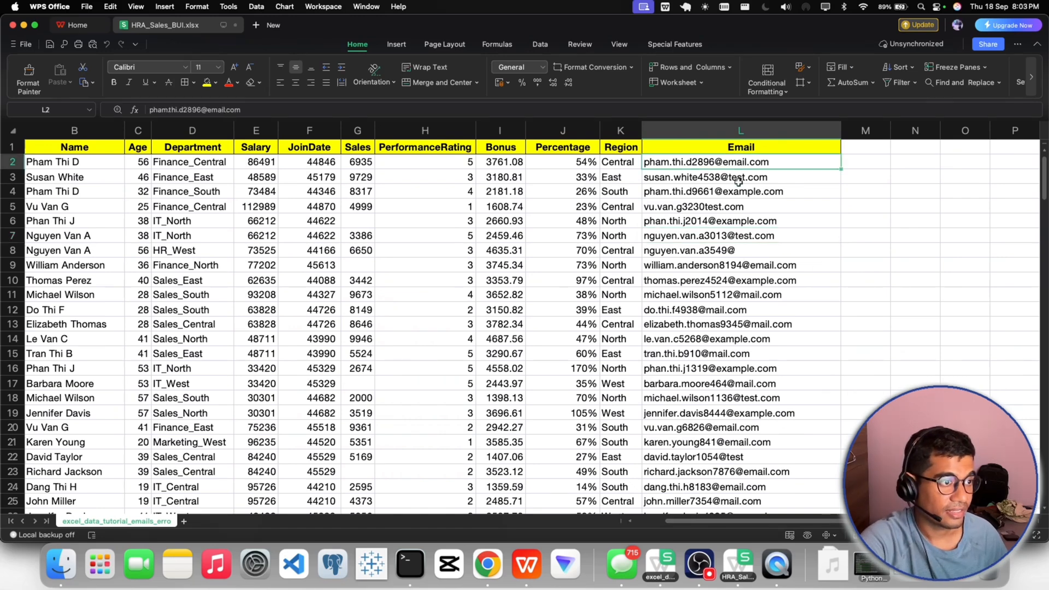
pyautogui.click(731, 218)
pyautogui.click(733, 267)
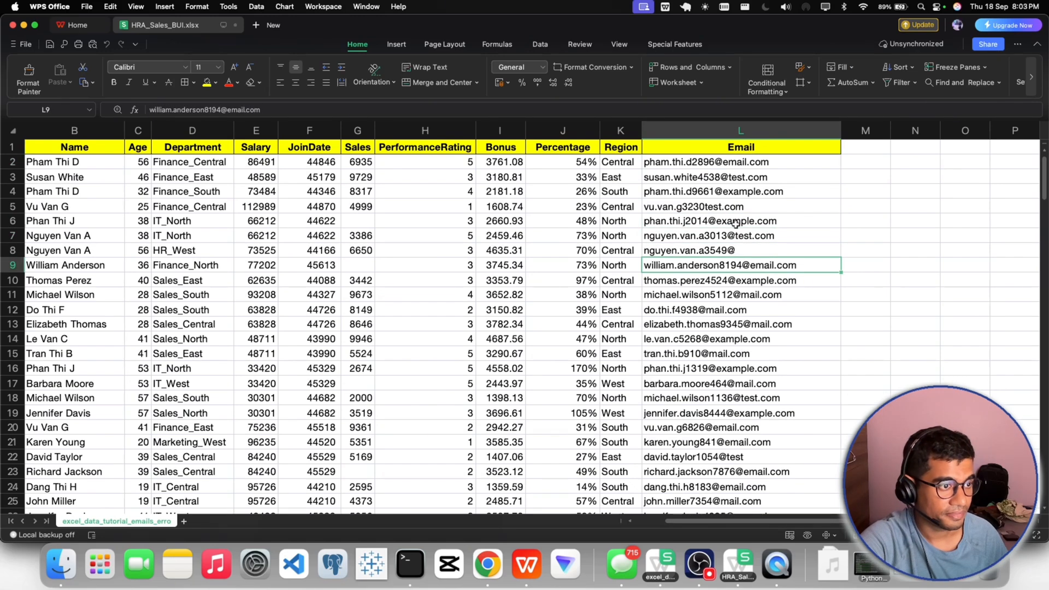
pyautogui.doubleClick(704, 209)
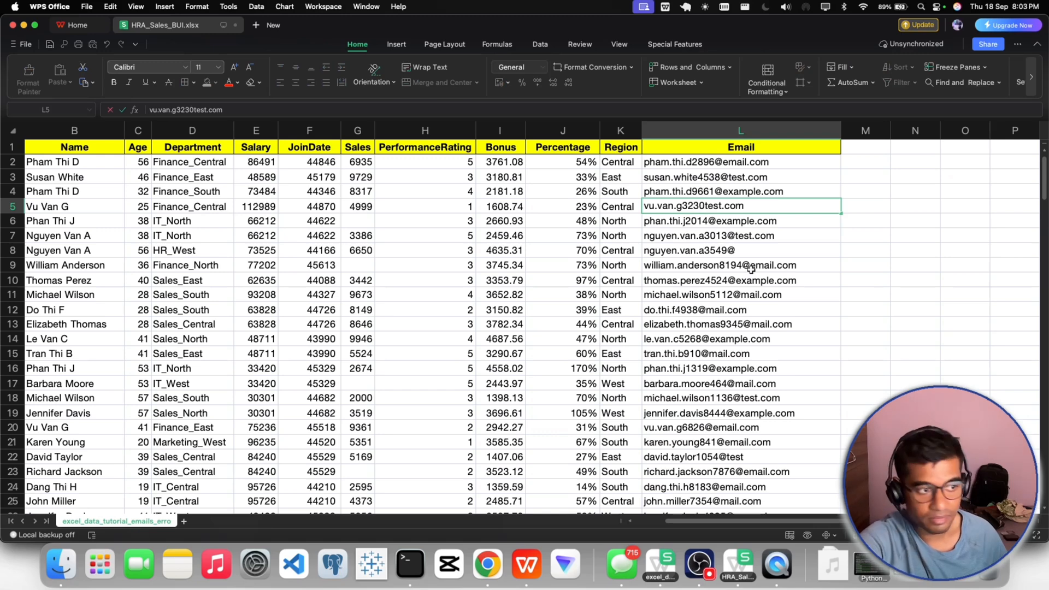
pyautogui.doubleClick(740, 250)
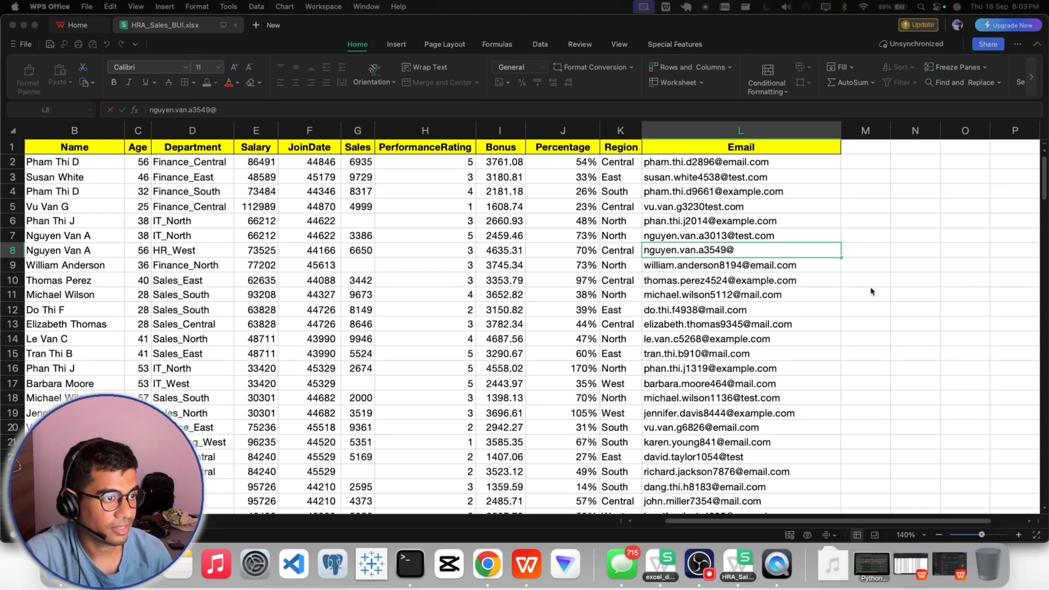
# - Enter the header "Invali/Valid" in cell M1 beside Email and widen column M to fit it
pyautogui.click(856, 153)
pyautogui.click(865, 148)
pyautogui.doubleClick(864, 148)
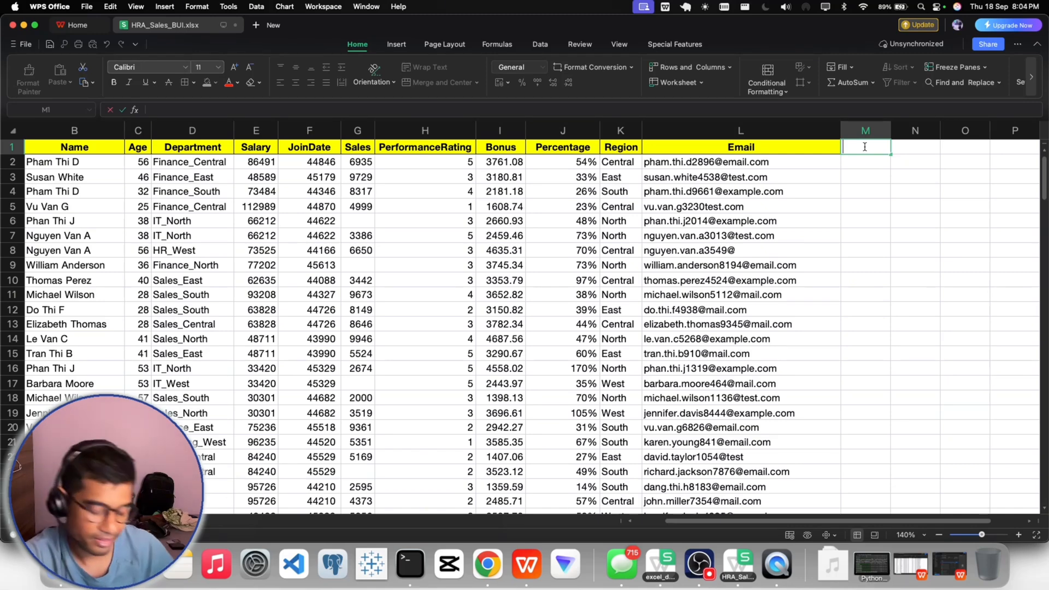
pyautogui.write('in')
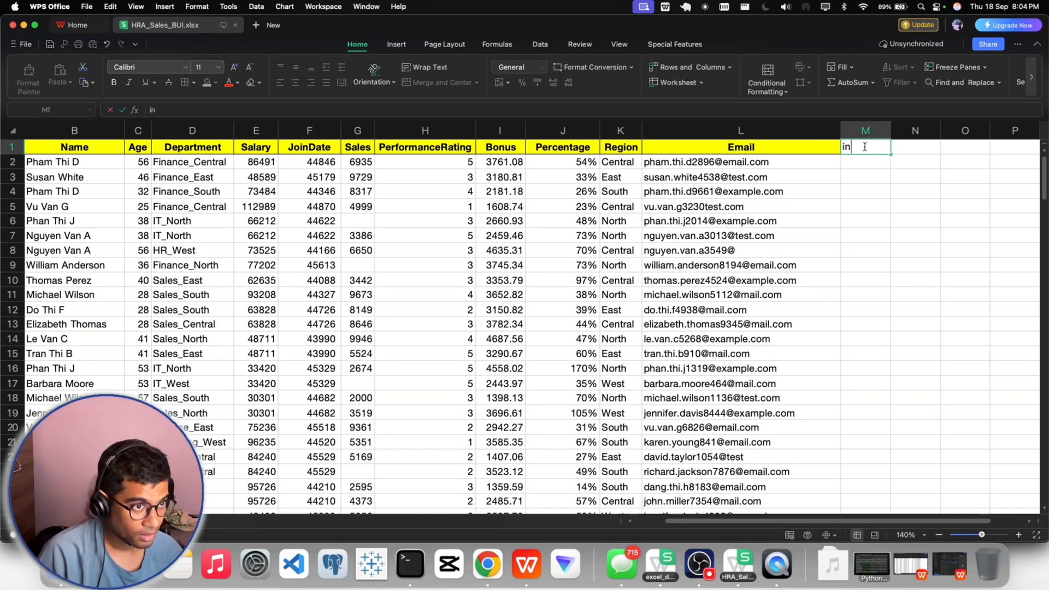
pyautogui.write('va')
pyautogui.press('BackSpace')
pyautogui.press('BackSpace')
pyautogui.press('BackSpace')
pyautogui.press('BackSpace')
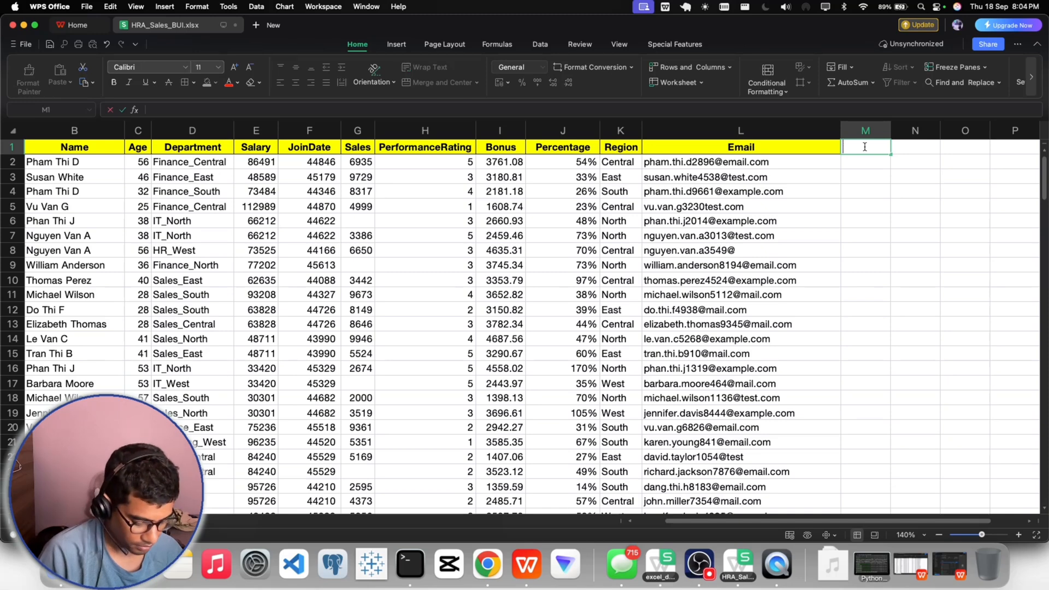
pyautogui.write('In')
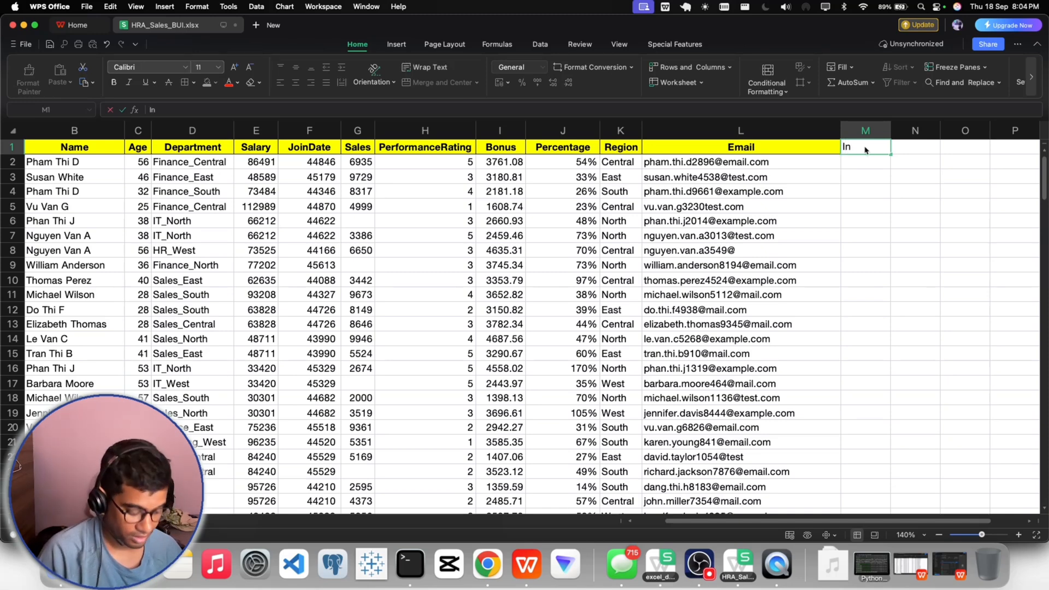
pyautogui.write('vali/')
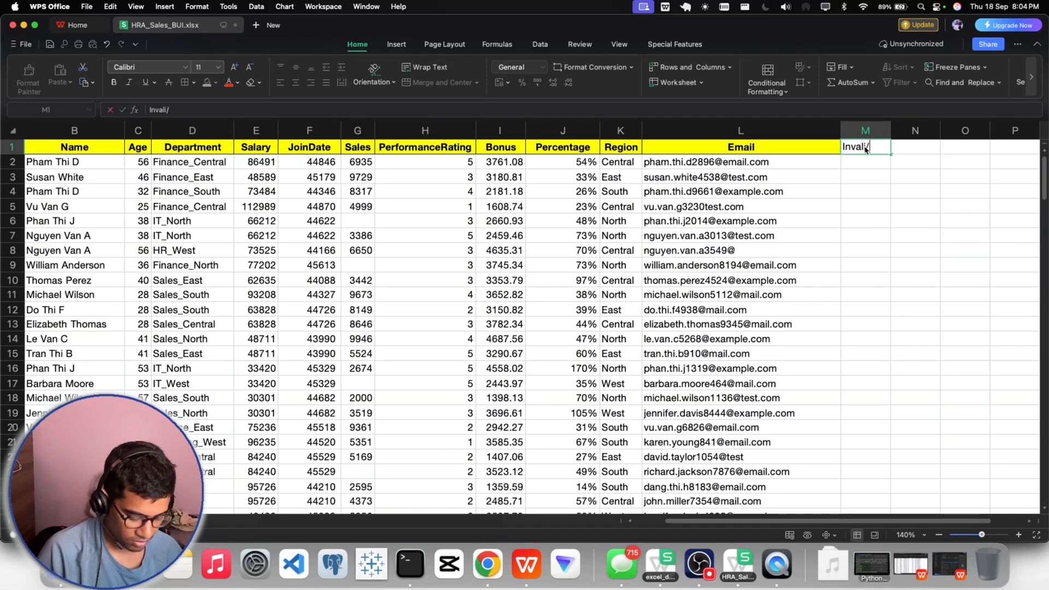
pyautogui.write('Val')
pyautogui.write('id')
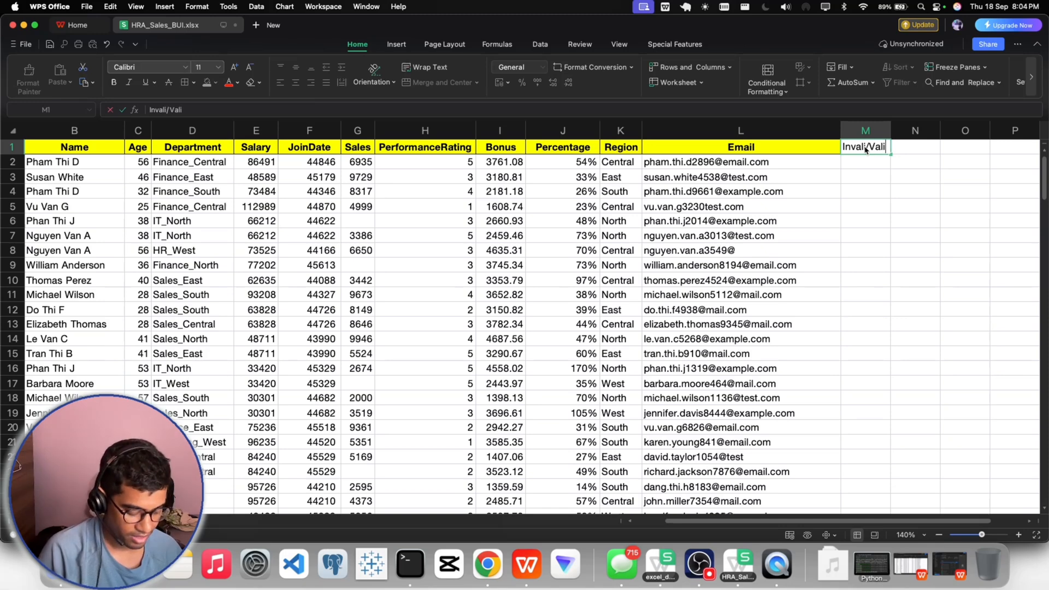
pyautogui.press('Return')
pyautogui.click(865, 147)
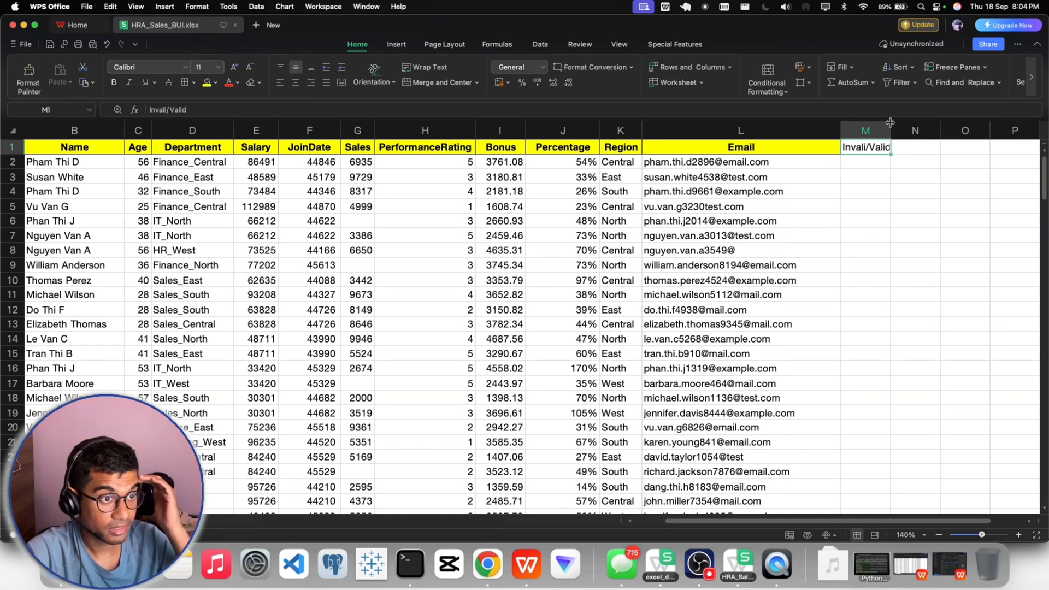
pyautogui.moveTo(891, 130); pyautogui.dragTo(908, 131)
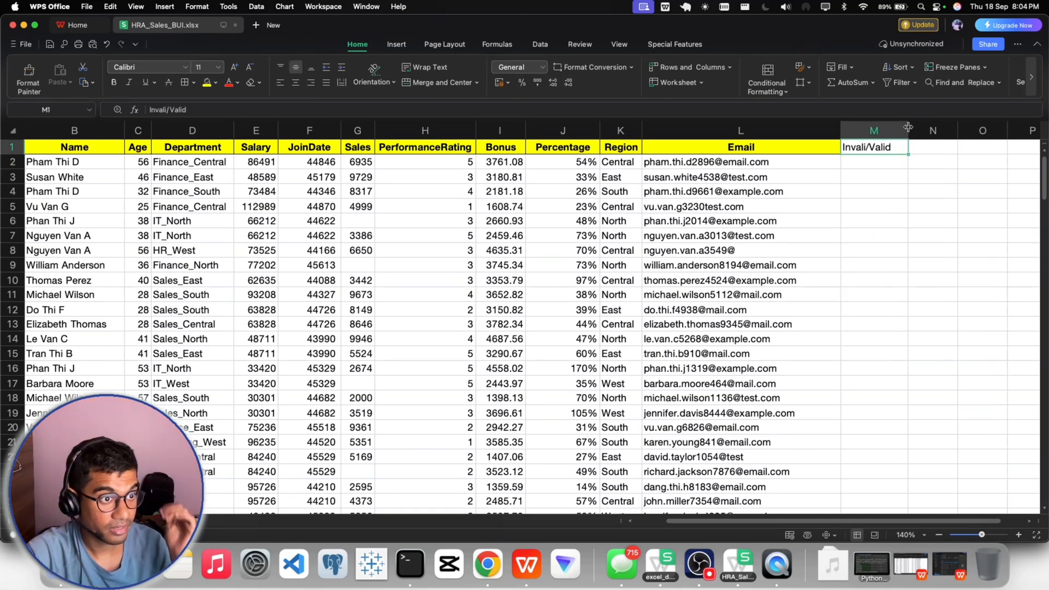
# - Add a space on each side of the slash in the M1 header so it reads "Invali / Valid"
pyautogui.doubleClick(868, 149)
pyautogui.press('Escape')
pyautogui.doubleClick(867, 148)
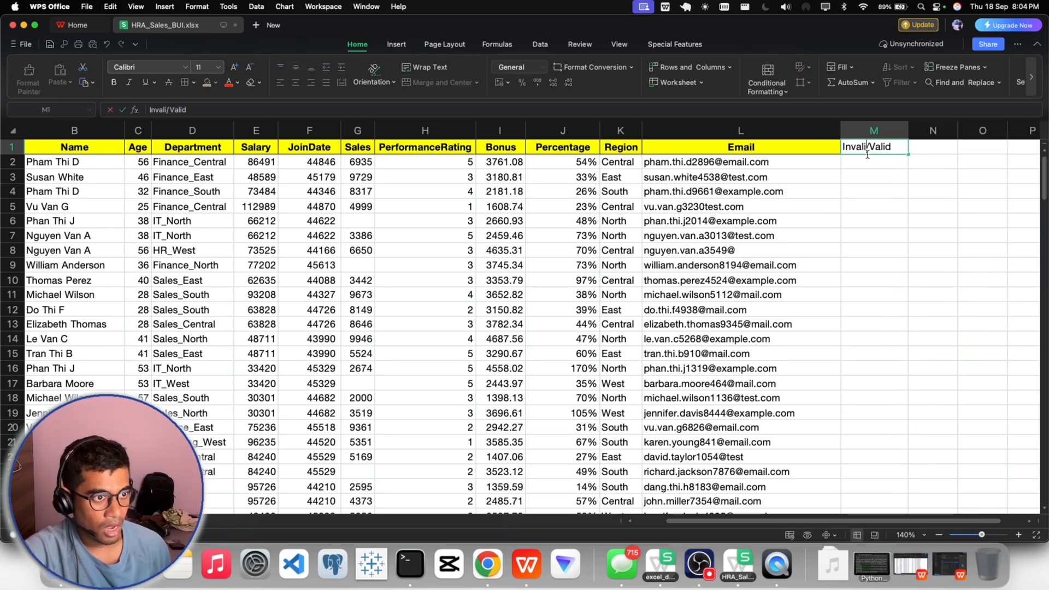
pyautogui.write('/')
pyautogui.click(871, 176)
pyautogui.click(866, 150)
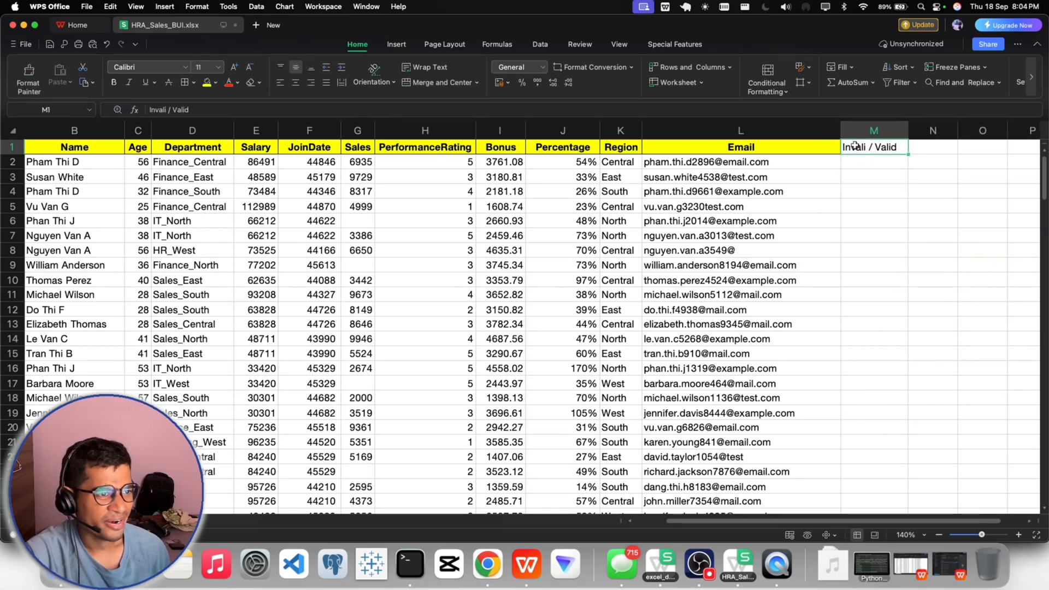
# - Copy the Email header's formatting onto the new header in M1 with Format Painter
pyautogui.click(761, 147)
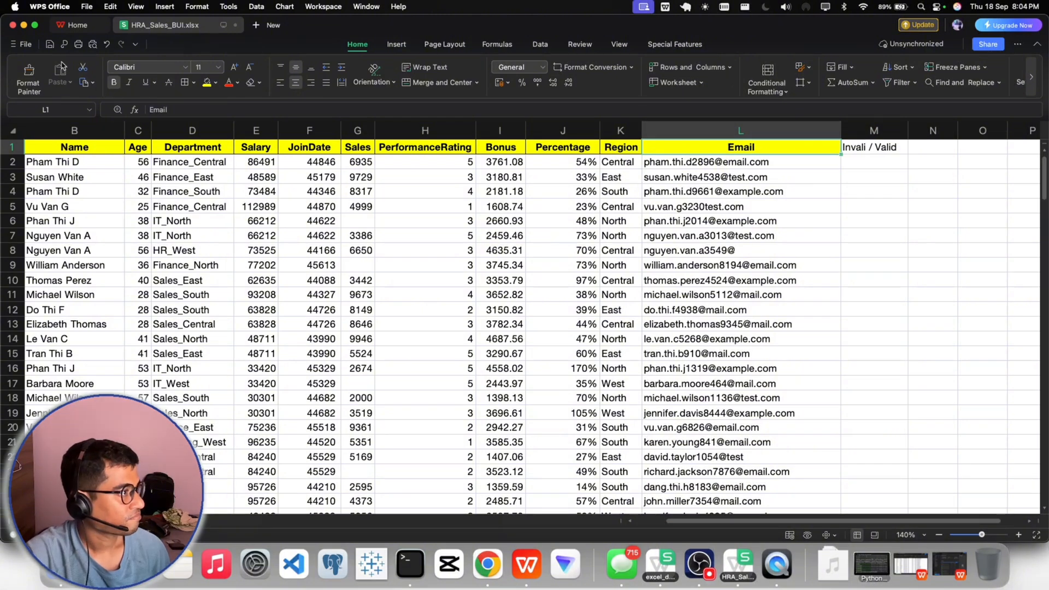
pyautogui.click(29, 80)
pyautogui.click(869, 149)
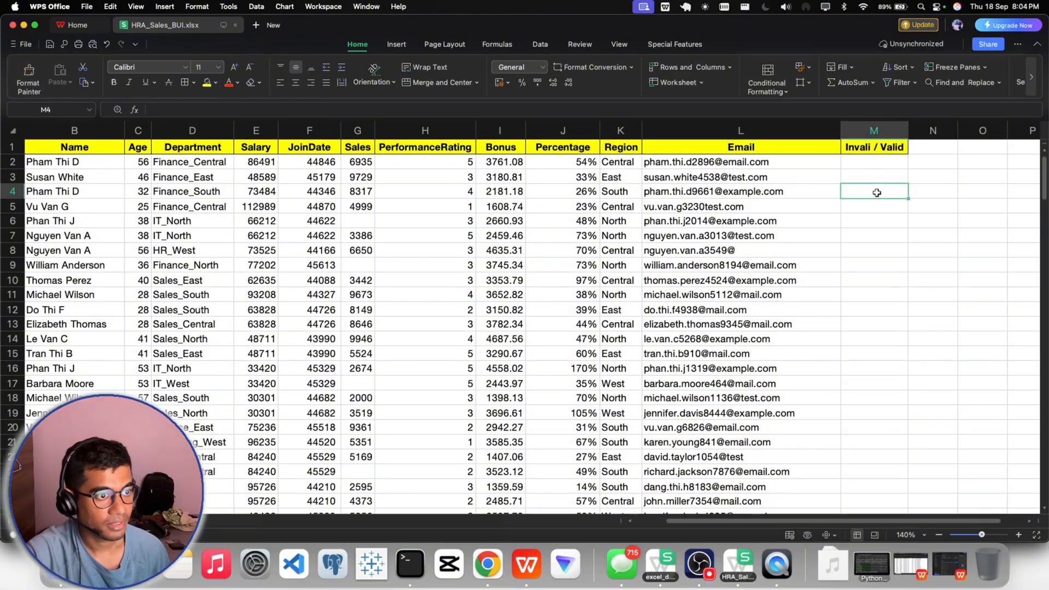
# - Correct the M1 header to "Invalid / Valid" and widen column M slightly more
pyautogui.doubleClick(871, 148)
pyautogui.write('d')
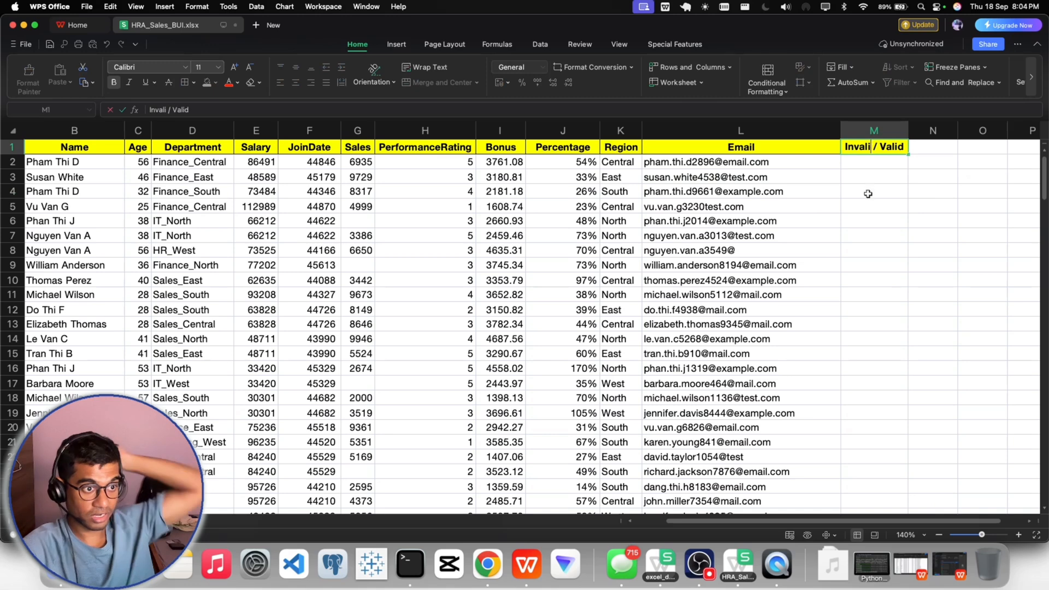
pyautogui.click(902, 223)
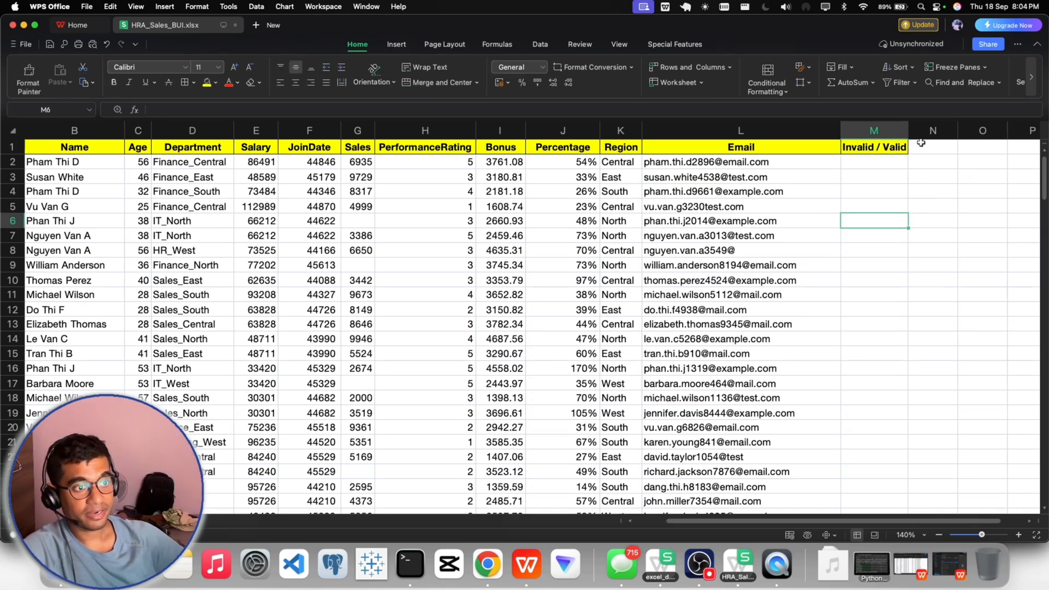
pyautogui.moveTo(909, 130); pyautogui.dragTo(922, 130)
pyautogui.click(888, 208)
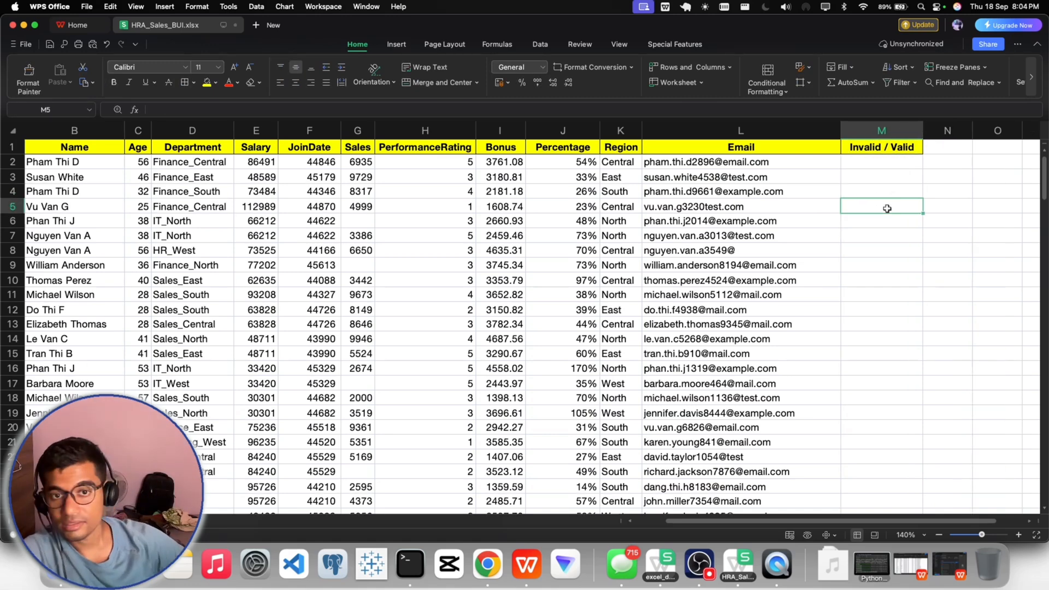
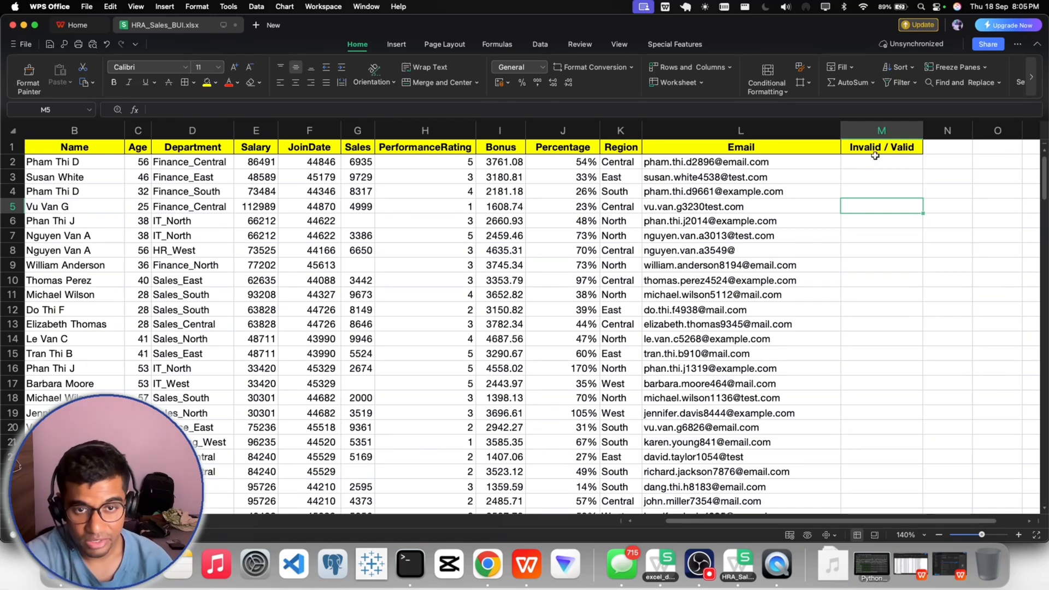
pyautogui.click(876, 160)
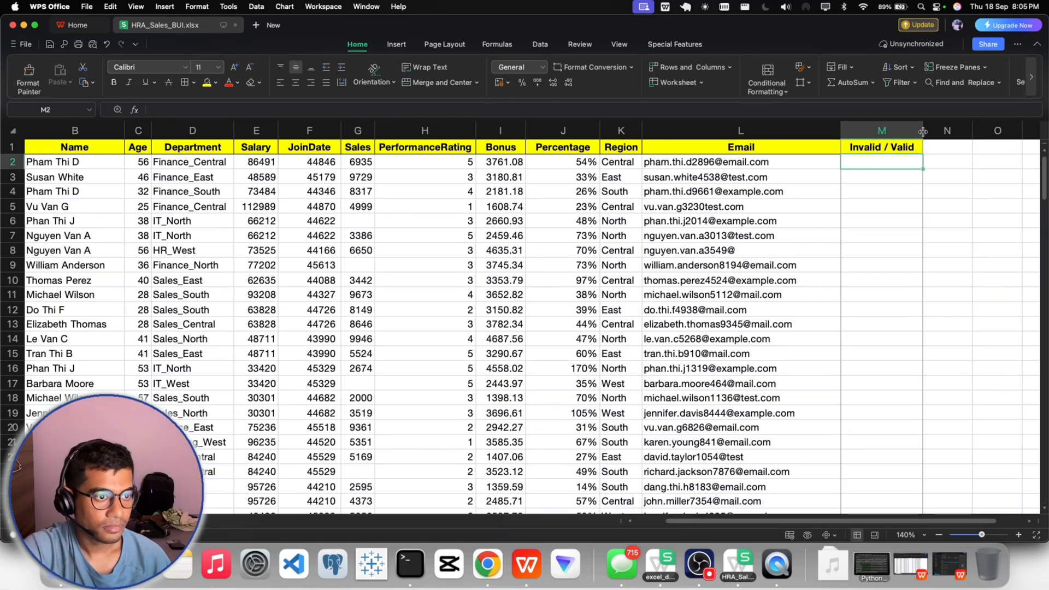
pyautogui.hscroll(2, 808, 306)
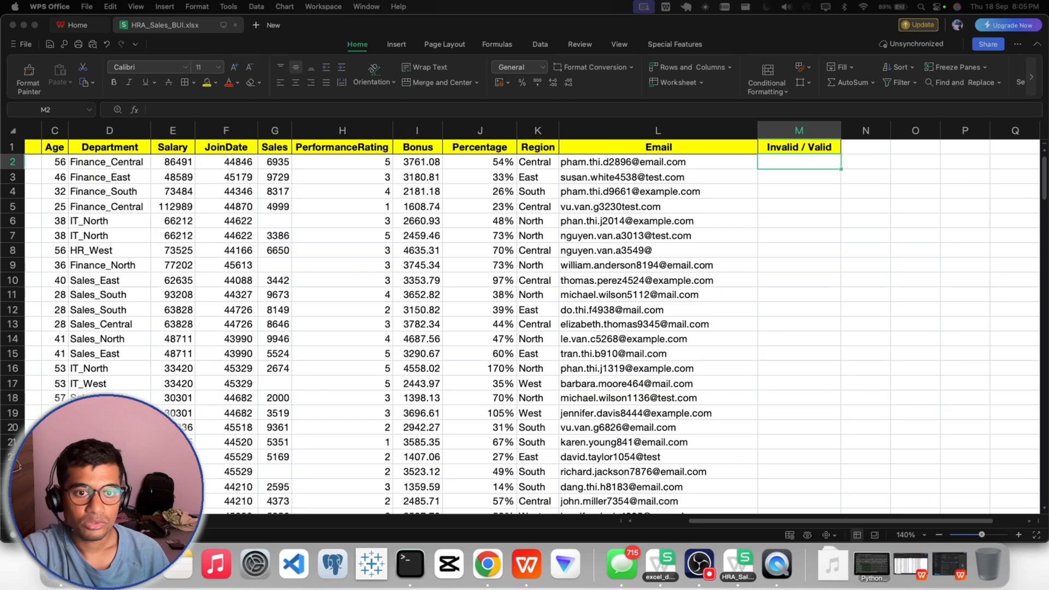
pyautogui.click(778, 177)
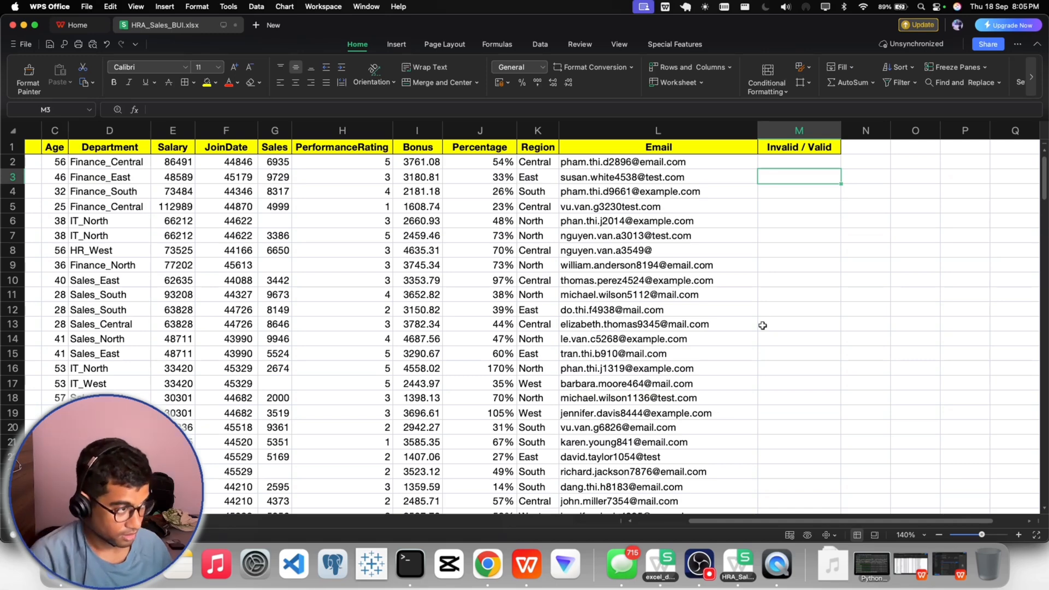
# - Switch to the Notes app, create a new blank note, and place its window over the middle of the spreadsheet
pyautogui.press('super+space')
pyautogui.write('note')
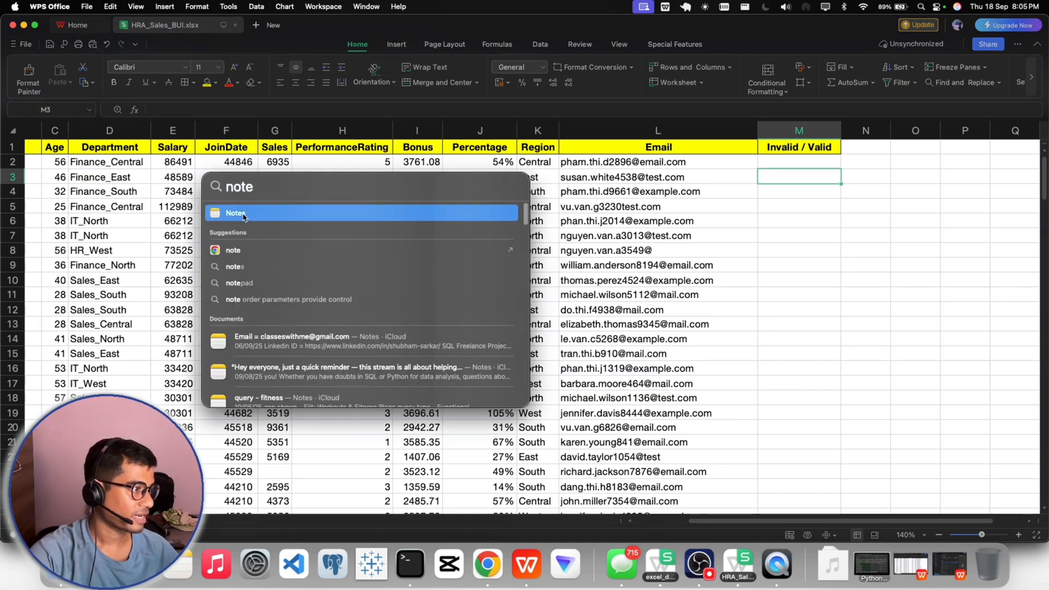
pyautogui.click(243, 215)
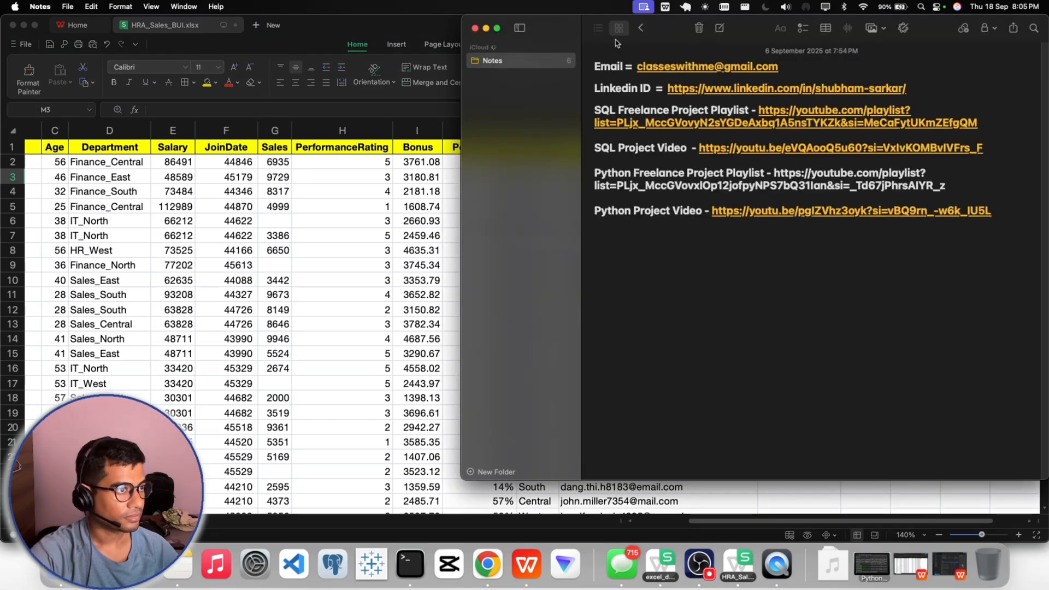
pyautogui.click(720, 28)
pyautogui.moveTo(665, 31); pyautogui.dragTo(477, 64)
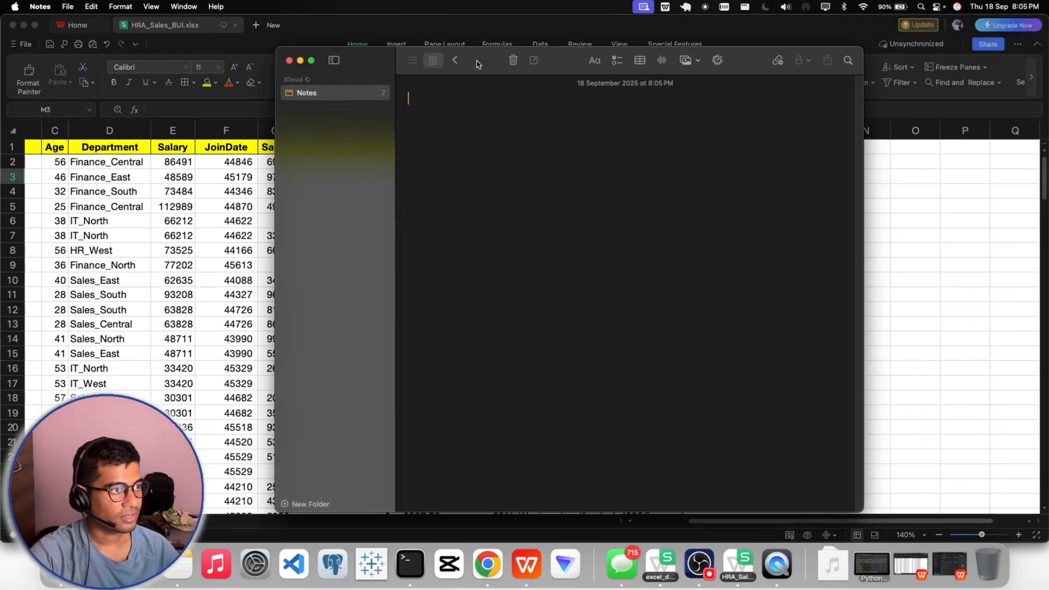
pyautogui.click(700, 565)
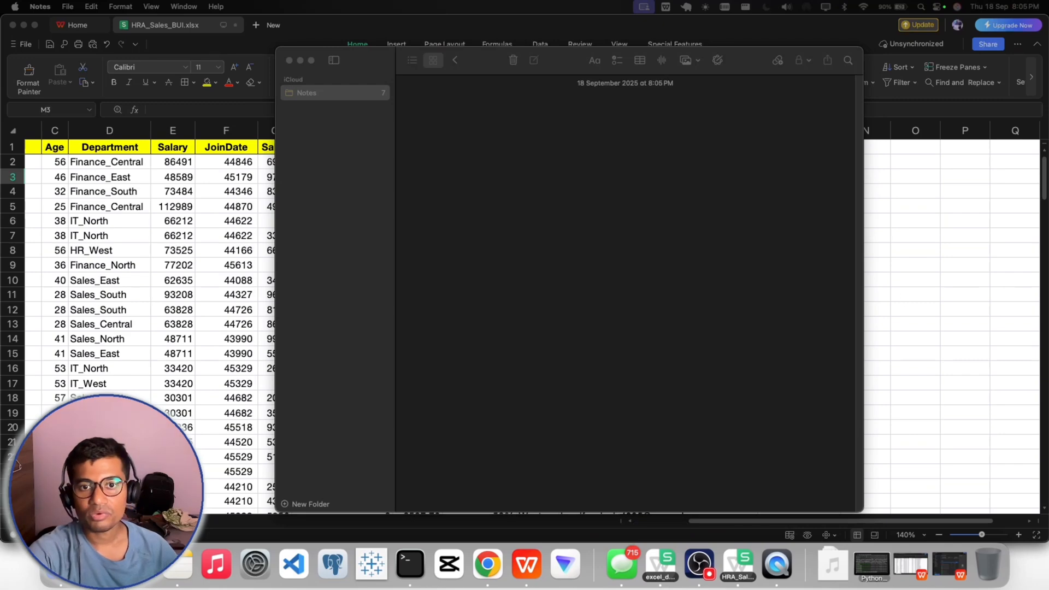
# - Write "search @ , . and @" in the new note as the email check rule and close Notes
pyautogui.click(430, 112)
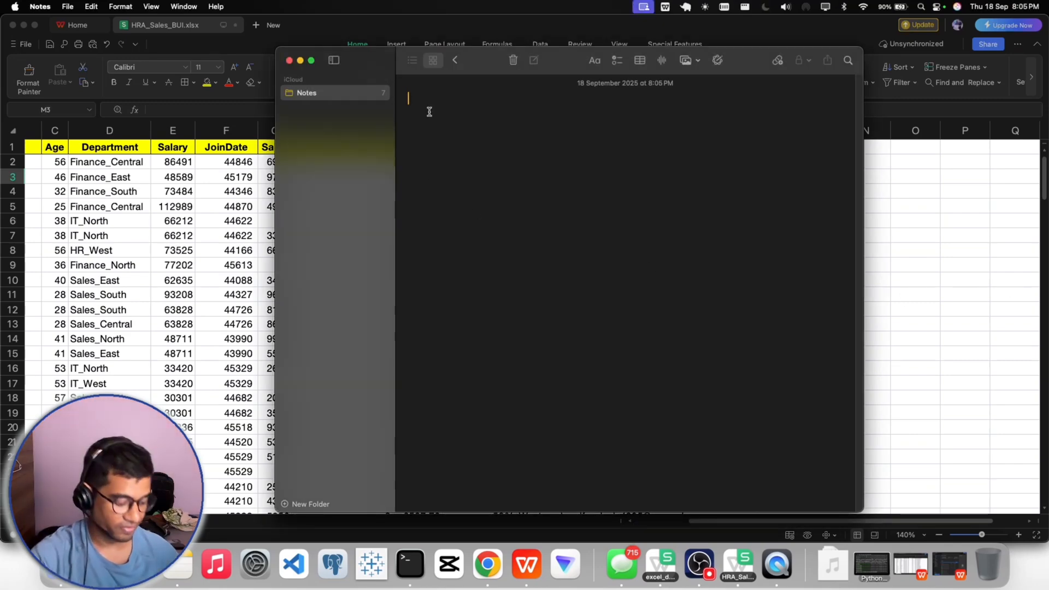
pyautogui.write('searc')
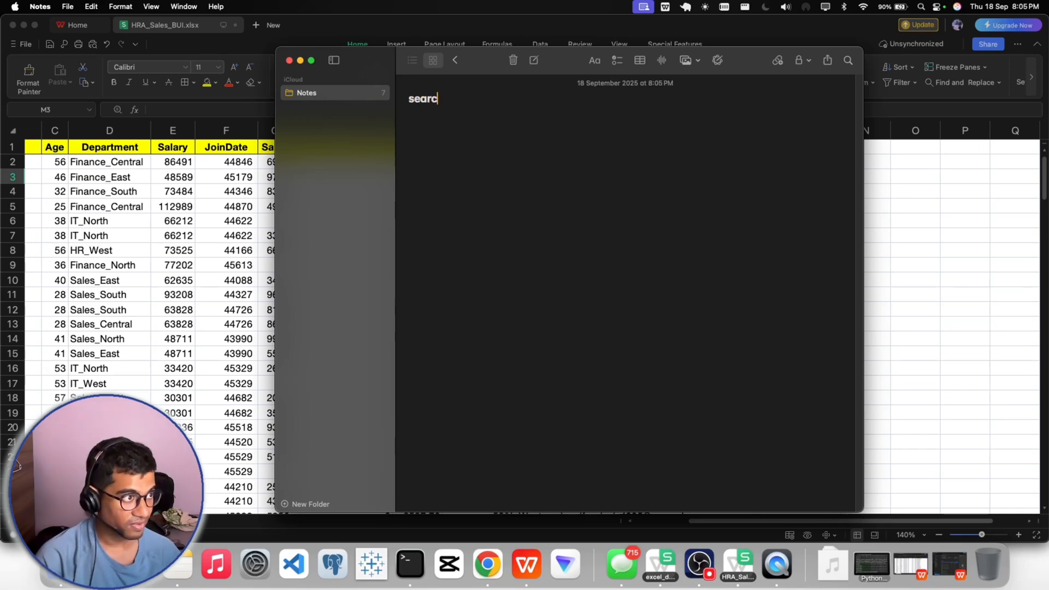
pyautogui.write('h @ ,')
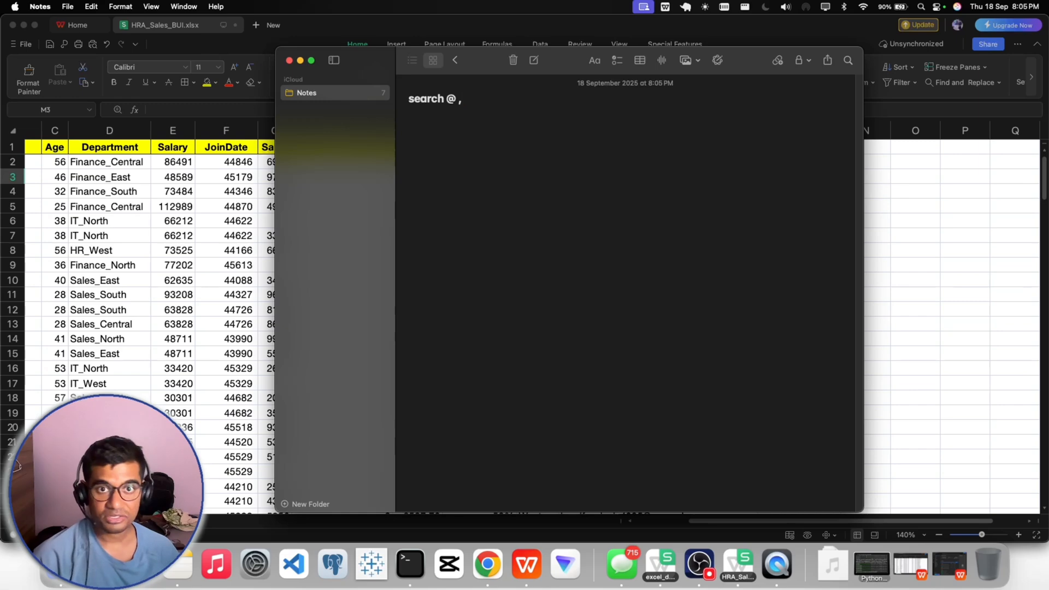
pyautogui.write(' .')
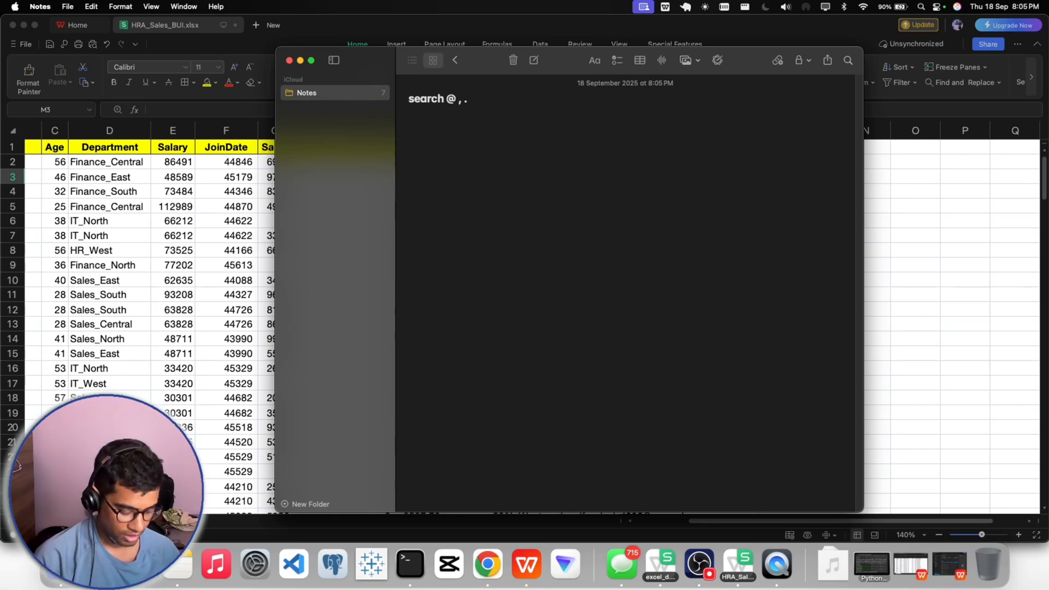
pyautogui.write(' and @')
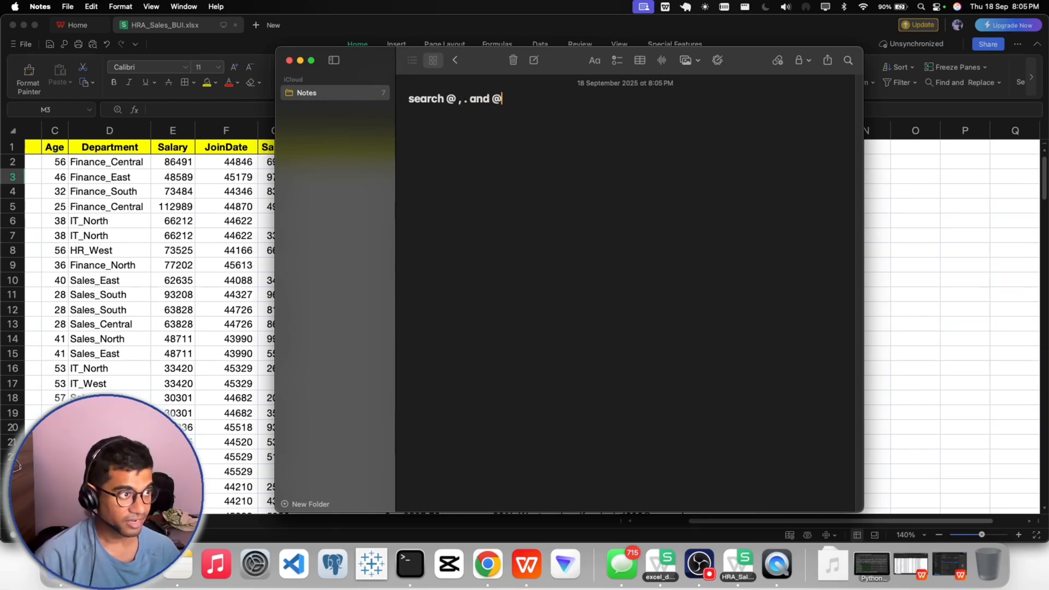
pyautogui.click(289, 60)
pyautogui.doubleClick(780, 176)
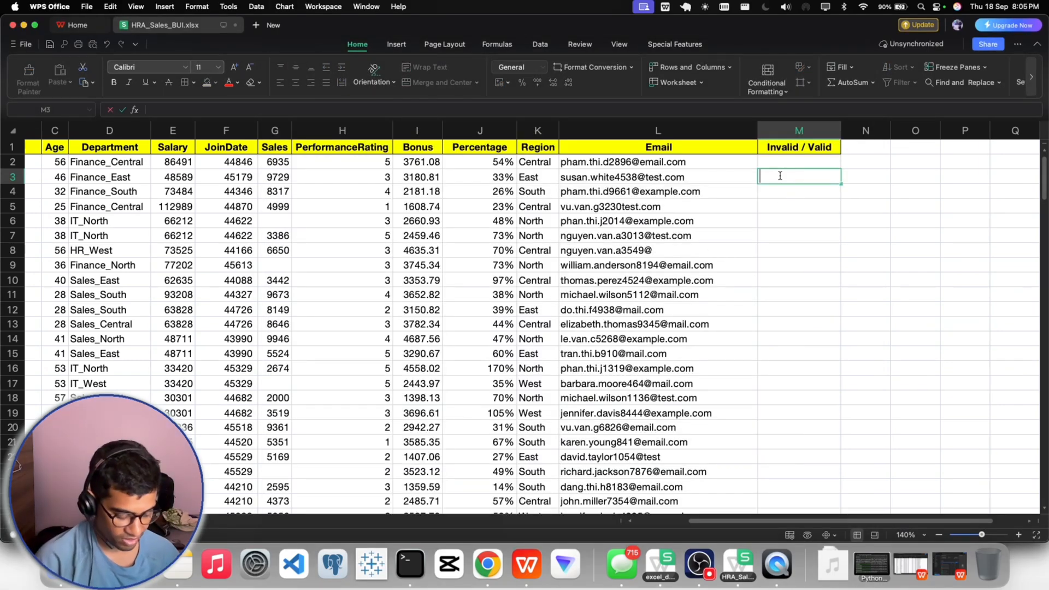
pyautogui.write('seacrh')
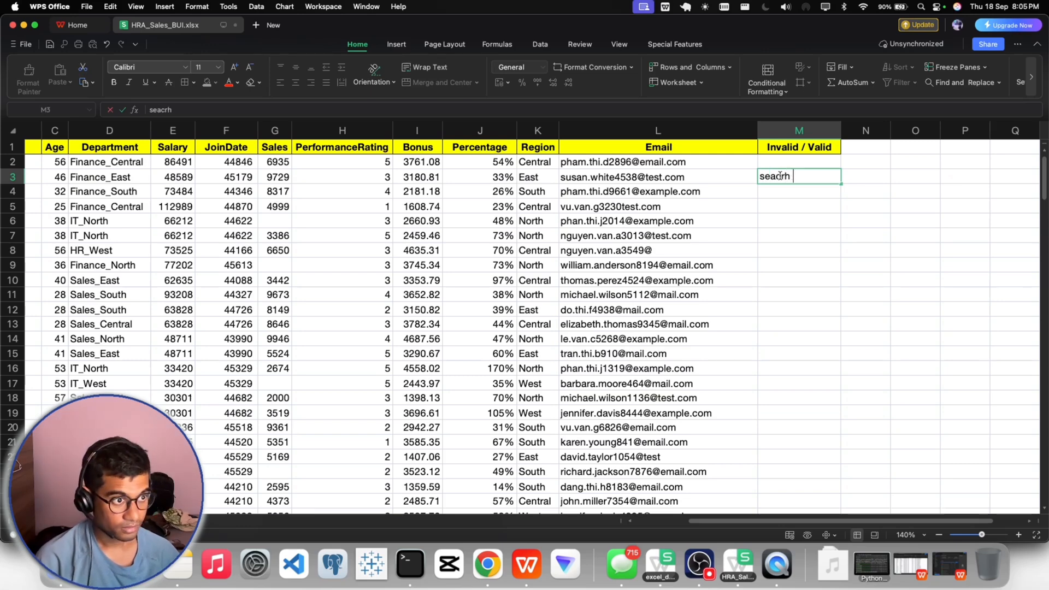
pyautogui.write(' @')
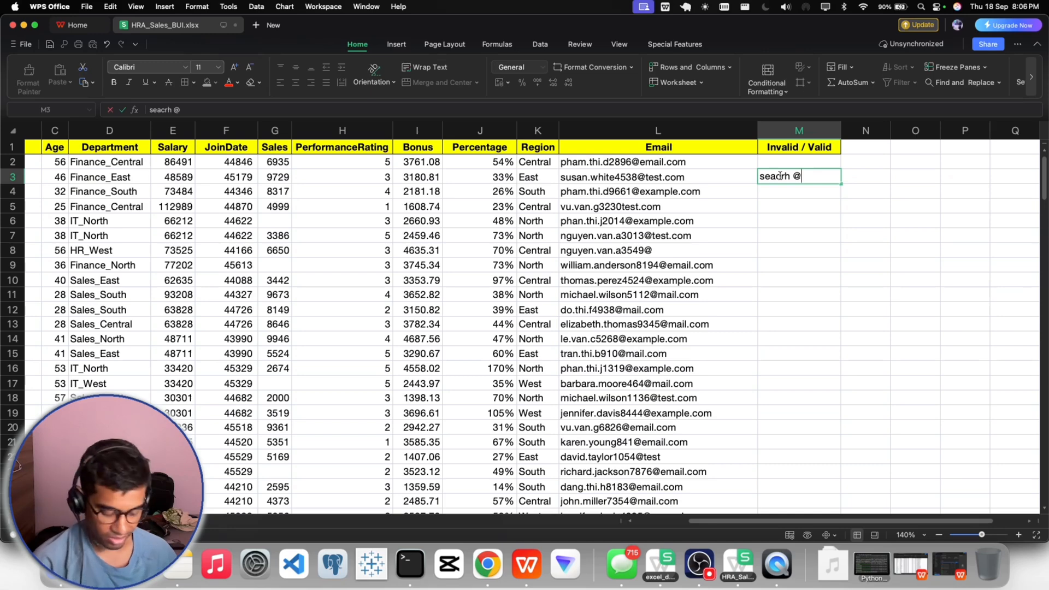
pyautogui.write(' , ,')
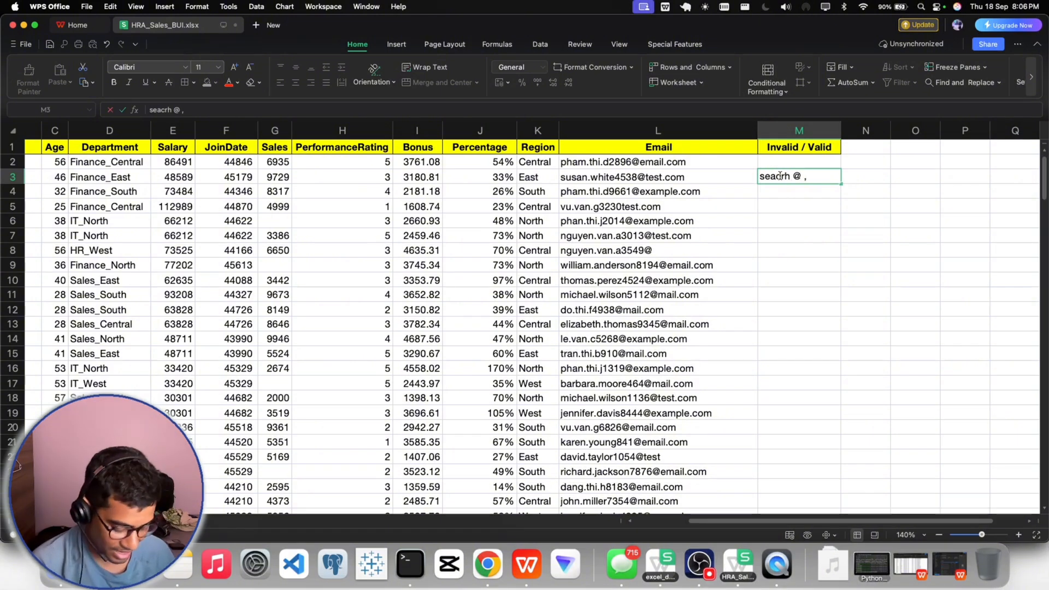
pyautogui.write('@ ,')
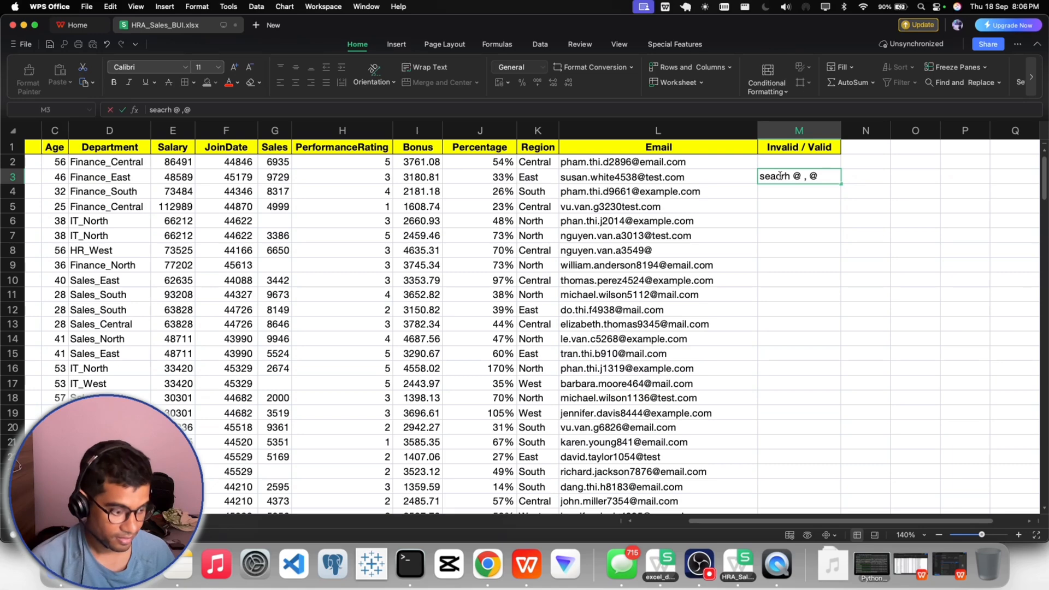
pyautogui.write(' @ the .')
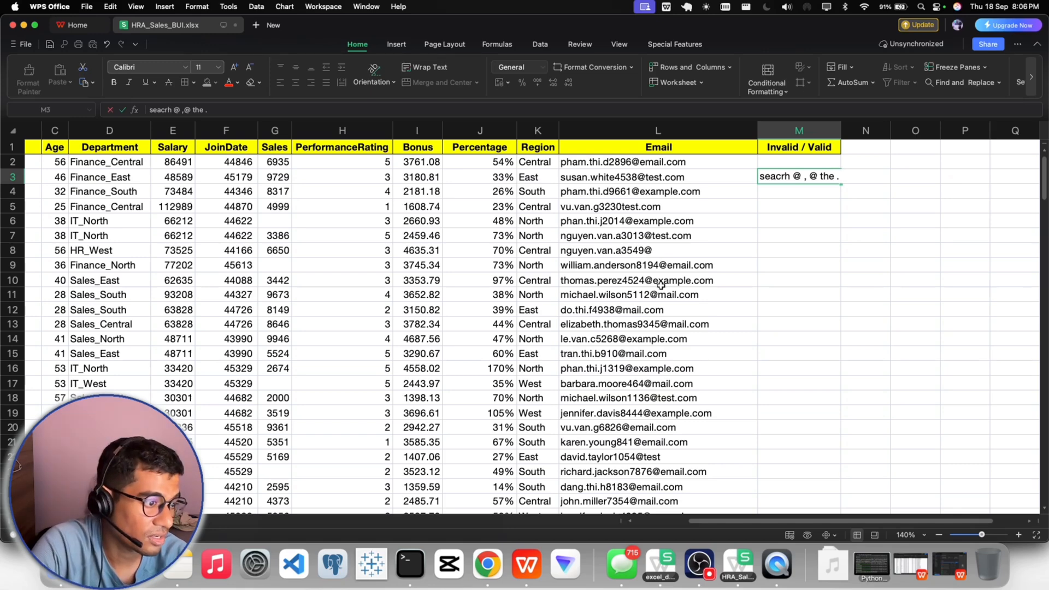
pyautogui.click(805, 209)
pyautogui.click(791, 172)
pyautogui.press('Delete')
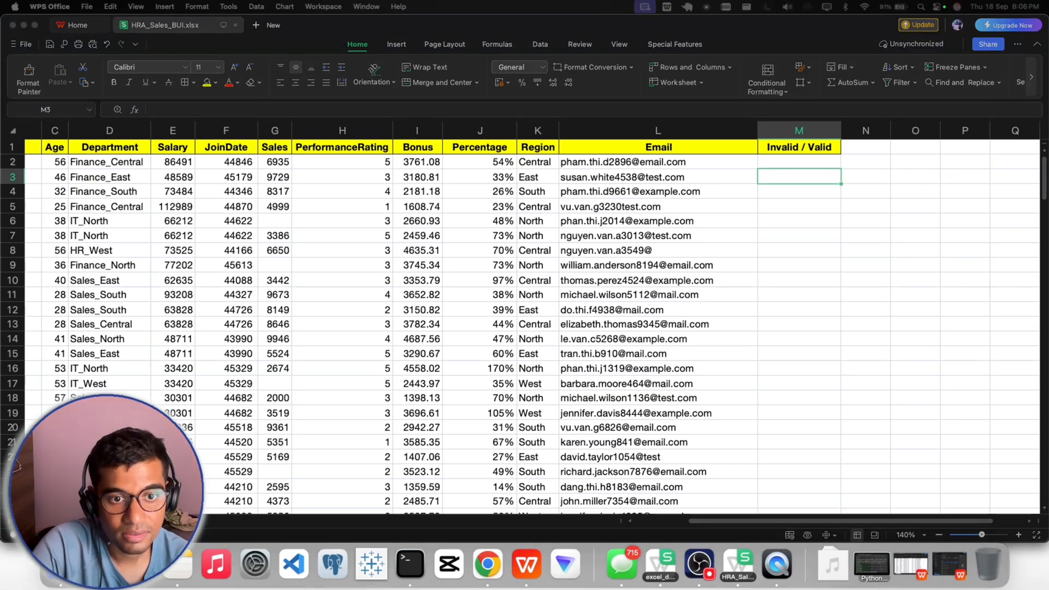
# - Enter the expression search("@",L2) in cell M3, looking for the @ sign in the first email address
pyautogui.doubleClick(775, 176)
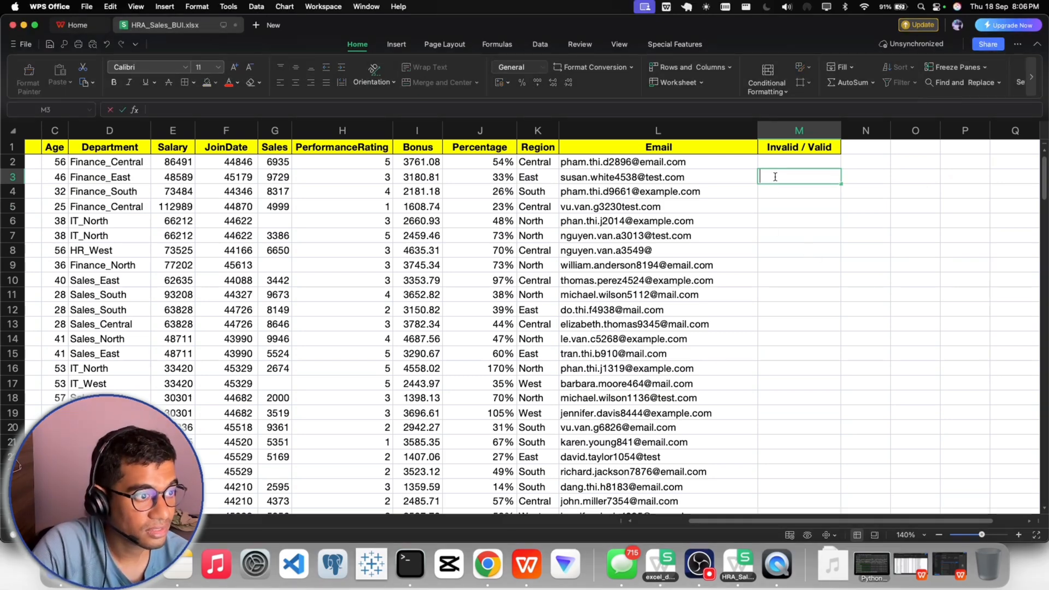
pyautogui.write('searx')
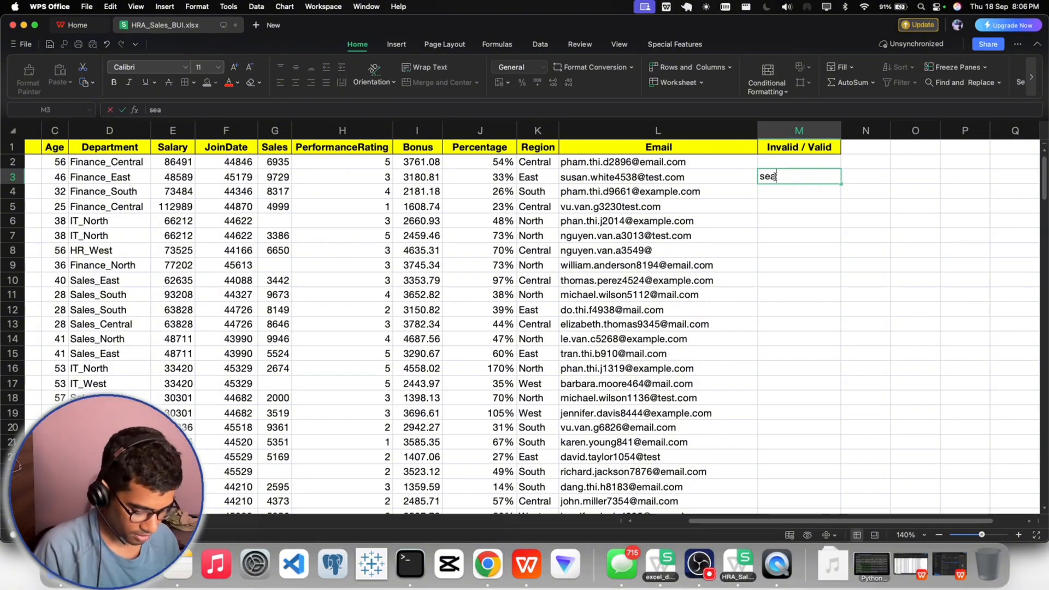
pyautogui.press('BackSpace')
pyautogui.press('BackSpace')
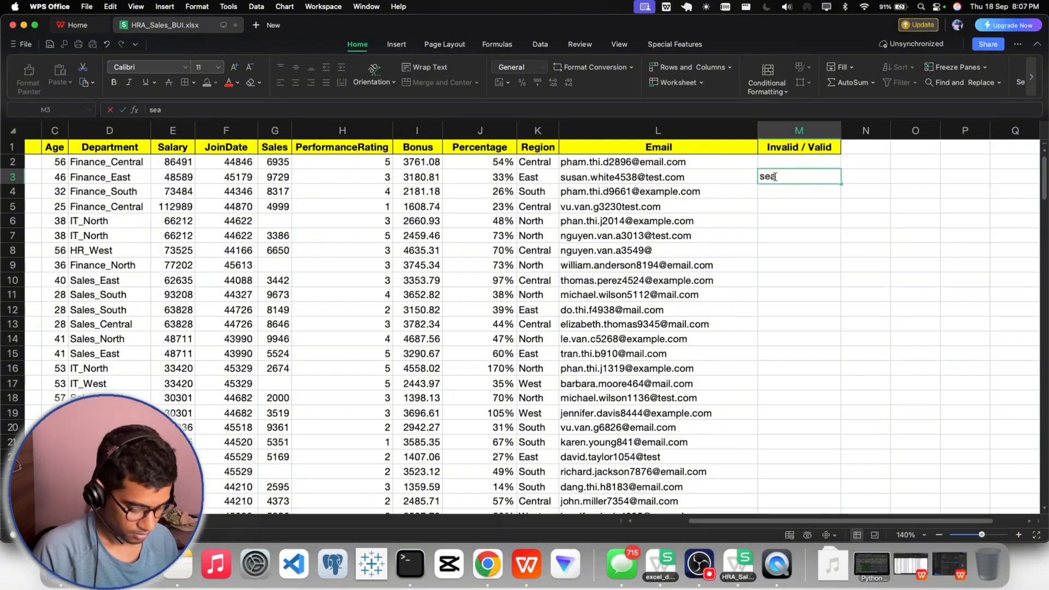
pyautogui.write('rch(')
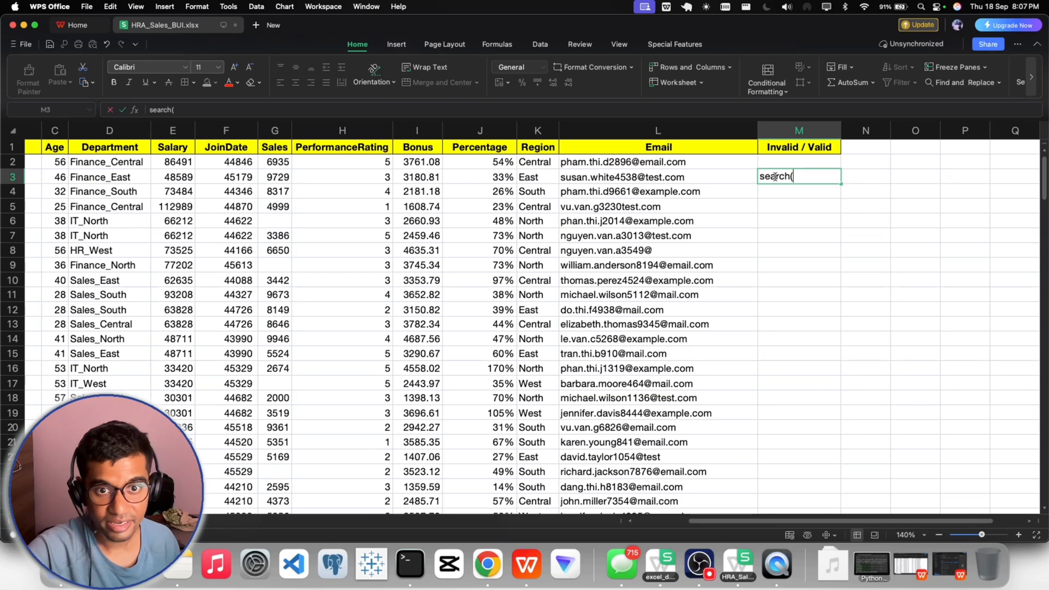
pyautogui.write('"@')
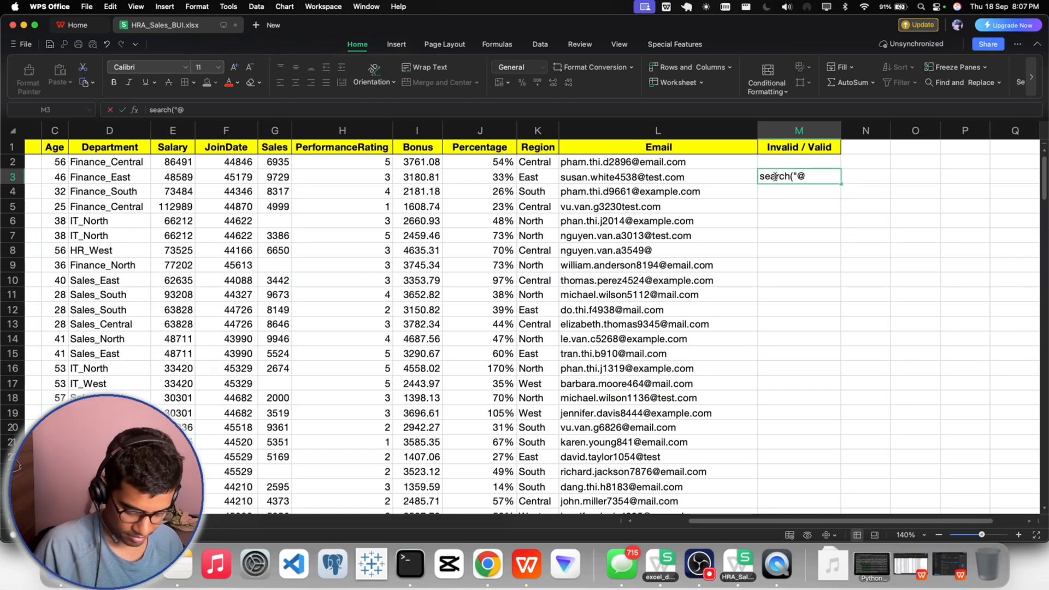
pyautogui.write('",')
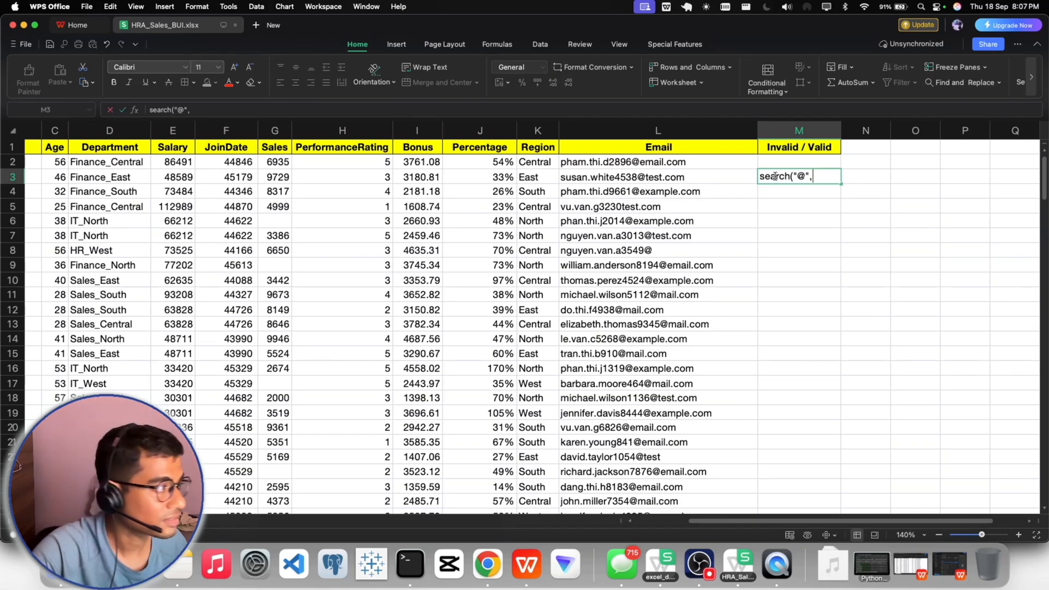
pyautogui.click(632, 162)
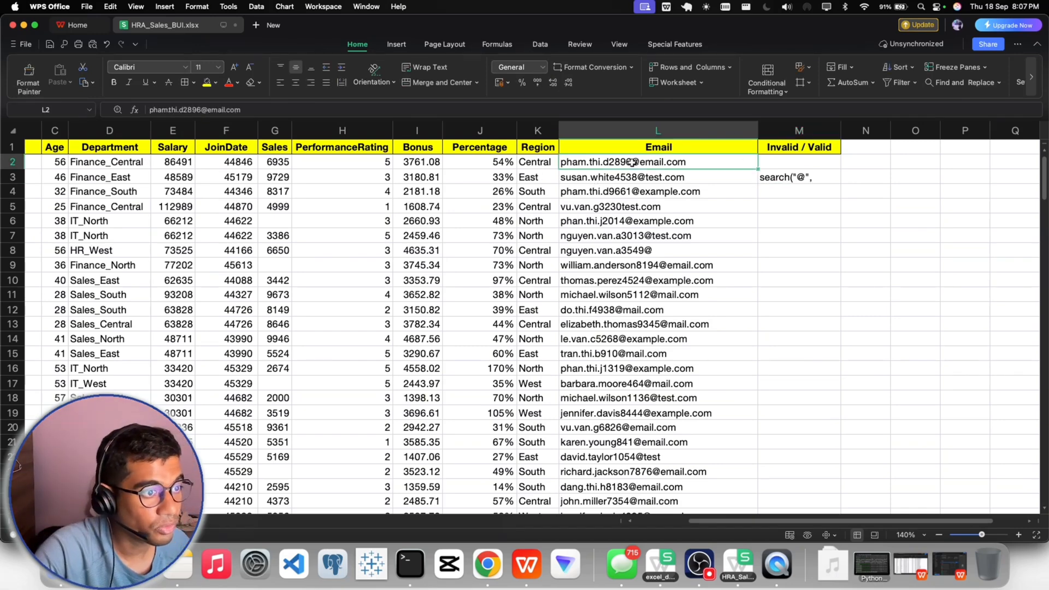
pyautogui.doubleClick(819, 176)
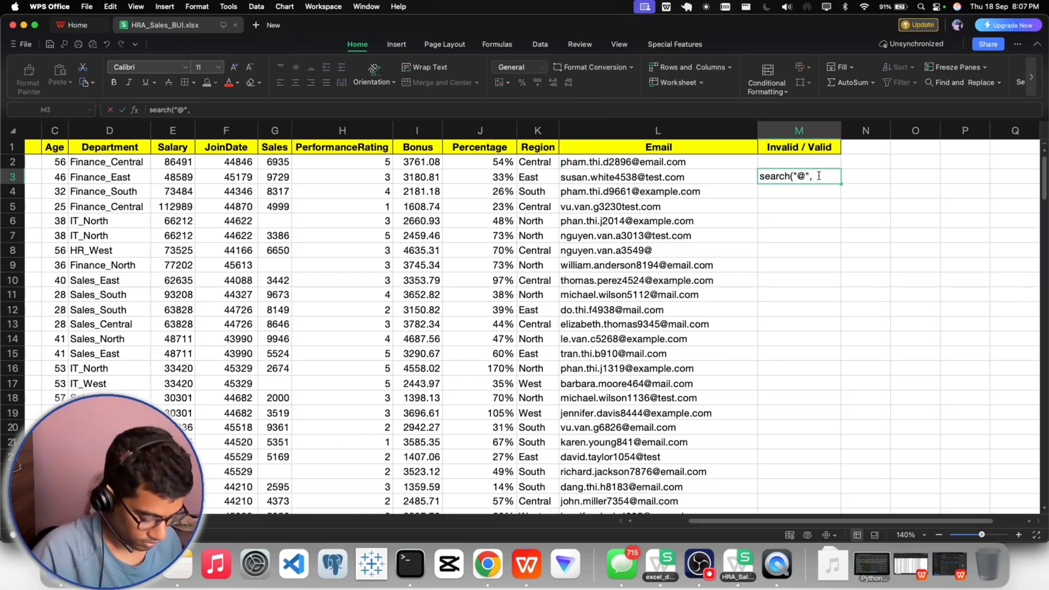
pyautogui.write('L2')
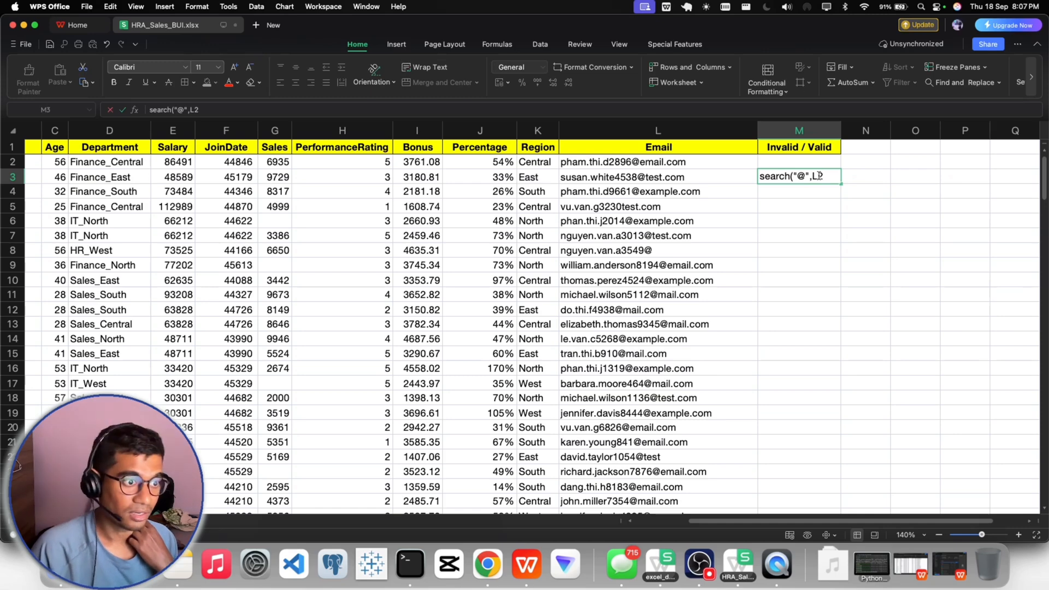
pyautogui.write(')')
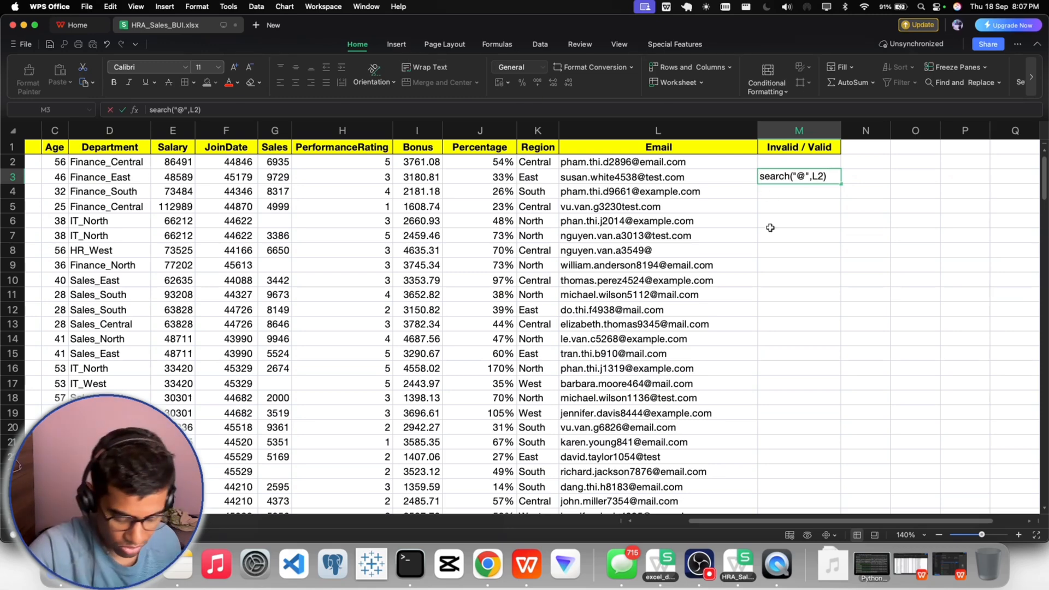
# - Turn the M3 expression into a formula and wrap it in ISNUMBER as =isnumber(search("@",L2))
pyautogui.press('Home')
pyautogui.write('=')
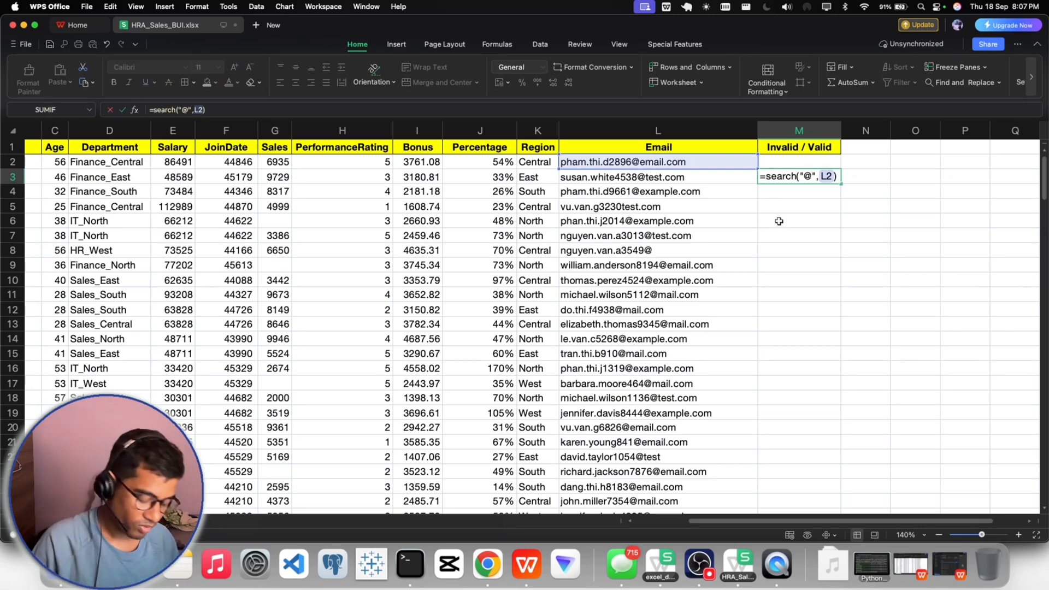
pyautogui.write('isnumber')
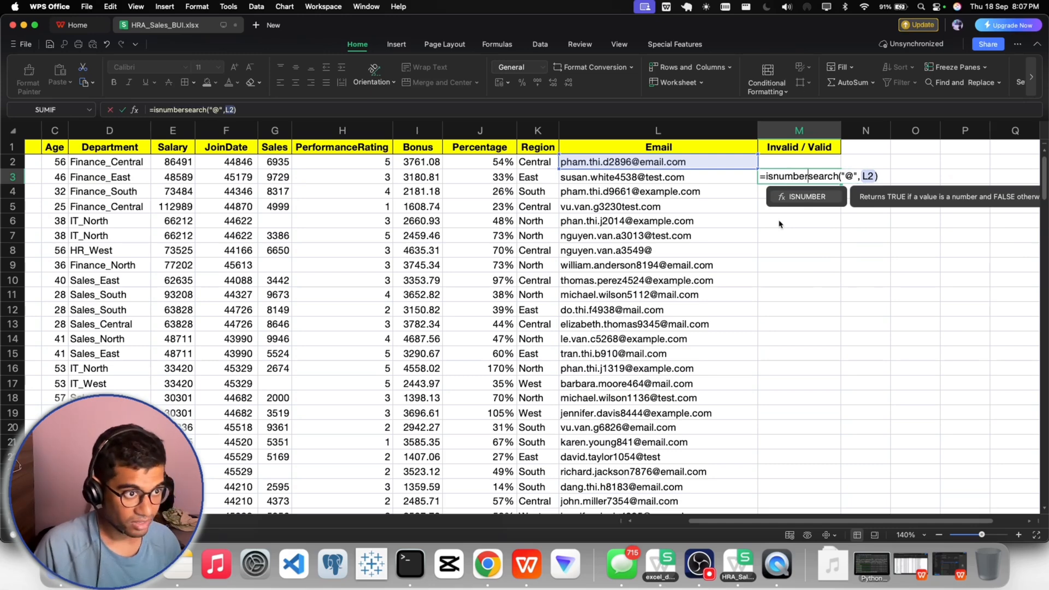
pyautogui.write('(')
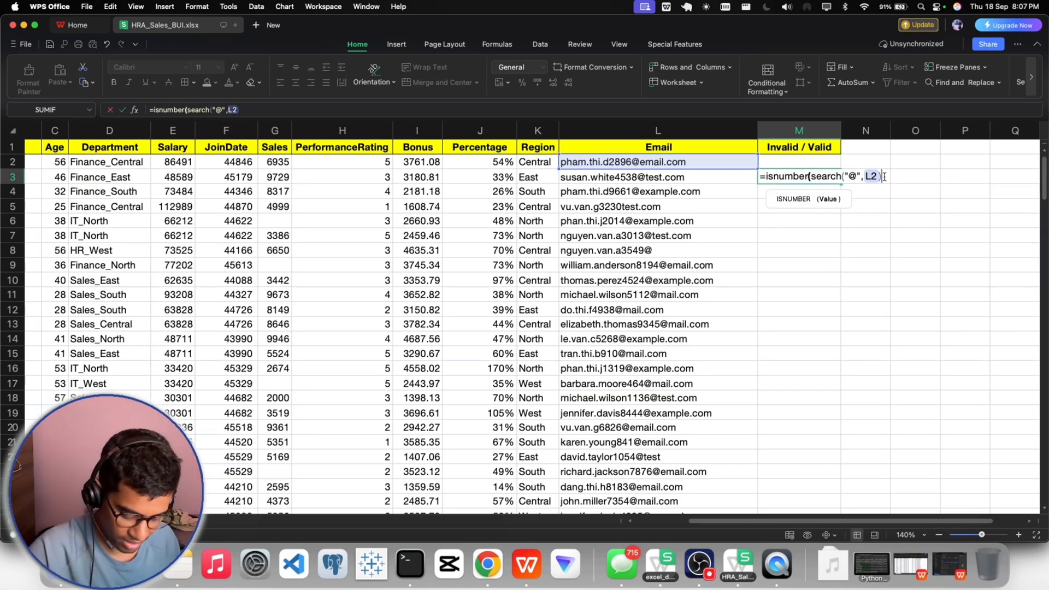
pyautogui.write(')')
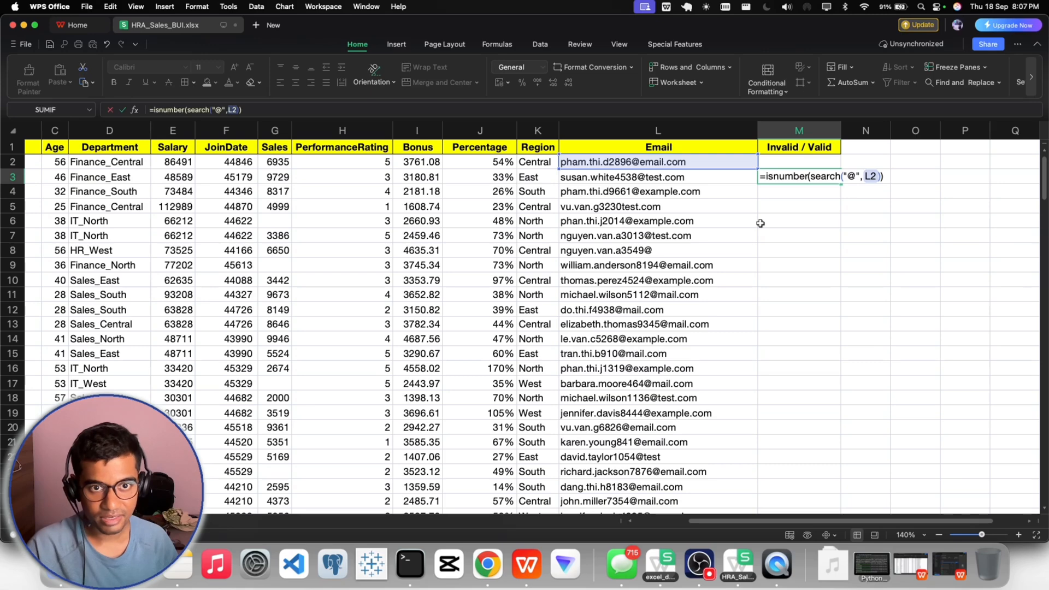
pyautogui.click(894, 181)
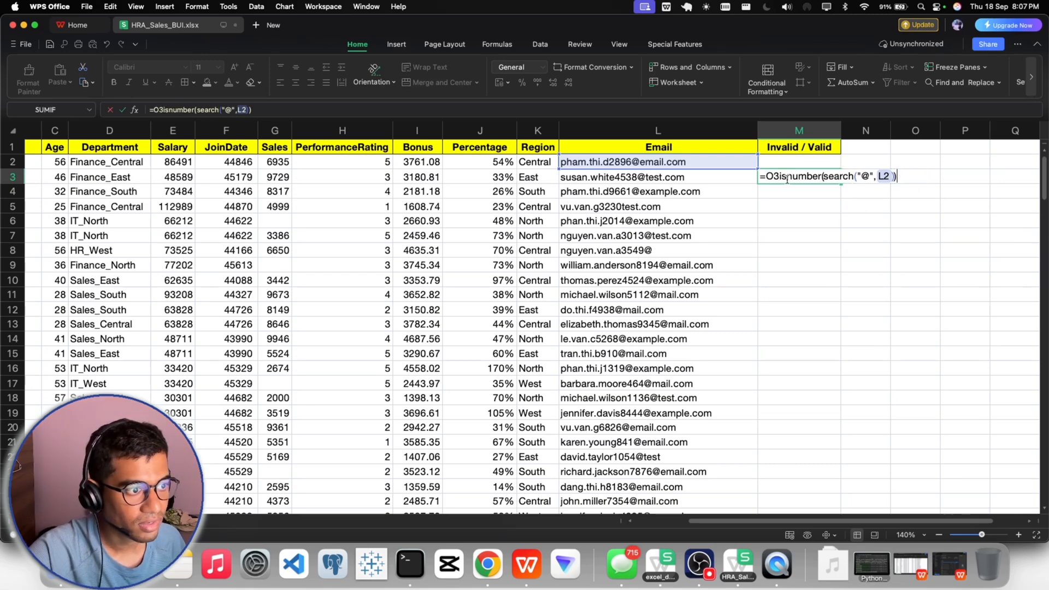
pyautogui.press('BackSpace')
pyautogui.press('BackSpace')
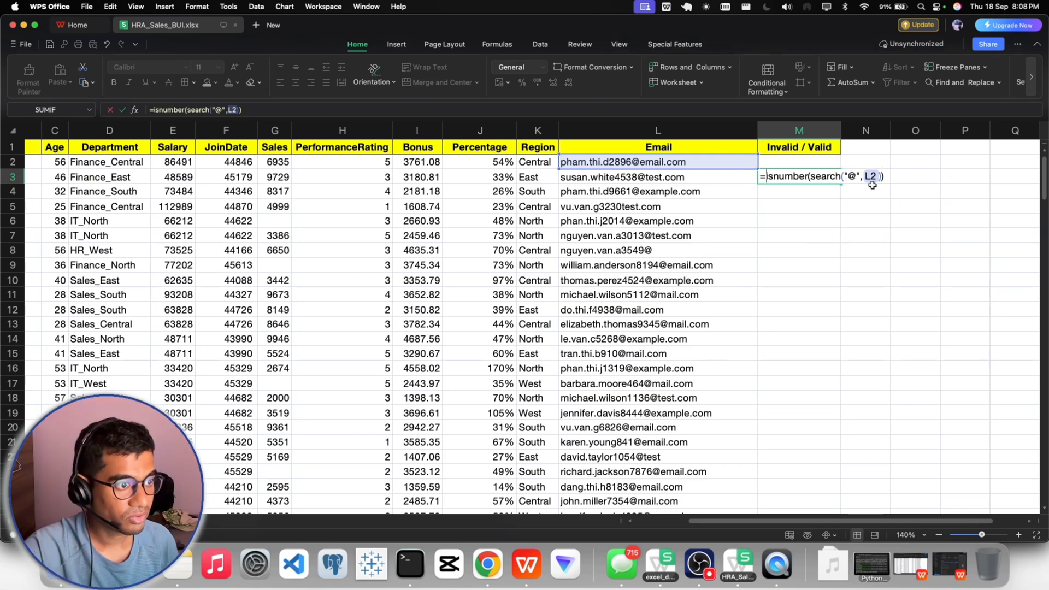
# - Append a second search to the end of the M3 formula that looks for "." in L2
pyautogui.press('Right')
pyautogui.press('Right')
pyautogui.press('Right')
pyautogui.press('Right')
pyautogui.press('Right')
pyautogui.press('Right')
pyautogui.press('Right')
pyautogui.press('Right')
pyautogui.press('Right')
pyautogui.press('Right')
pyautogui.press('Right')
pyautogui.press('Right')
pyautogui.press('Right')
pyautogui.press('Right')
pyautogui.press('Right')
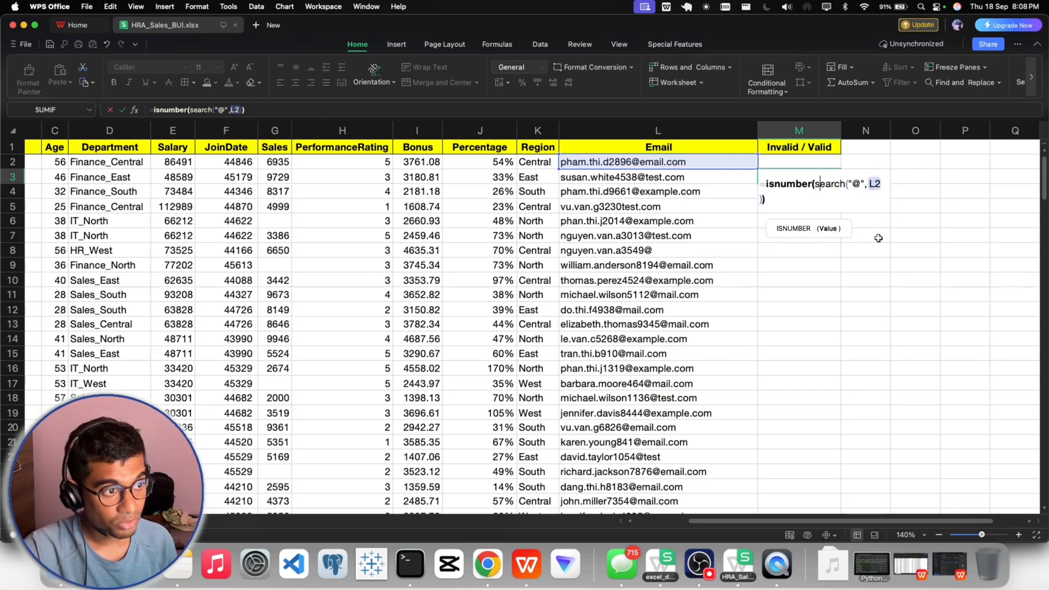
pyautogui.press('Right')
pyautogui.press('Right')
pyautogui.press('Right')
pyautogui.press('Right')
pyautogui.press('Right')
pyautogui.press('Right')
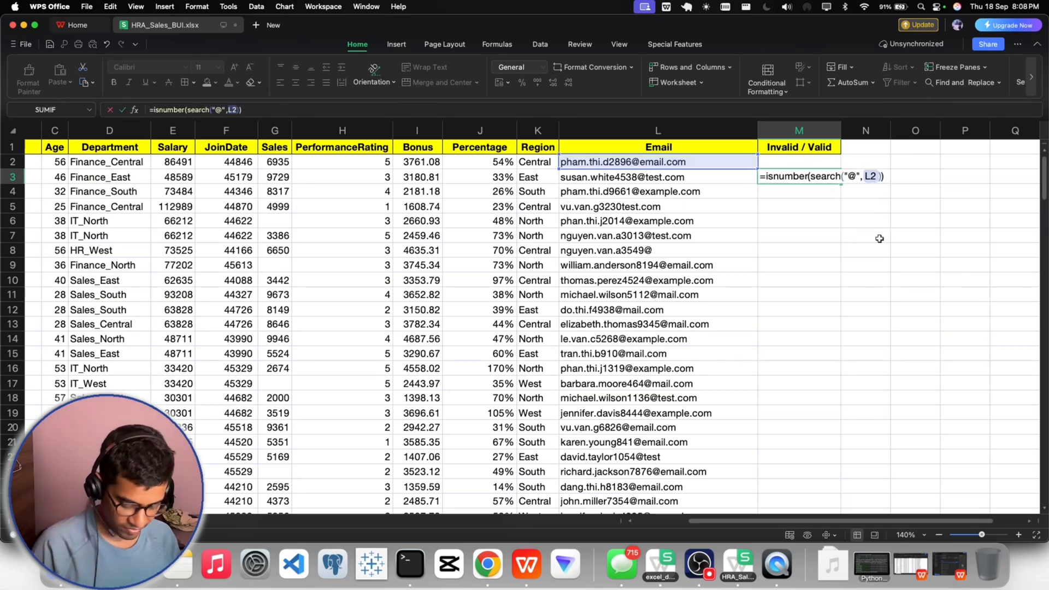
pyautogui.write(',')
pyautogui.write('sea')
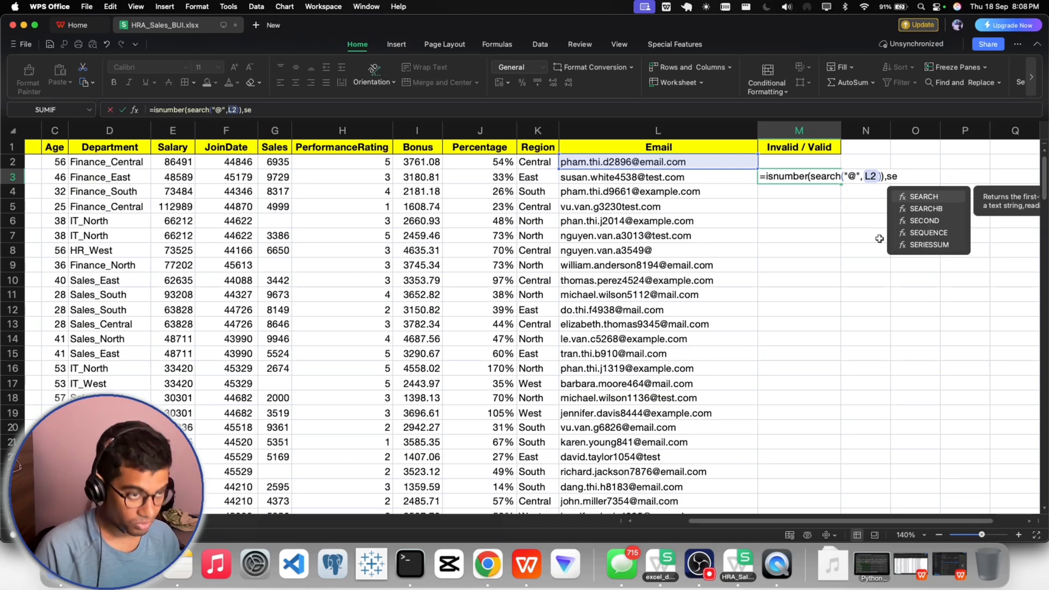
pyautogui.write('r')
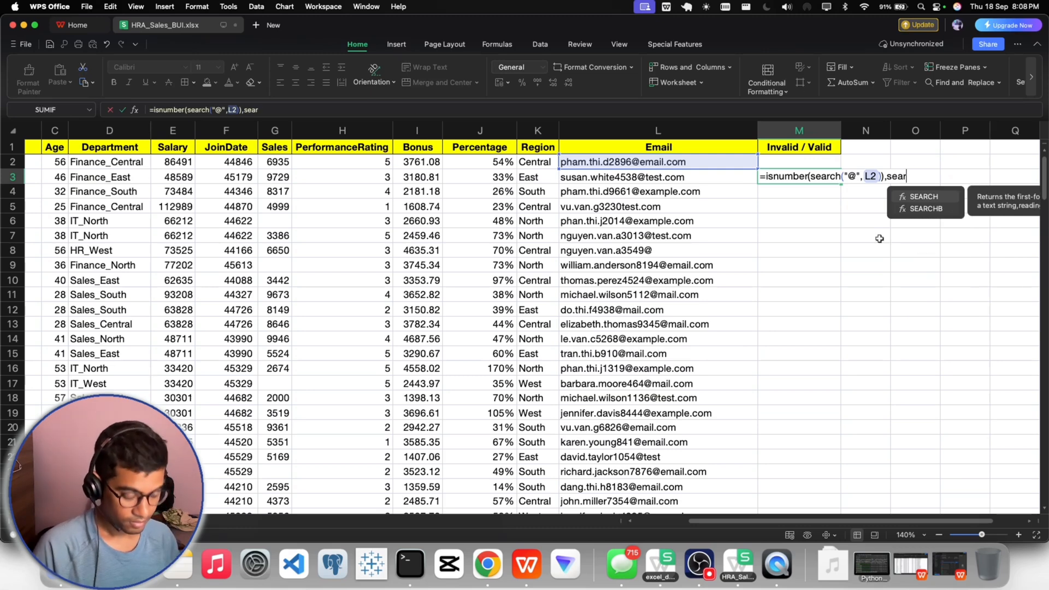
pyautogui.write('ch(')
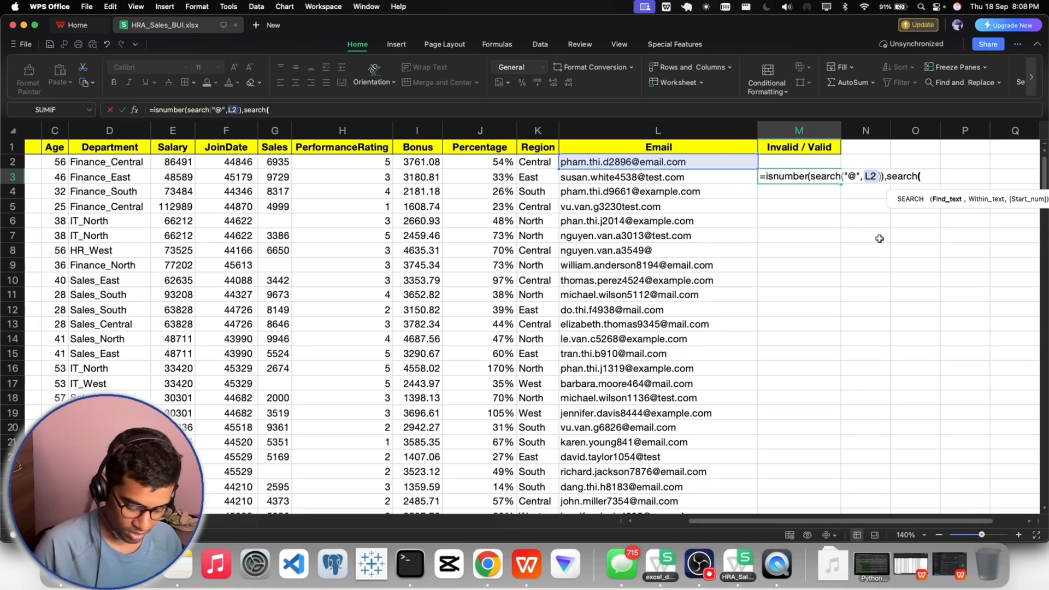
pyautogui.write('"."')
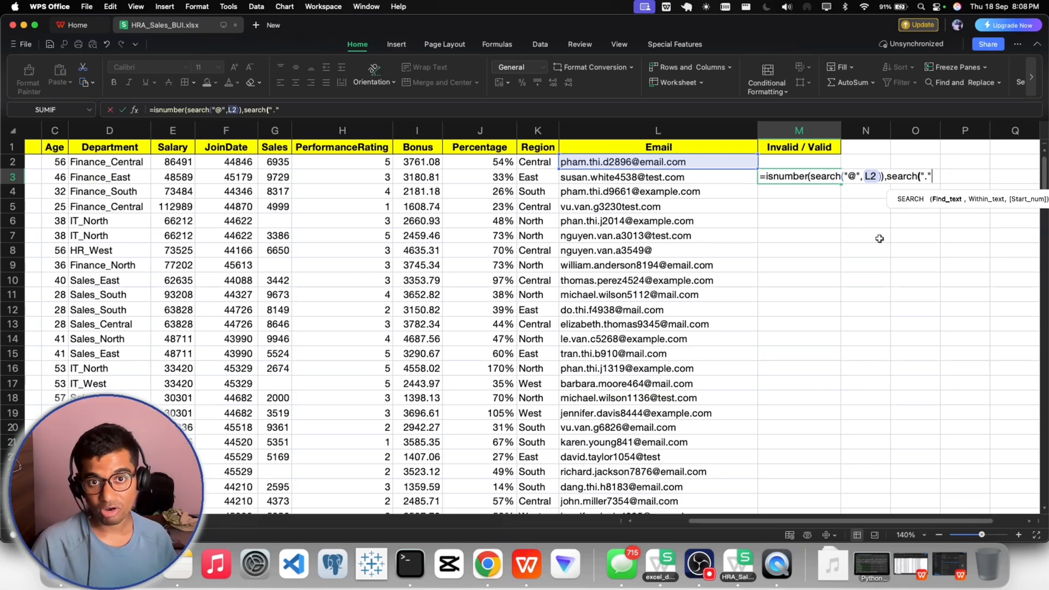
pyautogui.write(',')
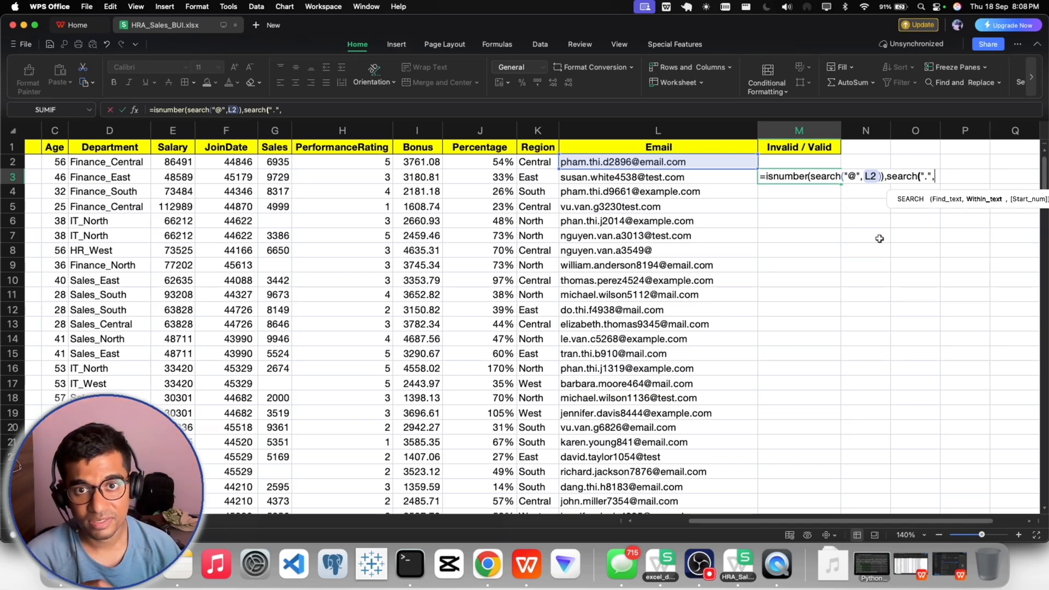
pyautogui.write('L2')
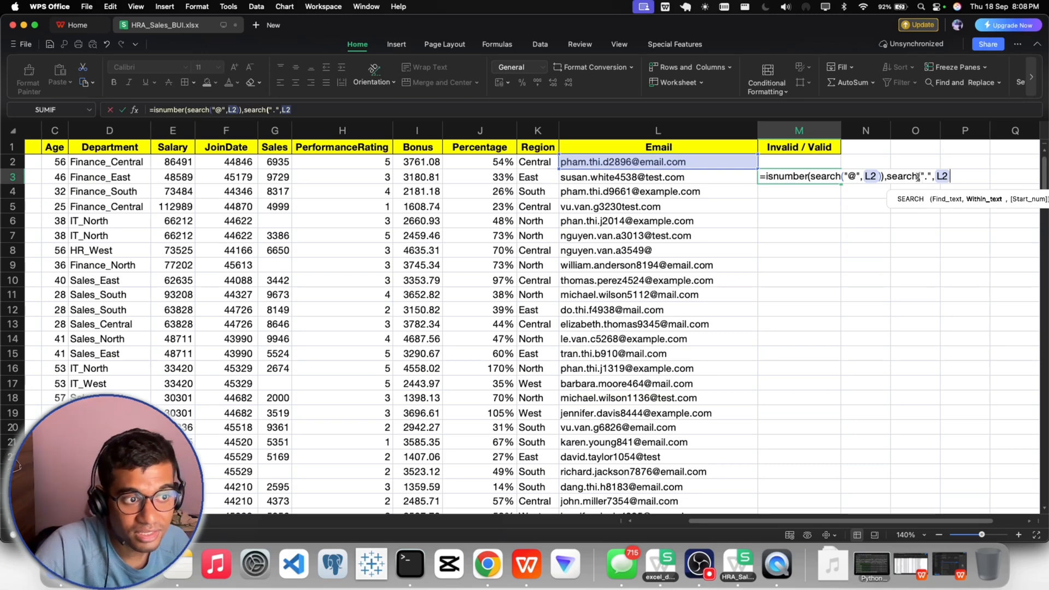
# - Add (search("@",L2)) as the start position of the dot search, so it begins from the @ sign
pyautogui.write('(')
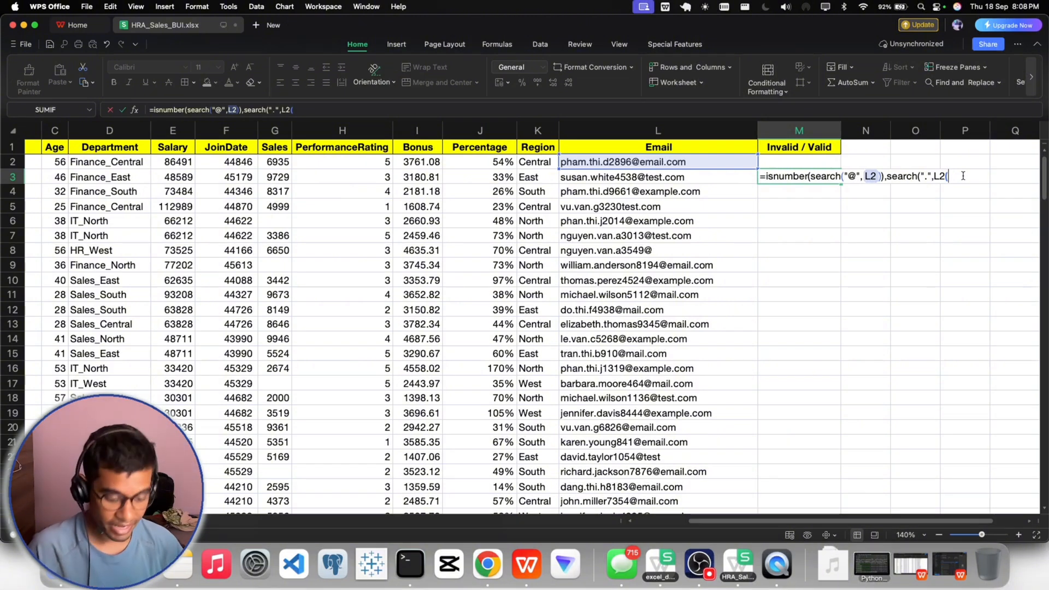
pyautogui.press('Left')
pyautogui.write(',(')
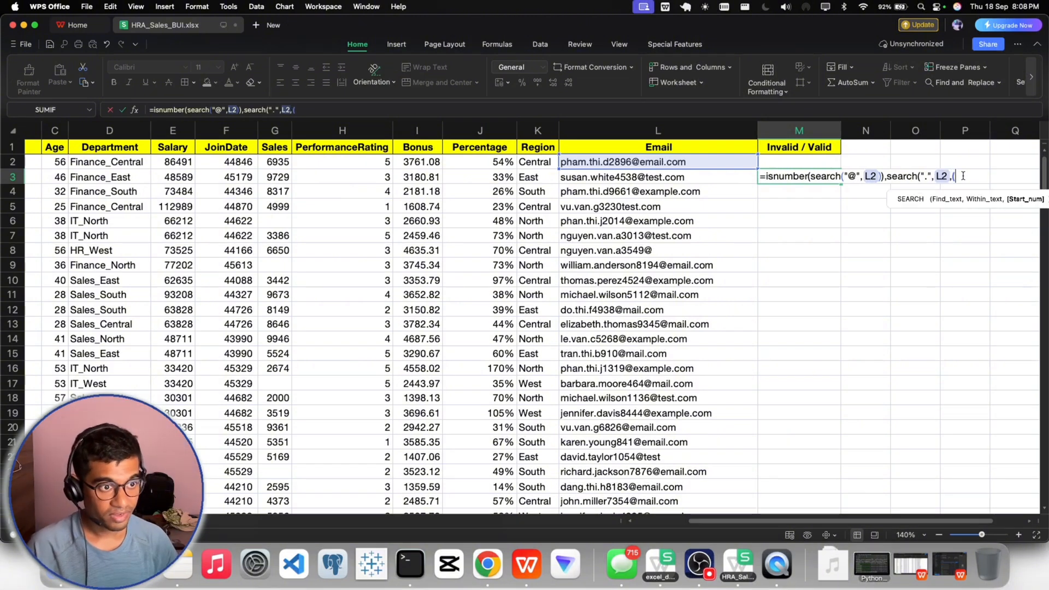
pyautogui.write('seacr')
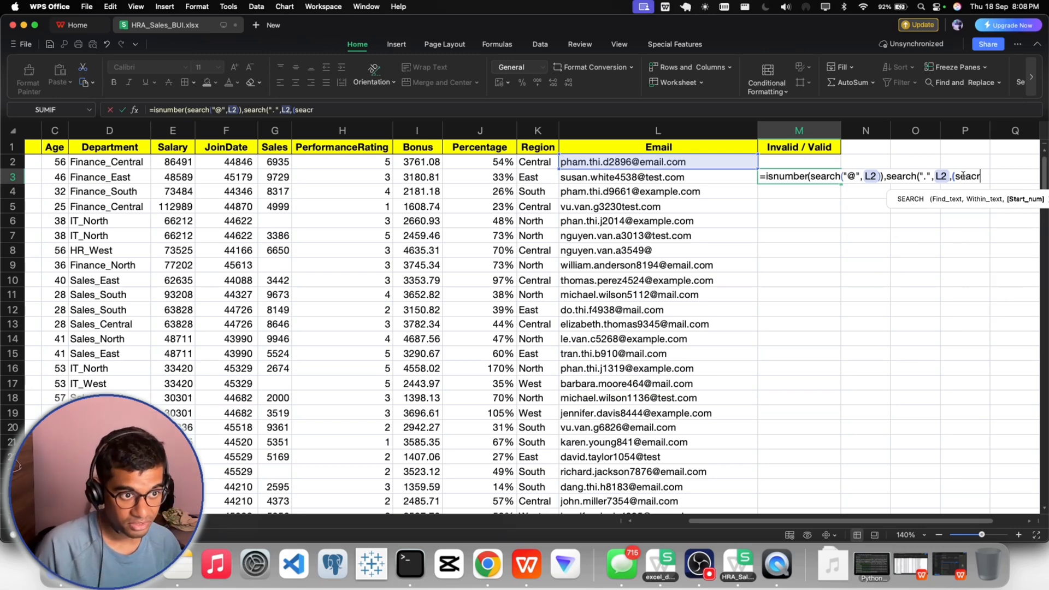
pyautogui.press('BackSpace')
pyautogui.press('BackSpace')
pyautogui.write('rch')
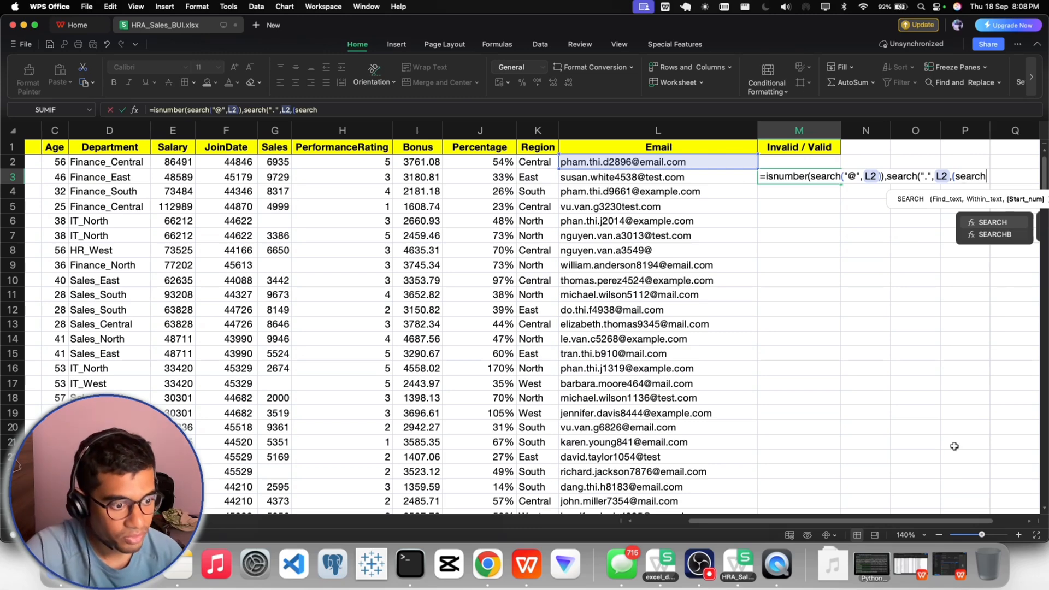
pyautogui.hscroll(3, 945, 410)
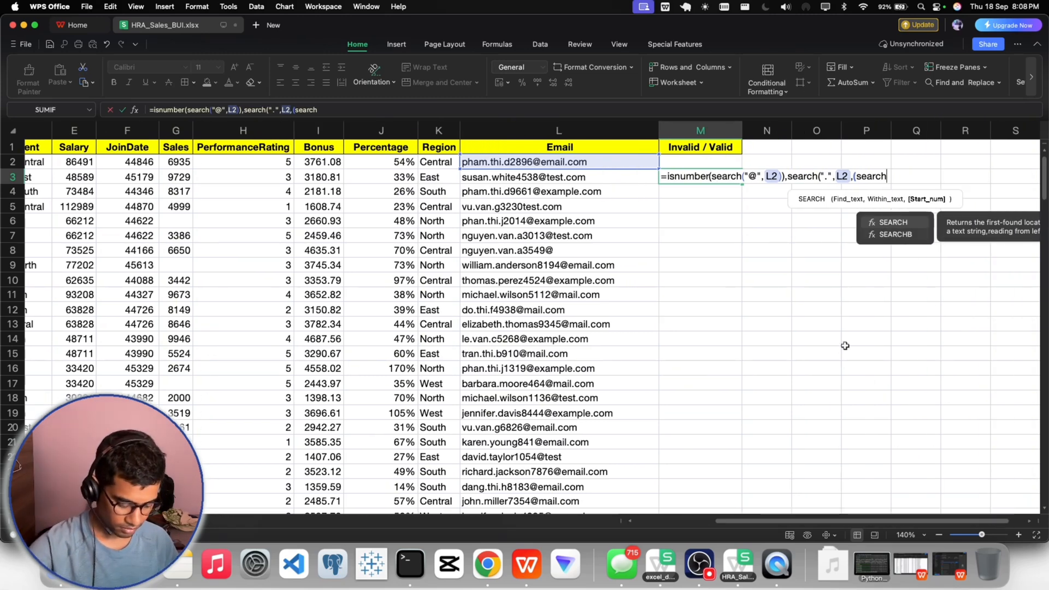
pyautogui.write('("')
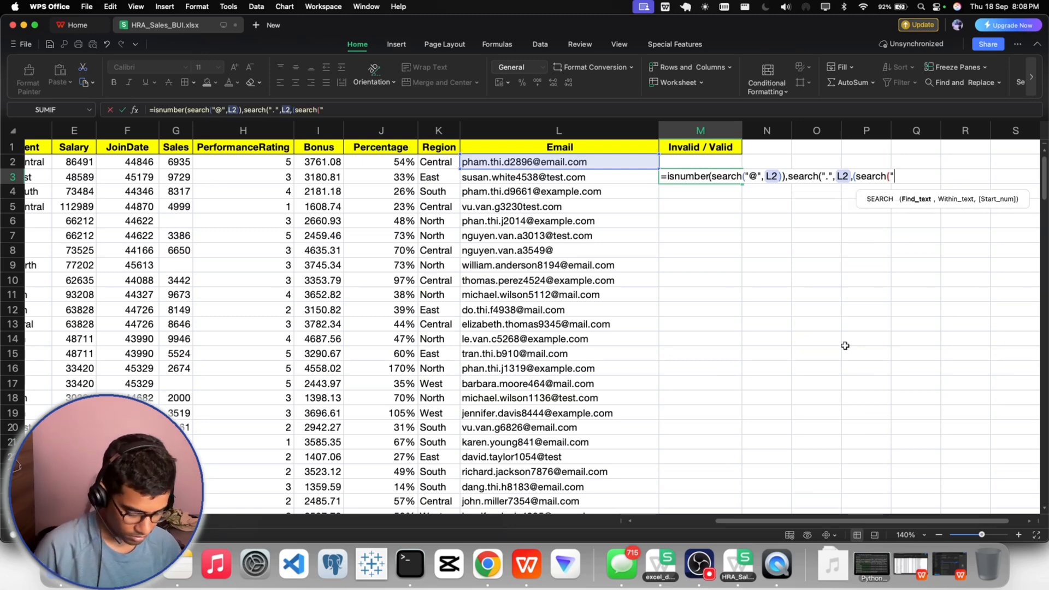
pyautogui.write('@",')
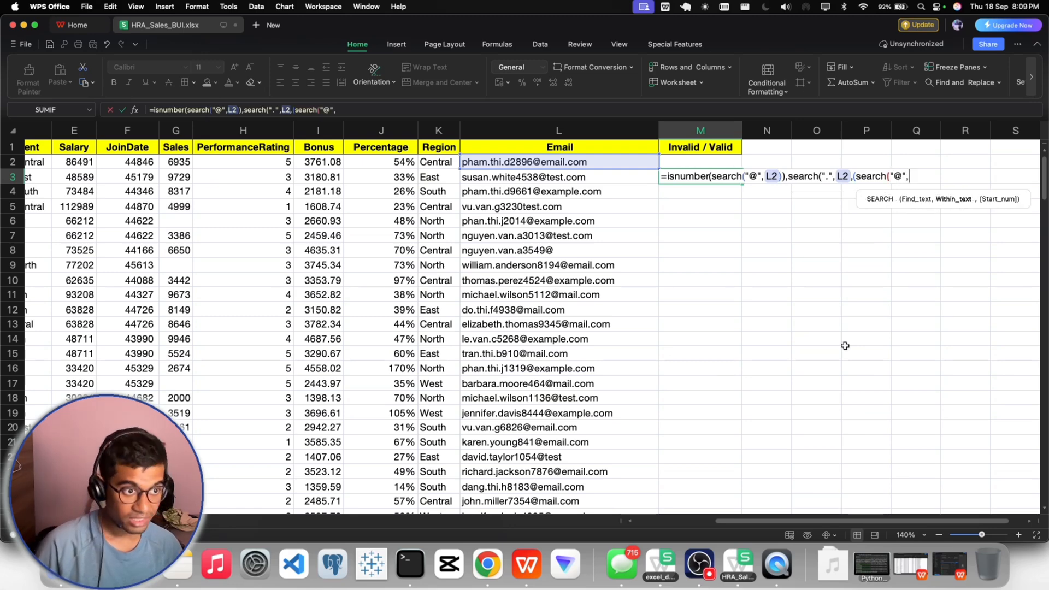
pyautogui.write('L2')
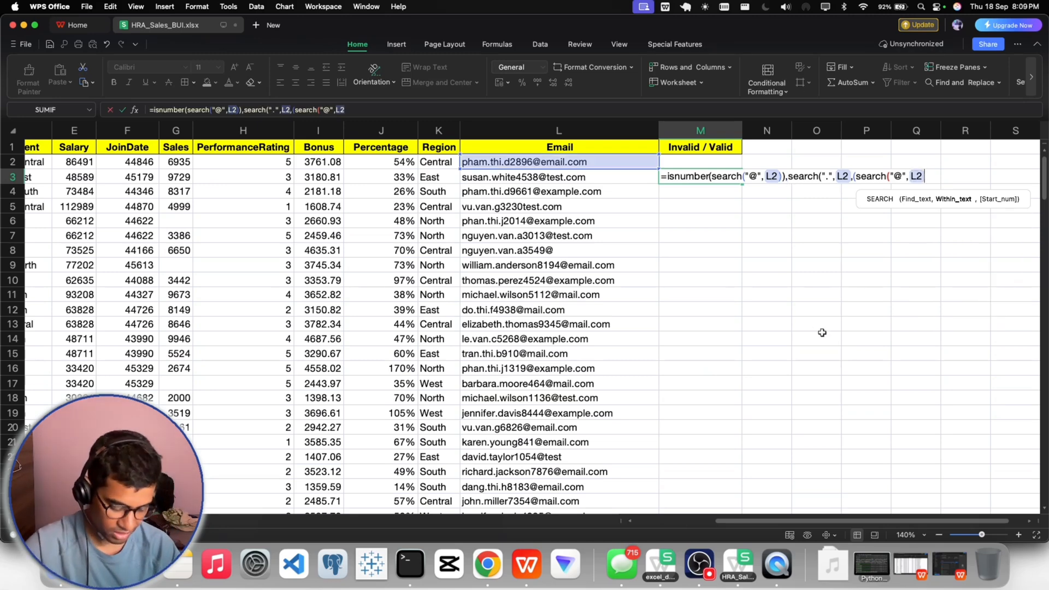
pyautogui.write('))')
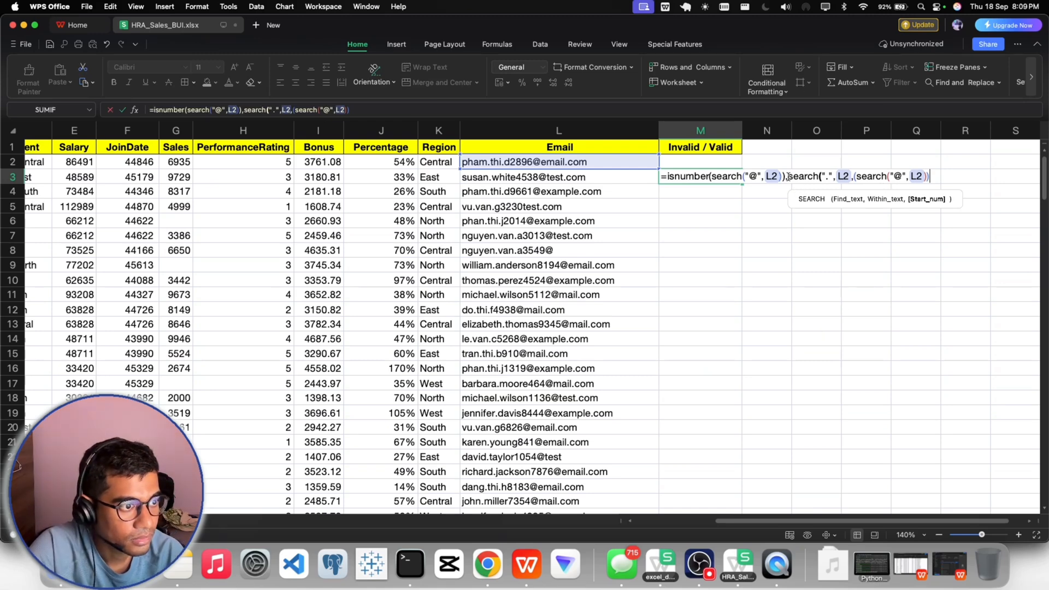
# - Wrap the dot search in its own ISNUMBER function, closing the parenthesis at the end of the formula
pyautogui.moveTo(788, 176); pyautogui.dragTo(923, 218)
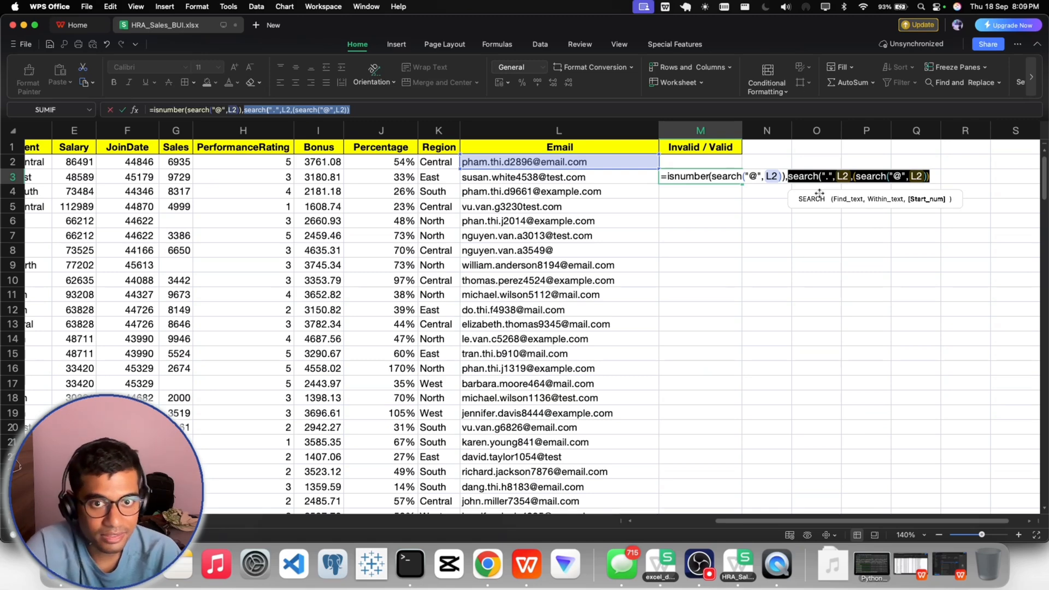
pyautogui.click(790, 178)
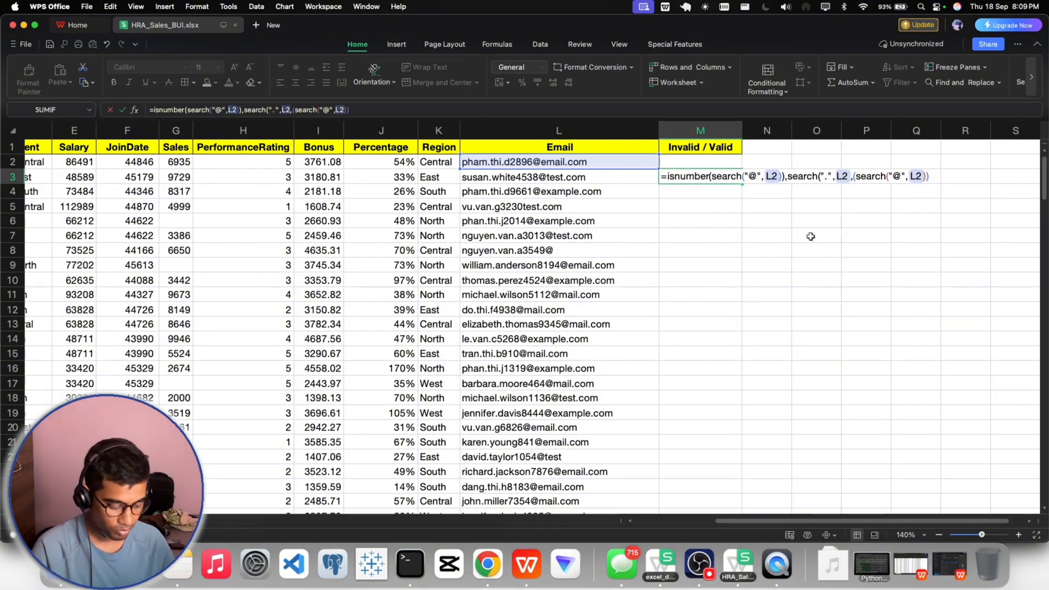
pyautogui.write('isnum')
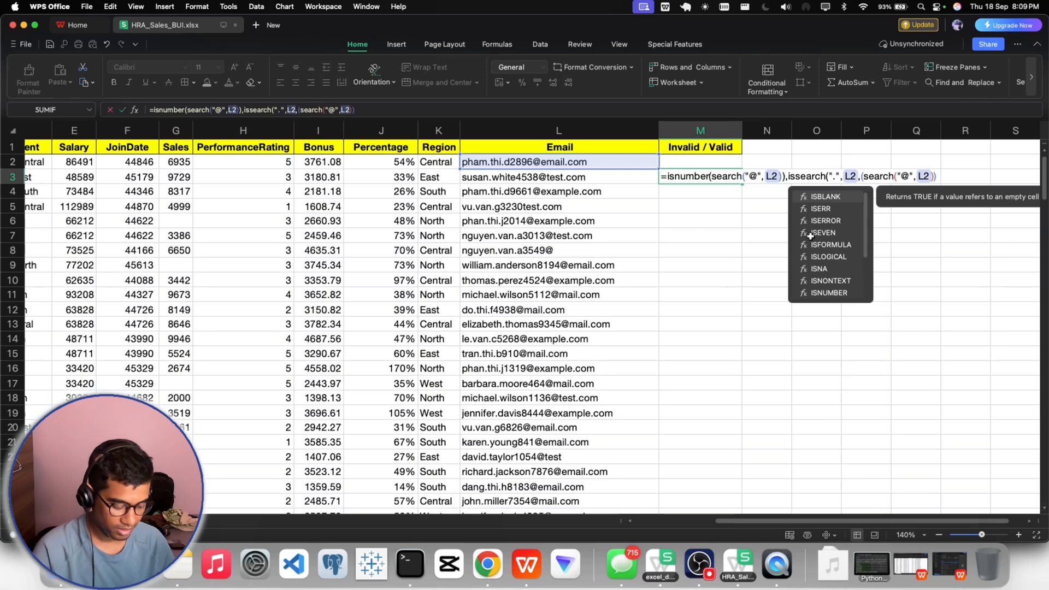
pyautogui.write('ber(')
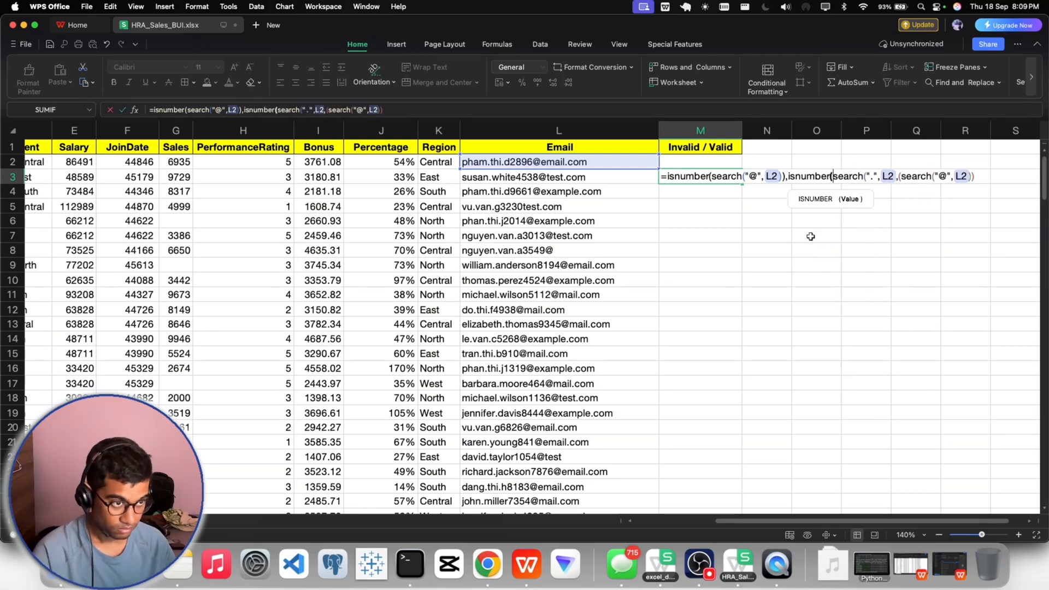
pyautogui.click(977, 178)
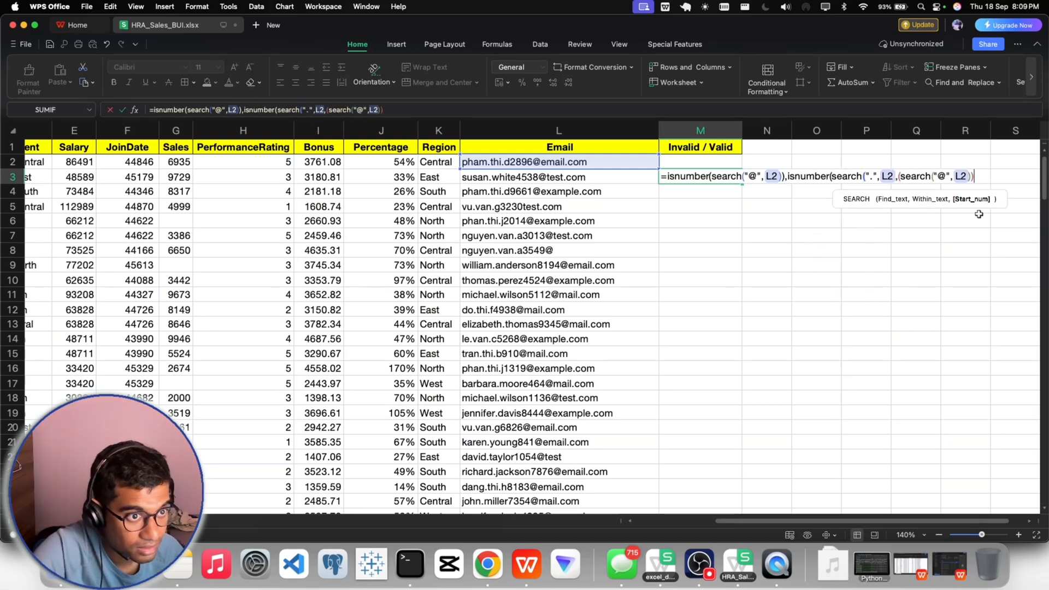
pyautogui.write(')')
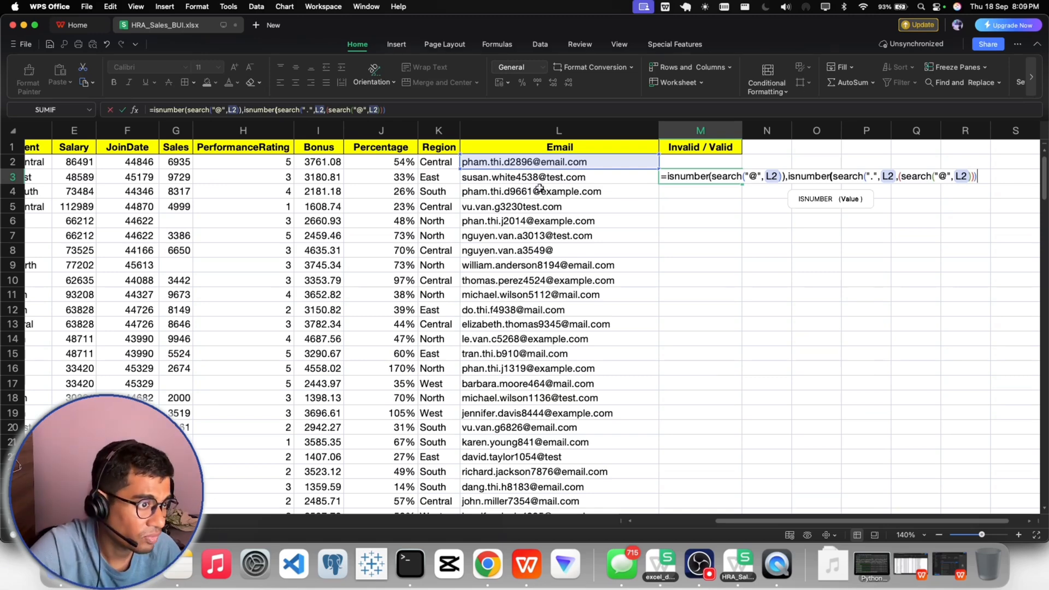
# - Insert an IF function right after the equals sign of the M3 formula, ahead of the first ISNUMBER test
pyautogui.click(667, 177)
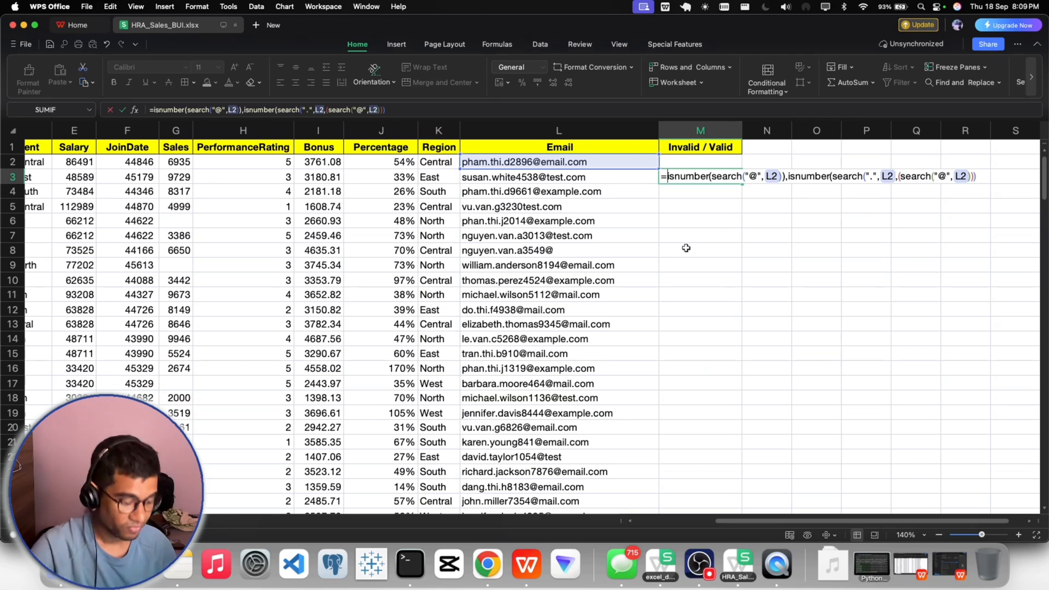
pyautogui.write('if')
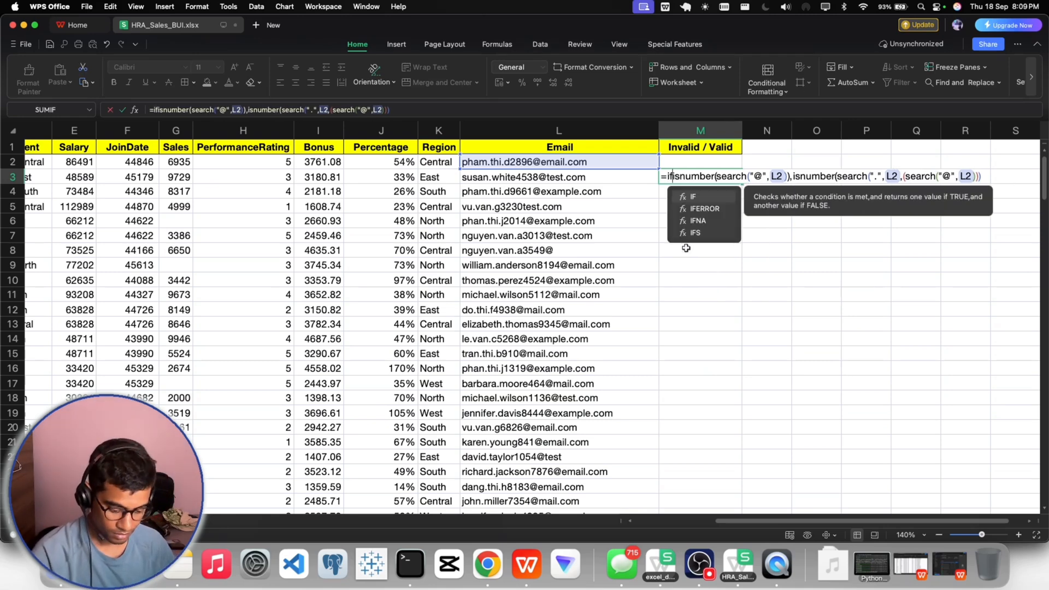
pyautogui.press('Tab')
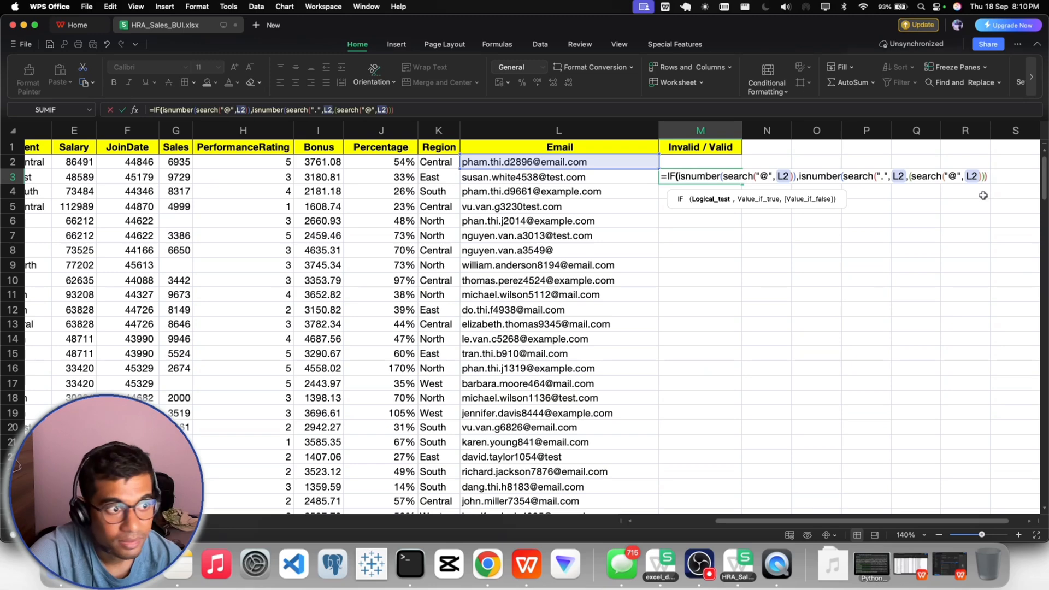
# - Complete the IF at the end of the formula with "Valid" as the true result, "Invalid" as the false result and a closing parenthesis
pyautogui.click(987, 176)
pyautogui.write(')')
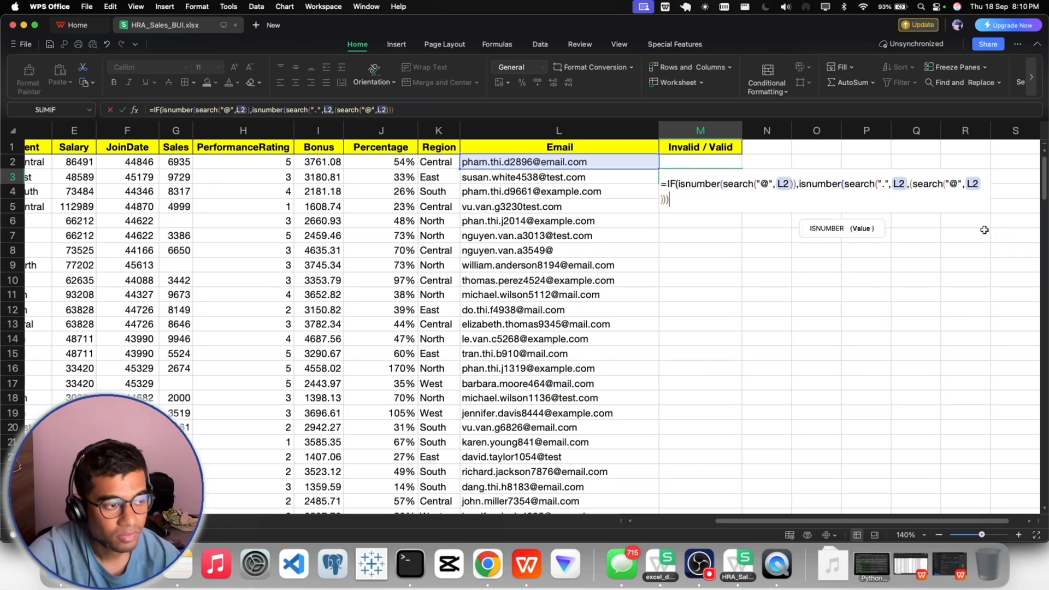
pyautogui.write(') ,"')
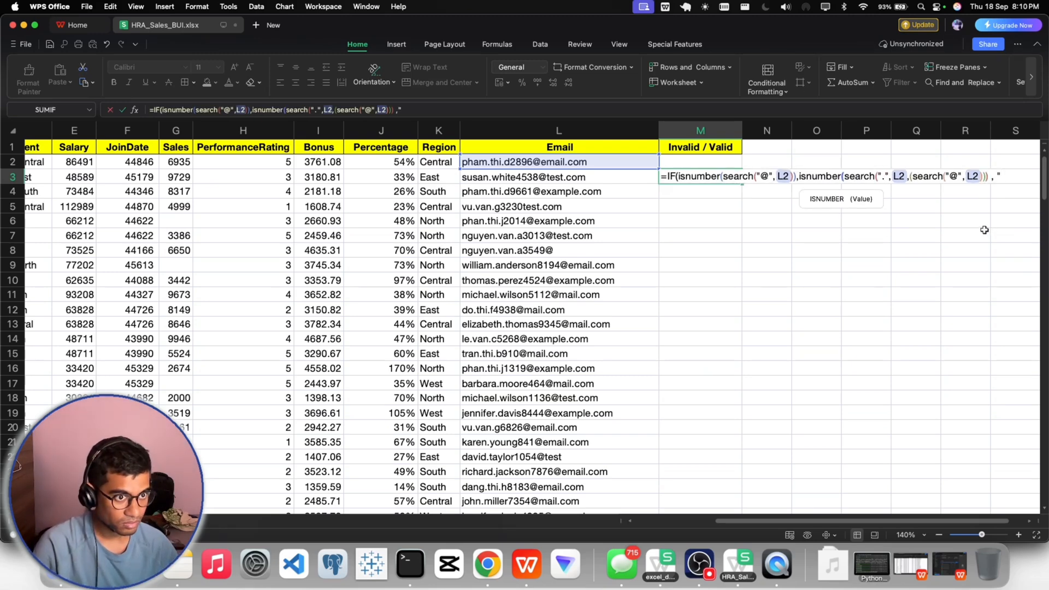
pyautogui.write('Valid')
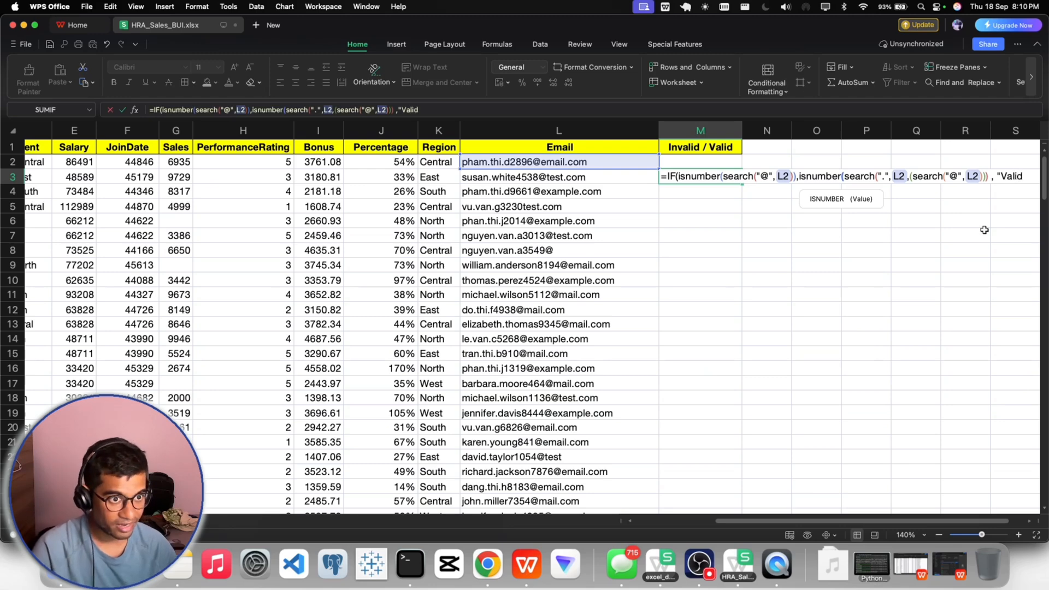
pyautogui.write('" ,"')
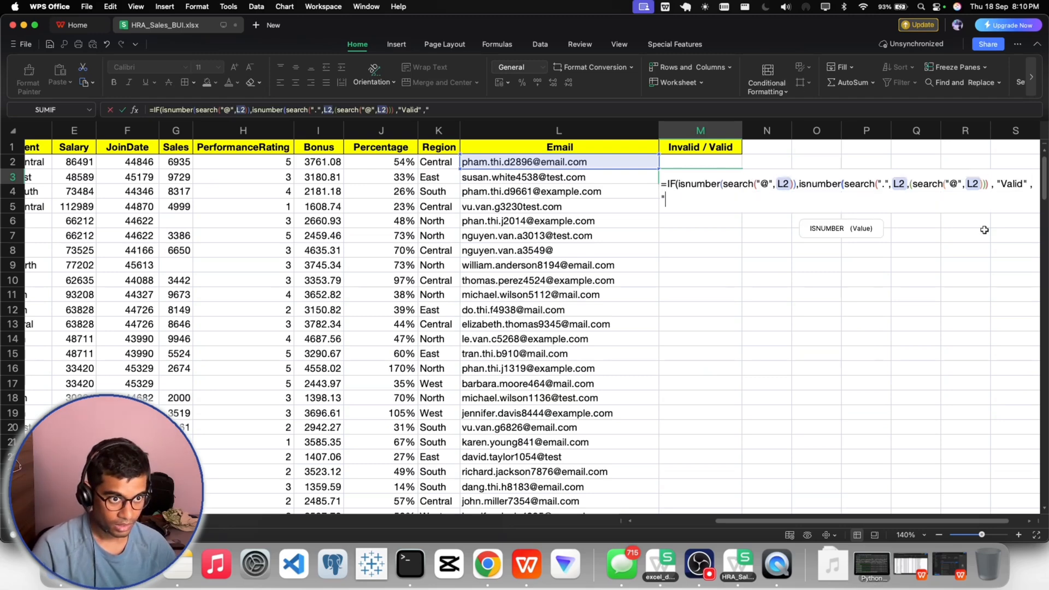
pyautogui.write('Invalid')
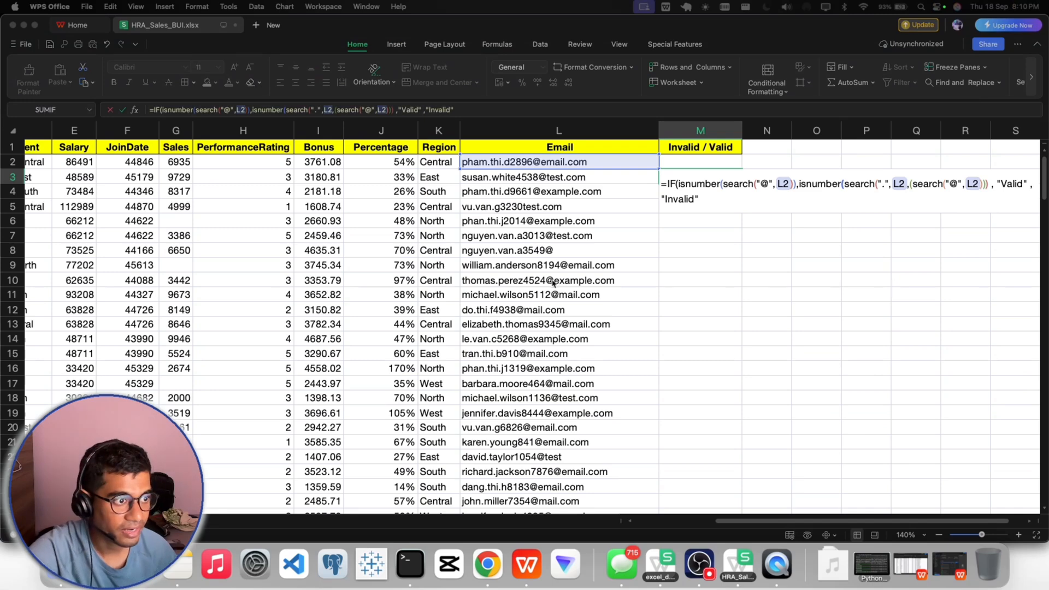
pyautogui.click(700, 202)
pyautogui.write(')')
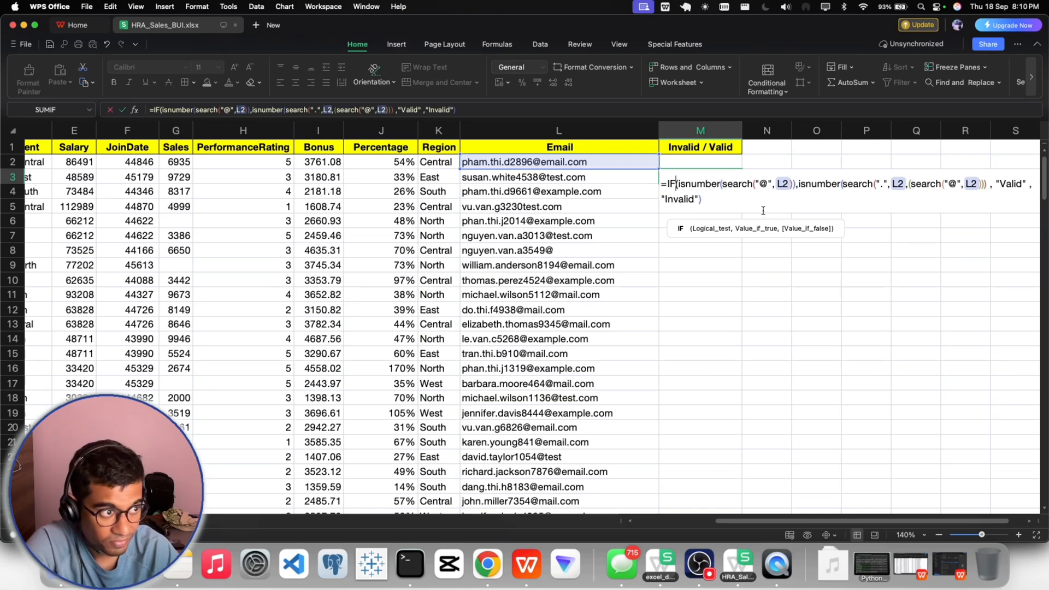
# - Enclose both ISNUMBER tests in an AND function as the IF condition, closing its parenthesis just before the "Valid" argument
pyautogui.write('(')
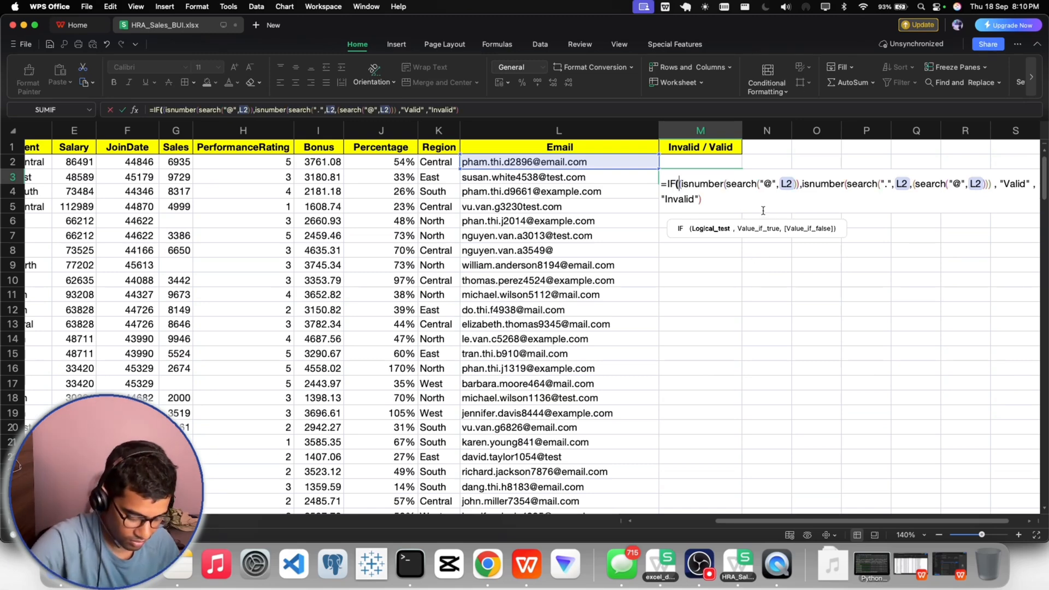
pyautogui.write('and')
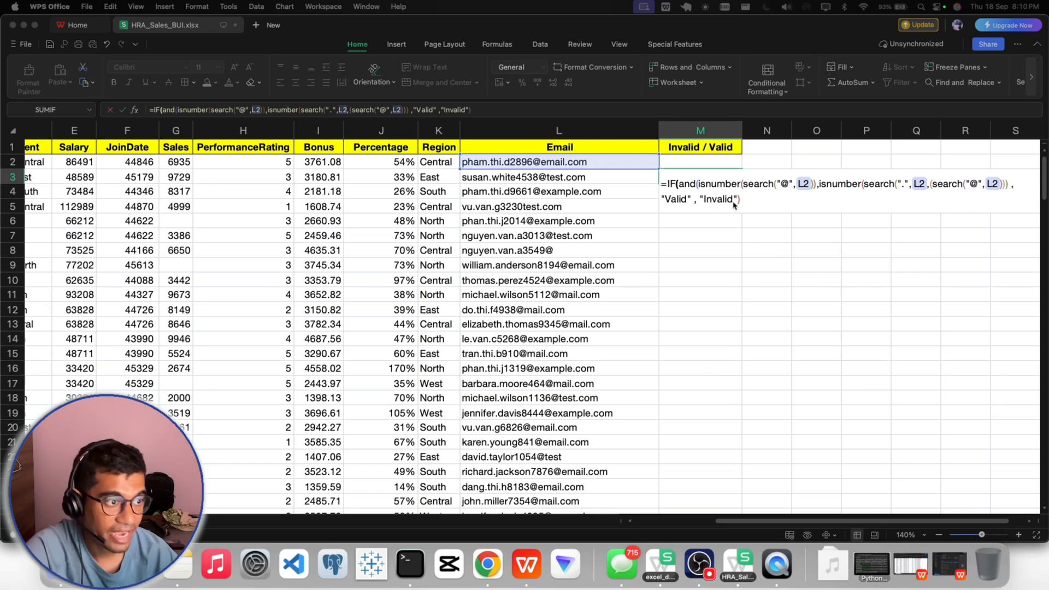
pyautogui.click(711, 190)
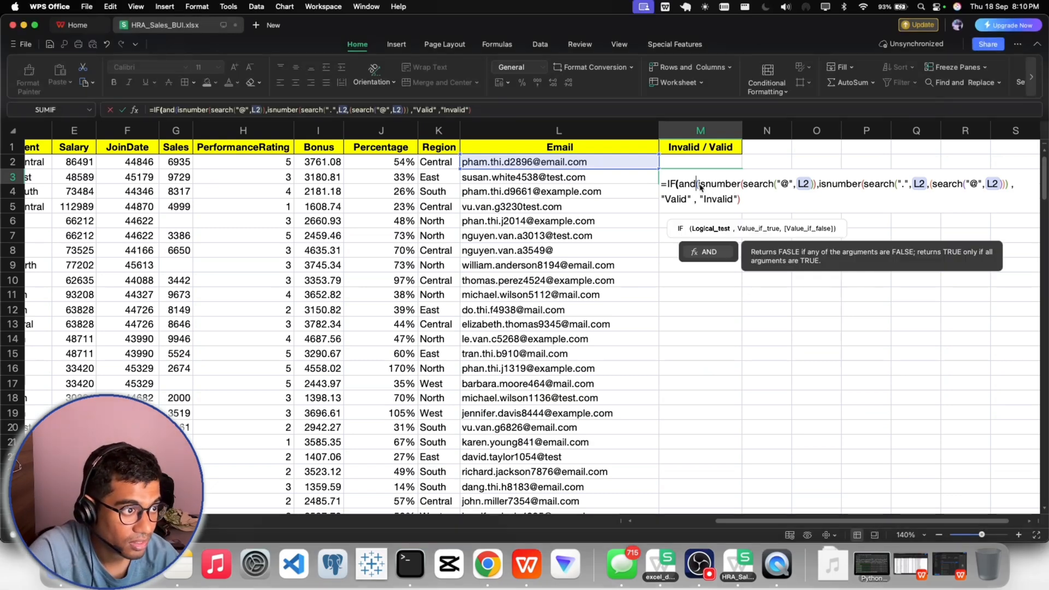
pyautogui.moveTo(699, 185); pyautogui.dragTo(1007, 184)
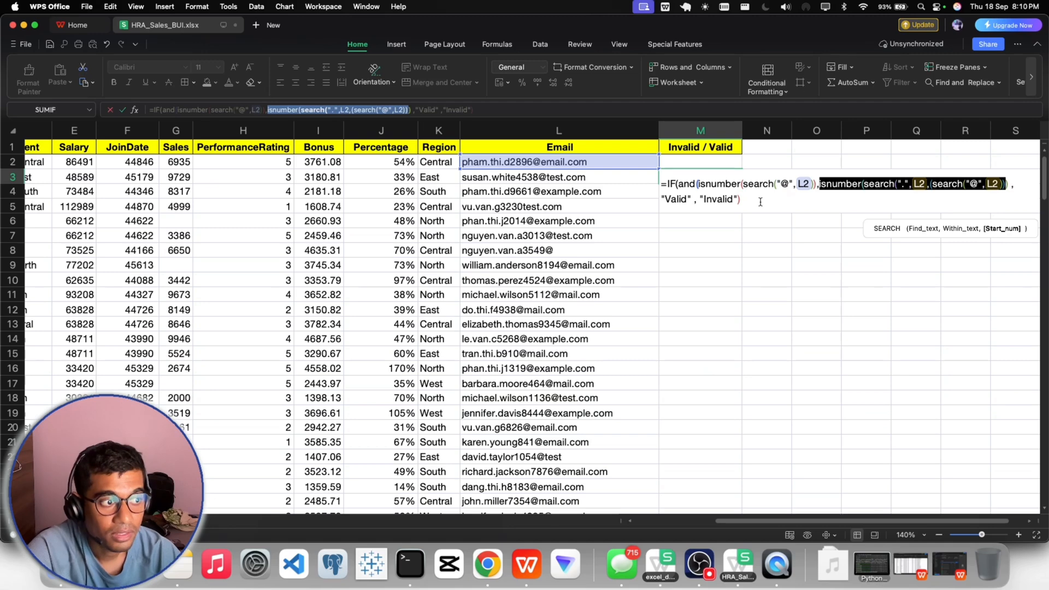
pyautogui.moveTo(699, 184); pyautogui.dragTo(1005, 185)
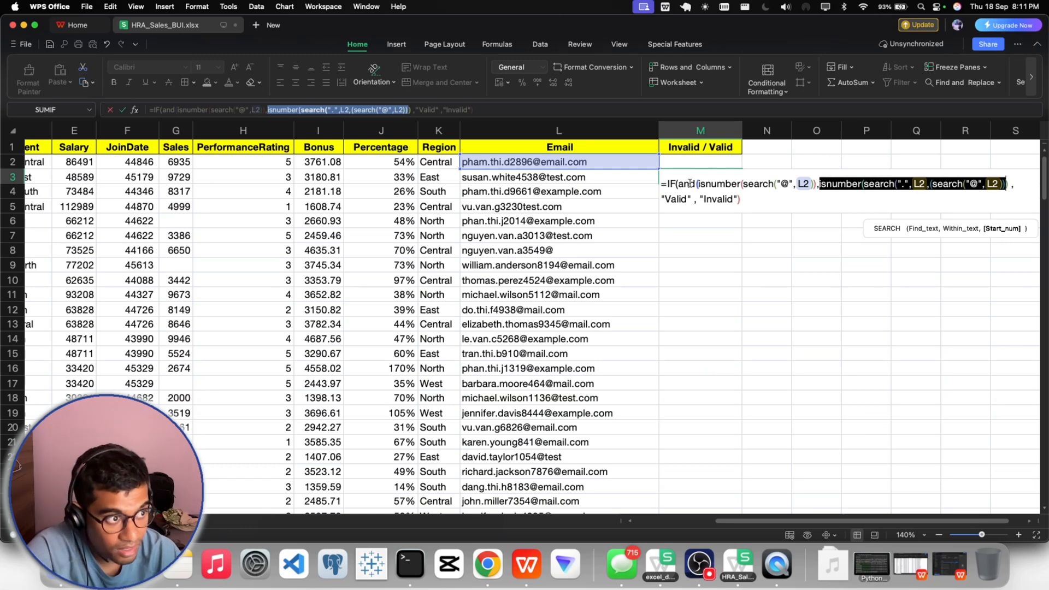
pyautogui.moveTo(698, 183); pyautogui.dragTo(995, 188)
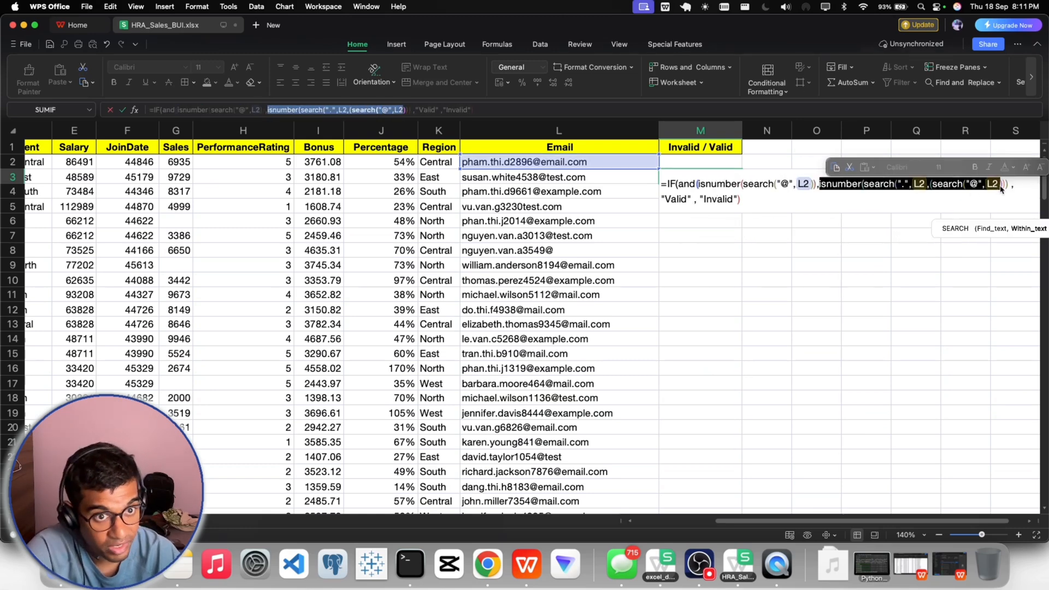
pyautogui.moveTo(697, 184); pyautogui.dragTo(737, 184)
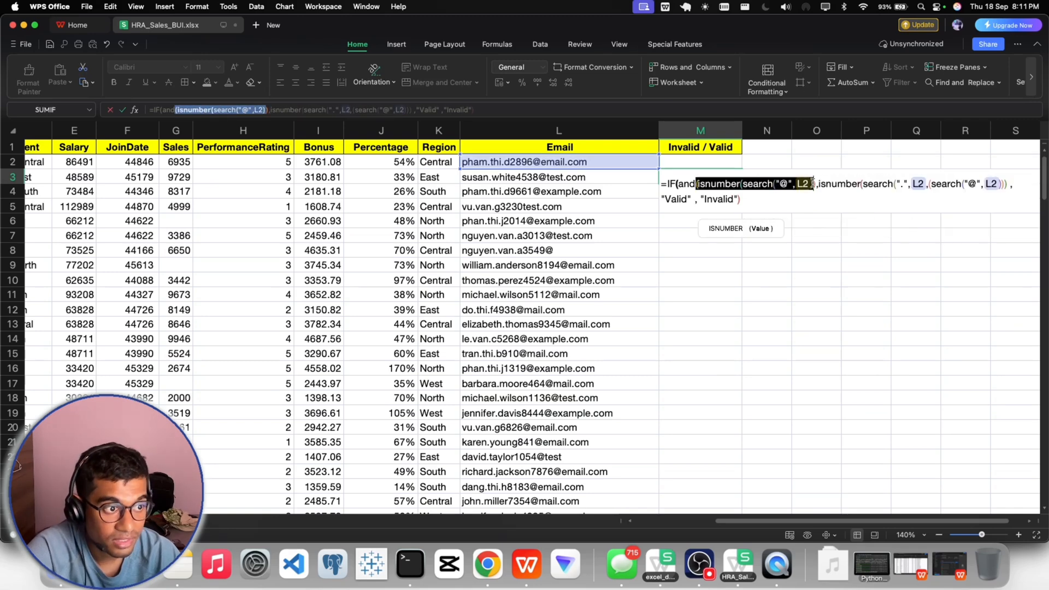
pyautogui.moveTo(818, 184); pyautogui.dragTo(1004, 186)
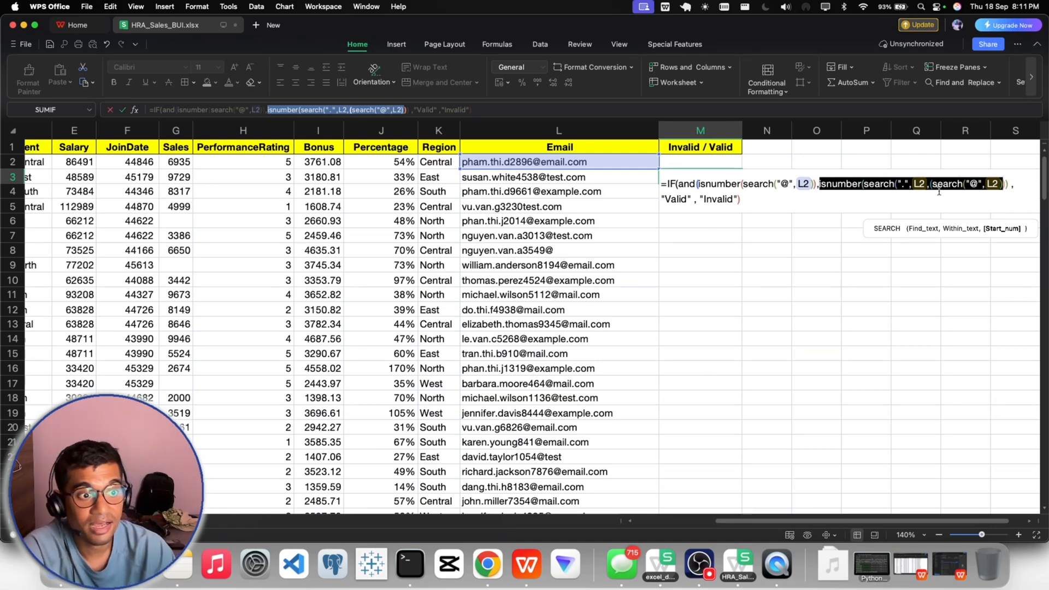
pyautogui.click(1010, 186)
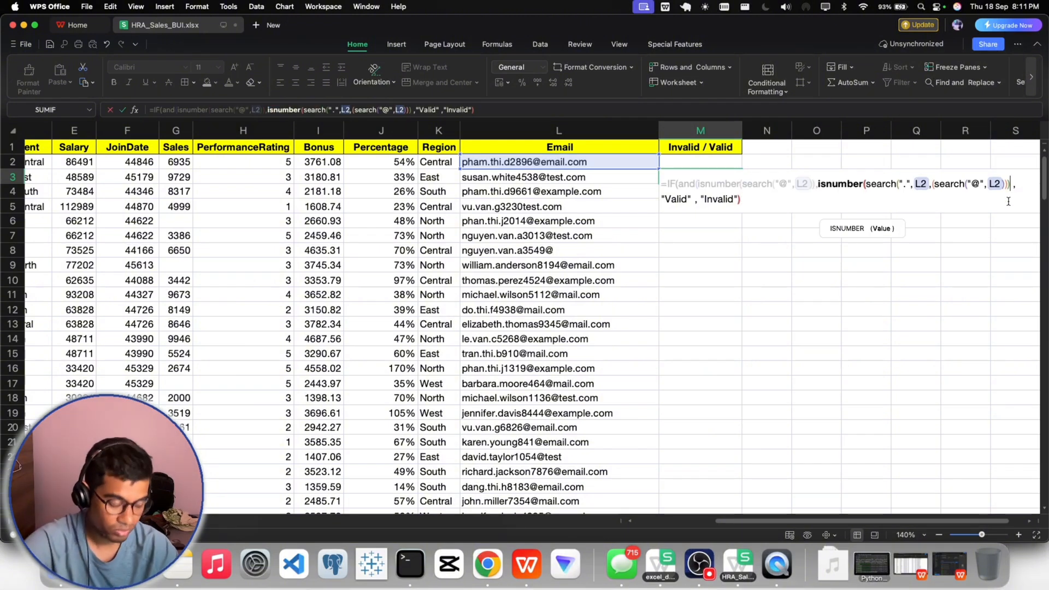
pyautogui.write(')')
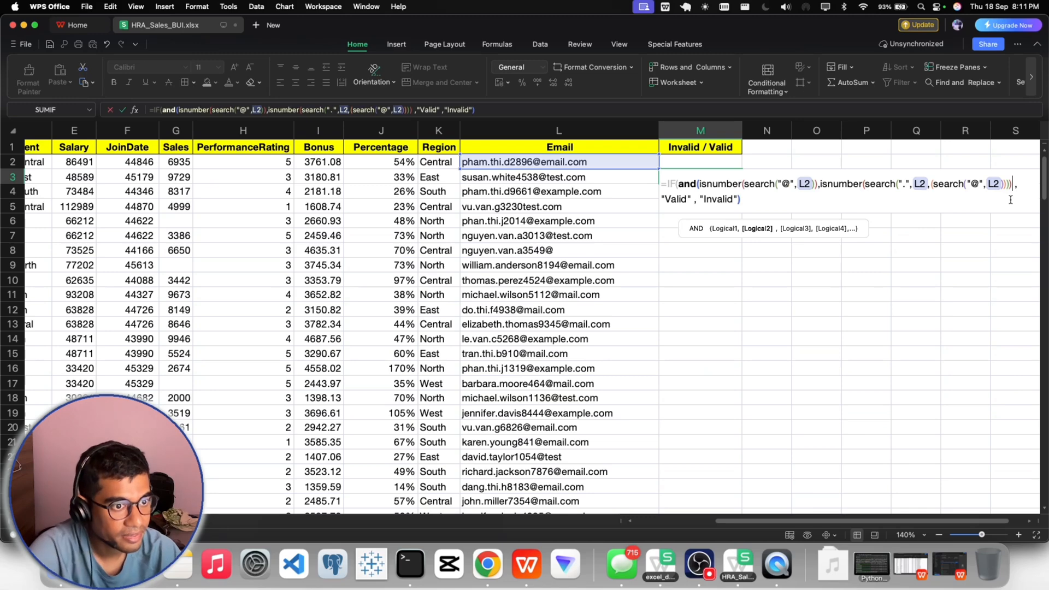
# - Remove the extra parentheses around the nested SEARCH("@",L2) start position and commit the corrected IF formula in M2
pyautogui.click(745, 200)
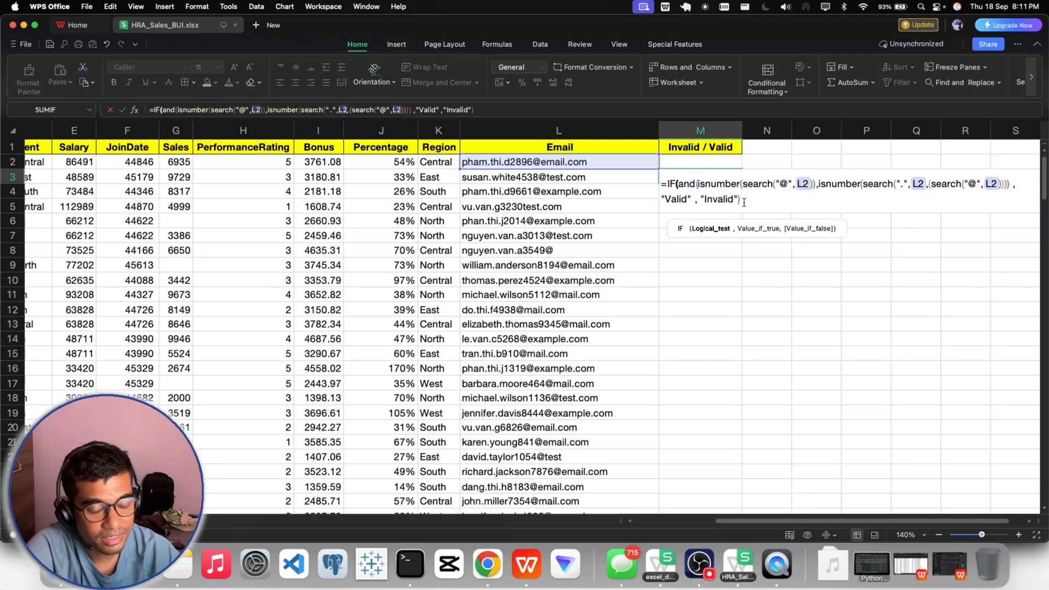
pyautogui.press('Return')
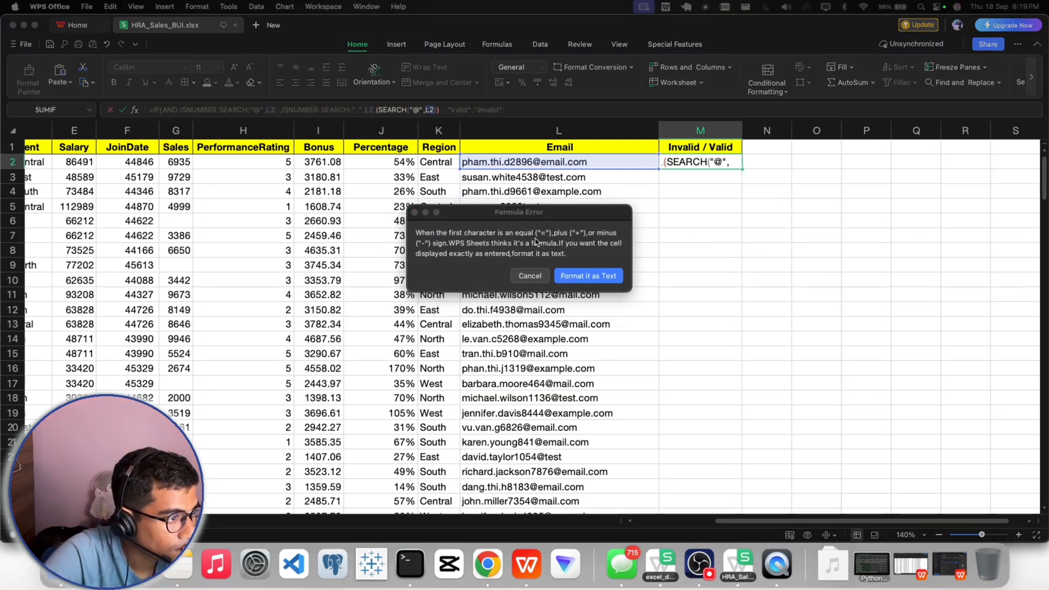
pyautogui.click(530, 276)
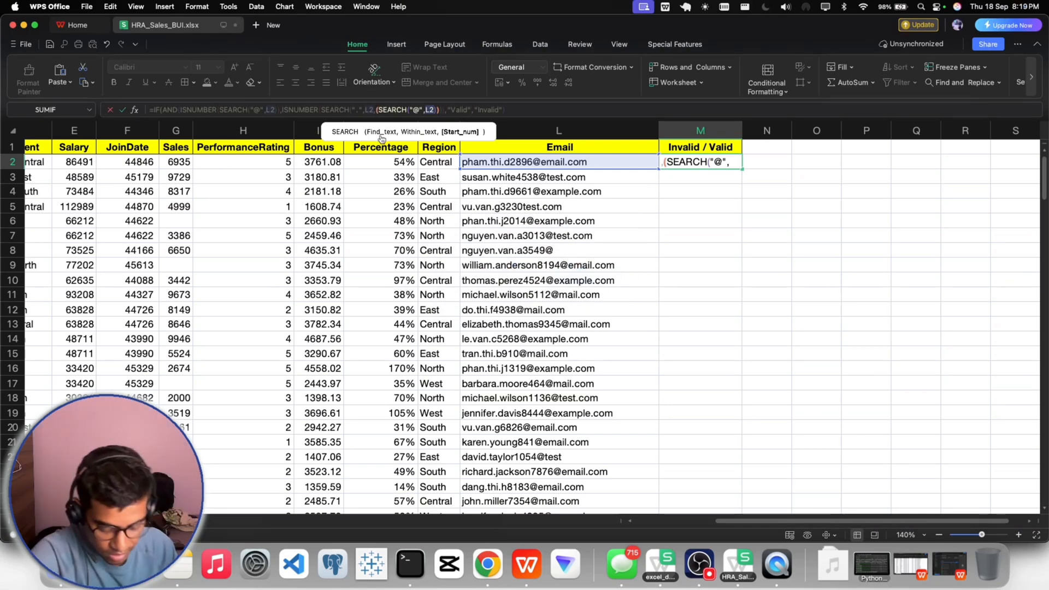
pyautogui.press('BackSpace')
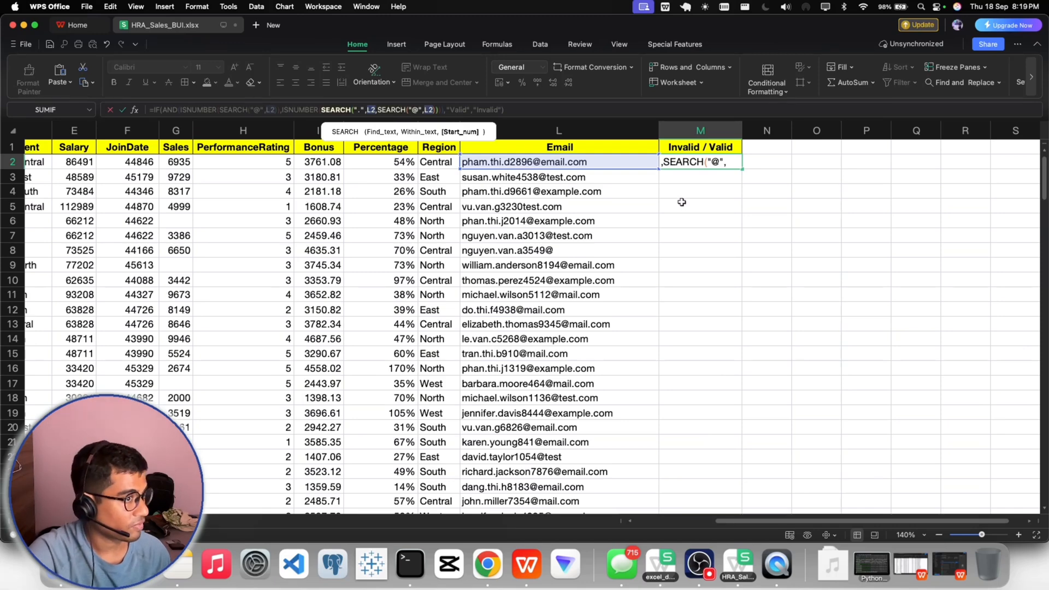
pyautogui.press('Return')
# - Fill the M2 formula down the Invalid / Valid column for all data rows and check the formula in M5
pyautogui.click(684, 164)
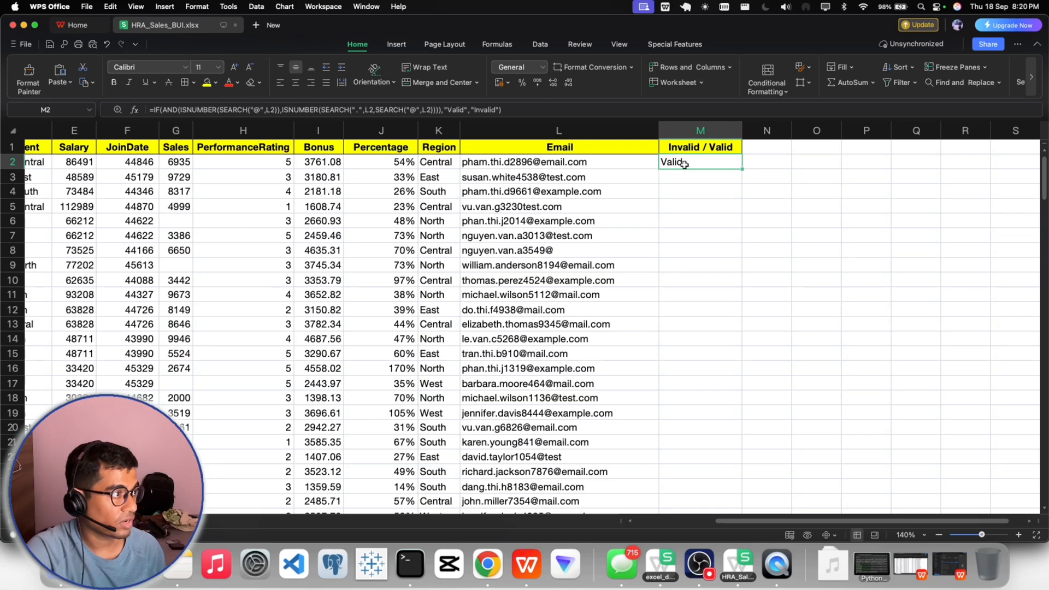
pyautogui.doubleClick(742, 169)
pyautogui.scroll(1, 706, 216)
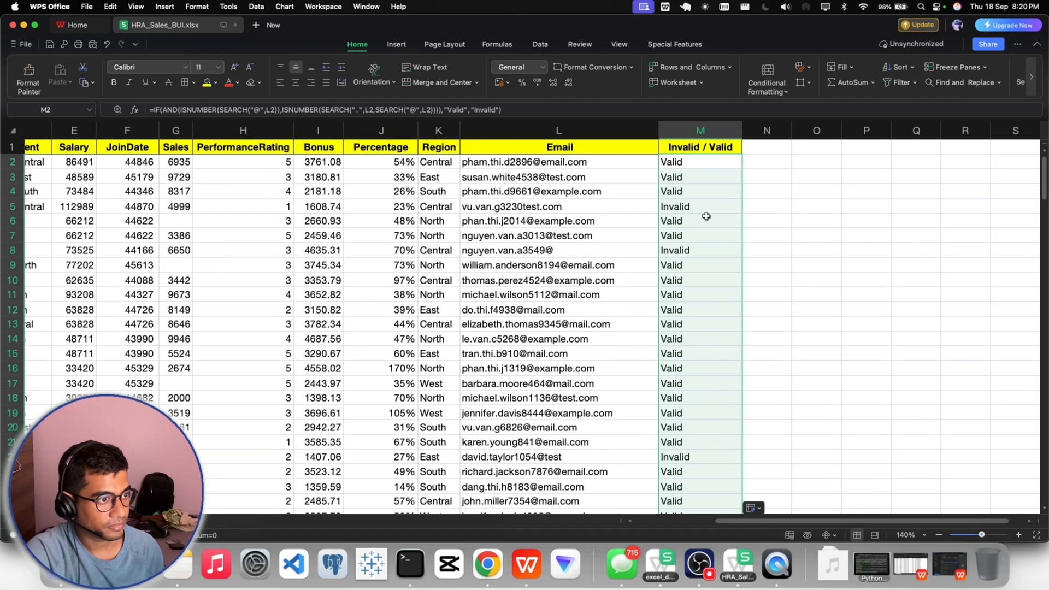
pyautogui.click(706, 216)
pyautogui.click(687, 209)
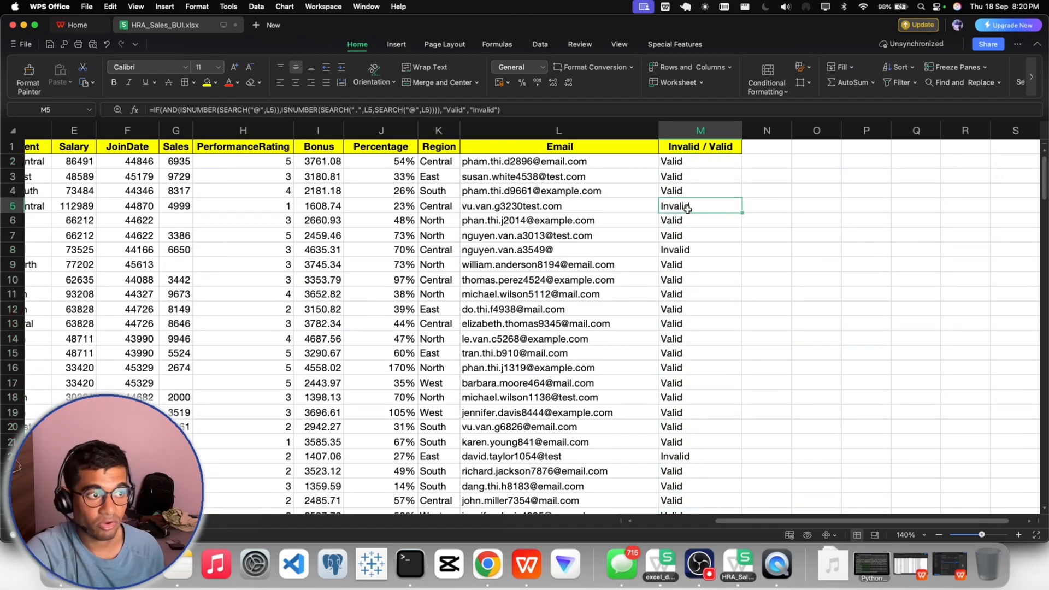
# - Filter the Invalid / Valid column to show only Invalid rows and review the listed email addresses
pyautogui.click(696, 147)
pyautogui.click(897, 82)
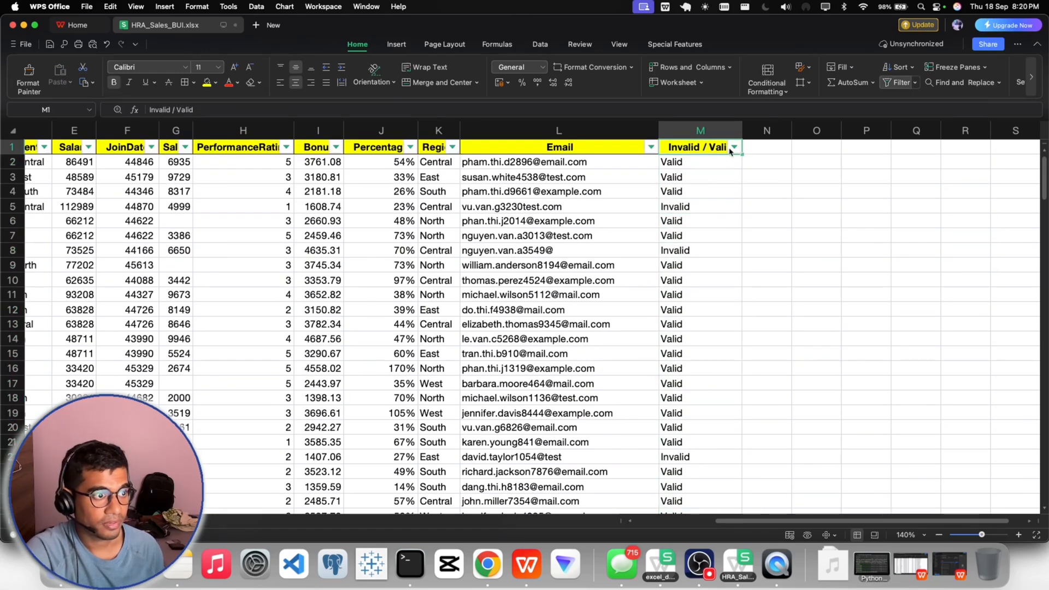
pyautogui.click(733, 147)
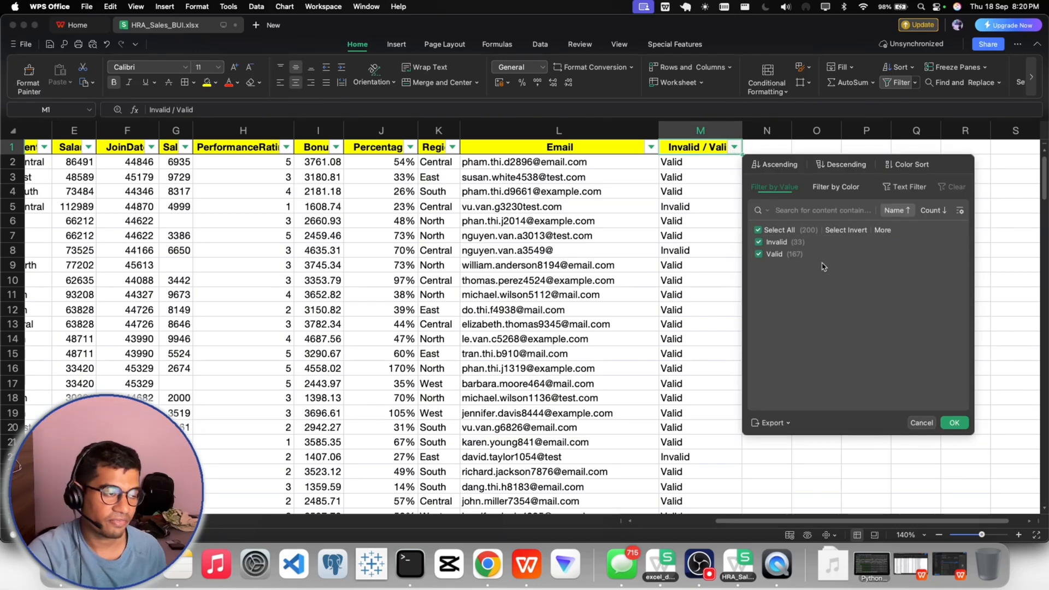
pyautogui.click(764, 254)
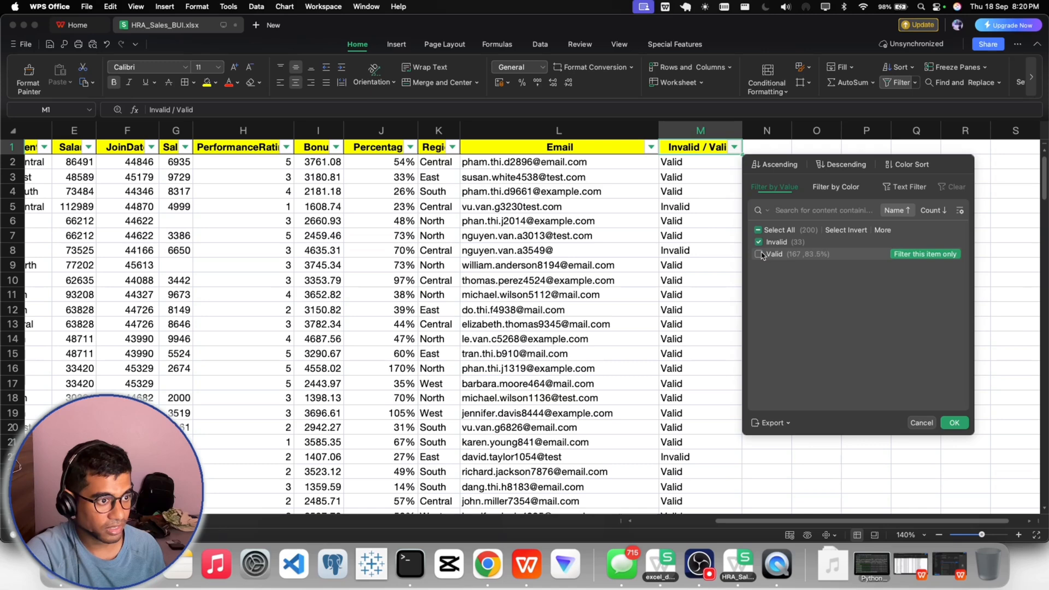
pyautogui.click(956, 425)
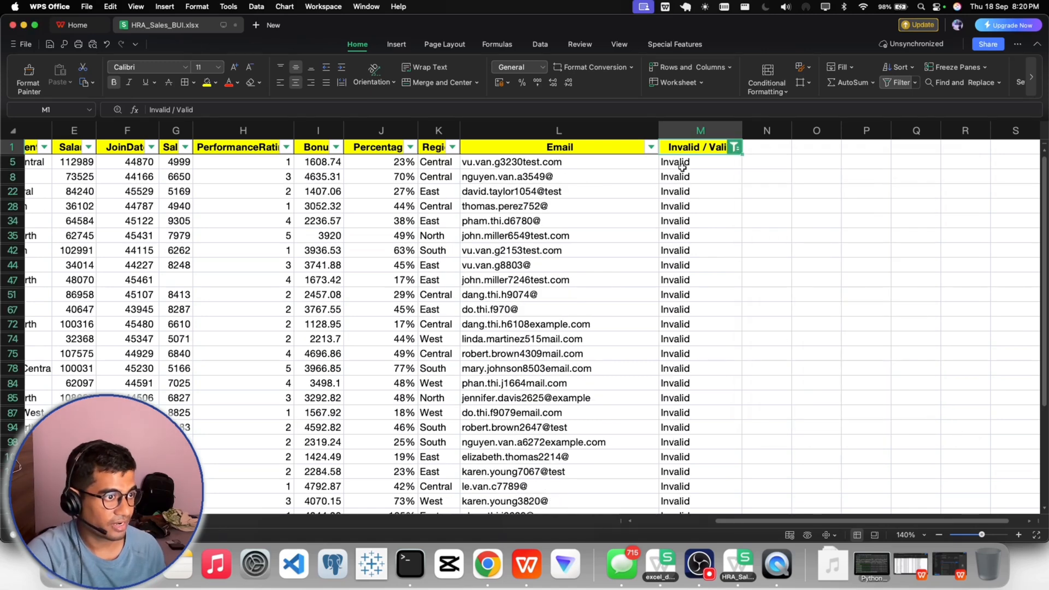
pyautogui.scroll(-4, 687, 196)
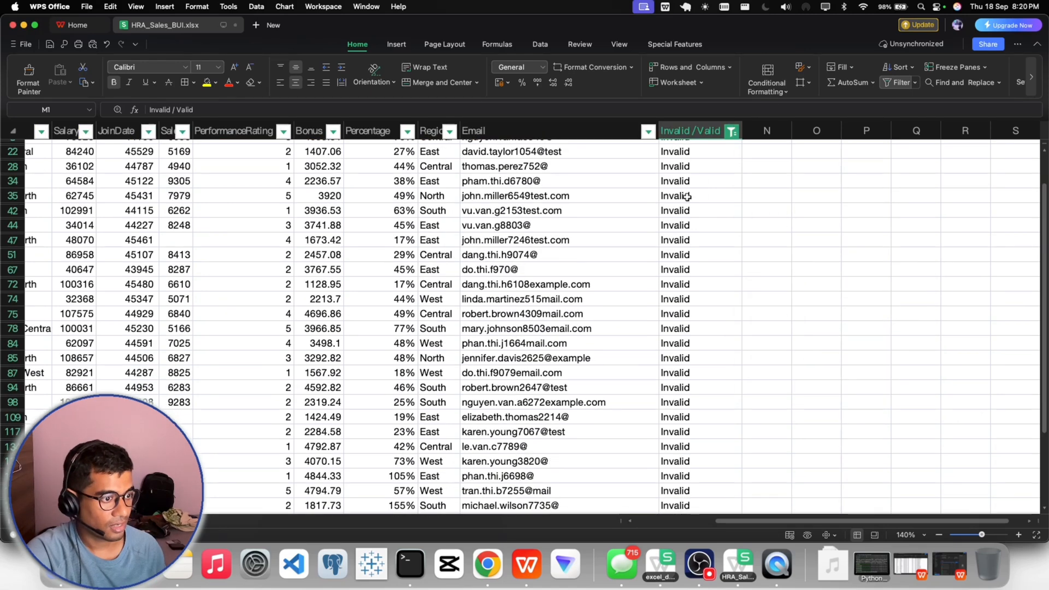
pyautogui.scroll(-3, 687, 197)
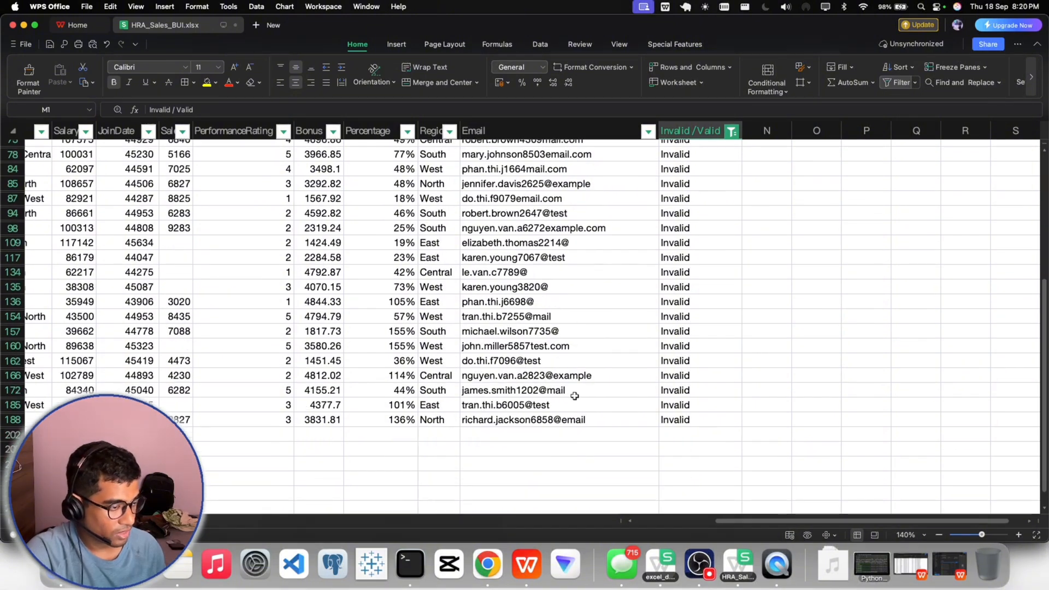
pyautogui.click(604, 377)
pyautogui.scroll(4, 562, 383)
pyautogui.scroll(3, 568, 393)
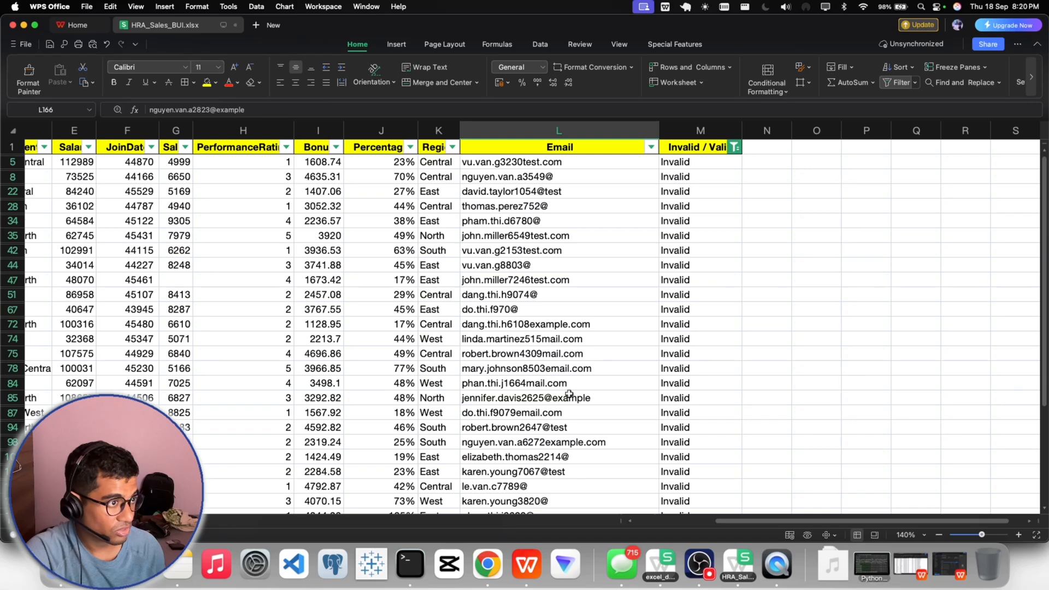
# - Remove the filter from the table and return to the first columns of the sheet
pyautogui.click(784, 223)
pyautogui.click(892, 87)
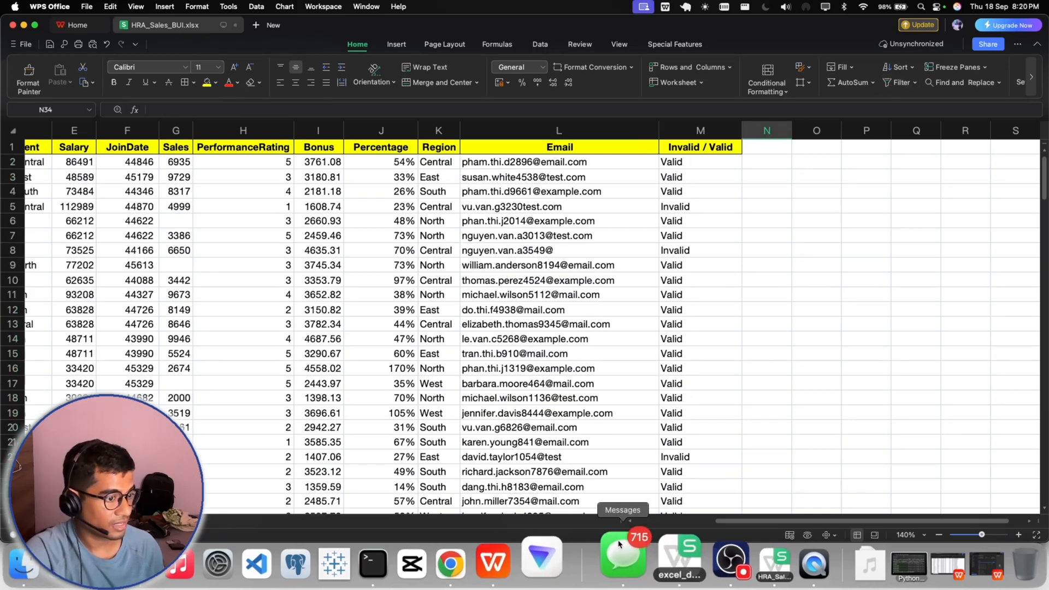
pyautogui.hscroll(-5, 219, 201)
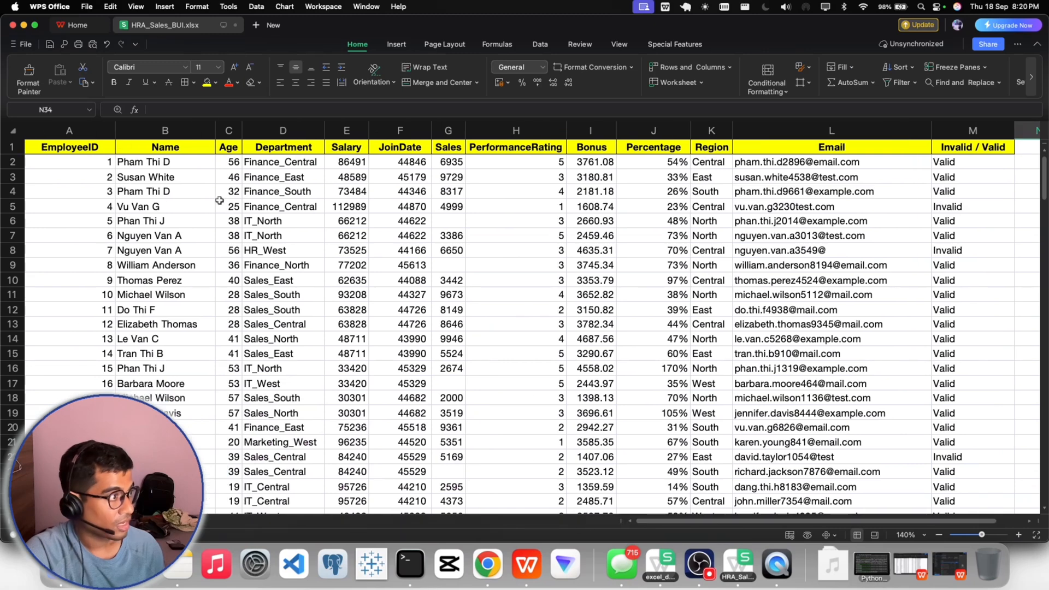
# - Create a PivotTable on a new worksheet from the full data range A1:M201, headers included
pyautogui.click(68, 146)
pyautogui.press('super+shift+Right')
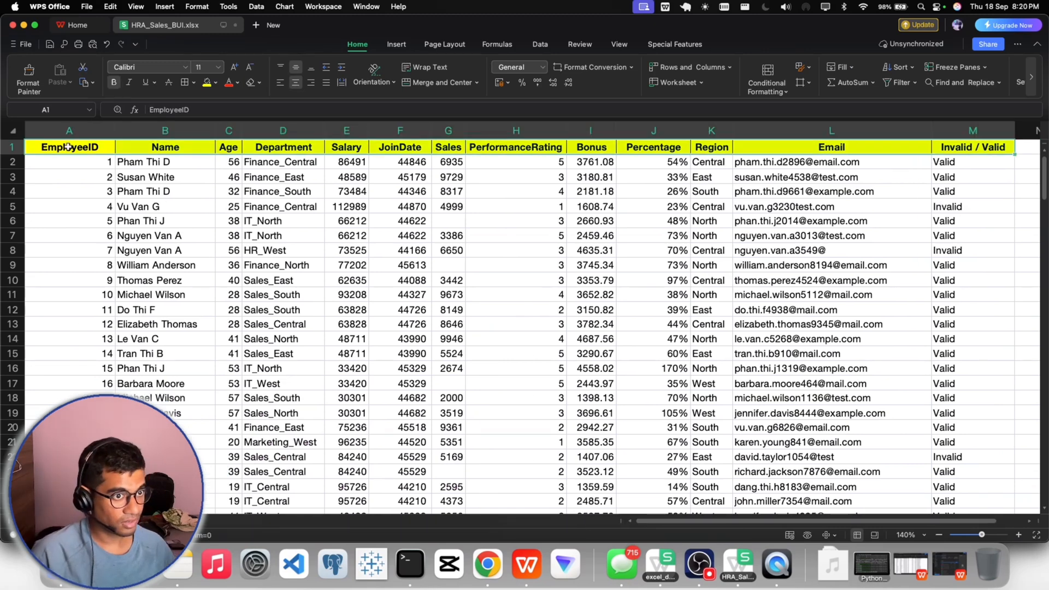
pyautogui.press('super+shift+Down')
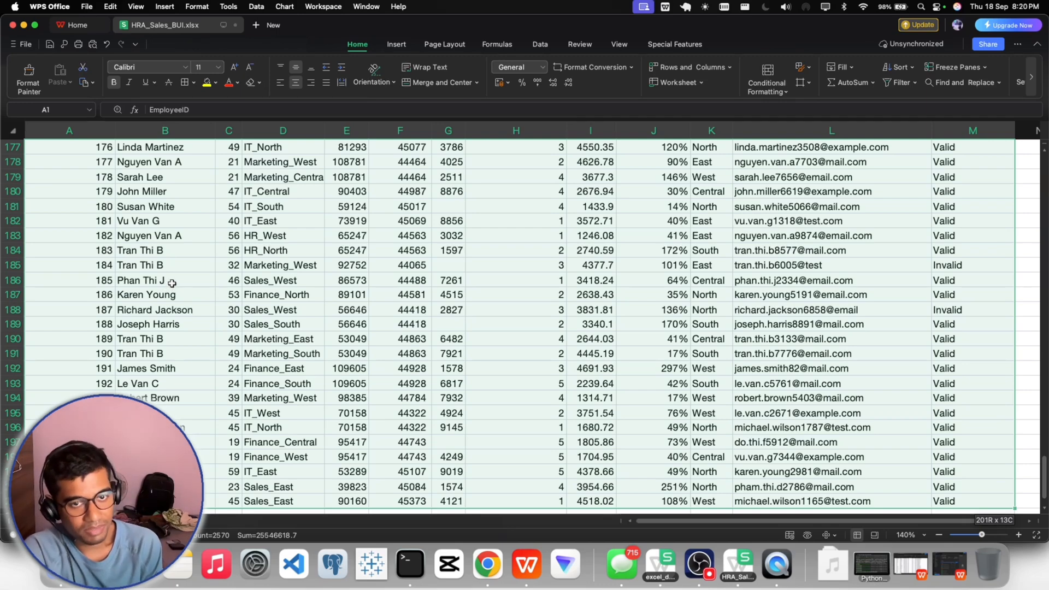
pyautogui.click(393, 47)
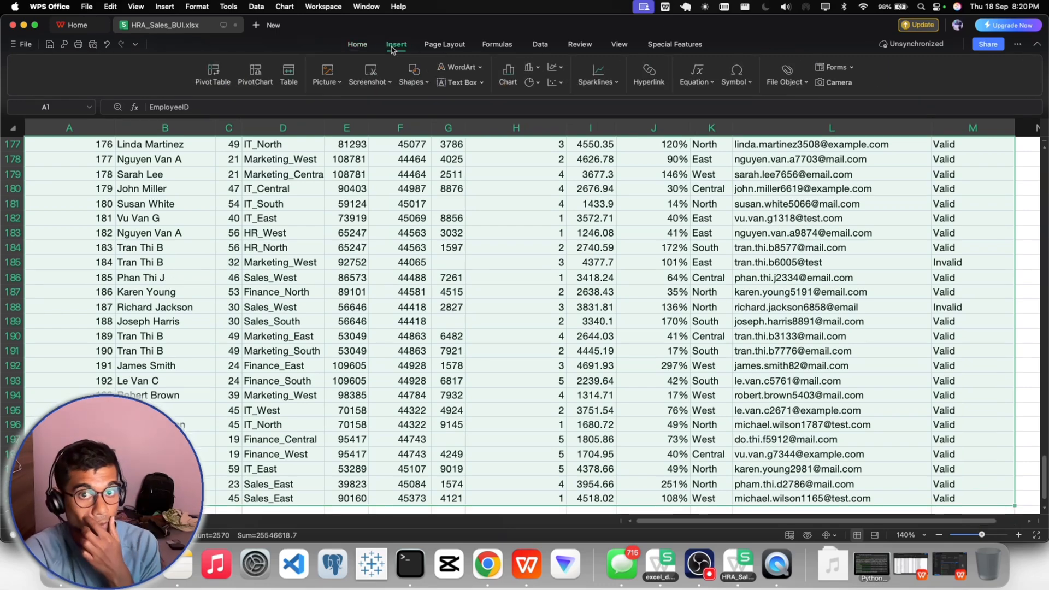
pyautogui.click(213, 74)
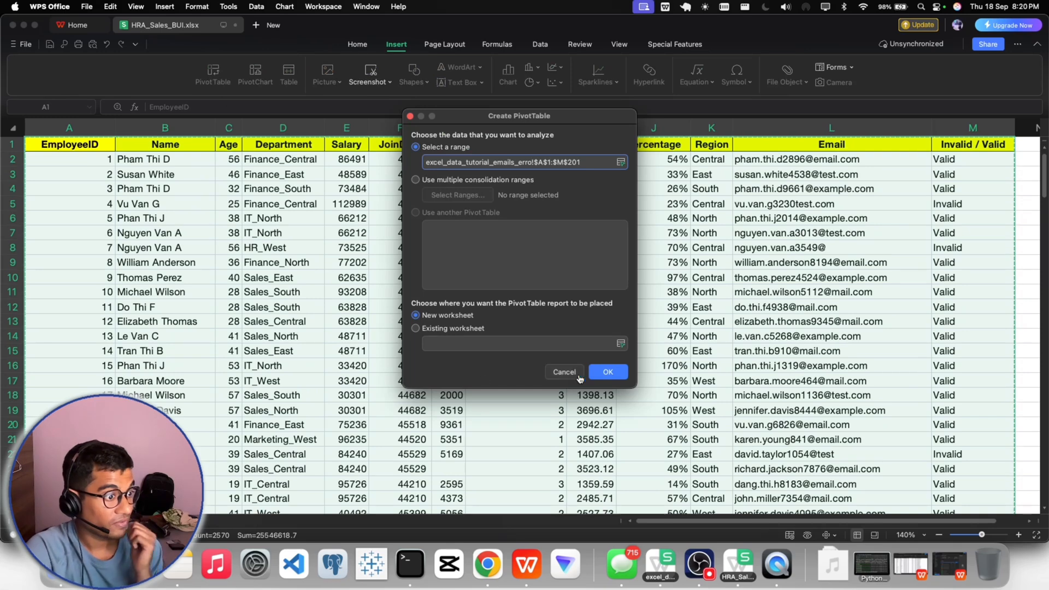
pyautogui.click(601, 373)
pyautogui.click(97, 223)
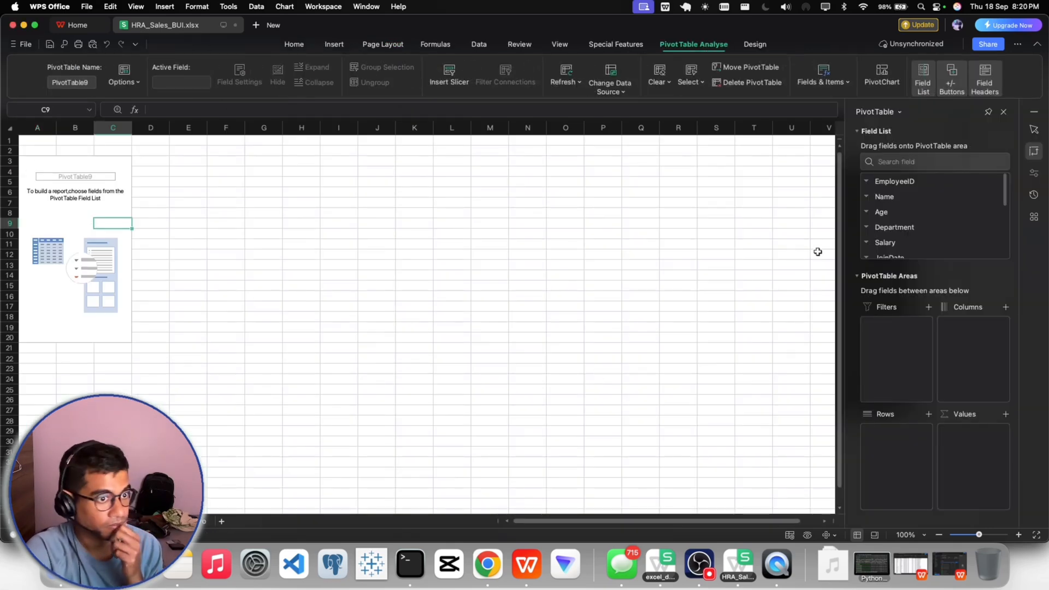
# - Add the Invalid / Valid field to the pivot table's rows and also to its values, summarized by Count
pyautogui.scroll(-5, 911, 208)
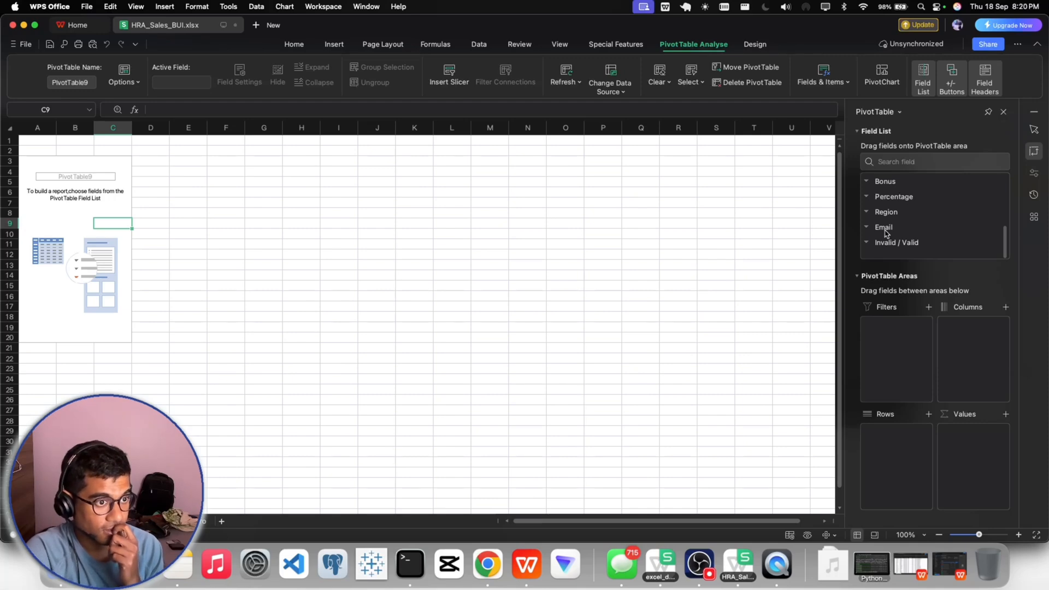
pyautogui.moveTo(887, 243); pyautogui.dragTo(886, 440)
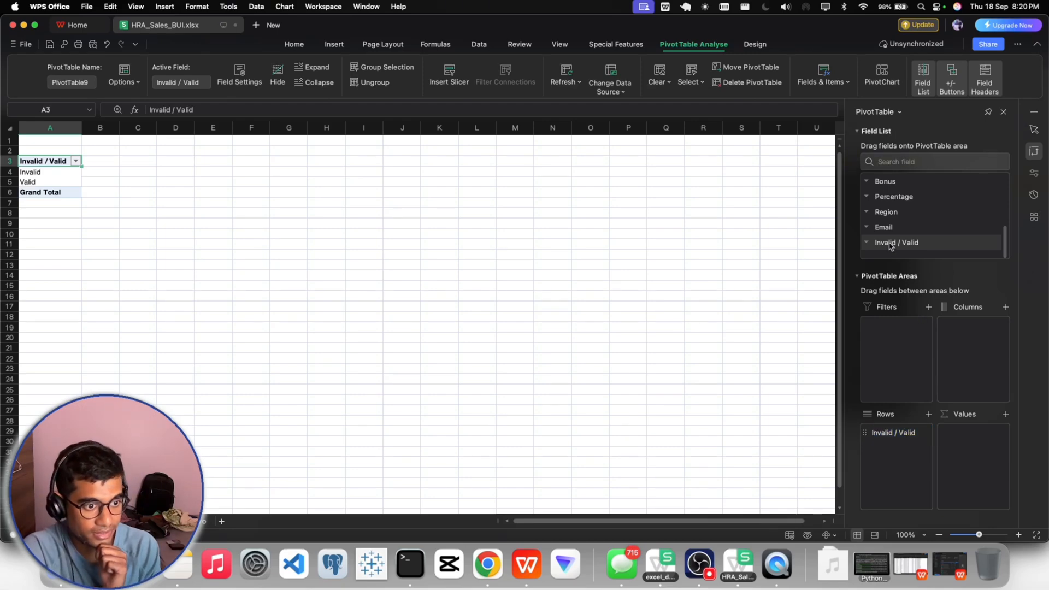
pyautogui.moveTo(890, 246); pyautogui.dragTo(984, 440)
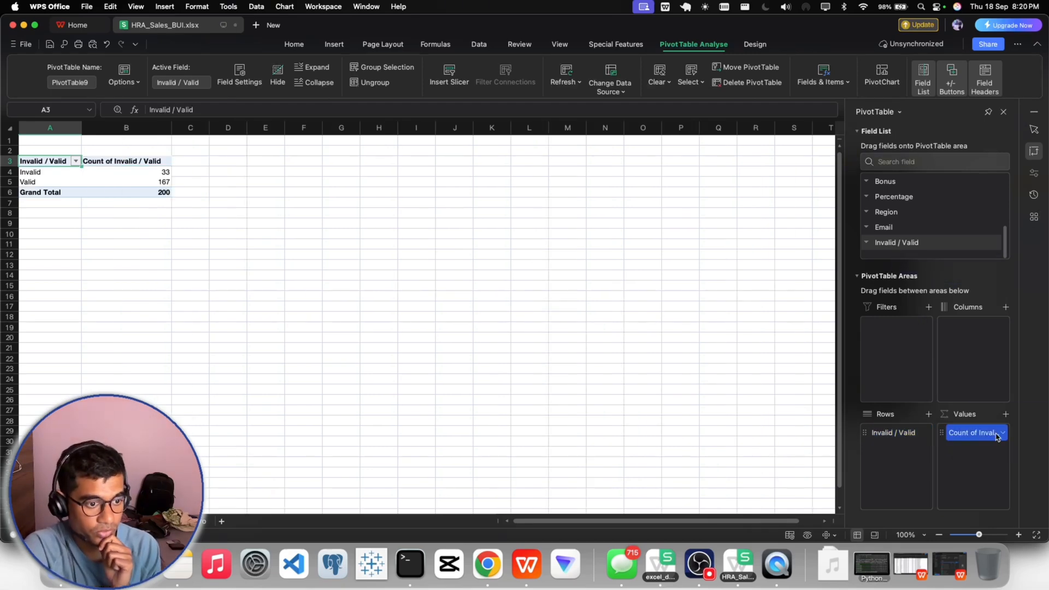
pyautogui.click(1002, 434)
pyautogui.click(961, 424)
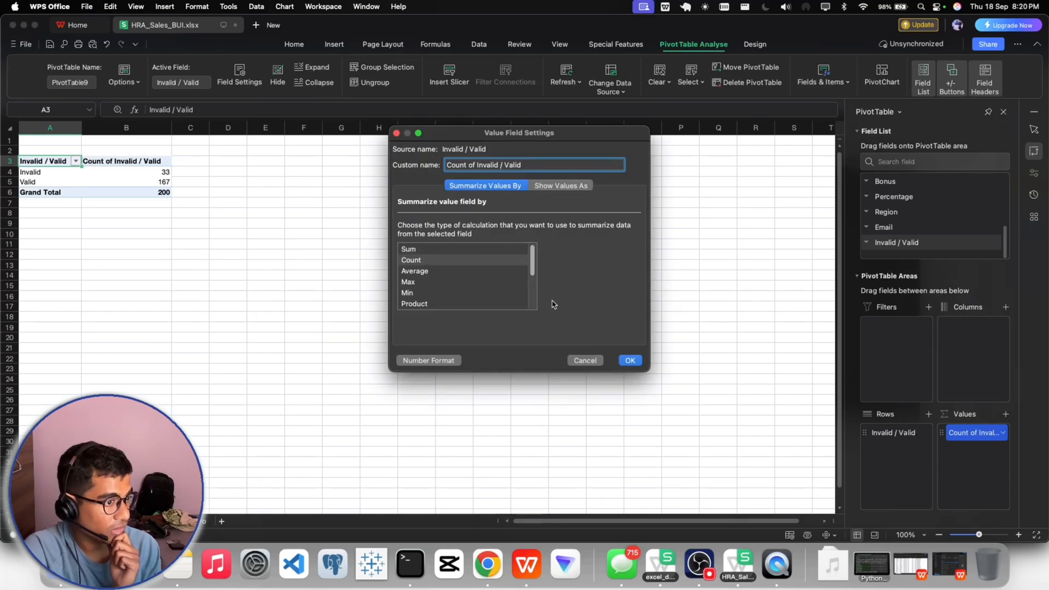
pyautogui.click(630, 361)
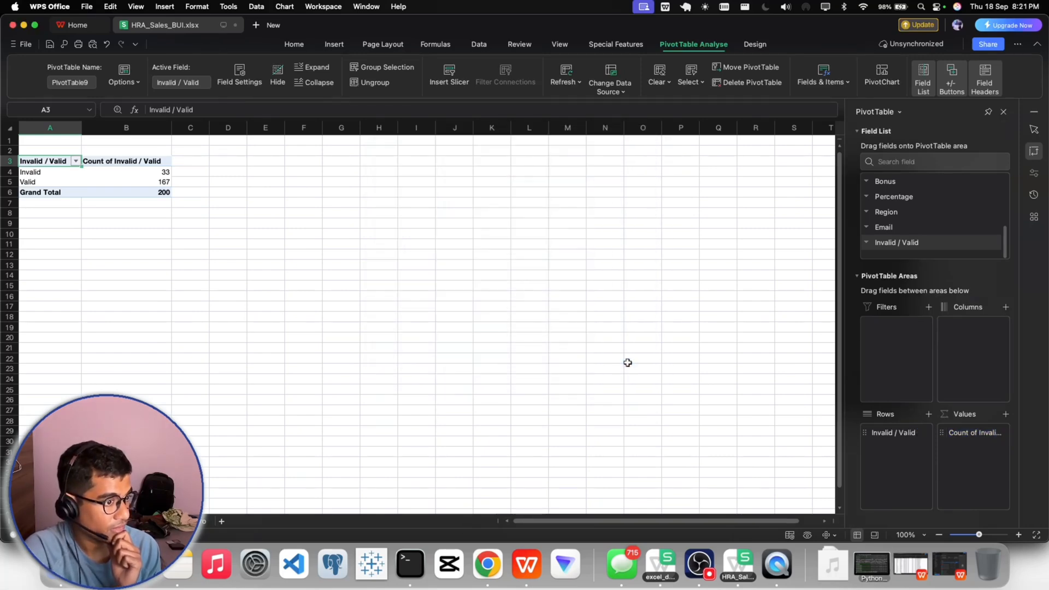
# - Leave the pivot table by selecting an empty cell and set the sheet's zoom to 140%
pyautogui.click(236, 245)
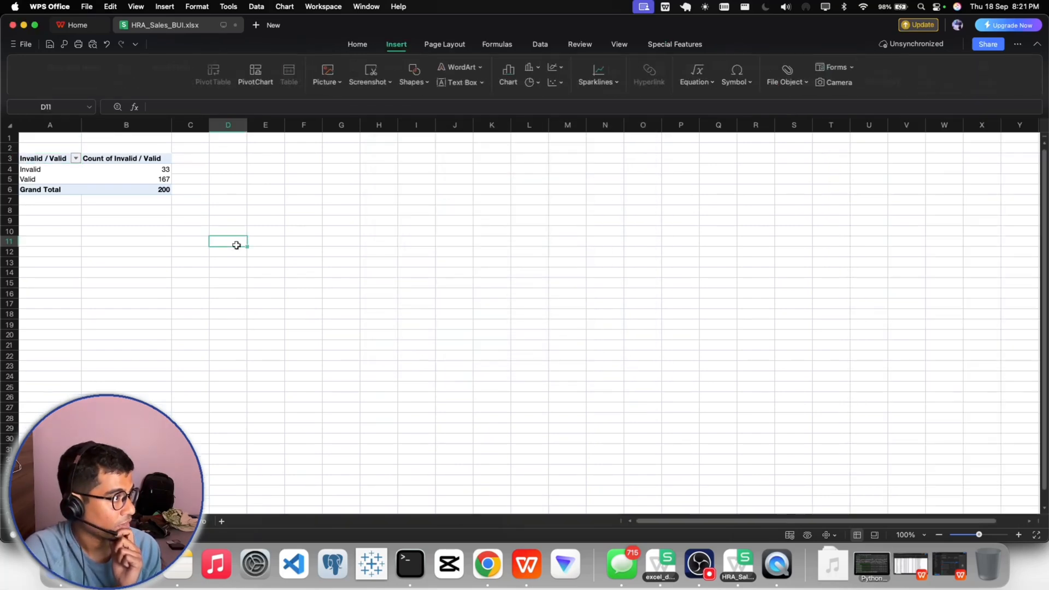
pyautogui.click(907, 535)
pyautogui.write('140')
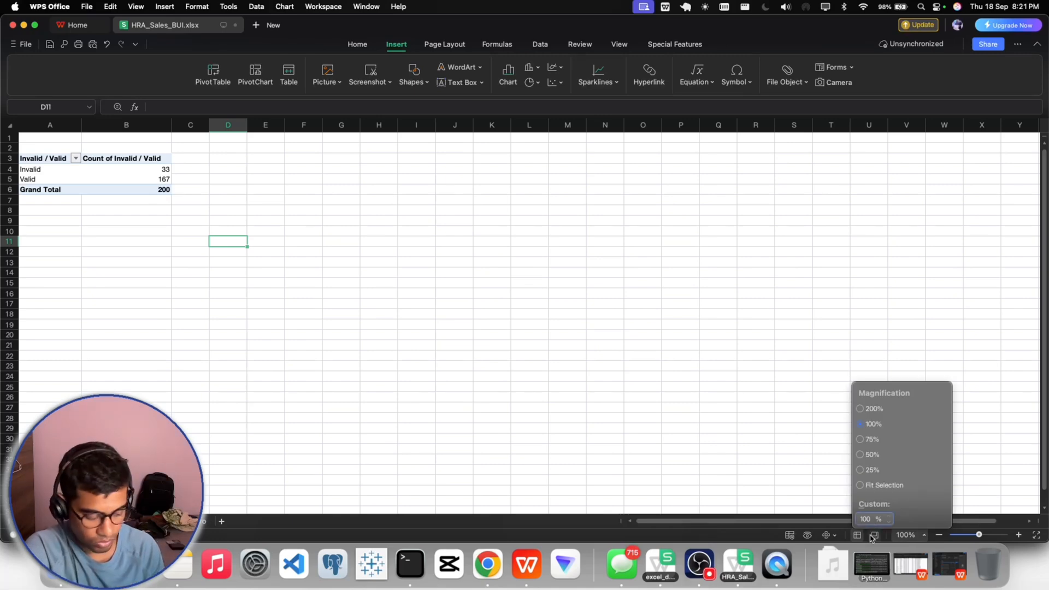
pyautogui.press('Return')
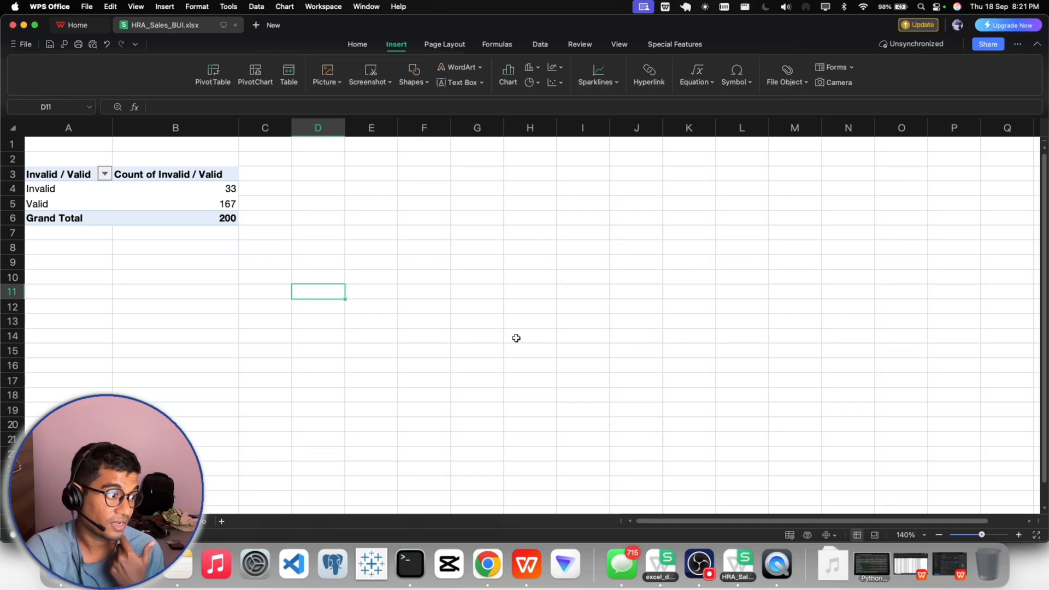
# - Switch to Gmail in Chrome and open a reply to the HR Team's message about sequential employee IDs
pyautogui.click(487, 564)
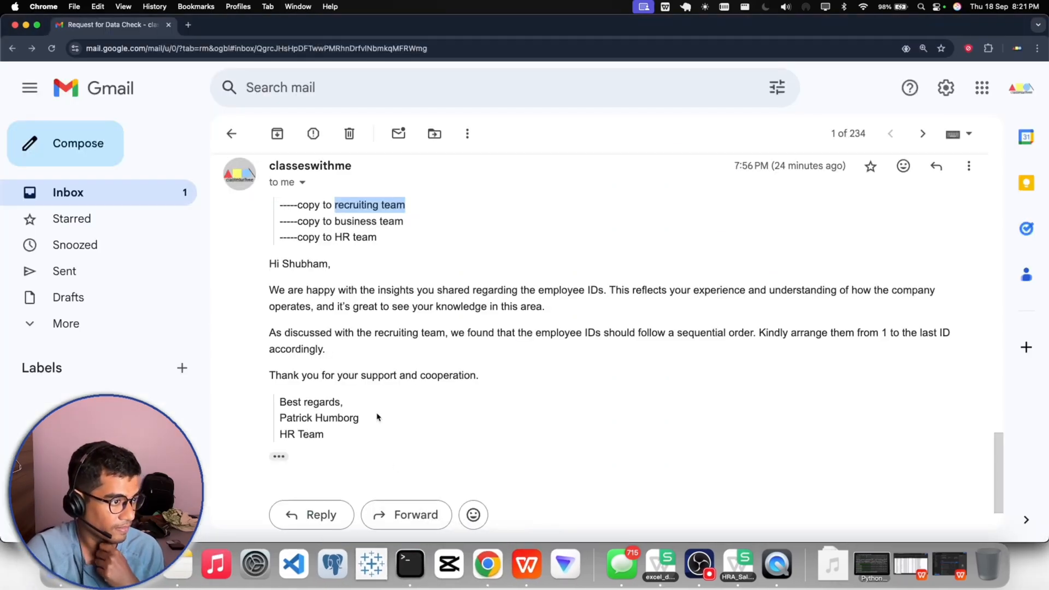
pyautogui.scroll(-3, 377, 417)
pyautogui.click(320, 440)
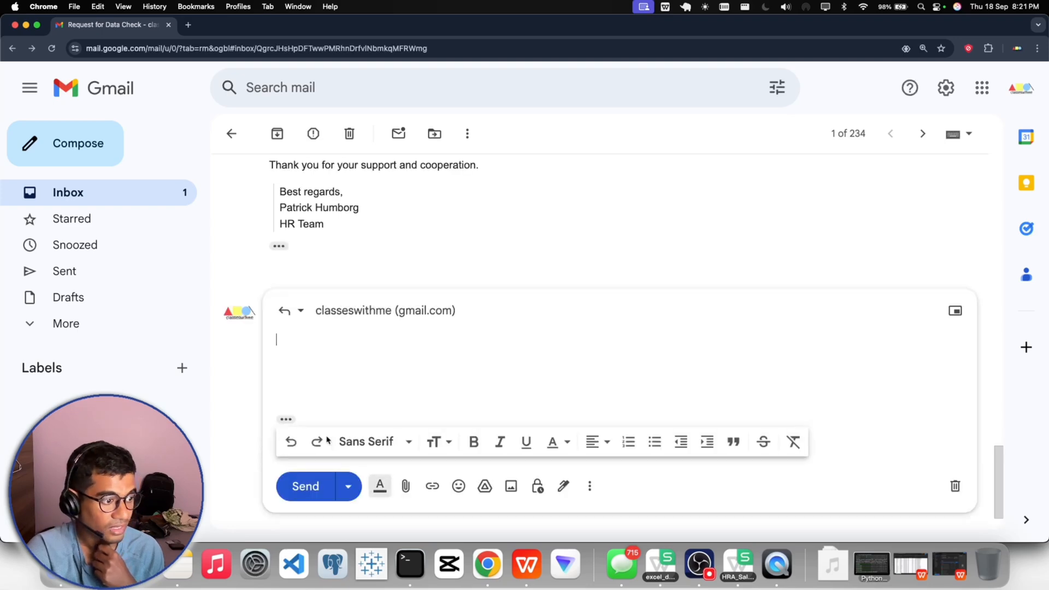
pyautogui.click(699, 563)
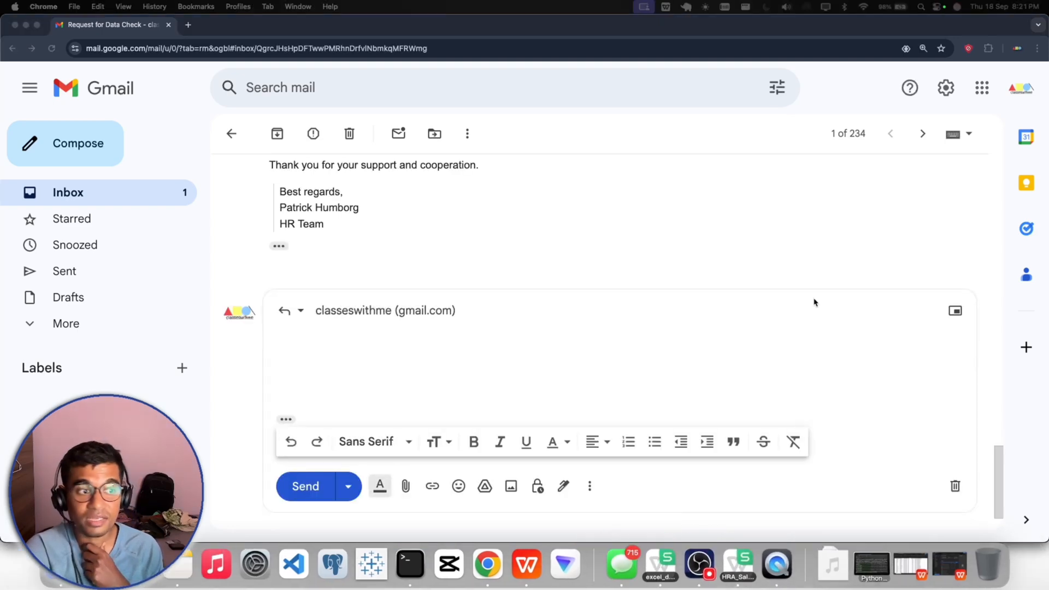
pyautogui.scroll(5, 386, 235)
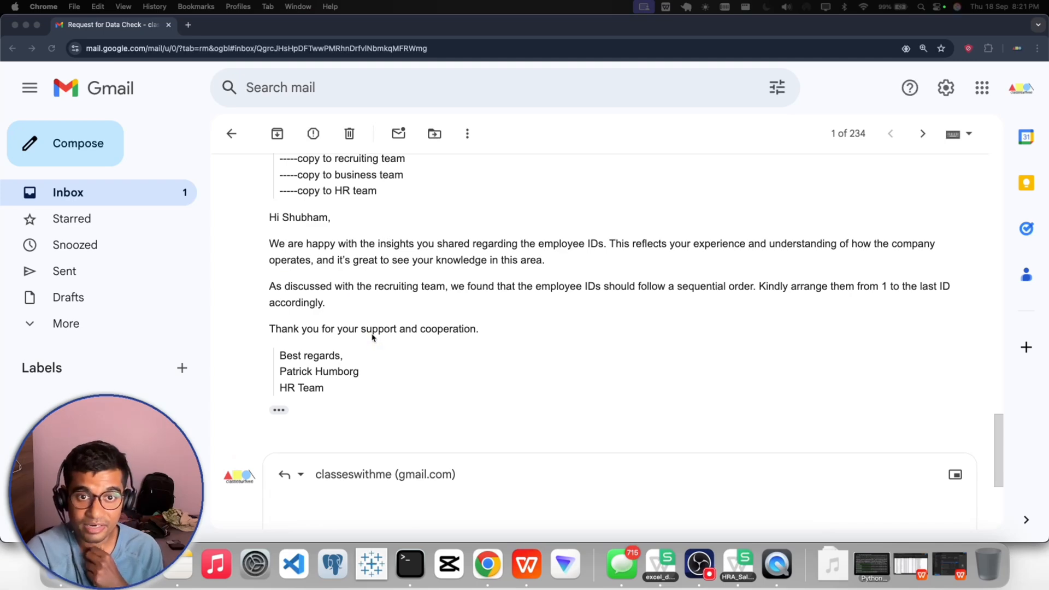
pyautogui.scroll(-3, 328, 372)
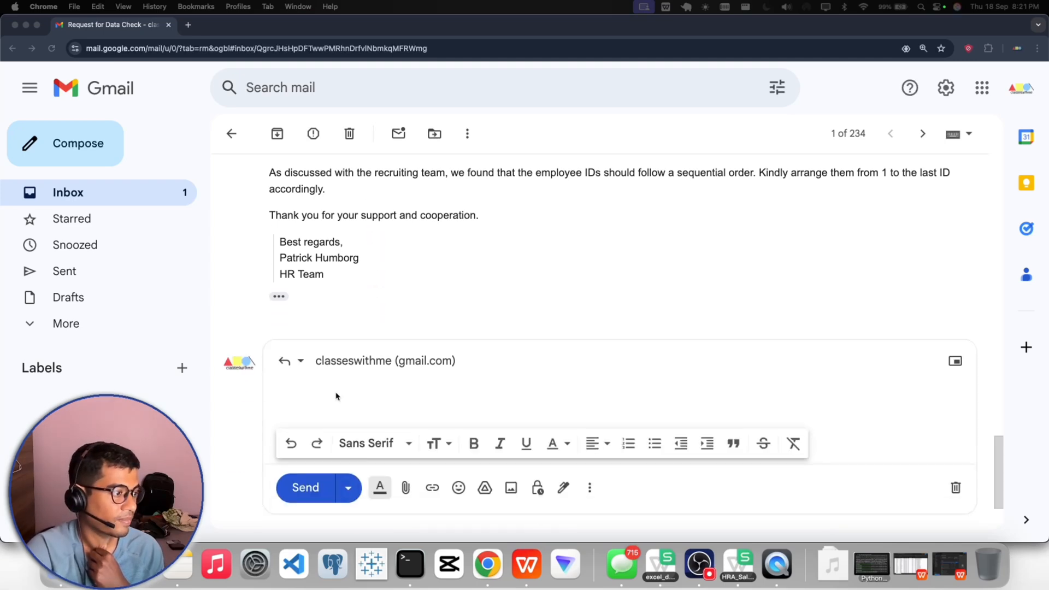
# - Begin the reply with the greeting "Hi Mr." followed by the HR contact's first name and a comma
pyautogui.click(304, 383)
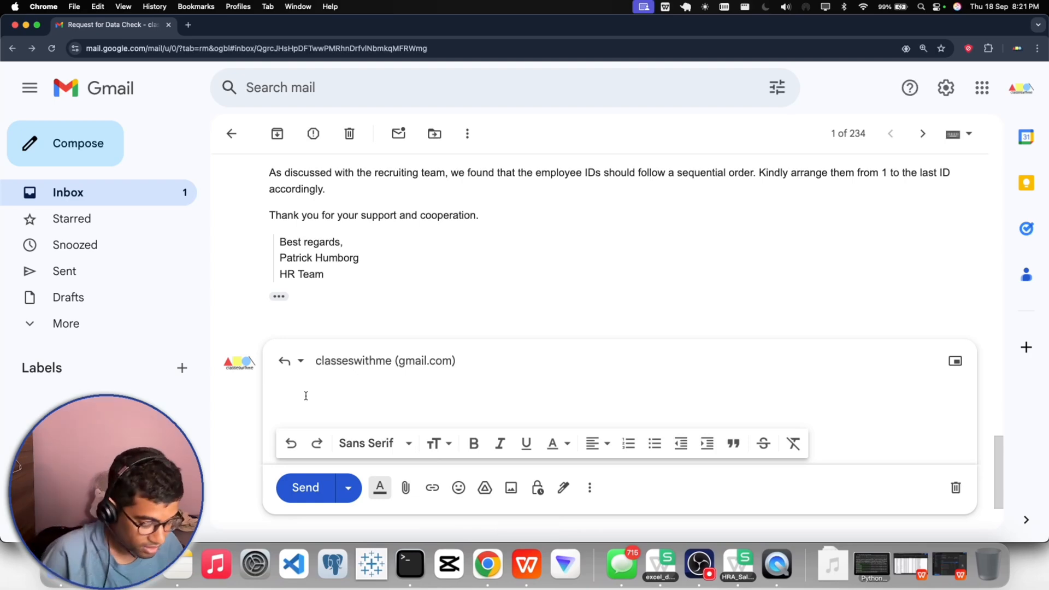
pyautogui.write('Hi')
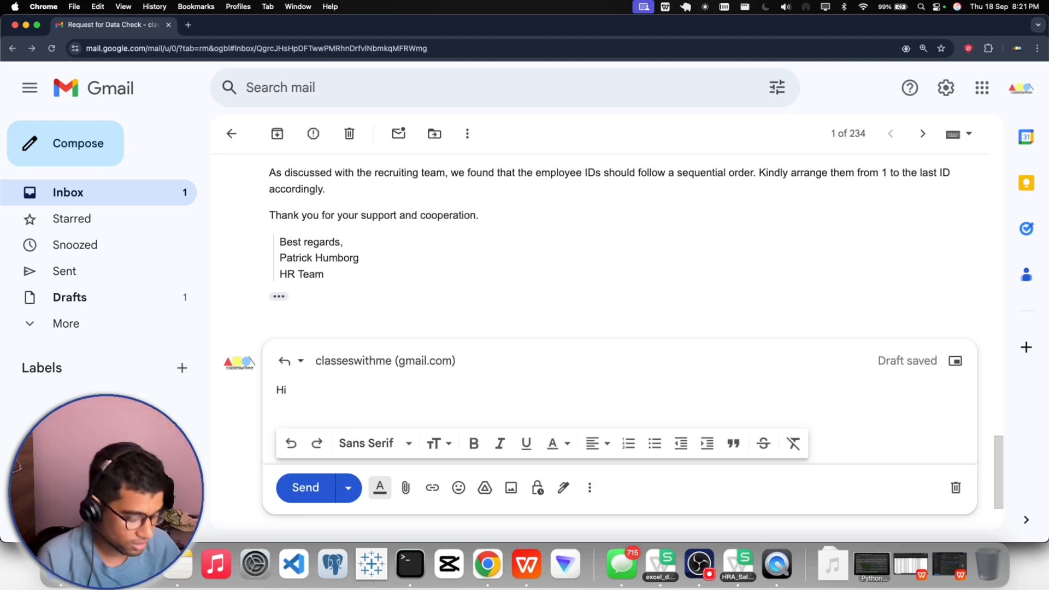
pyautogui.write('Mr.')
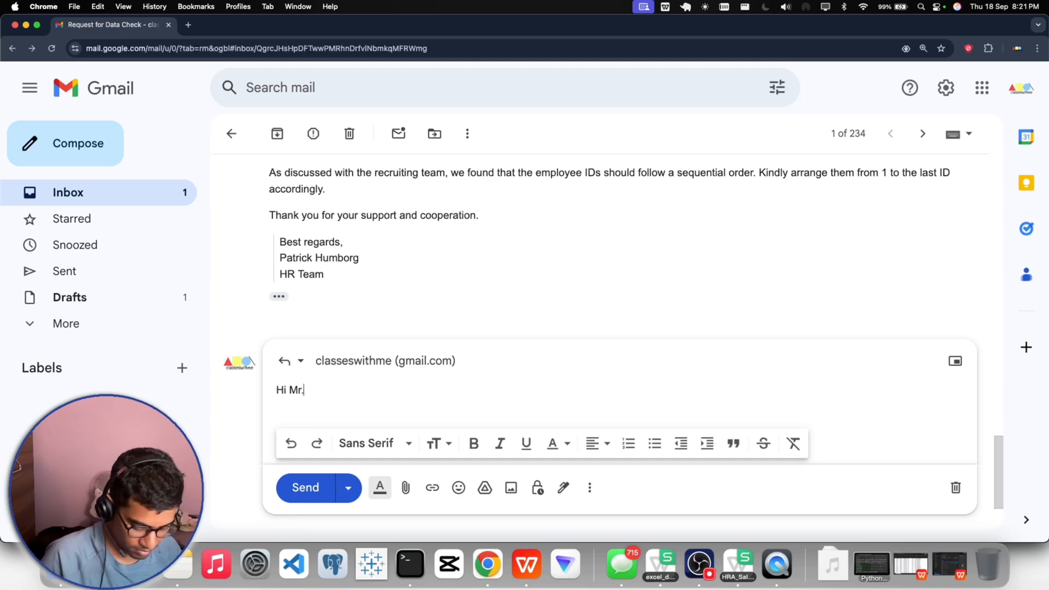
pyautogui.write(' Ptar')
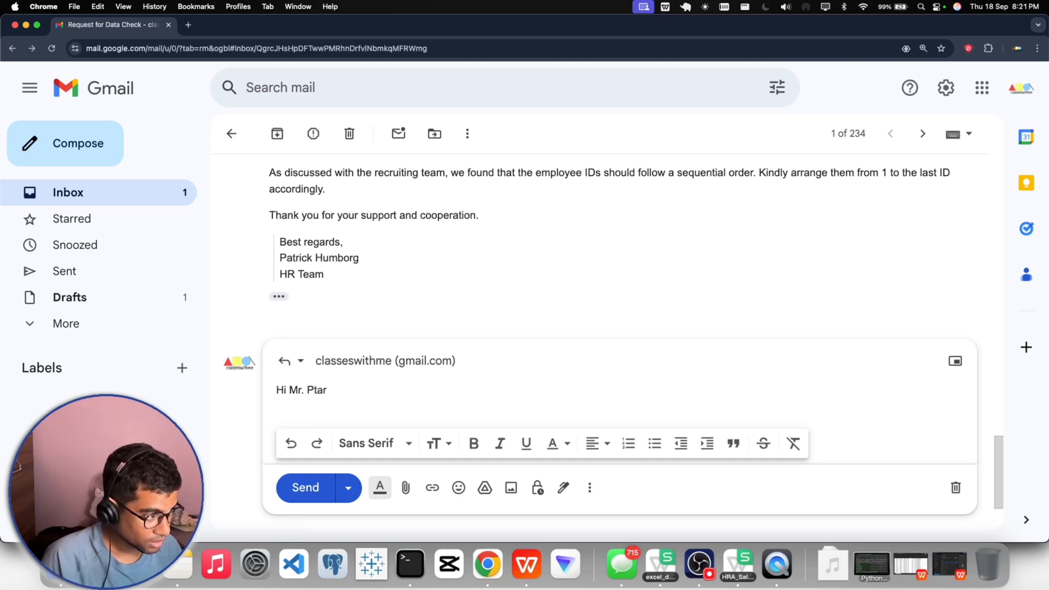
pyautogui.press('BackSpace')
pyautogui.press('BackSpace')
pyautogui.press('BackSpace')
pyautogui.write('atri')
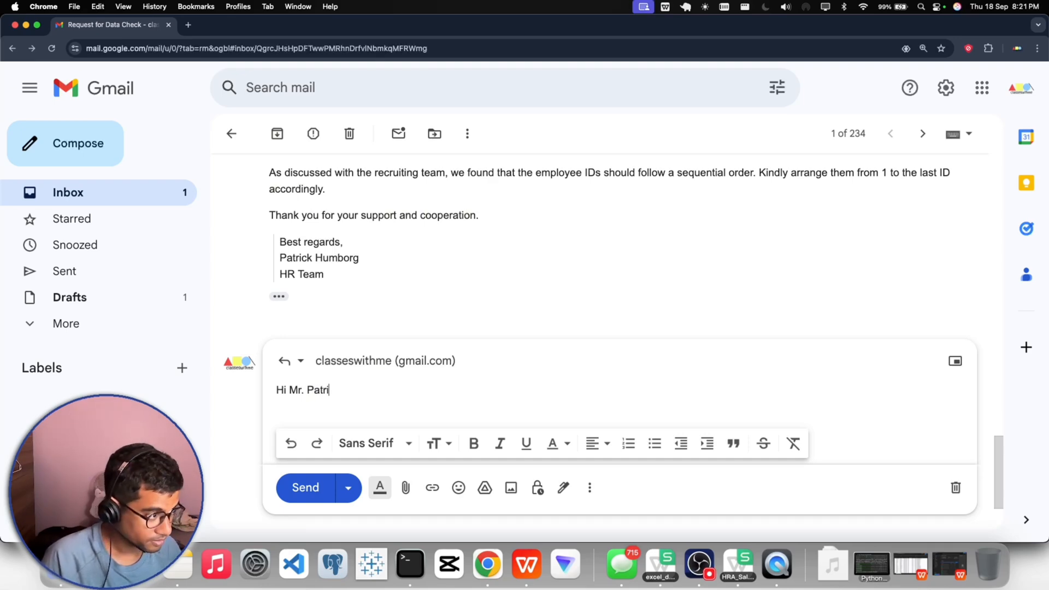
pyautogui.write('ck,')
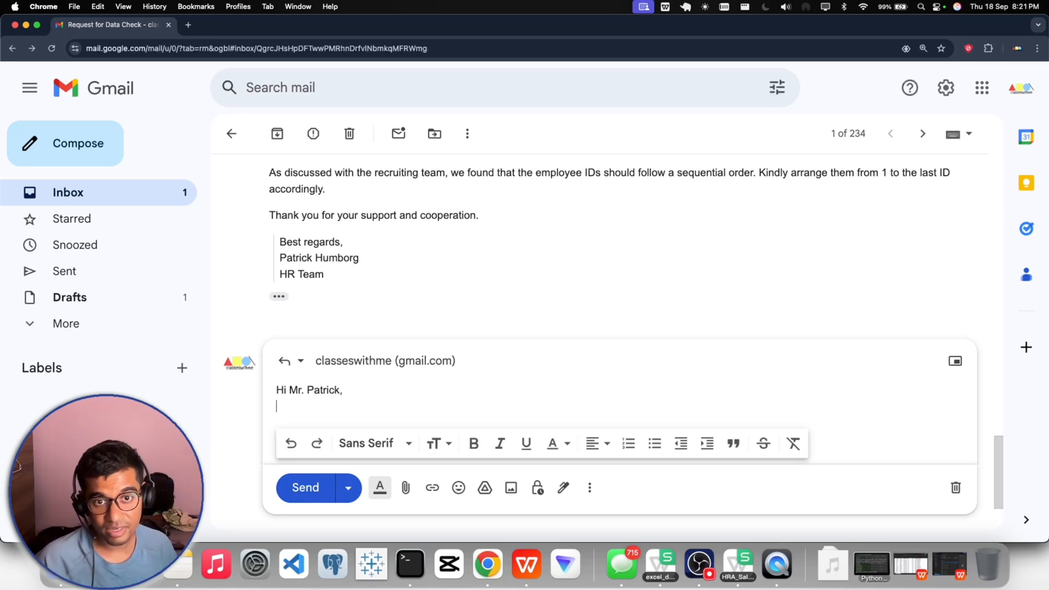
# - Open the message body on a new line with "This is to inform you that"
pyautogui.press('Return')
pyautogui.write('Th')
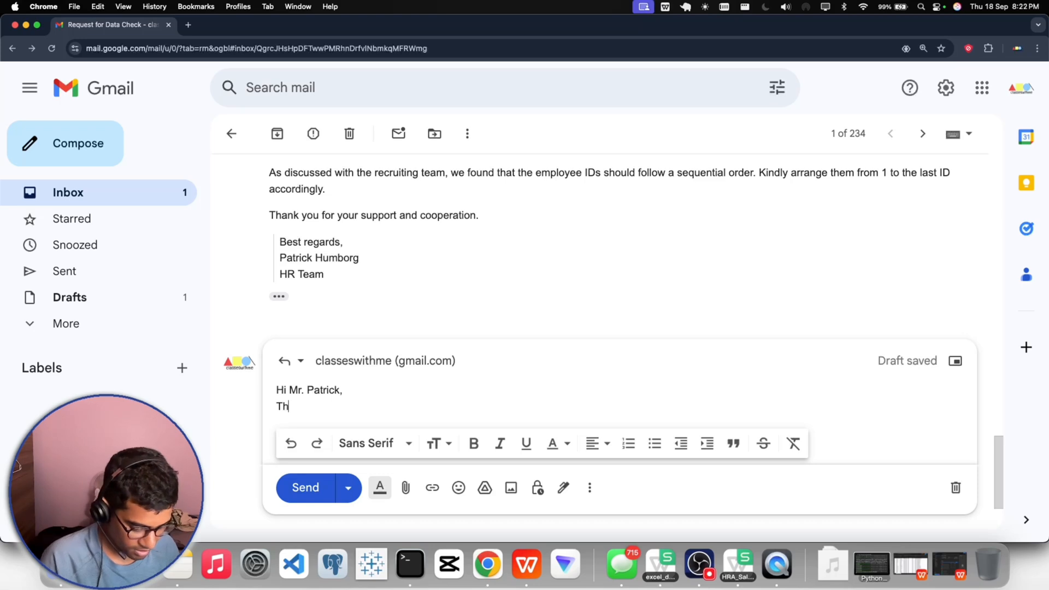
pyautogui.write('is is in')
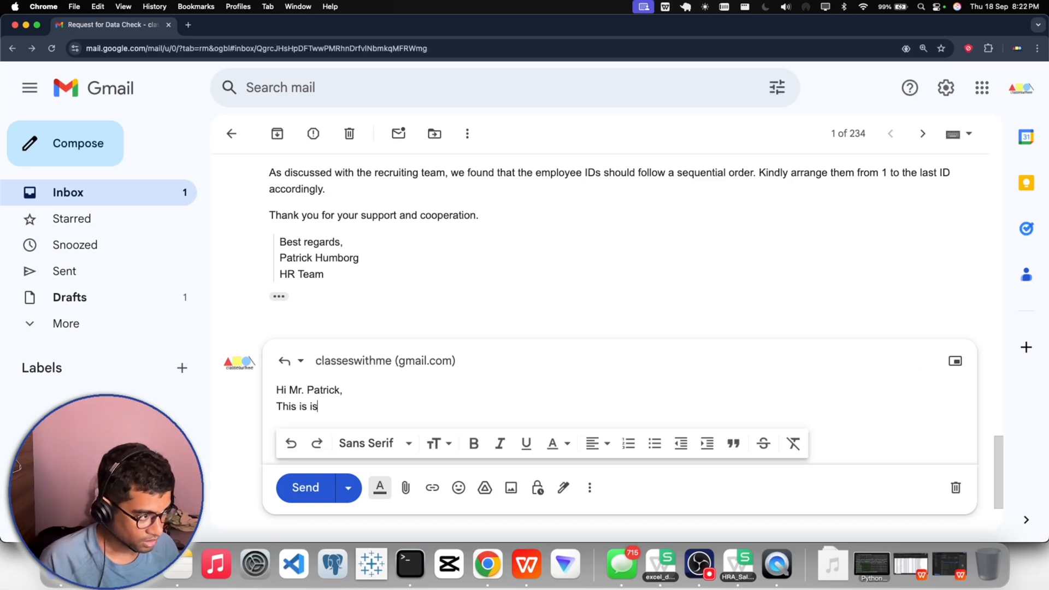
pyautogui.press('BackSpace')
pyautogui.press('BackSpace')
pyautogui.write('o')
pyautogui.press('BackSpace')
pyautogui.write('to')
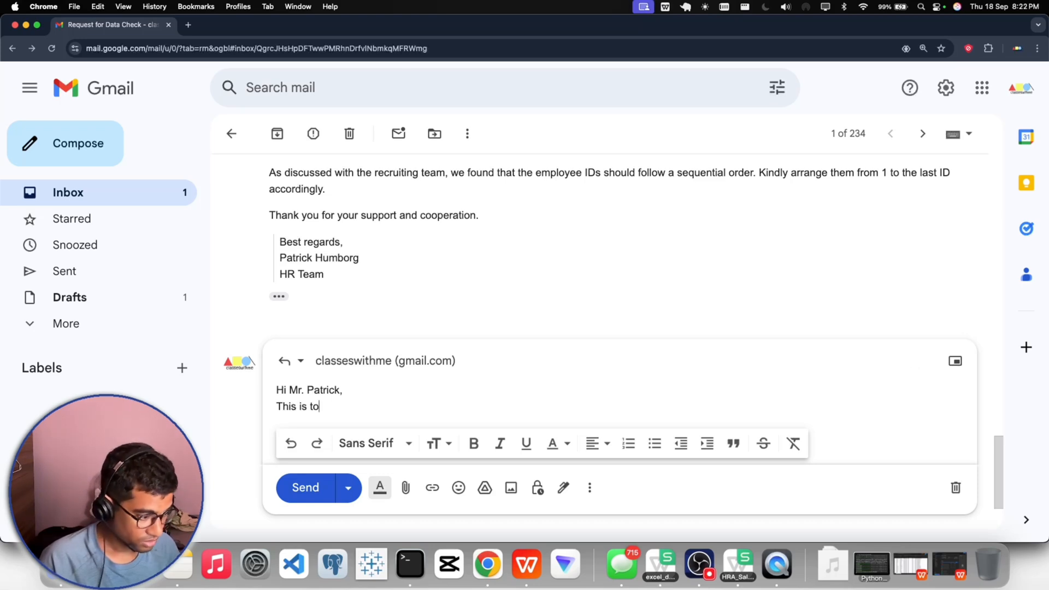
pyautogui.write(' inform you that we')
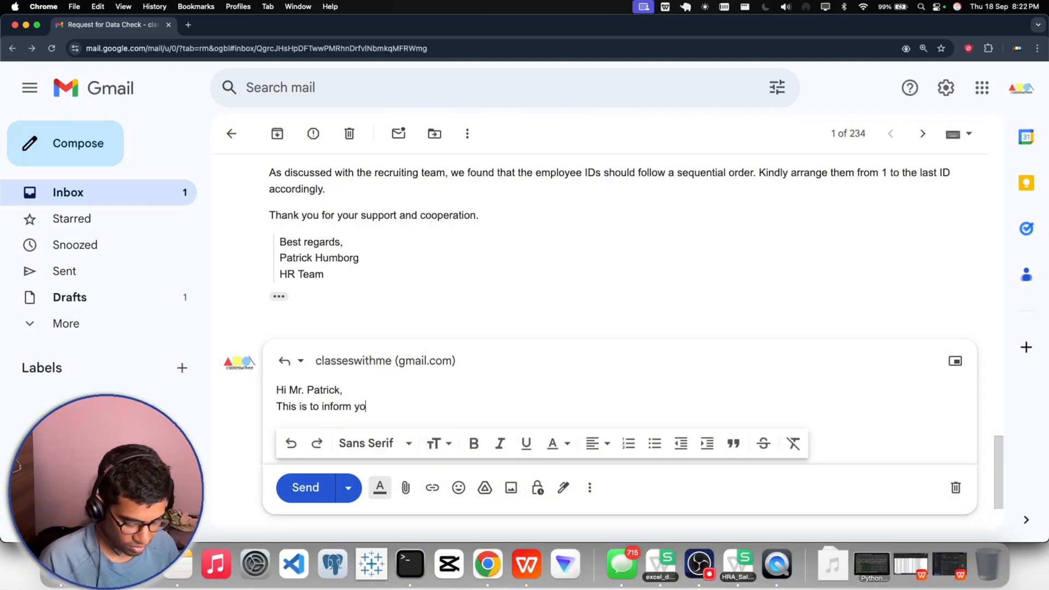
pyautogui.press('BackSpace')
pyautogui.press('BackSpace')
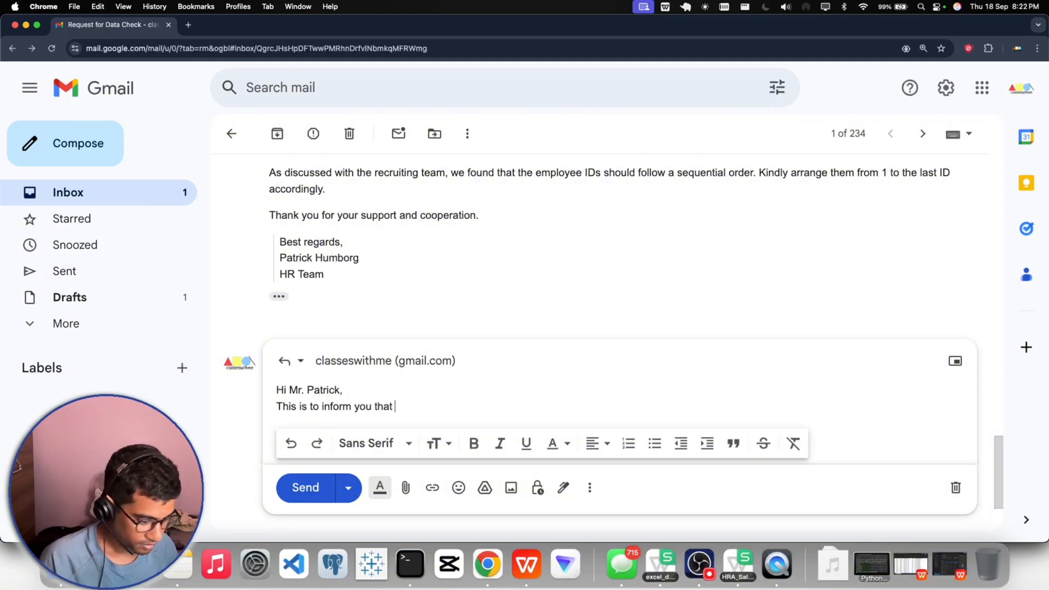
# - Continue the reply's opening sentence with "I want to apologize for not sending the reminder mail"
pyautogui.write('I want tot ')
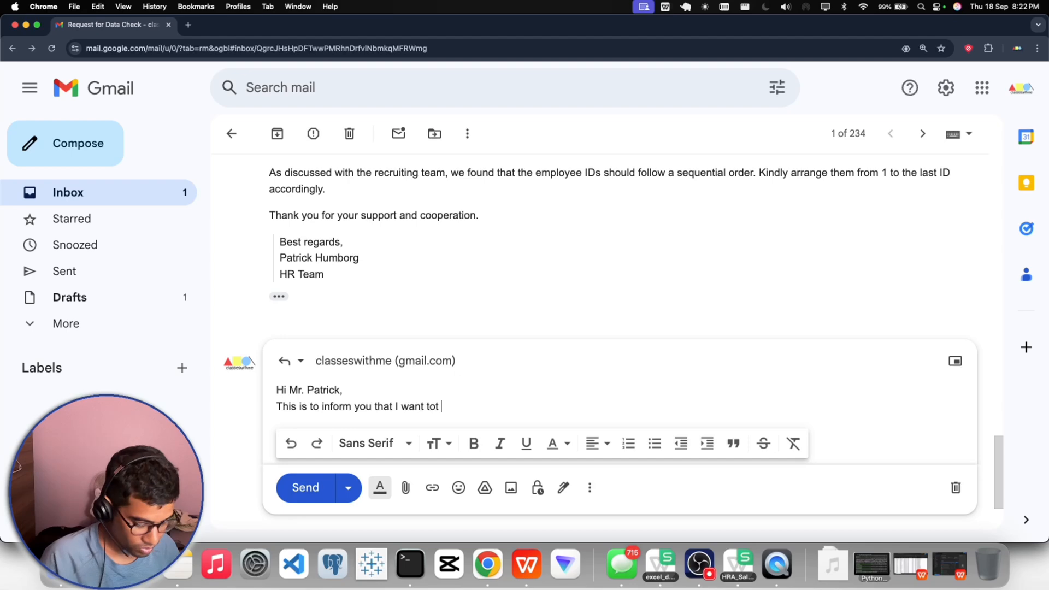
pyautogui.press('BackSpace')
pyautogui.press('BackSpace')
pyautogui.write(' apl')
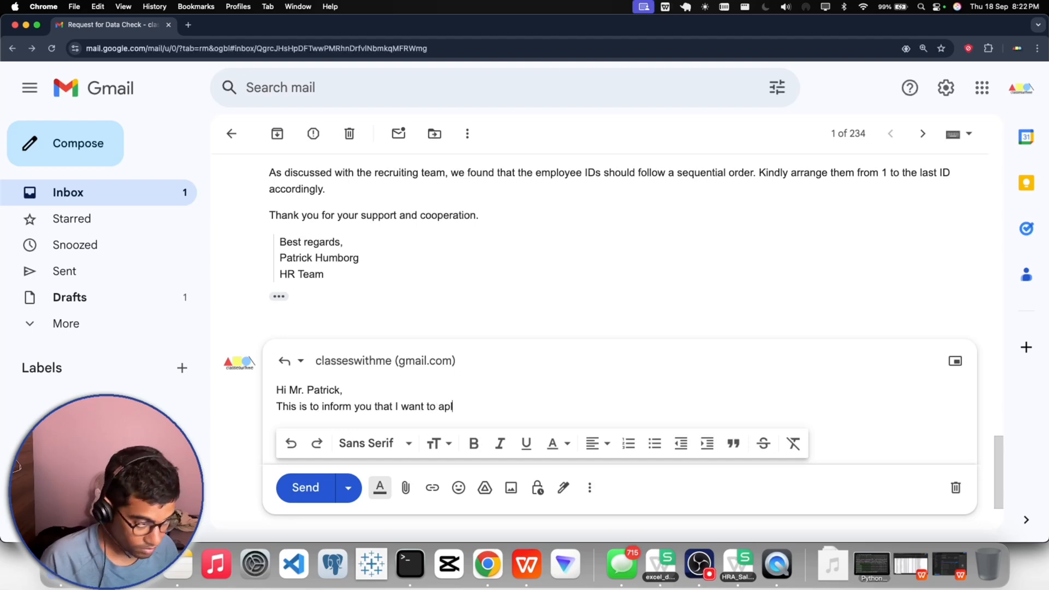
pyautogui.press('BackSpace')
pyautogui.write('olo')
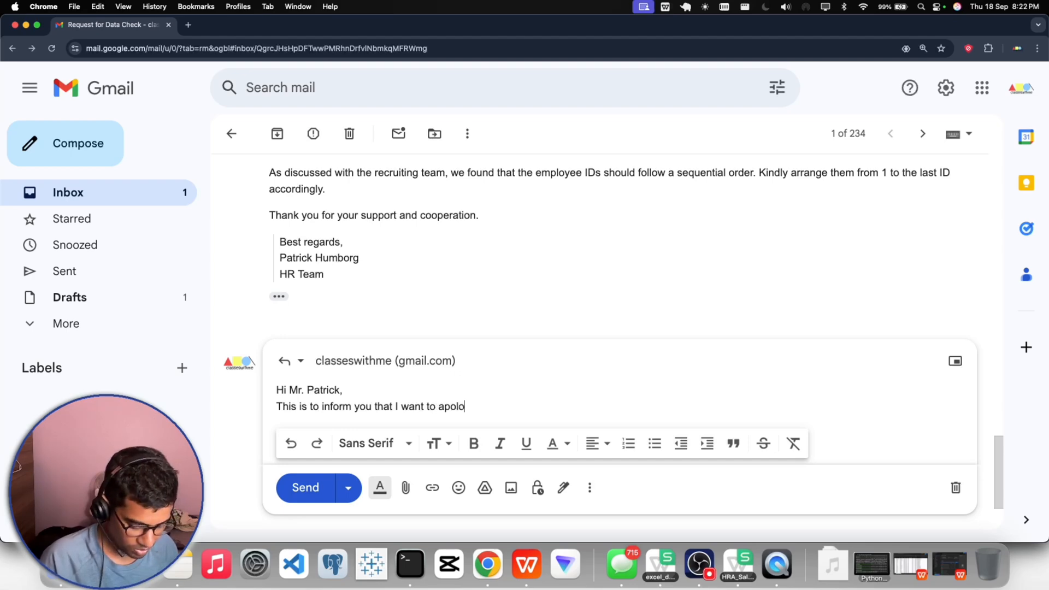
pyautogui.write('gize fo')
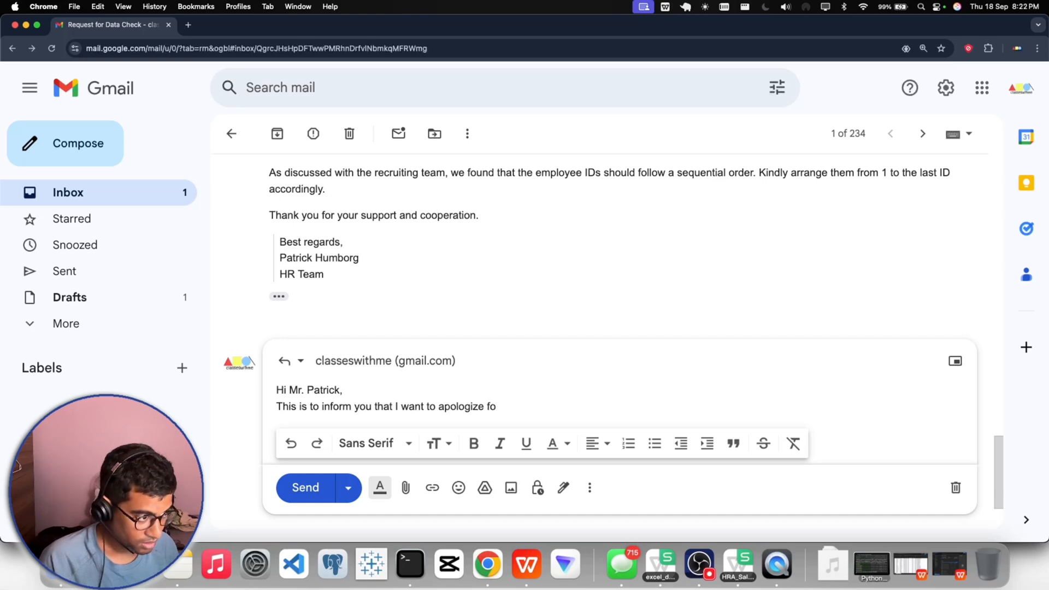
pyautogui.write('r n')
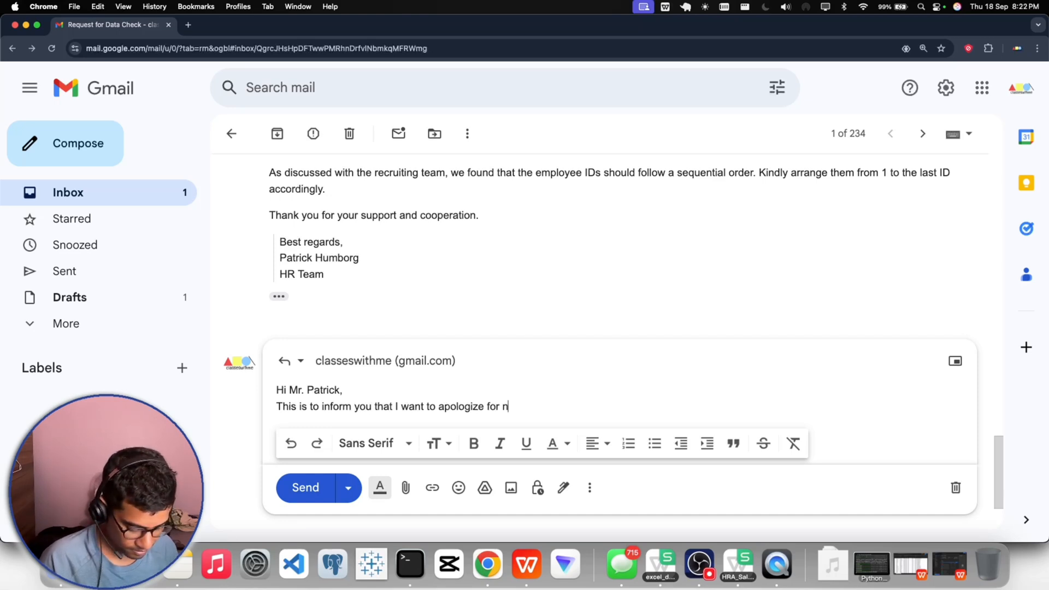
pyautogui.write('ot sending')
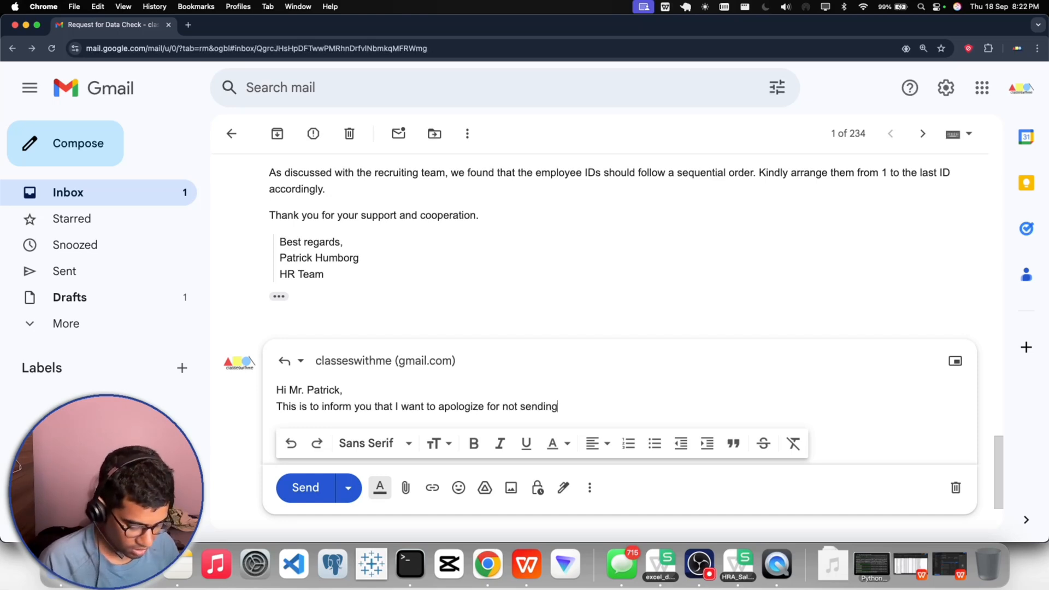
pyautogui.write(' the remi')
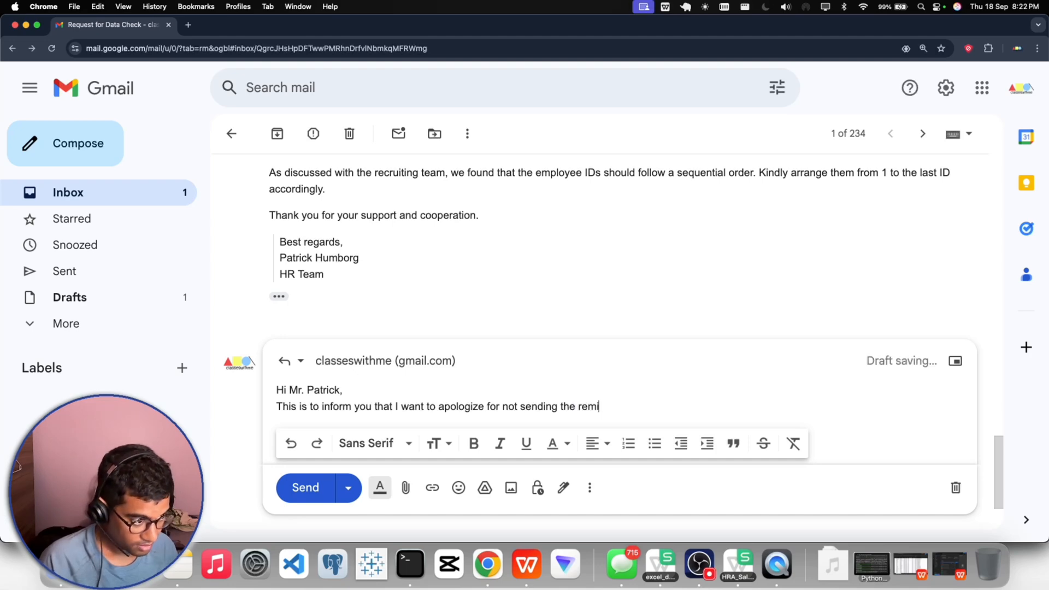
pyautogui.write('nder')
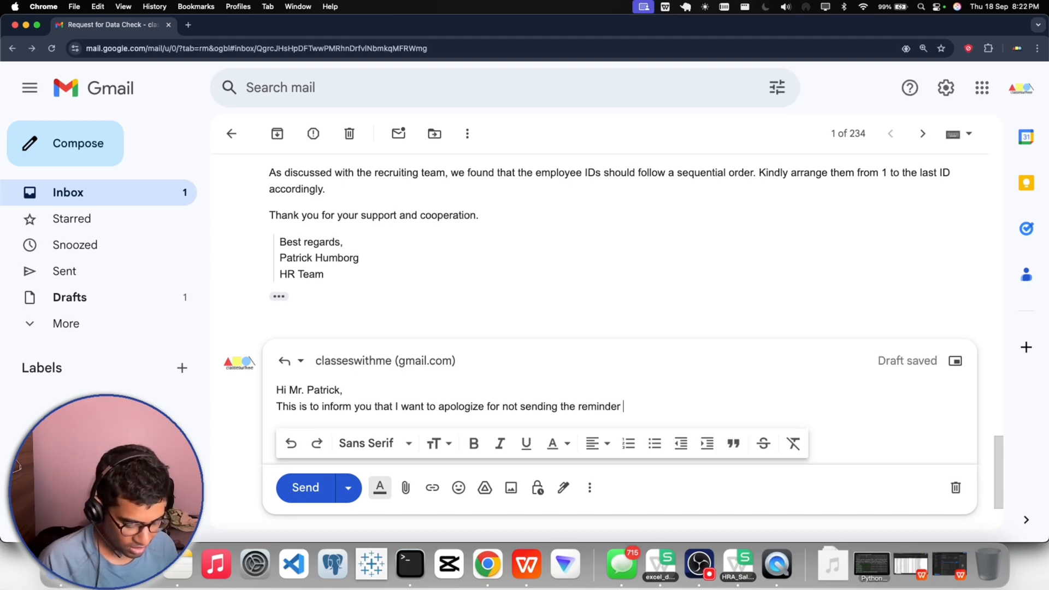
pyautogui.write(' mail ')
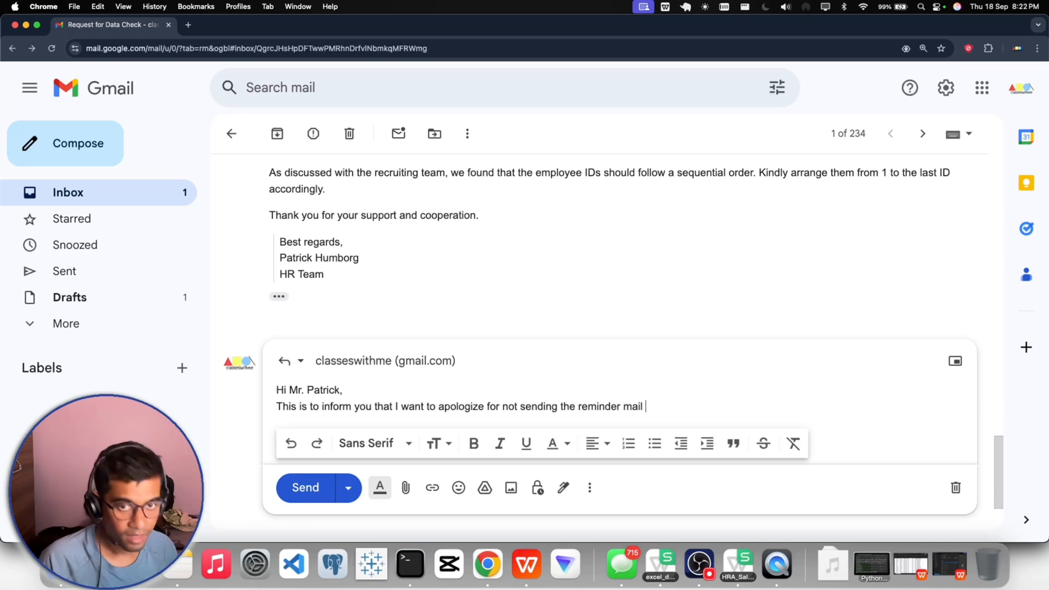
pyautogui.write('for ')
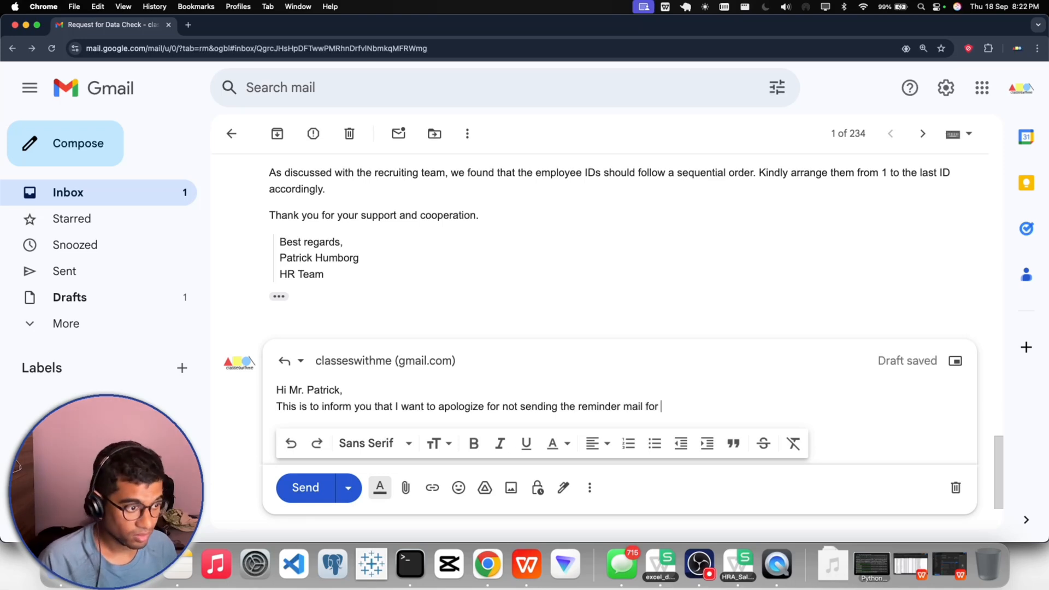
pyautogui.write('the mail')
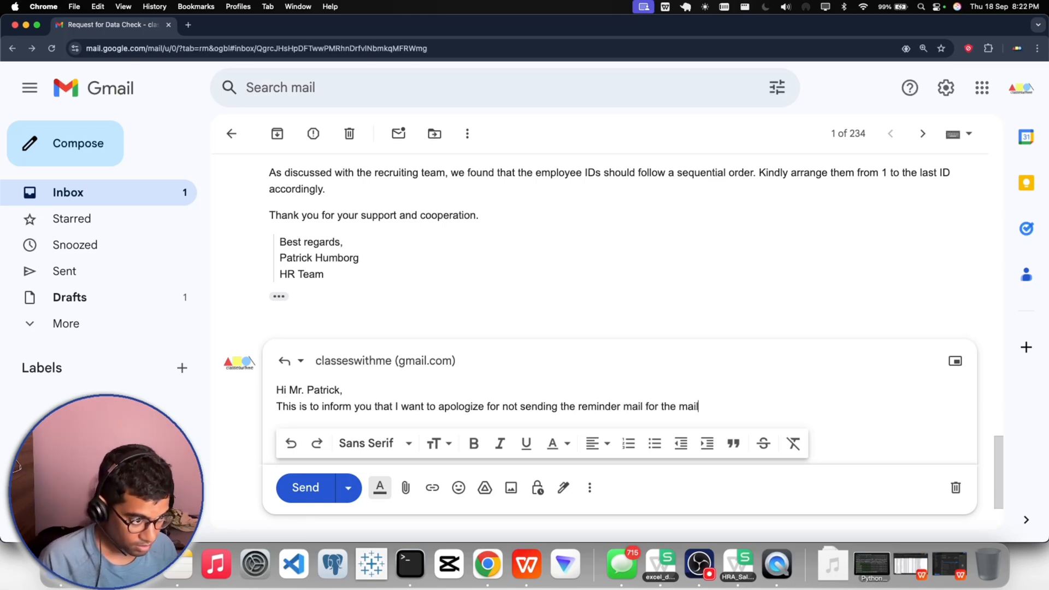
pyautogui.write(' you sent ')
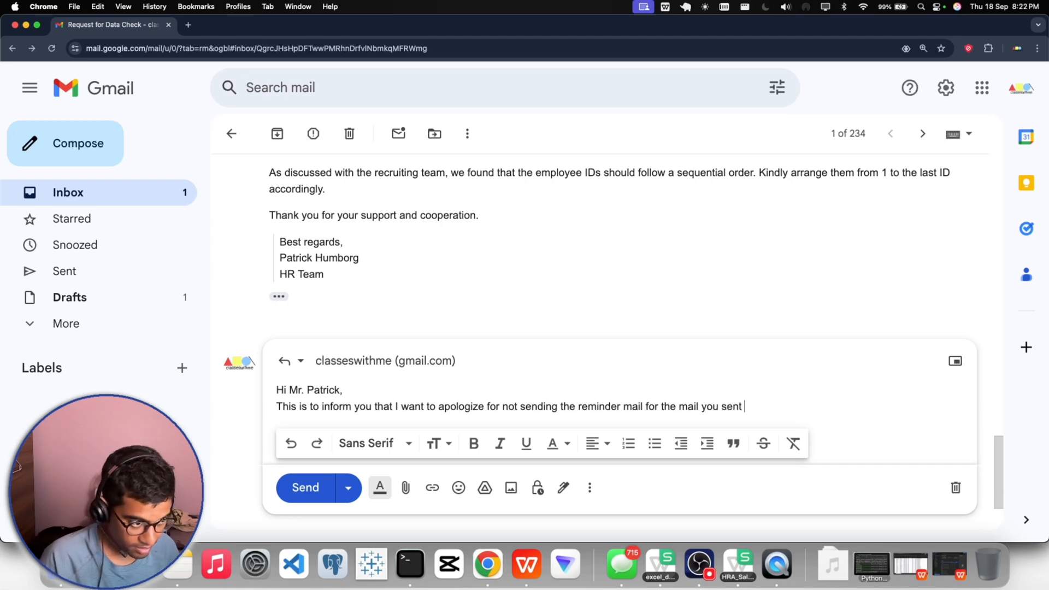
pyautogui.write('previously')
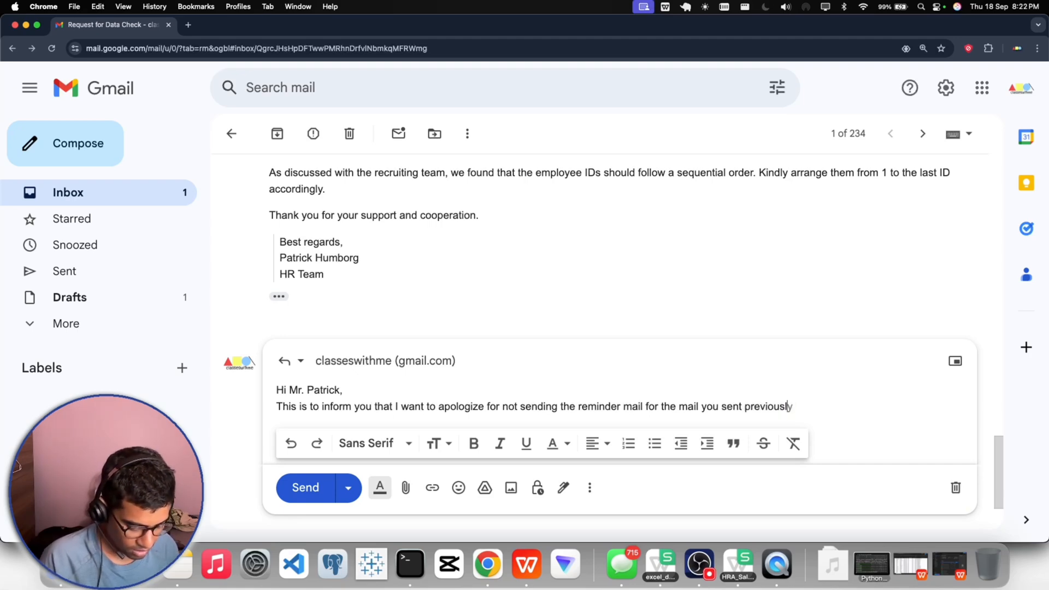
pyautogui.write(', ')
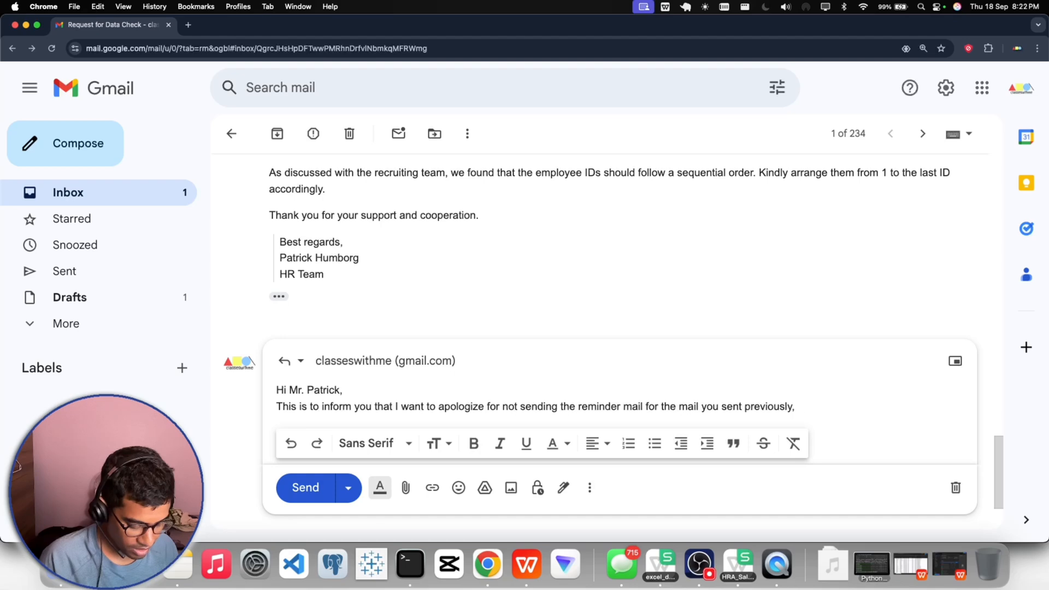
pyautogui.write('and ')
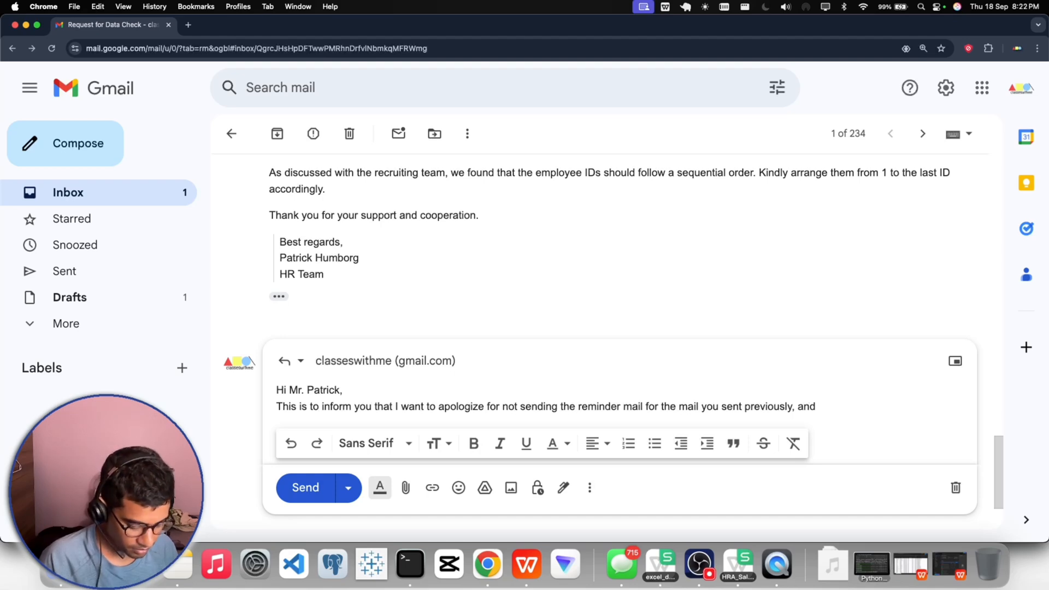
pyautogui.write('as we wer')
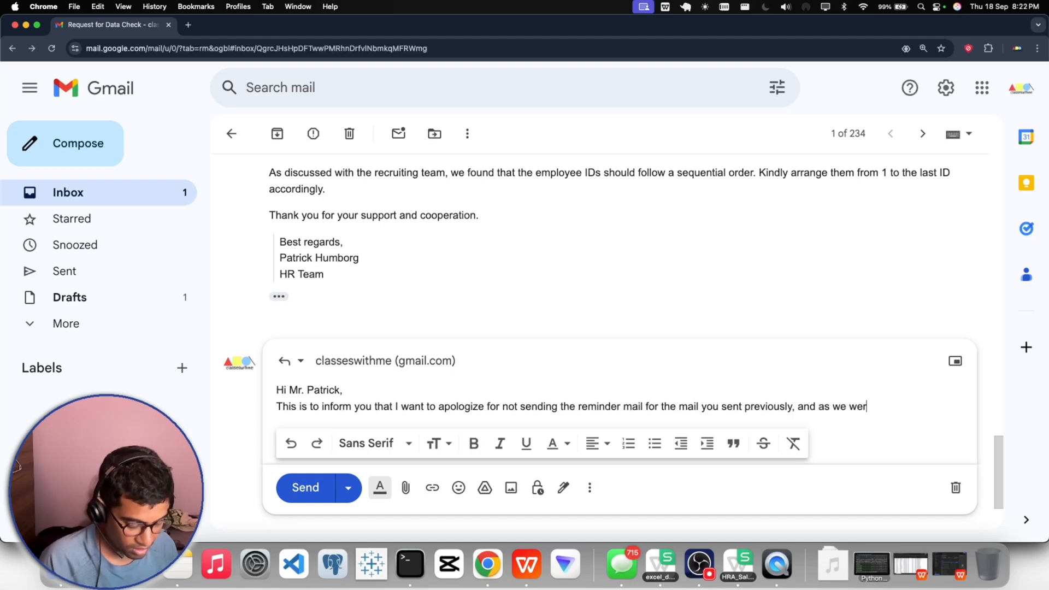
pyautogui.write('e little ')
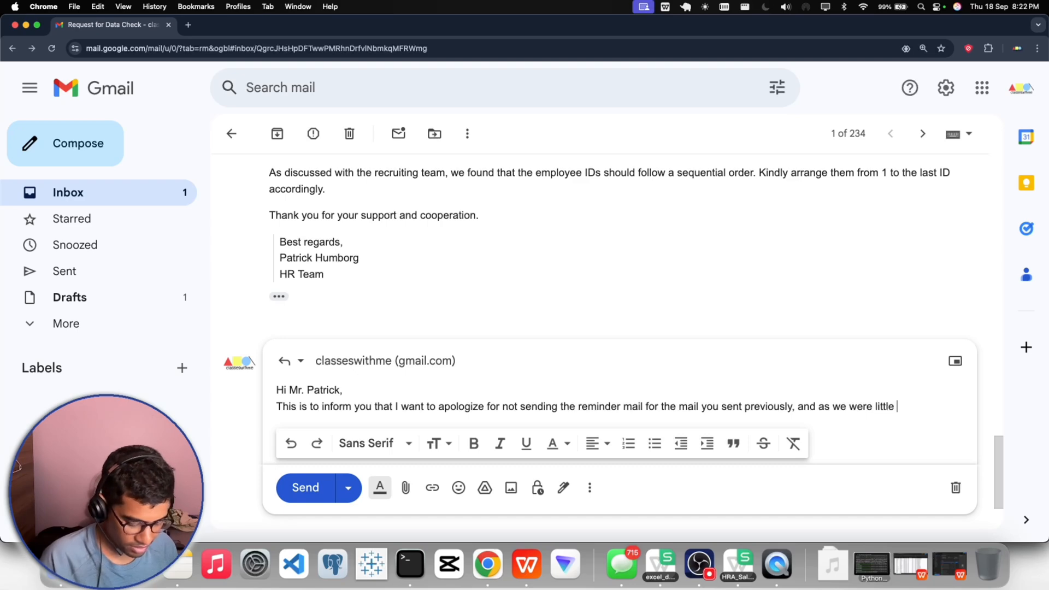
pyautogui.write('bit busy ')
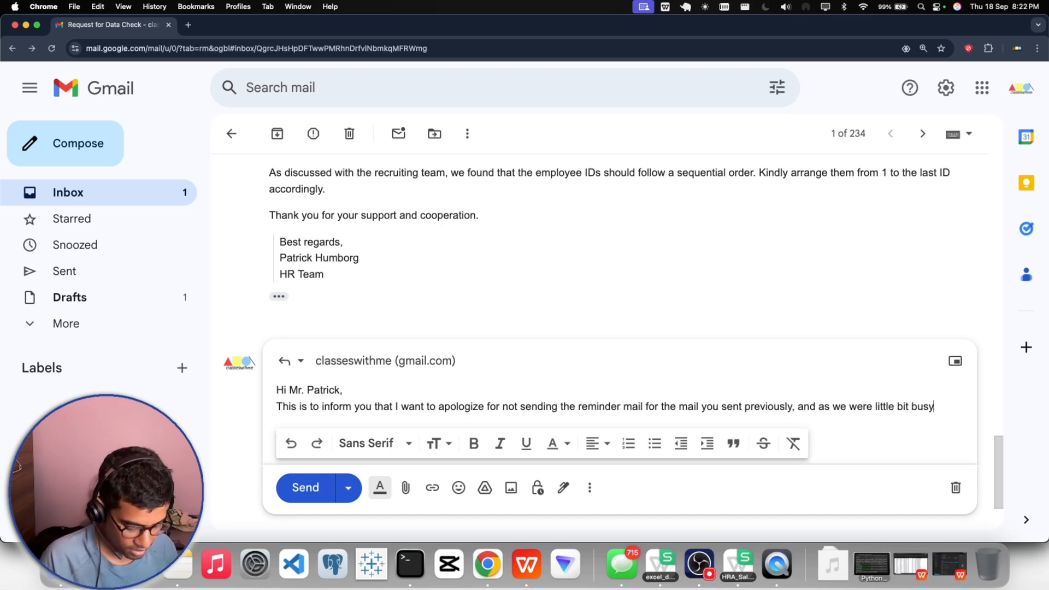
pyautogui.write('with he fie')
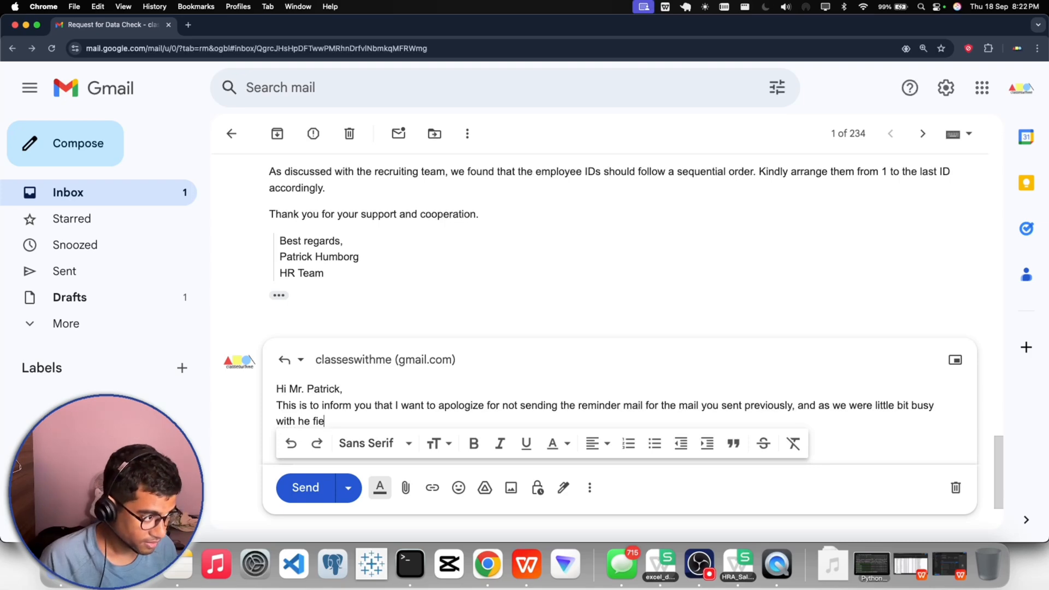
# - End the apology sentence with "and as we were little bit busy with the file.", applying the suggested spelling correction "the"
pyautogui.press('BackSpace')
pyautogui.write('le ,')
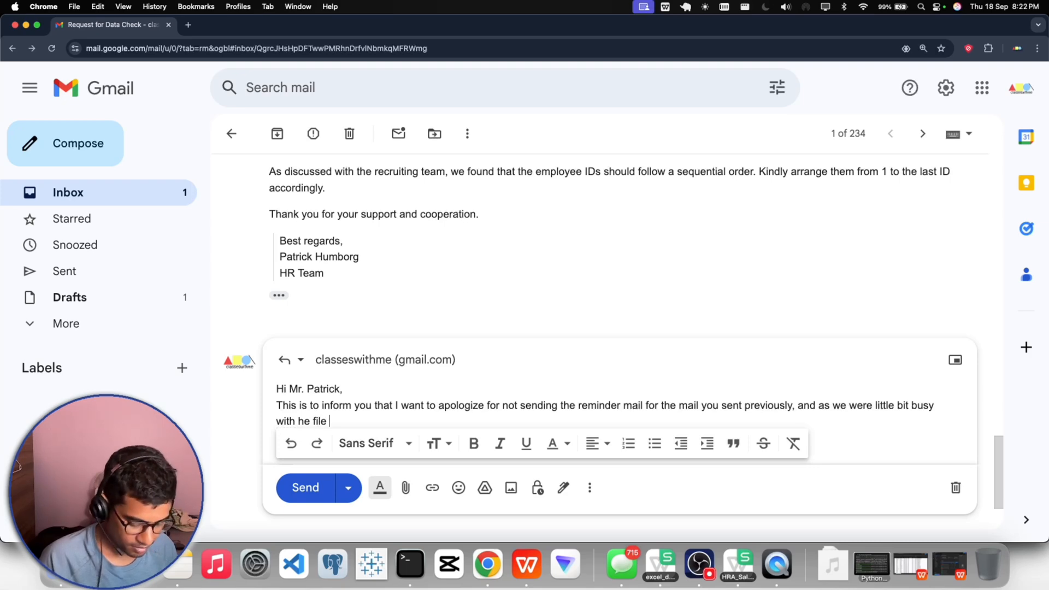
pyautogui.press('BackSpace')
pyautogui.press('BackSpace')
pyautogui.press('BackSpace')
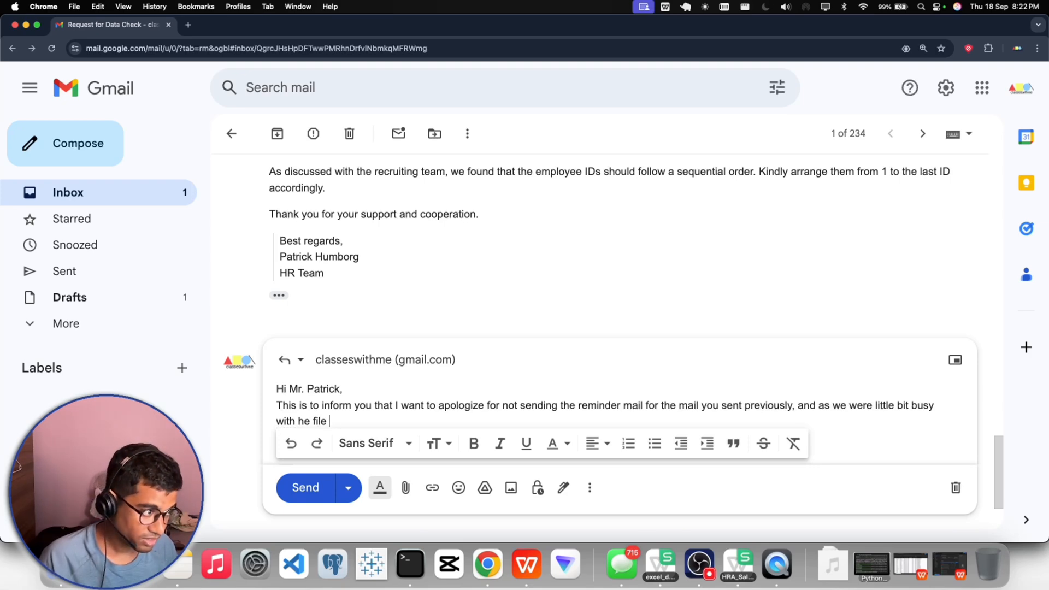
pyautogui.write('.')
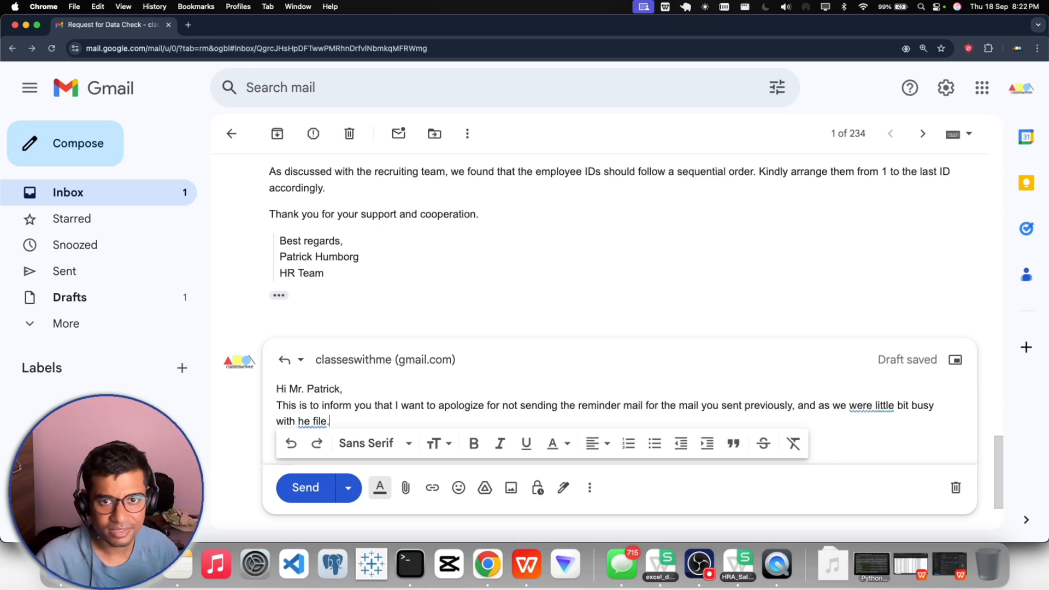
pyautogui.click(303, 421)
pyautogui.click(322, 449)
# - Start a new line below the apology with "As we went though the mail"
pyautogui.press('Return')
pyautogui.press('Return')
pyautogui.scroll(-2, 351, 334)
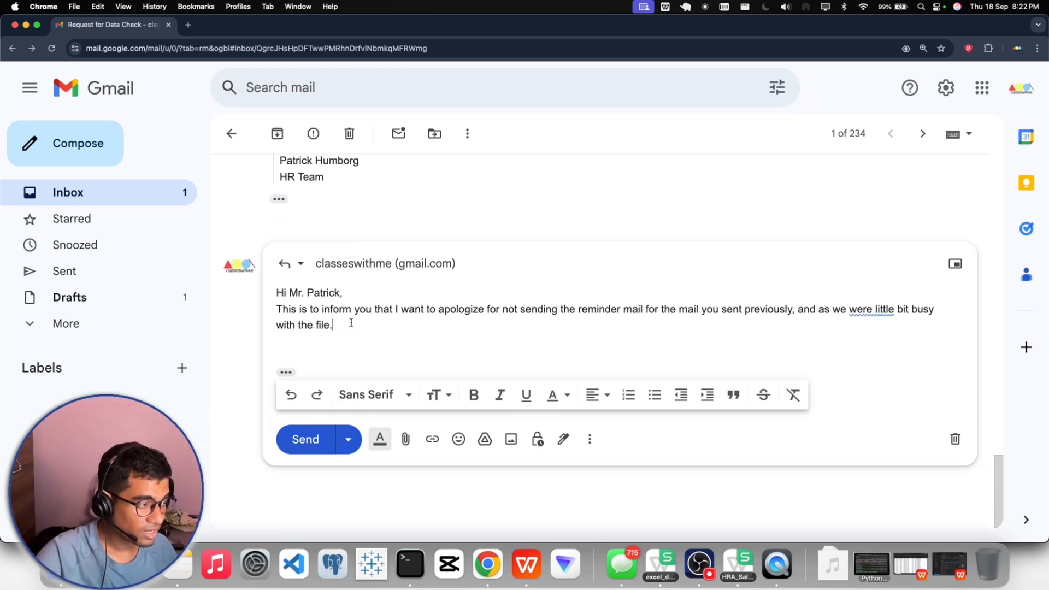
pyautogui.write('As we ')
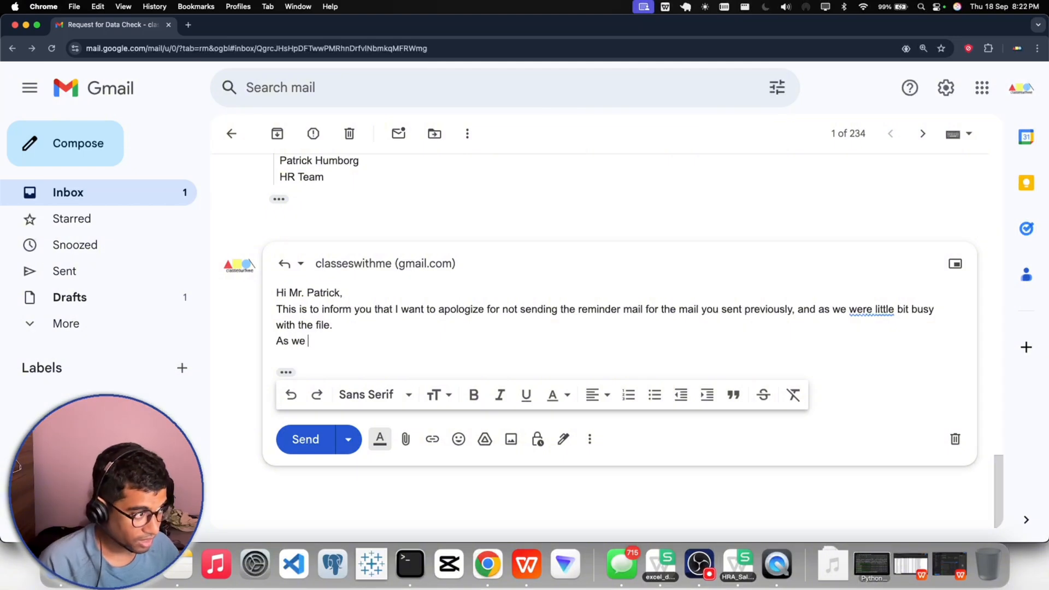
pyautogui.write('went tho')
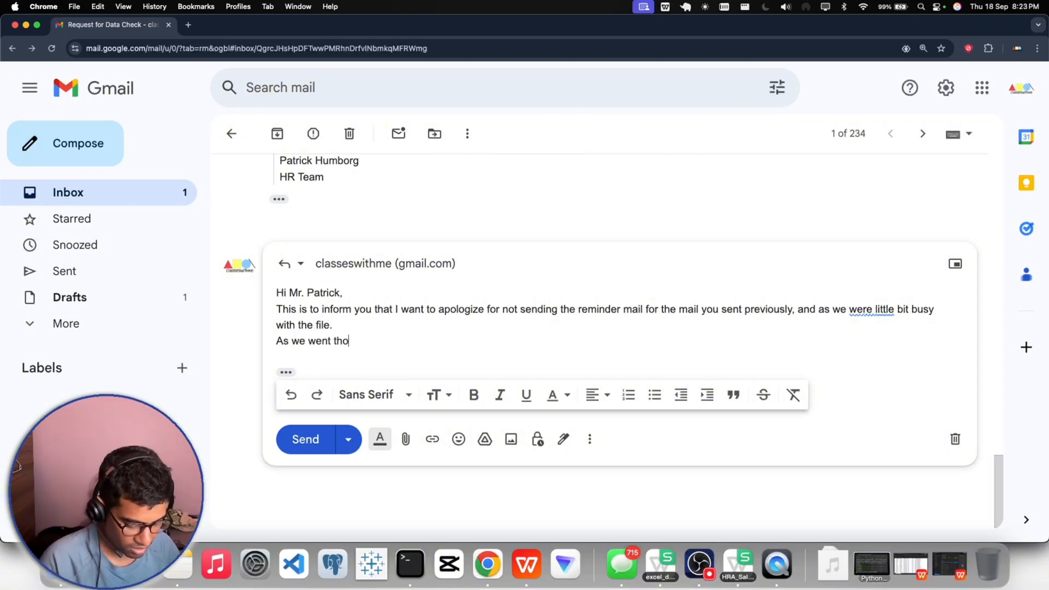
pyautogui.write('ugh the f')
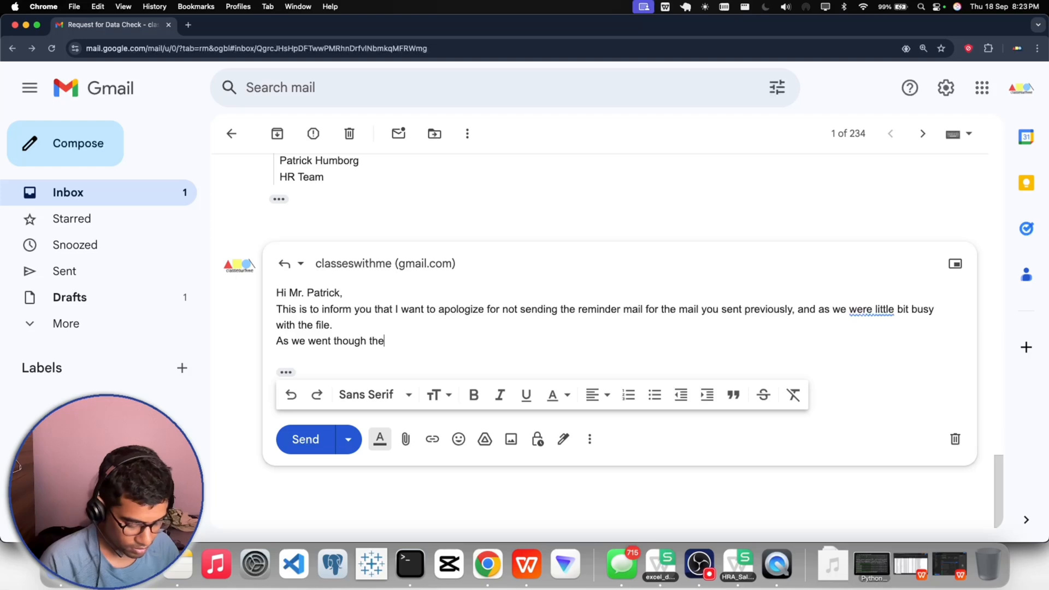
pyautogui.press('BackSpace')
pyautogui.press('BackSpace')
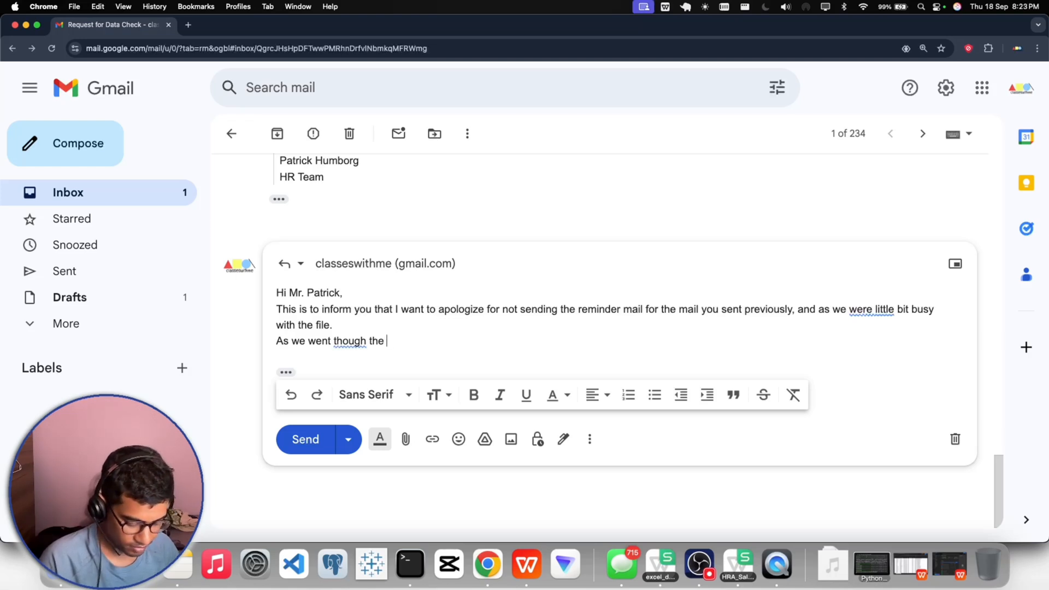
pyautogui.write('d')
pyautogui.press('BackSpace')
pyautogui.write('mail')
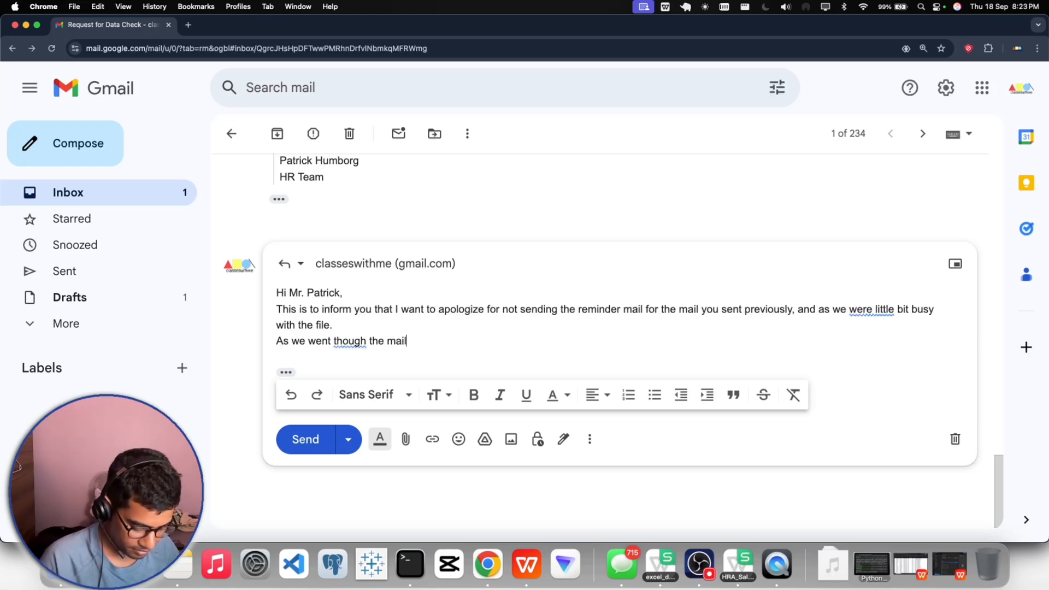
pyautogui.write(' id pass')
# - Continue the new line with "id part we found that" and correct "though" to "through"
pyautogui.press('BackSpace')
pyautogui.press('BackSpace')
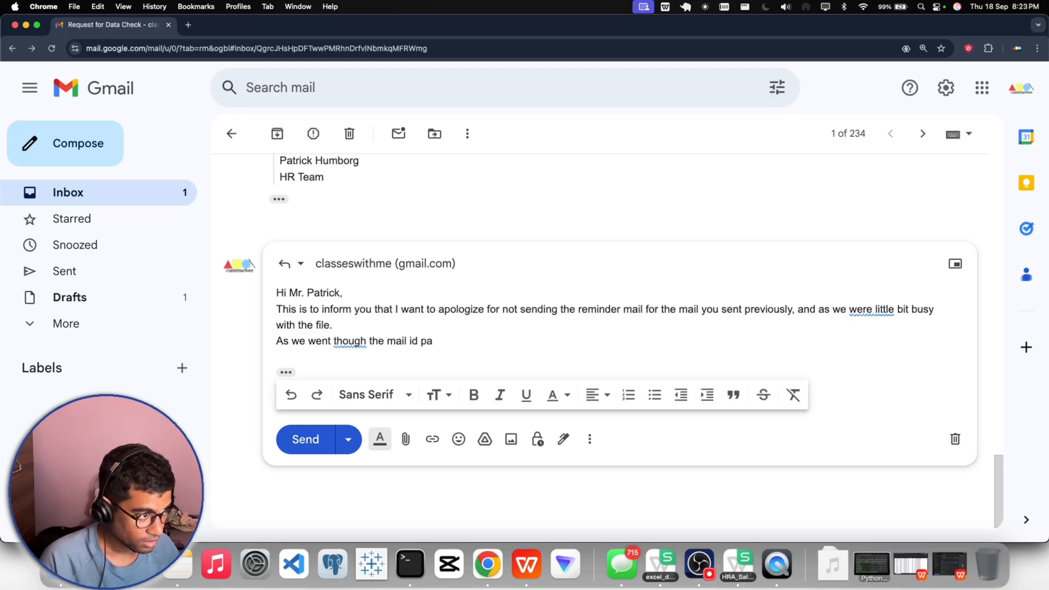
pyautogui.write('rt we foun')
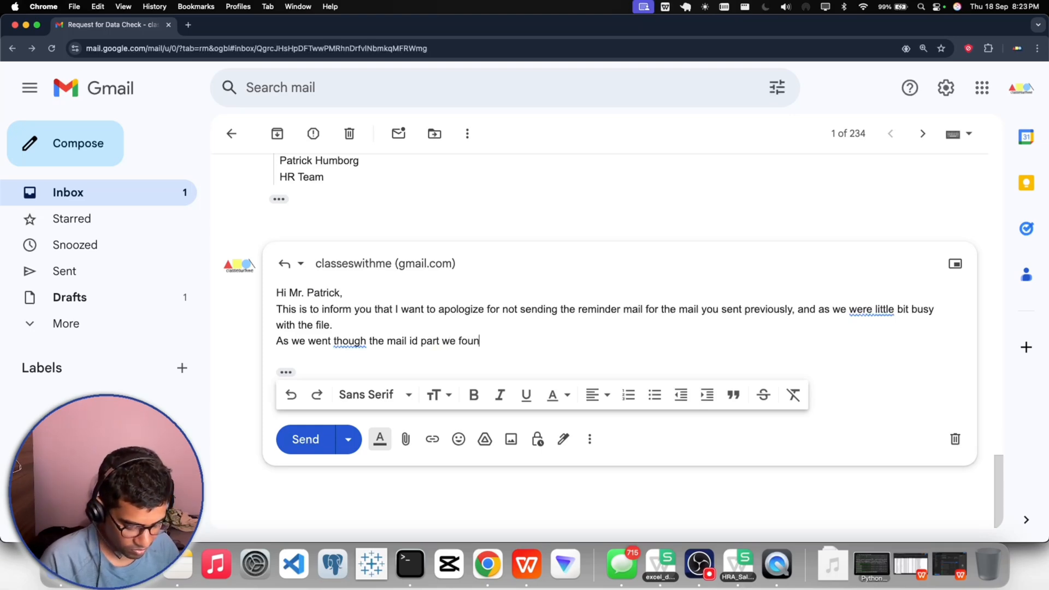
pyautogui.write('d that')
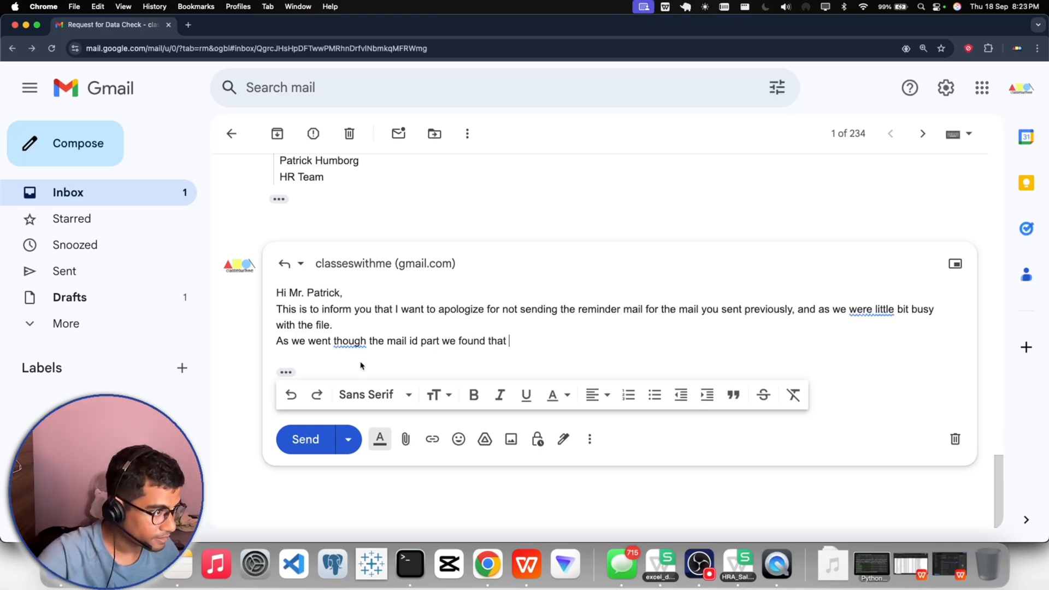
pyautogui.click(348, 342)
pyautogui.click(362, 368)
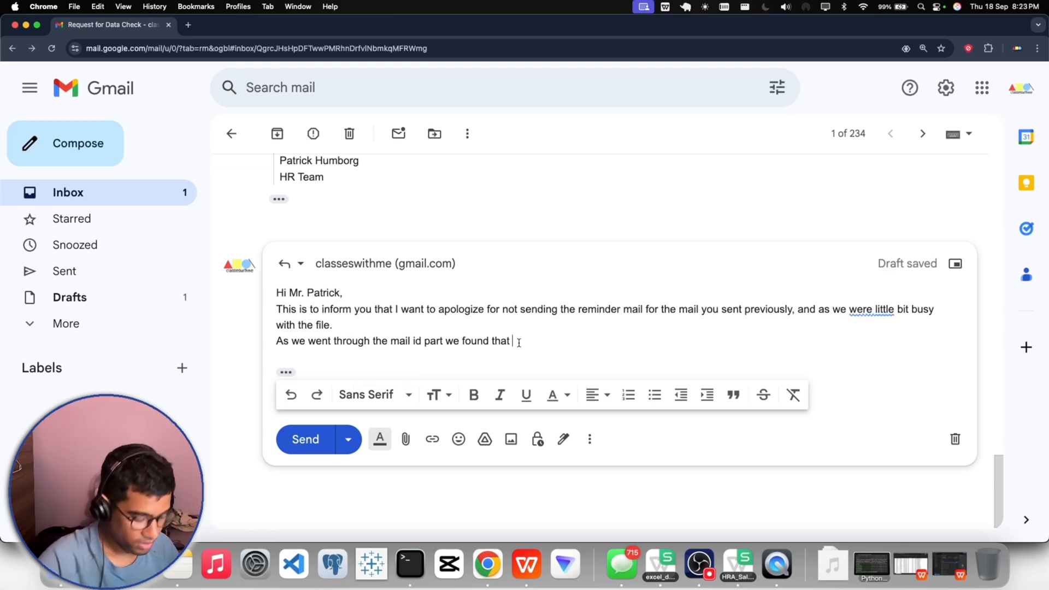
# - Continue the findings sentence with "there are invalid emails", applying the suggested corrections "a little" in the apology and "emails"
pyautogui.write('there are ')
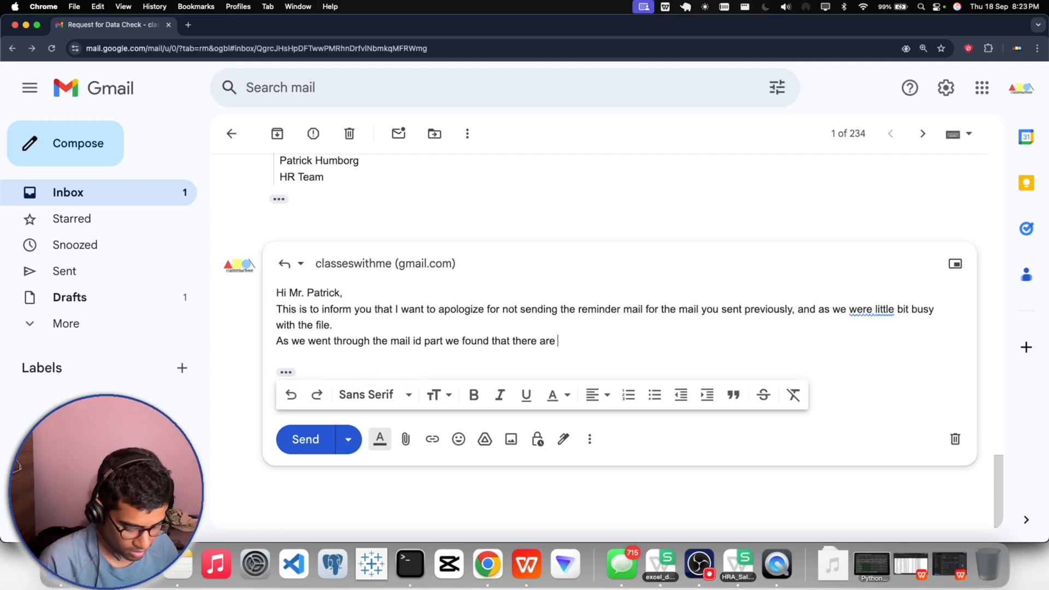
pyautogui.write('invalid ')
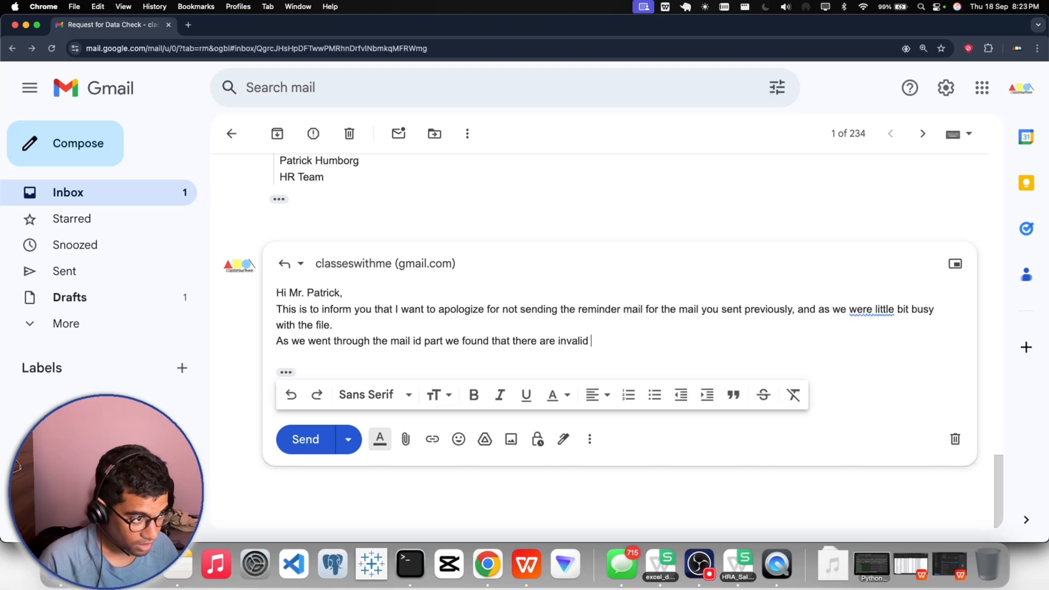
pyautogui.write('eails')
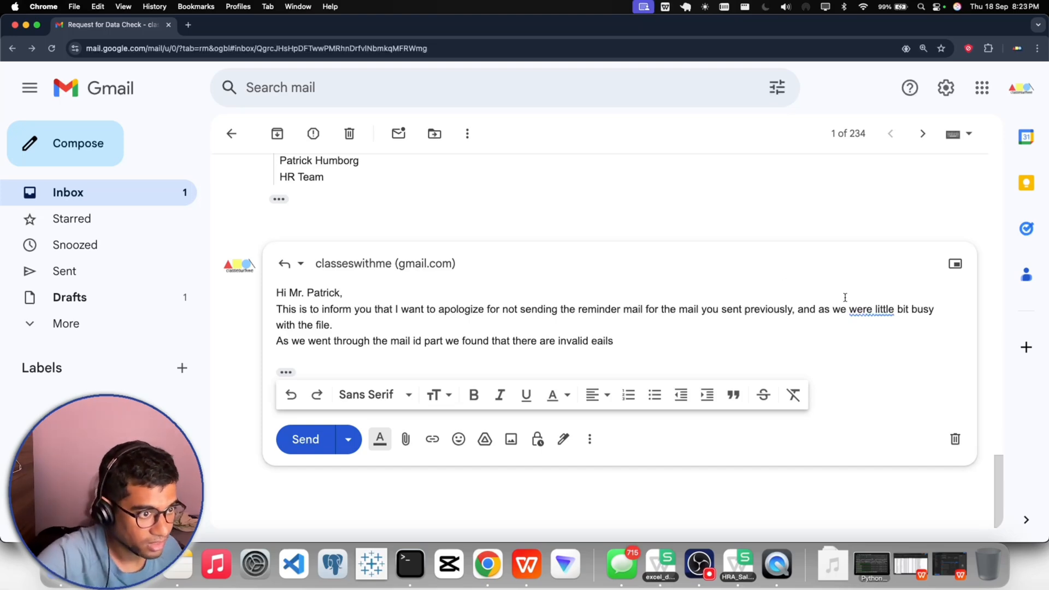
pyautogui.click(871, 309)
pyautogui.click(874, 333)
pyautogui.click(598, 343)
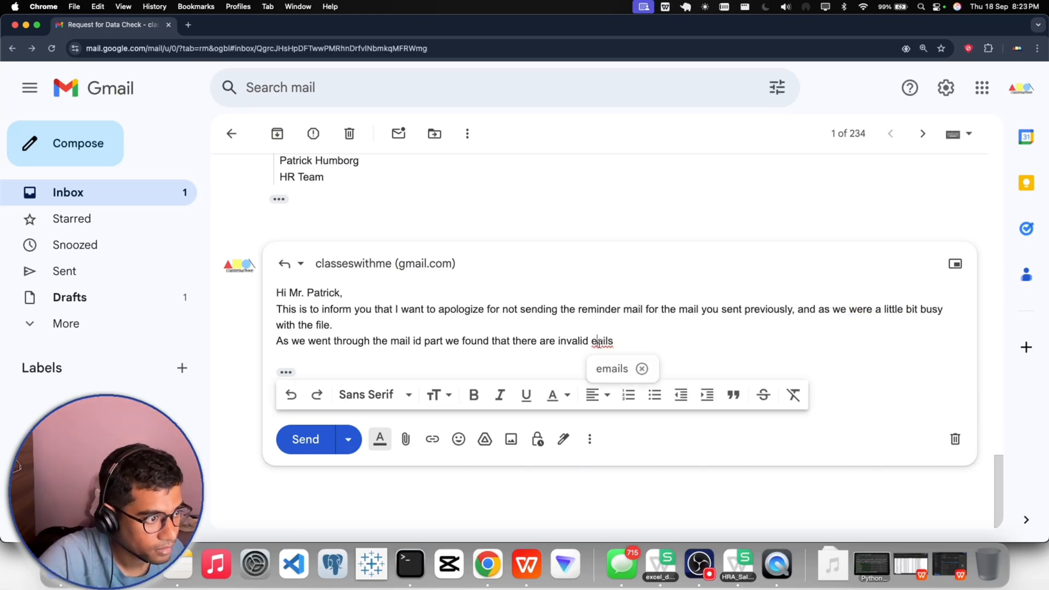
pyautogui.click(612, 369)
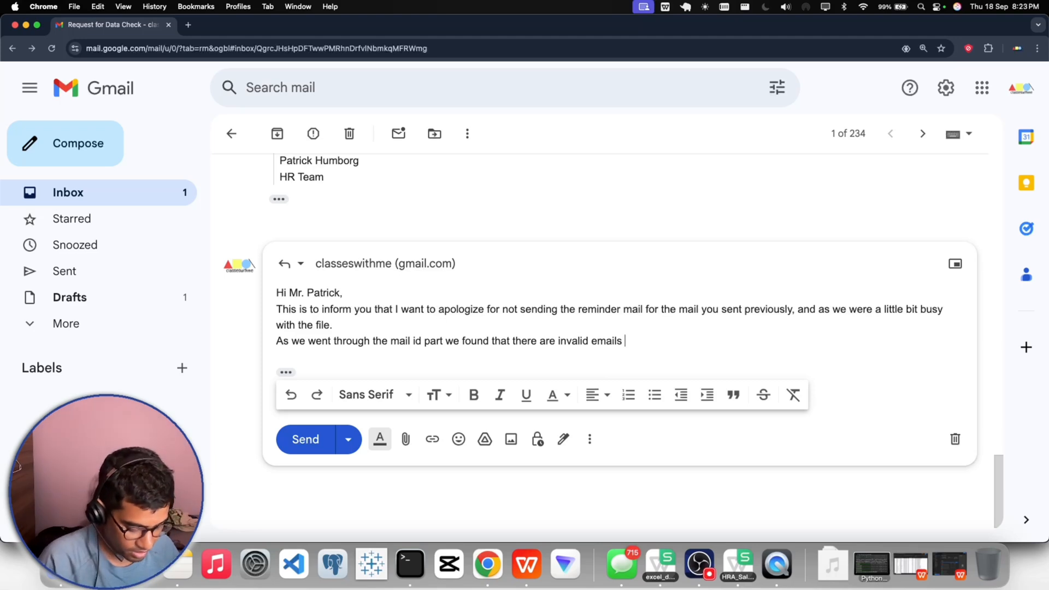
# - Extend the findings sentence with ", means those emails" after "invalid emails"
pyautogui.write('which')
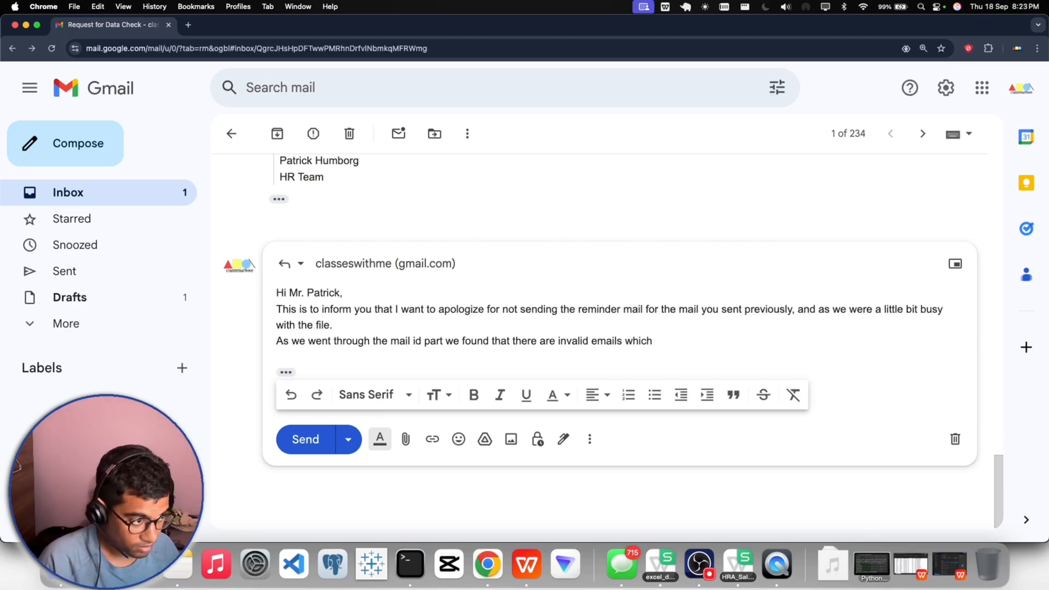
pyautogui.press('BackSpace')
pyautogui.press('BackSpace')
pyautogui.press('BackSpace')
pyautogui.press('BackSpace')
pyautogui.press('BackSpace')
pyautogui.press('BackSpace')
pyautogui.write(', ')
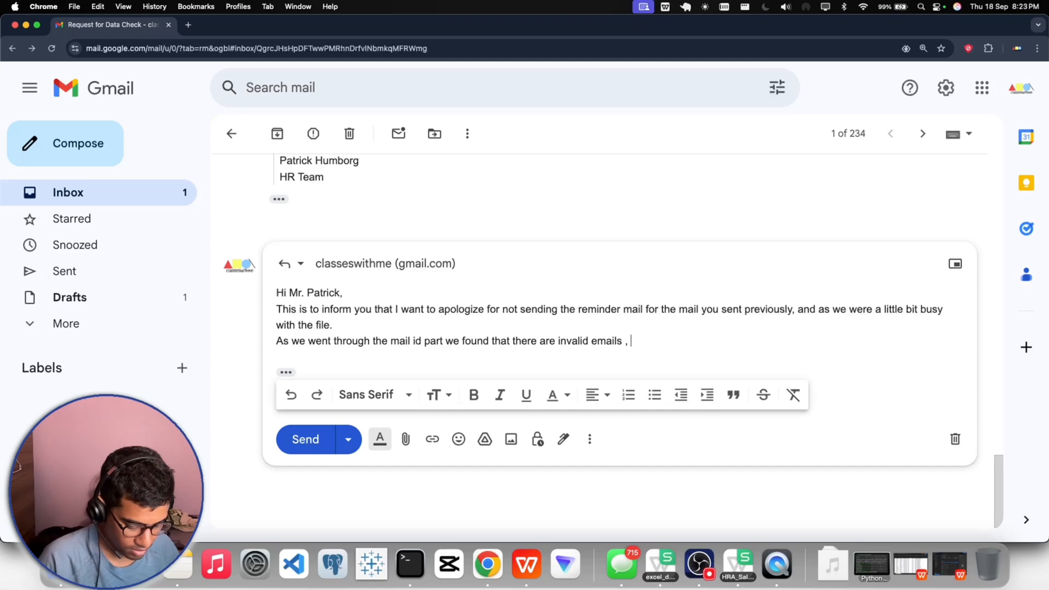
pyautogui.write('those')
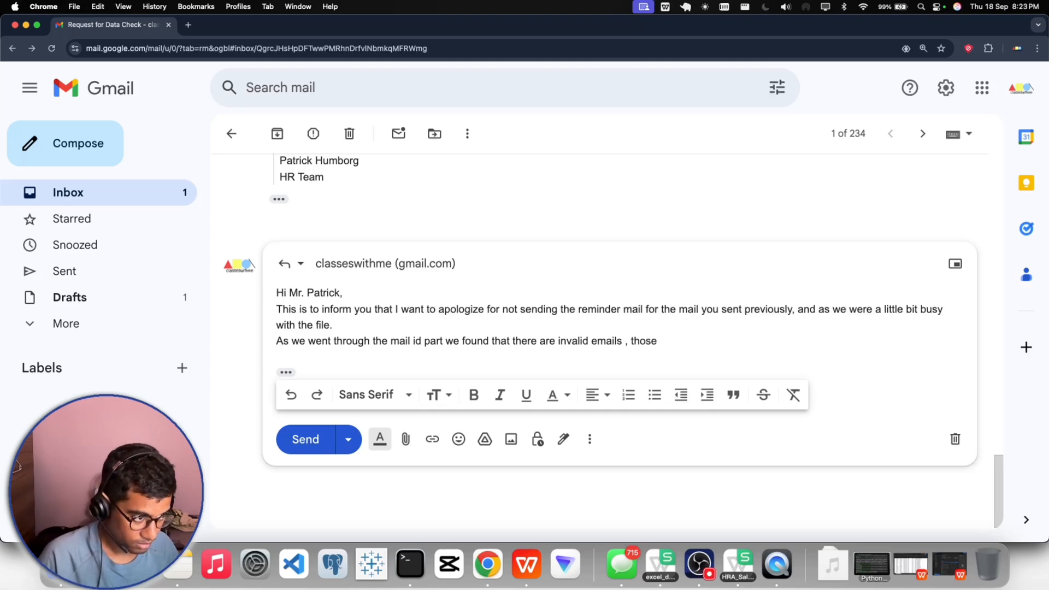
pyautogui.press('BackSpace')
pyautogui.press('BackSpace')
pyautogui.press('BackSpace')
pyautogui.press('BackSpace')
pyautogui.press('BackSpace')
pyautogui.write('means ')
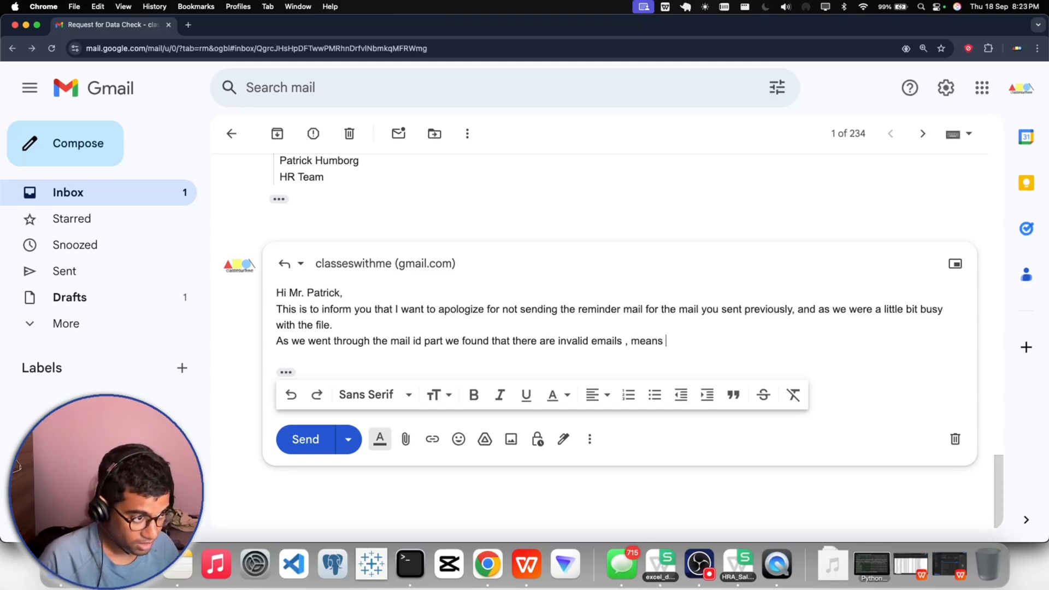
pyautogui.write('those e')
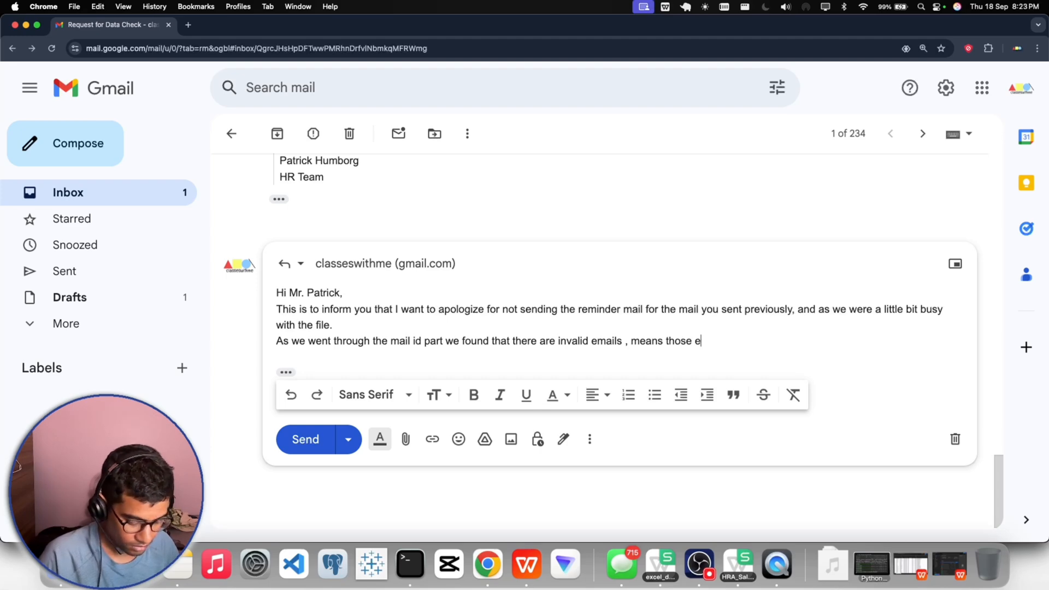
pyautogui.write('mails ')
pyautogui.write('whi')
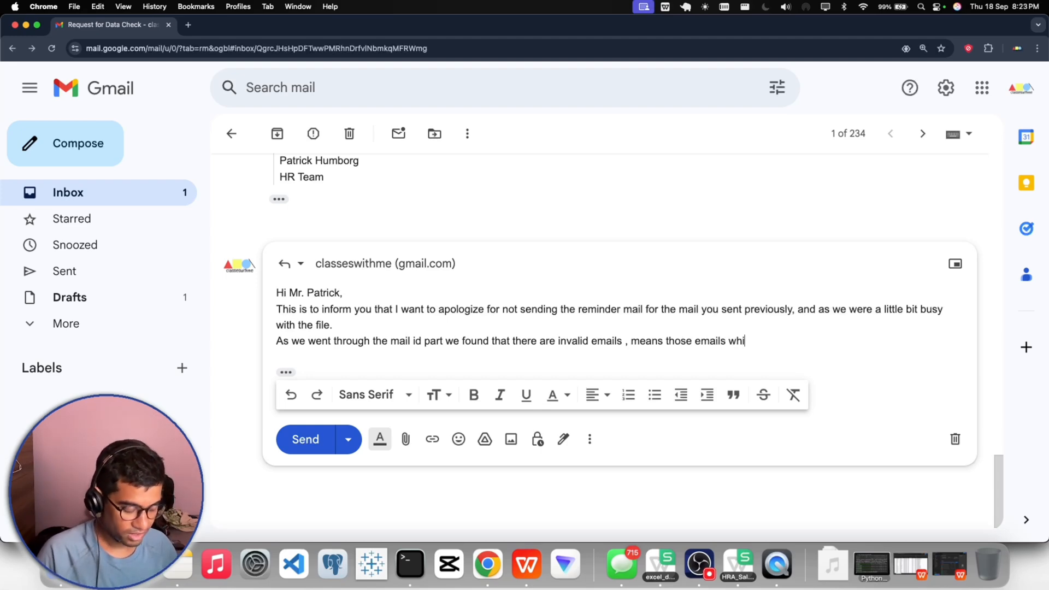
pyautogui.write('ch are nt')
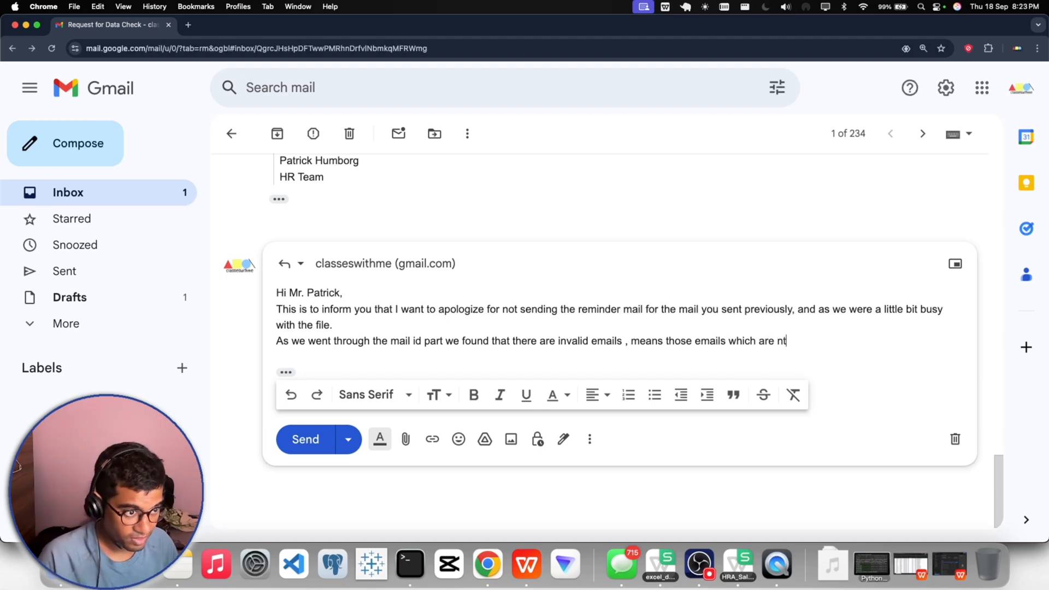
pyautogui.press('BackSpace')
pyautogui.write('ot')
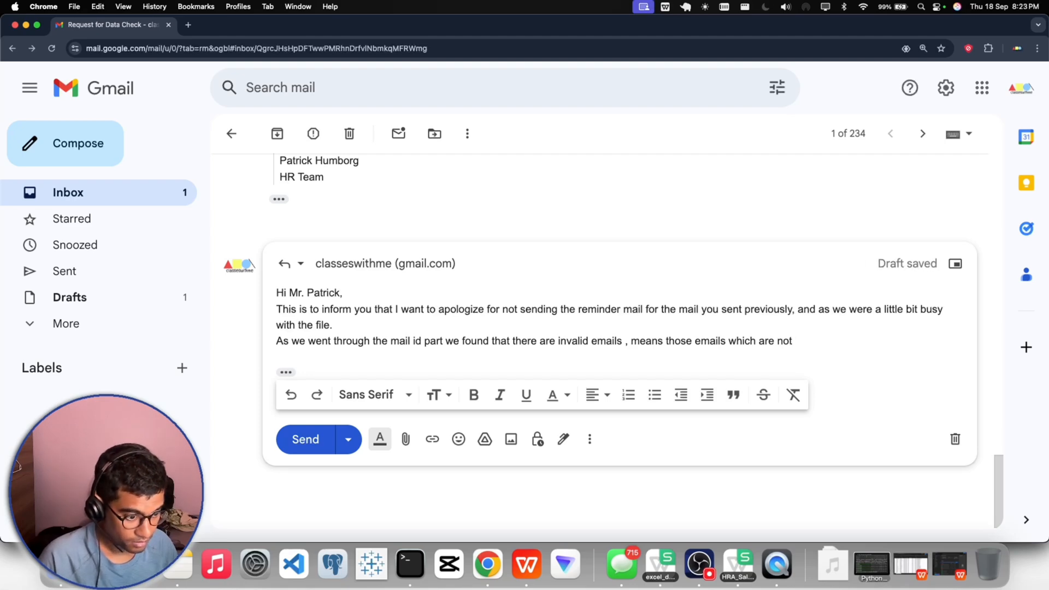
pyautogui.write(' in proper ')
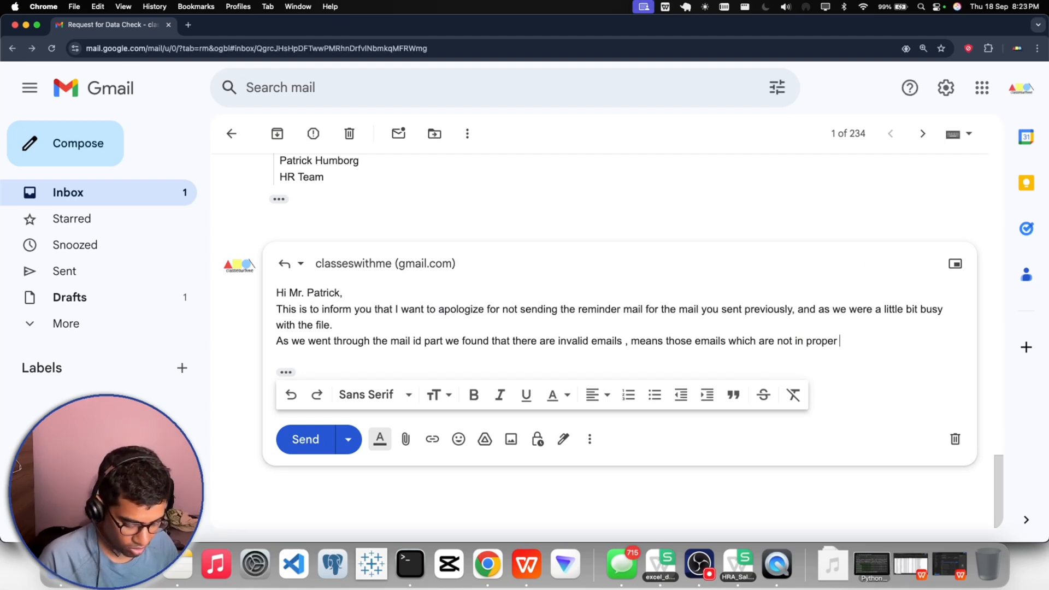
pyautogui.write('format lik')
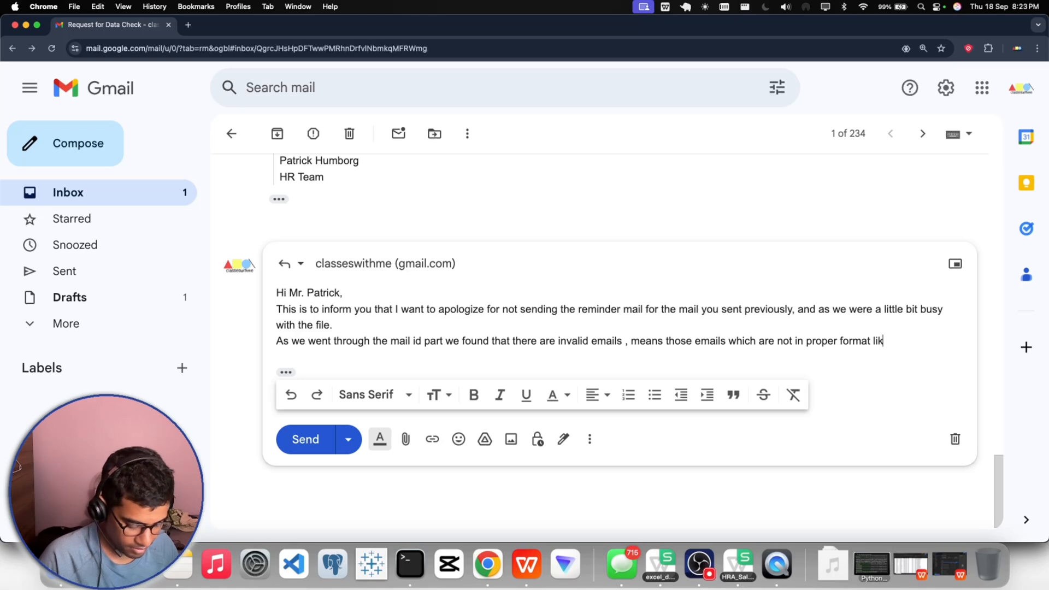
pyautogui.write('e no dom')
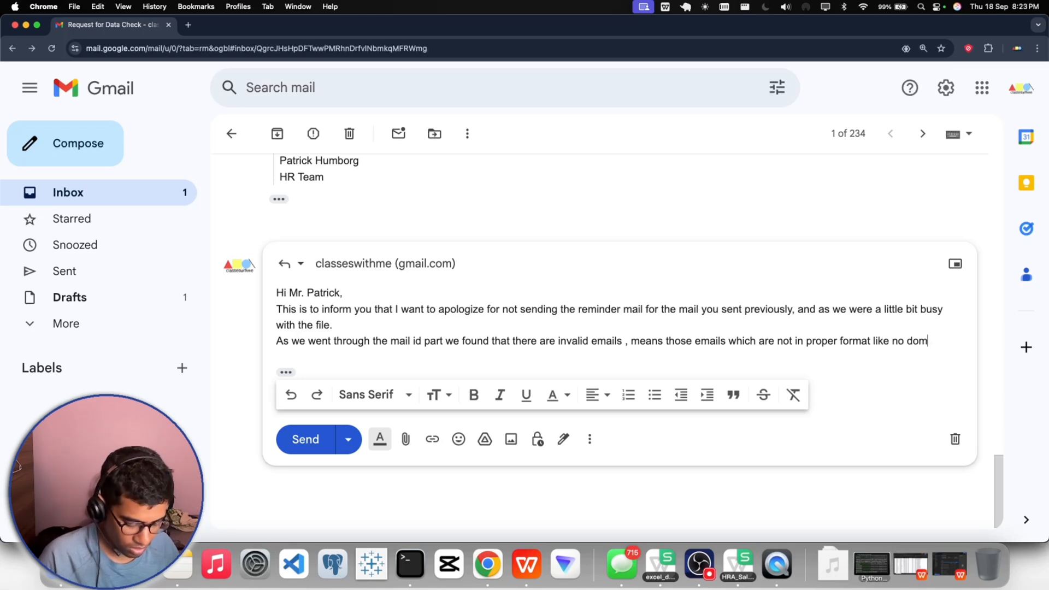
pyautogui.write('ain name.')
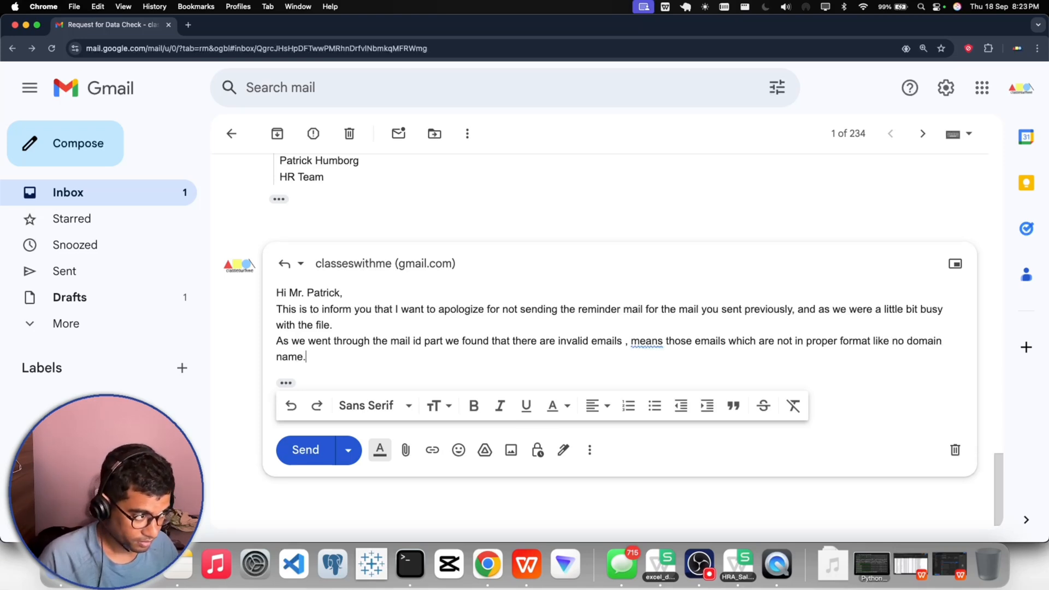
# - Replace the period after "domain name" with ", no ".com"" as a second format problem
pyautogui.press('BackSpace')
pyautogui.press('BackSpace')
pyautogui.write('m')
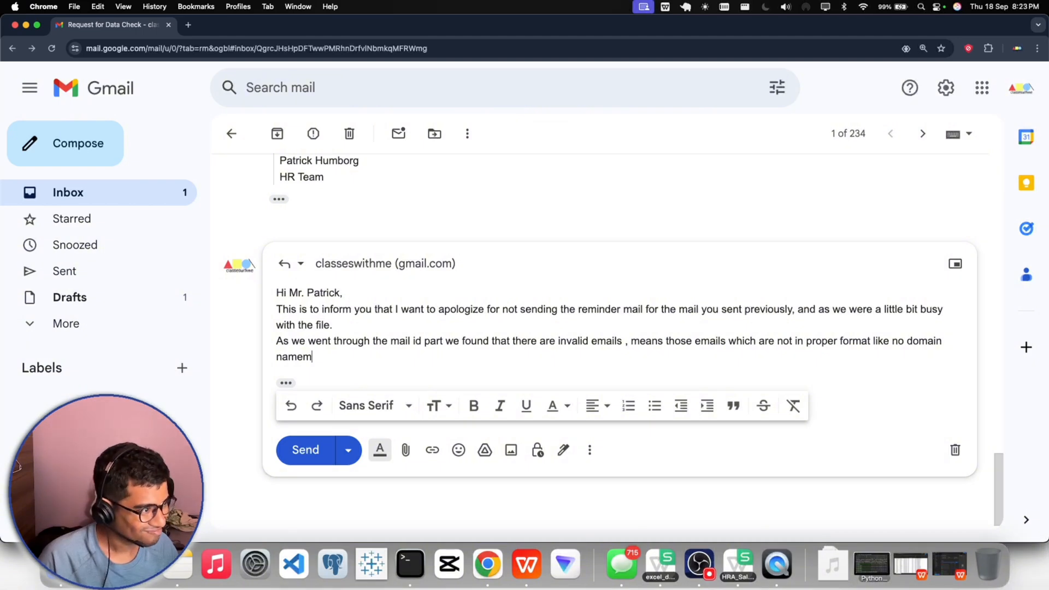
pyautogui.press('BackSpace')
pyautogui.write(', no ')
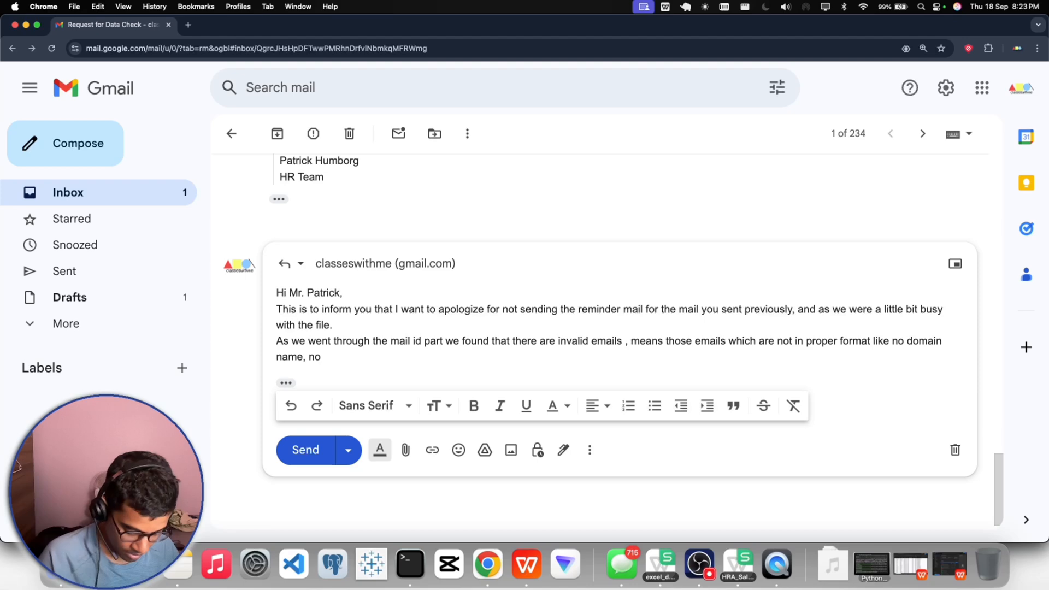
pyautogui.write('".co,')
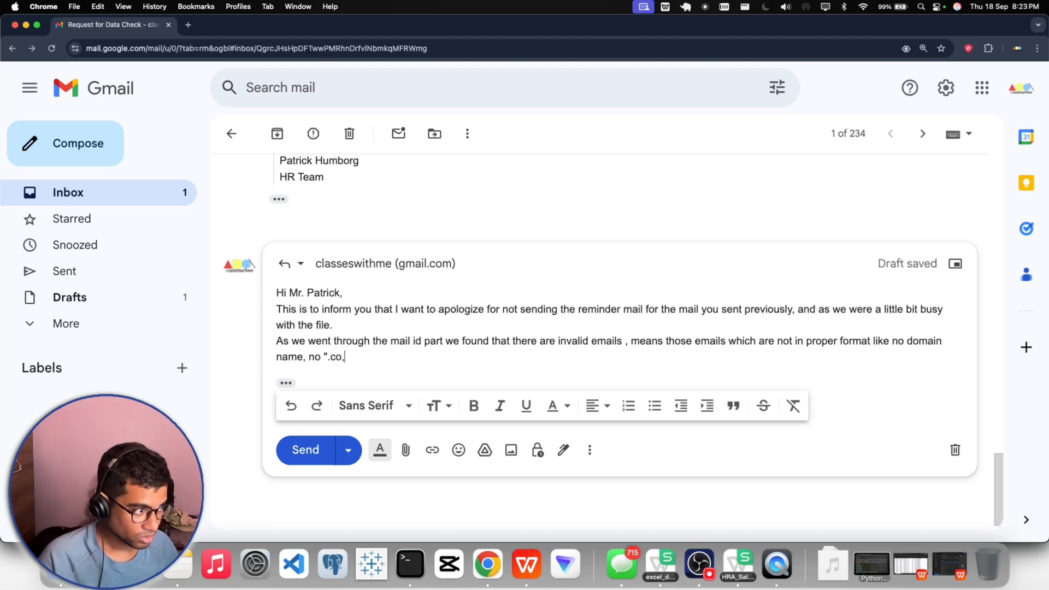
pyautogui.press('BackSpace')
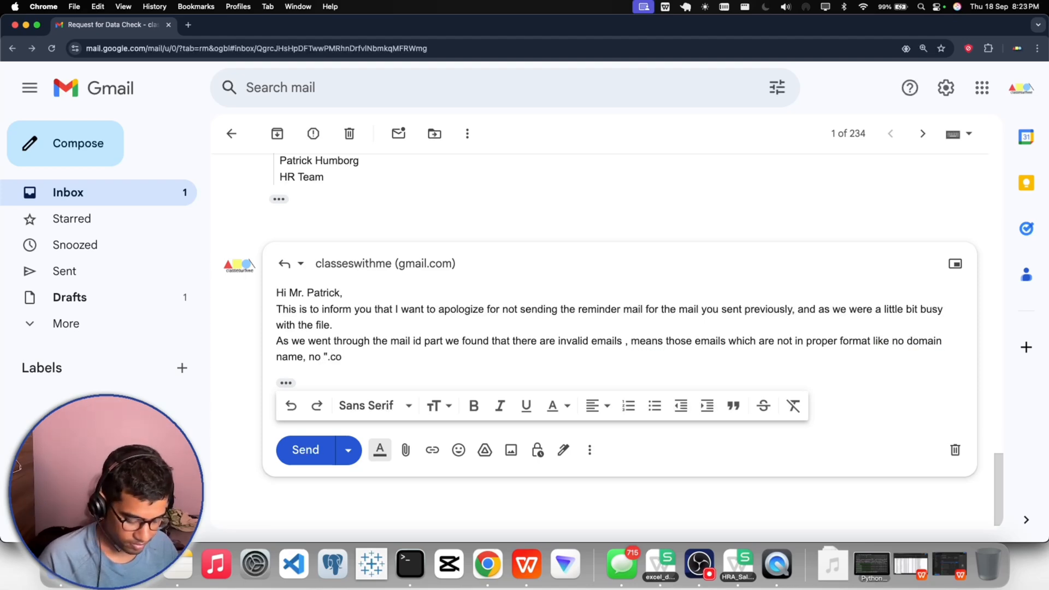
pyautogui.write('m" ')
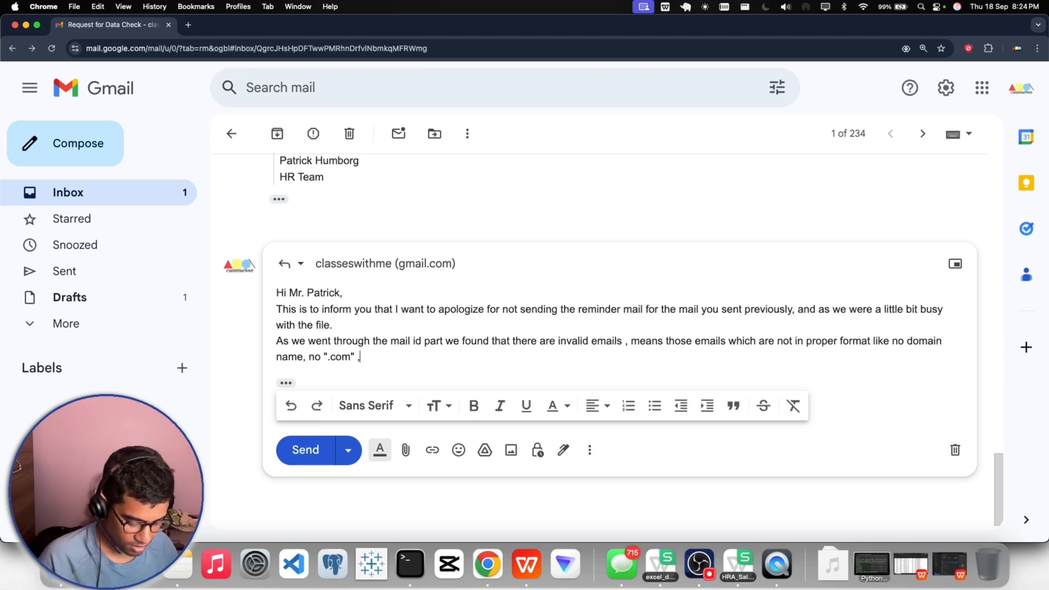
pyautogui.write(',')
# - Complete the list of format problems with "and no "@""
pyautogui.press('BackSpace')
pyautogui.write('and ')
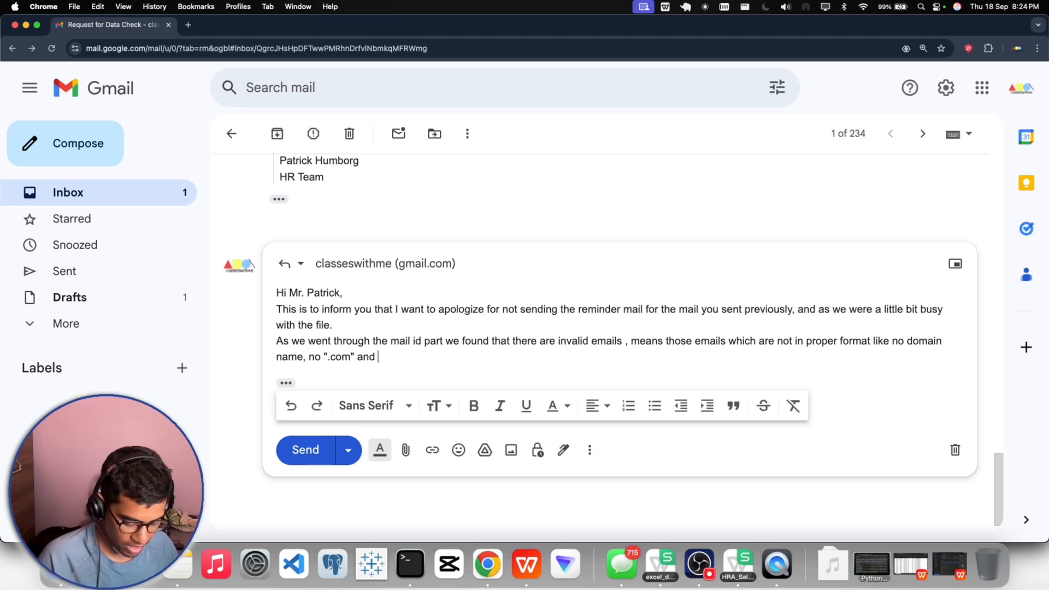
pyautogui.write('no ')
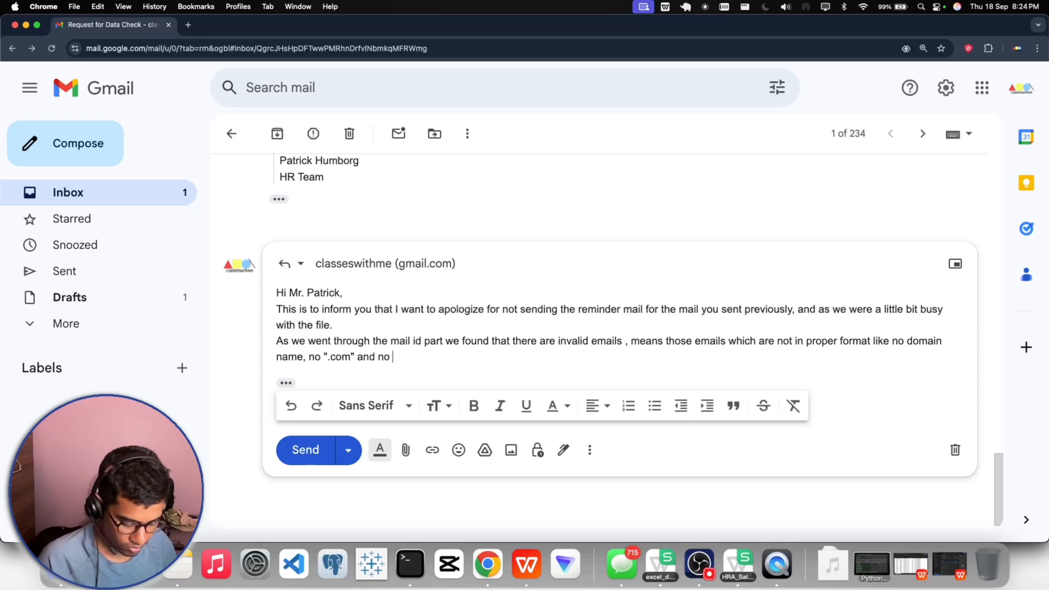
pyautogui.write('"@" ,')
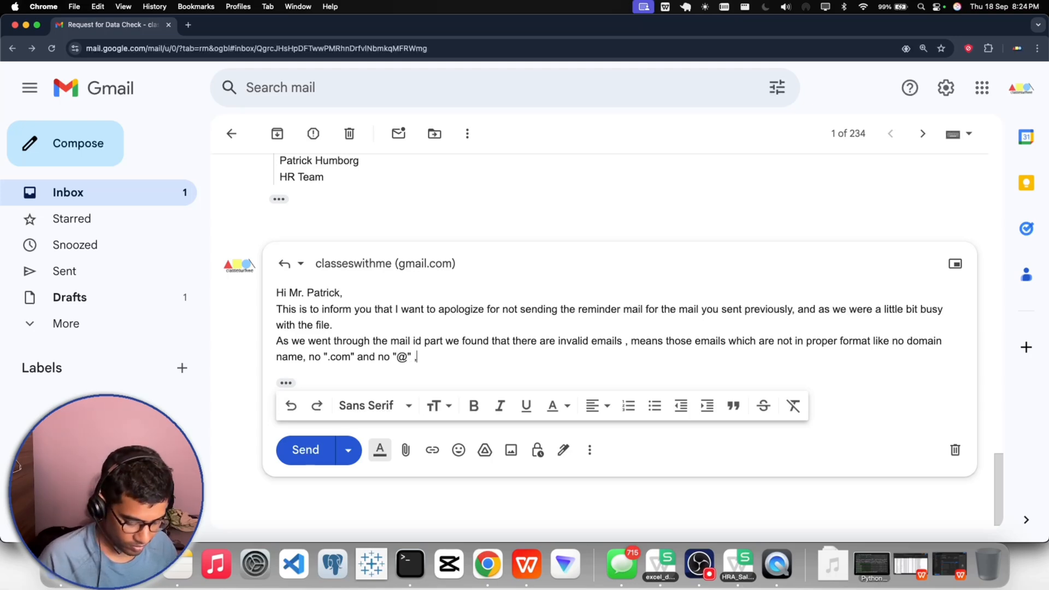
pyautogui.write(' so we flag')
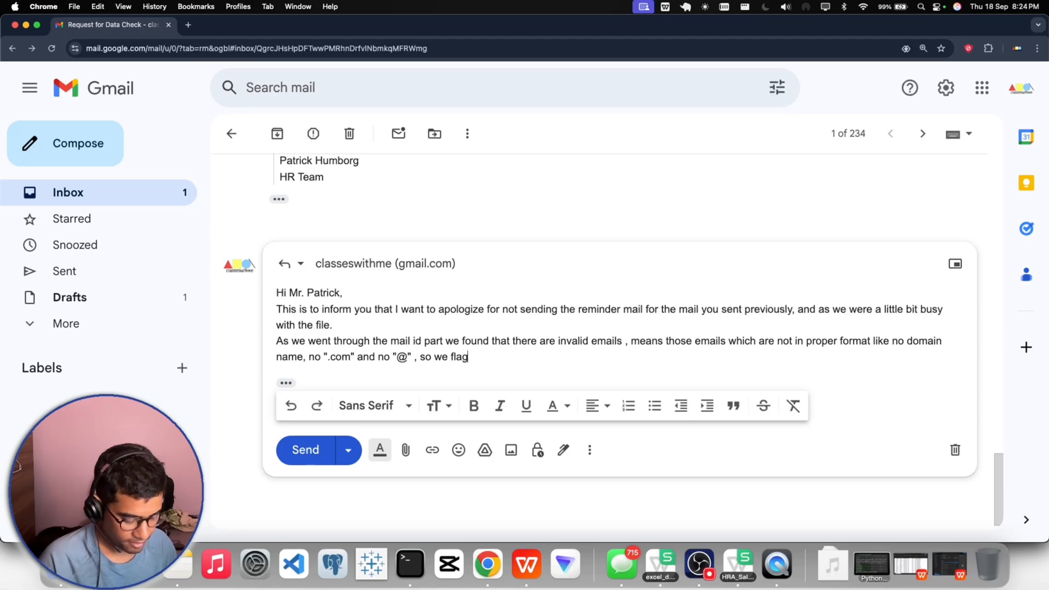
pyautogui.write('ged the m')
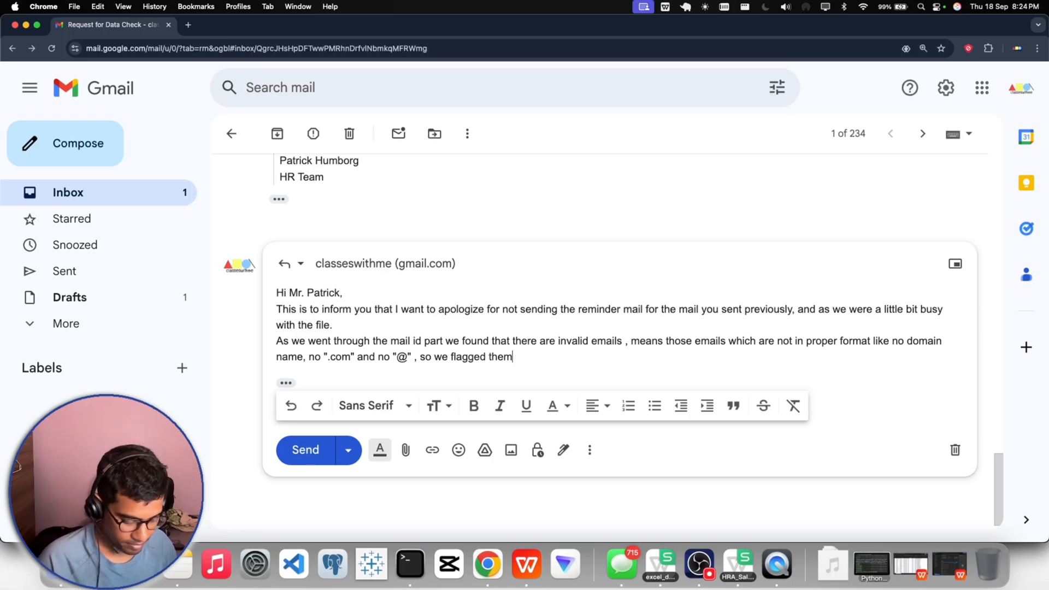
pyautogui.write(' as invlaid')
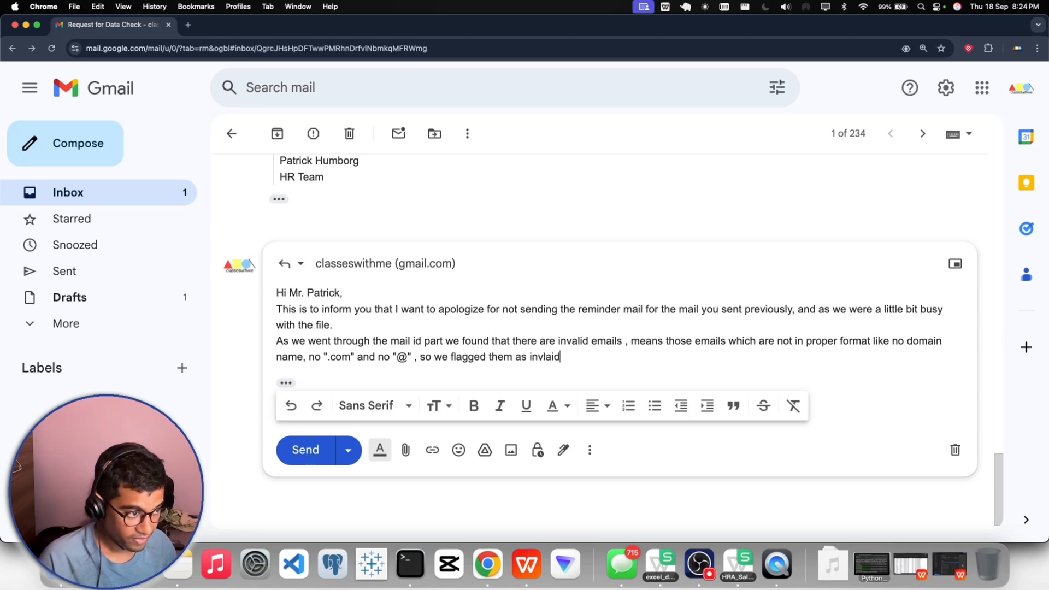
pyautogui.press('BackSpace')
pyautogui.press('BackSpace')
pyautogui.press('BackSpace')
pyautogui.press('BackSpace')
pyautogui.write('alid and ')
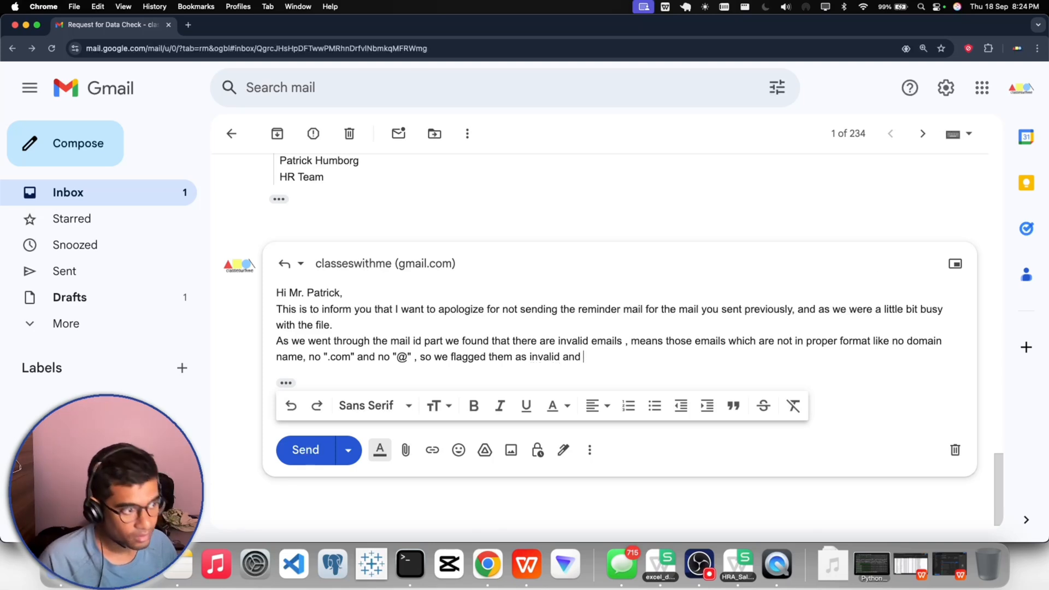
pyautogui.write('gi')
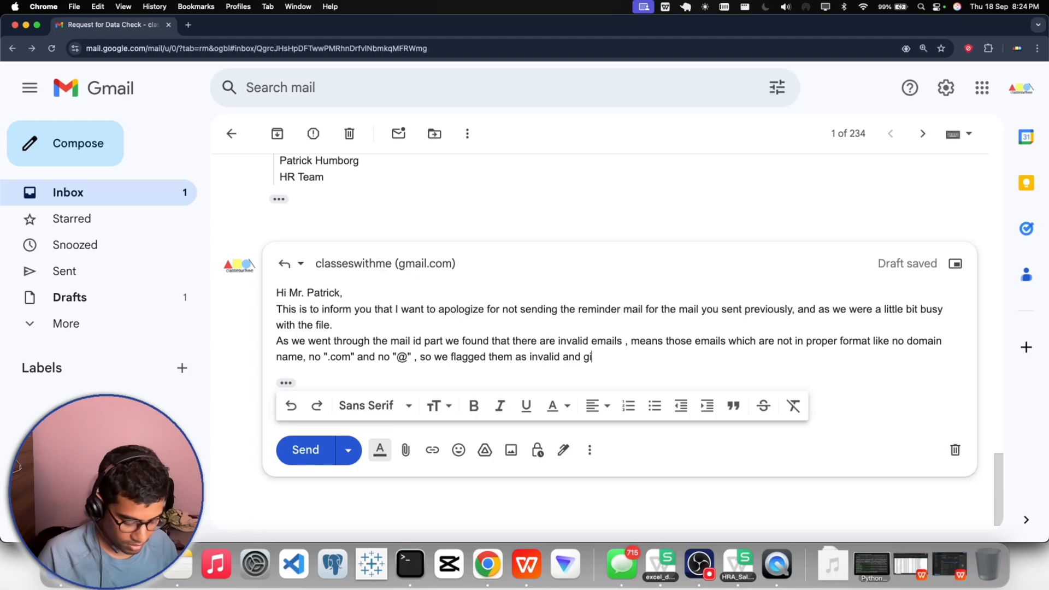
pyautogui.write('v')
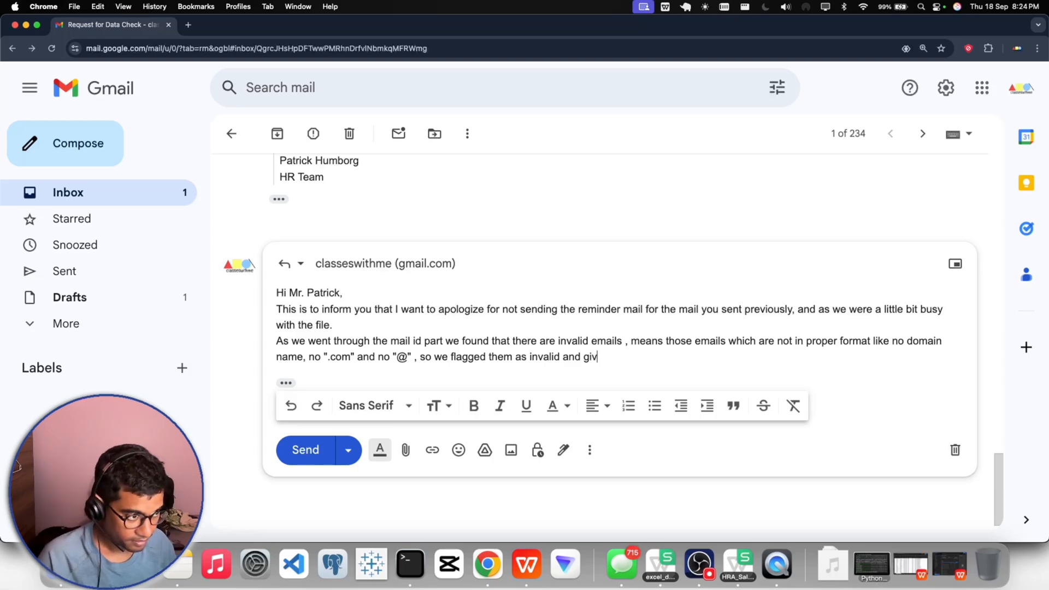
pyautogui.write('ing you th')
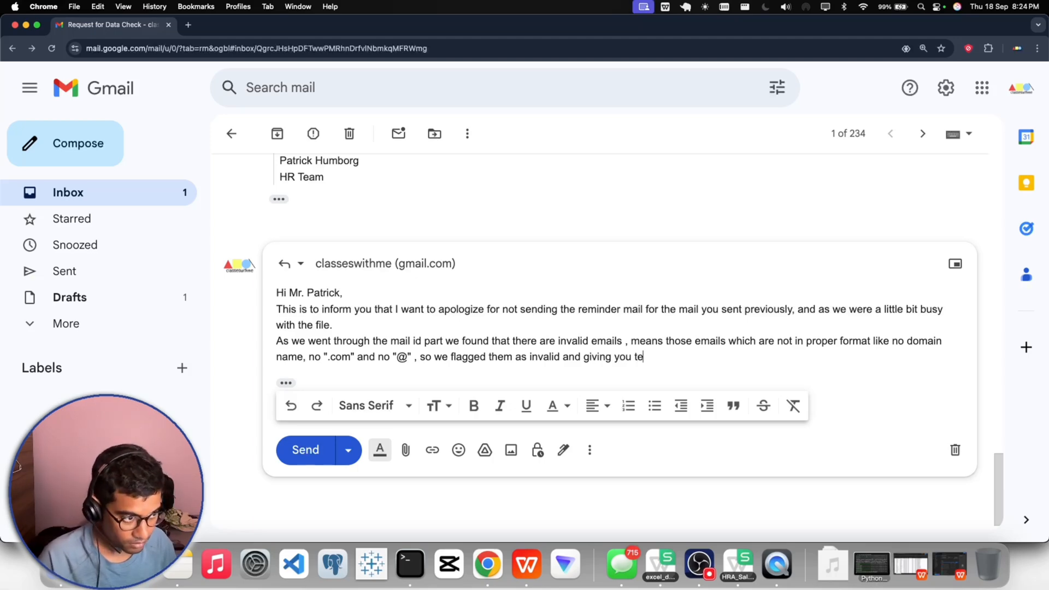
pyautogui.write('e i')
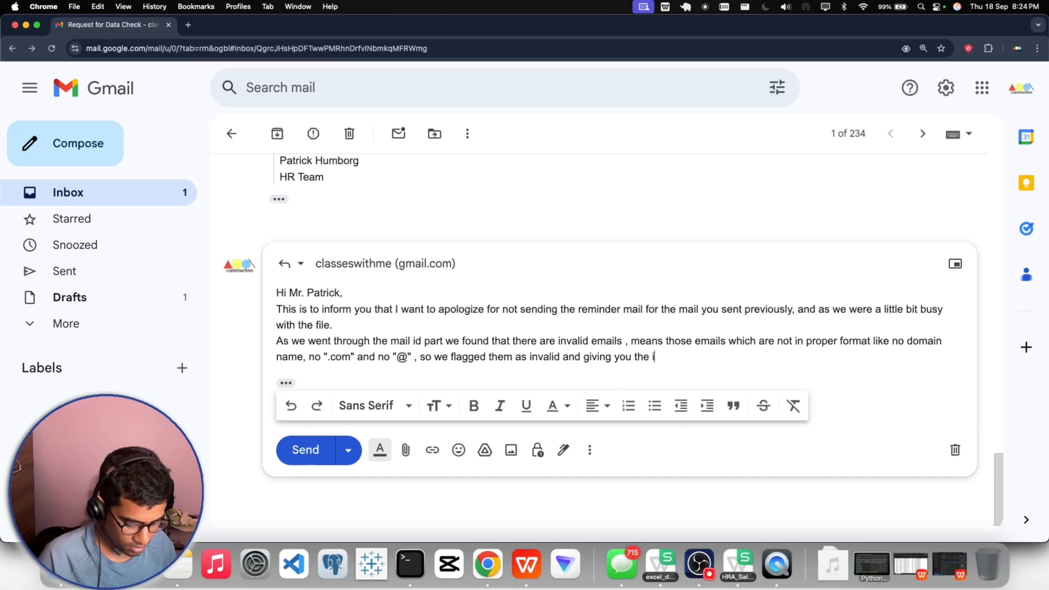
pyautogui.write('nsights')
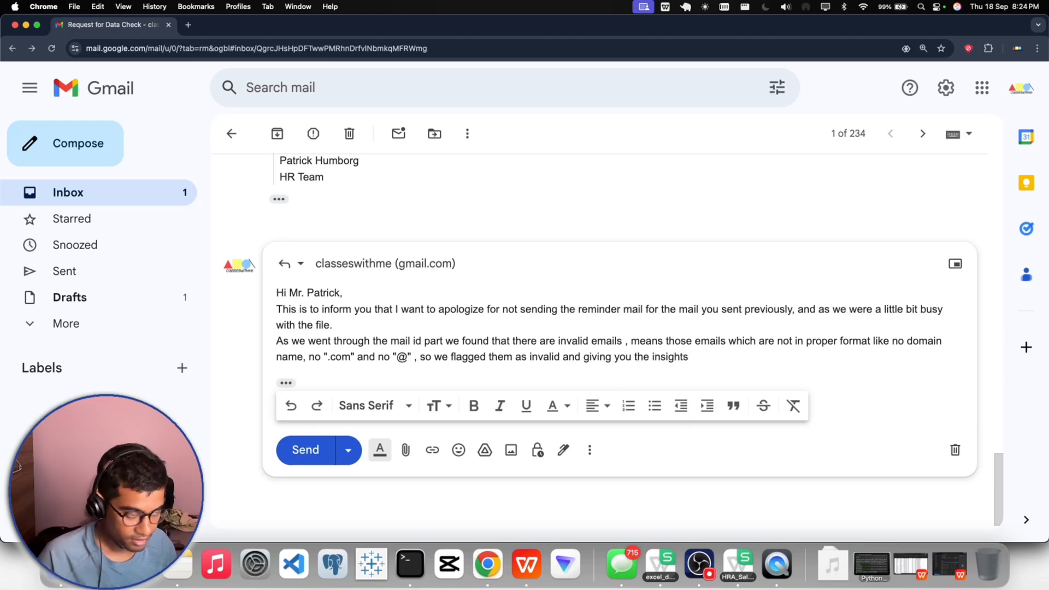
pyautogui.write('.')
# - End the findings sentence with "giving you the insights." and add several blank lines below it
pyautogui.press('Return')
pyautogui.press('Return')
pyautogui.press('Return')
pyautogui.press('Return')
pyautogui.press('Return')
pyautogui.press('Return')
pyautogui.press('Return')
pyautogui.press('Return')
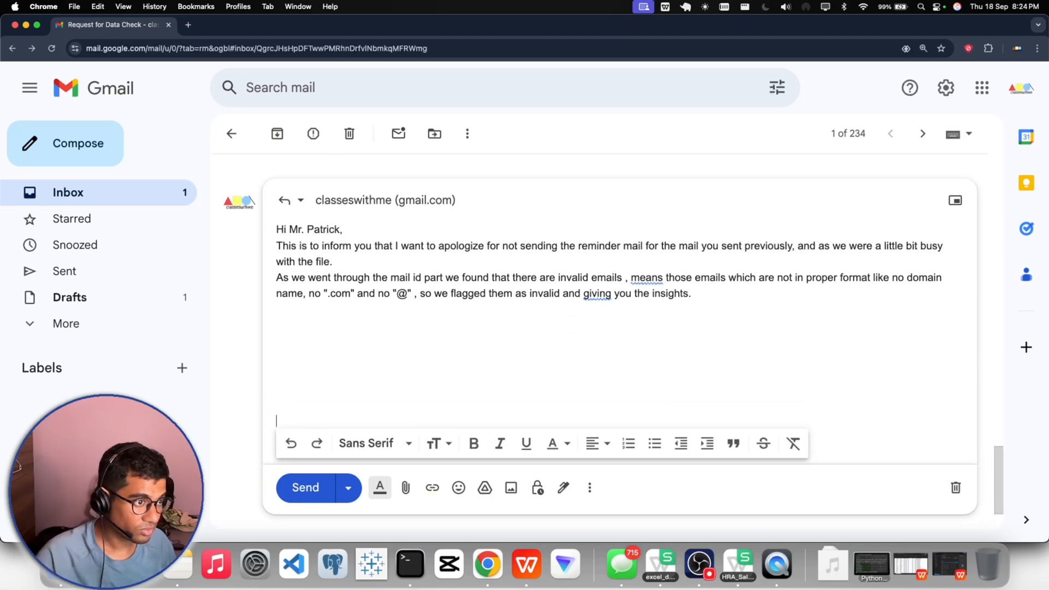
# - Apply the grammar corrections in the findings paragraph, changing "means" to "meaning" and "giving" to "gave"
pyautogui.click(650, 280)
pyautogui.click(666, 305)
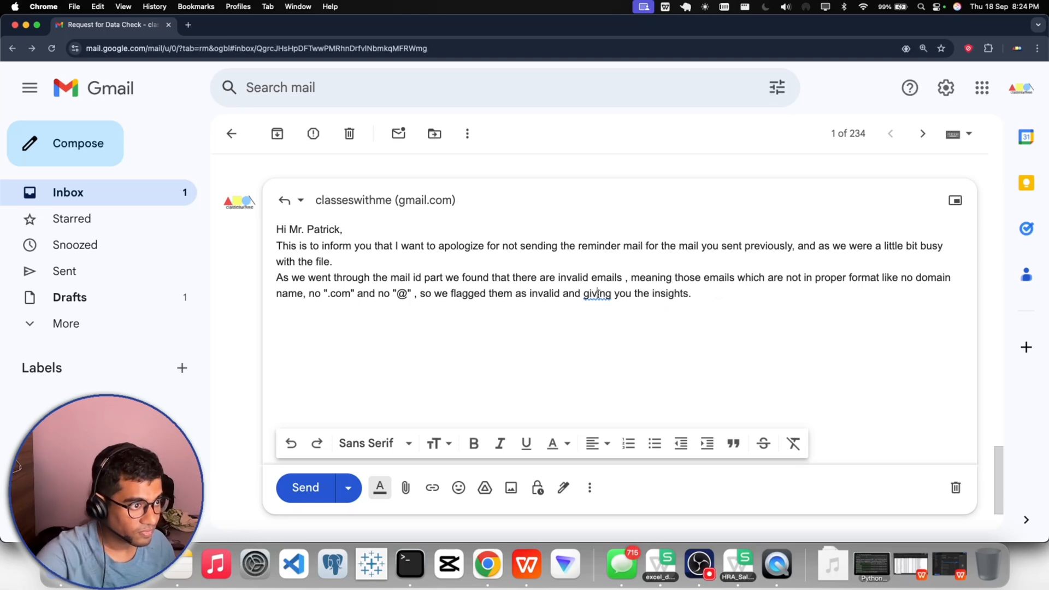
pyautogui.click(597, 294)
pyautogui.click(607, 322)
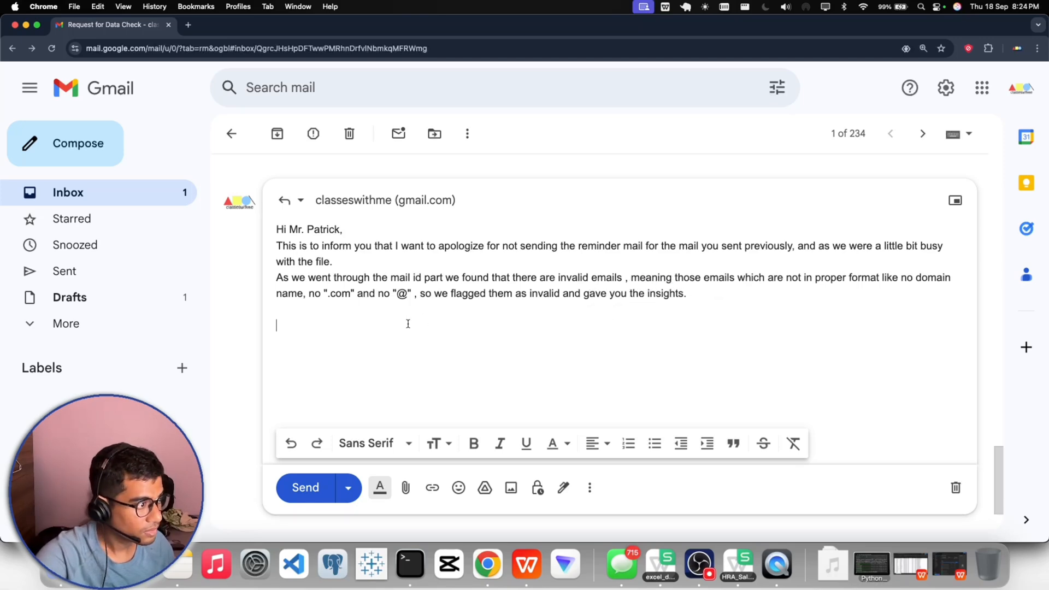
# - Copy the Invalid / Valid pivot table A3:B6 from WPS Office and paste it below the findings paragraph in the Gmail reply
pyautogui.click(526, 564)
pyautogui.click(186, 250)
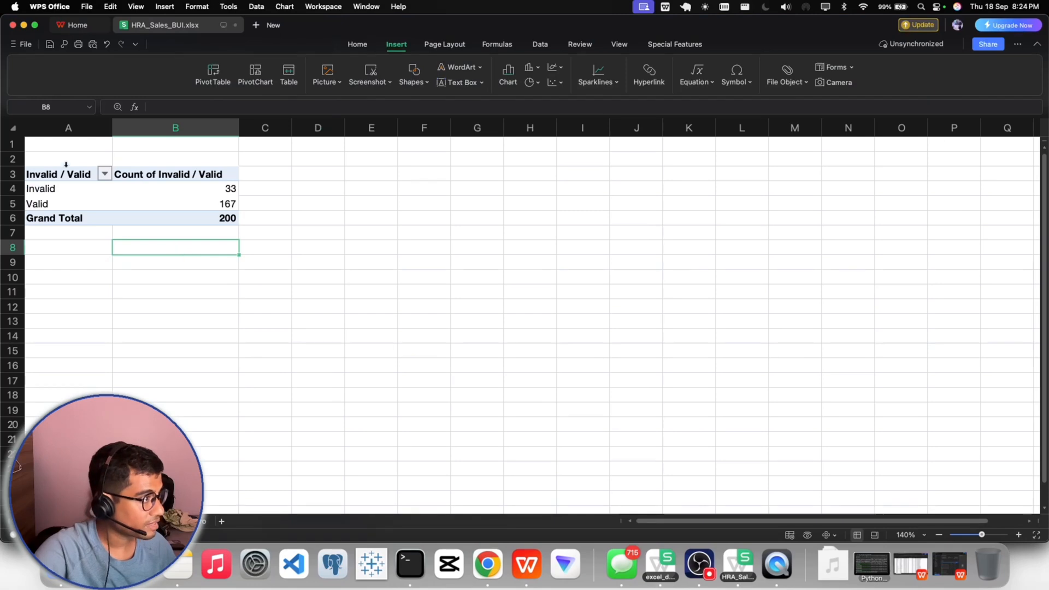
pyautogui.moveTo(47, 175); pyautogui.dragTo(182, 217)
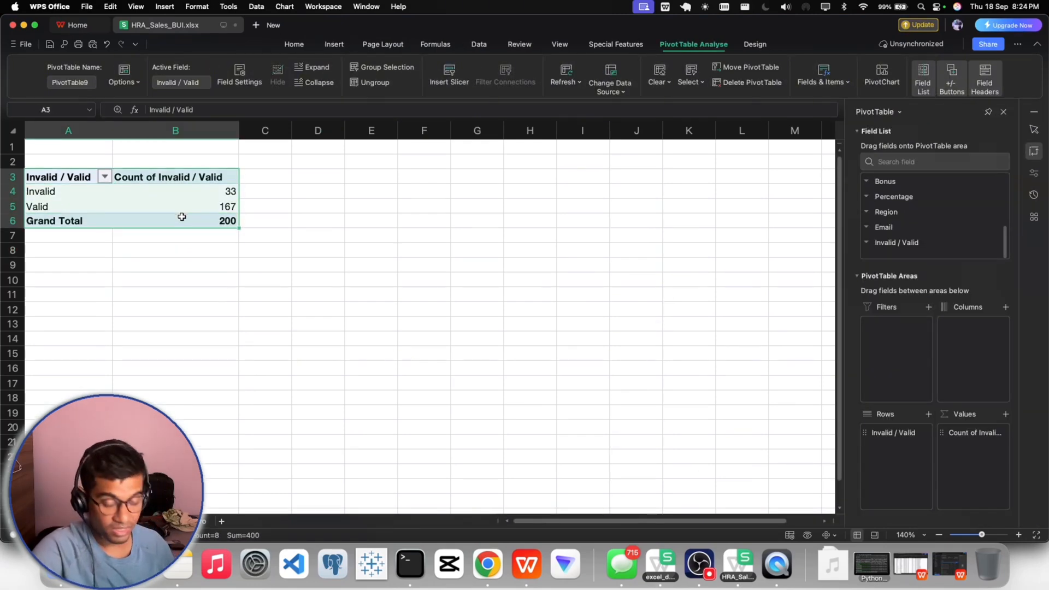
pyautogui.press('super+c')
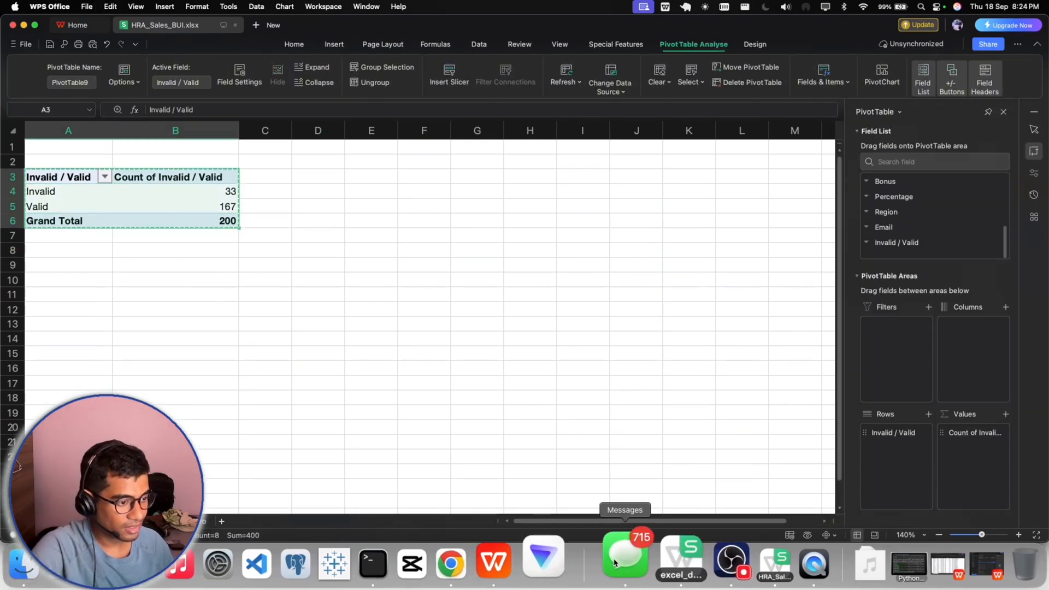
pyautogui.click(485, 564)
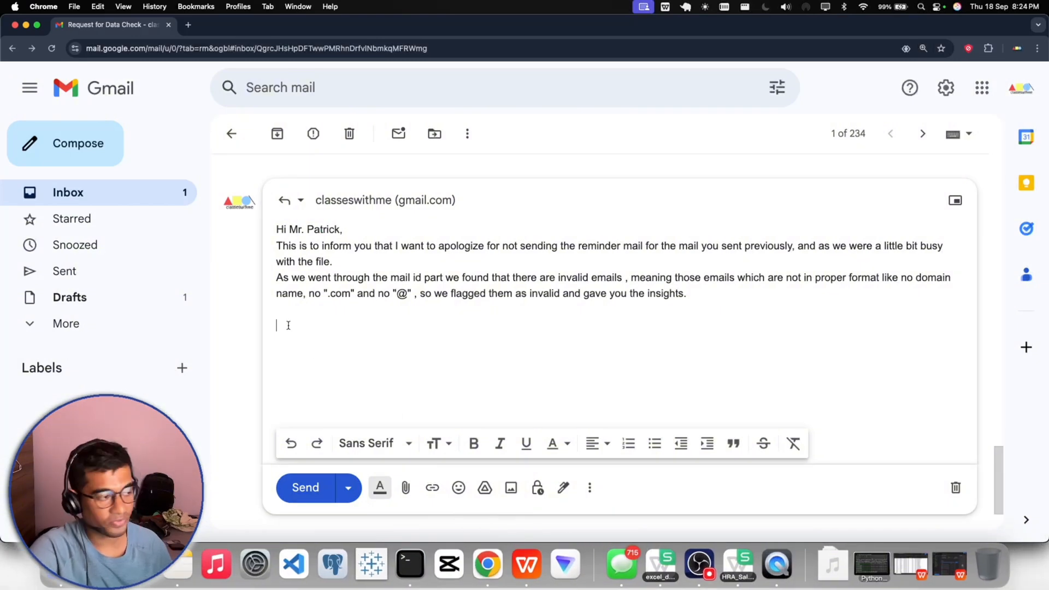
pyautogui.press('super+v')
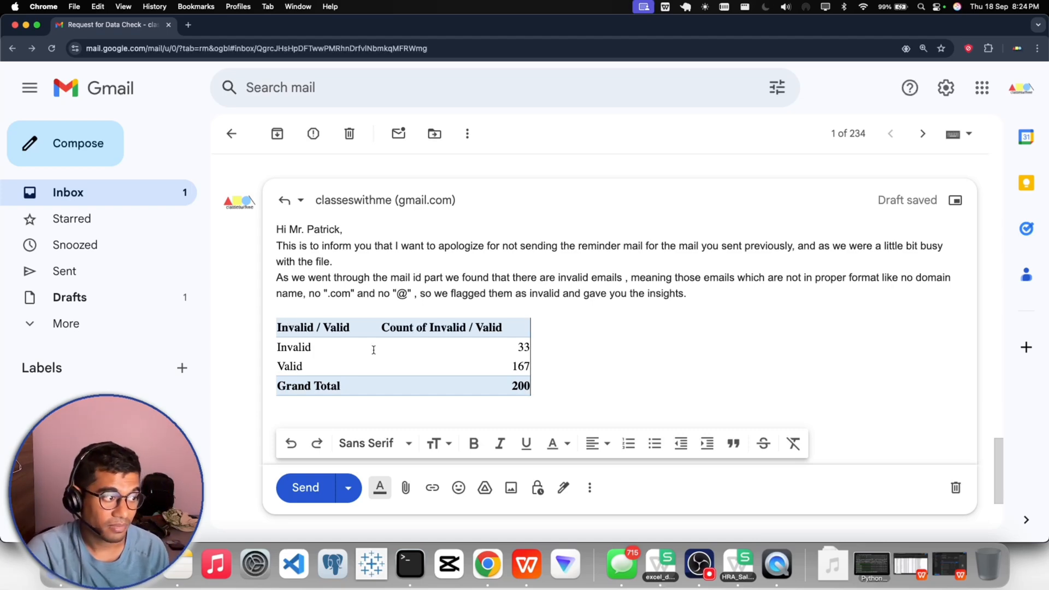
pyautogui.click(699, 564)
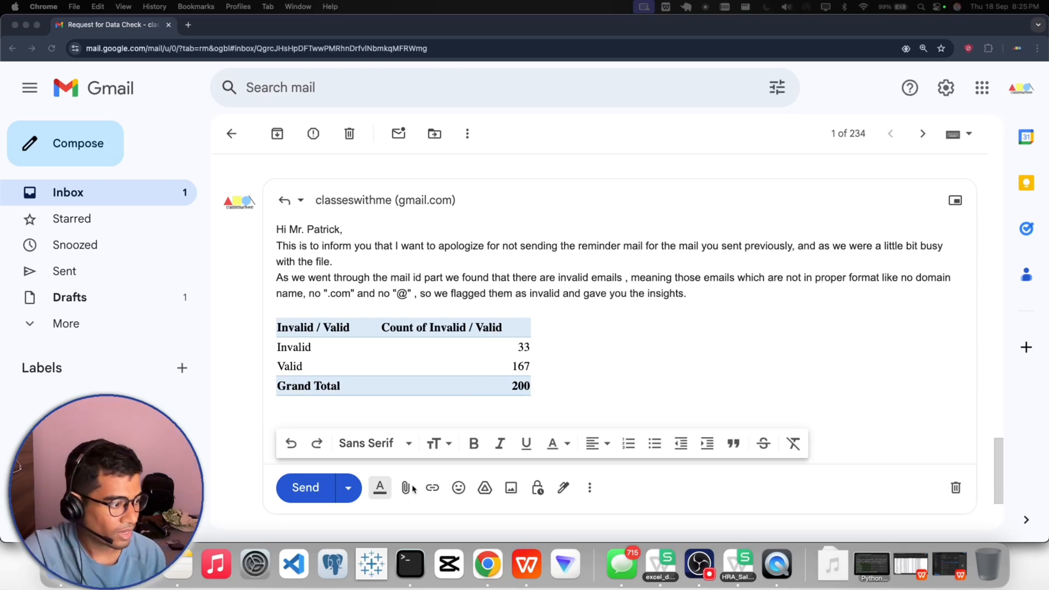
# - In WPS Office, filter the employee data sheet's Invalid / Valid column to show only the Invalid rows
pyautogui.click(527, 564)
pyautogui.click(209, 520)
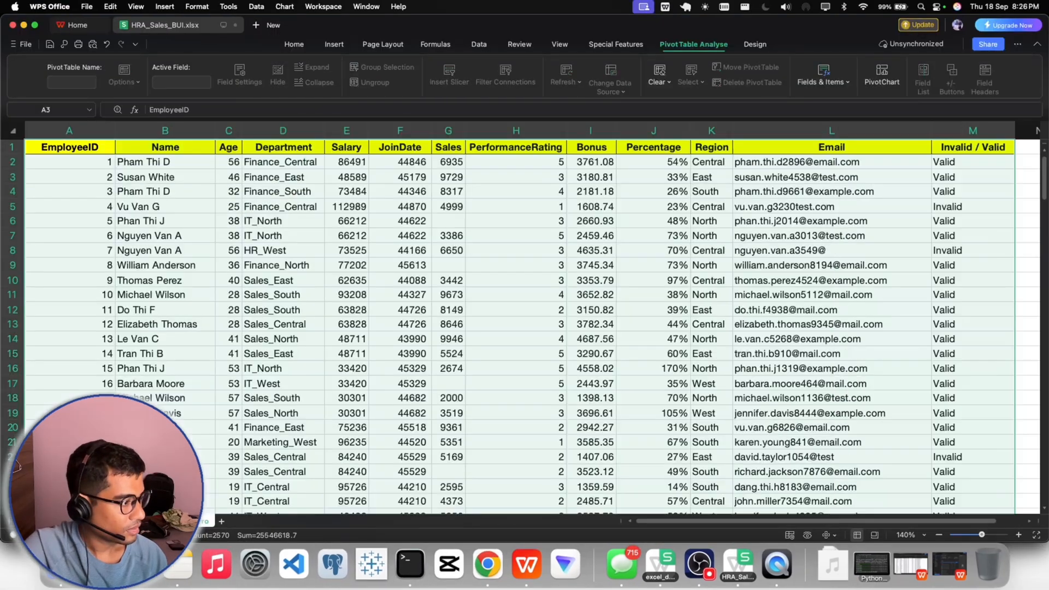
pyautogui.click(962, 144)
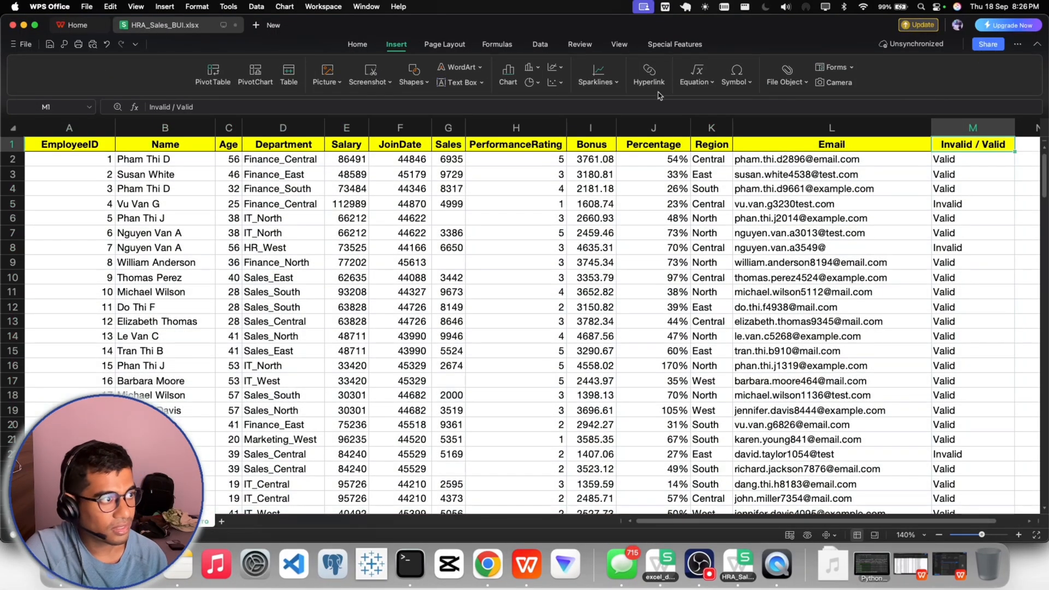
pyautogui.click(357, 44)
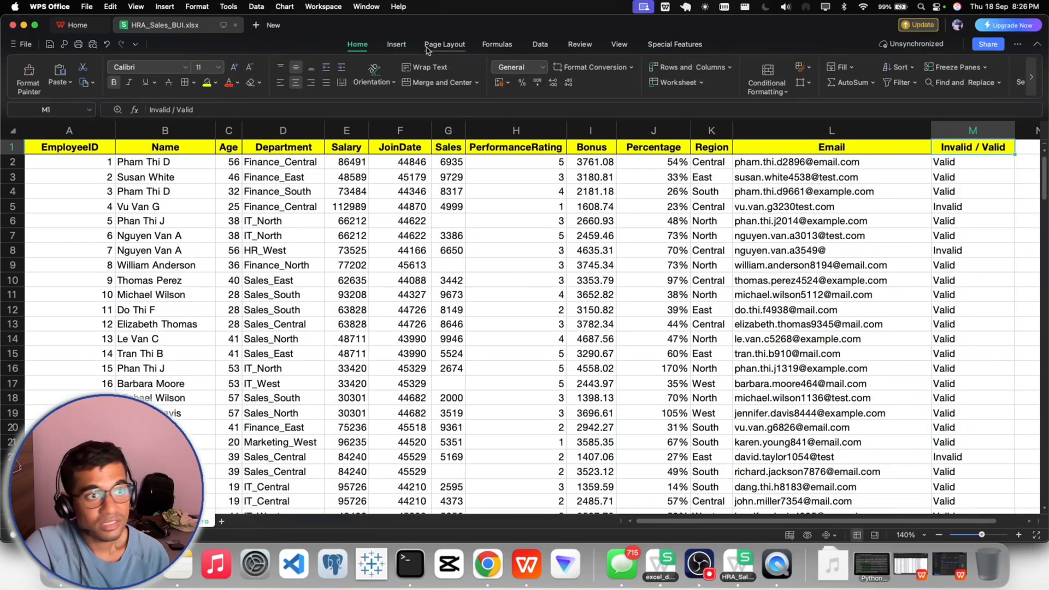
pyautogui.click(898, 82)
pyautogui.click(1004, 148)
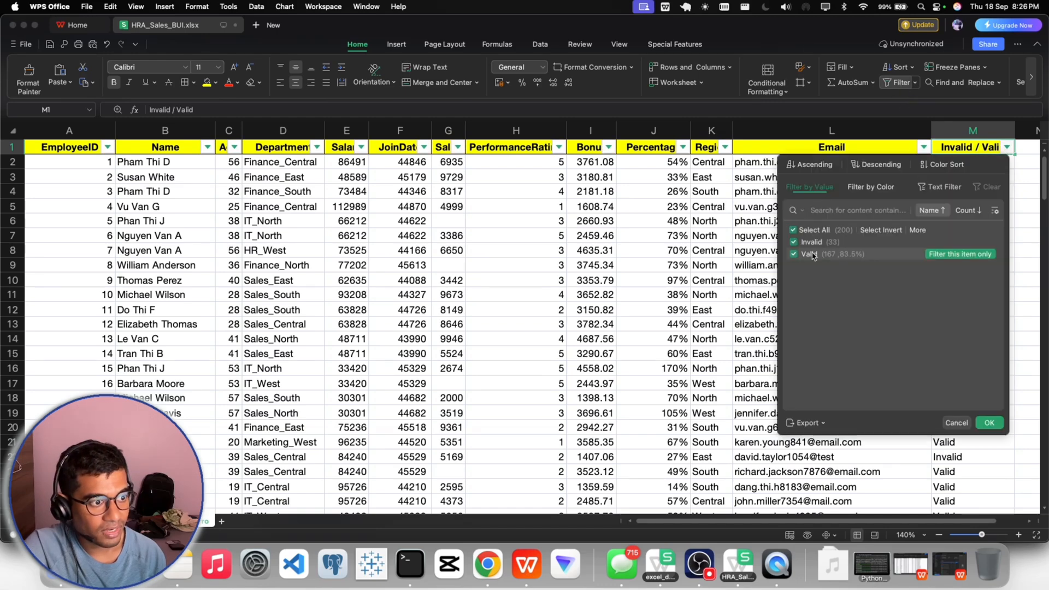
pyautogui.click(794, 254)
pyautogui.click(989, 423)
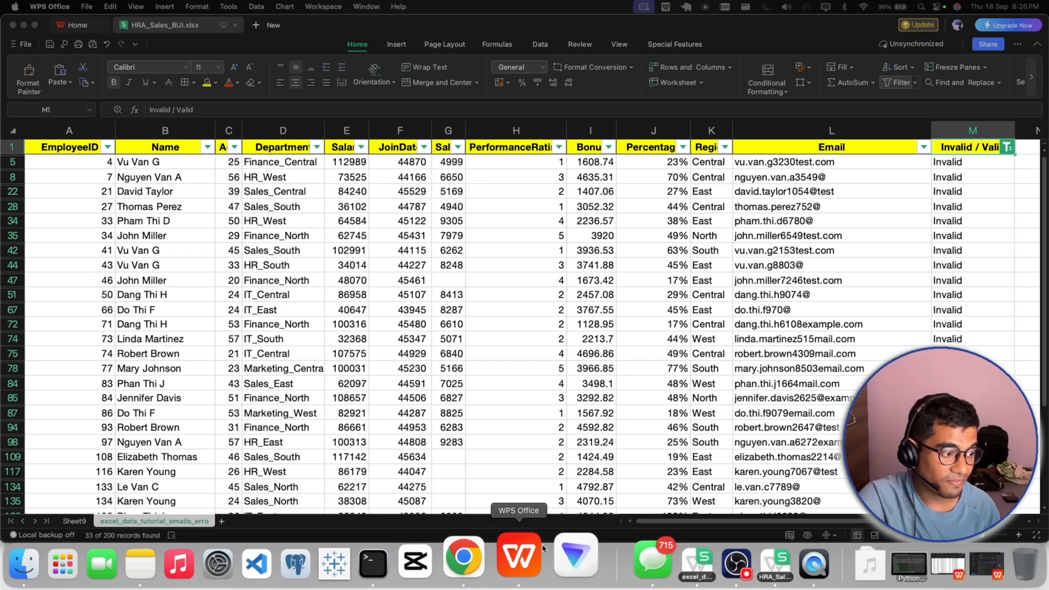
# - Return to the Gmail reply and add the closing line "Regards," below the pasted table
pyautogui.click(499, 563)
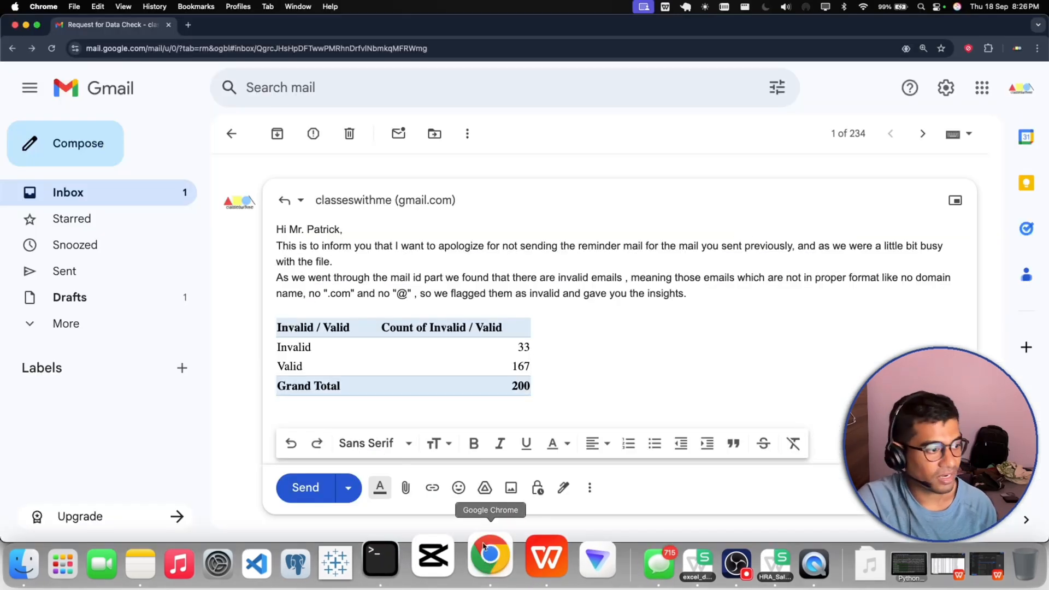
pyautogui.click(698, 556)
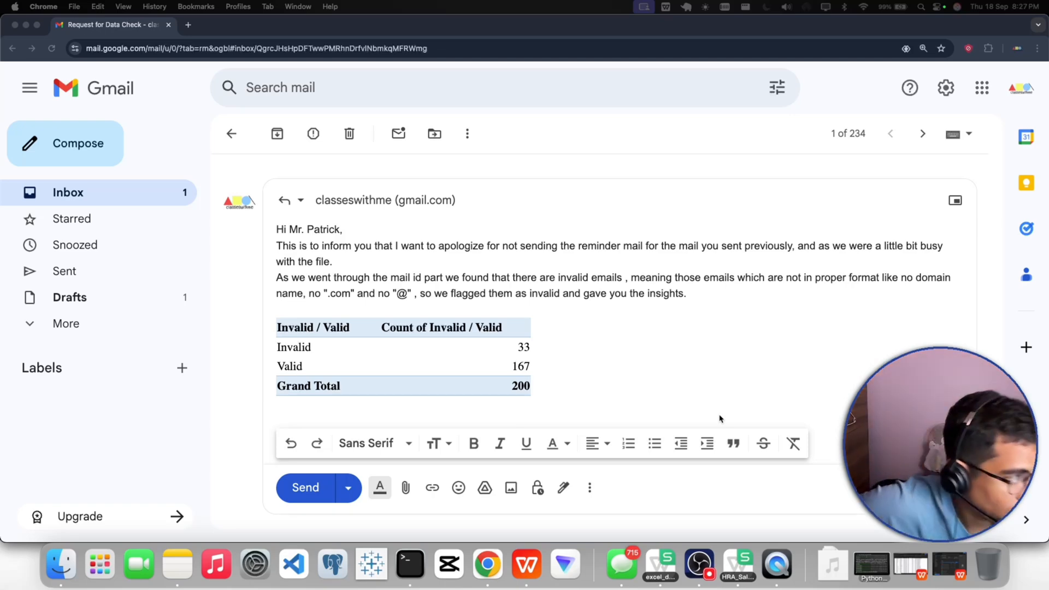
pyautogui.click(579, 386)
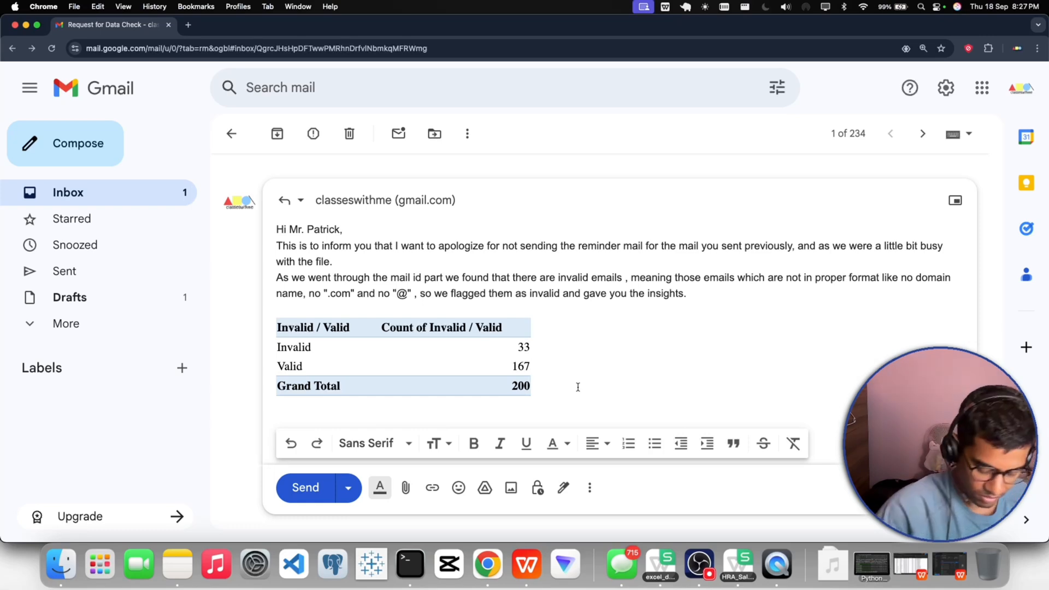
pyautogui.press('Return')
pyautogui.press('Return')
pyautogui.press('Return')
pyautogui.press('Return')
pyautogui.press('Return')
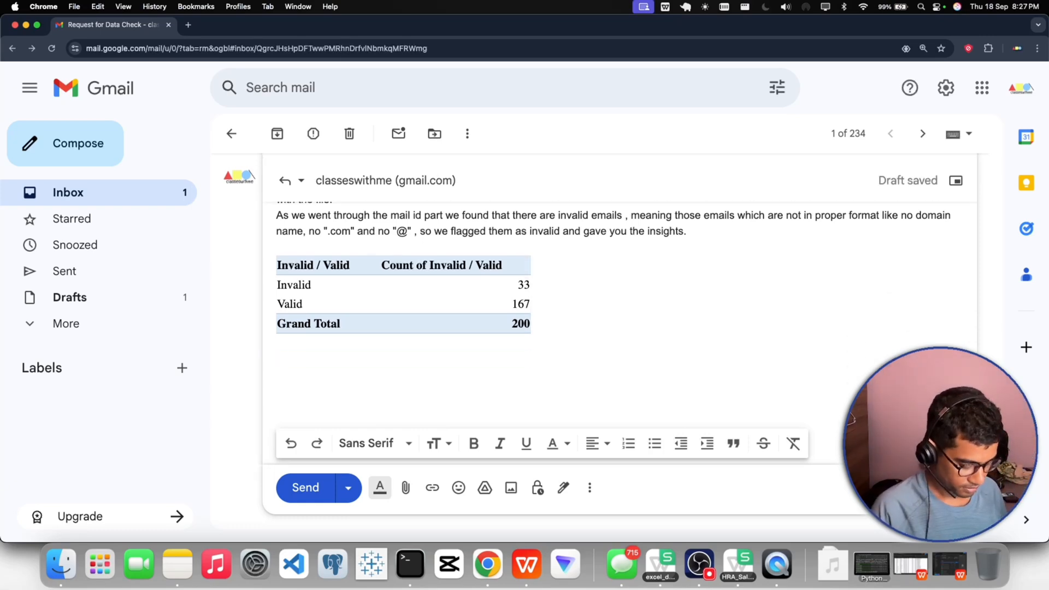
pyautogui.write('Reagrd')
pyautogui.press('BackSpace')
pyautogui.press('BackSpace')
pyautogui.press('BackSpace')
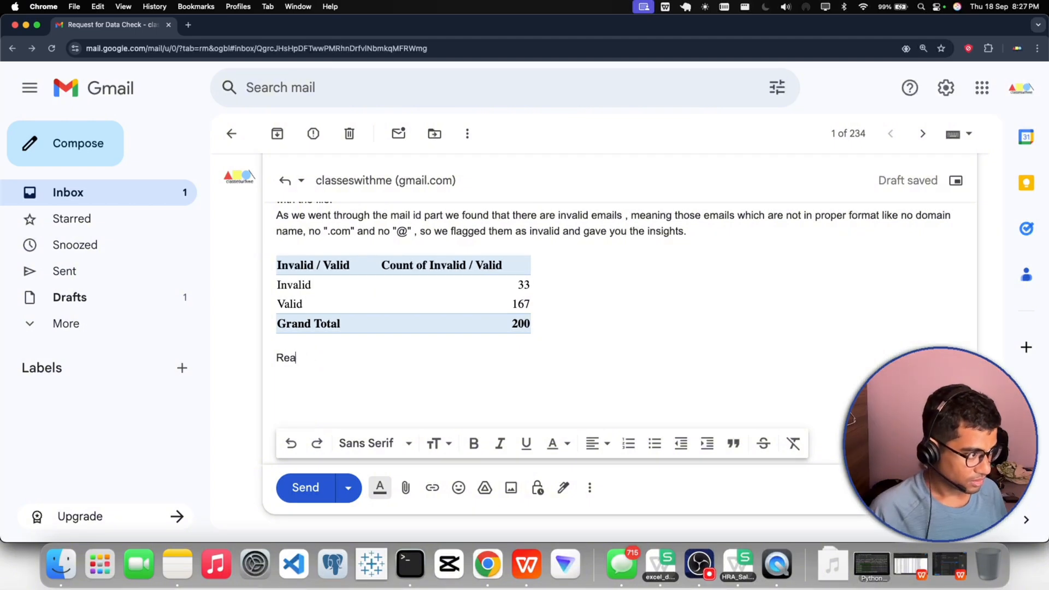
pyautogui.write('gards')
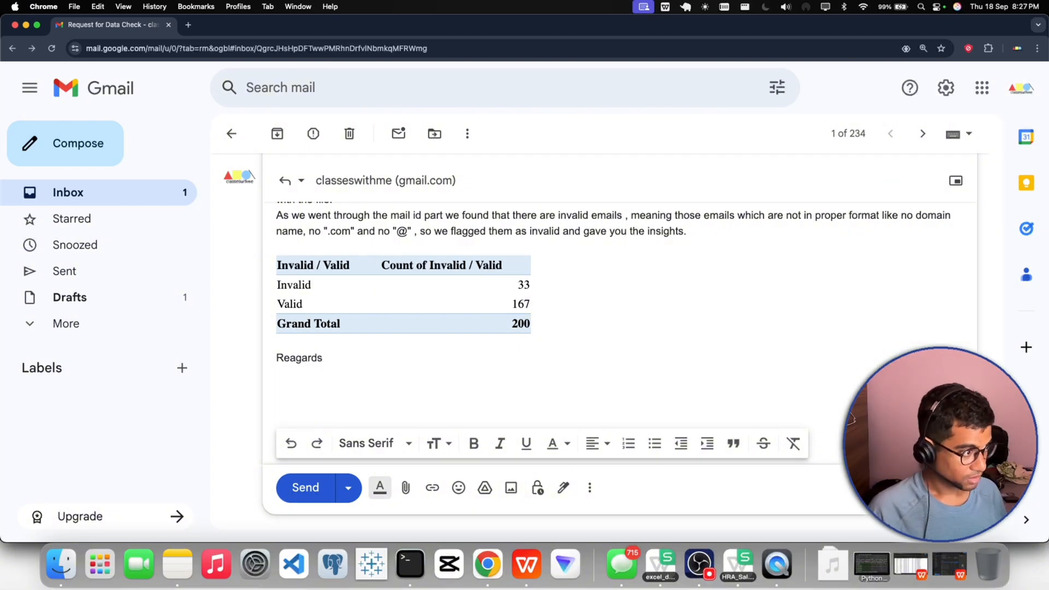
pyautogui.press('BackSpace')
pyautogui.press('BackSpace')
pyautogui.press('BackSpace')
pyautogui.press('BackSpace')
pyautogui.press('BackSpace')
pyautogui.press('BackSpace')
pyautogui.write('gards')
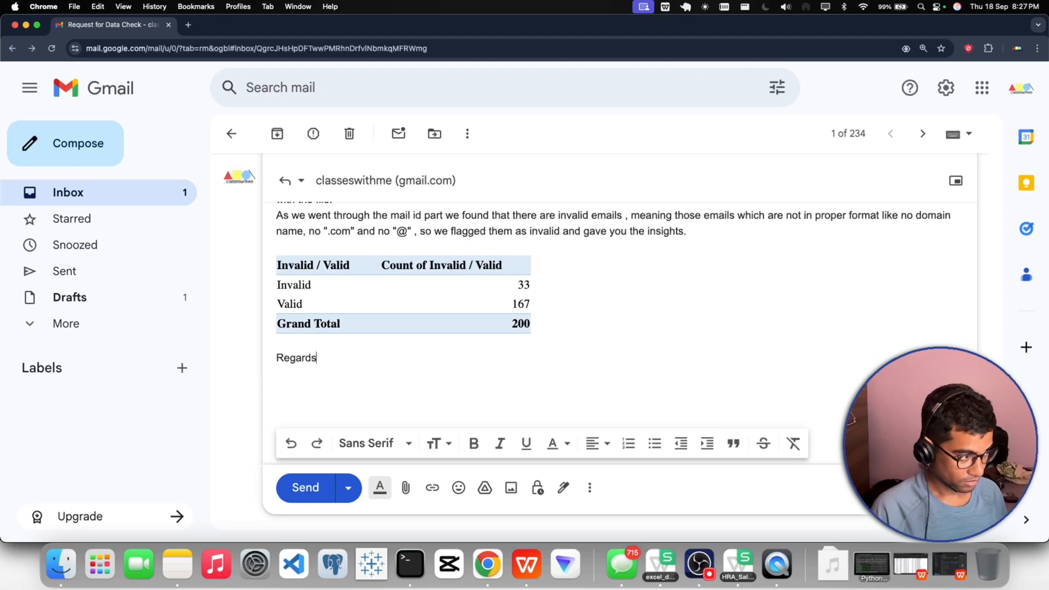
pyautogui.write(',')
pyautogui.press('Return')
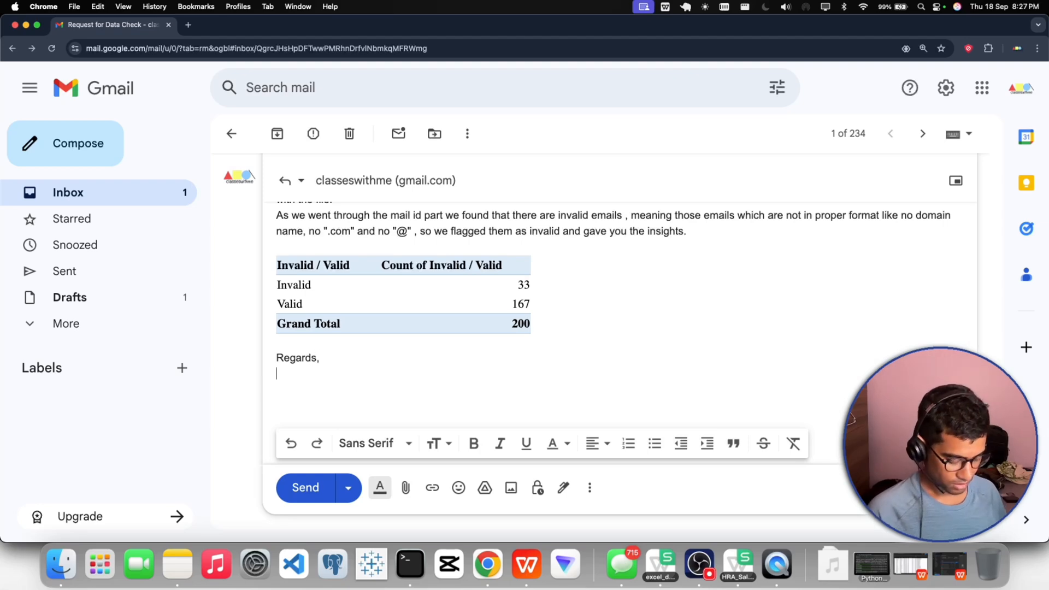
# - Enter the sender's first name under "Regards," and format the two-line sign-off as a quote
pyautogui.write('shub')
pyautogui.press('BackSpace')
pyautogui.press('BackSpace')
pyautogui.press('BackSpace')
pyautogui.press('BackSpace')
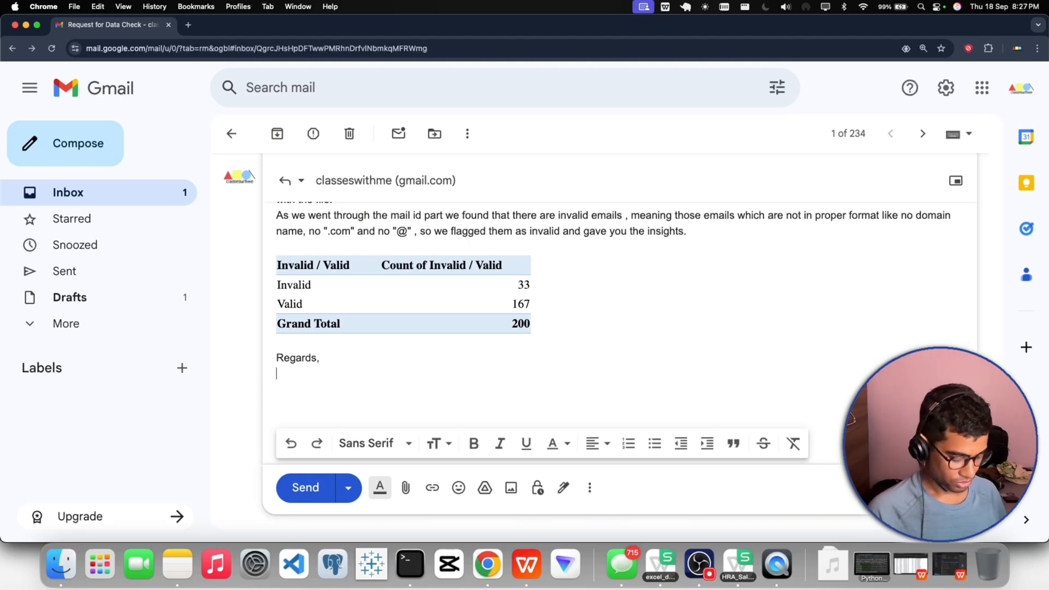
pyautogui.write('Shubham')
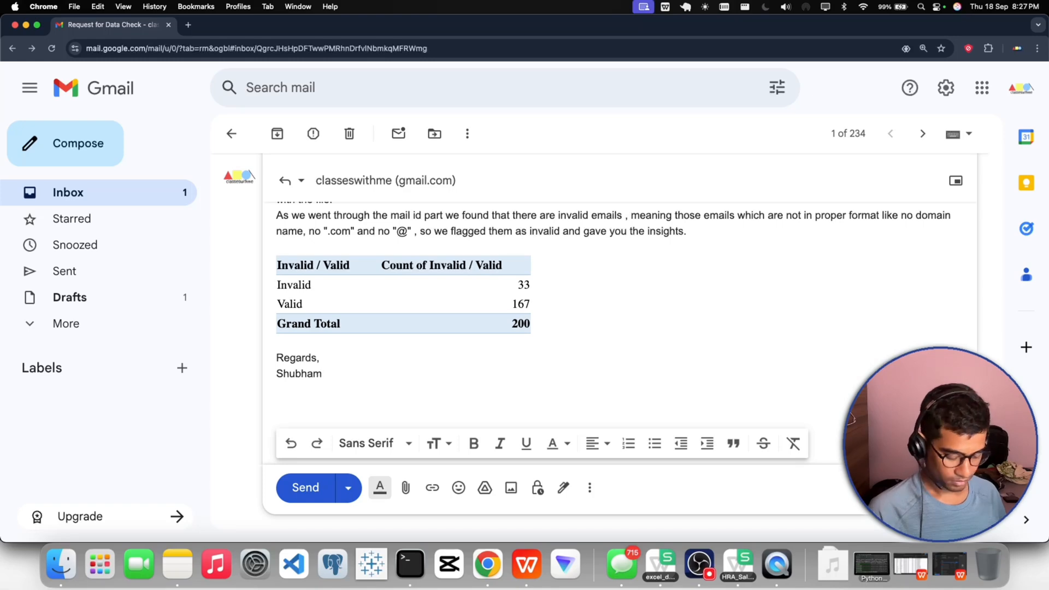
pyautogui.moveTo(330, 372); pyautogui.dragTo(275, 363)
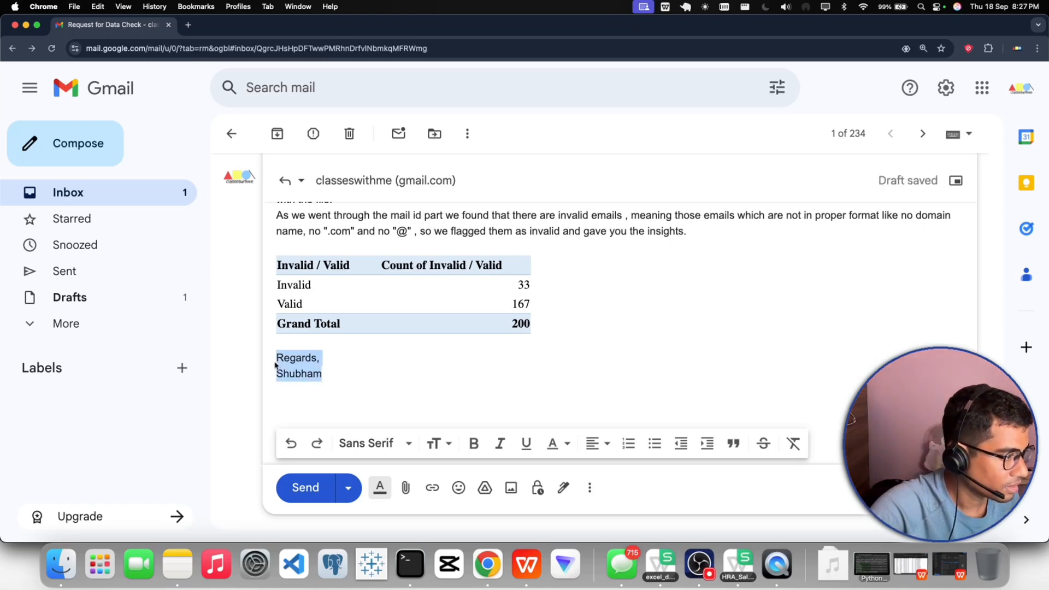
pyautogui.click(734, 444)
# - Insert a blank line between the greeting and the first paragraph of the reply
pyautogui.scroll(3, 484, 365)
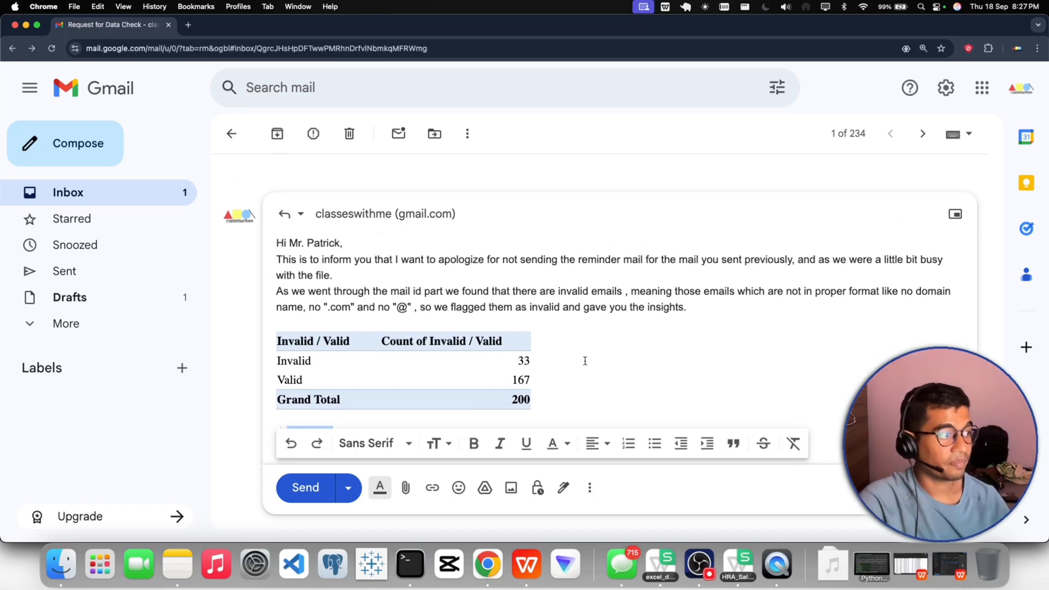
pyautogui.click(359, 245)
pyautogui.press('Return')
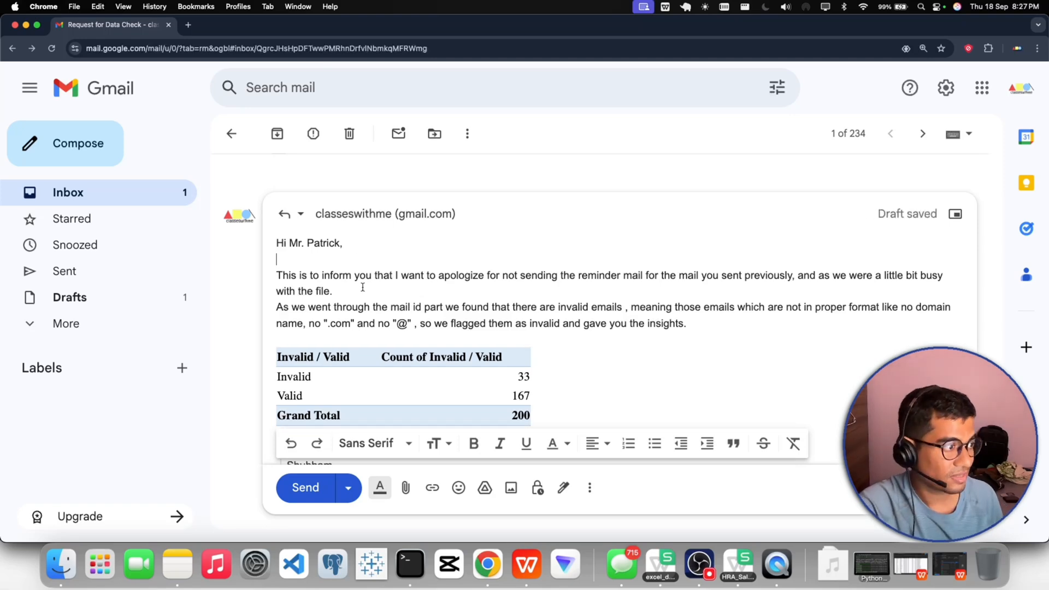
# - Review the earlier emails in the thread and add two blank lines after the reply's findings paragraph, above the table
pyautogui.scroll(10, 421, 306)
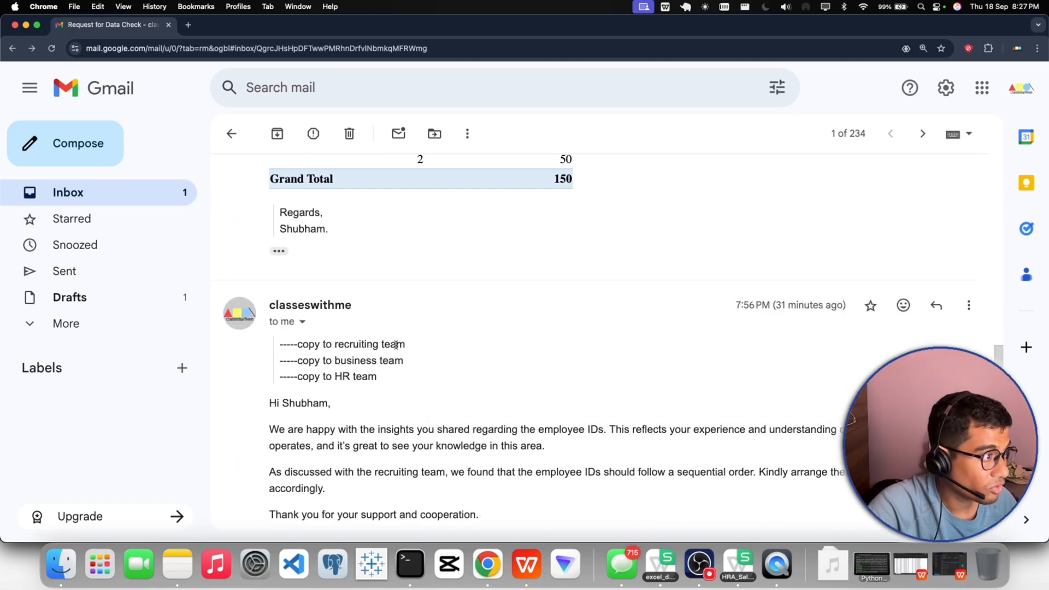
pyautogui.scroll(6, 393, 348)
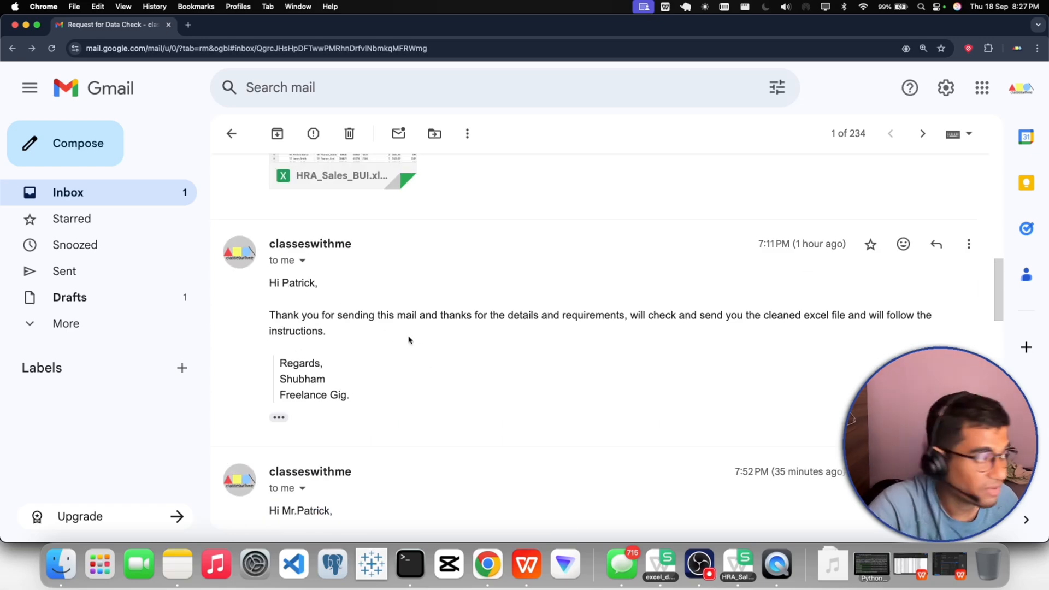
pyautogui.scroll(-9, 409, 340)
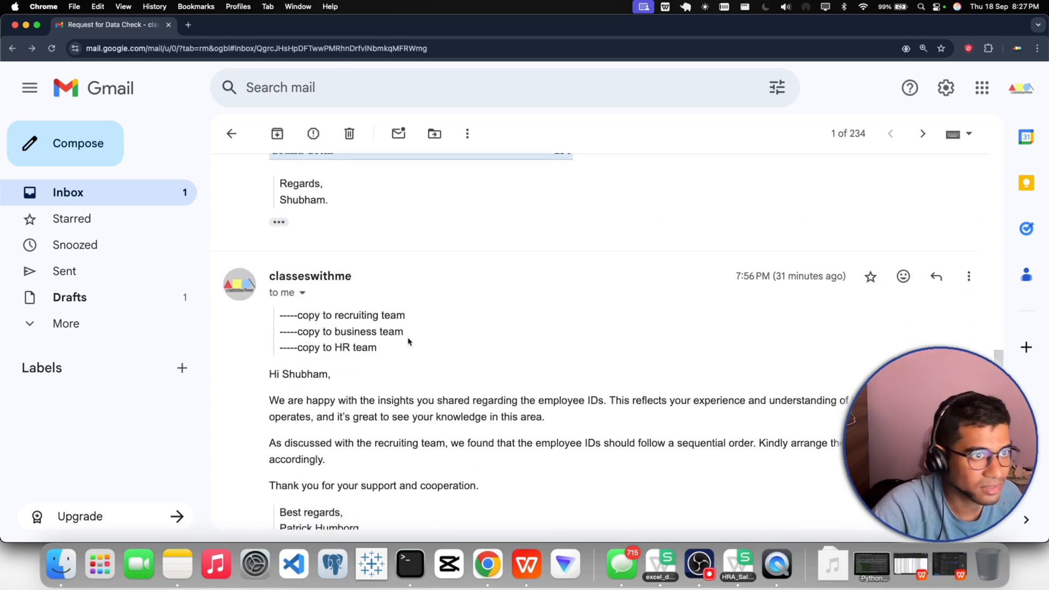
pyautogui.scroll(-10, 409, 340)
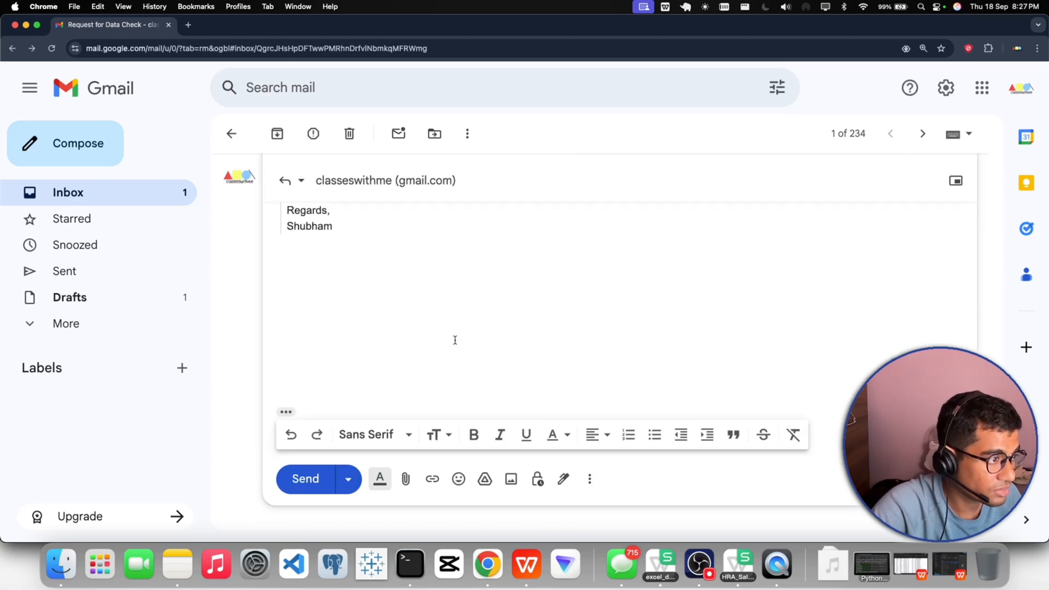
pyautogui.scroll(5, 455, 339)
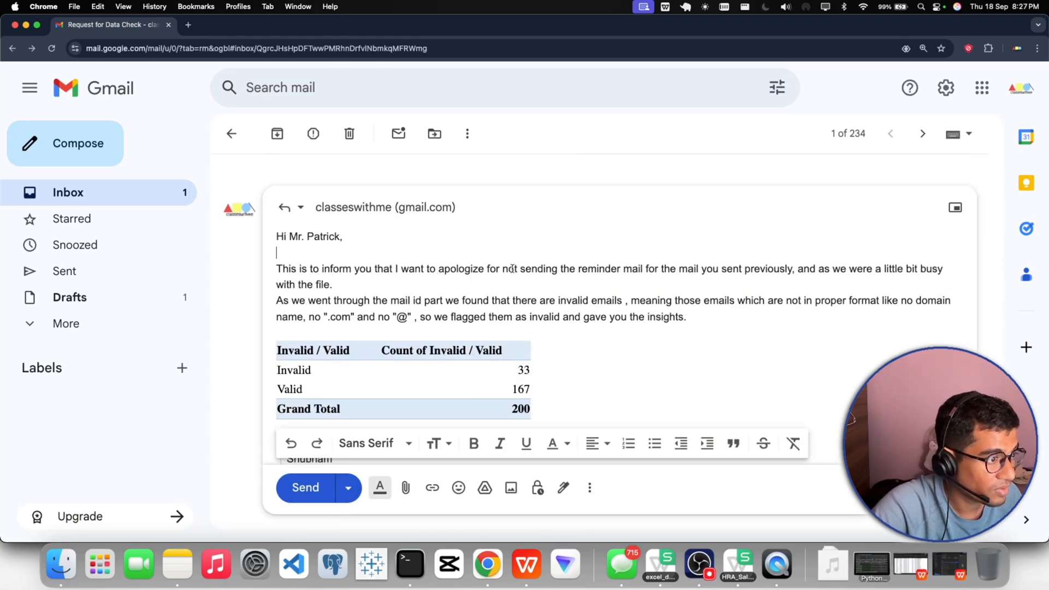
pyautogui.click(701, 319)
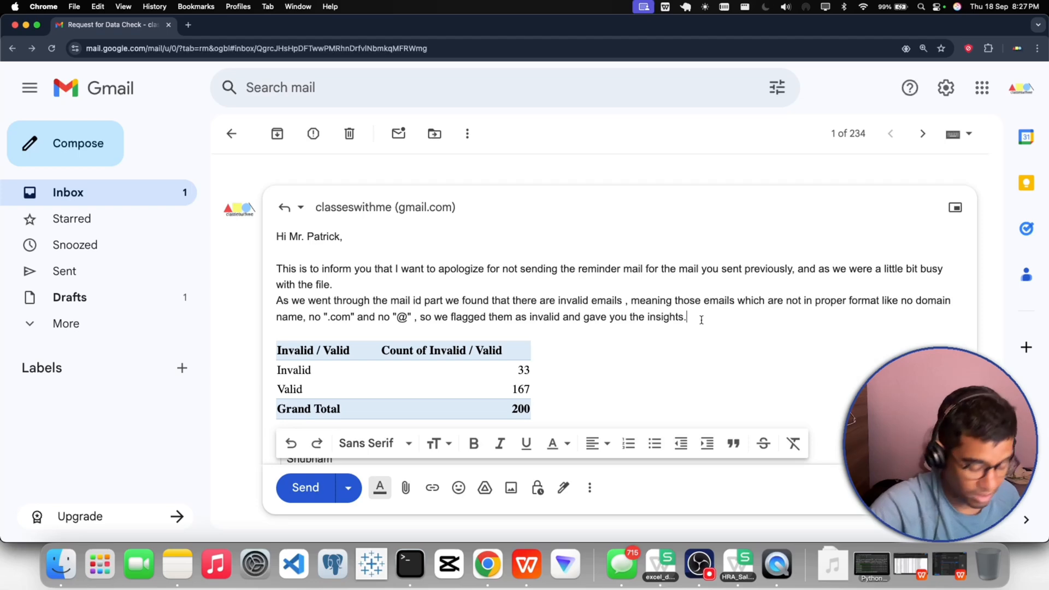
pyautogui.press('Return')
pyautogui.press('Return')
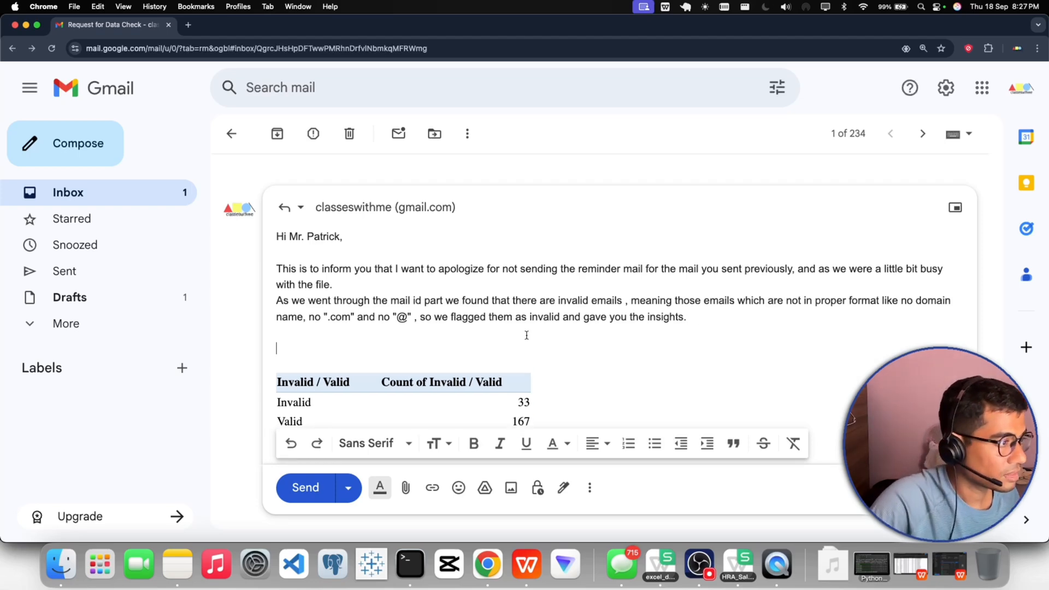
# - Copy the earlier email's underlined italic sentence offering to send the excel file and paste it into the reply above the table
pyautogui.scroll(15, 526, 335)
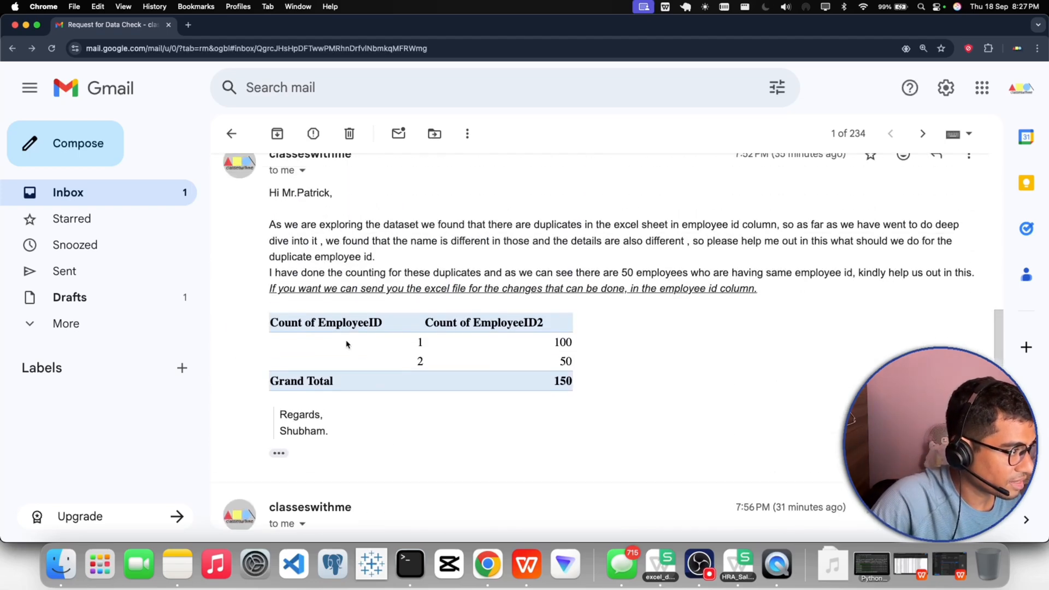
pyautogui.moveTo(270, 289); pyautogui.dragTo(771, 292)
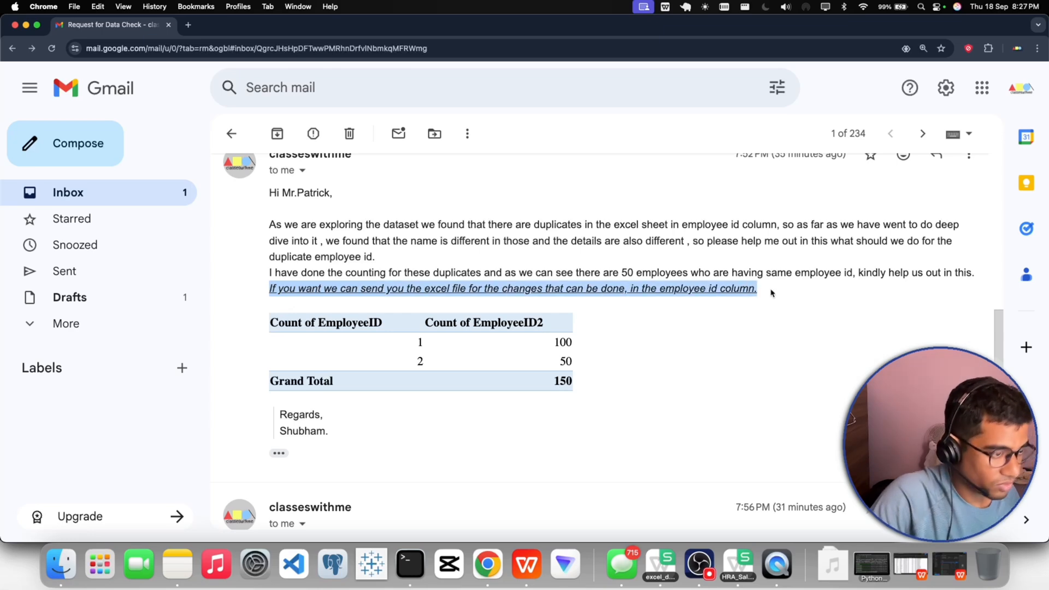
pyautogui.press('super+c')
pyautogui.scroll(-10, 458, 396)
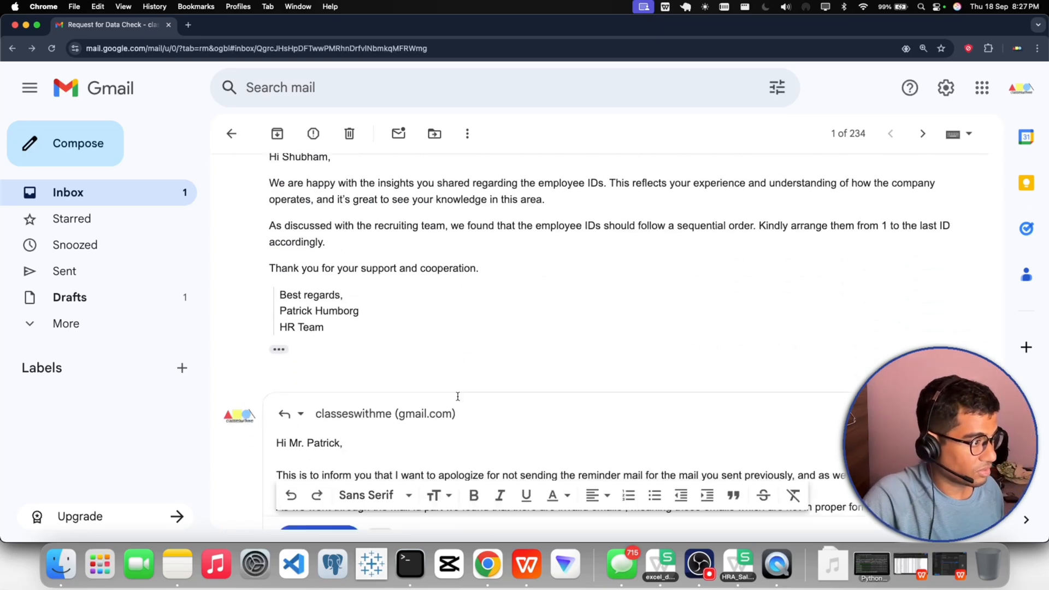
pyautogui.scroll(-5, 458, 396)
pyautogui.click(292, 309)
pyautogui.press('super+v')
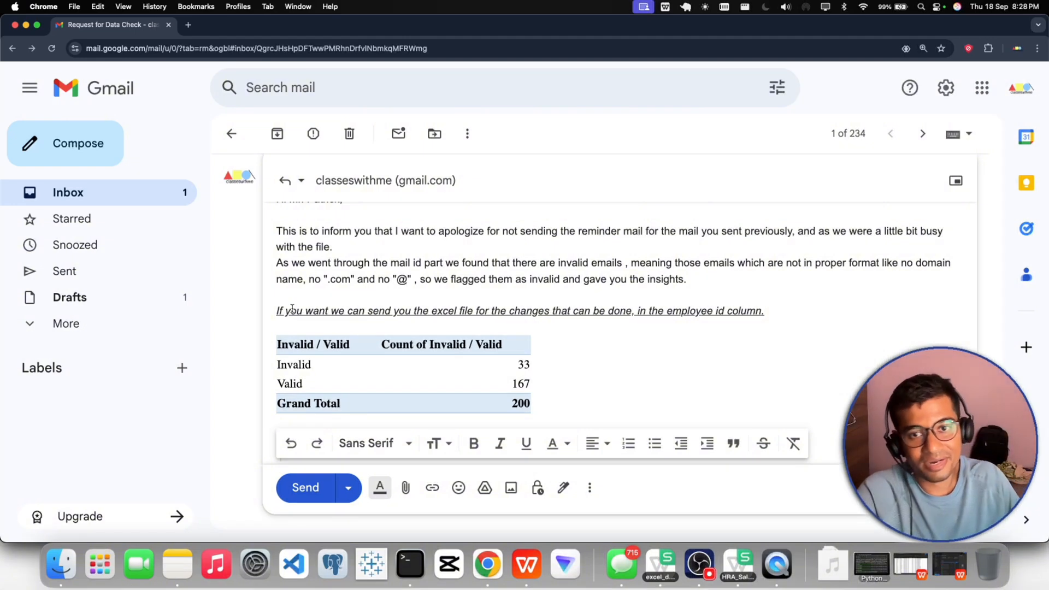
# - Check the reply through to its sign-off, send it, and look over the sent message in the thread
pyautogui.scroll(-5, 397, 325)
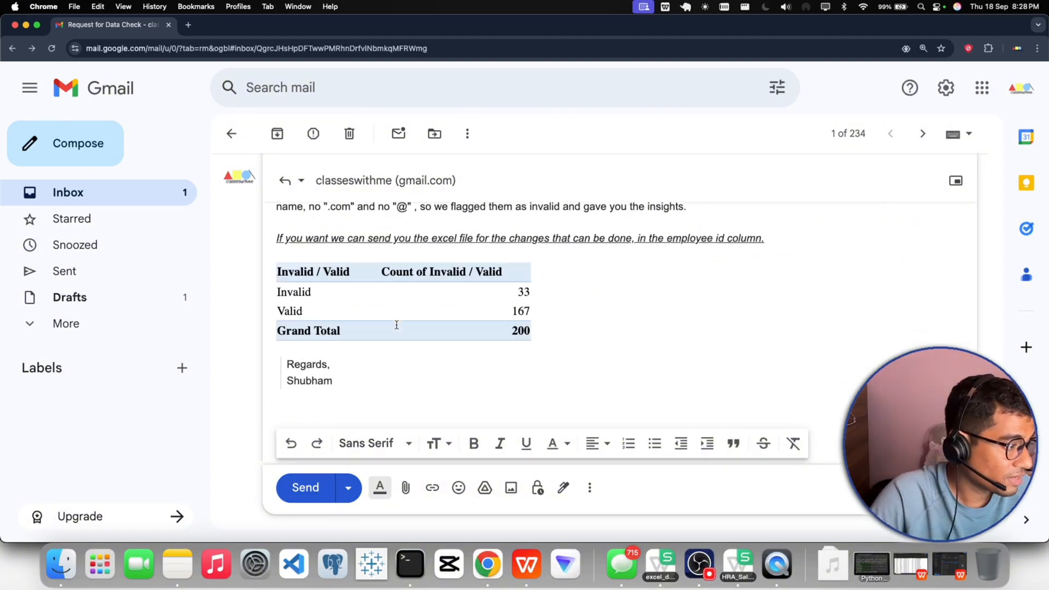
pyautogui.scroll(2, 397, 333)
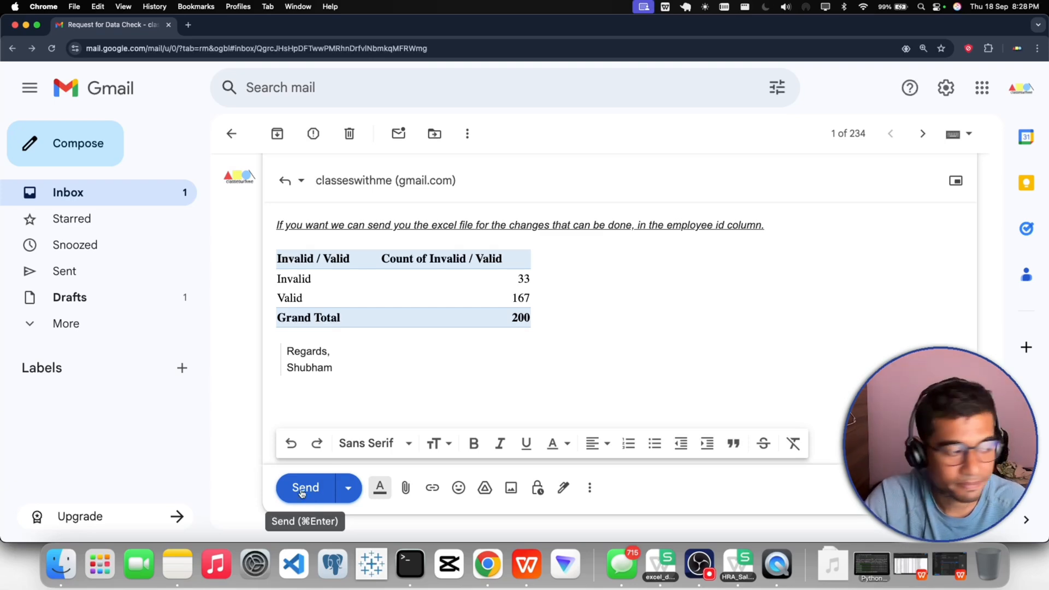
pyautogui.click(301, 493)
pyautogui.scroll(-3, 363, 431)
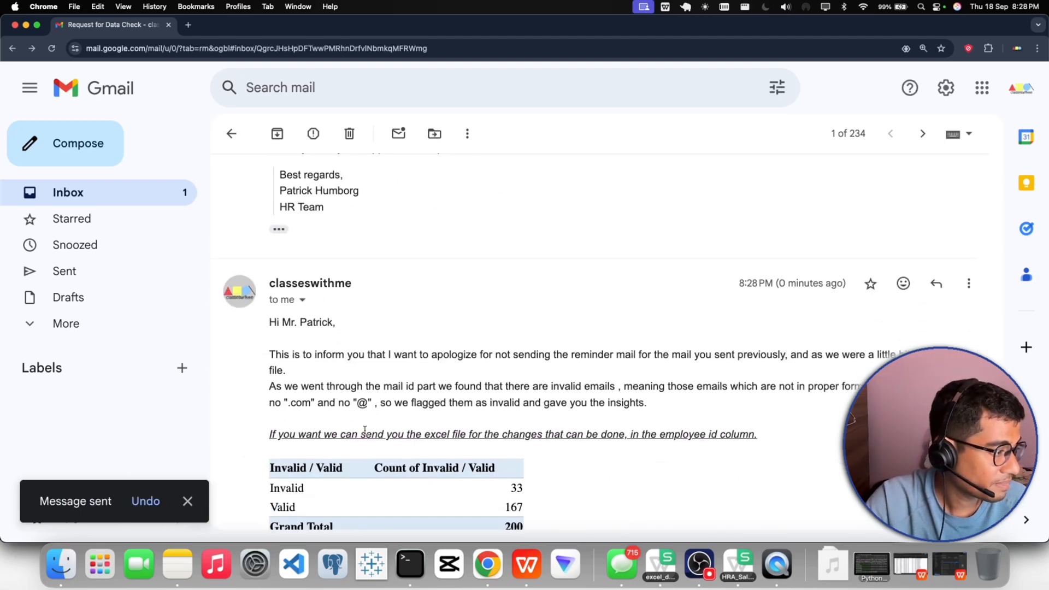
pyautogui.scroll(-1, 366, 423)
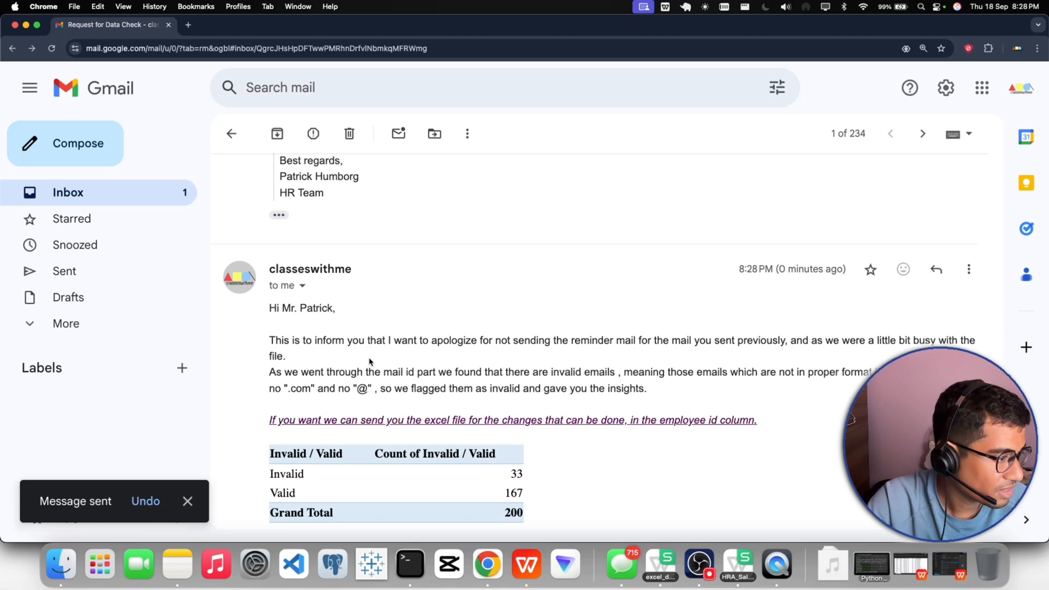
pyautogui.scroll(-1, 370, 361)
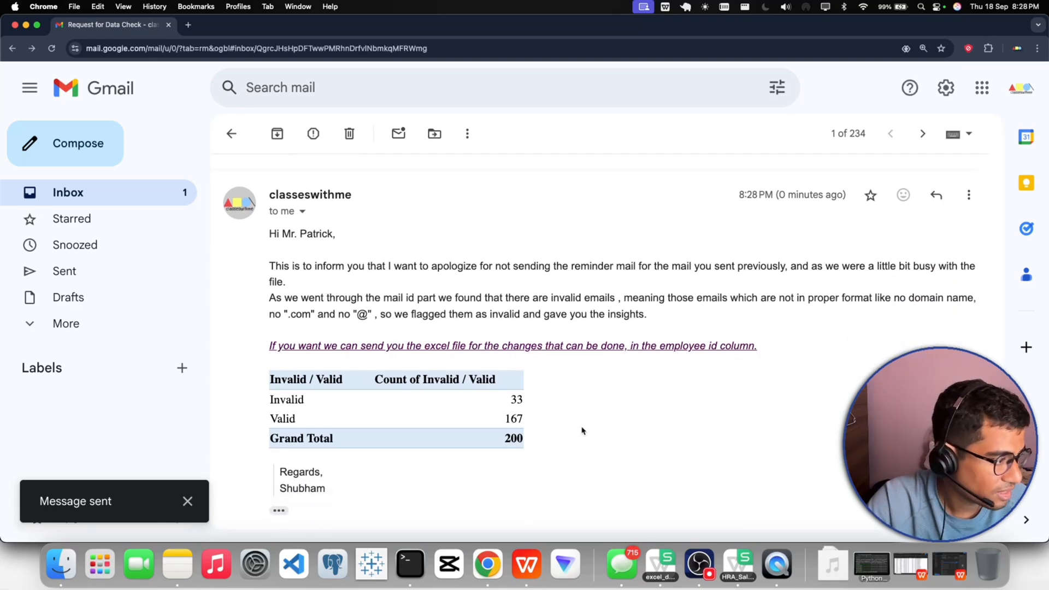
pyautogui.scroll(-3, 581, 431)
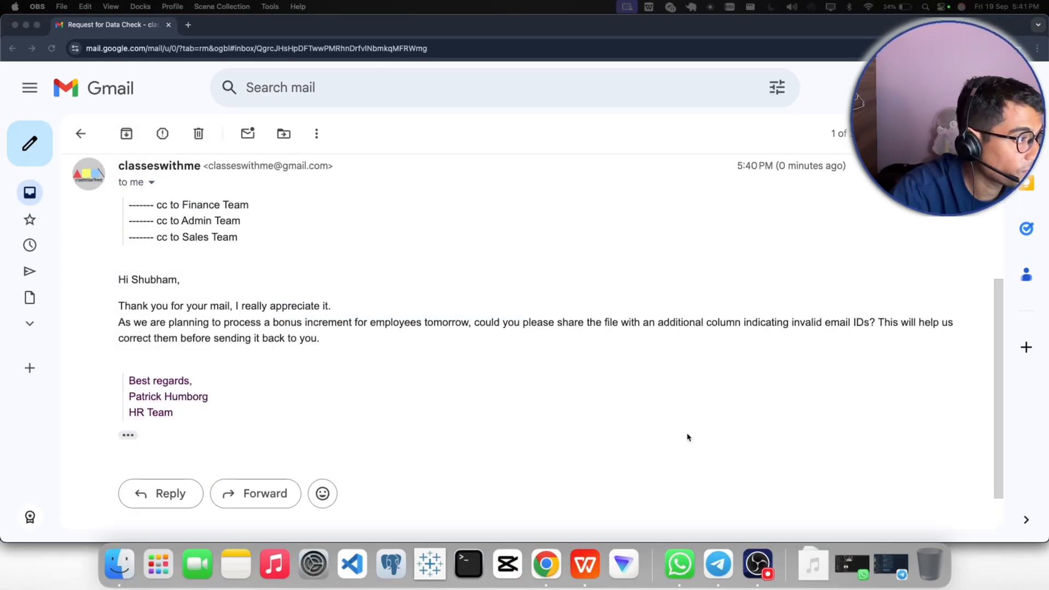
# - Expand the sent Sep 18, 8:28 PM reply in the thread and review its Invalid / Valid count table
pyautogui.scroll(4, 687, 437)
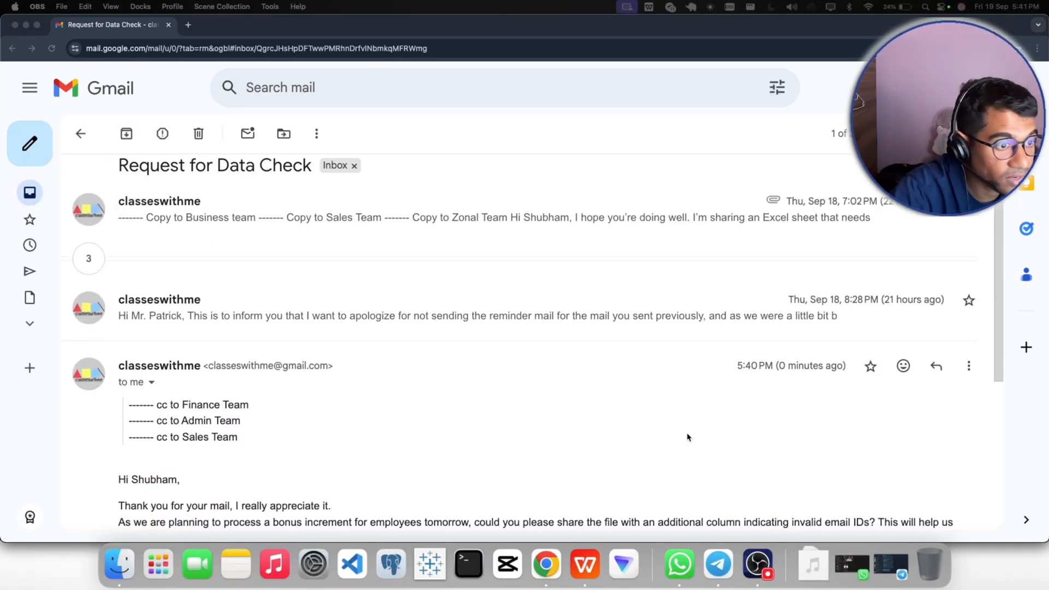
pyautogui.click(421, 326)
pyautogui.click(423, 320)
pyautogui.scroll(-5, 423, 320)
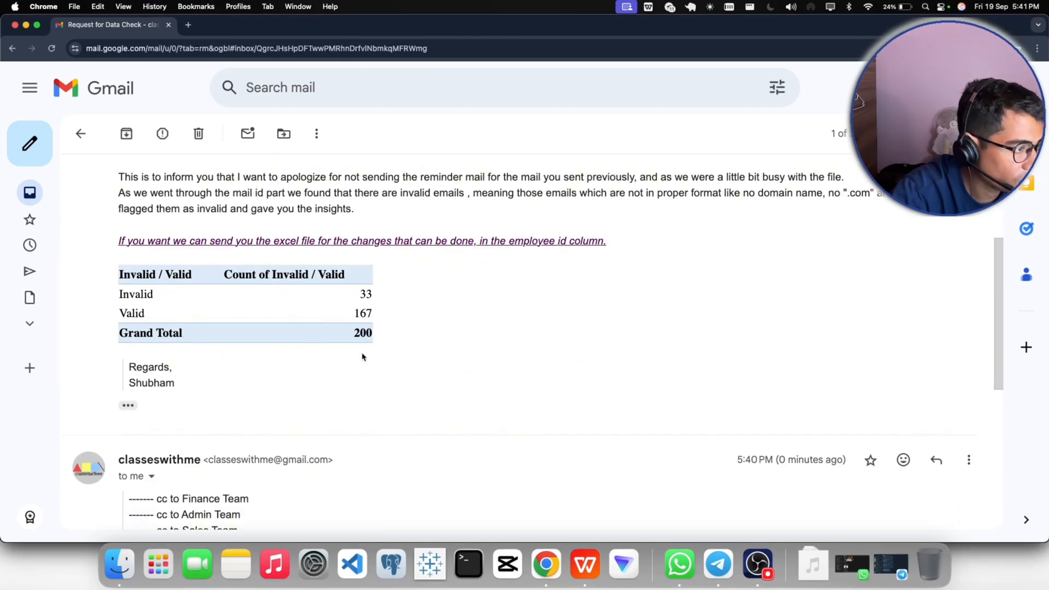
pyautogui.moveTo(374, 294); pyautogui.dragTo(381, 346)
pyautogui.click(384, 369)
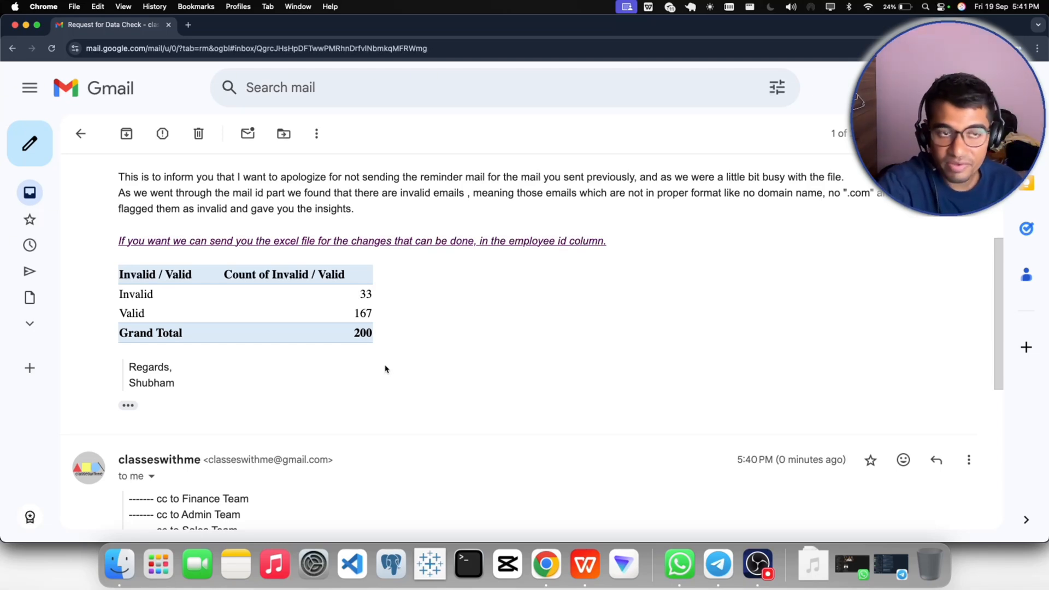
# - Read HR's newest email, examining the cc teams, the bonus deadline and the request for a column indicating invalid email IDs
pyautogui.scroll(-7, 386, 369)
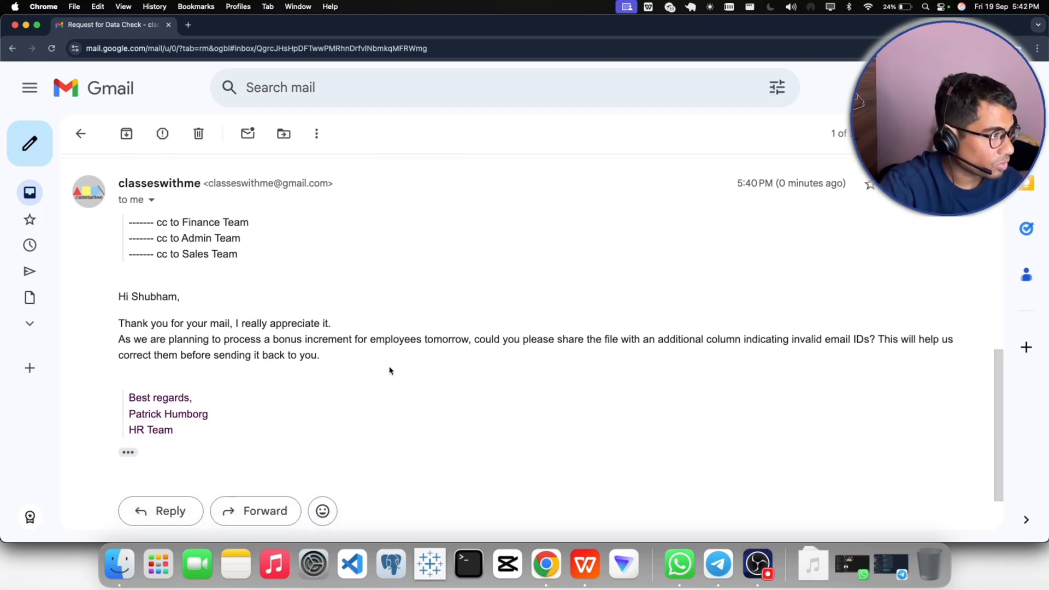
pyautogui.moveTo(241, 240); pyautogui.dragTo(156, 239)
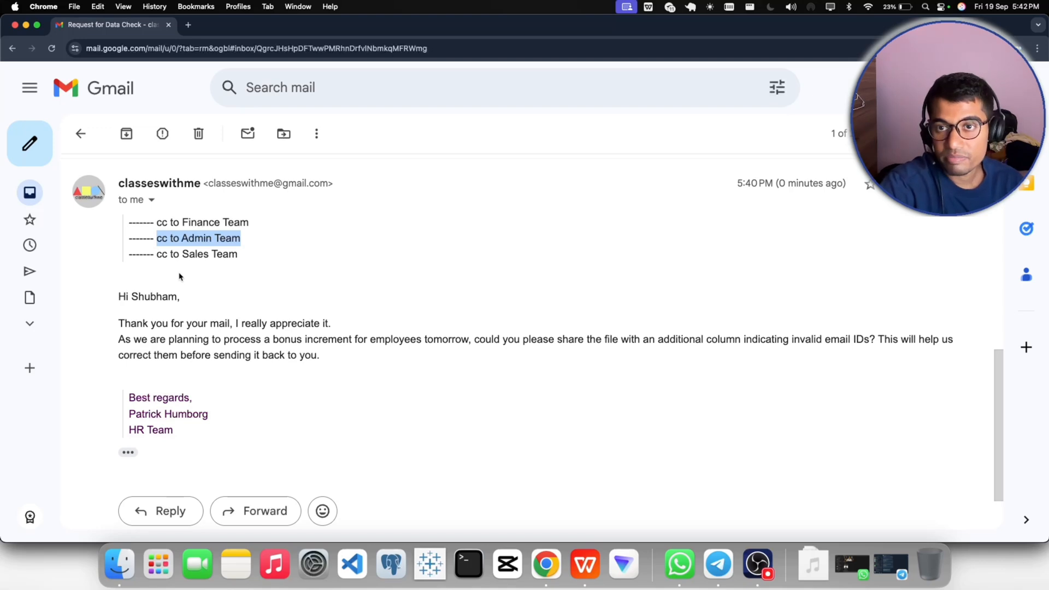
pyautogui.click(184, 274)
pyautogui.moveTo(179, 235); pyautogui.dragTo(254, 241)
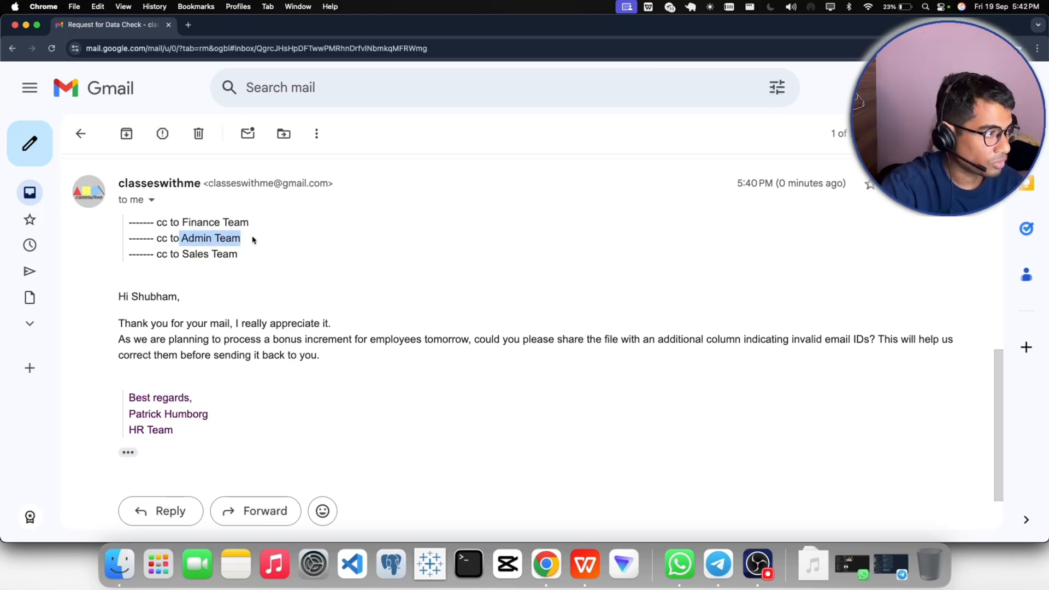
pyautogui.click(244, 276)
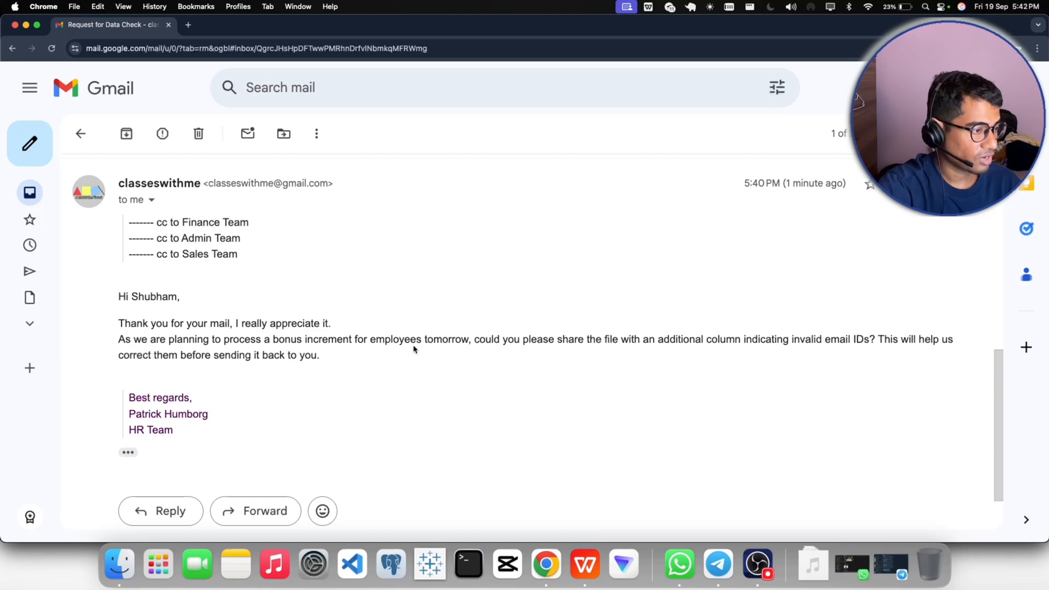
pyautogui.moveTo(425, 340); pyautogui.dragTo(488, 340)
pyautogui.click(440, 371)
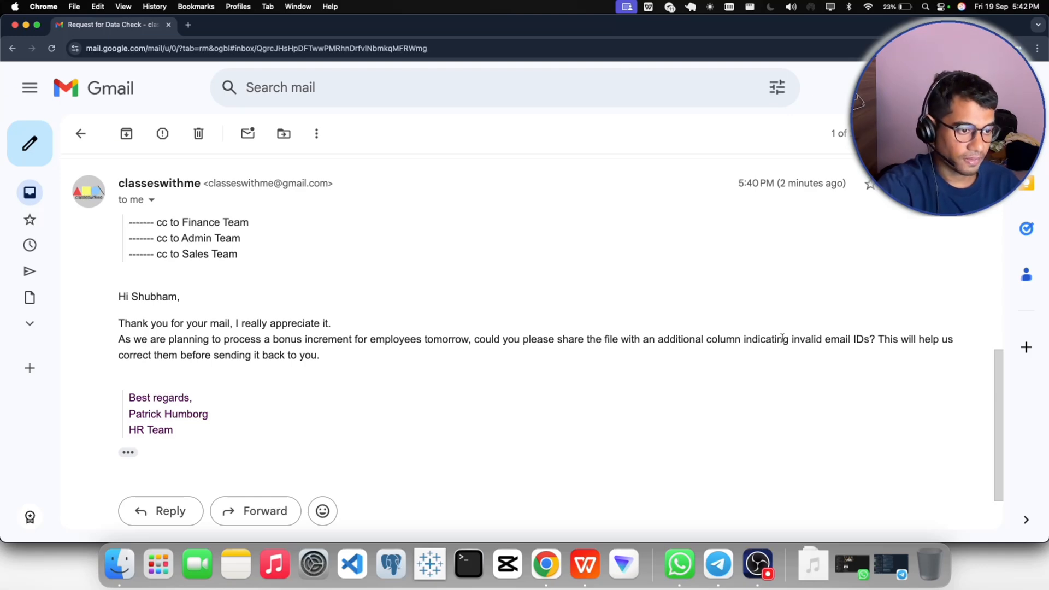
pyautogui.moveTo(786, 339); pyautogui.dragTo(847, 340)
# - Switch to the HRA_Sales_BUI workbook in WPS Office and examine the Invalid / Valid column, including cells M2 and M5
pyautogui.click(585, 564)
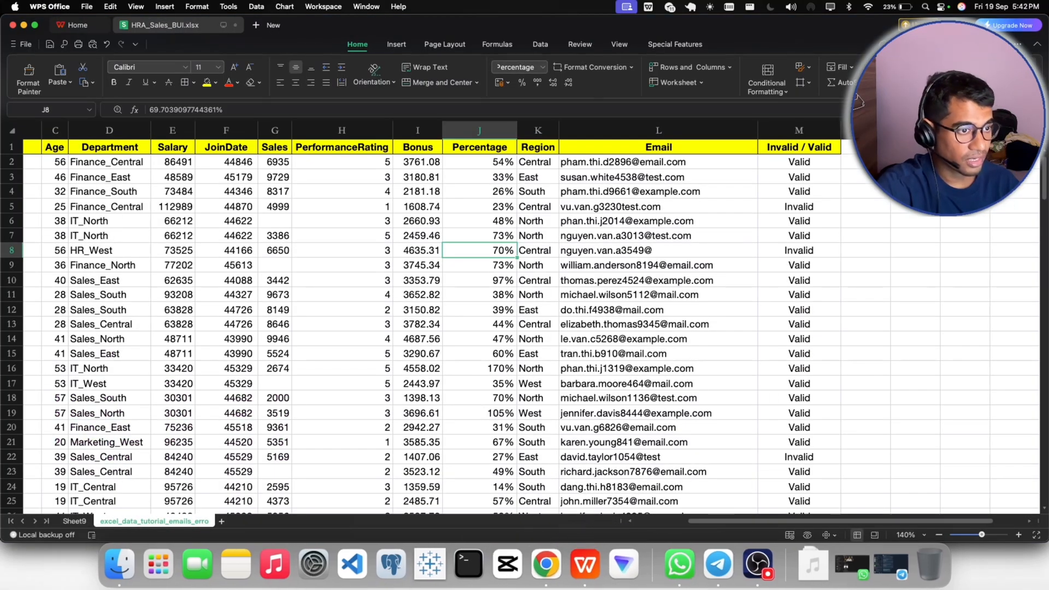
pyautogui.click(876, 220)
pyautogui.moveTo(795, 162); pyautogui.dragTo(798, 323)
pyautogui.click(877, 266)
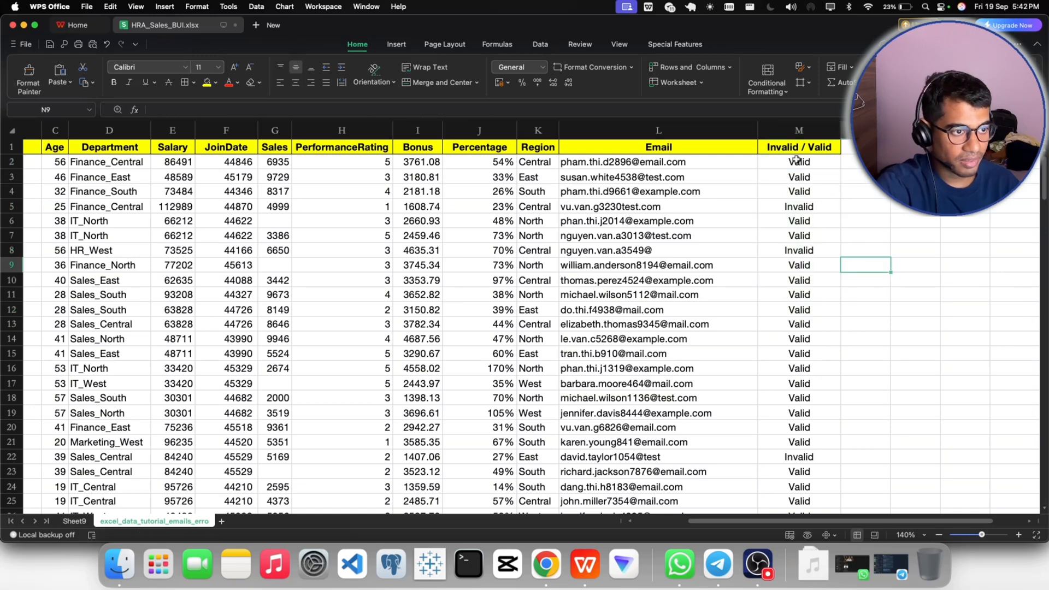
pyautogui.moveTo(801, 163); pyautogui.dragTo(798, 323)
pyautogui.click(877, 266)
pyautogui.click(795, 162)
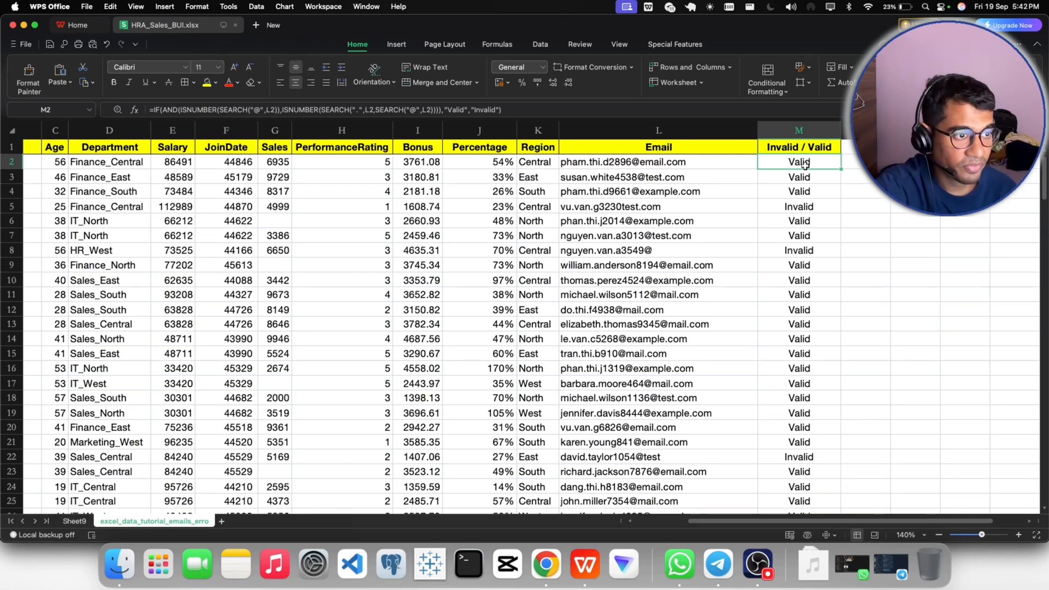
pyautogui.click(812, 212)
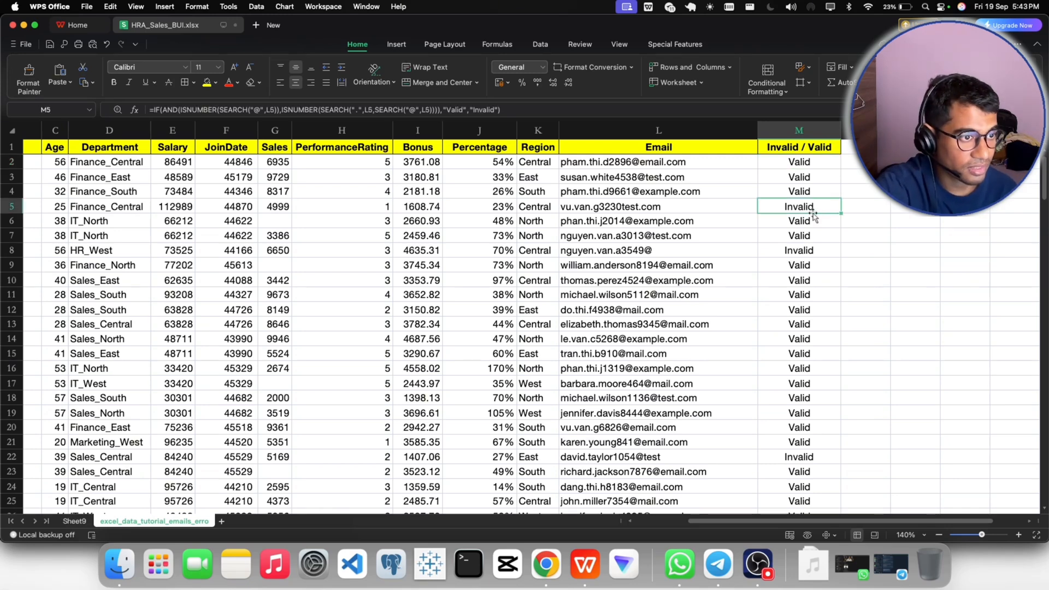
# - Switch back to Gmail and reread HR's request about the bonus increment and the additional column
pyautogui.click(546, 564)
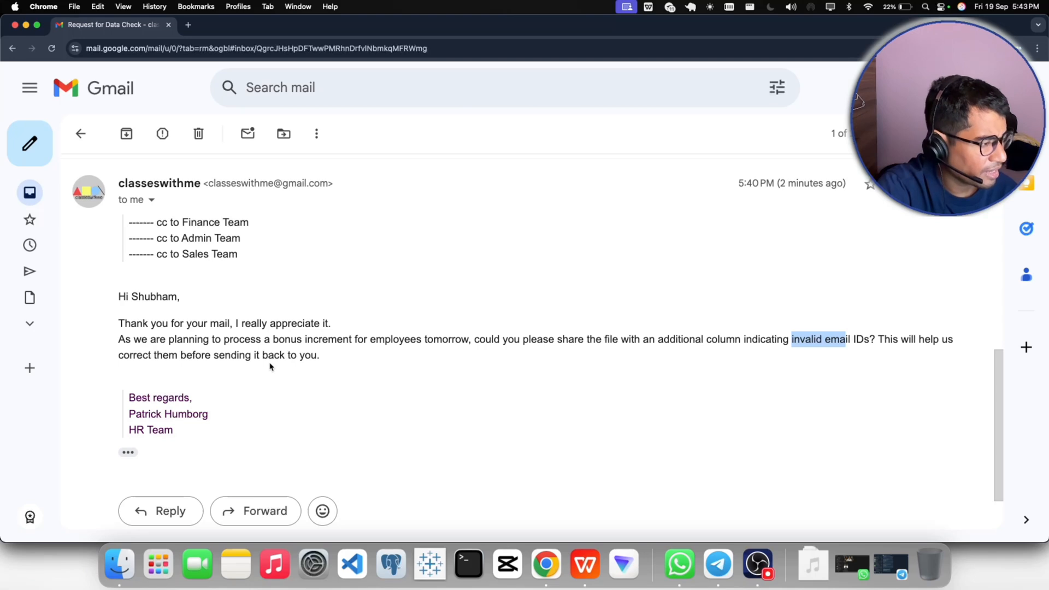
pyautogui.click(384, 386)
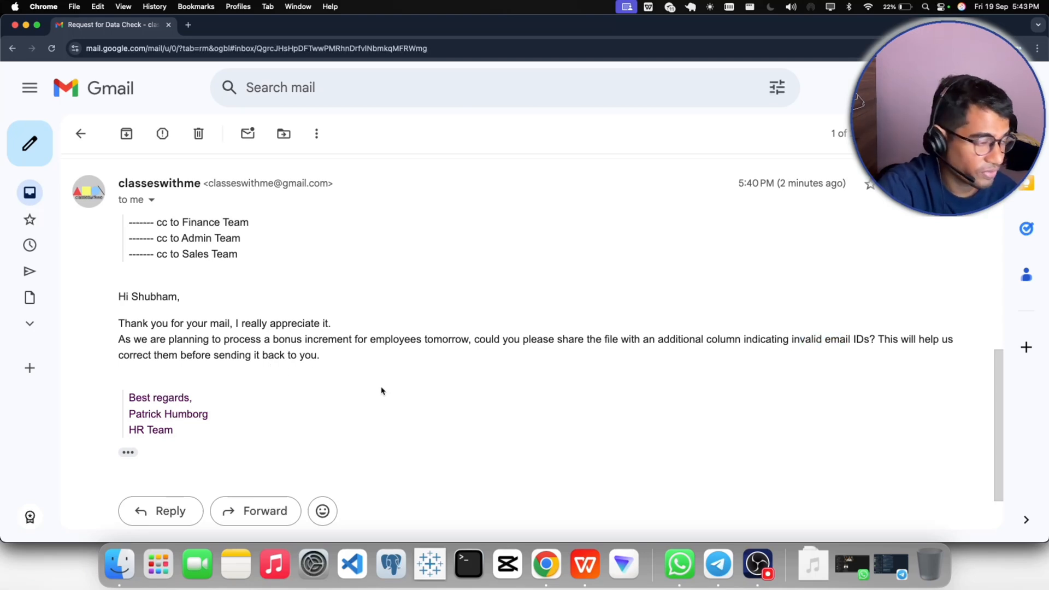
pyautogui.click(758, 564)
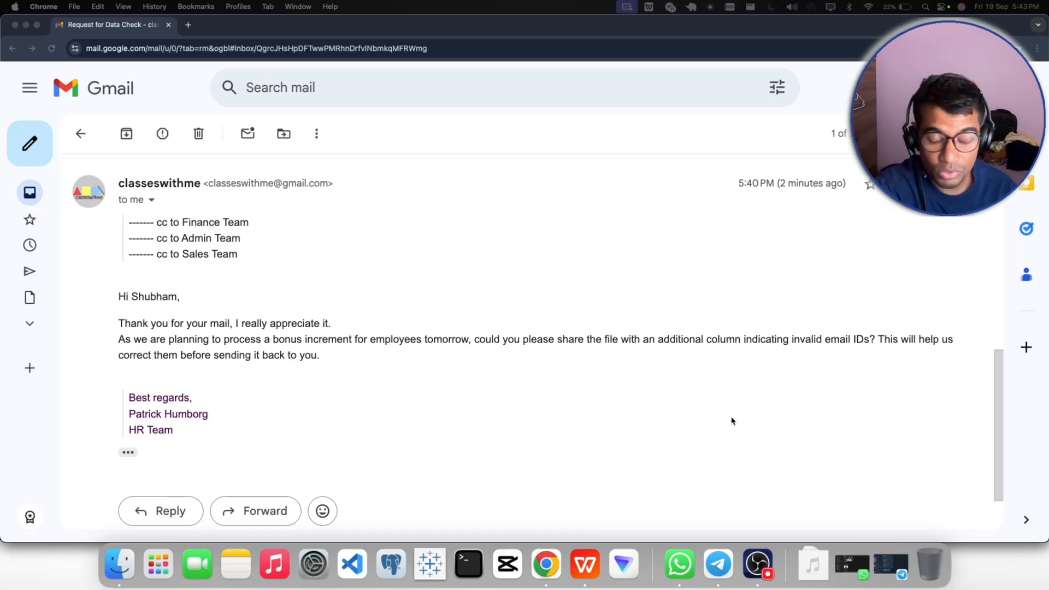
pyautogui.click(569, 424)
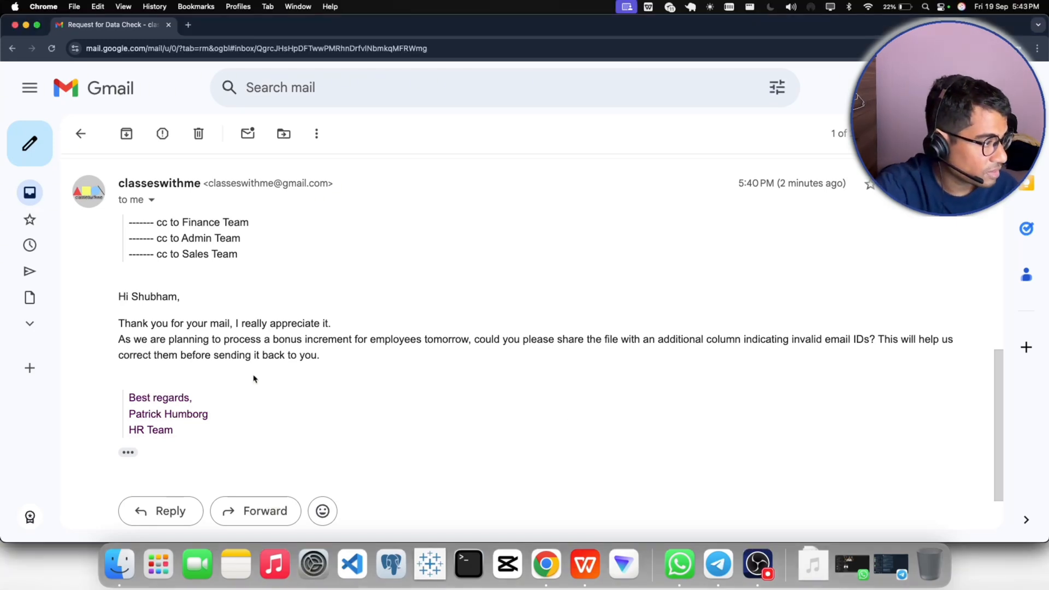
pyautogui.moveTo(273, 339); pyautogui.dragTo(378, 340)
pyautogui.moveTo(382, 395); pyautogui.dragTo(367, 378)
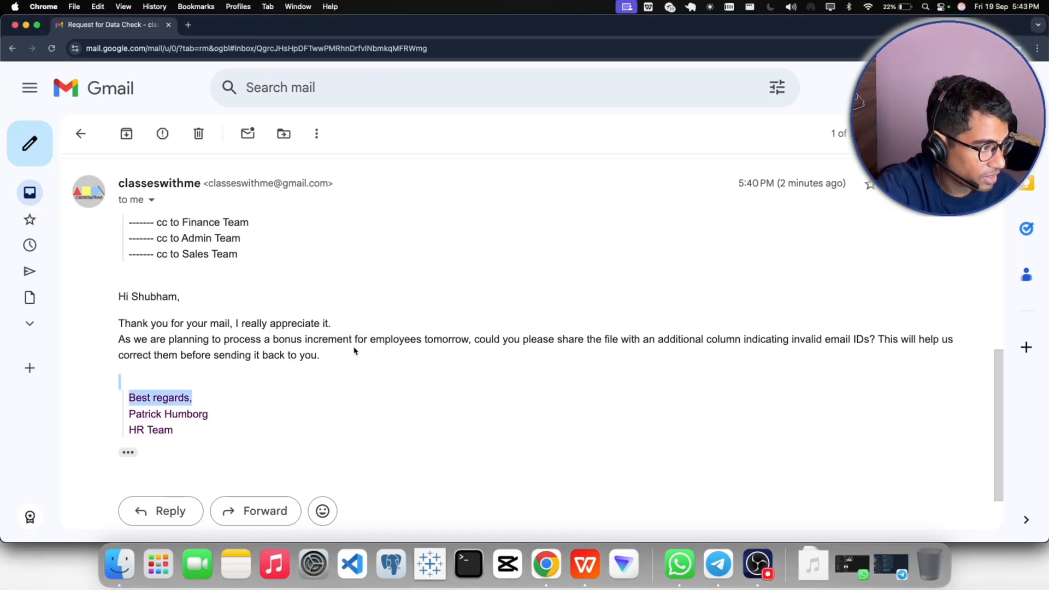
pyautogui.moveTo(352, 341); pyautogui.dragTo(269, 342)
pyautogui.click(361, 389)
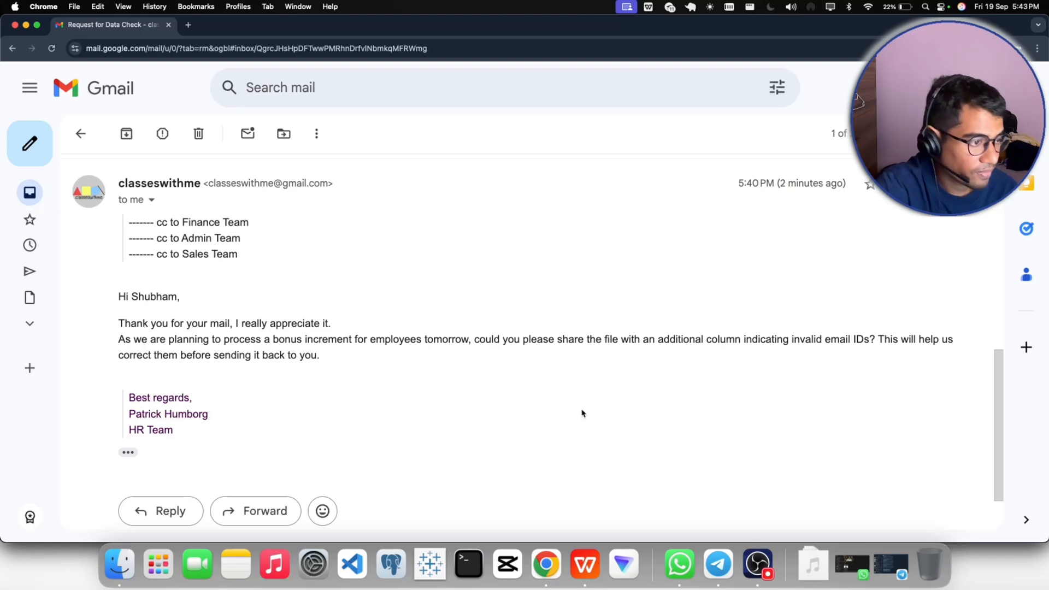
pyautogui.moveTo(659, 339); pyautogui.dragTo(771, 415)
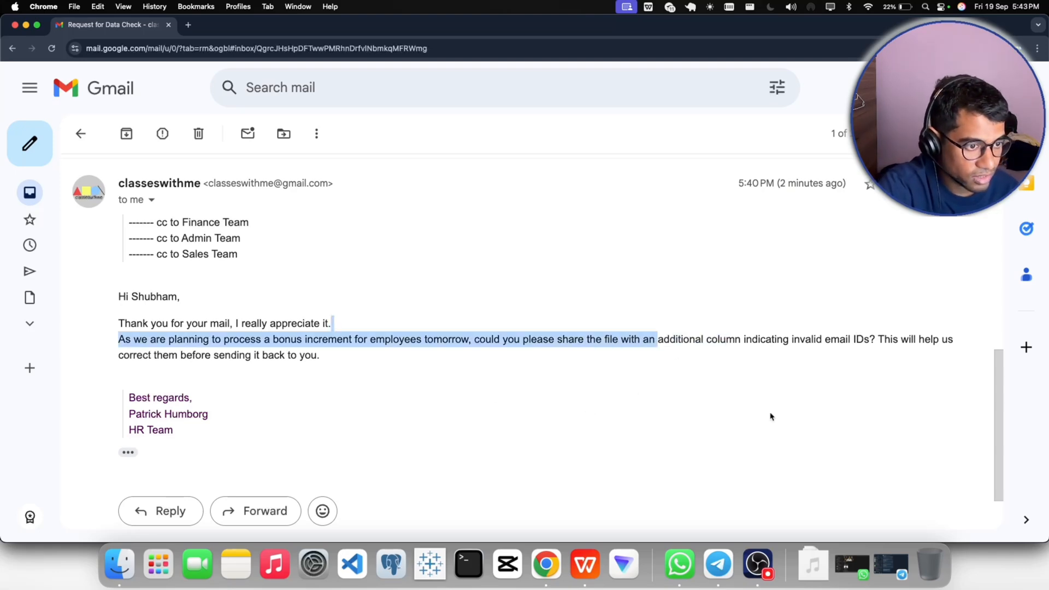
pyautogui.click(763, 405)
# - Switch to the HRA_Sales_BUI workbook in WPS Office and inspect the Invalid / Valid formula in cells M4 and M2
pyautogui.click(585, 564)
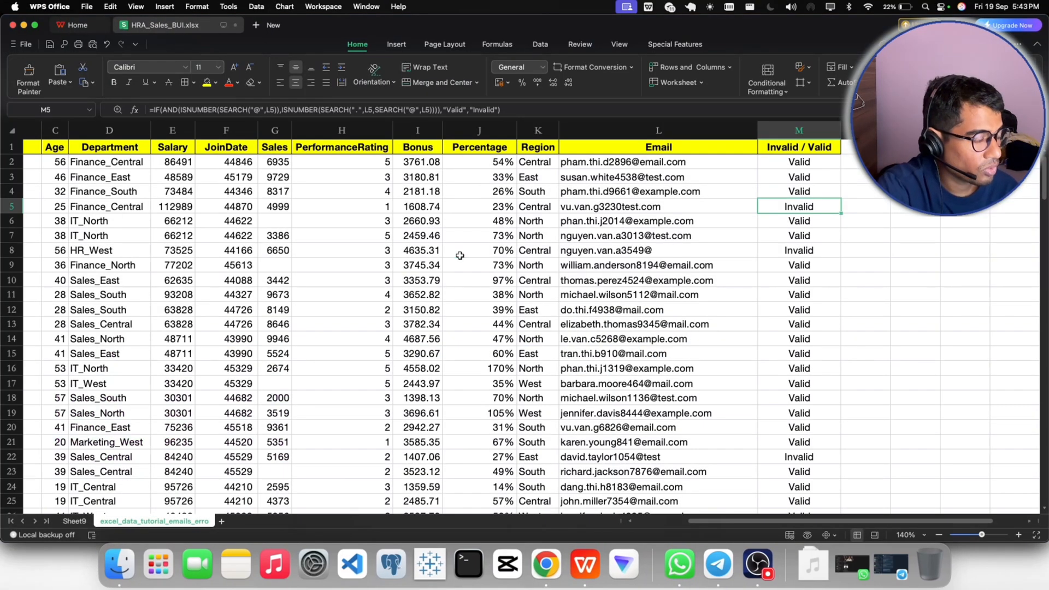
pyautogui.click(416, 127)
pyautogui.click(489, 128)
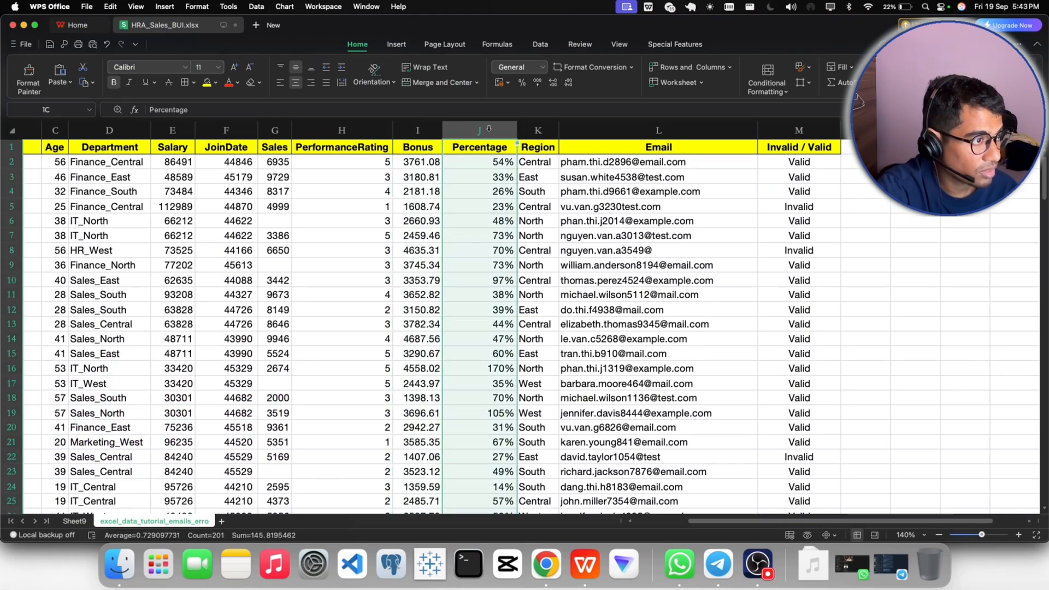
pyautogui.click(816, 191)
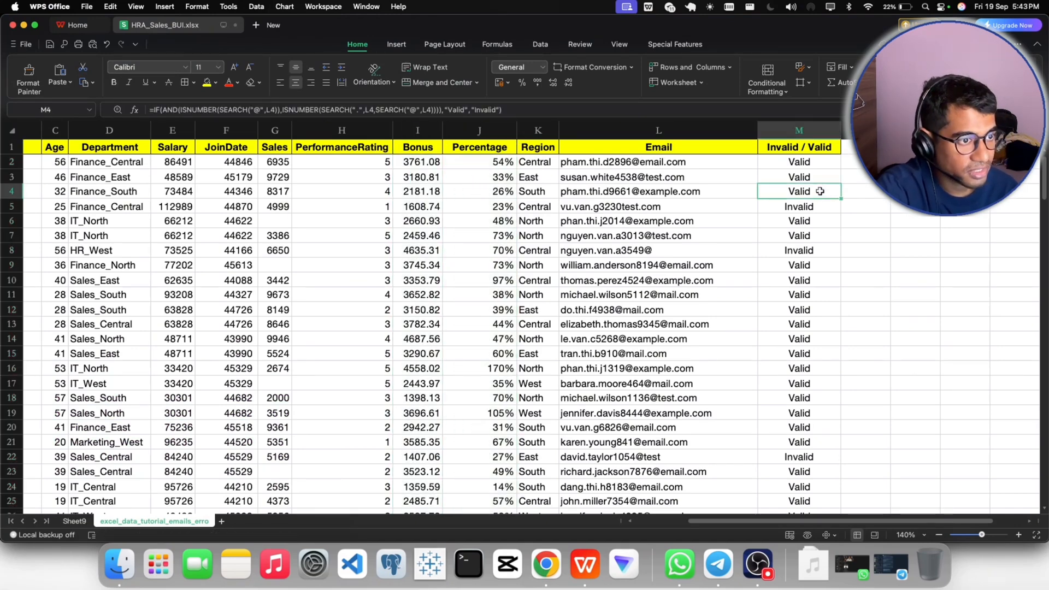
pyautogui.click(798, 160)
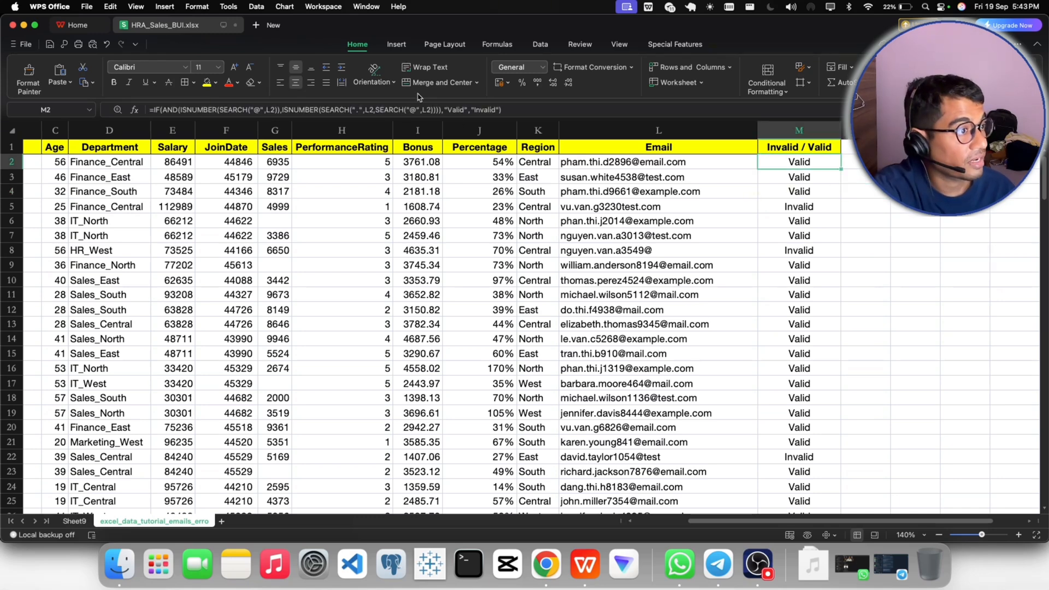
pyautogui.moveTo(503, 109); pyautogui.dragTo(150, 109)
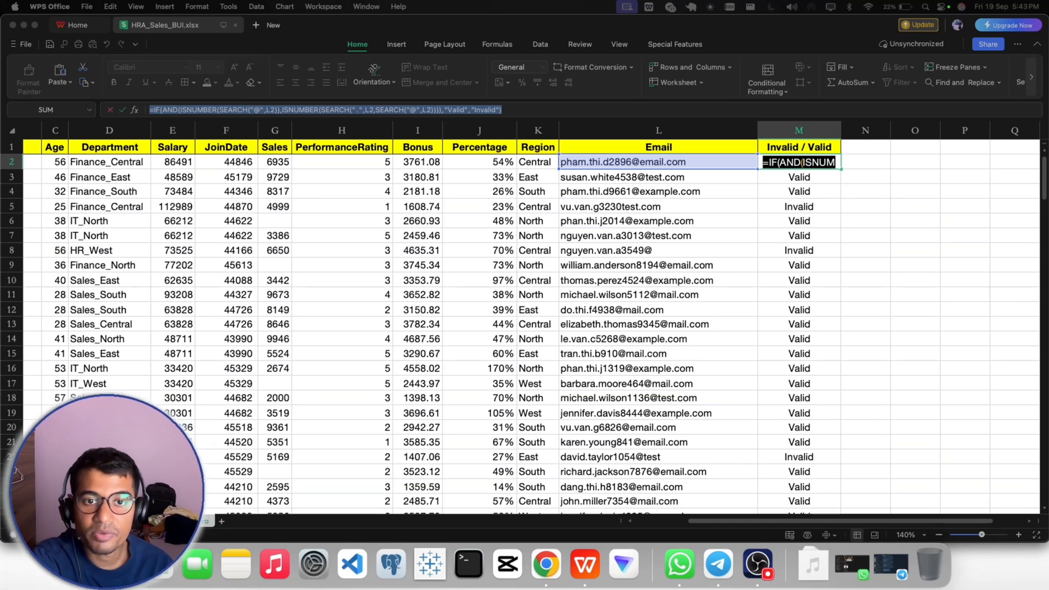
pyautogui.click(836, 205)
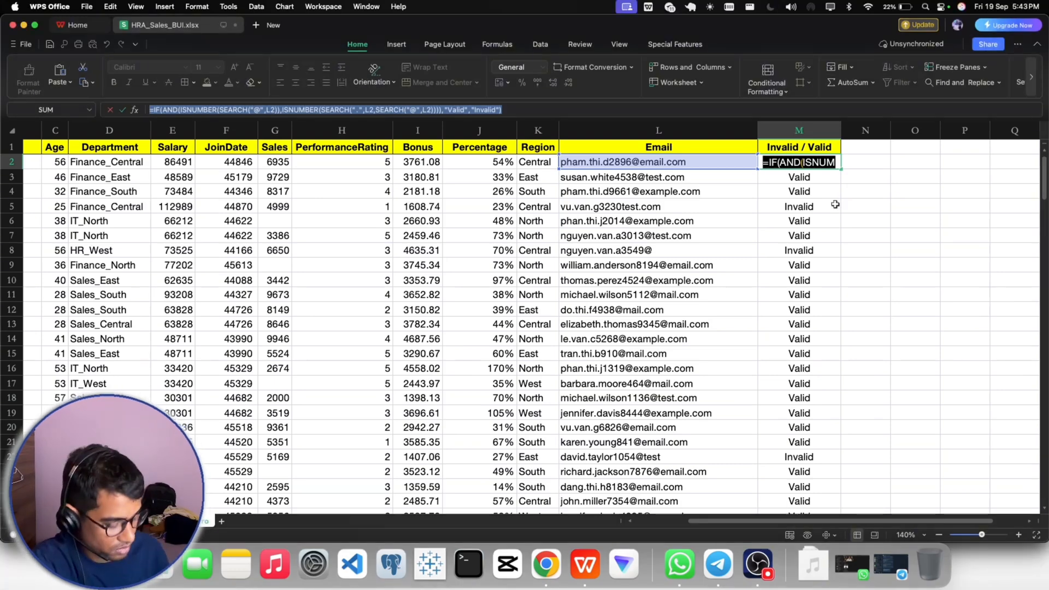
pyautogui.press('Escape')
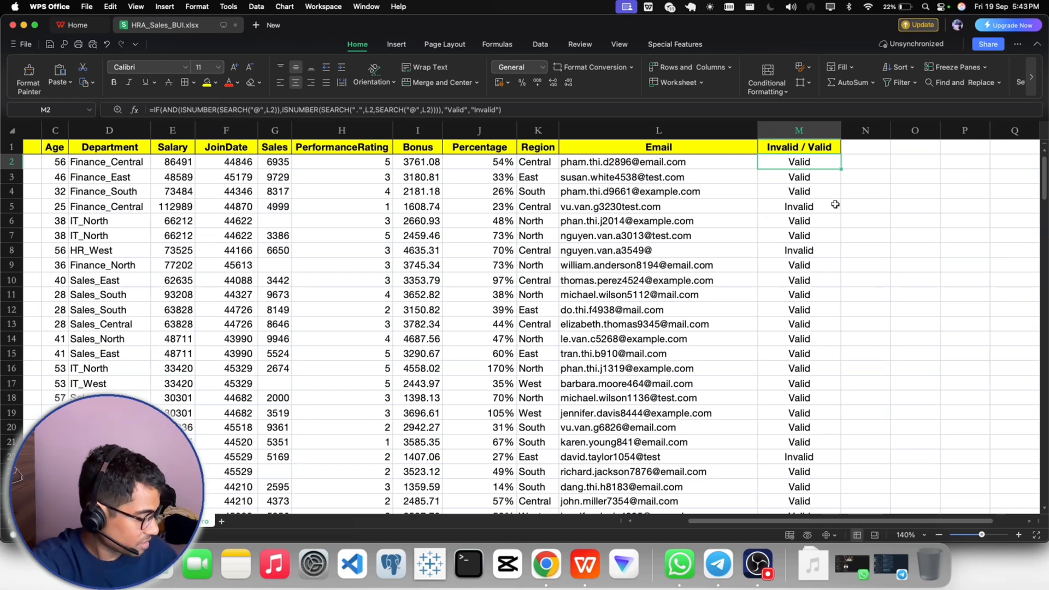
# - Inspect the ISNUMBER and SEARCH parts of cell M2's formula, leaving the formula unedited
pyautogui.click(792, 176)
pyautogui.click(788, 161)
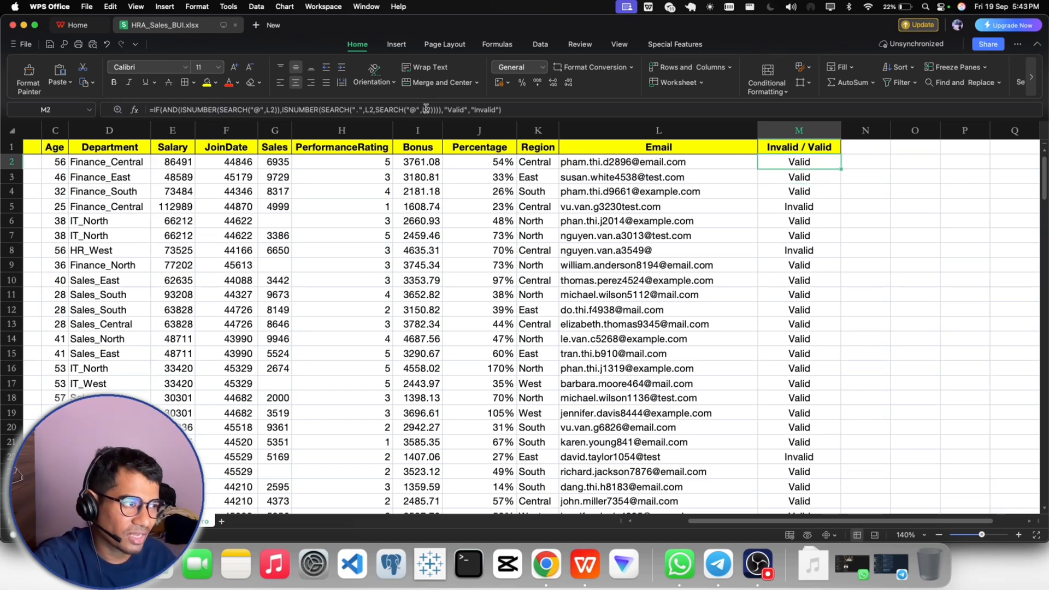
pyautogui.click(428, 110)
pyautogui.click(323, 109)
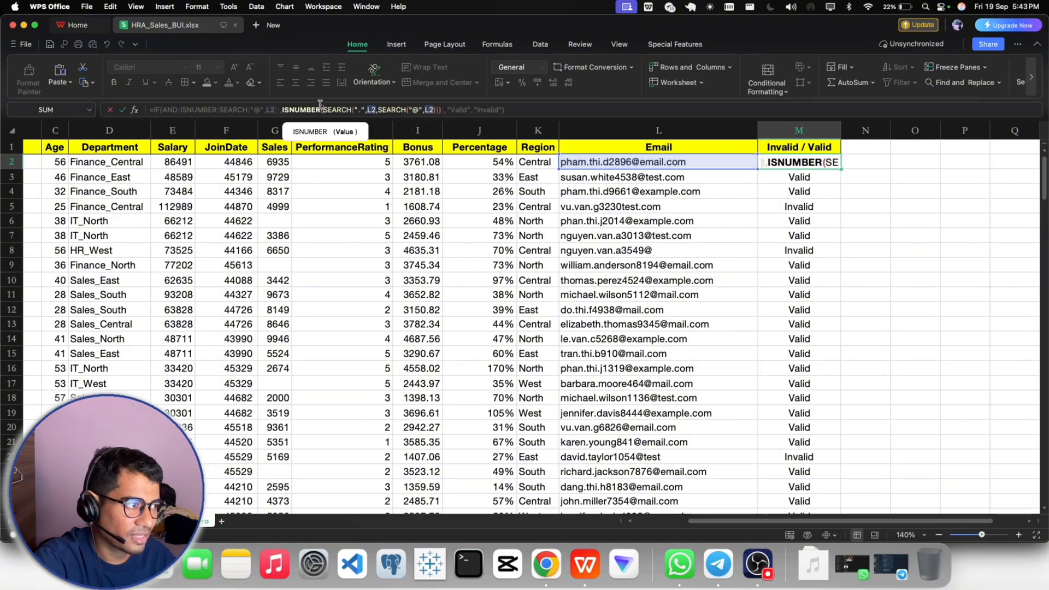
pyautogui.click(801, 189)
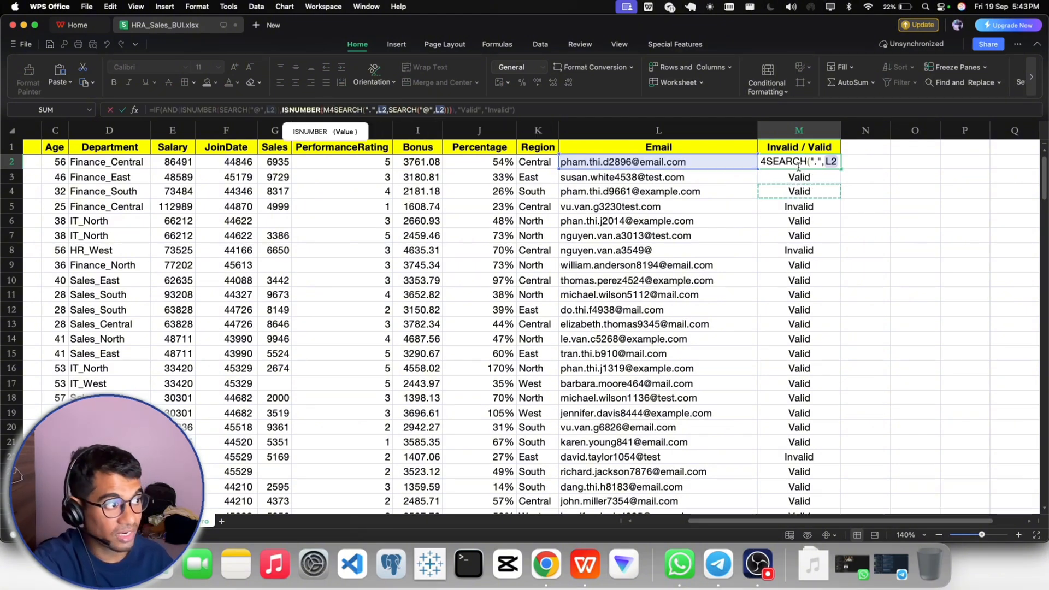
pyautogui.press('Escape')
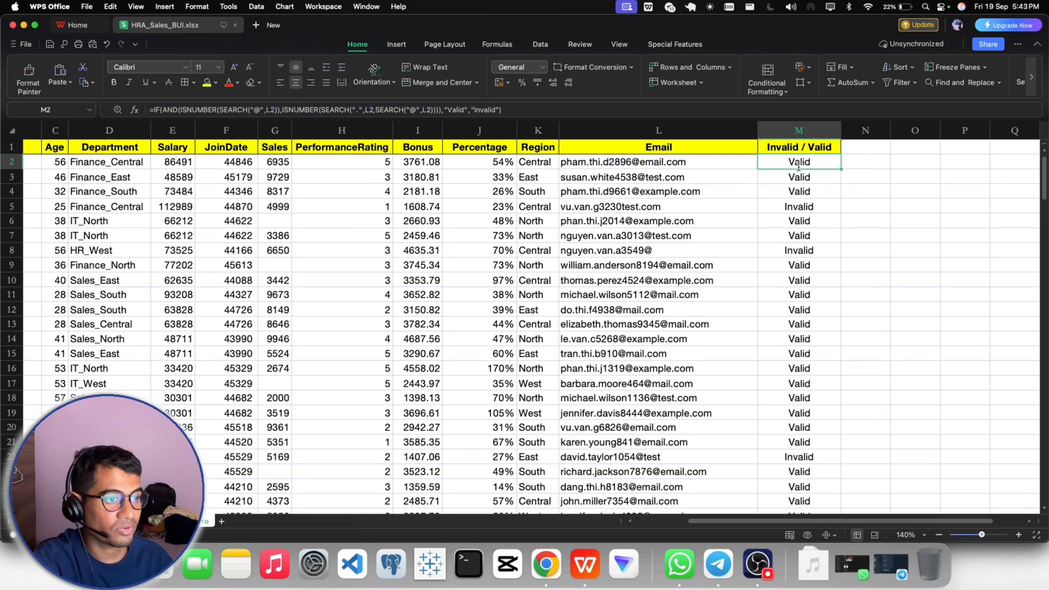
# - Review the formula cells at the start of the Invalid / Valid column, including M2 to M7
pyautogui.click(853, 202)
pyautogui.click(803, 162)
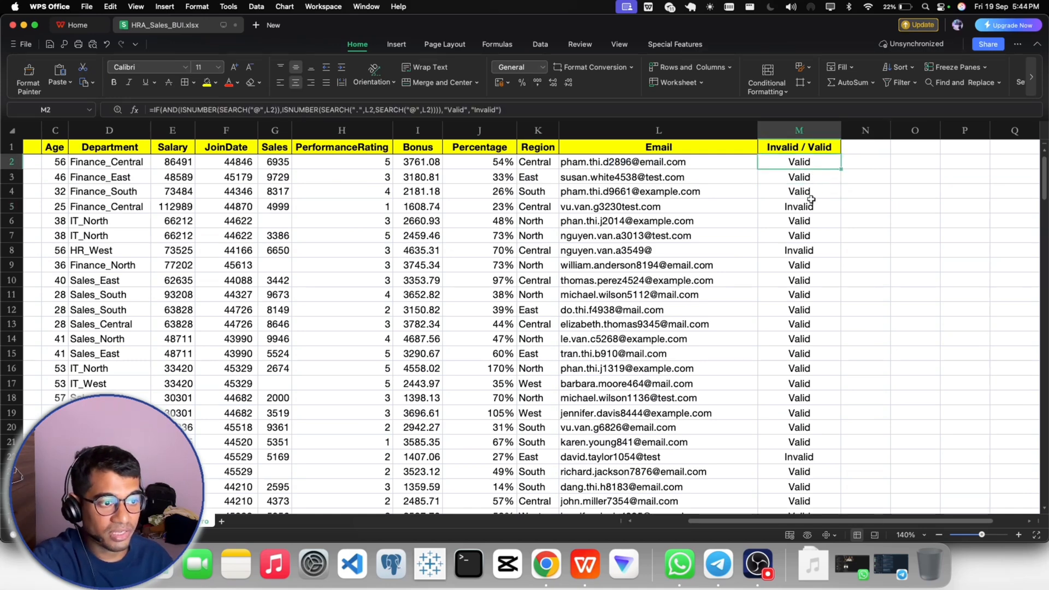
pyautogui.moveTo(803, 163); pyautogui.dragTo(801, 235)
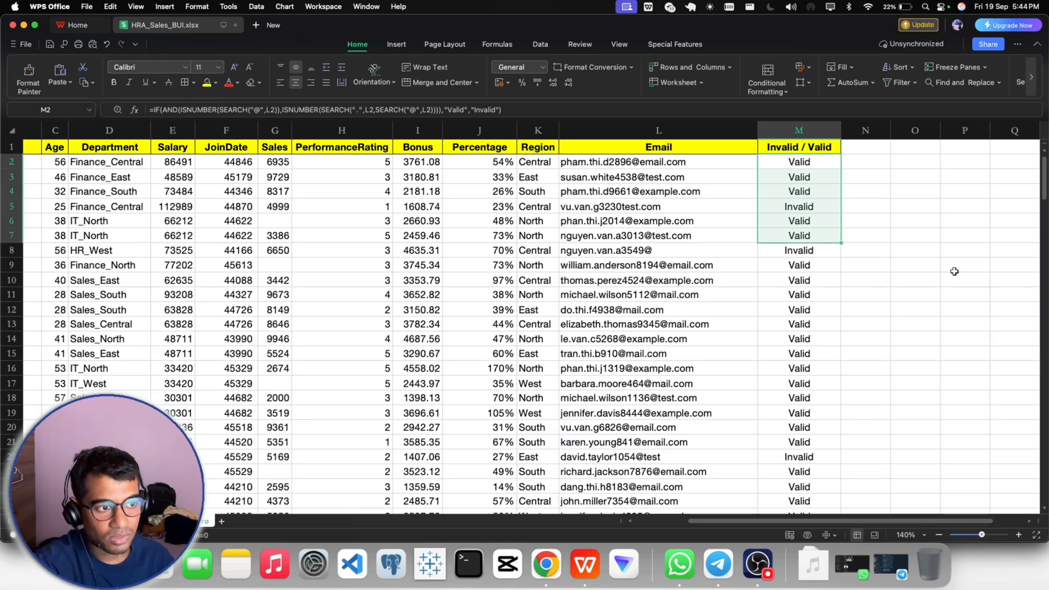
pyautogui.click(910, 250)
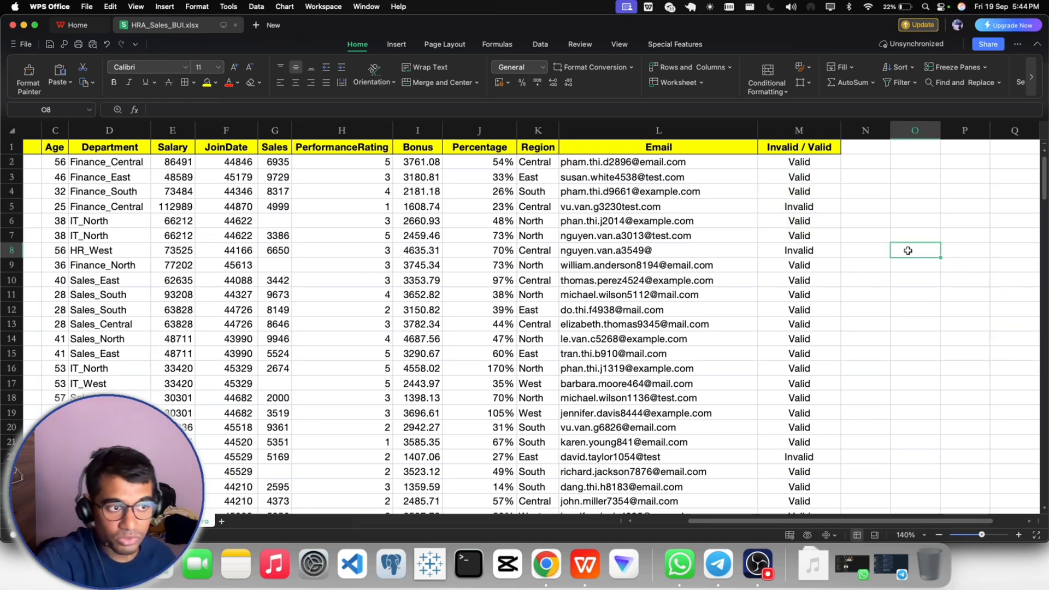
pyautogui.click(791, 160)
pyautogui.click(789, 173)
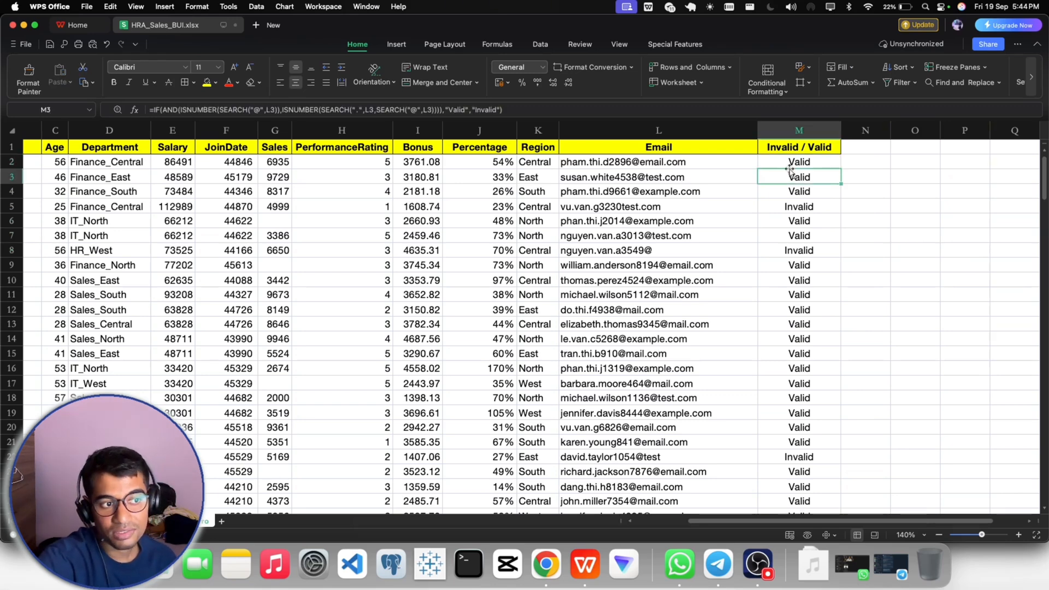
pyautogui.click(790, 167)
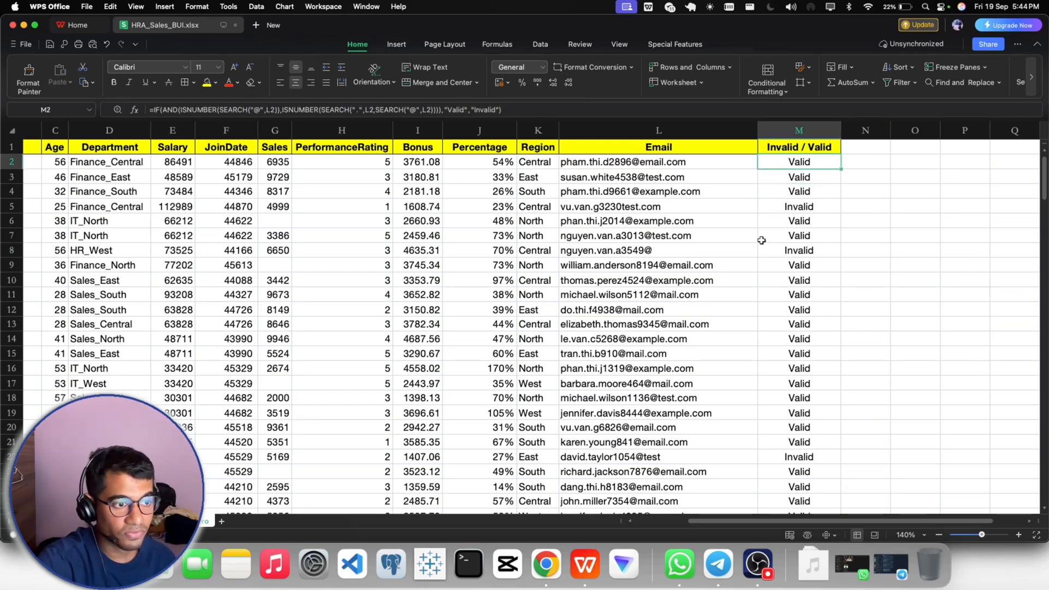
pyautogui.click(780, 205)
# - Copy all Invalid / Valid results from cell M2 down to the last data row
pyautogui.click(781, 166)
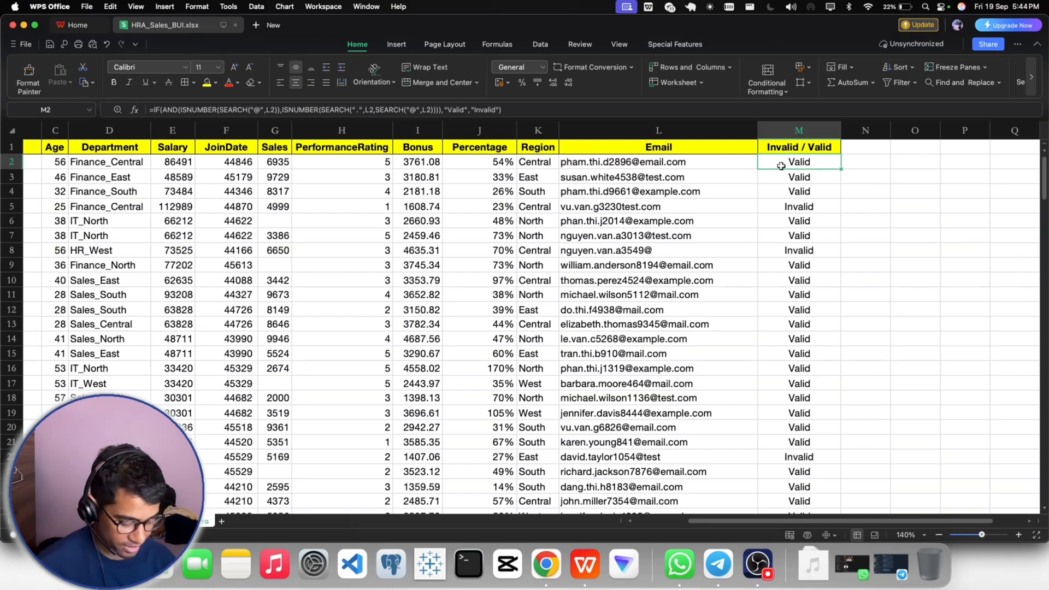
pyautogui.press('super+shift+Down')
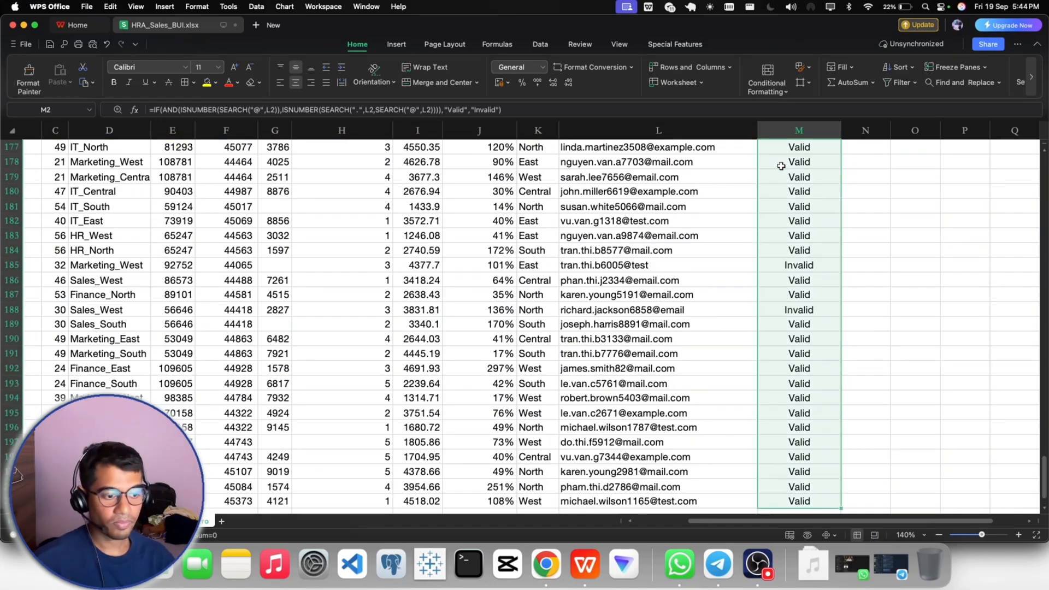
pyautogui.scroll(15, 781, 166)
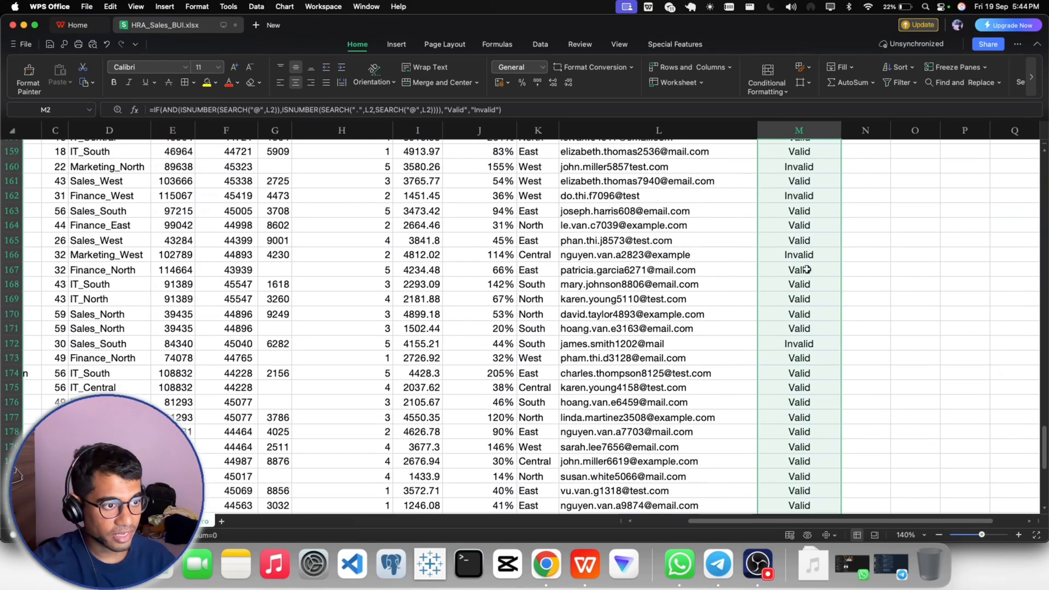
pyautogui.scroll(-5, 807, 270)
pyautogui.scroll(10, 807, 270)
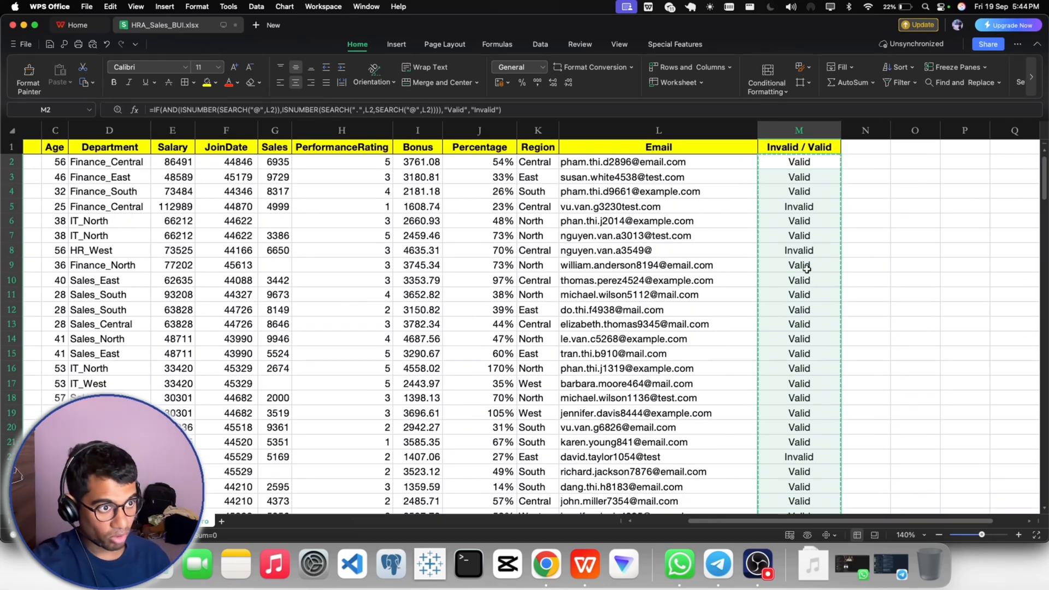
pyautogui.press('super+c')
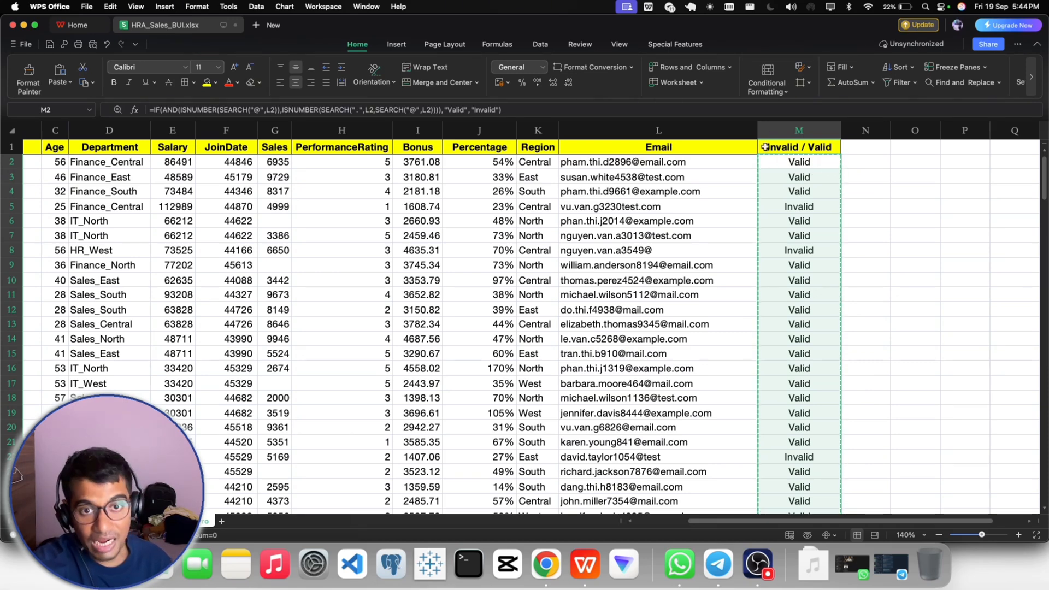
pyautogui.rightClick(782, 202)
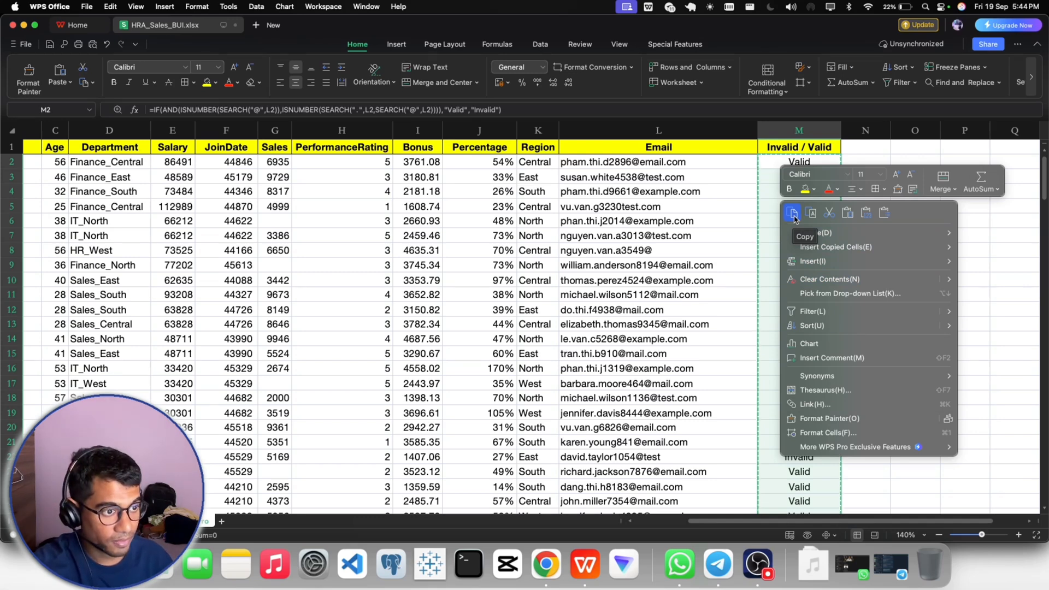
pyautogui.click(794, 214)
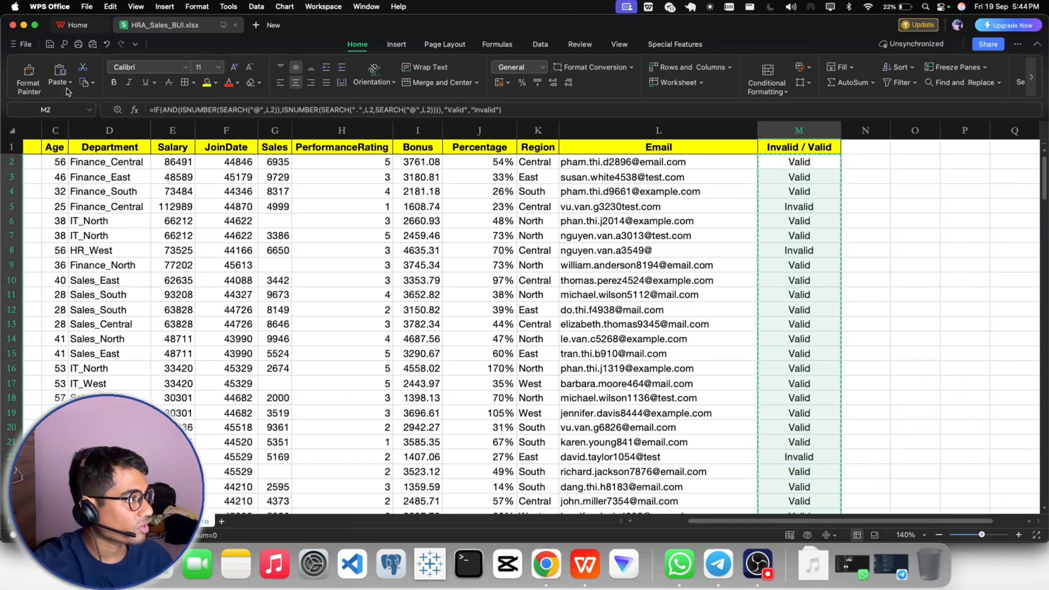
# - Paste the copied results as values only over the same column starting at M2, replacing the formulas
pyautogui.click(788, 163)
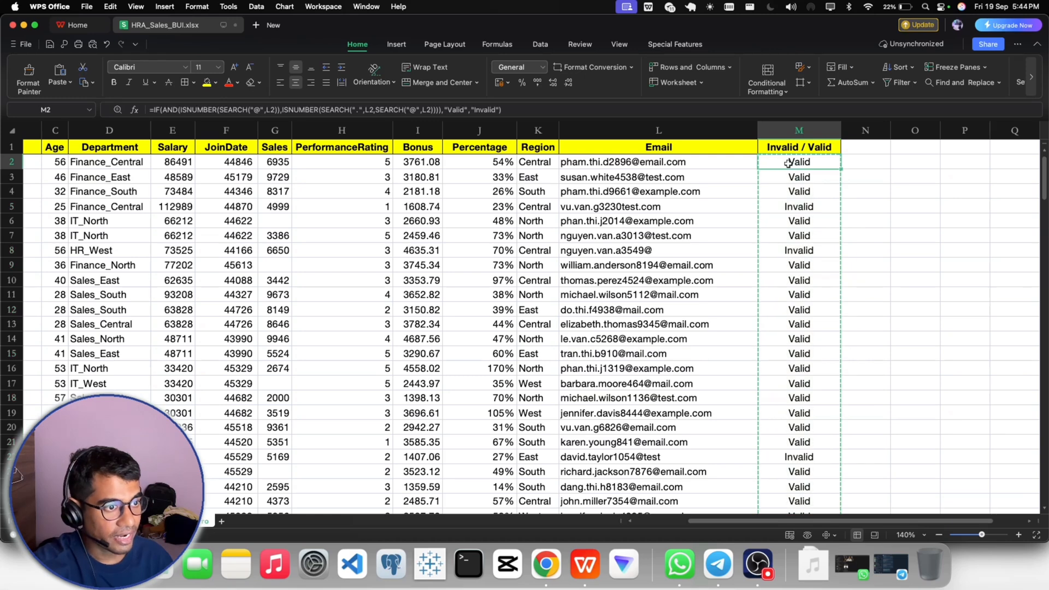
pyautogui.click(66, 85)
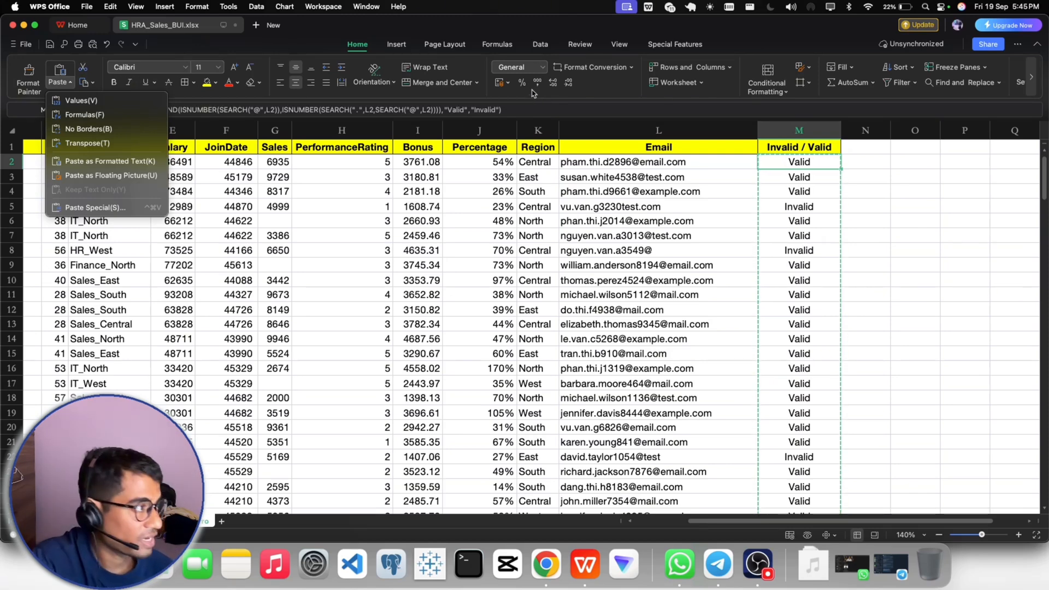
pyautogui.click(85, 105)
pyautogui.scroll(1, 841, 257)
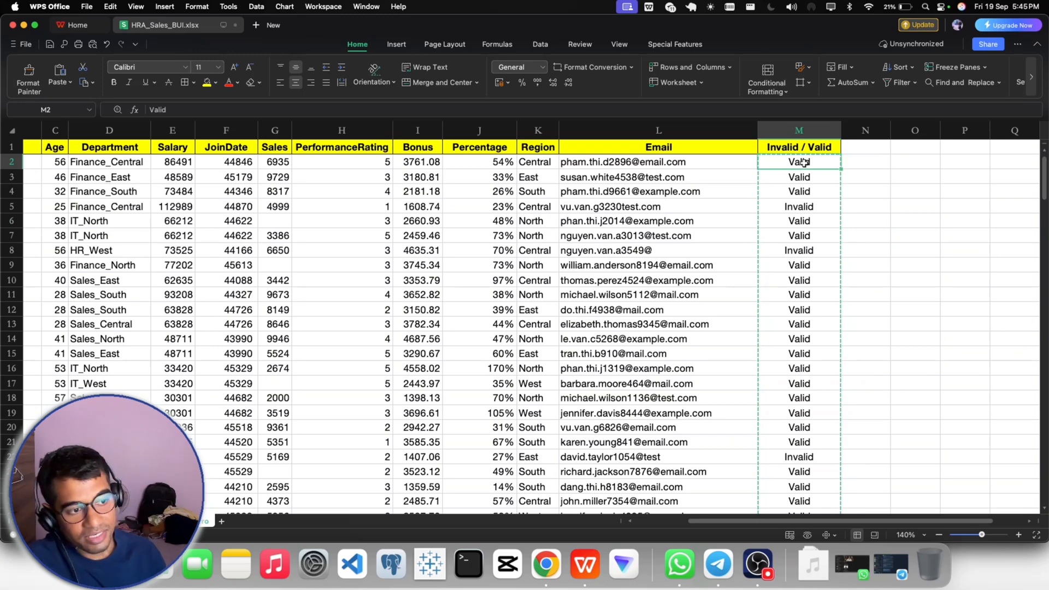
pyautogui.press('Escape')
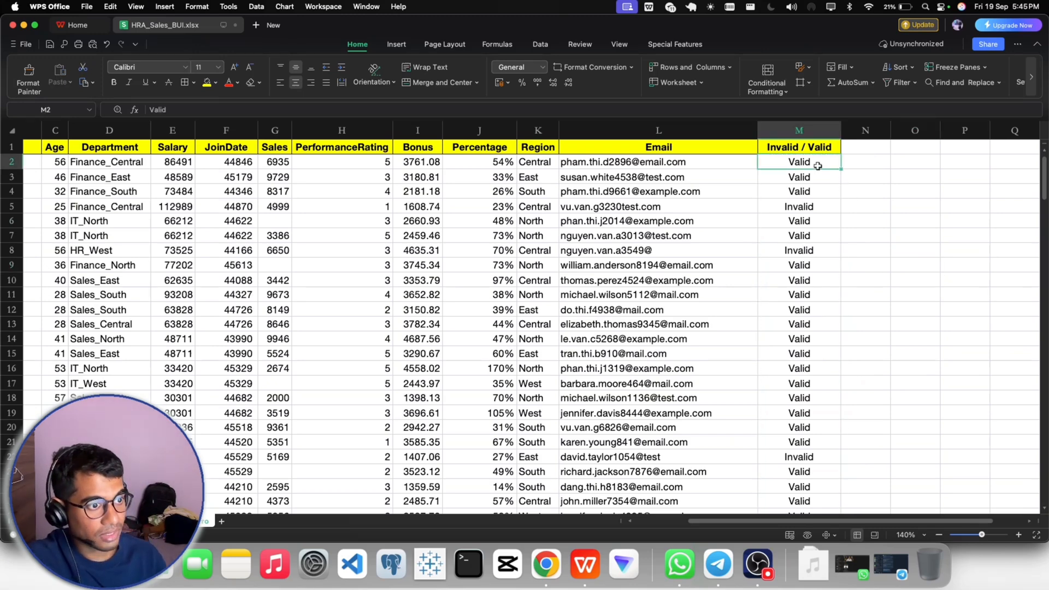
# - Check the contents of cells M2 and M5 for plain text instead of formulas
pyautogui.moveTo(173, 110); pyautogui.dragTo(149, 109)
pyautogui.click(790, 208)
pyautogui.click(795, 165)
pyautogui.click(787, 209)
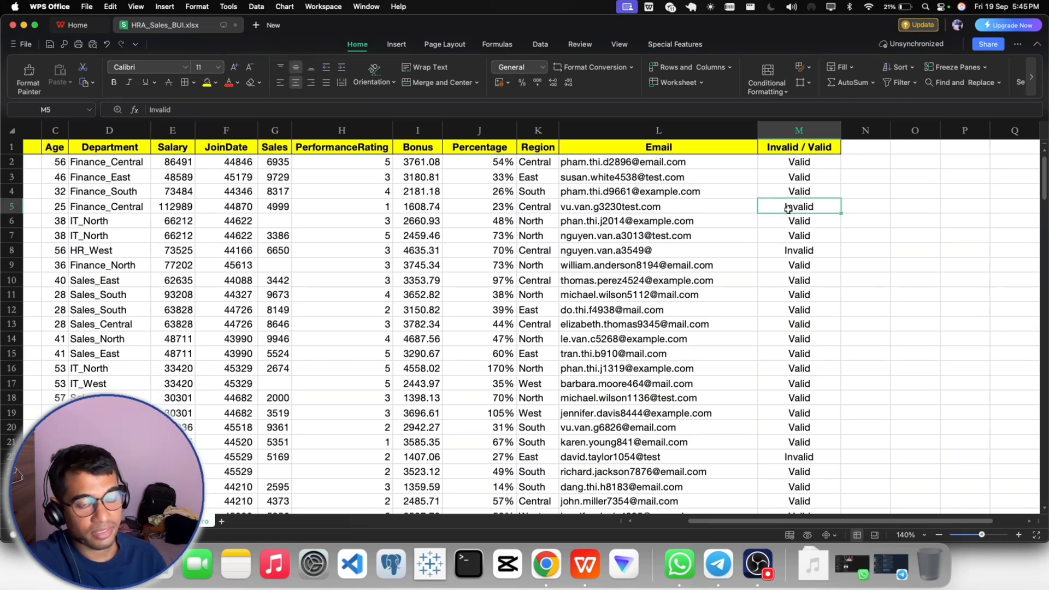
pyautogui.click(916, 232)
pyautogui.click(785, 167)
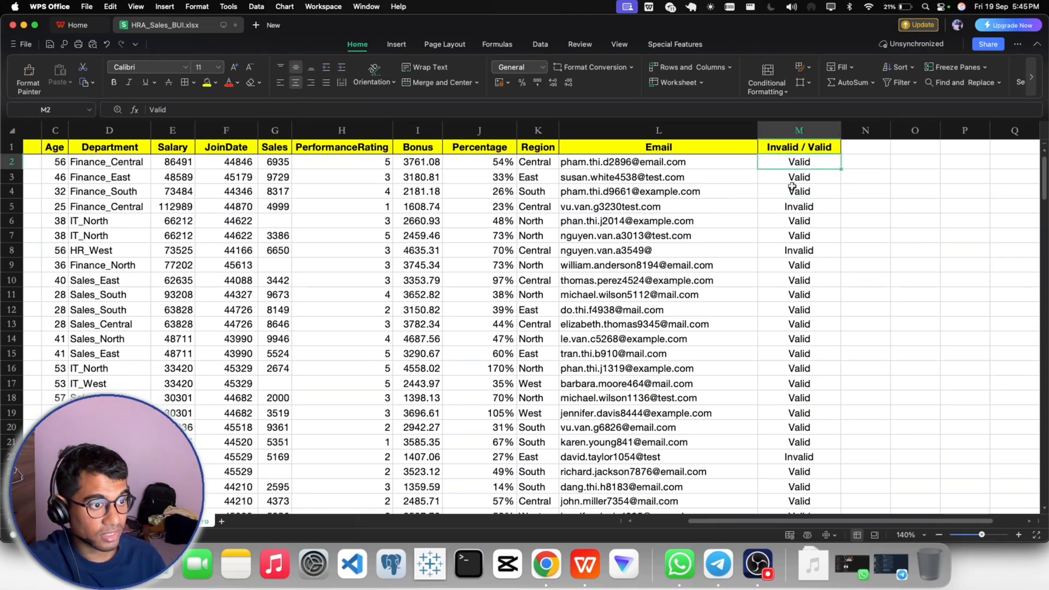
pyautogui.click(793, 209)
pyautogui.click(786, 164)
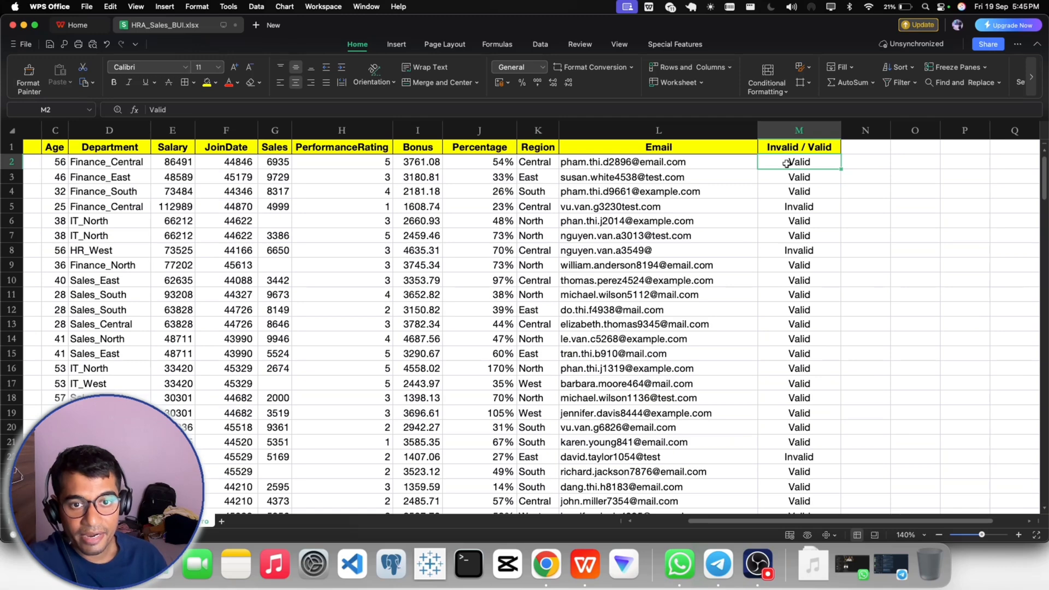
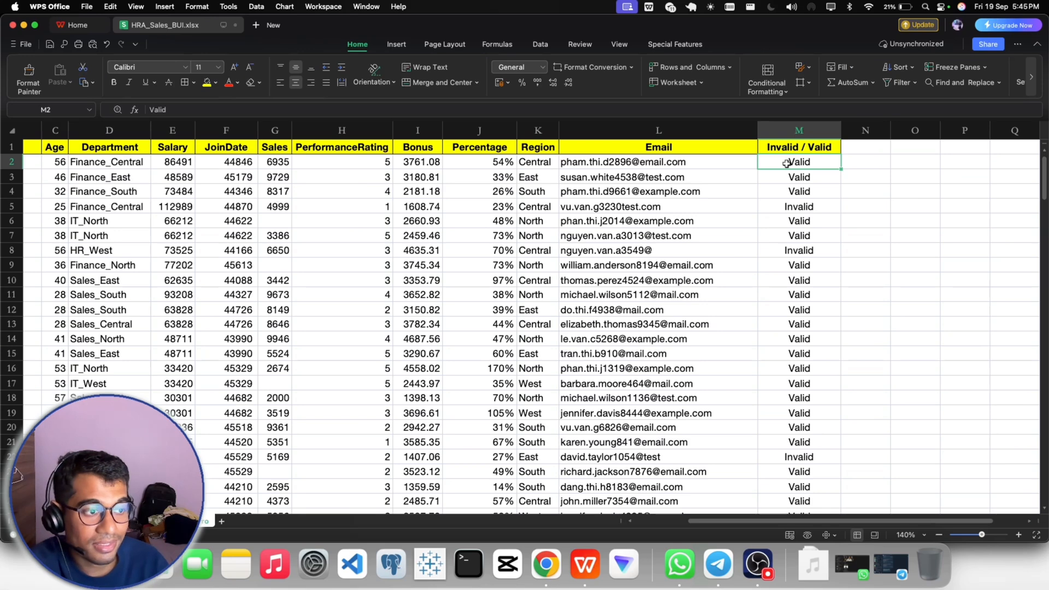
# - Save the workbook with the current changes
pyautogui.click(885, 232)
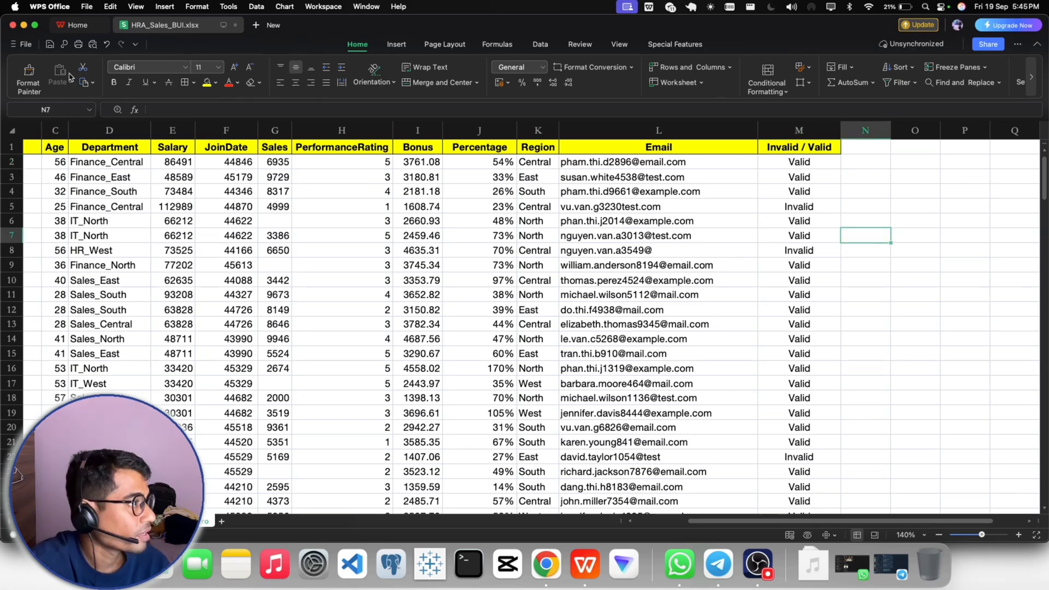
pyautogui.click(51, 44)
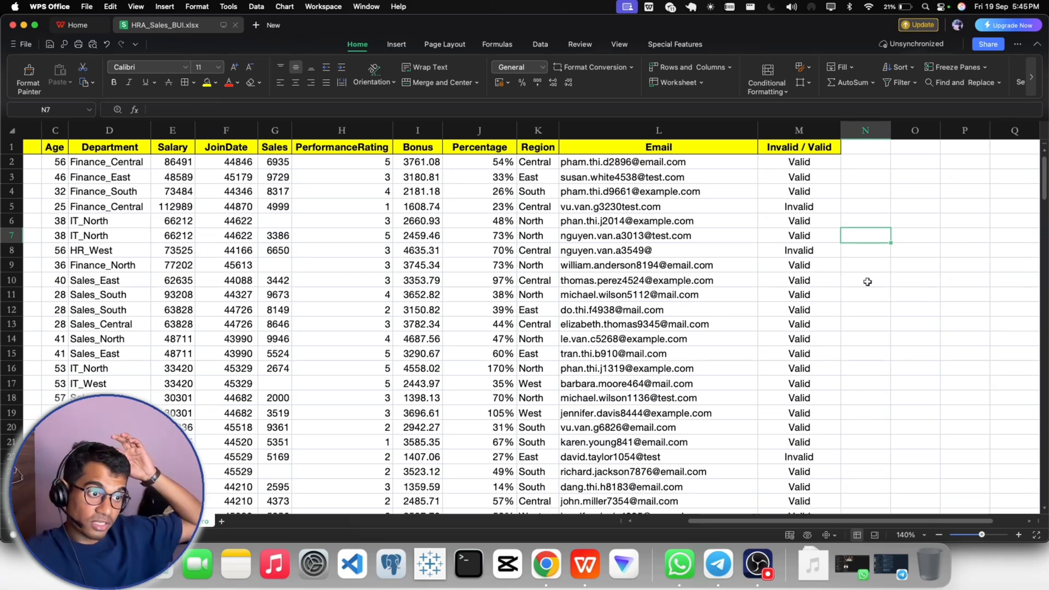
pyautogui.click(860, 312)
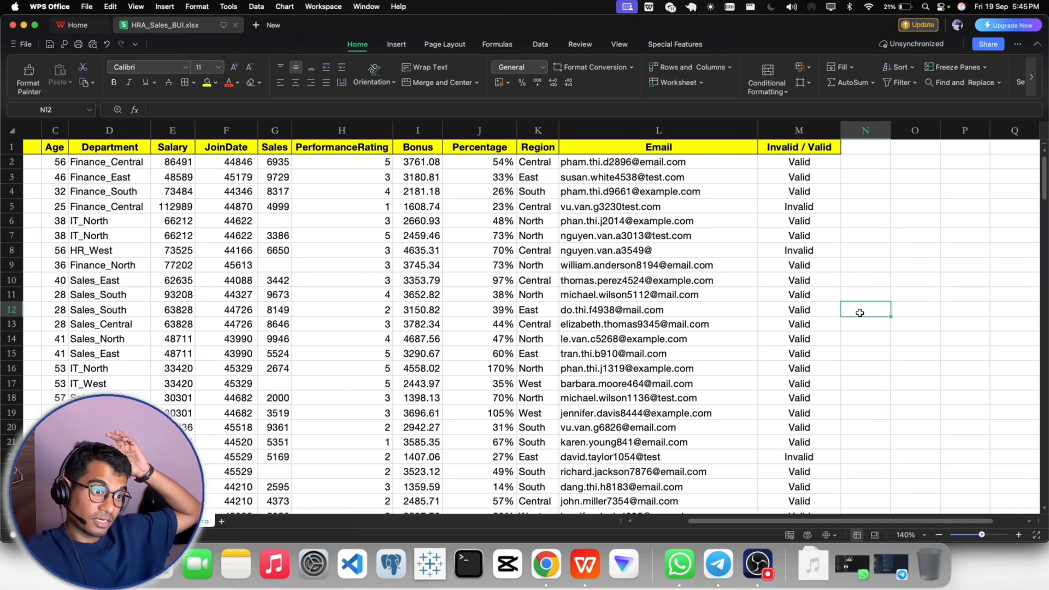
# - Look through the JoinDate values from cell F2 down to the last data row
pyautogui.click(284, 219)
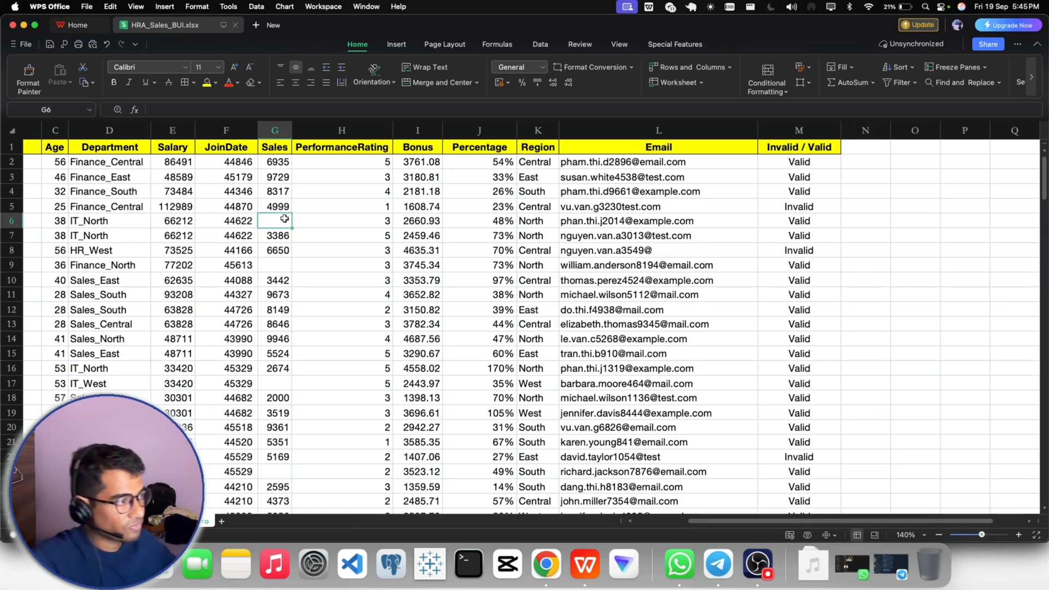
pyautogui.hscroll(-3, 682, 525)
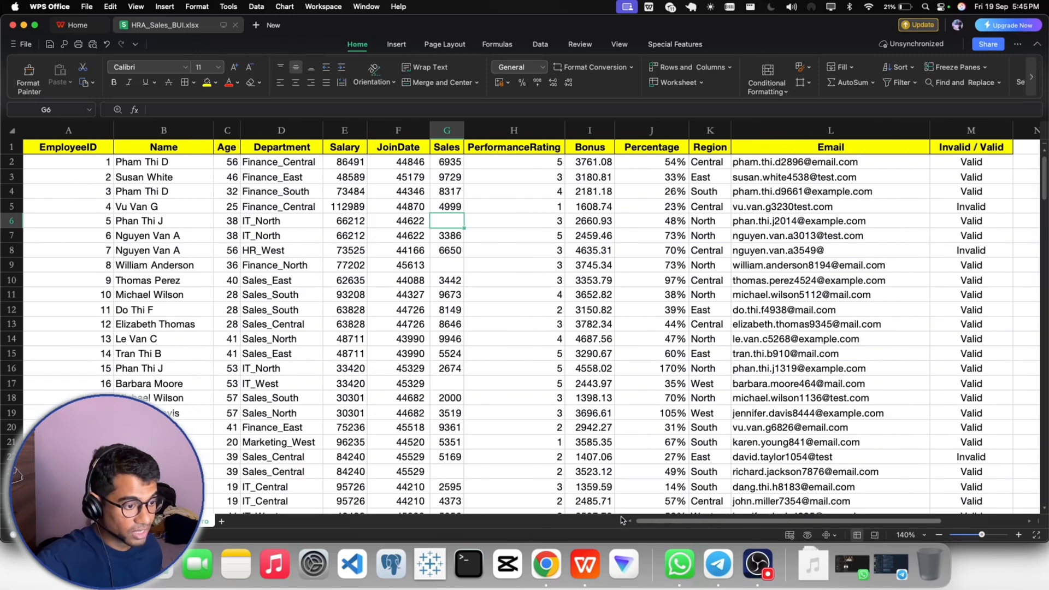
pyautogui.click(385, 163)
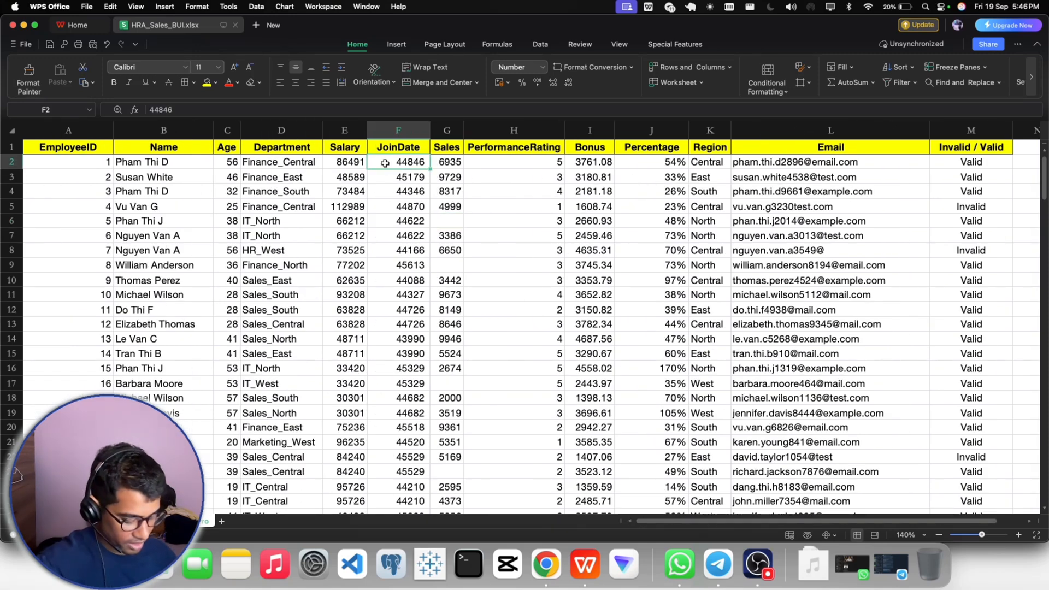
pyautogui.press('super+shift+Down')
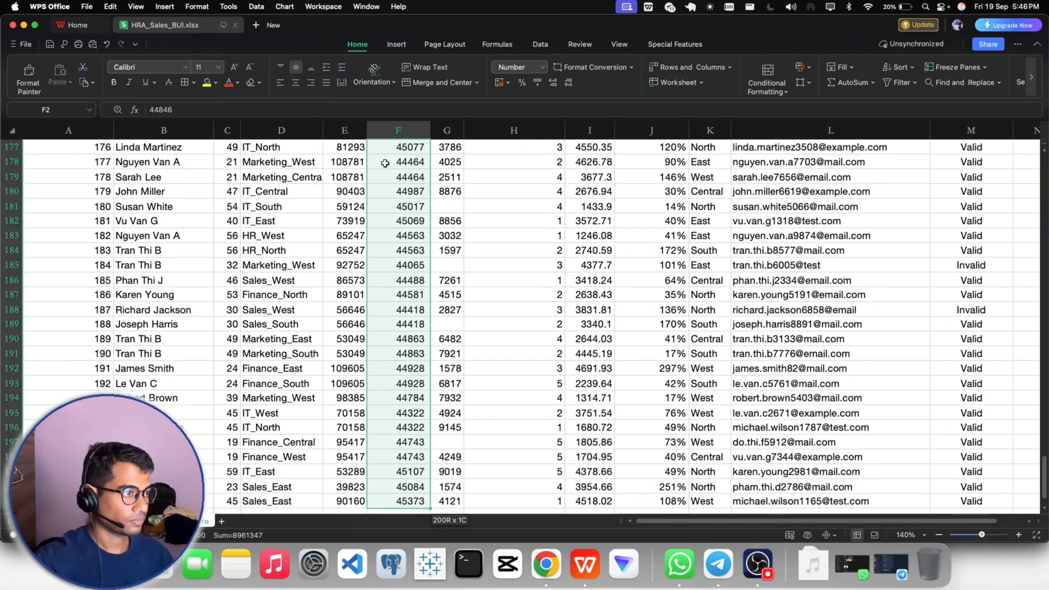
pyautogui.scroll(20, 412, 205)
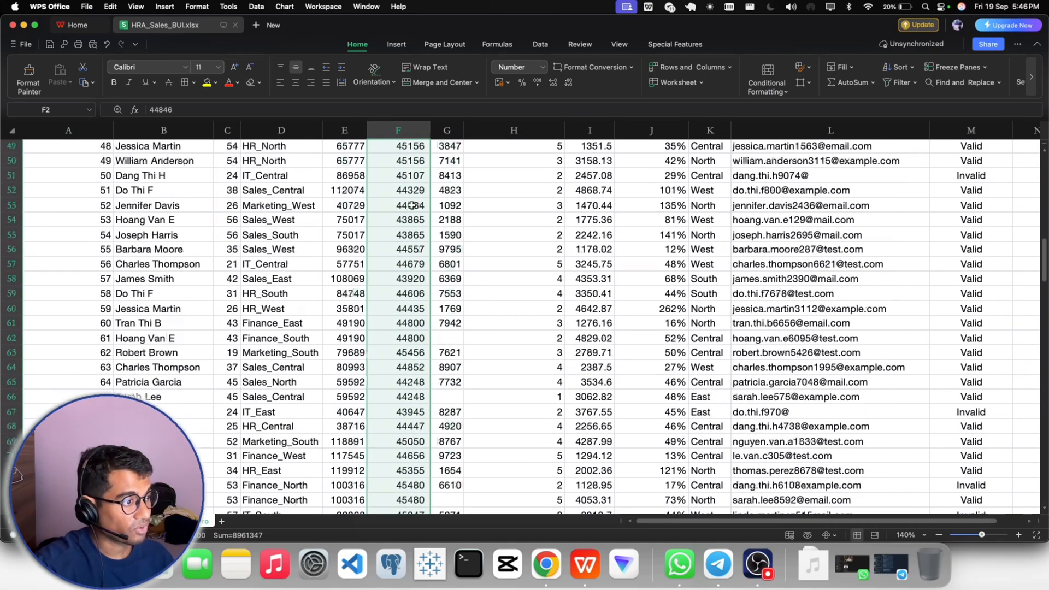
pyautogui.scroll(-15, 412, 204)
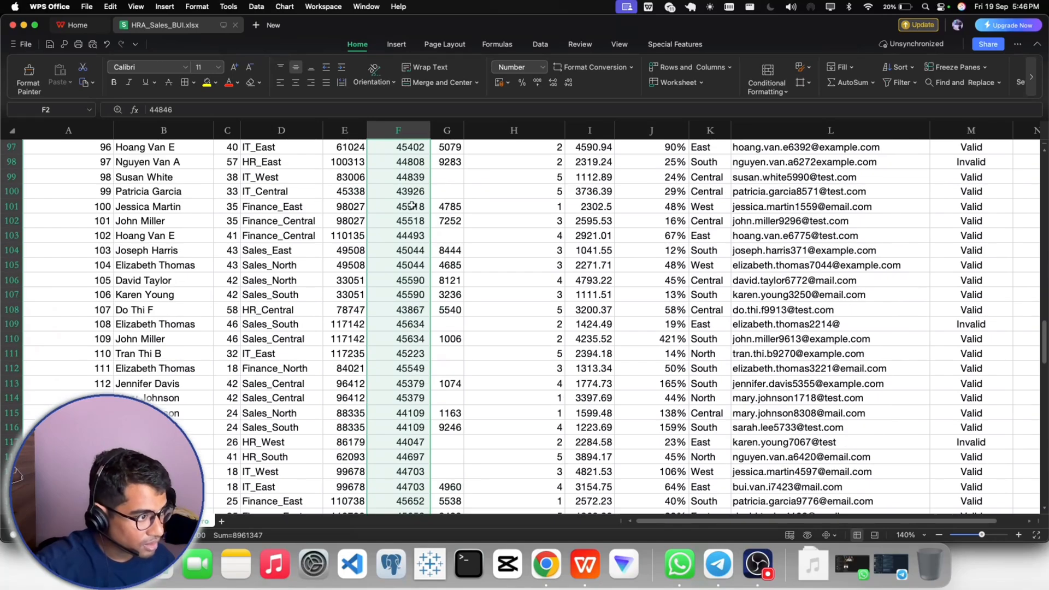
pyautogui.scroll(20, 411, 205)
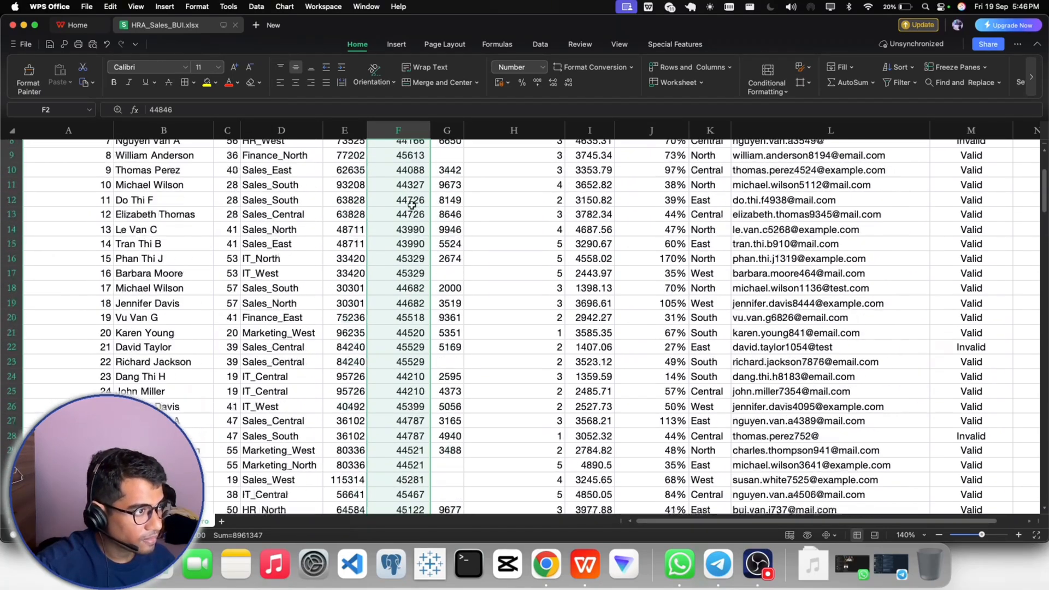
pyautogui.scroll(3, 411, 204)
# - Examine the list of distinct JoinDate values with a temporary header filter, and remove the filter without applying any criteria
pyautogui.click(440, 163)
pyautogui.click(415, 150)
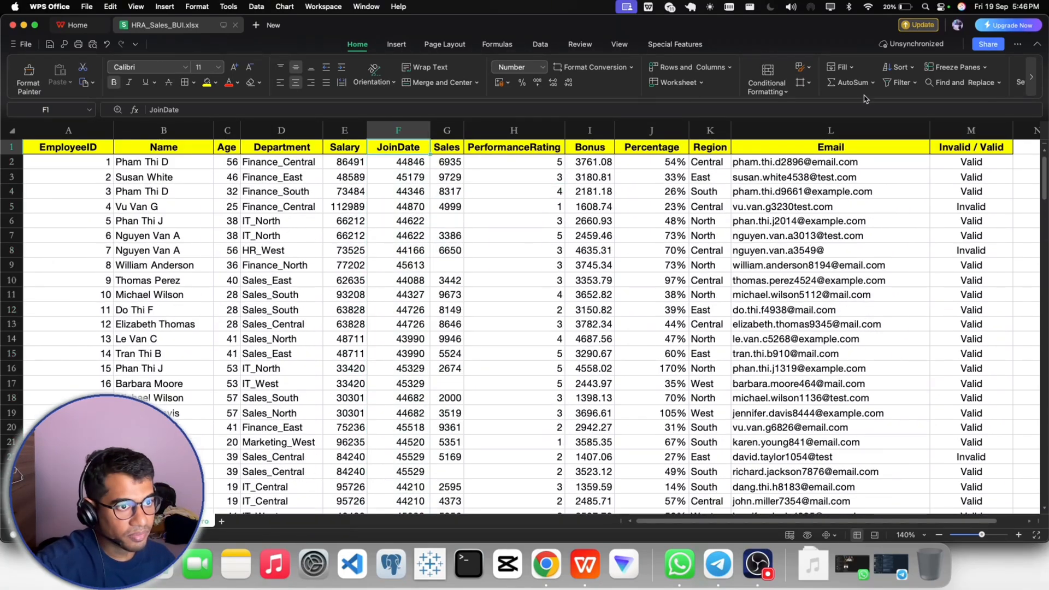
pyautogui.click(898, 83)
pyautogui.click(424, 149)
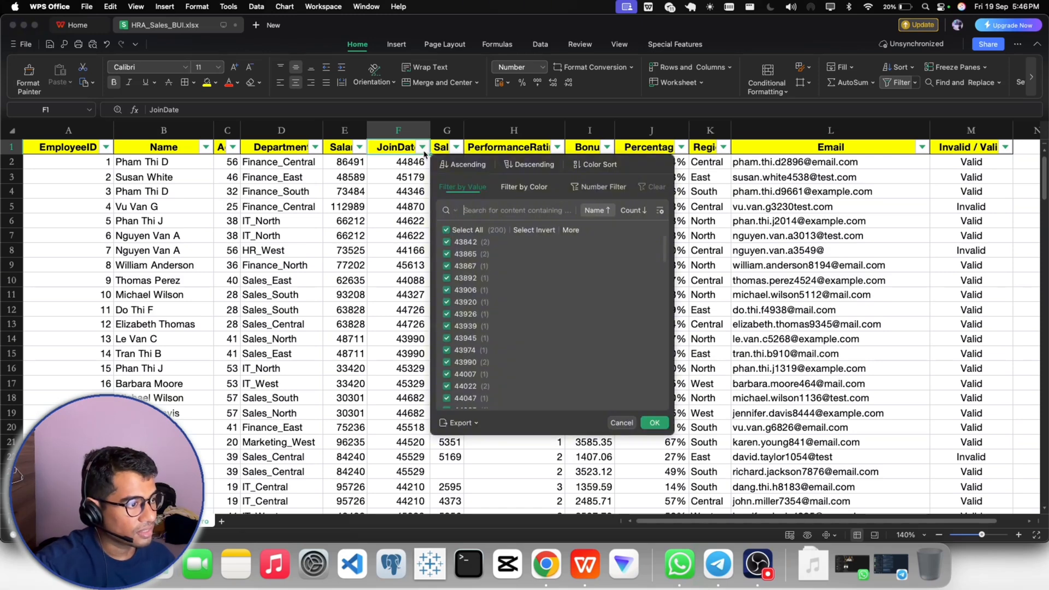
pyautogui.scroll(-20, 491, 269)
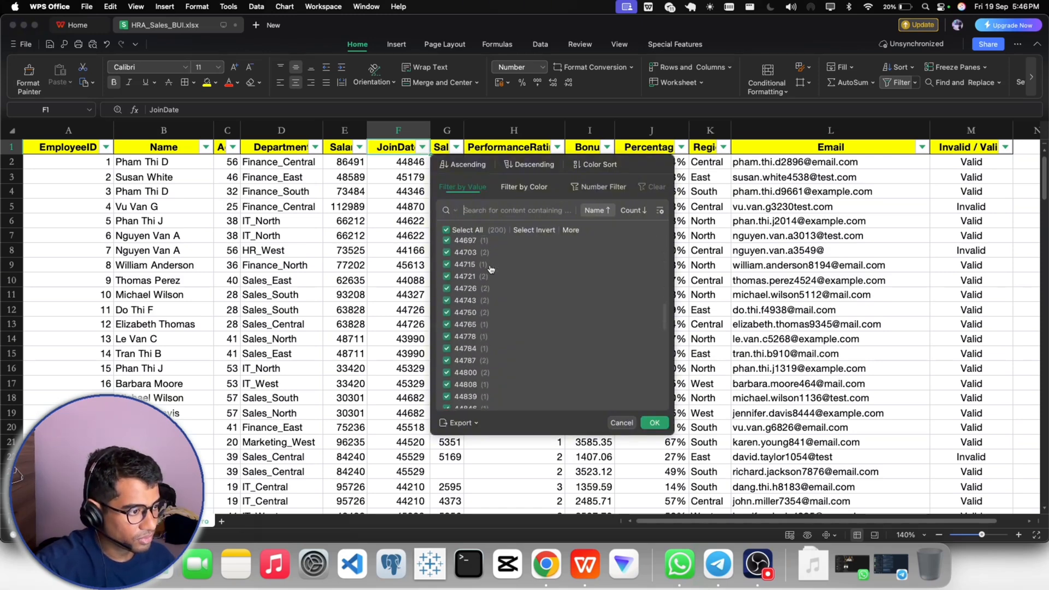
pyautogui.scroll(-20, 491, 269)
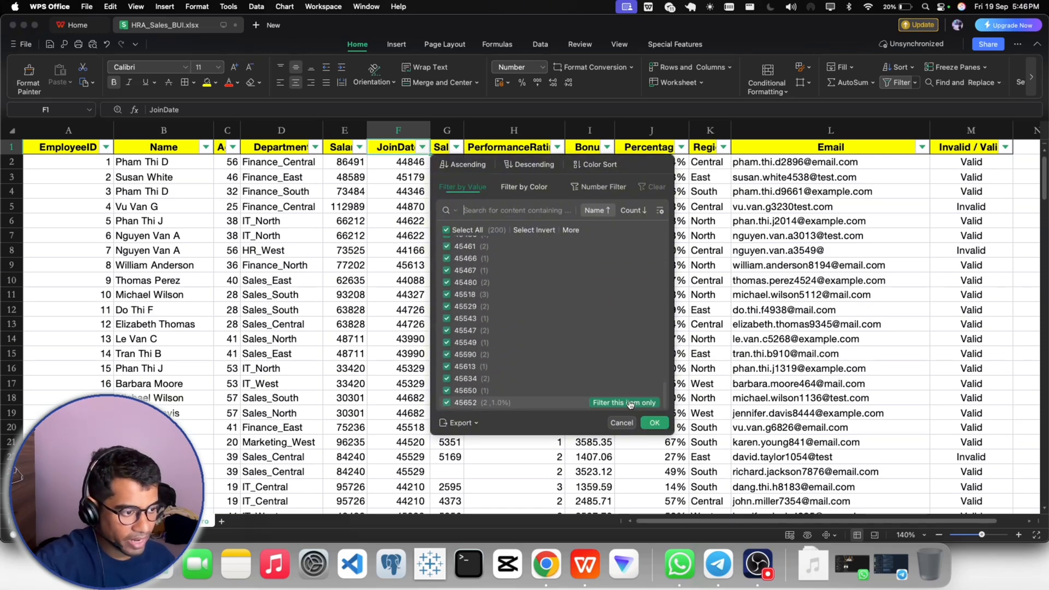
pyautogui.click(623, 422)
pyautogui.click(896, 82)
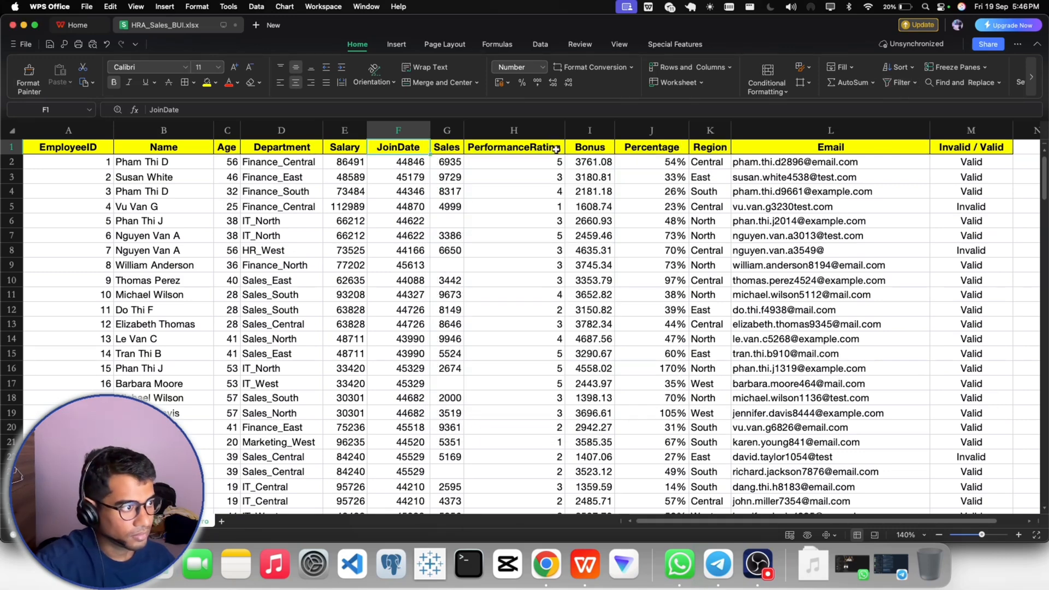
# - Format the JoinDate values from F2 down to the last data row as Short Date, and check the dates in the first rows
pyautogui.click(454, 207)
pyautogui.click(422, 162)
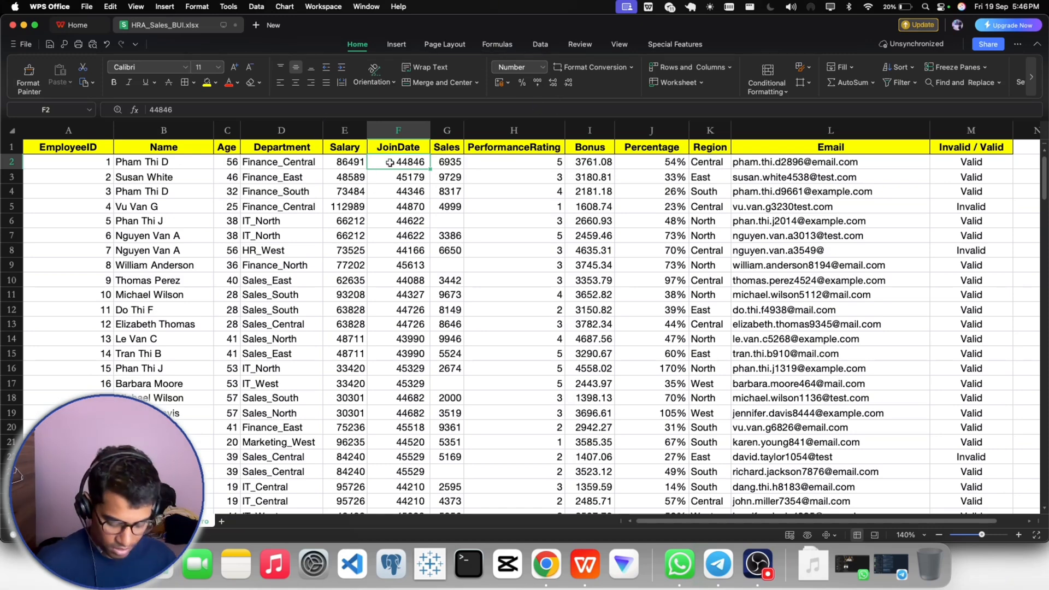
pyautogui.press('super+shift+Down')
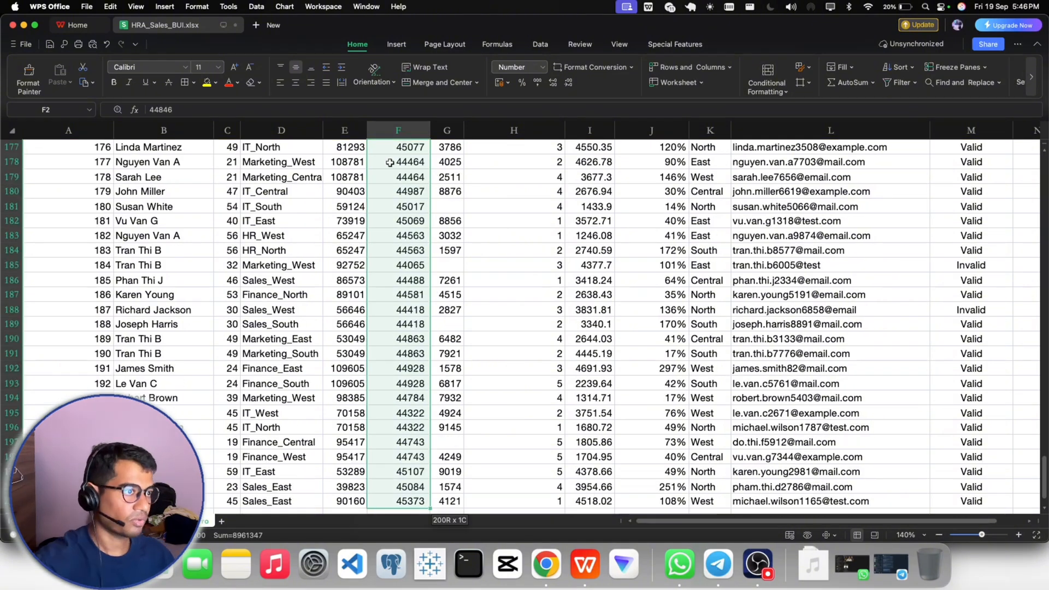
pyautogui.click(542, 67)
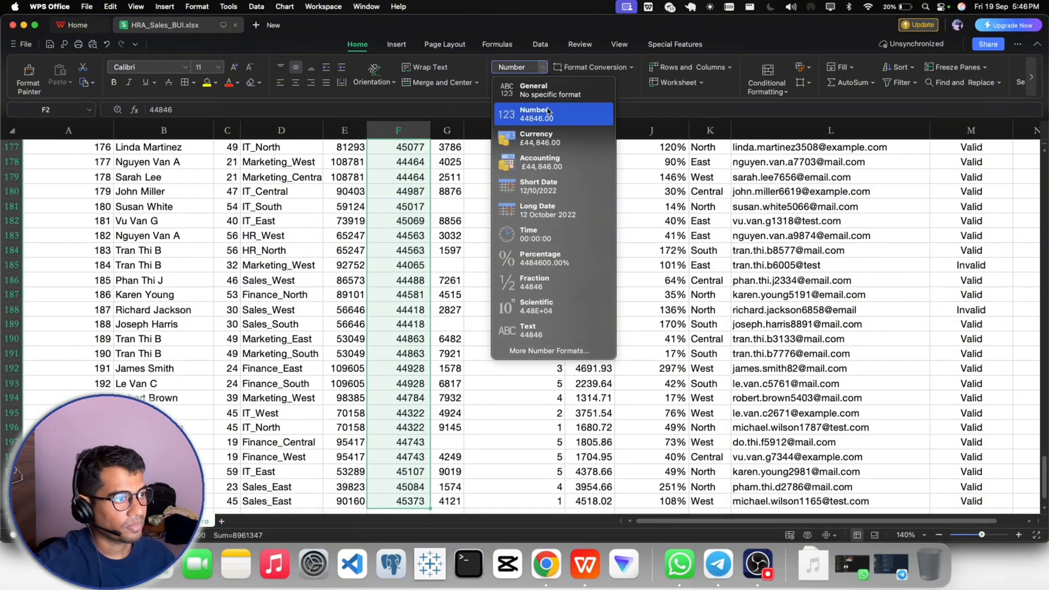
pyautogui.click(567, 189)
pyautogui.scroll(10, 384, 214)
pyautogui.scroll(20, 384, 214)
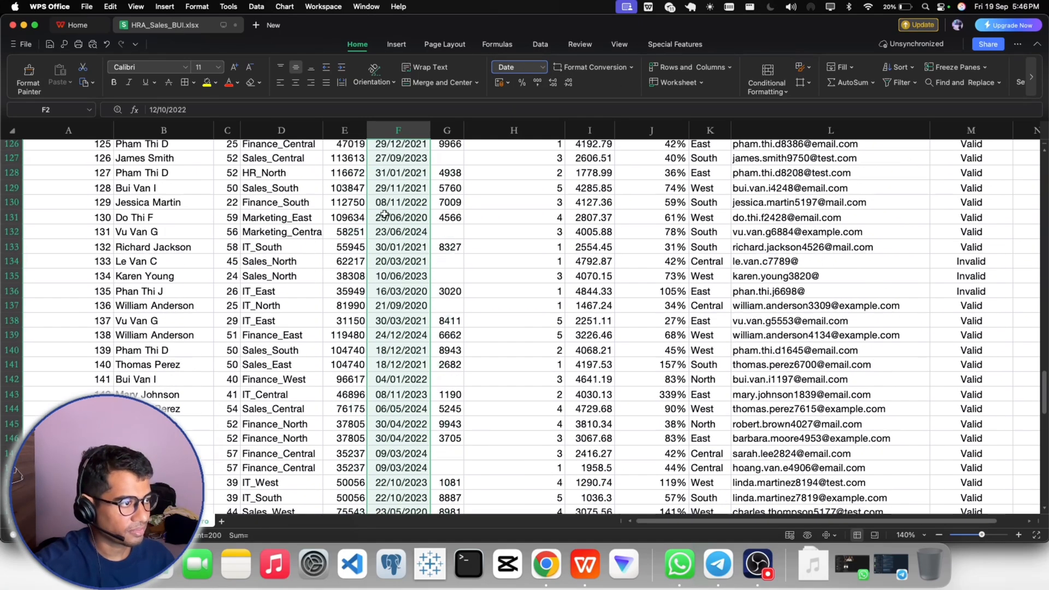
pyautogui.scroll(10, 384, 214)
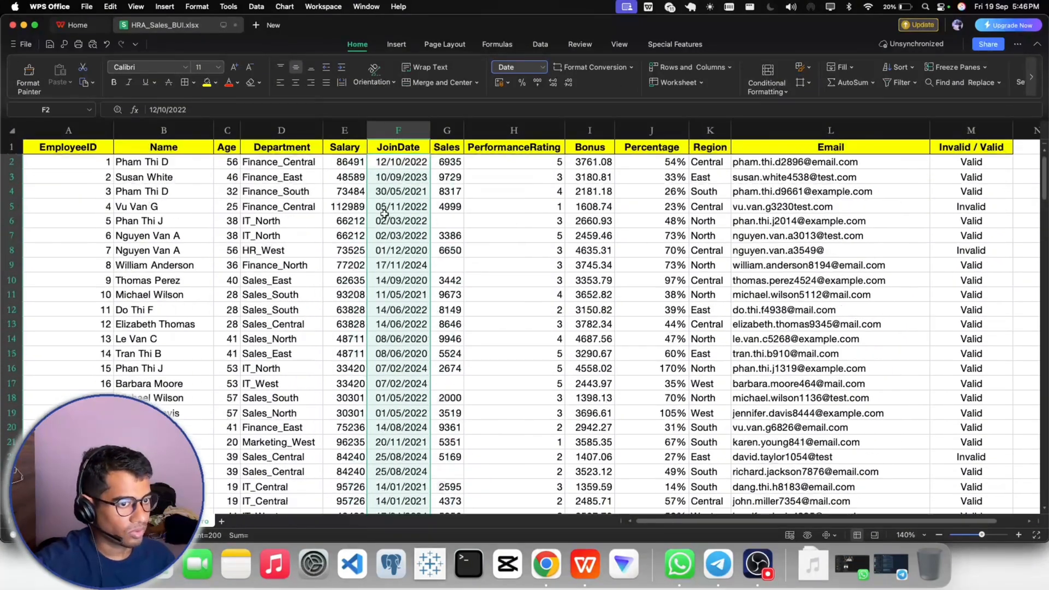
pyautogui.click(409, 162)
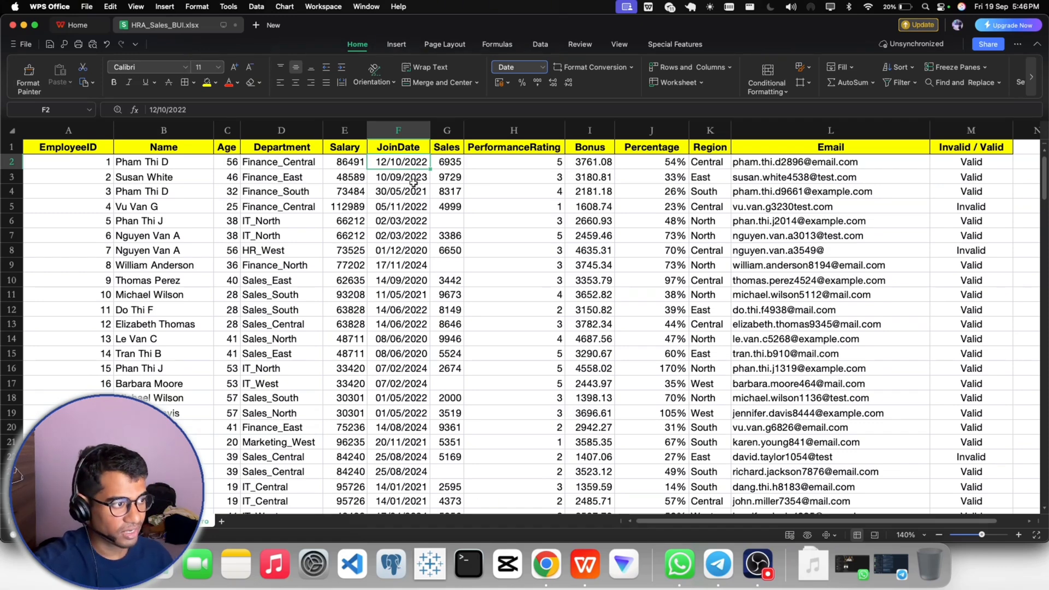
pyautogui.click(422, 255)
pyautogui.click(415, 263)
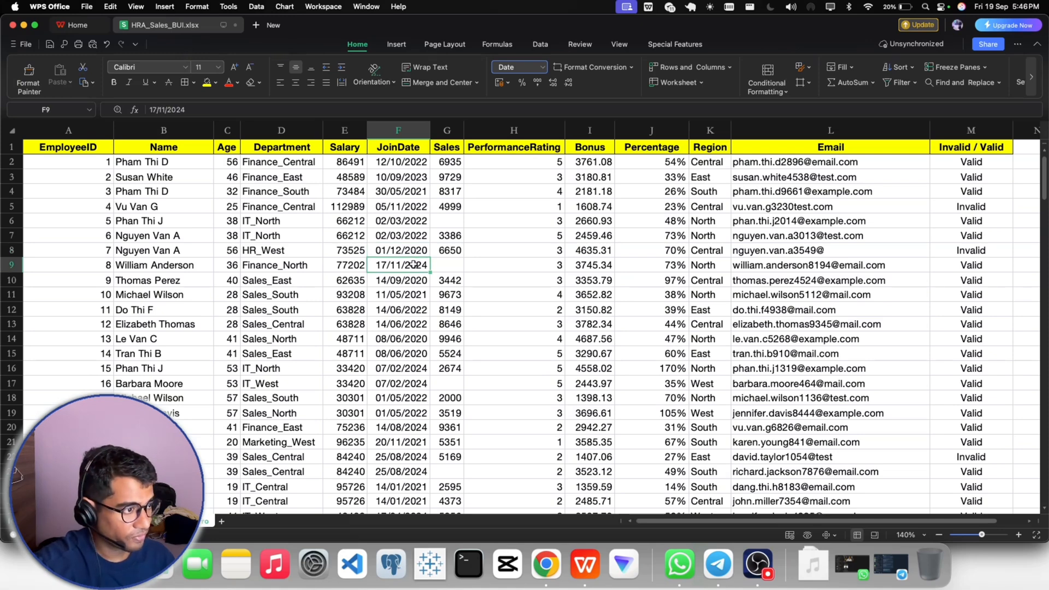
# - Inspect the Sales column for blank entries, including cells G6 and G9
pyautogui.click(459, 266)
pyautogui.click(461, 226)
pyautogui.moveTo(450, 251); pyautogui.dragTo(450, 261)
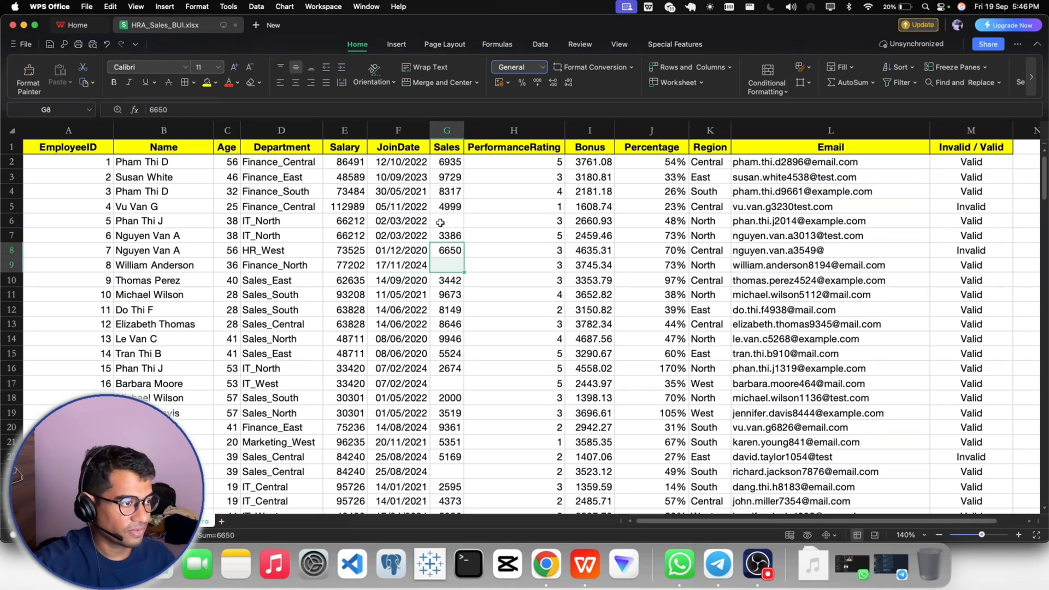
pyautogui.click(440, 223)
pyautogui.click(444, 262)
pyautogui.click(441, 224)
pyautogui.click(450, 261)
pyautogui.click(449, 224)
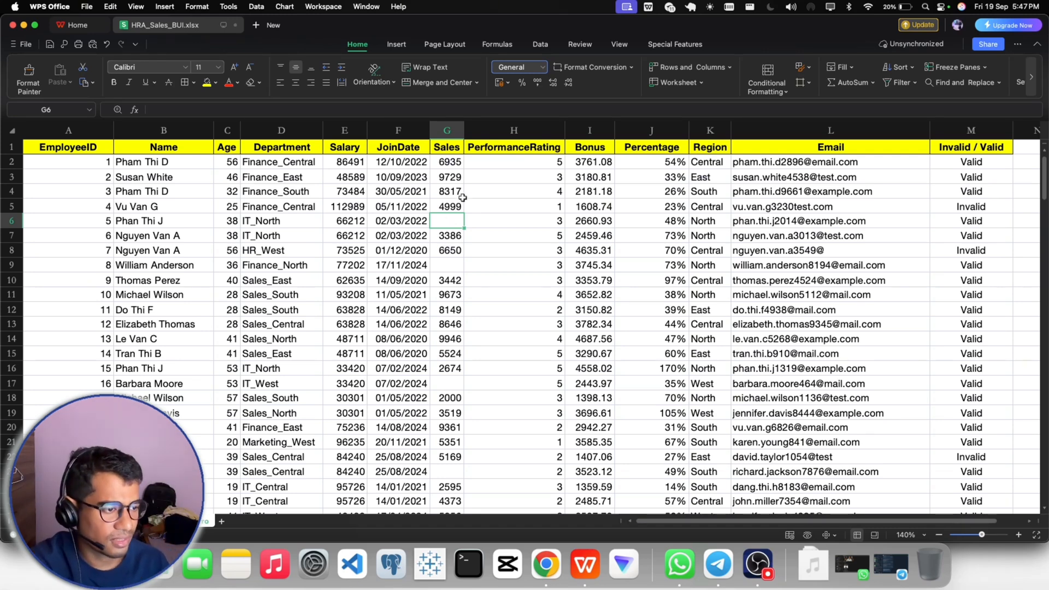
pyautogui.rightClick(471, 174)
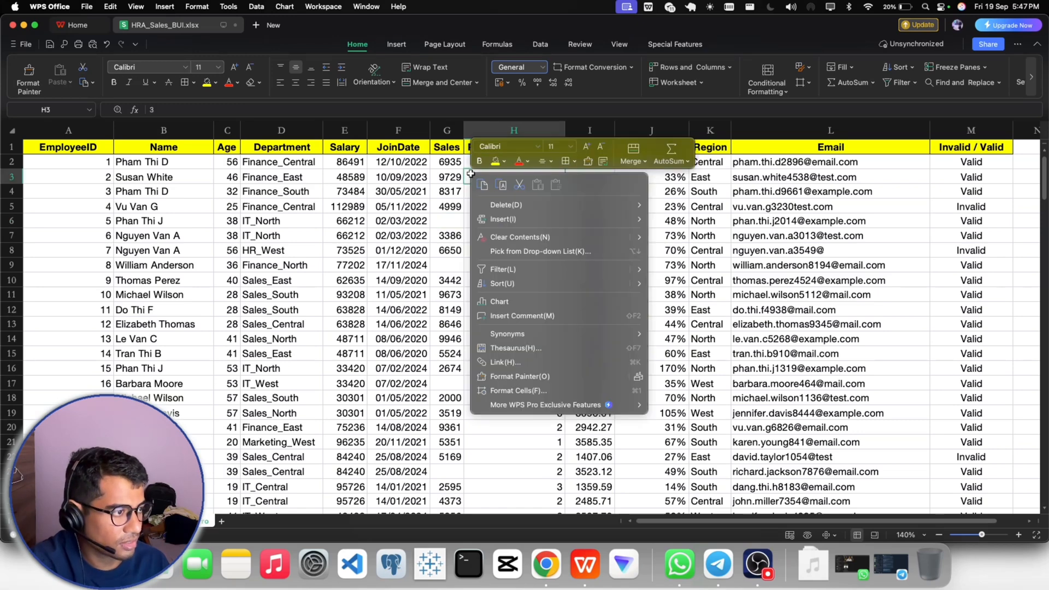
pyautogui.click(450, 200)
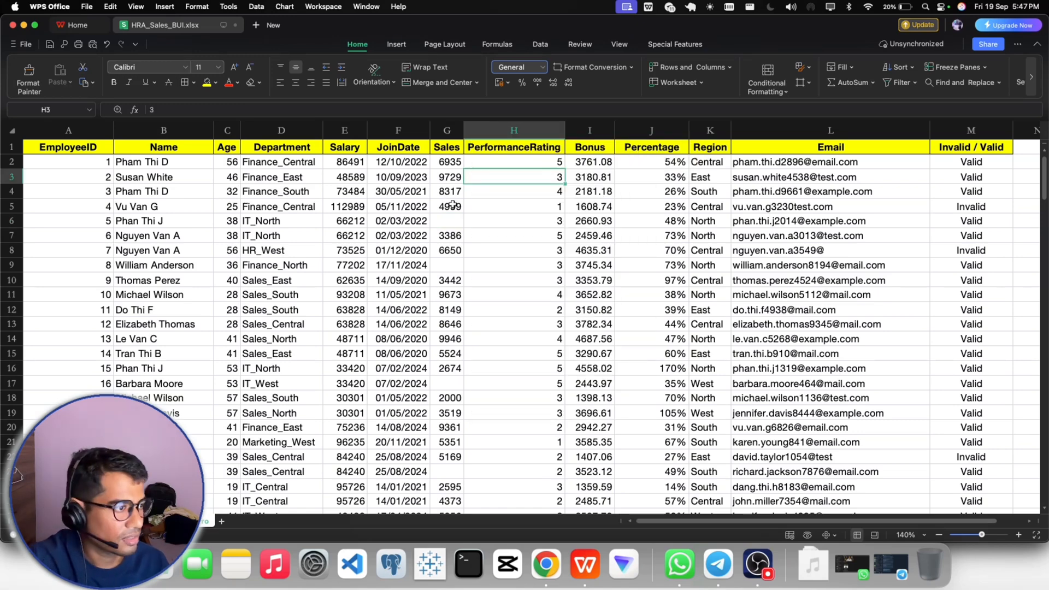
# - Compare the Sales amount in row 5 with the Percentage value in J5
pyautogui.click(458, 206)
pyautogui.click(677, 211)
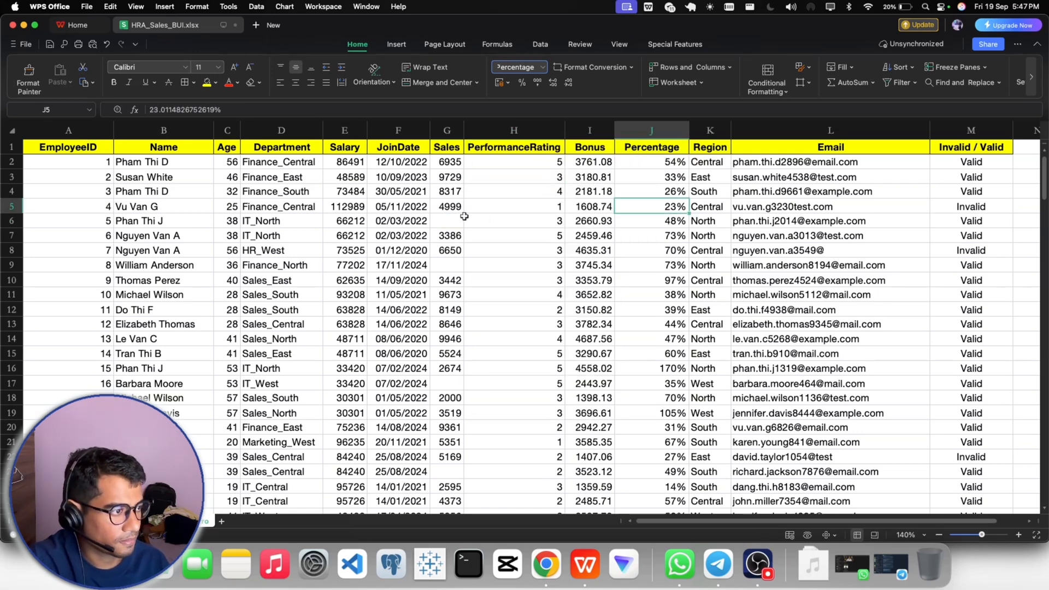
pyautogui.click(457, 209)
pyautogui.click(670, 218)
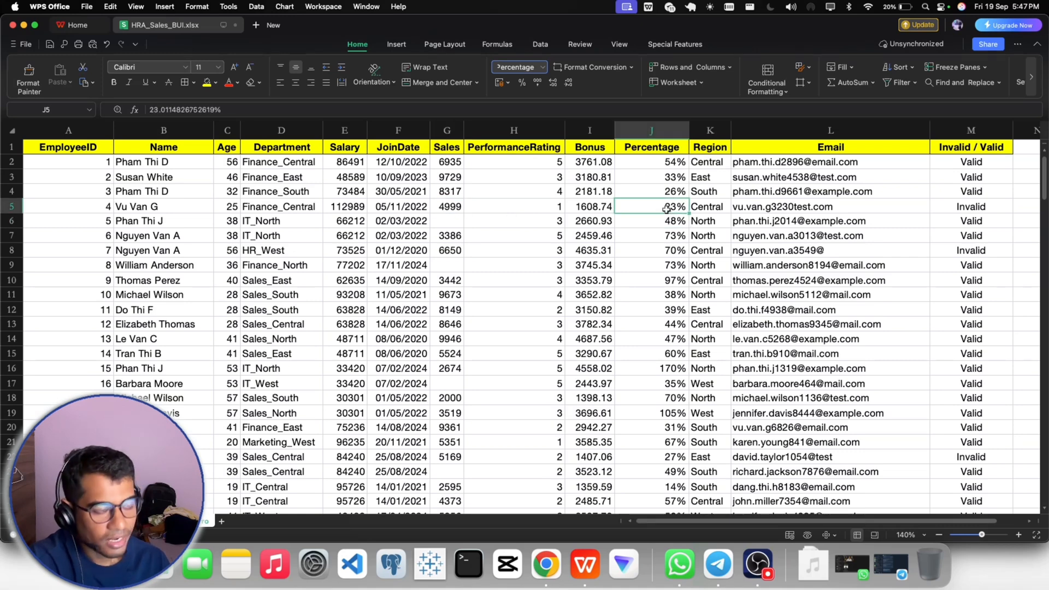
# - Insert a column before Region and enter a header for the percentage check in K1
pyautogui.rightClick(711, 133)
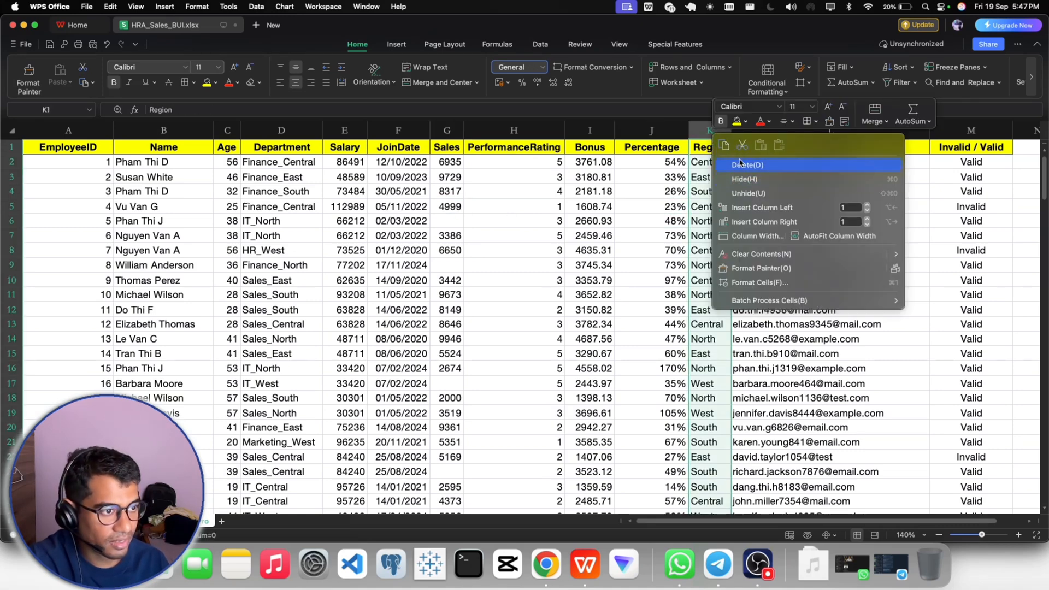
pyautogui.click(748, 208)
pyautogui.click(713, 148)
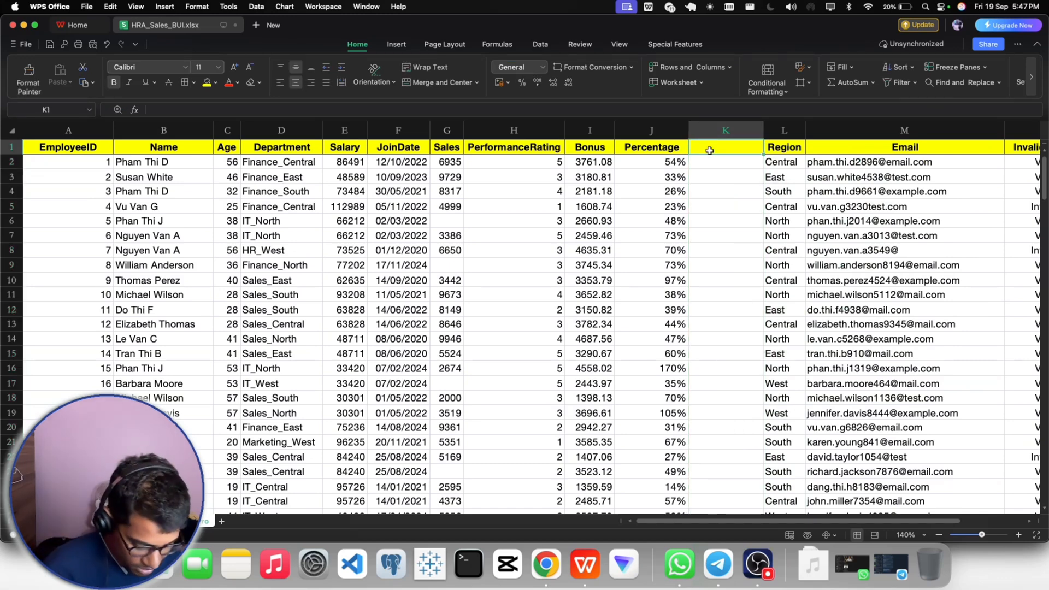
pyautogui.write('va')
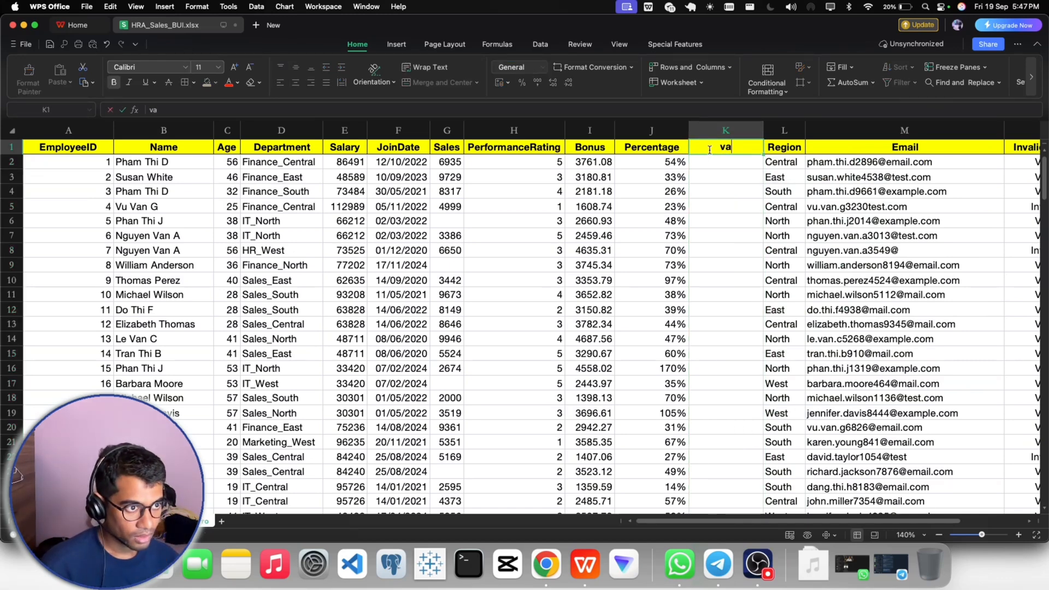
pyautogui.press('BackSpace')
pyautogui.press('BackSpace')
pyautogui.write('Chec')
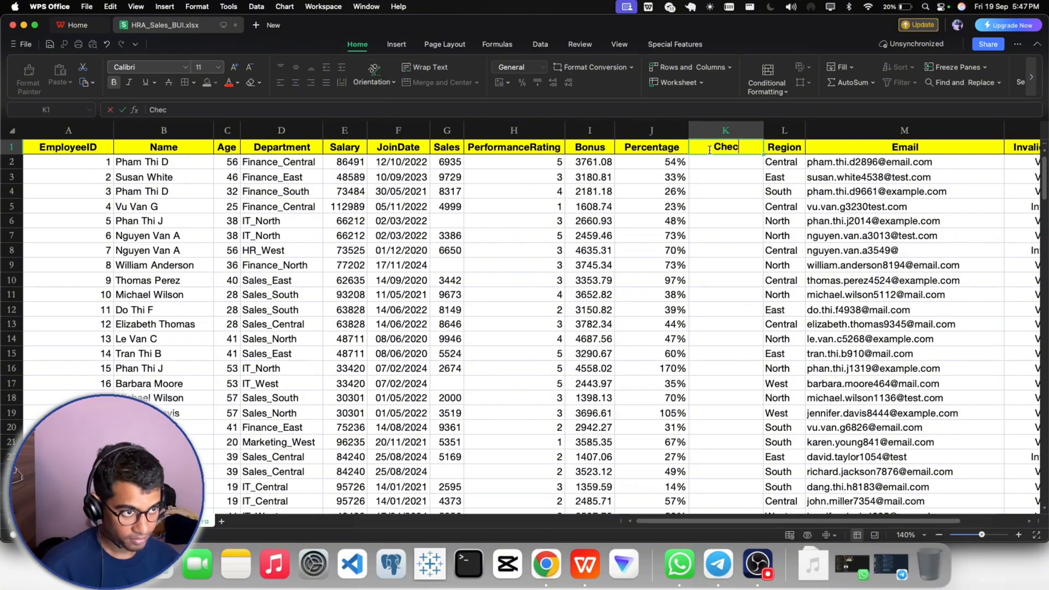
pyautogui.write('k')
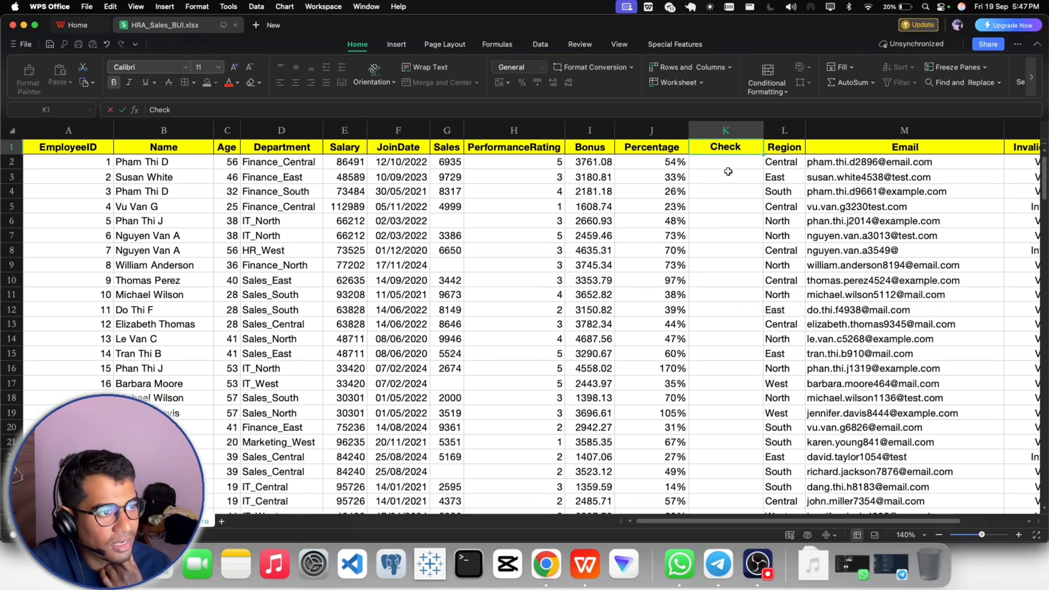
pyautogui.write('Per')
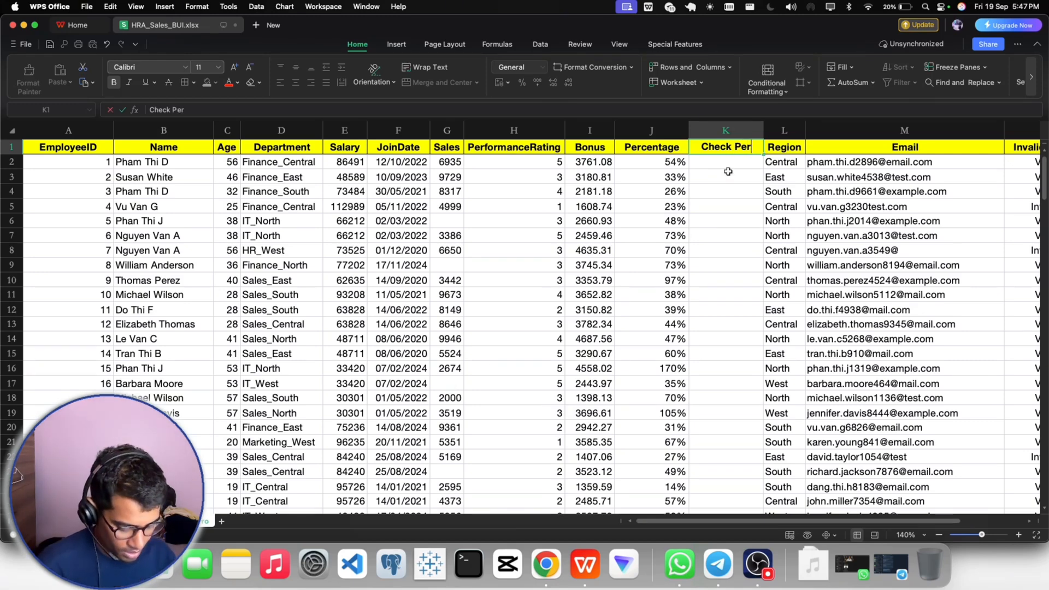
pyautogui.write('cenatge')
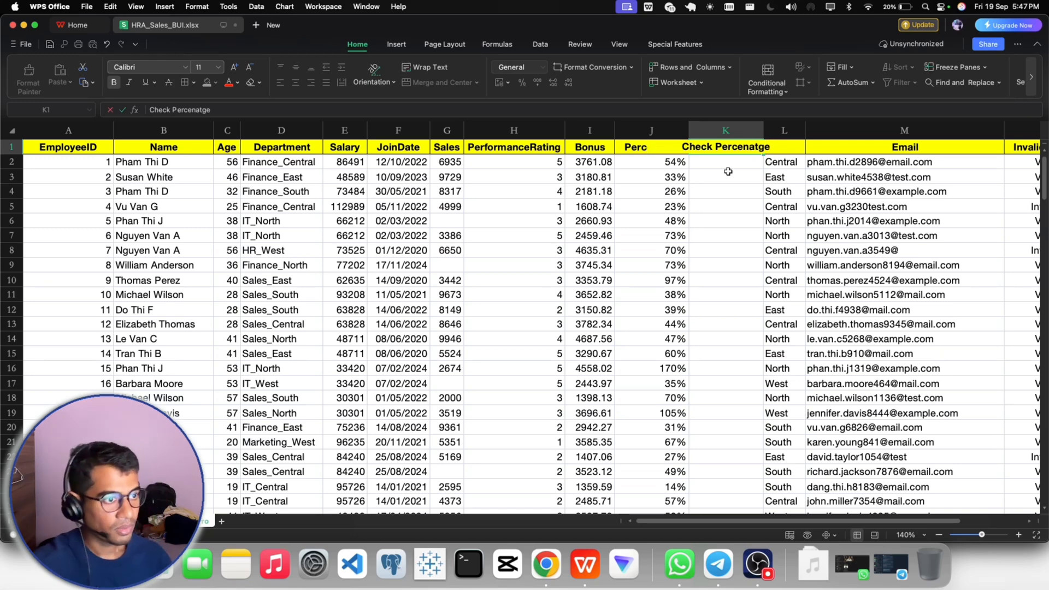
pyautogui.press('Return')
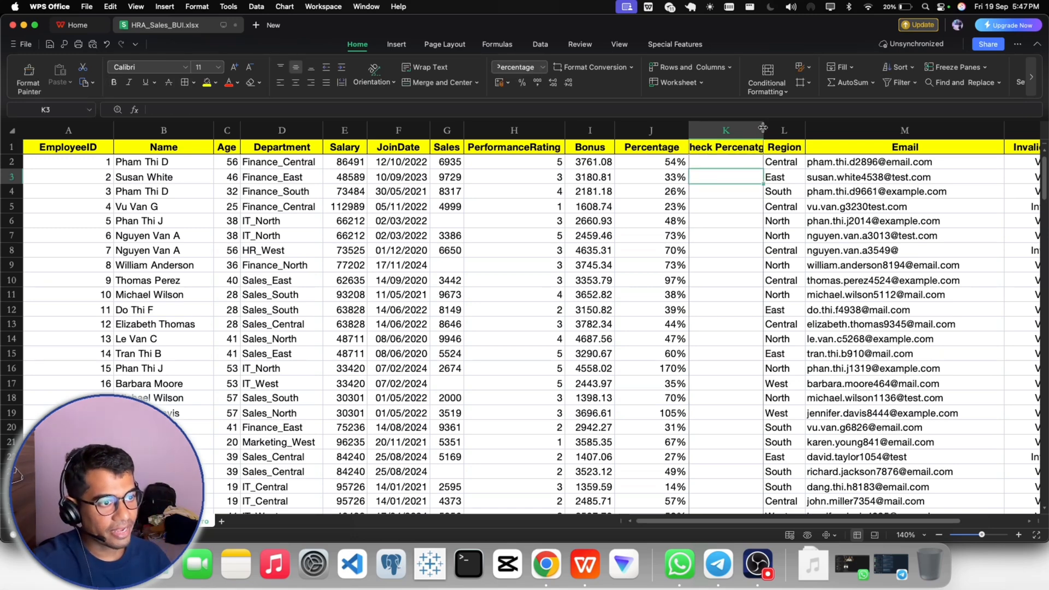
# - Widen column K to fit its header and correct the header's spelling to "Check Percentage"
pyautogui.click(766, 151)
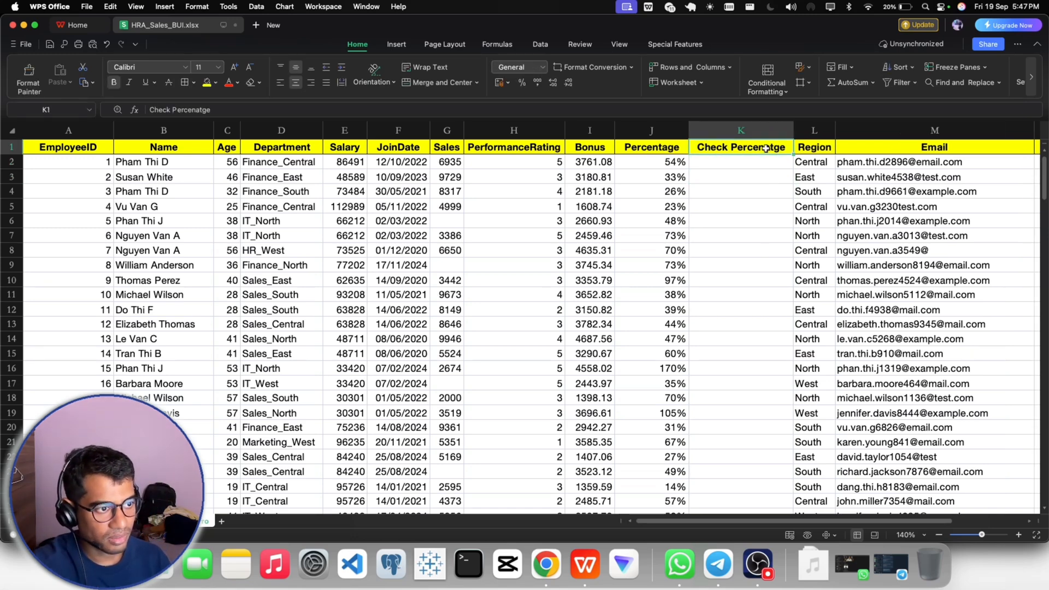
pyautogui.doubleClick(776, 147)
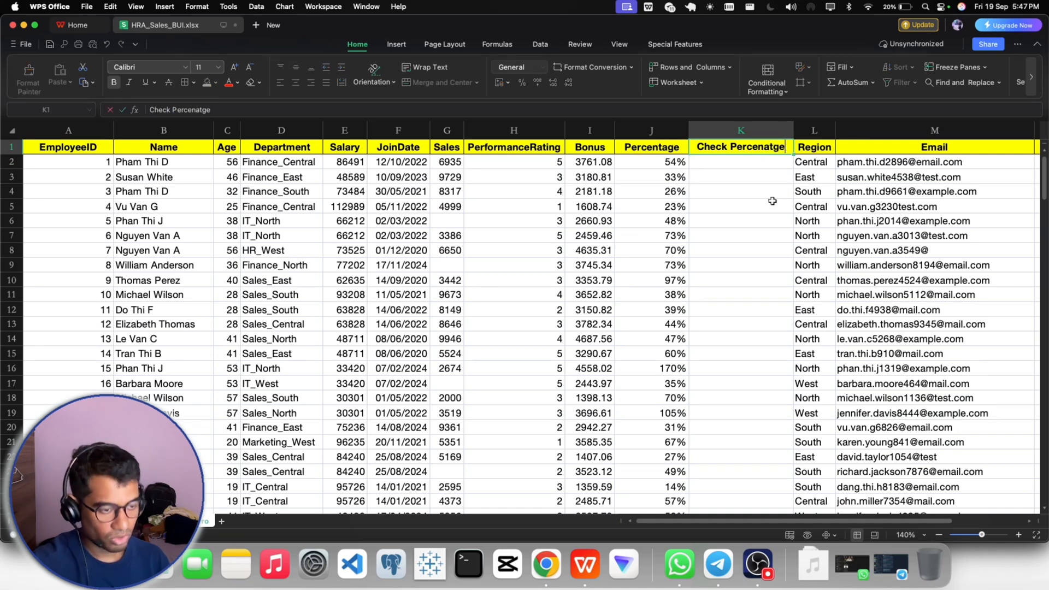
pyautogui.press('BackSpace')
pyautogui.press('BackSpace')
pyautogui.press('BackSpace')
pyautogui.press('BackSpace')
pyautogui.write('tage')
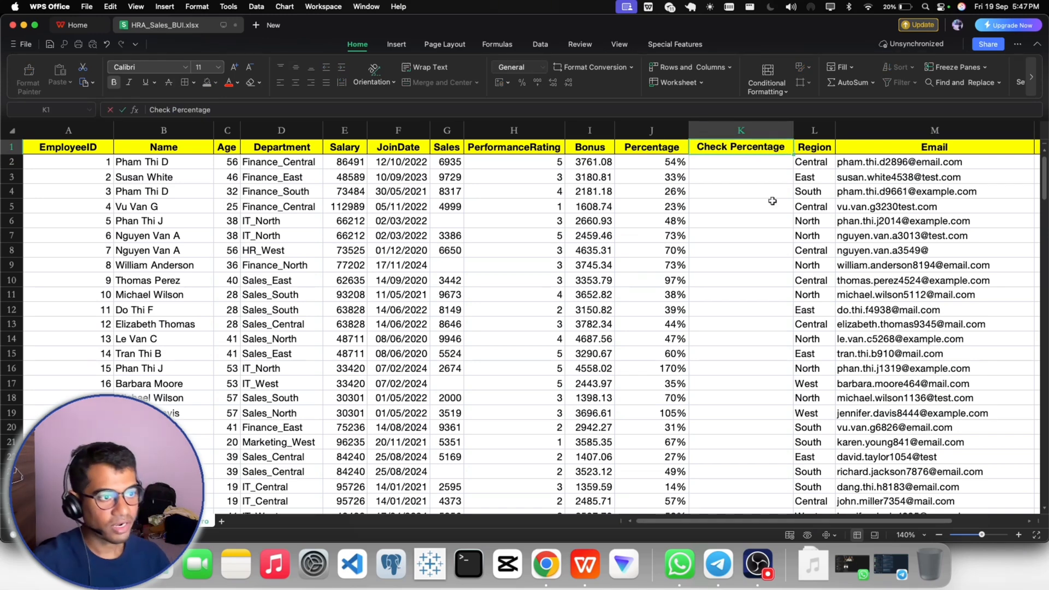
pyautogui.click(772, 201)
# - Multiply Sales by Percentage in K2 with the formula =G2*J2, and format the cell as Number
pyautogui.click(715, 162)
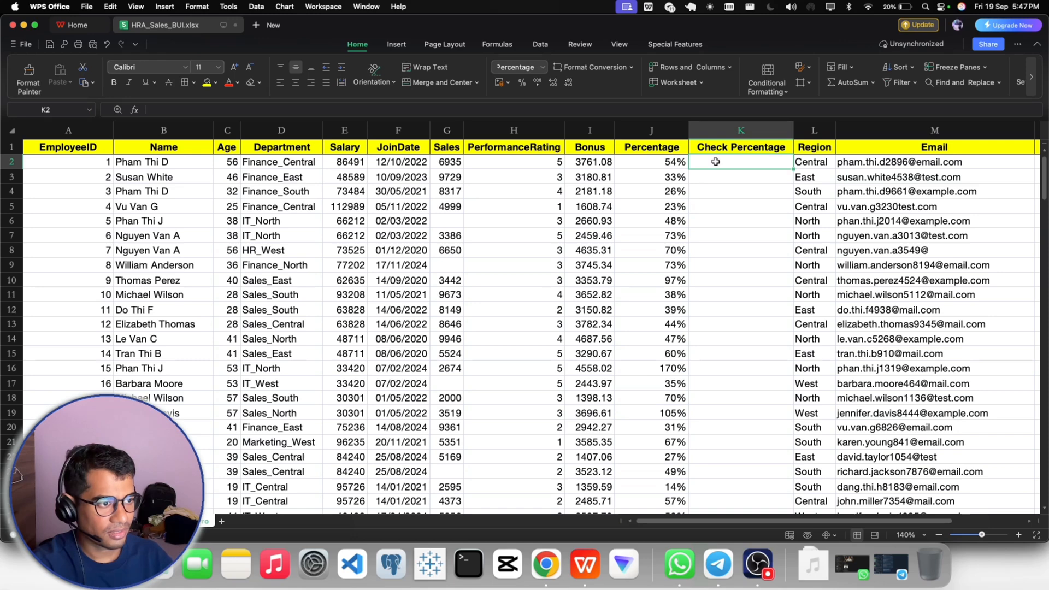
pyautogui.write('=')
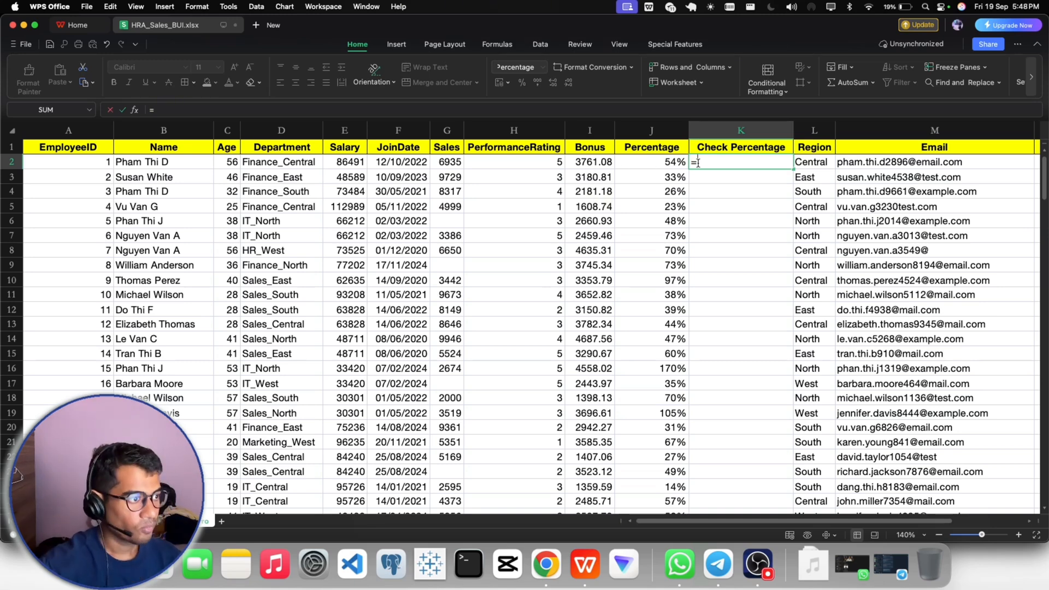
pyautogui.click(449, 161)
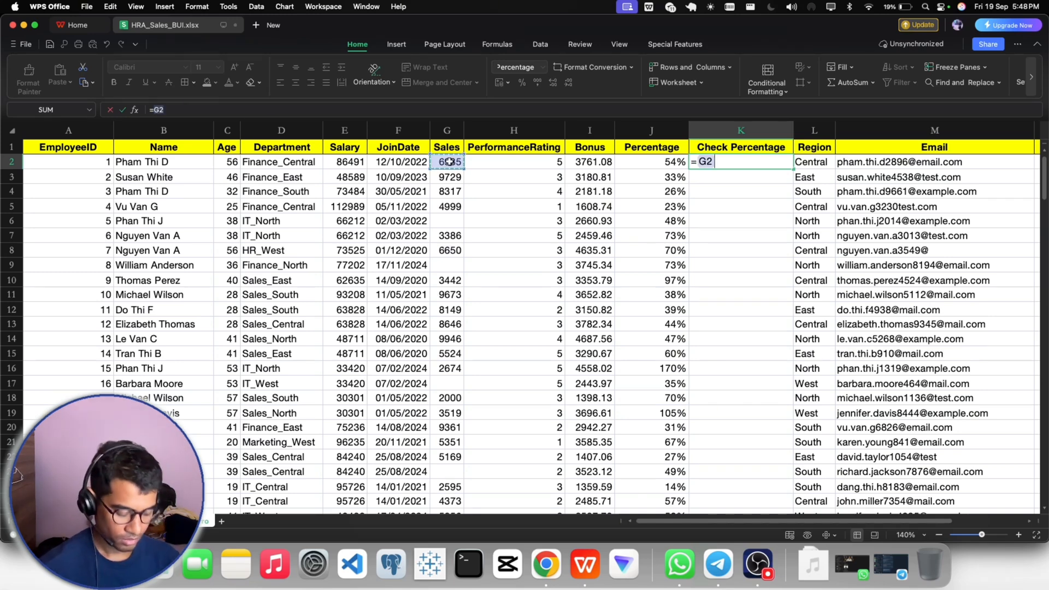
pyautogui.write('*')
pyautogui.click(673, 162)
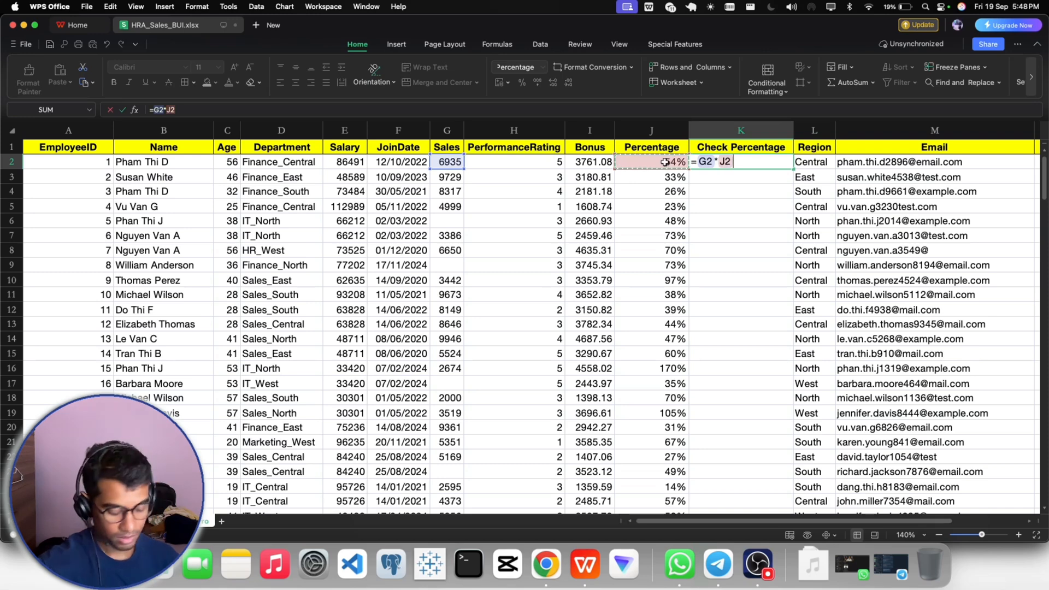
pyautogui.press('Return')
pyautogui.click(733, 160)
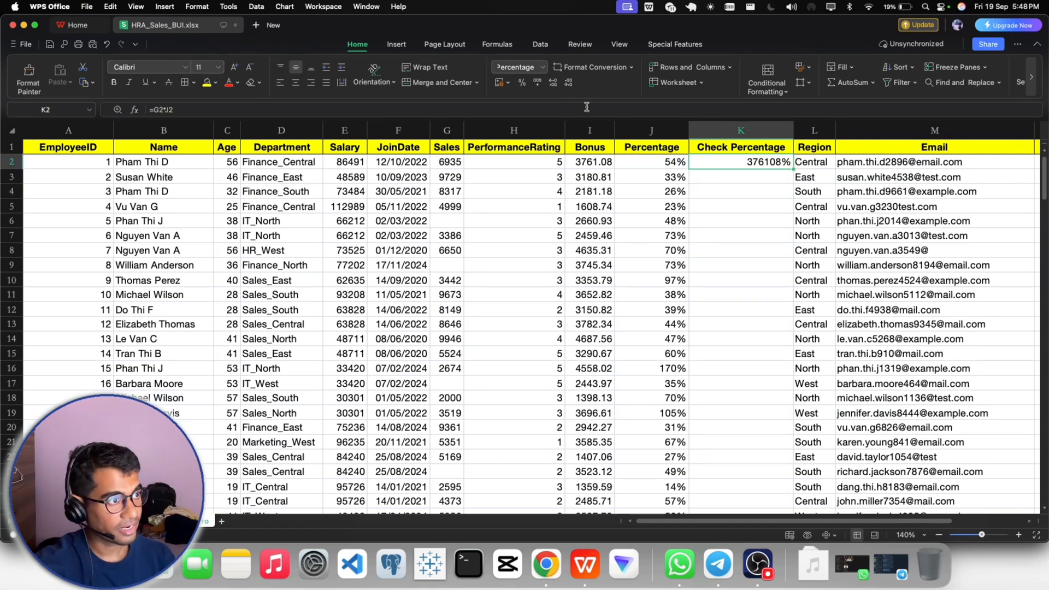
pyautogui.click(542, 67)
pyautogui.click(525, 112)
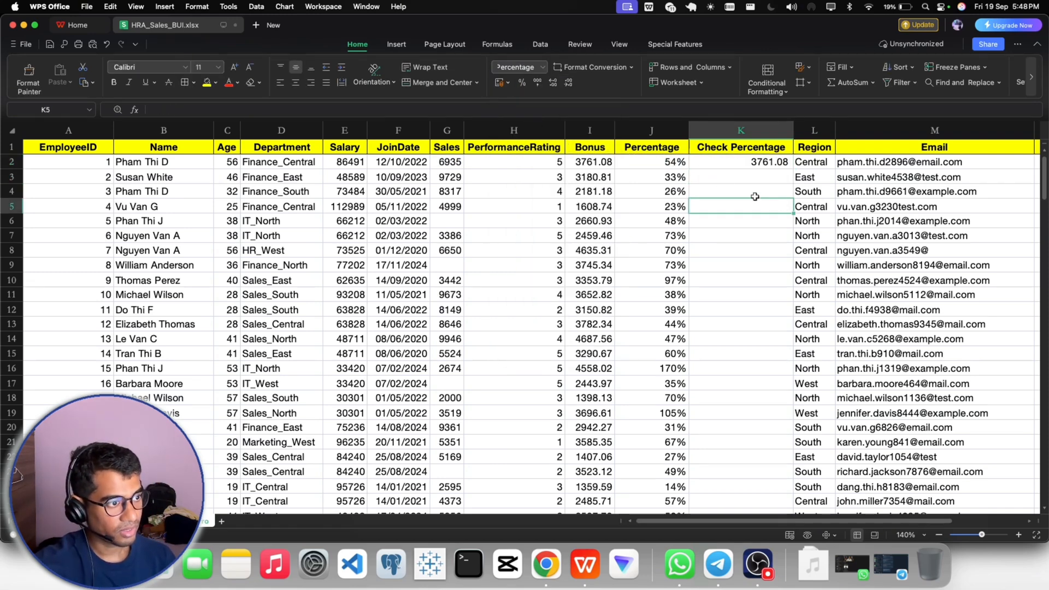
# - Compare the calculated amount in K2 with the Bonus value in I2
pyautogui.click(600, 163)
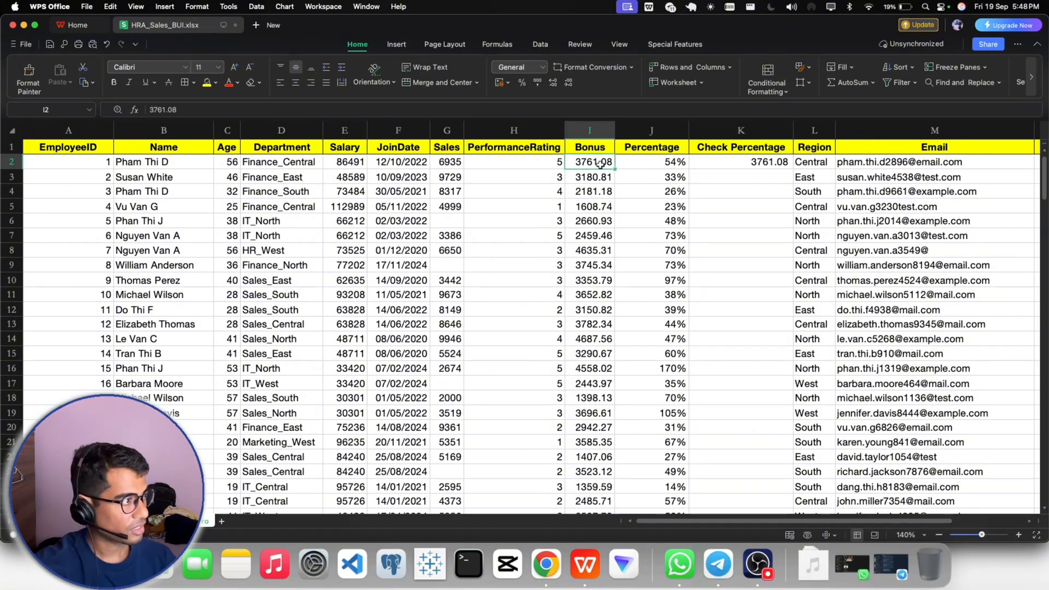
pyautogui.click(735, 169)
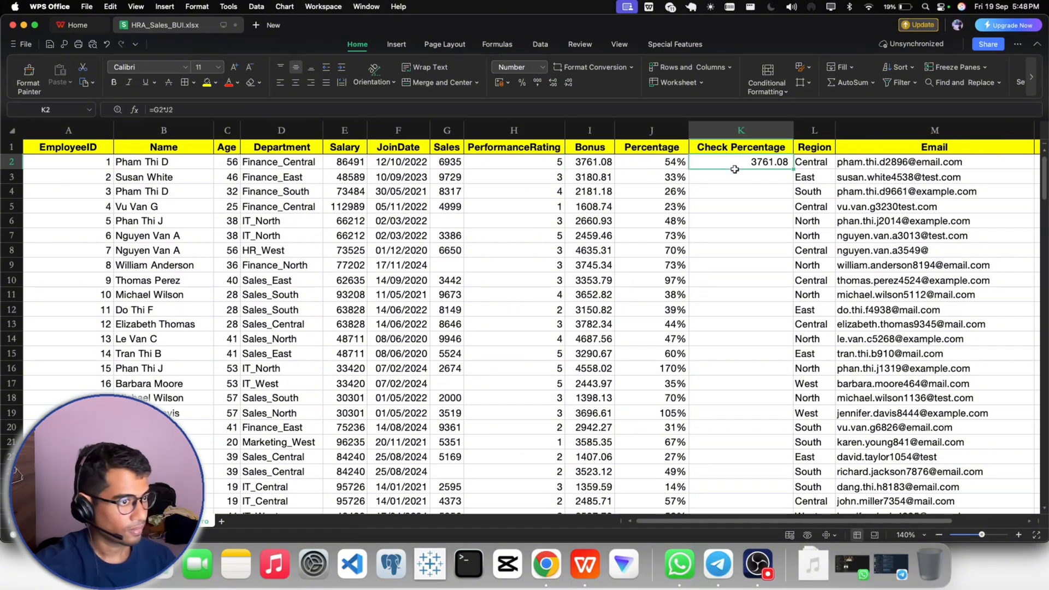
pyautogui.click(587, 165)
pyautogui.click(787, 167)
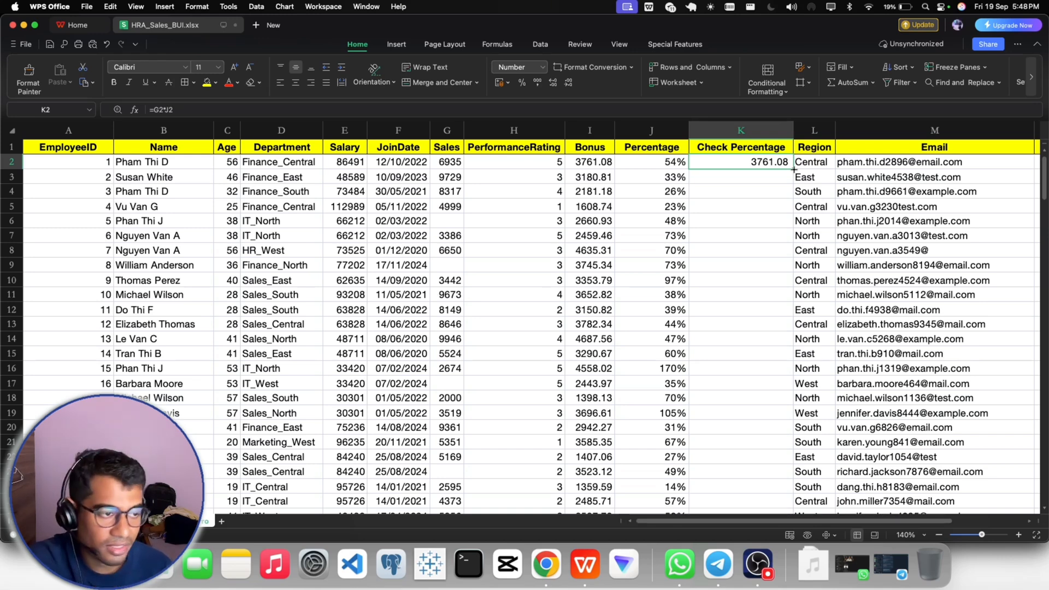
# - Center the contents of the Check Percentage column
pyautogui.click(733, 132)
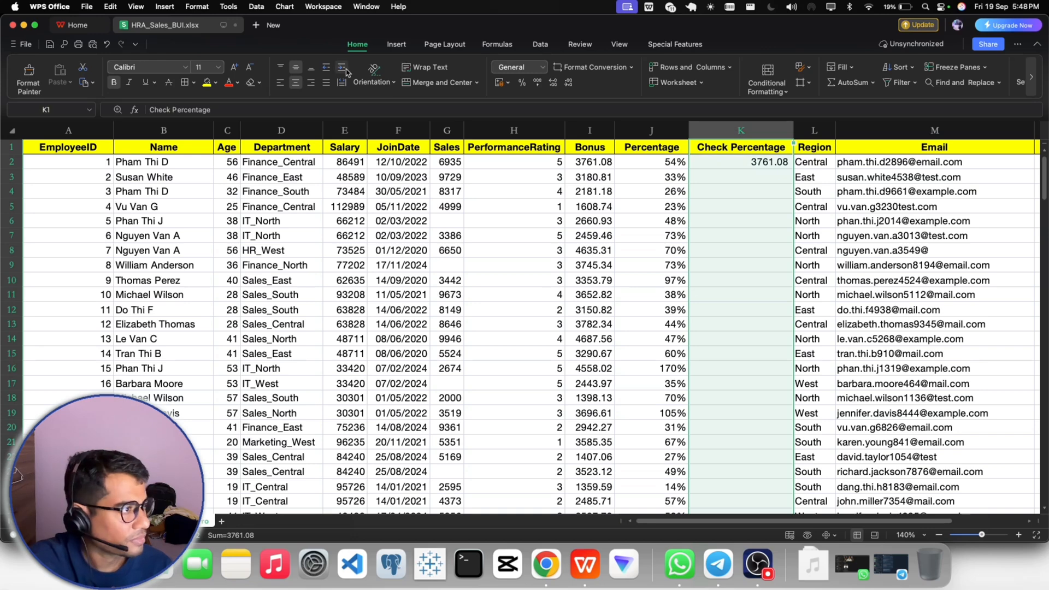
pyautogui.click(295, 83)
pyautogui.click(699, 177)
# - Fill the K2 formula down the Check Percentage column to the last data row
pyautogui.click(755, 163)
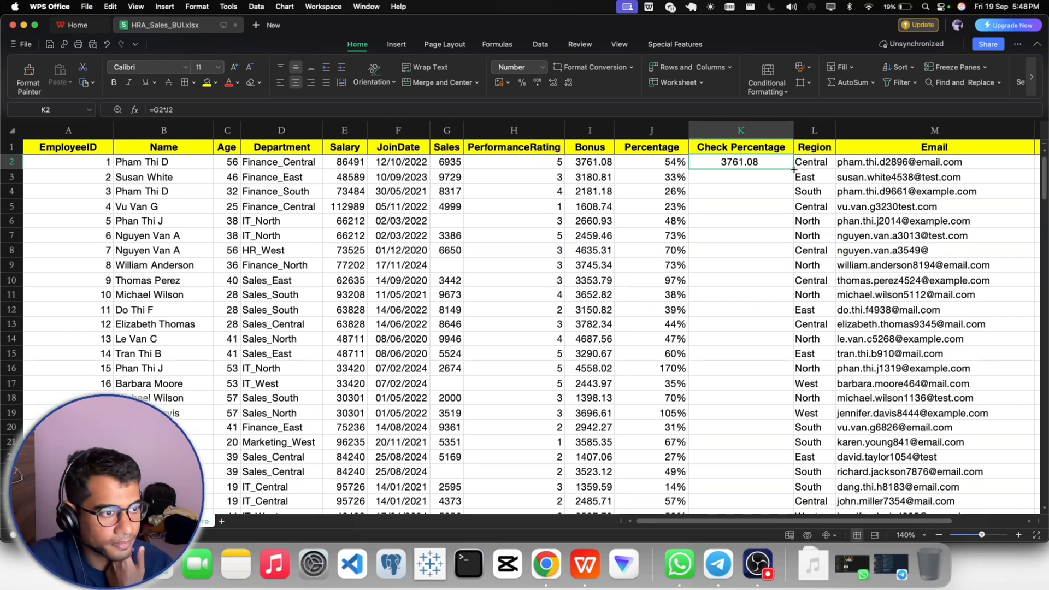
pyautogui.doubleClick(794, 170)
pyautogui.scroll(-1, 717, 218)
pyautogui.scroll(1, 716, 217)
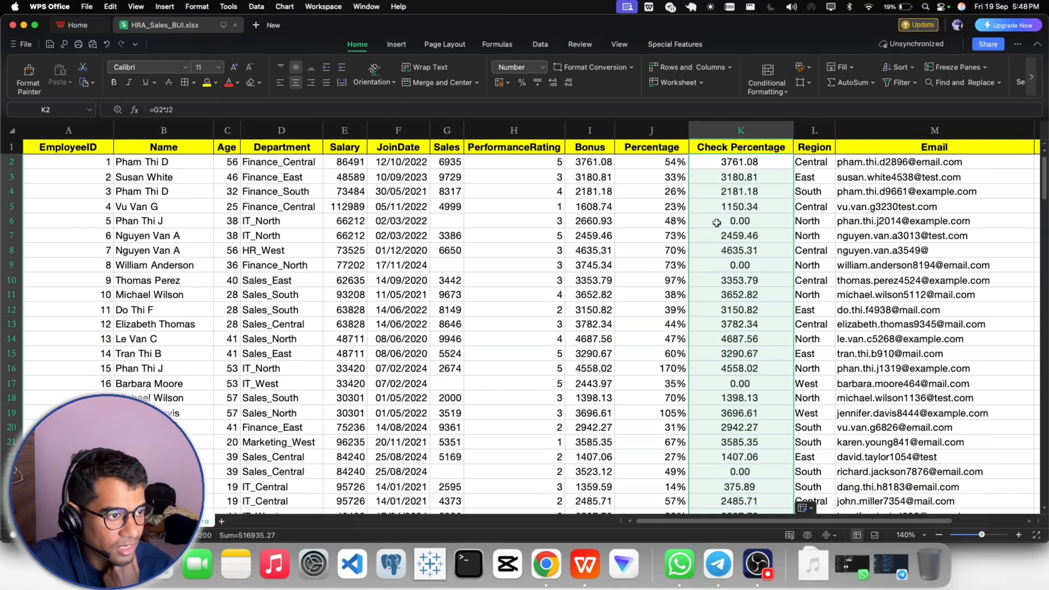
# - Check the filled results in K2 to K5, comparing row 5 with its Percentage, Bonus and Sales values
pyautogui.click(739, 167)
pyautogui.click(729, 177)
pyautogui.click(719, 195)
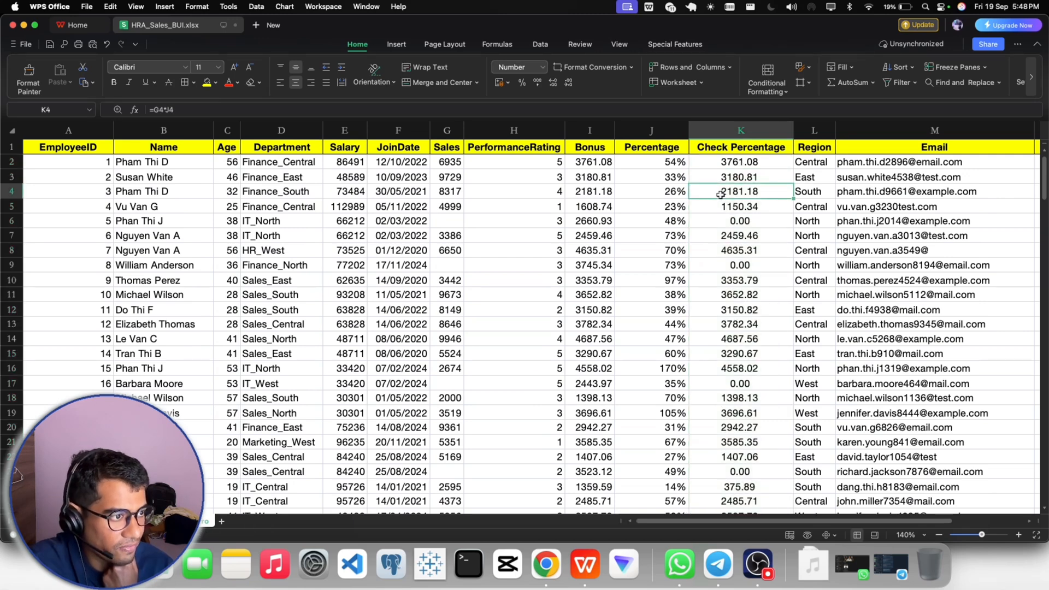
pyautogui.click(722, 208)
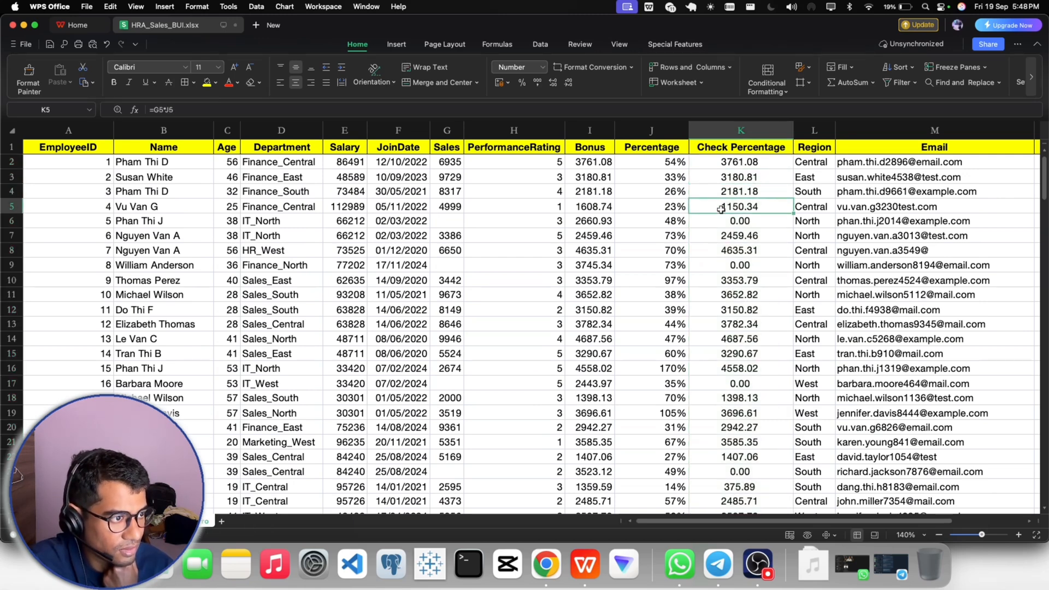
pyautogui.click(650, 208)
pyautogui.click(586, 207)
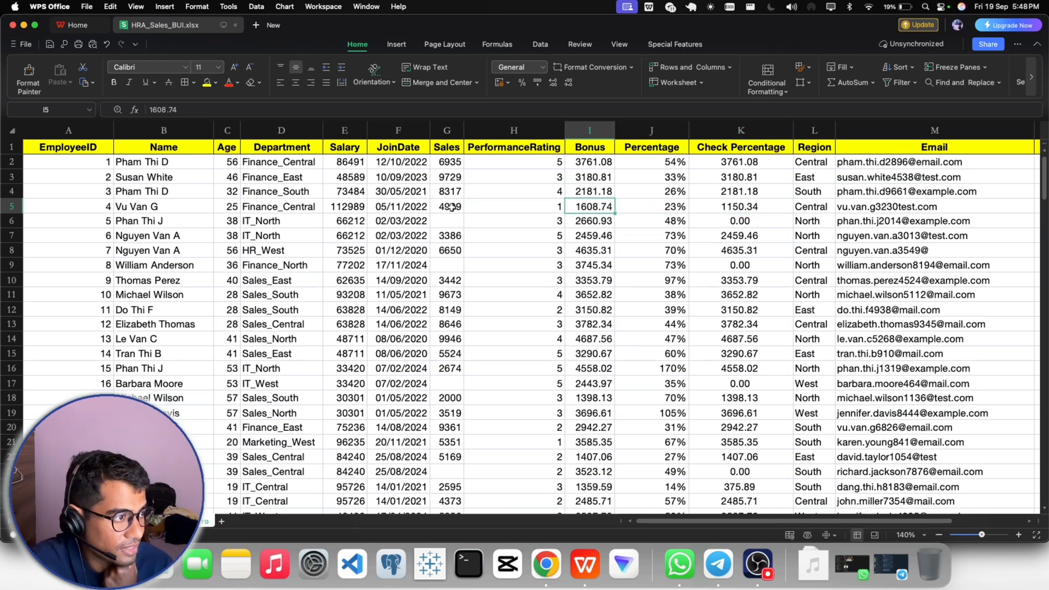
pyautogui.click(449, 208)
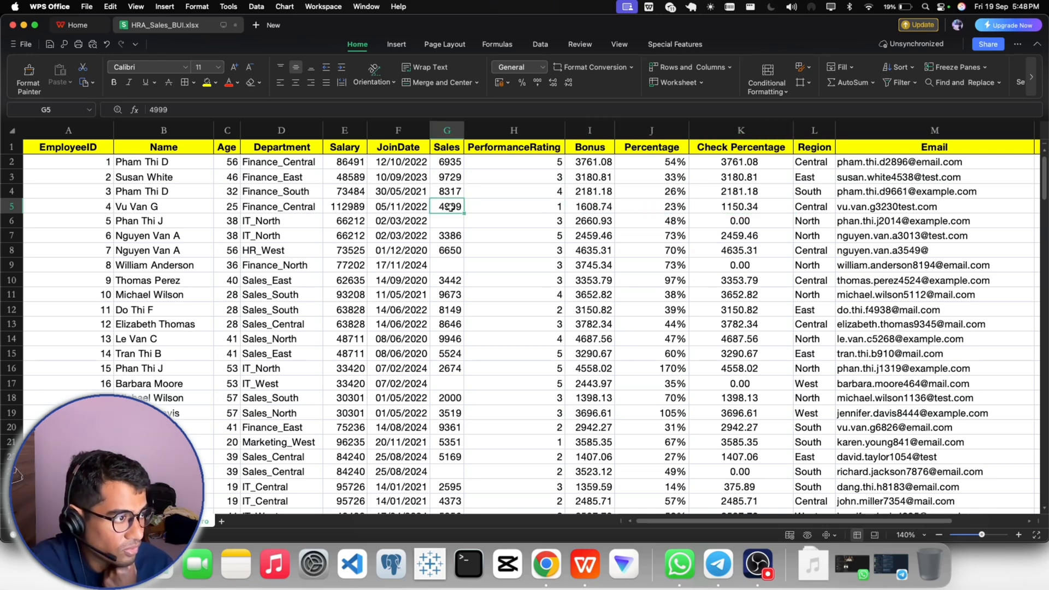
pyautogui.click(713, 212)
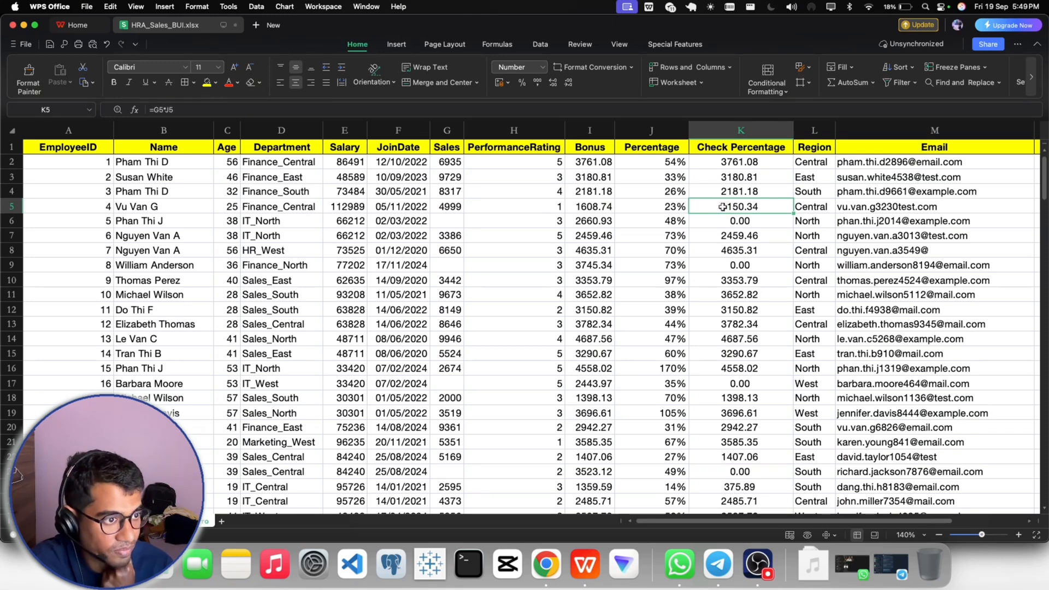
# - Insert another column before Region and enter the header "True / False" in L1
pyautogui.click(820, 131)
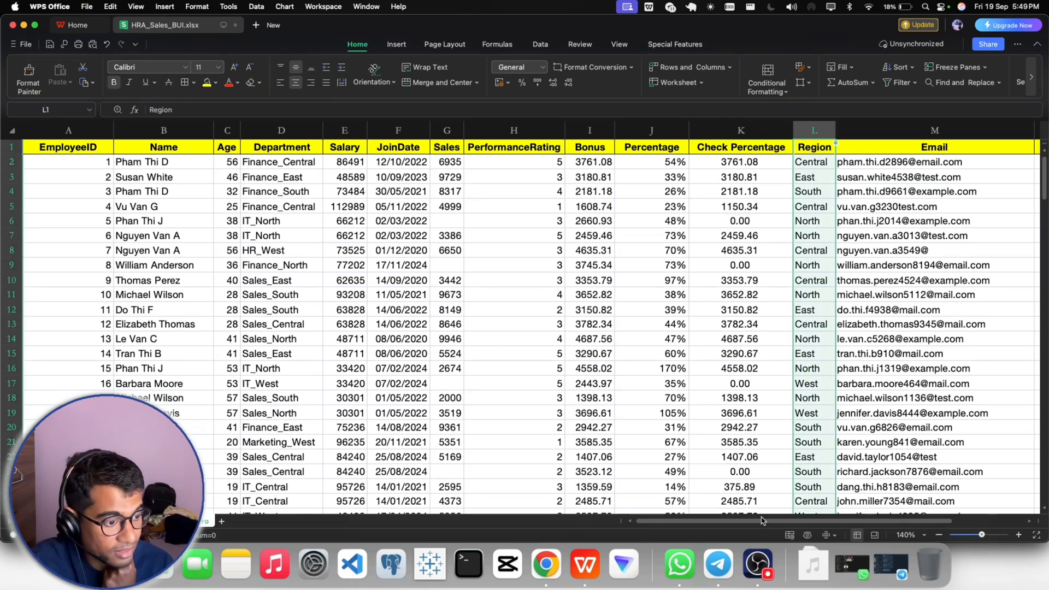
pyautogui.hscroll(5, 661, 236)
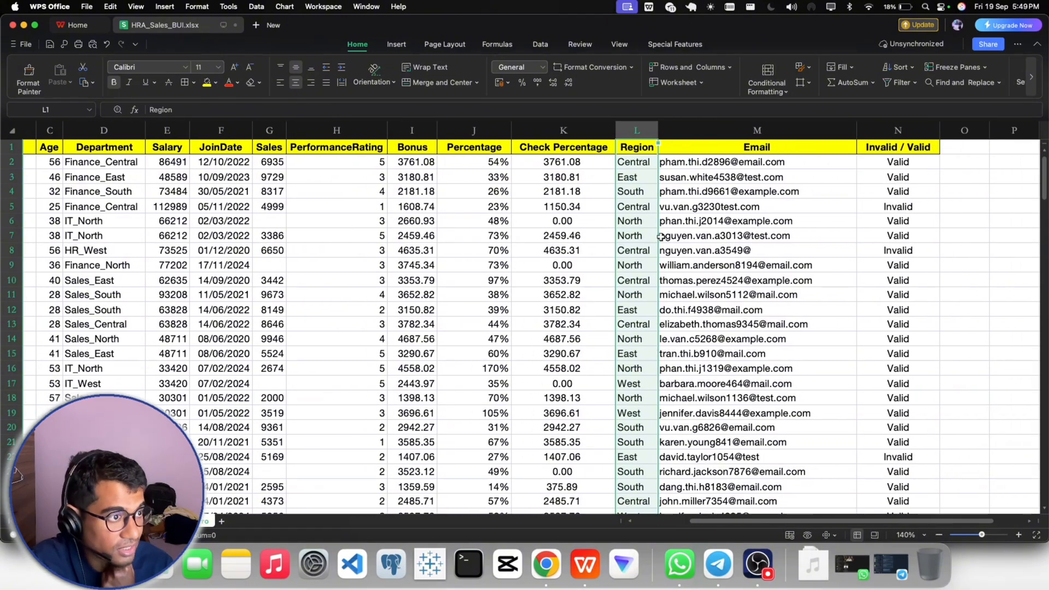
pyautogui.rightClick(636, 130)
pyautogui.click(671, 208)
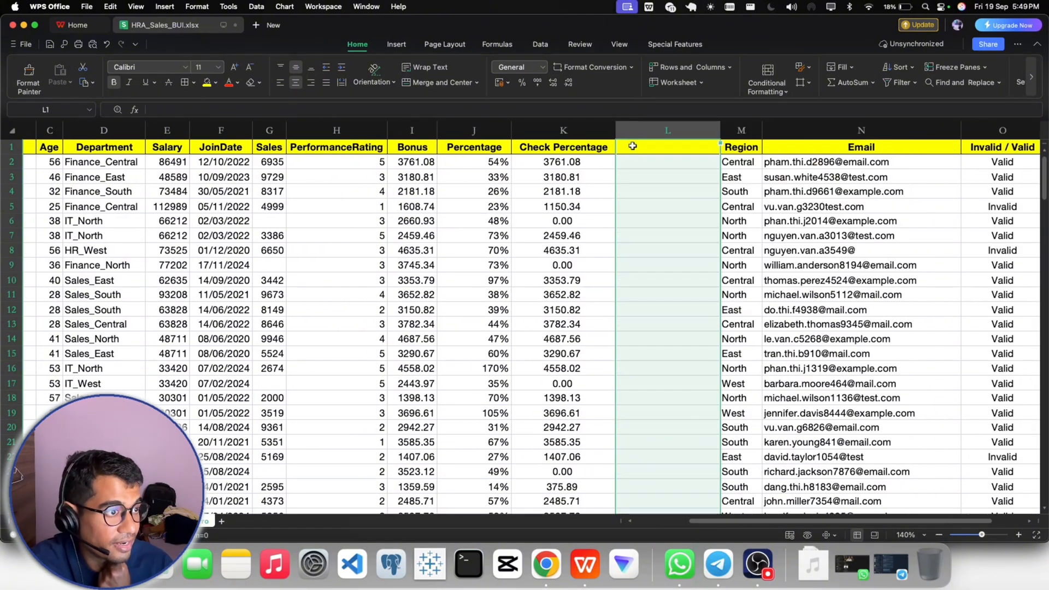
pyautogui.doubleClick(632, 146)
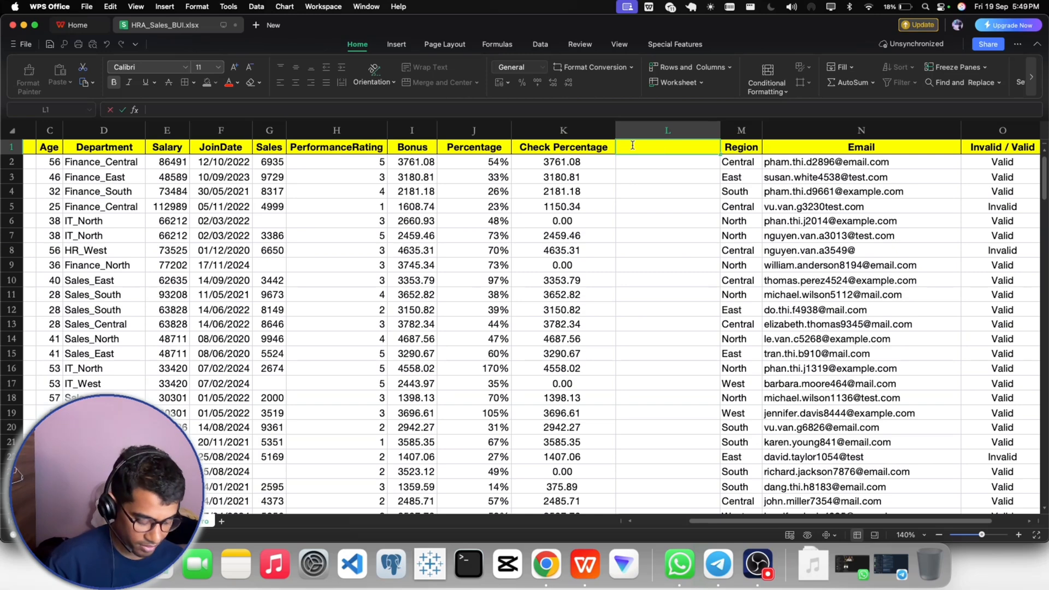
pyautogui.write('True / False')
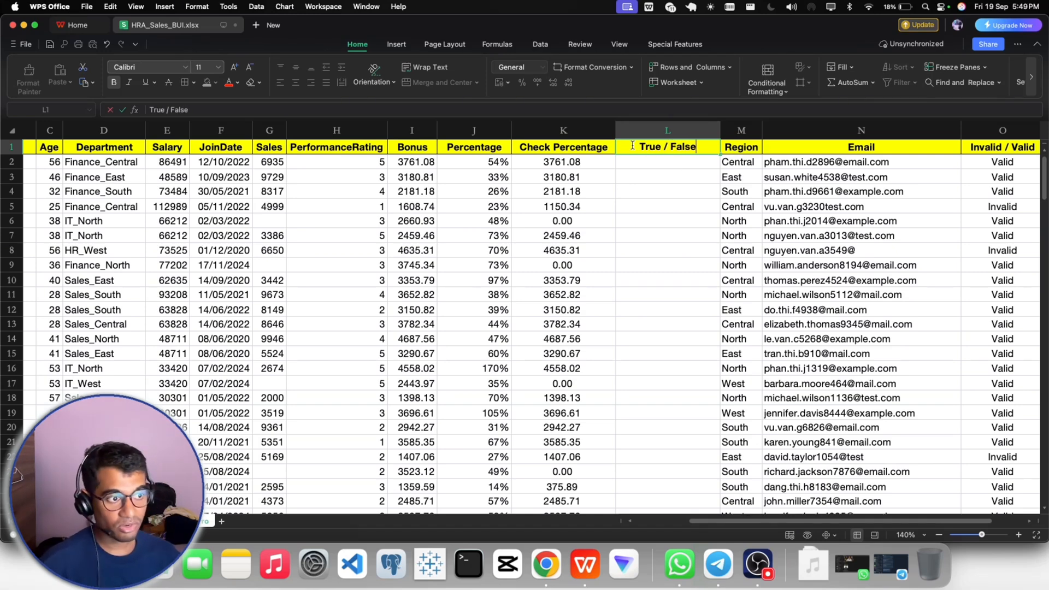
pyautogui.press('Return')
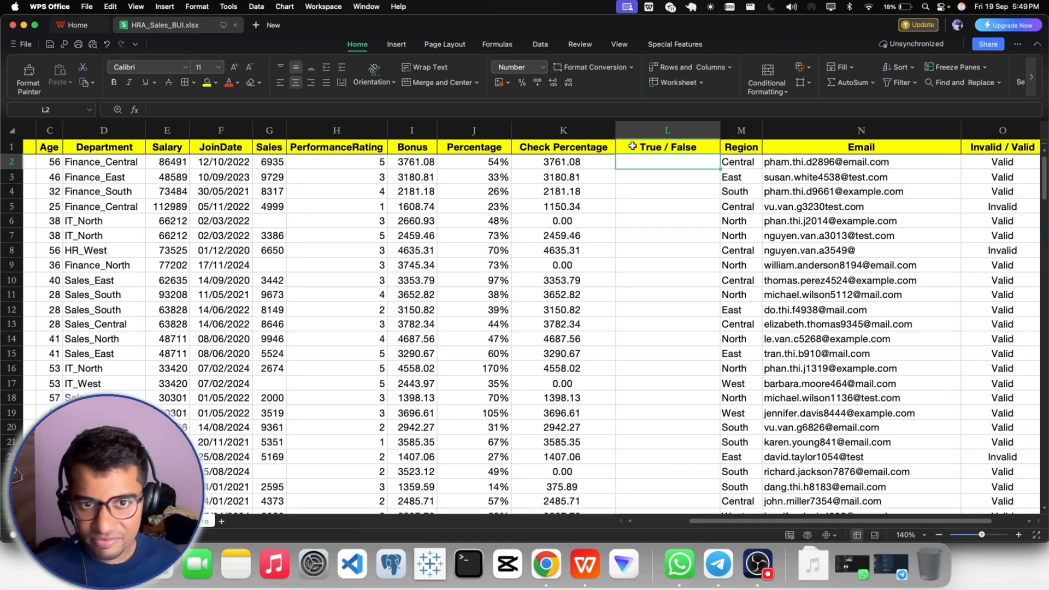
# - Switch to Google Chrome to view the open Request for Data Check email in Gmail
pyautogui.click(546, 563)
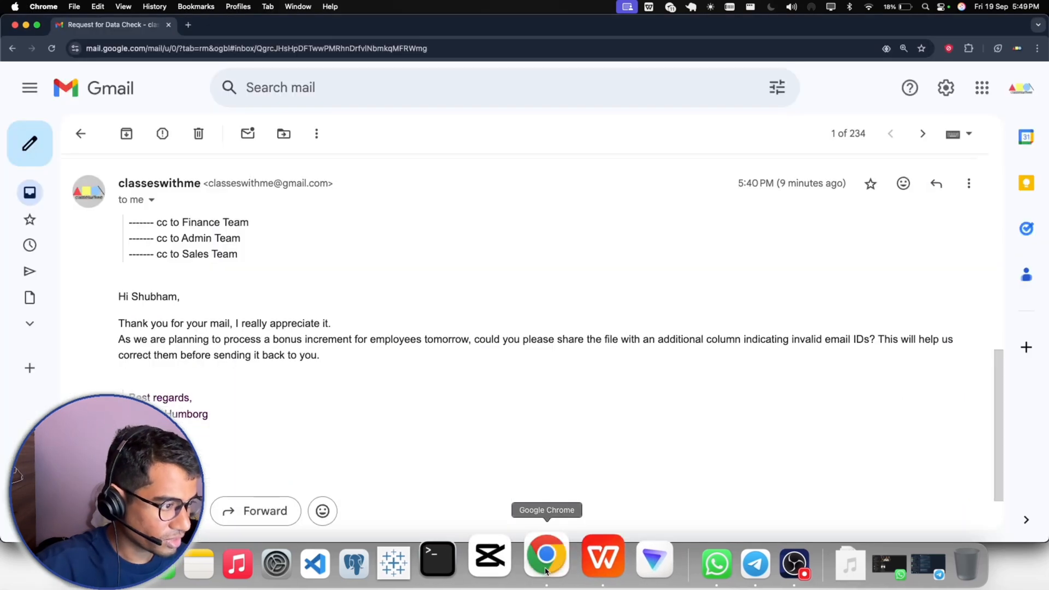
# - Read the HR reply in the Request for Data Check email, highlighting the phrase "bonus increment"
pyautogui.click(763, 559)
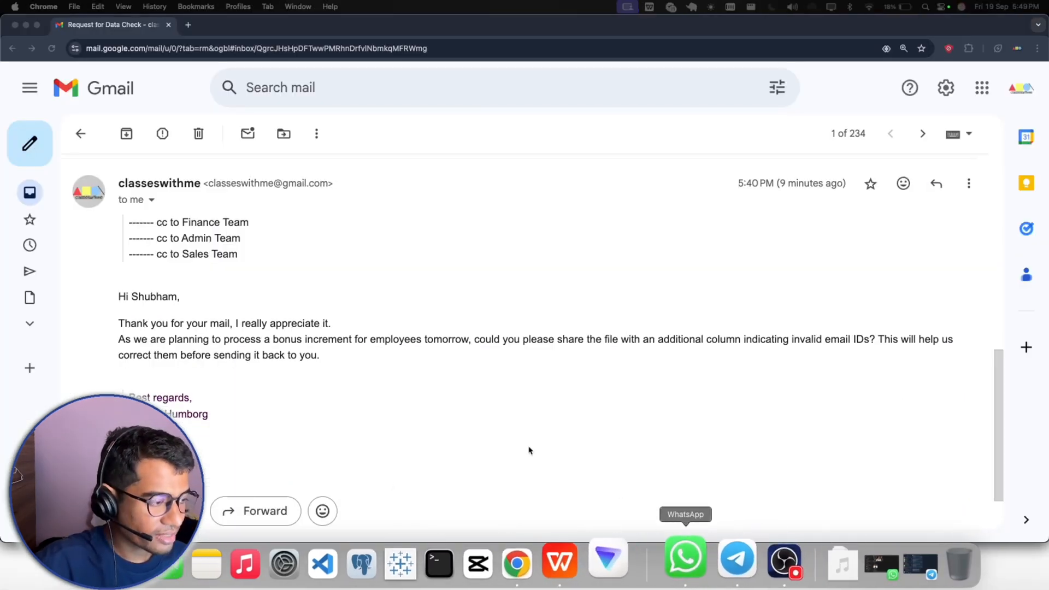
pyautogui.click(267, 341)
pyautogui.moveTo(273, 340); pyautogui.dragTo(354, 340)
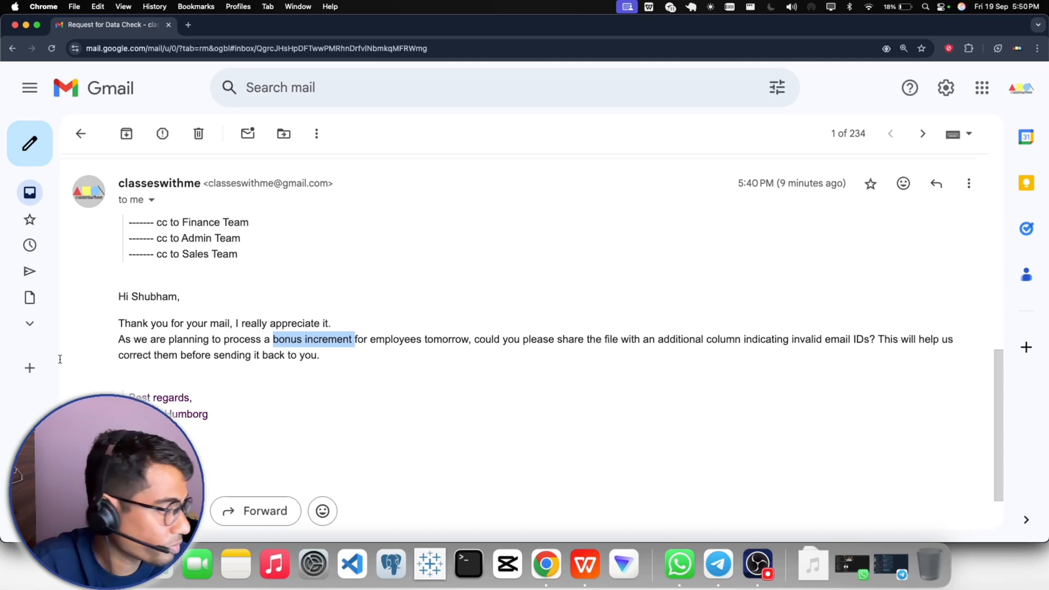
pyautogui.moveTo(17, 474); pyautogui.dragTo(856, 475)
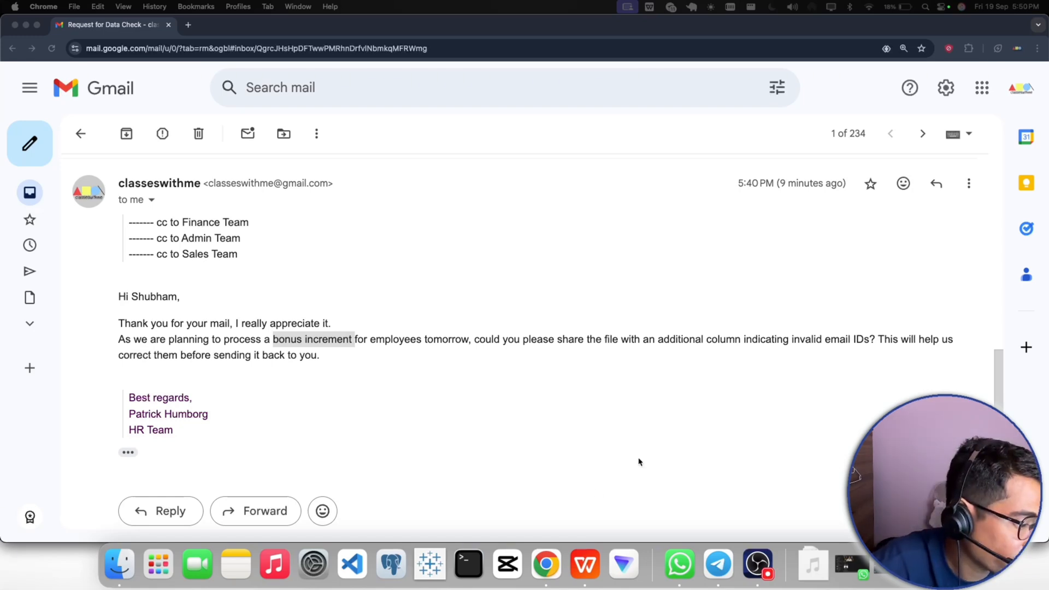
# - Switch to the HRA_Sales_BUI workbook in WPS Office and enter =I2=K2 in L2 to compare Bonus with Check Percentage
pyautogui.click(583, 563)
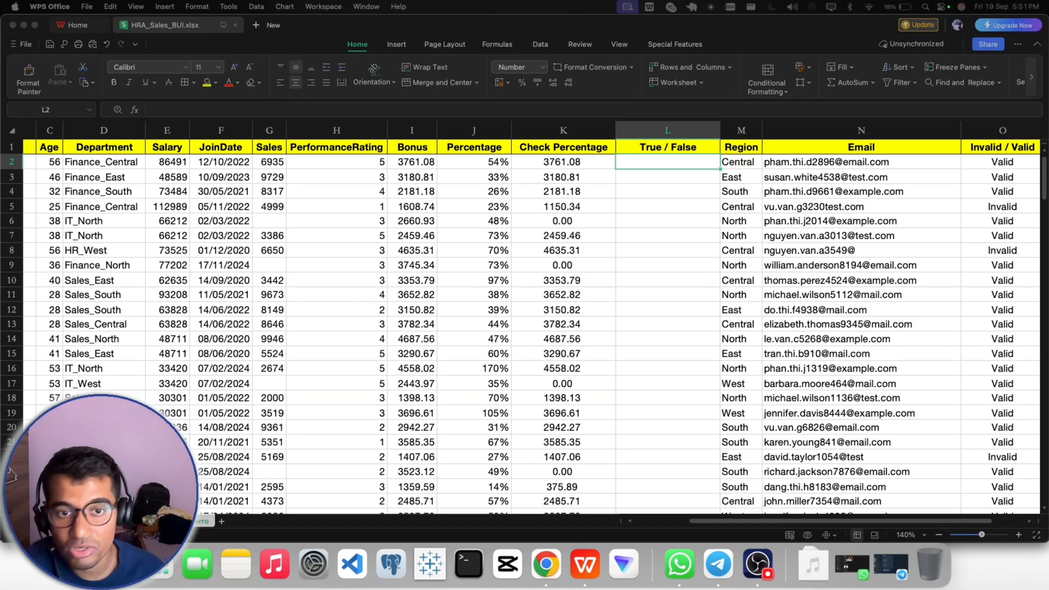
pyautogui.doubleClick(652, 160)
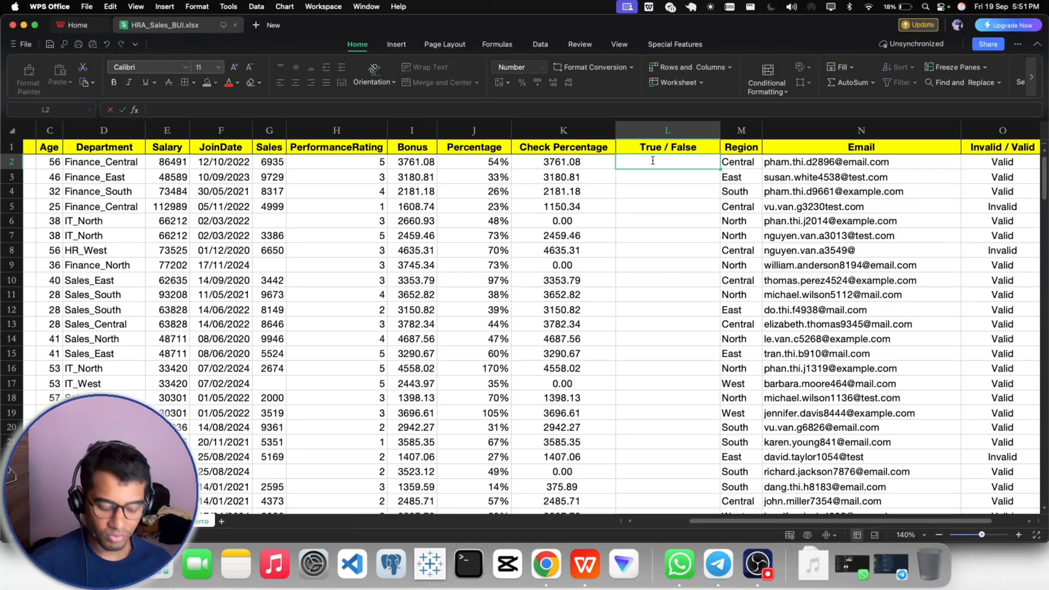
pyautogui.click(422, 163)
pyautogui.click(634, 165)
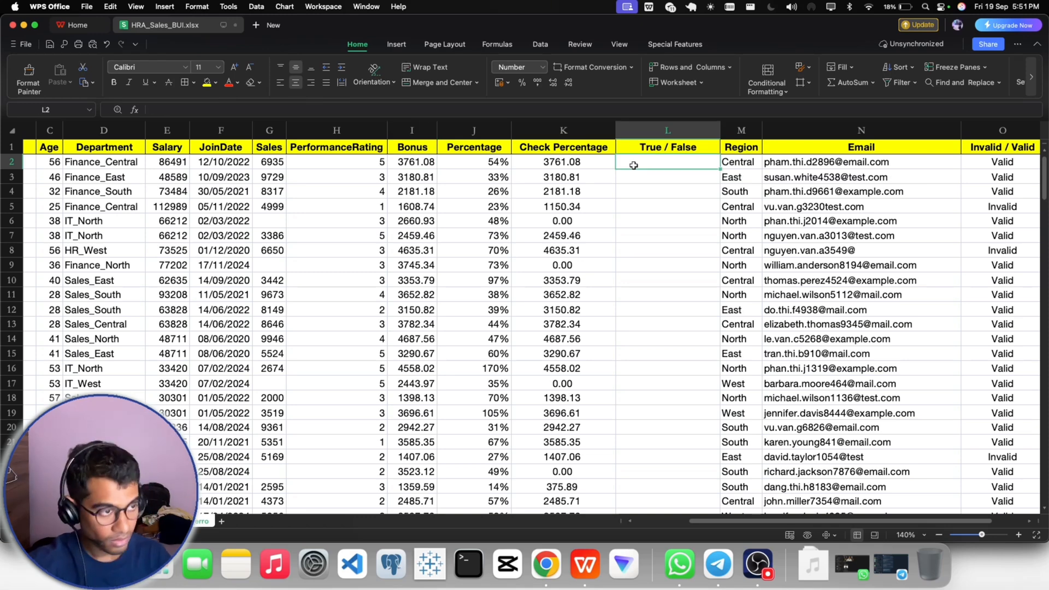
pyautogui.write('=')
pyautogui.click(415, 162)
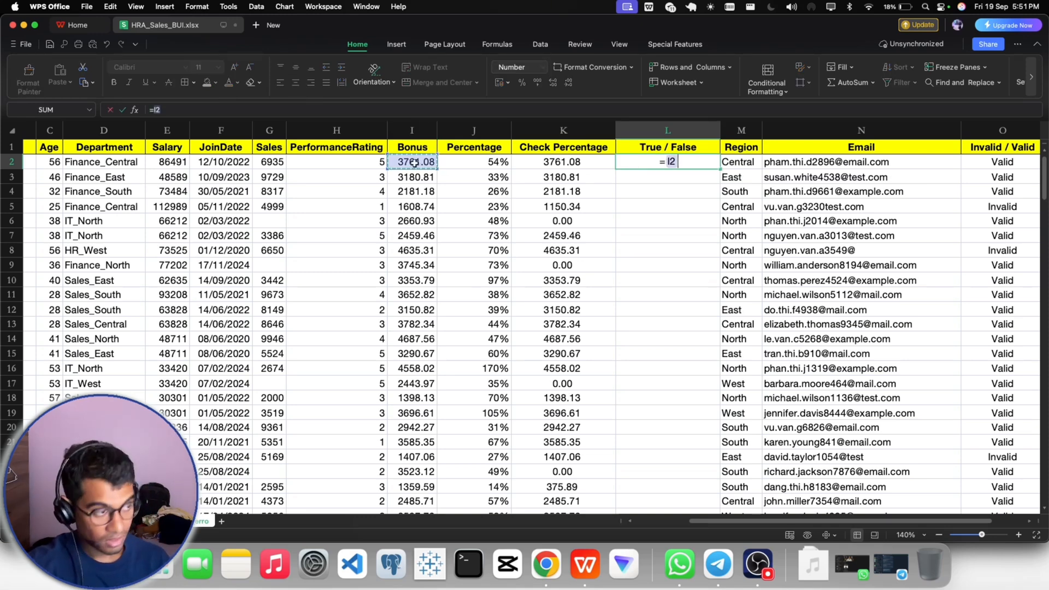
pyautogui.write('=')
pyautogui.click(547, 162)
pyautogui.press('Return')
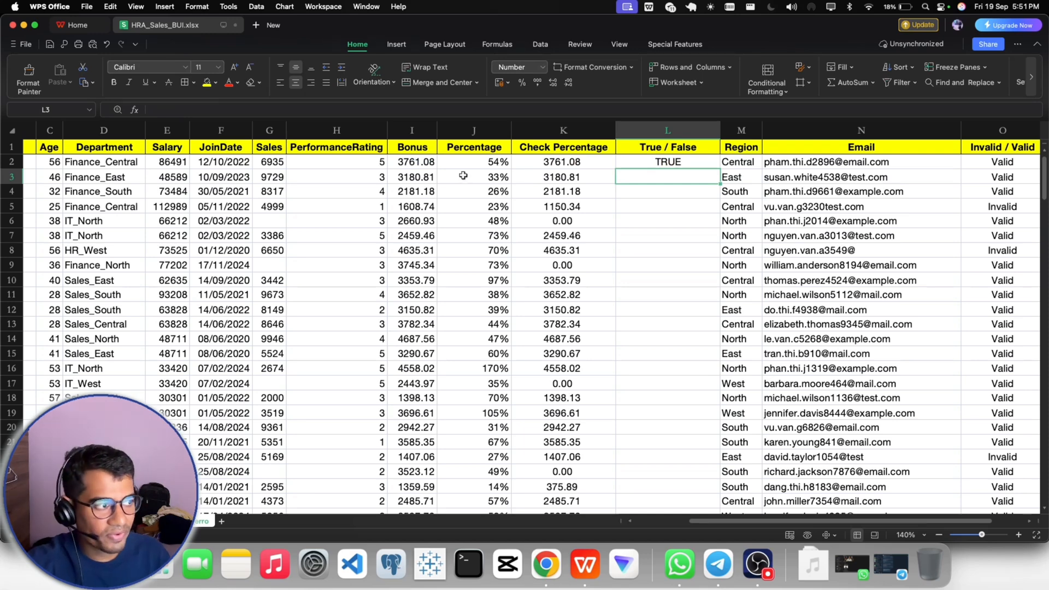
# - Fill the L2 comparison formula down the True / False column to the last data row
pyautogui.click(415, 163)
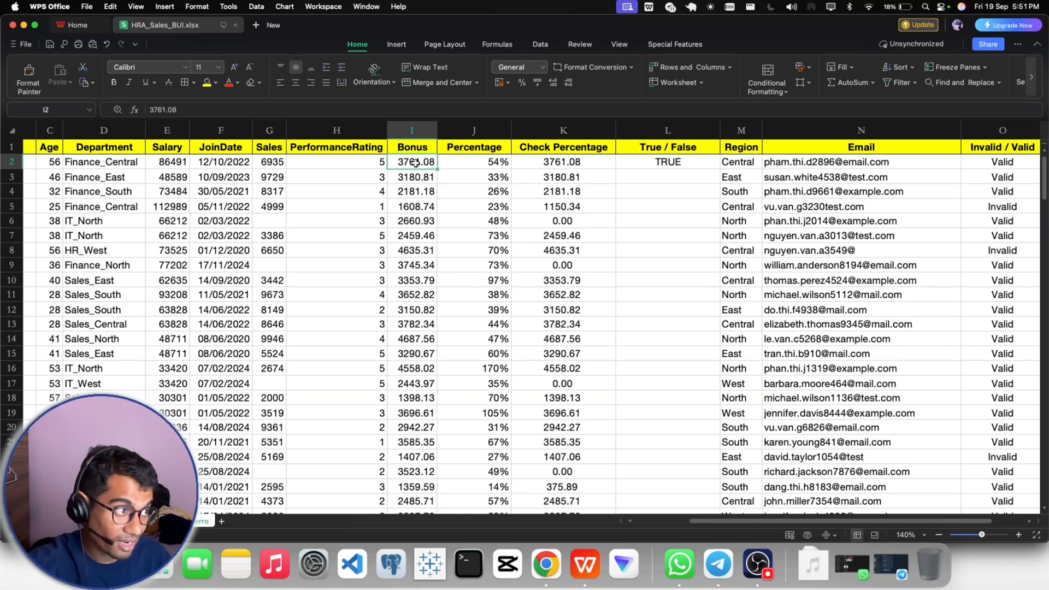
pyautogui.click(542, 166)
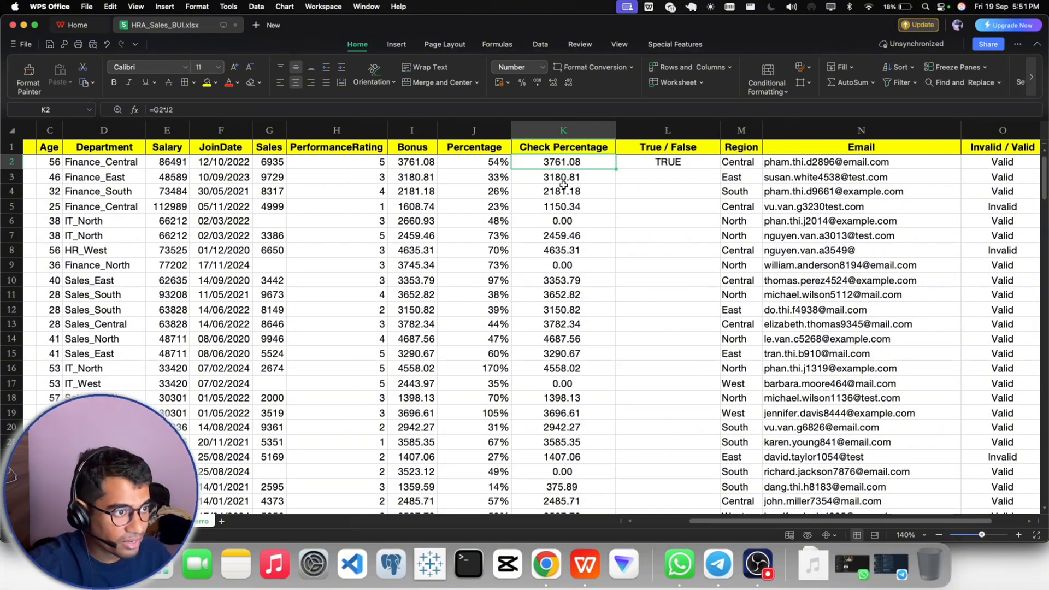
pyautogui.click(646, 167)
pyautogui.doubleClick(722, 169)
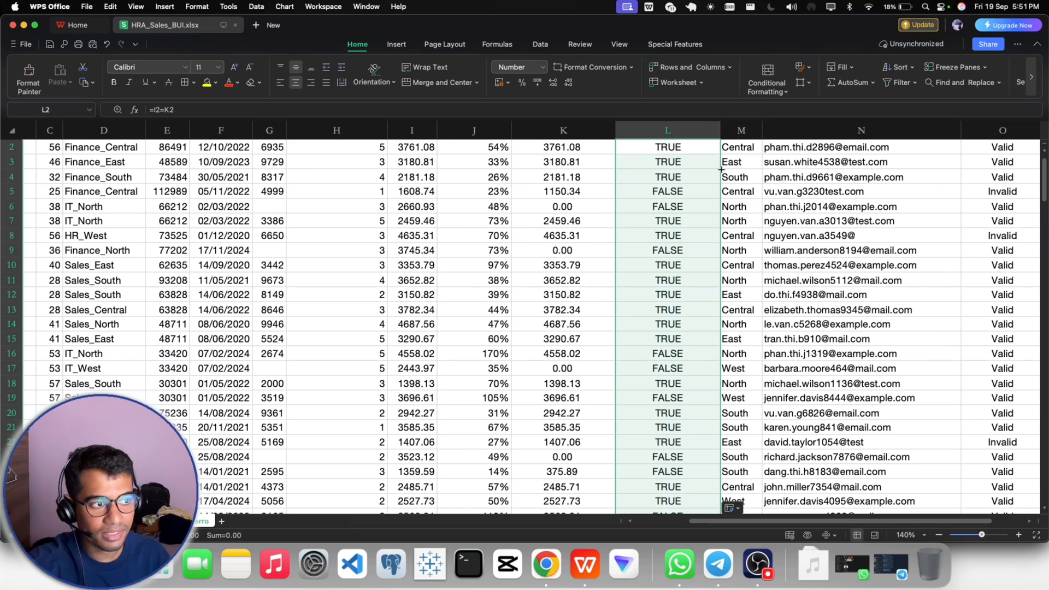
# - Check the True / False results in L5 and L6, comparing row 5's Bonus with its Check Percentage value
pyautogui.click(695, 211)
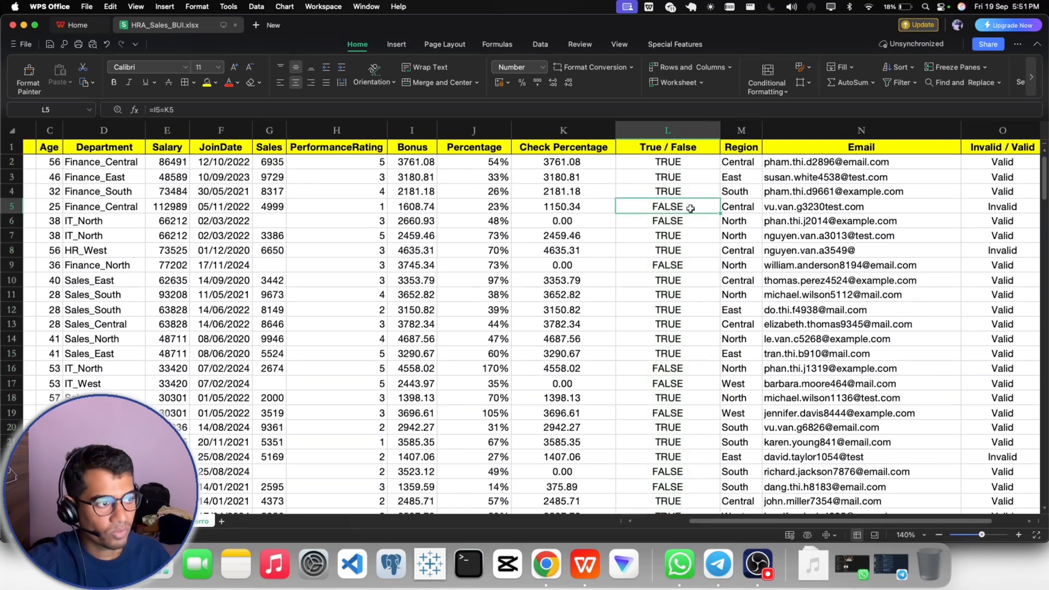
pyautogui.click(666, 219)
pyautogui.click(666, 211)
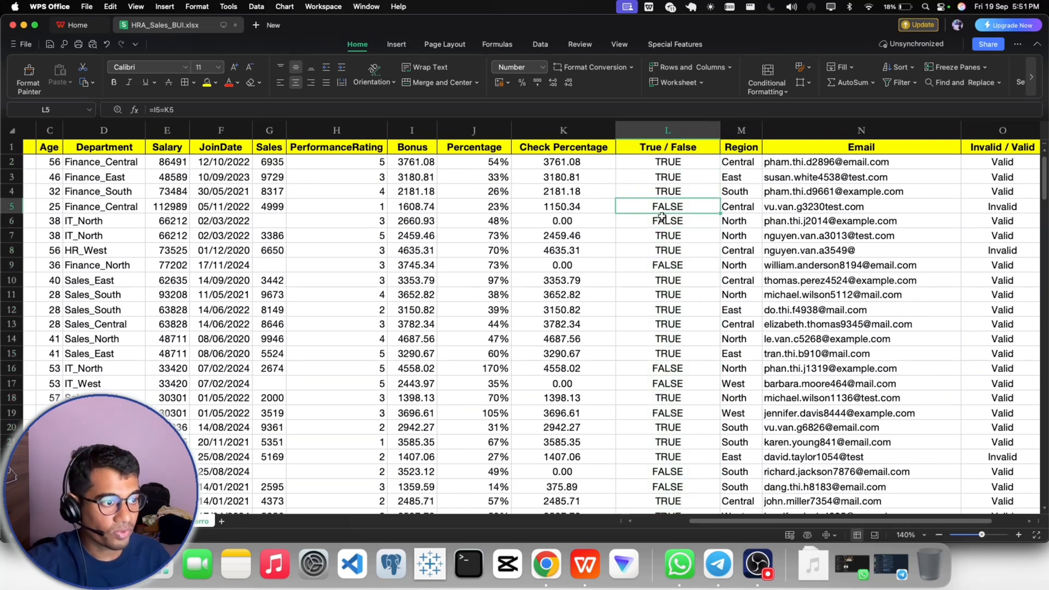
pyautogui.click(665, 146)
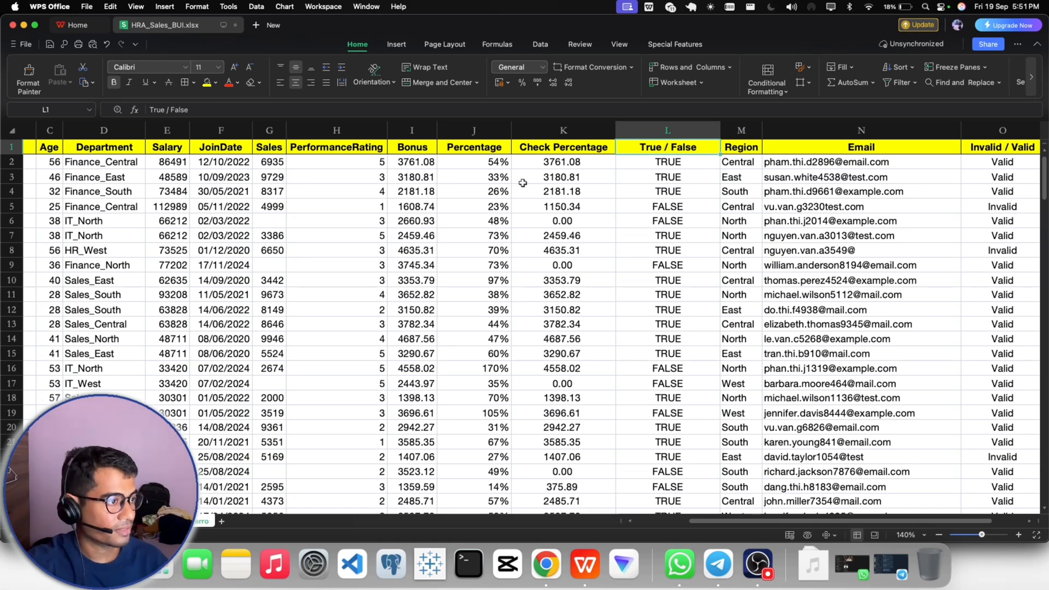
pyautogui.click(413, 209)
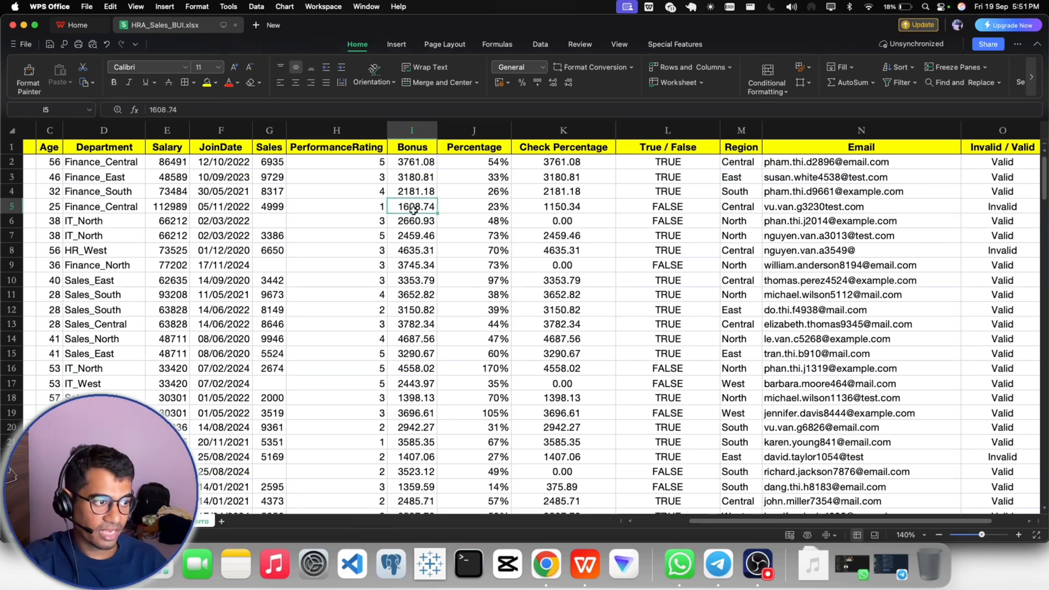
pyautogui.click(563, 206)
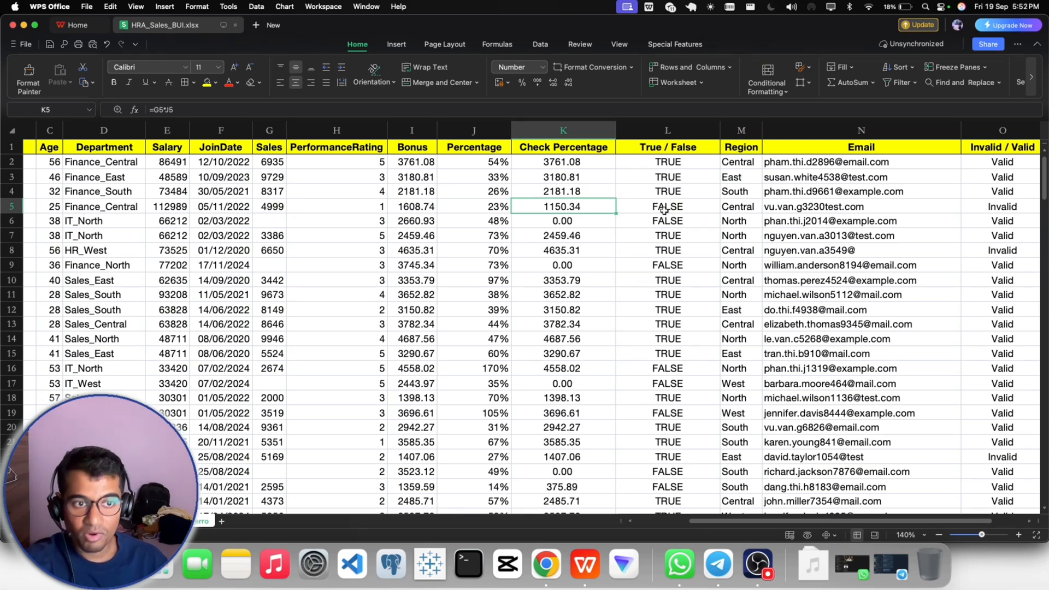
pyautogui.click(418, 207)
pyautogui.click(531, 208)
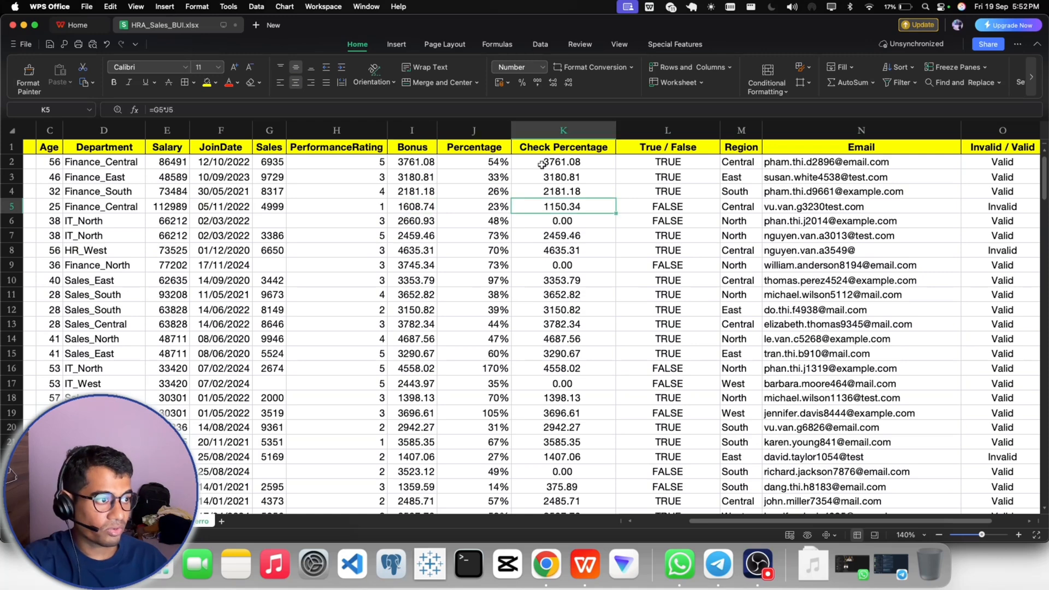
# - Fill the True / False header cell L1 with the orange theme color Chocolate, Accent2
pyautogui.click(541, 150)
pyautogui.click(647, 149)
pyautogui.click(579, 148)
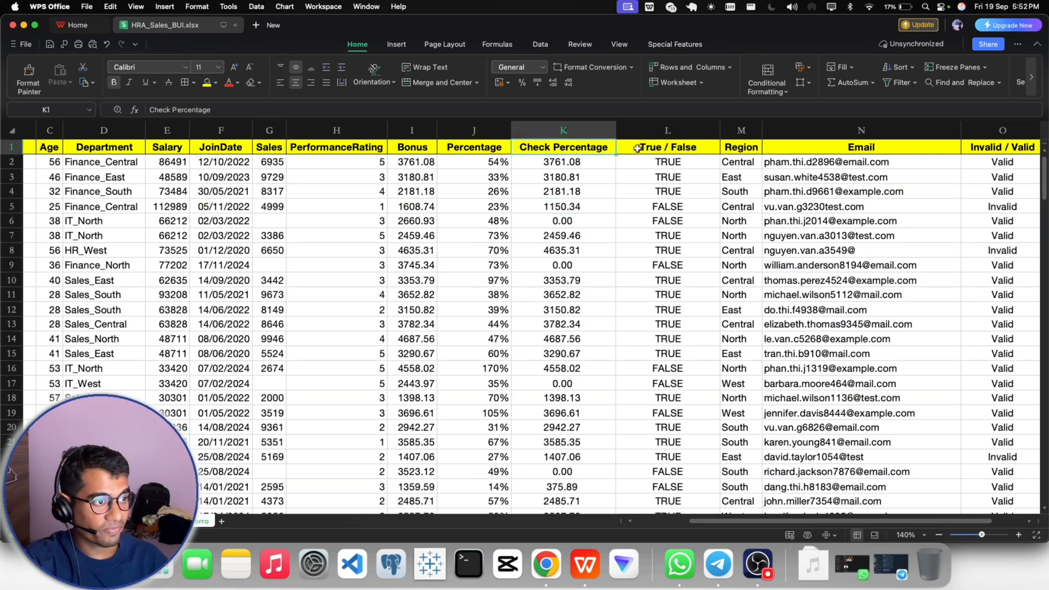
pyautogui.click(637, 149)
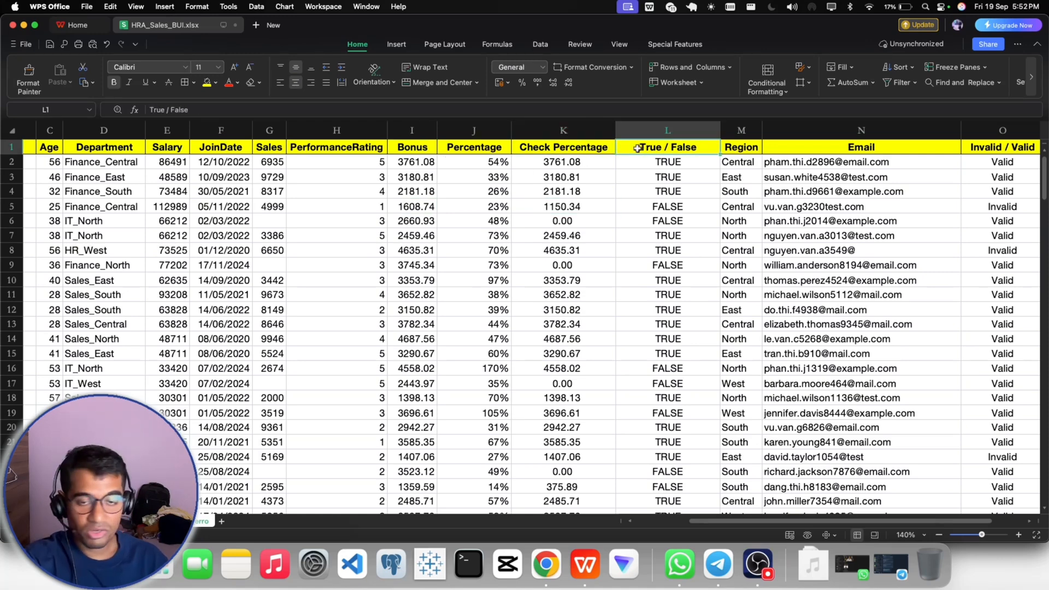
pyautogui.click(216, 84)
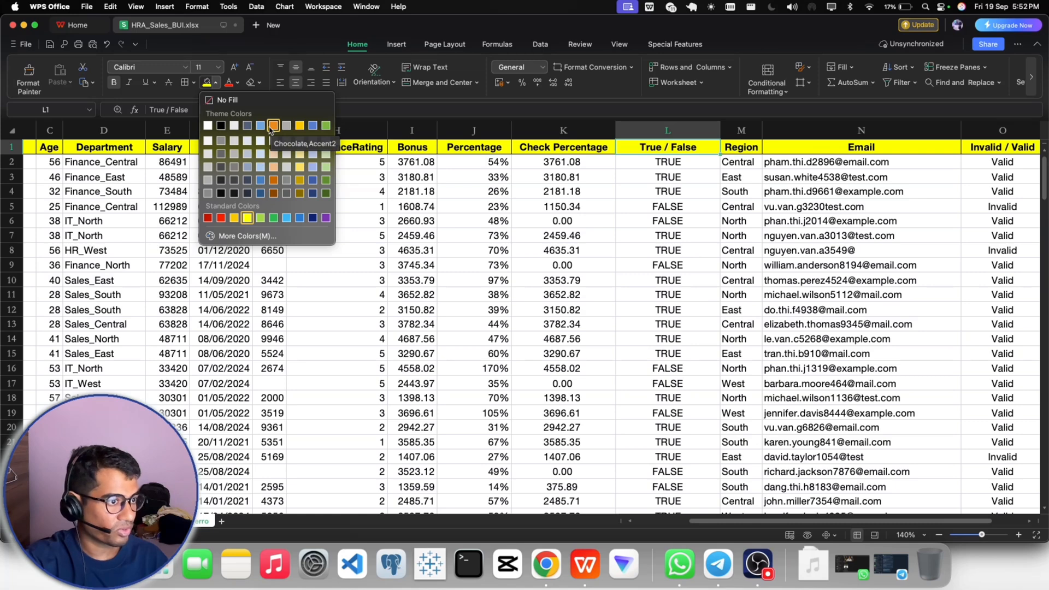
pyautogui.click(271, 128)
# - Copy the orange header formatting from L1 to the Check Percentage header in K1
pyautogui.click(735, 148)
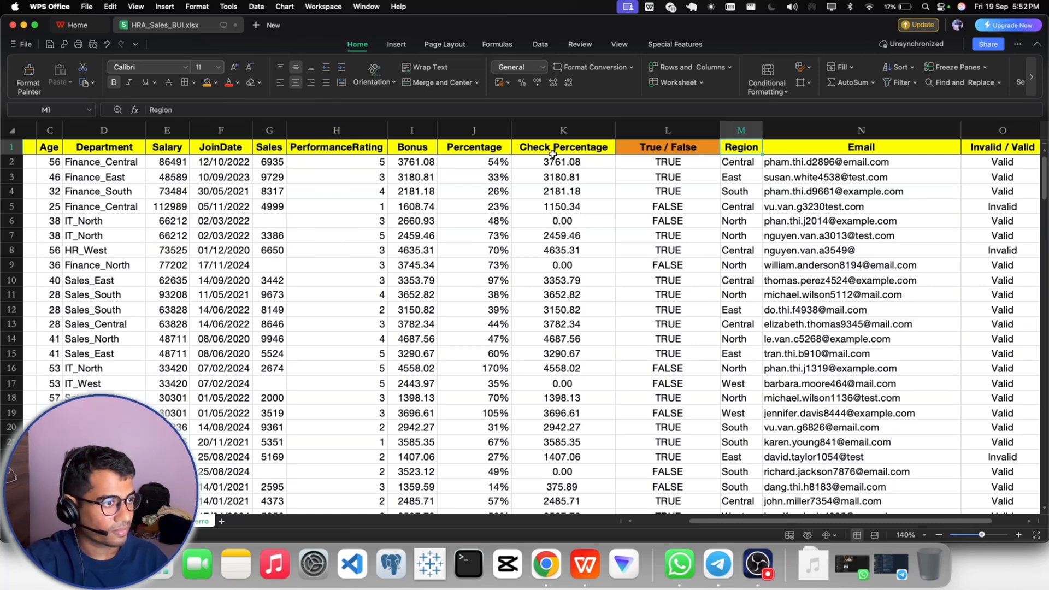
pyautogui.click(656, 148)
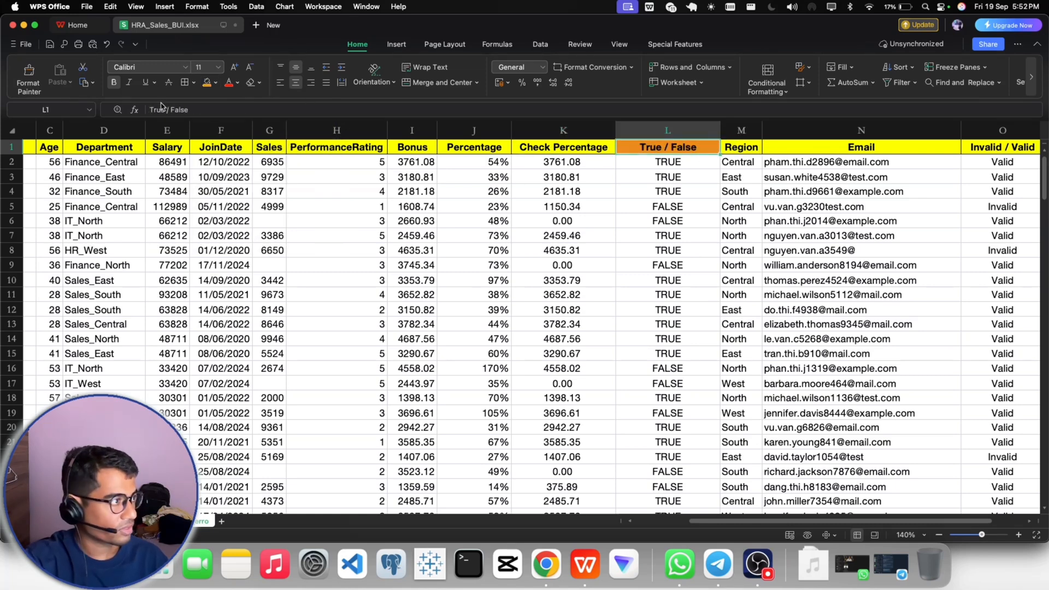
pyautogui.click(29, 75)
pyautogui.click(527, 150)
pyautogui.click(659, 203)
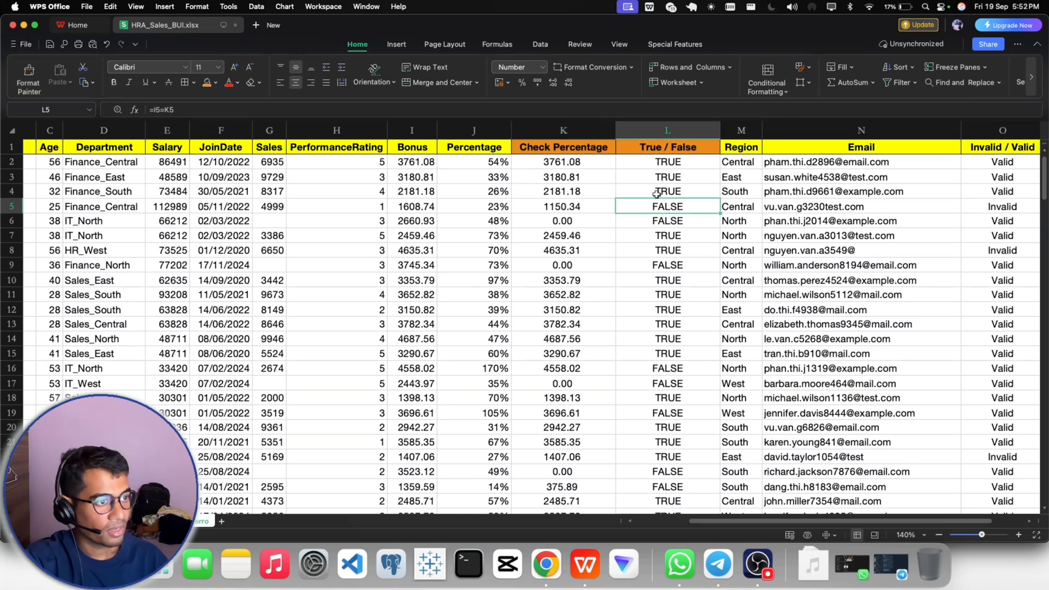
pyautogui.click(657, 193)
pyautogui.click(587, 213)
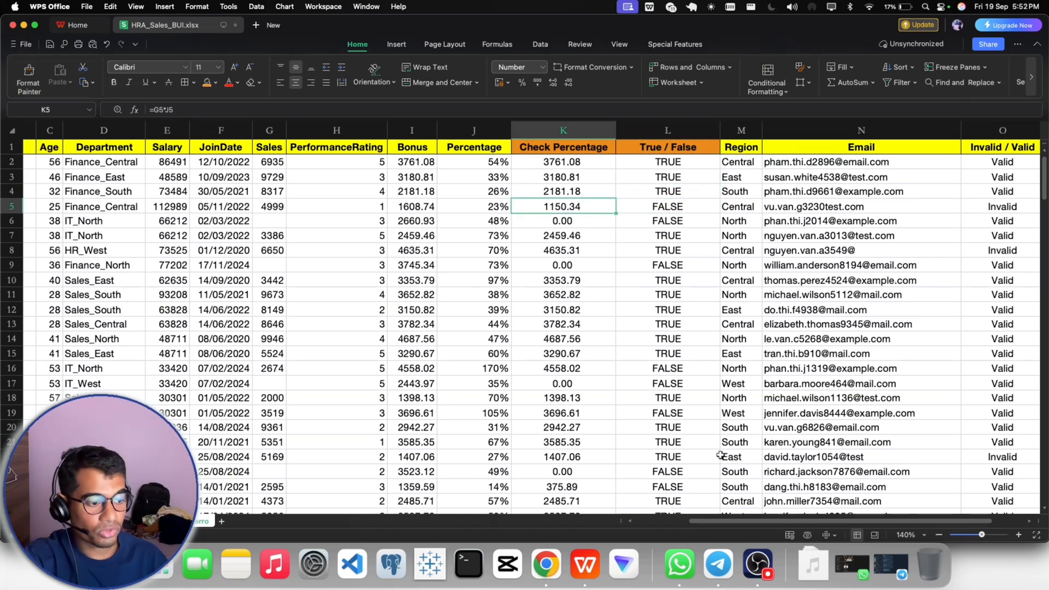
# - Give the Invalid / Valid header in O1 the same orange fill and save the workbook
pyautogui.hscroll(3, 697, 525)
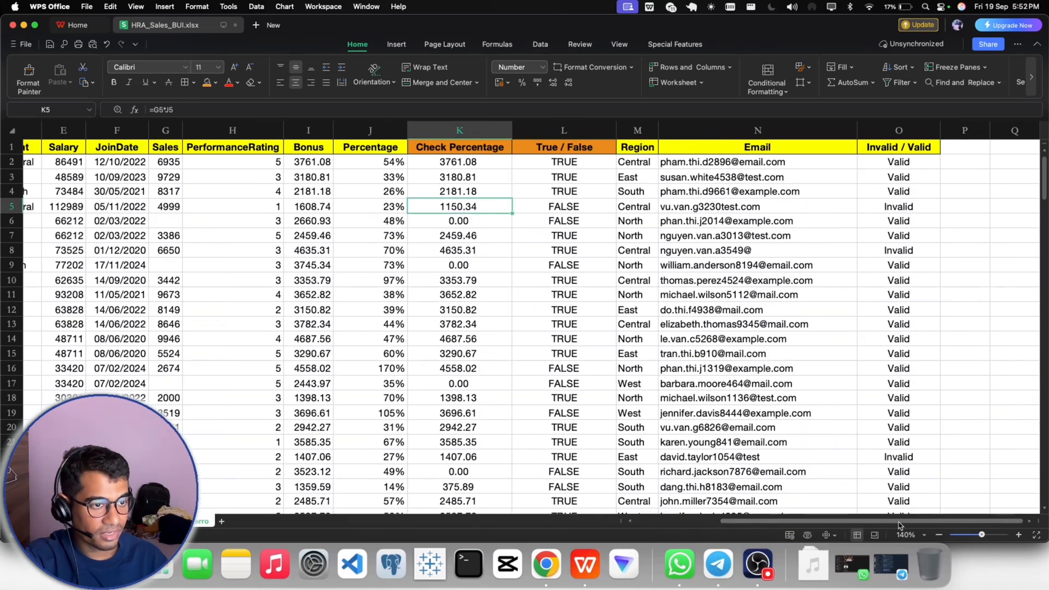
pyautogui.click(887, 152)
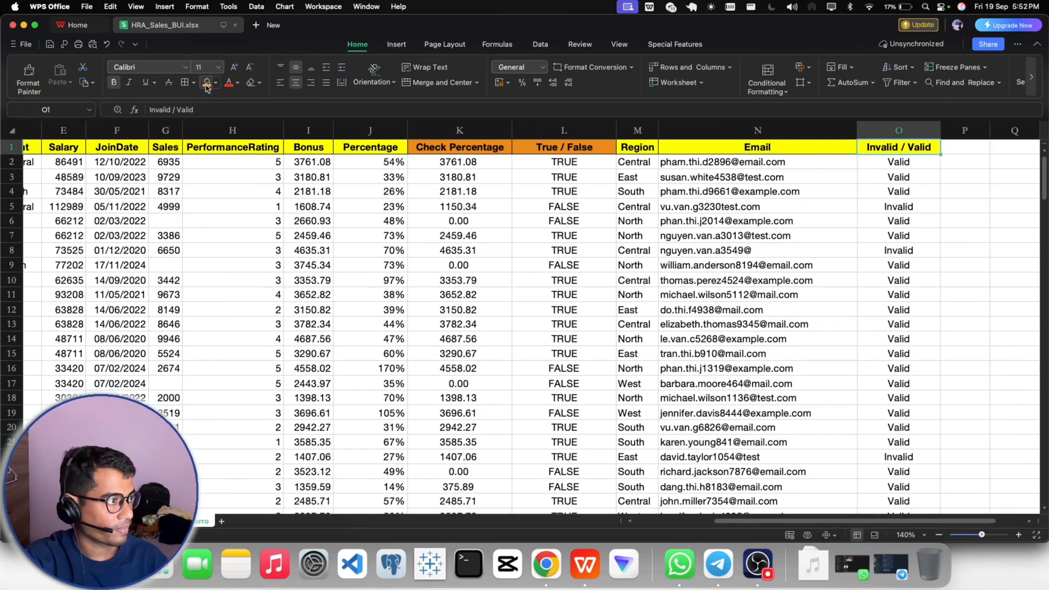
pyautogui.click(816, 234)
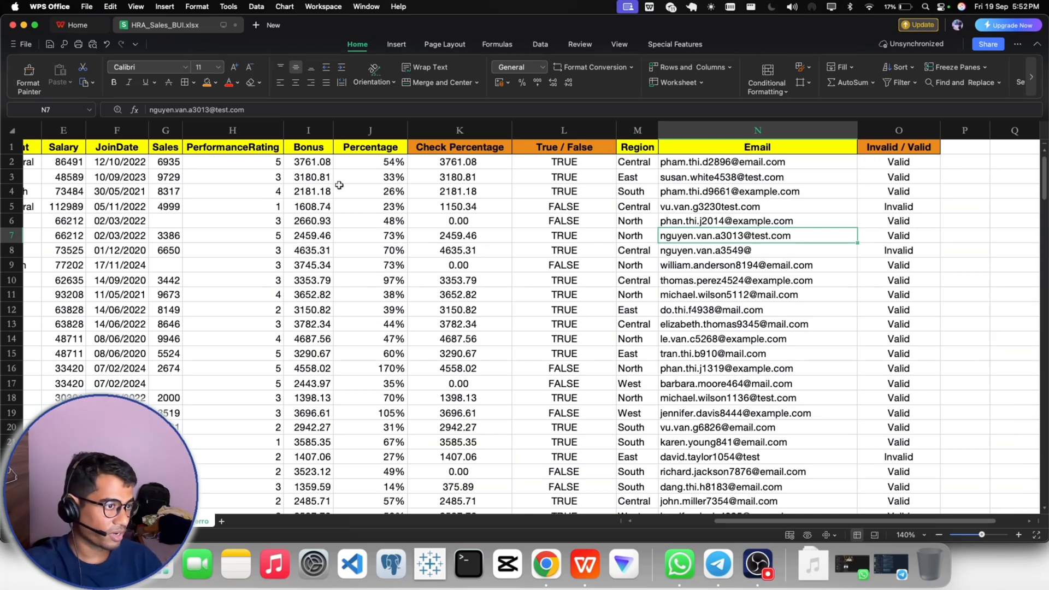
pyautogui.click(50, 46)
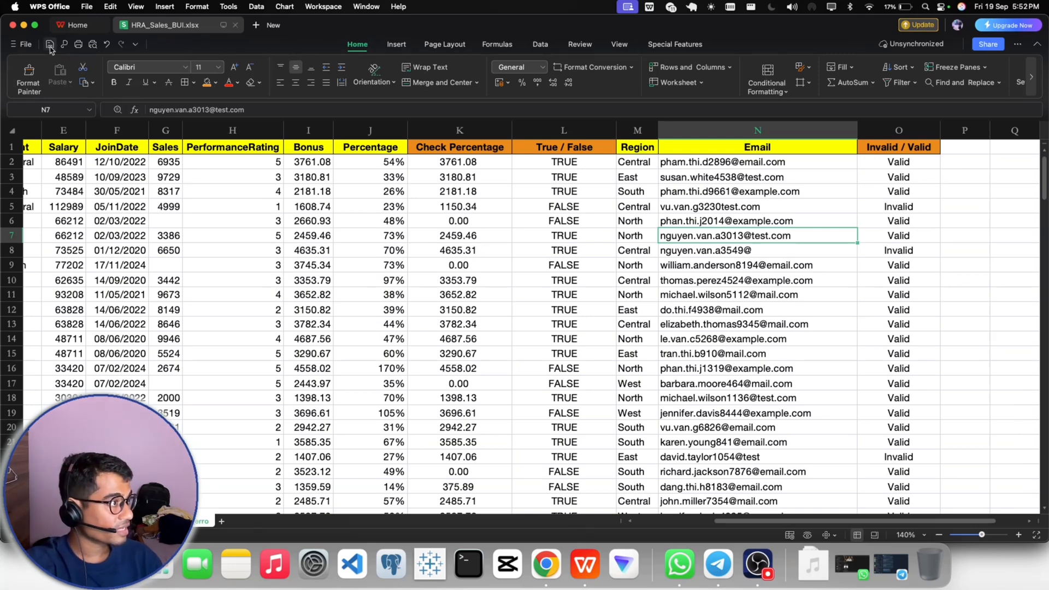
# - Switch to Google Chrome and review the HR request in the open Gmail message
pyautogui.click(546, 564)
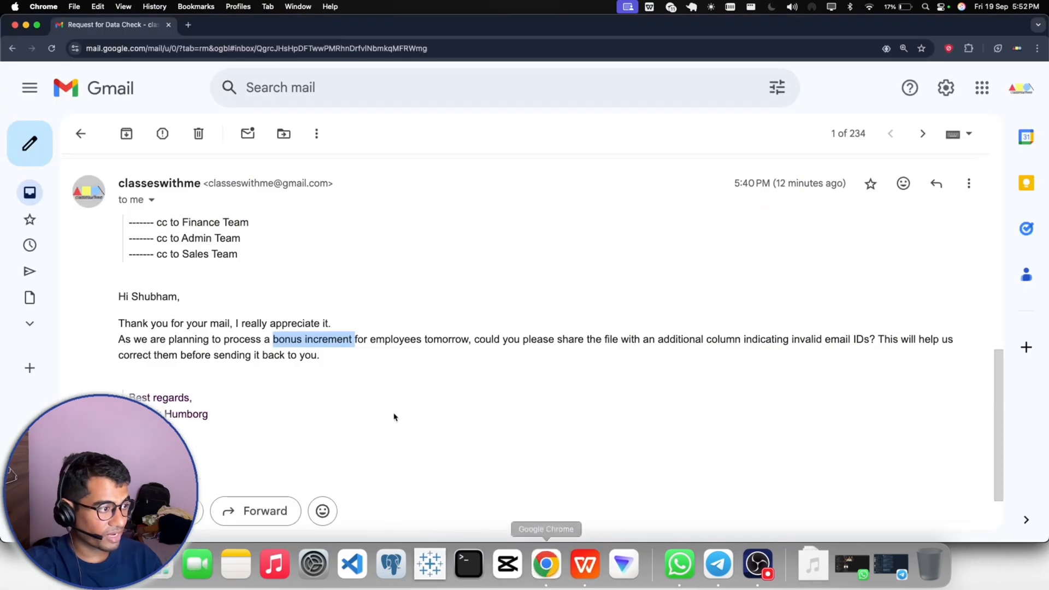
pyautogui.scroll(-3, 250, 420)
pyautogui.scroll(1, 250, 420)
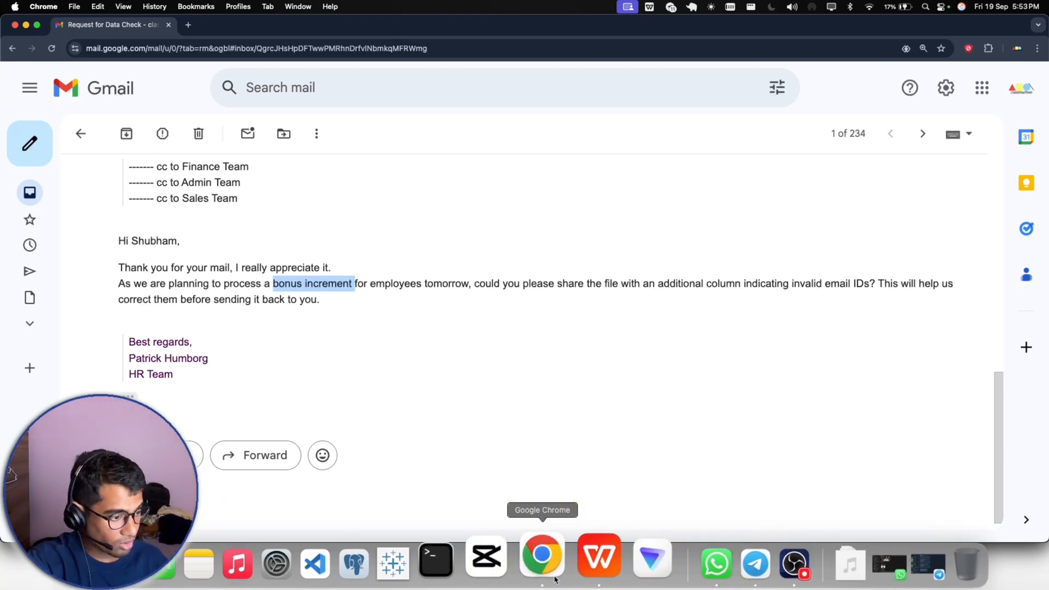
# - Switch to WPS Office and create a PivotTable on a new worksheet from the Check Percentage and True / False data in K1:L201
pyautogui.click(585, 564)
pyautogui.click(565, 196)
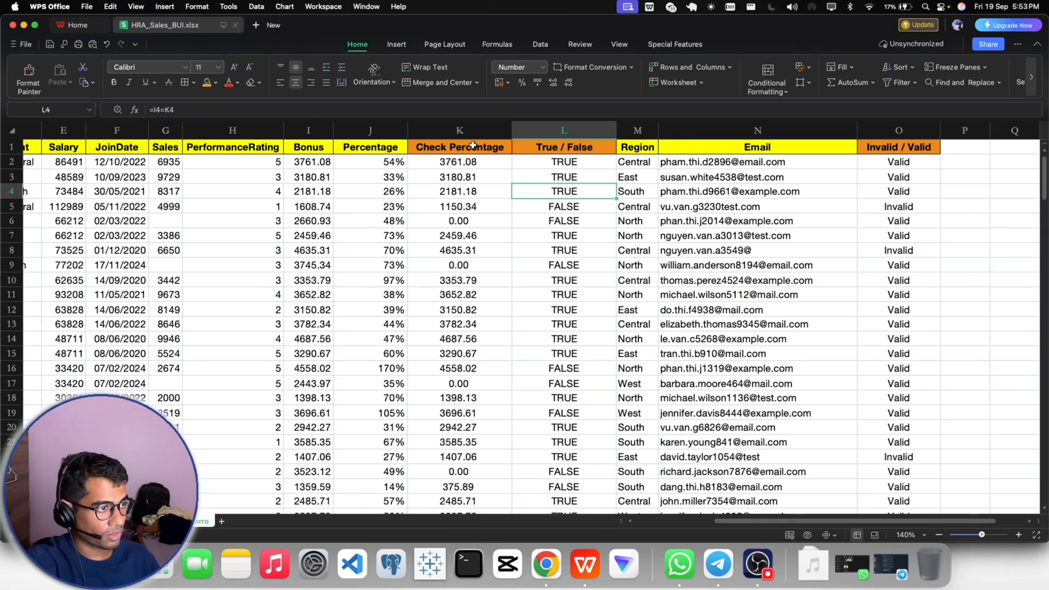
pyautogui.moveTo(473, 146); pyautogui.dragTo(538, 148)
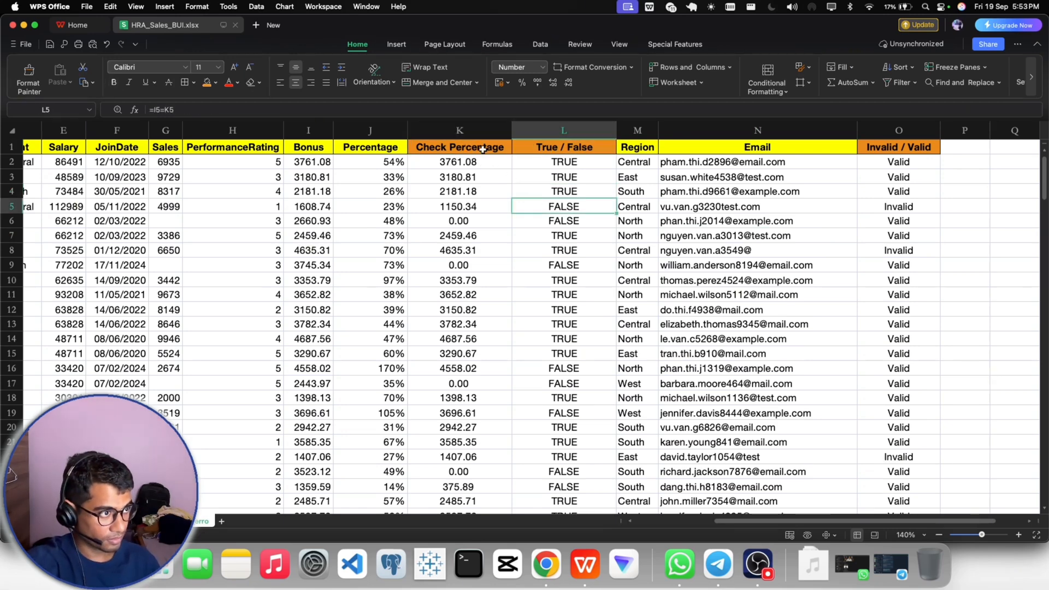
pyautogui.press('super+shift+Down')
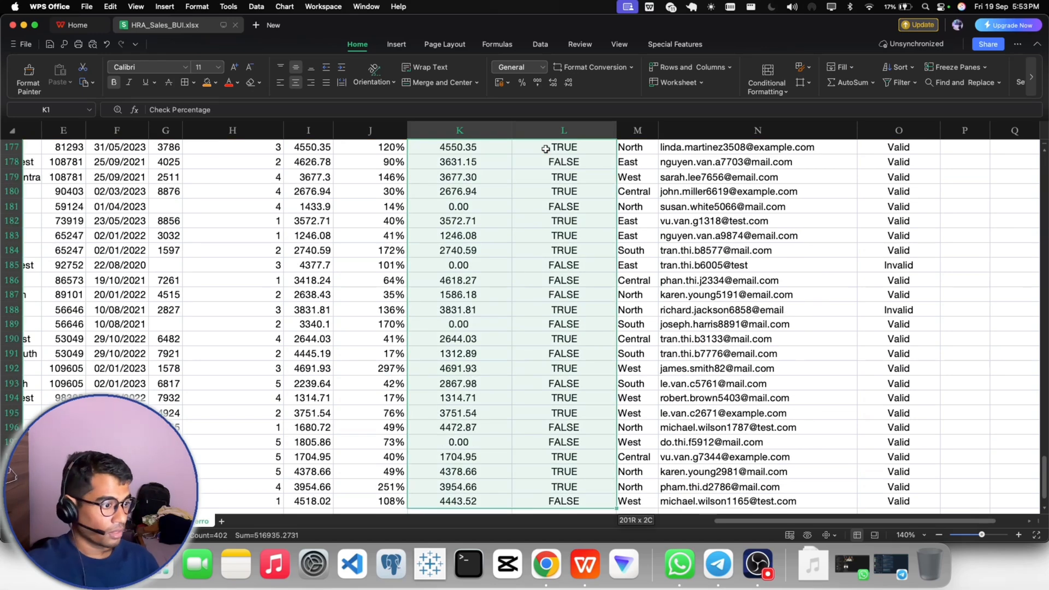
pyautogui.click(396, 44)
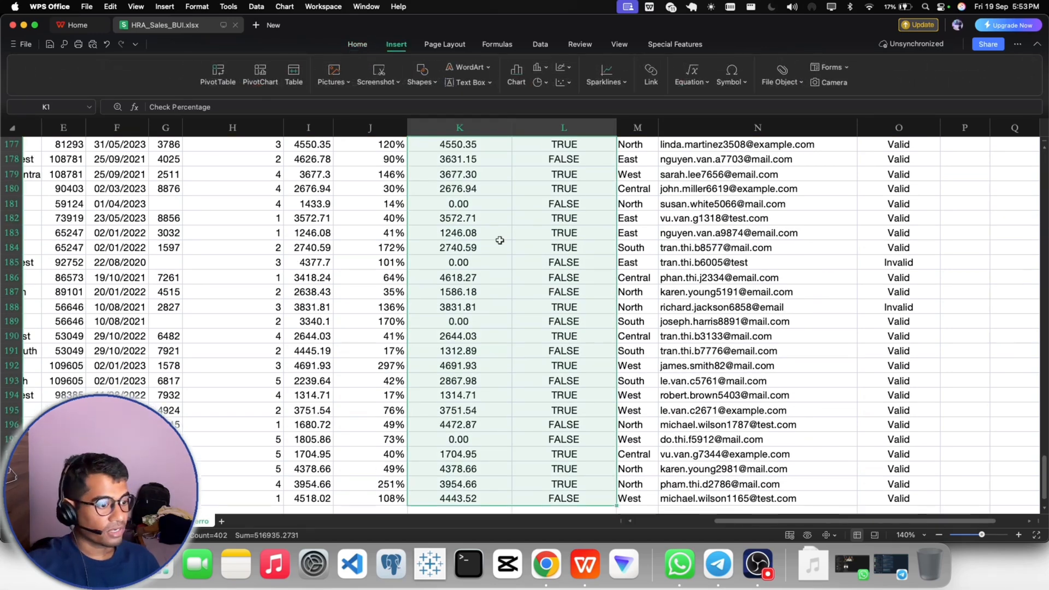
pyautogui.click(758, 574)
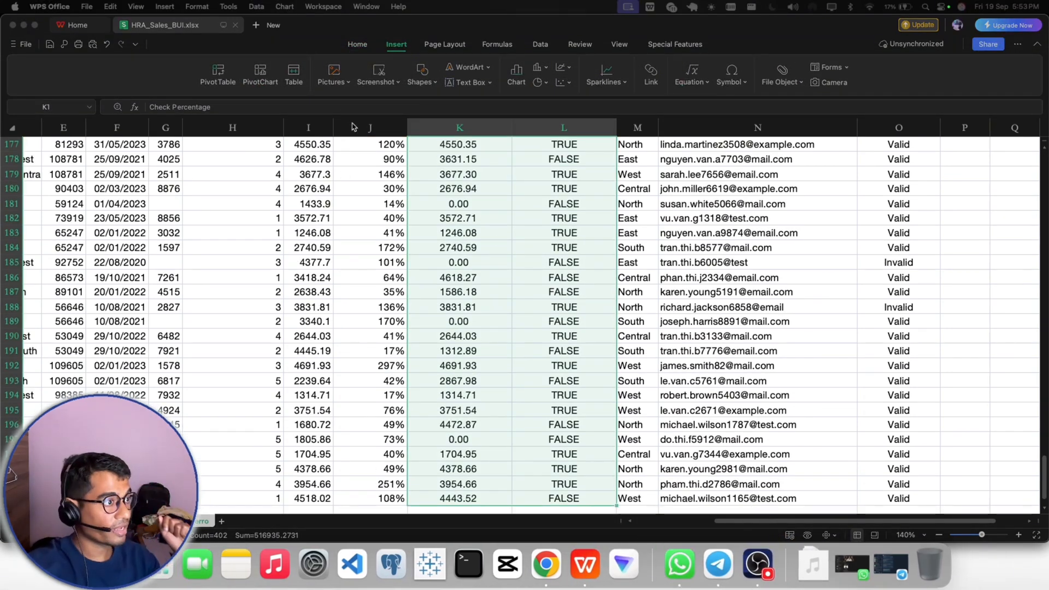
pyautogui.click(218, 76)
pyautogui.click(218, 76)
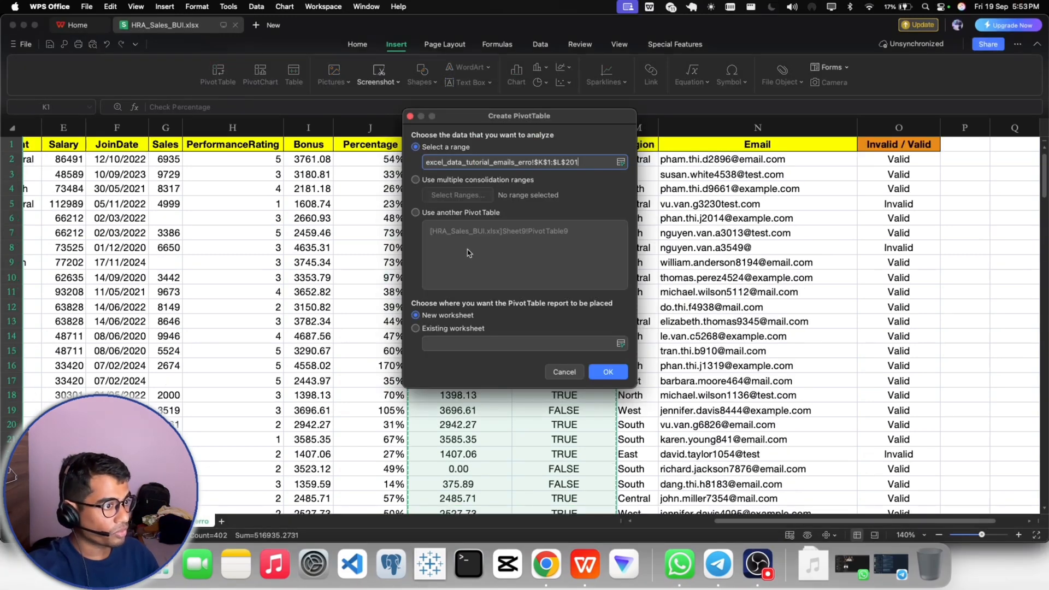
pyautogui.click(604, 372)
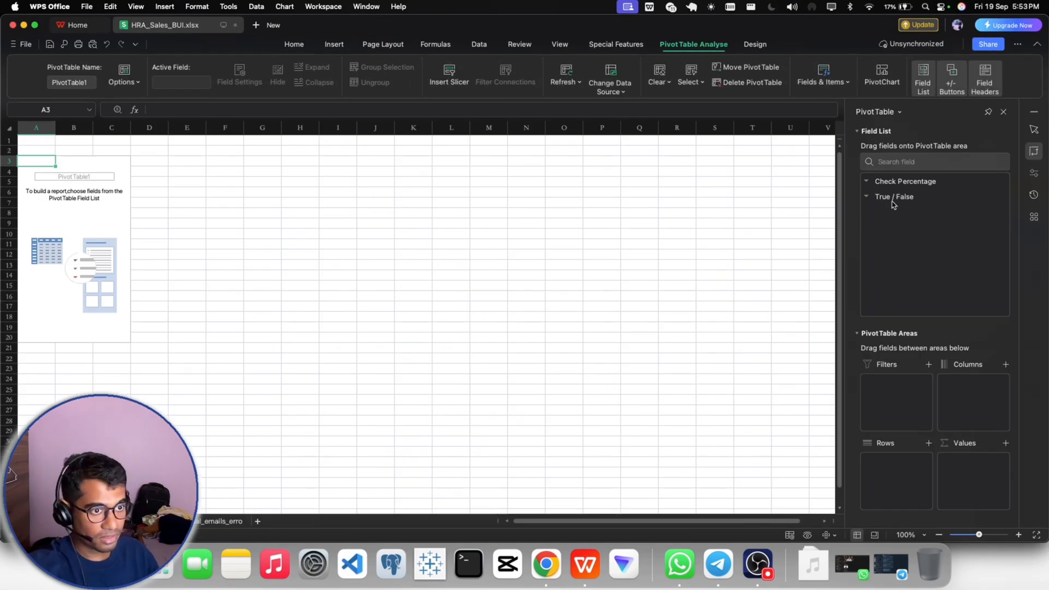
# - Build the PivotTable with True / False as the row field and the count of True / False as the value
pyautogui.moveTo(893, 199); pyautogui.dragTo(902, 467)
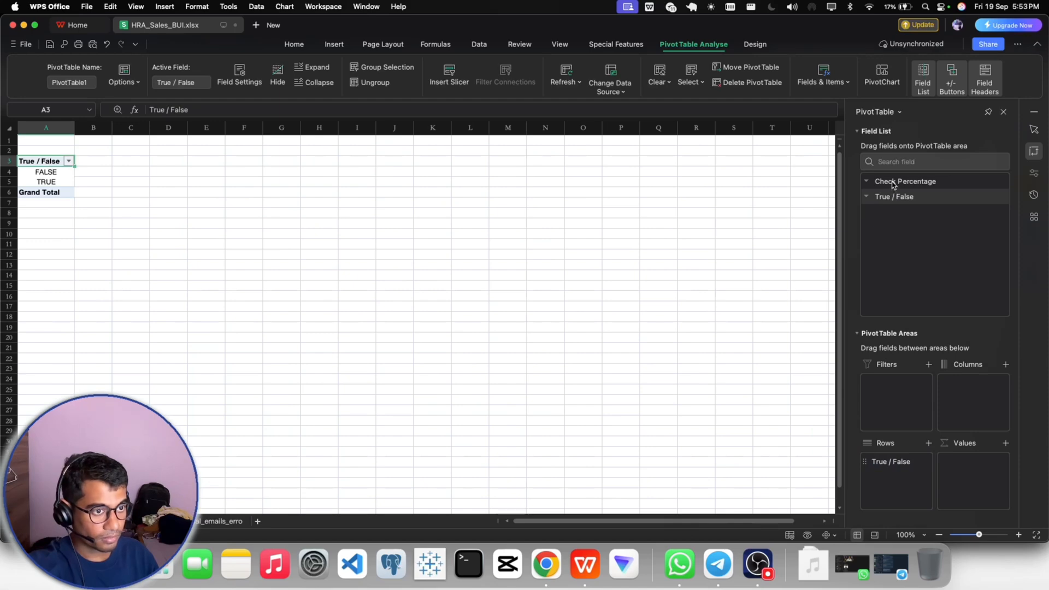
pyautogui.moveTo(894, 197); pyautogui.dragTo(968, 462)
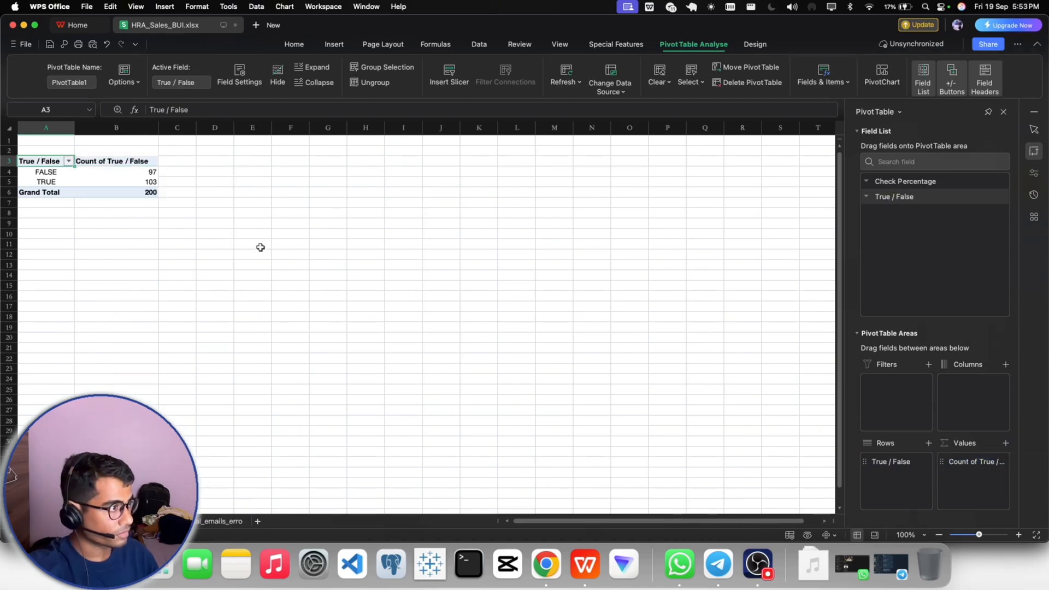
pyautogui.click(215, 208)
pyautogui.click(137, 172)
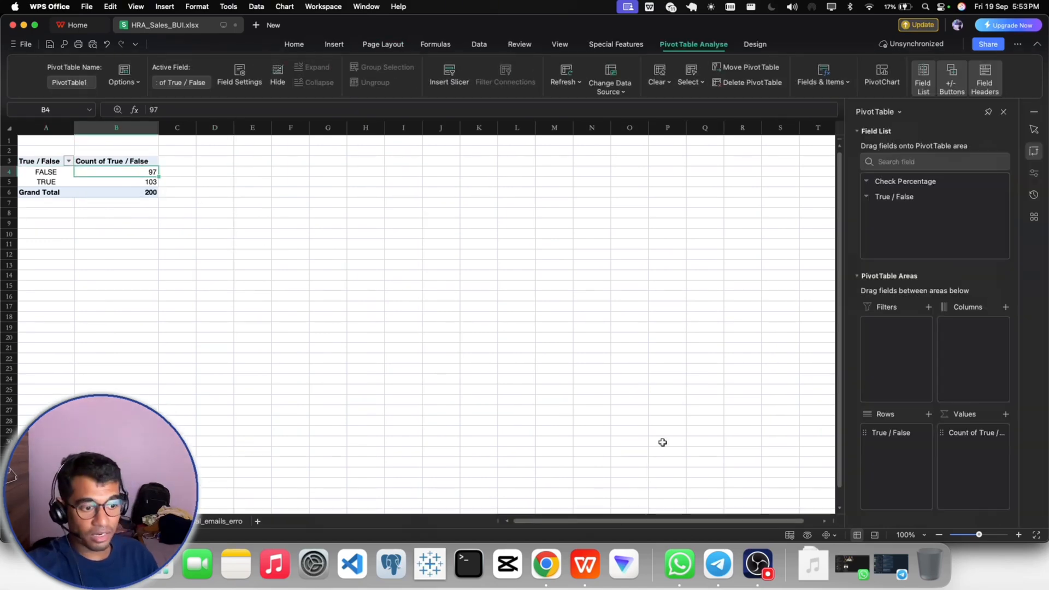
# - Set a custom magnification of 140% for the PivotTable sheet
pyautogui.click(909, 535)
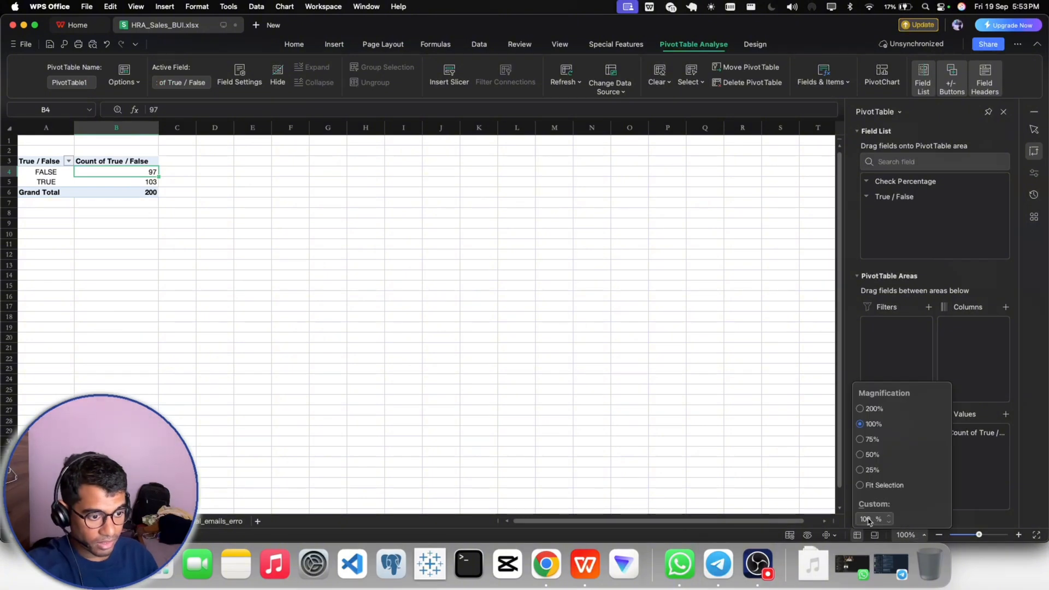
pyautogui.click(869, 519)
pyautogui.press('BackSpace')
pyautogui.write('4')
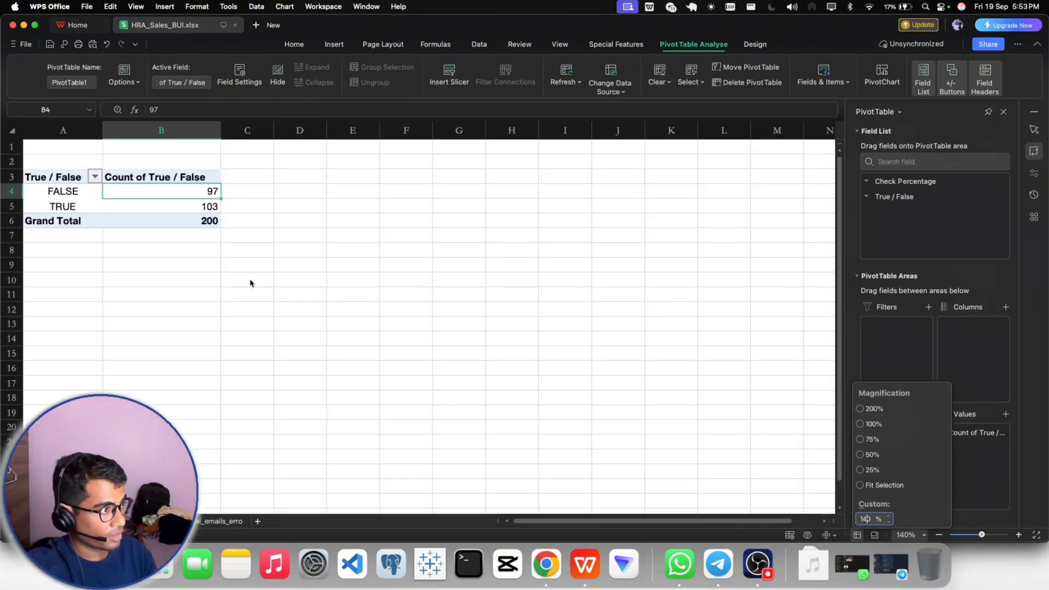
pyautogui.click(178, 274)
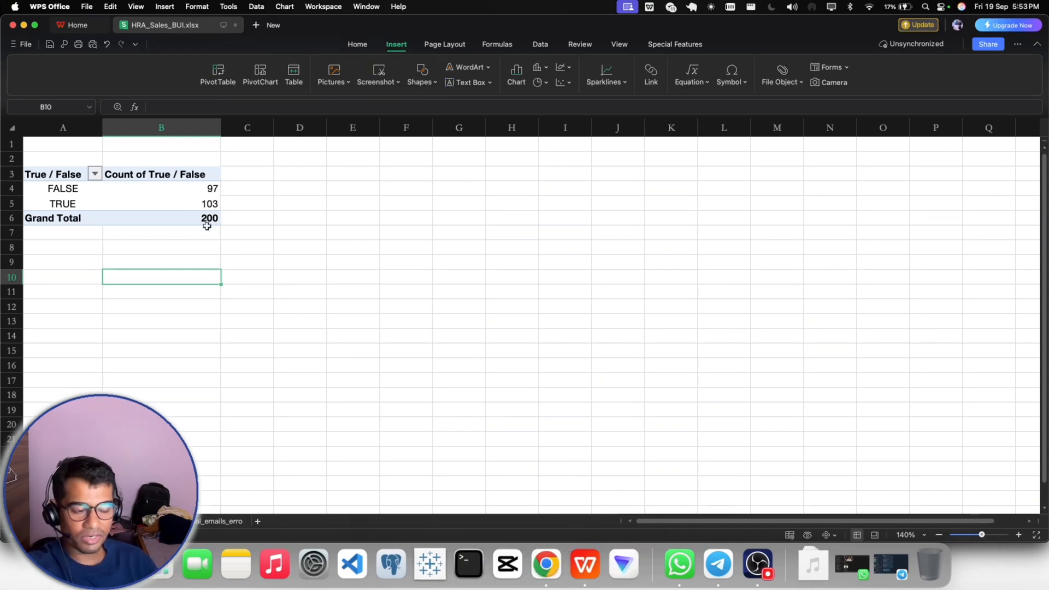
# - Switch to Google Chrome and start a reply to the HR email, greeting the recipient with "Hi Mr." and their first name
pyautogui.click(546, 563)
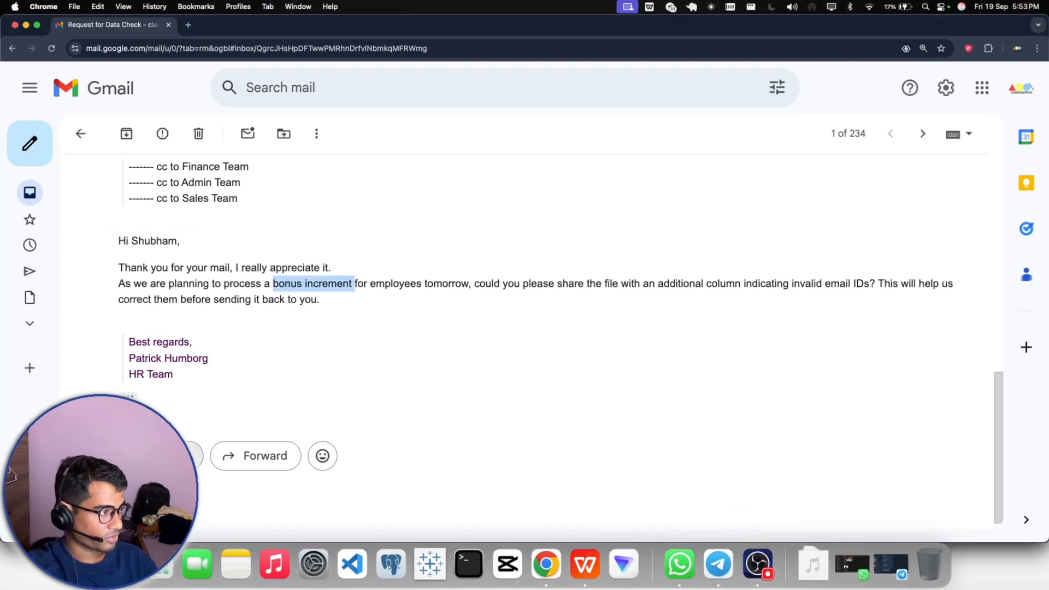
pyautogui.click(175, 455)
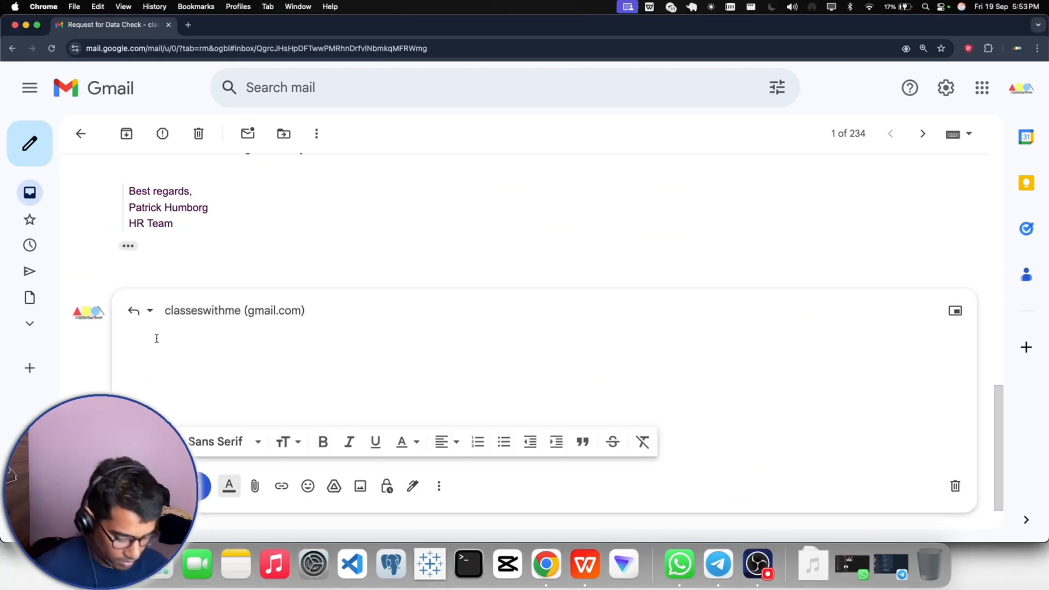
pyautogui.write('Hi ')
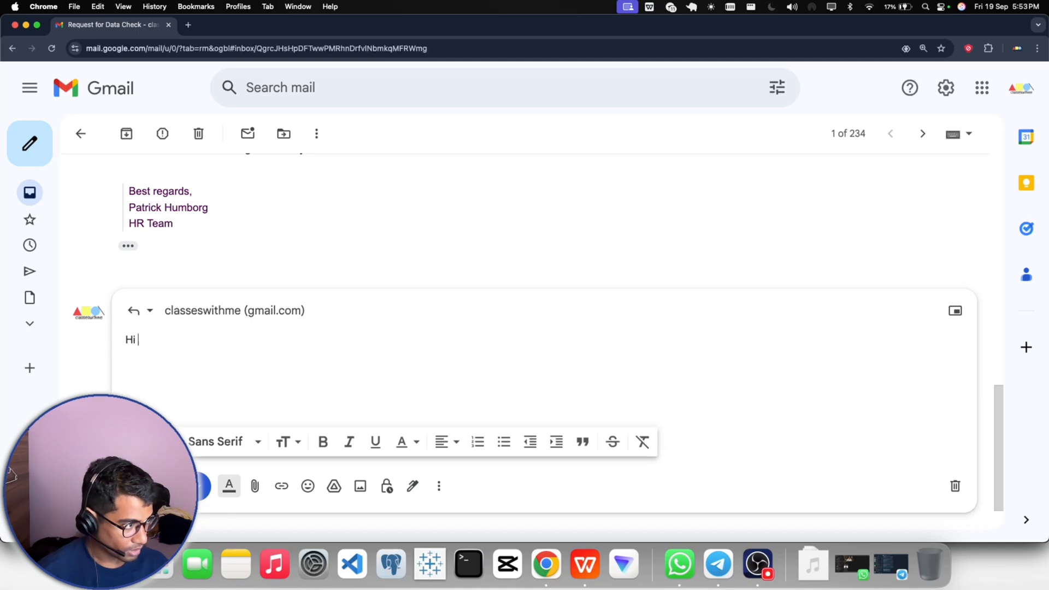
pyautogui.write('Mr.')
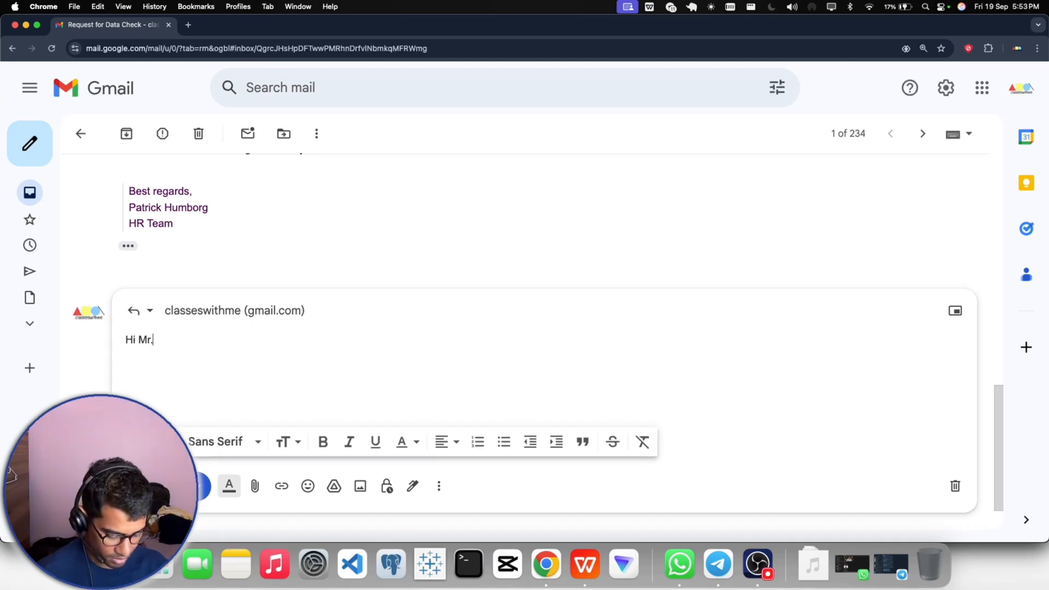
pyautogui.write(' Patrick')
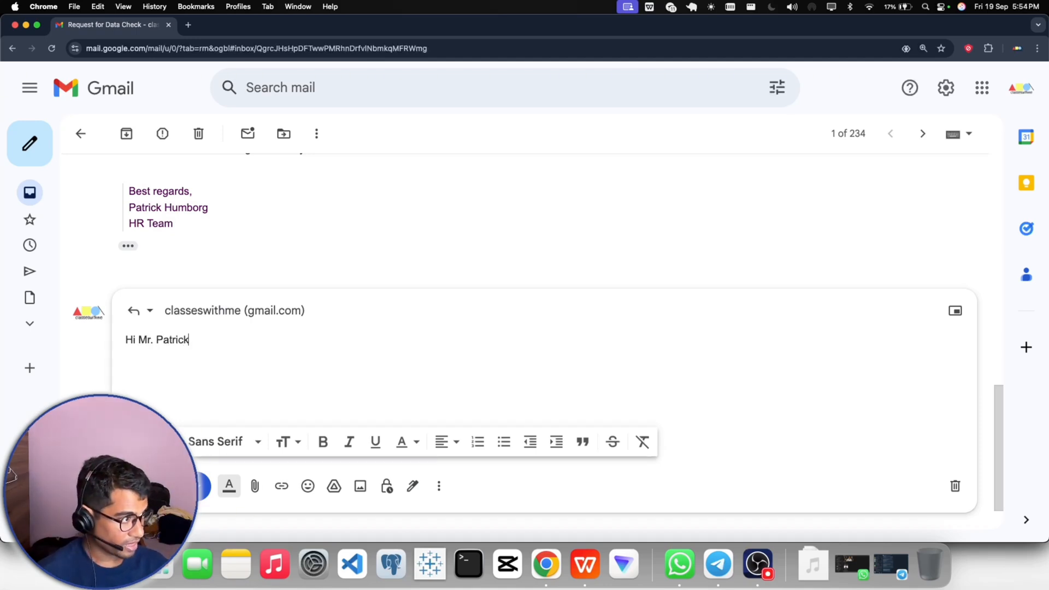
pyautogui.write(',')
pyautogui.press('Return')
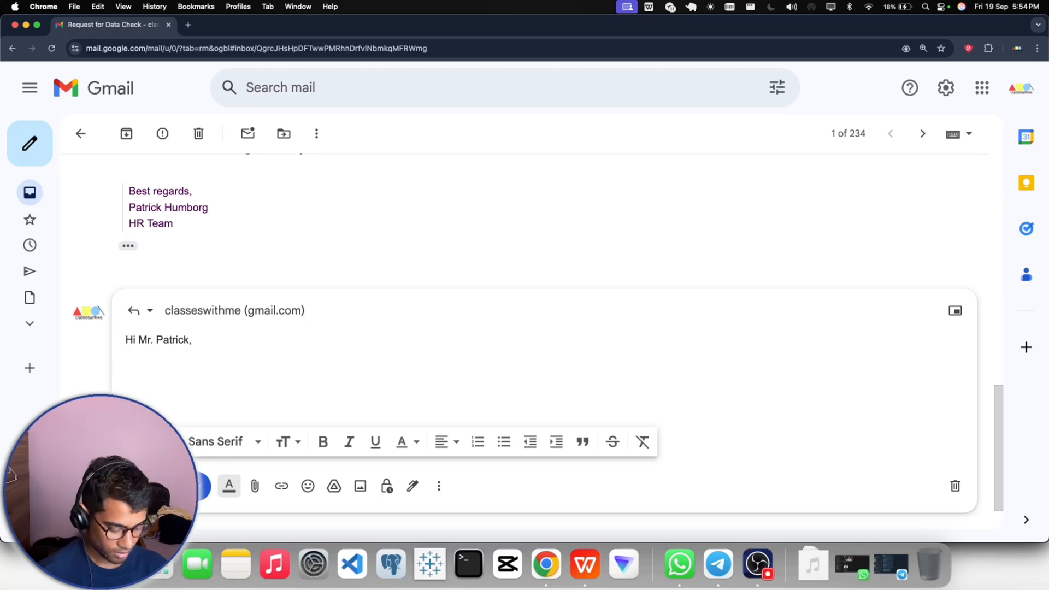
# - Begin the reply body below the greeting with "Thanks for the reply"
pyautogui.write('thanks')
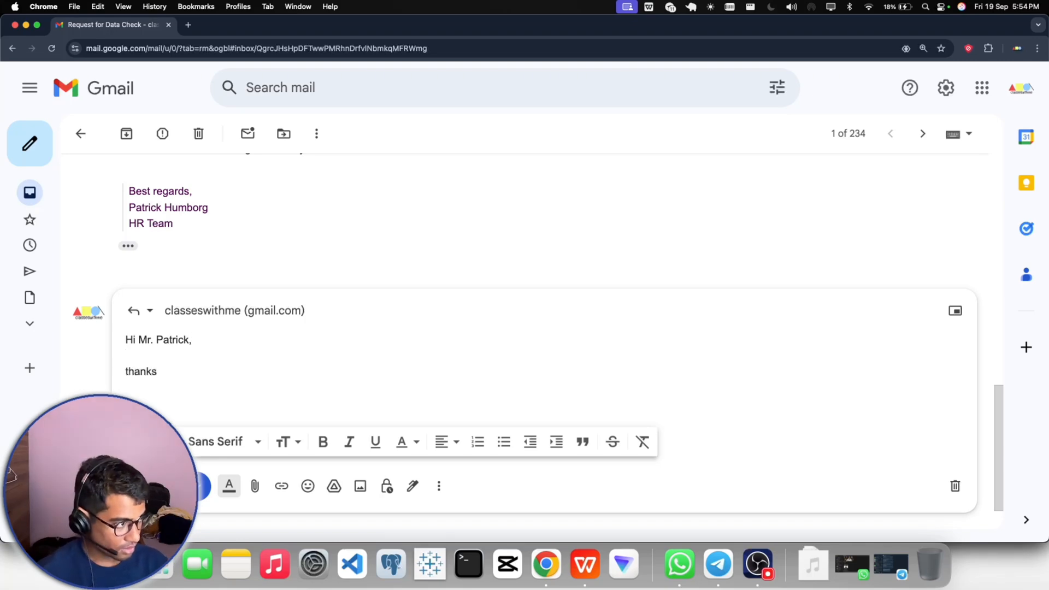
pyautogui.press('BackSpace')
pyautogui.press('BackSpace')
pyautogui.press('BackSpace')
pyautogui.write('T')
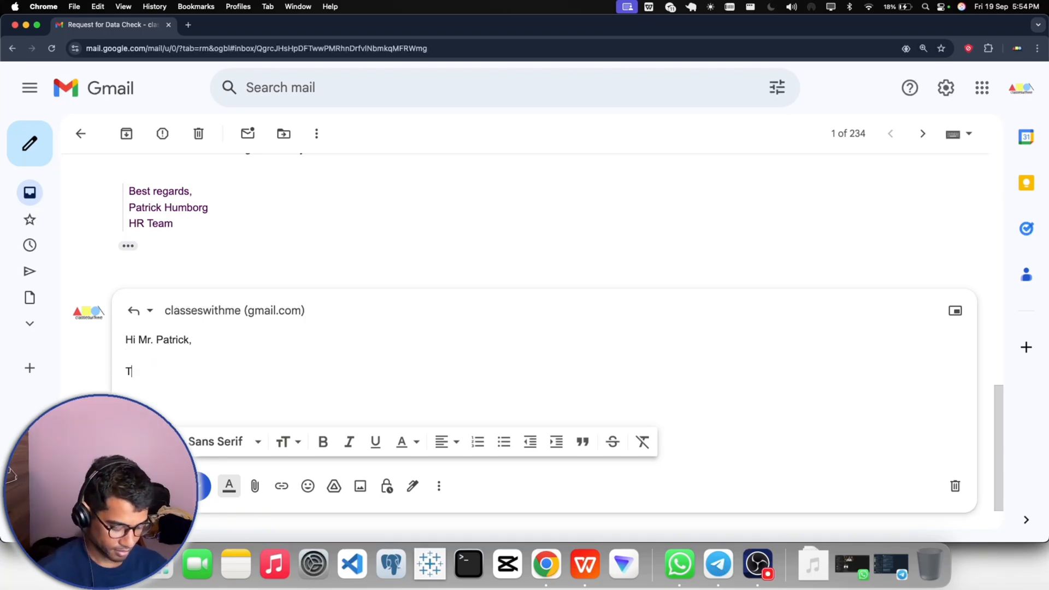
pyautogui.write('hanks for')
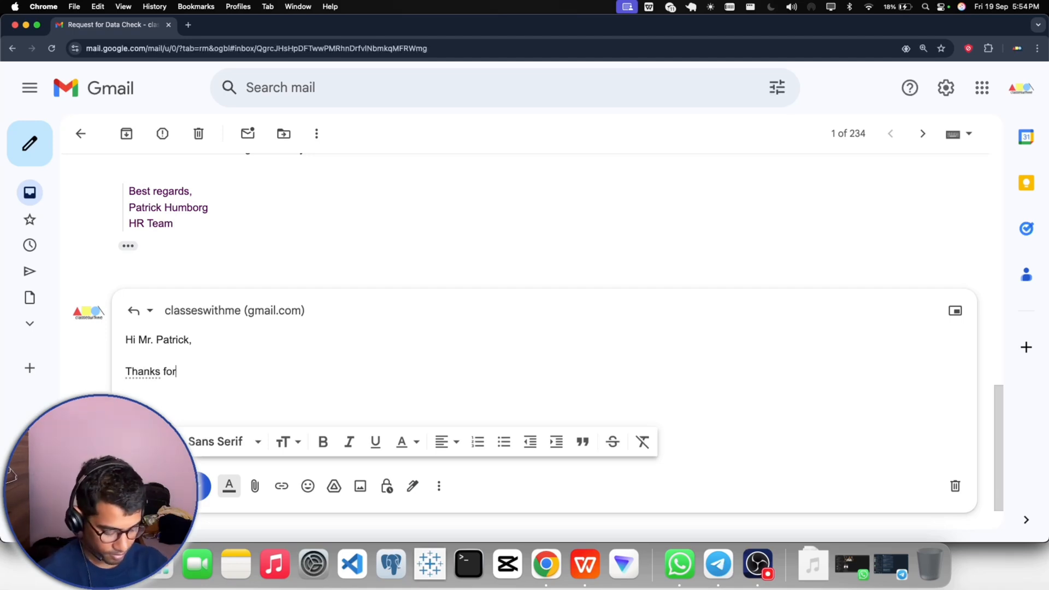
pyautogui.write(' the rely')
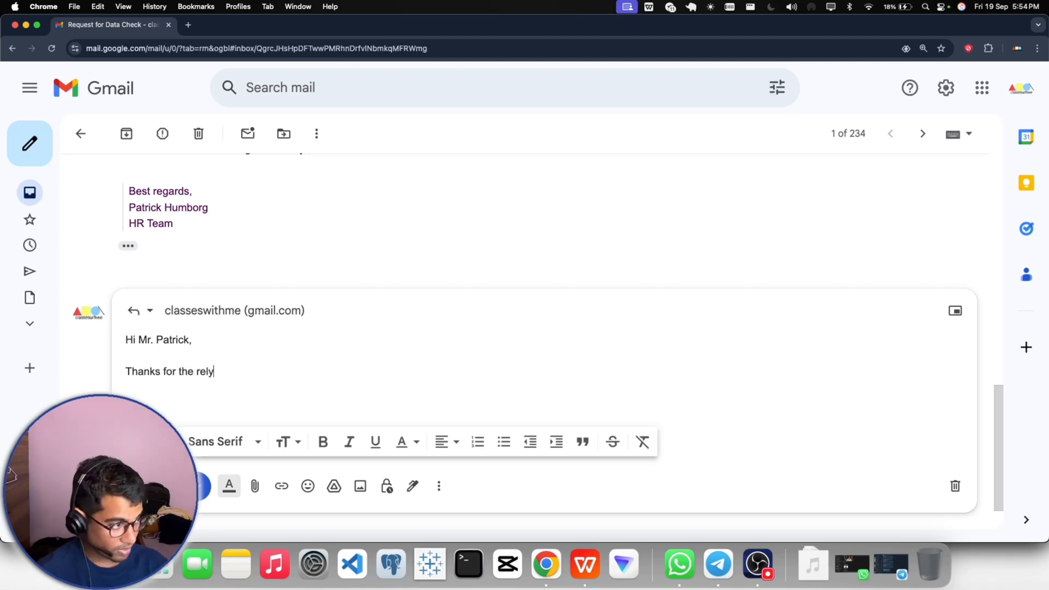
pyautogui.press('BackSpace')
pyautogui.press('BackSpace')
pyautogui.write('ply')
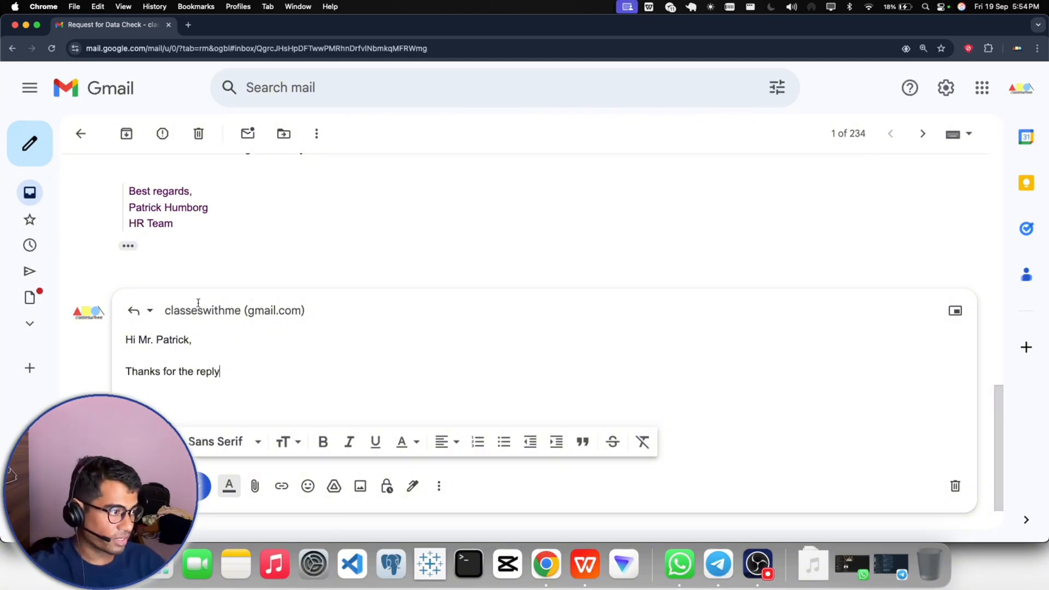
# - Review the earlier messages in the Request for Data Check thread, including the HR request and the previous Invalid / Valid summary
pyautogui.scroll(5, 437, 367)
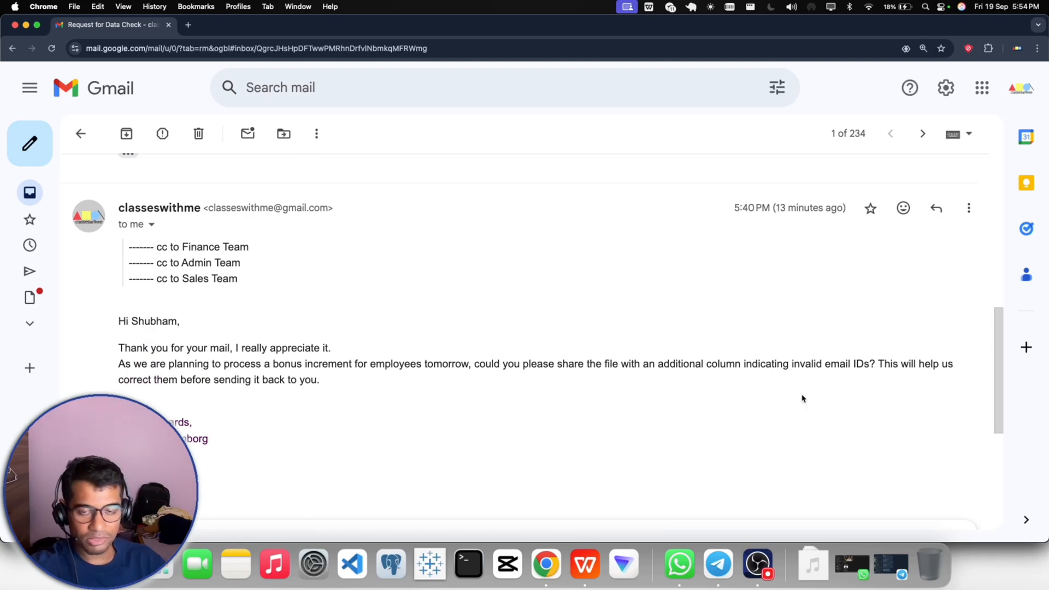
pyautogui.scroll(-3, 437, 377)
pyautogui.scroll(-5, 230, 445)
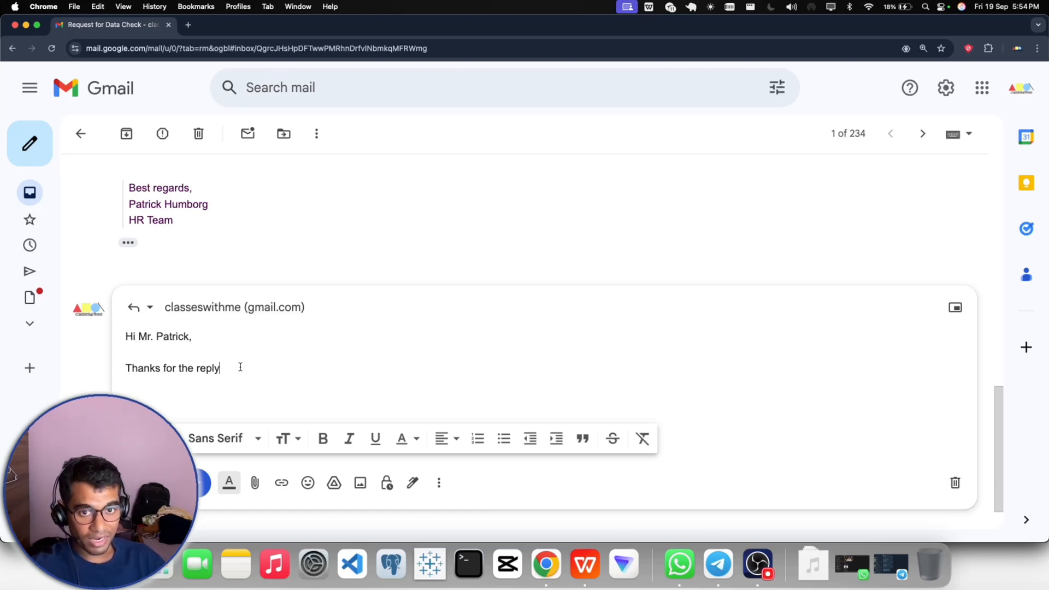
pyautogui.scroll(15, 241, 367)
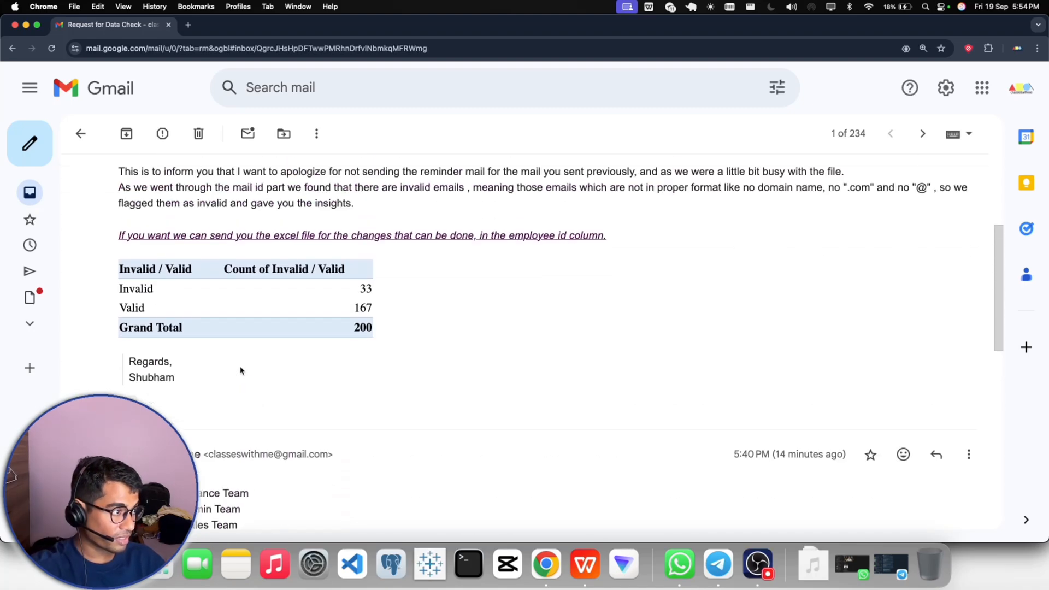
pyautogui.scroll(1, 235, 339)
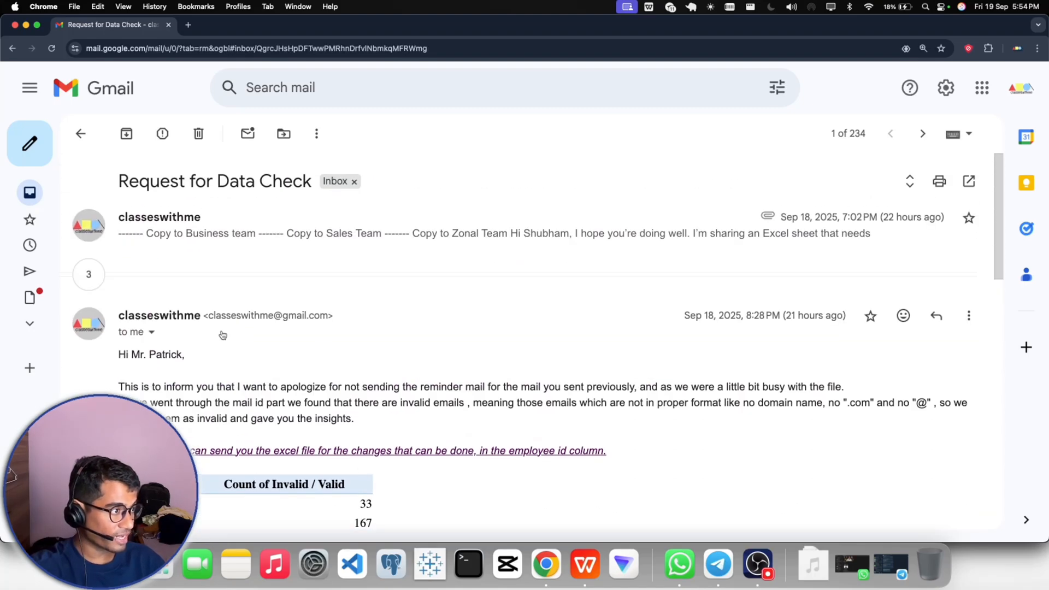
pyautogui.scroll(-10, 322, 317)
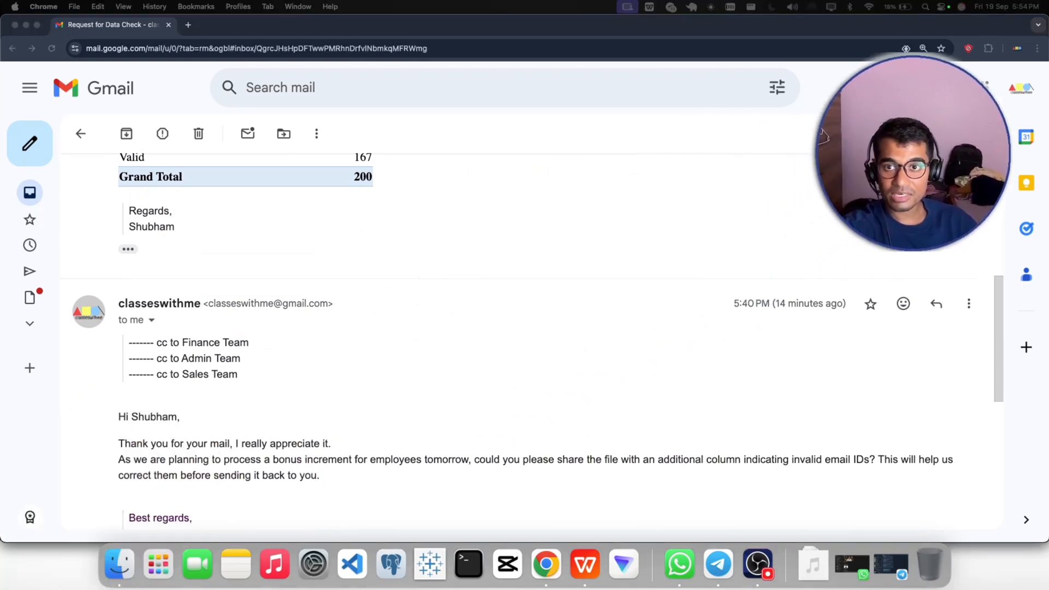
pyautogui.moveTo(850, 113); pyautogui.dragTo(859, 83)
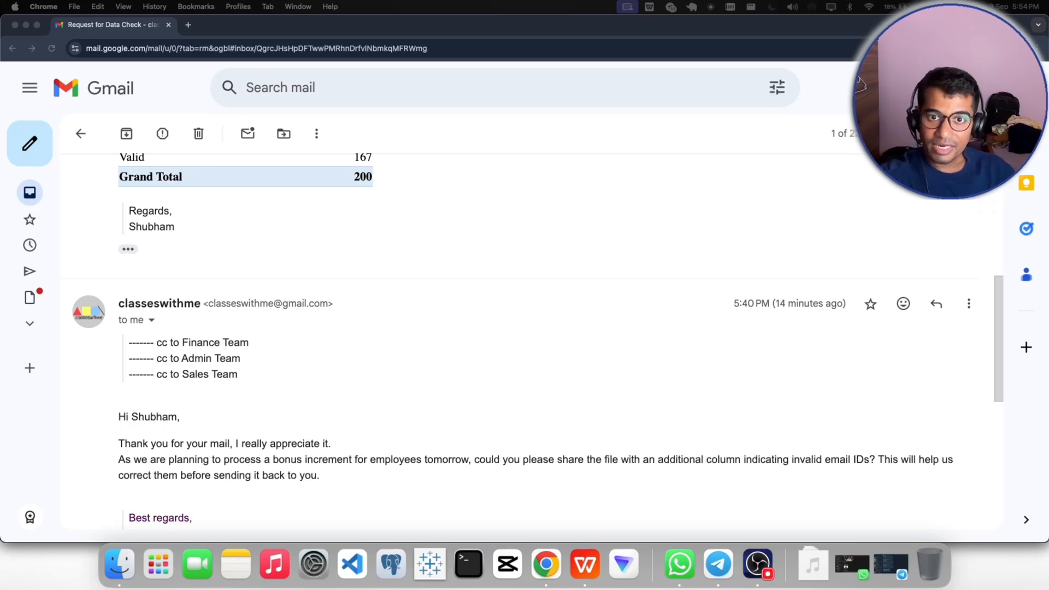
pyautogui.click(485, 358)
pyautogui.scroll(-7, 485, 358)
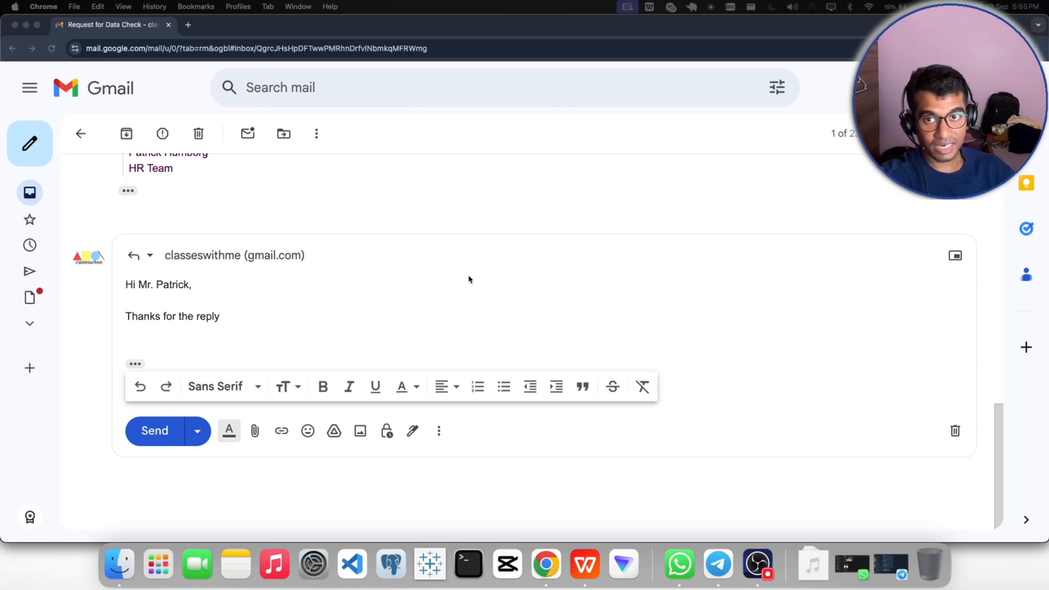
# - Extend the reply's opening line after "Thanks for the reply" with ", and as instructed I have added a column"
pyautogui.click(249, 312)
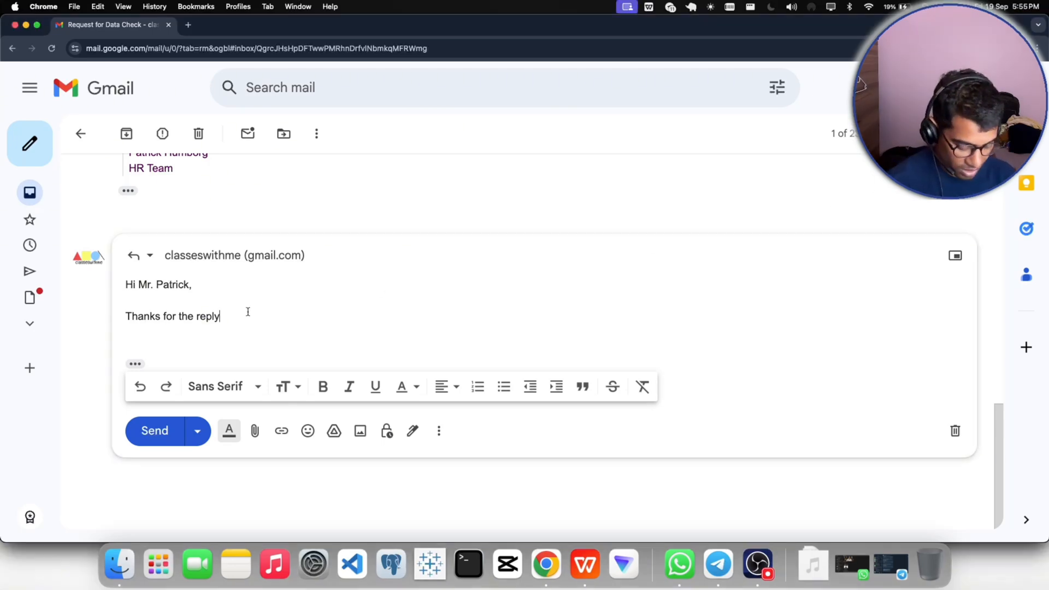
pyautogui.write(', and as')
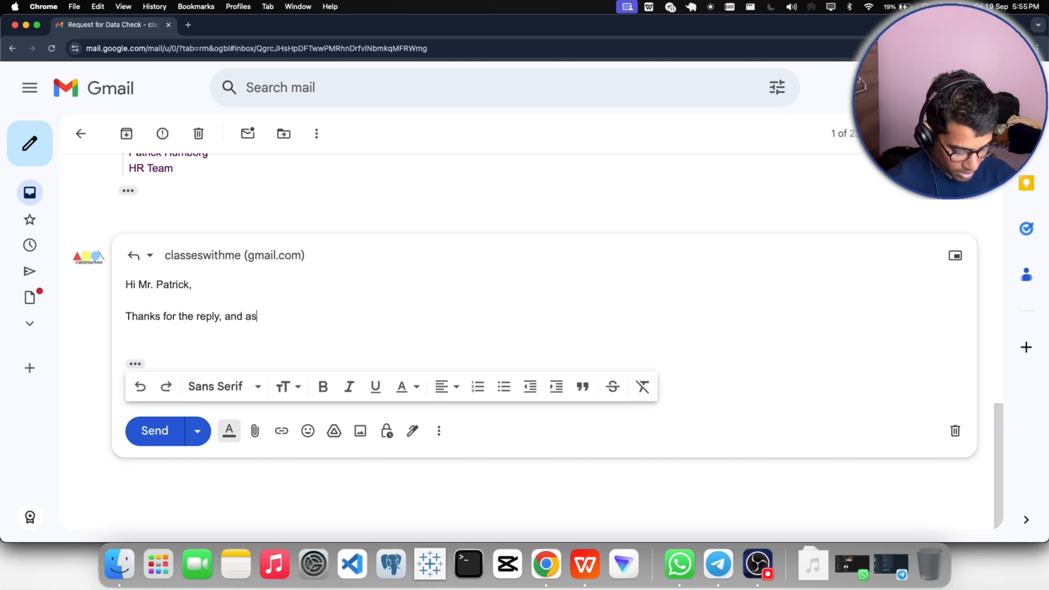
pyautogui.write(' instr')
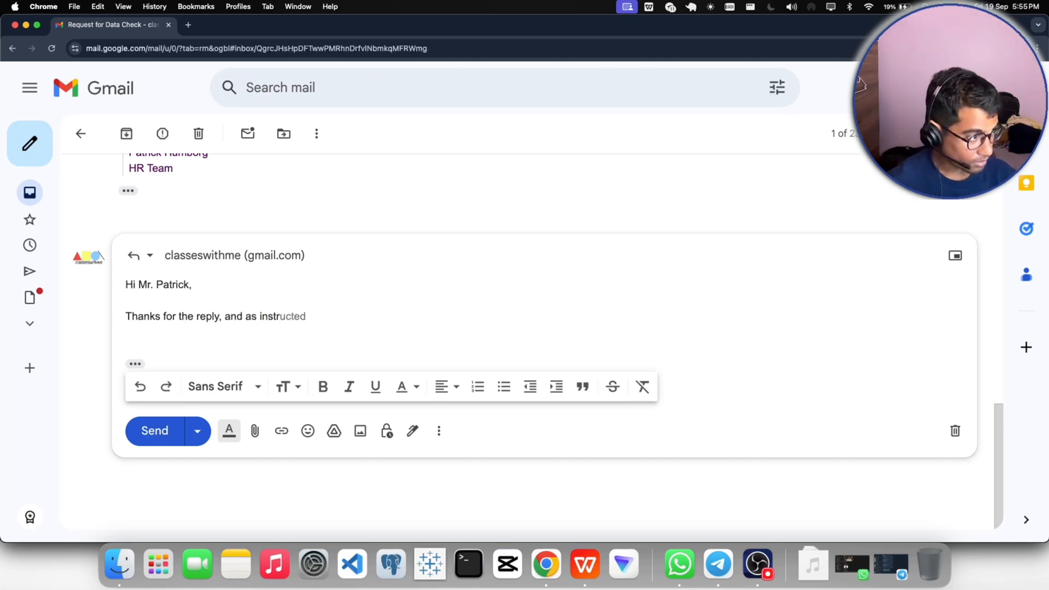
pyautogui.write('u')
pyautogui.press('Tab')
pyautogui.write(',')
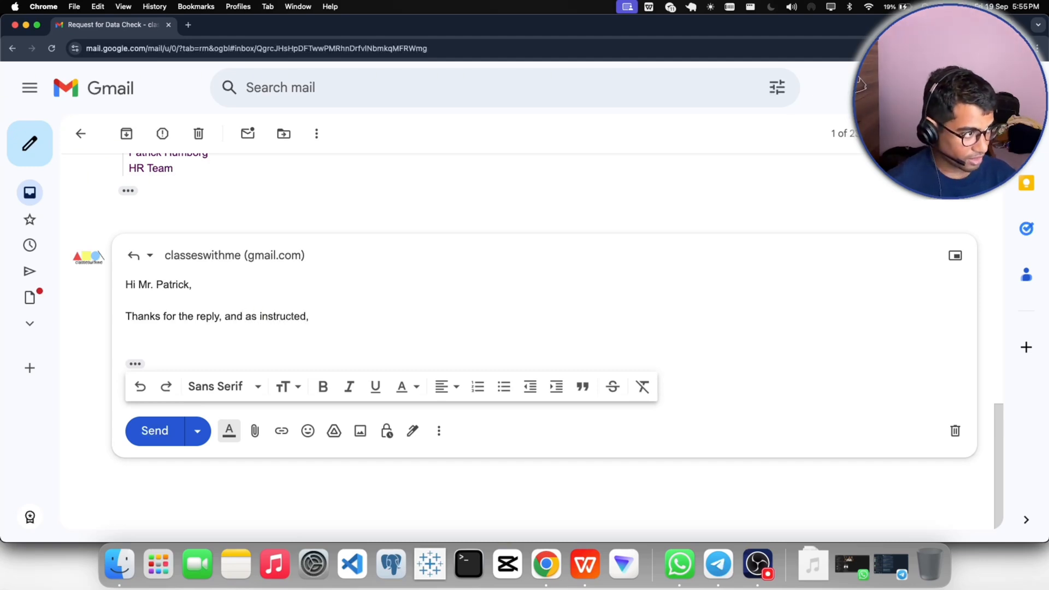
pyautogui.write(' I ahve ')
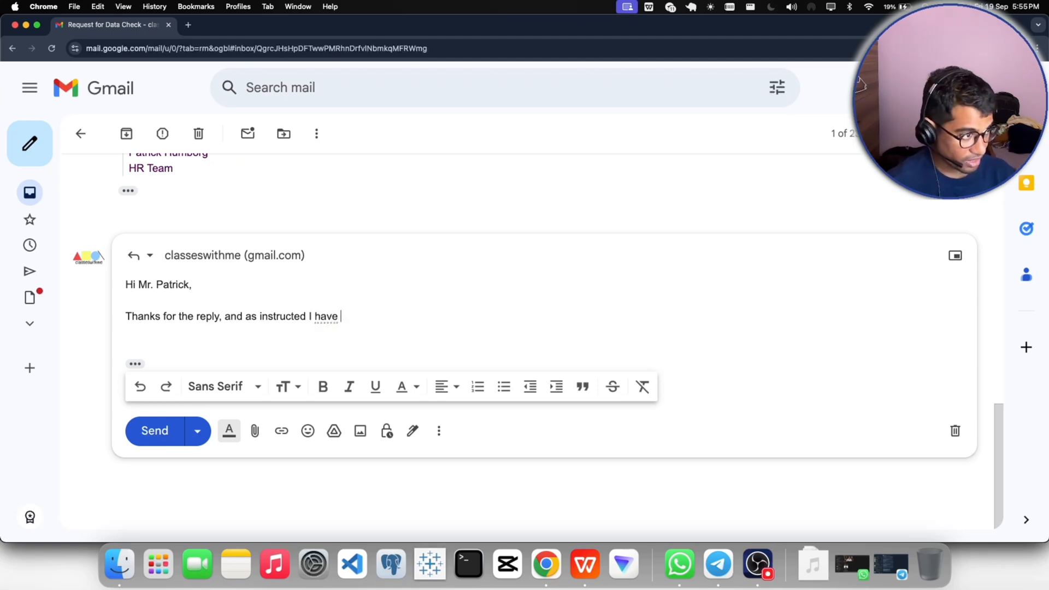
pyautogui.write('added ')
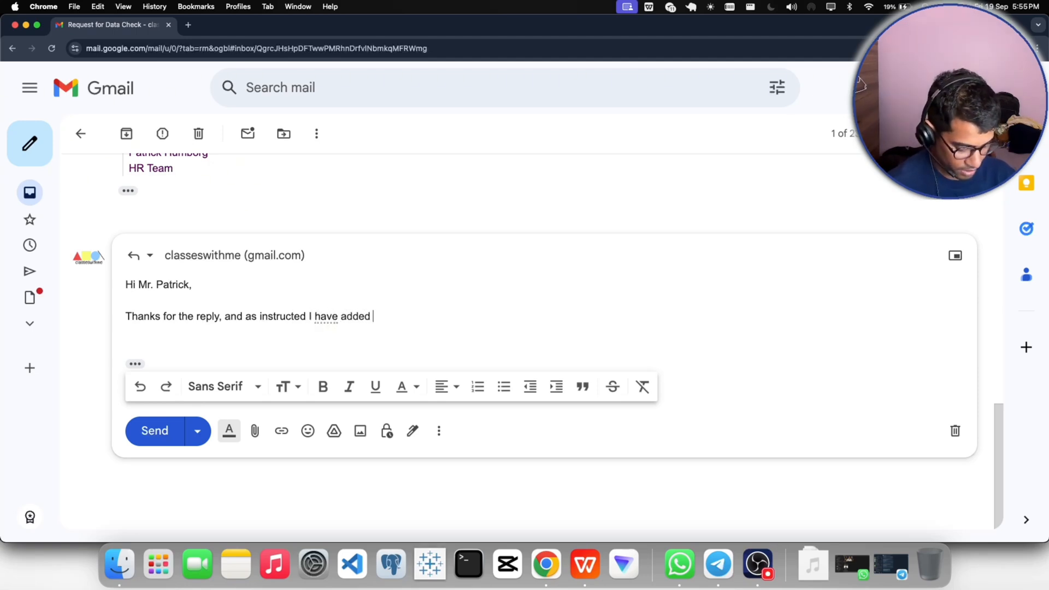
pyautogui.write('a column ')
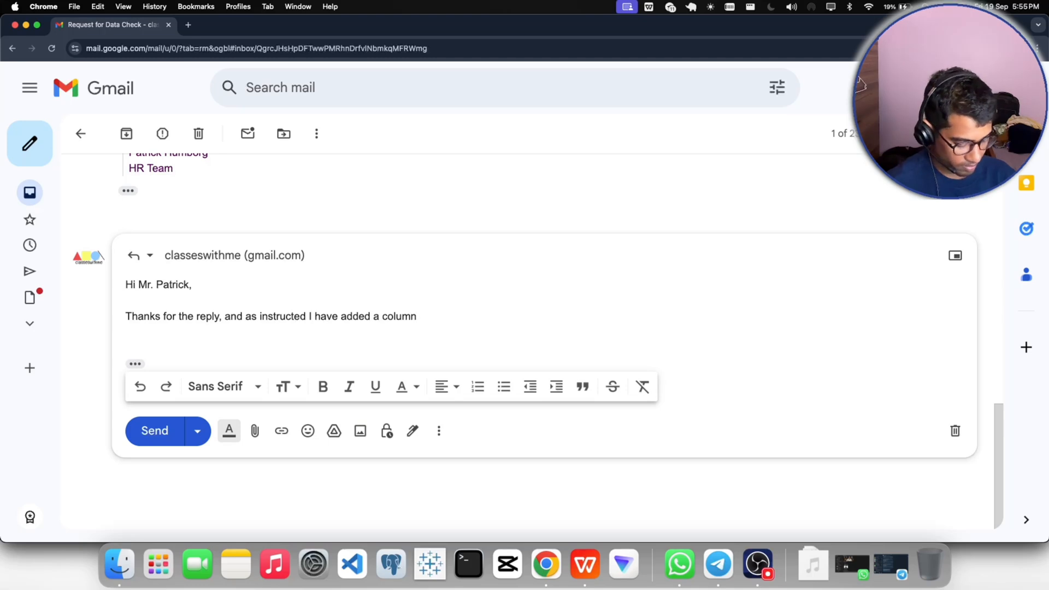
pyautogui.write('for valid an')
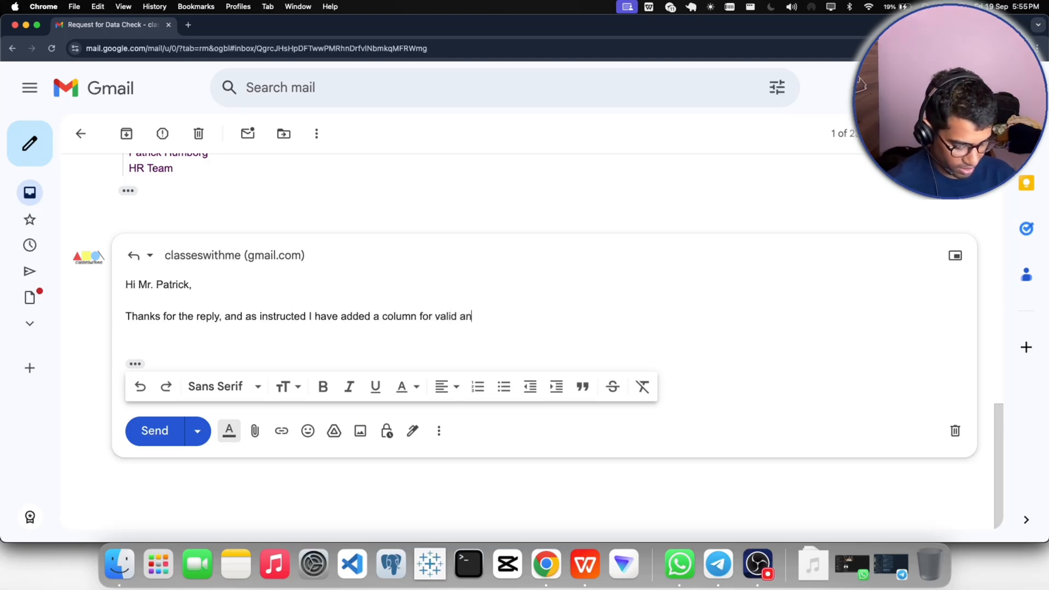
pyautogui.write('d ')
pyautogui.write('invalid dat')
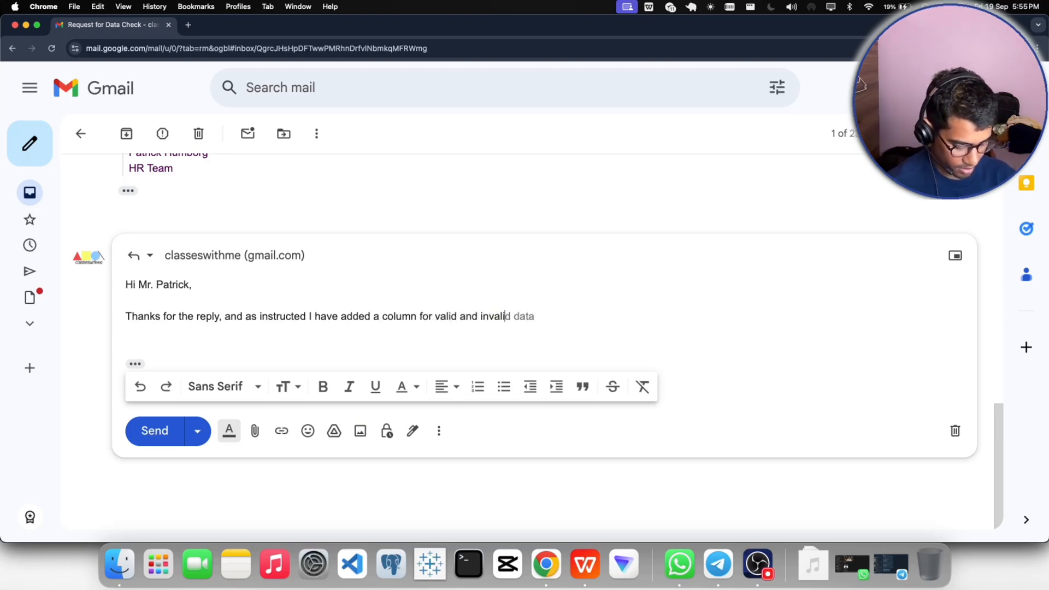
# - Complete the first sentence of the reply with "for valid and invalid mails in the excel sheet."
pyautogui.press('BackSpace')
pyautogui.press('BackSpace')
pyautogui.press('BackSpace')
pyautogui.write('mails')
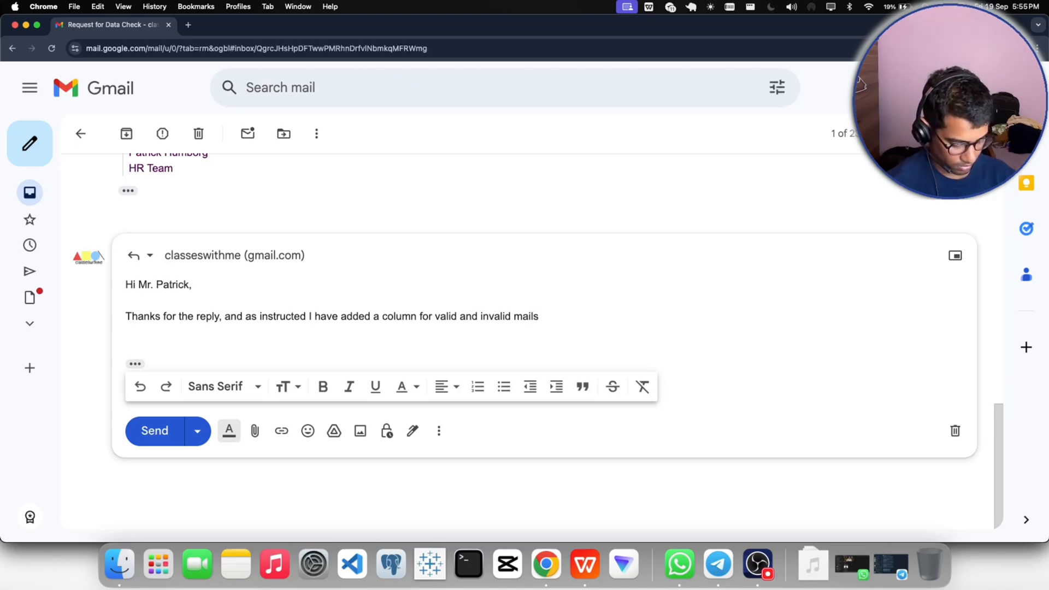
pyautogui.write(' in the ex')
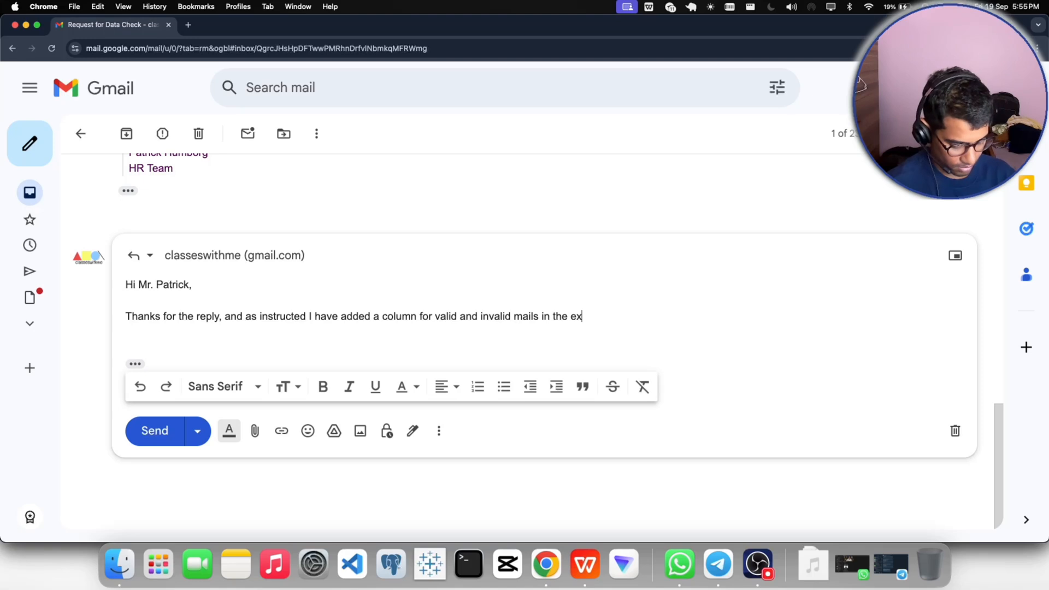
pyautogui.write('cel sheet.')
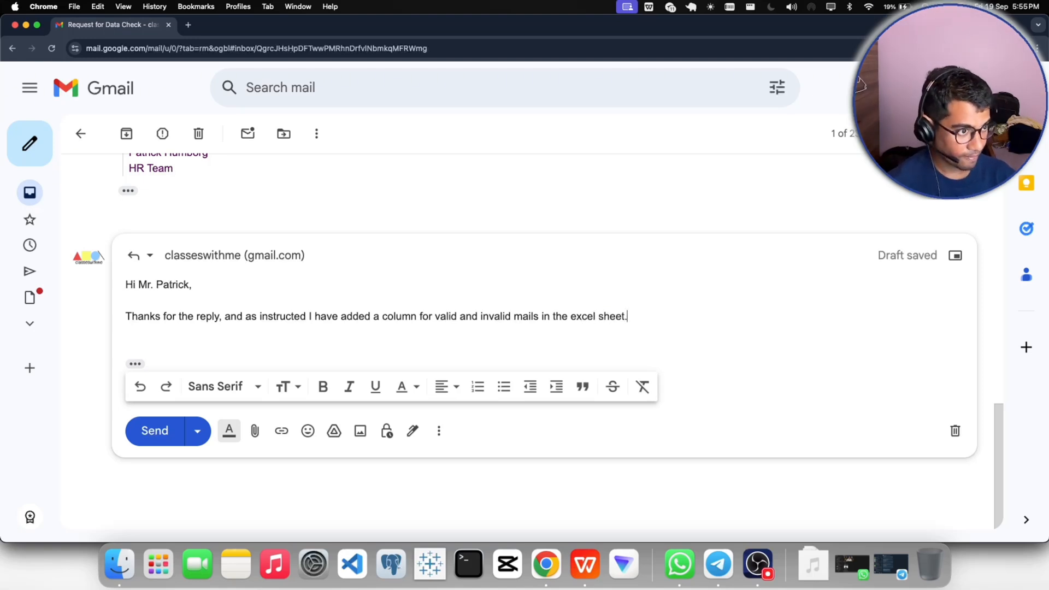
pyautogui.write('Bu')
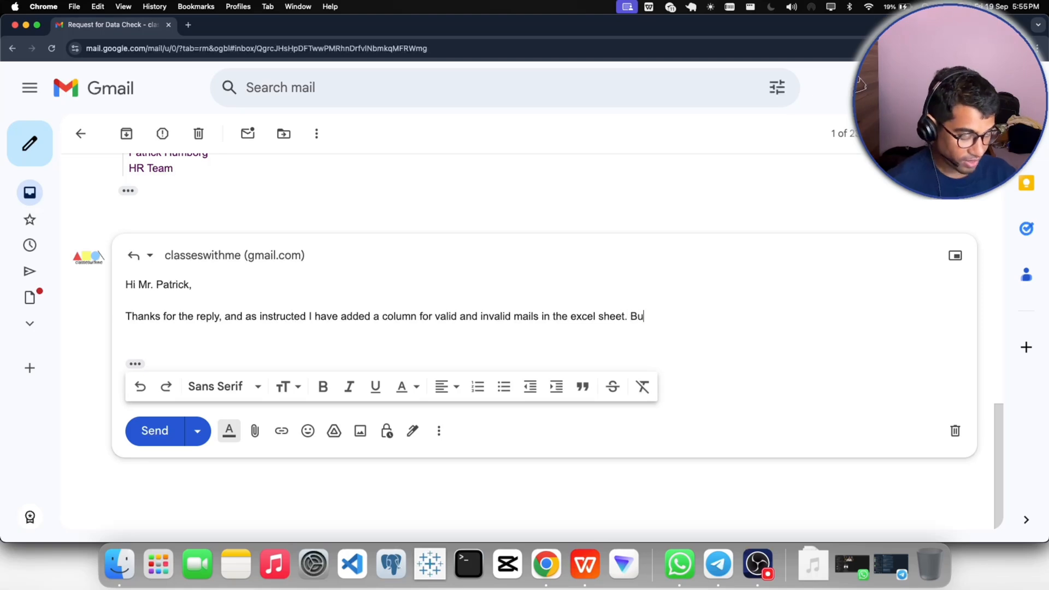
pyautogui.write('t as ')
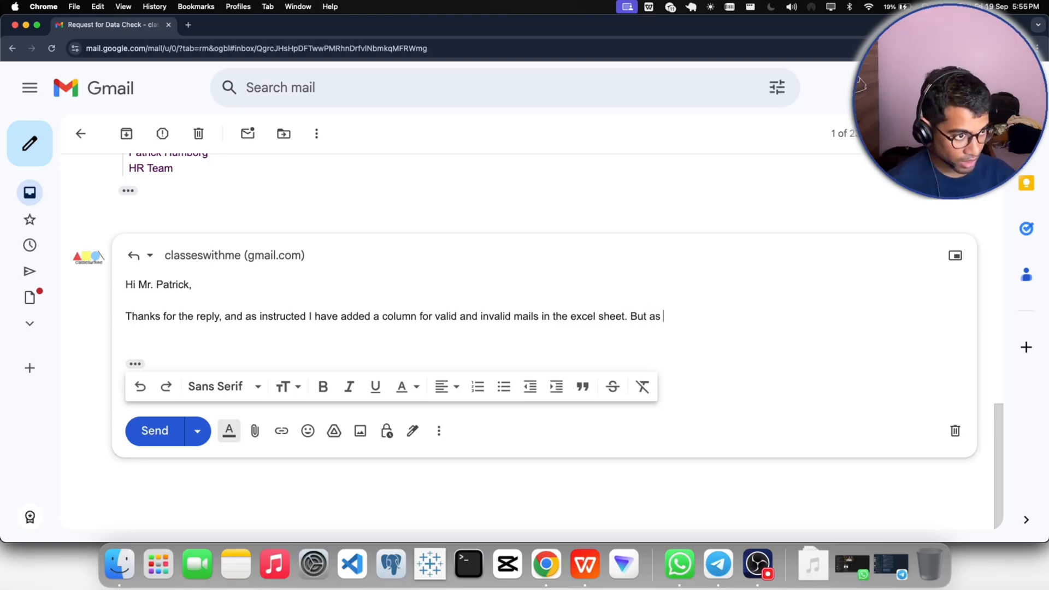
pyautogui.write('w')
# - Start the reply's second sentence with "But as you mentioned in the above mail that the bonus session will go on tomorrow,"
pyautogui.press('BackSpace')
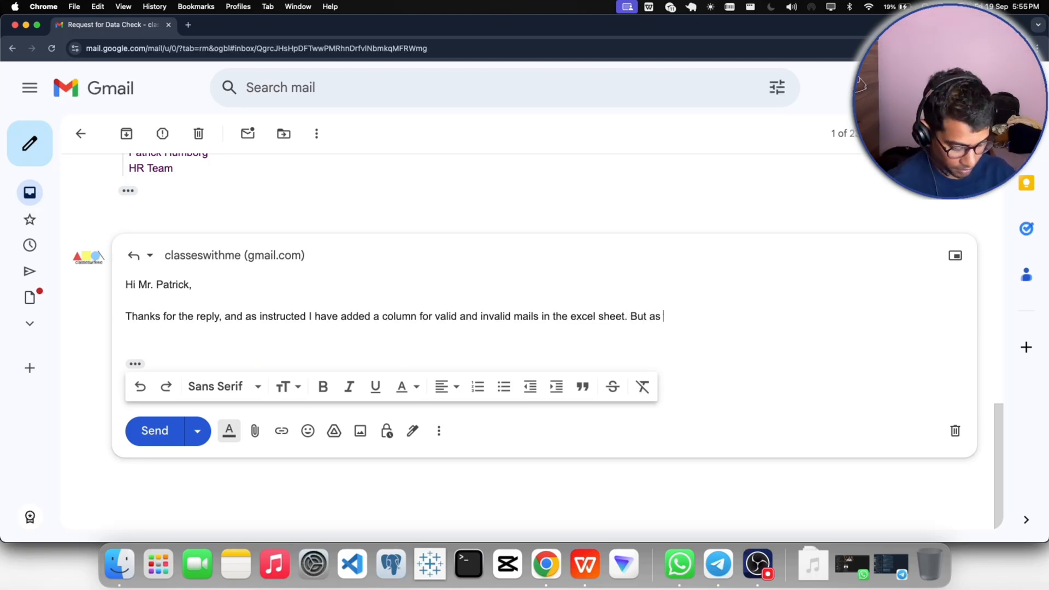
pyautogui.write('you mentioned')
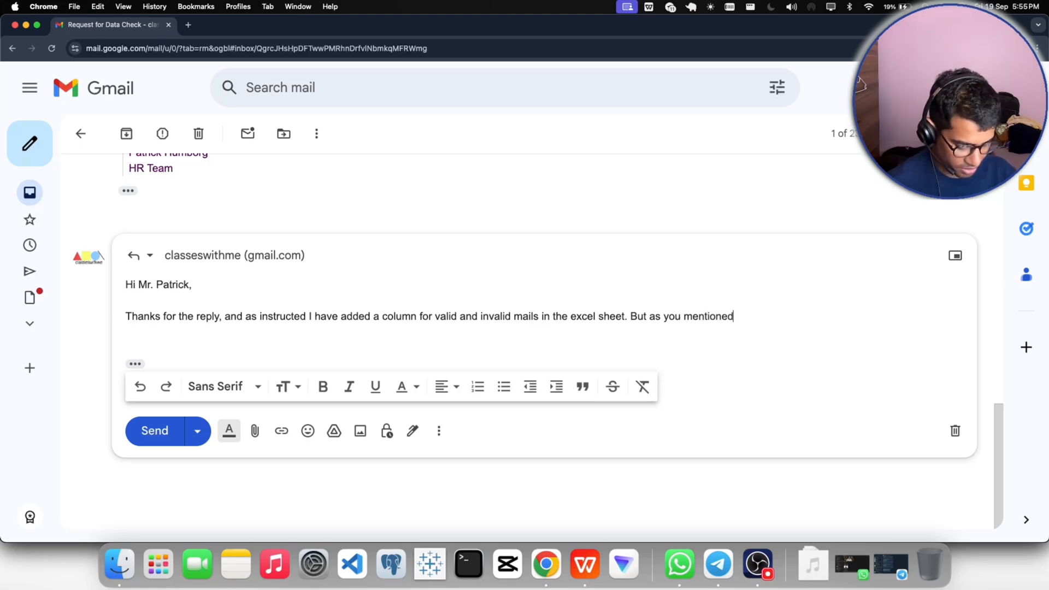
pyautogui.write(' in the ab')
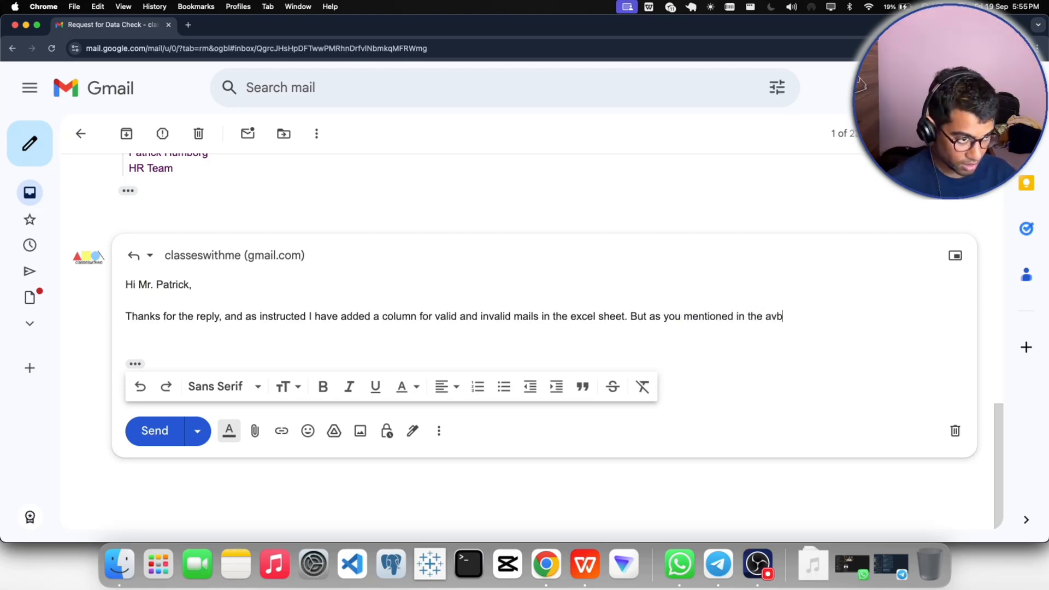
pyautogui.write('ove mail')
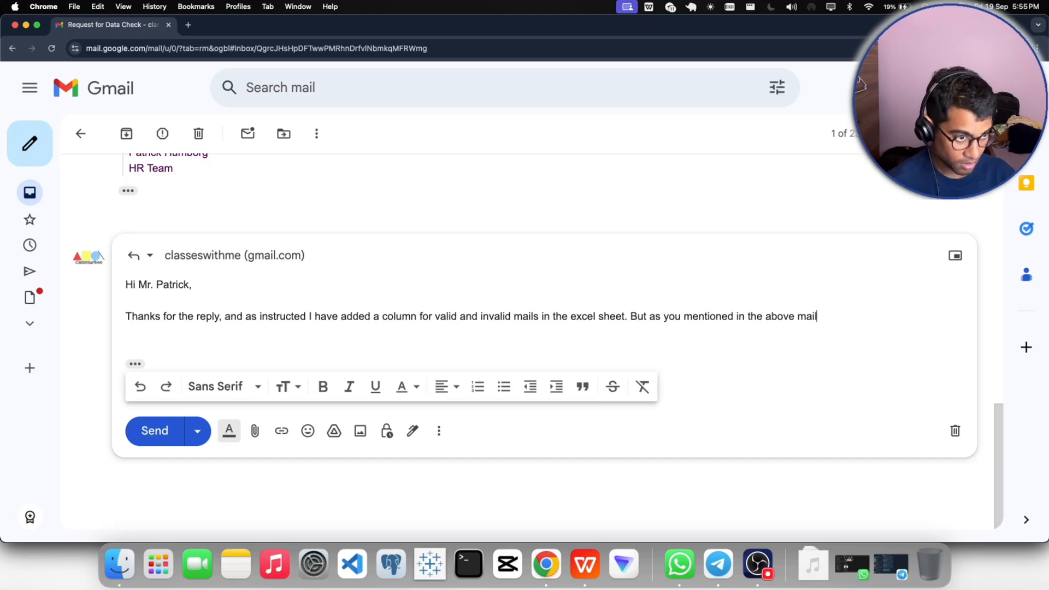
pyautogui.write(' that the ')
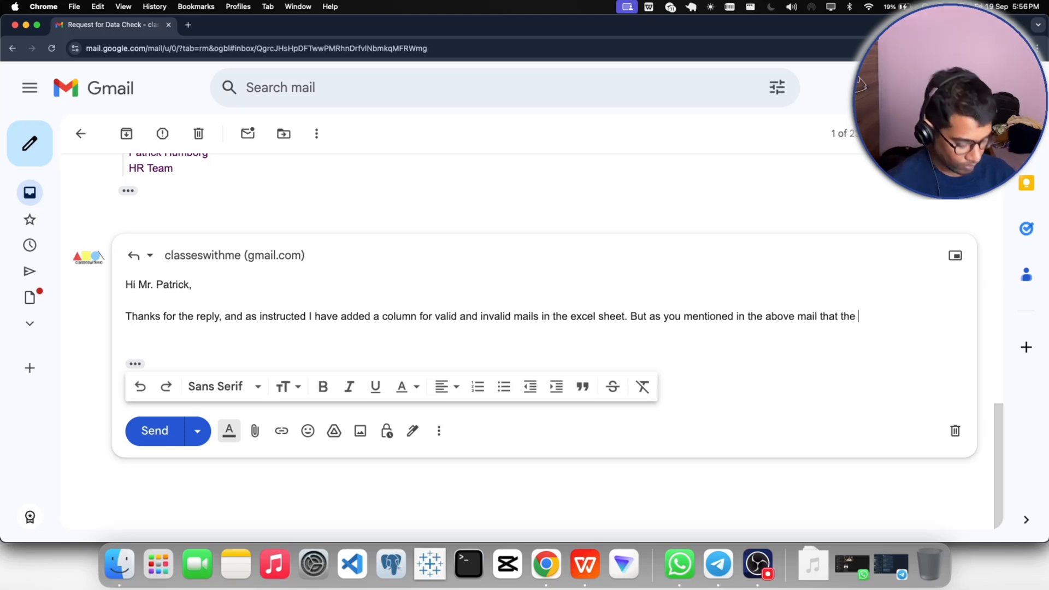
pyautogui.write('bonuss')
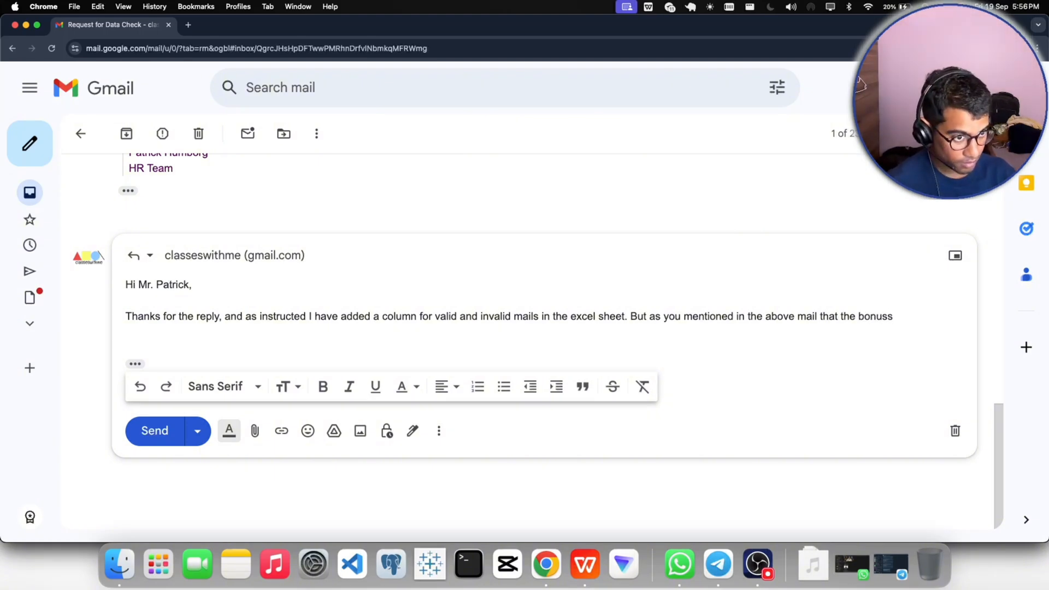
pyautogui.press('BackSpace')
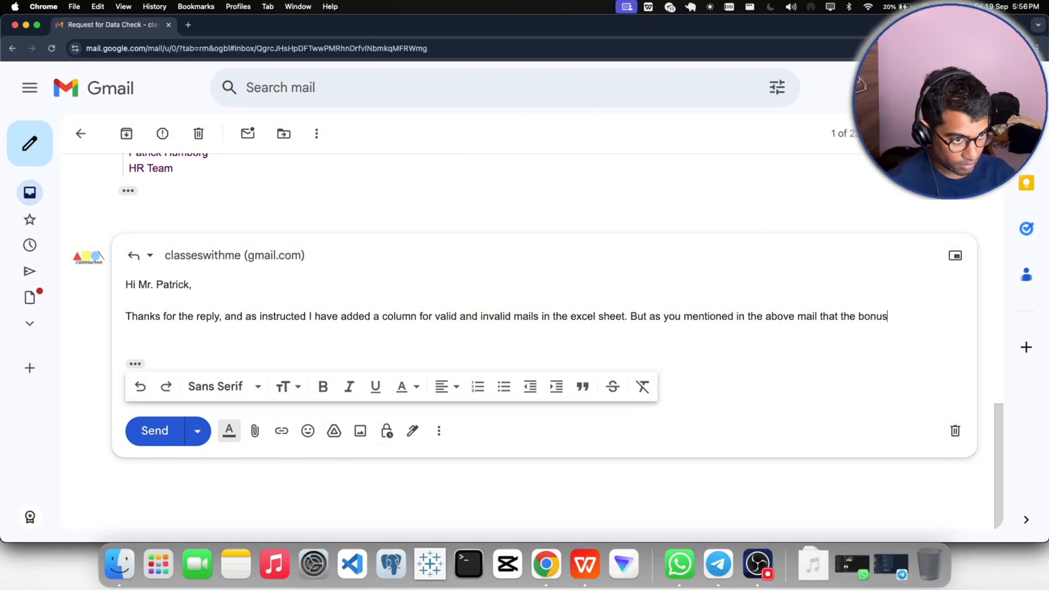
pyautogui.write('session will go on')
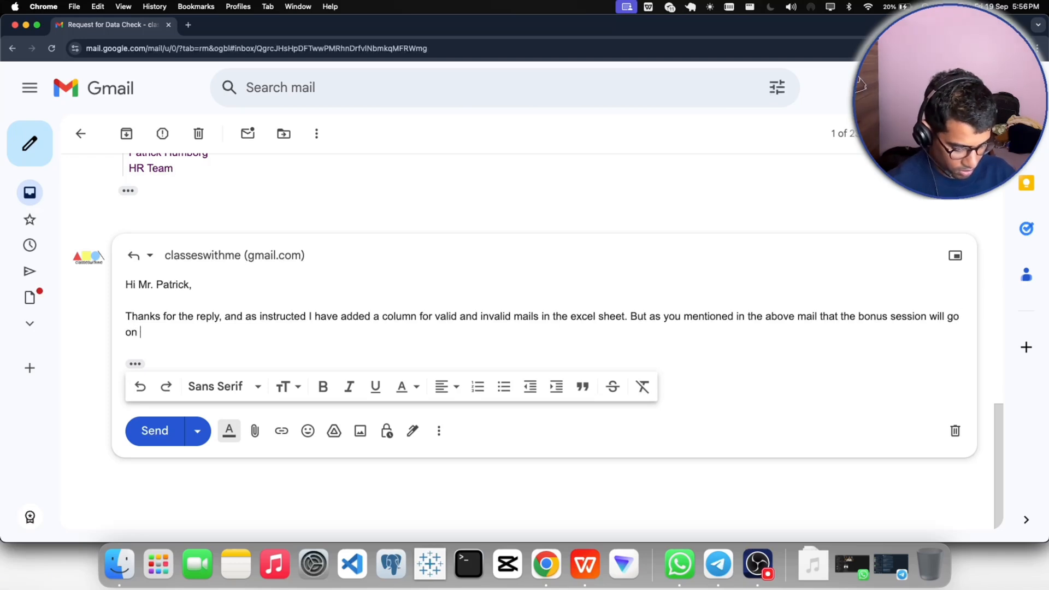
pyautogui.write(' tomorro')
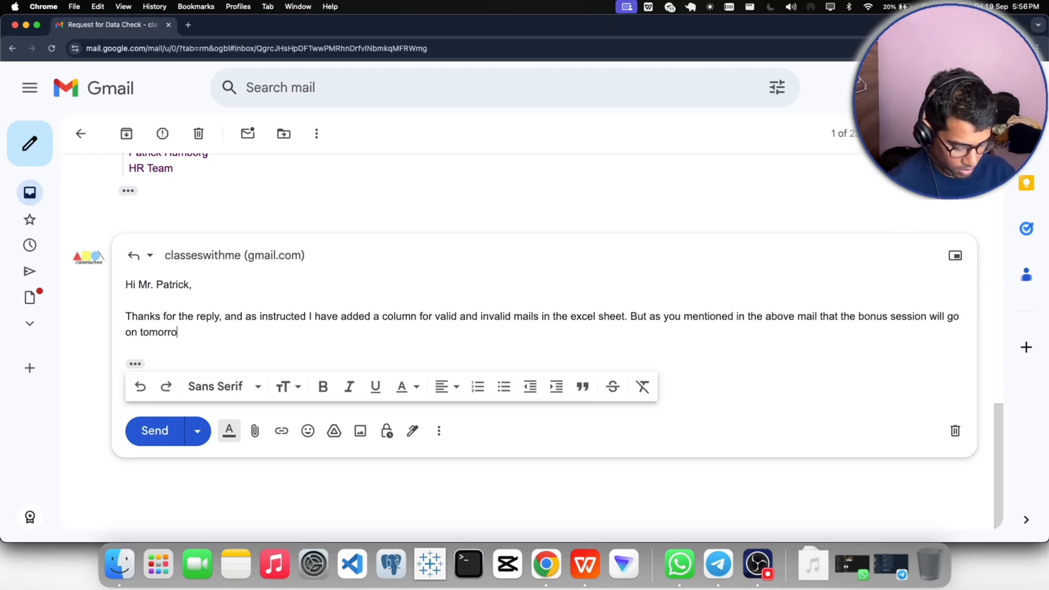
pyautogui.write('w, i just')
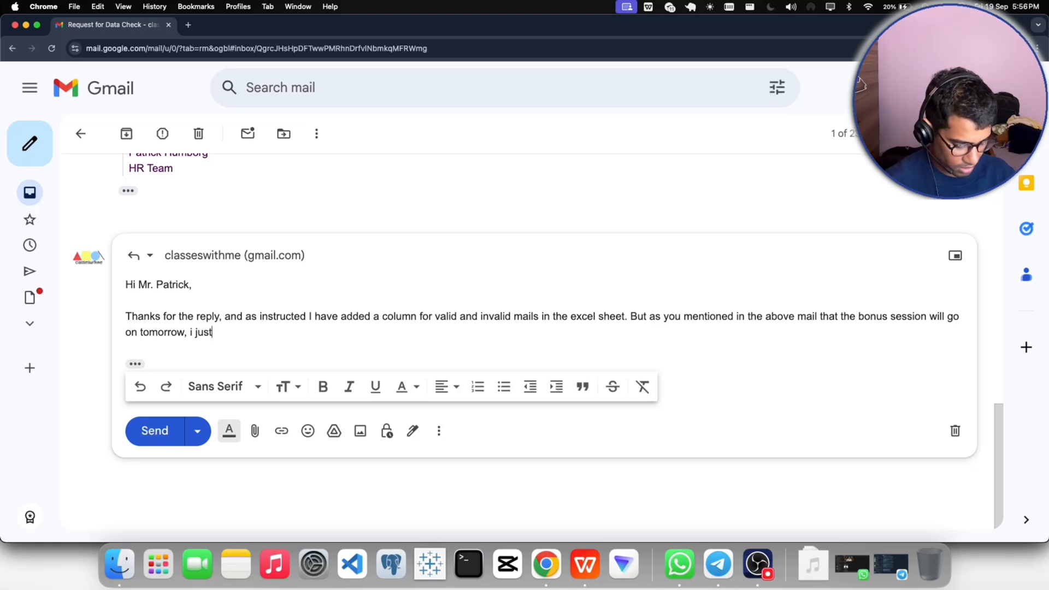
pyautogui.write(' had a ')
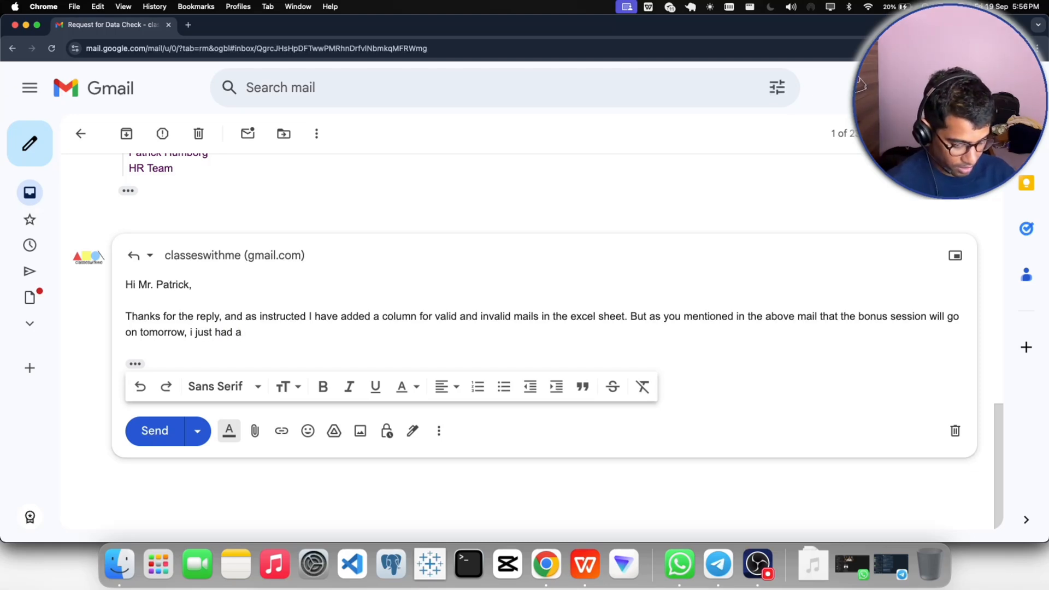
pyautogui.write('look at th')
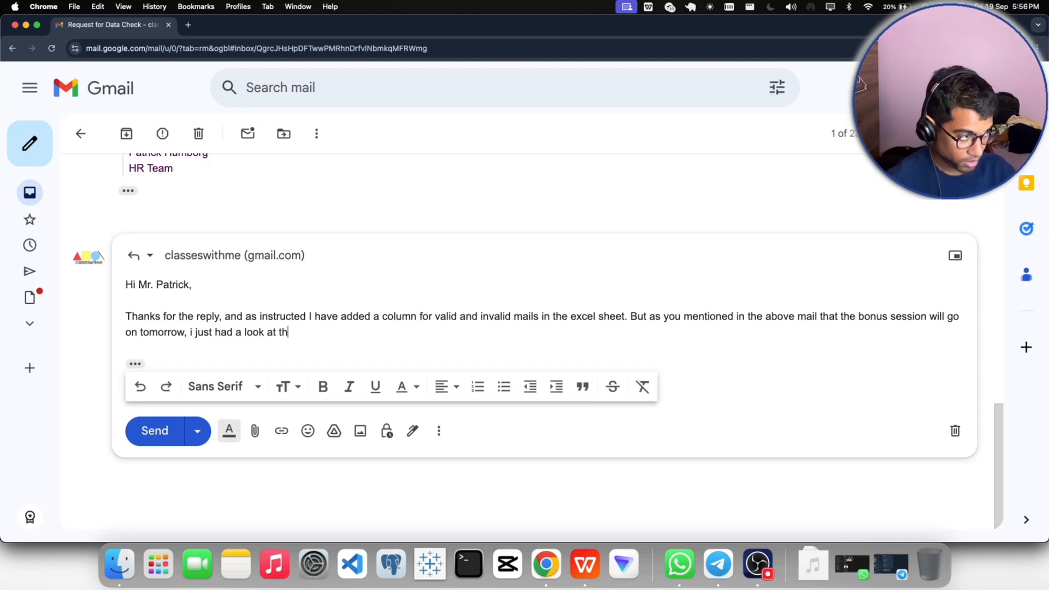
pyautogui.write('e bonu s')
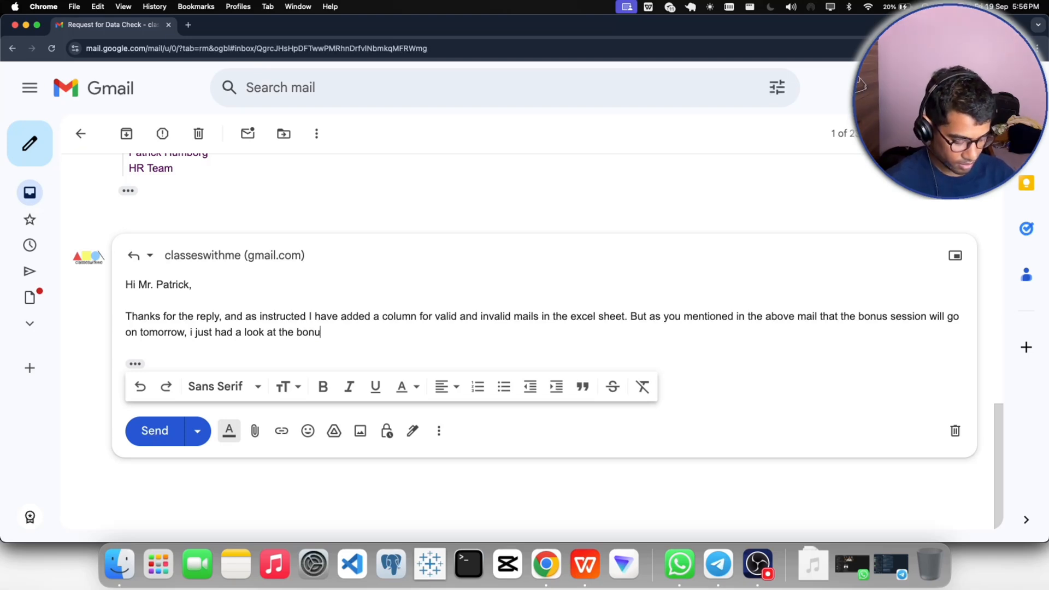
# - Continue the second sentence of the reply with "i just had a look at the bonus part and found out that"
pyautogui.press('BackSpace')
pyautogui.press('BackSpace')
pyautogui.write('s ')
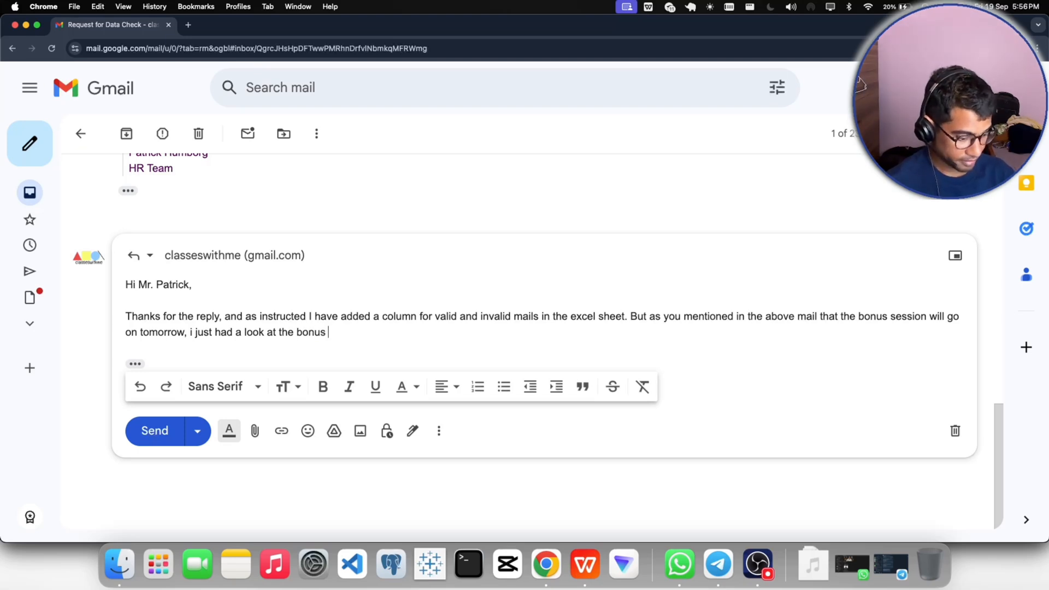
pyautogui.write('part and fo')
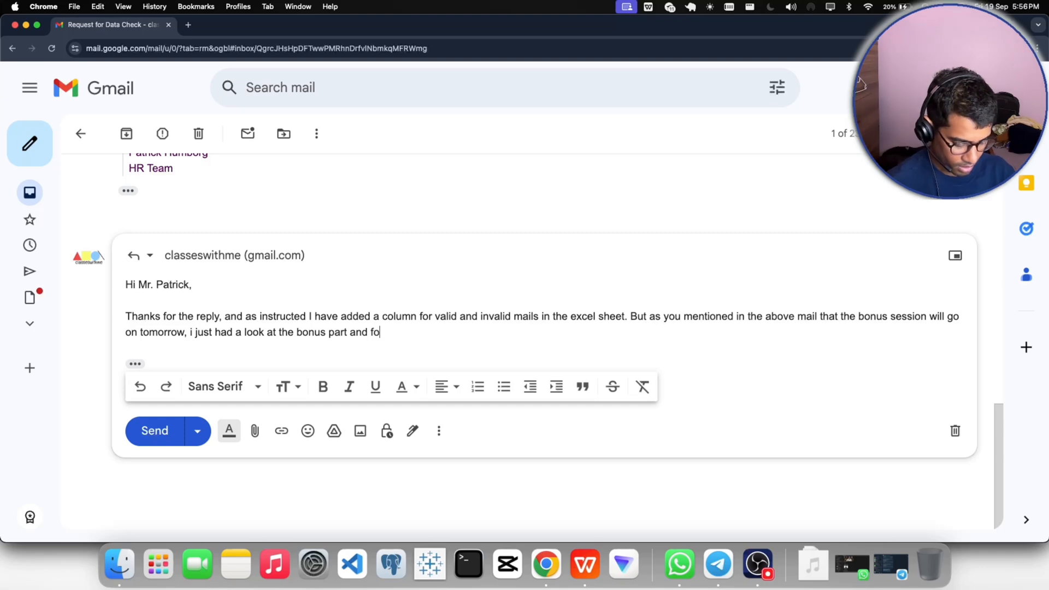
pyautogui.write('und out that ')
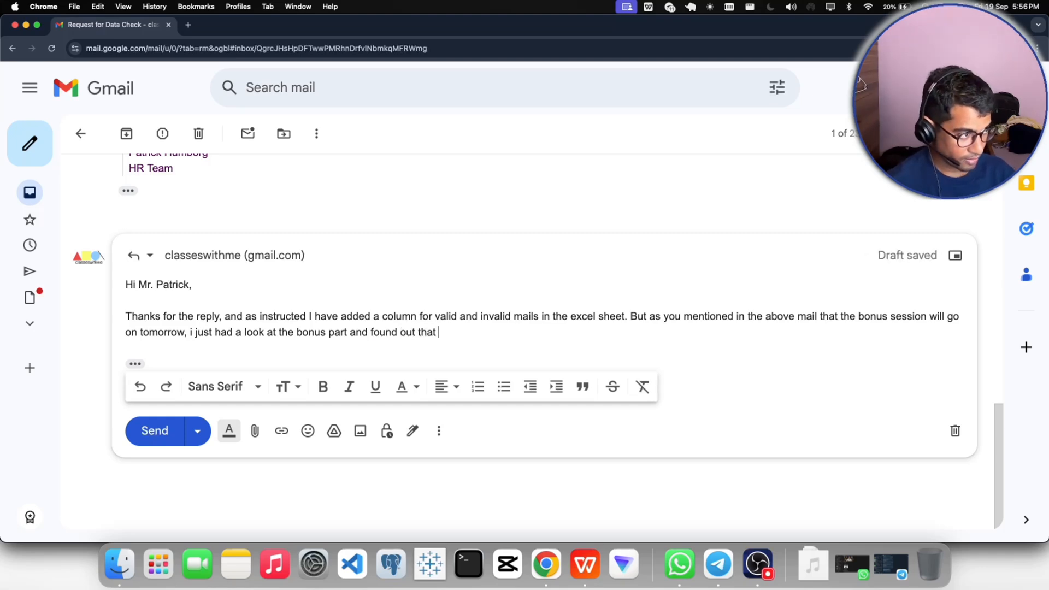
pyautogui.write('ta')
# - Continue the reply's second sentence after "found out that" with "there is issue in the calculation of this"
pyautogui.press('BackSpace')
pyautogui.write('h')
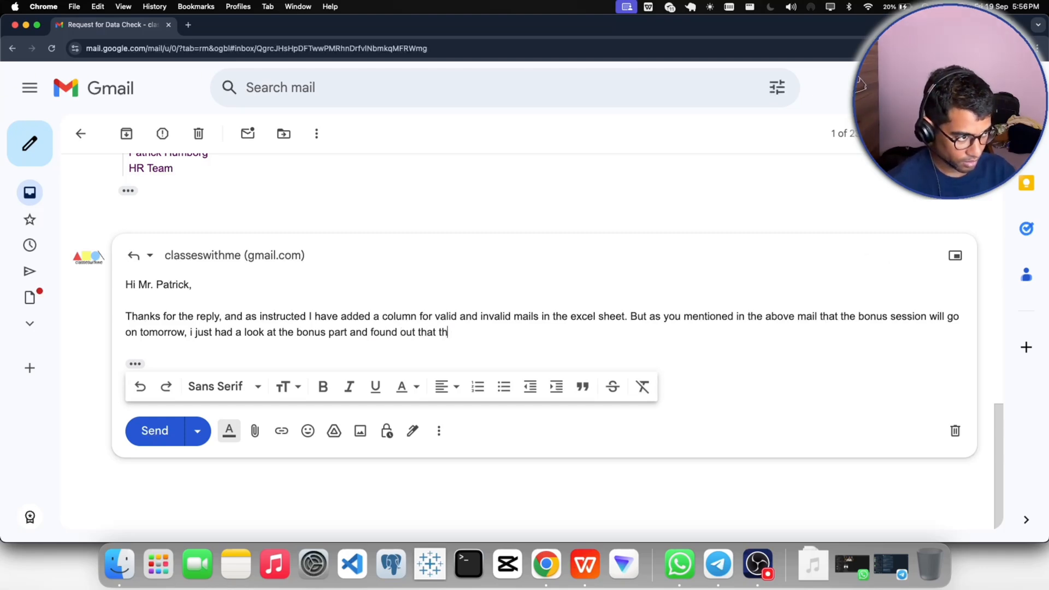
pyautogui.write('ree')
pyautogui.press('BackSpace')
pyautogui.press('BackSpace')
pyautogui.press('BackSpace')
pyautogui.press('BackSpace')
pyautogui.write('ere ')
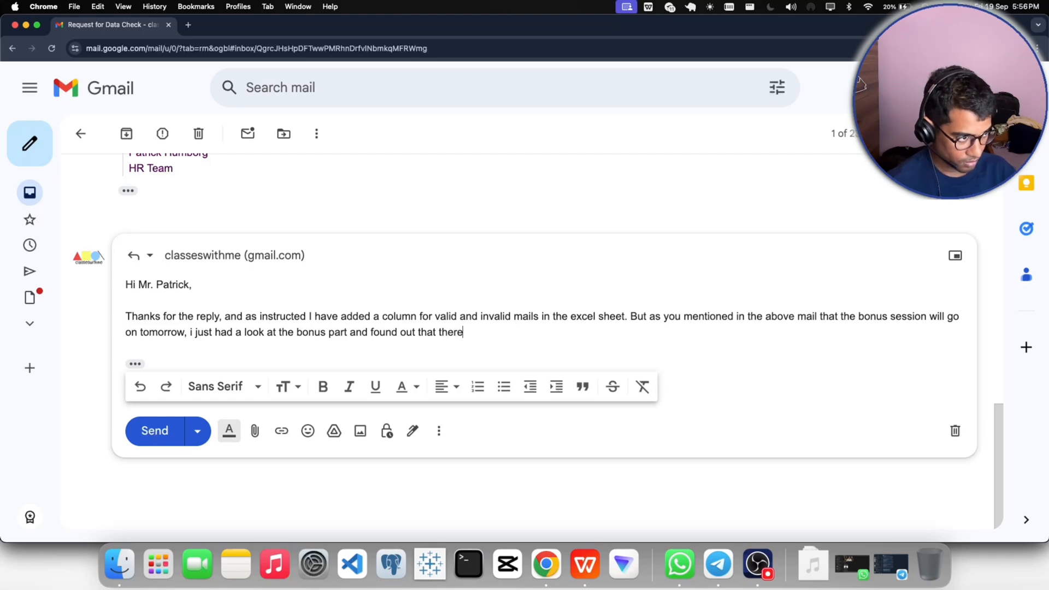
pyautogui.write('is issue inyh')
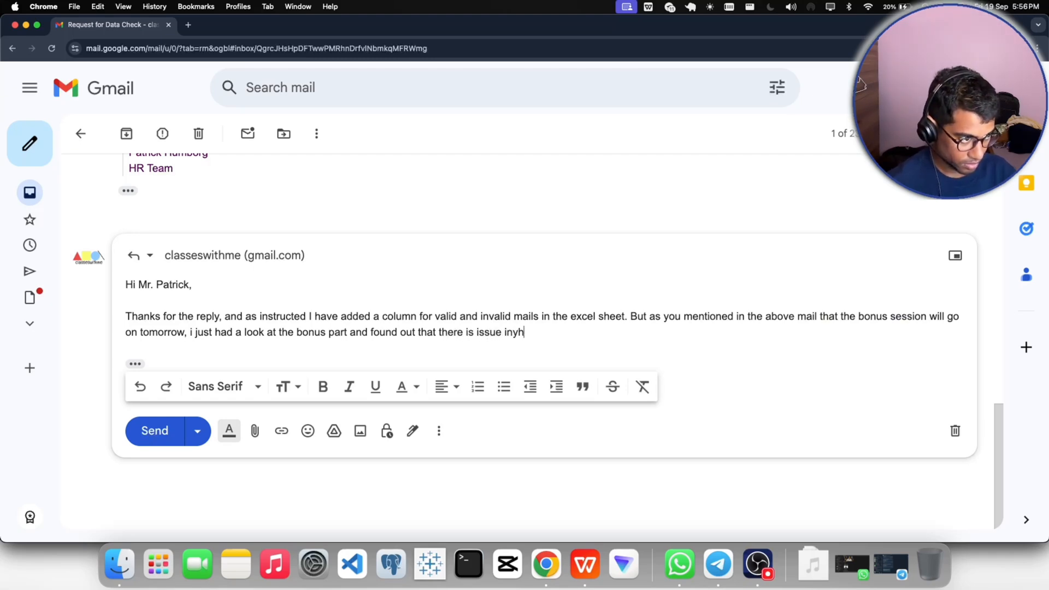
pyautogui.press('BackSpace')
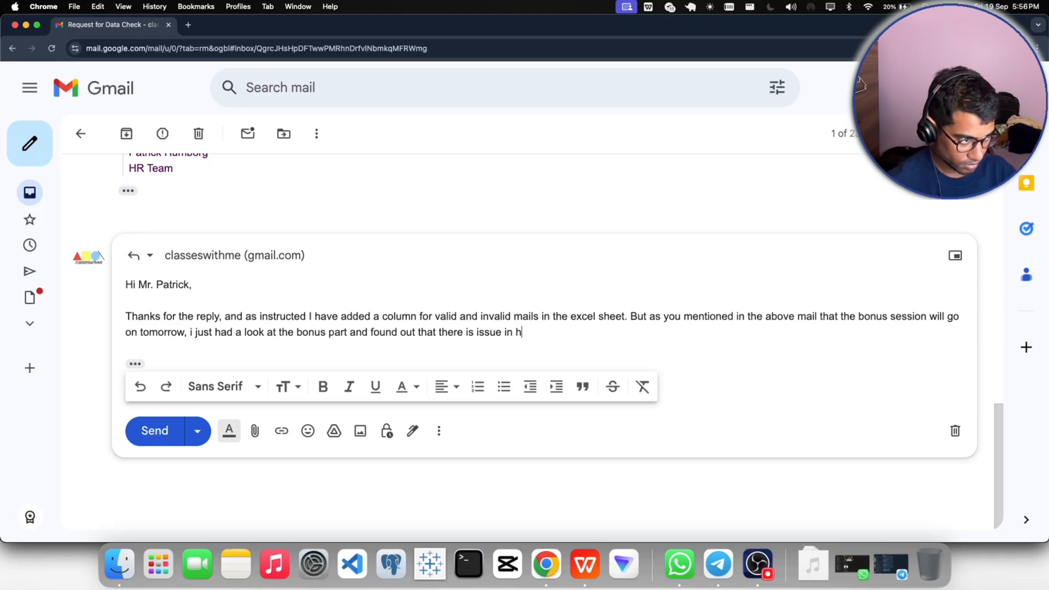
pyautogui.write('the')
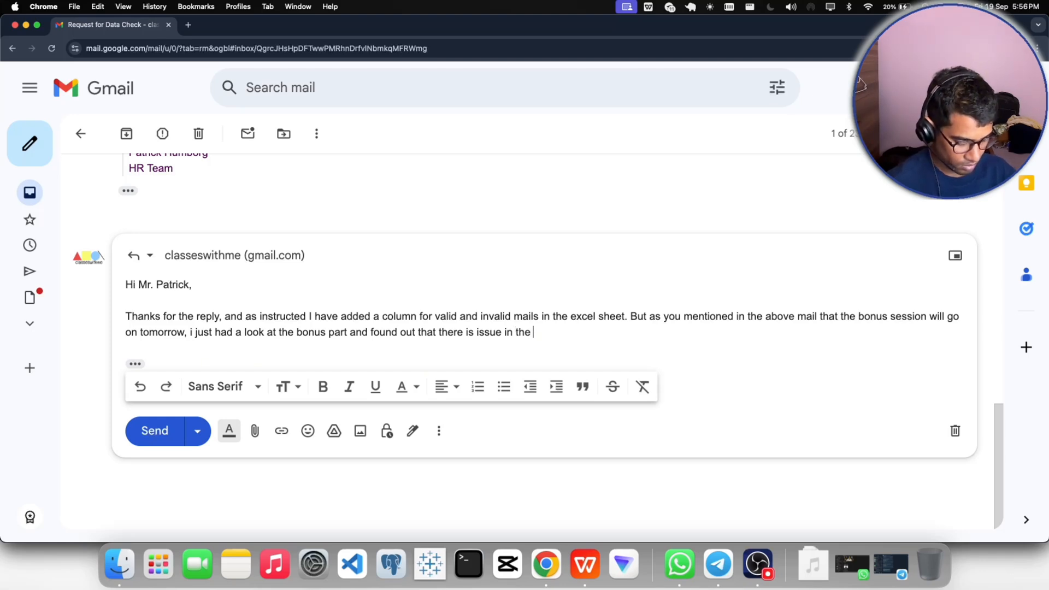
pyautogui.write(' calcu')
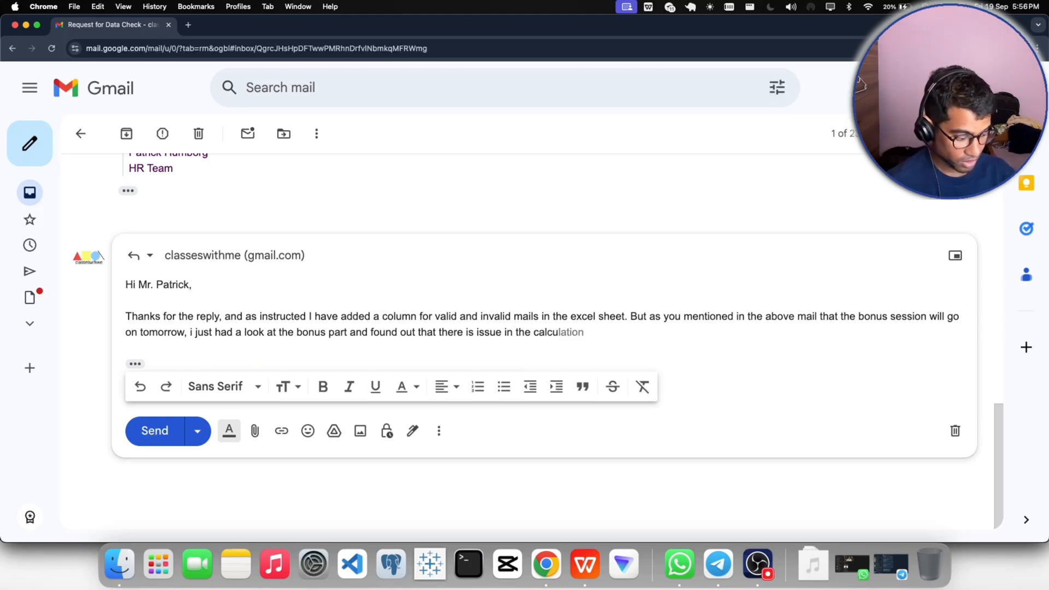
pyautogui.press('Tab')
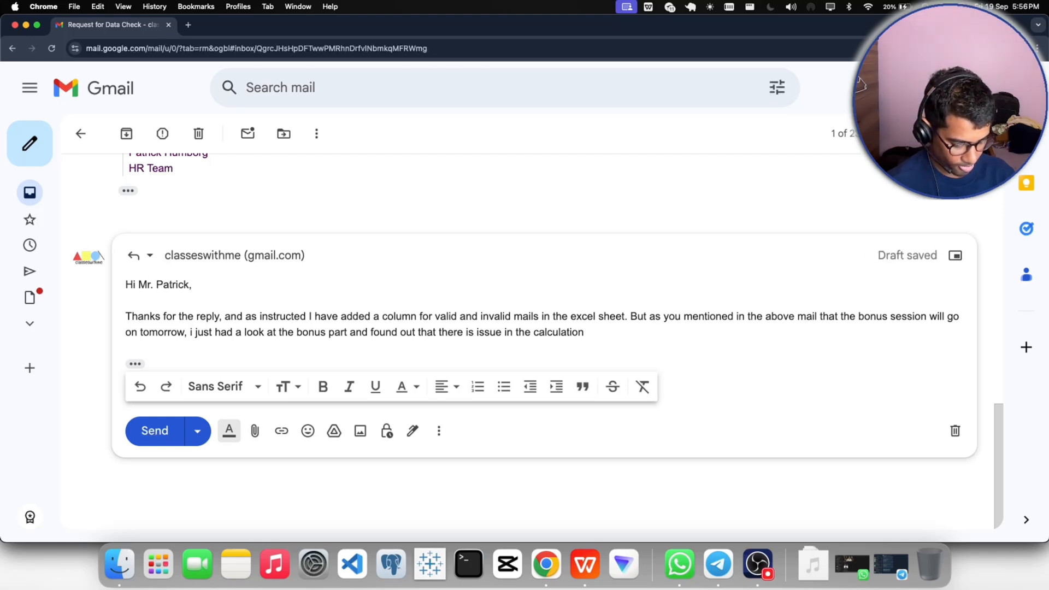
pyautogui.write('of this')
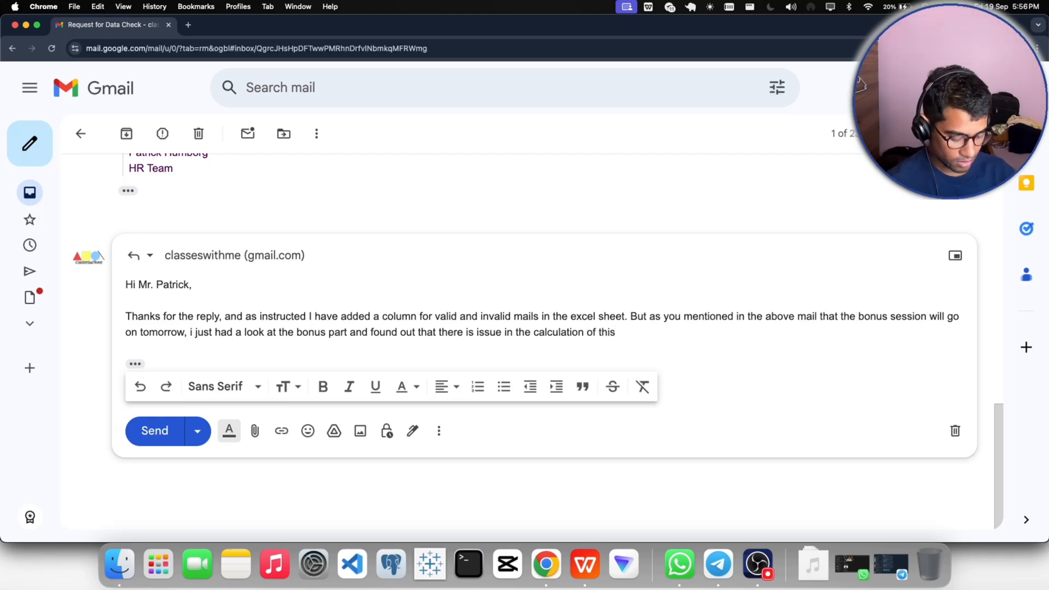
pyautogui.write('. I have')
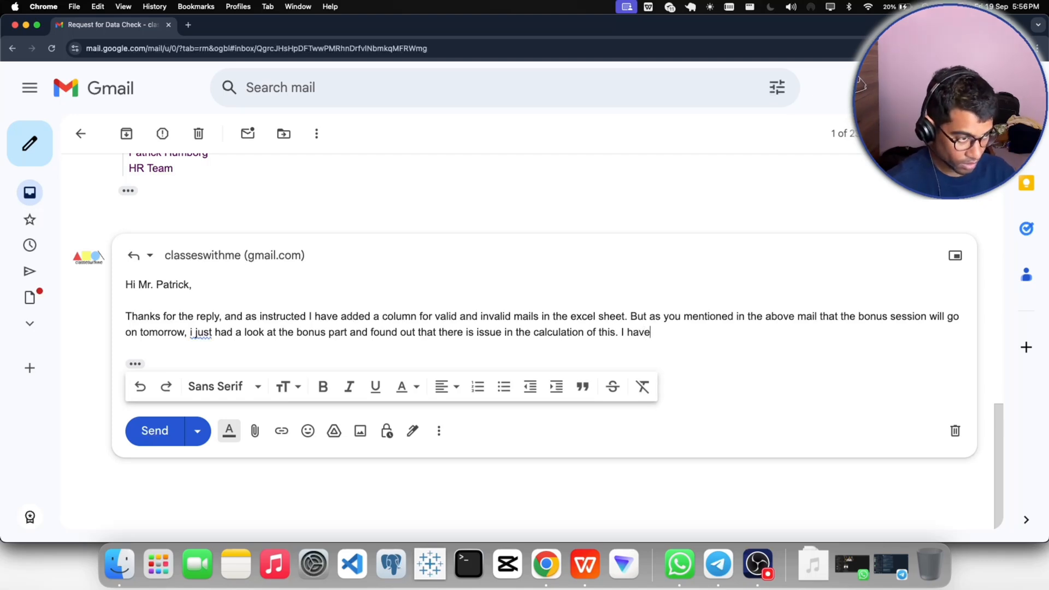
pyautogui.write(' added ')
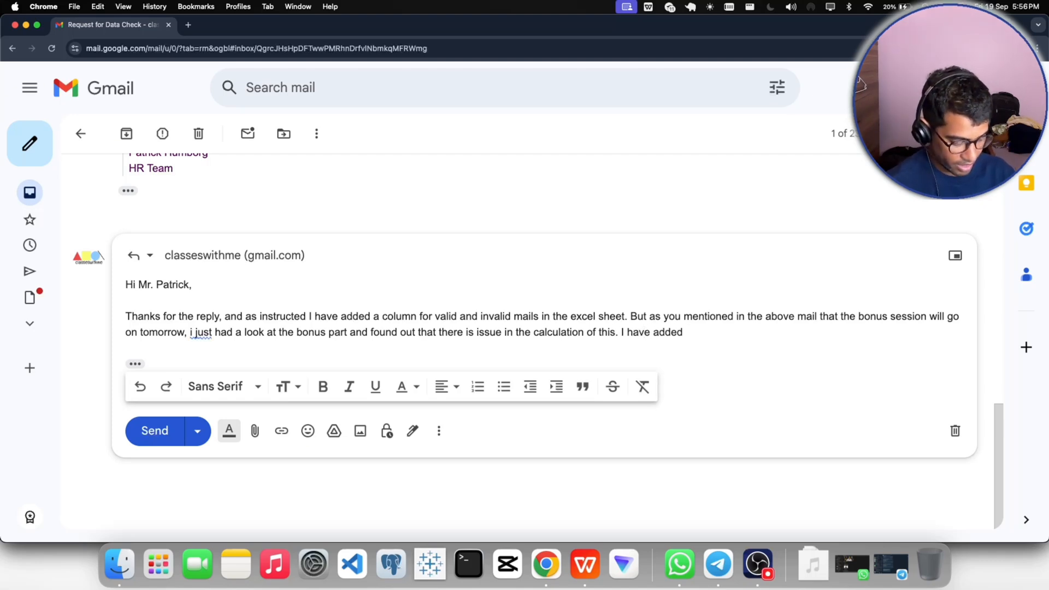
pyautogui.write('2 more co')
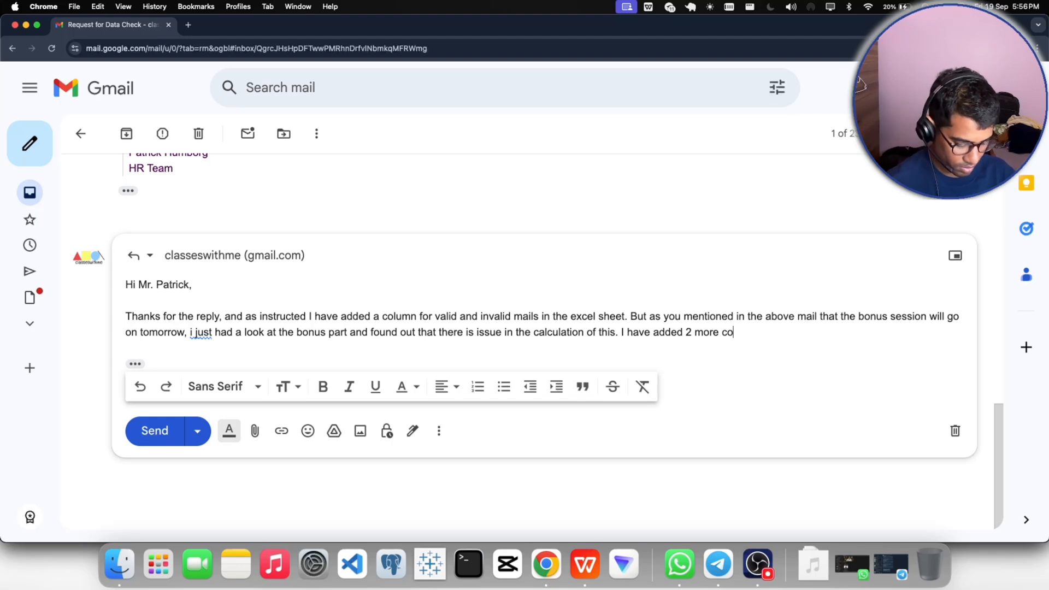
pyautogui.write('lumns j')
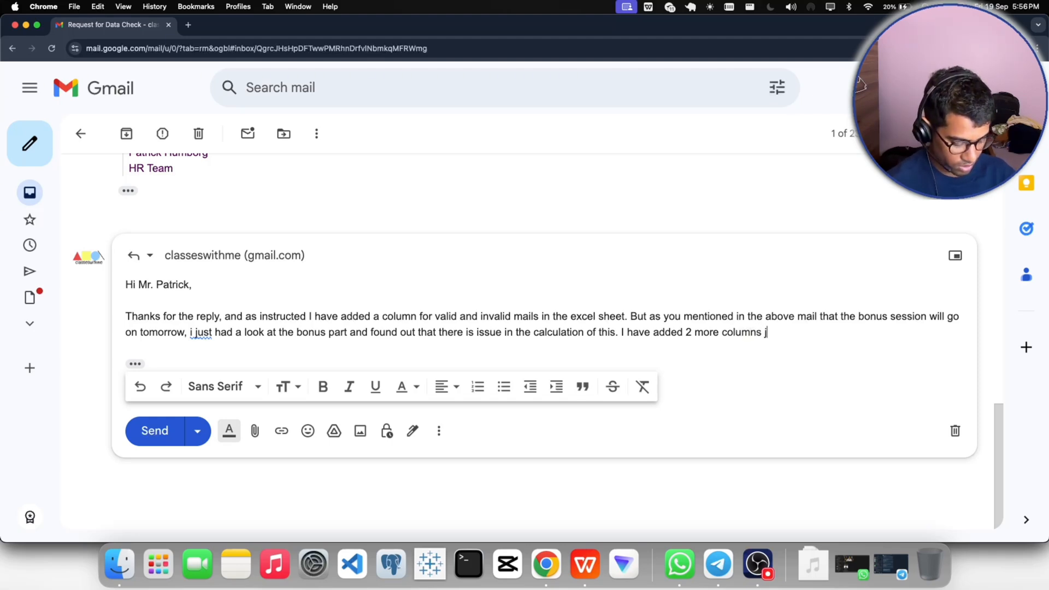
pyautogui.write('ust for the ionfo')
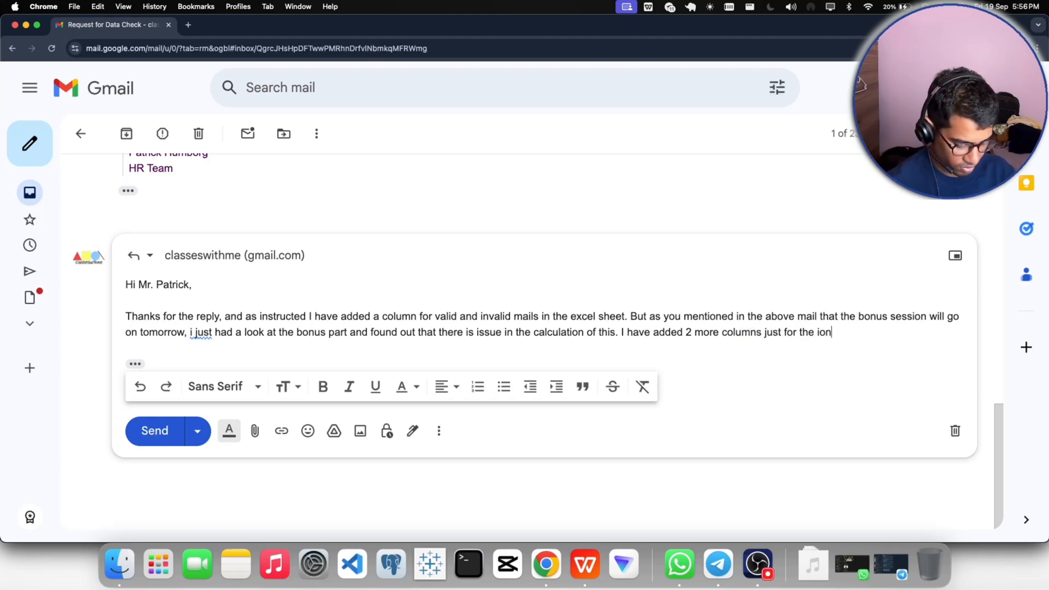
# - End the second sentence and start the third with "I have added 2 more columns just for the information"
pyautogui.press('BackSpace')
pyautogui.press('BackSpace')
pyautogui.press('BackSpace')
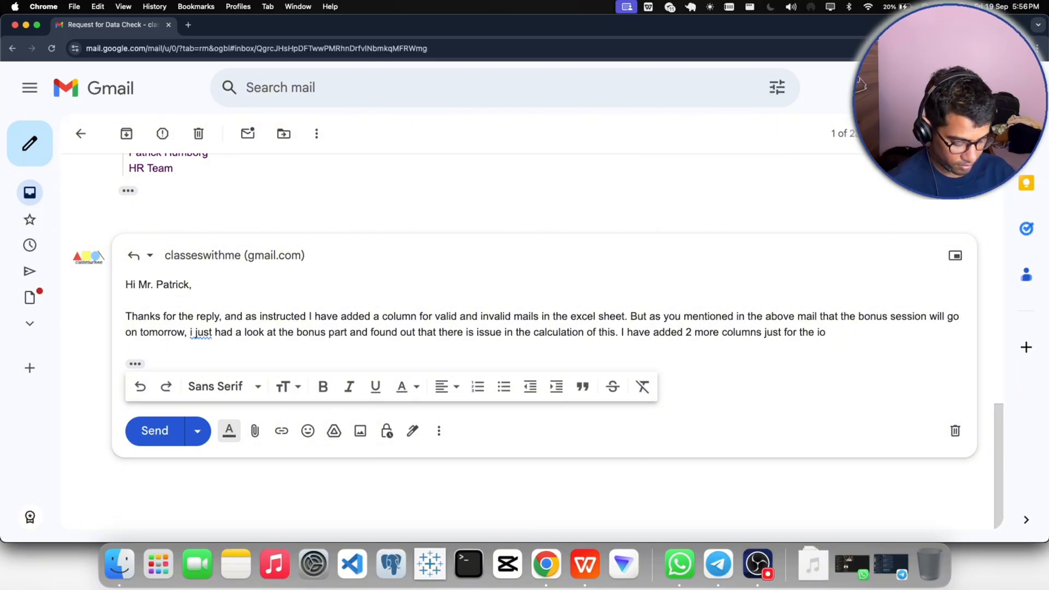
pyautogui.press('BackSpace')
pyautogui.write('n')
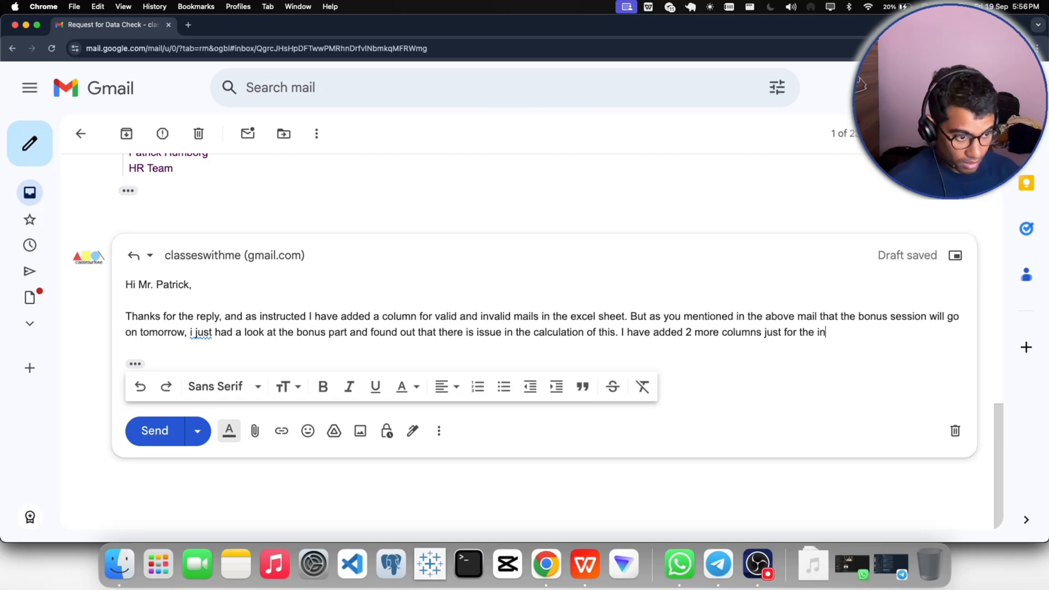
pyautogui.write('formation')
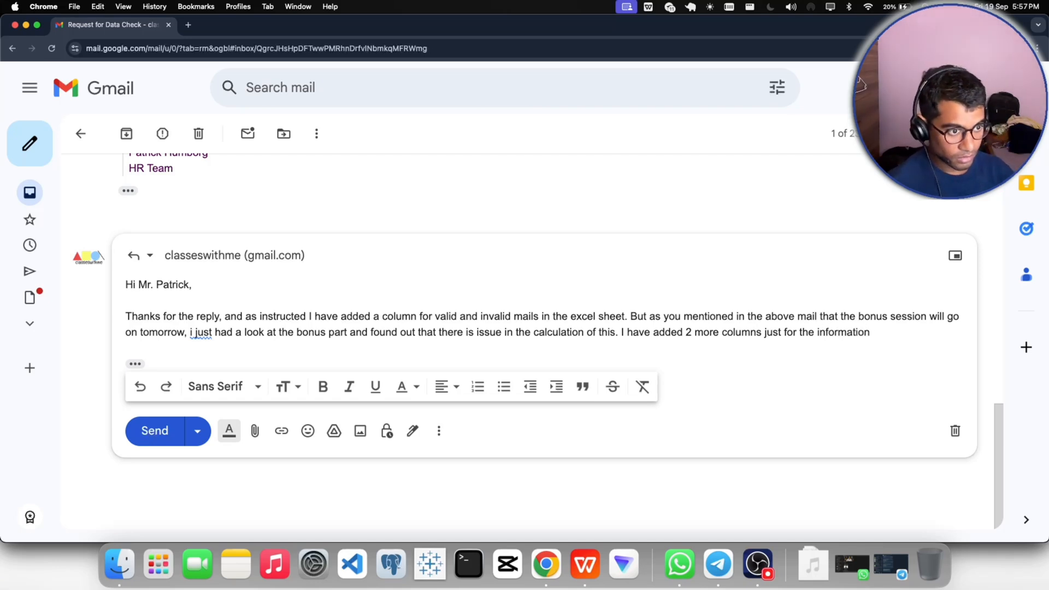
pyautogui.write(' so ')
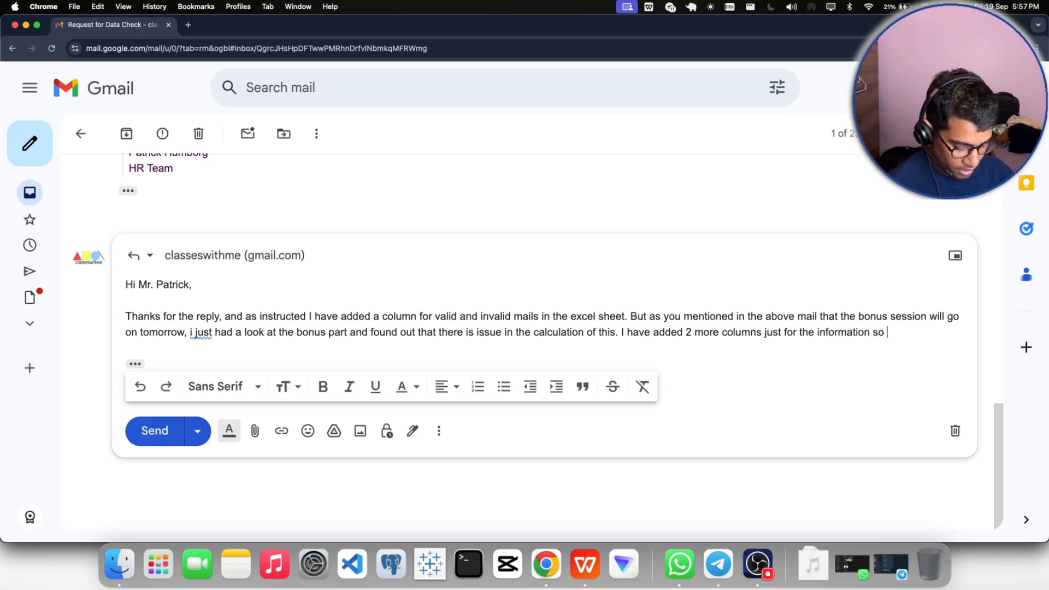
pyautogui.write('that you')
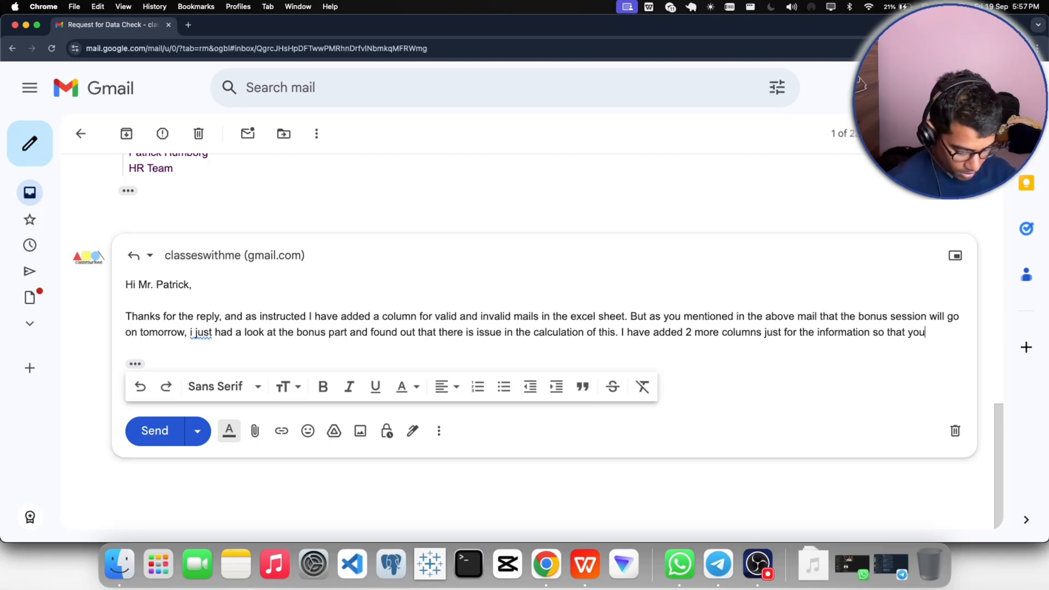
pyautogui.write(' can have ')
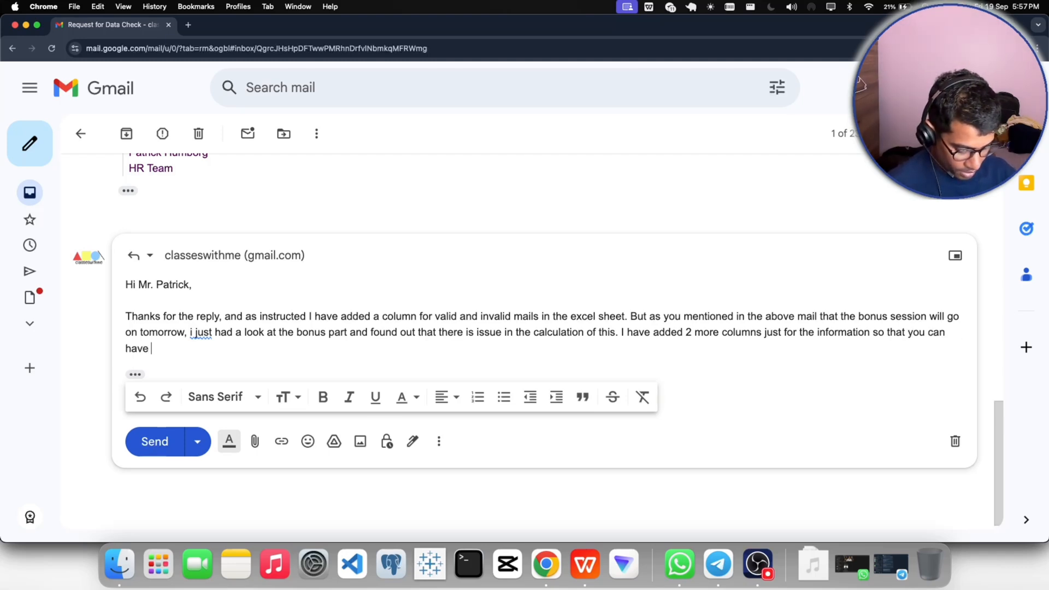
pyautogui.write('a heck')
# - Complete the third sentence of the reply with "so that you can have a check on this."
pyautogui.press('BackSpace')
pyautogui.press('BackSpace')
pyautogui.press('BackSpace')
pyautogui.press('BackSpace')
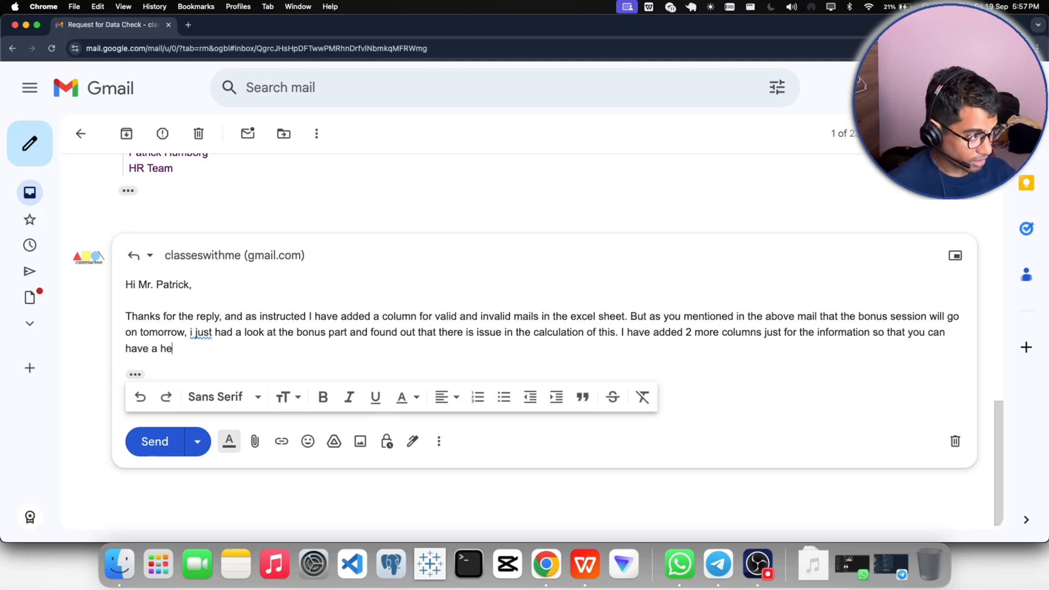
pyautogui.write('c')
pyautogui.press('BackSpace')
pyautogui.write('c')
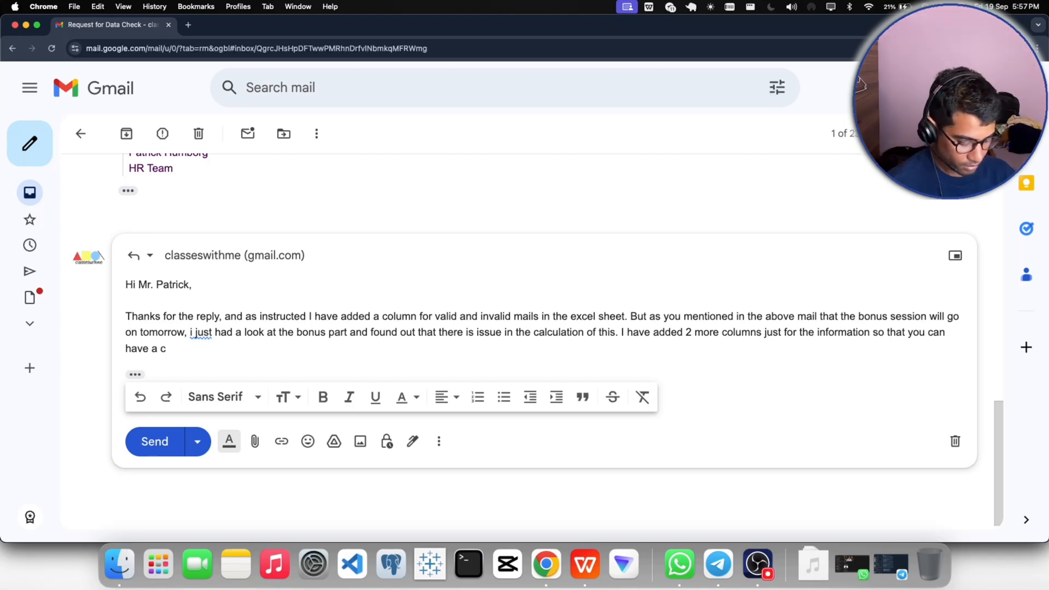
pyautogui.write('heck on')
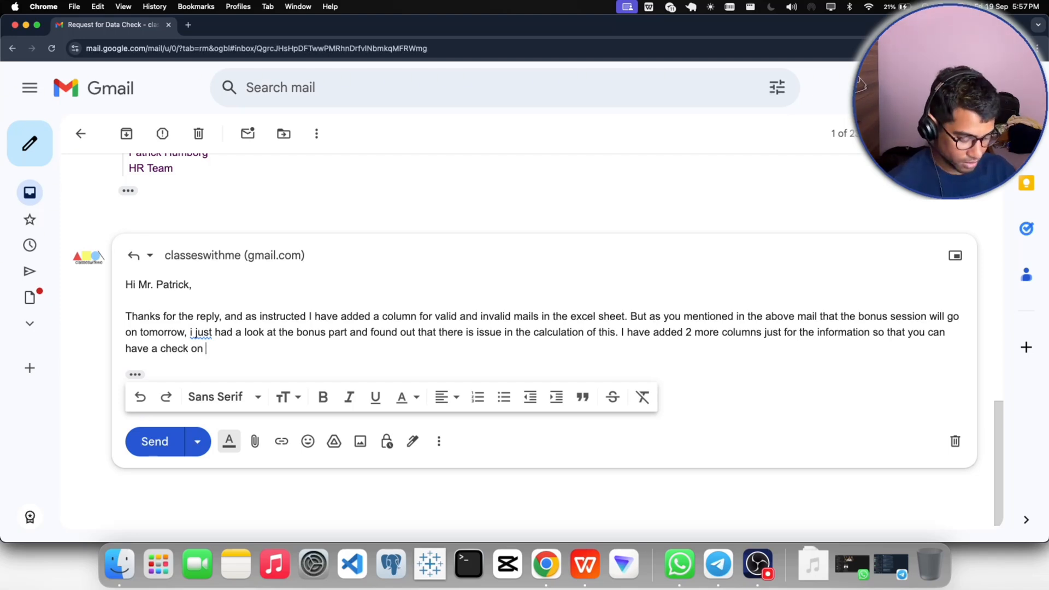
pyautogui.write('tthis.')
# - Add blank lines below the reply paragraph and paste there the True / False pivot table A3:B6, copied from Sheet1 in WPS Office
pyautogui.press('Return')
pyautogui.press('Return')
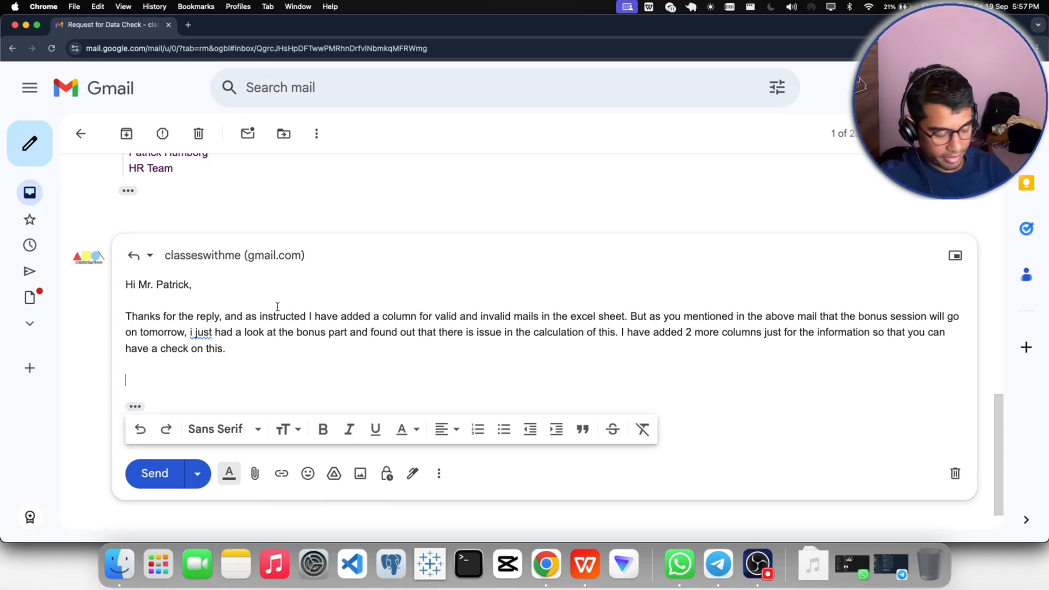
pyautogui.press('Return')
pyautogui.press('Return')
pyautogui.press('Return')
pyautogui.press('Return')
pyautogui.press('Return')
pyautogui.press('Return')
pyautogui.click(137, 310)
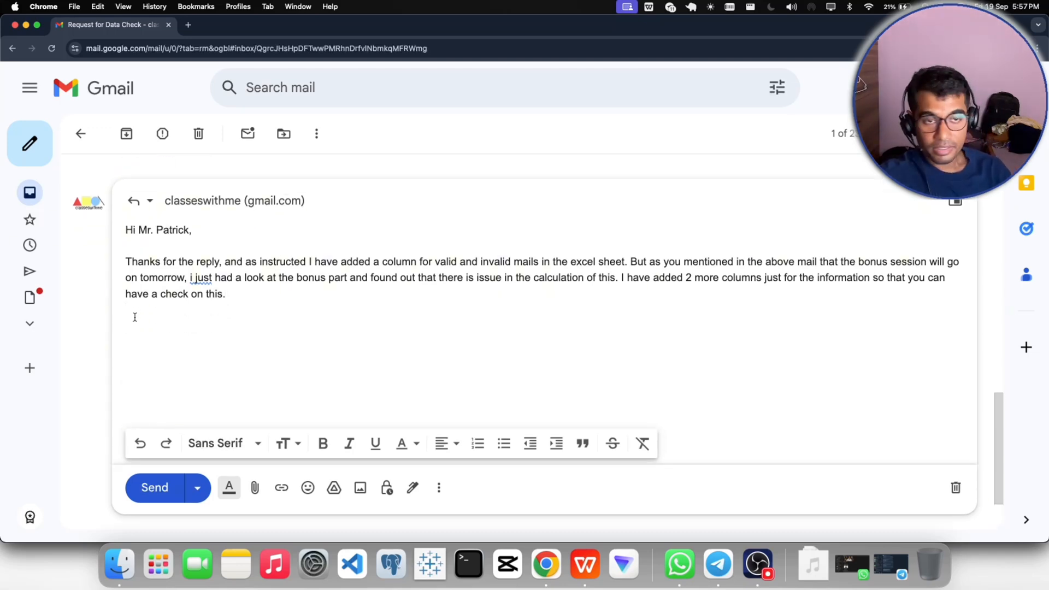
pyautogui.click(585, 564)
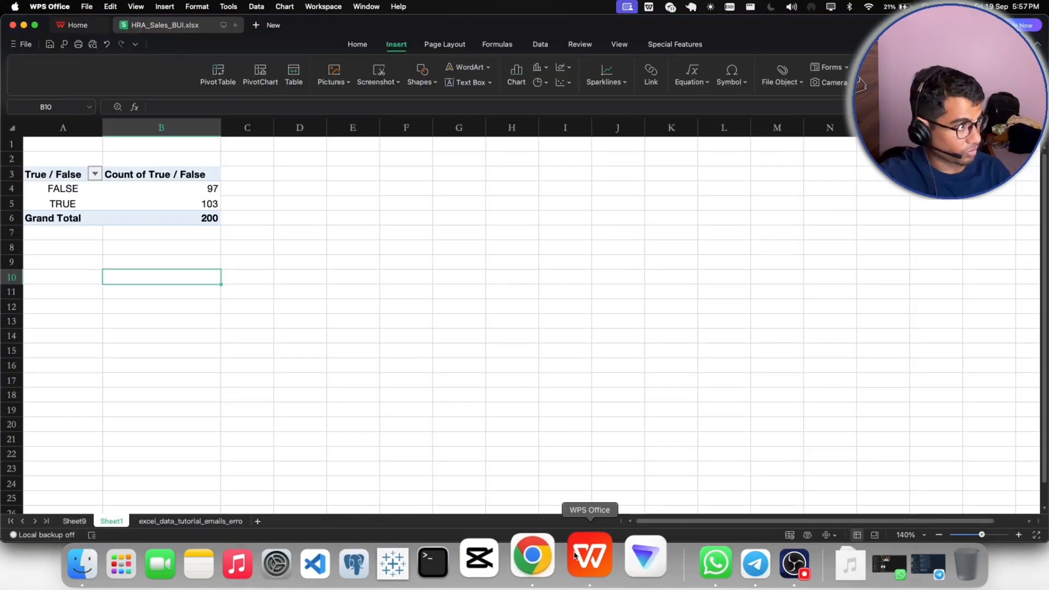
pyautogui.moveTo(54, 178); pyautogui.dragTo(176, 219)
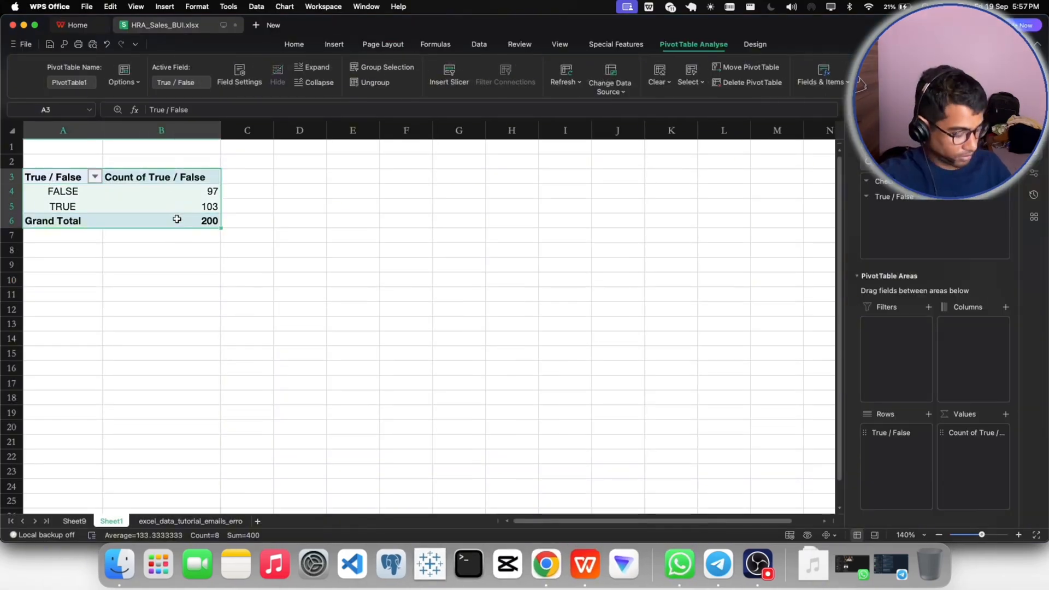
pyautogui.press('super+c')
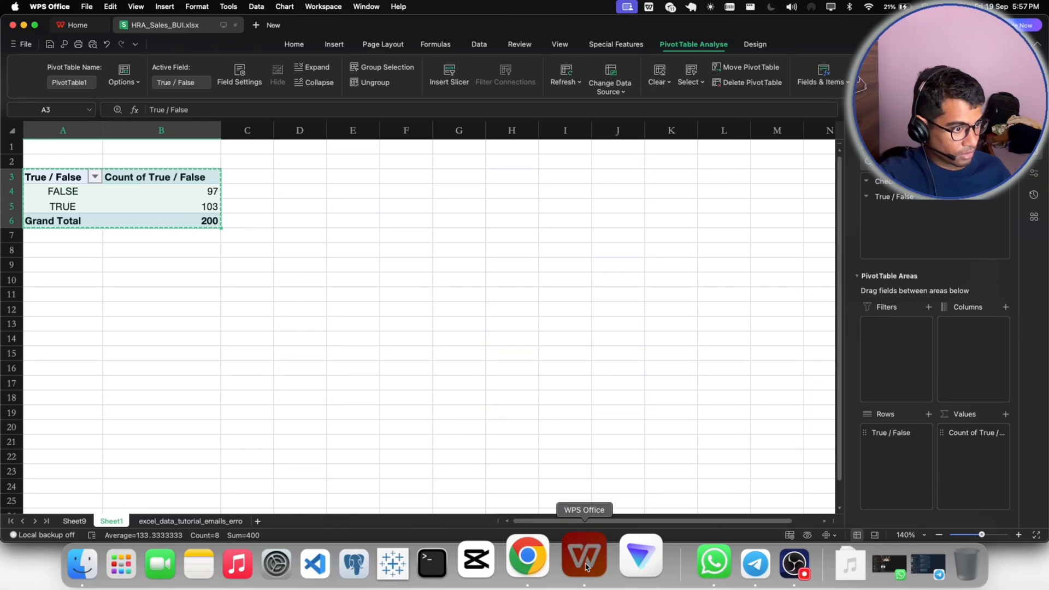
pyautogui.click(535, 578)
pyautogui.press('super+v')
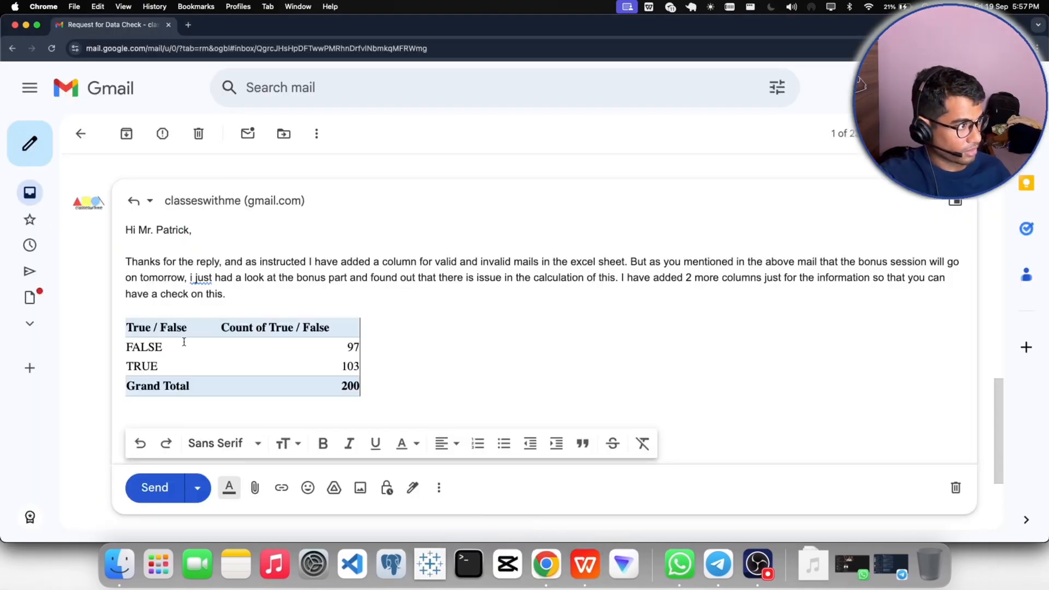
# - Accept the suggested correction "I just" in the paragraph and open an empty line between the paragraph and the pasted table
pyautogui.click(193, 280)
pyautogui.click(208, 297)
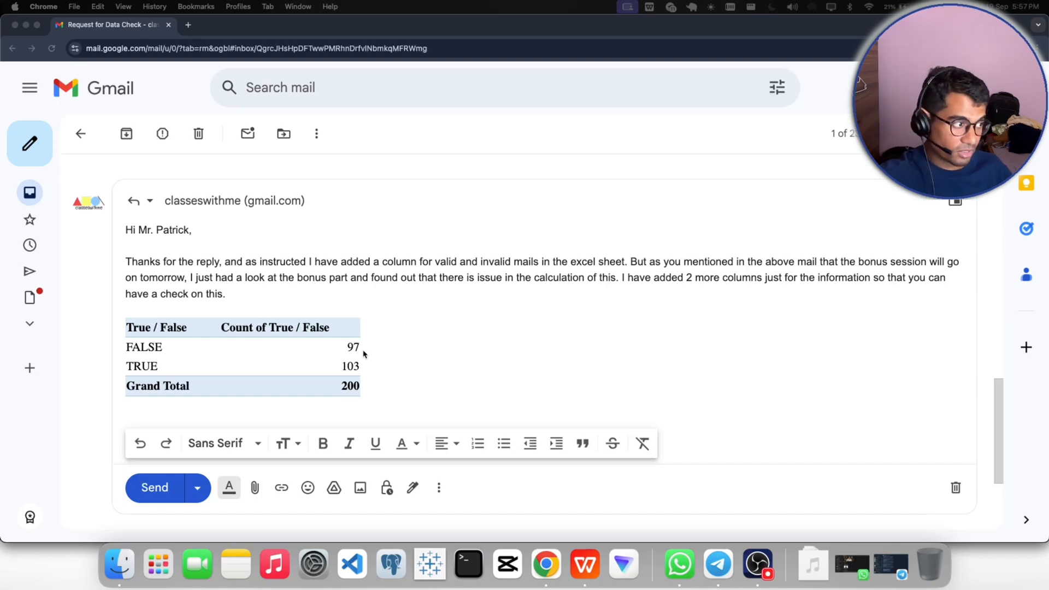
pyautogui.click(240, 298)
pyautogui.press('Return')
pyautogui.press('Return')
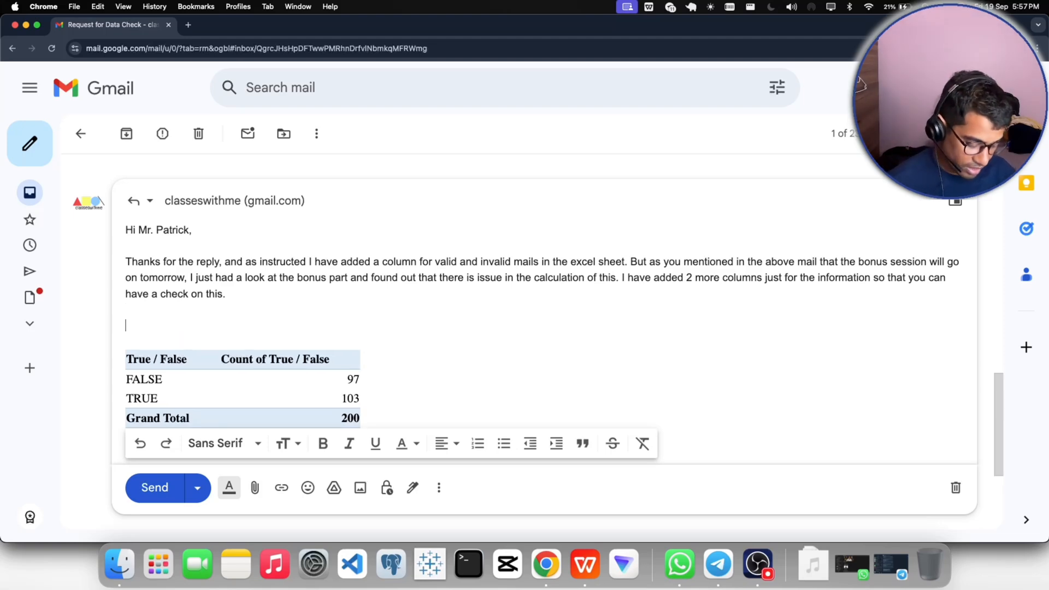
# - Write the line "False = calculation issue" between the reply paragraph and the pasted table
pyautogui.write('False = ')
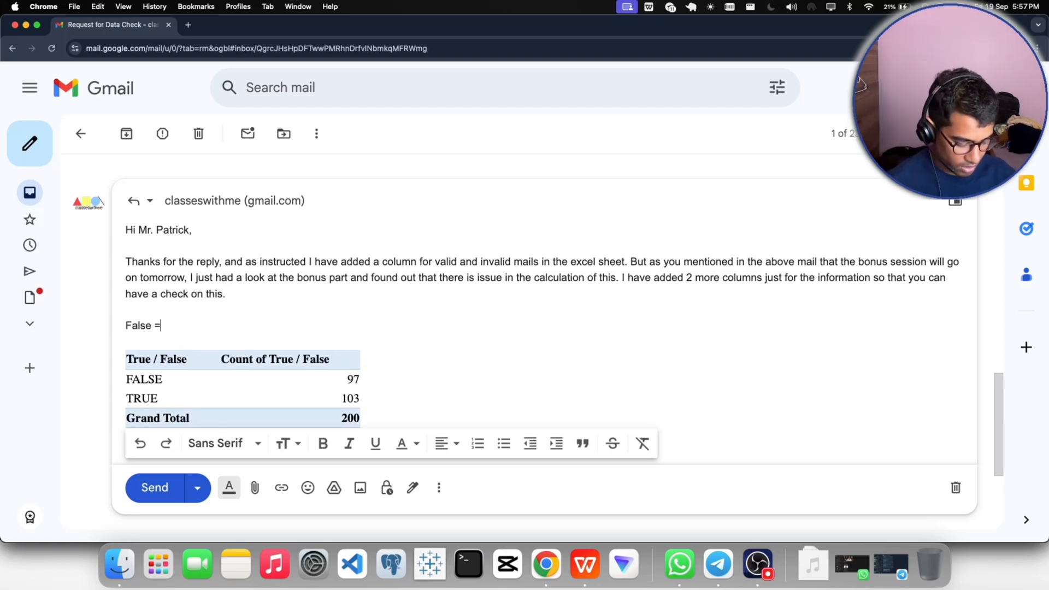
pyautogui.write('calu')
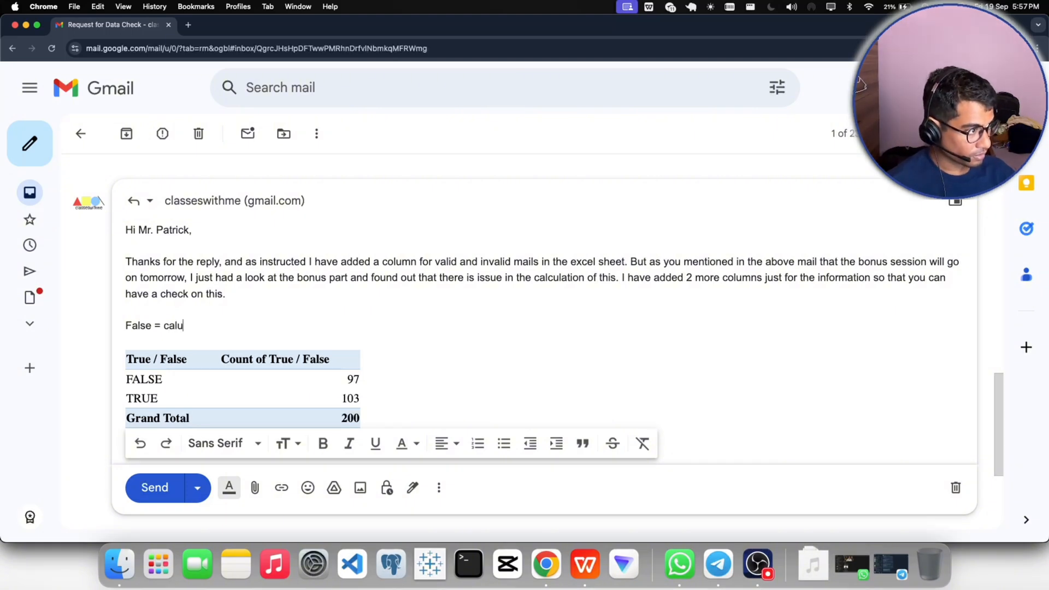
pyautogui.press('BackSpace')
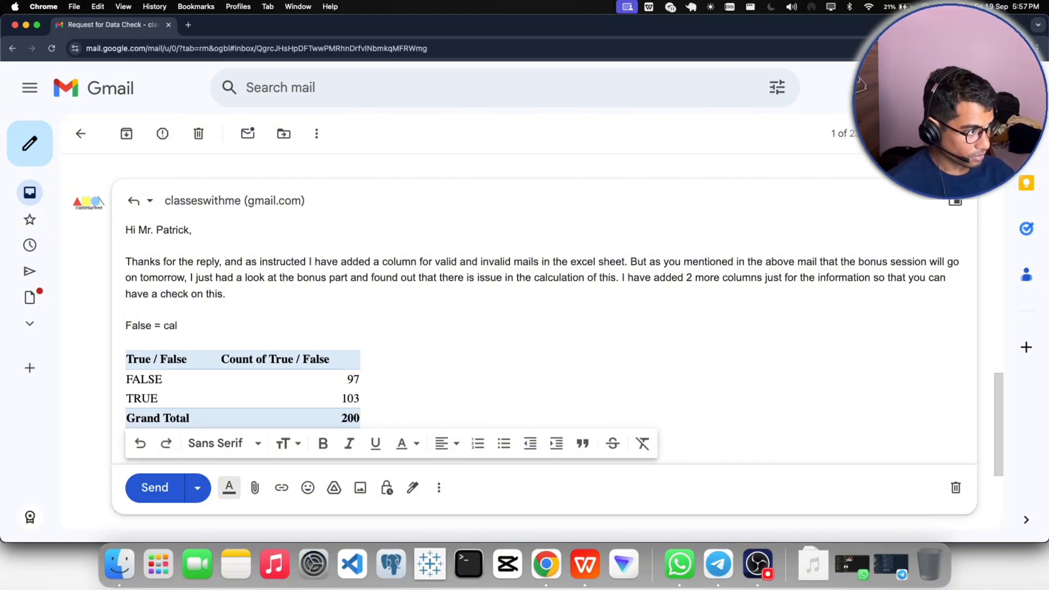
pyautogui.write('cualtion ')
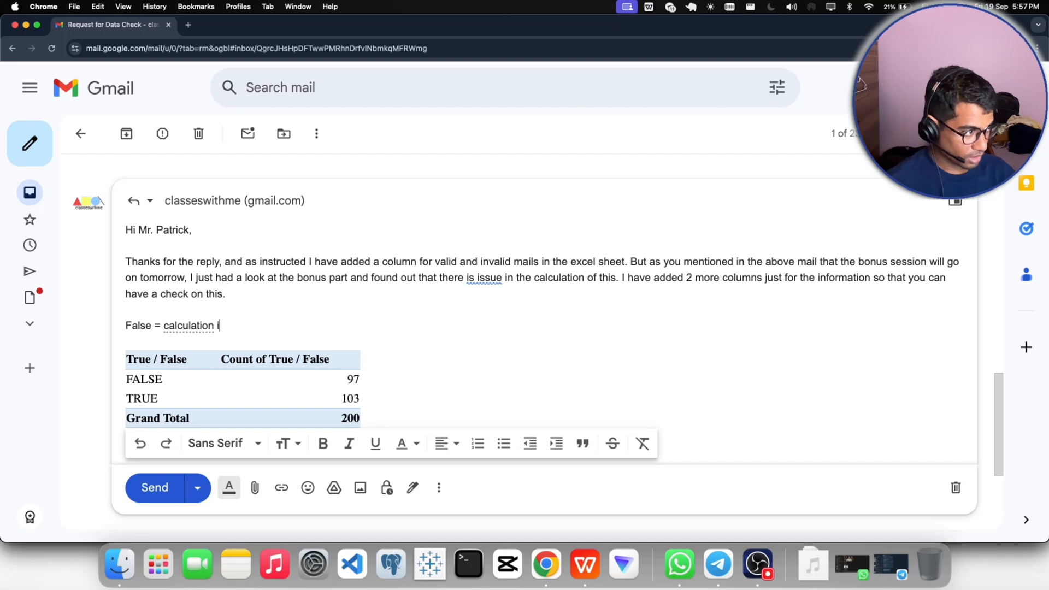
pyautogui.write('issy=u')
pyautogui.press('BackSpace')
pyautogui.press('BackSpace')
pyautogui.press('BackSpace')
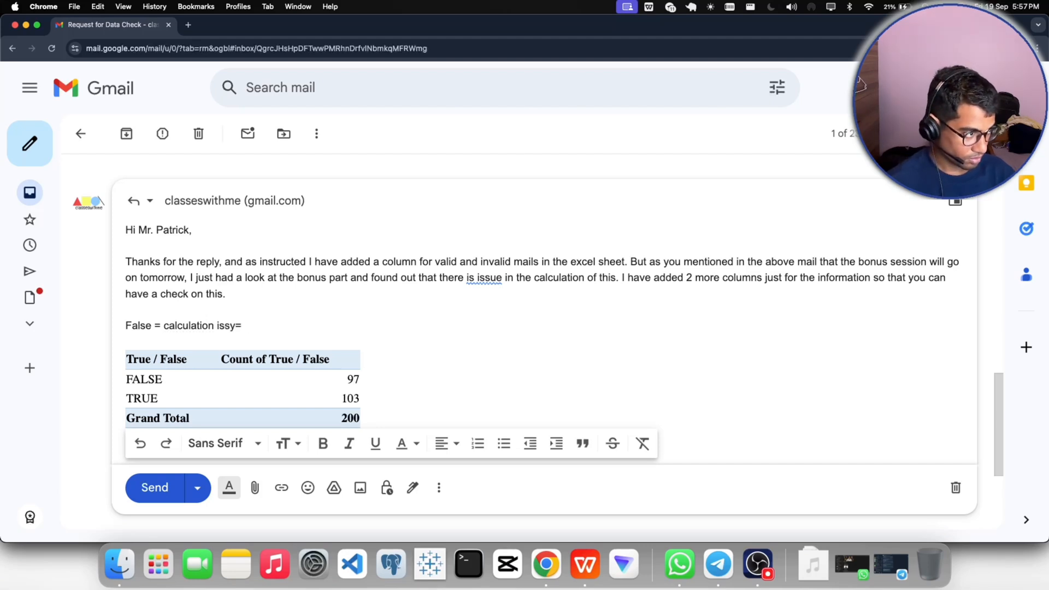
pyautogui.write('ue')
# - Add the line "True = No issue" directly below the False explanation in the reply
pyautogui.press('Return')
pyautogui.write('true')
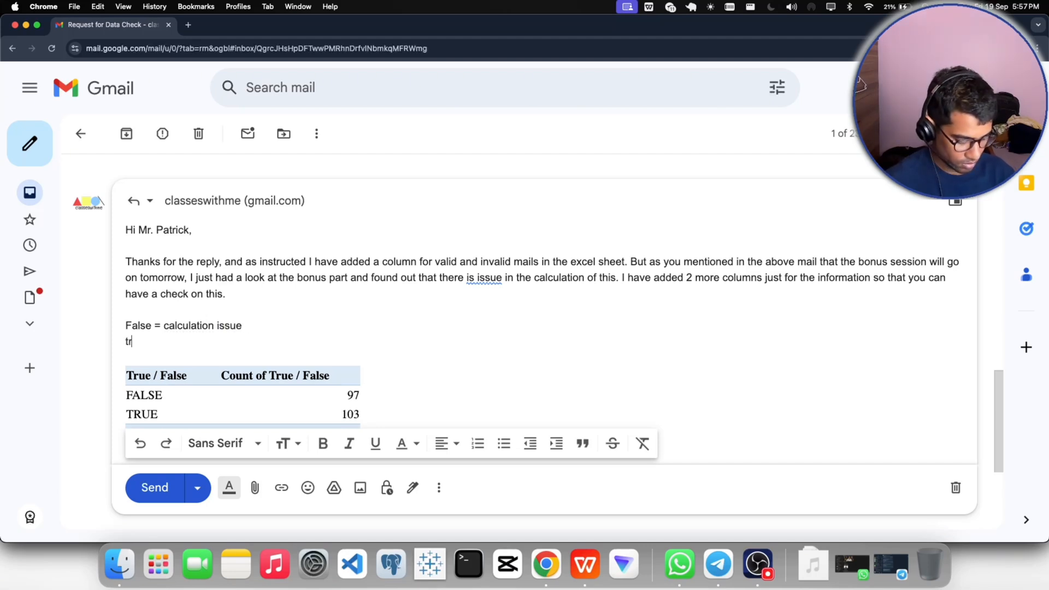
pyautogui.press('BackSpace')
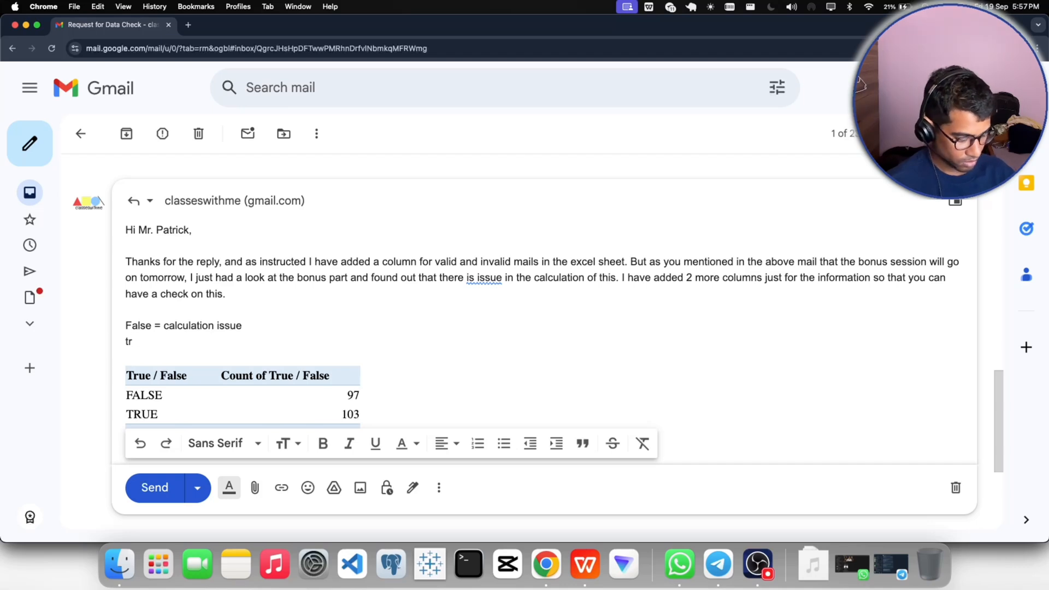
pyautogui.write('tr')
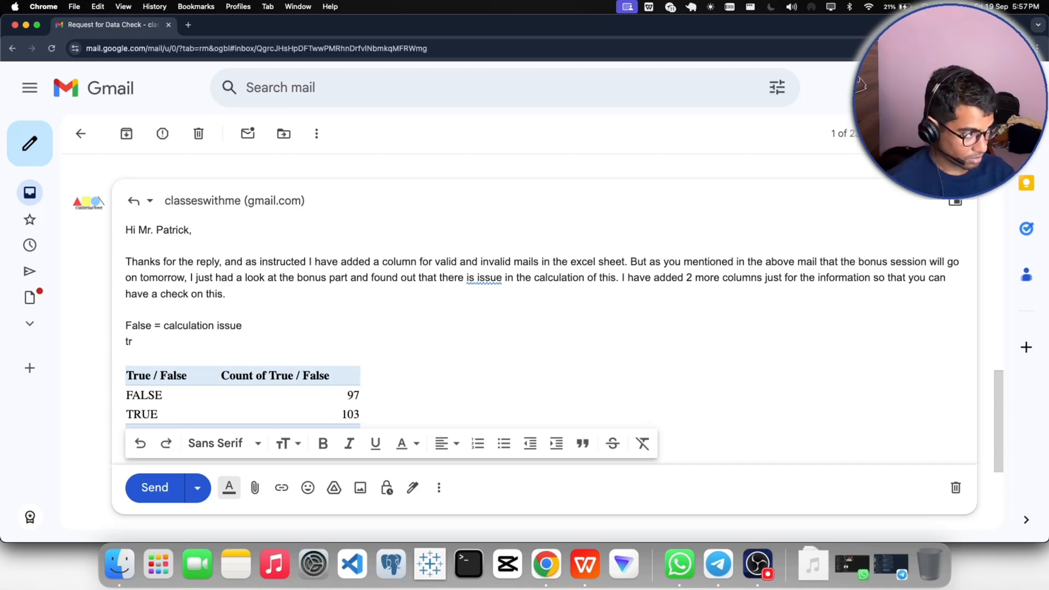
pyautogui.write('True')
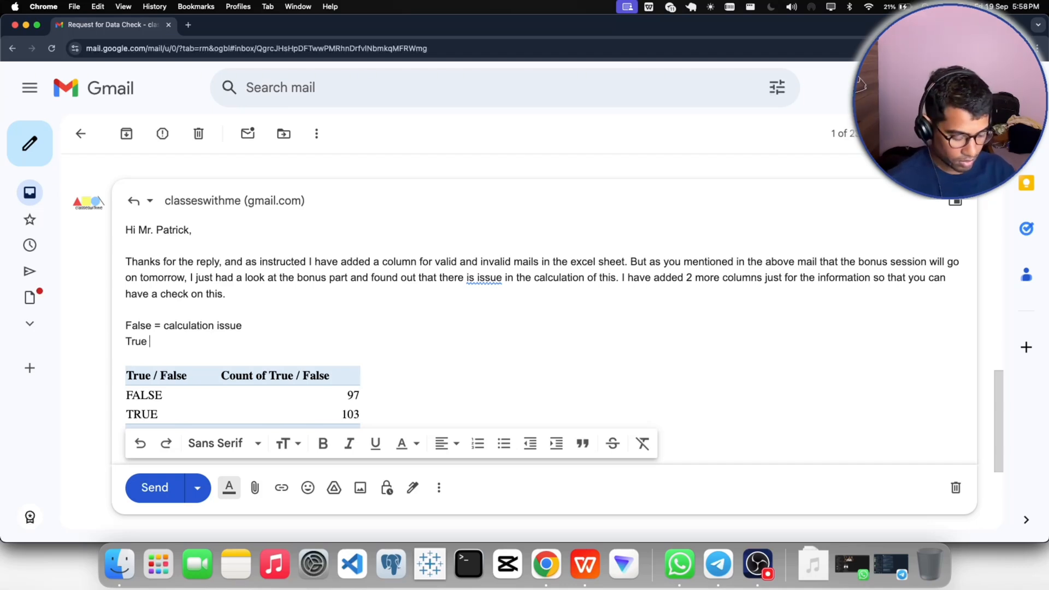
pyautogui.write(' -')
pyautogui.press('BackSpace')
pyautogui.press('BackSpace')
pyautogui.write('=')
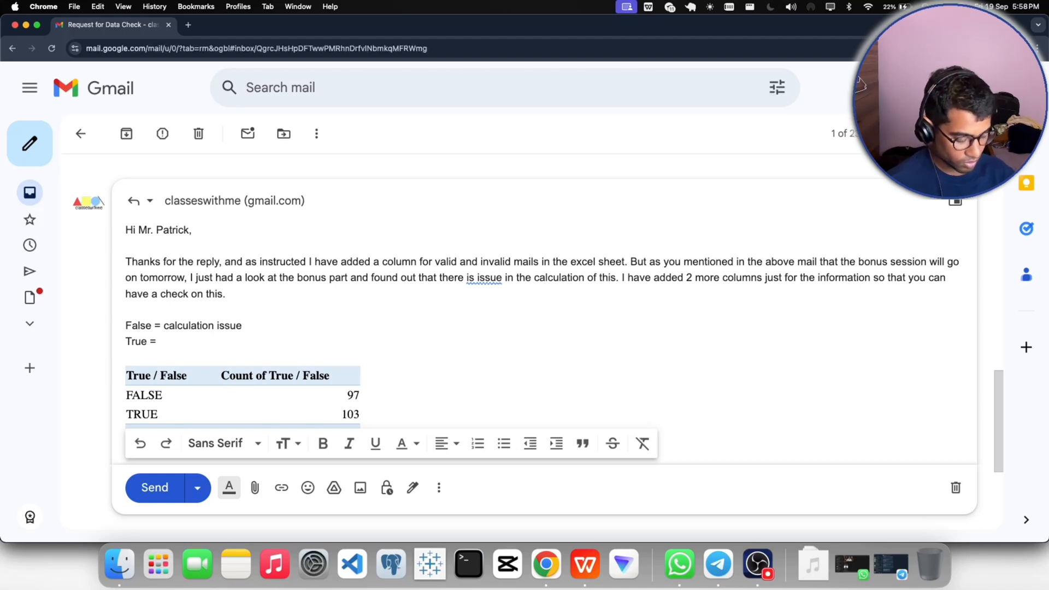
pyautogui.write('iss')
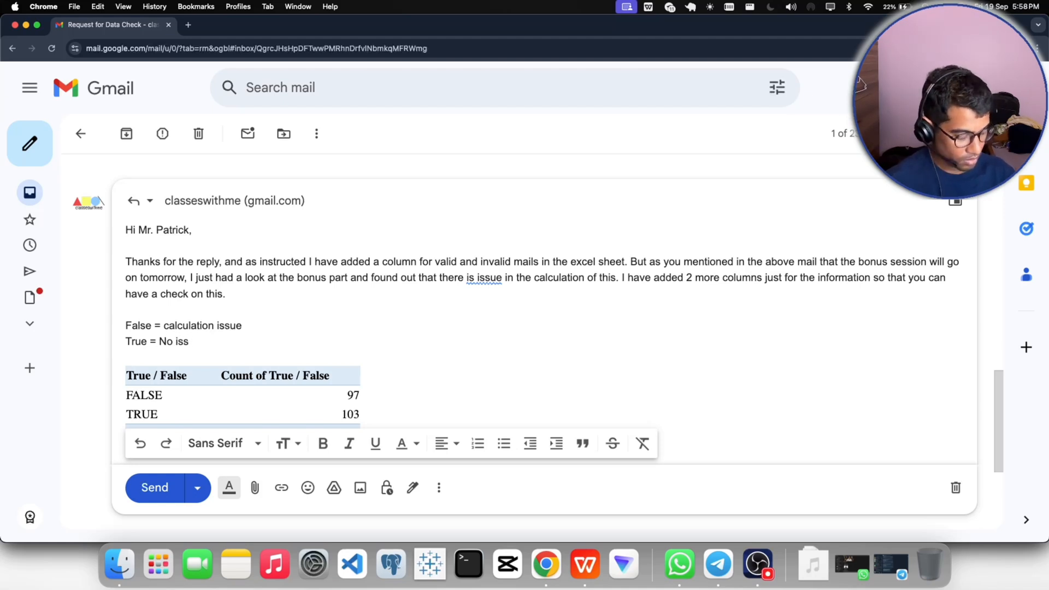
pyautogui.write('ue')
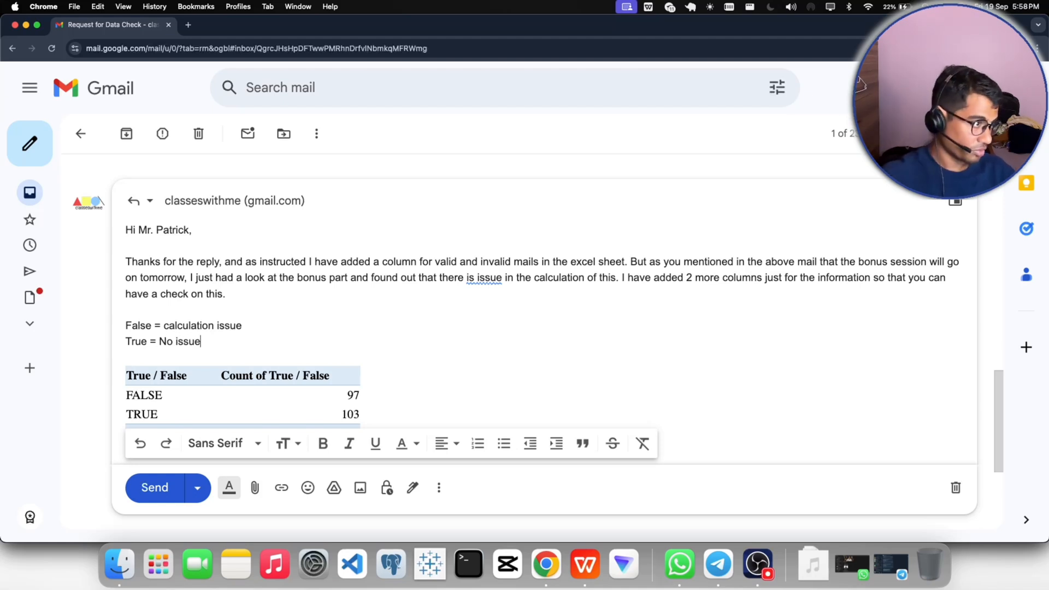
# - Capitalize the first letter of "Calculation" in the line explaining False
pyautogui.click(169, 325)
pyautogui.press('BackSpace')
pyautogui.write('C')
# - Format the two lines explaining False and True above the table in italic and bold
pyautogui.moveTo(201, 342); pyautogui.dragTo(124, 327)
pyautogui.click(352, 447)
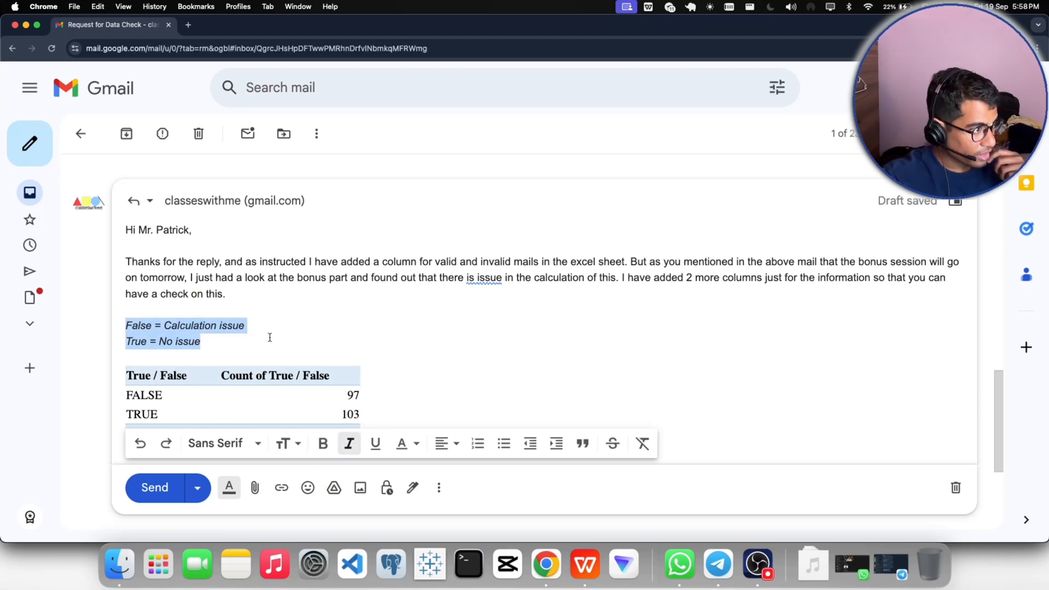
pyautogui.click(274, 334)
pyautogui.scroll(-3, 273, 333)
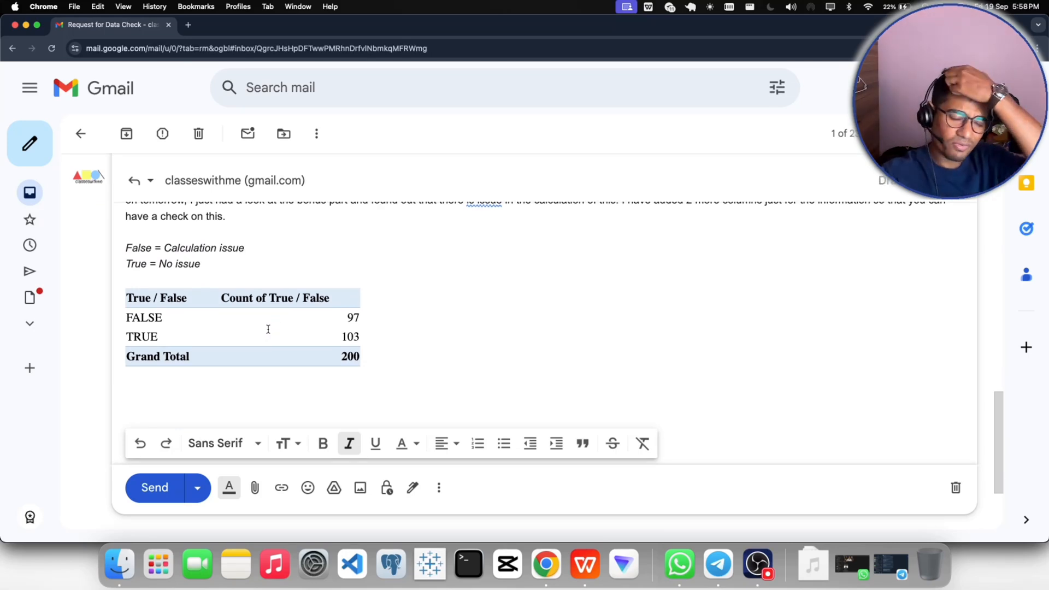
pyautogui.moveTo(201, 265); pyautogui.dragTo(121, 248)
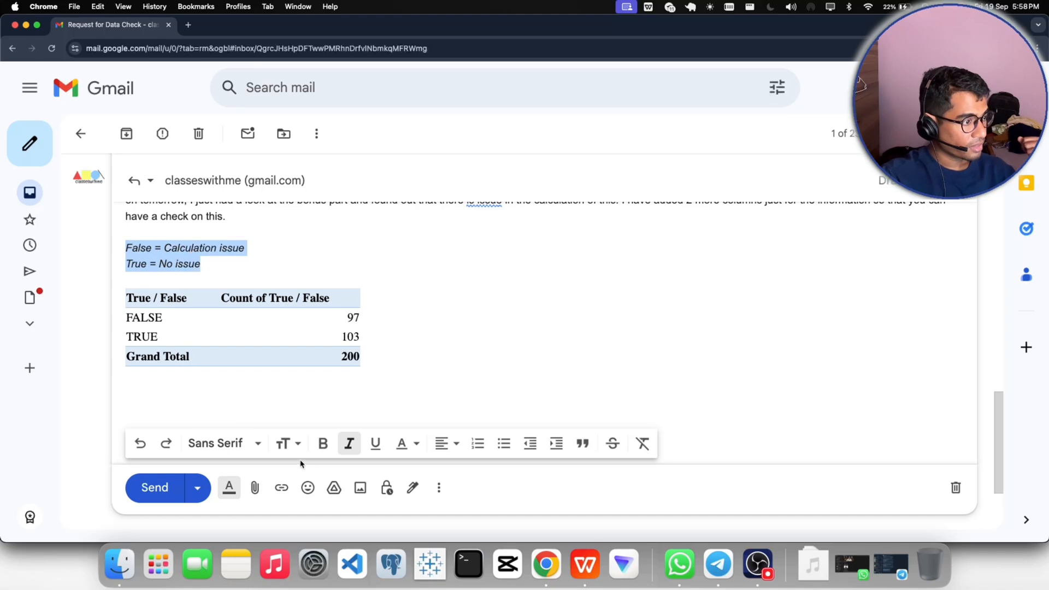
pyautogui.click(323, 443)
# - Make room below the pasted table and write the line "PFA file in this mail." there
pyautogui.click(403, 362)
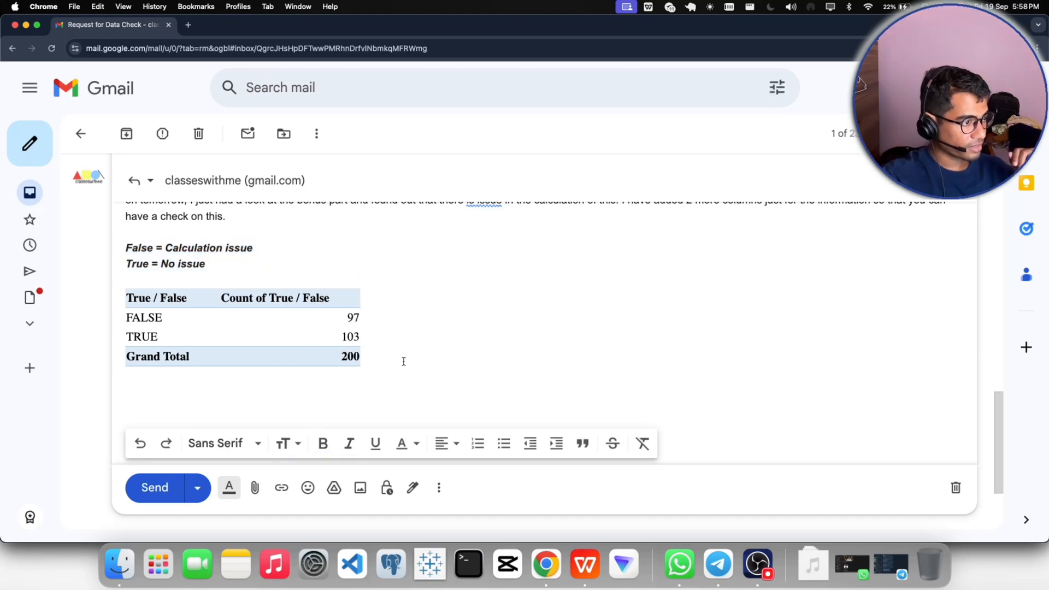
pyautogui.press('Return')
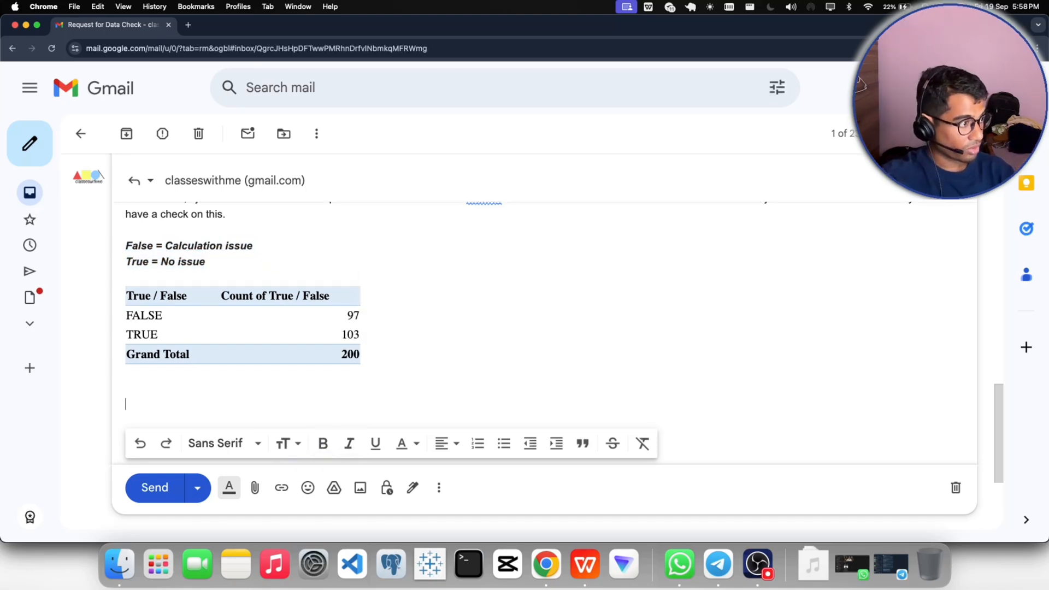
pyautogui.press('Return')
pyautogui.press('Return')
pyautogui.press('Return')
pyautogui.press('Return')
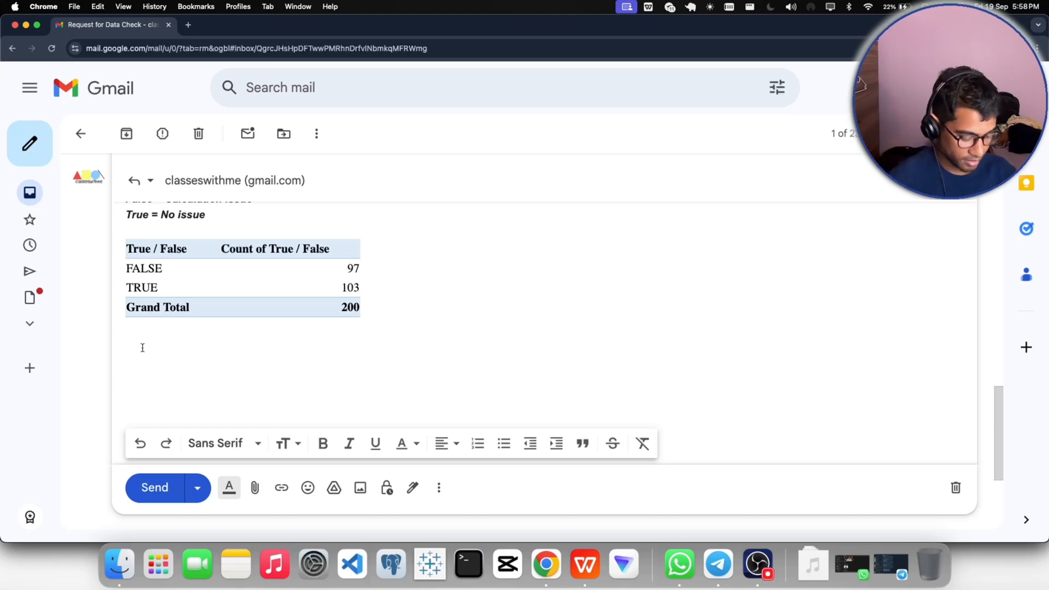
pyautogui.write('PFA')
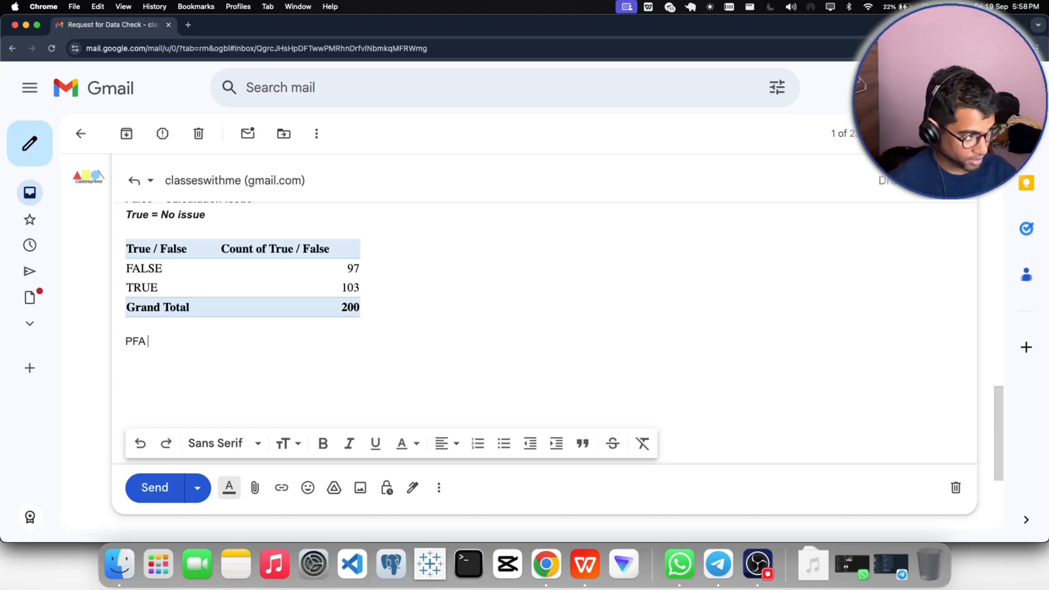
pyautogui.write(' file in ')
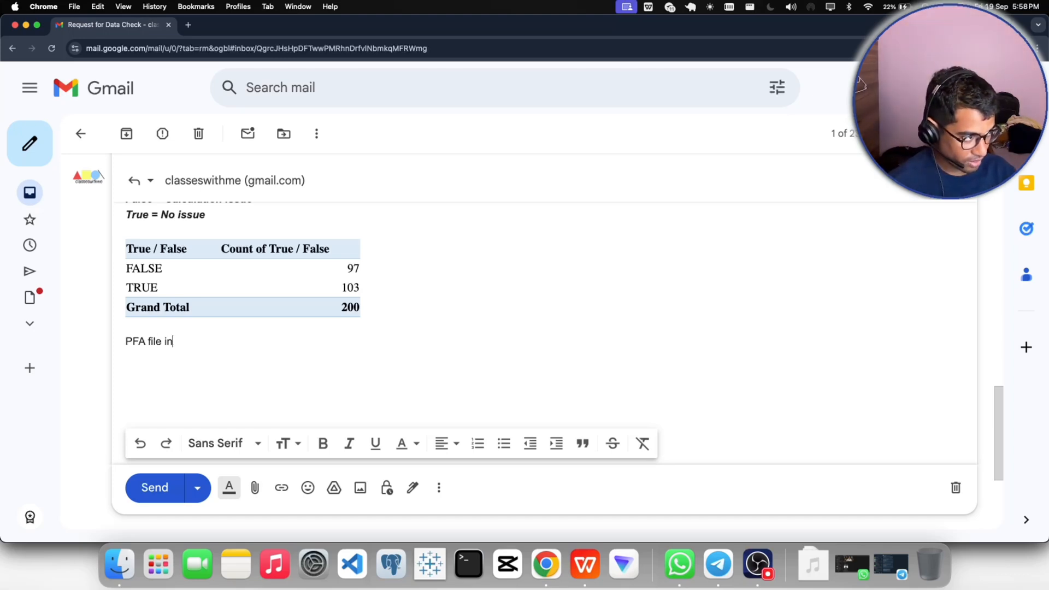
pyautogui.write('this mail')
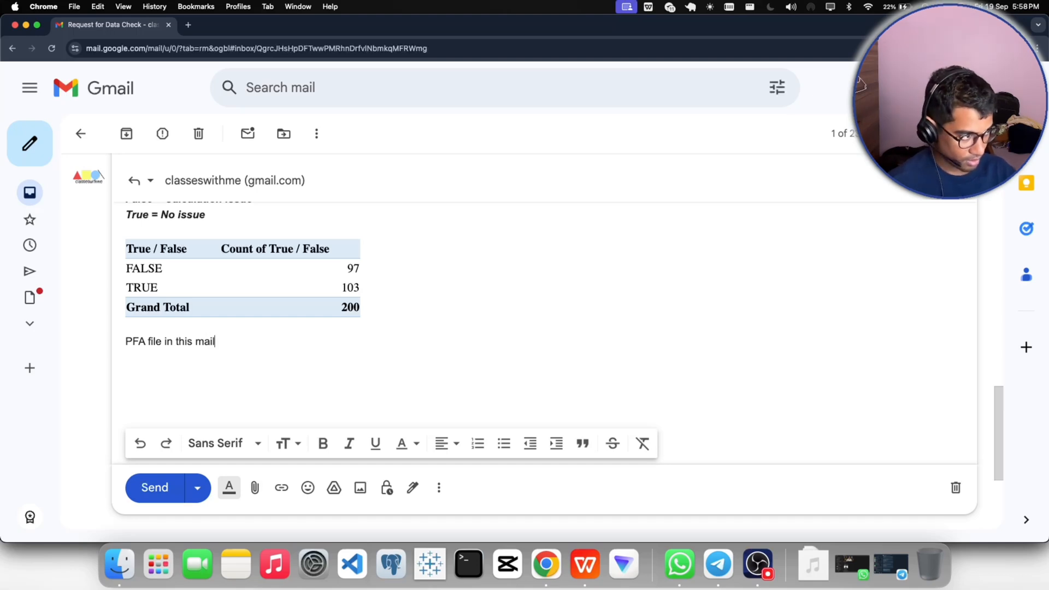
pyautogui.write('.')
# - Close the reply below the attachment line with "Regards," and the sender's first name on the following line
pyautogui.press('Return')
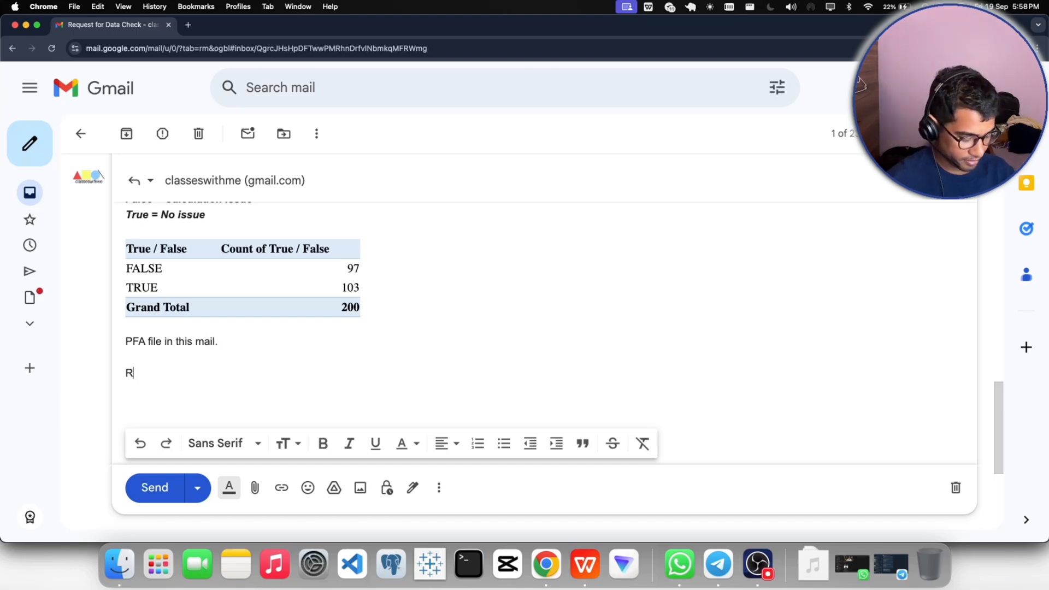
pyautogui.write('Regard')
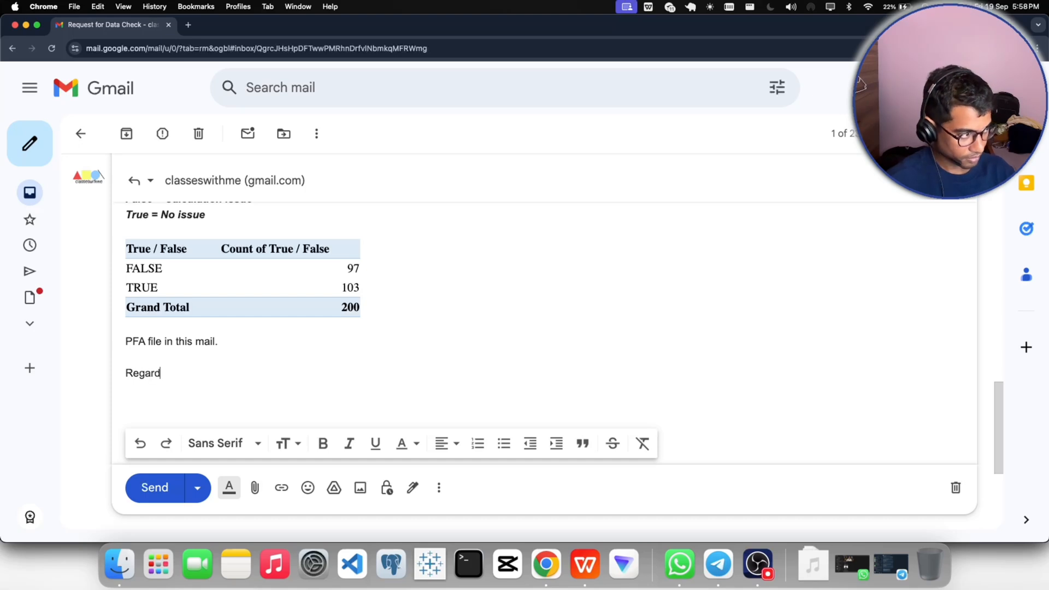
pyautogui.write('s,')
pyautogui.press('Return')
pyautogui.write('Sh')
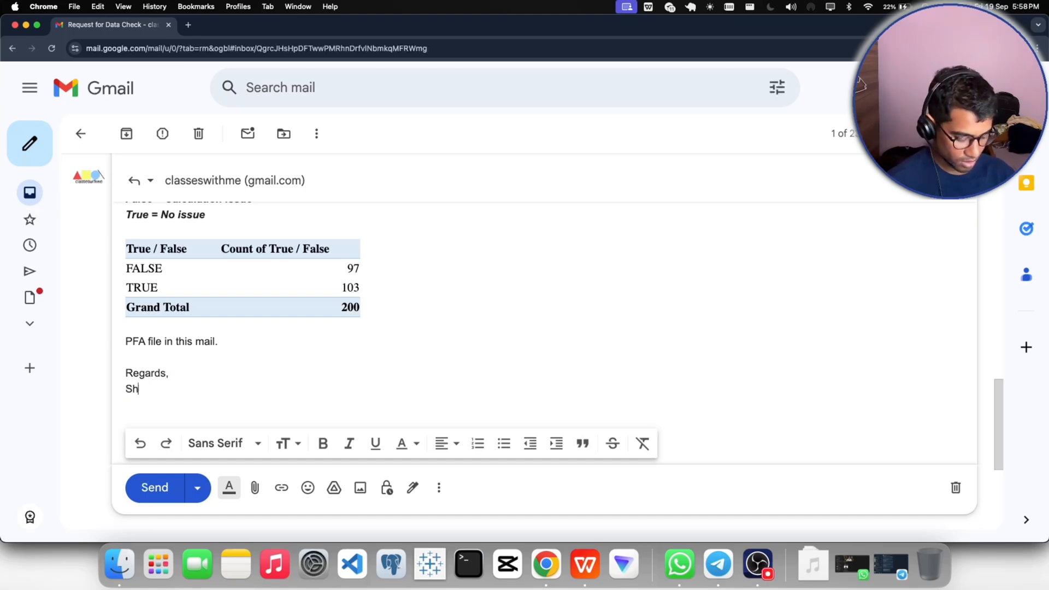
pyautogui.write('ubamham.')
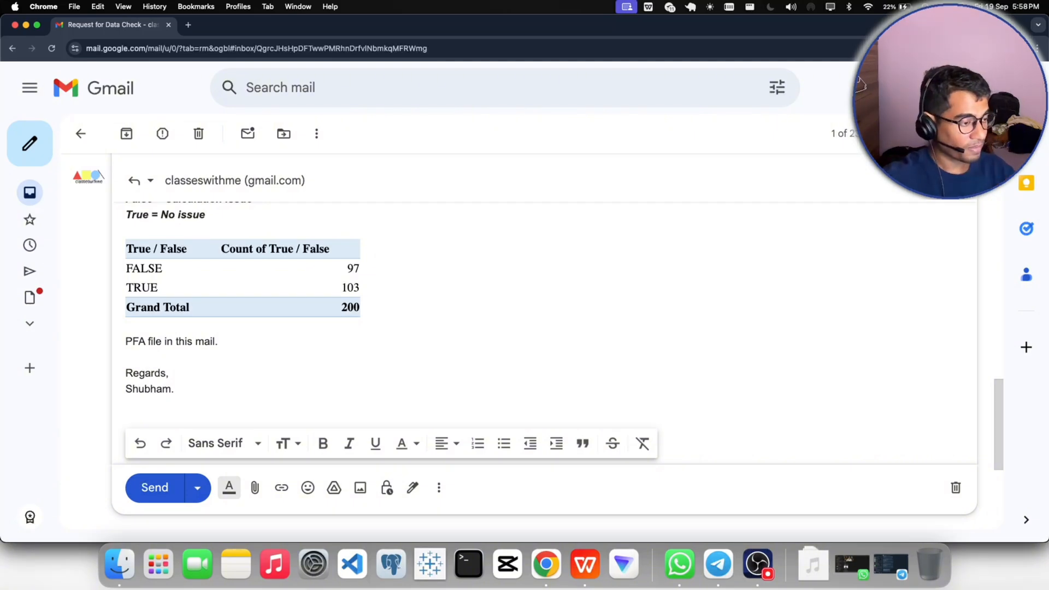
# - Switch to the HRA_Sales_BUI workbook in WPS Office and permanently delete Sheet9, which holds the Invalid / Valid pivot table
pyautogui.click(586, 564)
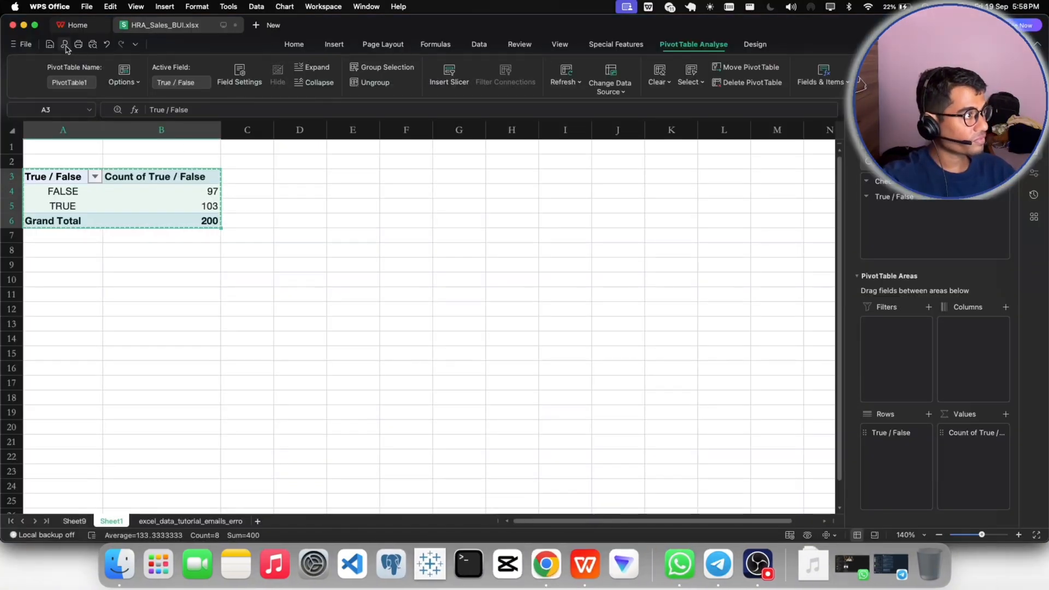
pyautogui.click(300, 292)
pyautogui.click(257, 382)
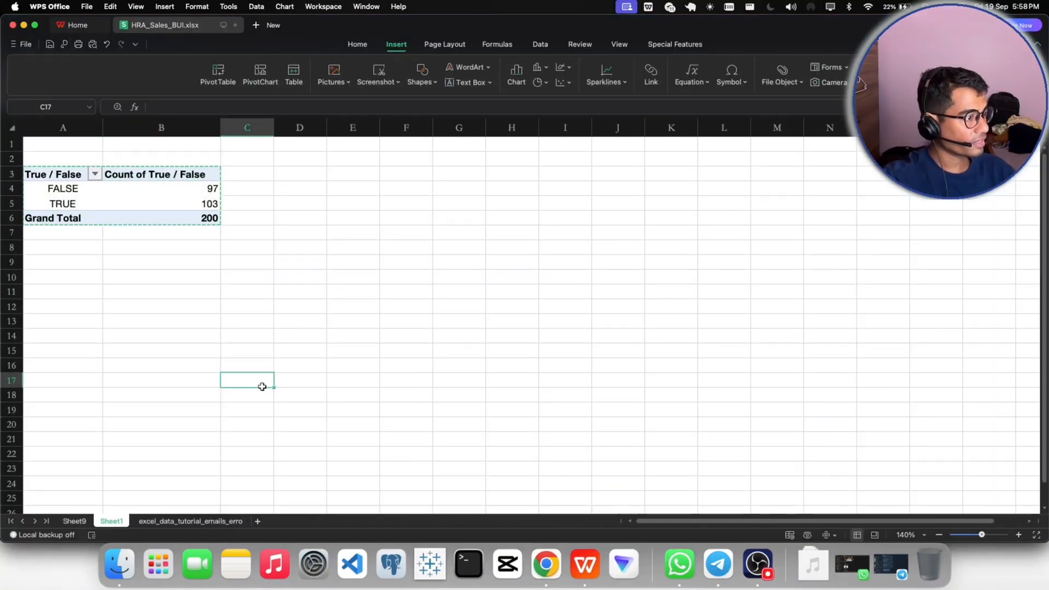
pyautogui.click(74, 521)
pyautogui.click(119, 521)
pyautogui.click(74, 520)
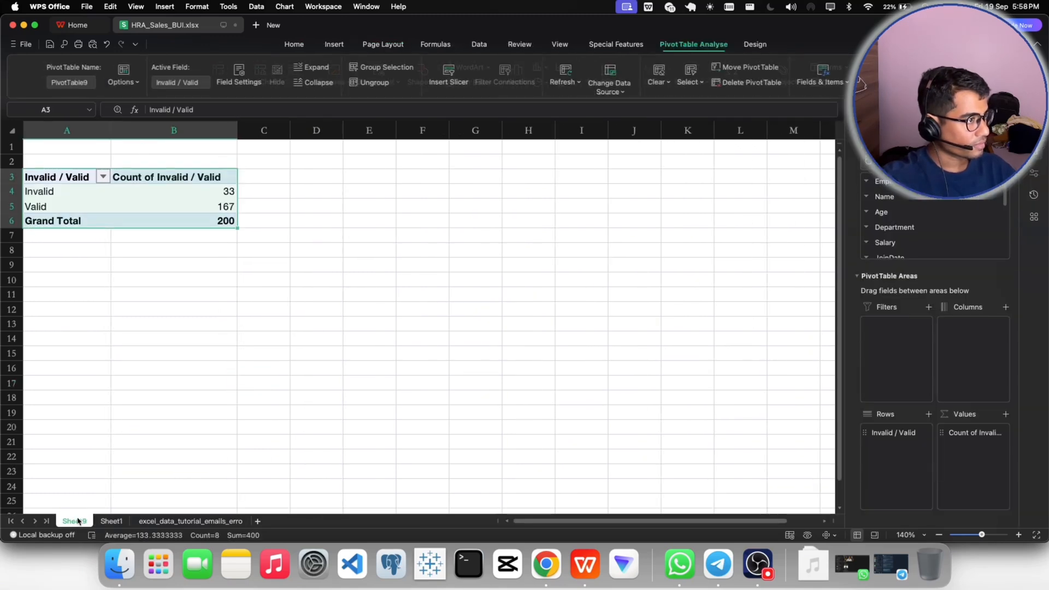
pyautogui.click(107, 522)
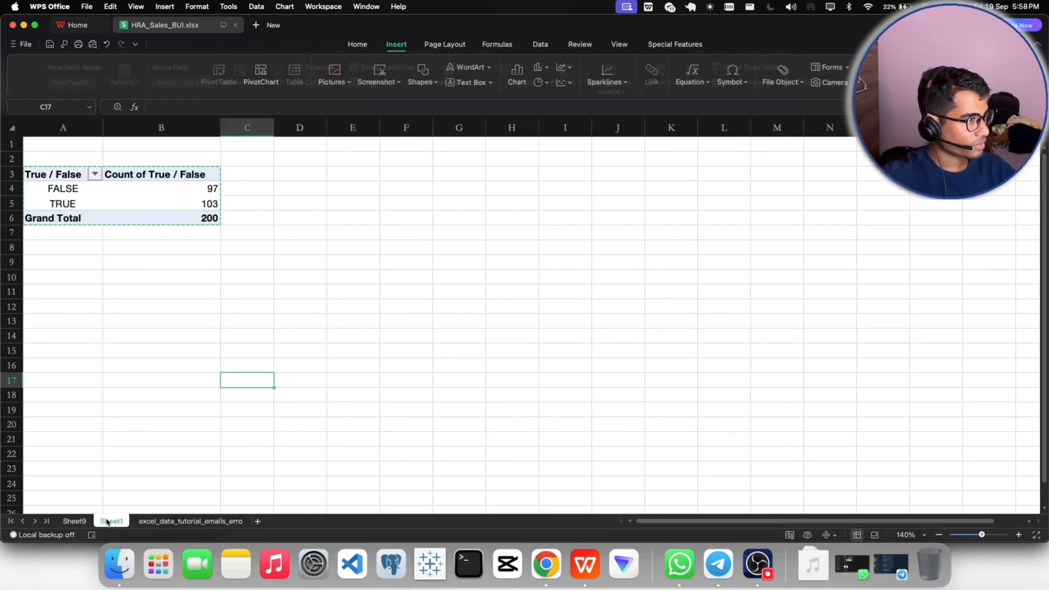
pyautogui.click(76, 521)
pyautogui.rightClick(82, 523)
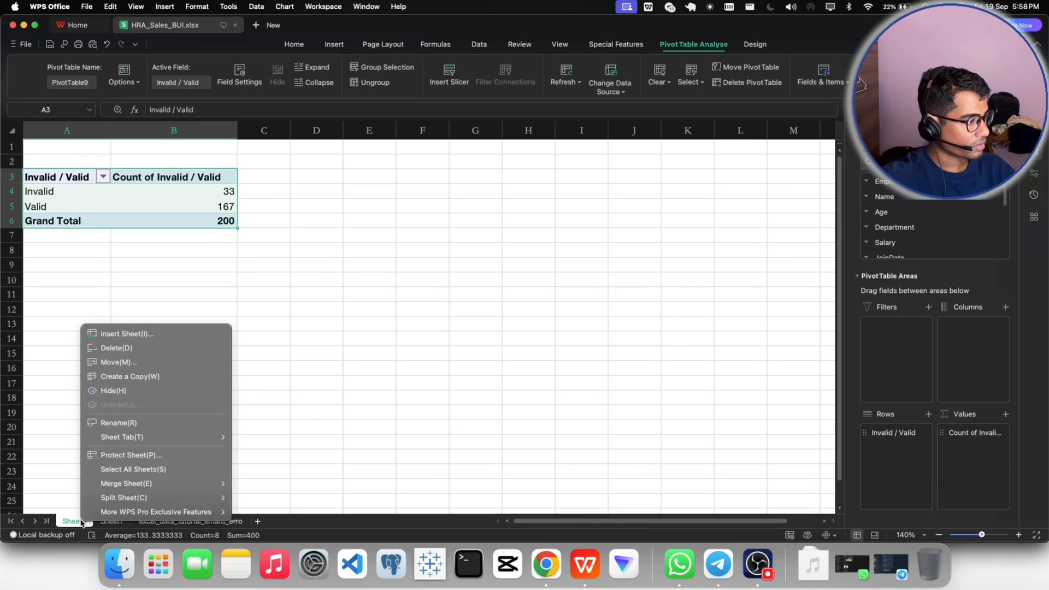
pyautogui.click(114, 348)
pyautogui.click(599, 280)
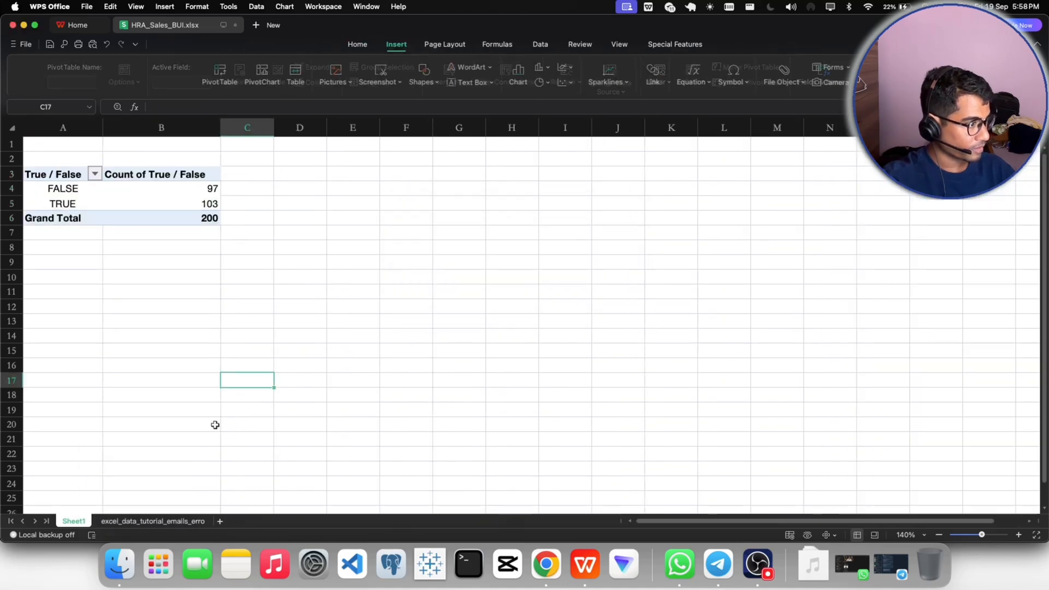
# - Permanently delete Sheet1 with the True / False pivot table, and clear the column selection in the remaining data sheet
pyautogui.rightClick(75, 523)
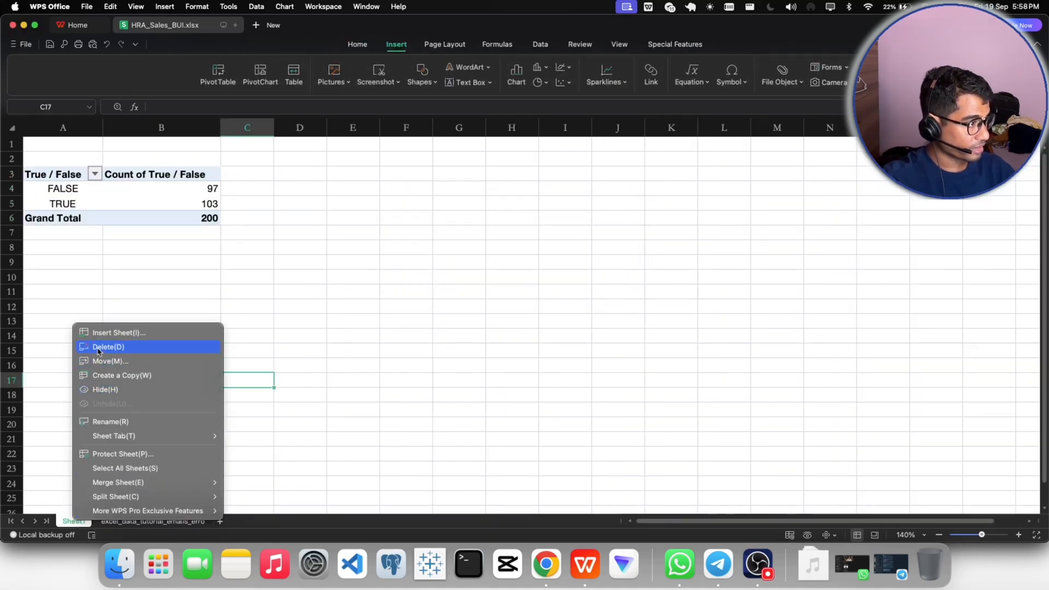
pyautogui.click(100, 348)
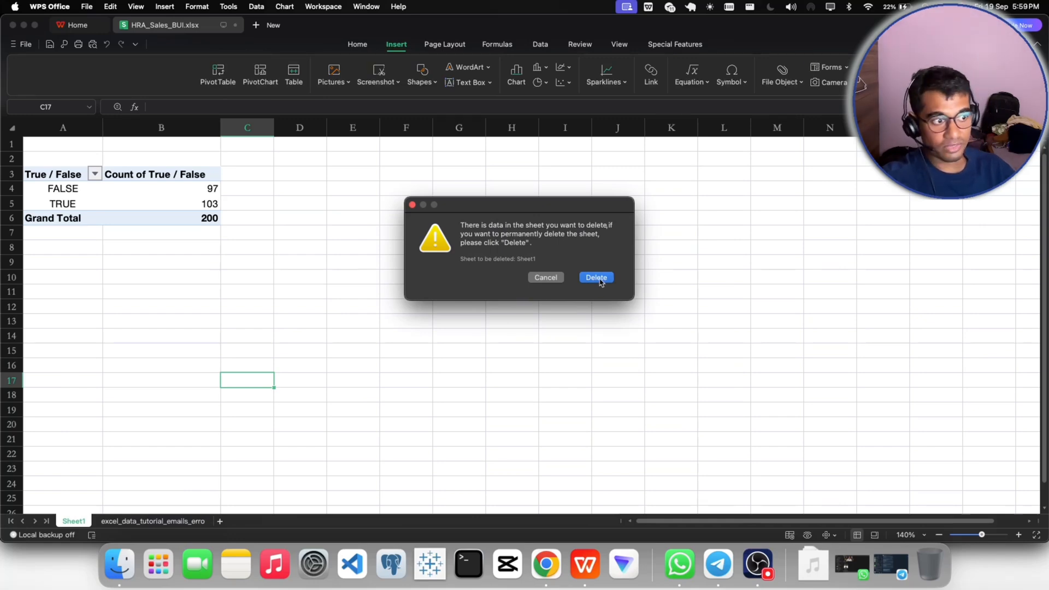
pyautogui.click(598, 278)
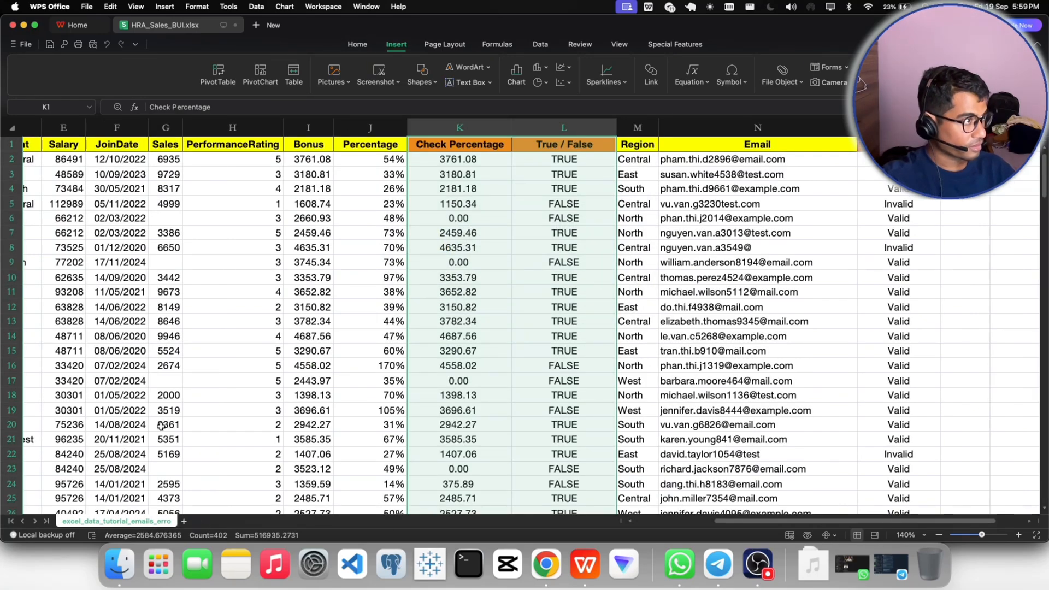
pyautogui.click(634, 264)
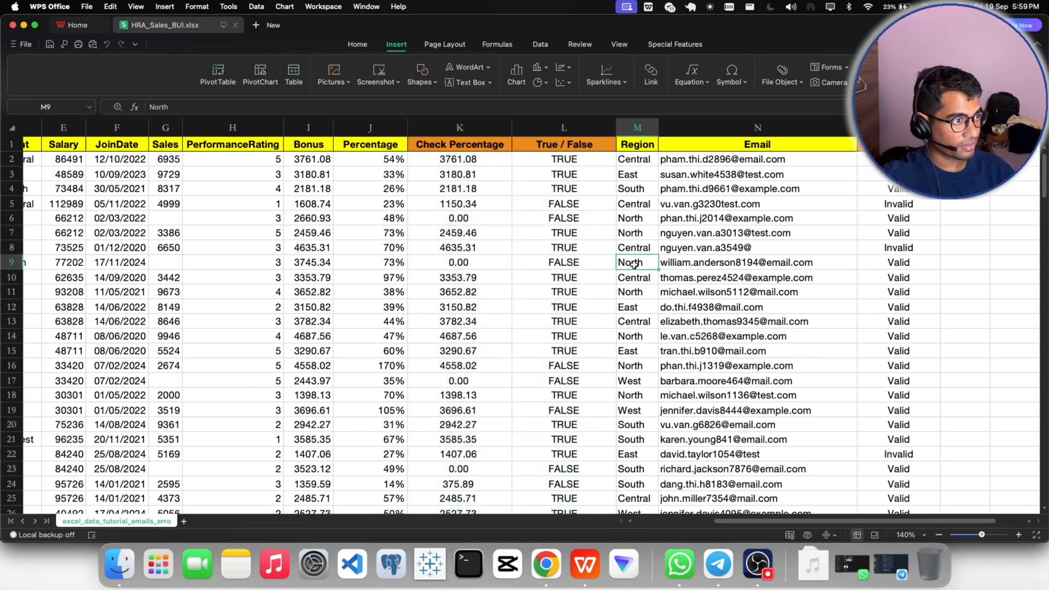
# - Point out the Check Percentage, True / False and Invalid / Valid column headers in the data sheet
pyautogui.click(450, 149)
pyautogui.click(541, 147)
pyautogui.click(886, 145)
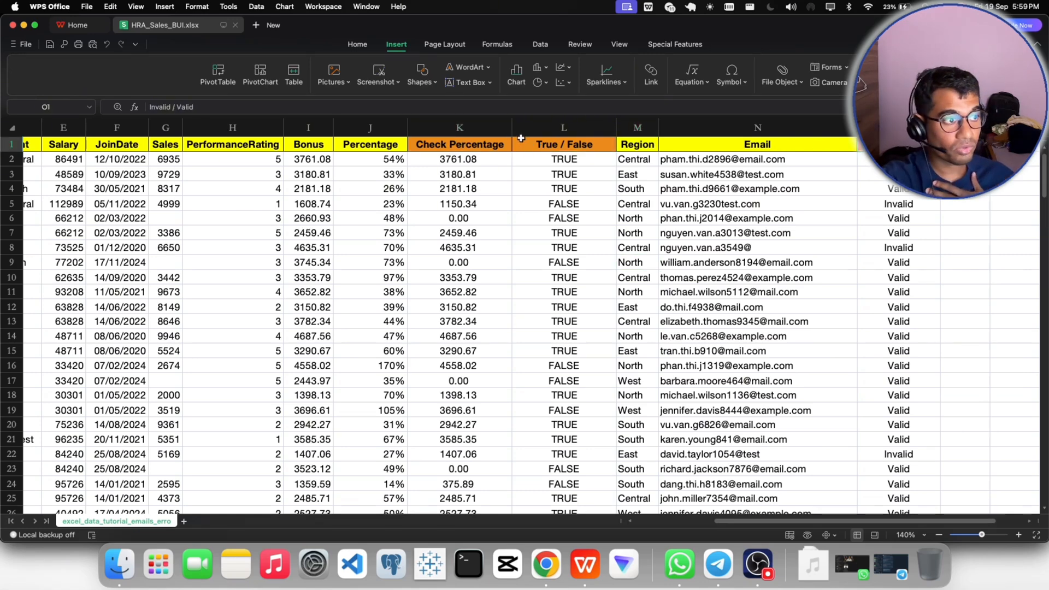
pyautogui.click(481, 145)
pyautogui.click(548, 147)
pyautogui.click(887, 145)
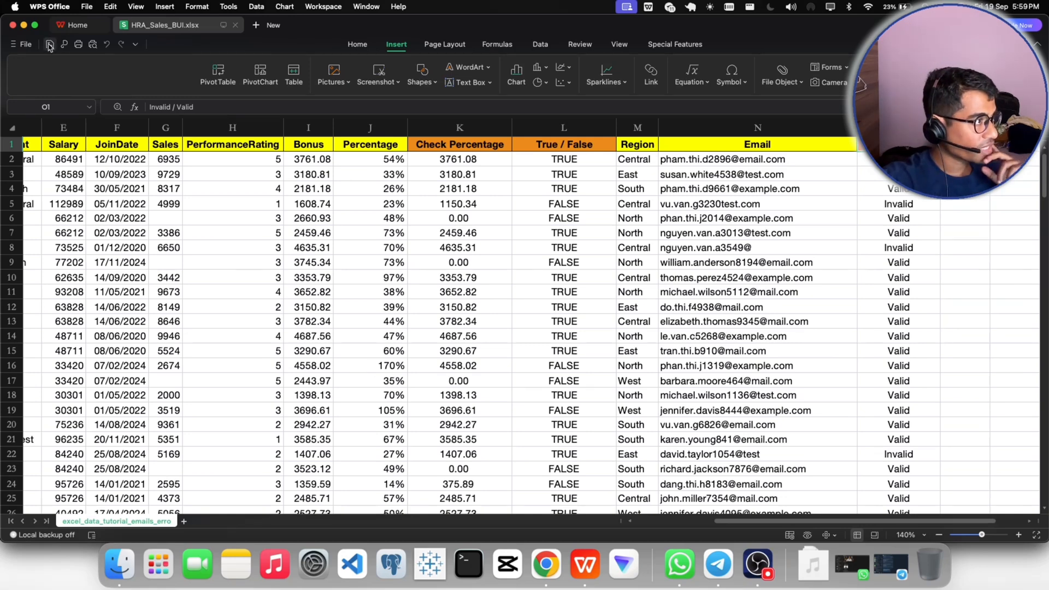
# - Start saving the workbook as a new copy, extending the file name to HRA_Sales_BUI_
pyautogui.click(87, 8)
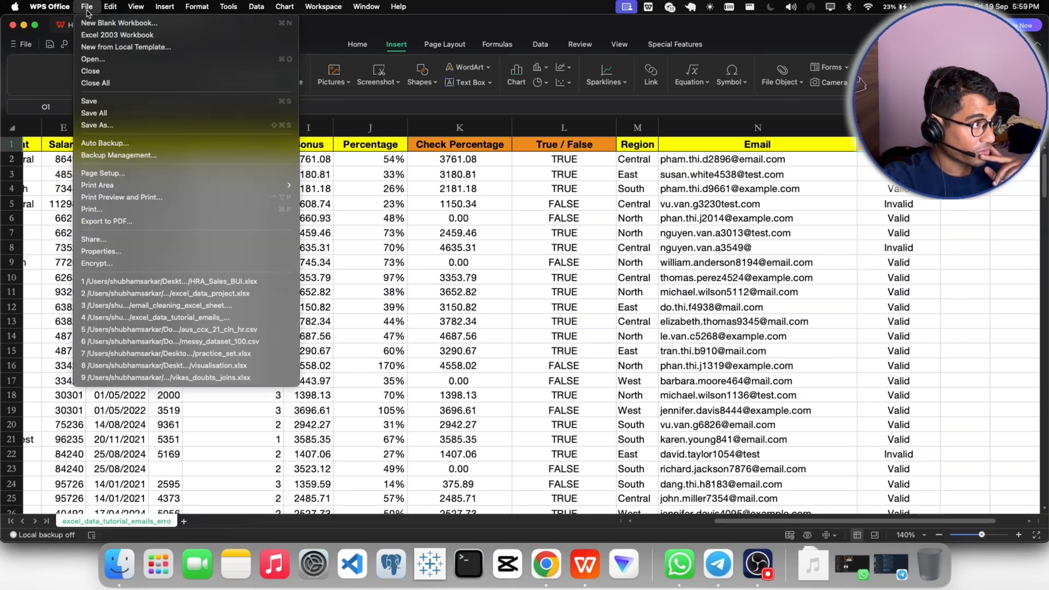
pyautogui.click(110, 131)
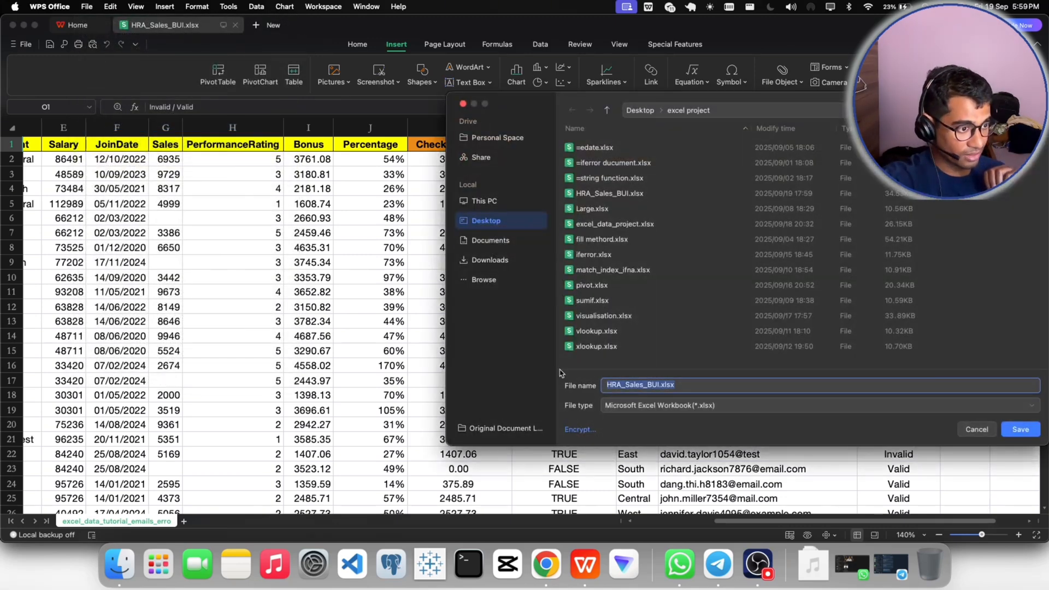
pyautogui.click(659, 386)
pyautogui.write('_')
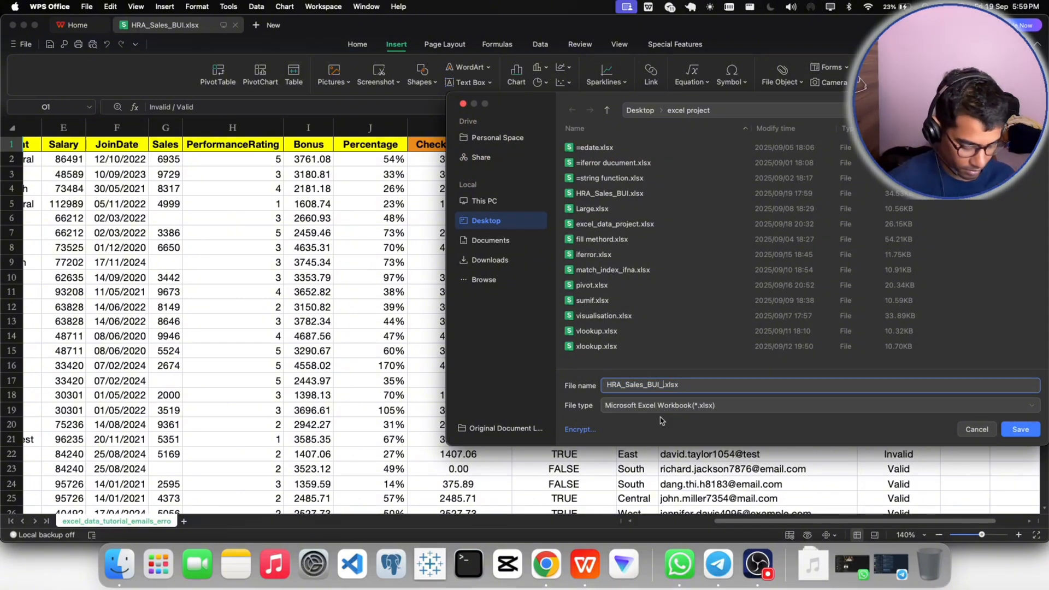
# - Switch to Gmail in Chrome and look up the required cleaned-file name in the first message of the Request for Data Check thread
pyautogui.click(544, 562)
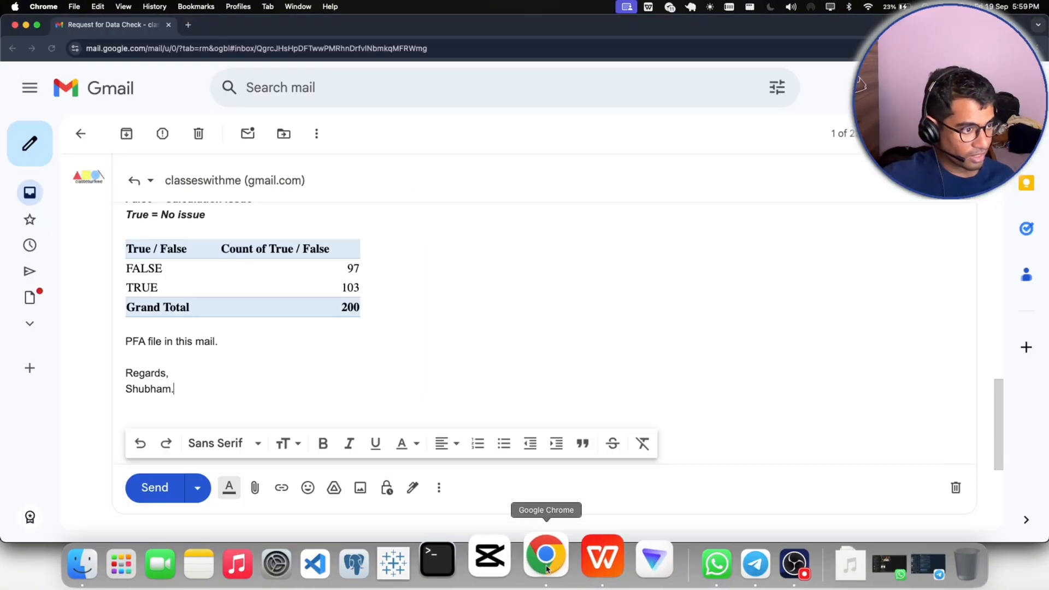
pyautogui.scroll(20, 392, 473)
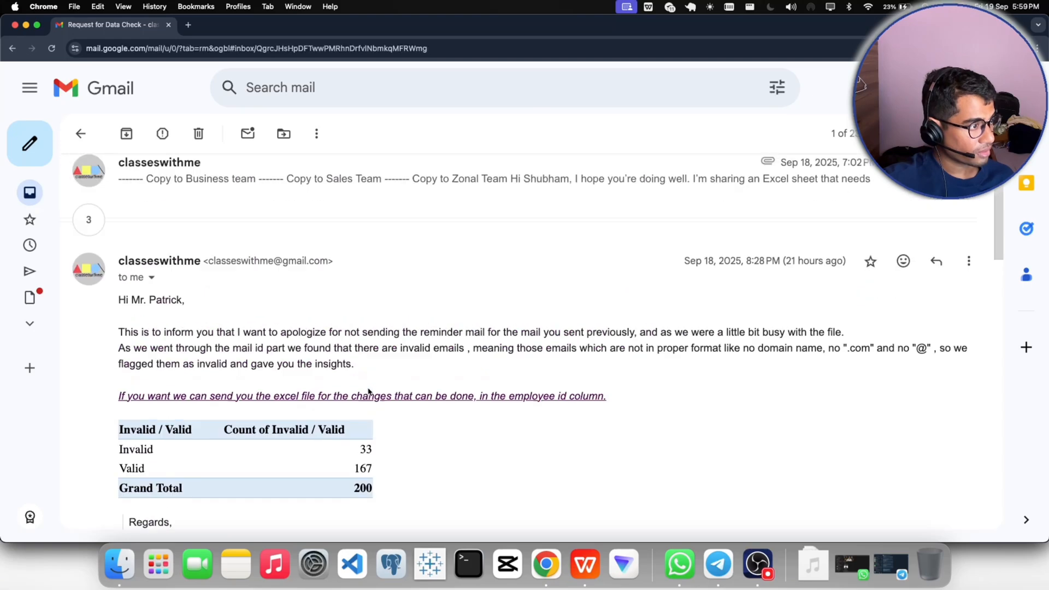
pyautogui.click(88, 274)
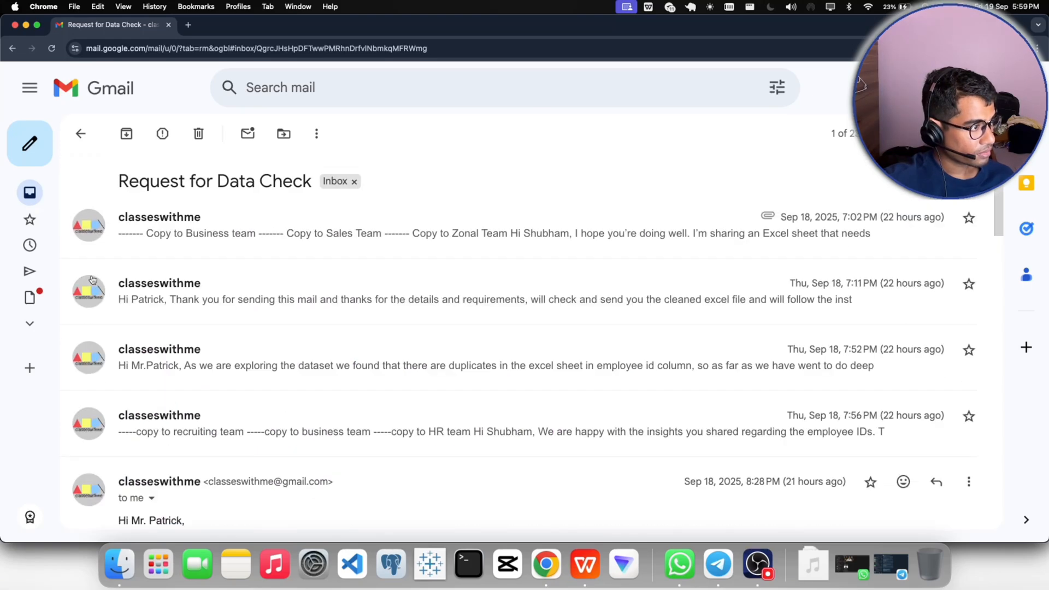
pyautogui.click(312, 302)
pyautogui.scroll(-2, 312, 306)
pyautogui.scroll(2, 403, 237)
pyautogui.click(403, 235)
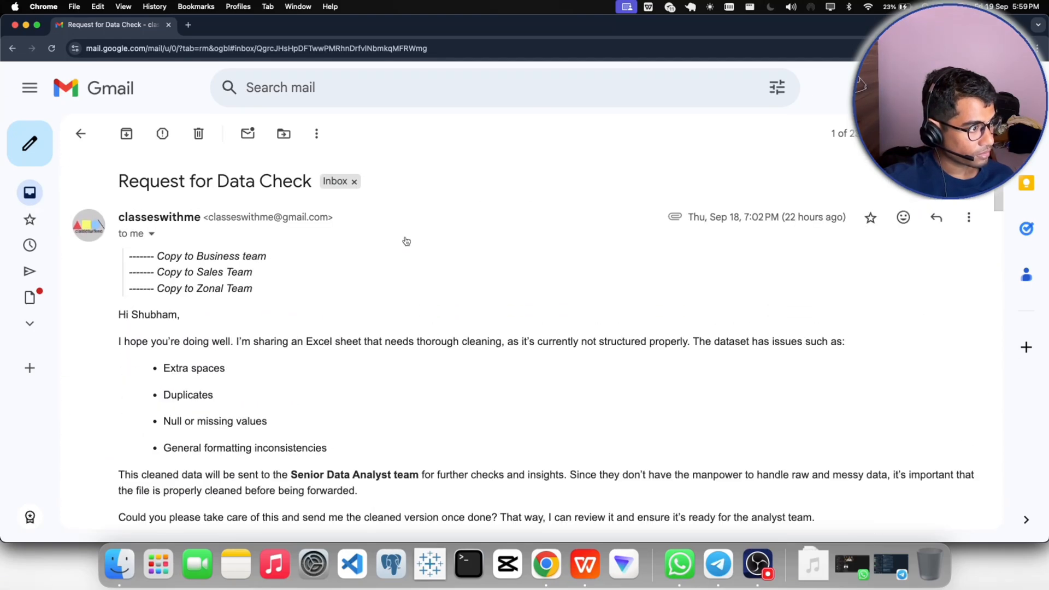
pyautogui.scroll(-2, 405, 240)
pyautogui.scroll(-1, 406, 240)
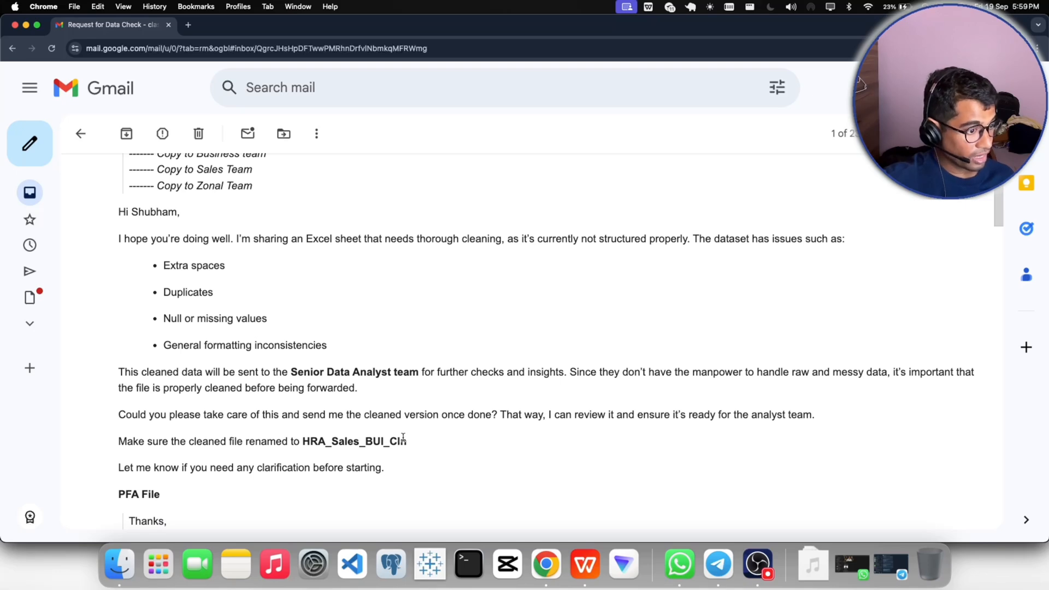
# - Switch back to WPS Office, complete the file name as HRA_Sales_BUI_Cln.xlsx and save the copy to the Desktop folder
pyautogui.click(583, 557)
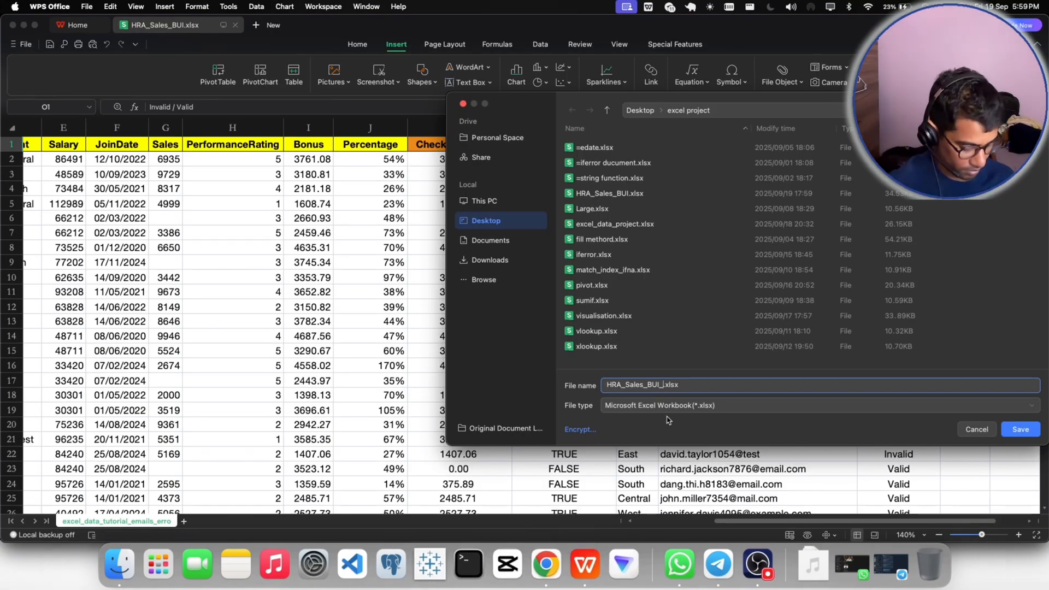
pyautogui.write('Cln')
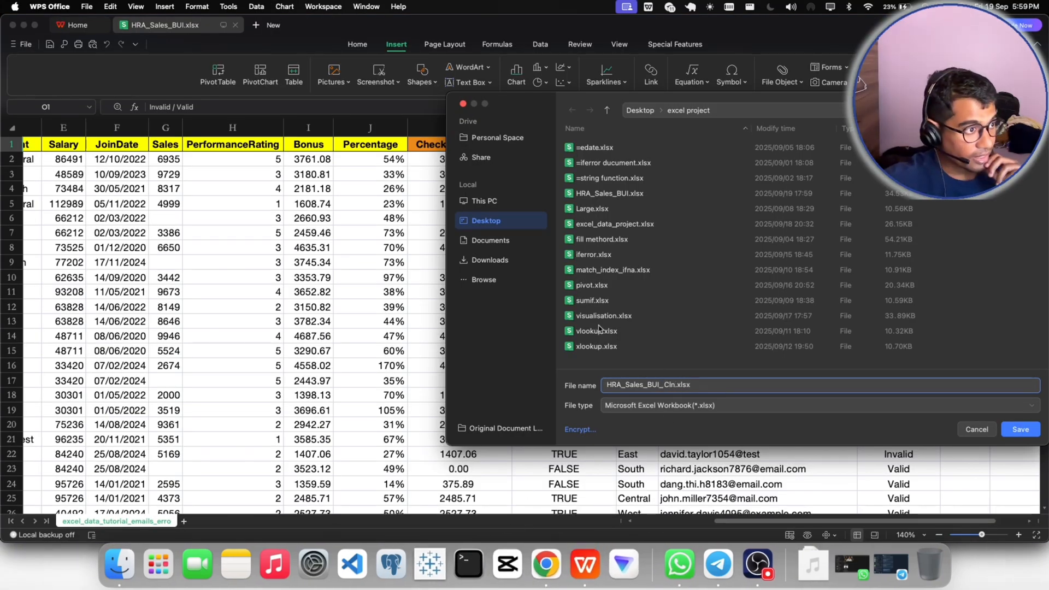
pyautogui.click(475, 222)
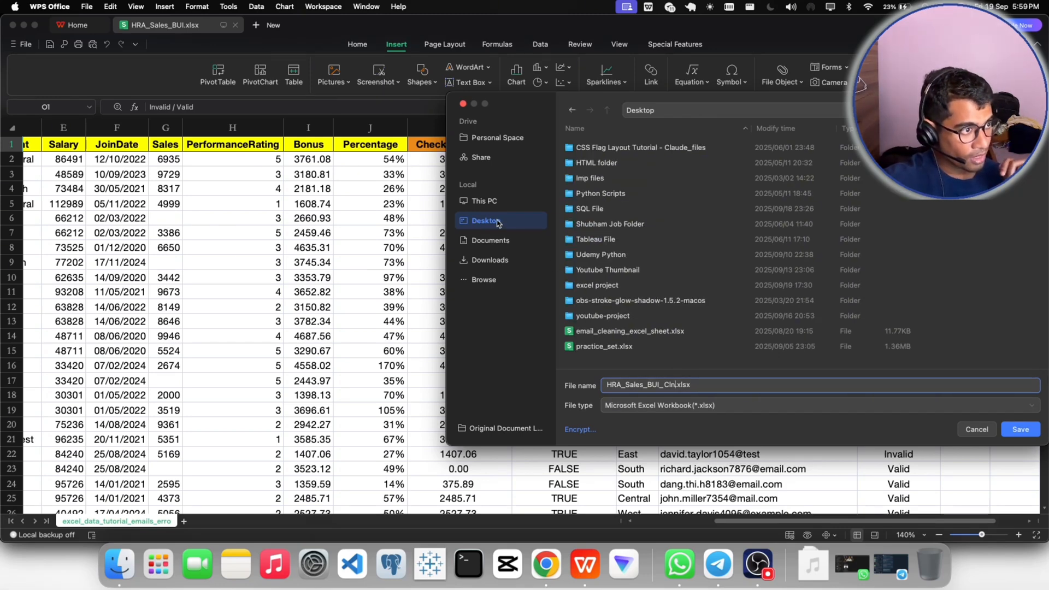
pyautogui.click(759, 564)
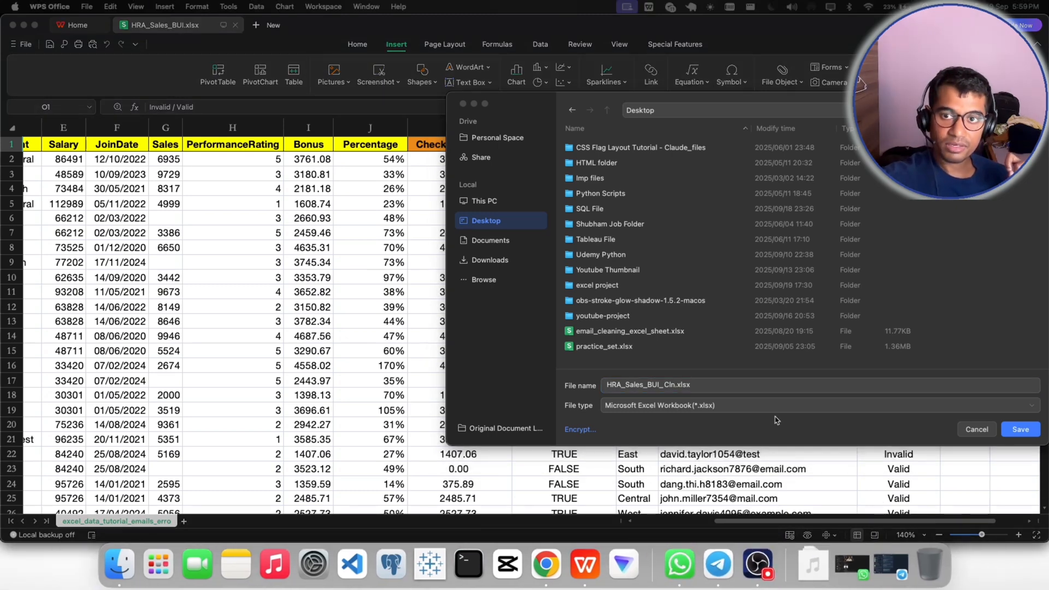
pyautogui.click(1021, 430)
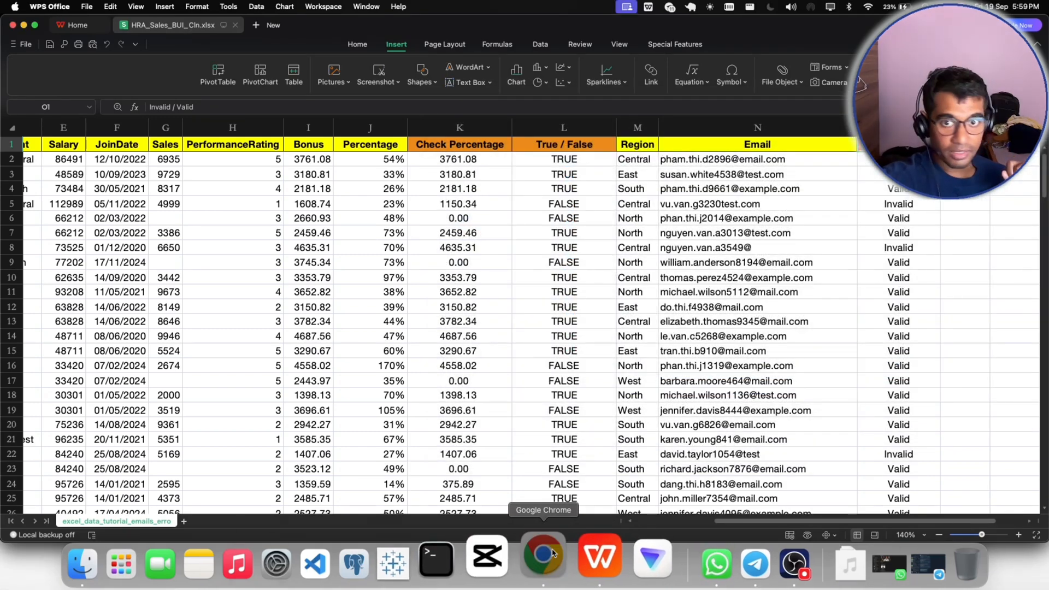
# - Switch to Gmail in Chrome and attach HRA_Sales_BUI_Cln.xlsx from the Desktop folder to the draft reply
pyautogui.click(533, 555)
pyautogui.scroll(-5, 532, 391)
pyautogui.scroll(-10, 532, 391)
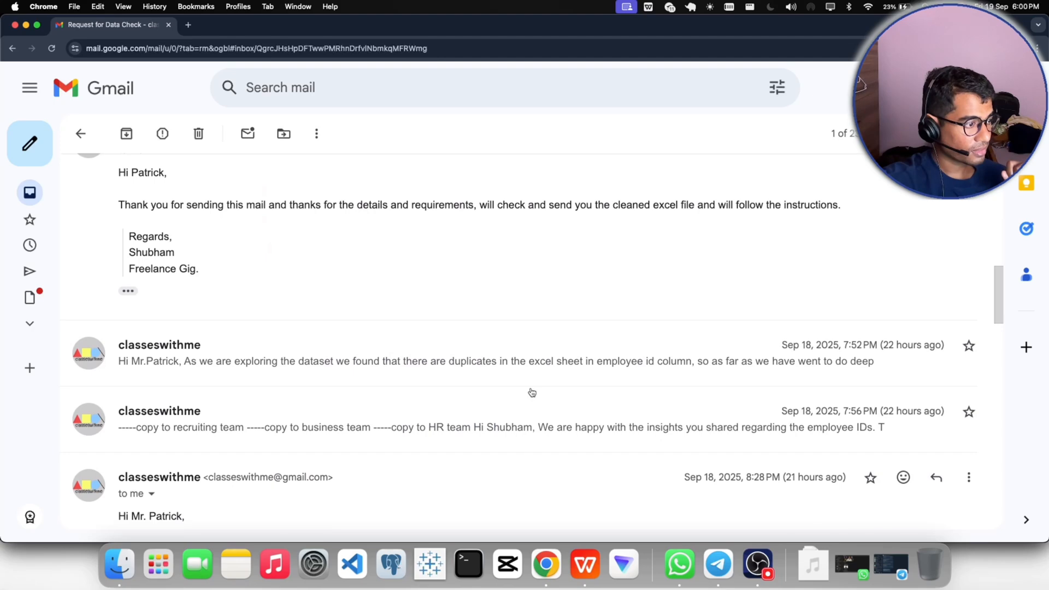
pyautogui.scroll(2, 355, 325)
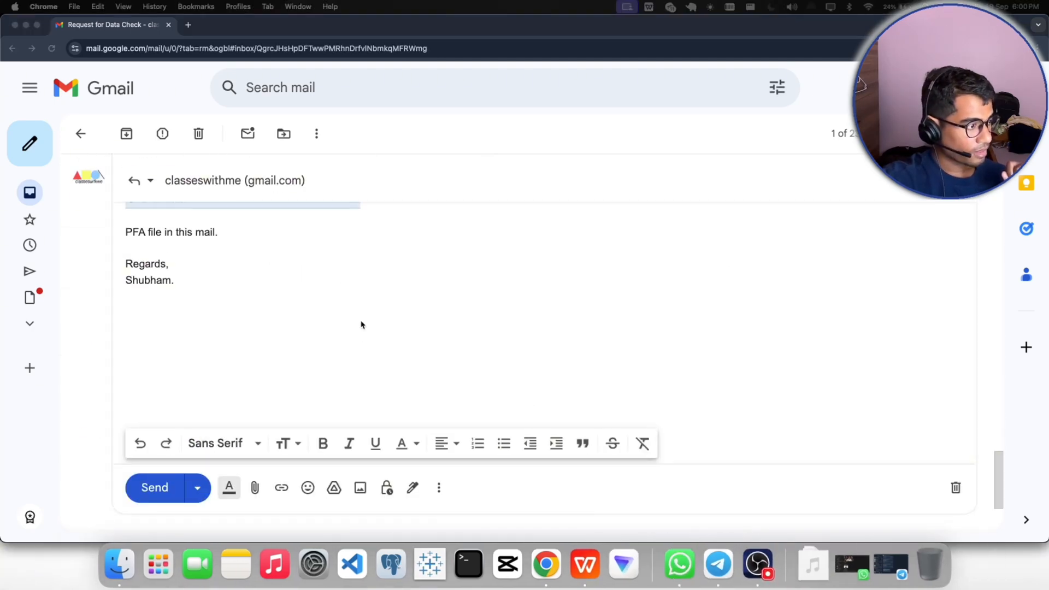
pyautogui.click(256, 487)
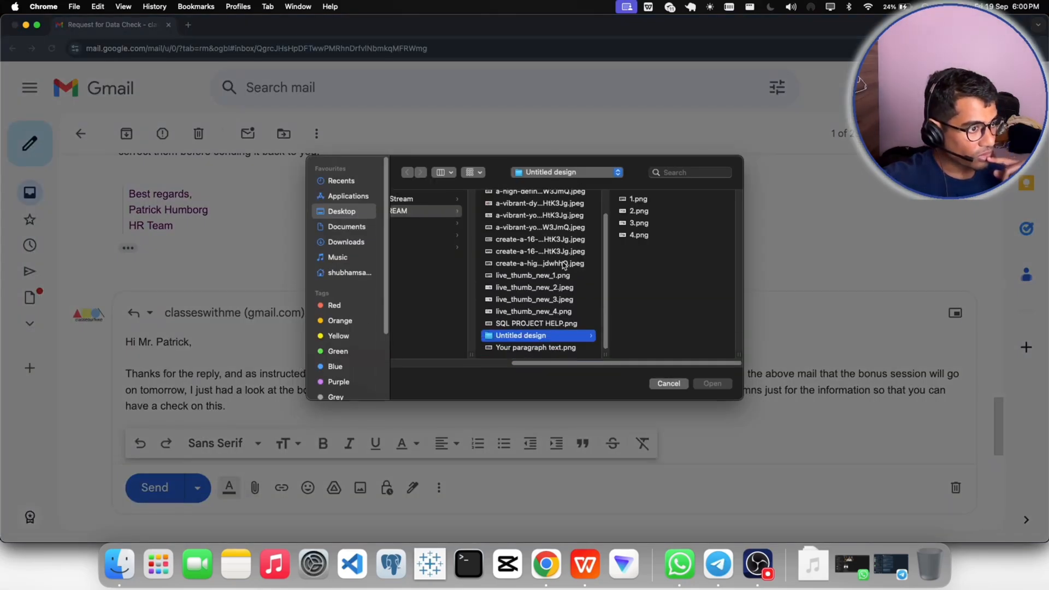
pyautogui.scroll(2, 582, 328)
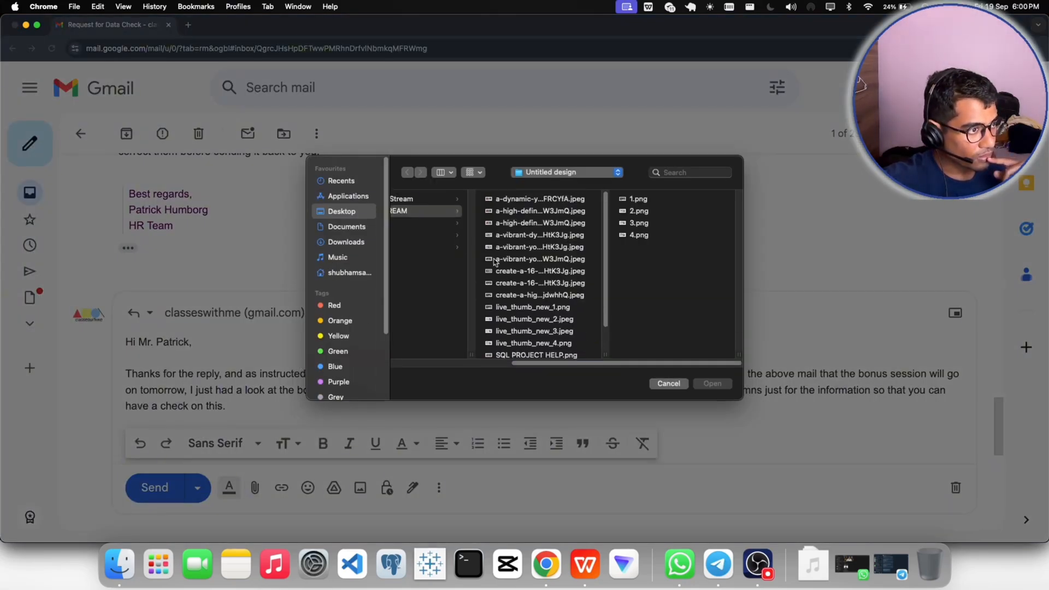
pyautogui.click(342, 213)
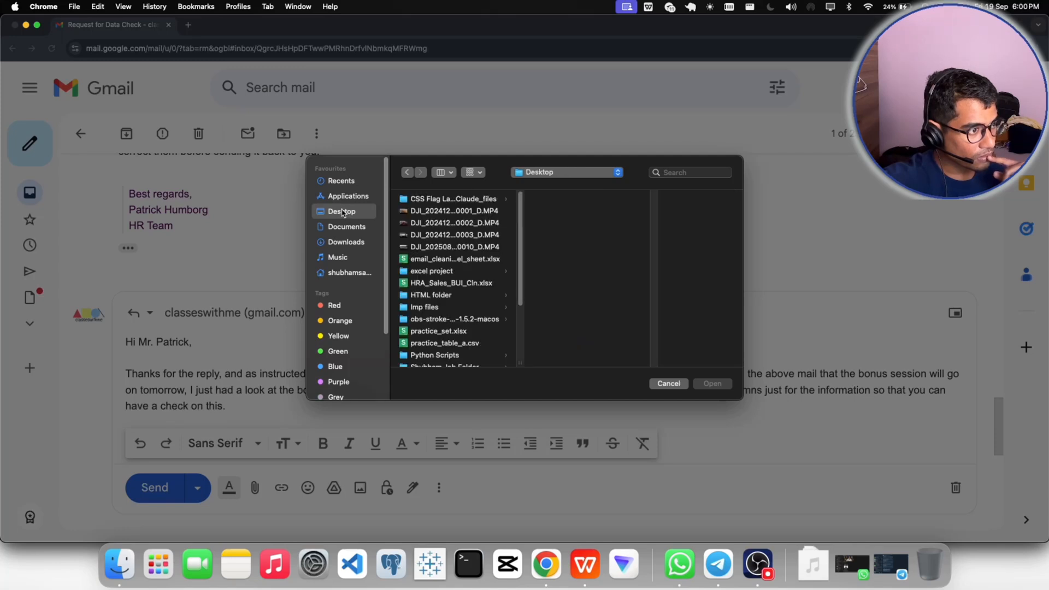
pyautogui.click(463, 283)
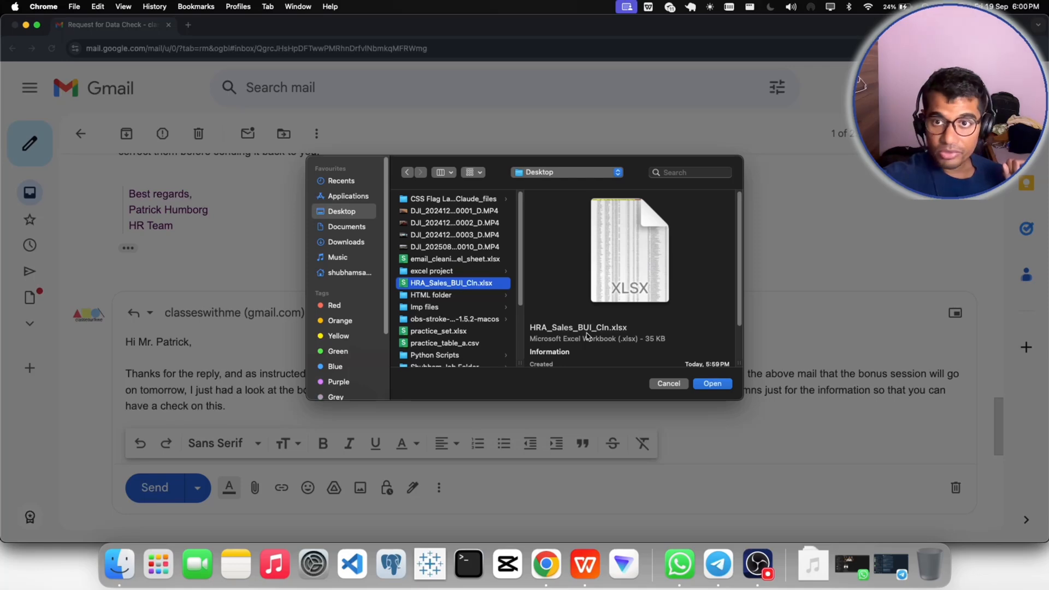
pyautogui.click(712, 384)
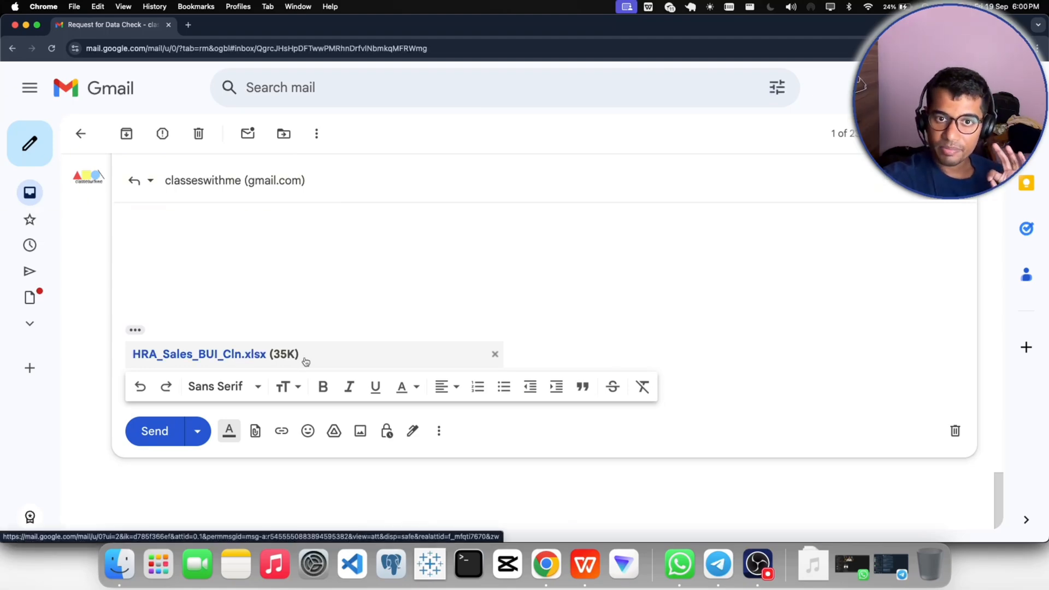
# - Check the attachment's name against the file name requested in the first message of the thread
pyautogui.scroll(15, 304, 359)
pyautogui.scroll(15, 266, 313)
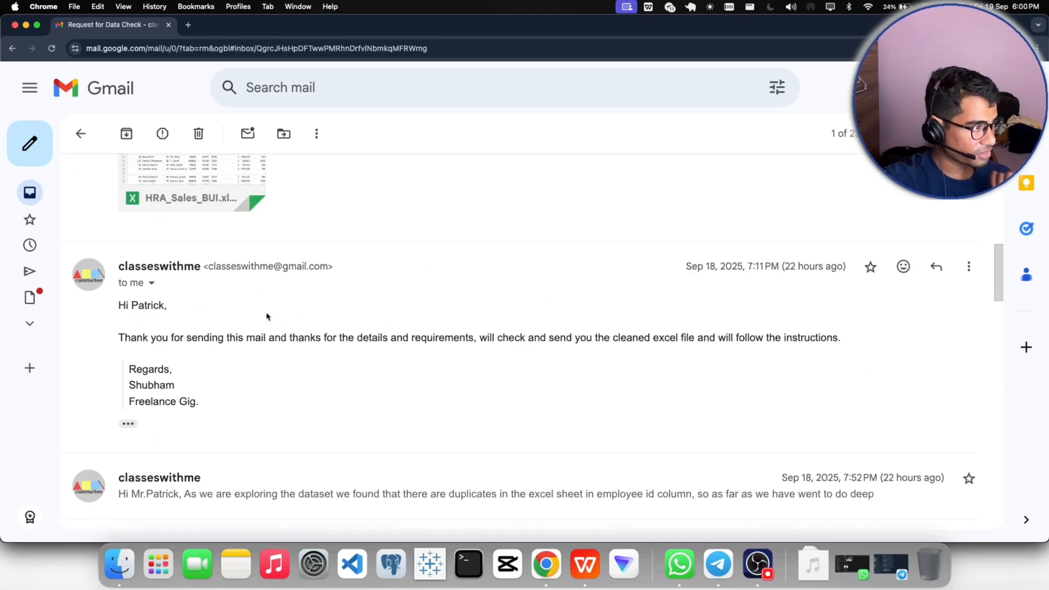
pyautogui.scroll(-3, 412, 337)
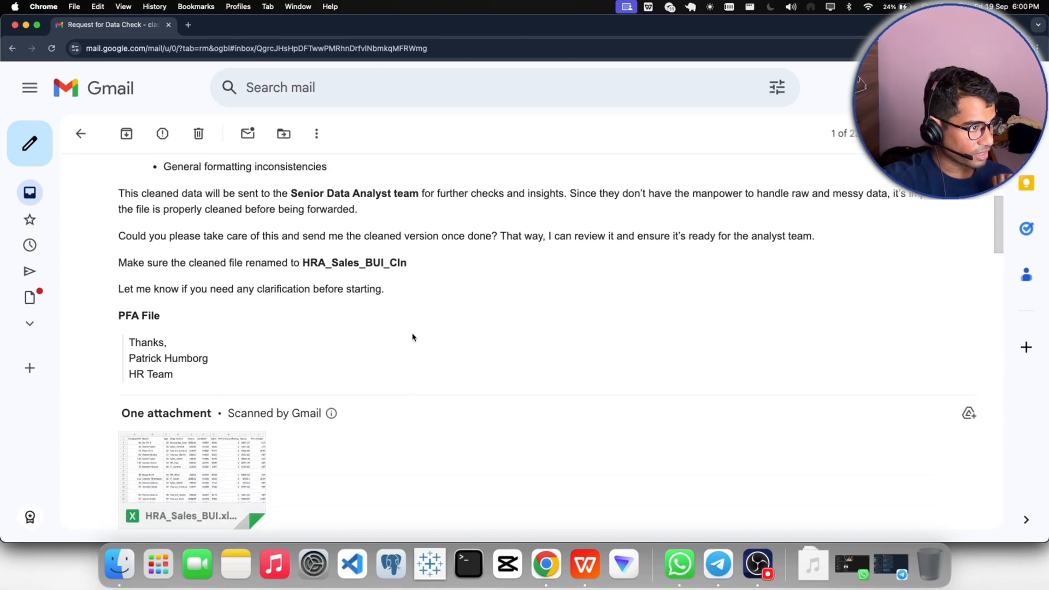
pyautogui.scroll(-15, 335, 453)
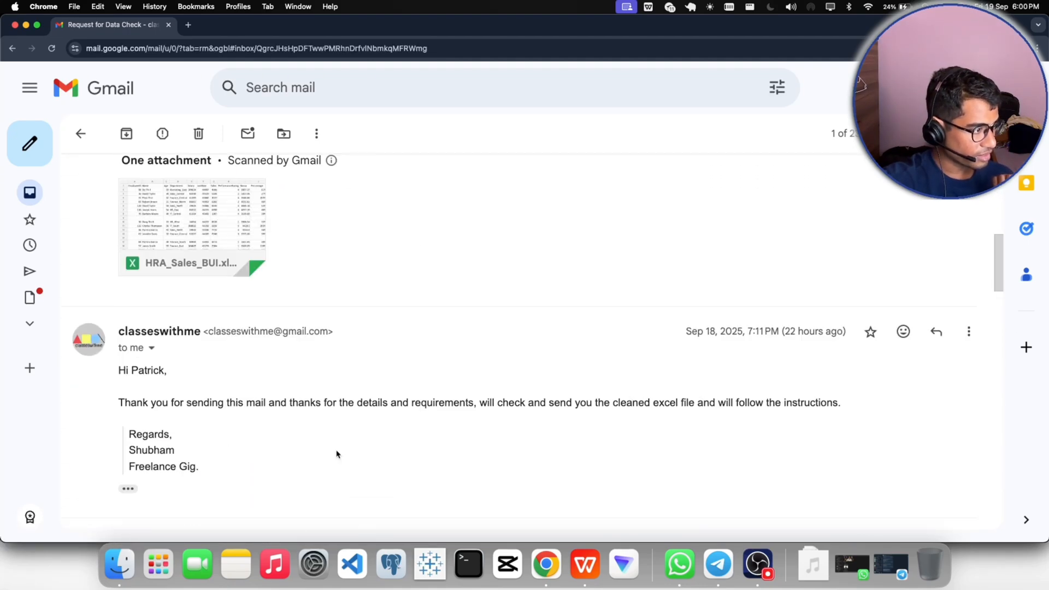
pyautogui.scroll(-2, 336, 457)
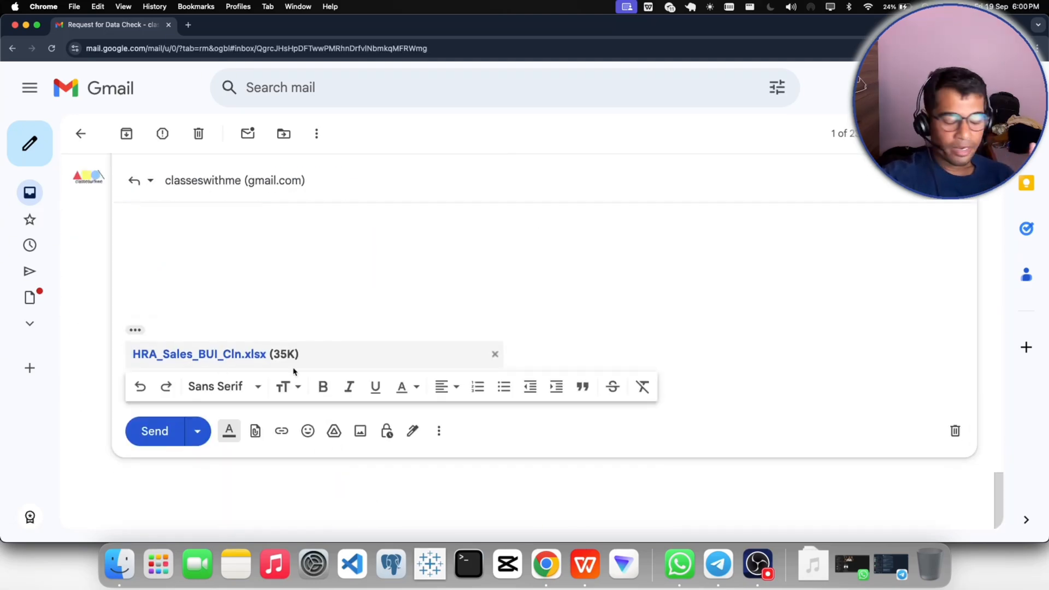
# - Correct "is issue" to "is an issue" in the first paragraph of the reply using the suggested grammar fix
pyautogui.scroll(2, 294, 372)
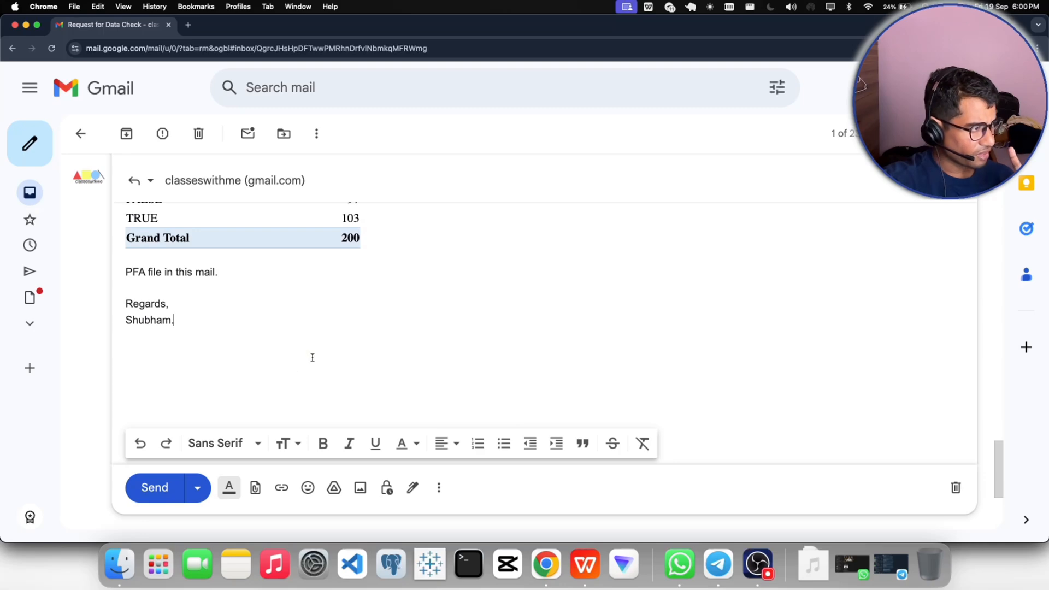
pyautogui.scroll(5, 312, 358)
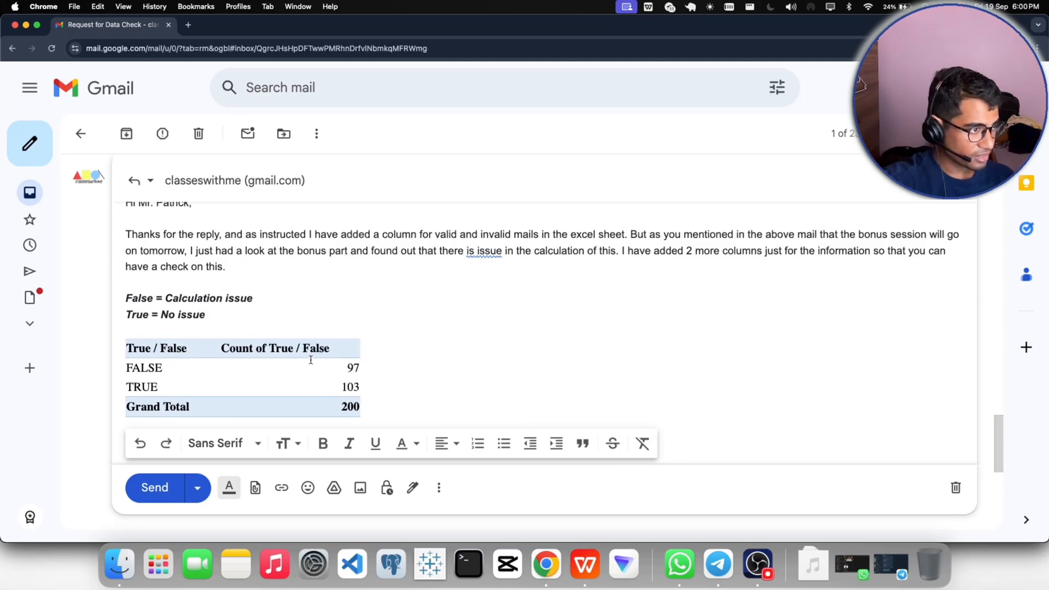
pyautogui.click(484, 251)
pyautogui.click(494, 277)
# - Read through the finished reply once more and send it with the attached workbook
pyautogui.scroll(2, 469, 313)
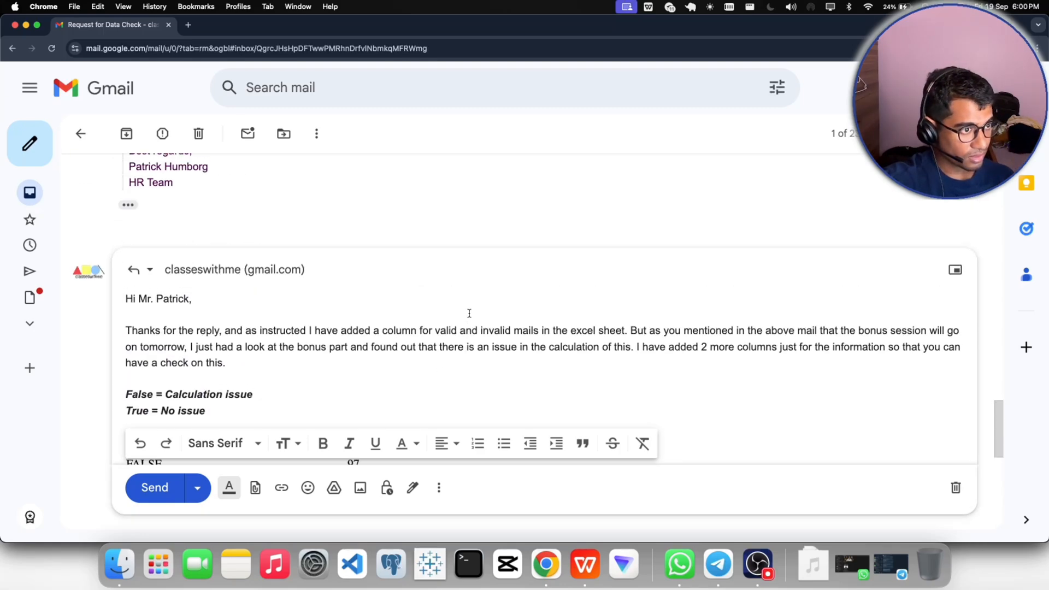
pyautogui.scroll(-3, 263, 310)
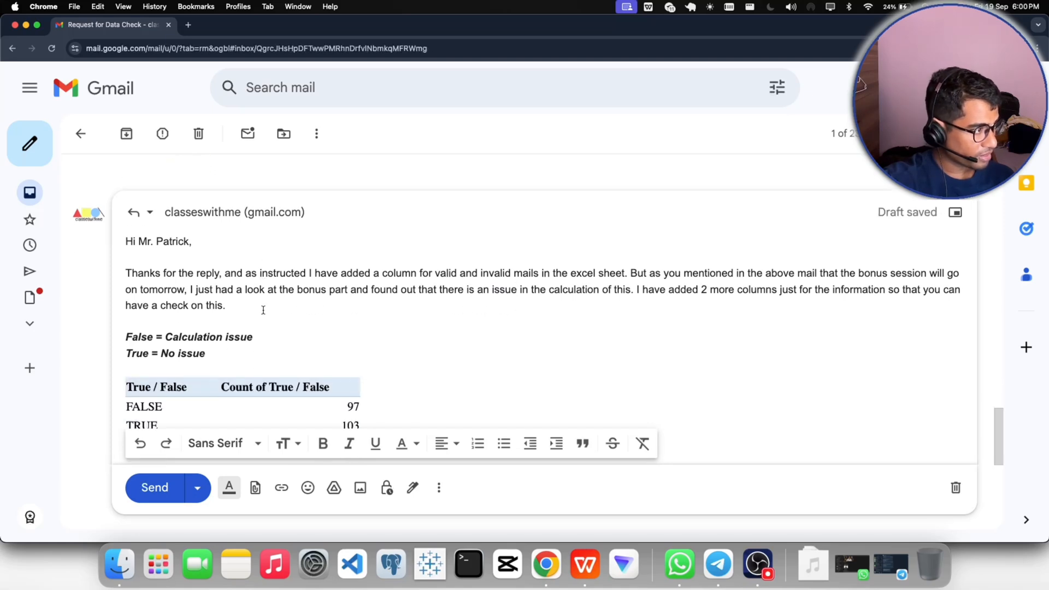
pyautogui.scroll(-6, 262, 310)
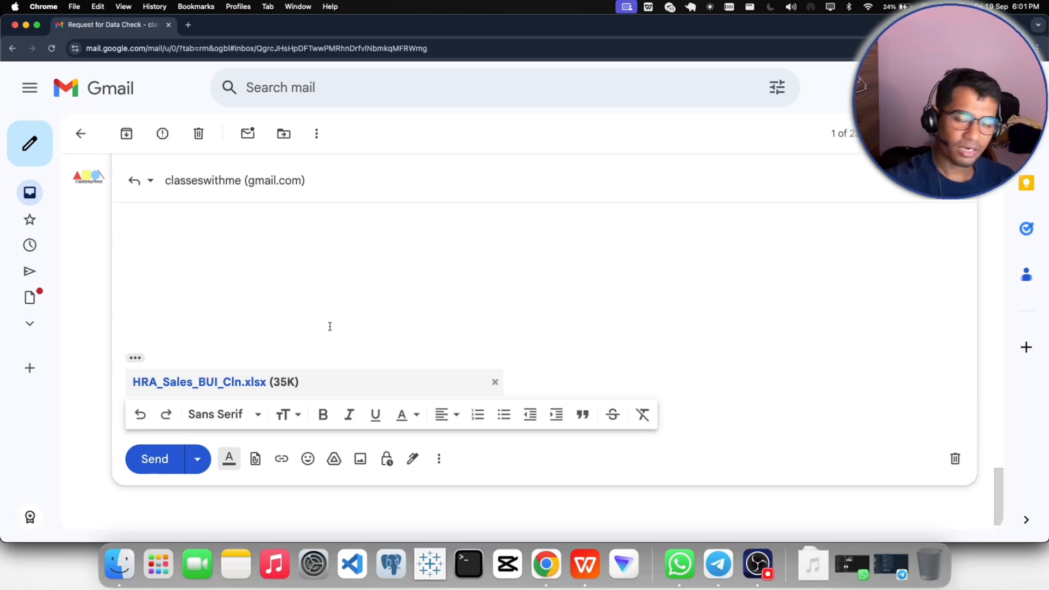
pyautogui.click(148, 464)
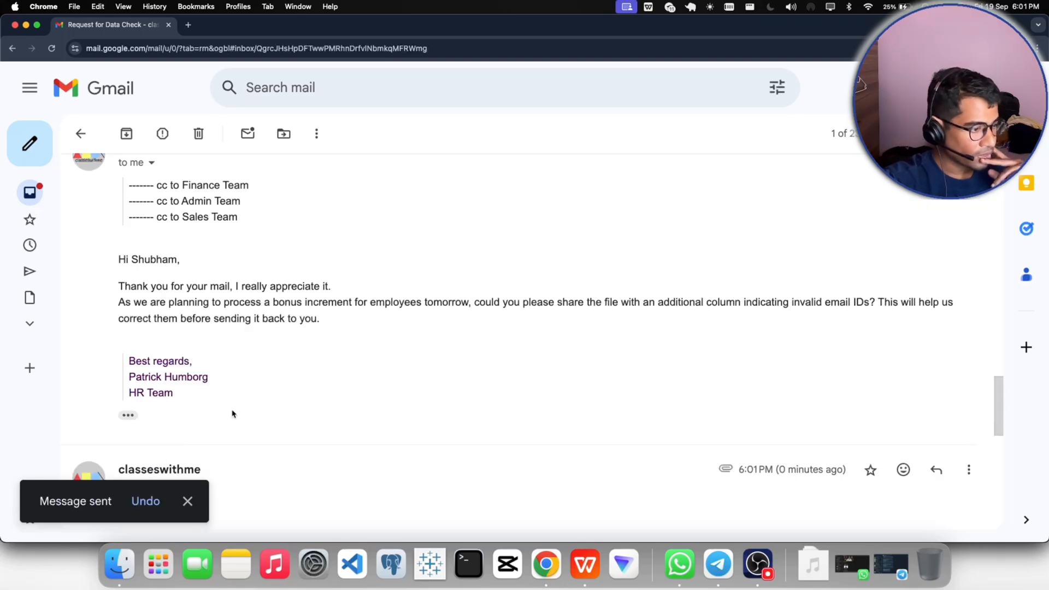
# - Review the sent reply's text, True / False table and attachment in the thread
pyautogui.scroll(-3, 413, 410)
pyautogui.scroll(-5, 412, 411)
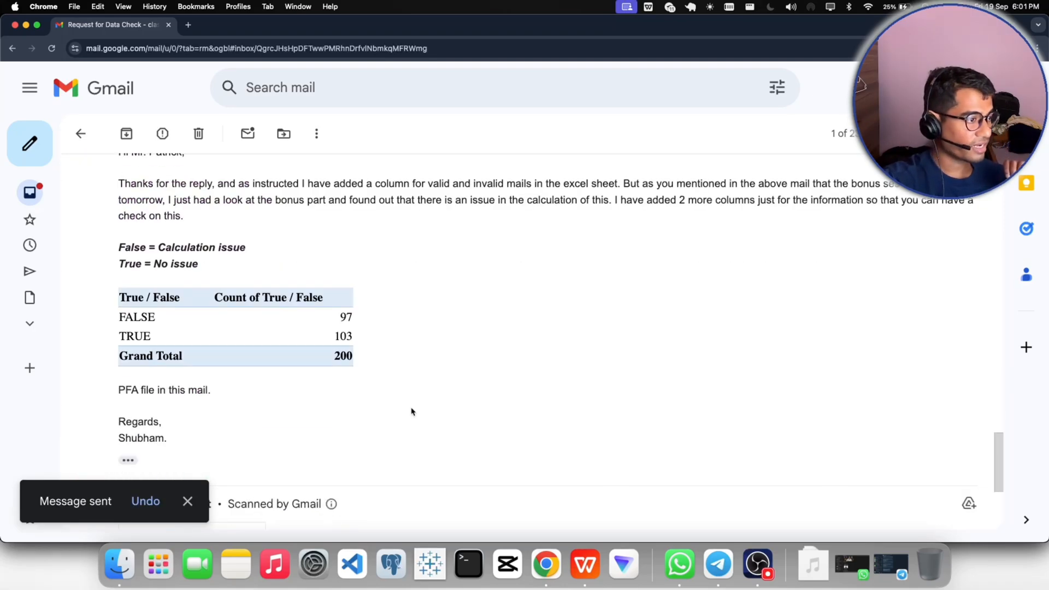
pyautogui.scroll(4, 413, 411)
pyautogui.scroll(-1, 413, 411)
pyautogui.scroll(-5, 413, 410)
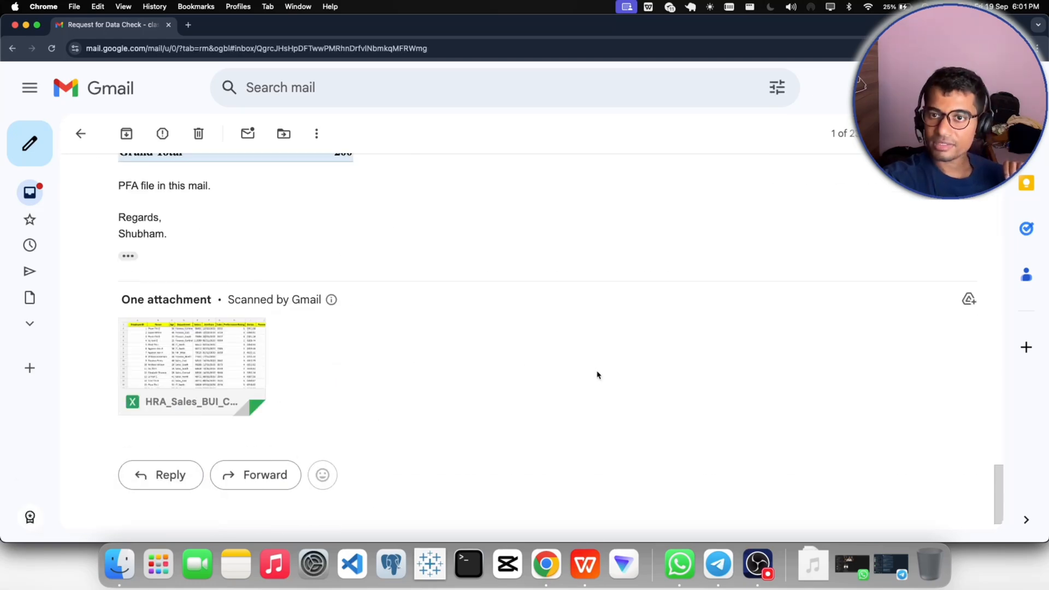
pyautogui.scroll(1, 597, 375)
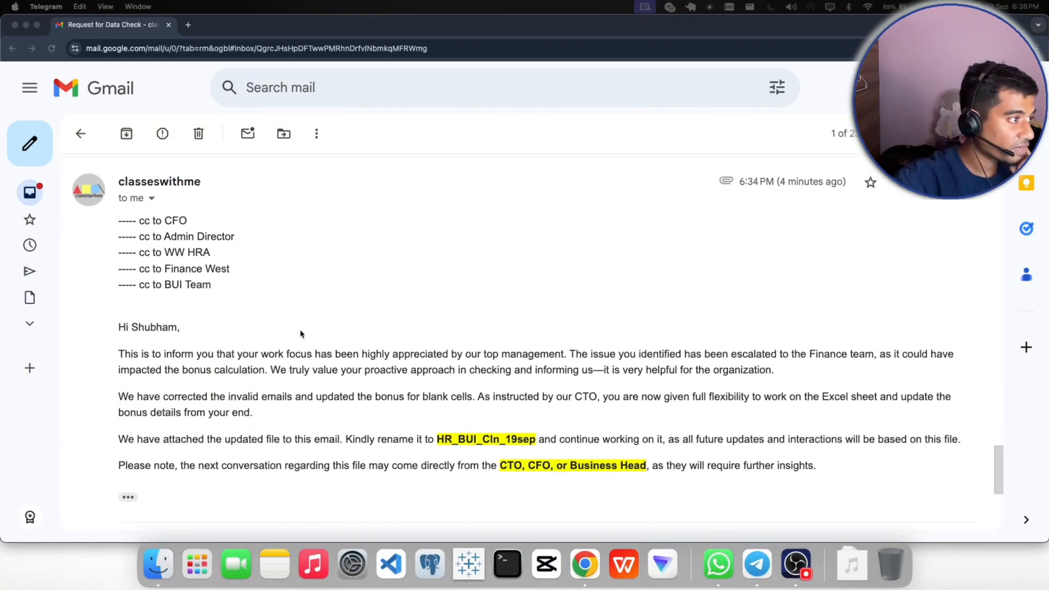
# - Read the new reply from classeswithme, examining its cc recipients, the instructions for the updated file and the requested file name
pyautogui.scroll(4, 301, 333)
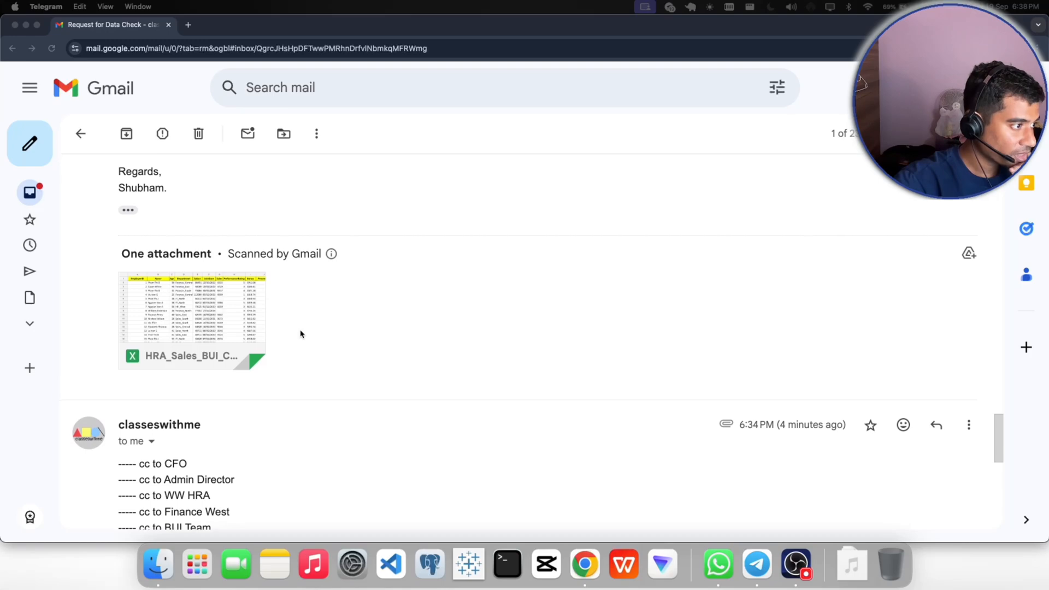
pyautogui.scroll(1, 301, 334)
pyautogui.scroll(4, 397, 333)
pyautogui.scroll(-6, 397, 334)
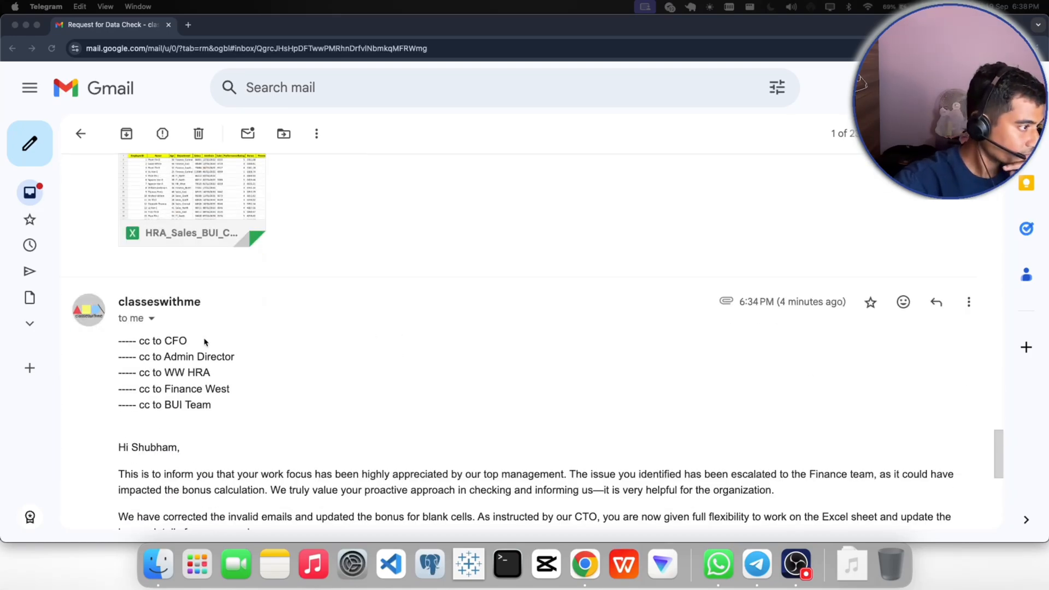
pyautogui.scroll(-3, 205, 336)
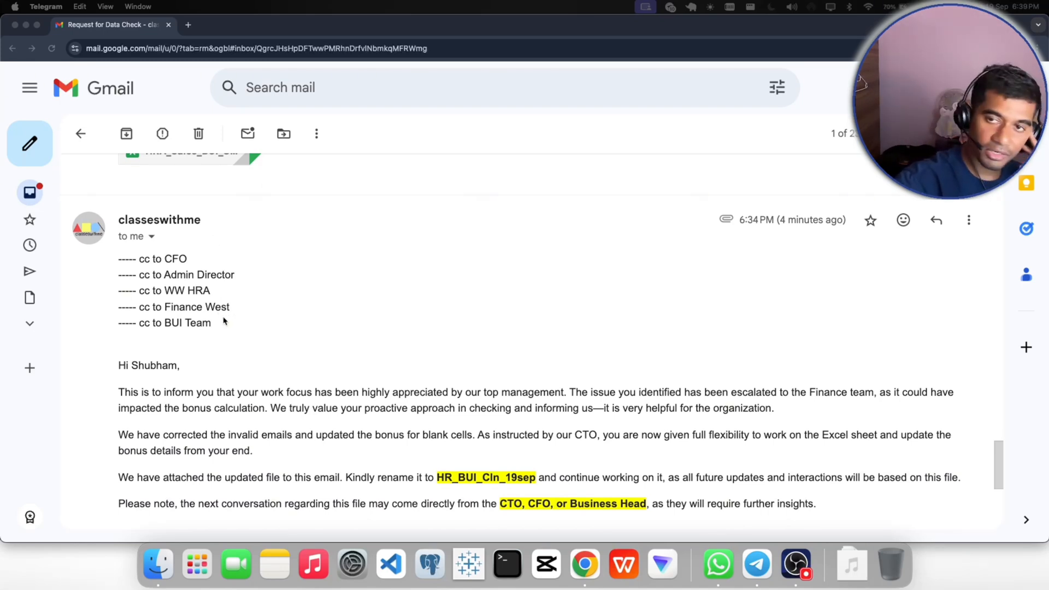
pyautogui.click(193, 263)
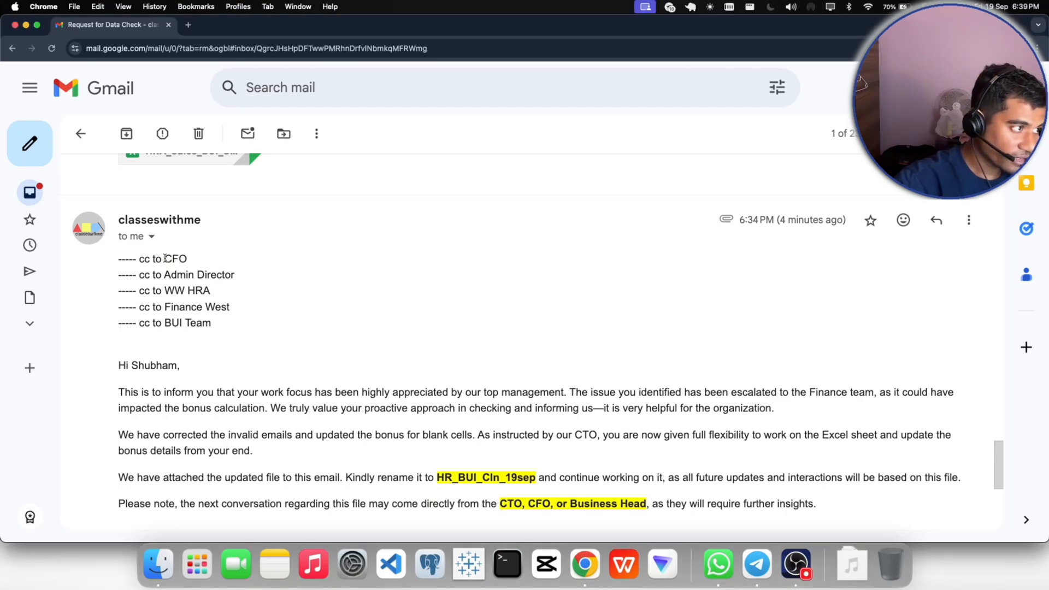
pyautogui.moveTo(164, 259); pyautogui.dragTo(183, 258)
pyautogui.moveTo(212, 291); pyautogui.dragTo(165, 291)
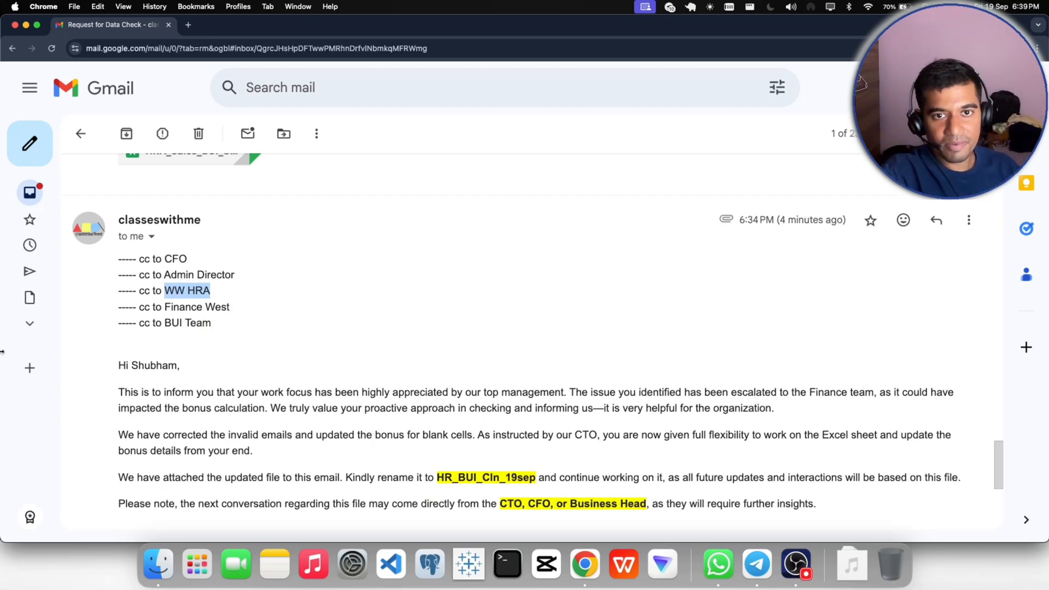
pyautogui.scroll(-3, 314, 364)
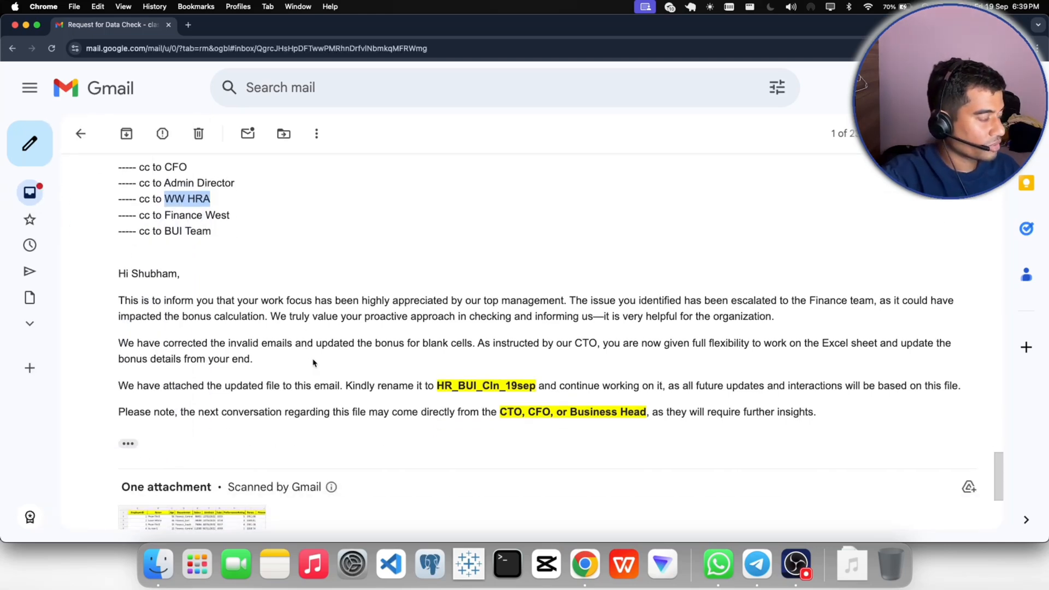
pyautogui.scroll(-1, 313, 363)
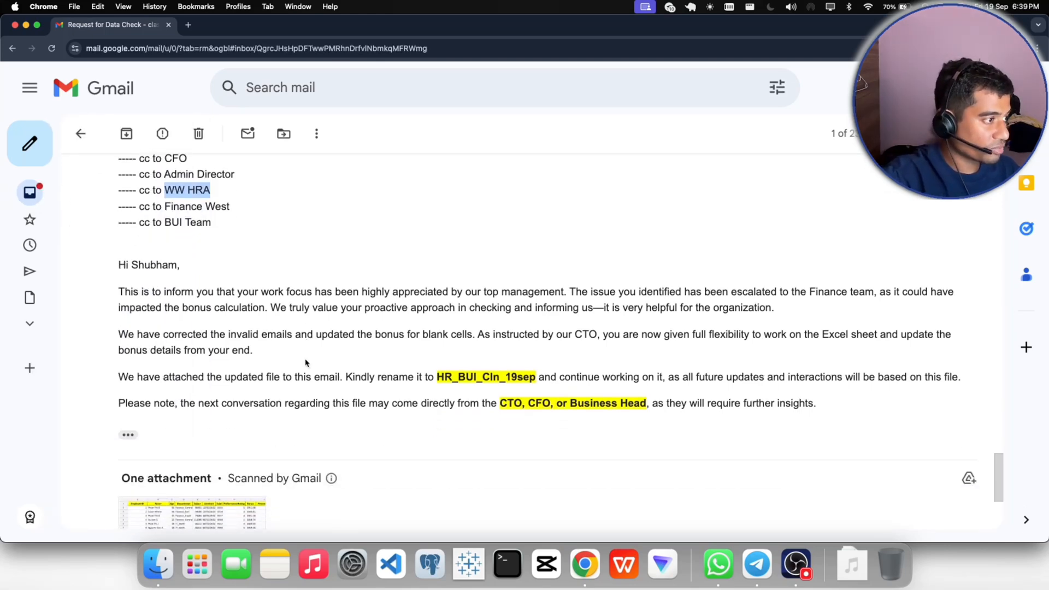
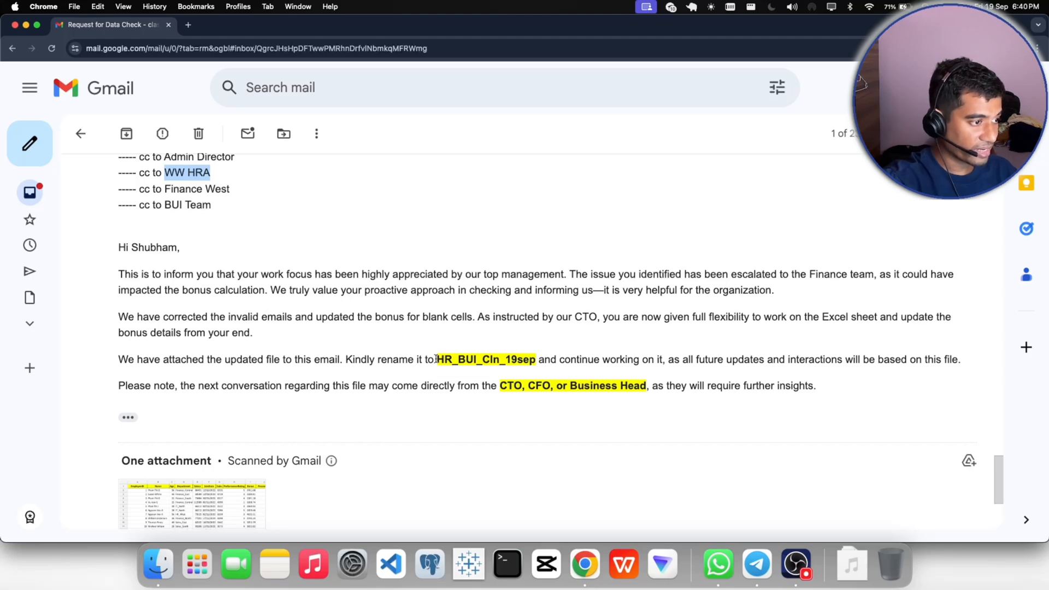
# - Review the email's instruction to rename the file HR_BUI_Cln_19sep and preview the attached HRA_Sales_BUI_19_sept_25.xlsx workbook
pyautogui.moveTo(436, 359); pyautogui.dragTo(539, 356)
pyautogui.click(497, 427)
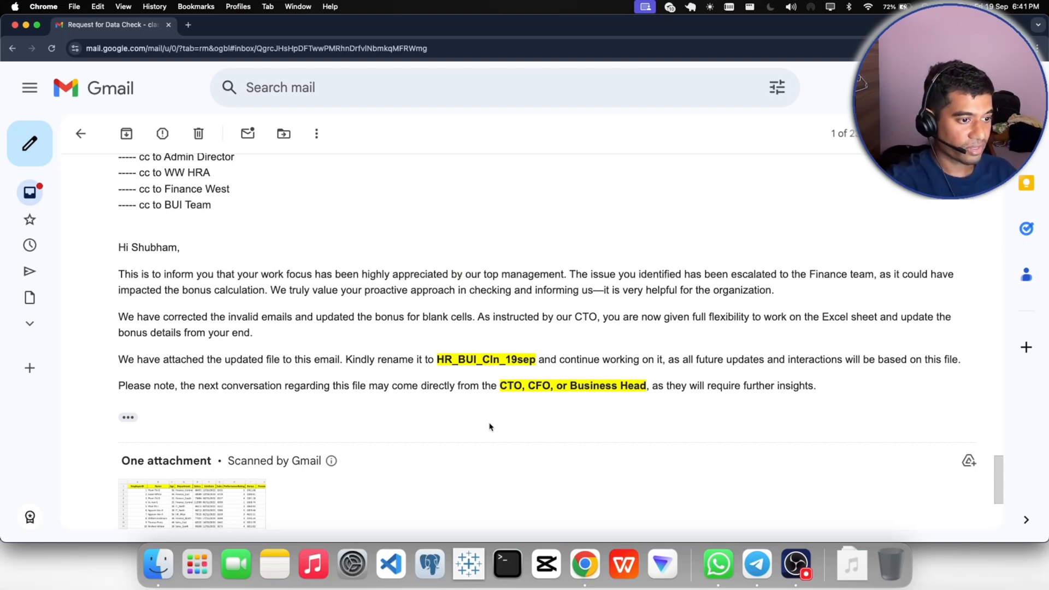
pyautogui.scroll(-5, 489, 426)
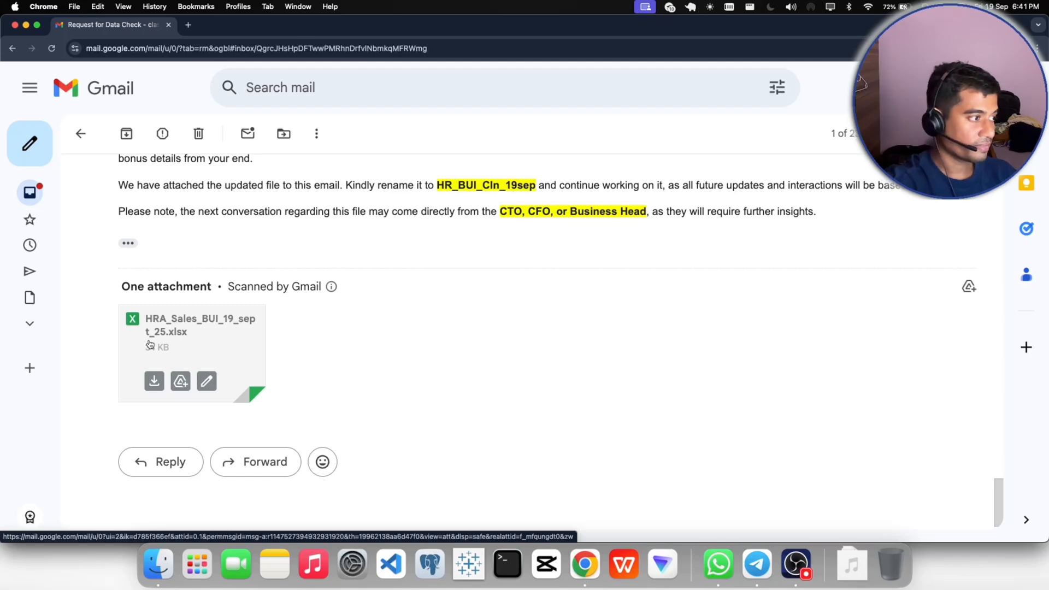
pyautogui.click(149, 344)
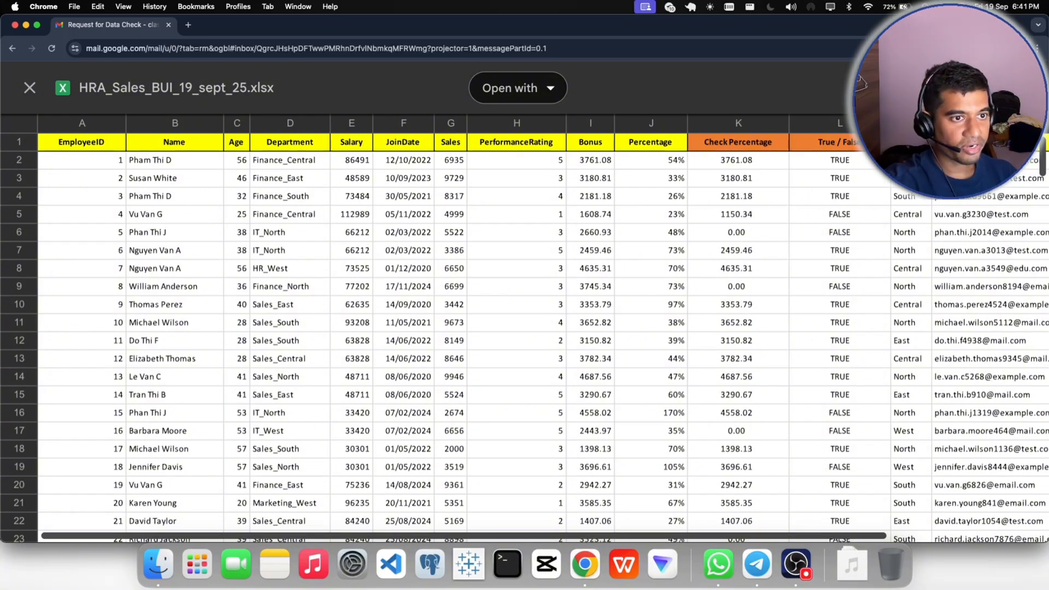
pyautogui.click(29, 88)
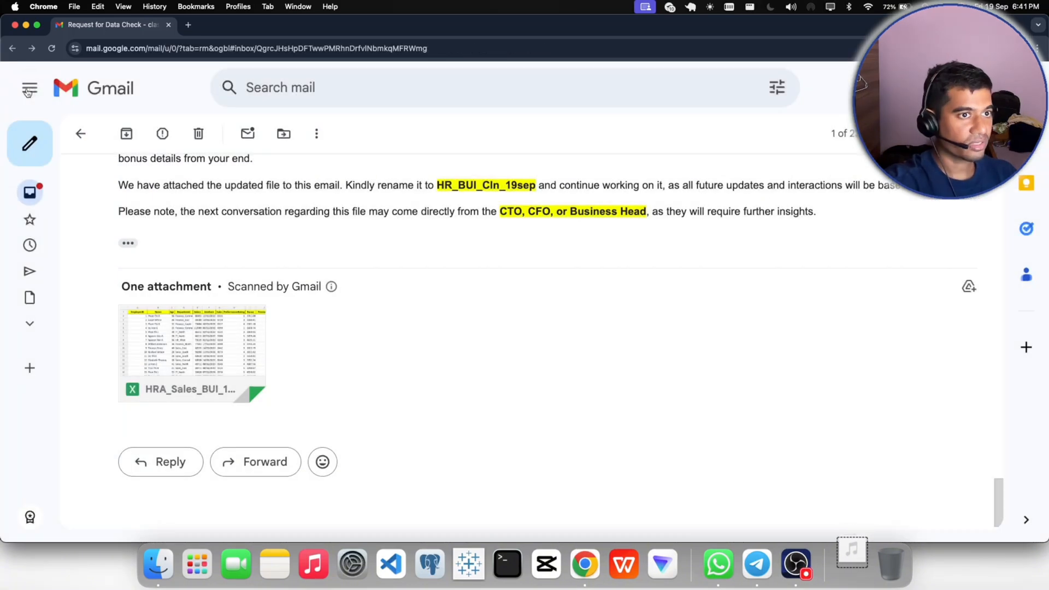
# - Open the downloaded HRA_Sales_BUI_19_sept_25.xlsx workbook in WPS Office
pyautogui.click(854, 557)
pyautogui.click(850, 514)
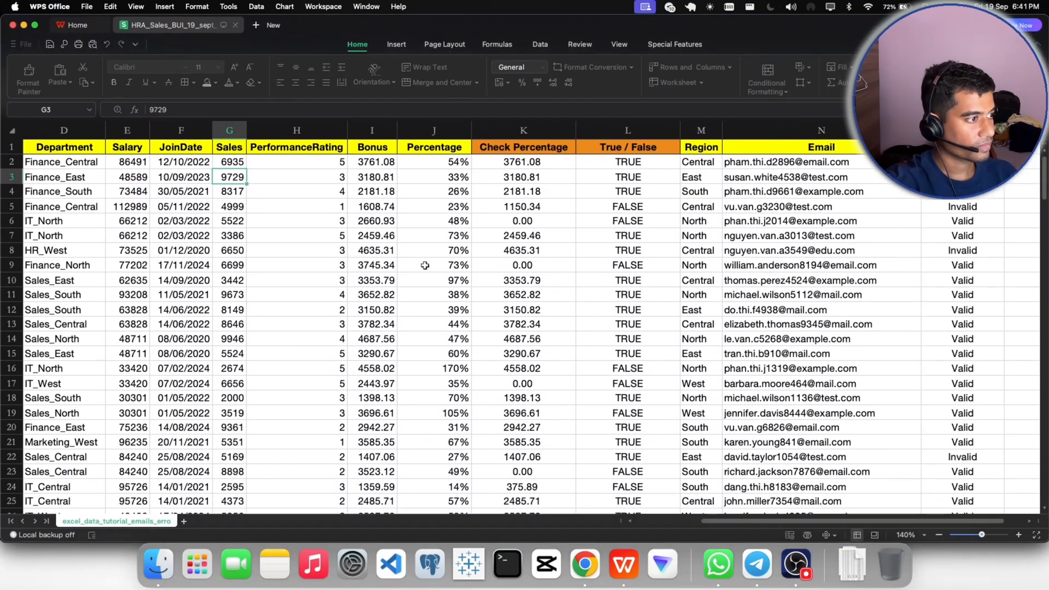
pyautogui.click(278, 293)
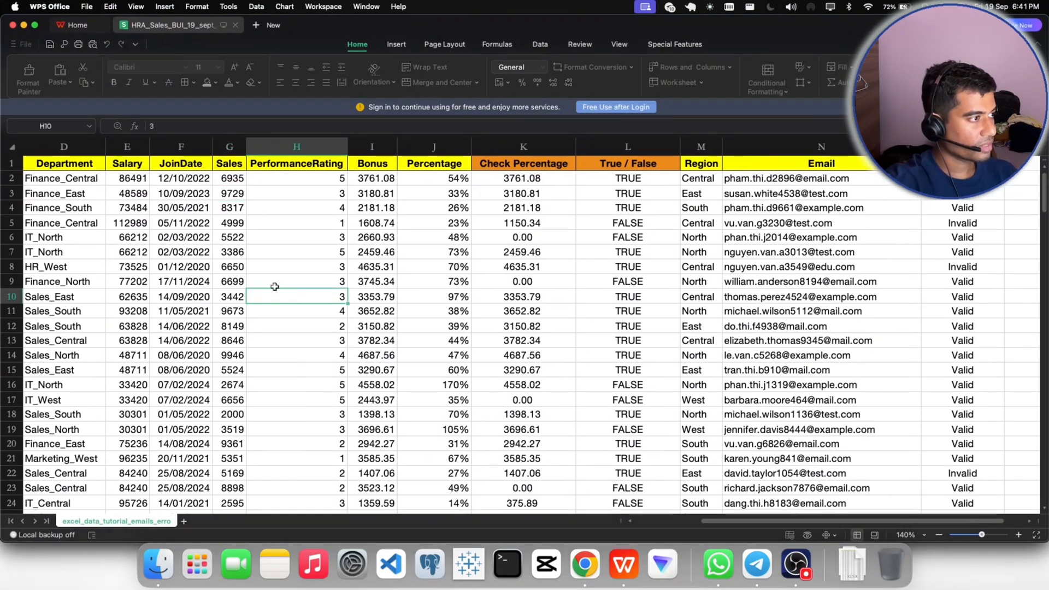
pyautogui.click(229, 163)
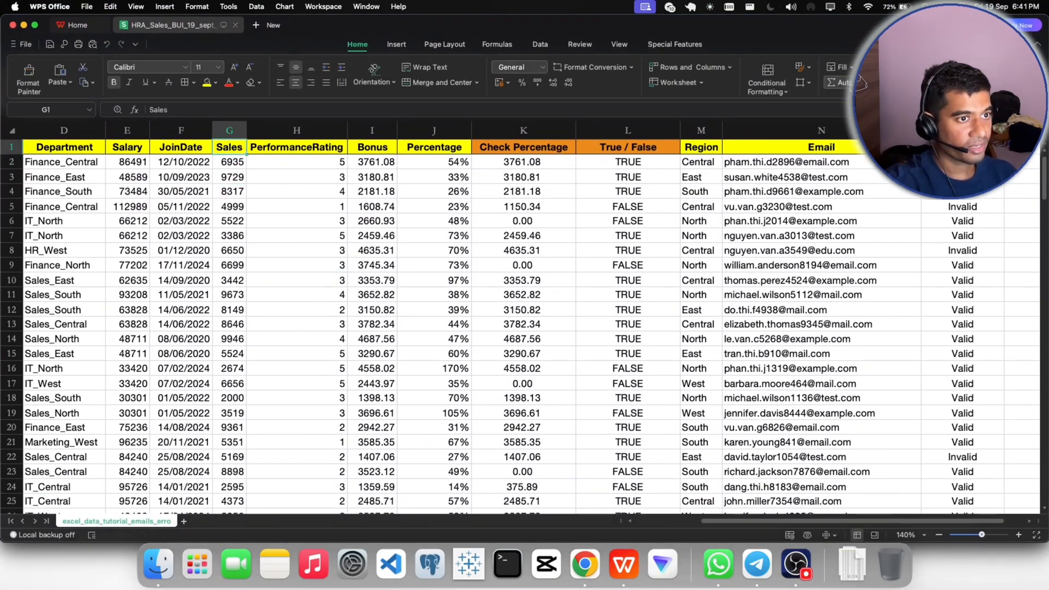
pyautogui.write('=SUM()')
pyautogui.press('Return')
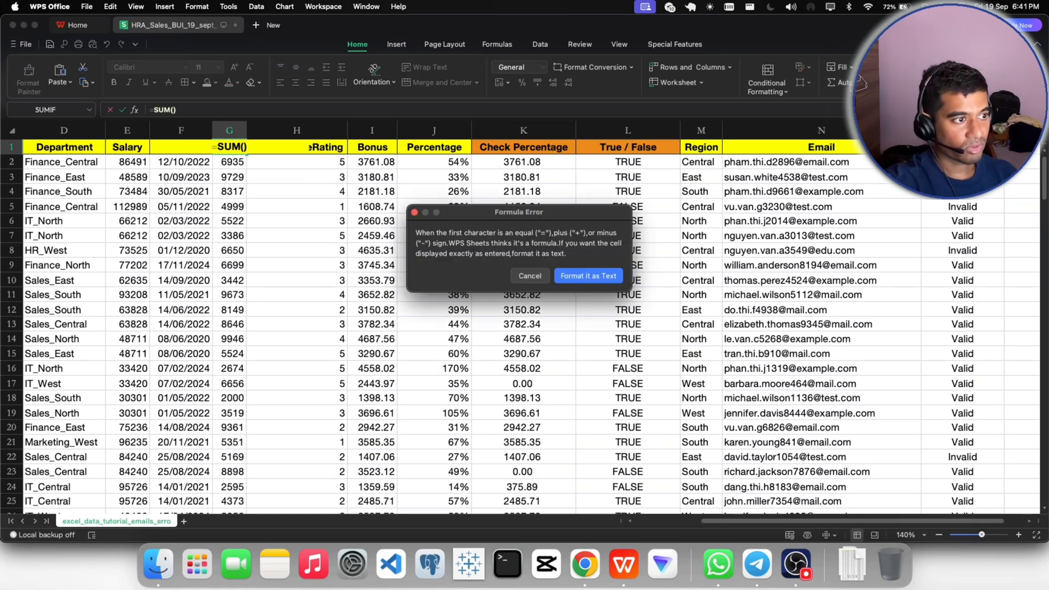
pyautogui.click(529, 276)
pyautogui.press('Escape')
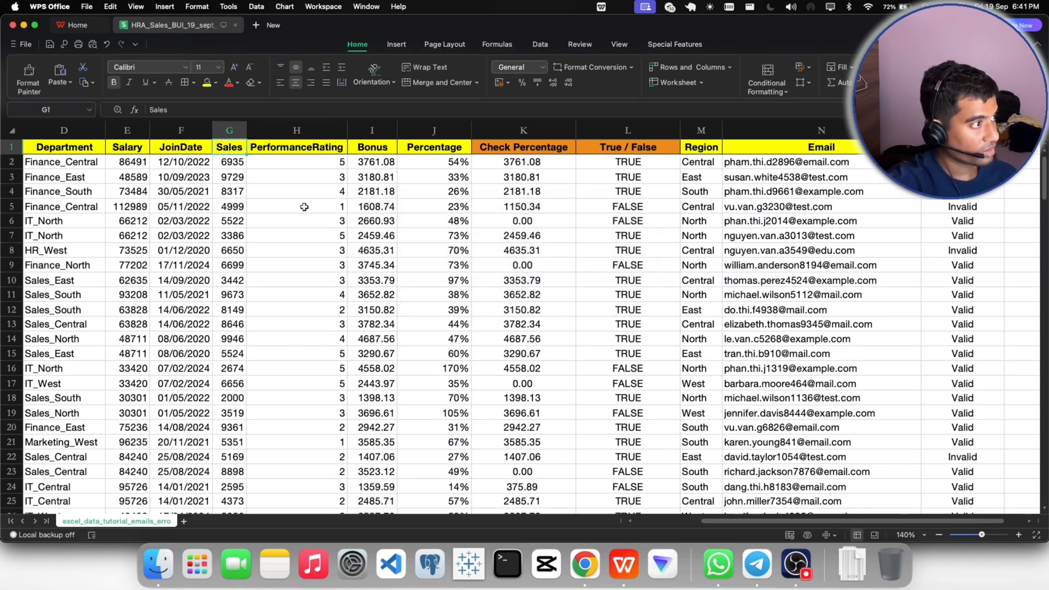
# - Turn on filters for the header row and check the Sales column's full list of filter values for blanks
pyautogui.press('super+shift+l')
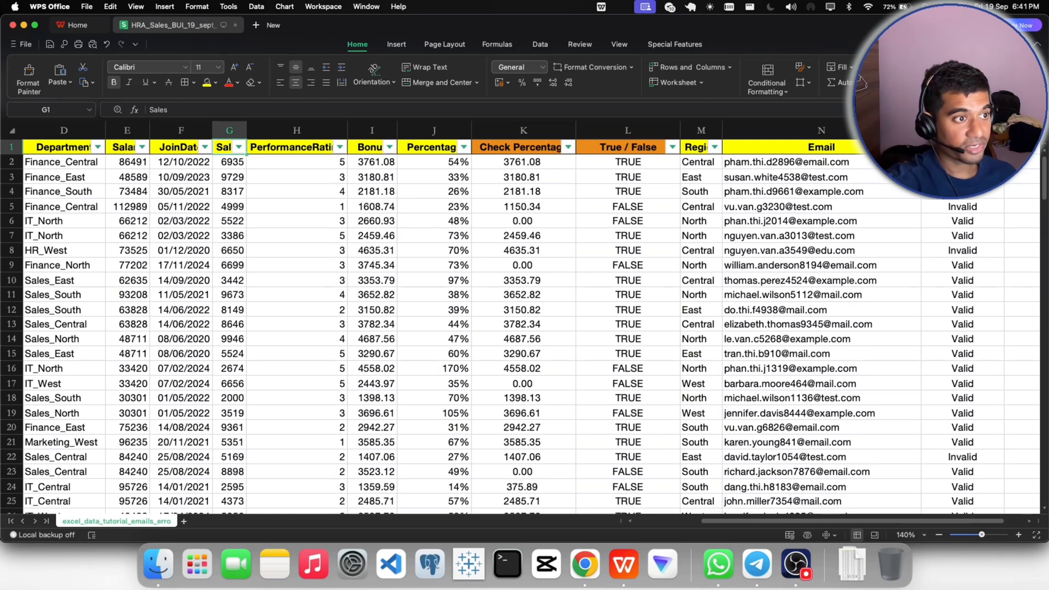
pyautogui.click(239, 148)
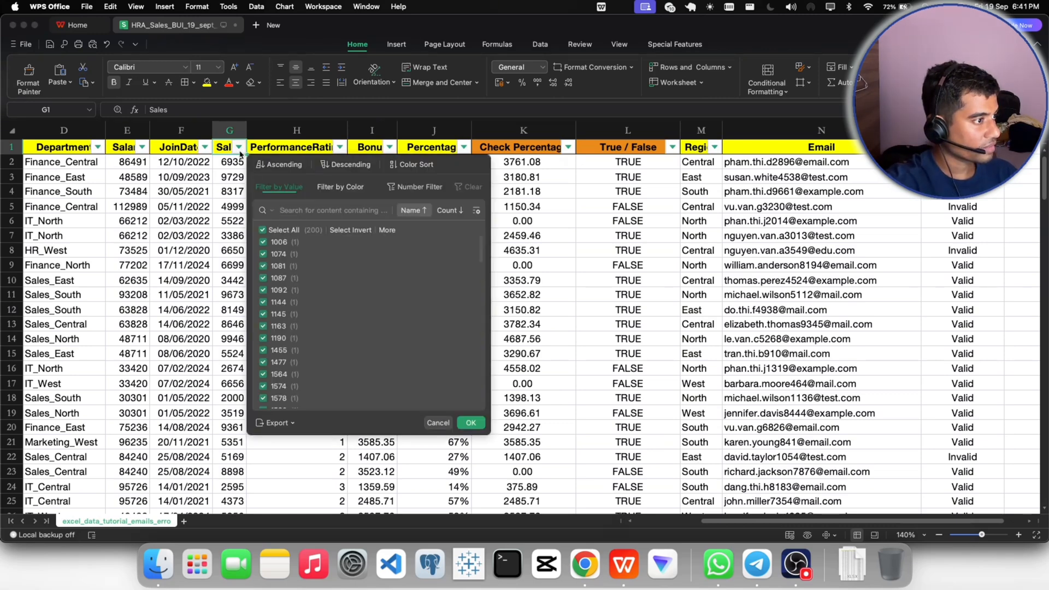
pyautogui.scroll(-10, 315, 272)
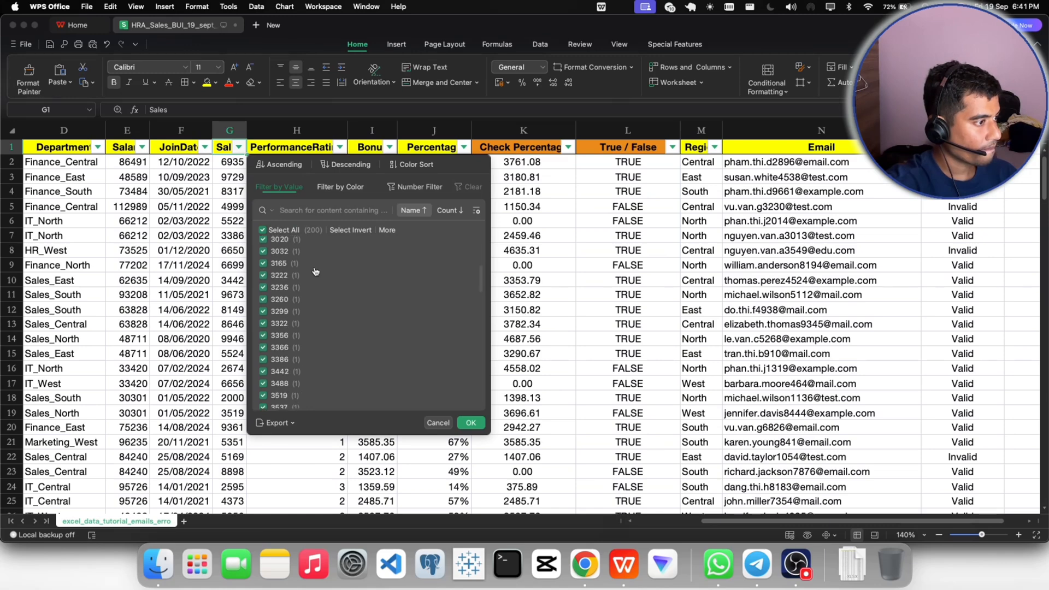
pyautogui.scroll(-10, 315, 272)
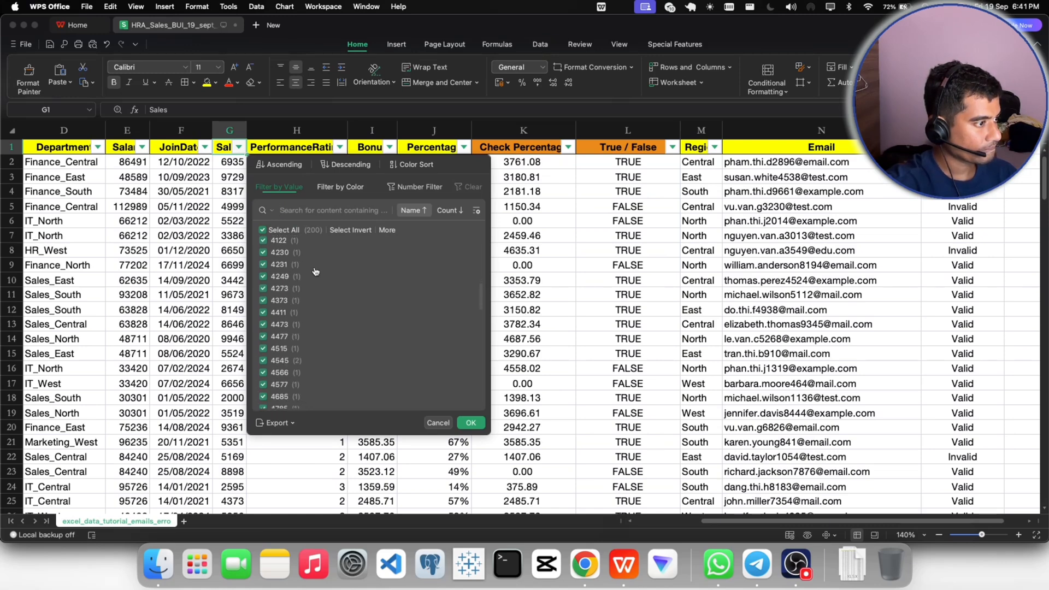
pyautogui.scroll(-3, 315, 272)
pyautogui.scroll(-10, 315, 271)
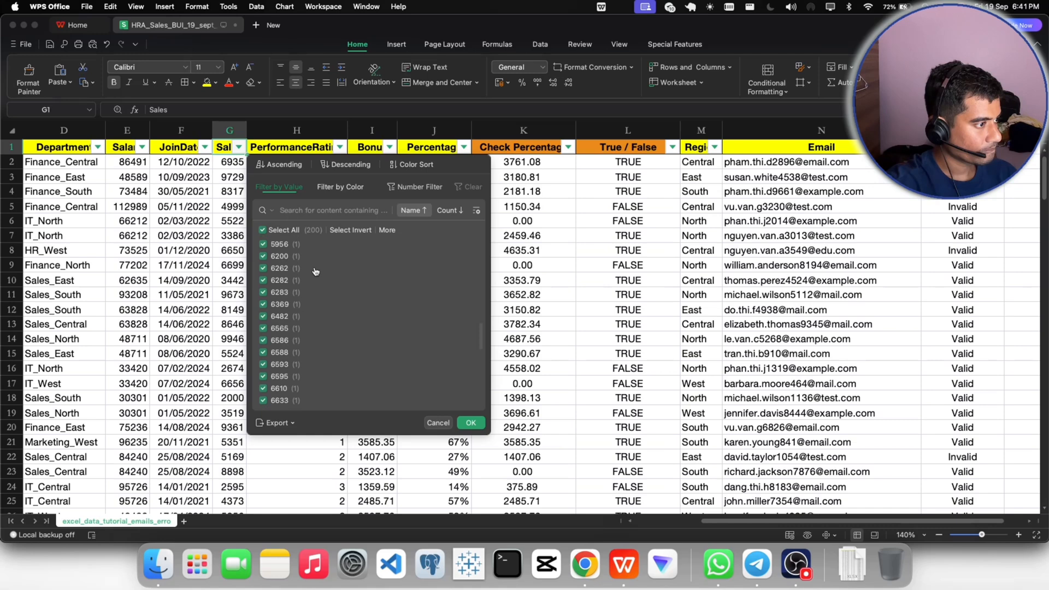
pyautogui.scroll(-10, 316, 272)
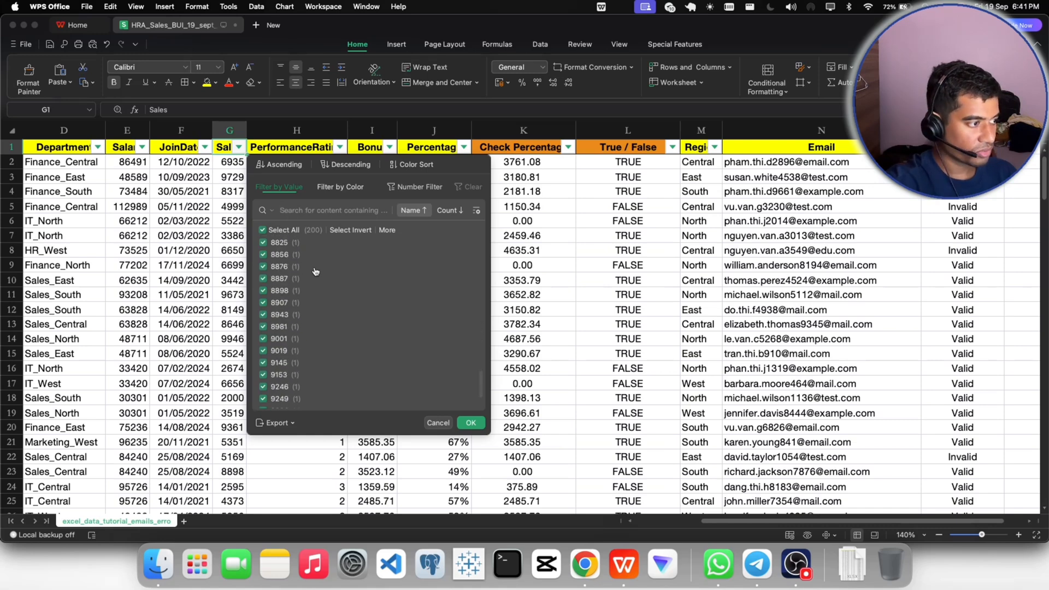
pyautogui.scroll(20, 316, 272)
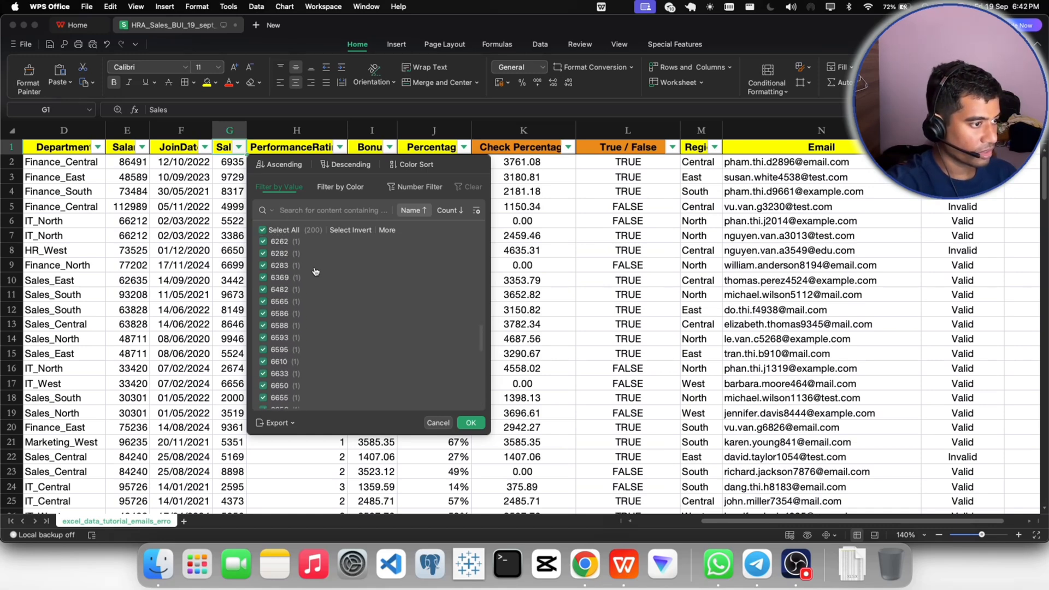
pyautogui.scroll(10, 315, 271)
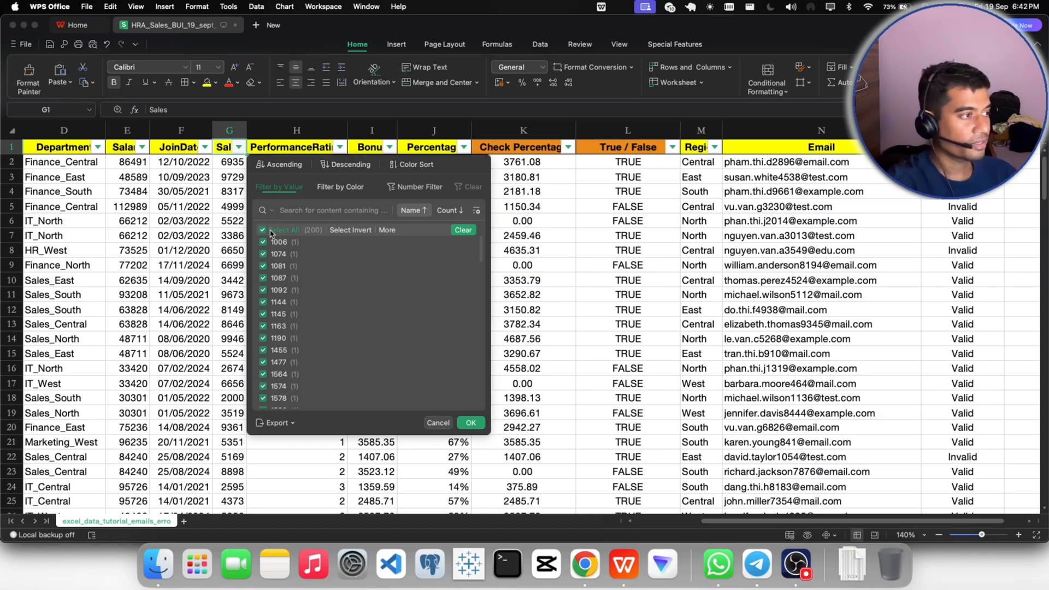
pyautogui.click(470, 423)
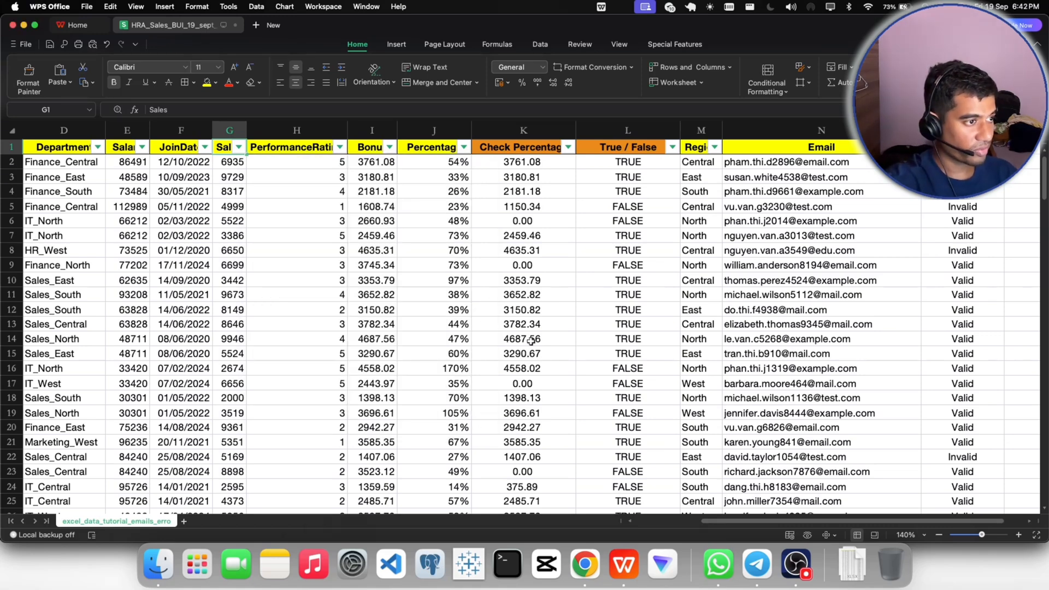
# - Compare the Sales and Check Percentage cells in row 6
pyautogui.click(524, 221)
pyautogui.click(239, 222)
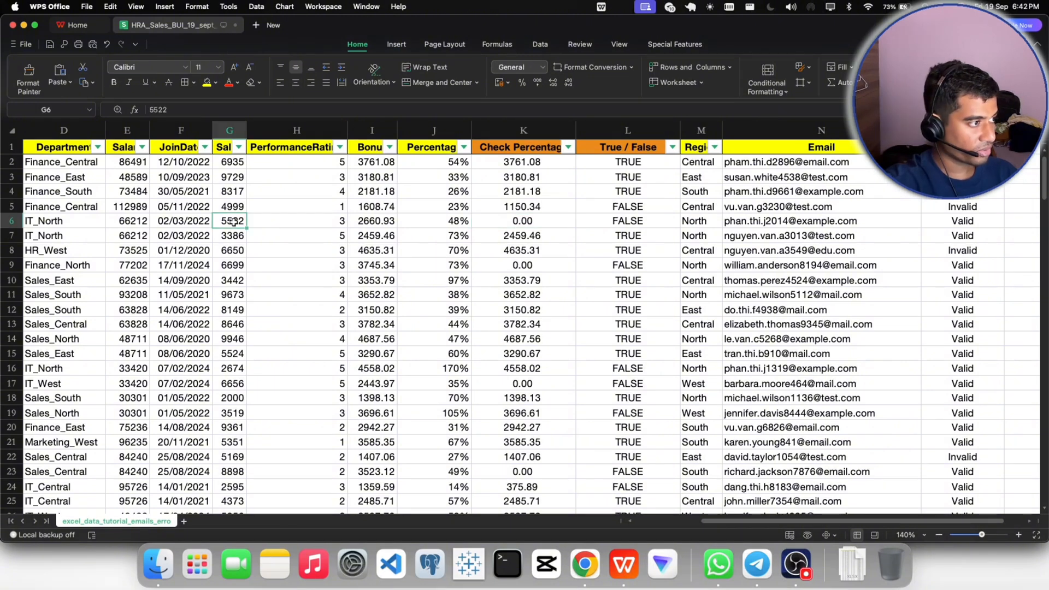
pyautogui.click(527, 225)
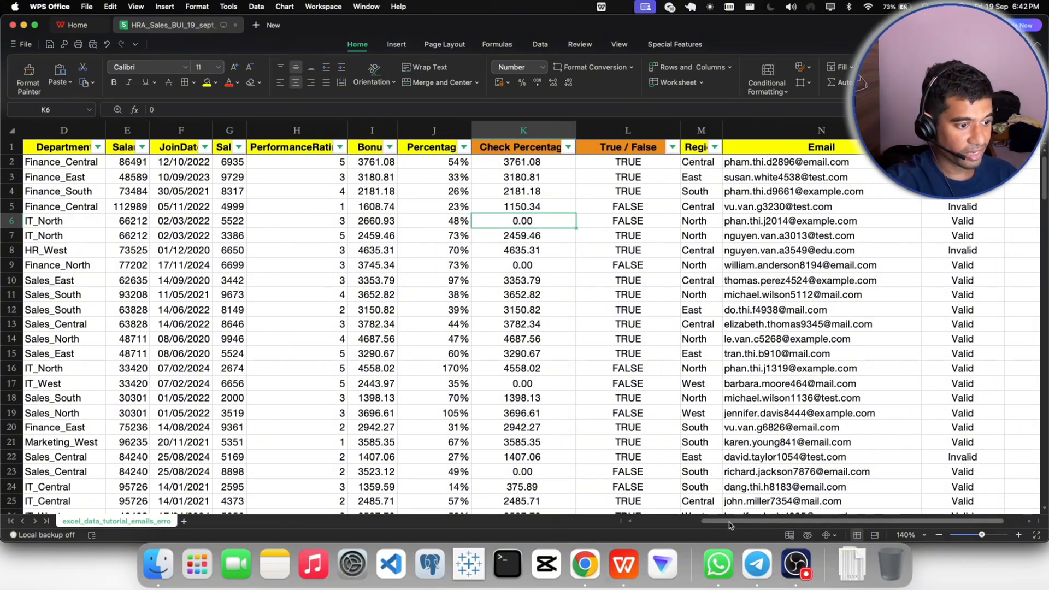
# - Filter the Invalid / Valid column to show only the Invalid rows
pyautogui.hscroll(2, 760, 416)
pyautogui.click(956, 270)
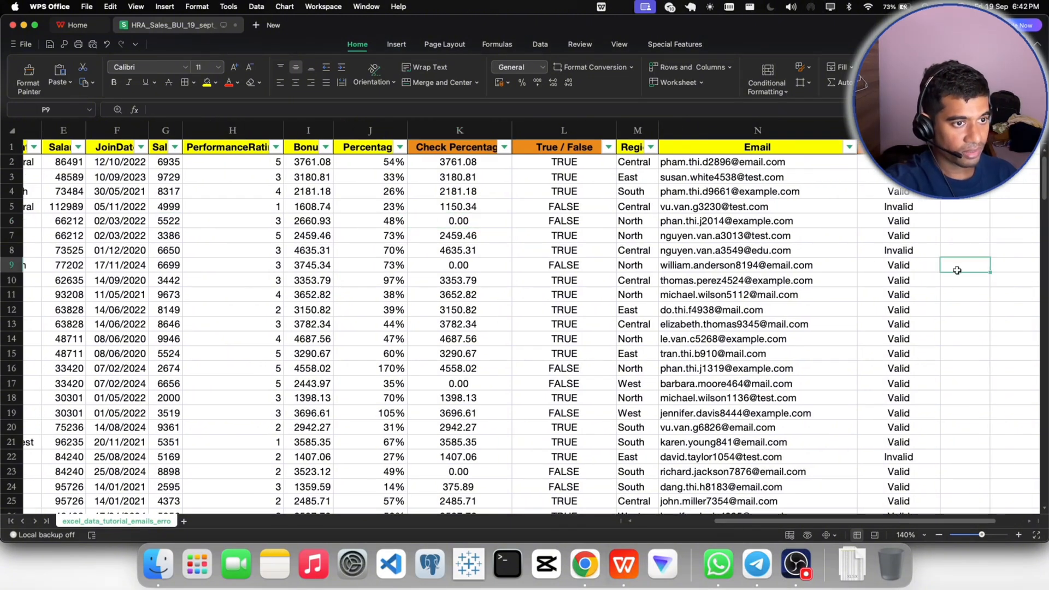
pyautogui.click(895, 206)
pyautogui.click(932, 147)
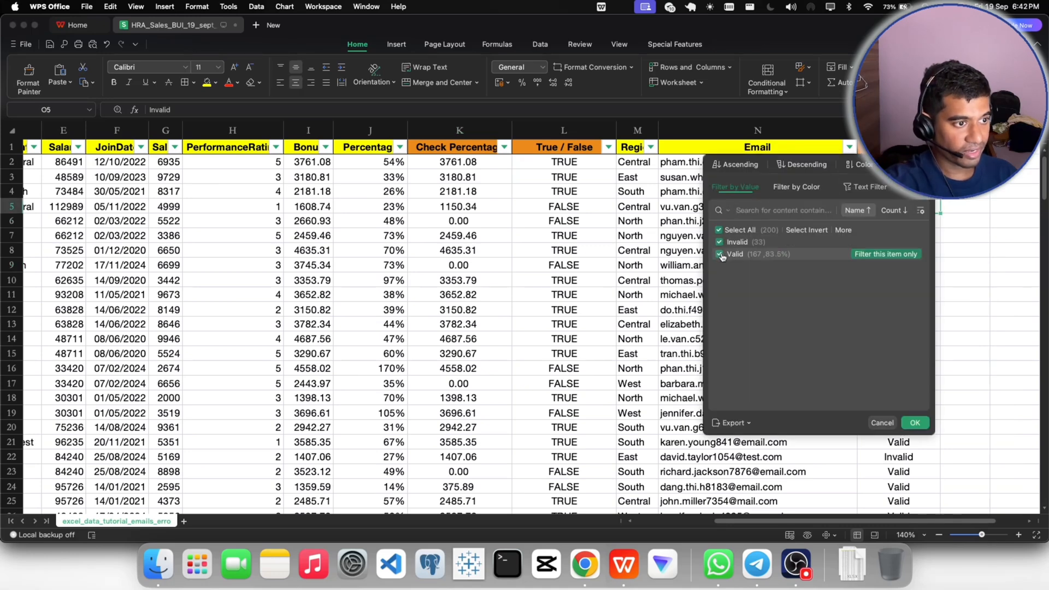
pyautogui.click(719, 253)
pyautogui.click(918, 425)
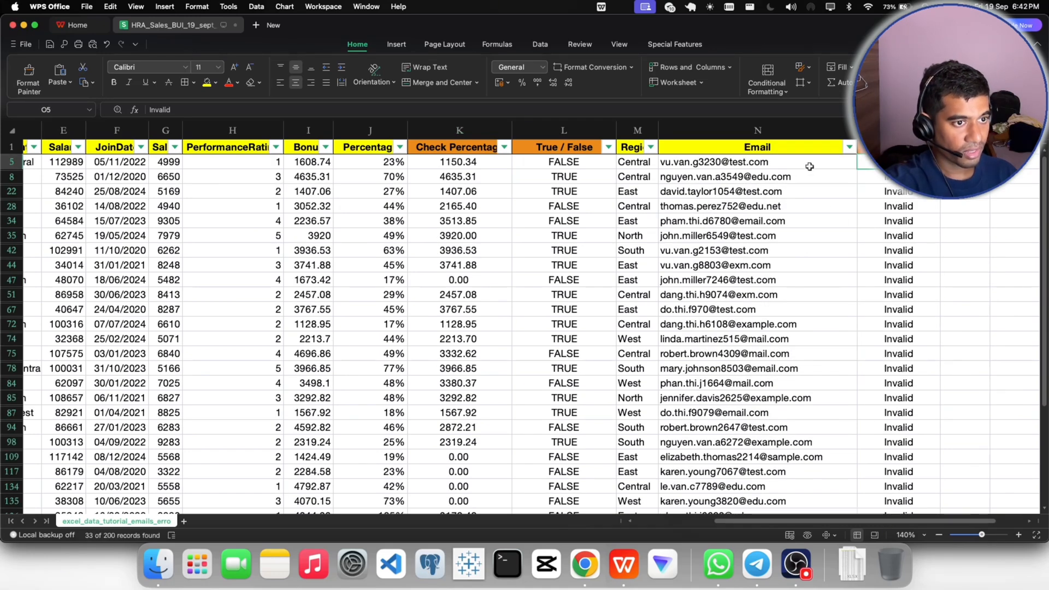
# - Examine the Email column across all rows marked Invalid to check whether the addresses have been corrected
pyautogui.click(797, 165)
pyautogui.click(797, 178)
pyautogui.click(796, 191)
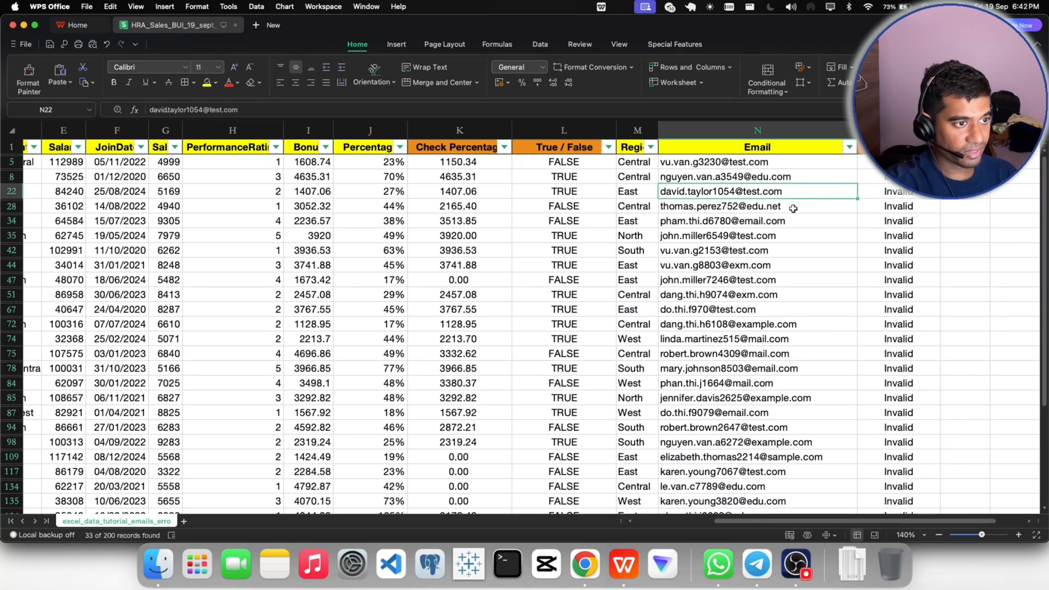
pyautogui.click(793, 207)
pyautogui.click(794, 223)
pyautogui.click(790, 237)
pyautogui.click(787, 252)
pyautogui.click(784, 268)
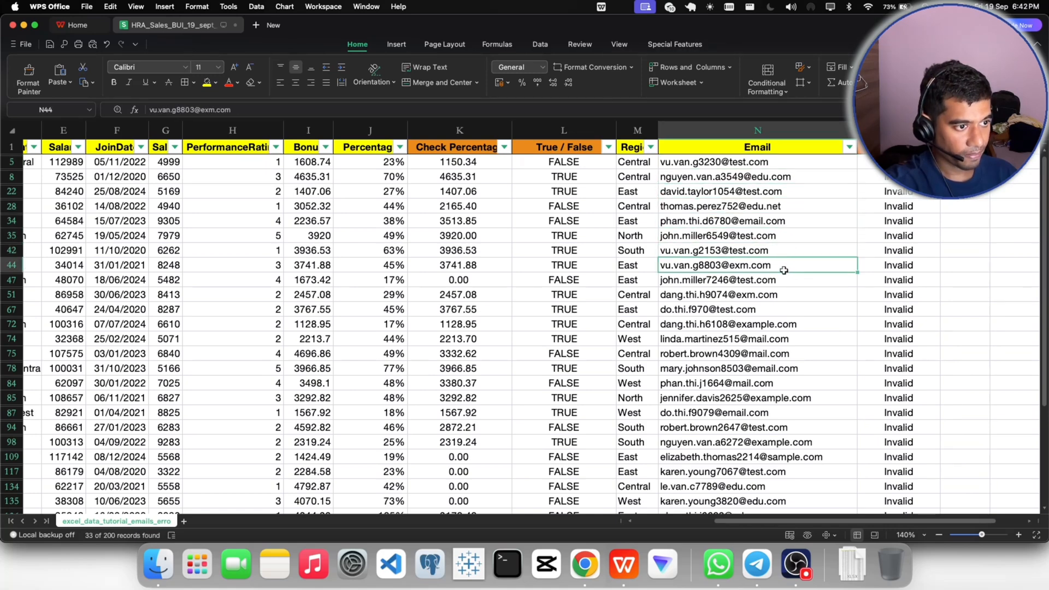
pyautogui.scroll(-1, 784, 270)
pyautogui.scroll(-2, 757, 311)
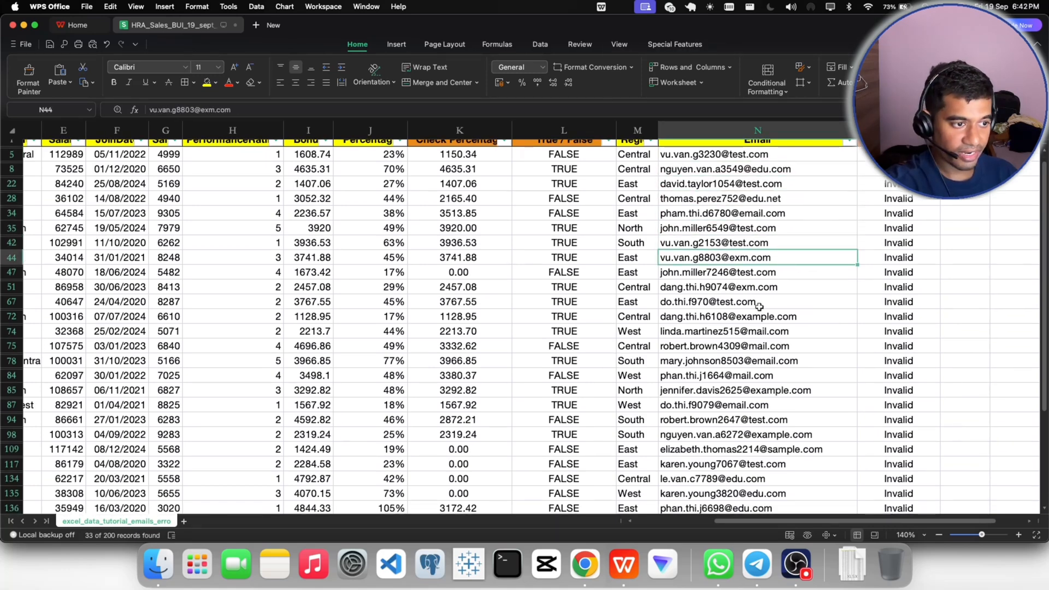
pyautogui.scroll(-1, 761, 306)
pyautogui.scroll(-2, 763, 307)
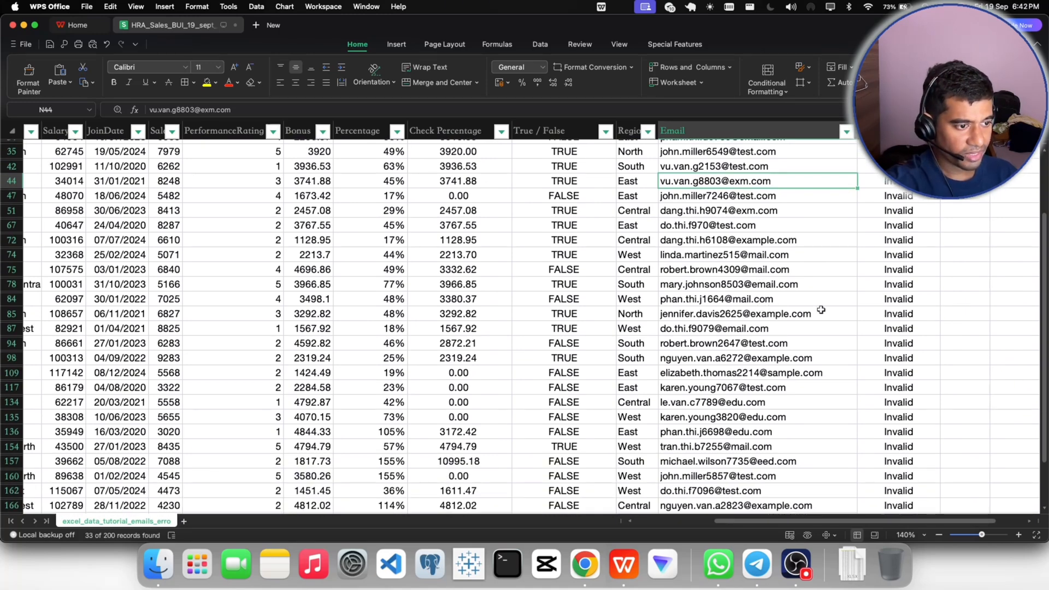
pyautogui.scroll(-4, 821, 309)
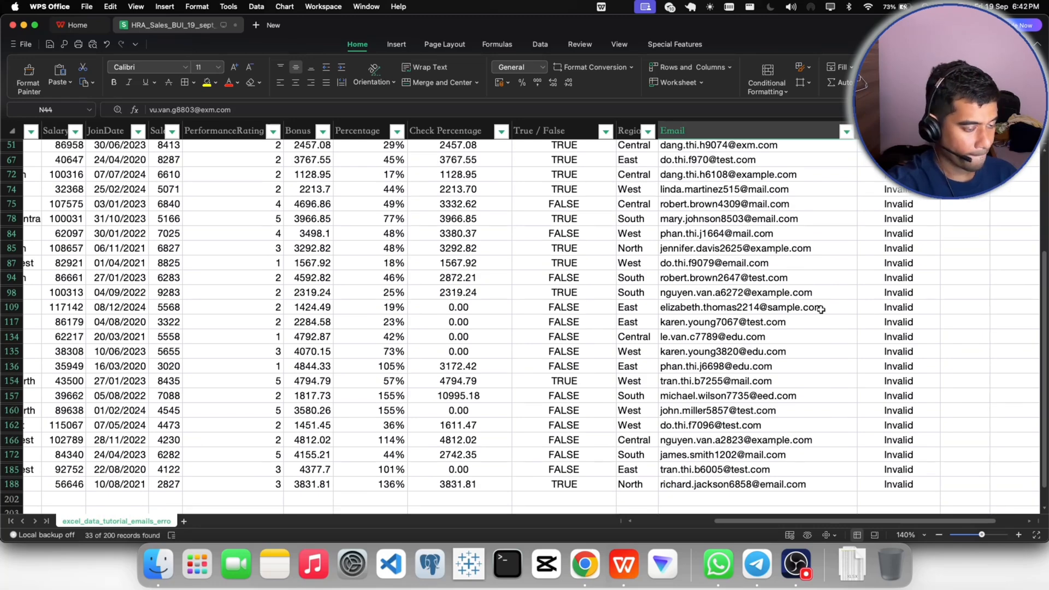
pyautogui.scroll(10, 821, 310)
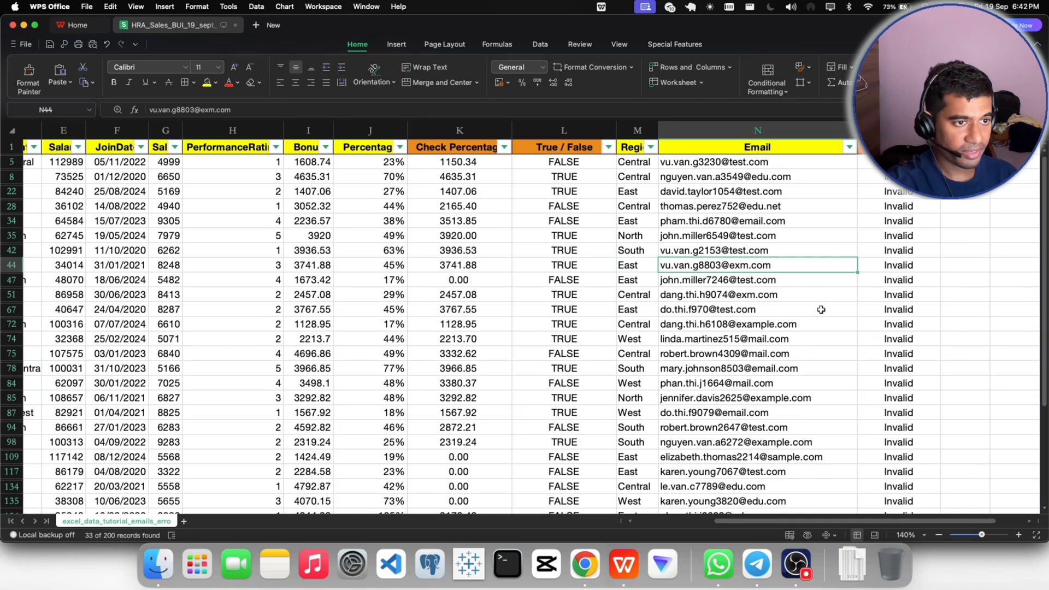
# - Include the Valid rows in the Invalid / Valid column's filter again so that all records are shown
pyautogui.click(932, 147)
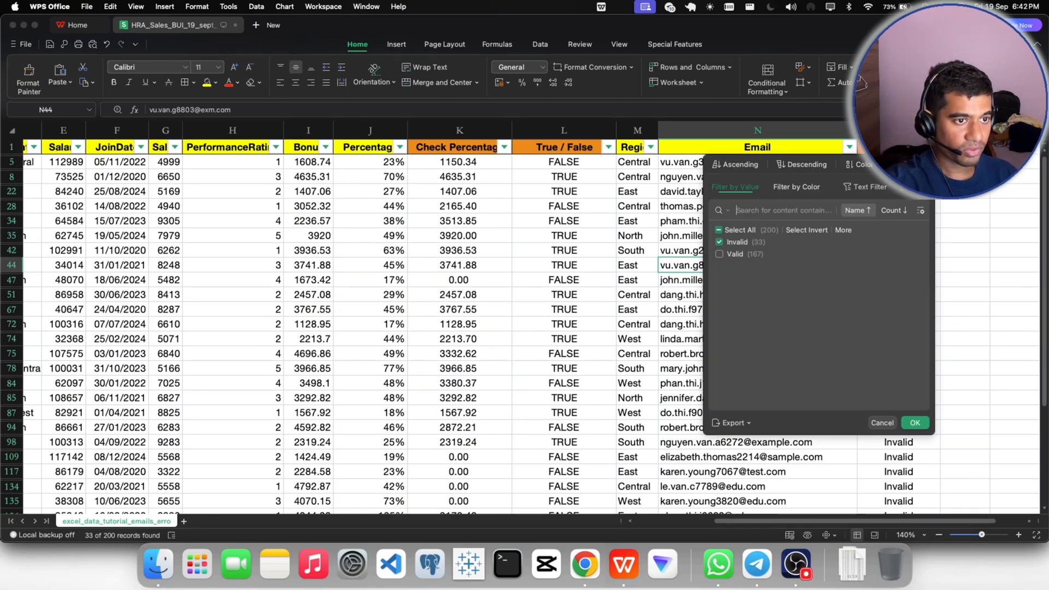
pyautogui.click(719, 254)
pyautogui.click(915, 423)
pyautogui.click(962, 309)
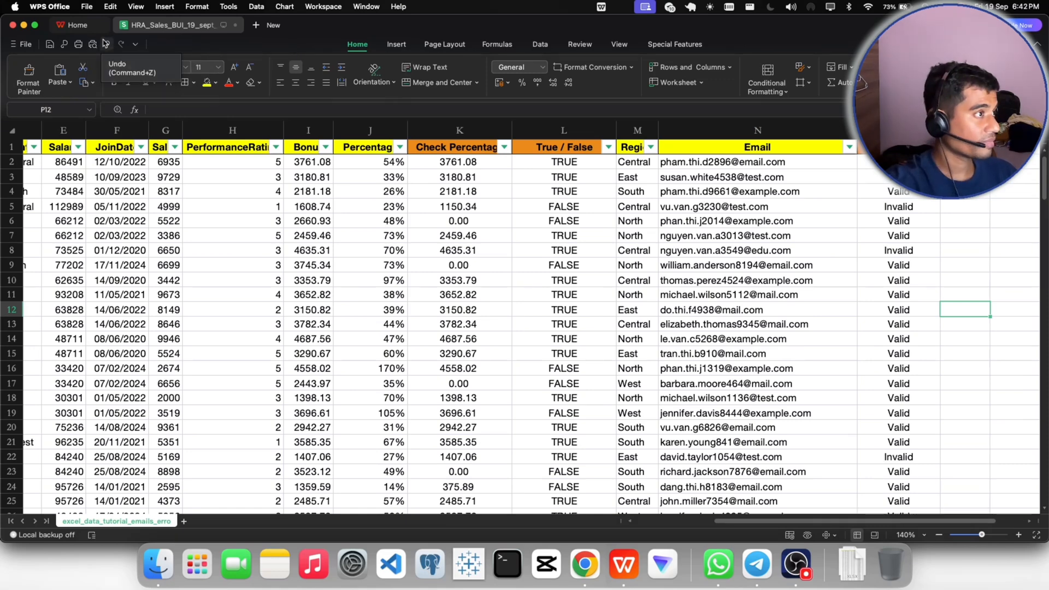
# - Open the HRA_Sales_BUI_Cln.xlsx workbook from the recent files list
pyautogui.click(270, 27)
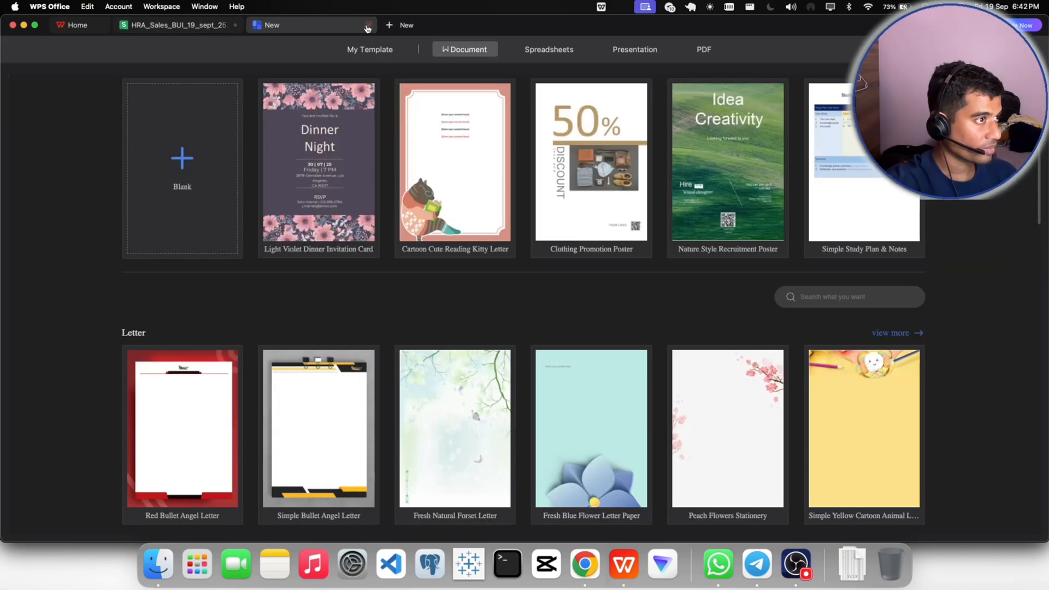
pyautogui.click(367, 28)
pyautogui.click(76, 25)
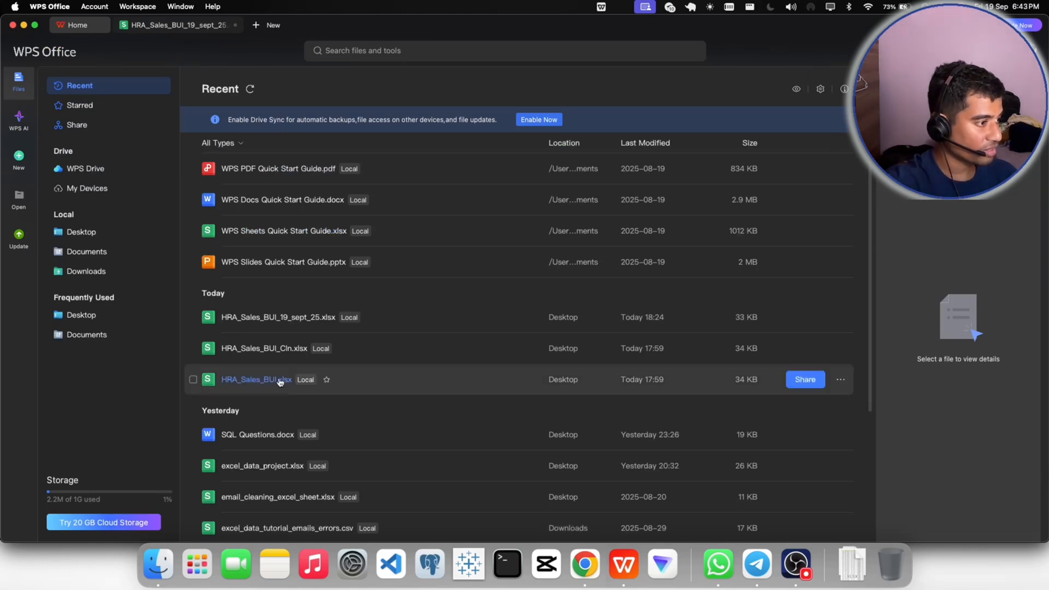
pyautogui.scroll(-2, 271, 355)
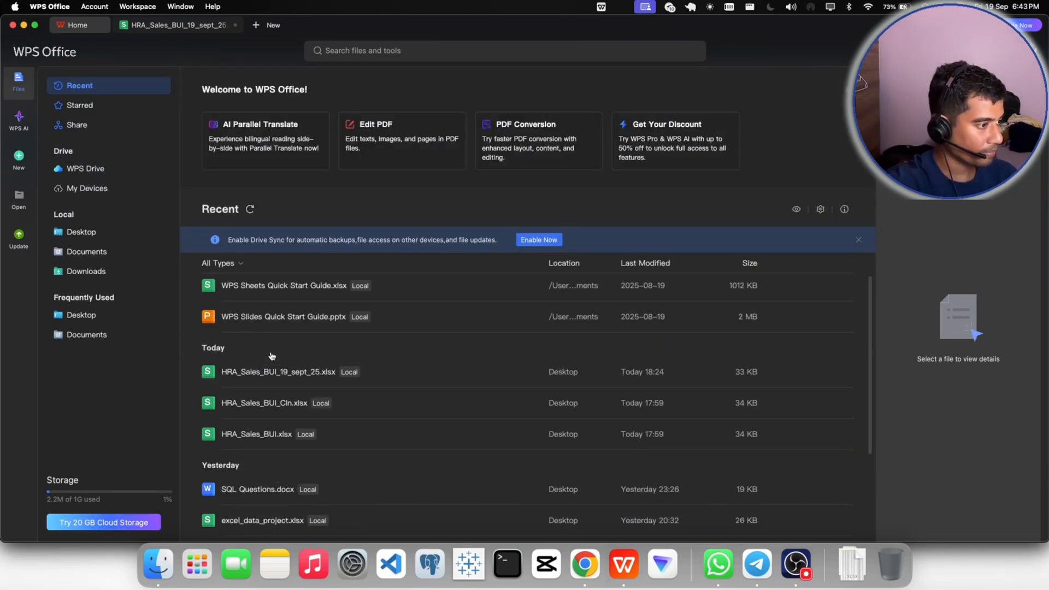
pyautogui.doubleClick(270, 404)
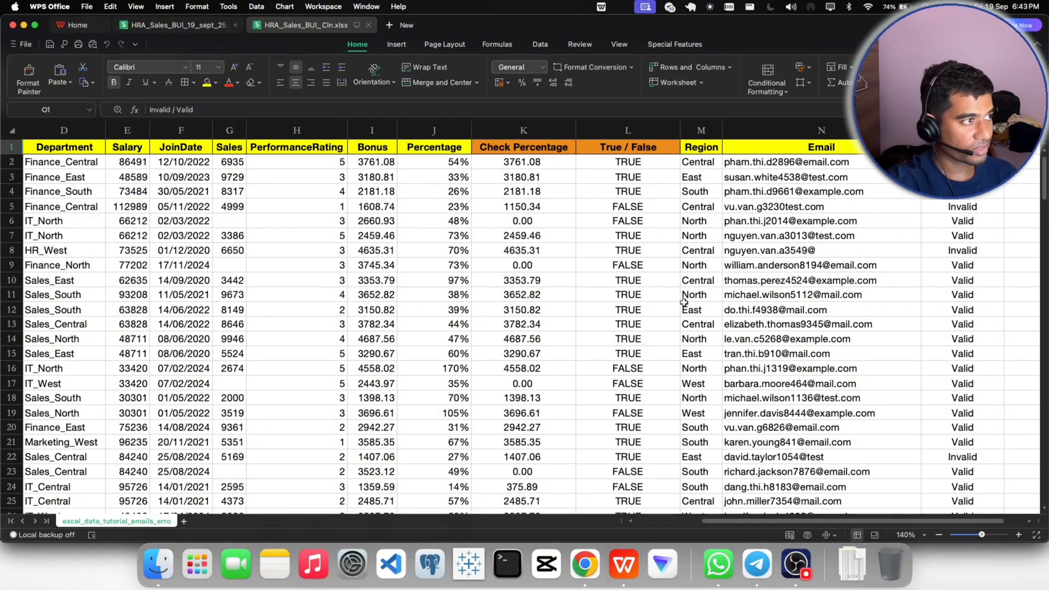
# - Compare the Sales and Email columns with those in HRA_Sales_BUI_19_sept_25.xlsx, and close HRA_Sales_BUI_Cln.xlsx
pyautogui.click(180, 25)
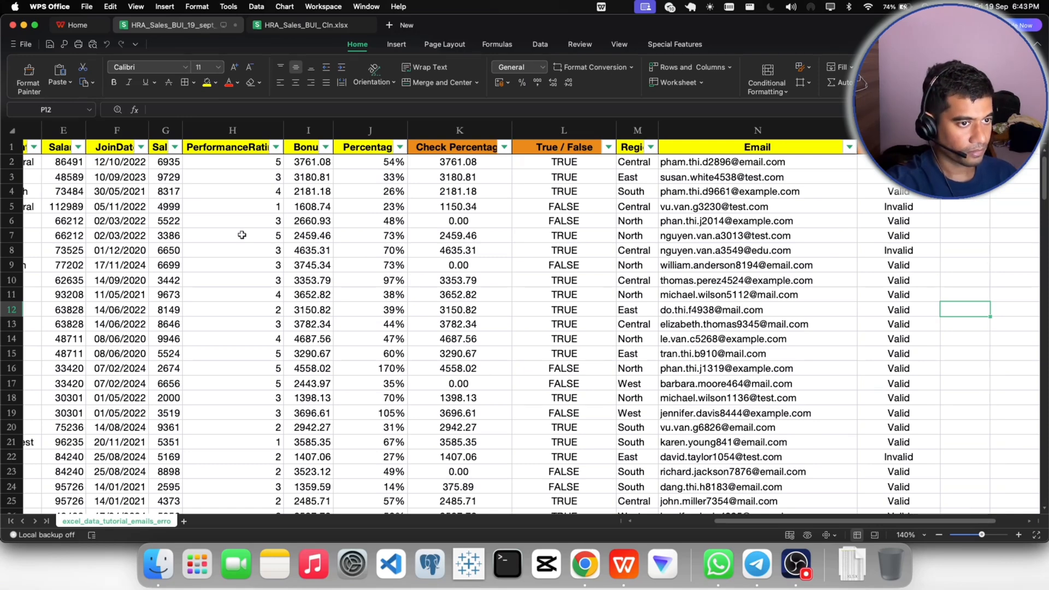
pyautogui.click(298, 25)
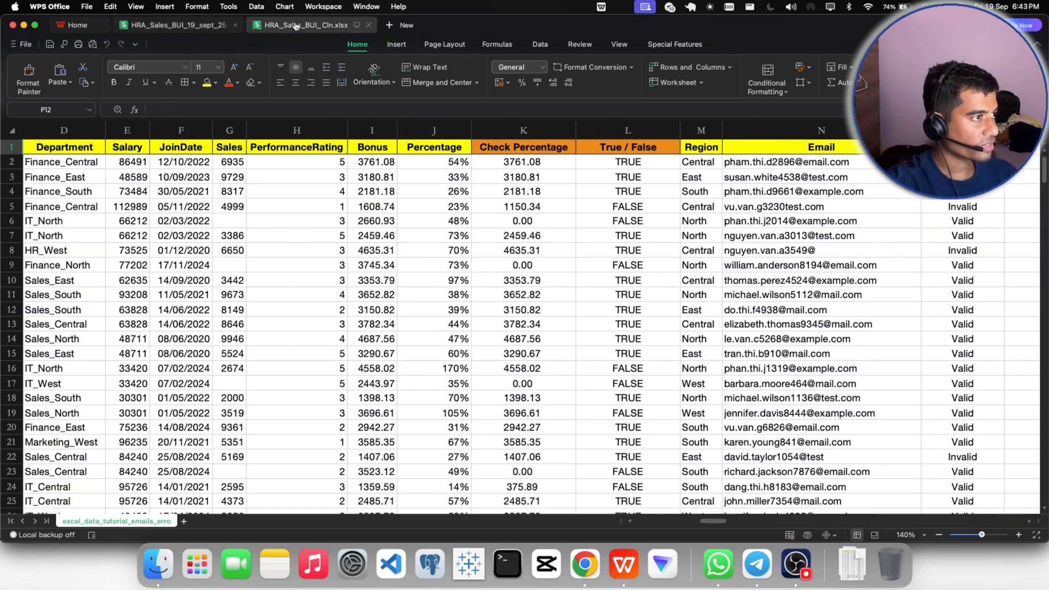
pyautogui.click(370, 25)
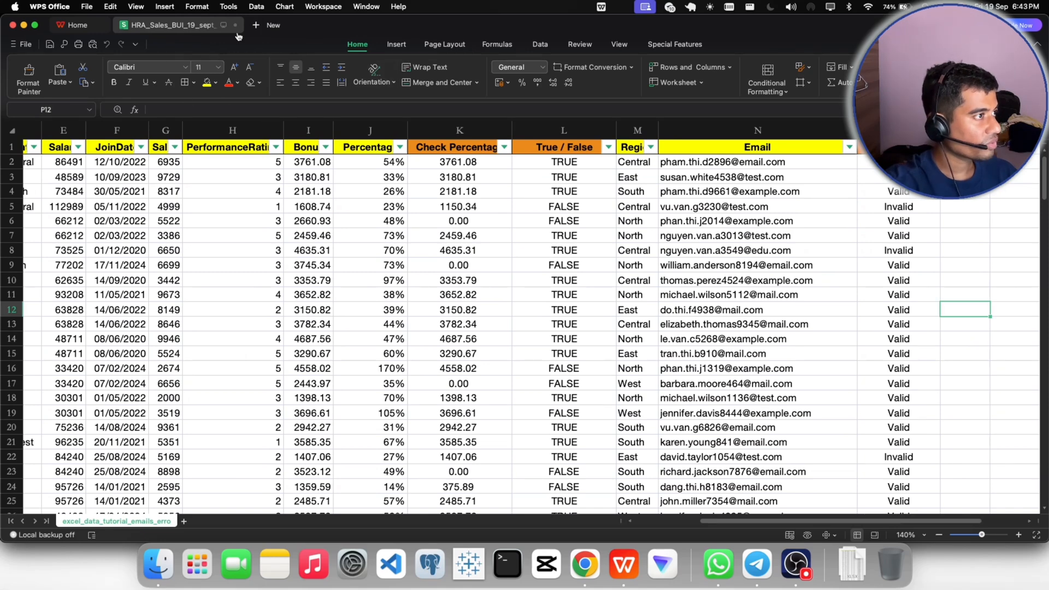
# - Delete the HRA_Sales_BUI_Cln.xlsx file through the recent files list, confirming its move to the trash
pyautogui.click(87, 28)
pyautogui.scroll(-1, 257, 349)
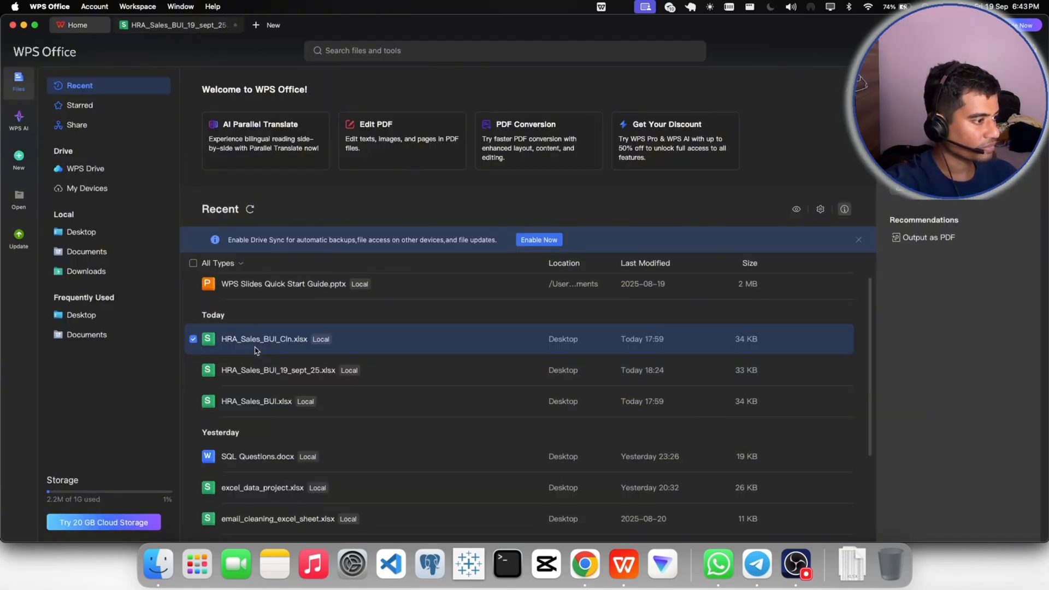
pyautogui.rightClick(266, 343)
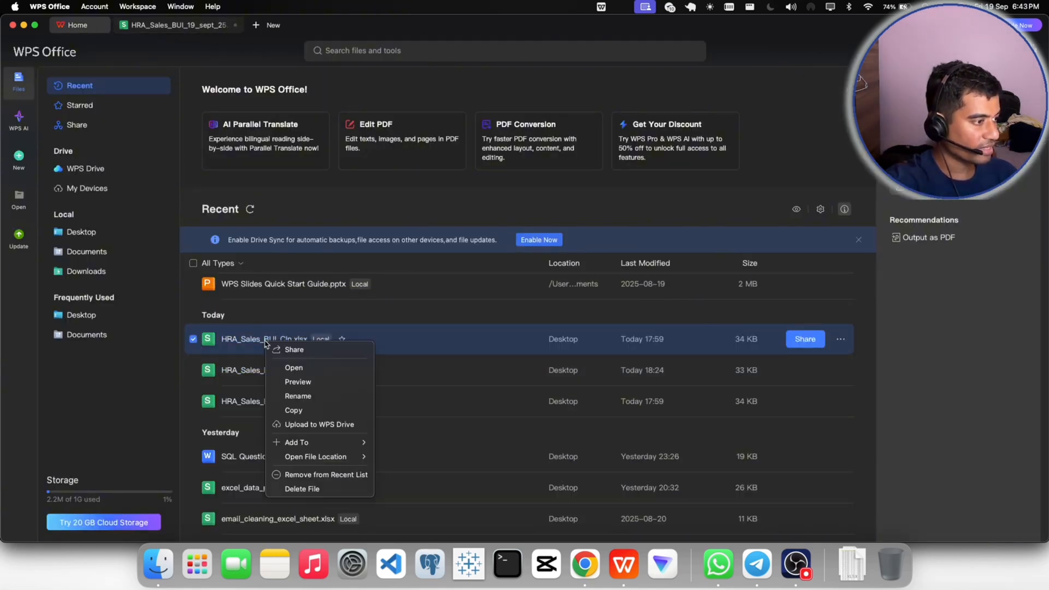
pyautogui.rightClick(238, 346)
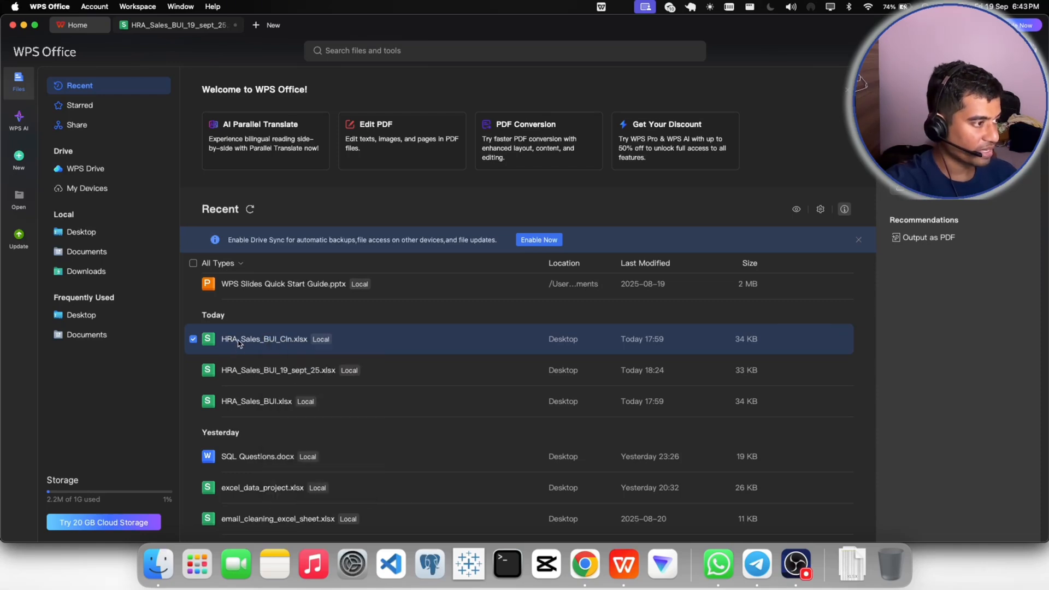
pyautogui.rightClick(247, 340)
pyautogui.moveTo(300, 445)
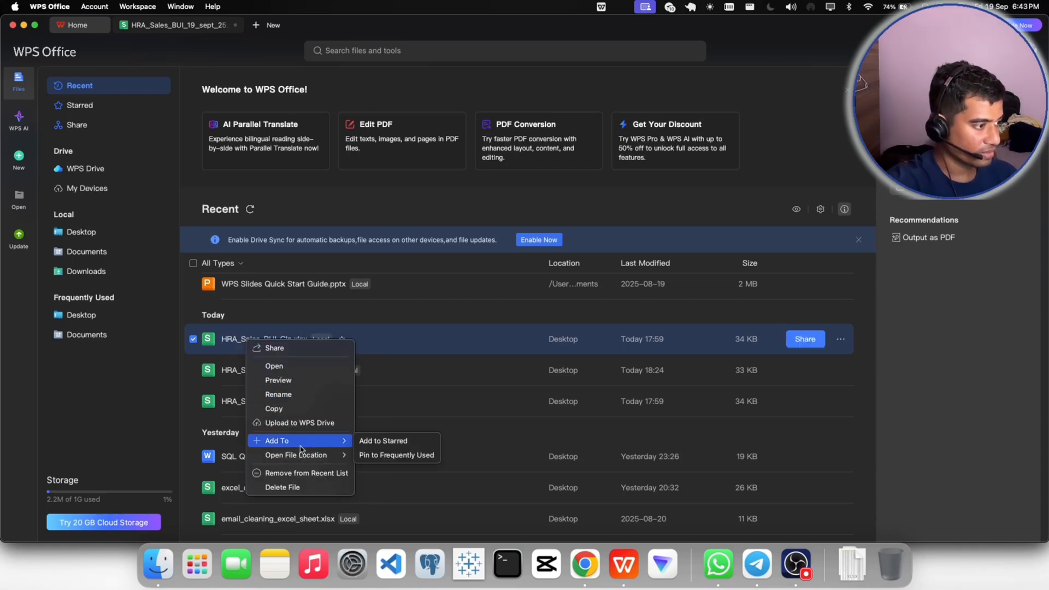
pyautogui.click(283, 488)
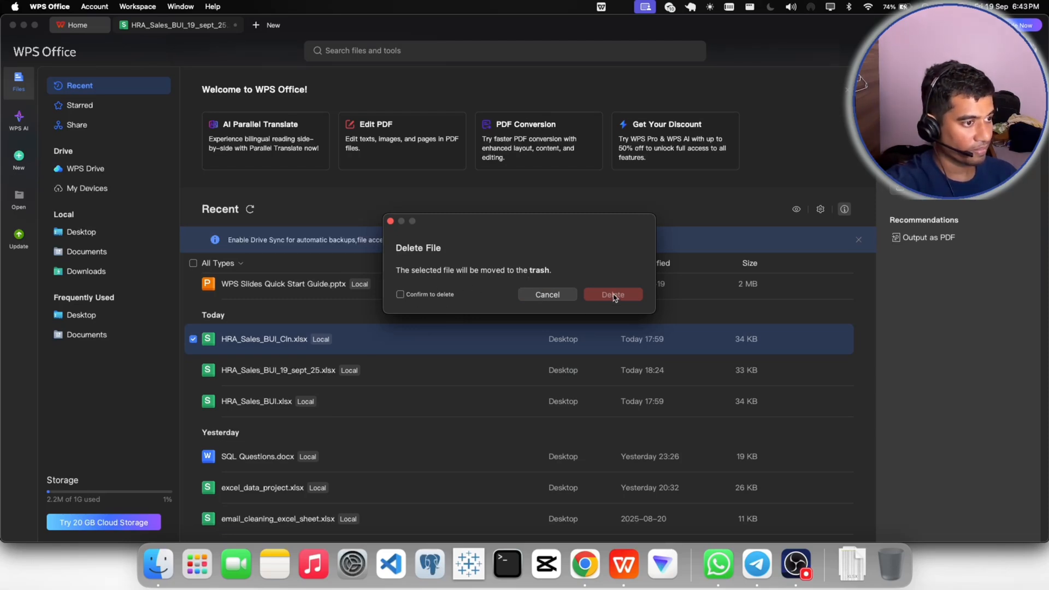
pyautogui.click(400, 295)
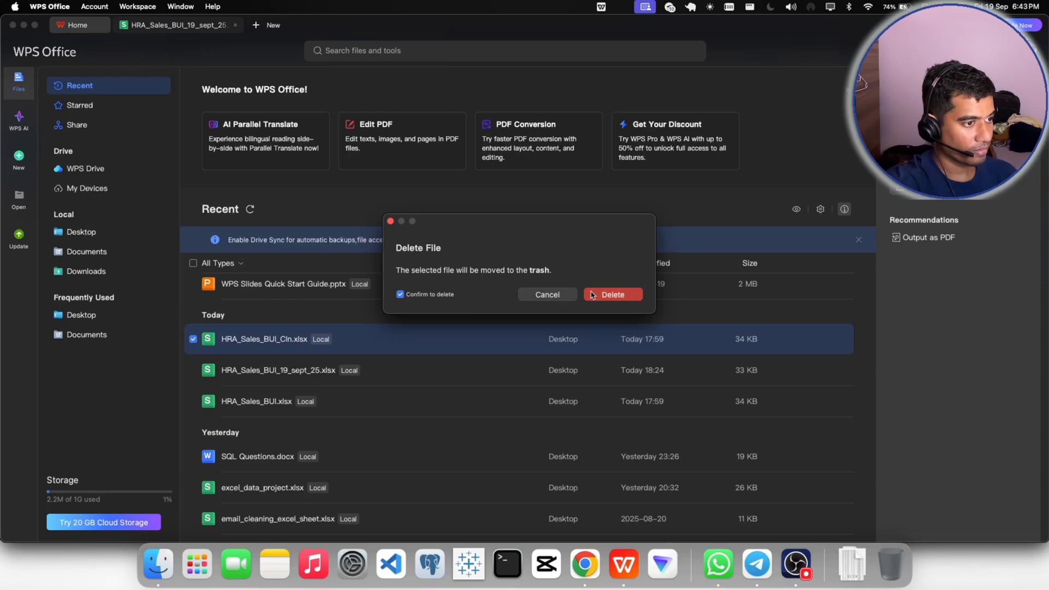
pyautogui.click(608, 296)
# - Move the original HRA_Sales_BUI.xlsx file to the trash as well, confirming the deletion
pyautogui.scroll(5, 360, 385)
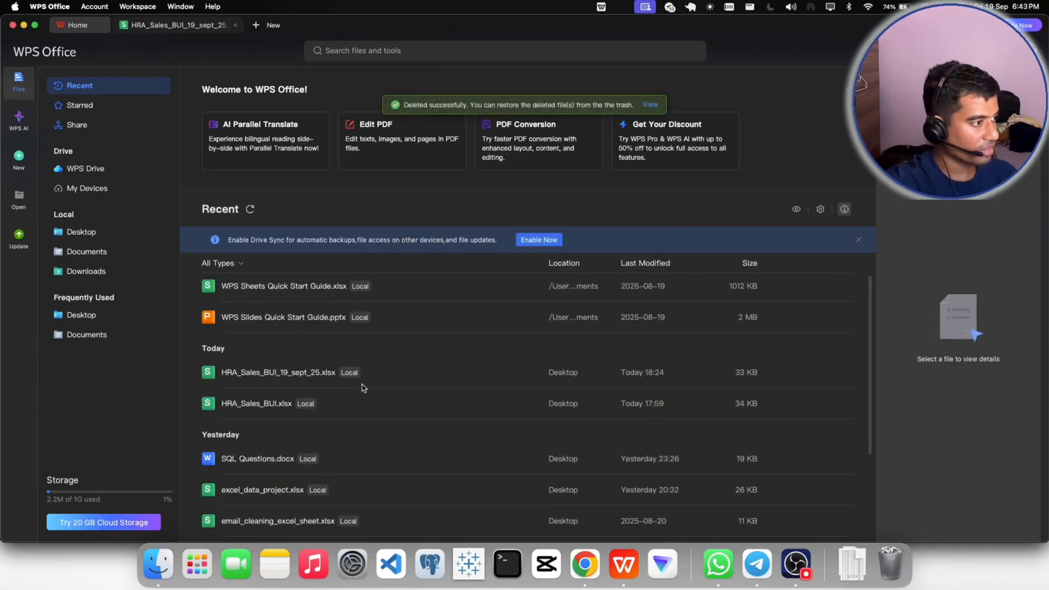
pyautogui.rightClick(252, 474)
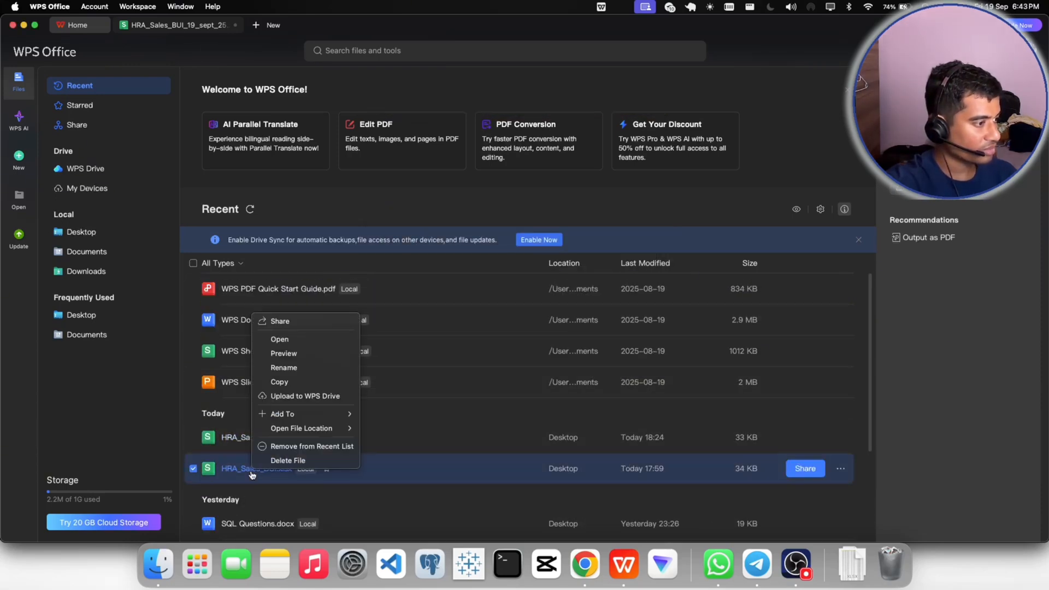
pyautogui.click(289, 461)
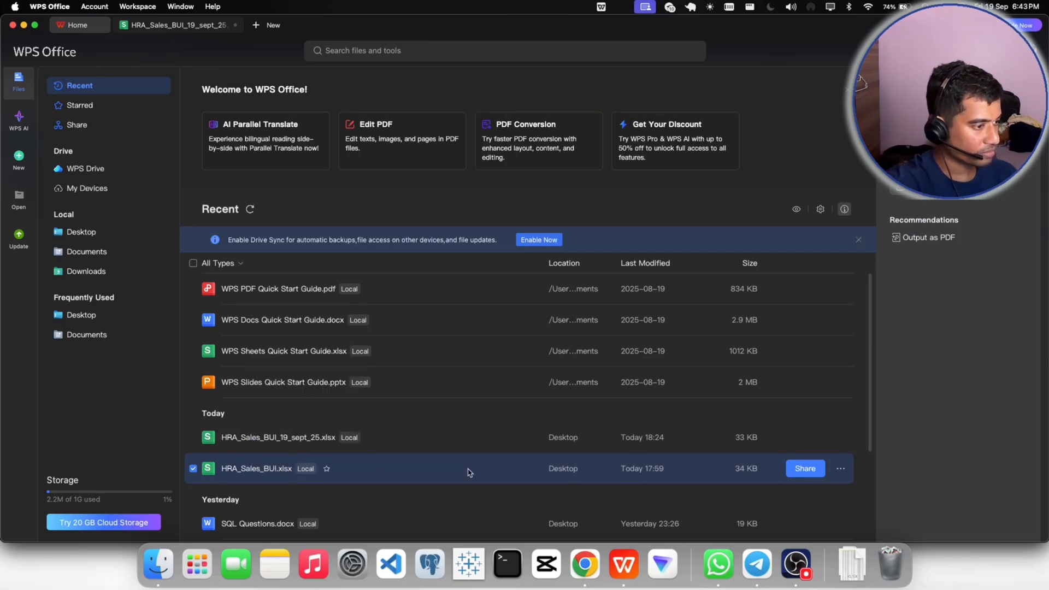
pyautogui.rightClick(268, 472)
pyautogui.click(292, 463)
pyautogui.click(431, 298)
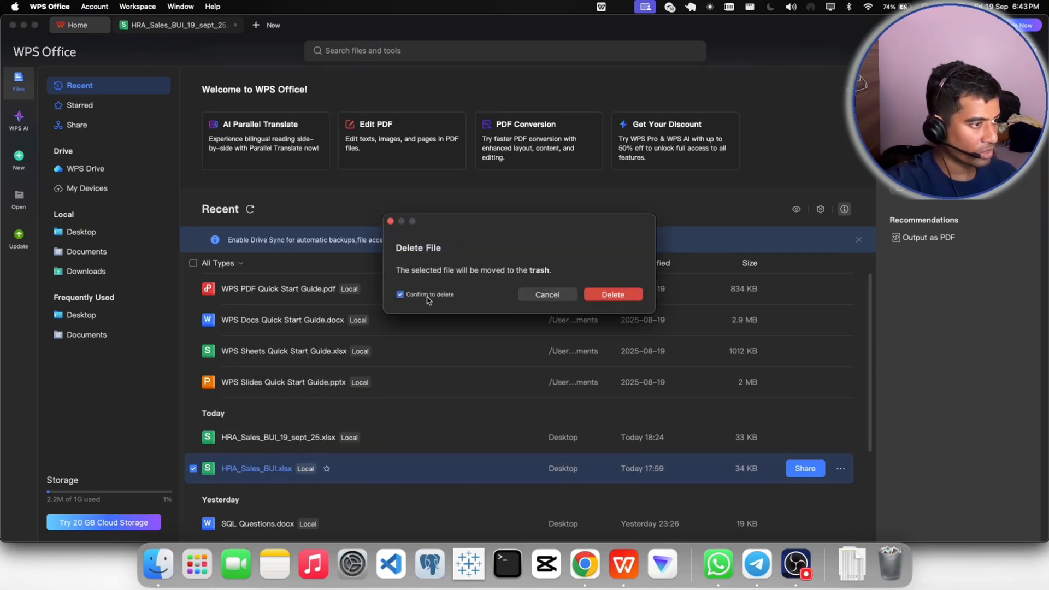
pyautogui.click(593, 295)
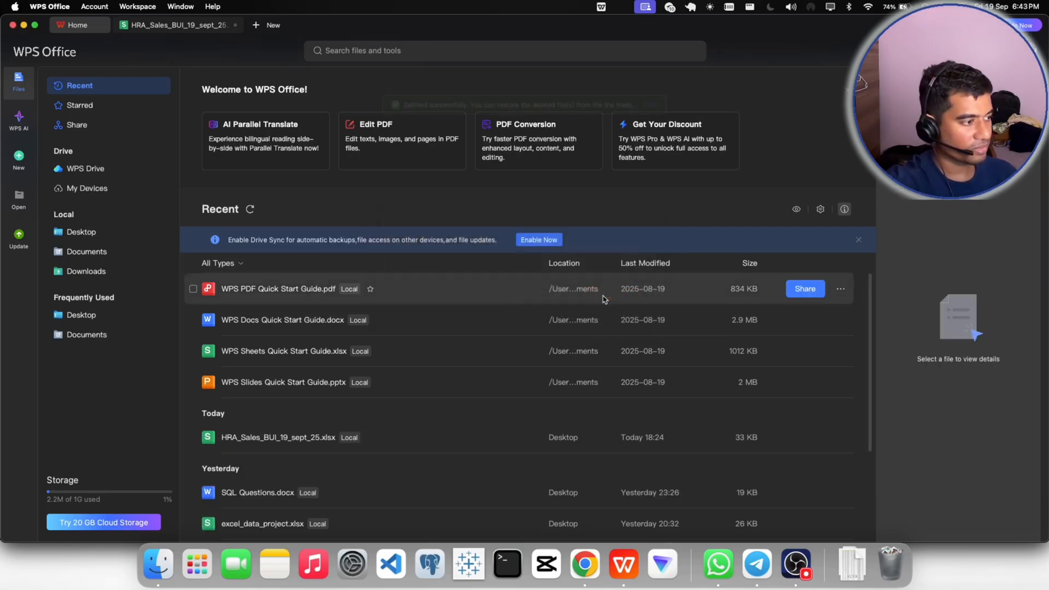
# - In HRA_Sales_BUI_19_sept_25.xlsx, fill the Valid entry from O2 down through all records of column O
pyautogui.click(174, 25)
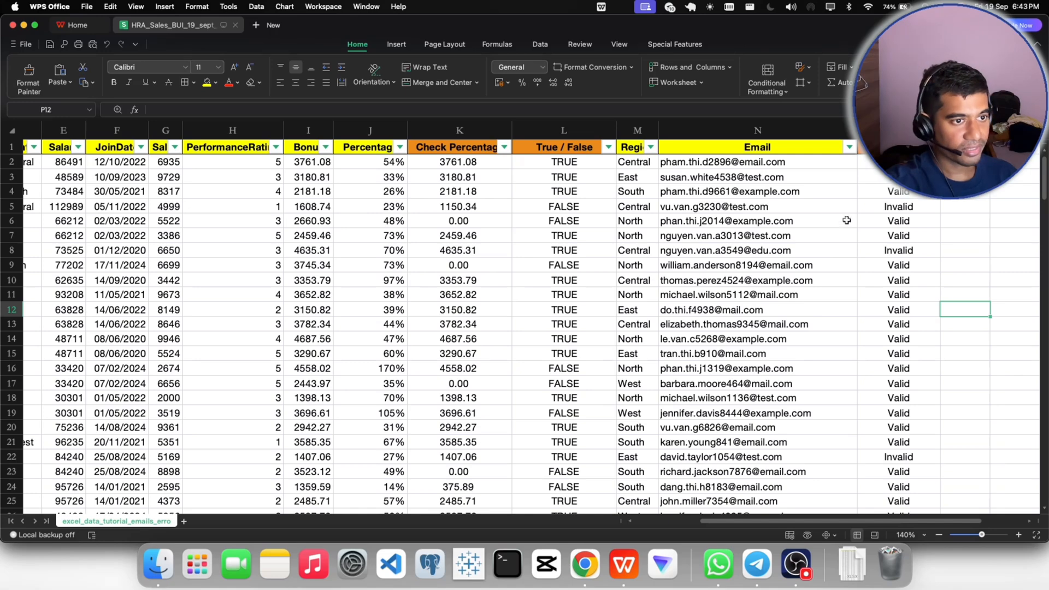
pyautogui.click(886, 208)
pyautogui.click(895, 163)
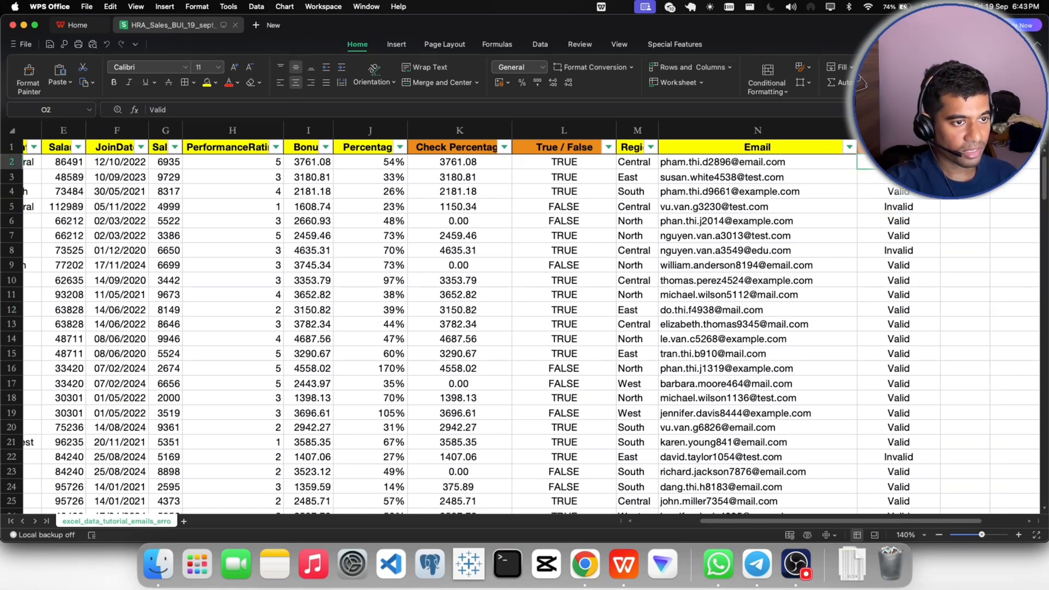
pyautogui.doubleClick(940, 169)
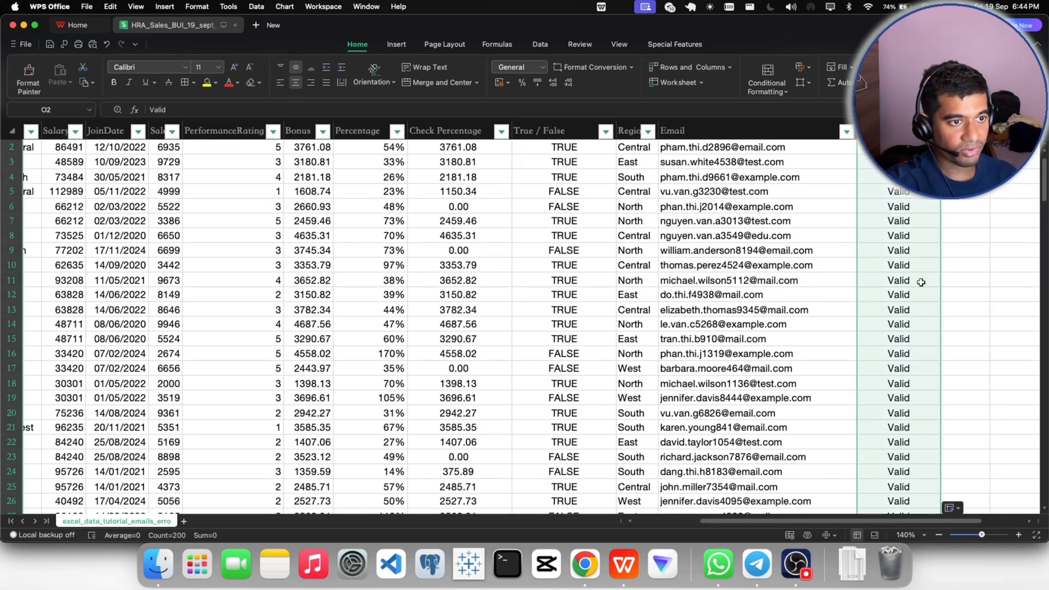
pyautogui.scroll(1, 922, 279)
pyautogui.click(929, 242)
pyautogui.click(896, 164)
pyautogui.click(889, 195)
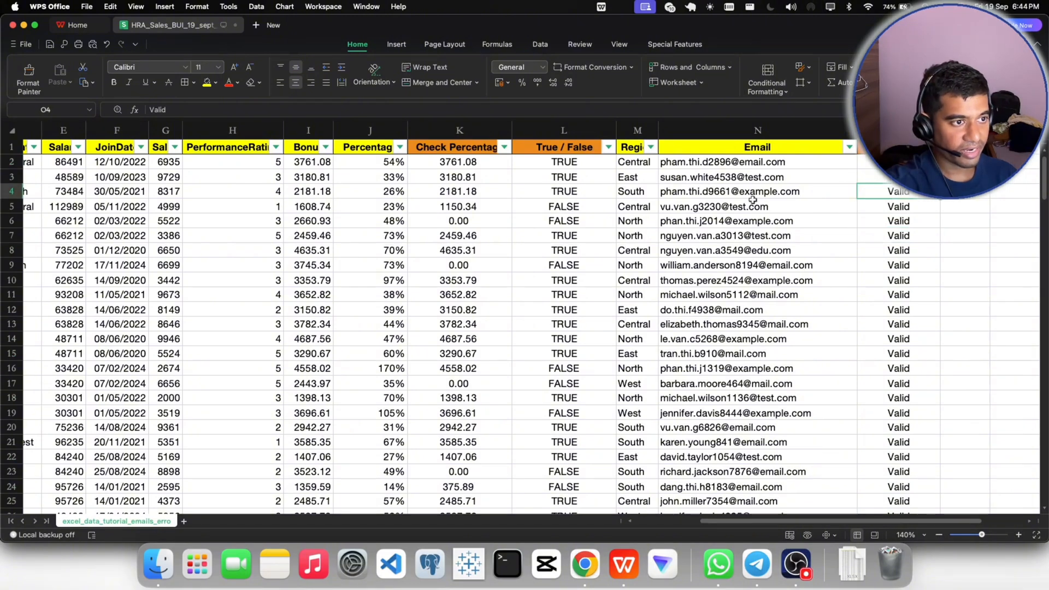
# - Replace the fixed value in K2 of the Check Percentage column with the formula =G2*J2, multiplying Sales by Percentage
pyautogui.click(525, 236)
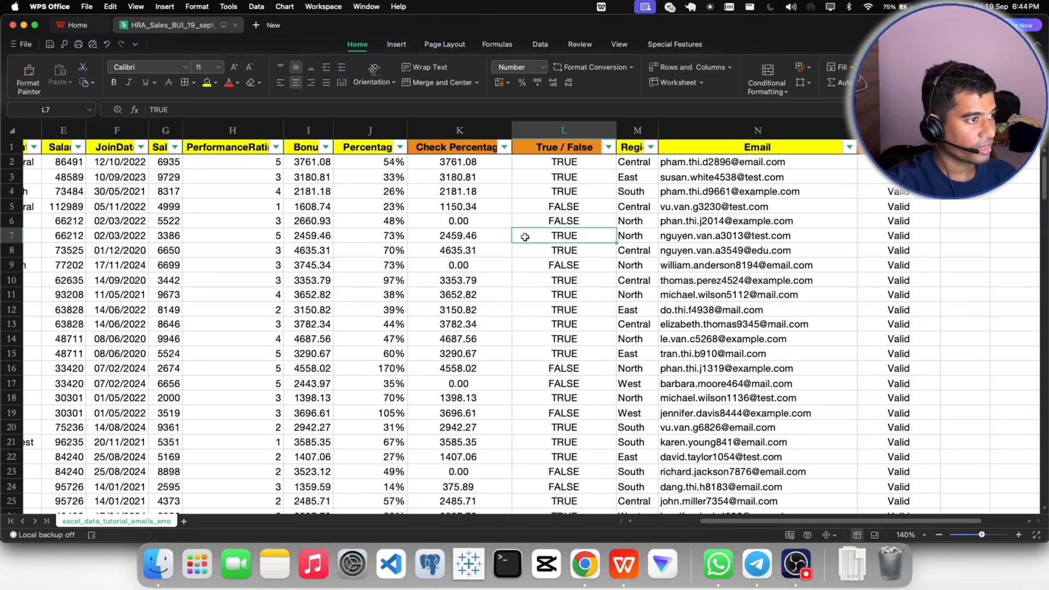
pyautogui.click(476, 163)
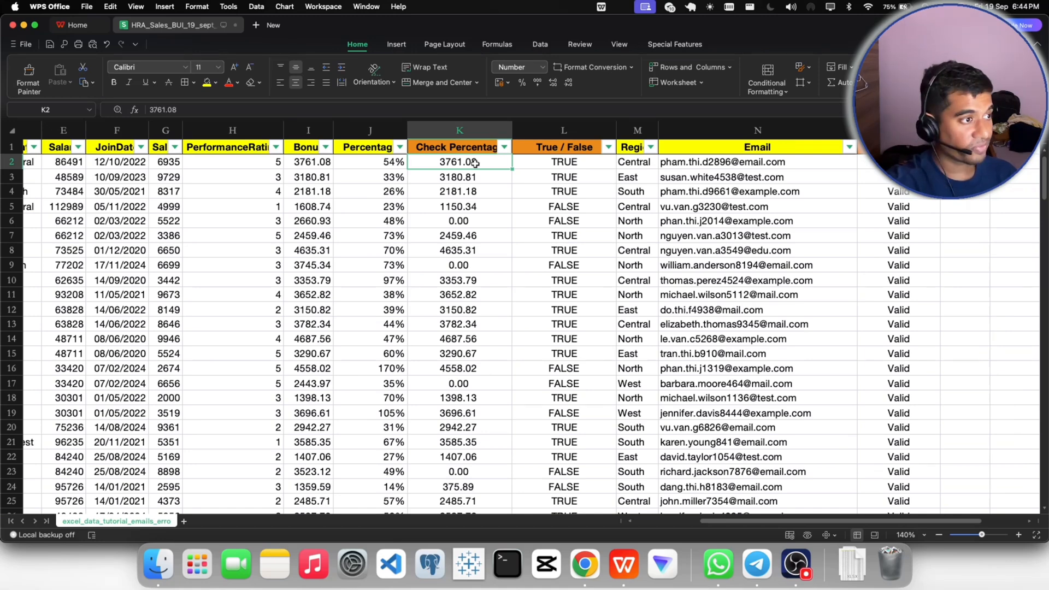
pyautogui.doubleClick(475, 163)
pyautogui.moveTo(479, 163); pyautogui.dragTo(433, 163)
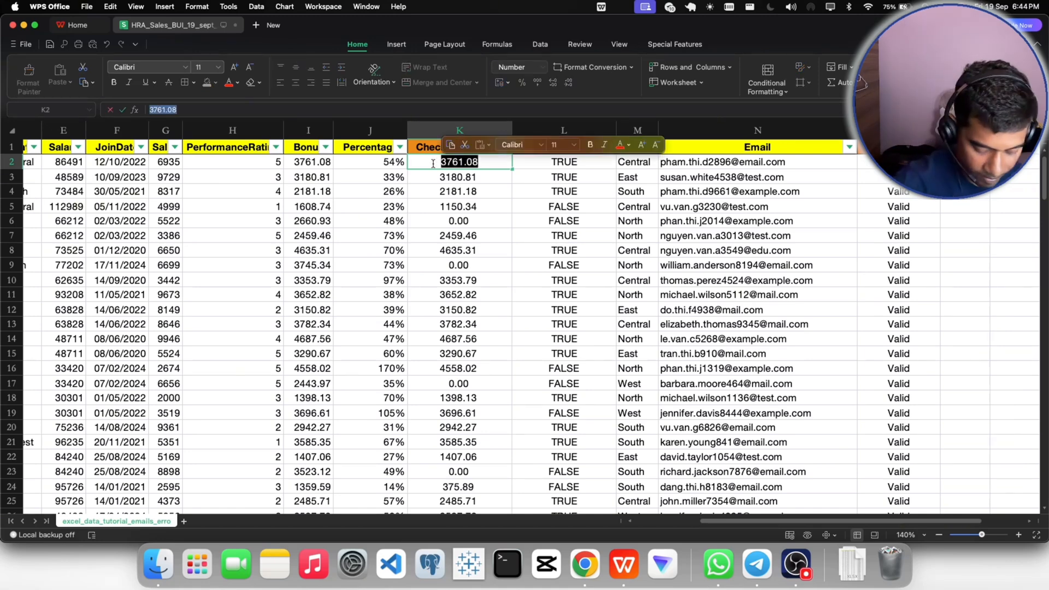
pyautogui.write('=')
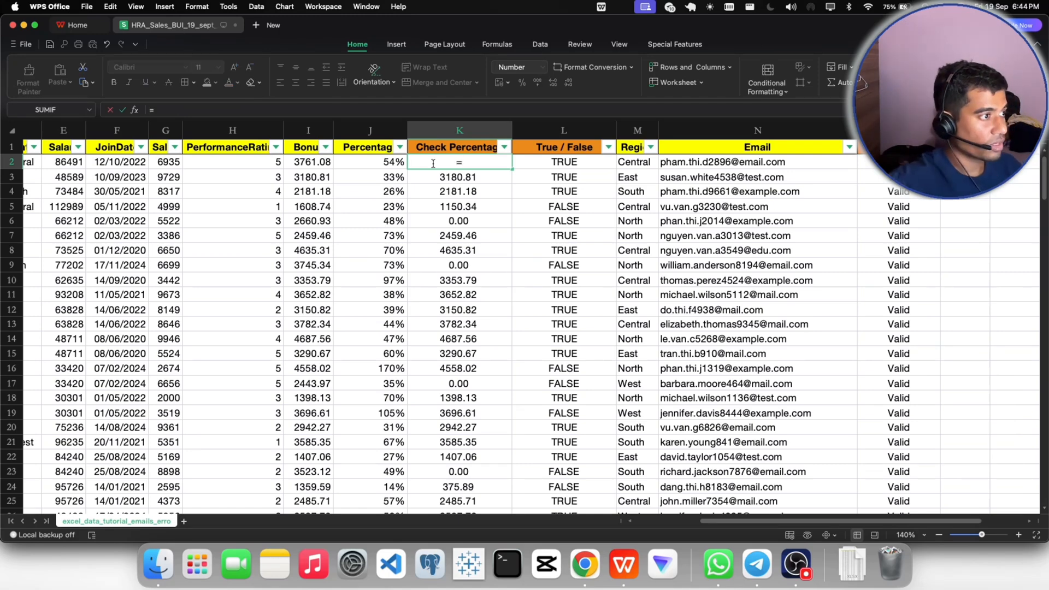
pyautogui.click(168, 163)
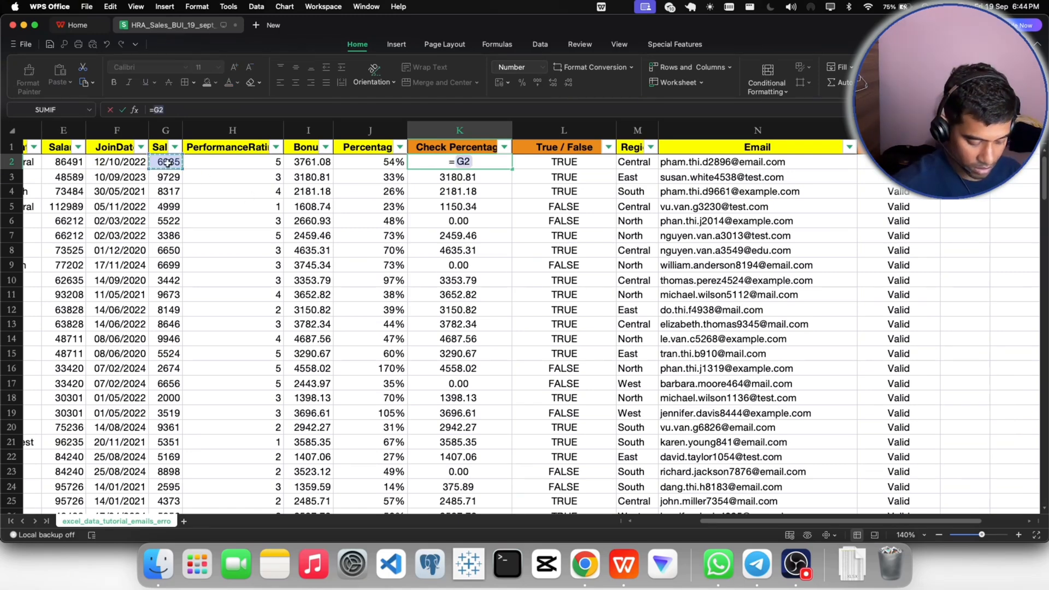
pyautogui.write('*')
pyautogui.click(361, 163)
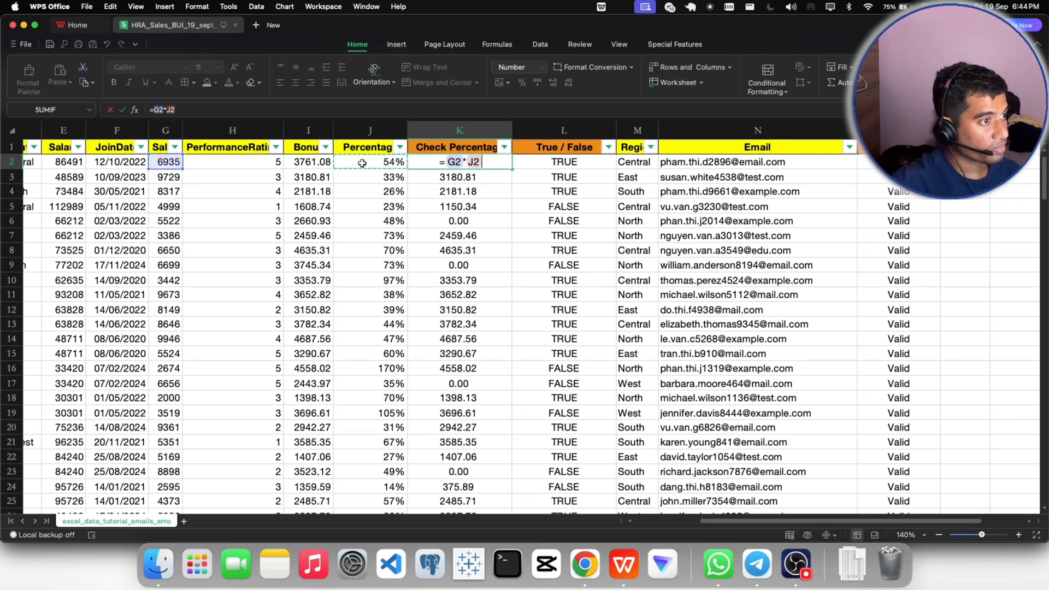
pyautogui.press('Return')
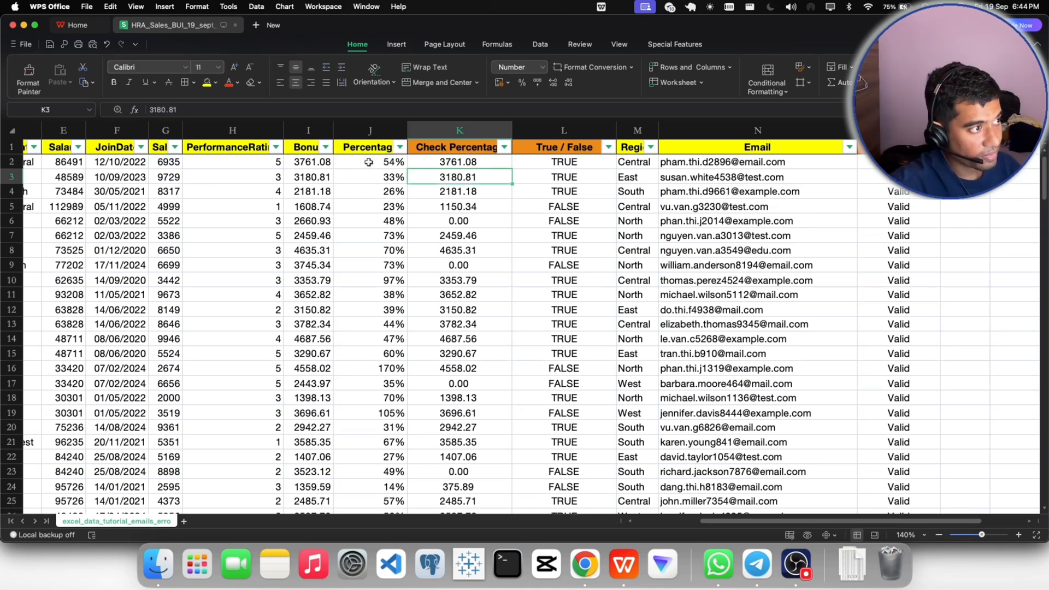
# - Copy the K2 formula down the Check Percentage column for all records
pyautogui.click(461, 163)
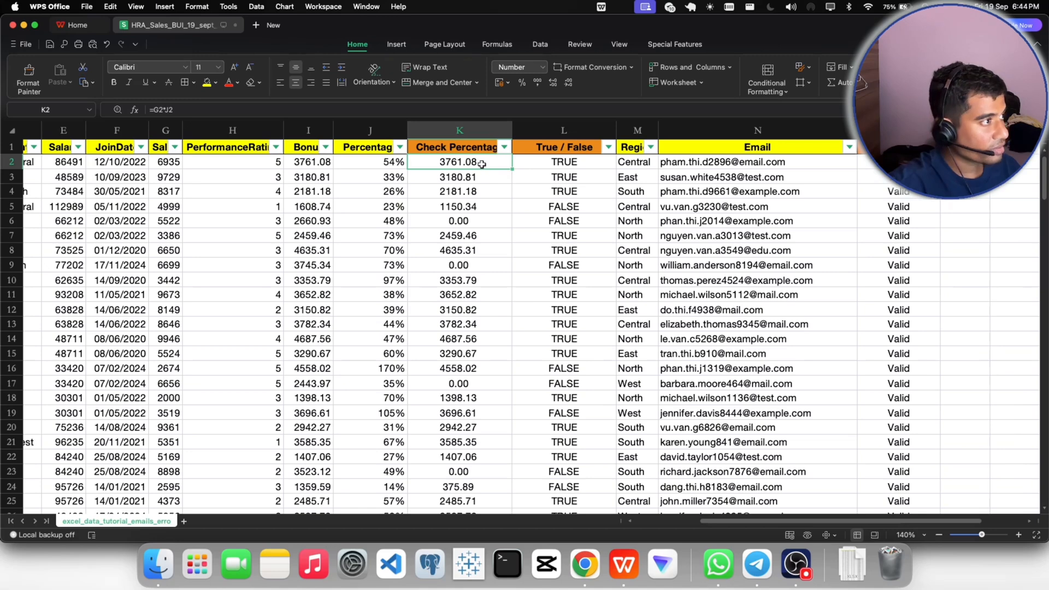
pyautogui.doubleClick(511, 168)
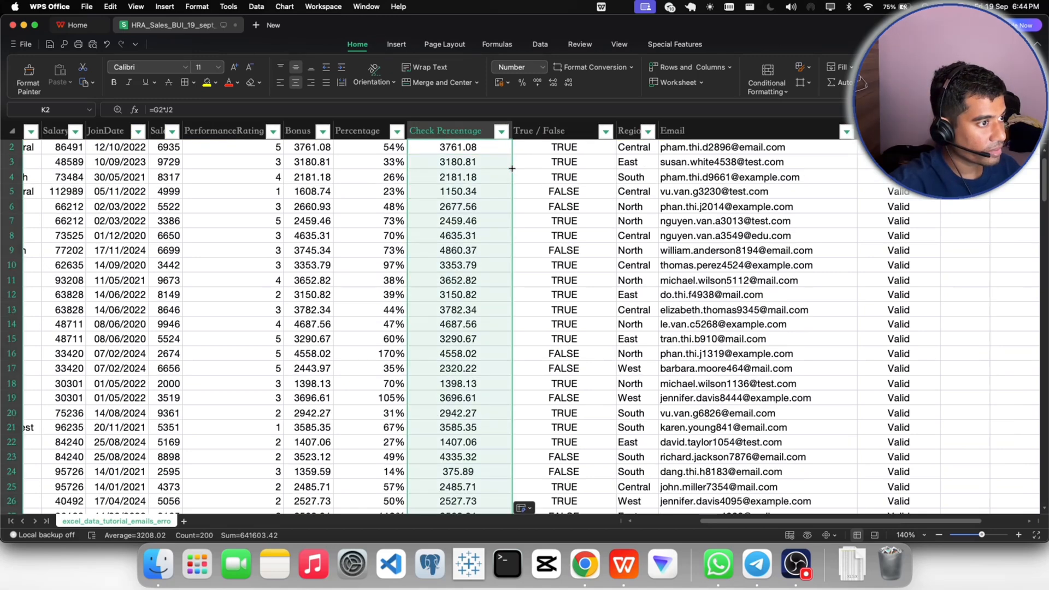
pyautogui.scroll(1, 470, 241)
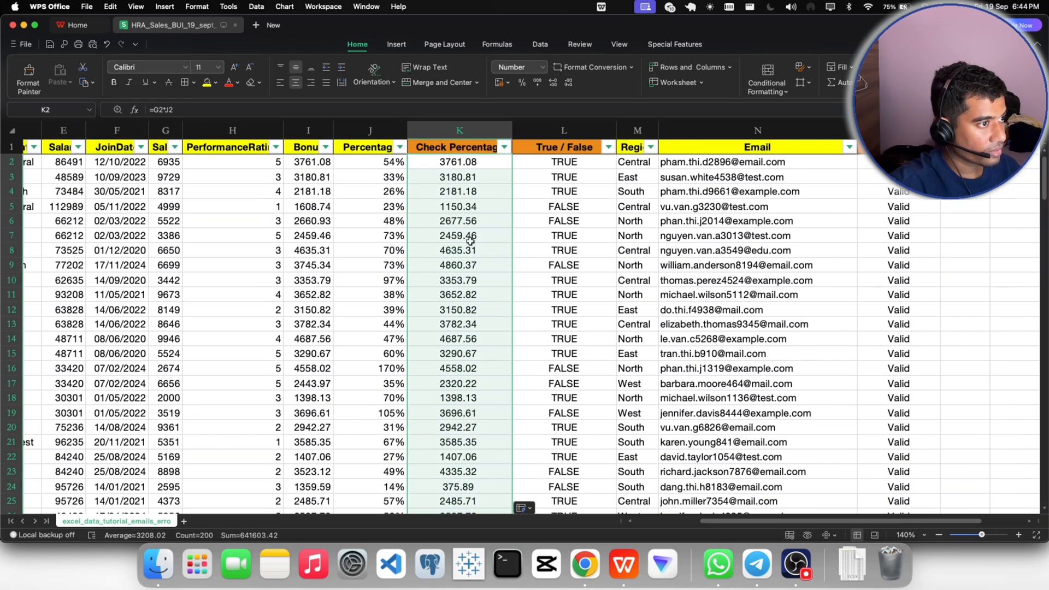
# - Replace the fixed value in L2 of the True / False column with the formula =I2=K2, comparing Bonus with Check Percentage
pyautogui.click(548, 204)
pyautogui.click(555, 164)
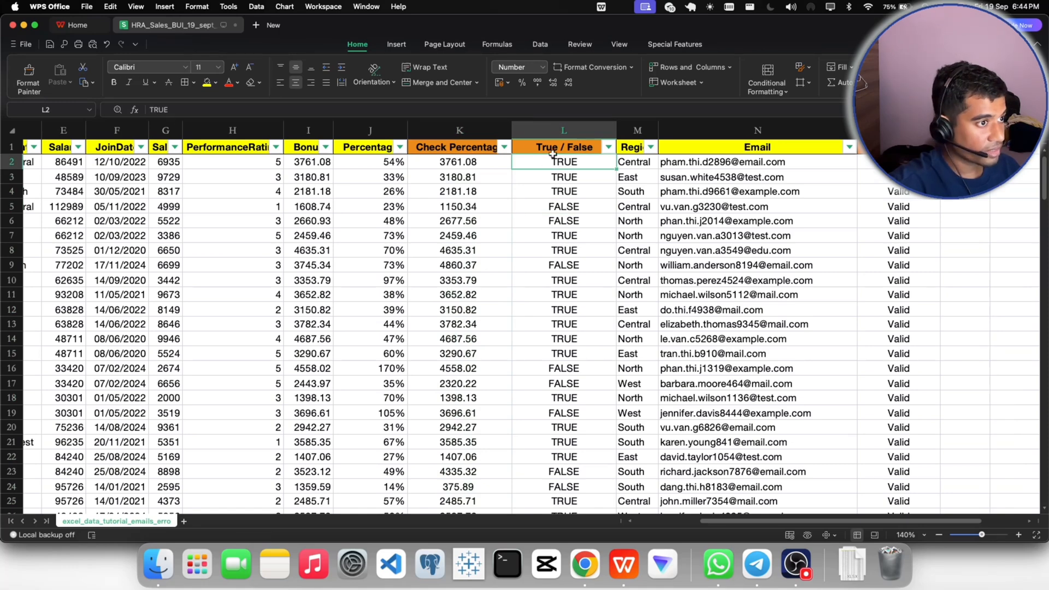
pyautogui.doubleClick(557, 162)
pyautogui.moveTo(592, 161); pyautogui.dragTo(547, 163)
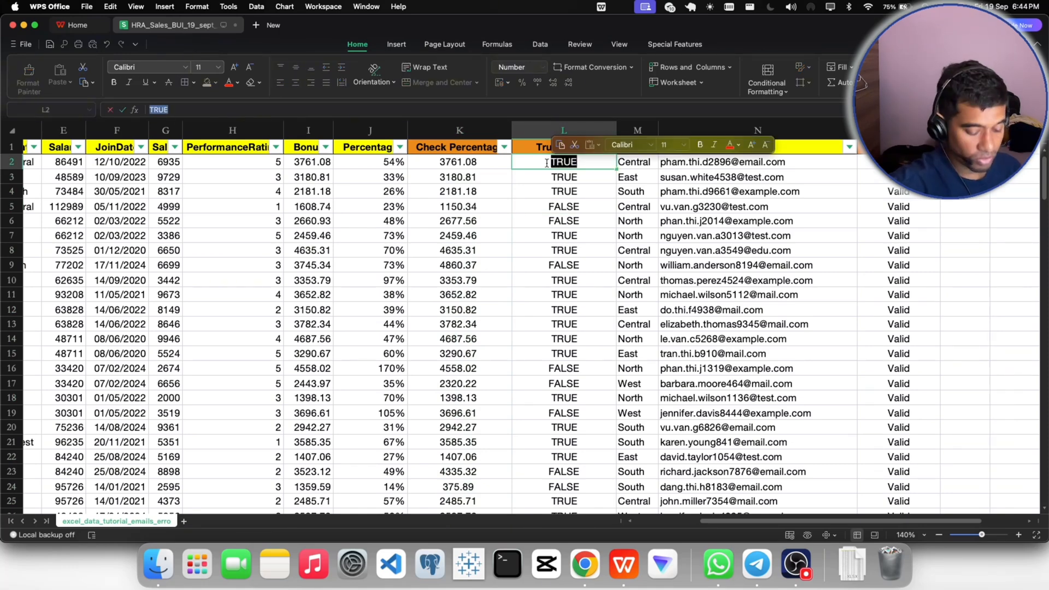
pyautogui.press('BackSpace')
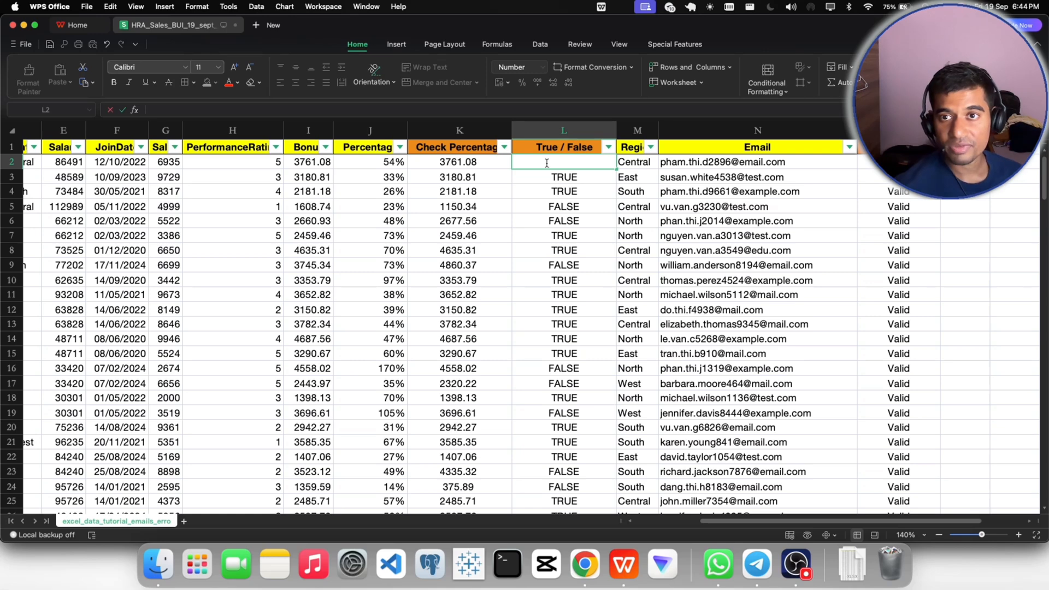
pyautogui.write('=')
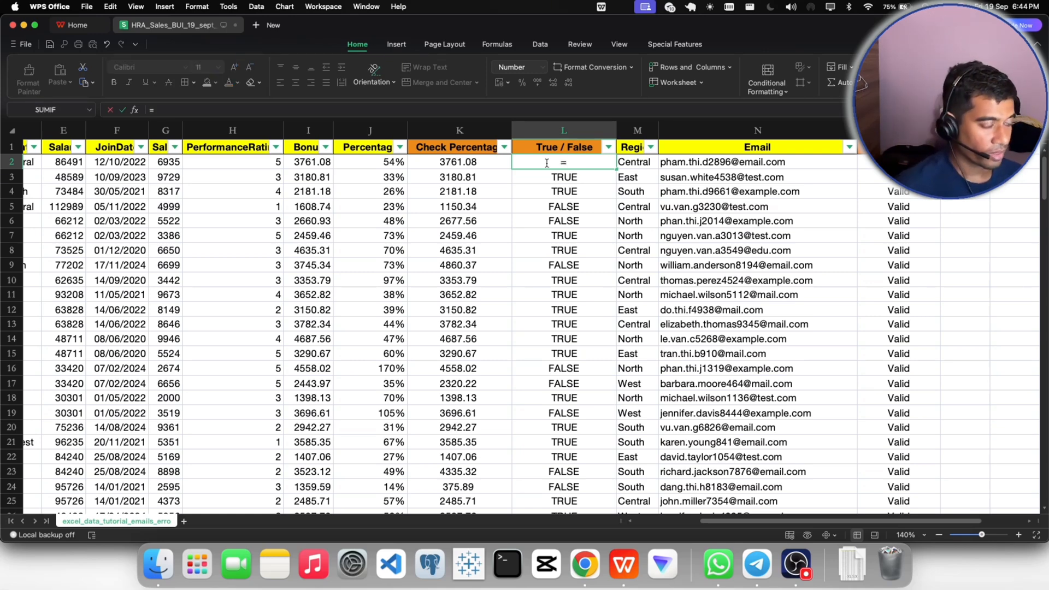
pyautogui.click(315, 163)
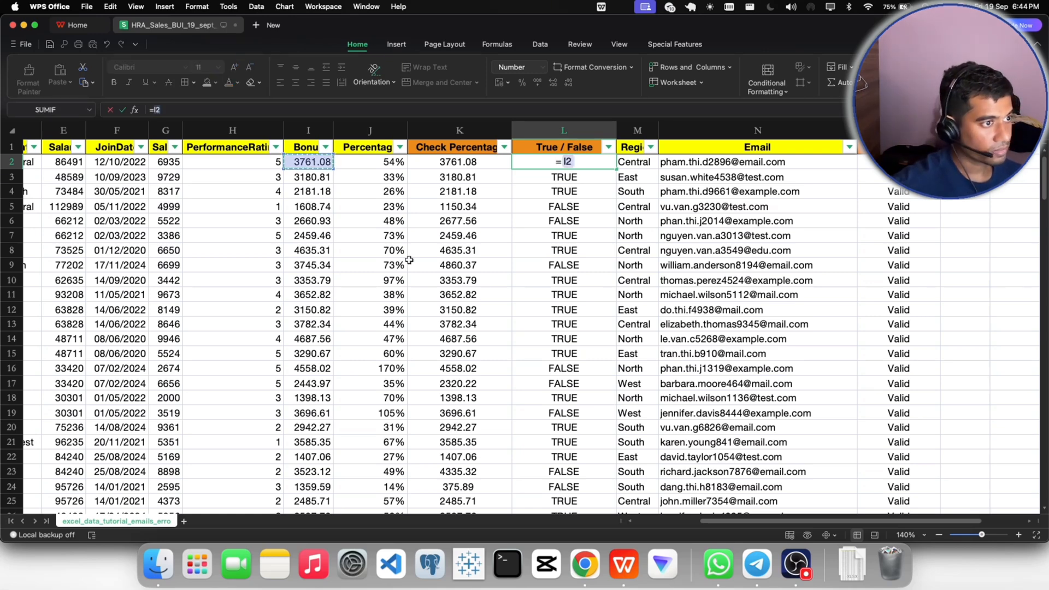
pyautogui.write('=')
pyautogui.click(457, 161)
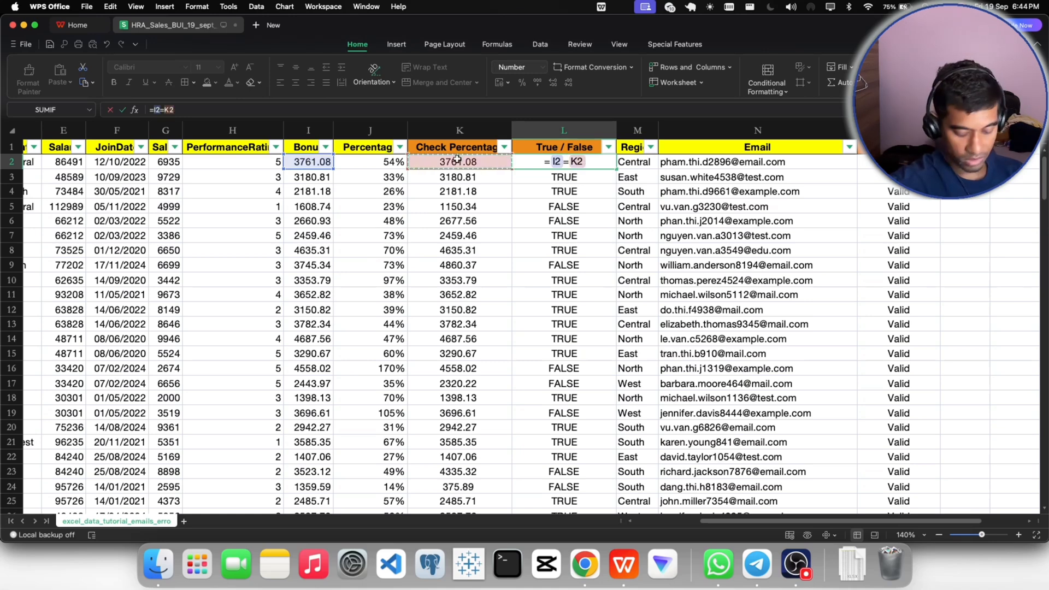
pyautogui.press('Return')
pyautogui.click(566, 162)
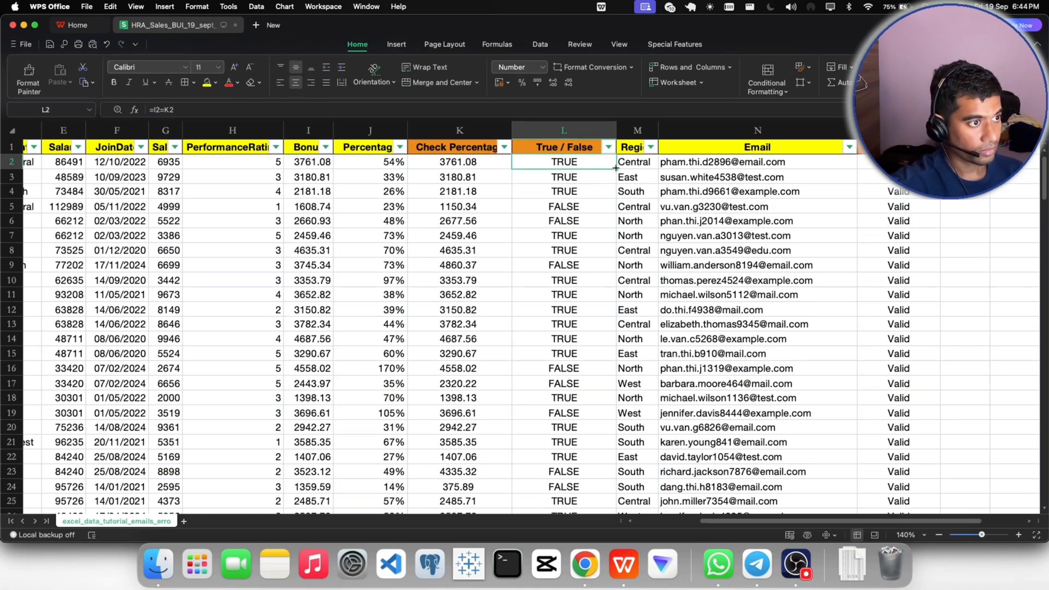
# - Fill the L2 comparison formula down the True / False column for all records
pyautogui.doubleClick(616, 168)
pyautogui.click(571, 238)
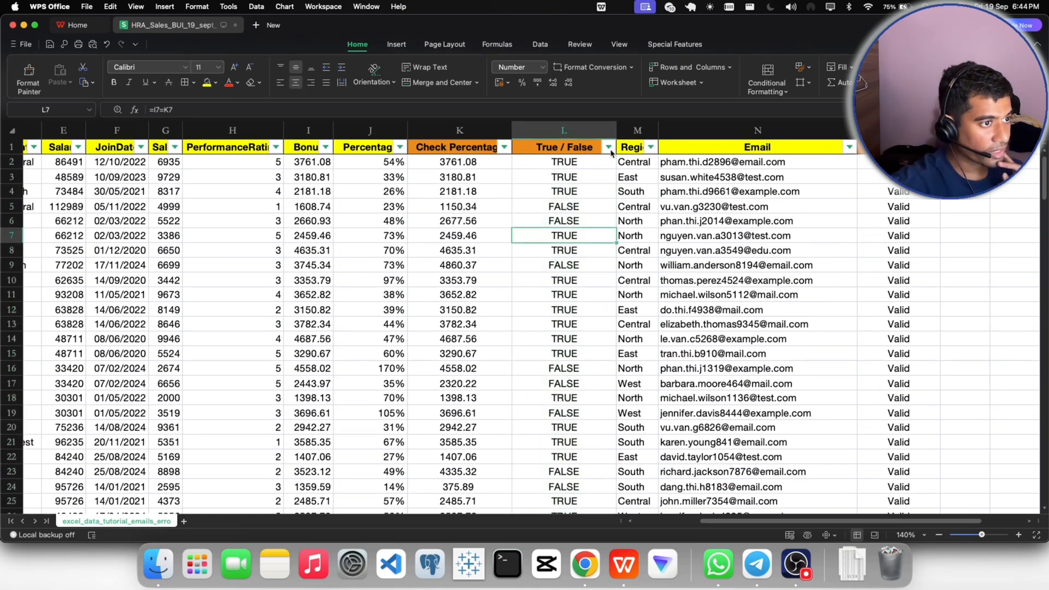
# - Filter the True / False column to show only the FALSE records
pyautogui.click(609, 148)
pyautogui.click(633, 254)
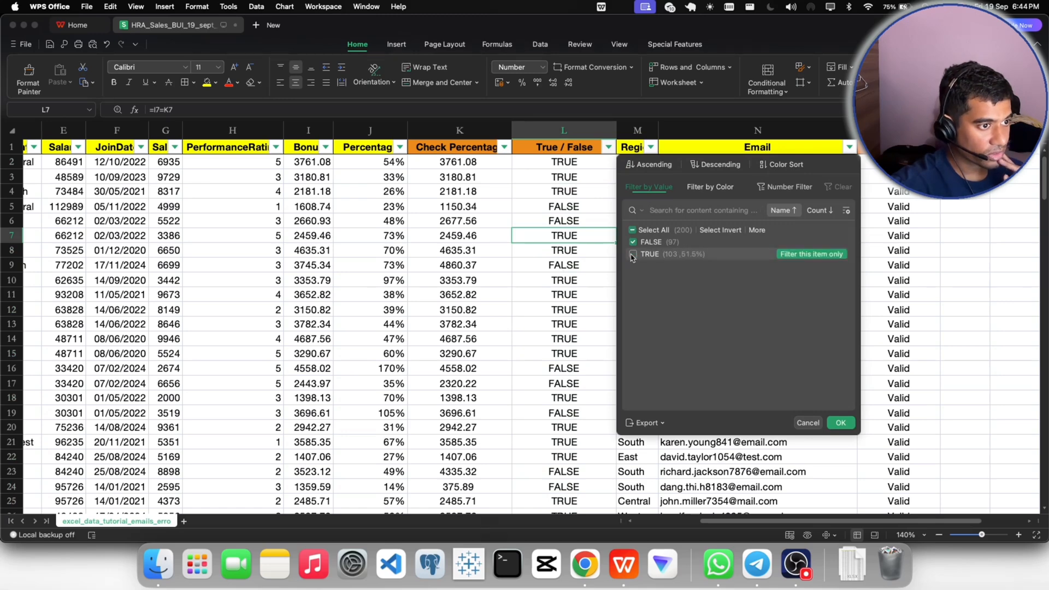
pyautogui.click(840, 422)
pyautogui.click(543, 251)
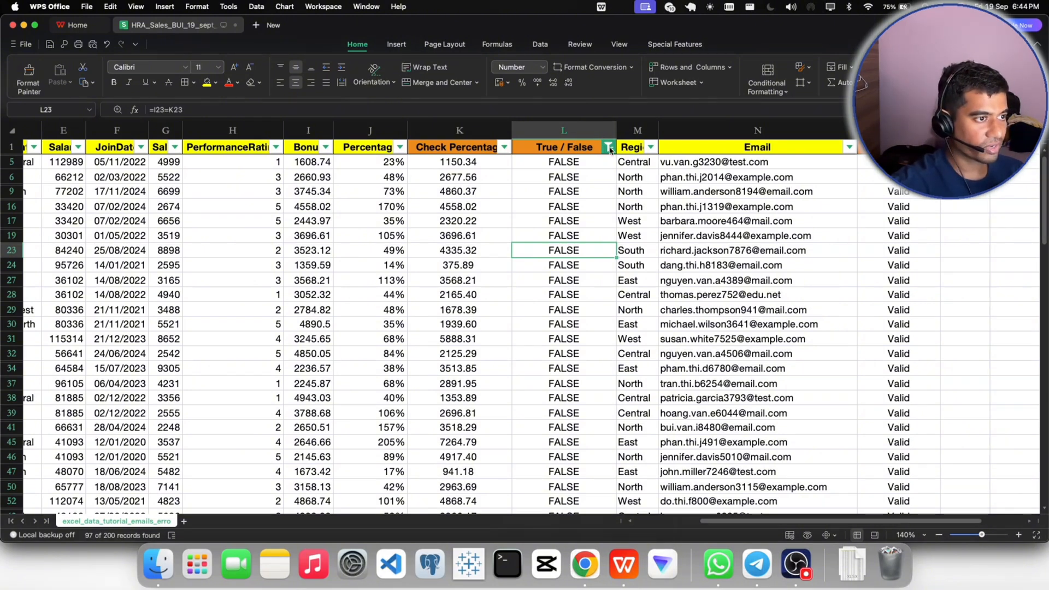
# - Show both TRUE and FALSE records again and remove the filters from the header row
pyautogui.click(608, 146)
pyautogui.click(633, 254)
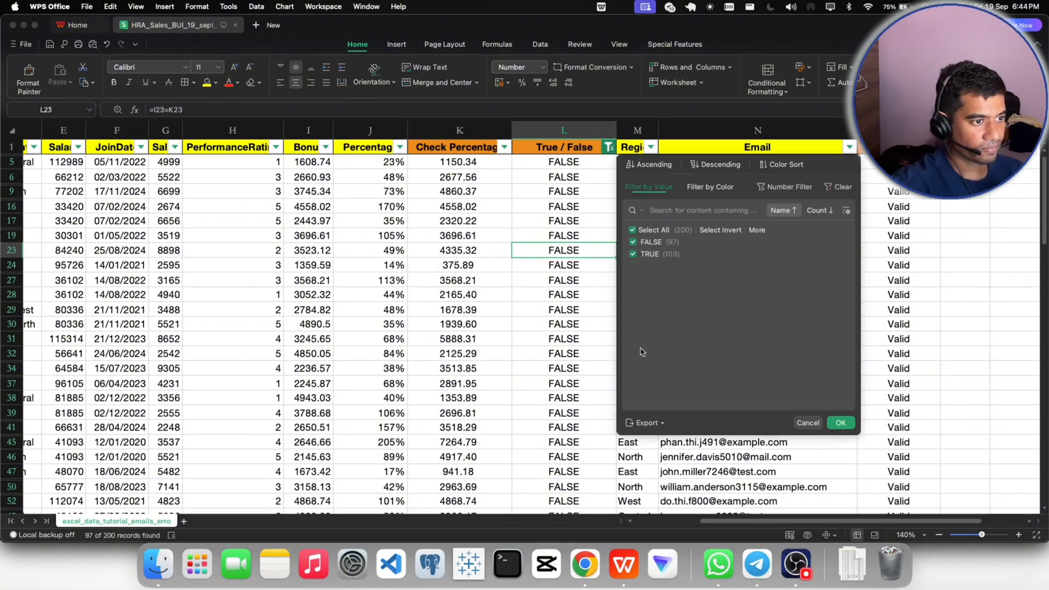
pyautogui.click(840, 423)
pyautogui.click(546, 207)
pyautogui.click(902, 82)
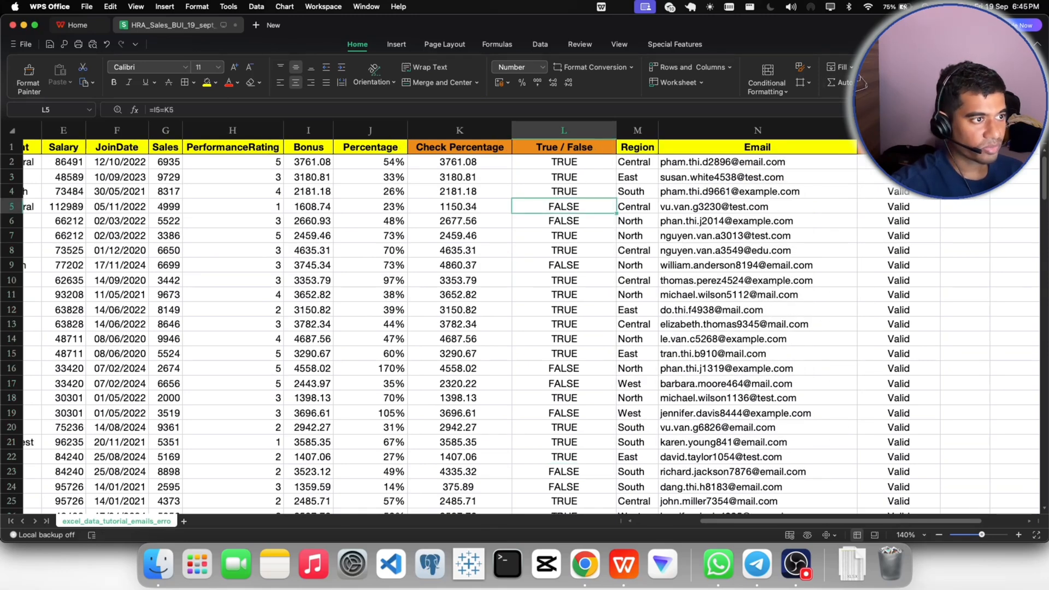
# - Insert a new empty column between the Bonus and Percentage columns
pyautogui.click(439, 251)
pyautogui.click(354, 130)
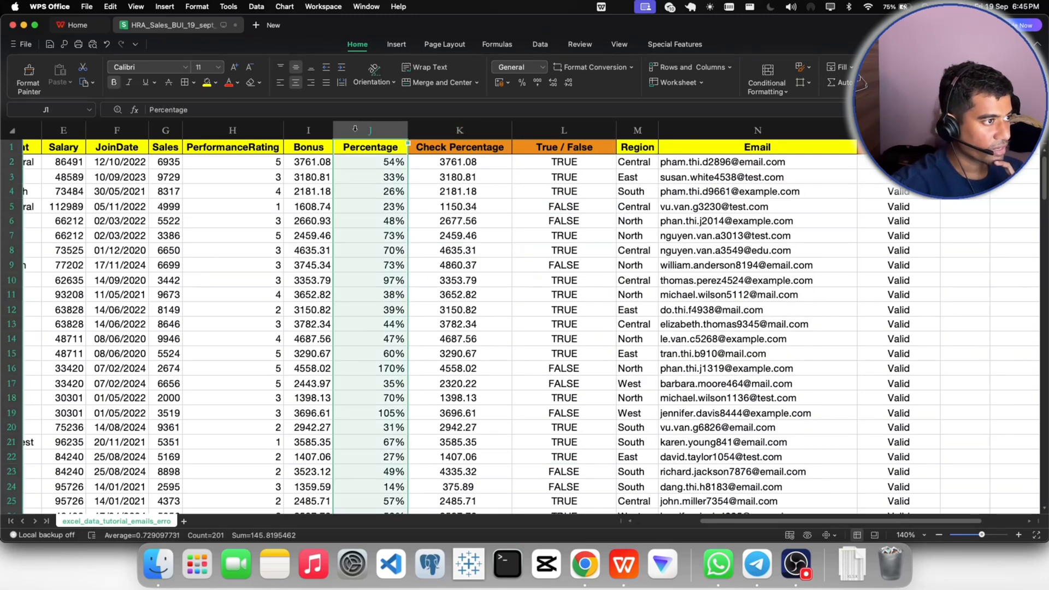
pyautogui.rightClick(355, 130)
pyautogui.click(384, 210)
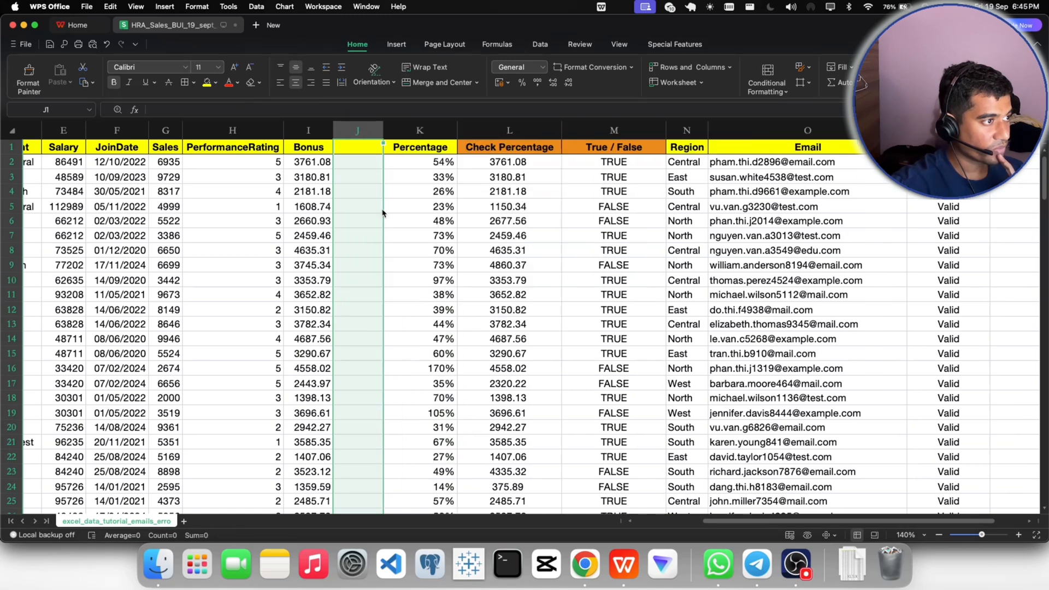
# - Enter the header Bonus_FLC in J1 and widen column J to fit it
pyautogui.doubleClick(364, 151)
pyautogui.write('Bo')
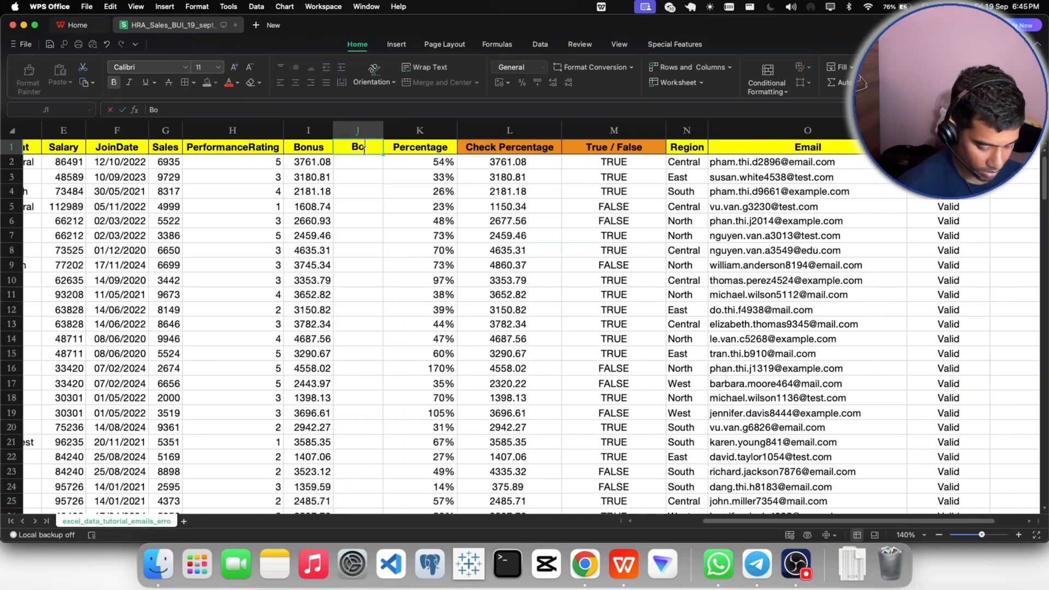
pyautogui.write('nus')
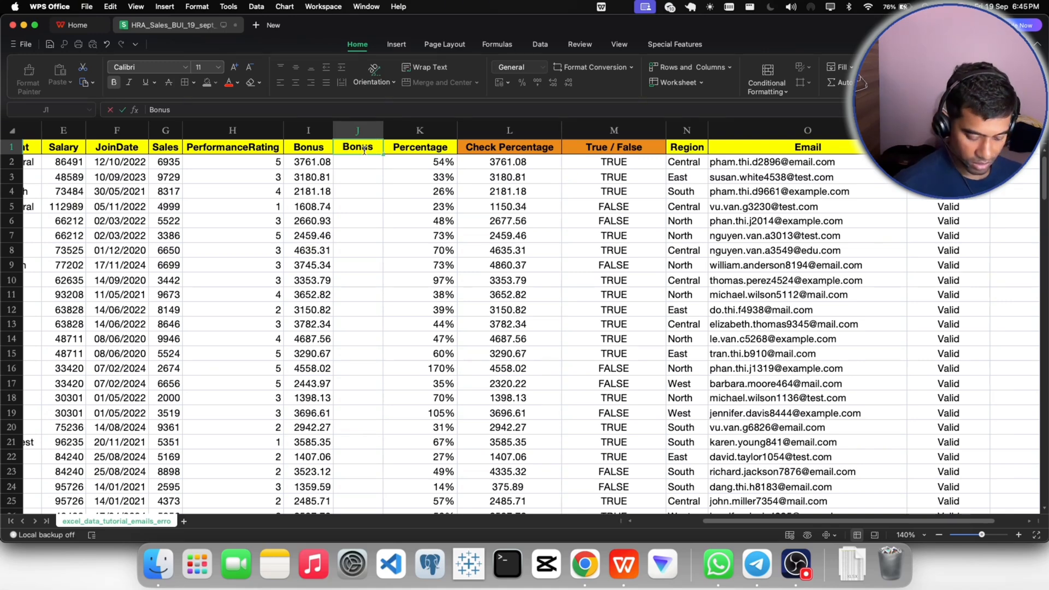
pyautogui.write('_F')
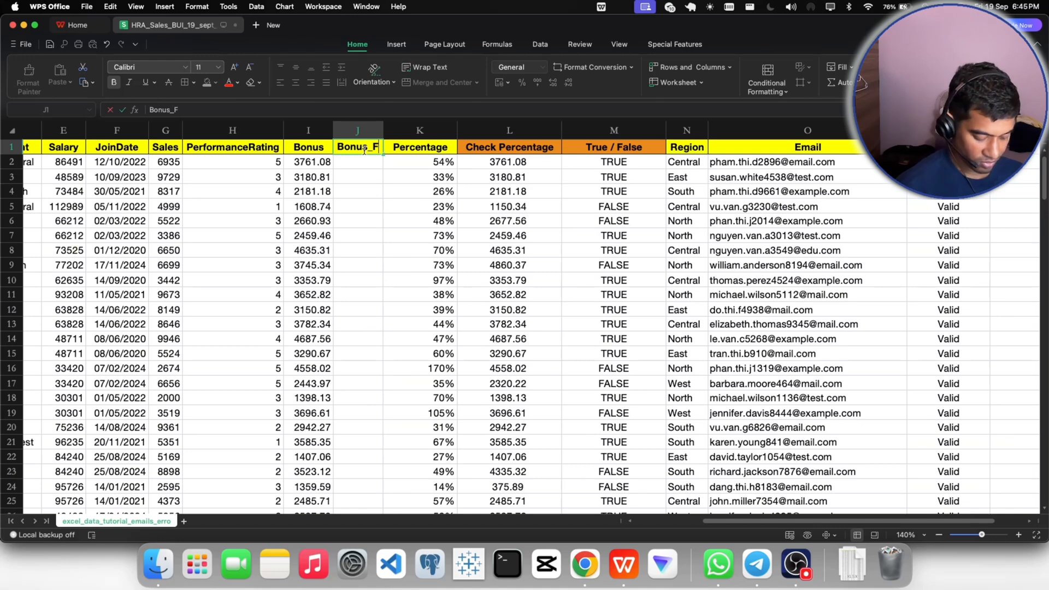
pyautogui.write('LC')
pyautogui.click(364, 208)
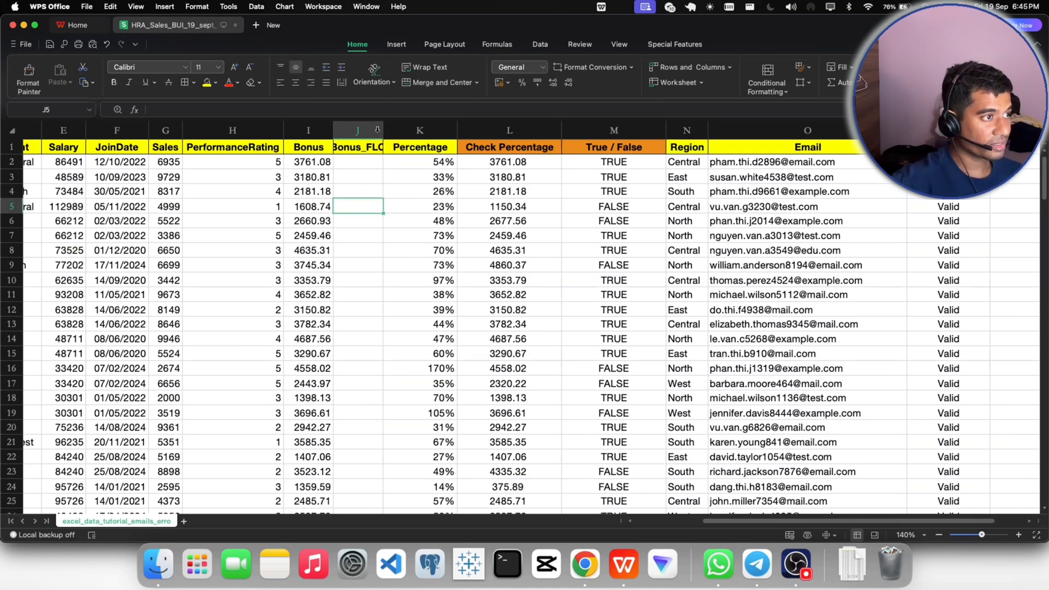
pyautogui.moveTo(383, 131); pyautogui.dragTo(406, 130)
pyautogui.click(384, 165)
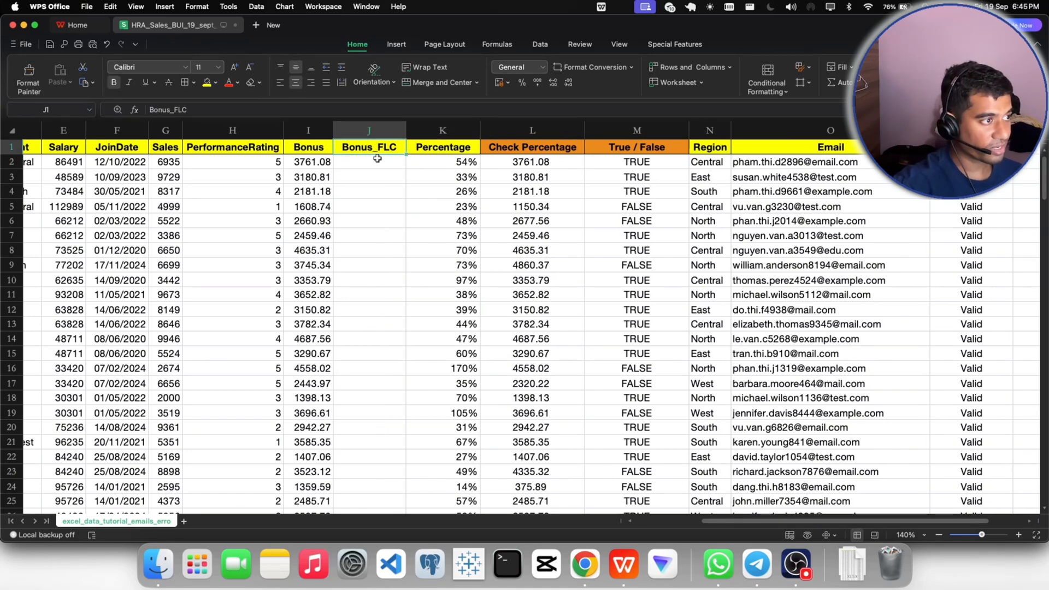
# - Try to copy the Check Percentage entries from L2 down, formulas included, into the Bonus_FLC column starting at J2
pyautogui.click(537, 164)
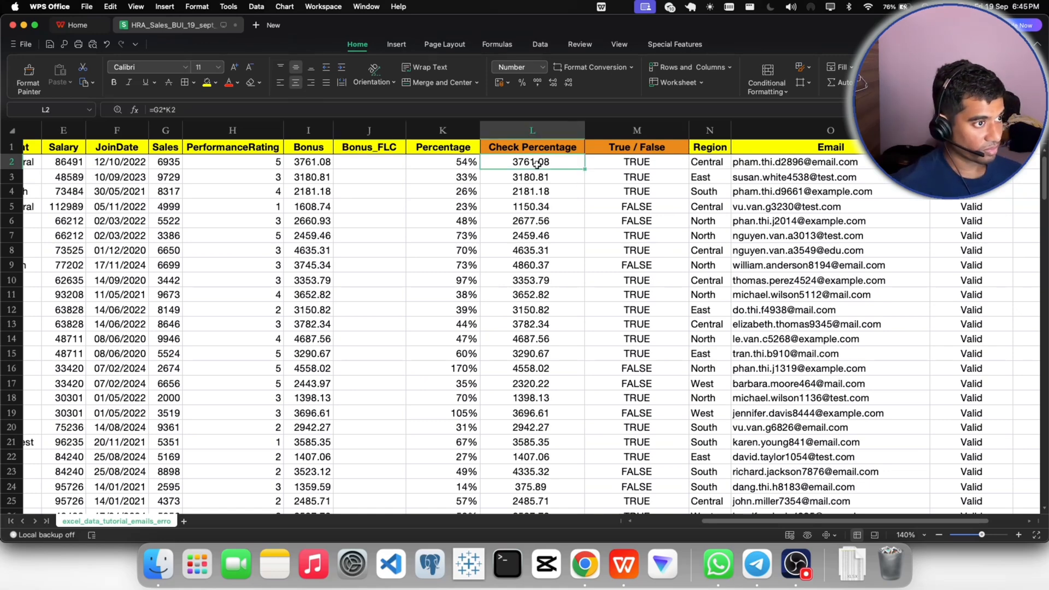
pyautogui.press('super+shift+Down')
pyautogui.press('super+c')
pyautogui.scroll(20, 389, 235)
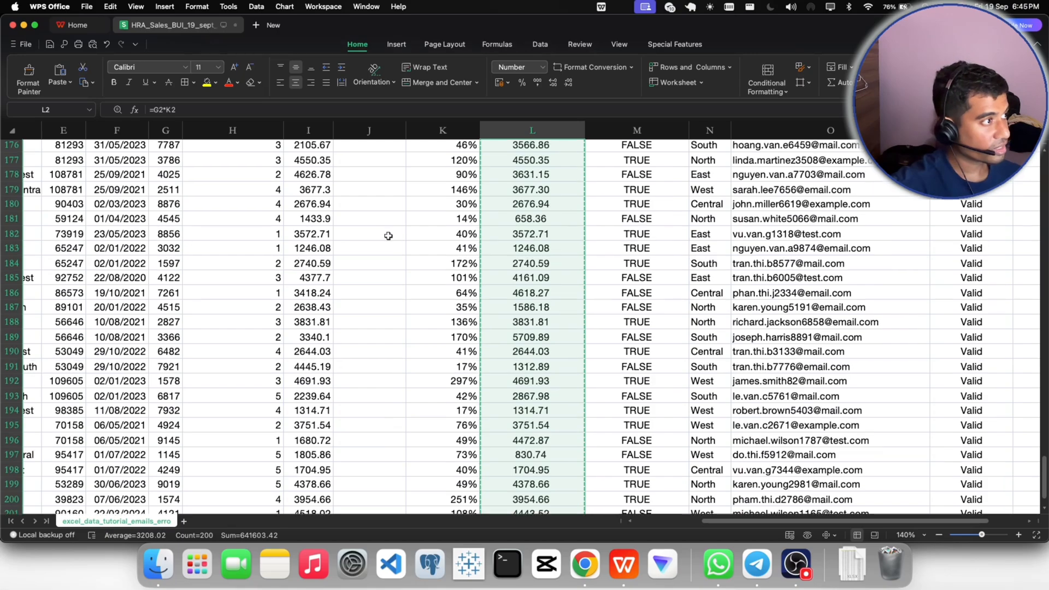
pyautogui.scroll(20, 389, 235)
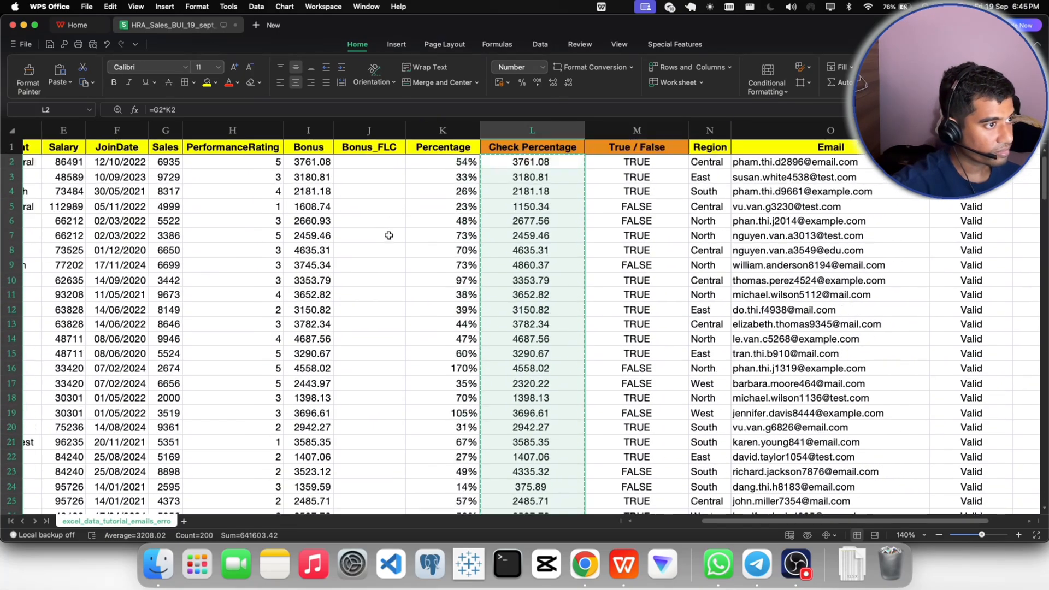
pyautogui.click(355, 162)
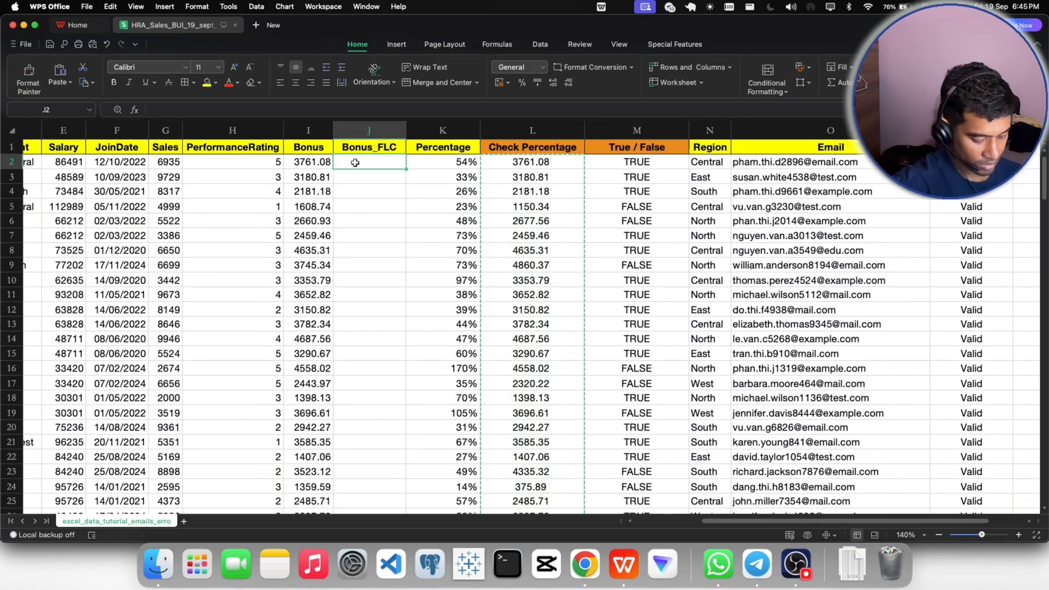
pyautogui.press('super+v')
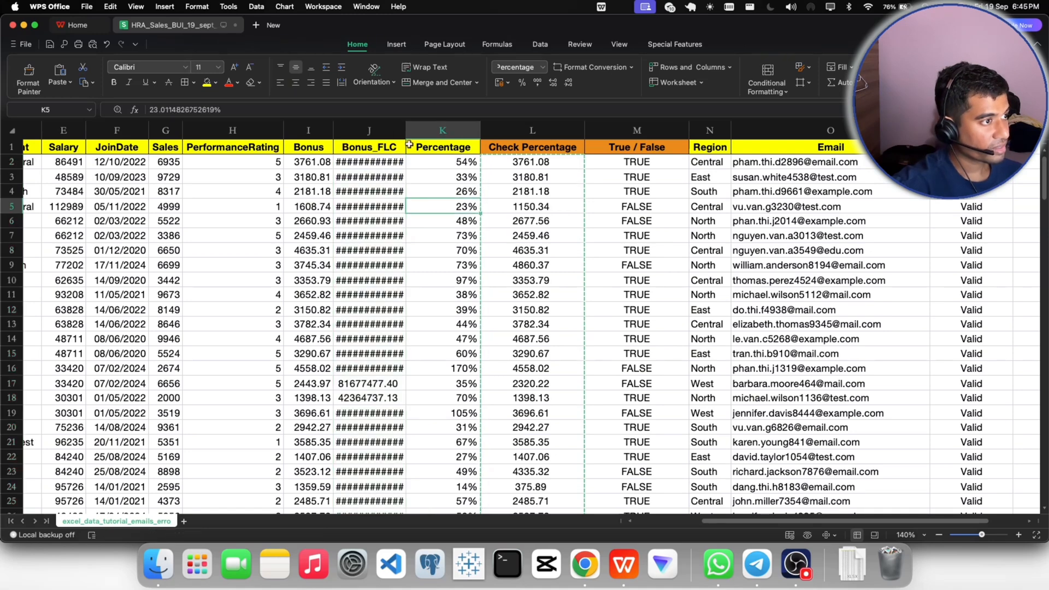
# - Widen the Bonus_FLC column enough to display its full numbers
pyautogui.click(404, 146)
pyautogui.moveTo(405, 147); pyautogui.dragTo(454, 146)
pyautogui.click(556, 271)
pyautogui.click(442, 207)
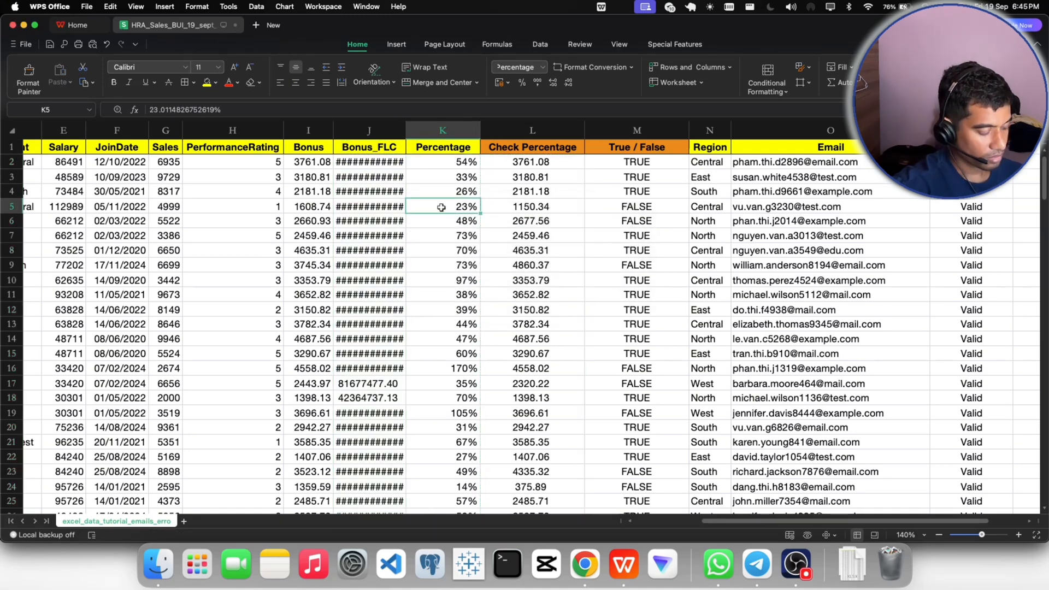
pyautogui.moveTo(406, 132); pyautogui.dragTo(426, 133)
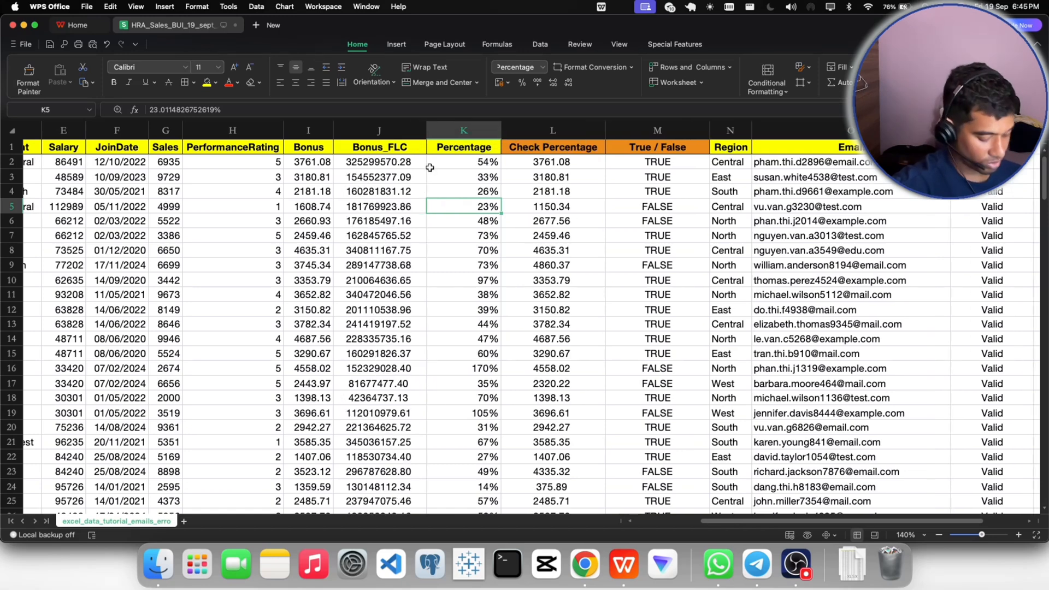
# - Undo the column widening and the formula paste in the Bonus_FLC column
pyautogui.press('super+z')
pyautogui.press('super+z')
pyautogui.press('super+z')
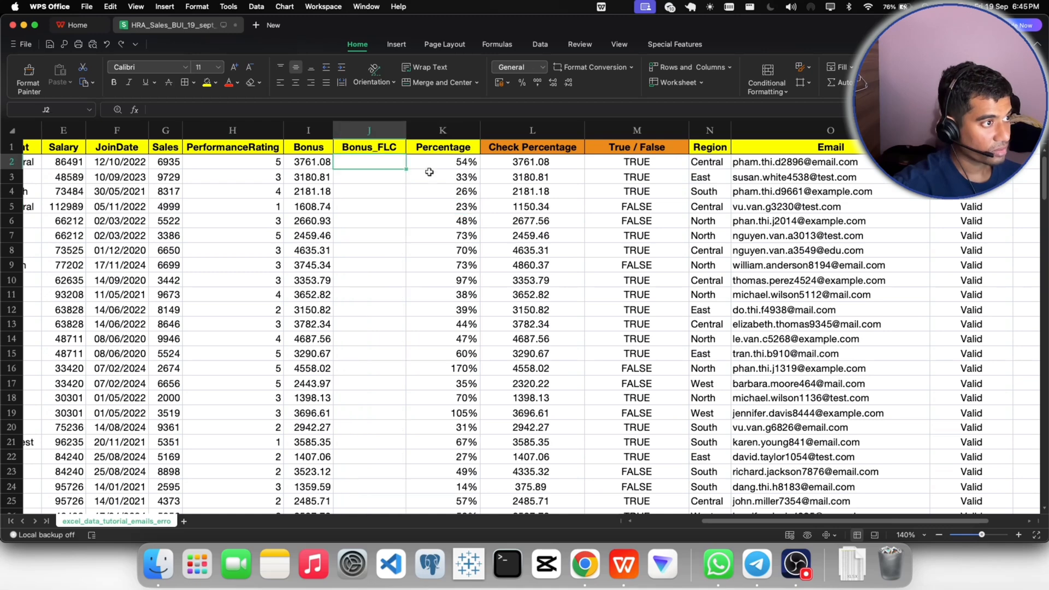
# - Convert the Check Percentage formulas from L2 down through all records into fixed values in place
pyautogui.click(509, 165)
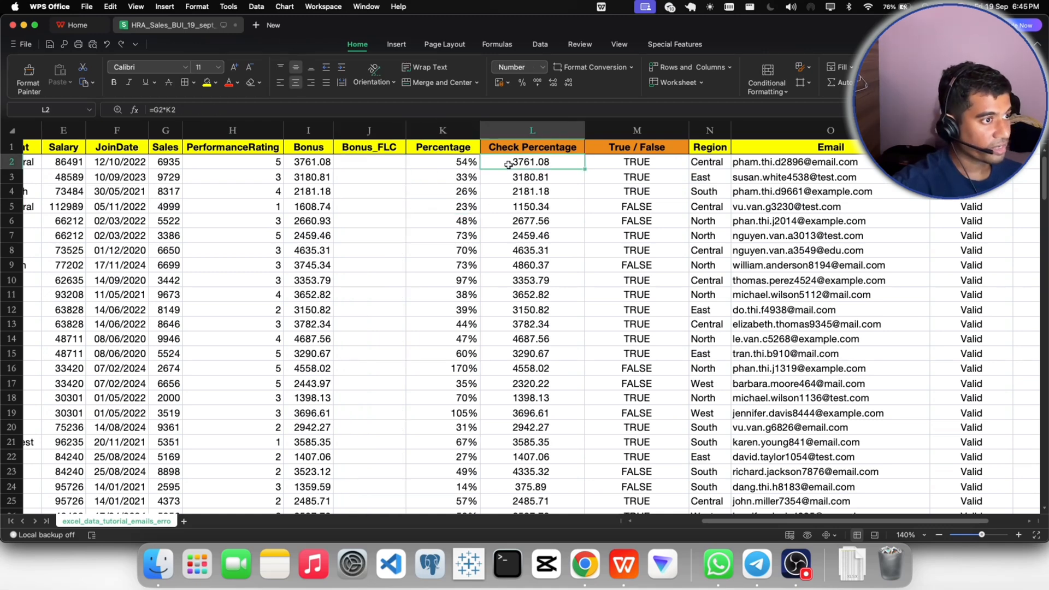
pyautogui.click(511, 174)
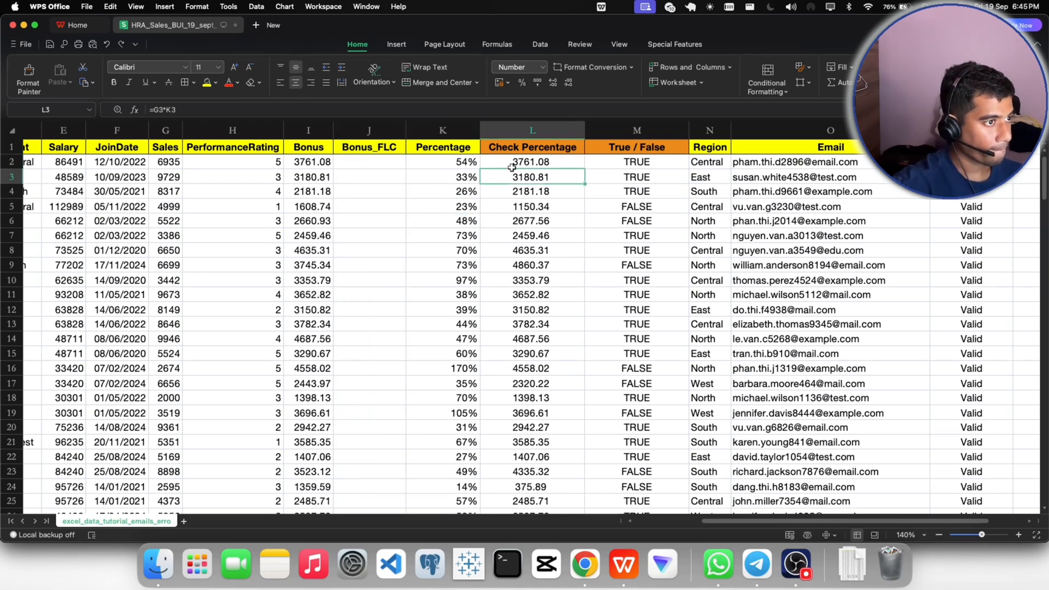
pyautogui.click(512, 163)
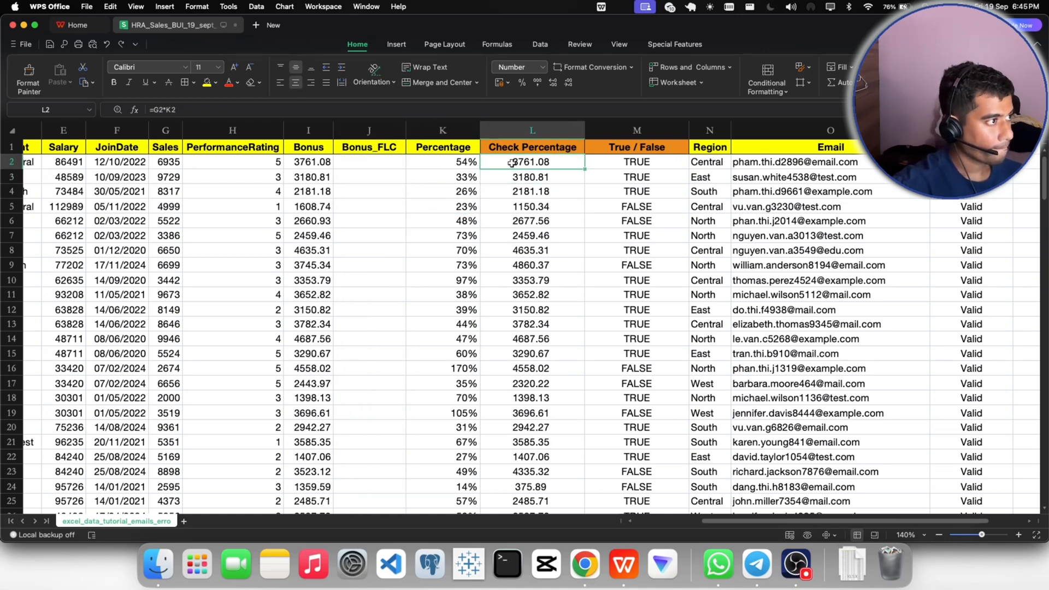
pyautogui.click(600, 161)
pyautogui.click(527, 160)
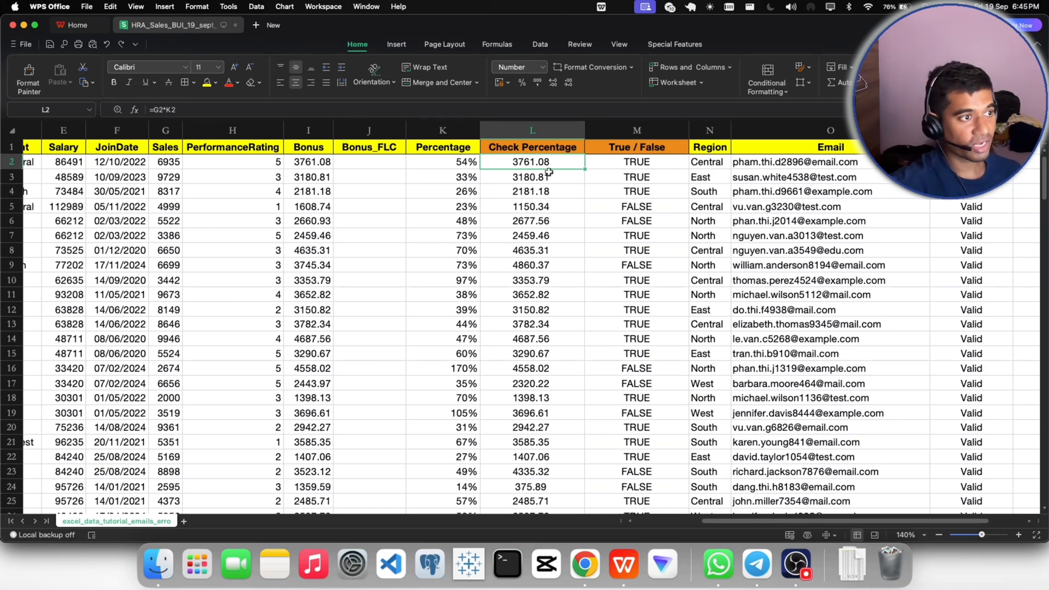
pyautogui.press('super+shift+Down')
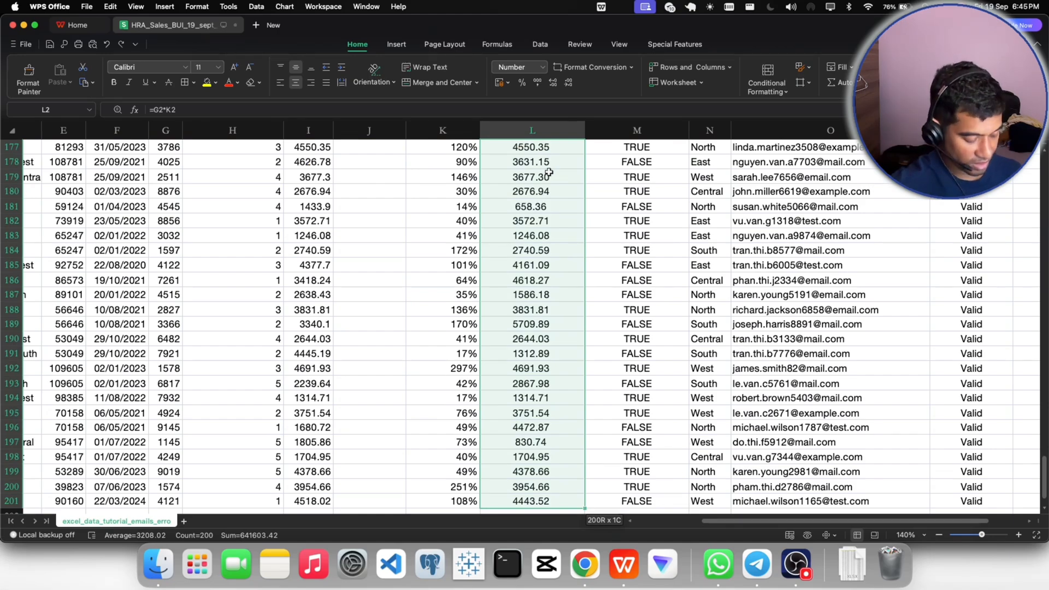
pyautogui.press('super+c')
pyautogui.scroll(20, 525, 219)
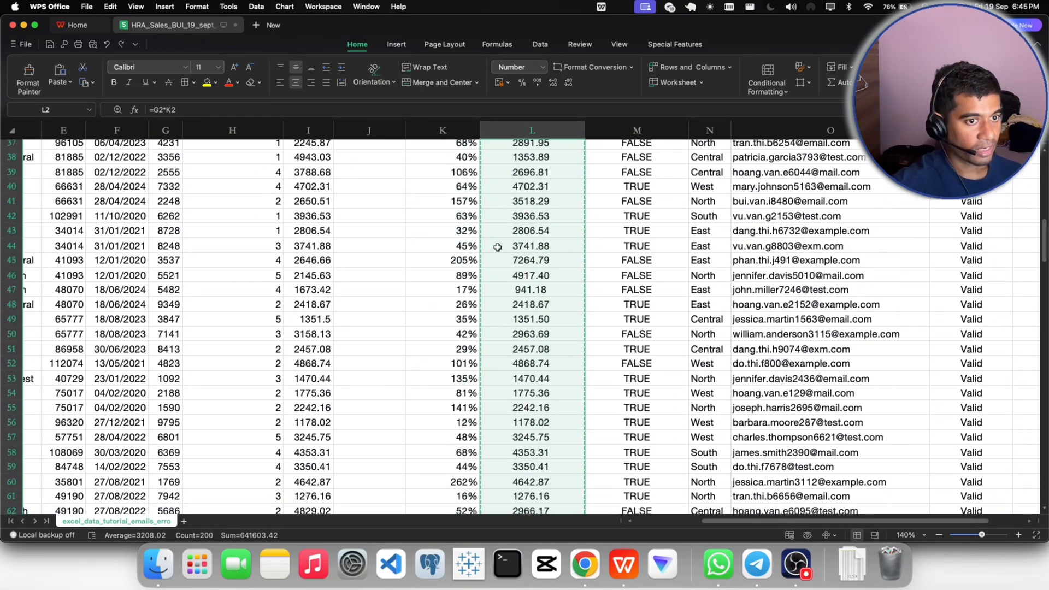
pyautogui.scroll(10, 498, 247)
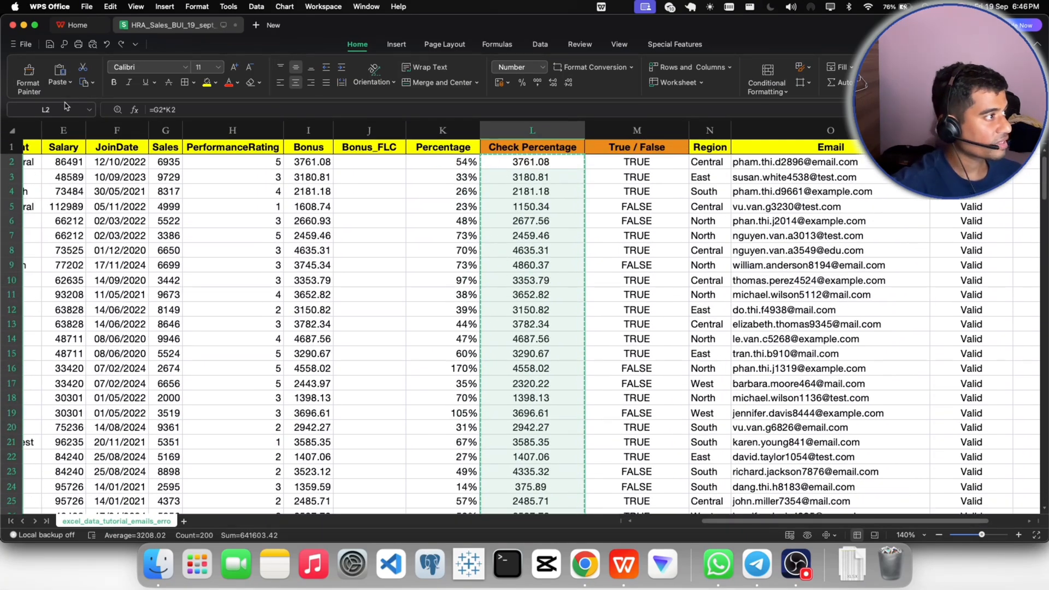
pyautogui.click(63, 82)
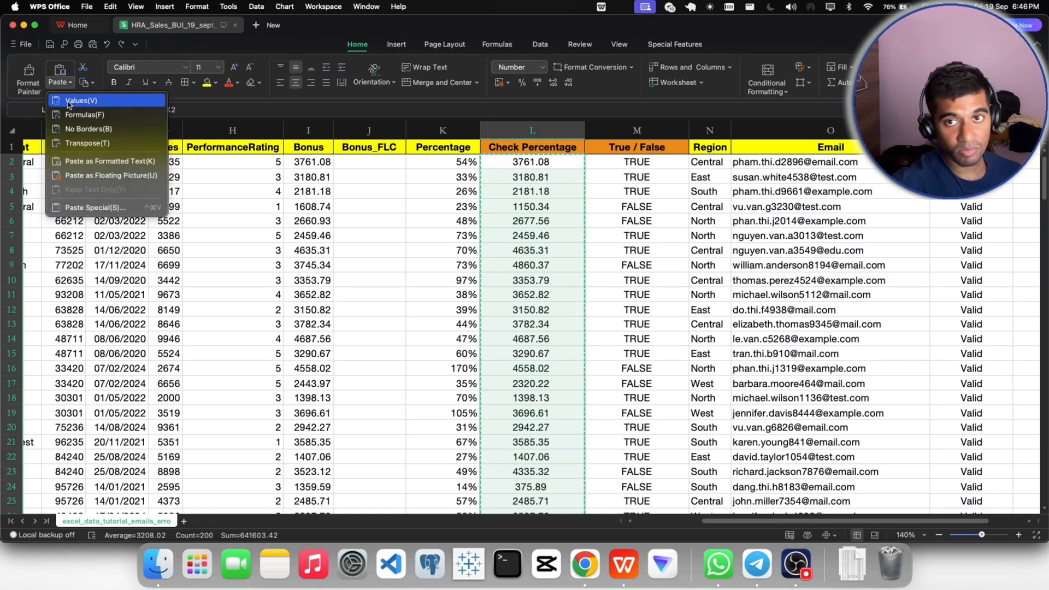
pyautogui.click(68, 100)
pyautogui.click(523, 174)
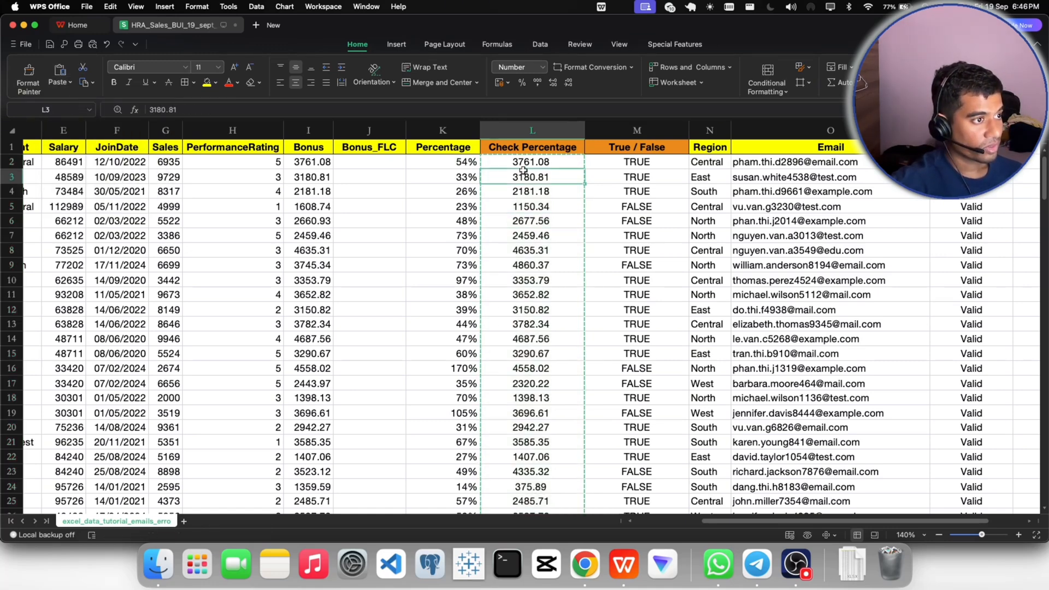
pyautogui.press('Escape')
# - Copy the Check Percentage figures from L2 down into the Bonus_FLC column starting at J2, pasting values only
pyautogui.click(527, 163)
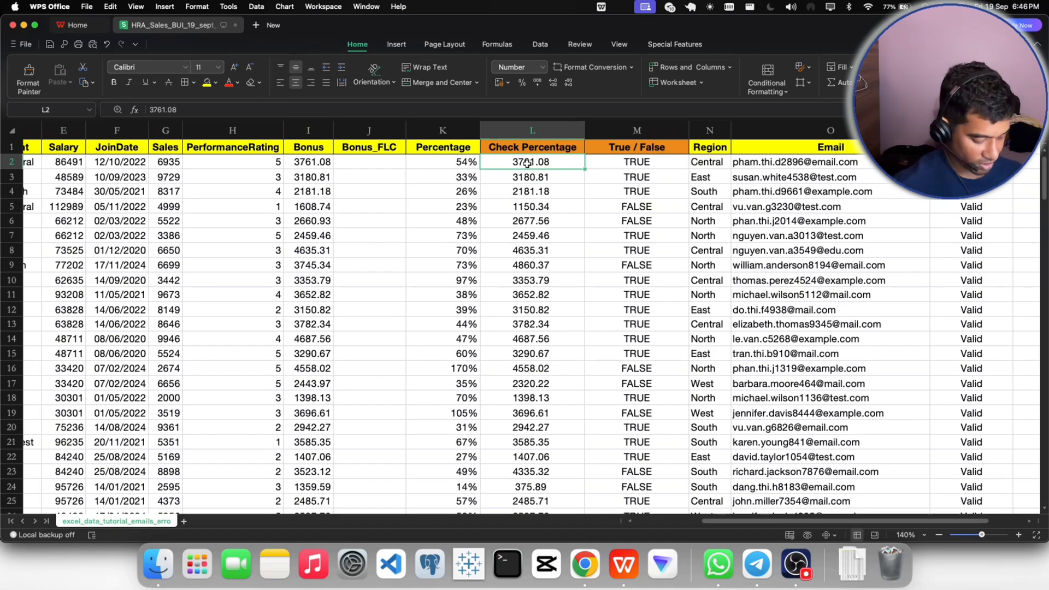
pyautogui.hotkey('ctrl', 'shift', 'Down')
pyautogui.hotkey('ctrl', 'c')
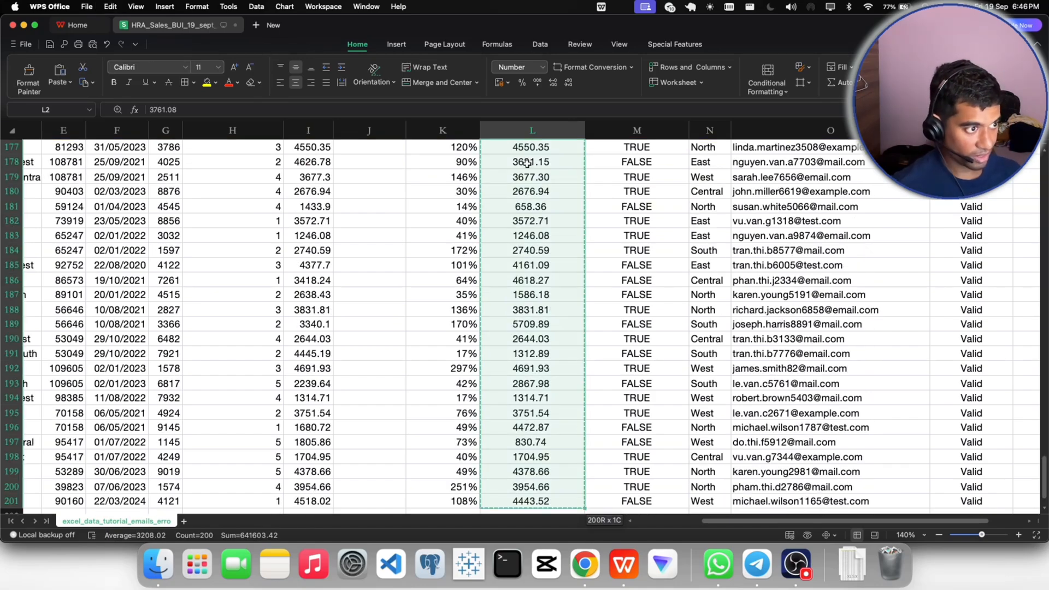
pyautogui.scroll(20, 527, 163)
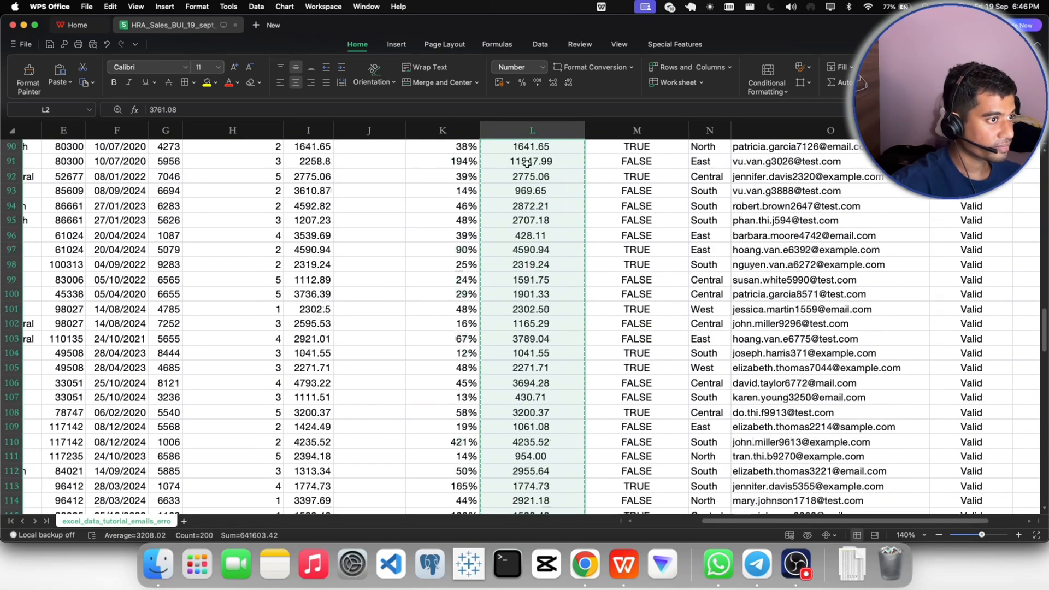
pyautogui.scroll(15, 527, 163)
pyautogui.click(358, 162)
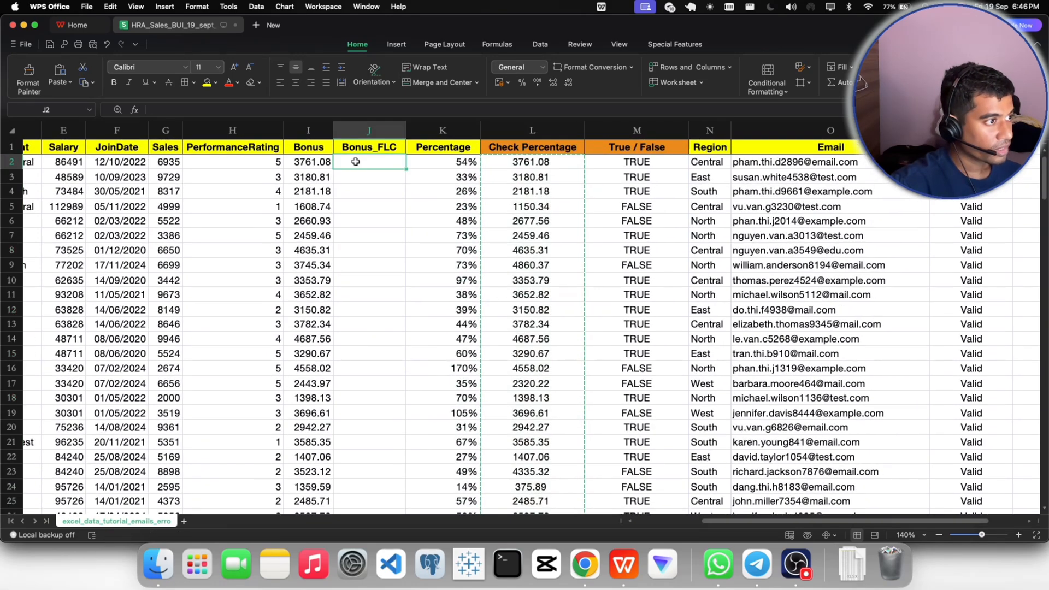
pyautogui.click(70, 82)
pyautogui.click(74, 104)
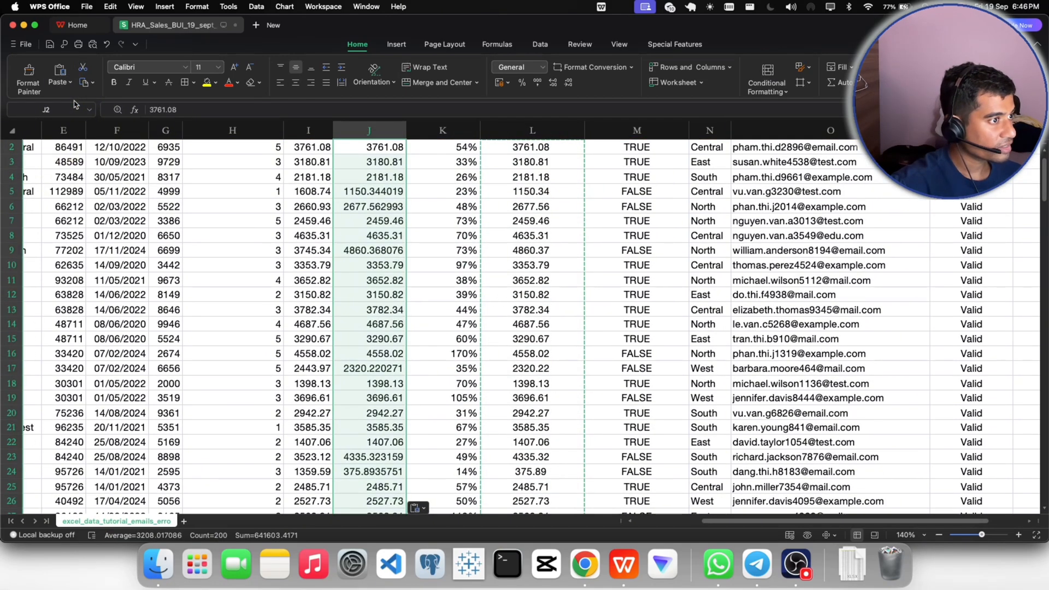
pyautogui.click(437, 218)
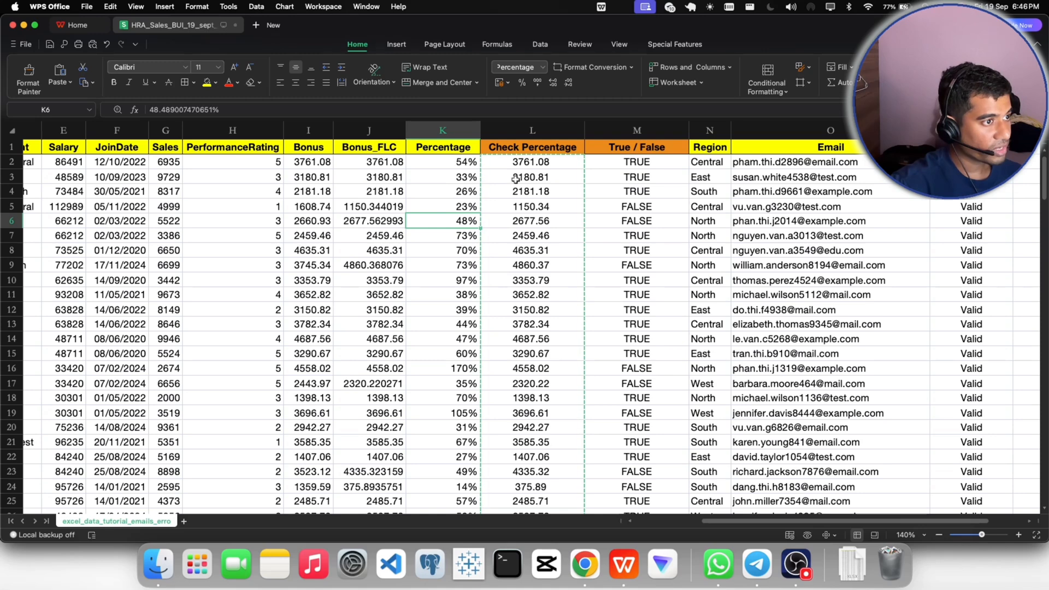
pyautogui.click(378, 131)
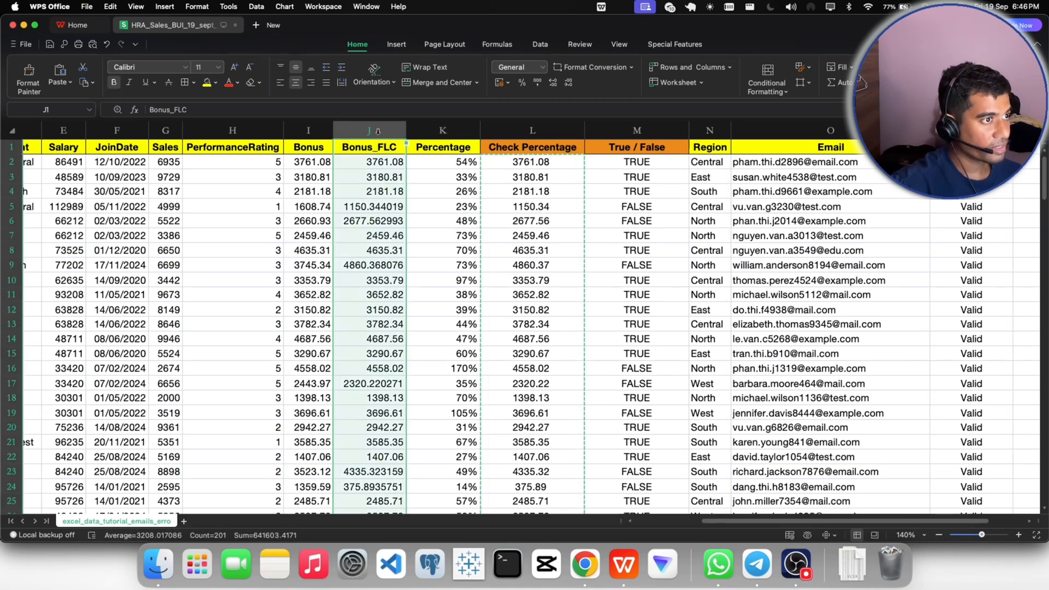
pyautogui.click(542, 67)
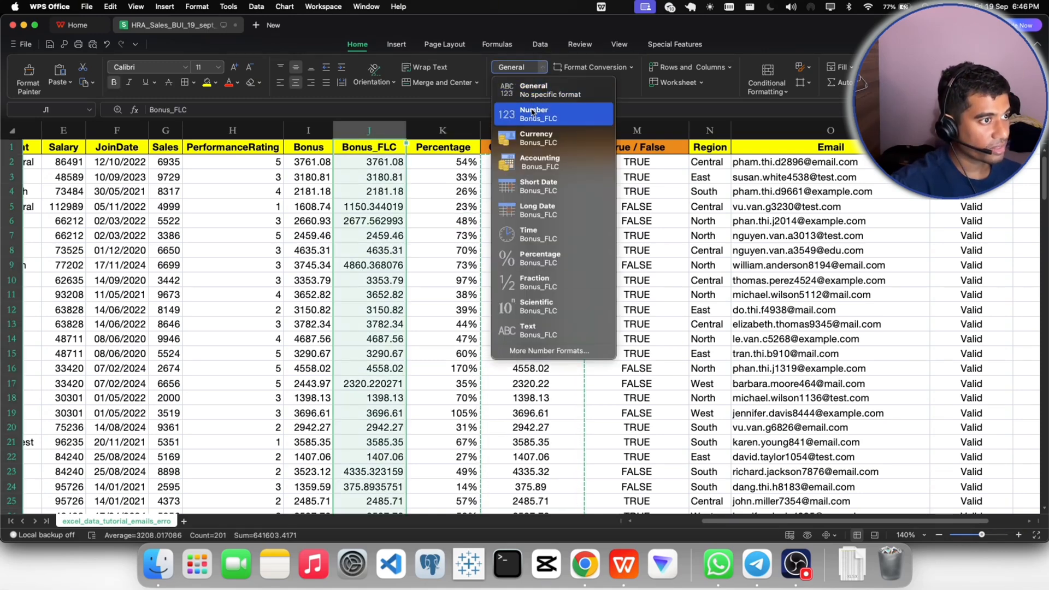
pyautogui.click(406, 193)
# - Format the Bonus_FLC values from J2 down through the last record as Number
pyautogui.click(380, 164)
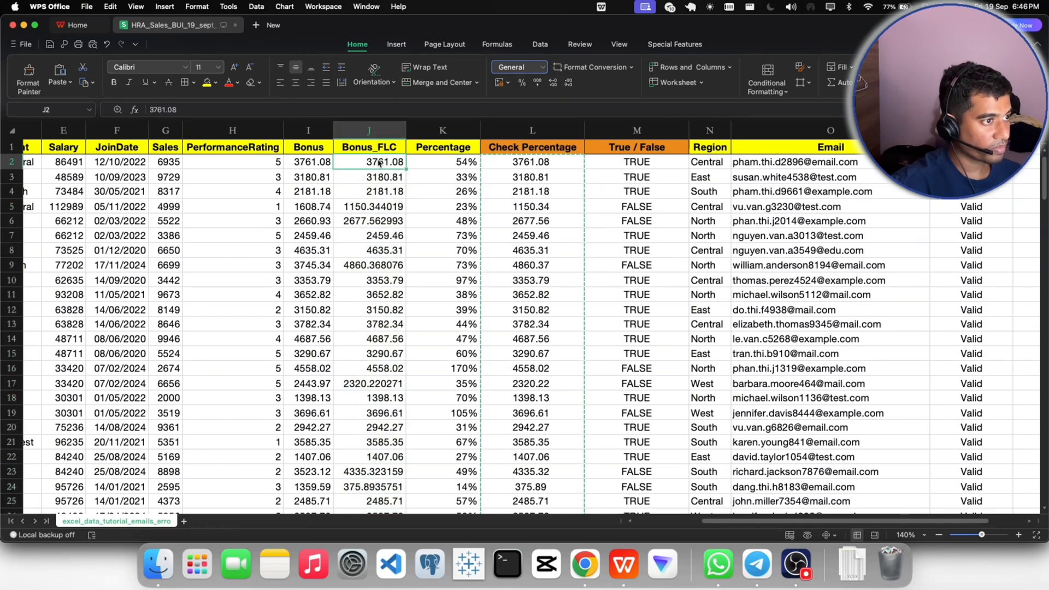
pyautogui.press('super+shift+Down')
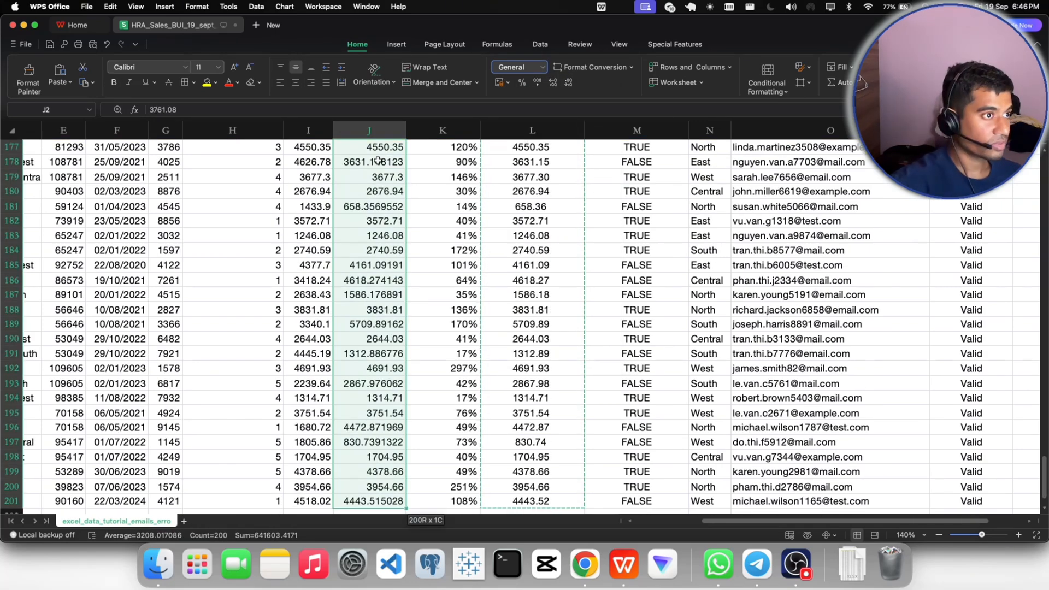
pyautogui.click(543, 66)
pyautogui.click(534, 114)
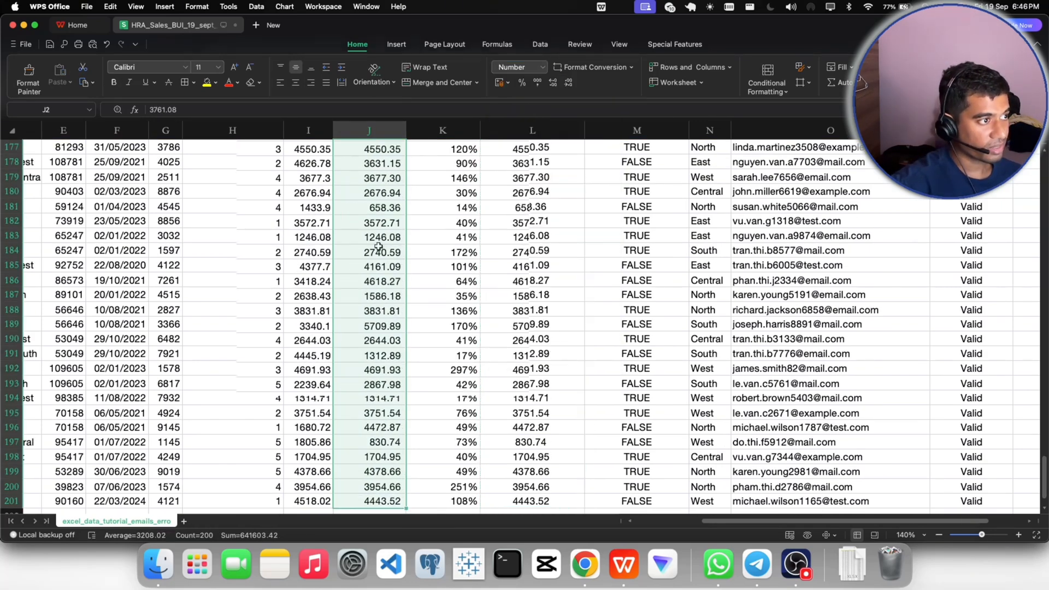
pyautogui.scroll(15, 379, 246)
pyautogui.scroll(14, 379, 246)
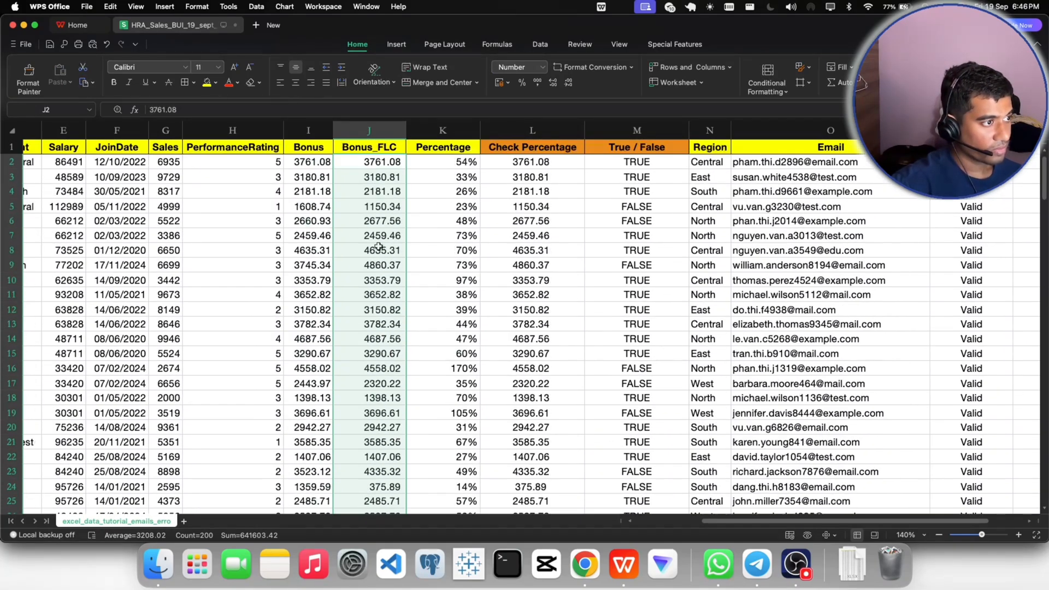
pyautogui.click(587, 221)
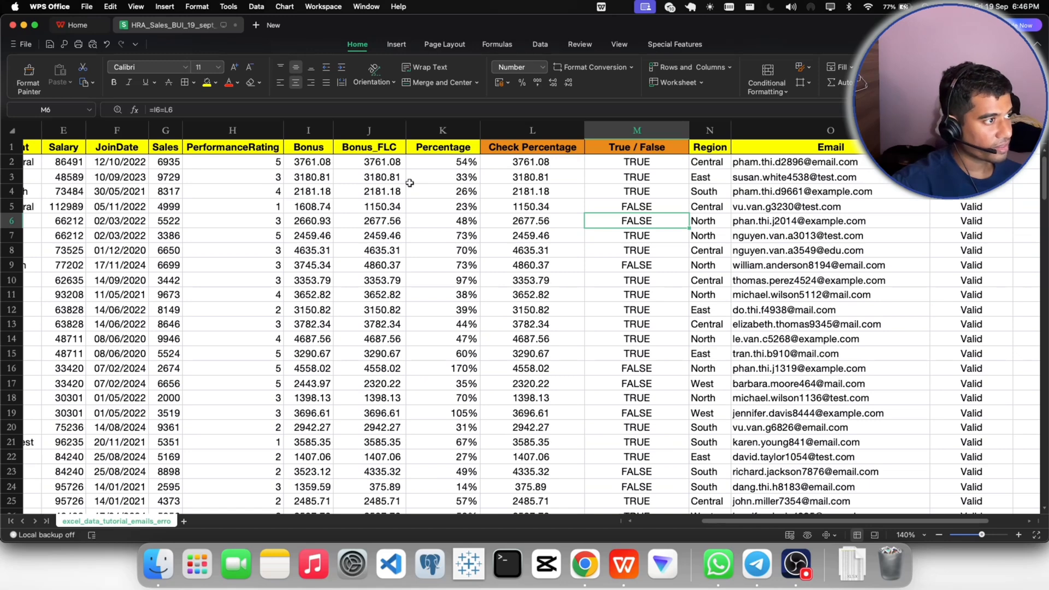
# - Delete the original Bonus column I from the sheet
pyautogui.click(313, 149)
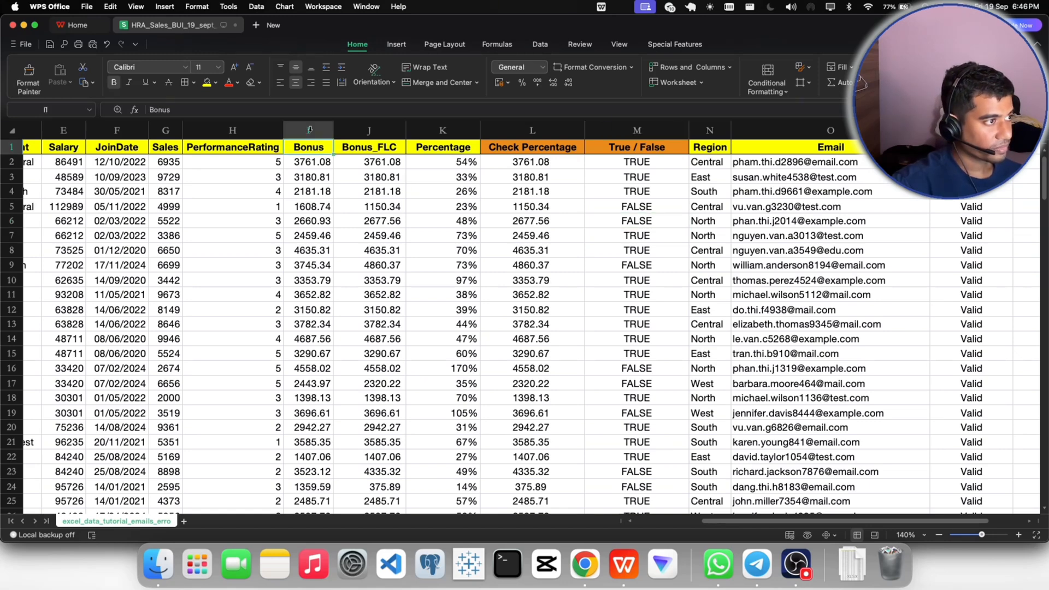
pyautogui.click(307, 132)
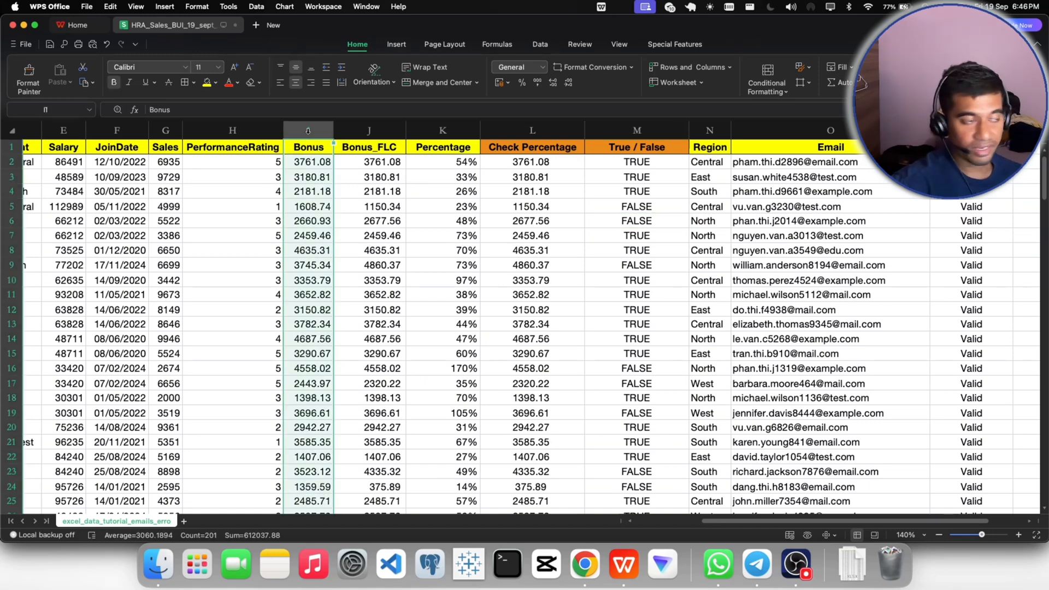
pyautogui.rightClick(312, 137)
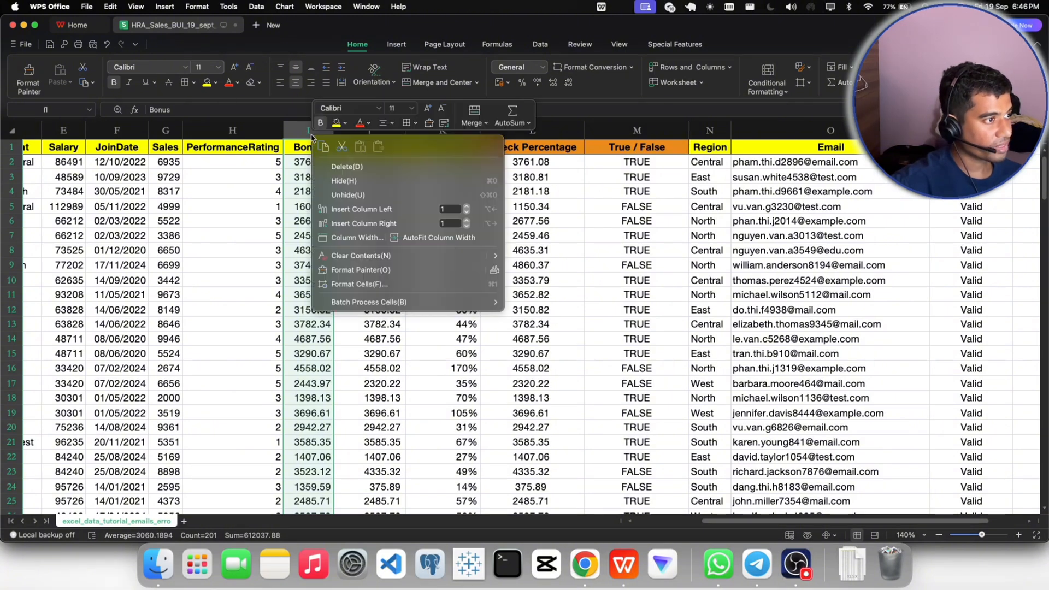
pyautogui.click(340, 166)
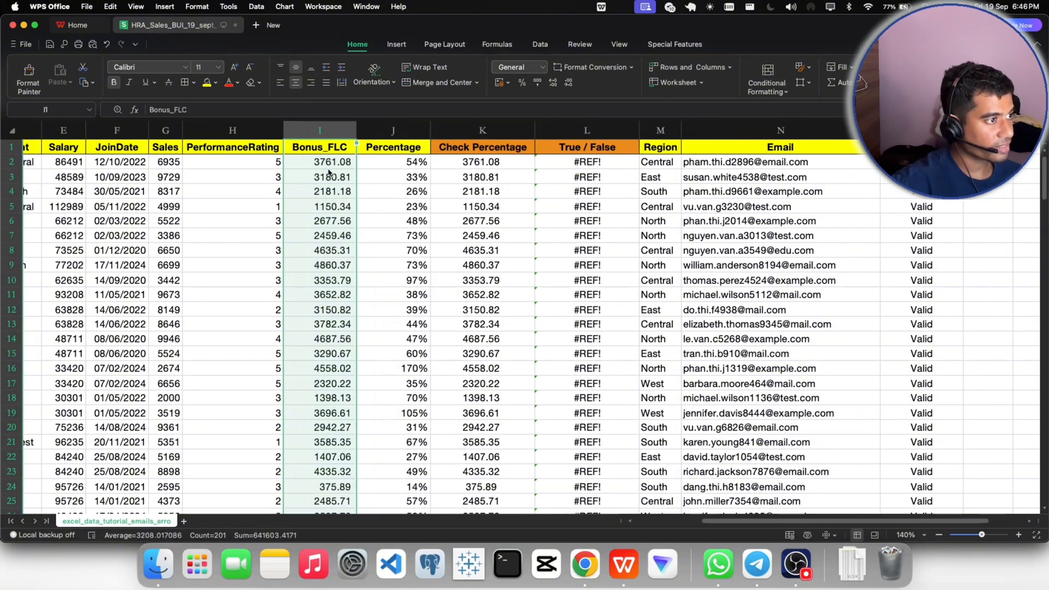
# - Delete the True / False column beside Check Percentage
pyautogui.click(396, 216)
pyautogui.click(550, 200)
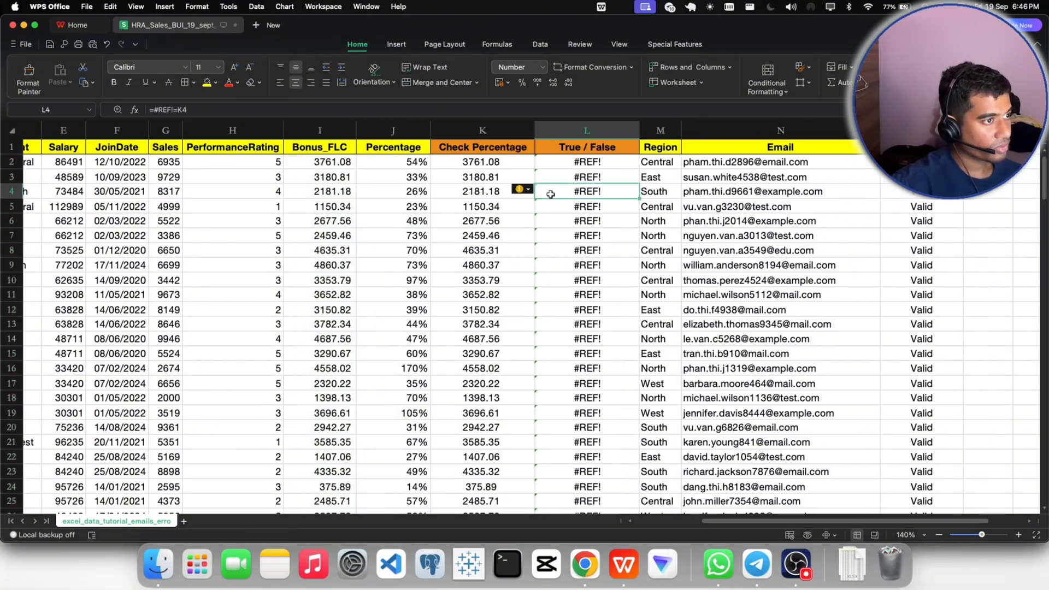
pyautogui.click(570, 129)
pyautogui.rightClick(570, 130)
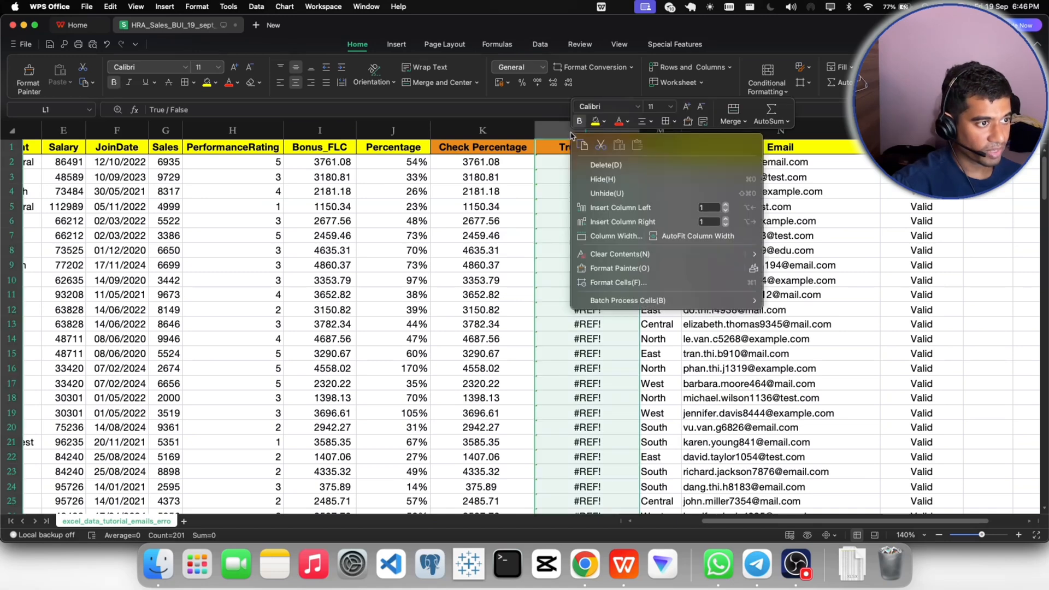
pyautogui.click(590, 165)
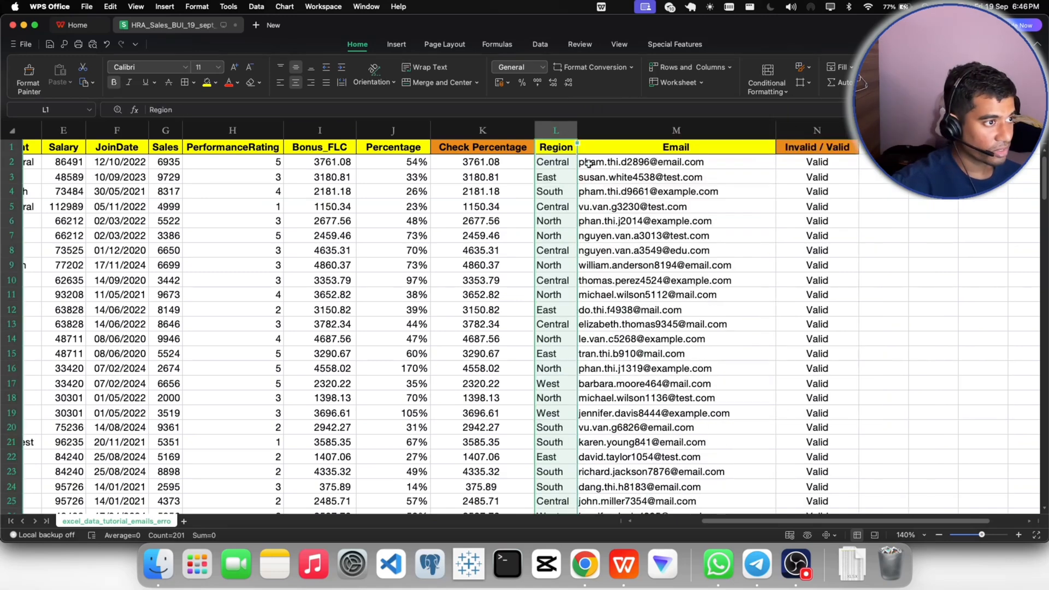
# - Insert one empty column between Check Percentage and Region
pyautogui.click(516, 218)
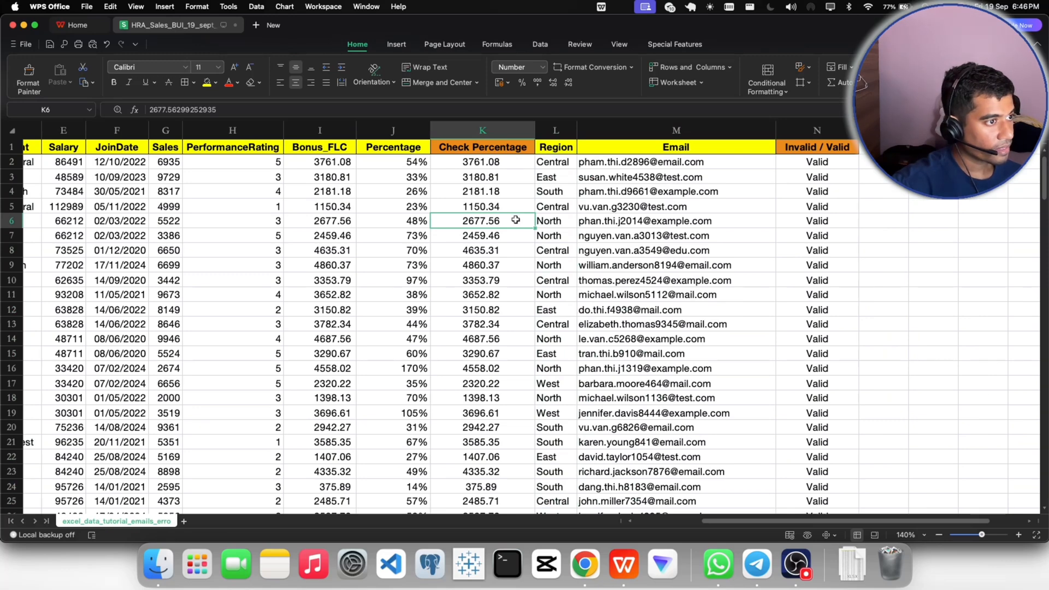
pyautogui.click(550, 130)
pyautogui.rightClick(550, 130)
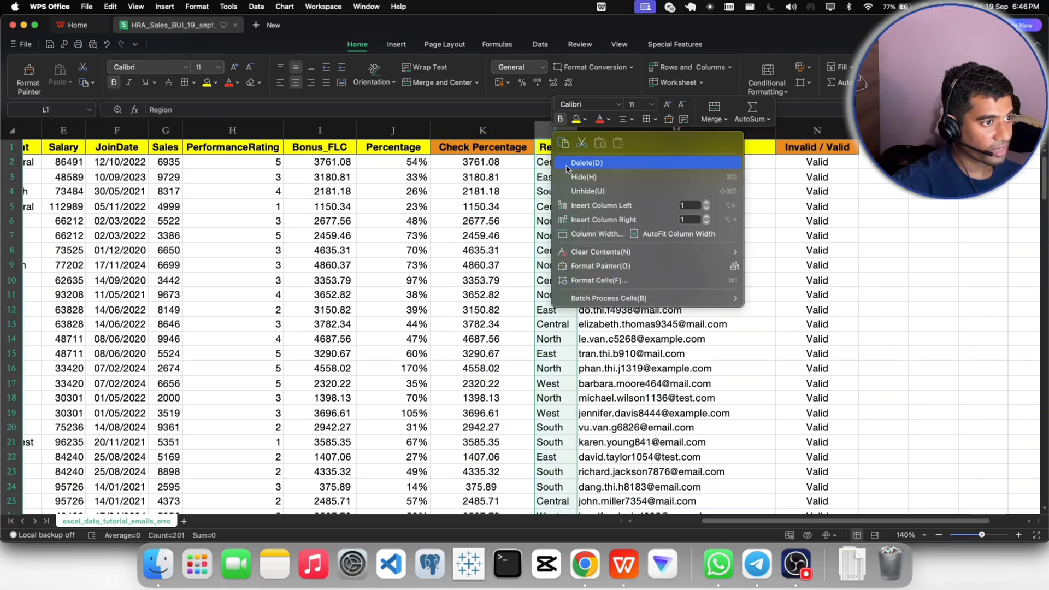
pyautogui.click(580, 205)
# - Enter the formula =I2=J2 in L2 to compare the first record's Bonus_FLC with its Percentage
pyautogui.doubleClick(565, 164)
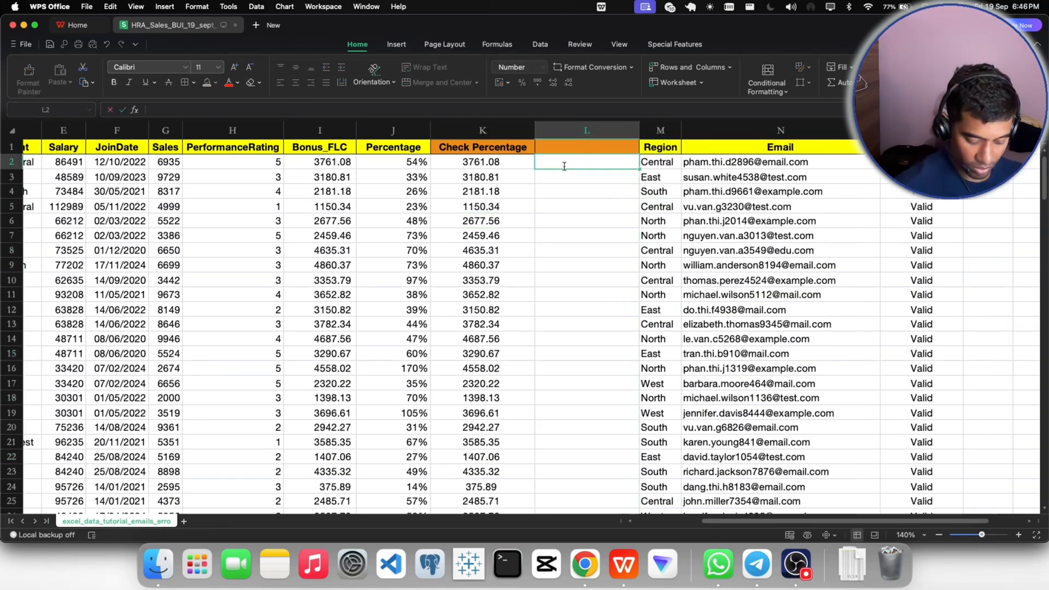
pyautogui.write('=')
pyautogui.click(323, 163)
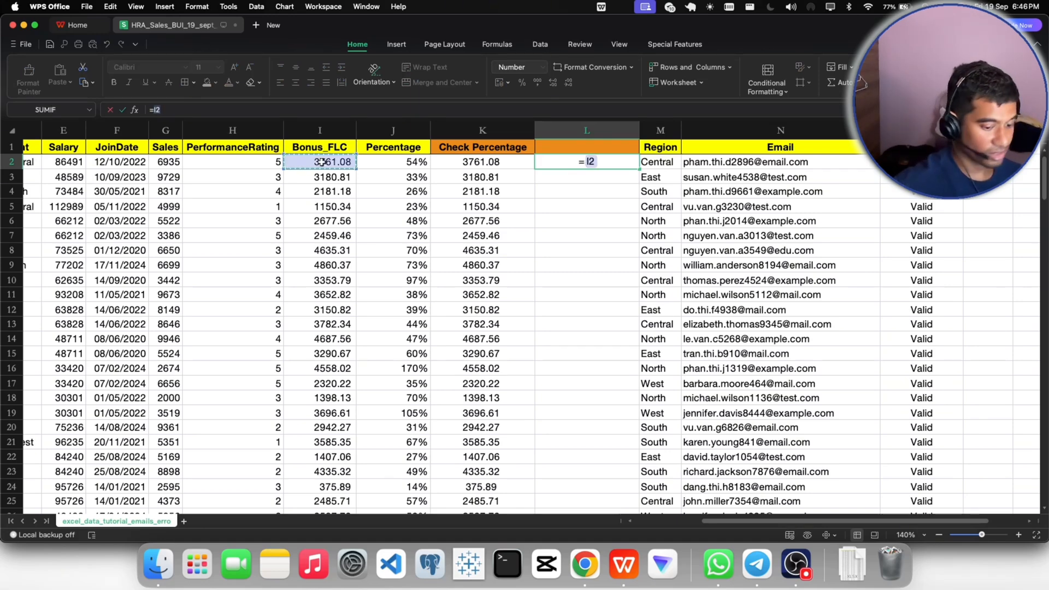
pyautogui.write('=')
pyautogui.click(377, 159)
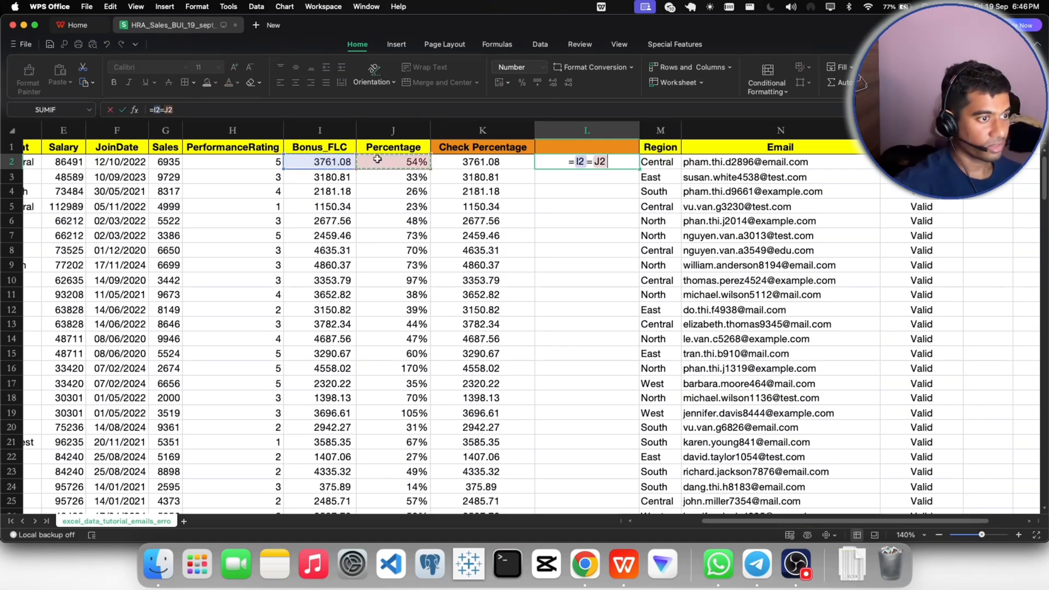
pyautogui.press('Return')
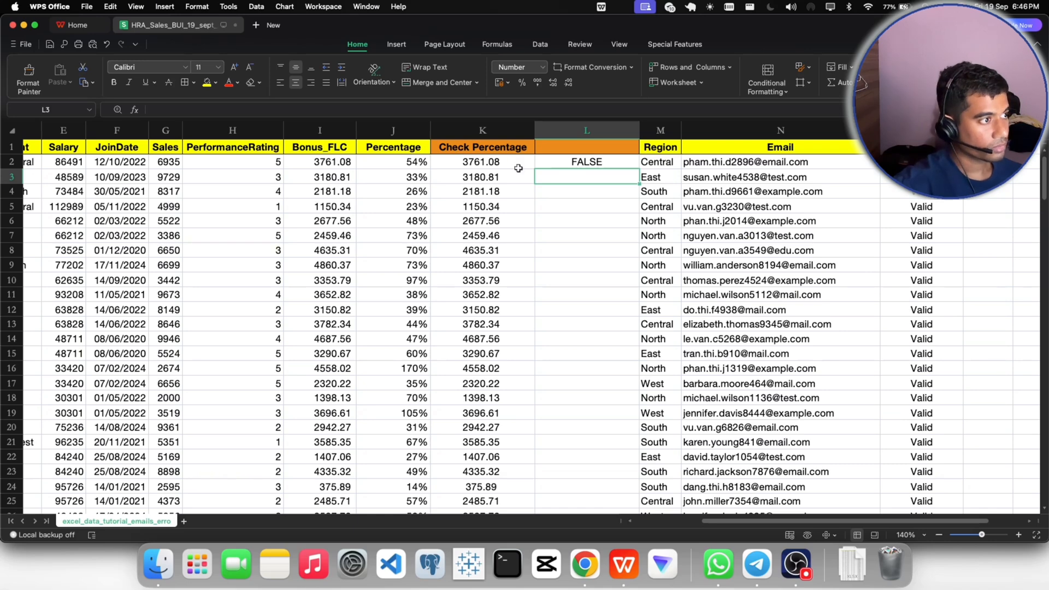
pyautogui.click(348, 162)
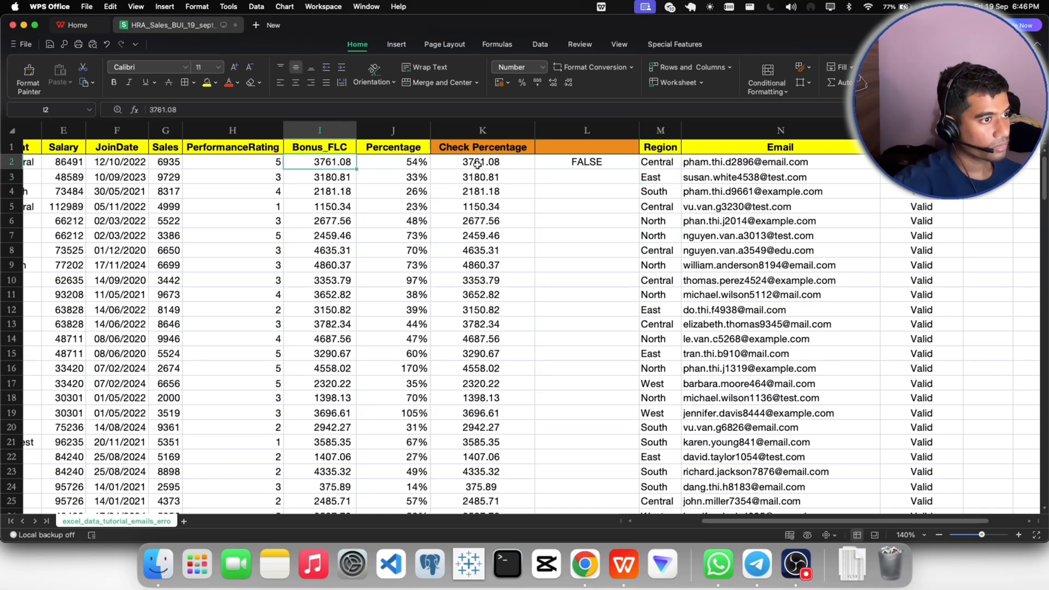
# - Replace the L2 formula with =I2=K2 to compare Bonus_FLC with Check Percentage, and fill it down through all records
pyautogui.click(577, 164)
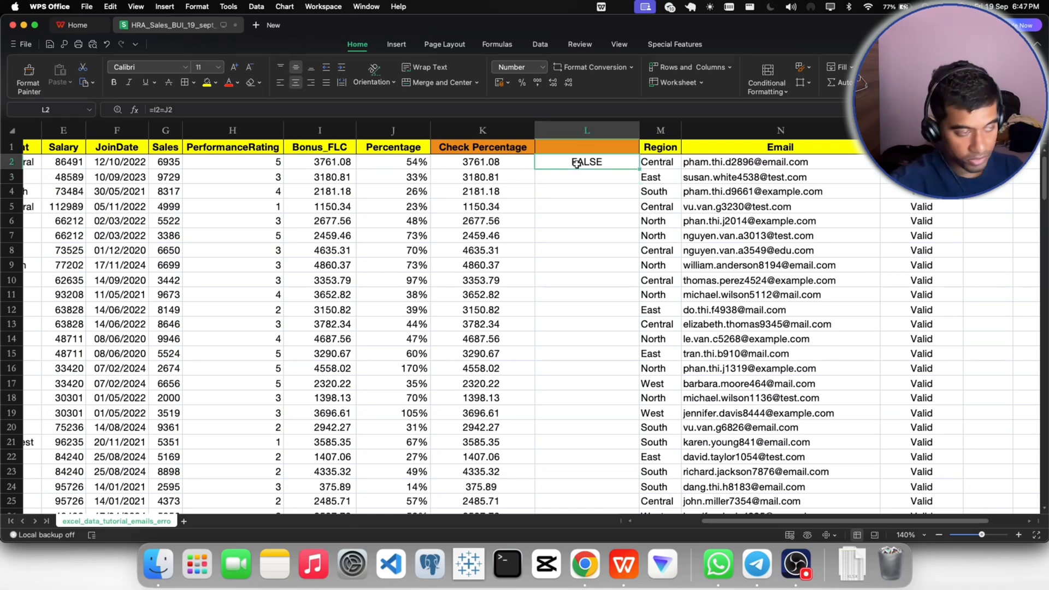
pyautogui.write('=')
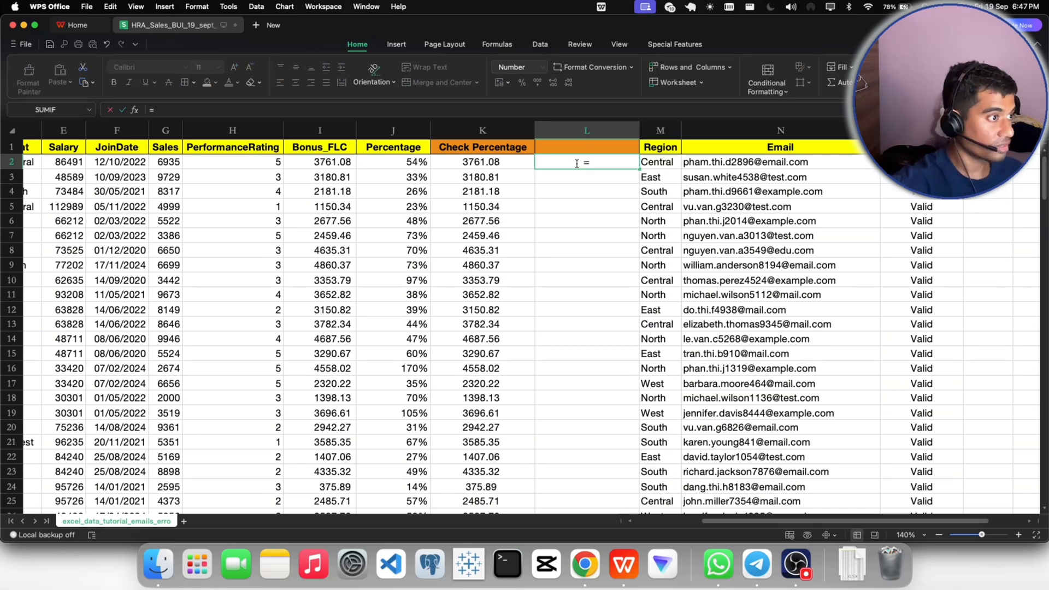
pyautogui.click(335, 162)
pyautogui.write('=')
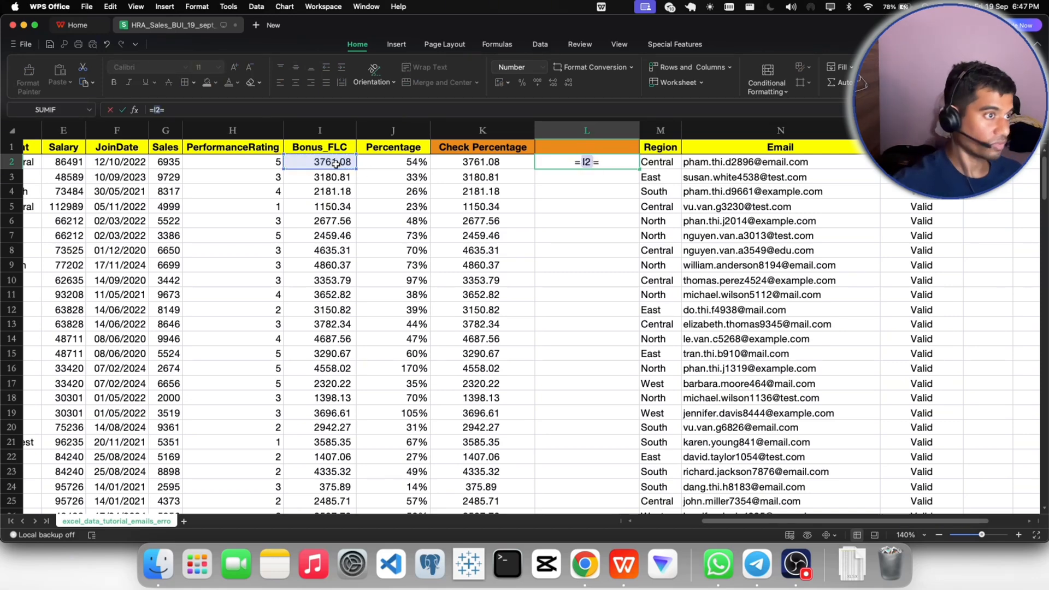
pyautogui.click(494, 163)
pyautogui.press('Return')
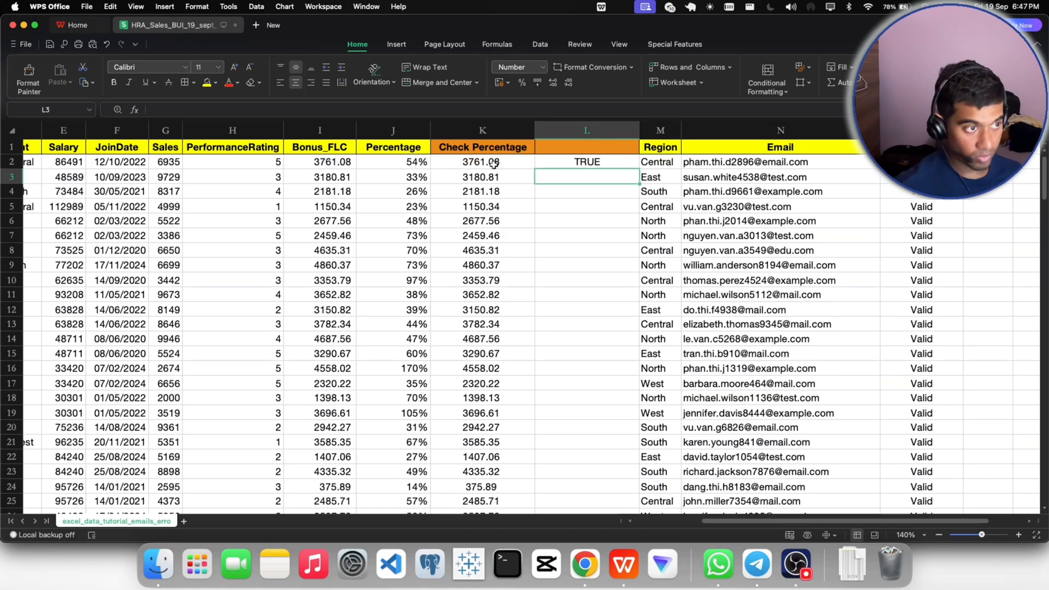
pyautogui.click(563, 165)
pyautogui.doubleClick(638, 169)
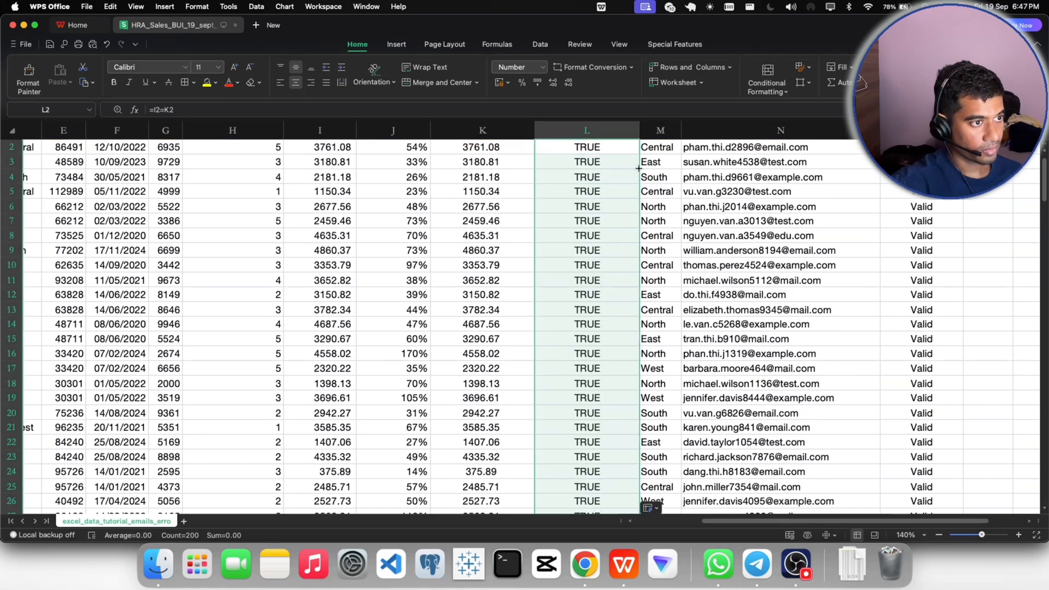
# - Turn on header filters and check which distinct results the comparison column L contains
pyautogui.click(589, 150)
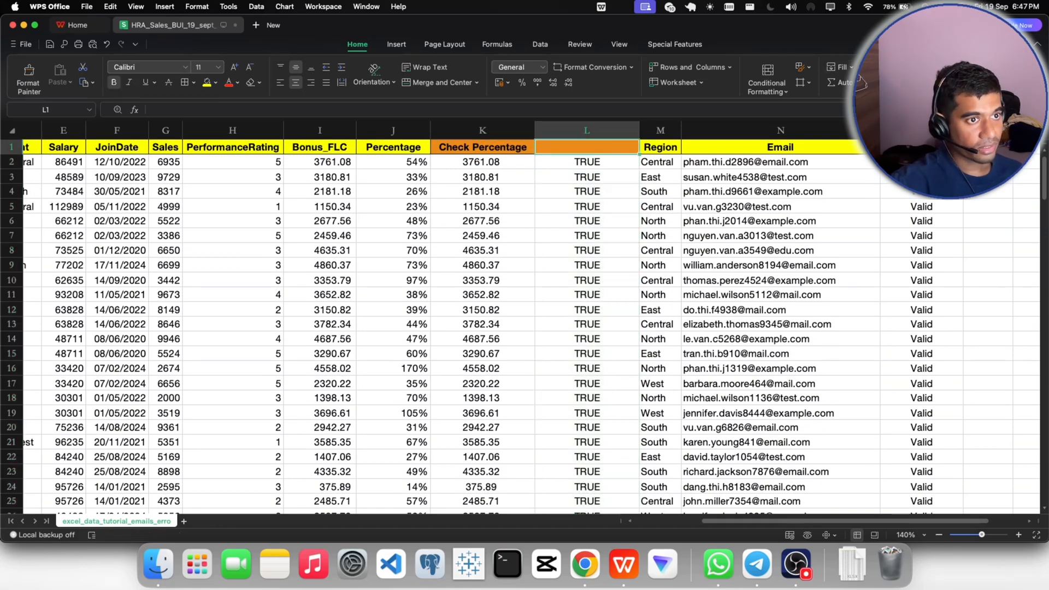
pyautogui.press('super+shift+l')
pyautogui.click(632, 147)
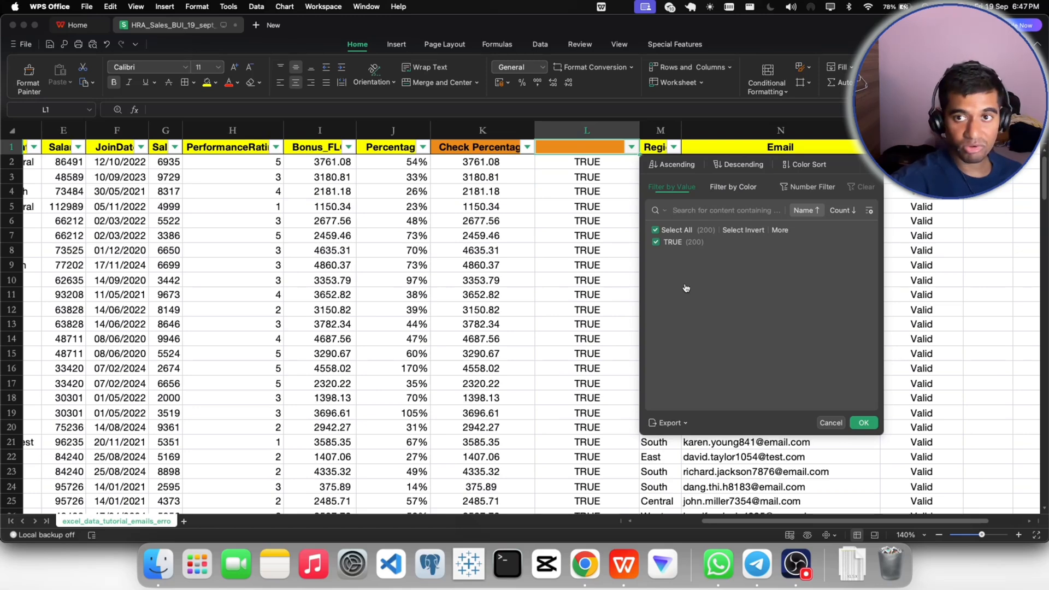
pyautogui.click(863, 423)
pyautogui.click(589, 280)
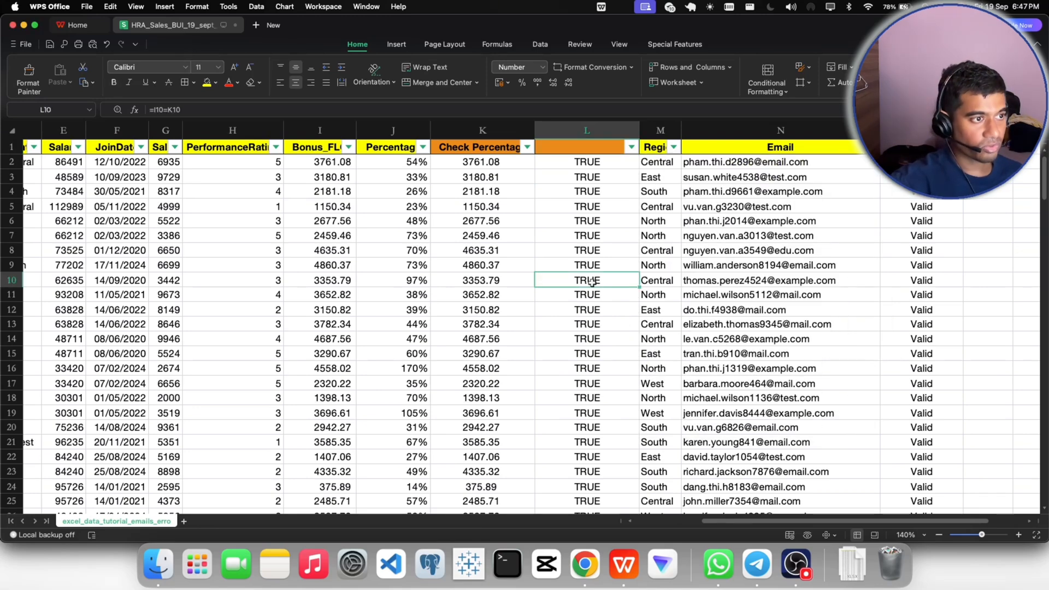
# - Delete the unnamed comparison column L and turn off the header filters
pyautogui.click(575, 129)
pyautogui.rightClick(575, 129)
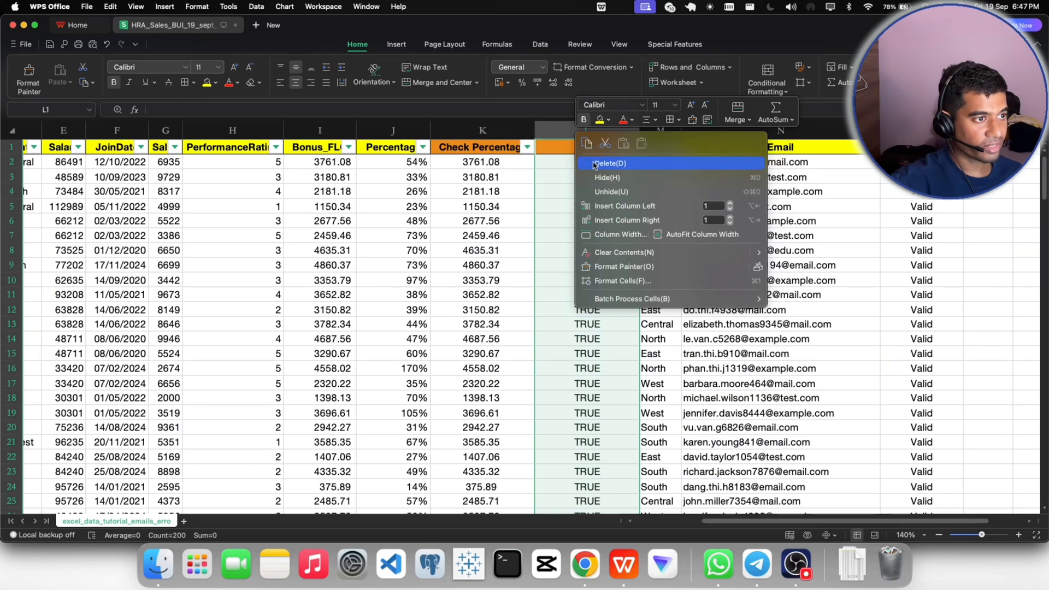
pyautogui.click(611, 165)
pyautogui.click(901, 79)
pyautogui.click(919, 202)
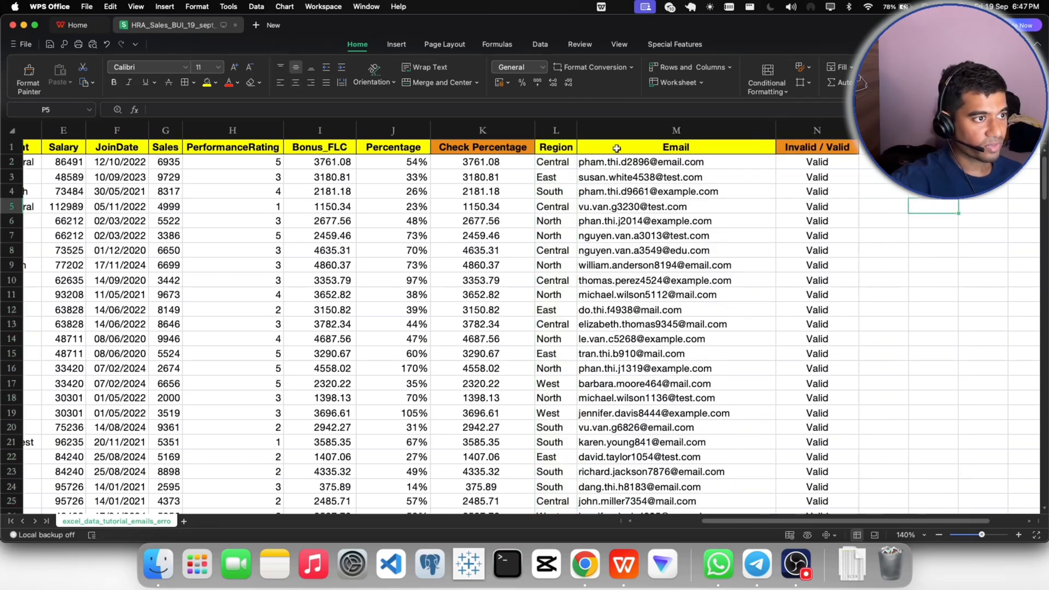
# - Widen the Region and Check Percentage columns
pyautogui.moveTo(578, 132); pyautogui.dragTo(618, 129)
pyautogui.moveTo(534, 131); pyautogui.dragTo(572, 132)
pyautogui.click(456, 205)
# - Center the contents of the Percentage column and save the workbook
pyautogui.click(393, 130)
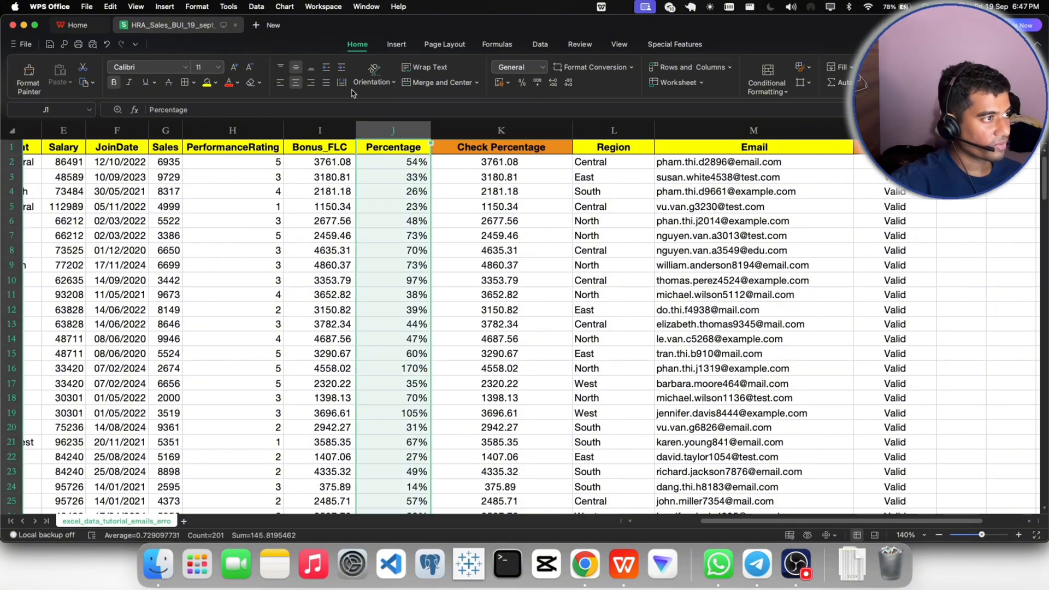
pyautogui.click(401, 207)
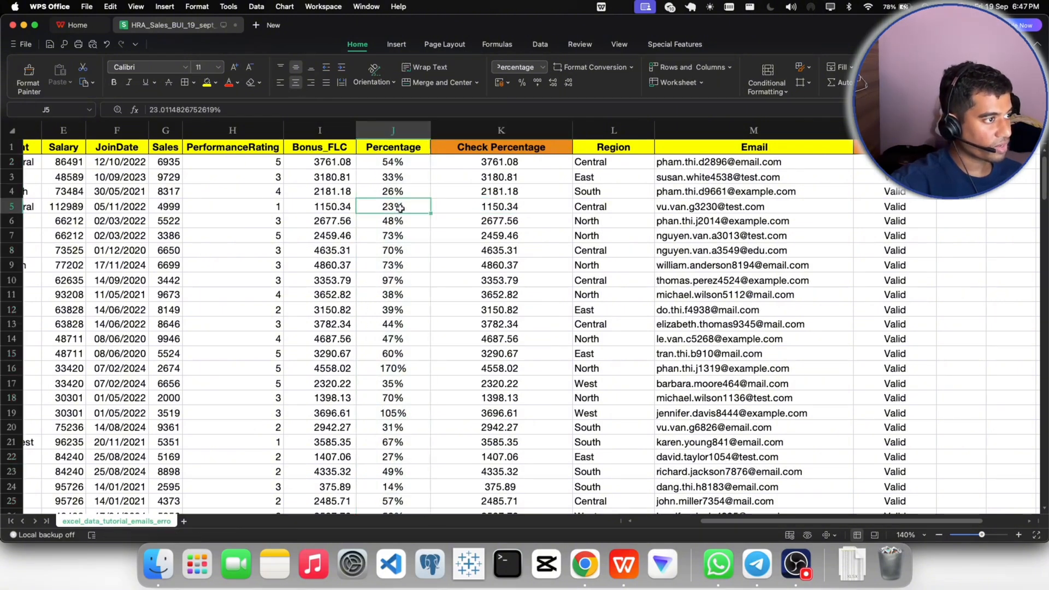
pyautogui.click(50, 45)
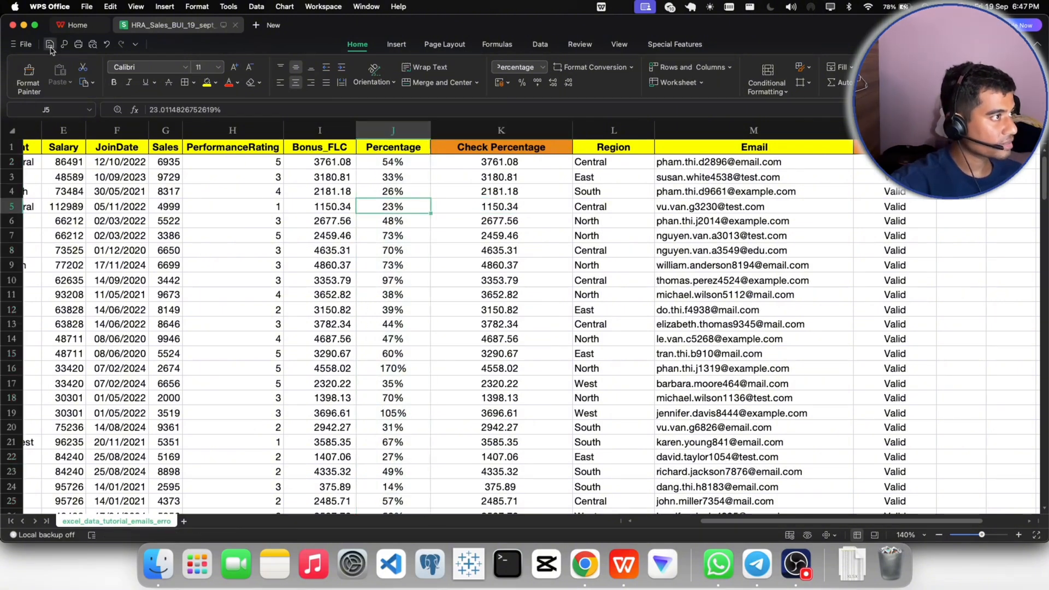
# - Copy the new name from the Gmail message and rename the worksheet HR_BUI_Cln_19sep in WPS Office
pyautogui.rightClick(115, 521)
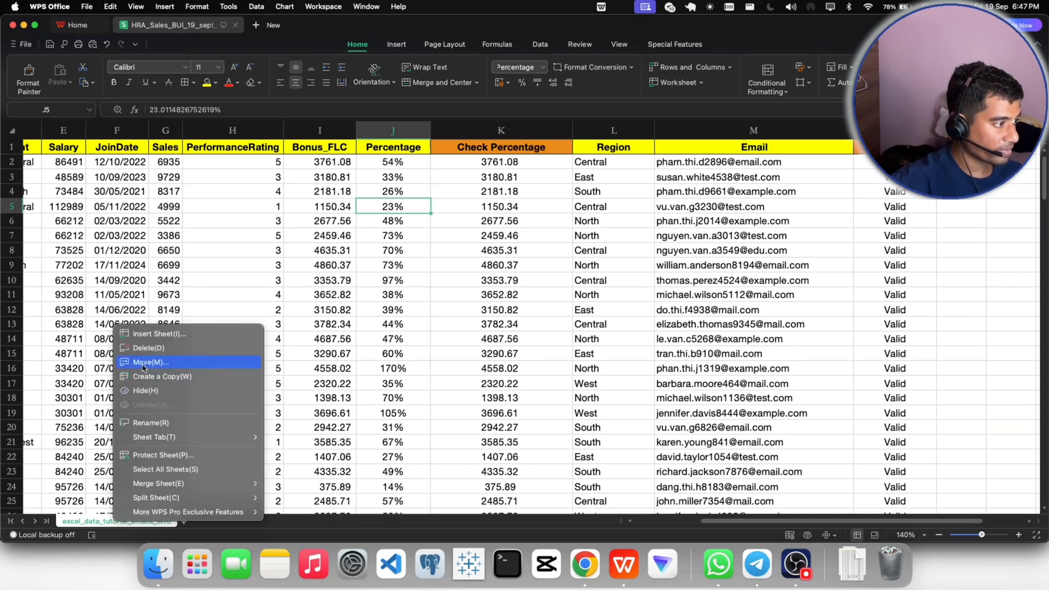
pyautogui.click(593, 563)
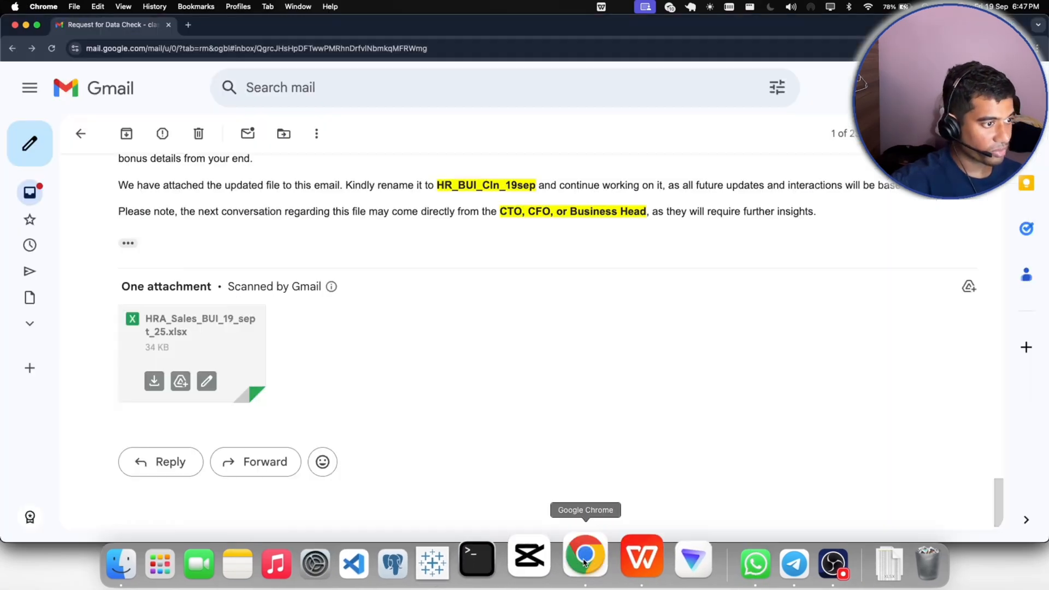
pyautogui.scroll(3, 478, 302)
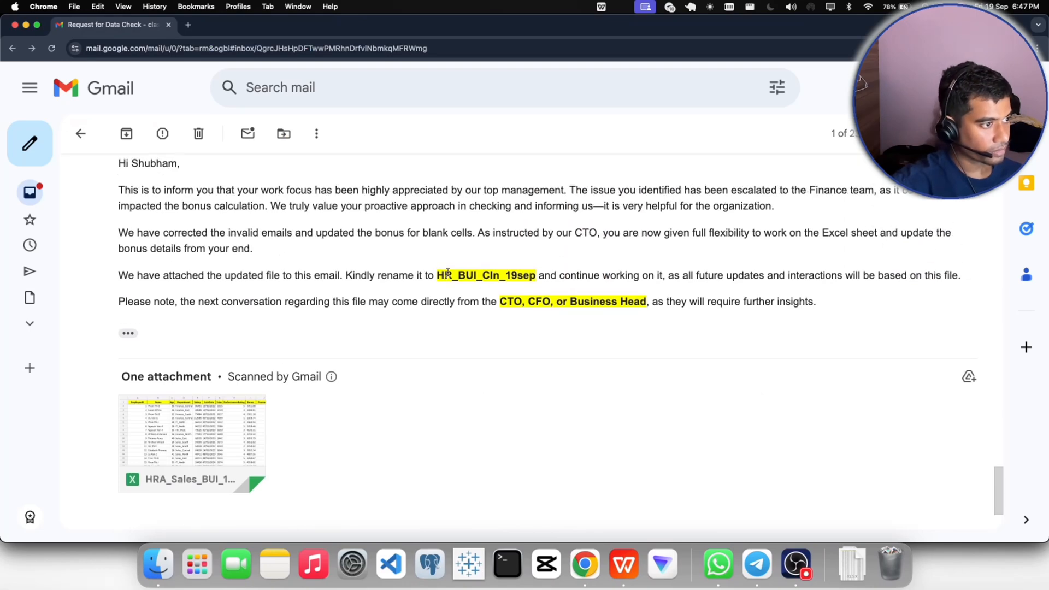
pyautogui.moveTo(437, 275); pyautogui.dragTo(536, 269)
pyautogui.press('super+c')
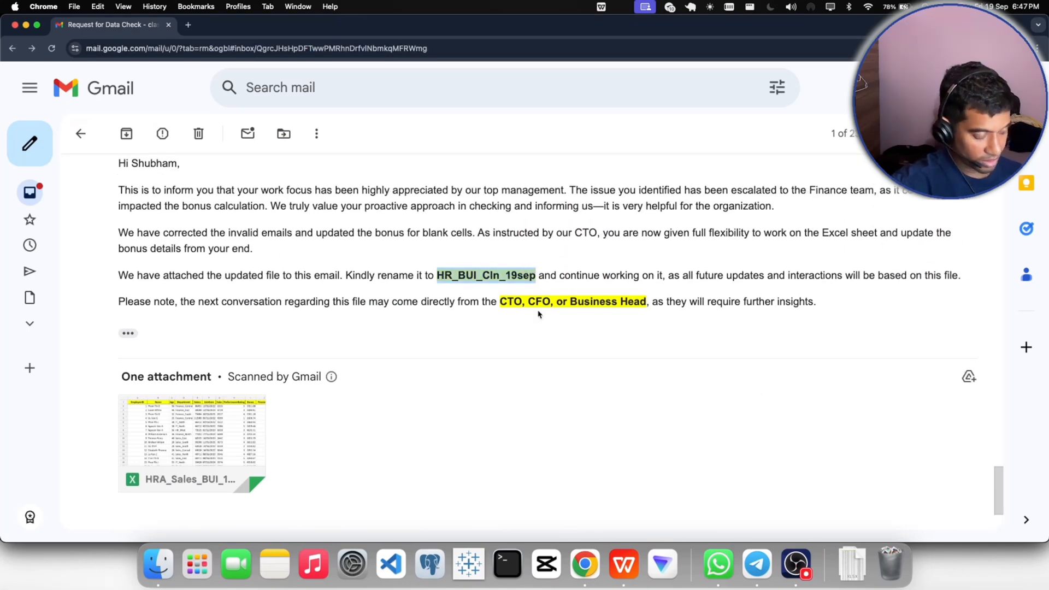
pyautogui.click(624, 563)
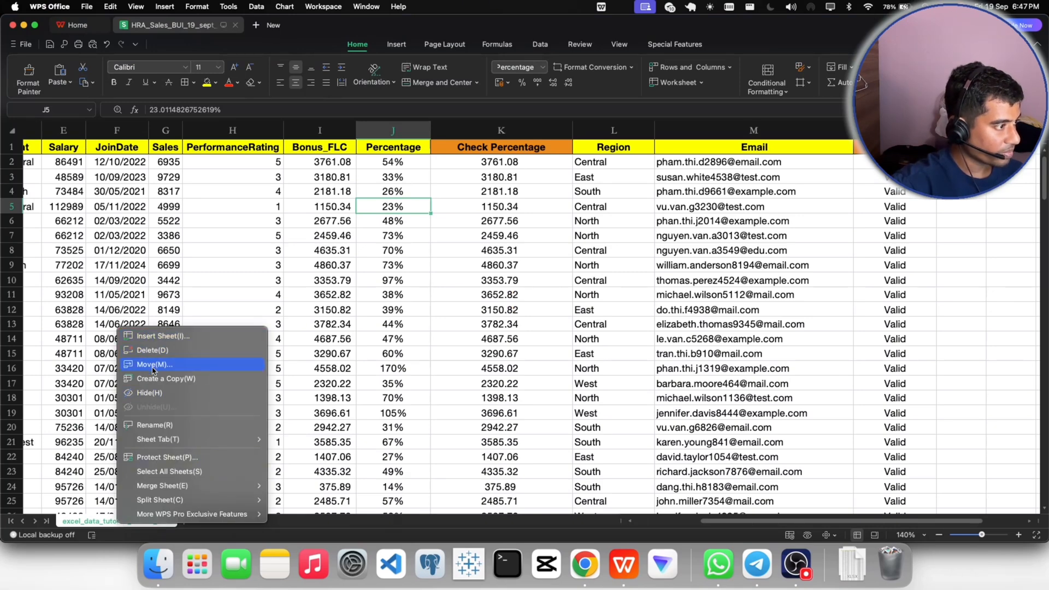
pyautogui.click(152, 426)
pyautogui.press('super+v')
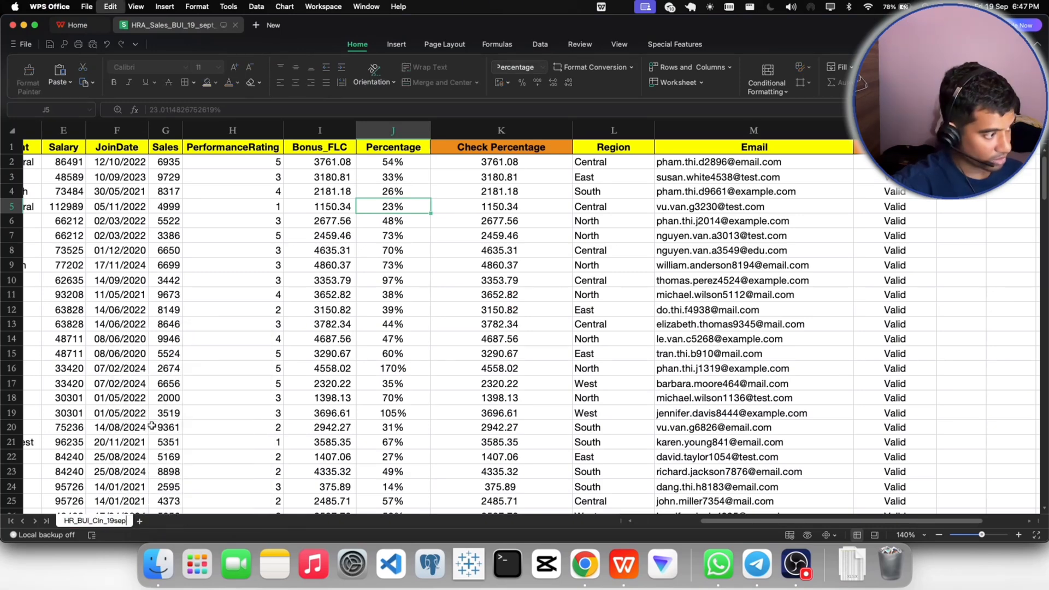
pyautogui.press('Return')
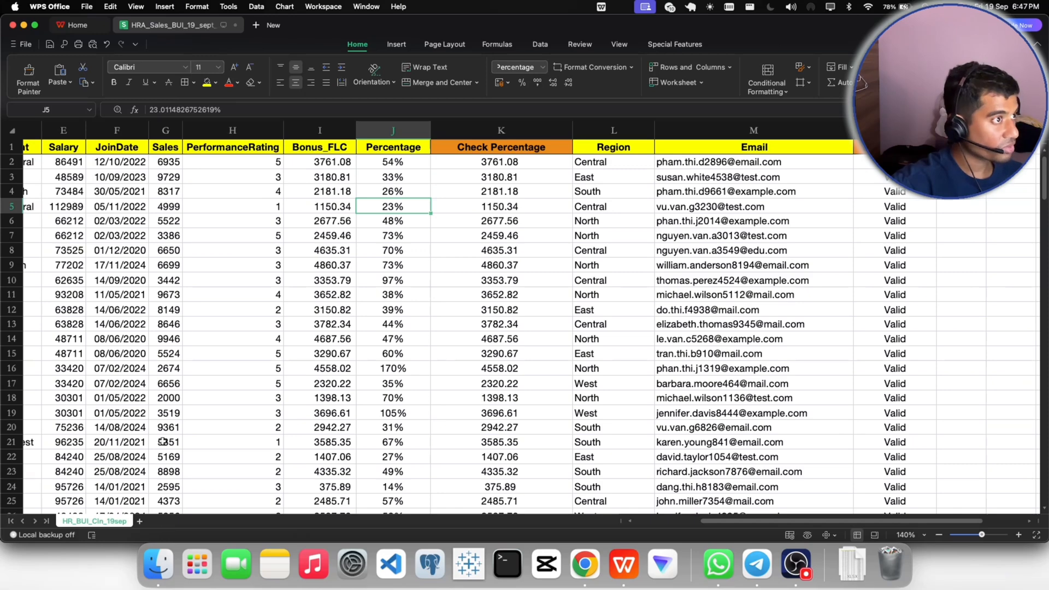
# - Save a copy of the workbook to the Desktop as HR_BUI_Cln_19sep.xlsx
pyautogui.moveTo(179, 27)
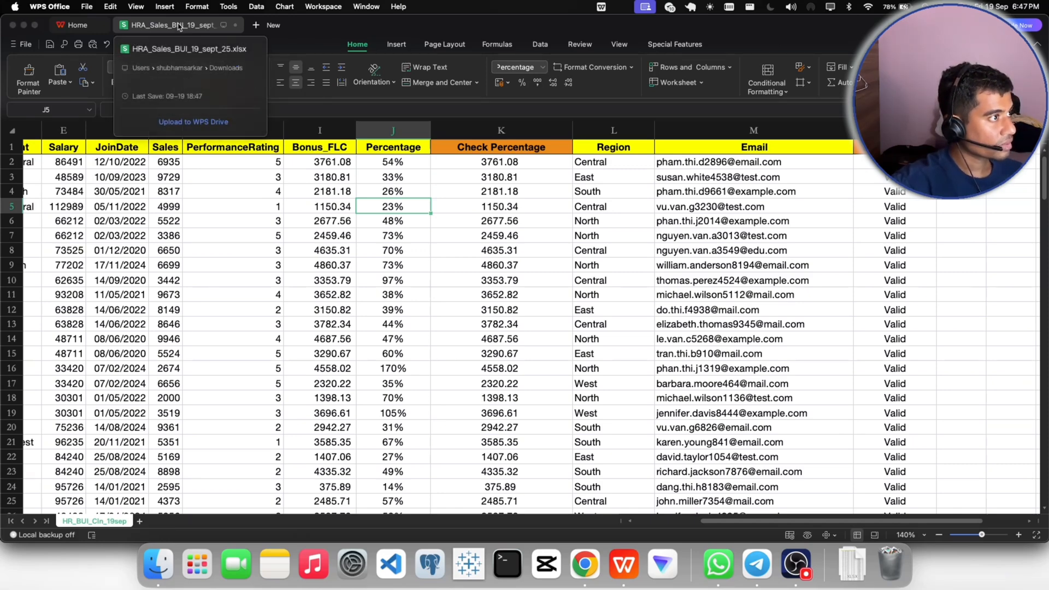
pyautogui.rightClick(179, 27)
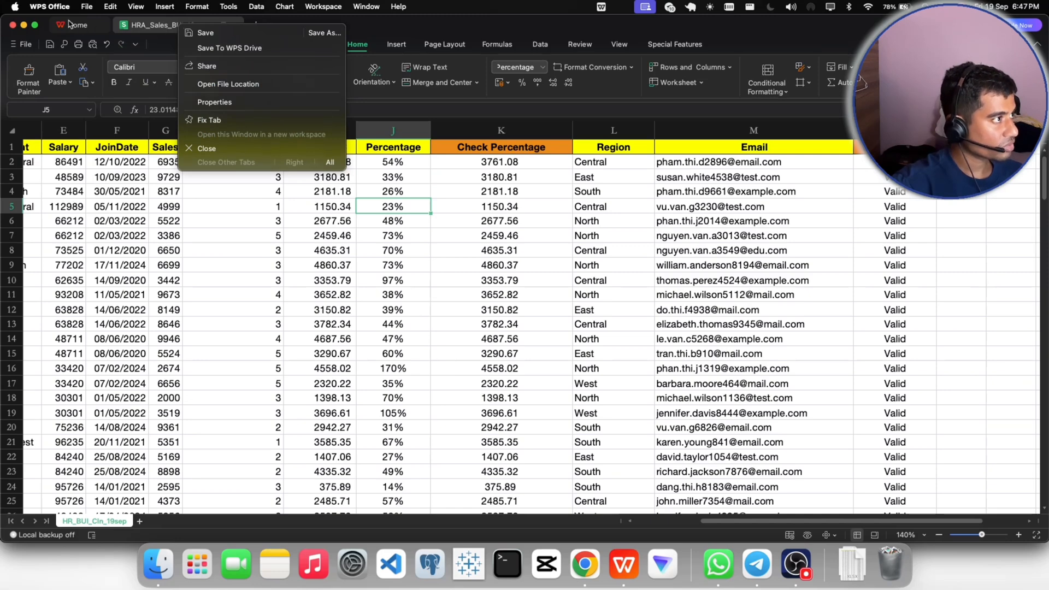
pyautogui.click(88, 7)
pyautogui.click(97, 125)
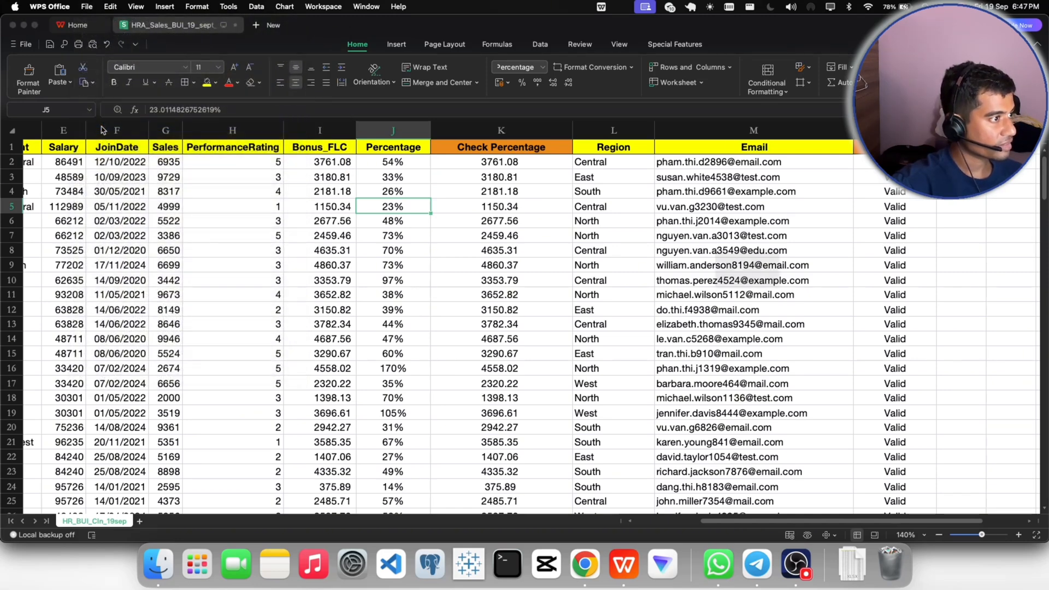
pyautogui.click(704, 385)
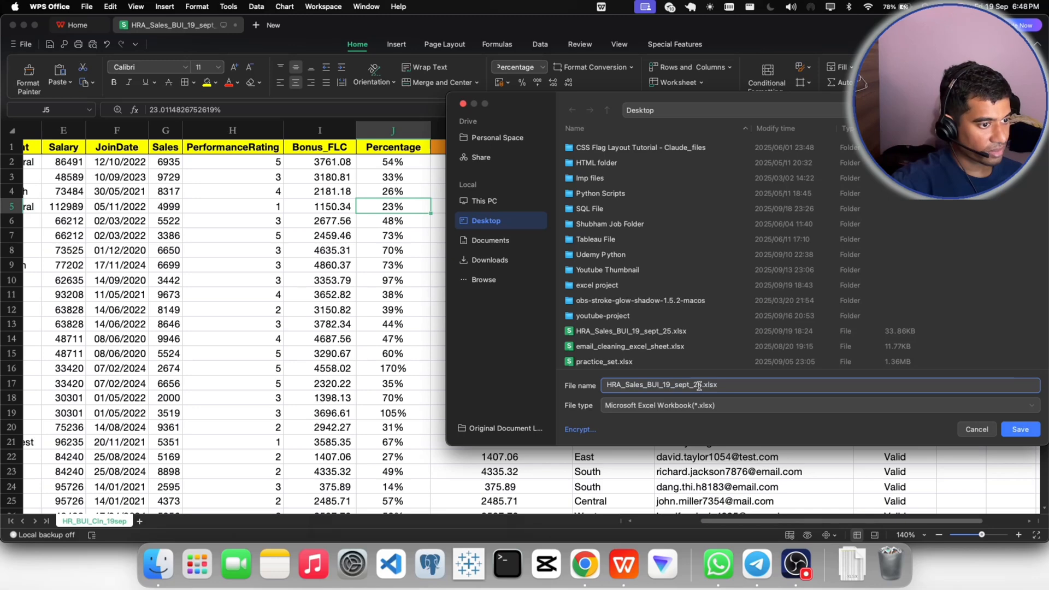
pyautogui.moveTo(703, 385); pyautogui.dragTo(604, 378)
pyautogui.press('super+v')
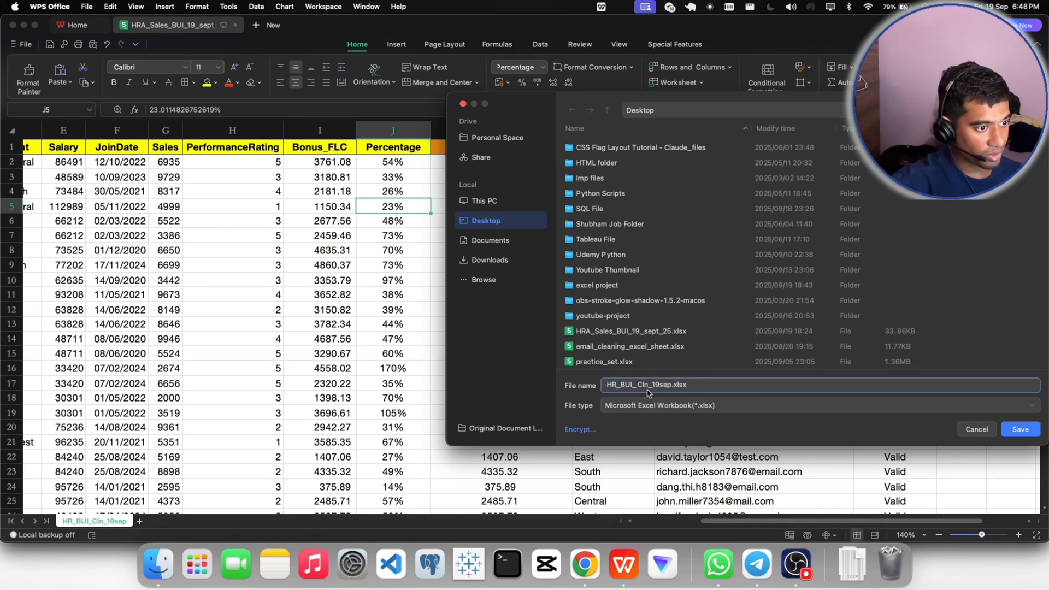
pyautogui.click(1019, 430)
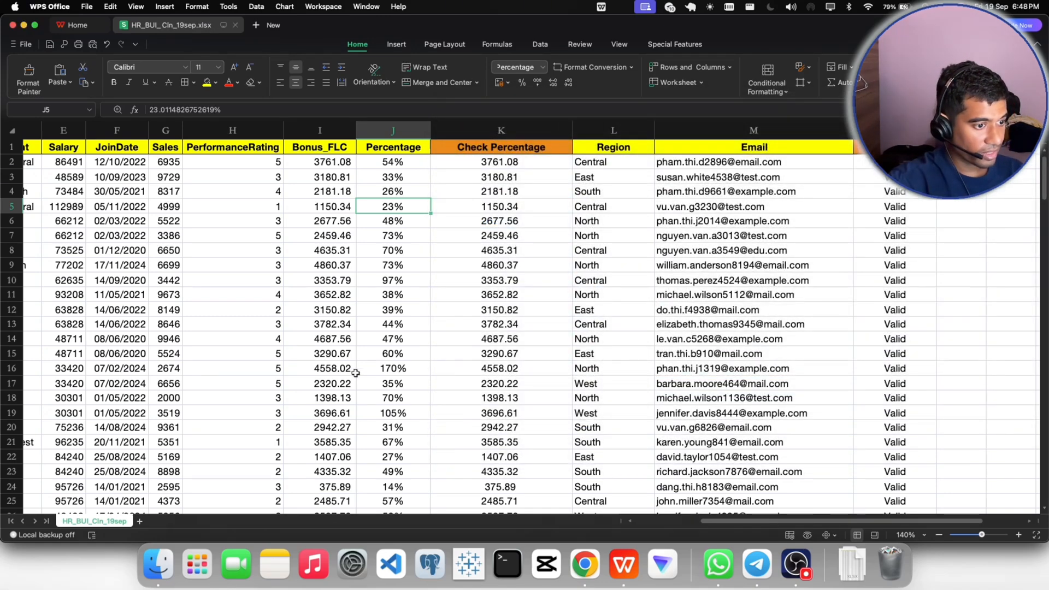
pyautogui.click(379, 166)
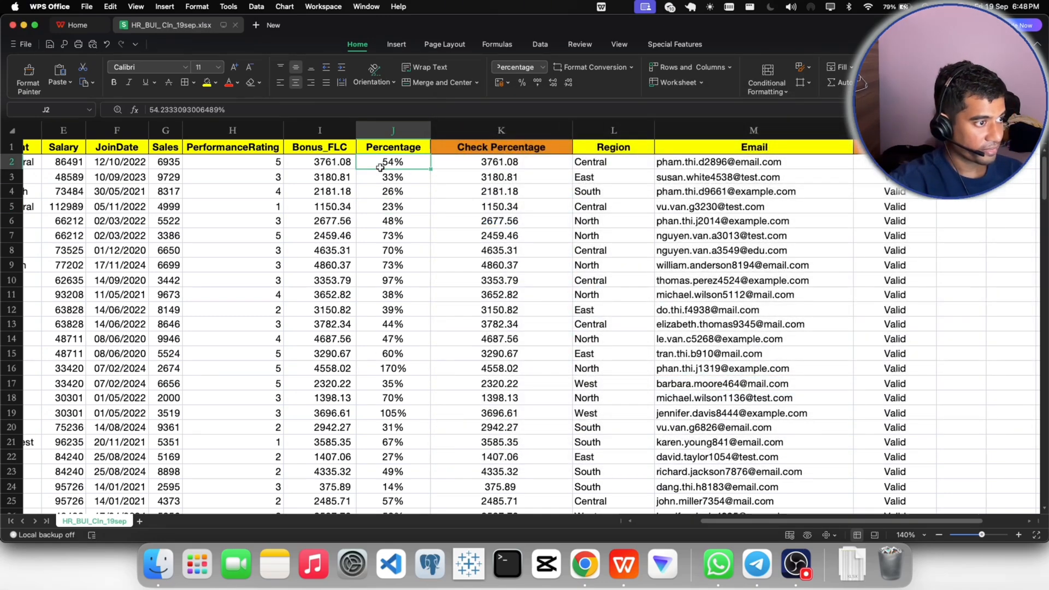
# - Switch to Gmail and start a reply to the data check email, opening with "Hi" and the recipient's name
pyautogui.click(585, 564)
pyautogui.moveTo(438, 275); pyautogui.dragTo(536, 275)
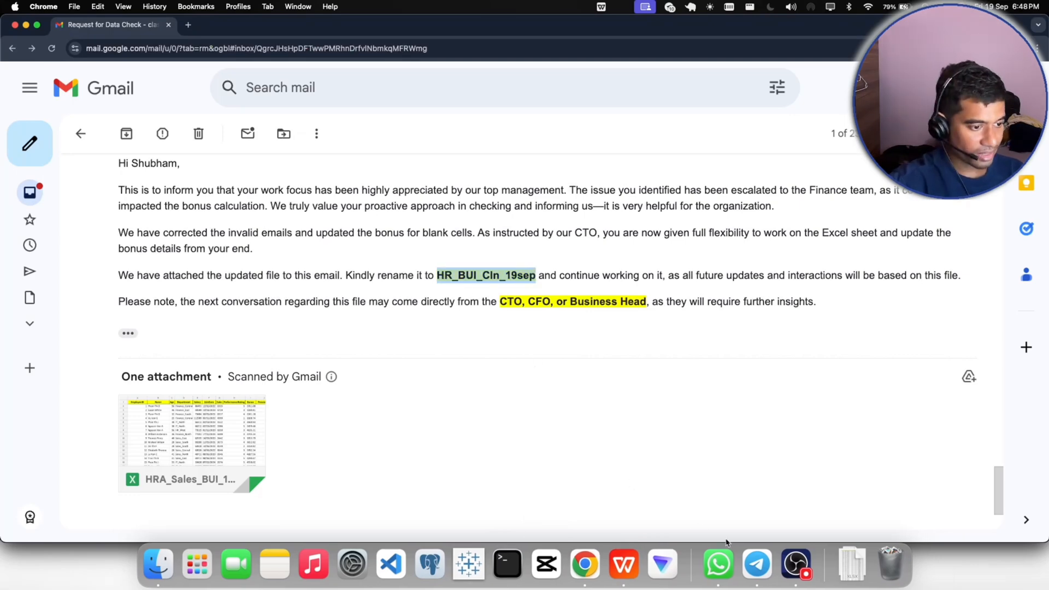
pyautogui.click(806, 541)
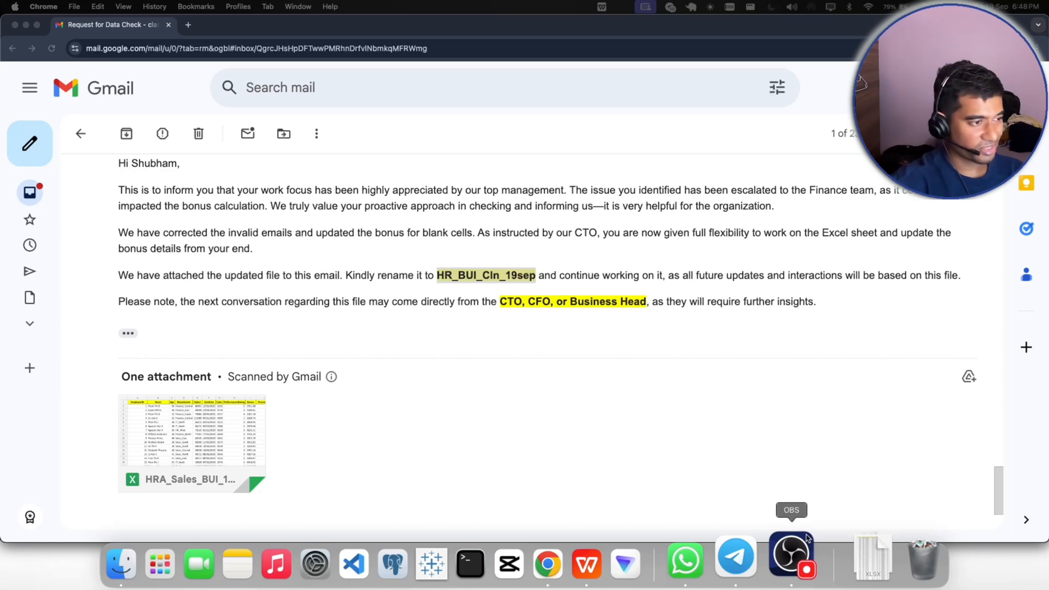
pyautogui.scroll(-3, 345, 426)
pyautogui.click(177, 458)
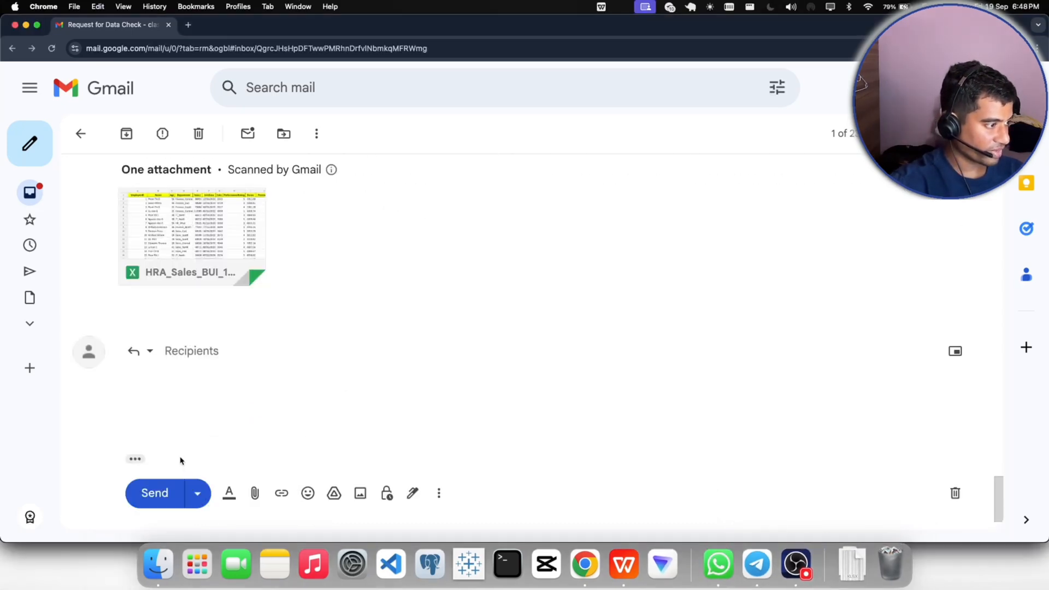
pyautogui.write('Hi')
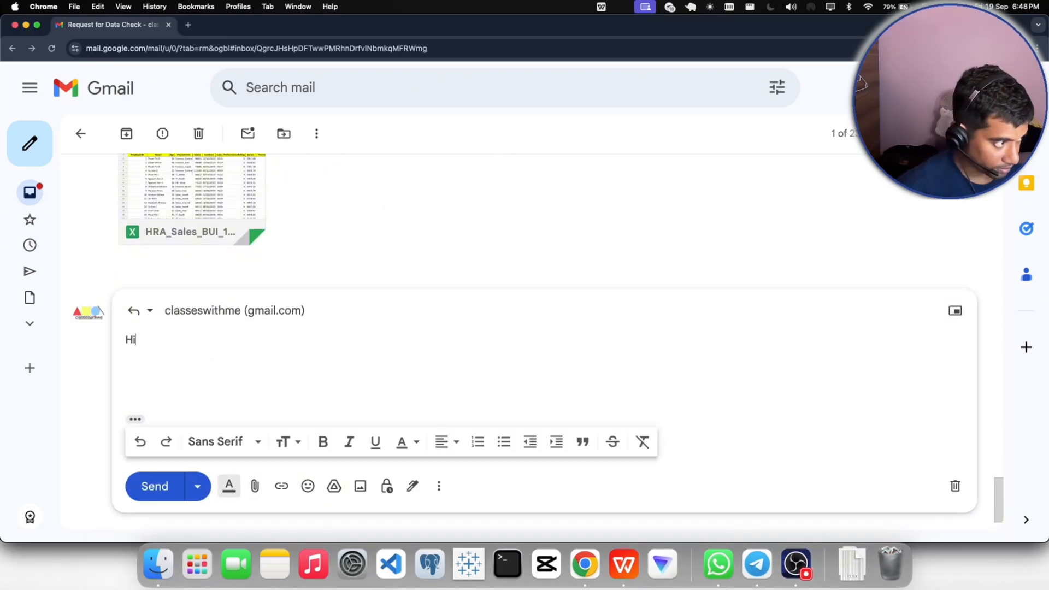
pyautogui.write(' Mr. Patr')
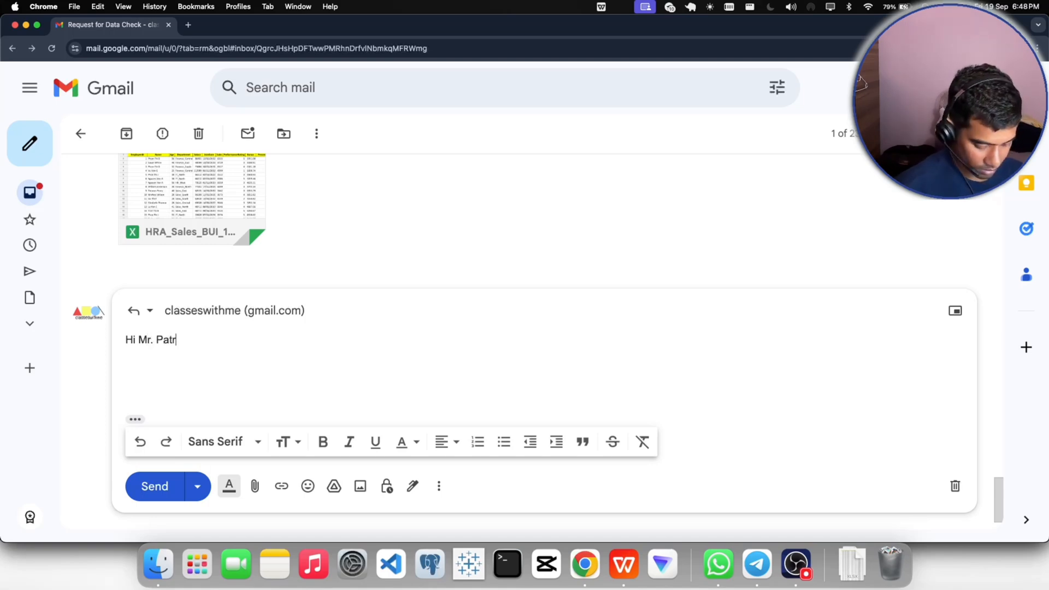
pyautogui.write('ick,')
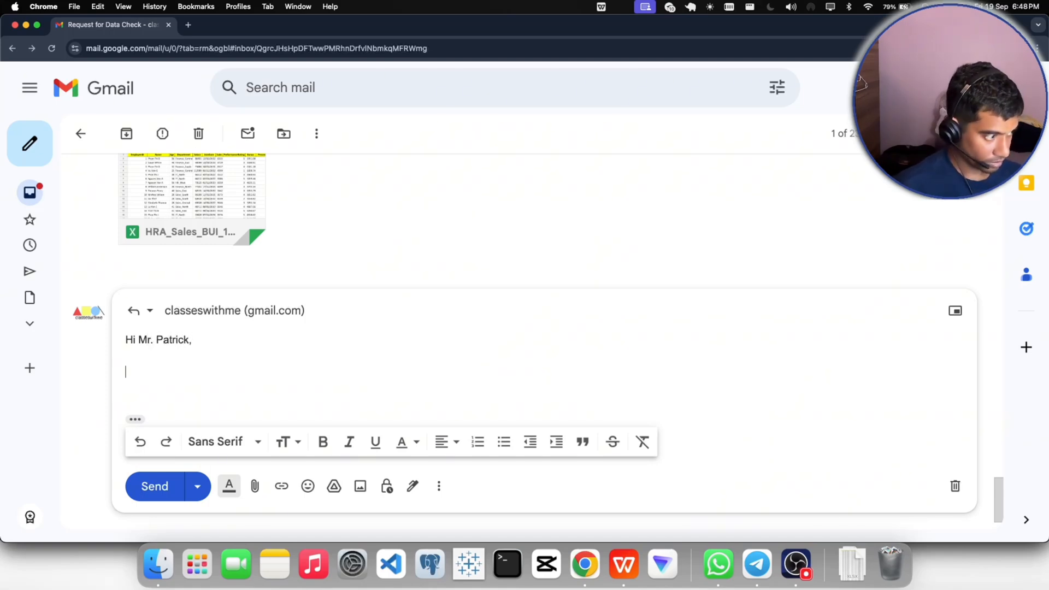
pyautogui.write('Th')
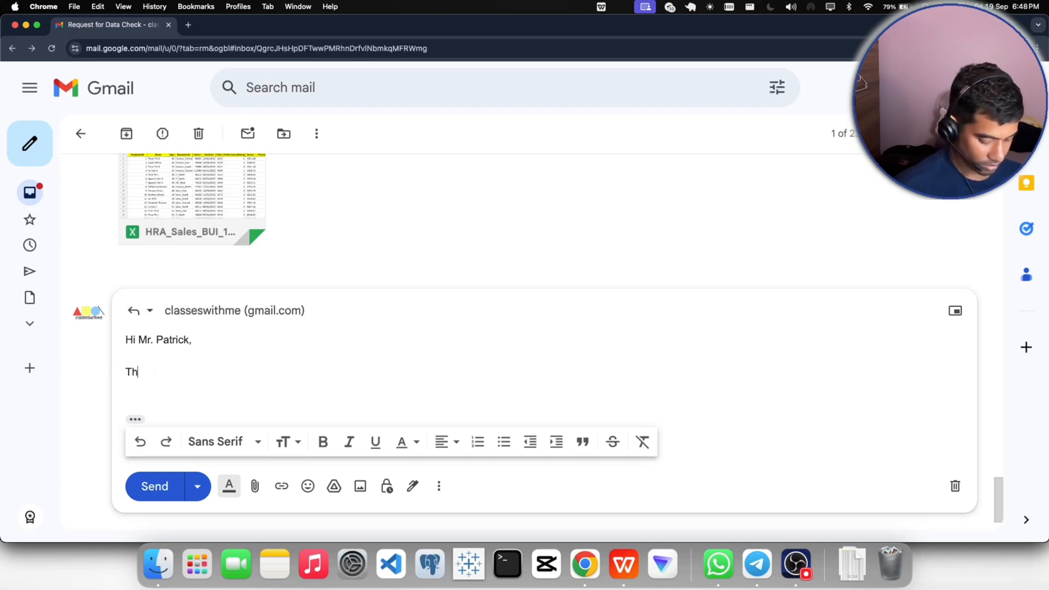
pyautogui.write('naanks fro t')
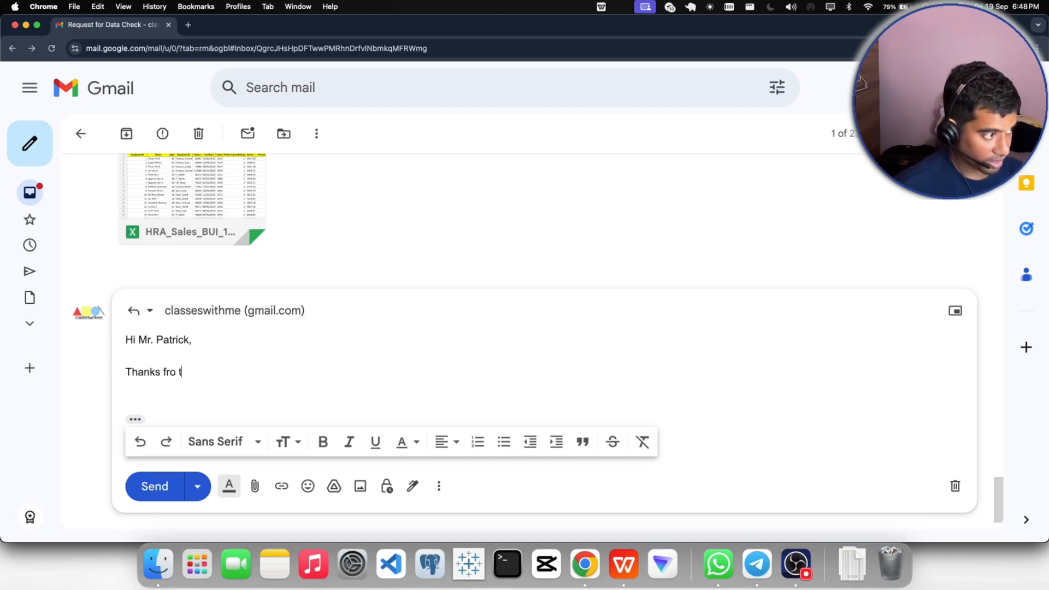
# - Begin the reply body with "Thanks for the email, we have received the file", correcting the misspelled "for"
pyautogui.press('Tab')
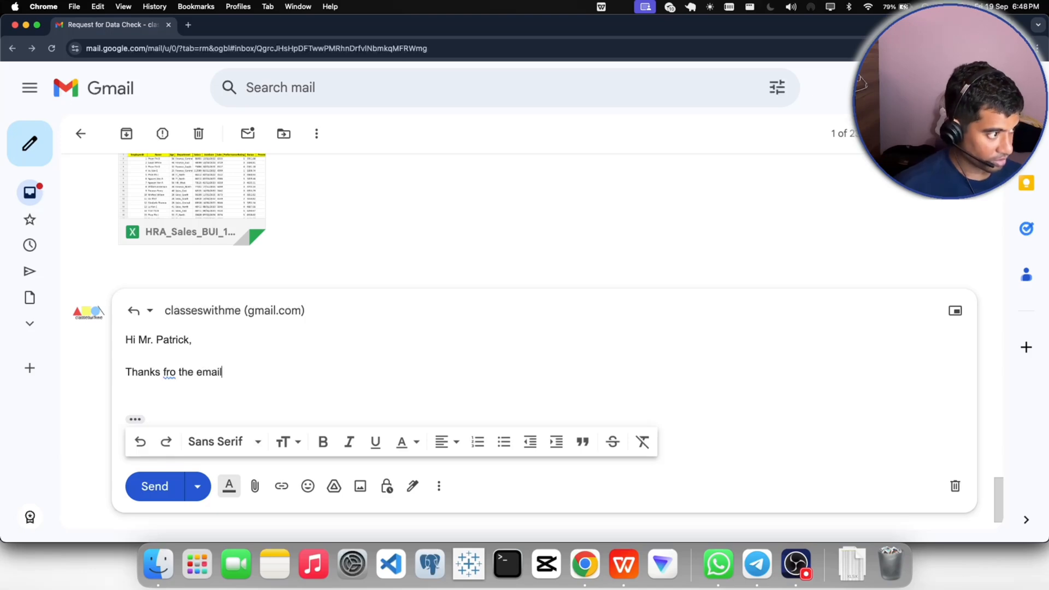
pyautogui.click(172, 371)
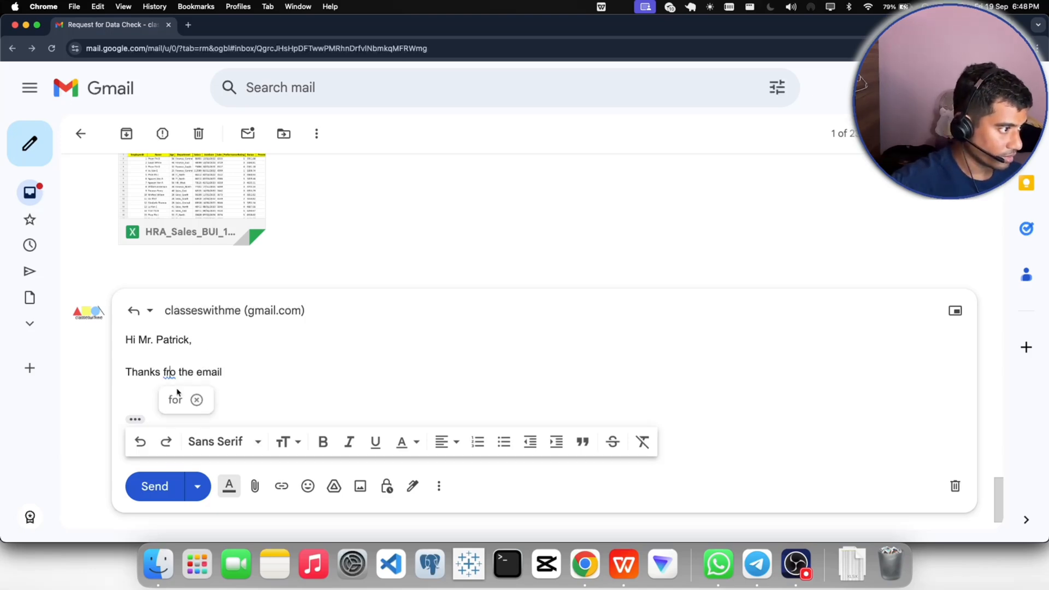
pyautogui.click(176, 398)
pyautogui.write(', we ')
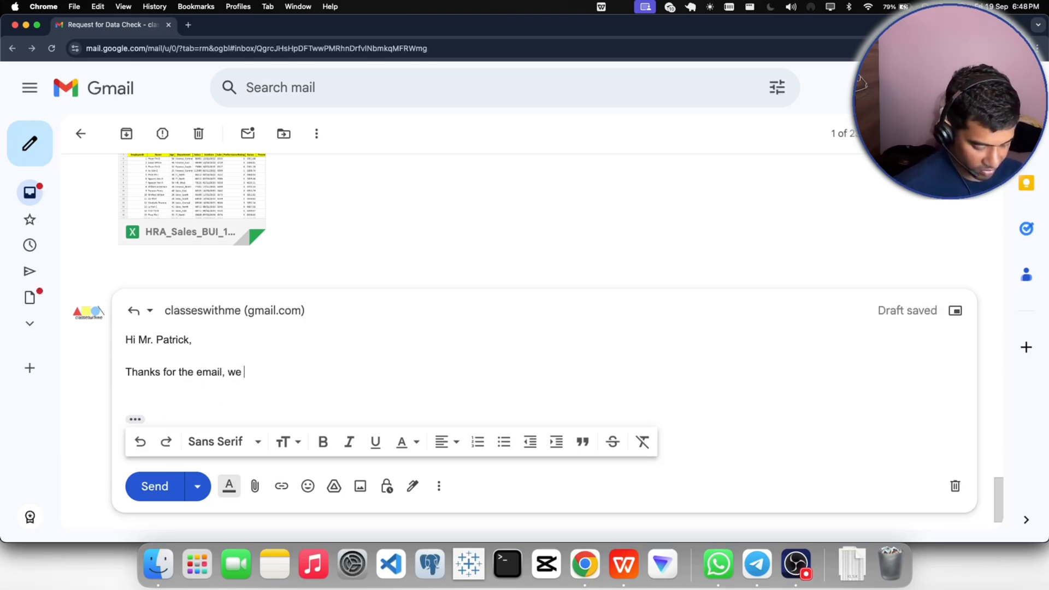
pyautogui.write('have receied the')
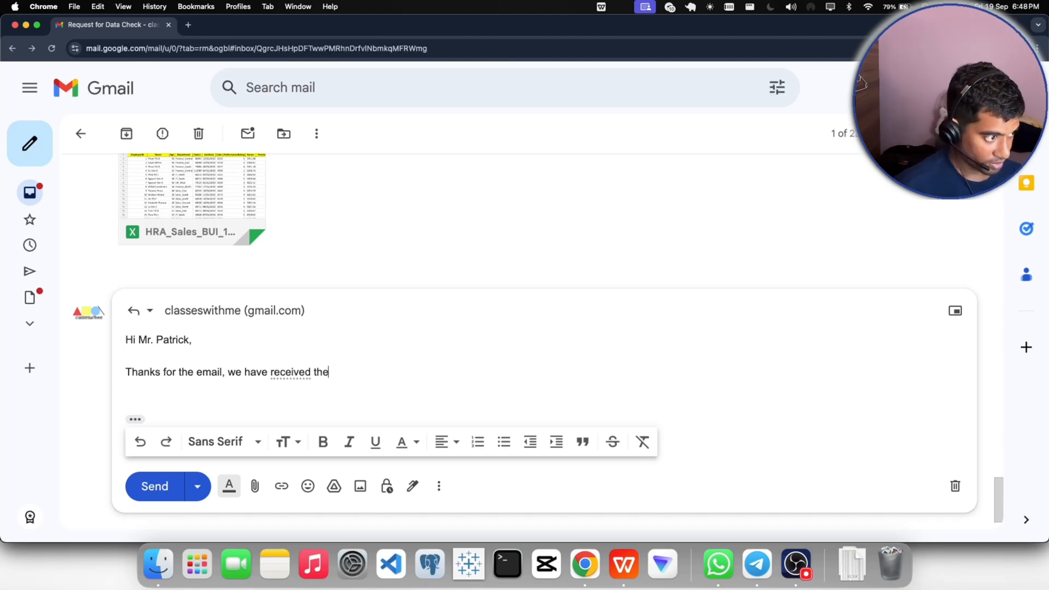
pyautogui.write(' file')
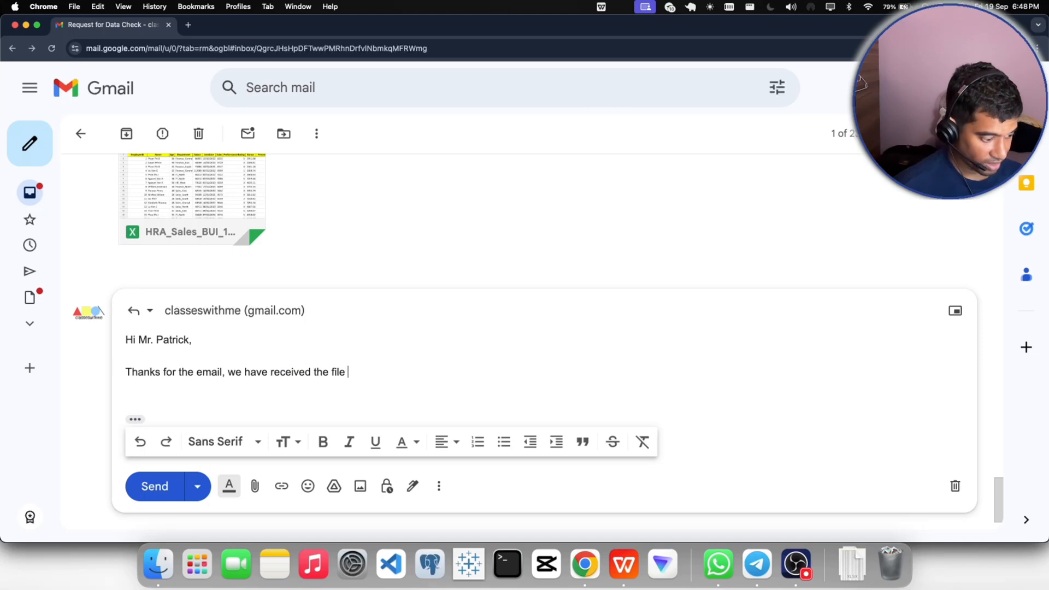
pyautogui.write(' , coorected ')
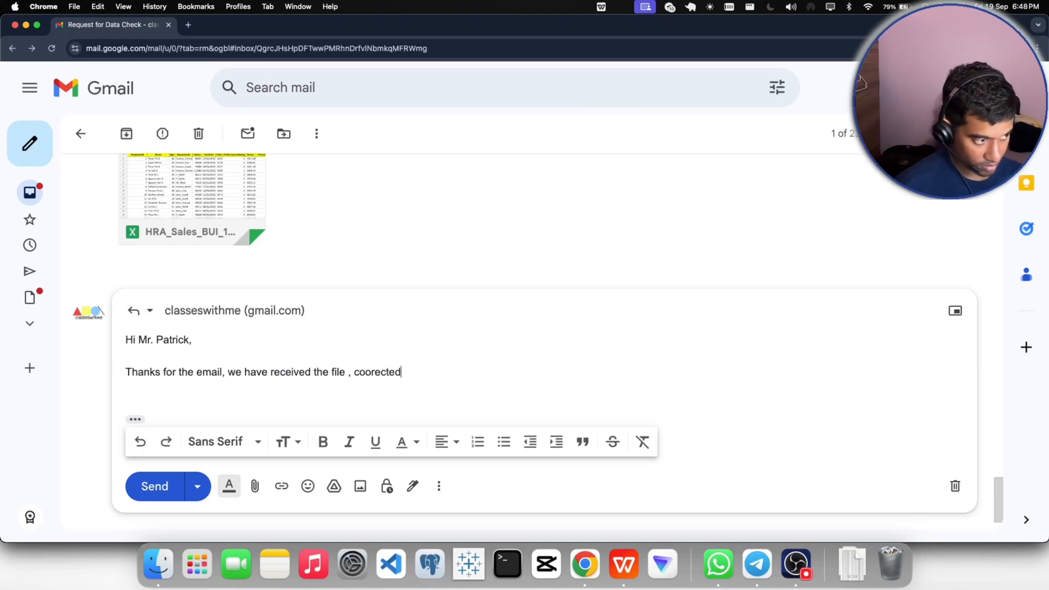
pyautogui.press('BackSpace')
pyautogui.press('BackSpace')
pyautogui.press('BackSpace')
pyautogui.press('BackSpace')
pyautogui.press('BackSpace')
pyautogui.press('BackSpace')
pyautogui.press('BackSpace')
pyautogui.press('BackSpace')
pyautogui.write('rrected as inst')
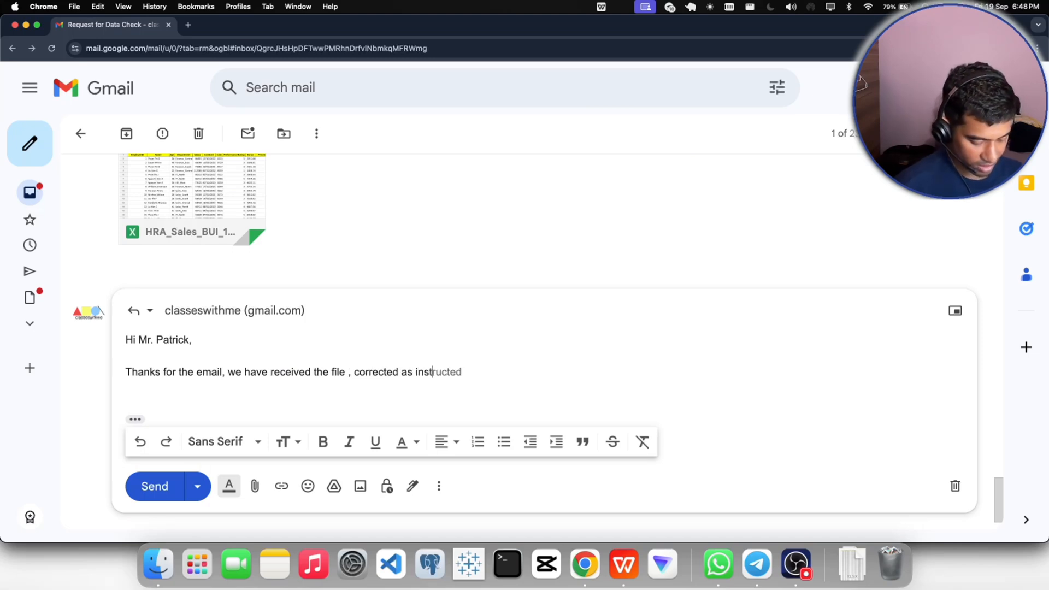
pyautogui.write('ructed a')
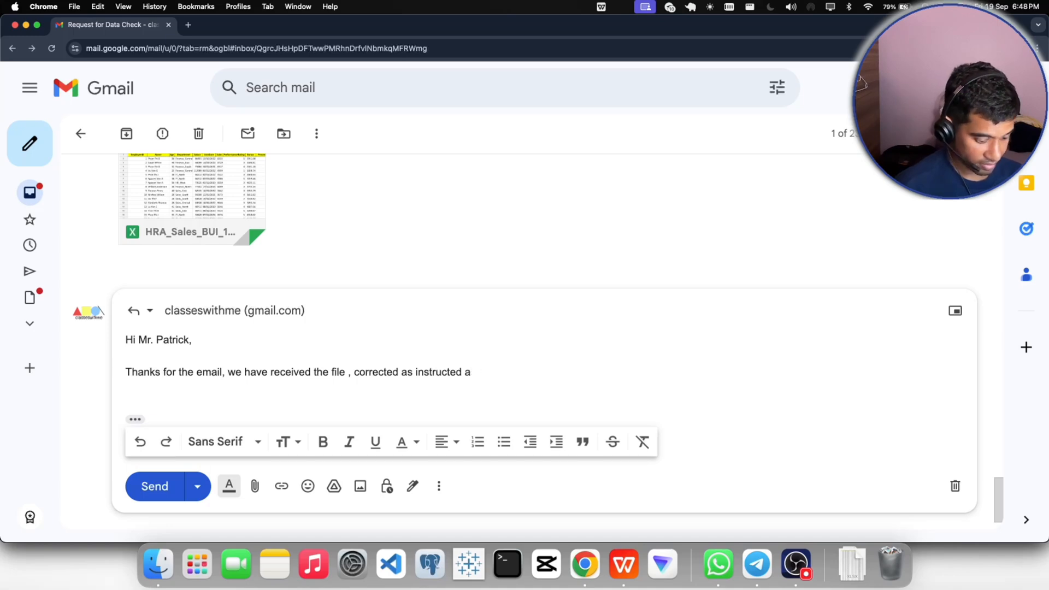
pyautogui.write('nd now we are ready ')
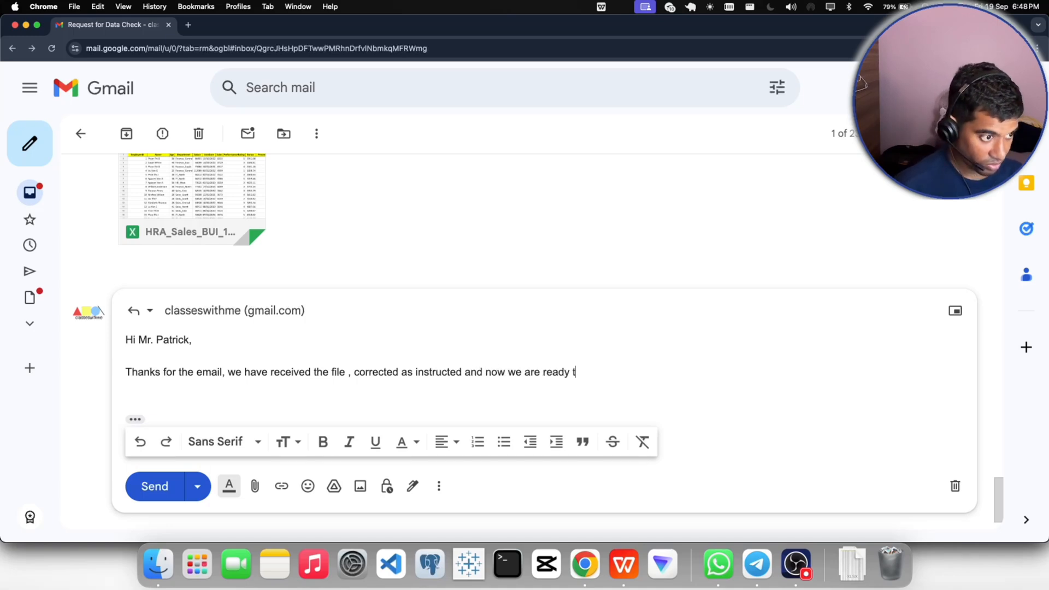
pyautogui.write('to work on the')
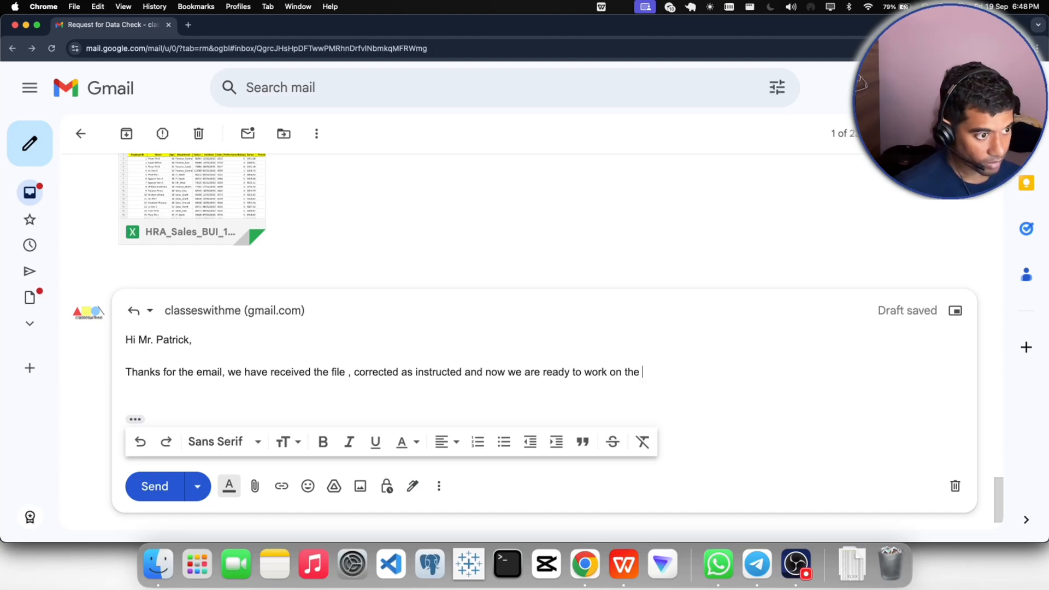
pyautogui.write('opration')
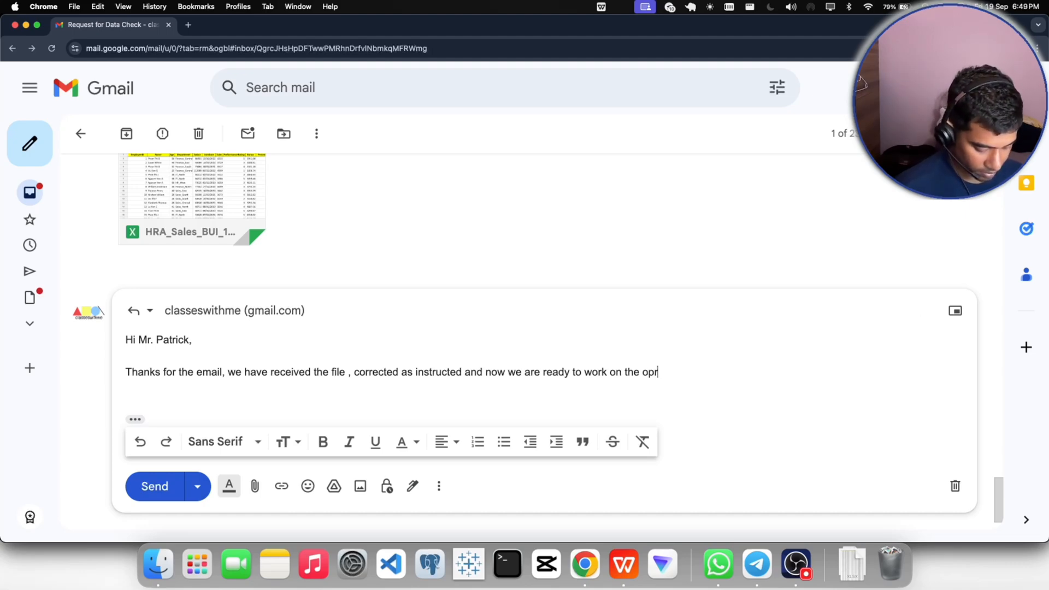
pyautogui.press('BackSpace')
pyautogui.press('BackSpace')
pyautogui.press('BackSpace')
pyautogui.press('BackSpace')
pyautogui.press('BackSpace')
pyautogui.press('BackSpace')
pyautogui.press('BackSpace')
pyautogui.press('BackSpace')
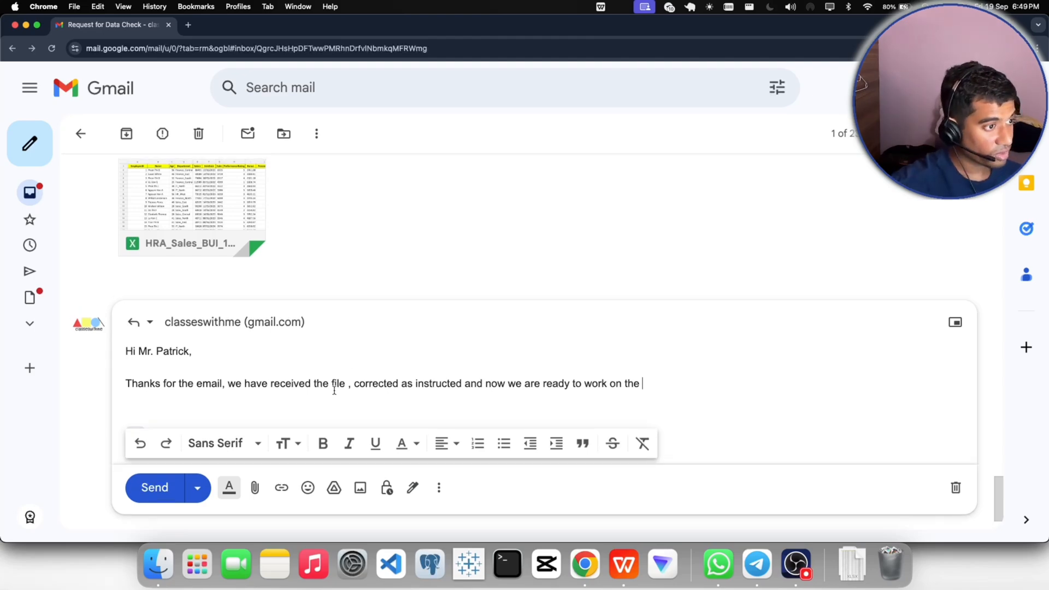
pyautogui.scroll(10, 541, 414)
pyautogui.scroll(-8, 540, 408)
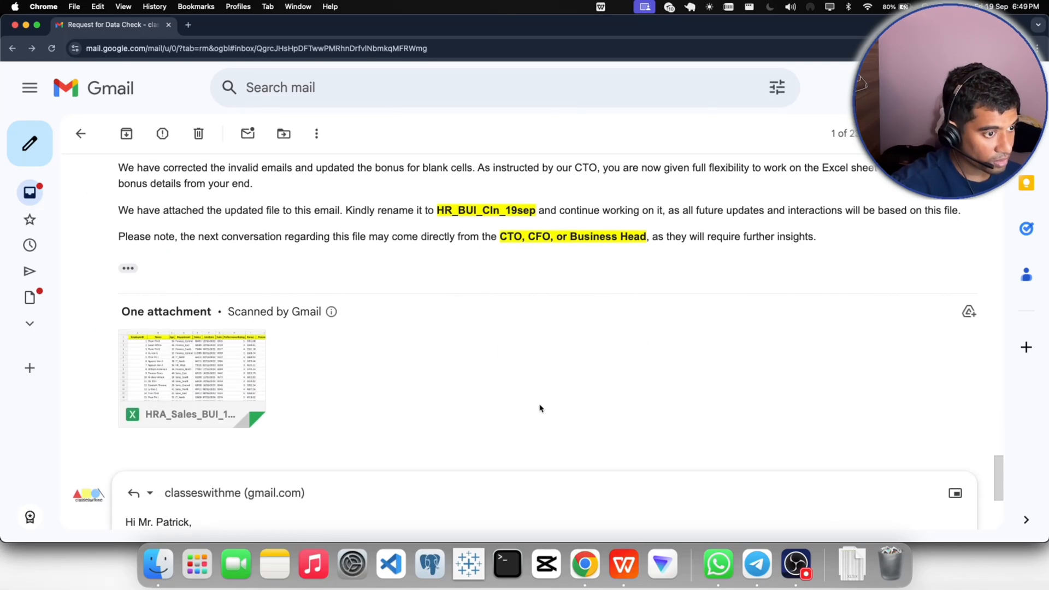
# - Continue the reply sentence with "insights part that will be received", correcting the misspelled "received"
pyautogui.write('in')
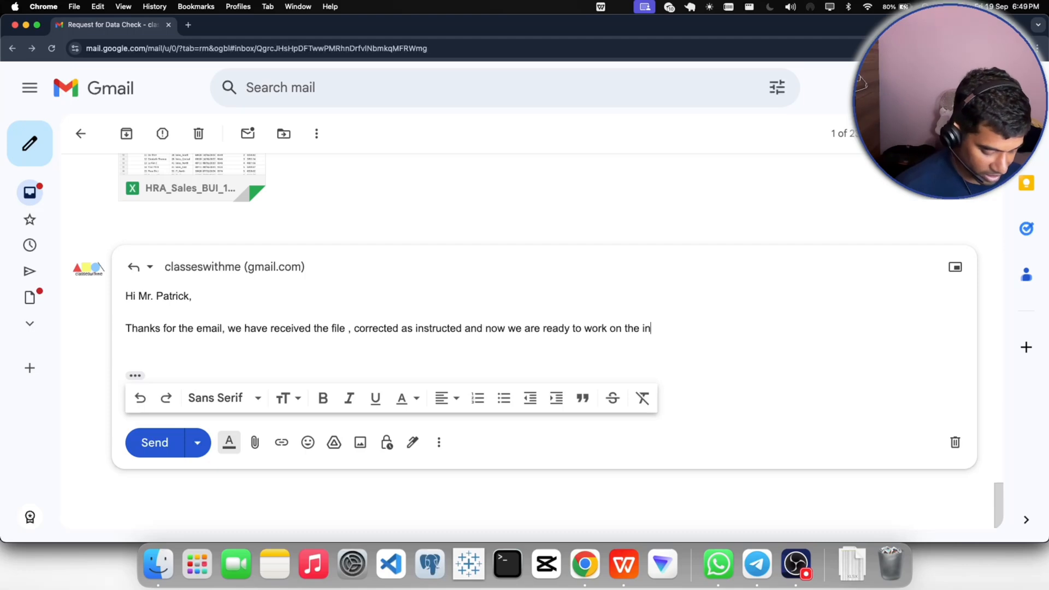
pyautogui.write('sights part that ')
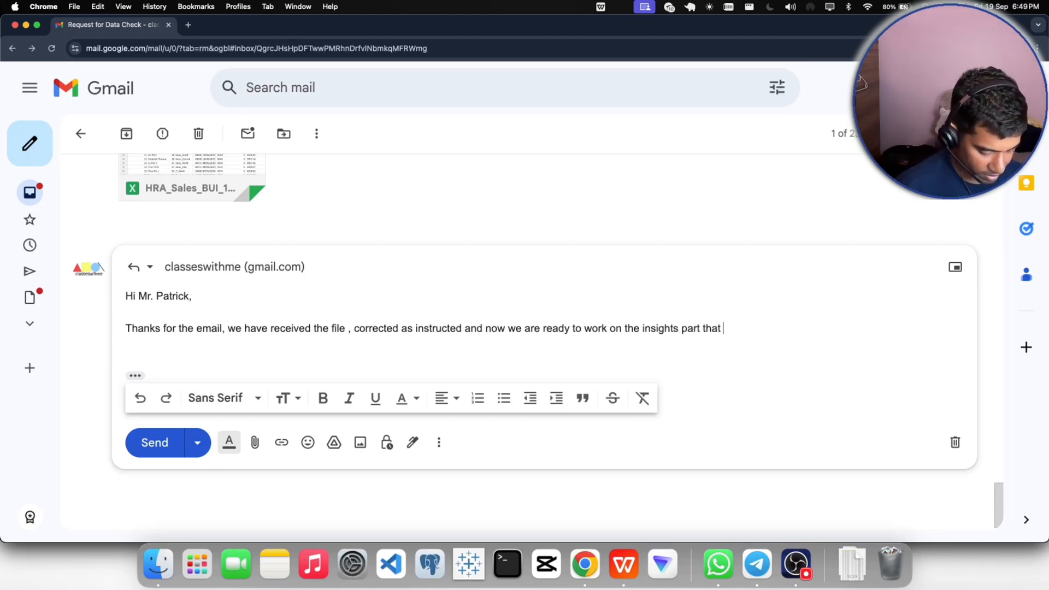
pyautogui.write('will be r')
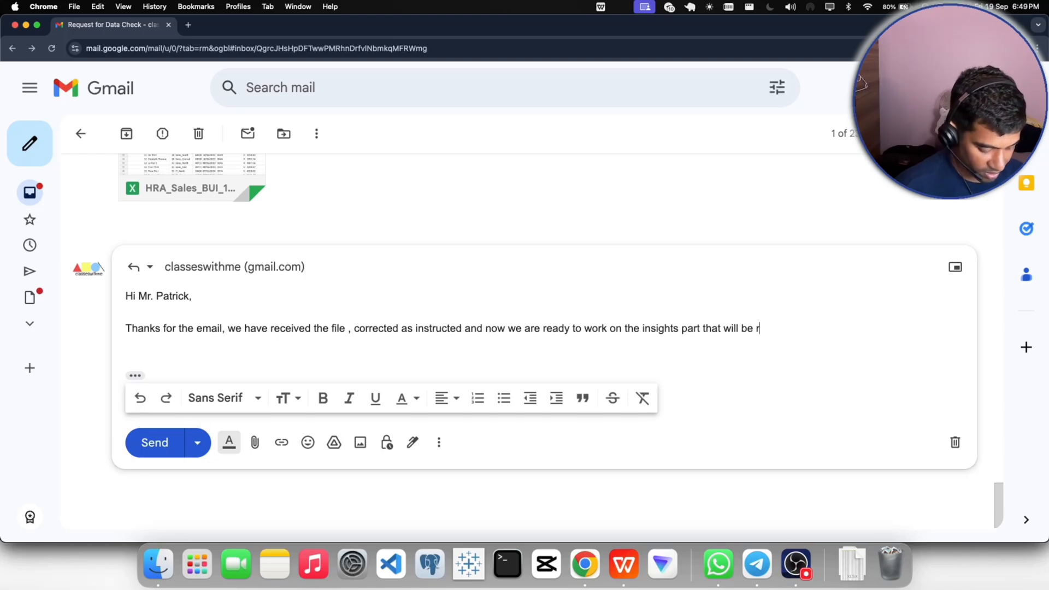
pyautogui.write('ecied')
pyautogui.press('BackSpace')
pyautogui.press('BackSpace')
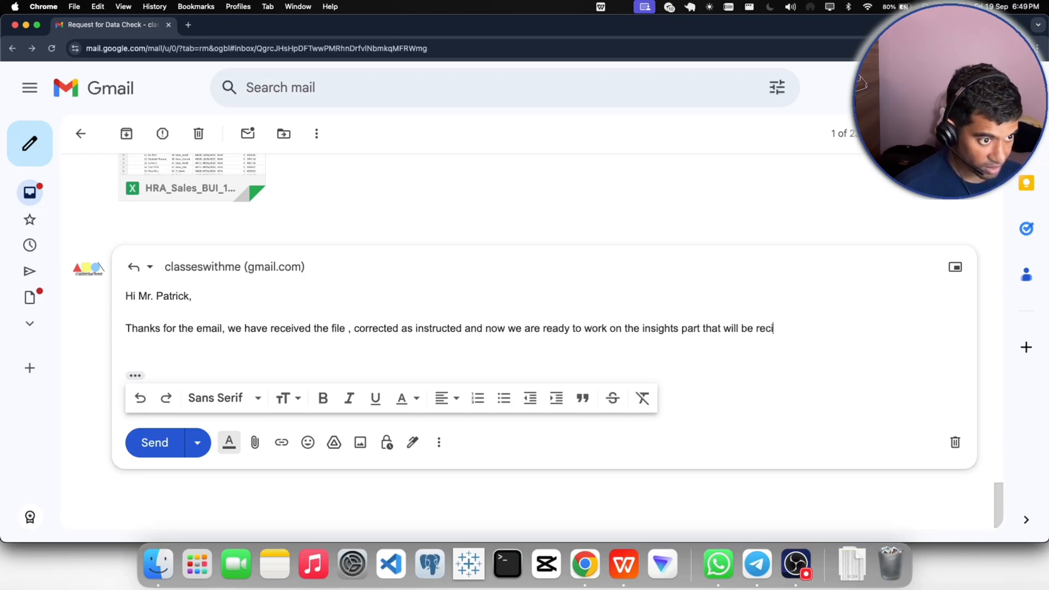
pyautogui.press('BackSpace')
pyautogui.write('eived fomr')
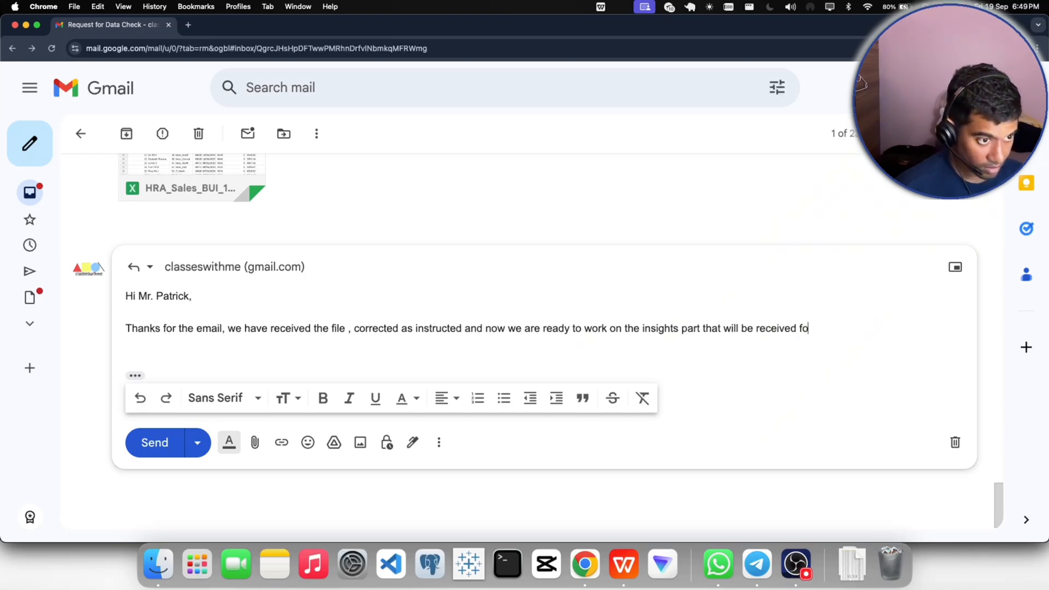
# - Finish the reply sentence with "from top management.", correcting the misspelled "from"
pyautogui.press('BackSpace')
pyautogui.press('BackSpace')
pyautogui.press('BackSpace')
pyautogui.write('rom')
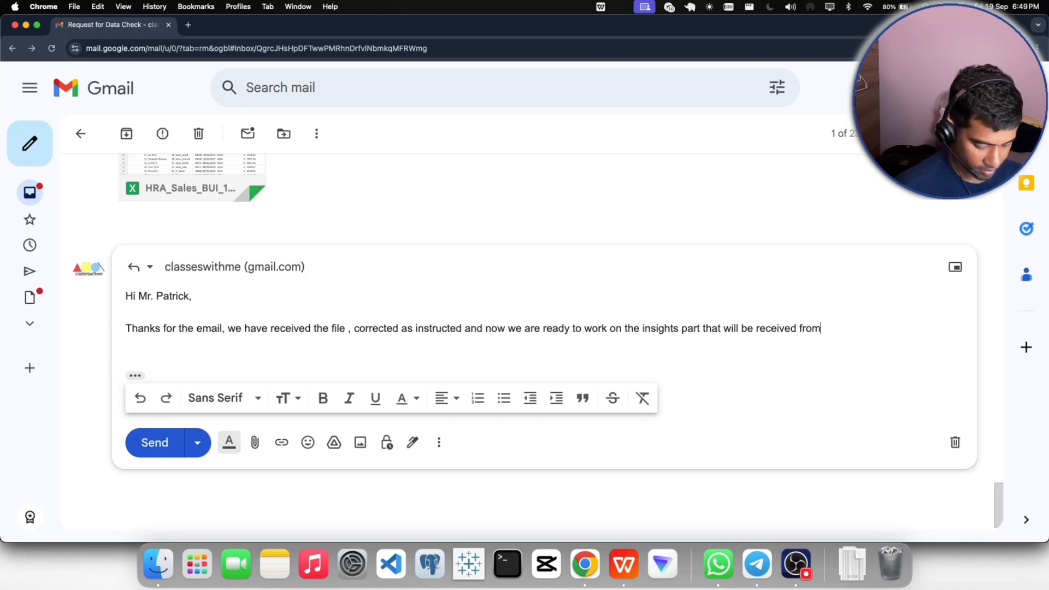
pyautogui.write(' top management')
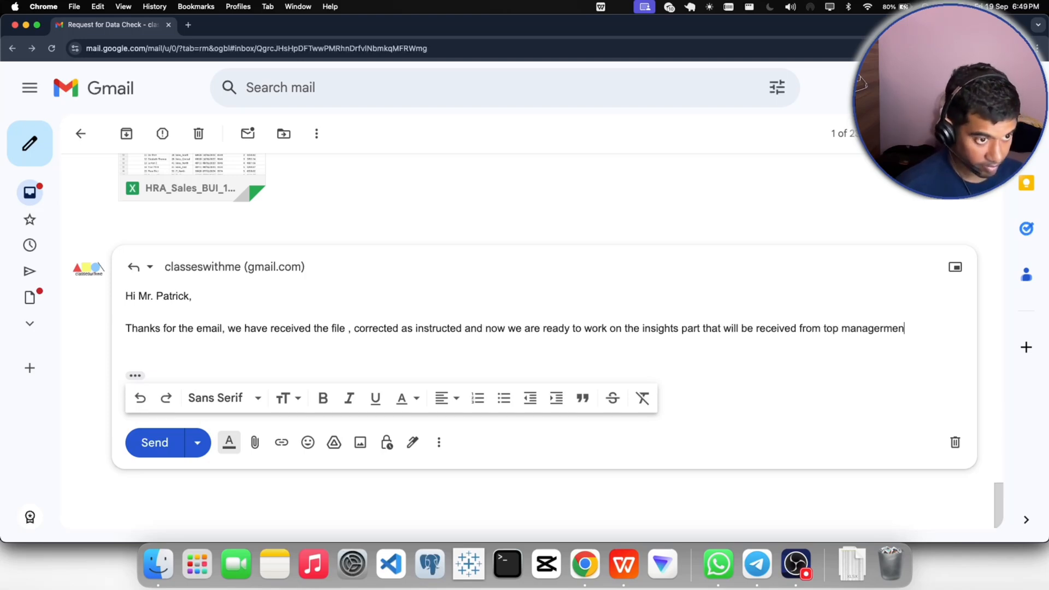
pyautogui.write('.')
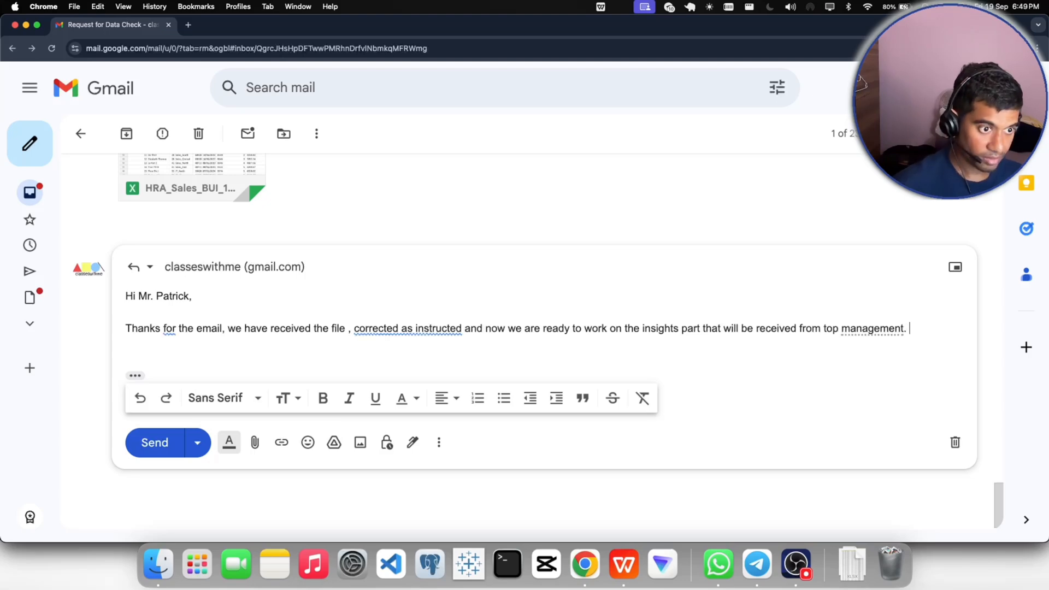
# - Close the reply with "Regards," and the sender's first name on the line below
pyautogui.press('Return')
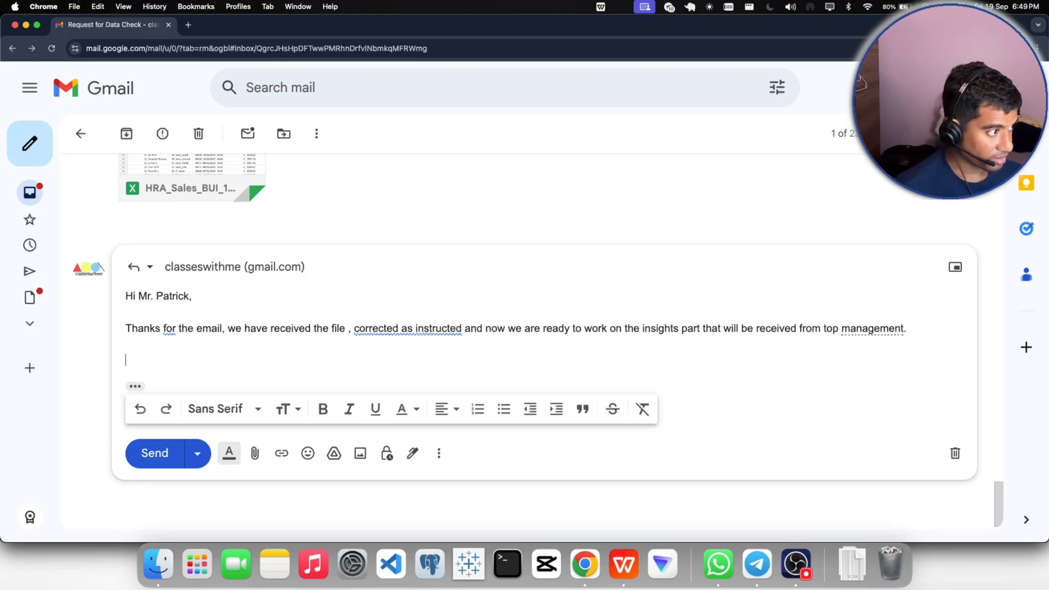
pyautogui.write('Reagrds,')
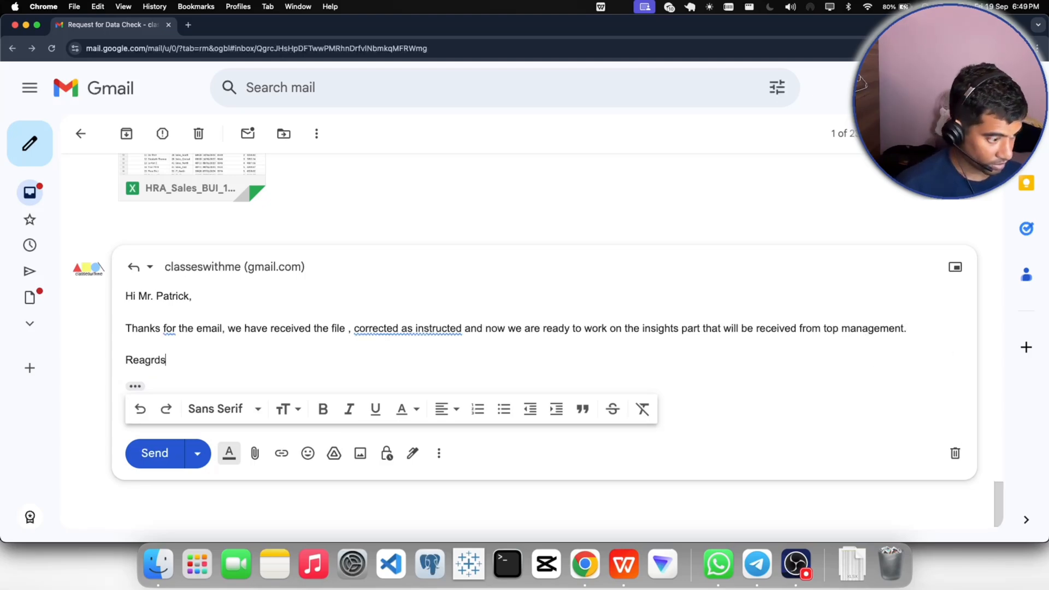
pyautogui.press('Return')
pyautogui.write('S')
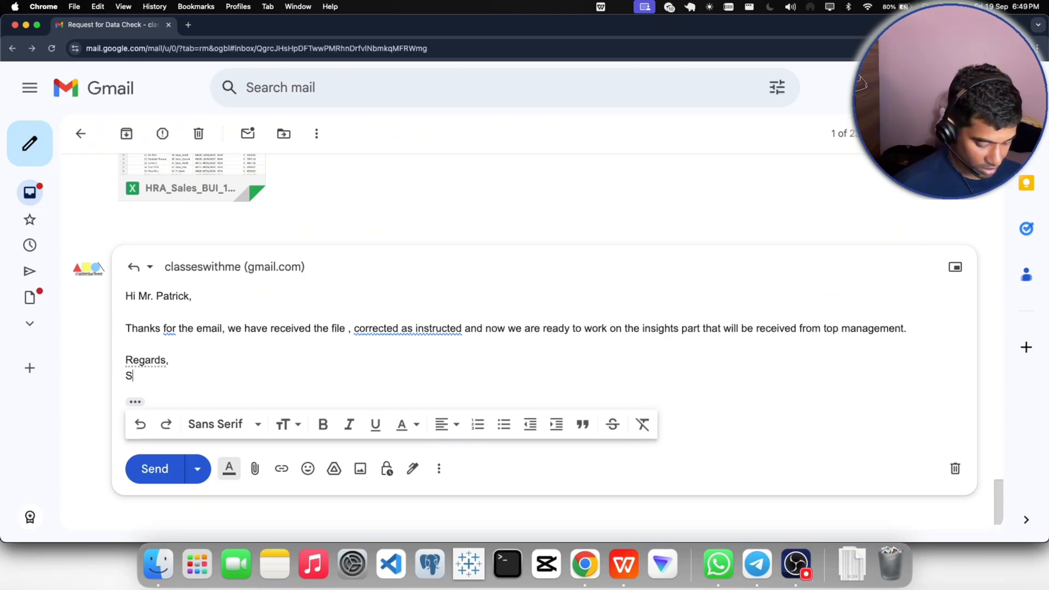
pyautogui.write('hubham.')
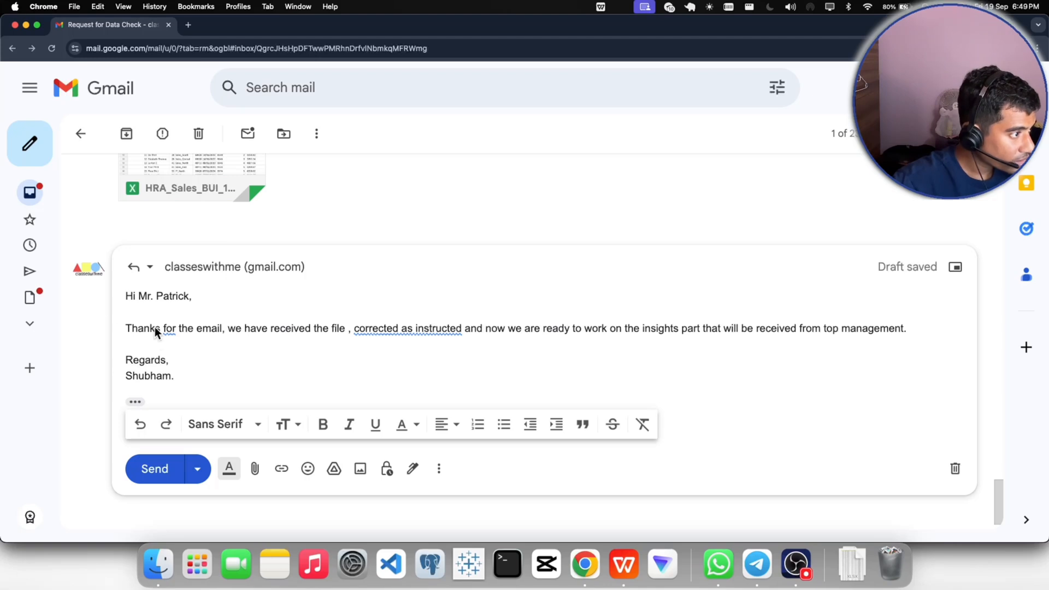
# - Apply the suggested correction that replaces "for" with "to" after "Thanks" in the reply
pyautogui.click(169, 329)
pyautogui.click(168, 353)
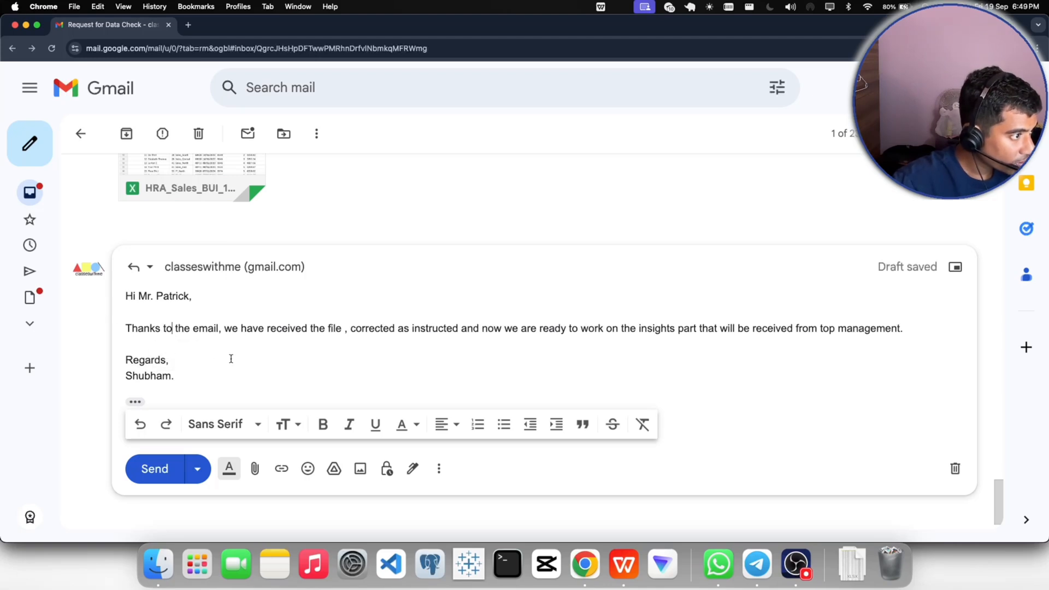
pyautogui.click(607, 350)
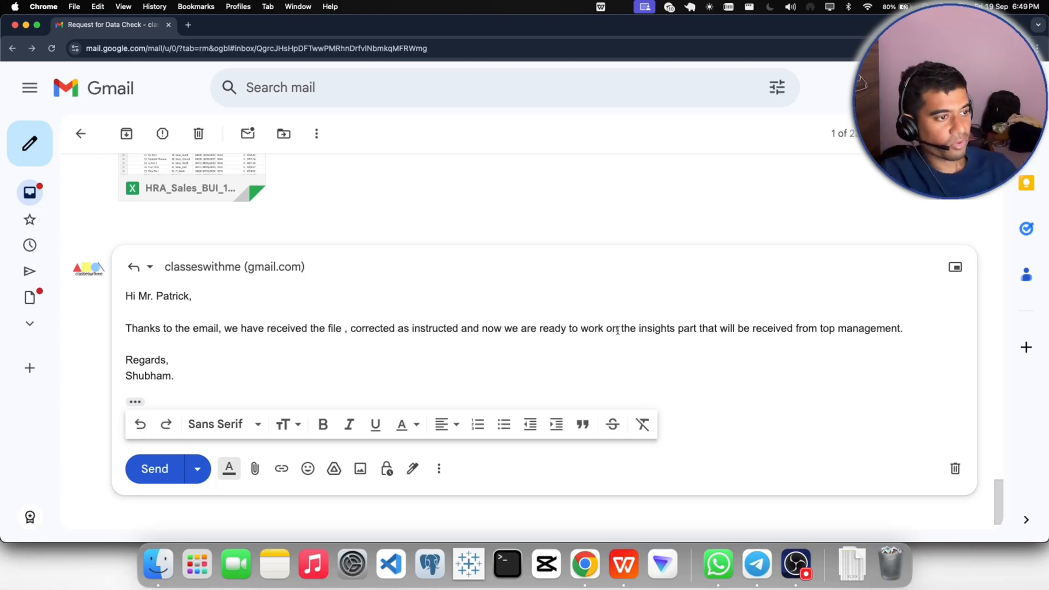
# - Check the reply against the original email's instructions and send it
pyautogui.scroll(5, 618, 331)
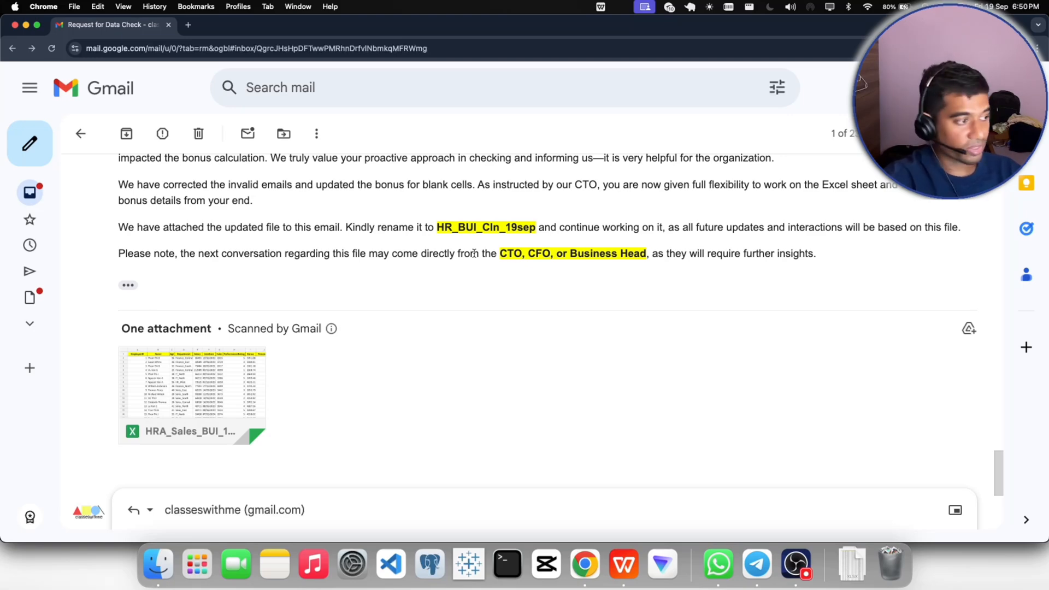
pyautogui.scroll(-5, 473, 254)
pyautogui.click(149, 438)
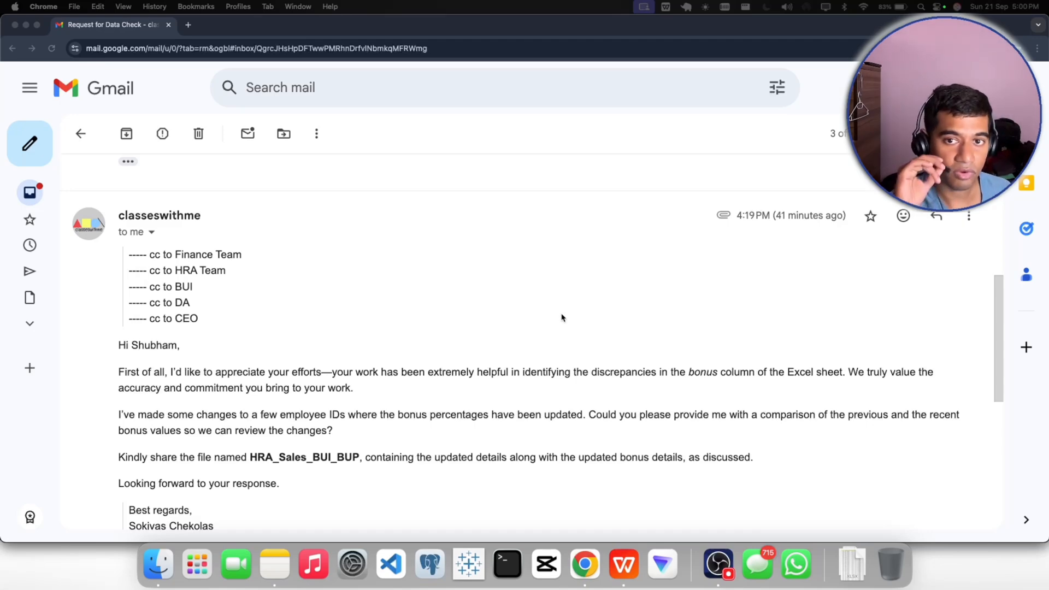
# - Review the sent reply, the CFO's signature on the new email, and the earlier message's note about who will require further insights
pyautogui.scroll(5, 562, 314)
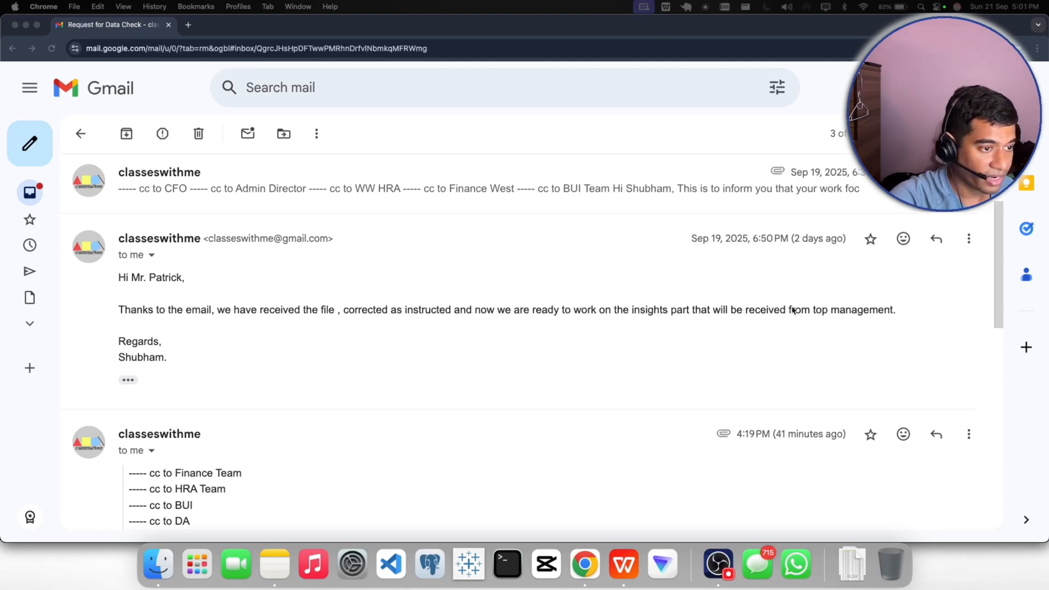
pyautogui.moveTo(788, 310); pyautogui.dragTo(920, 310)
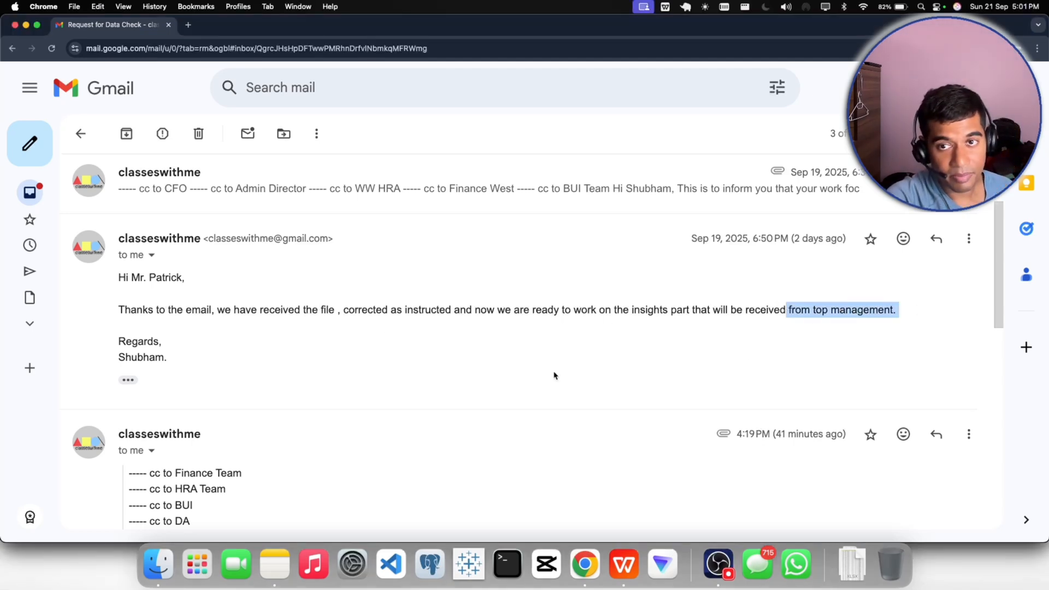
pyautogui.scroll(-5, 554, 375)
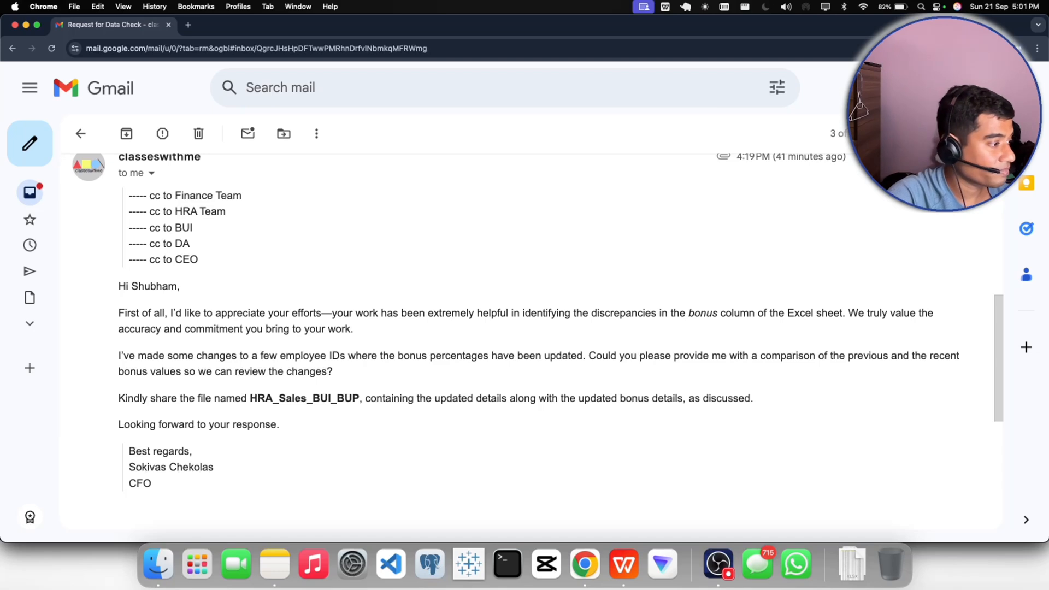
pyautogui.moveTo(148, 485); pyautogui.dragTo(128, 448)
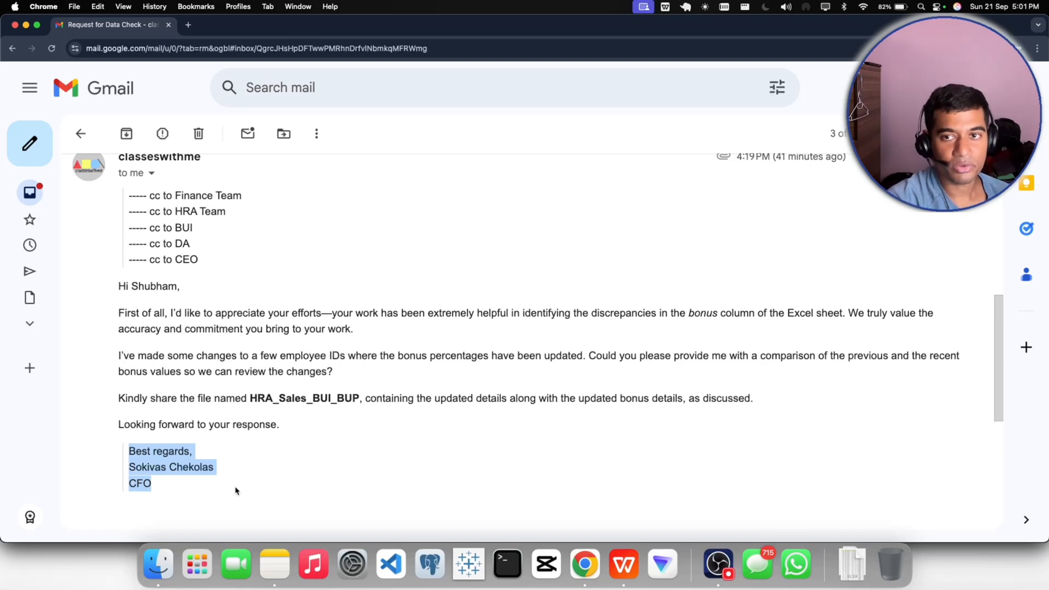
pyautogui.scroll(5, 410, 399)
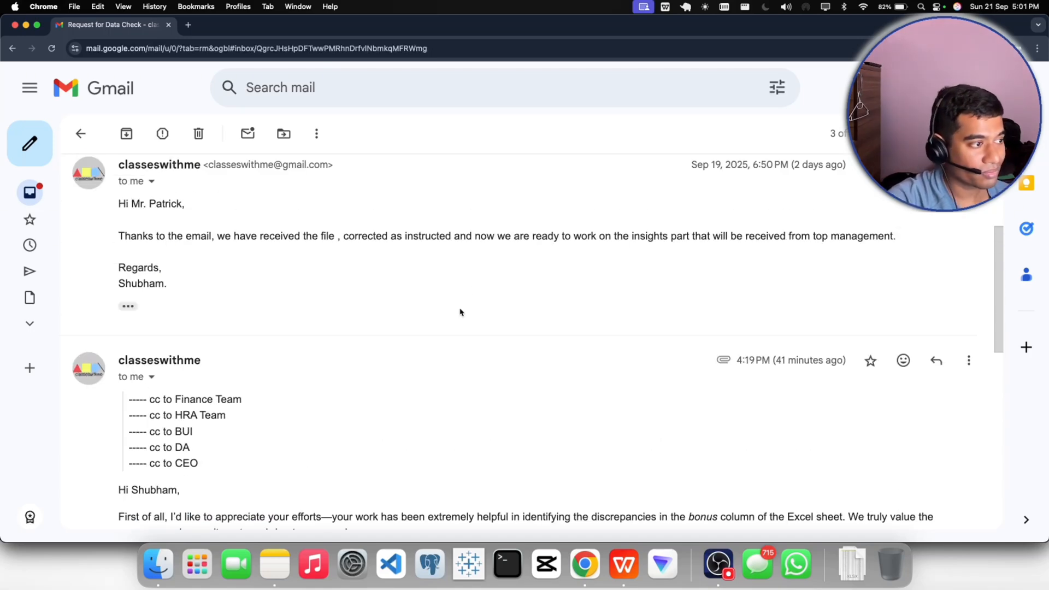
pyautogui.scroll(5, 459, 312)
pyautogui.click(405, 342)
pyautogui.scroll(-5, 417, 335)
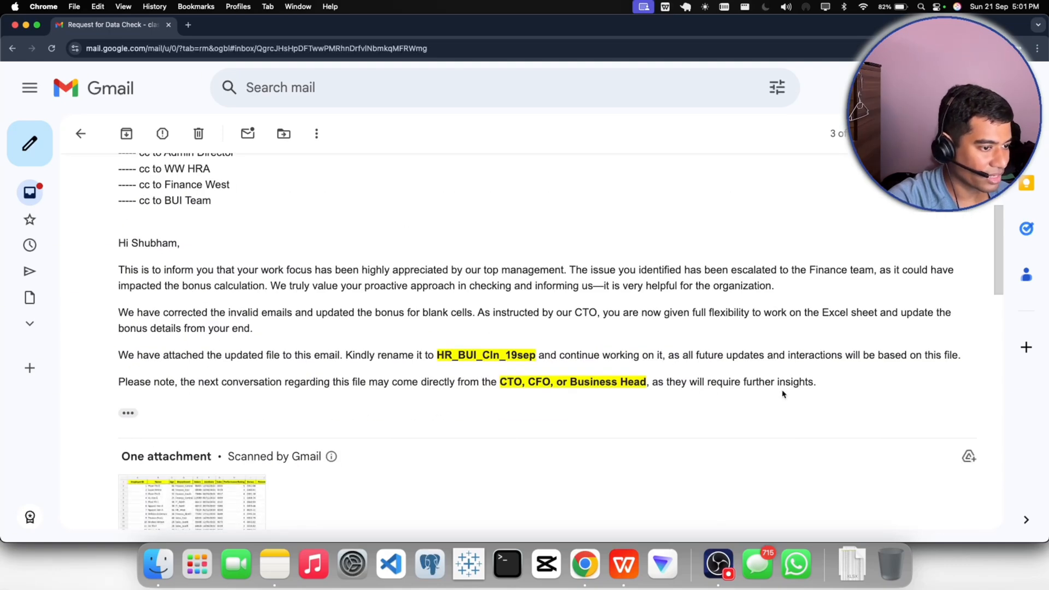
pyautogui.moveTo(814, 382); pyautogui.dragTo(669, 383)
pyautogui.click(620, 423)
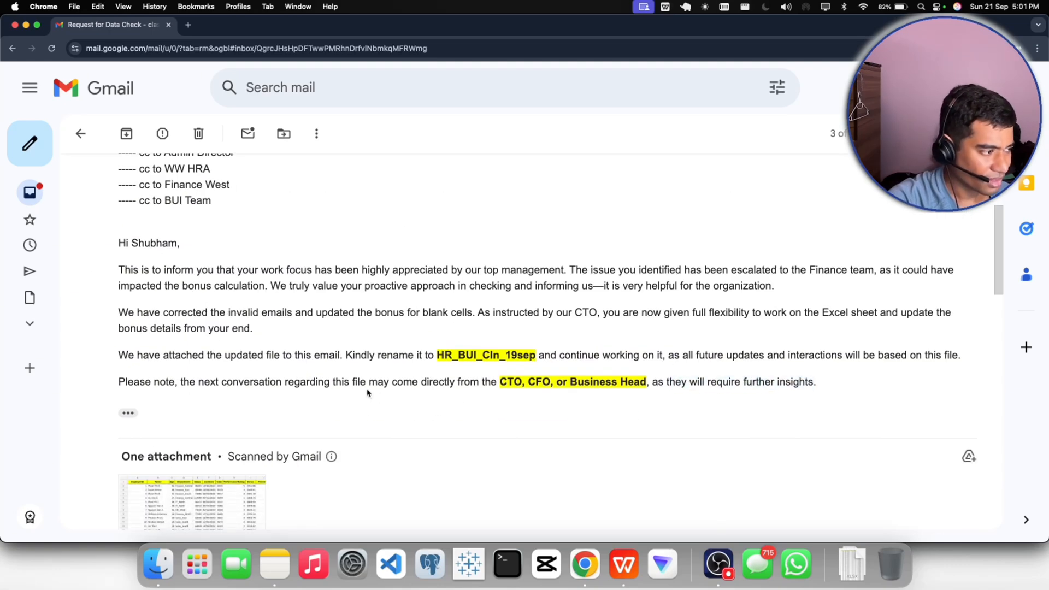
# - Read through the CFO's new email in the thread and locate its attachment emp_bonus_upd.xlsx
pyautogui.scroll(-4, 625, 358)
pyautogui.scroll(-5, 626, 358)
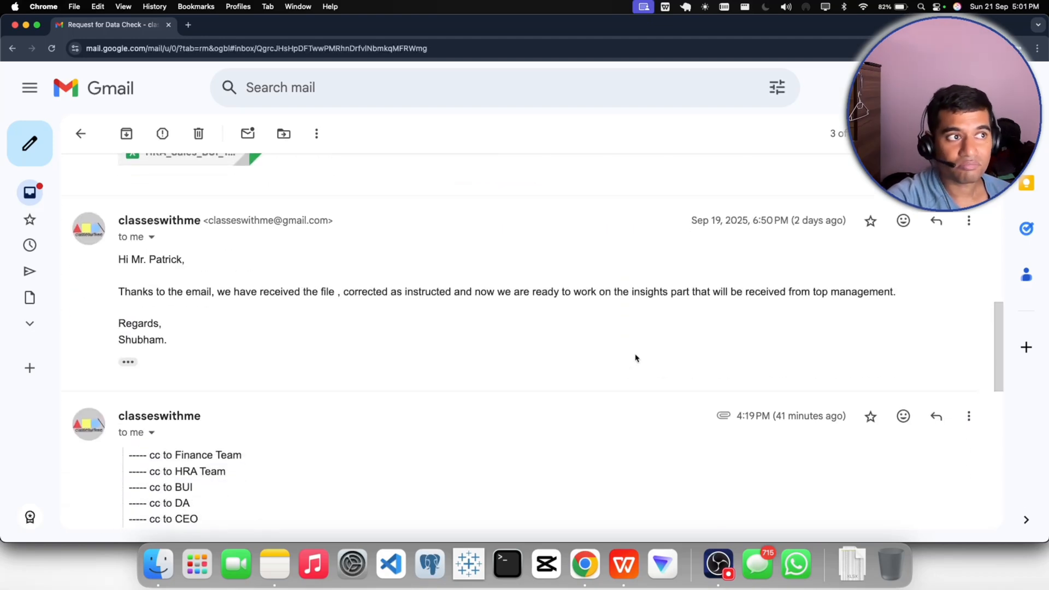
pyautogui.scroll(-2, 635, 358)
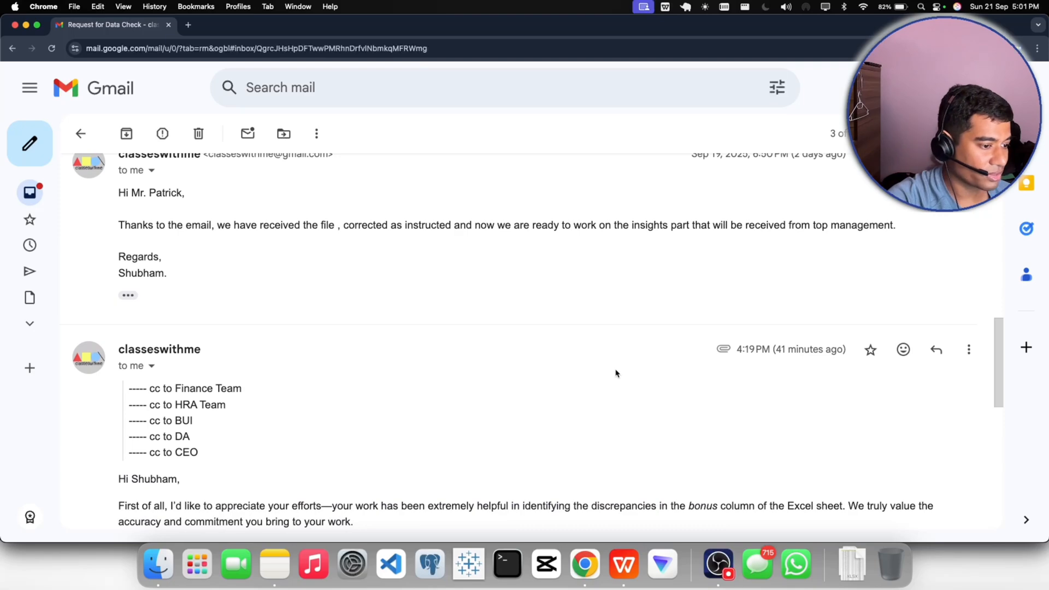
pyautogui.scroll(-3, 615, 373)
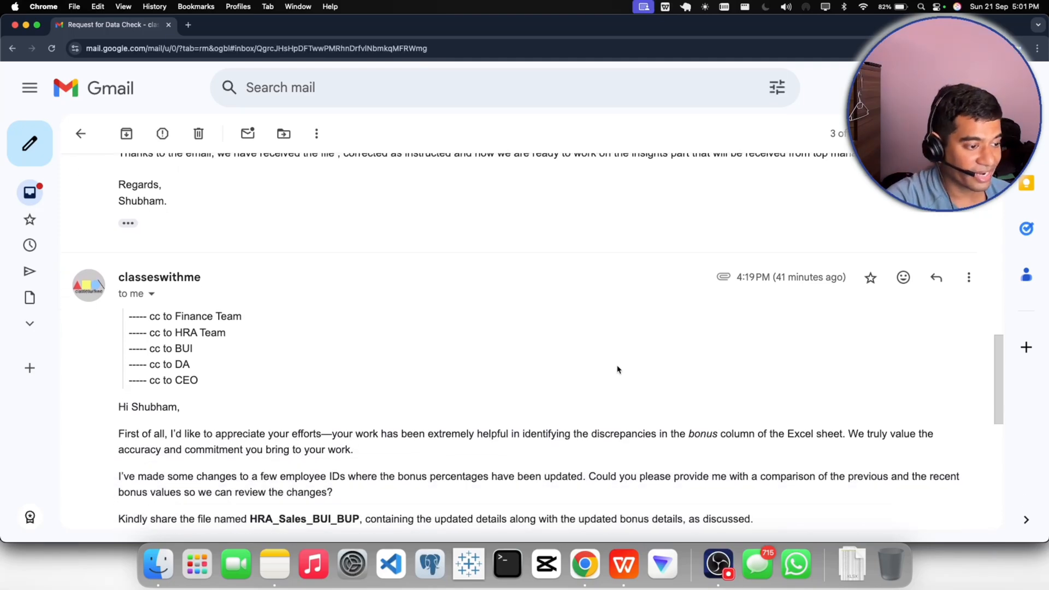
pyautogui.scroll(-7, 619, 371)
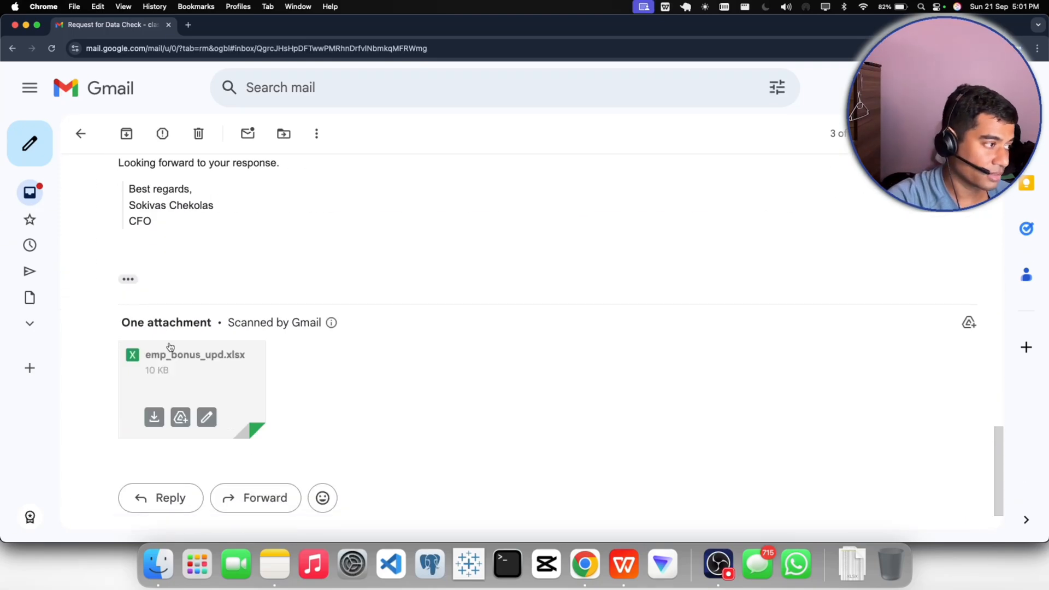
pyautogui.scroll(1, 456, 422)
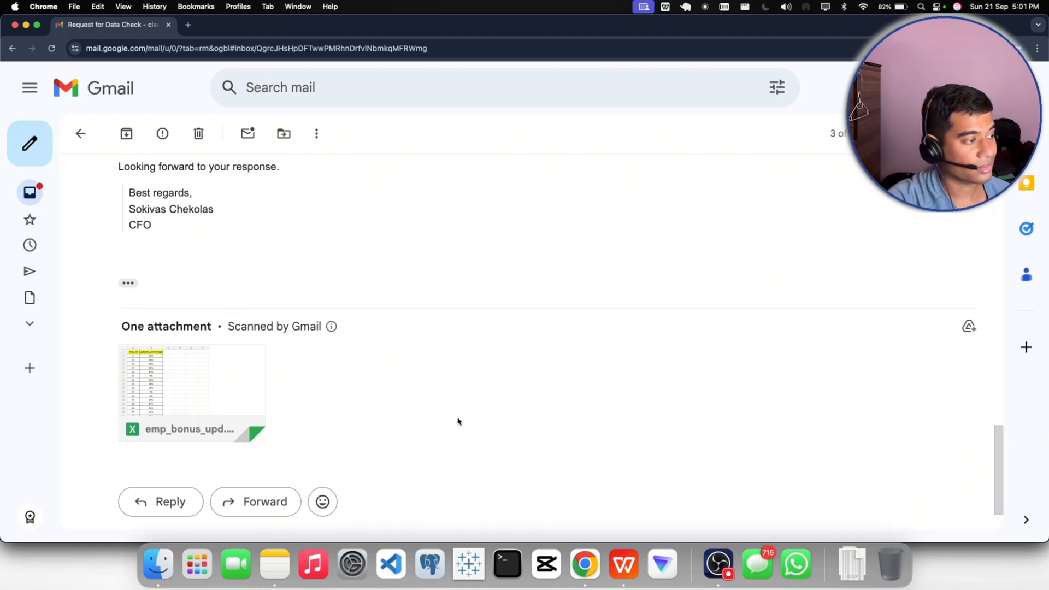
pyautogui.scroll(4, 458, 422)
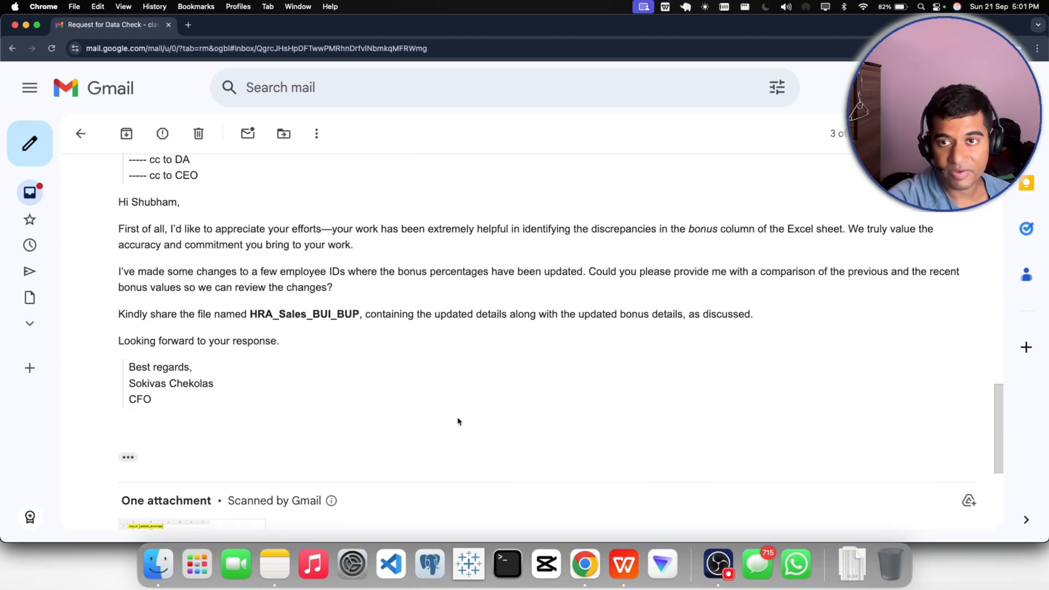
pyautogui.scroll(2, 458, 421)
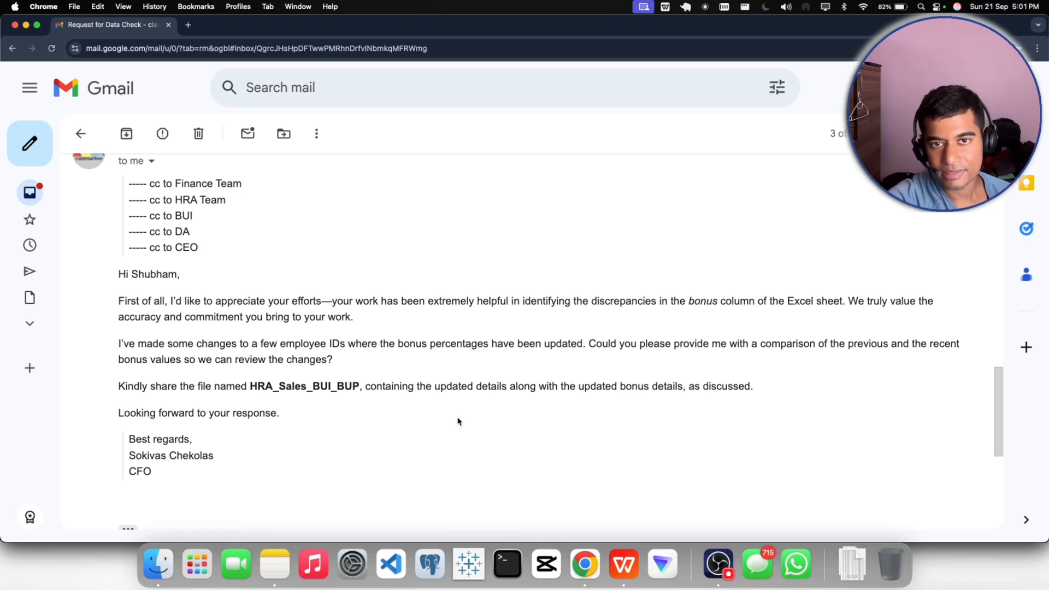
pyautogui.scroll(1, 457, 421)
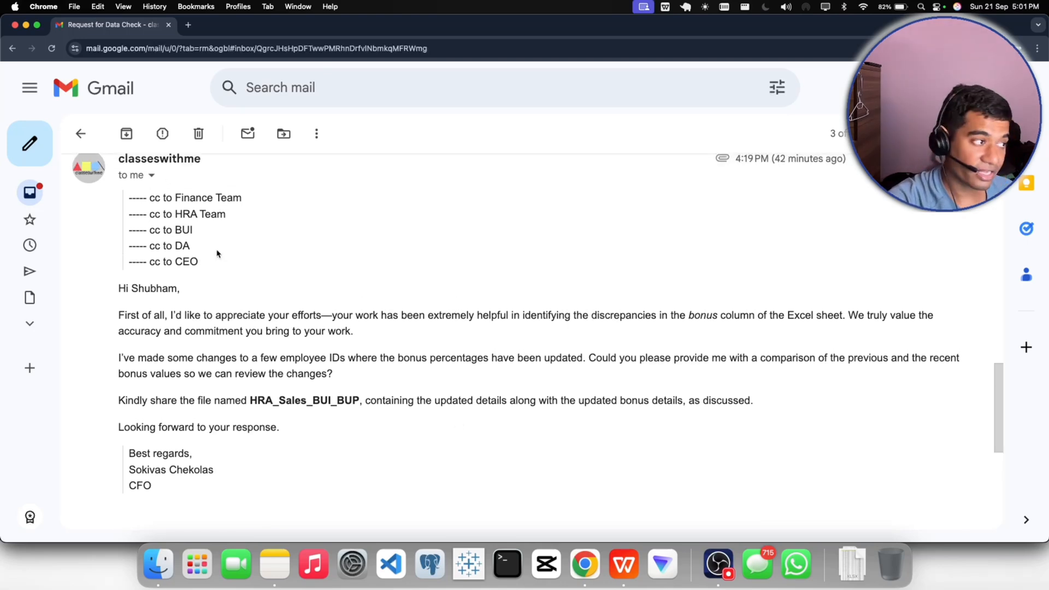
# - Examine the CFO email's cc list, its attachment, and the requested file name HRA_Sales_BUI_BUP
pyautogui.moveTo(173, 197); pyautogui.dragTo(172, 262)
pyautogui.doubleClick(189, 230)
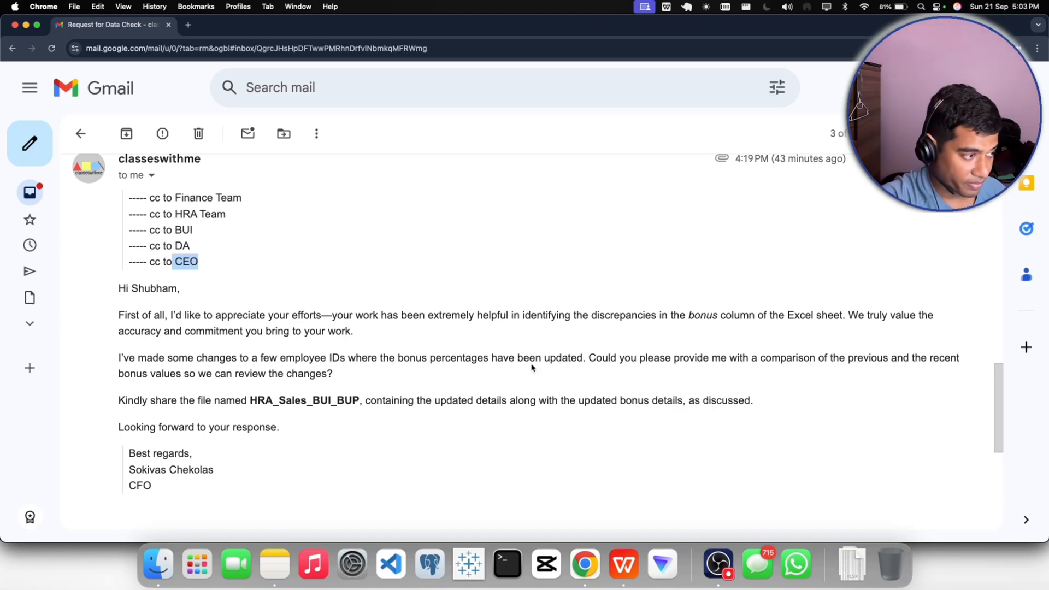
pyautogui.scroll(-5, 532, 368)
pyautogui.moveTo(220, 452)
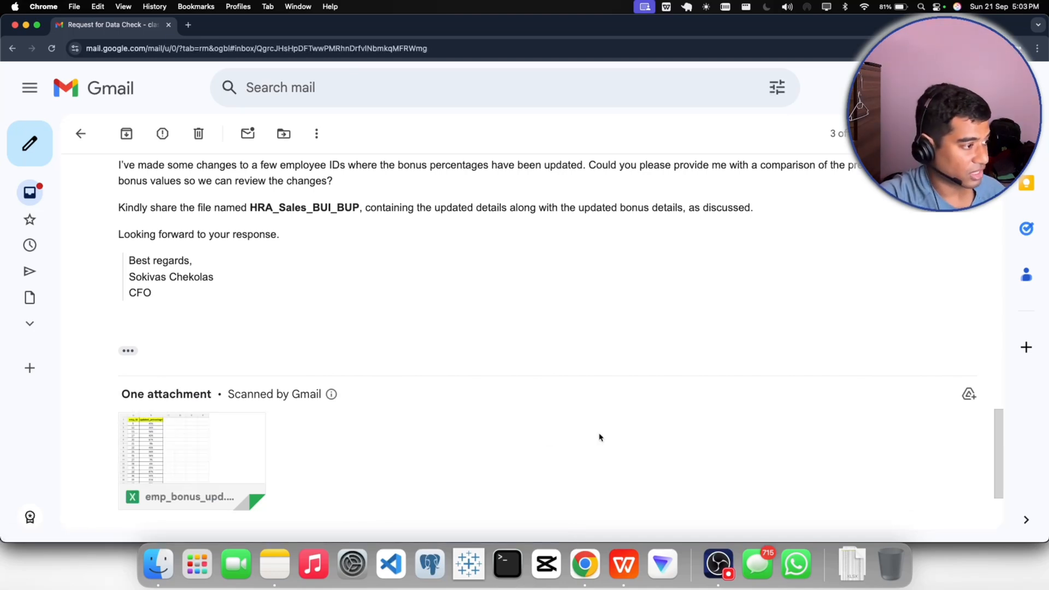
pyautogui.scroll(4, 510, 434)
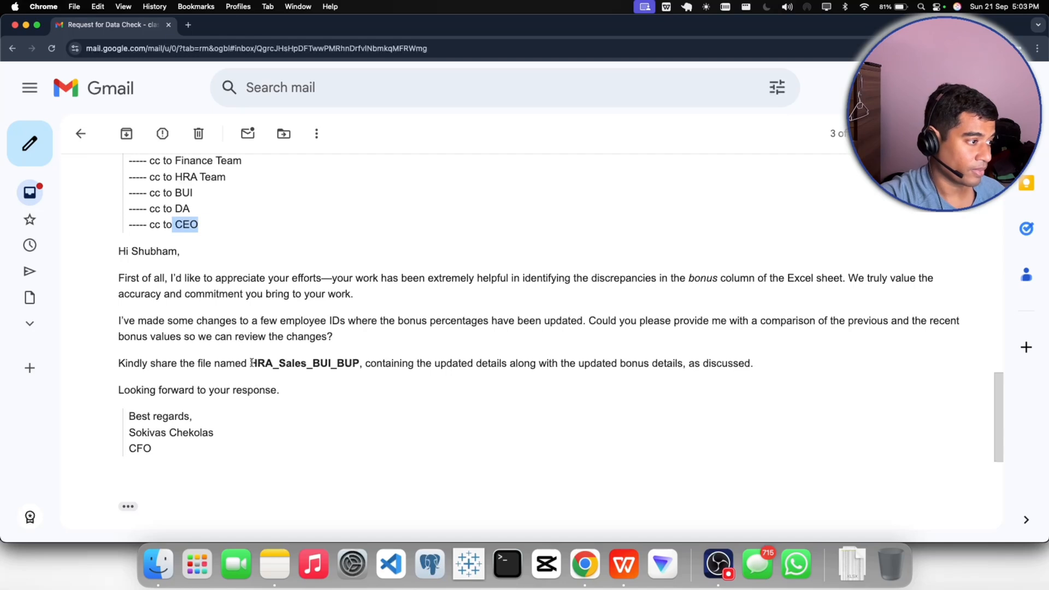
pyautogui.moveTo(250, 363); pyautogui.dragTo(359, 364)
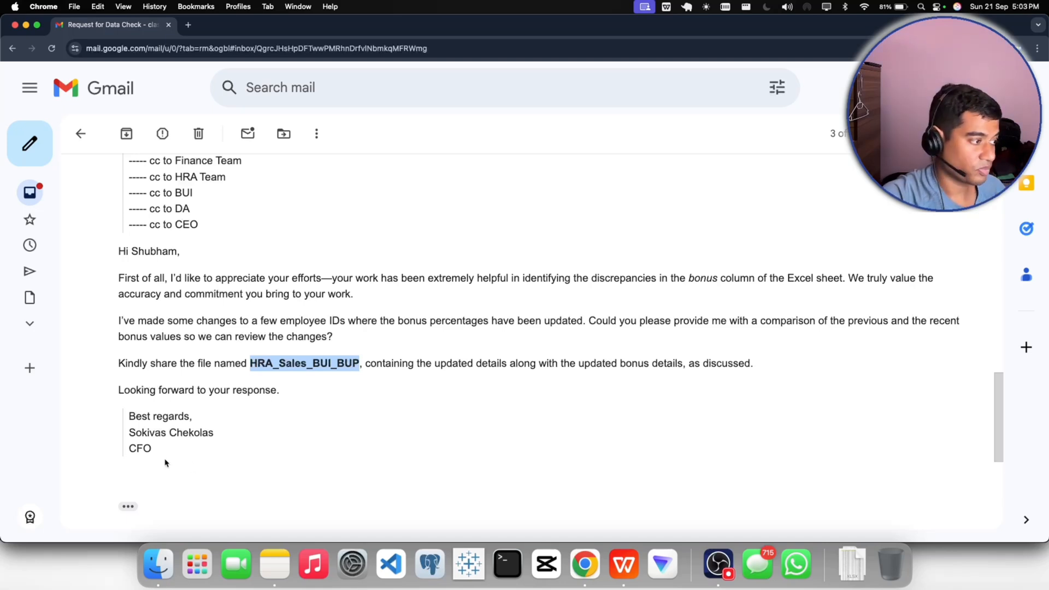
# - Start a reply to the CFO's email and begin its greeting with "Hi Mr"
pyautogui.moveTo(154, 444); pyautogui.dragTo(135, 439)
pyautogui.click(134, 431)
pyautogui.scroll(-1, 176, 434)
pyautogui.scroll(-4, 178, 437)
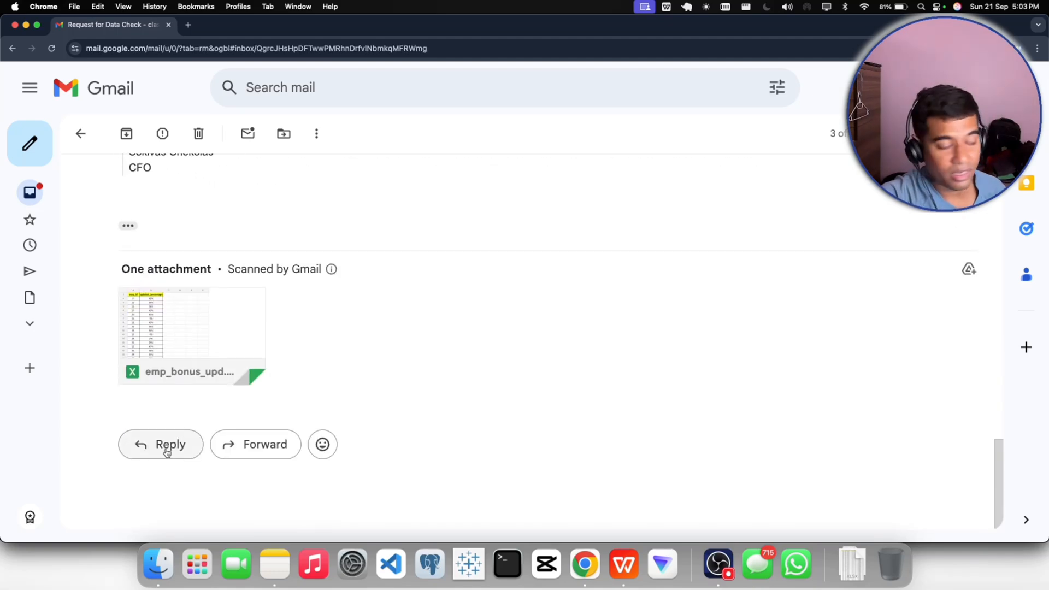
pyautogui.click(167, 451)
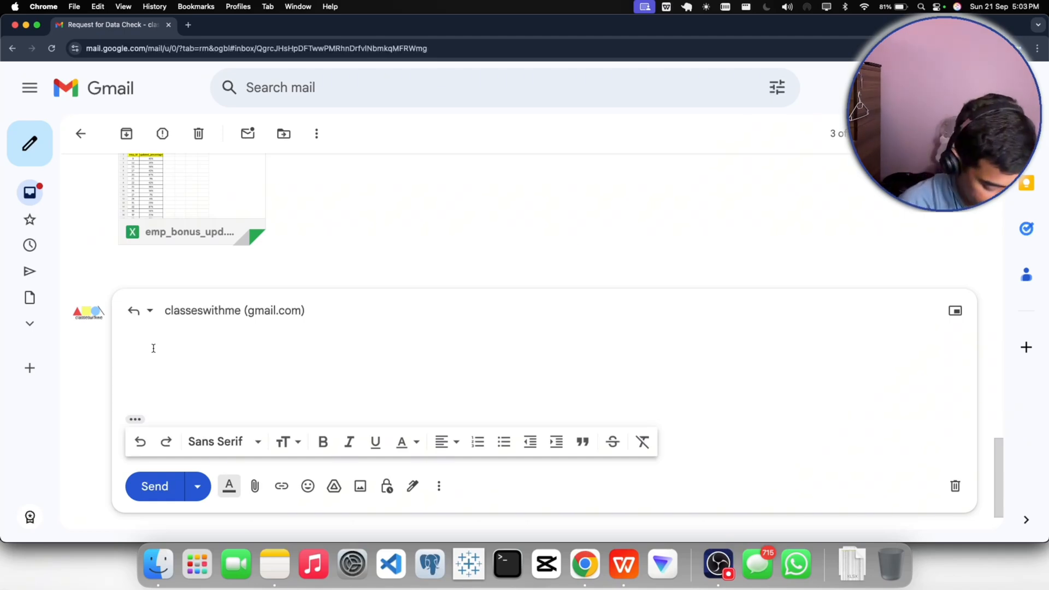
pyautogui.write('hi')
pyautogui.press('BackSpace')
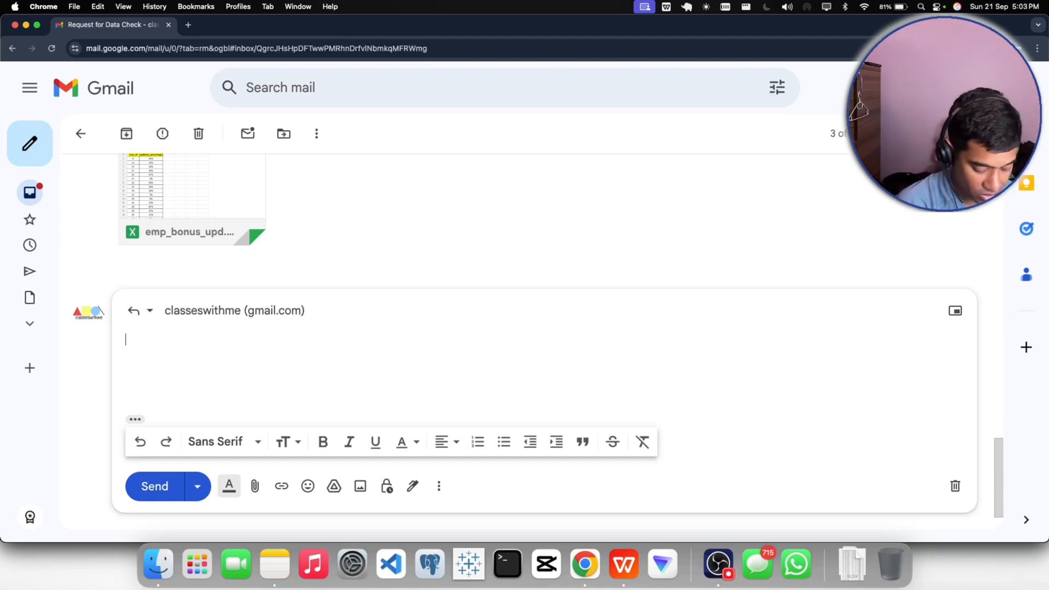
pyautogui.write('Hi Mr')
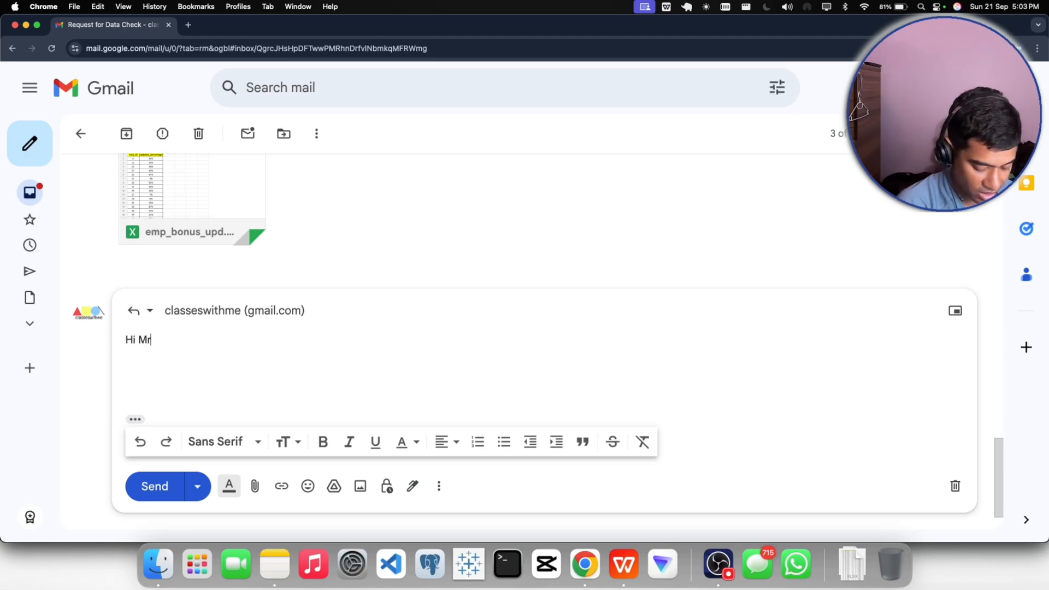
pyautogui.write('.')
pyautogui.press('BackSpace')
pyautogui.write('=m')
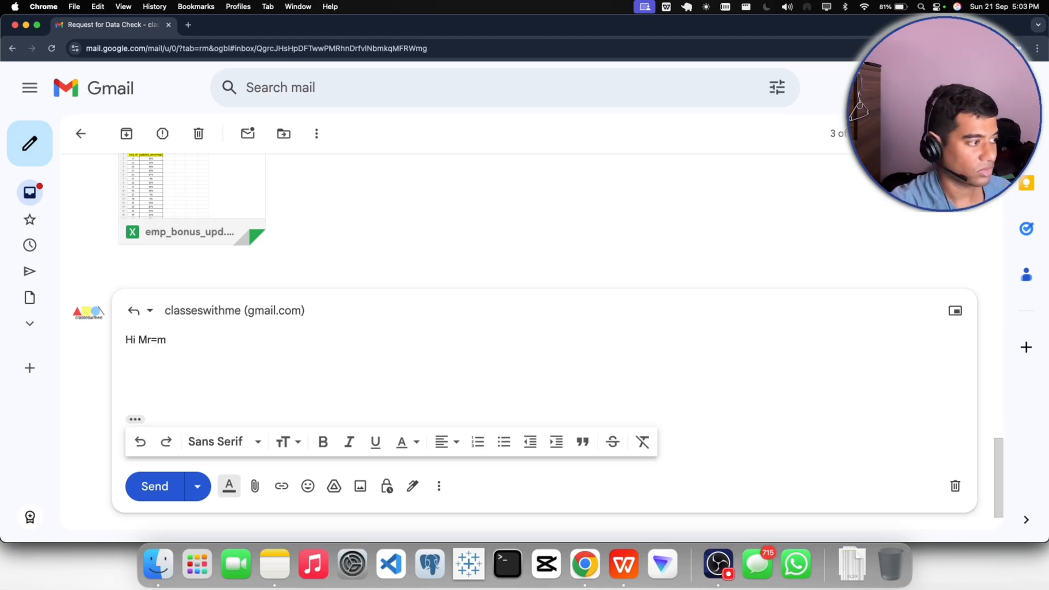
pyautogui.press('BackSpace')
pyautogui.press('BackSpace')
pyautogui.write(',')
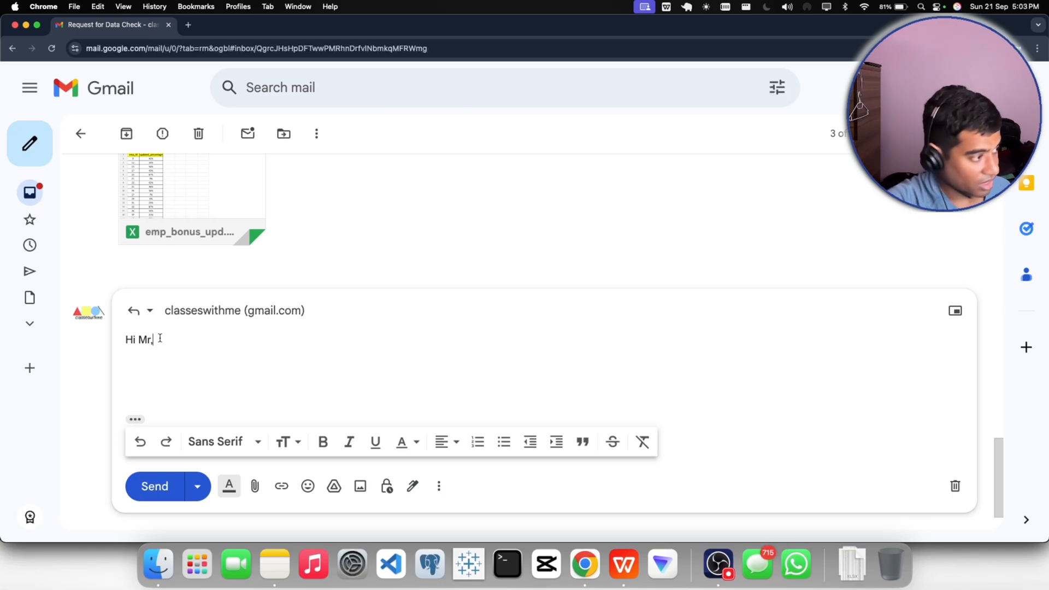
# - Complete the greeting after "Mr." with the CFO's full name copied from the email signature, ending with a comma
pyautogui.scroll(5, 160, 341)
pyautogui.moveTo(129, 237); pyautogui.dragTo(214, 244)
pyautogui.press('super+c')
pyautogui.scroll(-3, 211, 309)
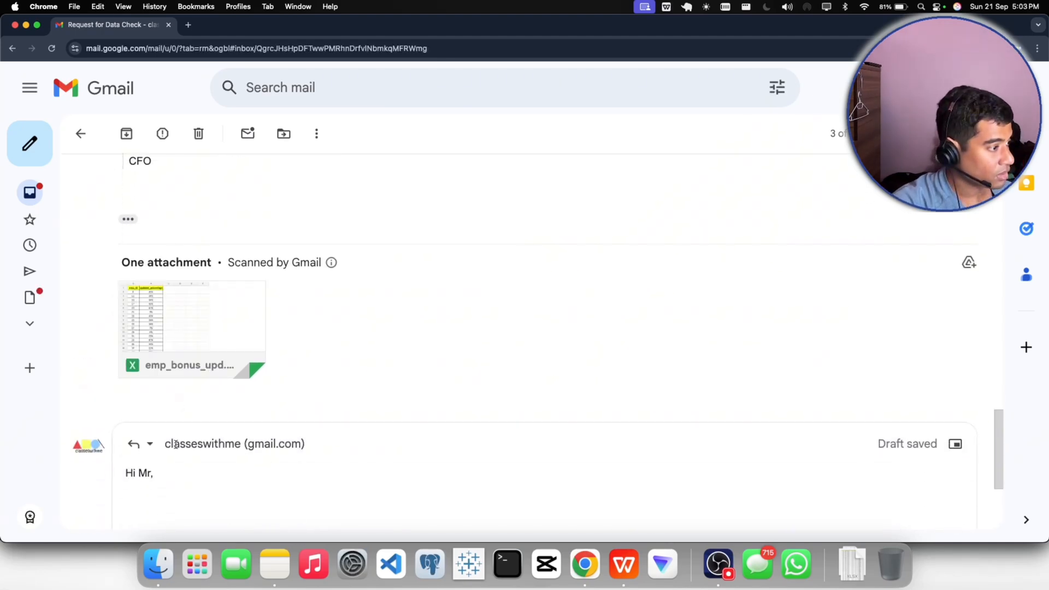
pyautogui.click(164, 481)
pyautogui.press('BackSpace')
pyautogui.write('.')
pyautogui.press('super+v')
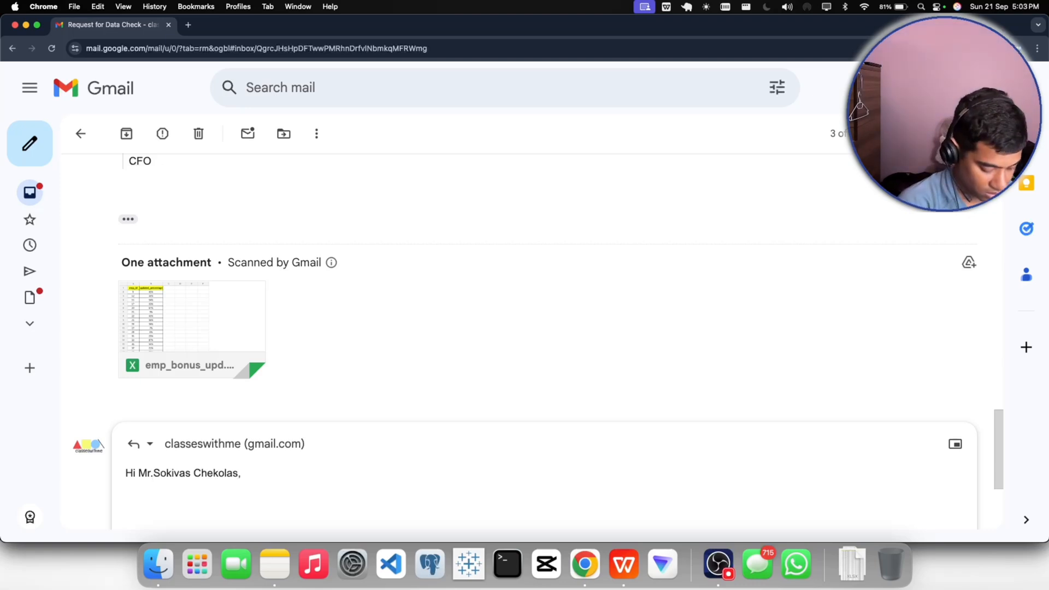
# - Begin the reply's message below the greeting with "Thank you for the response and appreciation,"
pyautogui.press('Return')
pyautogui.write('Thank you t')
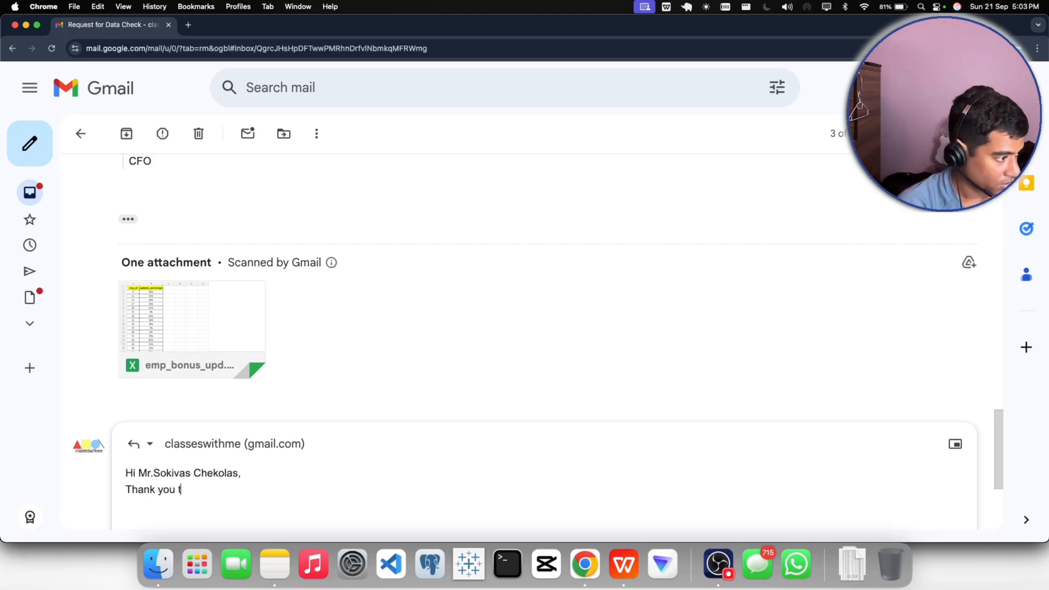
pyautogui.press('BackSpace')
pyautogui.write('for the ')
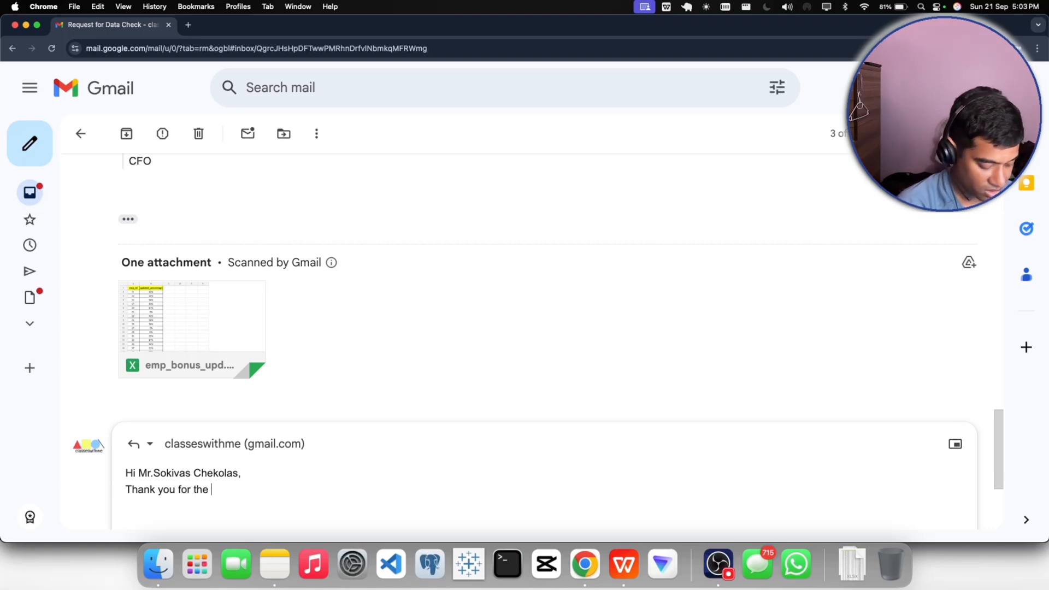
pyautogui.write('respons')
pyautogui.press('BackSpace')
pyautogui.press('BackSpace')
pyautogui.press('BackSpace')
pyautogui.press('BackSpace')
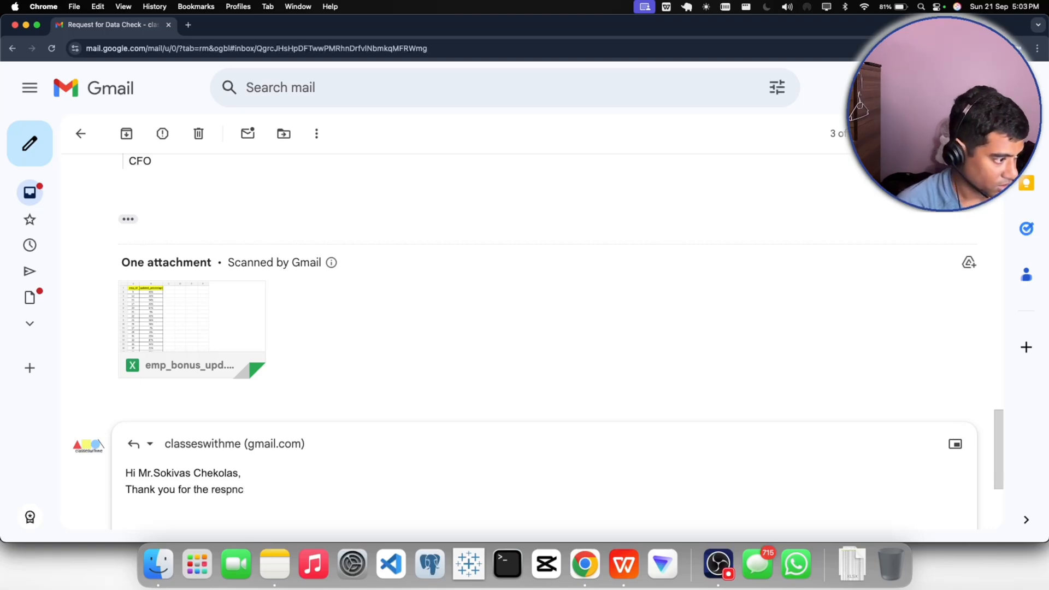
pyautogui.write('pons')
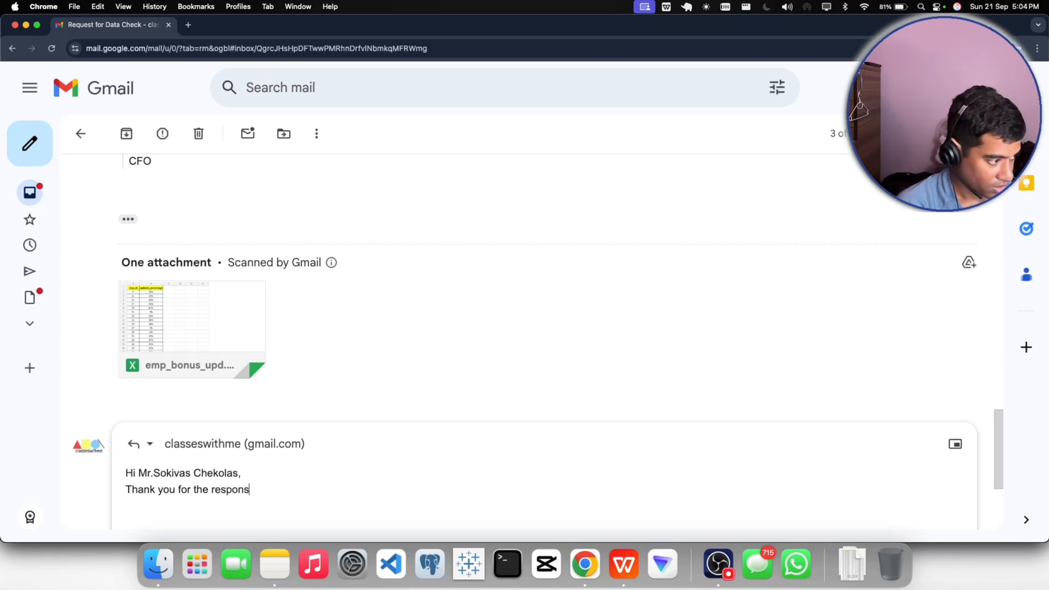
pyautogui.write('e and')
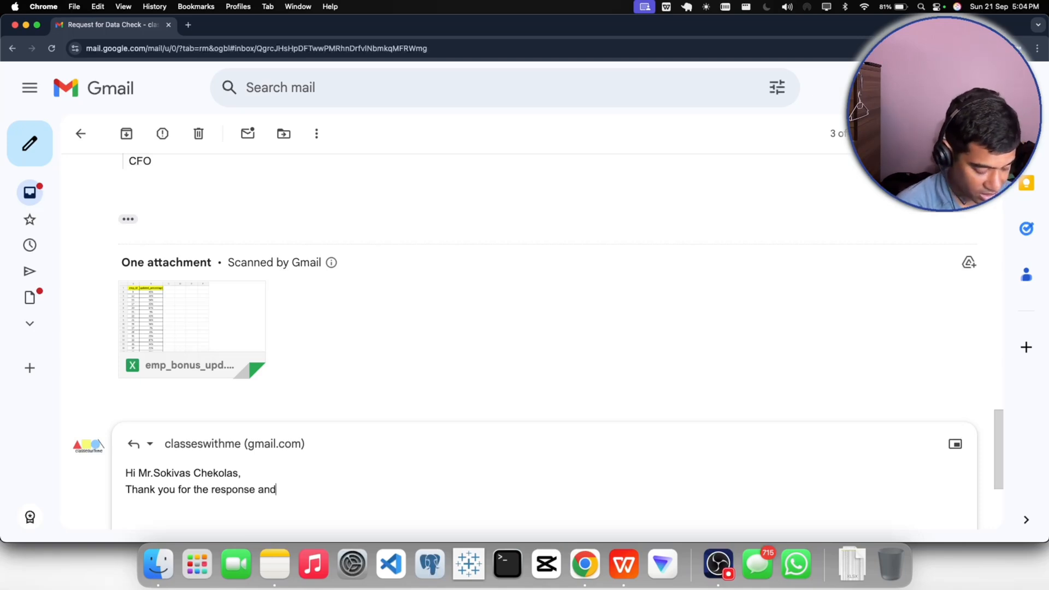
pyautogui.write(' appreciation, ')
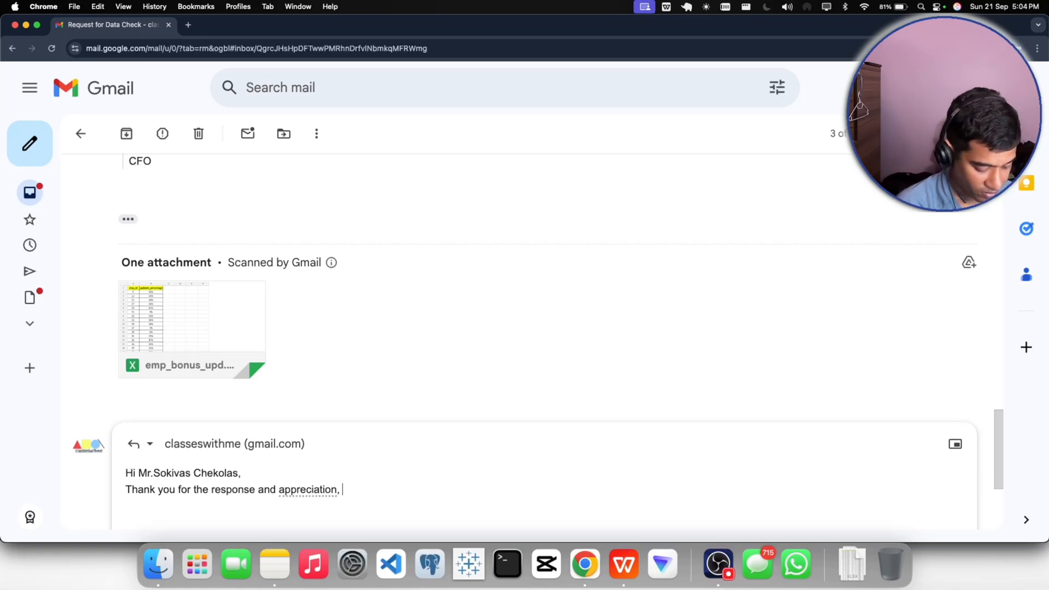
pyautogui.write('we will')
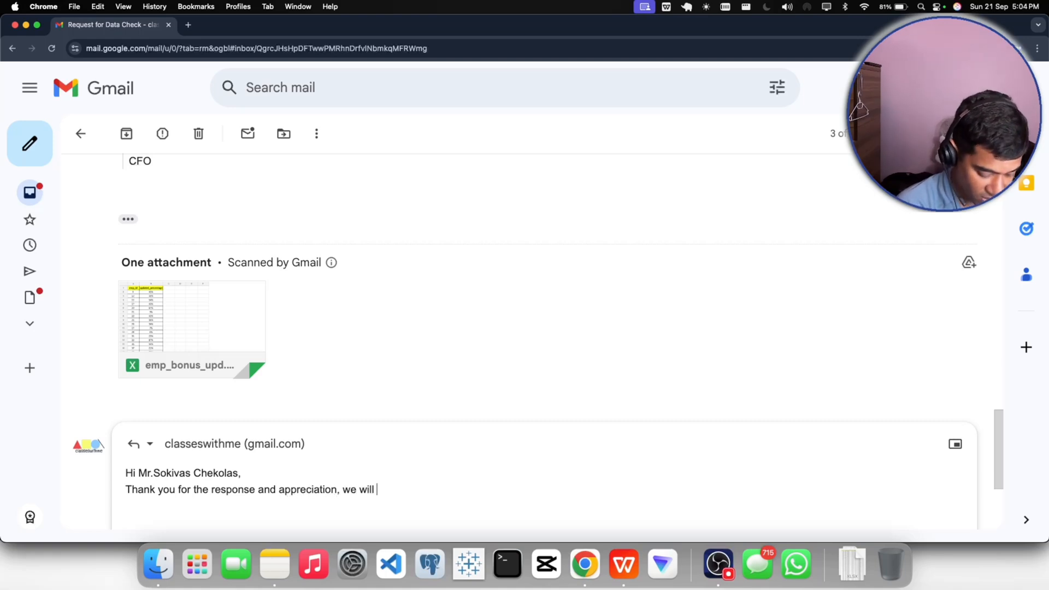
pyautogui.write(' look into t')
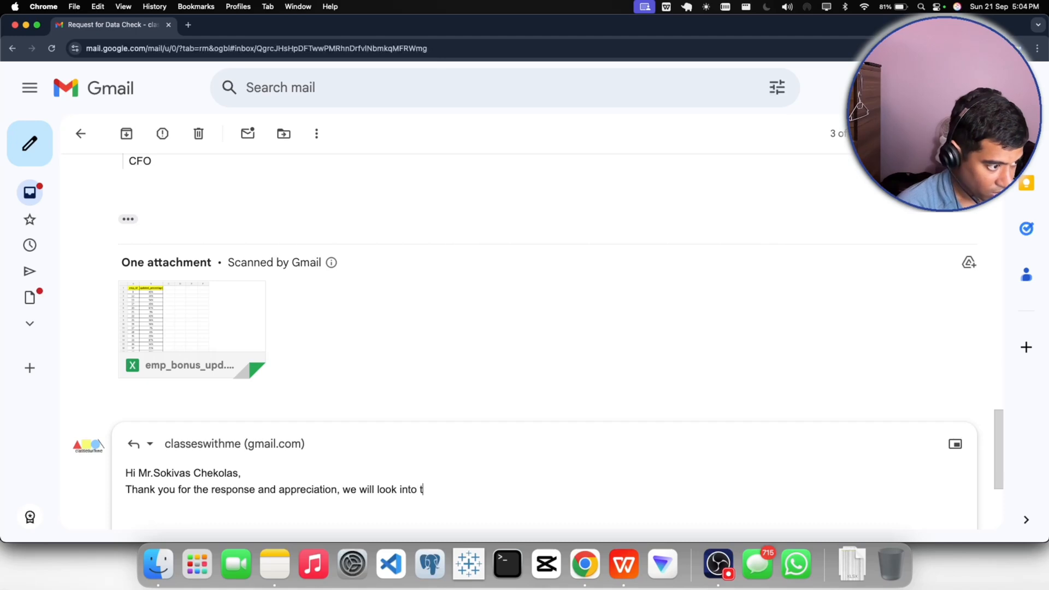
pyautogui.write('he ')
pyautogui.write('file and')
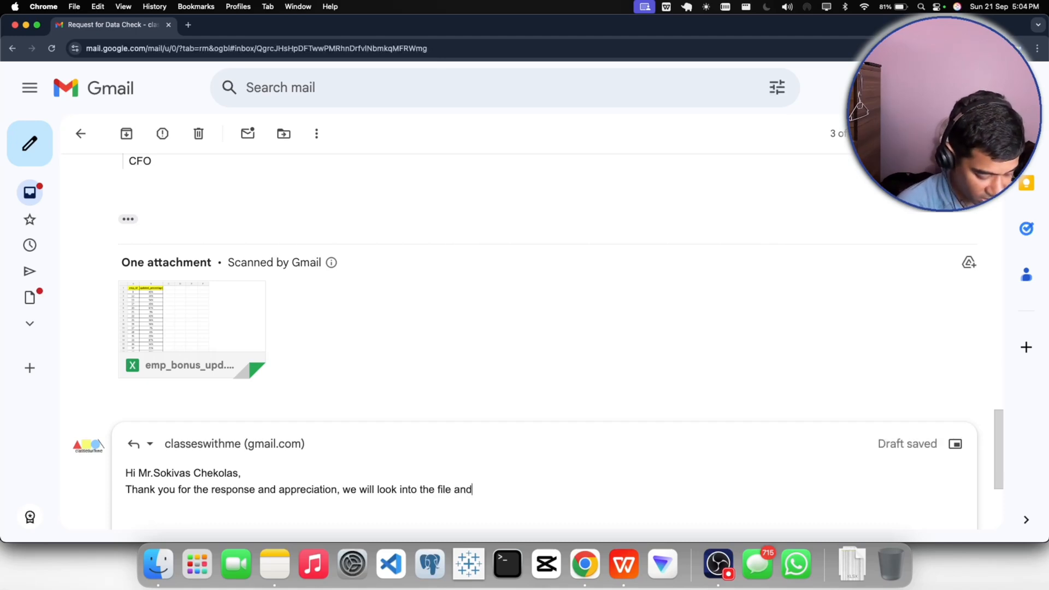
pyautogui.write(' do the')
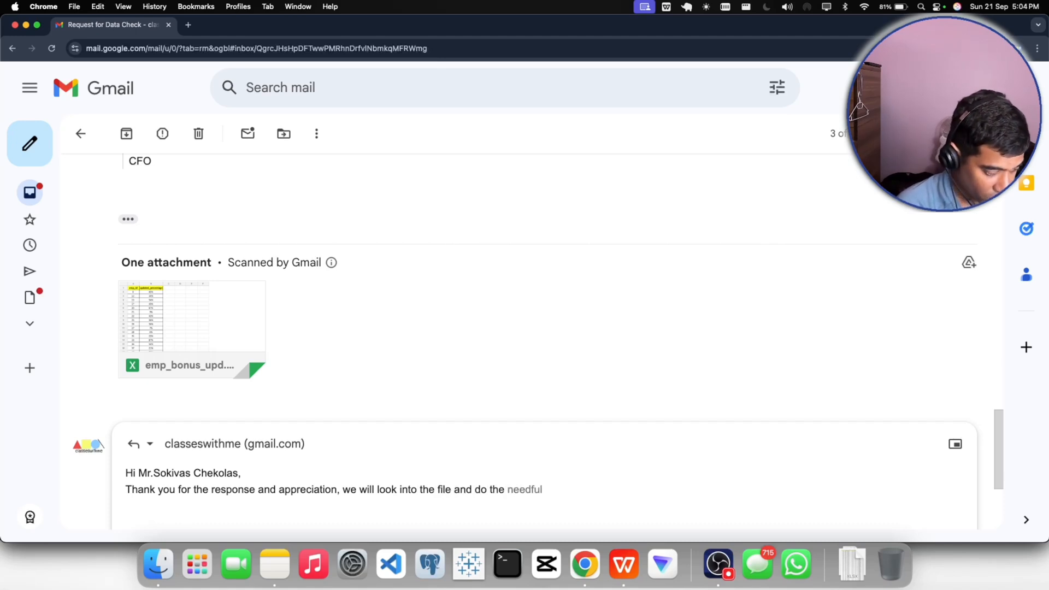
# - Continue the sentence with "we will look into the file and do the needful, as instructed in the above mail."
pyautogui.press('Tab')
pyautogui.write(', as ')
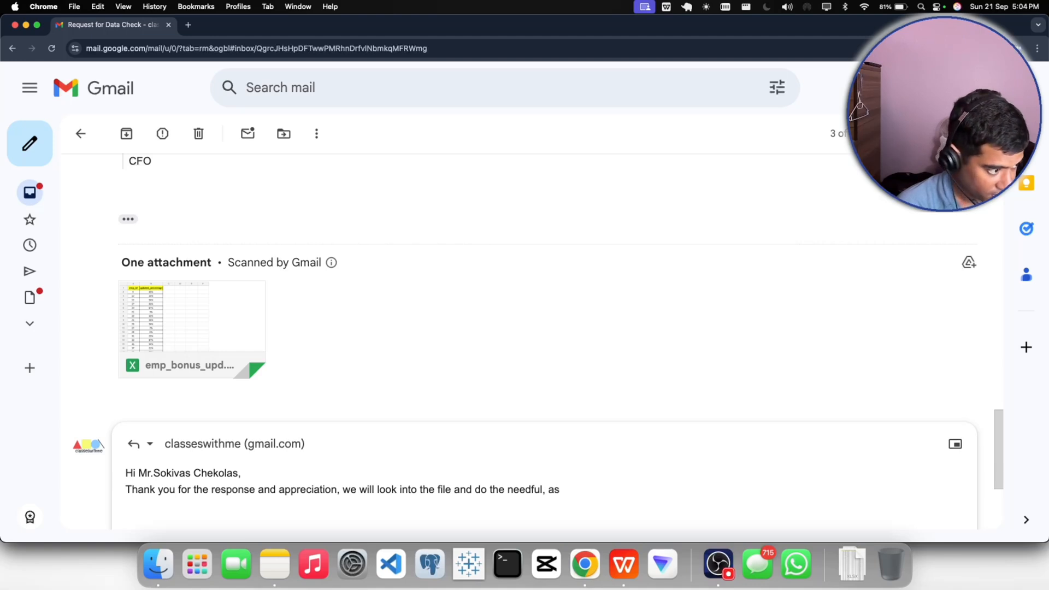
pyautogui.write('instructed ')
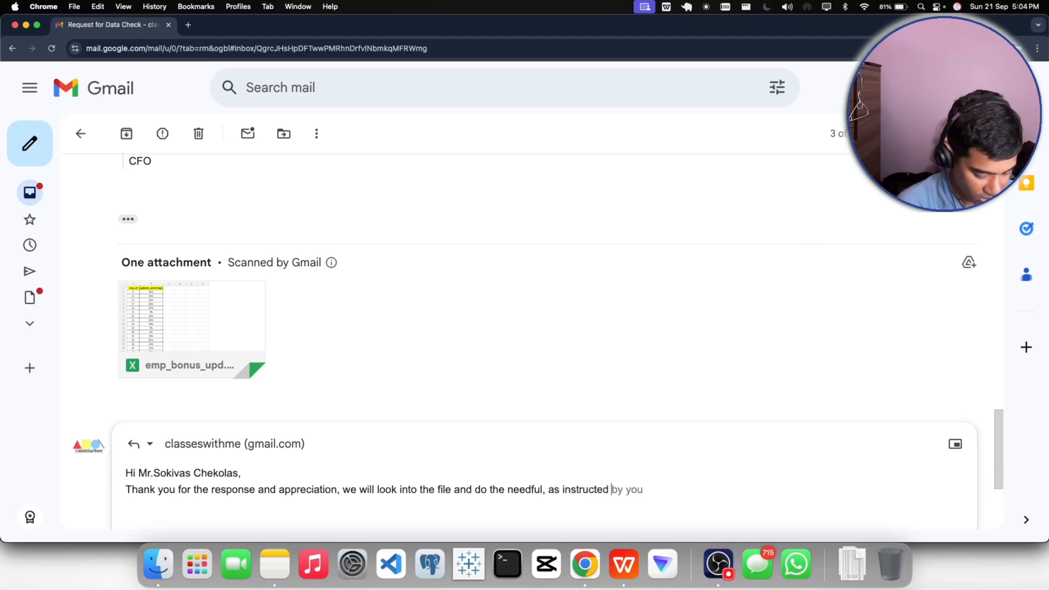
pyautogui.write('in the ')
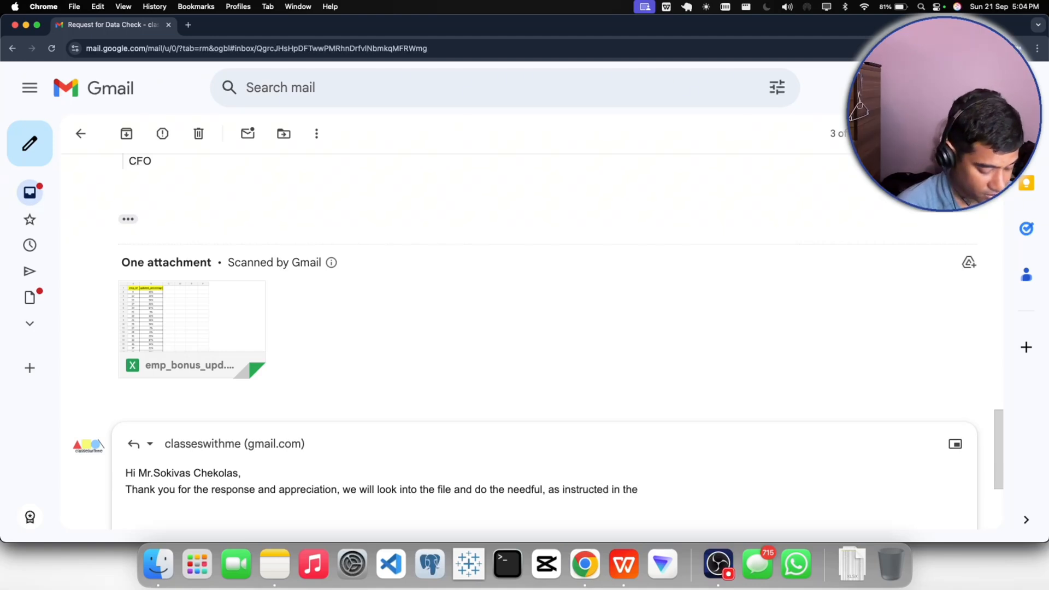
pyautogui.write('above mail.')
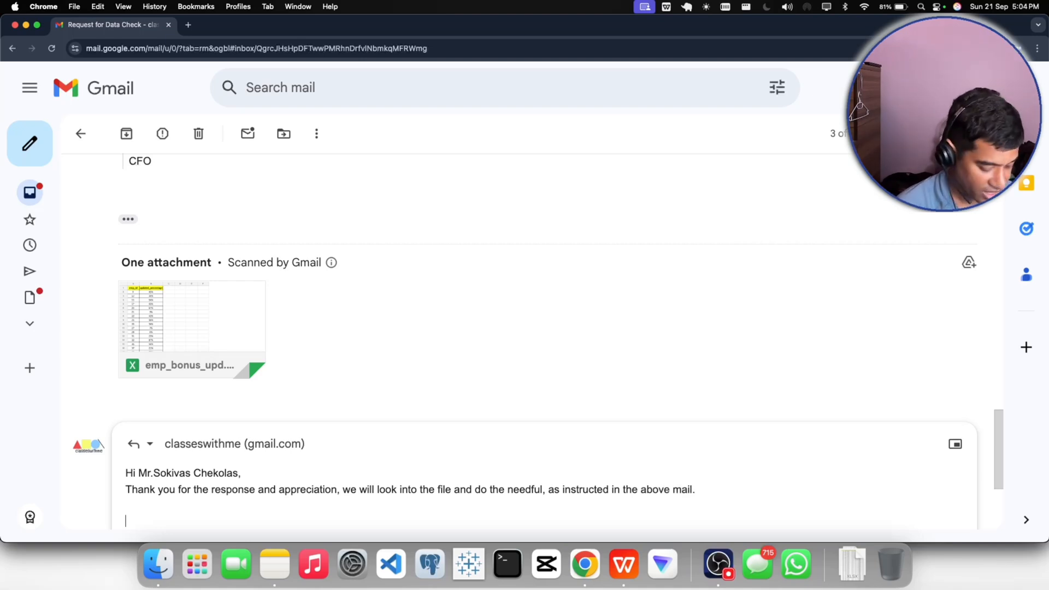
pyautogui.write('Regards')
# - Add the closing "Regards," below the message and insert a blank line after the greeting
pyautogui.scroll(-1, 263, 426)
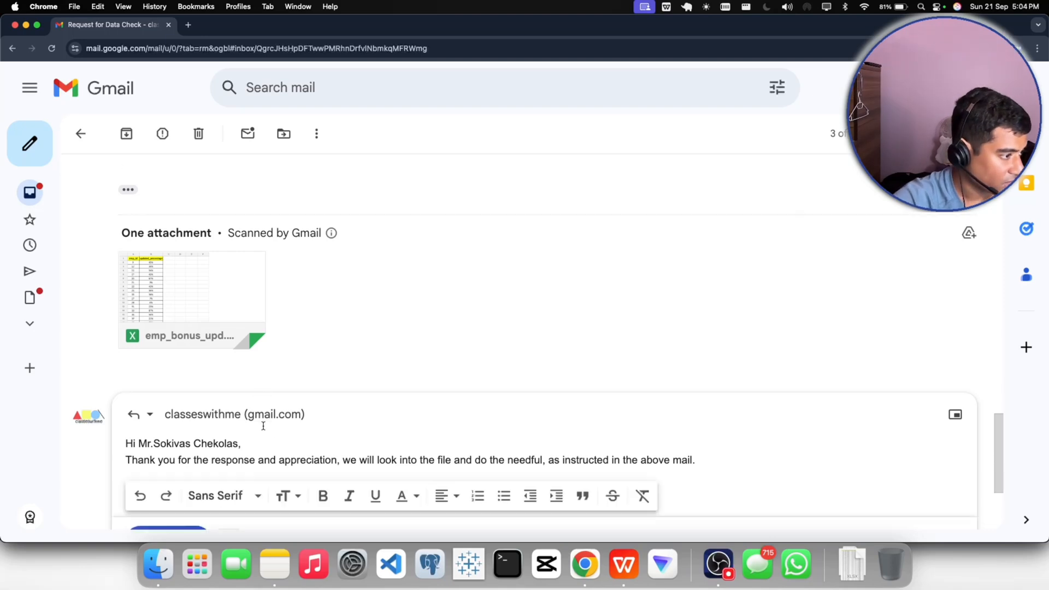
pyautogui.scroll(-5, 263, 426)
pyautogui.click(247, 286)
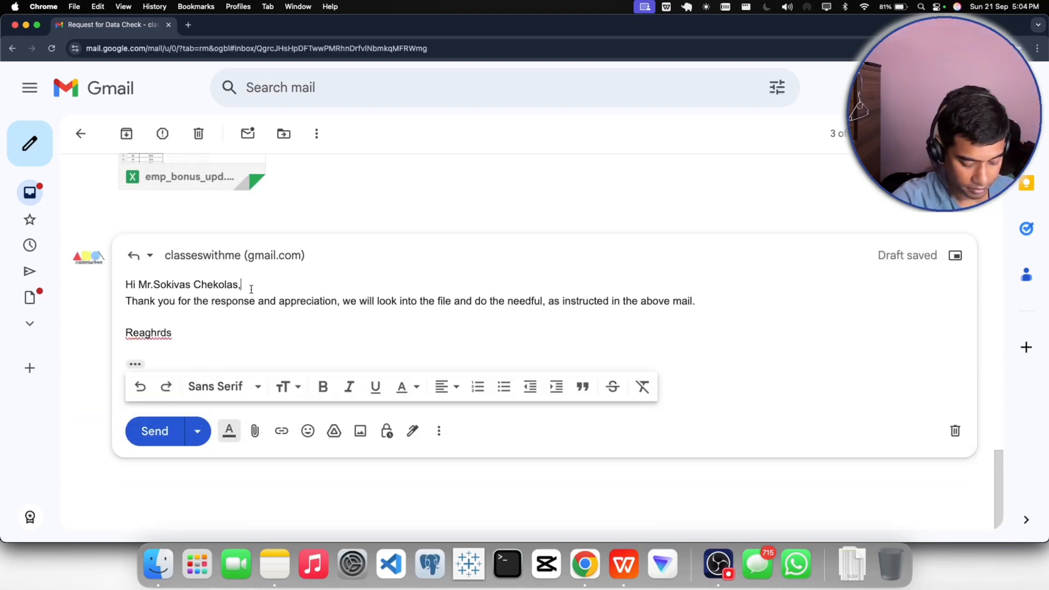
pyautogui.press('Return')
pyautogui.click(181, 349)
pyautogui.press('BackSpace')
pyautogui.press('BackSpace')
pyautogui.press('BackSpace')
pyautogui.press('BackSpace')
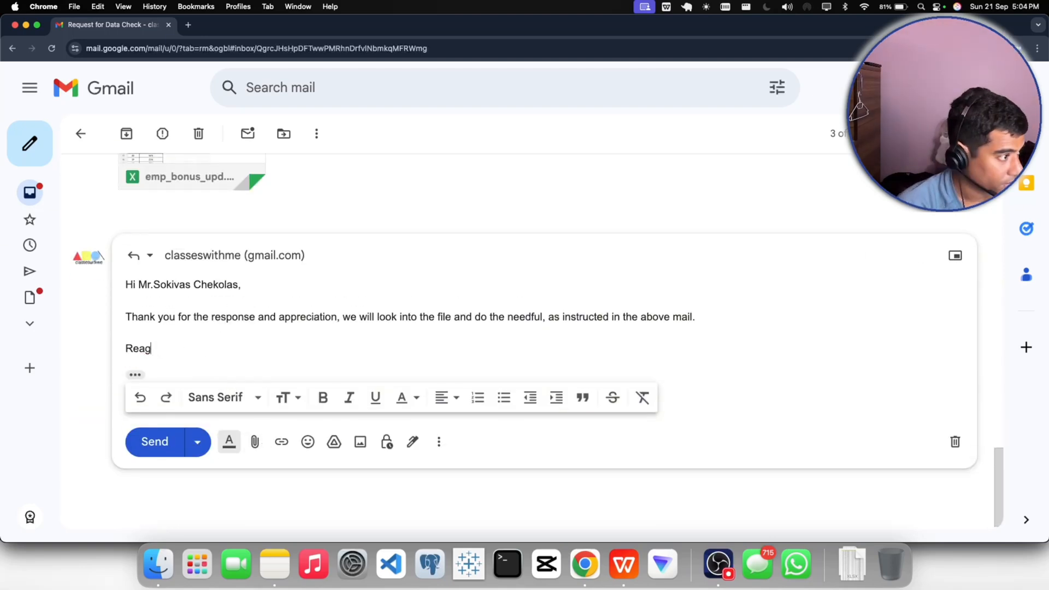
pyautogui.press('BackSpace')
pyautogui.press('BackSpace')
pyautogui.write('gards,')
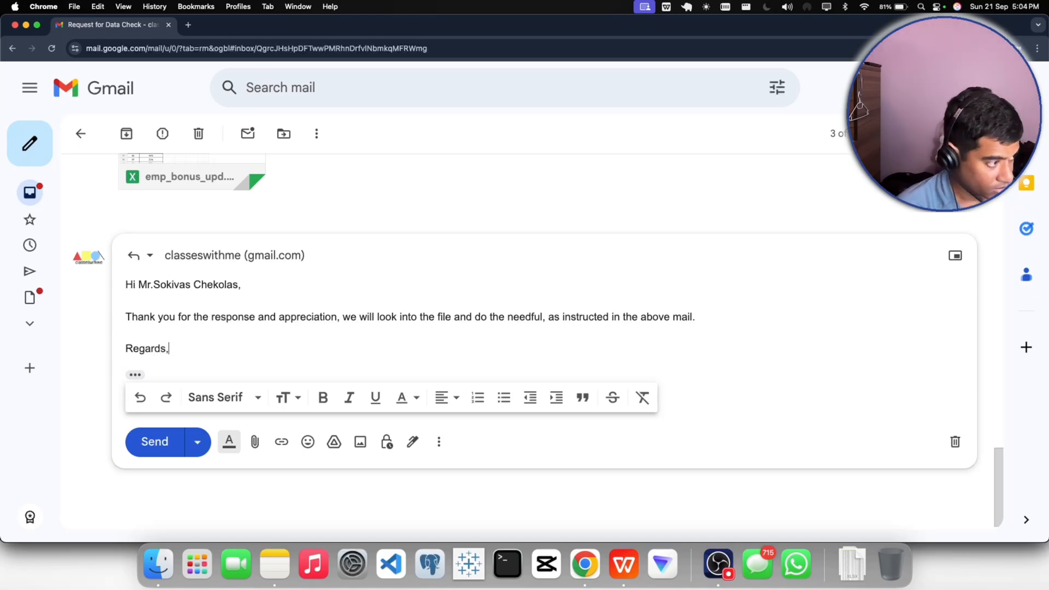
# - Sign the reply with the sender's first name and a period on the line below "Regards,"
pyautogui.press('Return')
pyautogui.write('SHub ham')
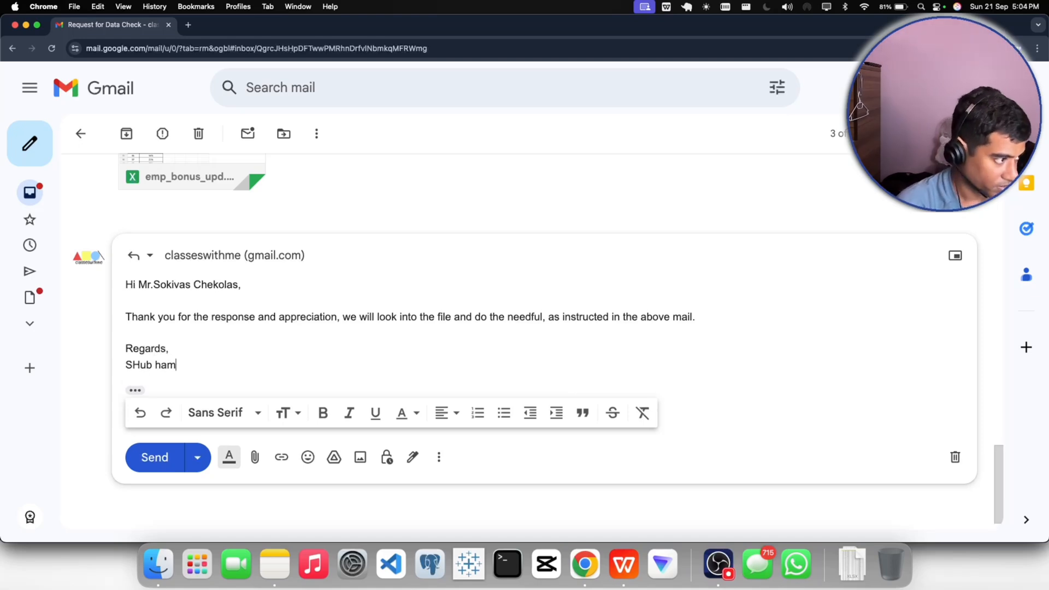
pyautogui.press('BackSpace')
pyautogui.press('BackSpace')
pyautogui.press('BackSpace')
pyautogui.press('BackSpace')
pyautogui.press('BackSpace')
pyautogui.press('BackSpace')
pyautogui.press('BackSpace')
pyautogui.write('h')
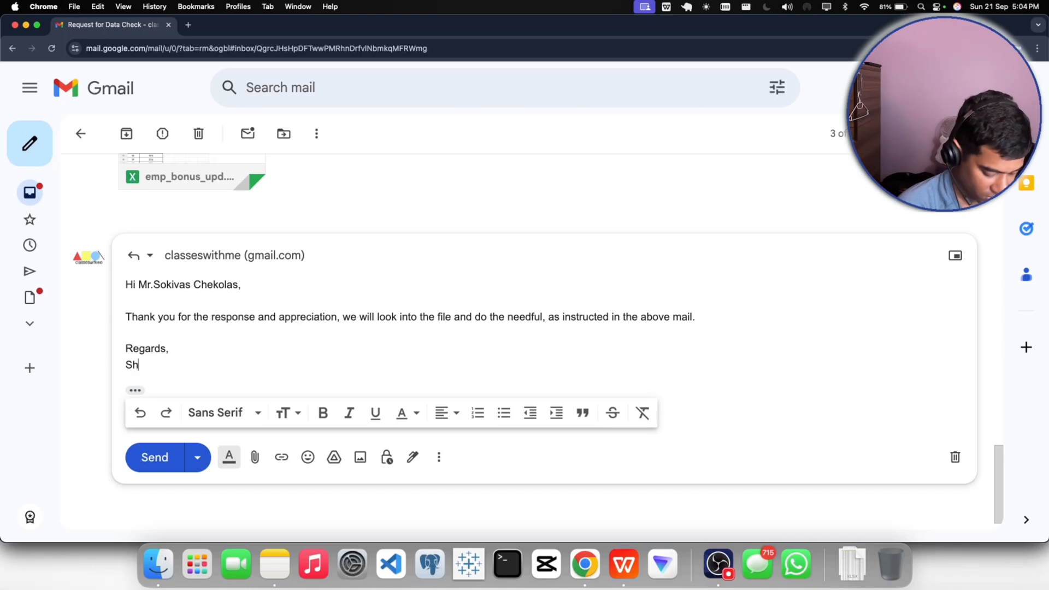
pyautogui.write('ubham')
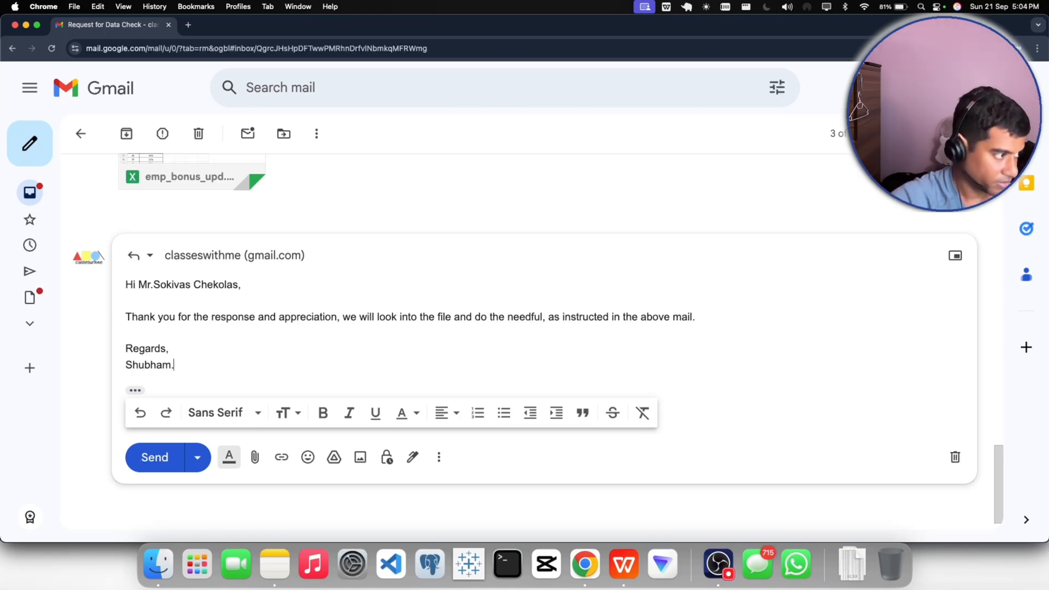
pyautogui.write('.')
# - Format the two-line sign-off as a quote and send the reply
pyautogui.moveTo(176, 365); pyautogui.dragTo(126, 348)
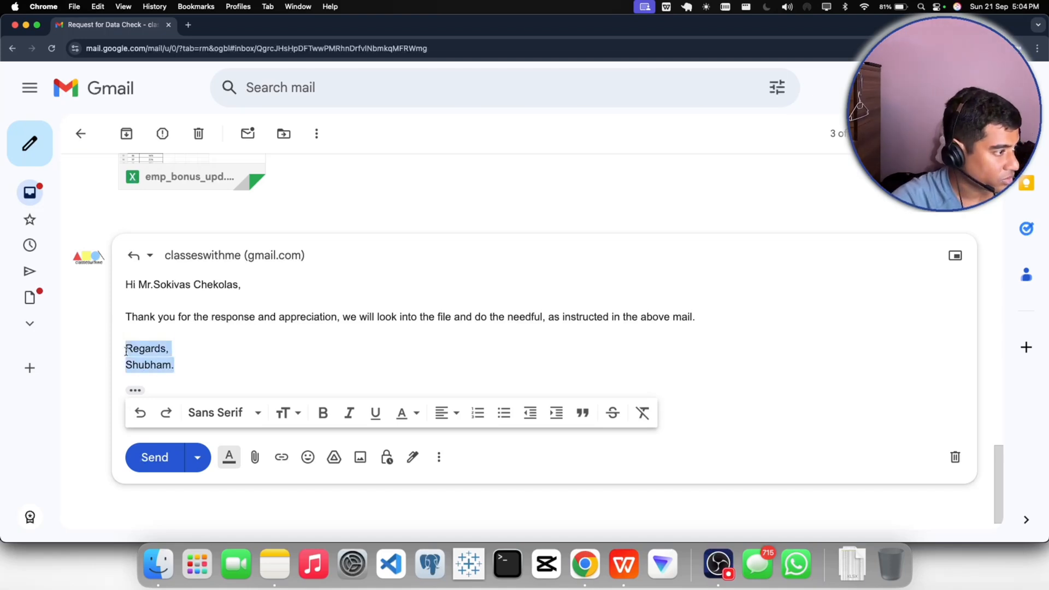
pyautogui.click(583, 413)
pyautogui.click(387, 364)
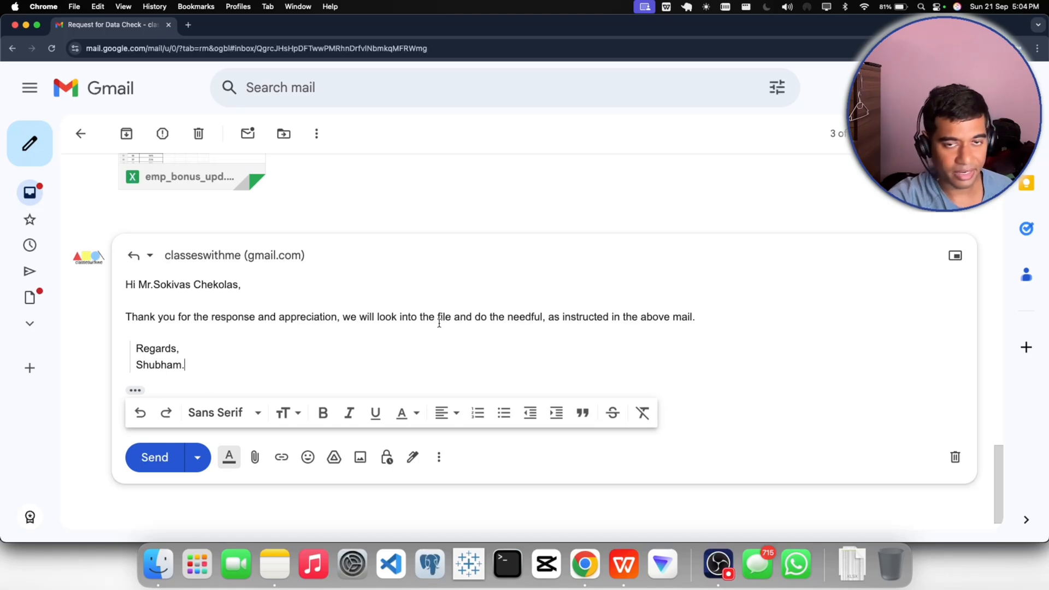
pyautogui.click(149, 460)
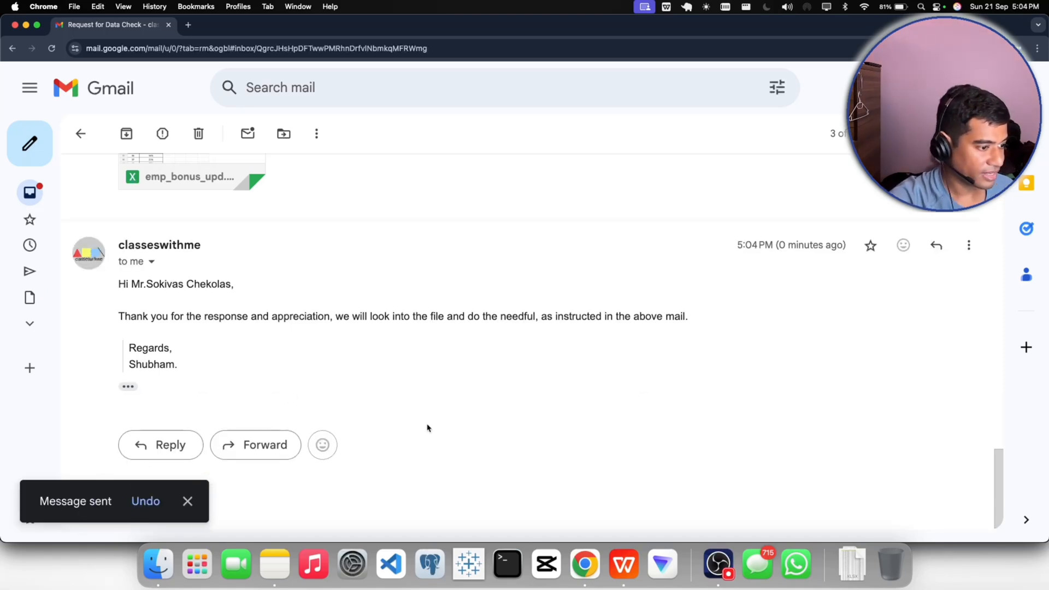
# - Preview the CFO's attachment emp_bonus_upd.xlsx and look through its emp_id and updated_percentage columns
pyautogui.scroll(1, 265, 377)
pyautogui.click(191, 168)
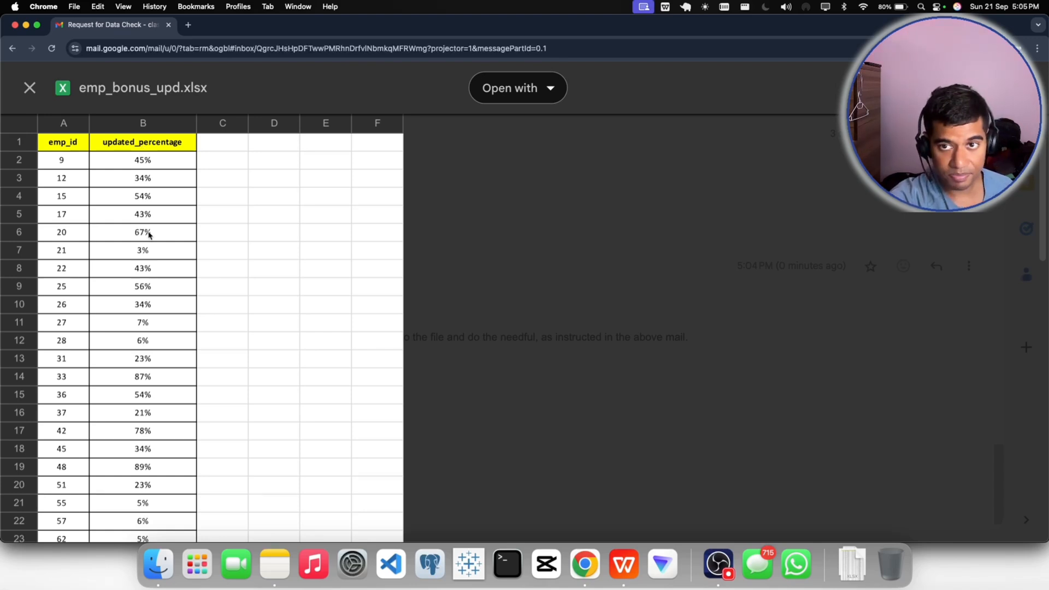
pyautogui.scroll(-15, 148, 236)
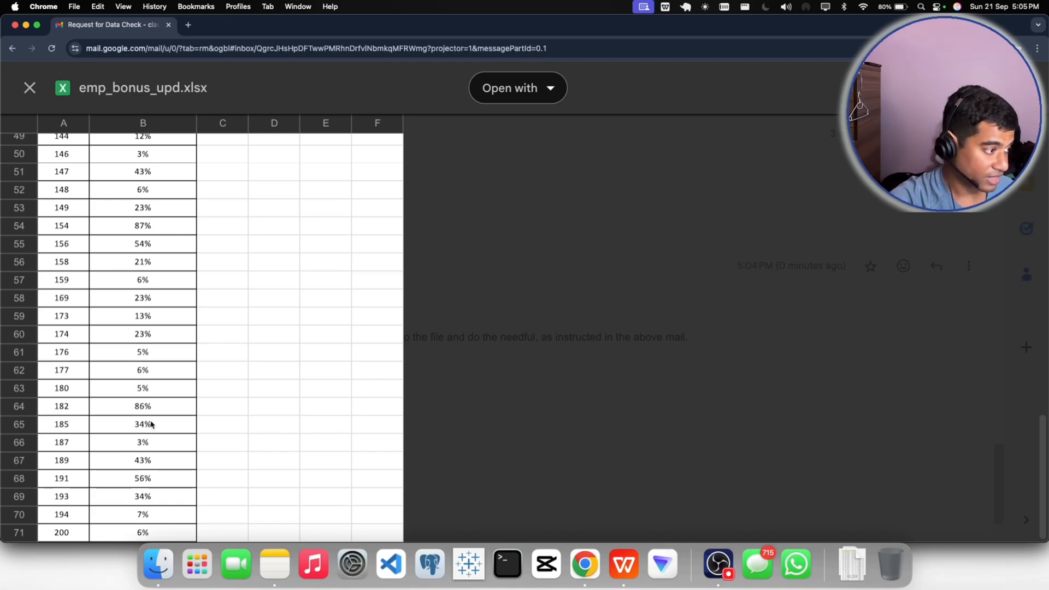
pyautogui.scroll(5, 195, 449)
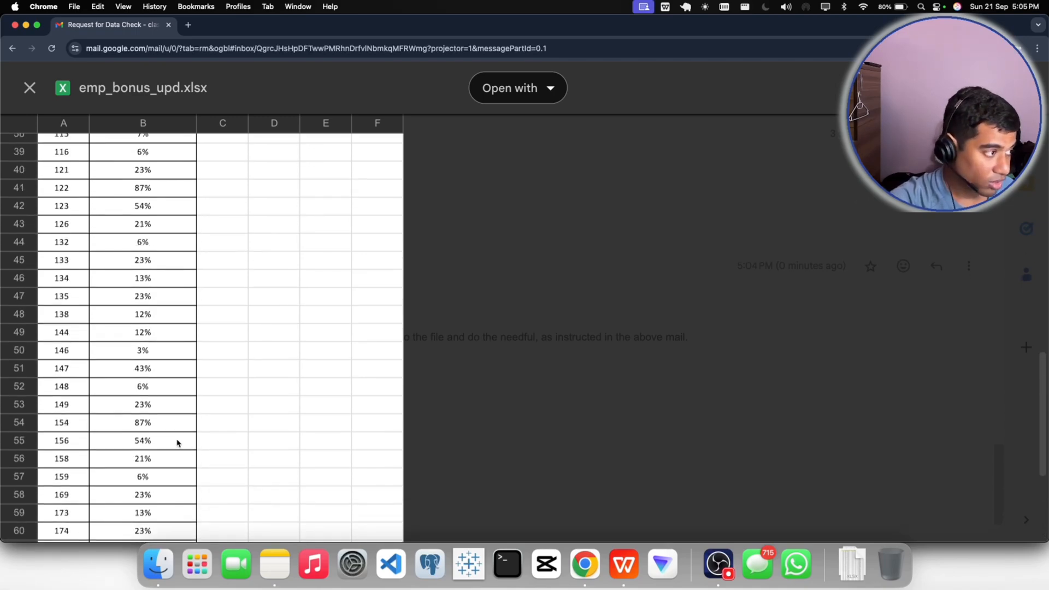
pyautogui.scroll(3, 175, 443)
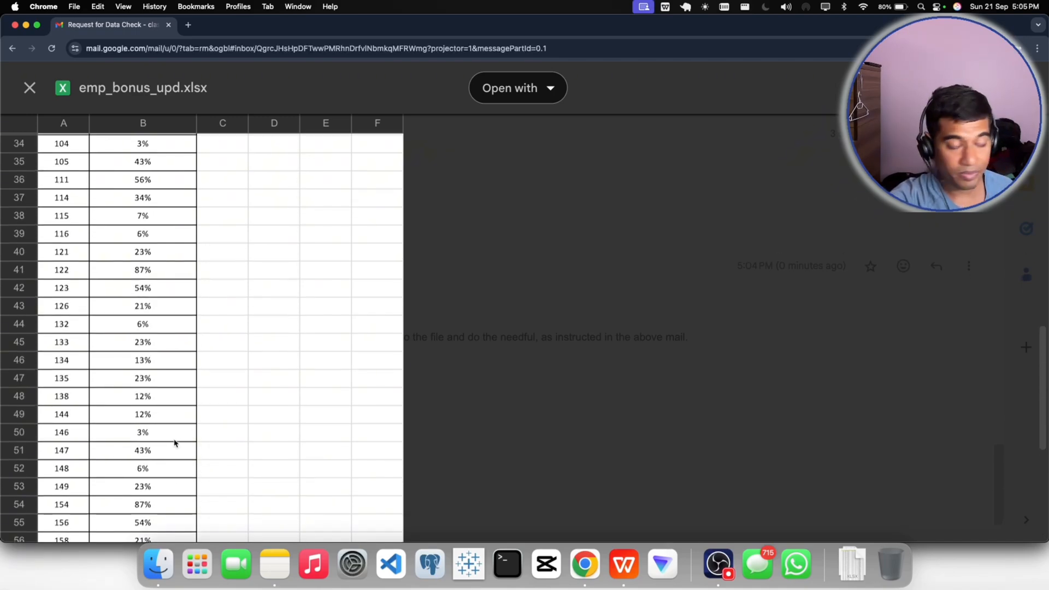
pyautogui.scroll(10, 174, 442)
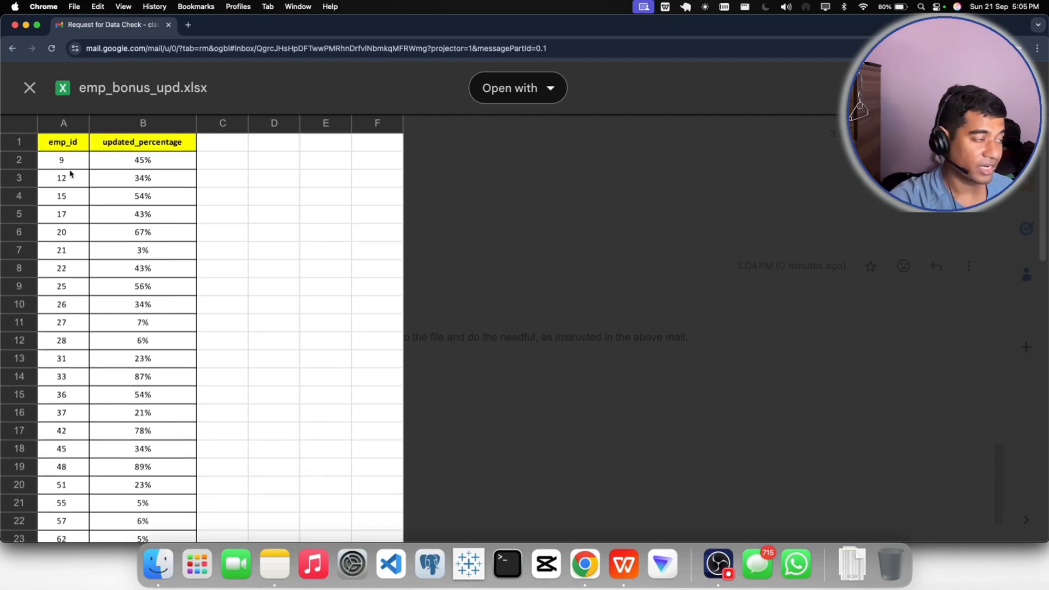
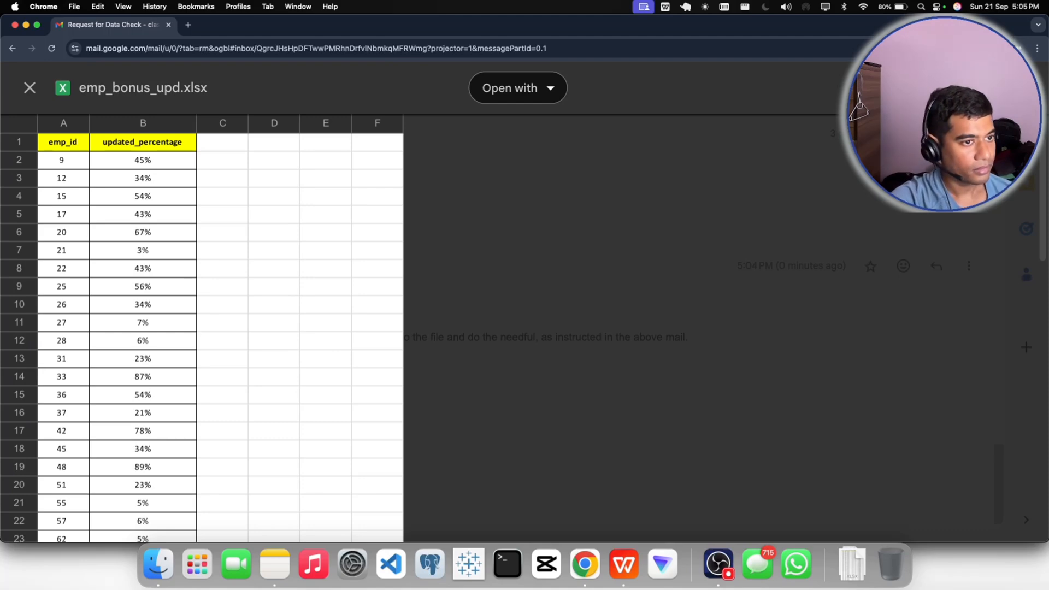
# - Switch to WPS Office and add a new sheet to the HR_BUI_Cln_19sep.xlsx workbook
pyautogui.click(615, 555)
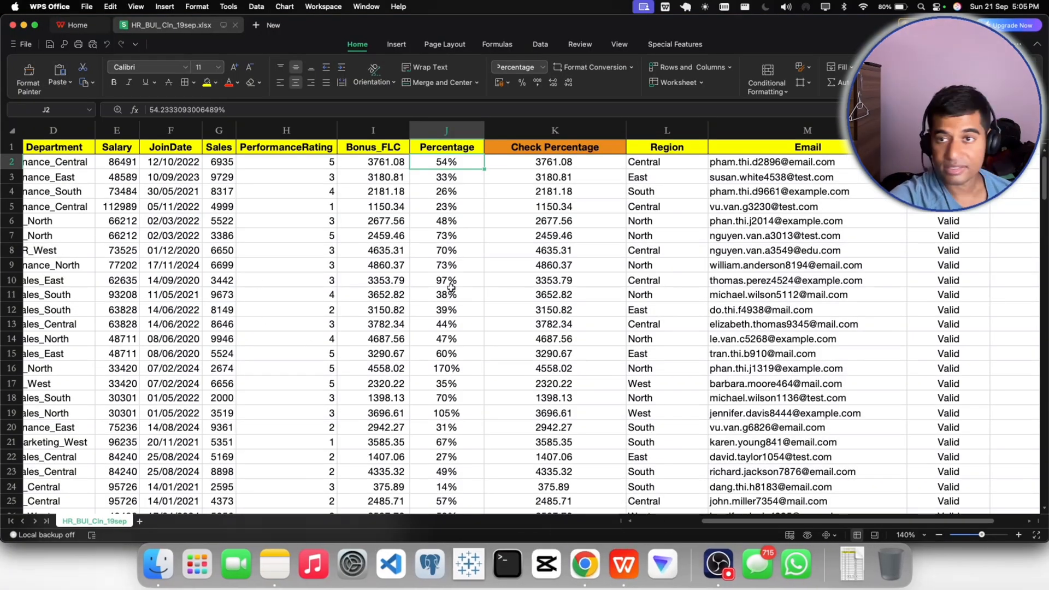
pyautogui.click(856, 559)
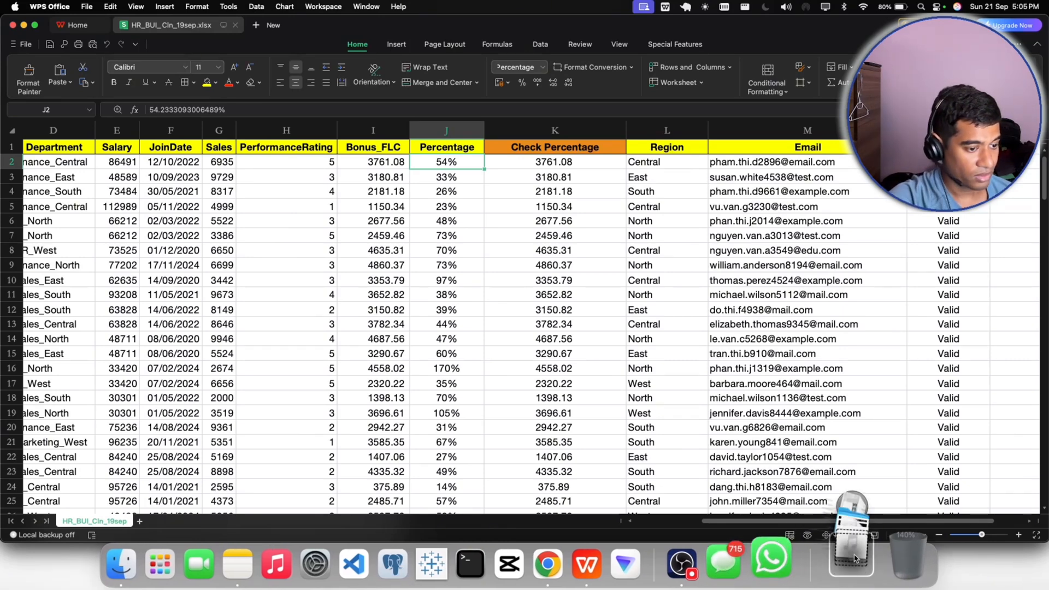
pyautogui.click(139, 522)
# - Rename the new blank sheet as emp_bonus_upd, matching the name of the file in Downloads
pyautogui.rightClick(142, 524)
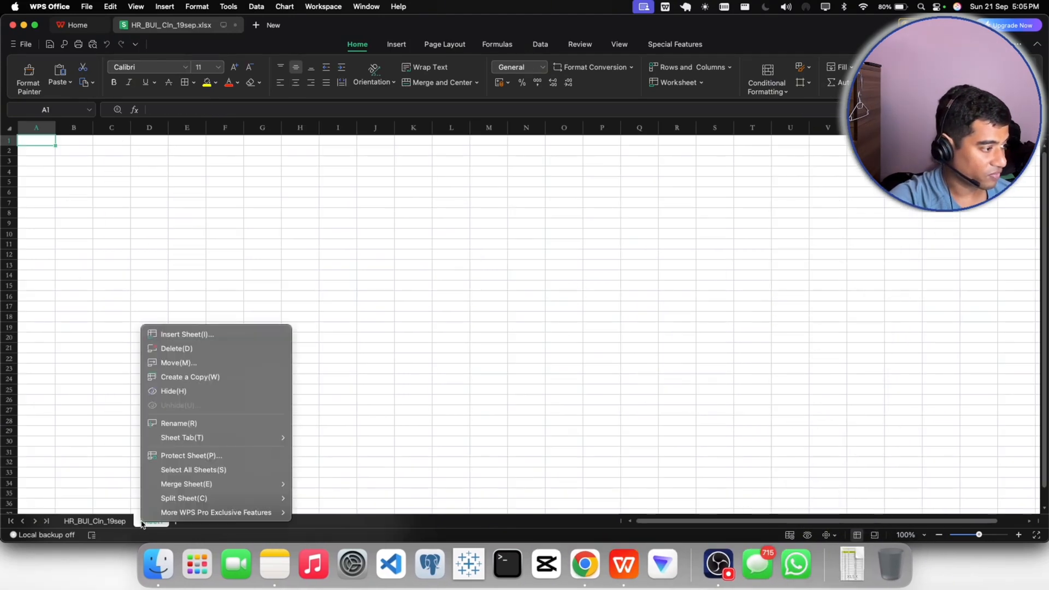
pyautogui.click(169, 423)
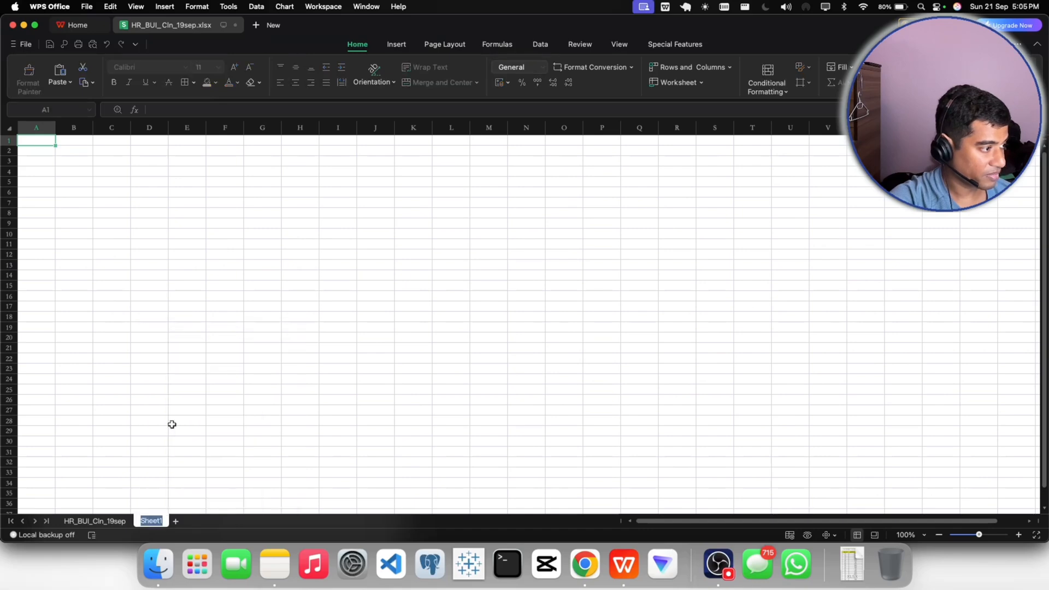
pyautogui.click(852, 562)
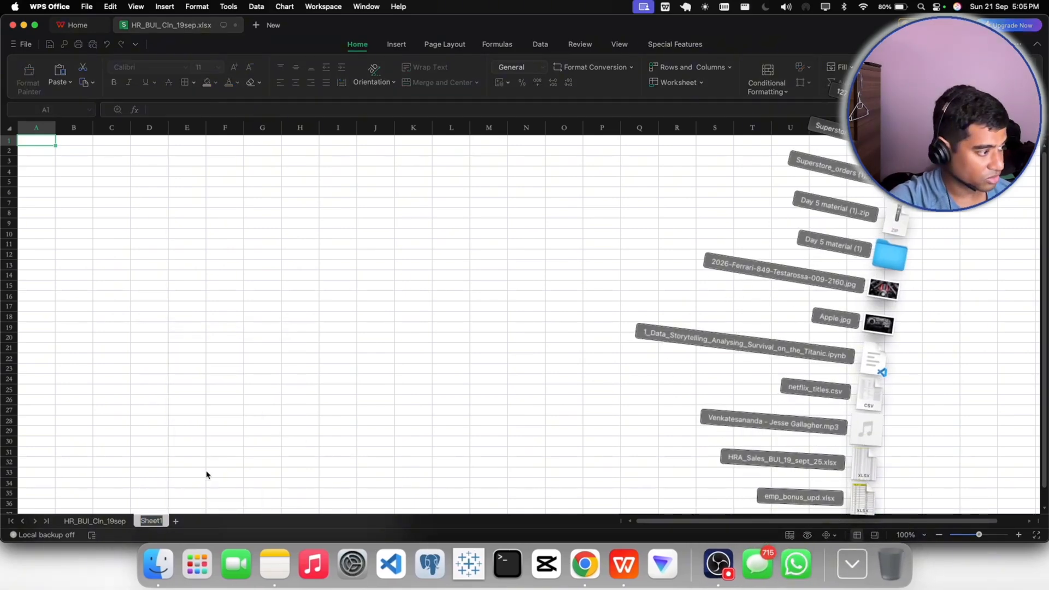
pyautogui.press('e')
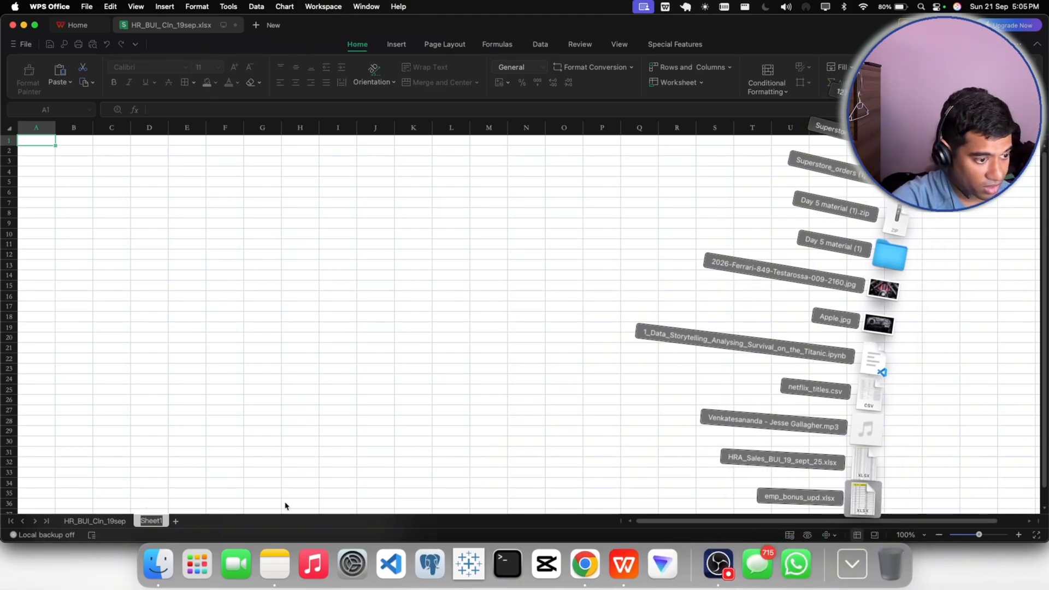
pyautogui.rightClick(157, 523)
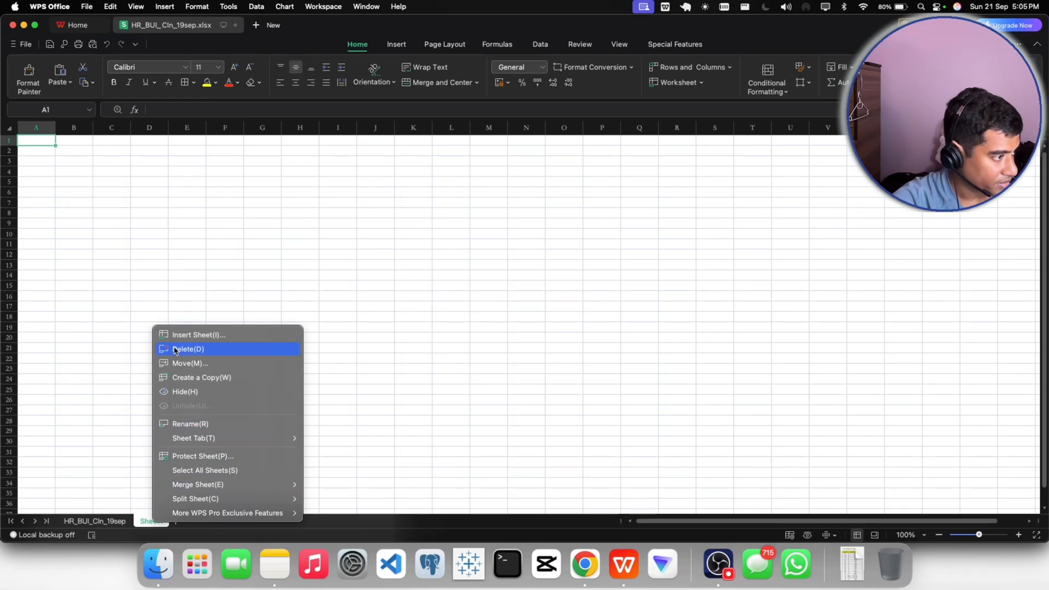
pyautogui.click(190, 424)
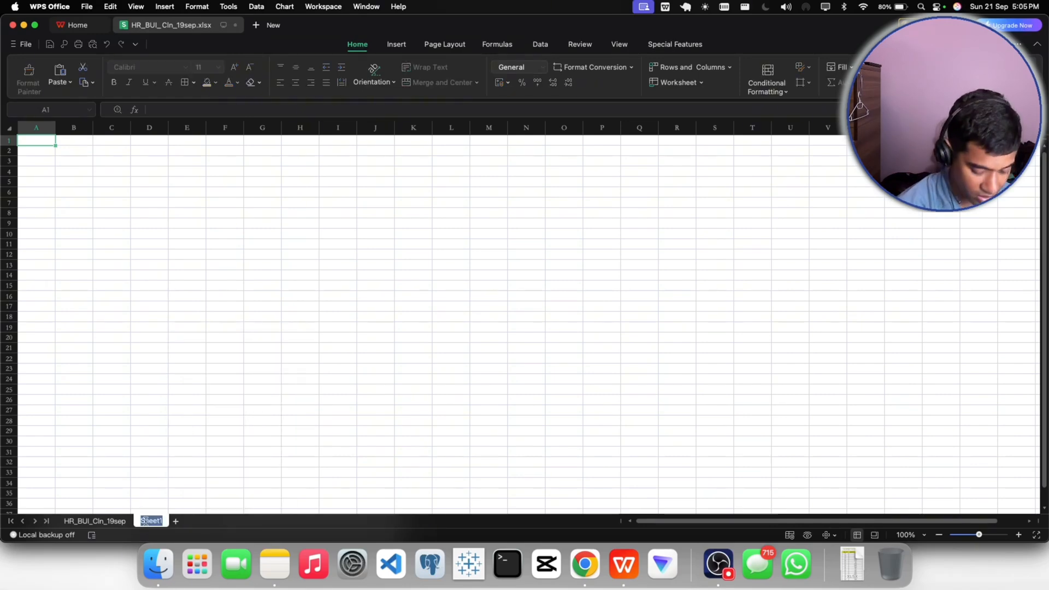
pyautogui.write('emp_bonu')
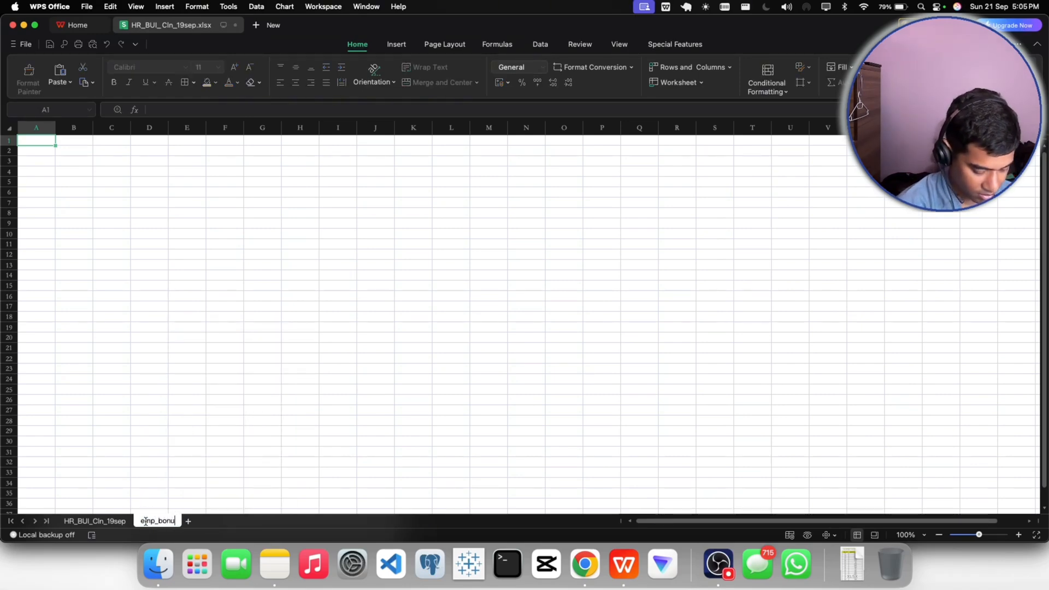
pyautogui.write('s_upd')
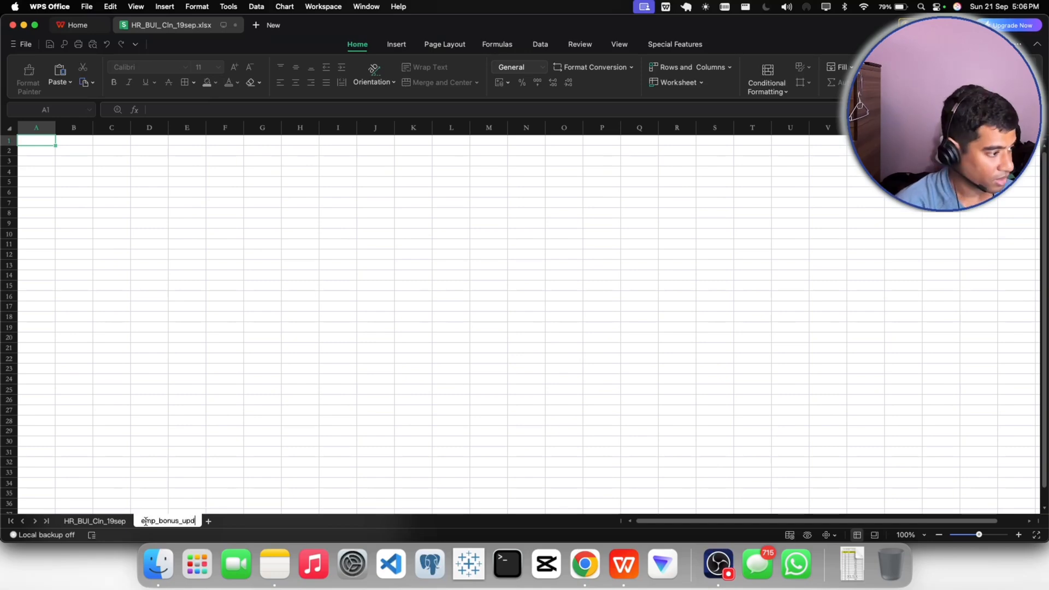
pyautogui.press('Return')
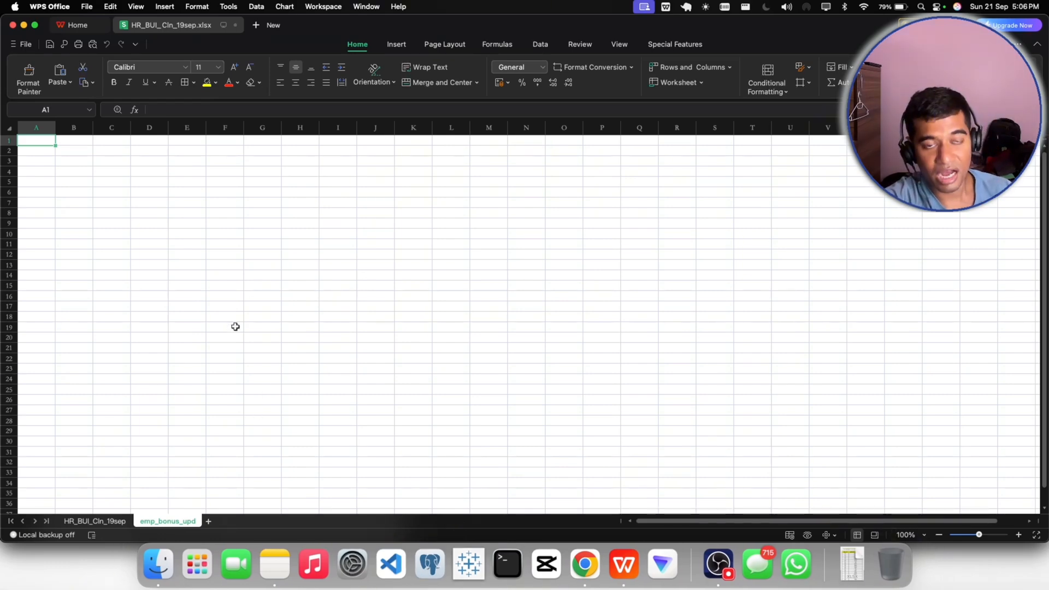
# - Open emp_bonus_upd.xlsx from the Downloads folder and set its magnification to 140% to look over the employee rows
pyautogui.click(851, 563)
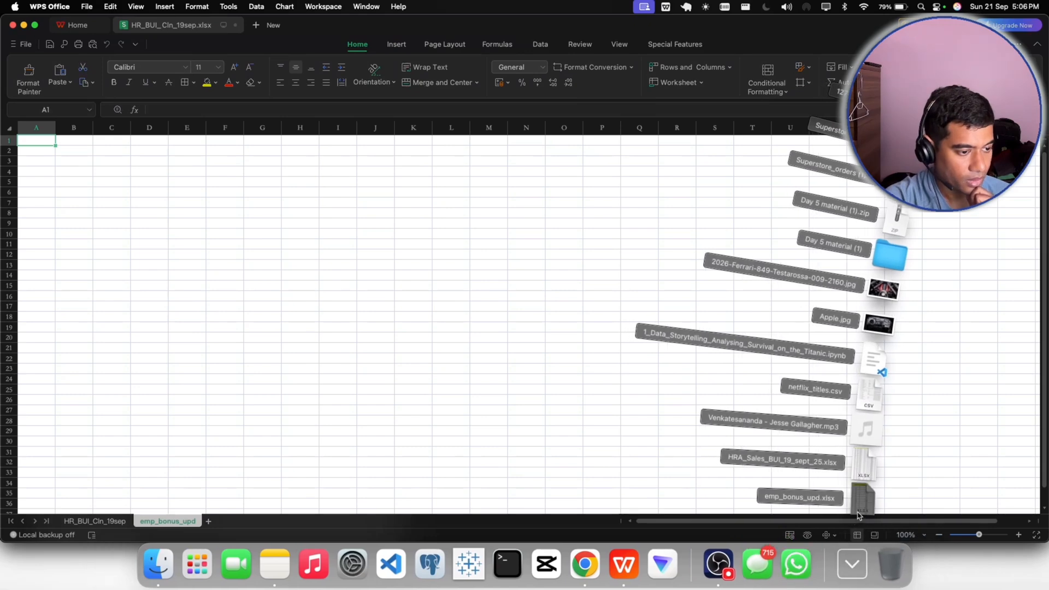
pyautogui.click(858, 514)
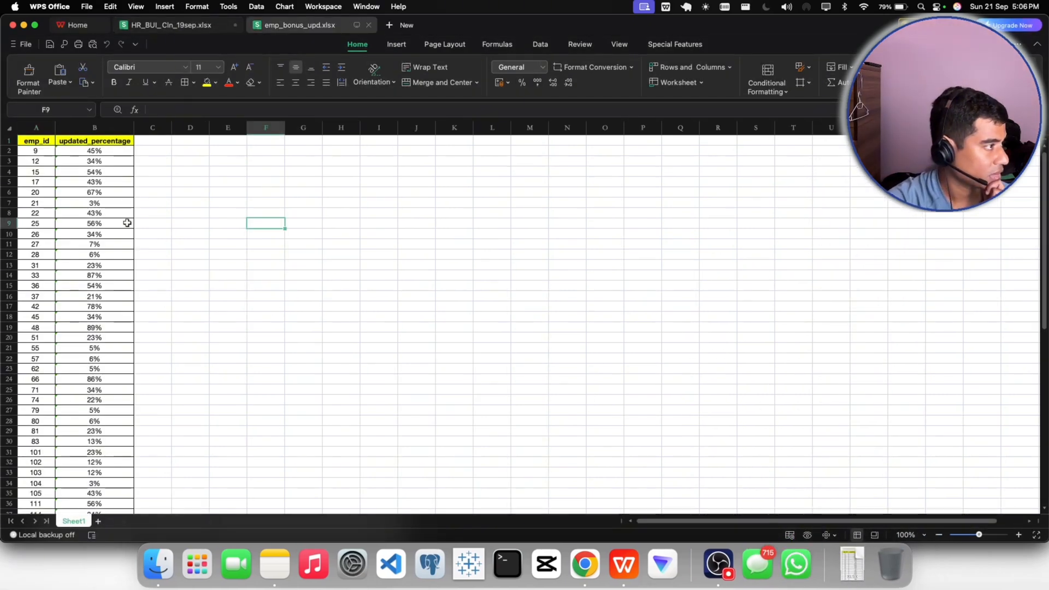
pyautogui.click(34, 149)
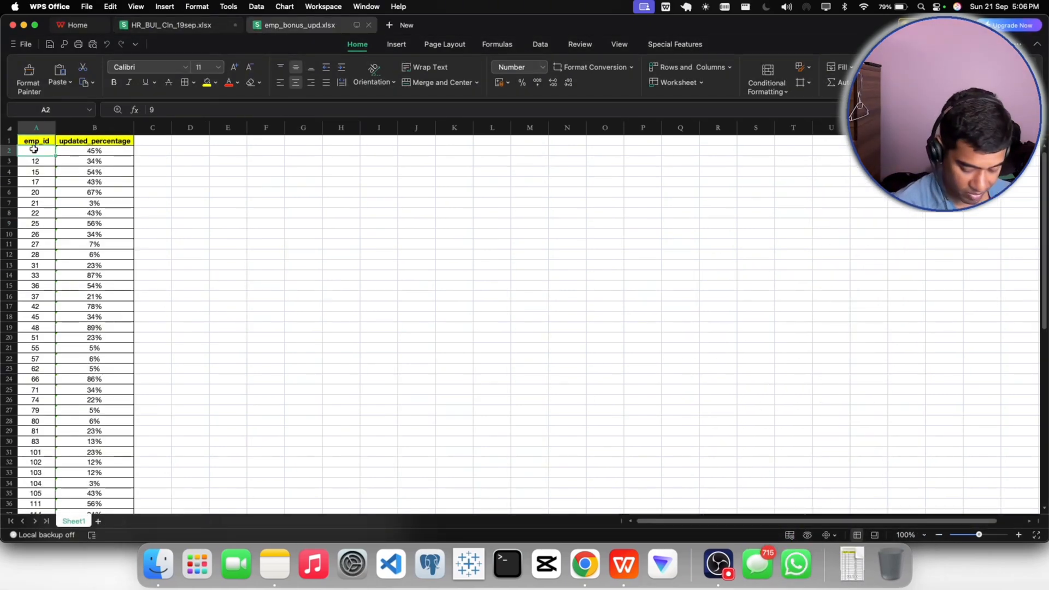
pyautogui.press('super+shift+Down')
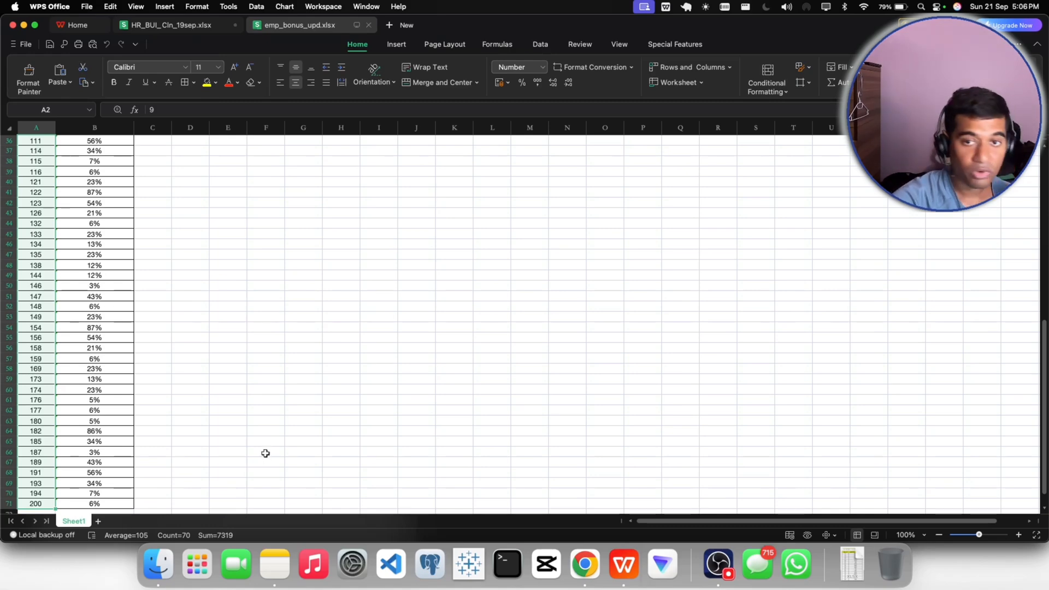
pyautogui.click(907, 535)
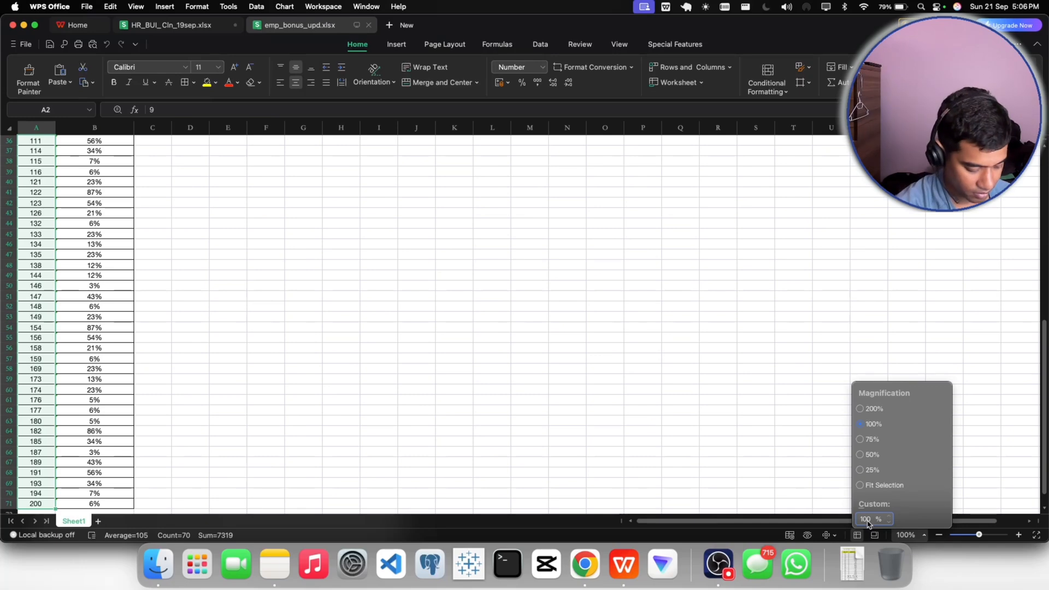
pyautogui.write('140')
pyautogui.press('Return')
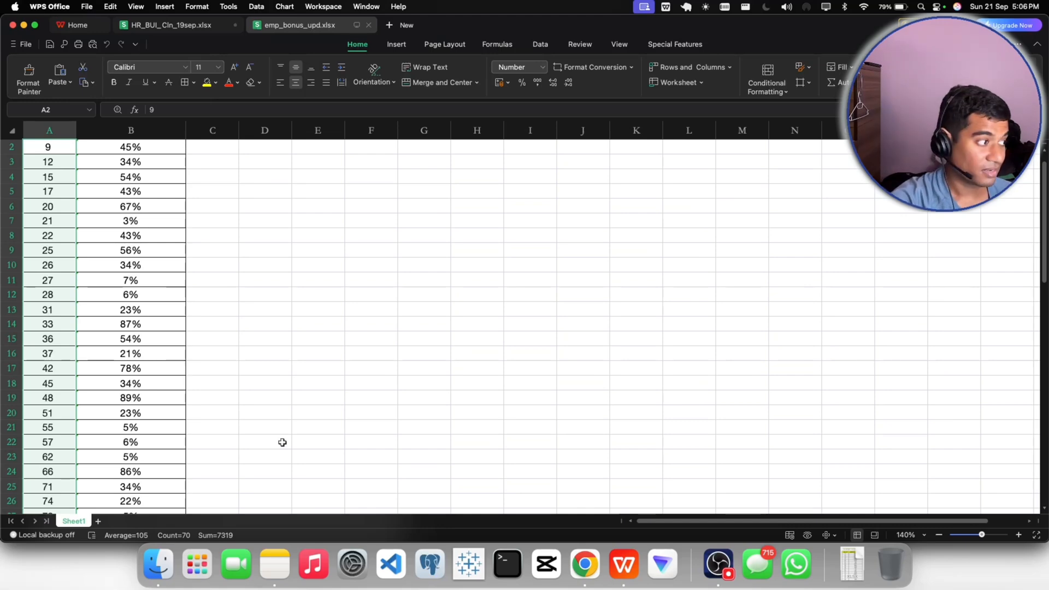
pyautogui.scroll(-6, 282, 442)
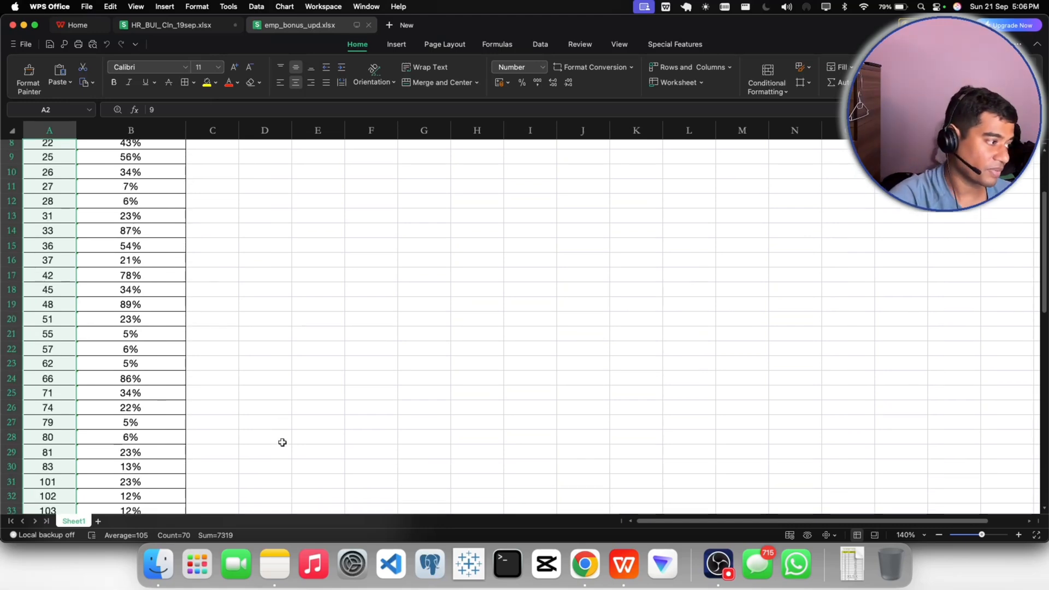
pyautogui.scroll(7, 282, 442)
pyautogui.click(248, 339)
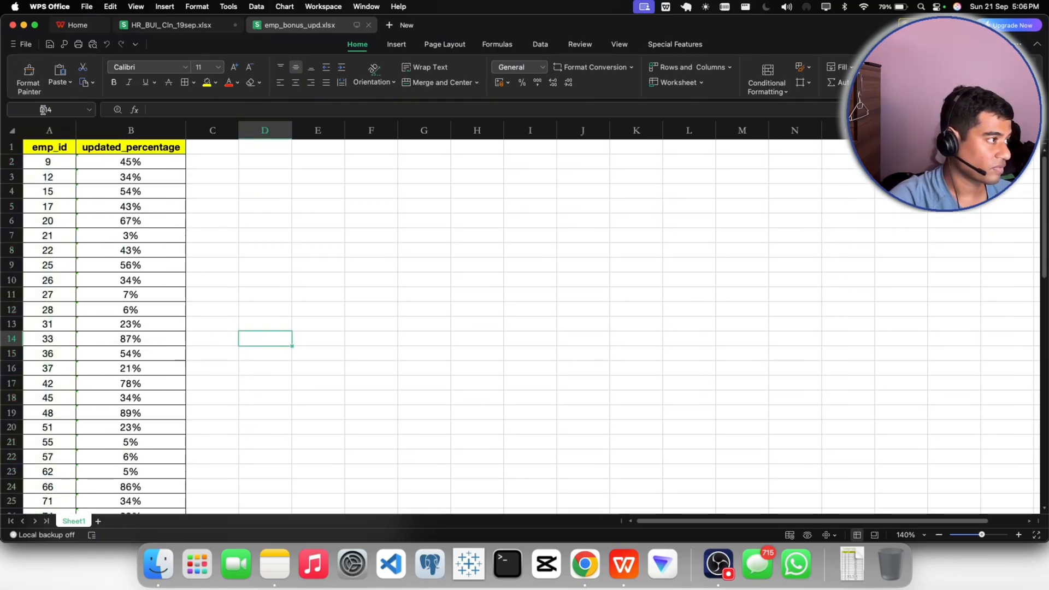
# - Copy the emp_id and updated_percentage columns of emp_bonus_upd.xlsx, from the headers in row 1 down to row 71
pyautogui.click(48, 147)
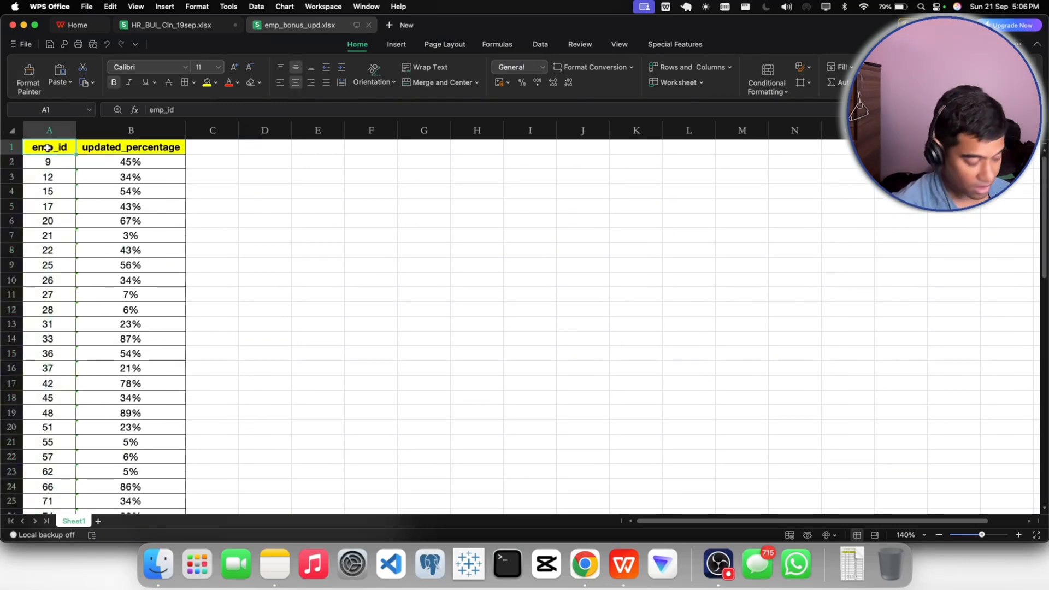
pyautogui.hotkey('shift', 'Right')
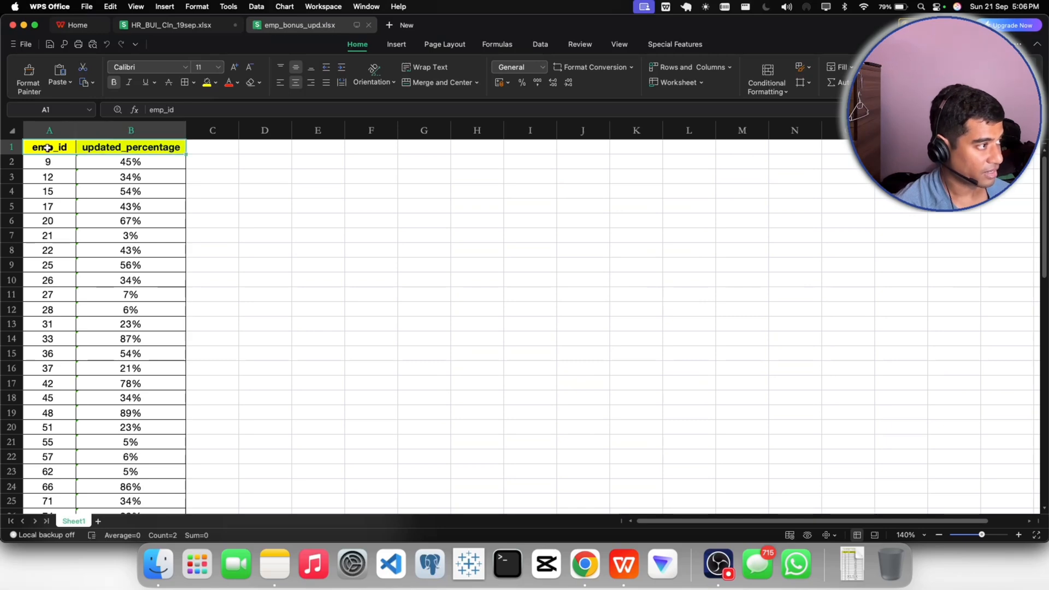
pyautogui.press('super+shift+Down')
pyautogui.scroll(-1, 59, 241)
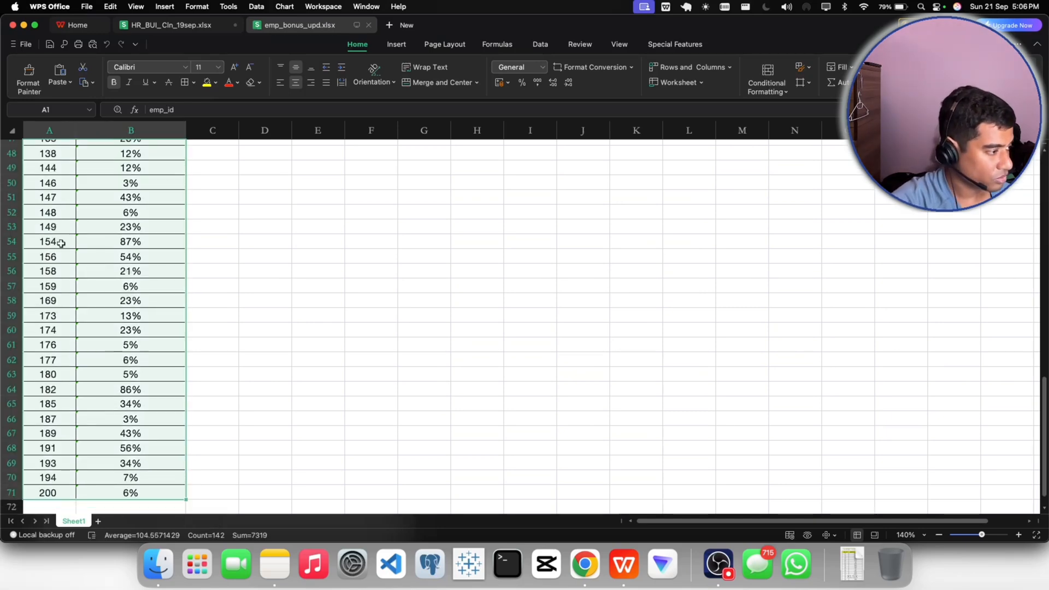
pyautogui.press('super+c')
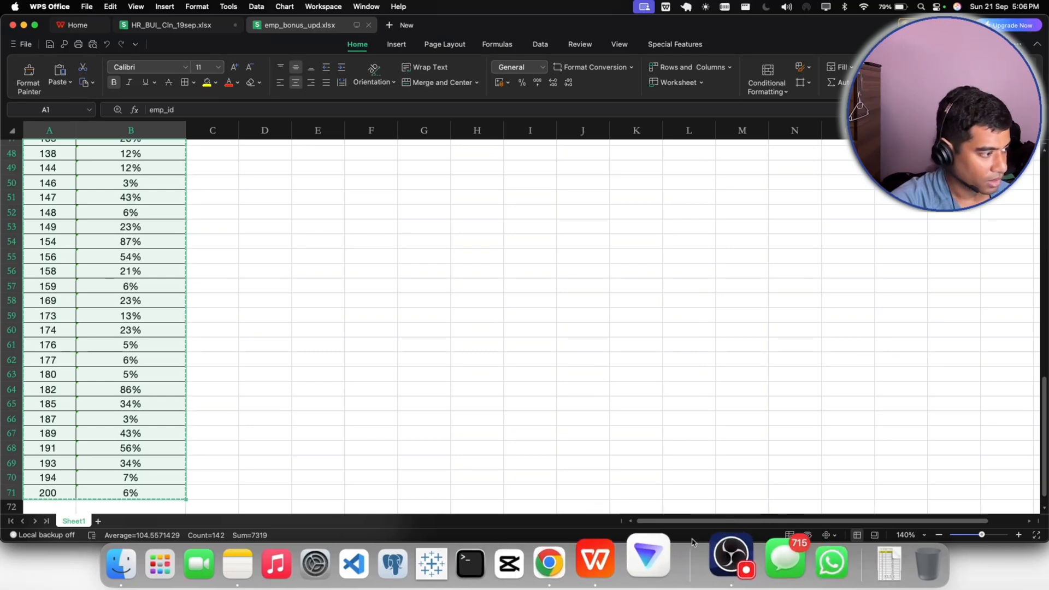
# - Paste the copied data as values at A1 of the emp_bonus_upd sheet in HR_BUI_Cln_19sep.xlsx, with the magnification set to 140%
pyautogui.click(164, 25)
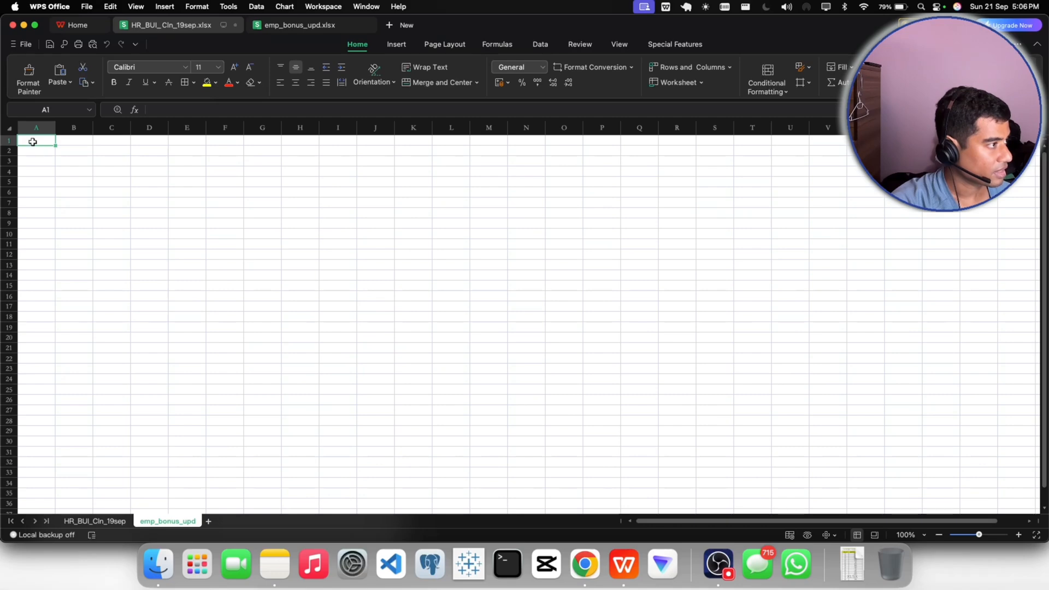
pyautogui.click(909, 535)
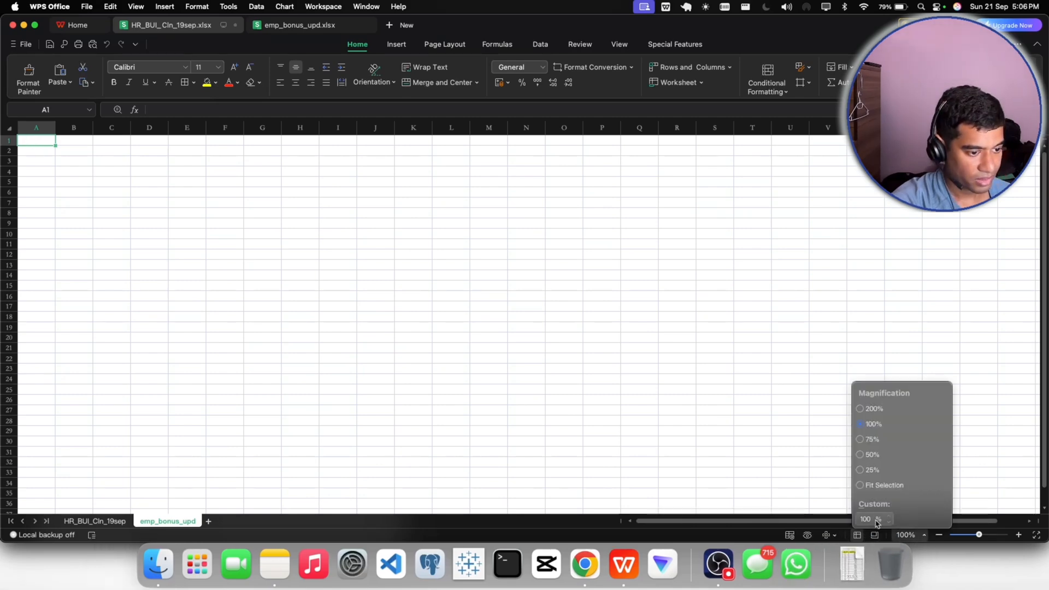
pyautogui.write('140')
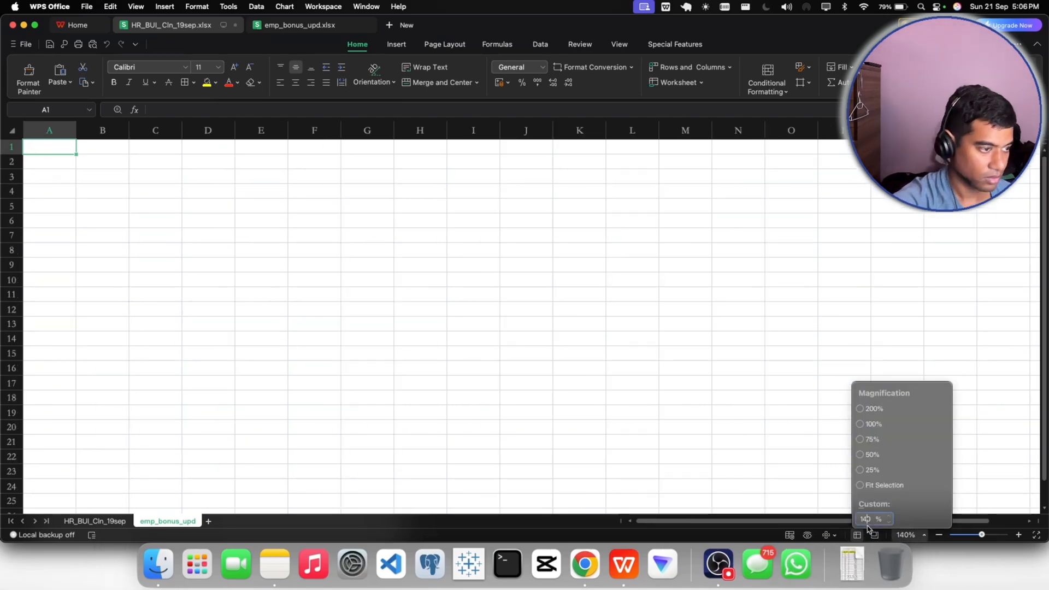
pyautogui.click(51, 146)
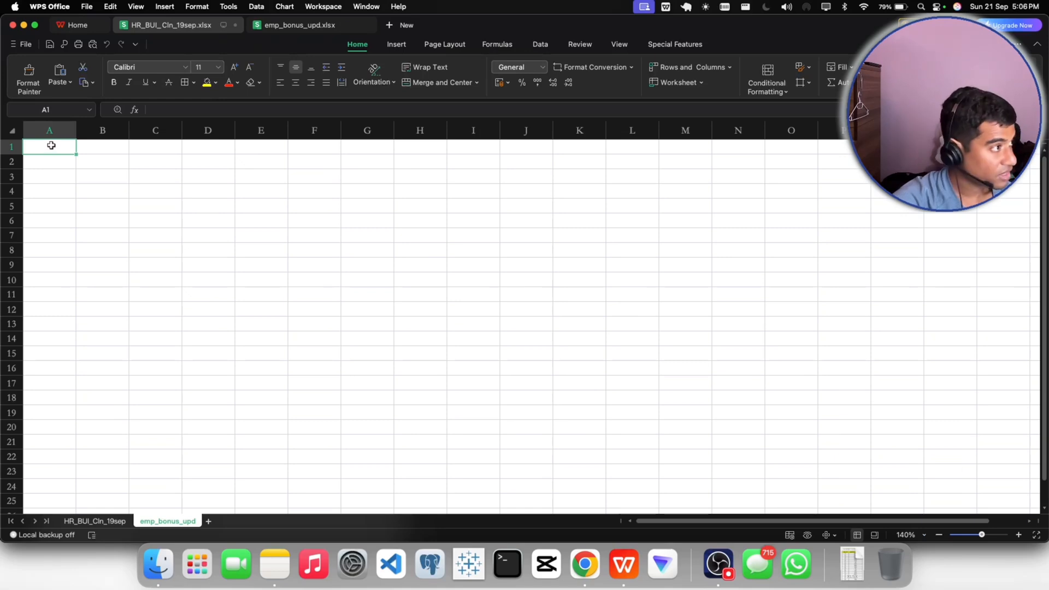
pyautogui.click(63, 82)
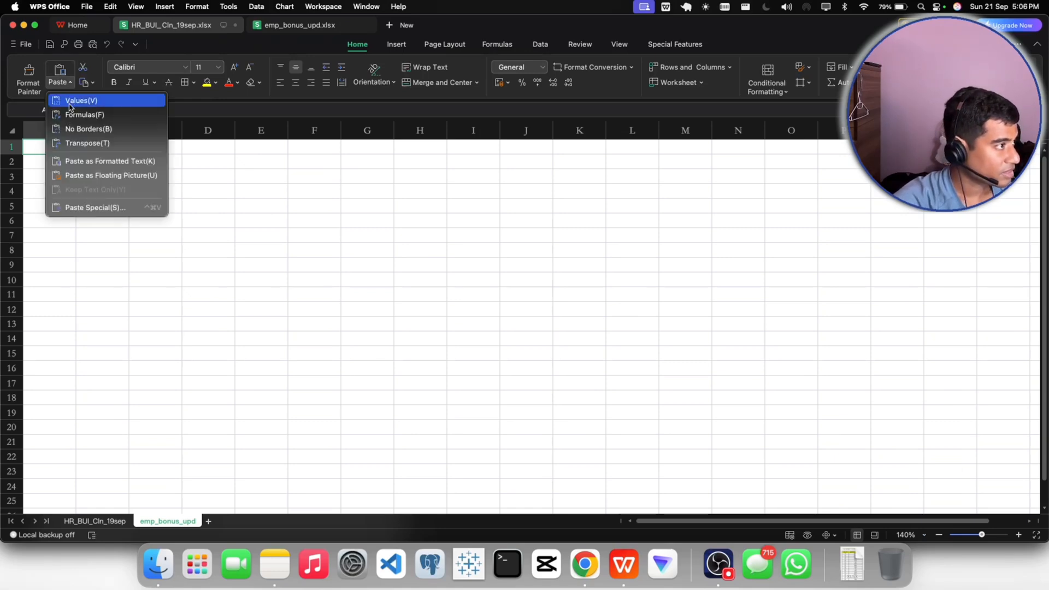
pyautogui.click(70, 102)
# - Widen column B so the full updated_percentage header fits
pyautogui.click(224, 221)
pyautogui.moveTo(128, 130); pyautogui.dragTo(182, 130)
pyautogui.click(290, 173)
# - Format the headers in A1:B1 with a yellow fill and bold text
pyautogui.moveTo(47, 147); pyautogui.dragTo(137, 147)
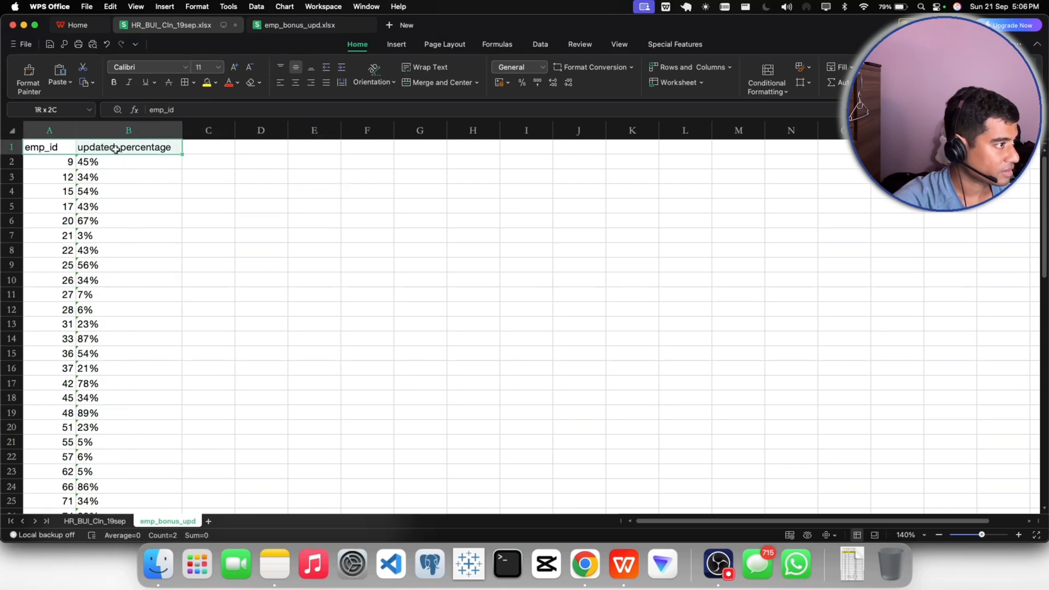
pyautogui.click(205, 84)
pyautogui.click(114, 82)
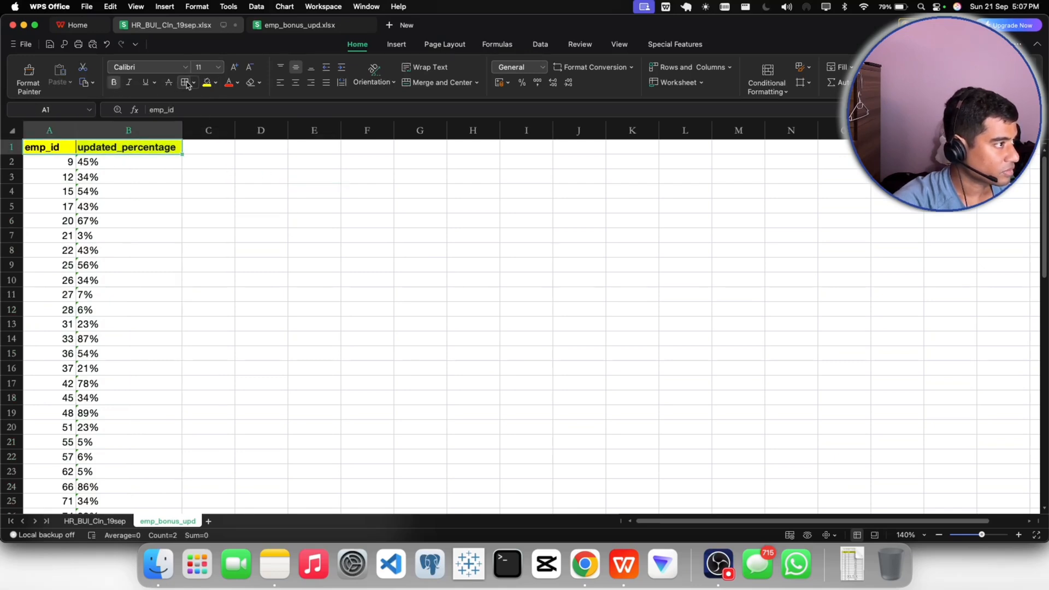
pyautogui.click(208, 191)
pyautogui.click(62, 162)
pyautogui.click(114, 162)
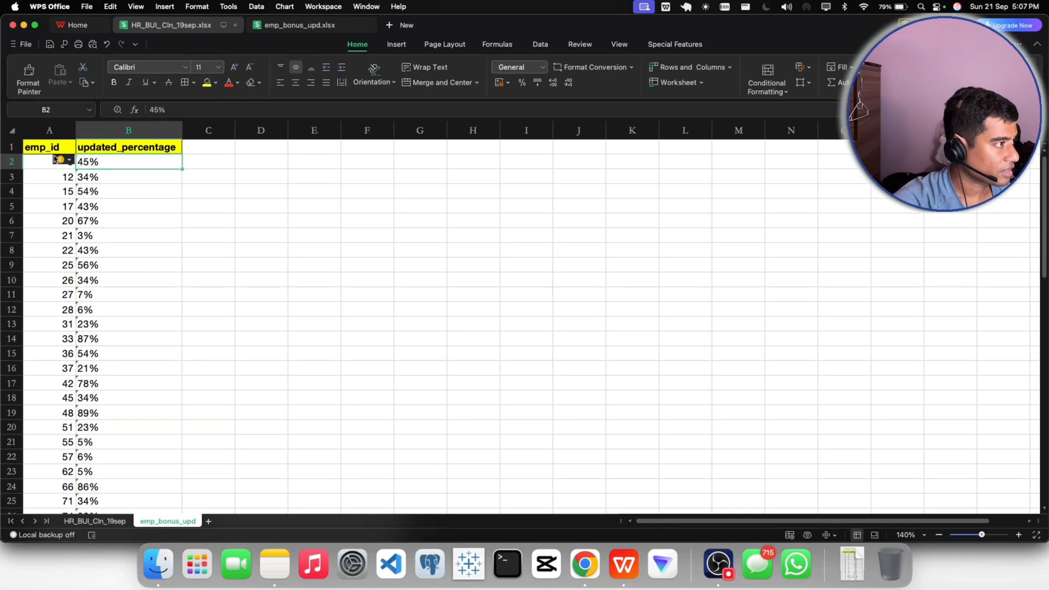
# - Center the contents of A1:B71 and apply borders to all of its cells
pyautogui.moveTo(49, 148); pyautogui.dragTo(122, 145)
pyautogui.press('shift+super+Down')
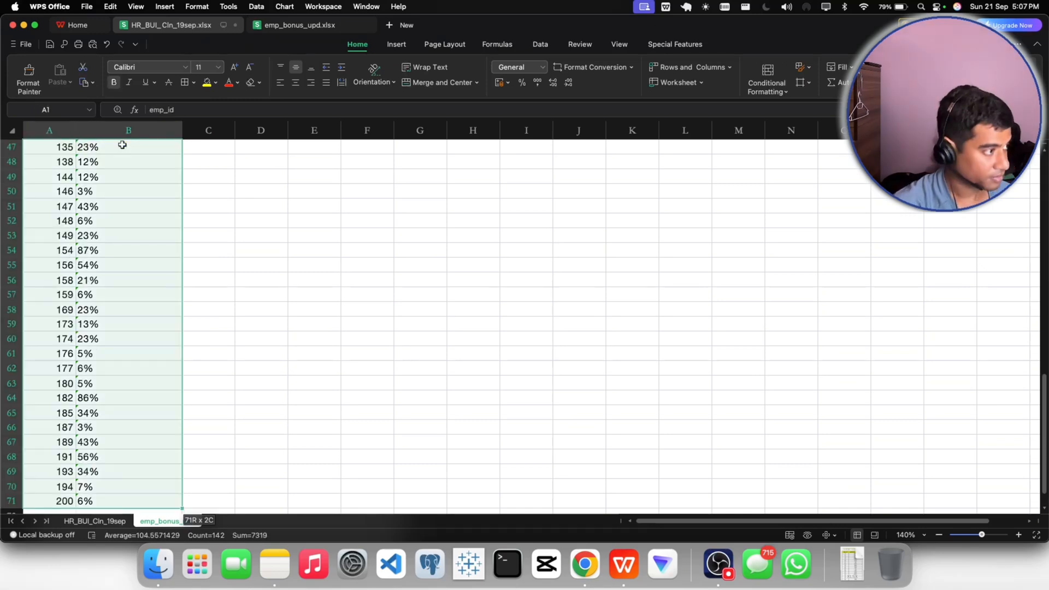
pyautogui.click(296, 82)
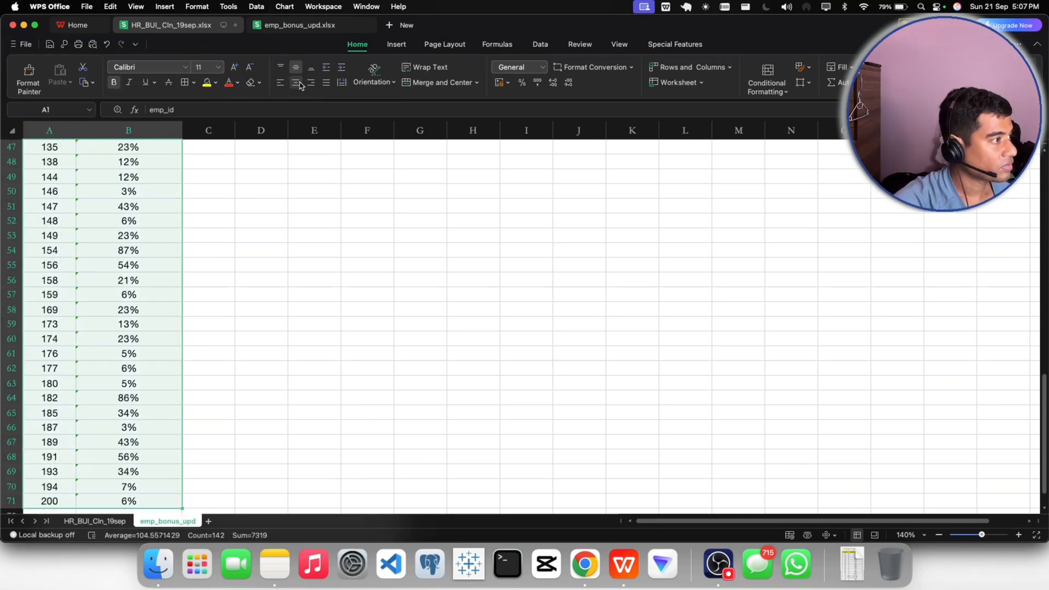
pyautogui.click(184, 82)
pyautogui.click(232, 249)
pyautogui.scroll(10, 232, 248)
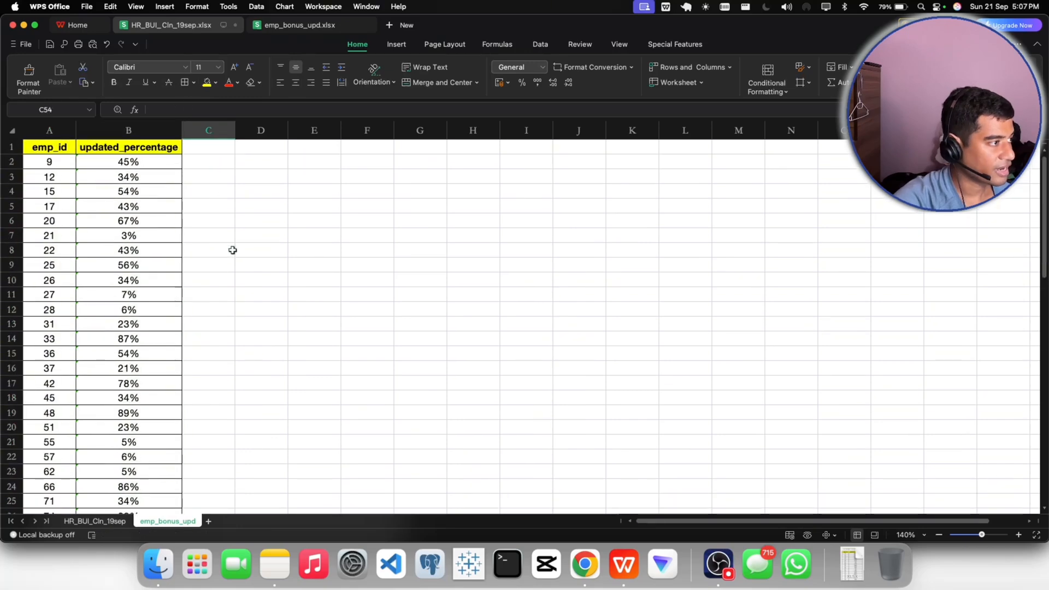
# - Format the emp_id values in A2:A71 of the emp_bonus_upd sheet as Number with no decimal places
pyautogui.click(131, 161)
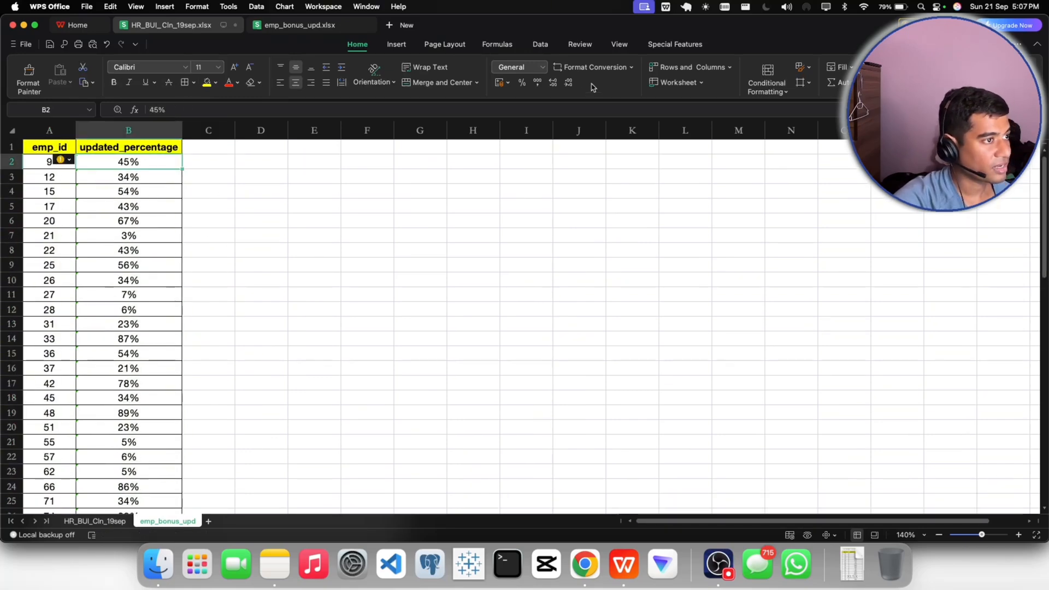
pyautogui.click(132, 181)
pyautogui.click(48, 163)
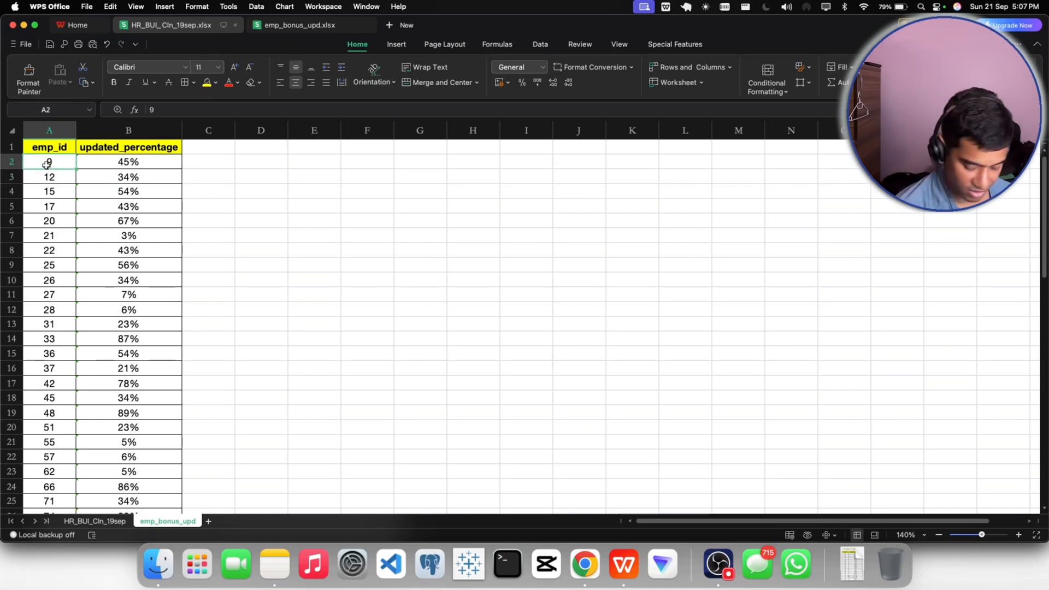
pyautogui.press('super+shift+Down')
pyautogui.click(541, 67)
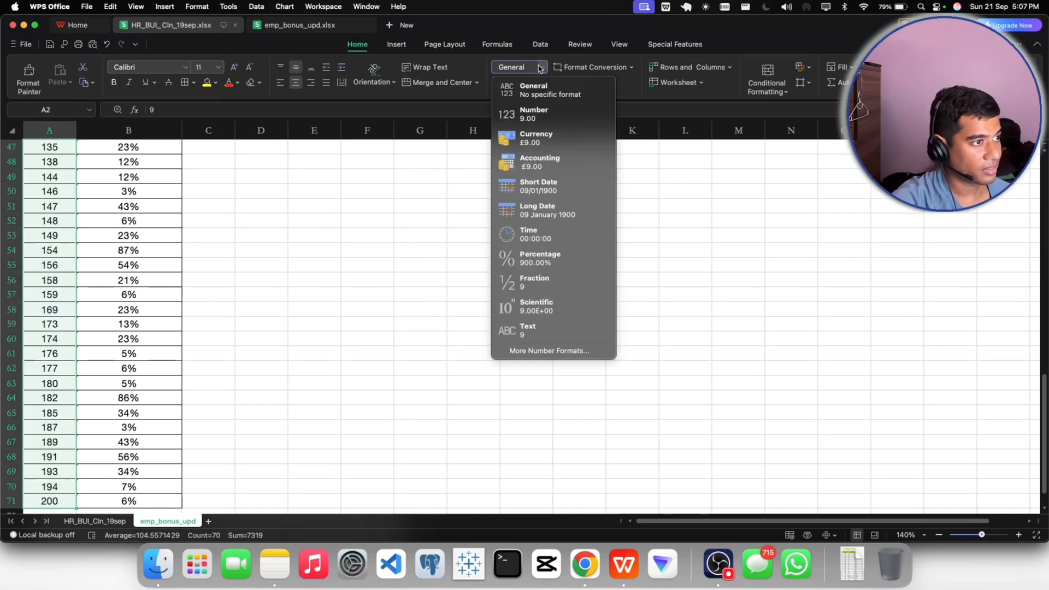
pyautogui.click(530, 116)
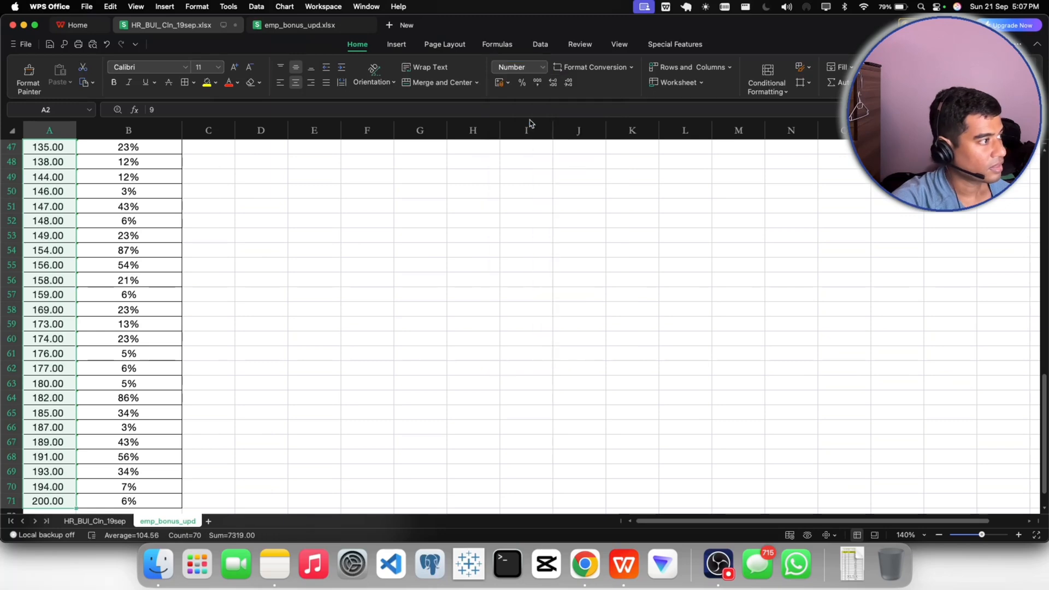
pyautogui.click(568, 83)
pyautogui.click(568, 82)
pyautogui.scroll(10, 224, 293)
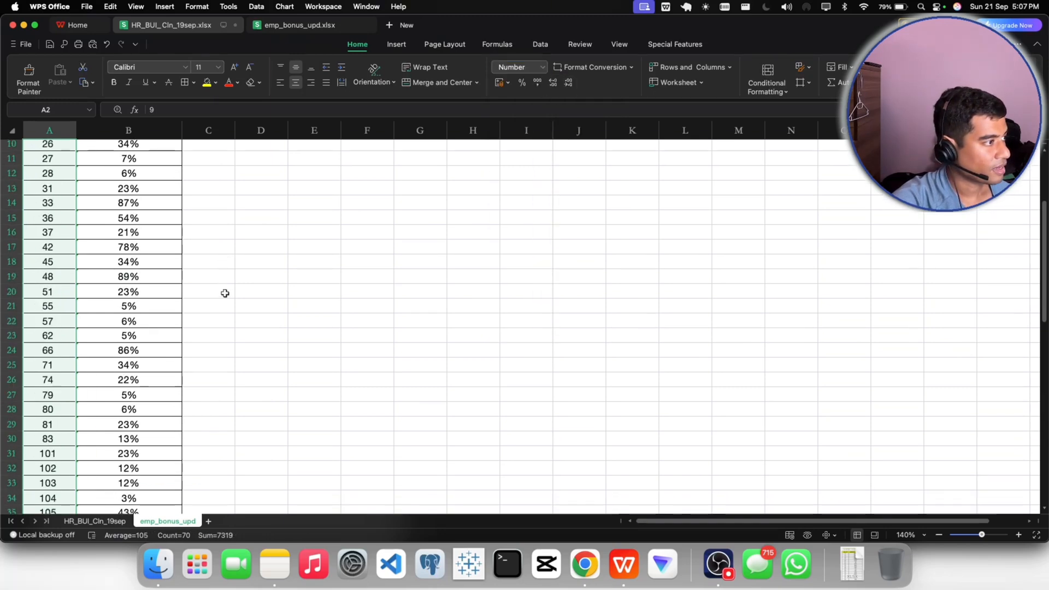
pyautogui.scroll(3, 224, 293)
# - Apply the Percentage number format to the updated_percentage values in B2:B71
pyautogui.click(147, 161)
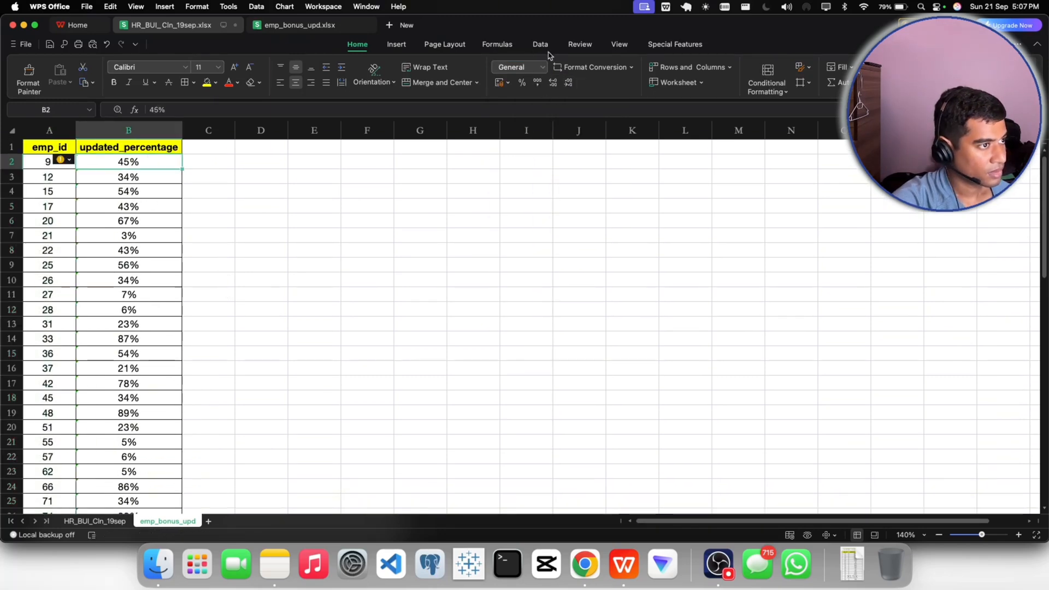
pyautogui.click(544, 67)
pyautogui.click(542, 262)
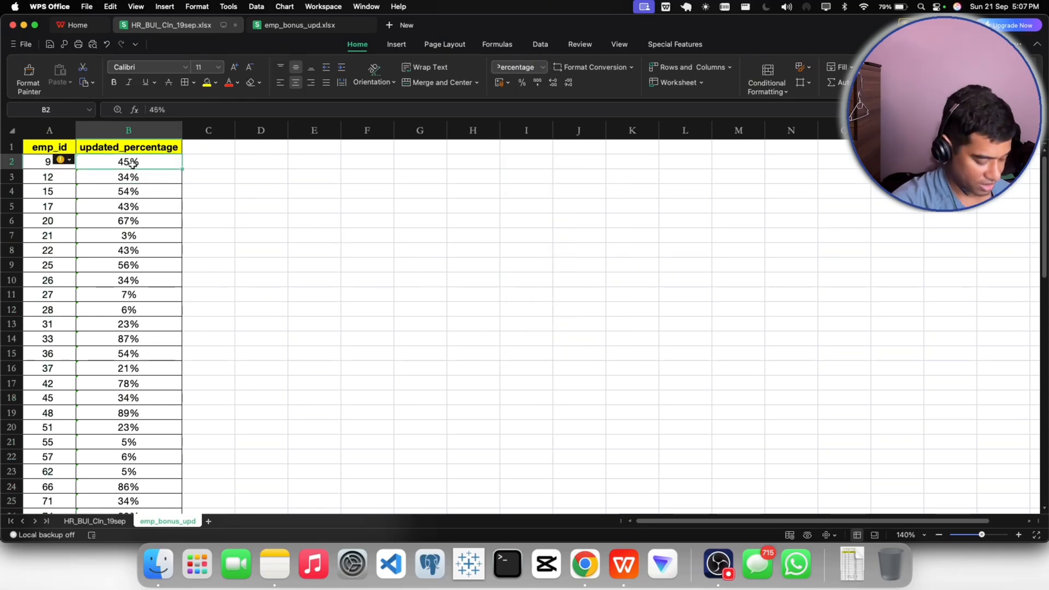
pyautogui.press('super+shift+Down')
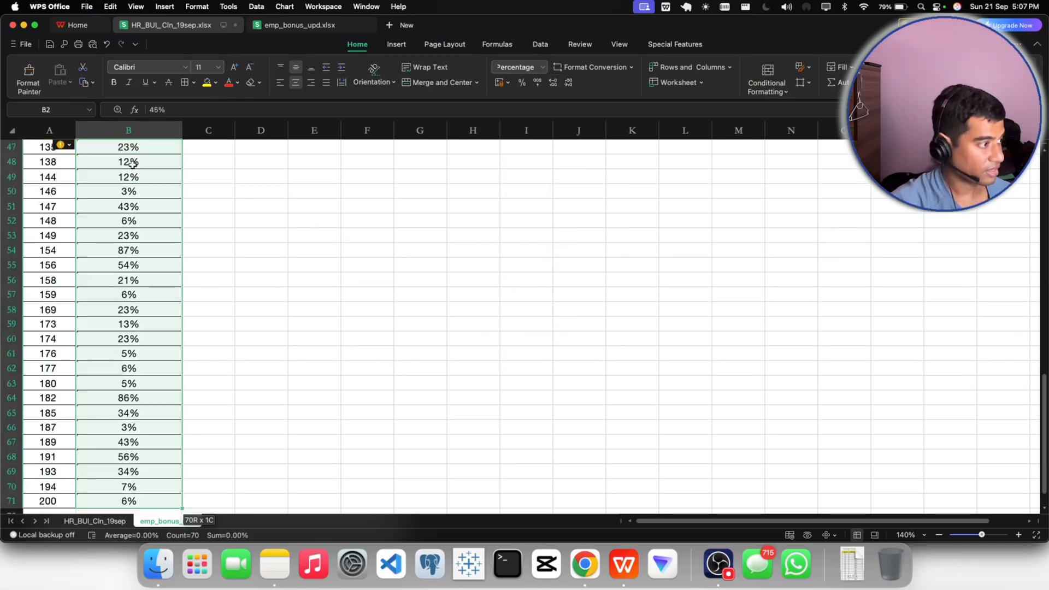
pyautogui.click(542, 67)
pyautogui.click(538, 256)
pyautogui.click(312, 296)
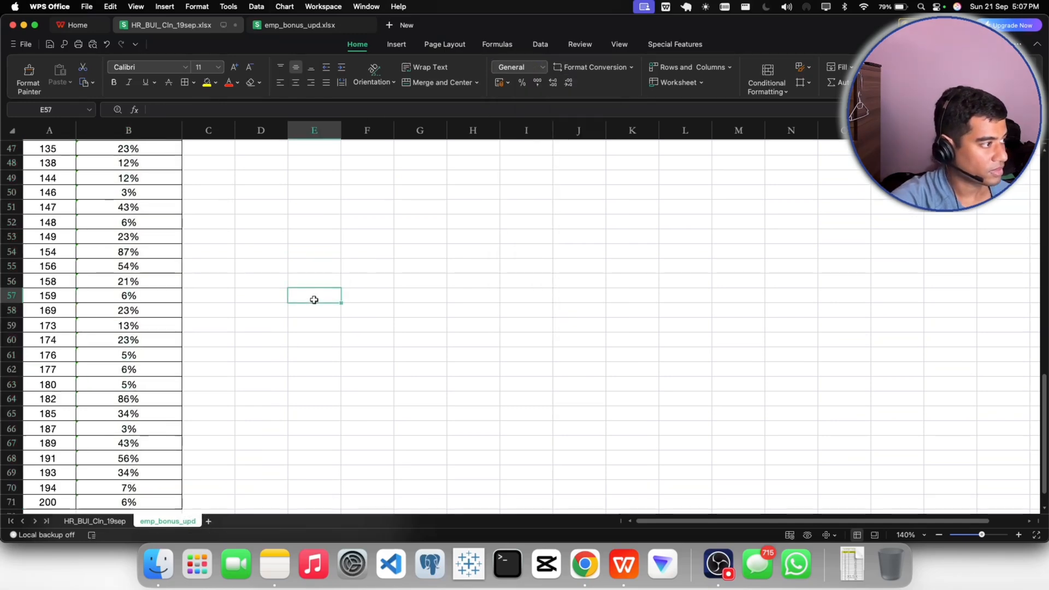
pyautogui.scroll(15, 314, 300)
pyautogui.click(123, 163)
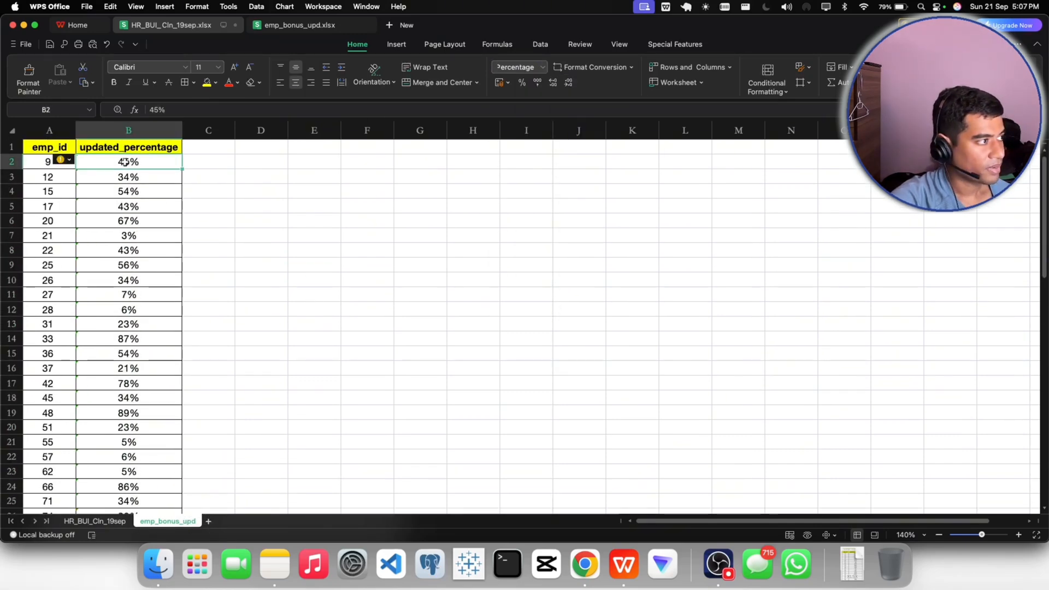
pyautogui.click(38, 166)
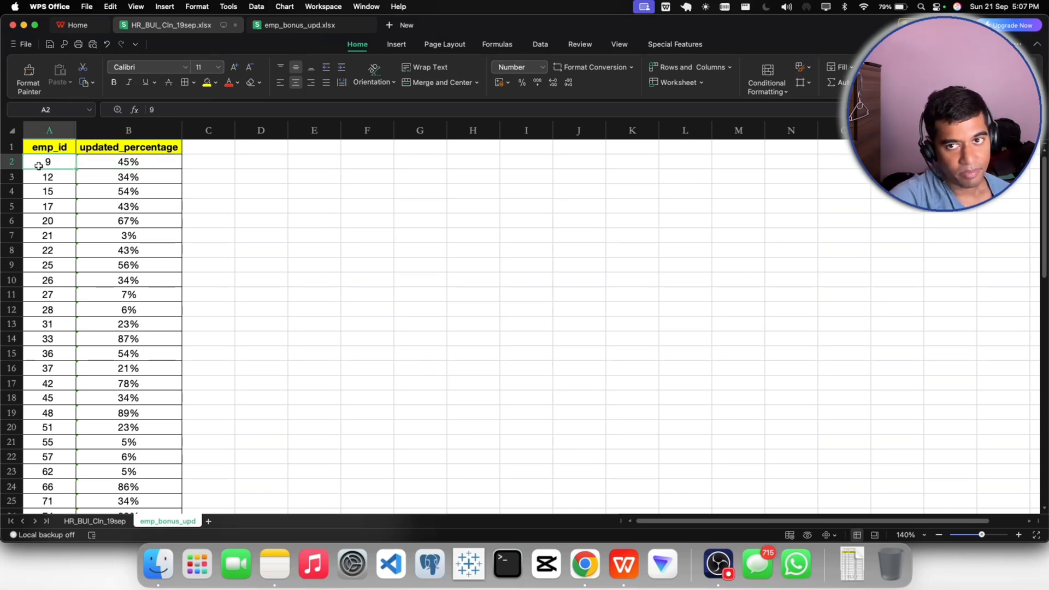
# - Go to the HR_BUI_Cln_19sep sheet and bring the columns around Region into view
pyautogui.click(96, 523)
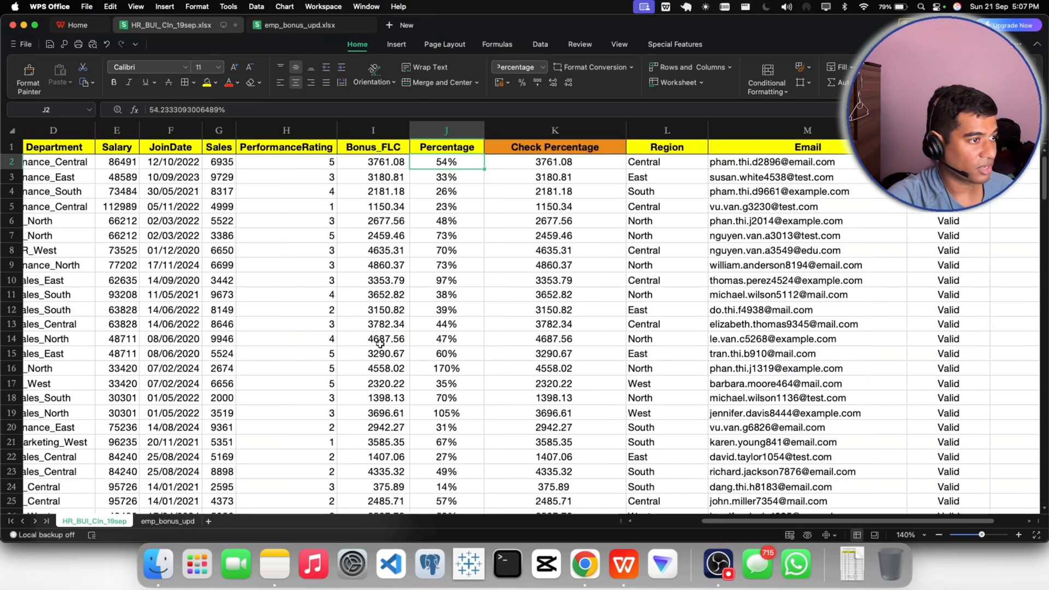
pyautogui.click(530, 265)
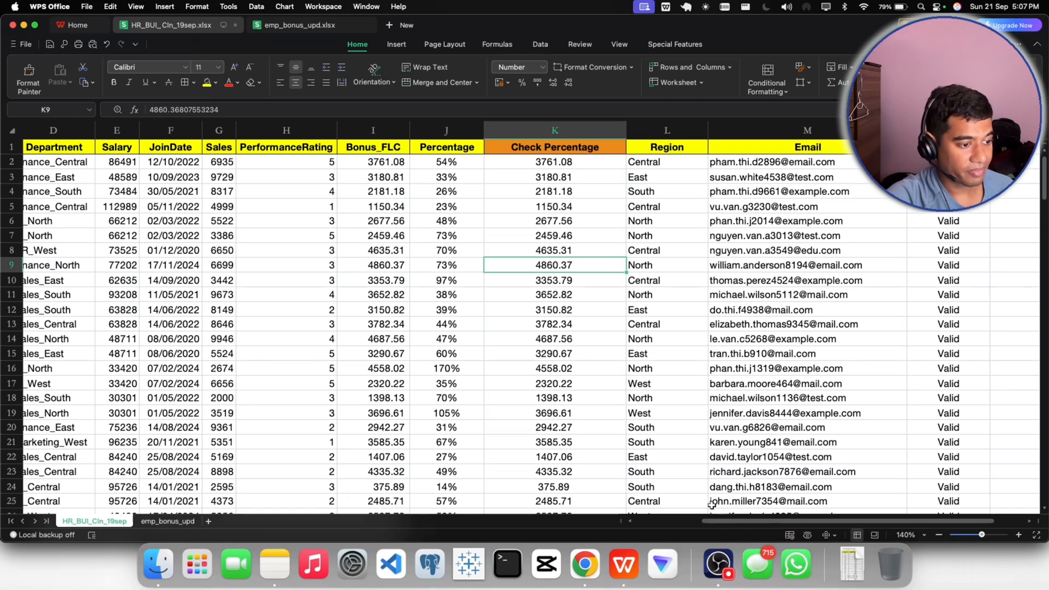
pyautogui.hscroll(2, 757, 514)
pyautogui.hscroll(1, 757, 515)
pyautogui.click(565, 152)
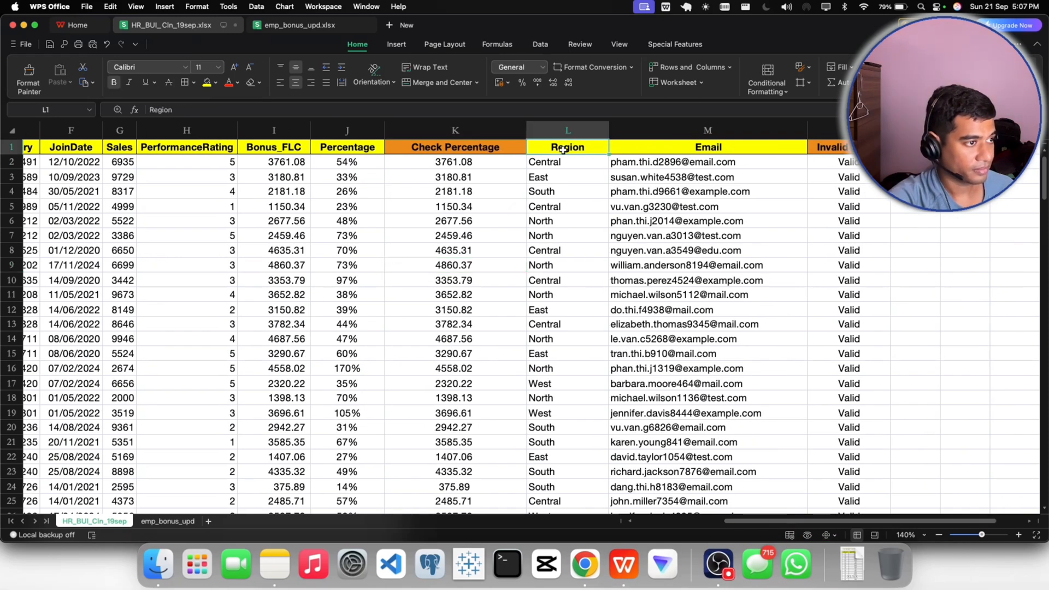
pyautogui.rightClick(565, 152)
pyautogui.moveTo(590, 201)
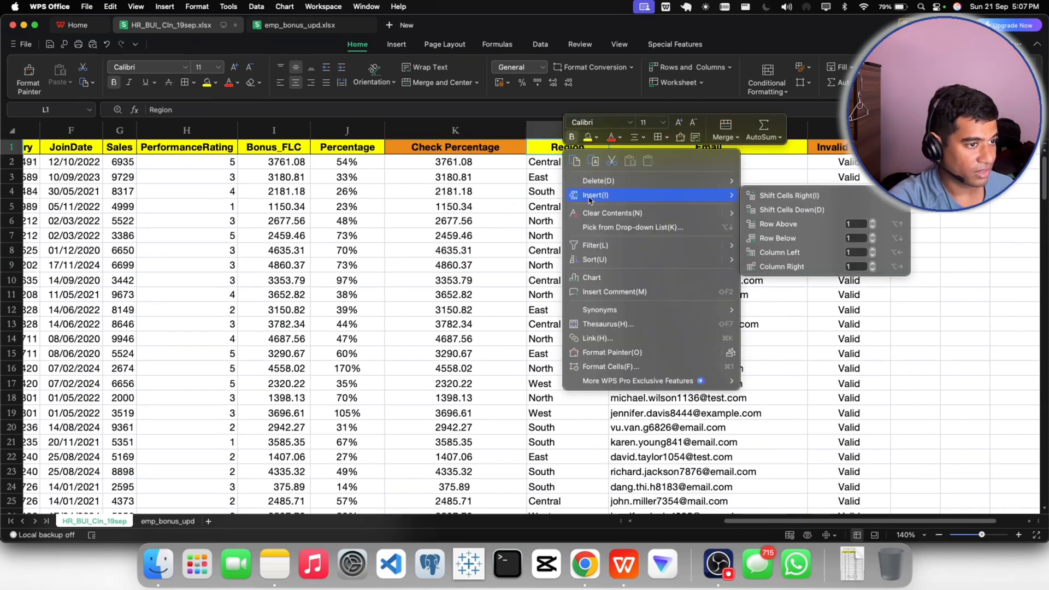
pyautogui.click(791, 197)
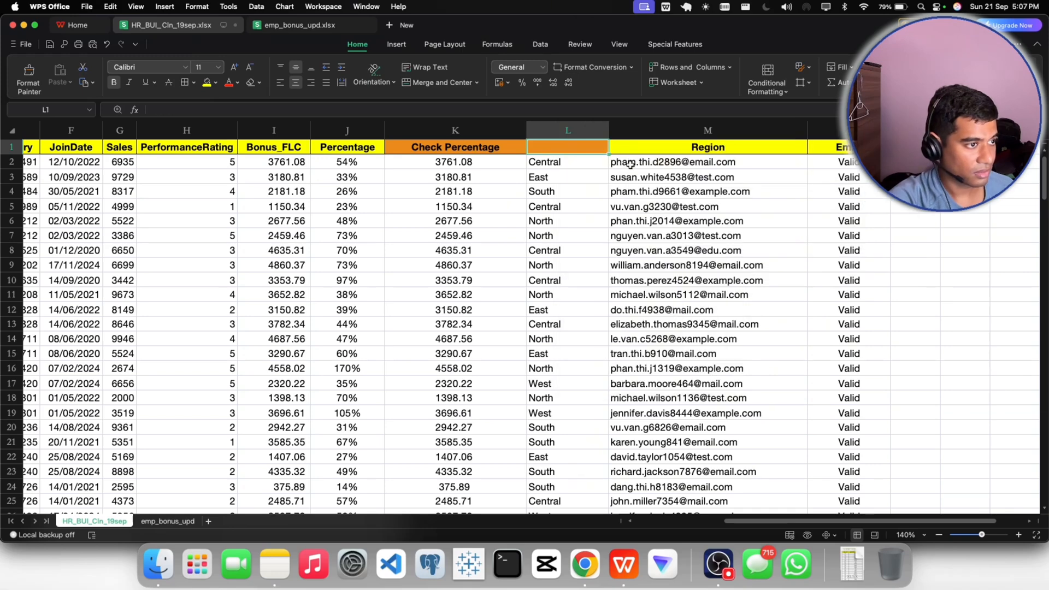
pyautogui.press('super+z')
# - Insert two empty columns between Check Percentage and Region on the HR_BUI_Cln_19sep sheet
pyautogui.rightClick(572, 155)
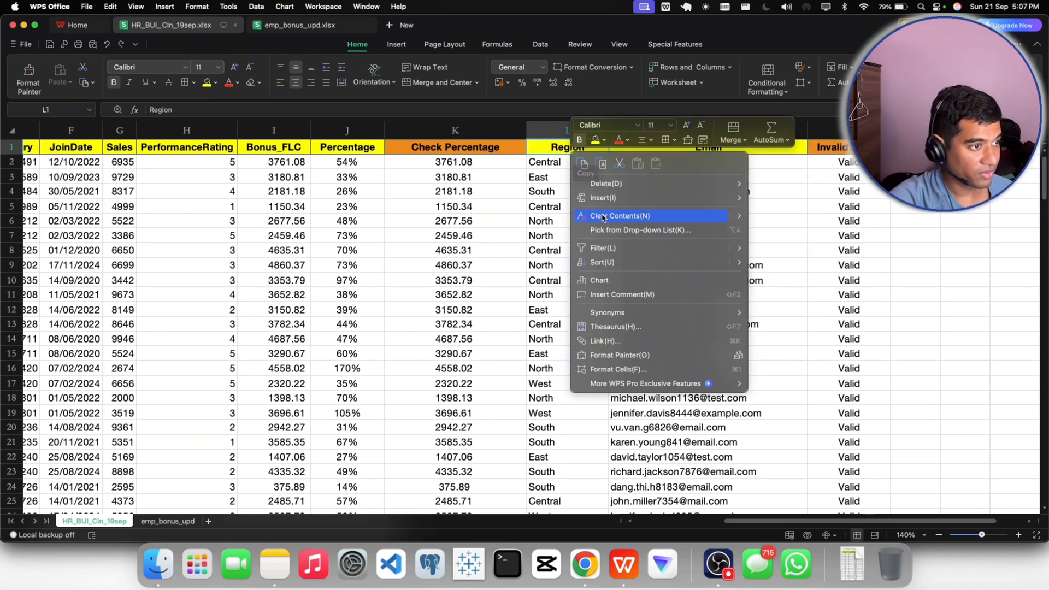
pyautogui.moveTo(603, 203)
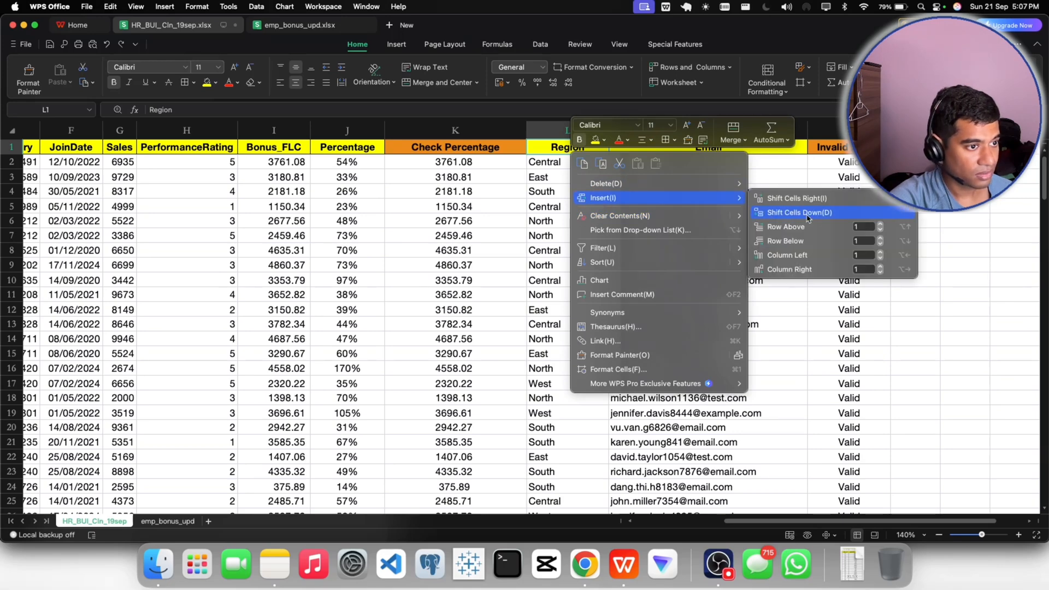
pyautogui.click(789, 256)
pyautogui.rightClick(623, 153)
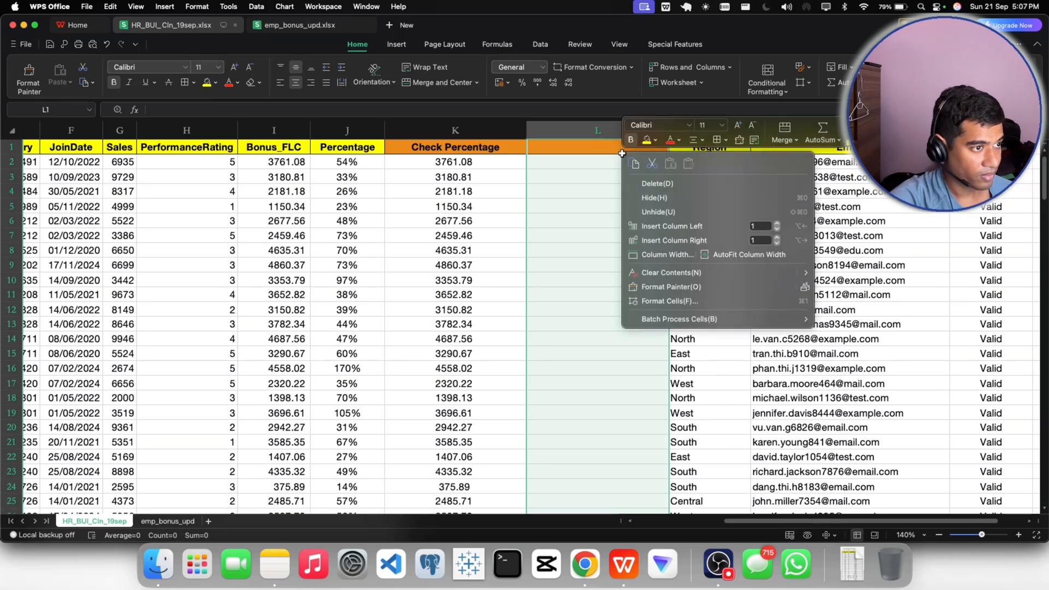
pyautogui.click(653, 227)
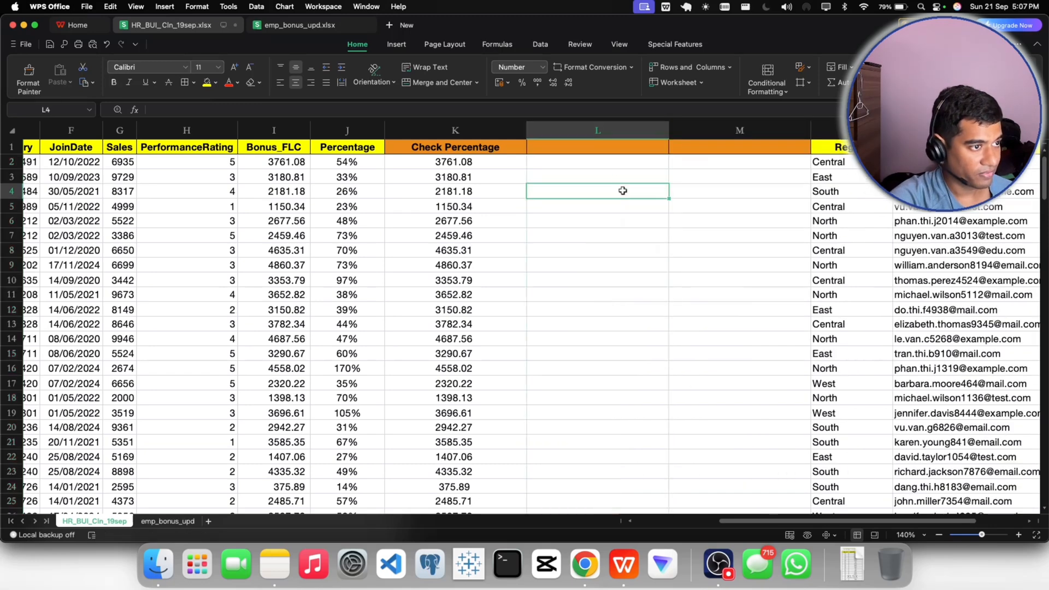
pyautogui.click(751, 177)
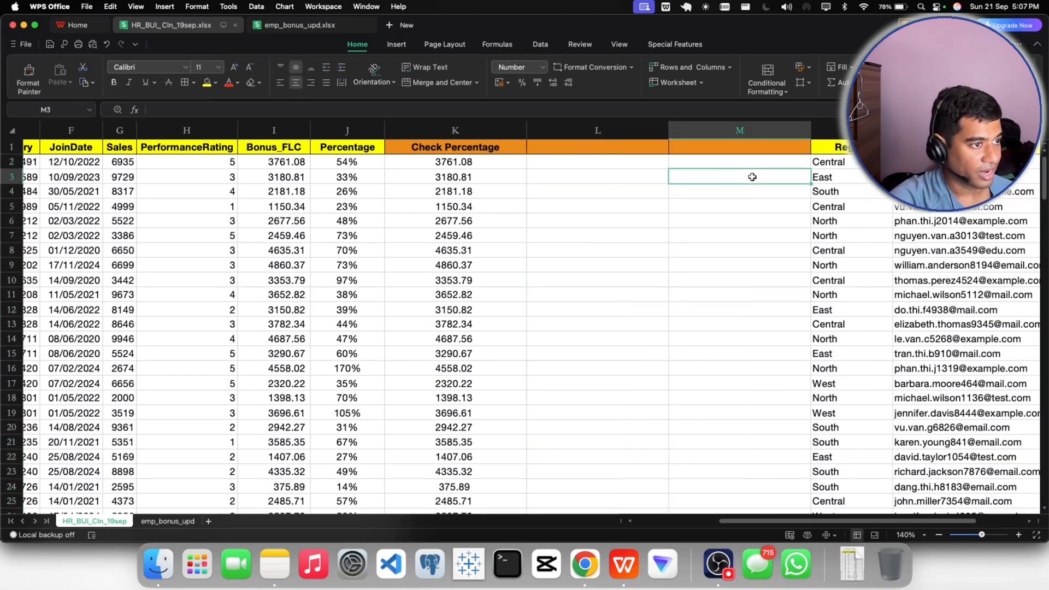
# - Fill the Check Percentage header in K1 with yellow
pyautogui.click(474, 147)
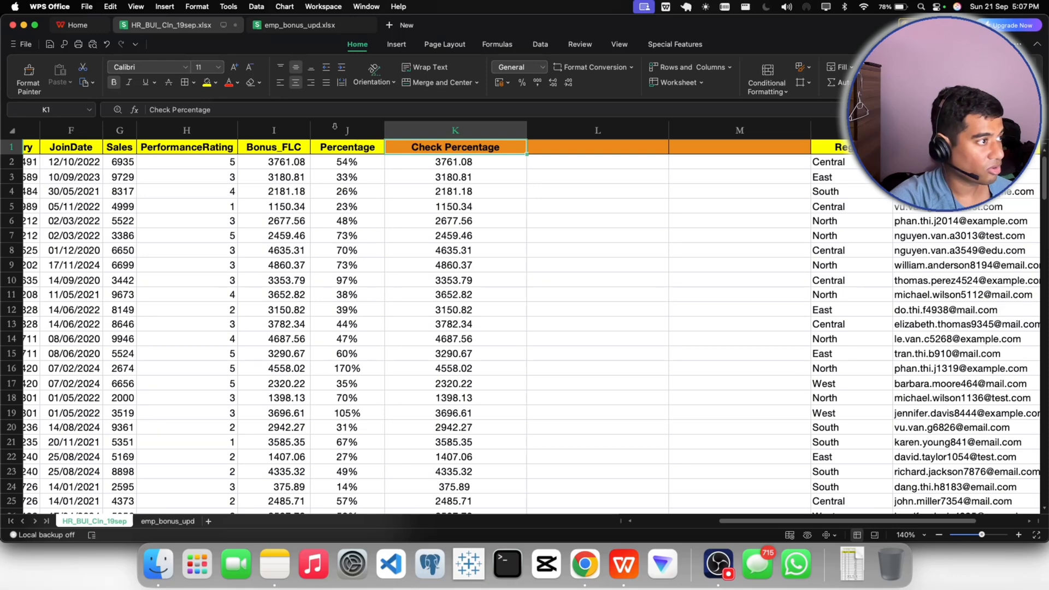
pyautogui.click(207, 82)
pyautogui.click(604, 248)
# - Copy the emp_id and updated_percentage headers from the emp_bonus_upd sheet into L1:M1 of the HR_BUI_Cln_19sep sheet
pyautogui.doubleClick(553, 148)
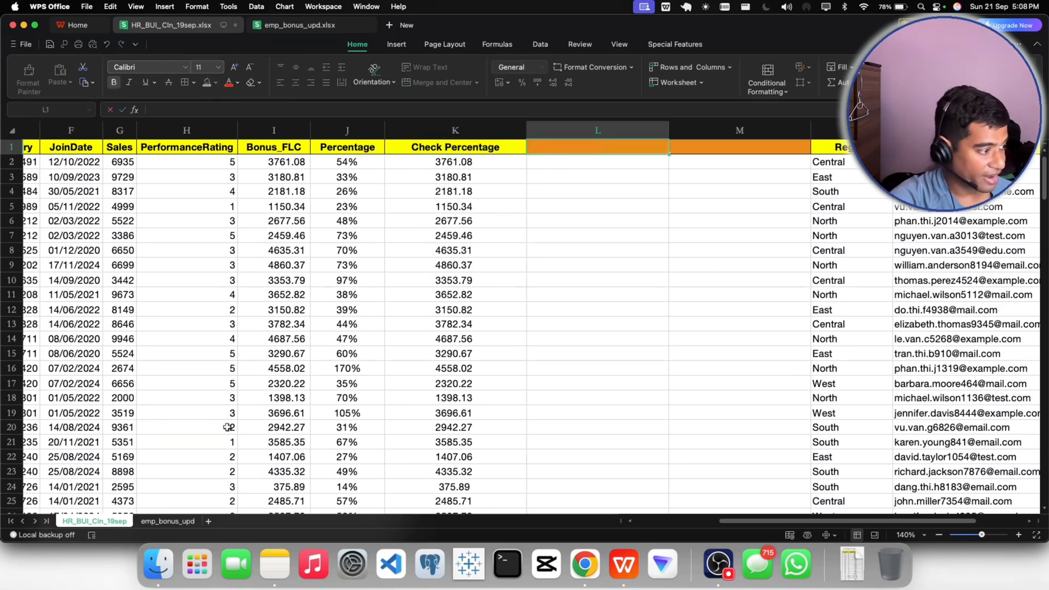
pyautogui.click(168, 521)
pyautogui.click(48, 148)
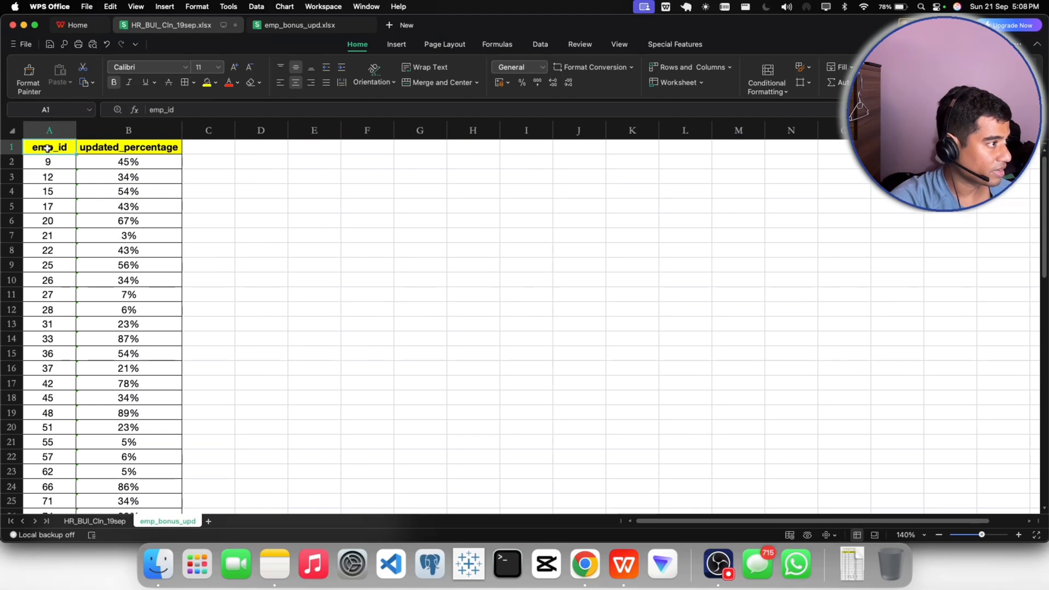
pyautogui.moveTo(48, 148); pyautogui.dragTo(102, 148)
pyautogui.hotkey('ctrl', 'shift', 'Down')
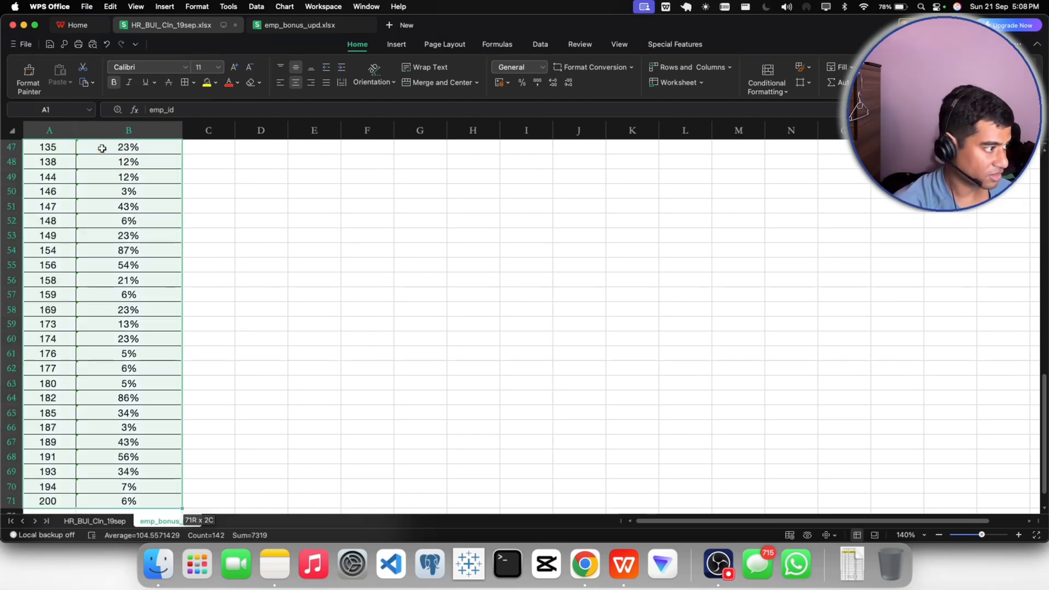
pyautogui.scroll(15, 134, 209)
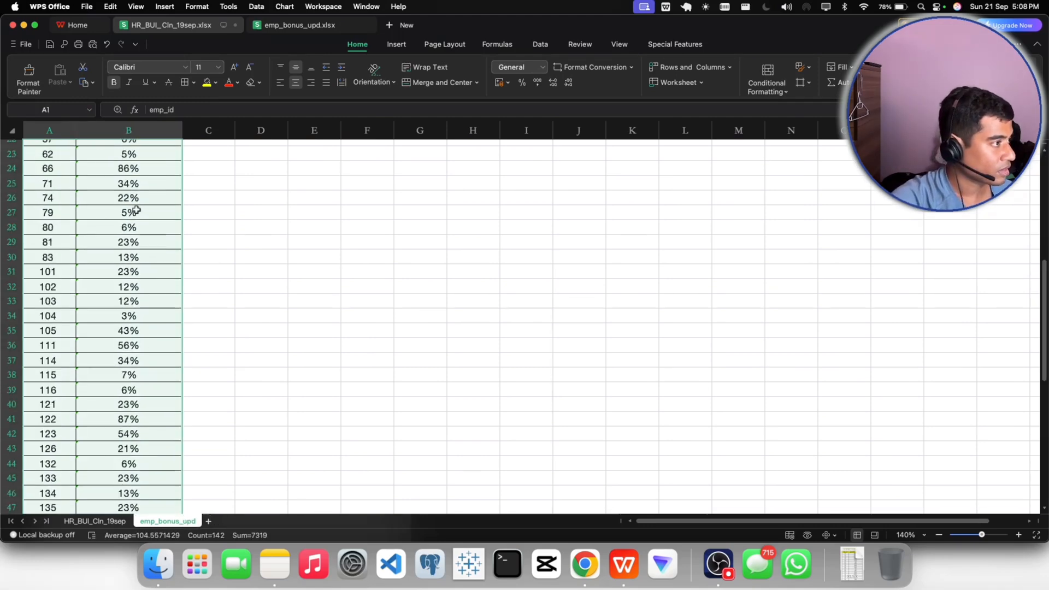
pyautogui.click(137, 212)
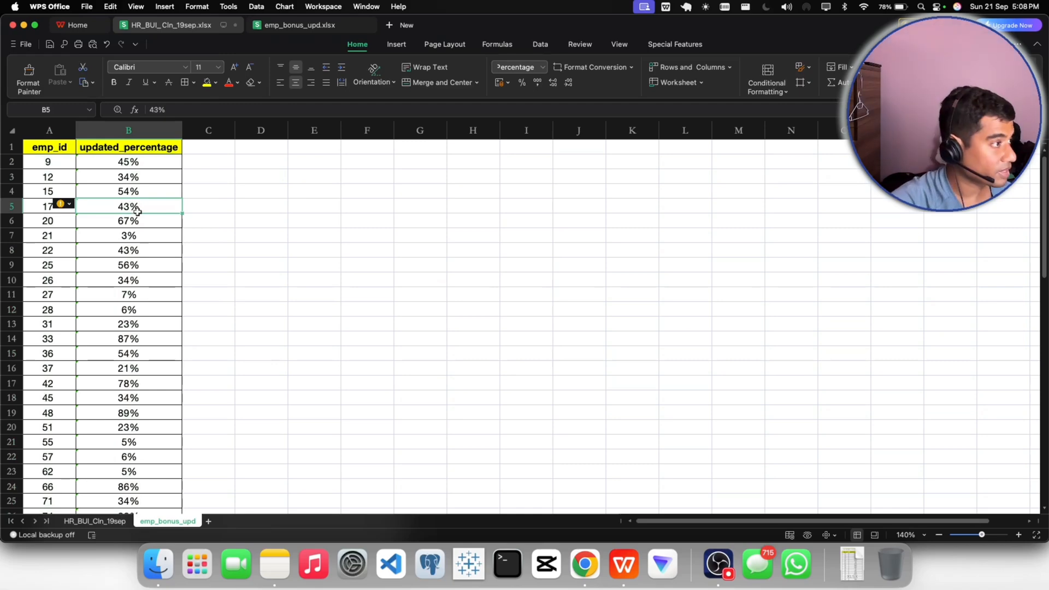
pyautogui.click(241, 187)
pyautogui.moveTo(71, 149); pyautogui.dragTo(149, 147)
pyautogui.press('super+c')
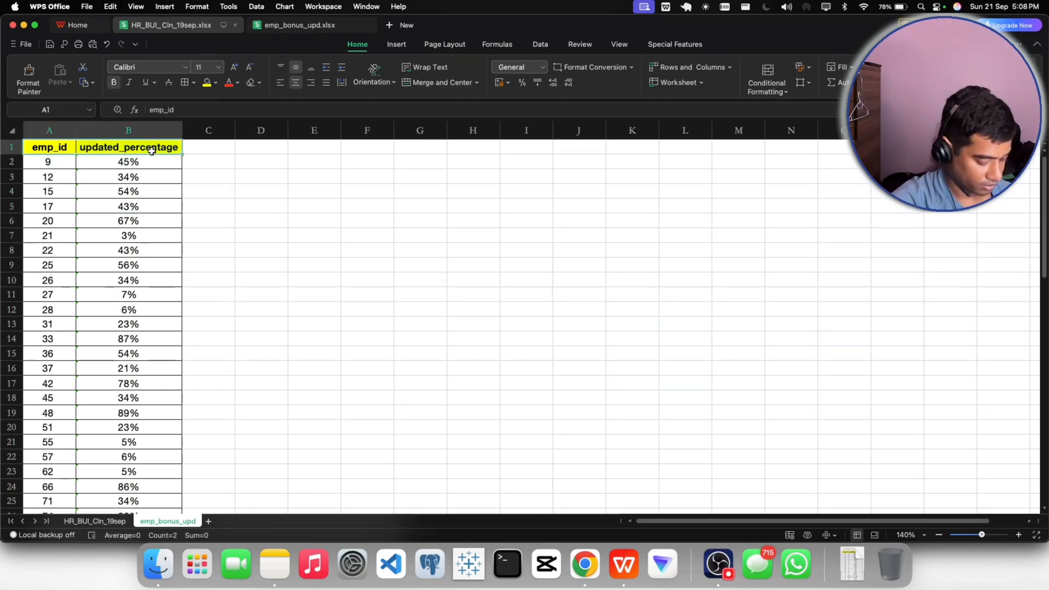
pyautogui.click(117, 516)
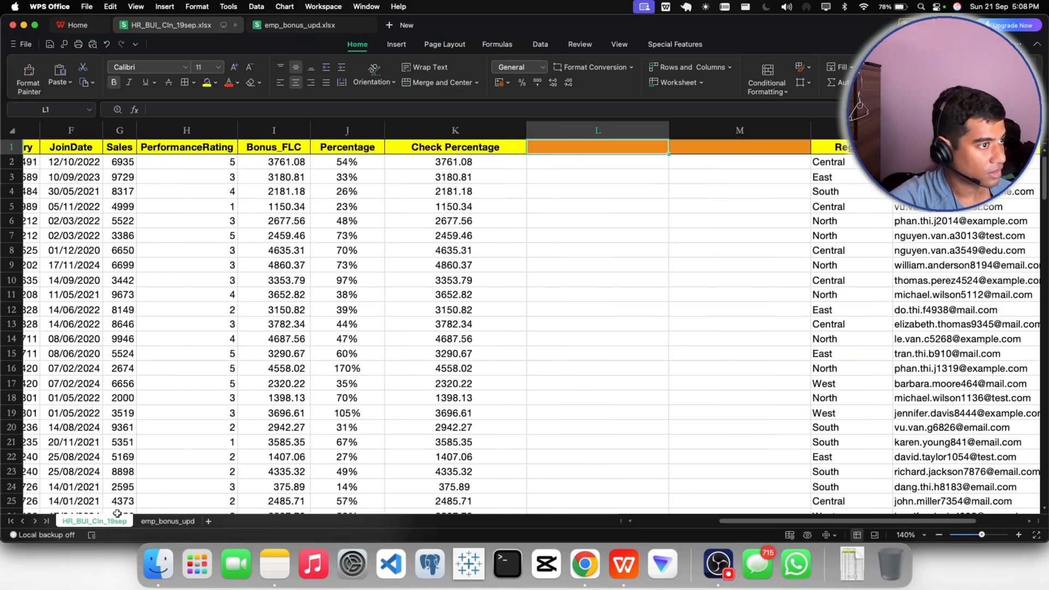
pyautogui.press('super+v')
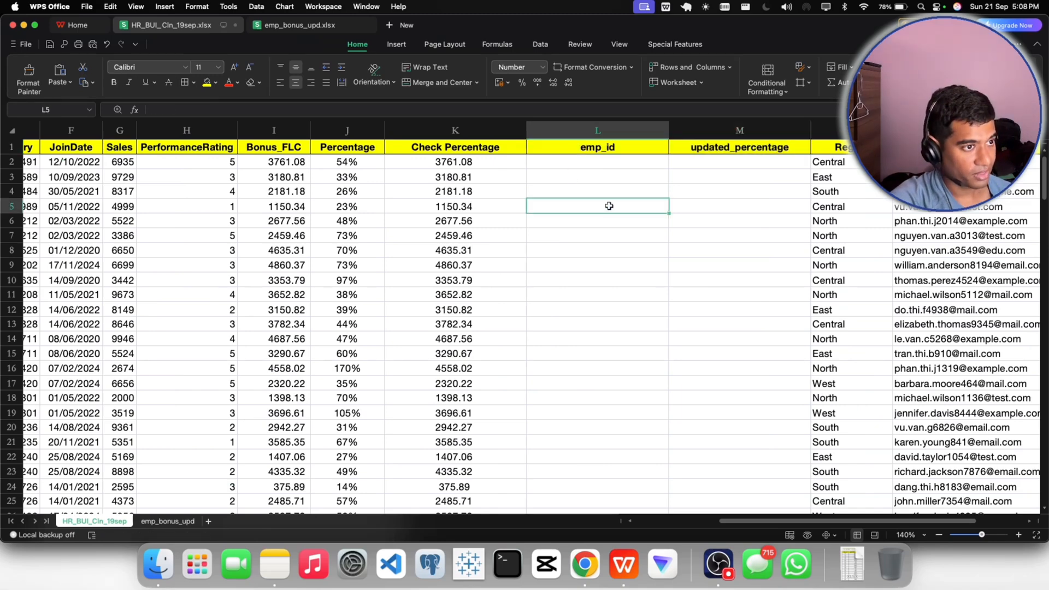
# - Fill the emp_id and updated_percentage headers in L1:M1 with the theme orange
pyautogui.click(219, 83)
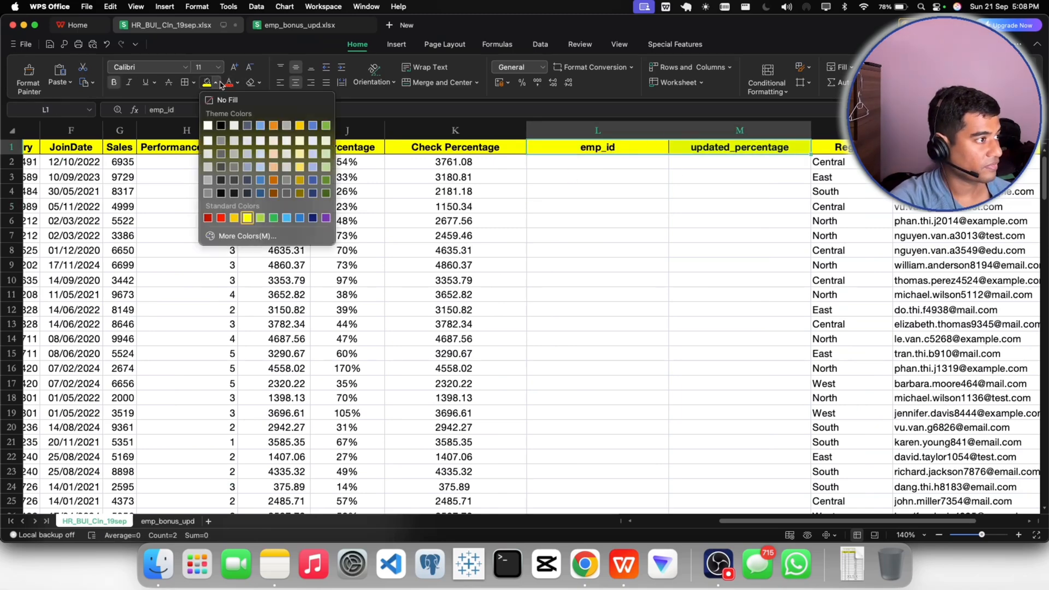
pyautogui.click(274, 126)
pyautogui.click(677, 246)
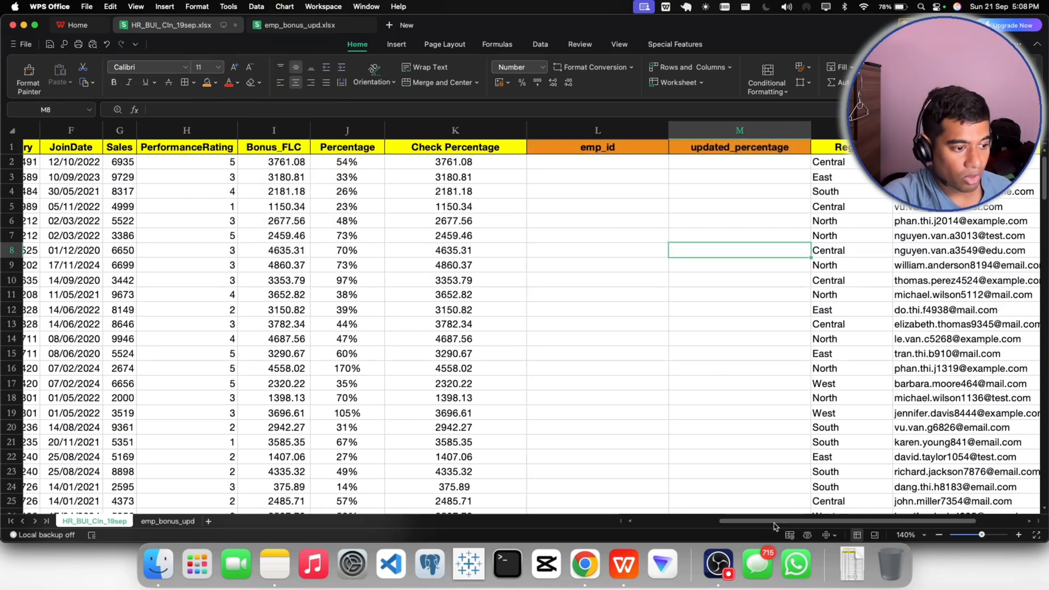
# - Fill the Invalid / Valid header in P1 with yellow
pyautogui.hscroll(2, 781, 523)
pyautogui.hscroll(5, 782, 523)
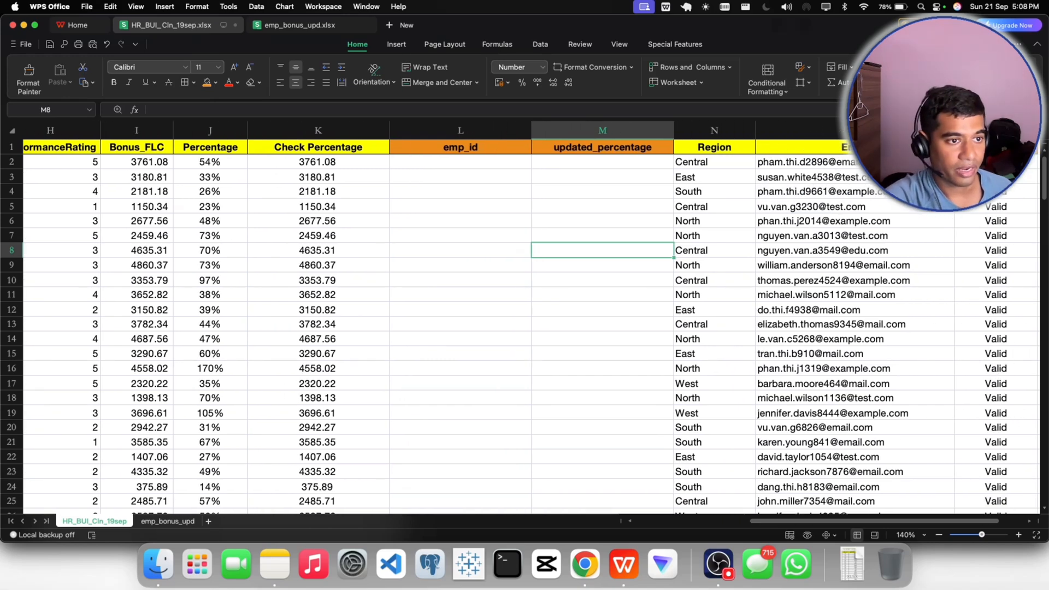
pyautogui.click(996, 147)
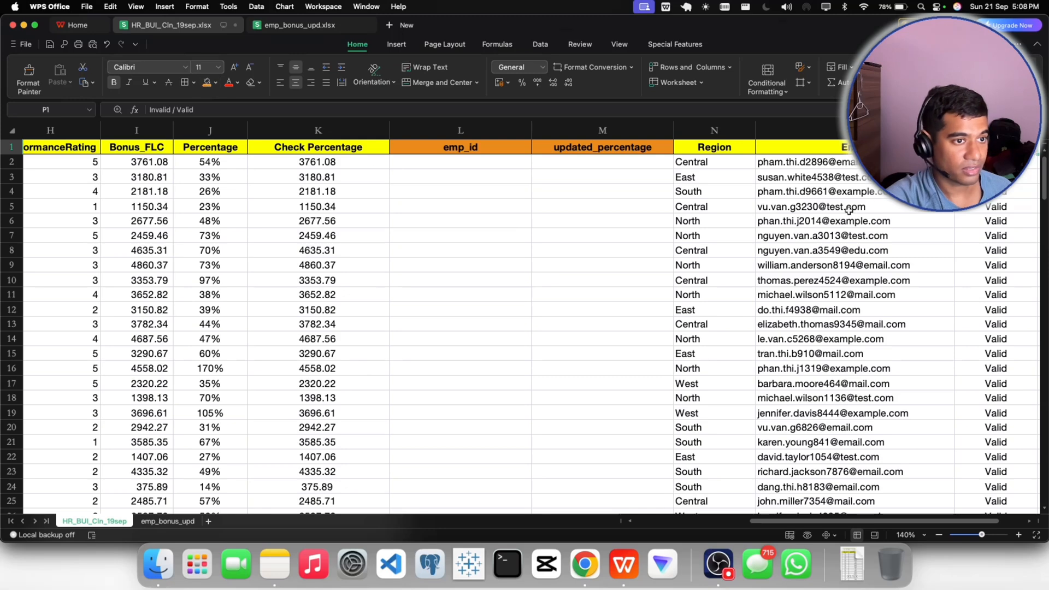
pyautogui.click(216, 83)
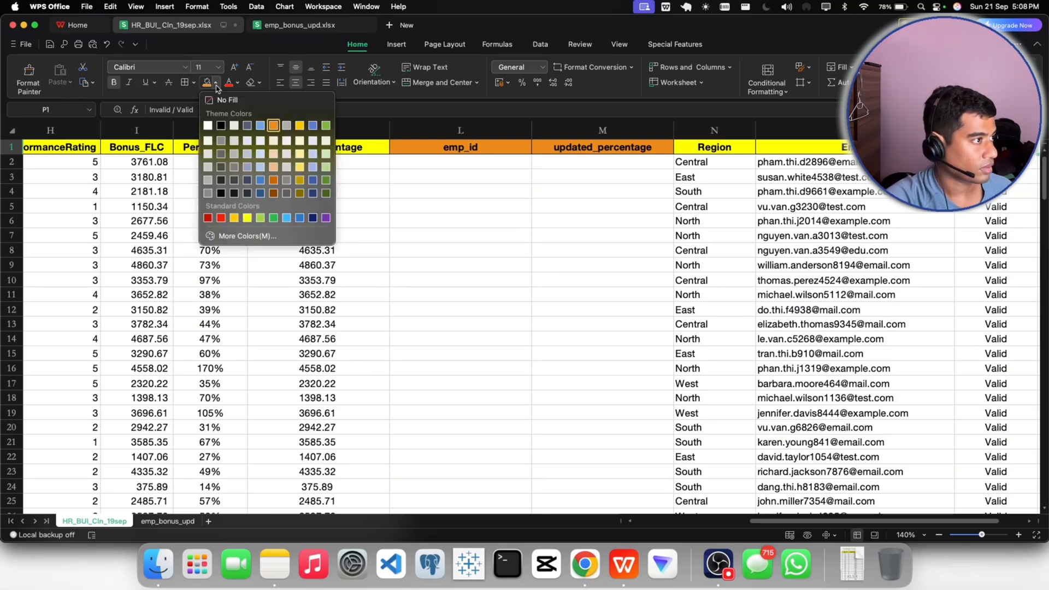
pyautogui.click(245, 224)
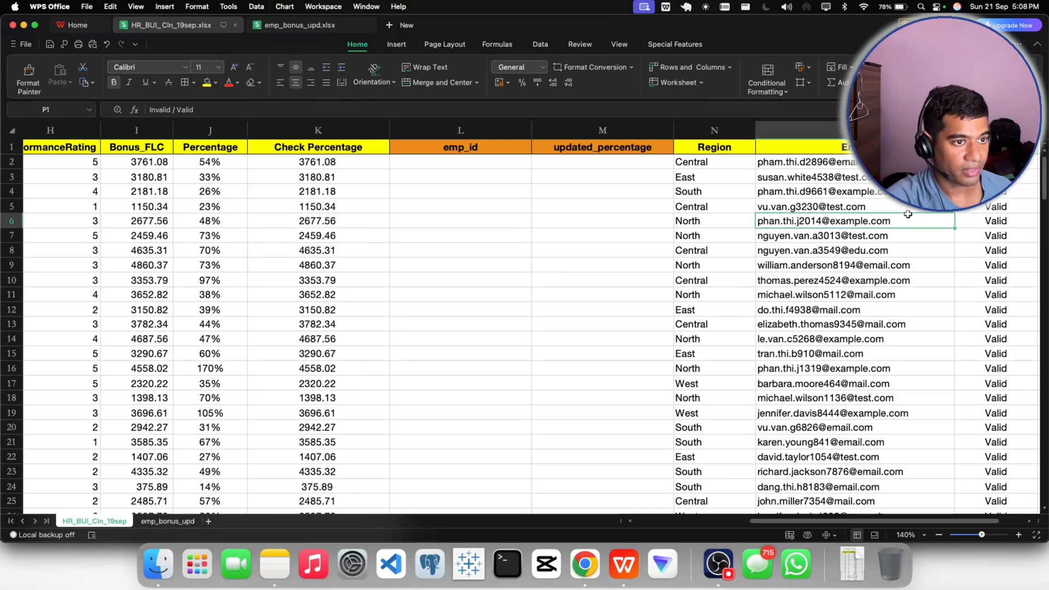
pyautogui.click(809, 206)
pyautogui.click(616, 220)
pyautogui.click(562, 147)
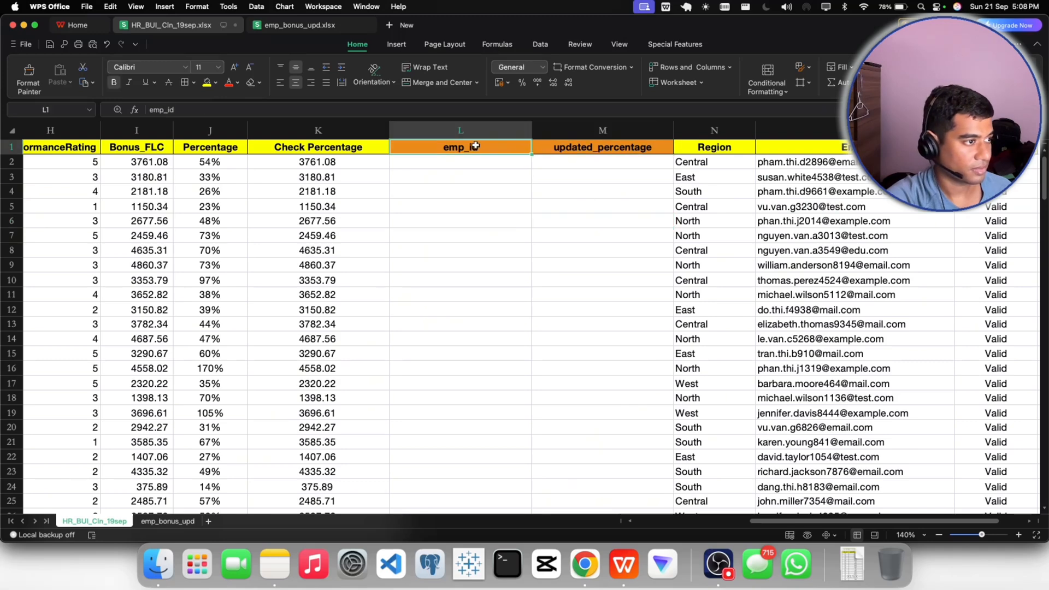
pyautogui.click(443, 160)
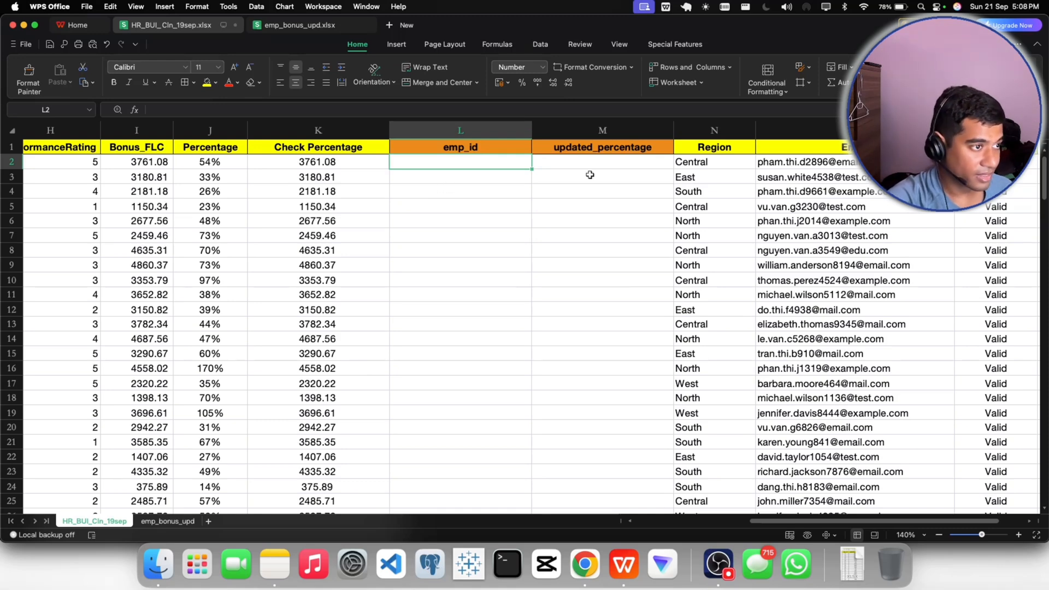
pyautogui.click(573, 164)
pyautogui.click(562, 176)
pyautogui.click(554, 164)
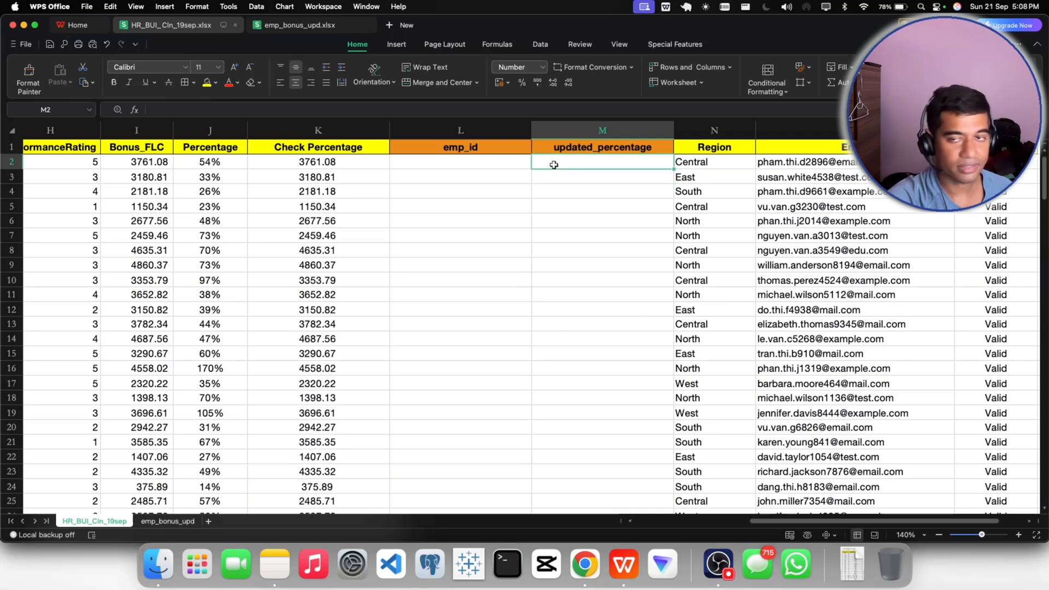
# - Delete the emp_id column L from the HR_BUI_Cln_19sep sheet
pyautogui.click(441, 130)
pyautogui.rightClick(440, 130)
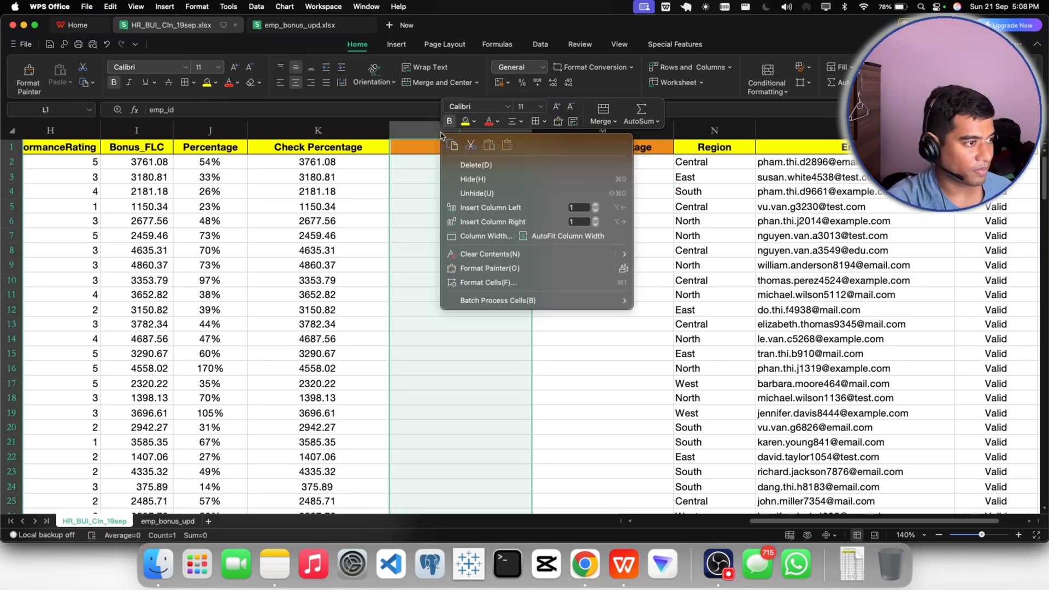
pyautogui.click(459, 174)
pyautogui.click(435, 192)
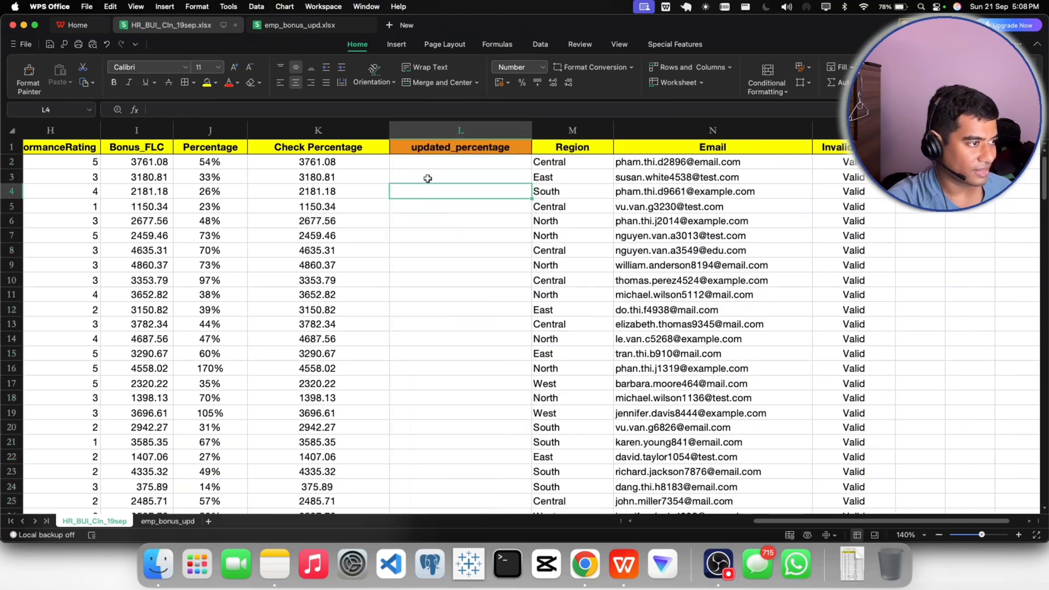
# - Widen the updated_percentage column L slightly
pyautogui.click(423, 163)
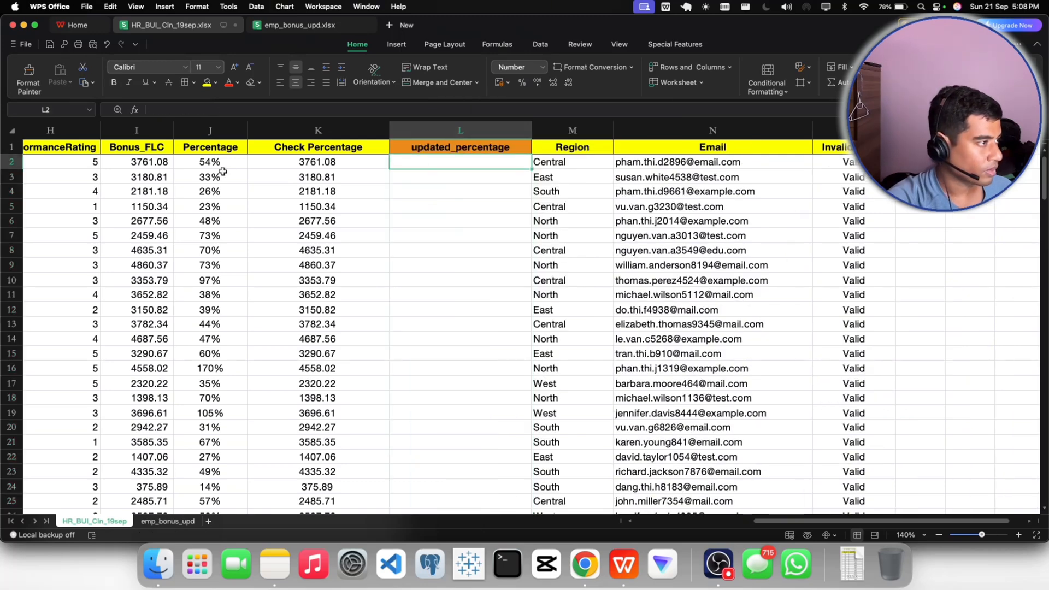
pyautogui.click(207, 151)
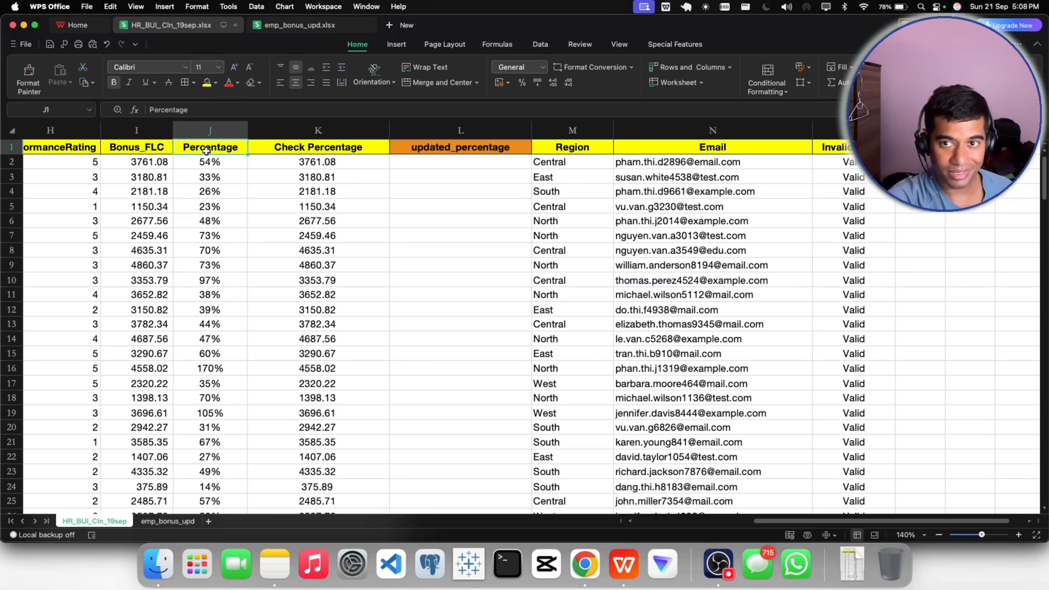
pyautogui.click(432, 165)
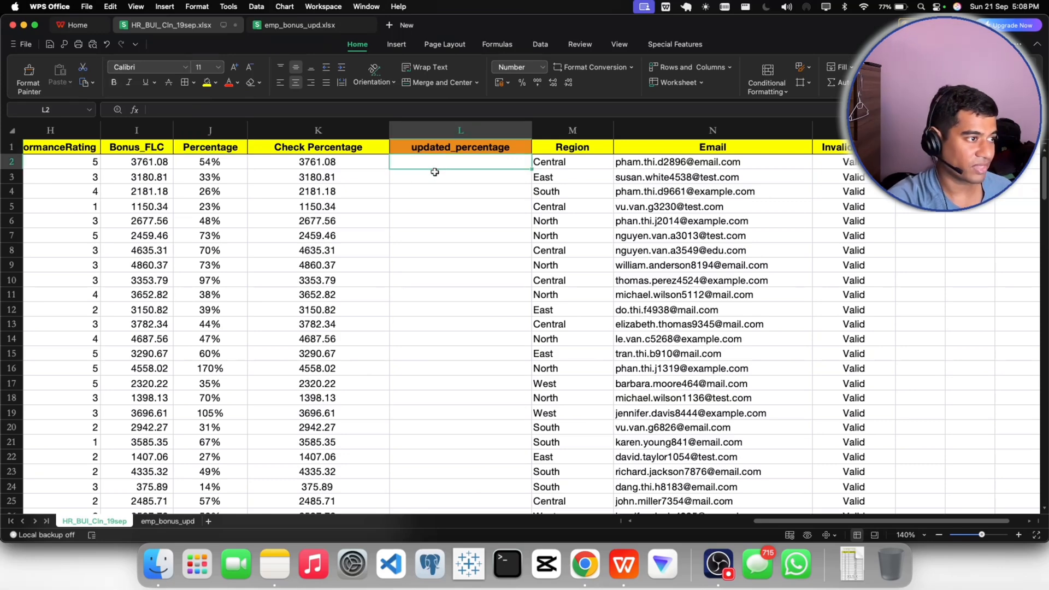
pyautogui.moveTo(526, 128)
pyautogui.mouseDown()
pyautogui.moveTo(572, 129)
pyautogui.moveTo(547, 130)
pyautogui.mouseUp()
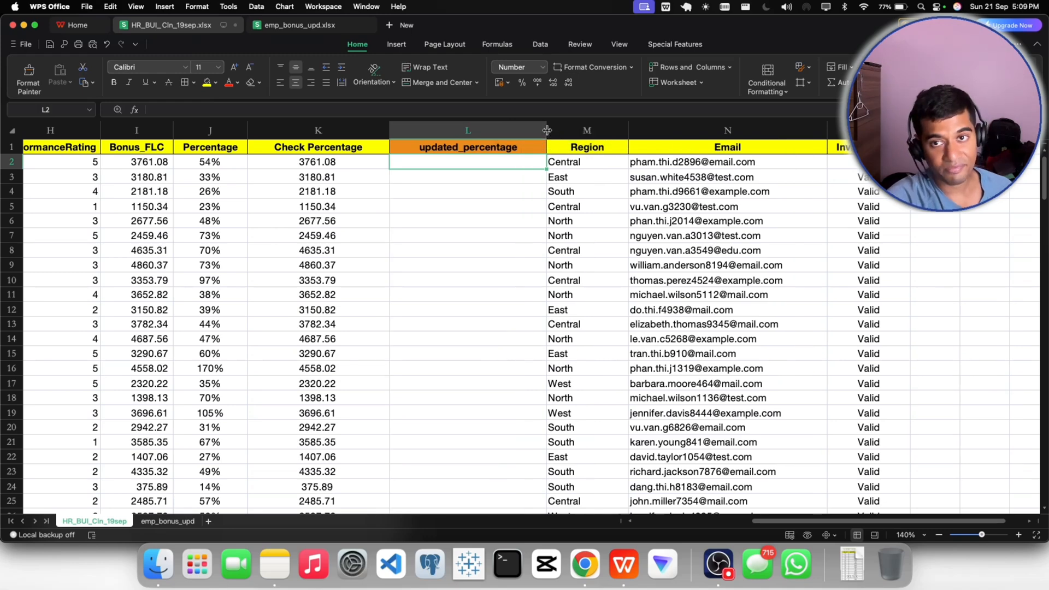
# - Begin a VLOOKUP formula in L2 under updated_percentage, with the EmployeeID in A2 as the lookup value
pyautogui.click(164, 522)
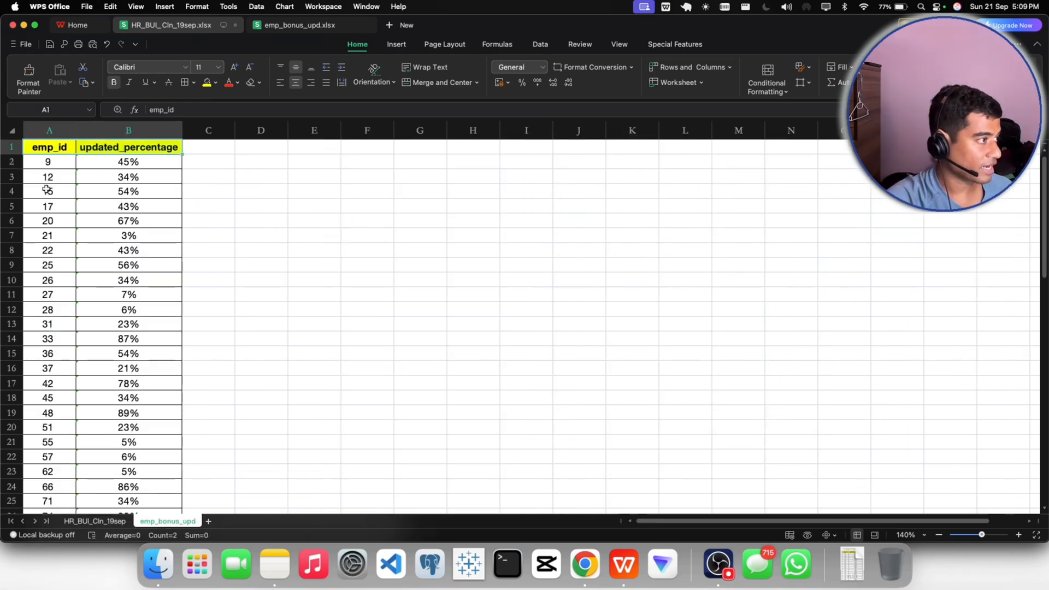
pyautogui.click(48, 162)
pyautogui.click(95, 521)
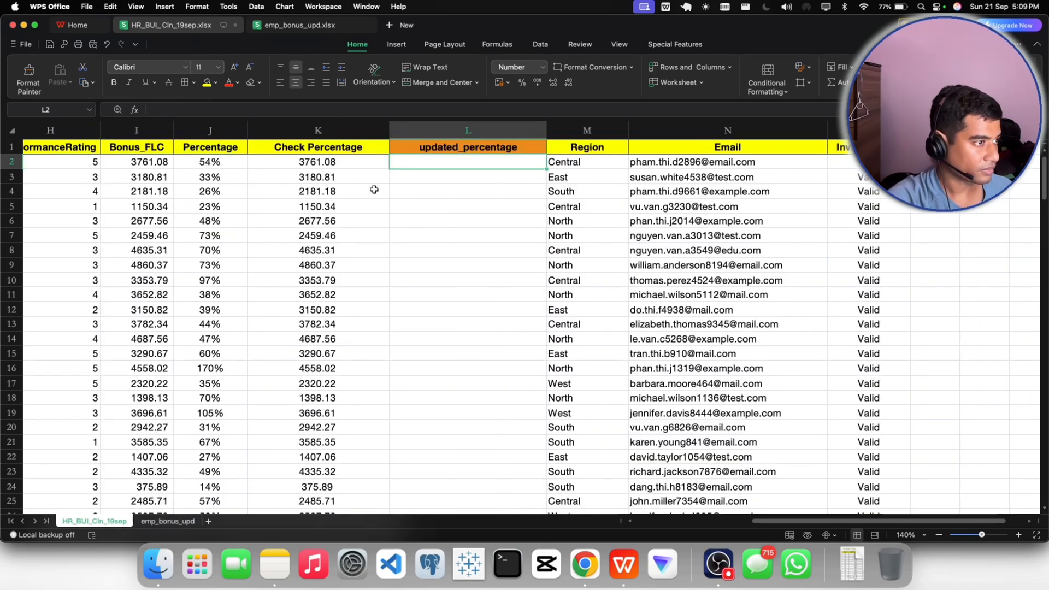
pyautogui.doubleClick(431, 159)
pyautogui.write('=vlok')
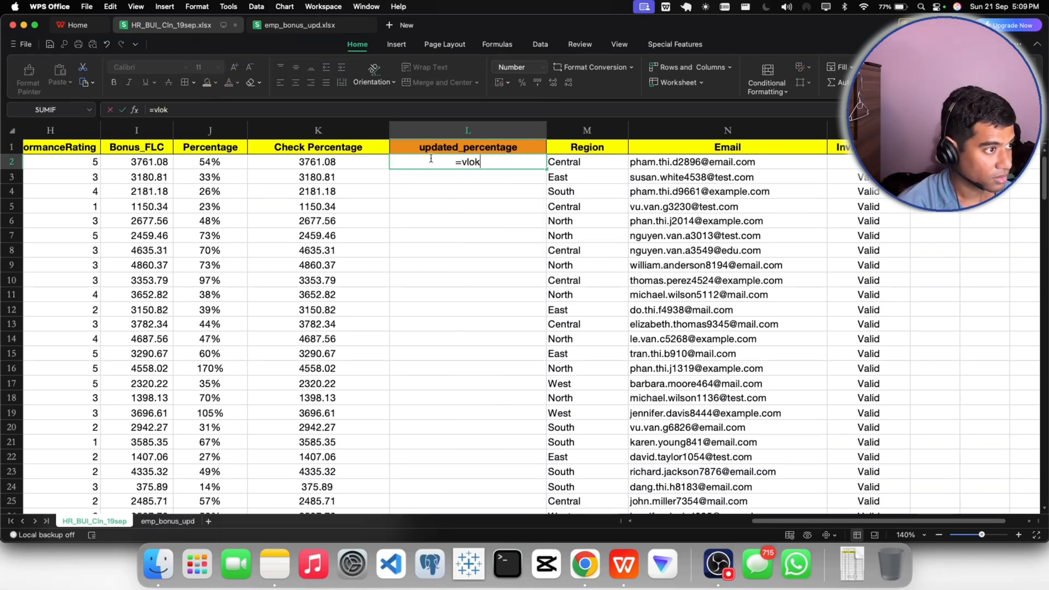
pyautogui.press('BackSpace')
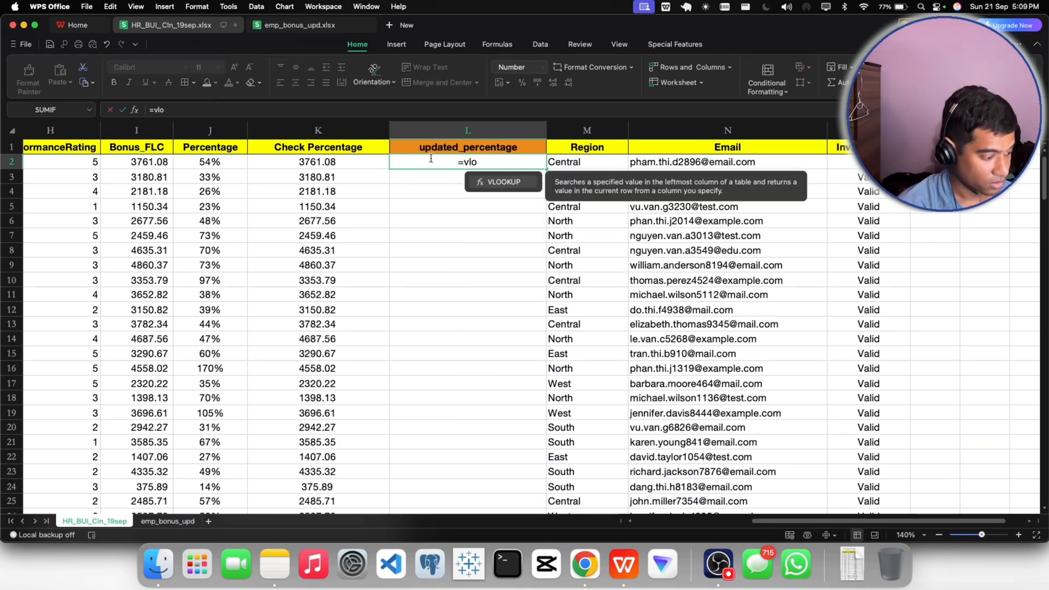
pyautogui.press('Tab')
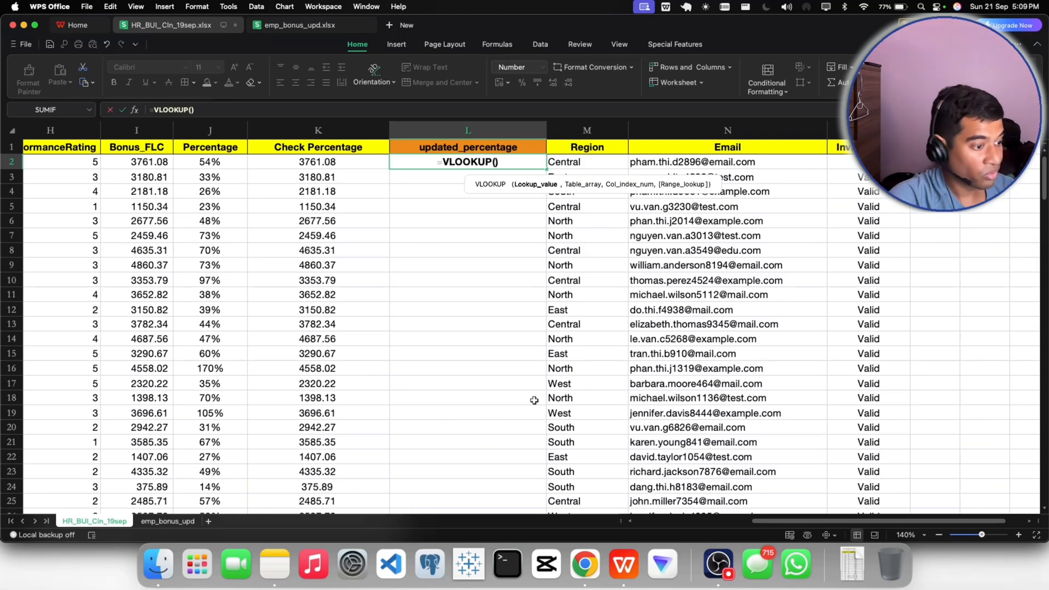
pyautogui.moveTo(769, 522); pyautogui.dragTo(494, 496)
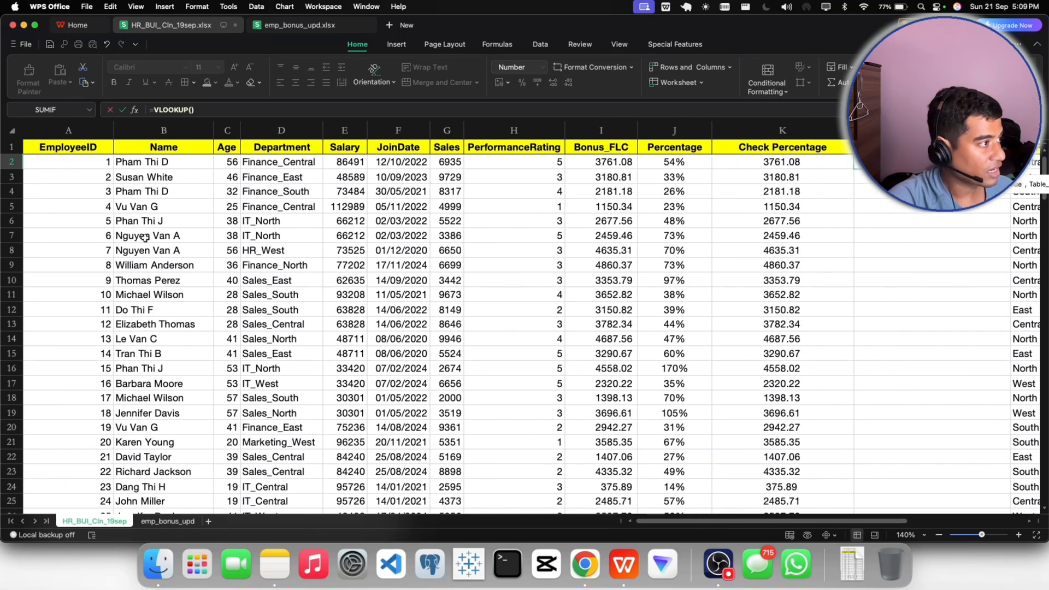
pyautogui.click(85, 162)
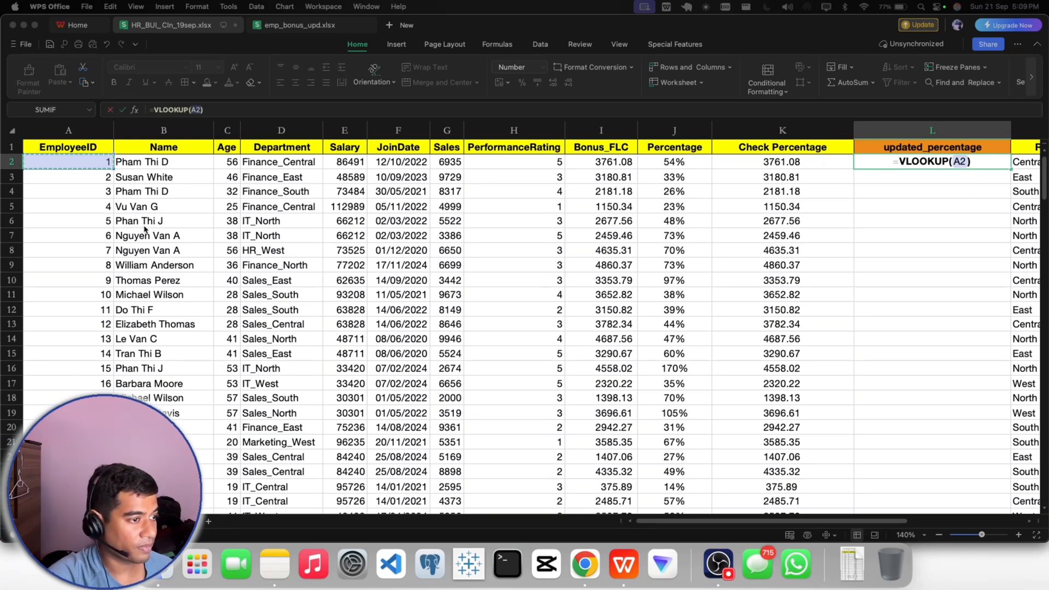
pyautogui.click(965, 162)
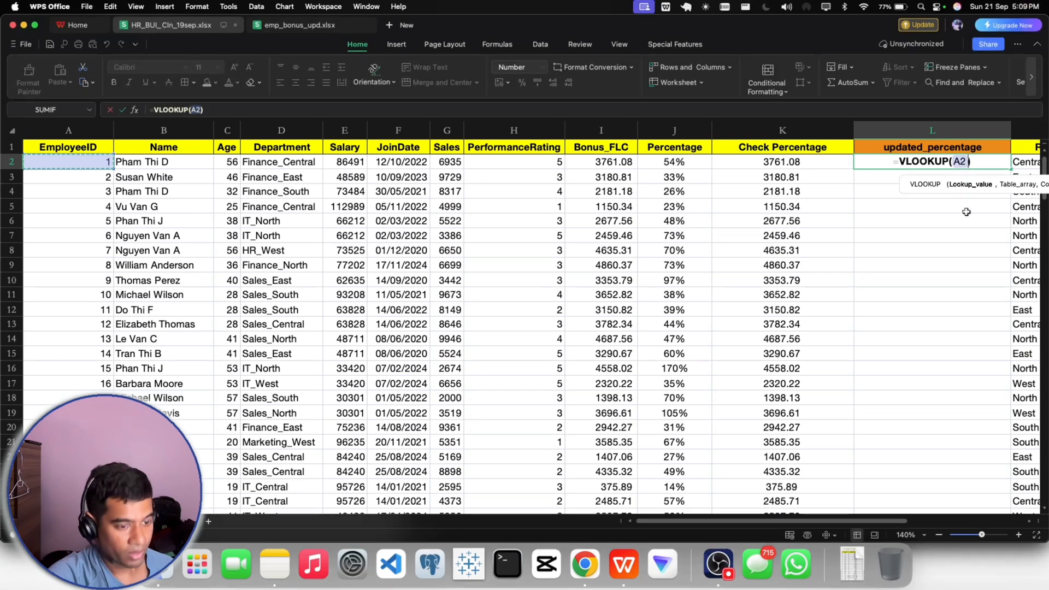
pyautogui.write(',')
# - Set the VLOOKUP's table array to A1:B71 on the emp_bonus_upd sheet
pyautogui.moveTo(792, 522); pyautogui.dragTo(890, 522)
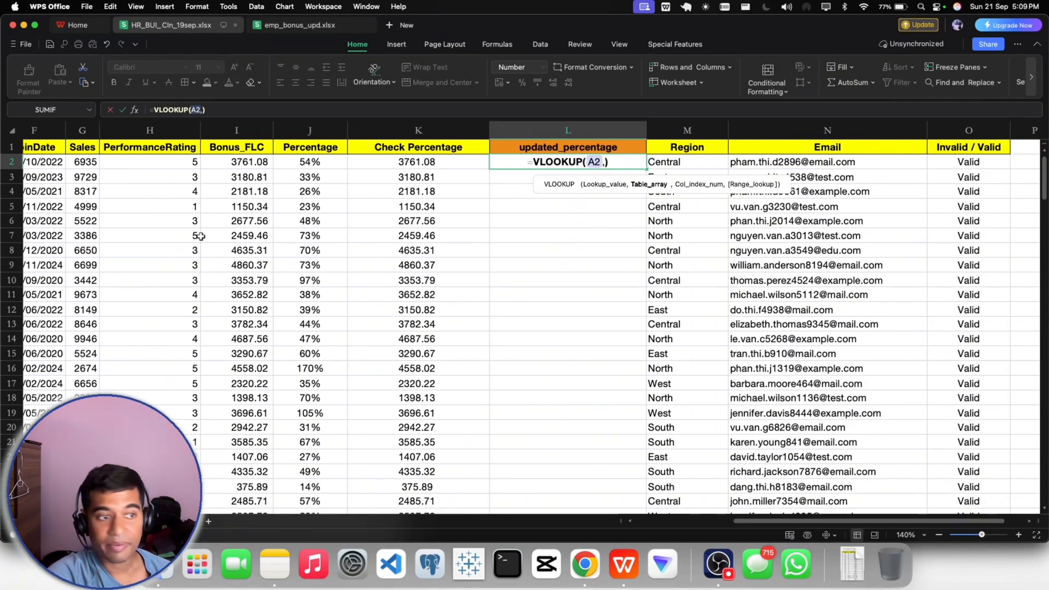
pyautogui.click(177, 522)
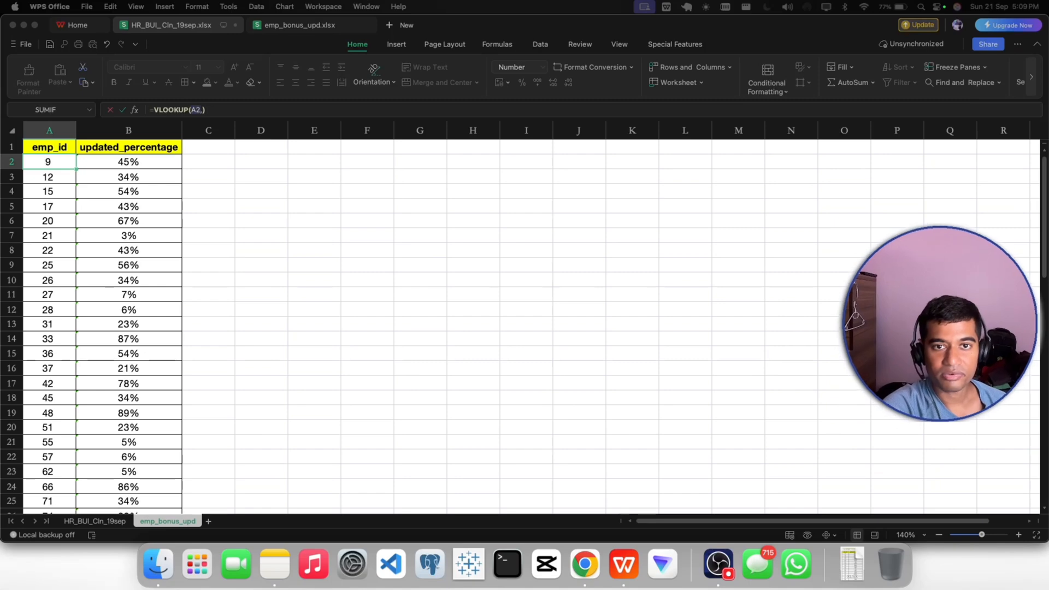
pyautogui.click(36, 163)
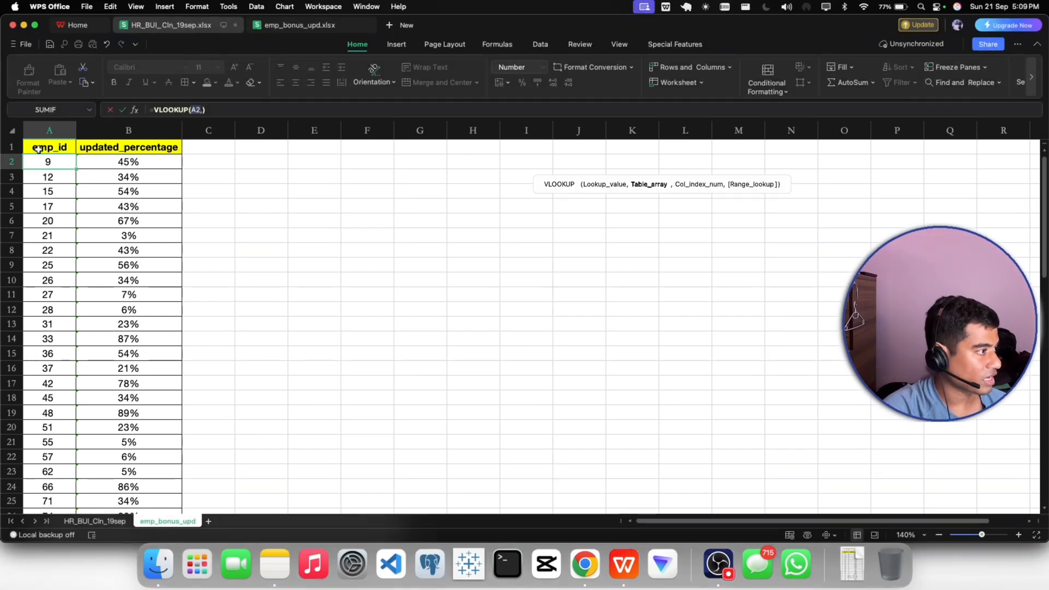
pyautogui.moveTo(37, 148); pyautogui.dragTo(110, 494)
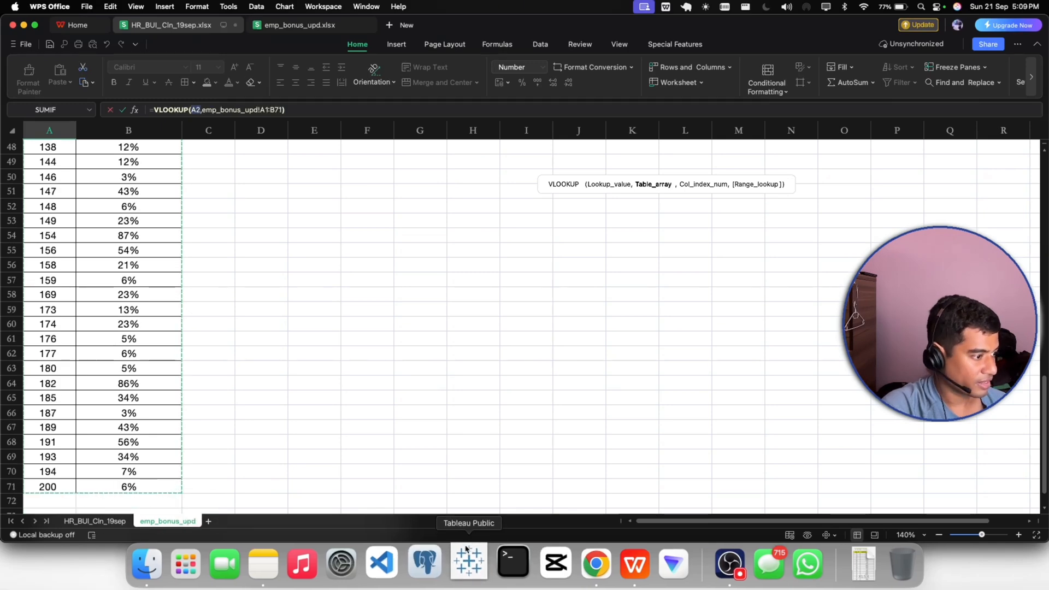
pyautogui.click(94, 521)
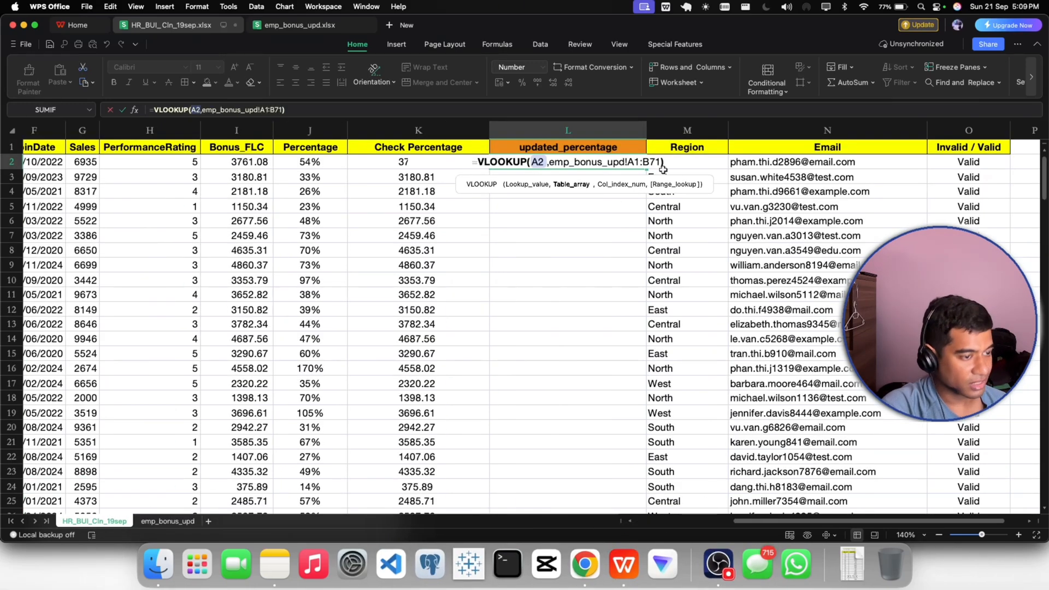
# - Complete the L2 VLOOKUP with column index 2 (updated_percentage) and FALSE for an exact match, and enter the formula
pyautogui.write(',')
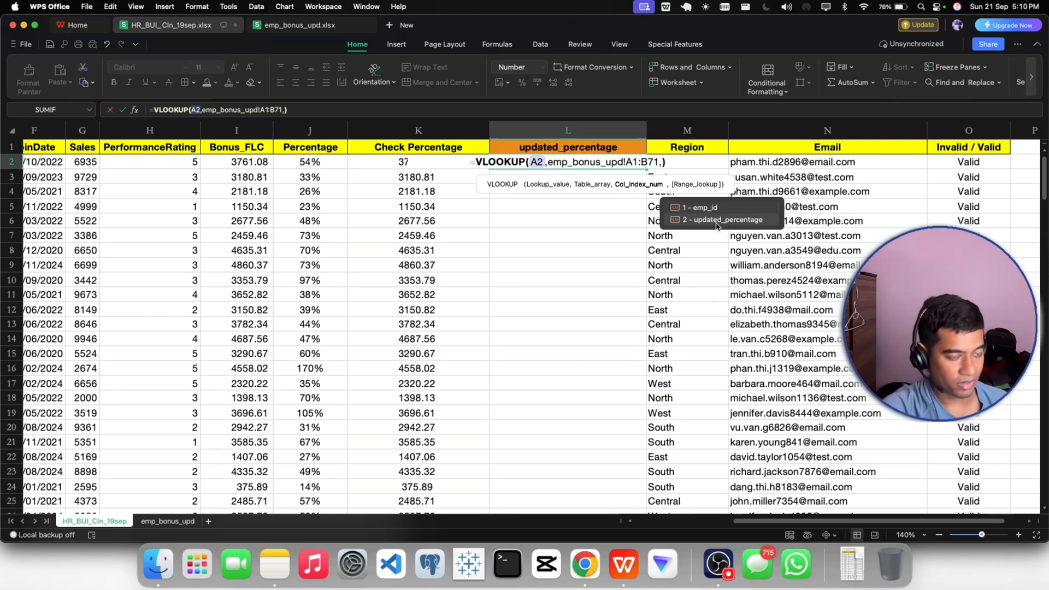
pyautogui.click(716, 224)
pyautogui.write(',')
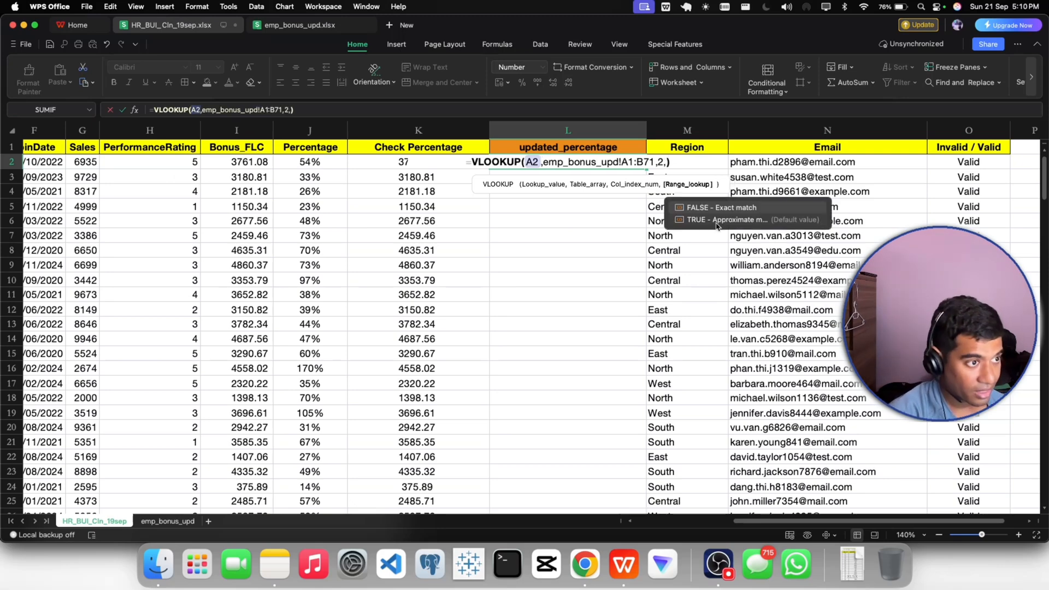
pyautogui.write('fa')
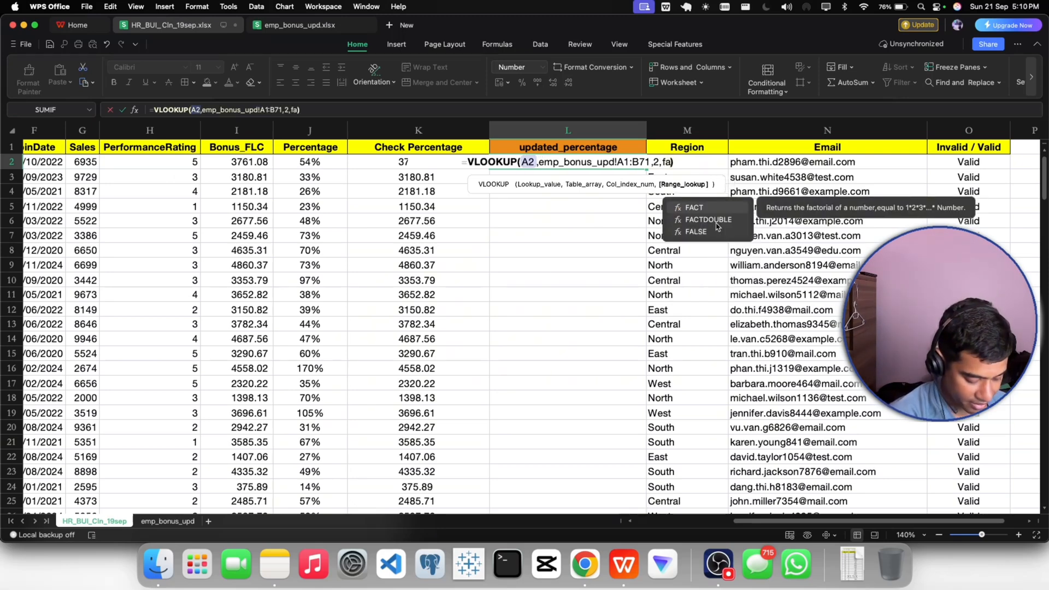
pyautogui.write('lse')
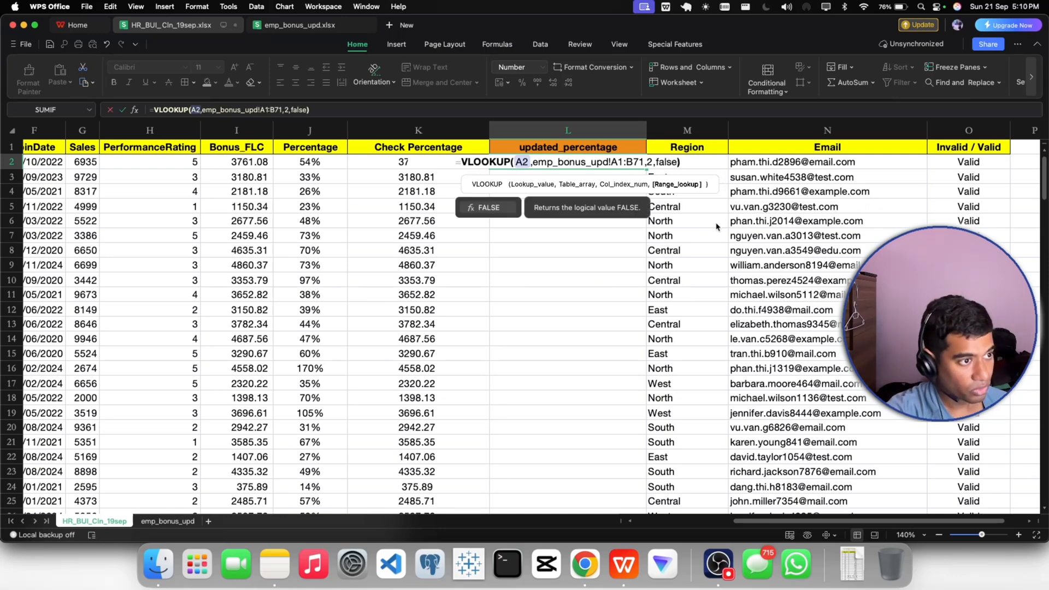
pyautogui.press('Tab')
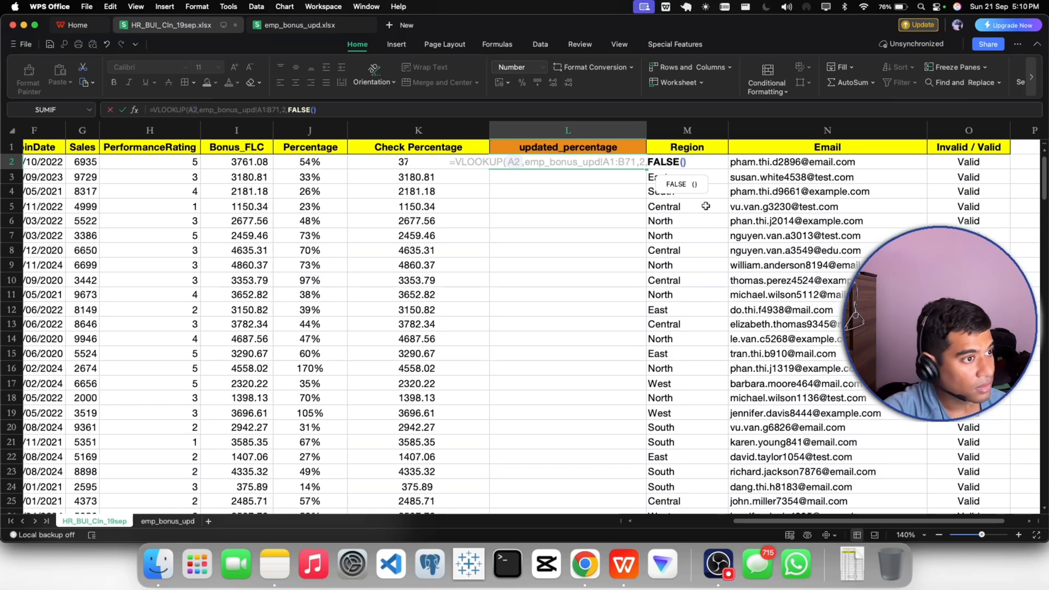
pyautogui.write('M2')
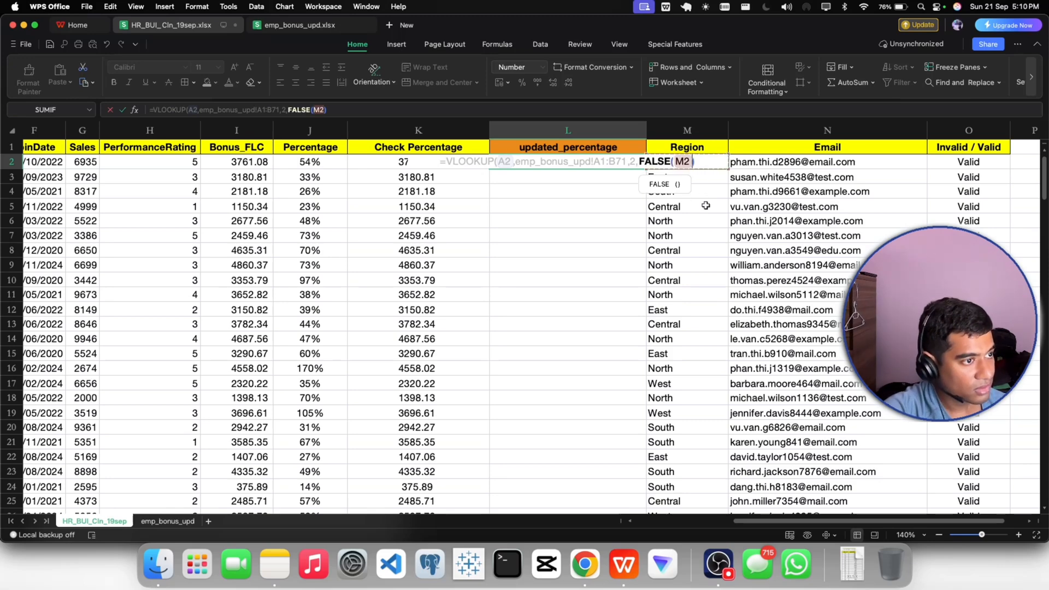
pyautogui.press('BackSpace')
pyautogui.press('BackSpace')
pyautogui.press('BackSpace')
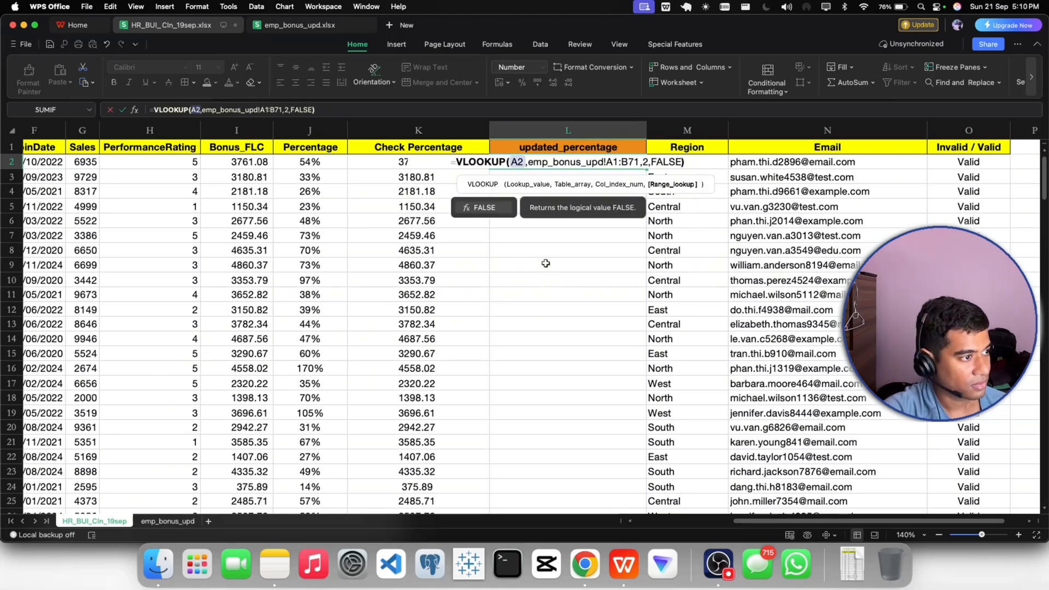
pyautogui.click(659, 162)
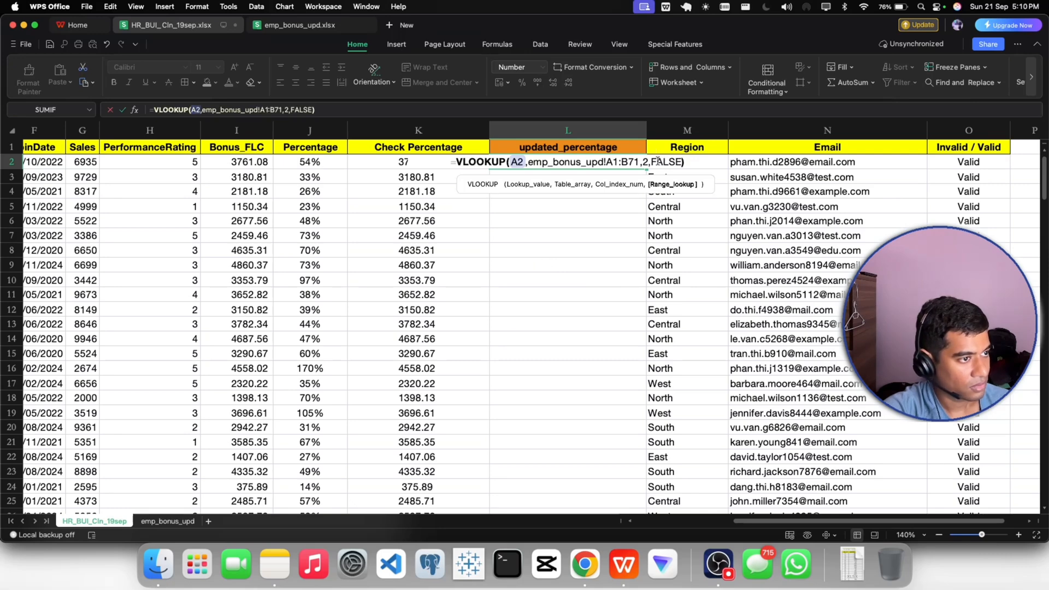
pyautogui.press('Return')
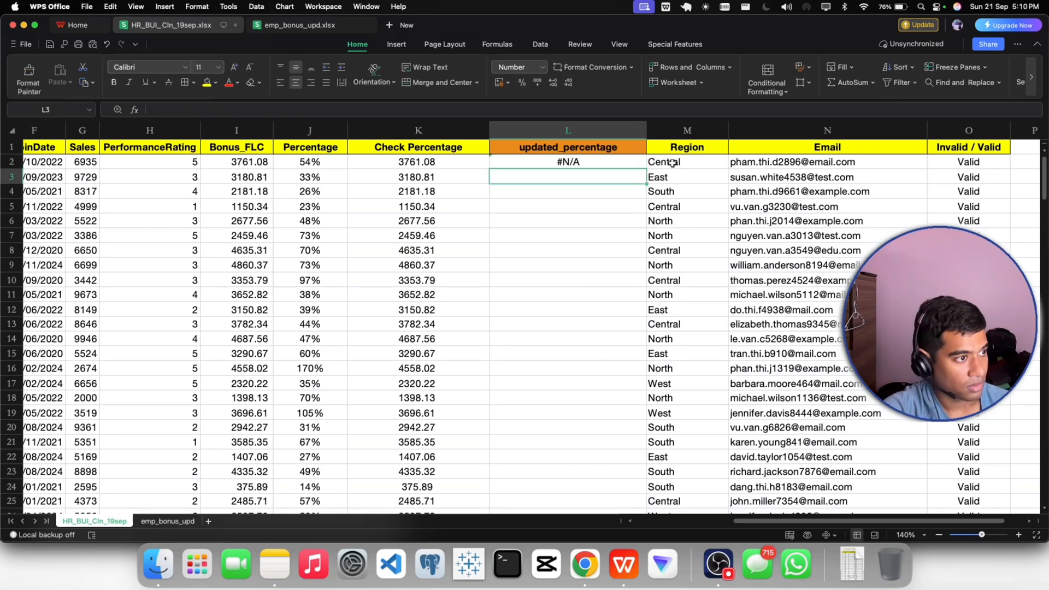
# - Fill the L2 VLOOKUP formula down the updated_percentage column to the end of the employee data
pyautogui.click(580, 162)
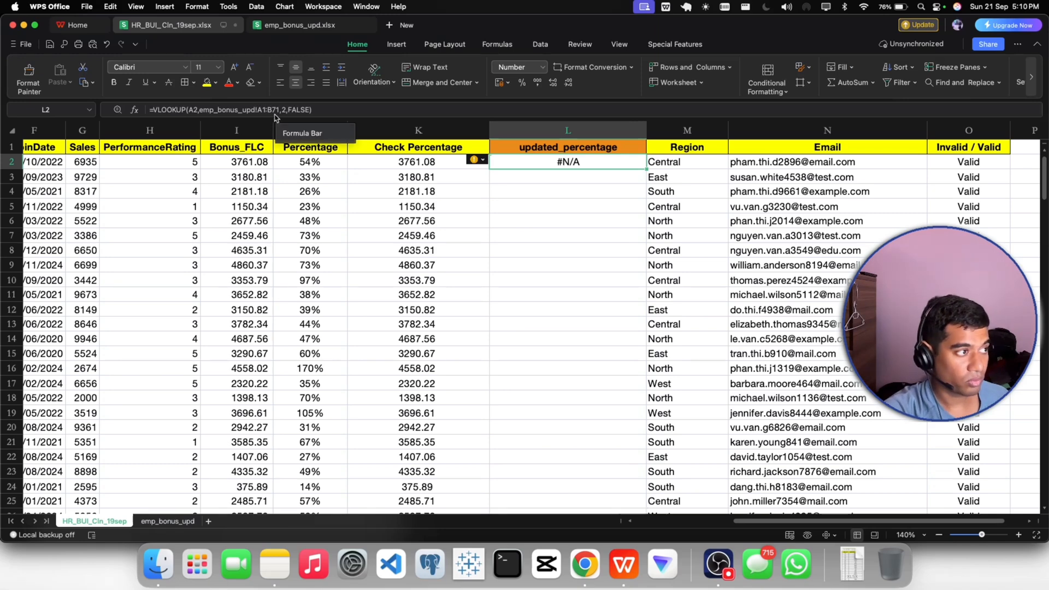
pyautogui.click(168, 522)
pyautogui.scroll(15, 122, 208)
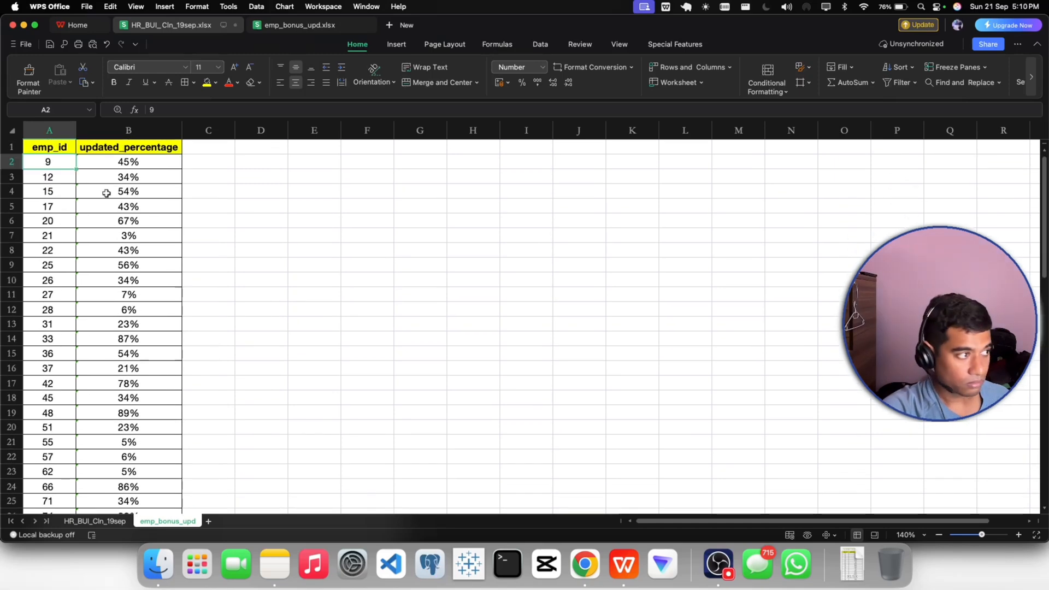
pyautogui.click(113, 149)
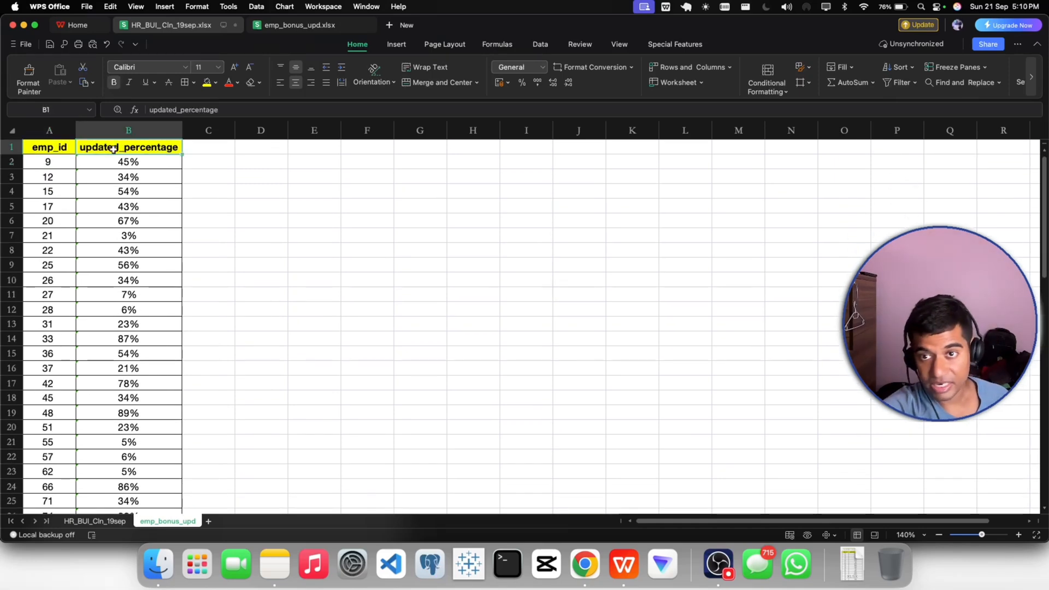
pyautogui.click(95, 521)
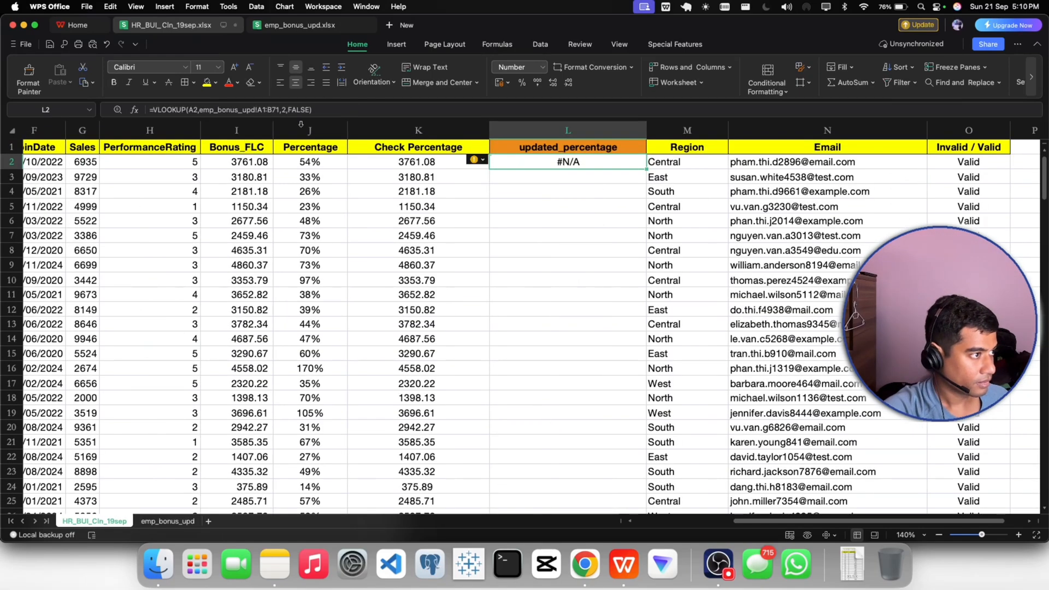
pyautogui.doubleClick(645, 169)
pyautogui.scroll(-10, 599, 252)
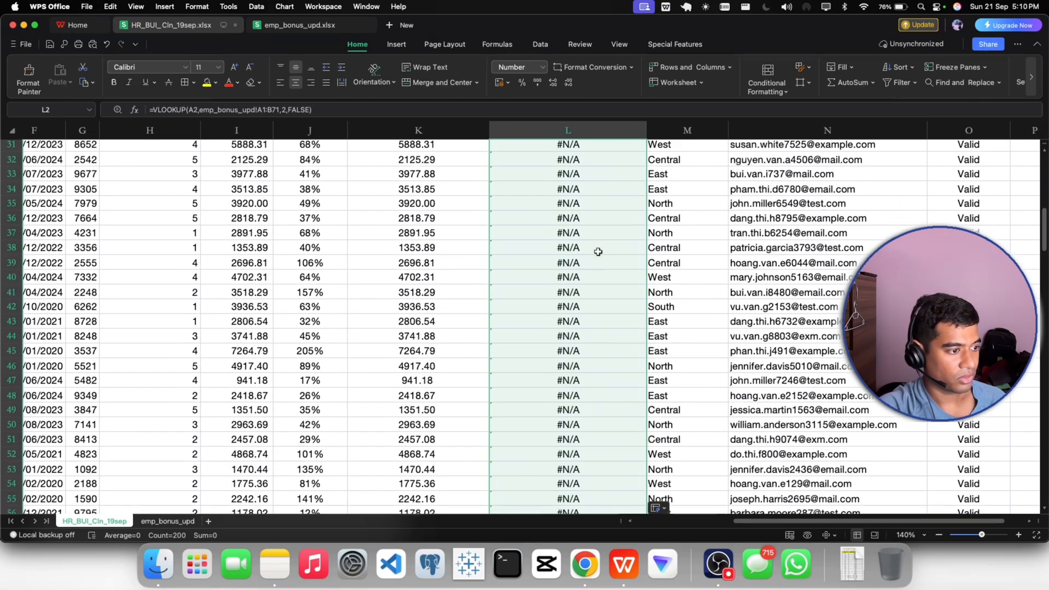
pyautogui.scroll(-20, 598, 252)
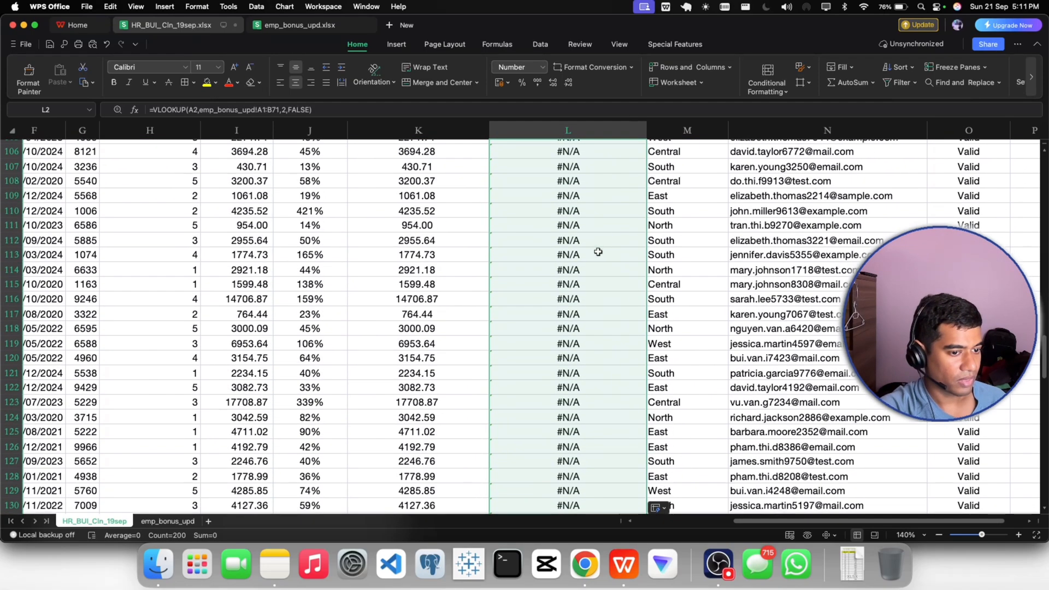
pyautogui.scroll(20, 598, 251)
pyautogui.scroll(20, 598, 252)
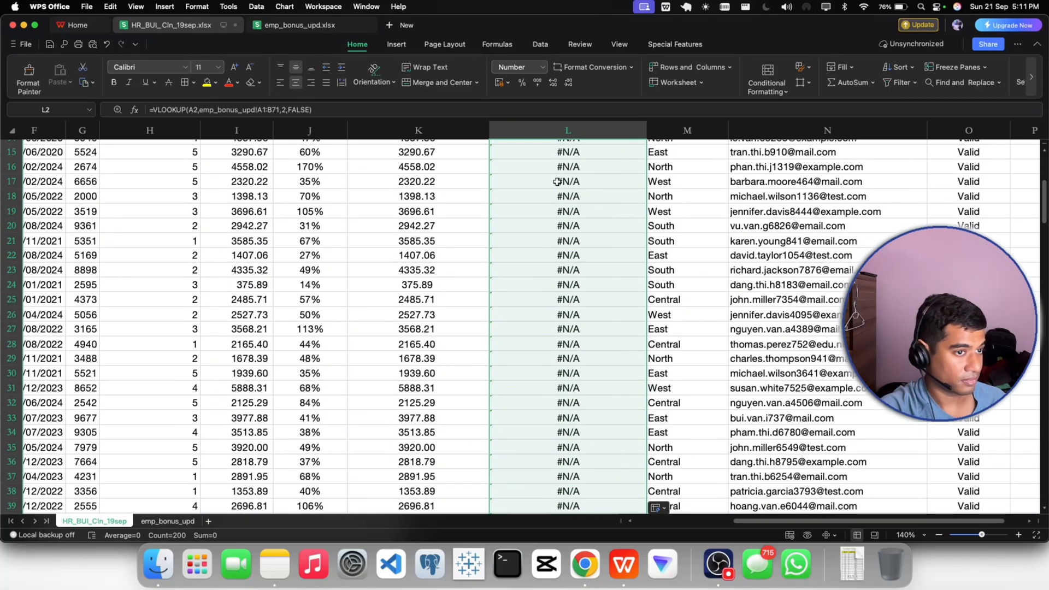
# - Replace the table array in the L2 VLOOKUP with A2:B71 on the emp_bonus_upd sheet, leaving out the header row
pyautogui.click(541, 163)
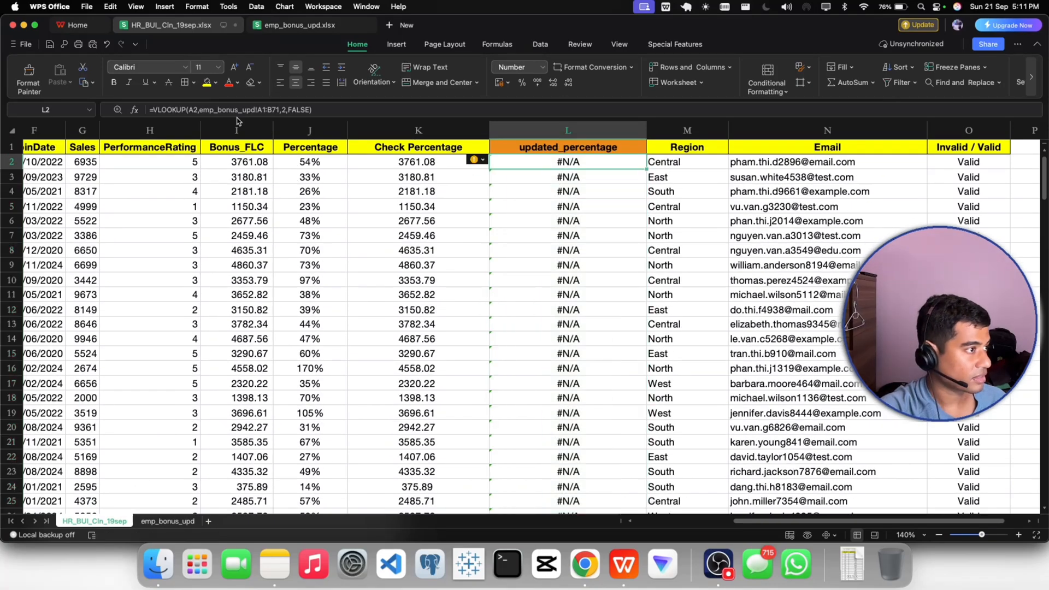
pyautogui.click(201, 110)
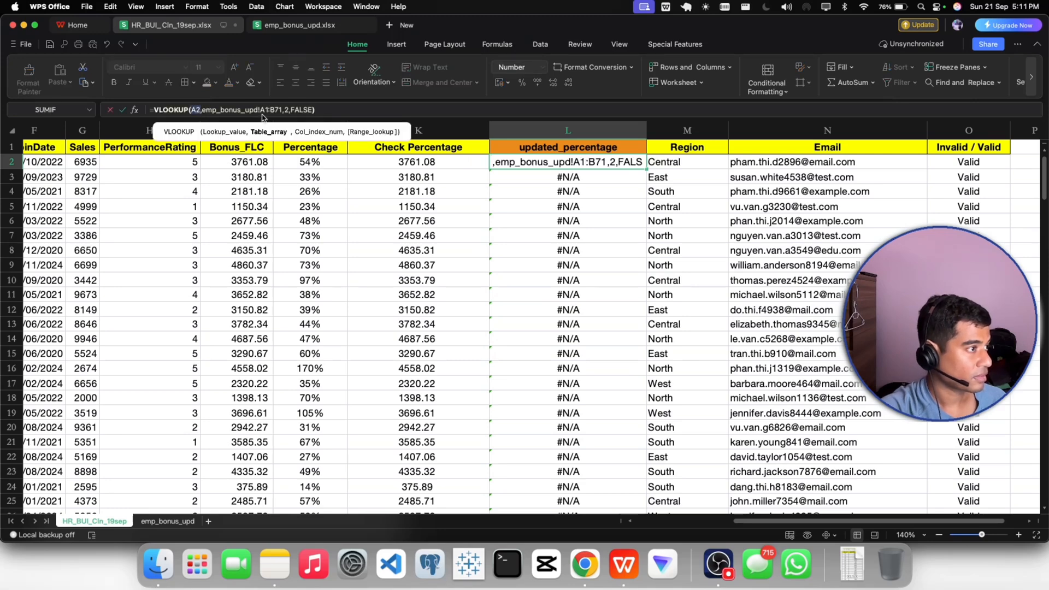
pyautogui.moveTo(280, 112); pyautogui.dragTo(202, 113)
pyautogui.press('BackSpace')
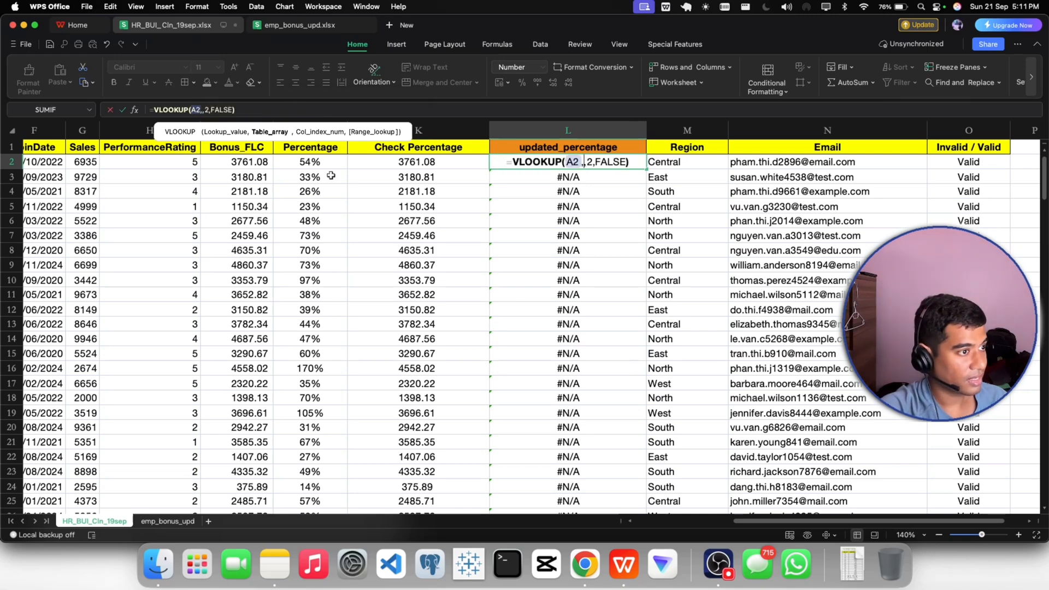
pyautogui.click(164, 521)
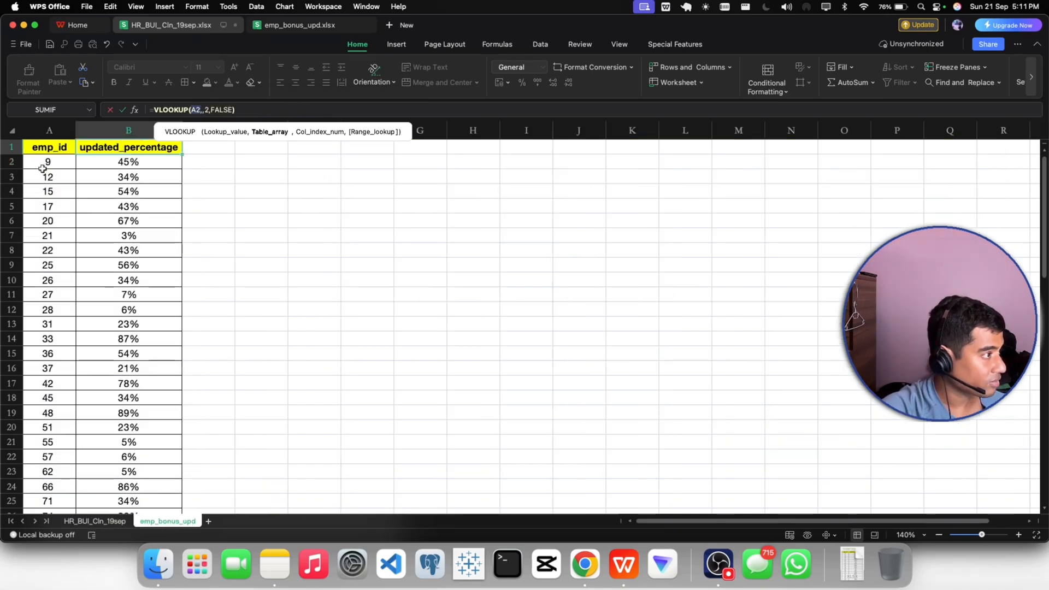
pyautogui.moveTo(45, 164); pyautogui.dragTo(106, 162)
pyautogui.press('super+shift+Down')
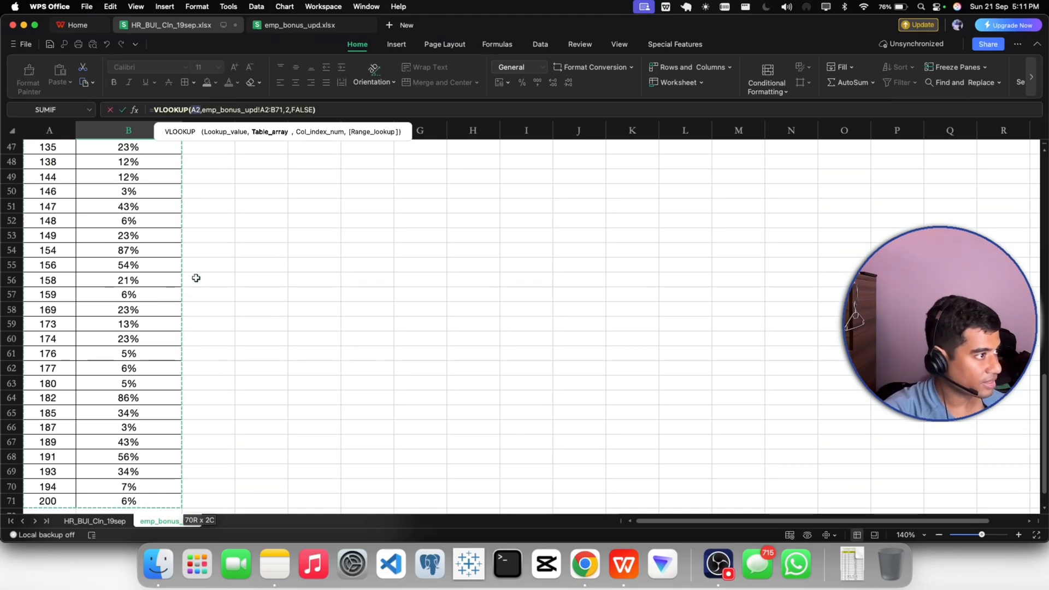
pyautogui.press('Return')
# - Fill the corrected L2 VLOOKUP down the updated_percentage column, check the copied formulas, and narrow column L slightly
pyautogui.click(569, 163)
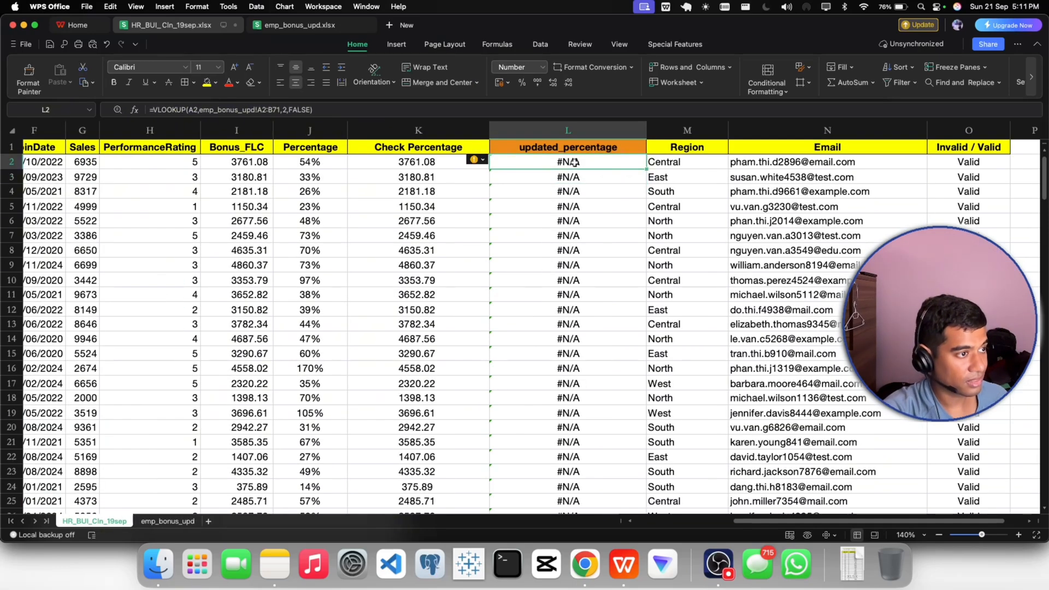
pyautogui.doubleClick(645, 169)
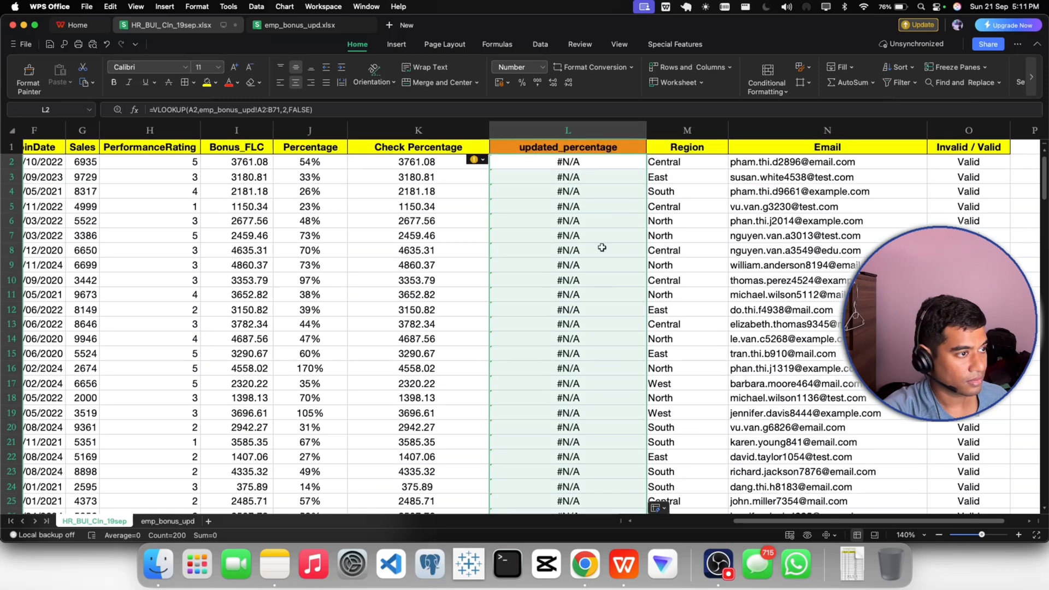
pyautogui.click(569, 173)
pyautogui.click(564, 163)
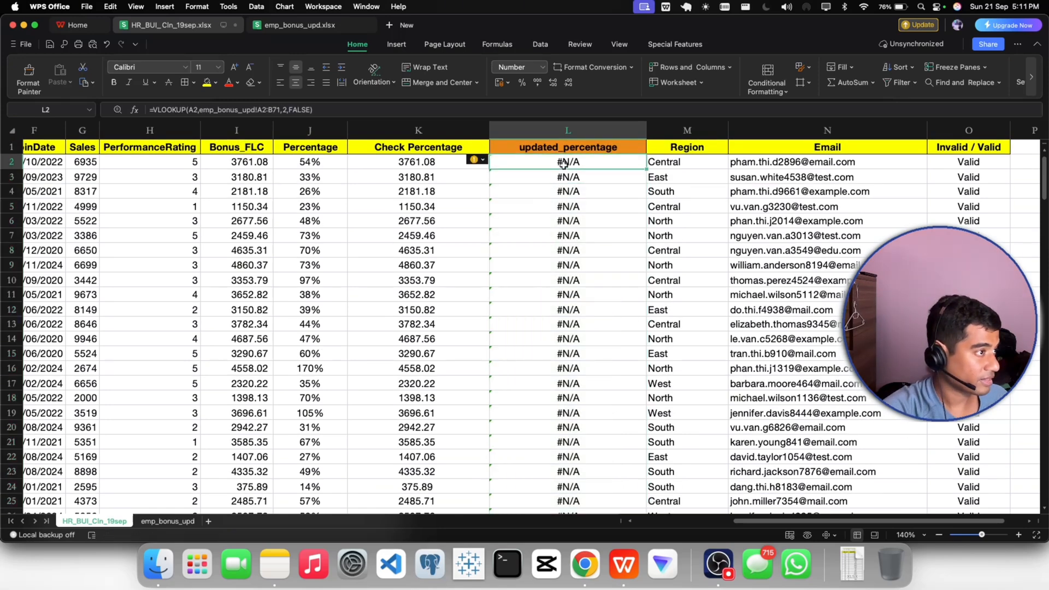
pyautogui.click(554, 179)
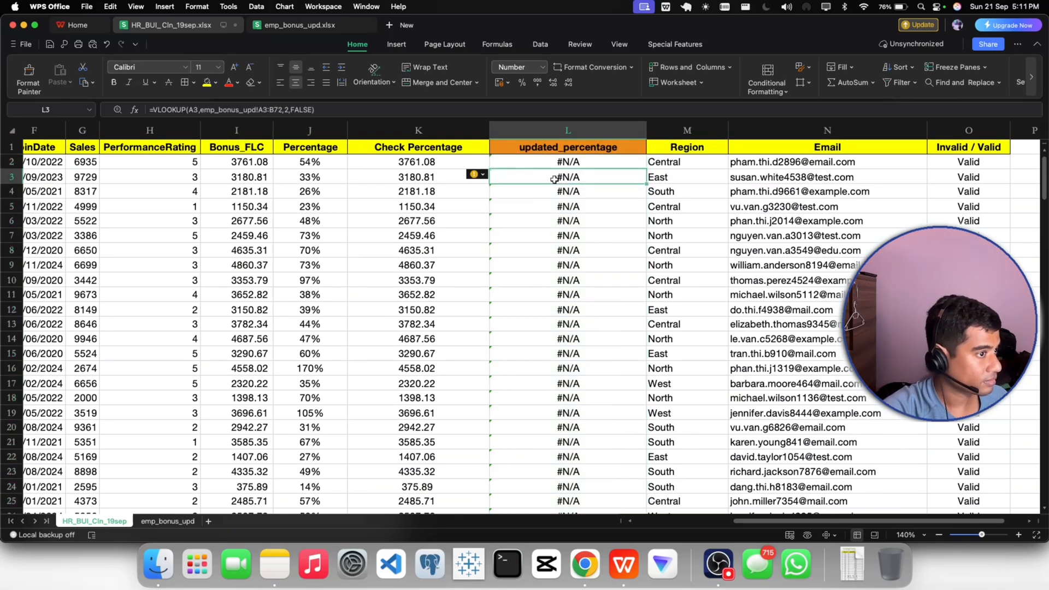
pyautogui.click(546, 192)
pyautogui.click(542, 166)
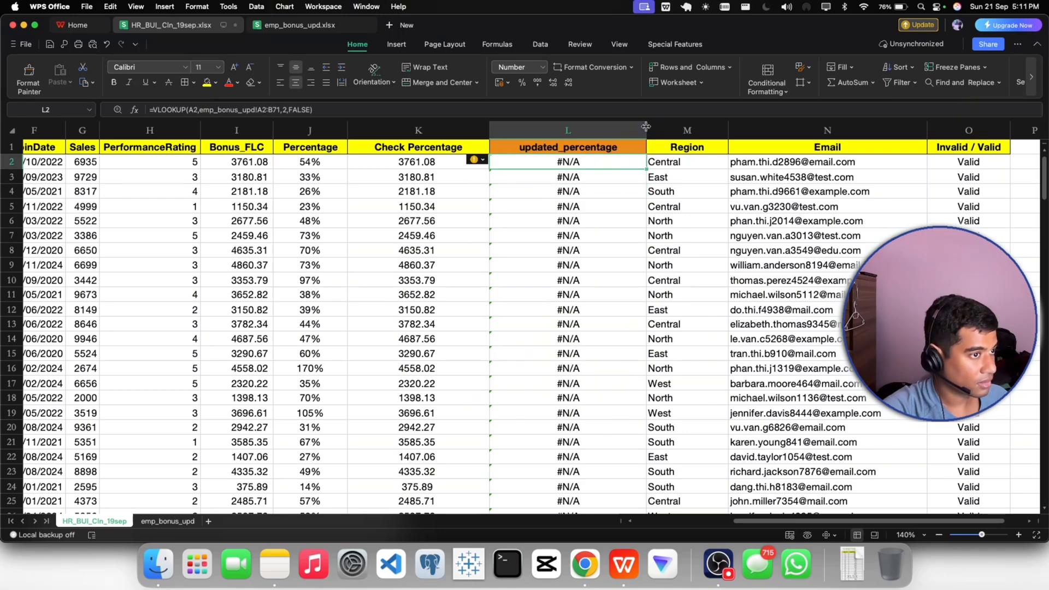
pyautogui.moveTo(646, 127); pyautogui.dragTo(628, 130)
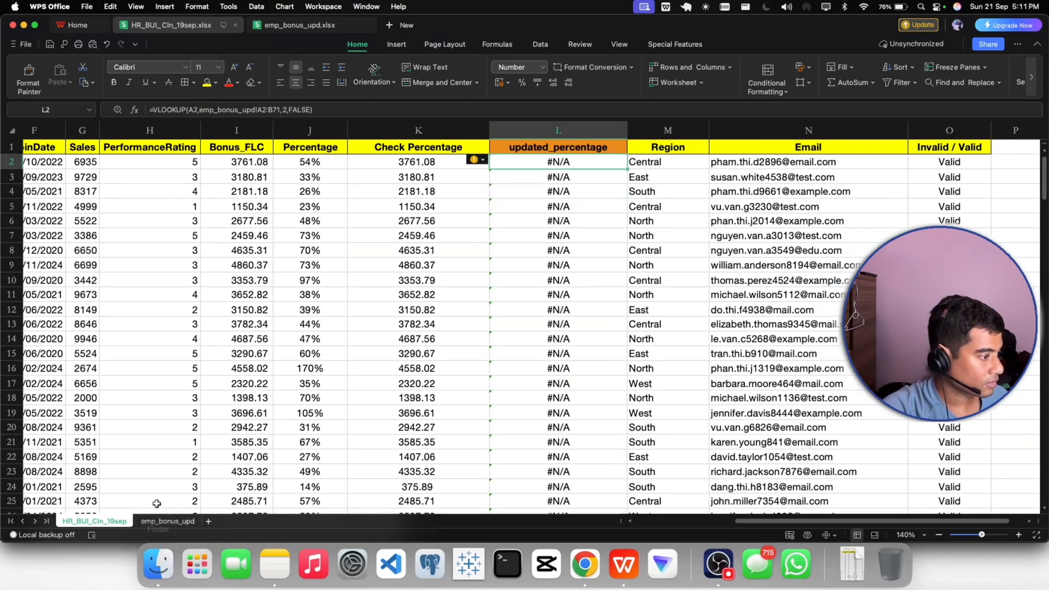
# - Look up employee ID 9 on the emp_bonus_upd sheet and compare it with that employee's updated_percentage on the HR_BUI_Cln_19sep sheet
pyautogui.click(164, 520)
pyautogui.scroll(-1, 120, 177)
pyautogui.click(119, 174)
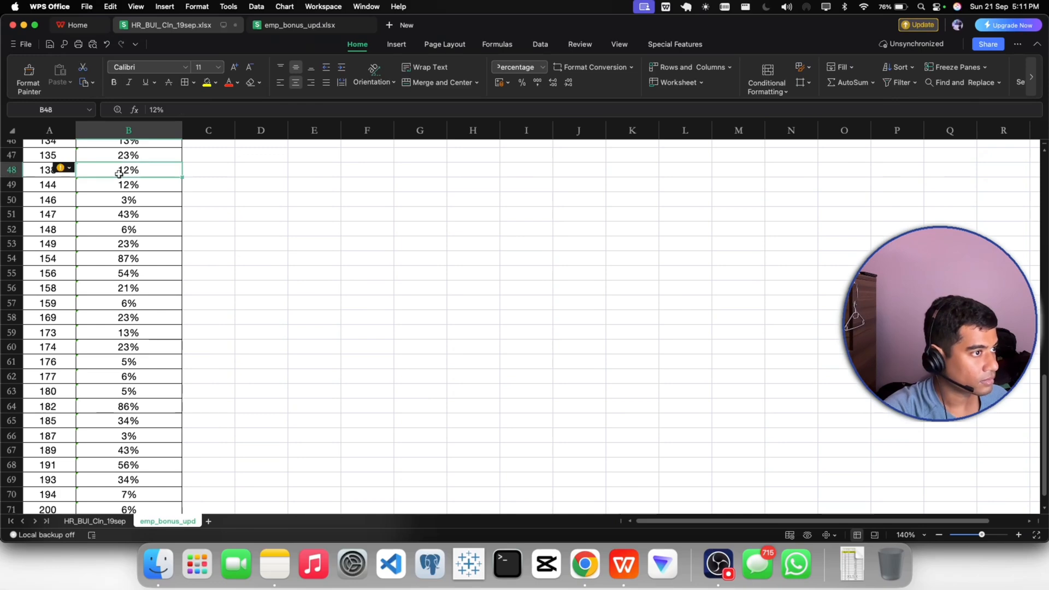
pyautogui.scroll(15, 119, 174)
pyautogui.click(115, 161)
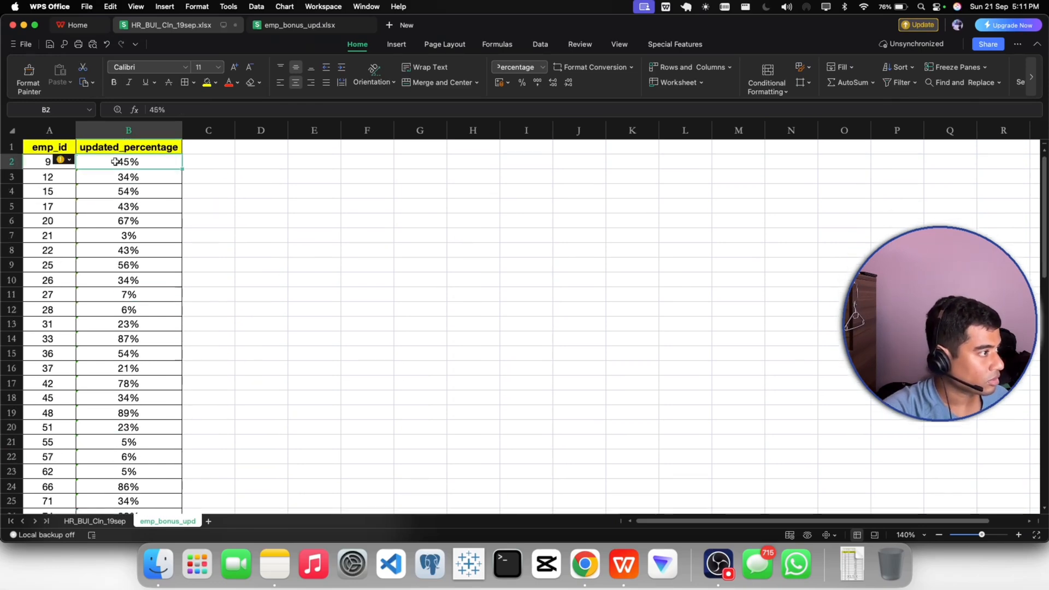
pyautogui.click(41, 163)
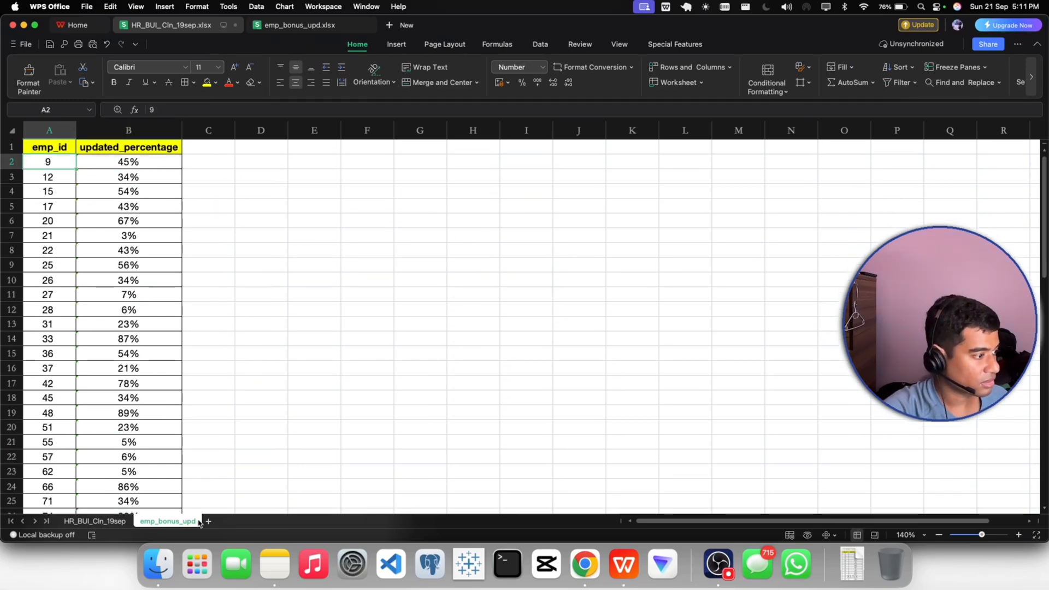
pyautogui.click(94, 522)
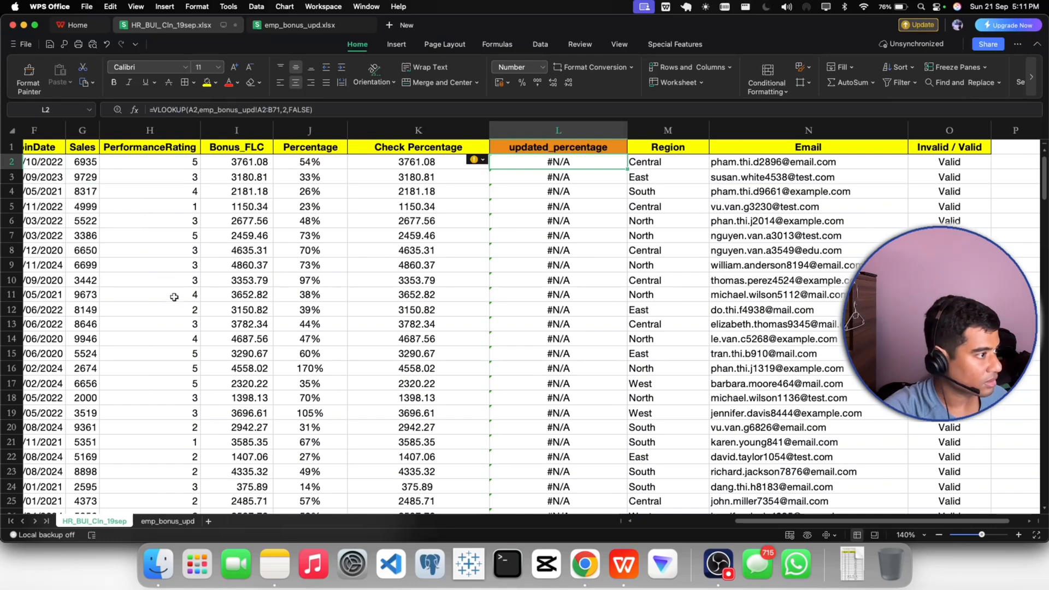
pyautogui.moveTo(735, 522); pyautogui.dragTo(610, 520)
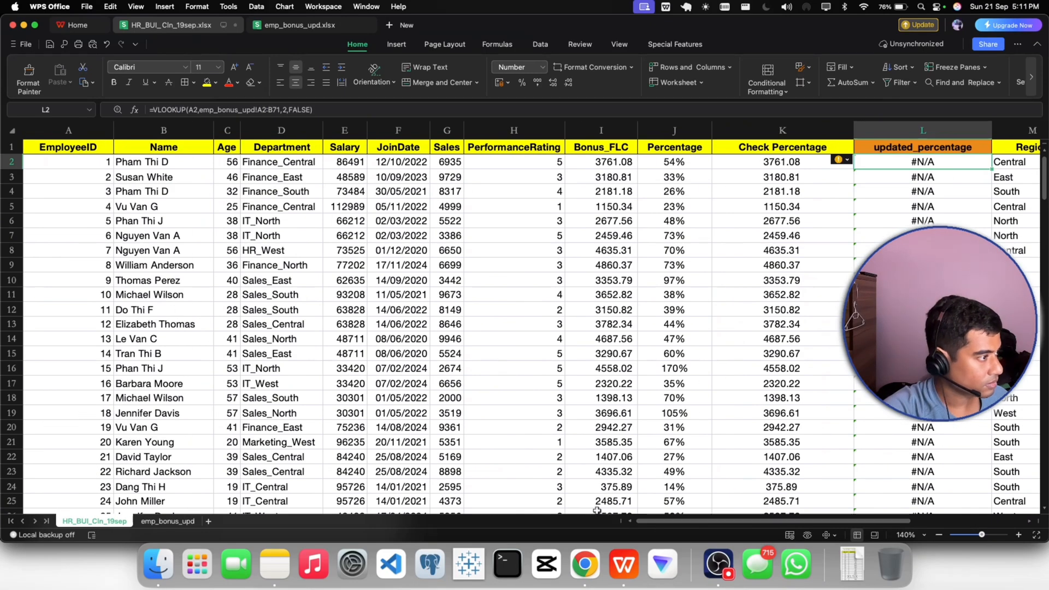
pyautogui.click(11, 280)
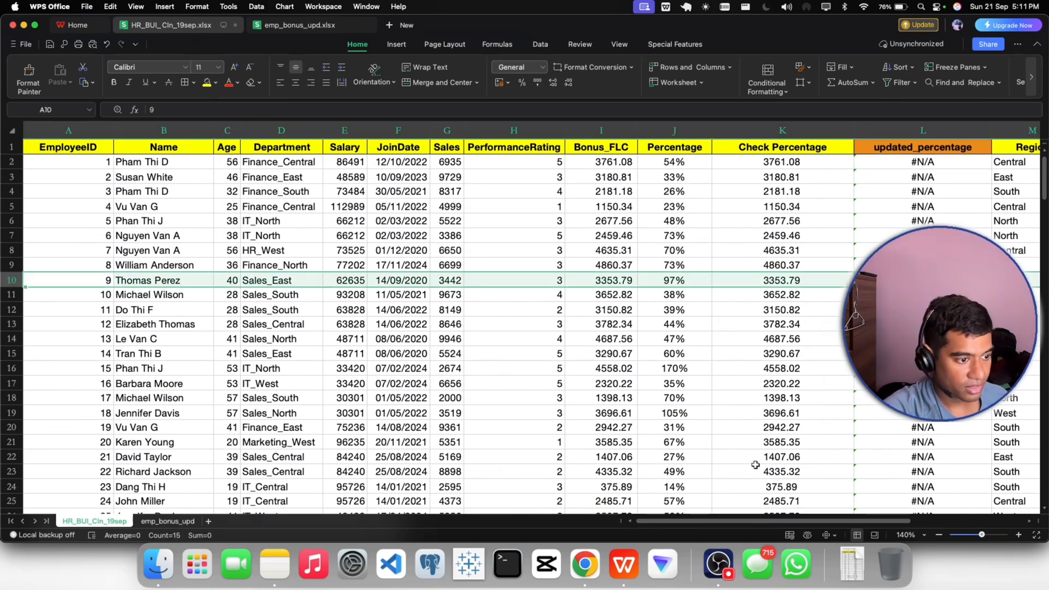
pyautogui.moveTo(720, 522); pyautogui.dragTo(833, 520)
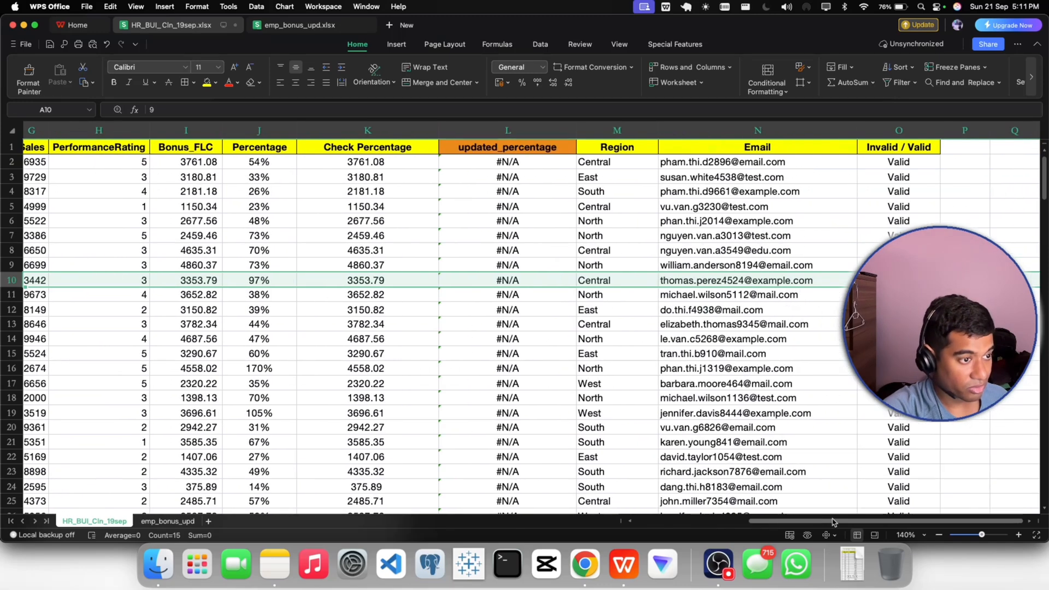
# - Make the table array in the L10 VLOOKUP absolute as emp_bonus_upd!$A$10:$B$79 and enter the formula
pyautogui.click(522, 279)
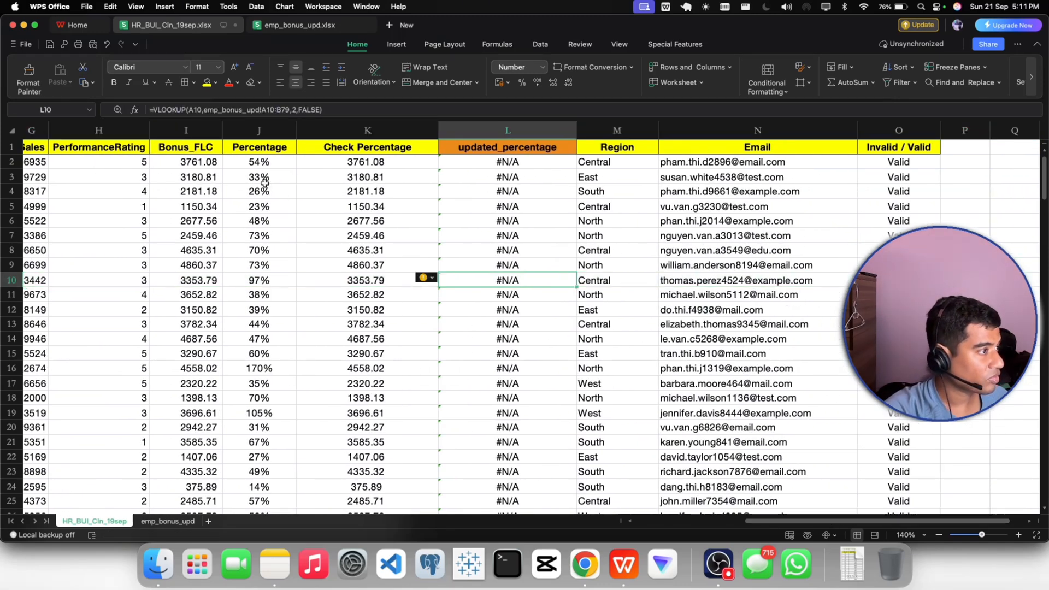
pyautogui.click(264, 111)
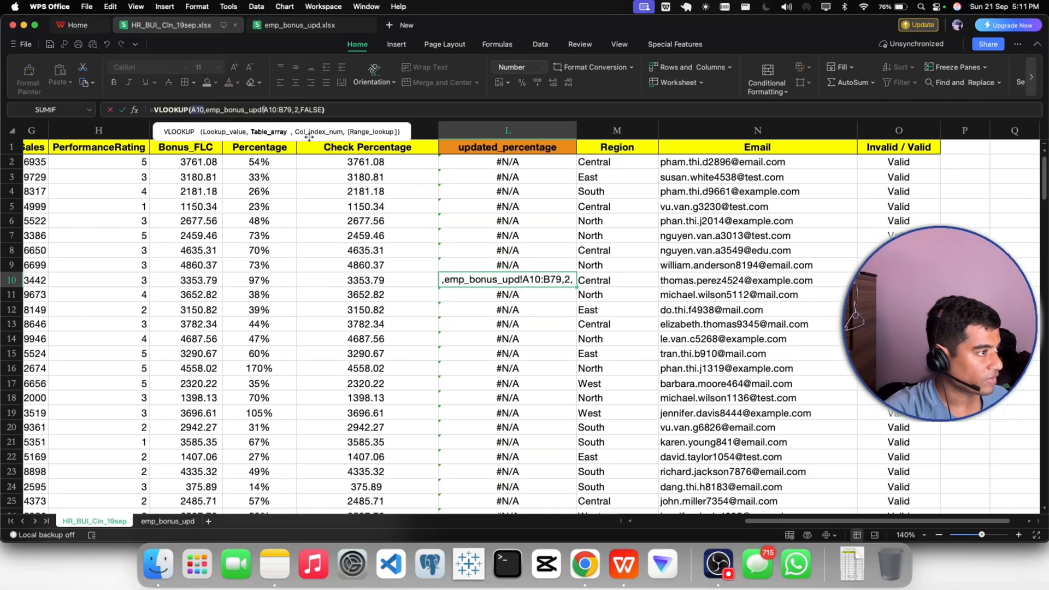
pyautogui.write('$')
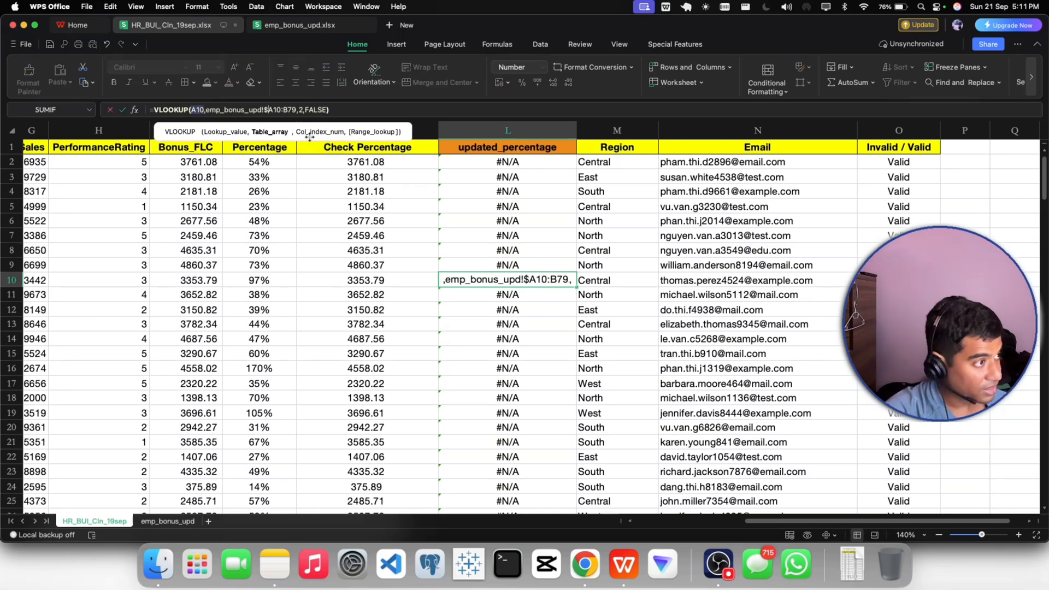
pyautogui.click(273, 112)
pyautogui.write('$')
pyautogui.click(288, 109)
pyautogui.write('$')
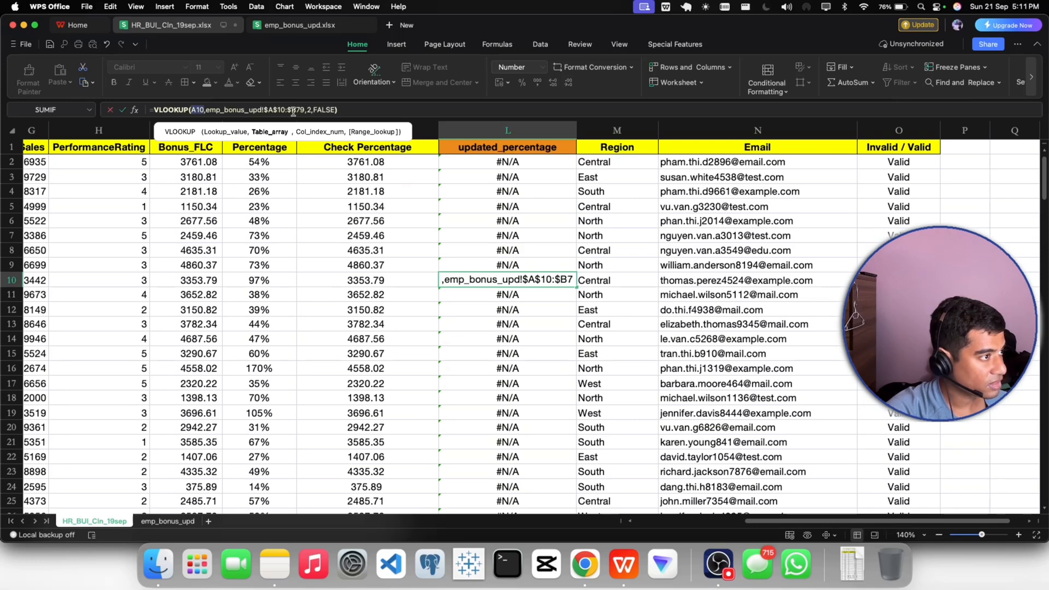
pyautogui.click(297, 109)
pyautogui.write('$')
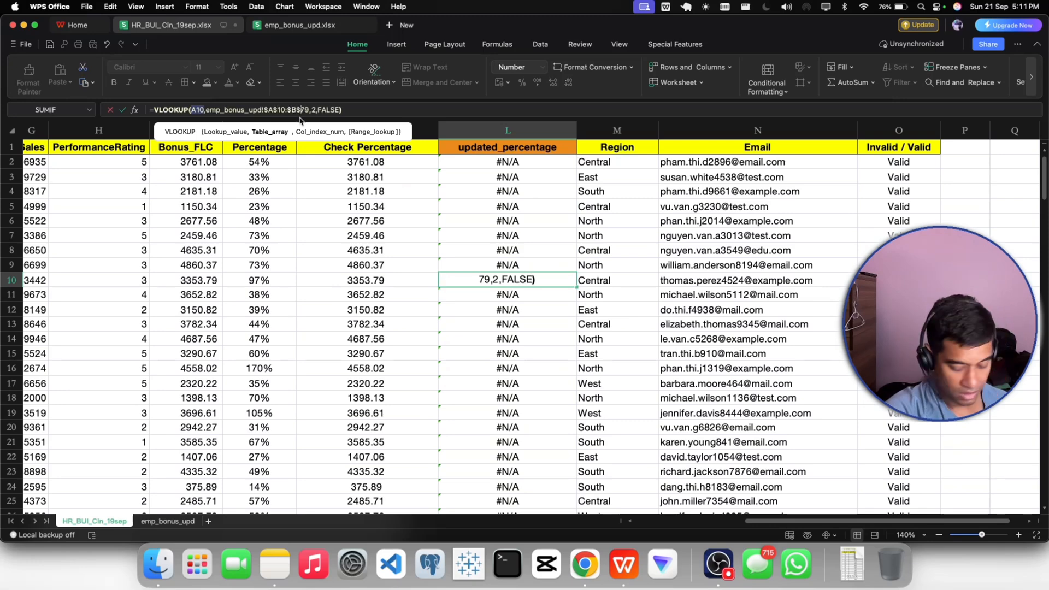
pyautogui.press('Return')
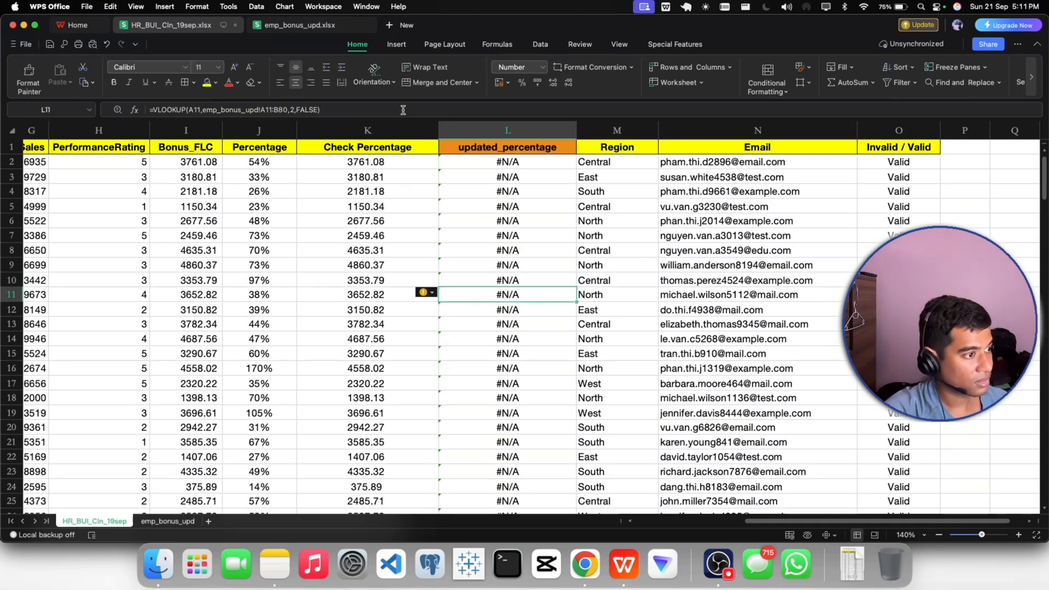
# - Lock the table array in the L2 VLOOKUP as emp_bonus_upd!$A$2:$B$71 and fill the formula down the updated_percentage column
pyautogui.click(499, 163)
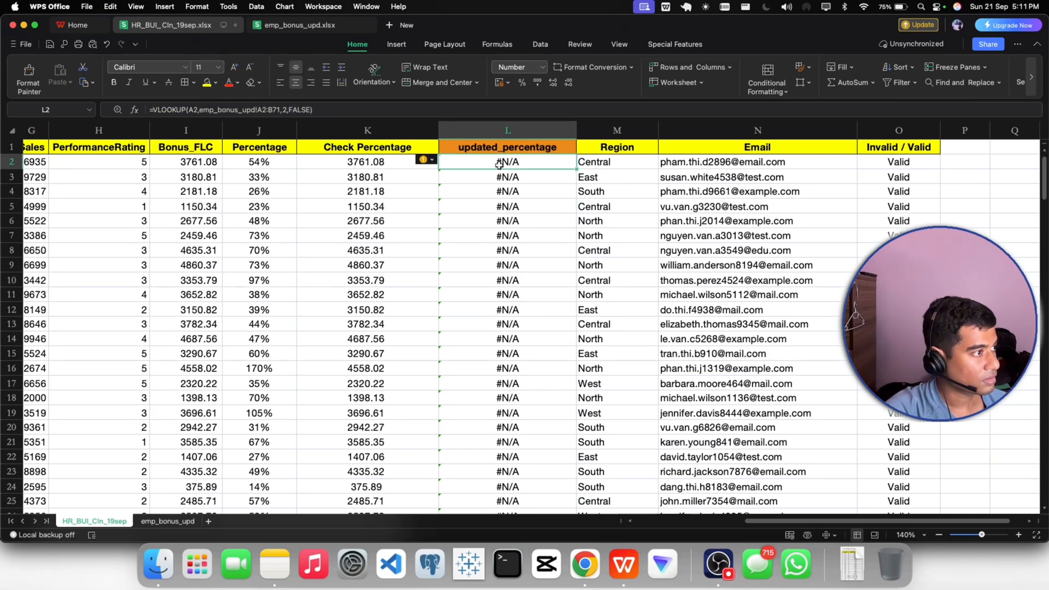
pyautogui.click(259, 109)
pyautogui.write('$')
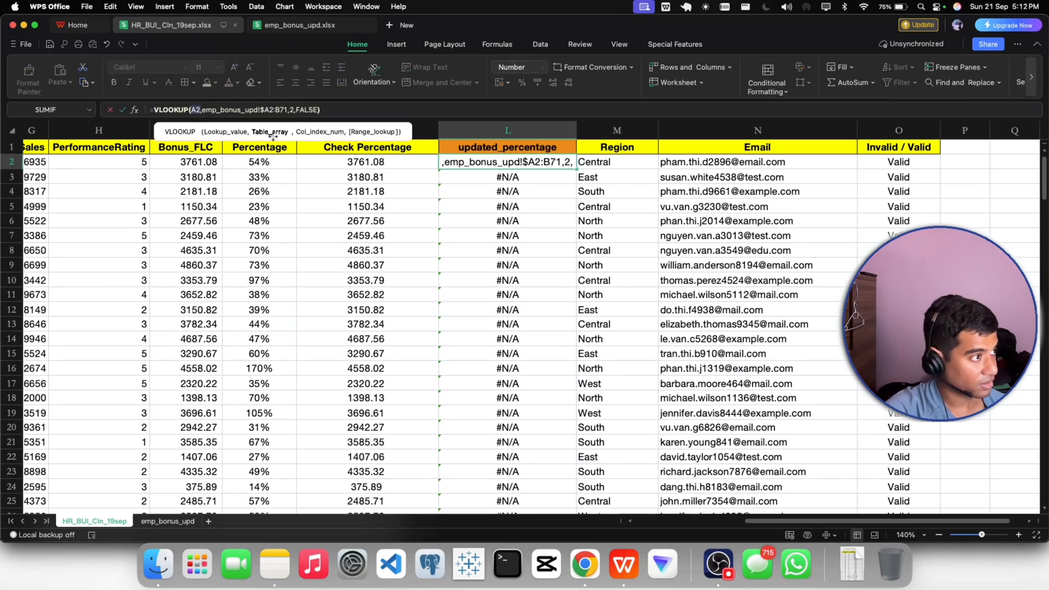
pyautogui.click(270, 110)
pyautogui.write('$')
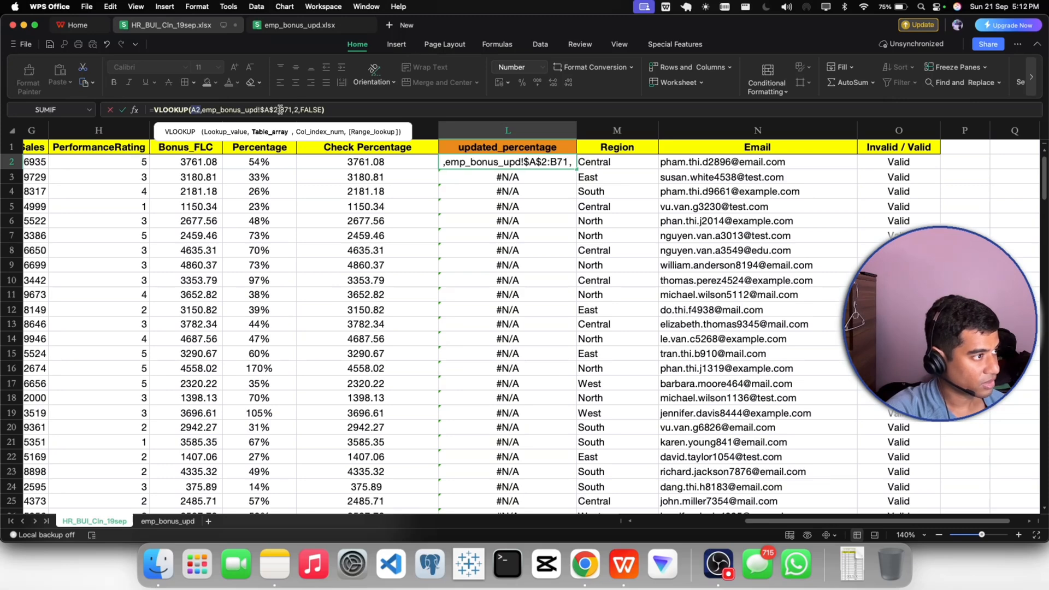
pyautogui.click(278, 110)
pyautogui.write('$')
pyautogui.click(288, 109)
pyautogui.write('$B$')
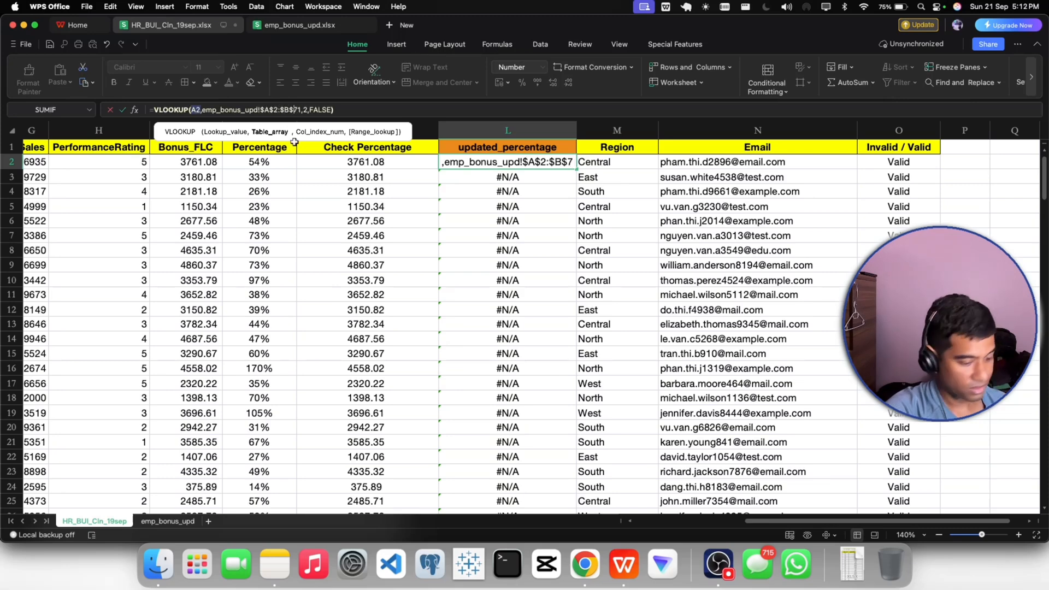
pyautogui.press('Return')
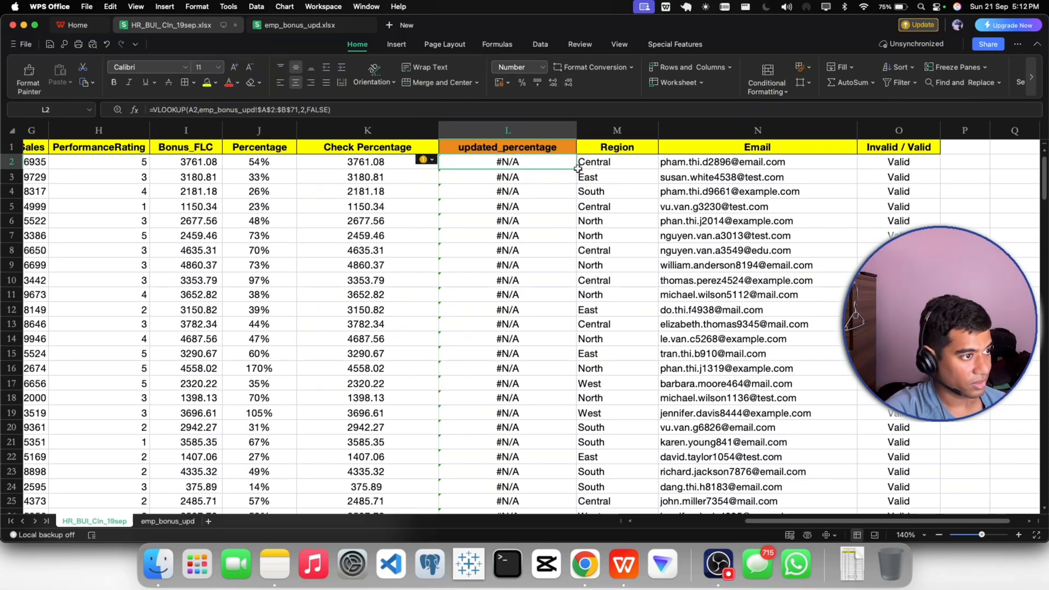
pyautogui.doubleClick(578, 169)
pyautogui.scroll(1, 540, 255)
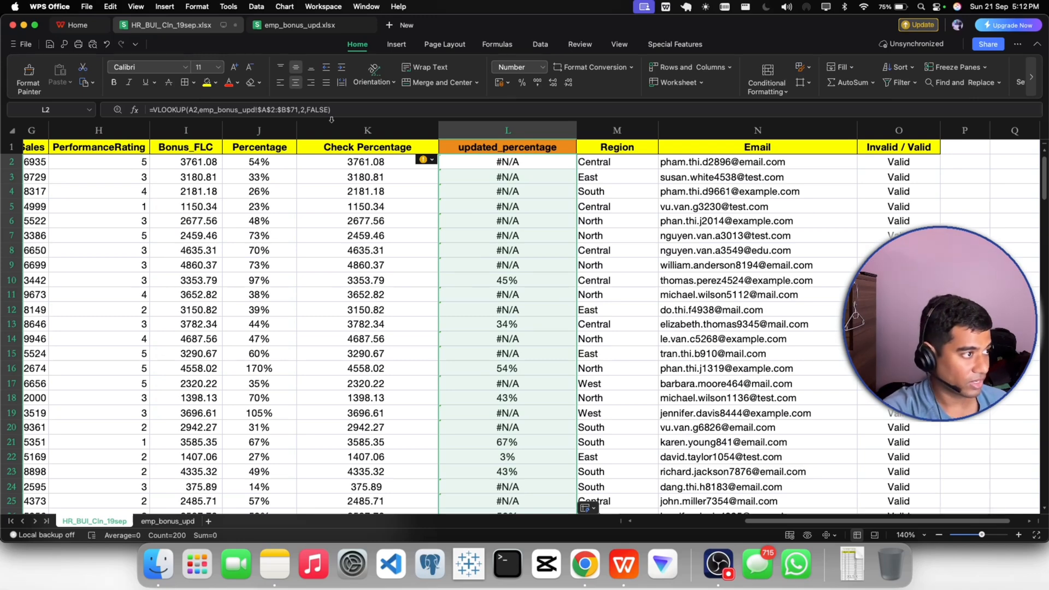
# - Check the first and last rows of the lookup table on emp_bonus_upd, and inspect the copied VLOOKUP formulas in column L of HR_BUI_Cln_19sep
pyautogui.click(164, 521)
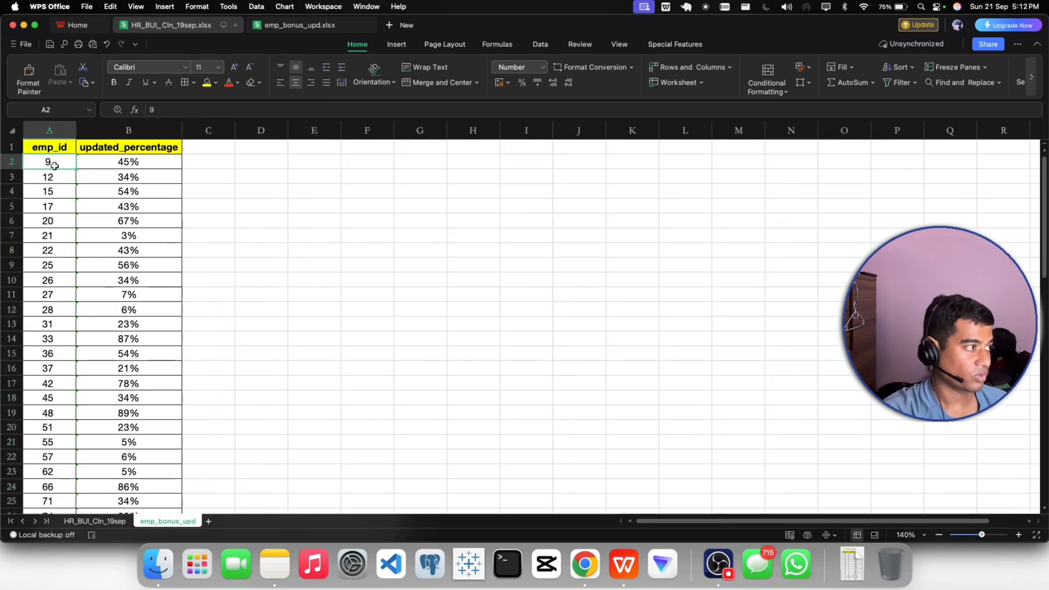
pyautogui.click(100, 161)
pyautogui.scroll(-10, 137, 248)
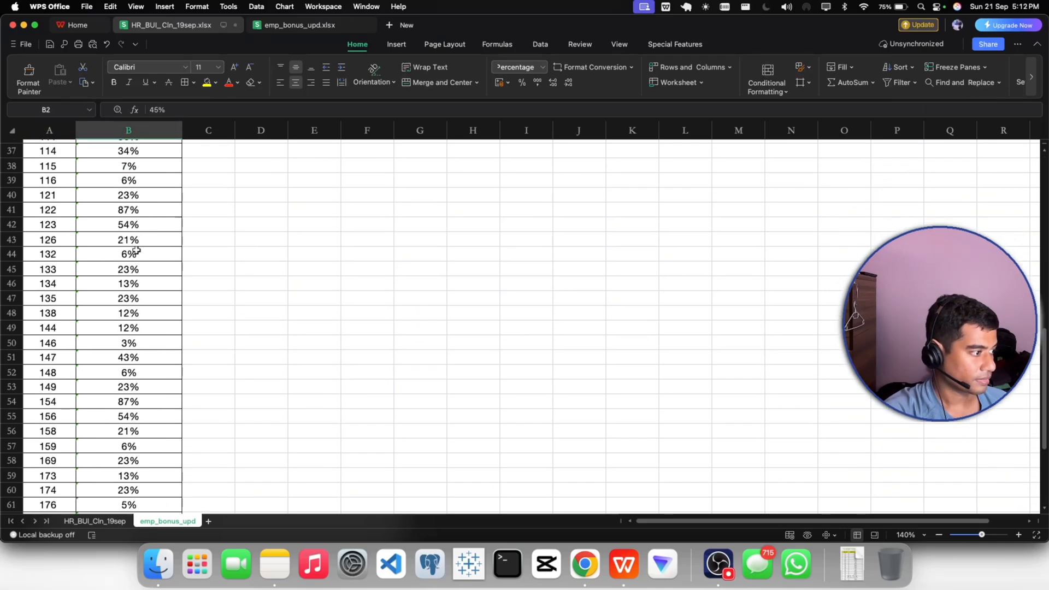
pyautogui.scroll(-15, 136, 249)
pyautogui.scroll(8, 136, 248)
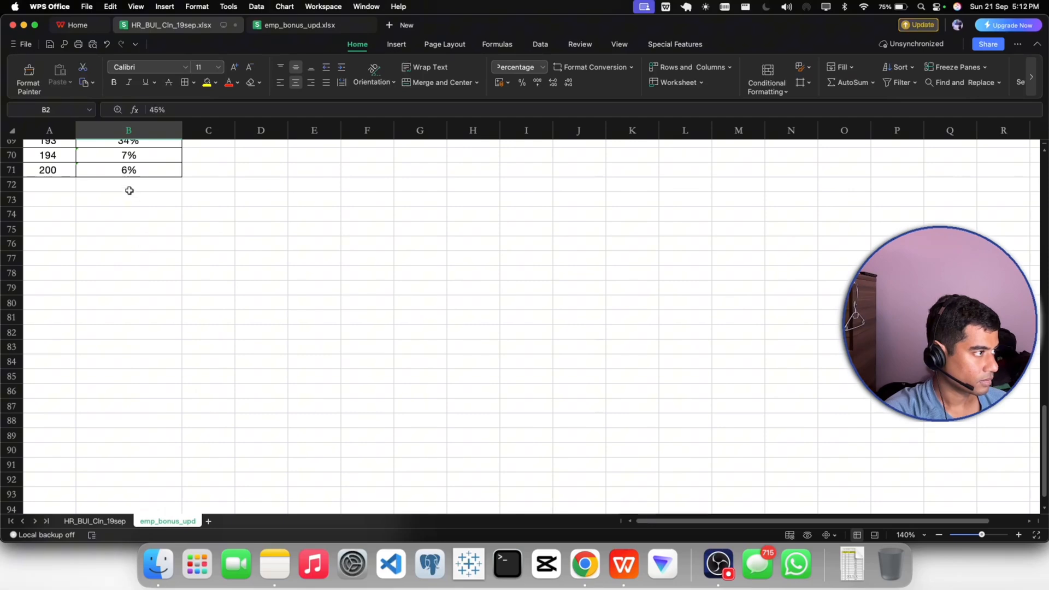
pyautogui.click(129, 172)
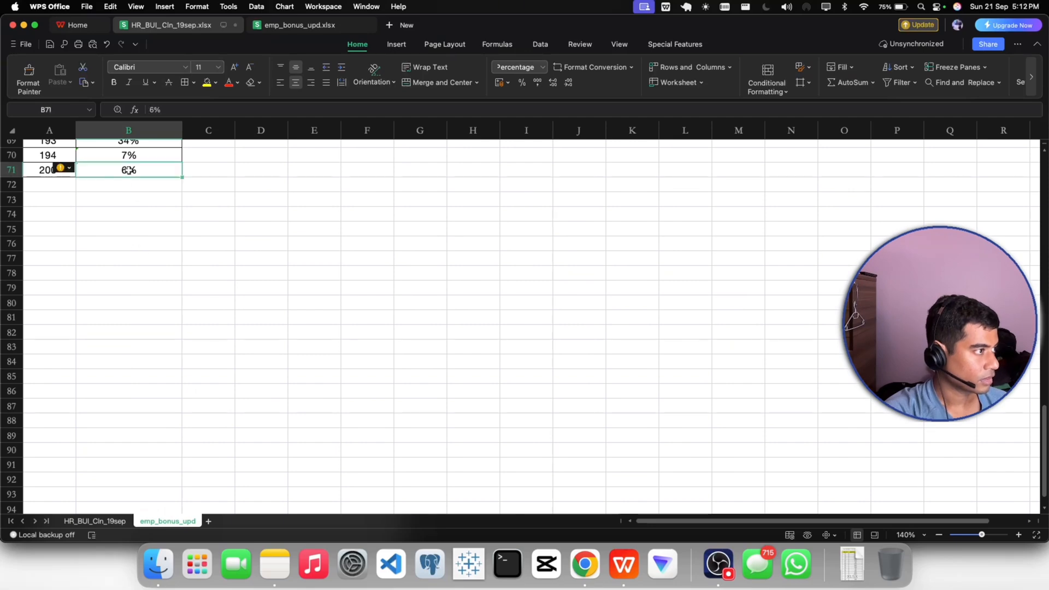
pyautogui.click(95, 521)
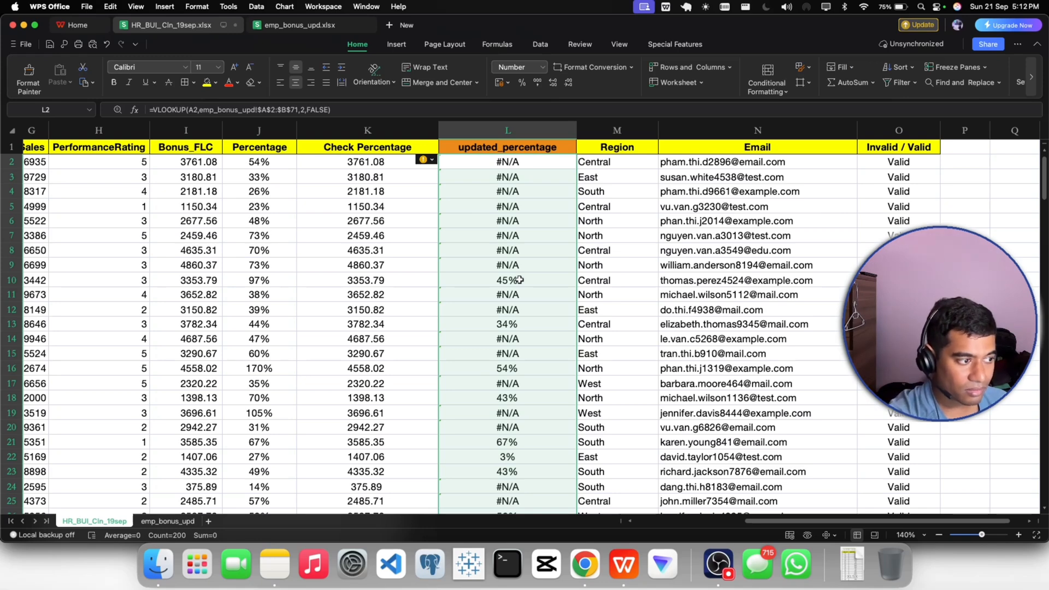
pyautogui.click(511, 359)
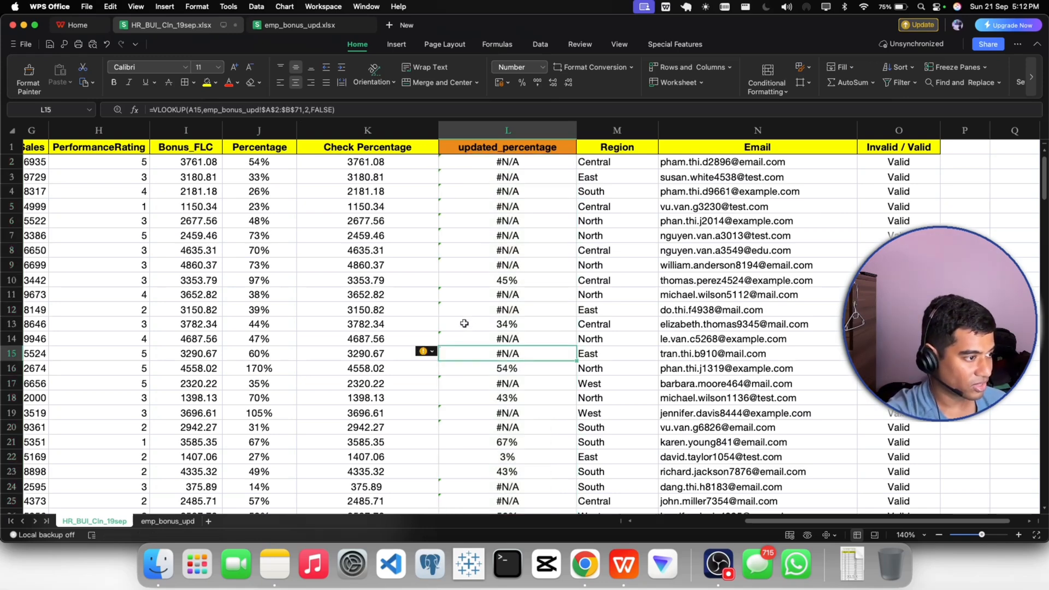
pyautogui.click(464, 323)
pyautogui.click(498, 283)
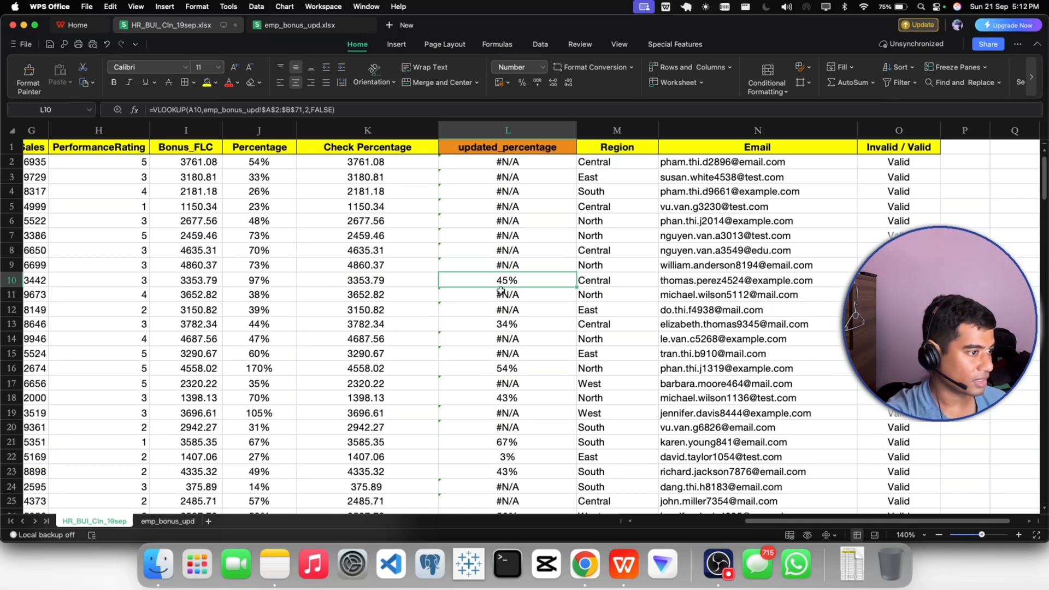
pyautogui.click(495, 322)
pyautogui.click(497, 285)
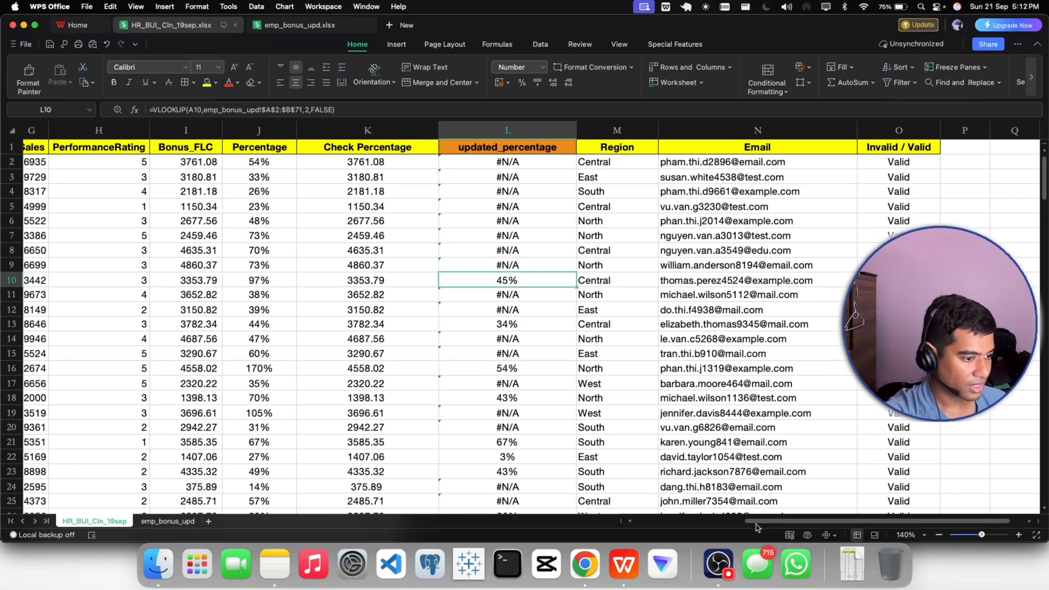
pyautogui.click(511, 236)
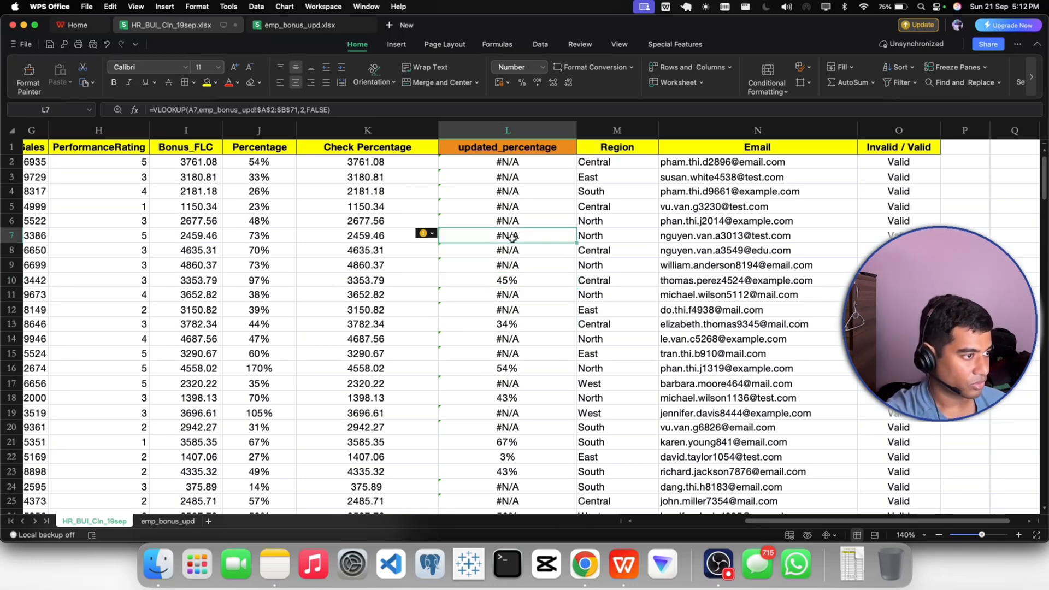
# - Insert a blank column before the orange updated_percentage column and give it the header updated_percentage
pyautogui.rightClick(481, 132)
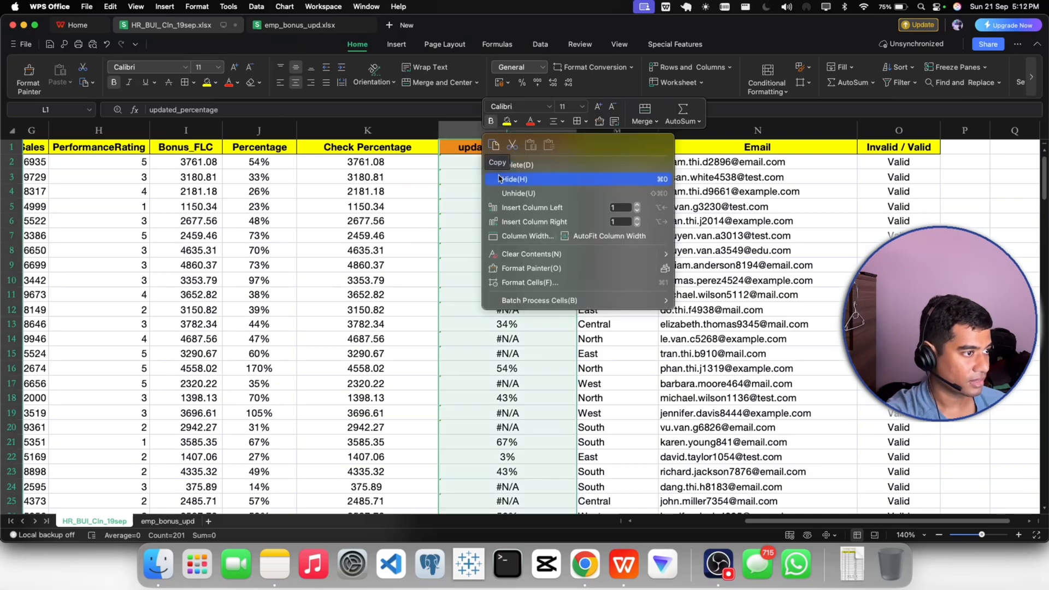
pyautogui.click(503, 207)
pyautogui.doubleClick(471, 148)
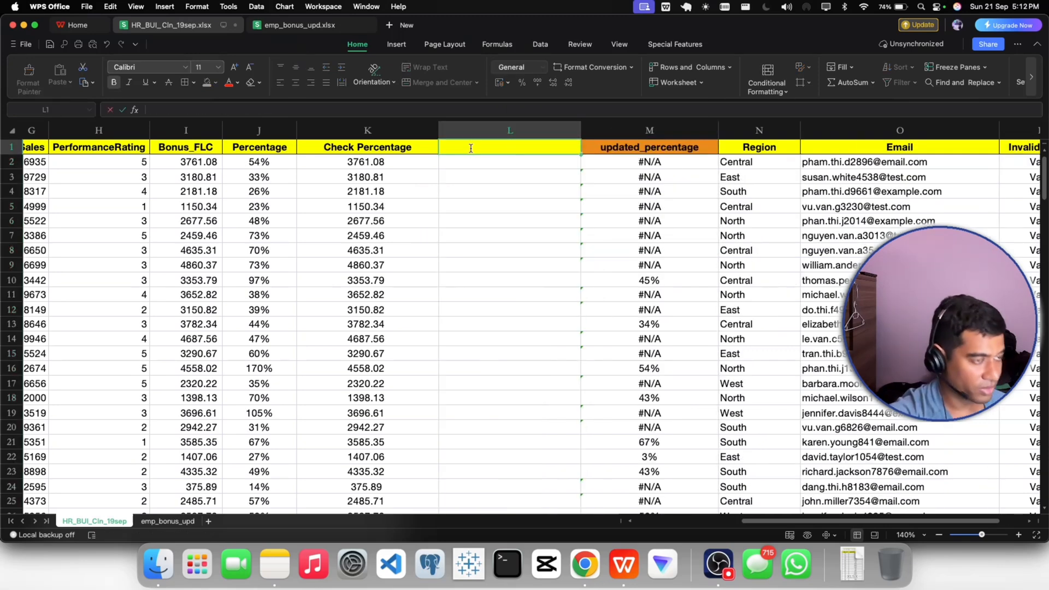
pyautogui.write('u')
pyautogui.write('te')
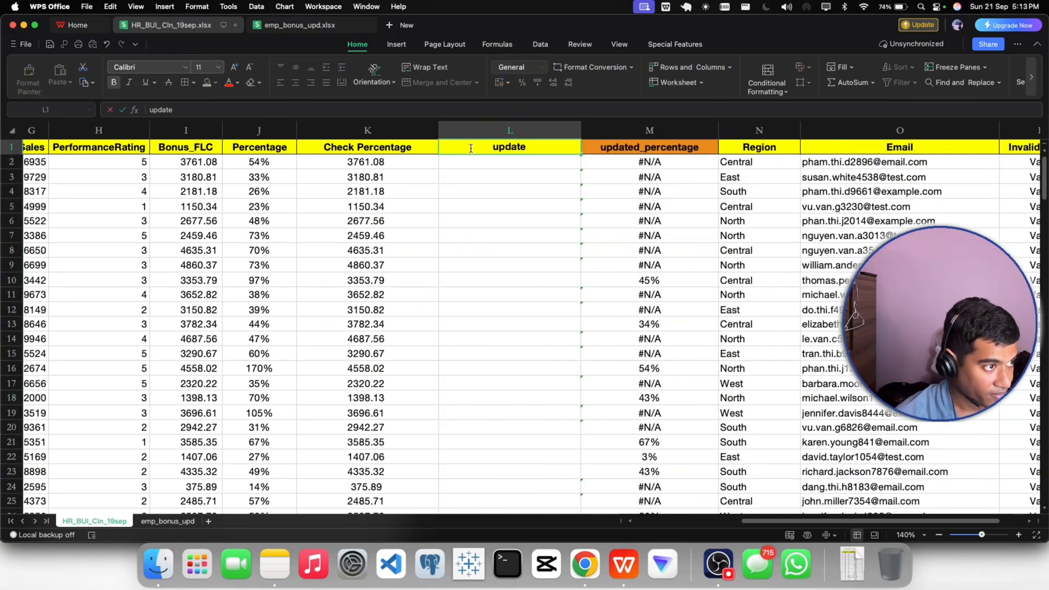
pyautogui.write('d_percenatge')
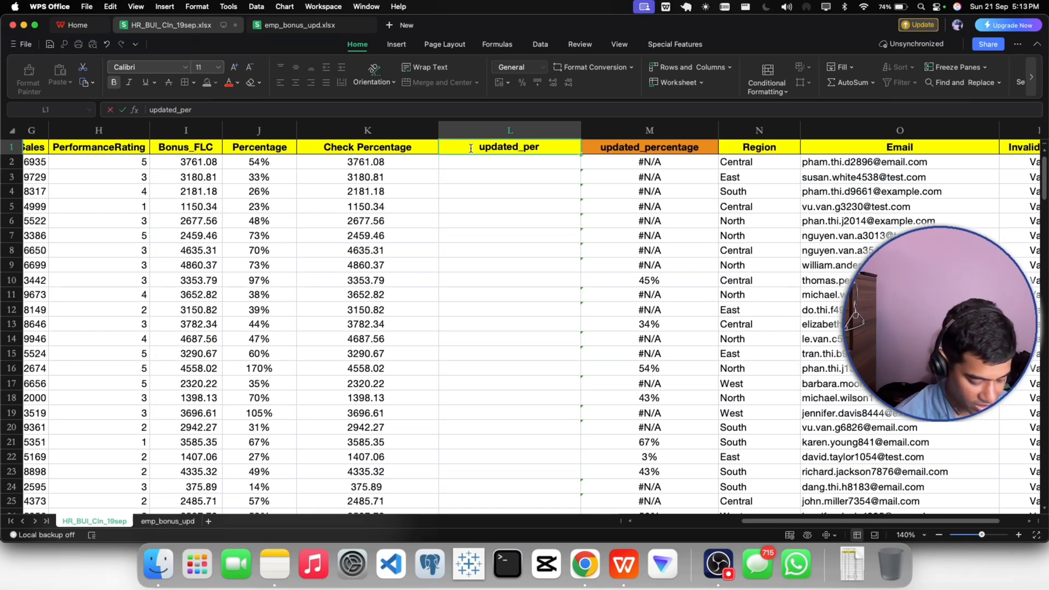
pyautogui.press('BackSpace')
pyautogui.press('BackSpace')
pyautogui.press('BackSpace')
pyautogui.press('BackSpace')
pyautogui.press('BackSpace')
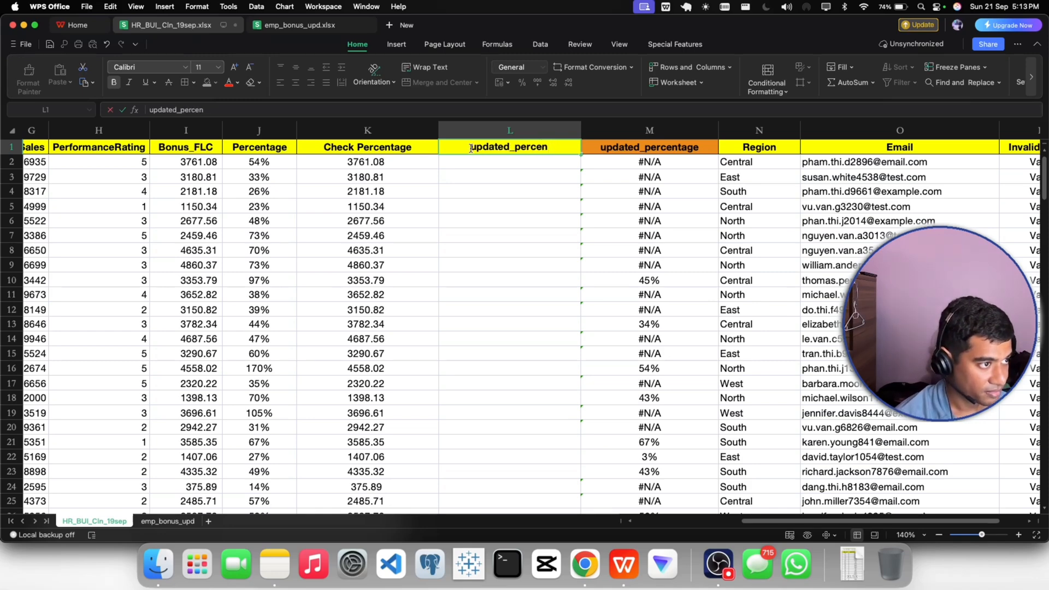
pyautogui.write('ntage')
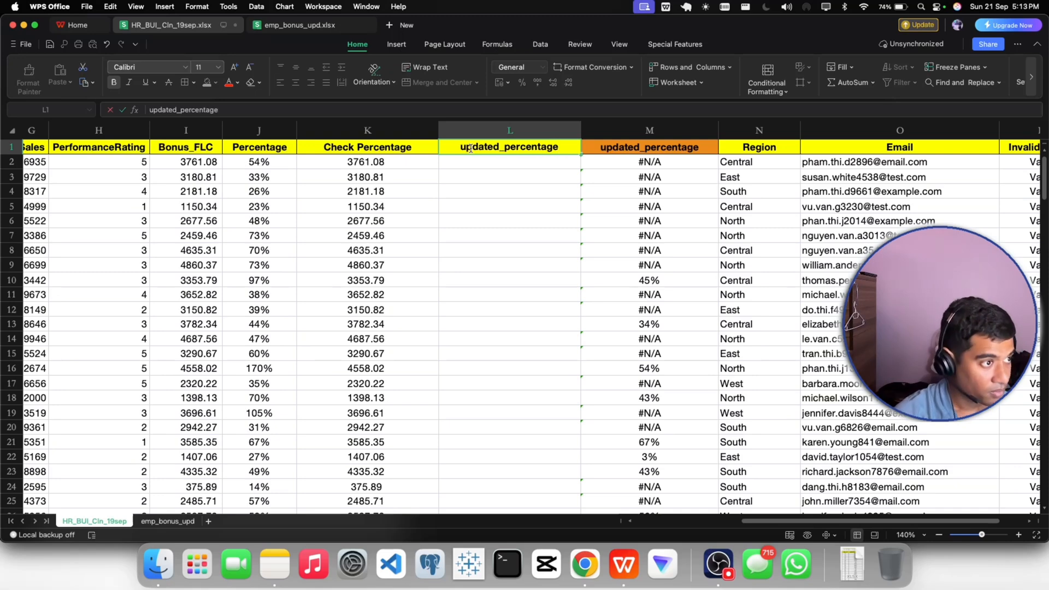
pyautogui.click(506, 194)
# - Copy the VLOOKUP results in M2:M201 and paste them as values into the new updated_percentage column starting at L2
pyautogui.click(607, 166)
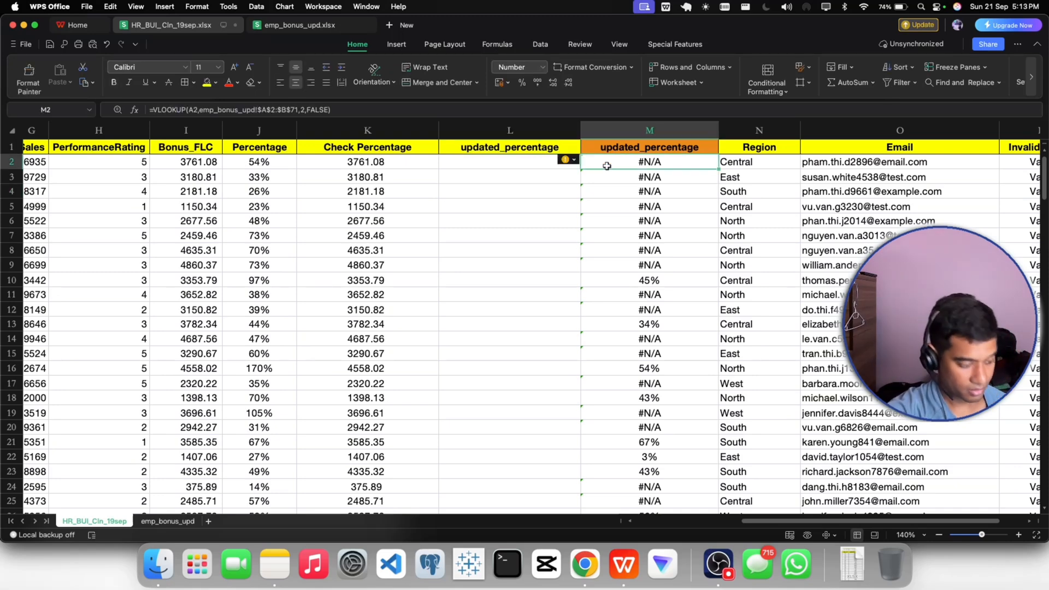
pyautogui.press('super+shift+Down')
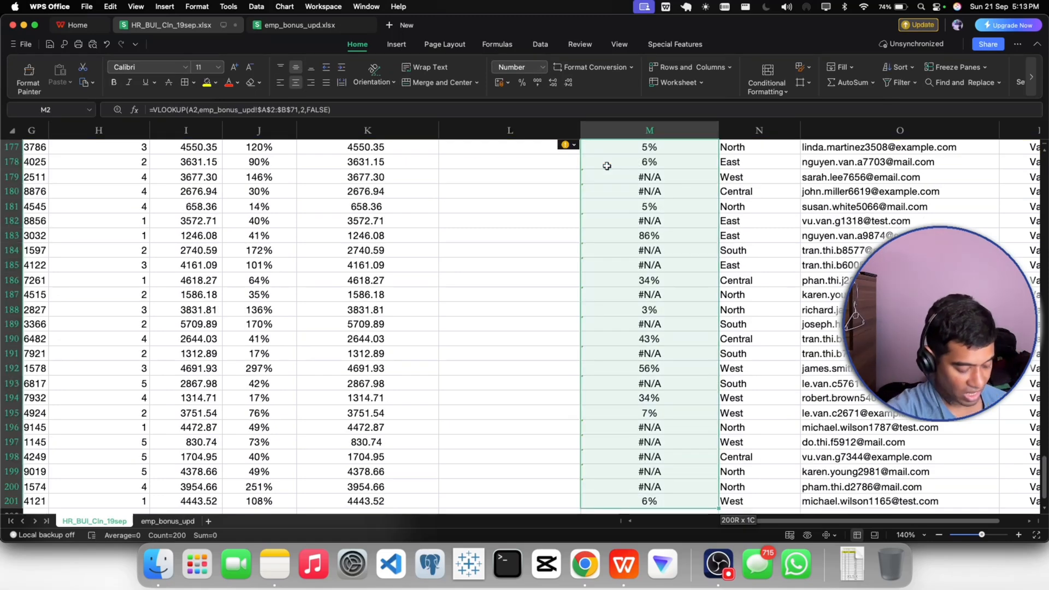
pyautogui.press('super+c')
pyautogui.scroll(15, 507, 230)
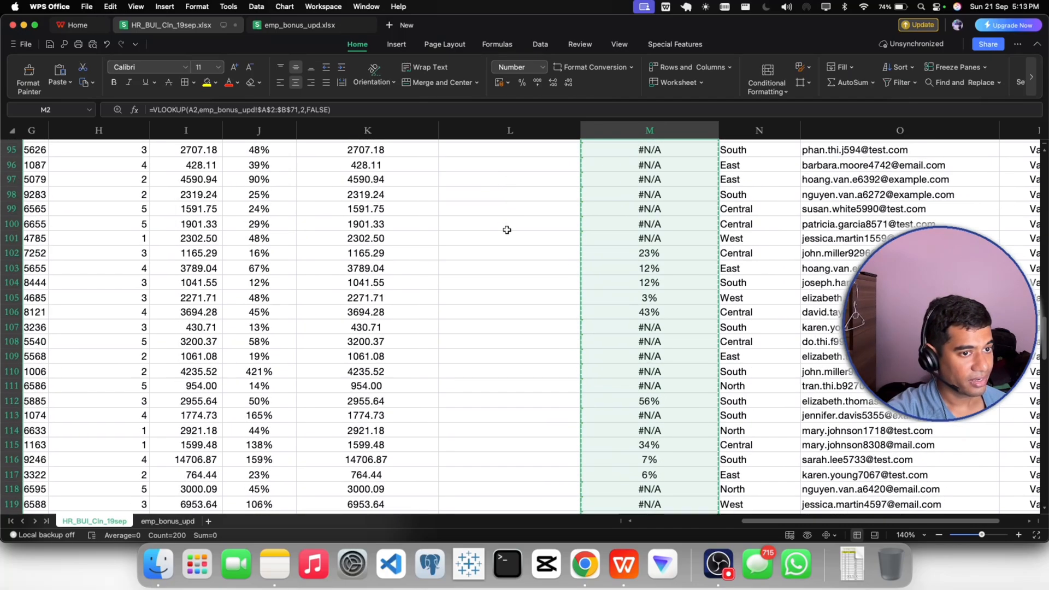
pyautogui.scroll(17, 507, 230)
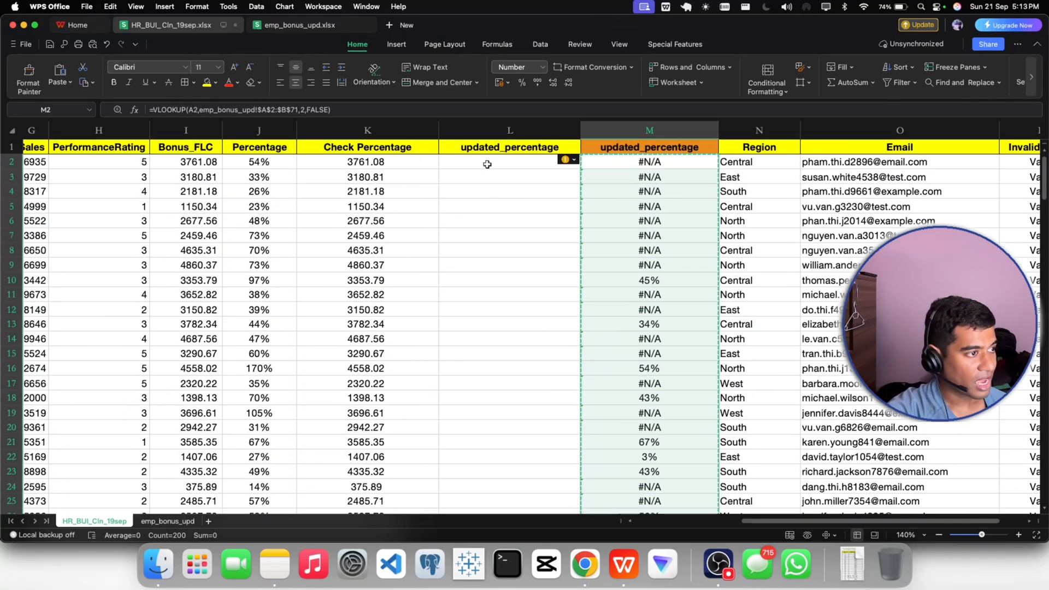
pyautogui.click(487, 164)
pyautogui.click(68, 82)
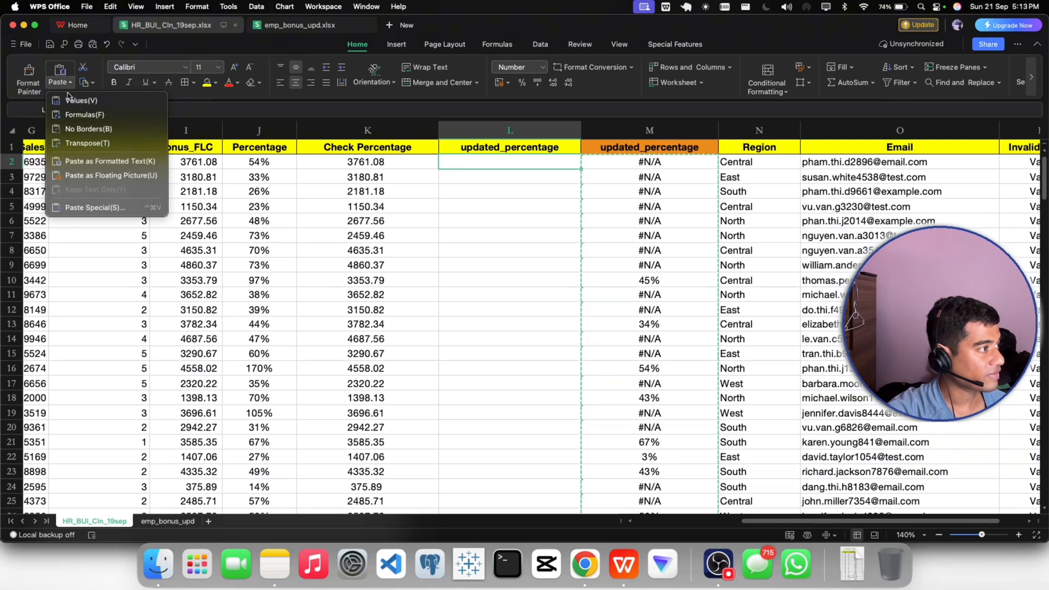
pyautogui.click(69, 99)
# - Compare the pasted values in column L with the VLOOKUP formulas in column M over the first few rows
pyautogui.click(476, 209)
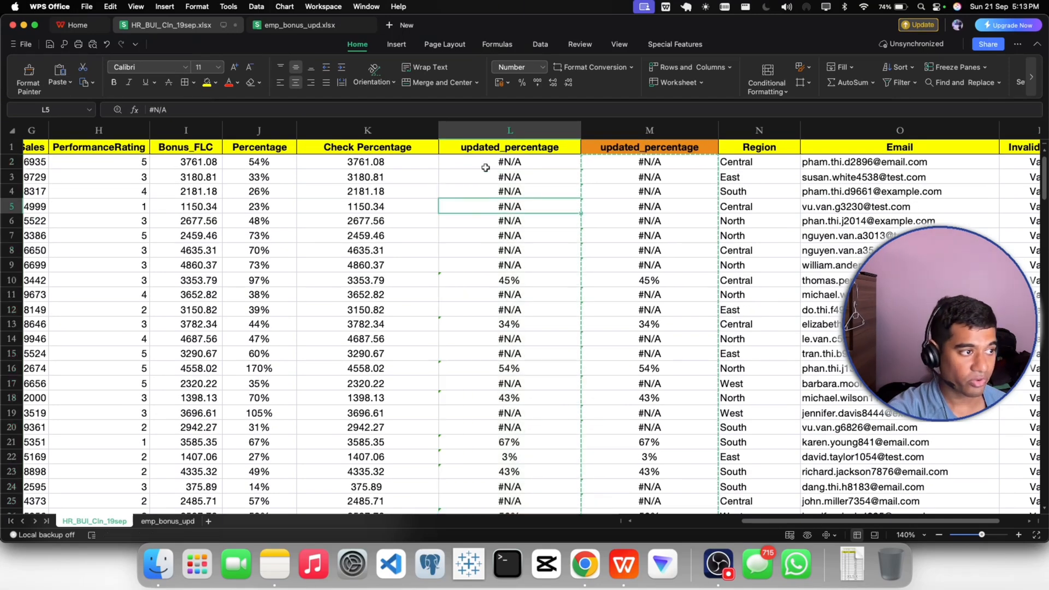
pyautogui.click(486, 164)
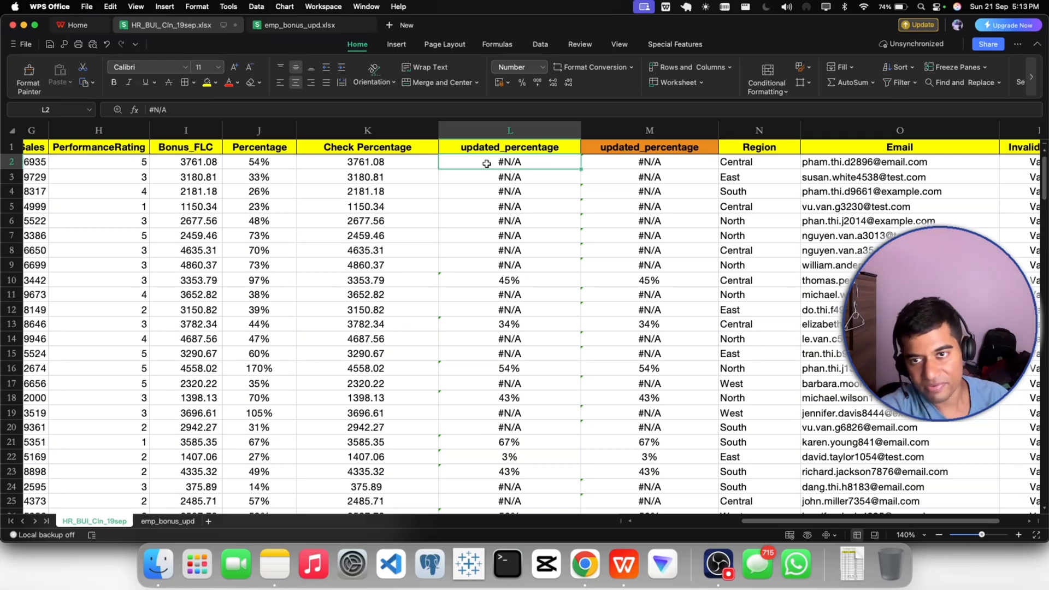
pyautogui.click(486, 189)
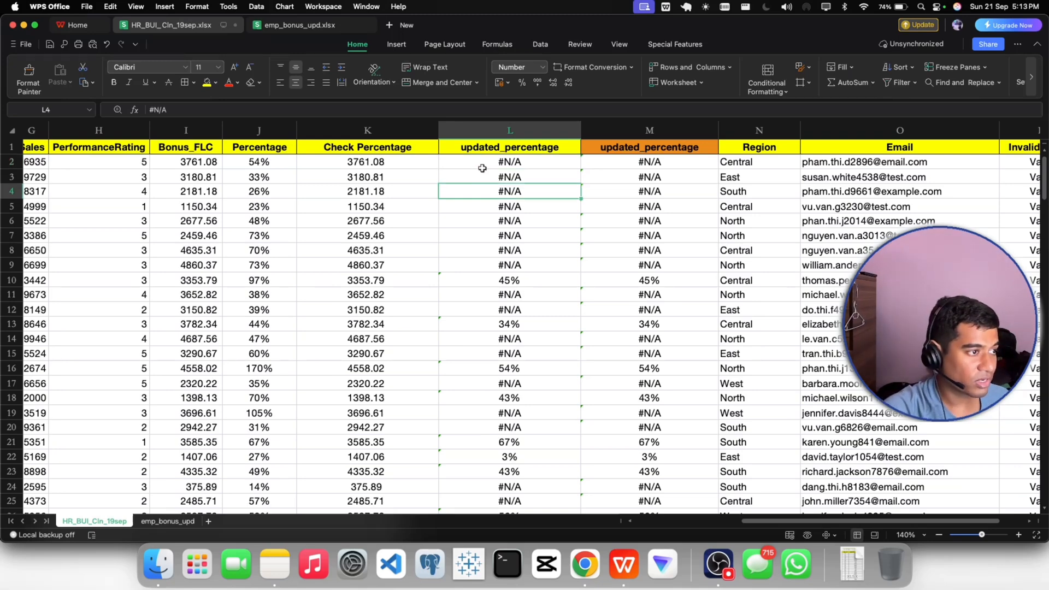
pyautogui.click(482, 166)
pyautogui.click(661, 178)
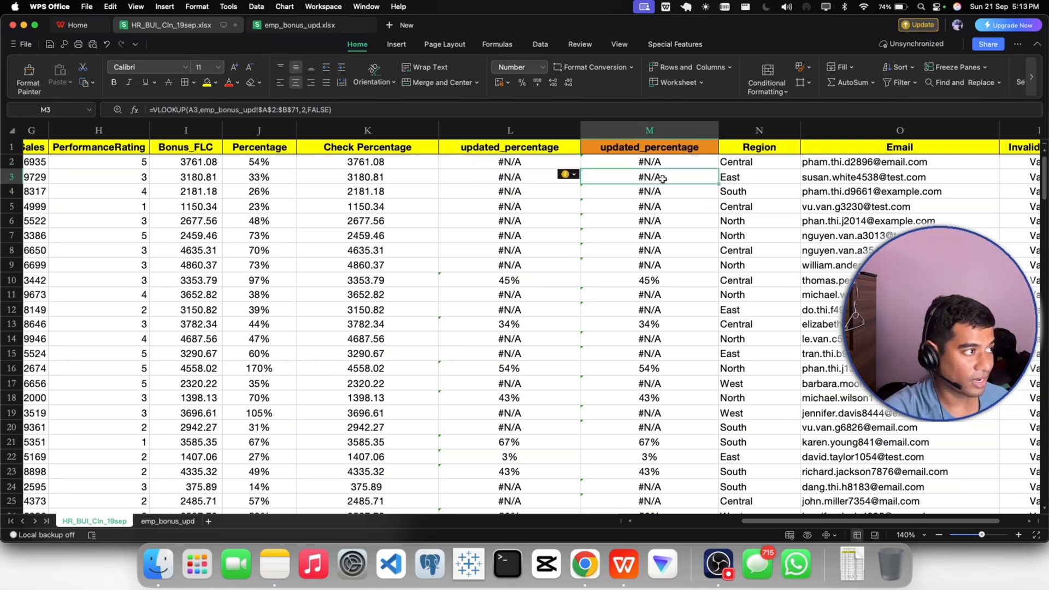
pyautogui.click(538, 165)
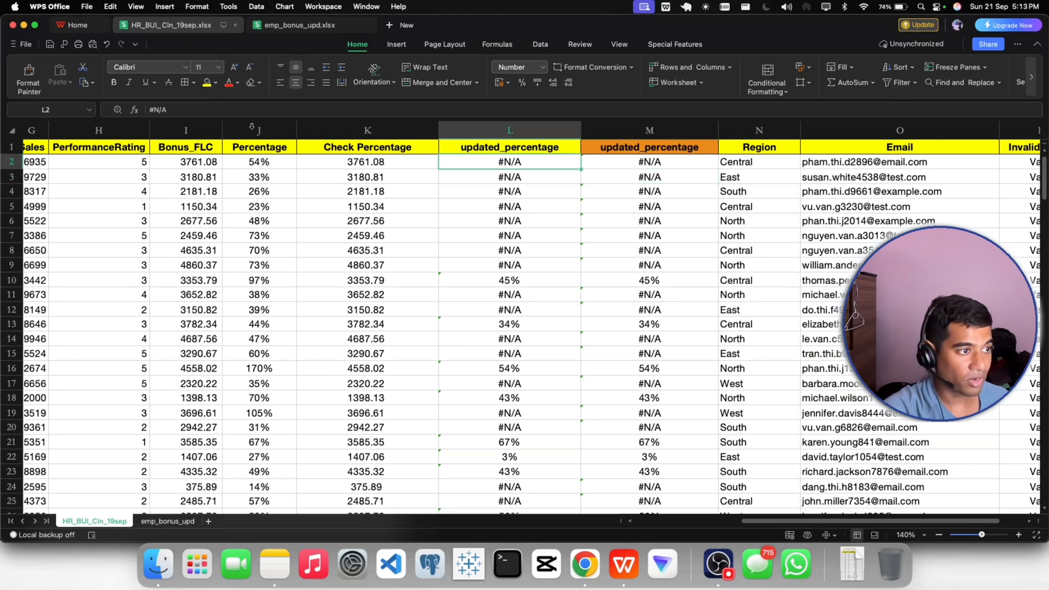
pyautogui.click(630, 191)
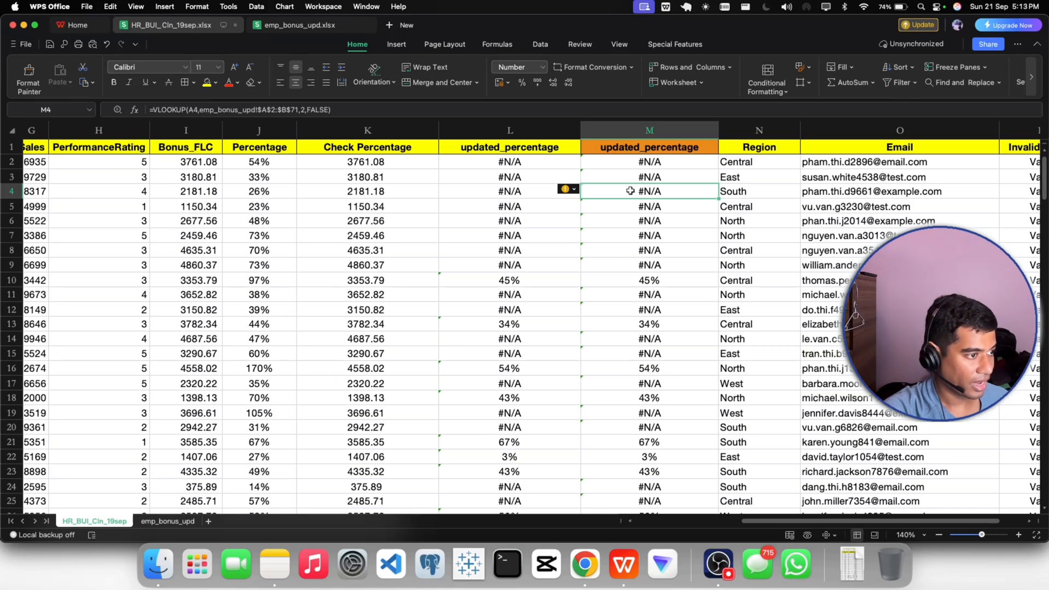
# - Filter the updated_percentage column L on HR_BUI_Cln_19sep to exclude the #N/A rows
pyautogui.click(508, 147)
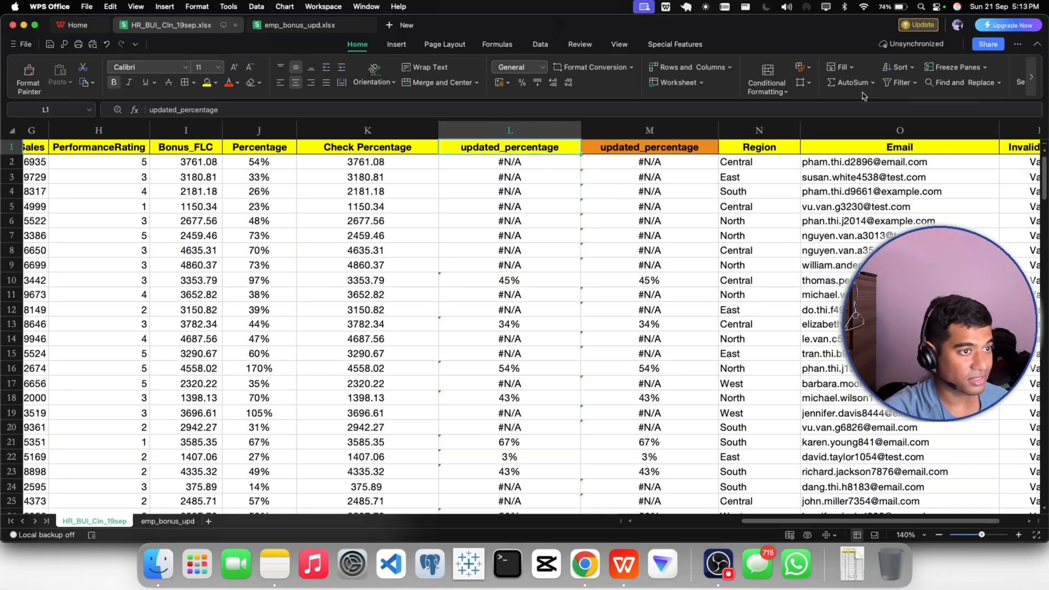
pyautogui.click(902, 83)
pyautogui.click(573, 149)
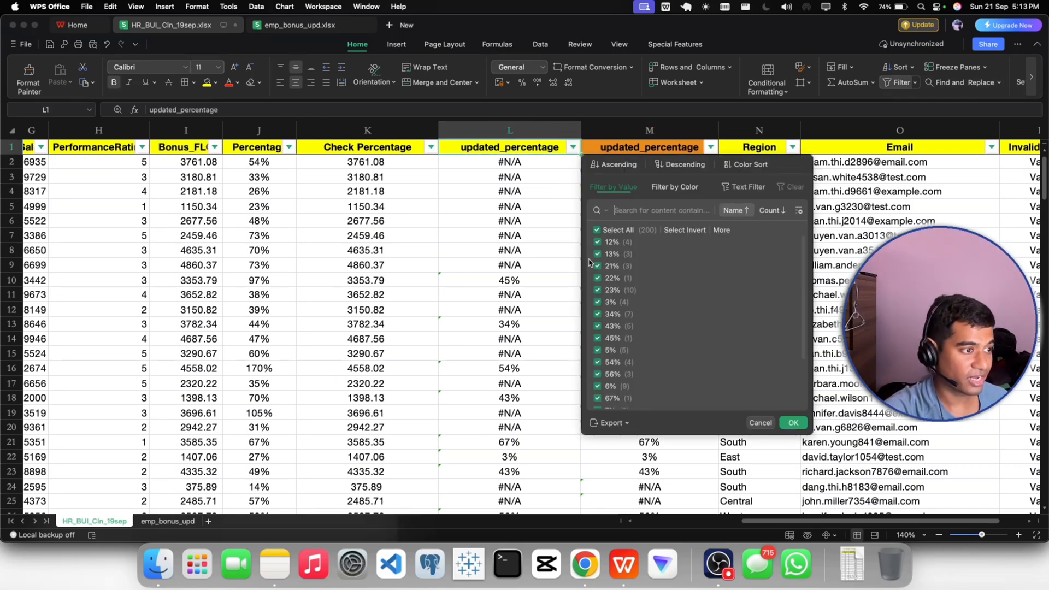
pyautogui.scroll(-3, 650, 350)
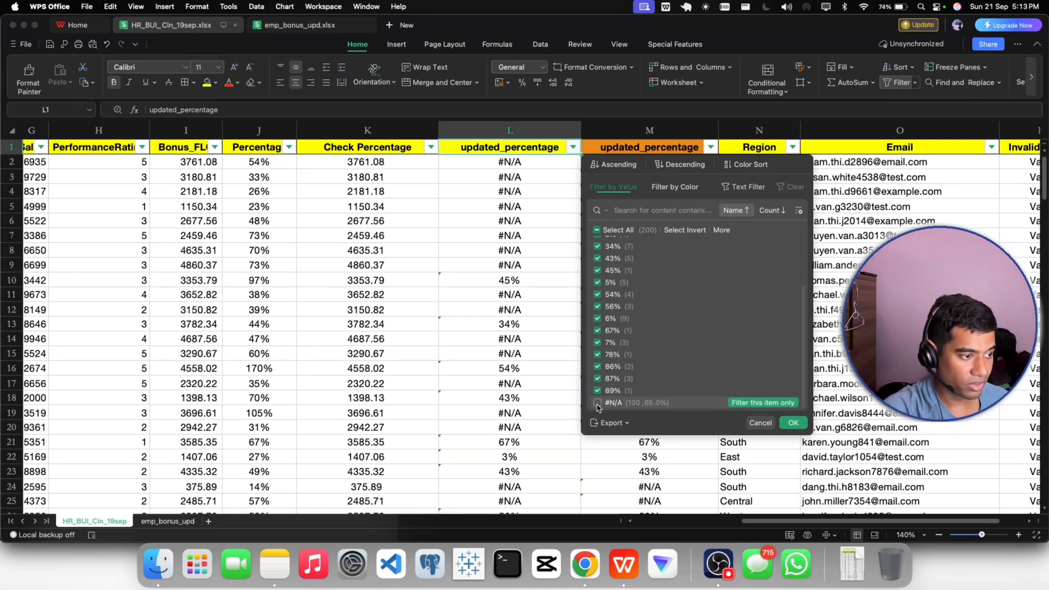
pyautogui.click(793, 423)
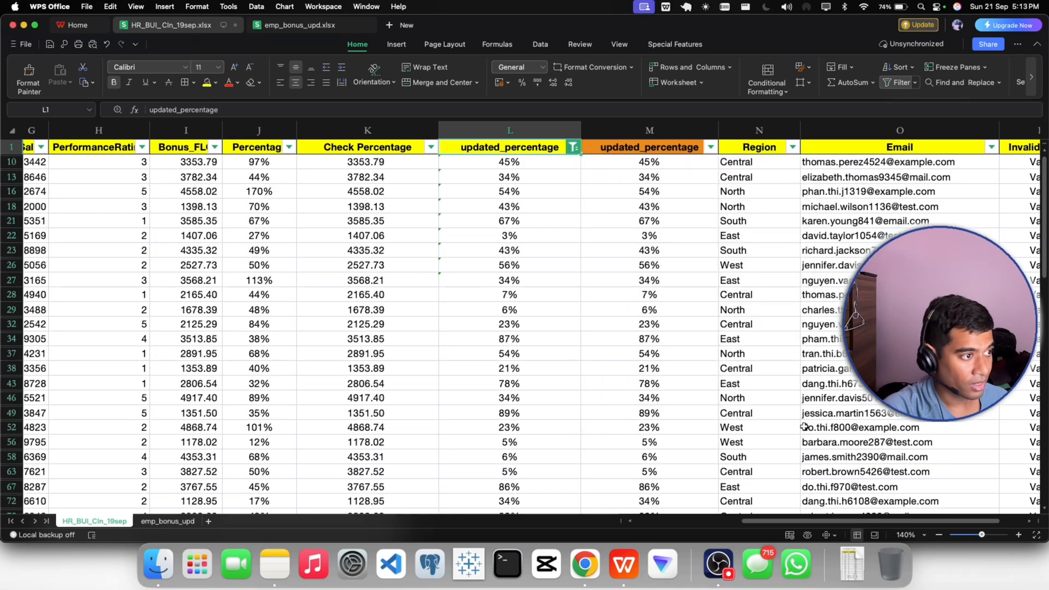
# - Compare the number of emp_id entries on emp_bonus_upd with the number of filtered updated_percentage values in column L
pyautogui.click(168, 521)
pyautogui.scroll(5, 70, 194)
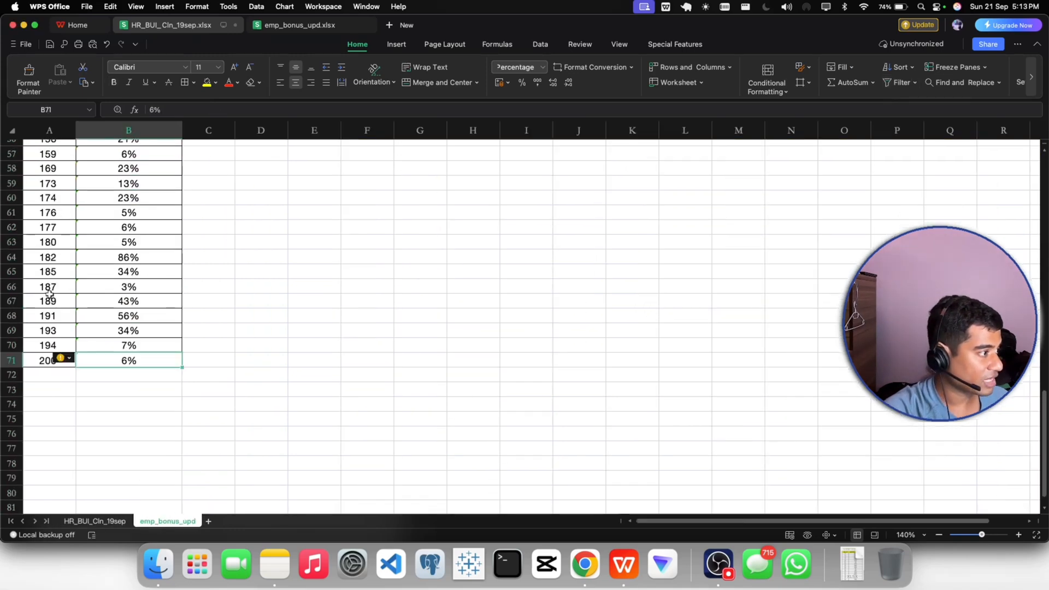
pyautogui.click(41, 359)
pyautogui.hotkey('ctrl', 'shift', 'Up')
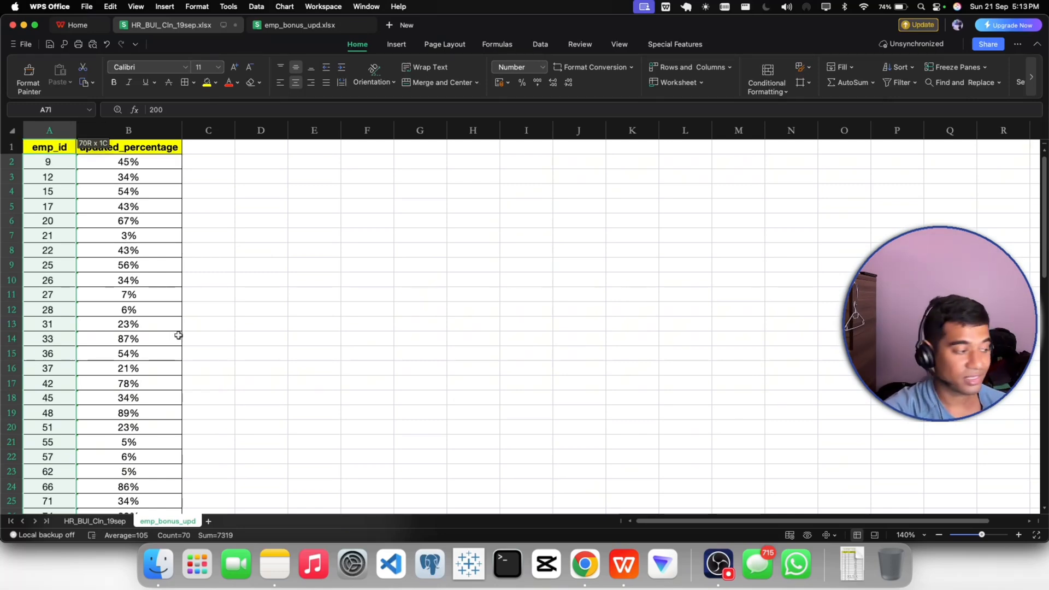
pyautogui.click(95, 521)
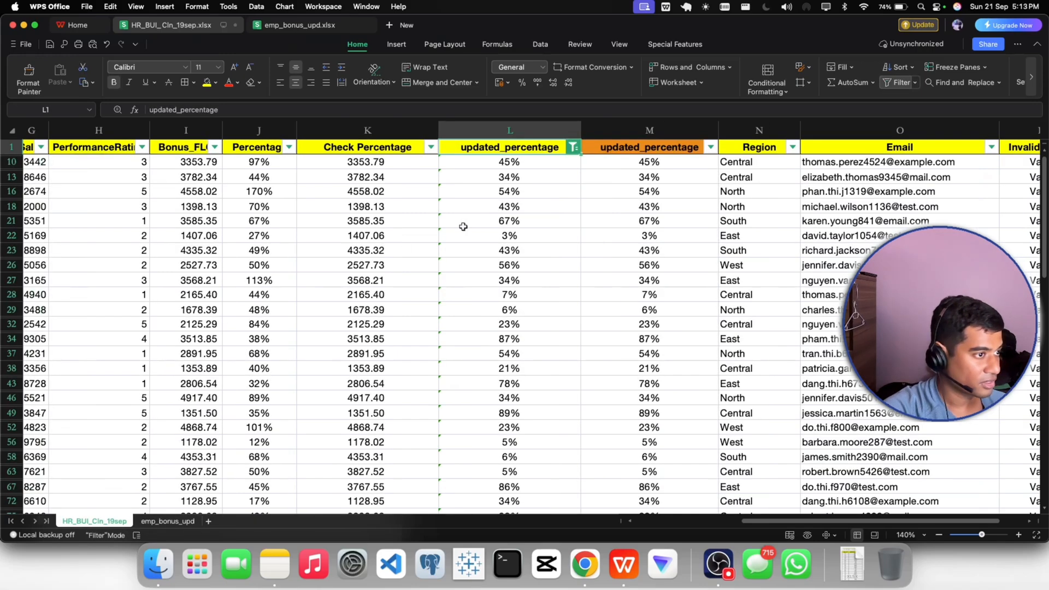
pyautogui.click(489, 162)
pyautogui.press('super+shift+Down')
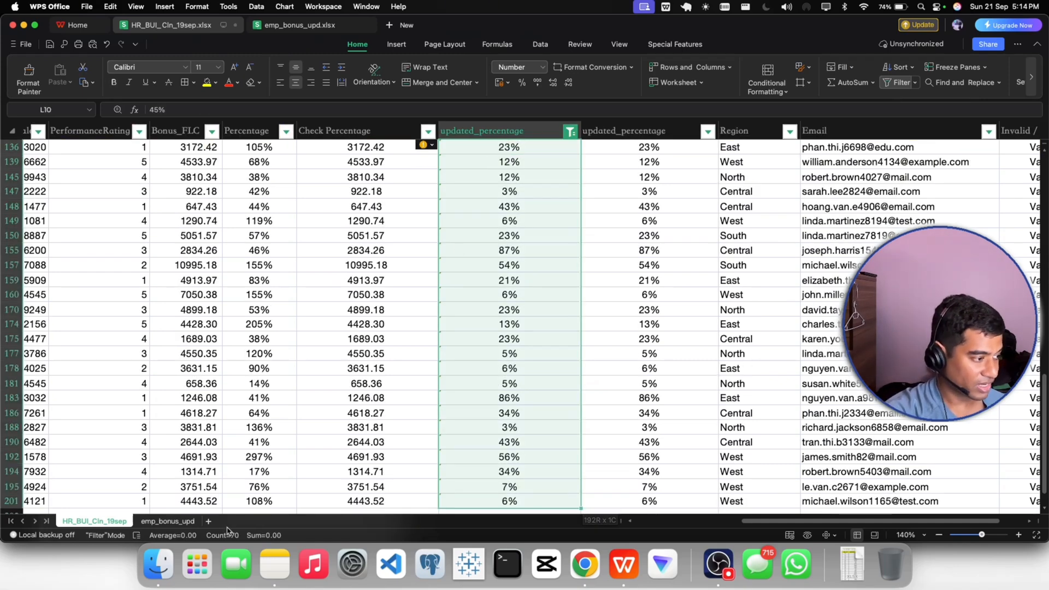
pyautogui.click(159, 522)
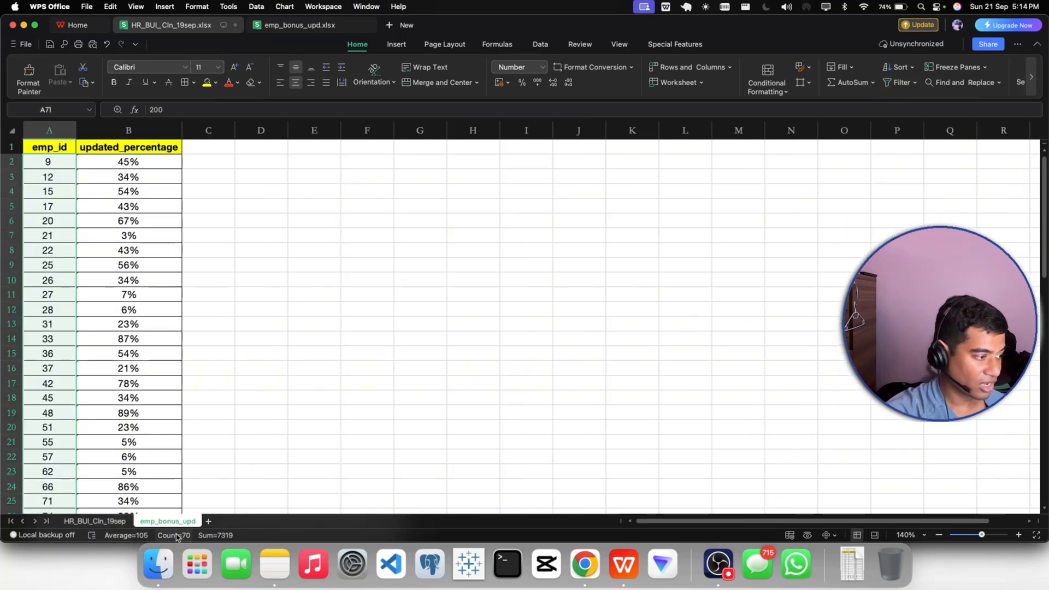
pyautogui.click(94, 521)
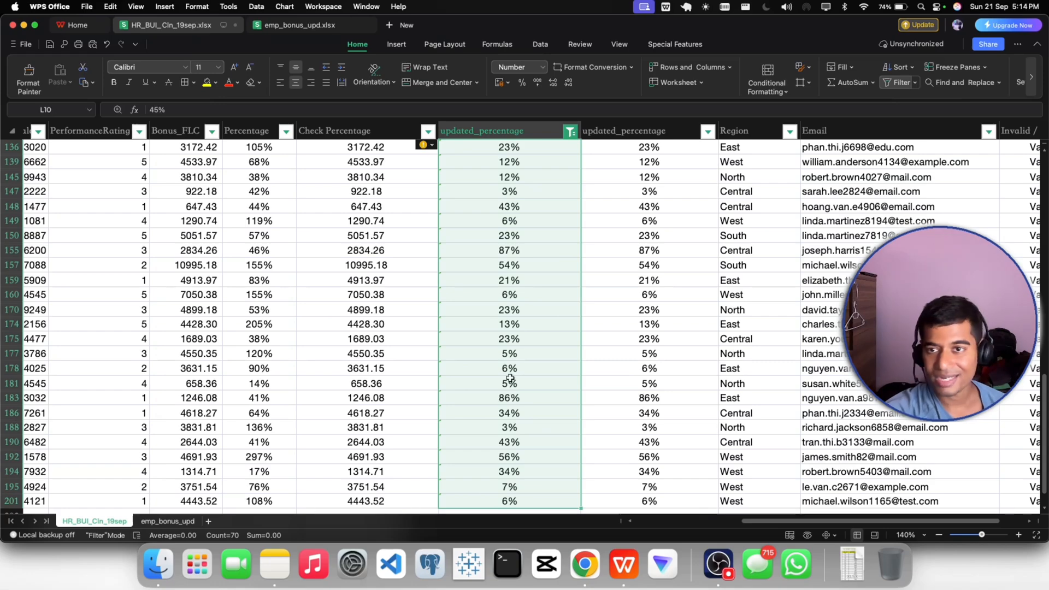
# - Remove the filter from HR_BUI_Cln_19sep so all employee rows are shown
pyautogui.scroll(15, 537, 336)
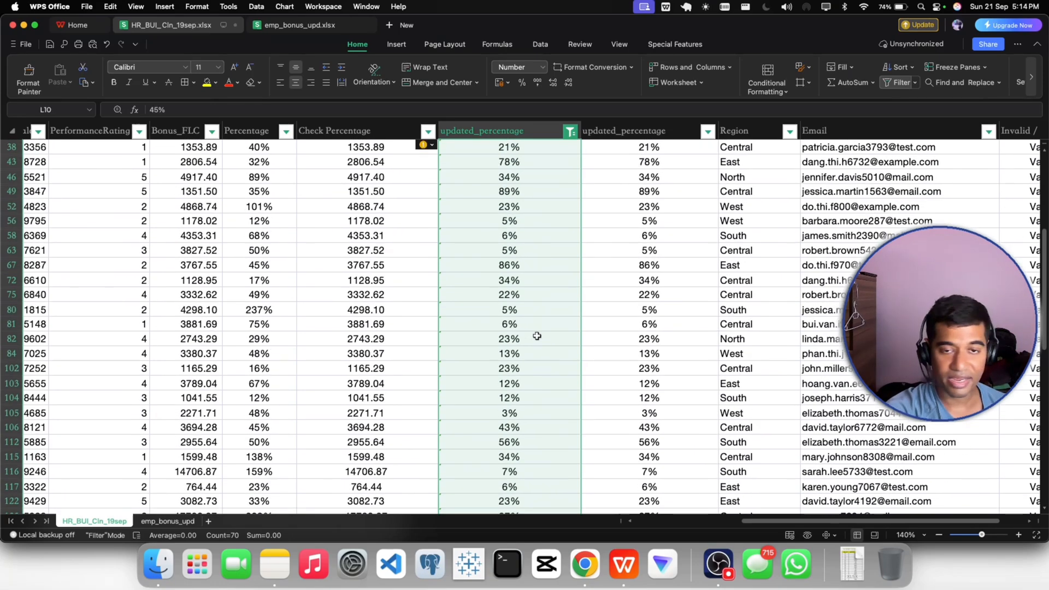
pyautogui.click(899, 83)
pyautogui.click(529, 200)
pyautogui.click(604, 194)
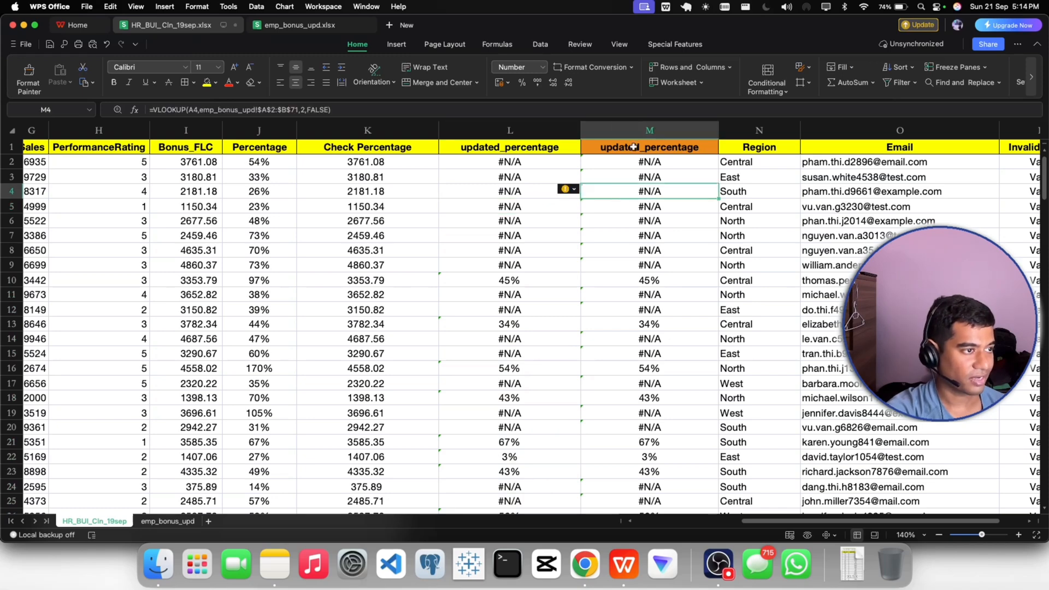
# - Delete the orange updated_percentage column M that holds the VLOOKUP formulas
pyautogui.click(632, 130)
pyautogui.rightClick(633, 131)
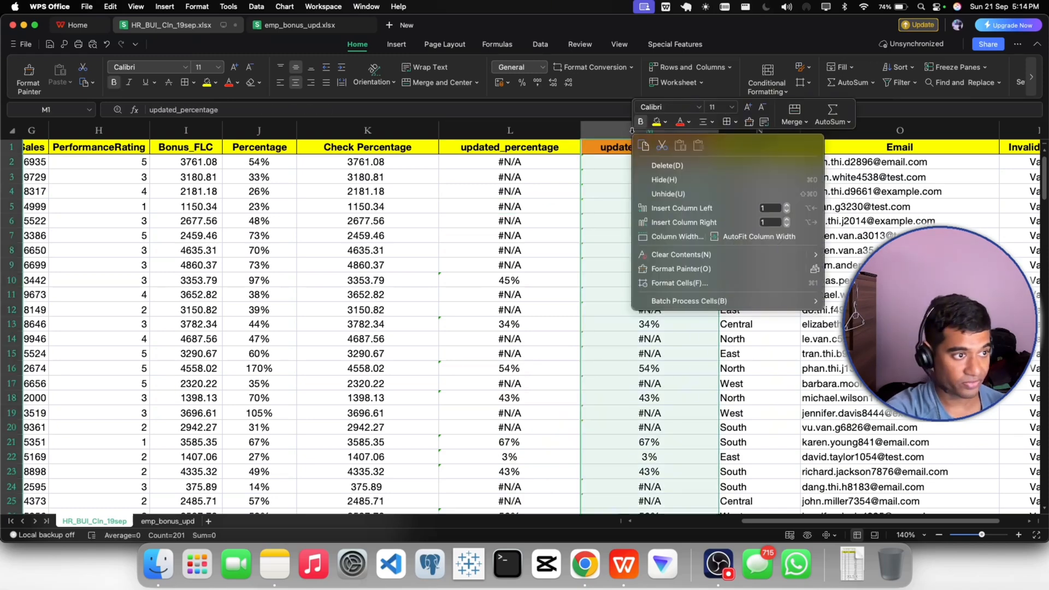
pyautogui.click(661, 165)
# - Fill the updated_percentage header in L1 with orange
pyautogui.click(529, 152)
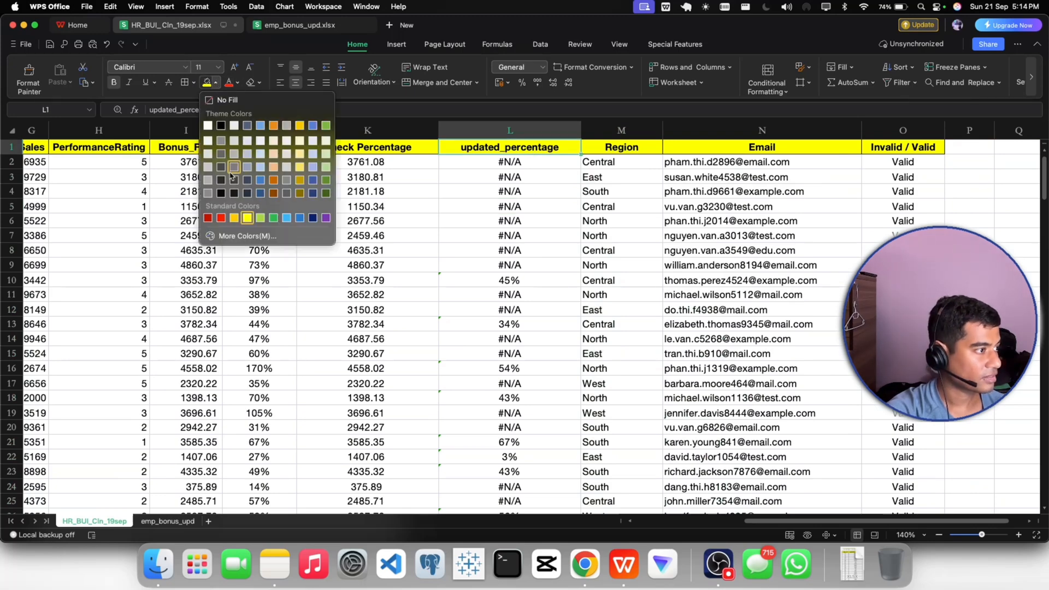
pyautogui.click(216, 82)
pyautogui.click(274, 126)
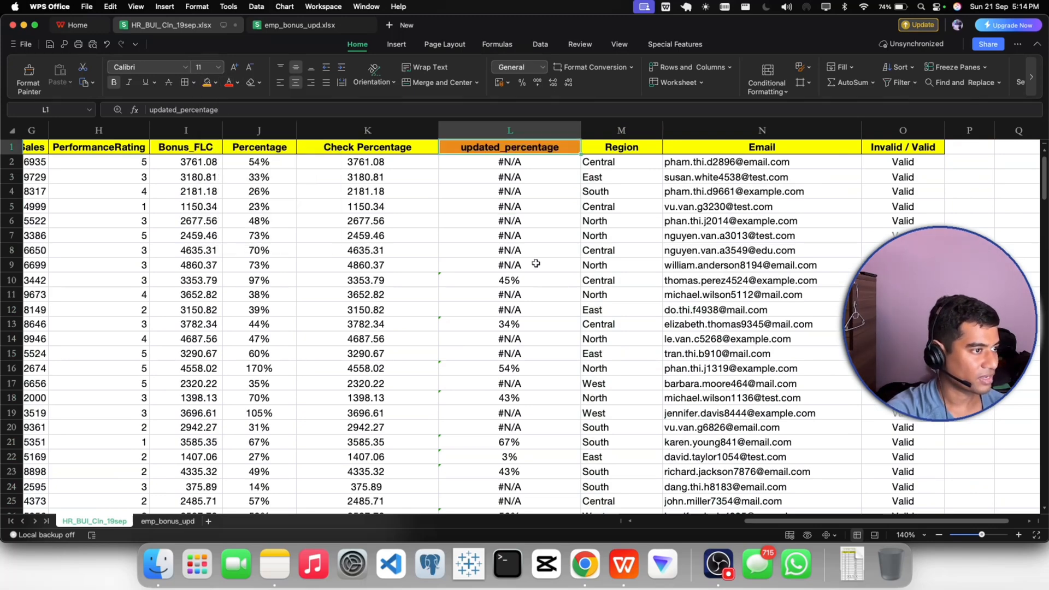
pyautogui.click(538, 262)
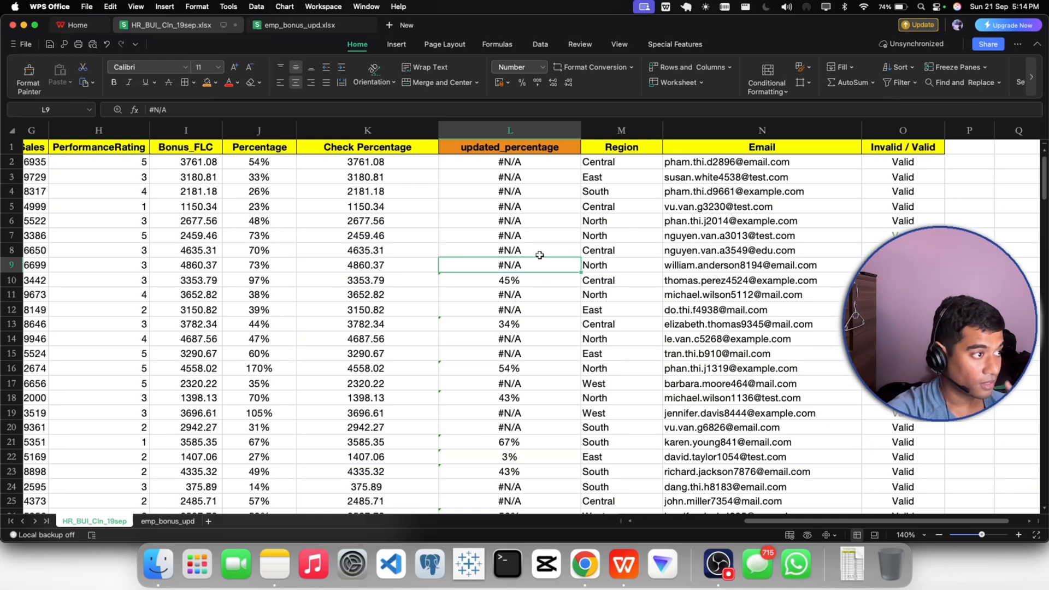
# - Compare the values in the Bonus_FLC and Check Percentage columns across several rows
pyautogui.click(367, 263)
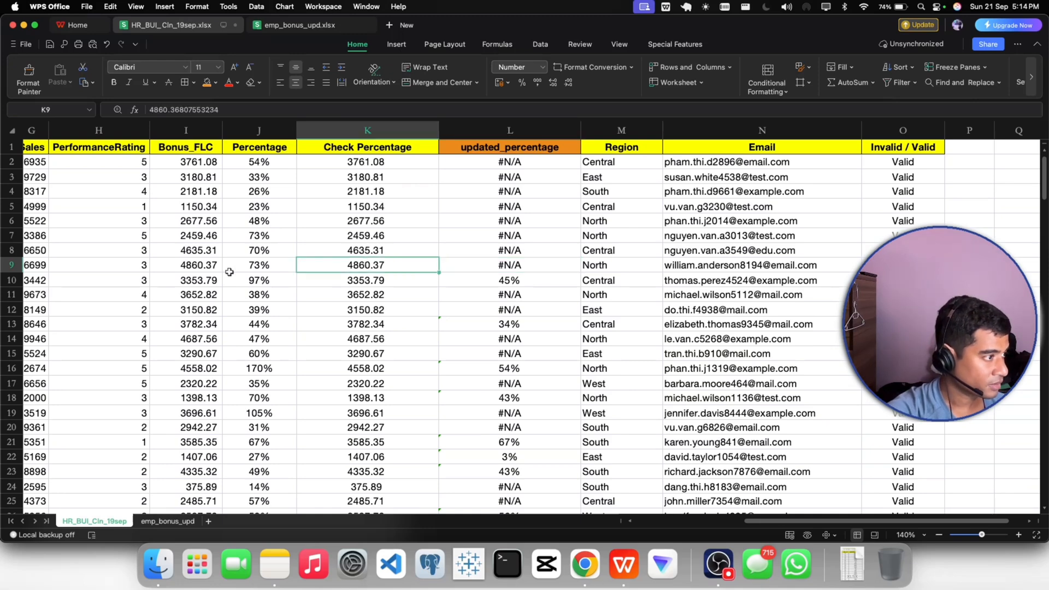
pyautogui.click(200, 270)
pyautogui.click(343, 266)
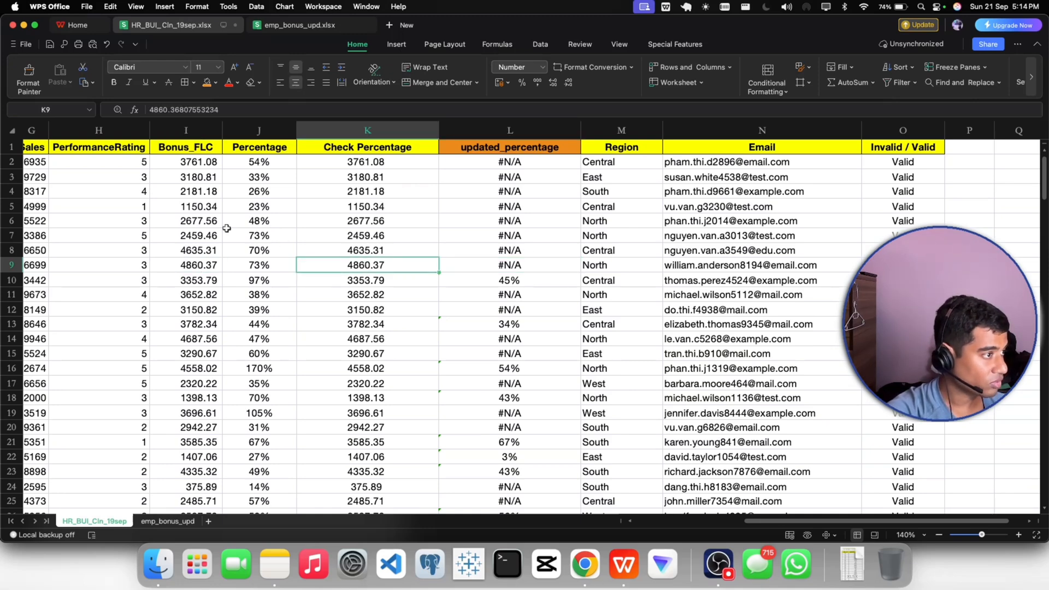
pyautogui.click(199, 188)
pyautogui.click(188, 162)
pyautogui.click(185, 192)
pyautogui.click(185, 207)
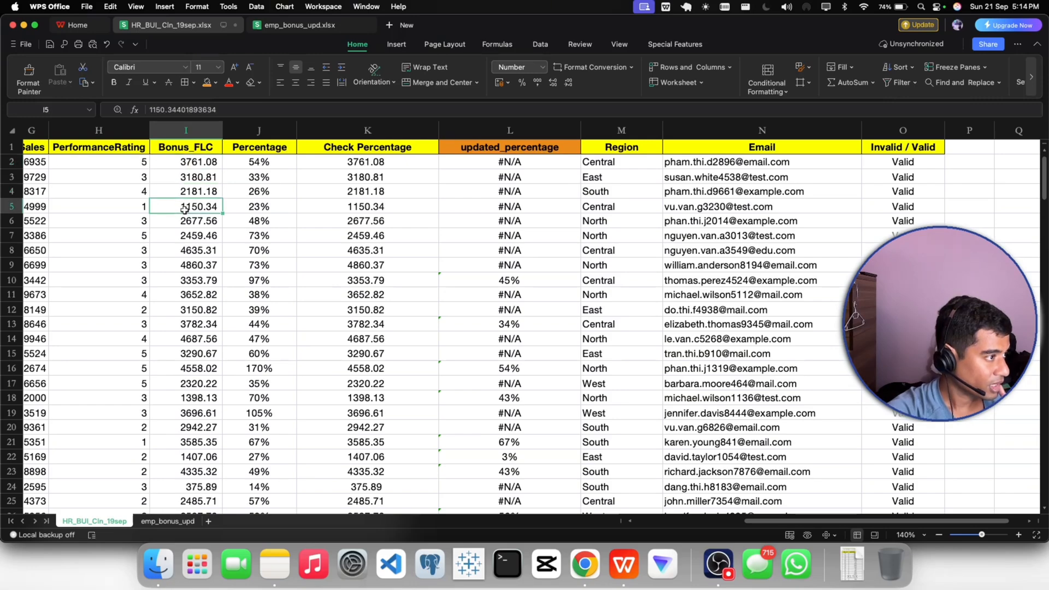
pyautogui.click(327, 217)
pyautogui.scroll(-1, 323, 217)
pyautogui.scroll(-8, 323, 217)
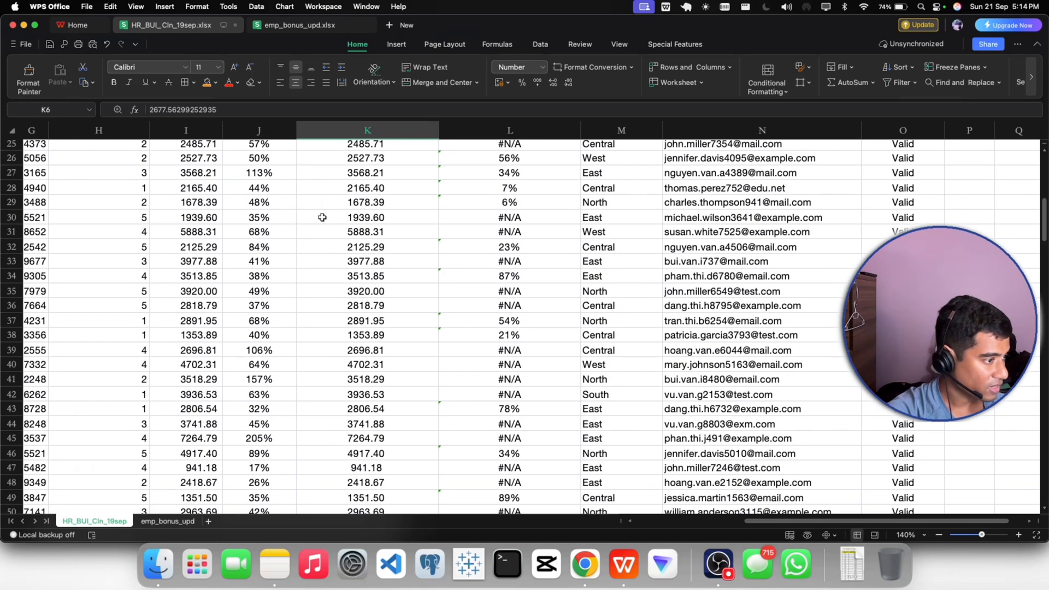
pyautogui.scroll(8, 323, 217)
# - Insert a blank column between Check Percentage and updated_percentage
pyautogui.click(479, 130)
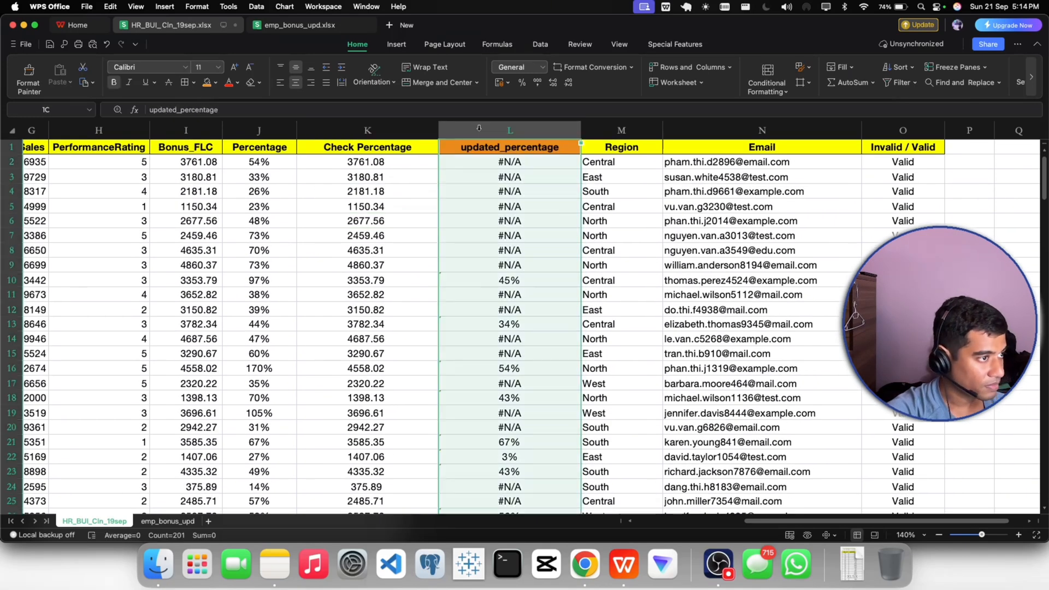
pyautogui.rightClick(480, 128)
pyautogui.click(528, 206)
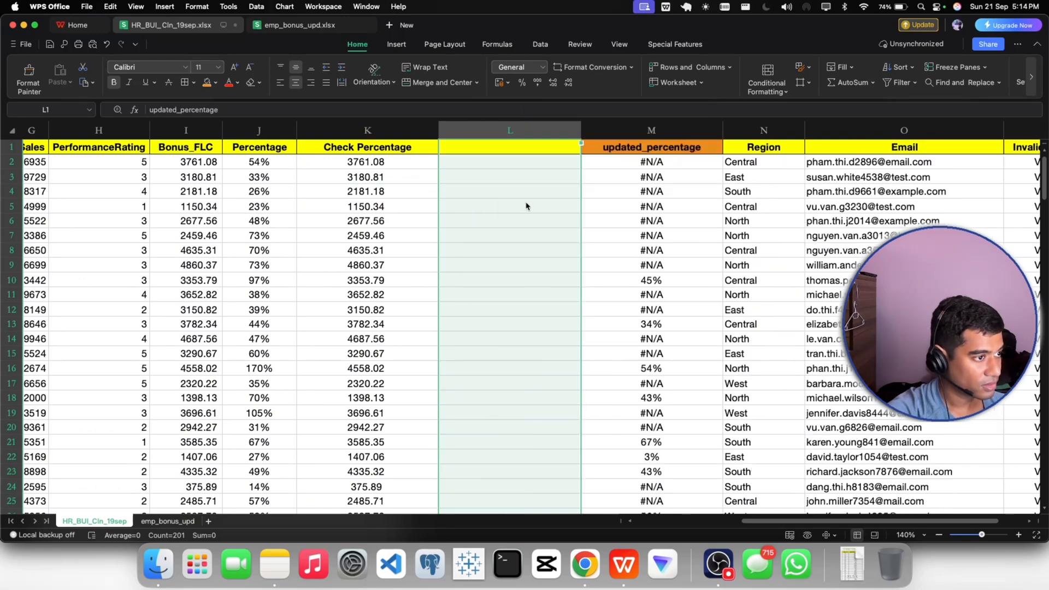
# - Enter =I2=K2 in L2 to compare Bonus_FLC with Check Percentage, and fill the formula down the column
pyautogui.doubleClick(487, 162)
pyautogui.write('=')
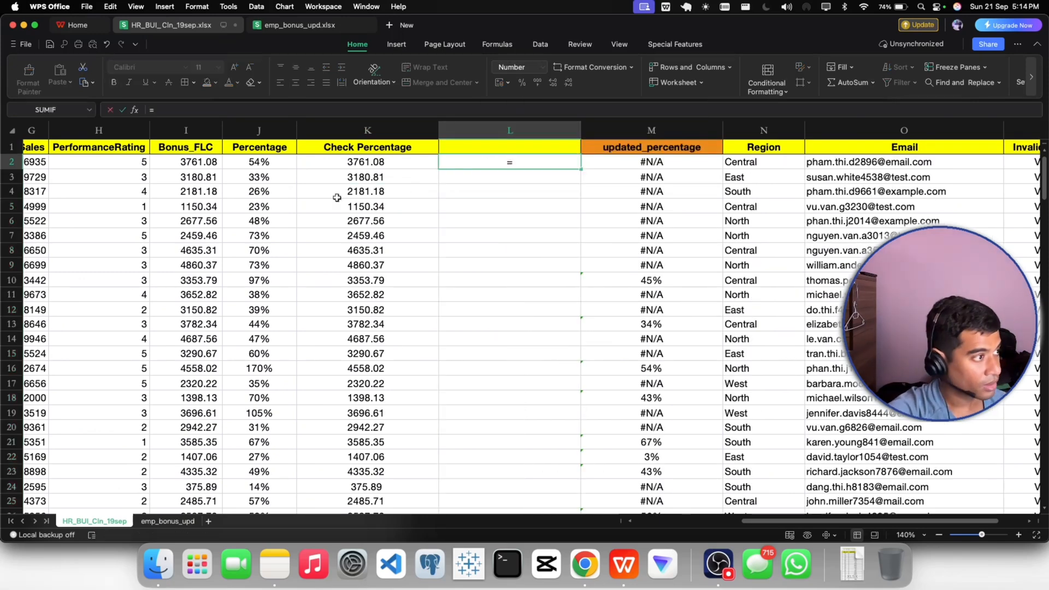
pyautogui.click(205, 166)
pyautogui.write('=')
pyautogui.click(352, 170)
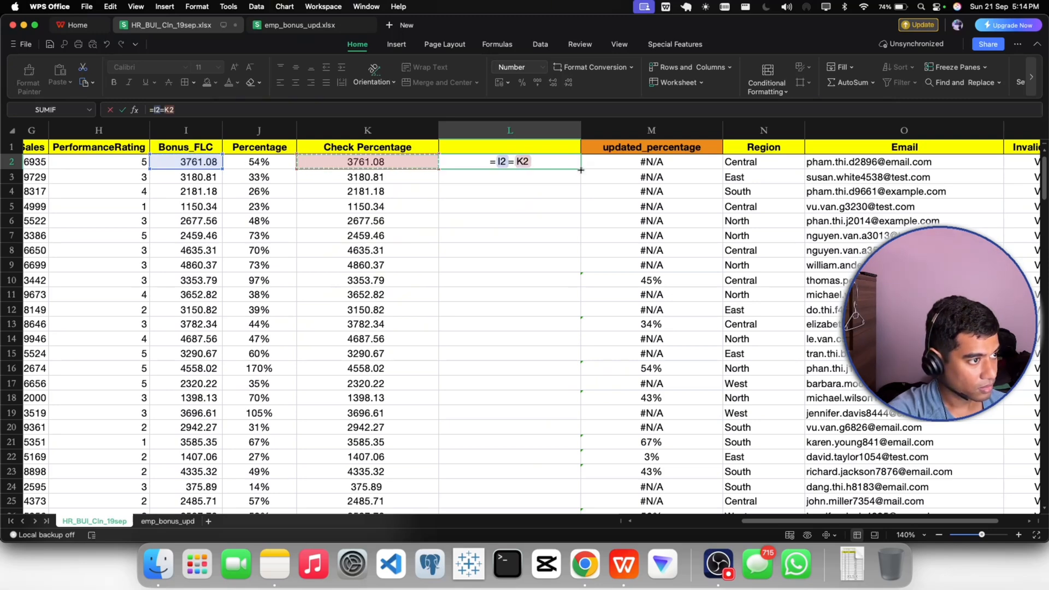
pyautogui.press('Return')
pyautogui.click(544, 164)
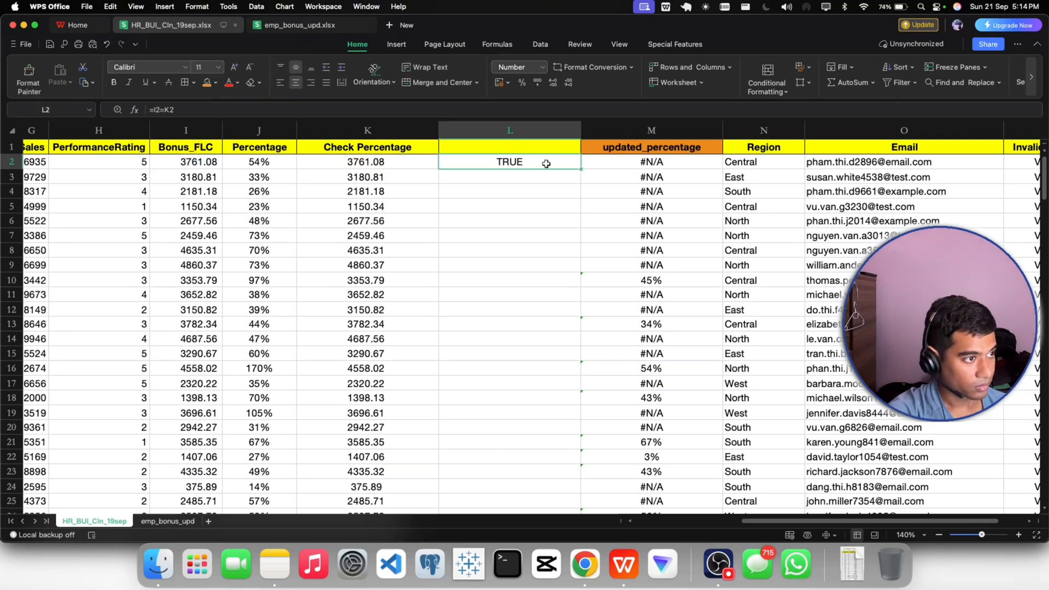
pyautogui.doubleClick(581, 169)
pyautogui.scroll(1, 546, 159)
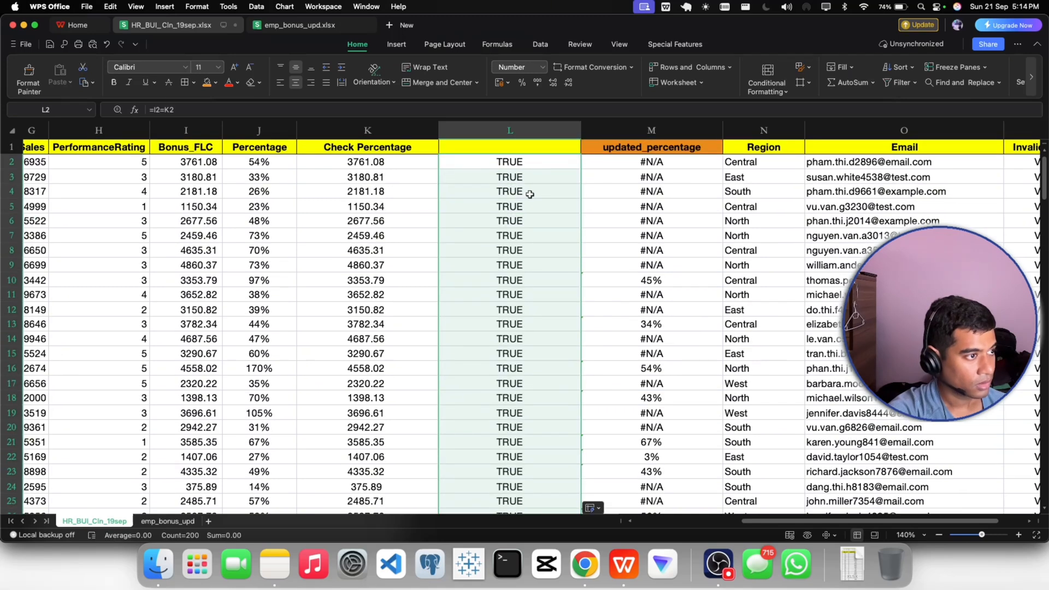
# - Turn on filters for the header row and check which comparison results occur in column L
pyautogui.click(516, 150)
pyautogui.click(896, 82)
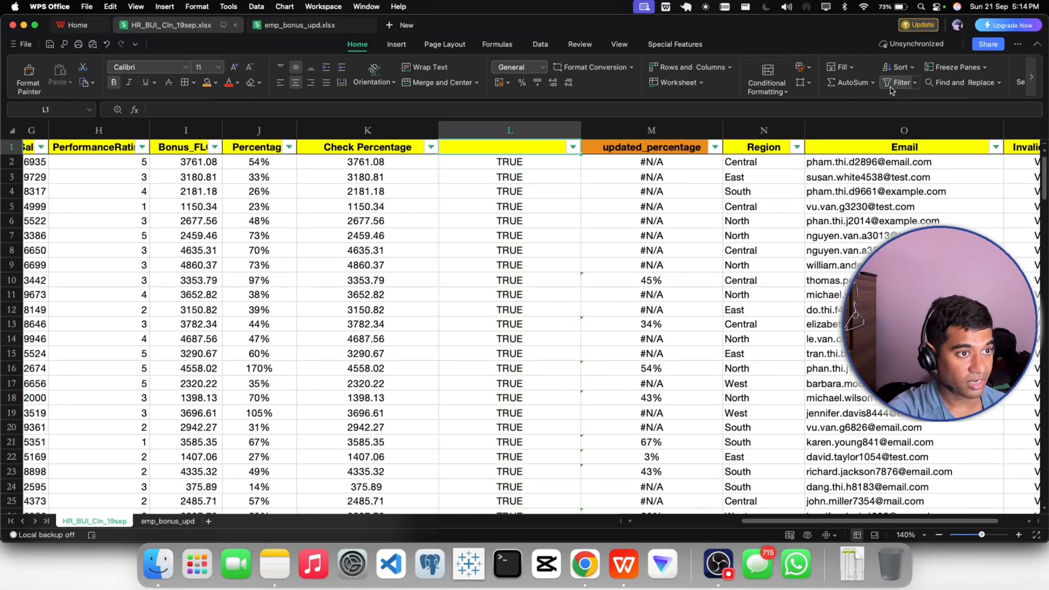
pyautogui.click(574, 147)
pyautogui.click(805, 426)
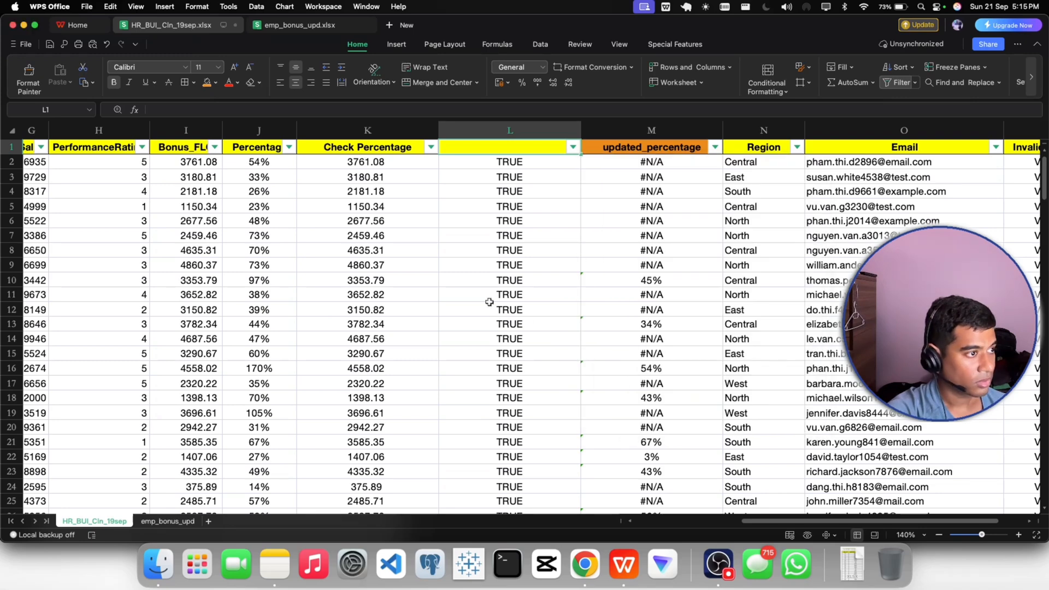
# - Delete the temporary comparison column L
pyautogui.rightClick(492, 132)
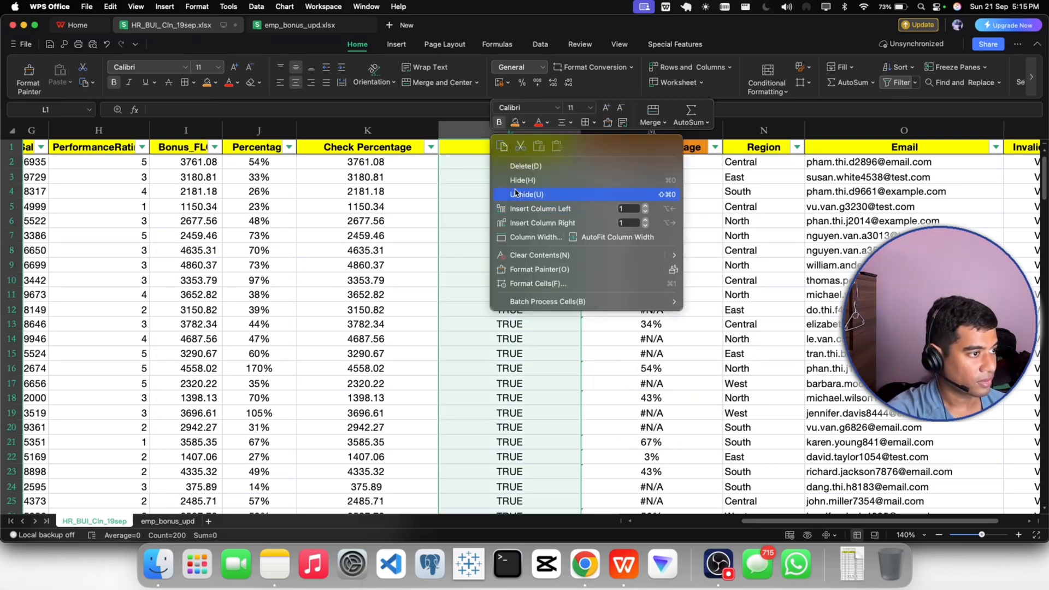
pyautogui.click(515, 194)
pyautogui.click(349, 193)
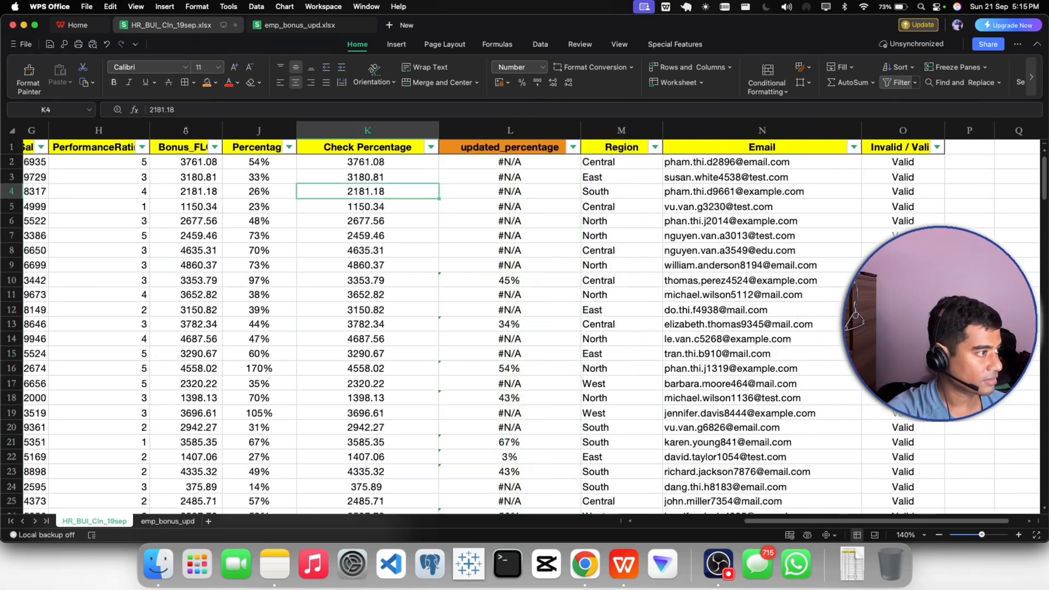
# - Delete the redundant Bonus_FLC column and turn off the header filters
pyautogui.click(185, 130)
pyautogui.rightClick(185, 129)
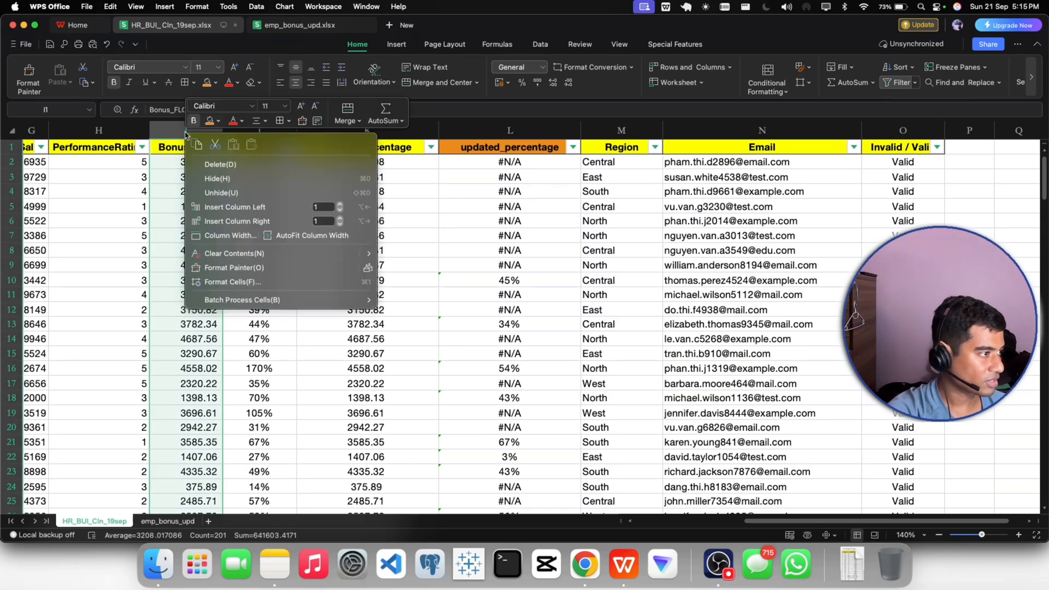
pyautogui.click(199, 167)
pyautogui.click(302, 217)
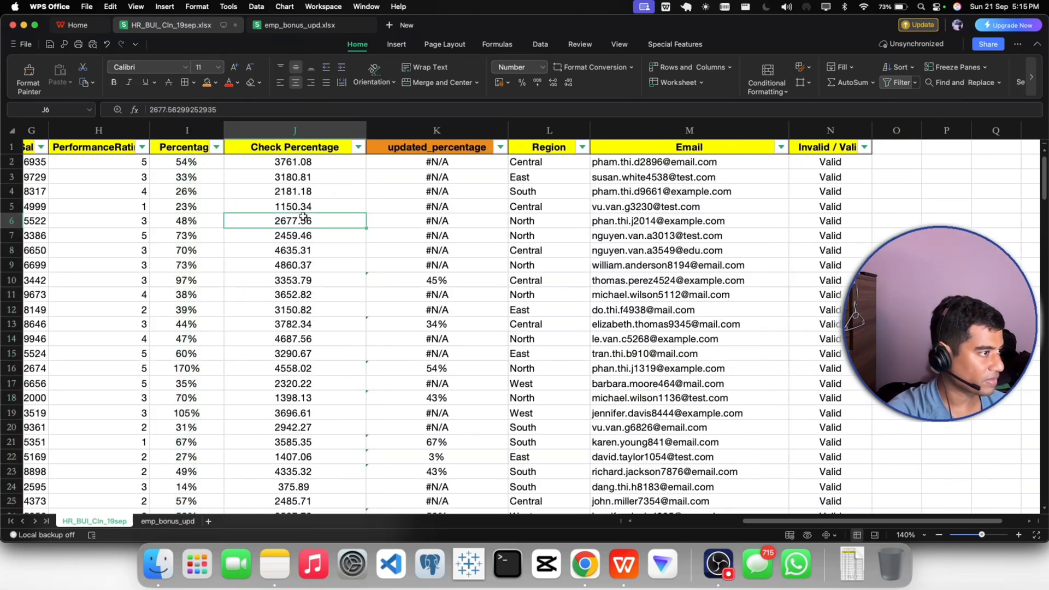
pyautogui.click(898, 83)
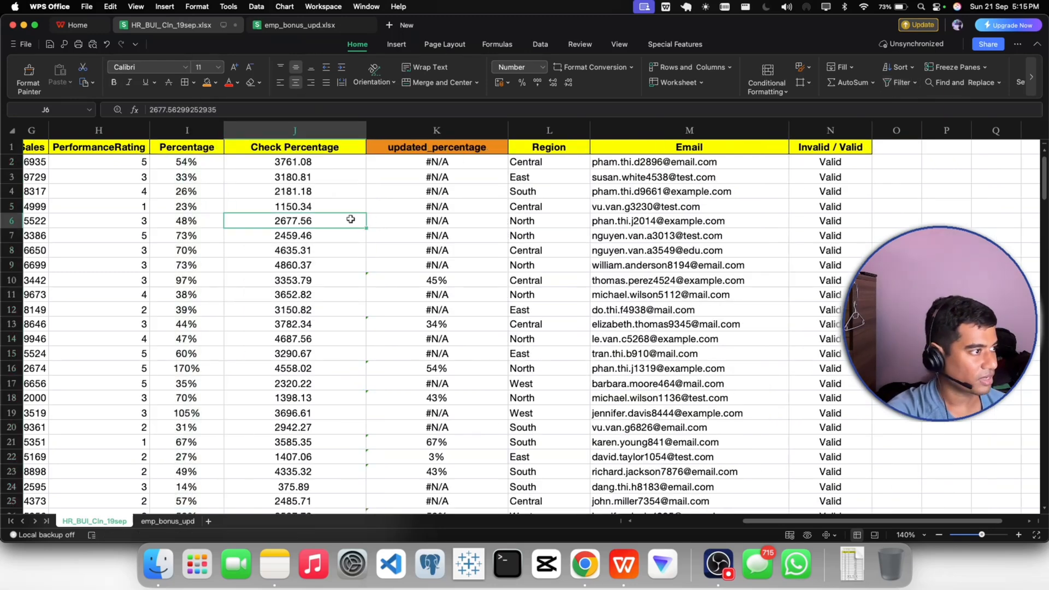
pyautogui.click(289, 193)
pyautogui.doubleClick(272, 146)
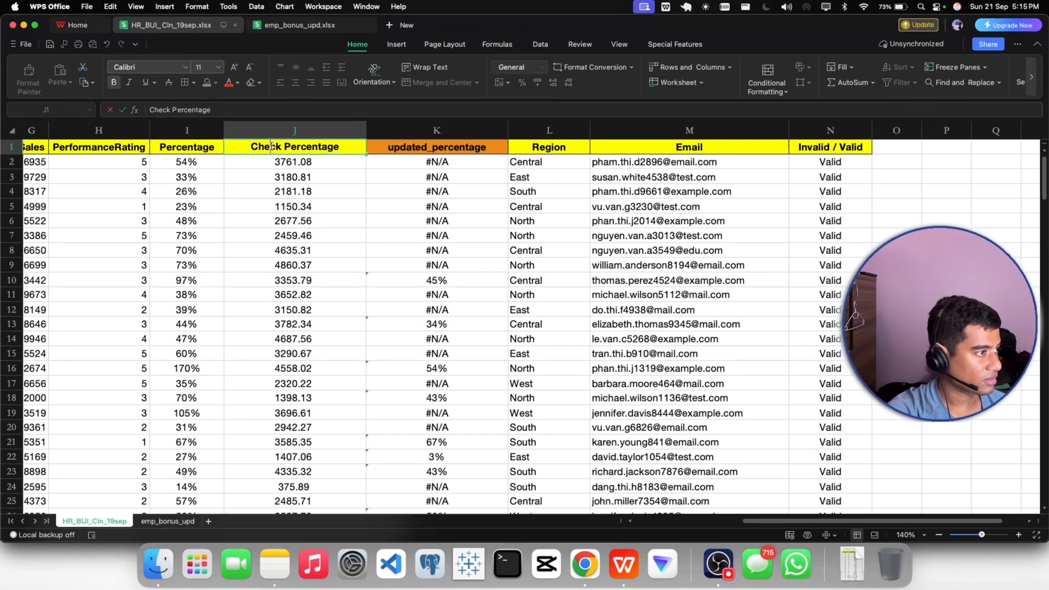
pyautogui.moveTo(341, 146); pyautogui.dragTo(242, 147)
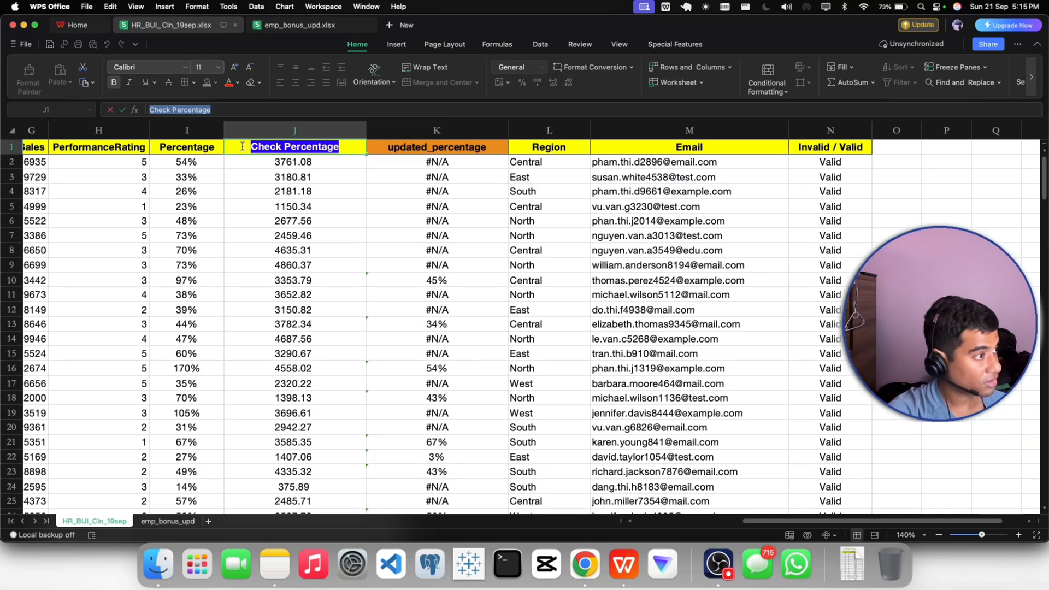
pyautogui.press('super+c')
pyautogui.press('super+c')
pyautogui.click(270, 198)
# - Undo the filter removal and the Bonus_FLC column deletion, and widen the restored column I to show its full header
pyautogui.press('super+z')
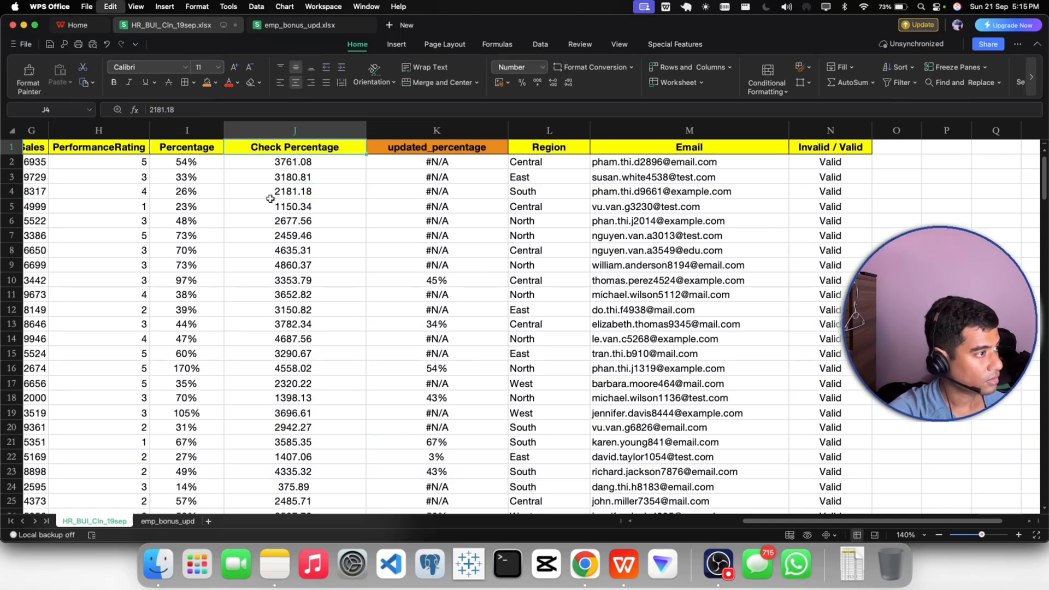
pyautogui.press('super+z')
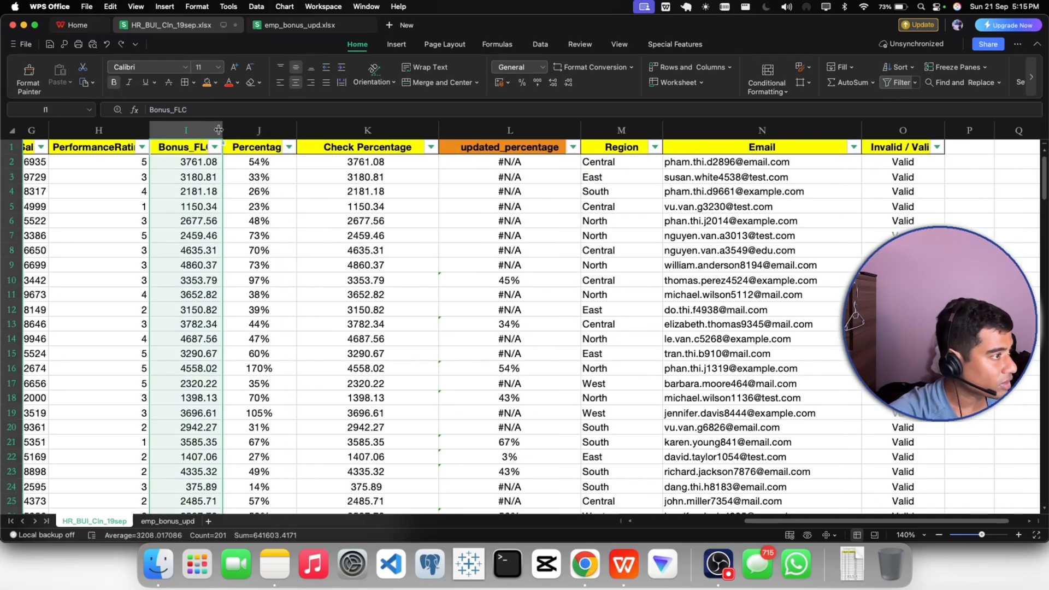
pyautogui.moveTo(219, 130); pyautogui.dragTo(234, 130)
# - Rename the Check Percentage header in K1 to Bonus_FLC
pyautogui.doubleClick(386, 147)
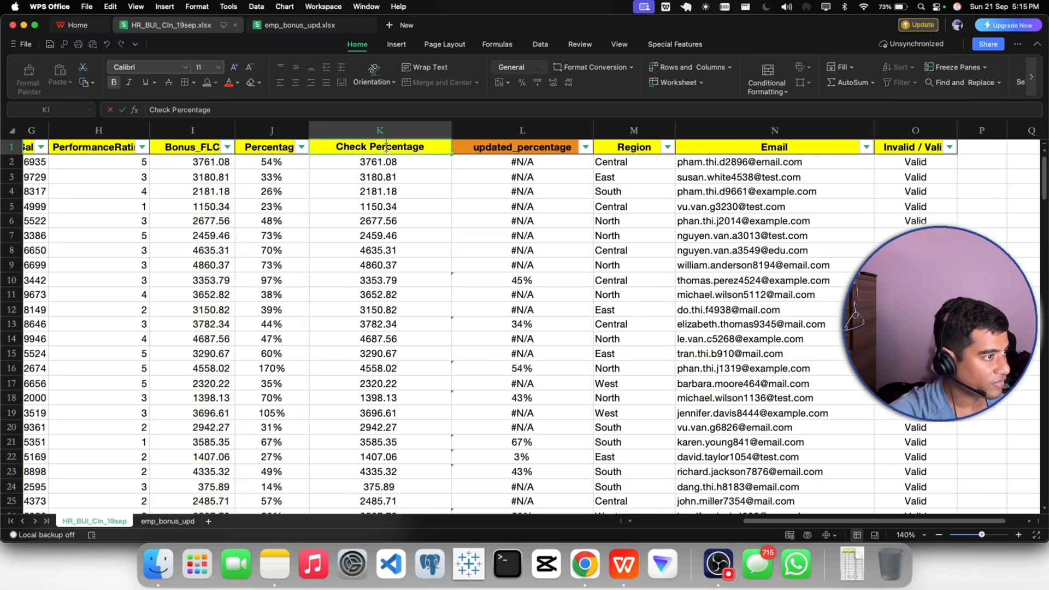
pyautogui.moveTo(424, 149); pyautogui.dragTo(306, 148)
pyautogui.write('B')
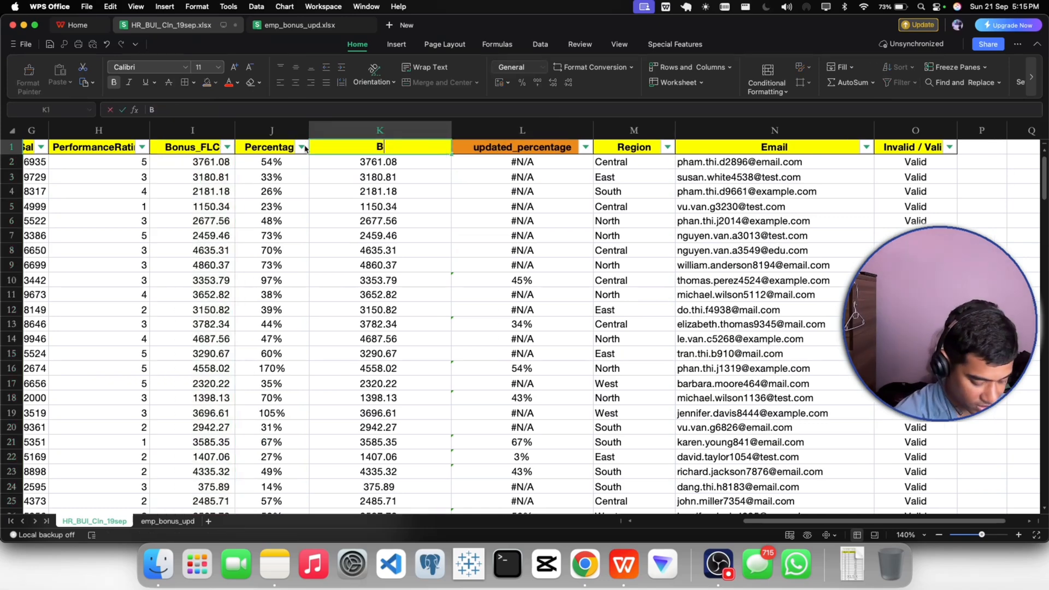
pyautogui.write('onus_')
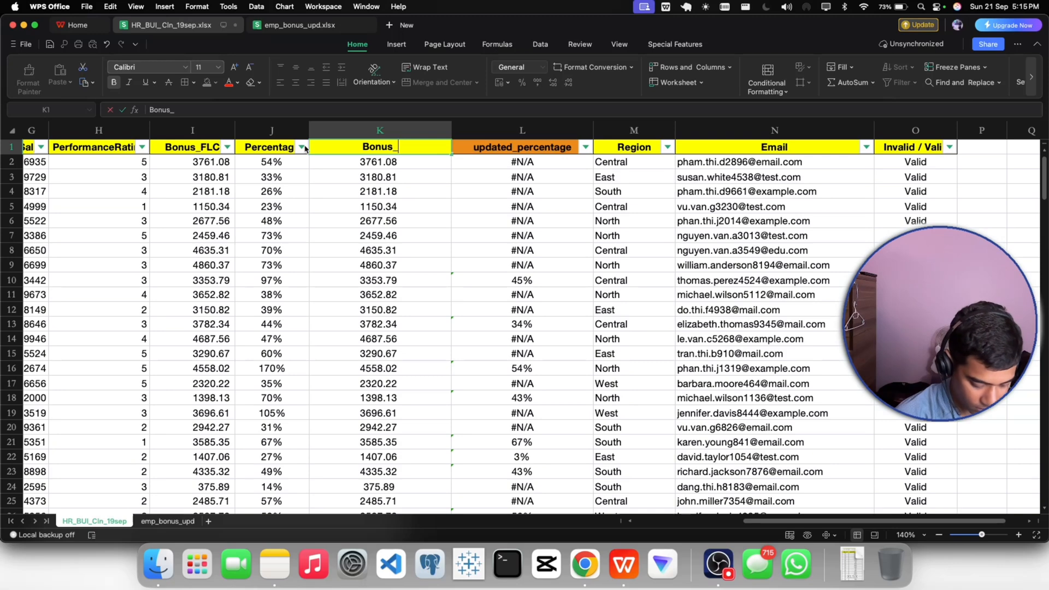
pyautogui.write('FLC')
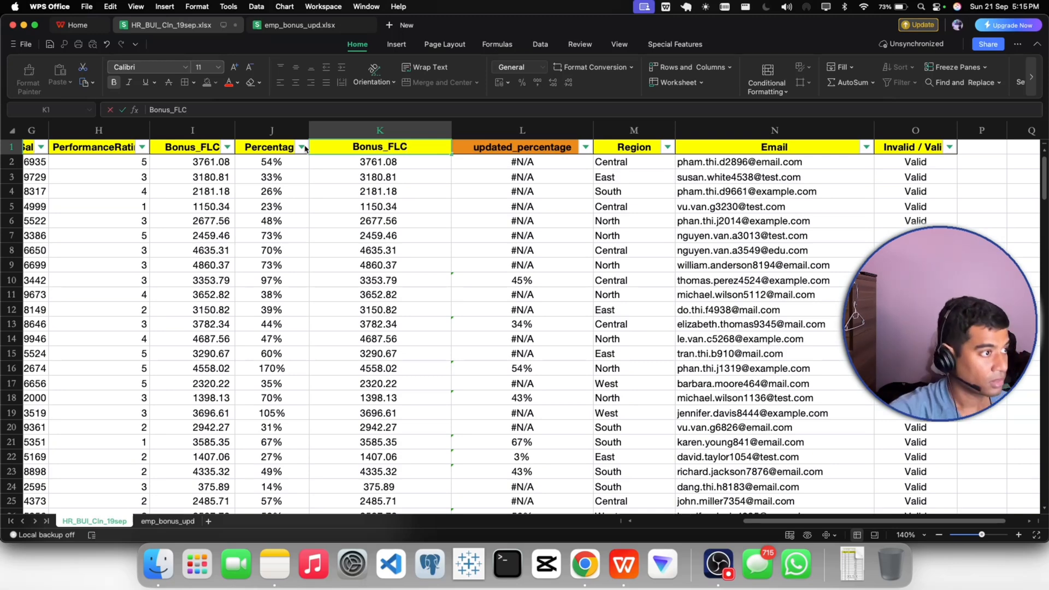
pyautogui.click(383, 192)
# - Delete the original Bonus_FLC column I, keeping the renamed column beside updated_percentage
pyautogui.click(190, 130)
pyautogui.rightClick(190, 130)
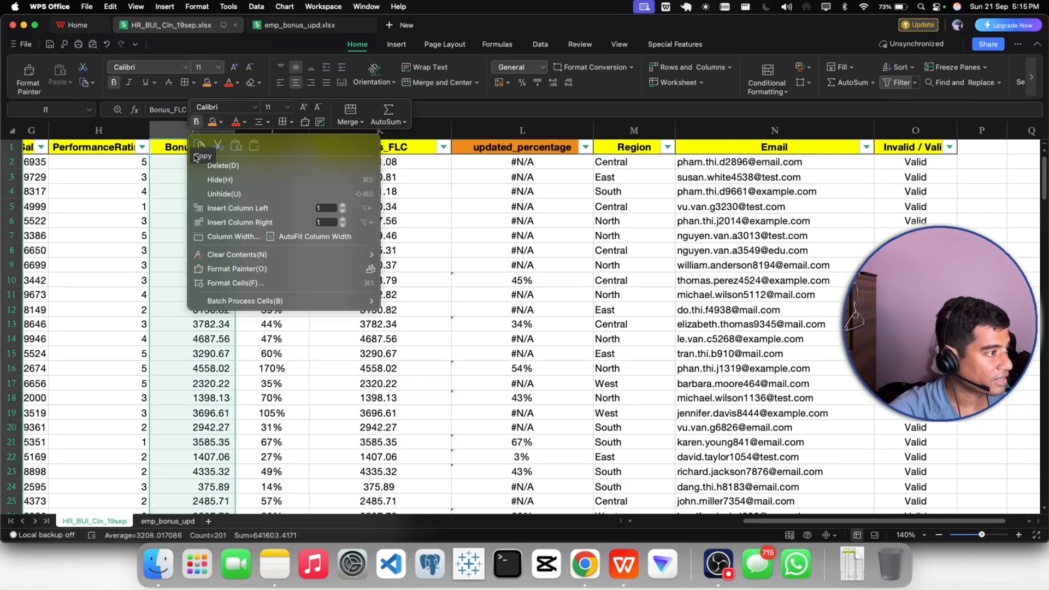
pyautogui.click(203, 167)
pyautogui.click(251, 209)
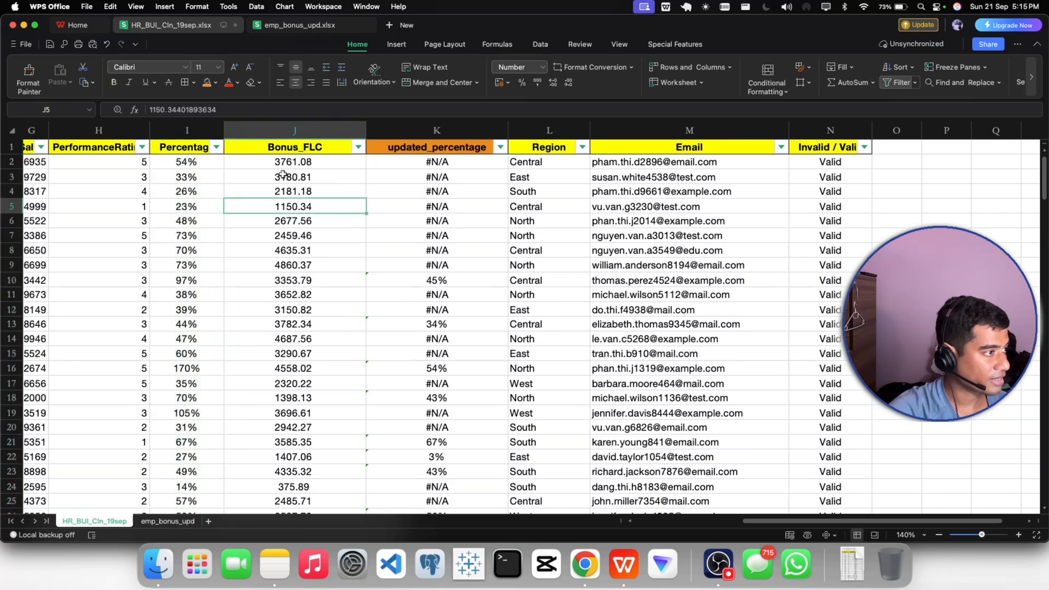
pyautogui.click(284, 174)
pyautogui.click(407, 192)
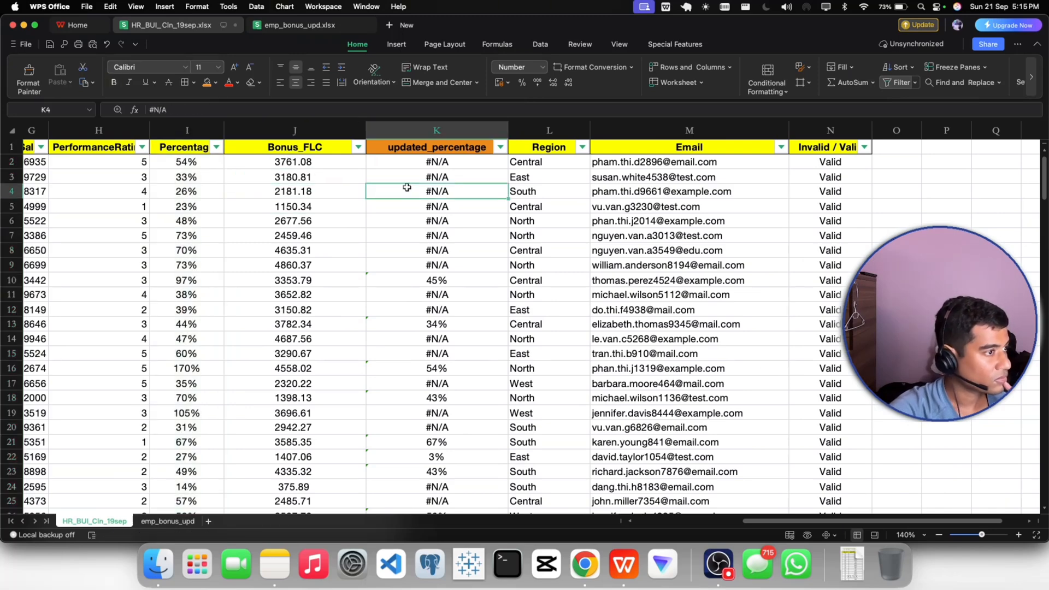
pyautogui.click(404, 147)
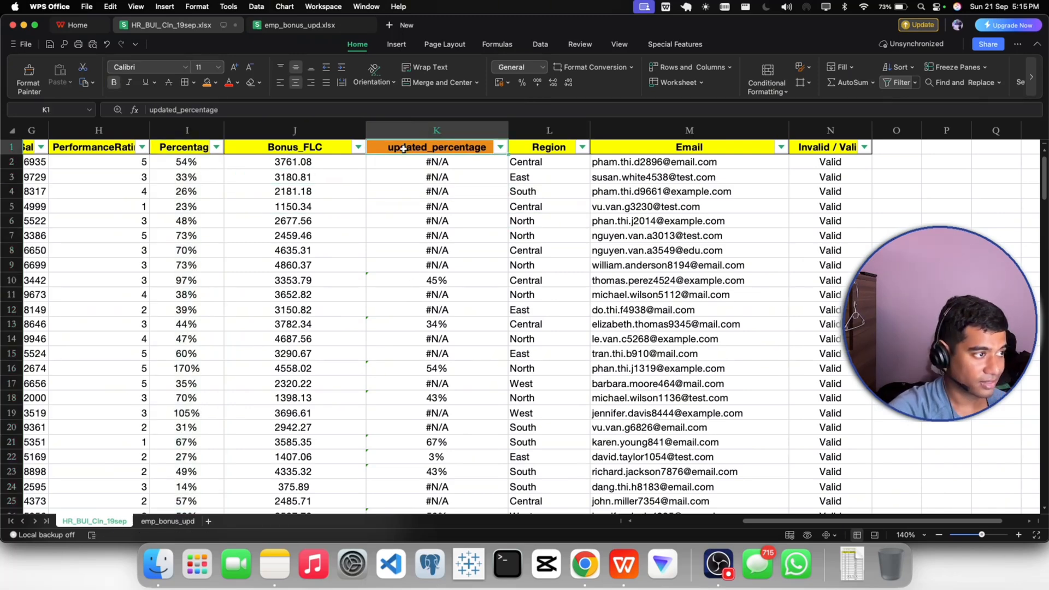
pyautogui.click(397, 216)
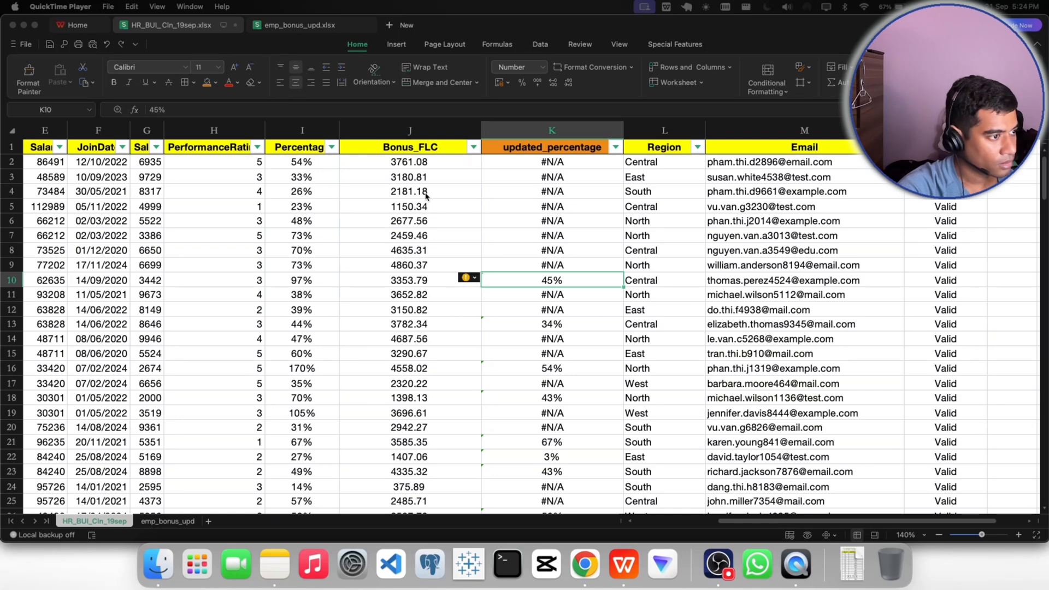
# - Switch to Gmail in Chrome, close the attachment preview, and reread the CFO's instructions about the bonus comparison
pyautogui.click(585, 564)
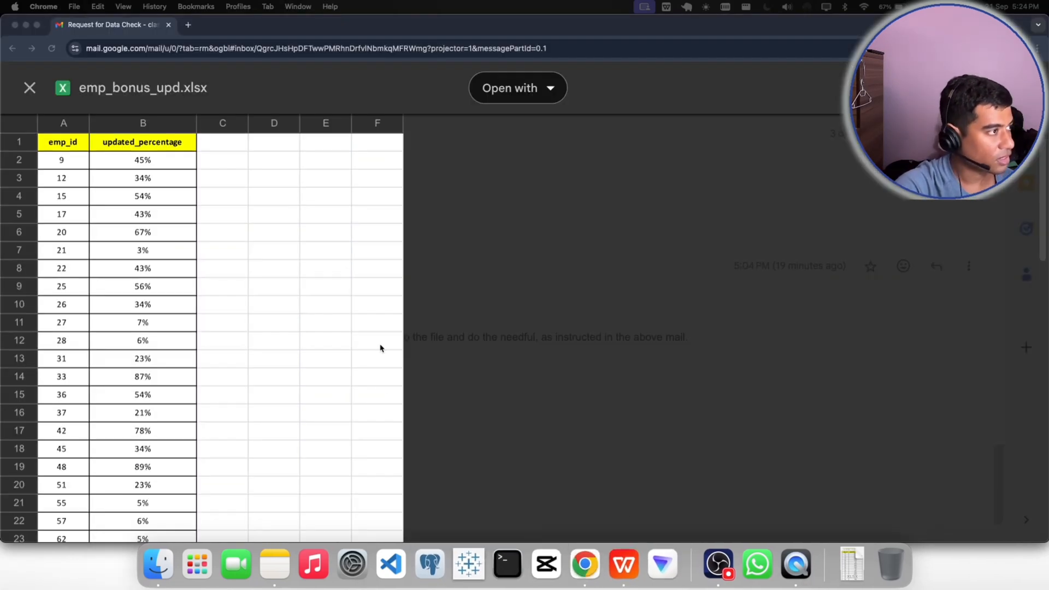
pyautogui.click(31, 88)
pyautogui.scroll(-3, 381, 361)
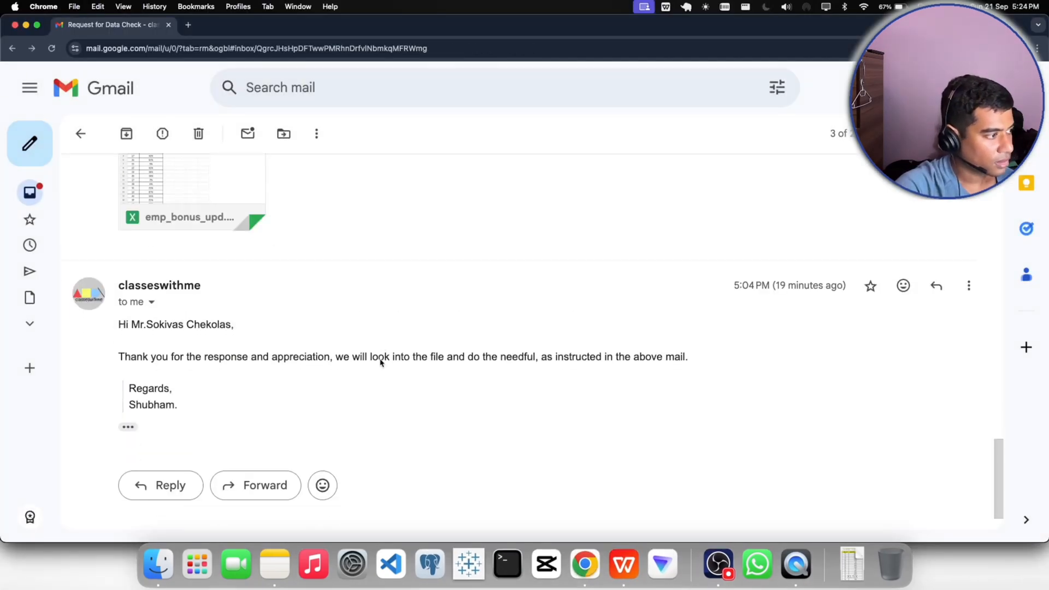
pyautogui.scroll(6, 381, 362)
pyautogui.scroll(3, 478, 353)
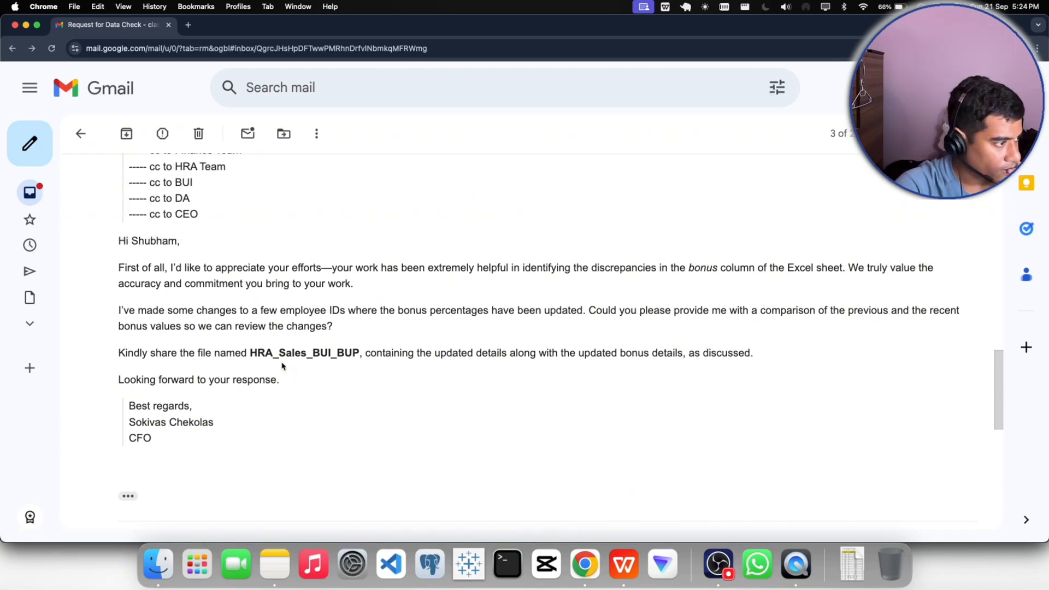
pyautogui.moveTo(593, 315); pyautogui.dragTo(873, 324)
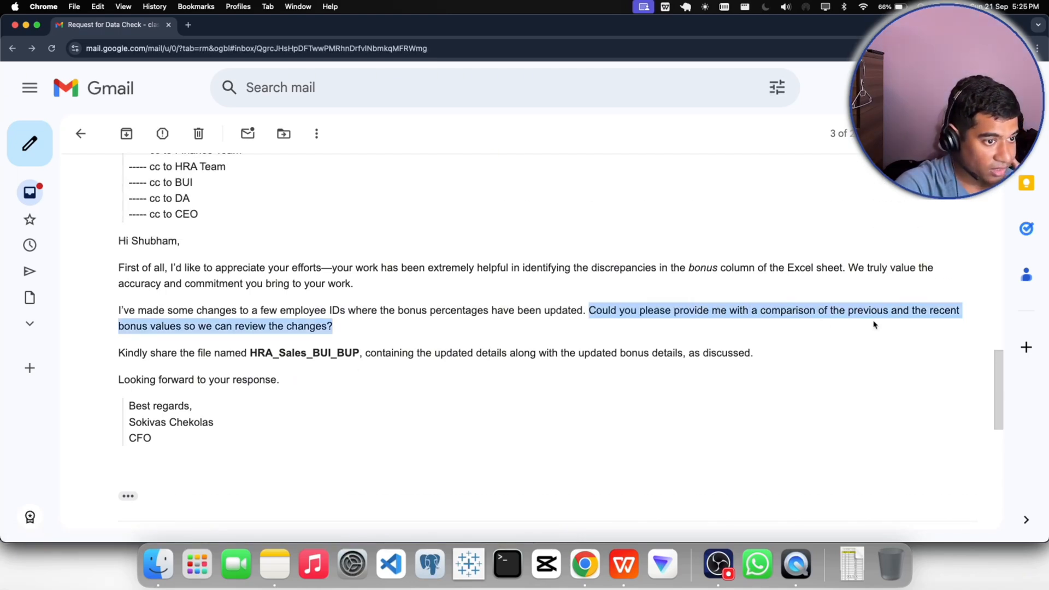
# - Switch back to the HR_BUI_Cln_19sep workbook in WPS Office and turn off the header filters
pyautogui.click(623, 564)
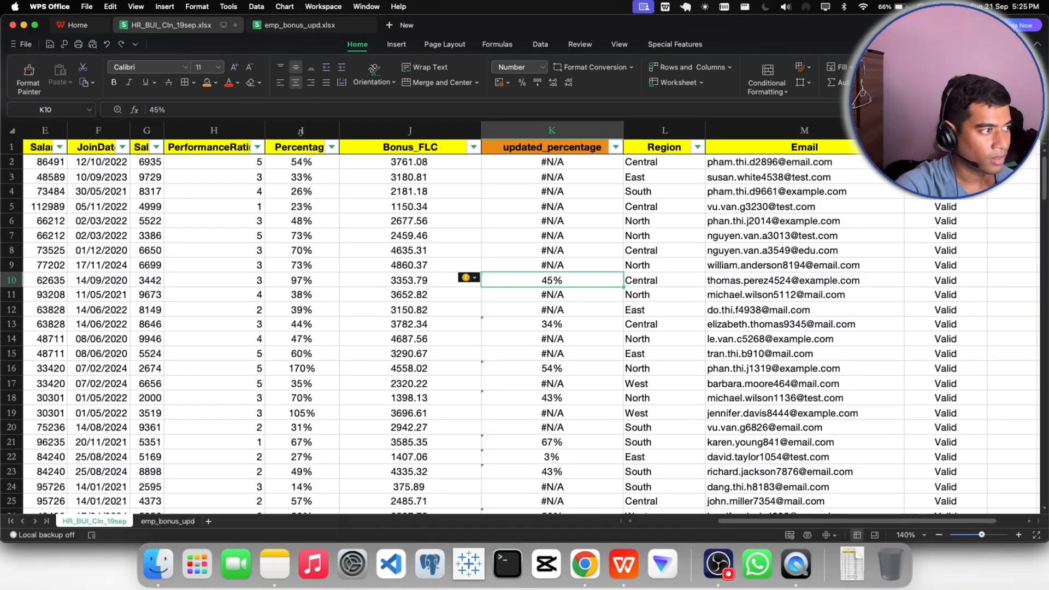
pyautogui.click(441, 251)
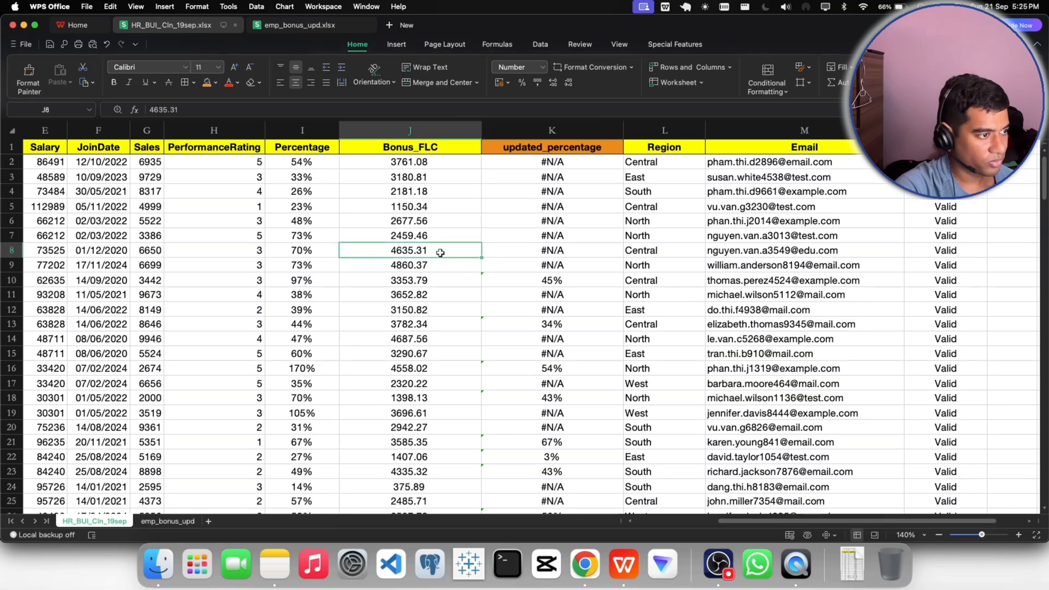
pyautogui.click(296, 149)
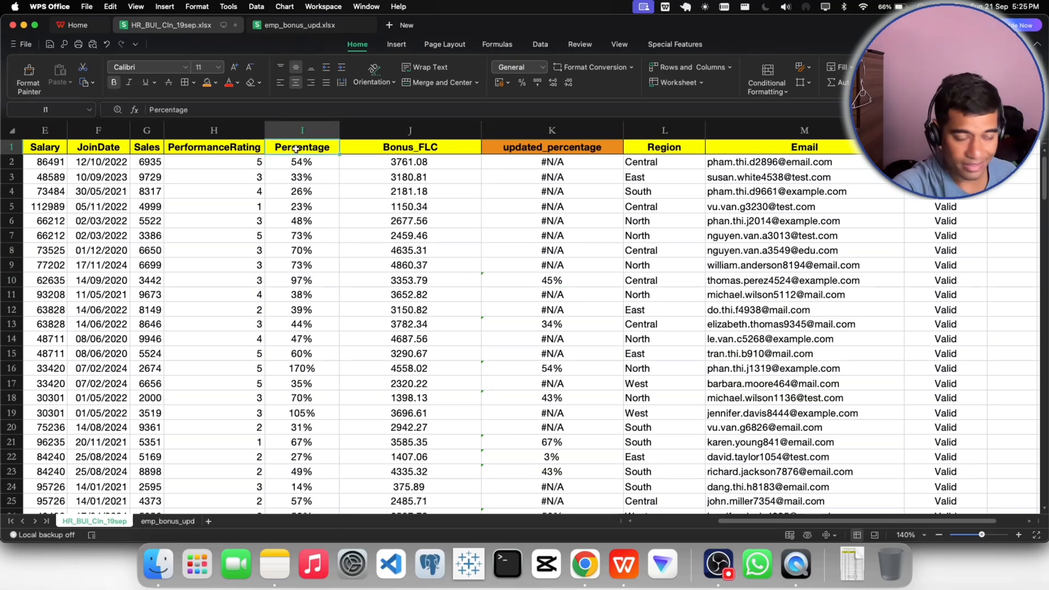
pyautogui.click(724, 550)
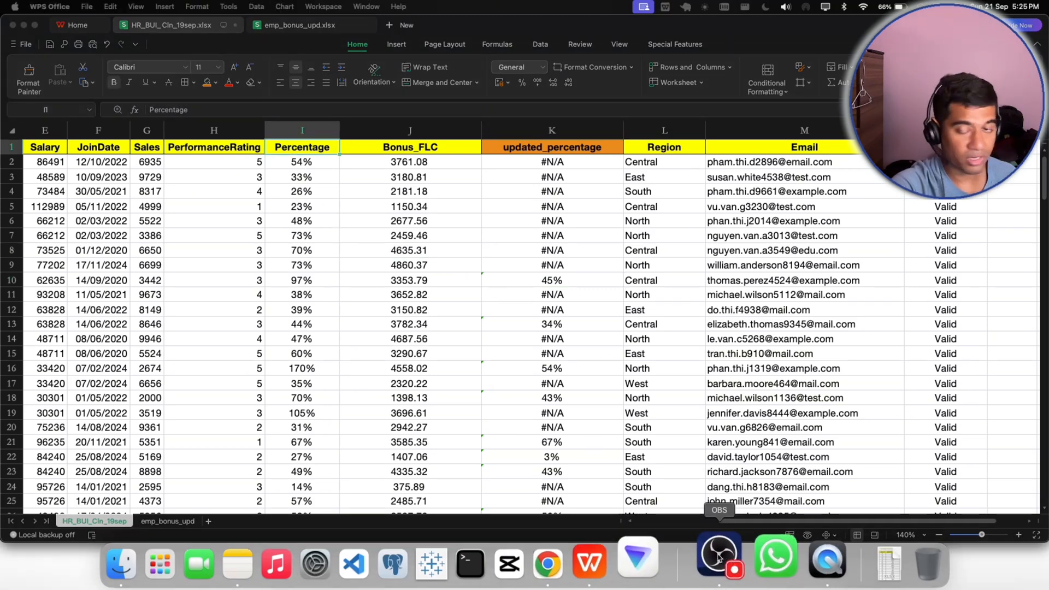
pyautogui.click(394, 160)
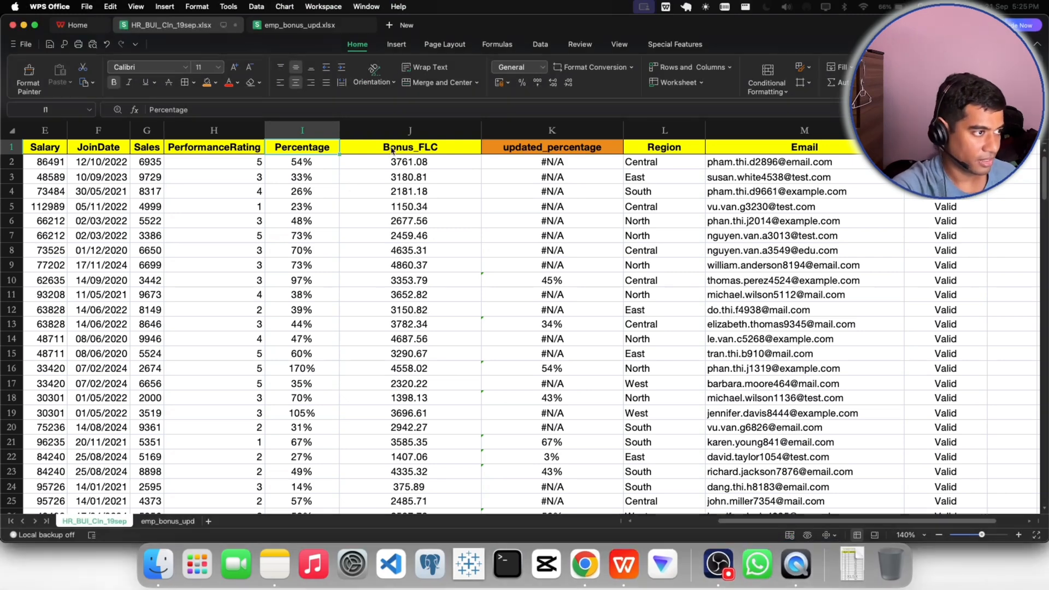
pyautogui.click(380, 149)
pyautogui.click(306, 148)
pyautogui.click(353, 154)
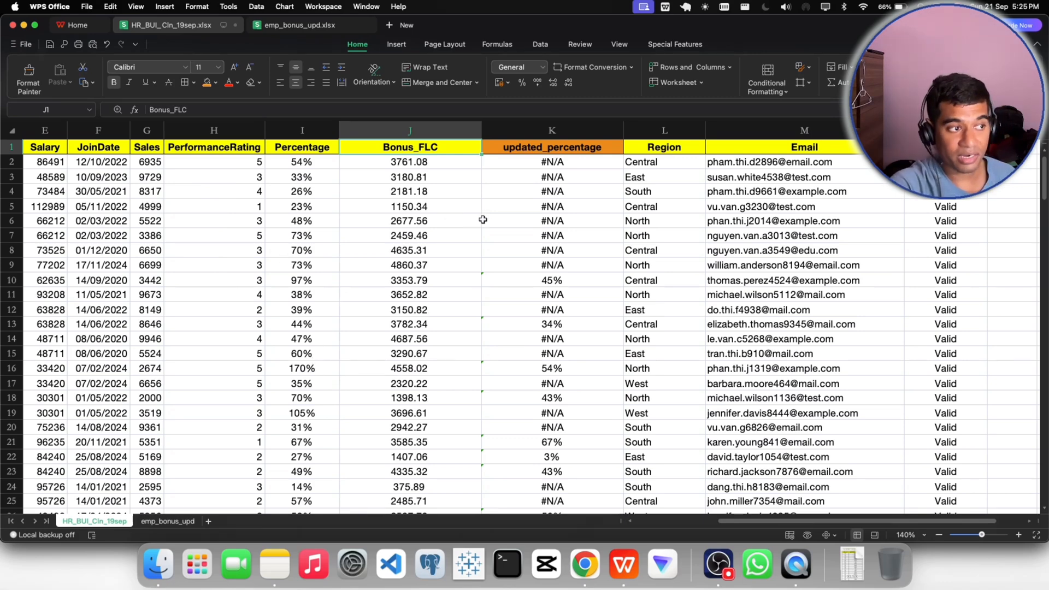
# - Insert two blank columns between Bonus_FLC and updated_percentage
pyautogui.rightClick(580, 134)
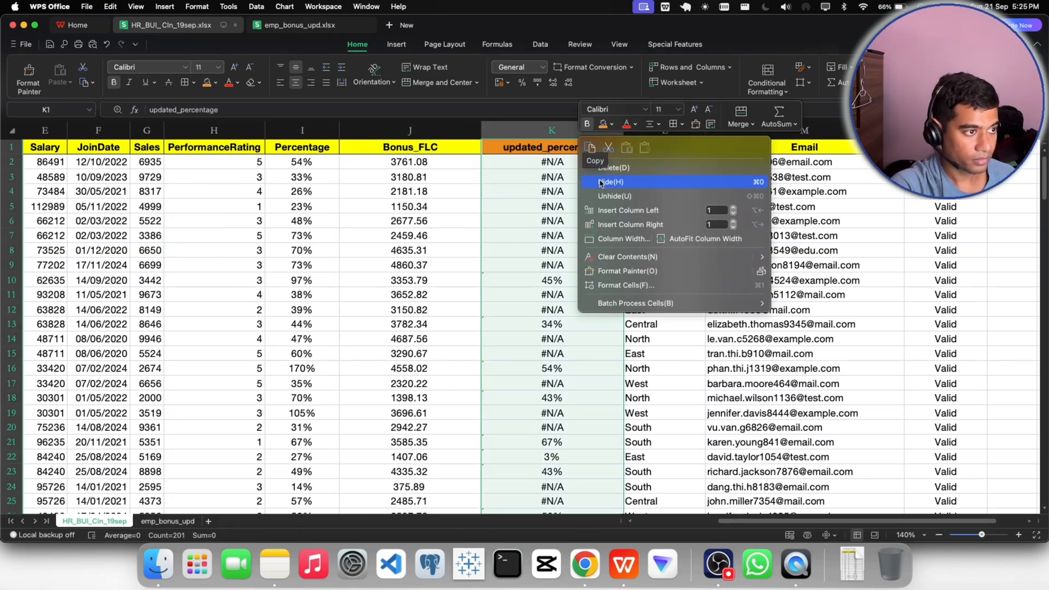
pyautogui.click(606, 211)
pyautogui.rightClick(659, 134)
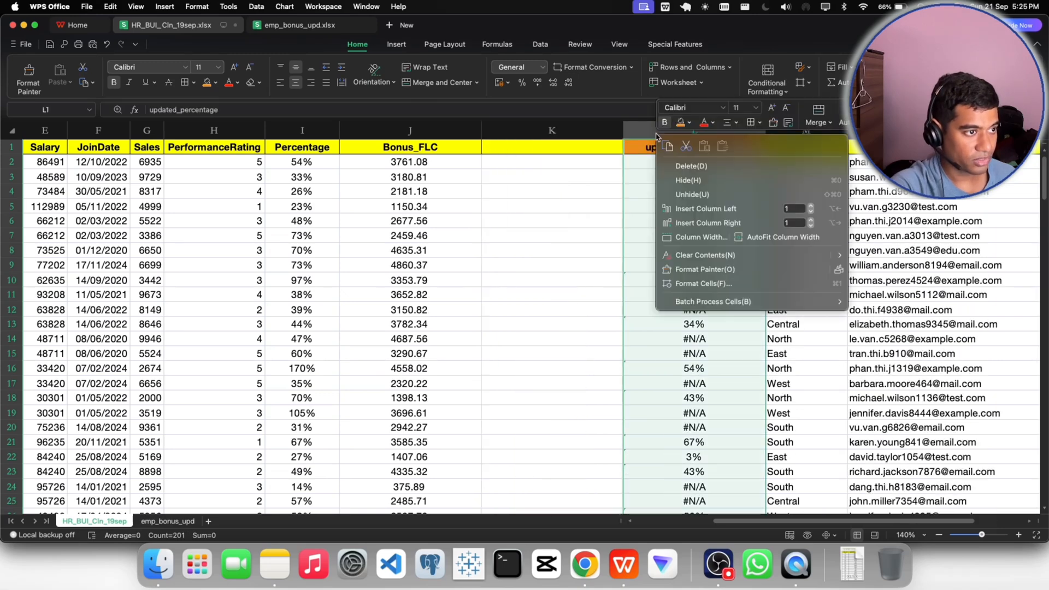
pyautogui.click(684, 207)
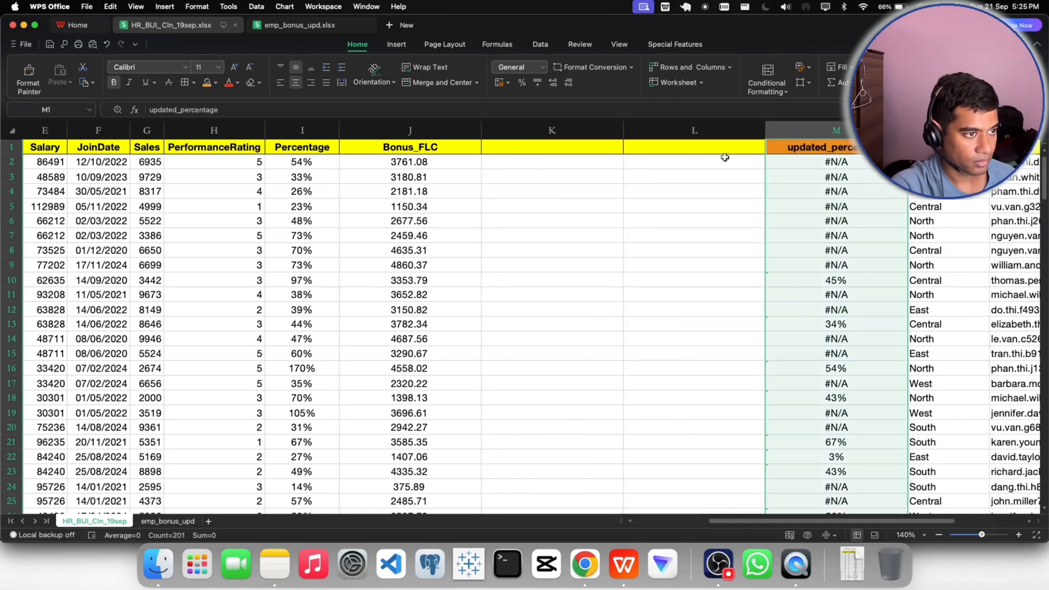
# - Fill the new header cells K1 and L1 with orange
pyautogui.click(565, 149)
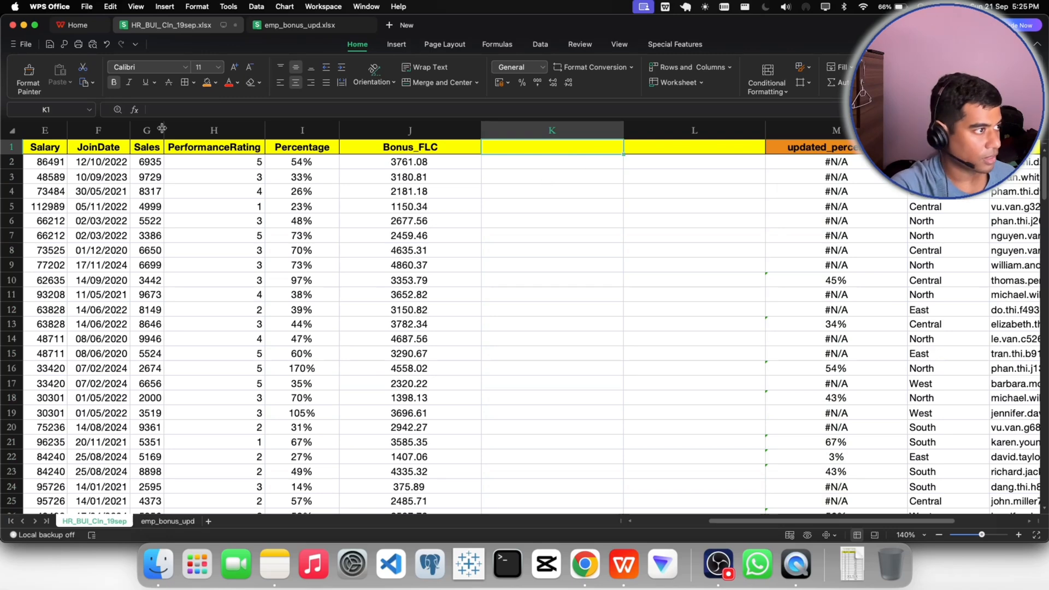
pyautogui.click(207, 82)
pyautogui.press('Right')
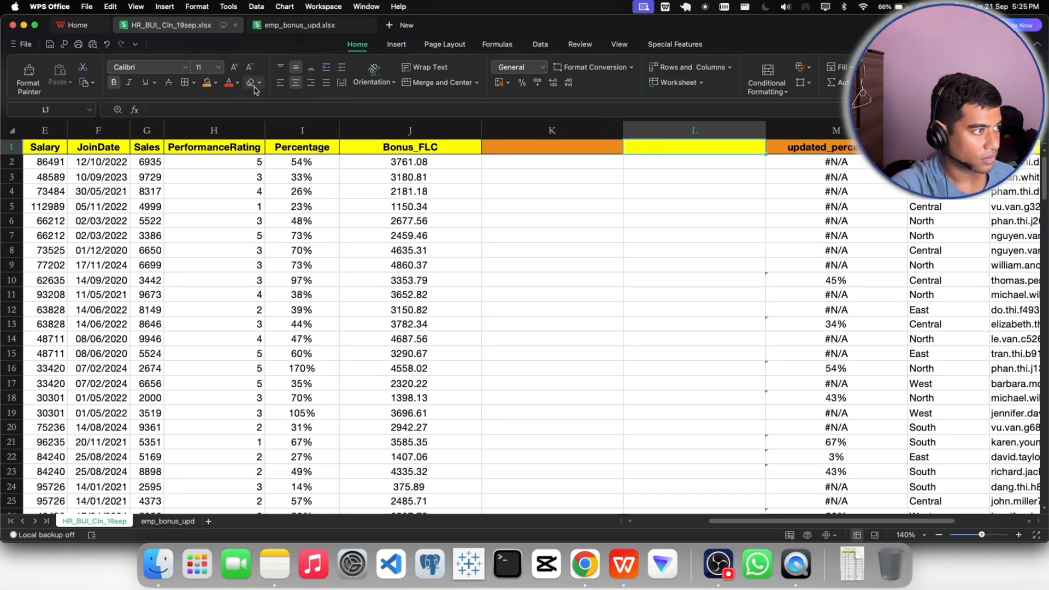
pyautogui.click(207, 82)
# - Enter full_updated_percentage as the header of the new column K
pyautogui.doubleClick(521, 149)
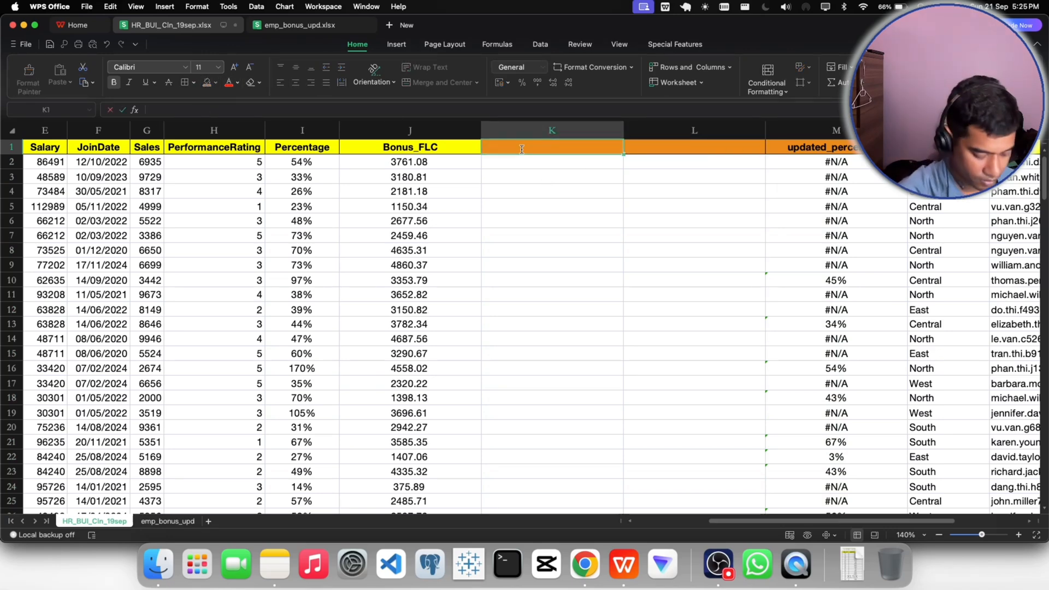
pyautogui.write('full_updated')
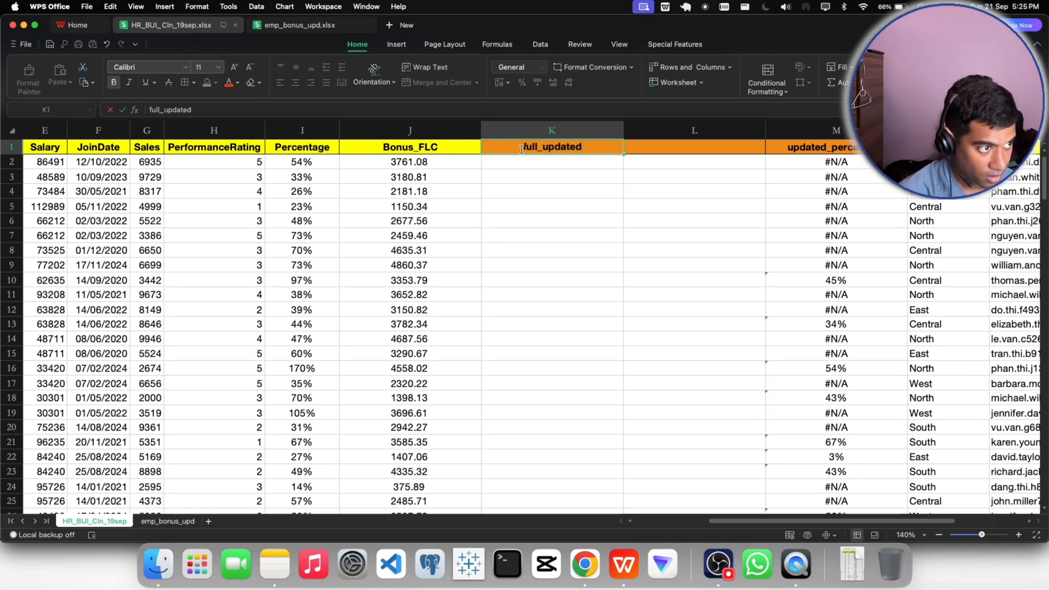
pyautogui.write('_bonus')
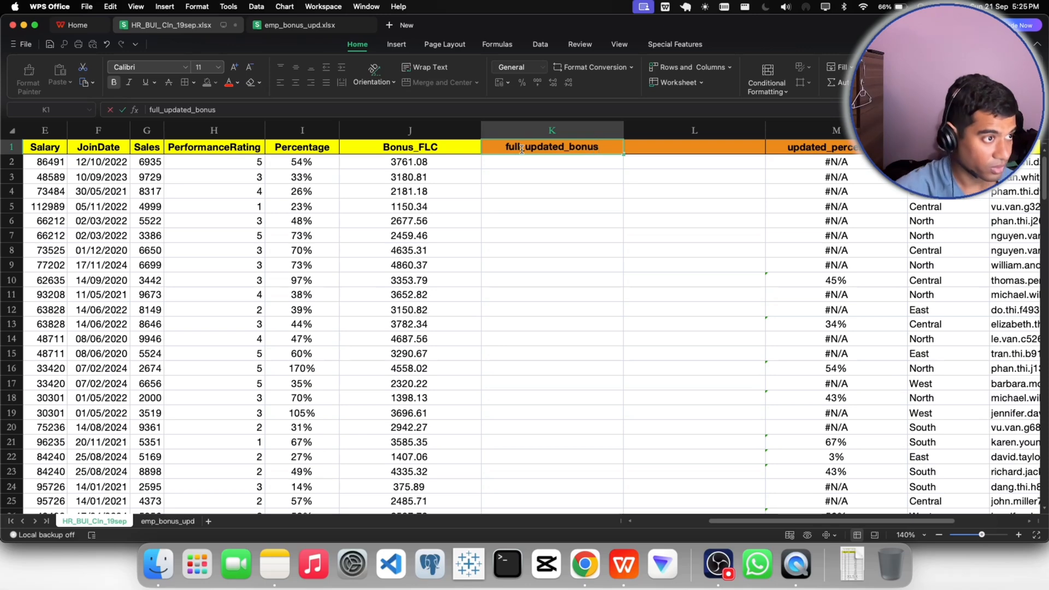
pyautogui.click(597, 234)
pyautogui.click(604, 148)
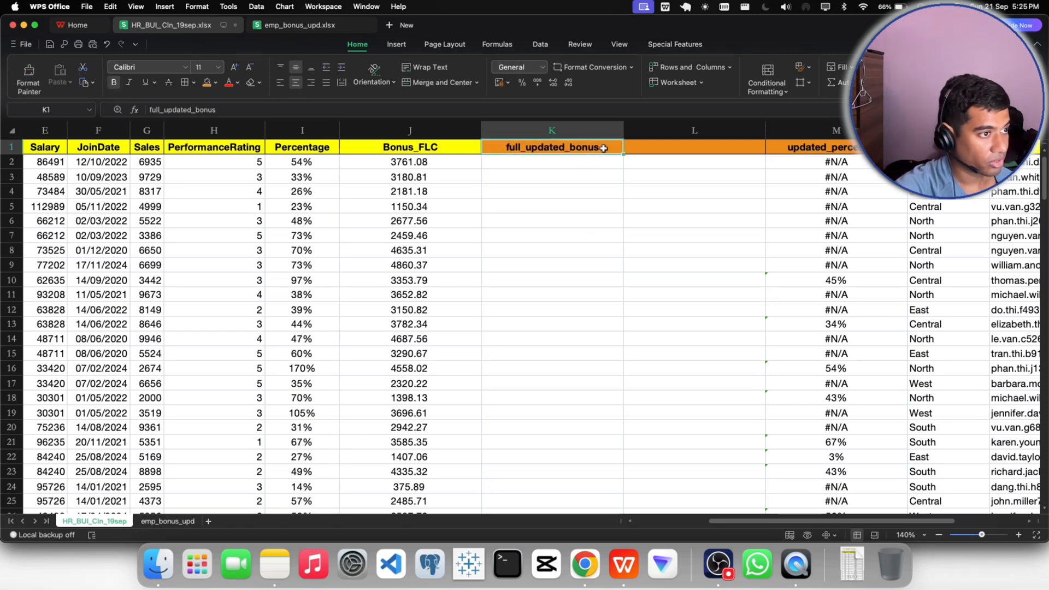
pyautogui.press('BackSpace')
pyautogui.press('BackSpace')
pyautogui.press('BackSpace')
pyautogui.press('BackSpace')
pyautogui.press('BackSpace')
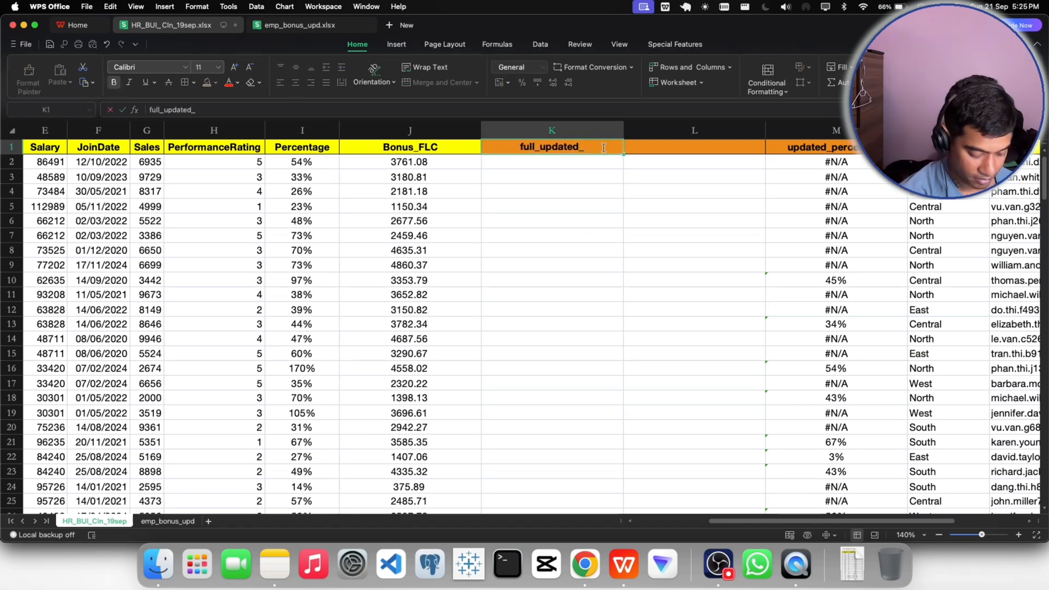
pyautogui.write('percebtage')
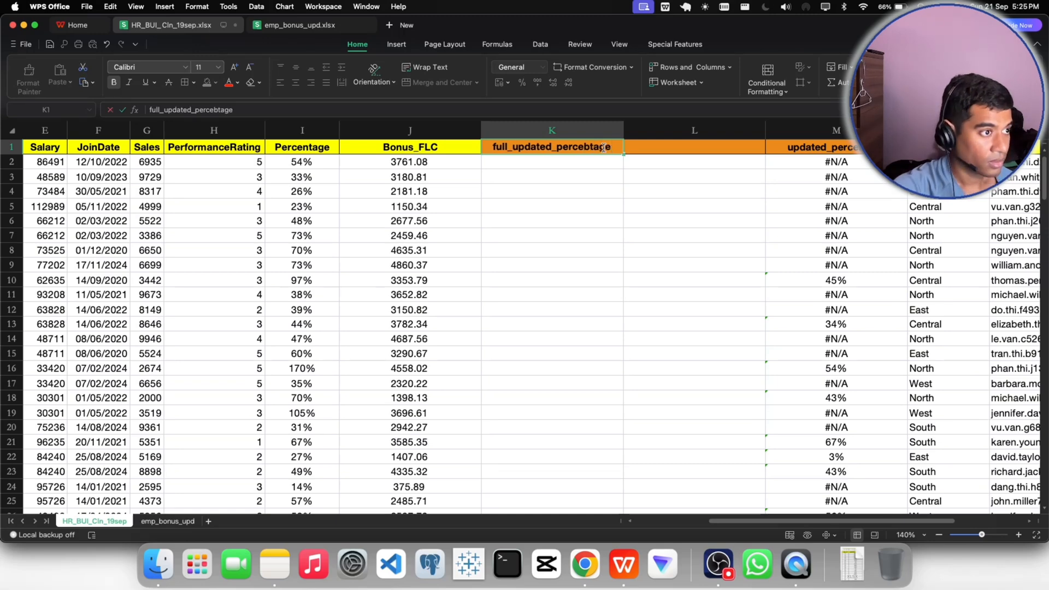
pyautogui.press('BackSpace')
pyautogui.press('BackSpace')
pyautogui.press('BackSpace')
pyautogui.press('BackSpace')
pyautogui.press('BackSpace')
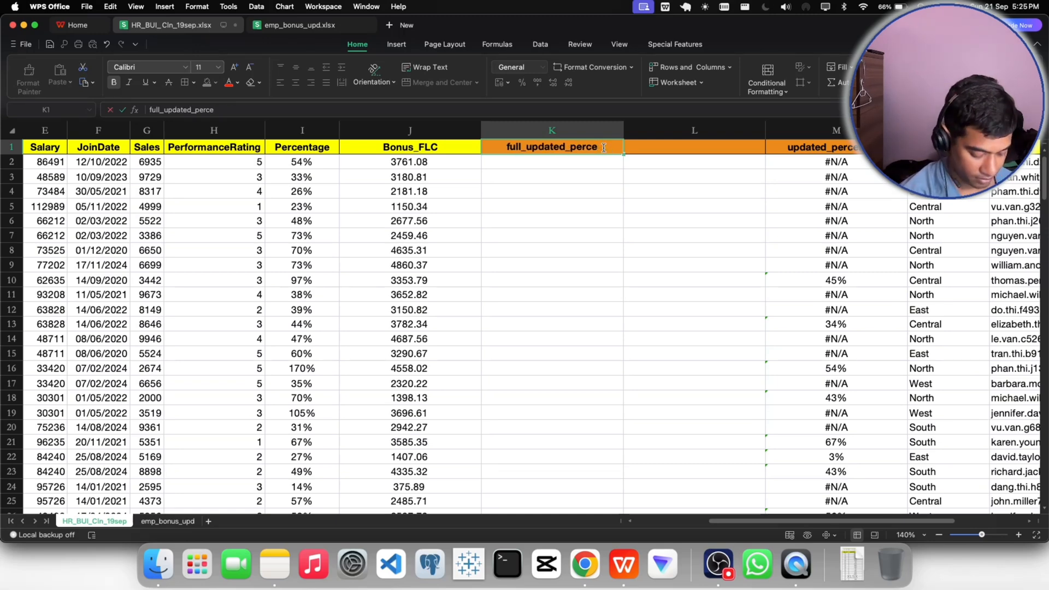
pyautogui.write('ntage')
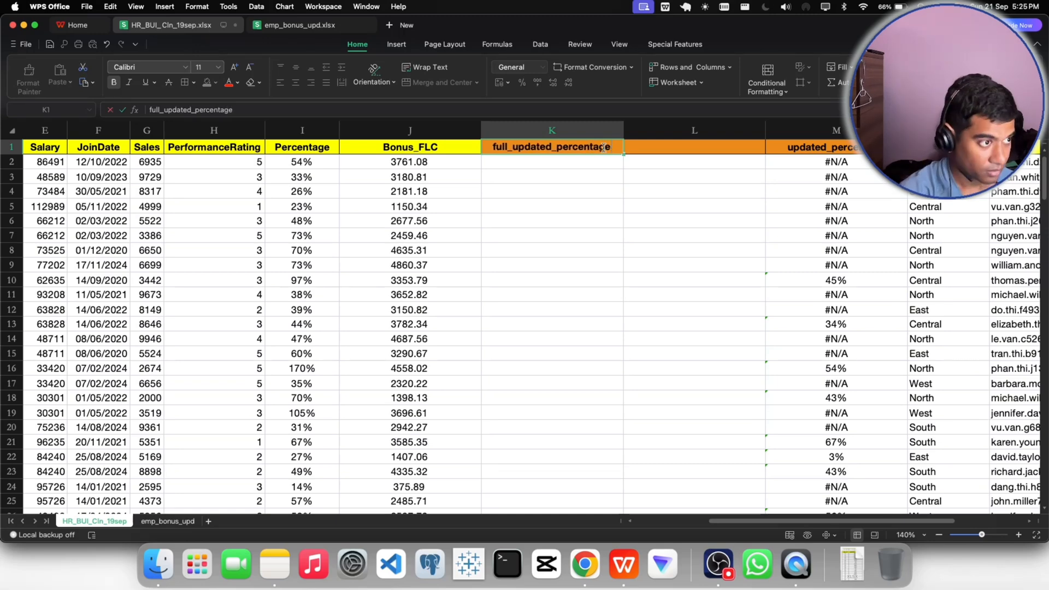
# - Enter new_bonus_flc as the header of the new column L
pyautogui.doubleClick(664, 145)
pyautogui.write('new')
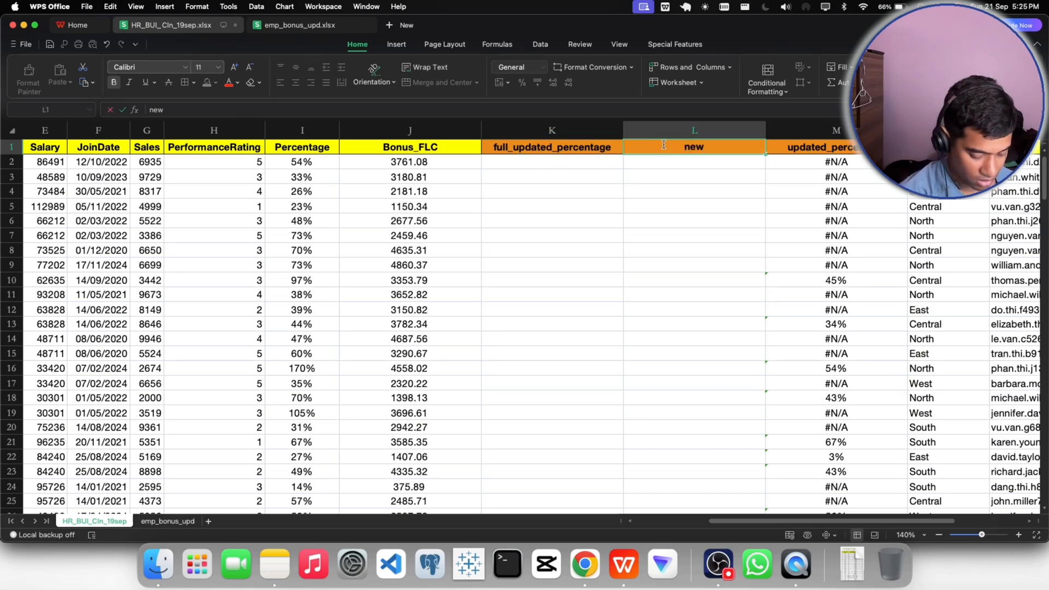
pyautogui.write('_bonus_flc')
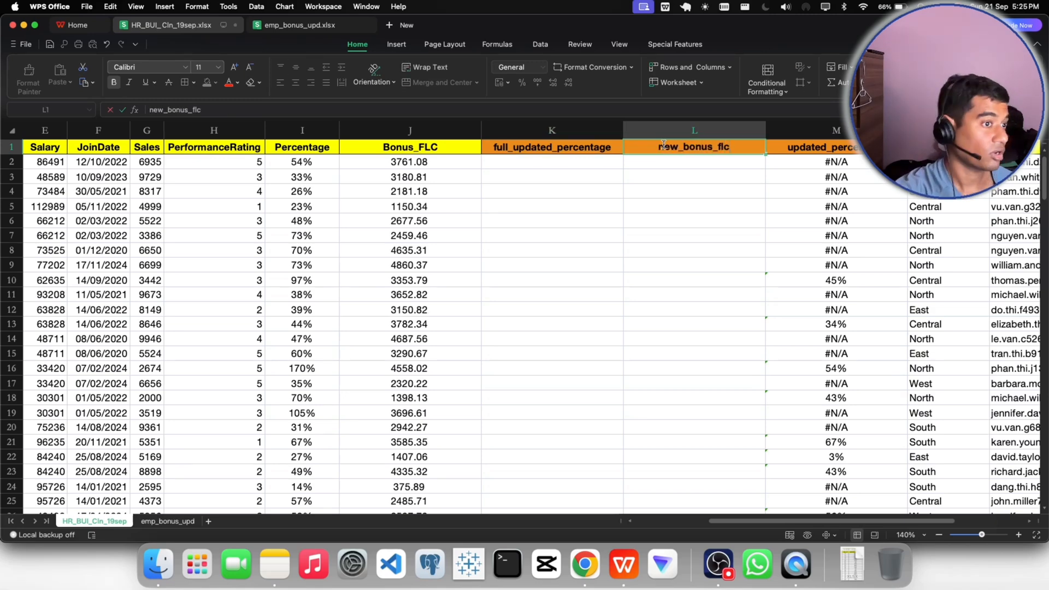
pyautogui.click(690, 218)
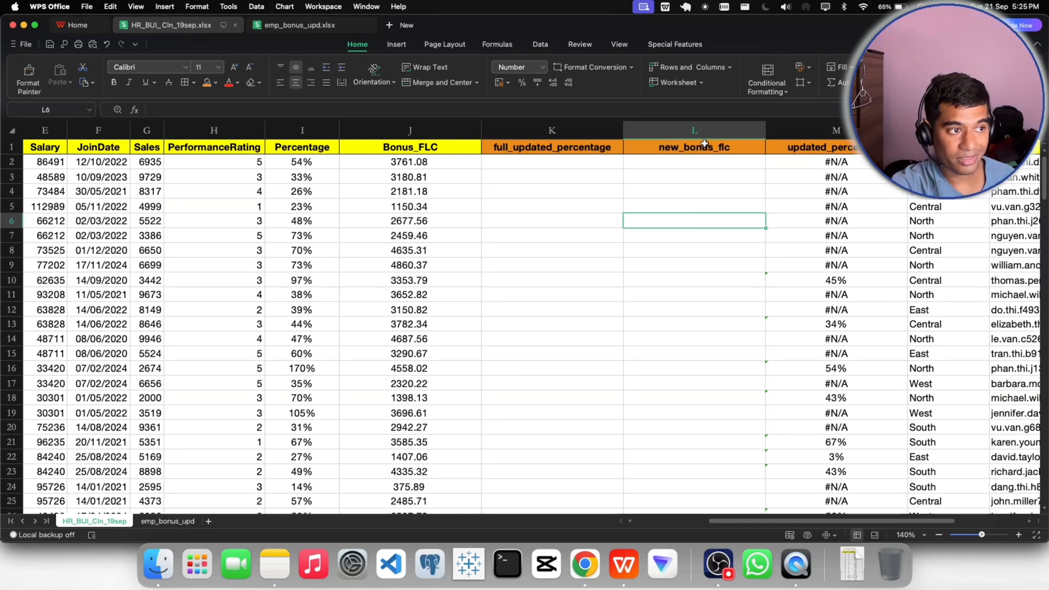
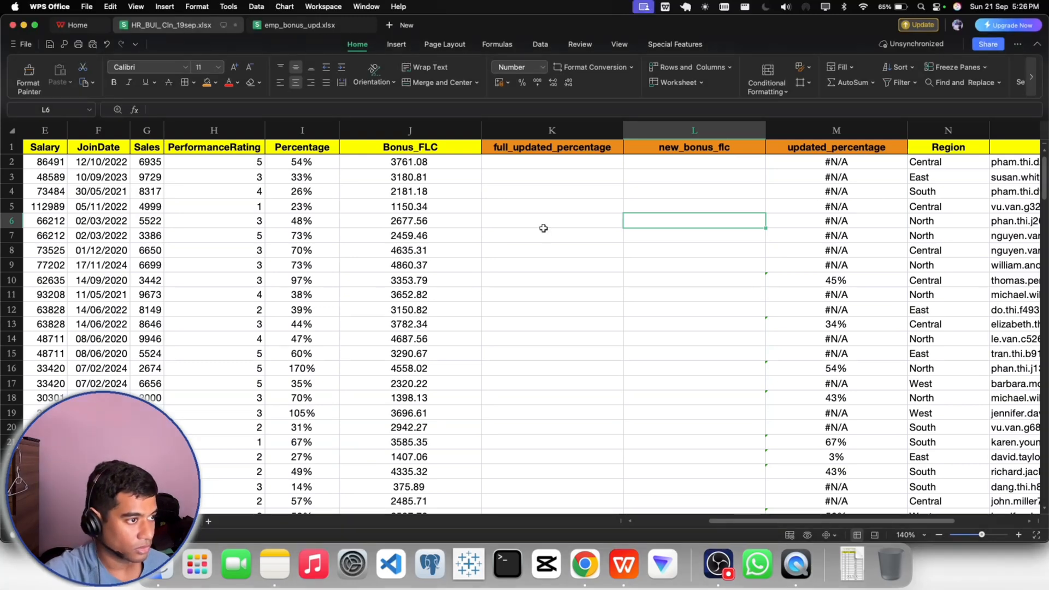
# - Add filters to the header row and filter updated_percentage to show only the #N/A rows
pyautogui.click(518, 164)
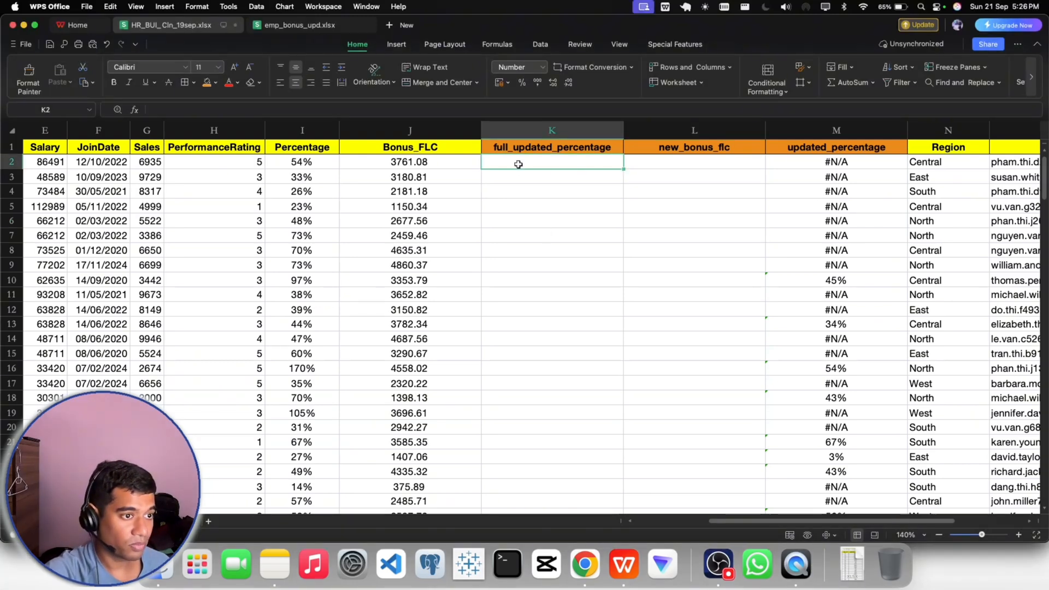
pyautogui.click(827, 149)
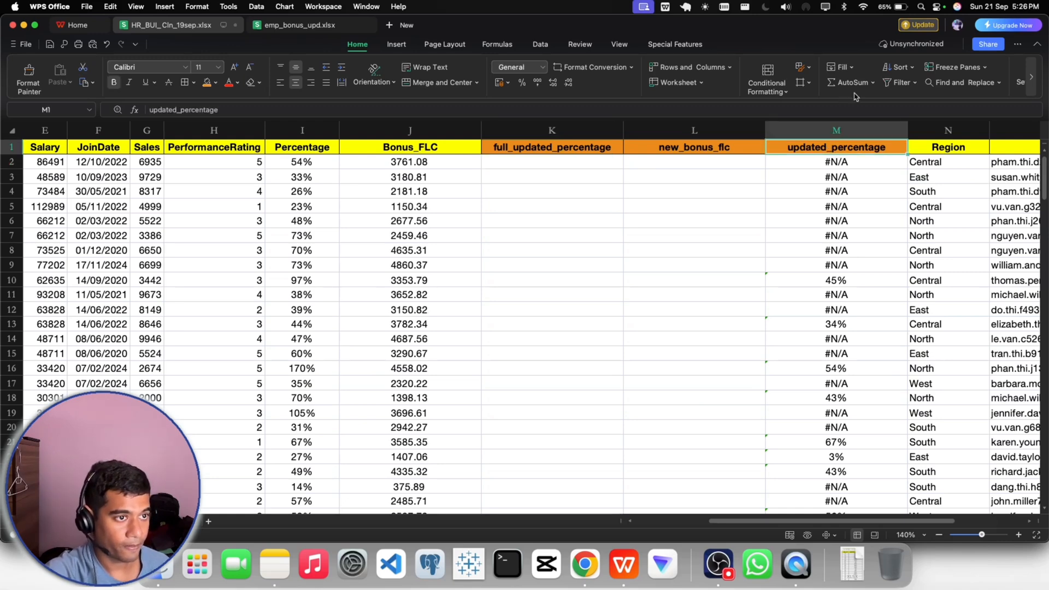
pyautogui.click(895, 86)
pyautogui.click(899, 148)
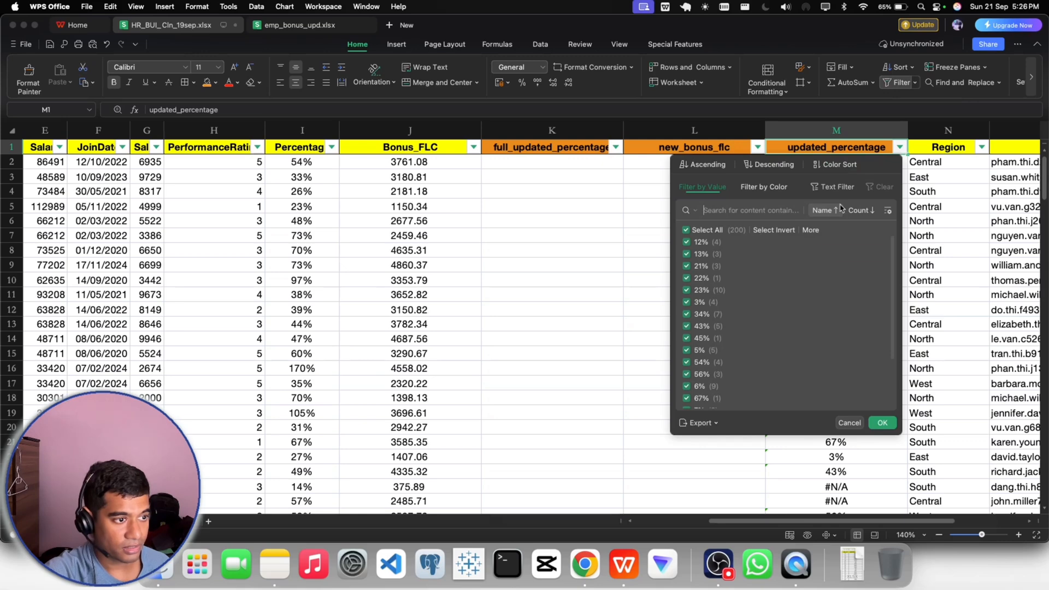
pyautogui.click(686, 230)
pyautogui.scroll(-5, 705, 328)
pyautogui.click(687, 402)
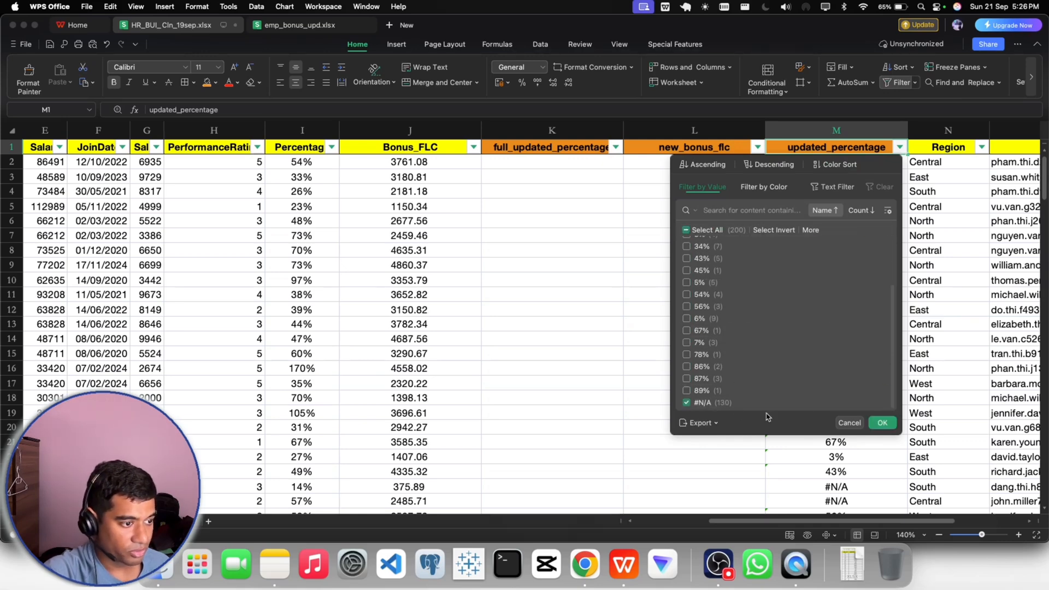
pyautogui.click(882, 423)
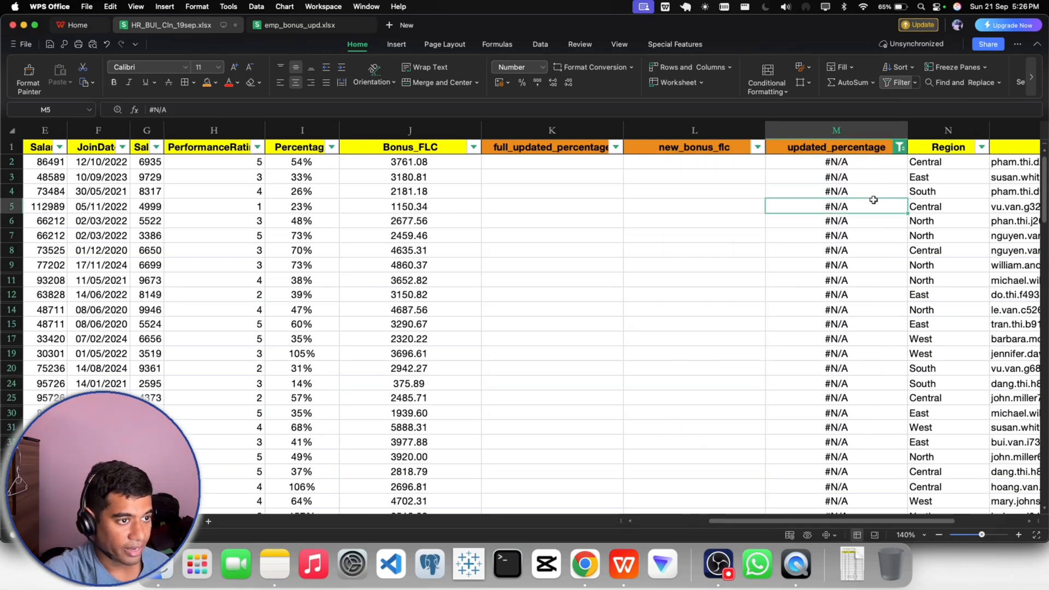
# - Replace the #N/A entries in the filtered updated_percentage column with 0, starting in M2 and filling down
pyautogui.click(832, 167)
pyautogui.press('super+shift+Down')
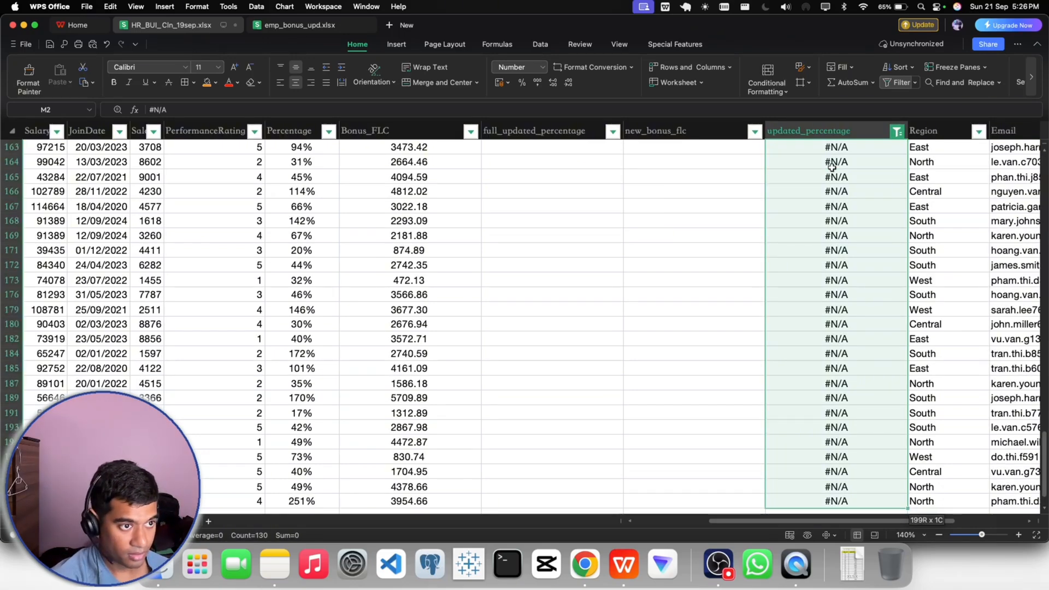
pyautogui.scroll(15, 832, 167)
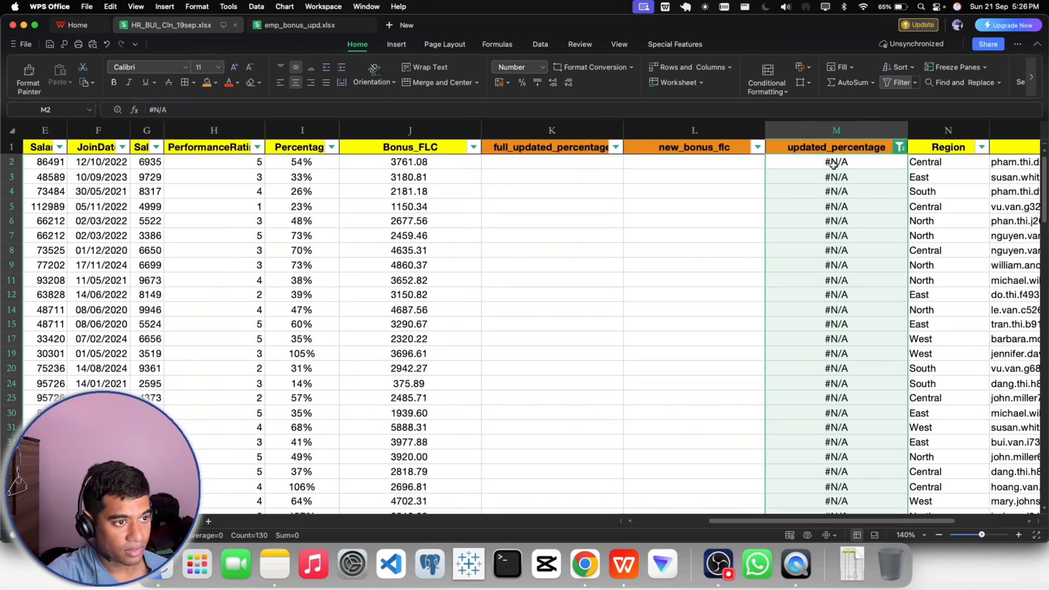
pyautogui.click(831, 177)
pyautogui.click(830, 164)
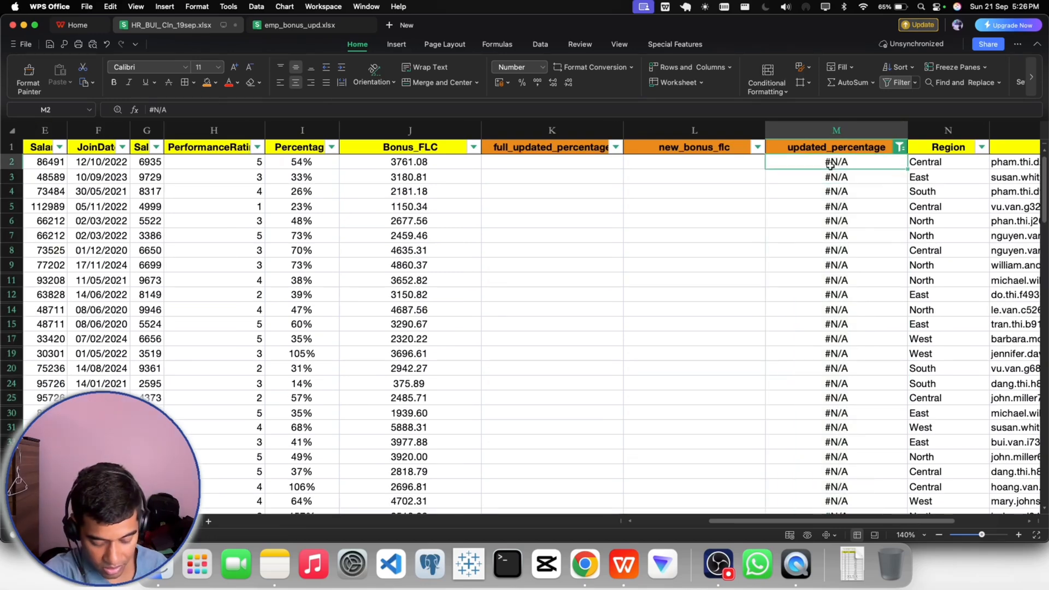
pyautogui.write('0')
pyautogui.click(836, 206)
pyautogui.click(840, 164)
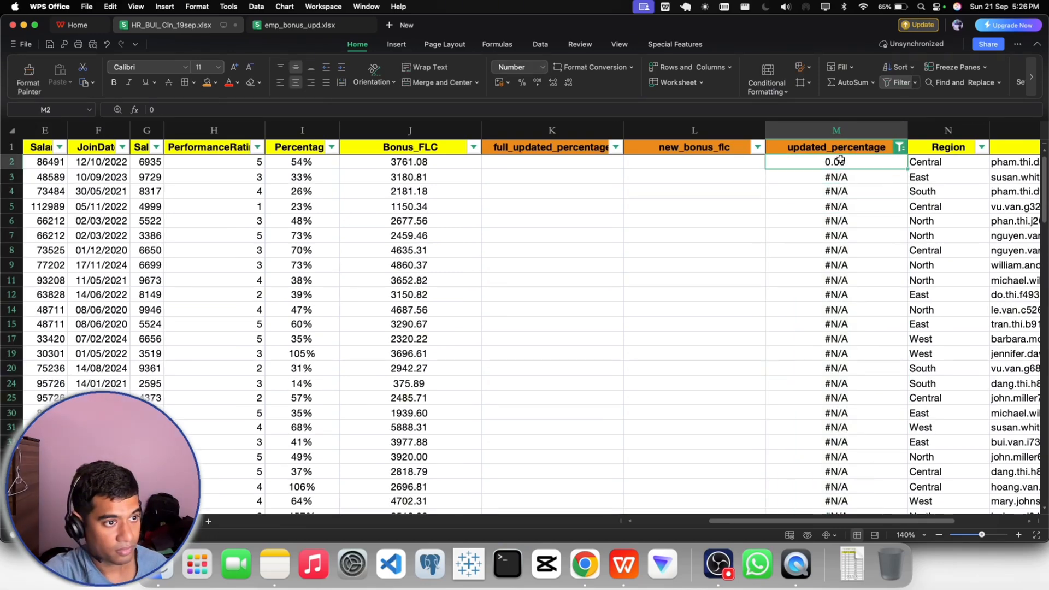
pyautogui.doubleClick(907, 170)
pyautogui.click(831, 206)
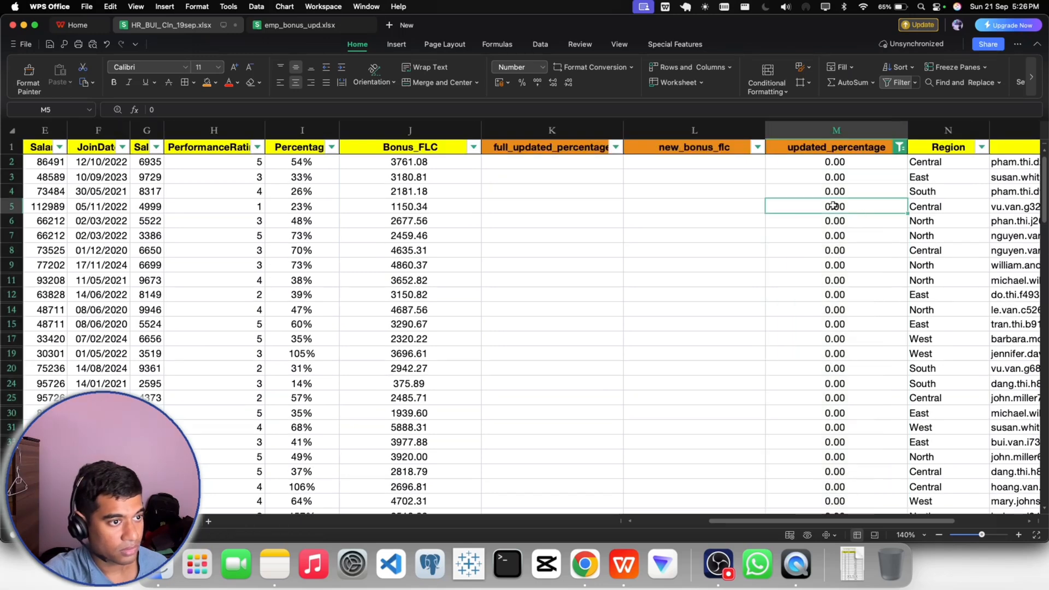
# - Format the filtered updated_percentage cells from M2 down to show no decimal places
pyautogui.click(828, 163)
pyautogui.press('super+shift+Down')
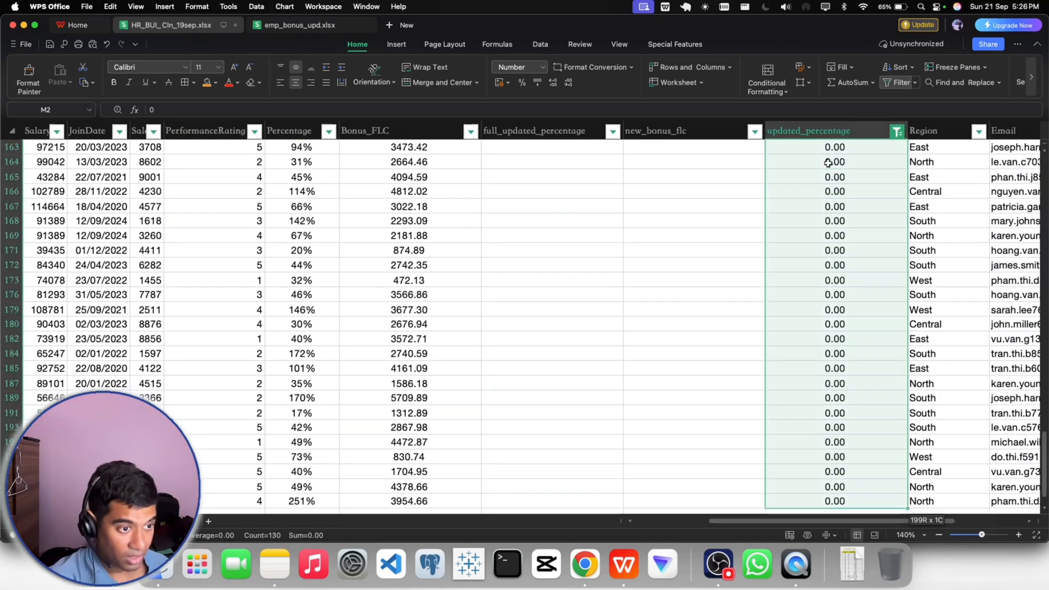
pyautogui.click(568, 84)
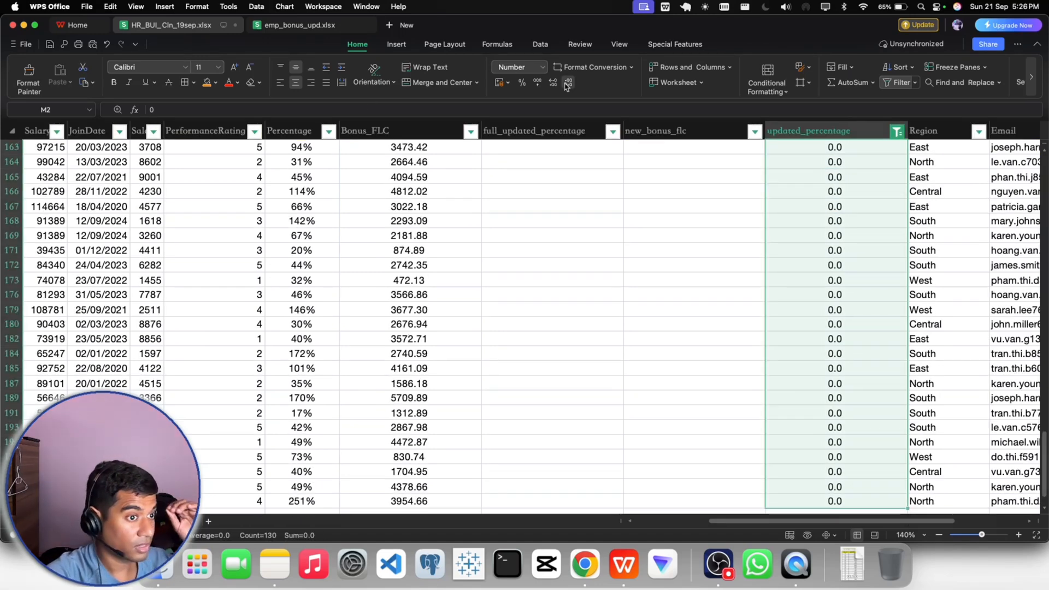
pyautogui.click(569, 85)
pyautogui.click(689, 221)
# - Select all values in the updated_percentage filter to show every row again, and check row 10 against its neighbours
pyautogui.scroll(15, 773, 234)
pyautogui.scroll(10, 854, 225)
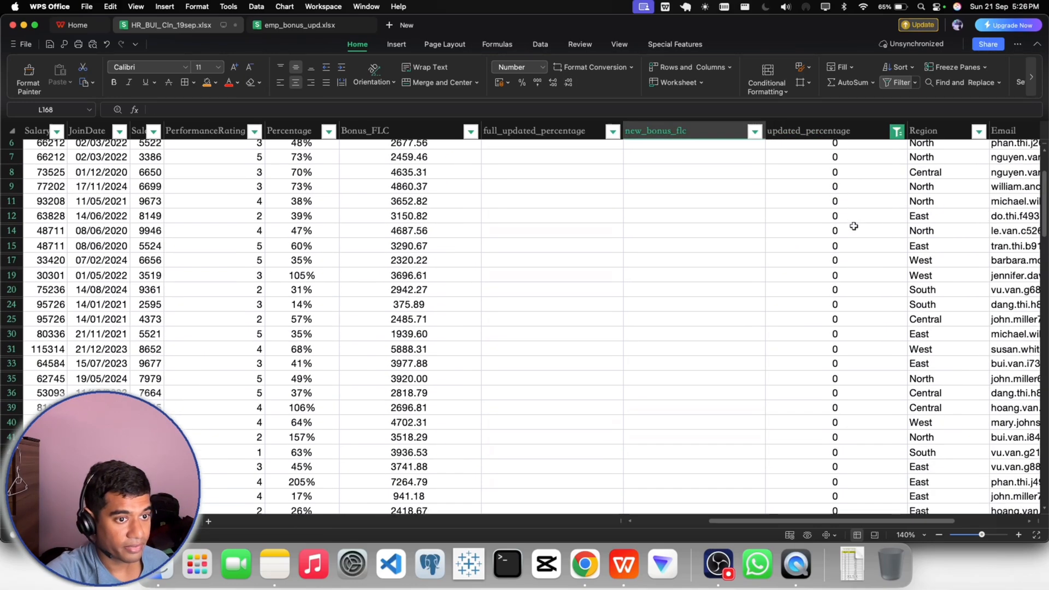
pyautogui.click(900, 147)
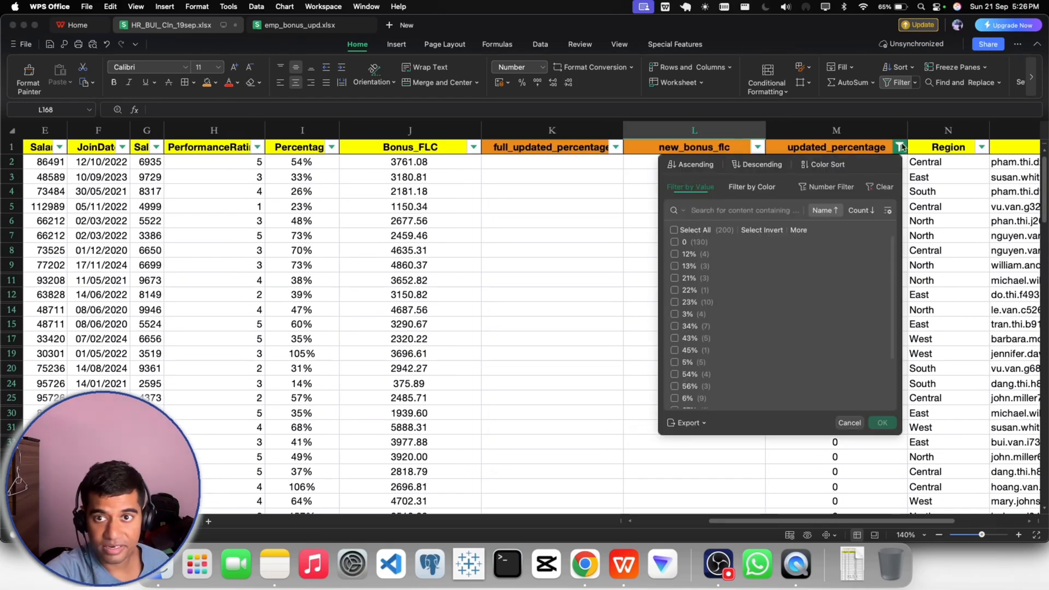
pyautogui.click(689, 230)
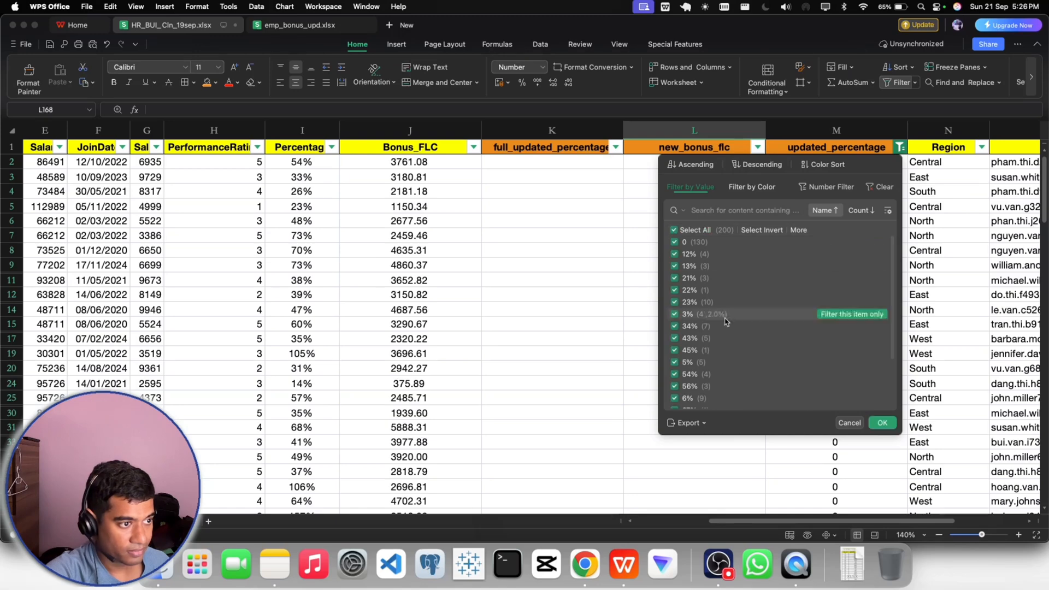
pyautogui.click(881, 423)
pyautogui.click(792, 283)
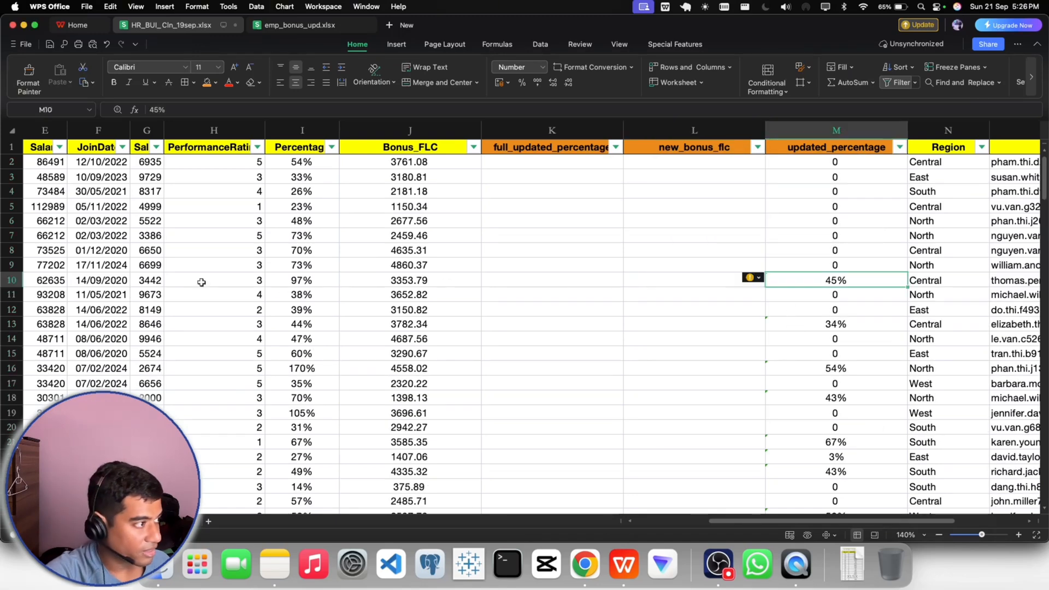
pyautogui.click(12, 280)
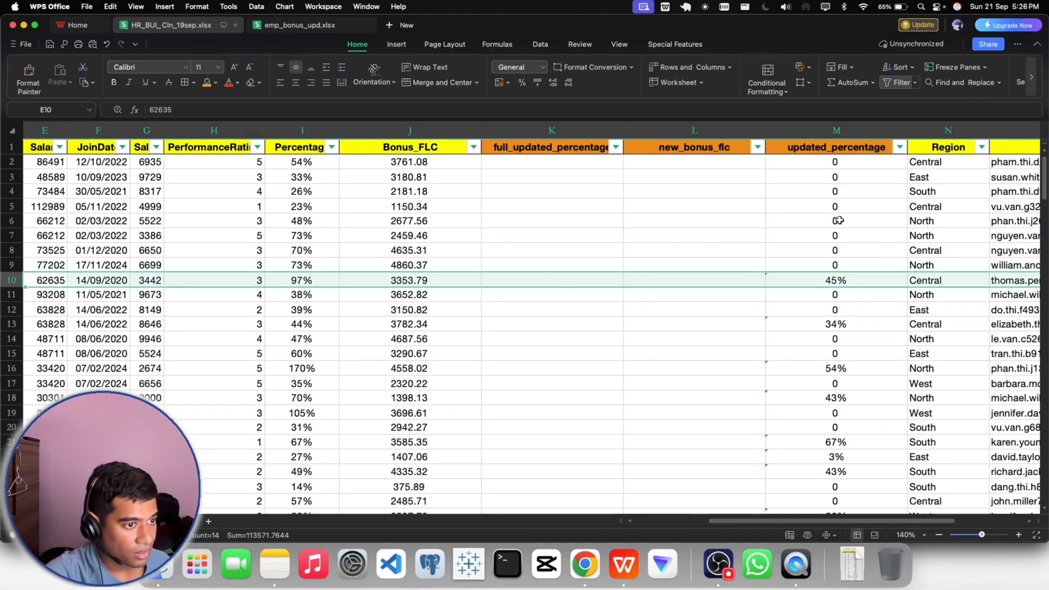
pyautogui.click(852, 247)
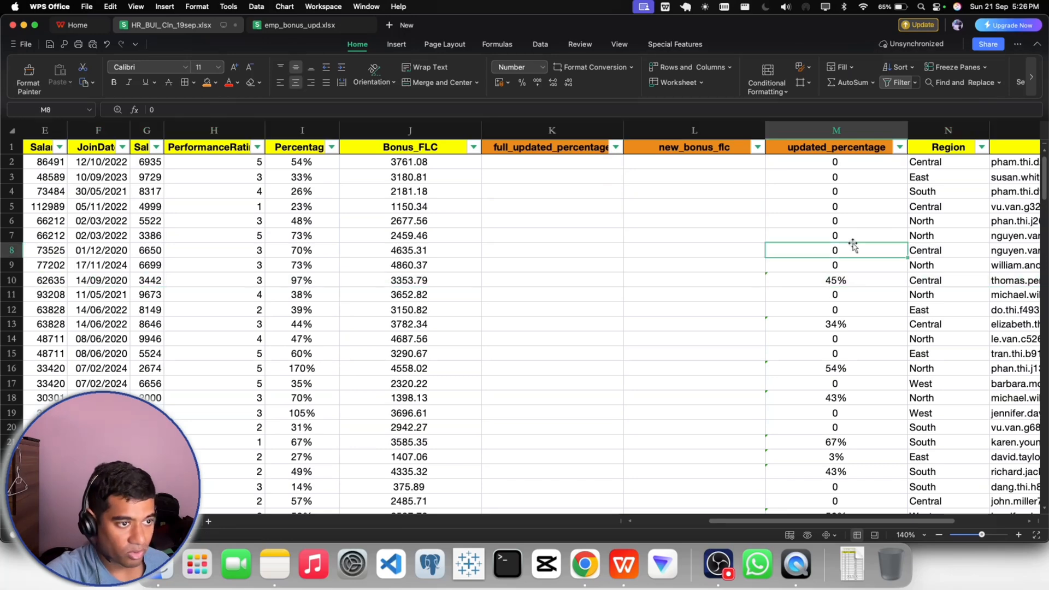
# - Filter updated_percentage to the 0 entries and clear the contents of those cells
pyautogui.click(899, 148)
pyautogui.click(674, 230)
pyautogui.click(675, 242)
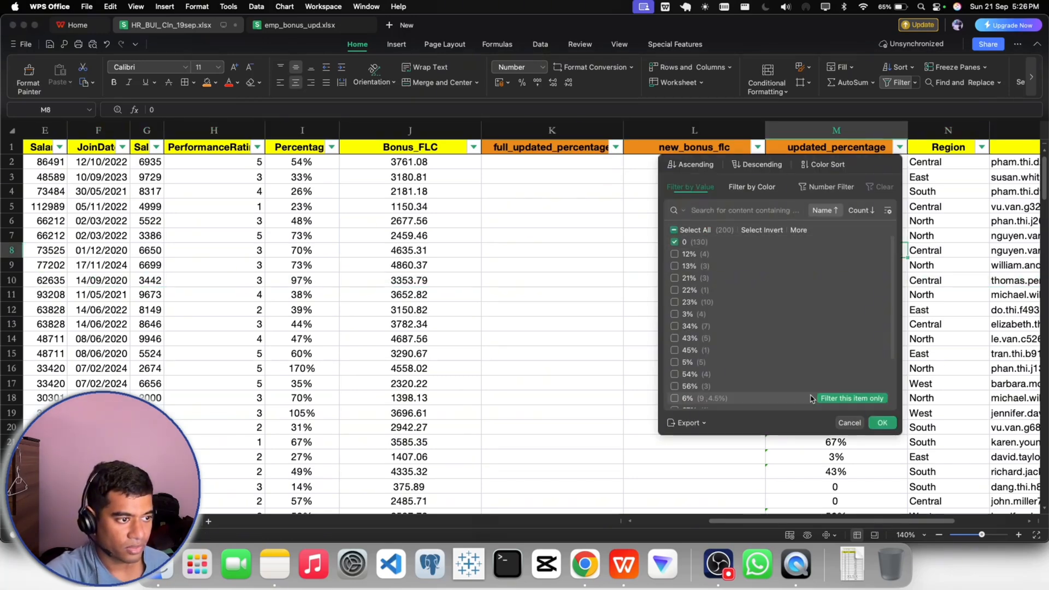
pyautogui.click(882, 423)
pyautogui.click(839, 162)
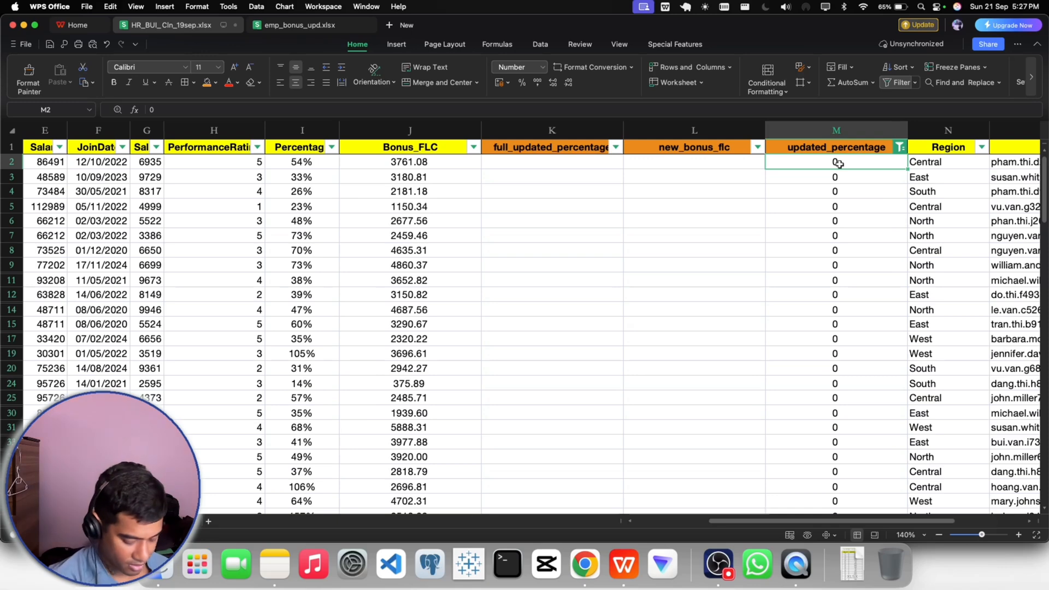
pyautogui.press('super+shift+Down')
pyautogui.press('Delete')
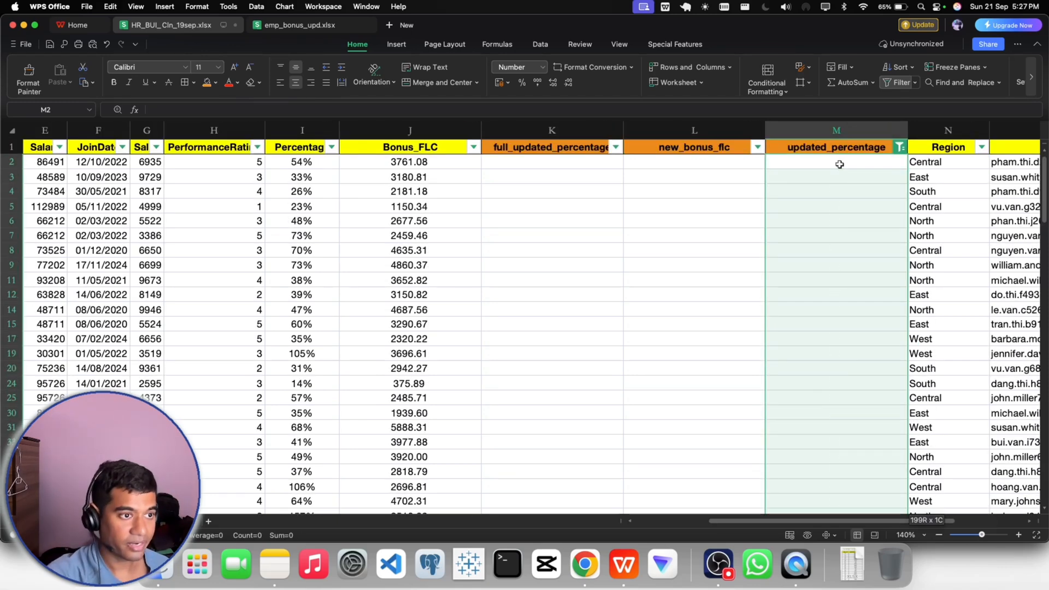
pyautogui.click(855, 219)
# - Show all rows in the updated_percentage filter again and highlight row 10 for comparison
pyautogui.click(899, 147)
pyautogui.click(688, 230)
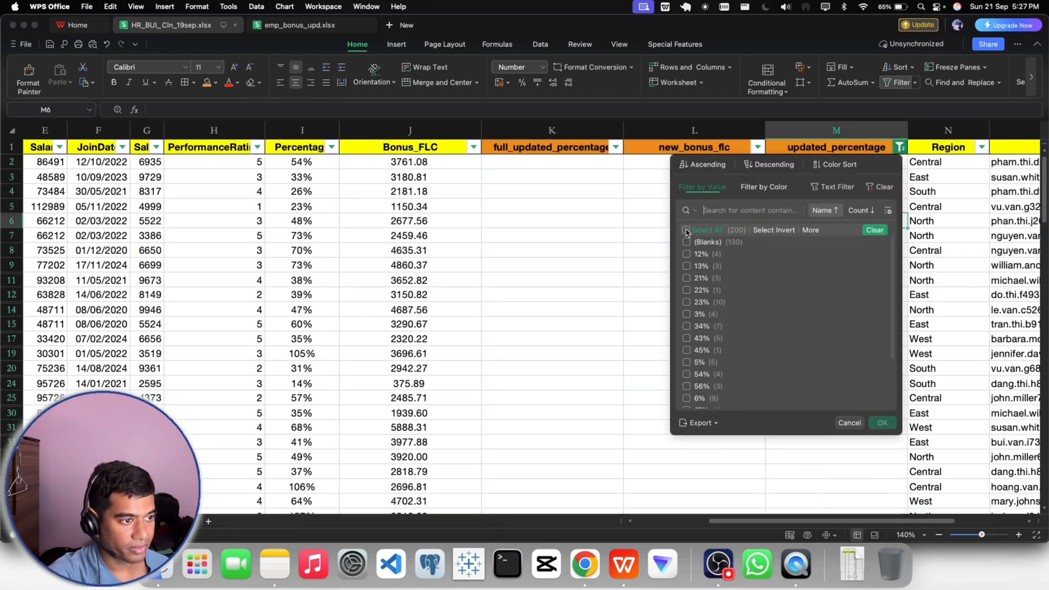
pyautogui.click(881, 423)
pyautogui.click(822, 284)
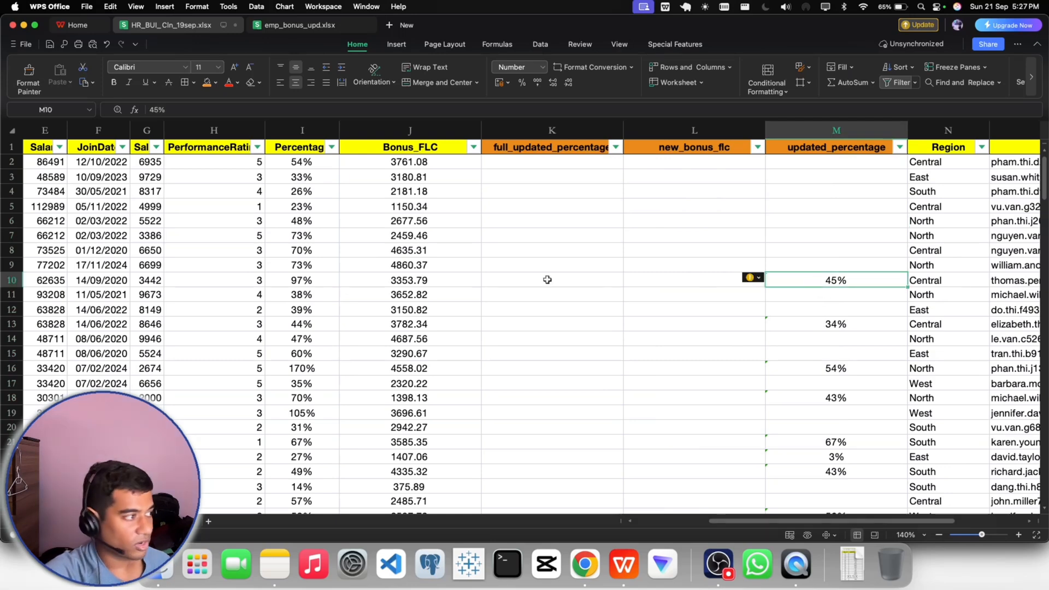
pyautogui.click(3, 280)
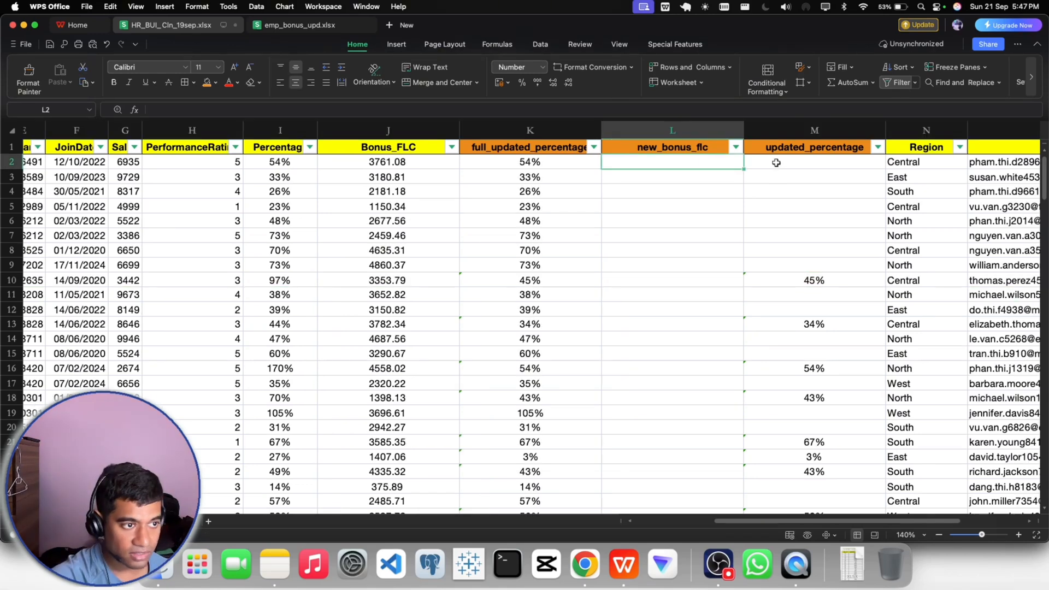
# - Copy the updated_percentage range M2:M201, including its blank cells
pyautogui.click(776, 162)
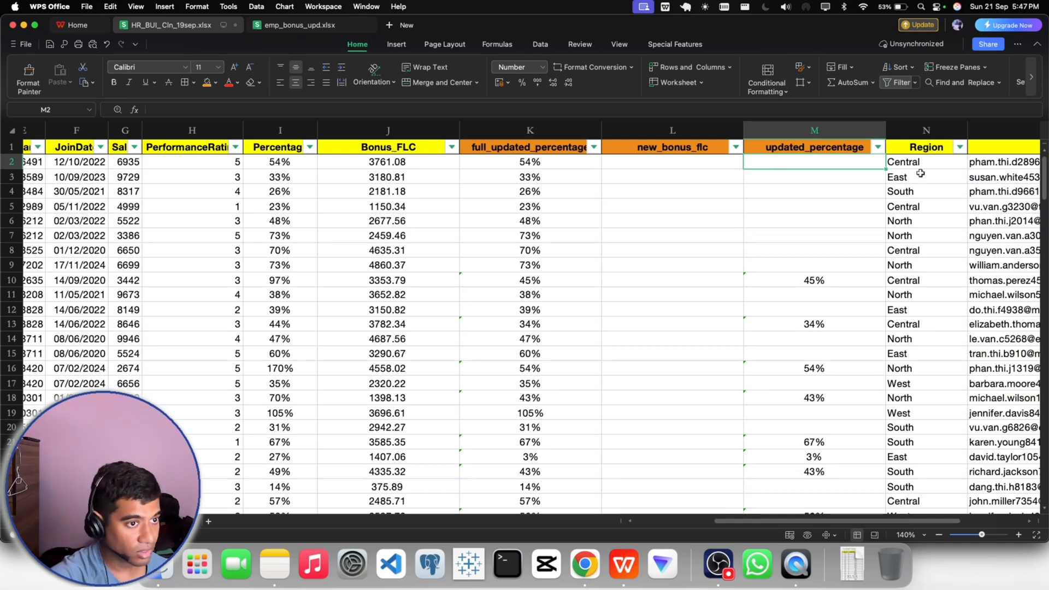
pyautogui.click(903, 164)
pyautogui.press('super+shift+Down')
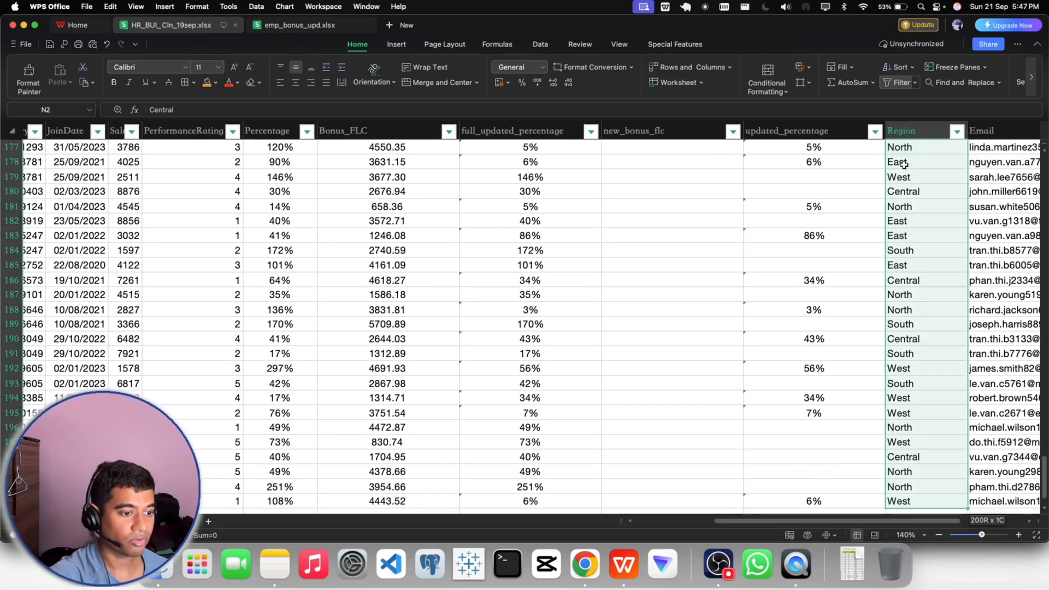
pyautogui.scroll(-3, 857, 335)
pyautogui.click(814, 453)
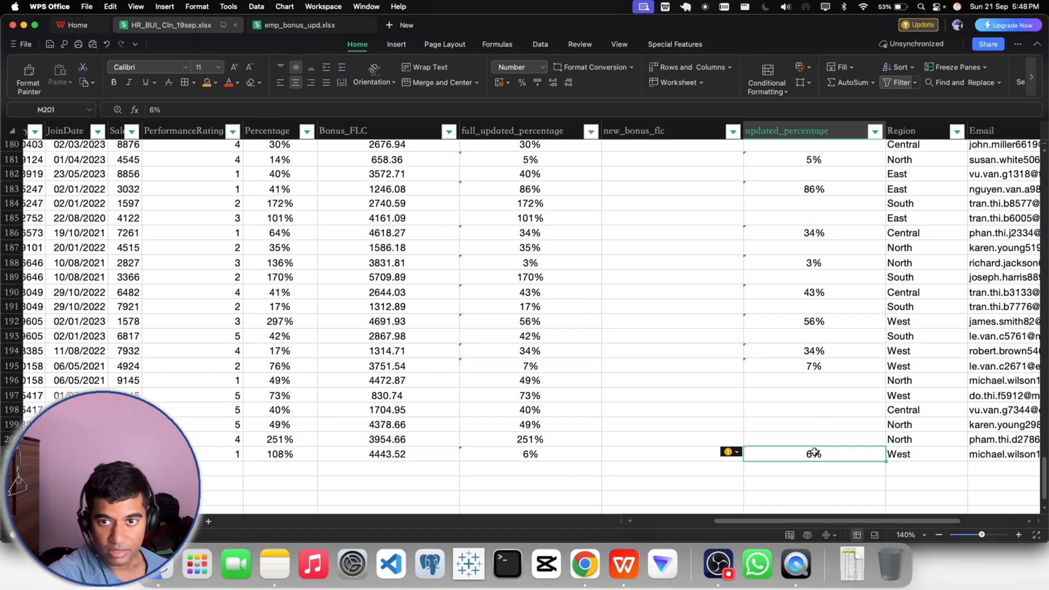
pyautogui.hotkey('shift', 'Up')
pyautogui.hotkey('shift', 'Up')
pyautogui.hotkey('shift', 'Up')
pyautogui.hotkey('shift', 'Up')
pyautogui.hotkey('shift', 'Up')
pyautogui.hotkey('shift', 'Up')
pyautogui.hotkey('shift', 'Up')
pyautogui.hotkey('shift', 'Up')
pyautogui.hotkey('shift', 'Up')
pyautogui.hotkey('shift', 'Up')
pyautogui.hotkey('shift', 'Up')
pyautogui.hotkey('shift', 'Up')
pyautogui.hotkey('shift', 'Up')
pyautogui.hotkey('shift', 'Up')
pyautogui.hotkey('shift', 'Up')
pyautogui.hotkey('shift', 'Up')
pyautogui.hotkey('shift', 'Up')
pyautogui.hotkey('shift', 'Up')
pyautogui.hotkey('shift', 'Up')
pyautogui.hotkey('shift', 'Up')
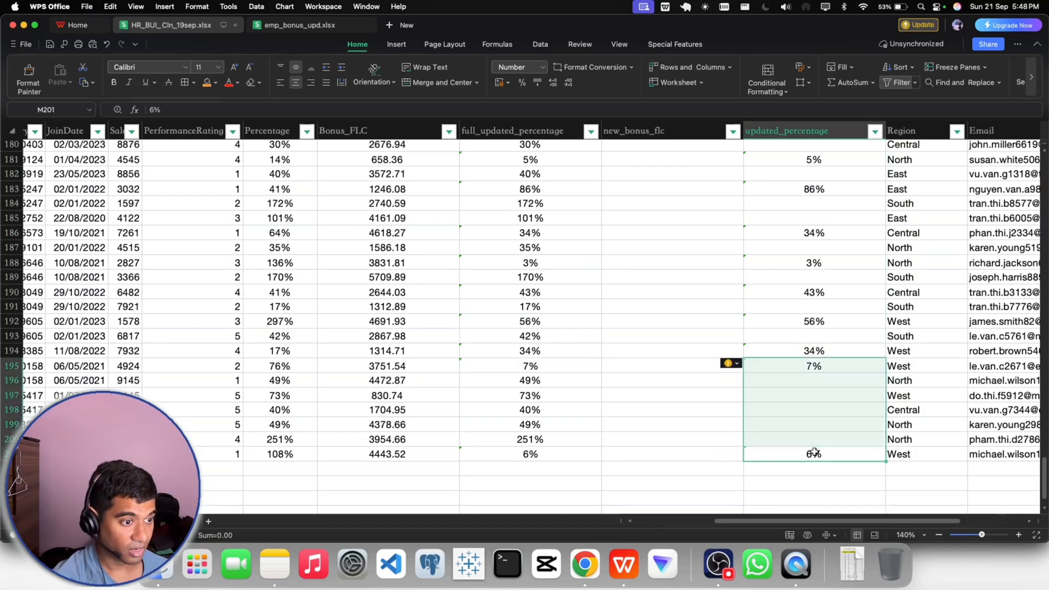
pyautogui.hotkey('shift', 'Up')
pyautogui.hotkey('shift', 'Up')
pyautogui.hotkey('shift', 'Up')
pyautogui.hotkey('shift', 'Up')
pyautogui.hotkey('shift', 'Up')
pyautogui.hotkey('shift', 'Up')
pyautogui.hotkey('shift', 'Up')
pyautogui.hotkey('shift', 'Up')
pyautogui.hotkey('shift', 'Up')
pyautogui.hotkey('shift', 'Up')
pyautogui.hotkey('shift', 'Up')
pyautogui.hotkey('shift', 'Up')
pyautogui.hotkey('shift', 'Up')
pyautogui.hotkey('shift', 'Up')
pyautogui.hotkey('shift', 'Up')
pyautogui.hotkey('shift', 'Up')
pyautogui.hotkey('shift', 'Up')
pyautogui.hotkey('shift', 'Up')
pyautogui.hotkey('shift', 'Up')
pyautogui.hotkey('shift', 'Up')
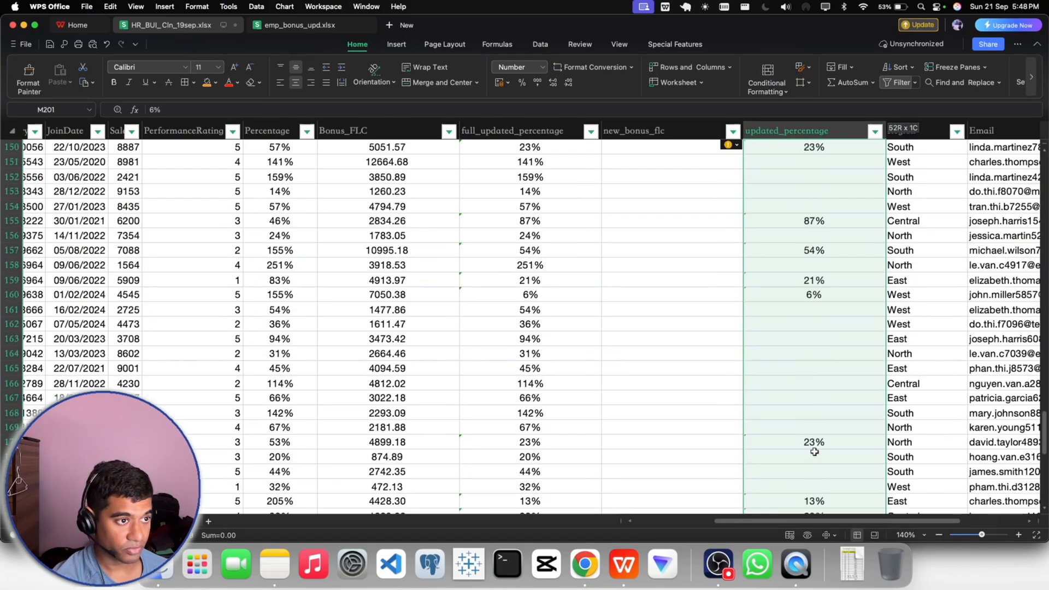
pyautogui.hotkey('shift', 'Up')
pyautogui.hotkey('shift', 'Up')
pyautogui.hotkey('shift', 'Up')
pyautogui.hotkey('shift', 'Up')
pyautogui.hotkey('shift', 'Up')
pyautogui.hotkey('shift', 'Up')
pyautogui.hotkey('shift', 'Up')
pyautogui.hotkey('shift', 'Up')
pyautogui.hotkey('shift', 'Up')
pyautogui.hotkey('shift', 'Up')
pyautogui.hotkey('shift', 'Up')
pyautogui.hotkey('shift', 'Up')
pyautogui.hotkey('shift', 'Up')
pyautogui.hotkey('shift', 'Up')
pyautogui.hotkey('shift', 'Up')
pyautogui.hotkey('shift', 'Up')
pyautogui.hotkey('shift', 'Up')
pyautogui.hotkey('shift', 'Up')
pyautogui.hotkey('shift', 'Up')
pyautogui.hotkey('shift', 'Up')
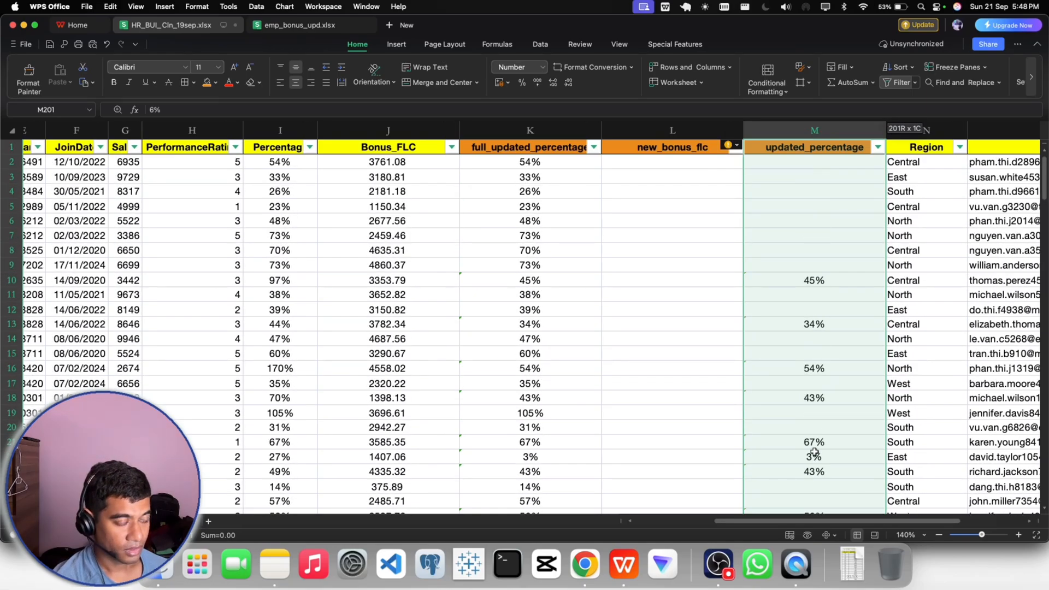
pyautogui.hotkey('shift', 'Down')
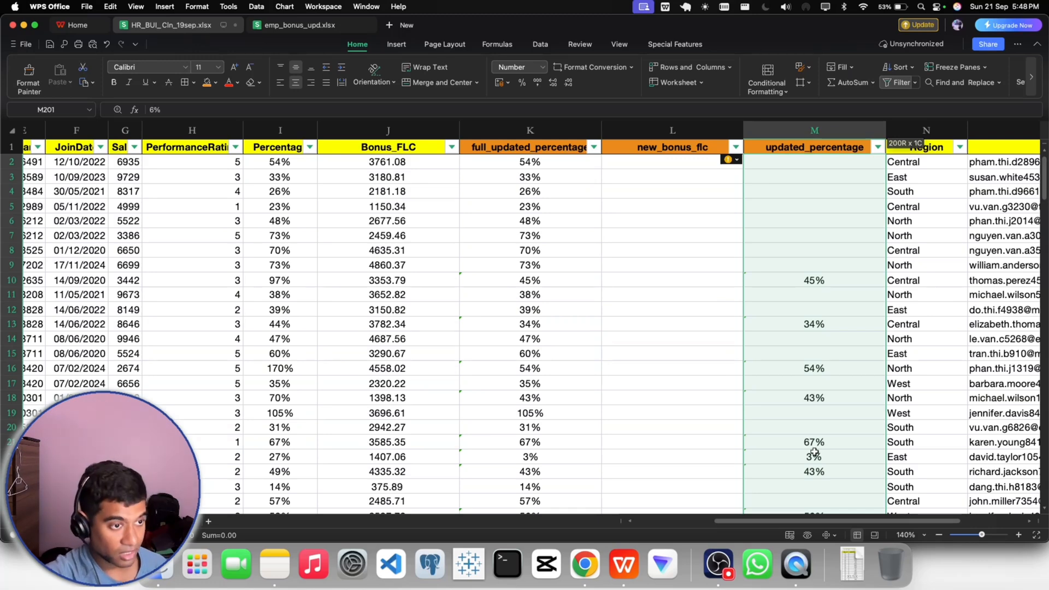
pyautogui.press('super+c')
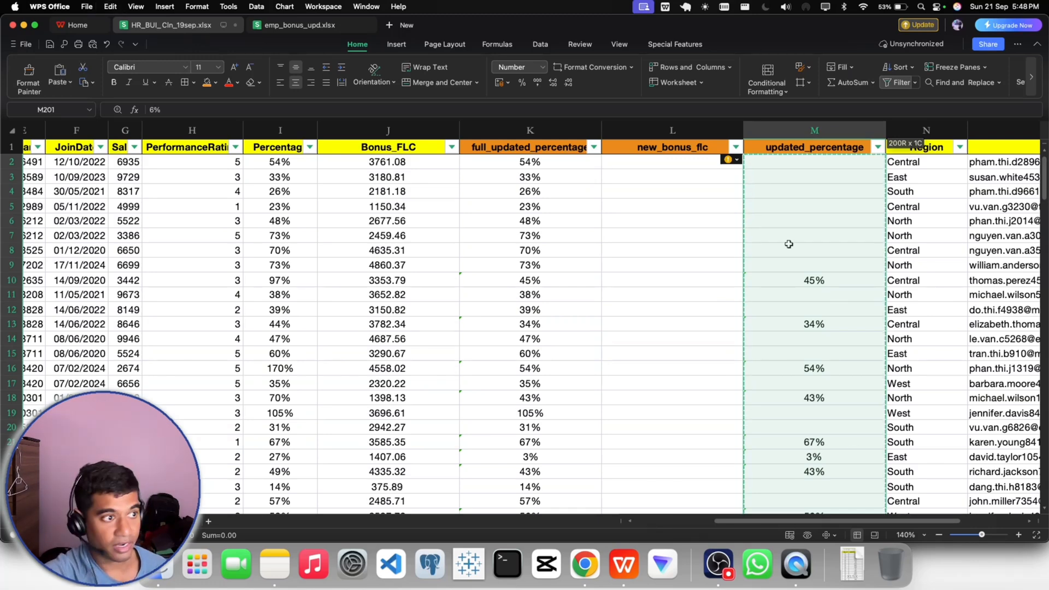
# - Paste the copied updated_percentage range over full_updated_percentage from K2 using Paste Special with Skip blanks enabled
pyautogui.click(522, 163)
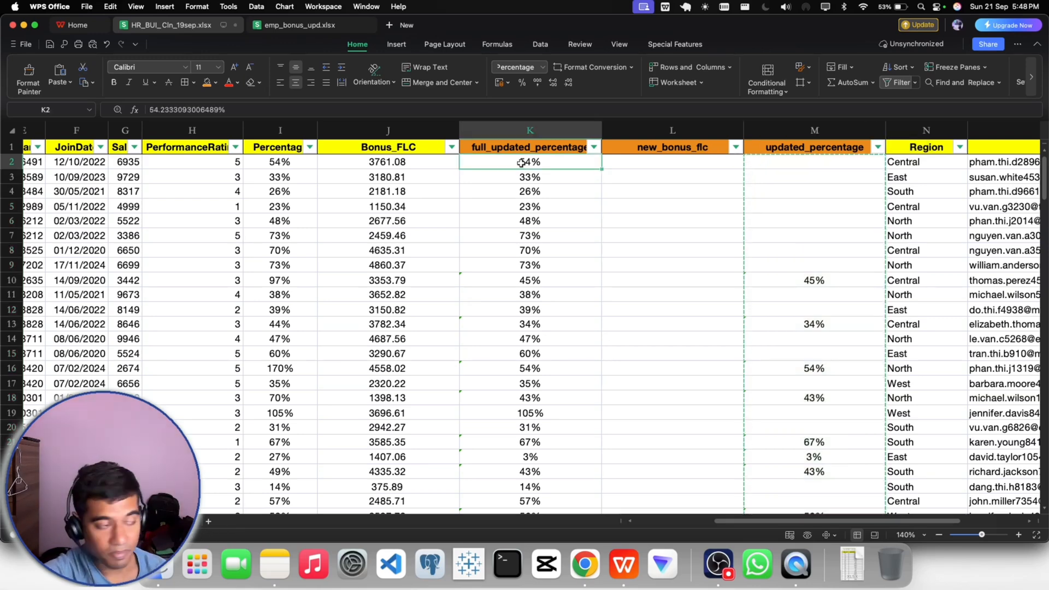
pyautogui.click(60, 83)
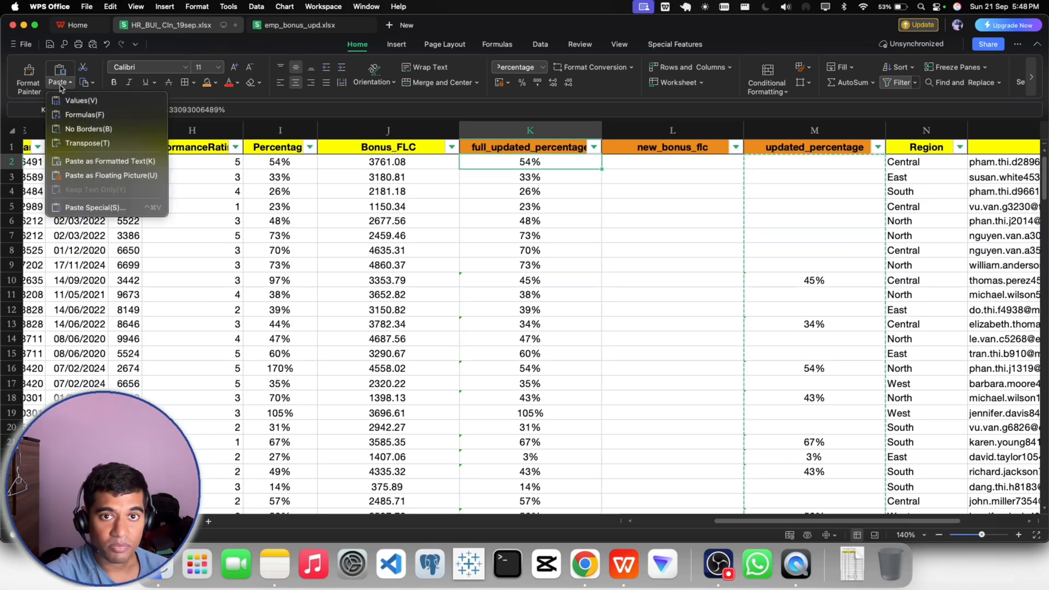
pyautogui.click(80, 208)
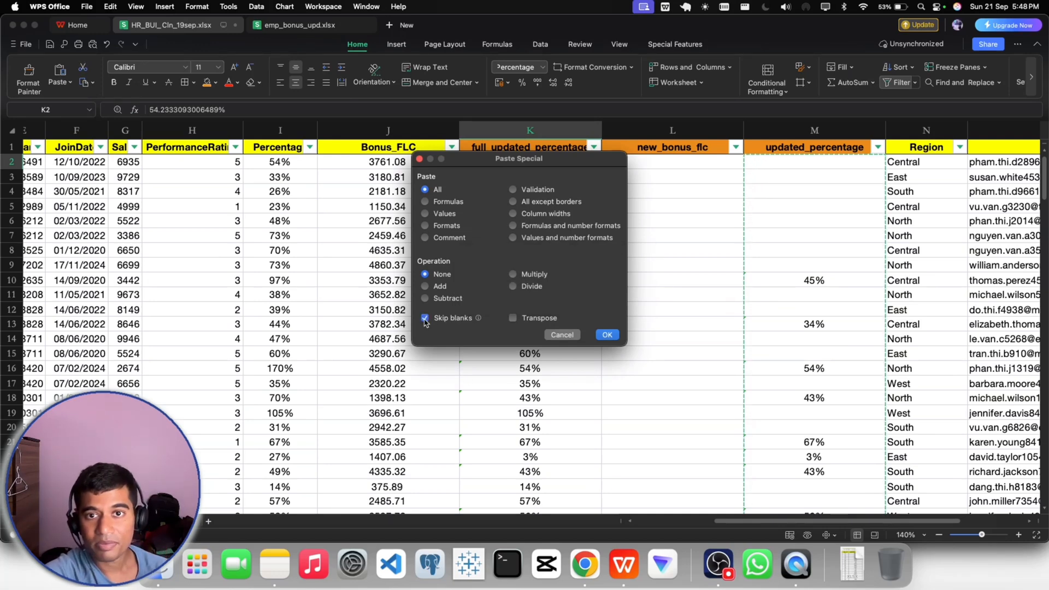
pyautogui.moveTo(479, 320)
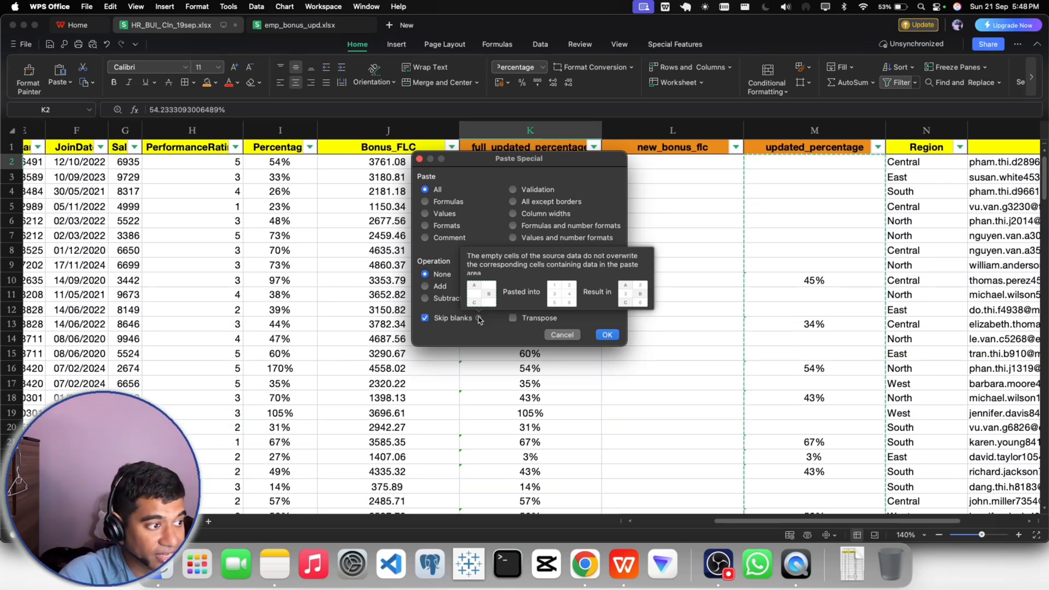
pyautogui.click(608, 335)
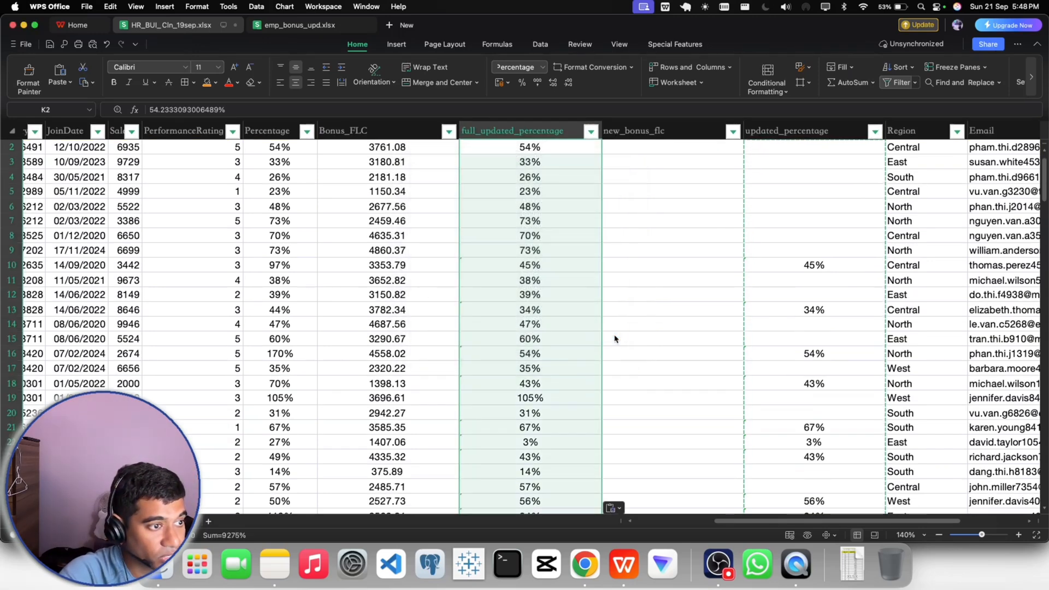
pyautogui.click(657, 309)
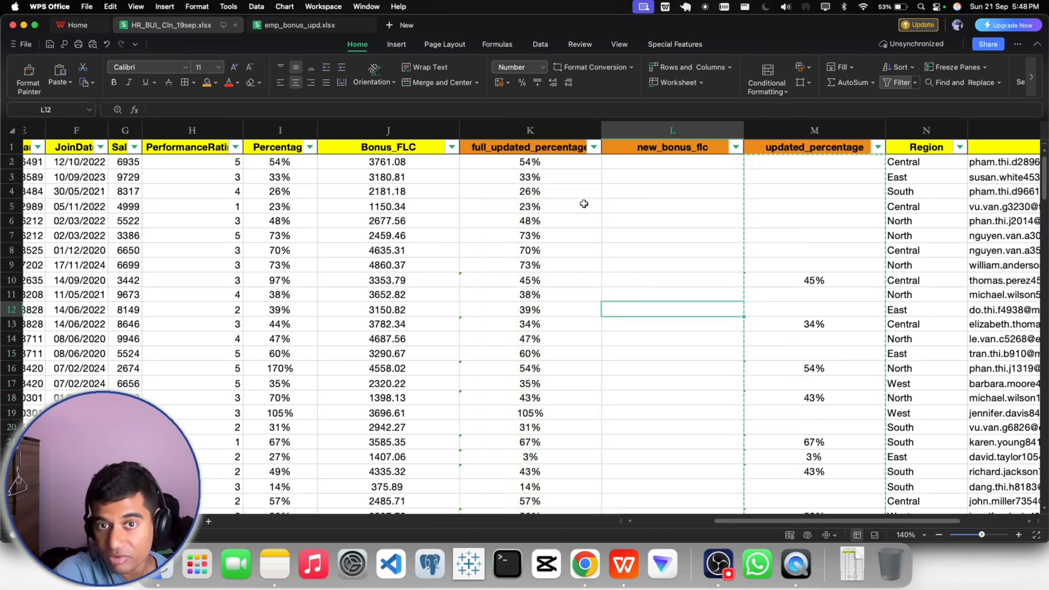
# - Filter updated_percentage to only its blank entries
pyautogui.click(593, 147)
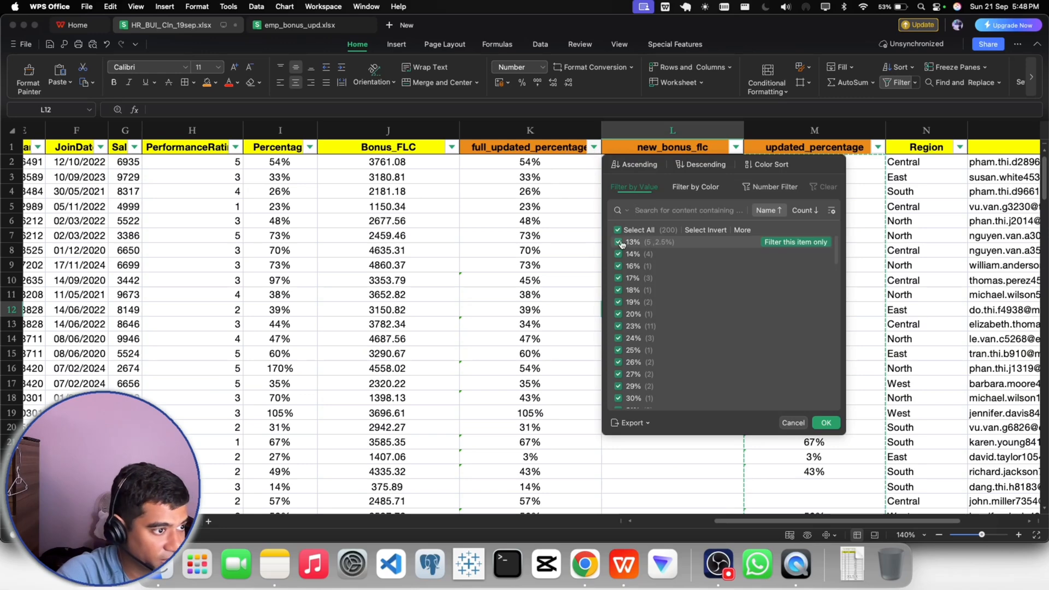
pyautogui.click(590, 227)
pyautogui.click(876, 147)
pyautogui.click(664, 229)
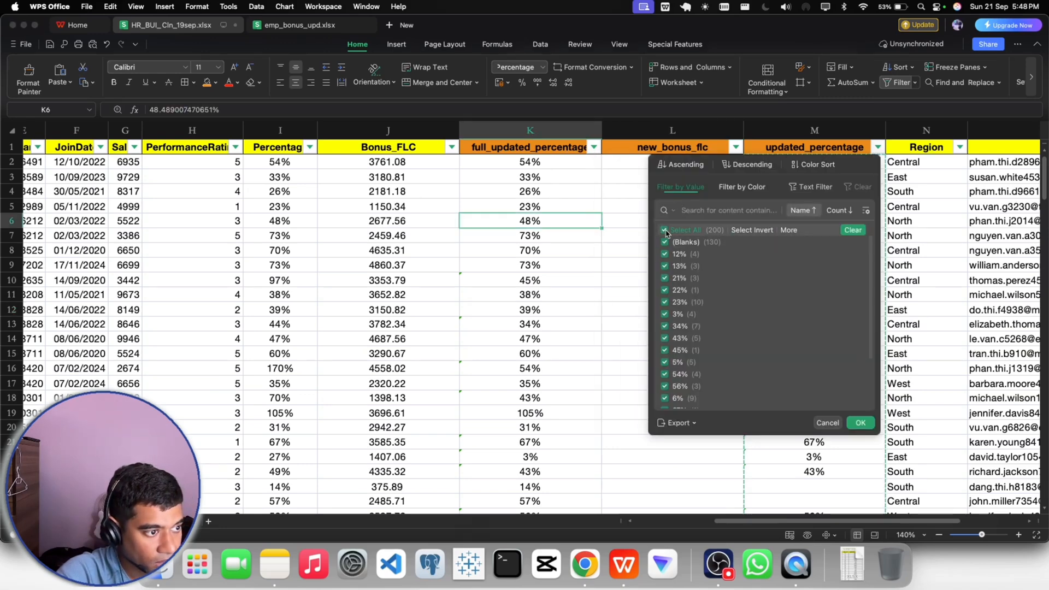
pyautogui.click(665, 242)
pyautogui.click(853, 425)
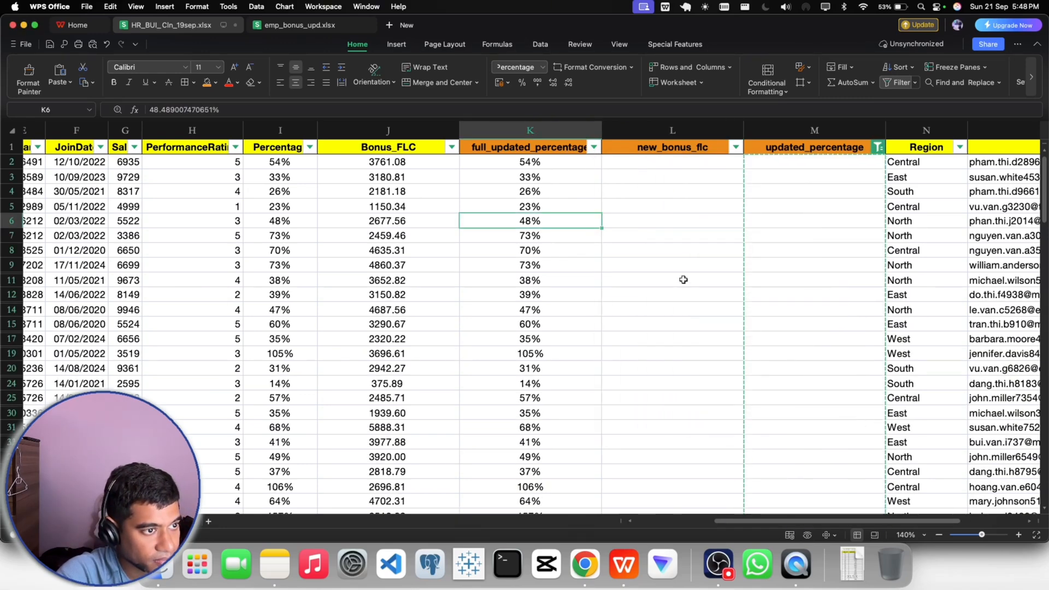
# - Change the updated_percentage filter to exclude the blanks and show only rows with a new percentage
pyautogui.click(878, 147)
pyautogui.click(664, 230)
pyautogui.click(664, 242)
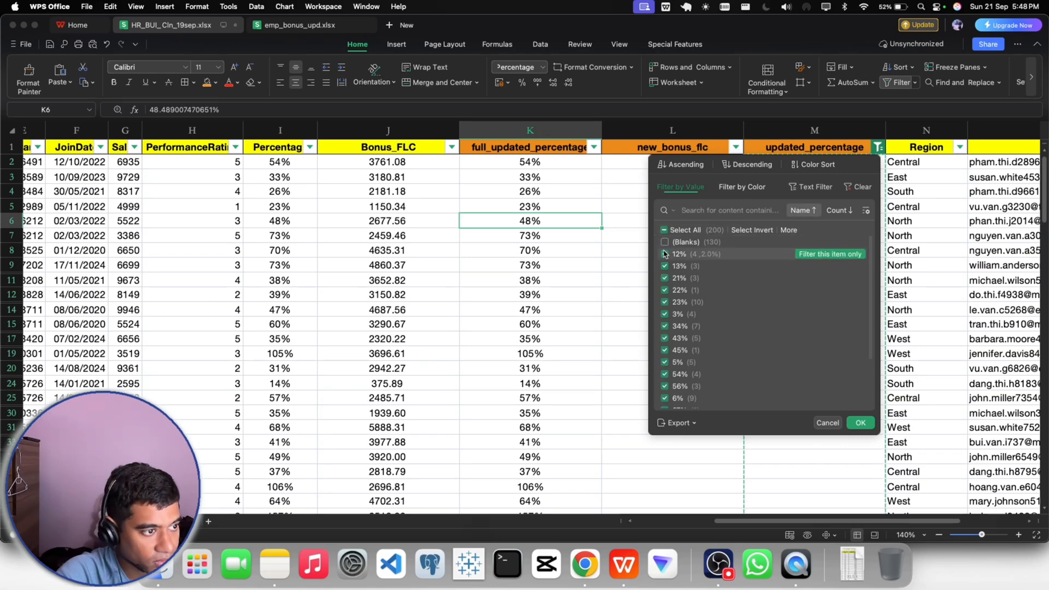
pyautogui.click(859, 421)
pyautogui.click(687, 248)
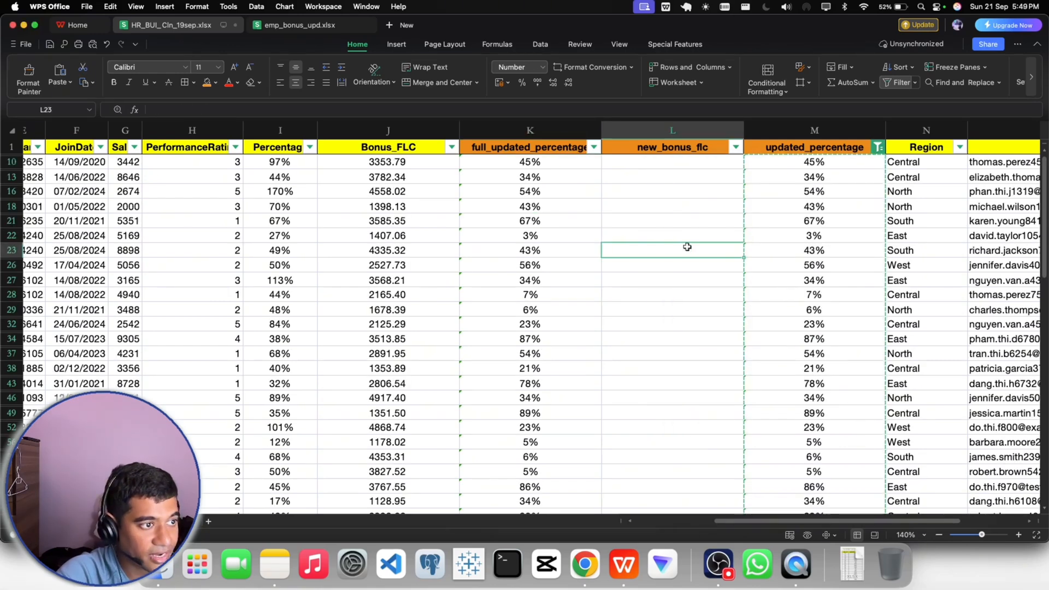
# - Insert an empty helper column between updated_percentage and Region
pyautogui.rightClick(903, 131)
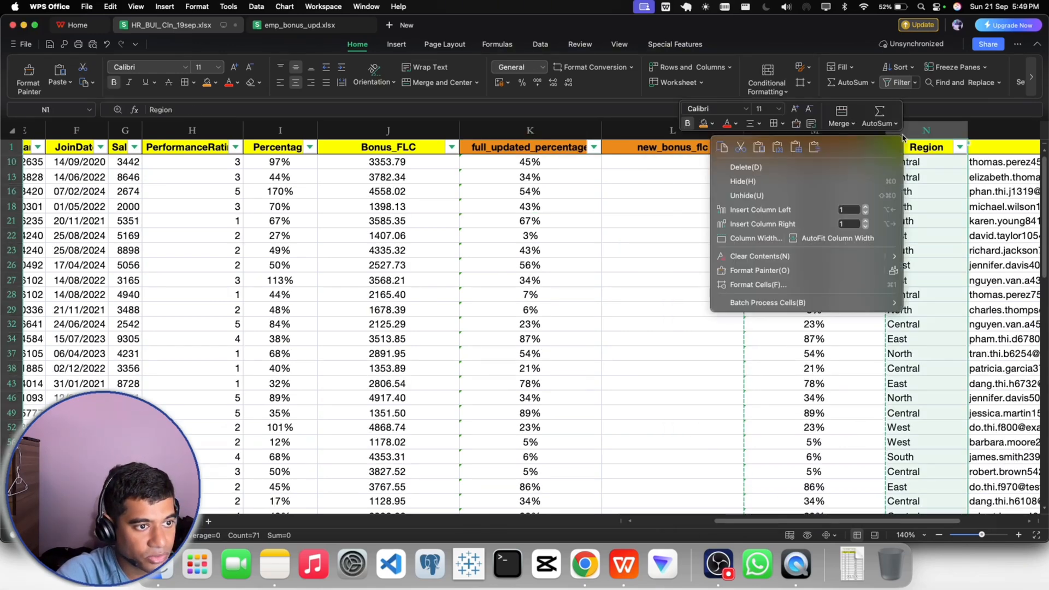
pyautogui.click(790, 196)
pyautogui.hscroll(5, 831, 492)
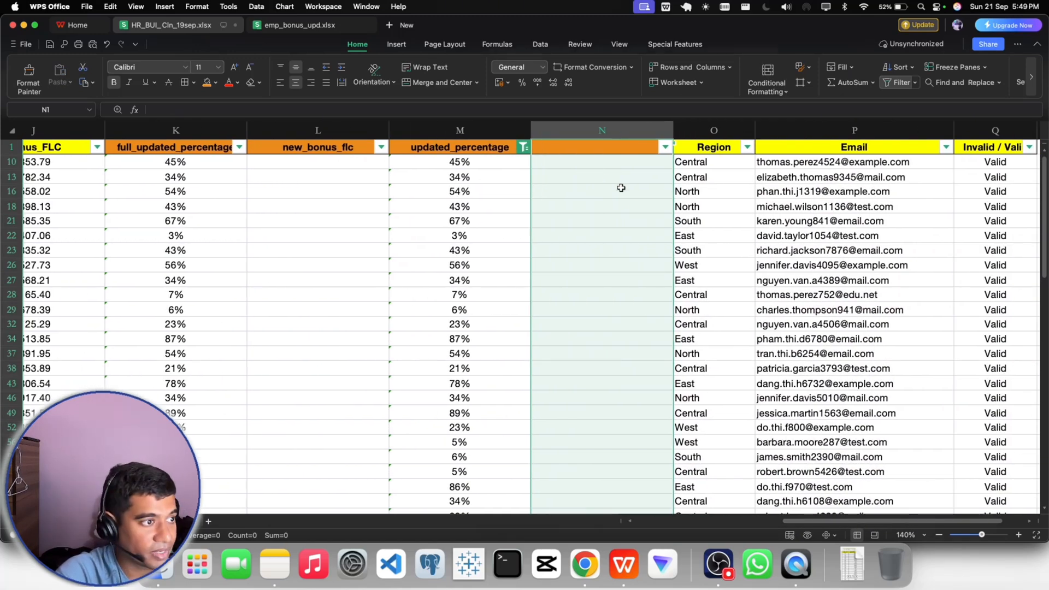
# - Compare full_updated_percentage with updated_percentage using =K10=M10 in N10 and fill the formula down the filtered rows
pyautogui.click(598, 163)
pyautogui.write('=')
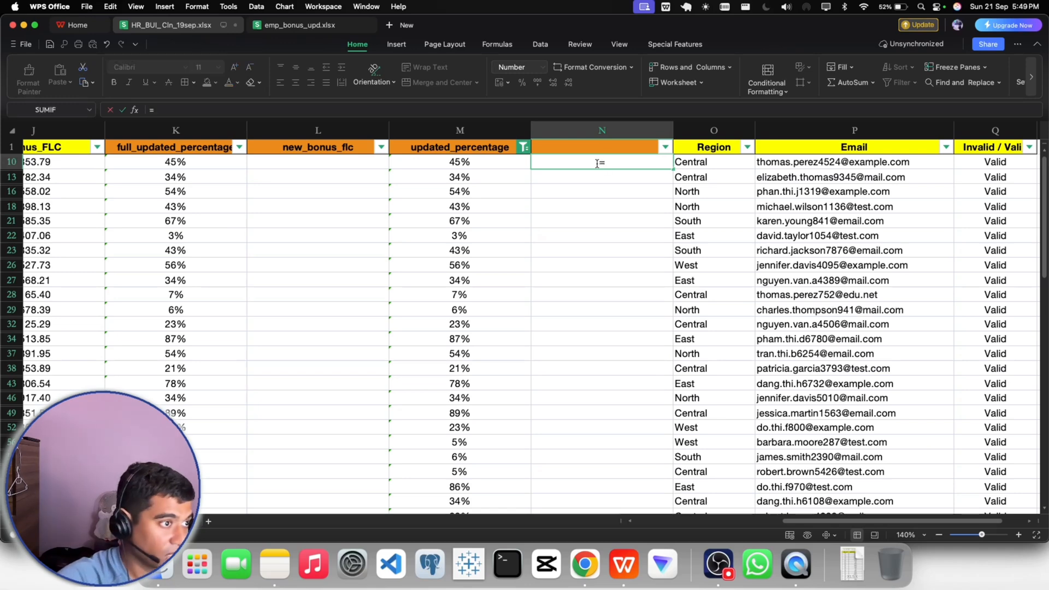
pyautogui.click(230, 164)
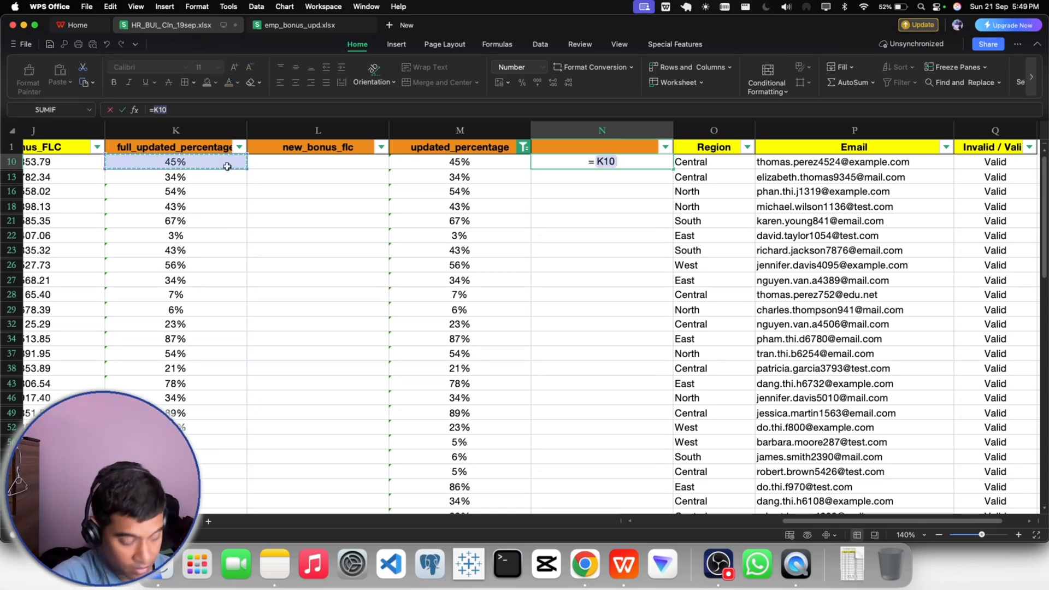
pyautogui.write('=')
pyautogui.press('Return')
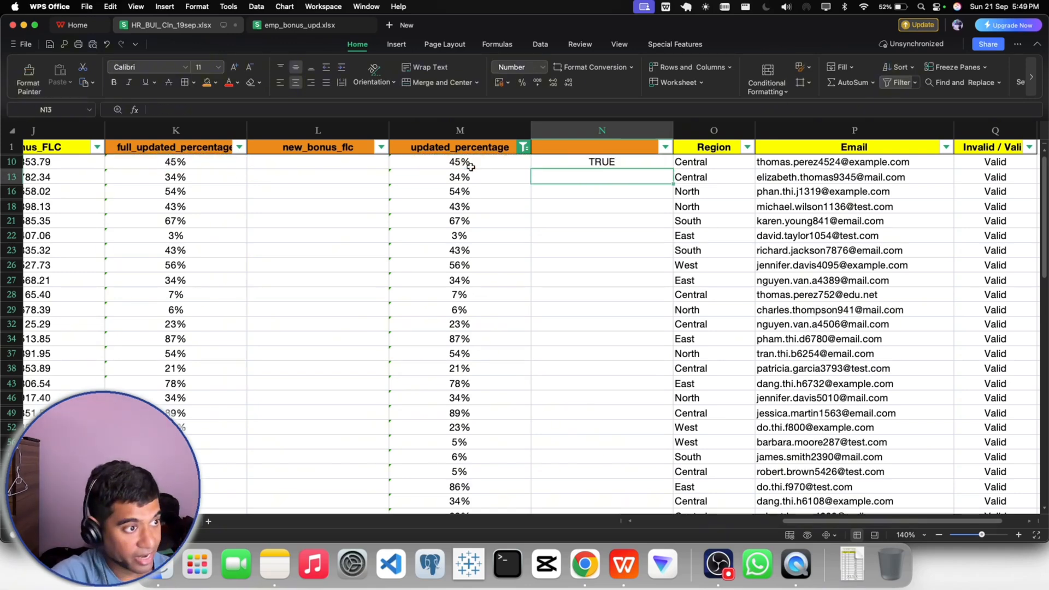
pyautogui.click(601, 161)
pyautogui.doubleClick(672, 169)
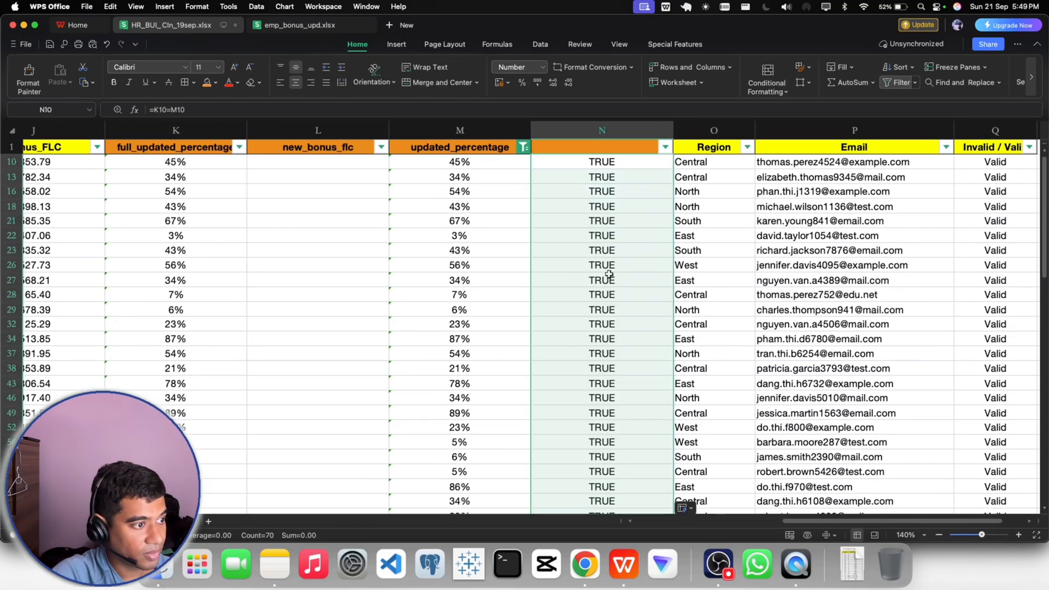
# - Check the comparison results in the helper column and its filter values for any mismatches
pyautogui.scroll(-5, 609, 274)
pyautogui.scroll(5, 609, 274)
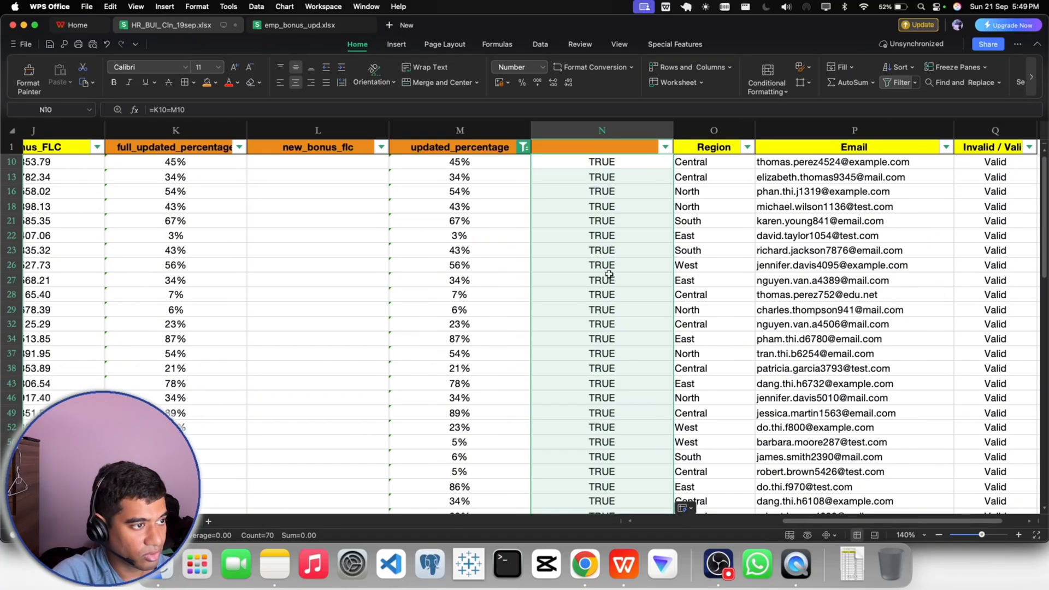
pyautogui.click(665, 147)
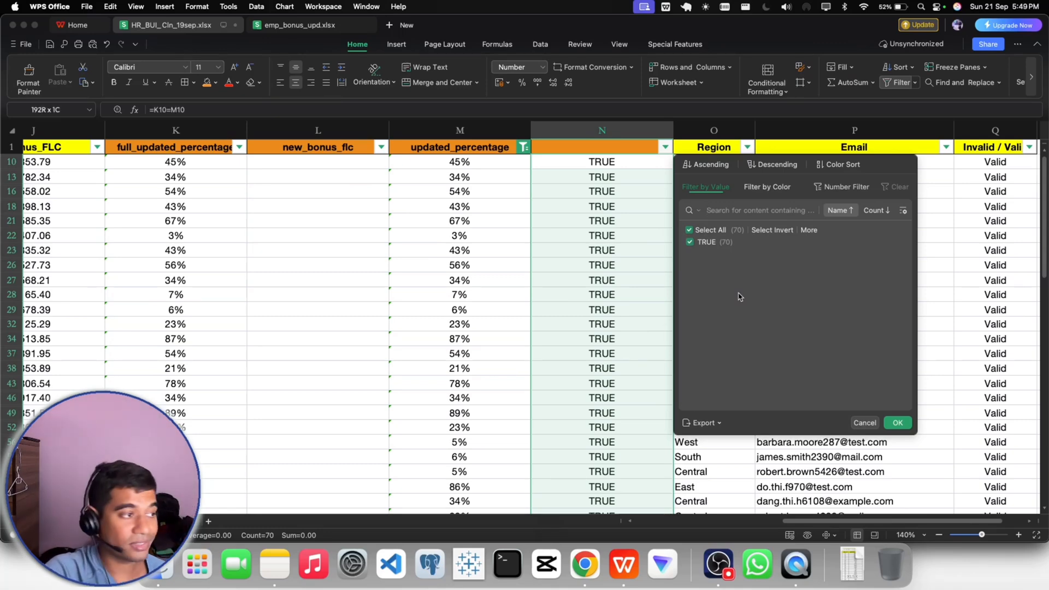
pyautogui.click(898, 423)
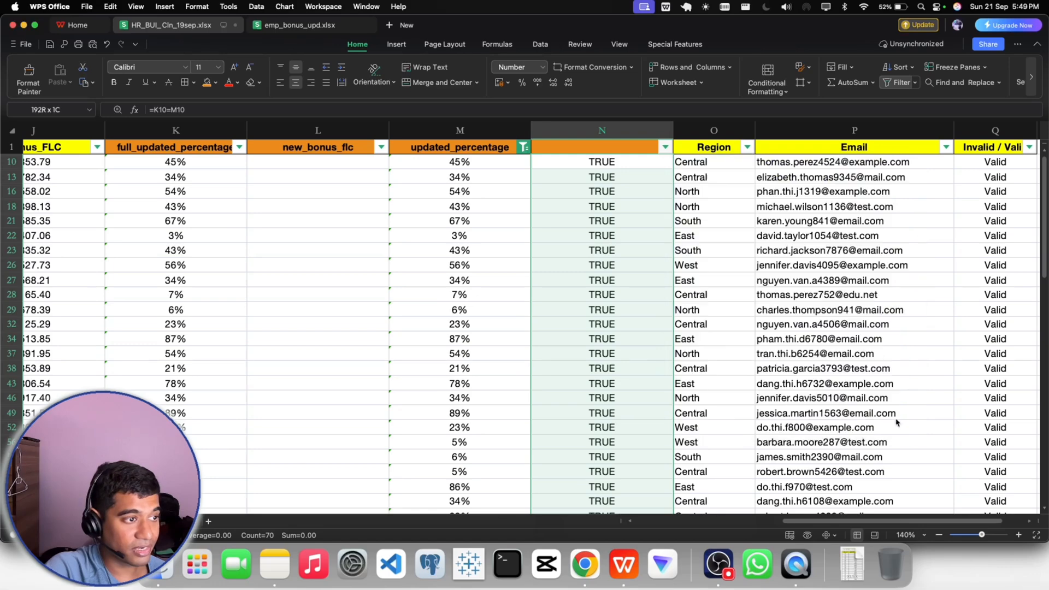
# - Delete the helper comparison column between updated_percentage and Region
pyautogui.rightClick(602, 147)
pyautogui.click(629, 163)
pyautogui.click(509, 213)
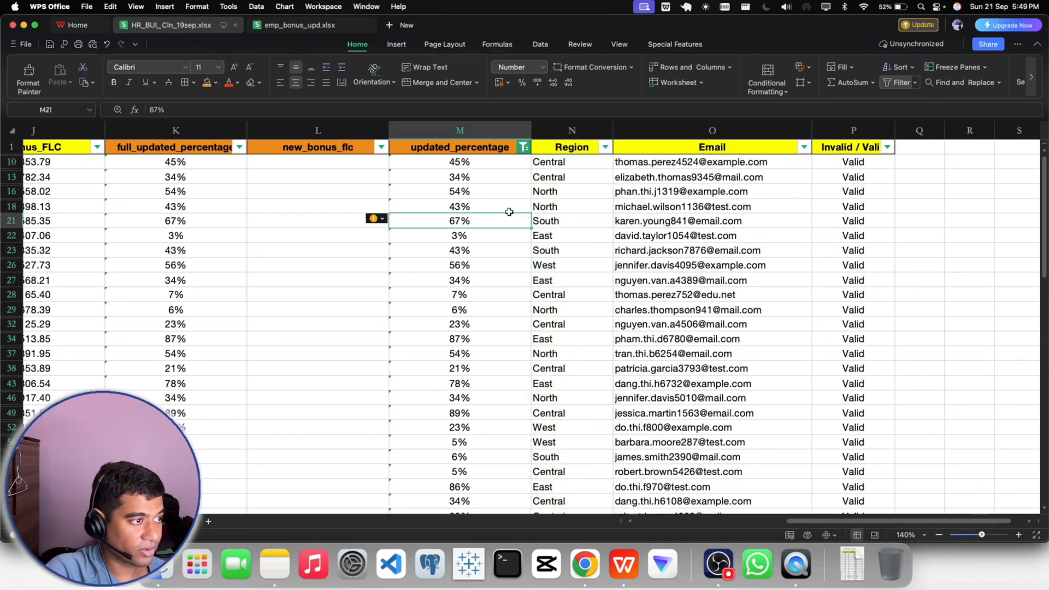
# - Select all values in the updated_percentage filter to show every row again
pyautogui.click(523, 147)
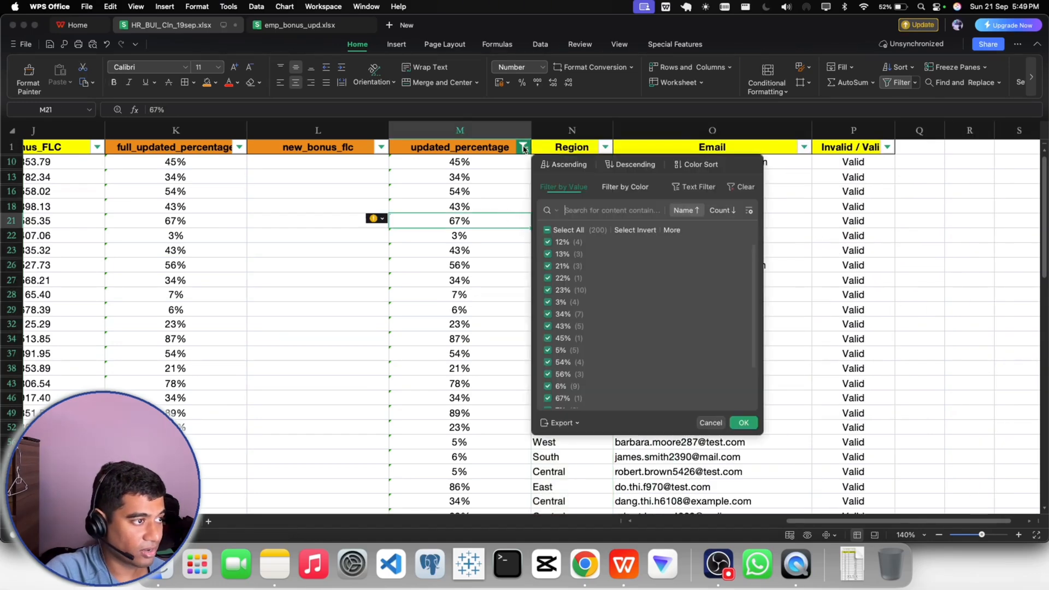
pyautogui.click(743, 423)
pyautogui.hscroll(-10, 638, 426)
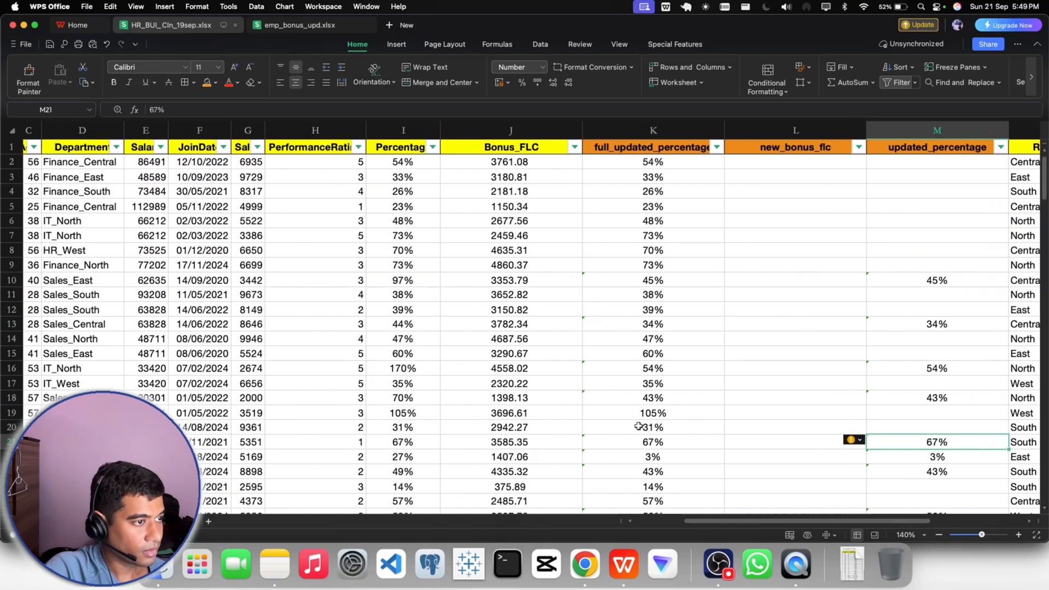
pyautogui.moveTo(803, 522); pyautogui.dragTo(839, 524)
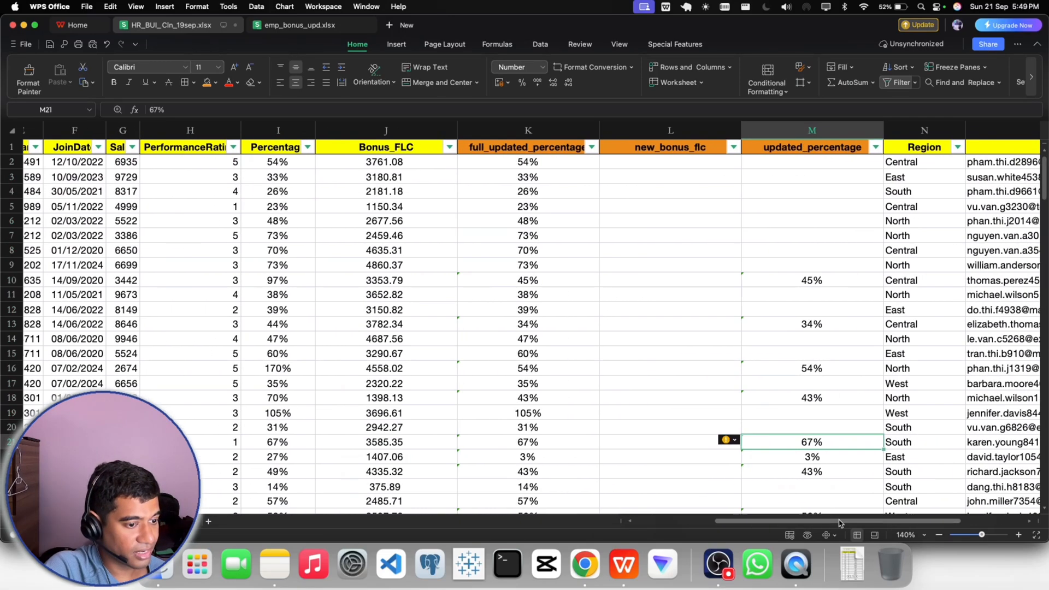
# - Highlight the full_updated_percentage and Percentage columns in turn to compare the new percentages with the original ones
pyautogui.click(575, 241)
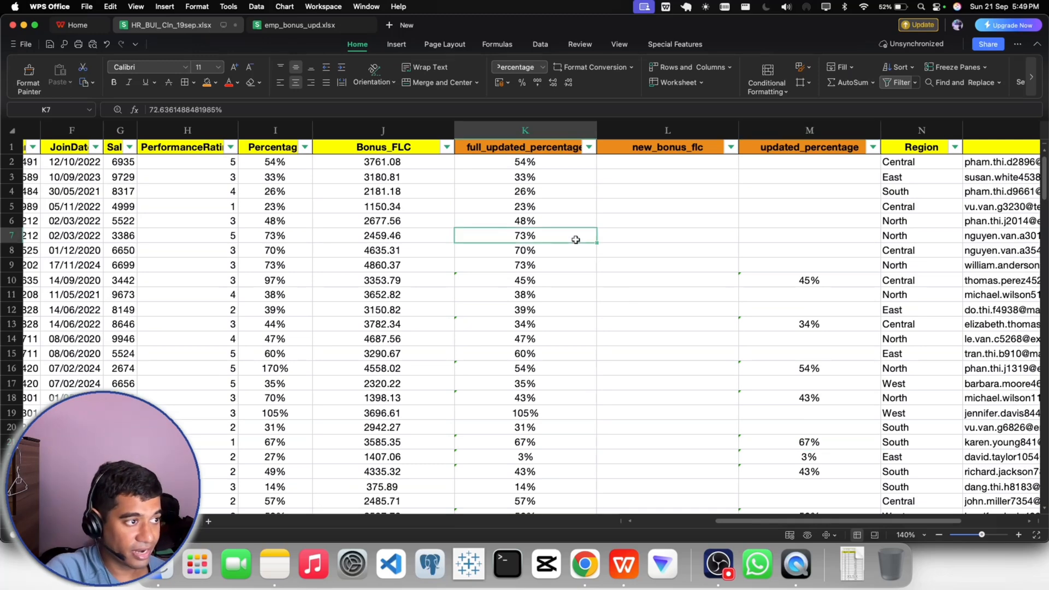
pyautogui.click(523, 166)
pyautogui.click(515, 127)
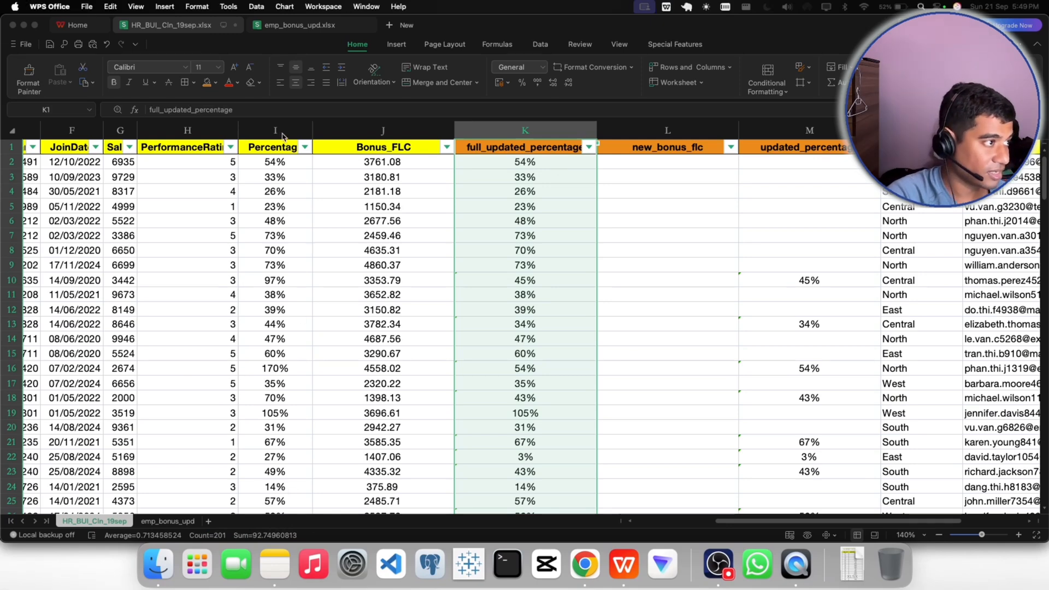
pyautogui.click(279, 130)
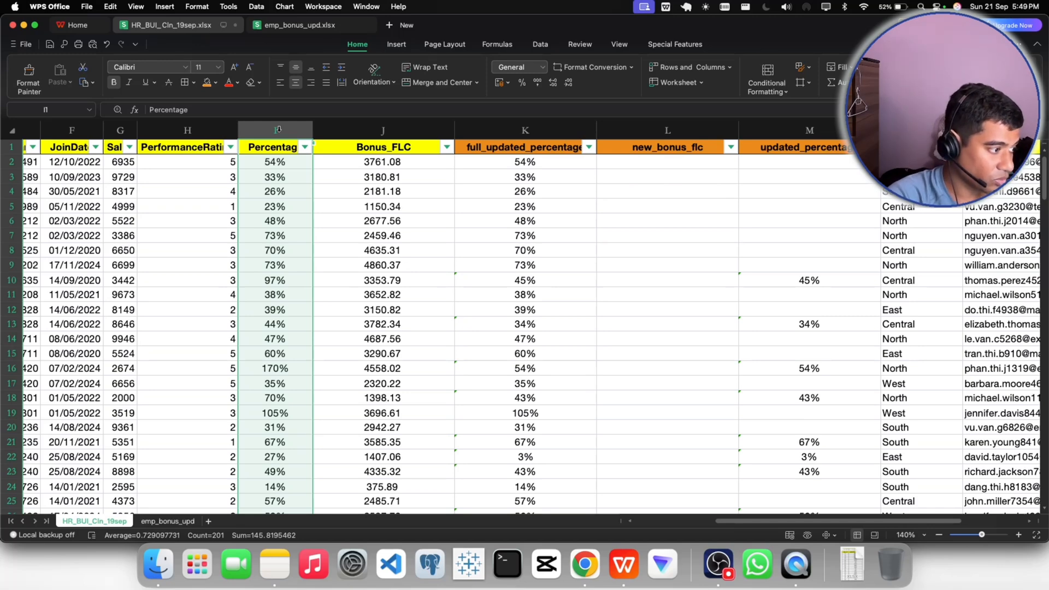
pyautogui.click(507, 131)
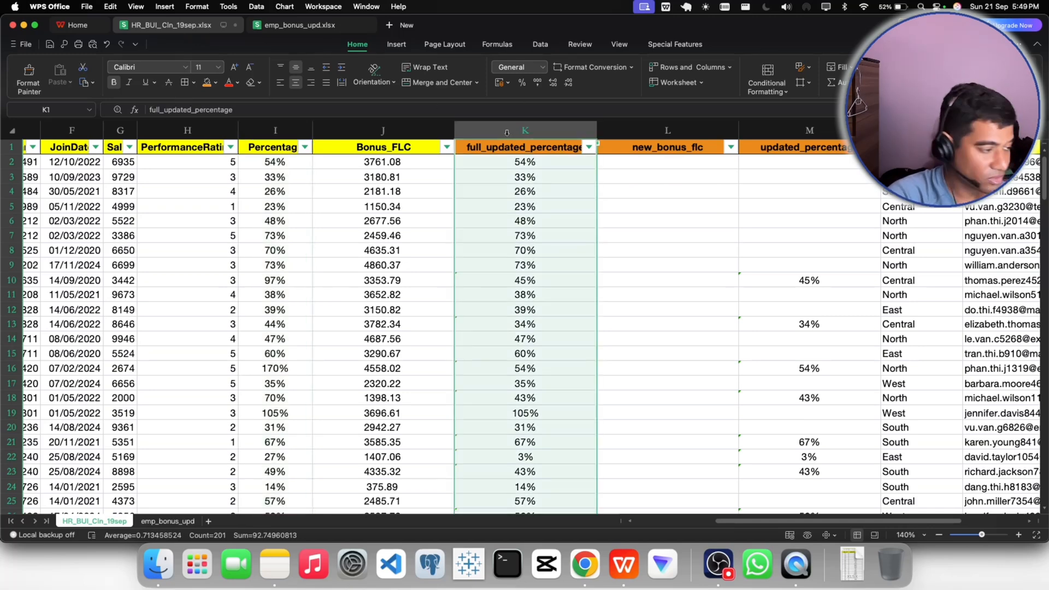
pyautogui.click(606, 236)
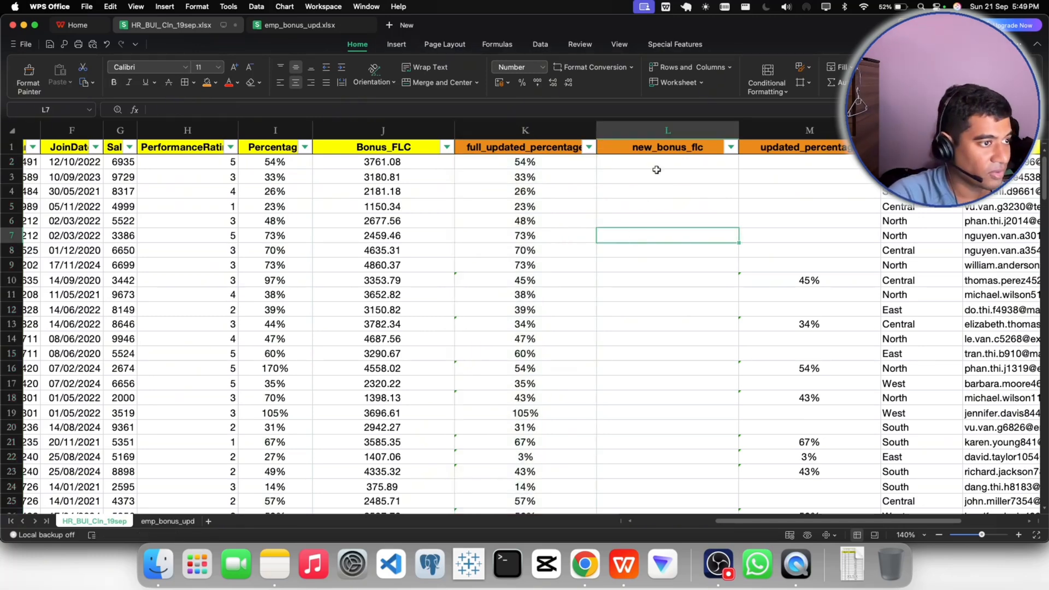
pyautogui.click(658, 163)
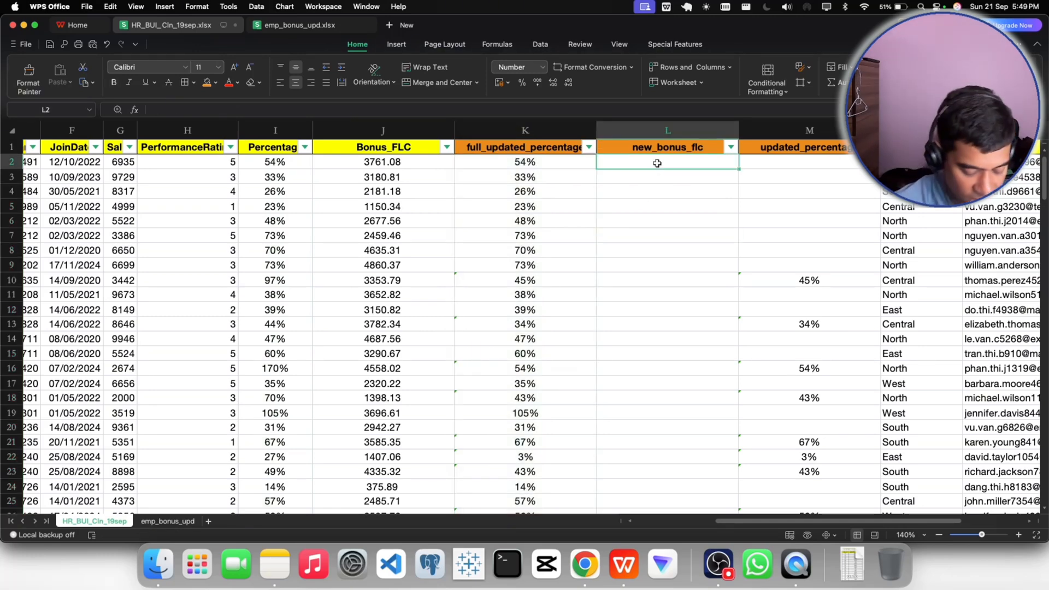
pyautogui.write('=')
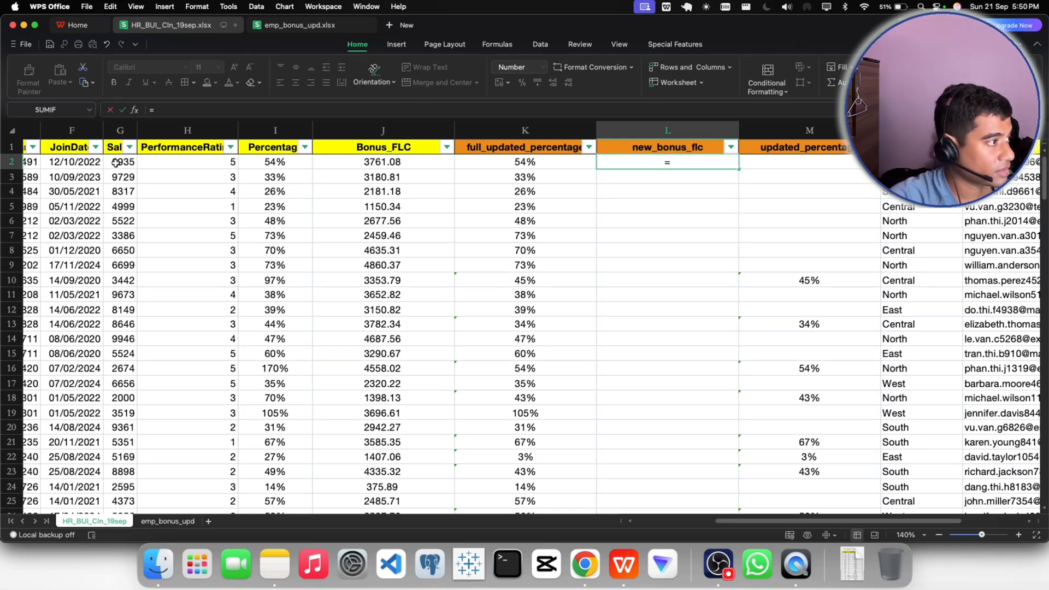
pyautogui.moveTo(134, 131); pyautogui.dragTo(150, 135)
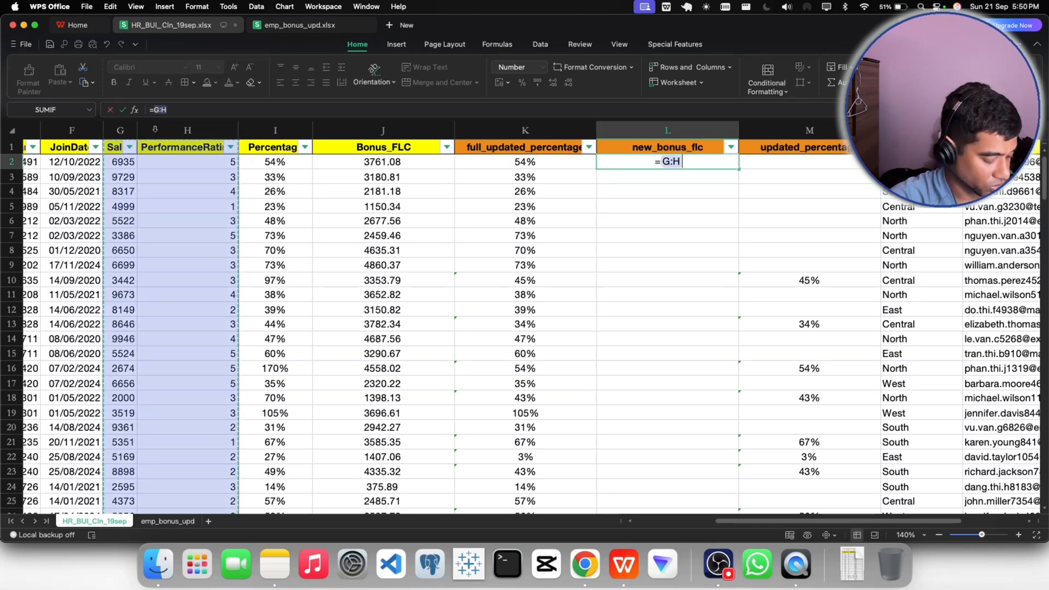
pyautogui.press('Escape')
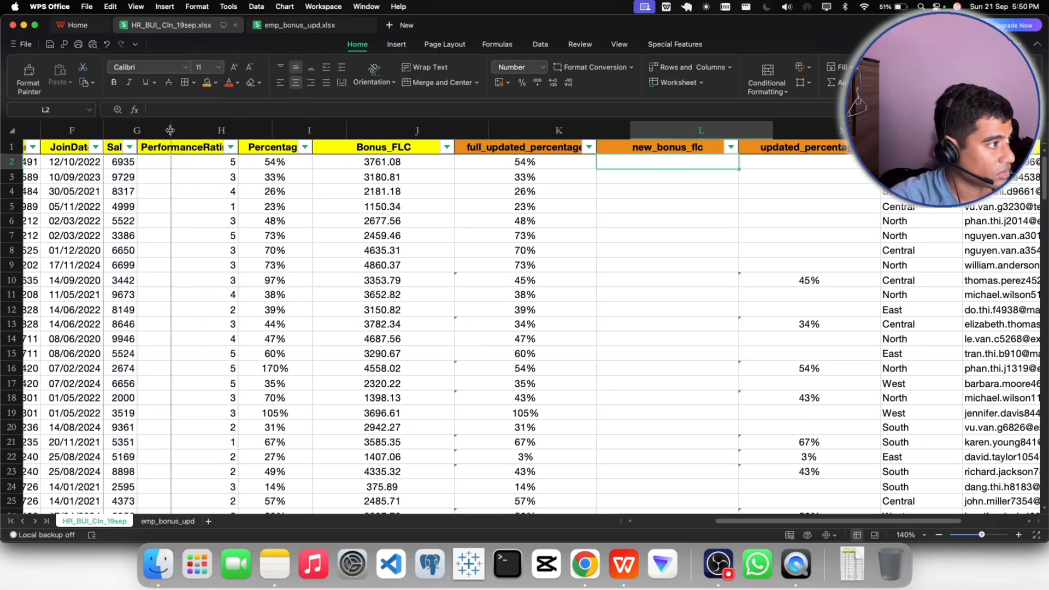
# - Widen the Sales column and calculate new_bonus_flc in row 2 as Sales times full_updated_percentage with =G2*K2
pyautogui.moveTo(137, 130); pyautogui.dragTo(176, 130)
pyautogui.doubleClick(696, 163)
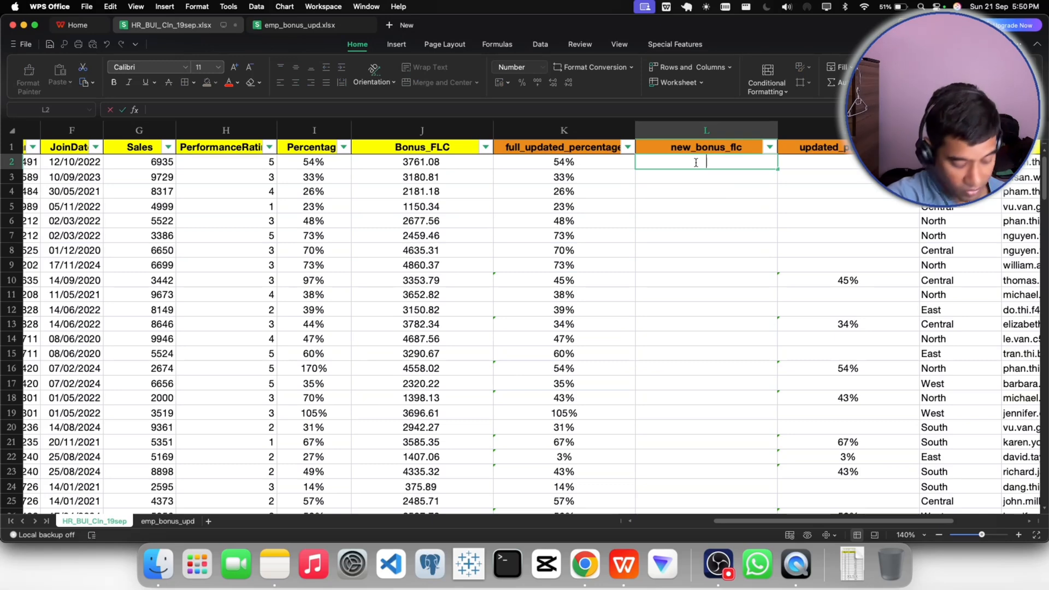
pyautogui.write('=')
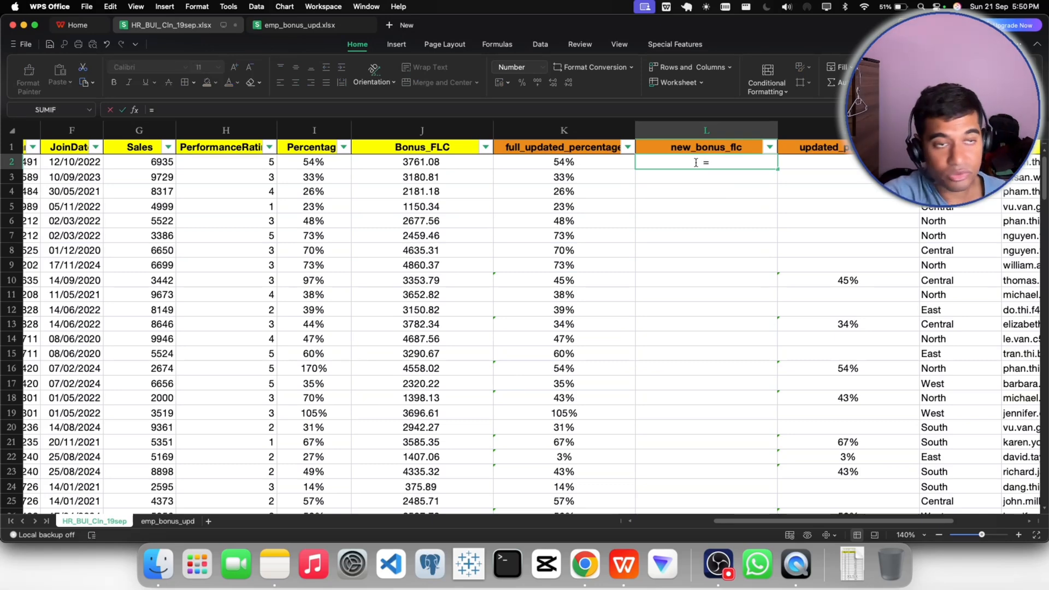
pyautogui.click(152, 163)
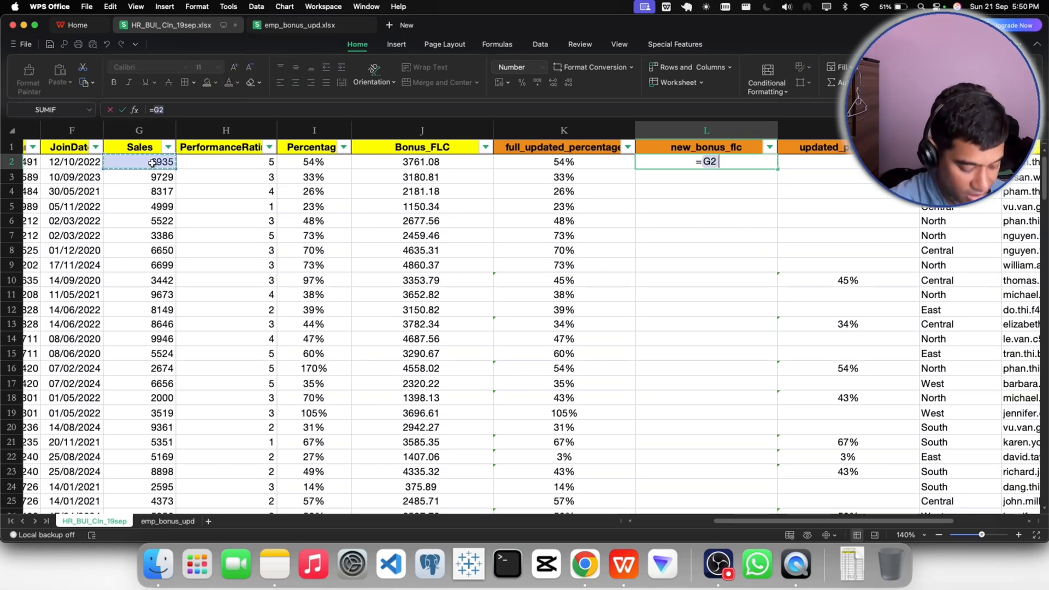
pyautogui.write('*')
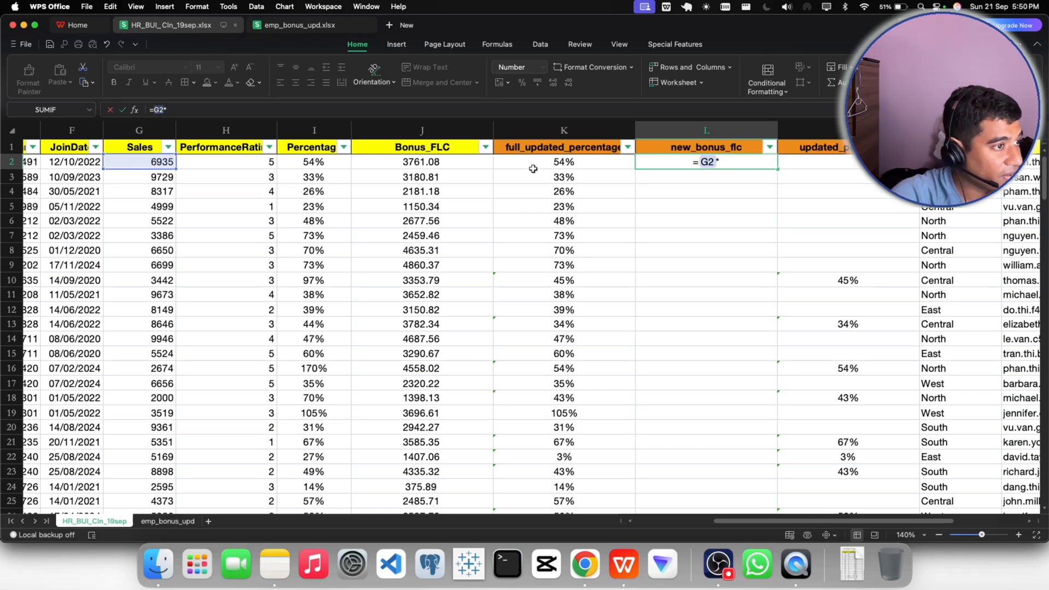
pyautogui.click(562, 165)
pyautogui.press('Return')
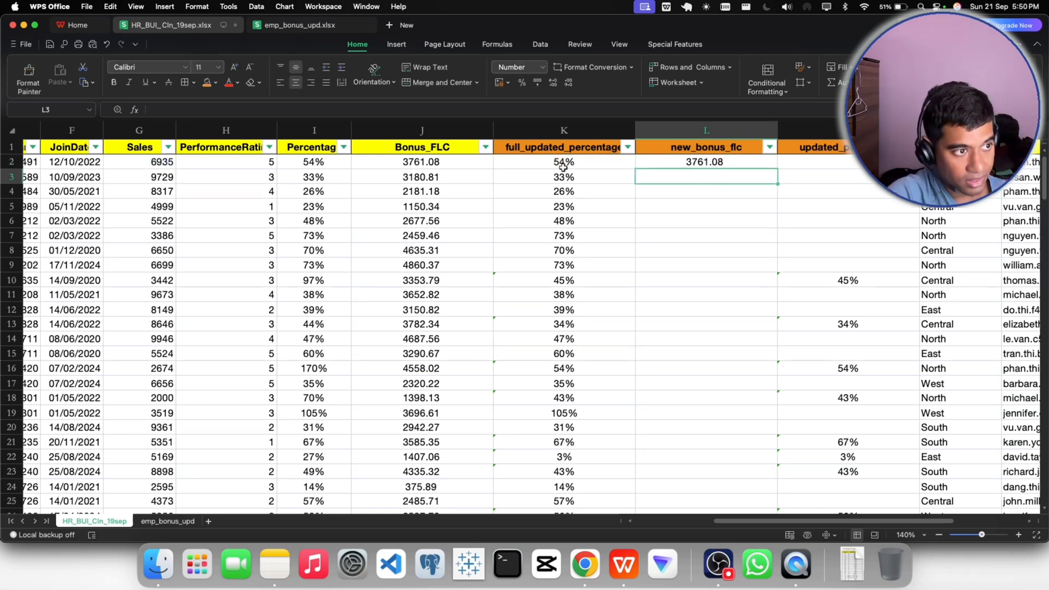
# - Fill the new_bonus_flc formula from L2 down the rest of the column
pyautogui.click(702, 163)
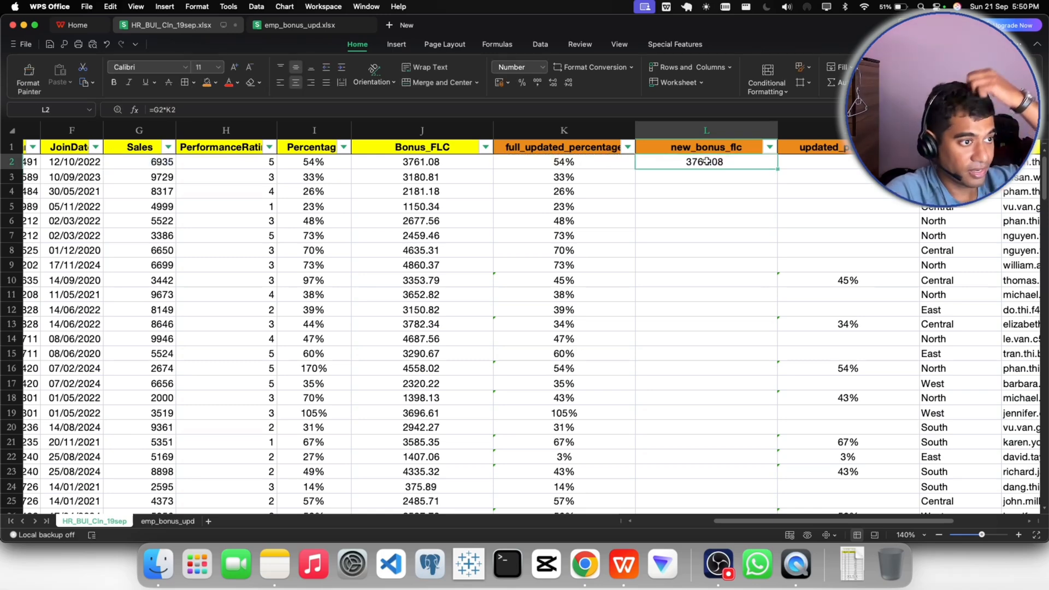
pyautogui.doubleClick(778, 170)
pyautogui.click(844, 218)
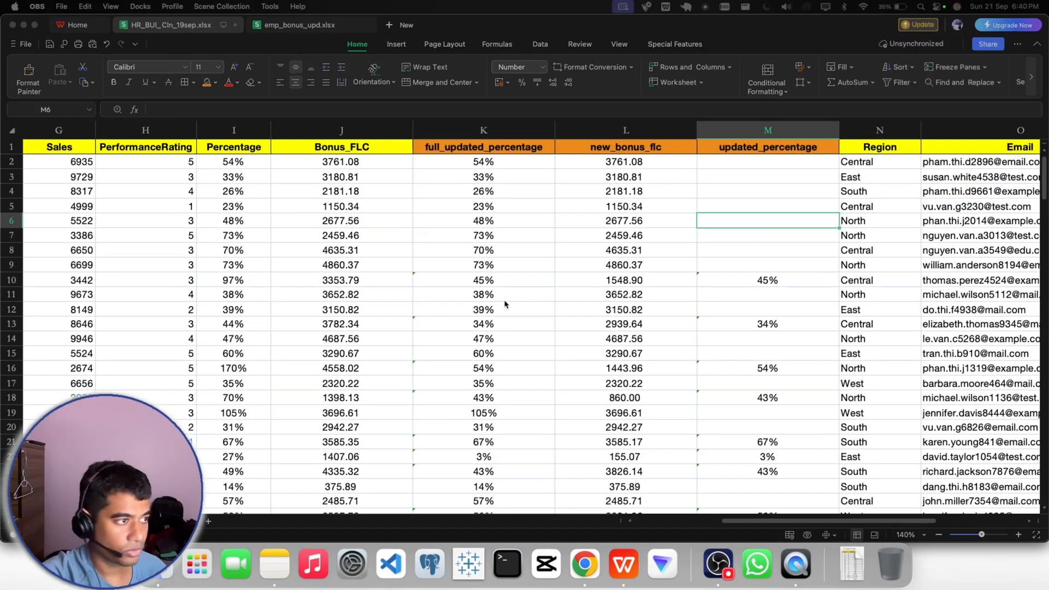
# - Compare the full_updated_percentage value in row 10 with the updated_percentage value in the same row
pyautogui.click(563, 277)
pyautogui.click(711, 253)
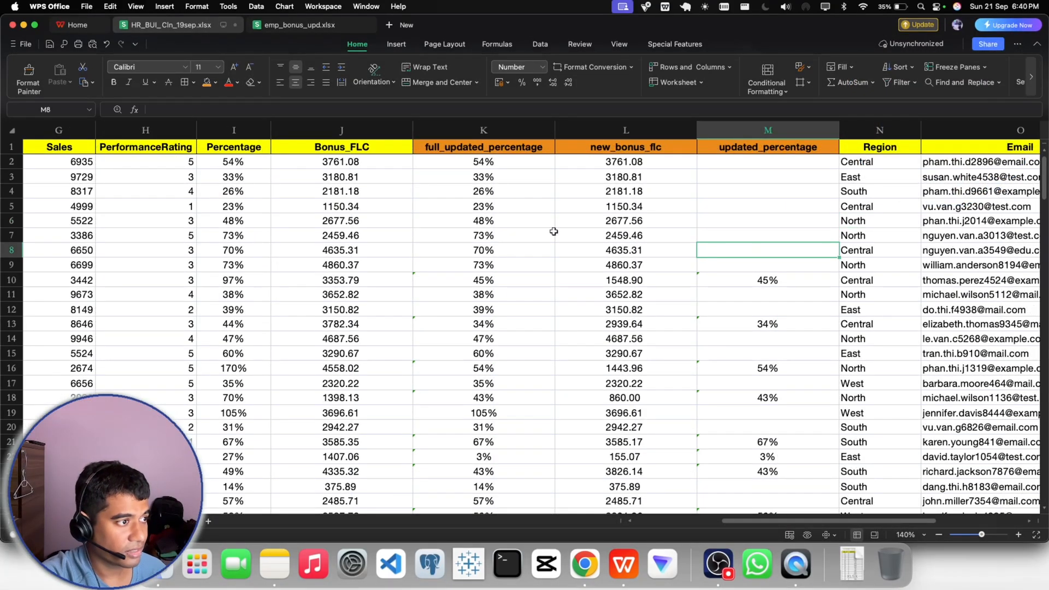
pyautogui.click(491, 177)
pyautogui.click(493, 281)
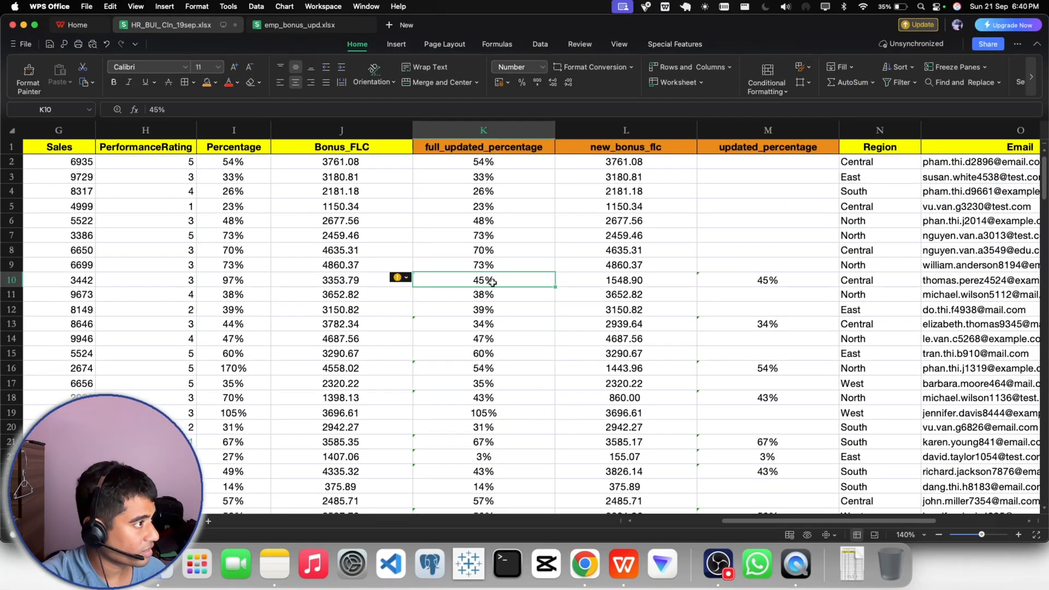
pyautogui.click(750, 279)
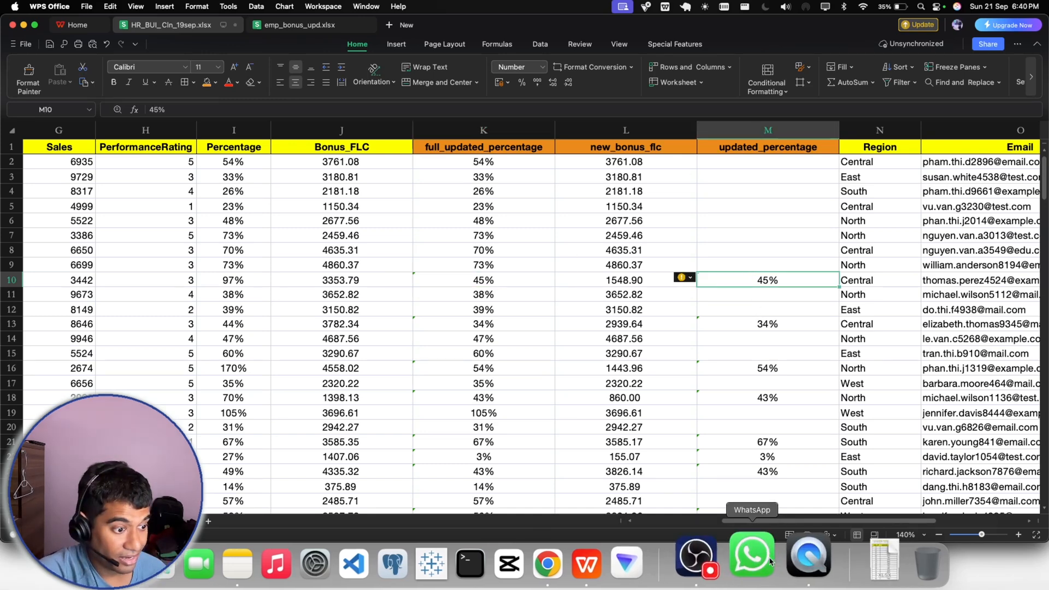
pyautogui.click(724, 554)
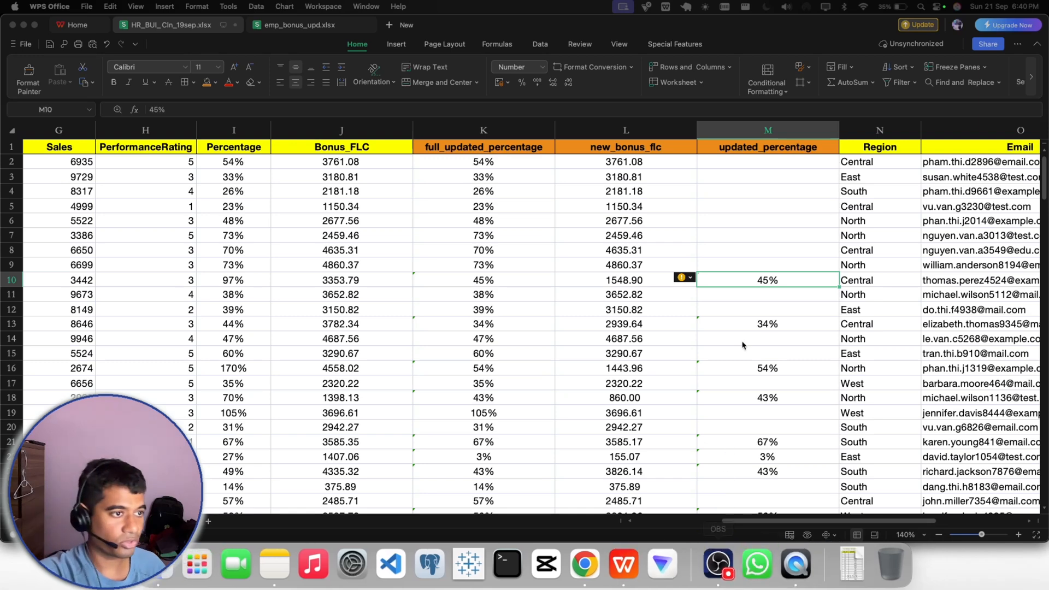
# - Delete the updated_percentage column between new_bonus_flc and Region
pyautogui.click(728, 135)
pyautogui.rightClick(729, 135)
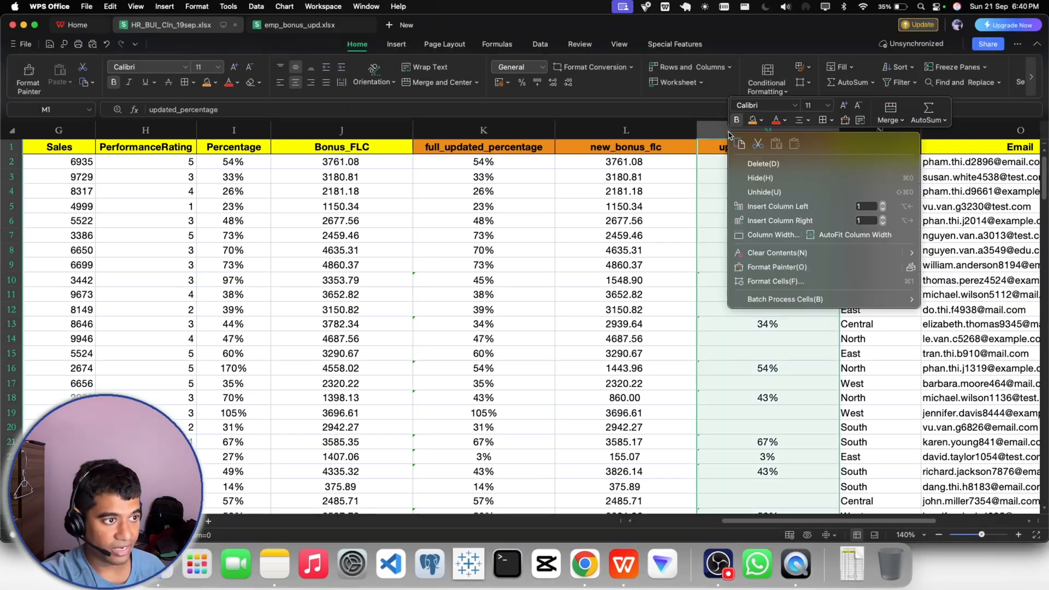
pyautogui.click(753, 168)
pyautogui.click(616, 218)
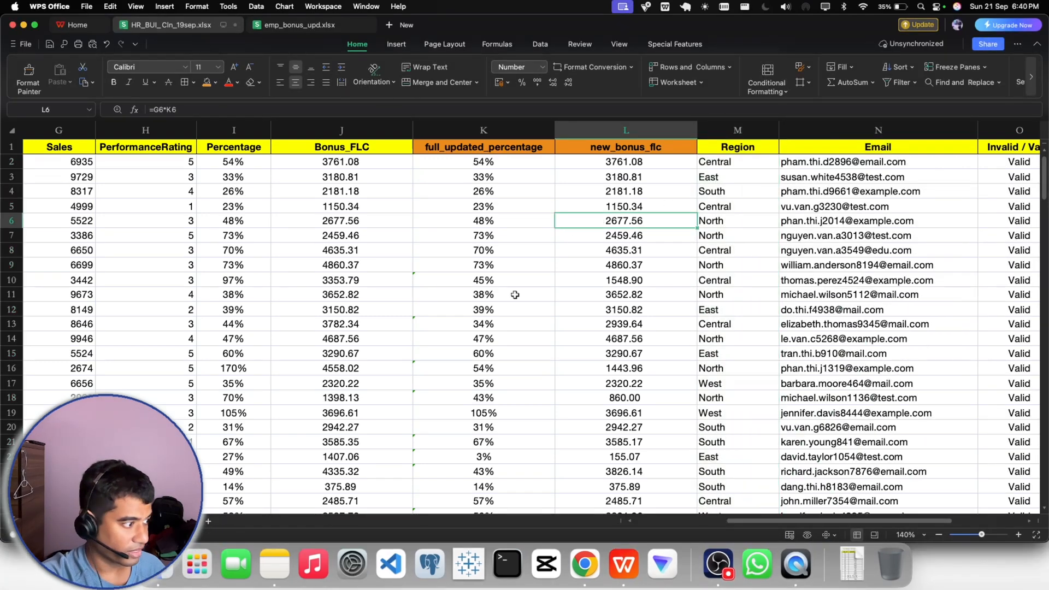
# - Move the emp_bonus_upd sheet in front of the HR_BUI_Cln_19sep sheet
pyautogui.click(170, 521)
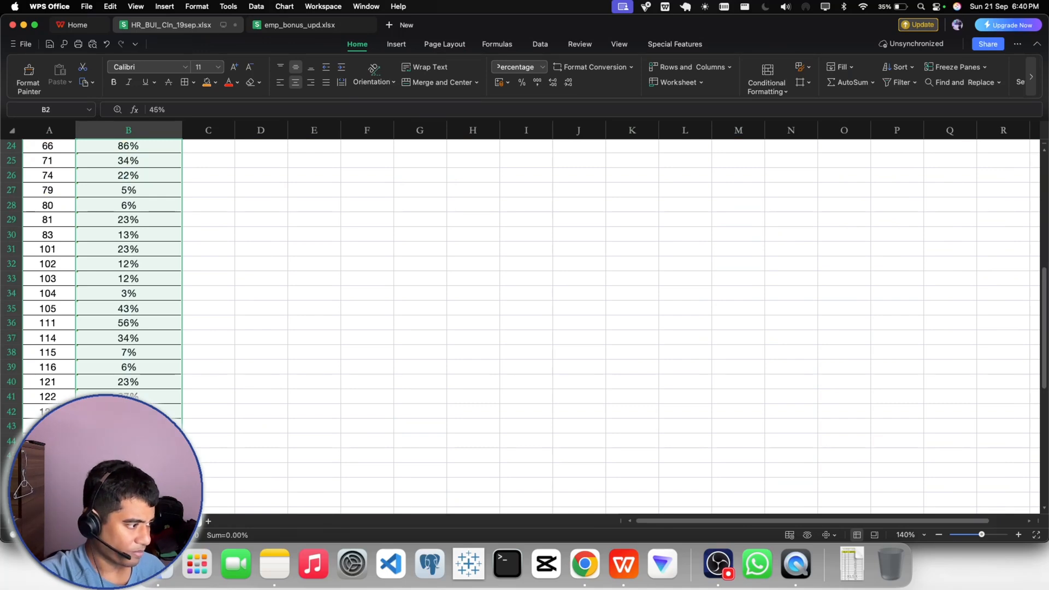
pyautogui.click(123, 520)
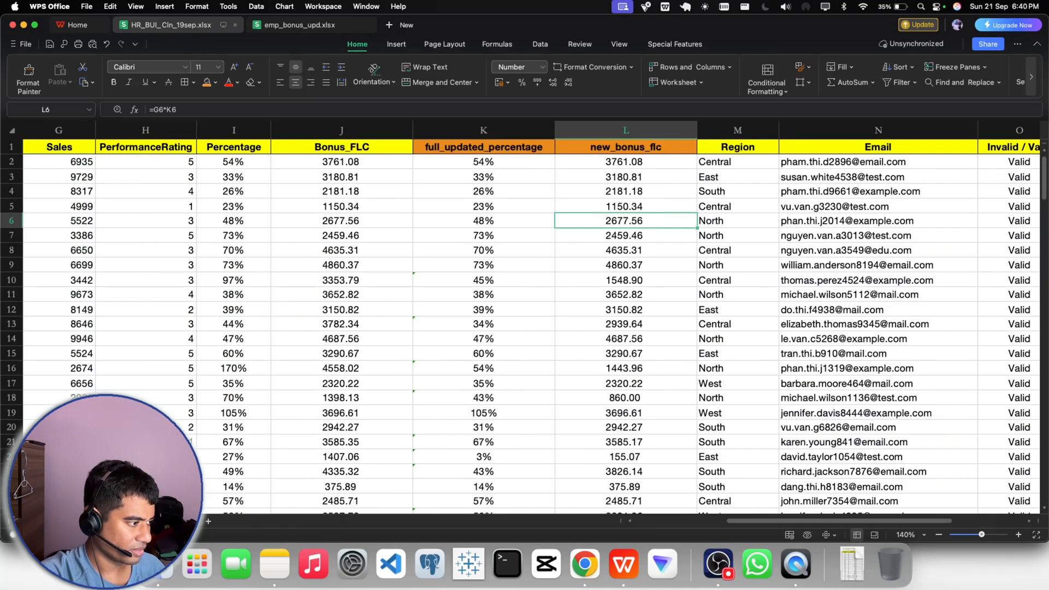
pyautogui.click(171, 521)
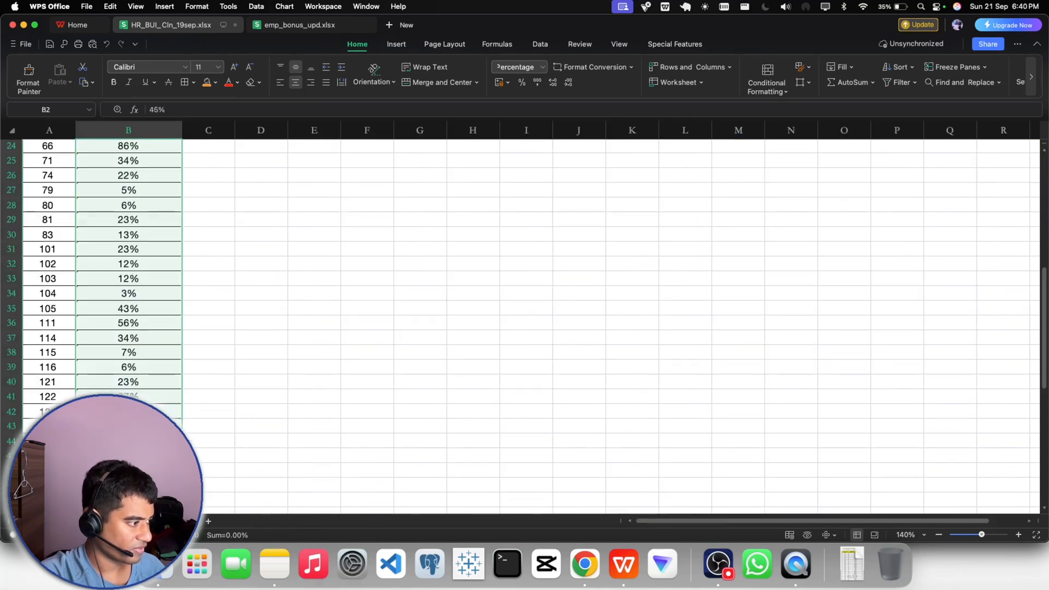
pyautogui.press('super+Tab')
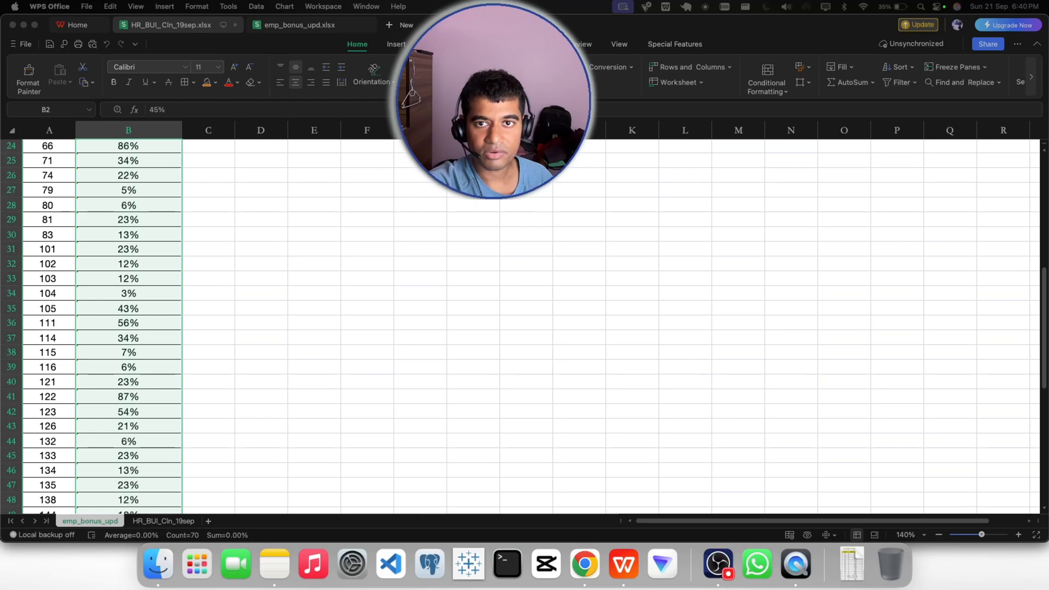
# - On the HR_BUI_Cln_19sep sheet, select G1:O201 from Sales to Invalid / Valid and create a PivotTable from it on a new worksheet
pyautogui.click(135, 520)
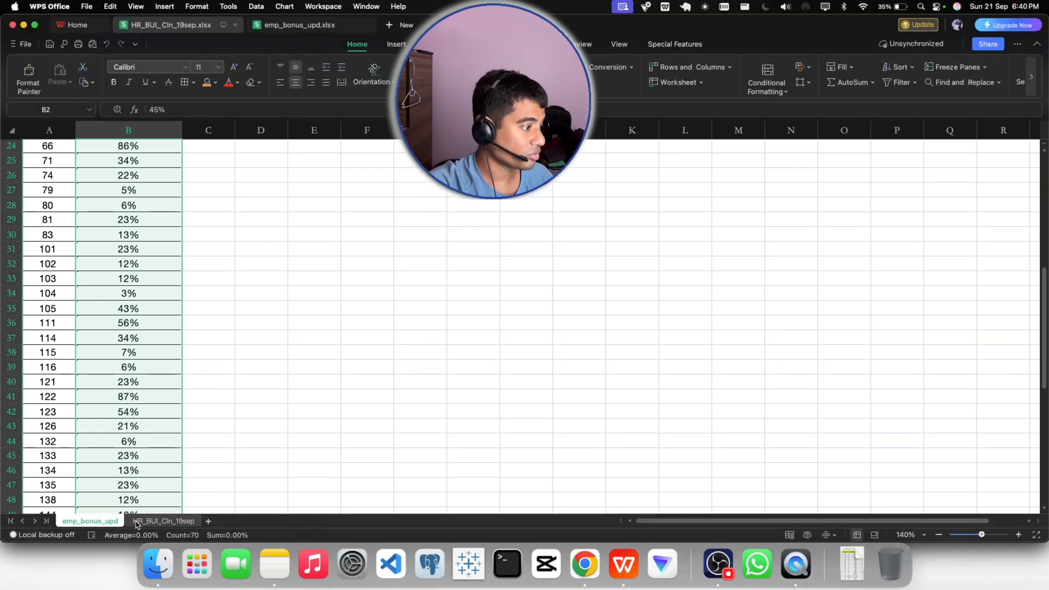
pyautogui.click(135, 520)
pyautogui.click(434, 282)
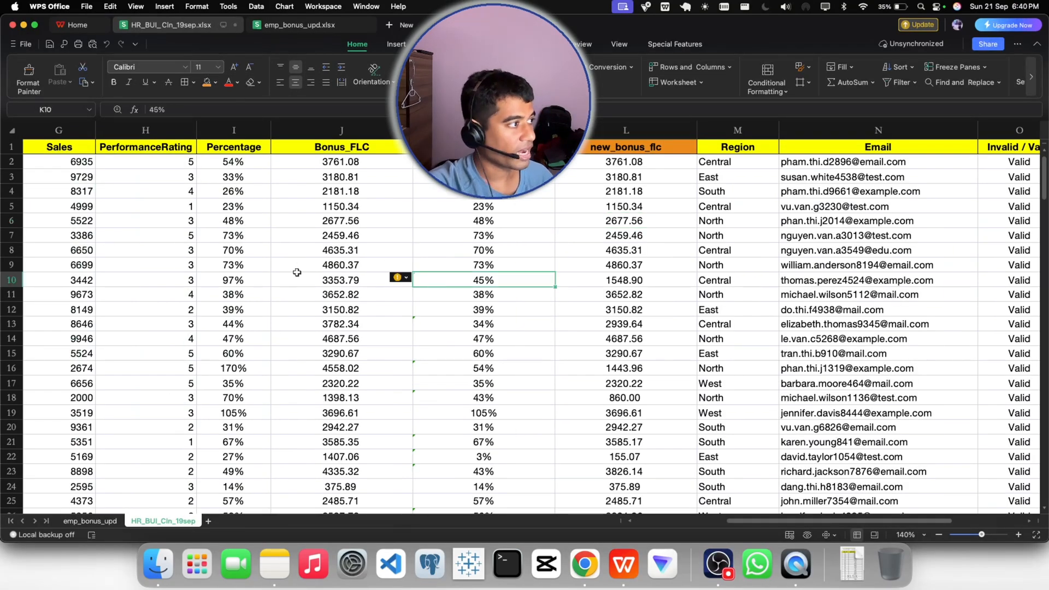
pyautogui.click(49, 150)
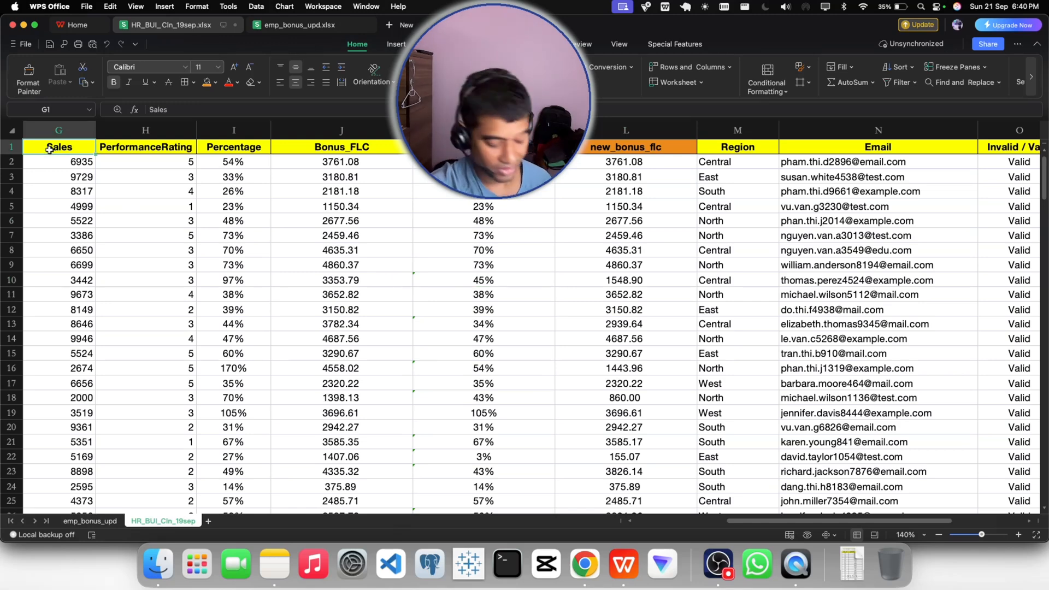
pyautogui.hotkey('ctrl', 'shift', 'Right')
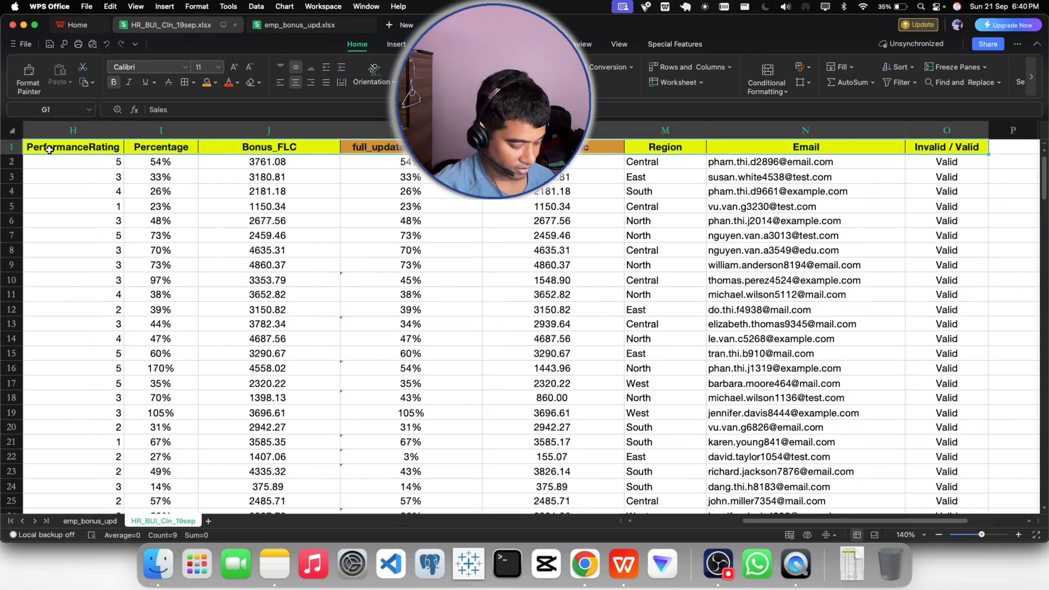
pyautogui.hotkey('ctrl', 'shift', 'Down')
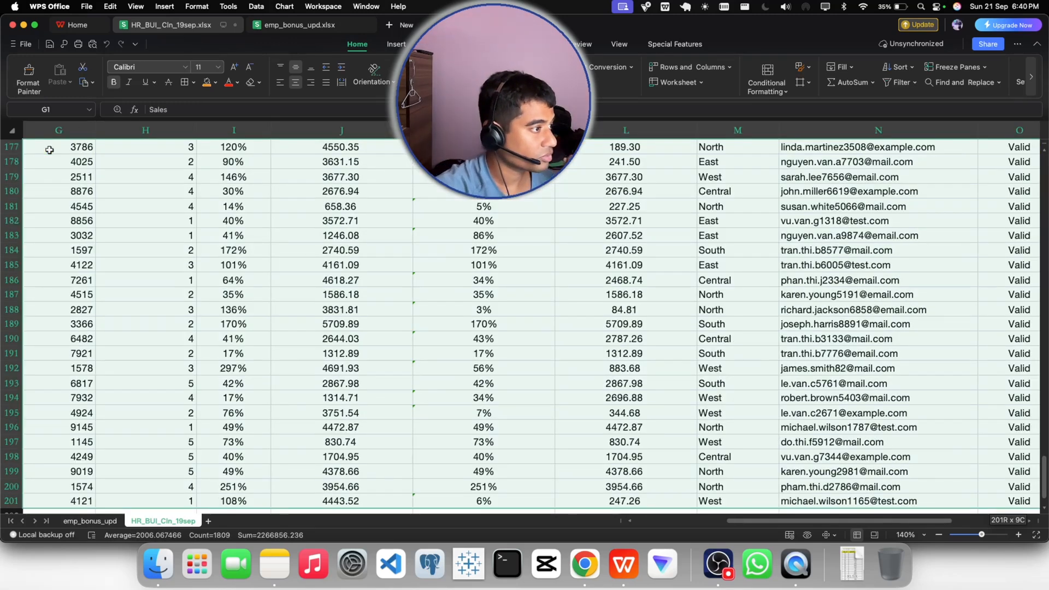
pyautogui.click(396, 43)
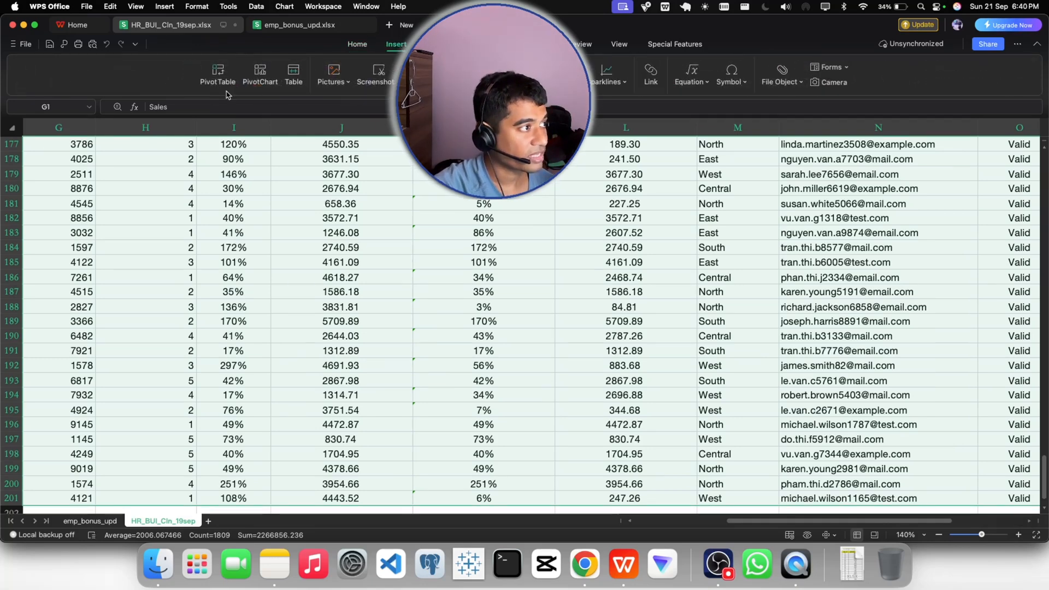
pyautogui.click(218, 76)
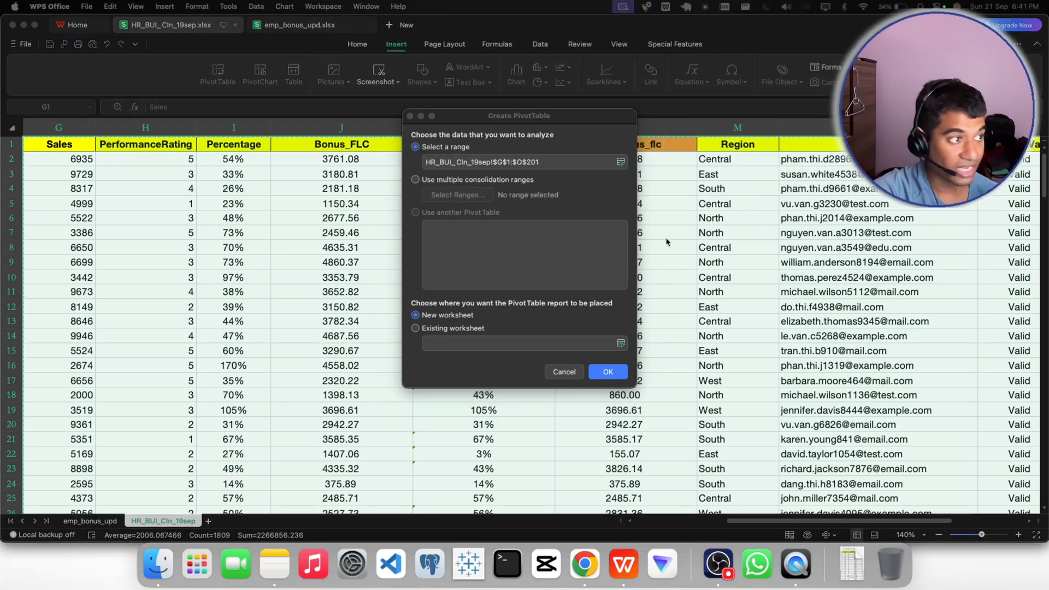
pyautogui.click(608, 372)
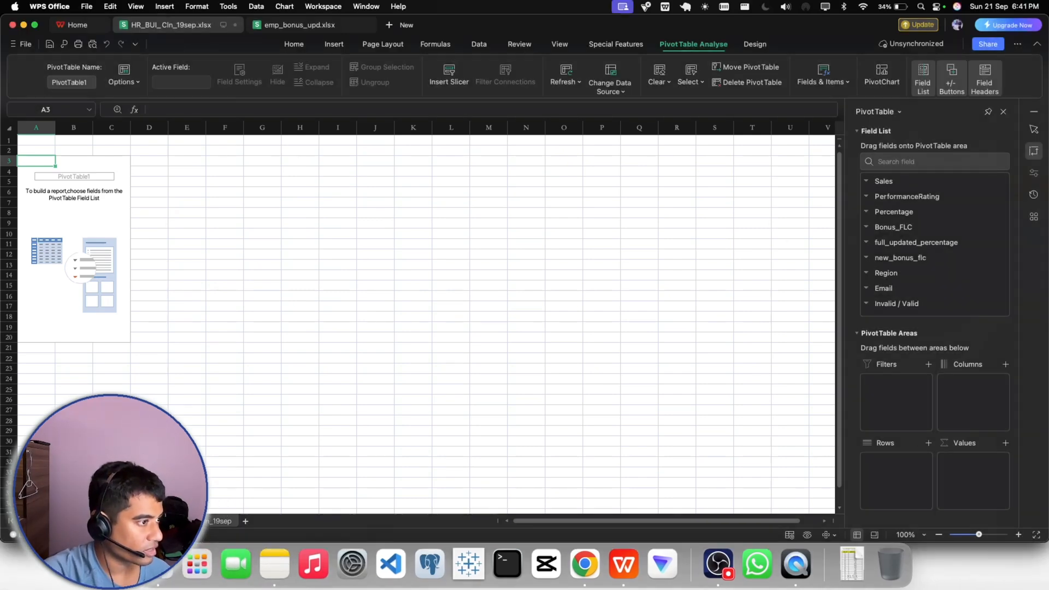
# - Check the HR main sheet, then add Bonus_FLC and new_bonus_flc as row fields of the PivotTable
pyautogui.click(221, 521)
pyautogui.click(521, 234)
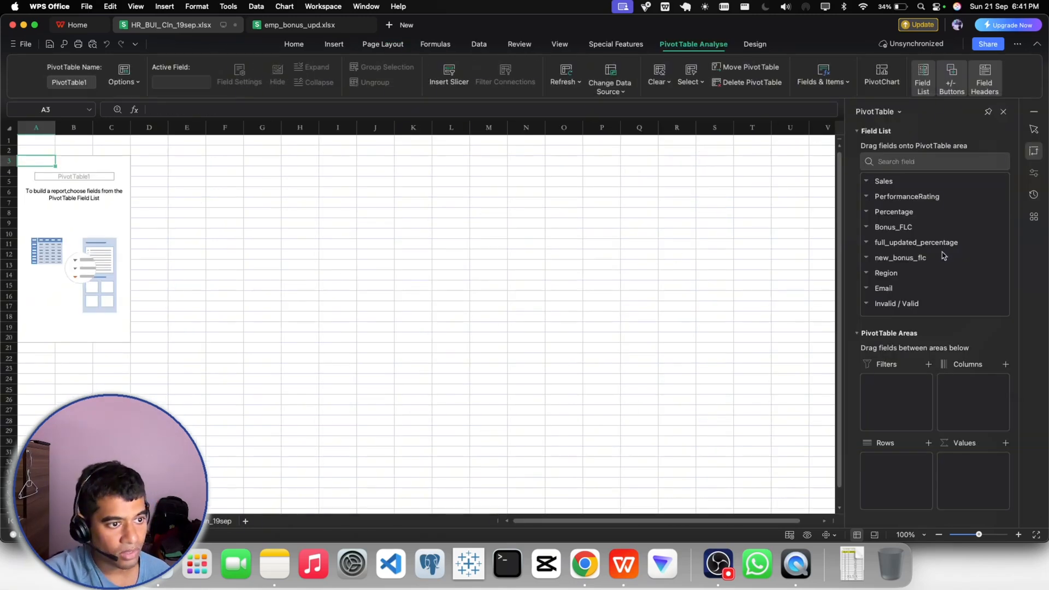
pyautogui.moveTo(898, 227); pyautogui.dragTo(899, 463)
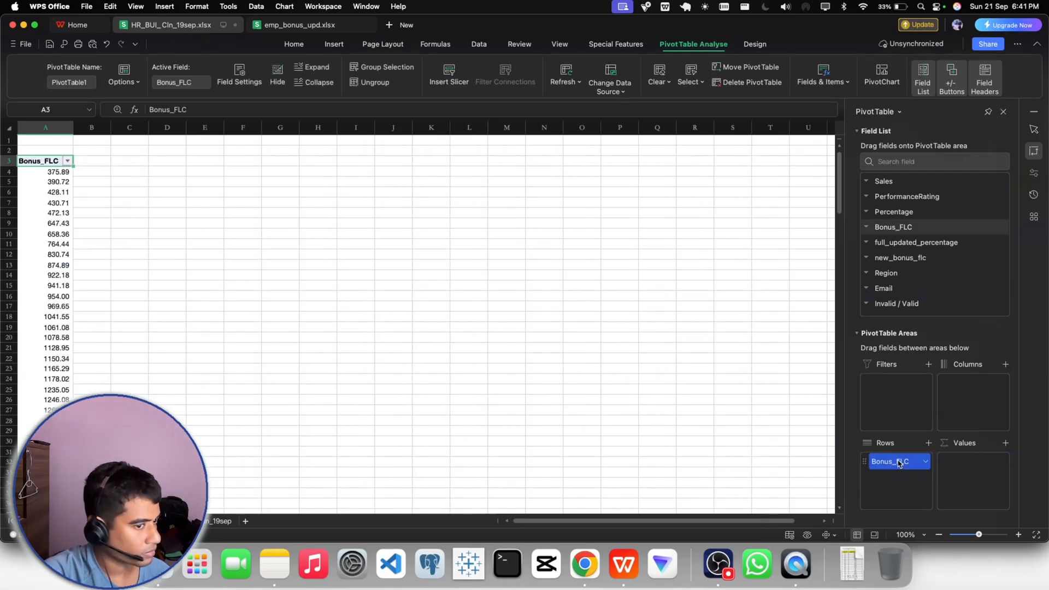
pyautogui.moveTo(895, 260); pyautogui.dragTo(881, 475)
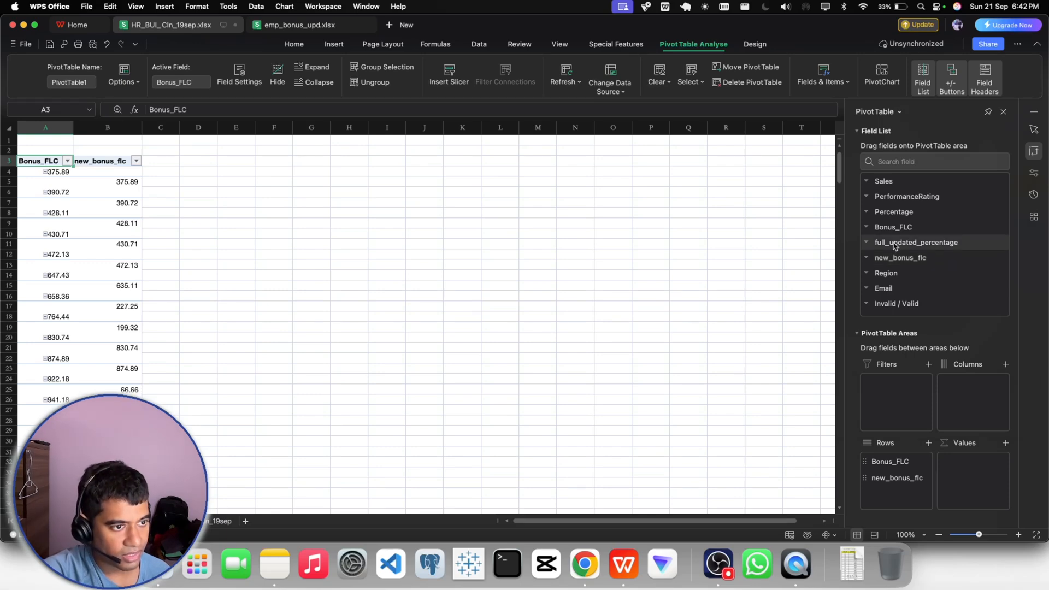
# - Look at the HR main sheet again and delete the worksheet holding the Bonus_FLC and new_bonus_flc PivotTable
pyautogui.click(221, 520)
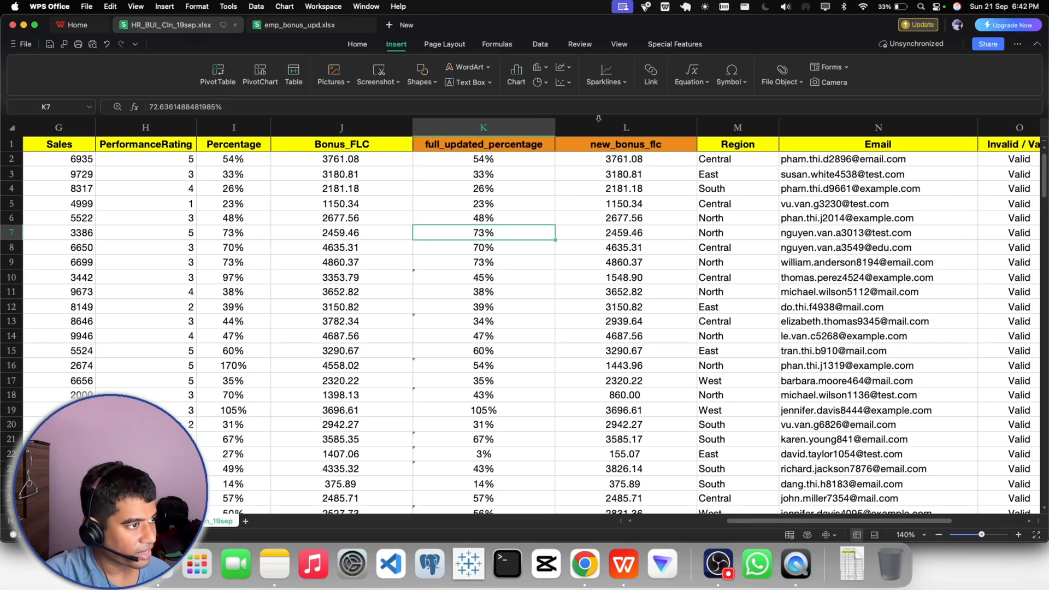
pyautogui.click(137, 521)
pyautogui.rightClick(135, 520)
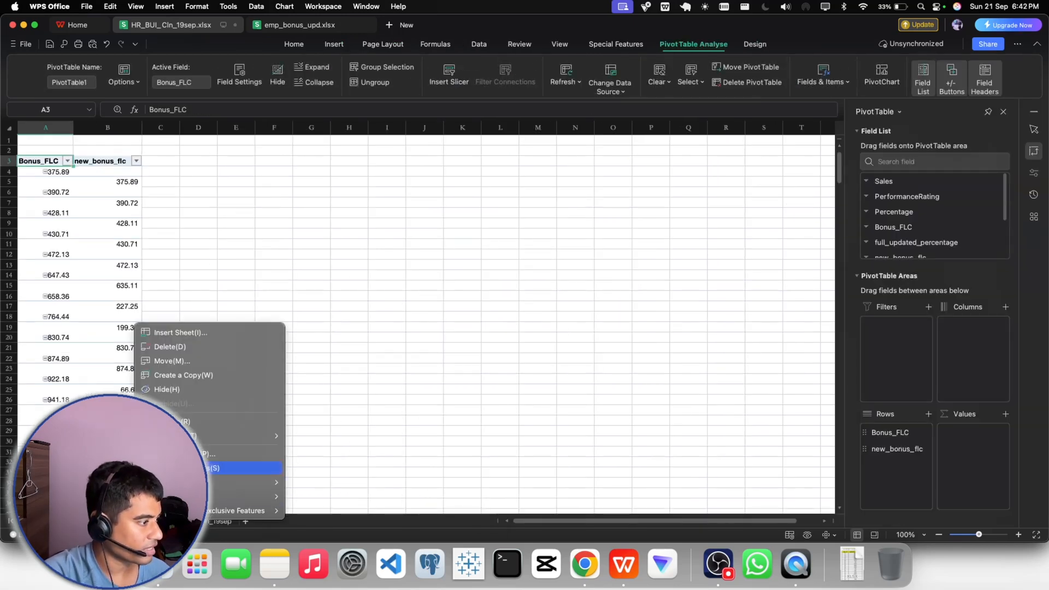
pyautogui.click(169, 348)
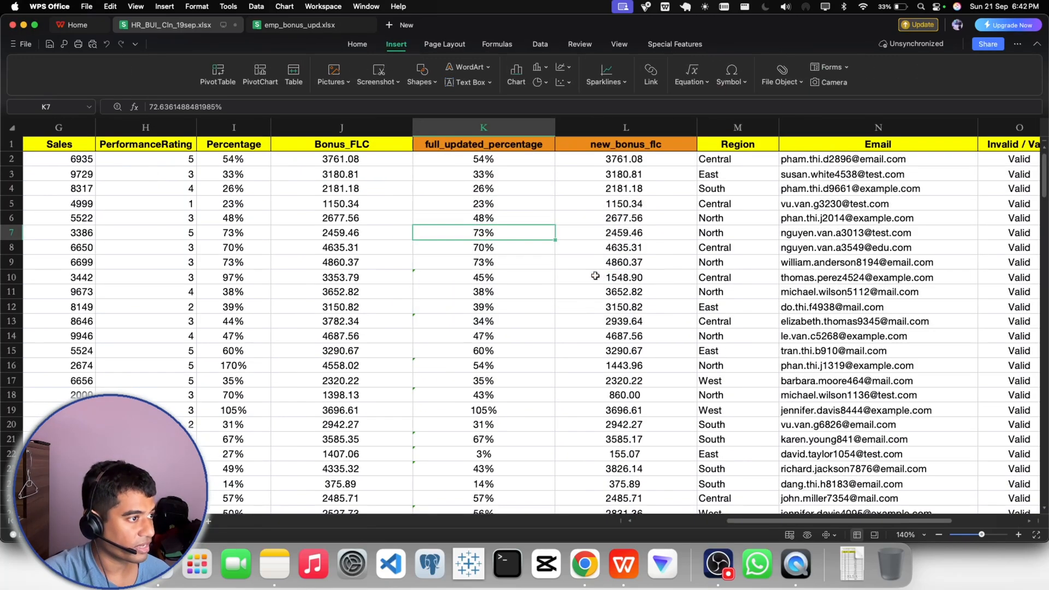
# - Select I1:L201 from Percentage to new_bonus_flc and create a PivotTable from it on a new worksheet
pyautogui.click(232, 127)
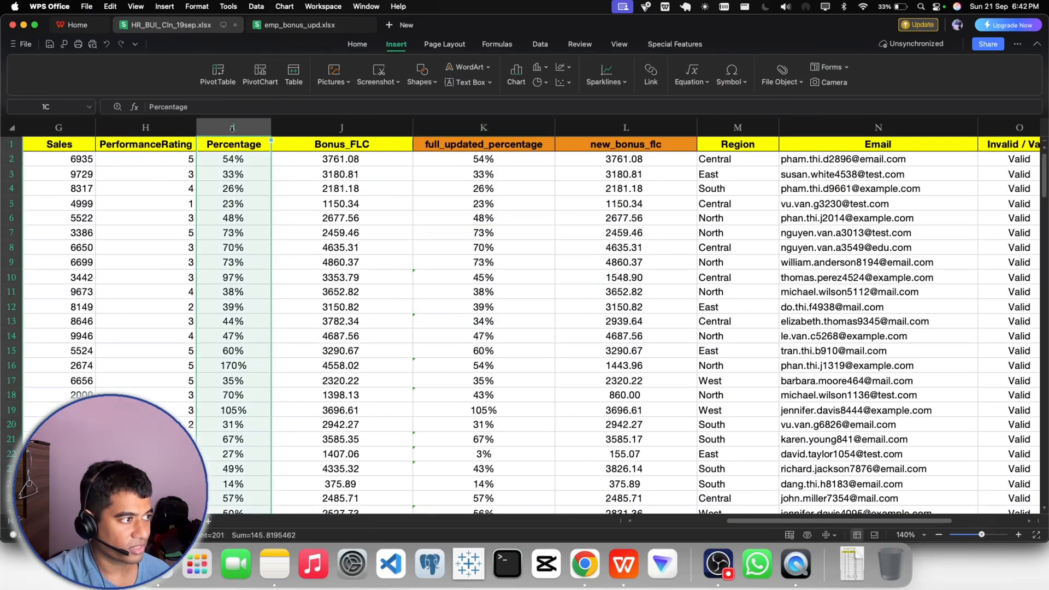
pyautogui.click(329, 204)
pyautogui.click(252, 144)
pyautogui.moveTo(252, 145); pyautogui.dragTo(634, 146)
pyautogui.press('super+shift+Down')
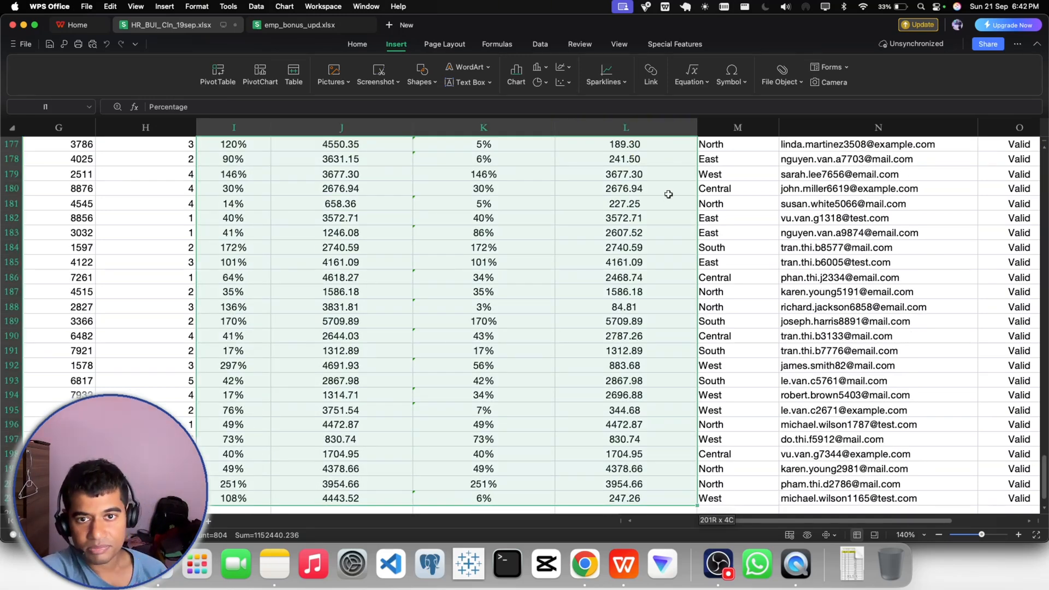
pyautogui.click(221, 81)
pyautogui.click(601, 373)
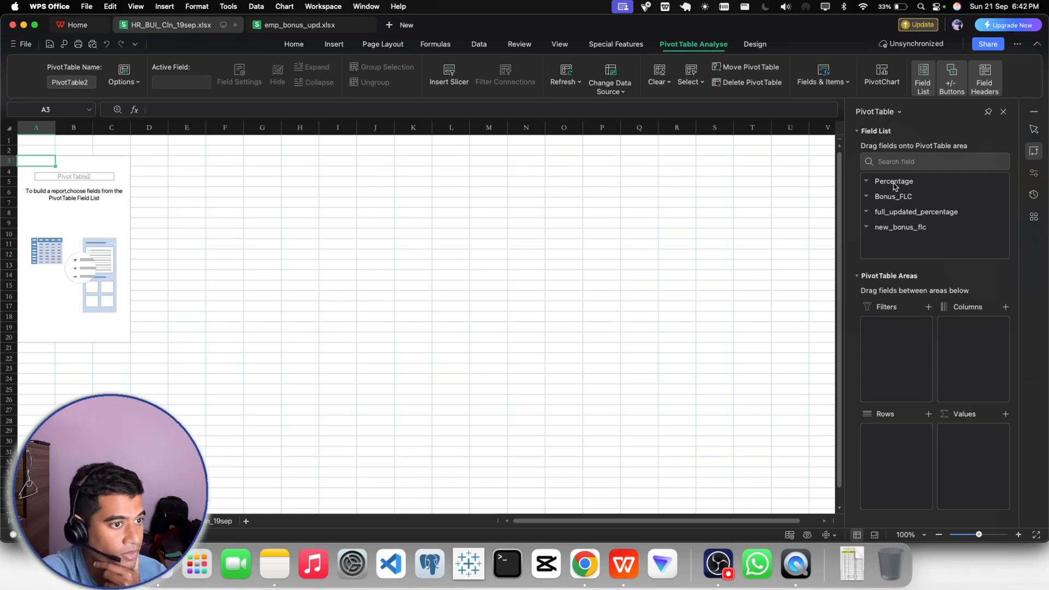
# - Add Percentage and full_updated_percentage as row fields of the new PivotTable
pyautogui.moveTo(897, 183); pyautogui.dragTo(897, 435)
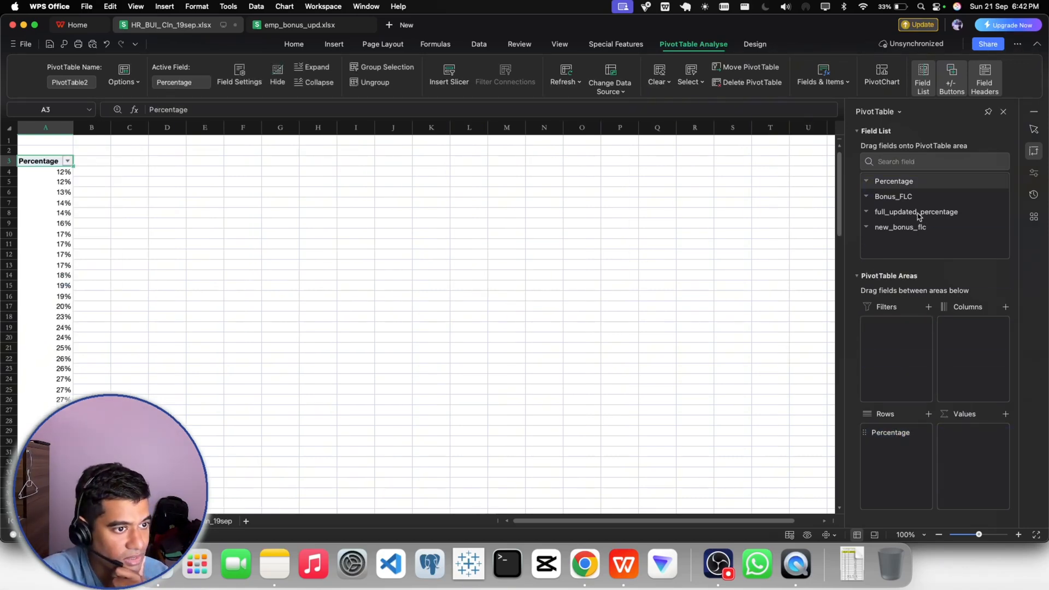
pyautogui.moveTo(917, 215); pyautogui.dragTo(907, 458)
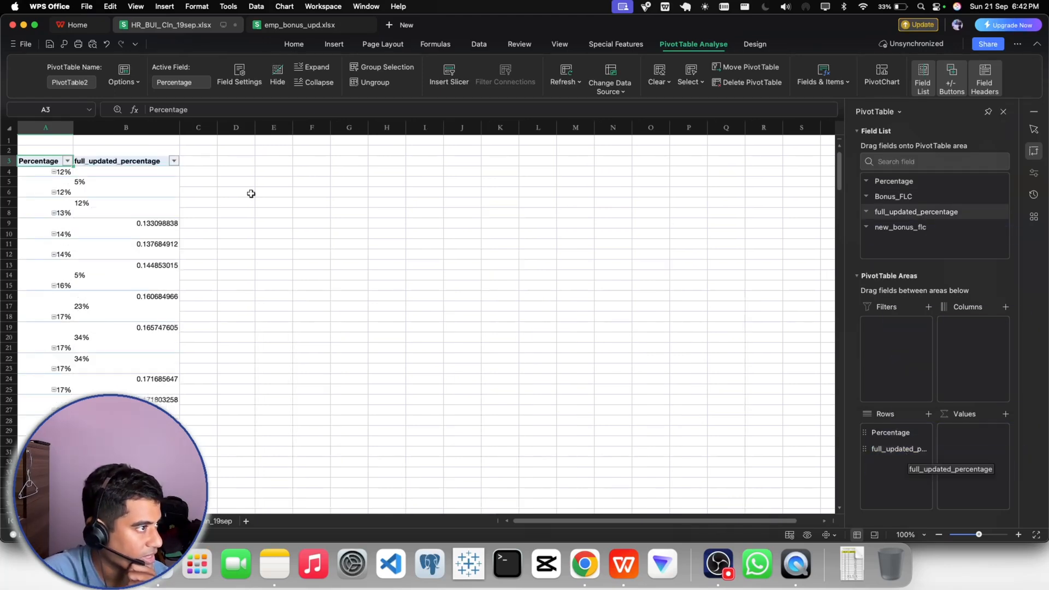
pyautogui.click(331, 45)
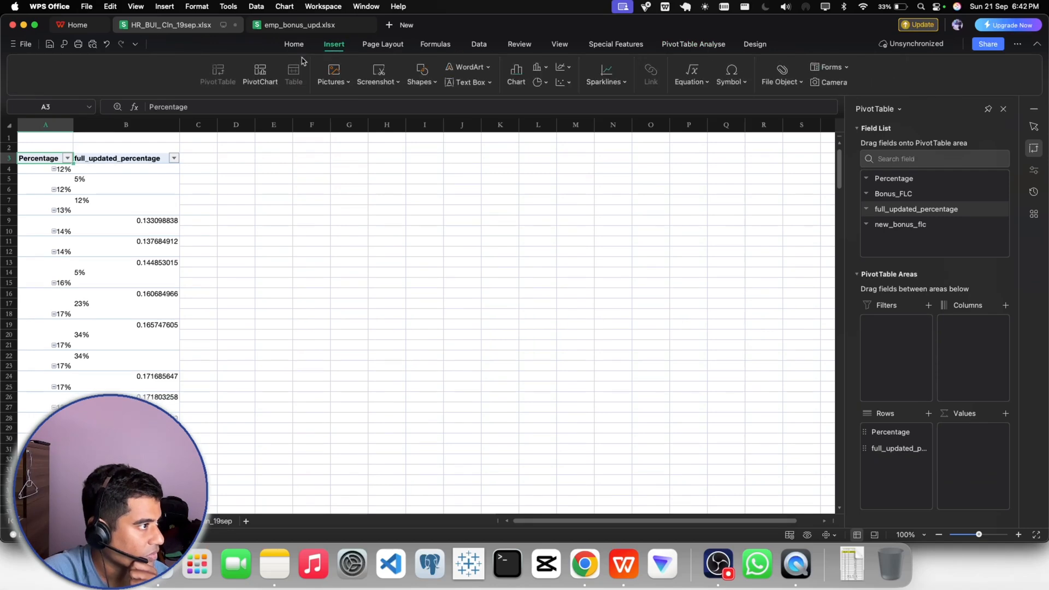
pyautogui.click(261, 76)
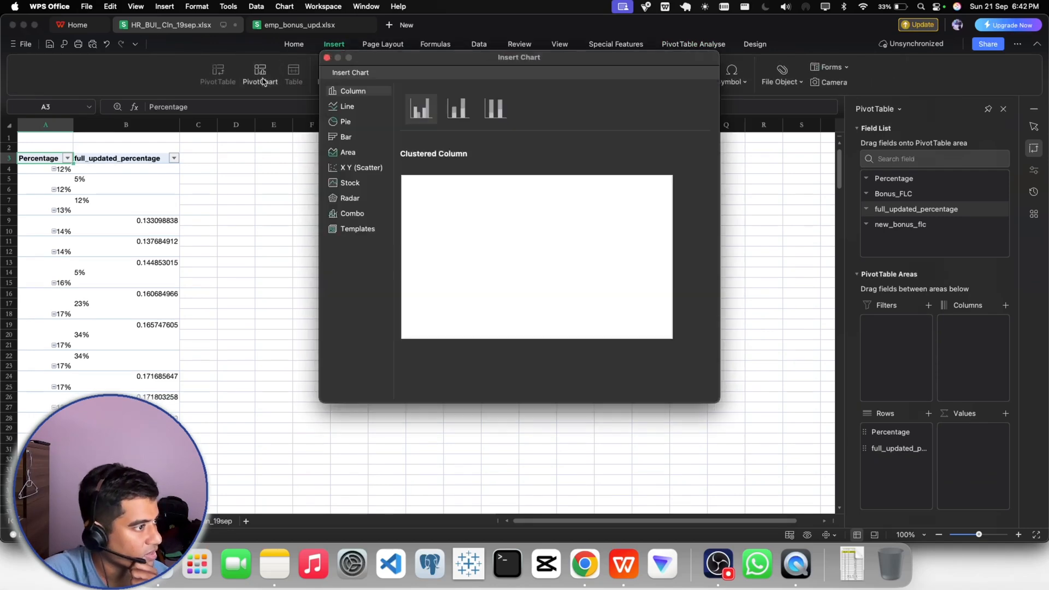
pyautogui.click(345, 121)
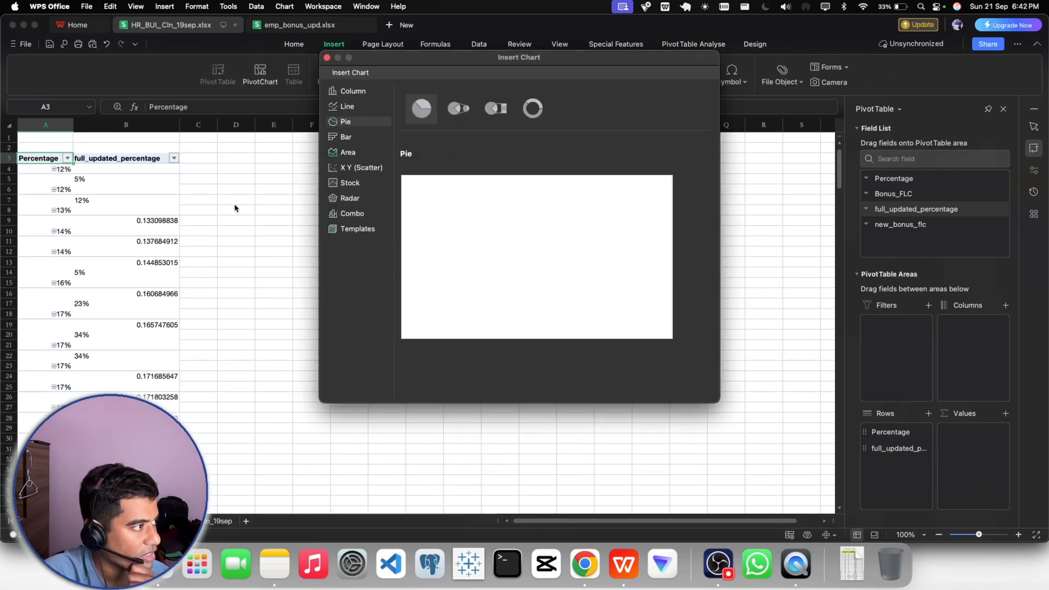
pyautogui.click(326, 58)
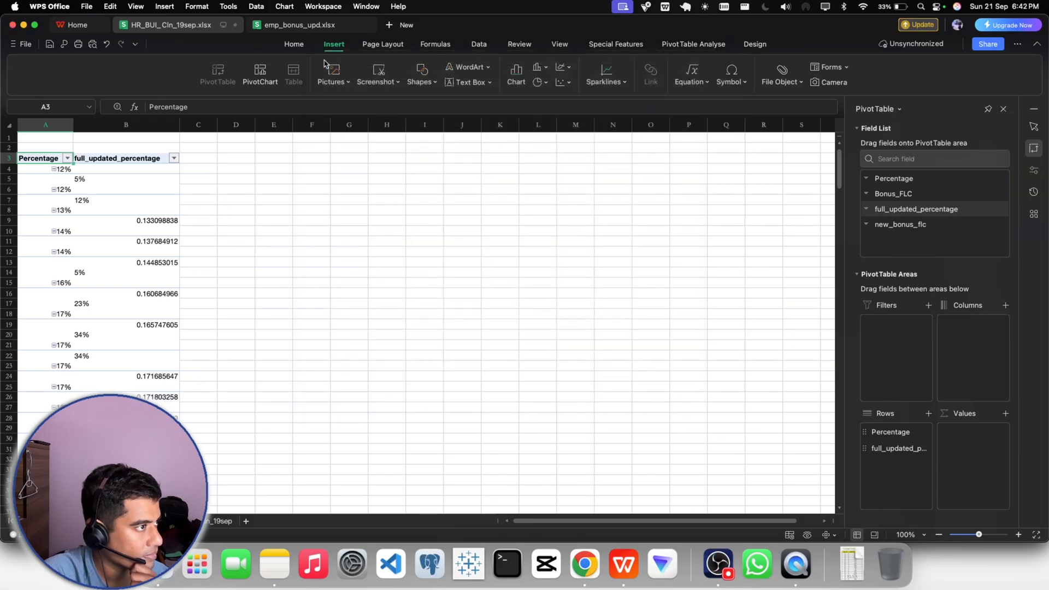
# - Center the contents of columns A and B holding the Percentage and full_updated_percentage fields
pyautogui.click(279, 199)
pyautogui.click(153, 189)
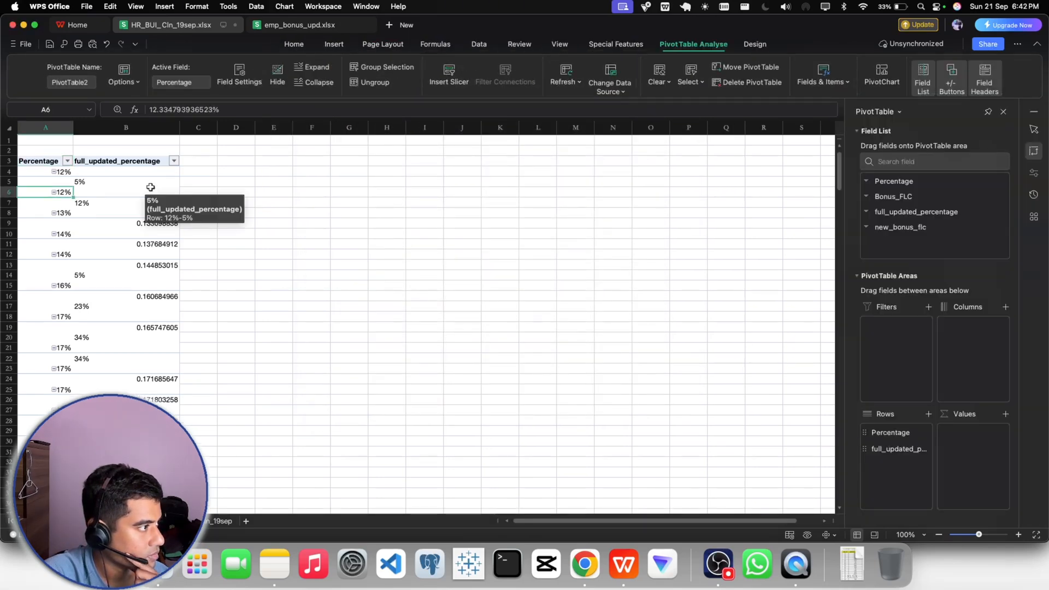
pyautogui.moveTo(45, 127); pyautogui.dragTo(110, 123)
pyautogui.click(357, 46)
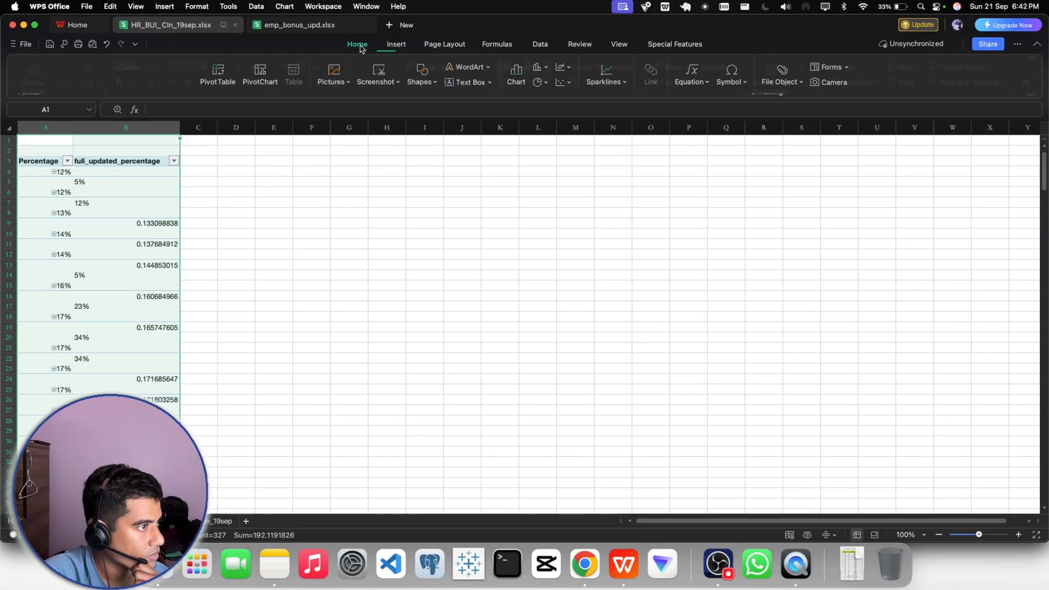
pyautogui.click(296, 86)
pyautogui.click(270, 237)
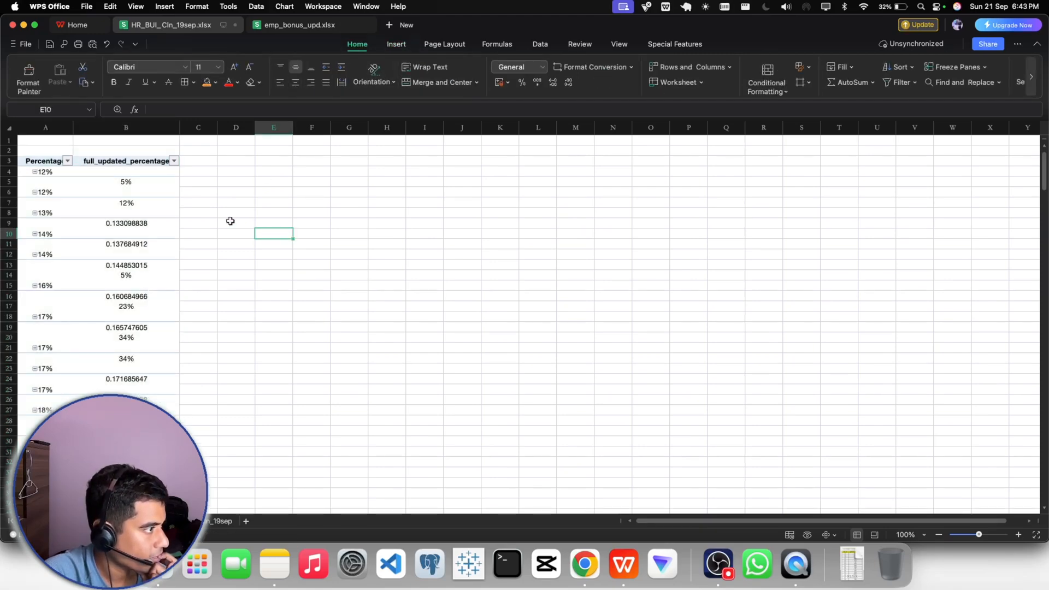
# - Examine how the full_updated_percentage entries line up with the Percentage entries in the PivotTable
pyautogui.click(127, 181)
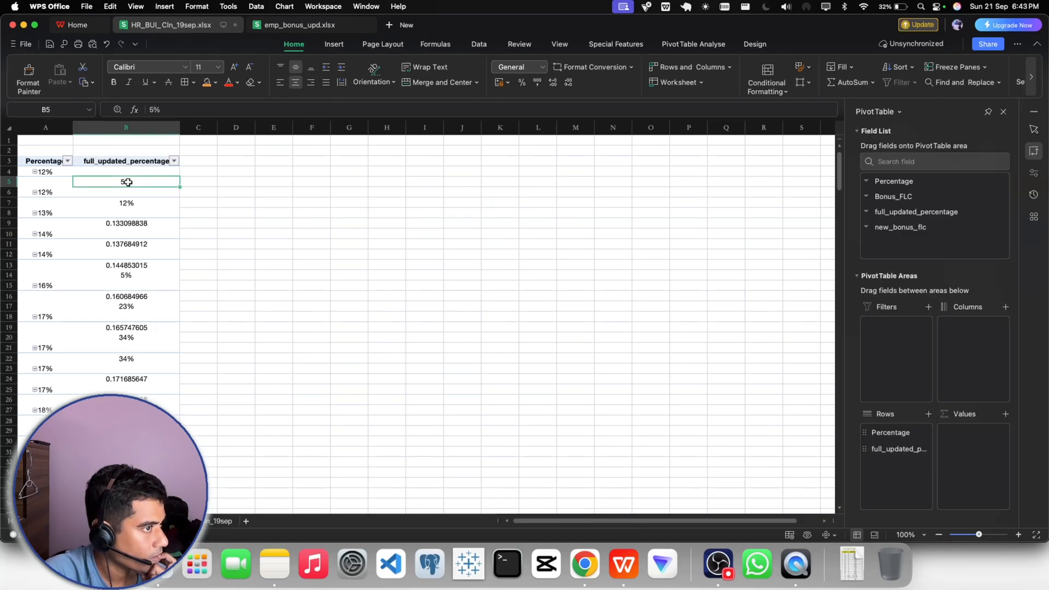
pyautogui.click(43, 175)
pyautogui.click(99, 173)
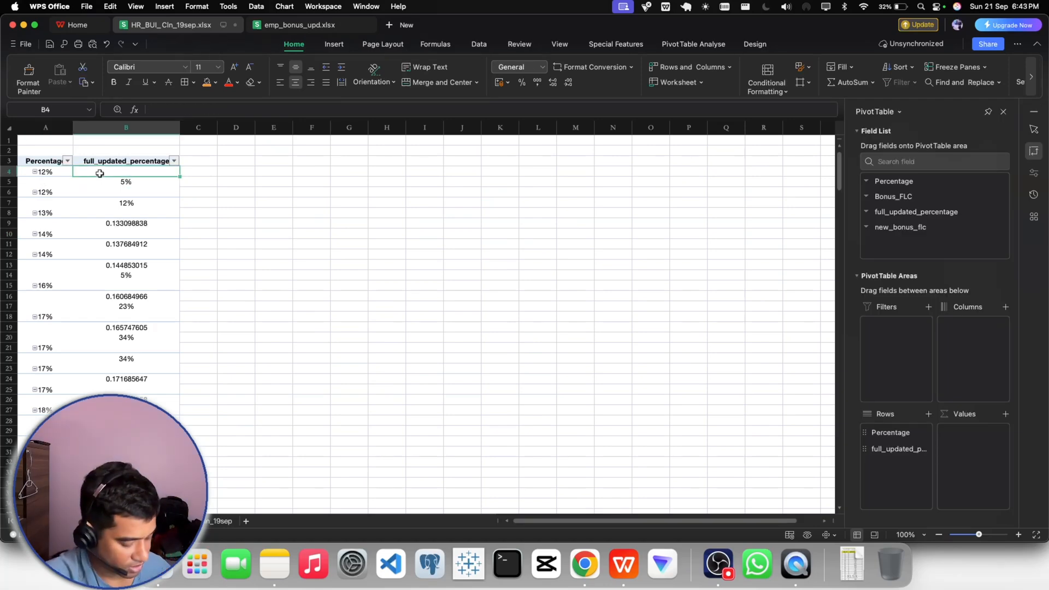
pyautogui.hotkey('shift', 'Down')
pyautogui.hotkey('shift', 'Down')
pyautogui.hotkey('shift', 'Down')
pyautogui.hotkey('shift', 'Down')
pyautogui.hotkey('shift', 'Down')
pyautogui.hotkey('shift', 'Down')
pyautogui.hotkey('shift', 'Down')
pyautogui.hotkey('shift', 'Down')
pyautogui.hotkey('shift', 'Down')
pyautogui.hotkey('shift', 'Down')
pyautogui.hotkey('shift', 'Down')
pyautogui.hotkey('shift', 'Down')
pyautogui.hotkey('shift', 'Down')
pyautogui.hotkey('shift', 'Down')
pyautogui.hotkey('shift', 'Down')
pyautogui.hotkey('shift', 'Down')
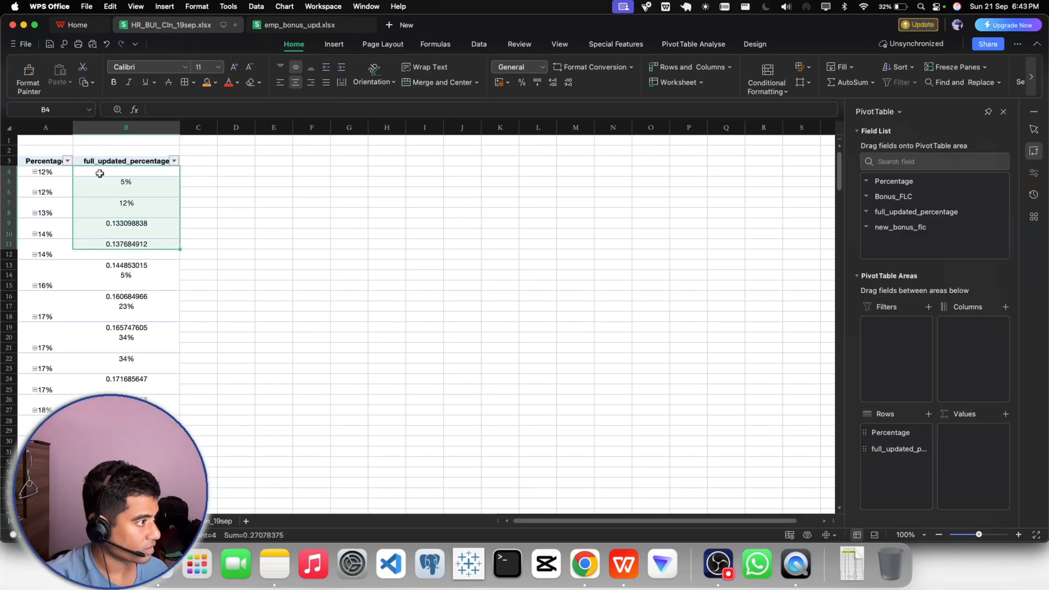
pyautogui.click(259, 233)
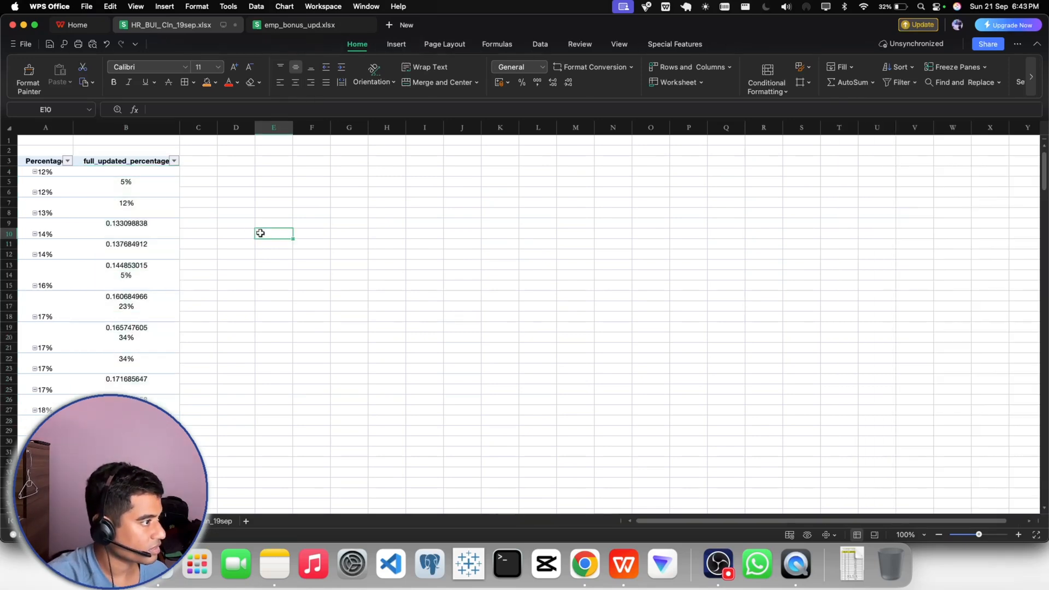
# - Delete the two empty rows above the PivotTable
pyautogui.moveTo(10, 140); pyautogui.dragTo(10, 150)
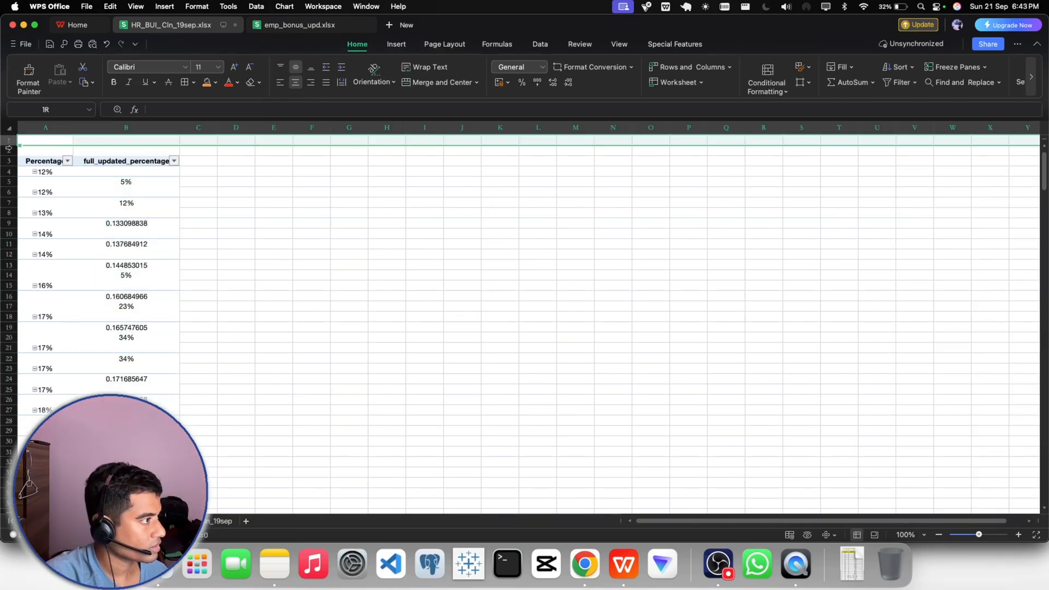
pyautogui.rightClick(10, 149)
pyautogui.click(39, 192)
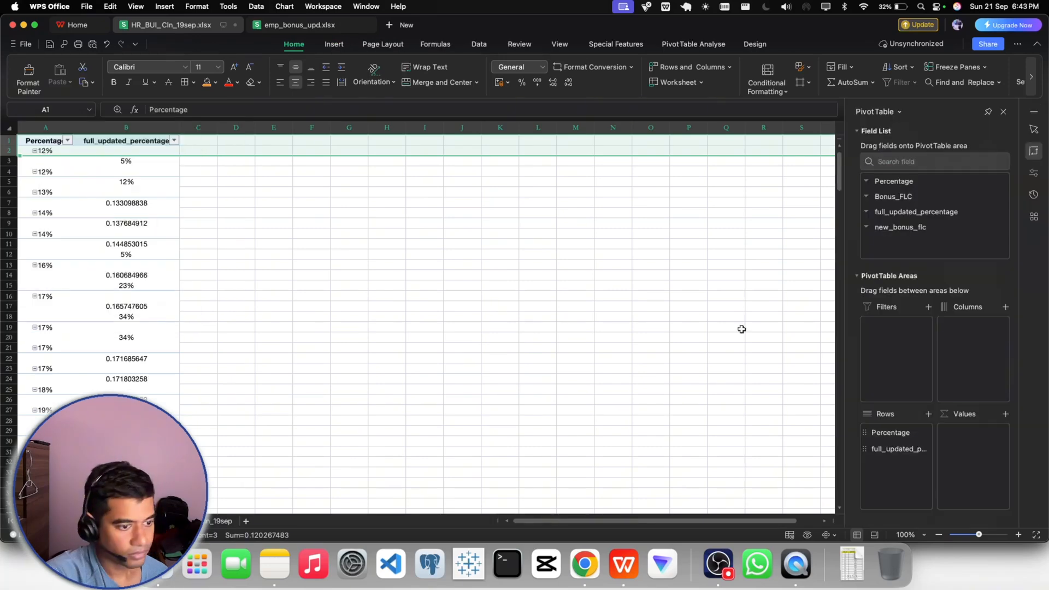
# - Set the worksheet magnification to a custom value of 140%
pyautogui.click(907, 535)
pyautogui.click(868, 521)
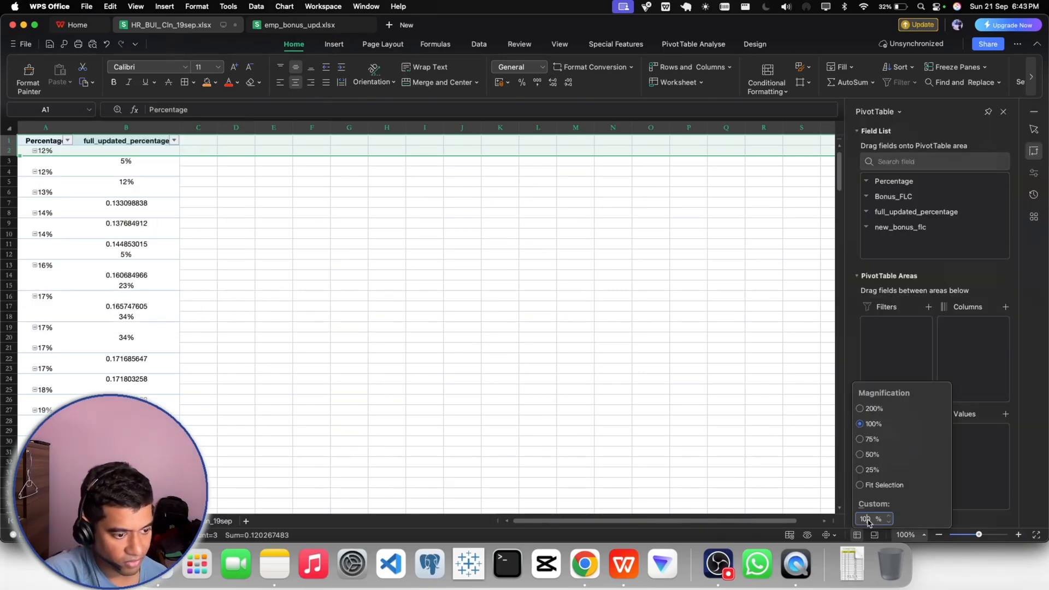
pyautogui.press('BackSpace')
pyautogui.write('4')
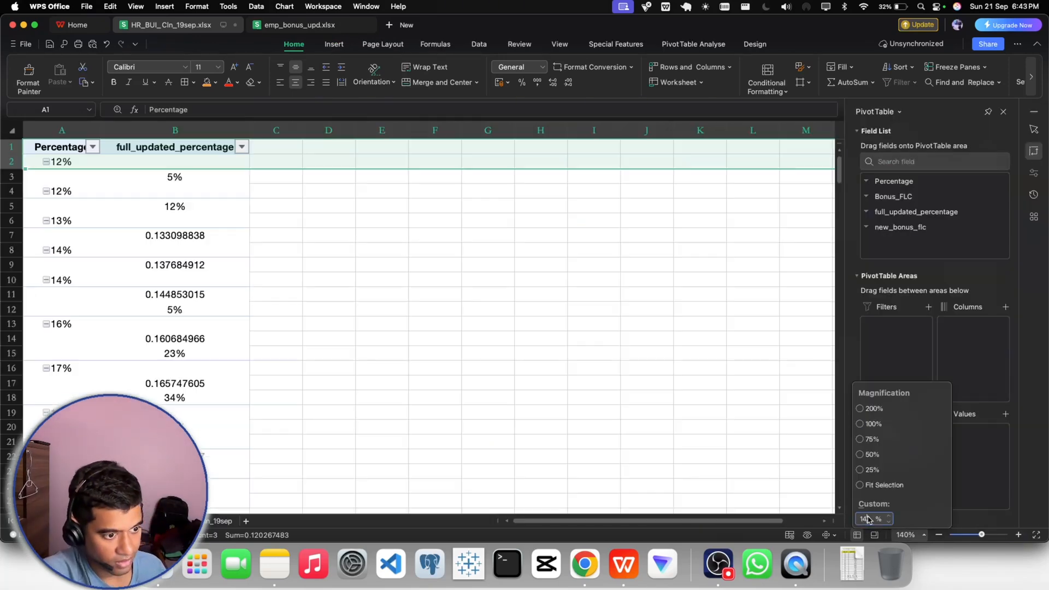
pyautogui.click(649, 397)
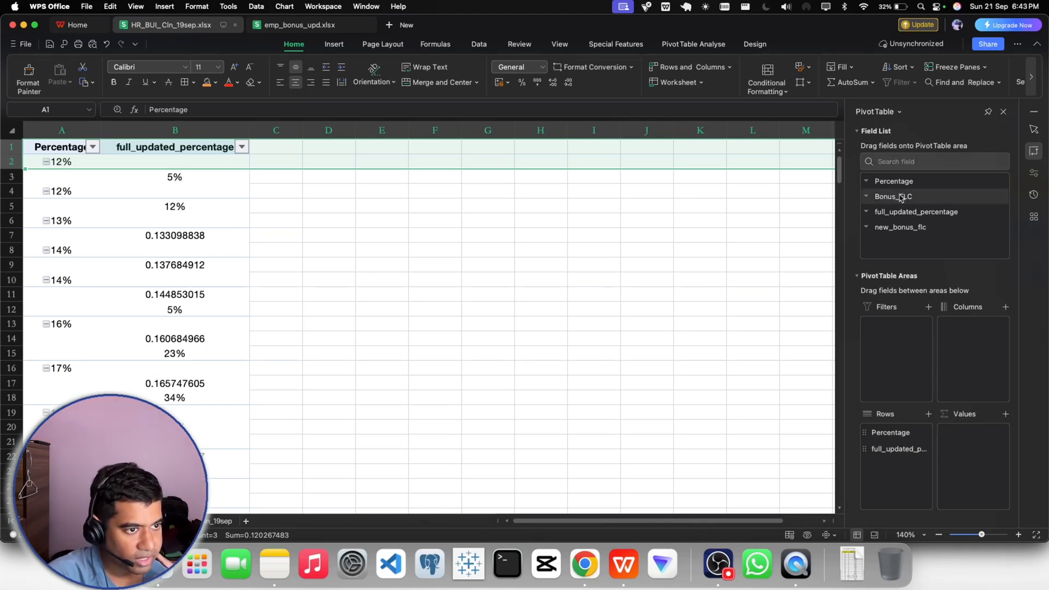
# - Add Bonus_FLC and new_bonus_flc to the PivotTable rows and remove full_updated_percentage and Percentage from them
pyautogui.moveTo(898, 198); pyautogui.dragTo(897, 473)
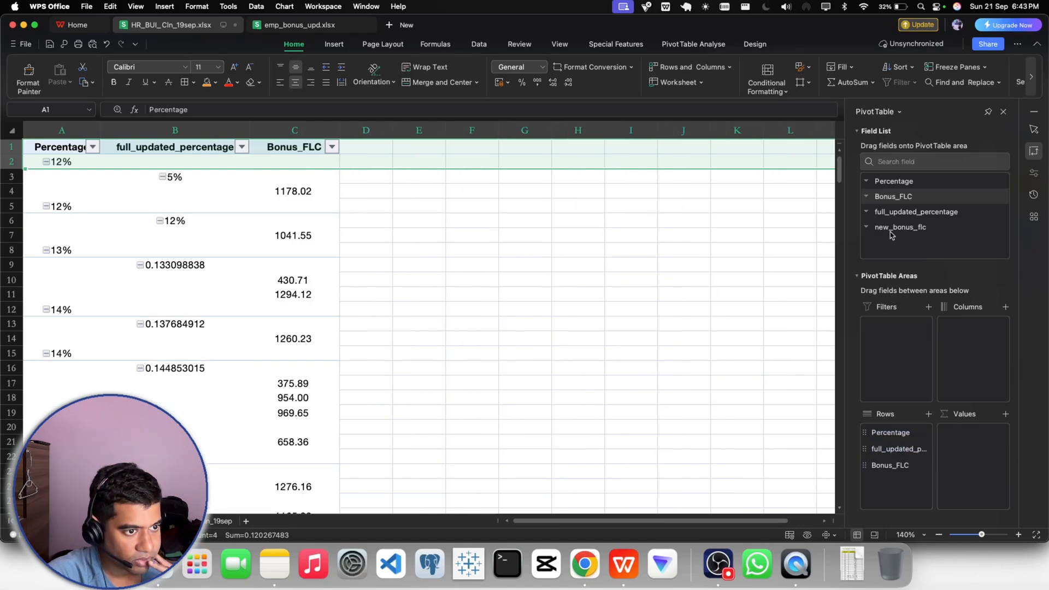
pyautogui.moveTo(890, 229); pyautogui.dragTo(894, 484)
pyautogui.click(888, 450)
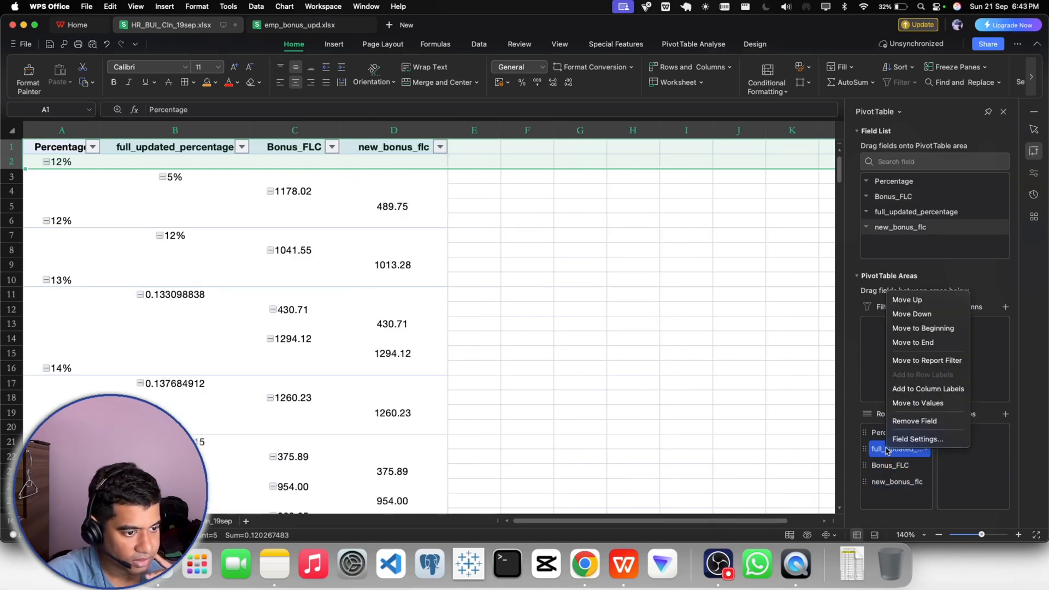
pyautogui.click(887, 451)
pyautogui.click(887, 451)
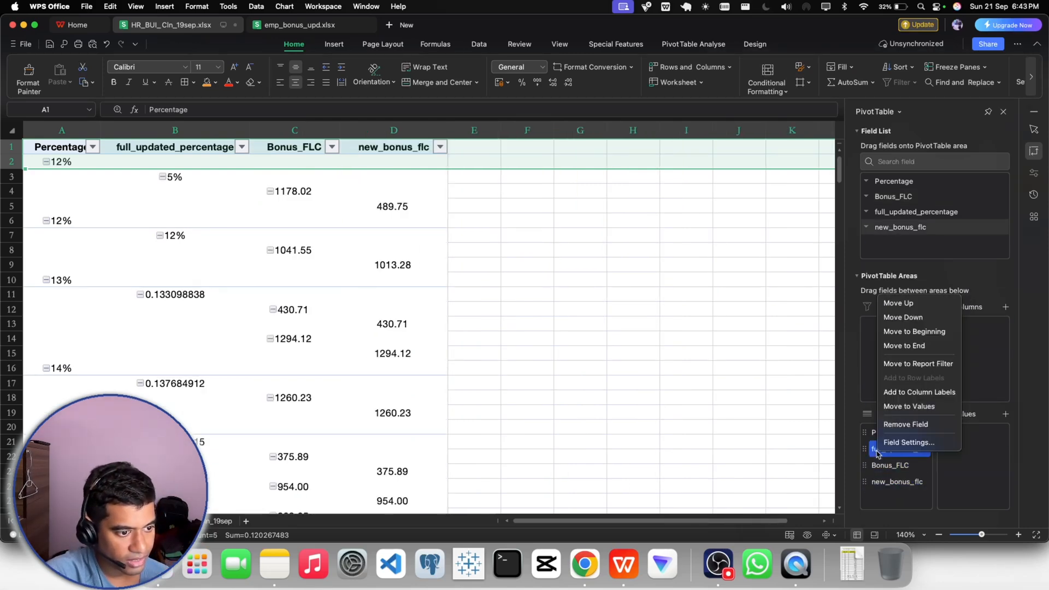
pyautogui.click(890, 421)
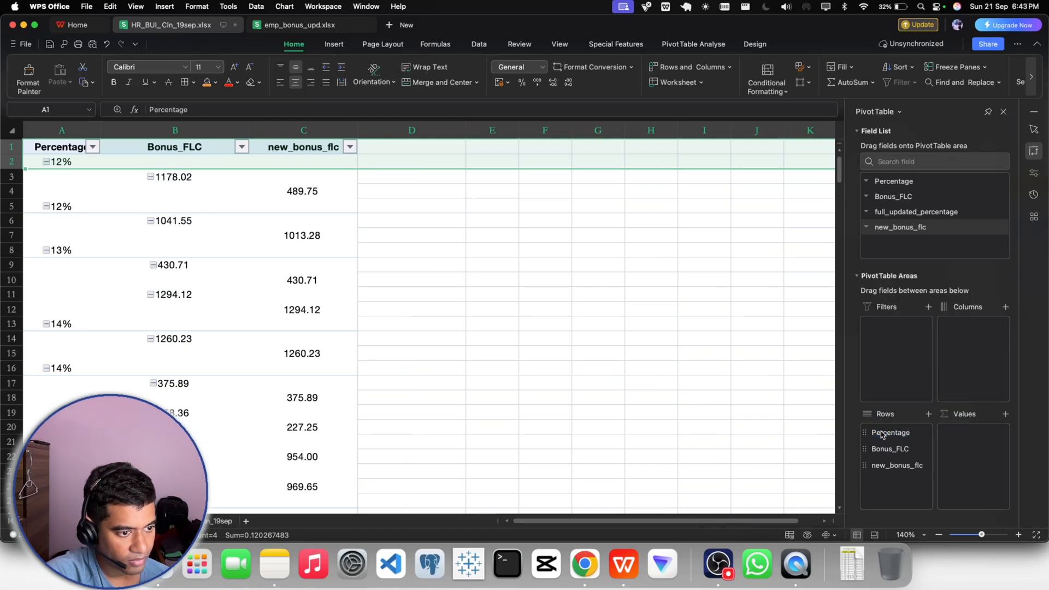
pyautogui.click(891, 432)
pyautogui.click(904, 401)
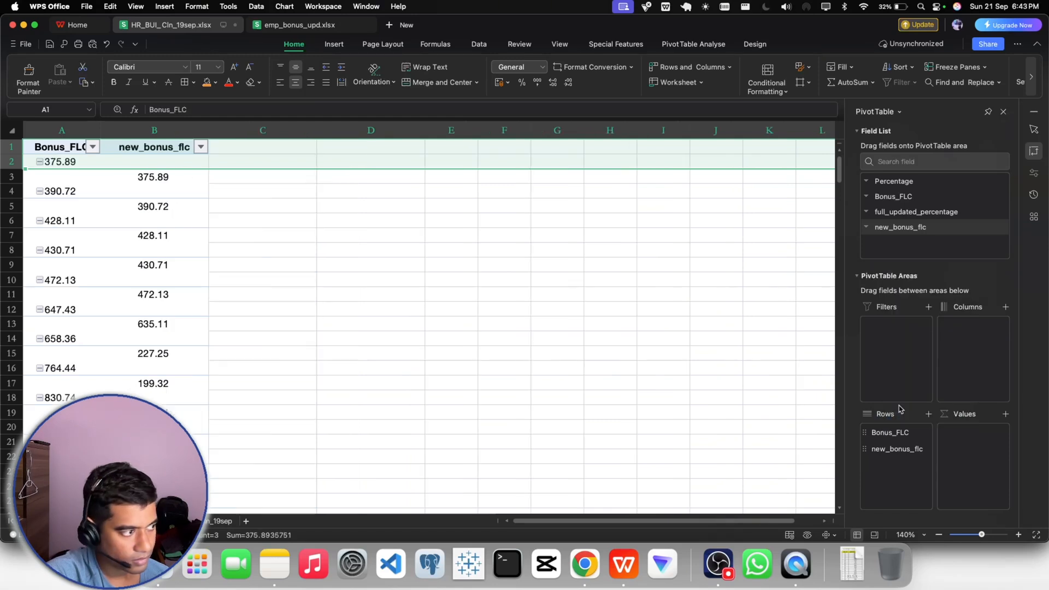
pyautogui.click(500, 324)
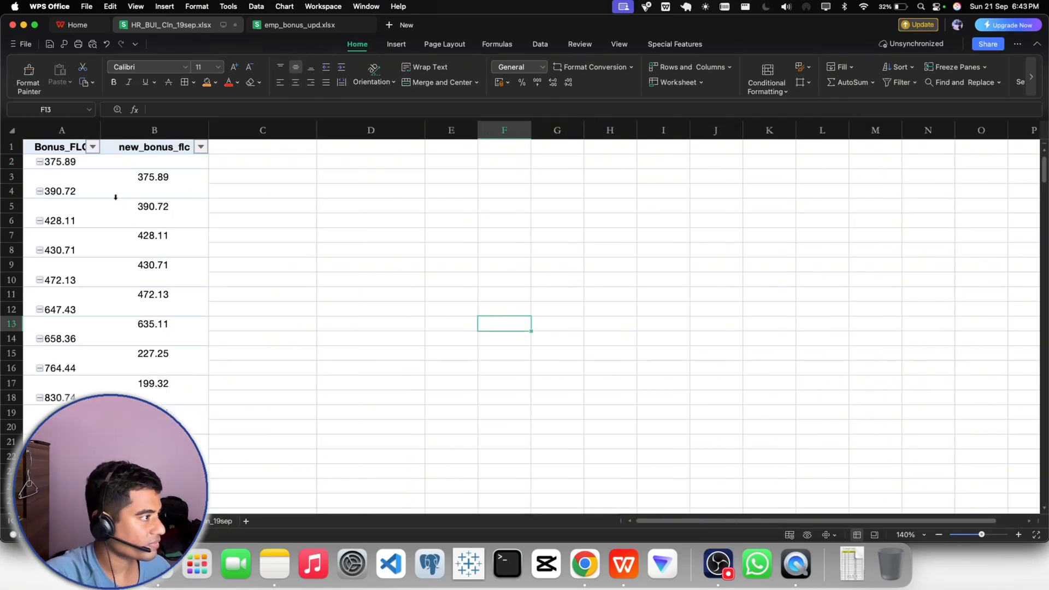
# - Try widening the new_bonus_flc column, then collapse and re-expand the first Bonus_FLC item
pyautogui.moveTo(114, 198)
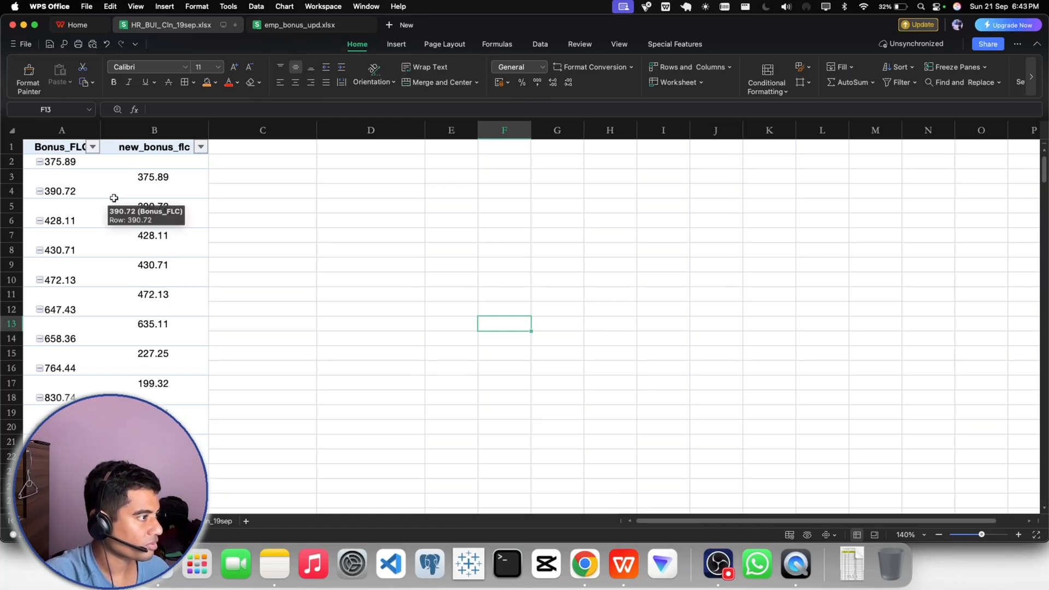
pyautogui.moveTo(208, 130); pyautogui.dragTo(283, 134)
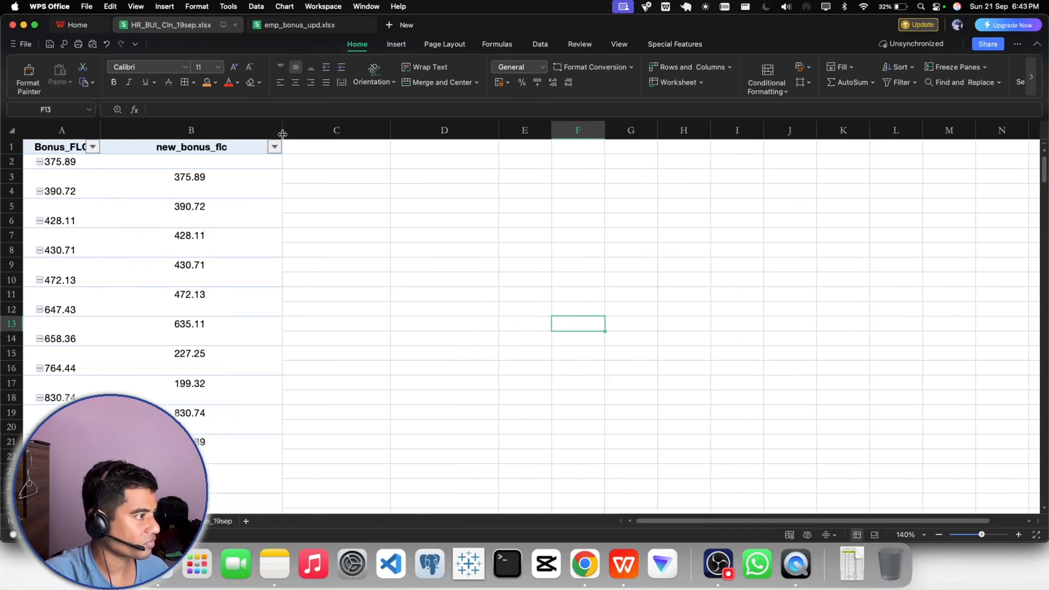
pyautogui.click(97, 152)
pyautogui.click(97, 153)
pyautogui.click(39, 162)
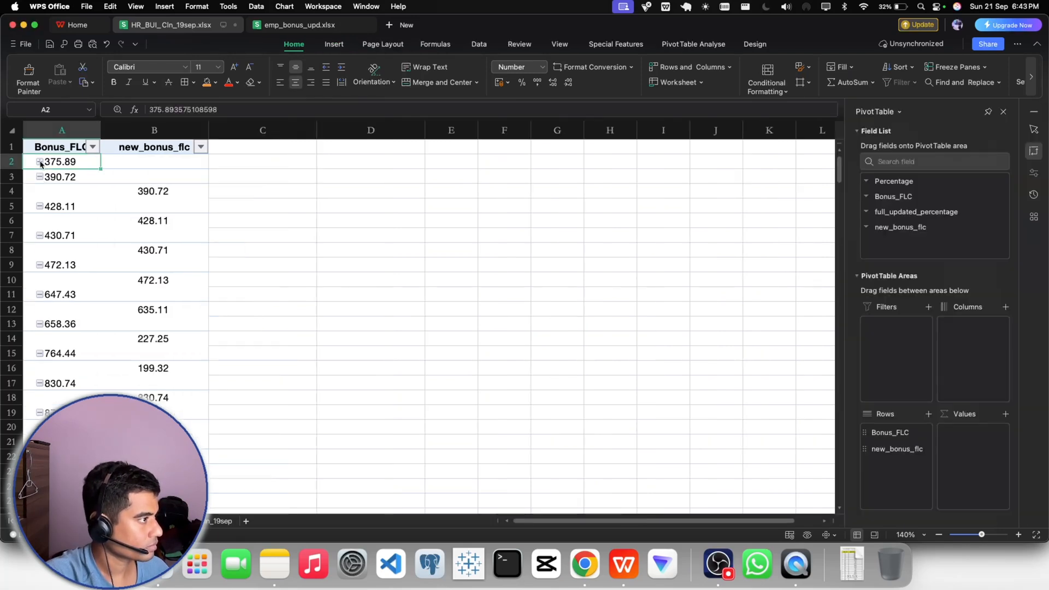
pyautogui.click(40, 162)
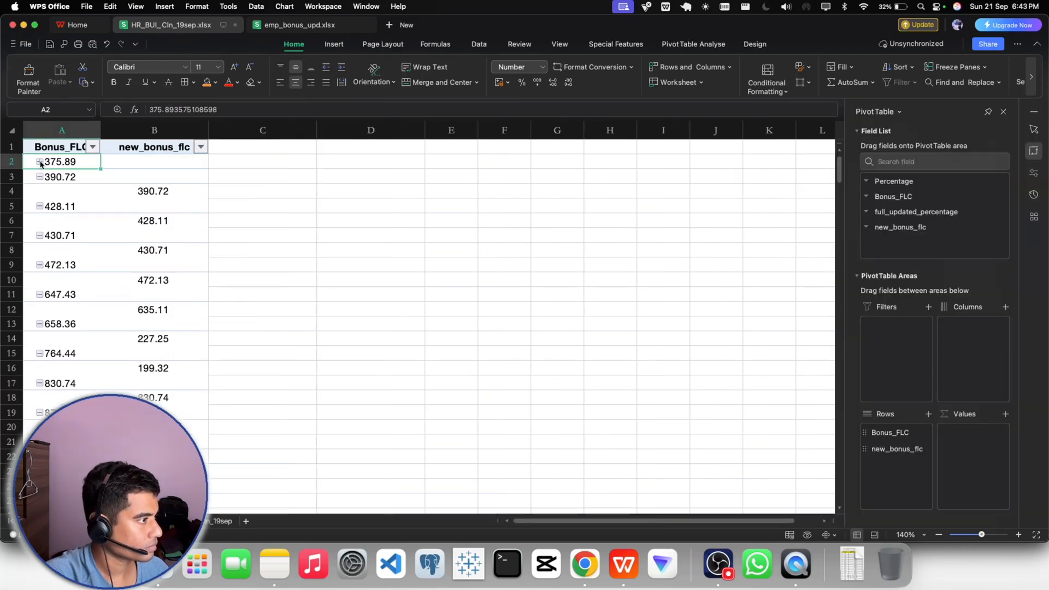
pyautogui.click(284, 247)
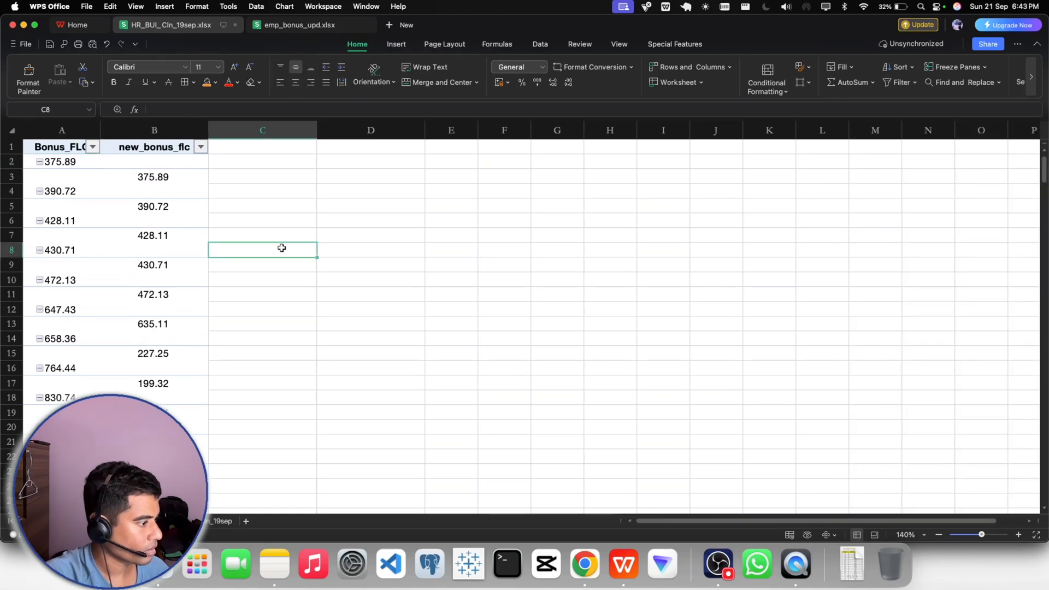
# - Try a pie PivotChart based on the Bonus_FLC and new_bonus_flc columns, and delete the chart
pyautogui.moveTo(64, 130); pyautogui.dragTo(142, 134)
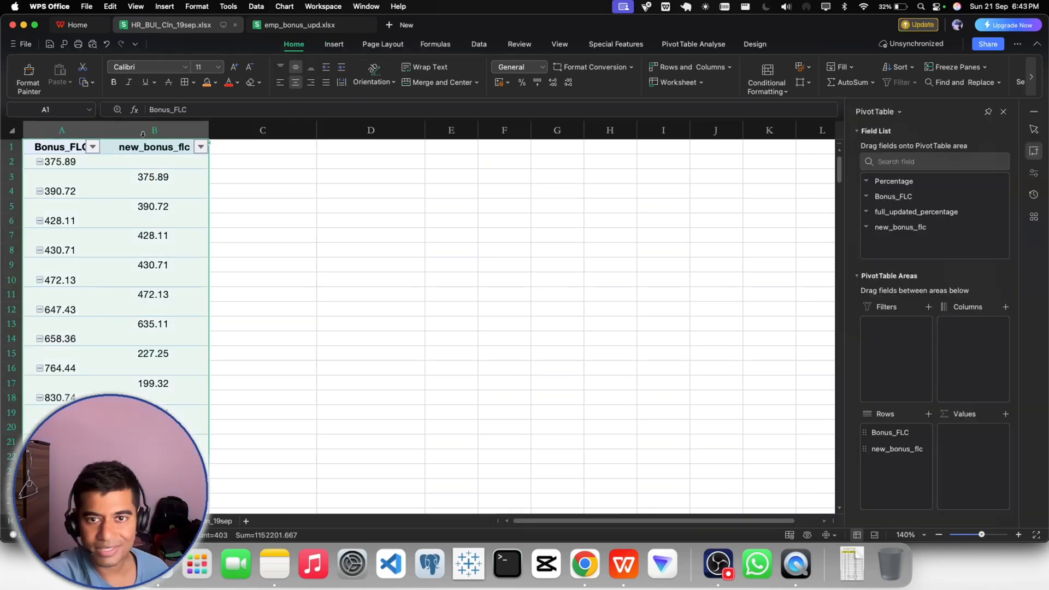
pyautogui.click(334, 44)
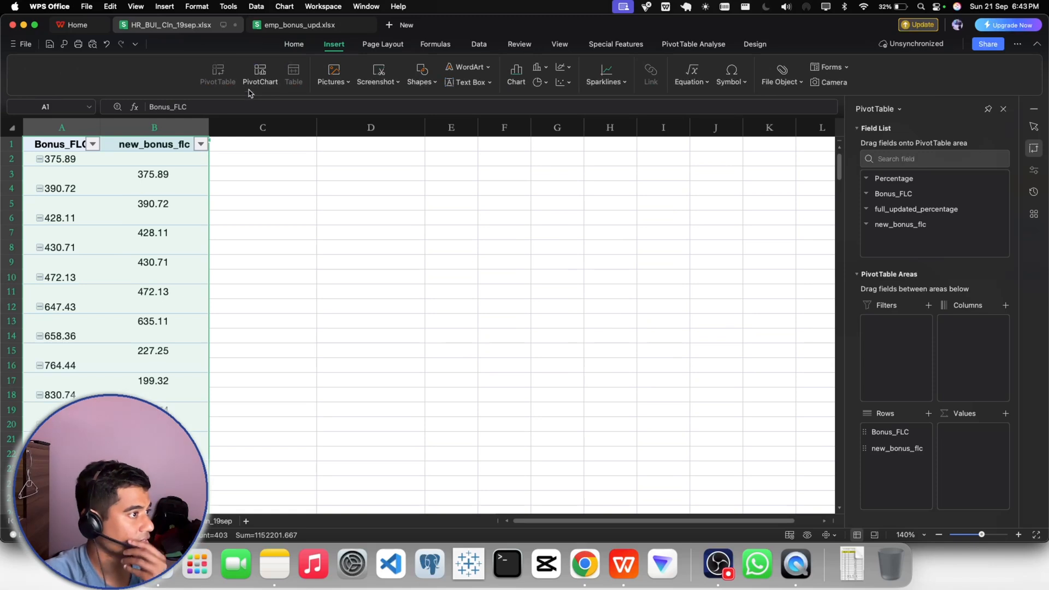
pyautogui.click(255, 83)
pyautogui.click(345, 122)
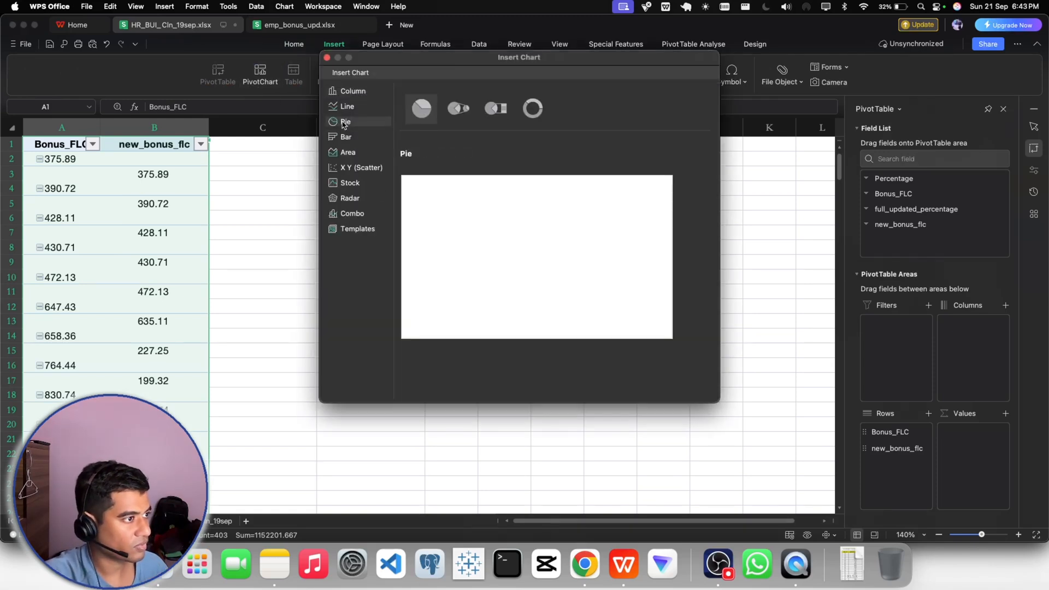
pyautogui.click(431, 119)
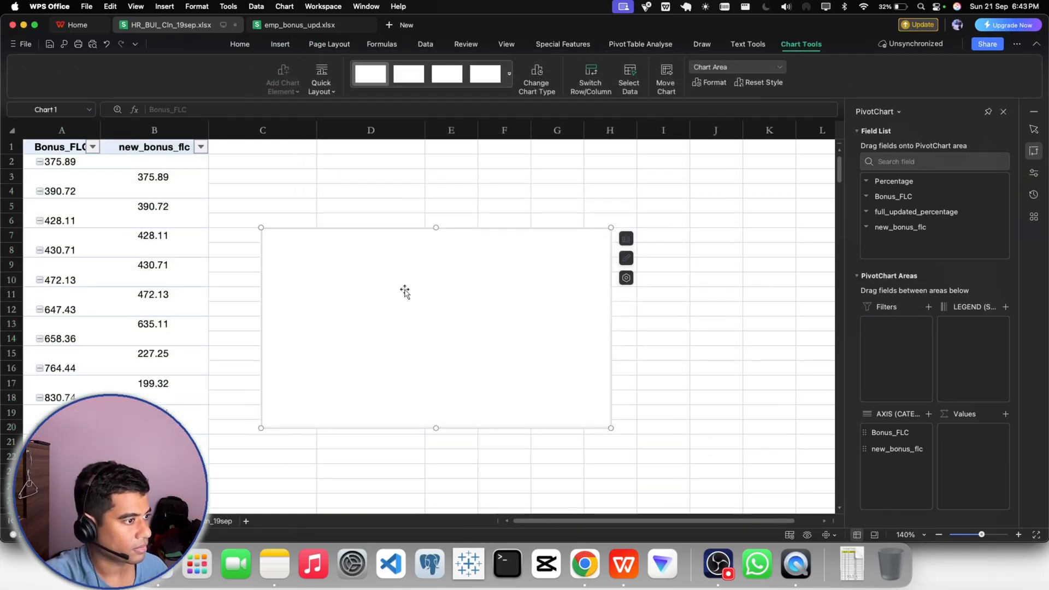
pyautogui.press('Delete')
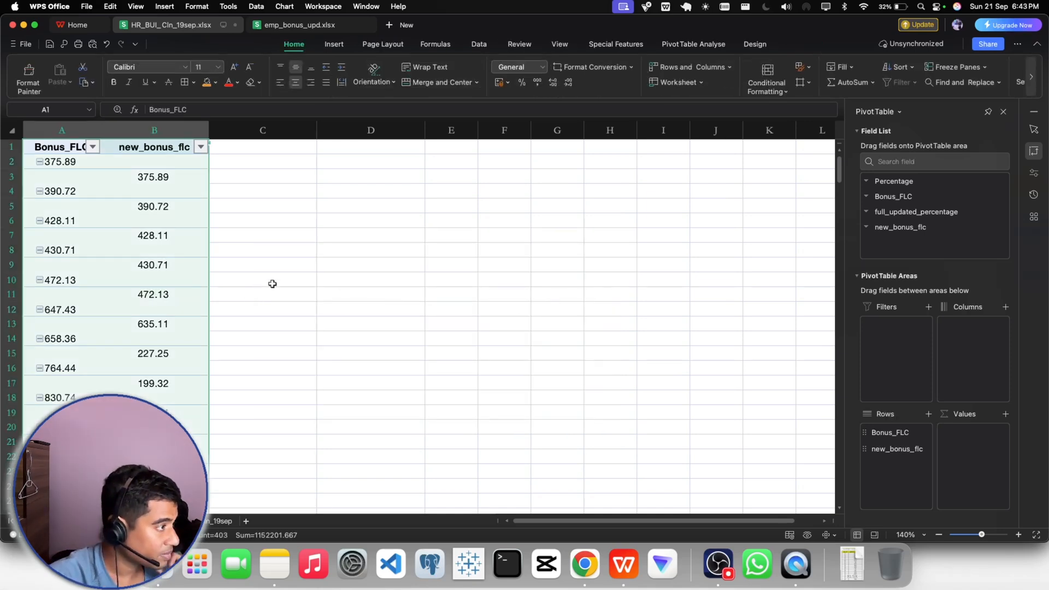
pyautogui.click(335, 254)
pyautogui.moveTo(55, 152); pyautogui.dragTo(129, 157)
pyautogui.hotkey('shift', 'Down')
pyautogui.hotkey('shift', 'Down')
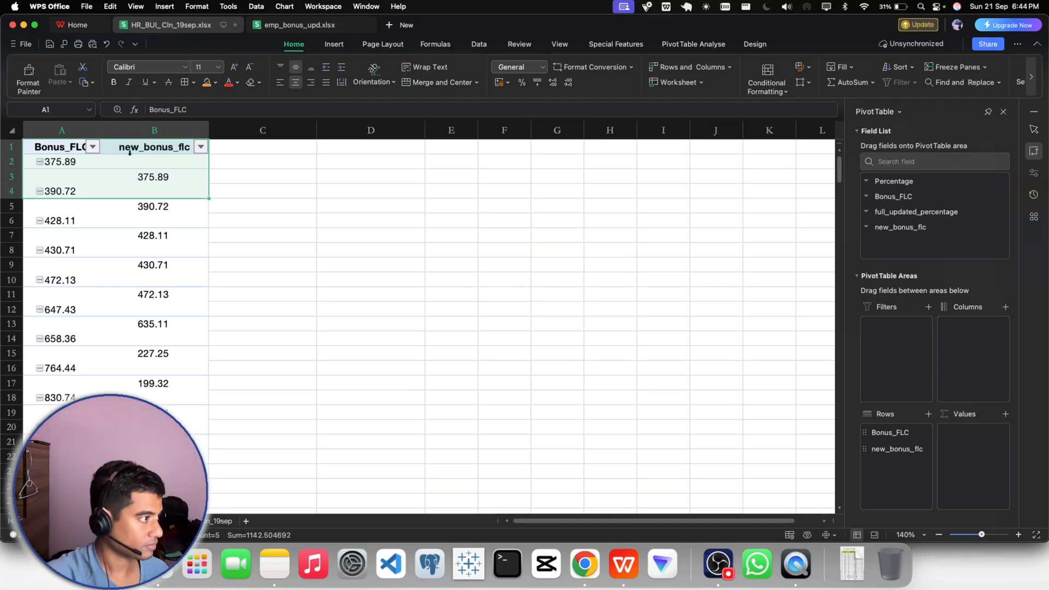
pyautogui.click(328, 308)
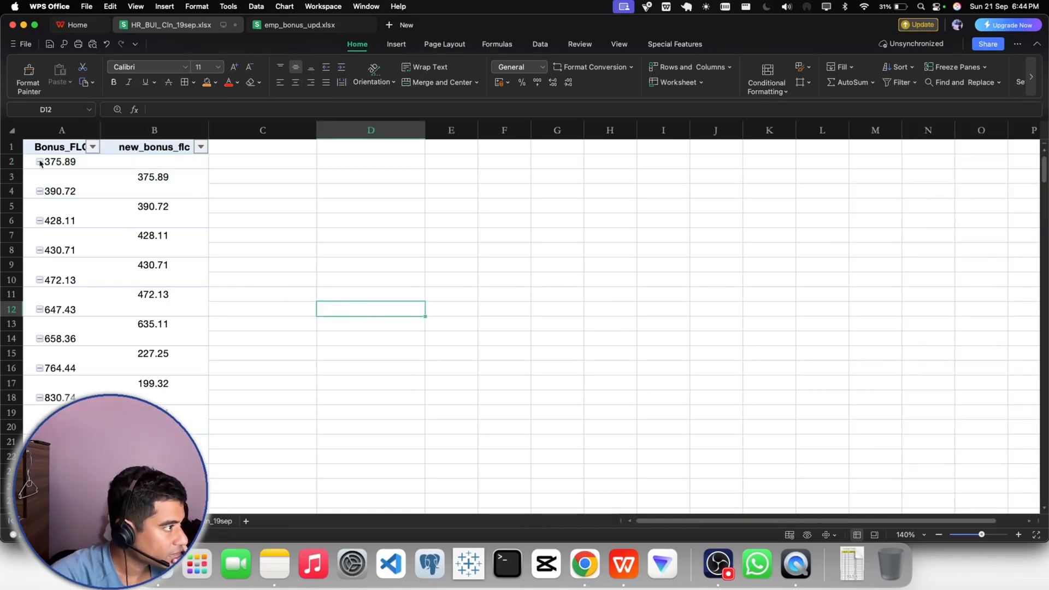
pyautogui.click(13, 161)
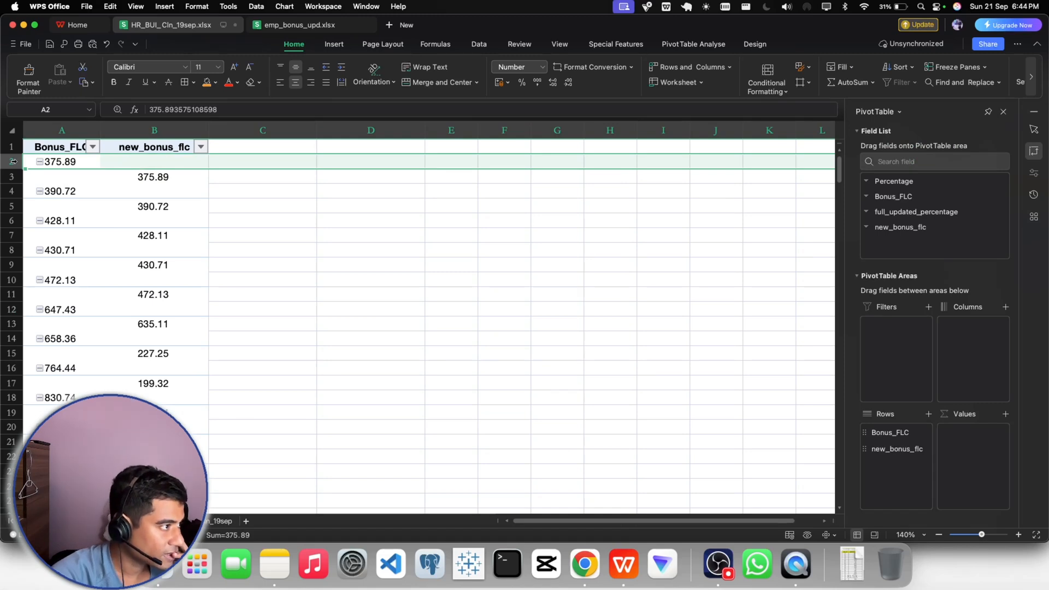
pyautogui.click(160, 165)
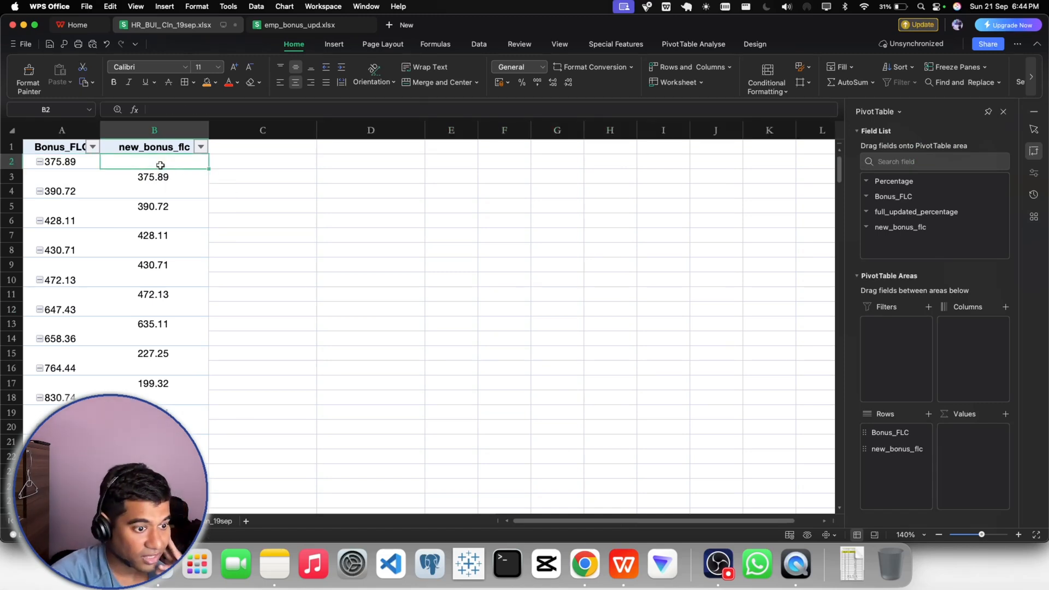
# - Examine the values in the new_bonus_flc filter list, toggling the selection of all items, and close it without filtering
pyautogui.click(200, 146)
pyautogui.scroll(-5, 276, 328)
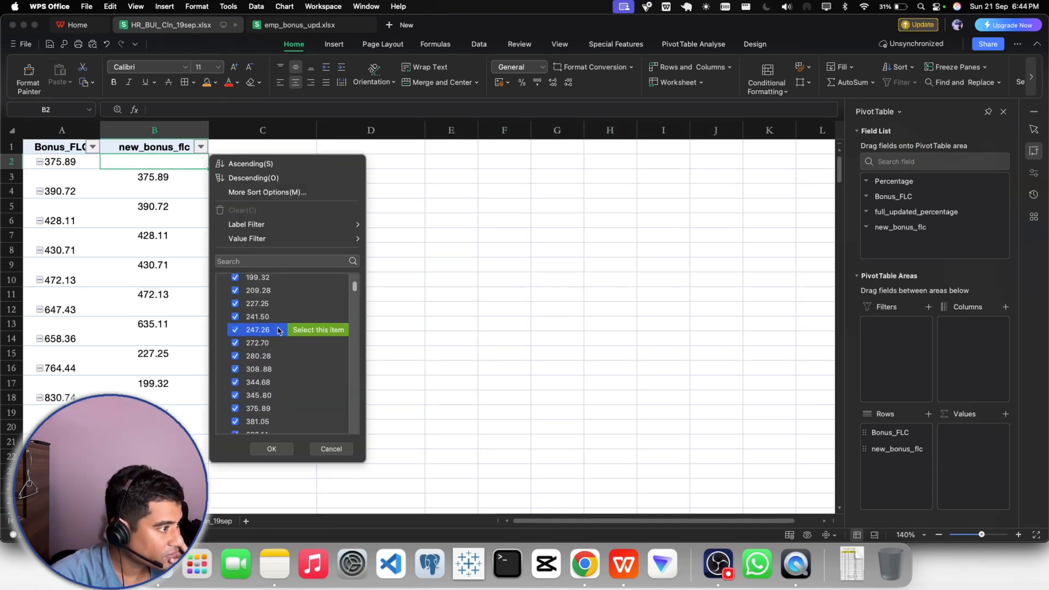
pyautogui.scroll(-15, 279, 331)
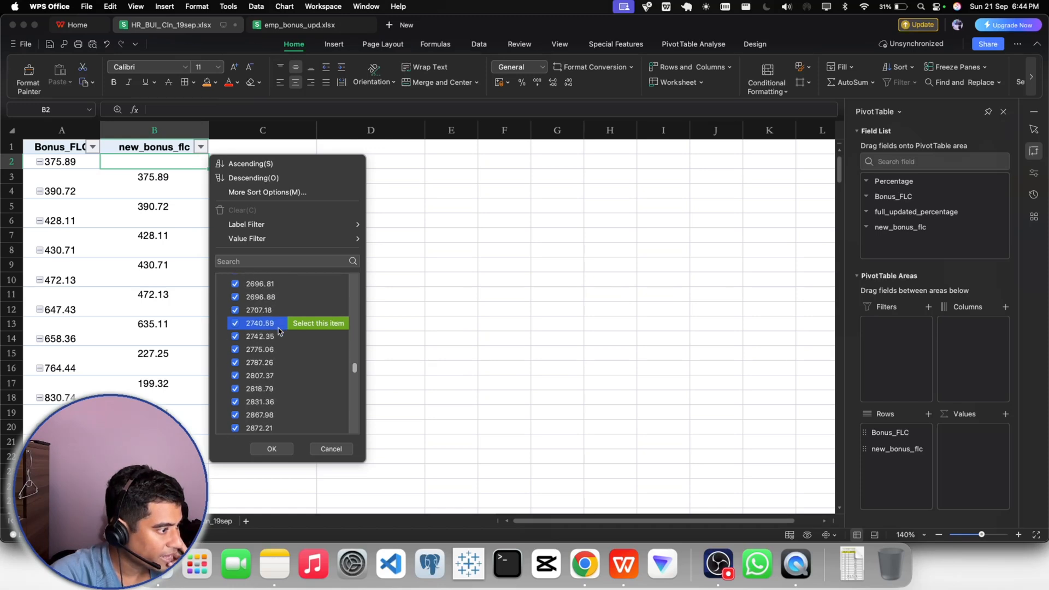
pyautogui.scroll(8, 279, 331)
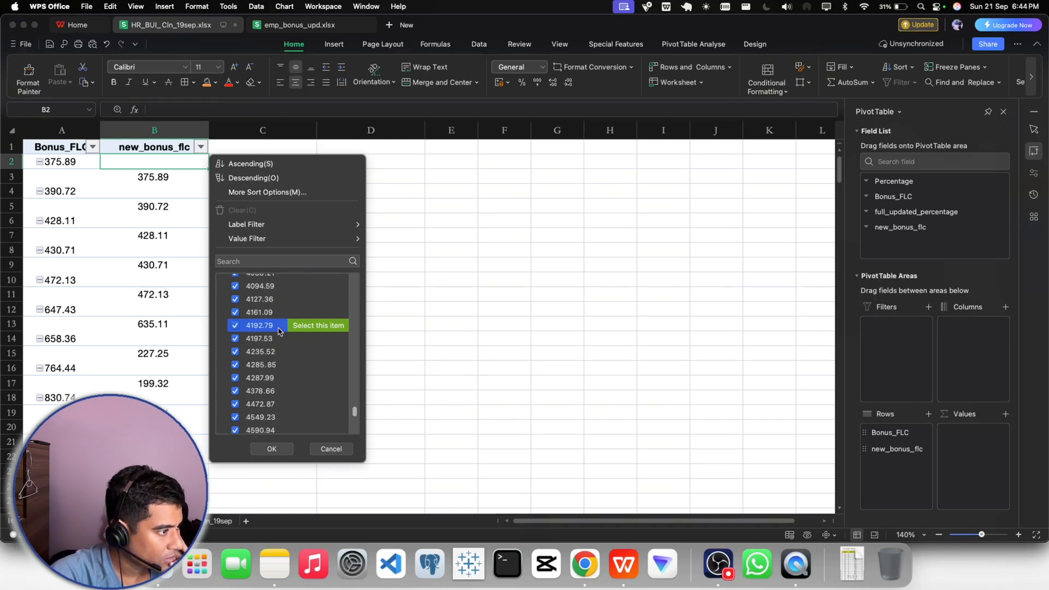
pyautogui.scroll(20, 279, 331)
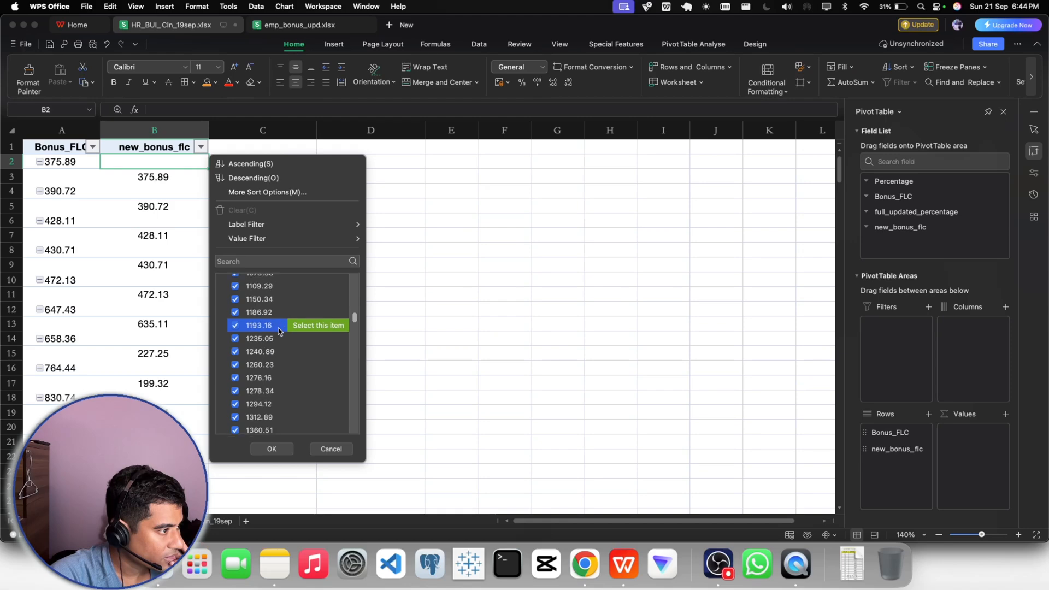
pyautogui.scroll(5, 278, 331)
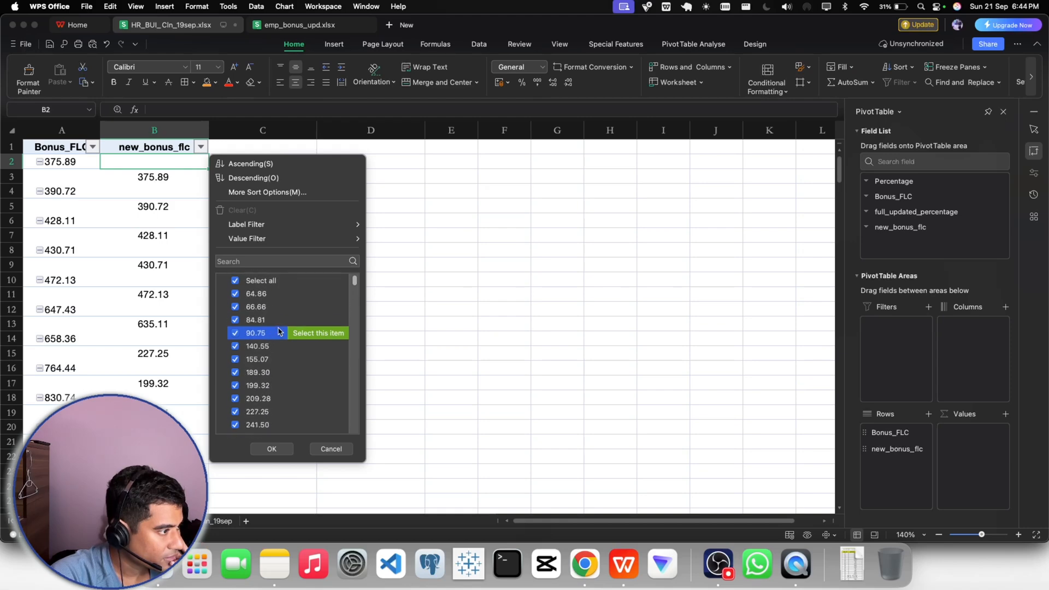
pyautogui.click(235, 282)
pyautogui.click(236, 282)
pyautogui.click(235, 282)
pyautogui.click(236, 282)
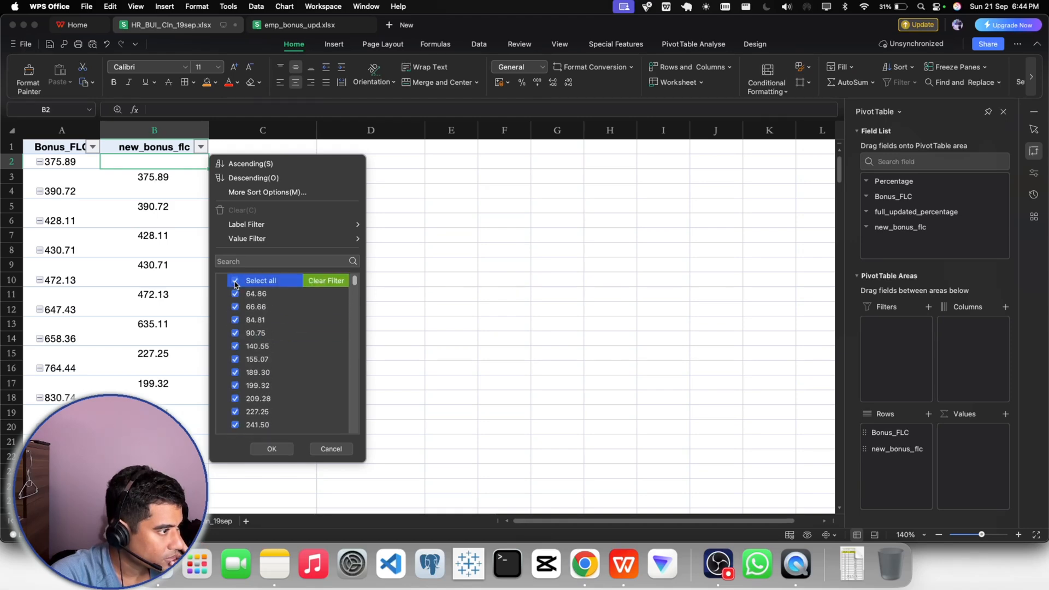
pyautogui.click(334, 450)
# - Examine the values in the Bonus_FLC filter list and close it without filtering
pyautogui.click(218, 235)
pyautogui.click(129, 177)
pyautogui.click(137, 164)
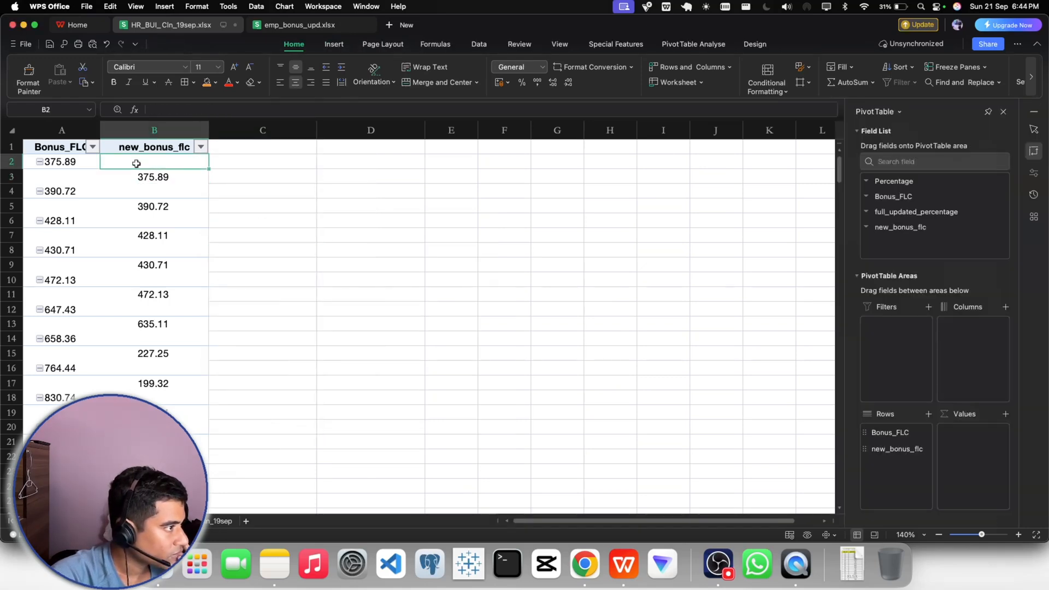
pyautogui.click(330, 45)
pyautogui.click(64, 146)
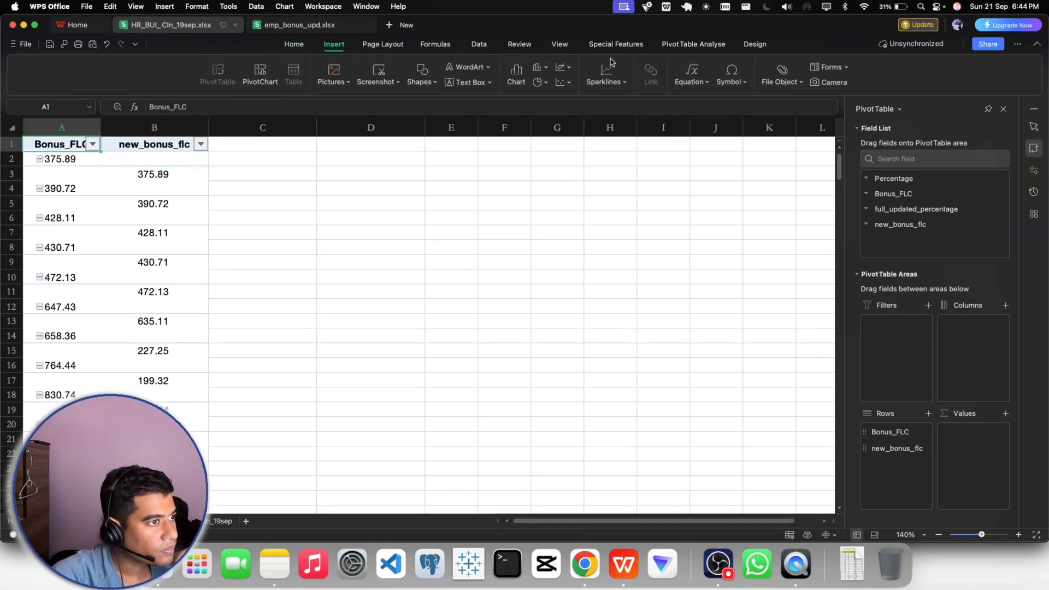
pyautogui.click(91, 146)
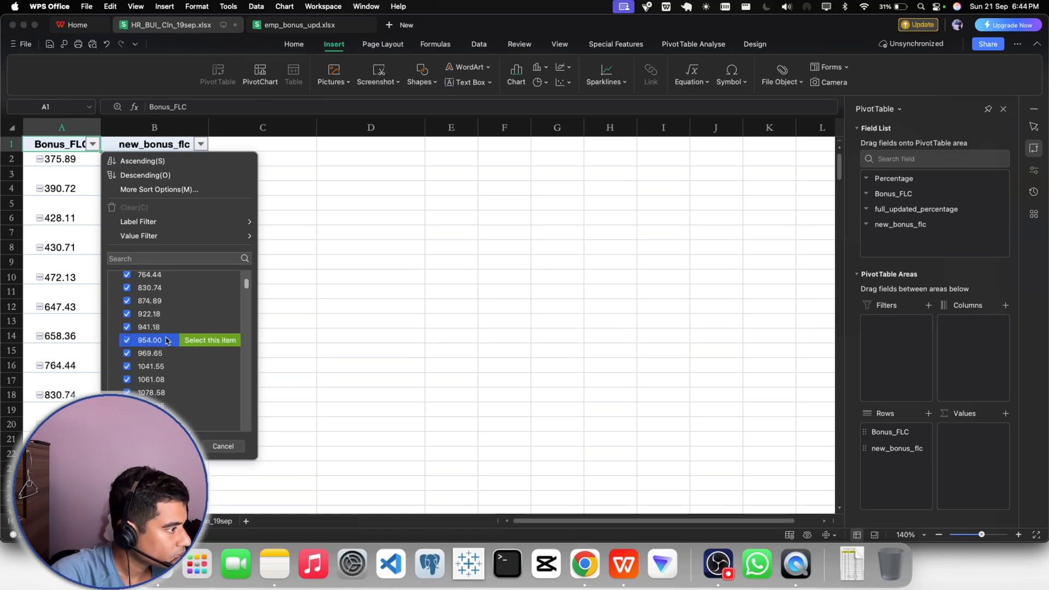
pyautogui.scroll(-5, 159, 339)
pyautogui.click(222, 446)
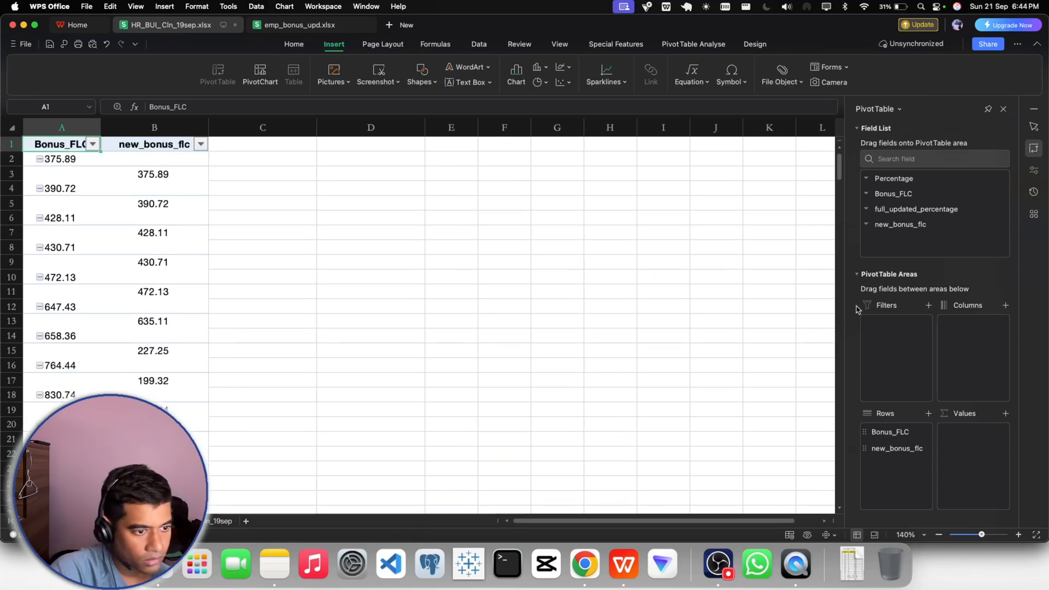
# - Move Bonus_FLC and new_bonus_flc from the PivotTable rows to its values as sums
pyautogui.click(880, 449)
pyautogui.moveTo(888, 432); pyautogui.dragTo(967, 448)
pyautogui.click(903, 435)
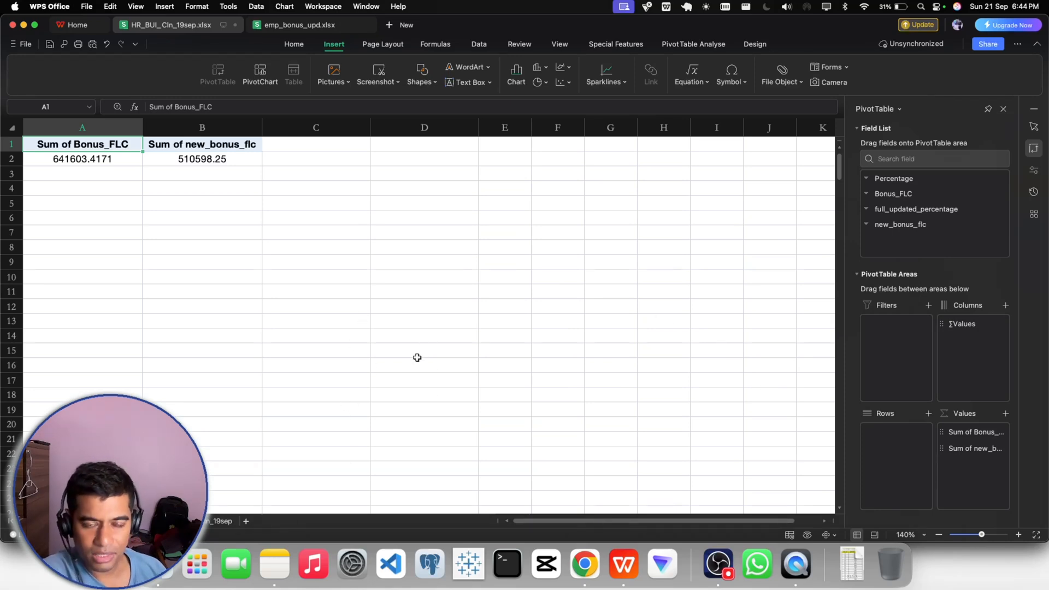
pyautogui.click(964, 434)
pyautogui.click(963, 449)
pyautogui.click(220, 206)
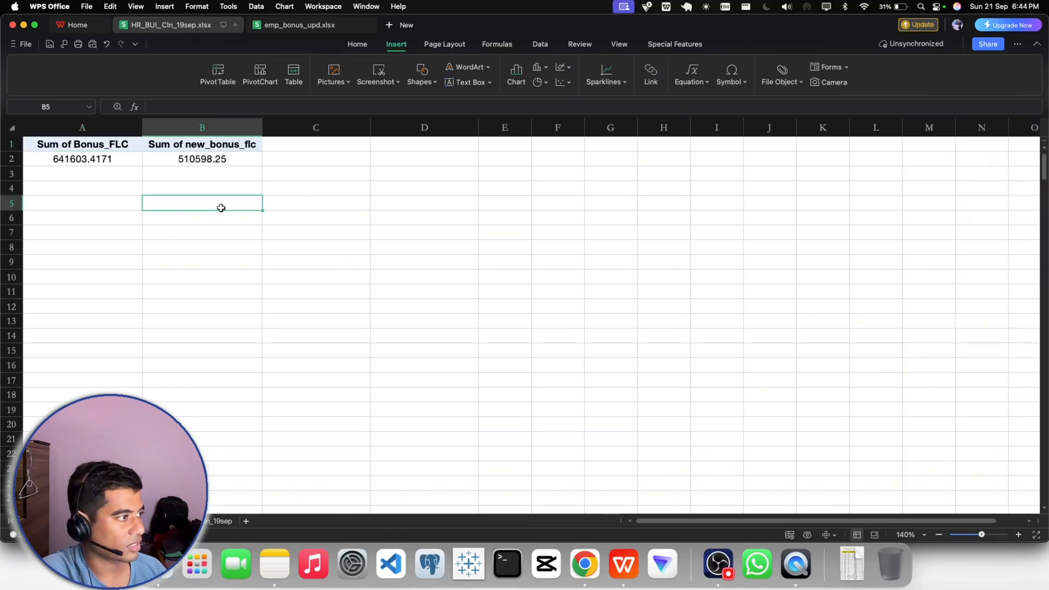
# - Insert a clustered column PivotChart of the two bonus sums in A1:B2 and place it beside the PivotTable
pyautogui.moveTo(113, 147); pyautogui.dragTo(174, 158)
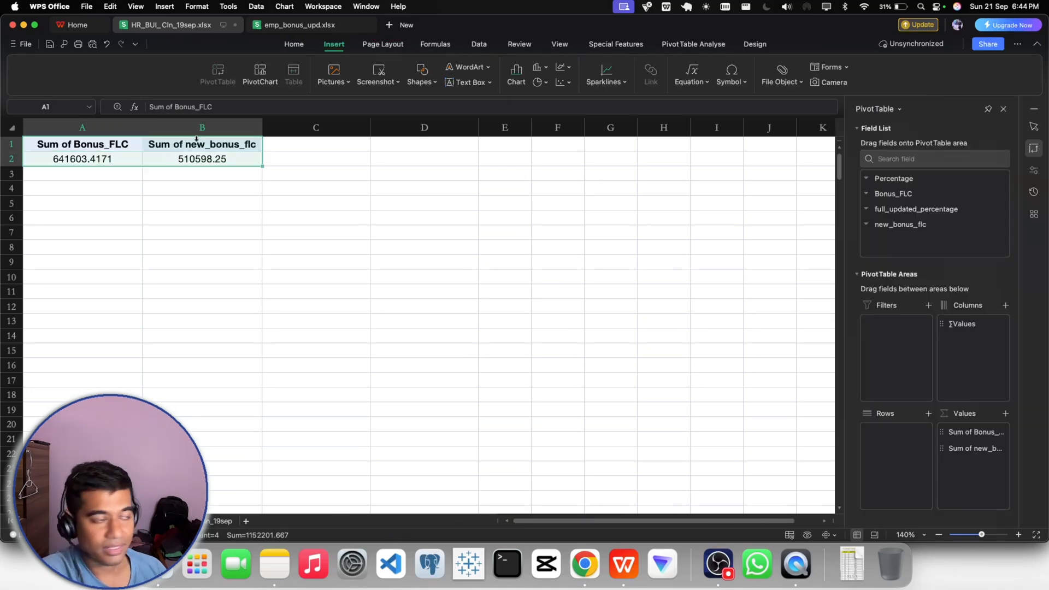
pyautogui.click(260, 74)
pyautogui.click(341, 122)
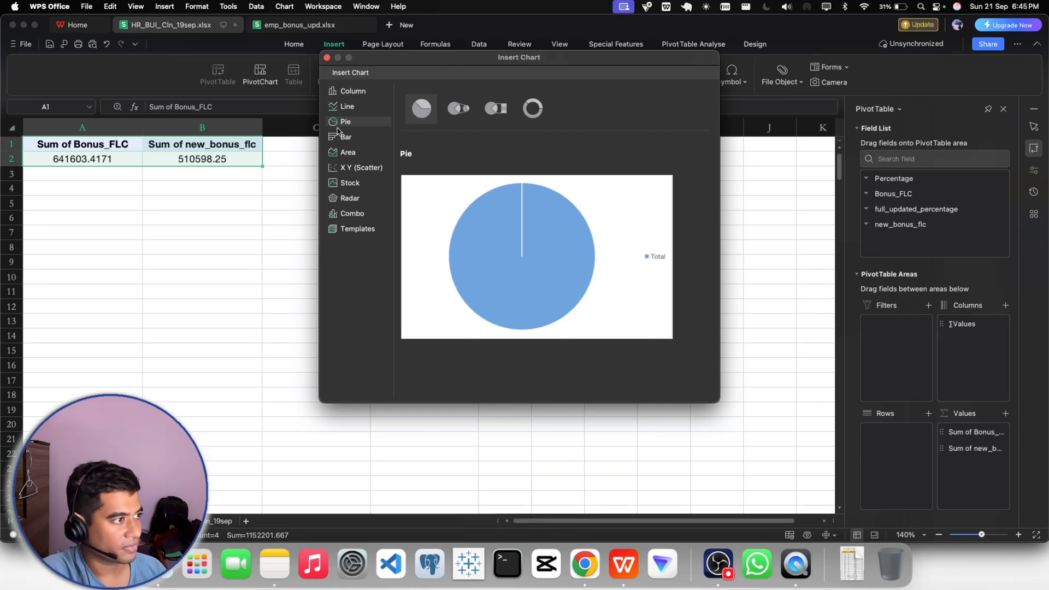
pyautogui.click(339, 107)
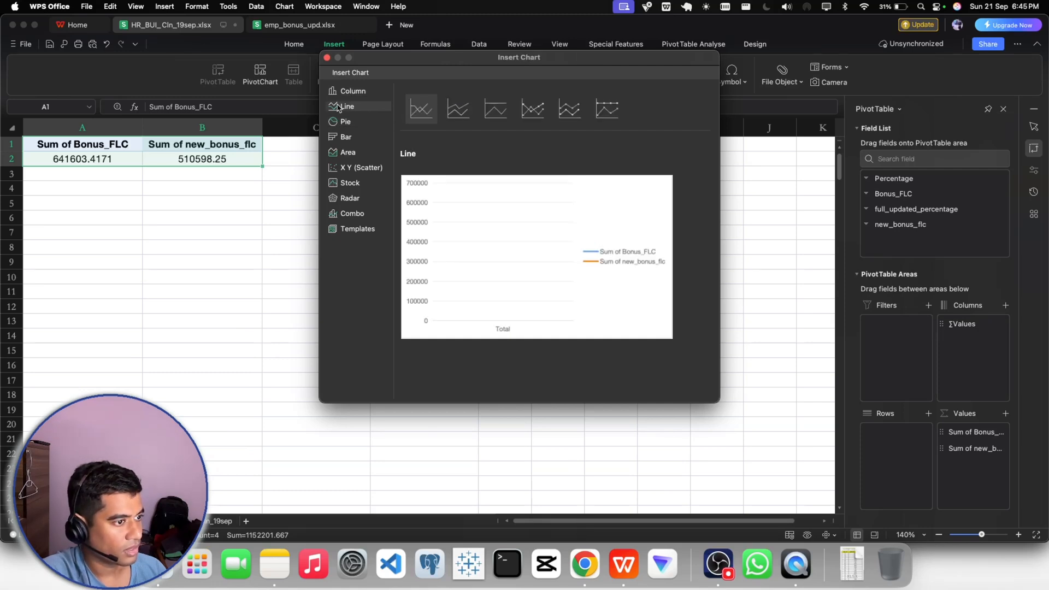
pyautogui.click(352, 91)
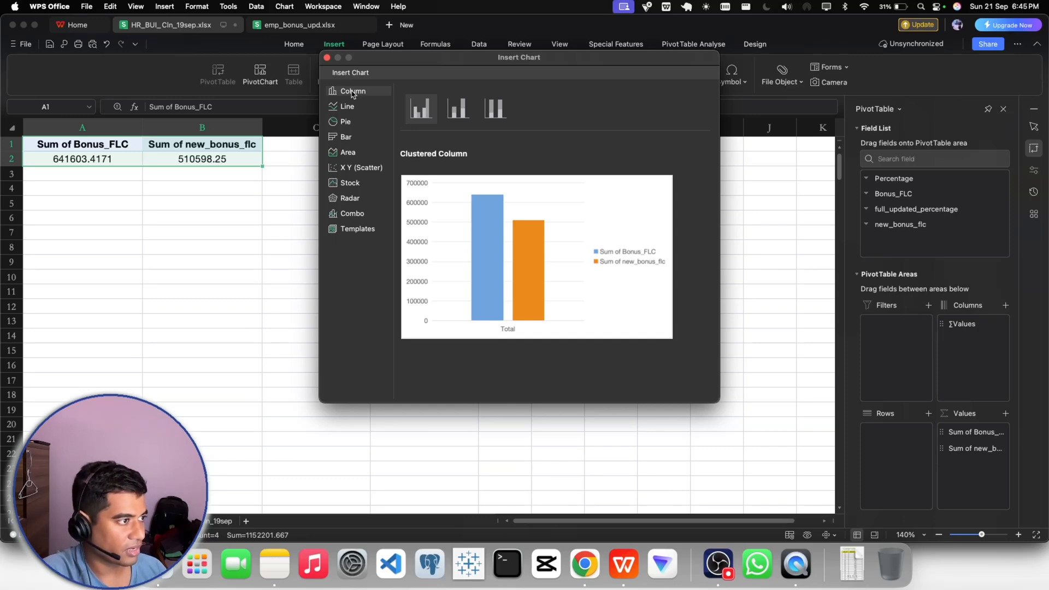
pyautogui.click(512, 255)
pyautogui.moveTo(512, 254); pyautogui.dragTo(527, 179)
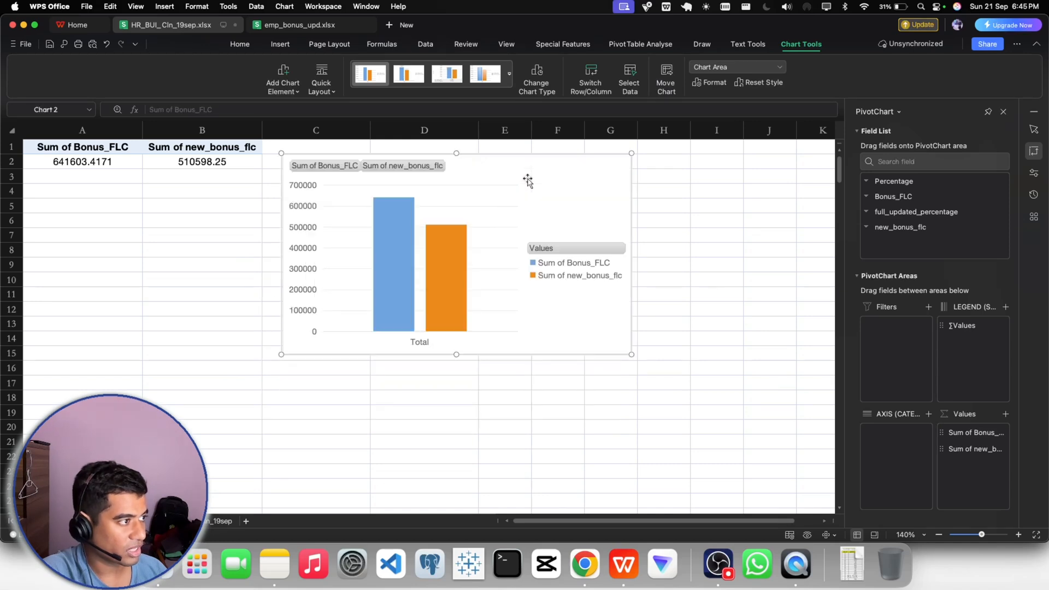
pyautogui.click(244, 263)
# - Add axis titles and a chart title to the column PivotChart
pyautogui.click(505, 223)
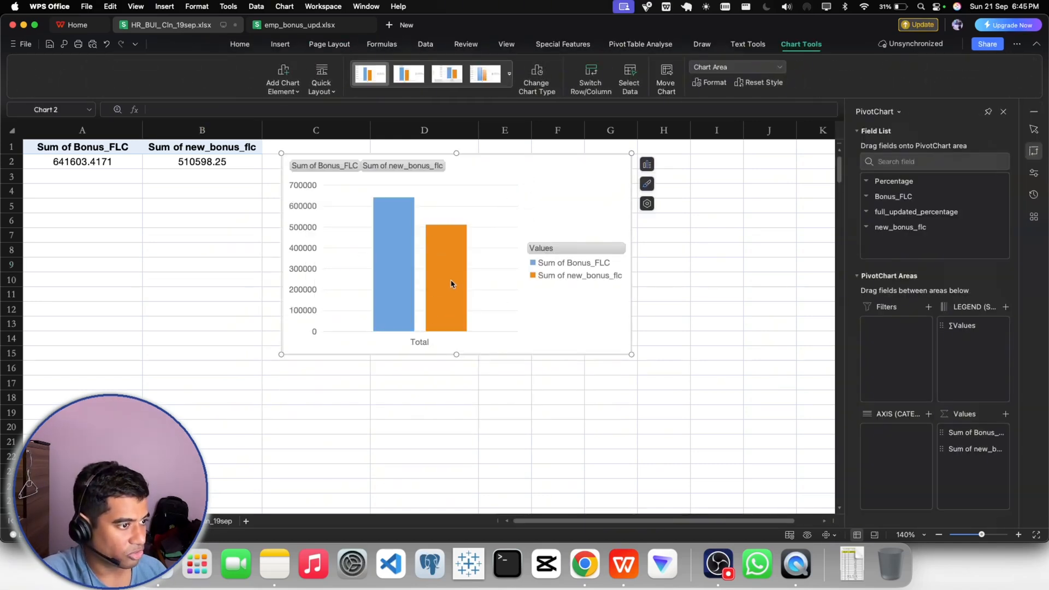
pyautogui.moveTo(397, 229)
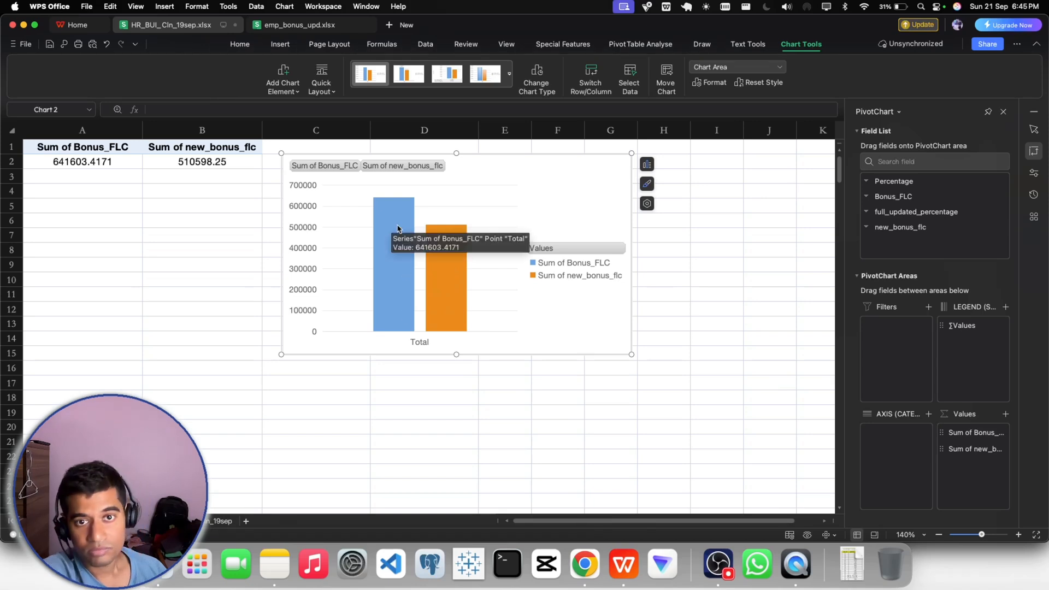
pyautogui.click(647, 164)
pyautogui.click(679, 201)
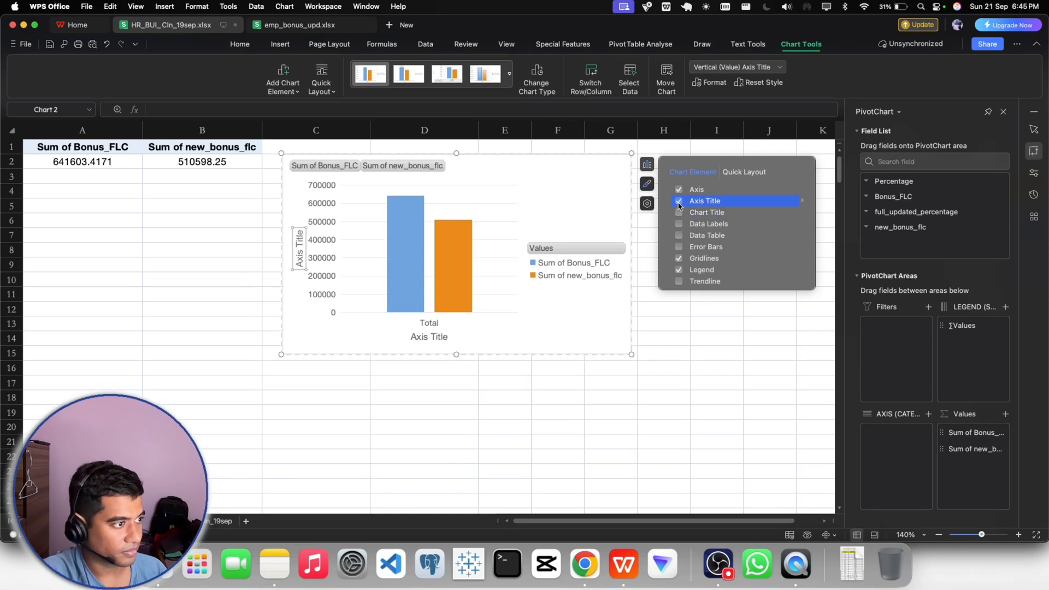
pyautogui.click(677, 214)
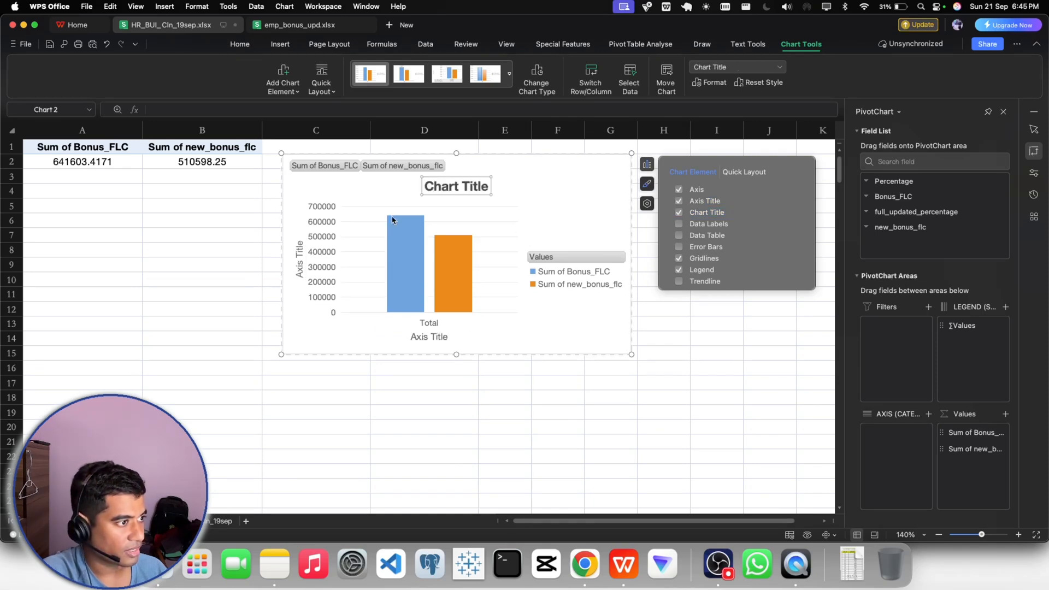
# - Set the chart title to "Old Bonus vs New Bonus"
pyautogui.click(455, 187)
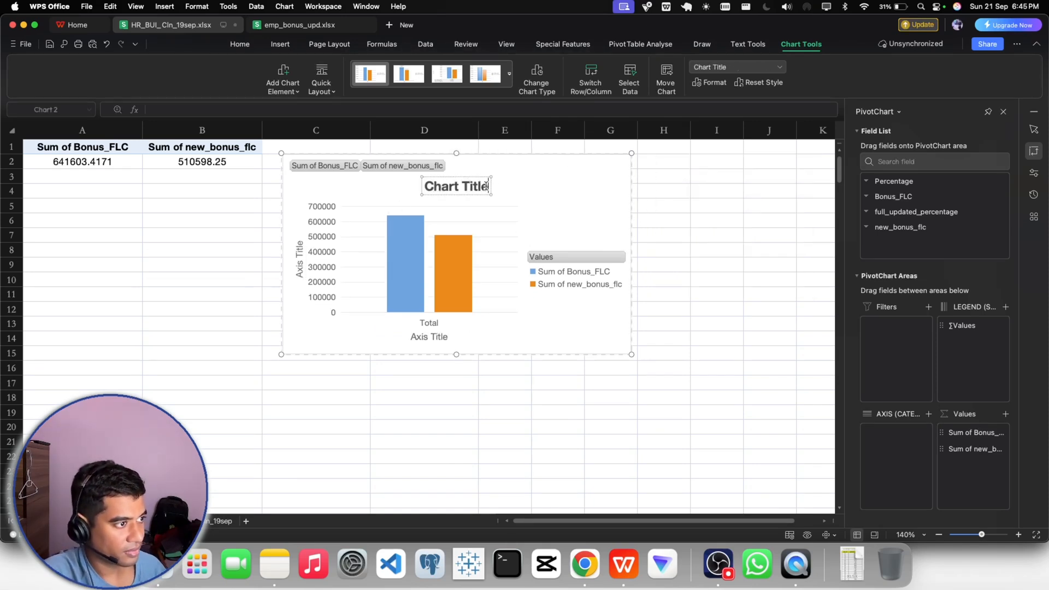
pyautogui.moveTo(488, 187); pyautogui.dragTo(427, 188)
pyautogui.write('Old')
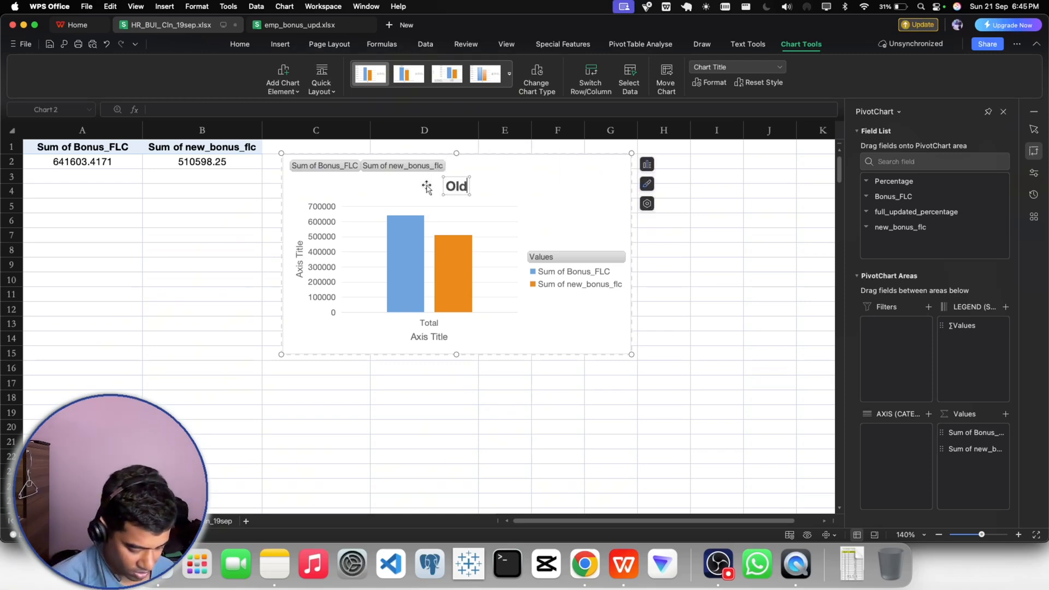
pyautogui.write(' Bonus ')
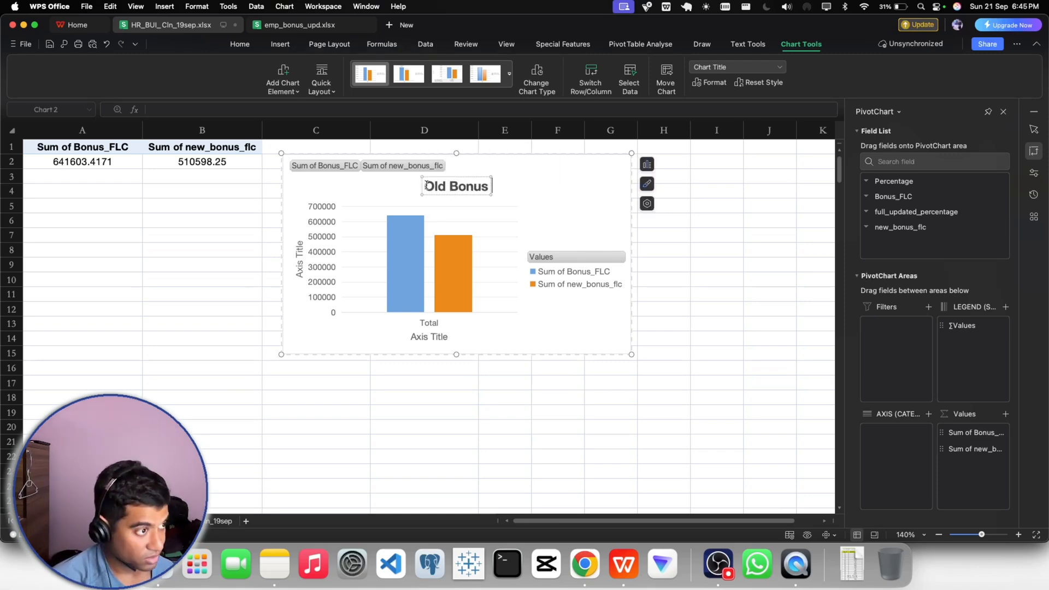
pyautogui.write('vs New')
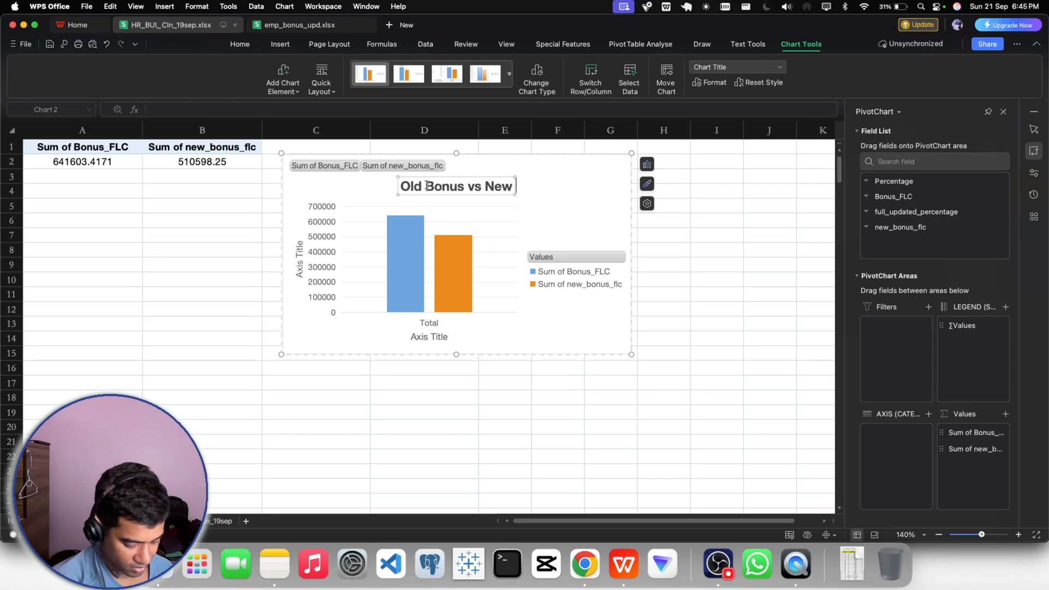
pyautogui.write(' Bonus')
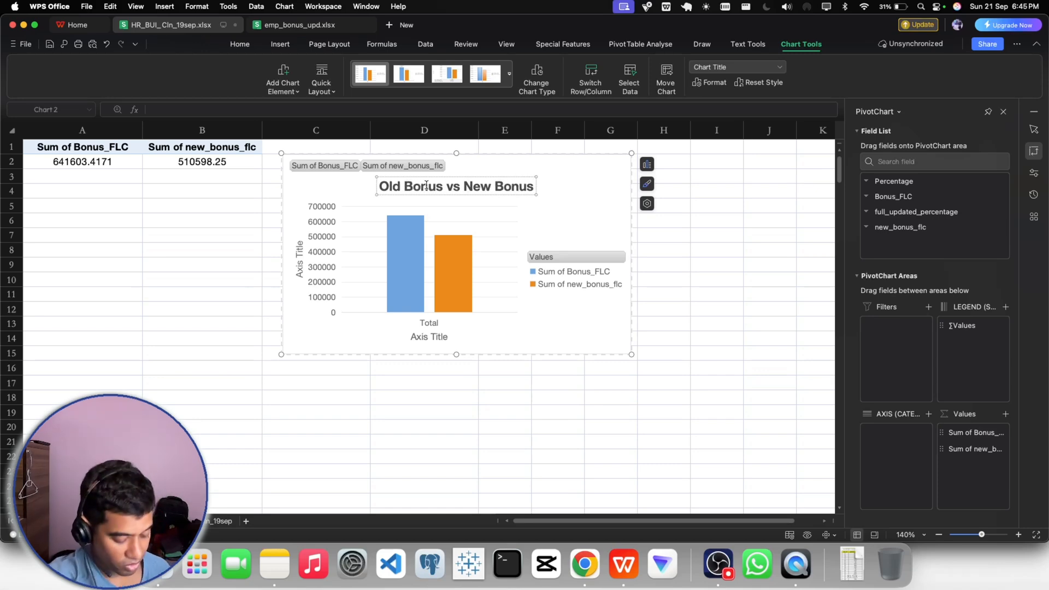
pyautogui.click(574, 391)
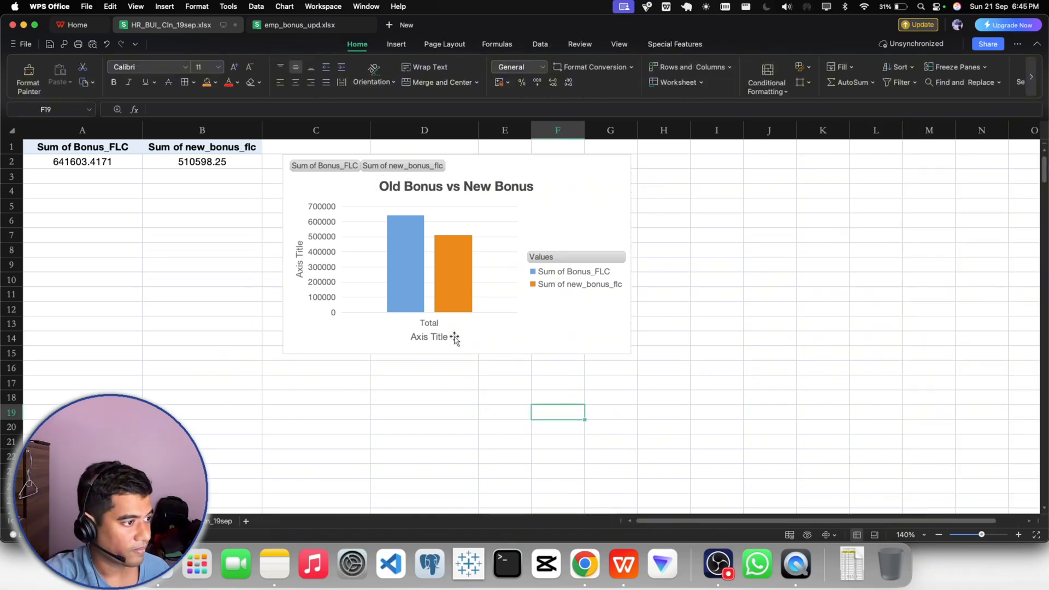
# - Clear the placeholder text of the chart's horizontal axis title
pyautogui.click(431, 337)
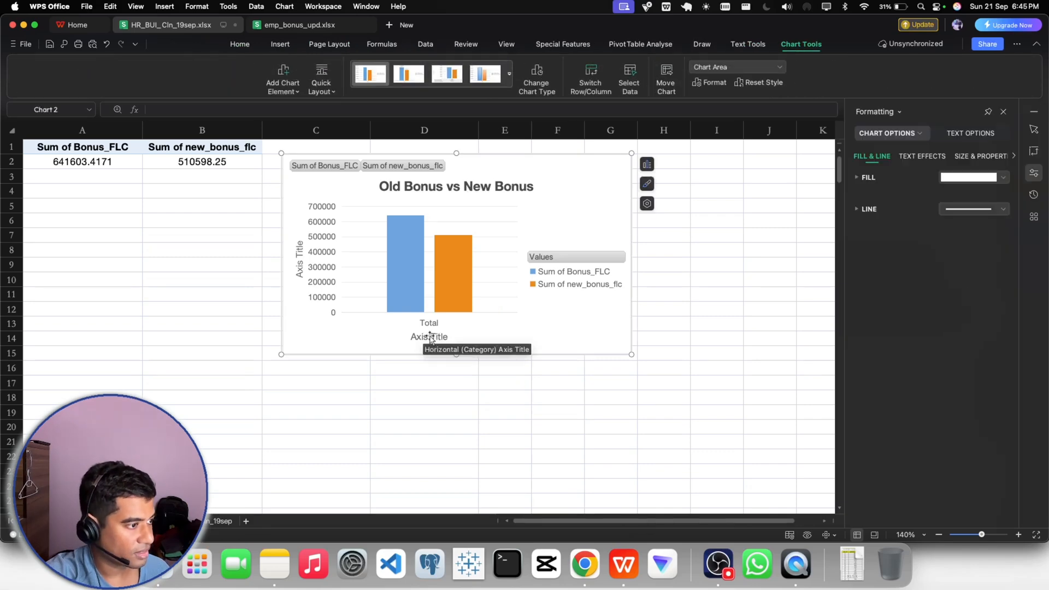
pyautogui.click(430, 336)
pyautogui.moveTo(448, 337)
pyautogui.mouseDown()
pyautogui.moveTo(429, 337)
pyautogui.moveTo(448, 340)
pyautogui.mouseUp()
pyautogui.click(419, 336)
pyautogui.click(475, 340)
pyautogui.click(419, 337)
pyautogui.click(487, 341)
pyautogui.click(436, 340)
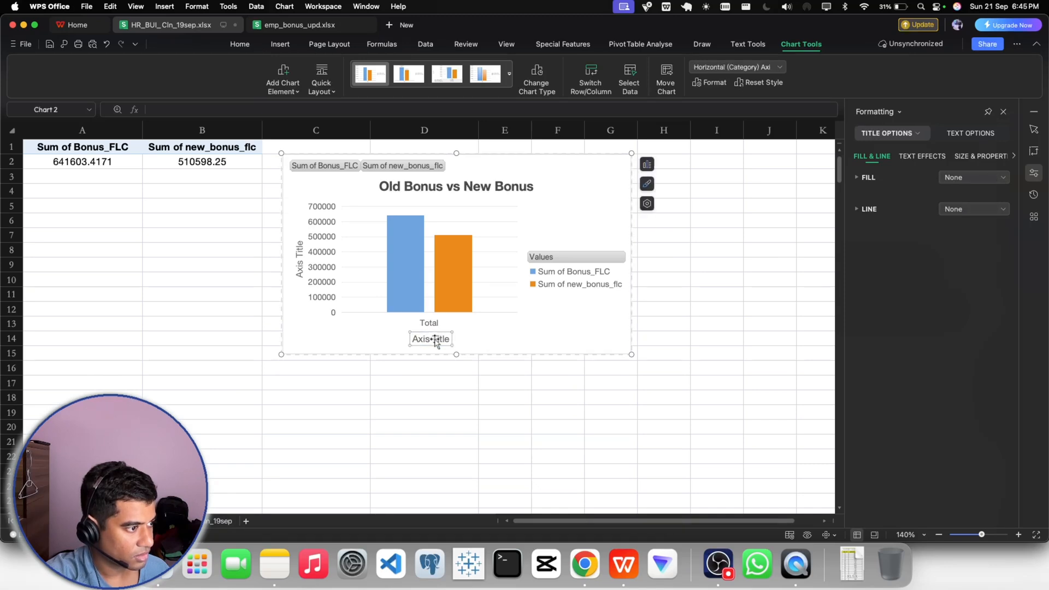
pyautogui.click(434, 340)
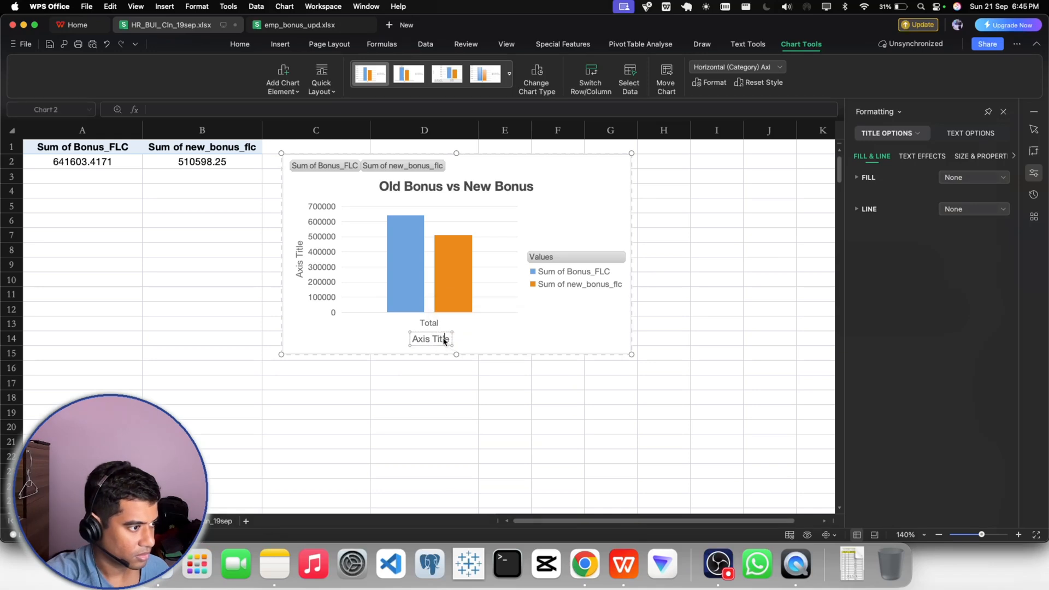
pyautogui.doubleClick(444, 339)
pyautogui.press('BackSpace')
pyautogui.press('BackSpace')
pyautogui.press('BackSpace')
pyautogui.press('BackSpace')
pyautogui.press('BackSpace')
pyautogui.press('BackSpace')
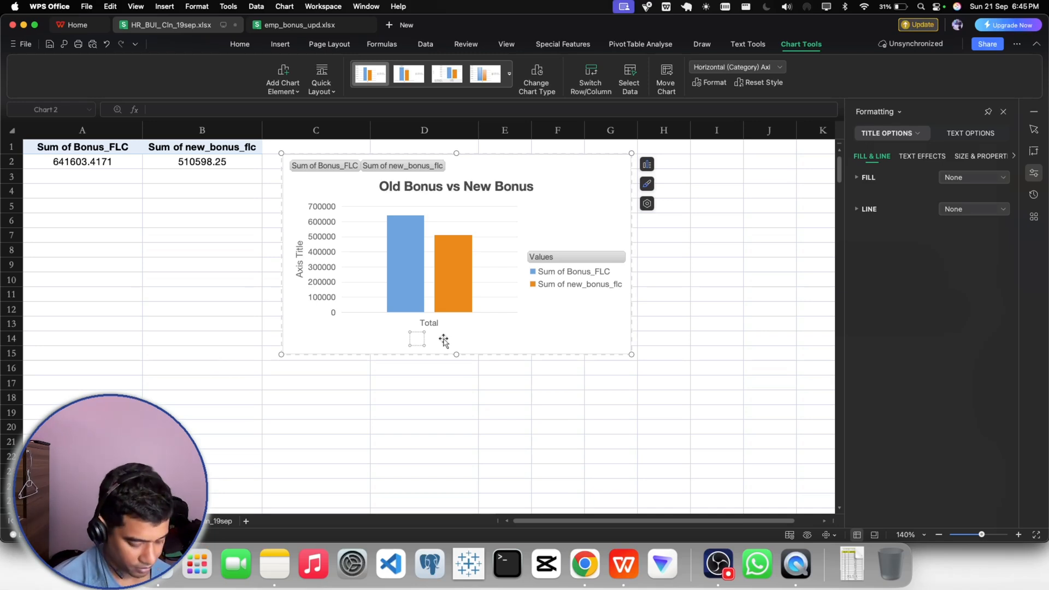
pyautogui.write('d')
pyautogui.press('BackSpace')
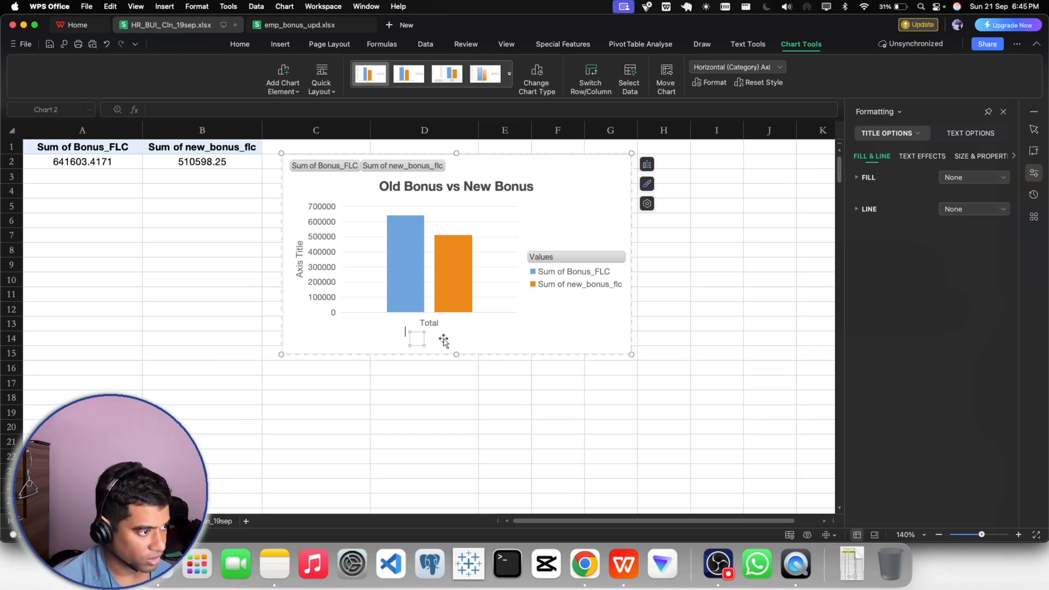
pyautogui.write('bonus')
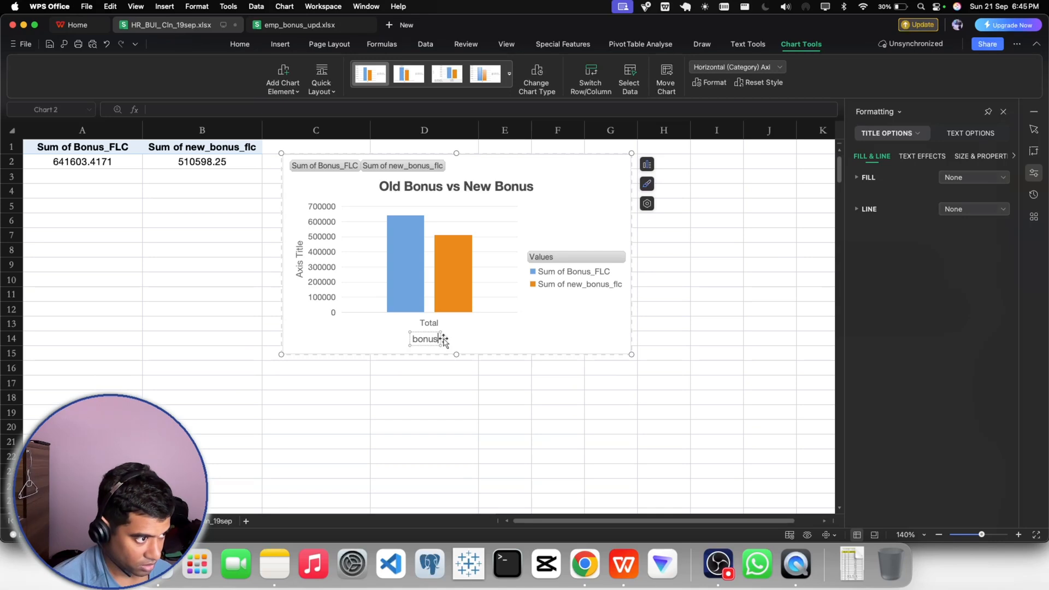
pyautogui.press('BackSpace')
pyautogui.press('BackSpace')
pyautogui.press('BackSpace')
pyautogui.press('BackSpace')
pyautogui.press('BackSpace')
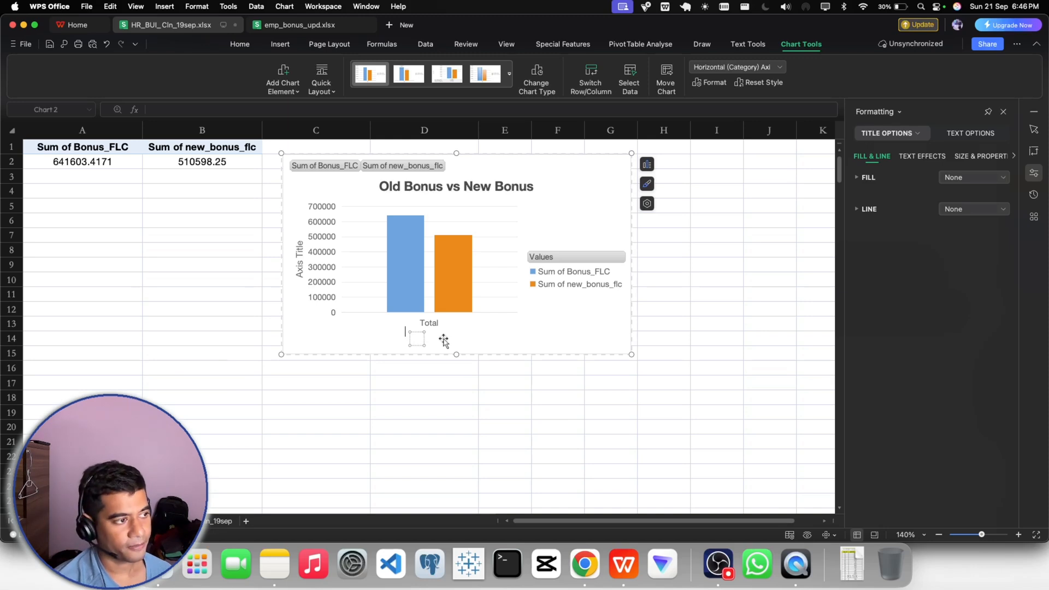
# - Set the horizontal axis title to "Bonus Columns"
pyautogui.write('Columns')
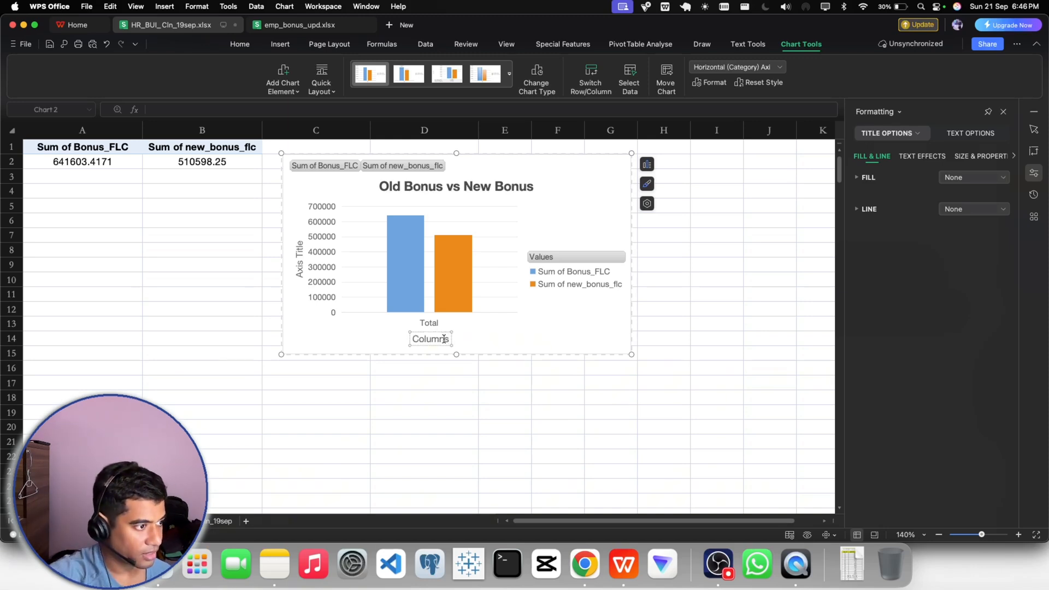
pyautogui.click(414, 340)
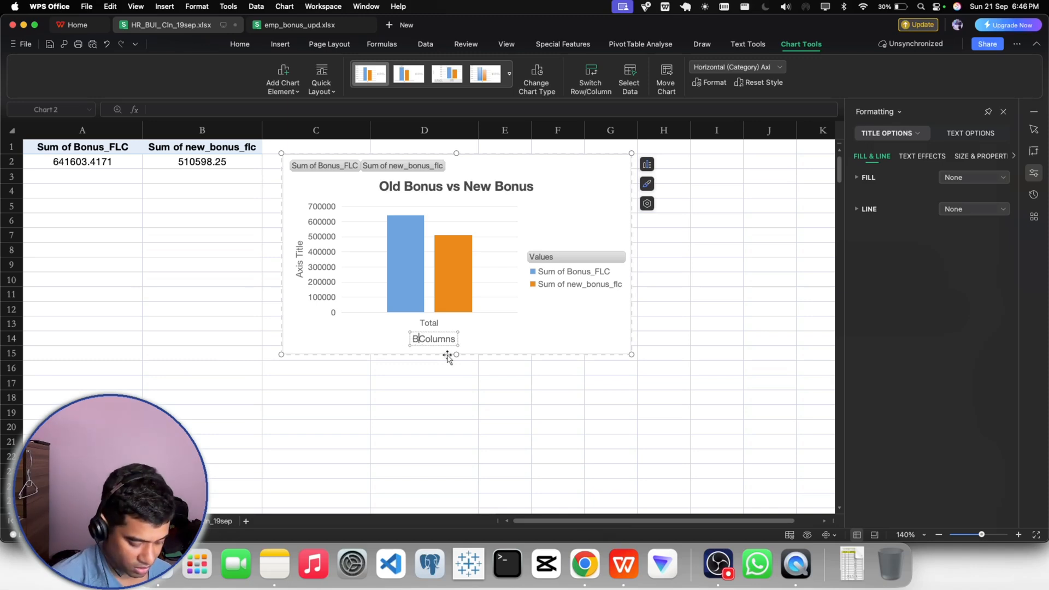
pyautogui.write('Bonus')
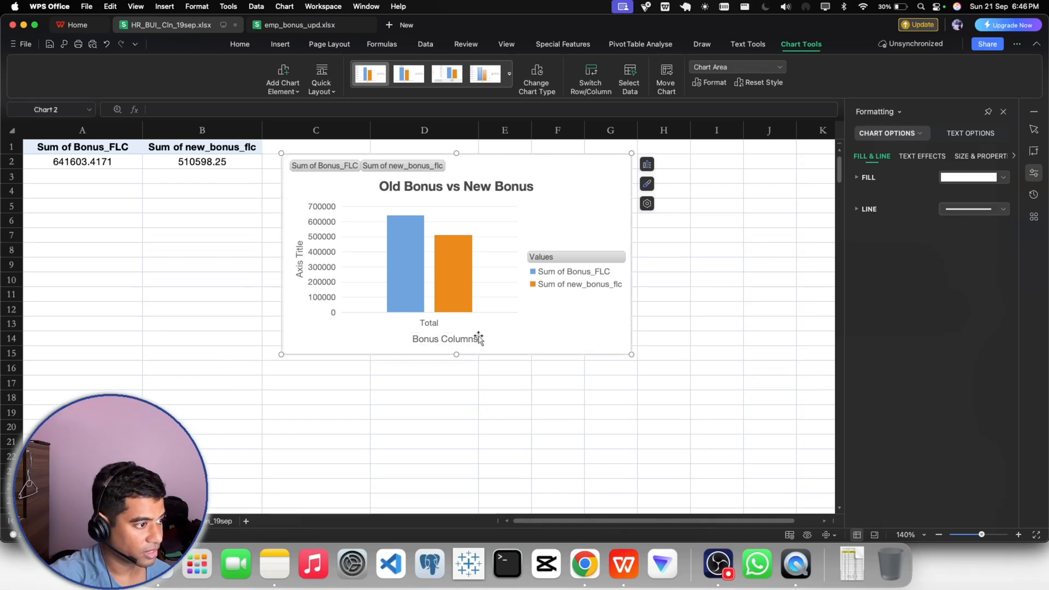
pyautogui.click(511, 332)
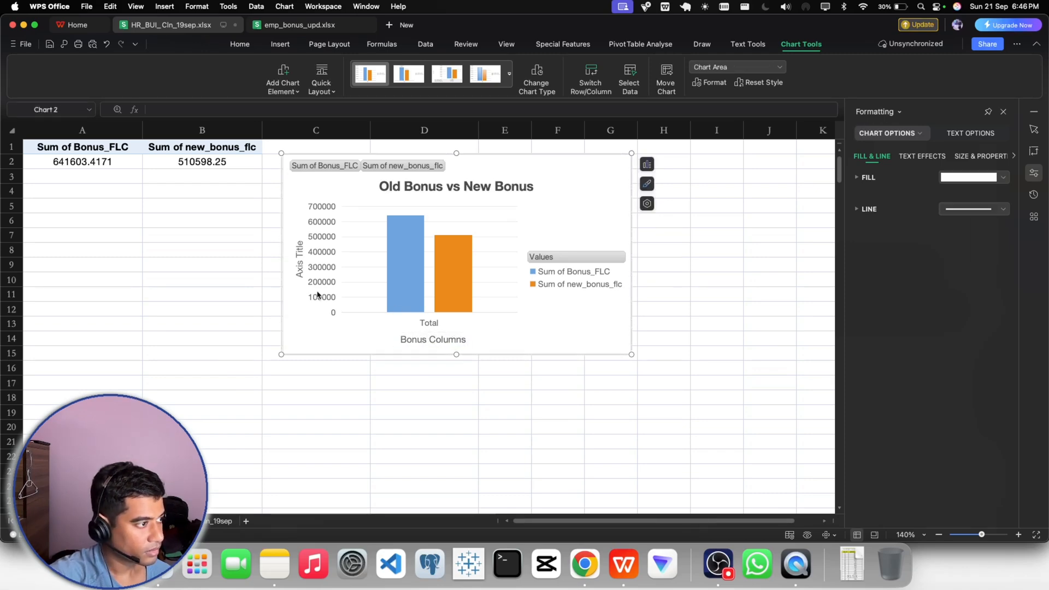
# - Replace the vertical axis title's placeholder text with "Values"
pyautogui.click(299, 265)
pyautogui.doubleClick(300, 265)
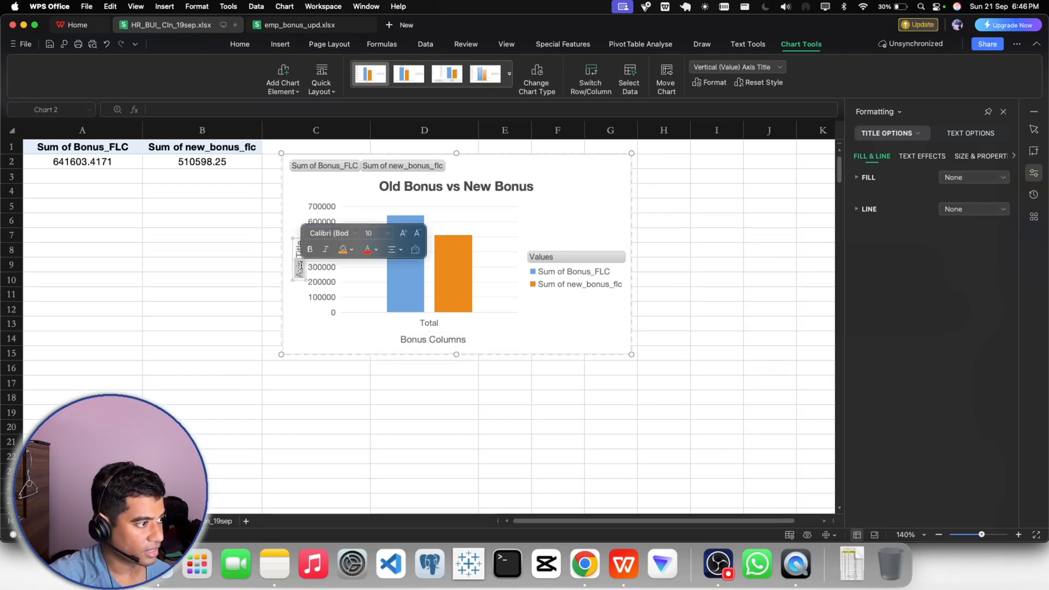
pyautogui.press('BackSpace')
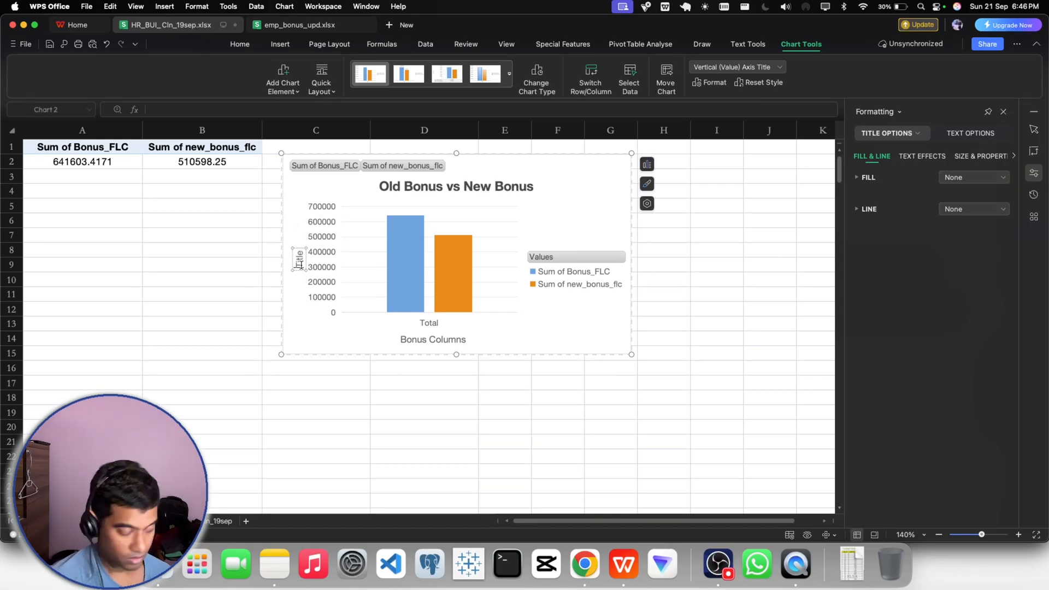
pyautogui.press('BackSpace')
pyautogui.press('BackSpace')
pyautogui.press('BackSpace')
pyautogui.press('BackSpace')
pyautogui.press('BackSpace')
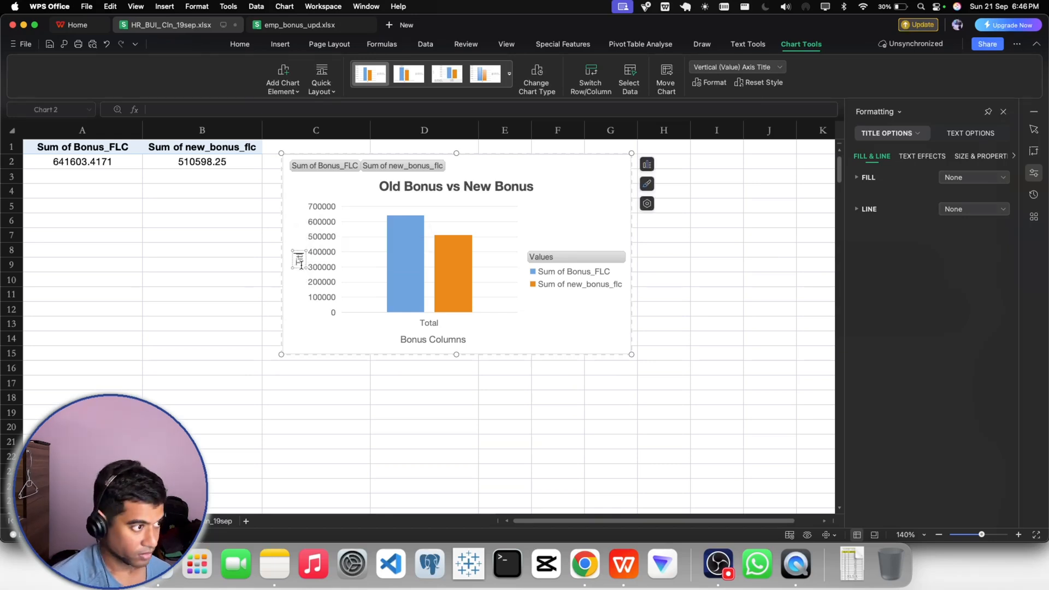
pyautogui.write('Values')
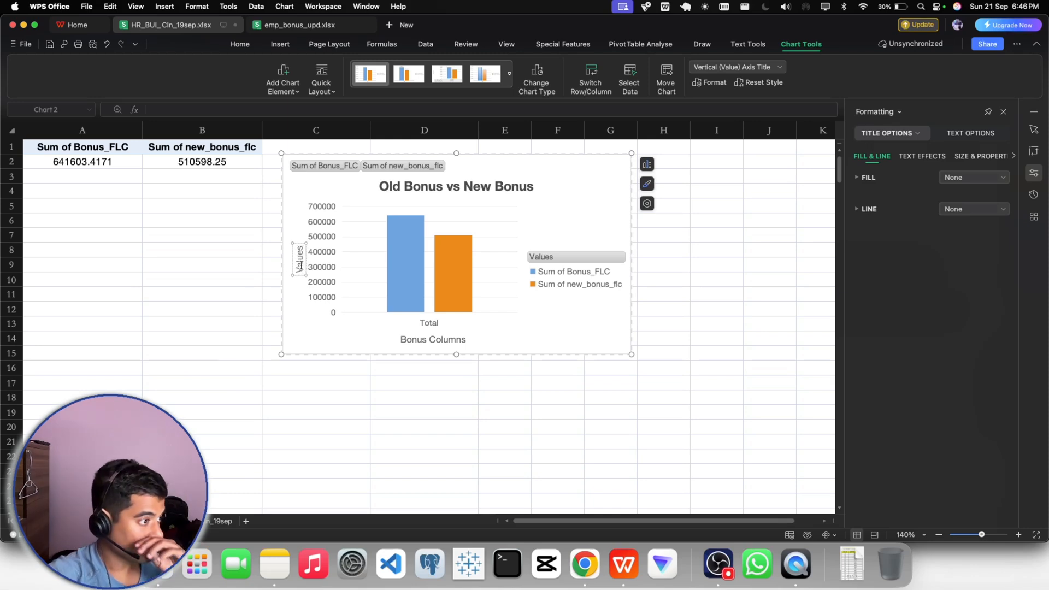
pyautogui.click(352, 344)
# - Move the vertical axis title slightly away from the axis numbers
pyautogui.click(298, 264)
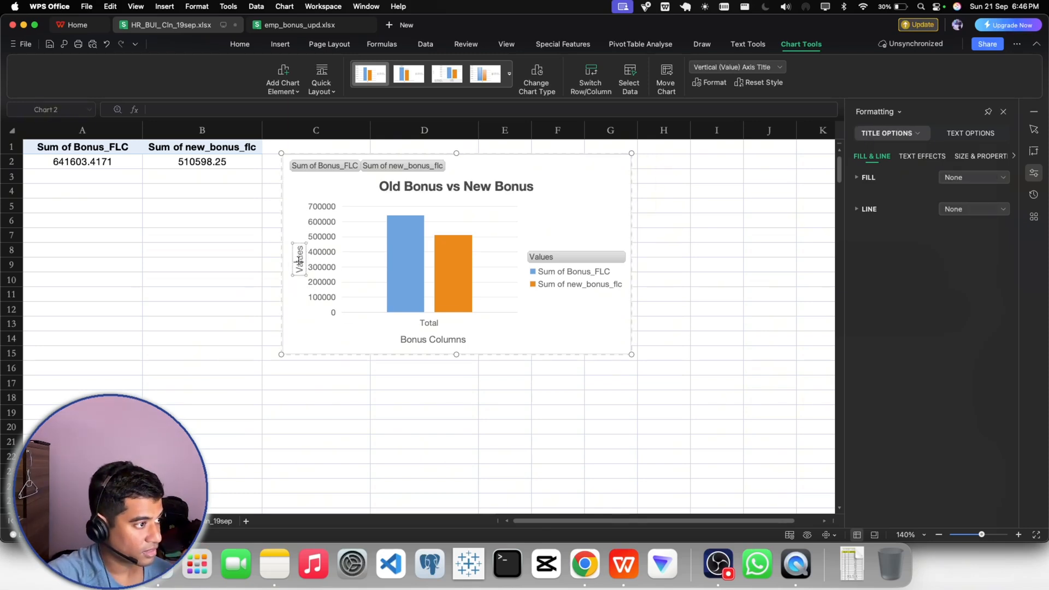
pyautogui.click(308, 314)
pyautogui.moveTo(299, 266); pyautogui.dragTo(295, 267)
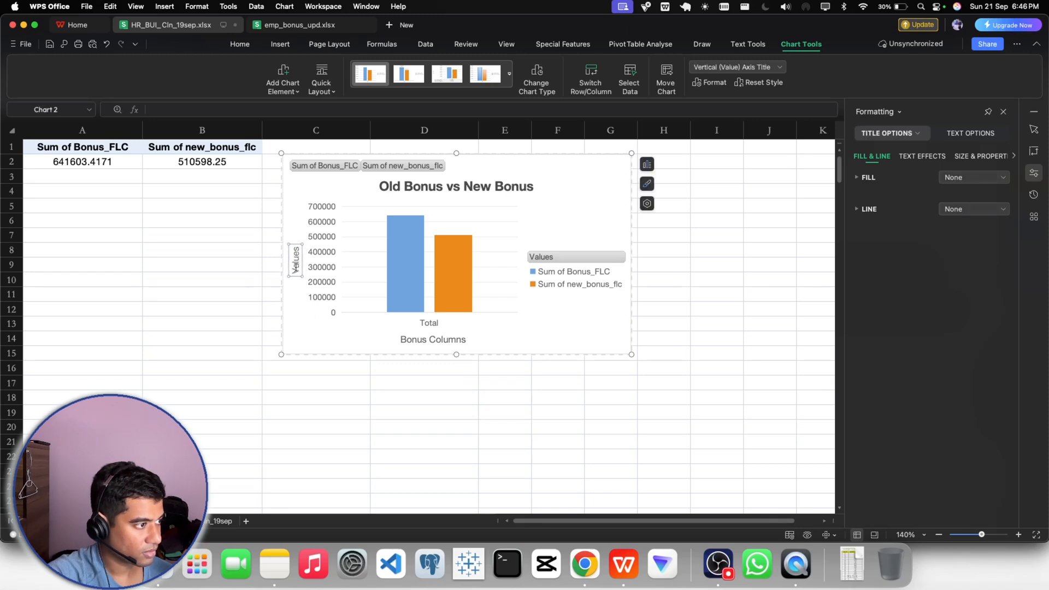
pyautogui.click(304, 318)
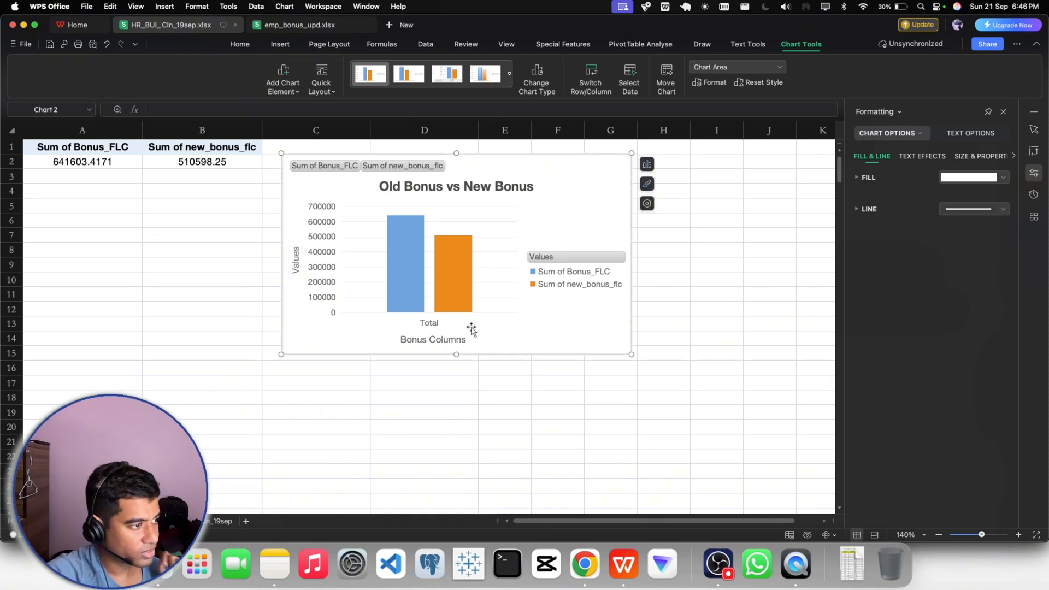
# - Add data labels to both bonus columns in the PivotChart
pyautogui.click(564, 264)
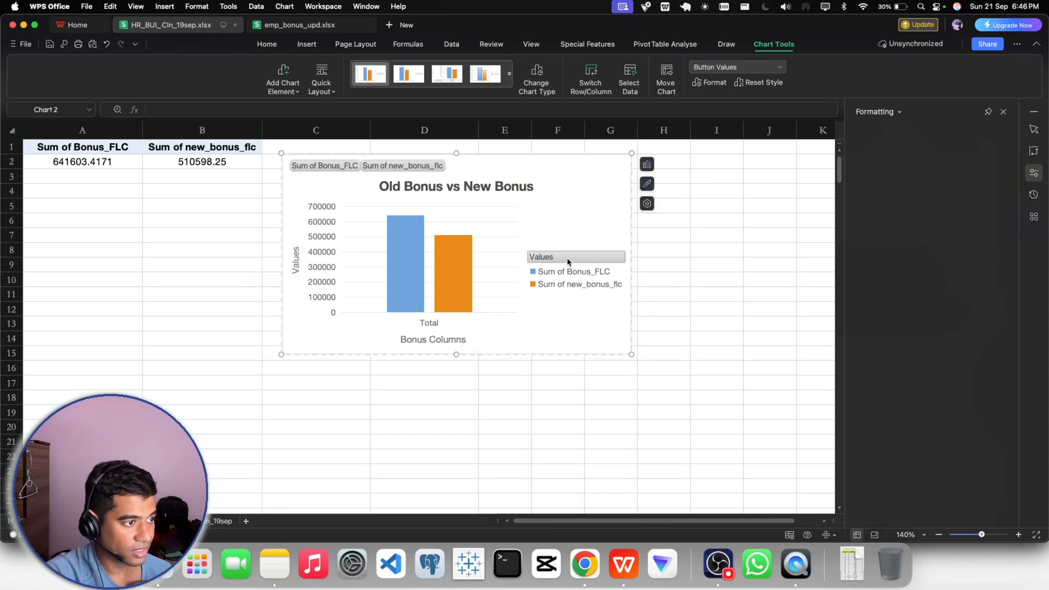
pyautogui.click(562, 272)
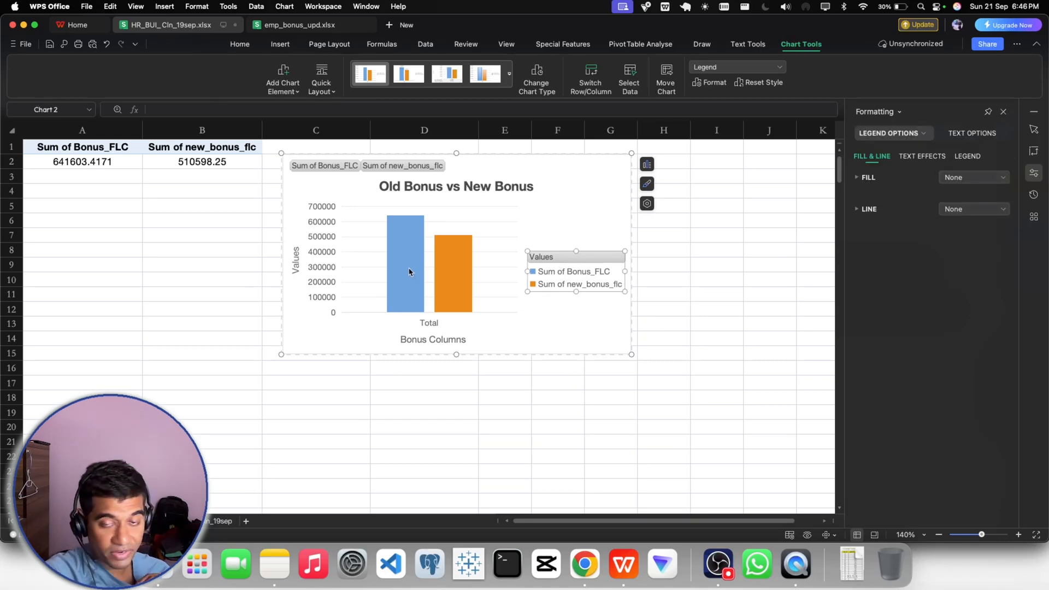
pyautogui.moveTo(409, 272)
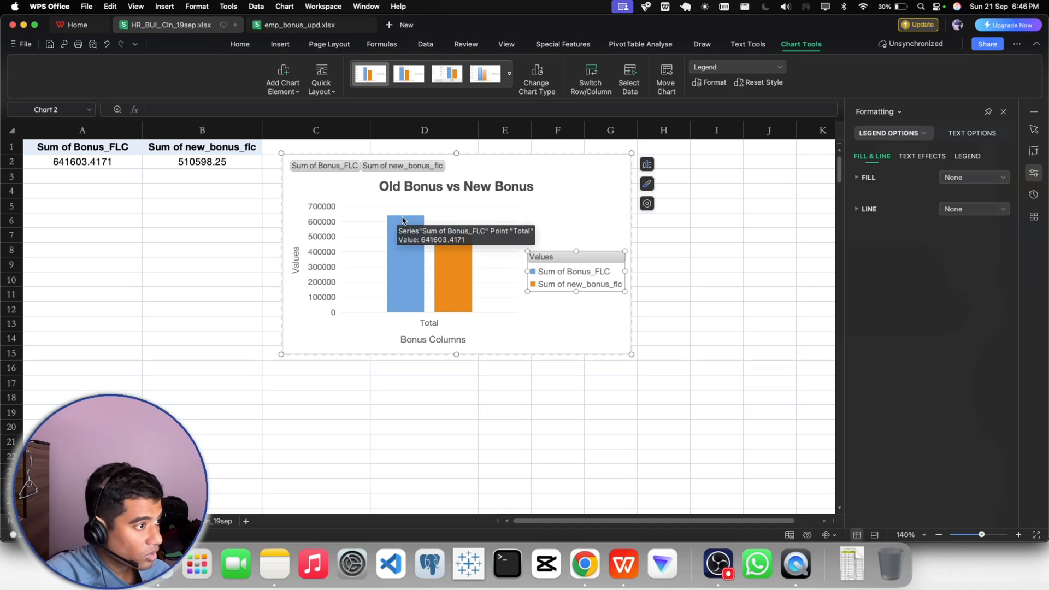
pyautogui.click(647, 164)
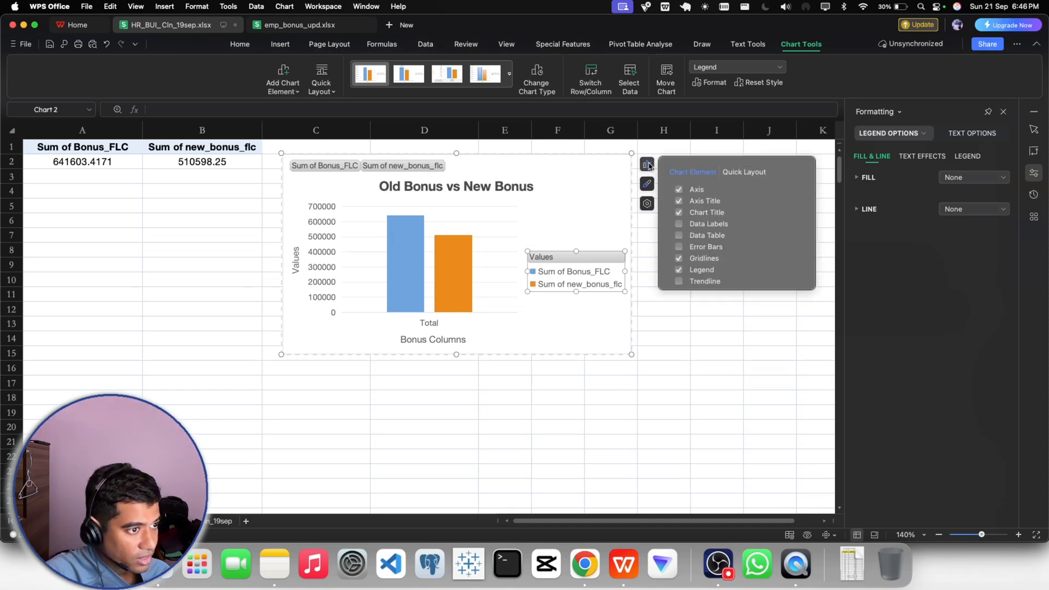
pyautogui.click(680, 224)
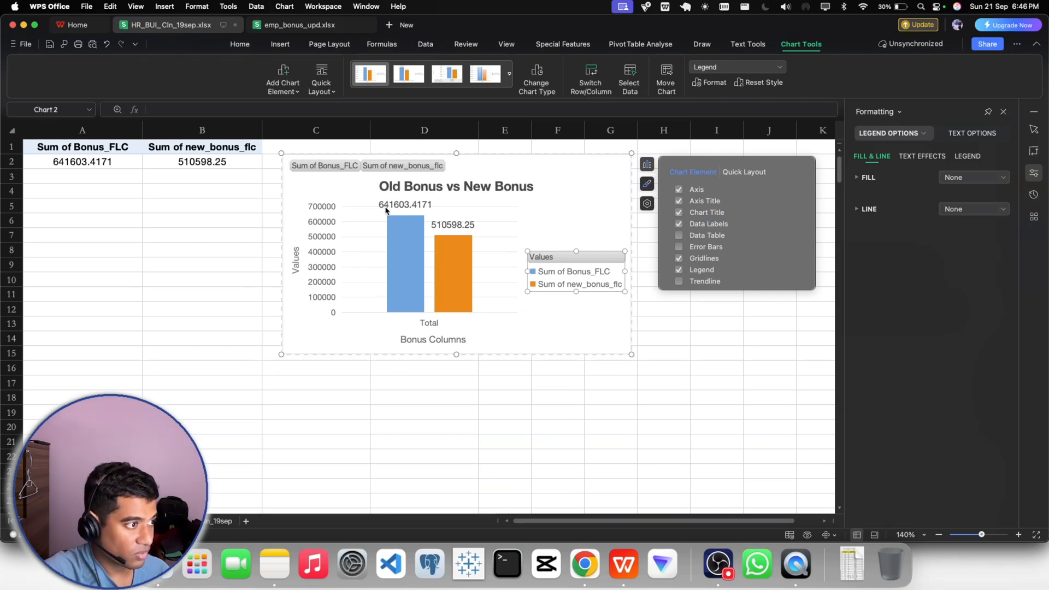
pyautogui.click(571, 417)
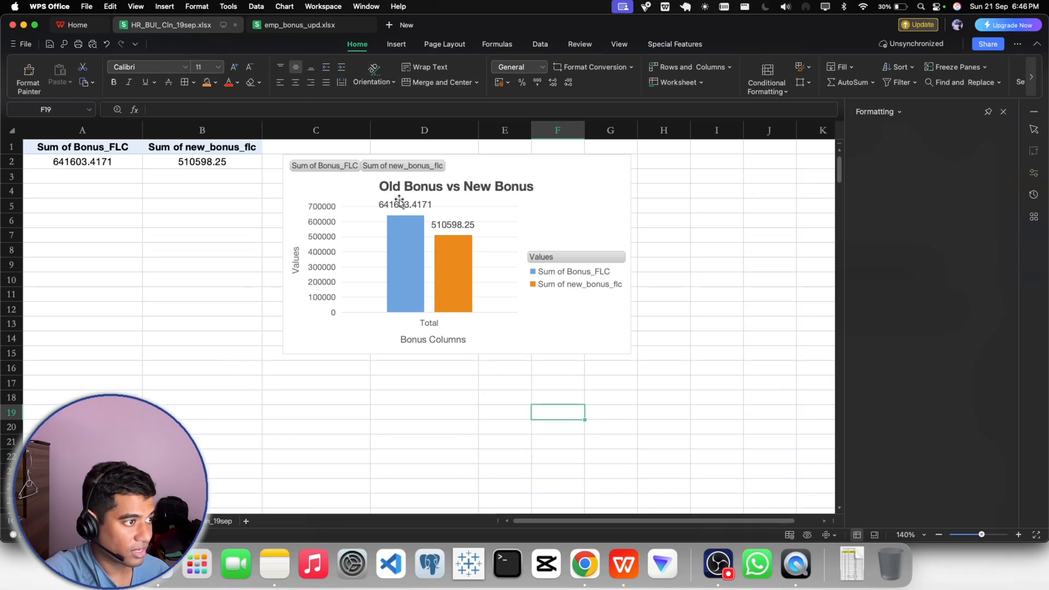
# - Try a data table beneath the PivotChart's columns and remove it
pyautogui.click(447, 251)
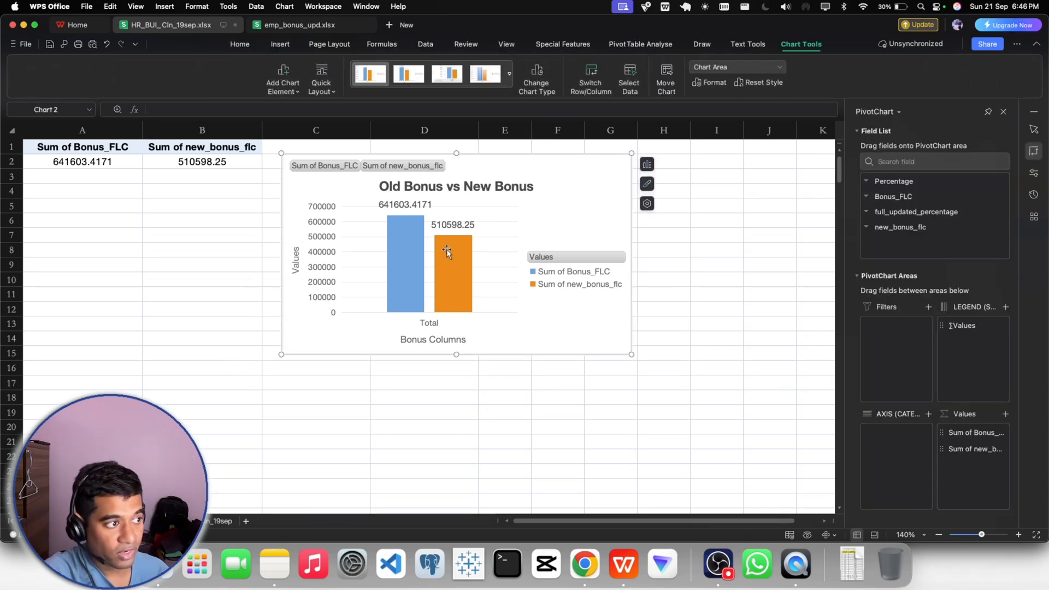
pyautogui.click(649, 166)
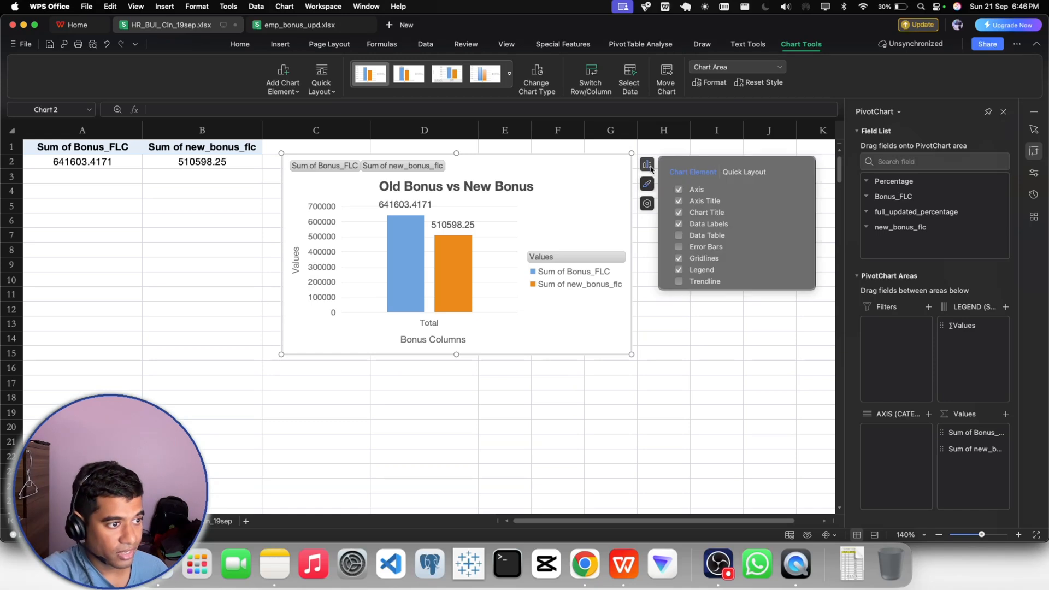
pyautogui.click(678, 237)
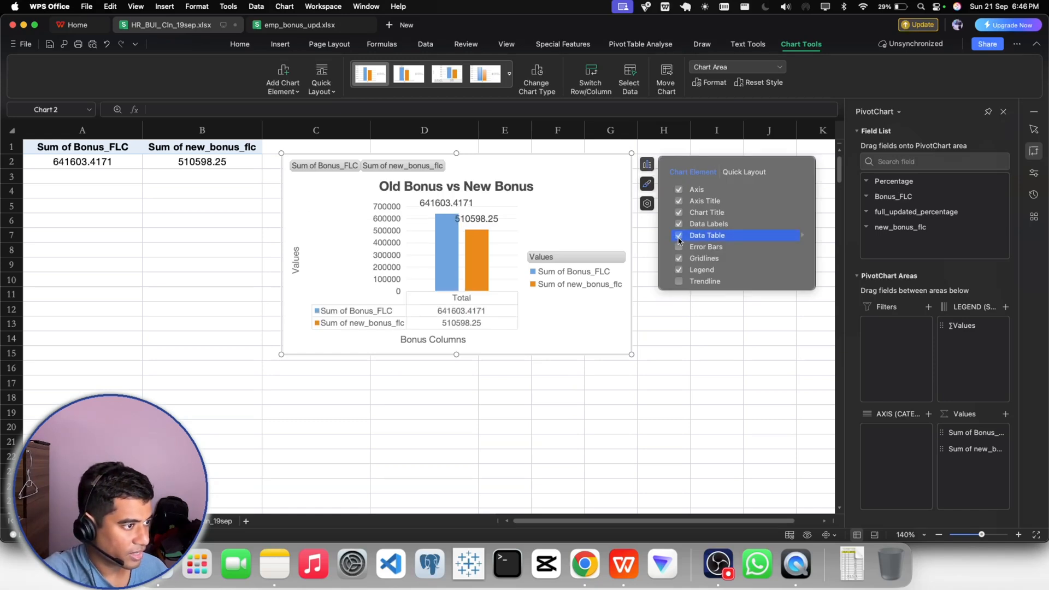
pyautogui.click(679, 240)
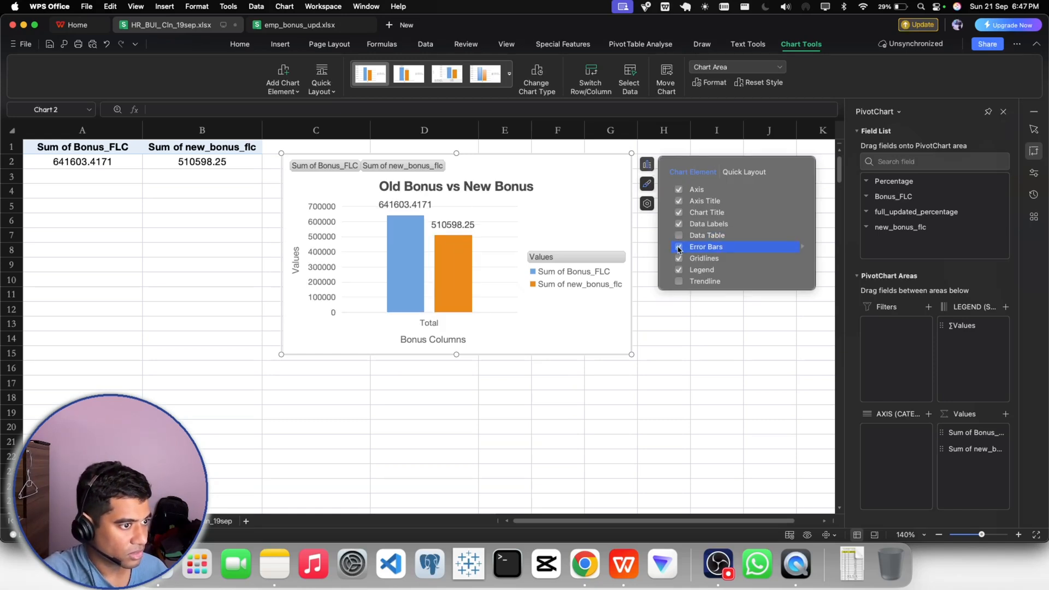
# - Try a linear trendline for Sum of Bonus_FLC in the PivotChart and remove it
pyautogui.click(679, 282)
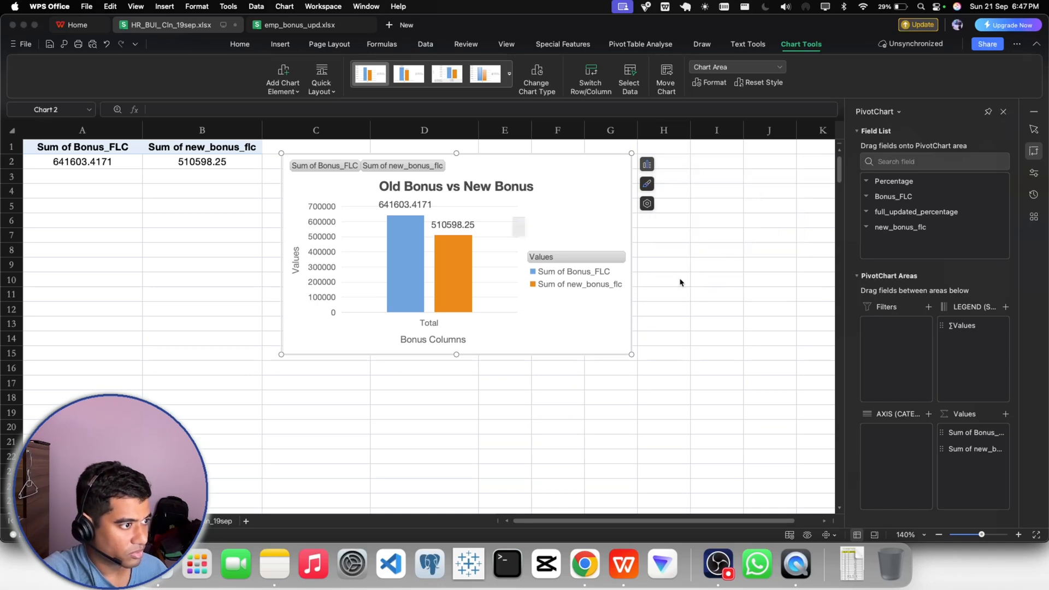
pyautogui.click(484, 298)
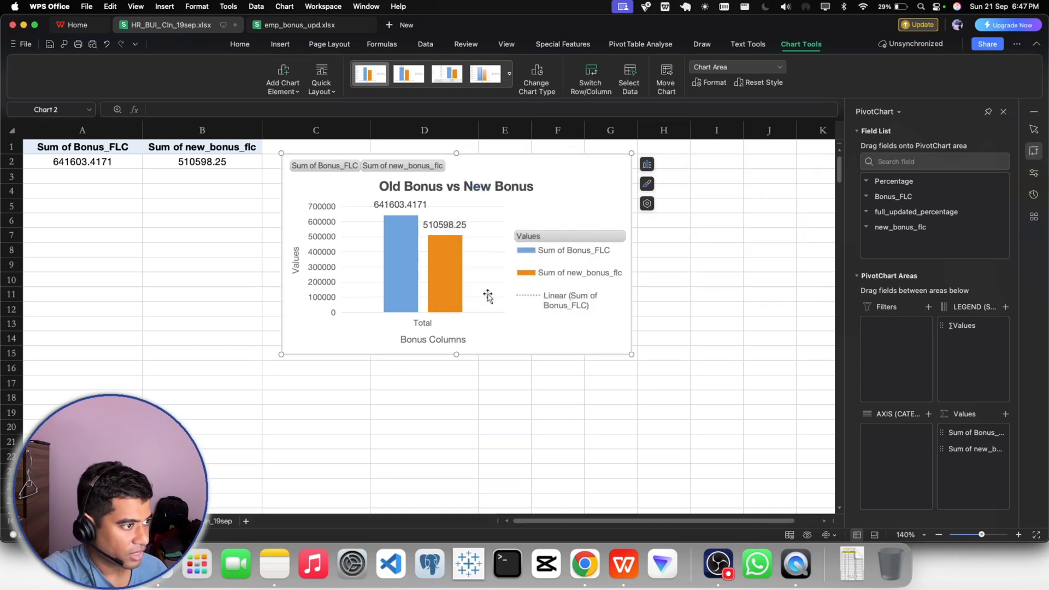
pyautogui.click(646, 165)
pyautogui.click(679, 281)
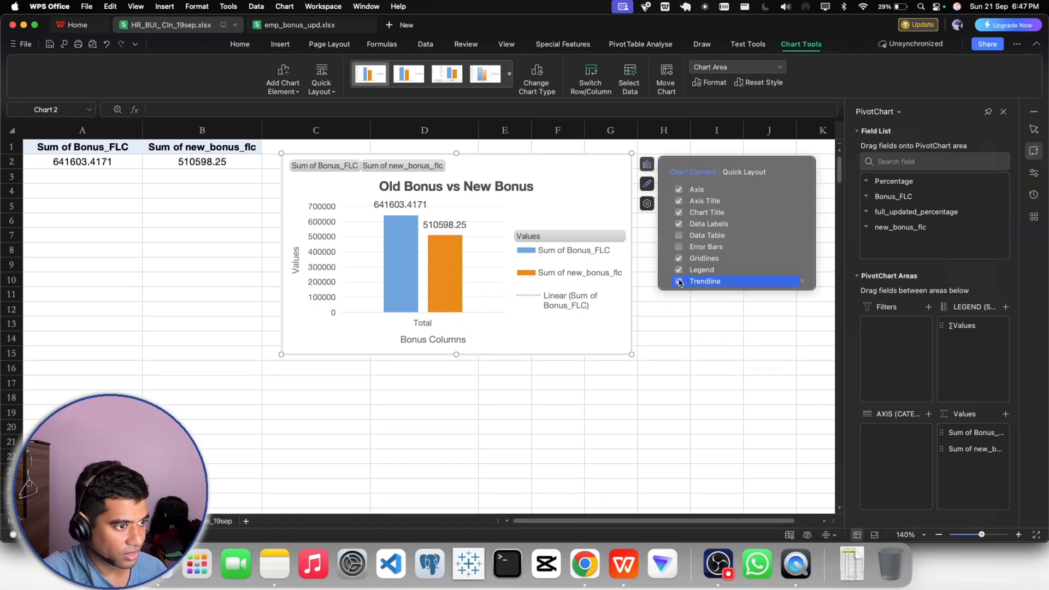
# - Browse the PivotChart's built-in styles, color series and chart area formatting options without applying any
pyautogui.click(647, 184)
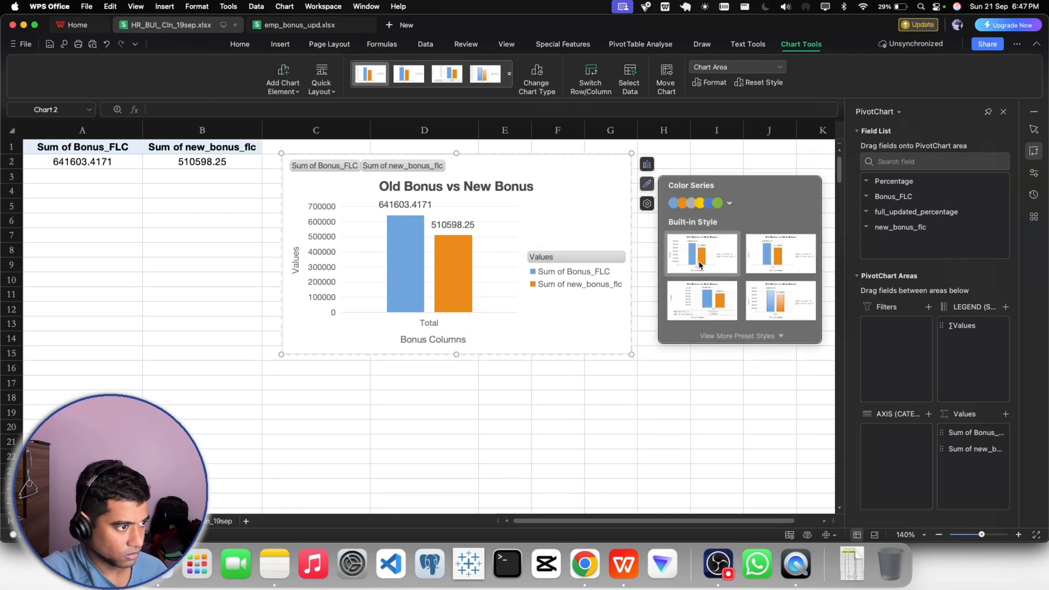
pyautogui.click(726, 337)
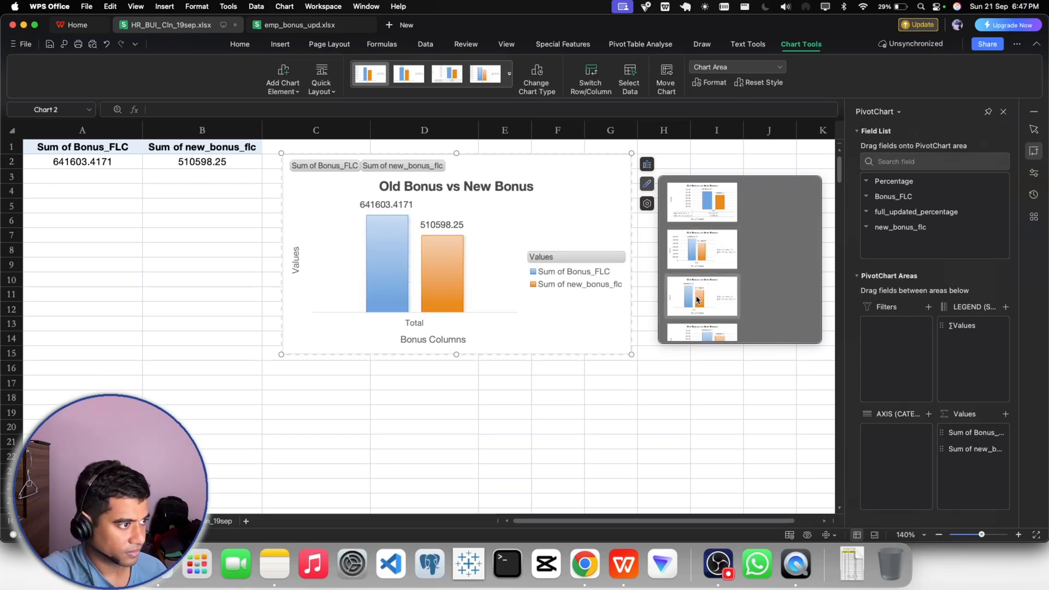
pyautogui.scroll(-2, 699, 304)
pyautogui.scroll(-1, 698, 313)
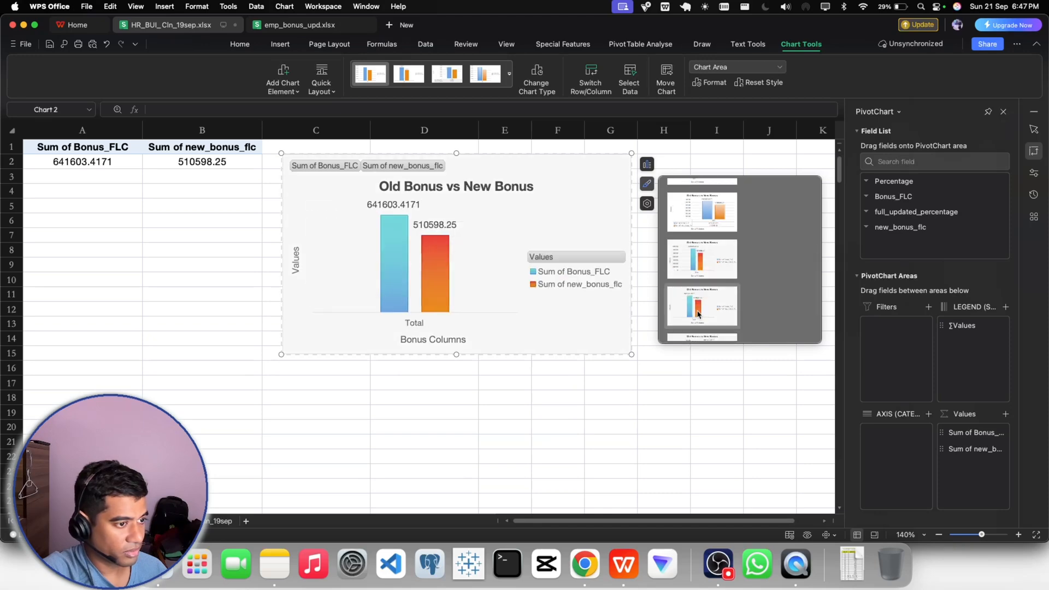
pyautogui.scroll(-1, 700, 304)
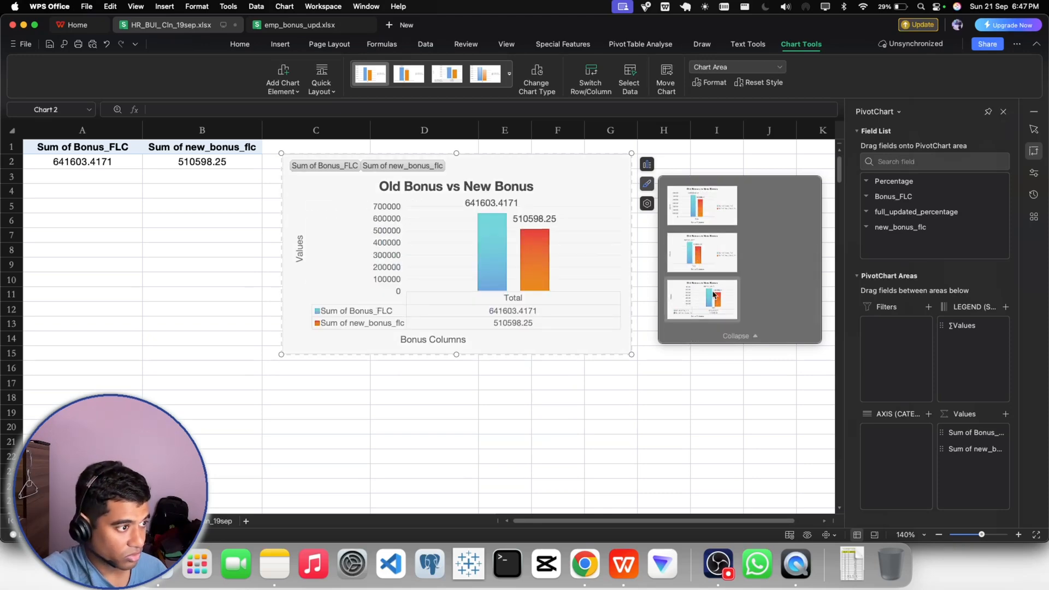
pyautogui.click(737, 335)
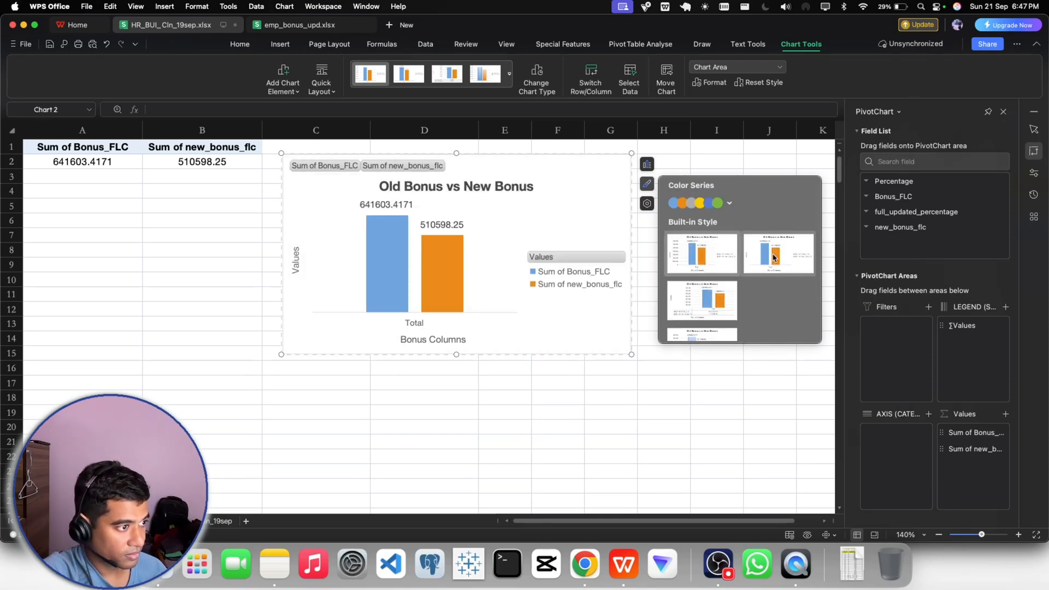
pyautogui.click(732, 203)
pyautogui.click(648, 205)
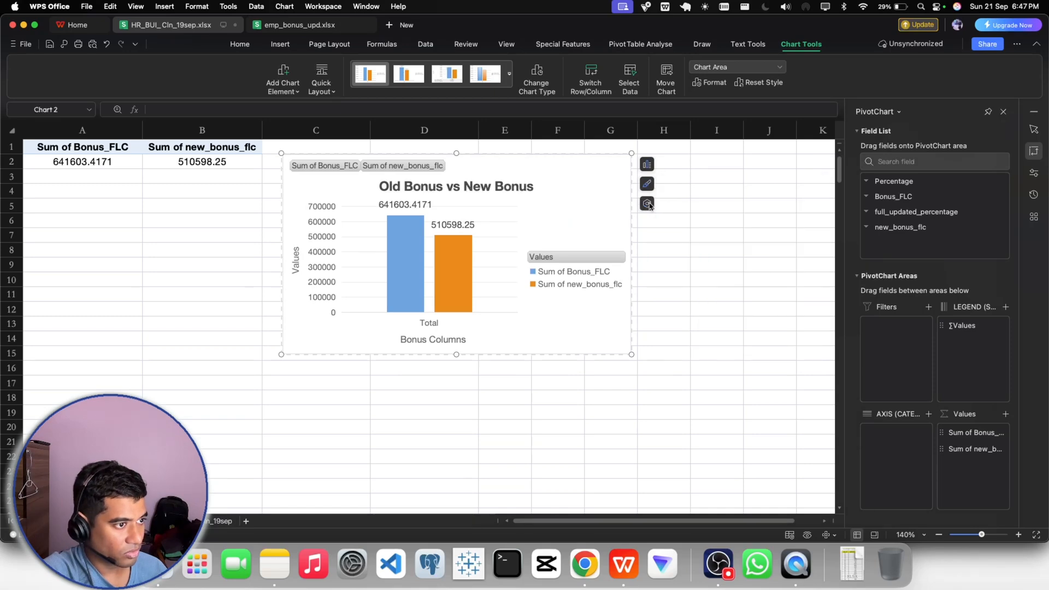
pyautogui.click(648, 204)
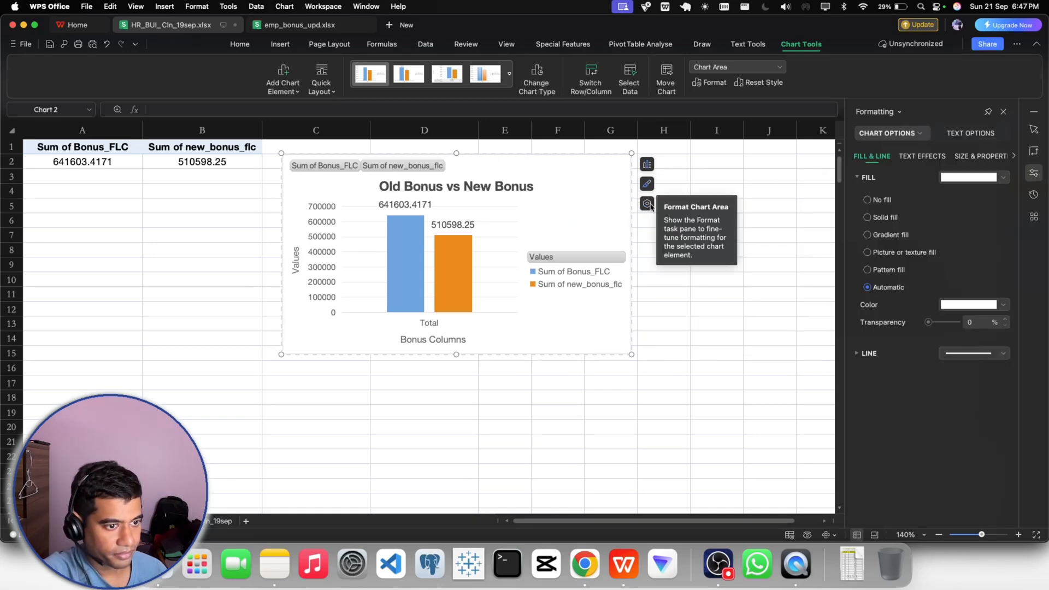
pyautogui.click(668, 382)
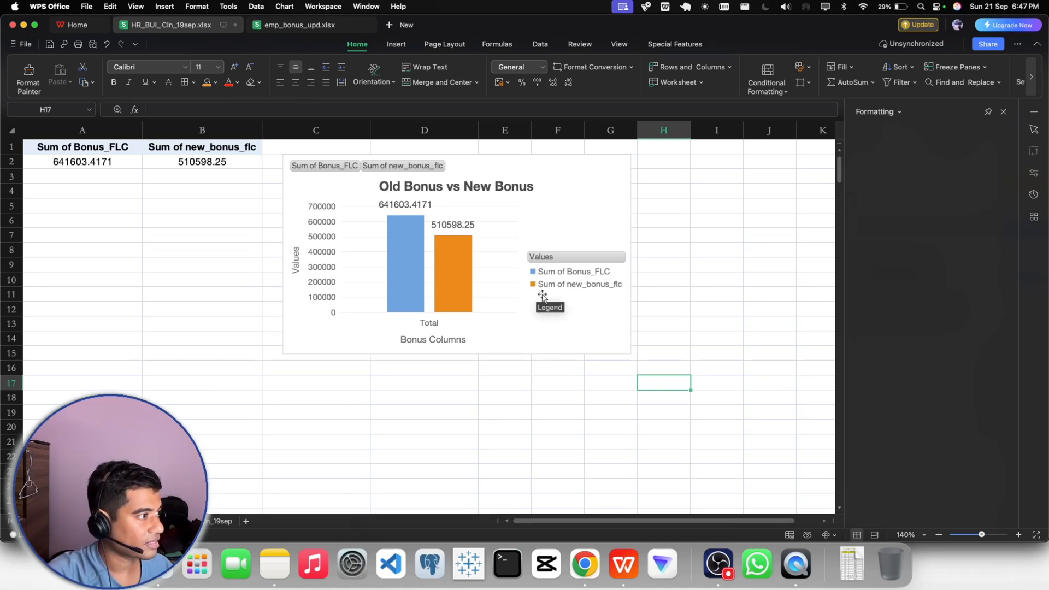
# - Check the value field settings of Sum of new_bonus_flc in the PivotTable and reselect the PivotChart
pyautogui.doubleClick(192, 152)
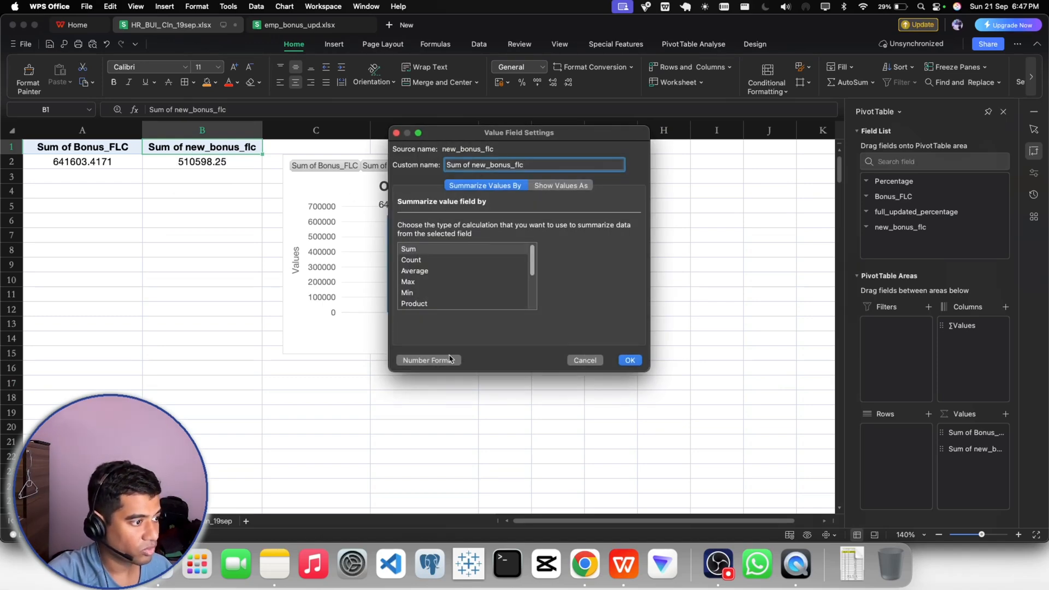
pyautogui.click(623, 363)
pyautogui.click(651, 336)
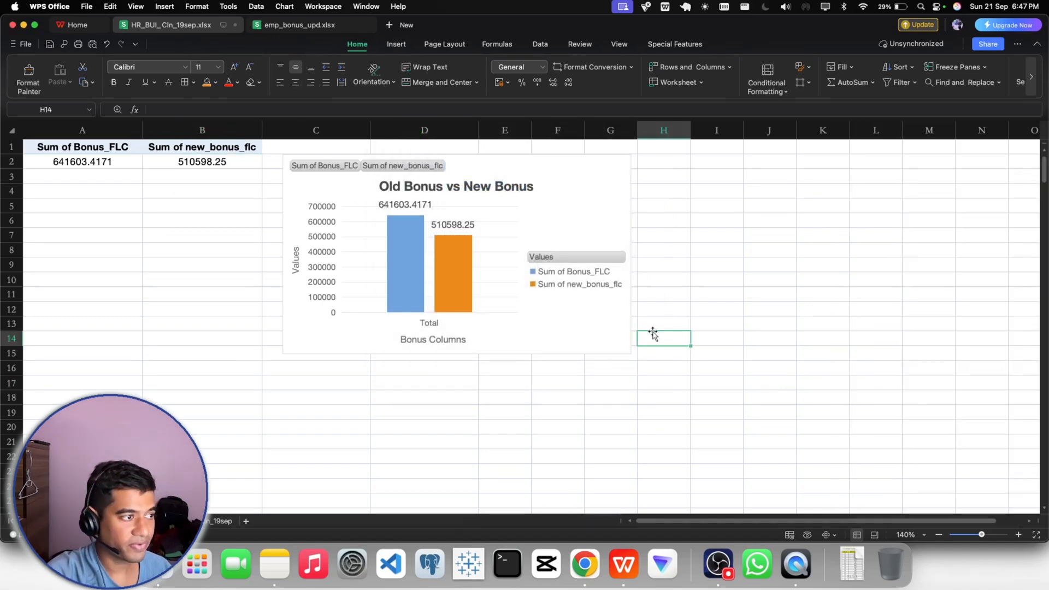
pyautogui.click(546, 216)
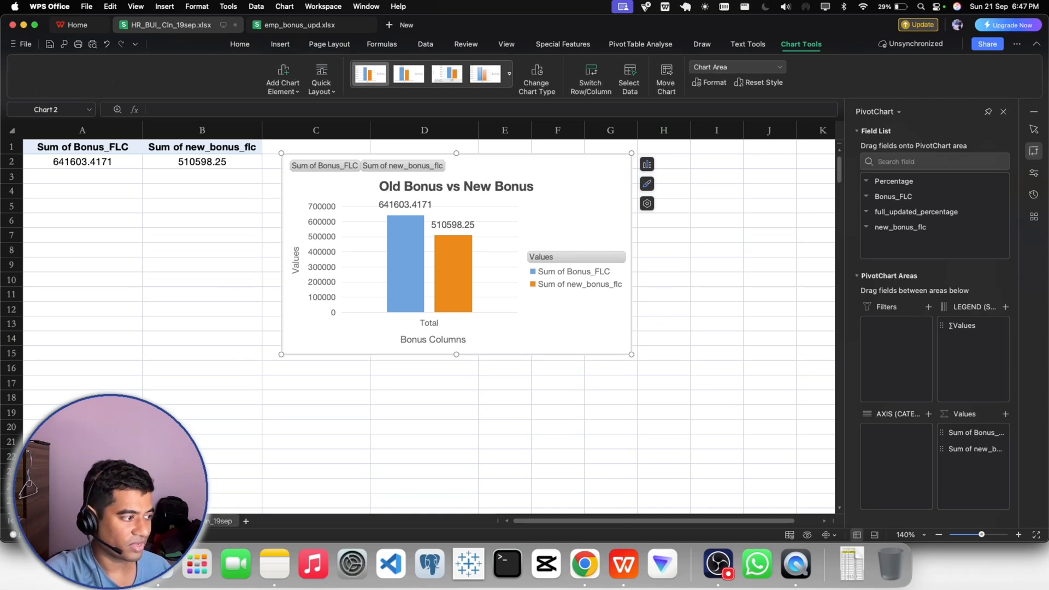
# - Rename the PivotTable's sheet as Bonus Comparison
pyautogui.rightClick(224, 521)
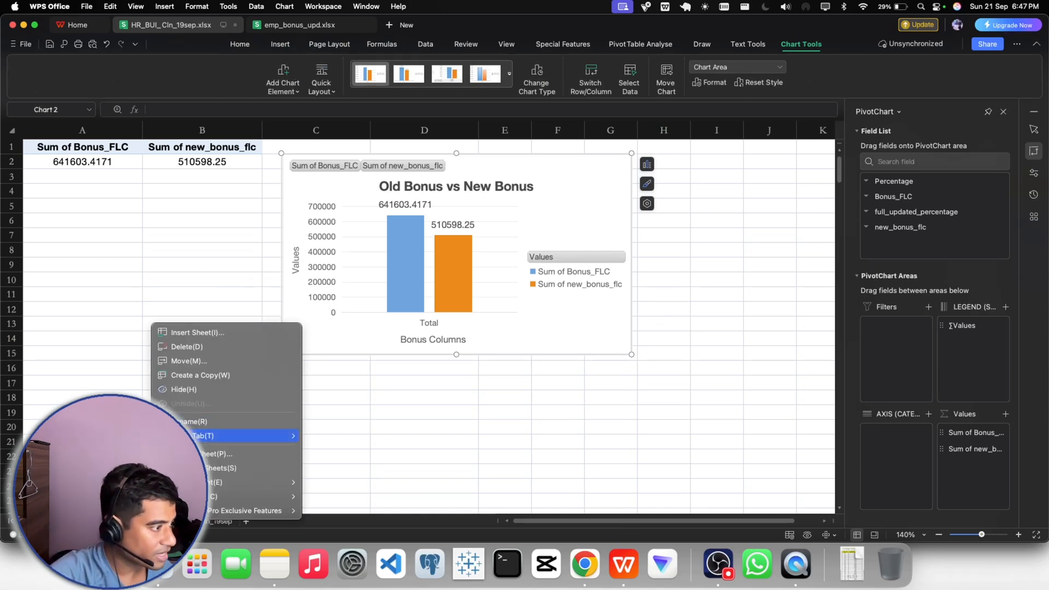
pyautogui.click(190, 419)
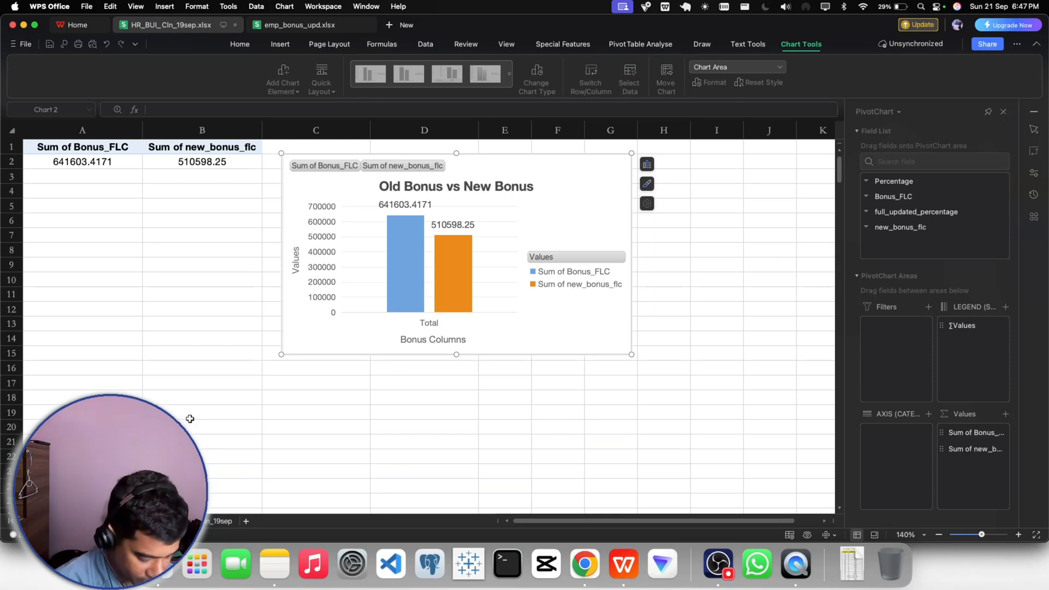
pyautogui.write('Bonus_c')
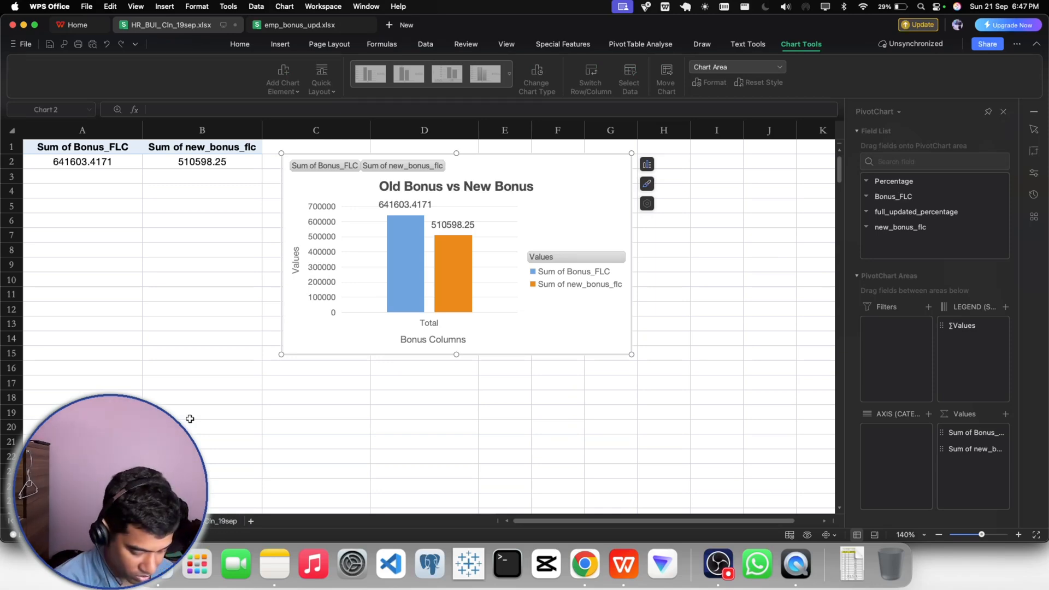
pyautogui.write('ompari')
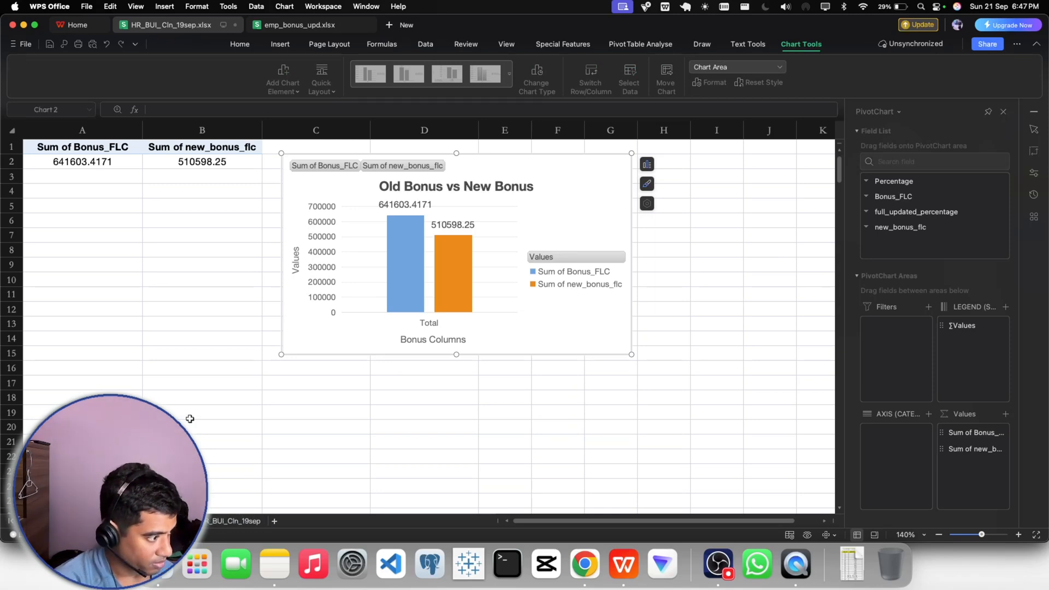
pyautogui.press('BackSpace')
pyautogui.press('BackSpace')
pyautogui.write('so')
pyautogui.press('BackSpace')
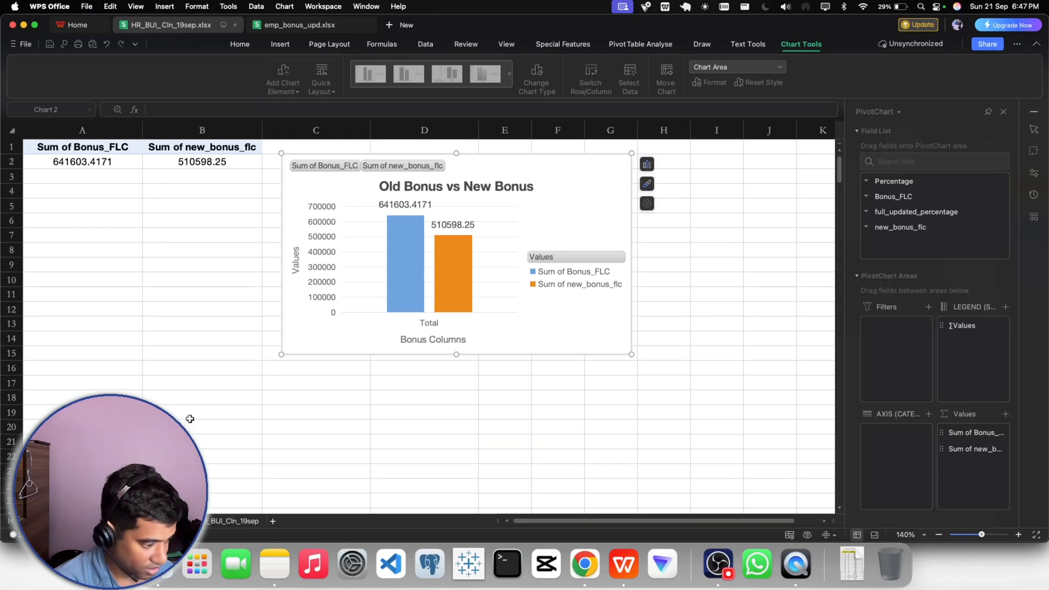
pyautogui.write('son')
pyautogui.press('Return')
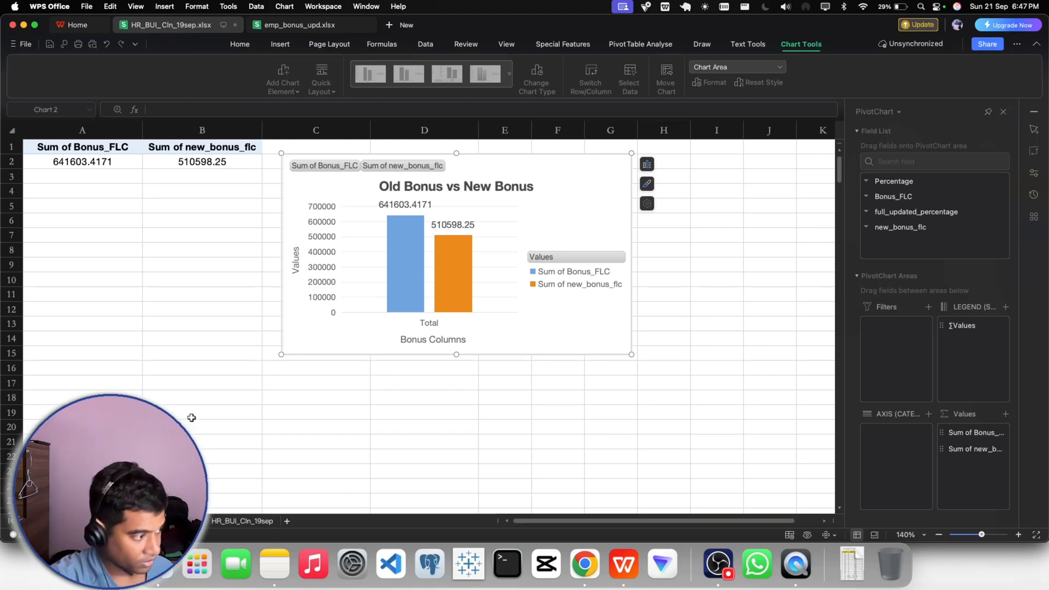
pyautogui.click(190, 422)
pyautogui.click(233, 475)
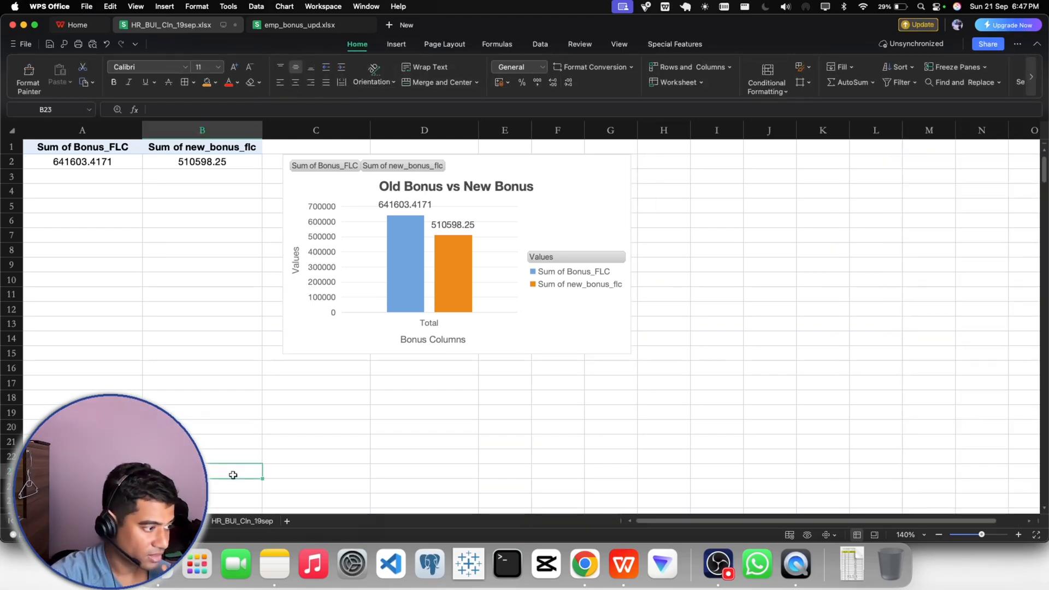
# - Move the HR_BUI_Cln_19sep sheet ahead of Bonus Comparison and return to the Bonus Comparison sheet
pyautogui.click(232, 521)
pyautogui.moveTo(232, 521); pyautogui.dragTo(148, 521)
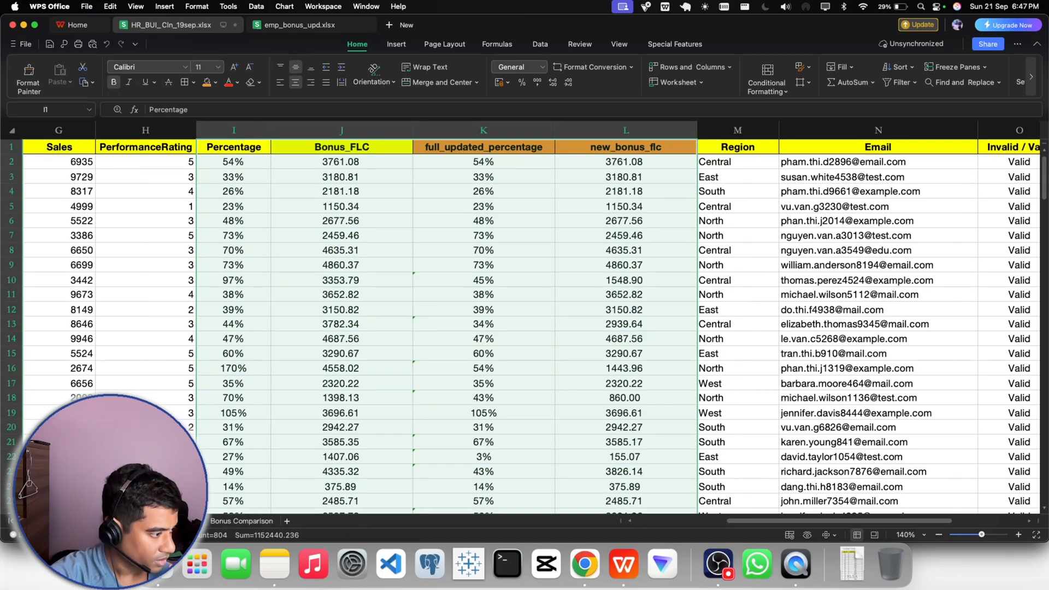
pyautogui.click(223, 524)
pyautogui.click(174, 338)
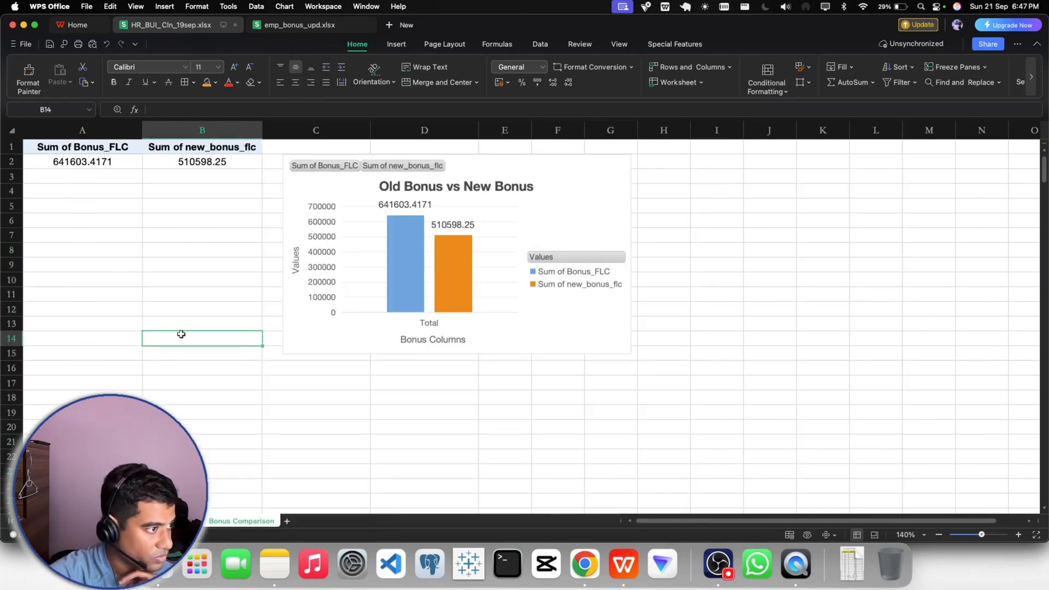
pyautogui.click(377, 243)
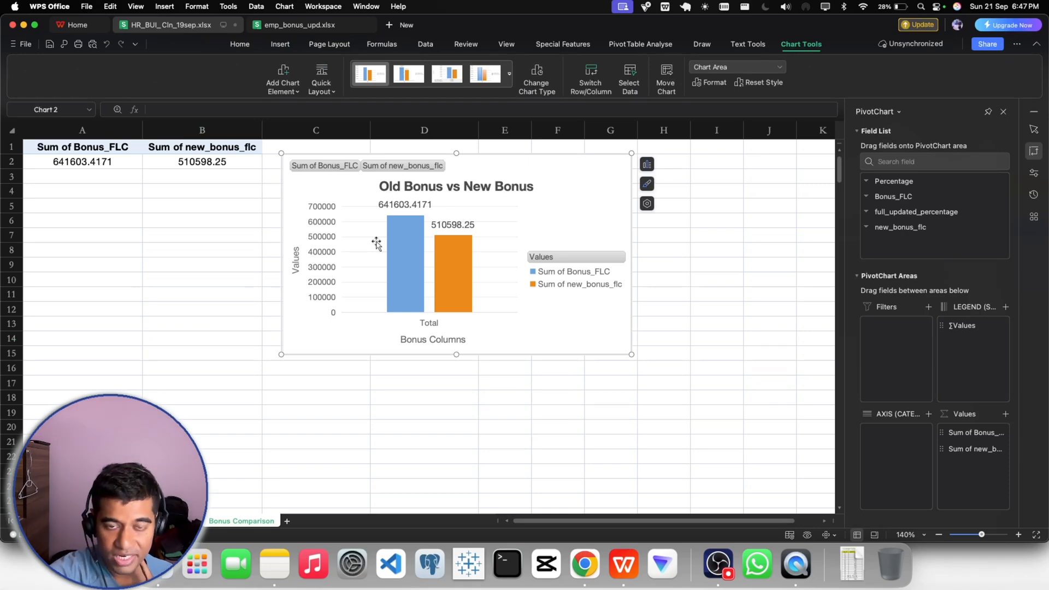
pyautogui.moveTo(497, 181); pyautogui.dragTo(244, 219)
pyautogui.click(226, 213)
pyautogui.click(371, 231)
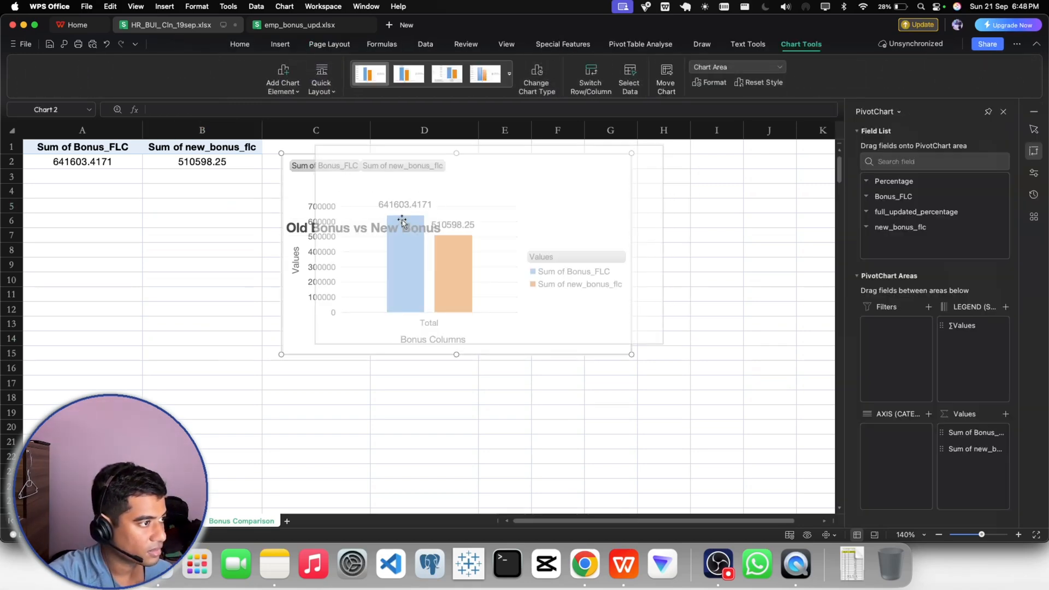
pyautogui.moveTo(370, 231); pyautogui.dragTo(402, 224)
pyautogui.press('super+z')
pyautogui.press('super+z')
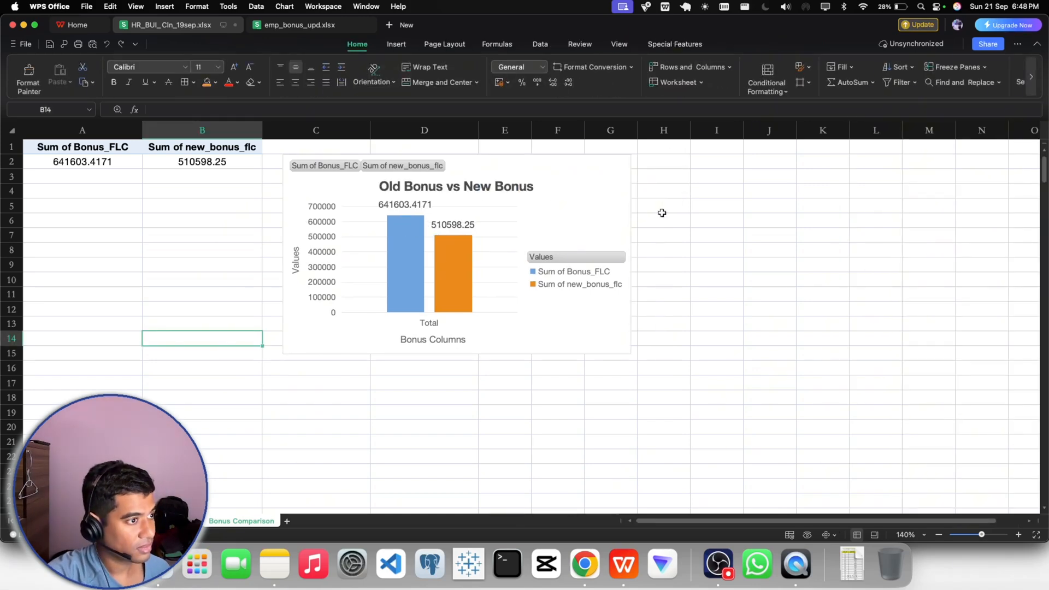
# - Move the whole PivotChart directly beneath the PivotTable, from about row 4 in columns A to D
pyautogui.click(588, 205)
pyautogui.moveTo(577, 187); pyautogui.dragTo(331, 216)
pyautogui.click(556, 267)
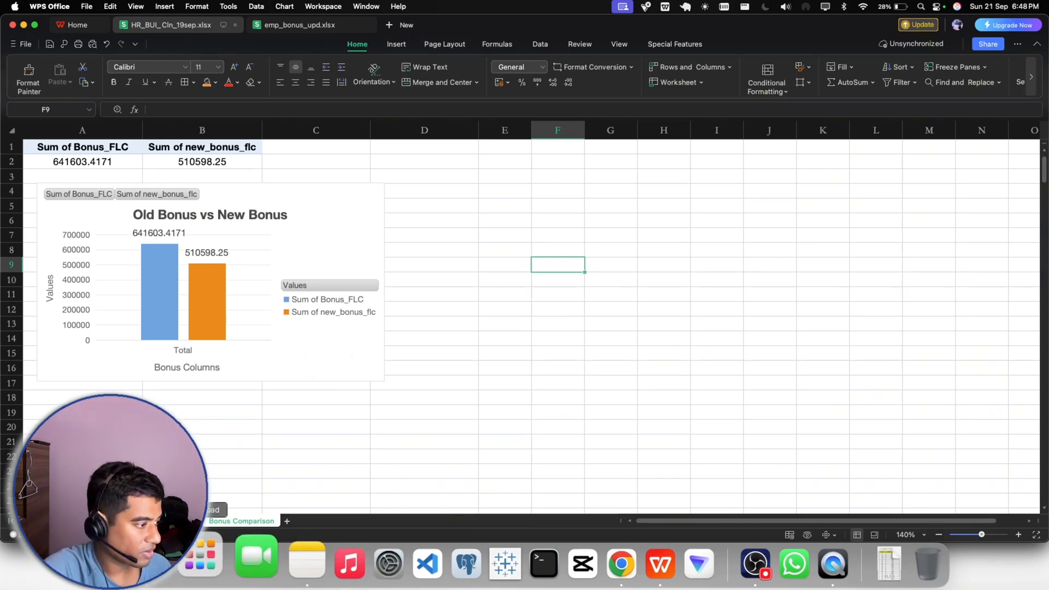
# - Review the full_updated_percentage, new_bonus_flc, Percentage and Bonus_FLC columns on the HR_BUI_Cln_19sep sheet
pyautogui.click(174, 521)
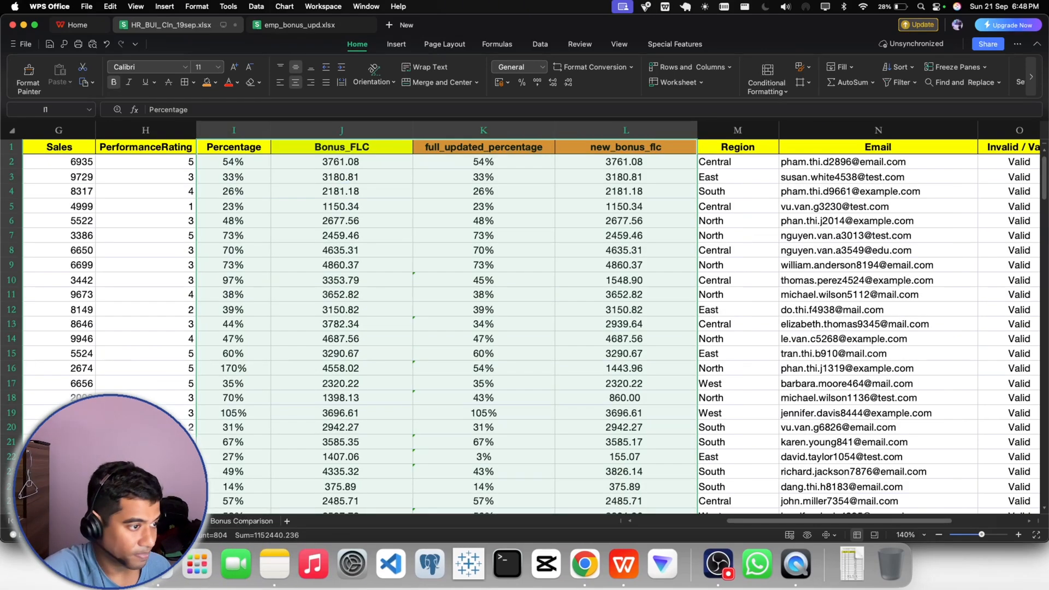
pyautogui.click(531, 376)
pyautogui.click(489, 149)
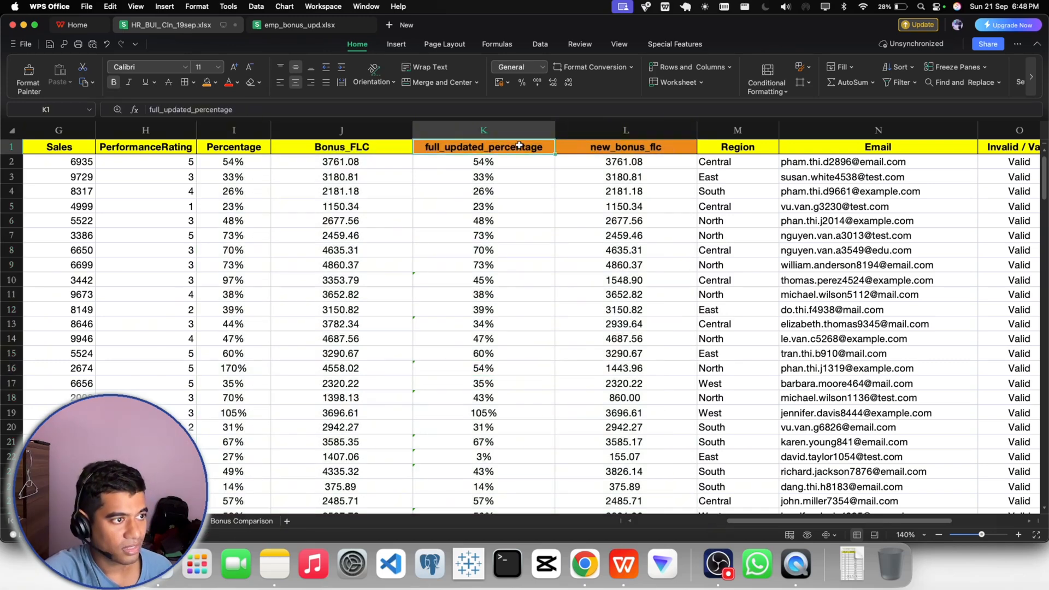
pyautogui.click(597, 149)
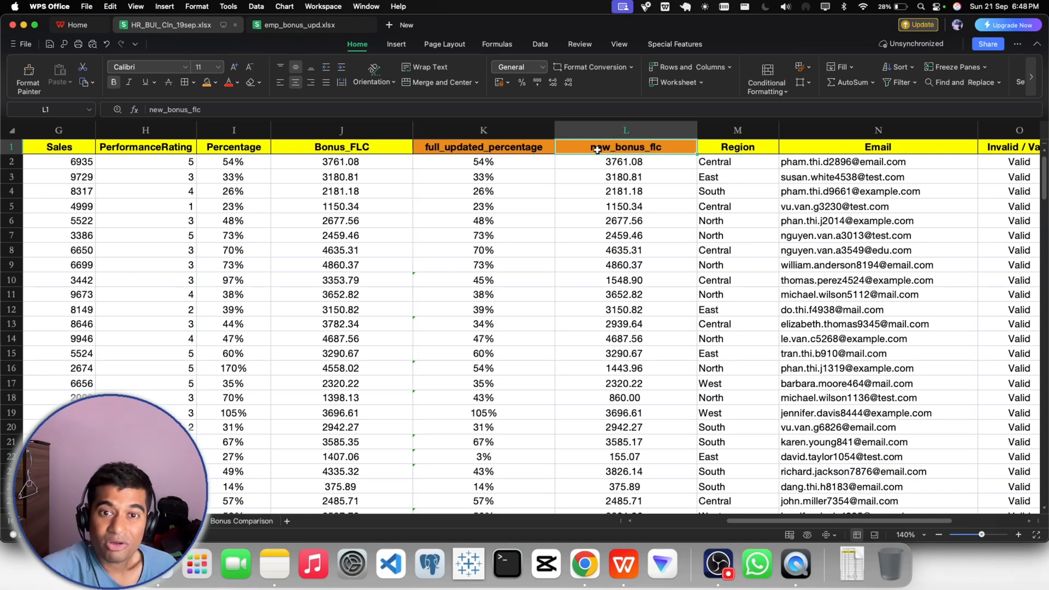
pyautogui.click(235, 148)
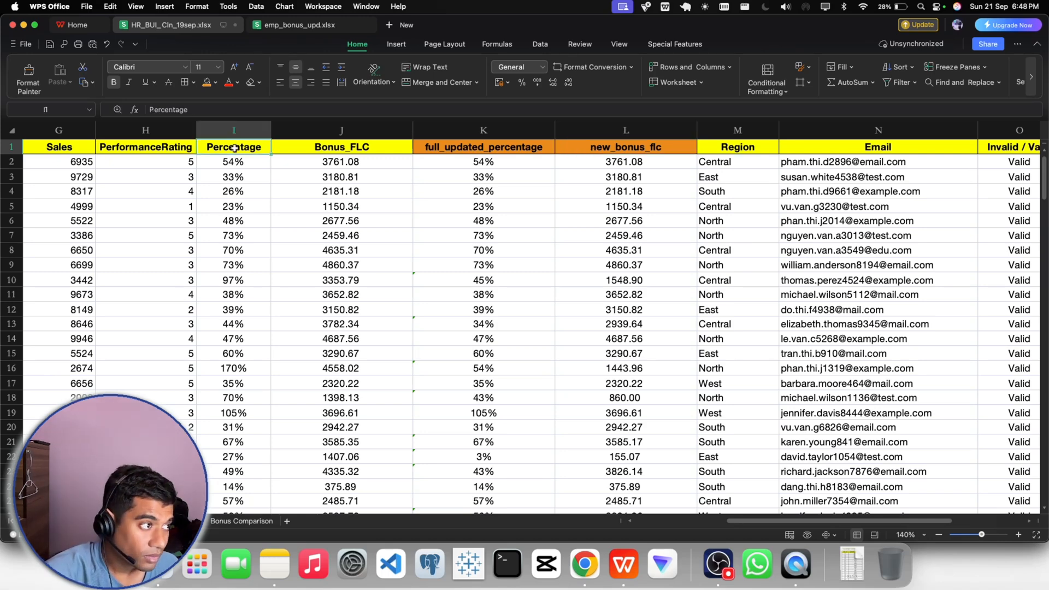
pyautogui.click(282, 148)
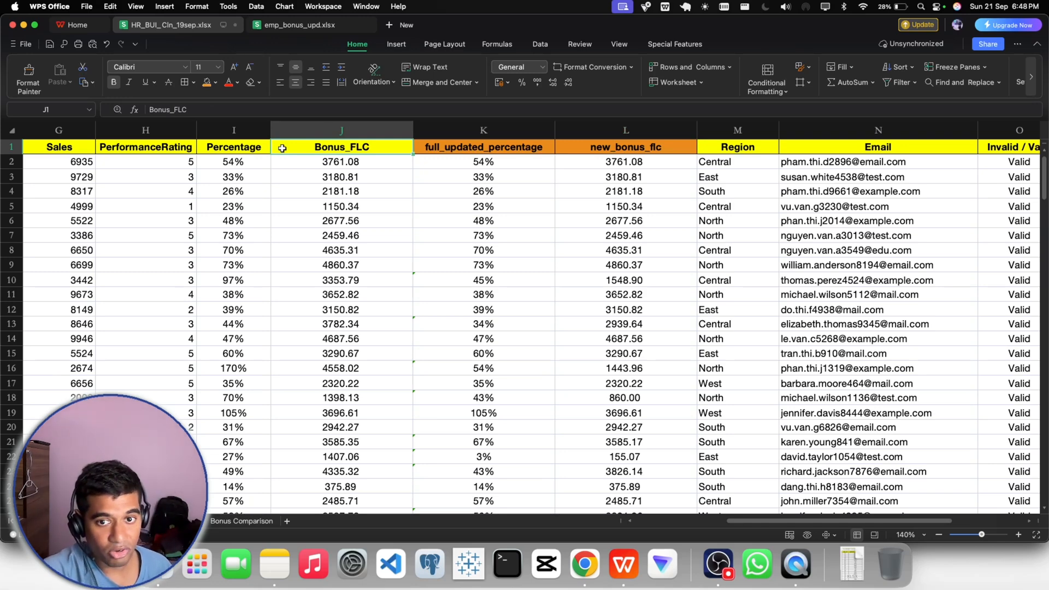
# - Switch to the Gmail thread in Chrome and start a reply with the greeting copied from the previous message
pyautogui.click(576, 570)
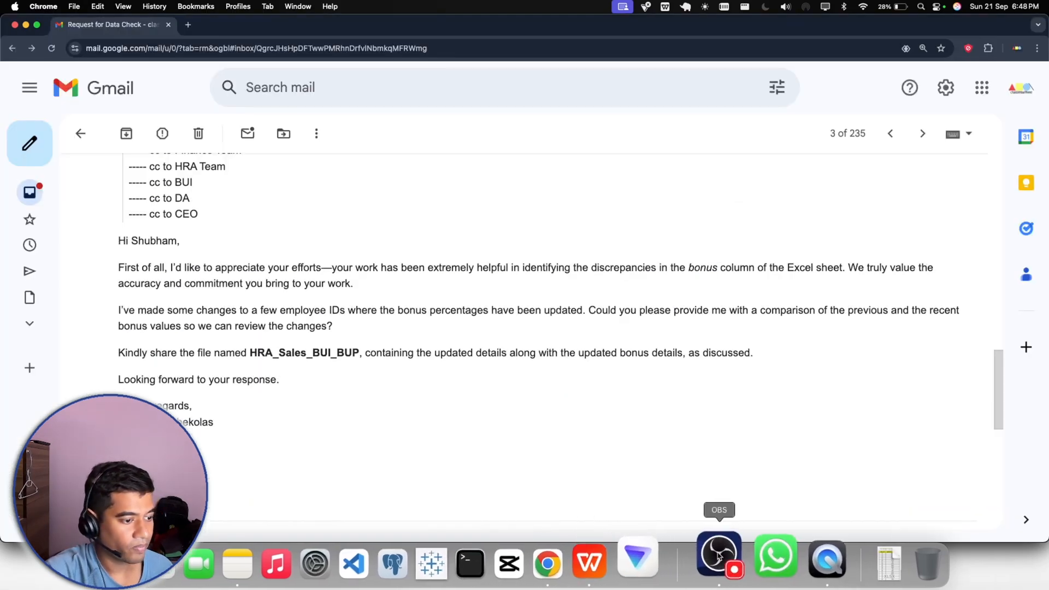
pyautogui.scroll(-10, 492, 396)
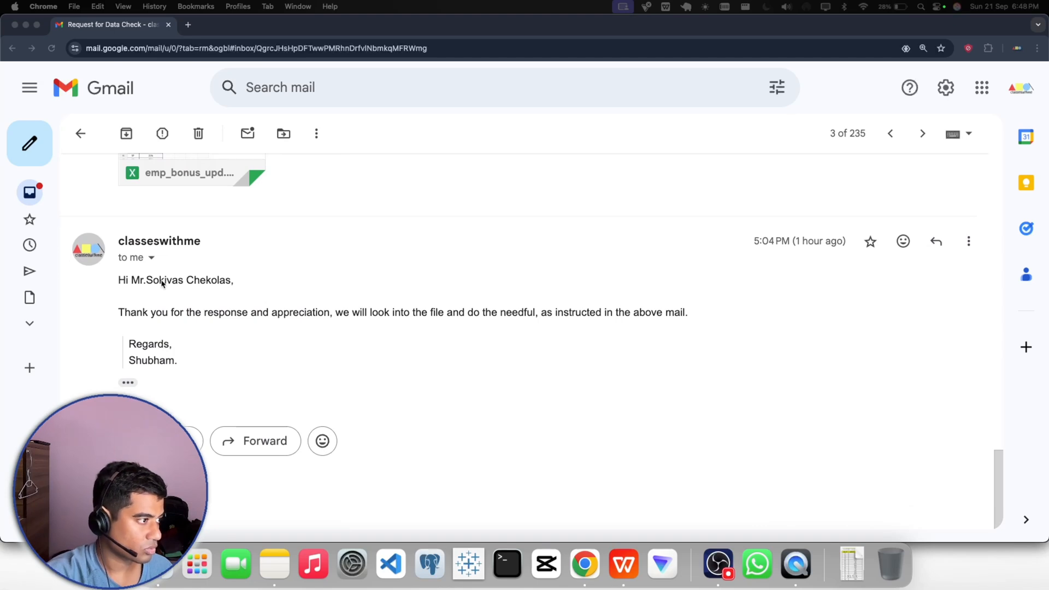
pyautogui.click(180, 441)
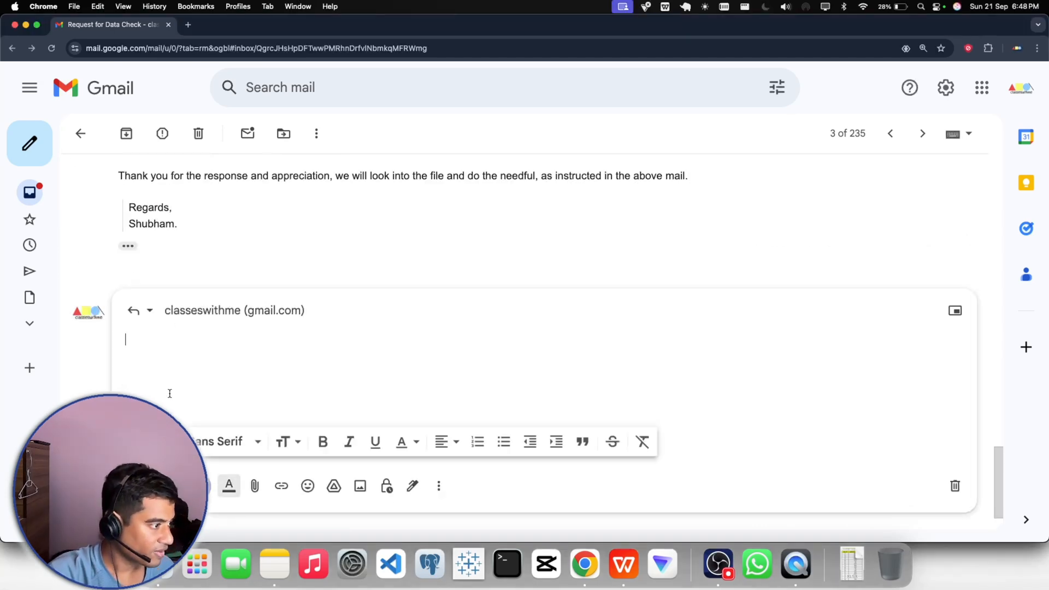
pyautogui.write('Hi')
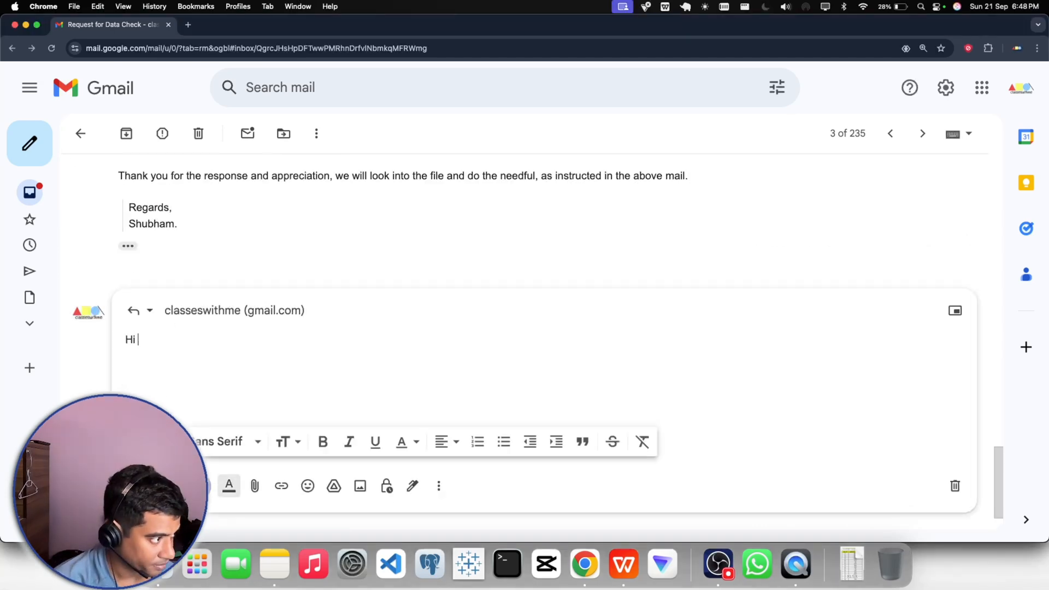
pyautogui.scroll(3, 197, 219)
pyautogui.moveTo(119, 237); pyautogui.dragTo(237, 241)
pyautogui.press('super+c')
pyautogui.click(181, 437)
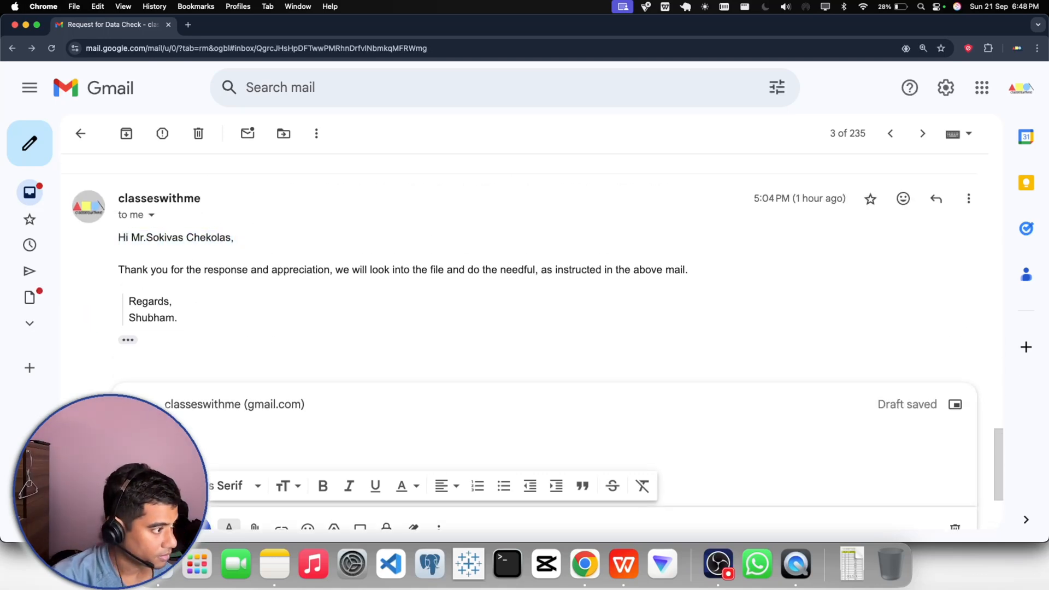
pyautogui.press('super+v')
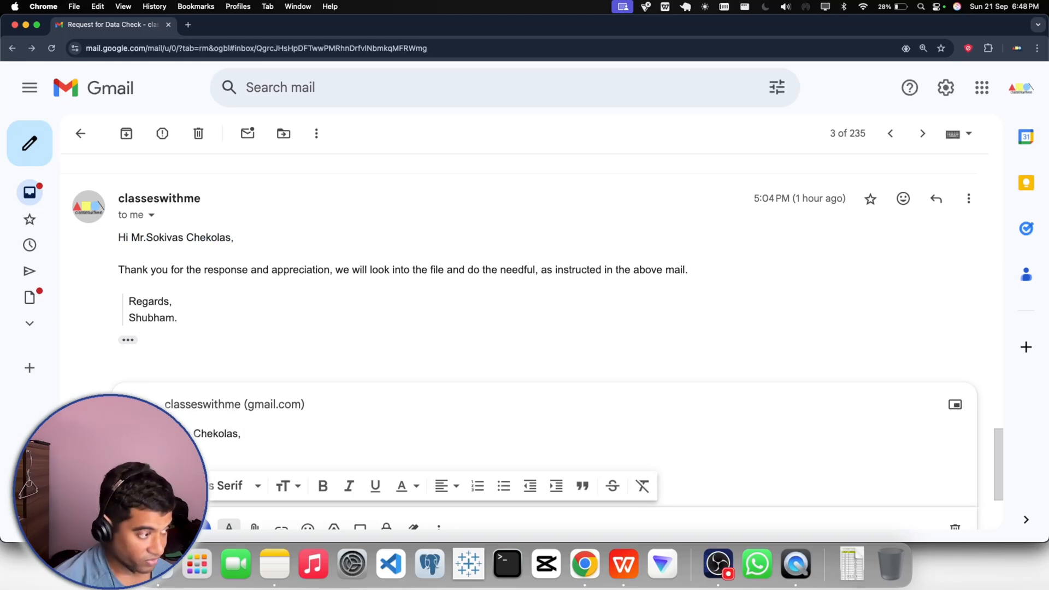
# - Begin the reply's body on the line below the greeting with "As we have done the"
pyautogui.press('Return')
pyautogui.press('Return')
pyautogui.press('Return')
pyautogui.press('Return')
pyautogui.press('Return')
pyautogui.press('Return')
pyautogui.press('Return')
pyautogui.press('Return')
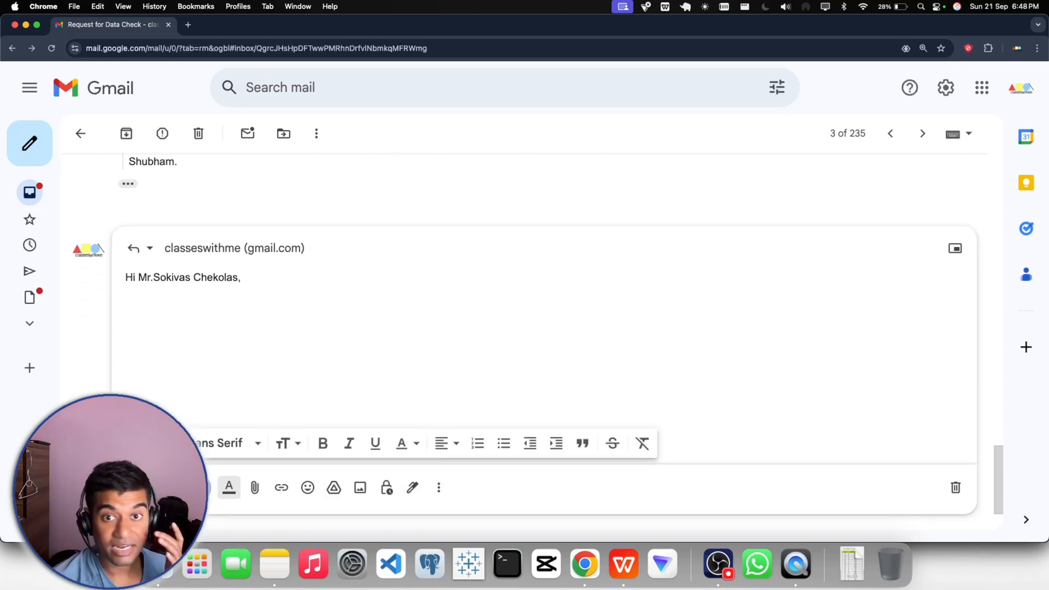
pyautogui.moveTo(110, 492); pyautogui.dragTo(937, 149)
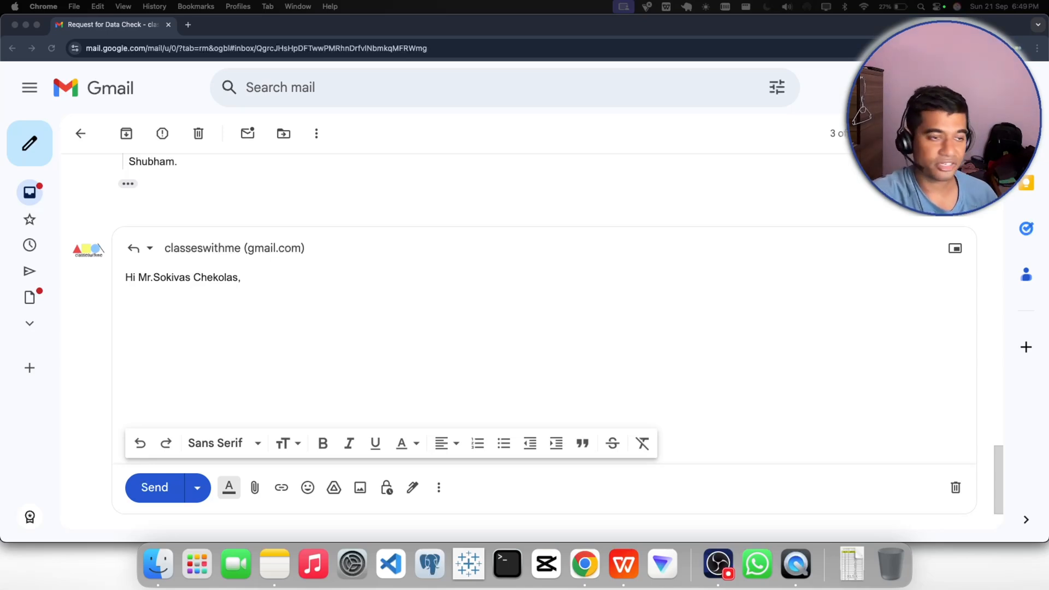
pyautogui.click(140, 304)
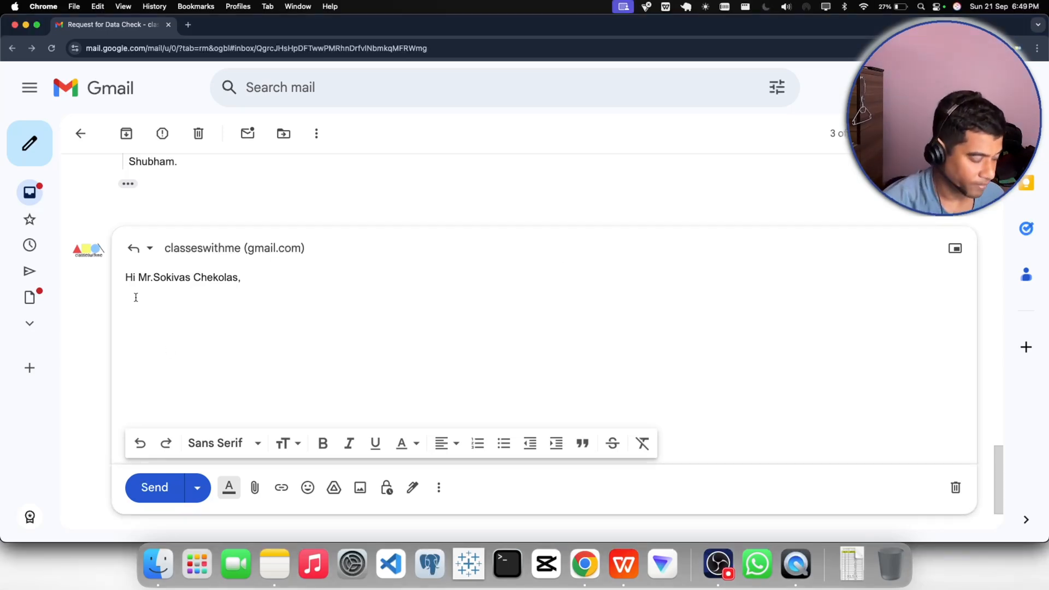
pyautogui.write('As we hav e')
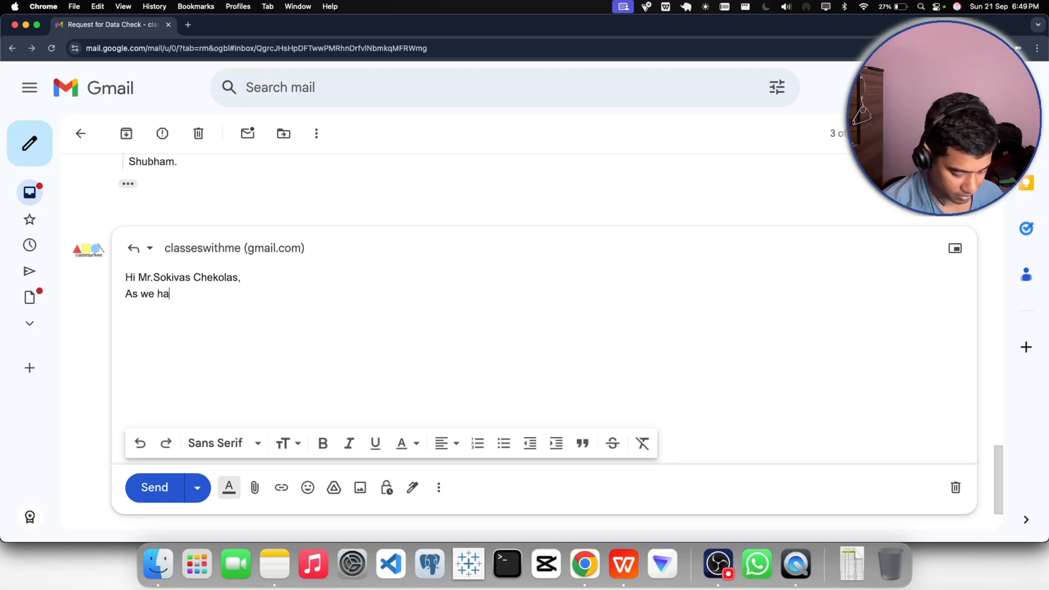
pyautogui.press('BackSpace')
pyautogui.press('BackSpace')
pyautogui.write('e')
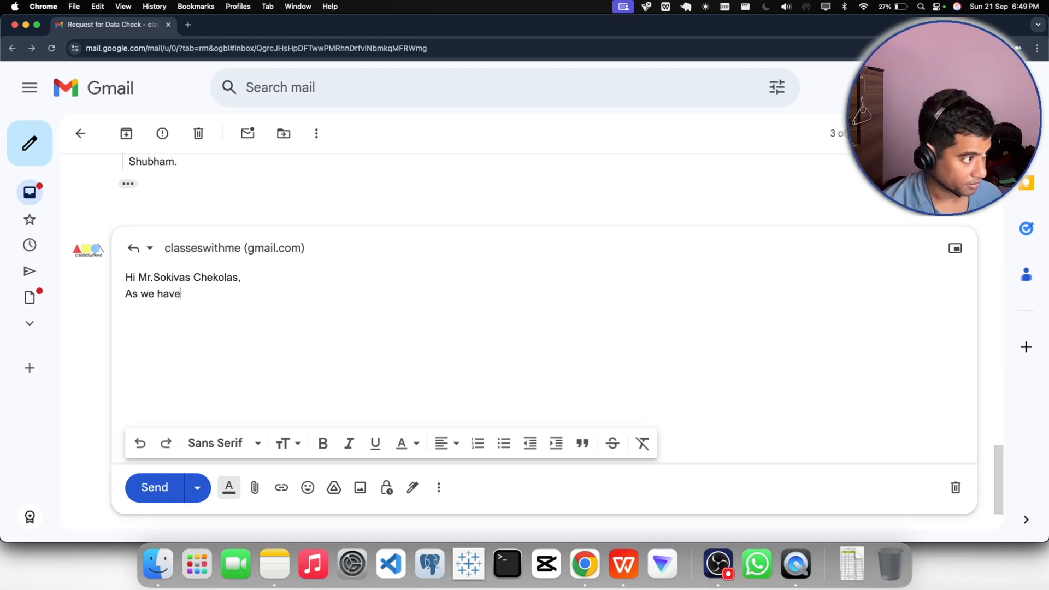
pyautogui.write(' done the ')
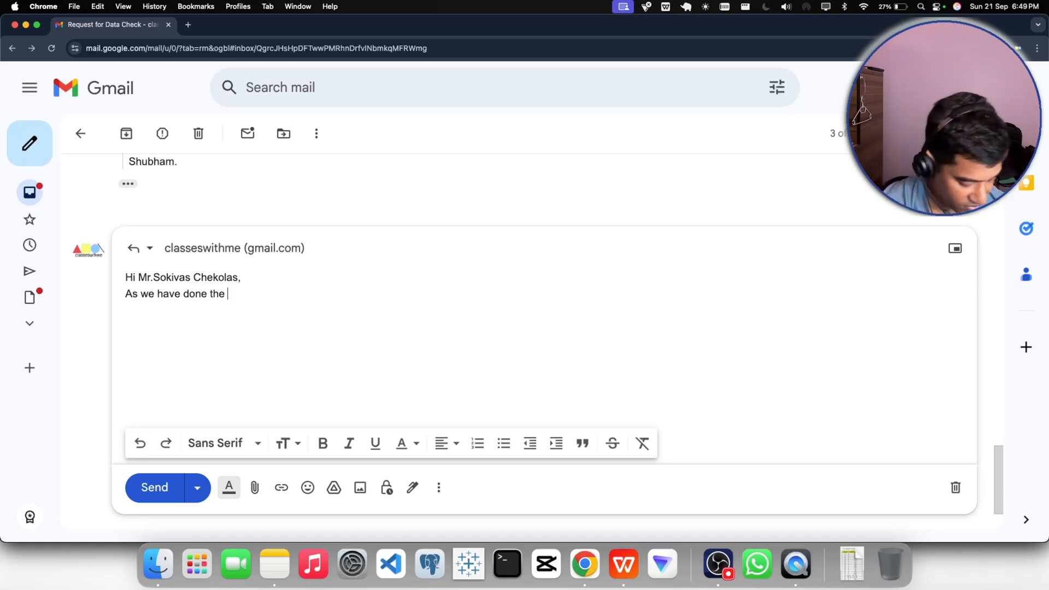
pyautogui.write('clea')
pyautogui.press('BackSpace')
pyautogui.press('BackSpace')
pyautogui.press('BackSpace')
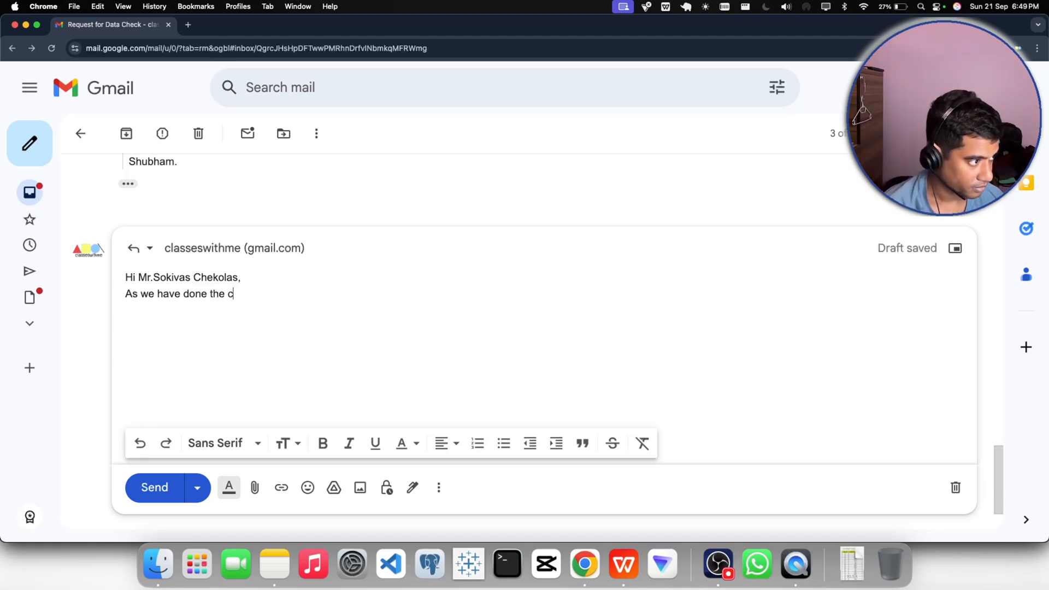
pyautogui.press('BackSpace')
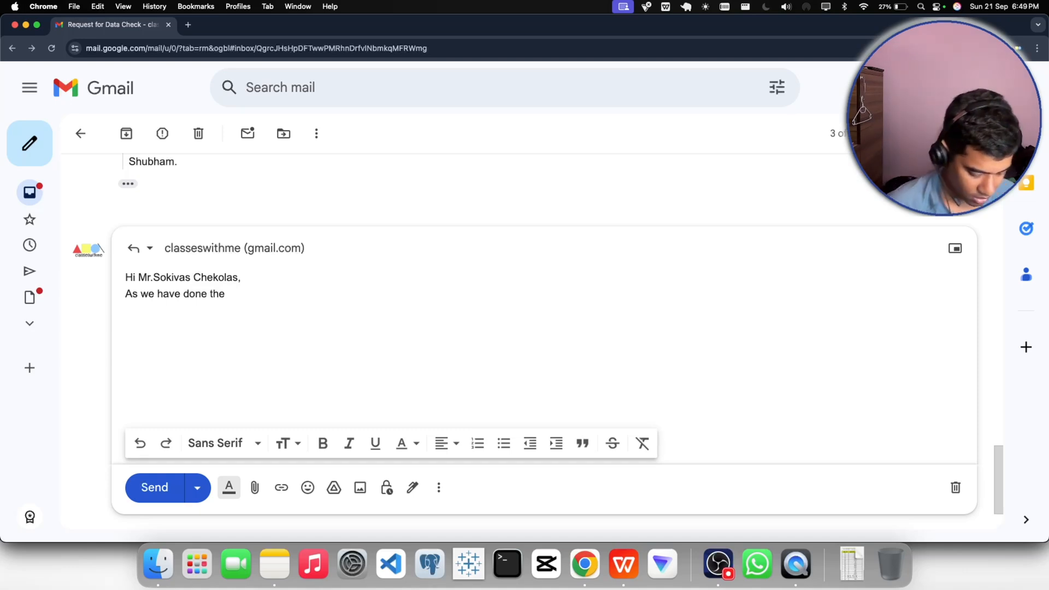
# - Continue the opening sentence of the reply with "required part for the above task,"
pyautogui.write('re')
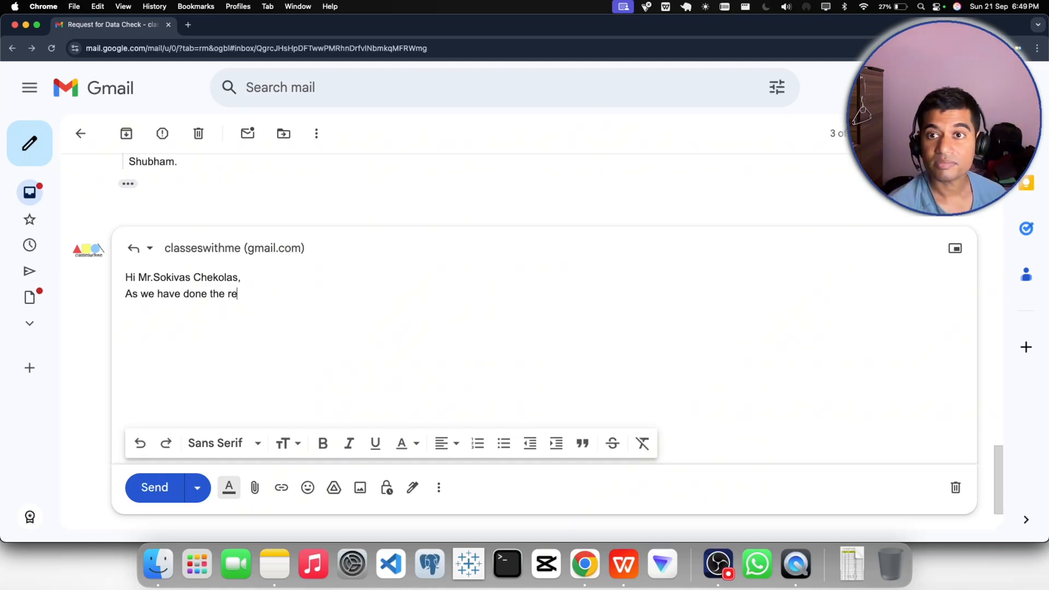
pyautogui.write('qu')
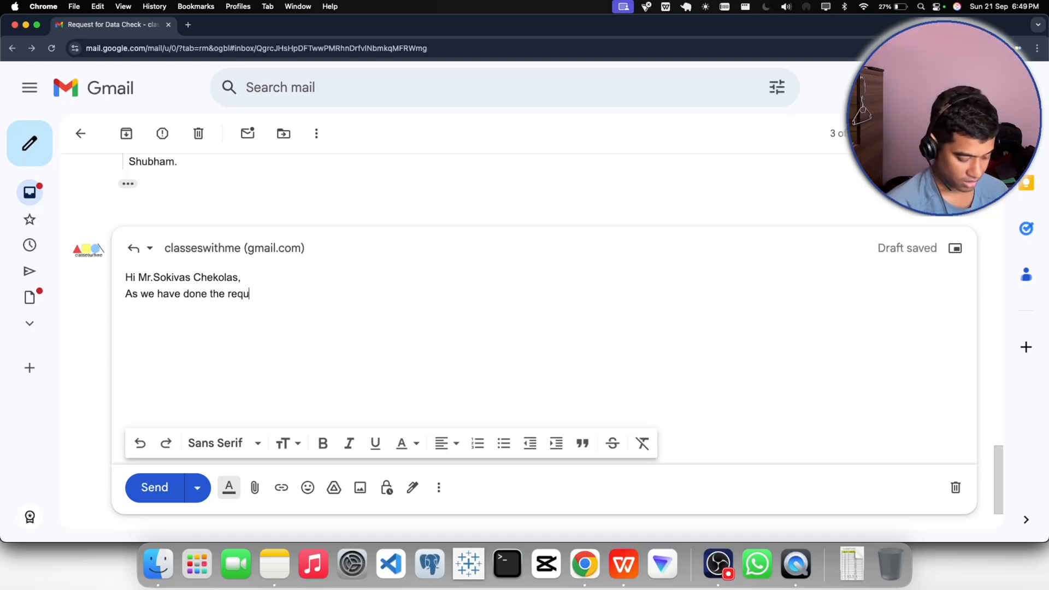
pyautogui.write('ired pa')
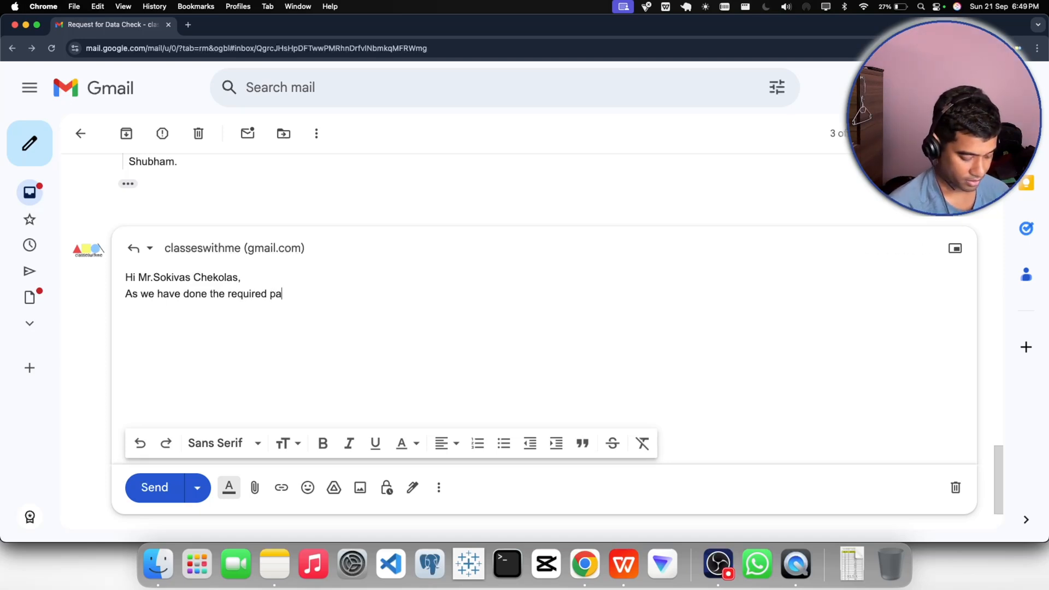
pyautogui.write('rt for th')
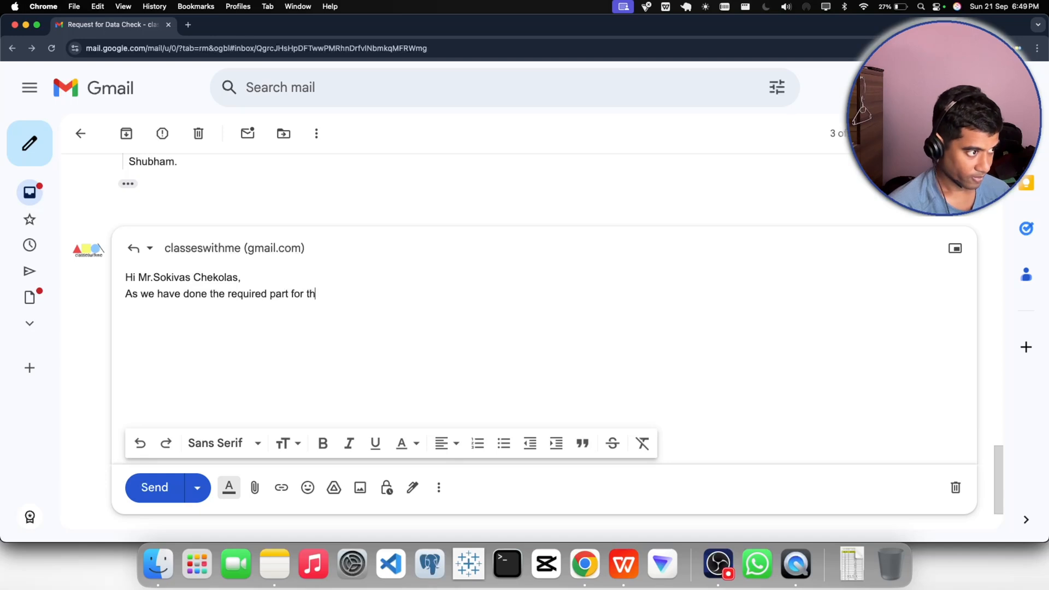
pyautogui.write('e abo')
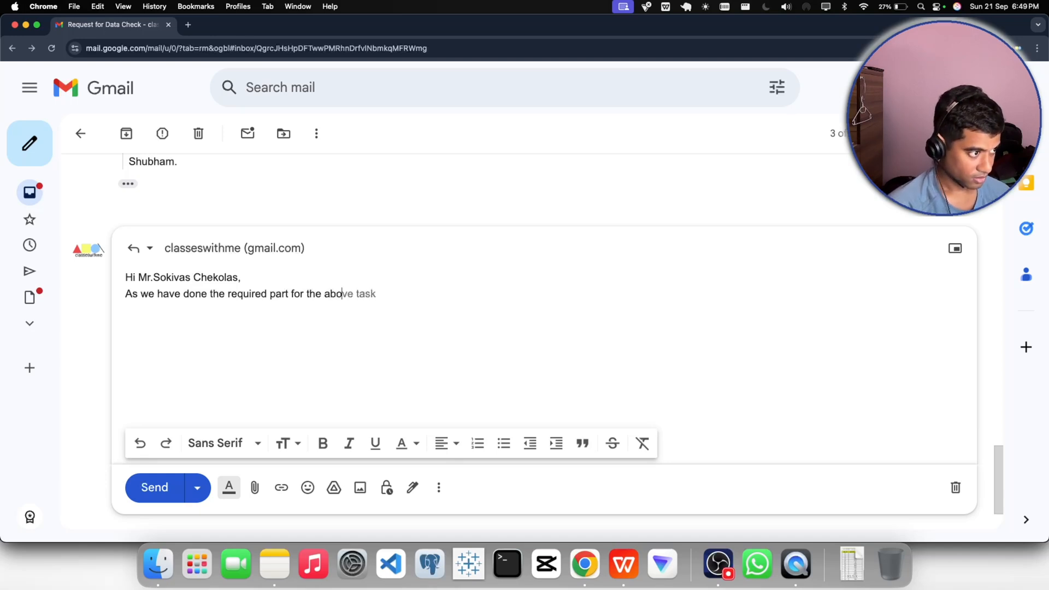
pyautogui.press('Tab')
pyautogui.write(', ')
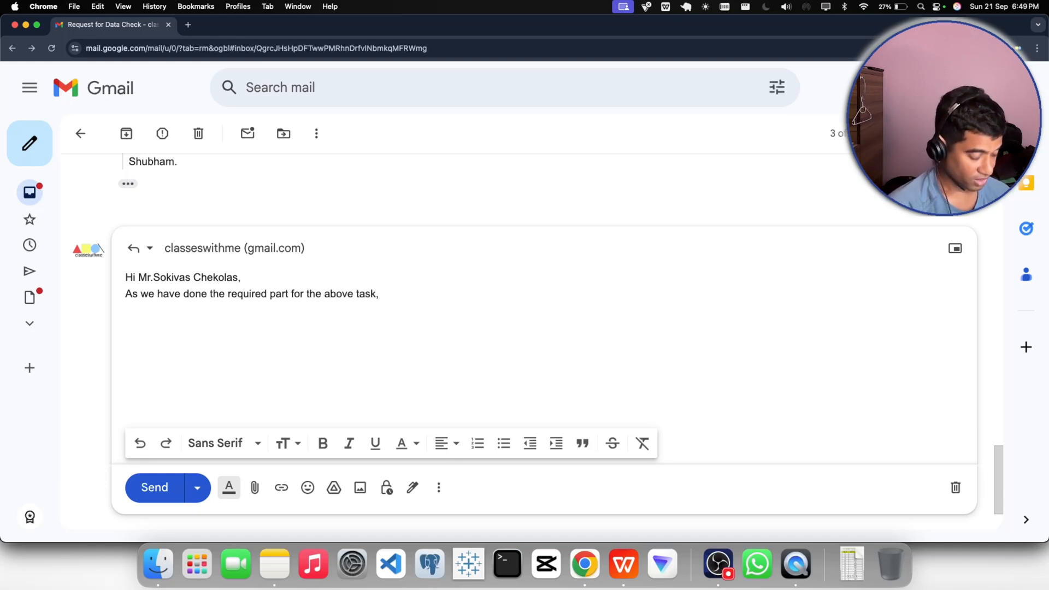
pyautogui.write('I have')
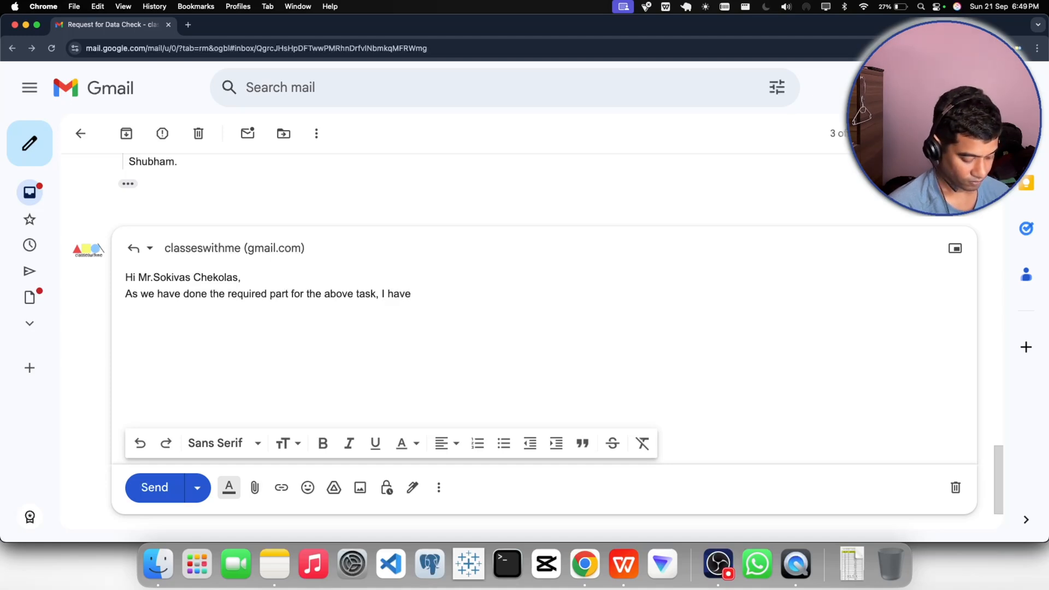
# - Add "I have found out that" after the opening clause of the reply
pyautogui.press('BackSpace')
pyautogui.press('BackSpace')
pyautogui.press('BackSpace')
pyautogui.press('BackSpace')
pyautogui.press('BackSpace')
pyautogui.press('BackSpace')
pyautogui.press('BackSpace')
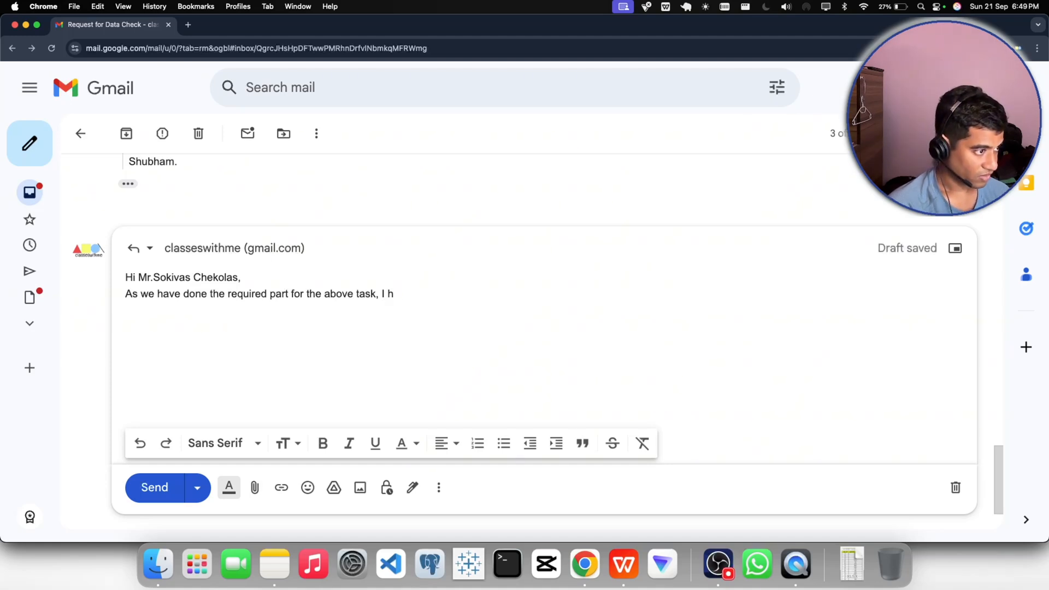
pyautogui.write('I ')
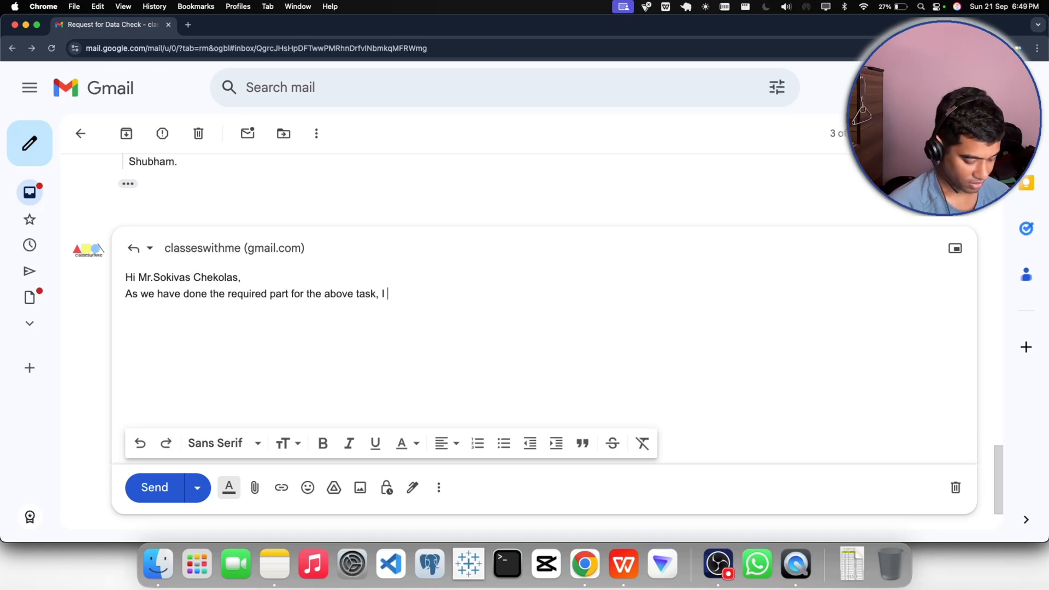
pyautogui.write('have found ')
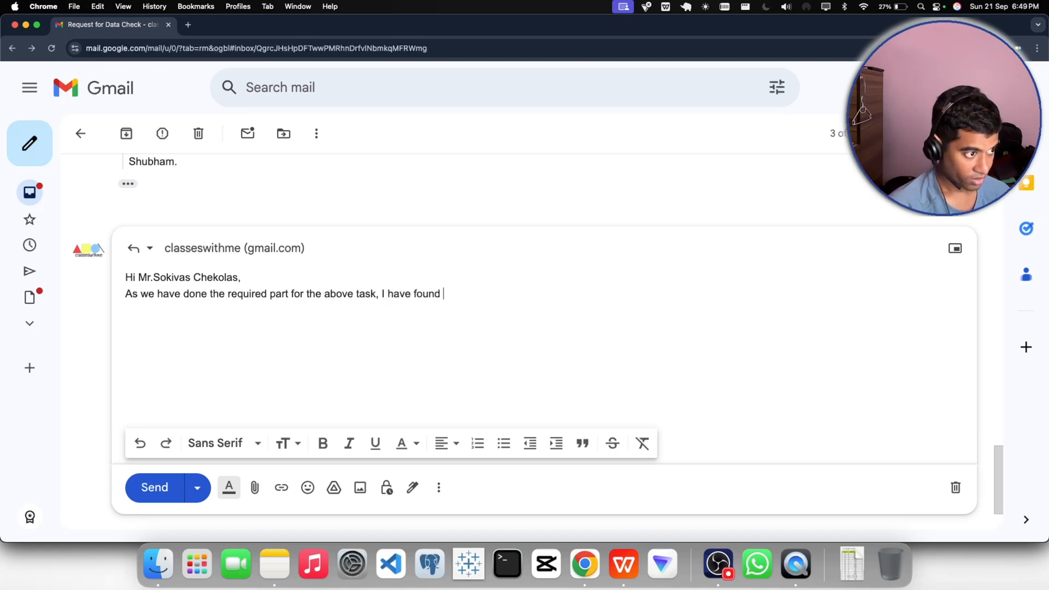
pyautogui.write('out that')
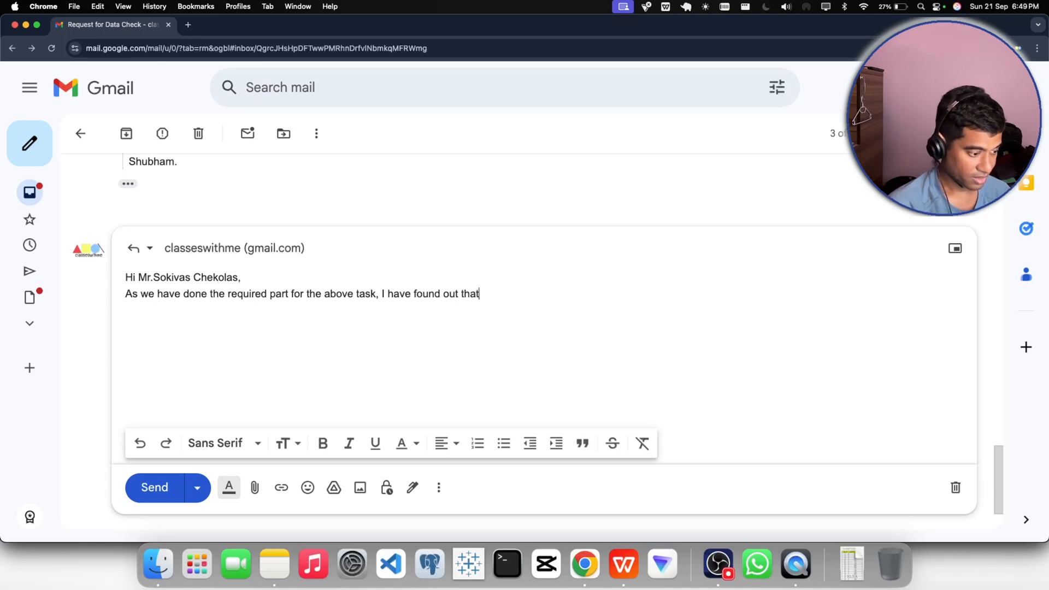
pyautogui.write(' there is ')
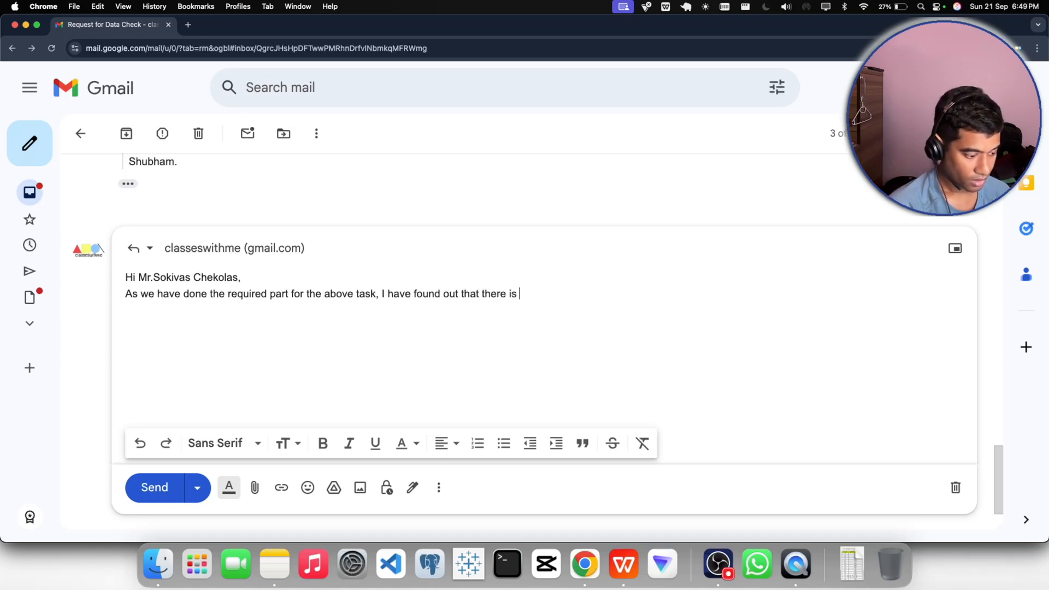
pyautogui.write('a co')
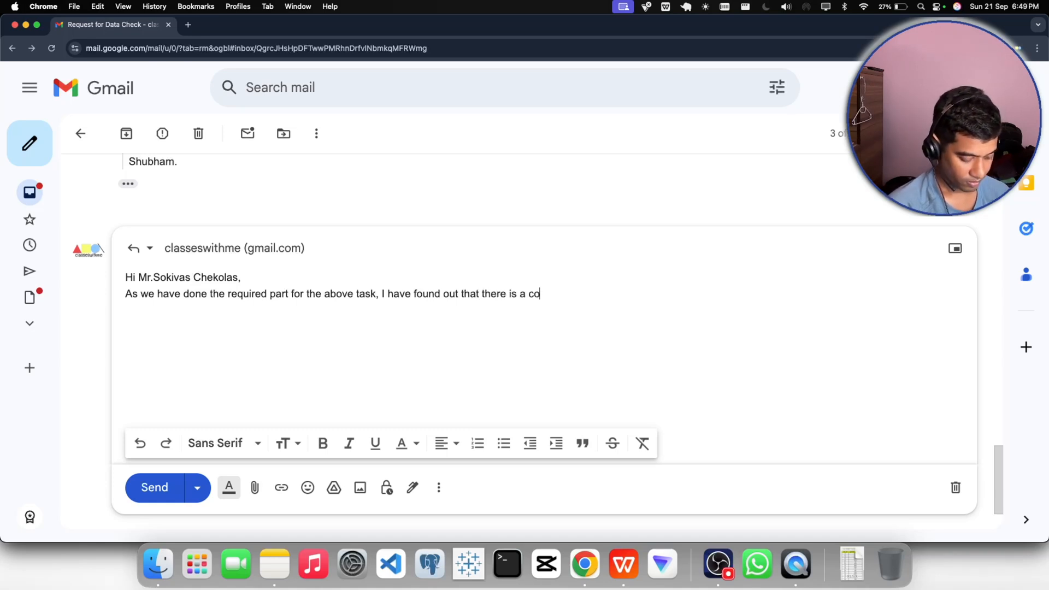
pyautogui.write('st cutying')
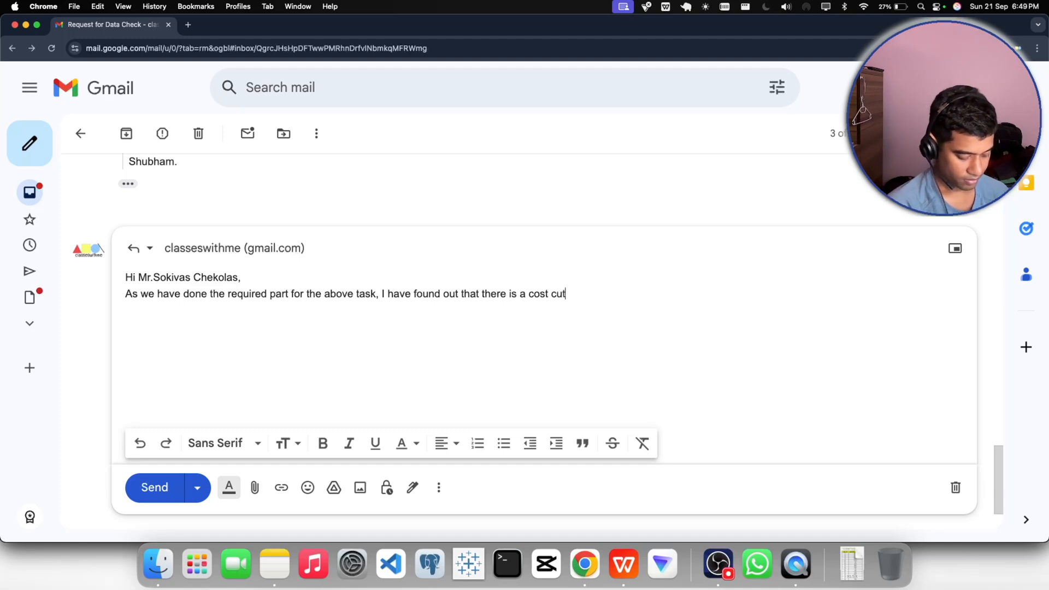
# - Extend the reply's sentence with "there is a cost cutting from the", correcting the misspelled words
pyautogui.press('BackSpace')
pyautogui.press('BackSpace')
pyautogui.press('BackSpace')
pyautogui.press('BackSpace')
pyautogui.press('BackSpace')
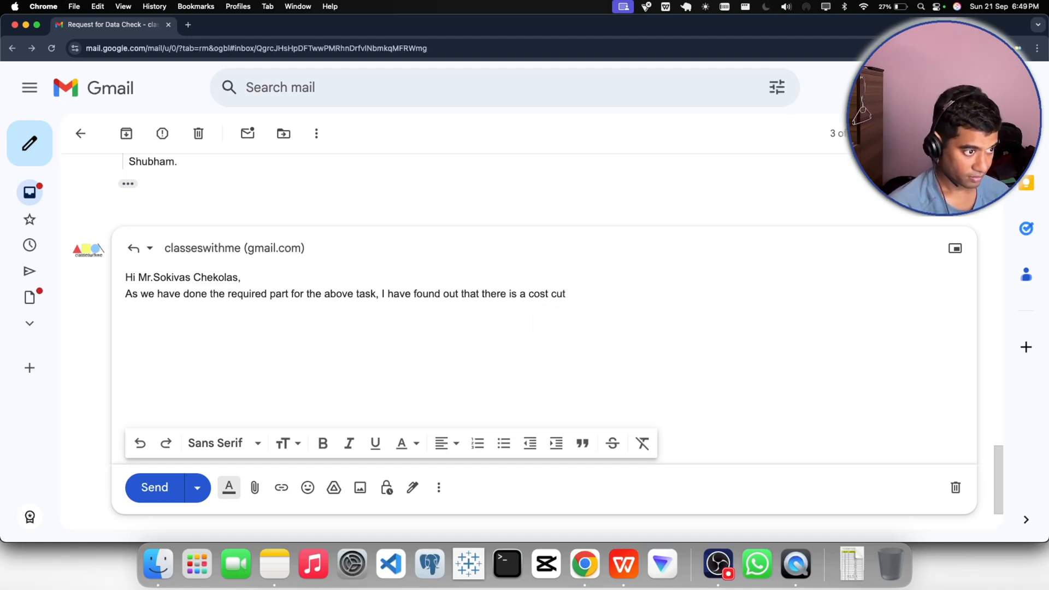
pyautogui.write('ting')
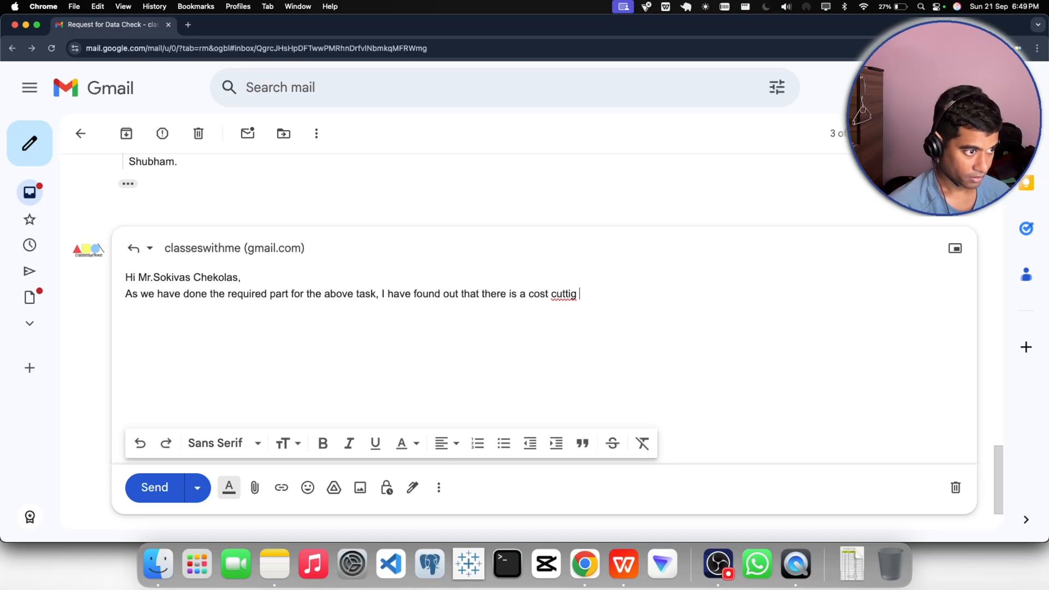
pyautogui.press('BackSpace')
pyautogui.press('BackSpace')
pyautogui.write('ng fromt eh')
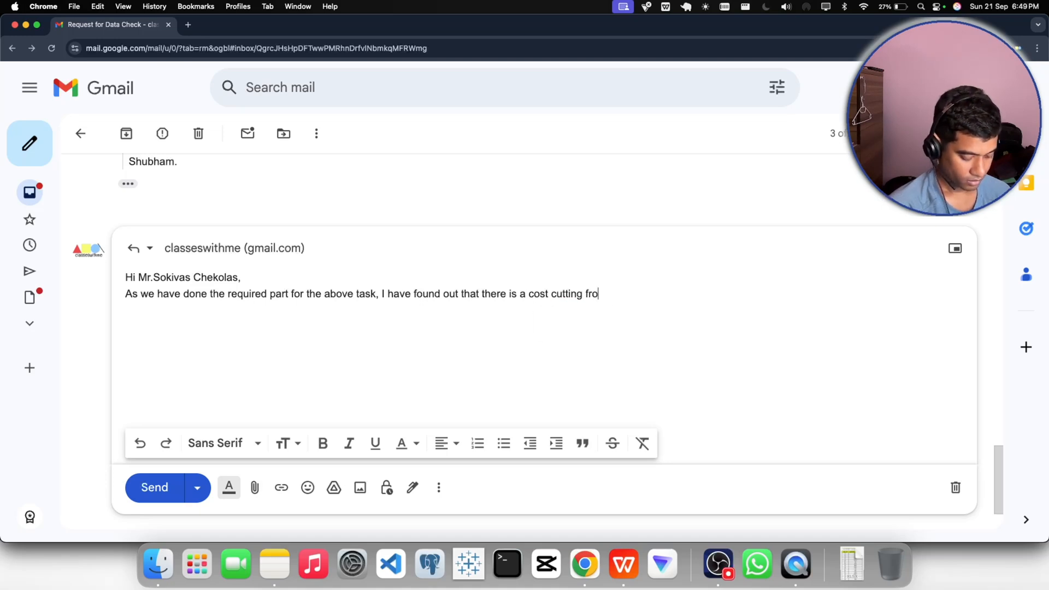
pyautogui.press('BackSpace')
pyautogui.press('BackSpace')
pyautogui.press('BackSpace')
pyautogui.press('BackSpace')
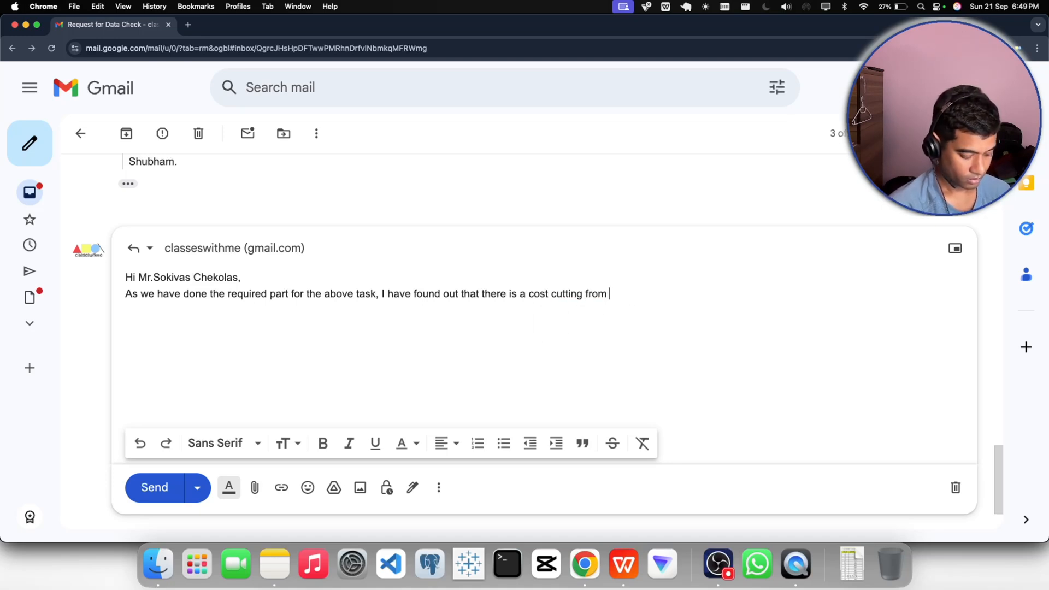
pyautogui.write('the')
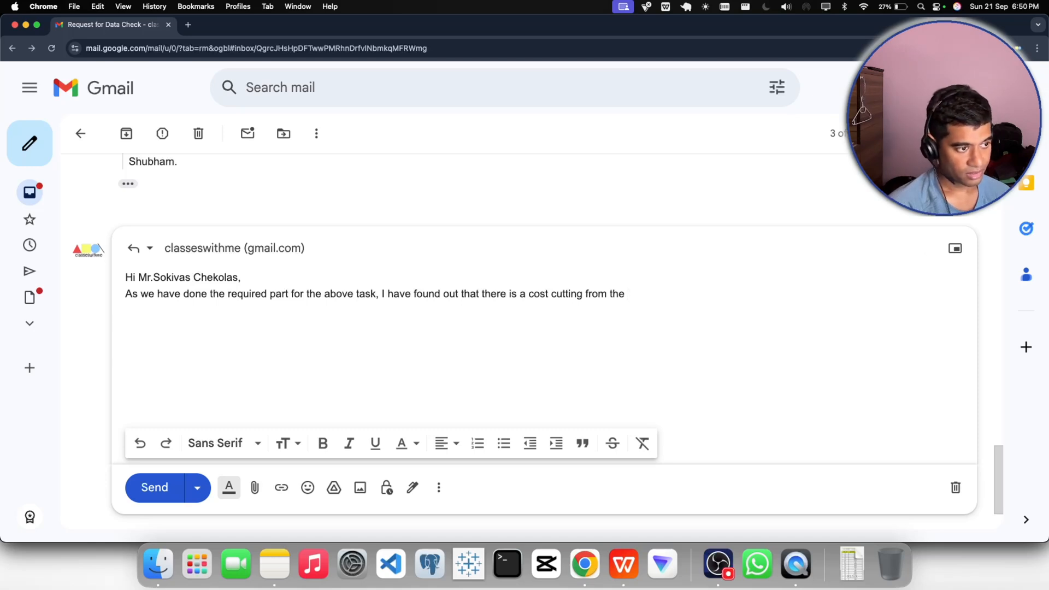
# - Extend the cost-cutting statement in the reply with "in this new bonus regime"
pyautogui.write('in ')
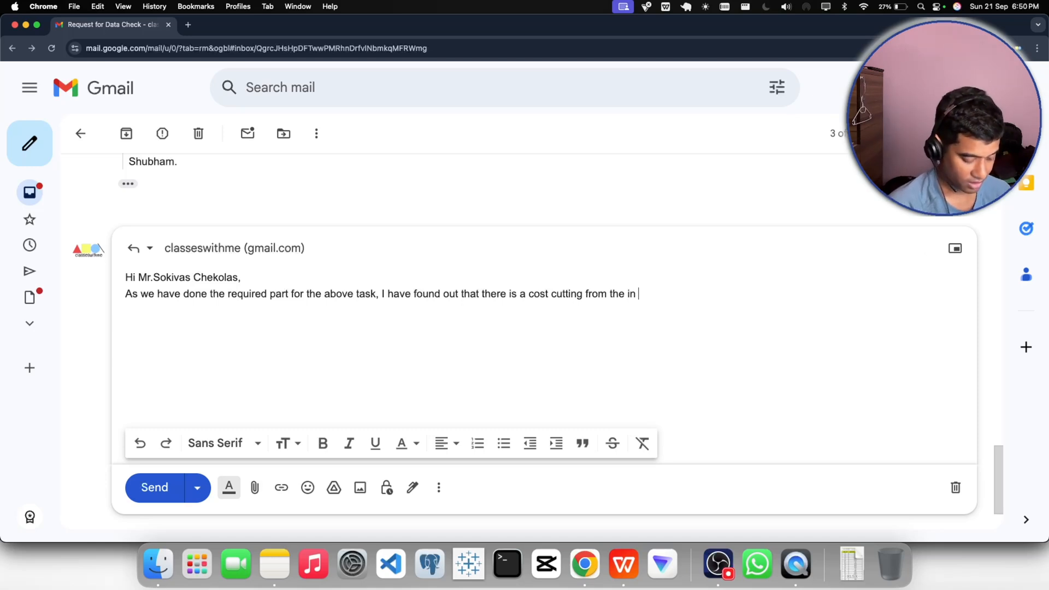
pyautogui.write('this ne')
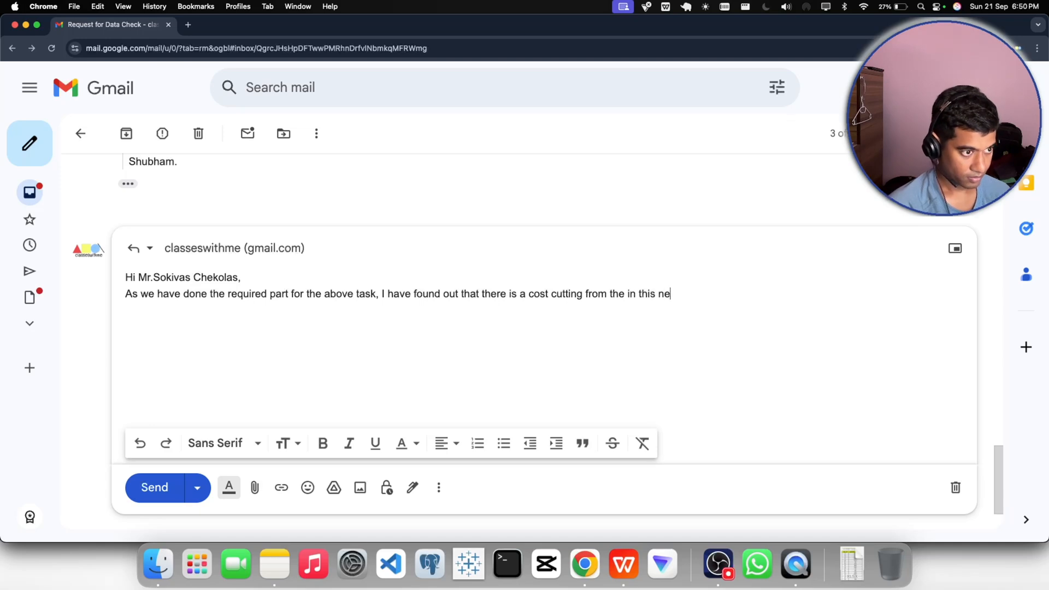
pyautogui.write('w bonus')
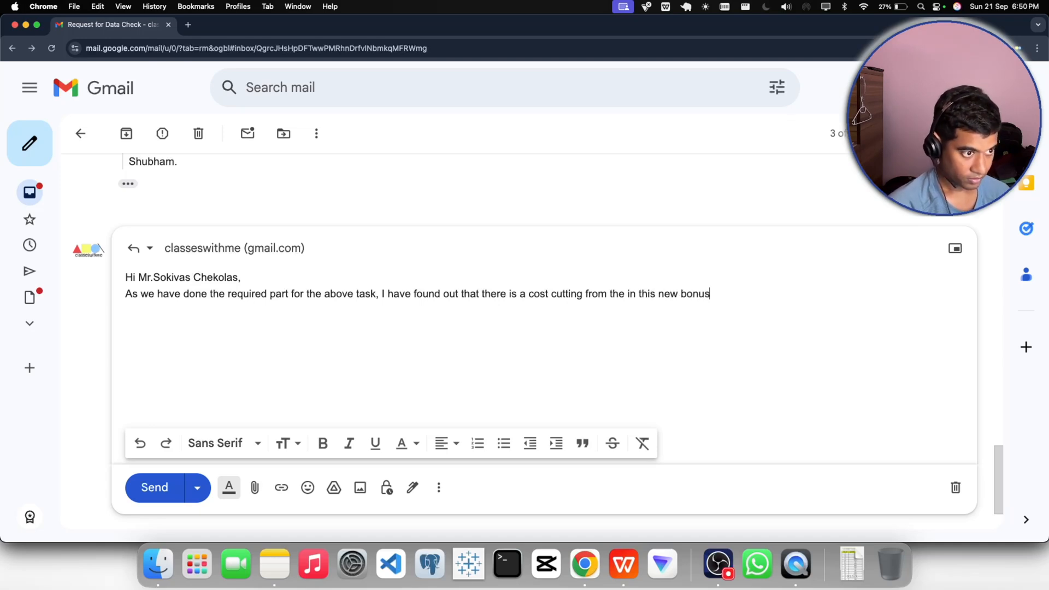
pyautogui.write(' regime ')
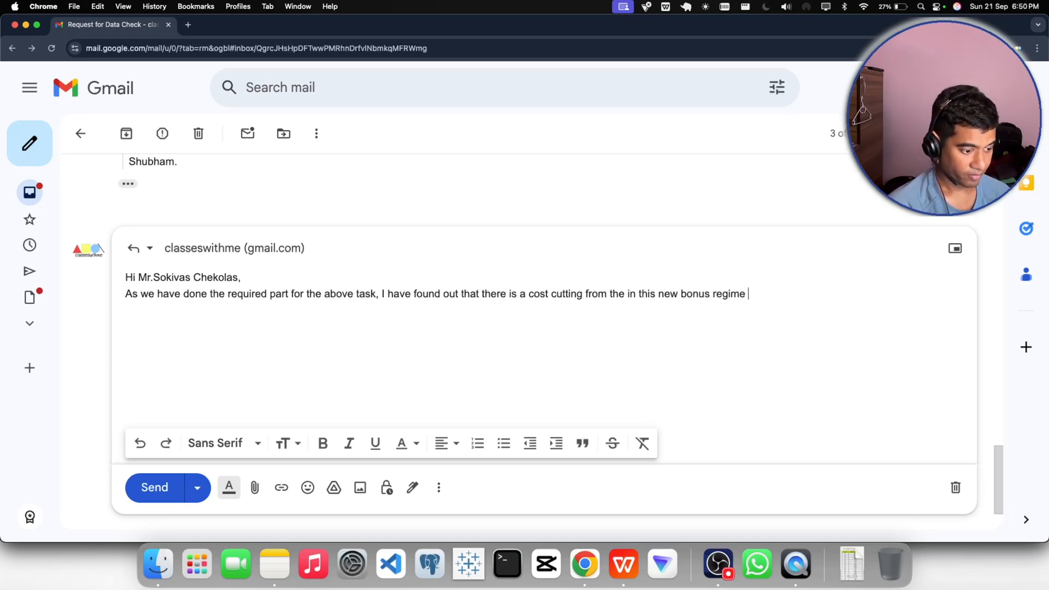
pyautogui.write('as ')
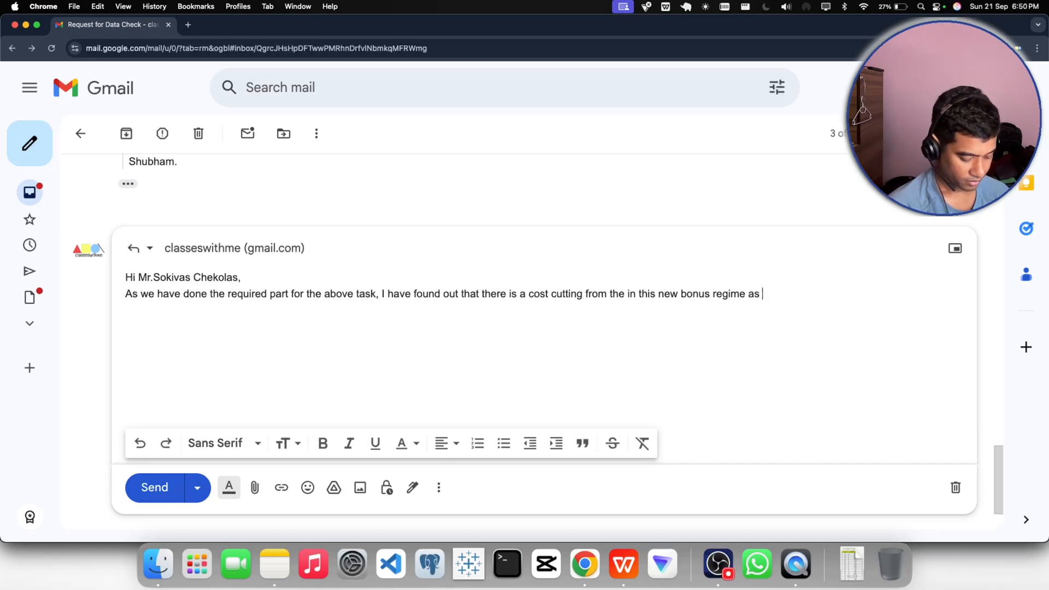
pyautogui.write('in')
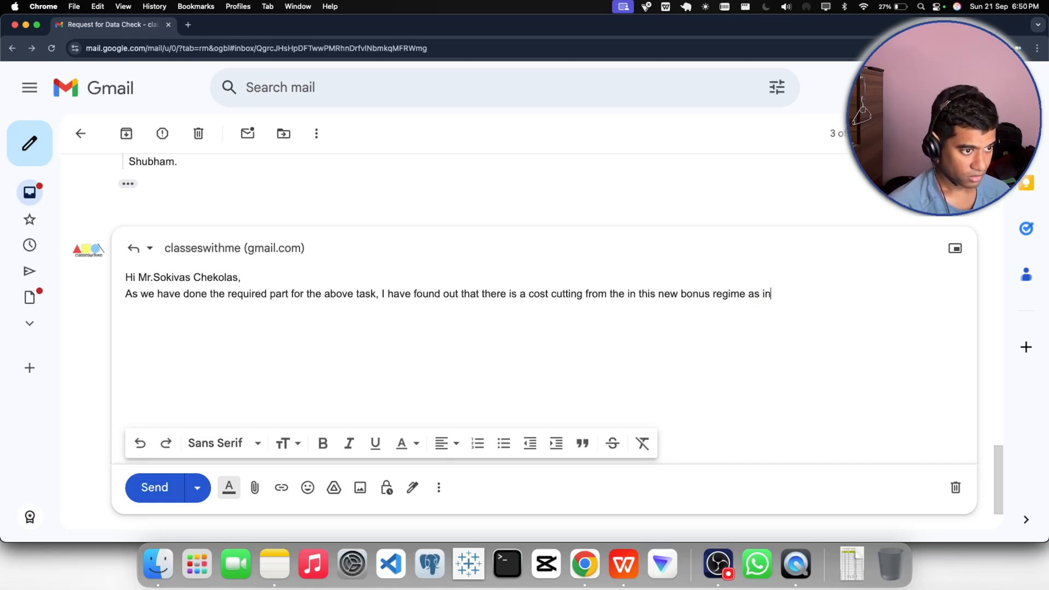
pyautogui.write(' the gr')
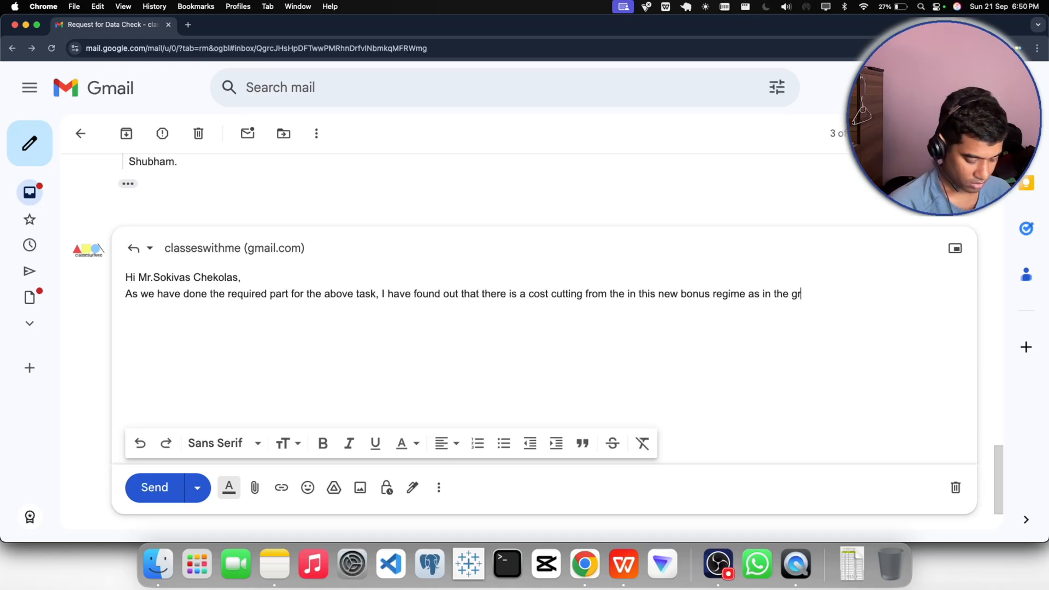
pyautogui.write('apf we can')
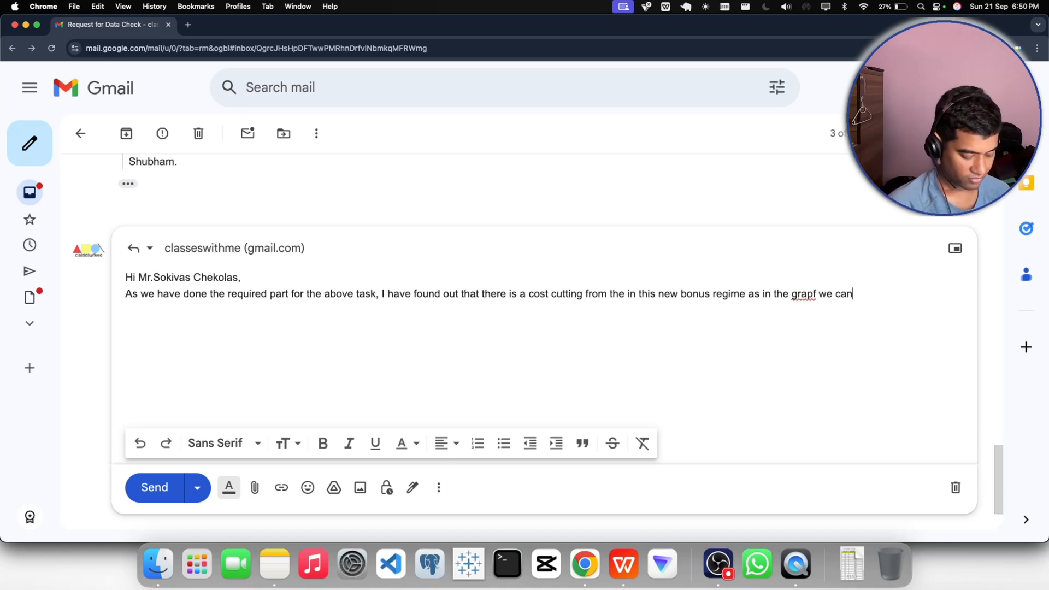
pyautogui.write(' see')
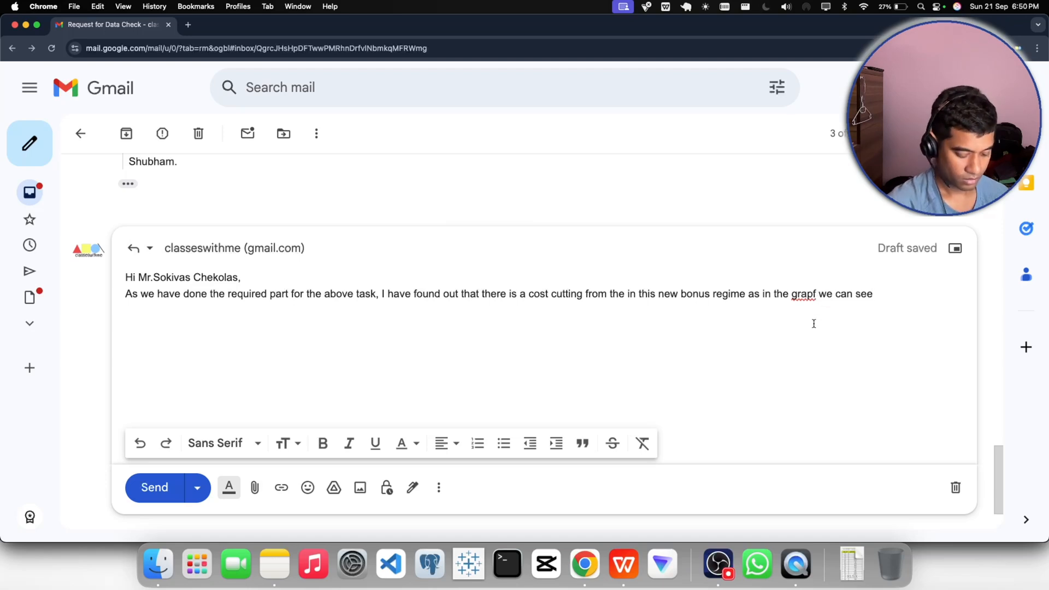
# - Extend the reply's sentence with "as in the graph we can see", correcting the misspelled "graph"
pyautogui.click(816, 295)
pyautogui.press('BackSpace')
pyautogui.write('h')
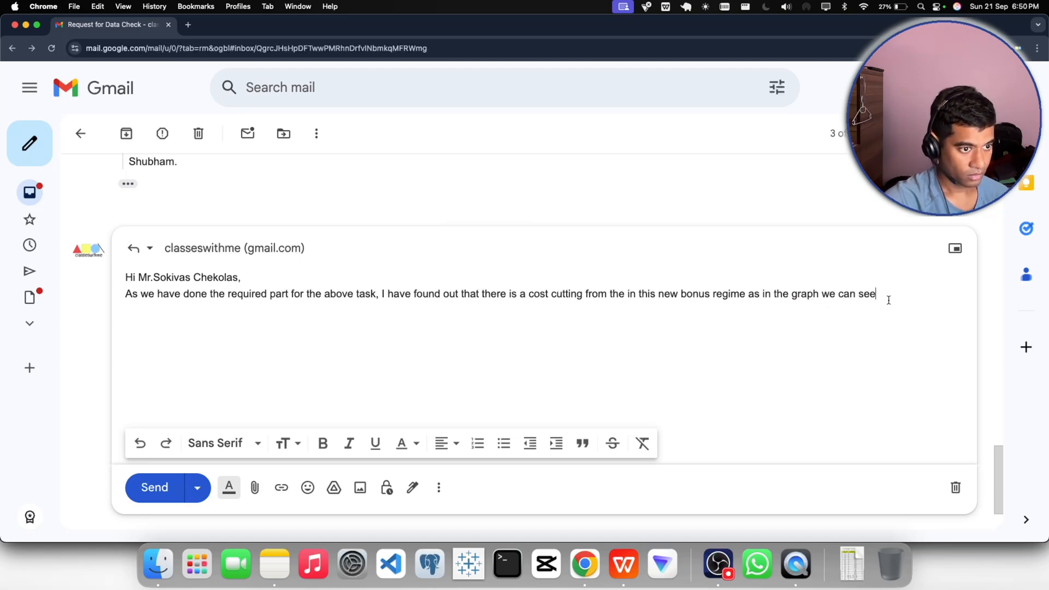
# - Continue the reply's sentence after "we can see" with "this there is proper"
pyautogui.click(888, 298)
pyautogui.write('this ')
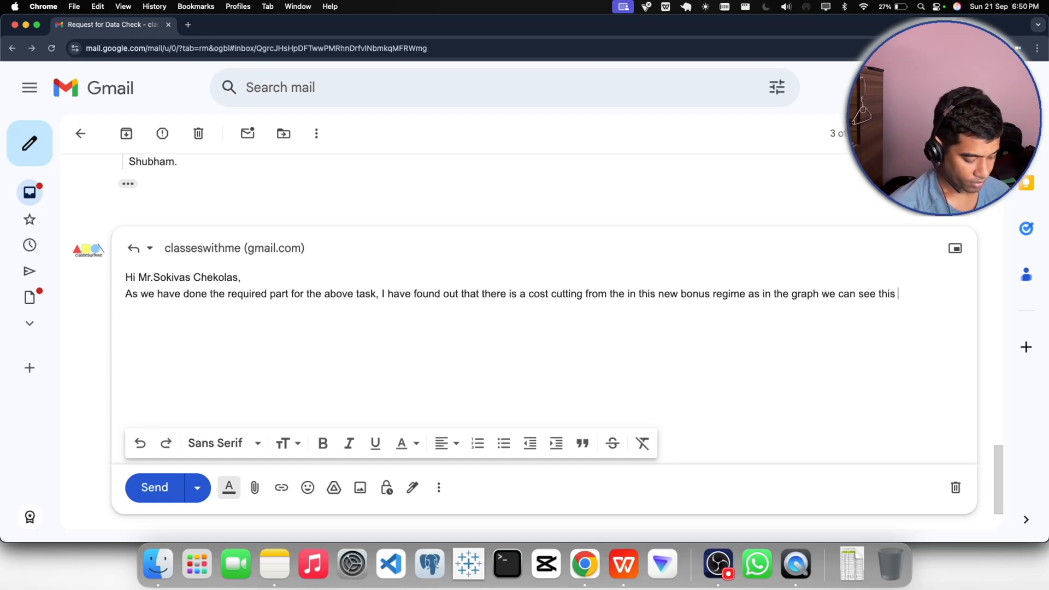
pyautogui.write('there is ')
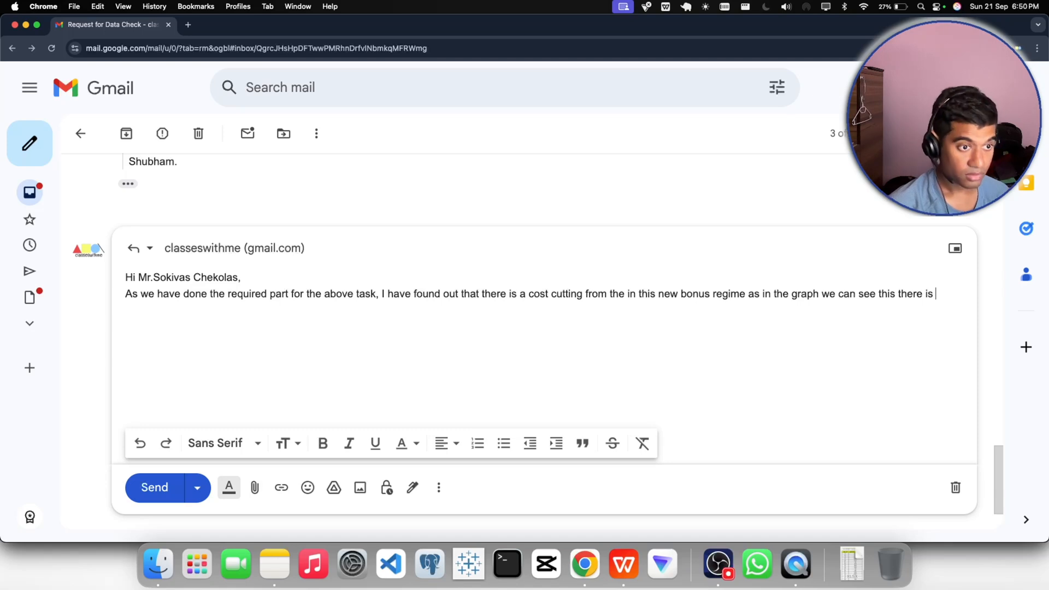
pyautogui.write('propre')
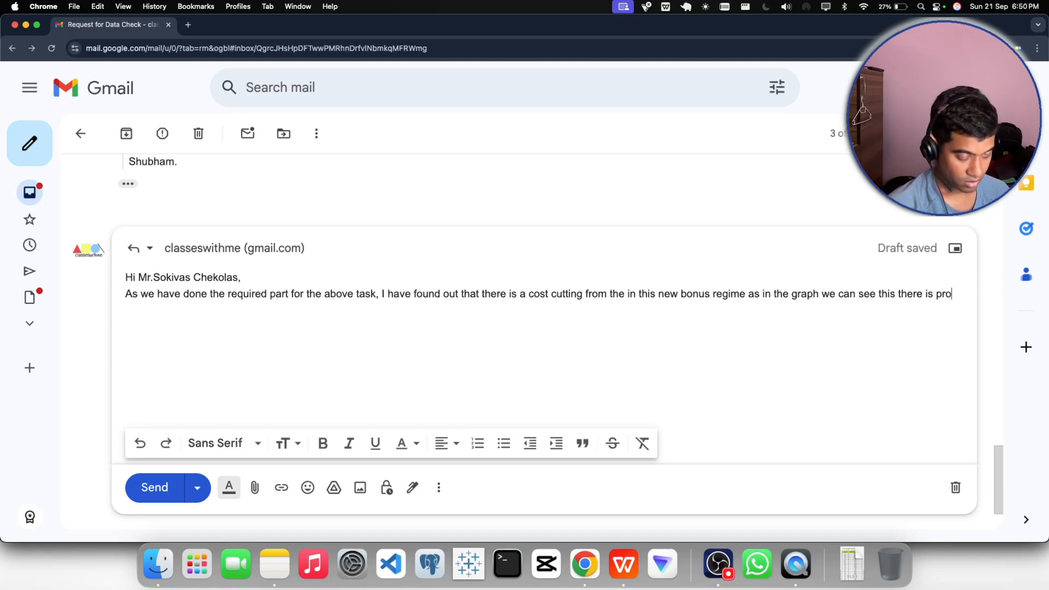
pyautogui.press('BackSpace')
pyautogui.press('BackSpace')
pyautogui.write('erly mentioned that around')
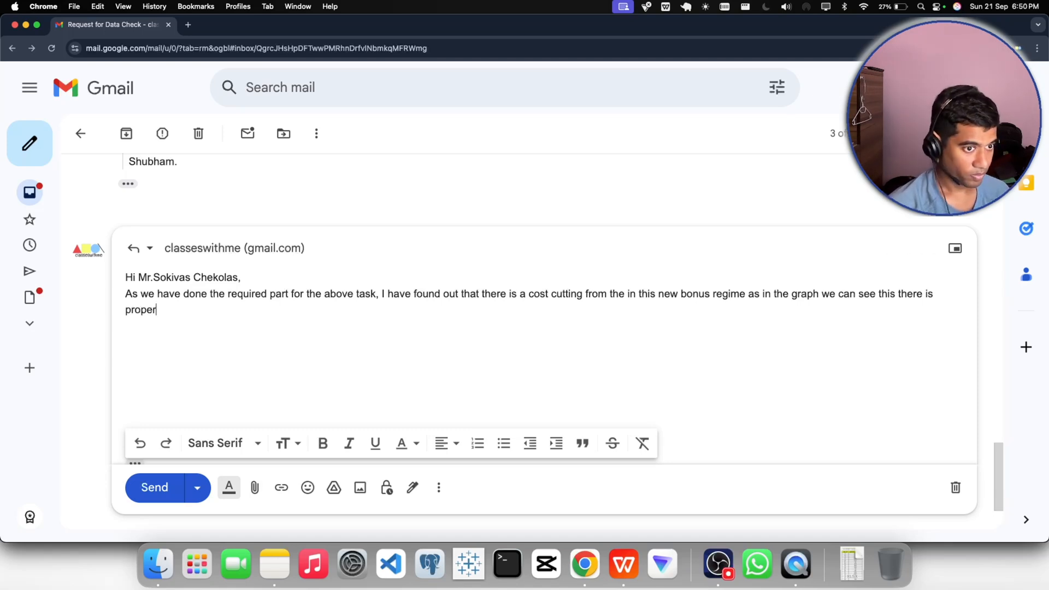
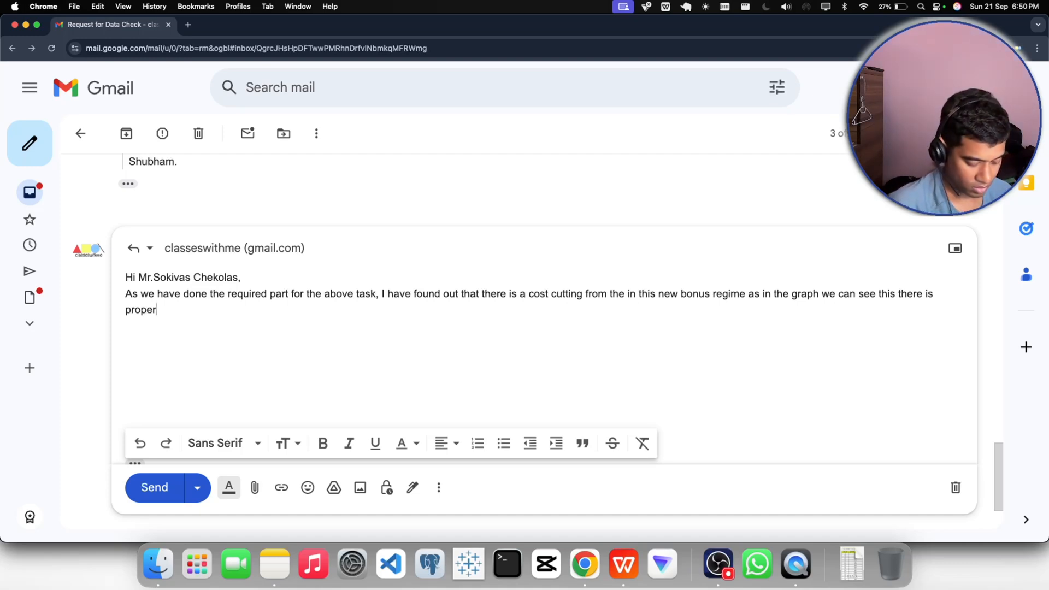
# - Extend the reply's sentence so that it reads "there is properly mentioned that around"
pyautogui.write('ly mention')
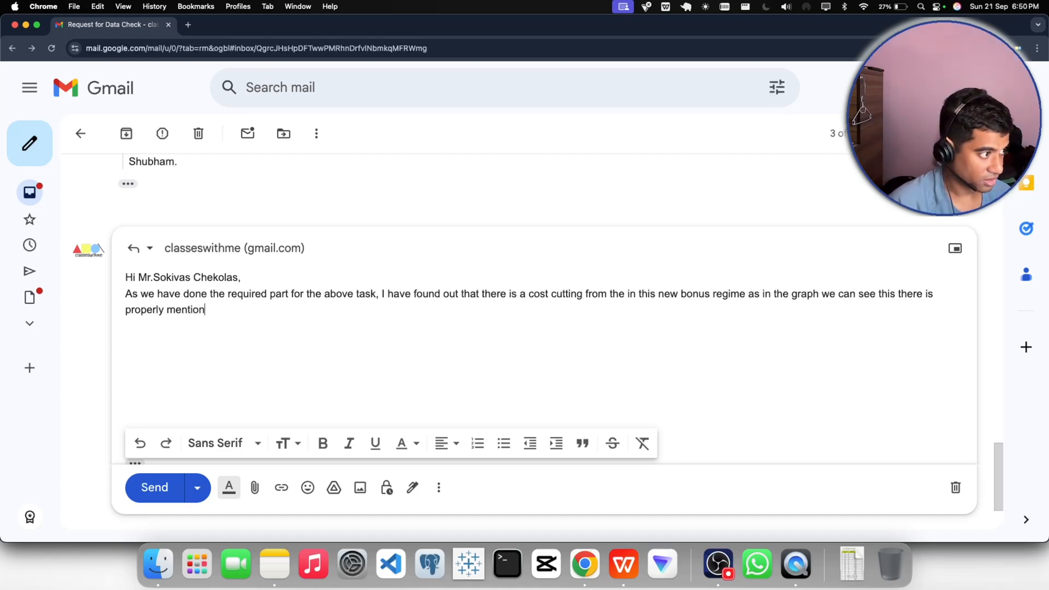
pyautogui.write('ed that')
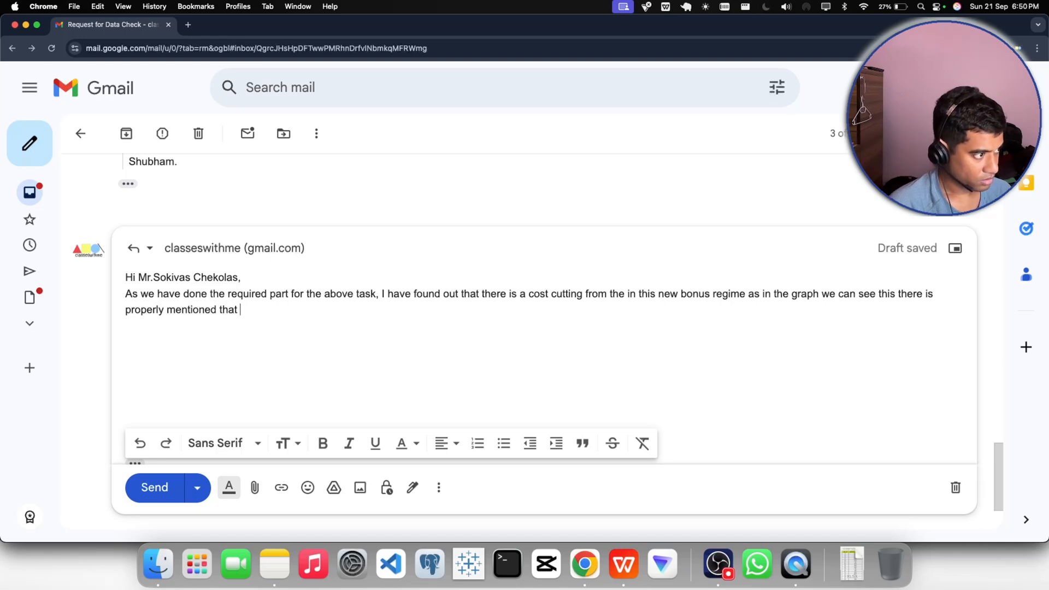
pyautogui.write(' aroun')
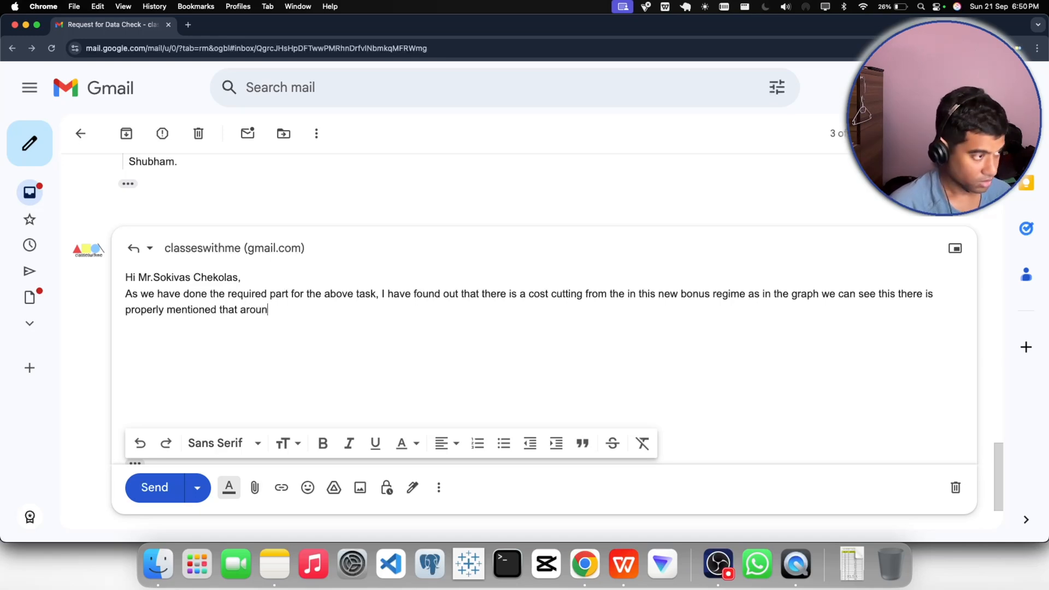
pyautogui.write('d')
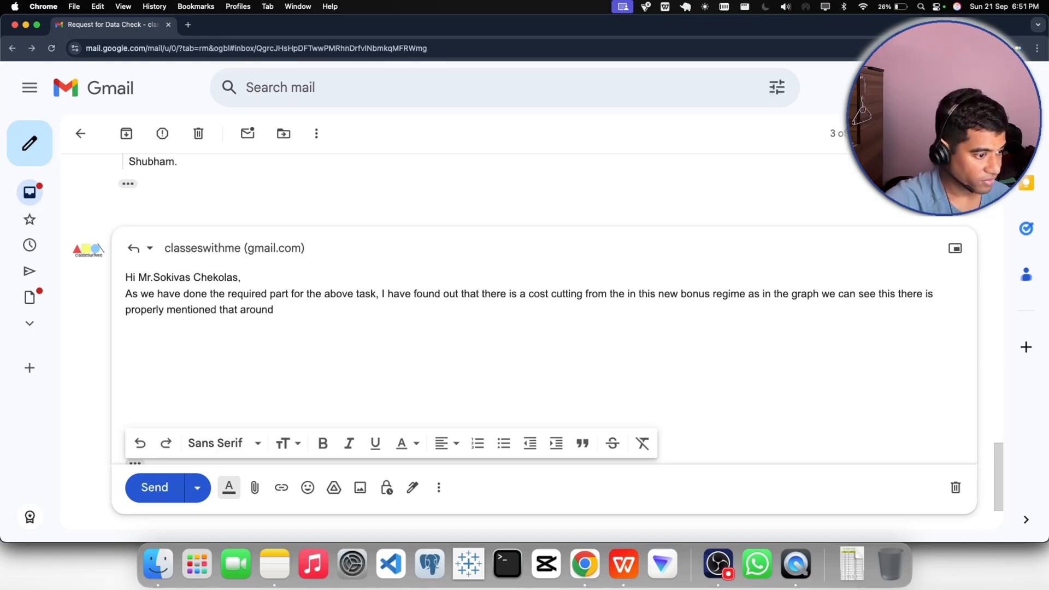
# - Switch to WPS Office and, in C2 of Bonus Comparison, subtract the Sum of new_bonus_flc value from the Sum of Bonus_FLC value
pyautogui.click(623, 564)
pyautogui.click(244, 520)
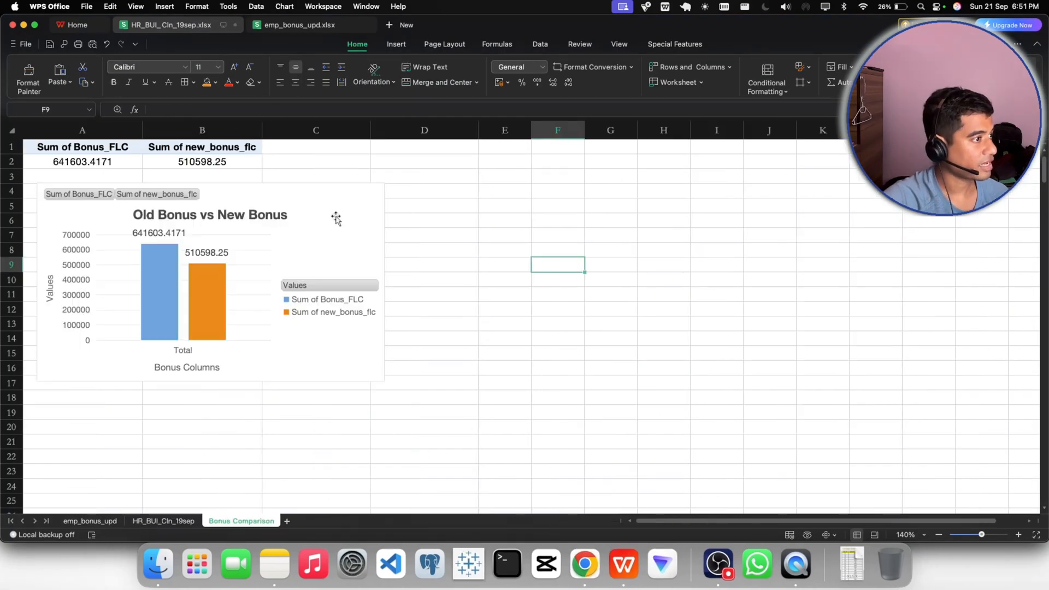
pyautogui.doubleClick(337, 159)
pyautogui.write('=')
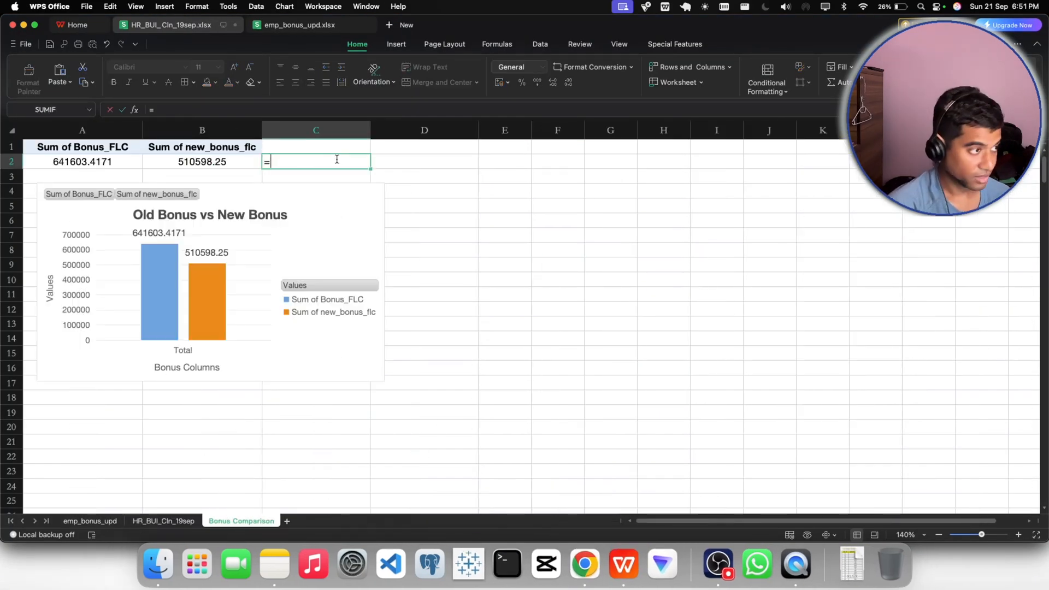
pyautogui.click(104, 163)
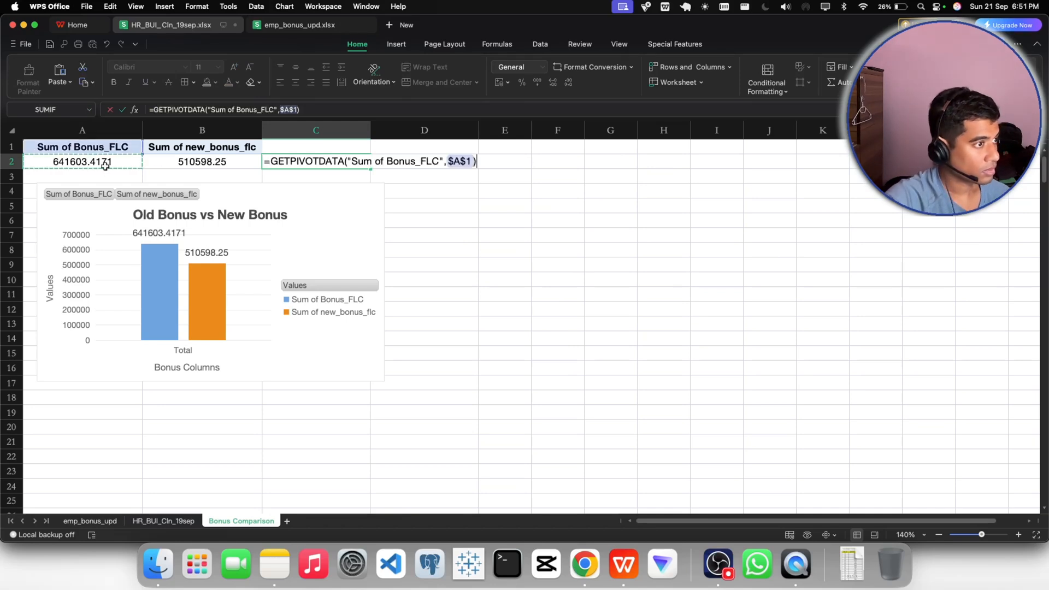
pyautogui.write('-')
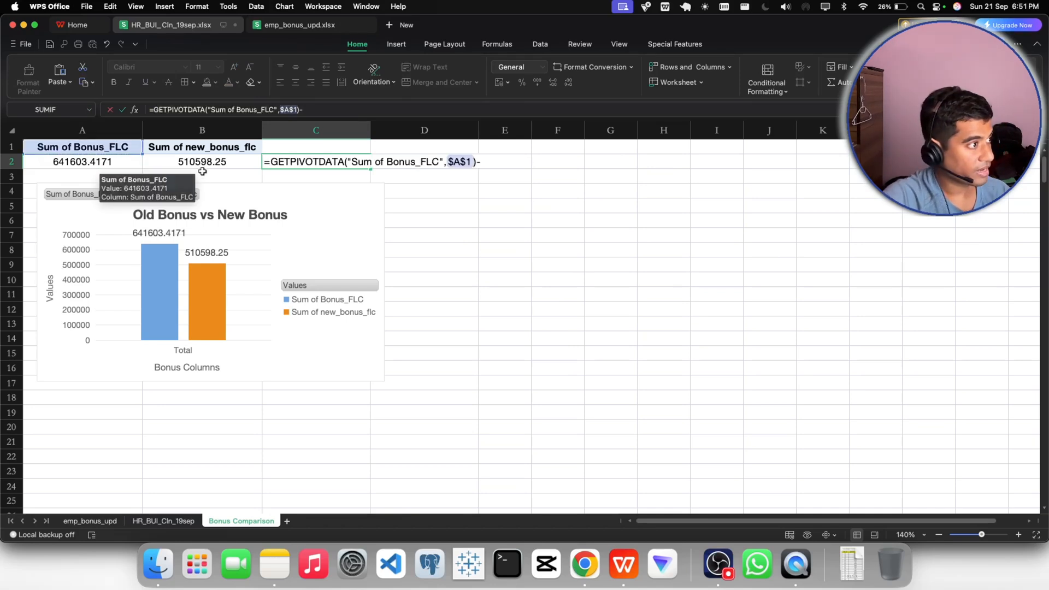
pyautogui.click(200, 163)
pyautogui.press('Return')
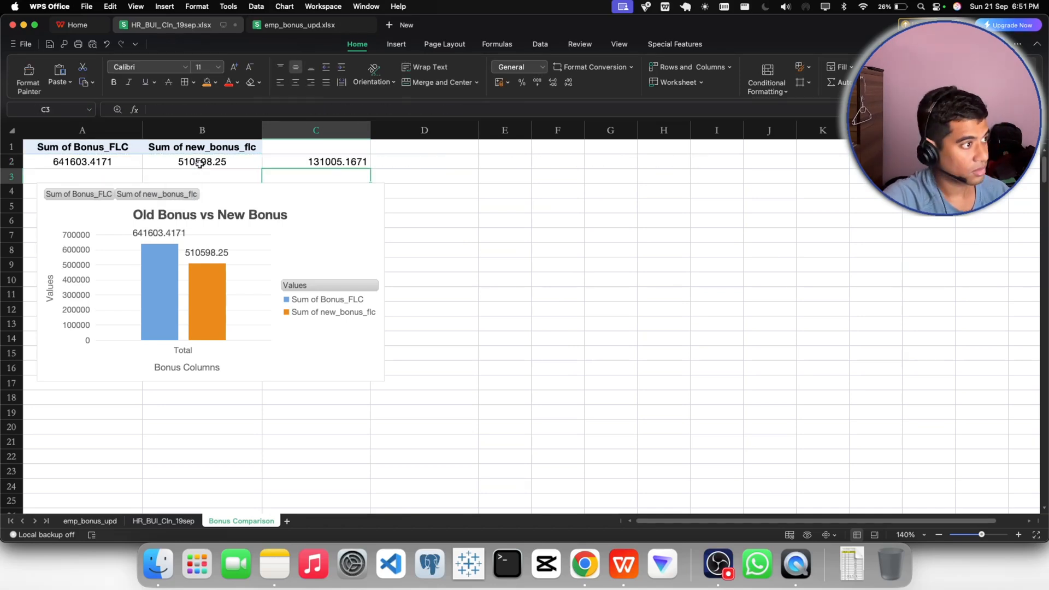
# - Enter the header "Remarks" in cell C1, above the bonus difference
pyautogui.click(314, 163)
pyautogui.doubleClick(321, 147)
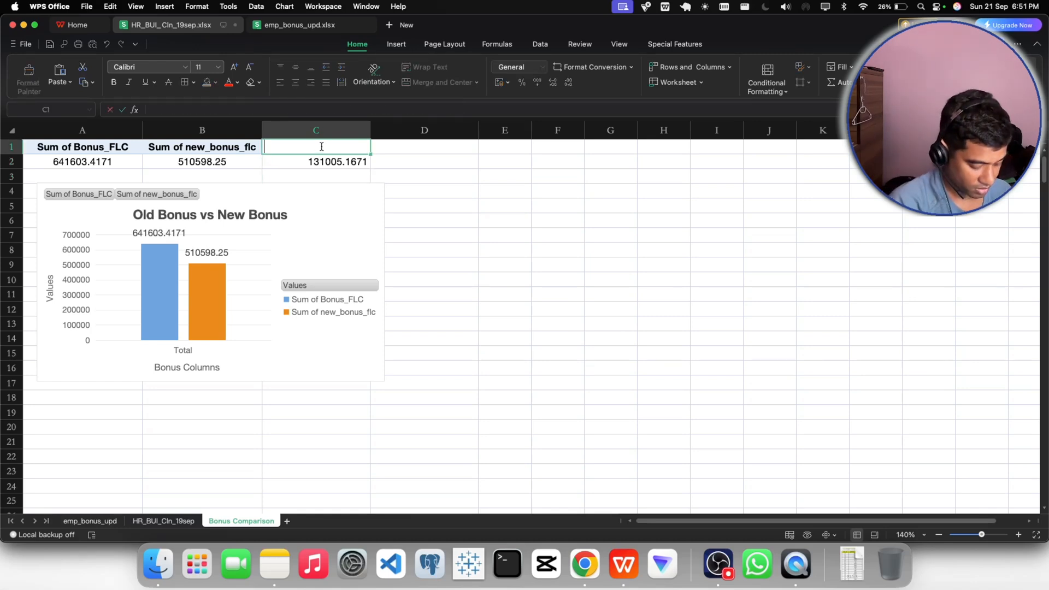
pyautogui.write('C')
pyautogui.press('BackSpace')
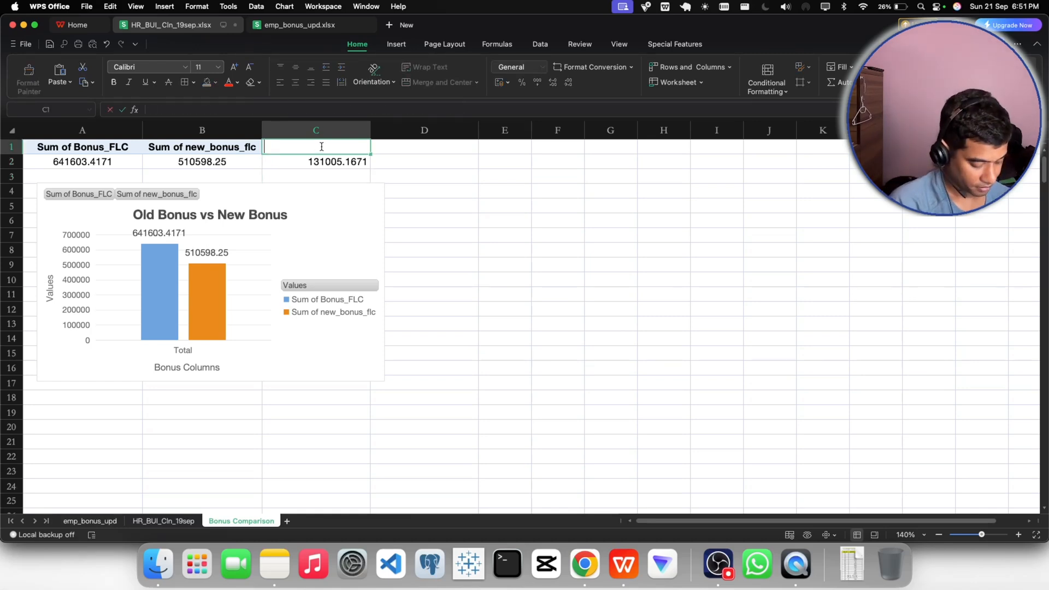
pyautogui.write('R')
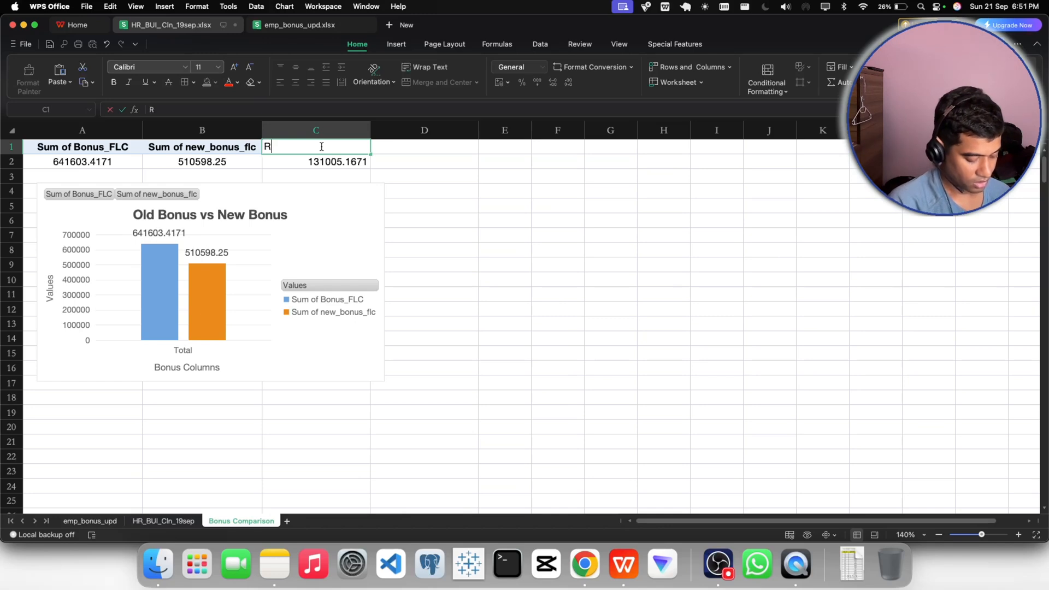
pyautogui.write('eamr')
pyautogui.press('BackSpace')
pyautogui.press('BackSpace')
pyautogui.press('BackSpace')
pyautogui.press('BackSpace')
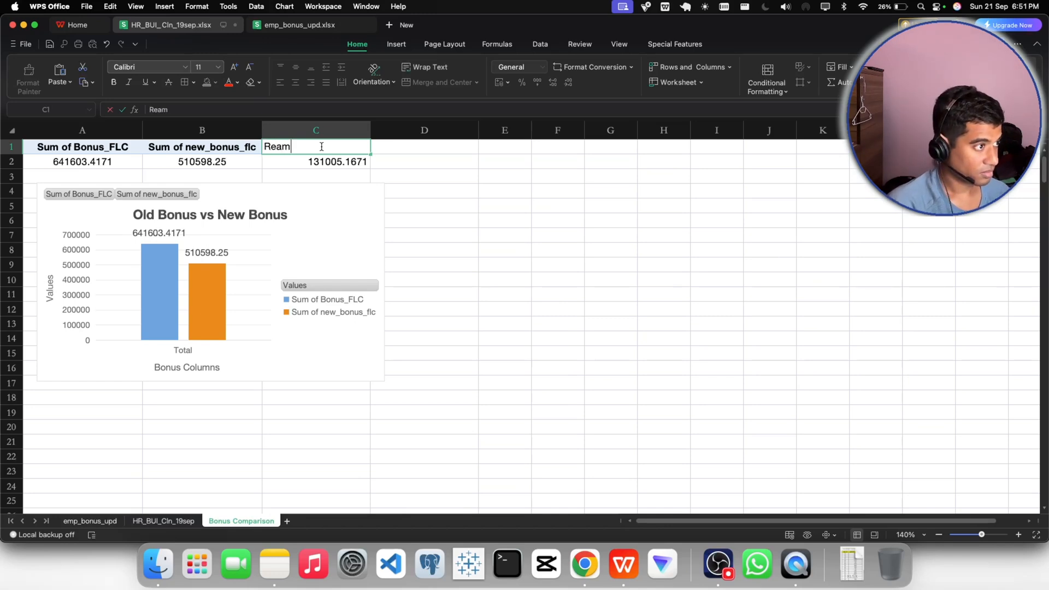
pyautogui.write('emarks')
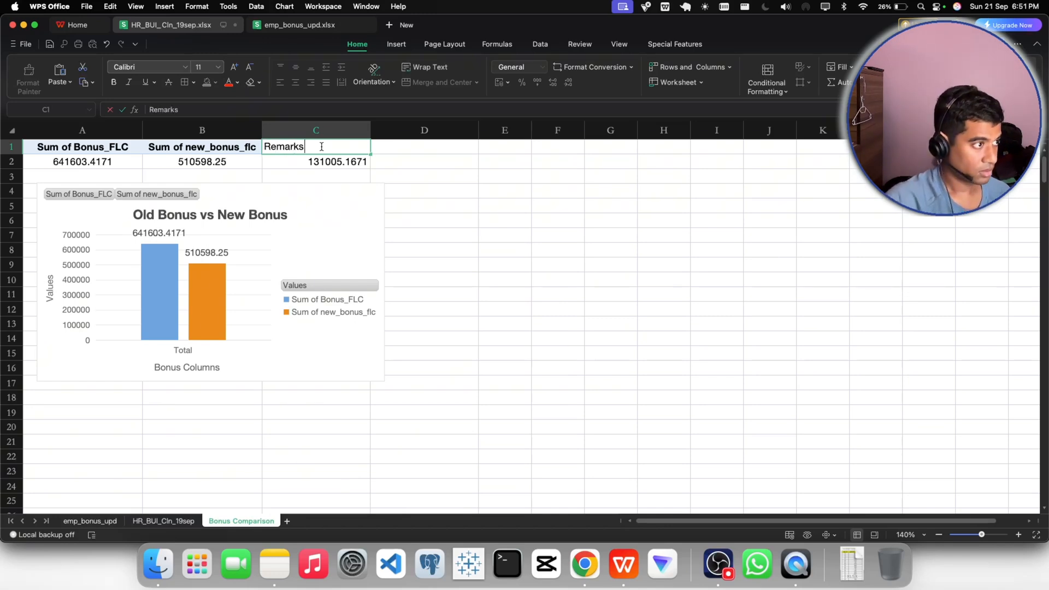
pyautogui.click(427, 177)
# - Copy the header formatting of B1 onto the Remarks header in C1
pyautogui.click(222, 147)
pyautogui.click(28, 76)
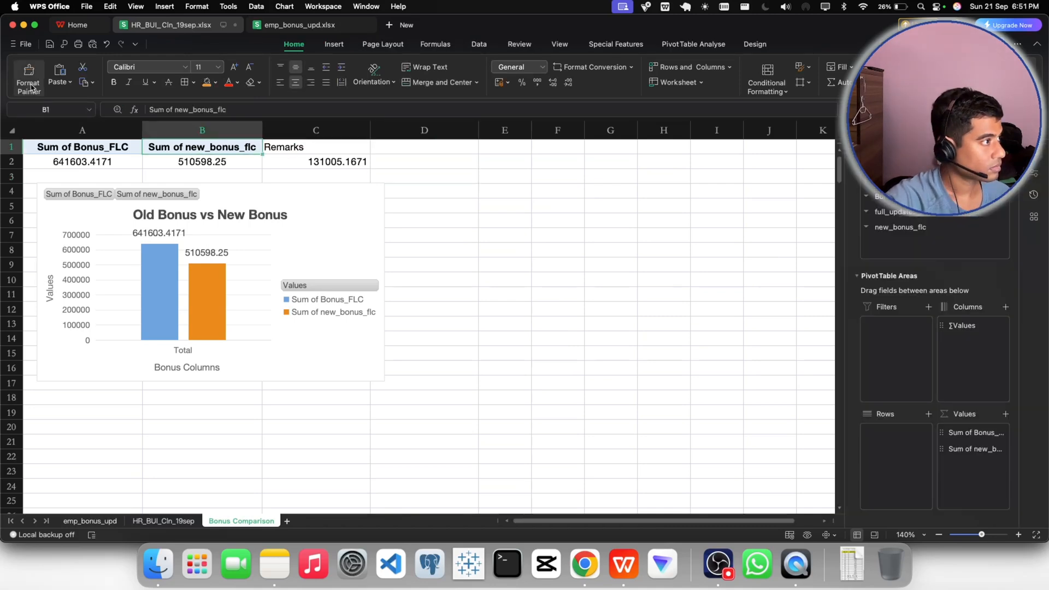
pyautogui.click(282, 148)
pyautogui.click(417, 150)
# - Center the bonus difference in C2 horizontally and check the cell's contents without changing them
pyautogui.click(319, 165)
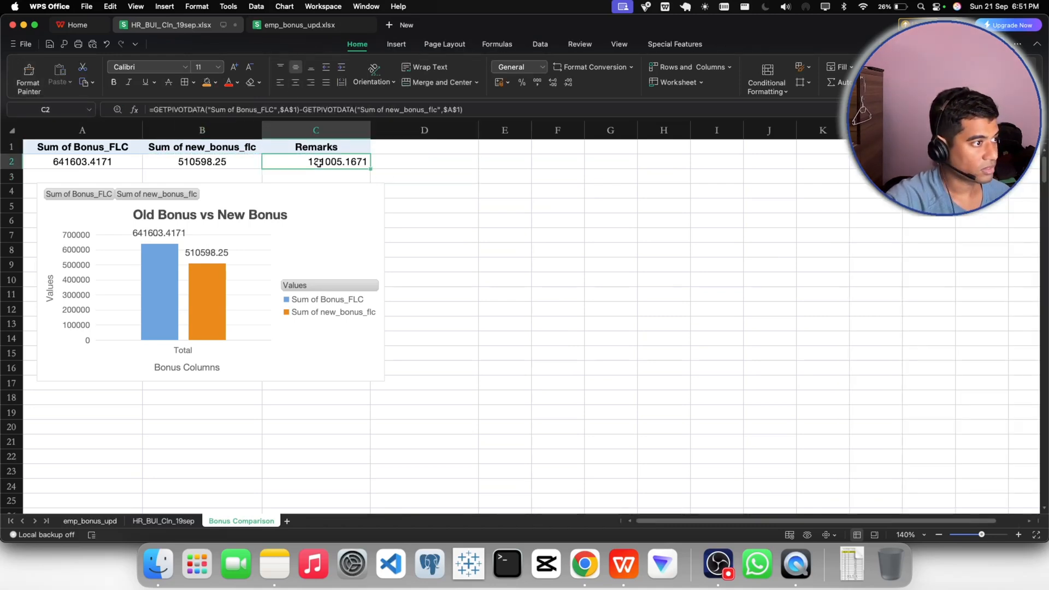
pyautogui.click(296, 82)
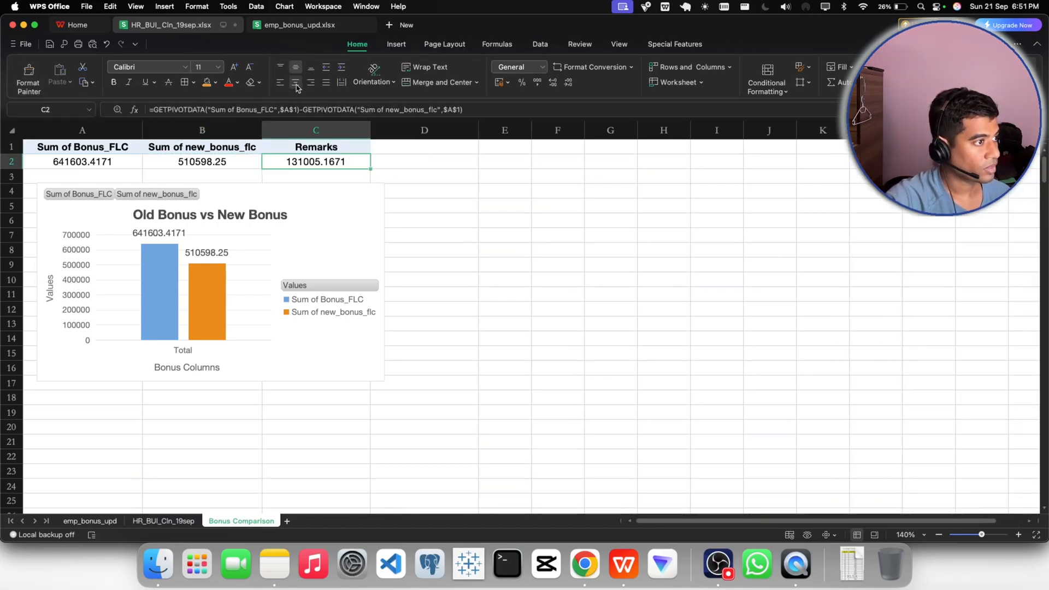
pyautogui.doubleClick(348, 163)
pyautogui.press('Escape')
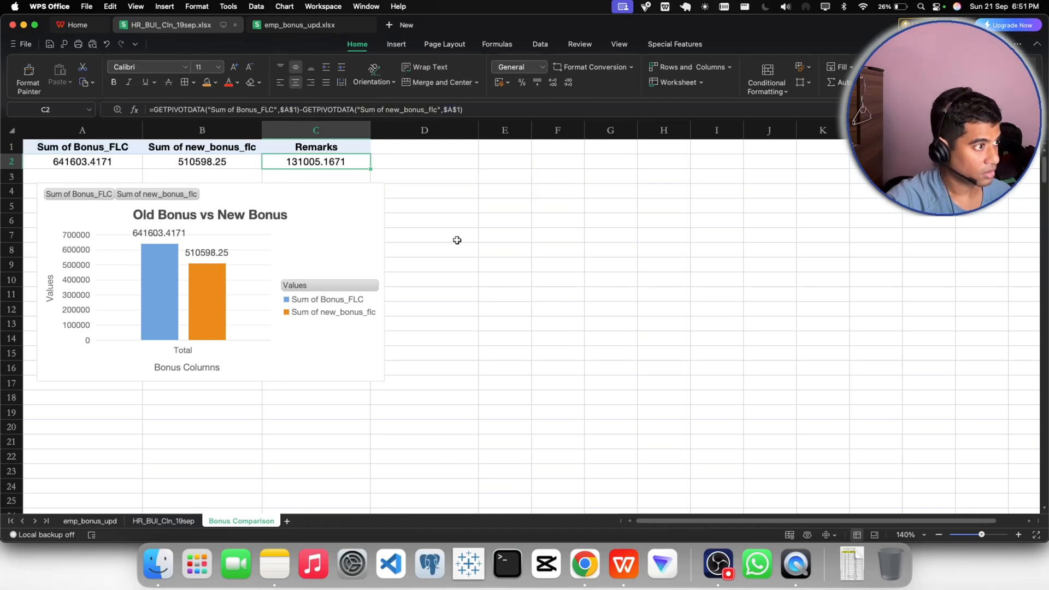
# - Copy the range A1:C2 and paste it over itself as values only
pyautogui.click(93, 147)
pyautogui.moveTo(93, 148); pyautogui.dragTo(305, 162)
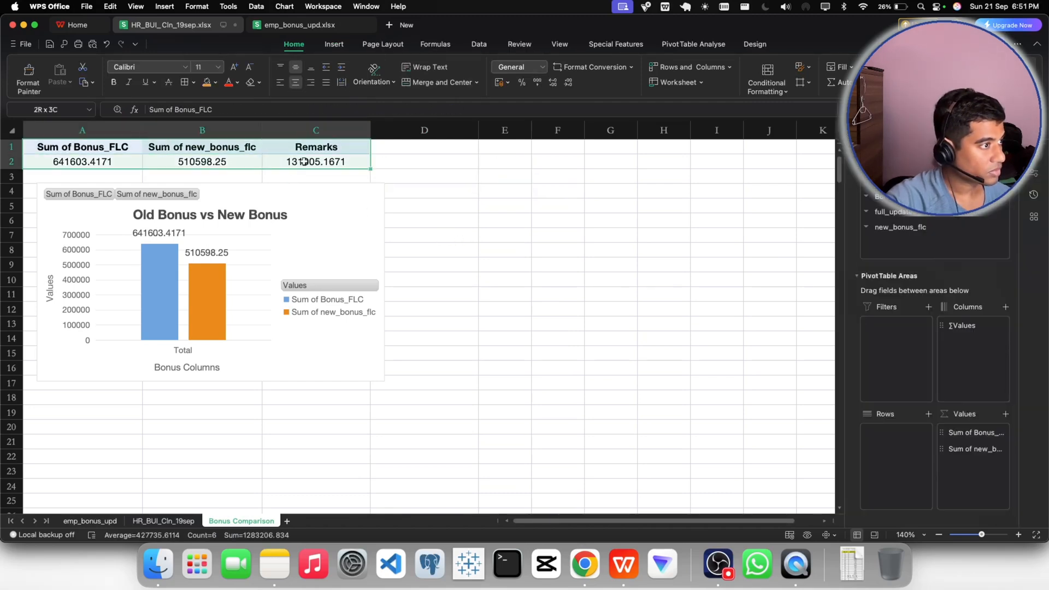
pyautogui.press('super+c')
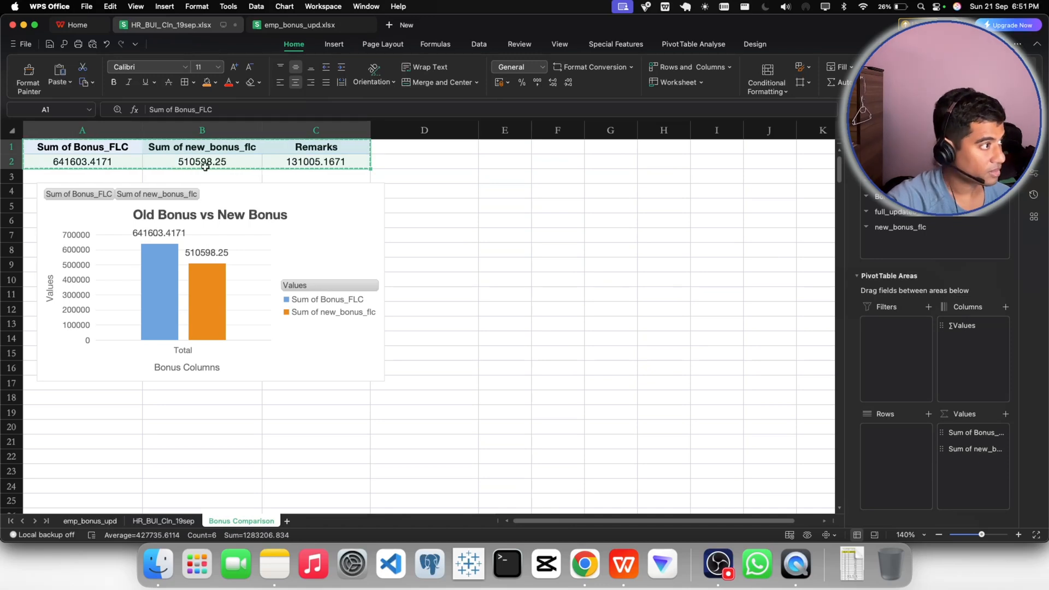
pyautogui.click(61, 82)
pyautogui.click(70, 102)
pyautogui.click(490, 223)
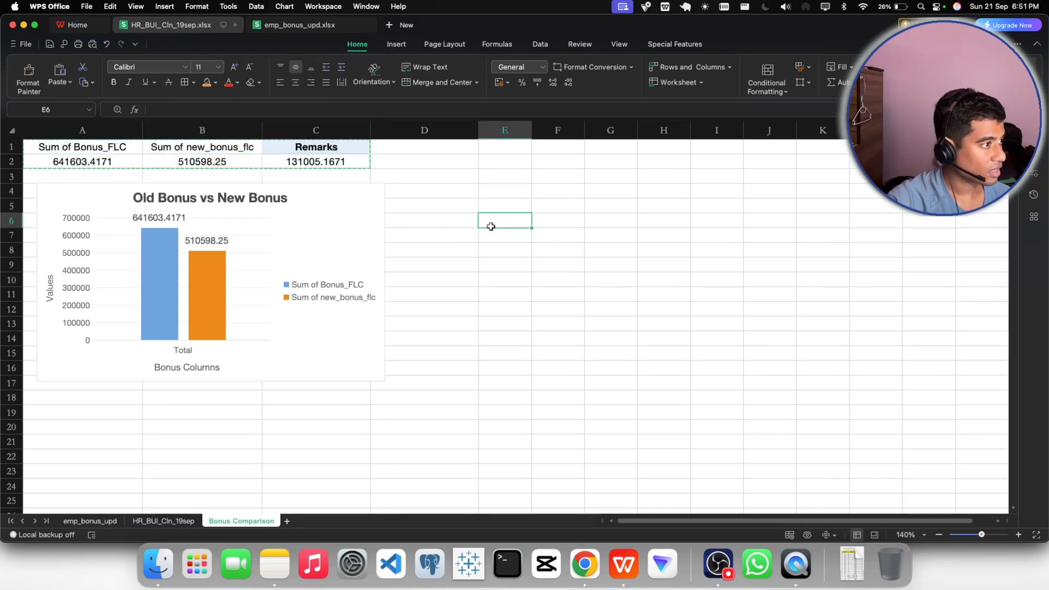
pyautogui.click(401, 159)
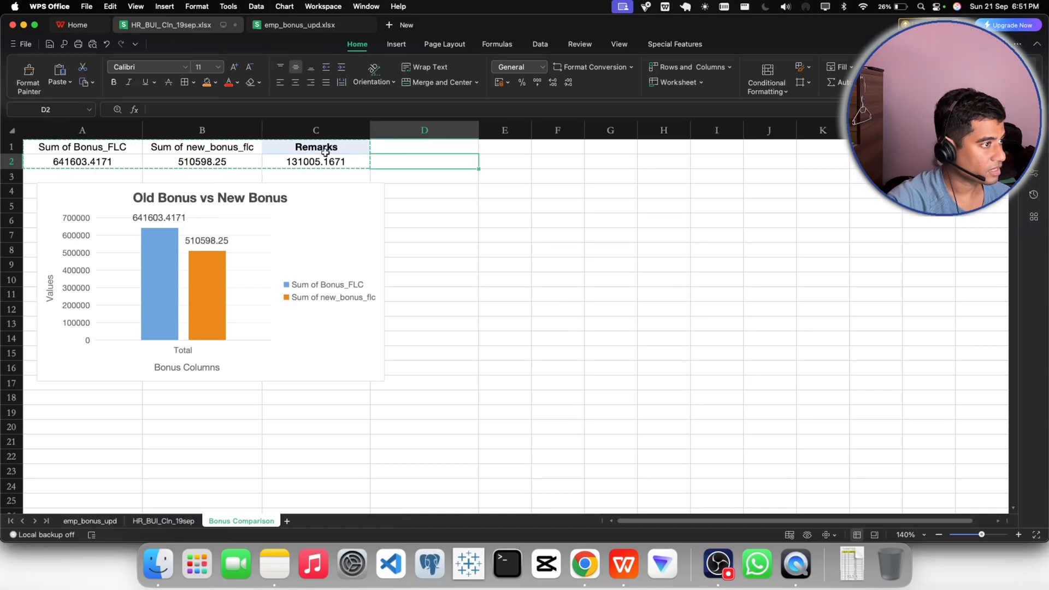
# - Restore the header formatting of B1 and A1 by copying the format of the Remarks header
pyautogui.click(326, 152)
pyautogui.click(29, 77)
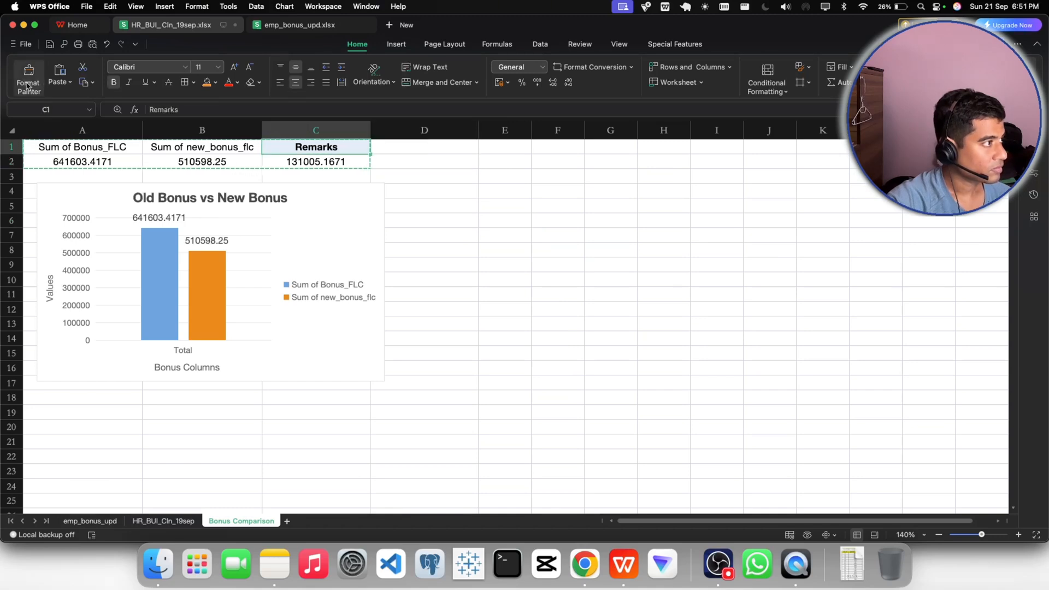
pyautogui.click(184, 145)
pyautogui.click(29, 77)
pyautogui.click(77, 146)
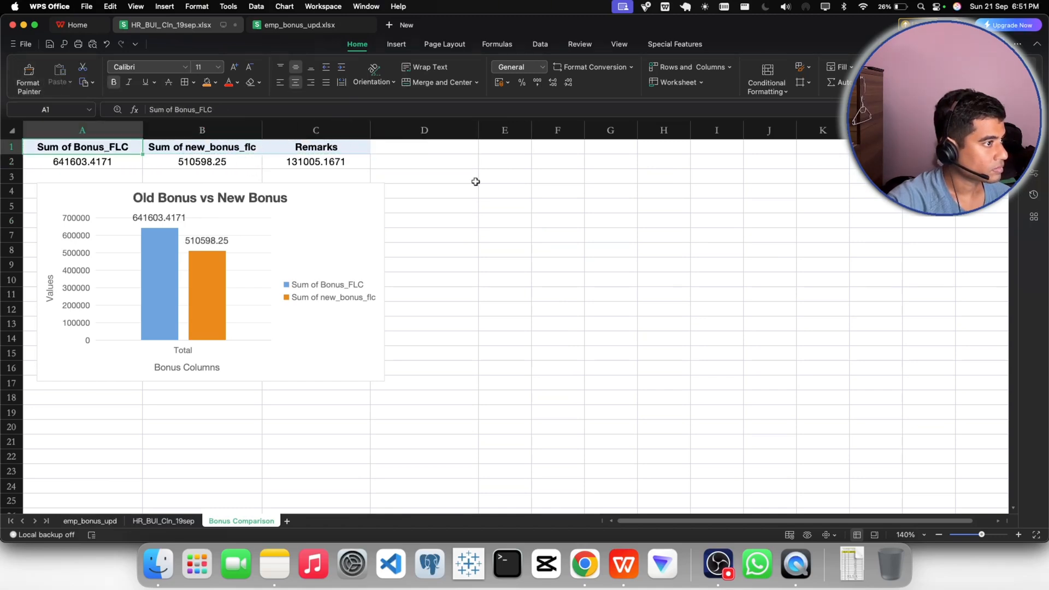
# - Apply borders to all cells in the range A1:C2
pyautogui.click(483, 176)
pyautogui.moveTo(98, 149); pyautogui.dragTo(304, 161)
pyautogui.click(182, 84)
pyautogui.click(401, 157)
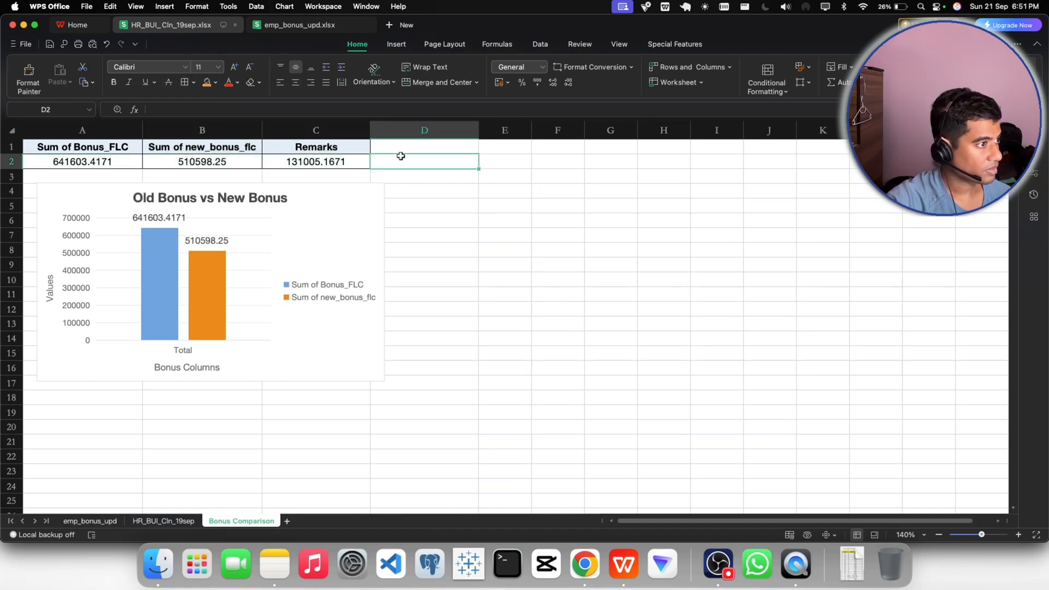
# - Copy the bonus difference from C2 into the Gmail reply in Chrome after "around", shortened to 131005.16
pyautogui.doubleClick(321, 159)
pyautogui.moveTo(367, 162); pyautogui.dragTo(271, 160)
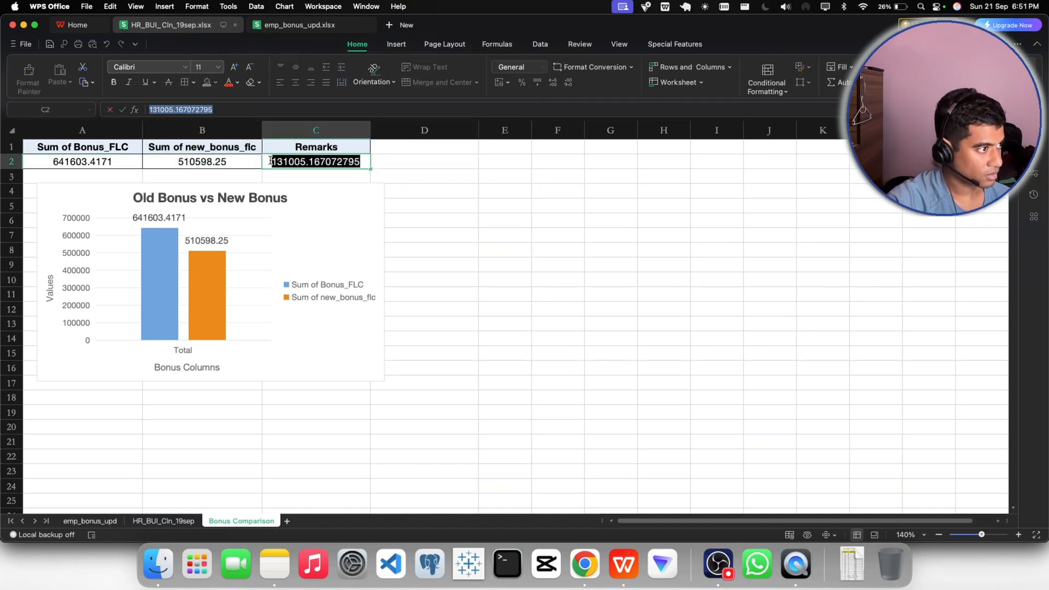
pyautogui.press('super+c')
pyautogui.click(584, 563)
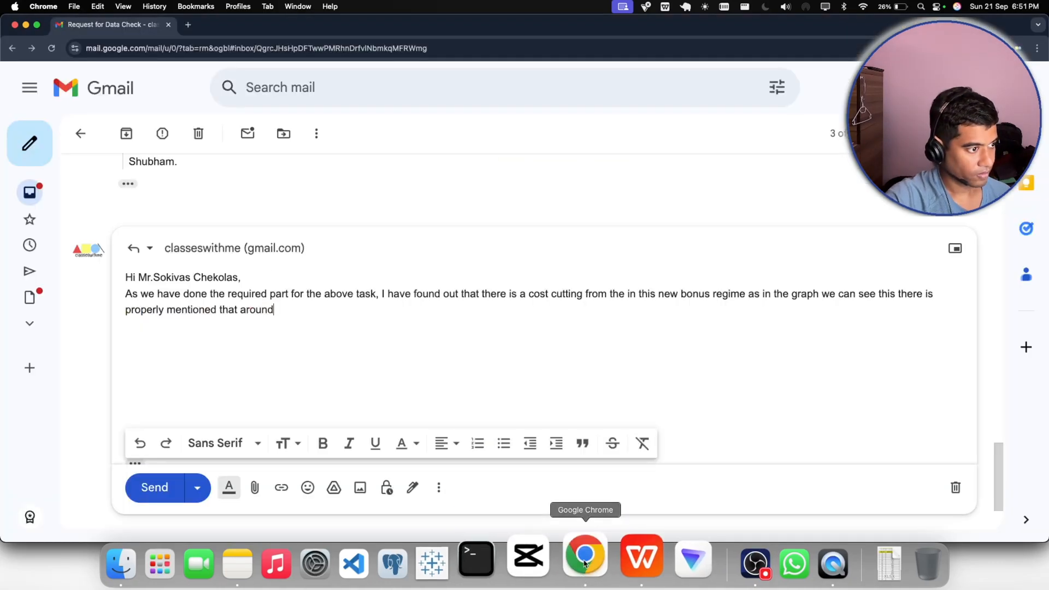
pyautogui.press('super+v')
pyautogui.press('Left')
pyautogui.press('Left')
pyautogui.press('Left')
pyautogui.press('Left')
pyautogui.press('Left')
pyautogui.press('Left')
pyautogui.press('Left')
pyautogui.press('Left')
pyautogui.press('Left')
pyautogui.press('Left')
pyautogui.press('Left')
pyautogui.press('Left')
pyautogui.press('Left')
pyautogui.press('Left')
pyautogui.press('Left')
pyautogui.press('Left')
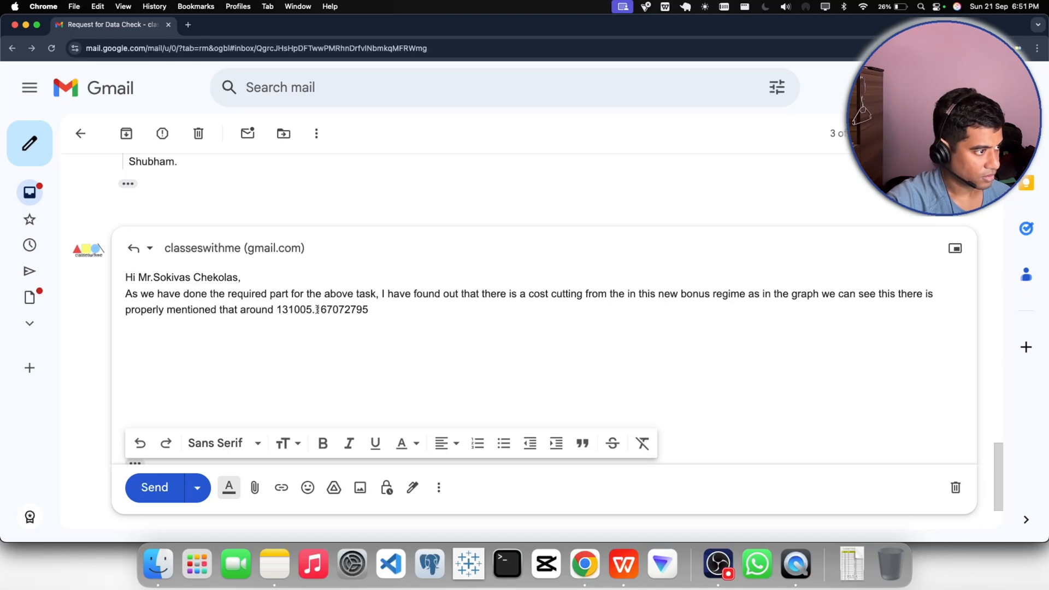
pyautogui.moveTo(328, 310); pyautogui.dragTo(395, 314)
pyautogui.press('BackSpace')
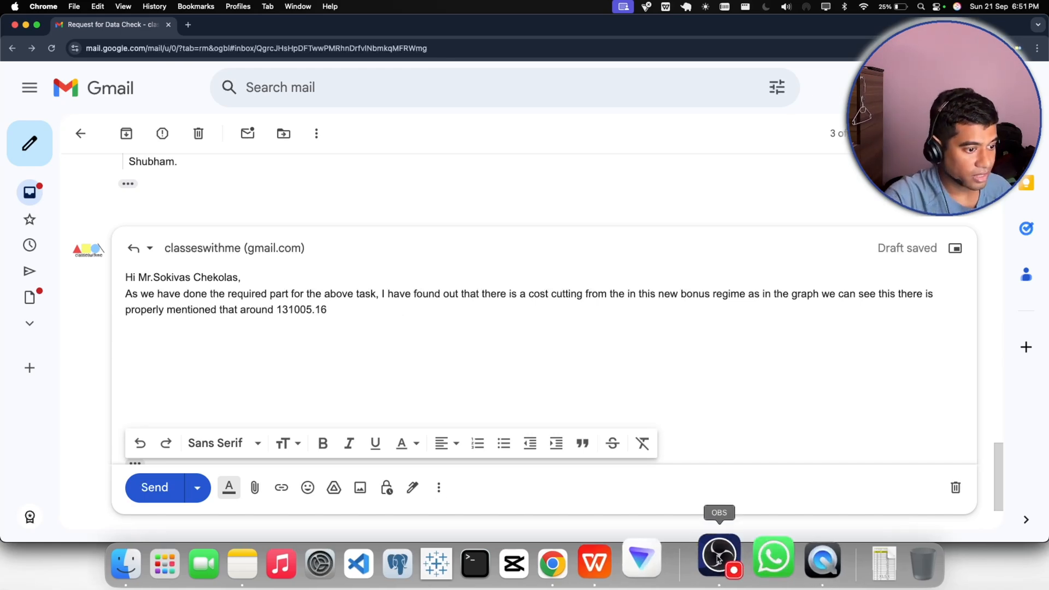
# - Finish the reply's sentence with "amount is been saved as per the new bonus regime." and leave a blank line below it
pyautogui.click(720, 558)
pyautogui.click(336, 313)
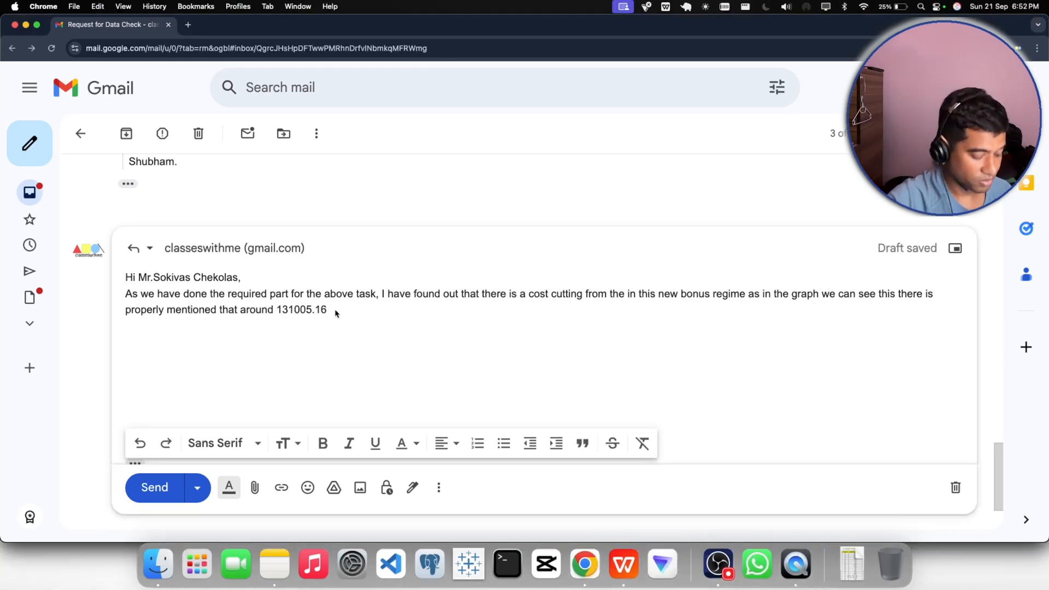
pyautogui.write('amou')
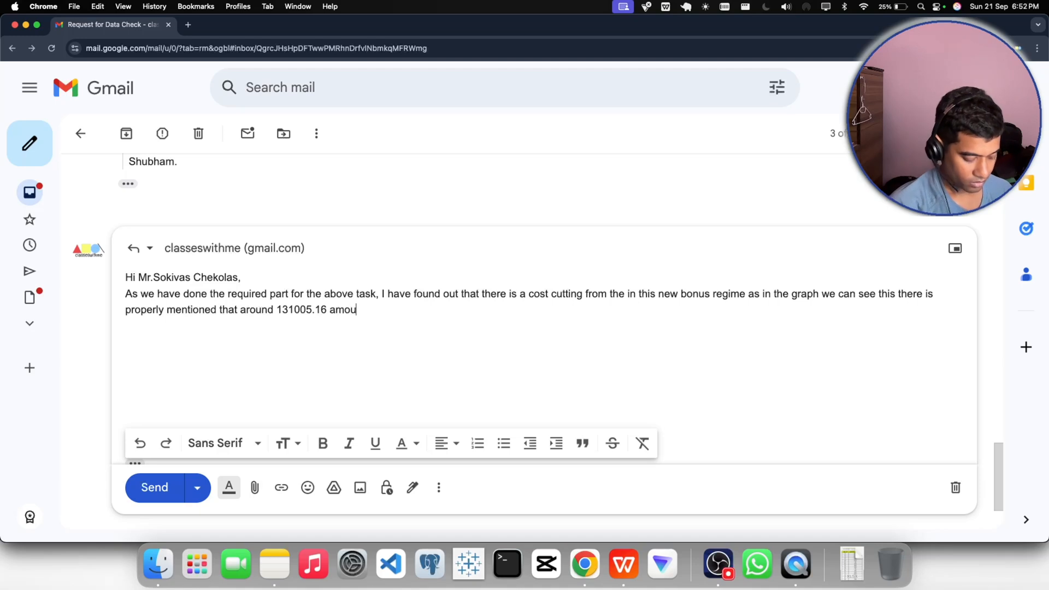
pyautogui.write('nt is been saved ')
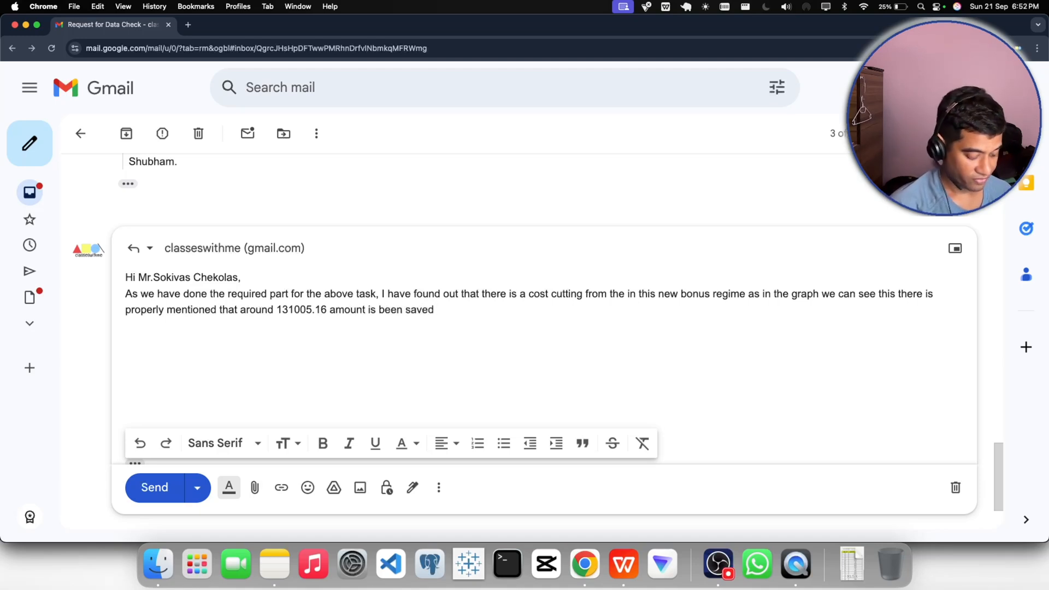
pyautogui.write('as per the new')
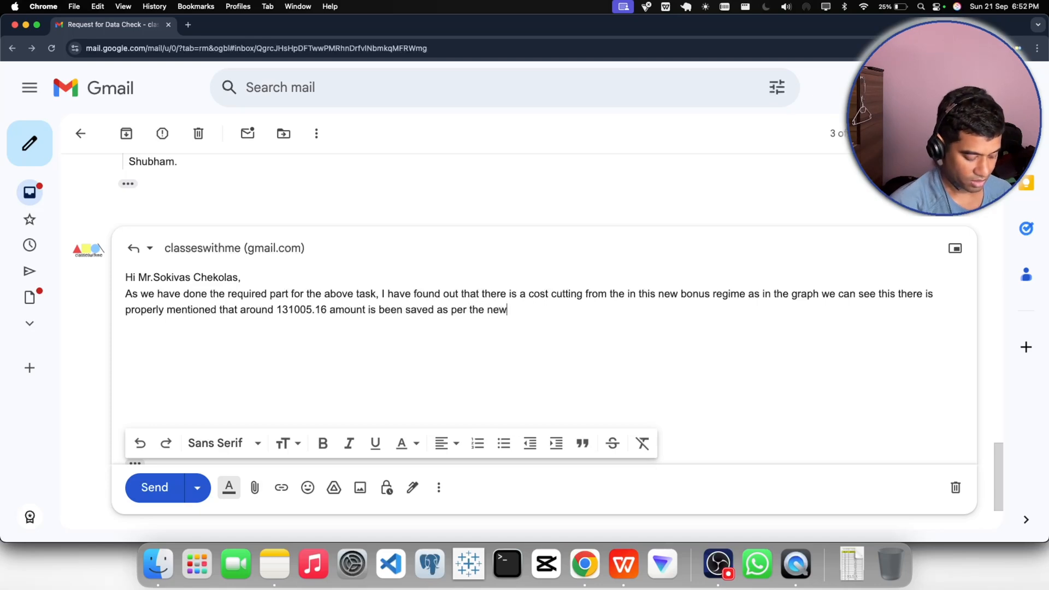
pyautogui.write(' bonus regi')
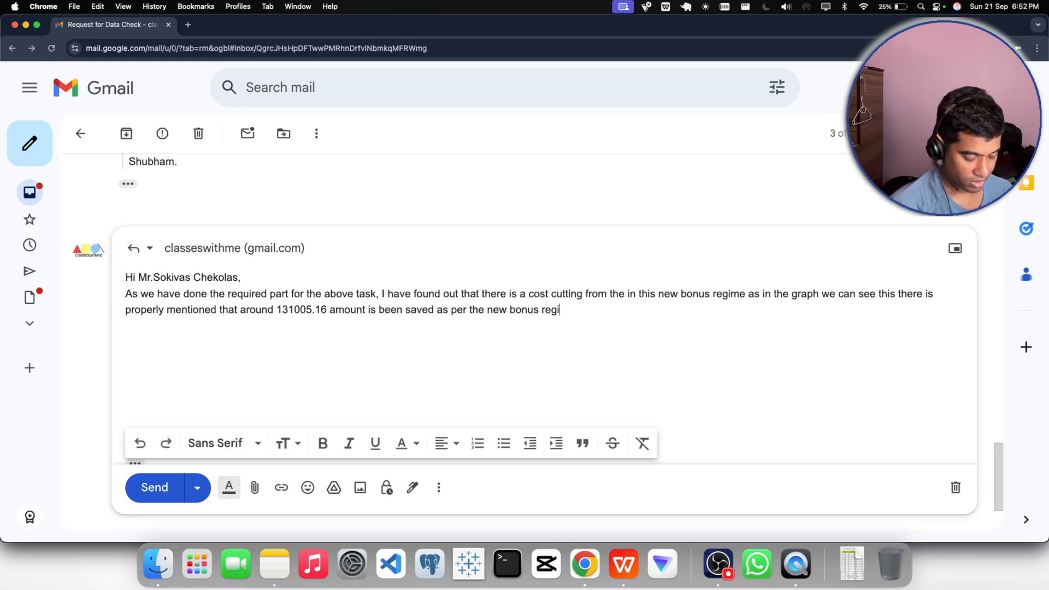
pyautogui.write('me')
pyautogui.write('.')
pyautogui.press('Return')
pyautogui.press('Return')
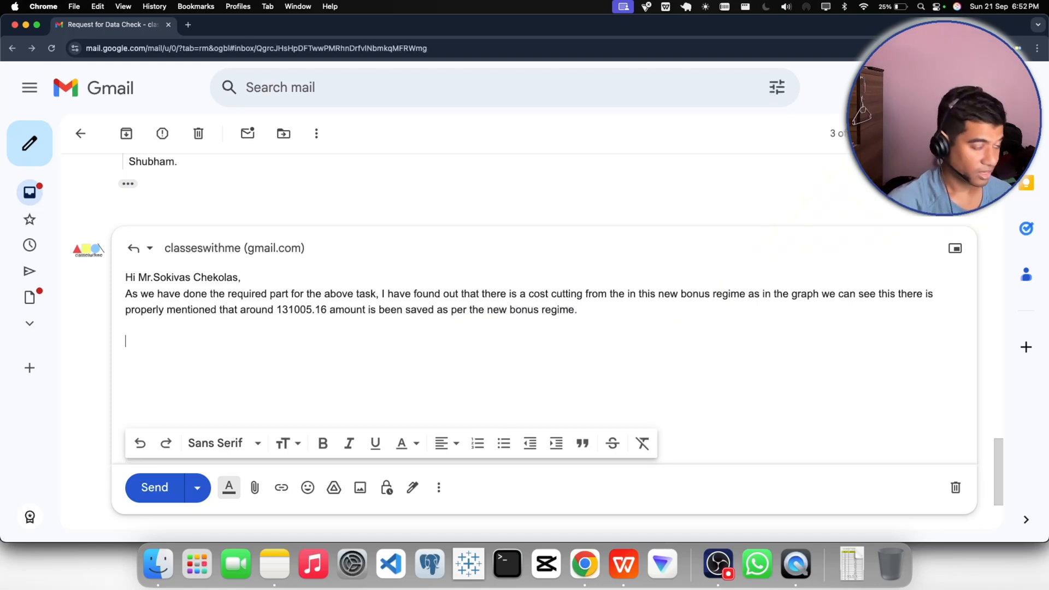
# - Copy the Old Bonus vs New Bonus chart from WPS Office and paste it into the Gmail reply in Chrome below the text
pyautogui.click(623, 563)
pyautogui.click(315, 442)
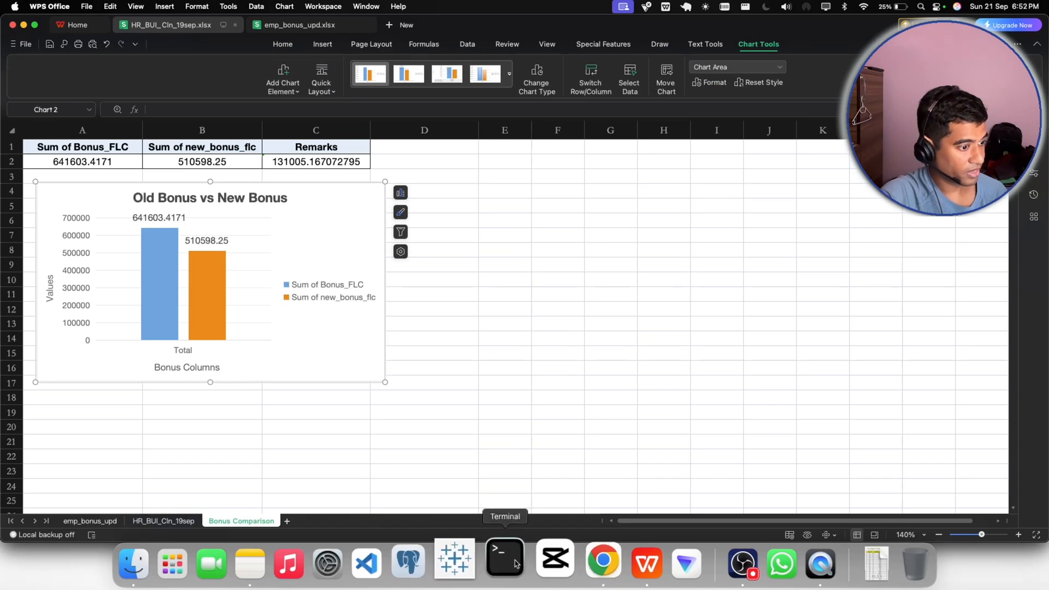
pyautogui.click(585, 563)
pyautogui.press('super+v')
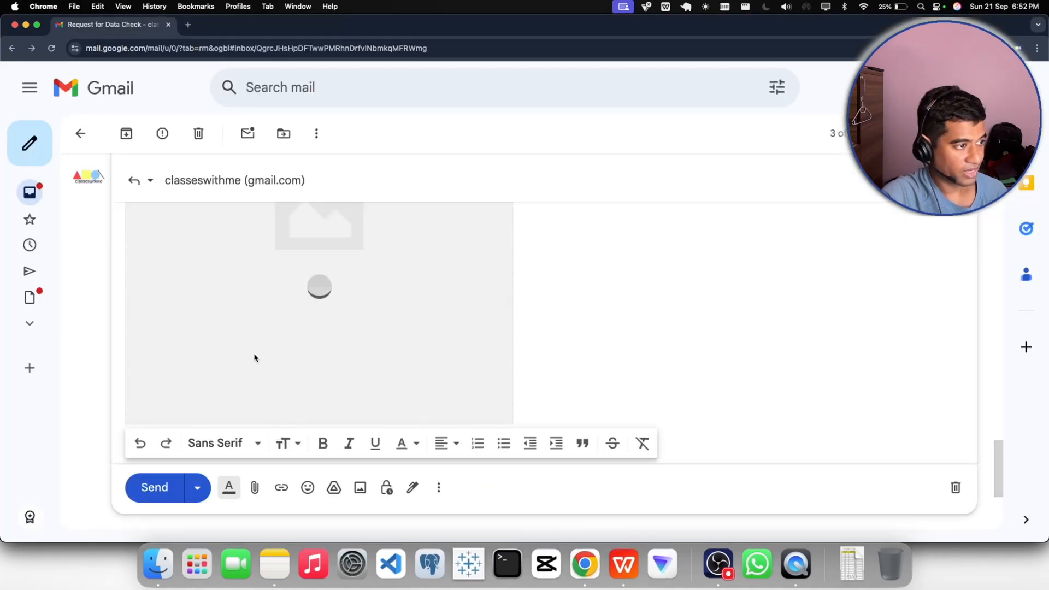
pyautogui.click(720, 565)
# - Make the amount 131005.16 in the reply bold and underlined
pyautogui.scroll(5, 509, 402)
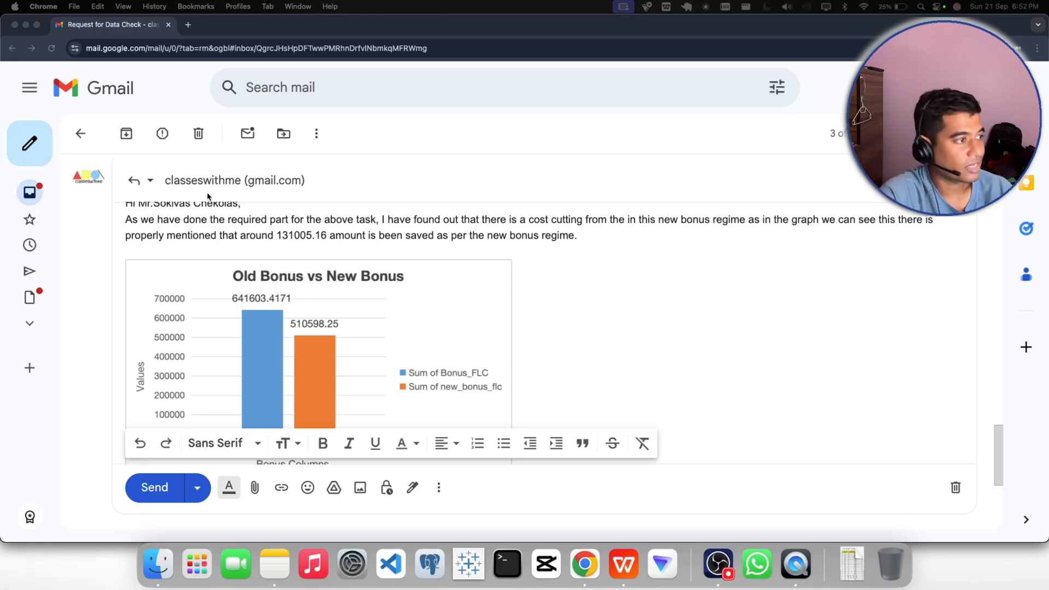
pyautogui.click(306, 236)
pyautogui.doubleClick(309, 236)
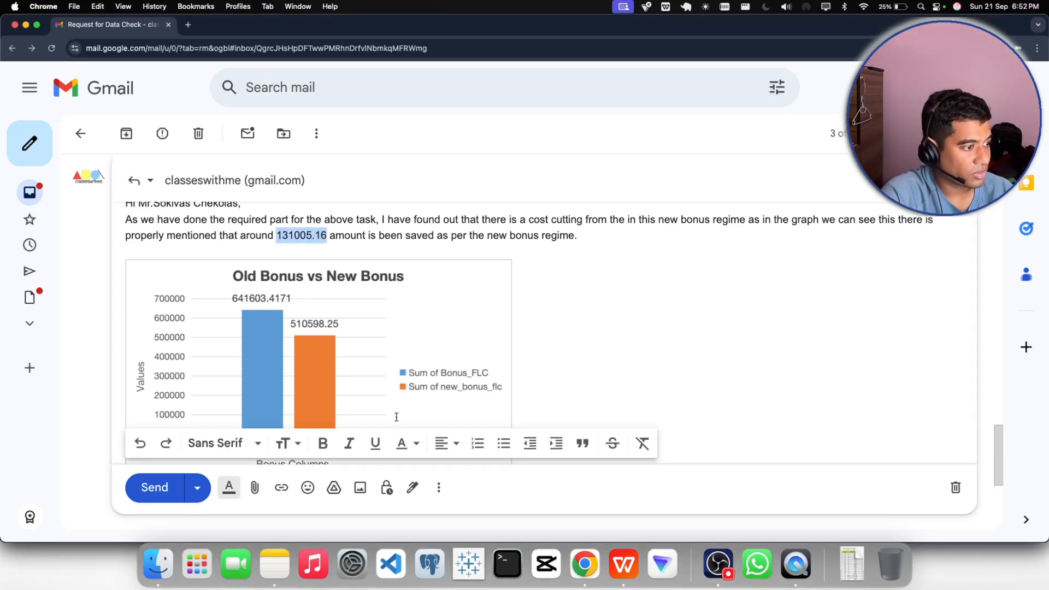
pyautogui.click(323, 444)
pyautogui.click(377, 449)
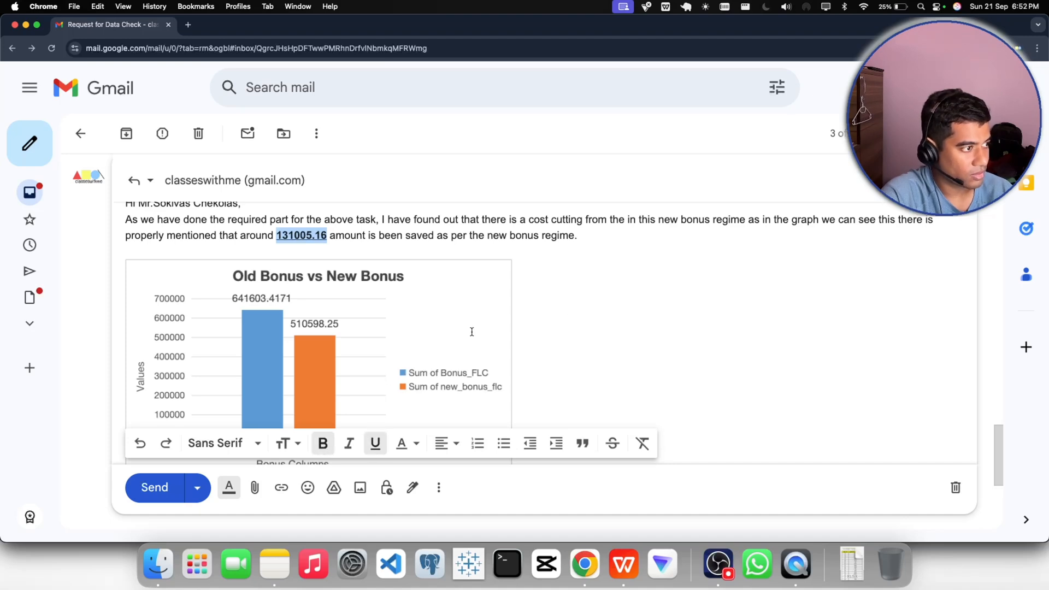
pyautogui.click(600, 319)
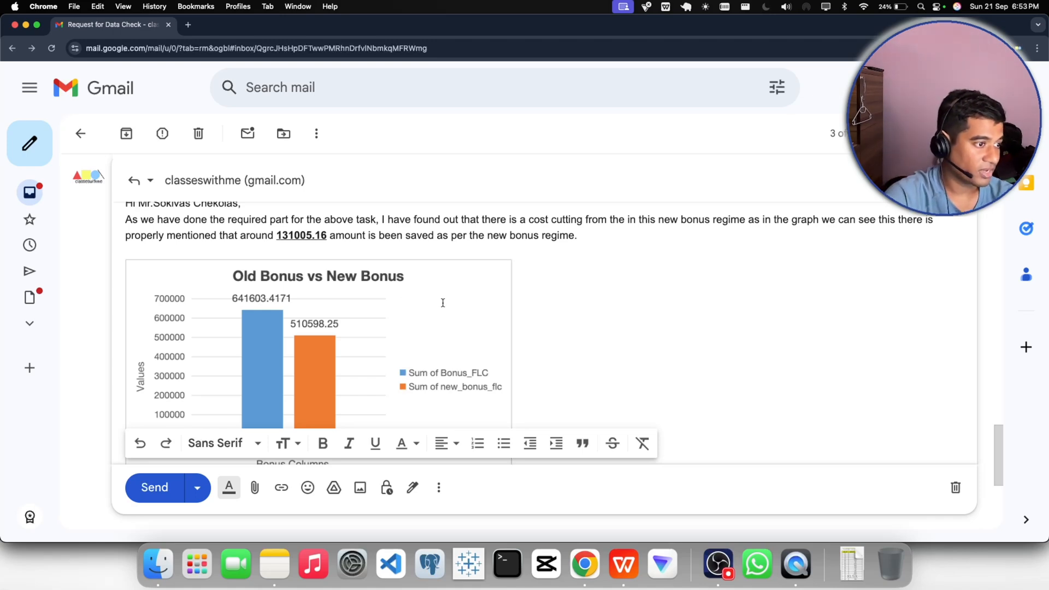
# - Begin a sentence below the chart in the reply with "As instructed I will"
pyautogui.scroll(-3, 382, 309)
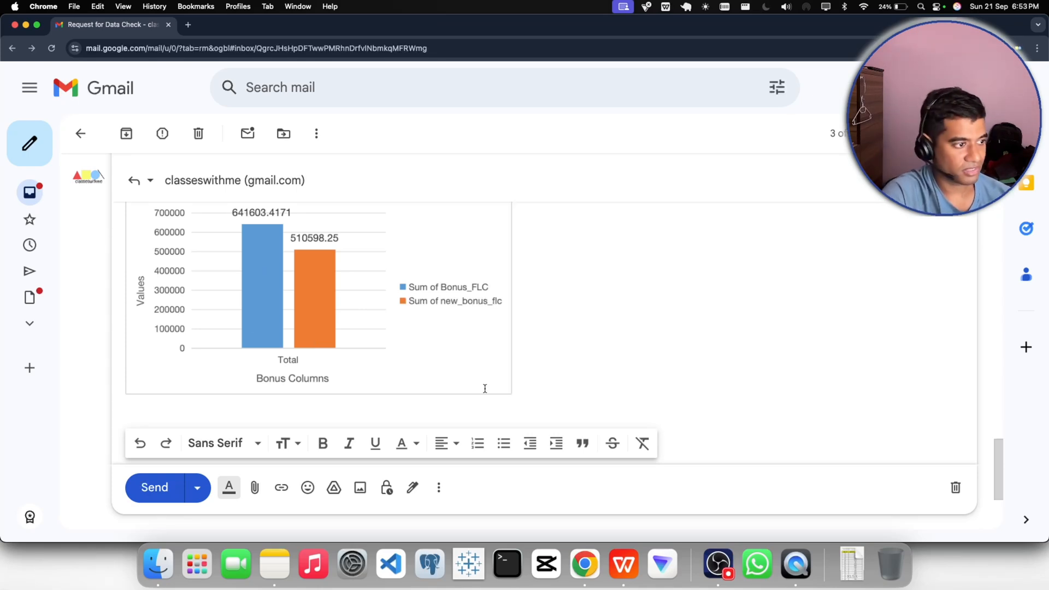
pyautogui.scroll(3, 514, 383)
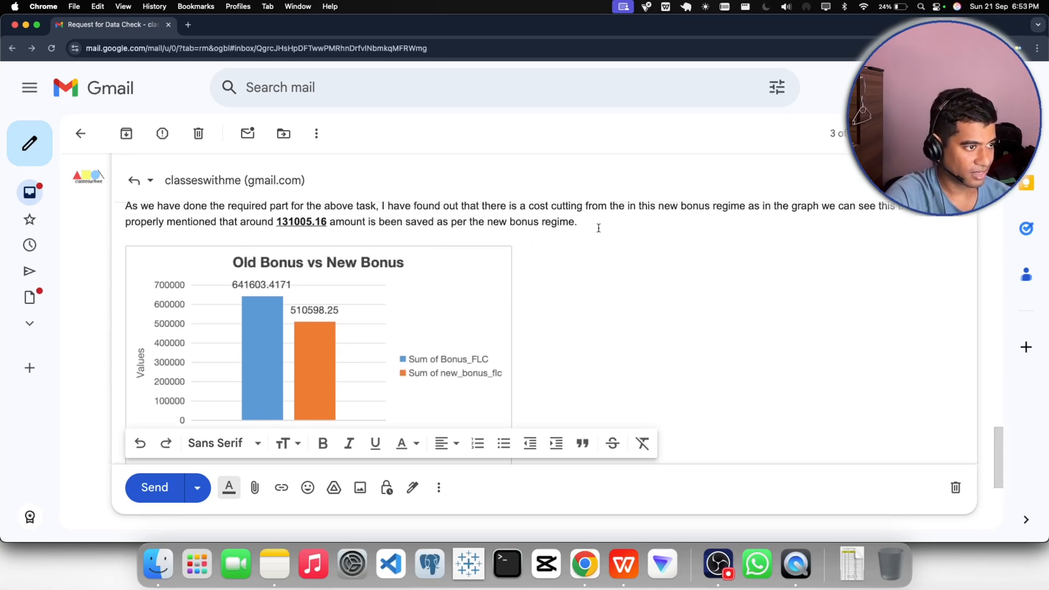
pyautogui.scroll(-3, 545, 326)
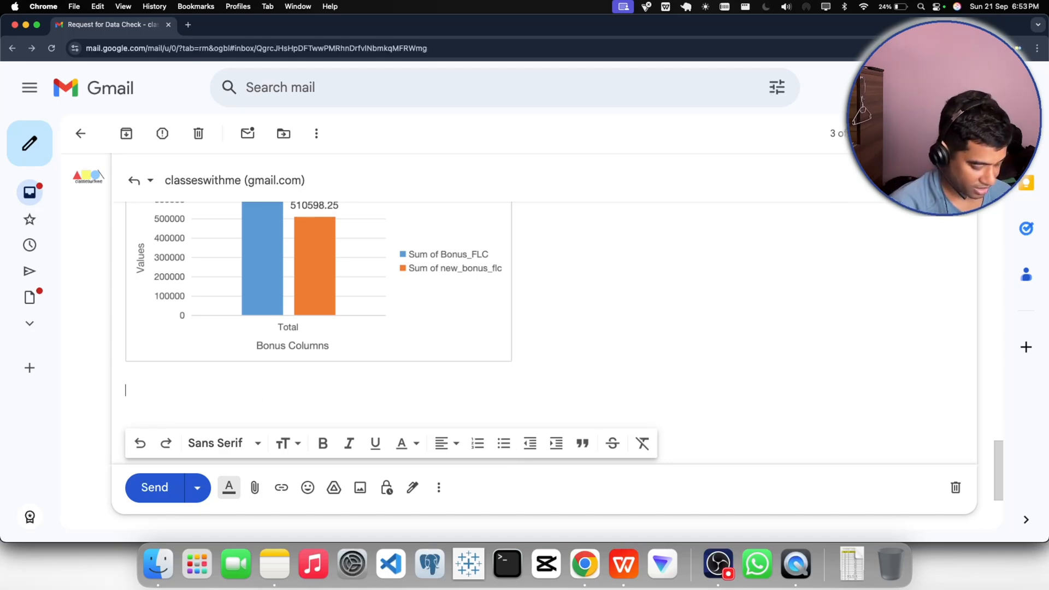
pyautogui.write('As inst')
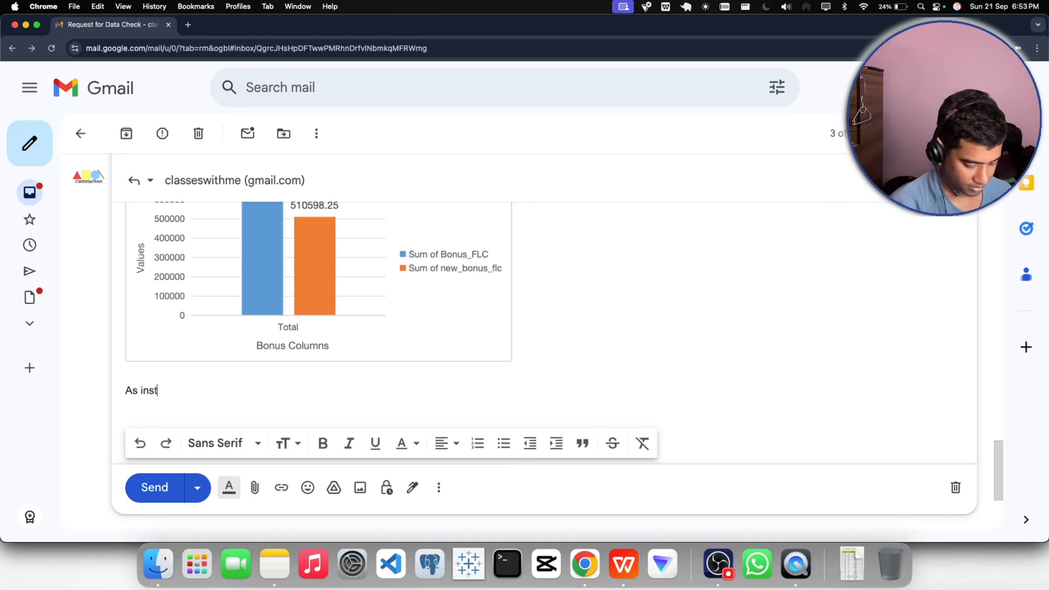
pyautogui.write('ructed ')
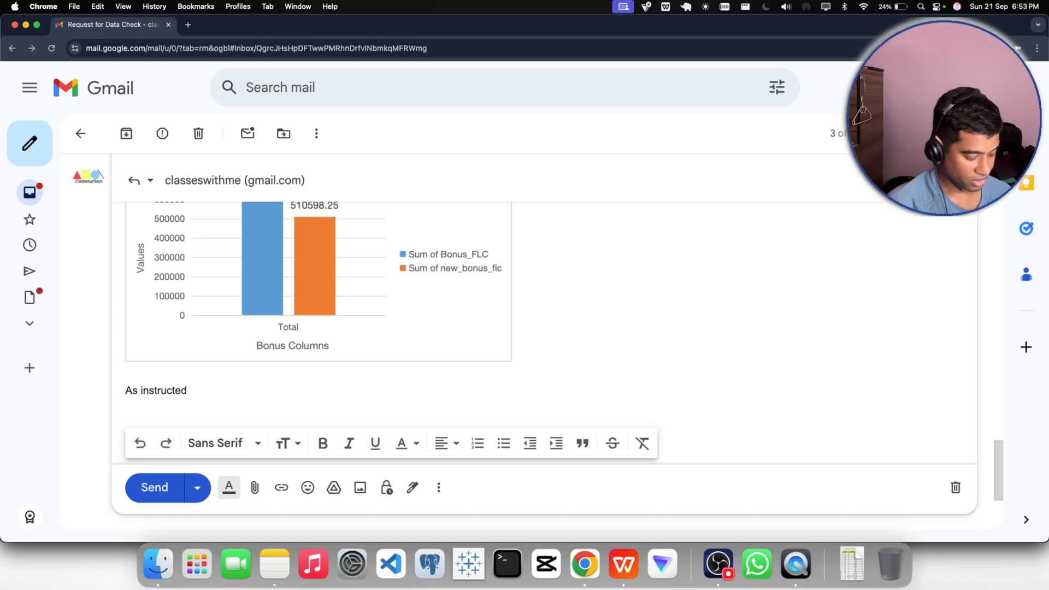
pyautogui.write('I will ')
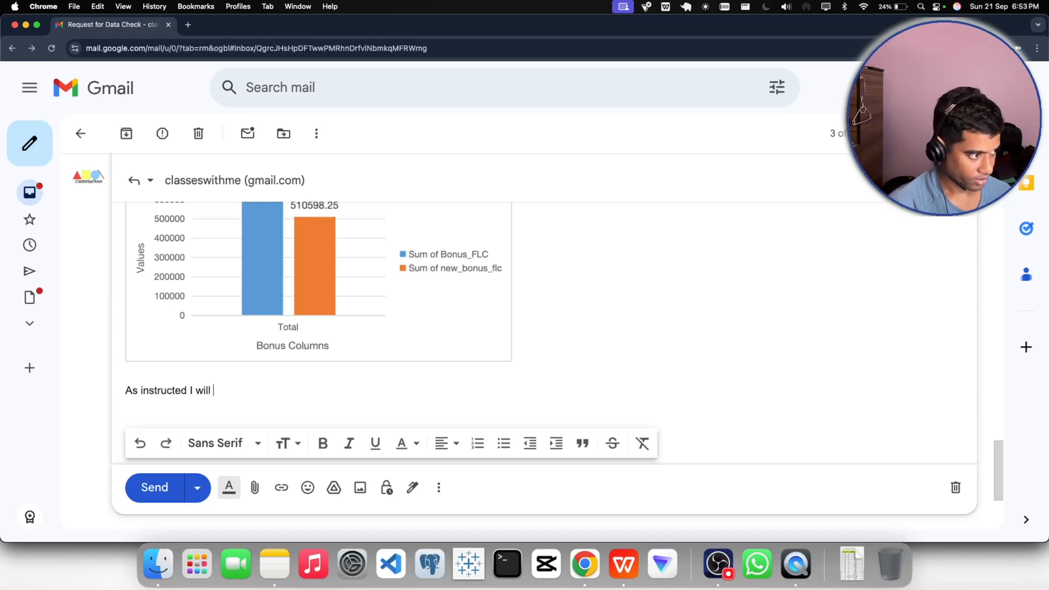
pyautogui.write('am senidn')
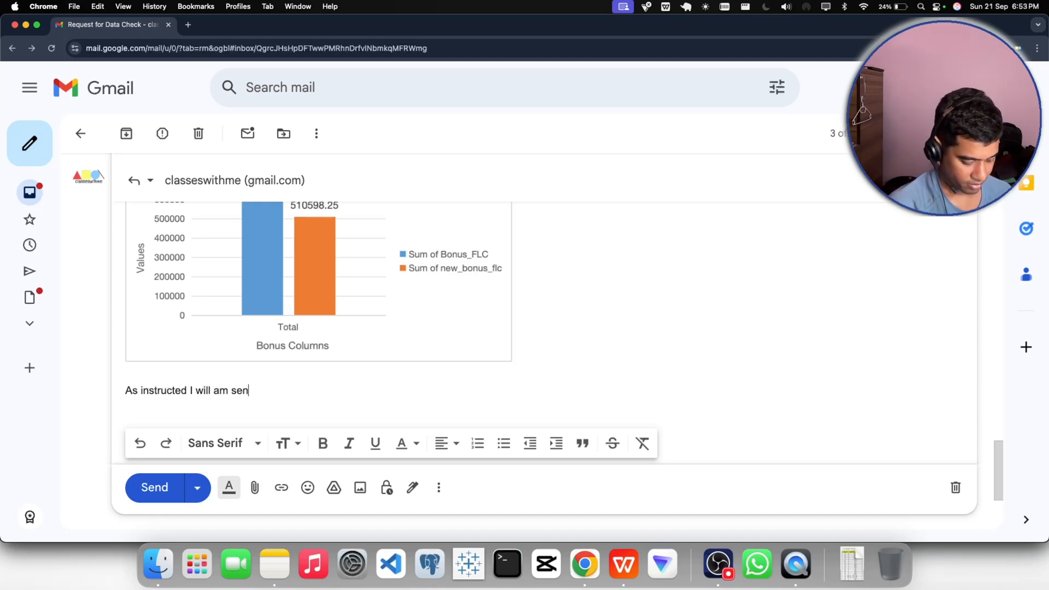
# - Continue the sentence below the chart with "am sending the files in this mail as per the given"
pyautogui.press('BackSpace')
pyautogui.press('BackSpace')
pyautogui.press('BackSpace')
pyautogui.write('ding the ')
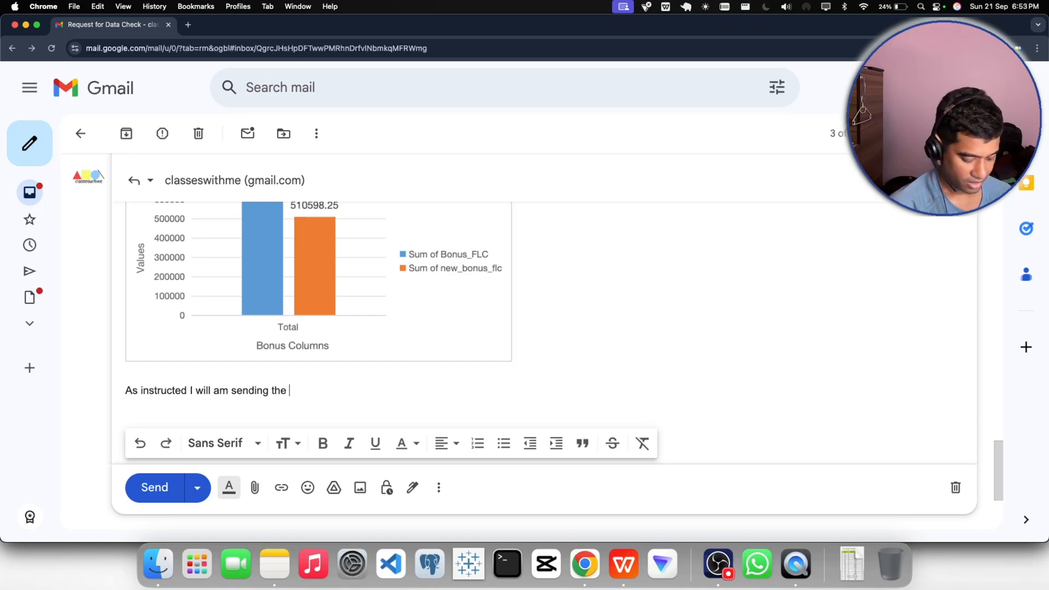
pyautogui.write('files int his m')
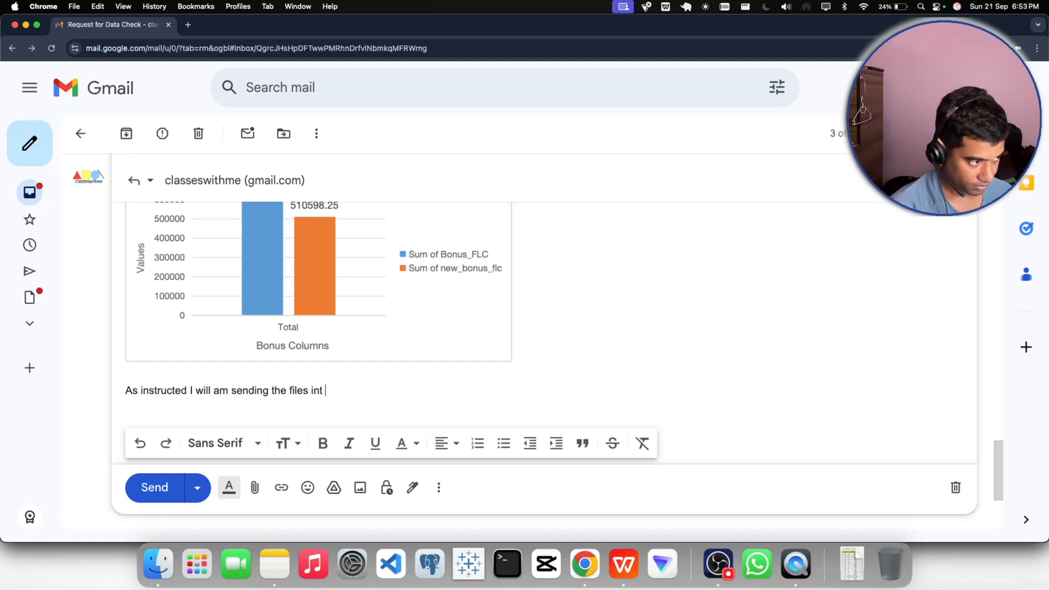
pyautogui.press('BackSpace')
pyautogui.press('BackSpace')
pyautogui.press('BackSpace')
pyautogui.press('BackSpace')
pyautogui.press('BackSpace')
pyautogui.press('BackSpace')
pyautogui.press('BackSpace')
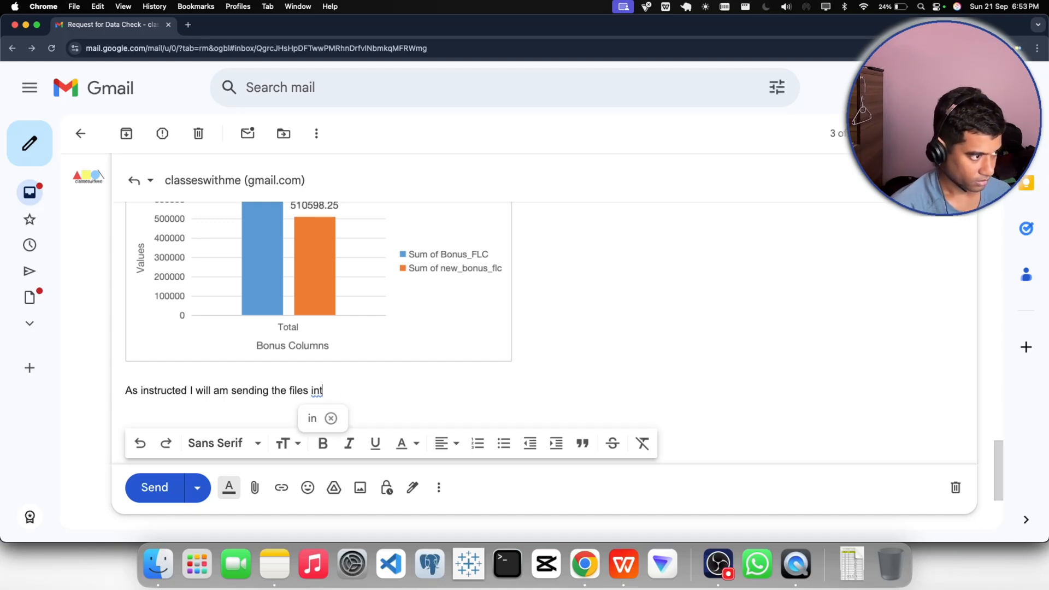
pyautogui.write('this ma')
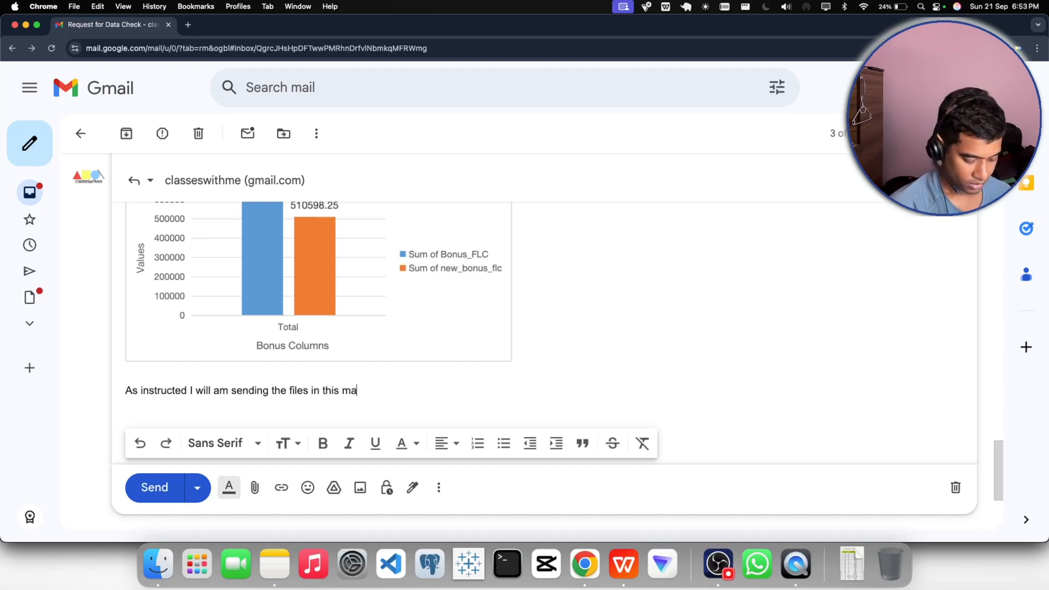
pyautogui.write('il as')
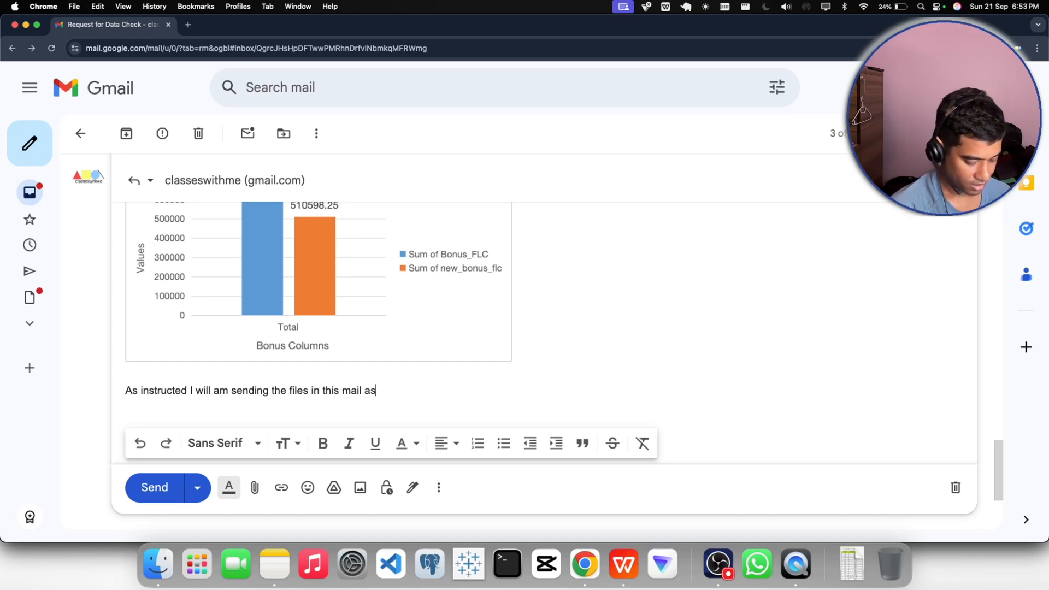
pyautogui.write(' per the given')
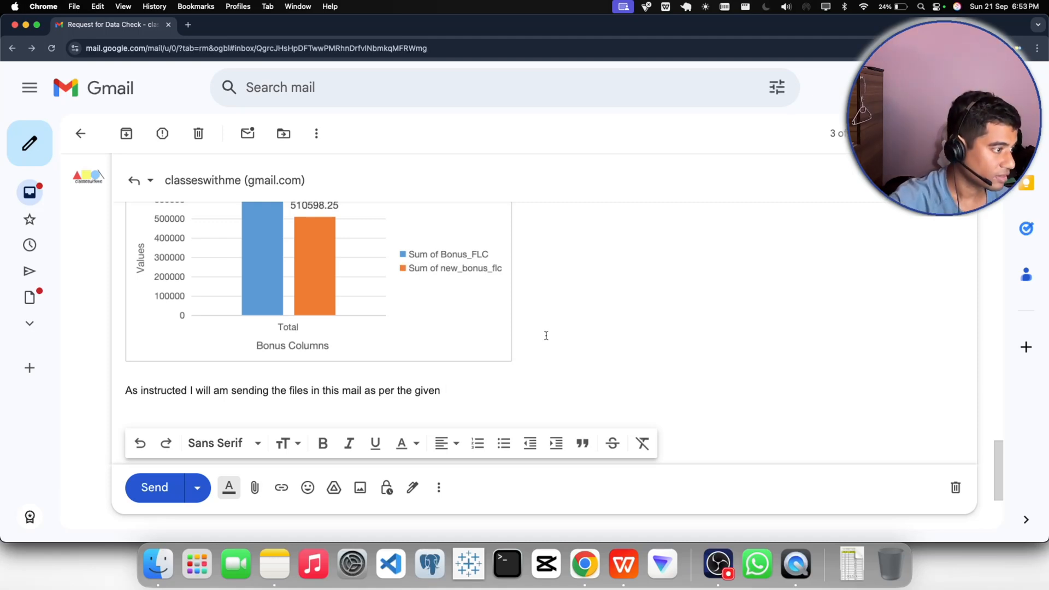
# - Replace everything after "As instructed I" with "have attached the file in this mail"
pyautogui.moveTo(196, 390); pyautogui.dragTo(443, 386)
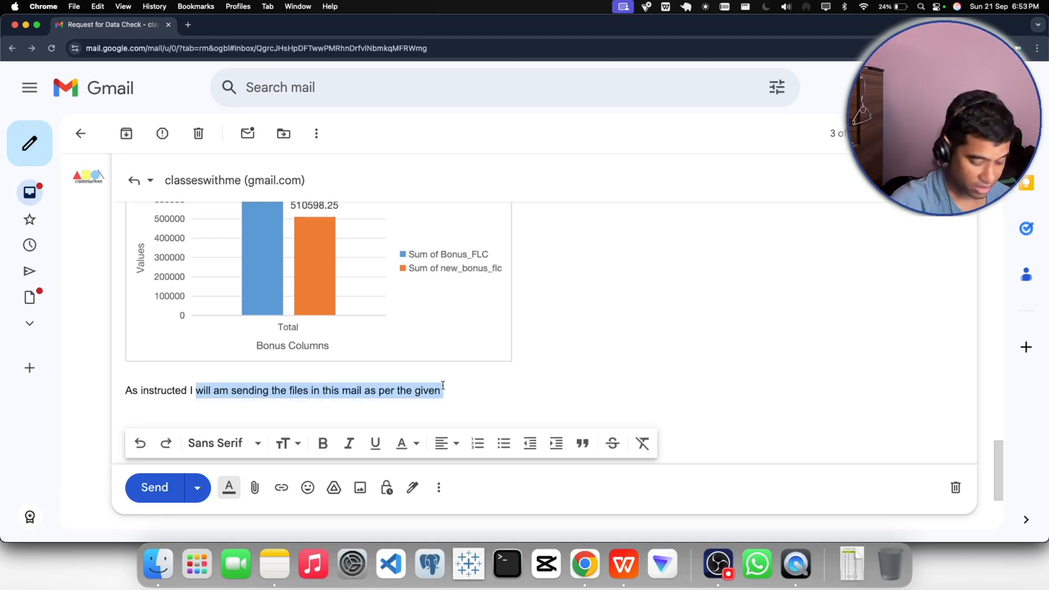
pyautogui.press('BackSpace')
pyautogui.write('have a')
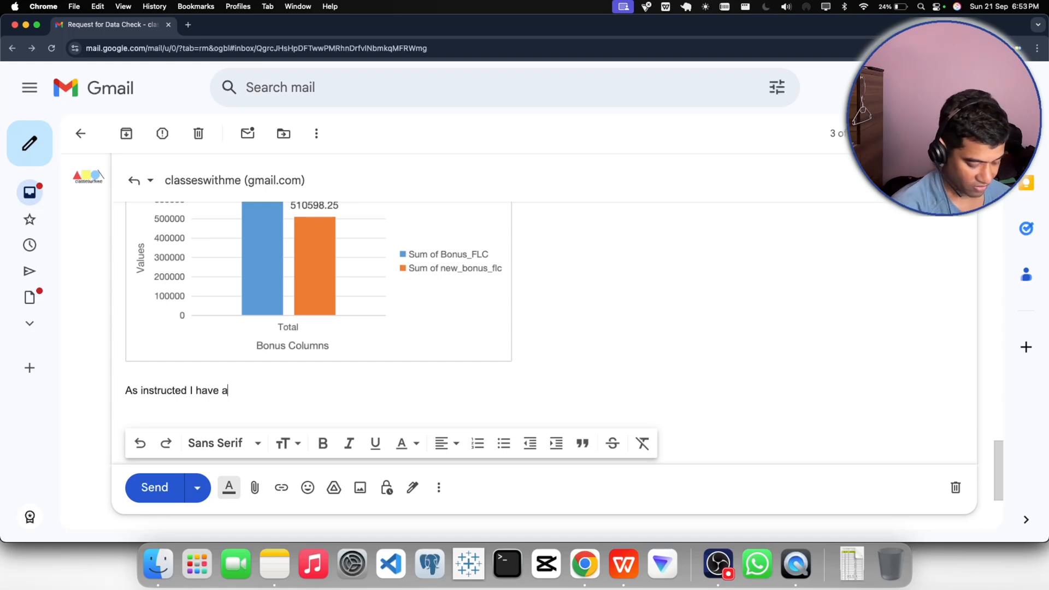
pyautogui.write('ttached the ')
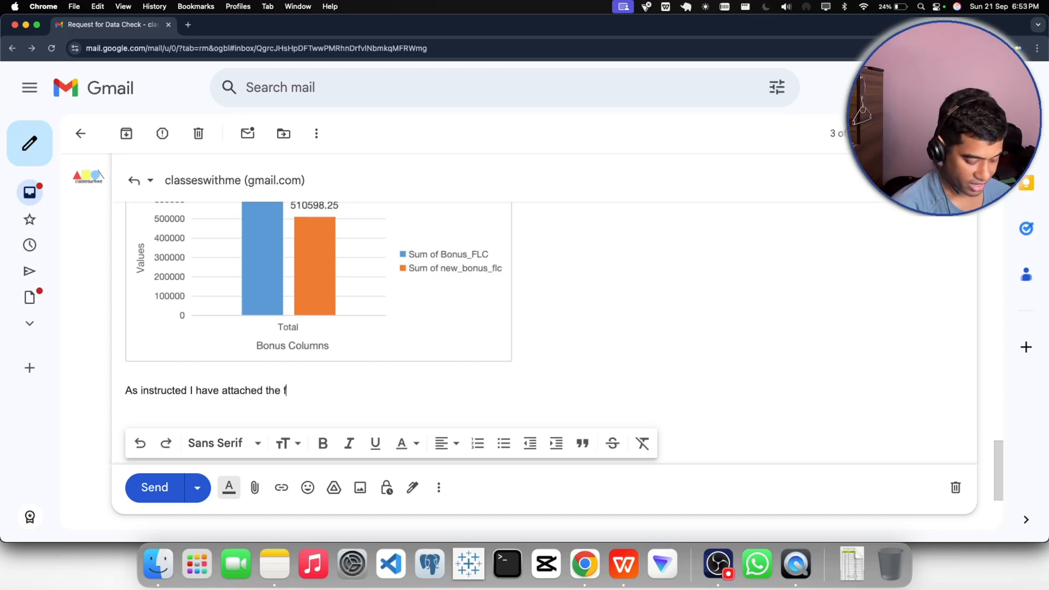
pyautogui.write('file ')
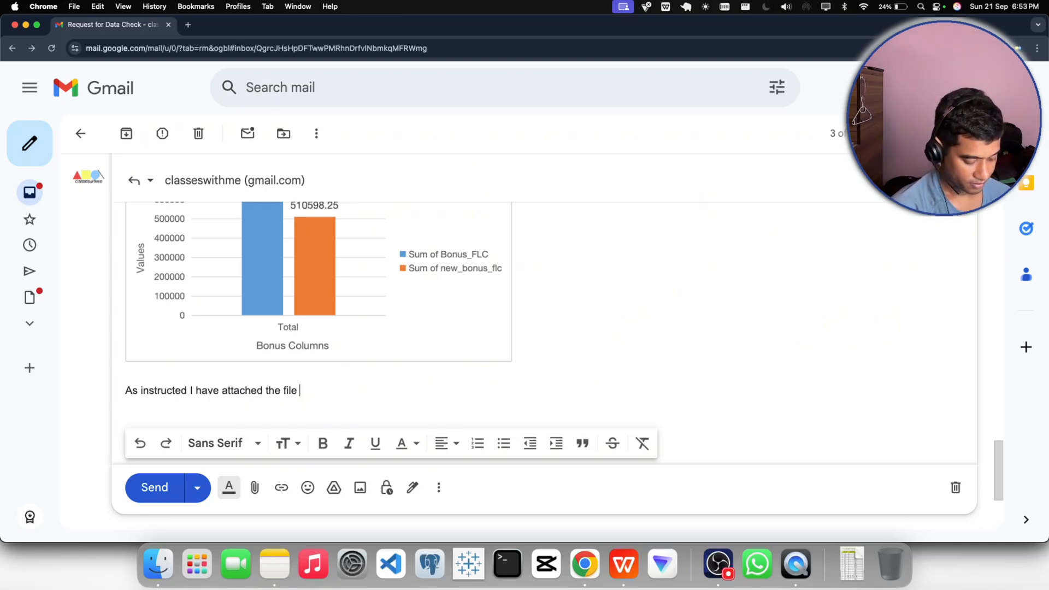
pyautogui.write('in this m')
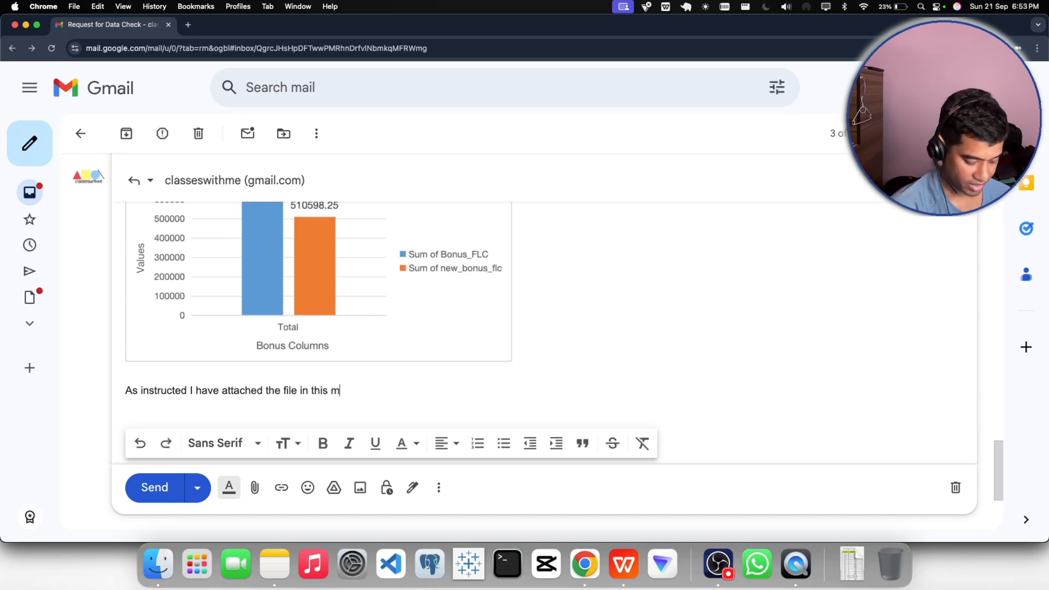
pyautogui.write('ail.')
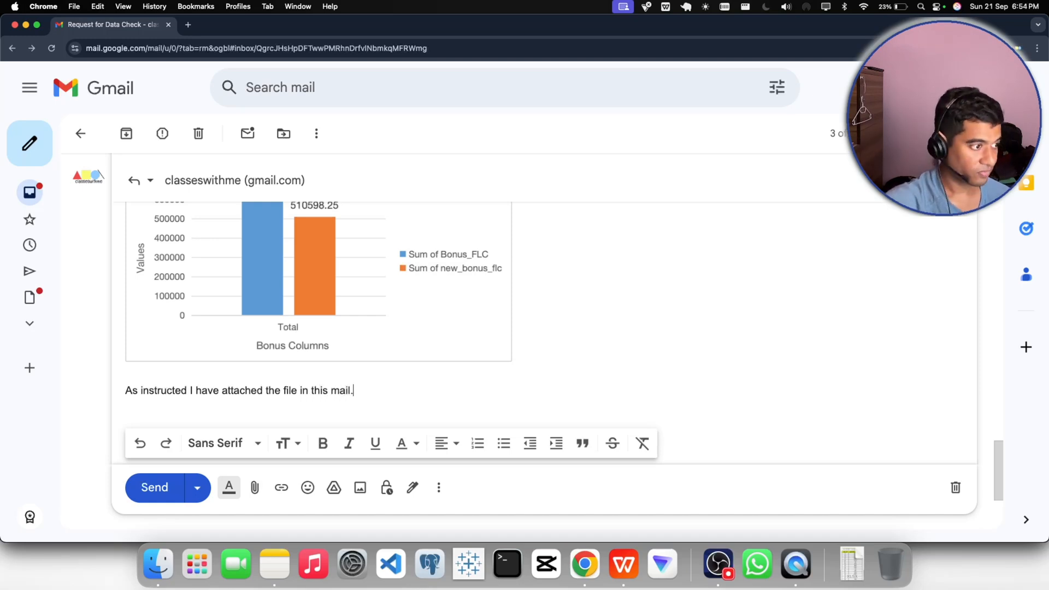
# - Copy the requested file name HRA_Sales_BUI_BUP from the requester's earlier message in the thread
pyautogui.scroll(10, 325, 349)
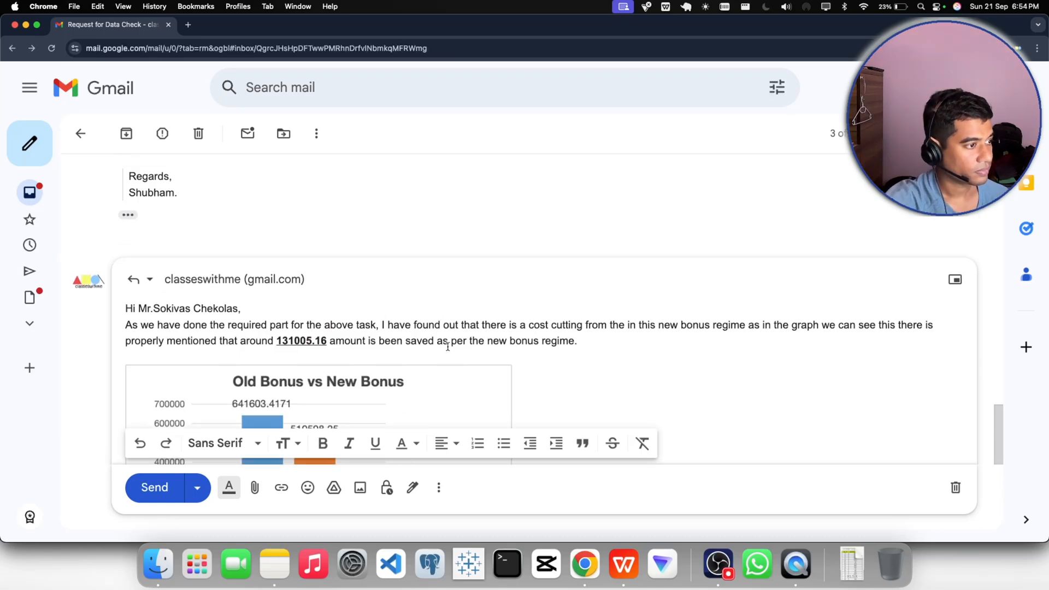
pyautogui.scroll(5, 325, 348)
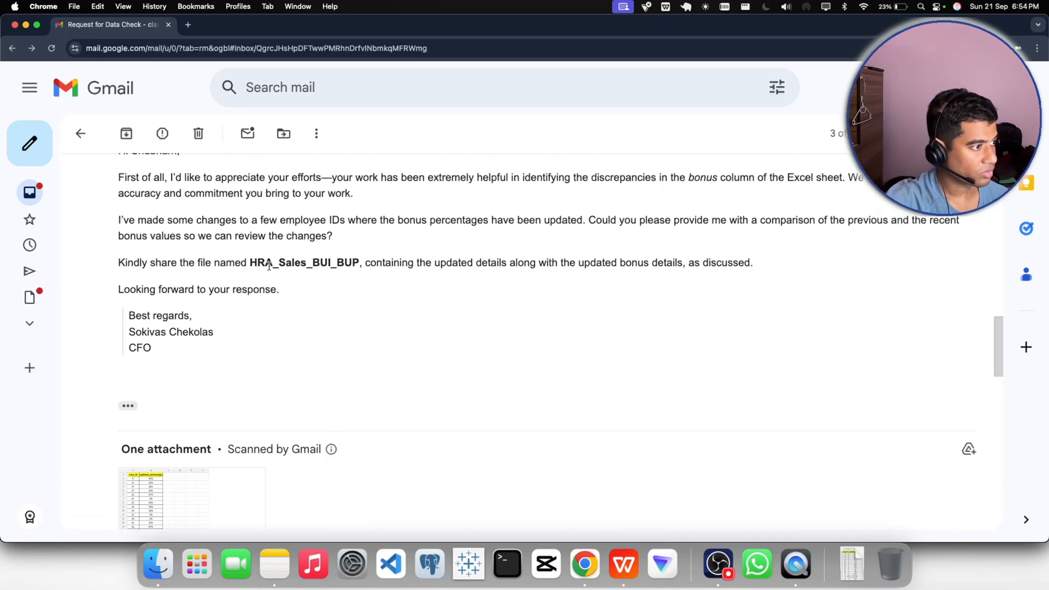
pyautogui.moveTo(250, 263); pyautogui.dragTo(358, 261)
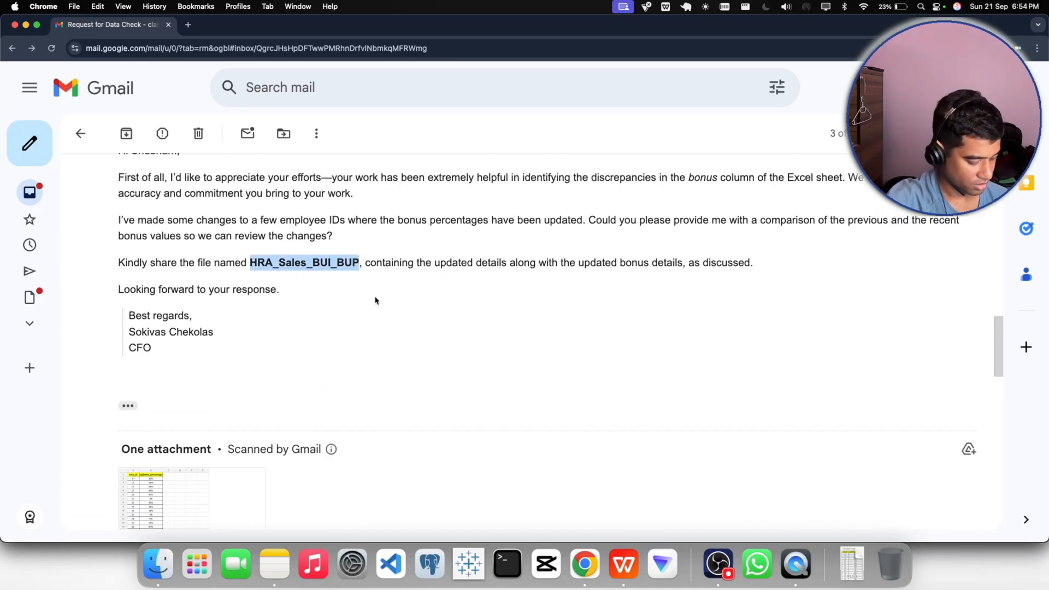
pyautogui.press('super+c')
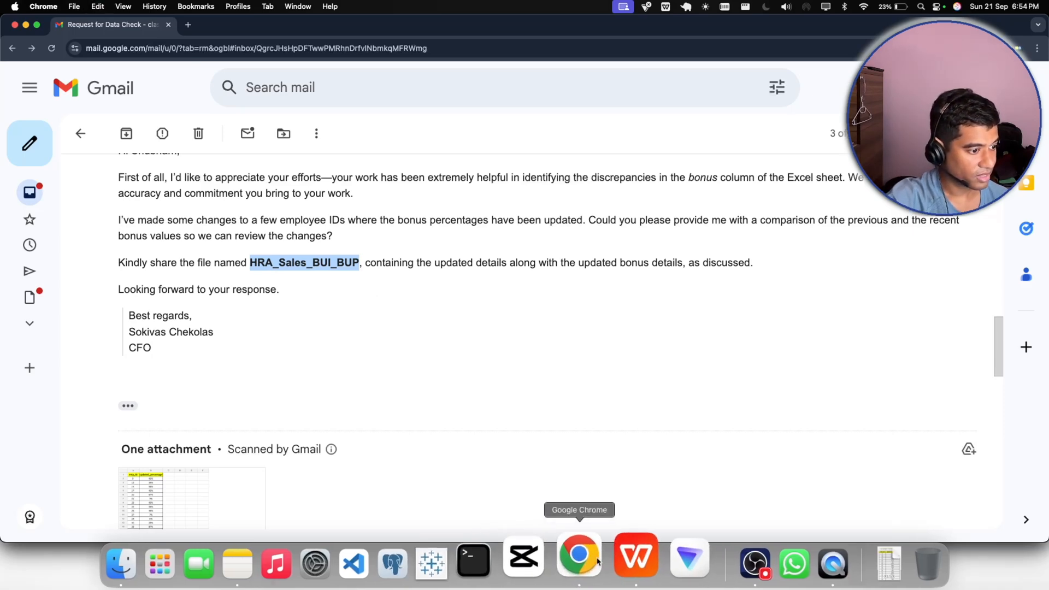
# - Switch to WPS Office and close the emp_bonus_upd.xlsx workbook, keeping HR_BUI_Cln_19sep.xlsx open
pyautogui.press('super+Tab')
pyautogui.click(295, 25)
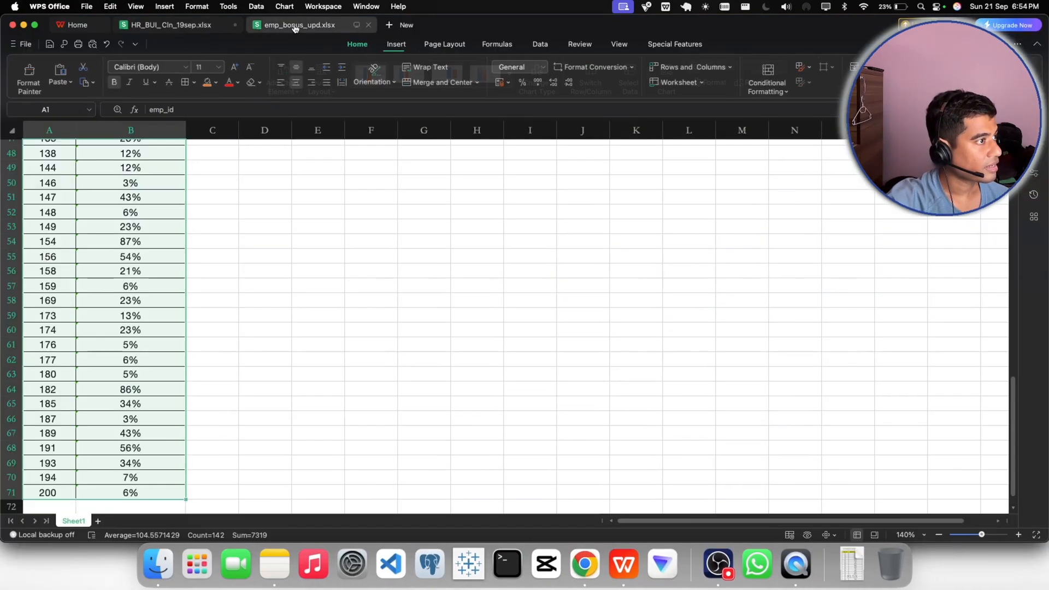
pyautogui.click(204, 26)
pyautogui.click(368, 26)
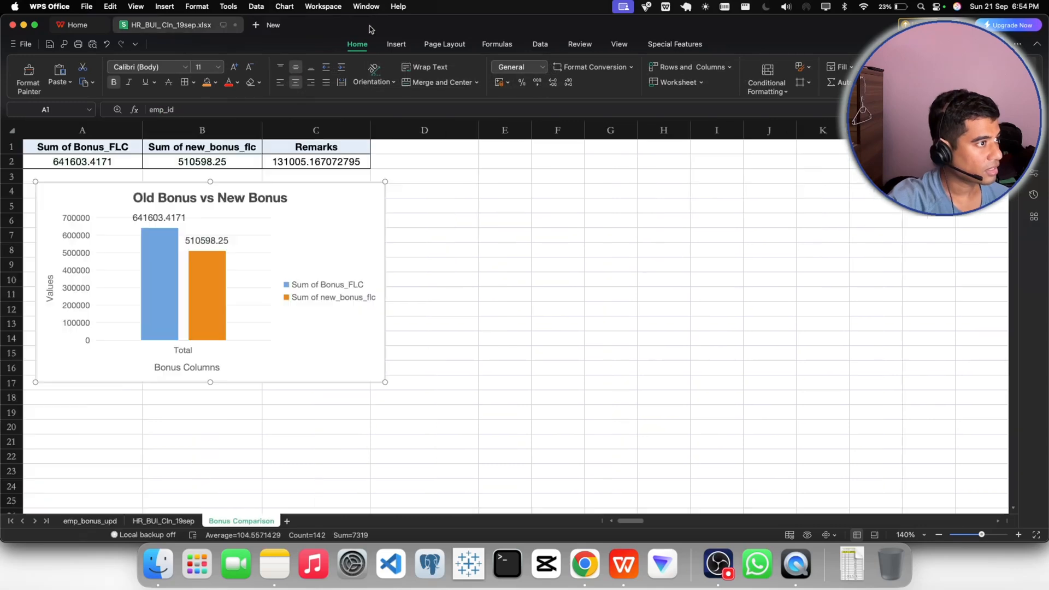
# - Reorder the sheets to HR_BUI_Cln_19sep, Bonus Comparison, emp_bonus_upd and show the HR_BUI_Cln_19sep sheet
pyautogui.click(93, 520)
pyautogui.moveTo(157, 522); pyautogui.dragTo(98, 522)
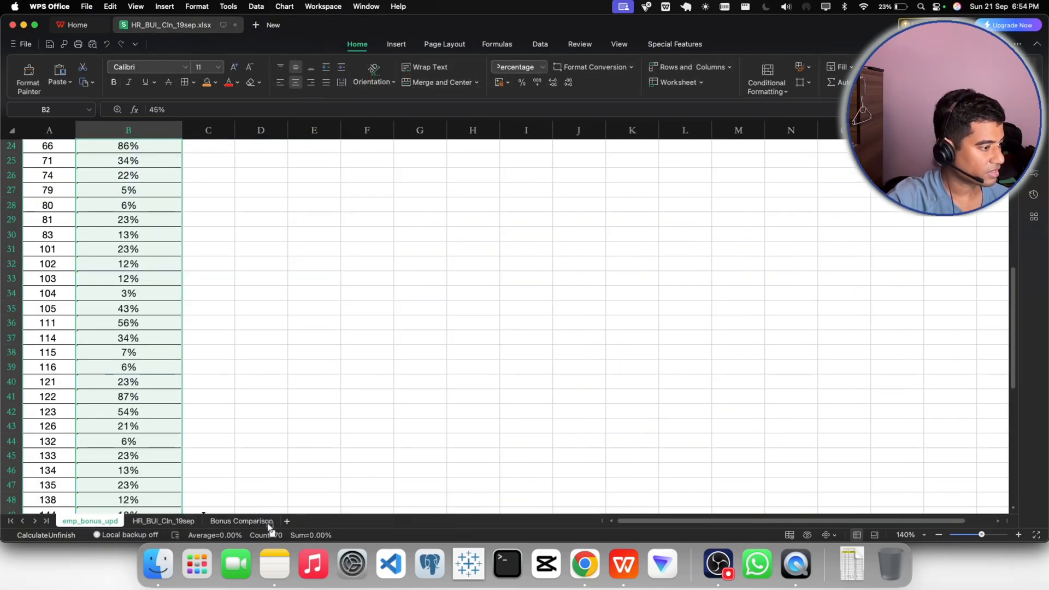
pyautogui.click(93, 521)
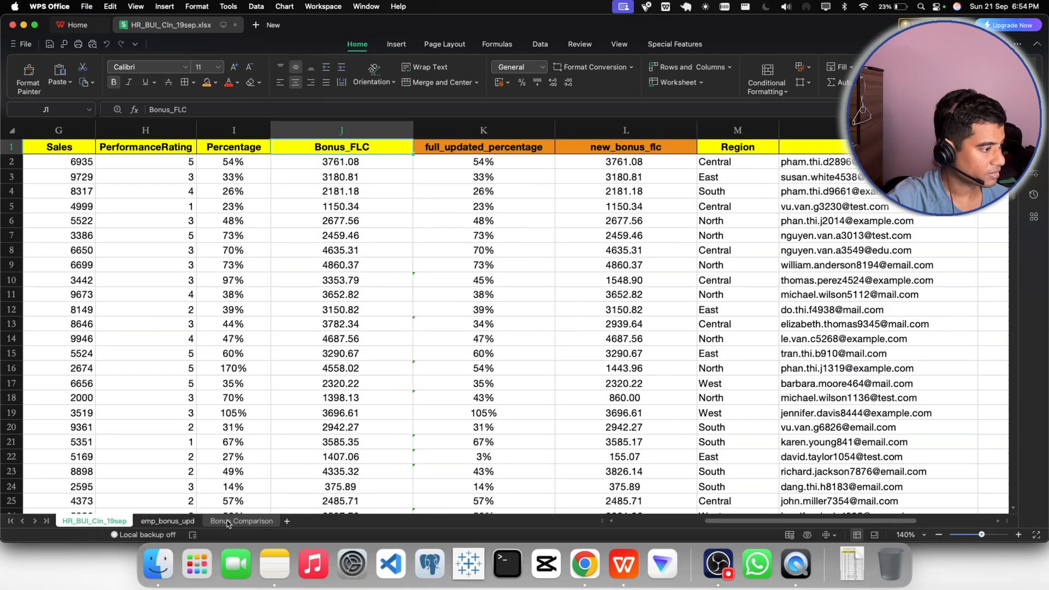
pyautogui.click(190, 524)
pyautogui.moveTo(224, 522); pyautogui.dragTo(153, 525)
pyautogui.click(93, 521)
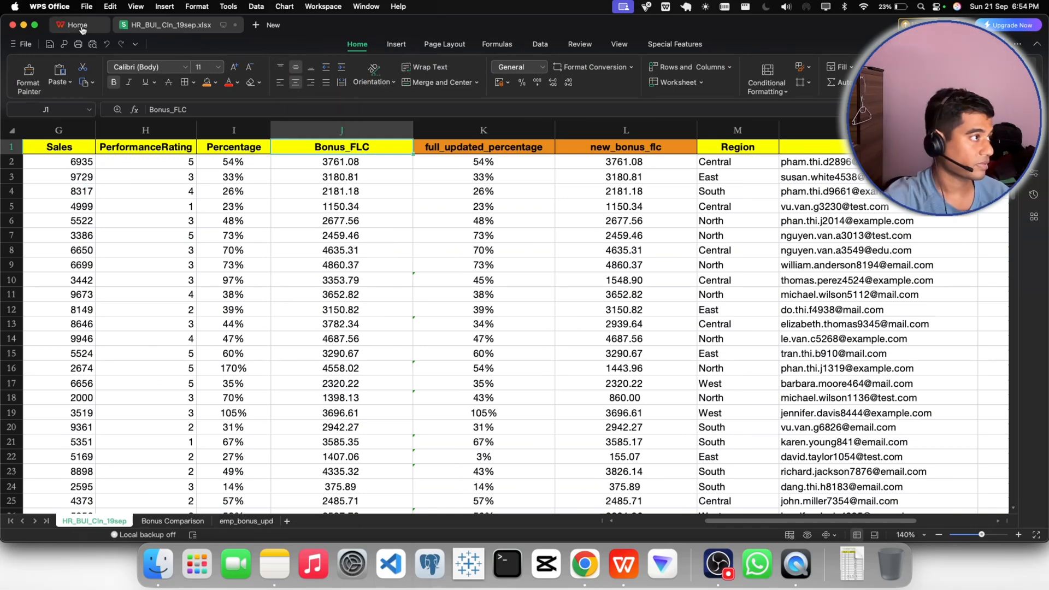
# - Save the workbook under the new name HRA_Sales_BUI_BUP.xlsx in the Desktop folder "excel project"
pyautogui.click(87, 6)
pyautogui.click(110, 125)
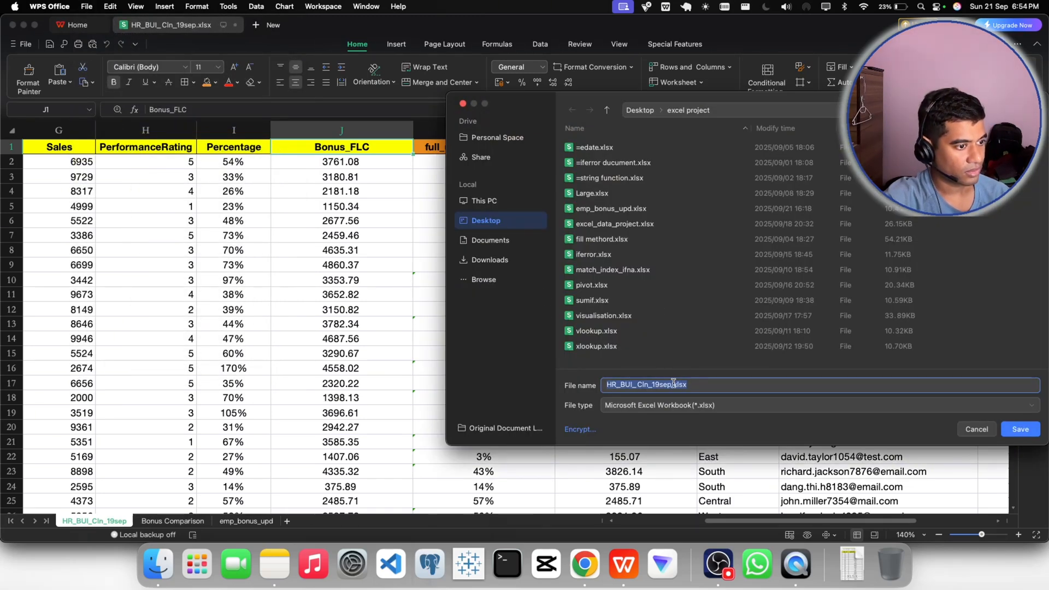
pyautogui.moveTo(673, 384); pyautogui.dragTo(606, 381)
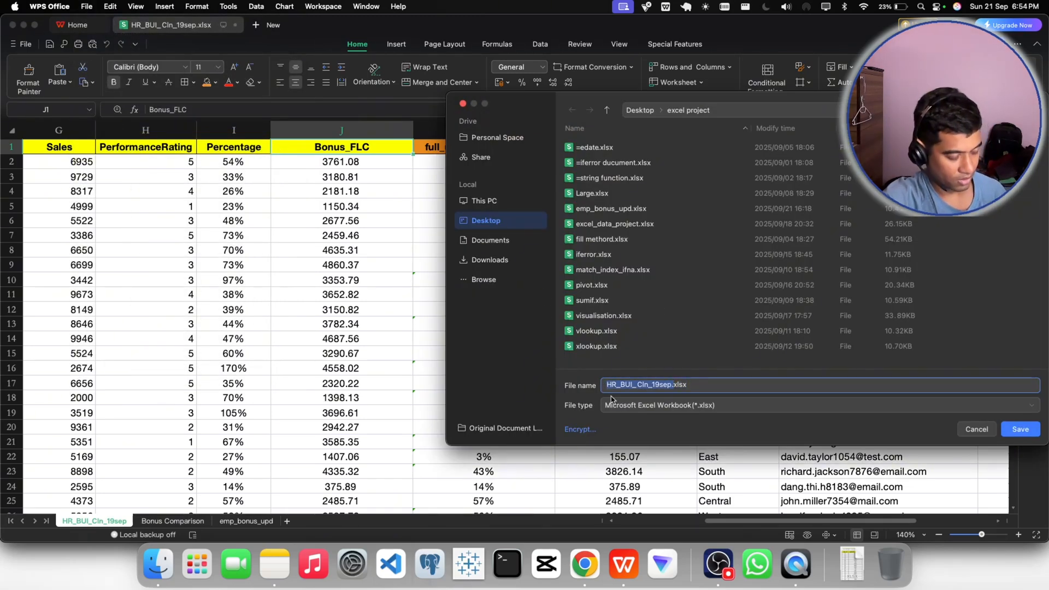
pyautogui.press('super+v')
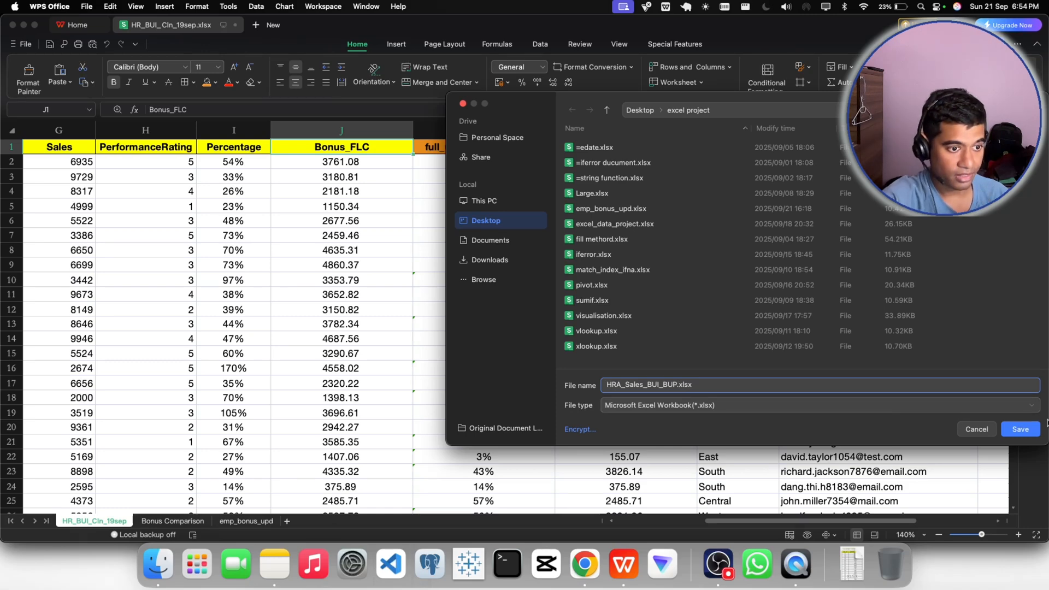
pyautogui.click(1014, 432)
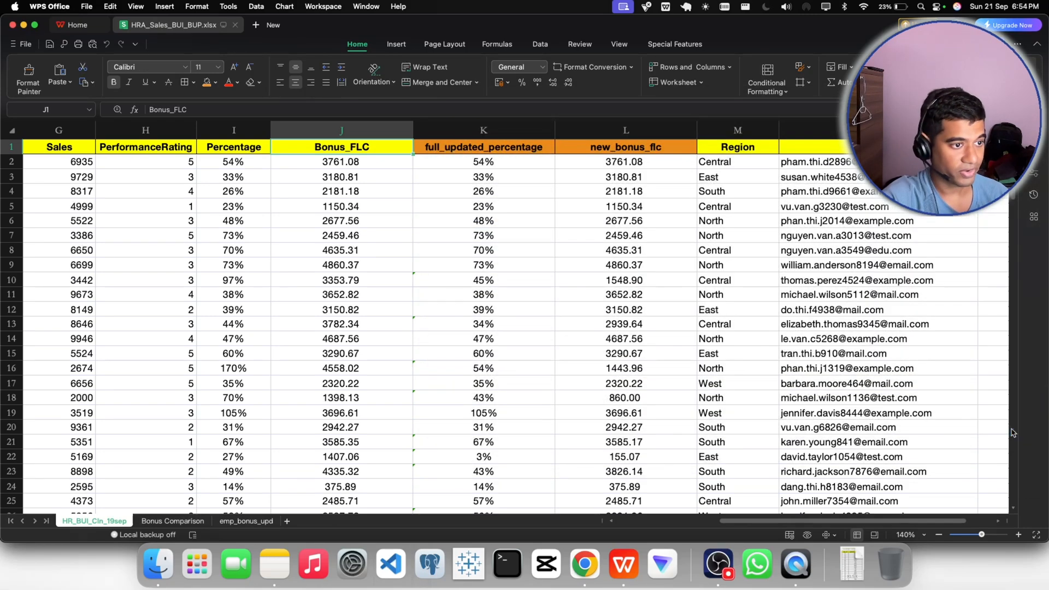
# - Switch to the Gmail reply in Chrome and attach HRA_Sales_BUI_BUP.xlsx from the "excel project" folder
pyautogui.click(585, 558)
pyautogui.scroll(-15, 244, 385)
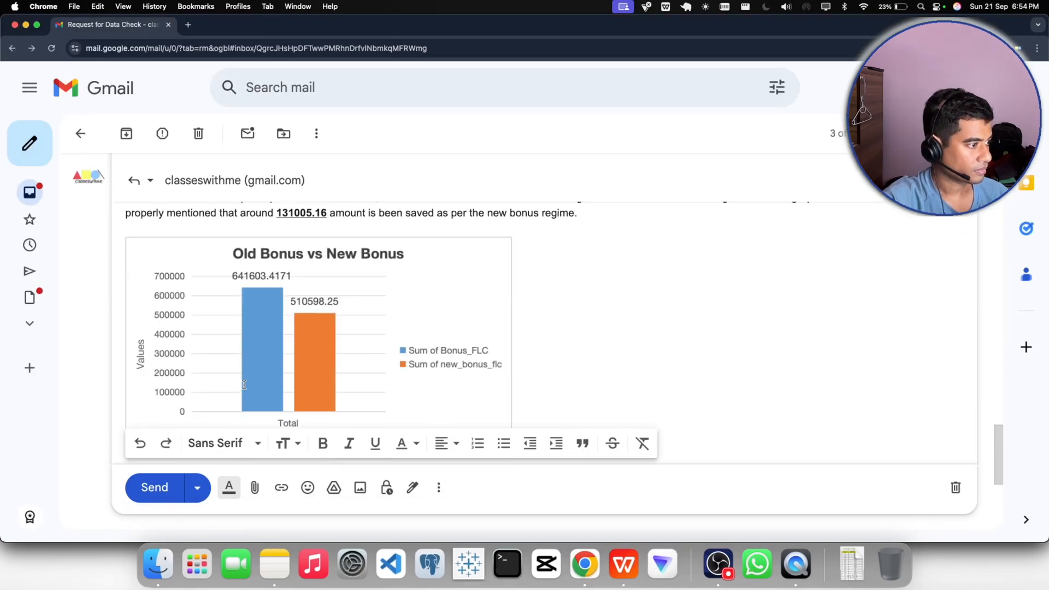
pyautogui.scroll(-5, 243, 385)
pyautogui.scroll(10, 251, 435)
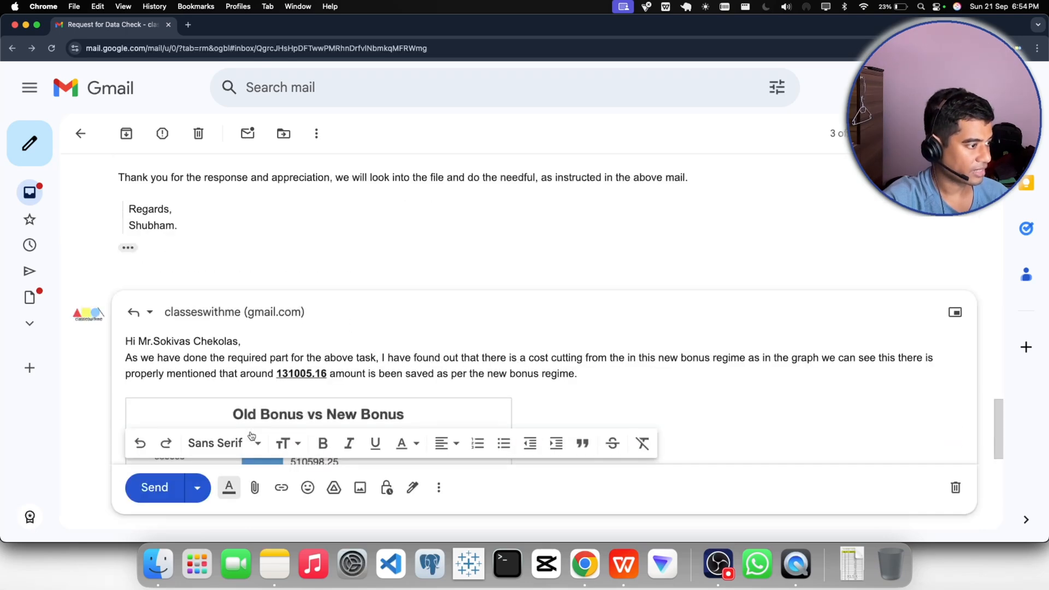
pyautogui.click(255, 488)
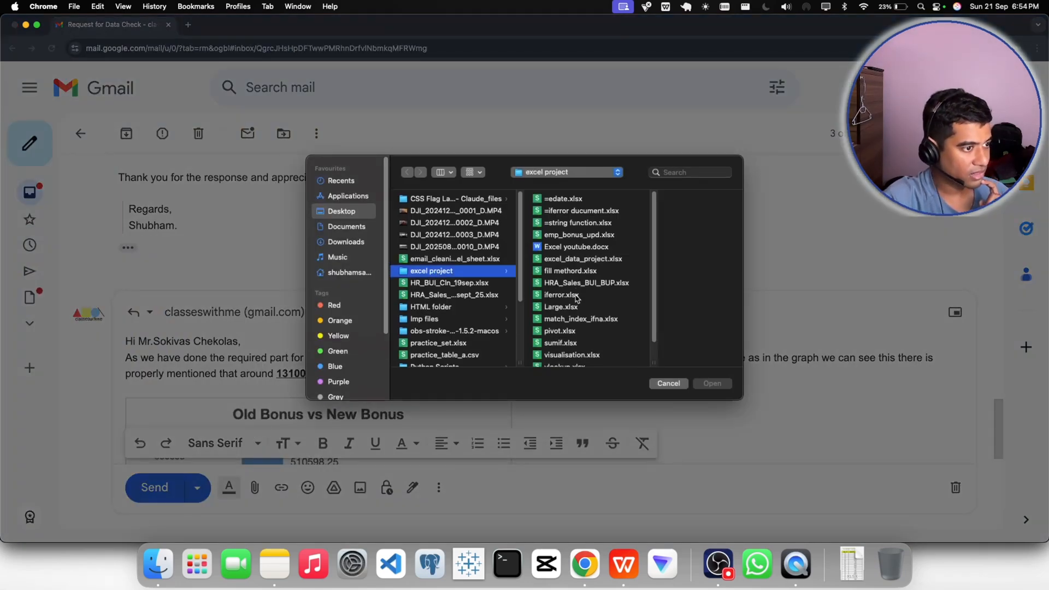
pyautogui.click(595, 284)
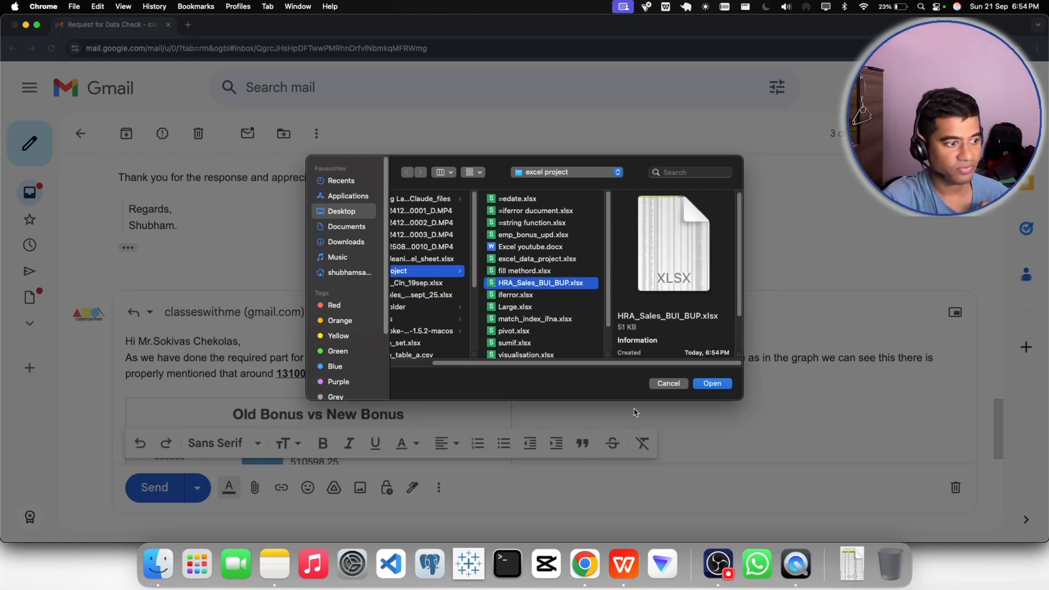
pyautogui.click(713, 571)
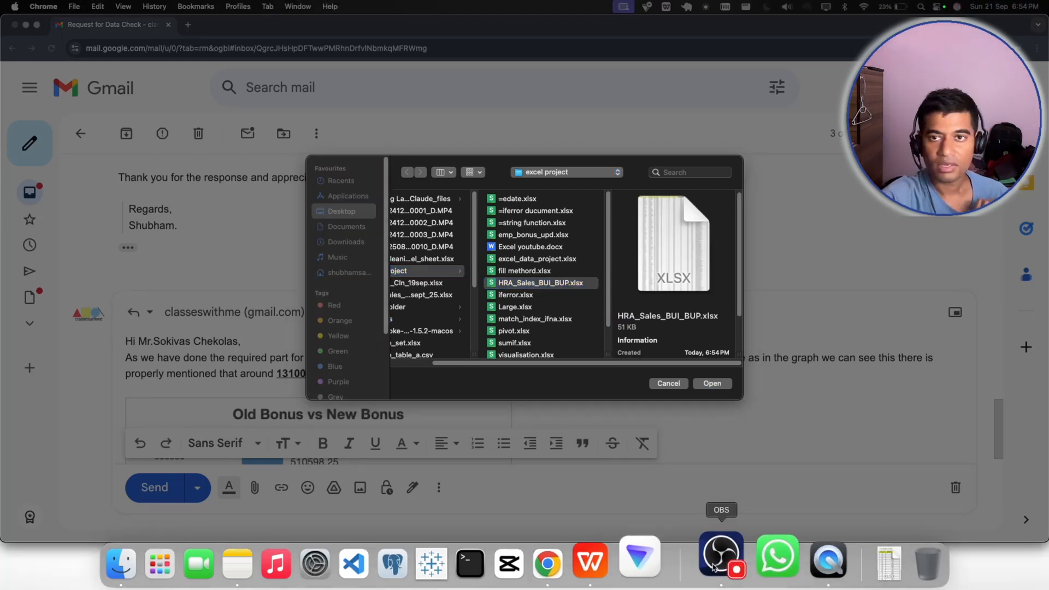
pyautogui.click(710, 383)
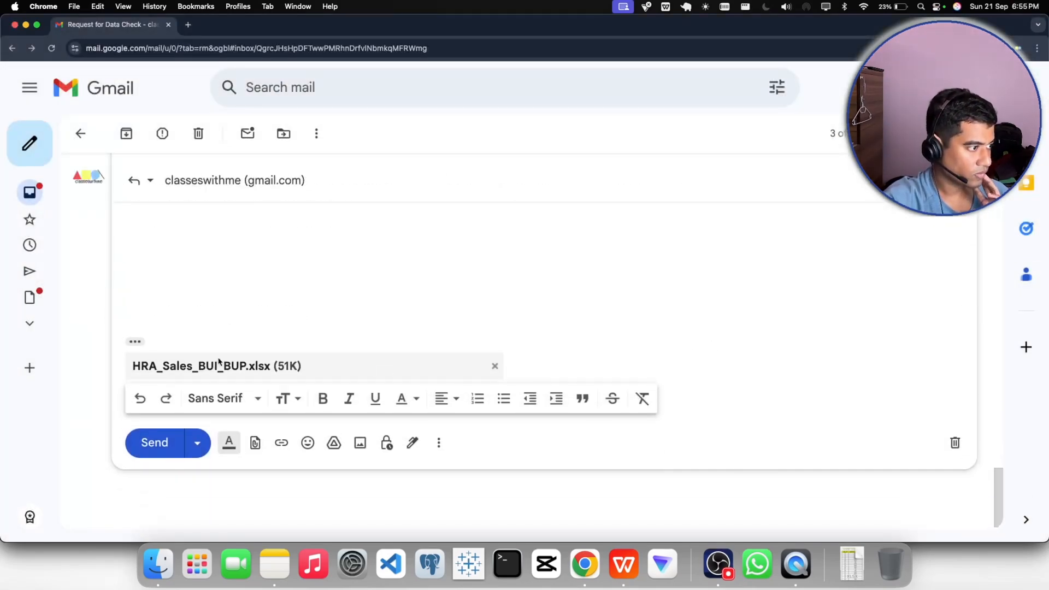
# - Close the reply below the attachment sentence with "Regards," and the sender's first name on the following line
pyautogui.scroll(5, 482, 329)
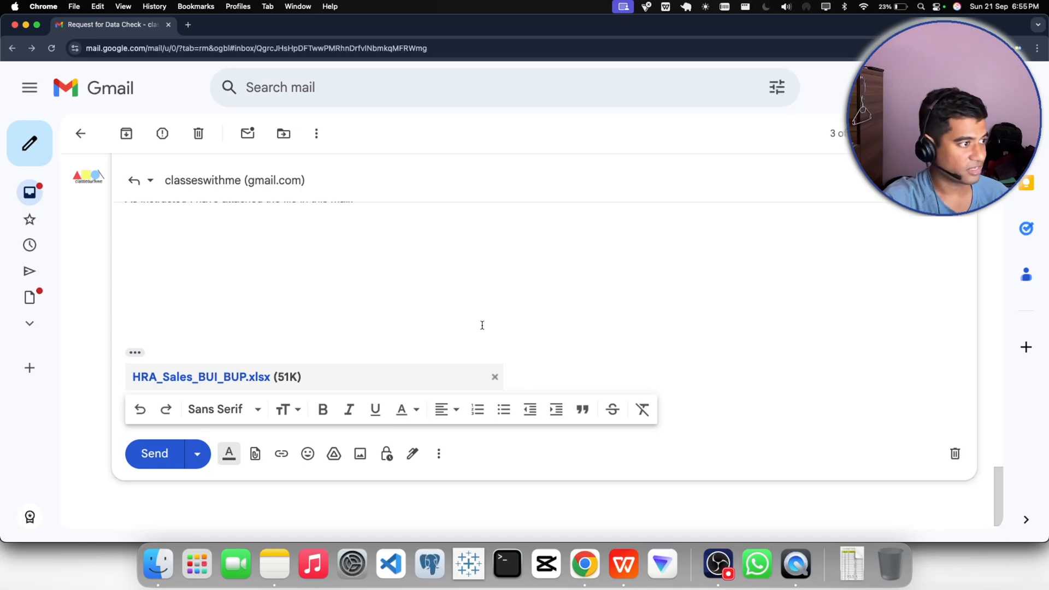
pyautogui.click(262, 341)
pyautogui.write('Re')
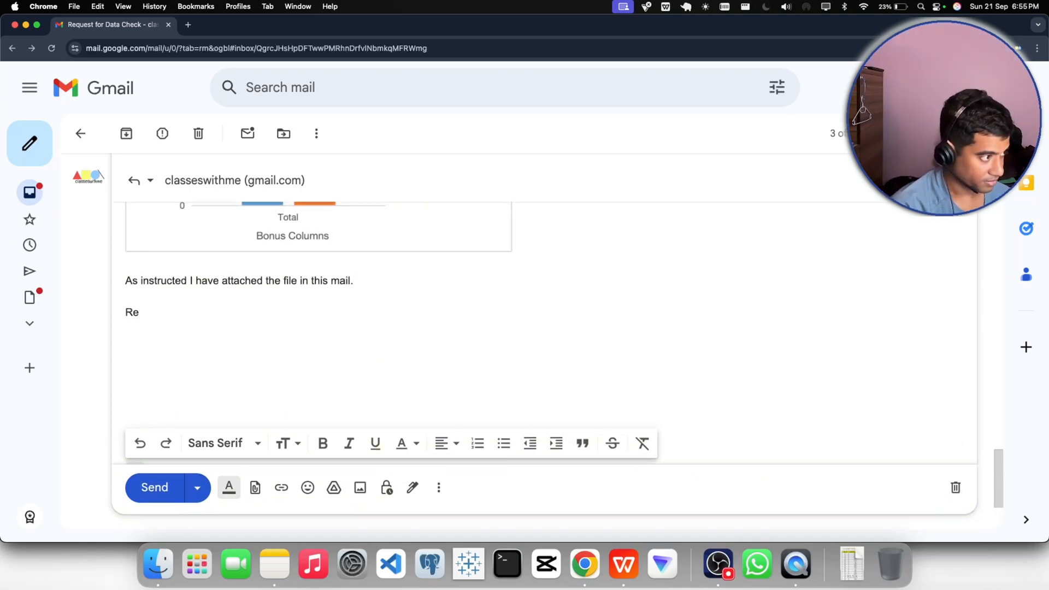
pyautogui.write('gards,')
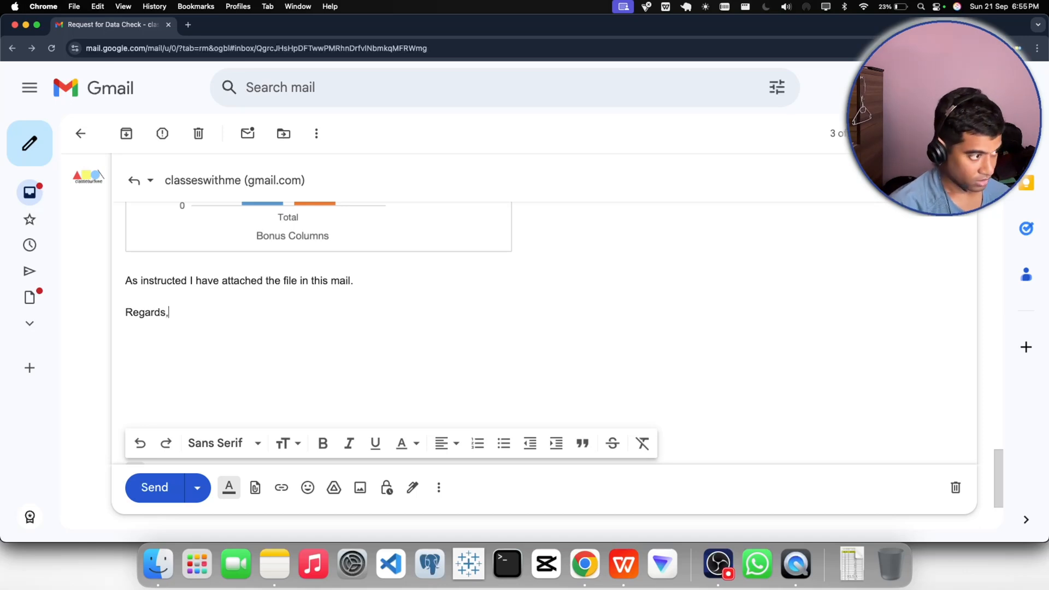
pyautogui.press('Return')
pyautogui.write('Shubham')
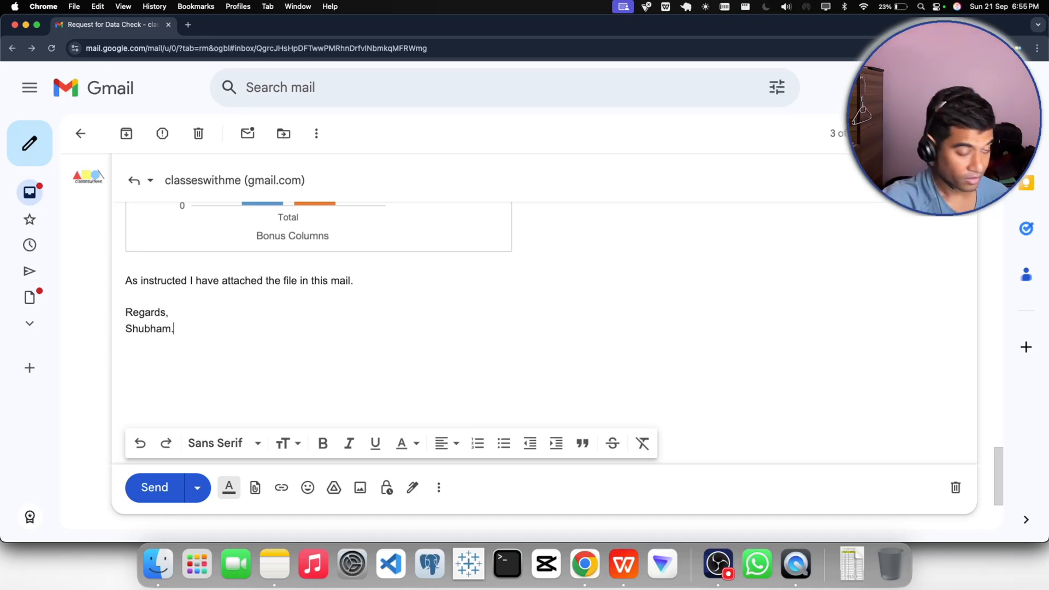
pyautogui.write('.')
# - Review the reply, insert a blank line between the greeting and the first paragraph, and send it
pyautogui.scroll(5, 307, 330)
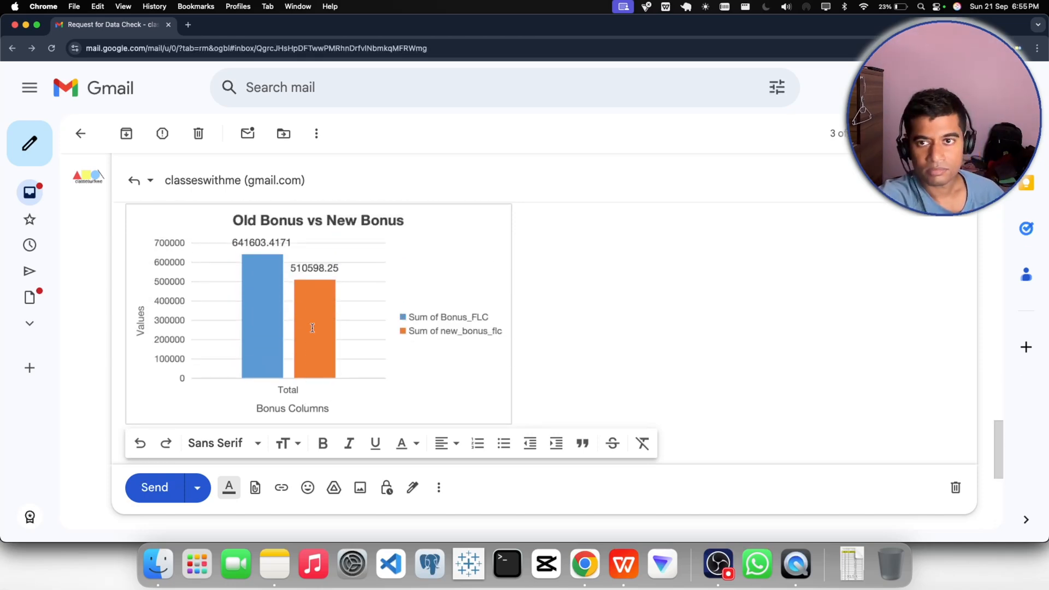
pyautogui.scroll(-10, 313, 328)
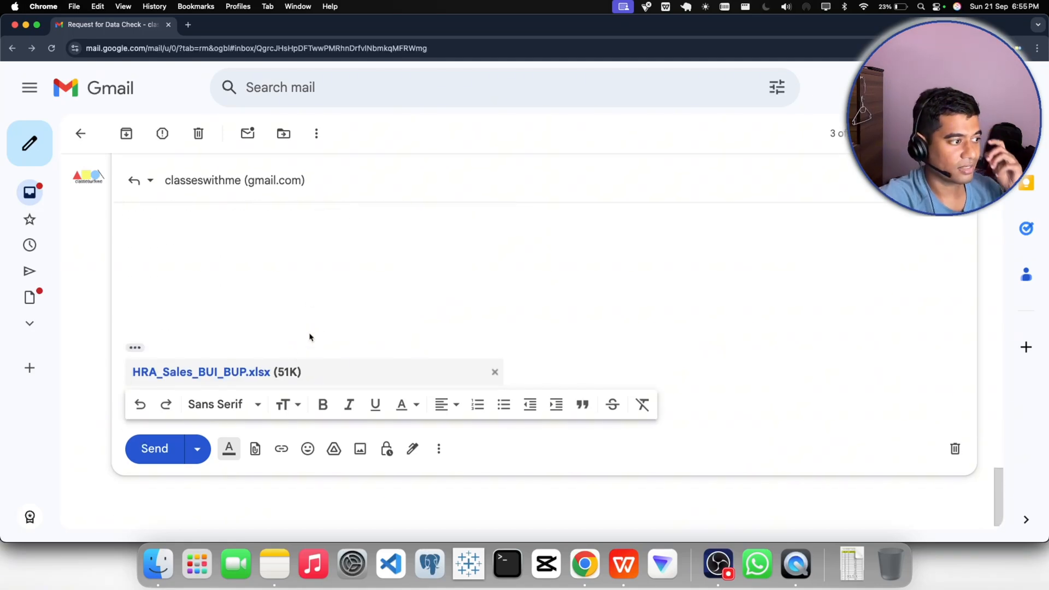
pyautogui.scroll(7, 310, 351)
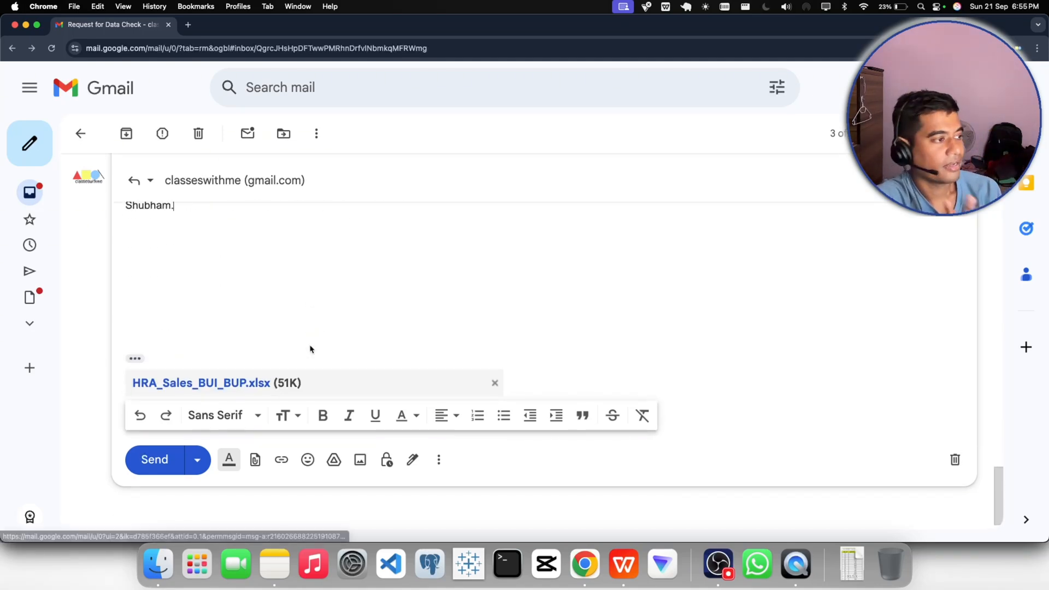
pyautogui.scroll(5, 310, 346)
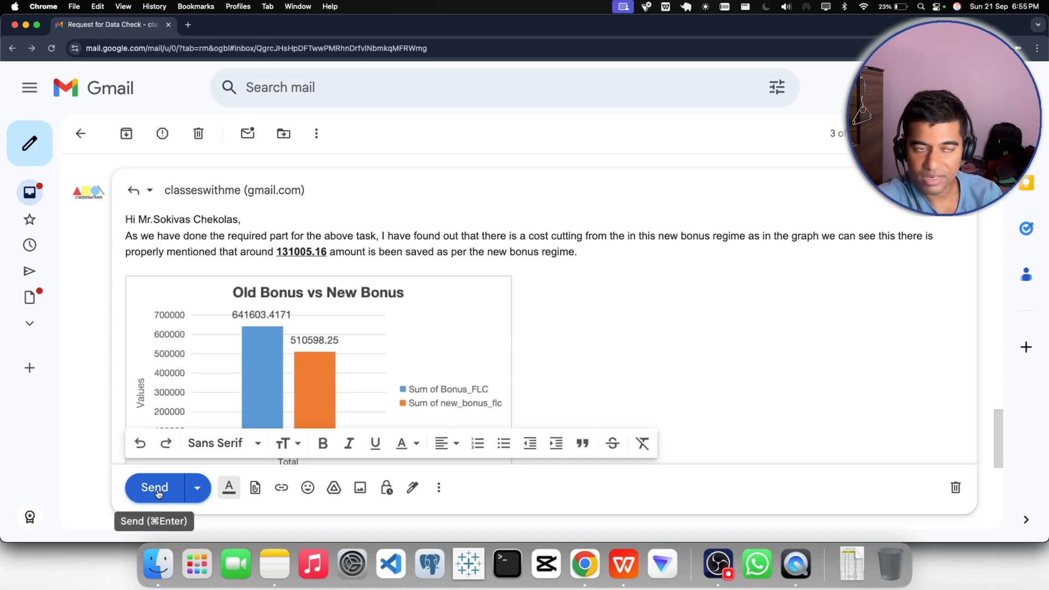
pyautogui.click(258, 221)
pyautogui.press('Return')
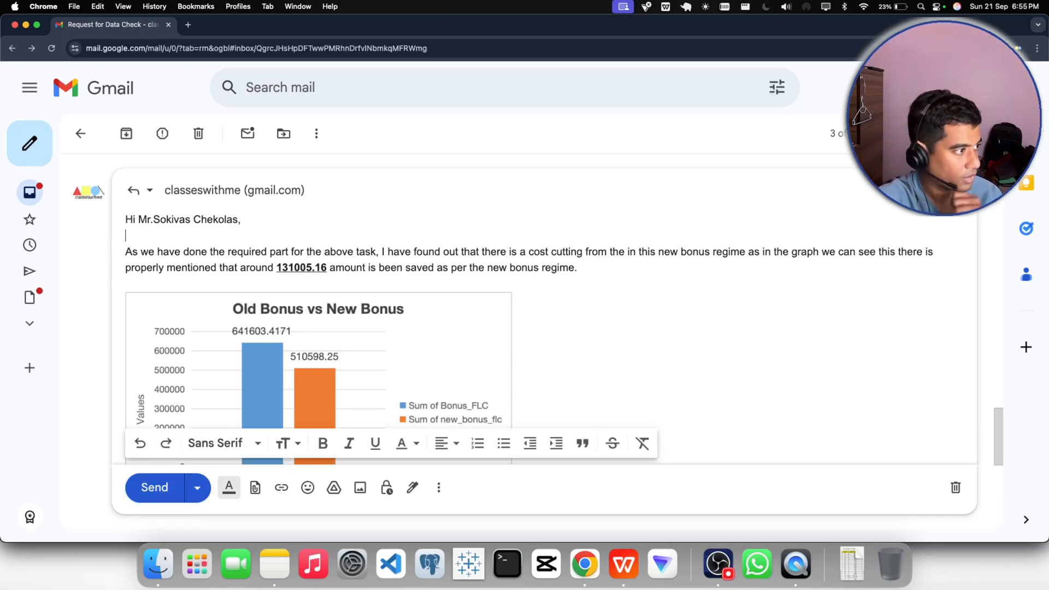
pyautogui.click(155, 494)
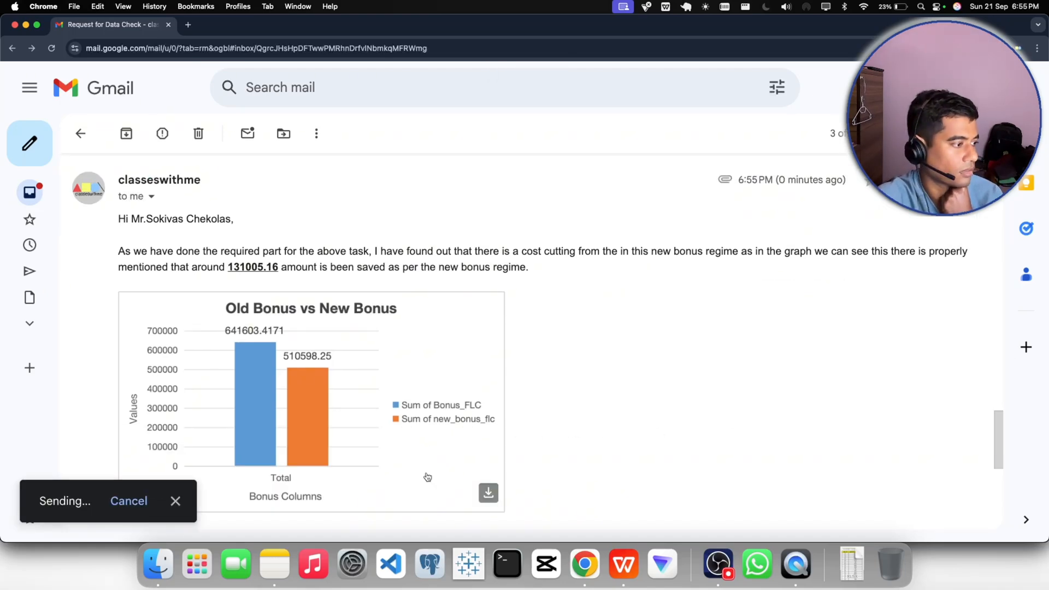
pyautogui.click(196, 503)
# - Check the sent reply's text, bonus comparison chart, signature and attached workbook
pyautogui.scroll(-1, 612, 412)
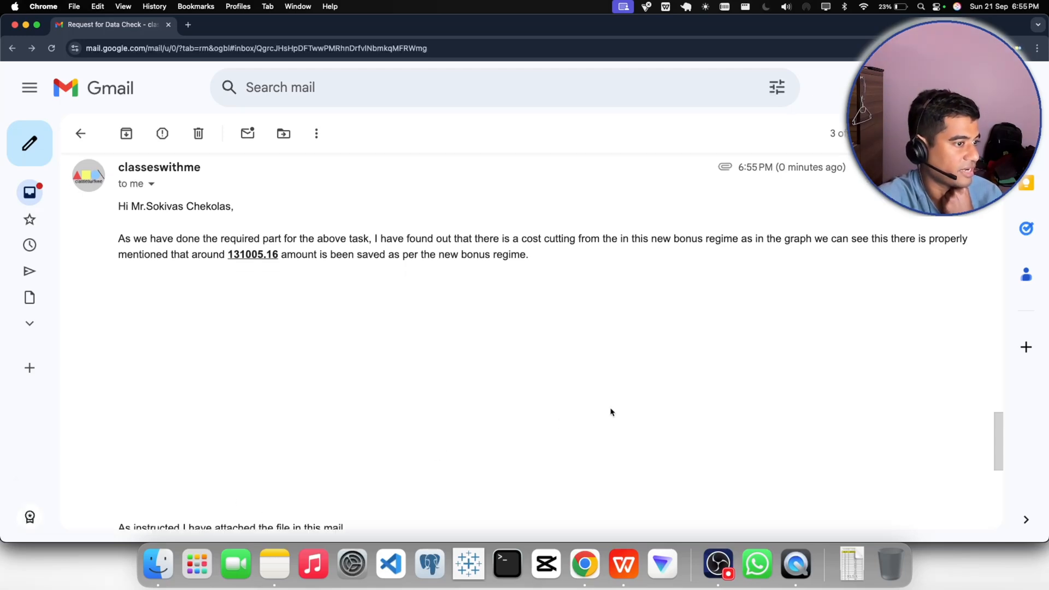
pyautogui.scroll(-6, 664, 396)
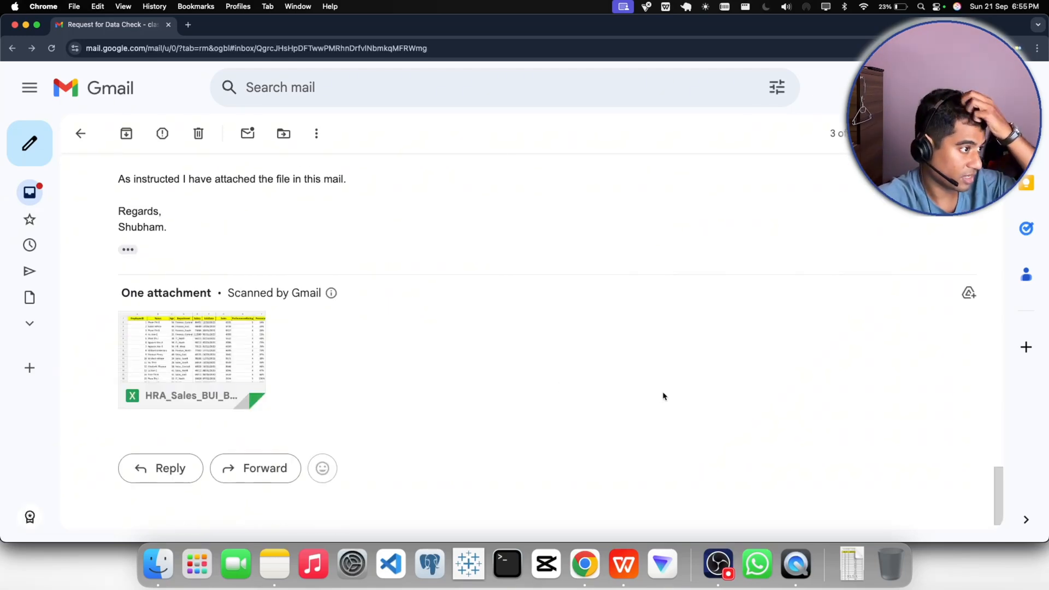
pyautogui.scroll(7, 663, 395)
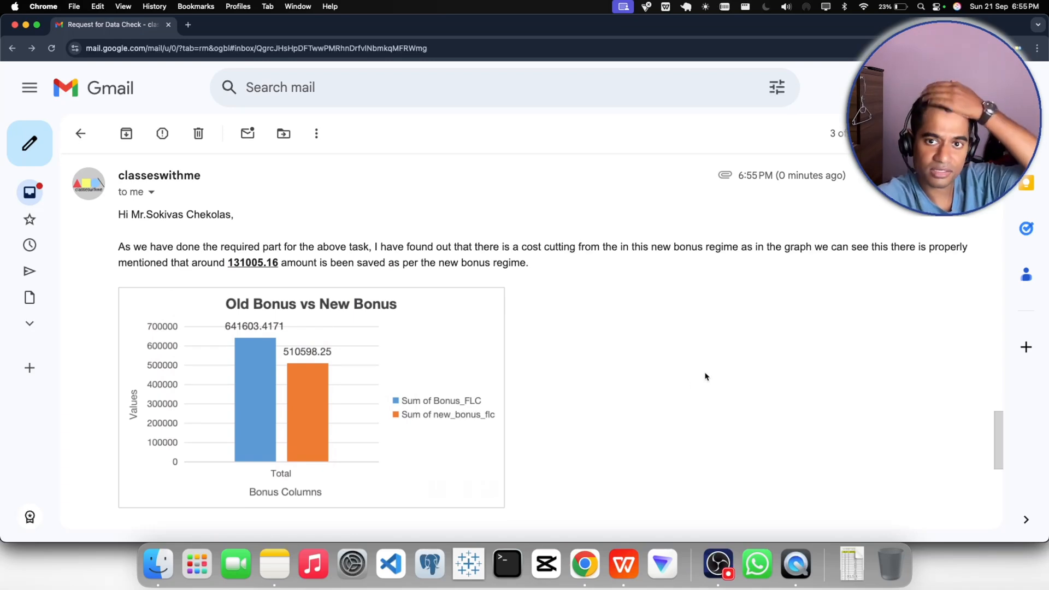
pyautogui.scroll(-1, 228, 342)
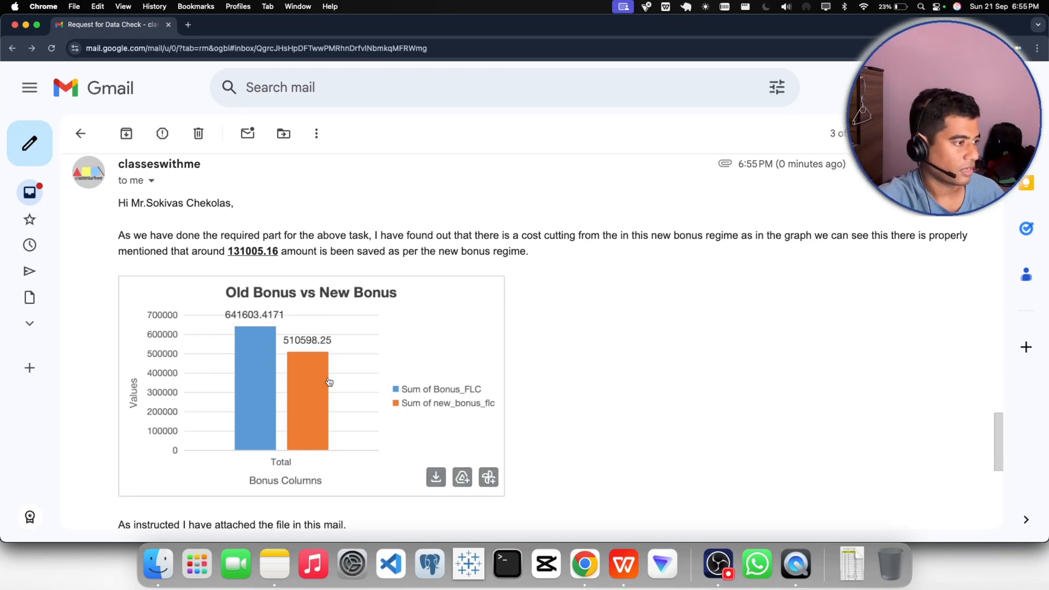
pyautogui.click(463, 382)
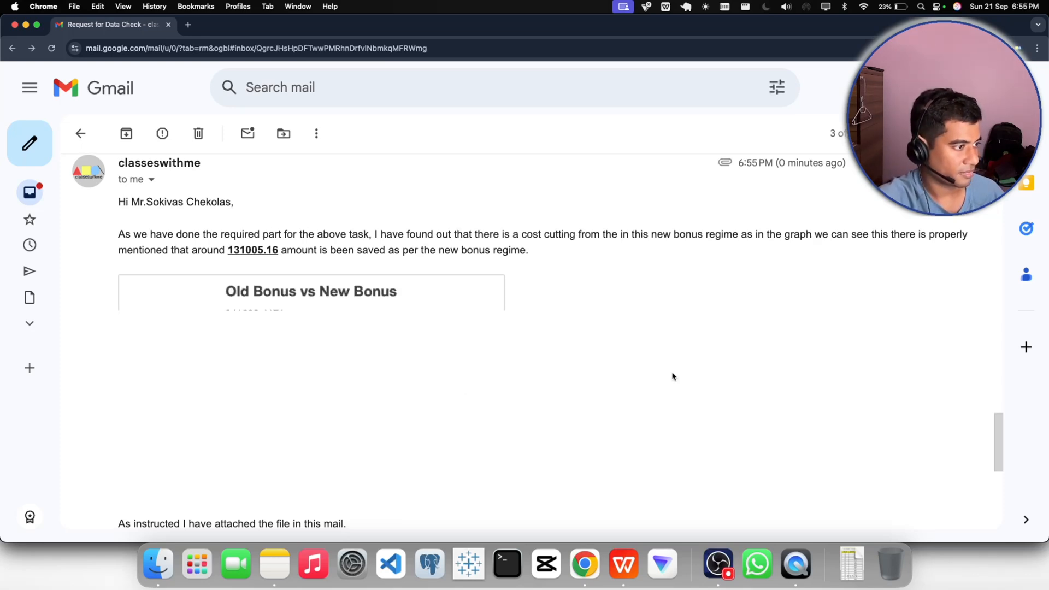
pyautogui.scroll(-3, 672, 374)
pyautogui.scroll(2, 674, 375)
pyautogui.scroll(-5, 673, 376)
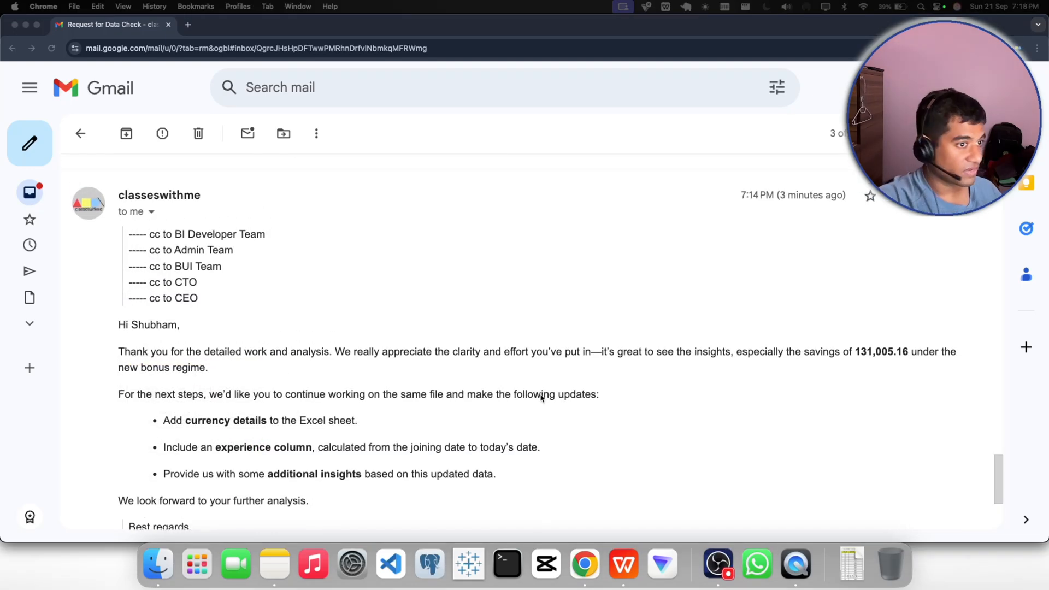
# - Read the CFO's follow-up message in the thread, including its cc list, requested workbook updates and signature
pyautogui.scroll(3, 540, 396)
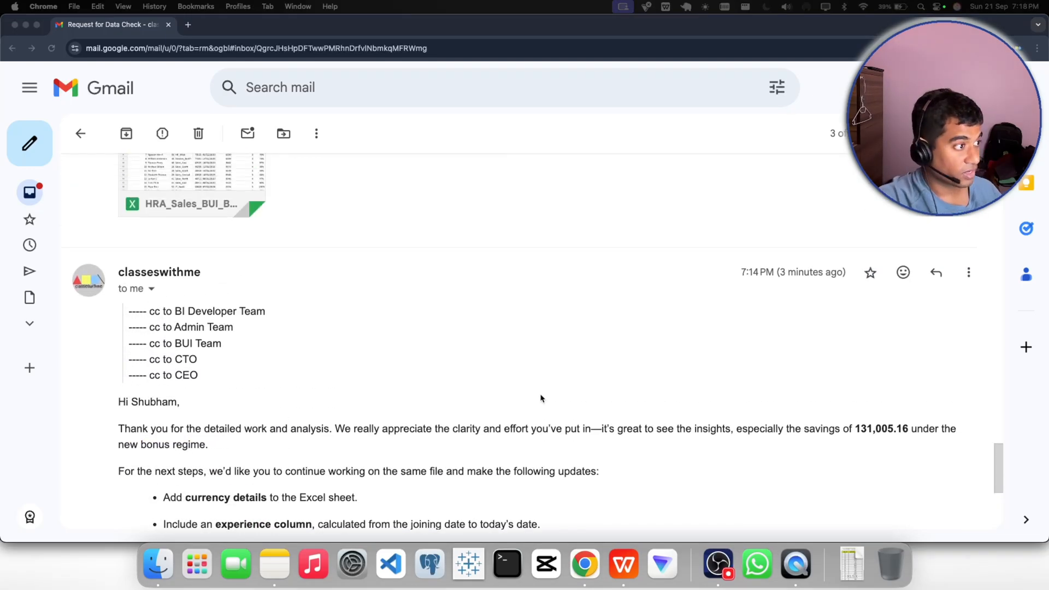
pyautogui.scroll(-7, 541, 398)
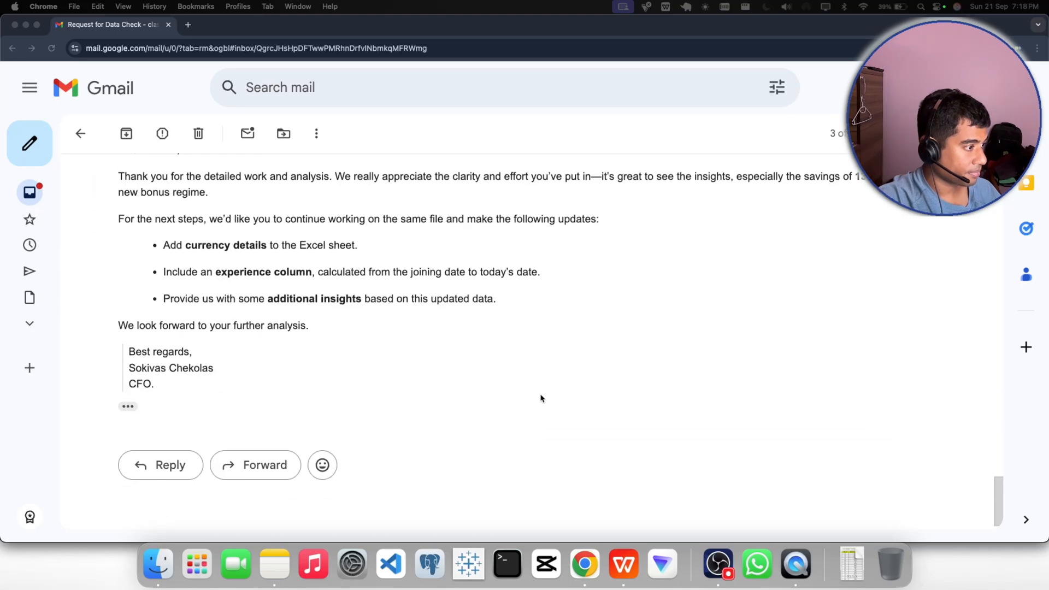
pyautogui.moveTo(170, 393); pyautogui.dragTo(122, 349)
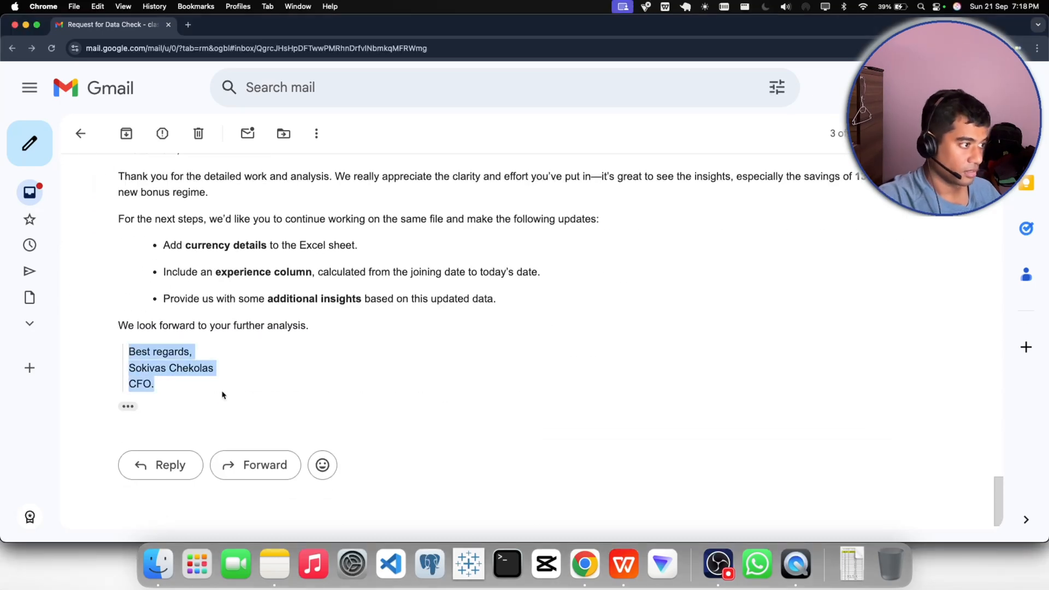
pyautogui.click(718, 548)
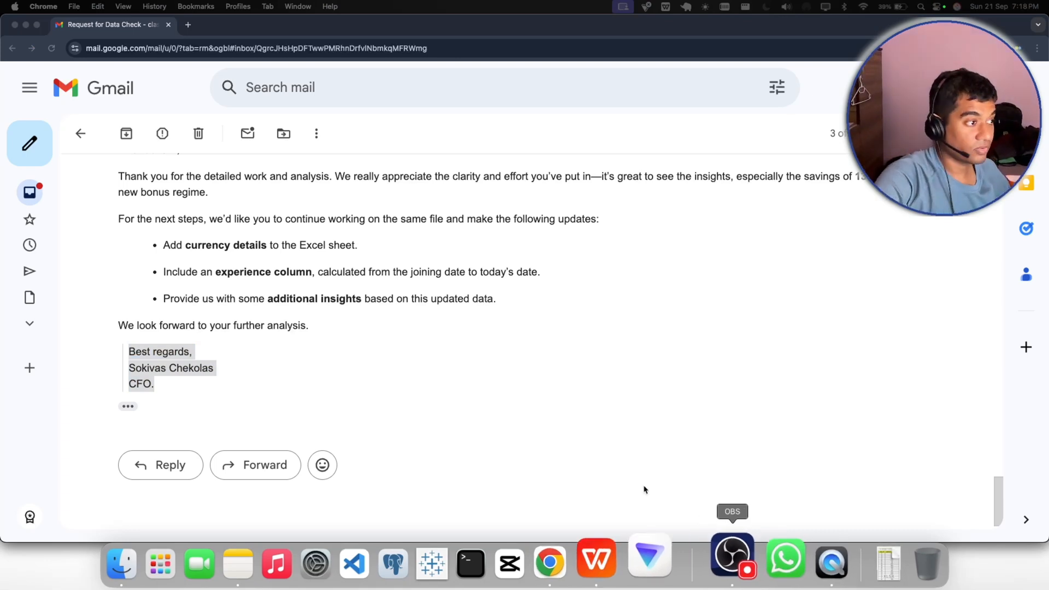
pyautogui.scroll(2, 250, 347)
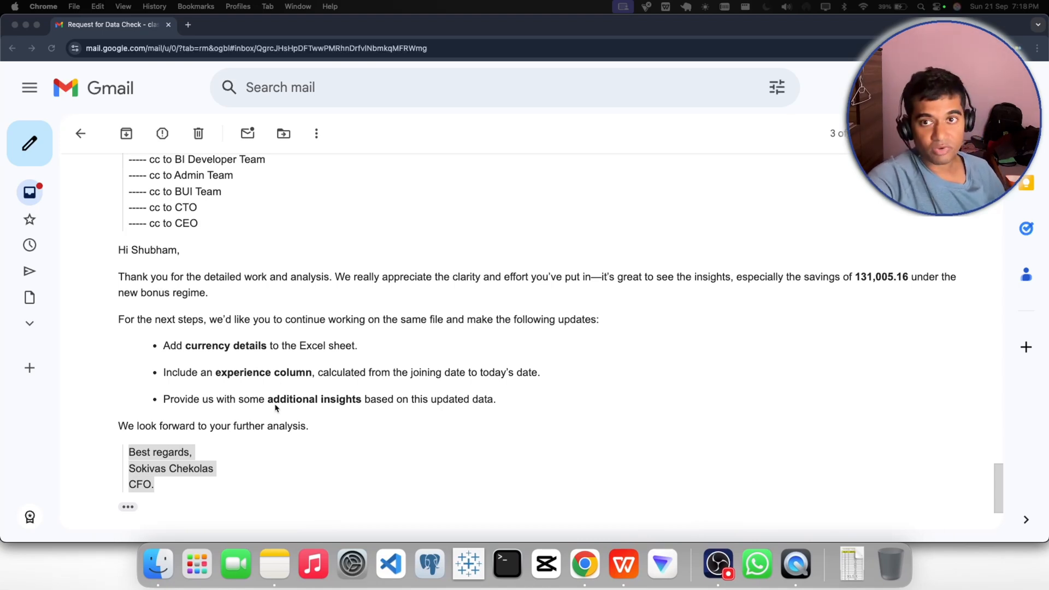
pyautogui.scroll(1, 277, 407)
pyautogui.click(272, 263)
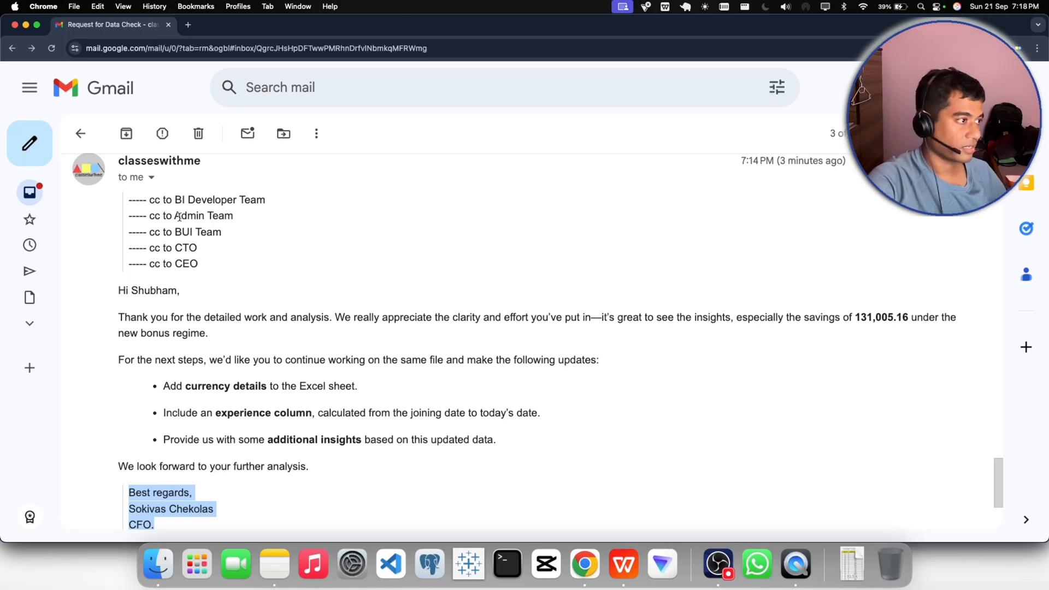
pyautogui.moveTo(175, 201); pyautogui.dragTo(265, 201)
pyautogui.moveTo(175, 217); pyautogui.dragTo(235, 219)
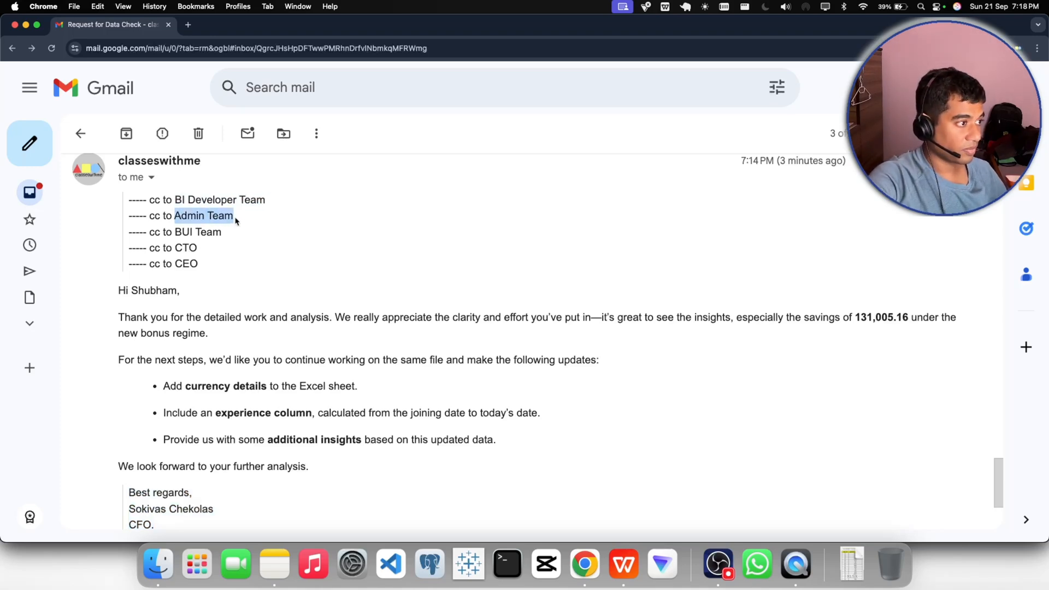
pyautogui.moveTo(175, 248); pyautogui.dragTo(197, 248)
pyautogui.moveTo(175, 200); pyautogui.dragTo(237, 201)
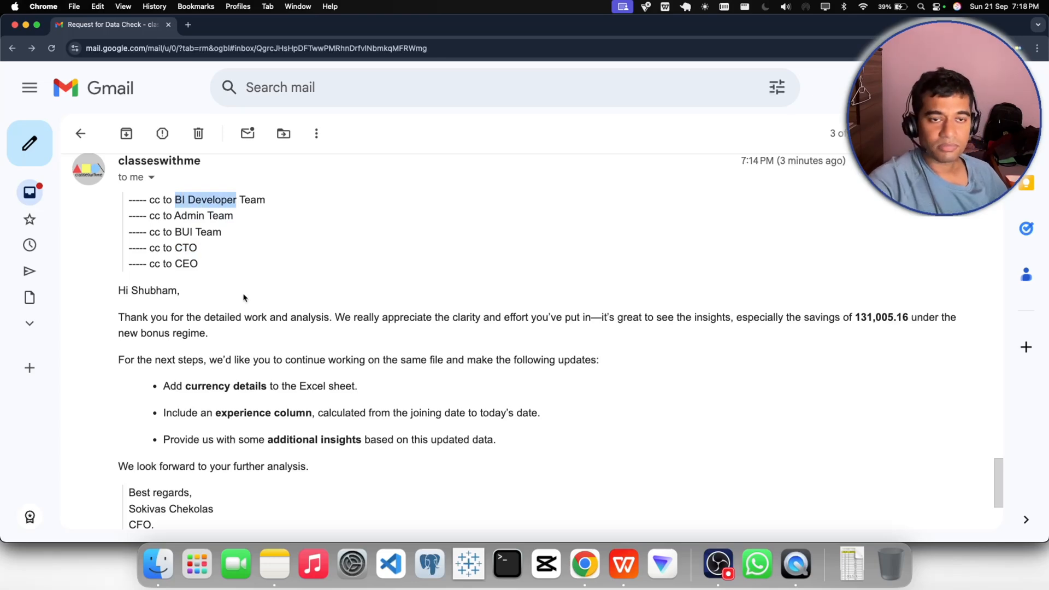
pyautogui.scroll(15, 244, 298)
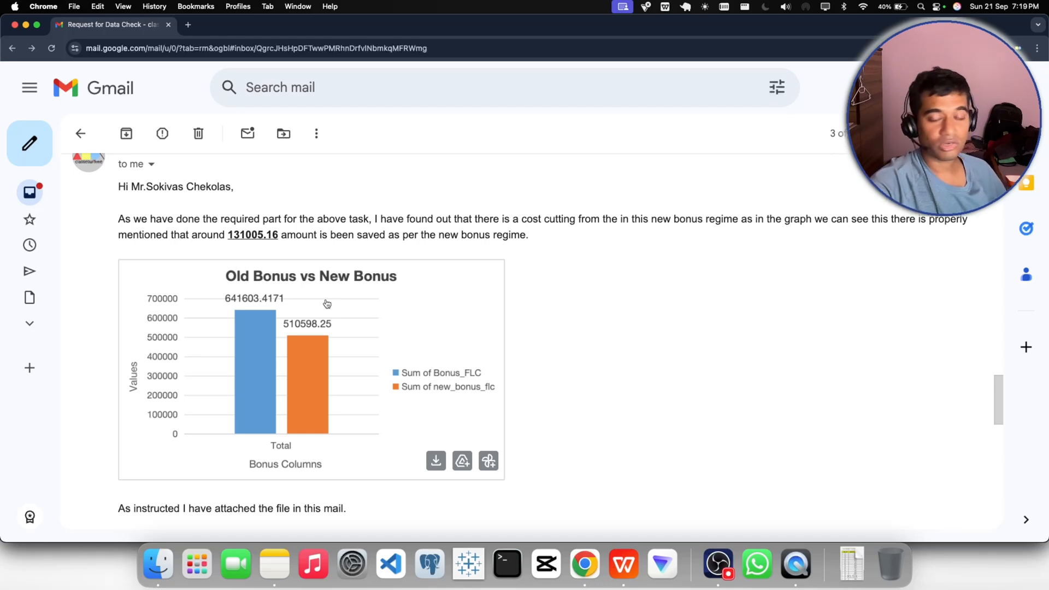
# - Review the sent reply's attachment again and reread the CFO's savings remark and list of requested workbook updates
pyautogui.scroll(-7, 604, 397)
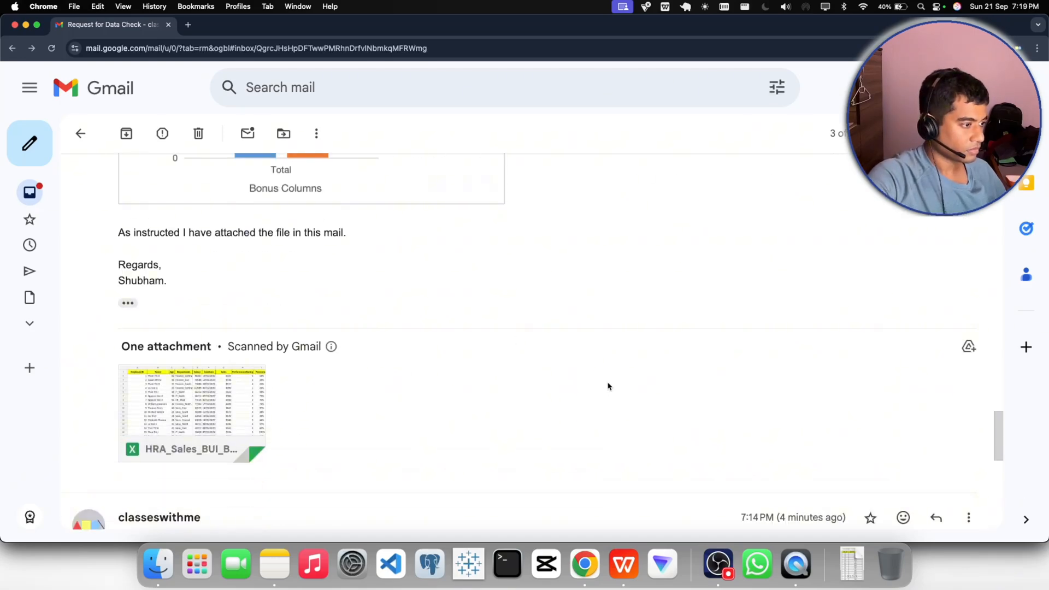
pyautogui.scroll(-5, 609, 386)
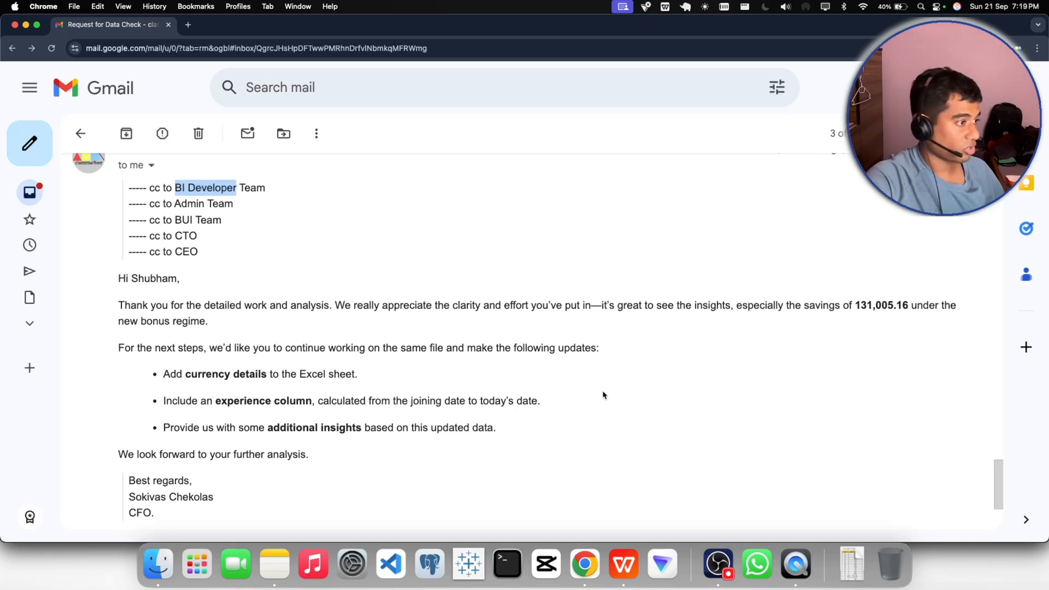
pyautogui.click(603, 394)
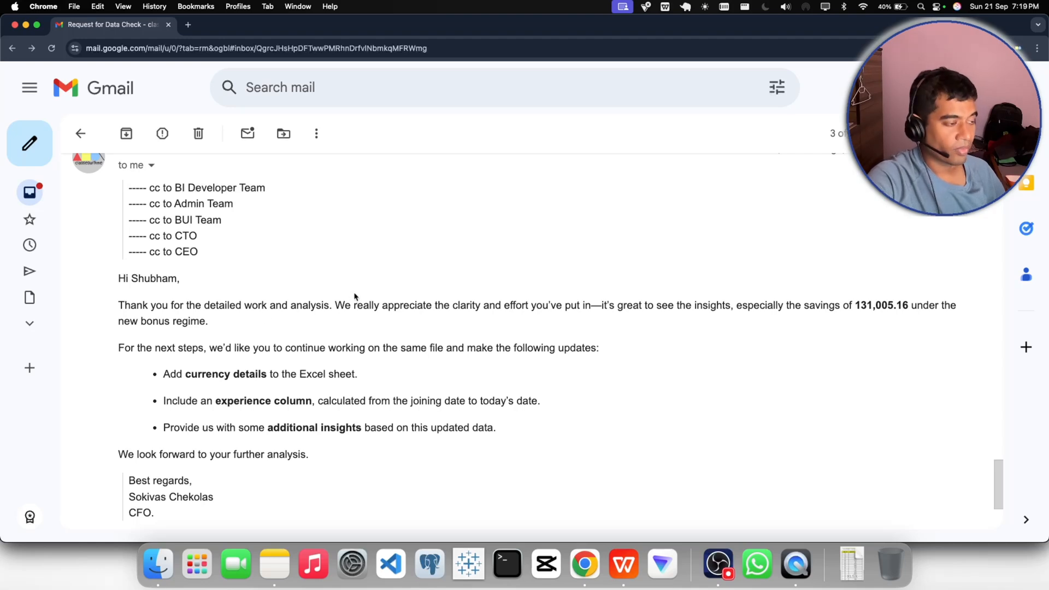
pyautogui.scroll(-1, 399, 310)
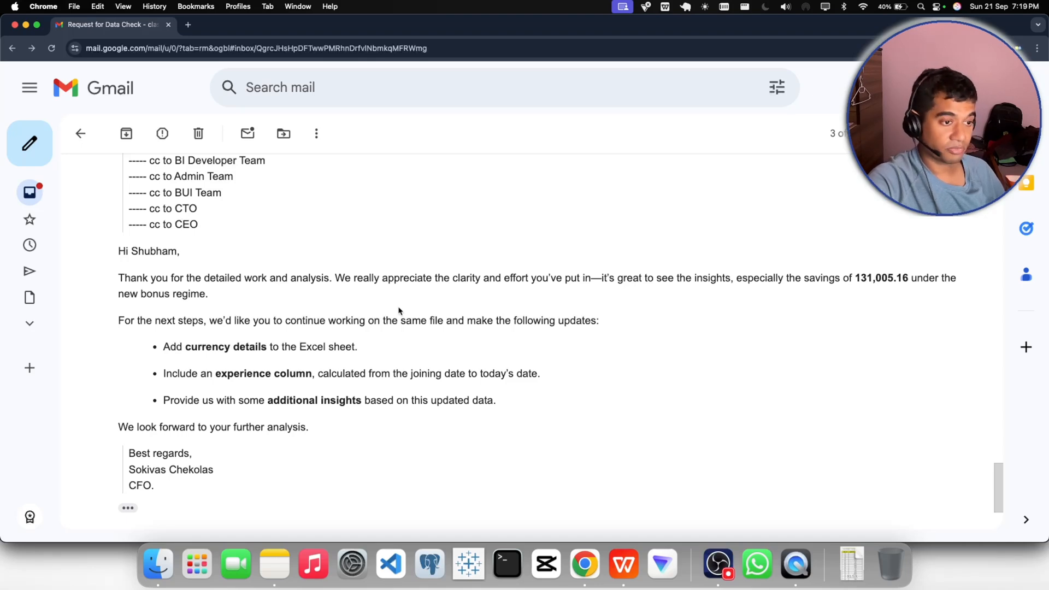
pyautogui.moveTo(856, 278); pyautogui.dragTo(908, 279)
pyautogui.click(881, 353)
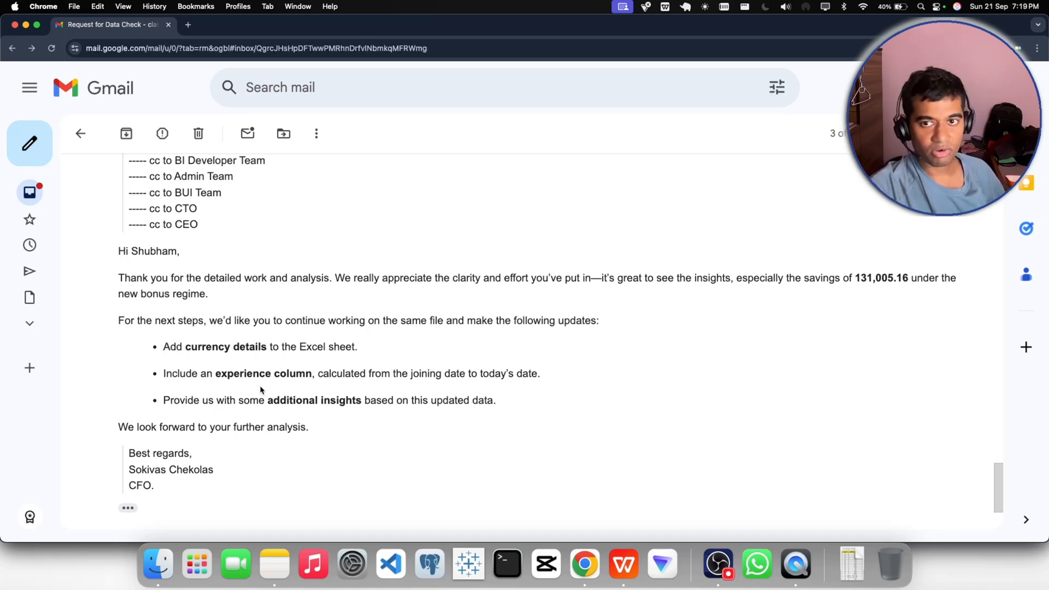
pyautogui.scroll(6, 330, 281)
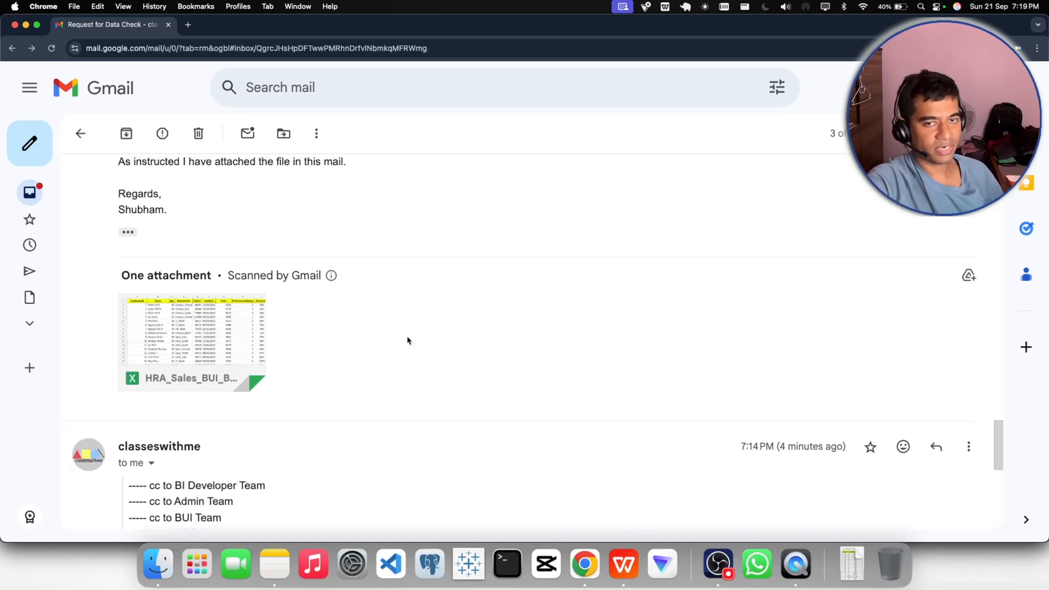
pyautogui.scroll(-5, 407, 341)
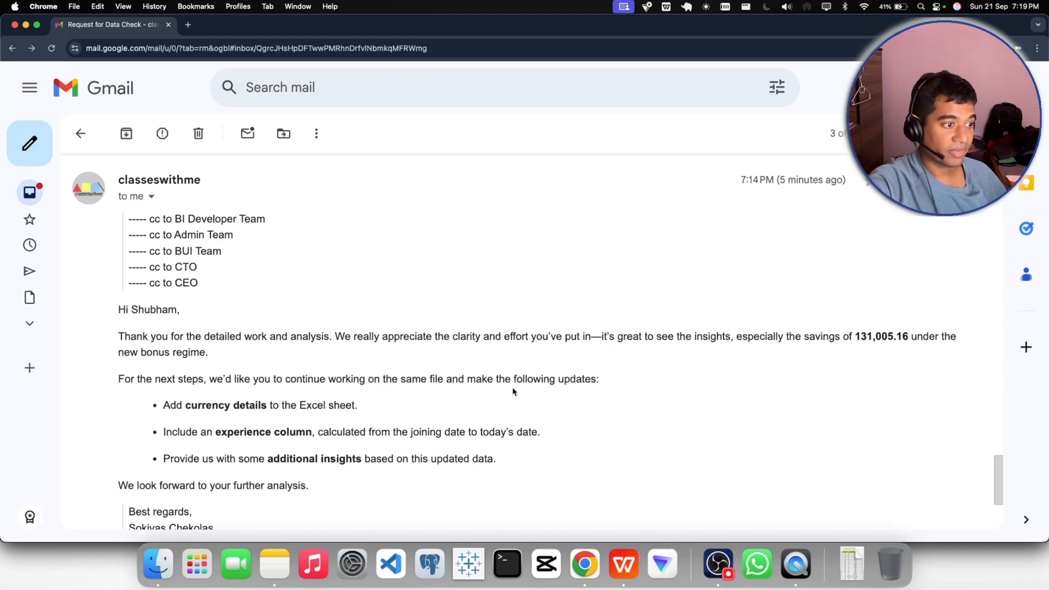
pyautogui.scroll(-5, 513, 391)
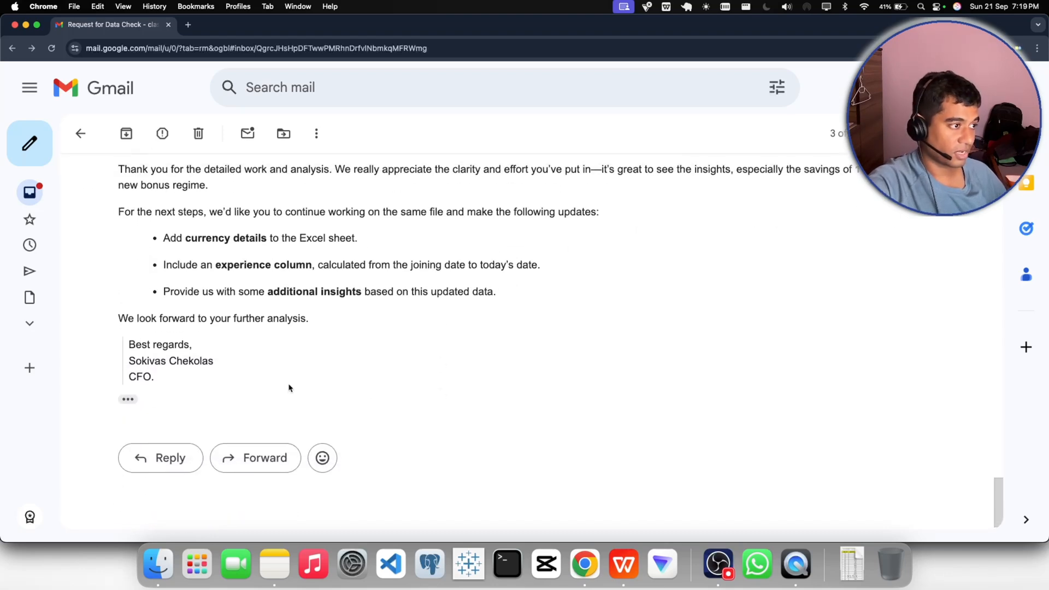
pyautogui.scroll(2, 289, 388)
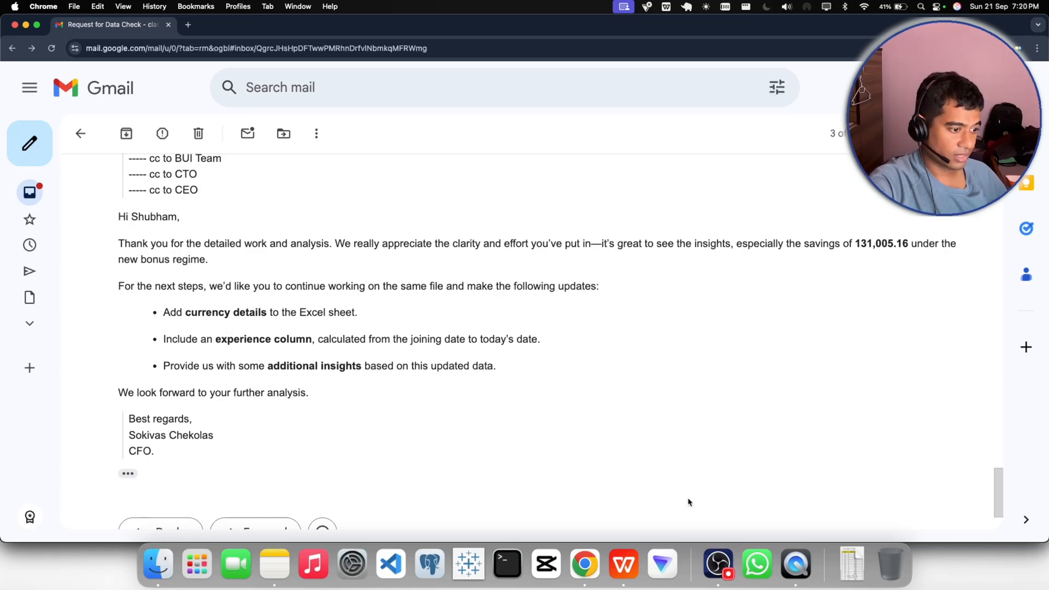
# - Switch to HRA_Sales_BUI_BUP.xlsx in WPS Office and examine the Salary, Sales, Bonus_FLC, full_updated_percentage and new_bonus_flc columns for missing currency details
pyautogui.click(623, 564)
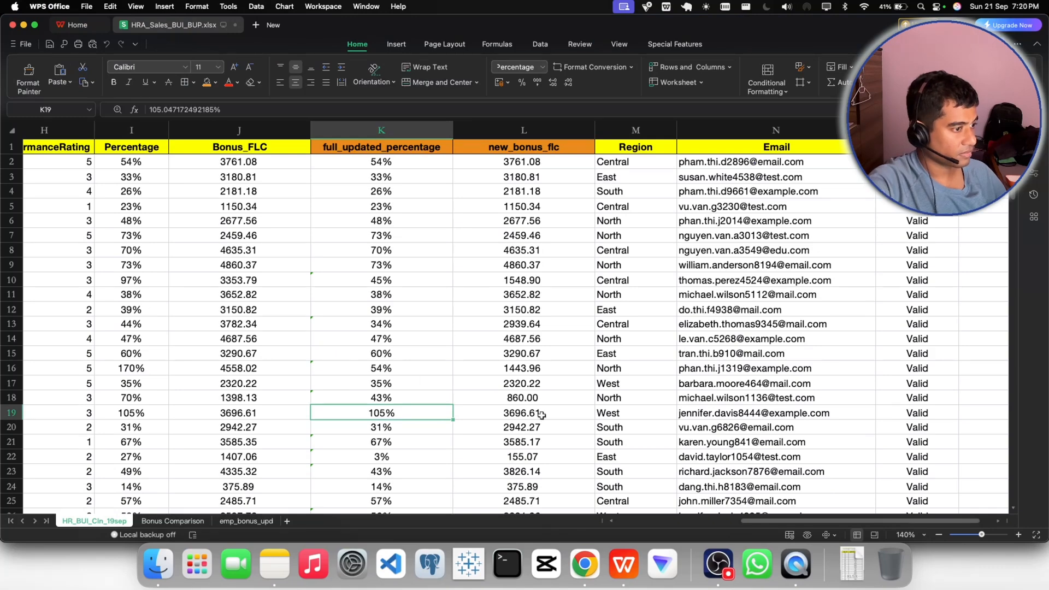
pyautogui.hscroll(-6, 662, 498)
pyautogui.hscroll(-2, 661, 503)
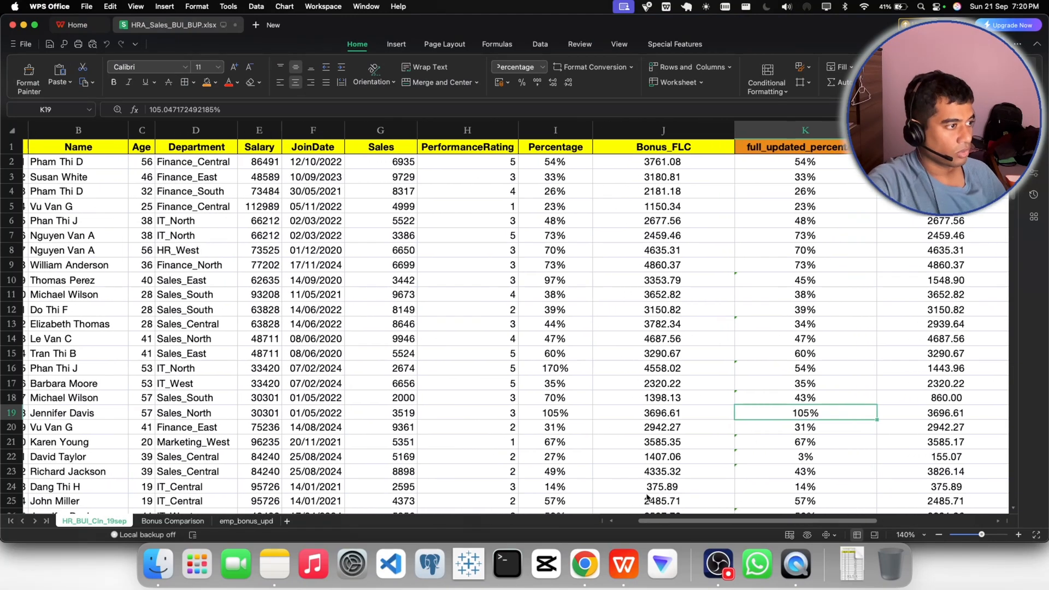
pyautogui.click(279, 149)
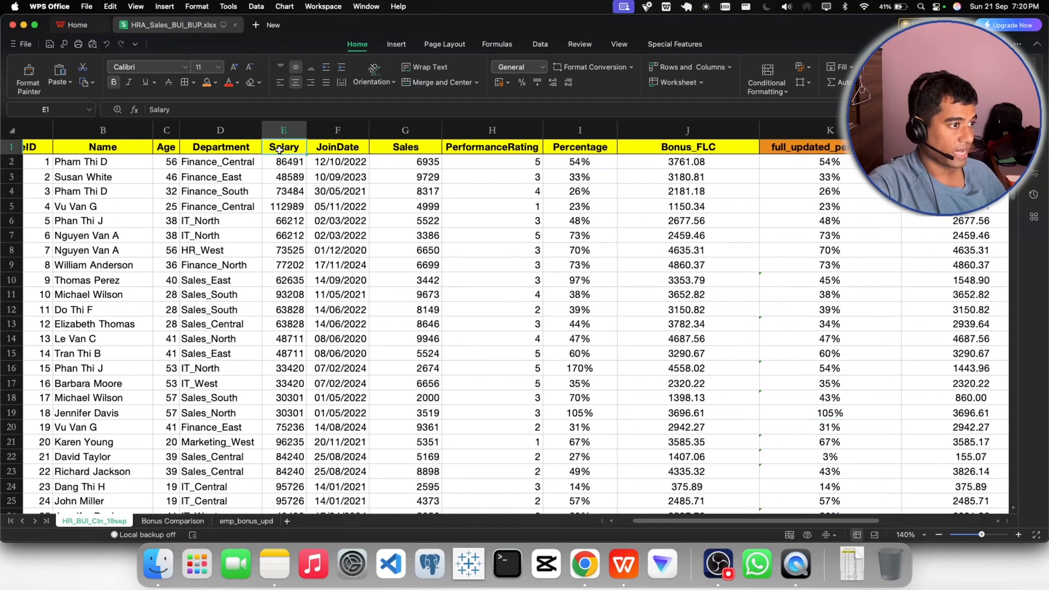
pyautogui.click(399, 148)
pyautogui.click(682, 148)
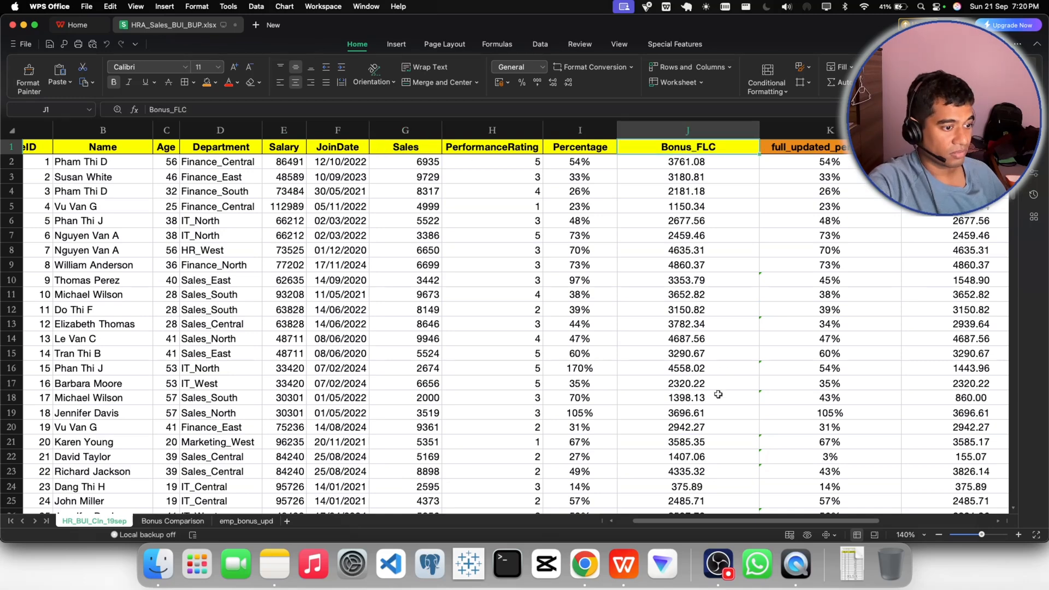
pyautogui.moveTo(709, 520); pyautogui.dragTo(822, 521)
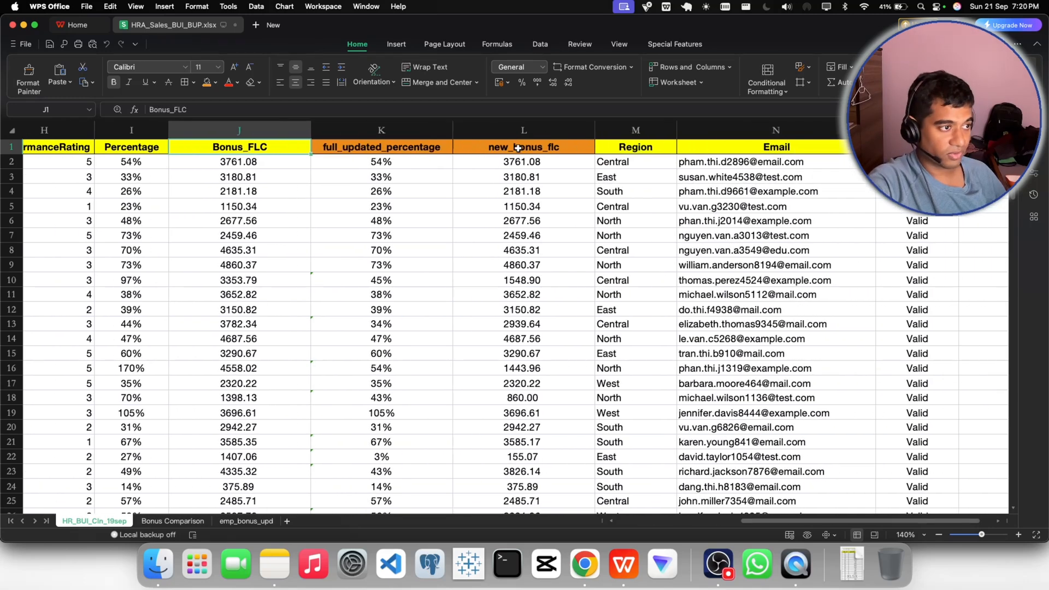
pyautogui.click(410, 148)
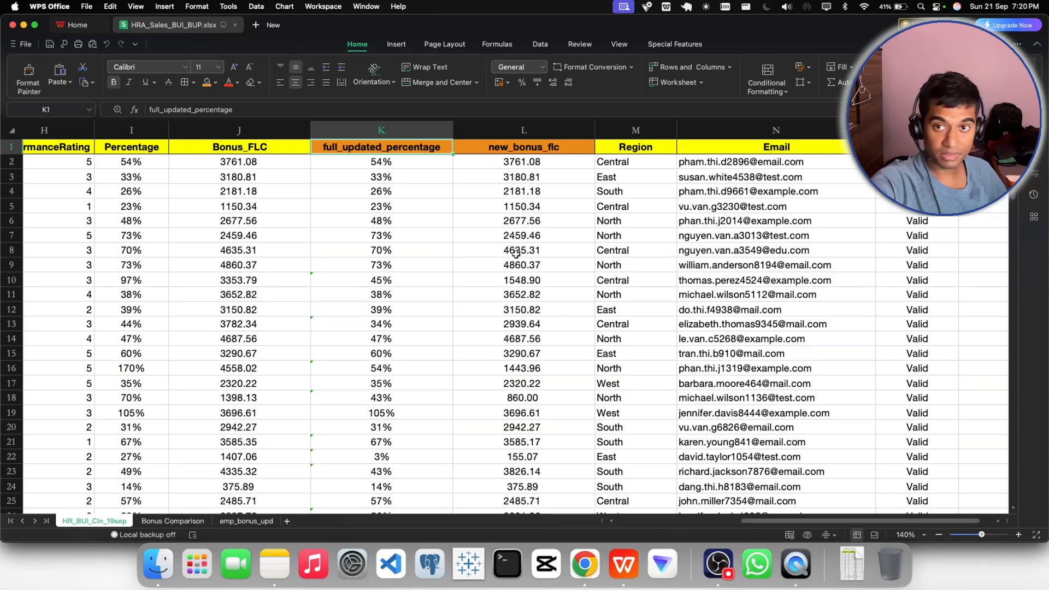
# - Switch back to Gmail in Chrome and start a reply to the CFO's follow-up with "Hi Mr." and the CFO's first name
pyautogui.click(587, 557)
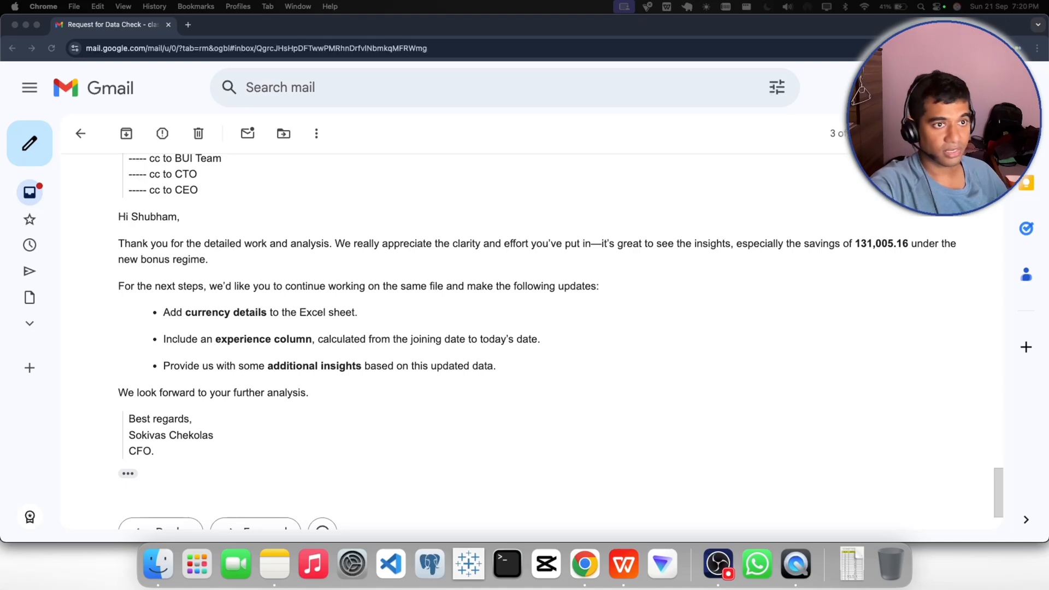
pyautogui.click(804, 402)
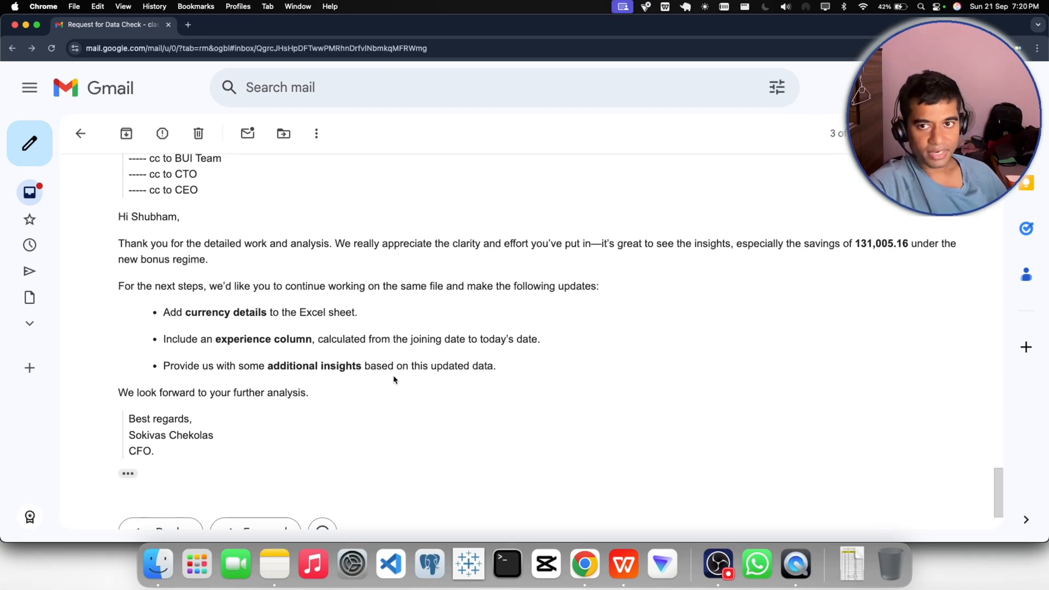
pyautogui.scroll(-3, 393, 379)
pyautogui.click(164, 443)
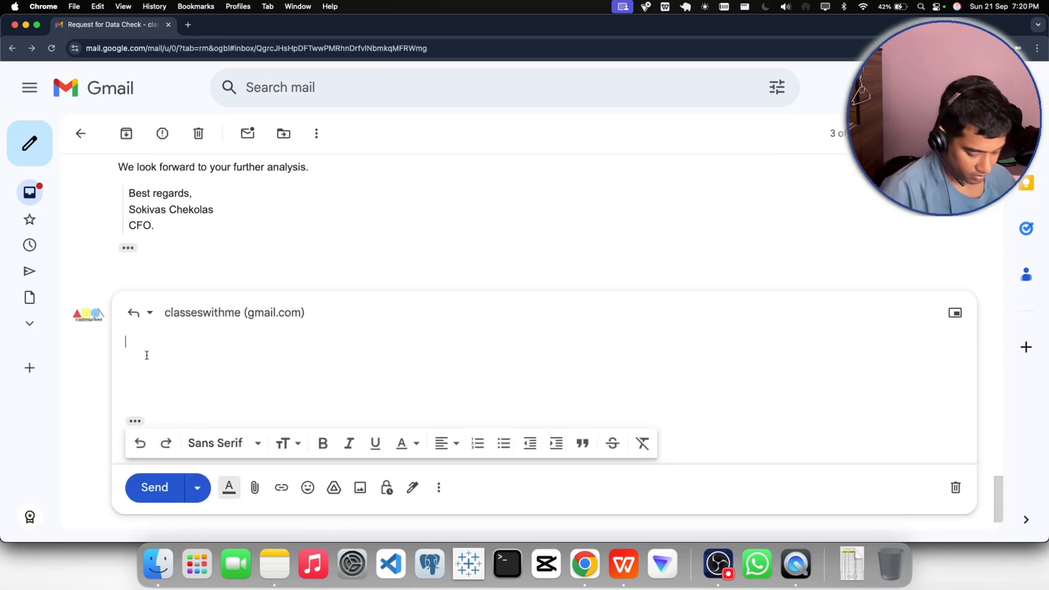
pyautogui.write('hi')
pyautogui.press('BackSpace')
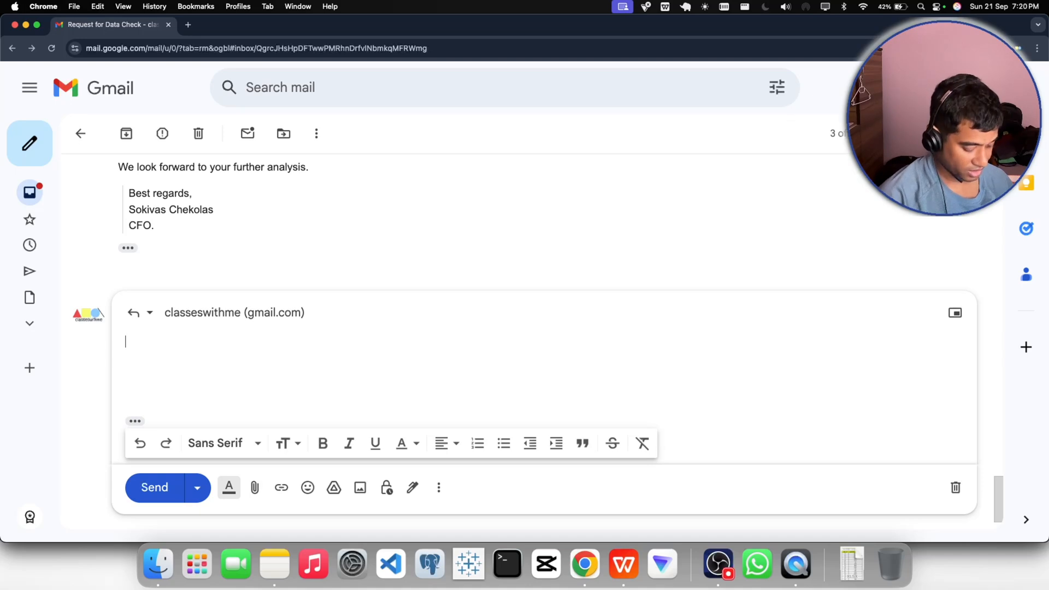
pyautogui.write('Hi ')
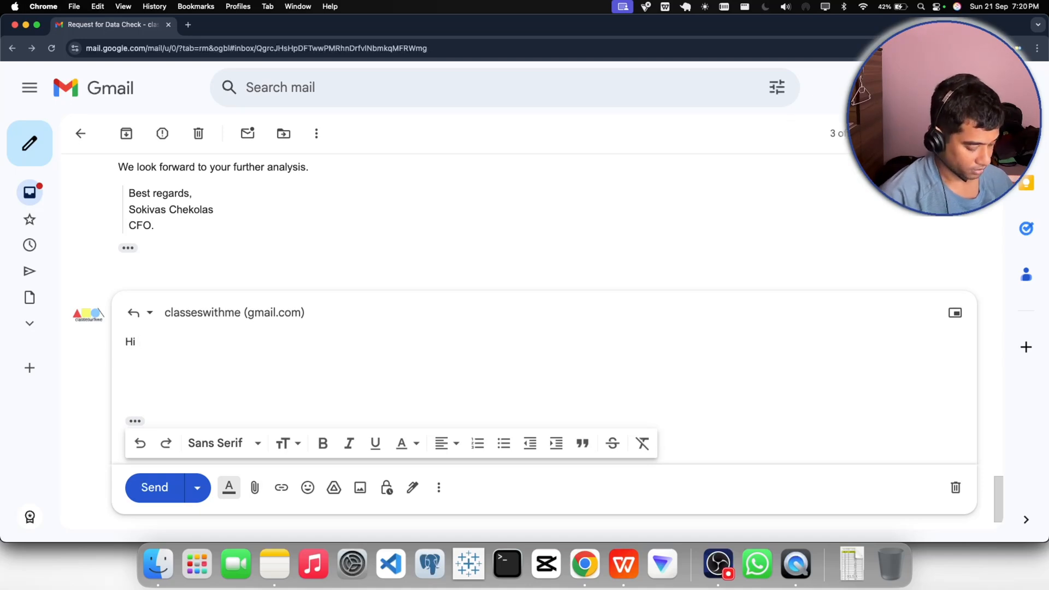
pyautogui.write('Mr. ')
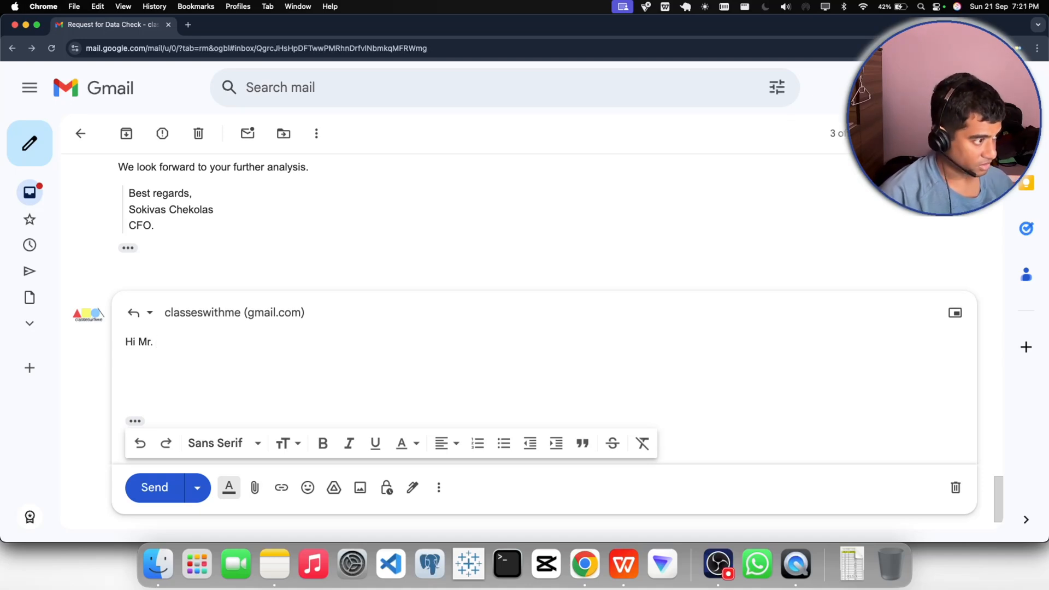
pyautogui.write('Soki')
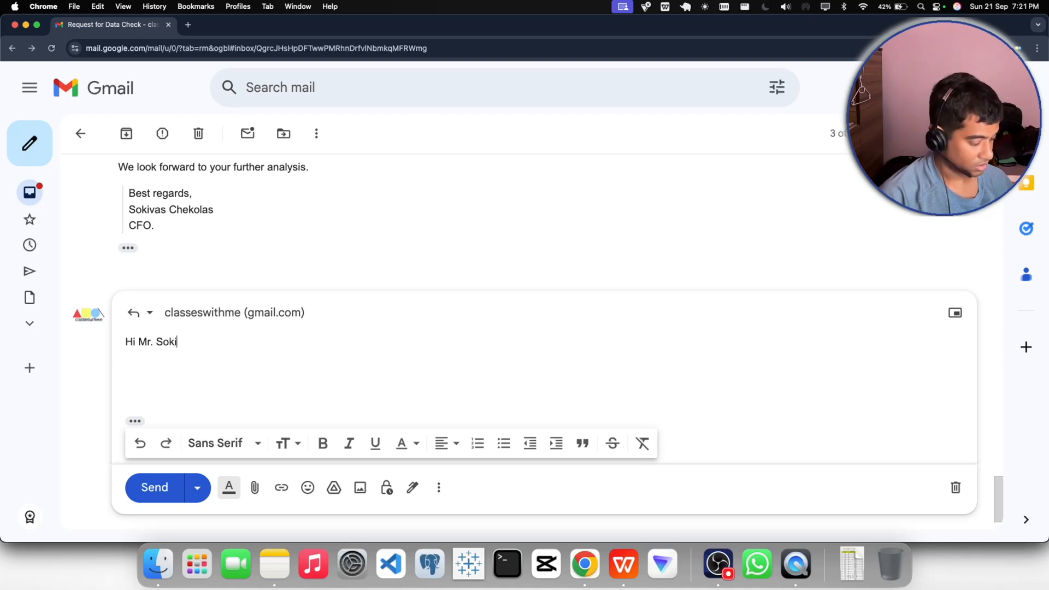
pyautogui.write('vas')
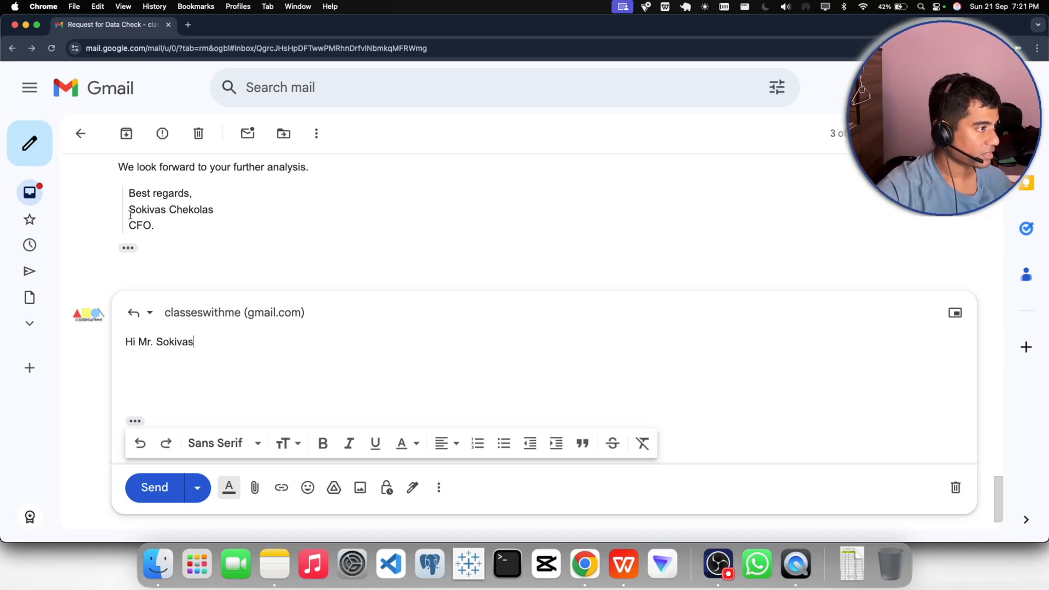
# - Replace the name in the greeting with the full name copied from the CFO's signature, remove the space after "Mr." and add a closing comma
pyautogui.moveTo(129, 210); pyautogui.dragTo(215, 211)
pyautogui.press('super+c')
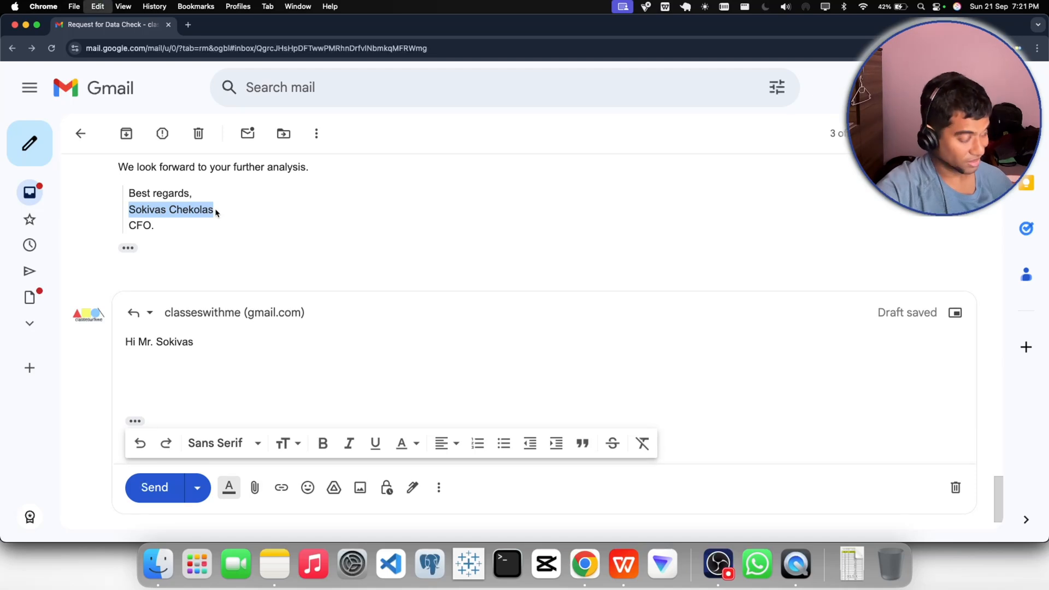
pyautogui.doubleClick(175, 342)
pyautogui.press('super+v')
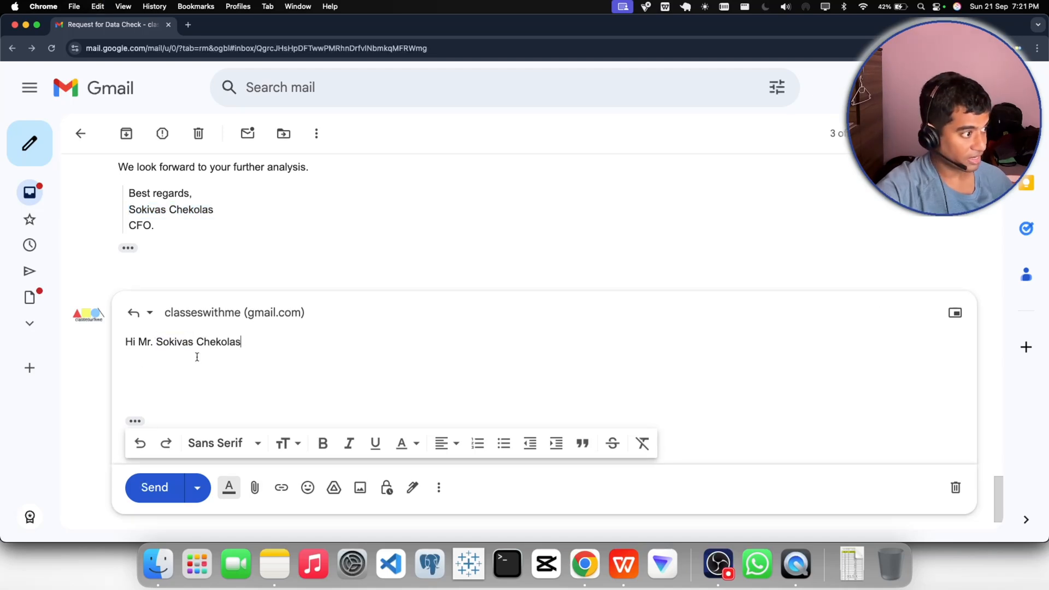
pyautogui.hotkey('alt', 'Left')
pyautogui.hotkey('alt', 'Left')
pyautogui.press('BackSpace')
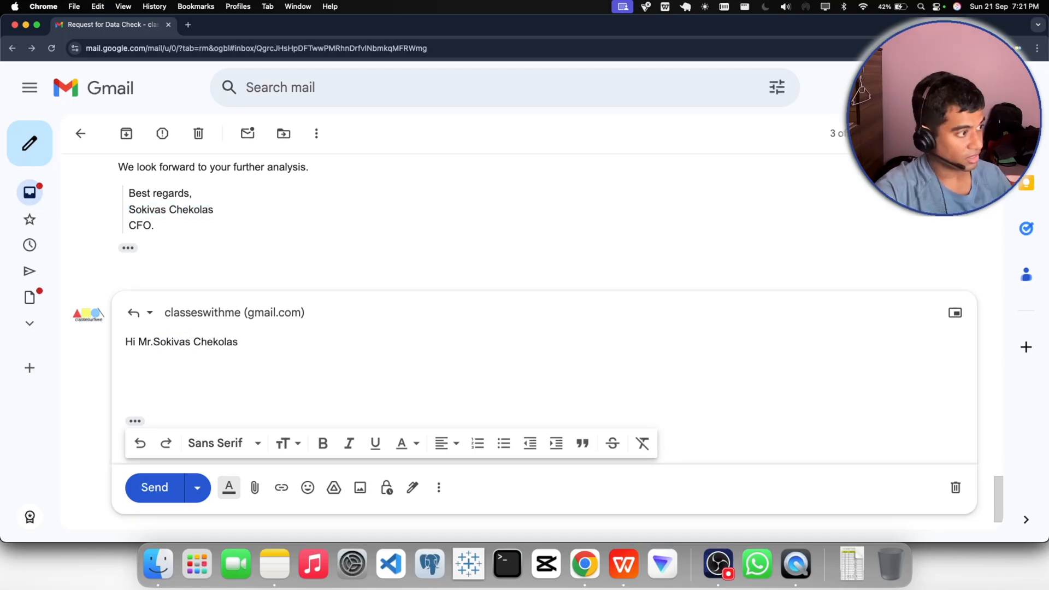
pyautogui.click(250, 345)
pyautogui.write(', ')
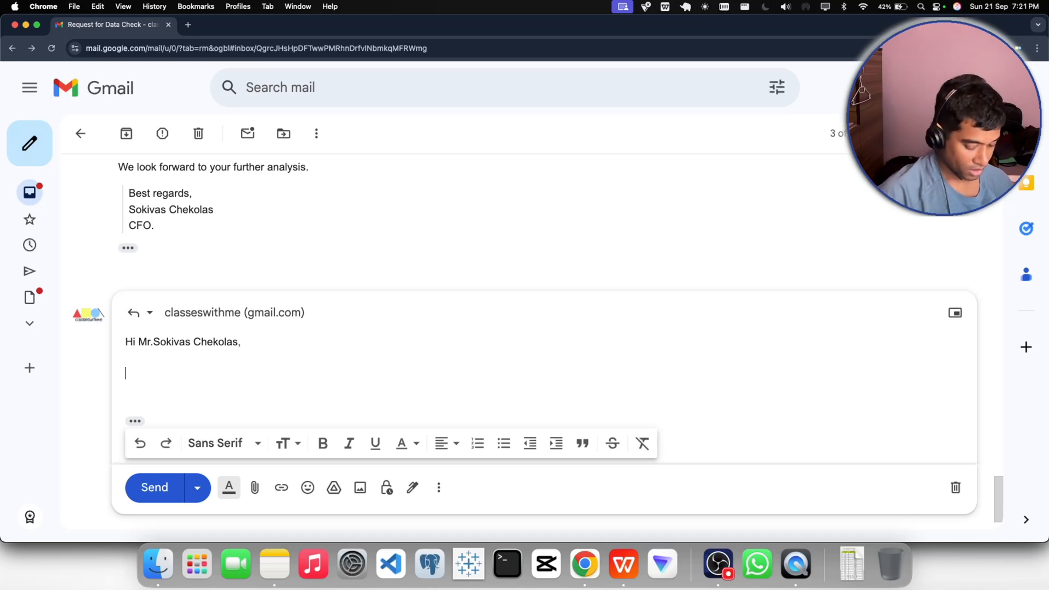
pyautogui.write('Thanks ')
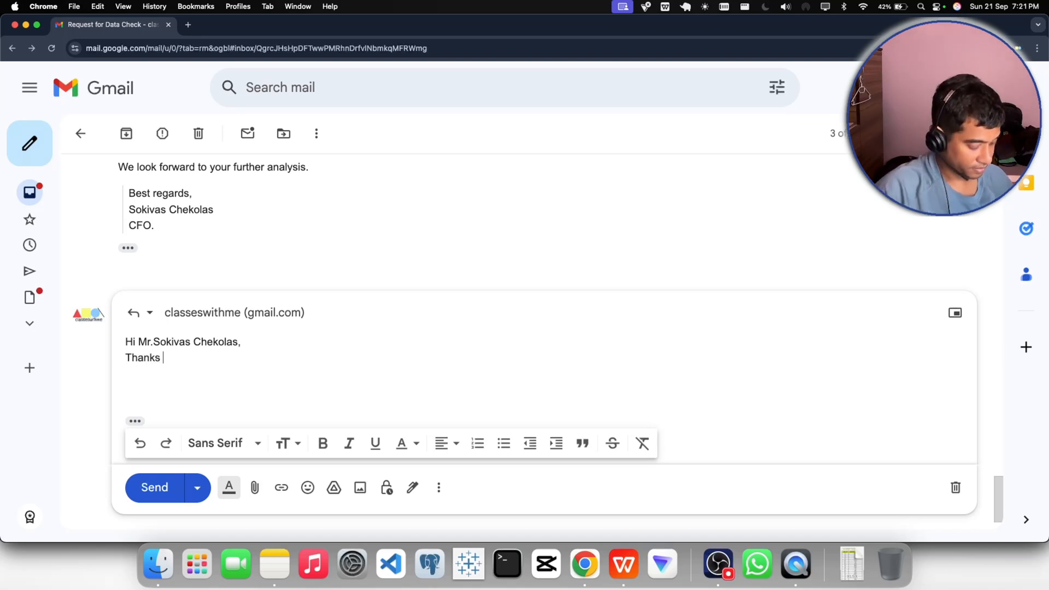
pyautogui.write('for the a')
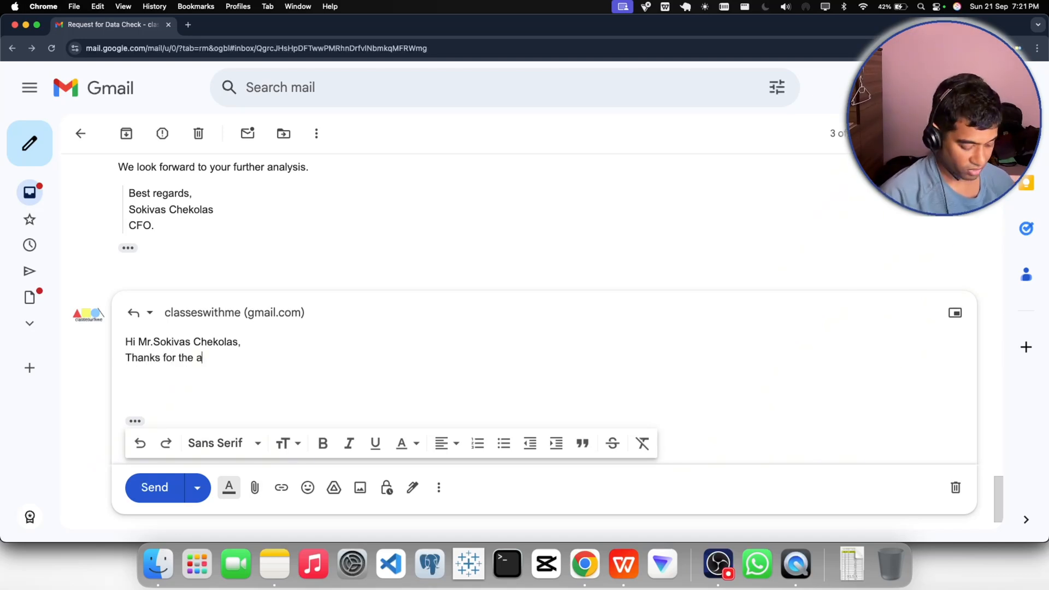
pyautogui.write('ppreciation a')
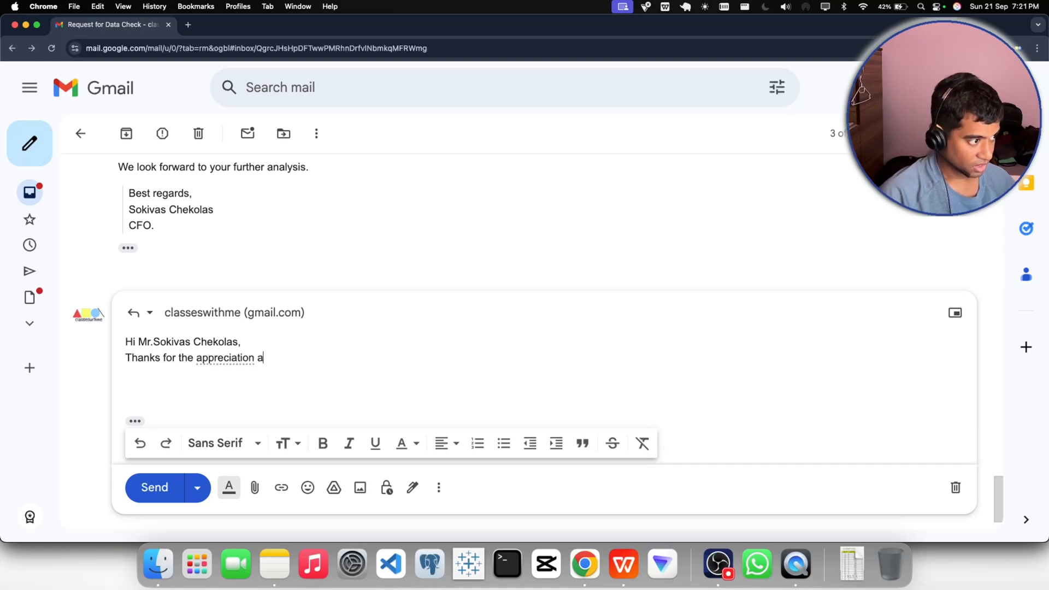
pyautogui.write('nd the mail')
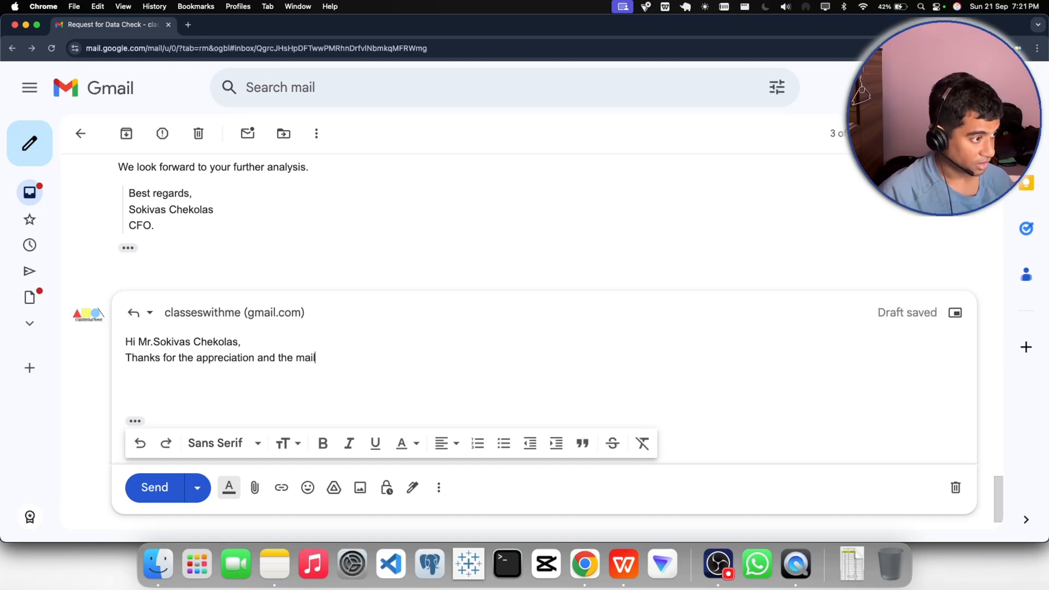
# - Replace "mail" at the end of the reply's body with "requirements"
pyautogui.press('BackSpace')
pyautogui.press('BackSpace')
pyautogui.press('BackSpace')
pyautogui.press('BackSpace')
pyautogui.press('BackSpace')
pyautogui.write('r')
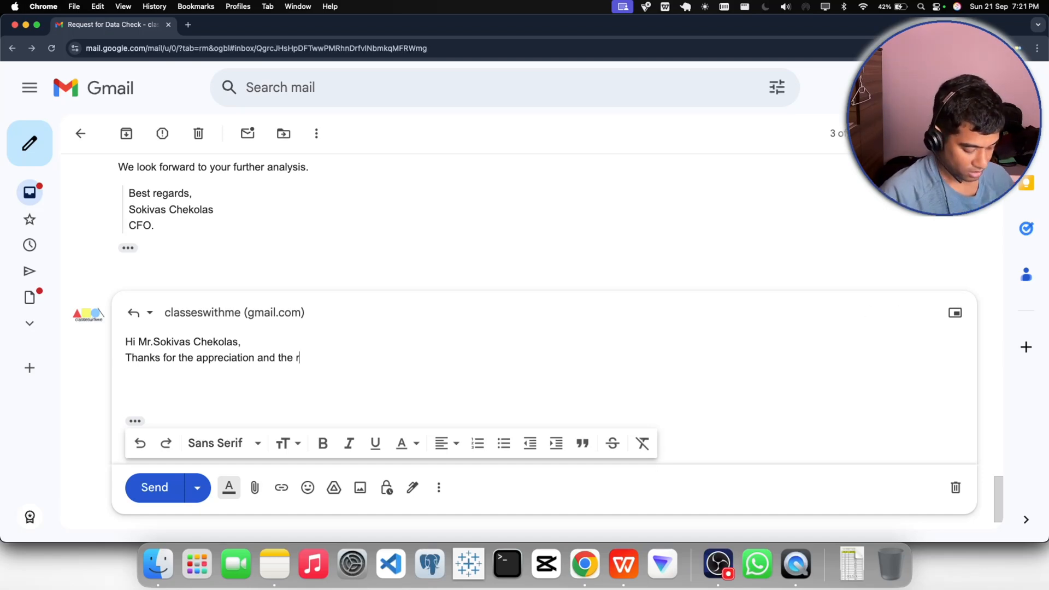
pyautogui.write('e')
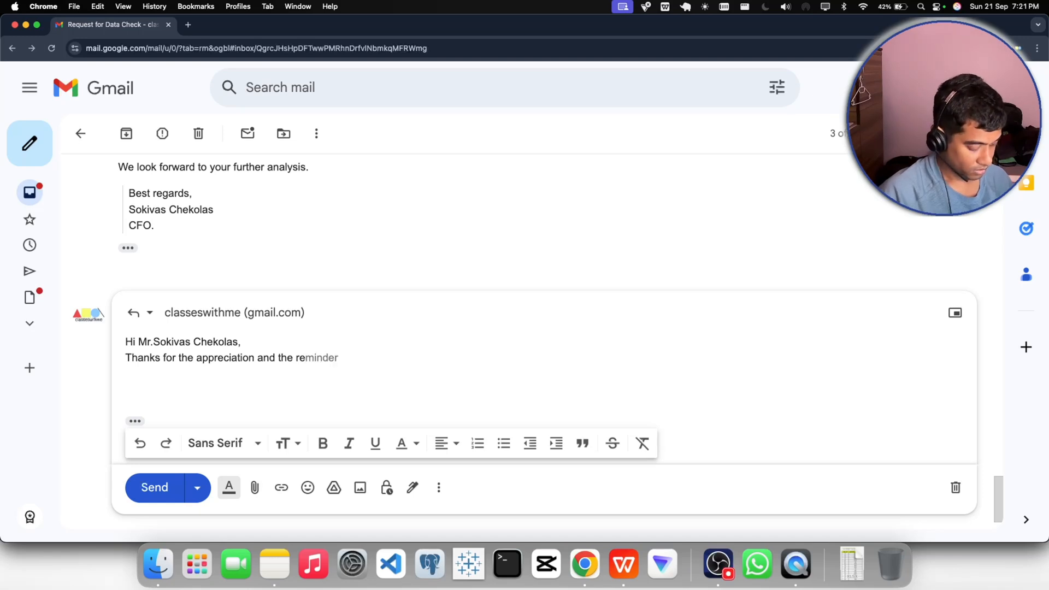
pyautogui.press('Tab')
pyautogui.press('BackSpace')
pyautogui.press('BackSpace')
pyautogui.press('BackSpace')
pyautogui.press('BackSpace')
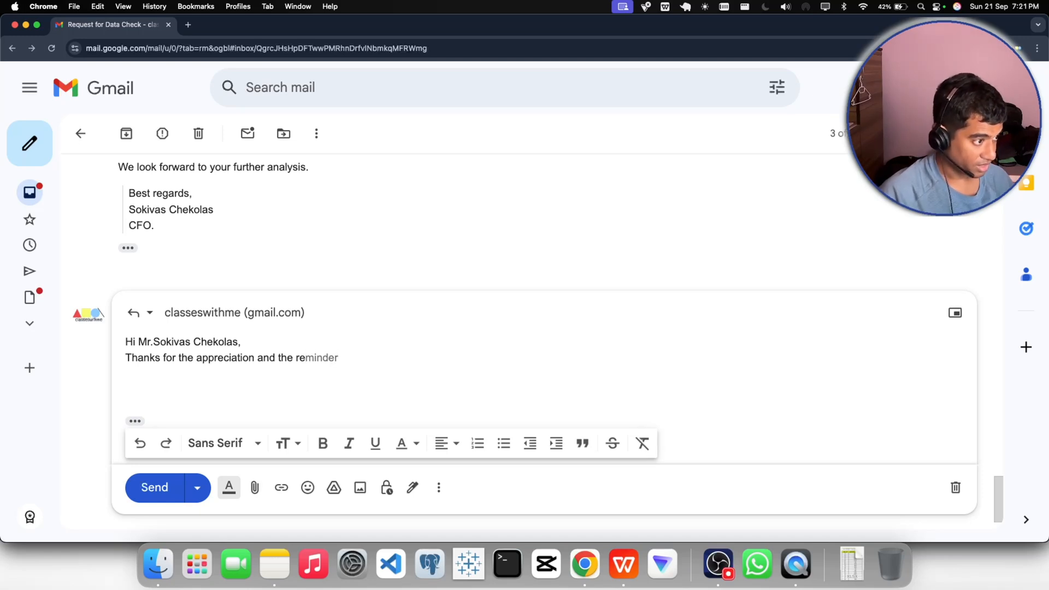
pyautogui.write('qy')
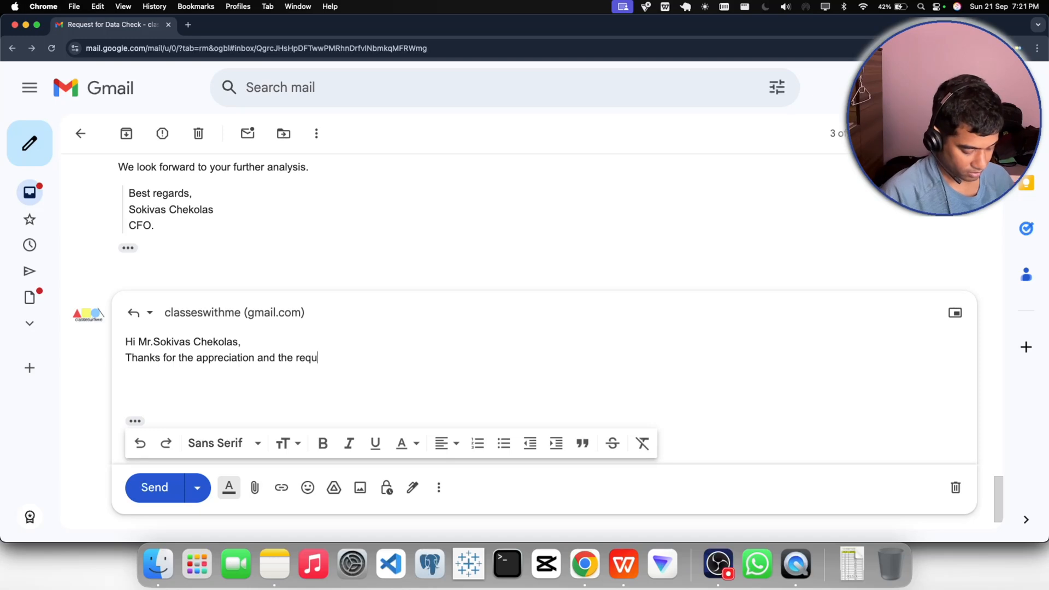
pyautogui.write('irement ')
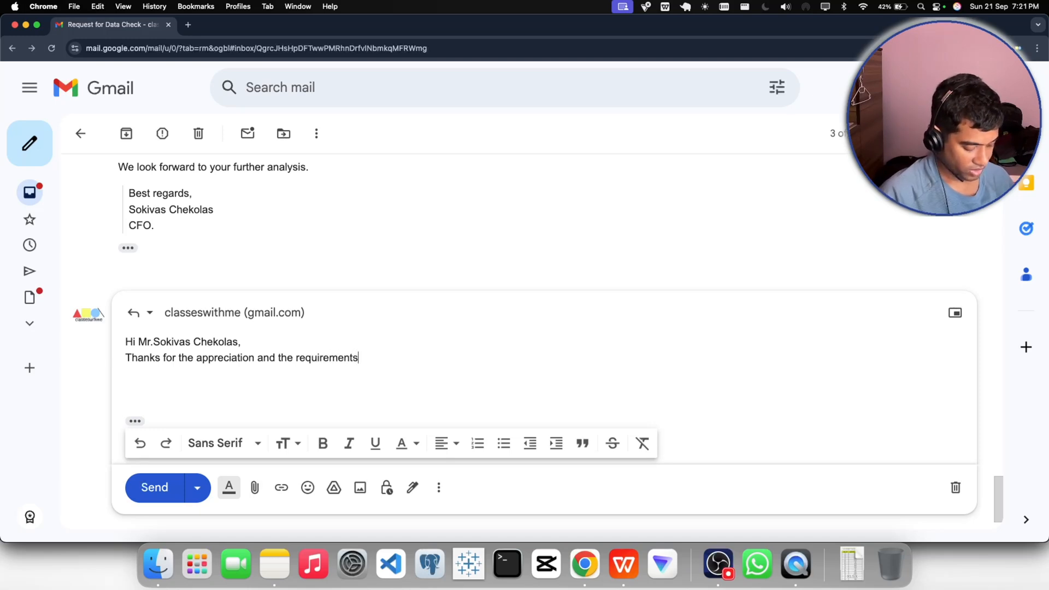
pyautogui.write(' that we n')
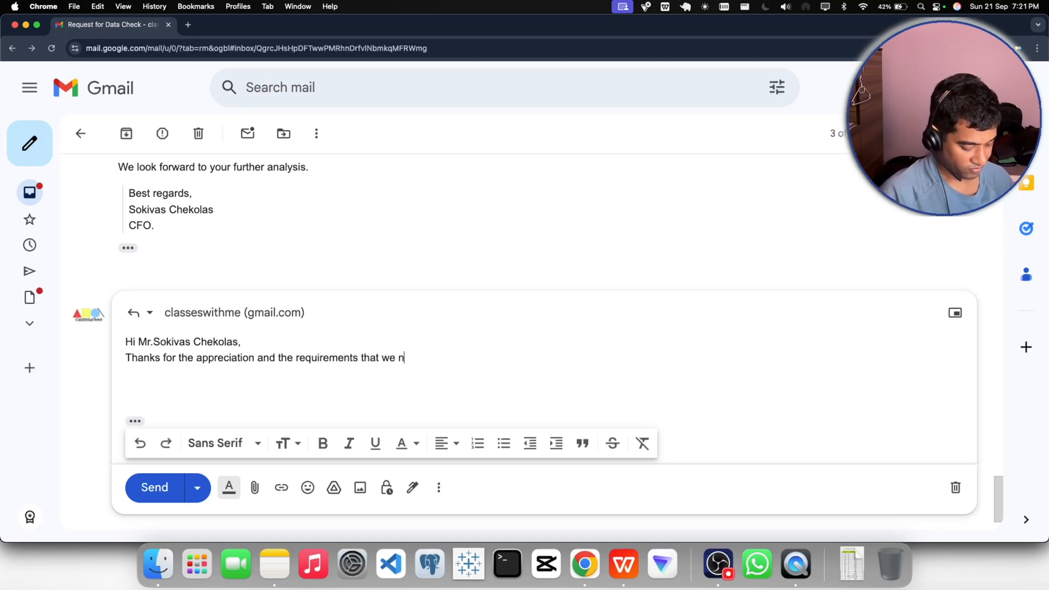
pyautogui.write('eed t')
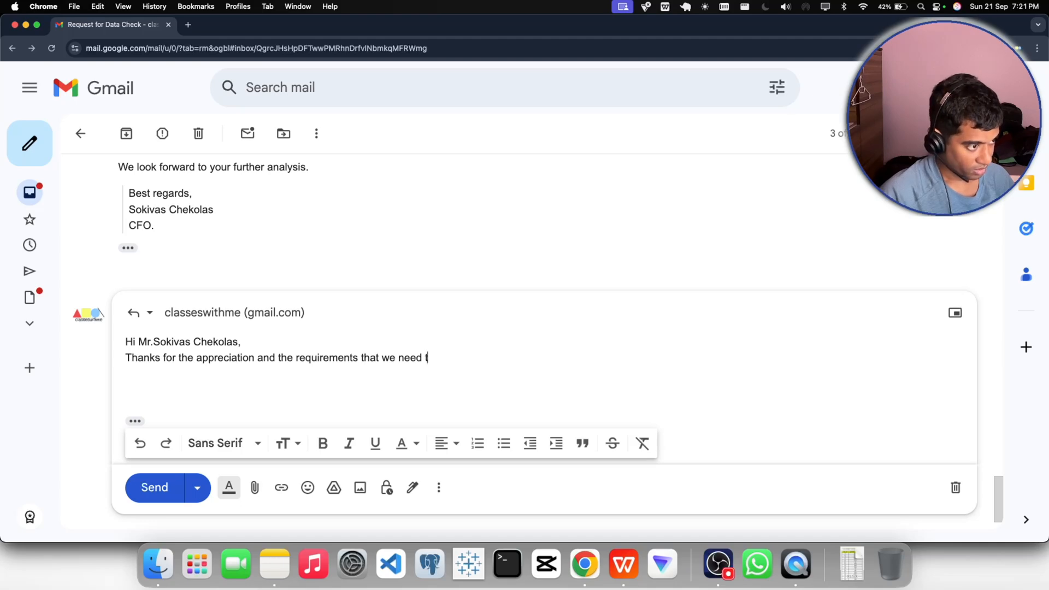
pyautogui.write('o give')
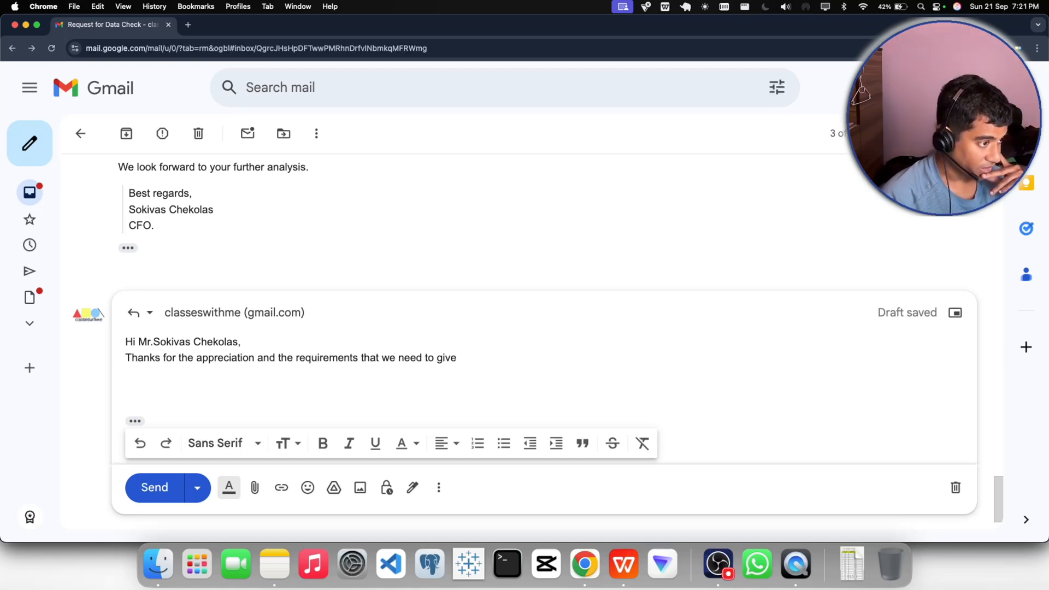
pyautogui.press('BackSpace')
pyautogui.press('BackSpace')
pyautogui.press('BackSpace')
pyautogui.press('BackSpace')
pyautogui.press('BackSpace')
pyautogui.press('BackSpace')
pyautogui.press('BackSpace')
pyautogui.press('BackSpace')
pyautogui.press('BackSpace')
pyautogui.press('BackSpace')
pyautogui.press('BackSpace')
pyautogui.press('BackSpace')
pyautogui.press('BackSpace')
pyautogui.press('BackSpace')
pyautogui.press('BackSpace')
pyautogui.press('BackSpace')
pyautogui.press('BackSpace')
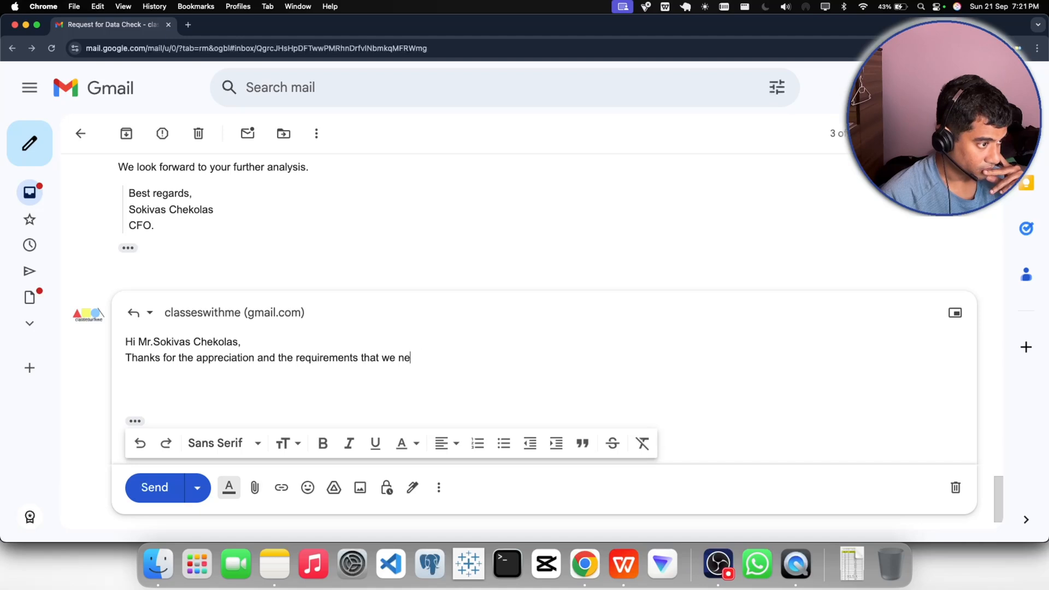
pyautogui.press('BackSpace')
# - Continue the sentence after "requirements" with "to the presented in the above mail."
pyautogui.write('o the ')
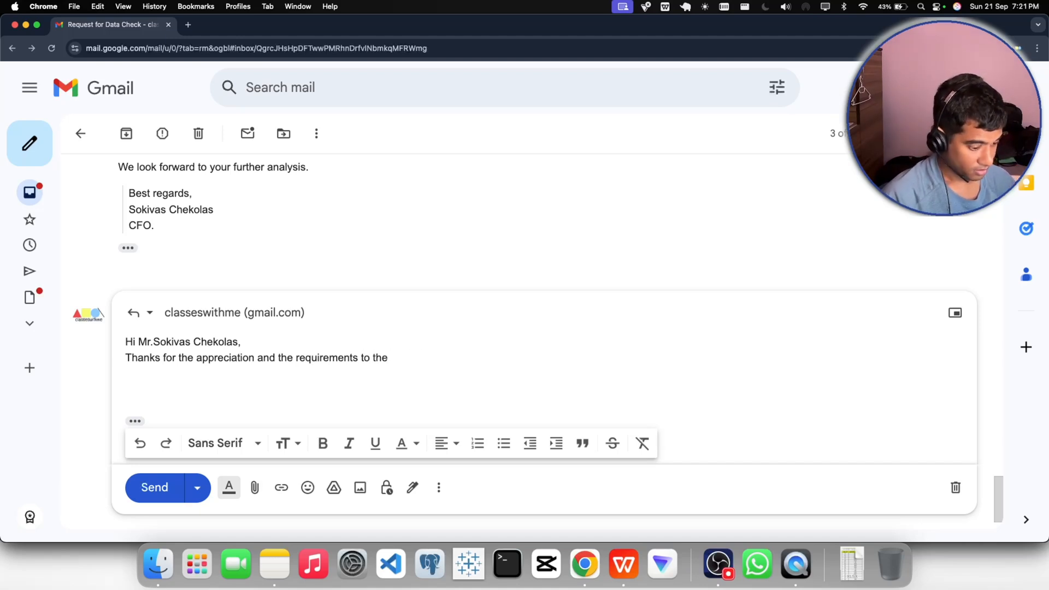
pyautogui.write('presented i')
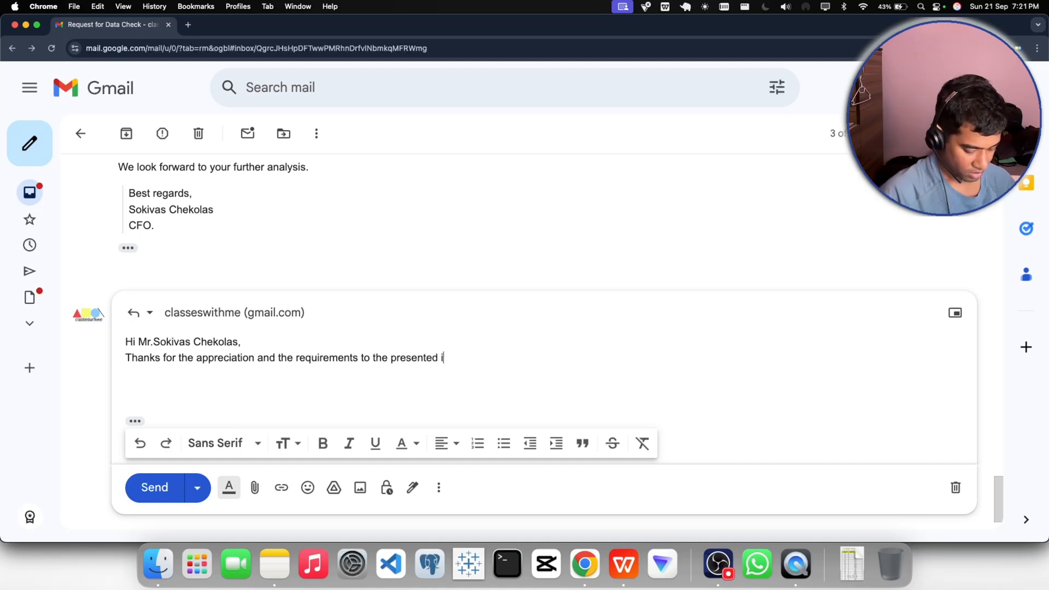
pyautogui.write('n the abo')
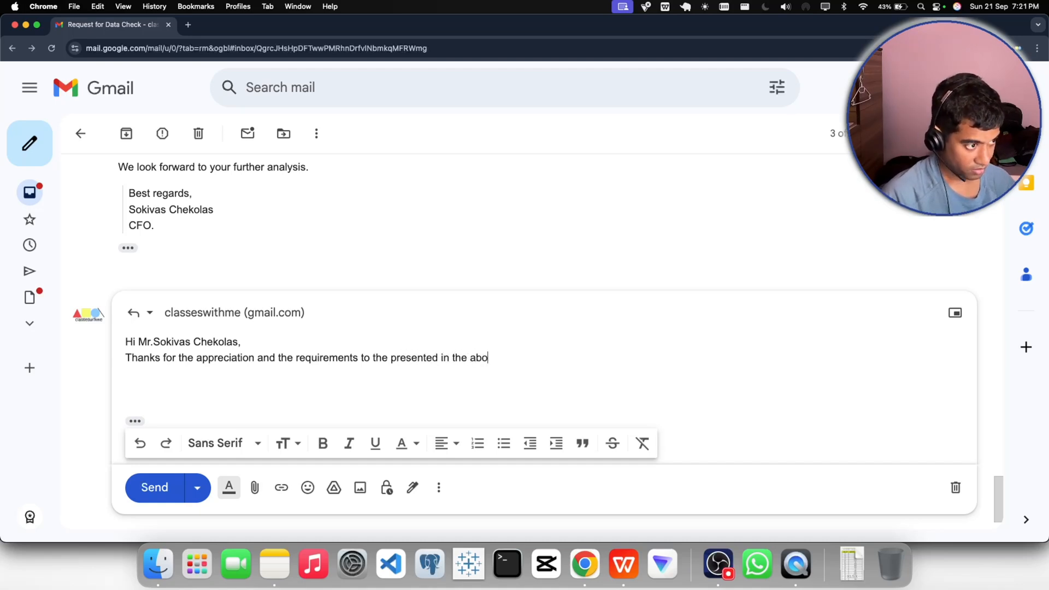
pyautogui.write('ve ammai')
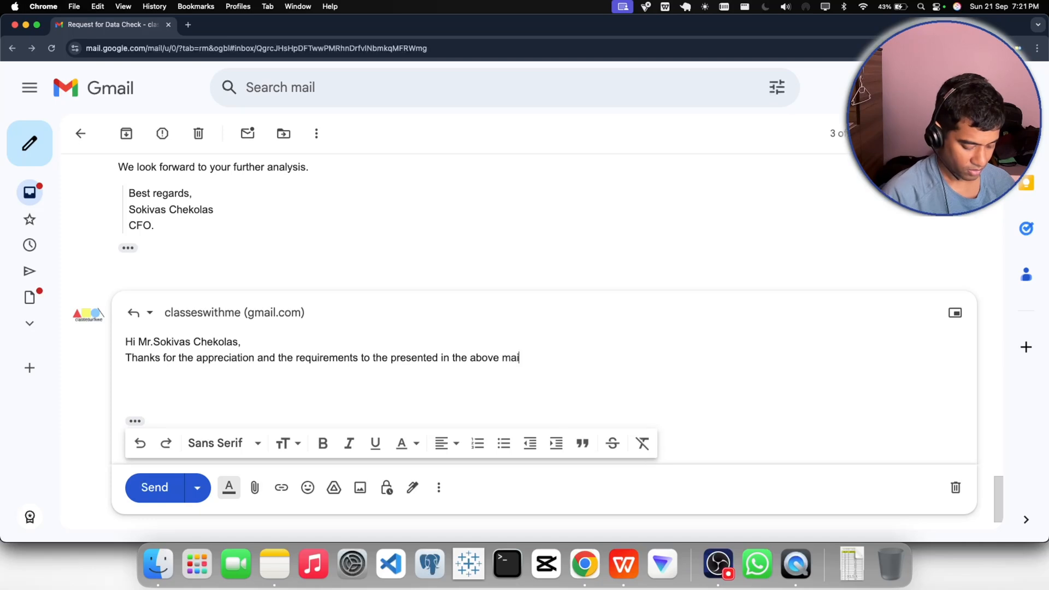
pyautogui.write('l. T')
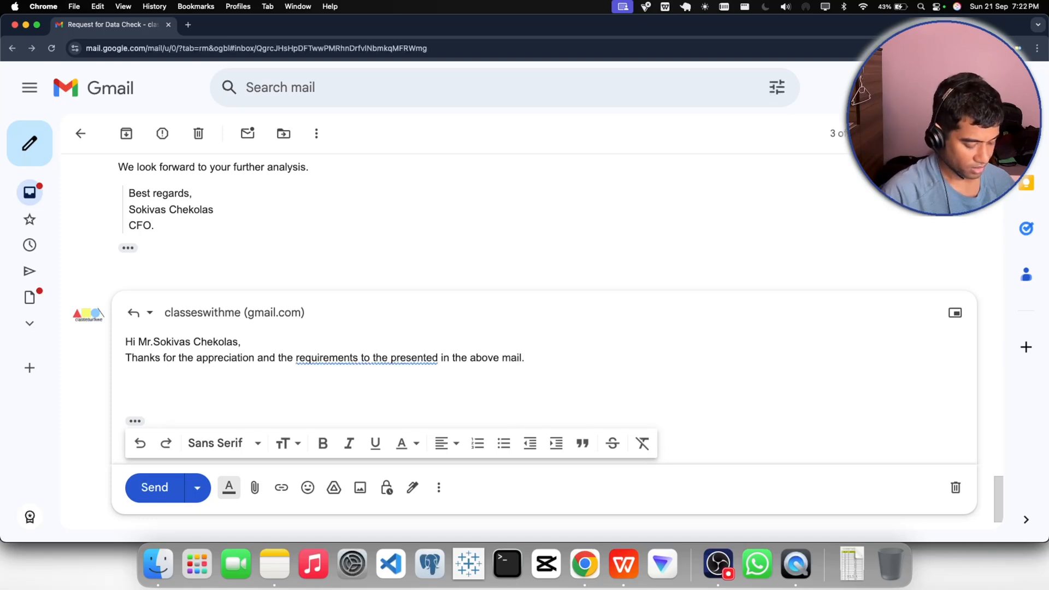
# - Apply the suggested grammar correction "requirements presented" and remove the stray "T" after the sentence
pyautogui.click(347, 358)
pyautogui.click(360, 382)
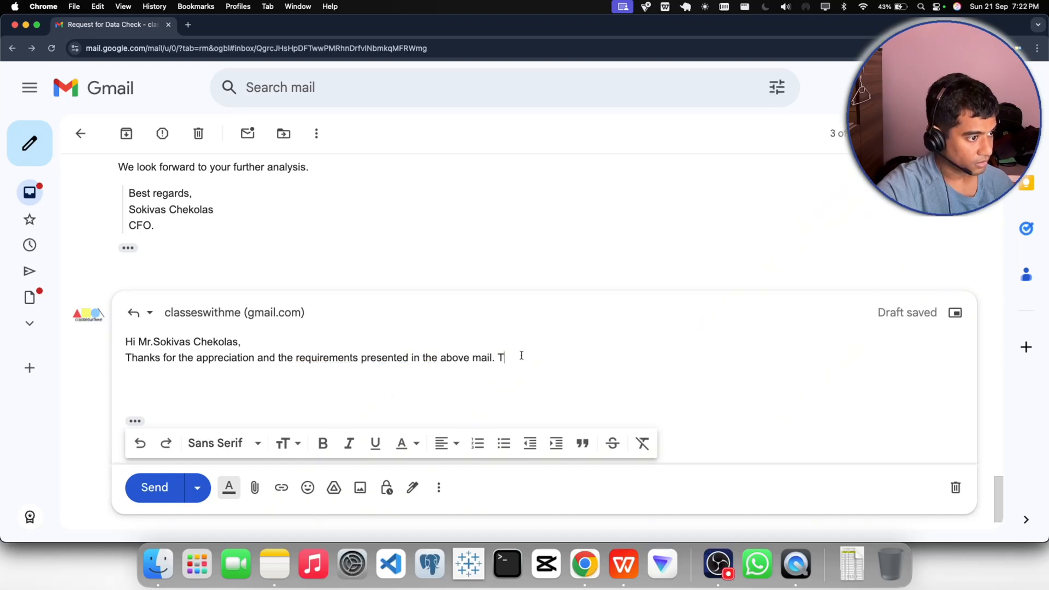
pyautogui.press('BackSpace')
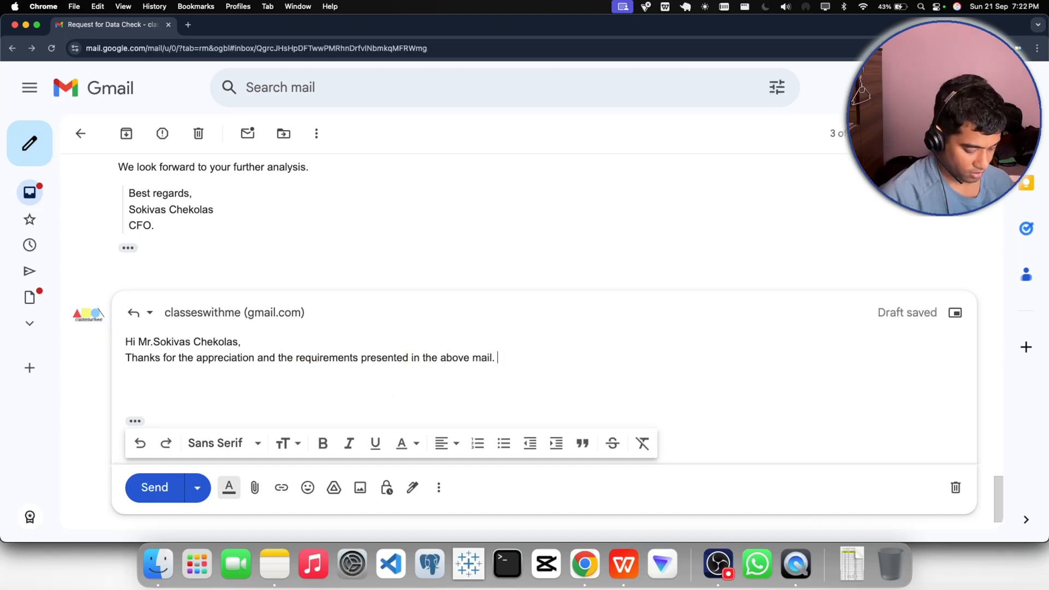
# - Add the sentence "I will send you the insights as soon as possible." to the reply's body
pyautogui.write('I w')
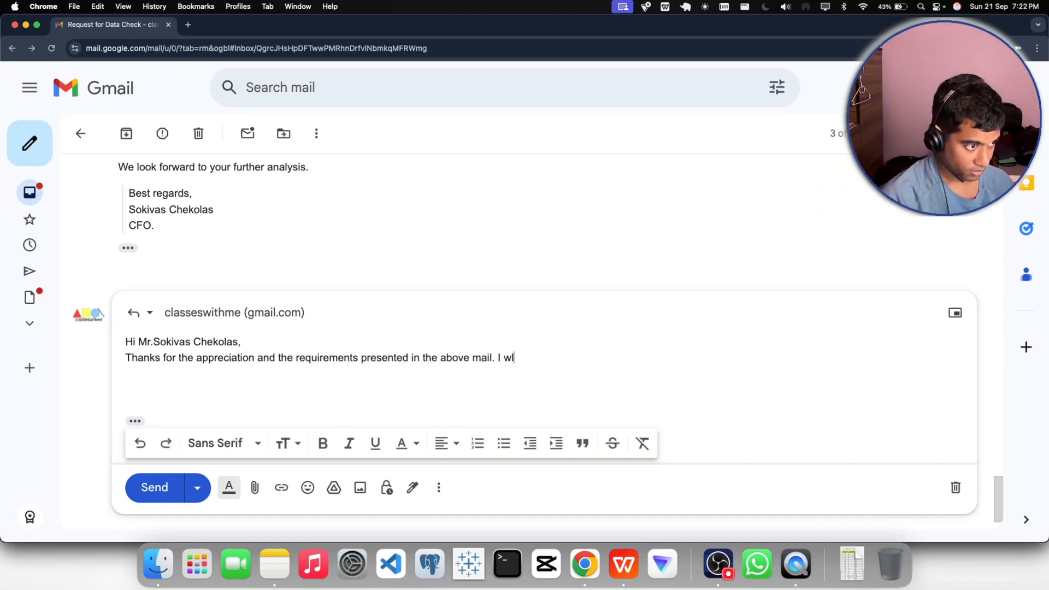
pyautogui.write('ill ')
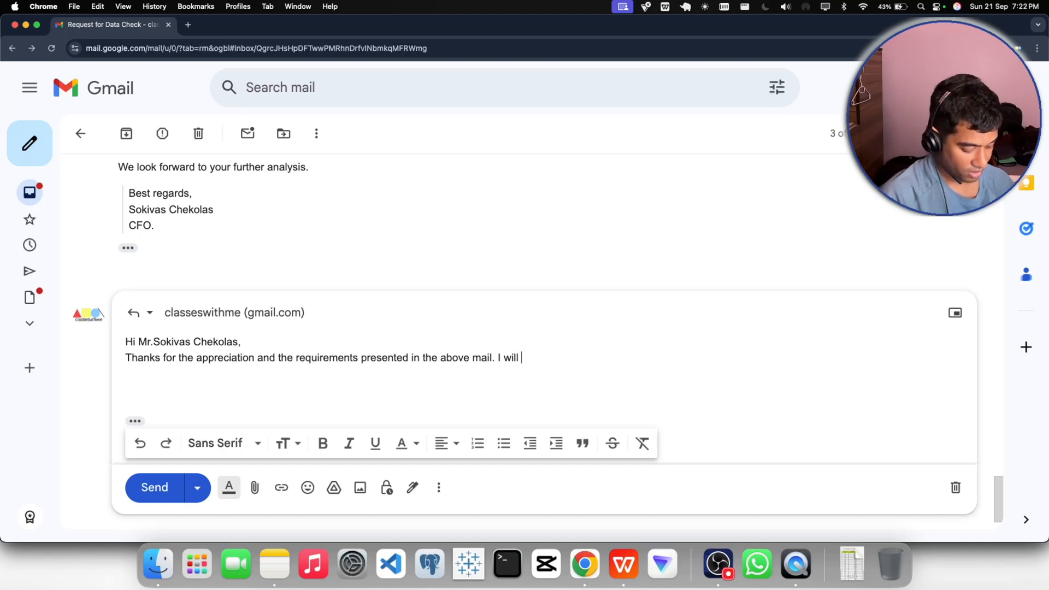
pyautogui.write('send you t')
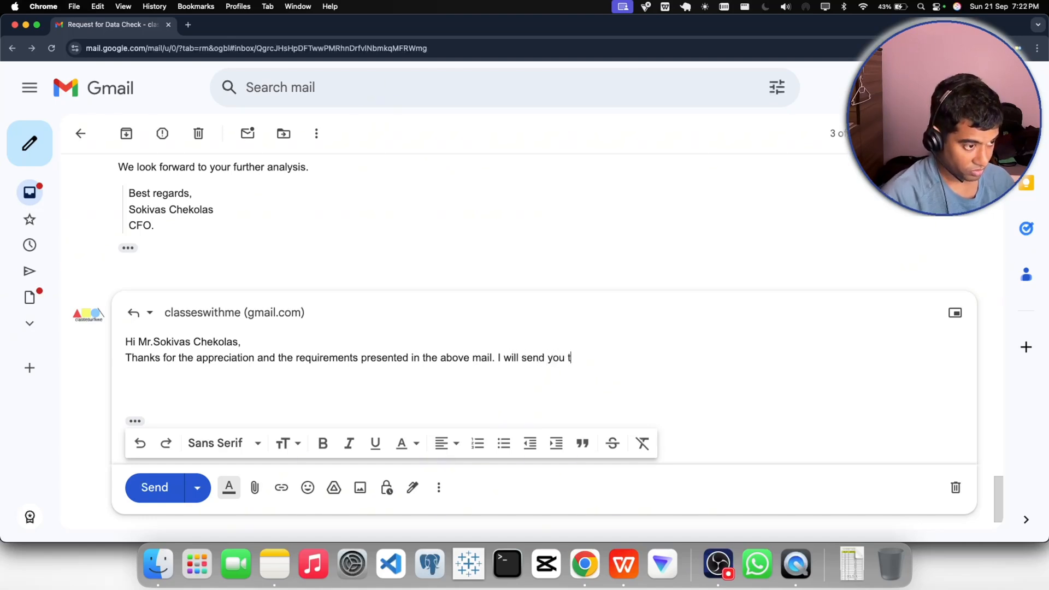
pyautogui.write('he insigh')
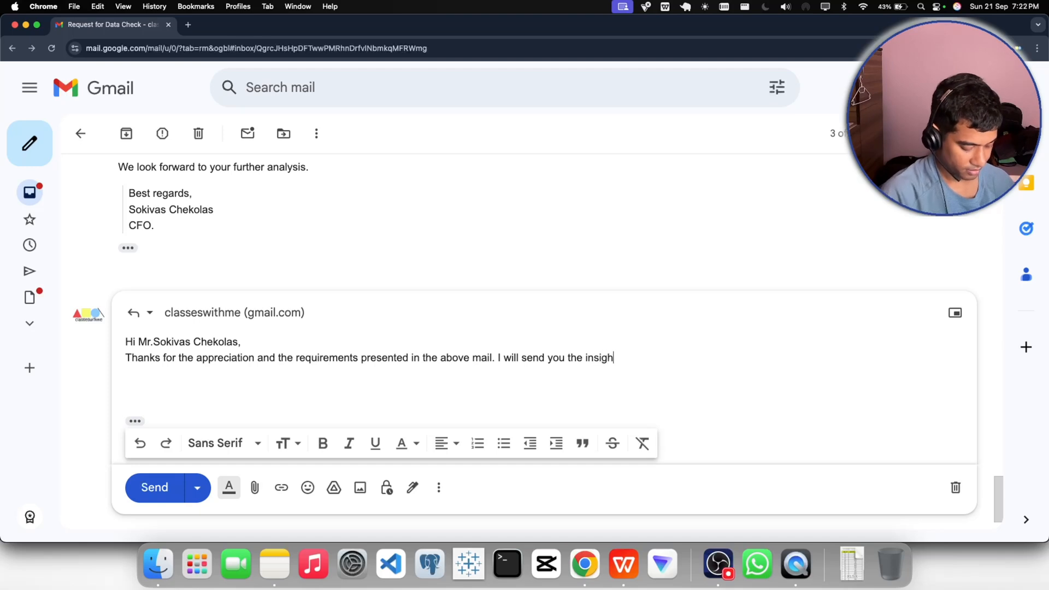
pyautogui.write('ts as s')
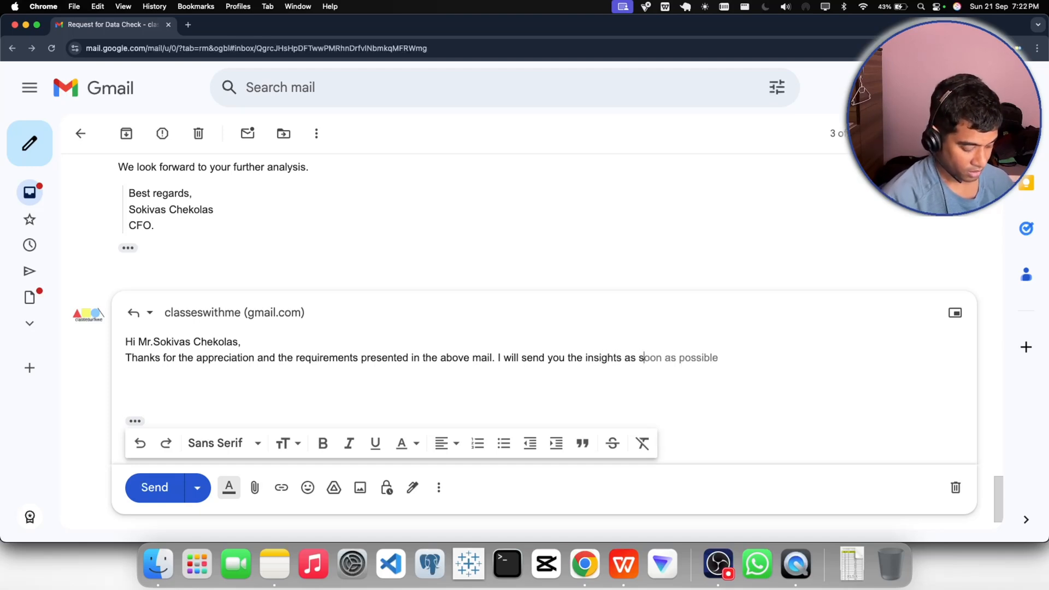
pyautogui.press('Tab')
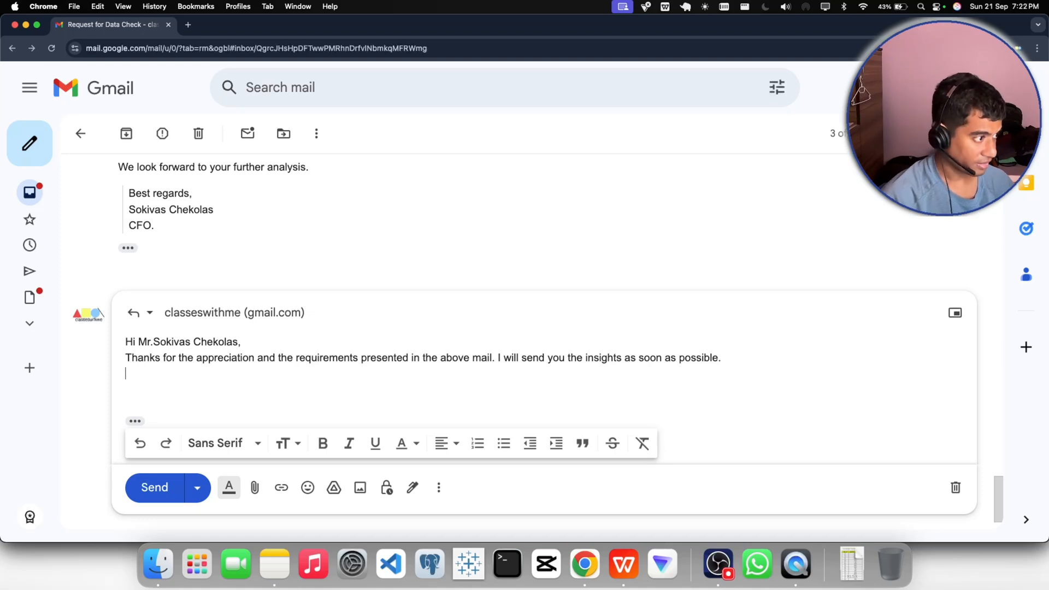
# - Add the sign-off "Regards," with the sender's first name below the body, and insert a blank line after the greeting
pyautogui.write('Reagrds')
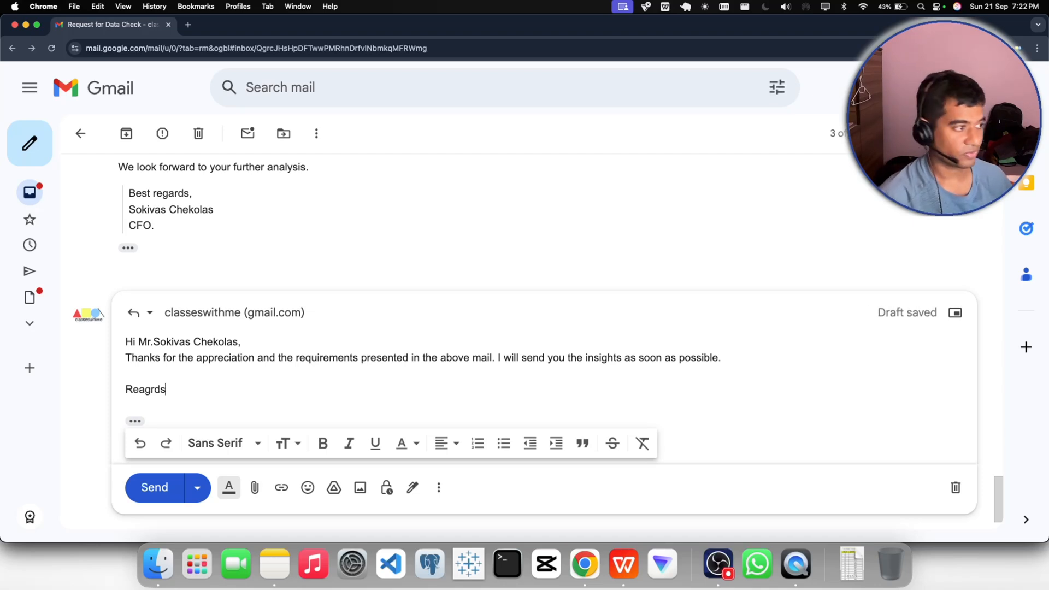
pyautogui.press('BackSpace')
pyautogui.press('BackSpace')
pyautogui.press('BackSpace')
pyautogui.press('BackSpace')
pyautogui.press('BackSpace')
pyautogui.write('g')
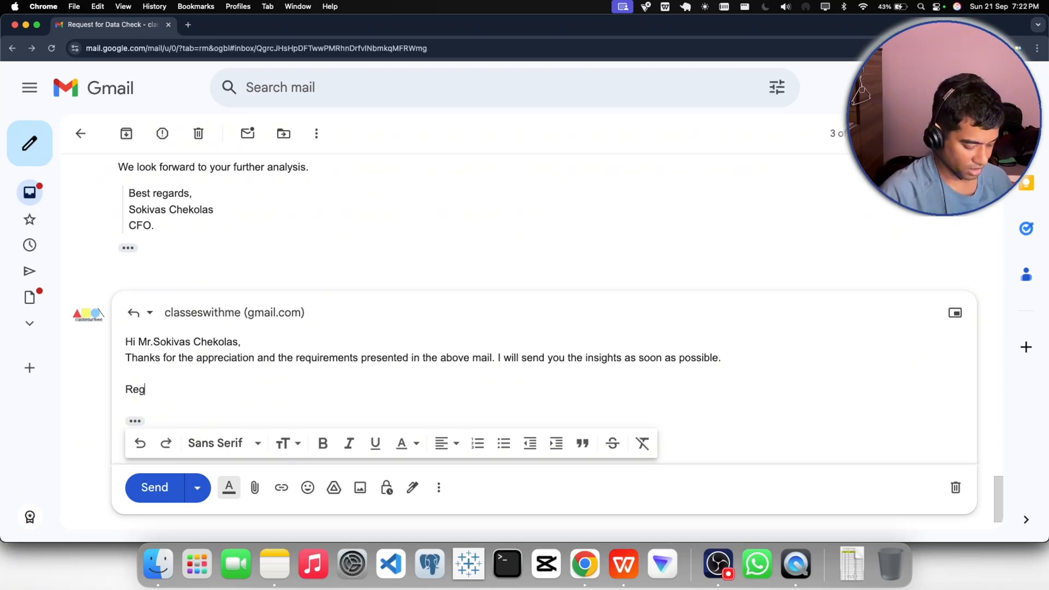
pyautogui.write('ards,')
pyautogui.press('Return')
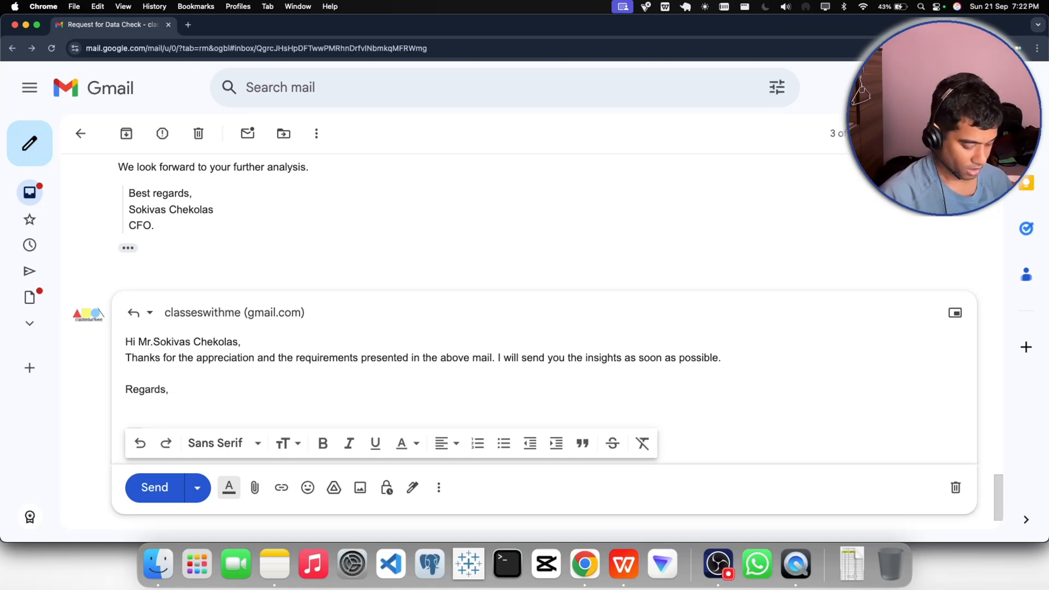
pyautogui.write('Shubham')
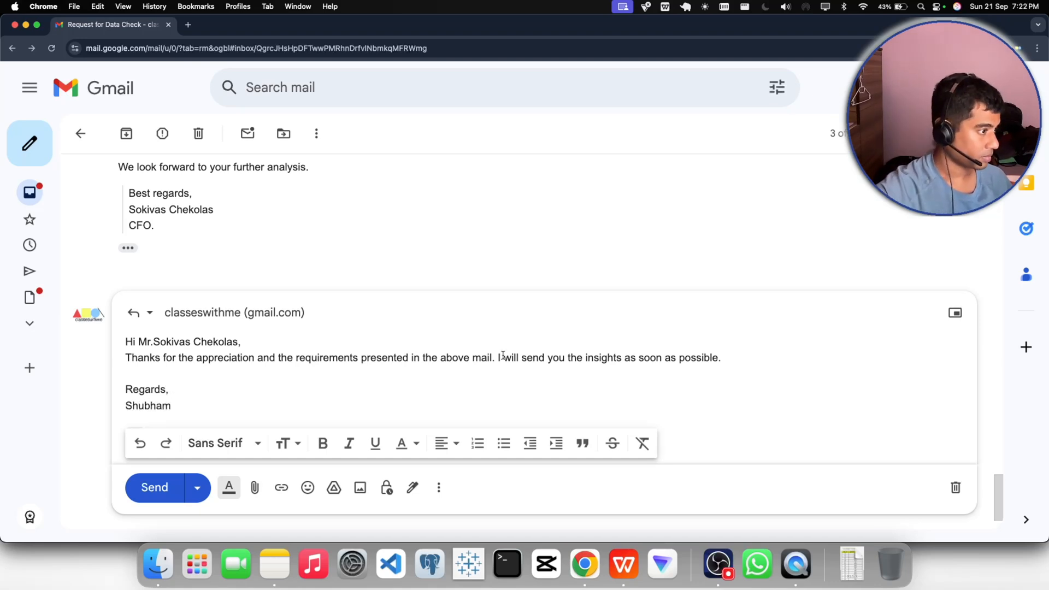
pyautogui.click(247, 342)
pyautogui.press('Return')
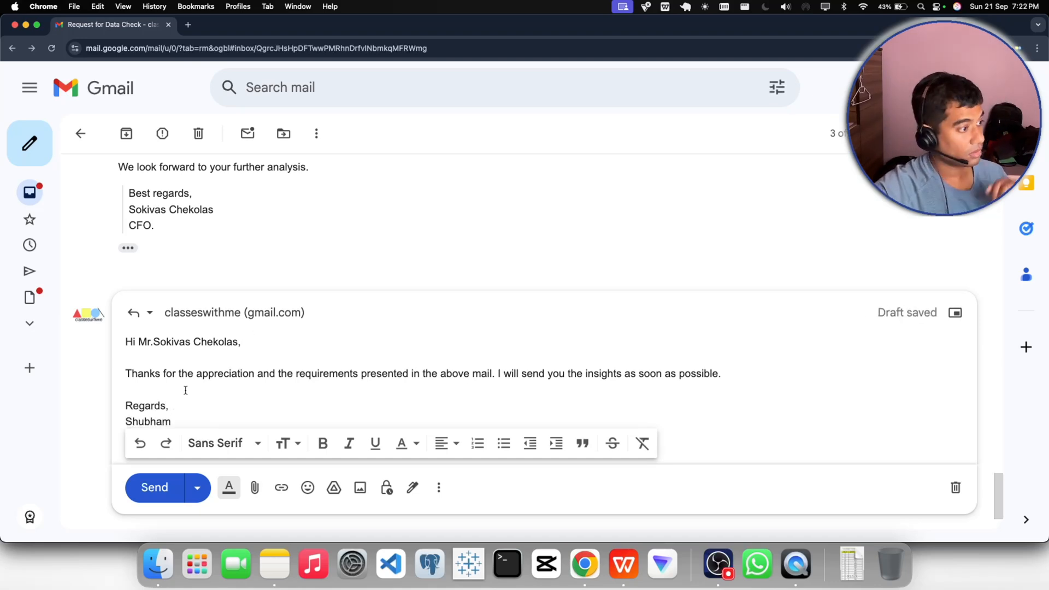
# - Format the two sign-off lines as a quote and send the reply to the CFO
pyautogui.scroll(-1, 178, 393)
pyautogui.moveTo(172, 399); pyautogui.dragTo(122, 382)
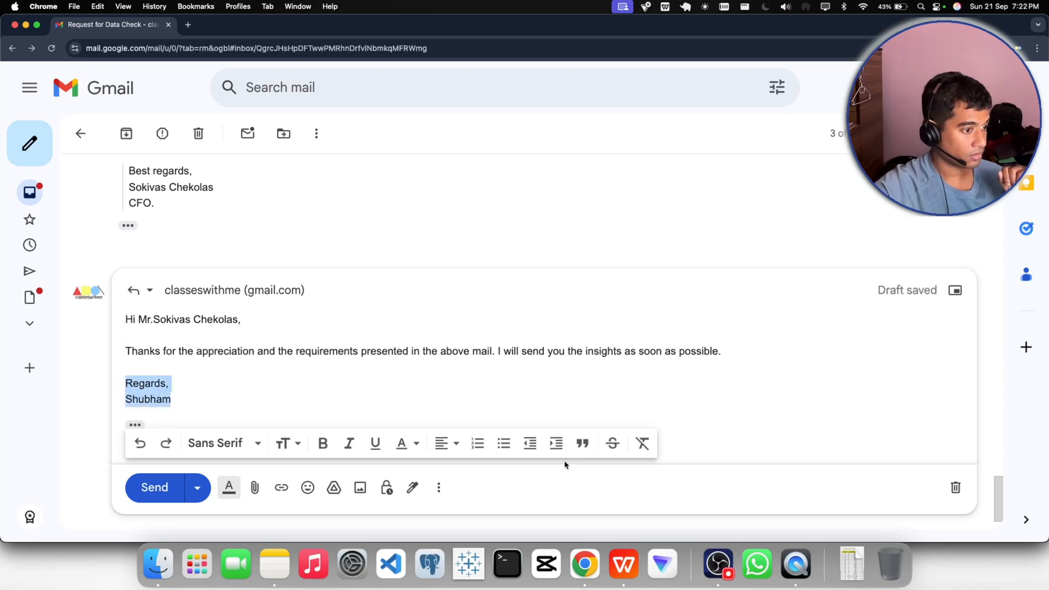
pyautogui.click(583, 443)
pyautogui.click(178, 383)
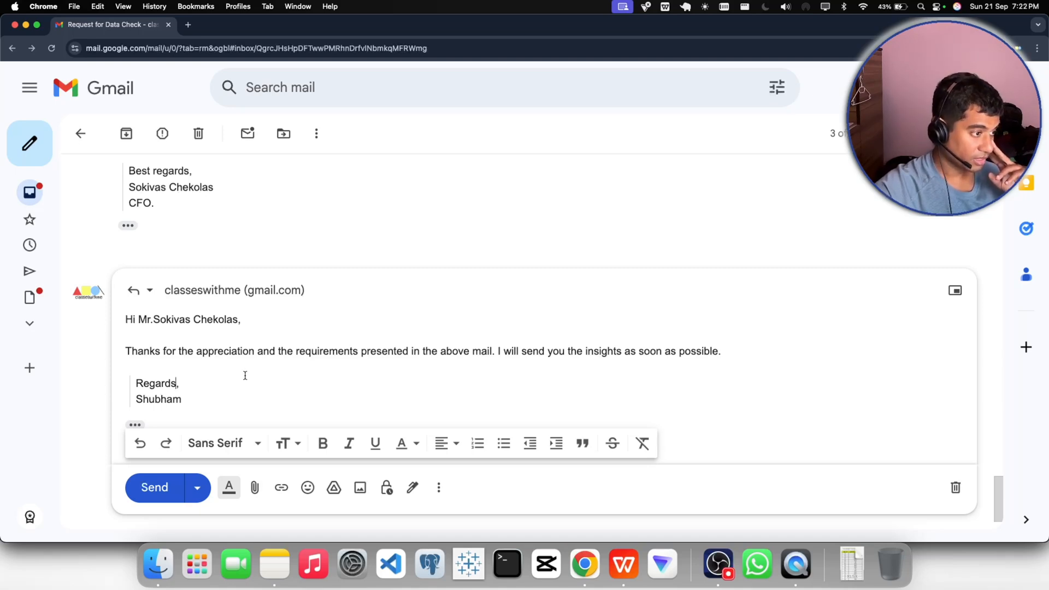
pyautogui.click(153, 488)
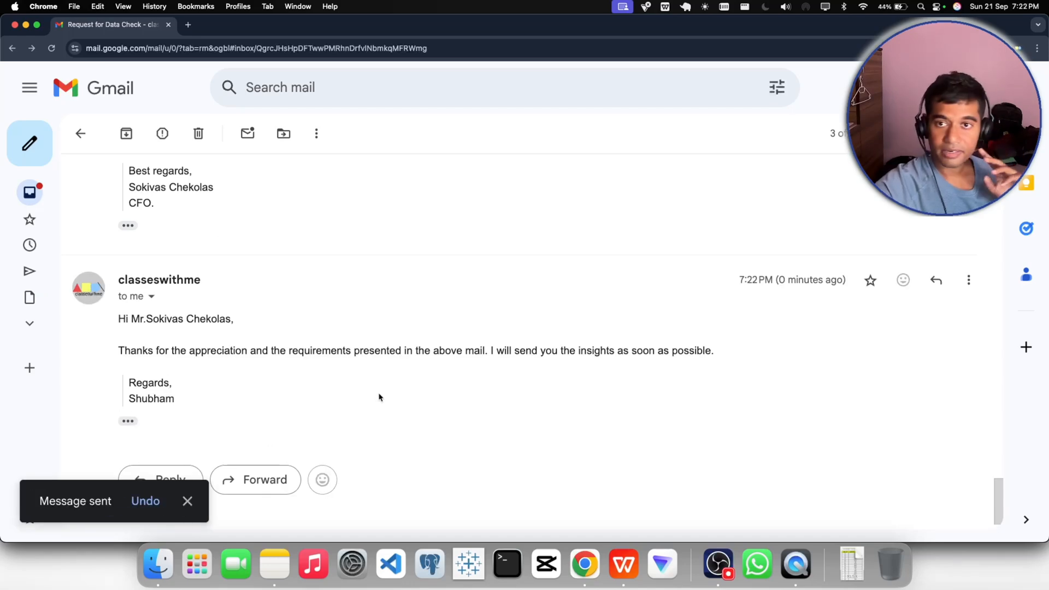
# - Review the update requests in the CFO's mail and switch to HRA_Sales_BUI_BUP.xlsx in WPS Office, showing its first columns
pyautogui.scroll(5, 379, 395)
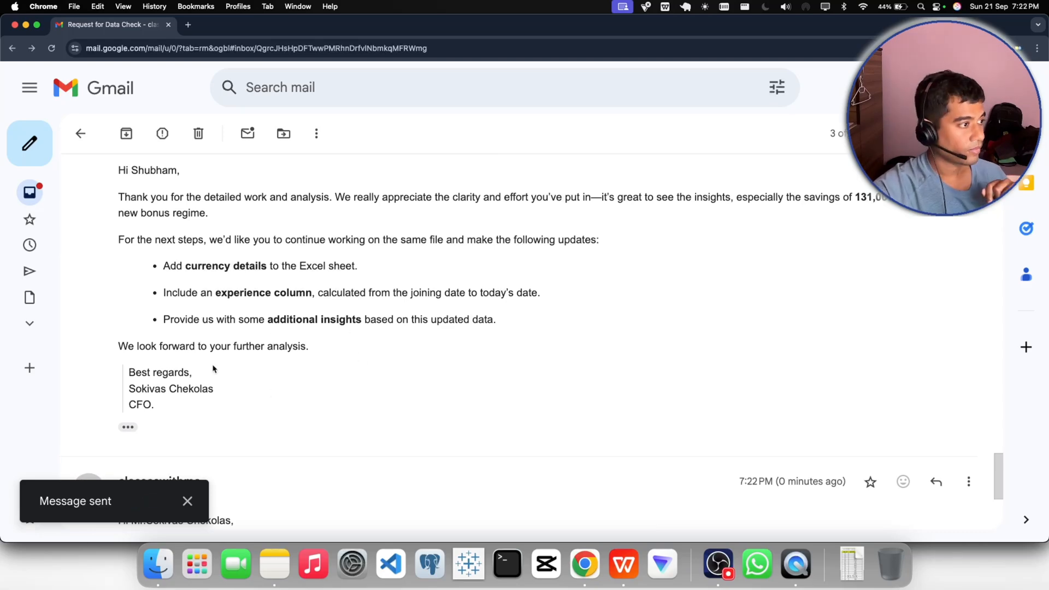
pyautogui.click(621, 563)
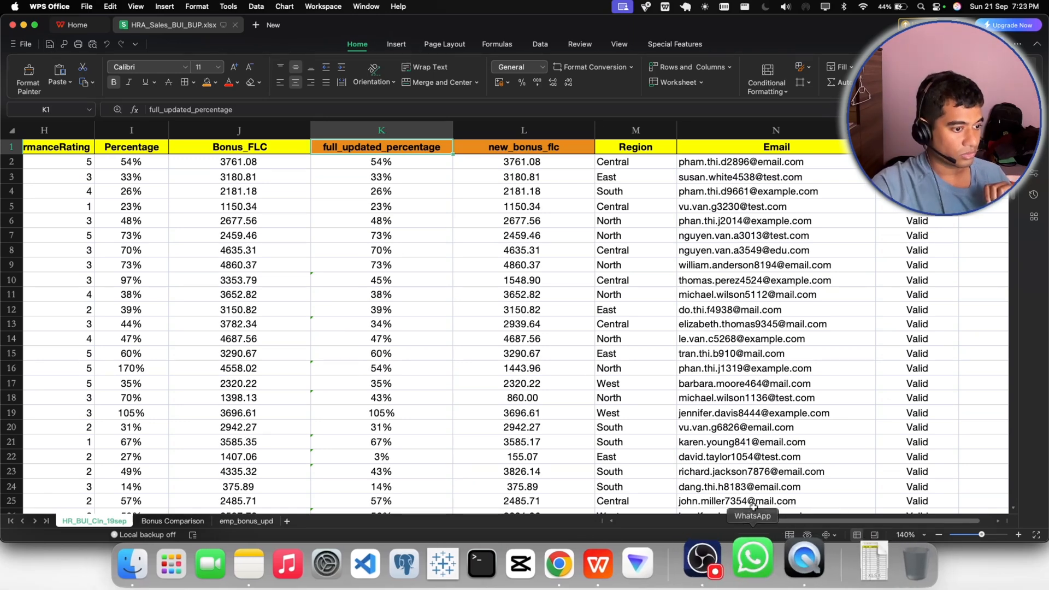
pyautogui.hscroll(-8, 584, 505)
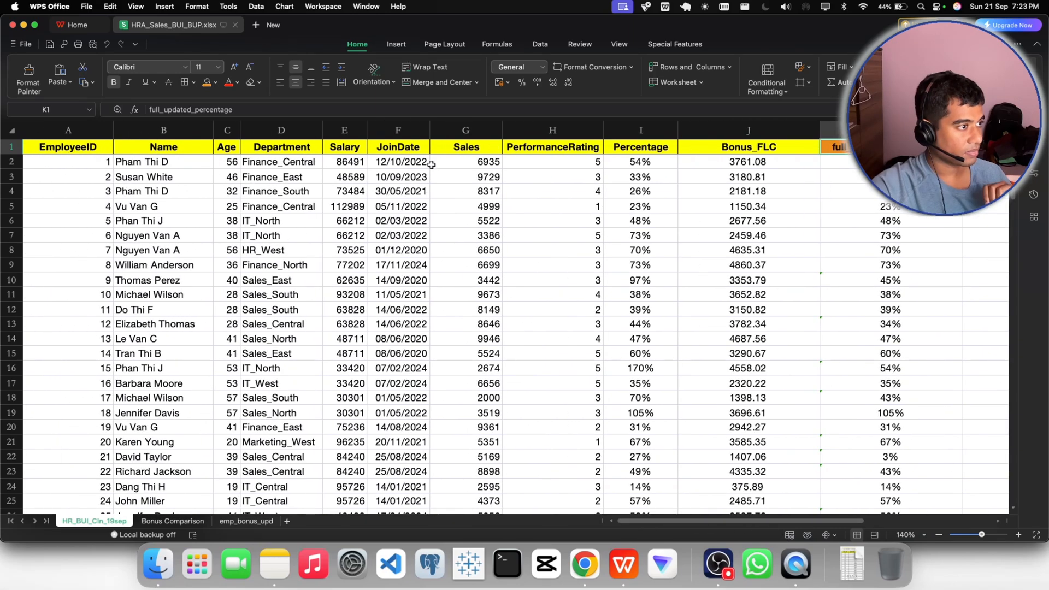
# - Try the $ English (United States) accounting format on the first salary value in E2 and widen the Salary column to fit
pyautogui.click(342, 148)
pyautogui.press('Down')
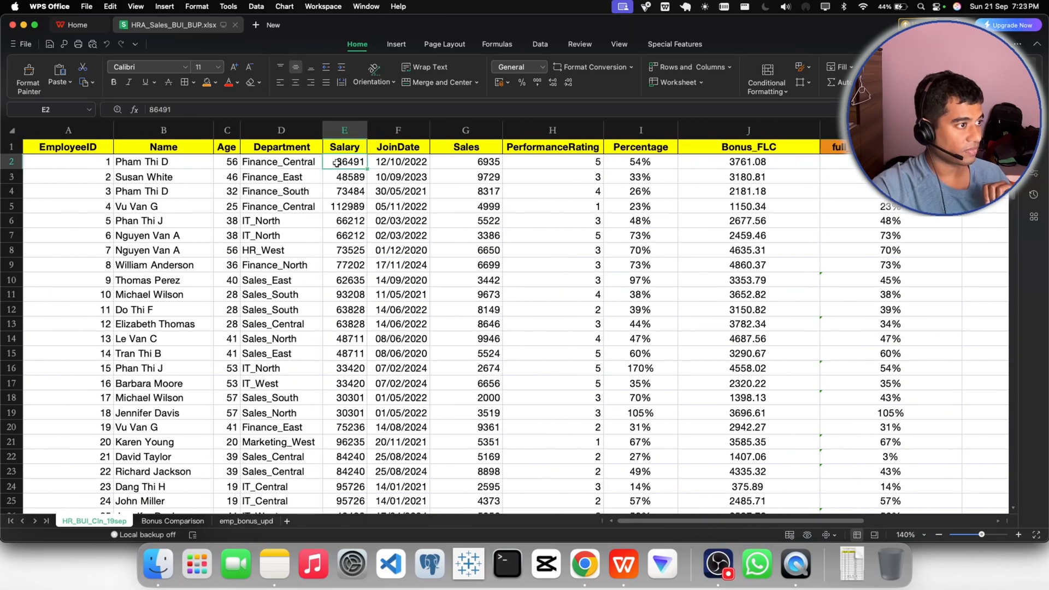
pyautogui.click(507, 83)
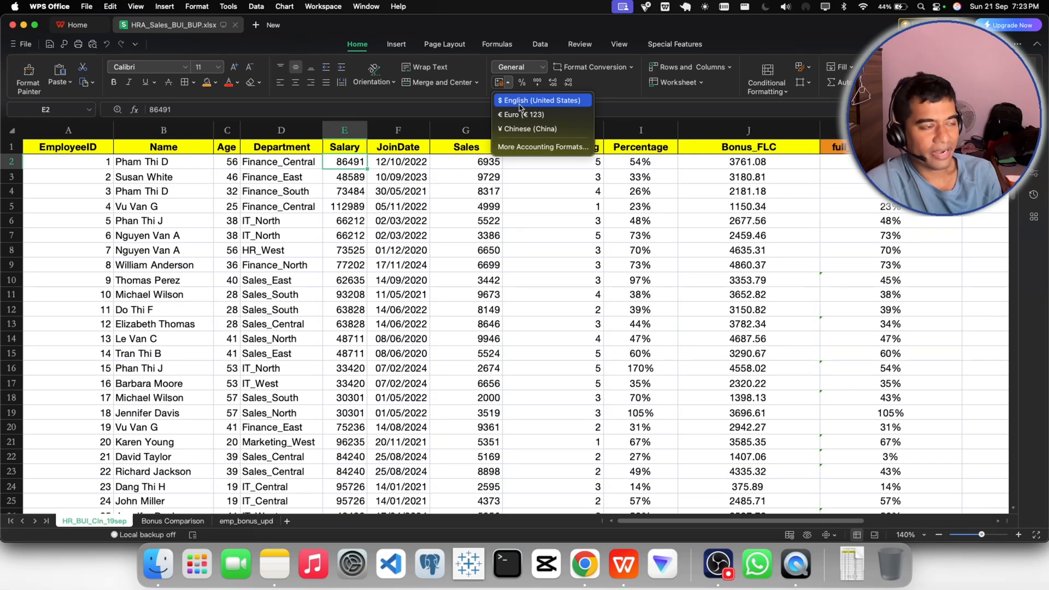
pyautogui.click(519, 101)
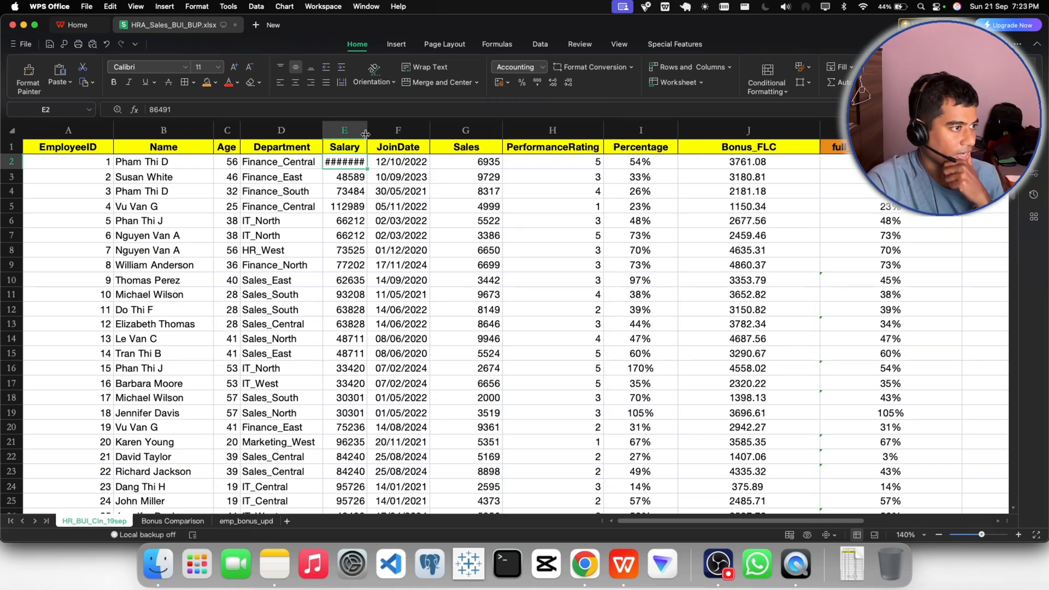
pyautogui.moveTo(367, 133); pyautogui.dragTo(431, 134)
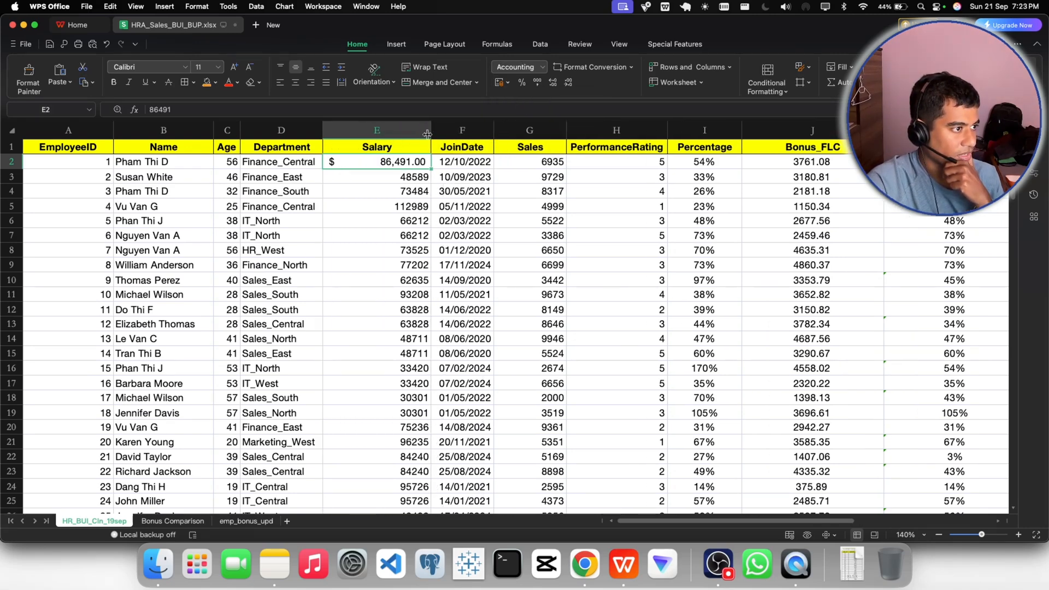
# - Try to centre the formatted salary value in E2 and compare it with the cells below
pyautogui.click(295, 86)
pyautogui.click(295, 86)
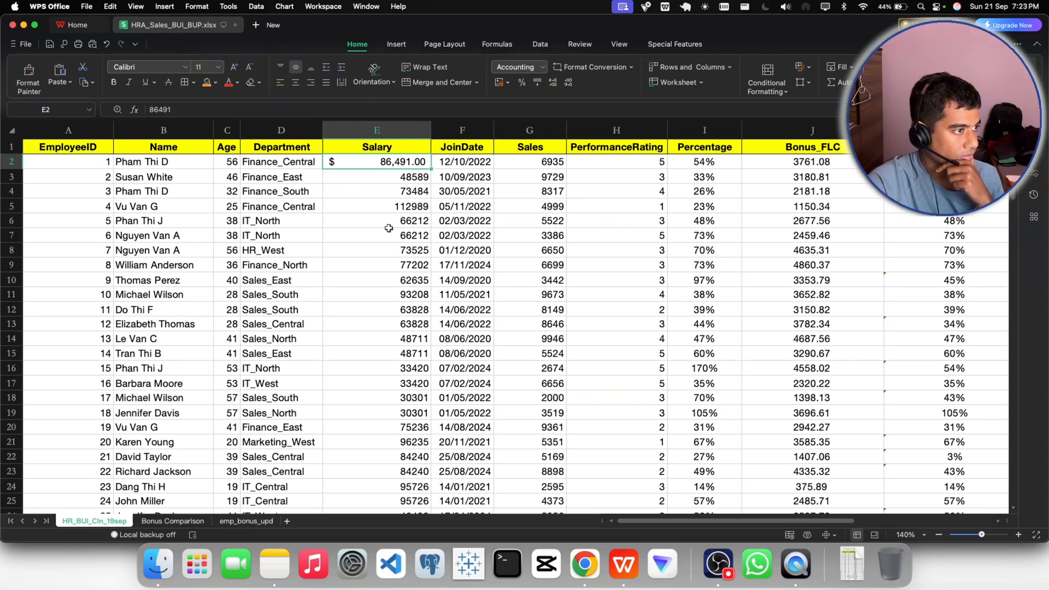
pyautogui.doubleClick(375, 164)
pyautogui.click(366, 202)
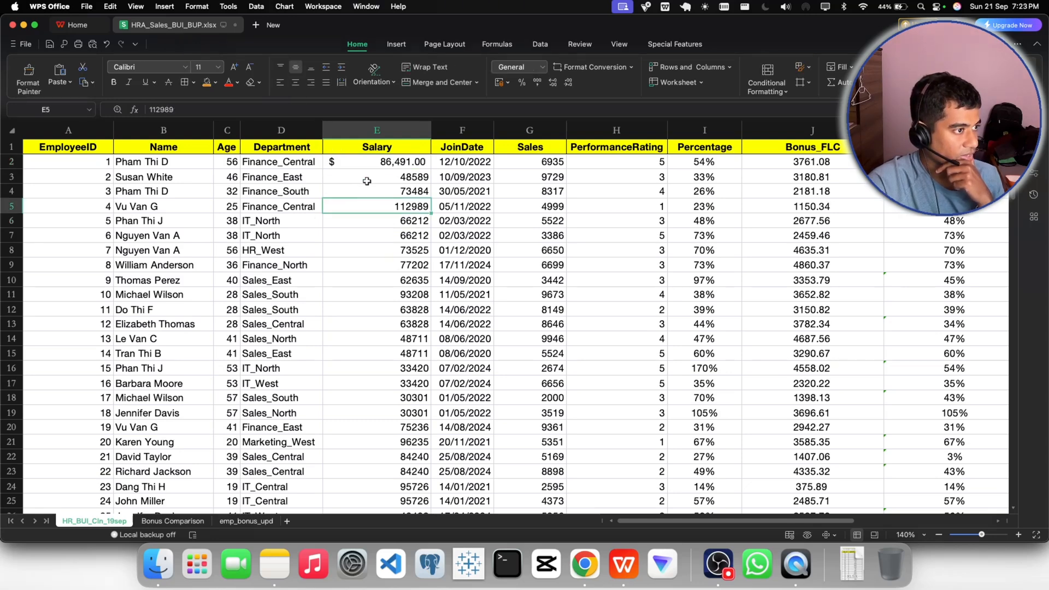
pyautogui.click(371, 165)
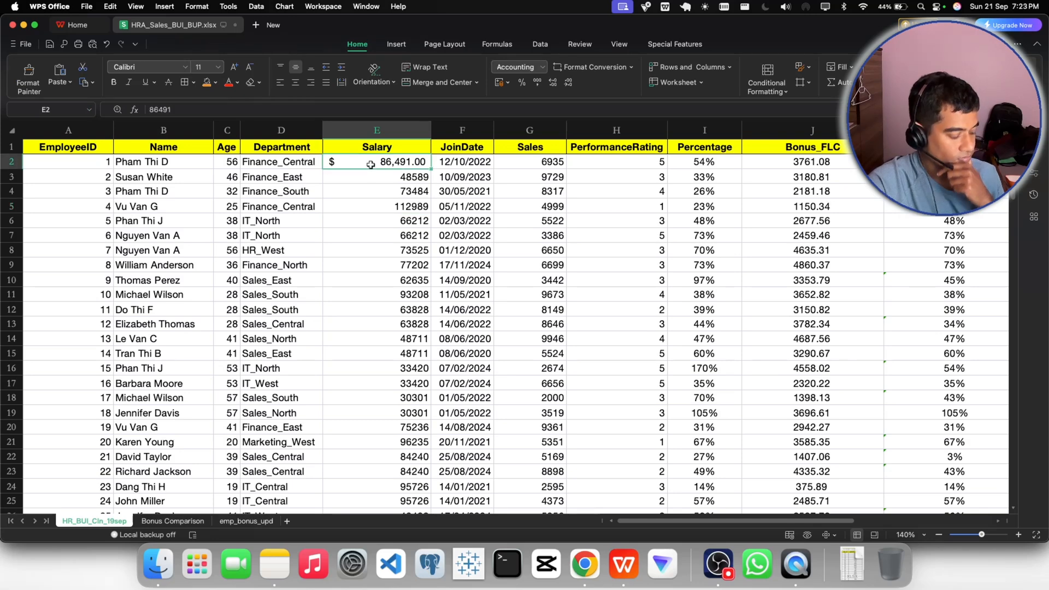
# - Undo the dollar formatting of E2 and the widening of the Salary column
pyautogui.press('super+z')
pyautogui.press('super+z')
pyautogui.press('super+z')
pyautogui.press('super+z')
pyautogui.press('super+z')
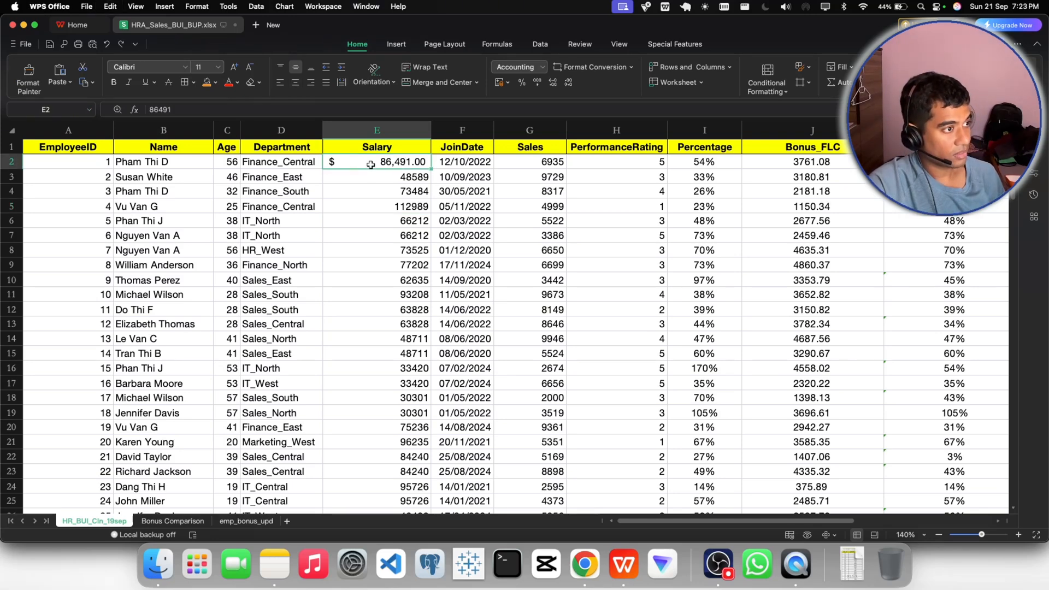
pyautogui.press('super+z')
pyautogui.press('super+z')
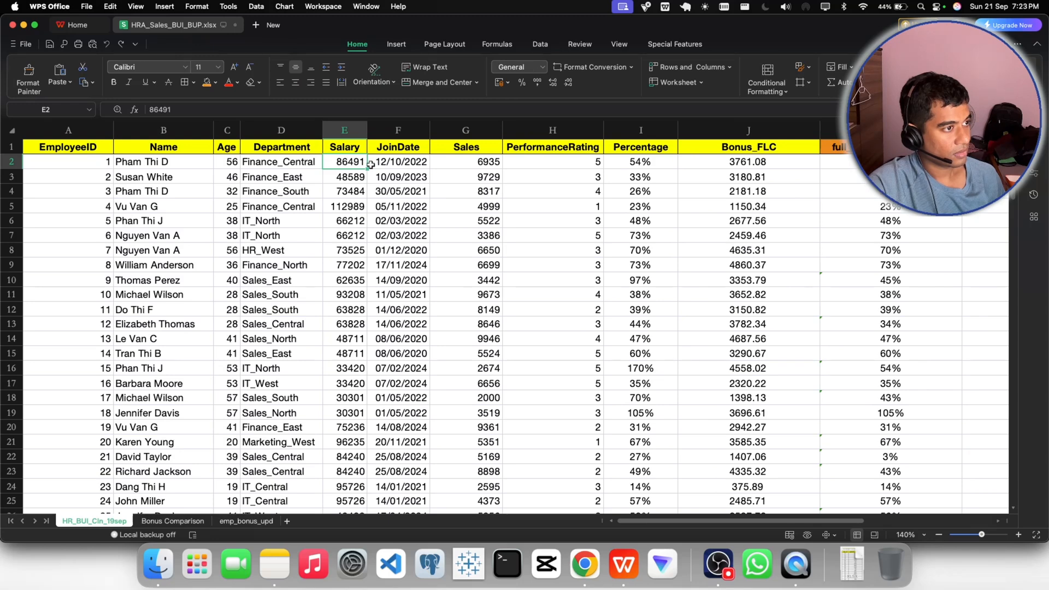
# - Format the salary in E2 as Accounting with 2 decimal places and the US$ symbol, and widen the Salary column to fit
pyautogui.click(543, 68)
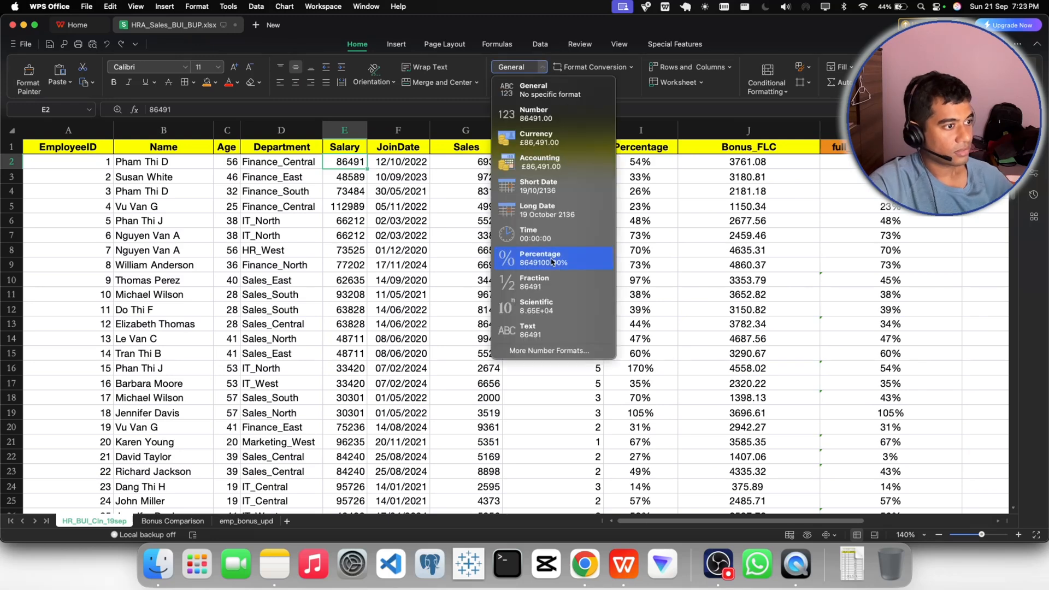
pyautogui.click(529, 350)
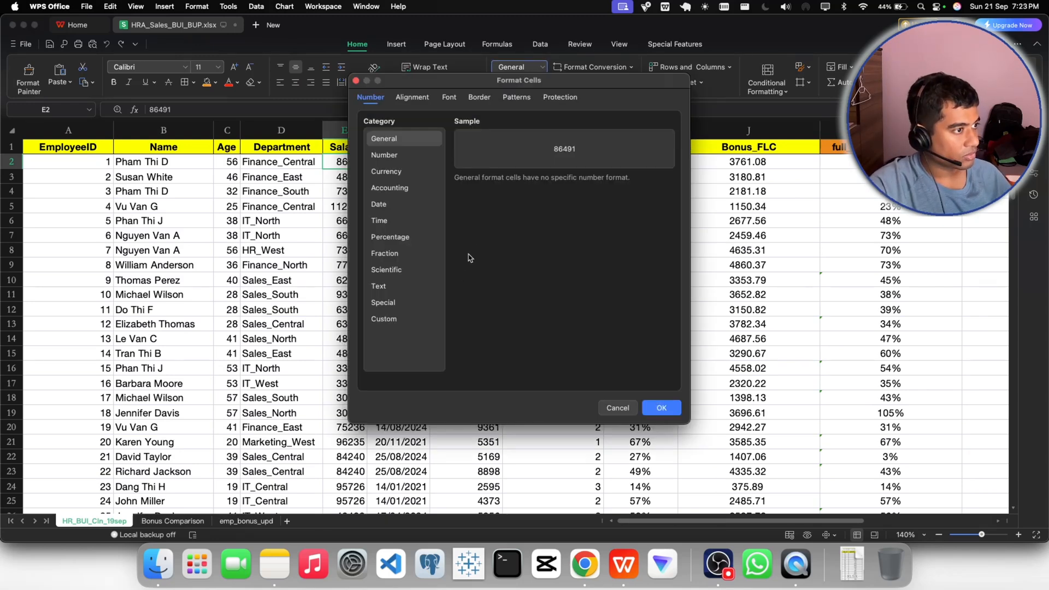
pyautogui.moveTo(415, 82); pyautogui.dragTo(504, 81)
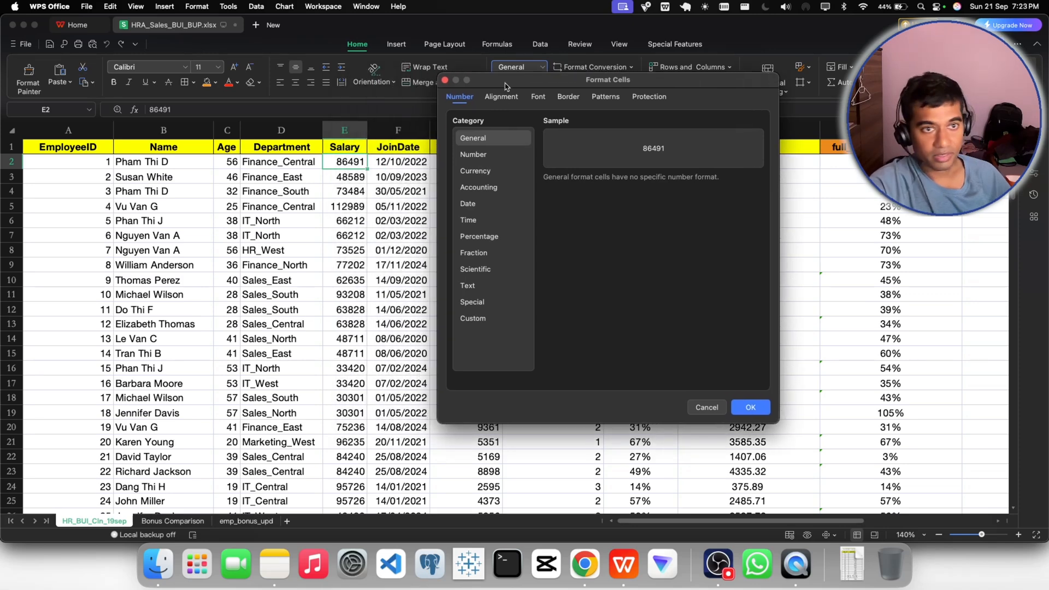
pyautogui.click(480, 188)
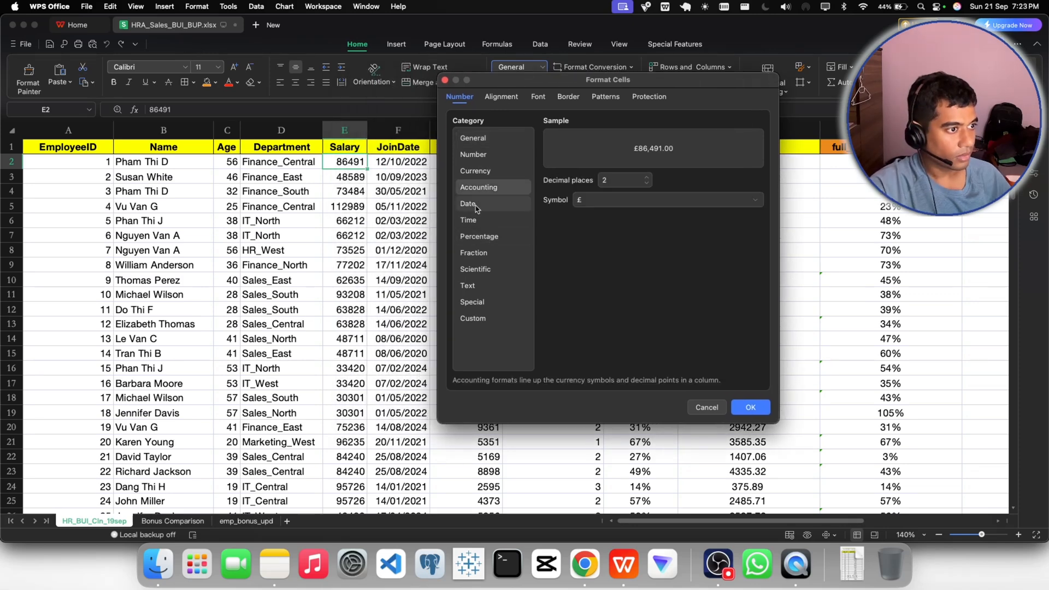
pyautogui.click(598, 201)
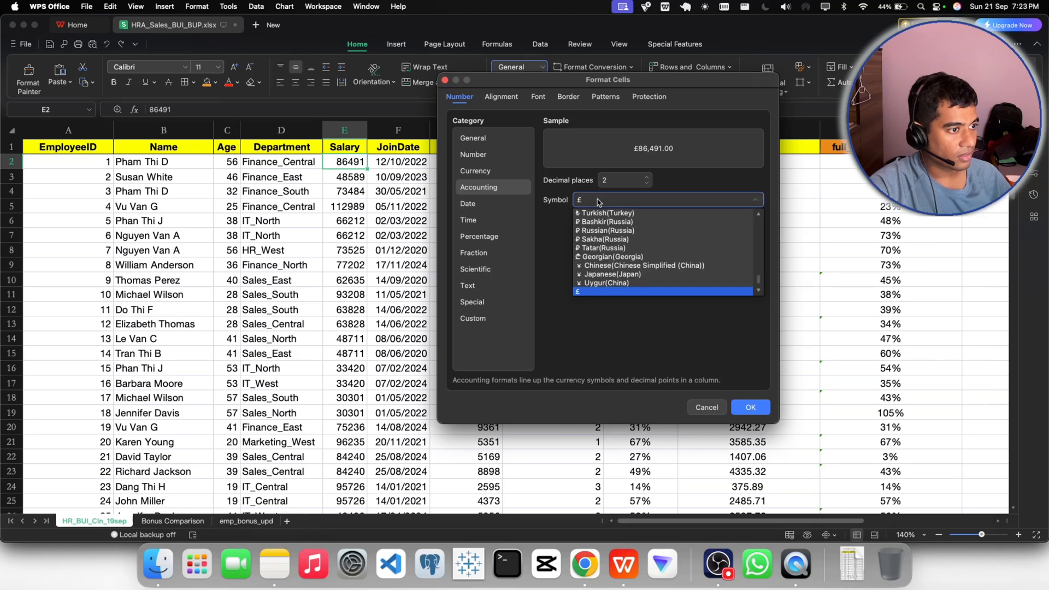
pyautogui.scroll(-5, 611, 274)
pyautogui.scroll(15, 611, 273)
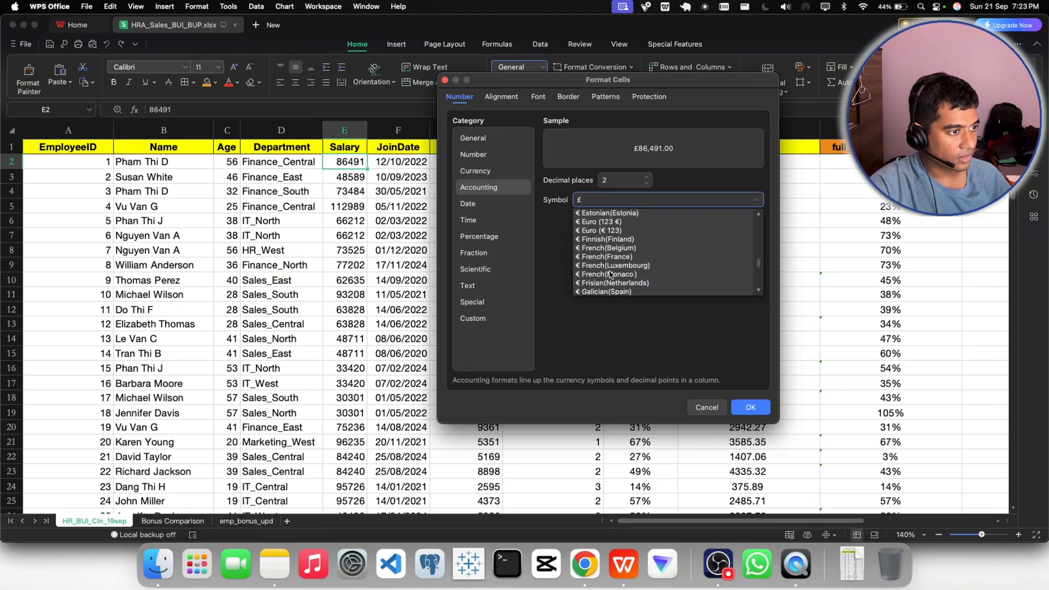
pyautogui.scroll(10, 611, 274)
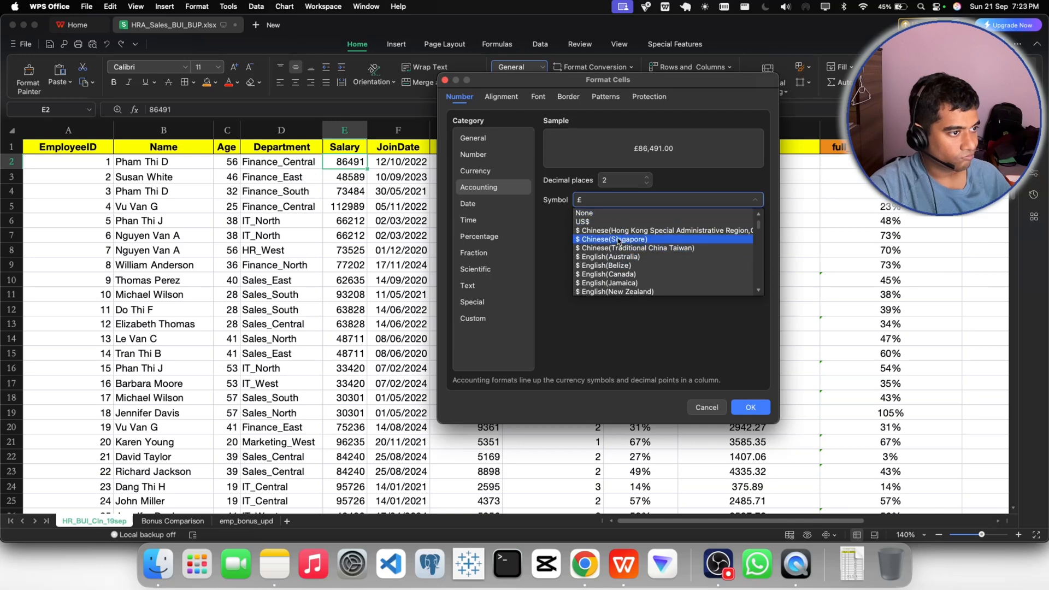
pyautogui.click(584, 222)
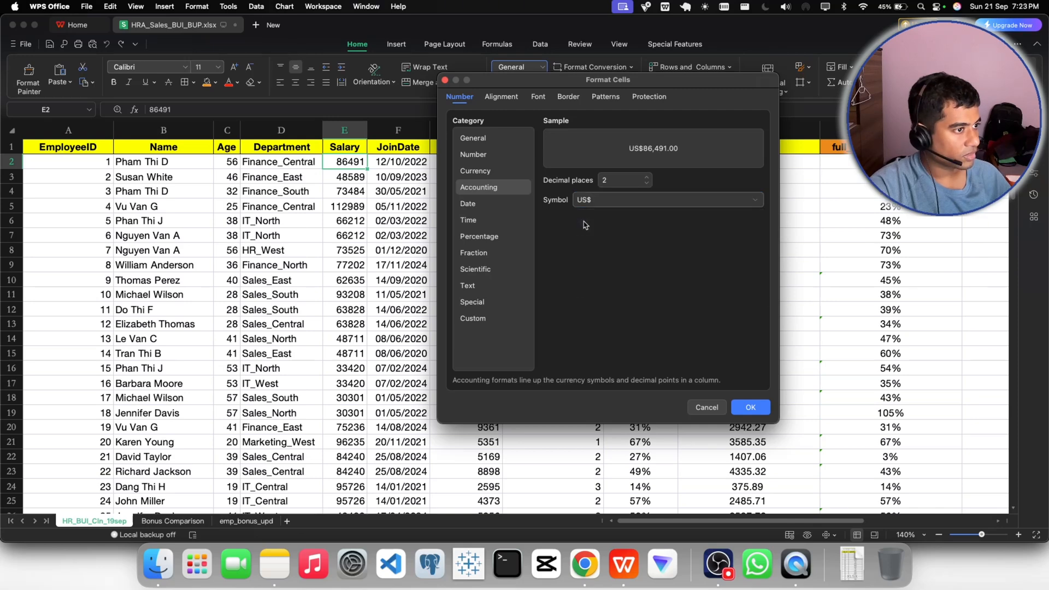
pyautogui.click(748, 405)
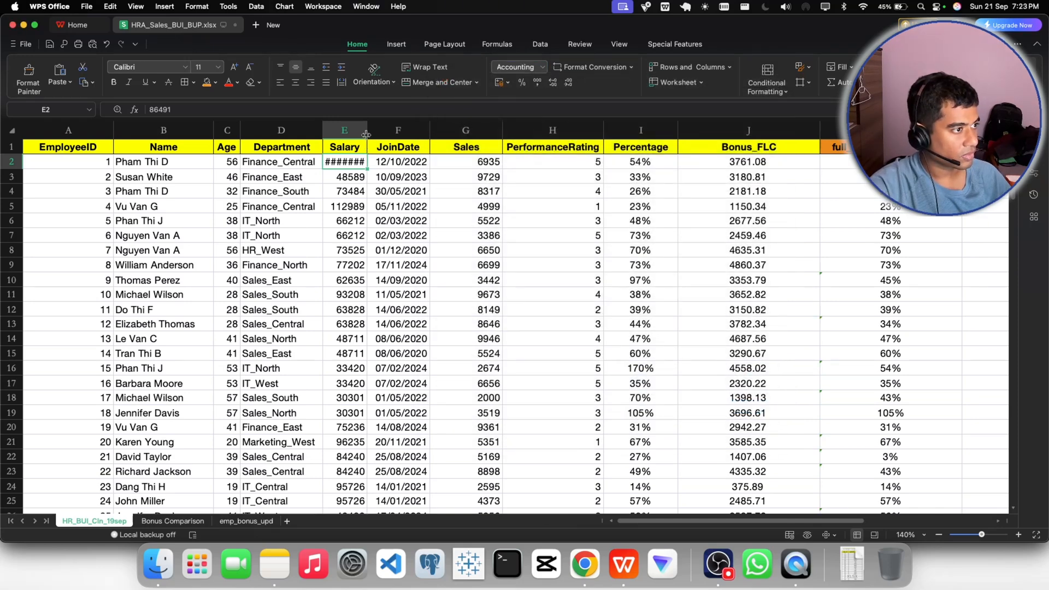
pyautogui.moveTo(367, 130); pyautogui.dragTo(400, 130)
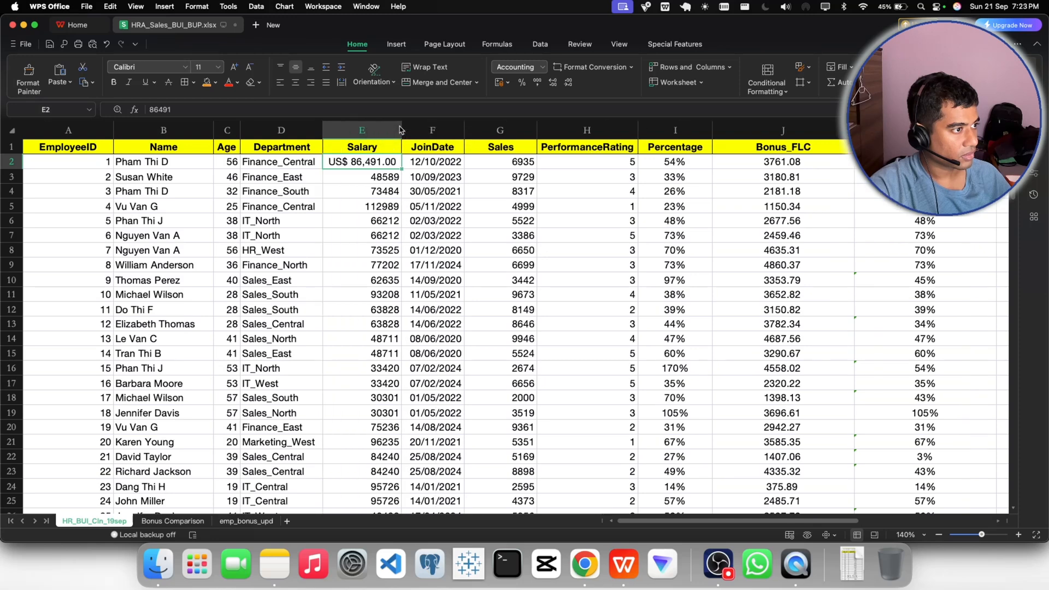
# - Try filling E2 down the Salary column to copy its format, and undo the fill
pyautogui.click(359, 177)
pyautogui.click(372, 162)
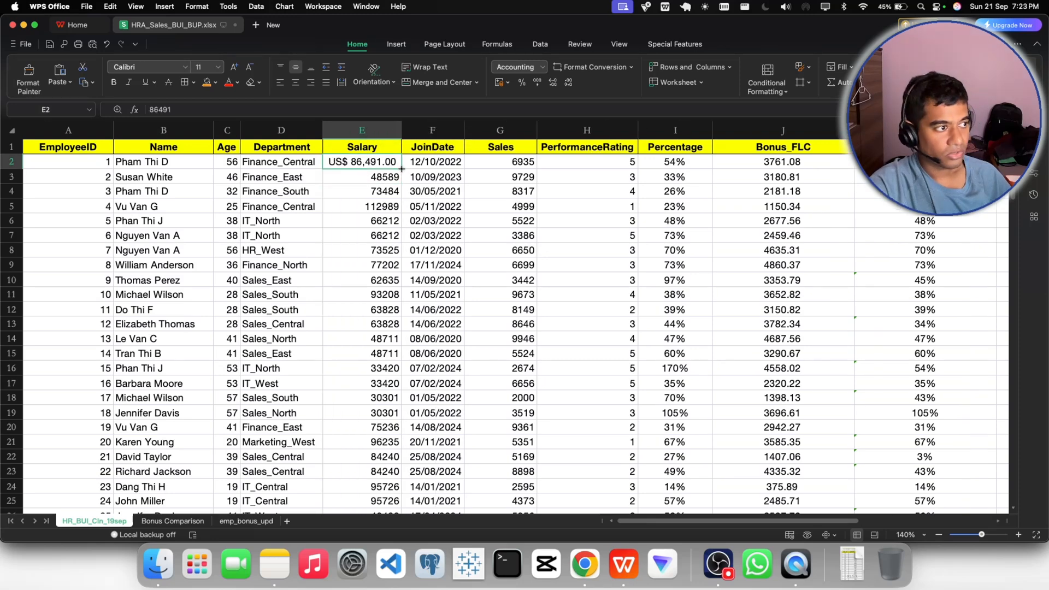
pyautogui.doubleClick(402, 169)
pyautogui.scroll(-1, 387, 221)
pyautogui.scroll(1, 387, 221)
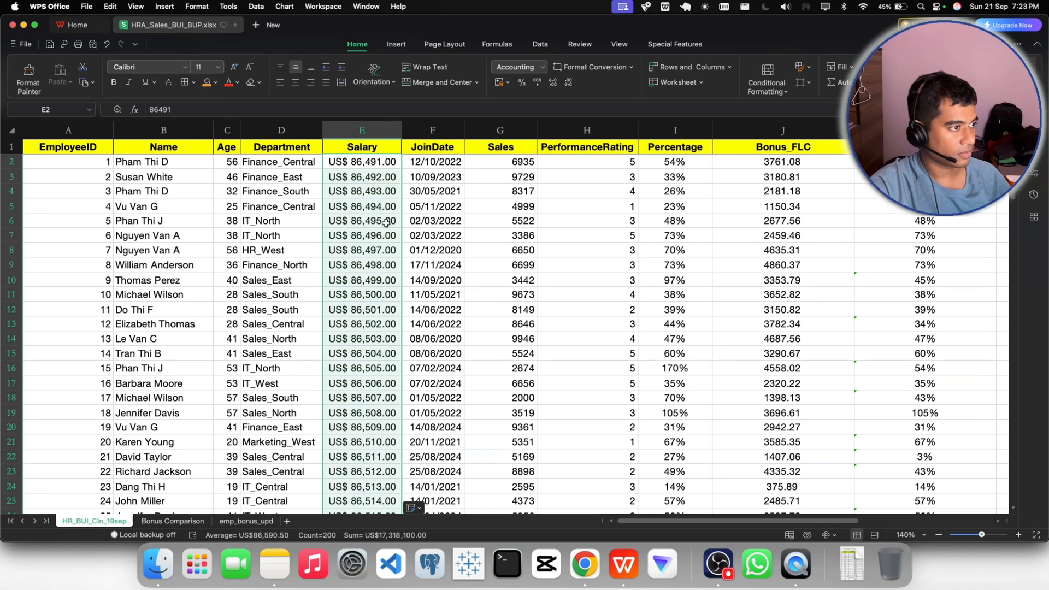
pyautogui.press('super+z')
pyautogui.click(346, 181)
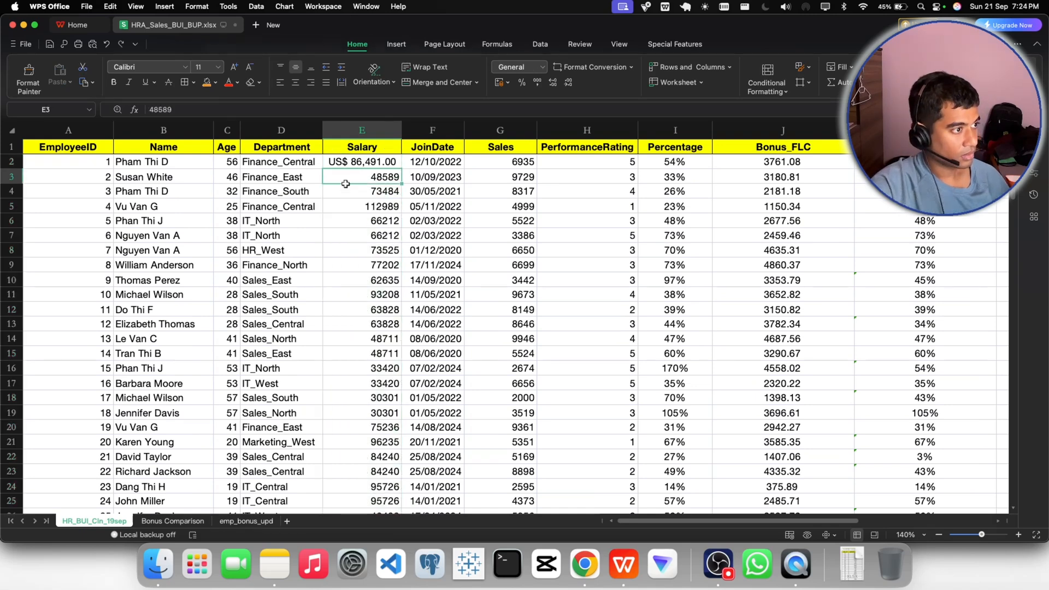
# - Apply the Currency number format to all values in the Salary column, from E2 to the last data row
pyautogui.click(350, 164)
pyautogui.press('super+shift+Down')
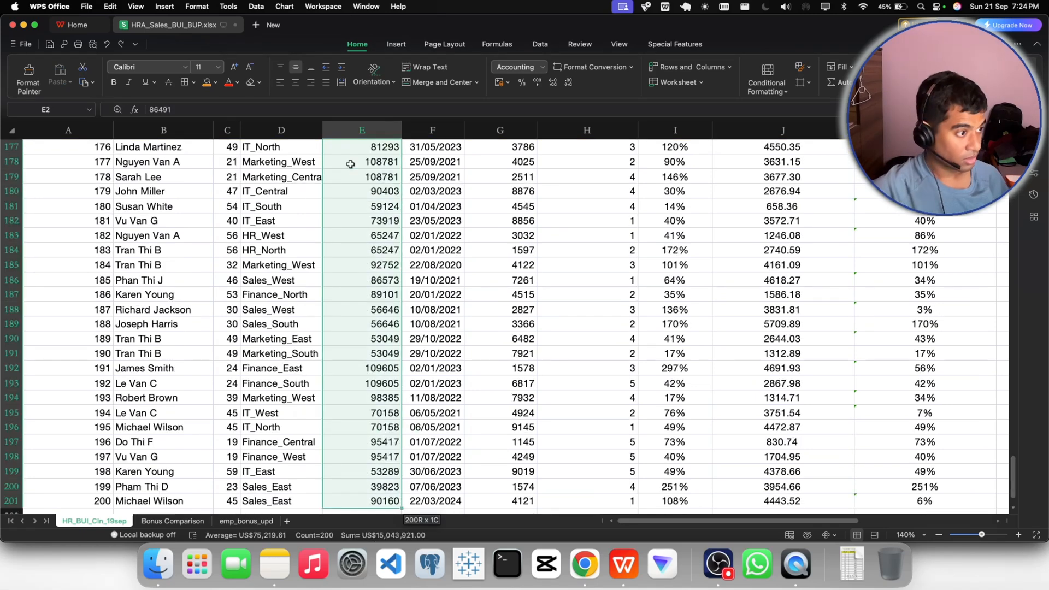
pyautogui.scroll(20, 382, 164)
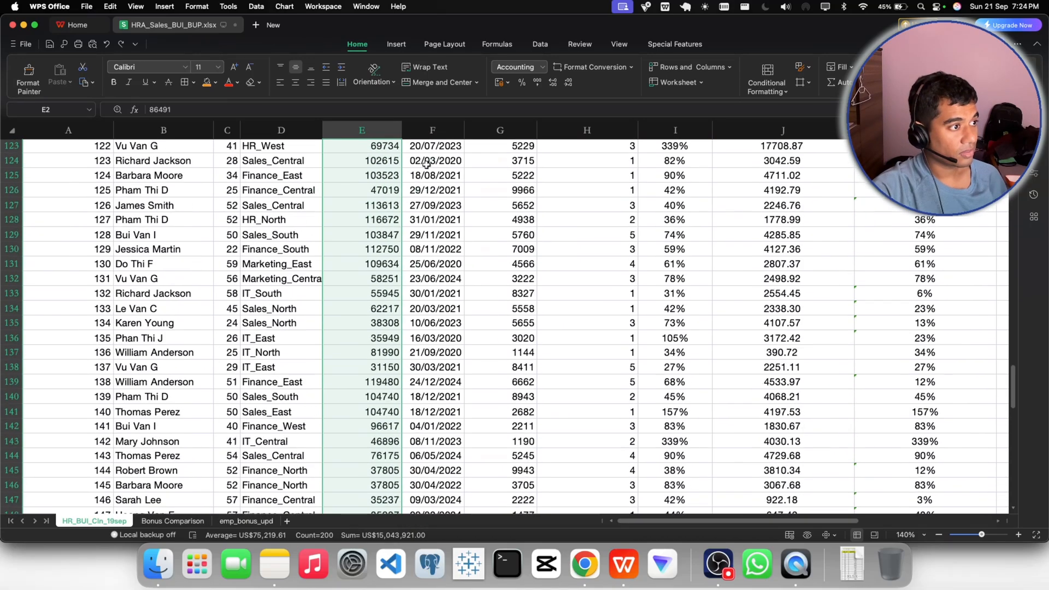
pyautogui.scroll(20, 427, 164)
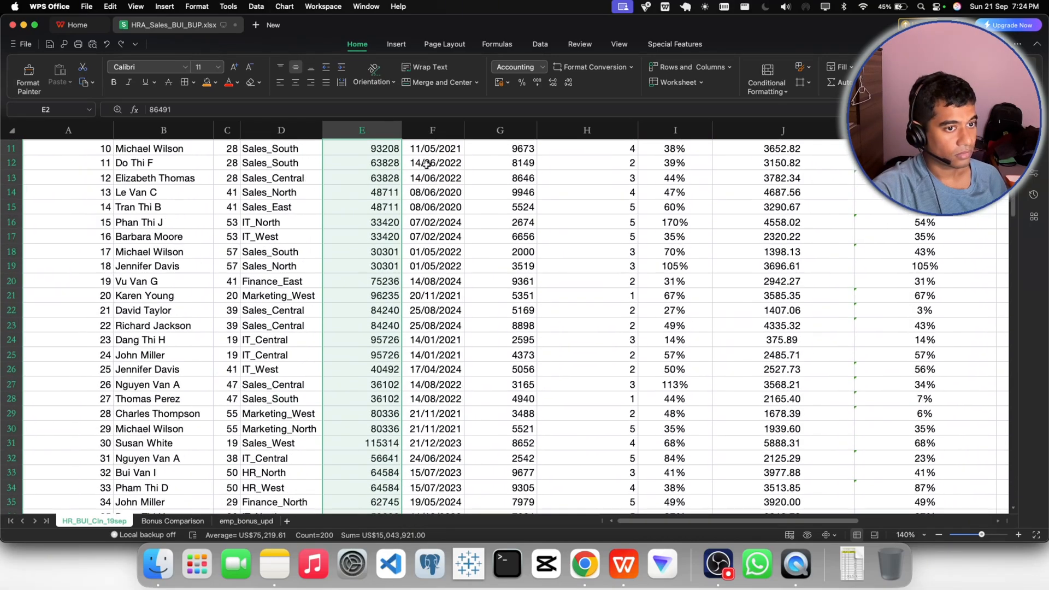
pyautogui.click(542, 67)
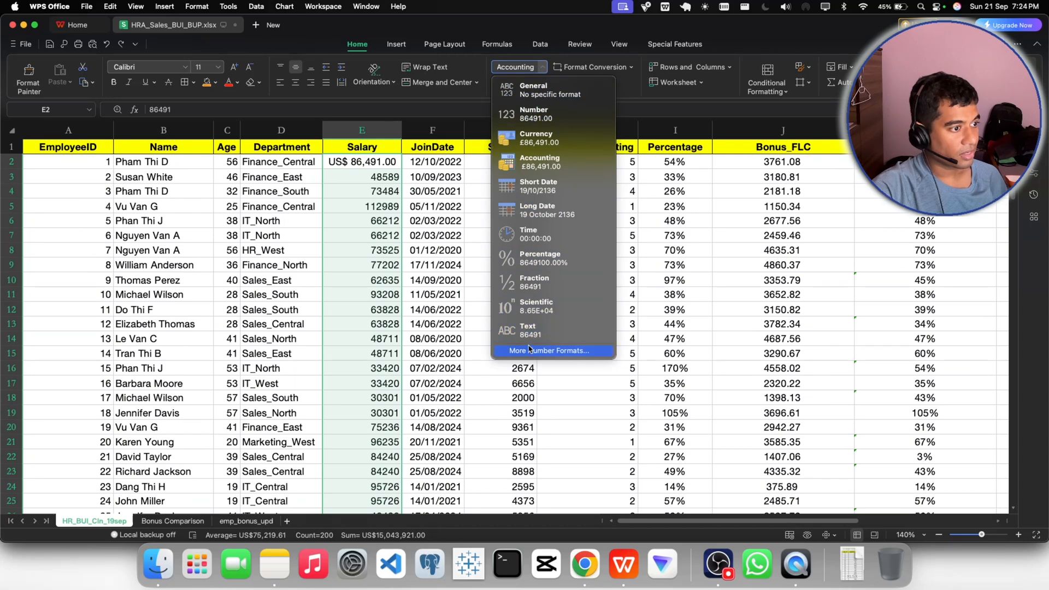
pyautogui.click(537, 145)
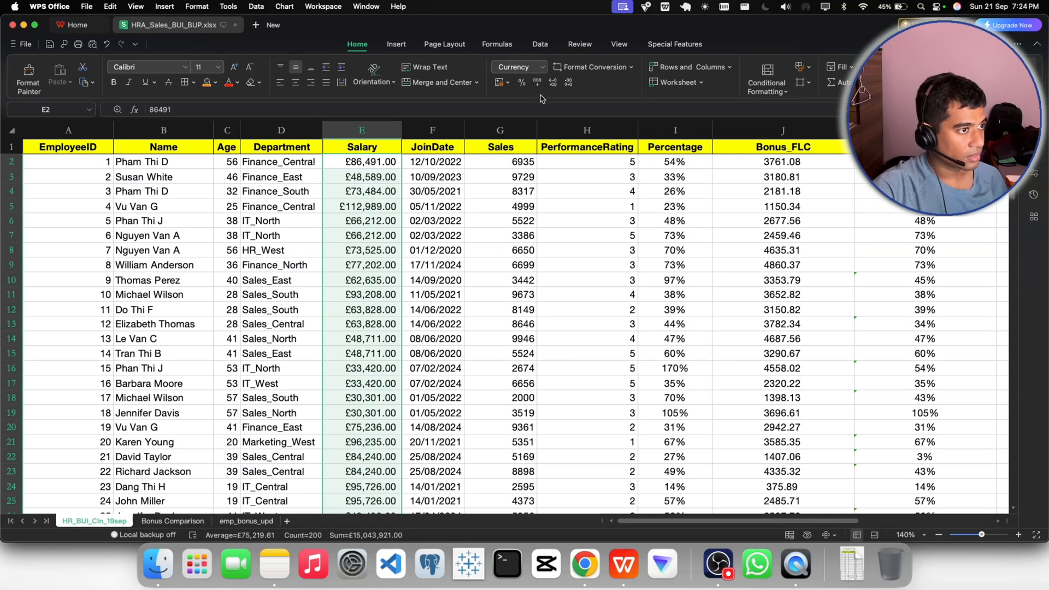
# - Change the currency symbol of the selected Salary values to US$, keeping 2 decimal places
pyautogui.click(542, 67)
pyautogui.click(533, 351)
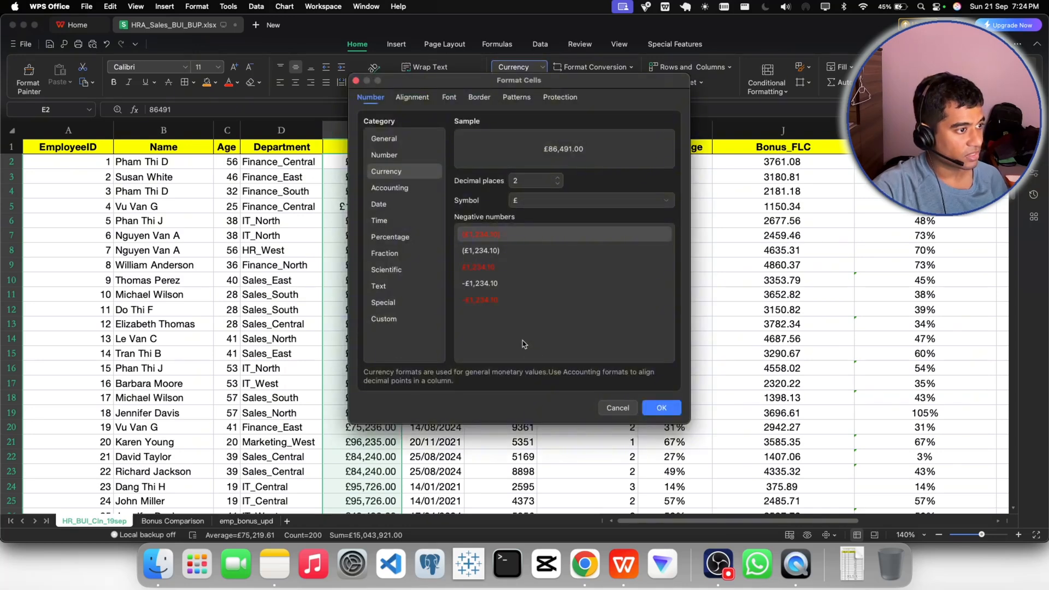
pyautogui.click(544, 200)
pyautogui.scroll(-5, 535, 257)
pyautogui.scroll(10, 534, 262)
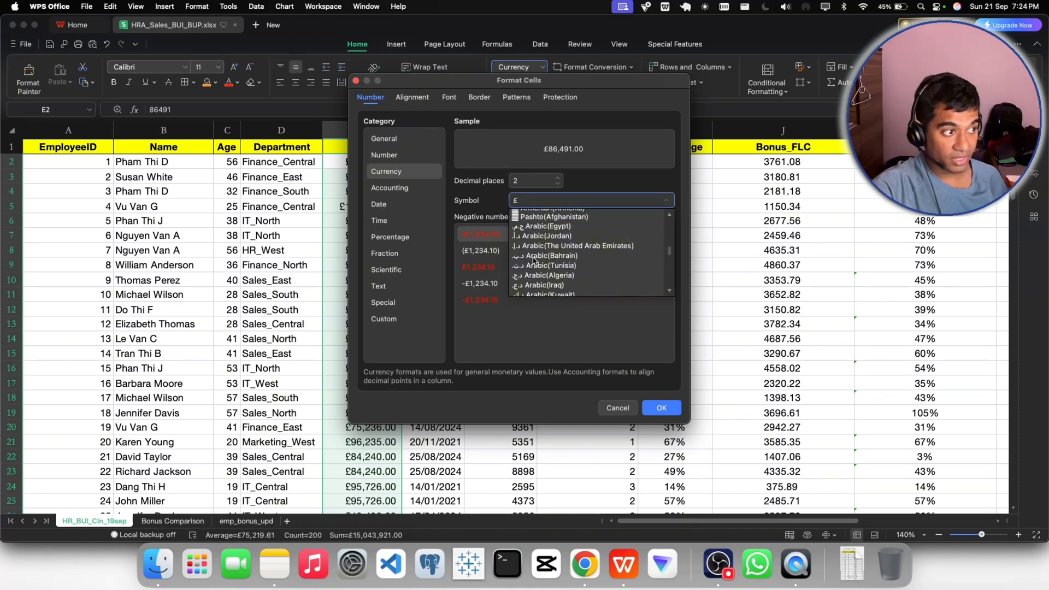
pyautogui.scroll(5, 534, 262)
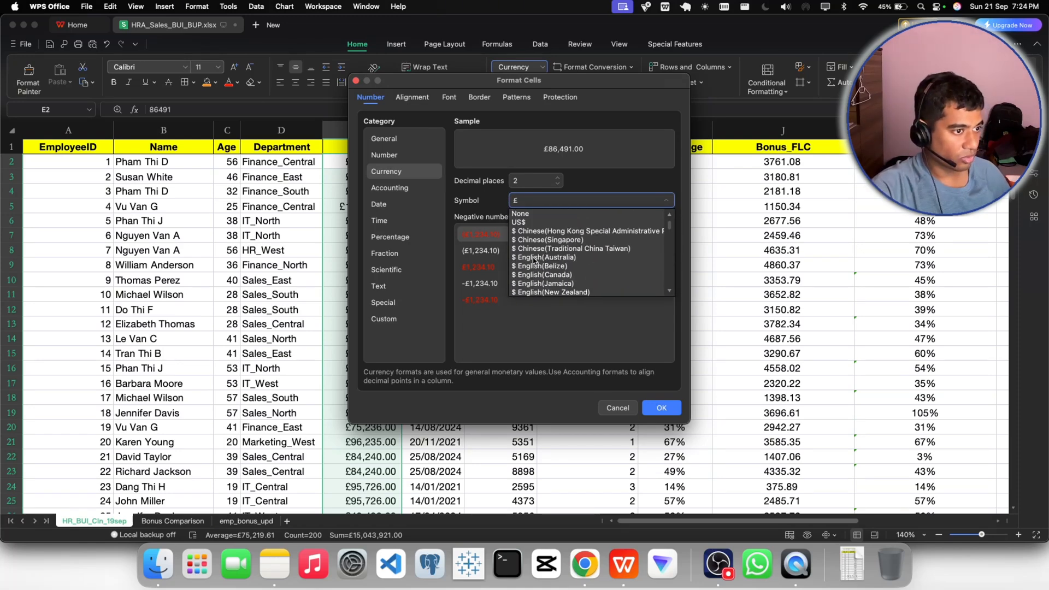
pyautogui.click(660, 409)
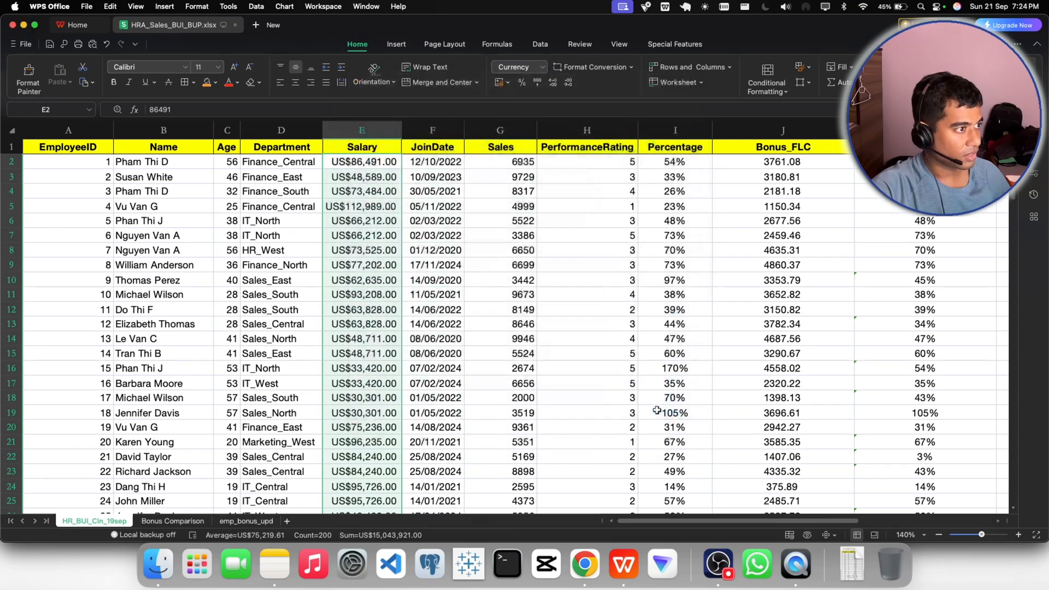
pyautogui.click(450, 197)
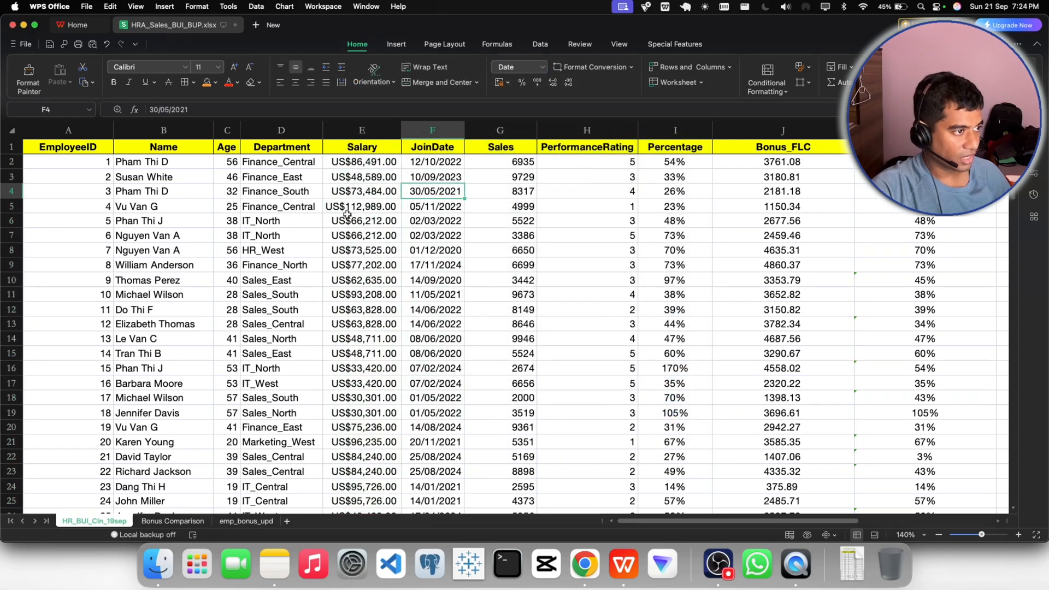
# - Format all values in the Sales column, from G2 to the last data row, as Currency with the US$ symbol and 2 decimal places
pyautogui.click(501, 164)
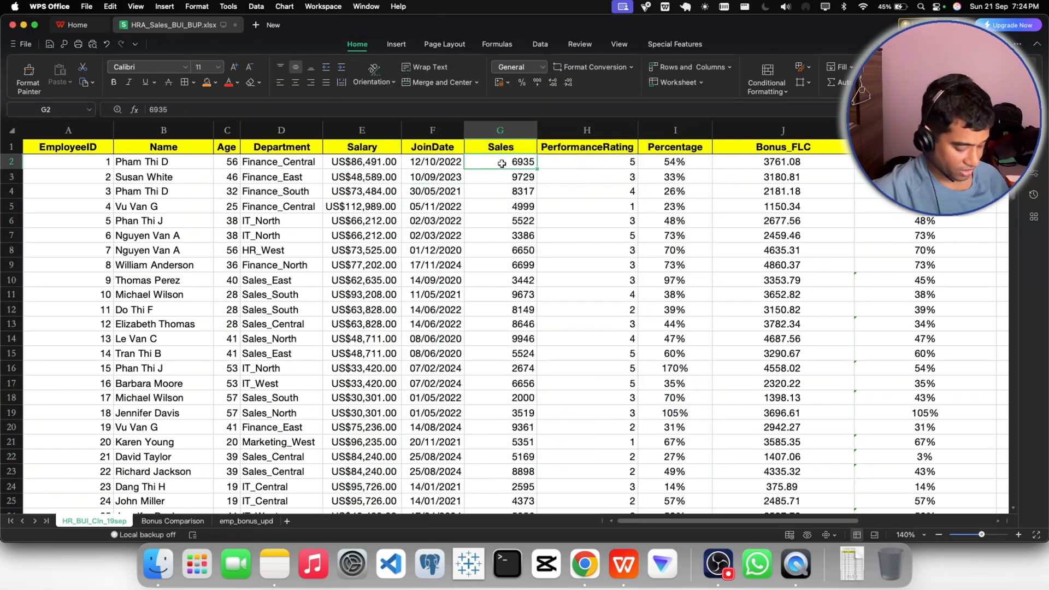
pyautogui.press('super+shift+Down')
pyautogui.scroll(20, 568, 255)
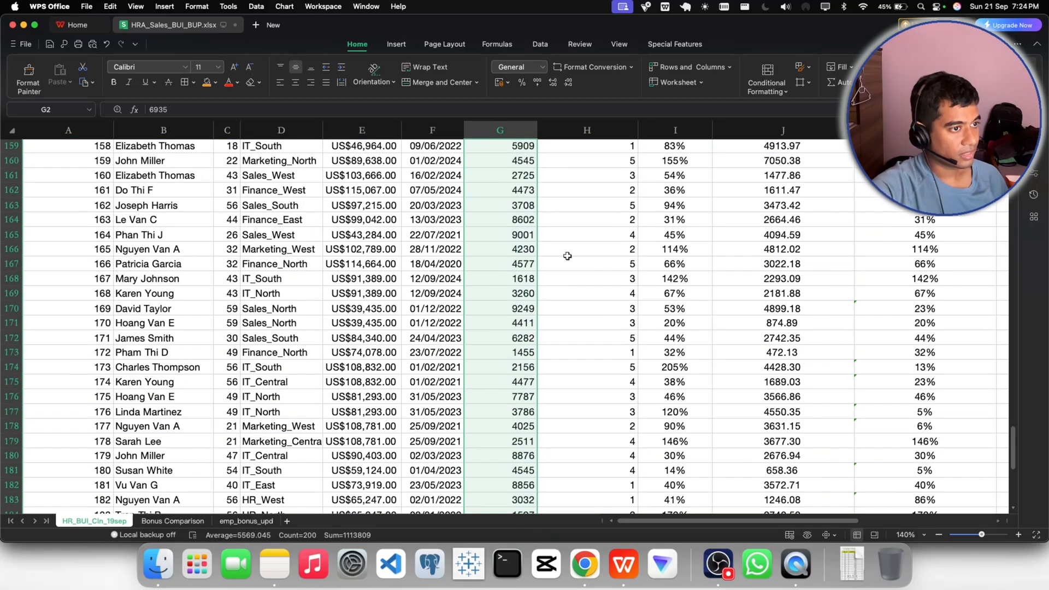
pyautogui.scroll(15, 568, 256)
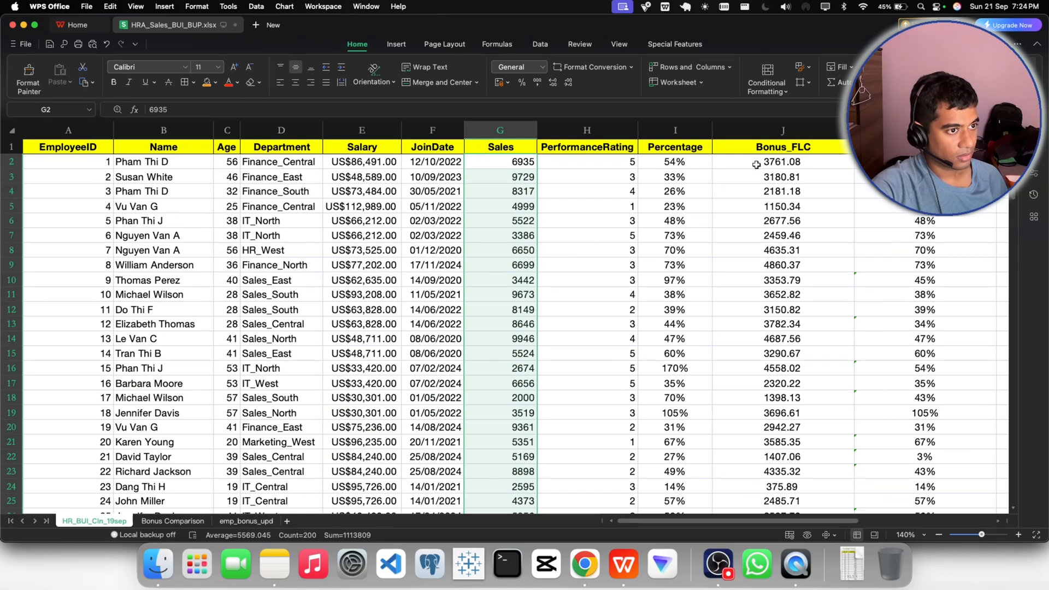
pyautogui.click(524, 67)
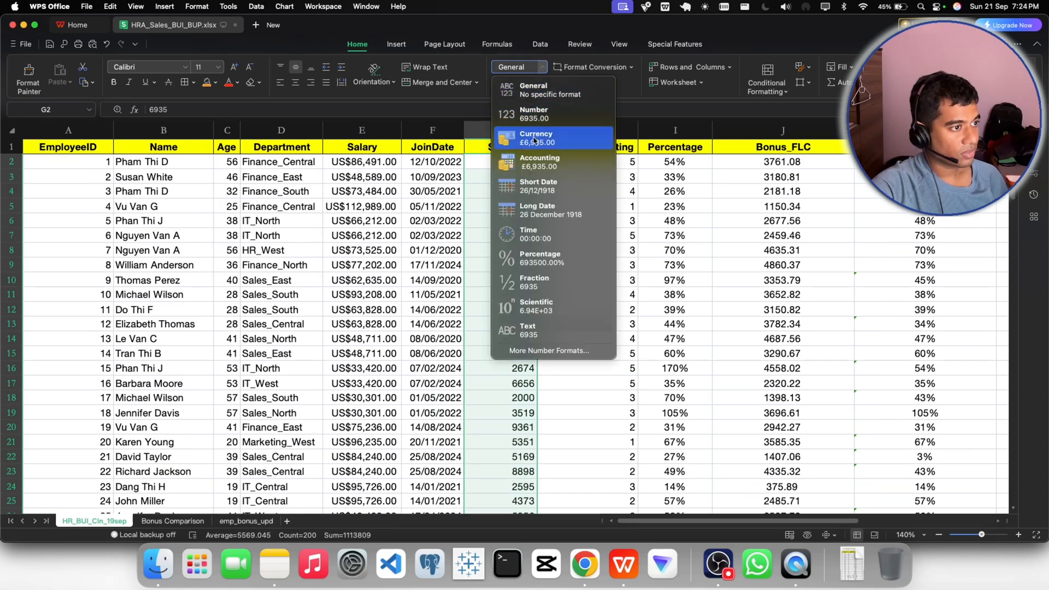
pyautogui.click(547, 350)
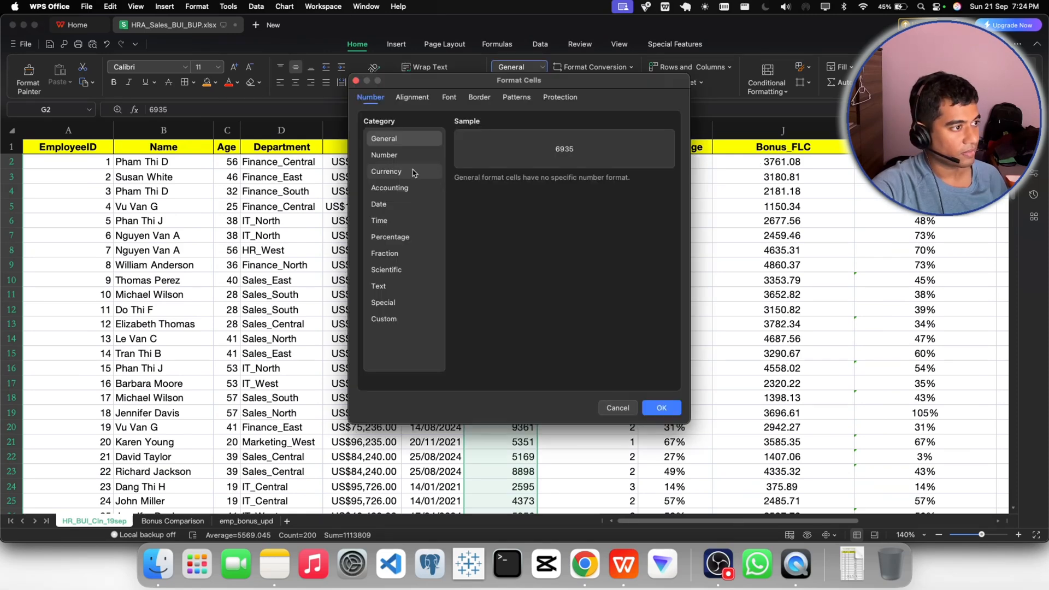
pyautogui.click(384, 172)
pyautogui.click(516, 201)
pyautogui.scroll(10, 562, 246)
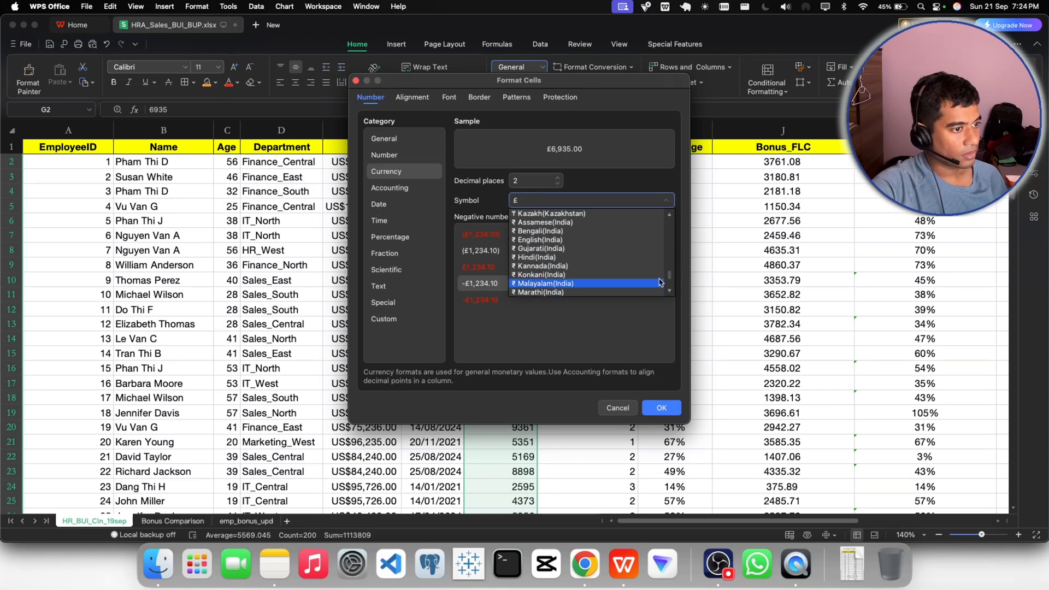
pyautogui.click(560, 222)
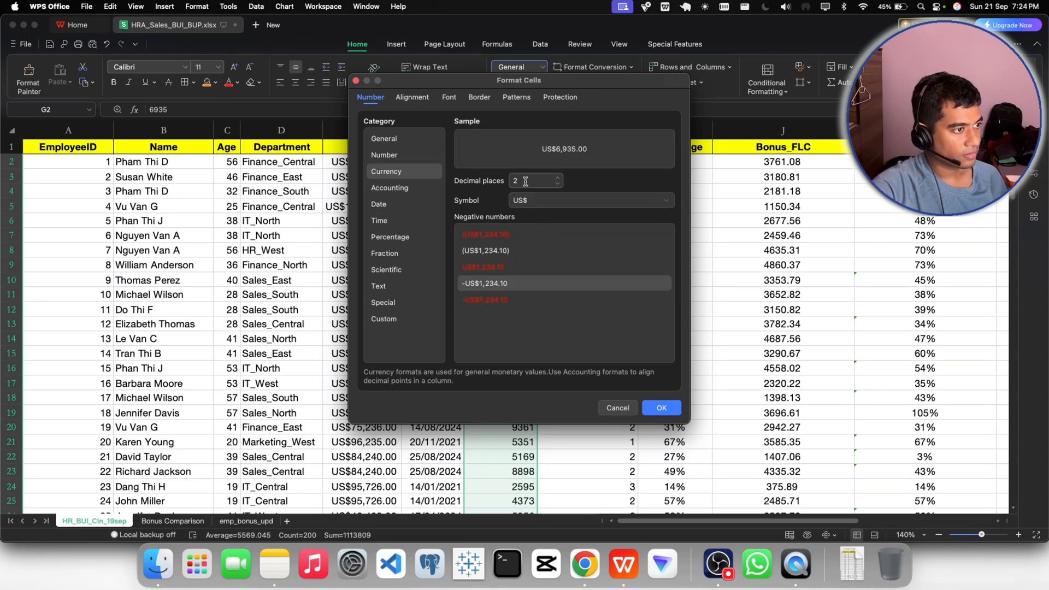
pyautogui.click(661, 408)
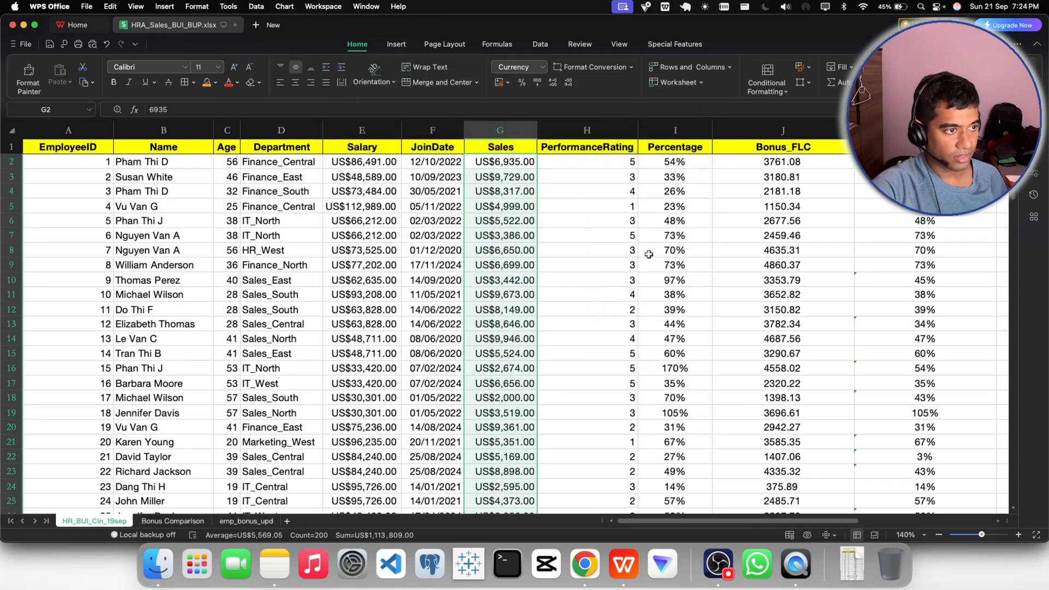
# - Apply the Currency format with the US$ symbol and 2 decimal places to the Bonus_FLC values in J2:J201
pyautogui.click(771, 162)
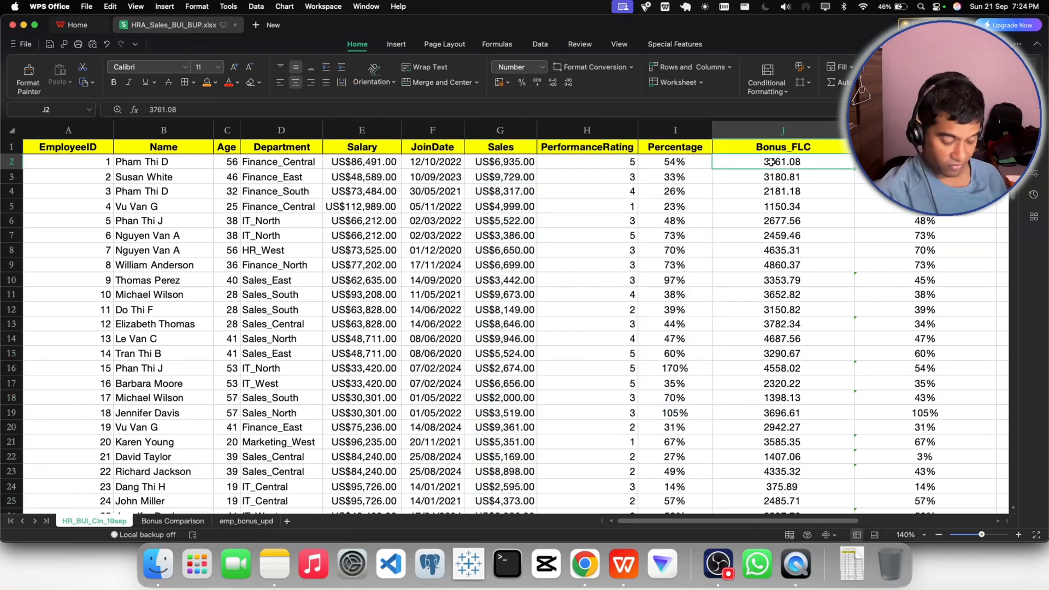
pyautogui.press('super+shift+Down')
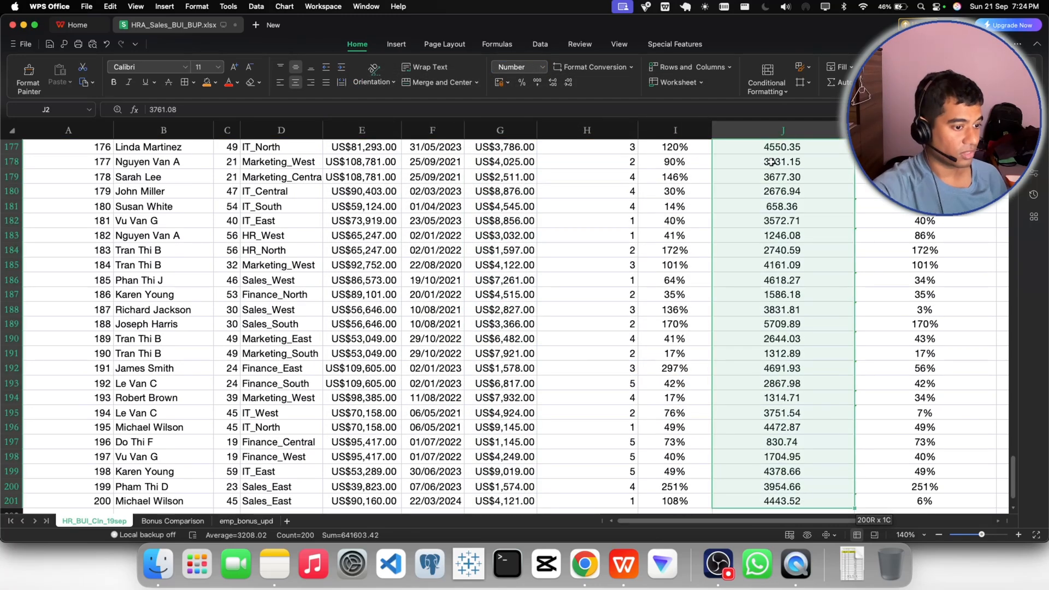
pyautogui.click(542, 67)
pyautogui.click(546, 352)
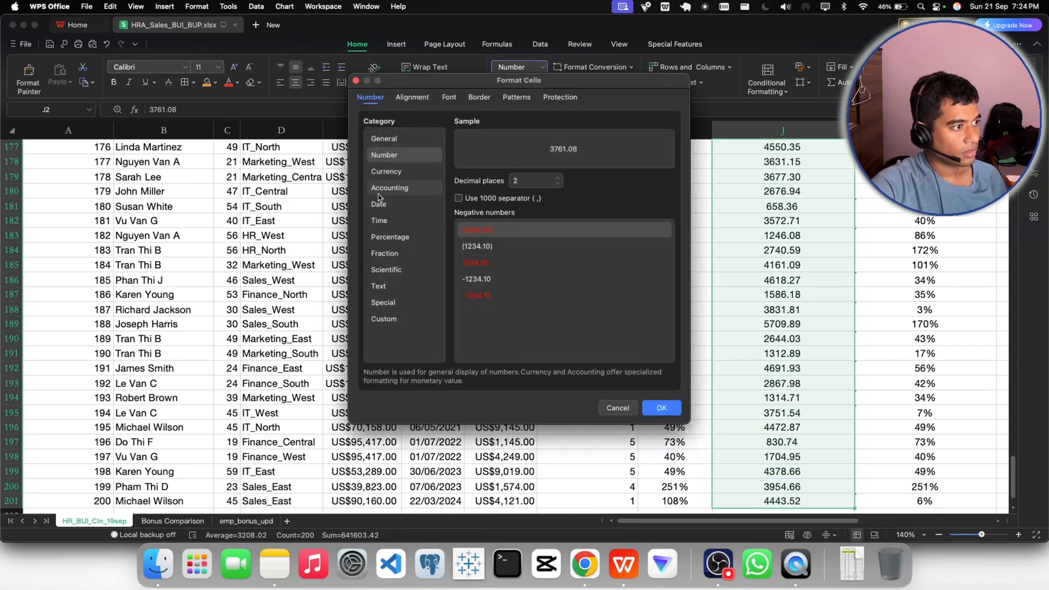
pyautogui.click(382, 172)
pyautogui.click(612, 201)
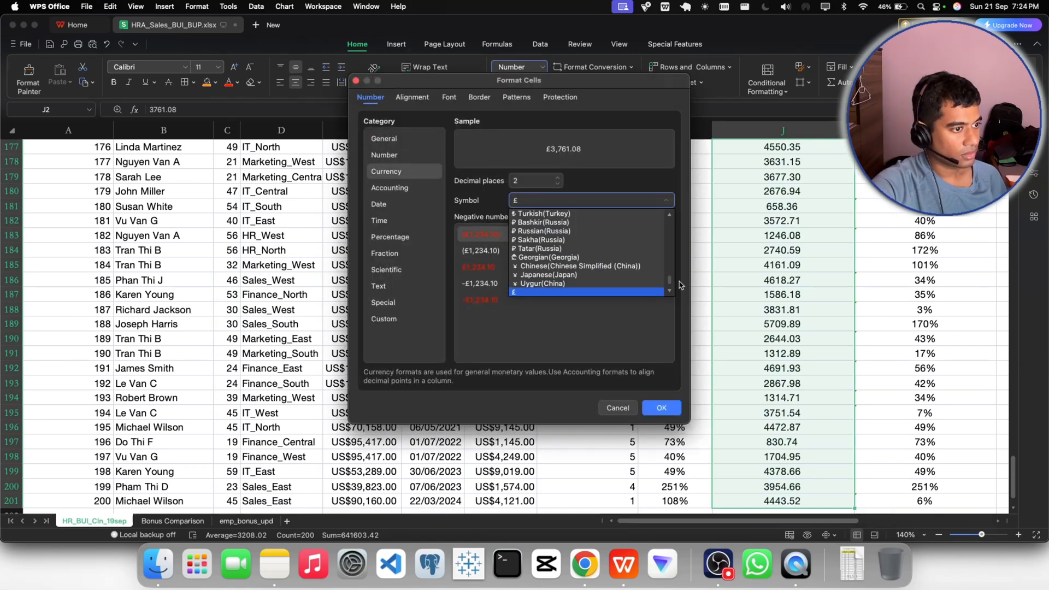
pyautogui.moveTo(669, 278); pyautogui.dragTo(663, 205)
pyautogui.click(518, 223)
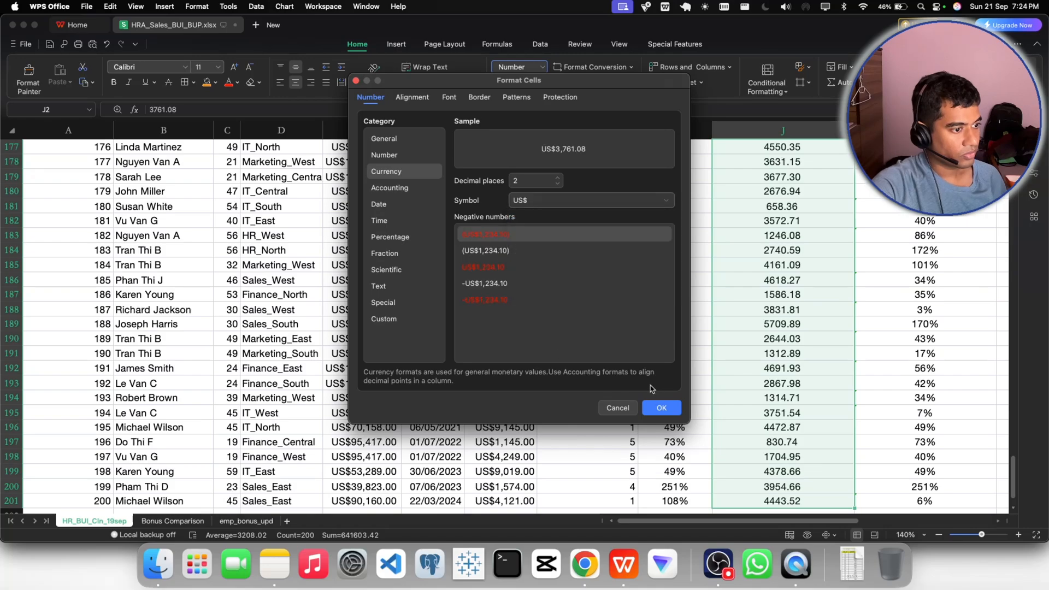
pyautogui.click(661, 408)
pyautogui.scroll(6, 714, 367)
pyautogui.scroll(20, 715, 367)
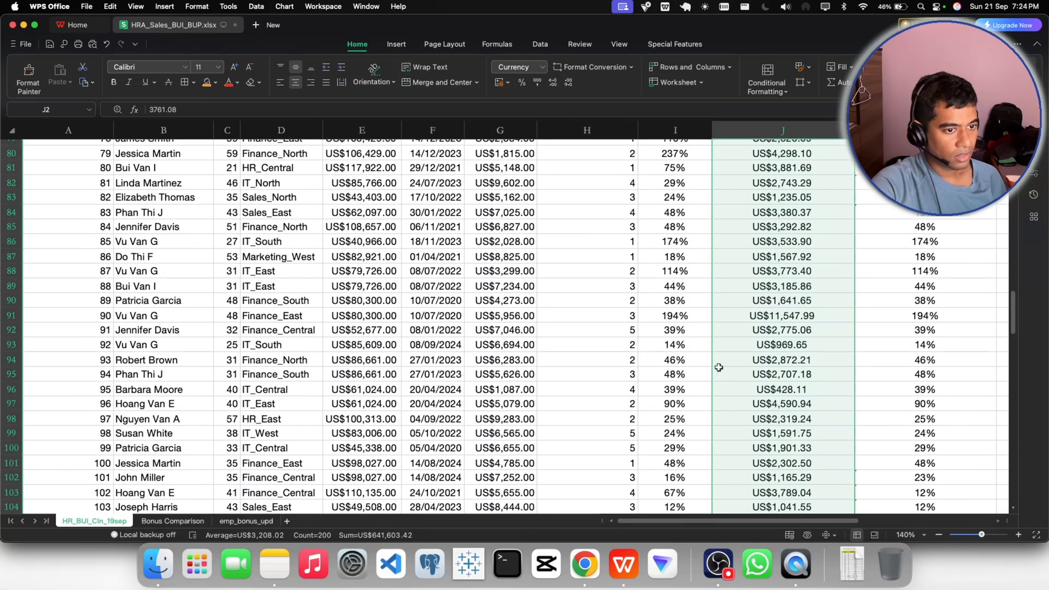
pyautogui.moveTo(1016, 315); pyautogui.dragTo(1013, 156)
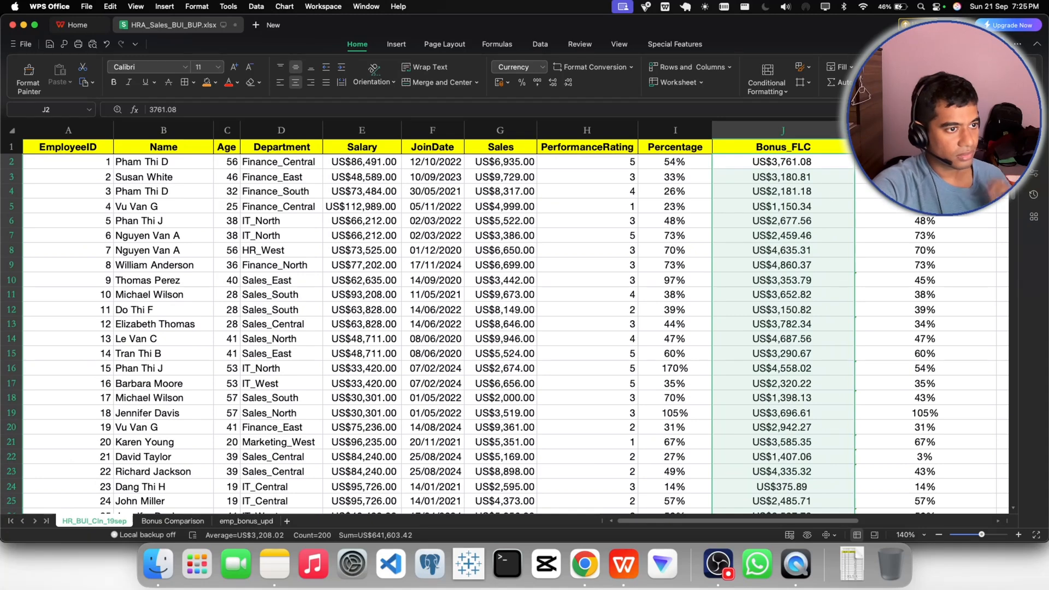
pyautogui.click(366, 149)
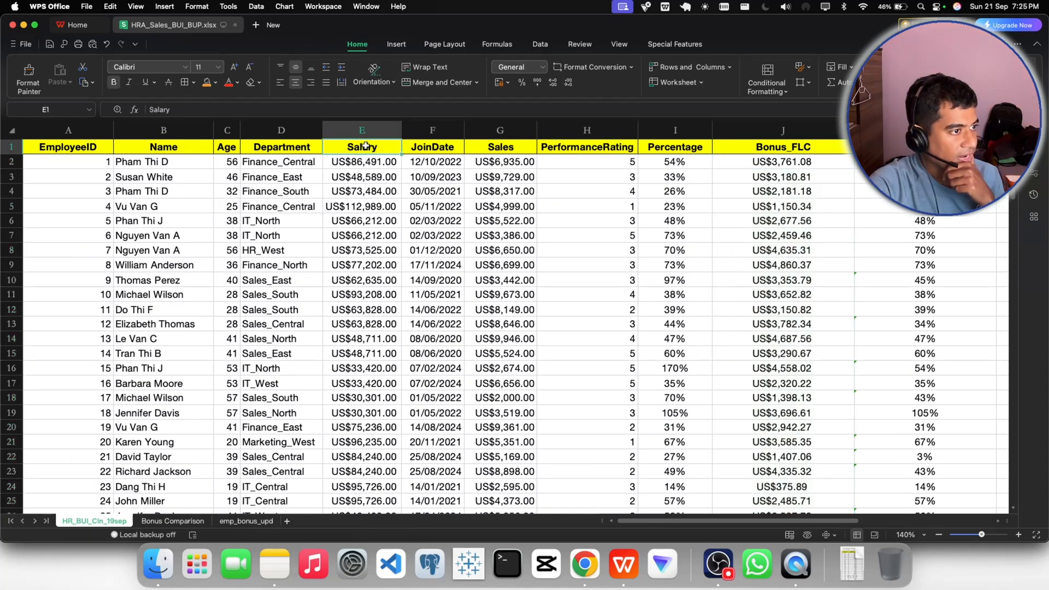
pyautogui.click(488, 147)
pyautogui.click(491, 130)
pyautogui.click(362, 130)
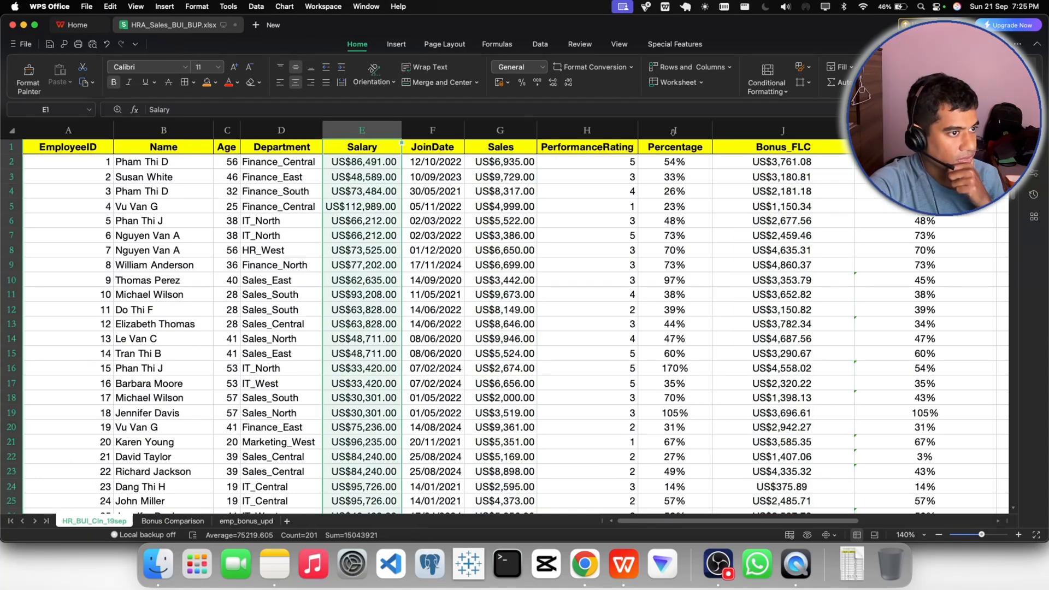
pyautogui.click(771, 130)
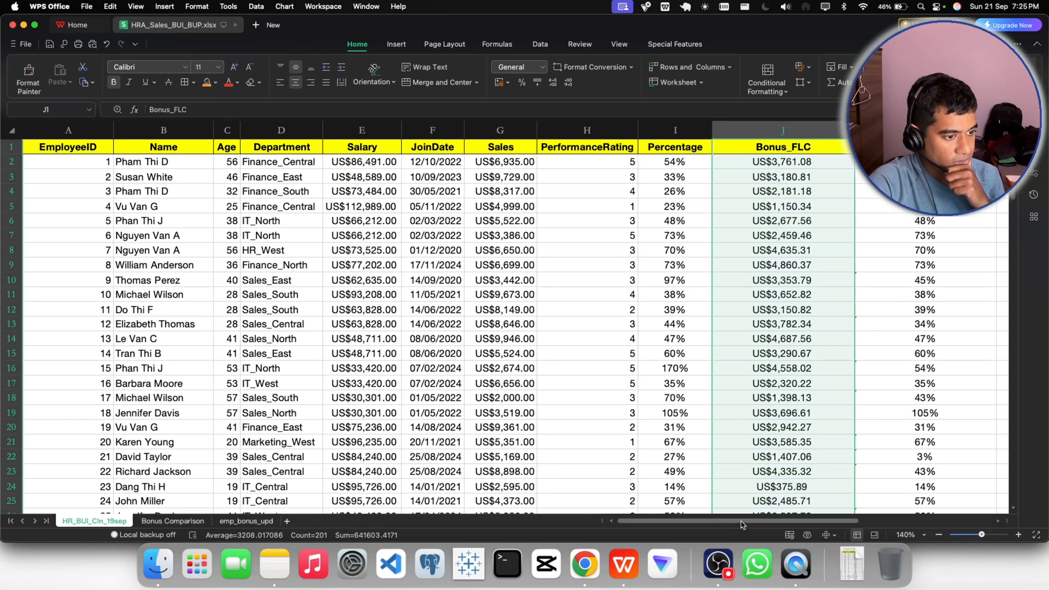
# - Format the new_bonus_flc values in L2:L201 as Currency with the US$ symbol and 2 decimal places
pyautogui.moveTo(744, 522); pyautogui.dragTo(874, 522)
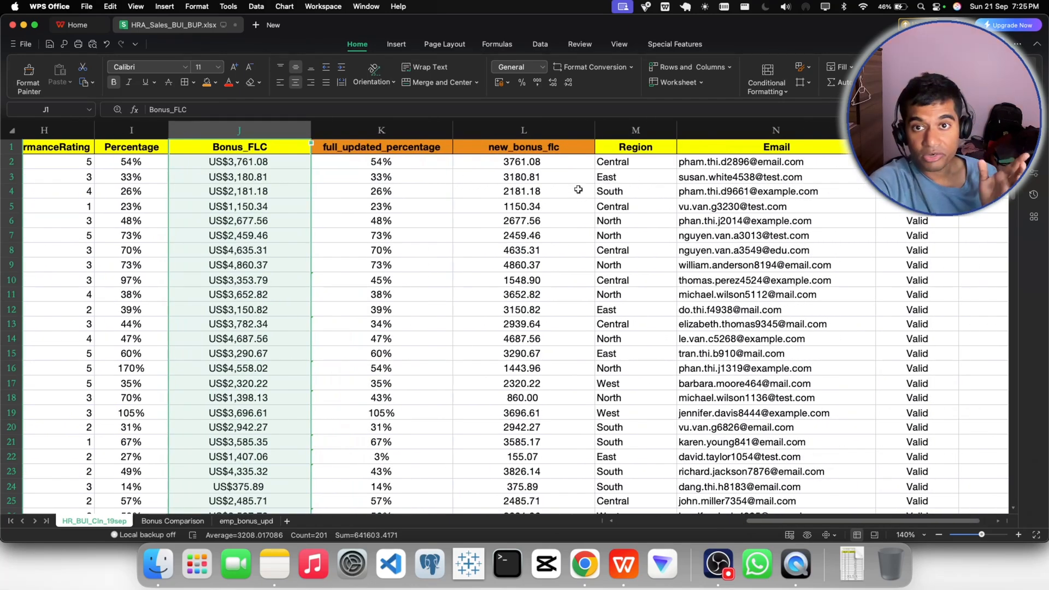
pyautogui.click(516, 163)
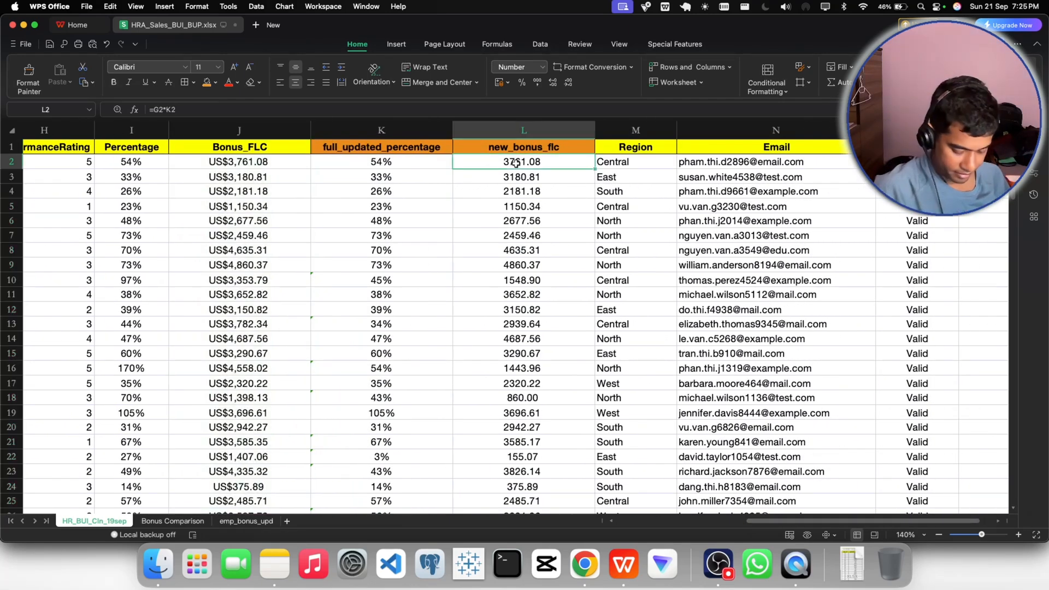
pyautogui.press('super+shift+Down')
pyautogui.click(541, 66)
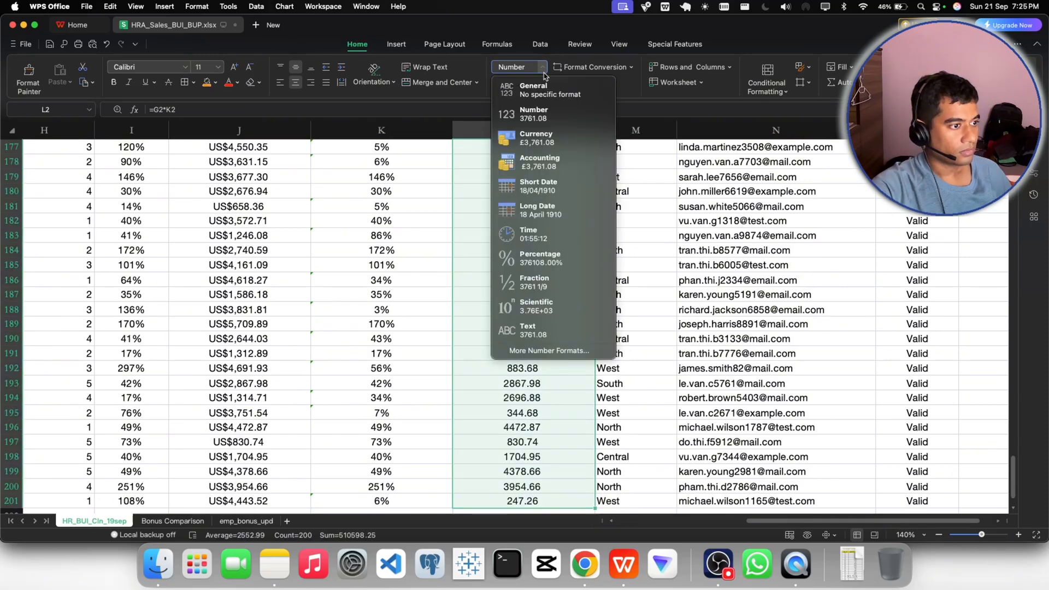
pyautogui.click(533, 352)
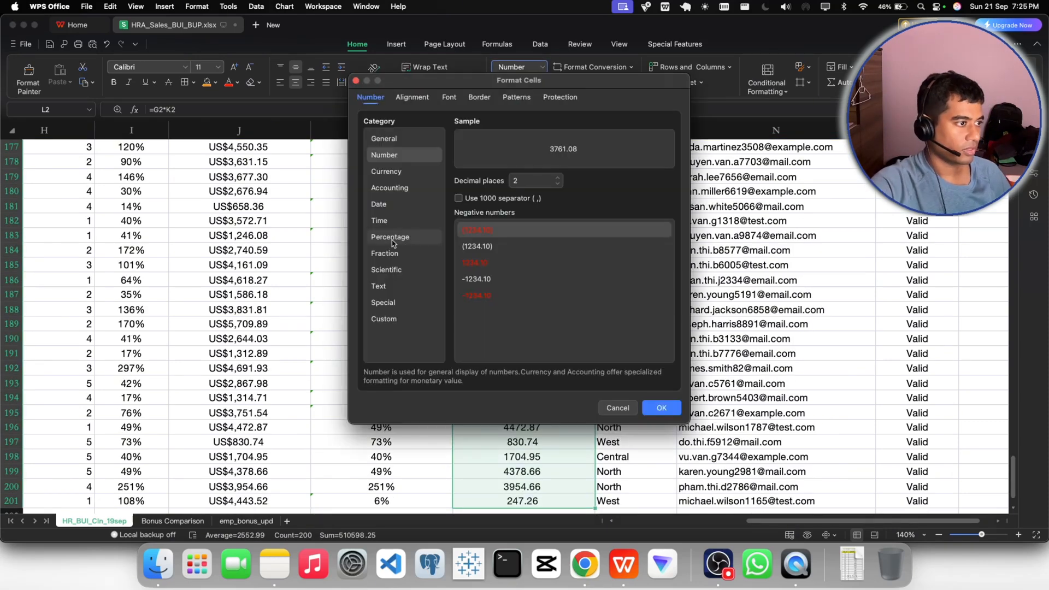
pyautogui.click(388, 172)
pyautogui.click(520, 202)
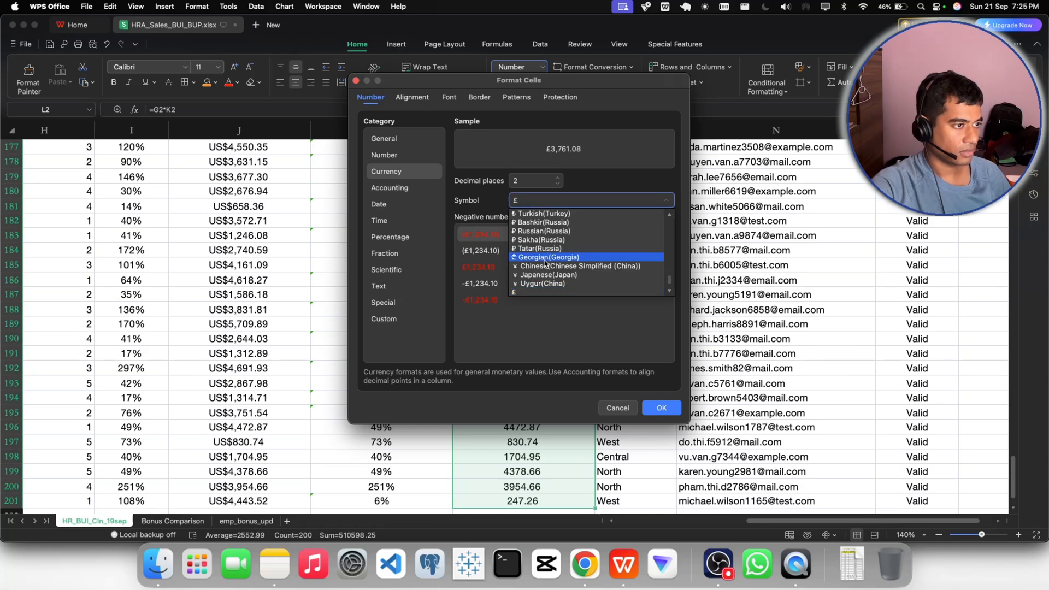
pyautogui.scroll(4, 538, 257)
pyautogui.moveTo(672, 281); pyautogui.dragTo(672, 216)
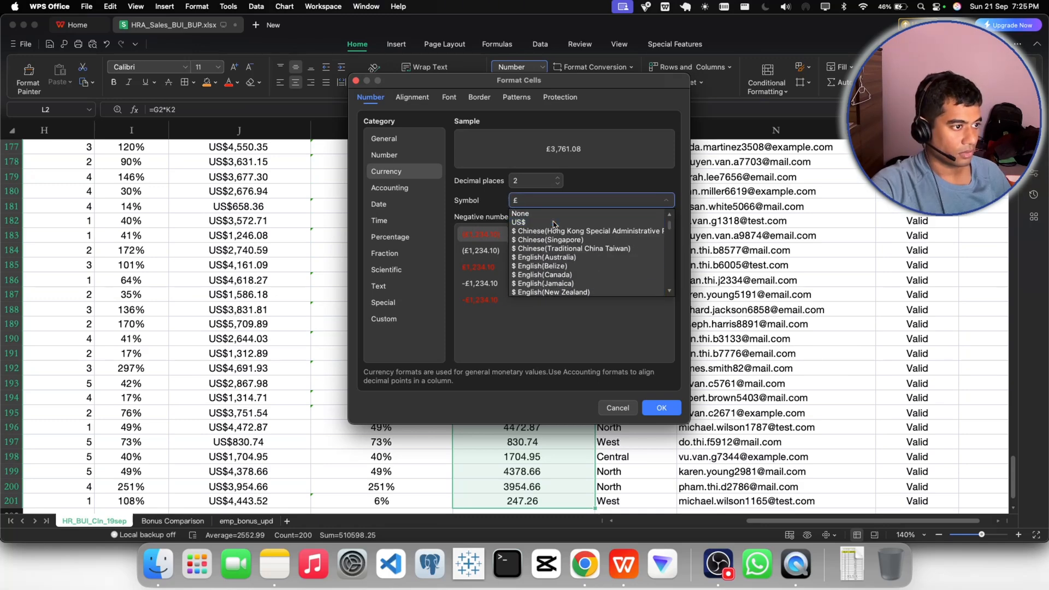
pyautogui.click(536, 222)
pyautogui.click(673, 409)
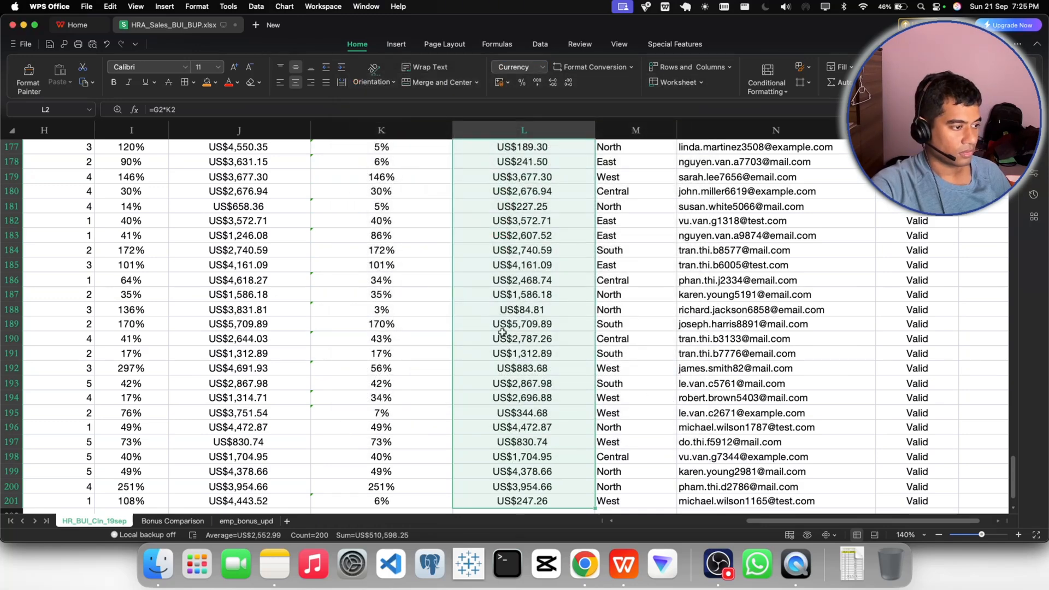
pyautogui.moveTo(1015, 467); pyautogui.dragTo(1019, 159)
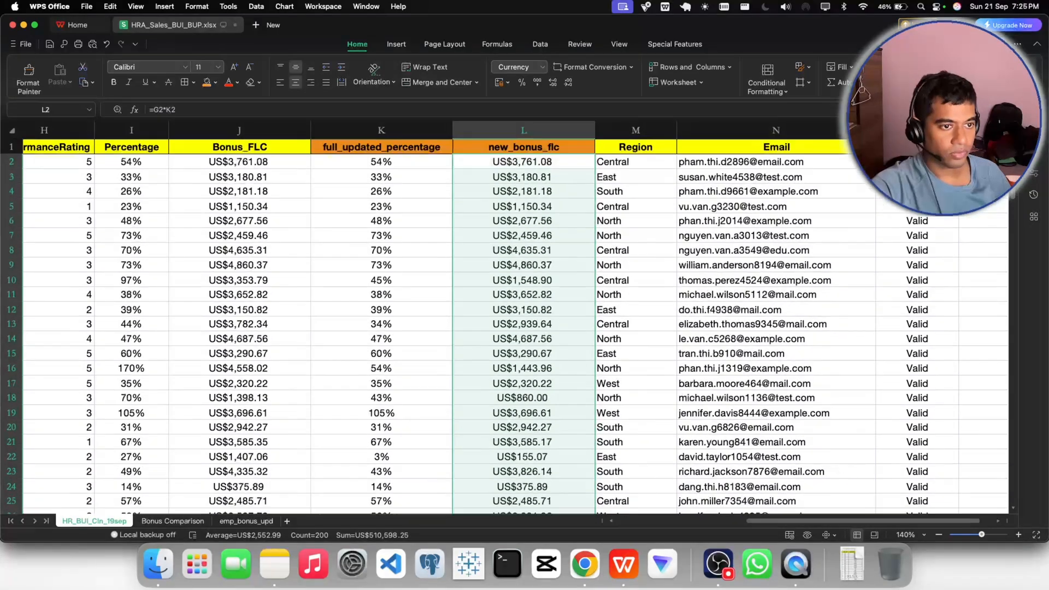
pyautogui.click(674, 228)
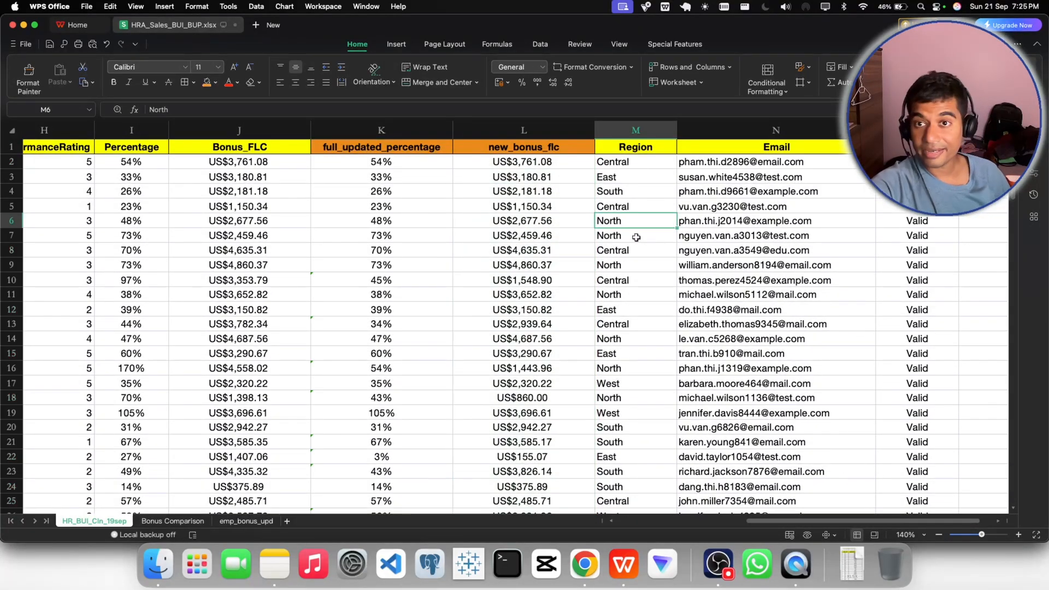
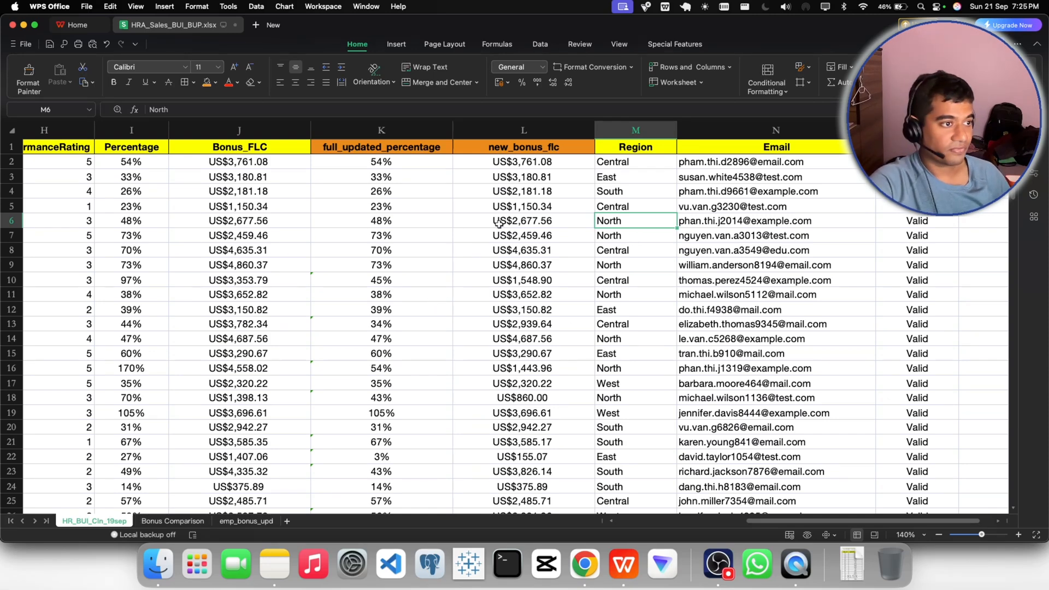
# - Review the currency formatting in the new_bonus_flc, Bonus_FLC, Sales and Salary columns
pyautogui.click(528, 132)
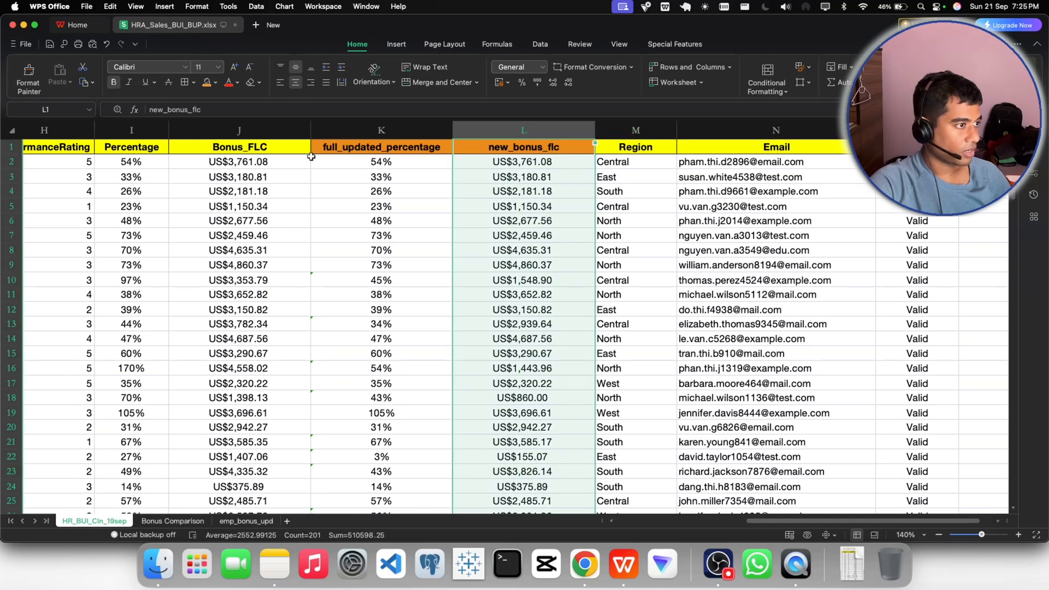
pyautogui.click(252, 128)
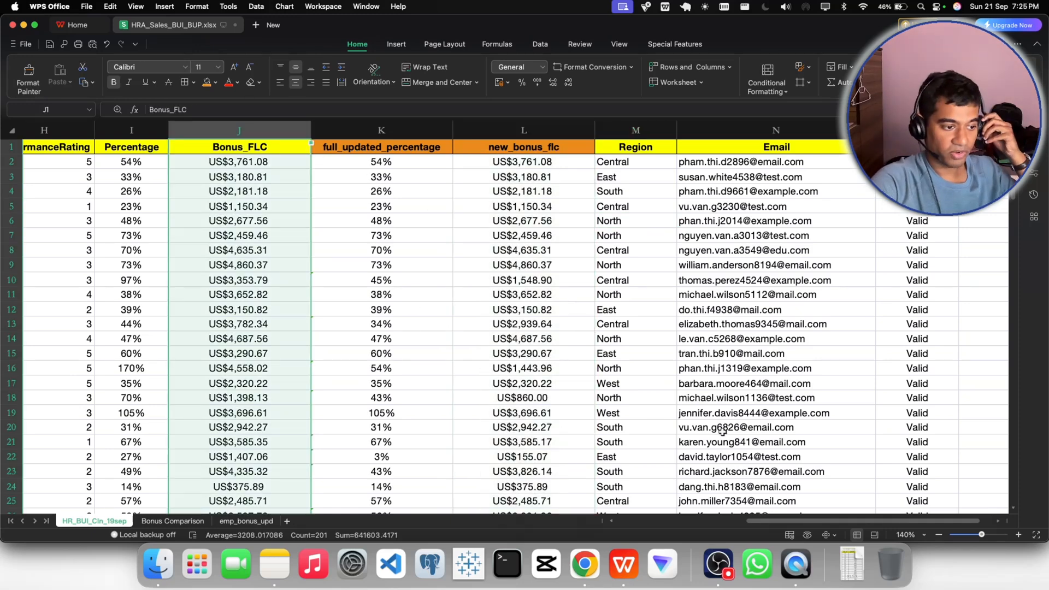
pyautogui.moveTo(750, 522); pyautogui.dragTo(684, 523)
pyautogui.click(238, 130)
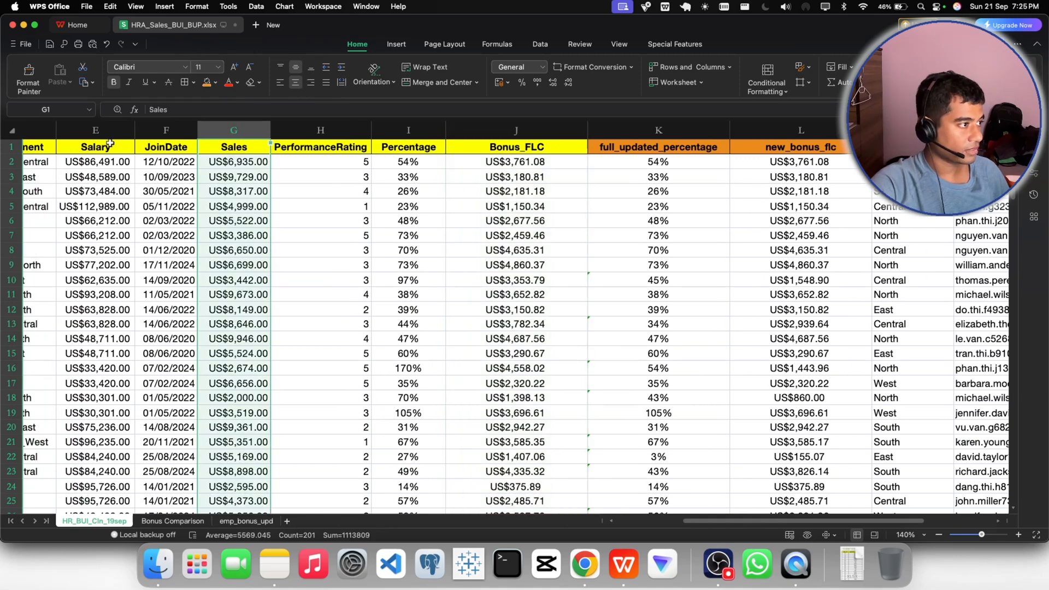
pyautogui.click(96, 129)
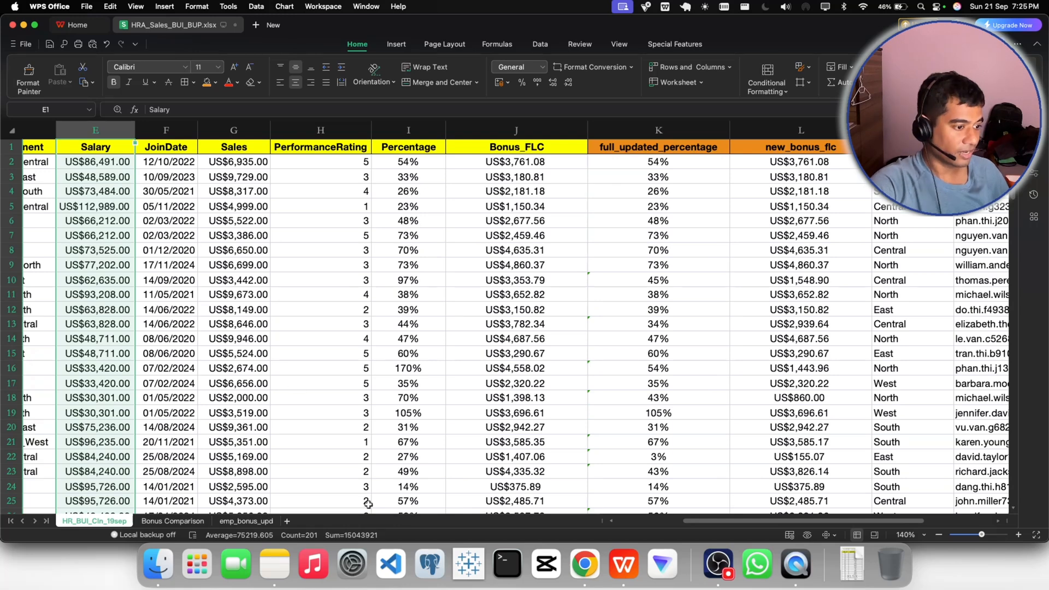
# - Switch to the Gmail message in Chrome and check its request for an experience column
pyautogui.click(589, 557)
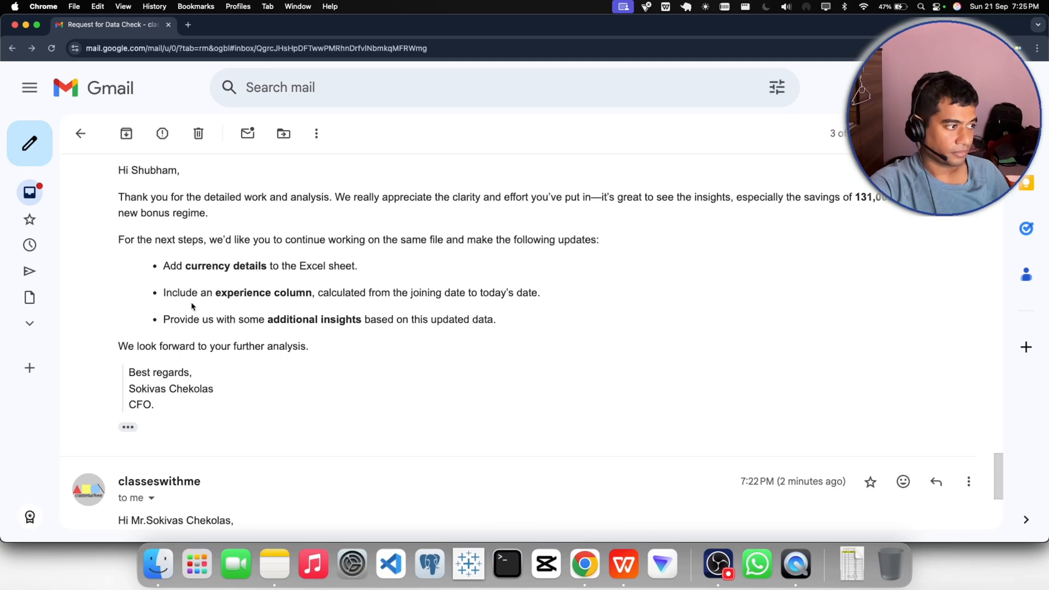
pyautogui.click(721, 557)
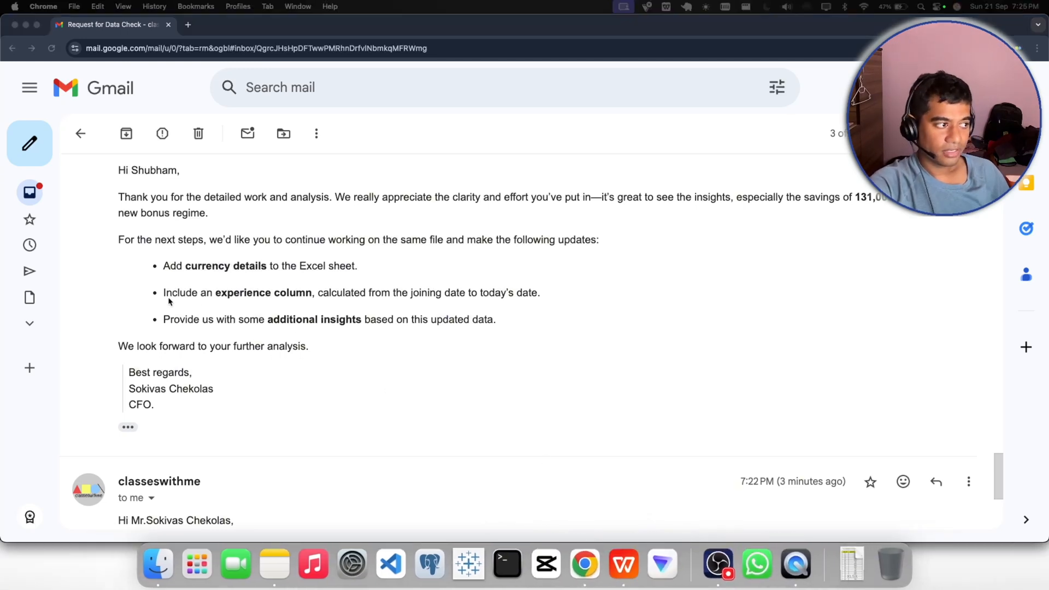
pyautogui.click(165, 293)
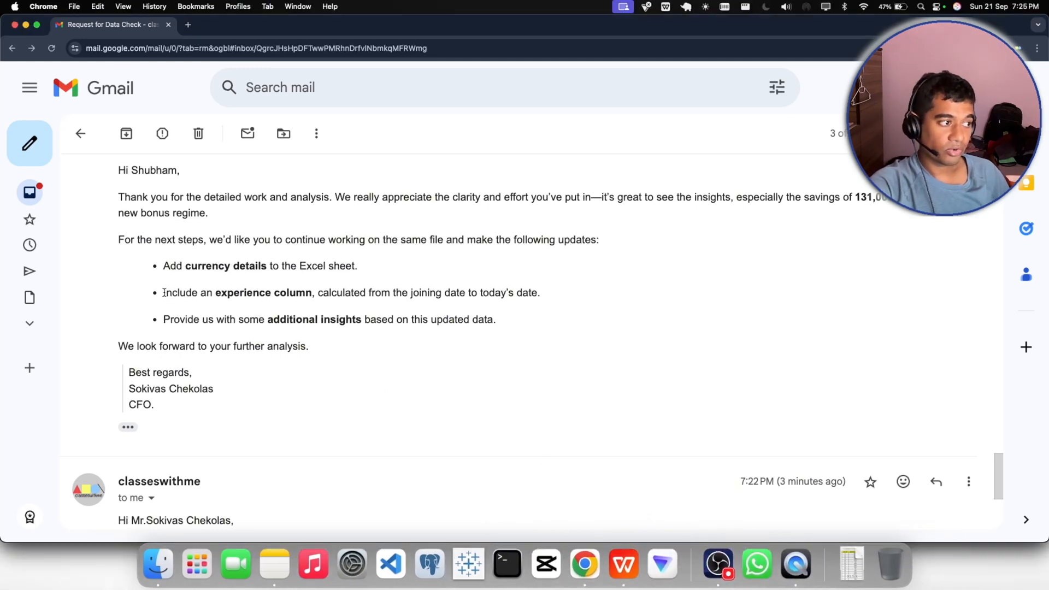
pyautogui.moveTo(165, 293); pyautogui.dragTo(536, 298)
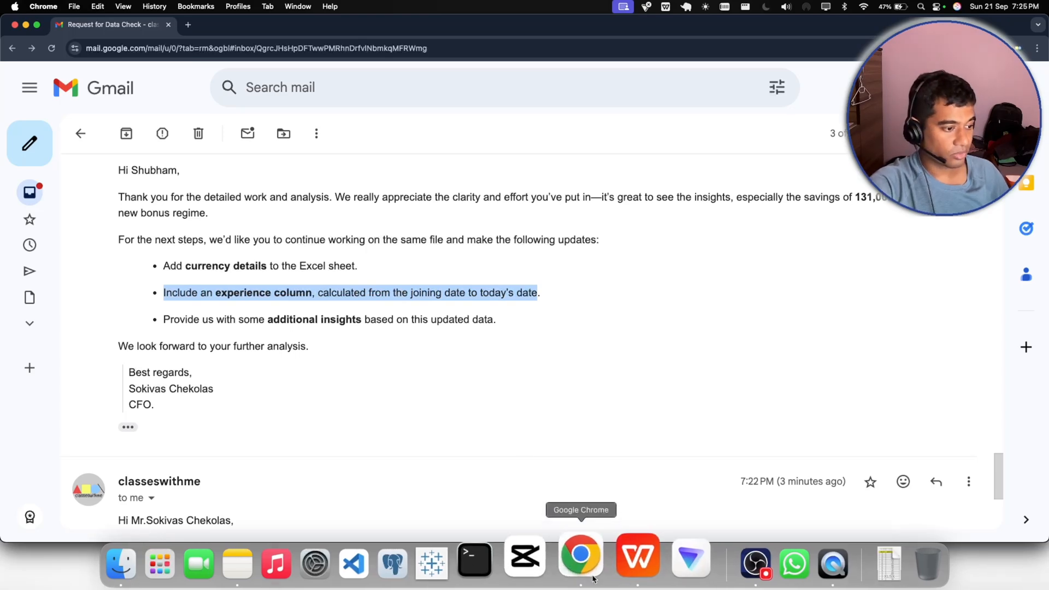
# - Switch back to the HR_BUI_Cln_19sep sheet of the workbook in WPS Office
pyautogui.click(620, 567)
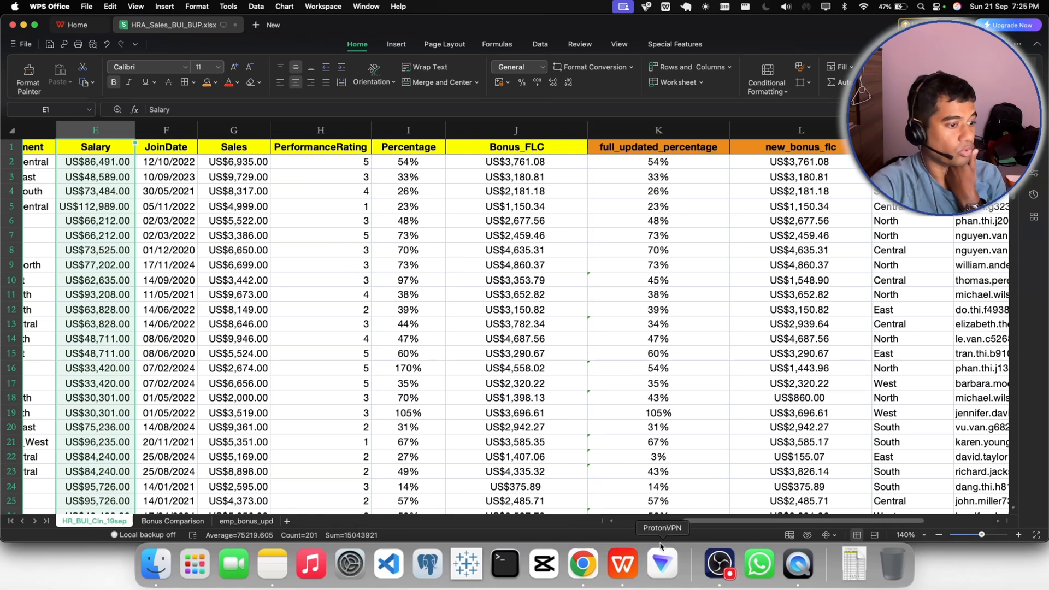
pyautogui.click(719, 563)
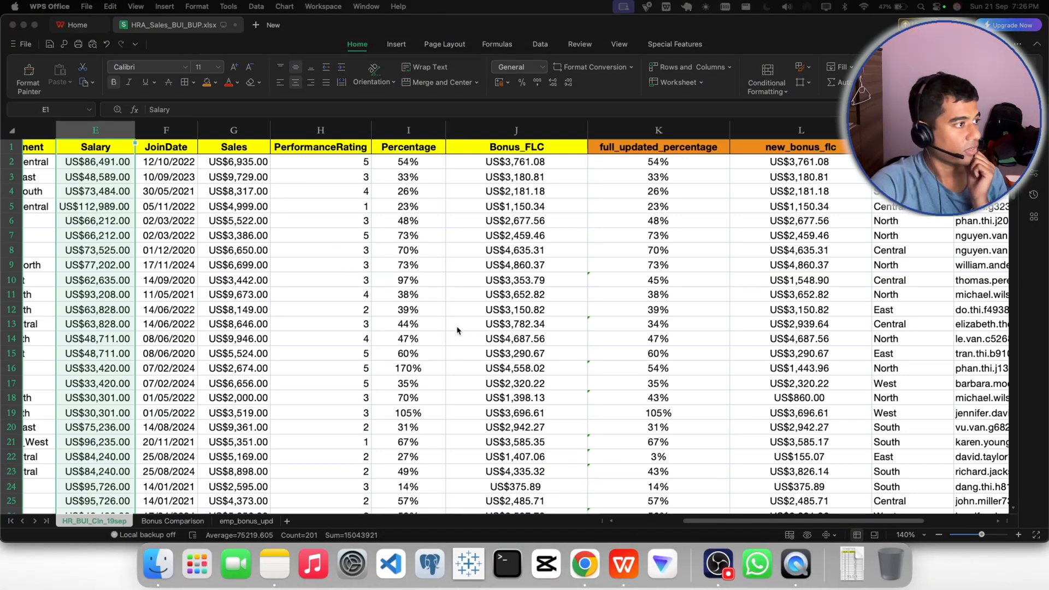
pyautogui.click(681, 517)
pyautogui.moveTo(691, 520); pyautogui.dragTo(628, 524)
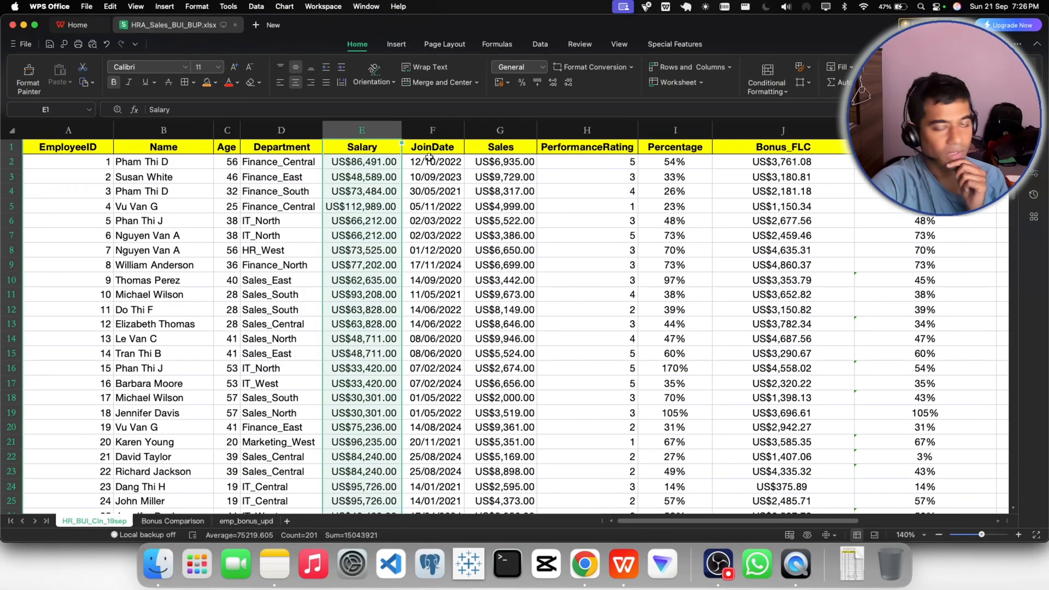
# - Insert two blank columns between Salary and JoinDate
pyautogui.click(424, 131)
pyautogui.rightClick(424, 132)
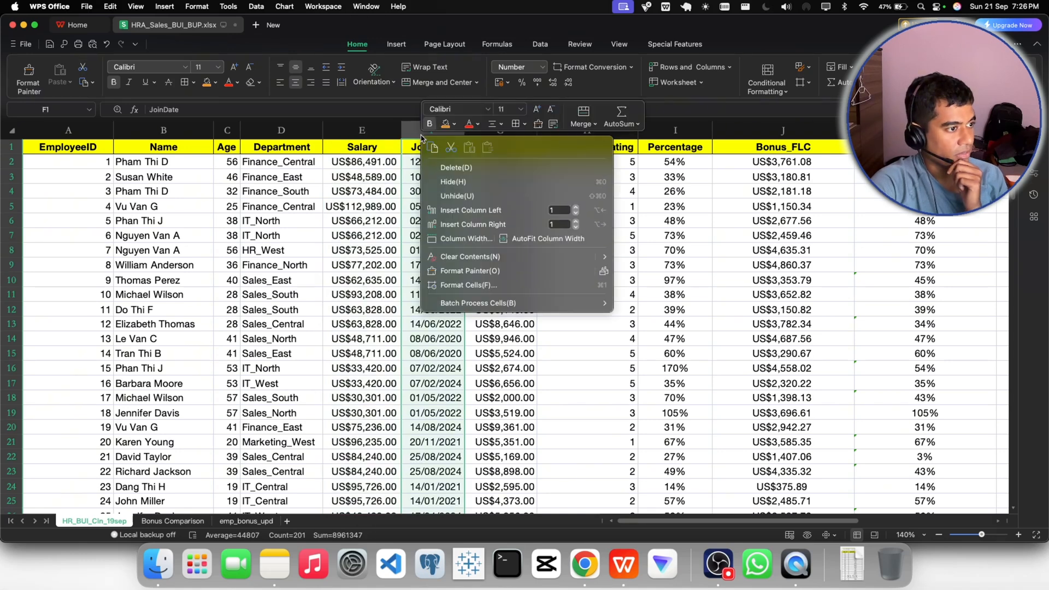
pyautogui.click(448, 210)
pyautogui.click(484, 134)
pyautogui.rightClick(484, 135)
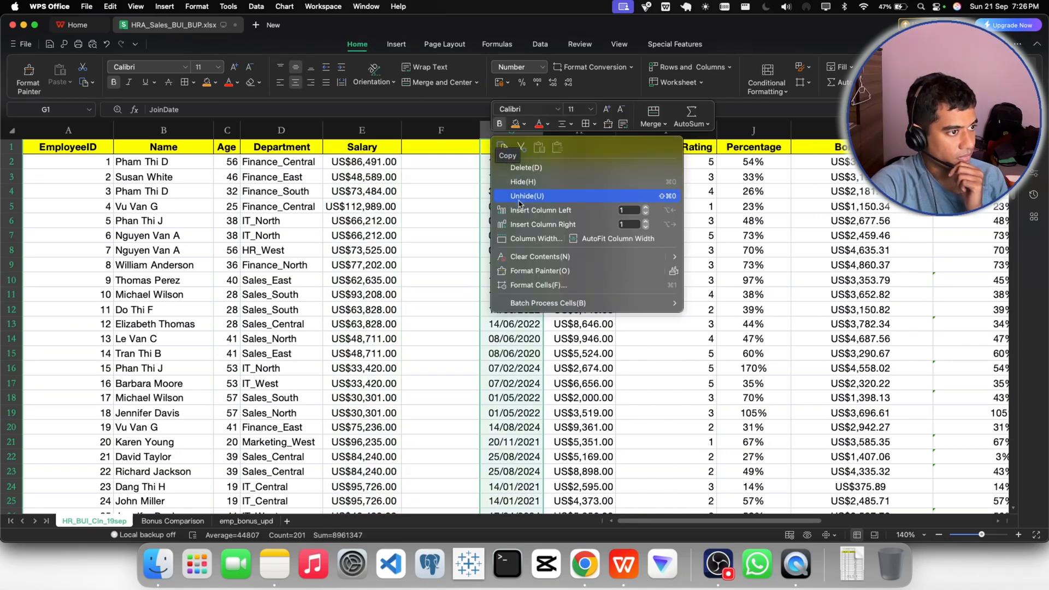
pyautogui.click(507, 195)
# - Fill the blank header cells F1:G1 with orange and open them for editing
pyautogui.click(459, 148)
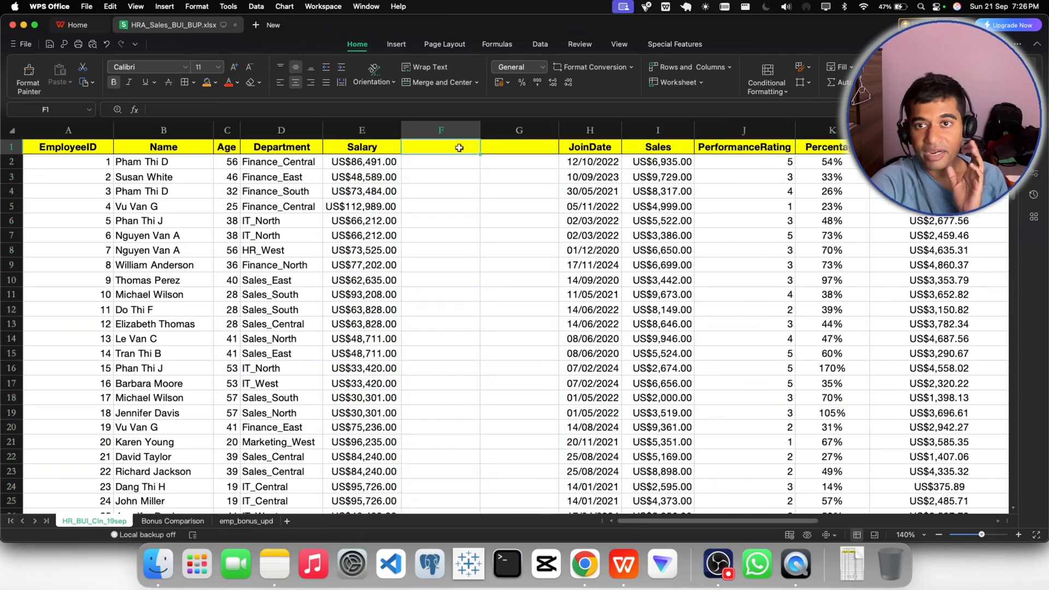
pyautogui.moveTo(459, 147); pyautogui.dragTo(517, 147)
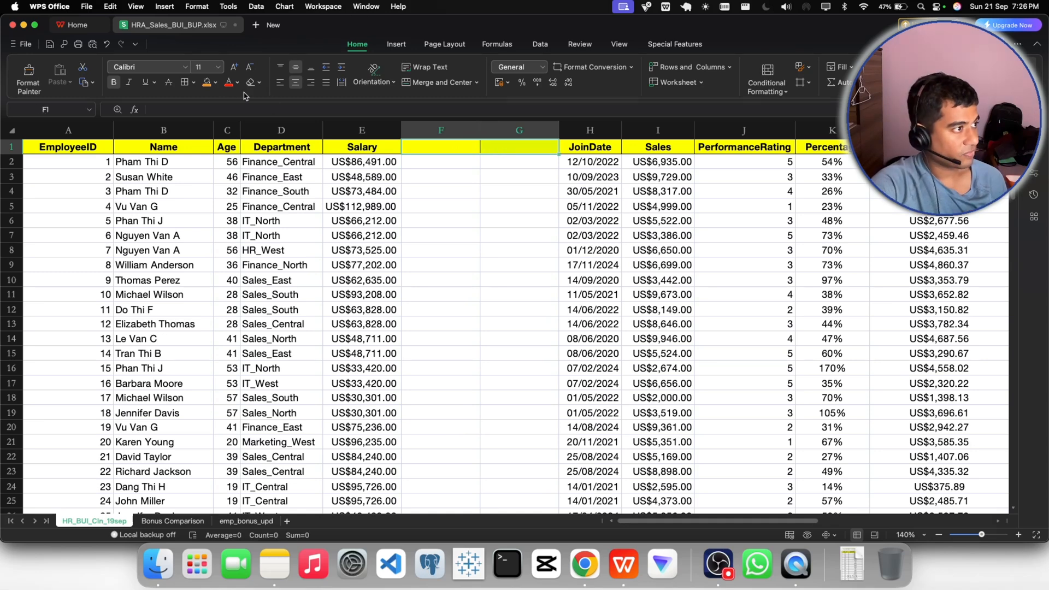
pyautogui.click(207, 82)
pyautogui.doubleClick(438, 146)
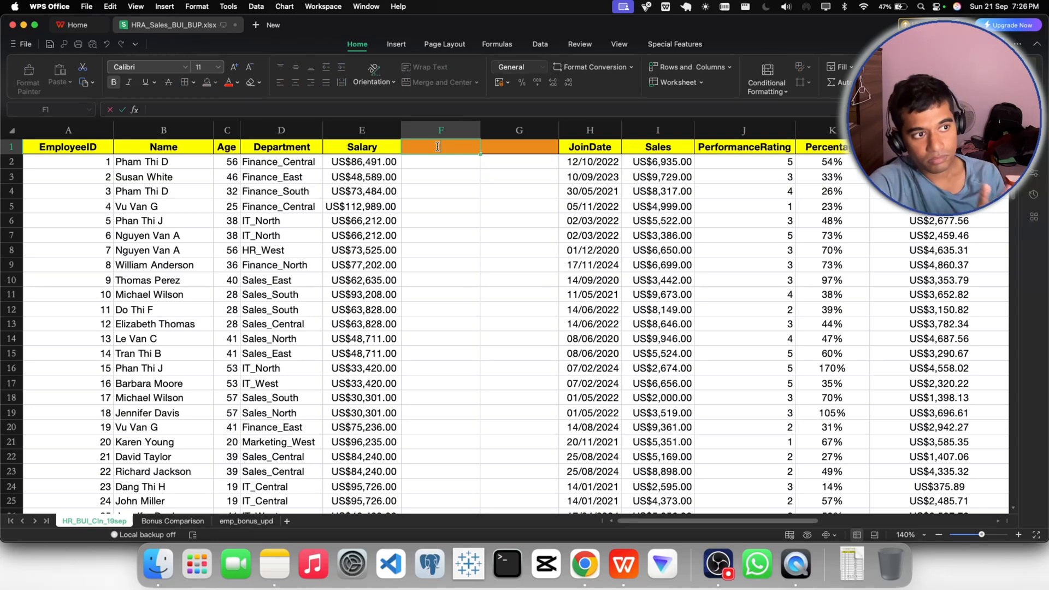
pyautogui.doubleClick(501, 147)
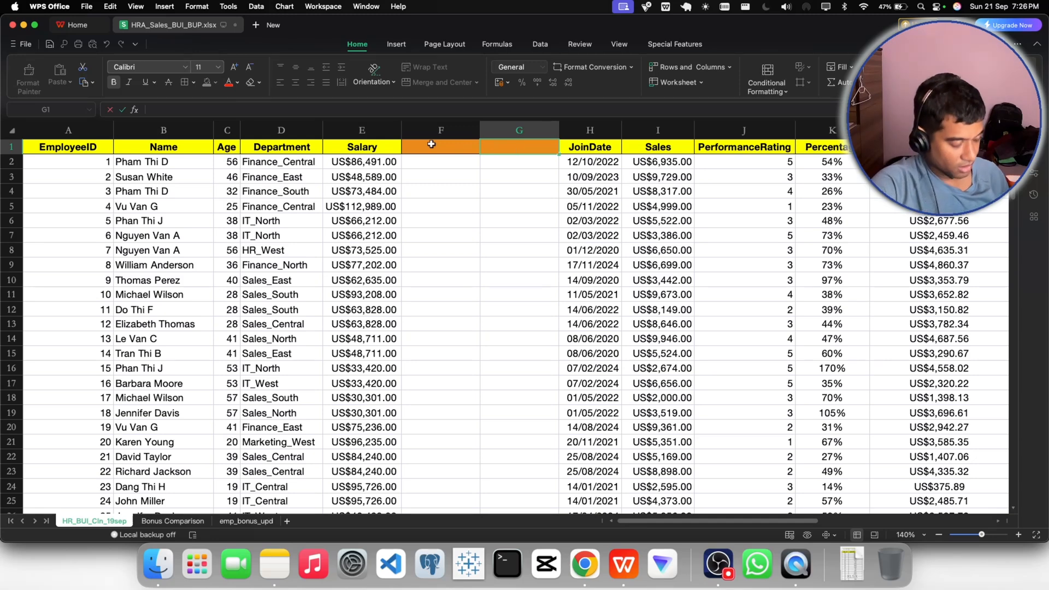
# - Undo the orange header fill and the two columns inserted before JoinDate
pyautogui.press('super+z')
pyautogui.press('super+z')
pyautogui.press('super+z')
pyautogui.press('super+z')
pyautogui.press('super+z')
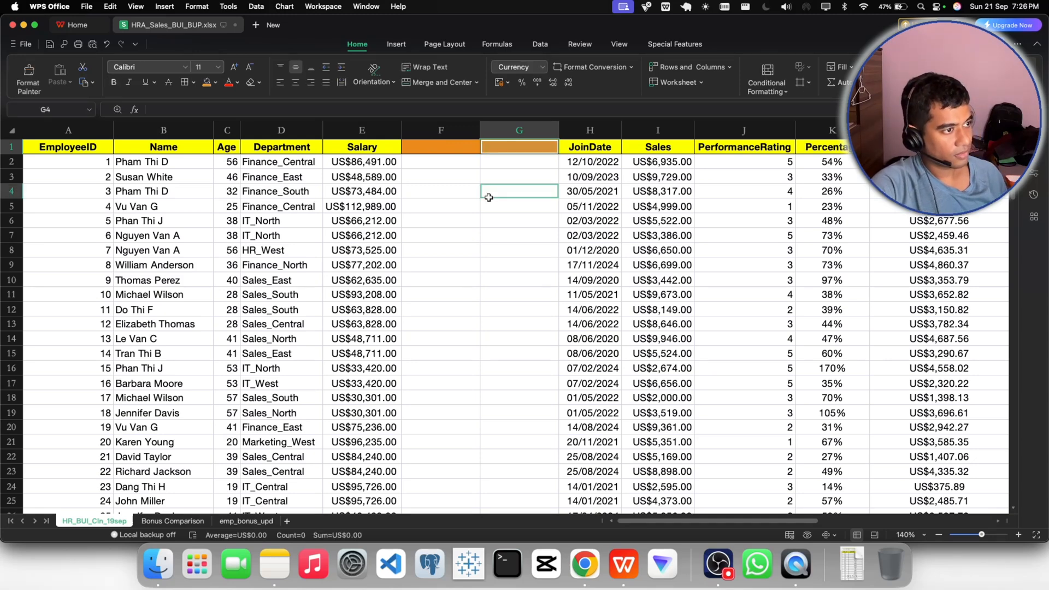
# - Insert two blank columns between JoinDate and Sales
pyautogui.rightClick(483, 130)
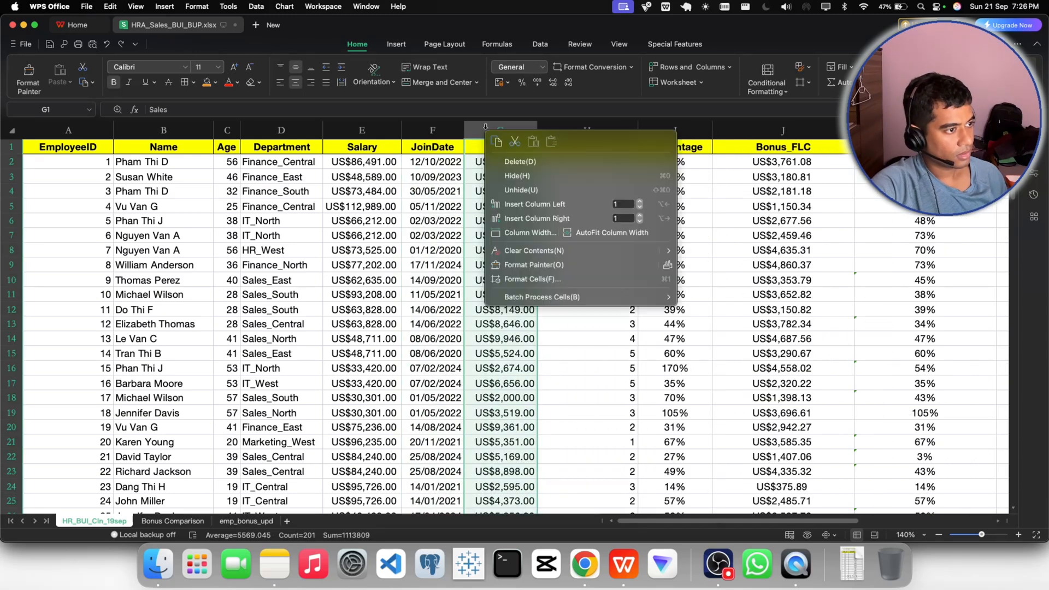
pyautogui.click(520, 205)
pyautogui.rightClick(544, 141)
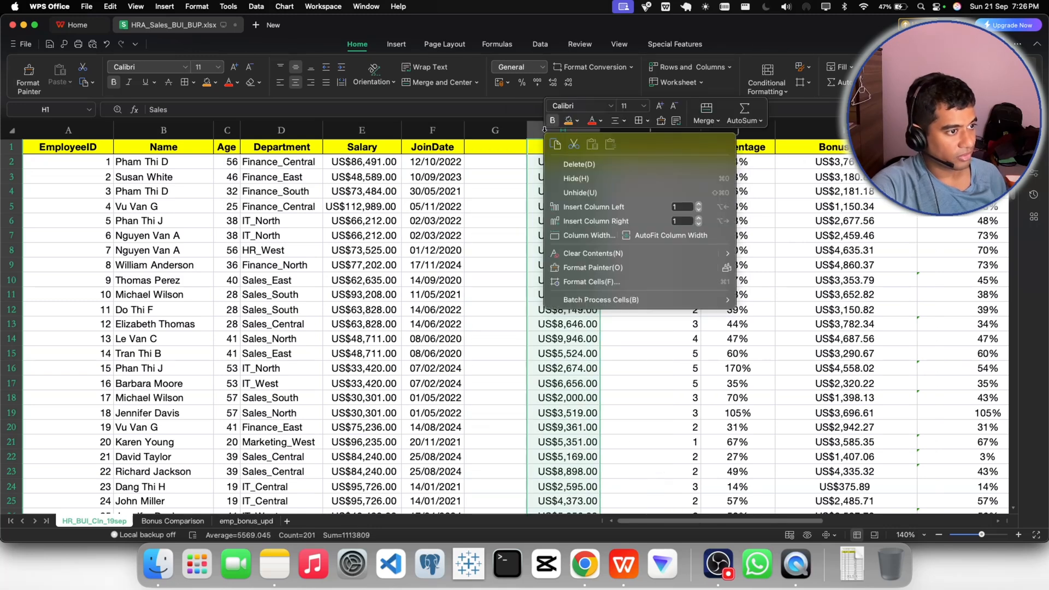
pyautogui.click(567, 198)
# - Fill the blank header cells G1:H1 with orange
pyautogui.moveTo(504, 150); pyautogui.dragTo(541, 150)
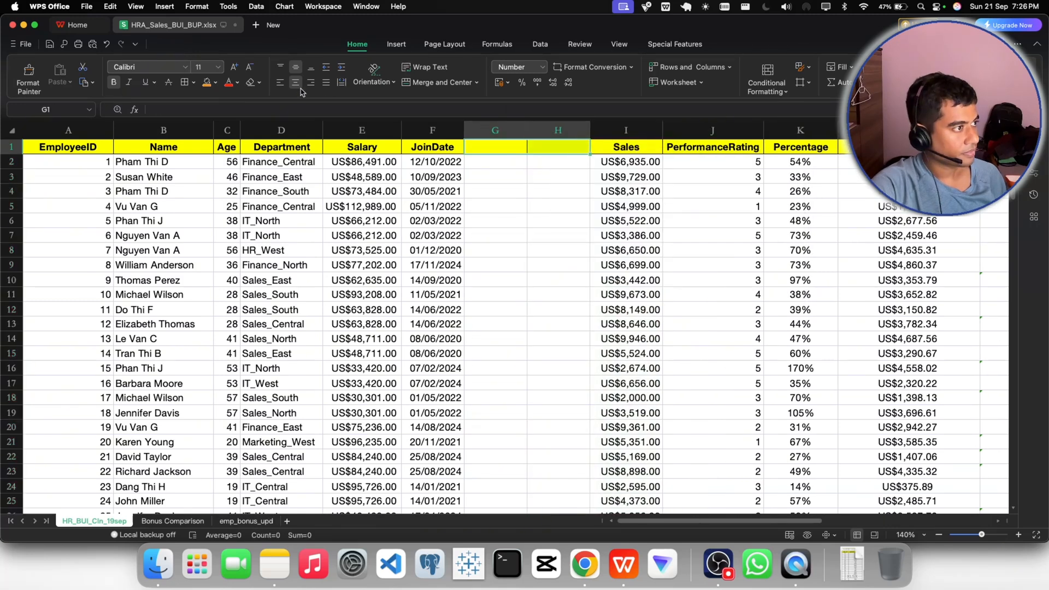
pyautogui.click(208, 84)
pyautogui.click(491, 200)
# - Enter the header "Today's Date" in G1 and widen column G to fit it
pyautogui.doubleClick(480, 145)
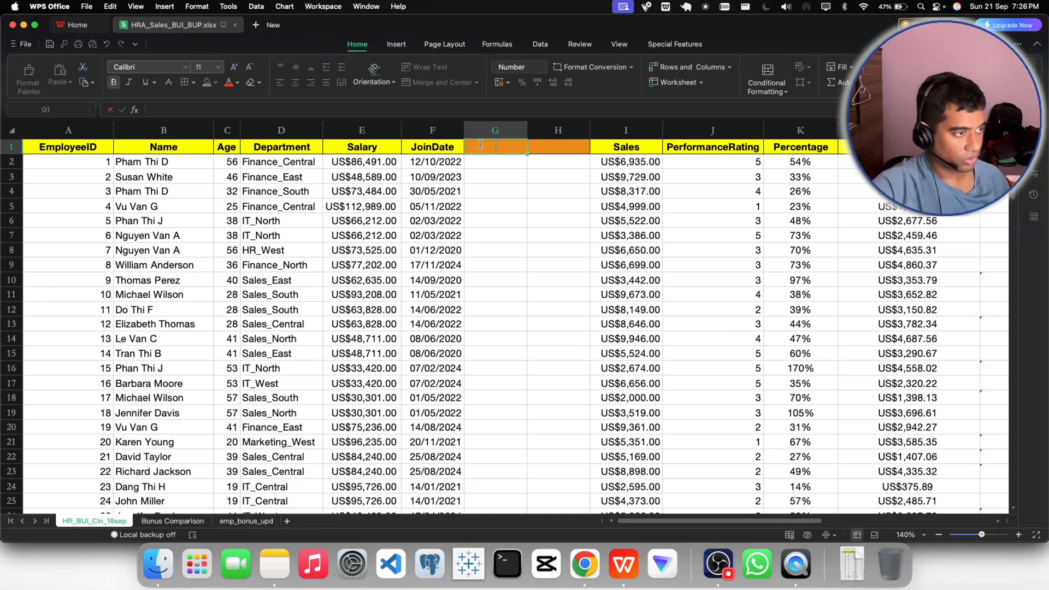
pyautogui.write('Todasys')
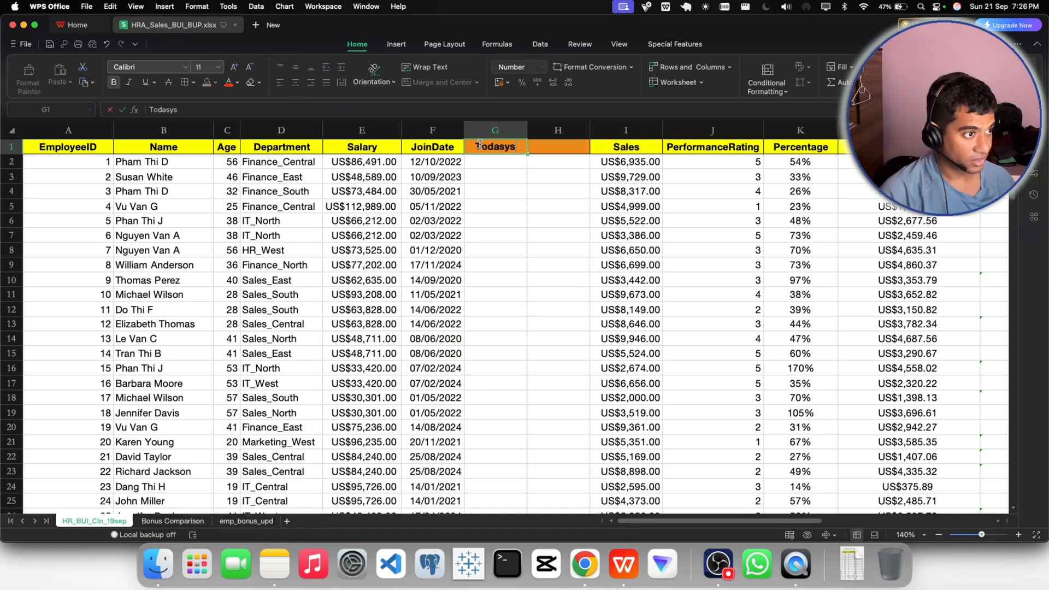
pyautogui.press('BackSpace')
pyautogui.press('BackSpace')
pyautogui.press('BackSpace')
pyautogui.write('y')
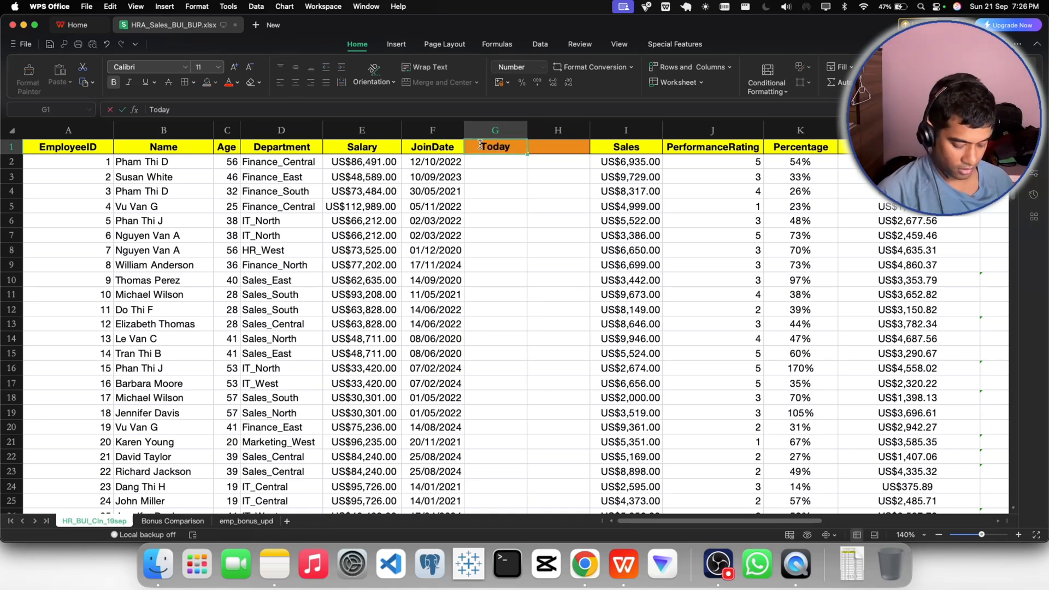
pyautogui.write("'s Date")
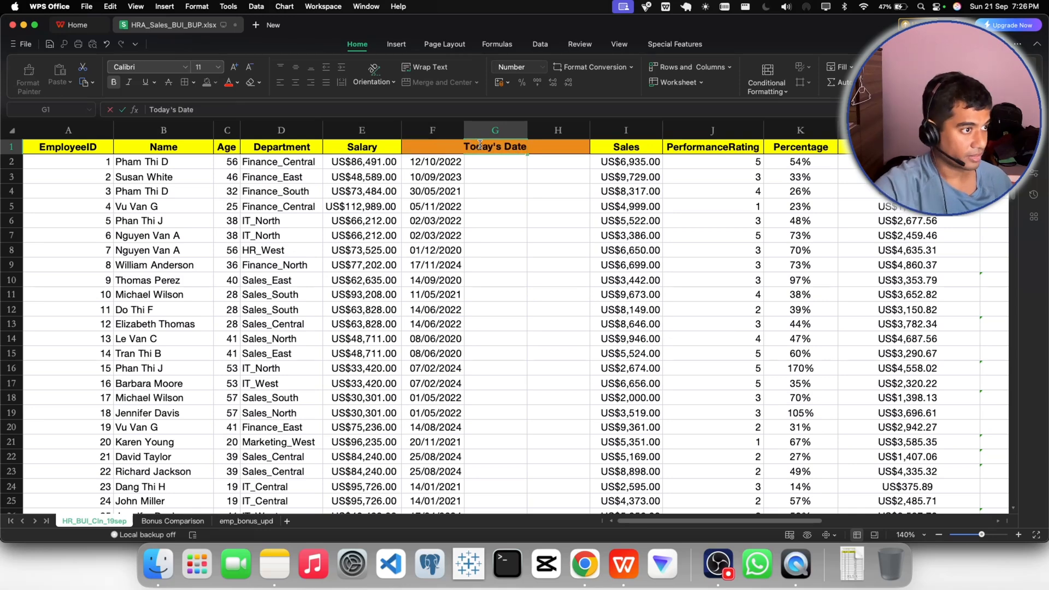
pyautogui.click(496, 224)
pyautogui.moveTo(527, 130); pyautogui.dragTo(560, 130)
# - Enter the header "Experience" in H1 and widen column H slightly
pyautogui.click(594, 147)
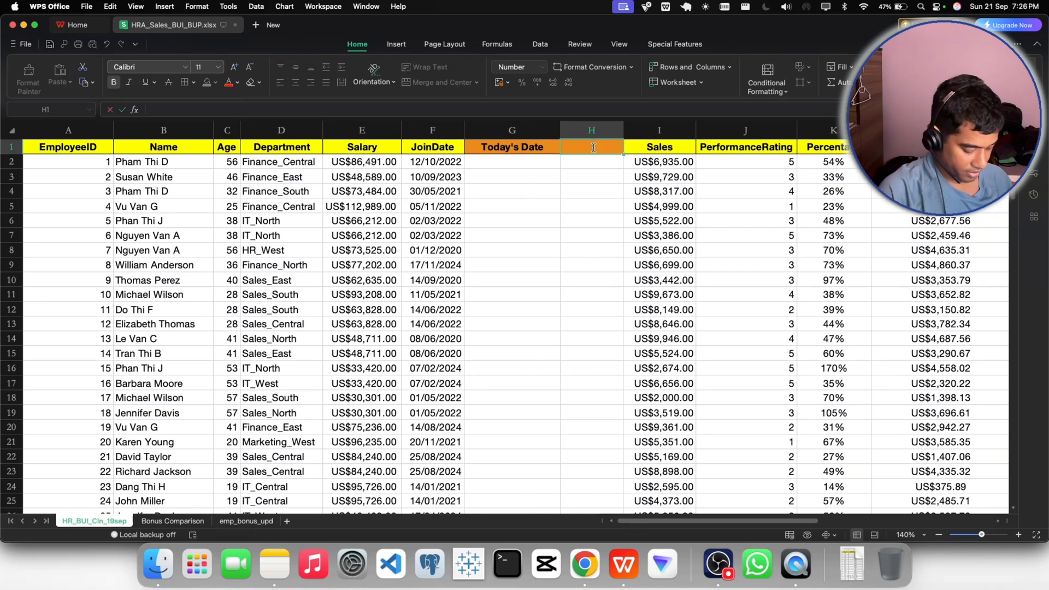
pyautogui.write('Expe')
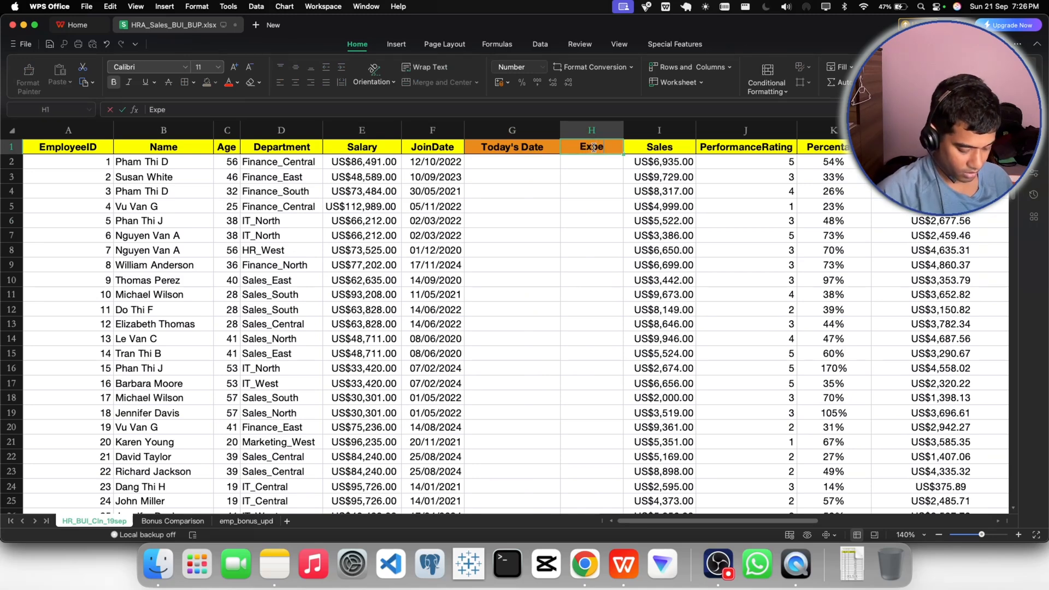
pyautogui.write('rie')
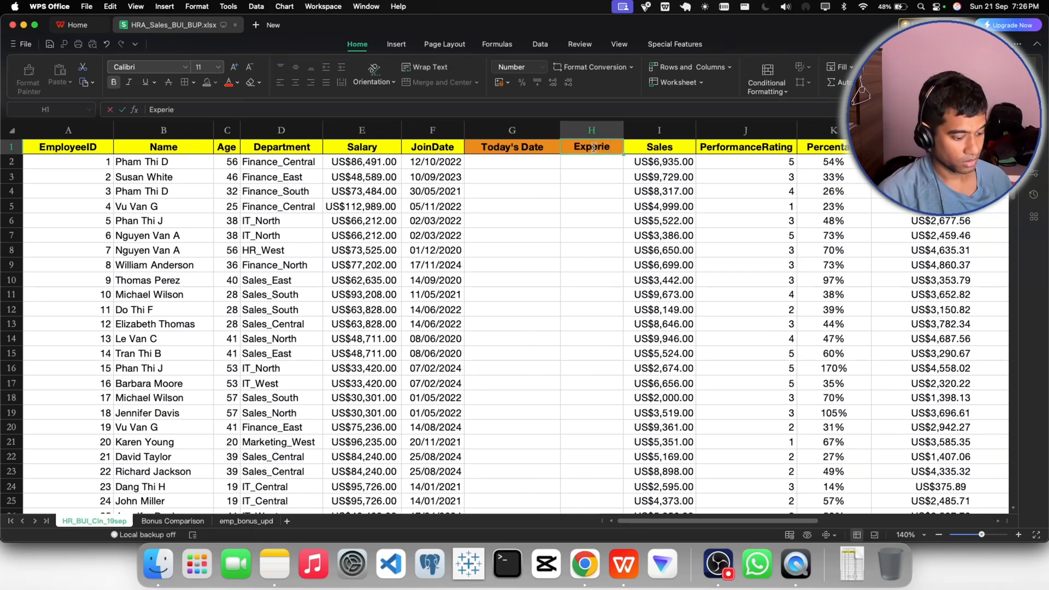
pyautogui.write('nce')
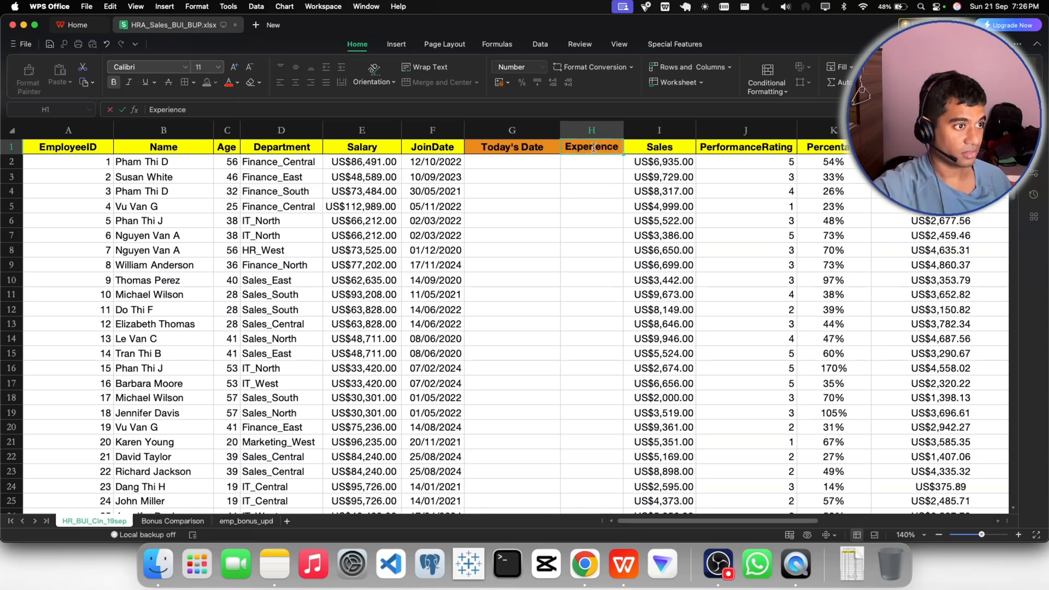
pyautogui.click(583, 206)
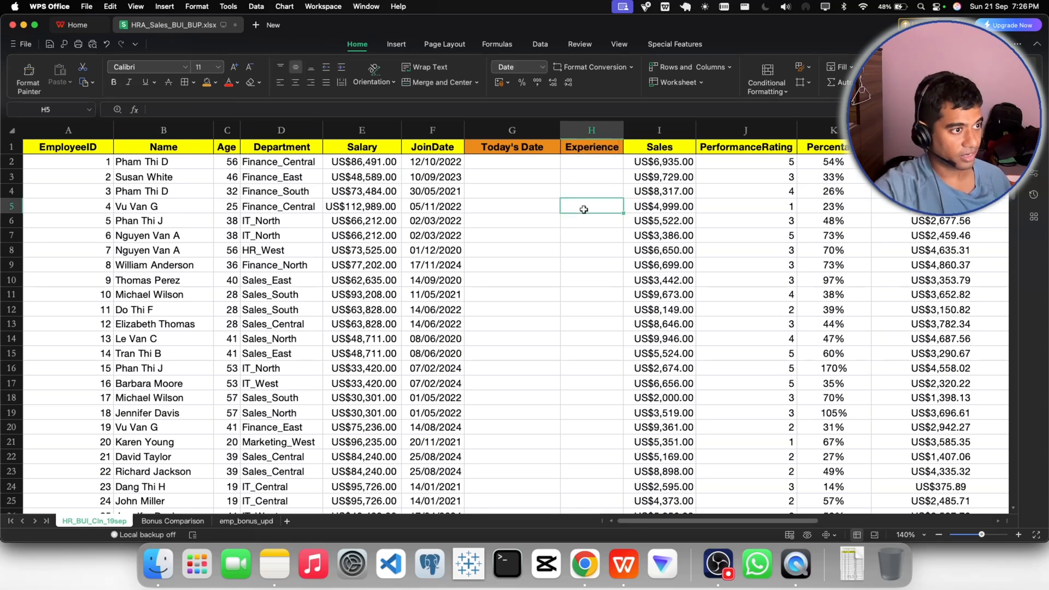
pyautogui.moveTo(624, 130); pyautogui.dragTo(636, 131)
# - Extend the H1 header to "Experience (Days)" and autofit the width of column H
pyautogui.doubleClick(628, 148)
pyautogui.write('(')
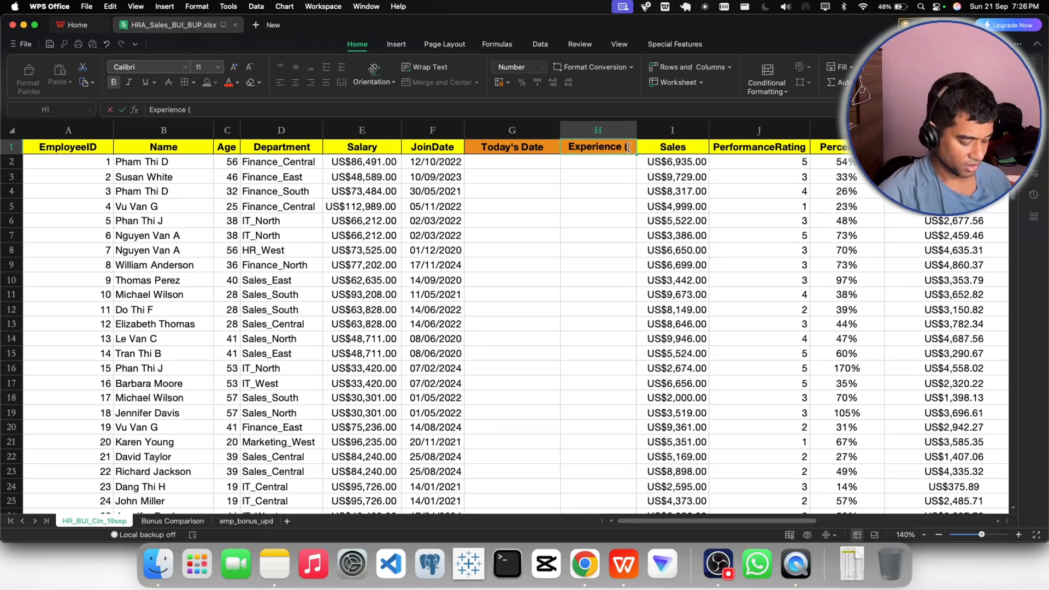
pyautogui.write('Days)')
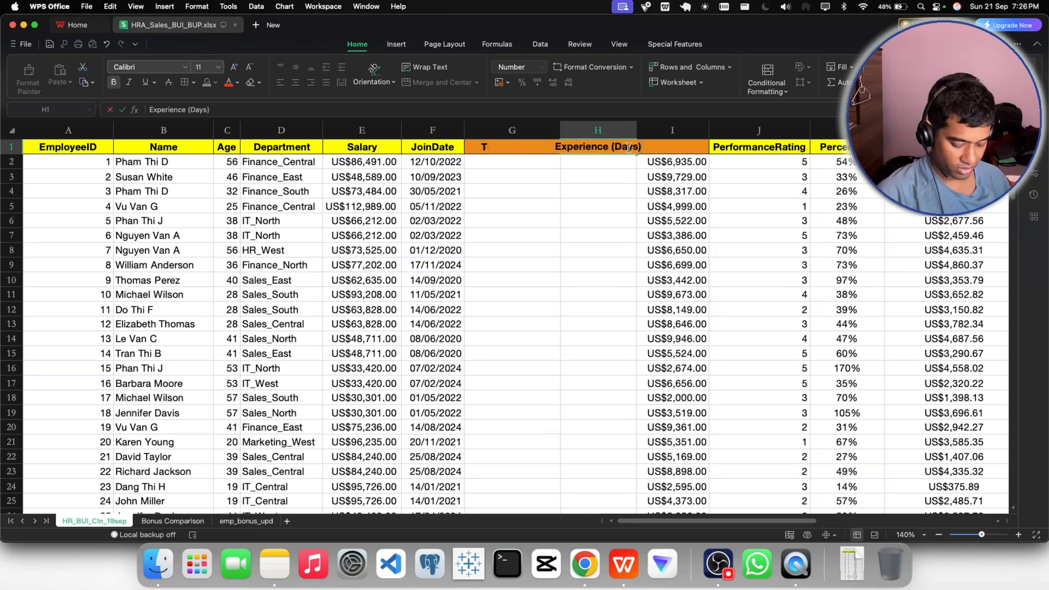
pyautogui.press('Return')
pyautogui.doubleClick(637, 130)
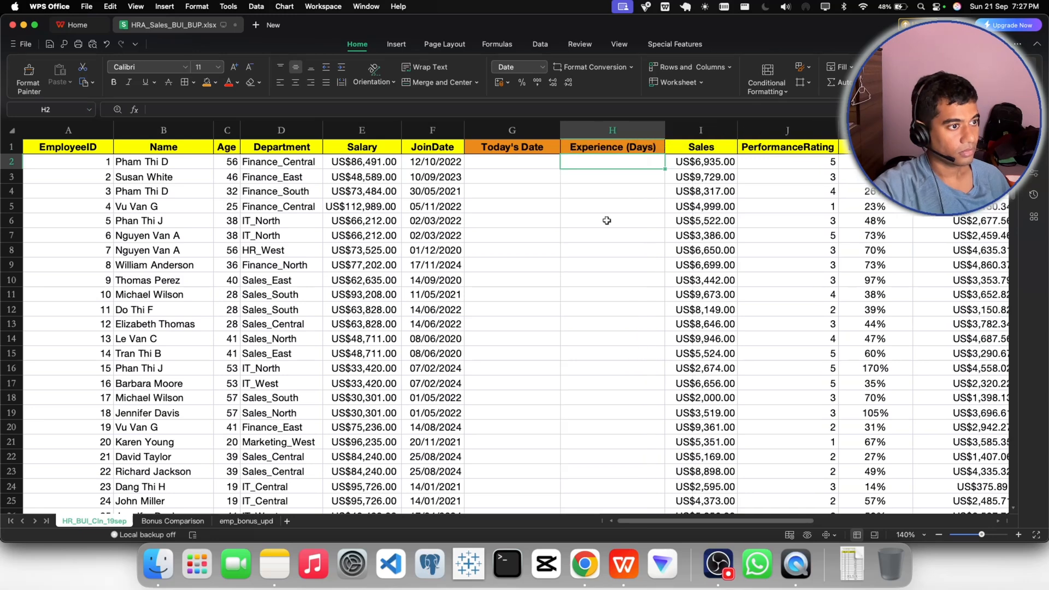
pyautogui.click(604, 221)
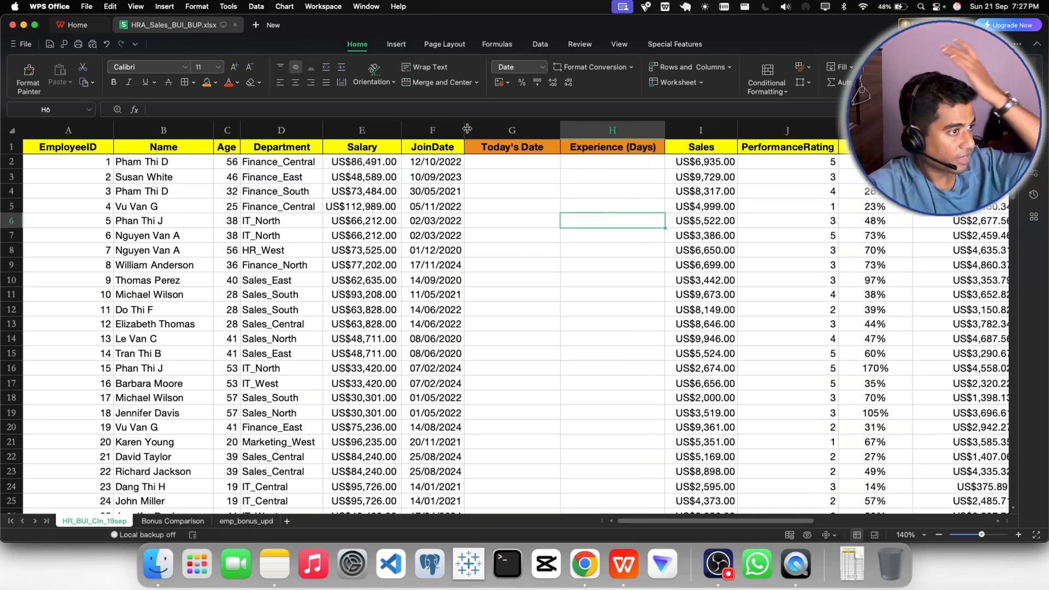
# - Widen column F slightly and enter the formula =TODAY() in G2
pyautogui.moveTo(464, 130); pyautogui.dragTo(481, 130)
pyautogui.click(521, 163)
pyautogui.doubleClick(521, 164)
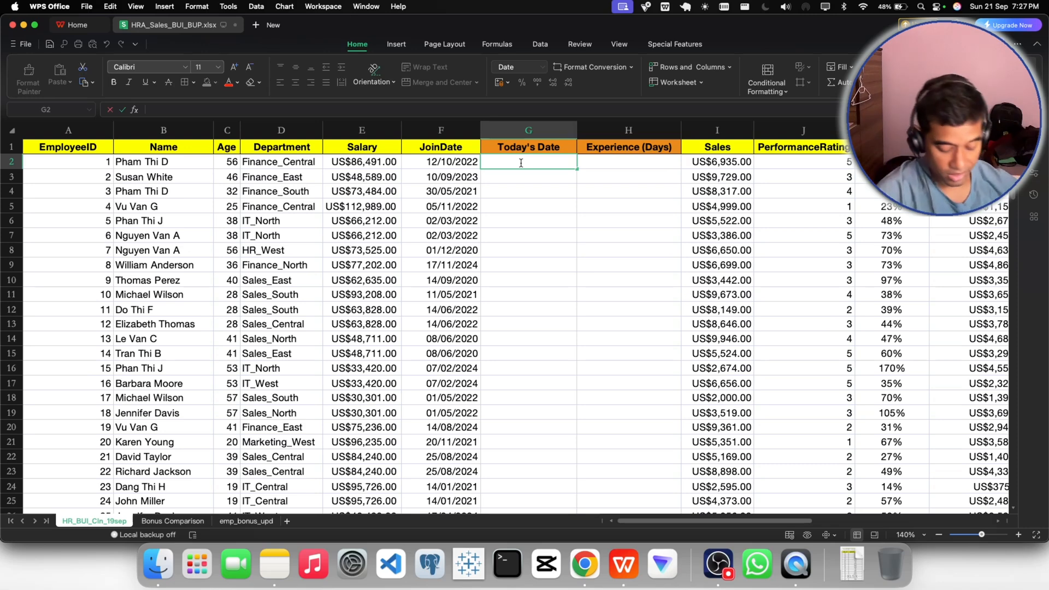
pyautogui.write('=tod')
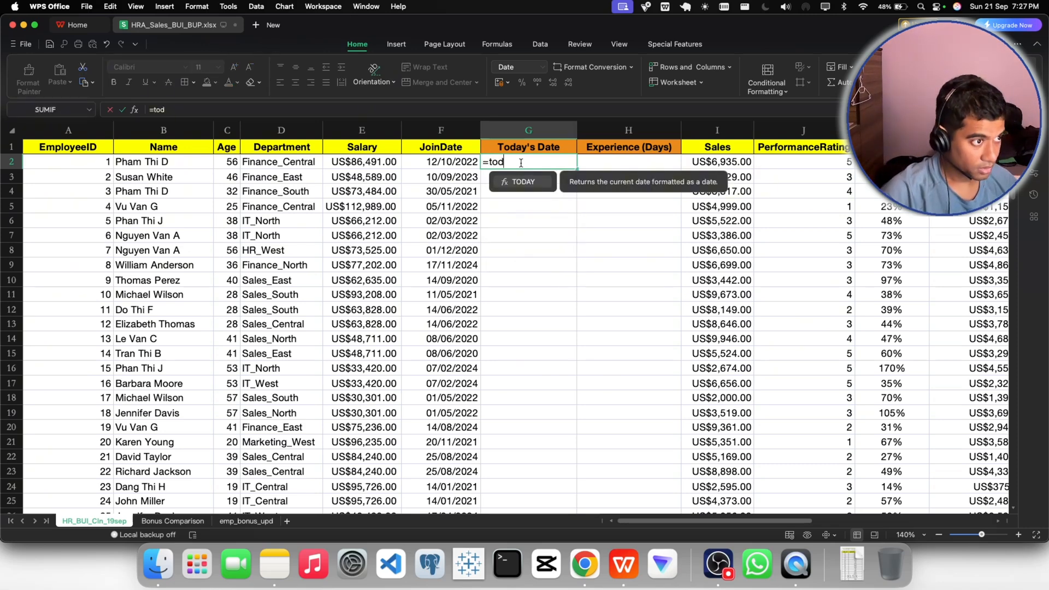
pyautogui.write('ay()')
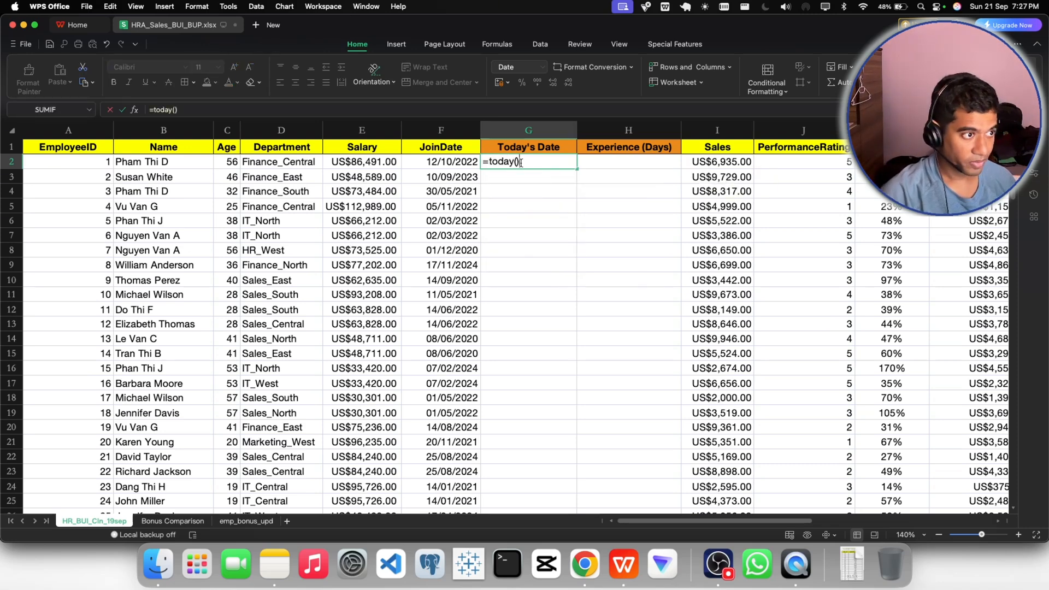
pyautogui.press('Return')
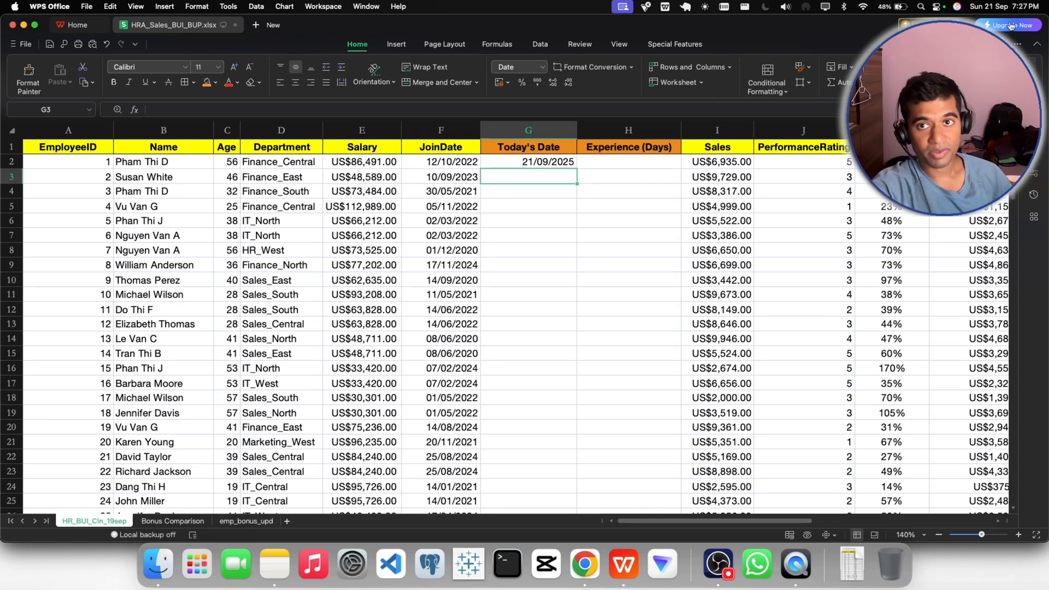
# - Centre-align the contents of the Today's Date and Experience (Days) columns, G and H
pyautogui.click(528, 208)
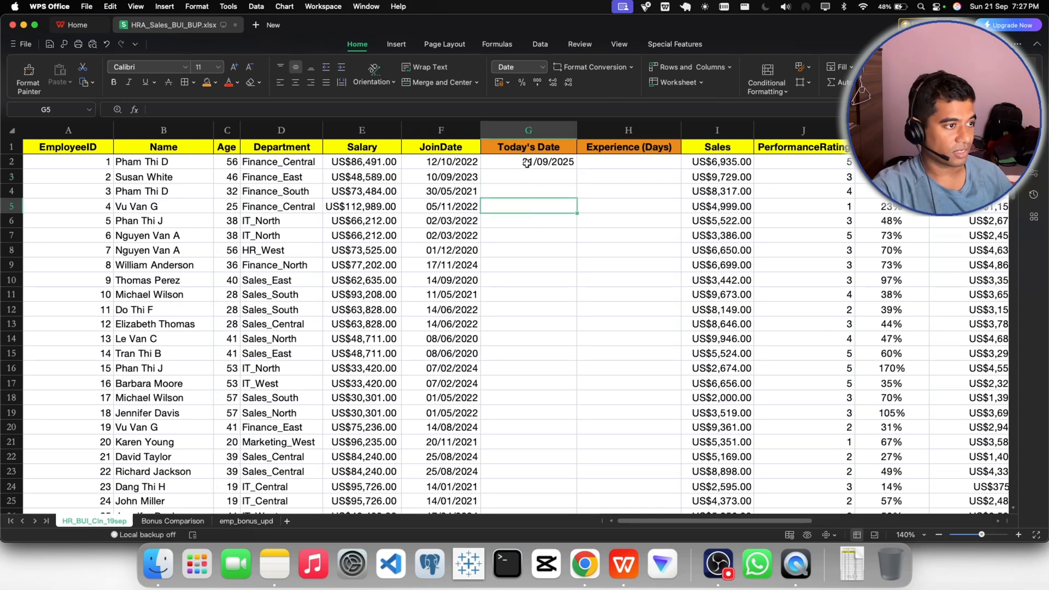
pyautogui.click(528, 130)
pyautogui.click(297, 87)
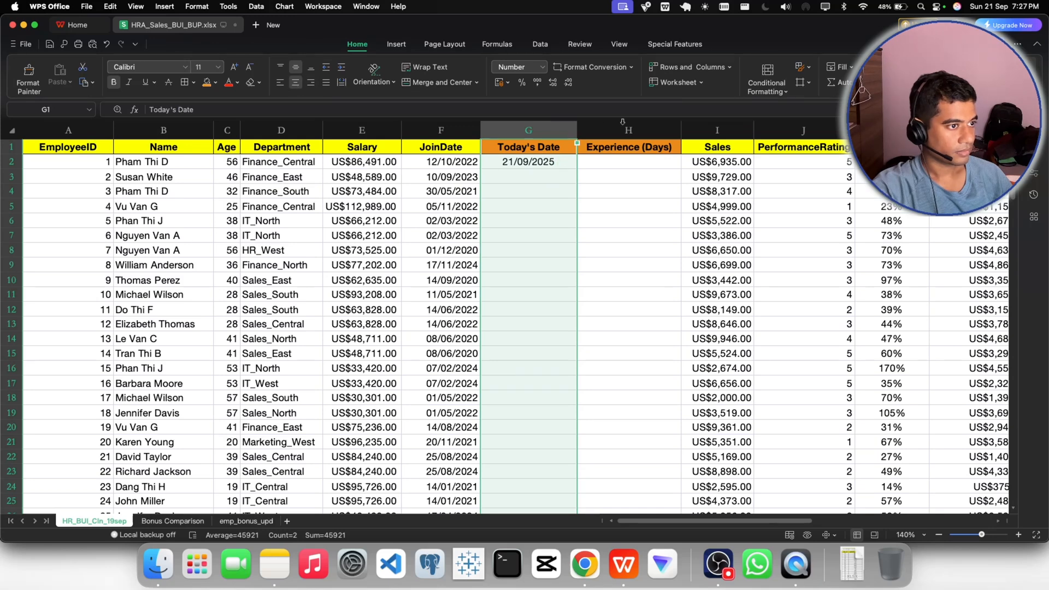
pyautogui.click(623, 130)
pyautogui.click(298, 87)
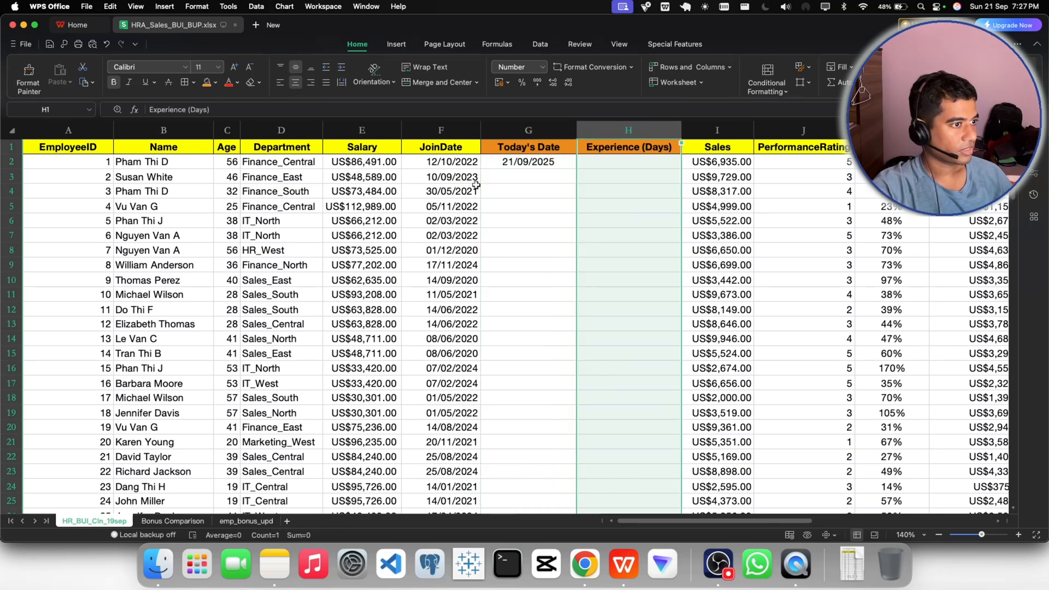
# - Fill the TODAY formula from G2 down the whole Today's Date column
pyautogui.click(533, 164)
pyautogui.doubleClick(576, 169)
pyautogui.scroll(1, 591, 221)
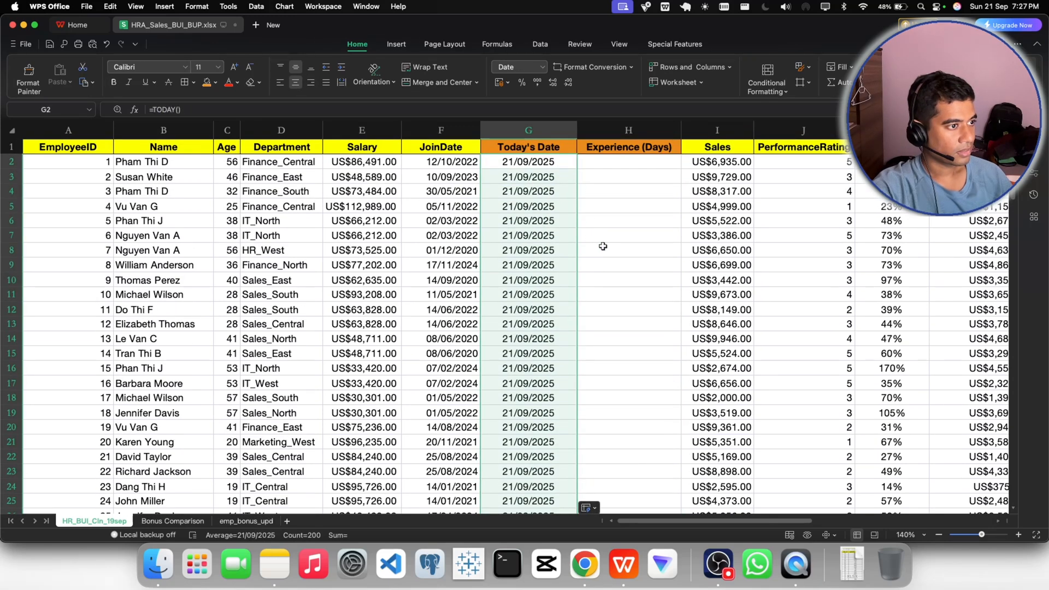
pyautogui.click(565, 162)
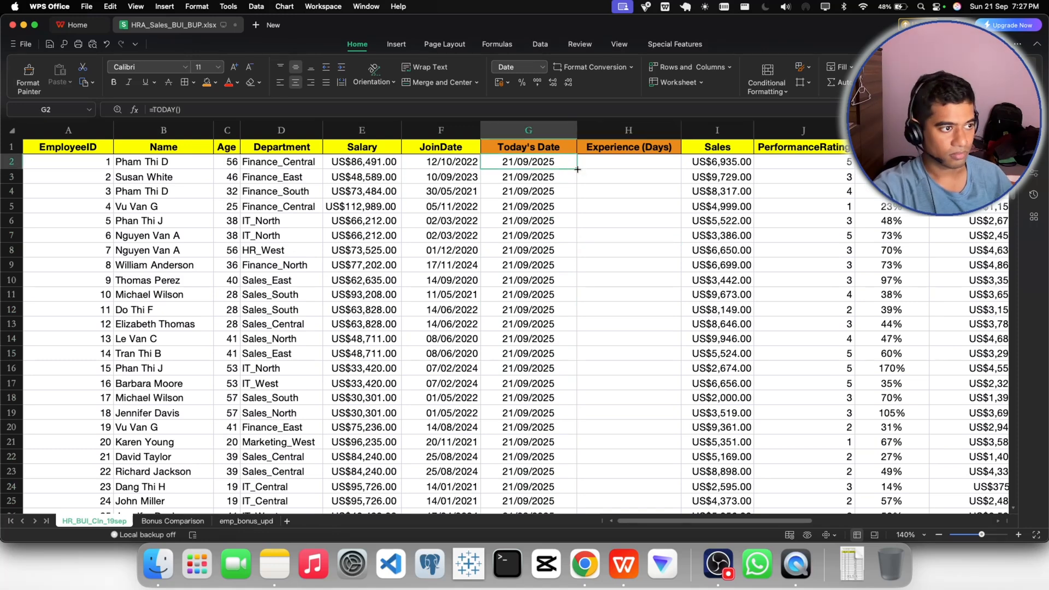
# - Enter the formula =G2-F2 in H2 to subtract the join date from today's date
pyautogui.doubleClick(598, 166)
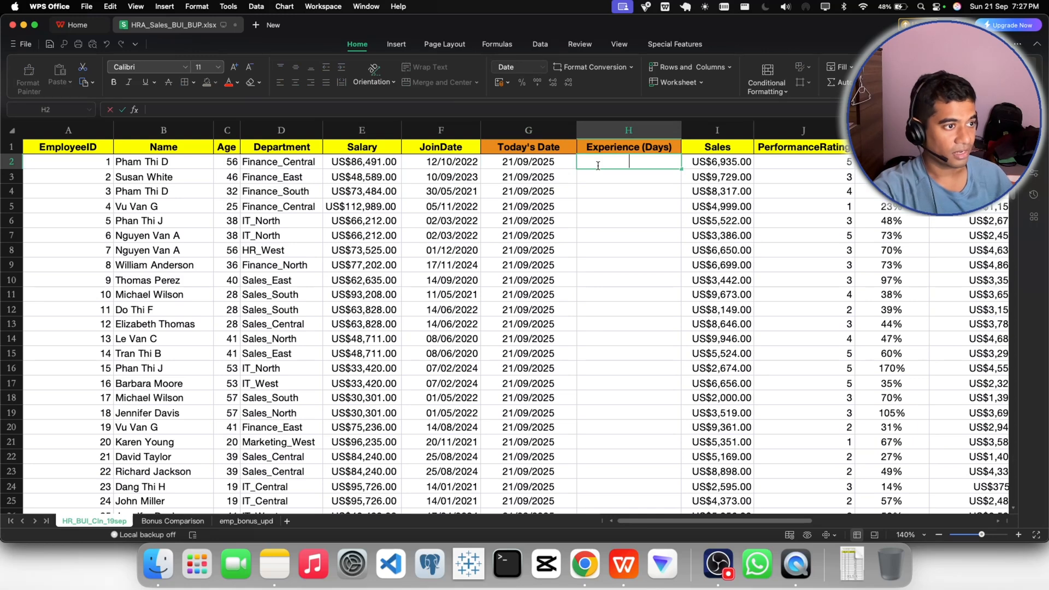
pyautogui.write('=')
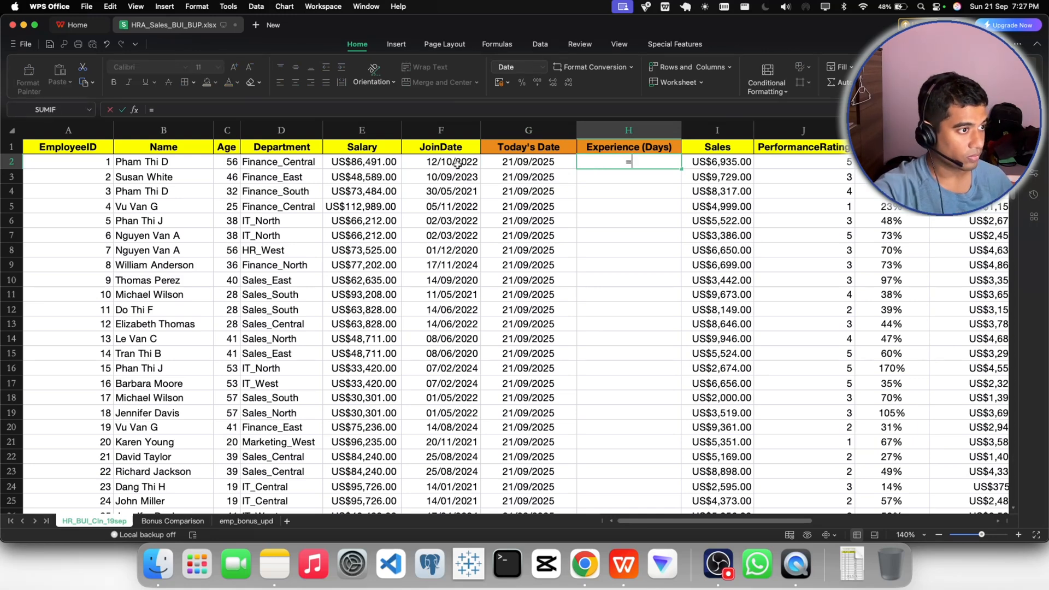
pyautogui.click(515, 163)
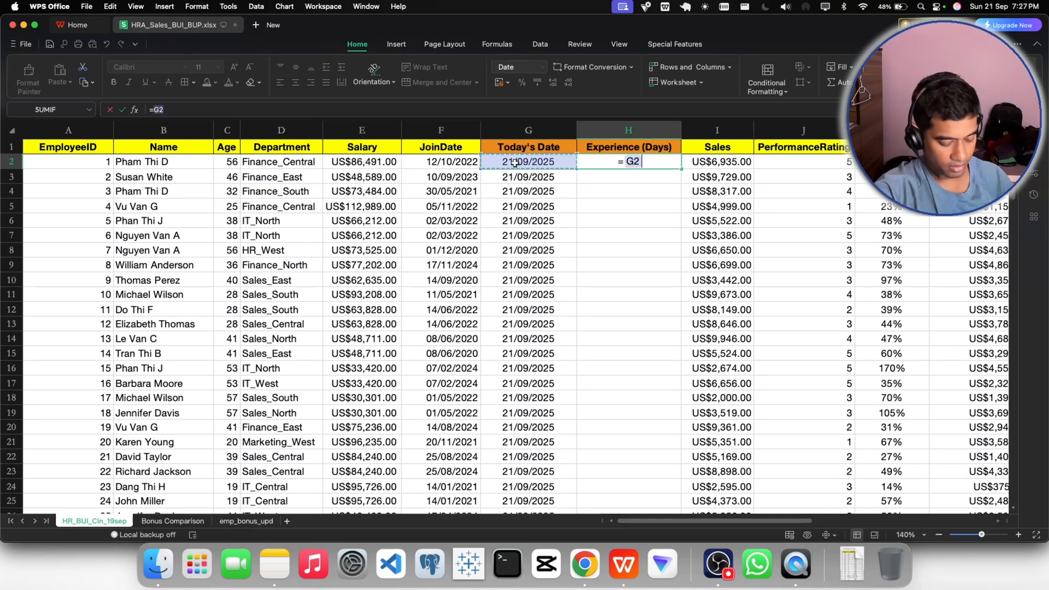
pyautogui.write('-')
pyautogui.press('Return')
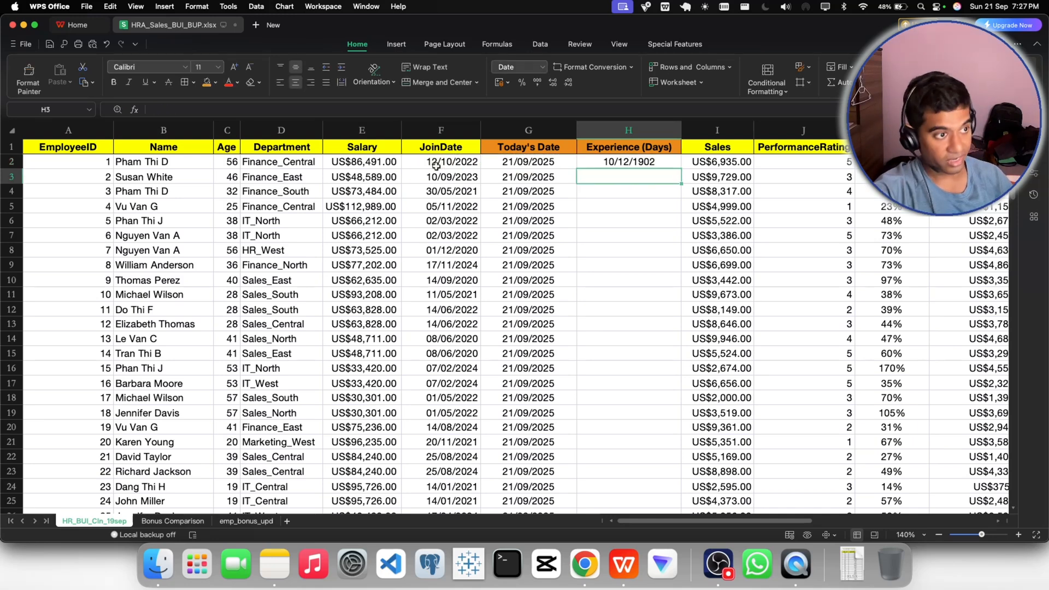
# - Format H2 as Number with no decimal places
pyautogui.click(641, 164)
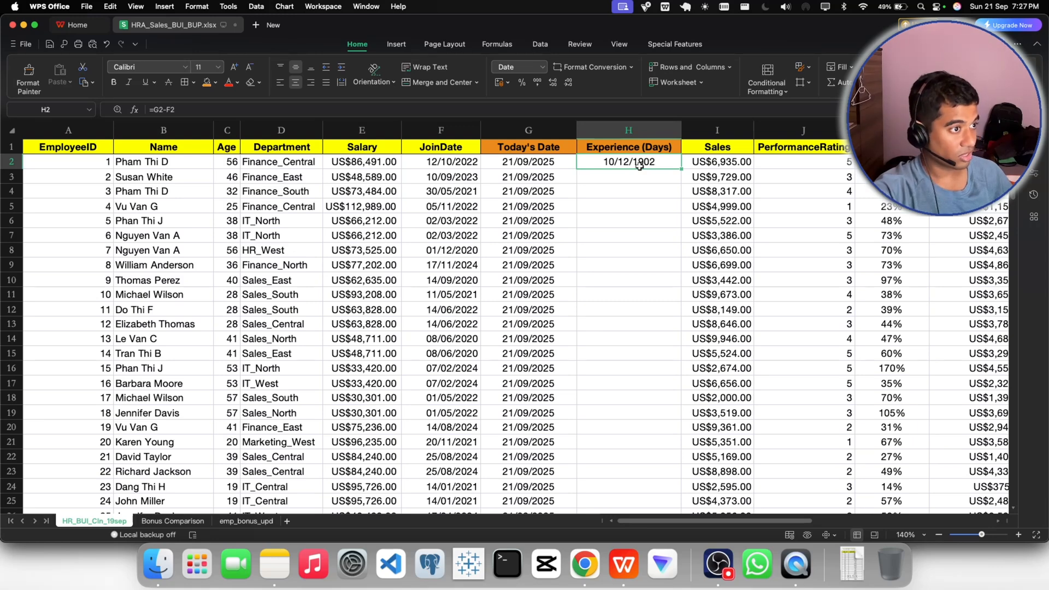
pyautogui.click(543, 67)
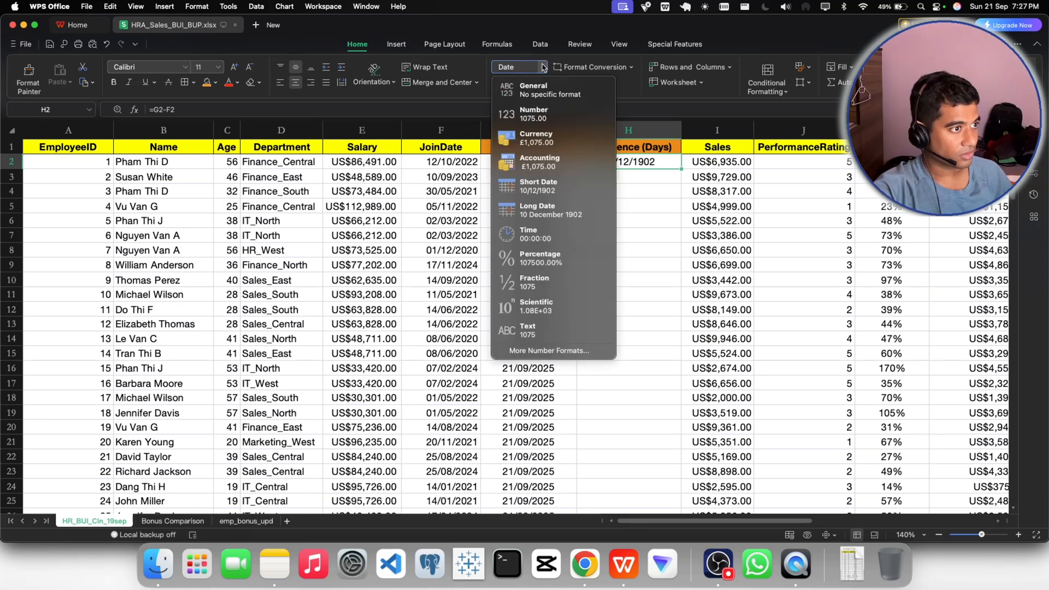
pyautogui.click(545, 117)
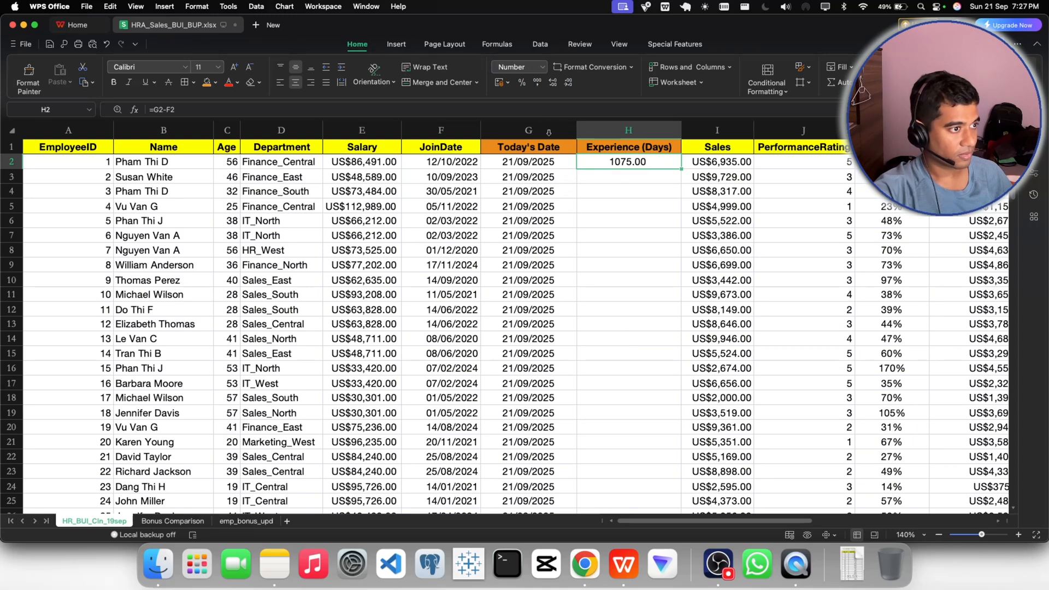
pyautogui.click(569, 83)
pyautogui.click(568, 83)
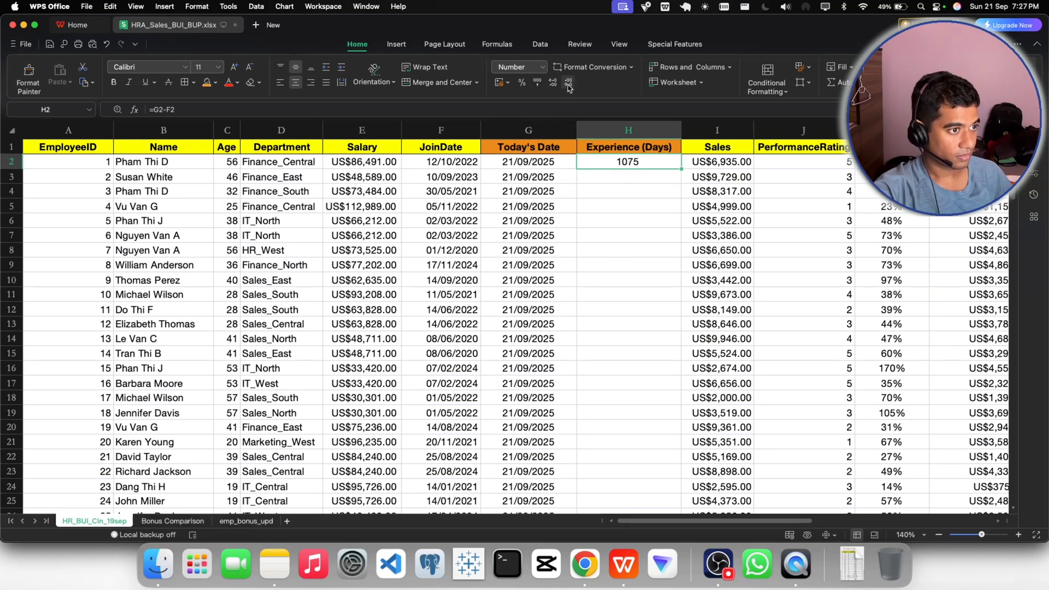
# - Fill the formula from H2 down the Experience (Days) column and check the copied formula in H3
pyautogui.click(642, 239)
pyautogui.click(626, 163)
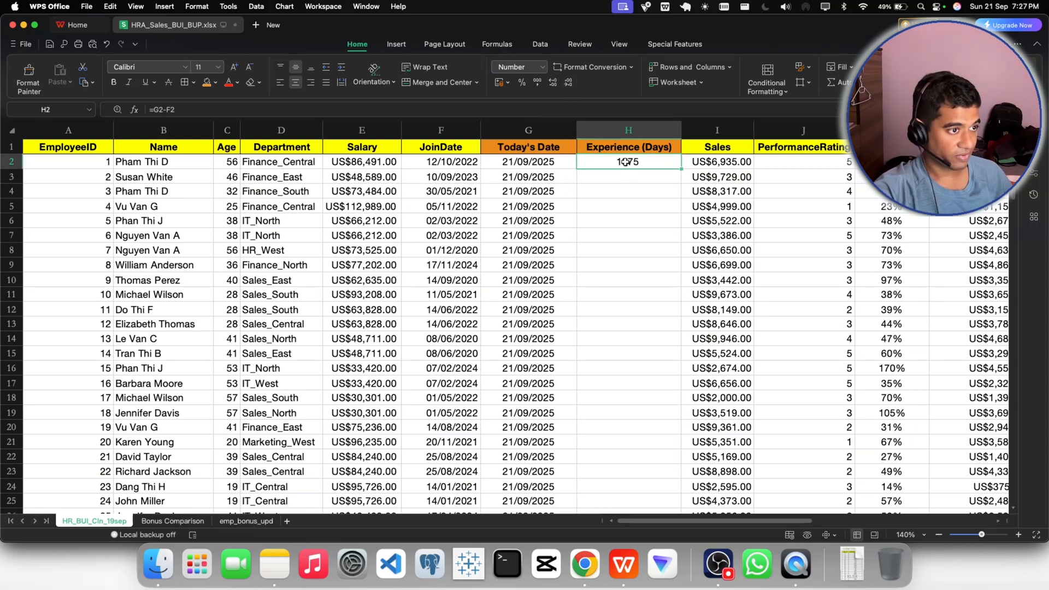
pyautogui.doubleClick(680, 169)
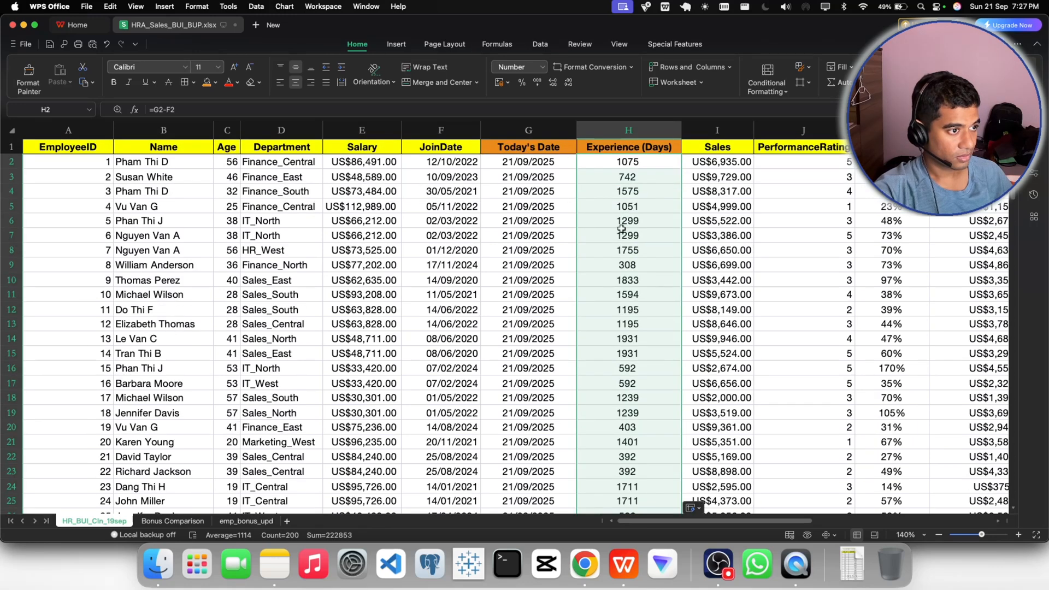
pyautogui.click(628, 206)
pyautogui.click(632, 177)
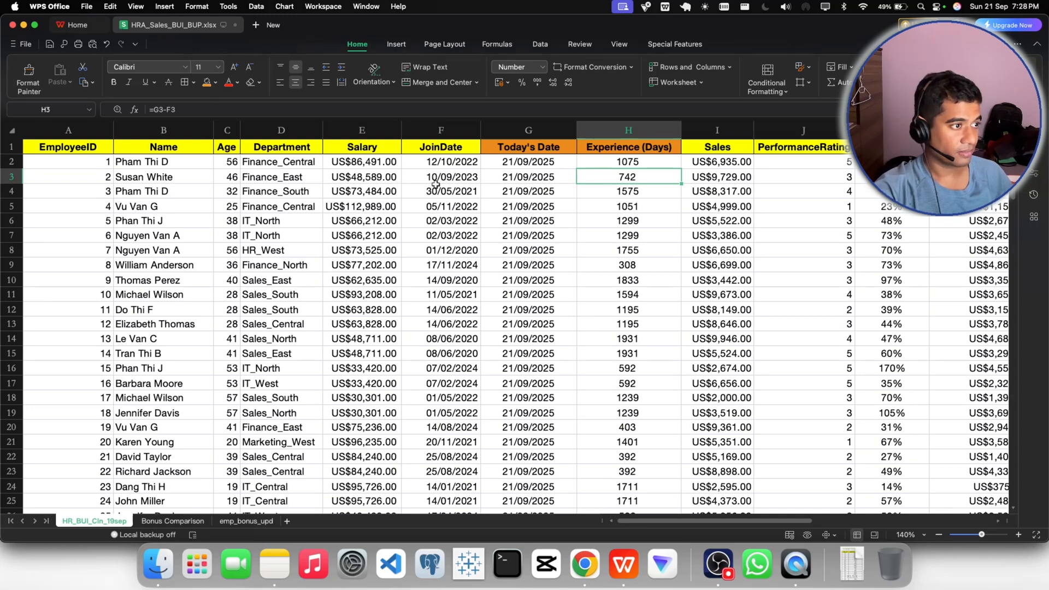
# - Open a new tab in Chrome, then return to WPS Office and copy the join date from F2
pyautogui.click(511, 160)
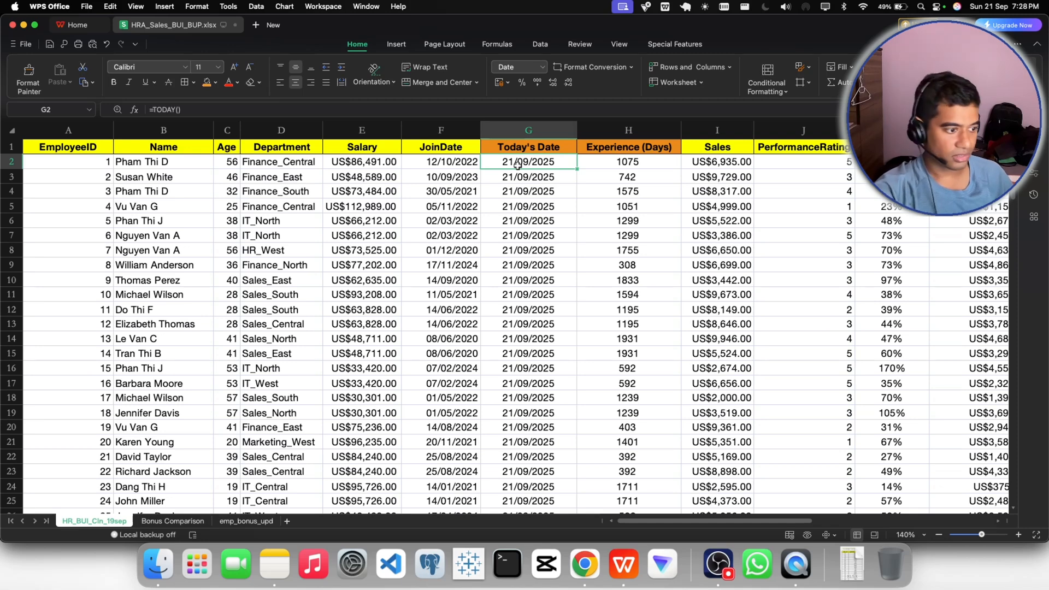
pyautogui.click(582, 558)
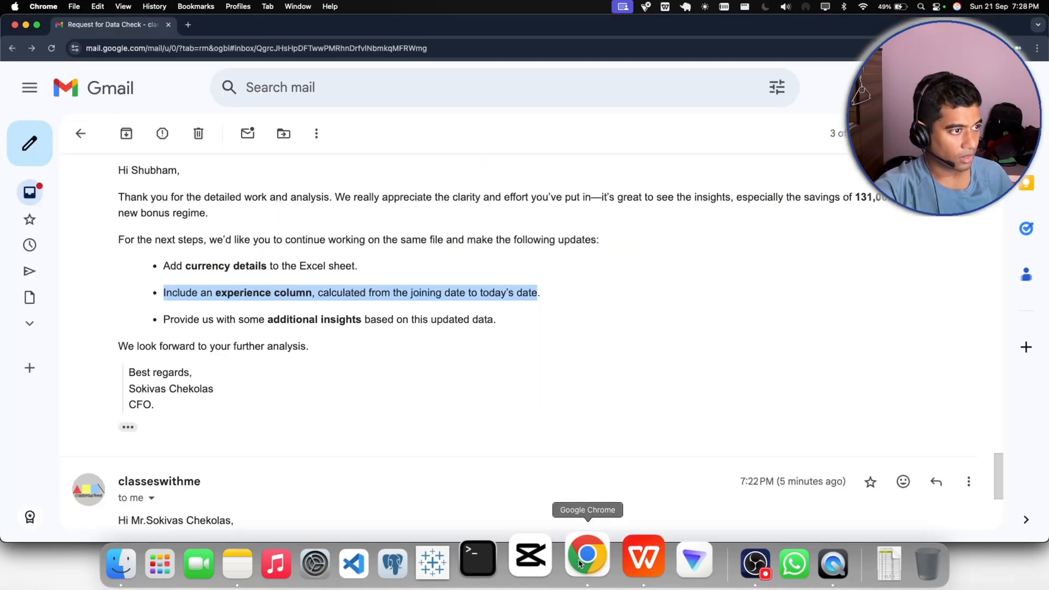
pyautogui.click(188, 26)
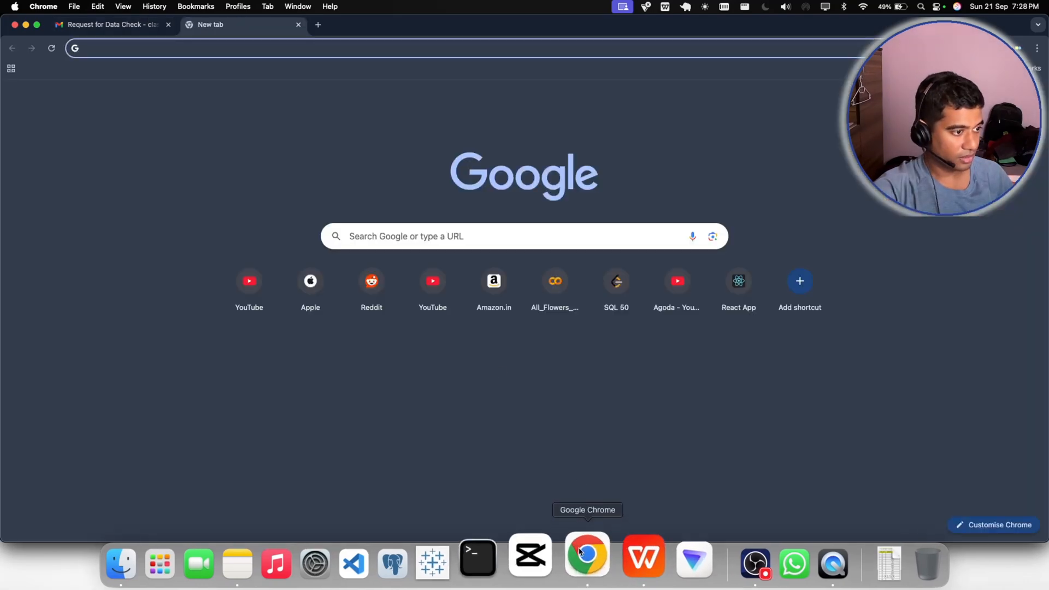
pyautogui.click(621, 556)
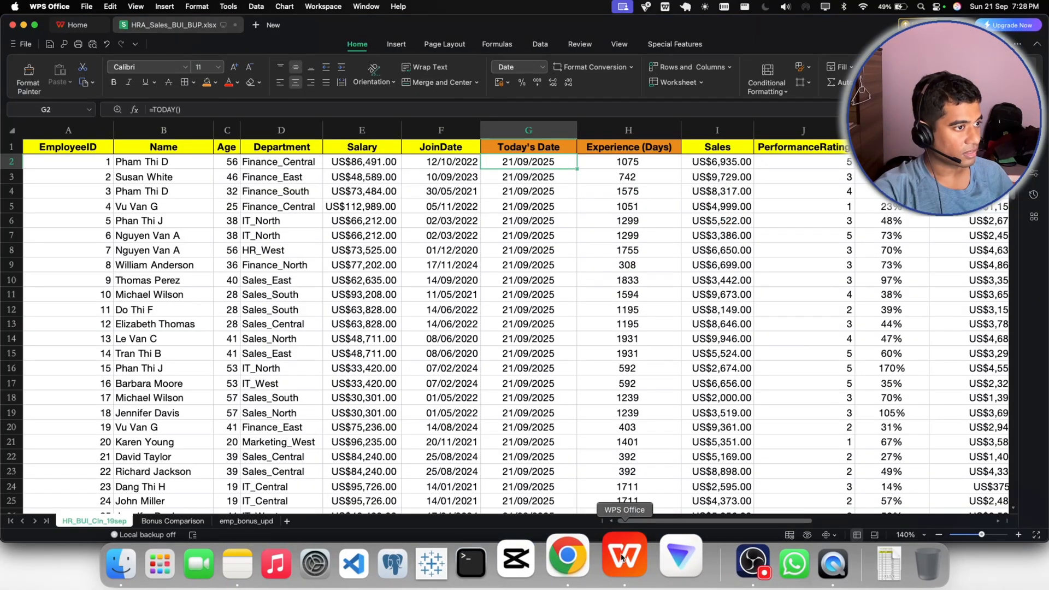
pyautogui.click(441, 162)
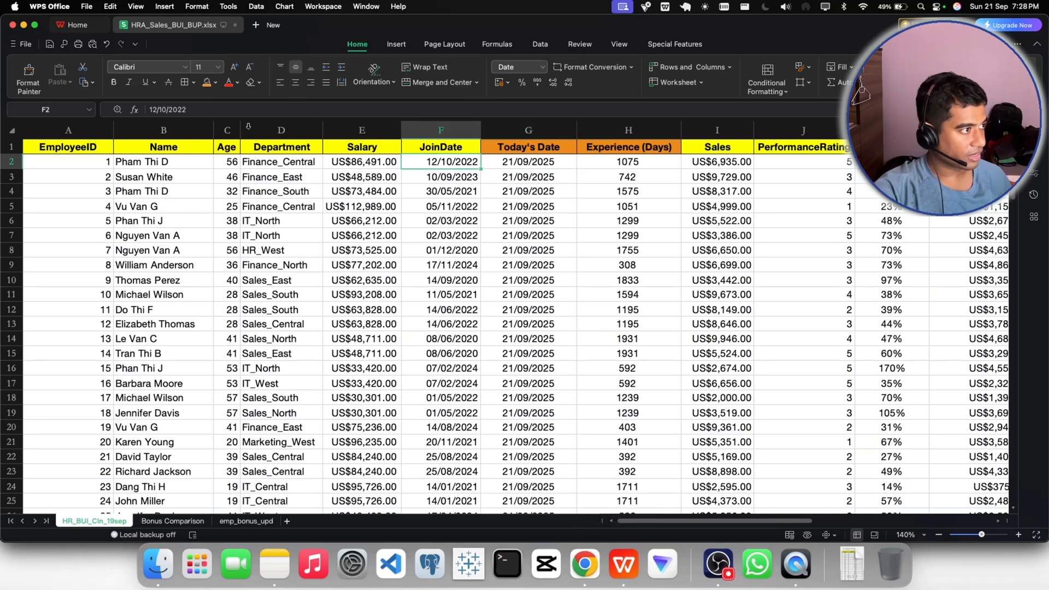
pyautogui.moveTo(187, 109); pyautogui.dragTo(167, 107)
pyautogui.press('super+a')
pyautogui.press('super+c')
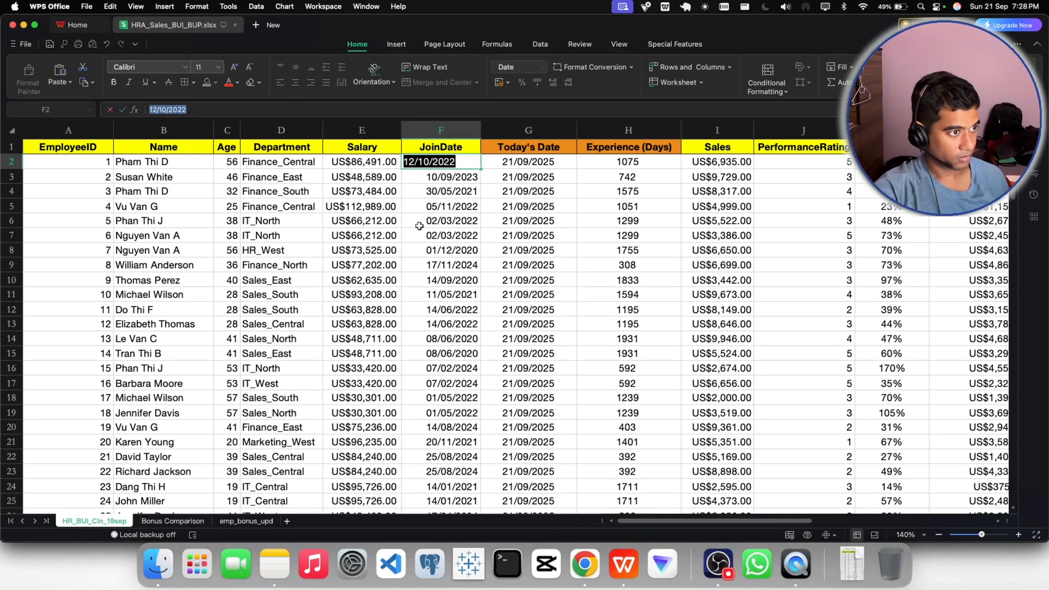
# - Switch to Chrome, search Google for "12/10/2022 to 21/09/2025 in days", and return to the WPS Office workbook
pyautogui.click(585, 563)
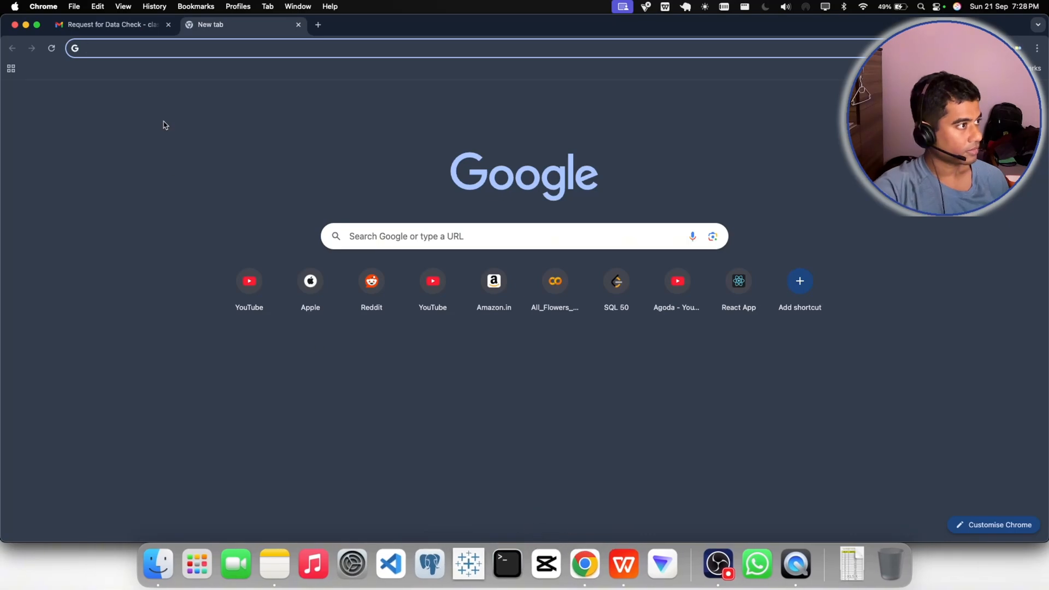
pyautogui.press('super+v')
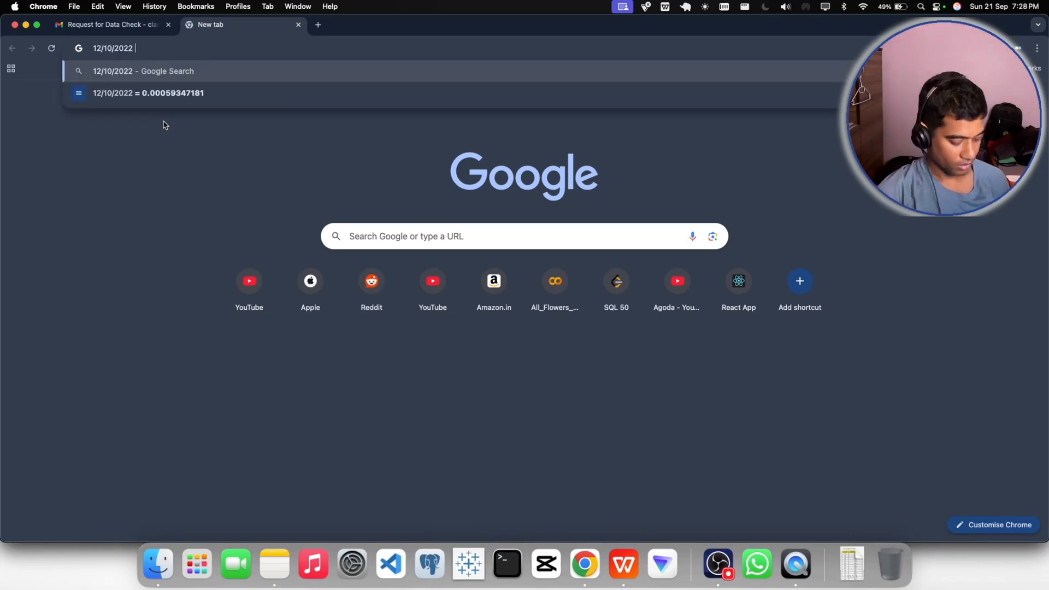
pyautogui.write('to')
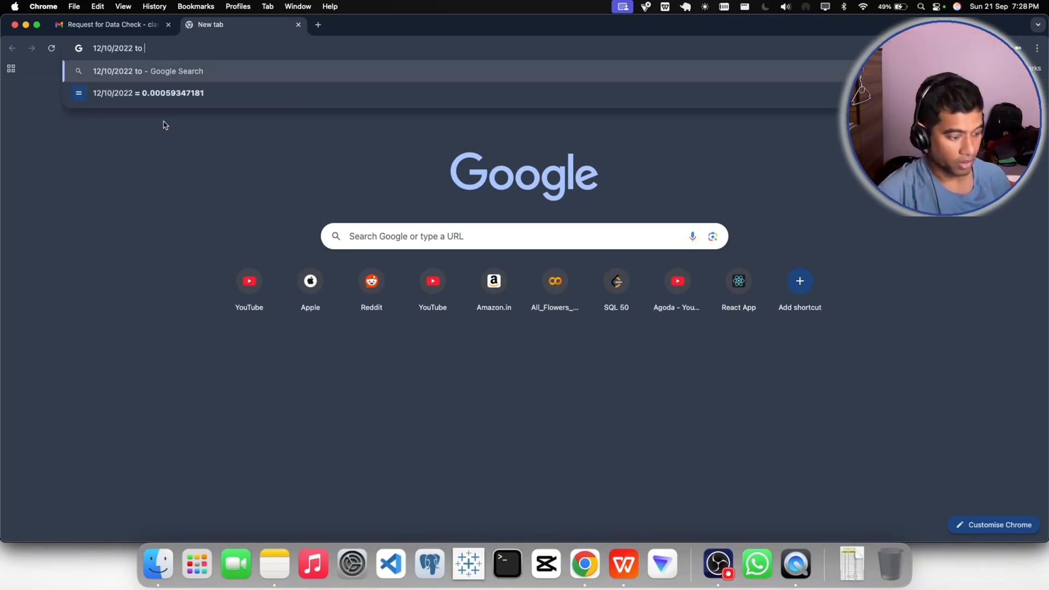
pyautogui.write(' 21/0')
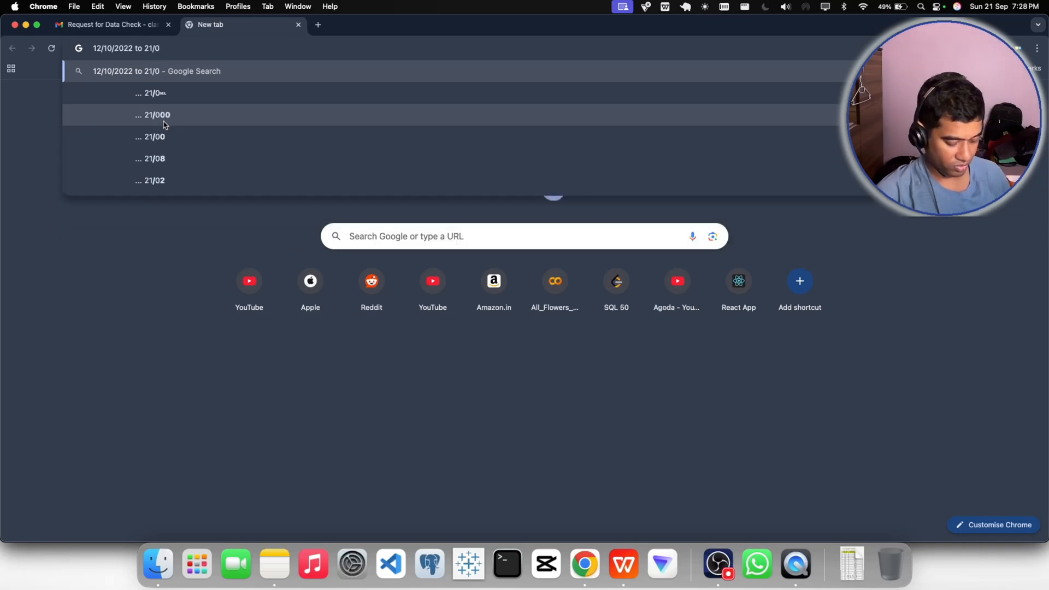
pyautogui.write('9/2024')
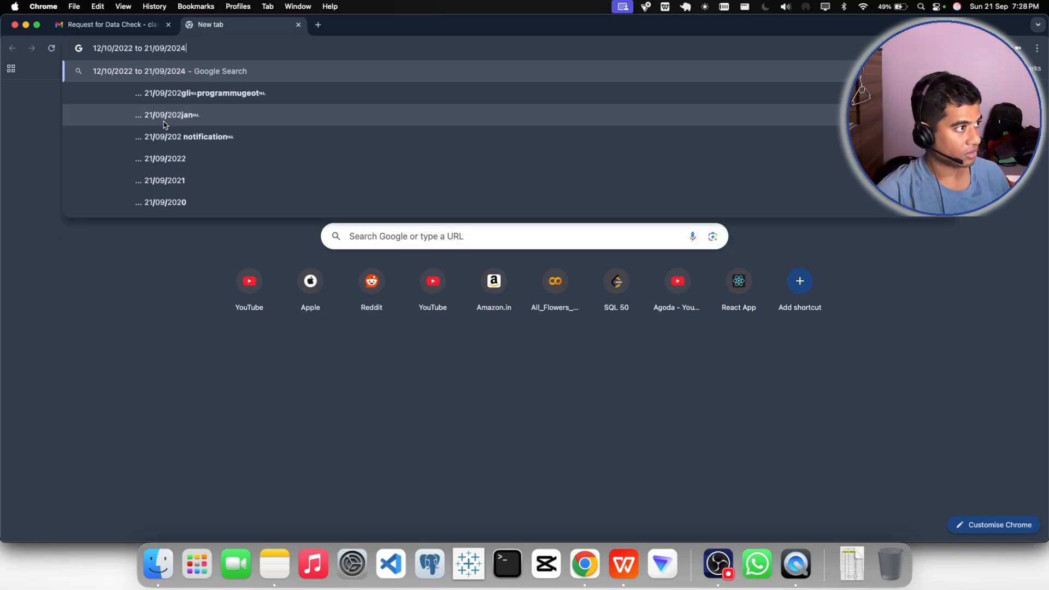
pyautogui.press('BackSpace')
pyautogui.write('5 ')
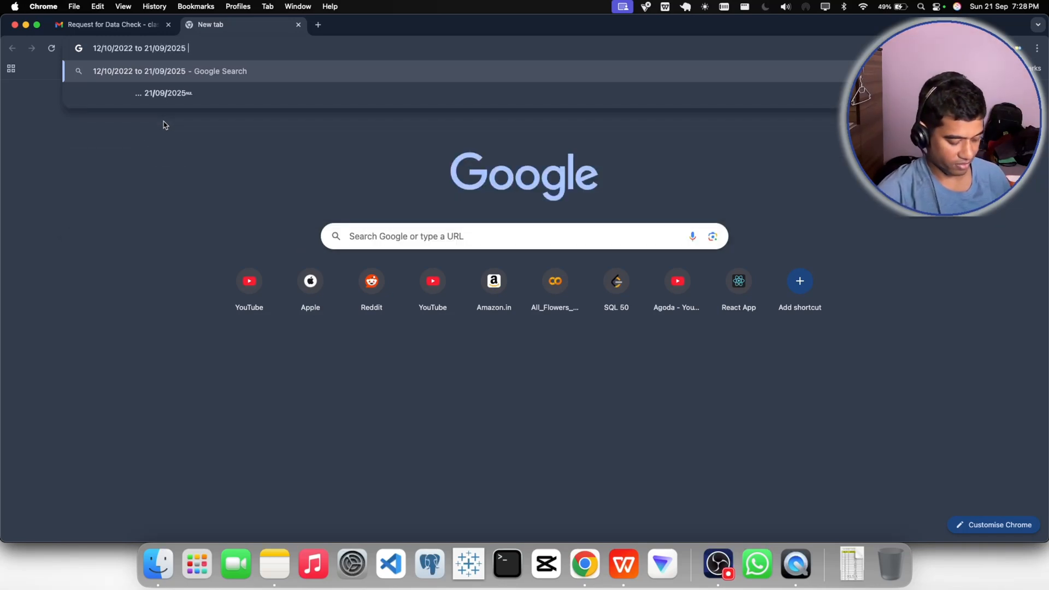
pyautogui.write('in days')
pyautogui.press('Return')
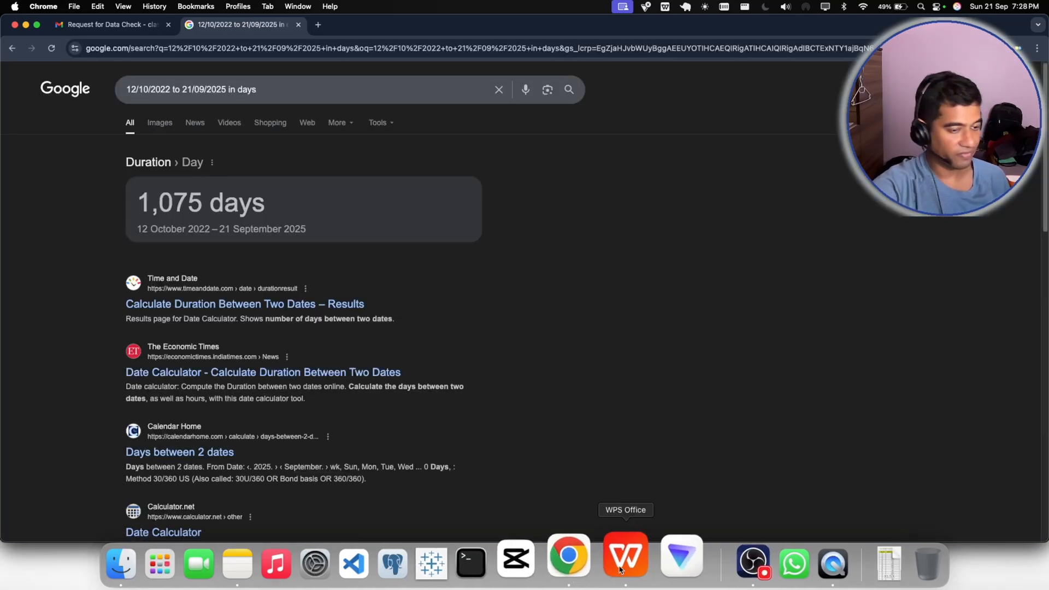
pyautogui.click(729, 569)
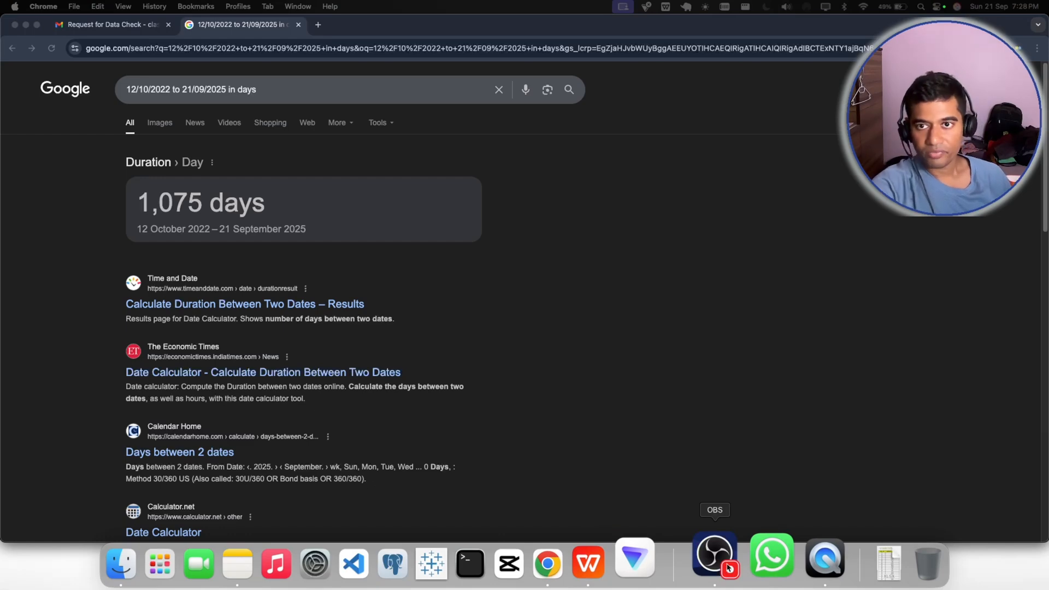
pyautogui.click(616, 559)
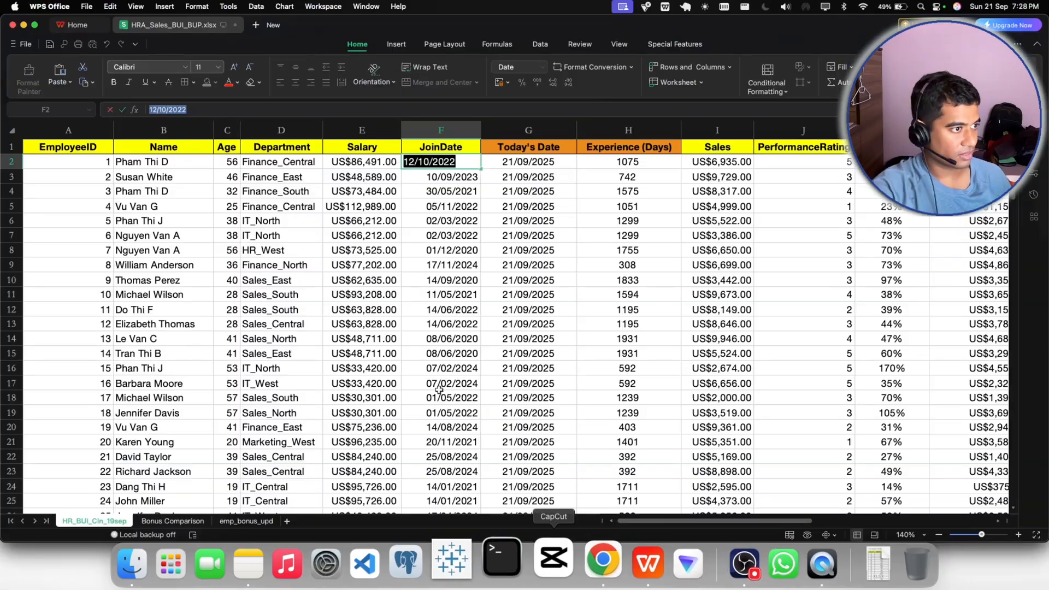
# - Check the Today's Date and Experience (Days) formulas in rows 2 to 4
pyautogui.click(608, 168)
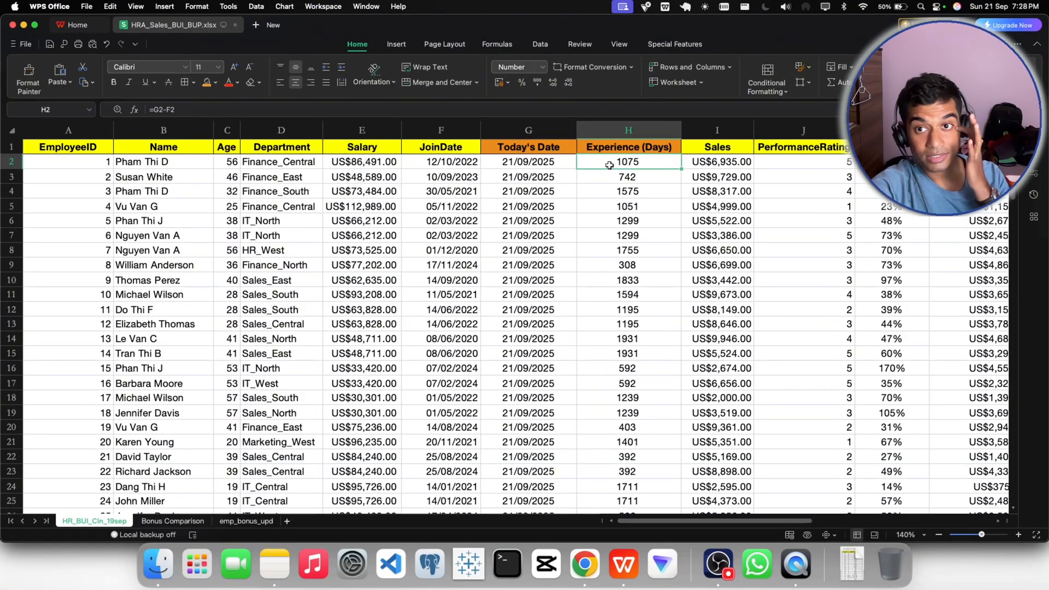
pyautogui.click(534, 176)
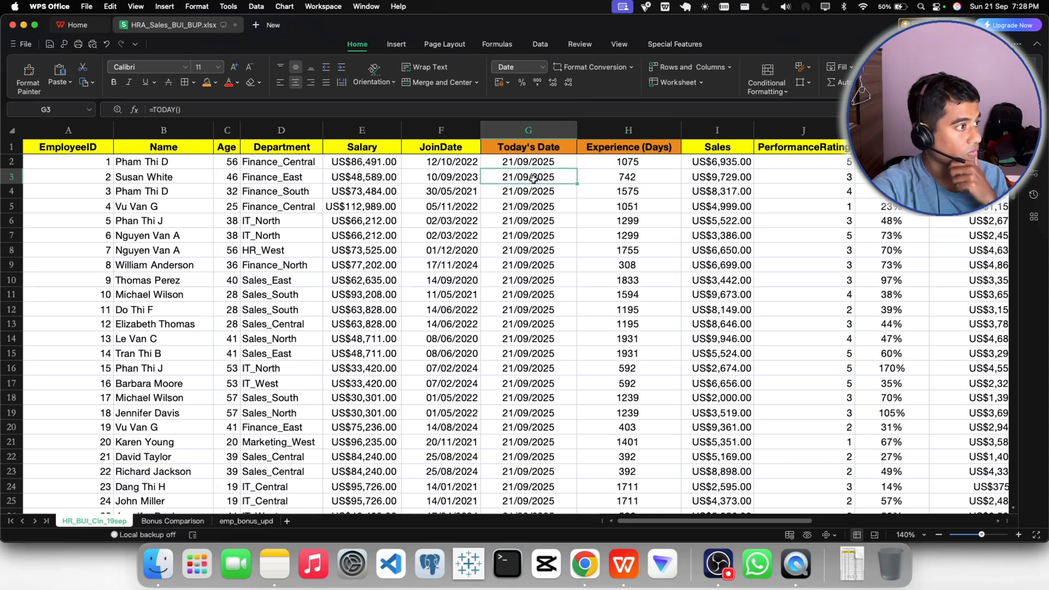
pyautogui.click(606, 181)
pyautogui.click(596, 192)
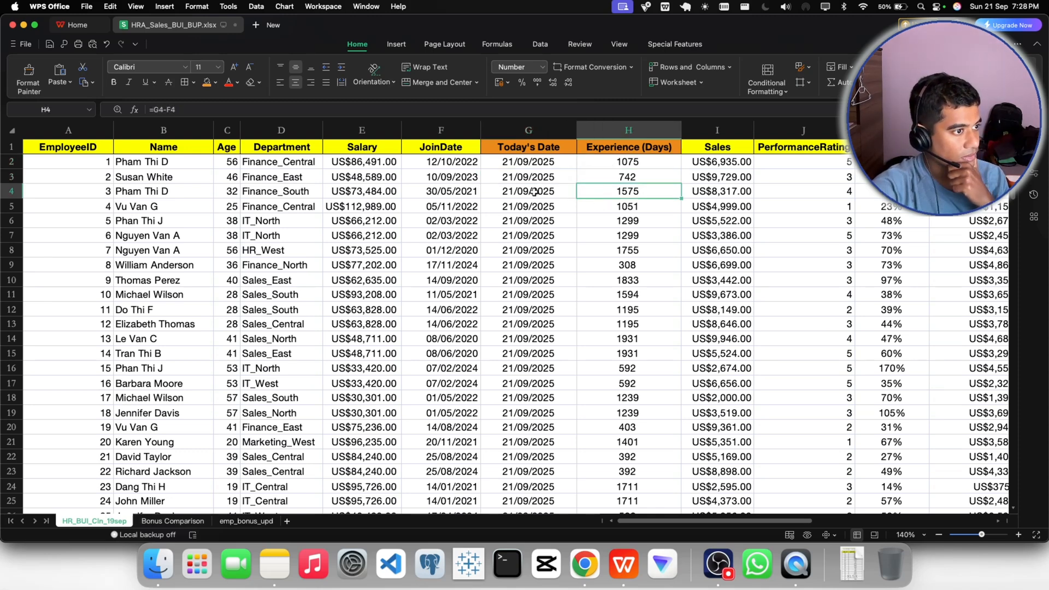
pyautogui.click(526, 192)
pyautogui.click(618, 190)
# - Copy the Experience (Days) cells from H2 down to the last data row
pyautogui.click(615, 164)
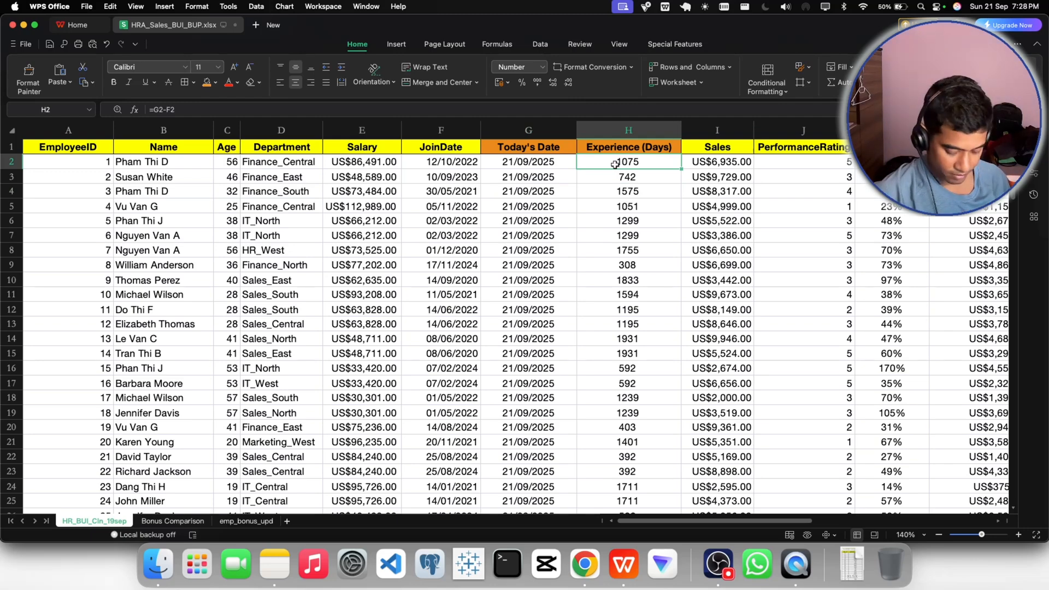
pyautogui.press('super+shift+Down')
pyautogui.press('super+c')
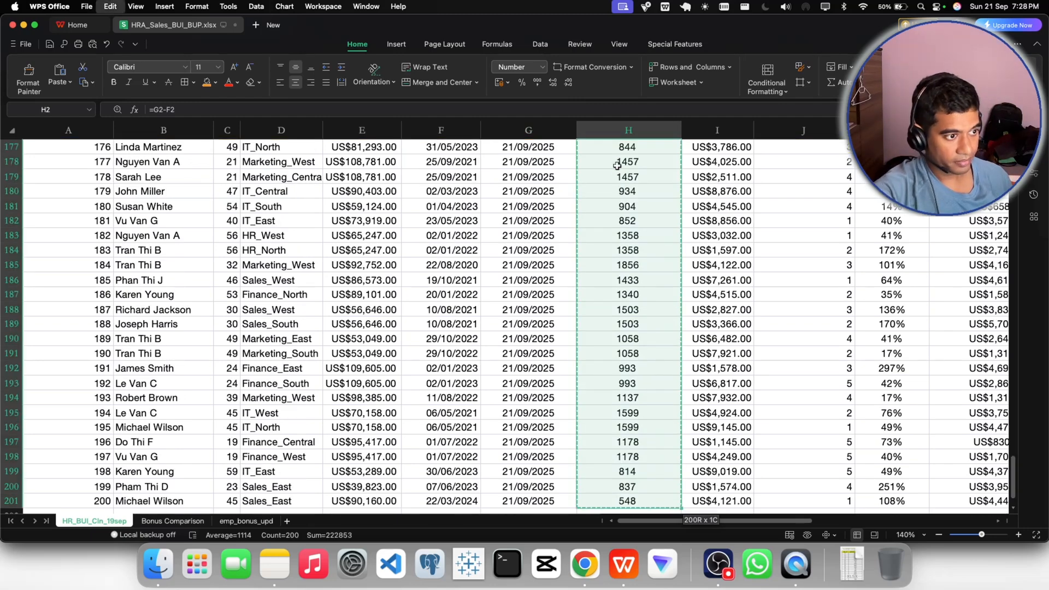
pyautogui.scroll(20, 615, 219)
pyautogui.scroll(20, 615, 249)
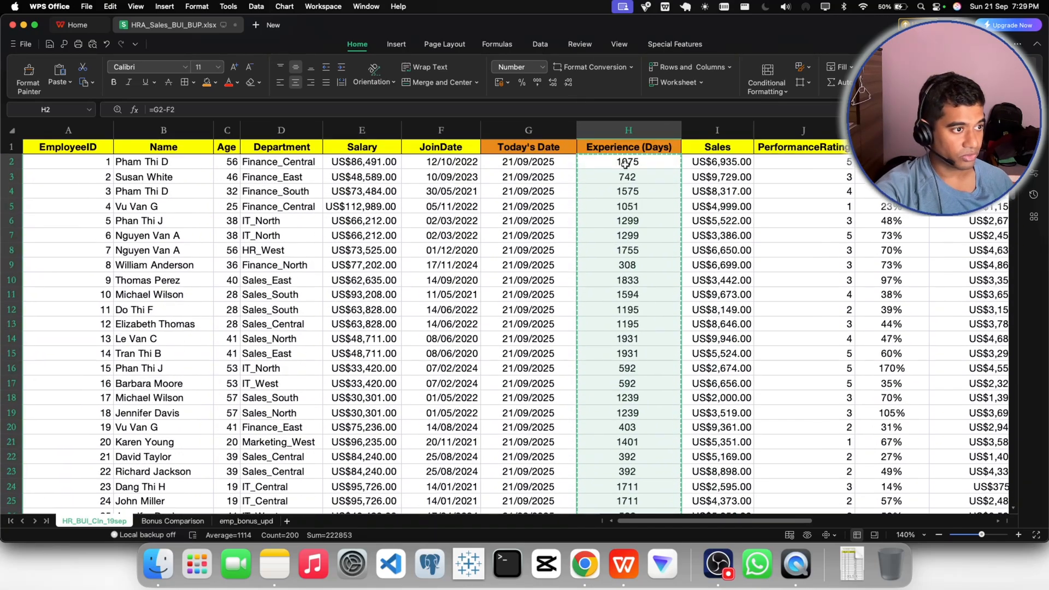
# - Paste the copied Experience (Days) cells back from H2 as values only, check the results and clear the copy marquee
pyautogui.click(626, 165)
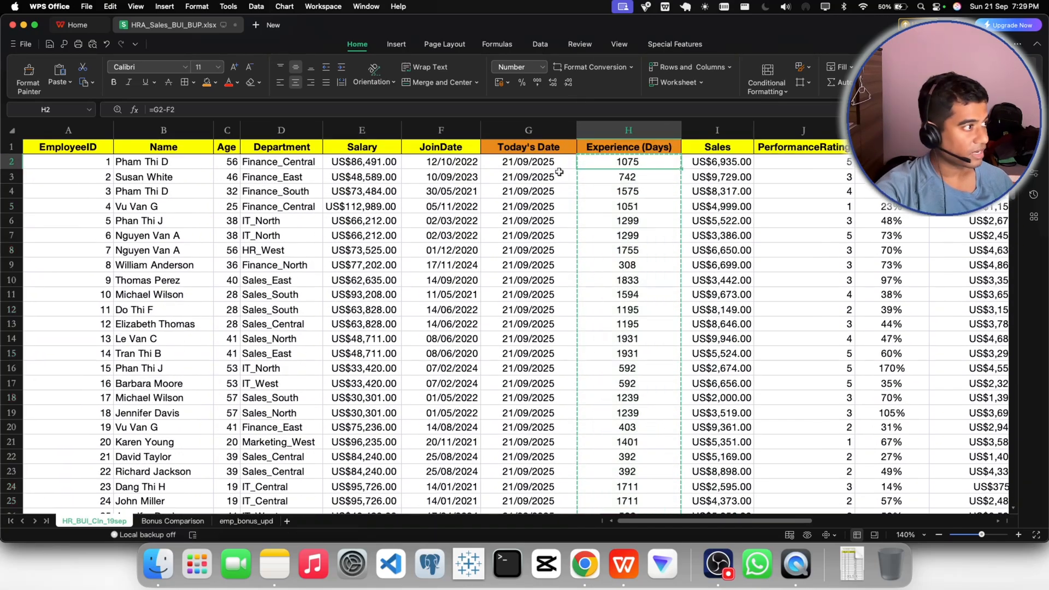
pyautogui.click(61, 82)
pyautogui.click(71, 104)
pyautogui.click(641, 202)
pyautogui.scroll(1, 641, 201)
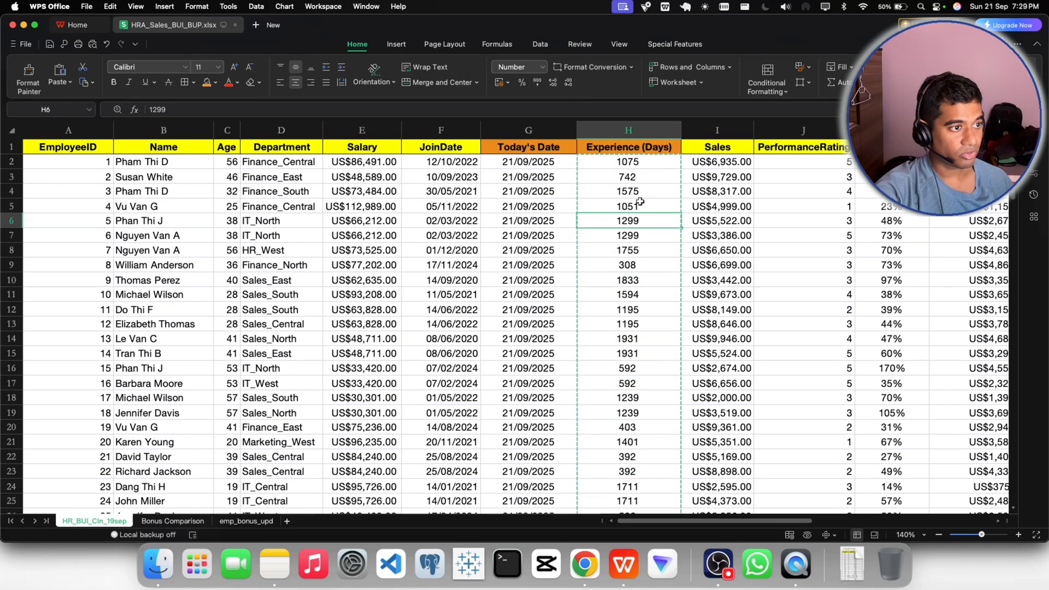
pyautogui.click(612, 164)
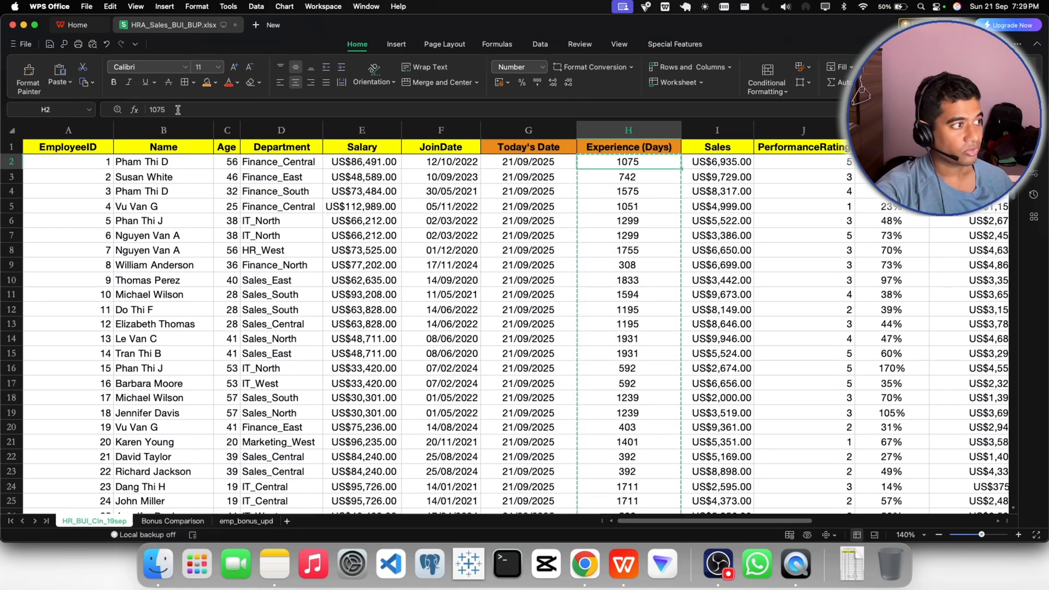
pyautogui.press('Escape')
pyautogui.click(654, 299)
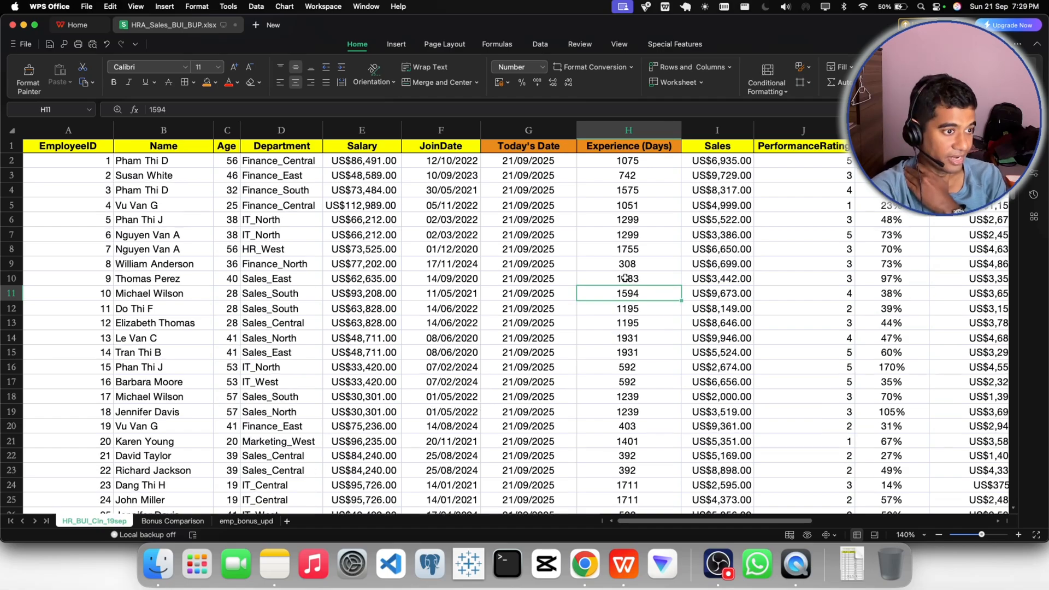
pyautogui.moveTo(627, 523); pyautogui.dragTo(523, 471)
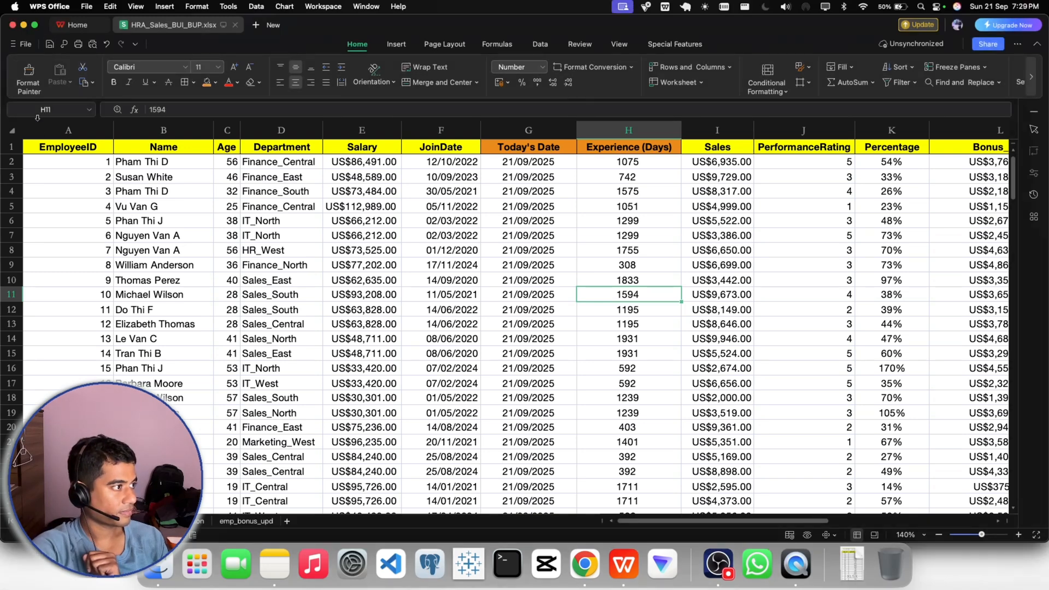
# - Create a PivotTable from A1:Q201 of HR_BUI_Cln_19sep on a new worksheet and add Experience (Days) as the row field
pyautogui.click(45, 152)
pyautogui.press('super+shift+Right')
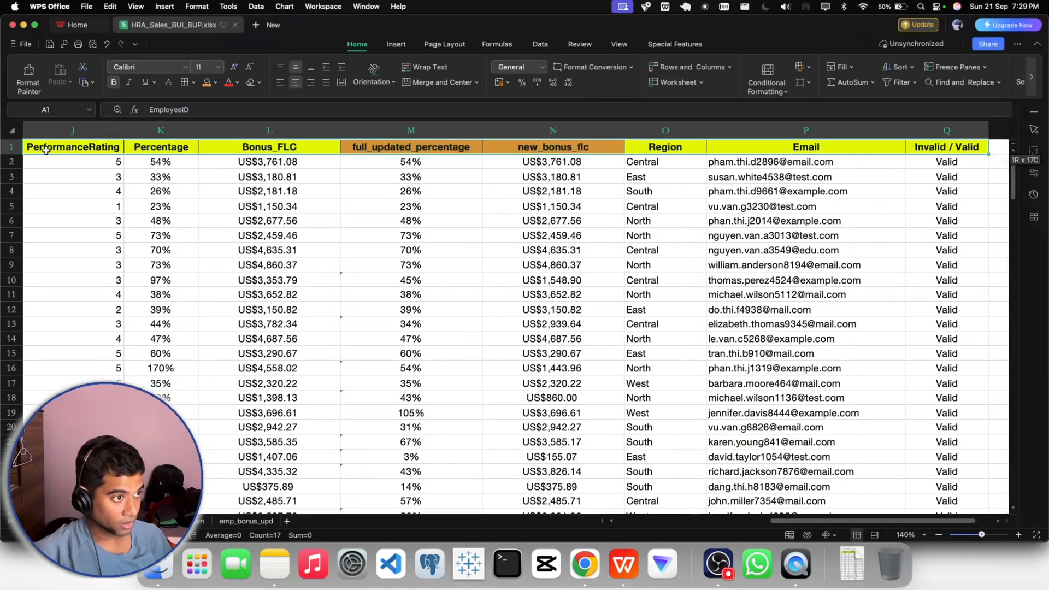
pyautogui.press('super+shift+Down')
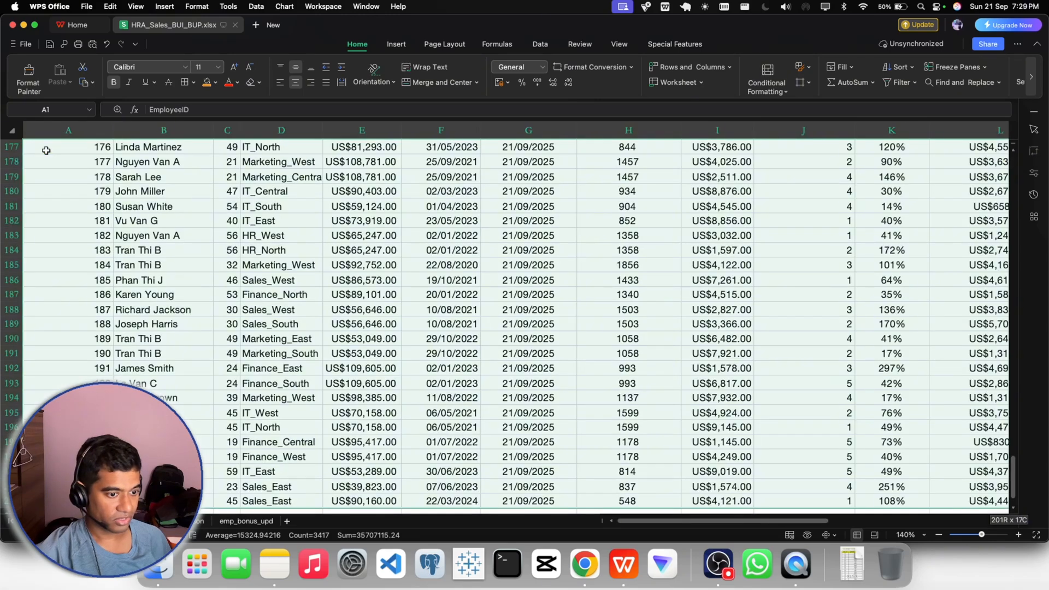
pyautogui.click(397, 44)
pyautogui.click(224, 77)
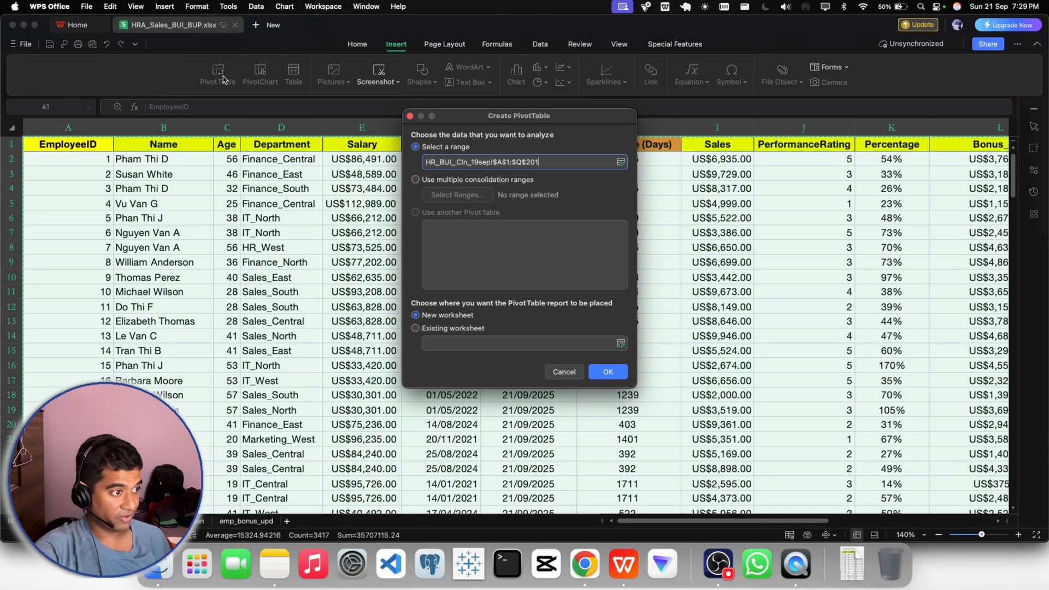
pyautogui.click(608, 372)
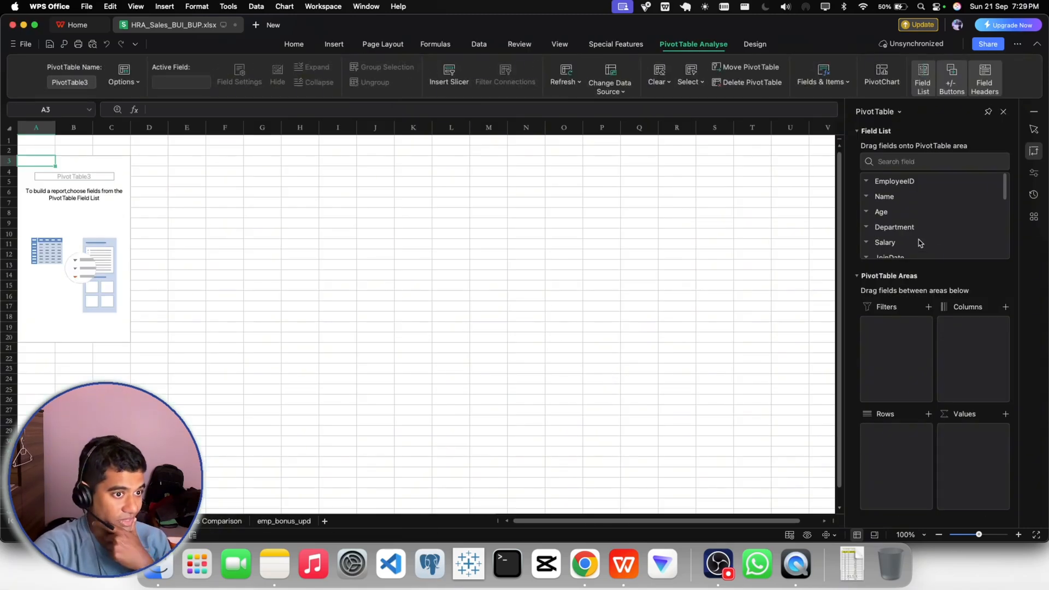
pyautogui.scroll(-3, 932, 218)
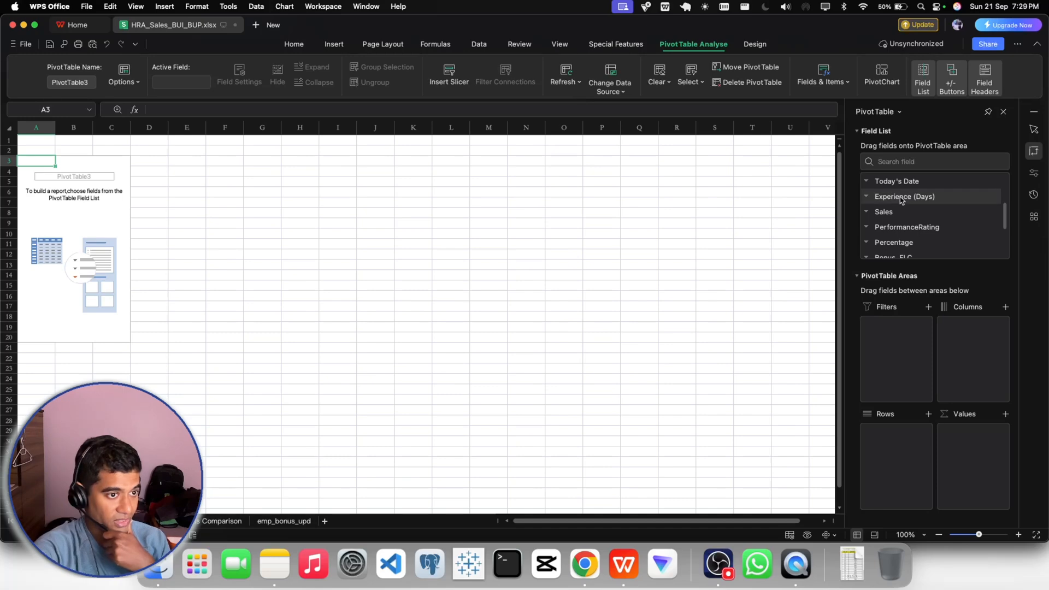
pyautogui.moveTo(902, 200); pyautogui.dragTo(897, 433)
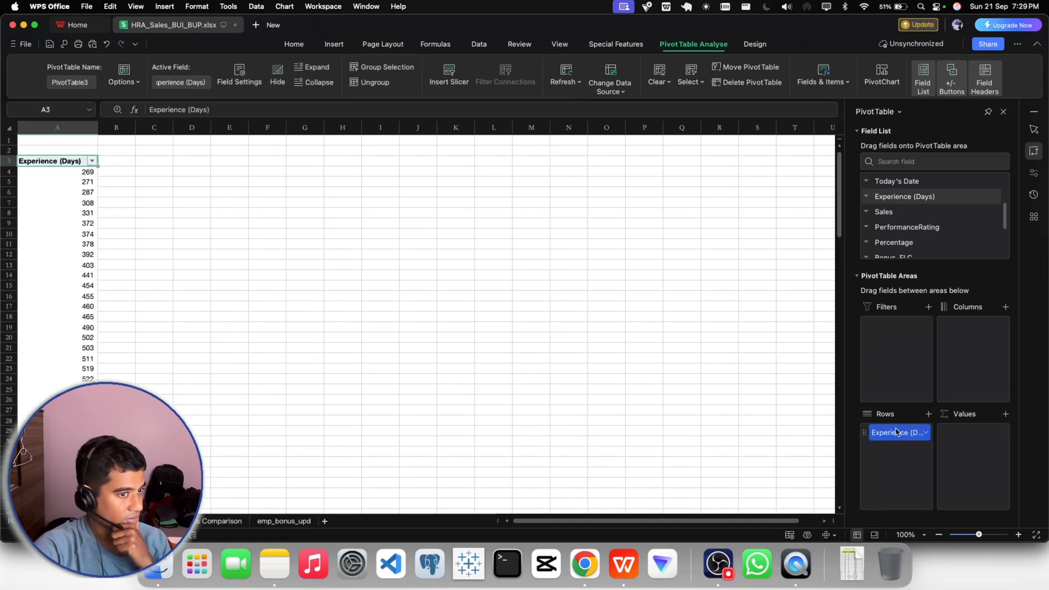
# - Try Age in the PivotTable as a summed value and as the column field, and remove it
pyautogui.scroll(4, 894, 221)
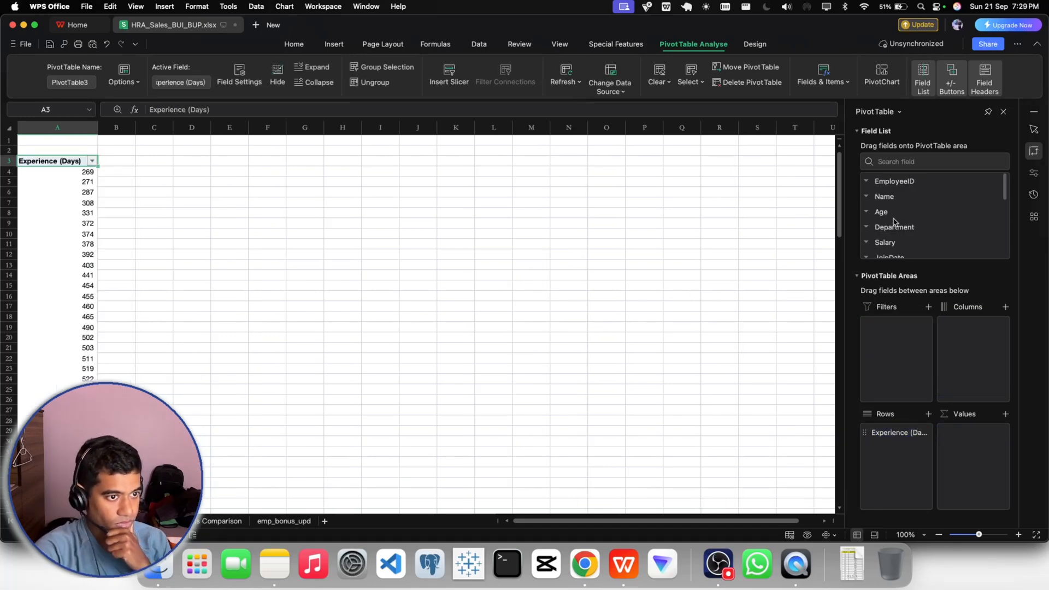
pyautogui.scroll(-3, 894, 221)
pyautogui.scroll(3, 894, 218)
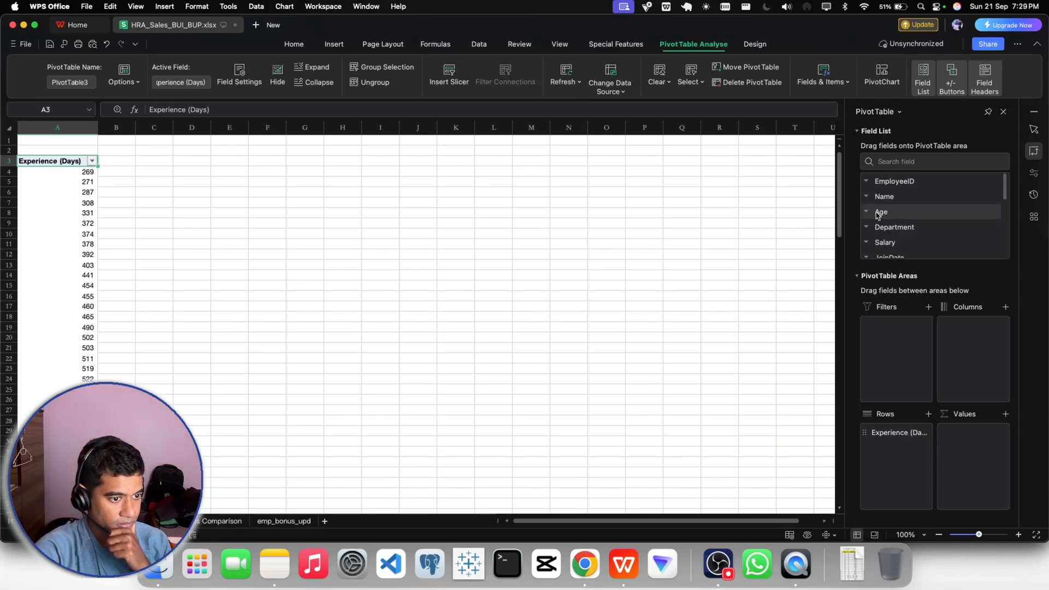
pyautogui.moveTo(878, 214); pyautogui.dragTo(973, 447)
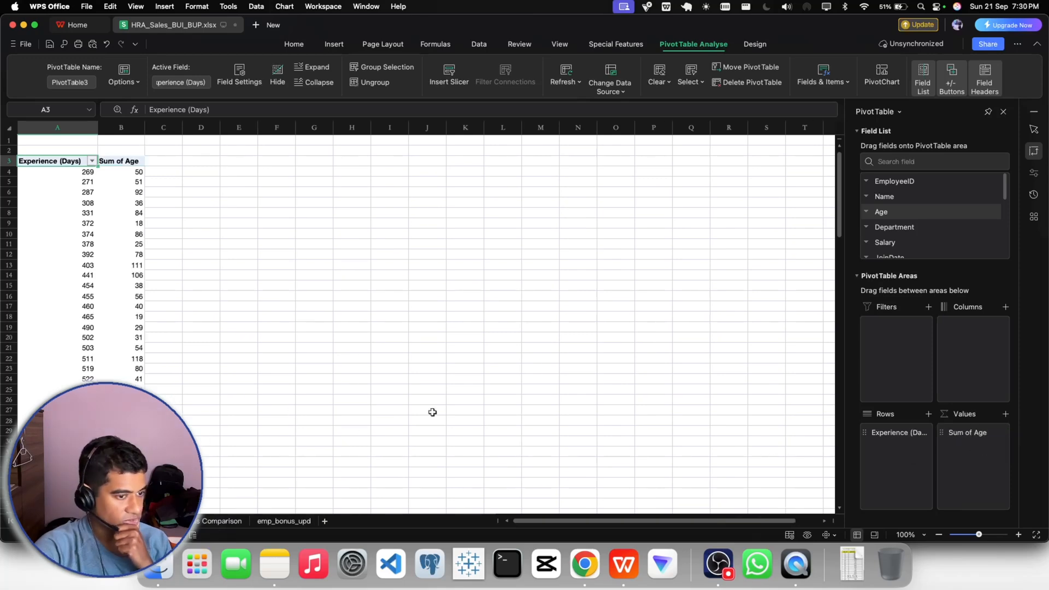
pyautogui.moveTo(956, 437); pyautogui.dragTo(950, 339)
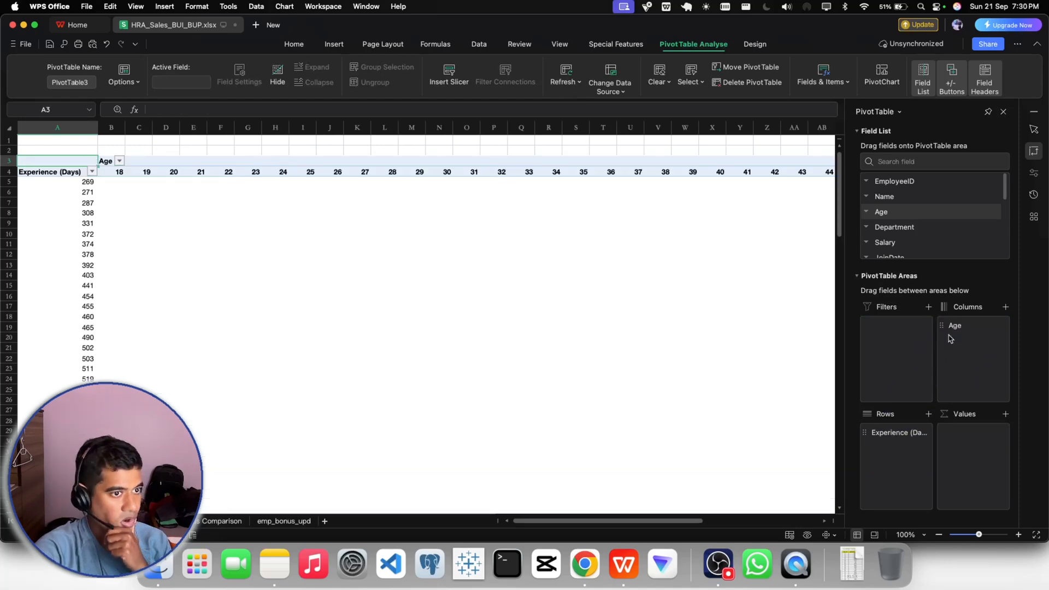
pyautogui.scroll(-3, 905, 209)
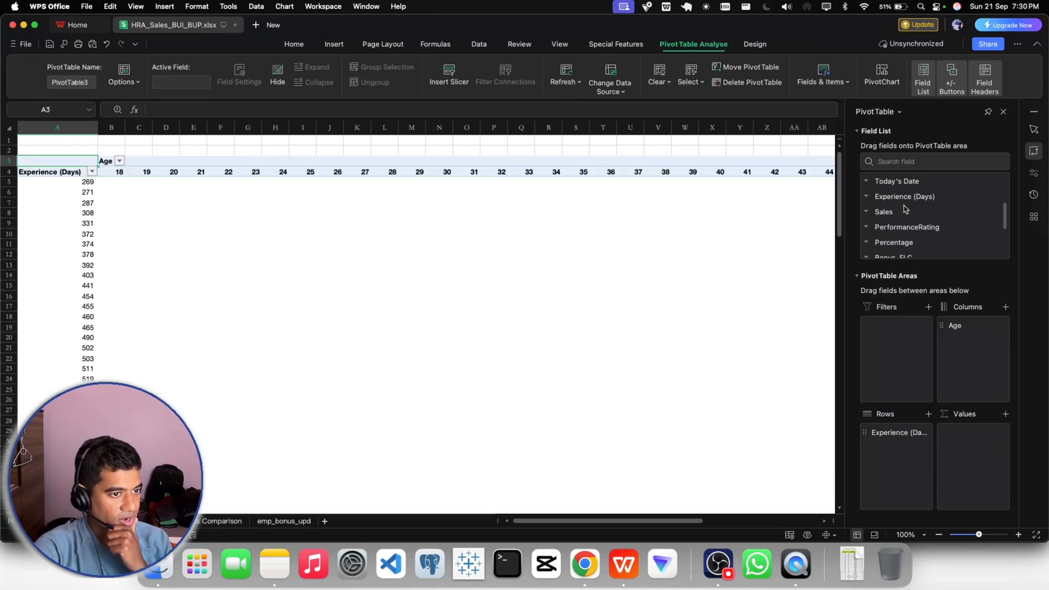
pyautogui.click(964, 326)
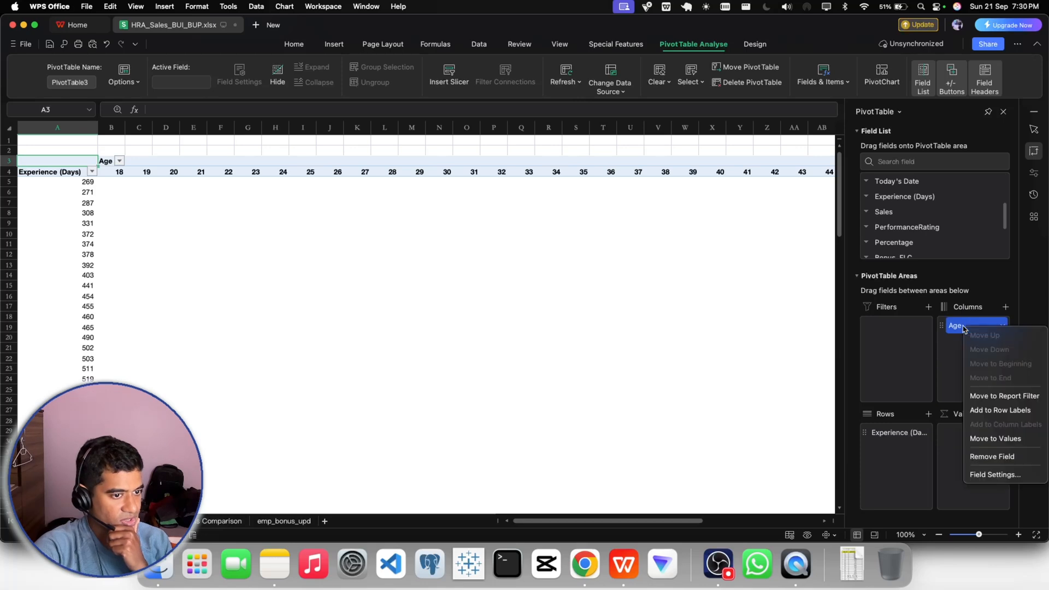
pyautogui.click(984, 457)
# - Add Sales to the PivotTable as Sum of Sales by Experience (Days) and widen column B
pyautogui.scroll(-3, 935, 230)
pyautogui.scroll(3, 941, 235)
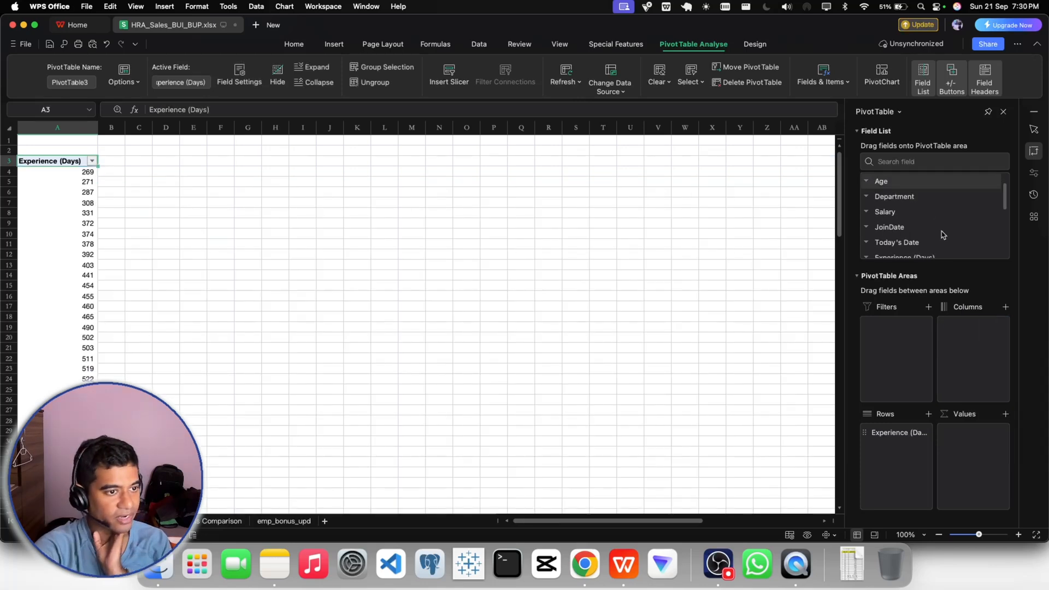
pyautogui.scroll(-3, 941, 234)
pyautogui.moveTo(890, 213); pyautogui.dragTo(845, 221)
pyautogui.scroll(-4, 939, 221)
pyautogui.scroll(2, 929, 223)
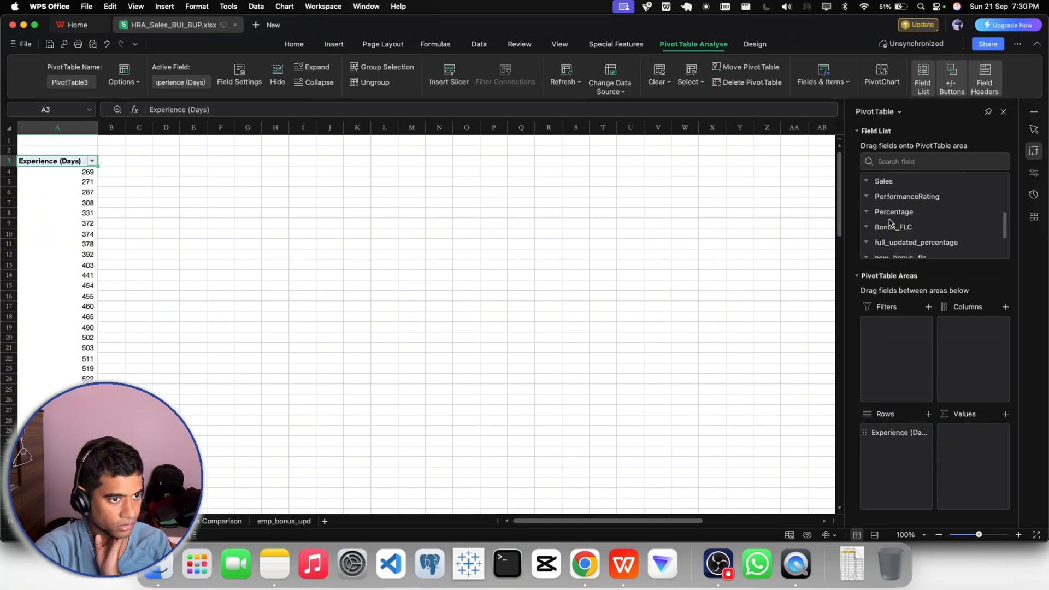
pyautogui.moveTo(886, 182); pyautogui.dragTo(893, 469)
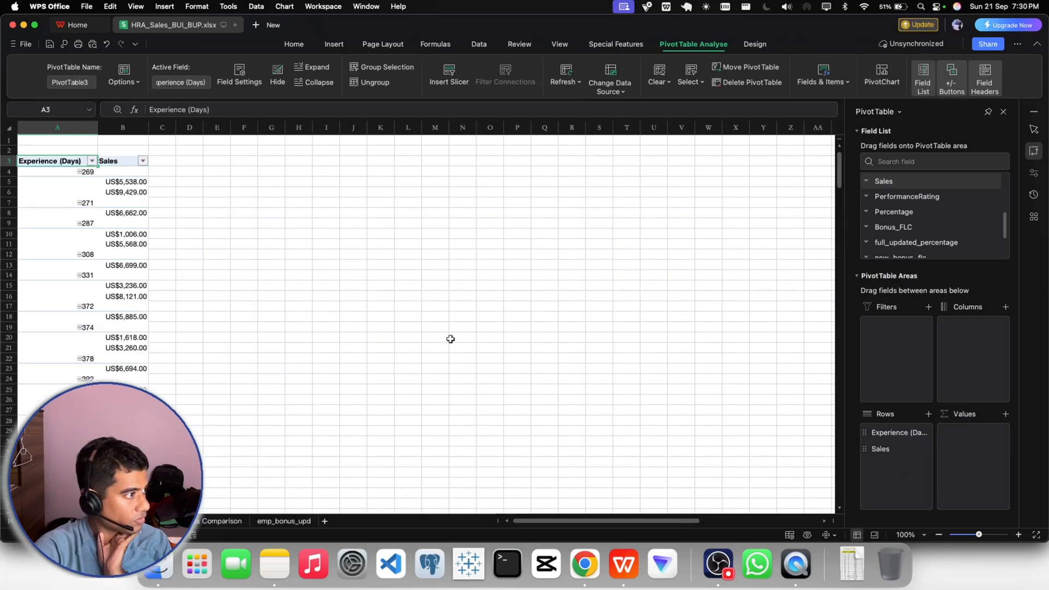
pyautogui.click(268, 254)
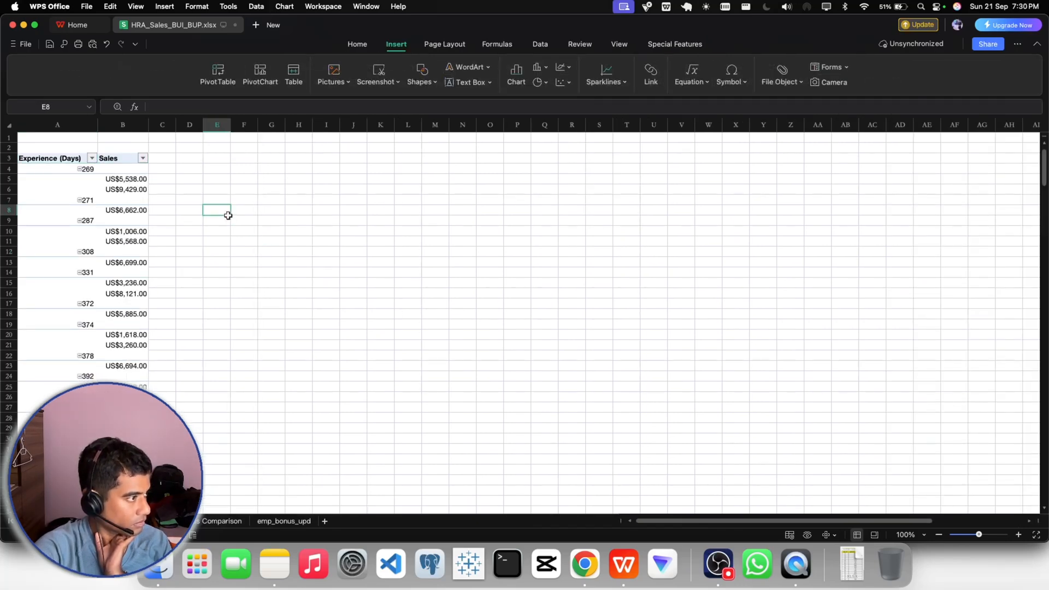
pyautogui.click(118, 370)
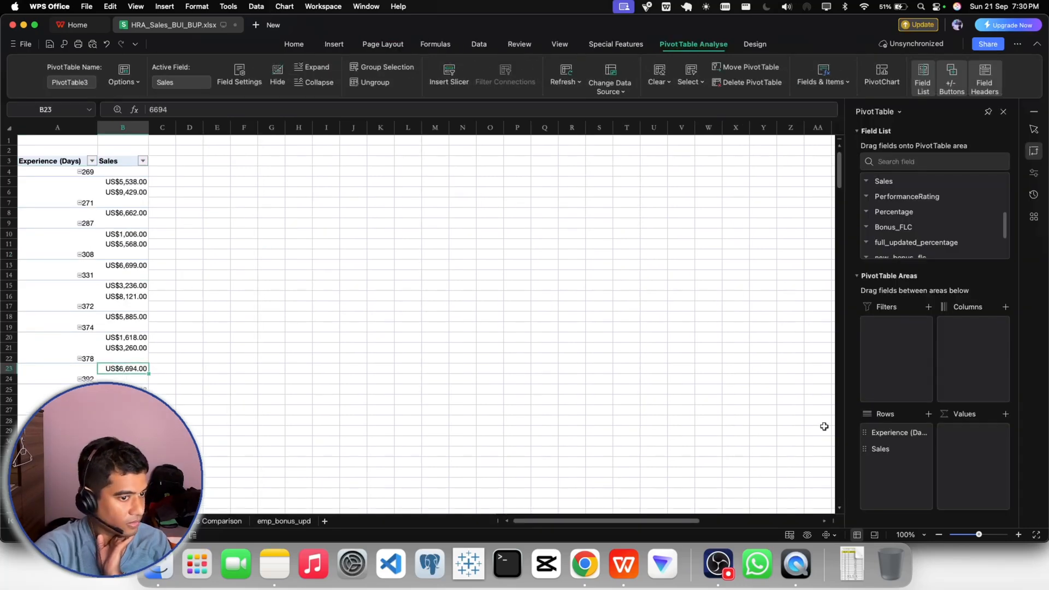
pyautogui.moveTo(880, 449); pyautogui.dragTo(971, 438)
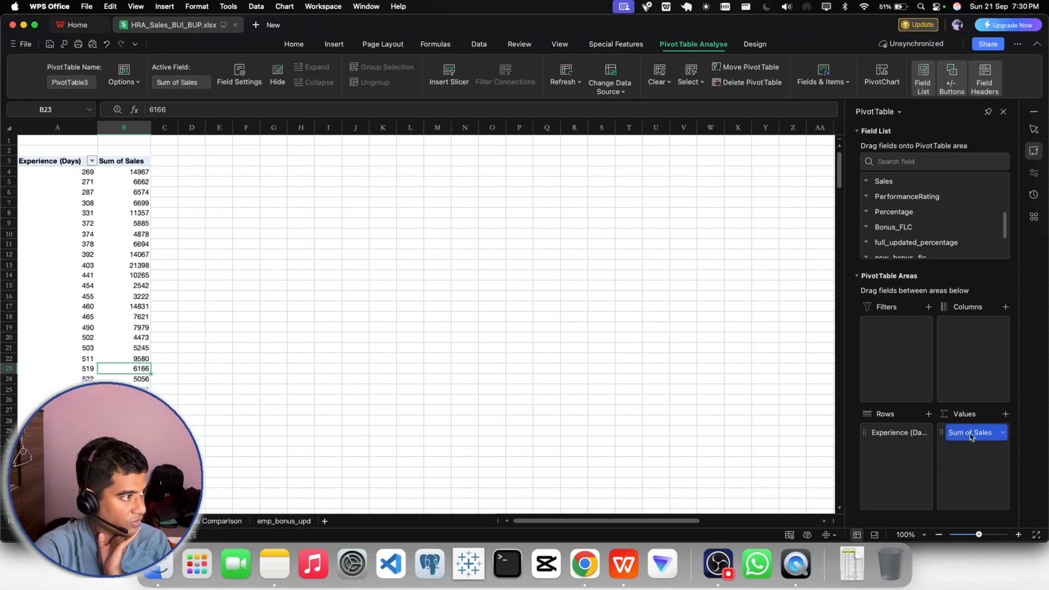
pyautogui.moveTo(151, 129)
pyautogui.mouseDown()
pyautogui.moveTo(217, 130)
pyautogui.moveTo(167, 129)
pyautogui.mouseUp()
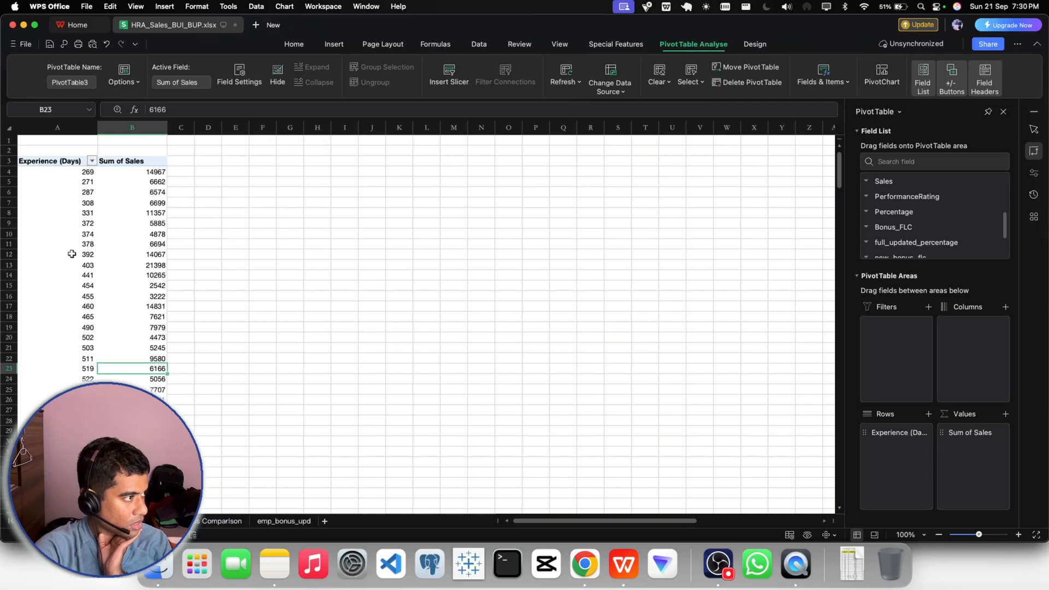
# - Review the PivotTable's Experience (Days) entries from A4 down to the end of the list
pyautogui.scroll(-10, 72, 250)
pyautogui.scroll(10, 77, 218)
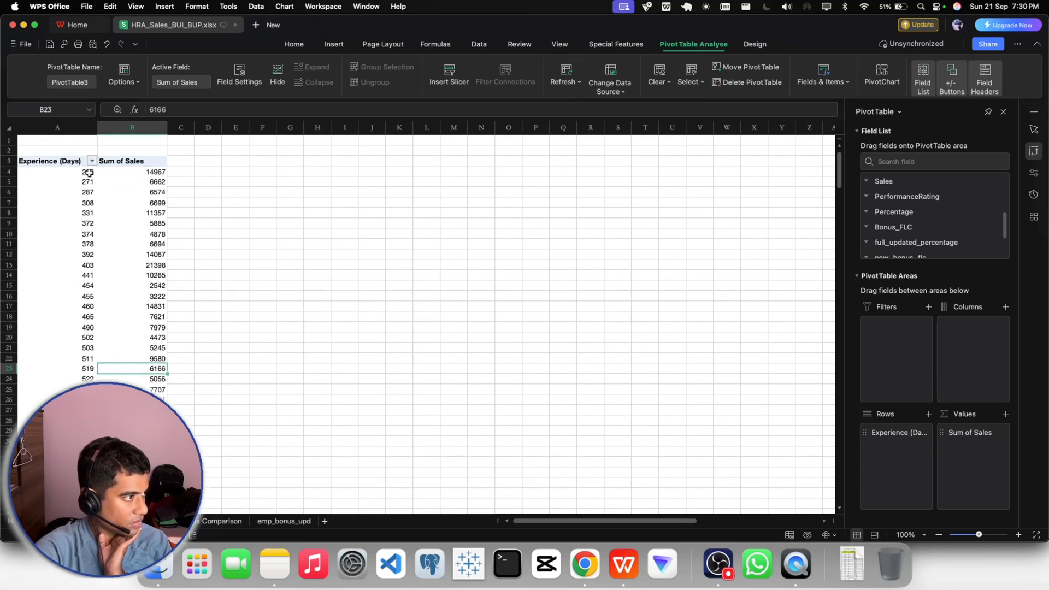
pyautogui.click(89, 172)
pyautogui.press('super+shift+Down')
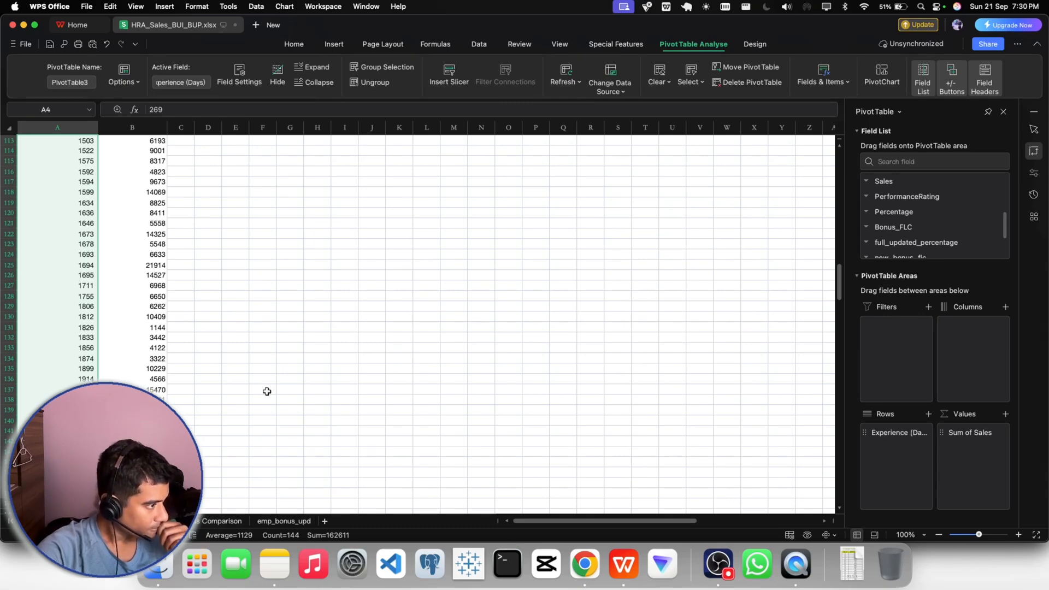
pyautogui.scroll(20, 112, 371)
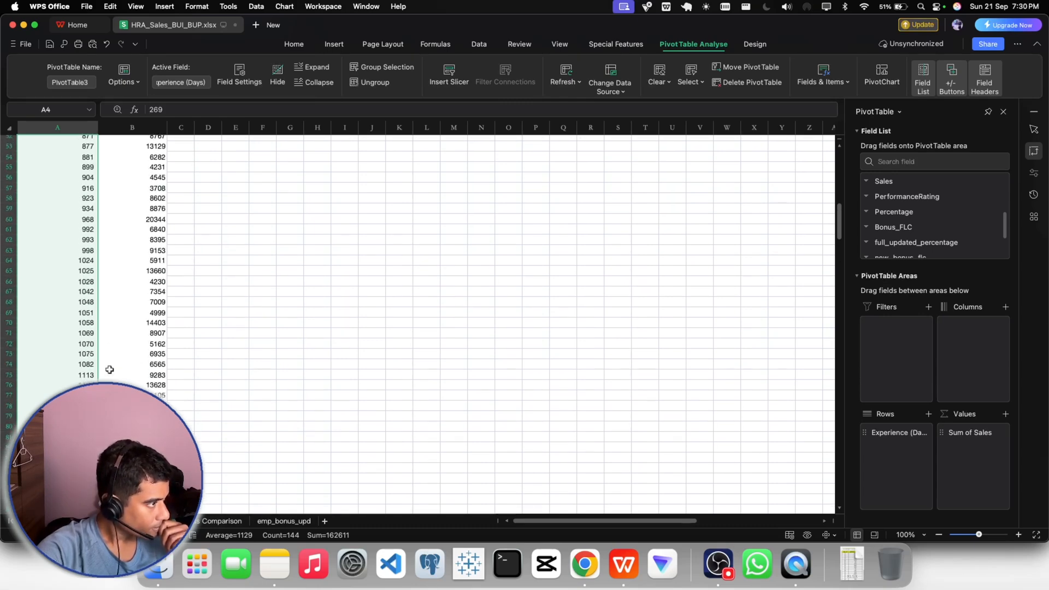
pyautogui.scroll(5, 109, 369)
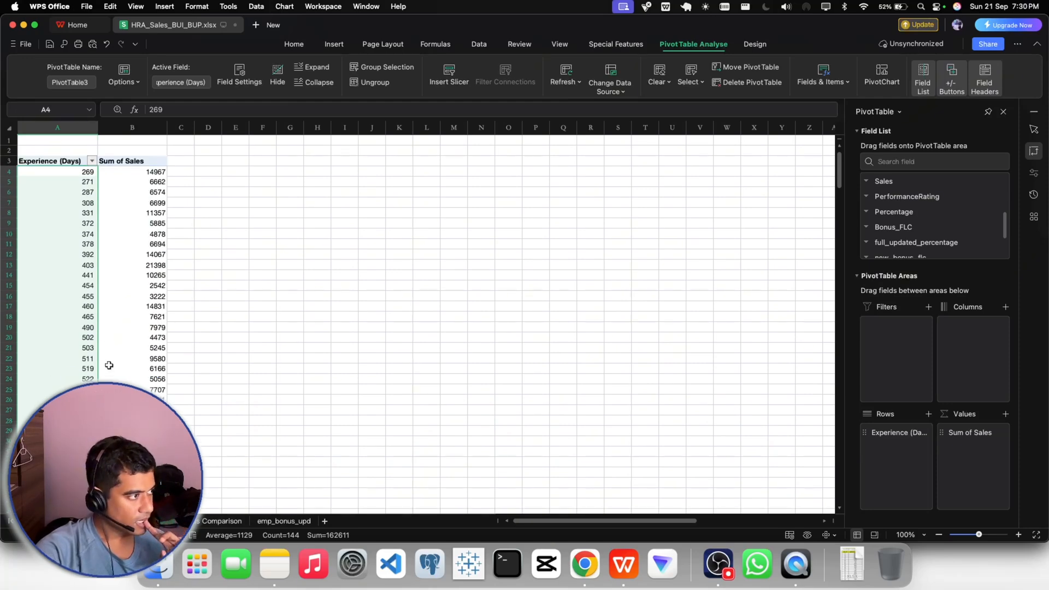
pyautogui.click(86, 174)
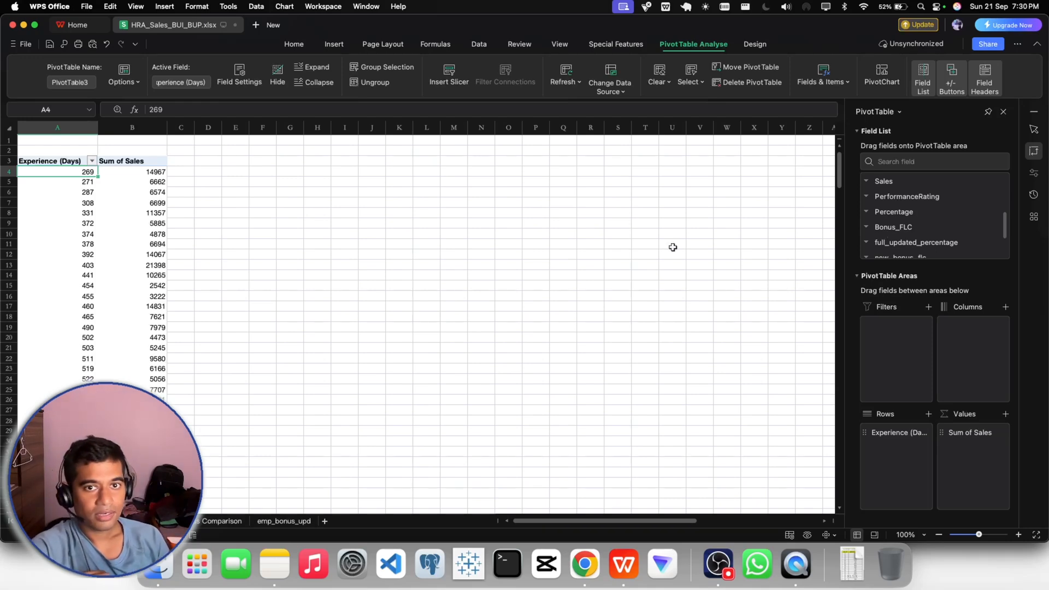
# - Add EmployeeID to the PivotTable values after Sum of Sales and summarize it by Count
pyautogui.scroll(5, 909, 212)
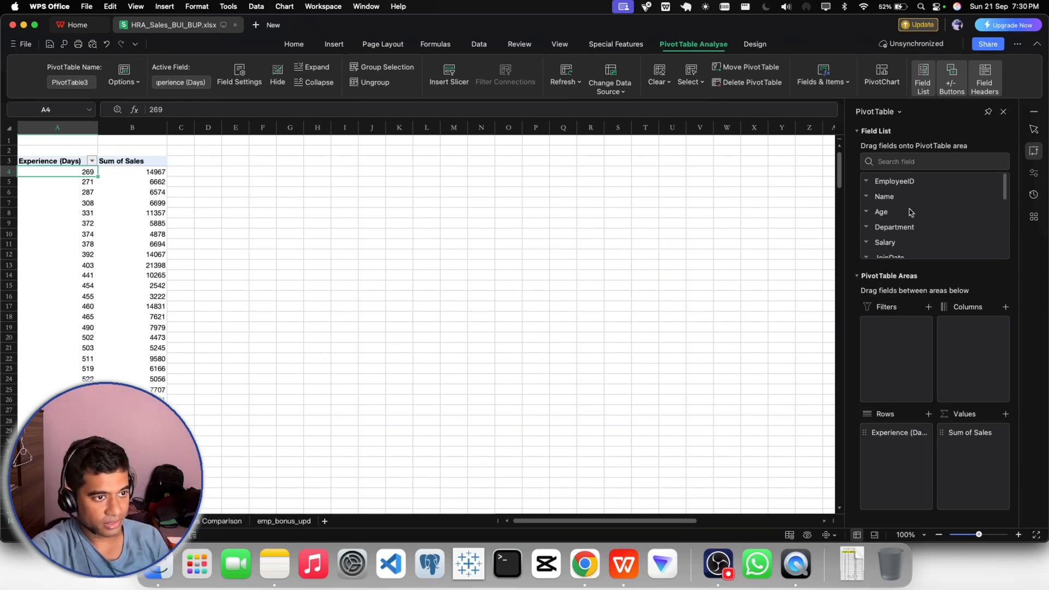
pyautogui.moveTo(901, 186); pyautogui.dragTo(970, 444)
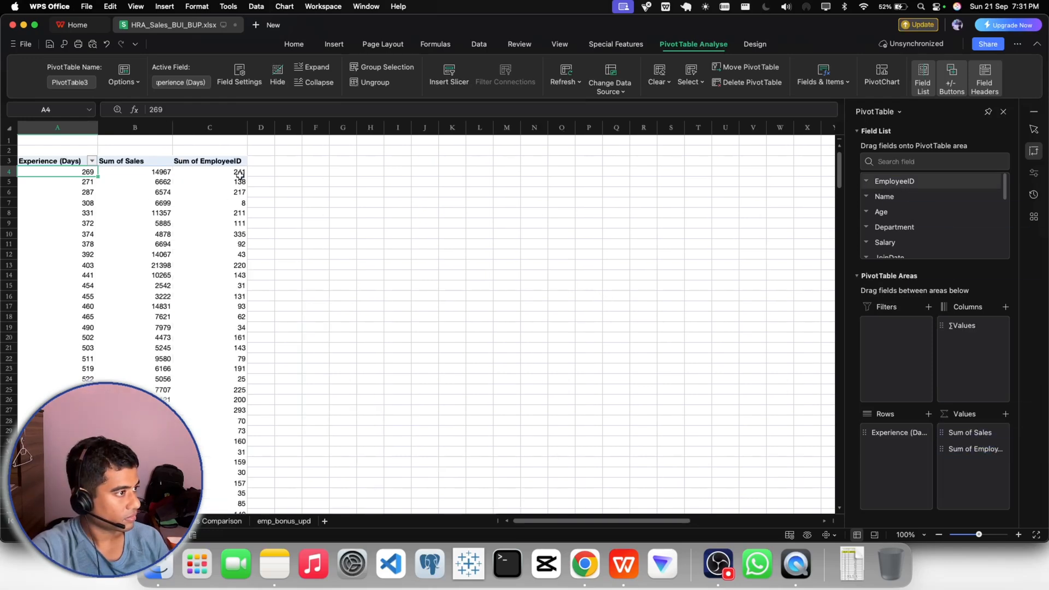
pyautogui.click(241, 173)
pyautogui.click(953, 451)
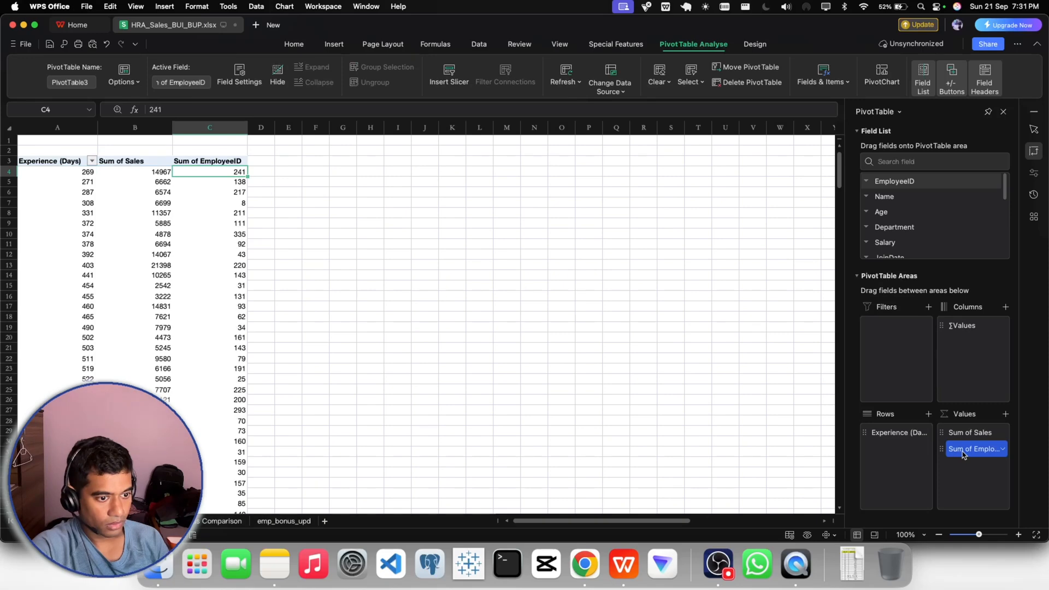
pyautogui.click(929, 437)
pyautogui.click(411, 260)
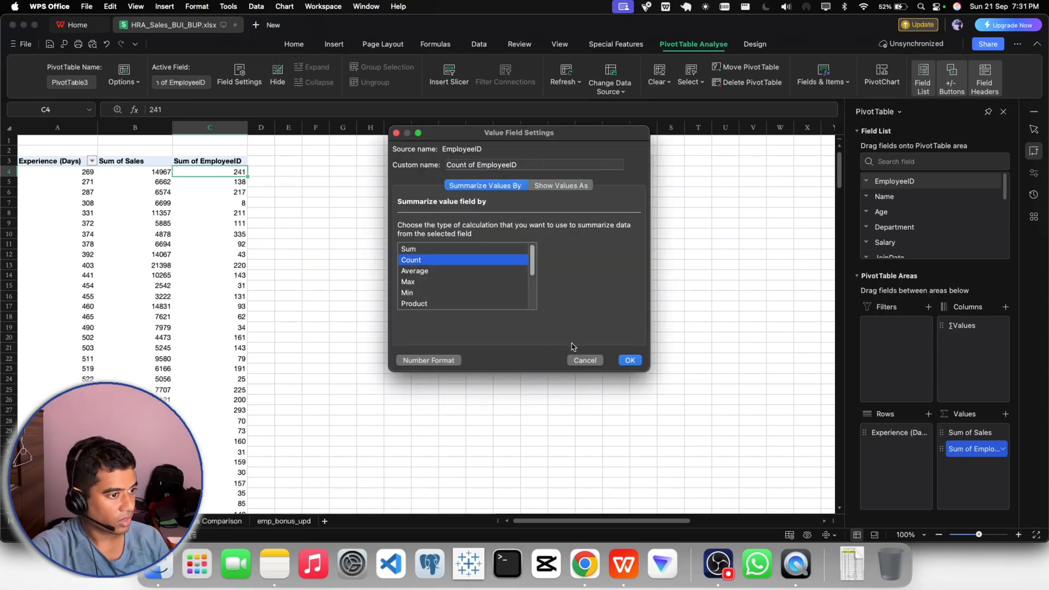
pyautogui.click(630, 360)
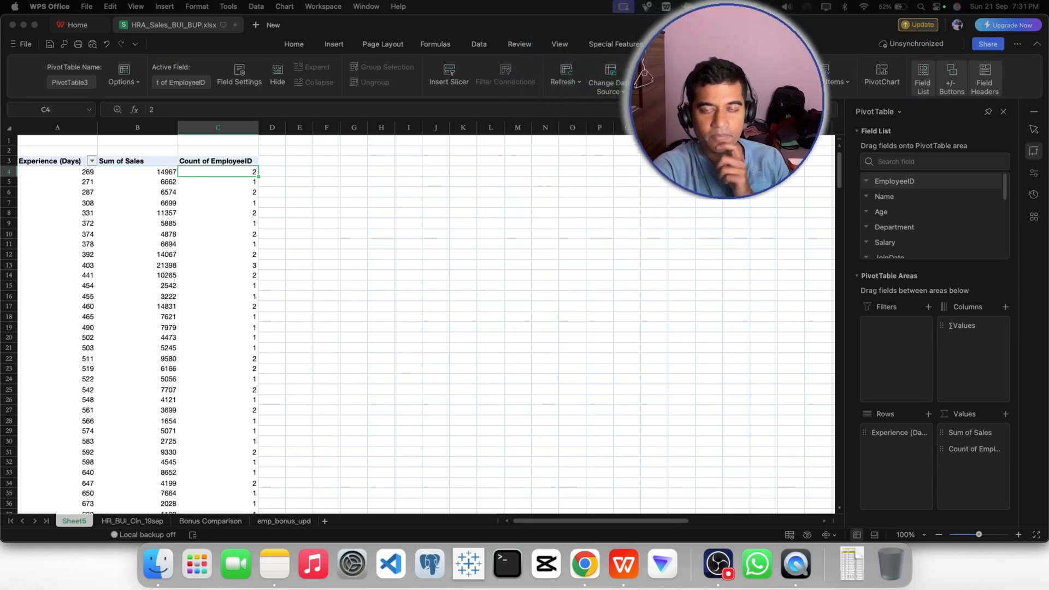
# - Delete the two empty rows 1 and 2 above the PivotTable
pyautogui.click(217, 162)
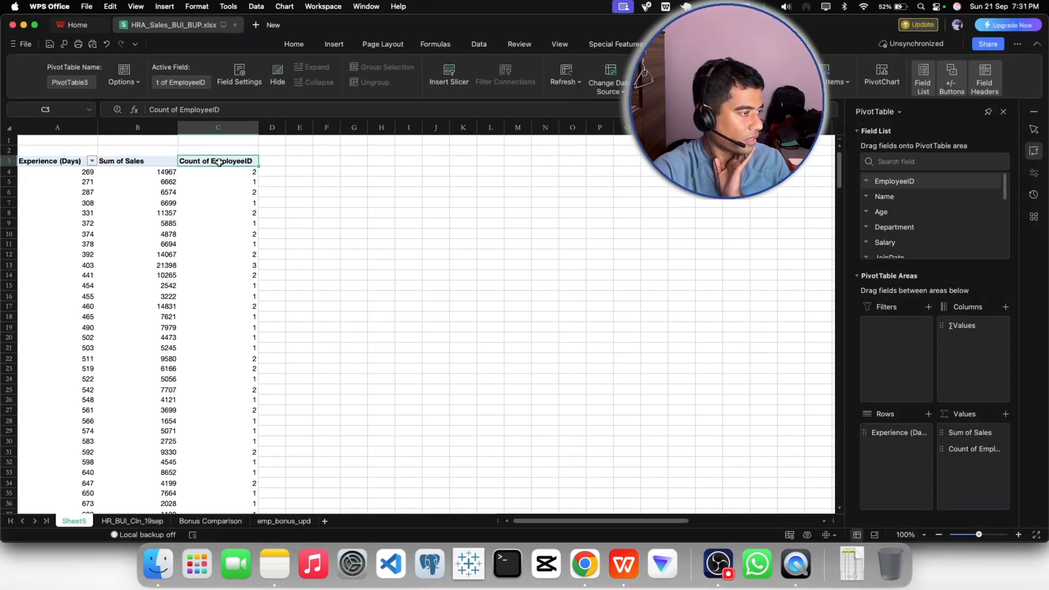
pyautogui.click(90, 173)
pyautogui.click(226, 163)
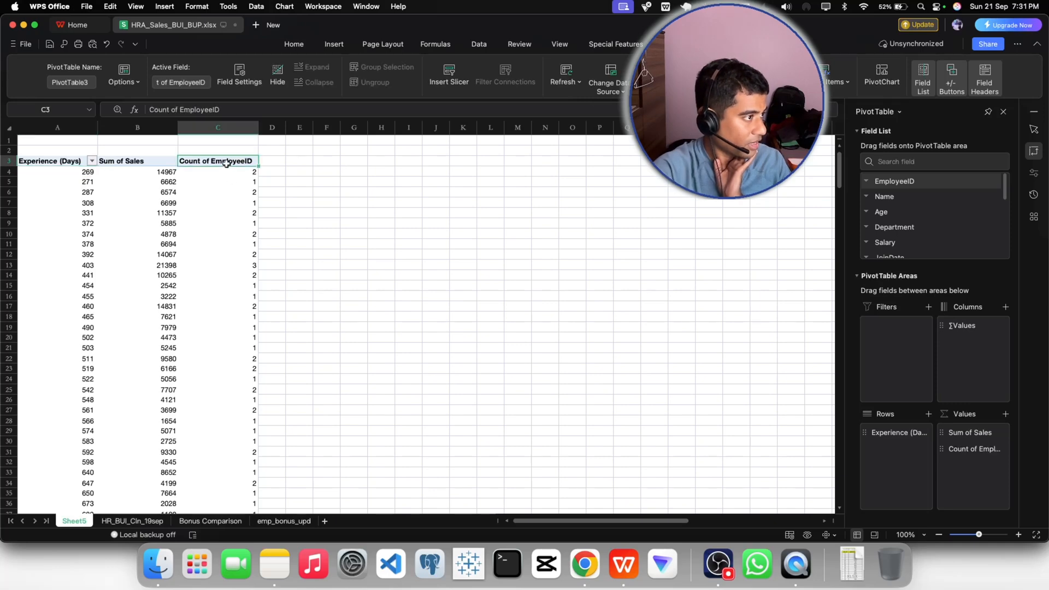
pyautogui.moveTo(11, 146); pyautogui.dragTo(9, 147)
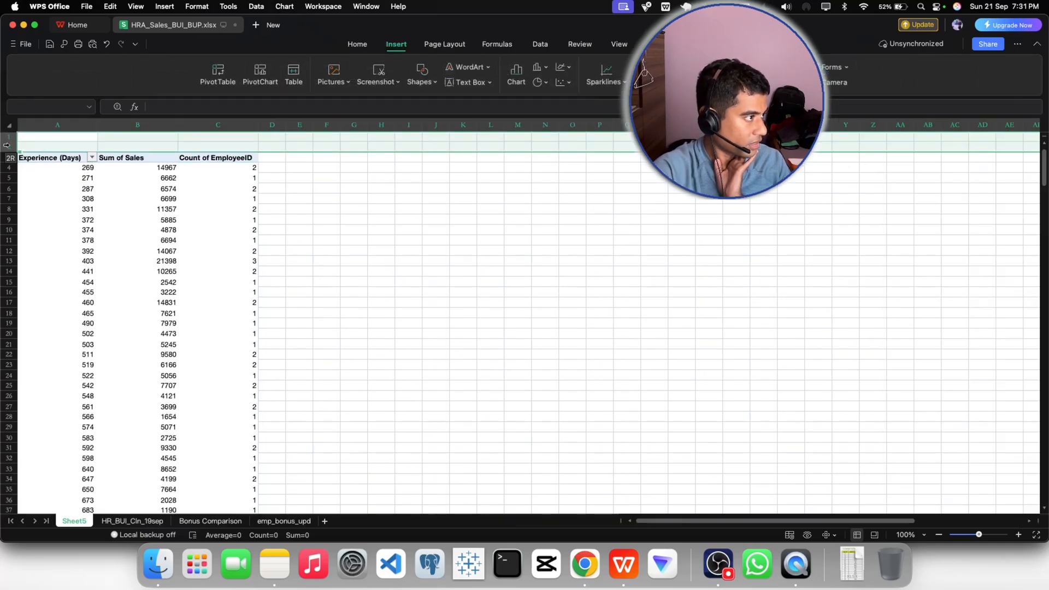
pyautogui.rightClick(50, 145)
pyautogui.click(82, 177)
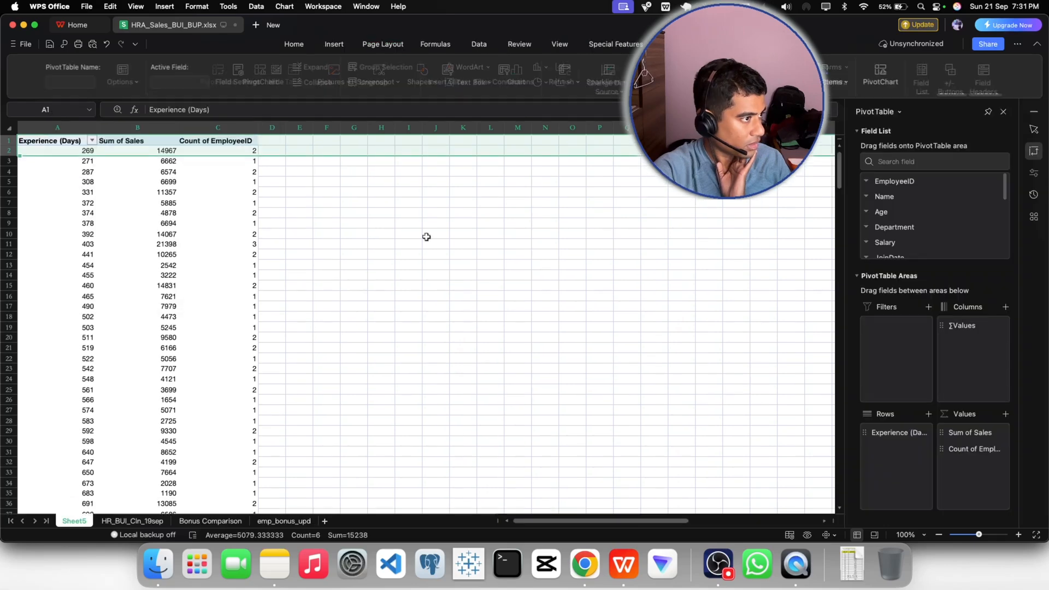
# - Set the worksheet magnification to a custom 140%
pyautogui.click(906, 535)
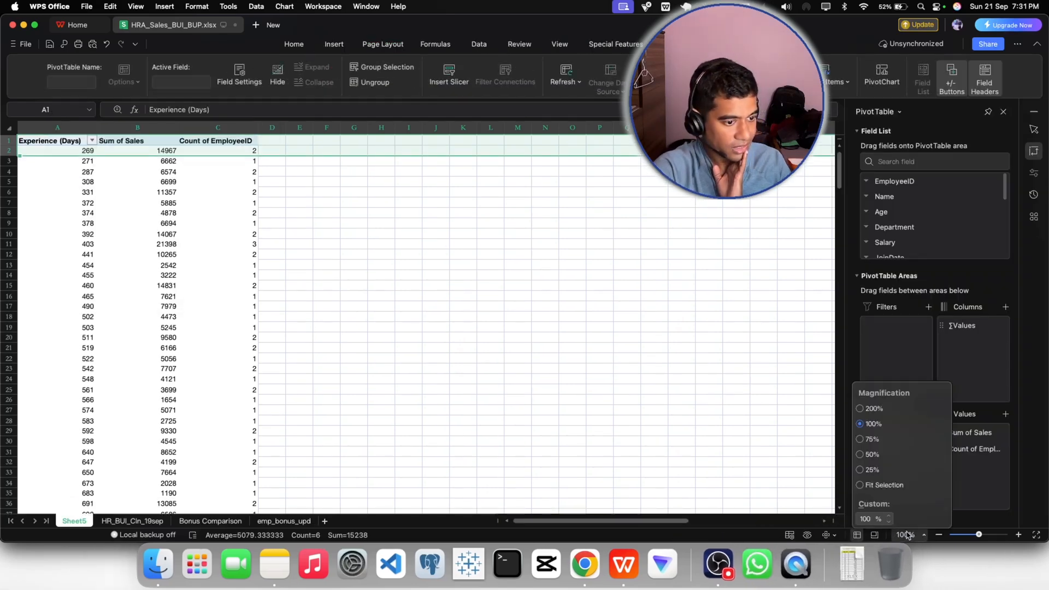
pyautogui.click(866, 519)
pyautogui.press('BackSpace')
pyautogui.write('4')
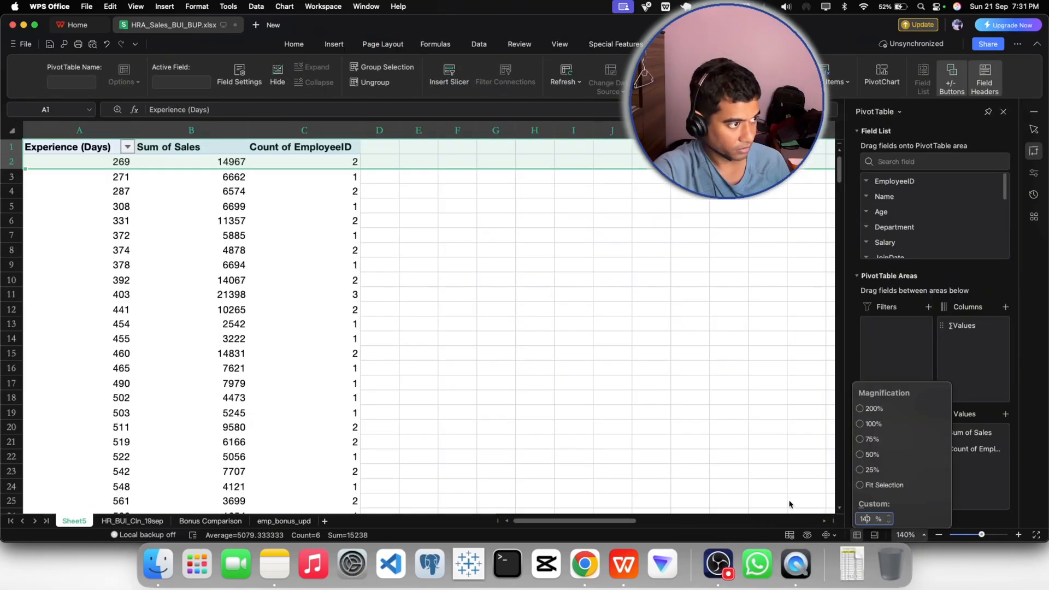
pyautogui.click(444, 277)
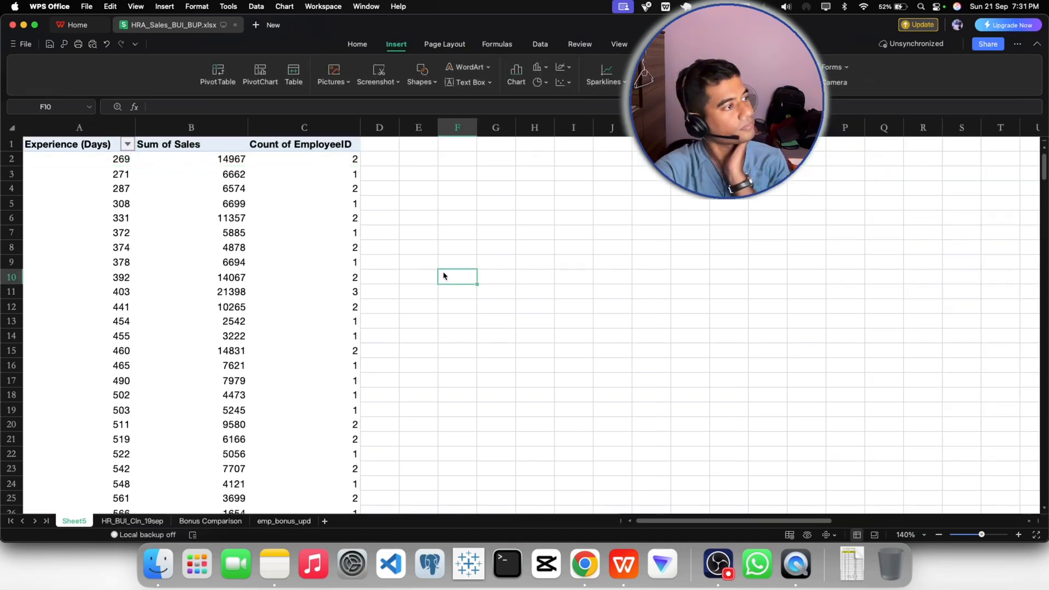
# - Reorder the PivotTable values so that Count of EmployeeID comes before Sum of Sales
pyautogui.click(233, 158)
pyautogui.click(352, 167)
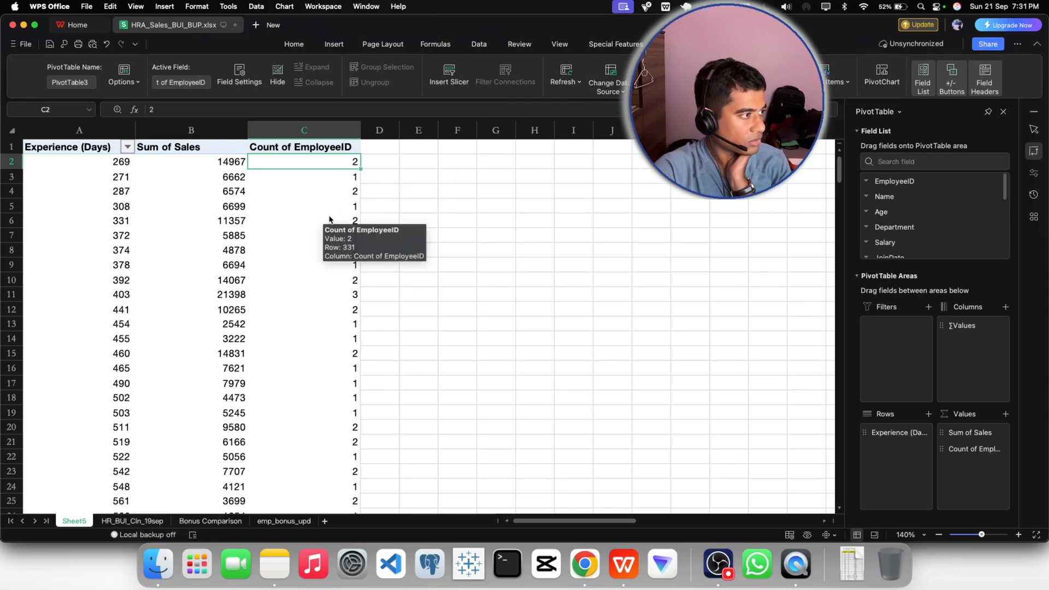
pyautogui.scroll(-10, 329, 220)
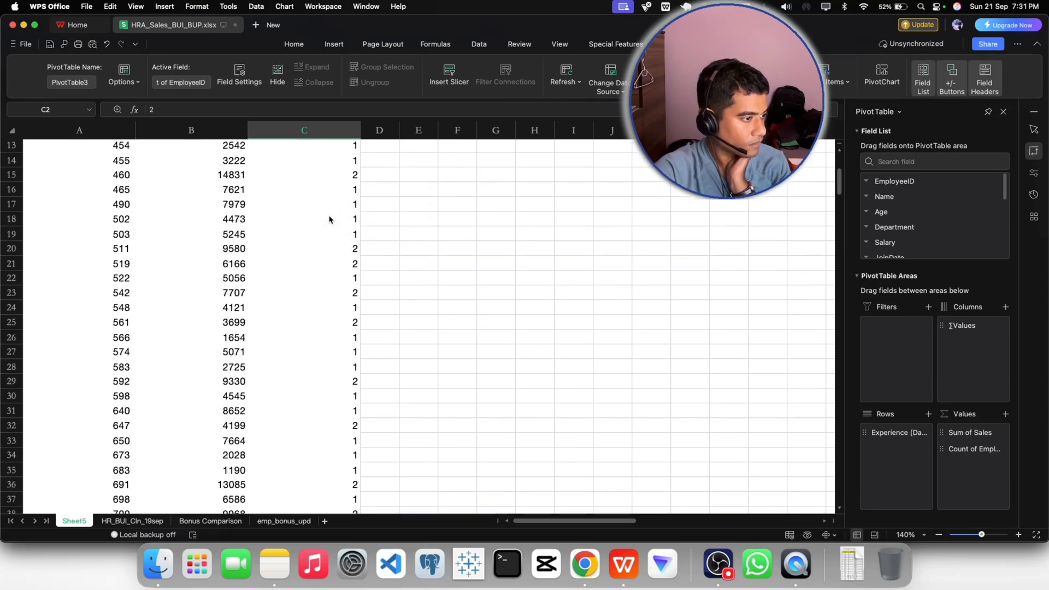
pyautogui.scroll(10, 329, 220)
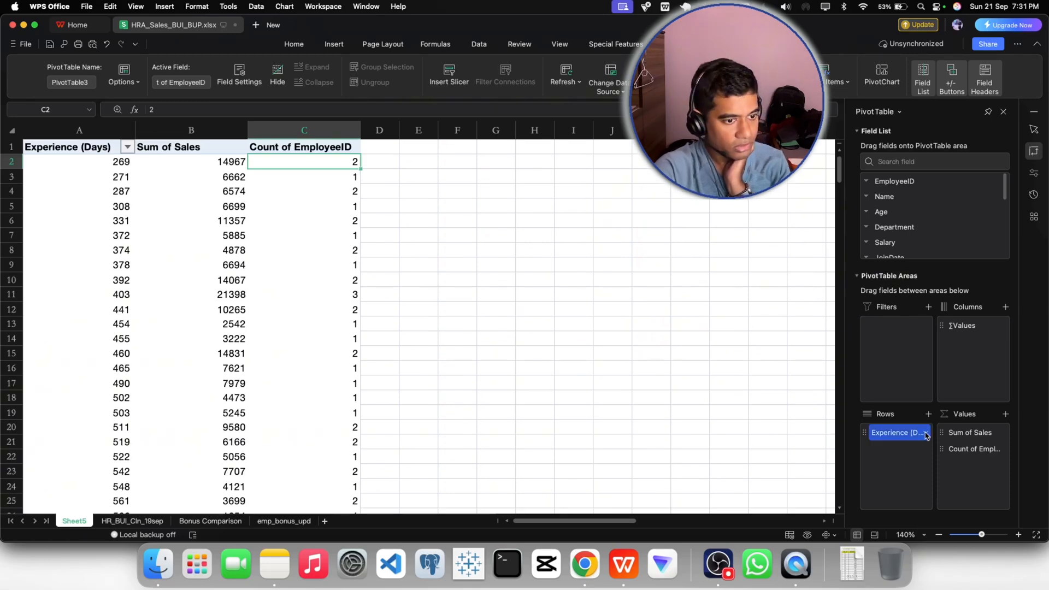
pyautogui.moveTo(975, 448); pyautogui.dragTo(973, 435)
pyautogui.click(452, 225)
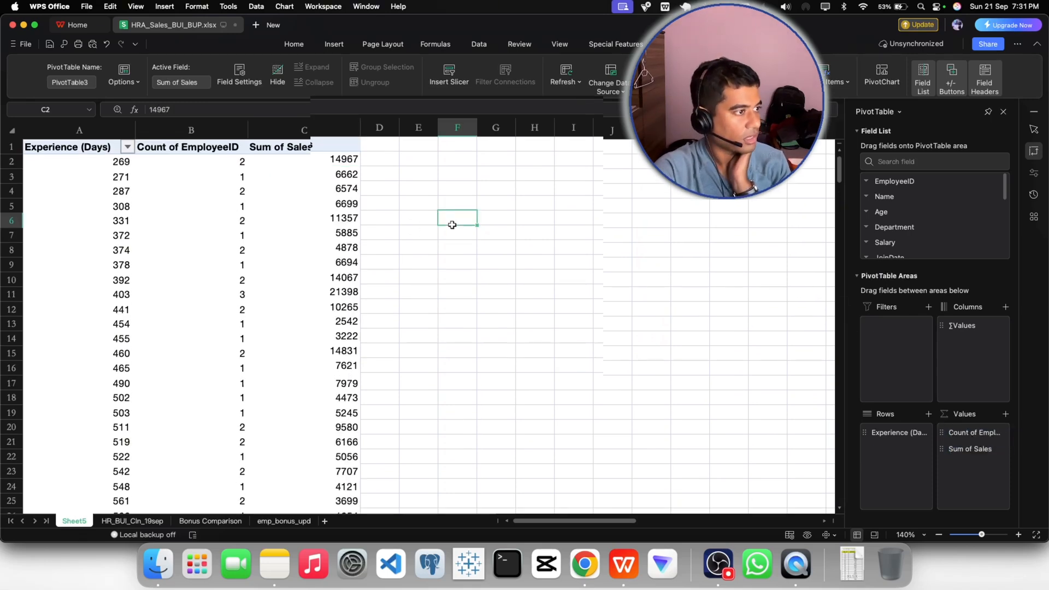
pyautogui.click(206, 282)
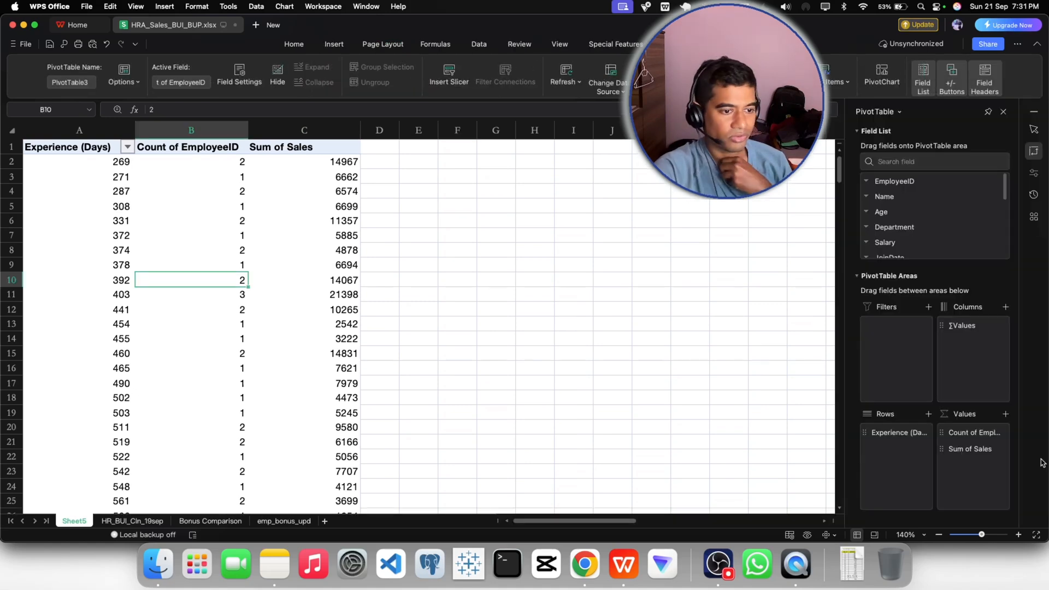
pyautogui.click(962, 453)
pyautogui.click(964, 434)
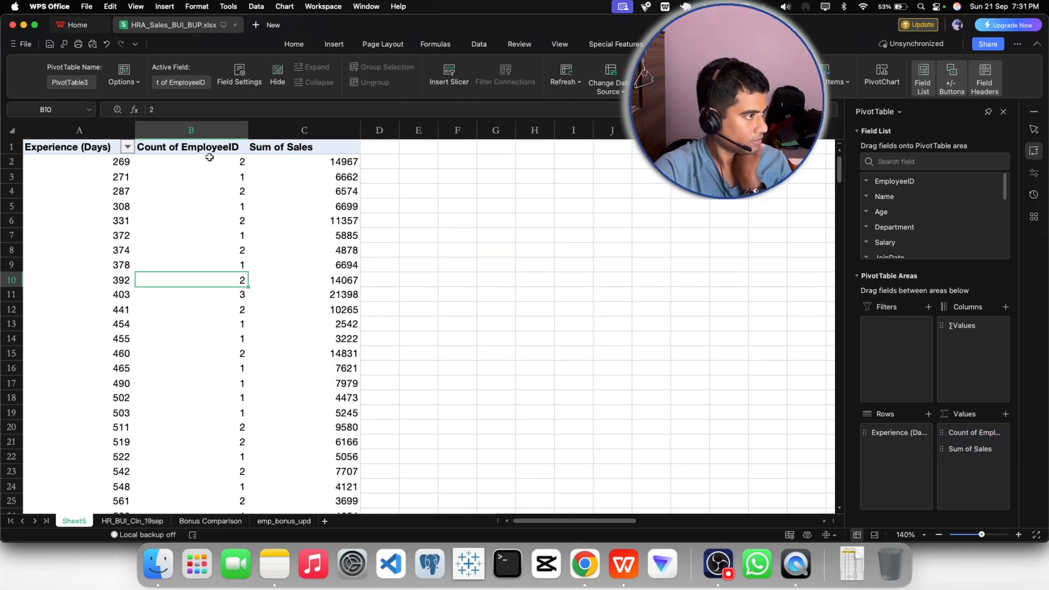
# - Center the PivotTable header cells A1:C1 horizontally
pyautogui.click(198, 134)
pyautogui.click(294, 44)
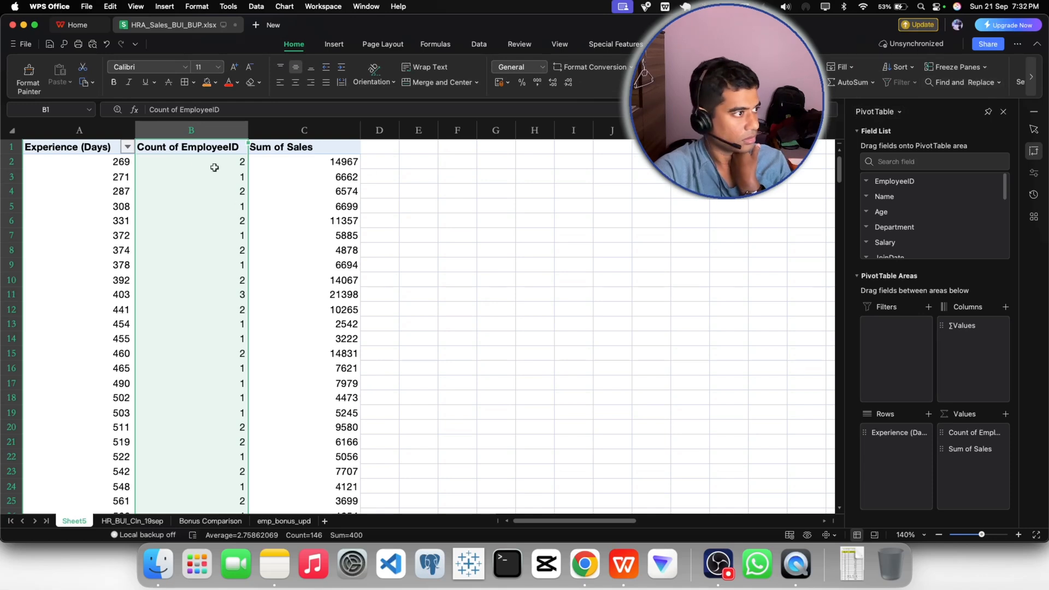
pyautogui.click(183, 148)
pyautogui.click(109, 150)
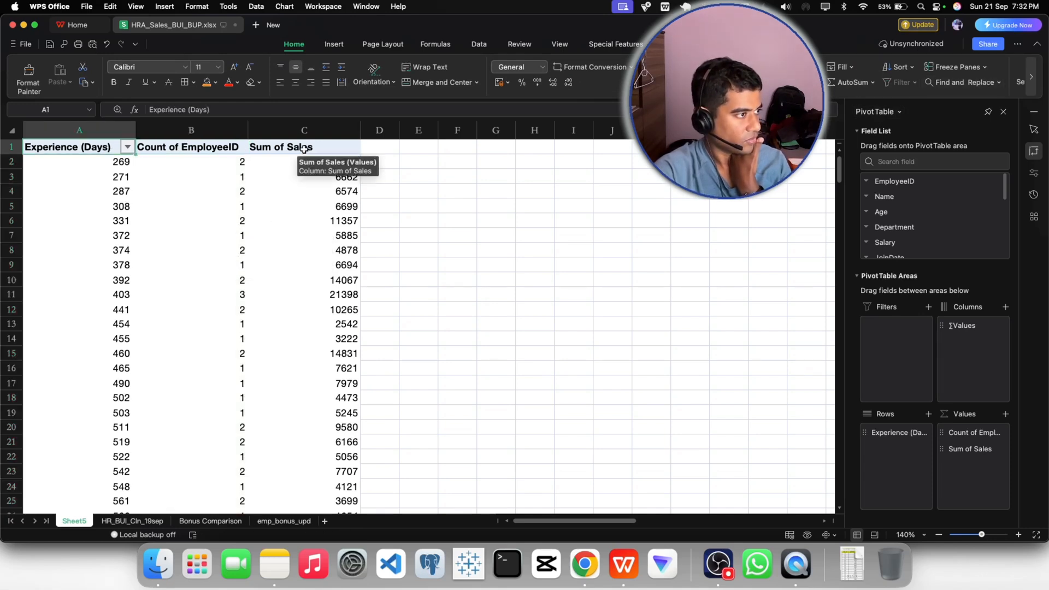
pyautogui.moveTo(88, 144); pyautogui.dragTo(284, 146)
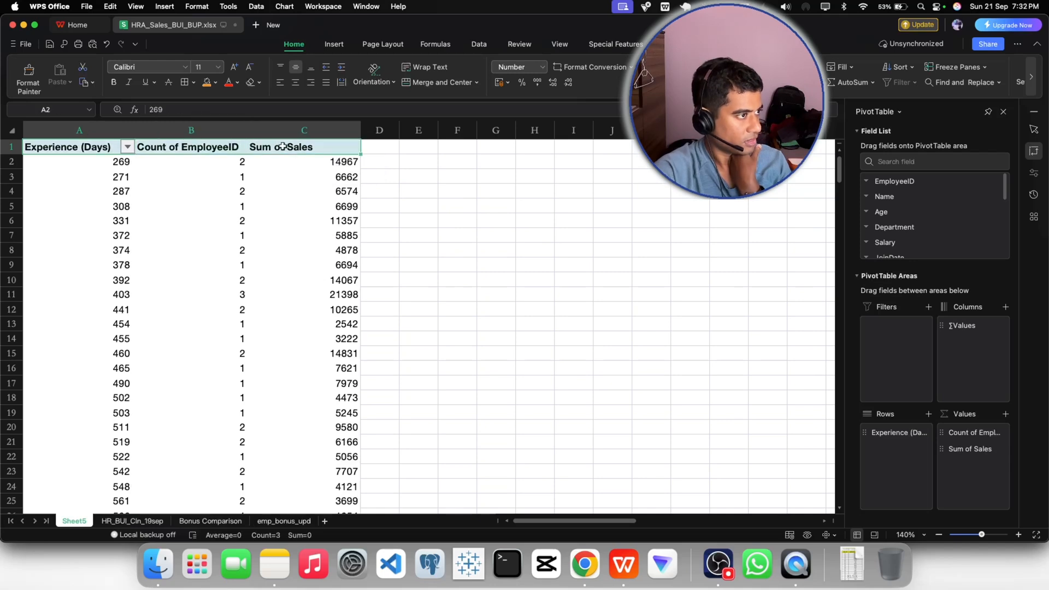
pyautogui.click(296, 83)
pyautogui.click(432, 233)
pyautogui.click(339, 207)
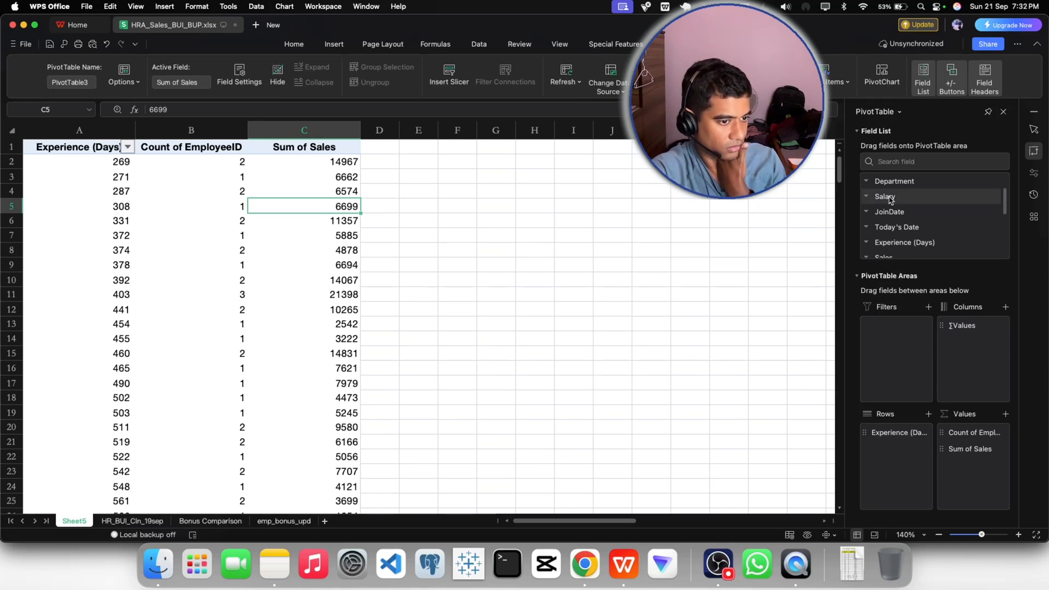
# - Add Salary to the PivotTable values after Sum of Sales and summarize it by Average
pyautogui.moveTo(891, 200); pyautogui.dragTo(974, 476)
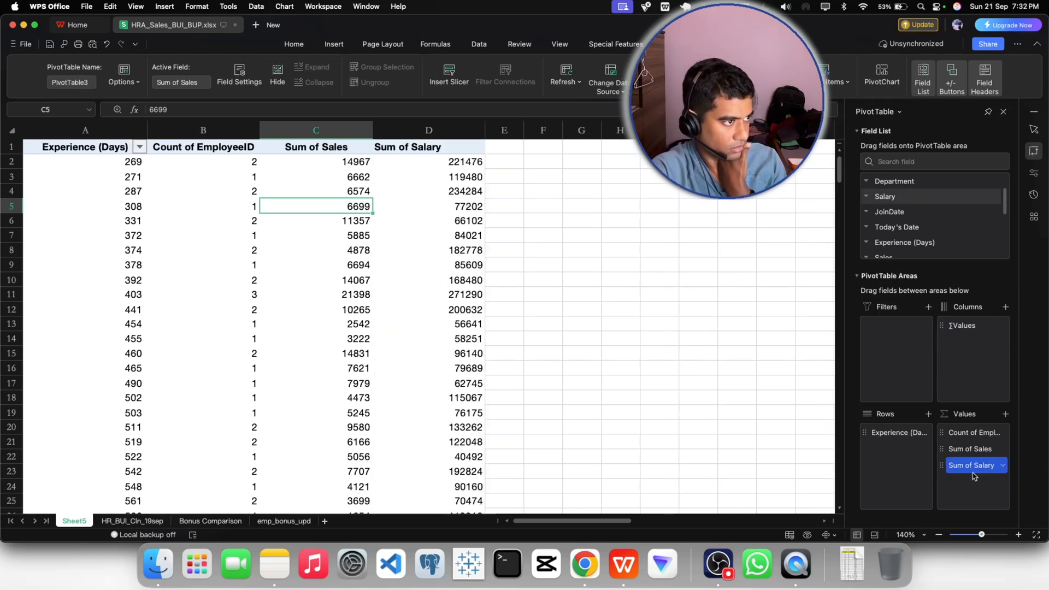
pyautogui.click(972, 470)
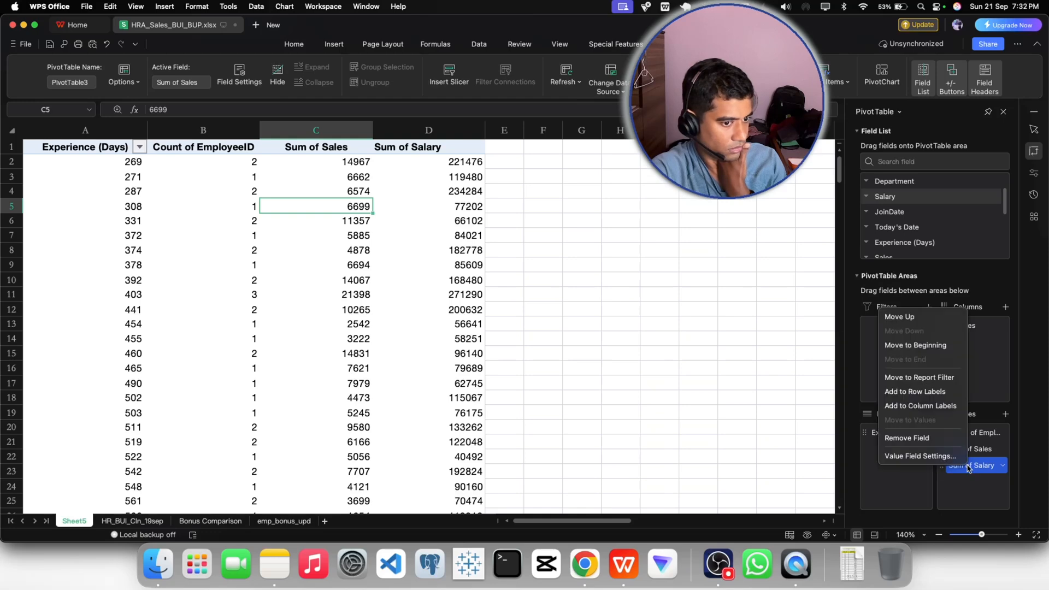
pyautogui.click(914, 457)
pyautogui.click(422, 271)
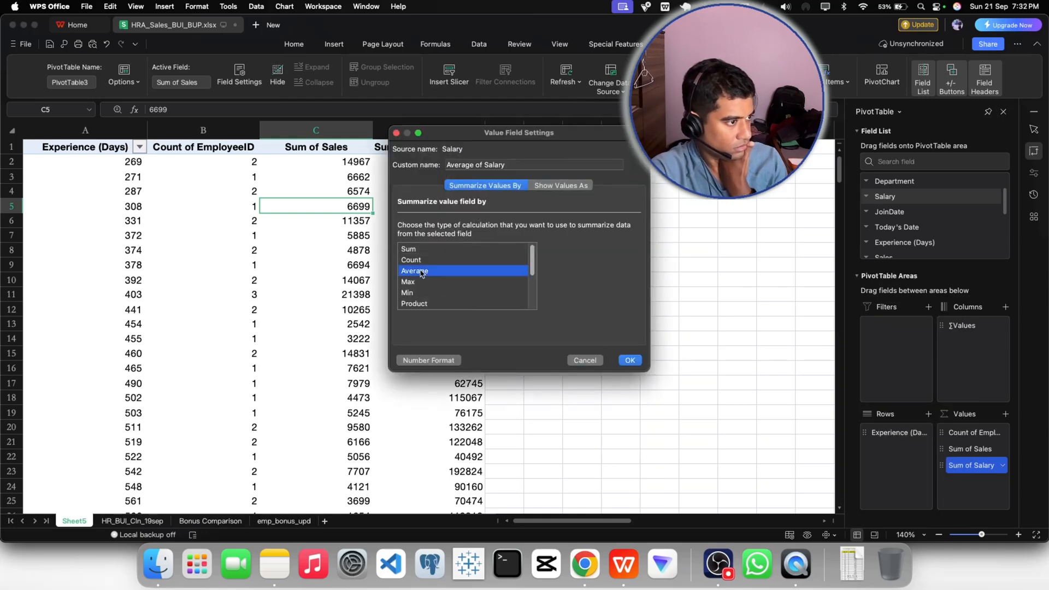
pyautogui.click(628, 360)
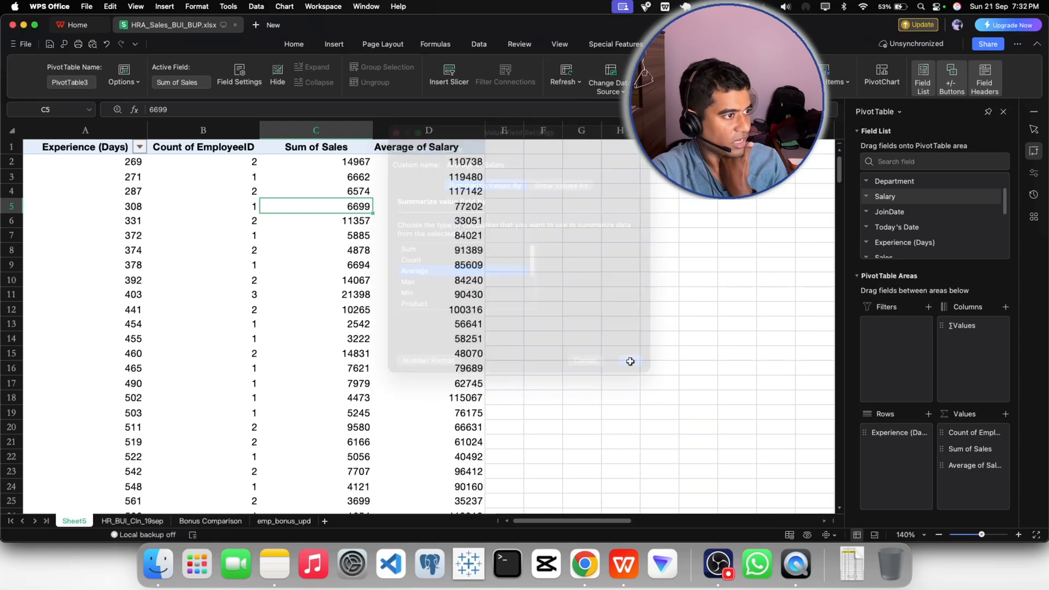
pyautogui.click(569, 323)
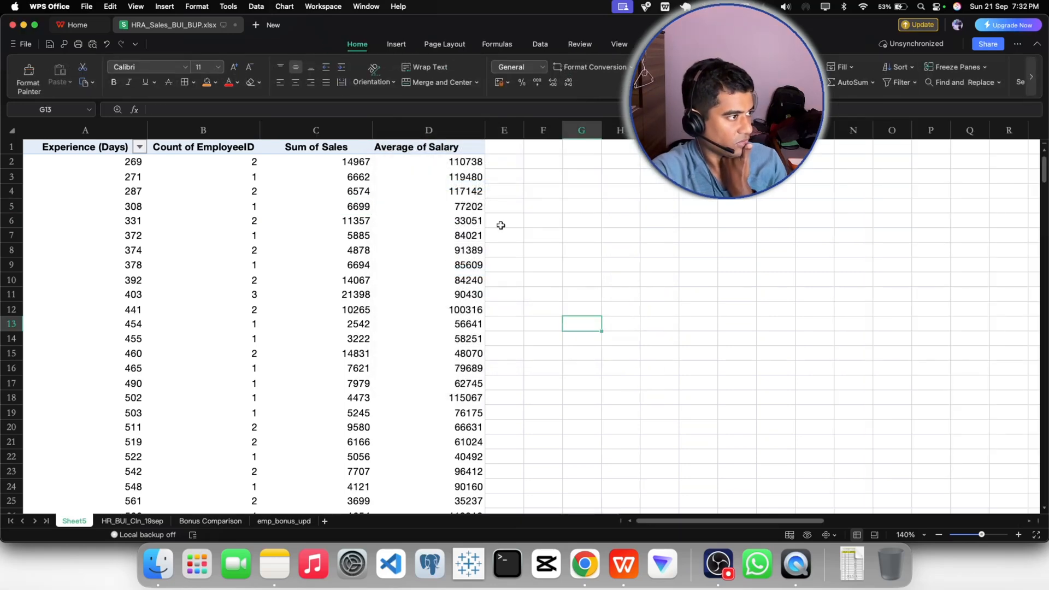
pyautogui.click(179, 193)
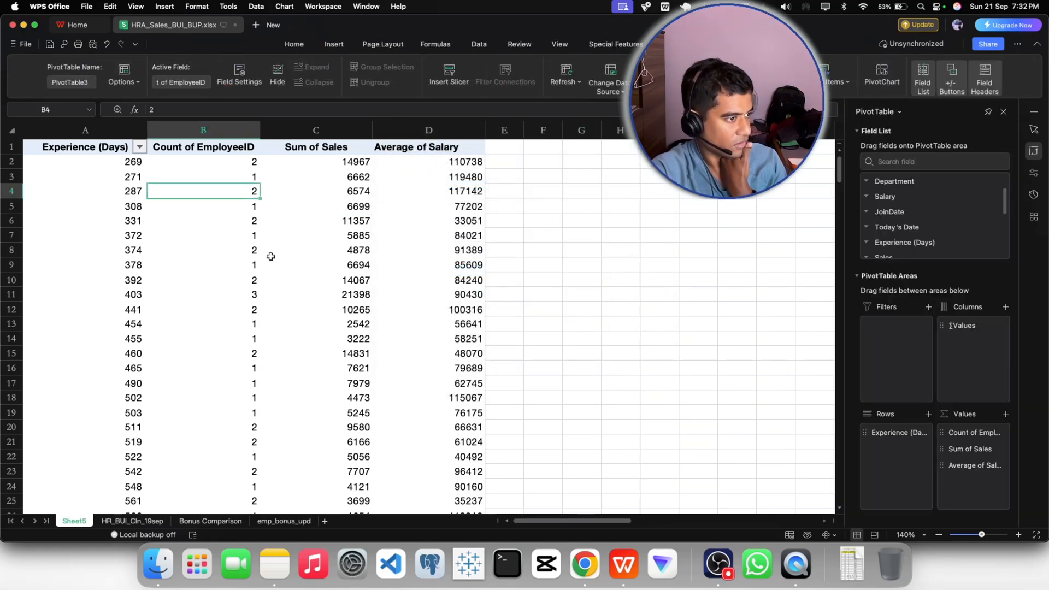
pyautogui.click(444, 148)
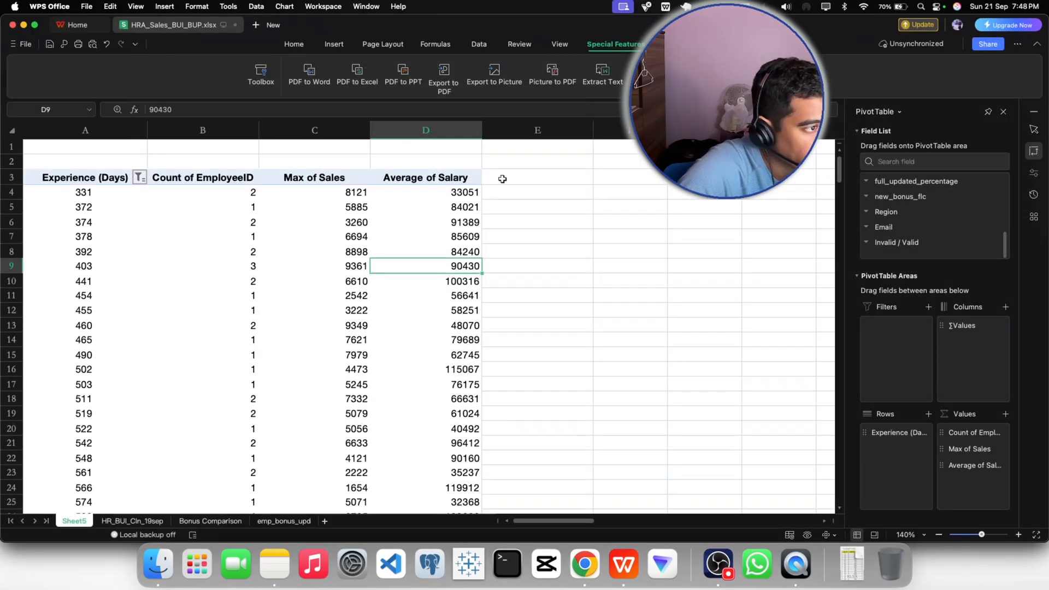
# - Find the Region field, add it to the PivotTable values as a count, and place it between Count of EmployeeID and Max of Sales
pyautogui.click(502, 178)
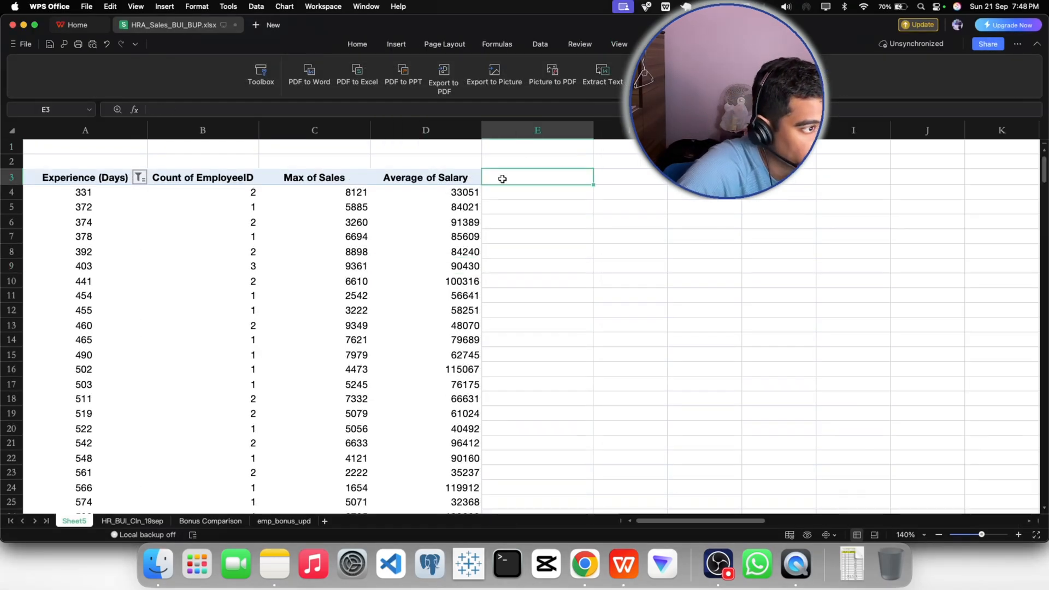
pyautogui.click(424, 178)
pyautogui.scroll(10, 899, 227)
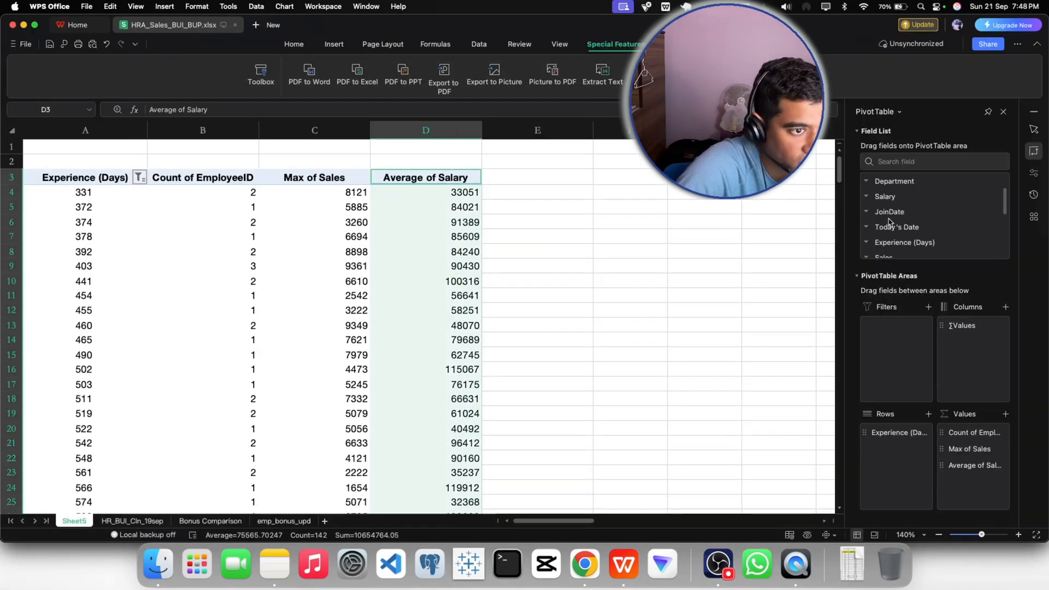
pyautogui.click(892, 161)
pyautogui.write('regi')
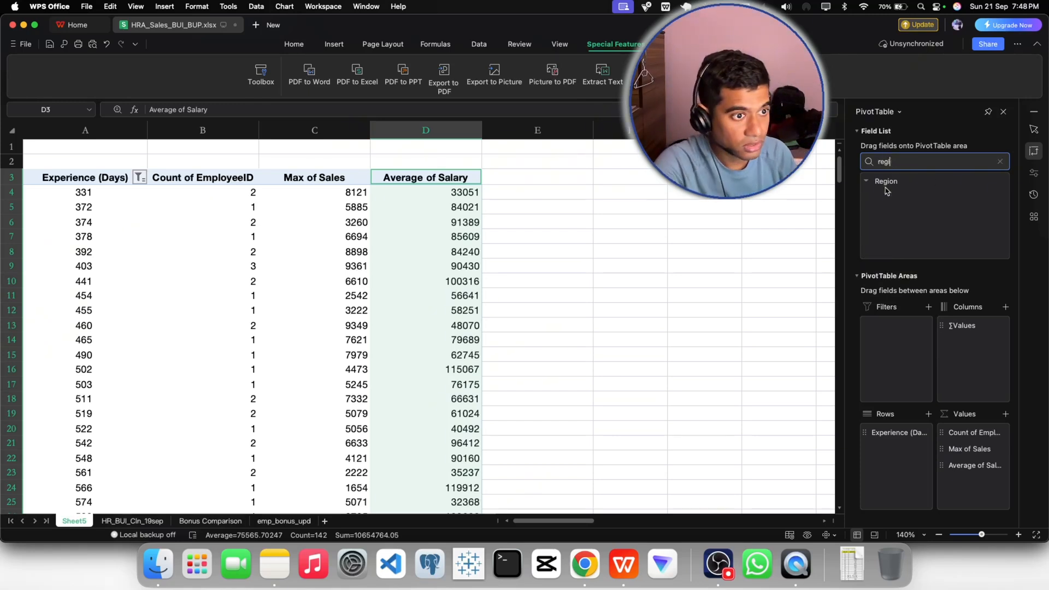
pyautogui.moveTo(886, 184); pyautogui.dragTo(973, 483)
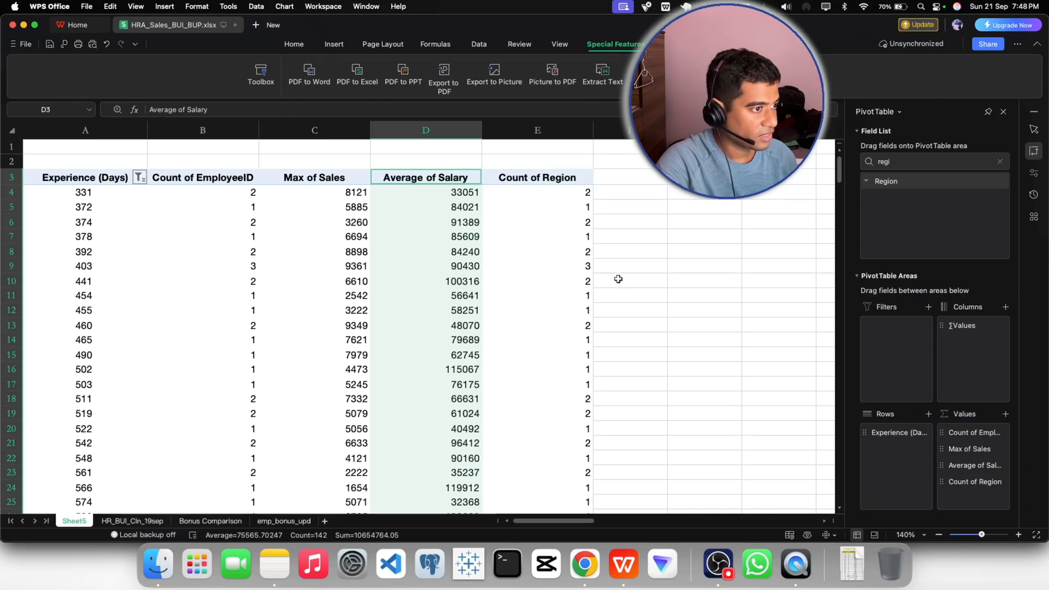
pyautogui.moveTo(968, 487); pyautogui.dragTo(972, 447)
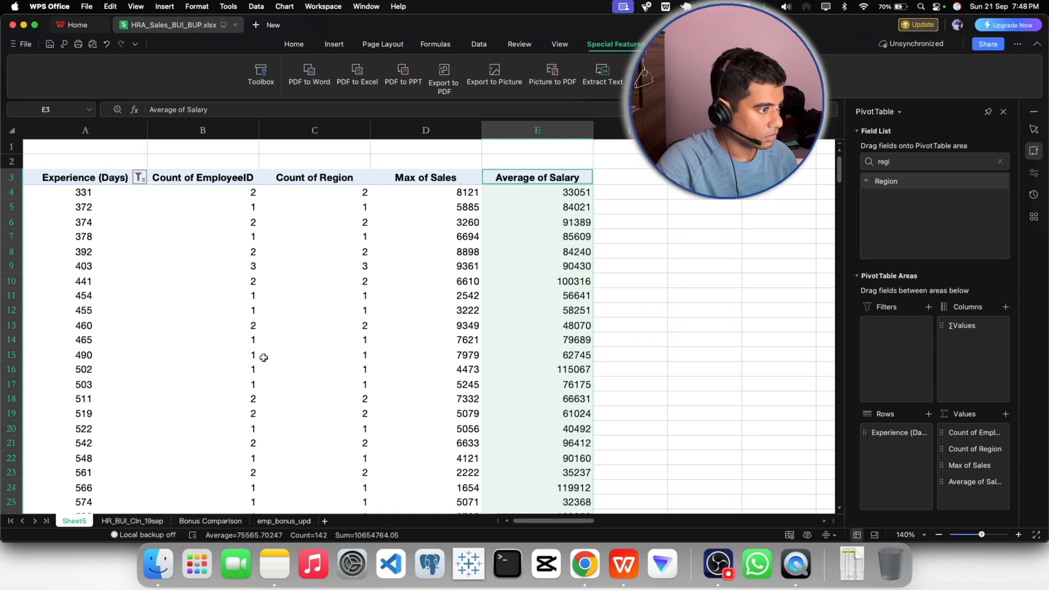
pyautogui.scroll(-5, 263, 357)
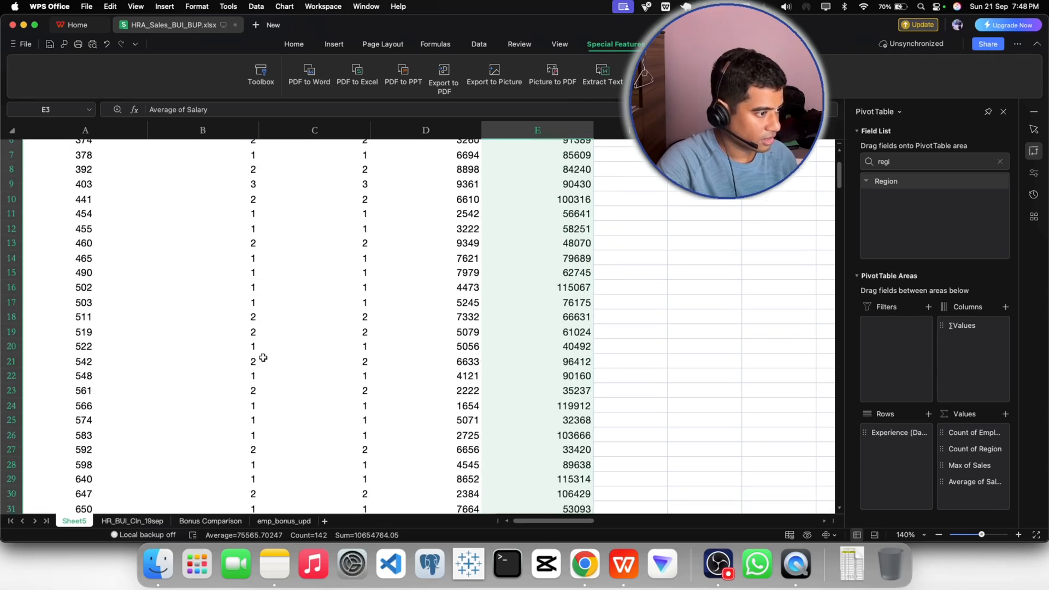
# - Insert slicers for Department, PerformanceRating and Region on the PivotTable
pyautogui.scroll(5, 263, 357)
pyautogui.click(605, 307)
pyautogui.click(374, 316)
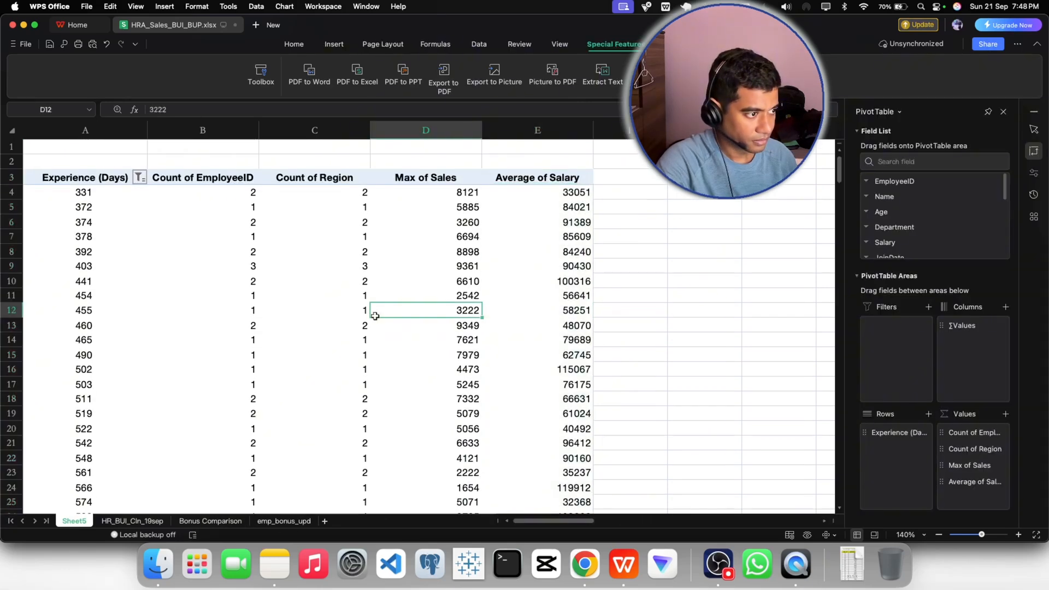
pyautogui.moveTo(375, 315)
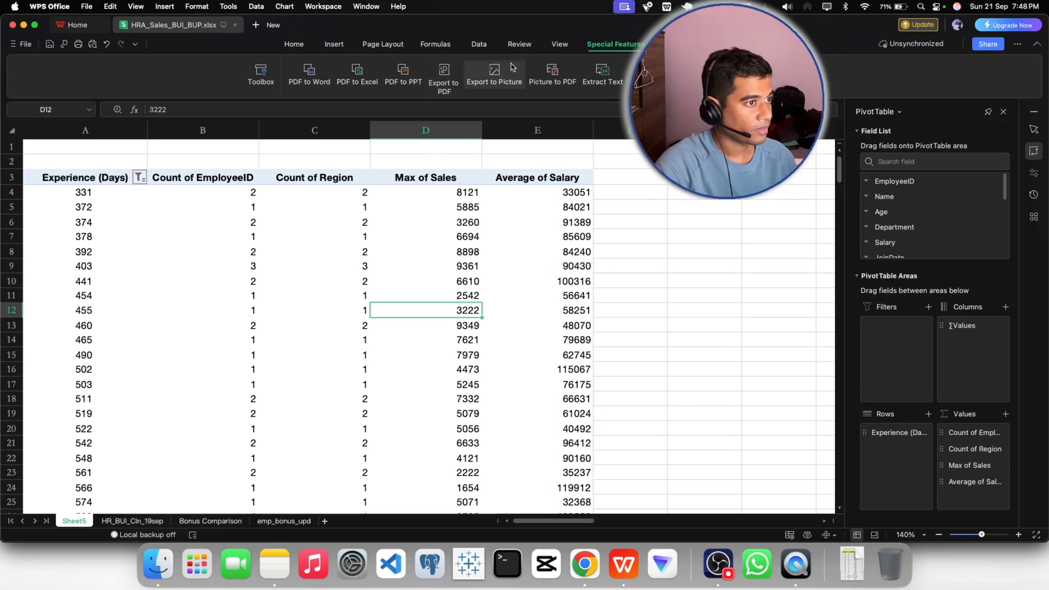
pyautogui.click(677, 44)
pyautogui.click(450, 74)
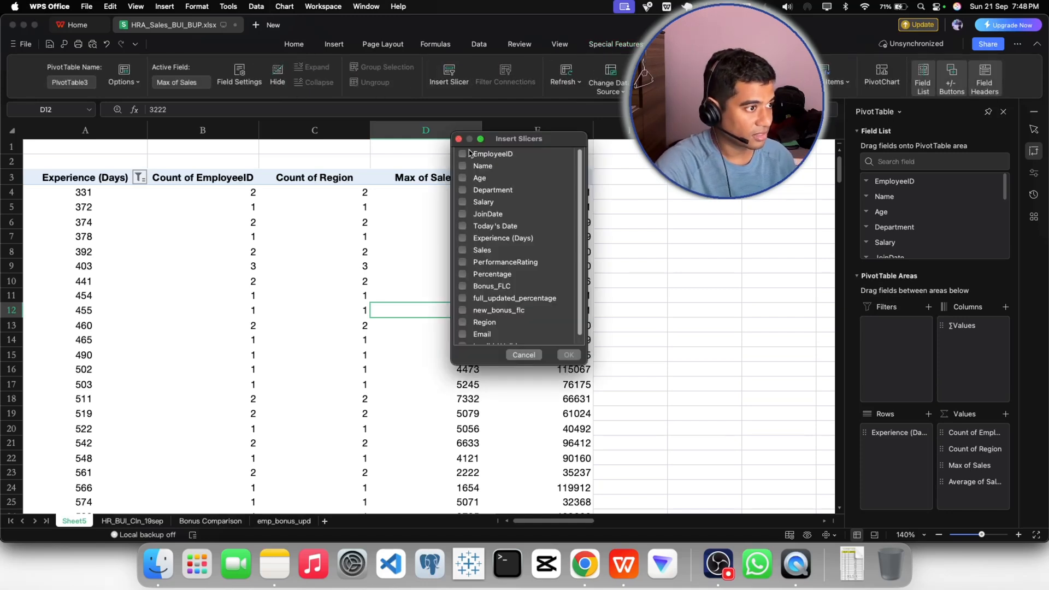
pyautogui.click(483, 323)
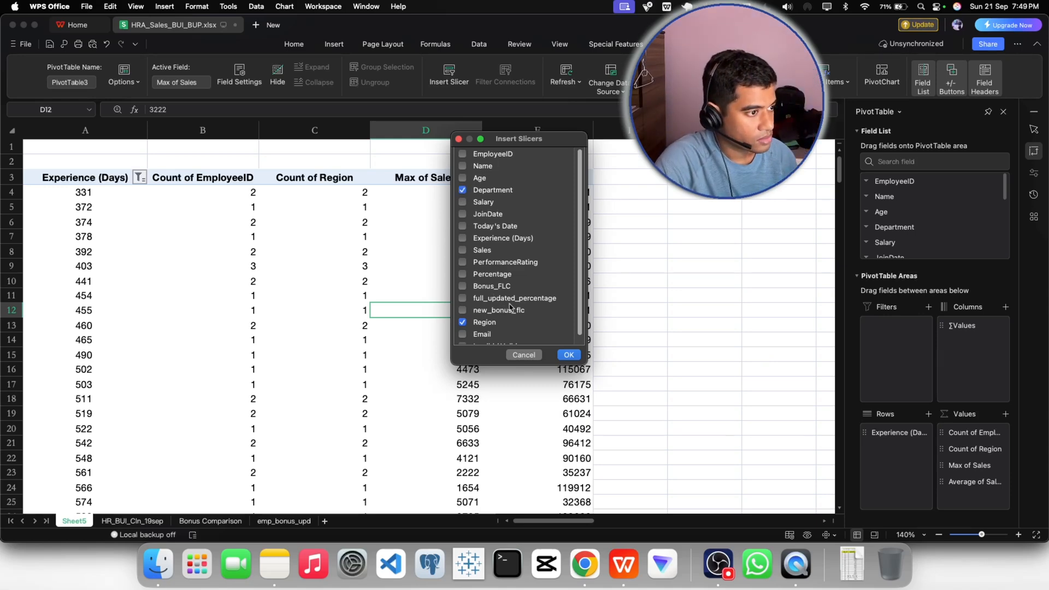
pyautogui.click(464, 263)
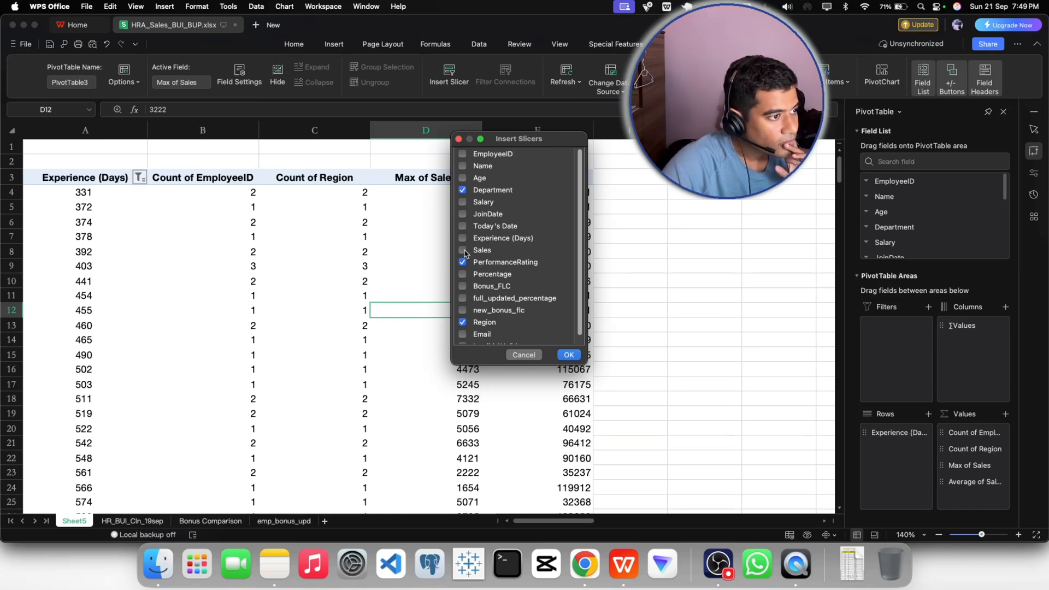
pyautogui.click(569, 355)
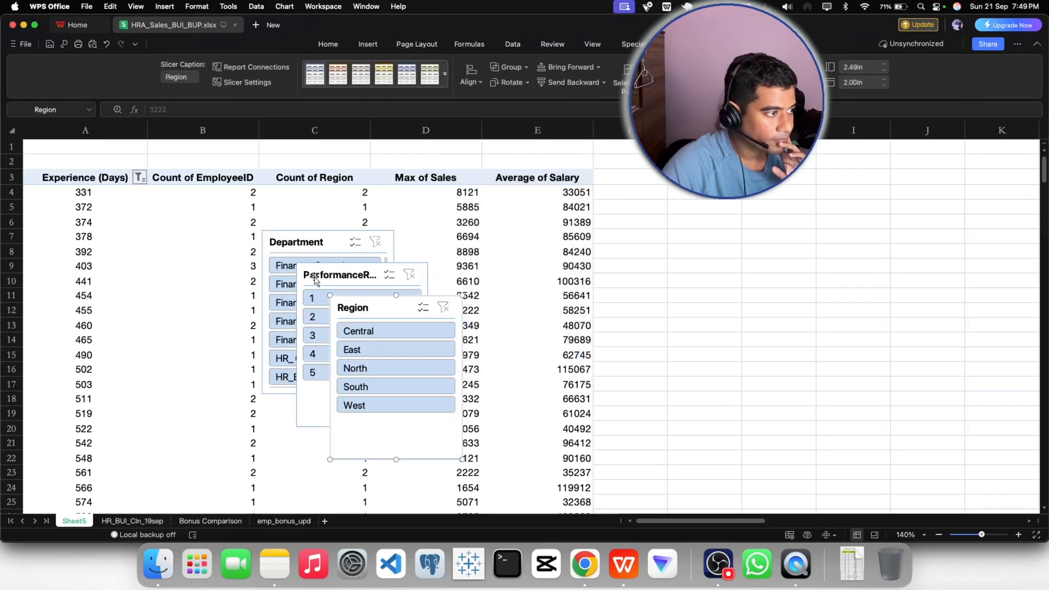
# - Arrange the slicers beside the PivotTable, with PerformanceRating below Department and Region to the right of Department
pyautogui.moveTo(271, 257); pyautogui.dragTo(613, 194)
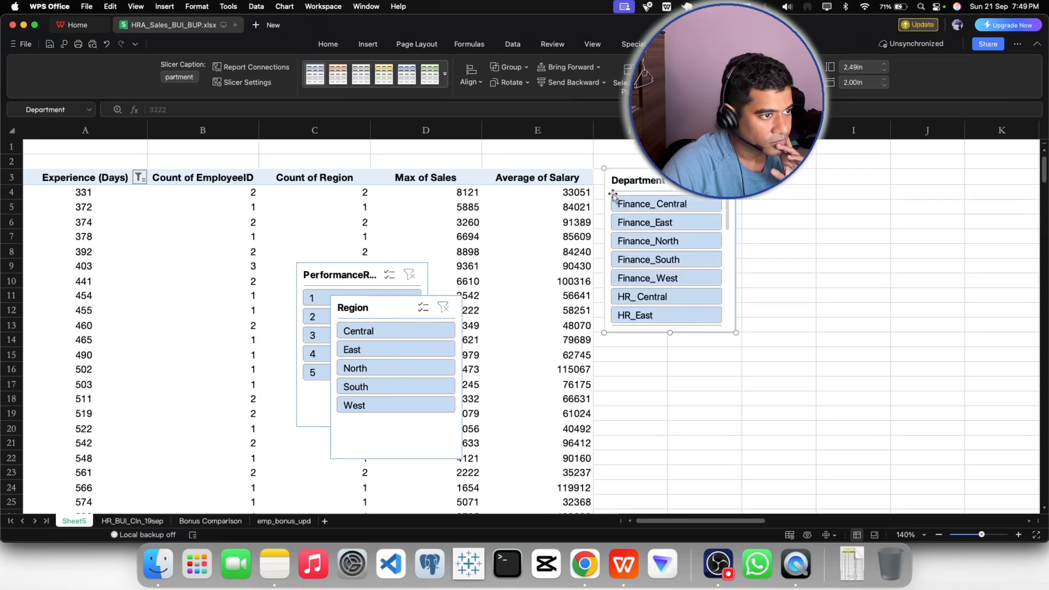
pyautogui.moveTo(347, 278); pyautogui.dragTo(655, 354)
pyautogui.moveTo(377, 306); pyautogui.dragTo(792, 186)
# - Insert a slicer for Experience (Days), look through its entries and delete it
pyautogui.click(483, 309)
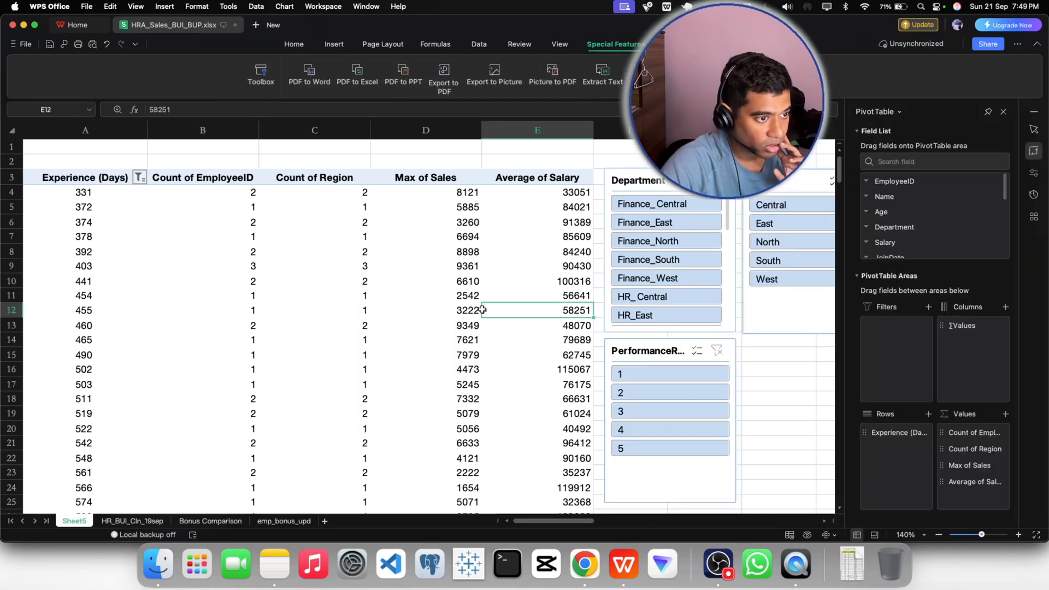
pyautogui.click(679, 44)
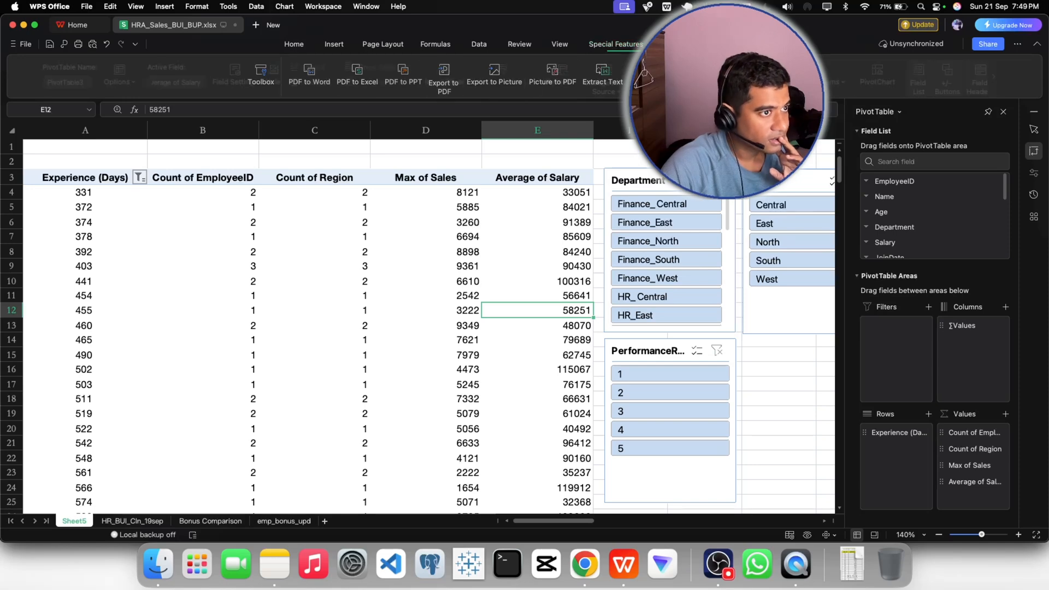
pyautogui.click(448, 75)
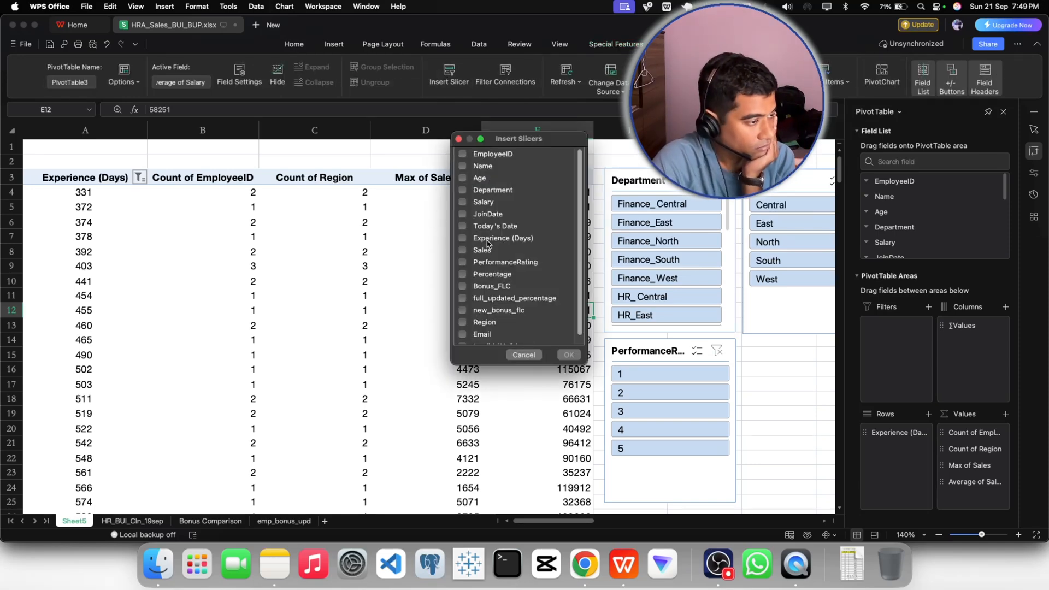
pyautogui.click(470, 243)
pyautogui.click(569, 354)
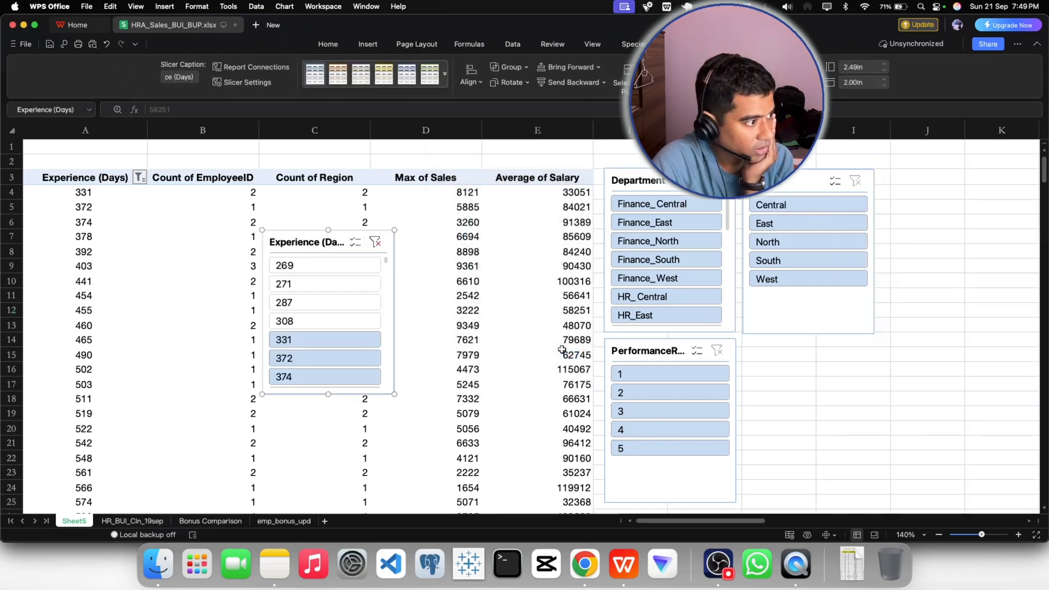
pyautogui.scroll(-3, 324, 340)
pyautogui.scroll(-6, 324, 340)
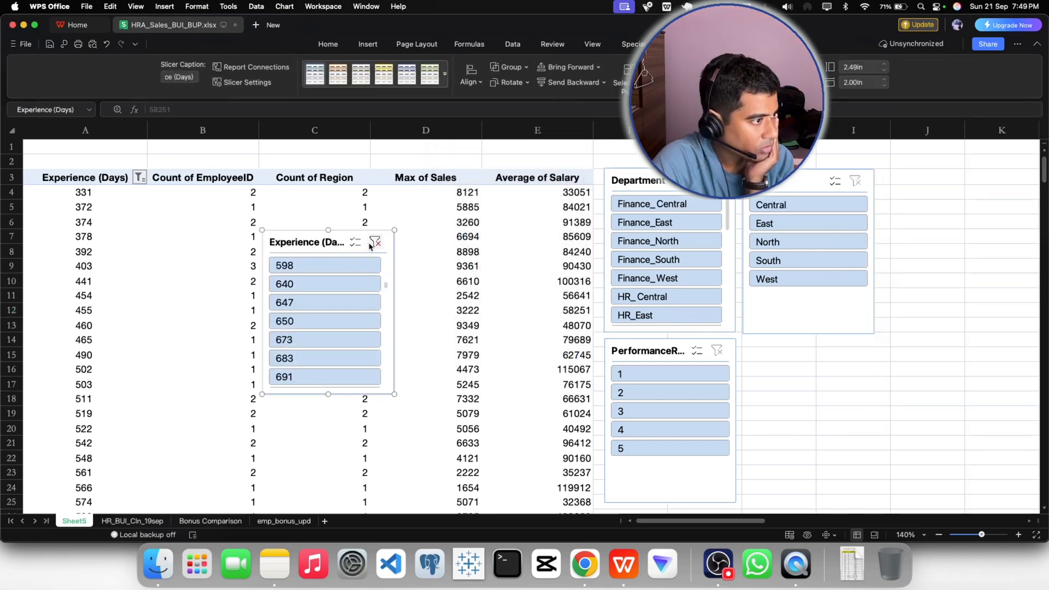
pyautogui.press('Delete')
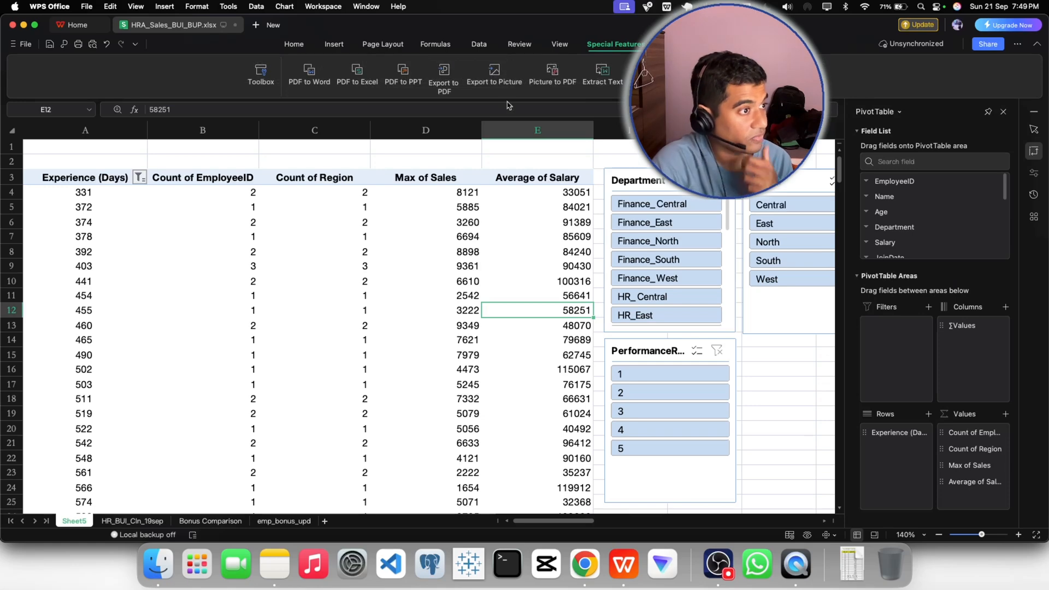
pyautogui.click(449, 75)
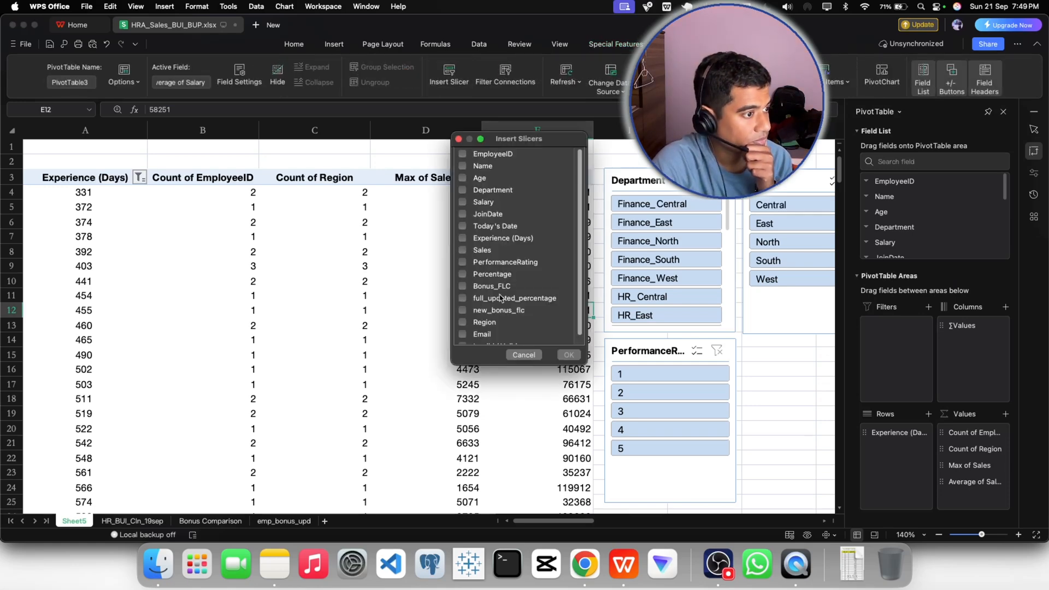
pyautogui.scroll(-1, 502, 295)
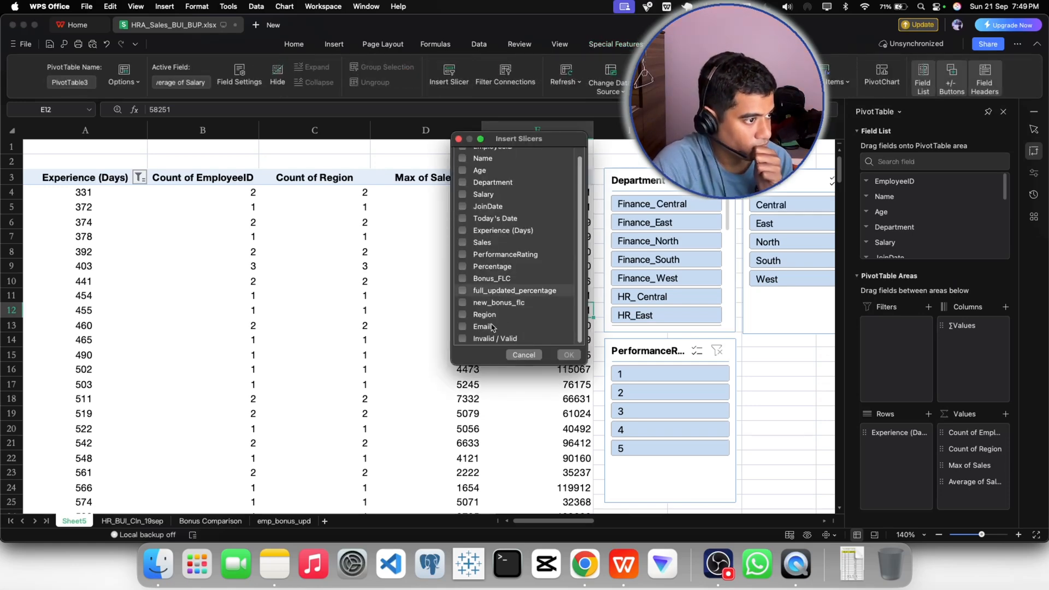
pyautogui.scroll(1, 499, 323)
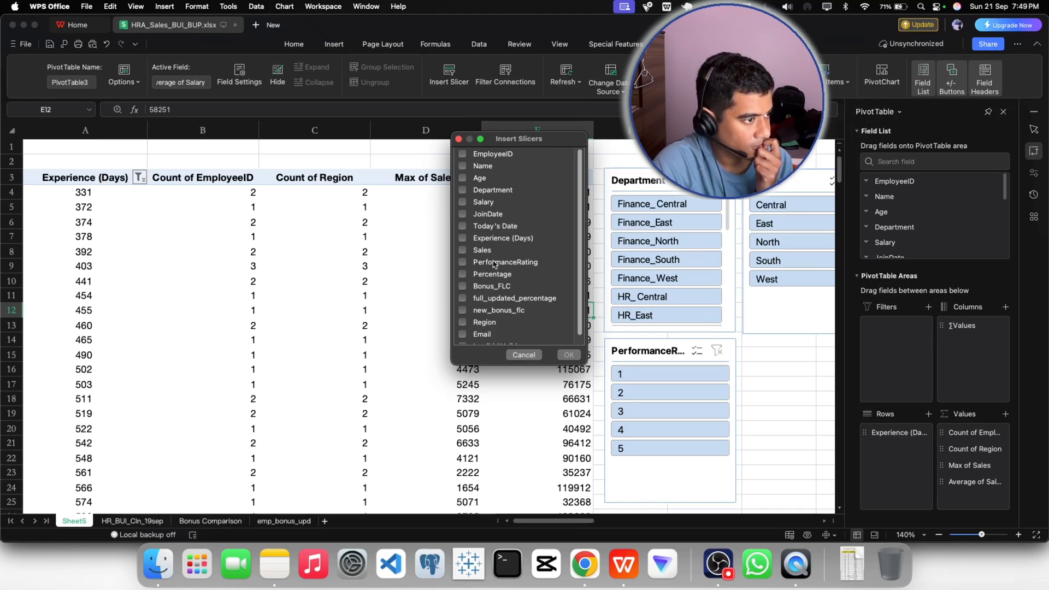
pyautogui.click(464, 263)
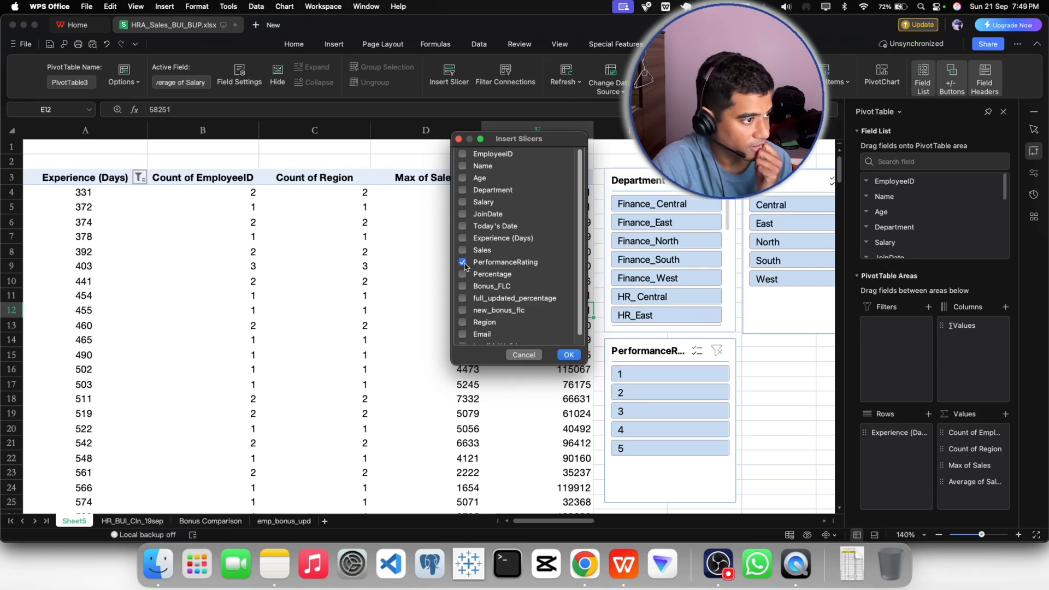
pyautogui.click(463, 263)
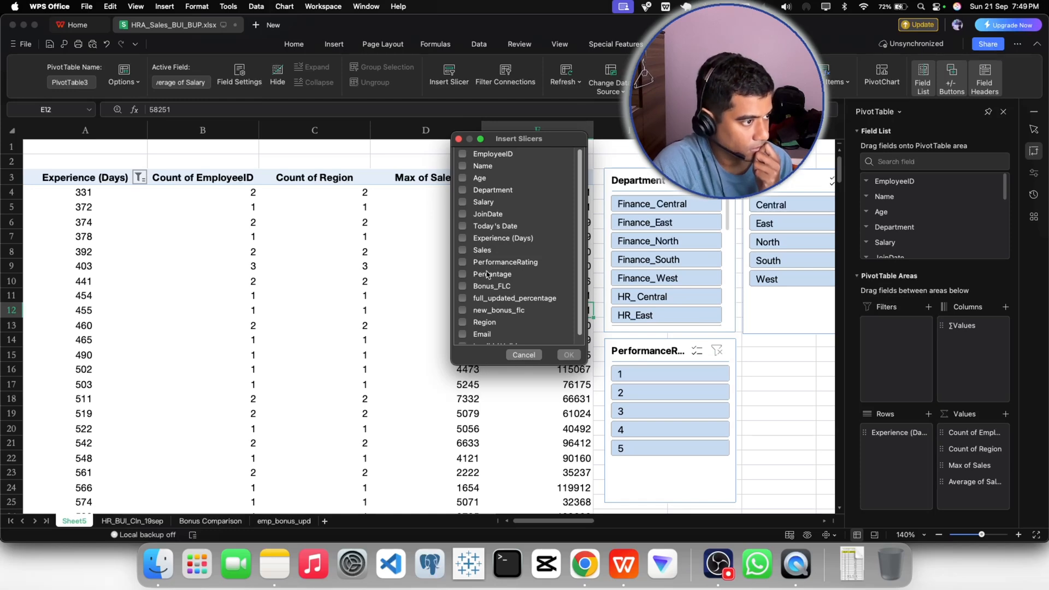
pyautogui.click(462, 275)
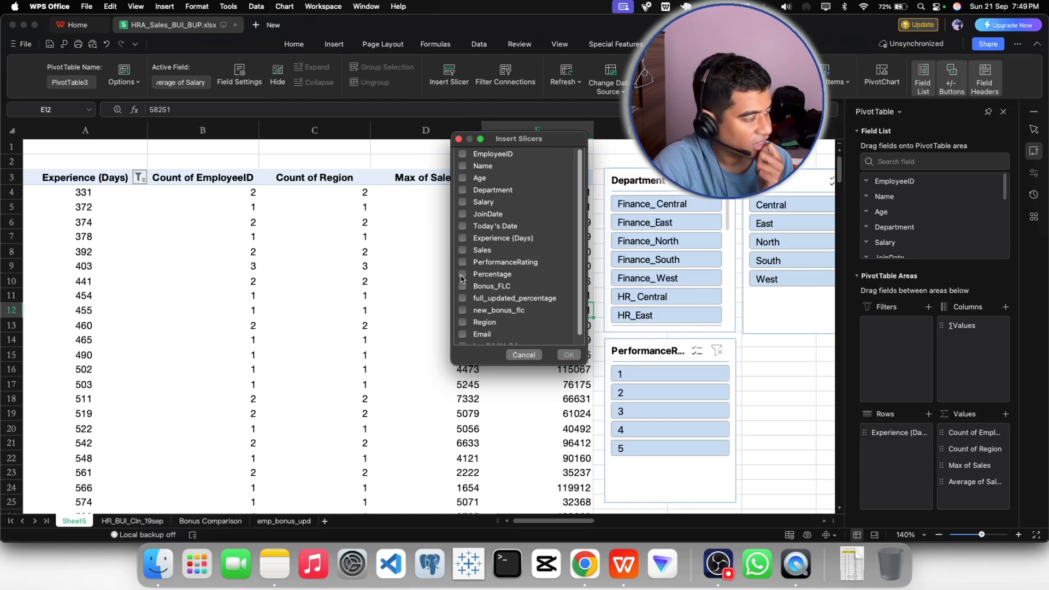
pyautogui.scroll(-1, 496, 269)
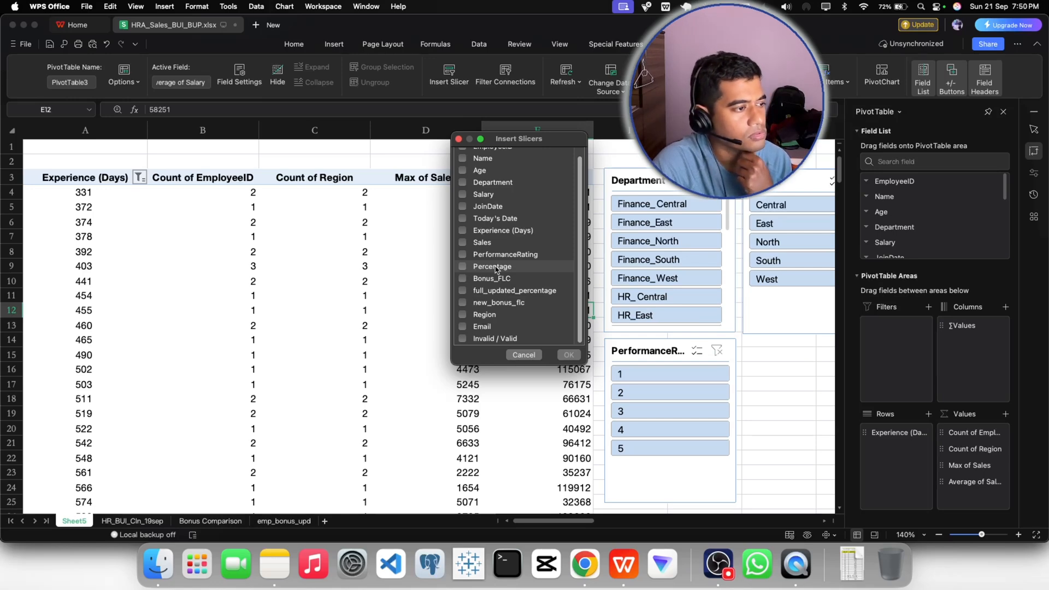
pyautogui.click(524, 355)
# - Try slicer combinations of the South region with the HR_East and Finance_East departments and PerformanceRating 1, 3 and 5
pyautogui.click(801, 381)
pyautogui.click(792, 260)
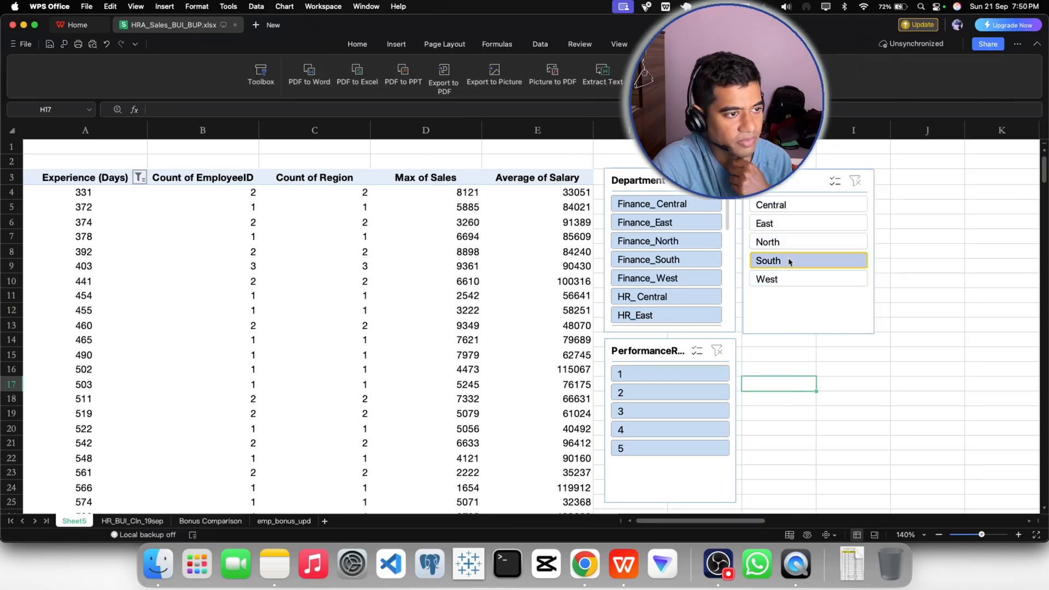
pyautogui.click(662, 279)
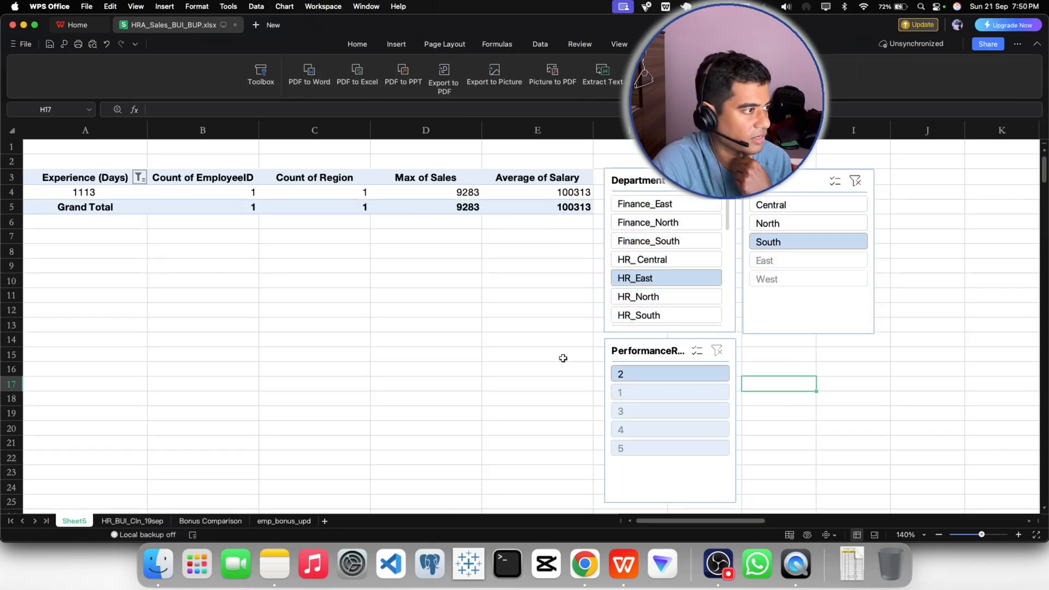
pyautogui.click(650, 222)
pyautogui.click(652, 205)
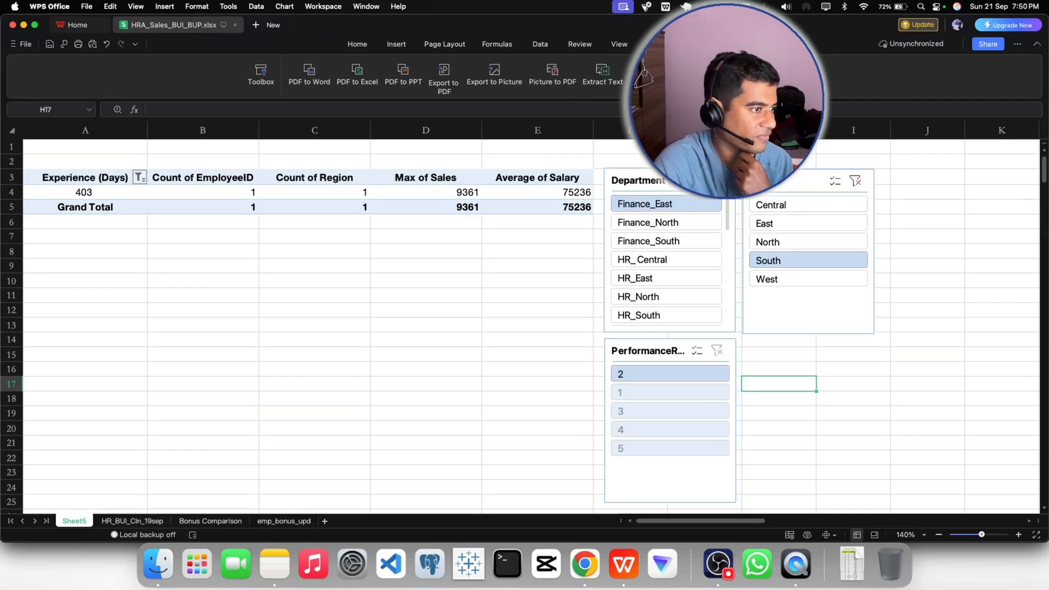
pyautogui.click(650, 393)
pyautogui.click(649, 416)
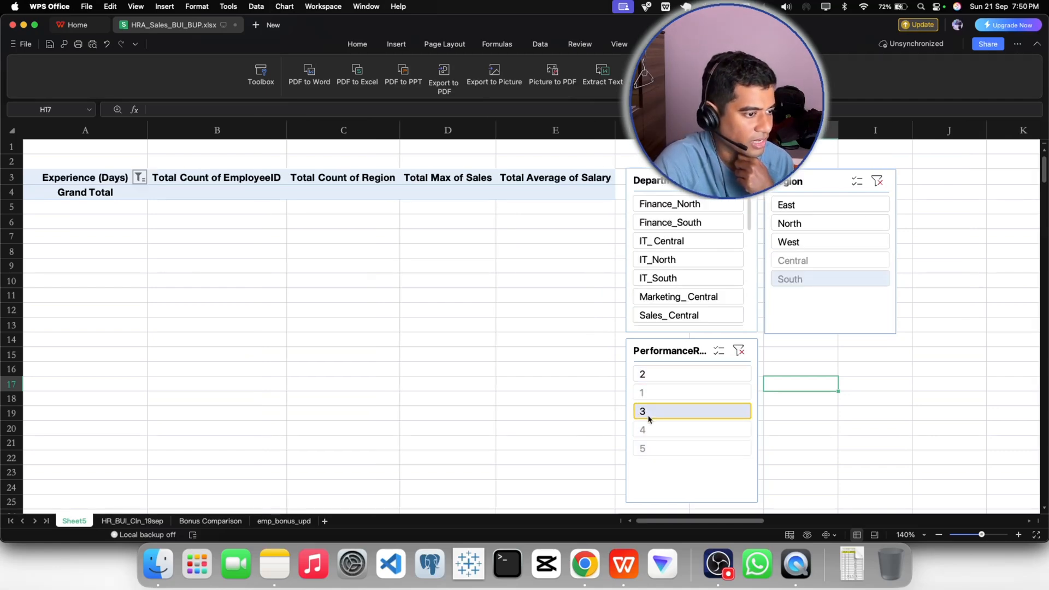
pyautogui.click(643, 447)
# - Clear the filters on the PerformanceRating, Region and Department slicers
pyautogui.click(739, 352)
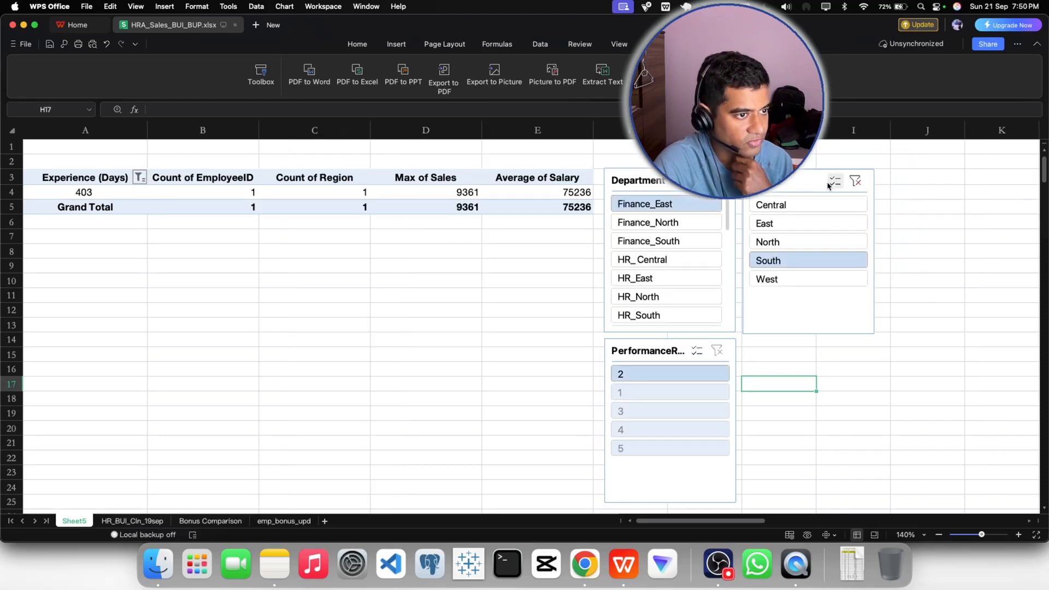
pyautogui.click(852, 184)
pyautogui.click(719, 181)
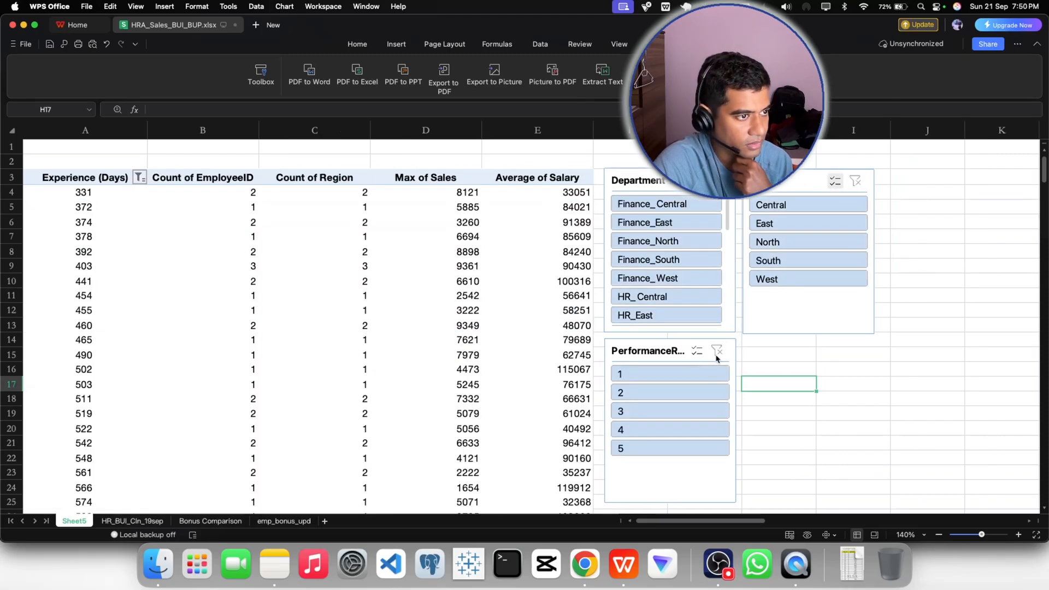
# - Filter the PivotTable to PerformanceRating 5 and look through the Department slicer's entries
pyautogui.click(639, 448)
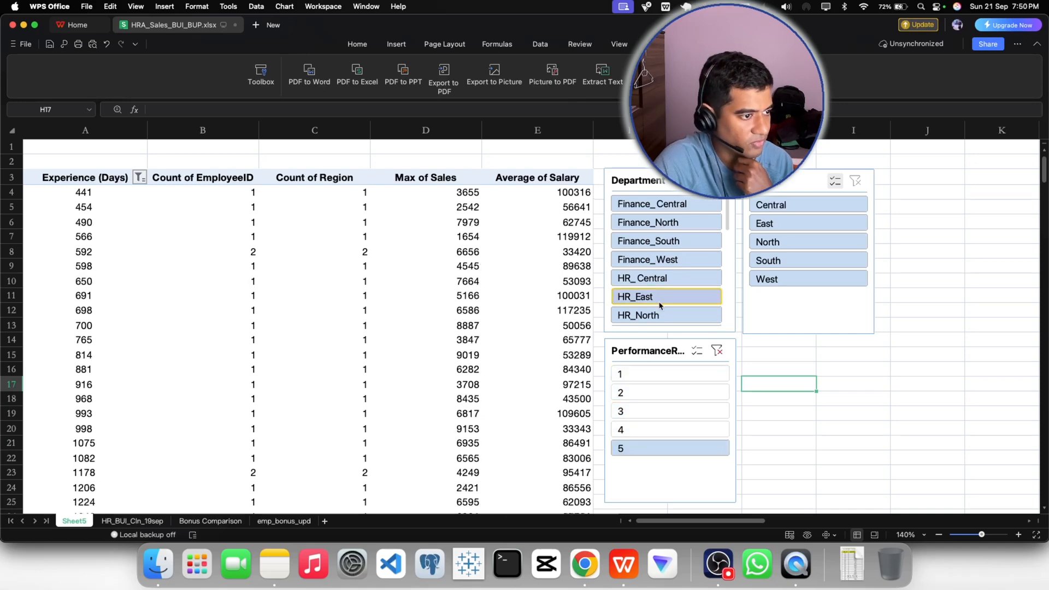
pyautogui.scroll(-5, 735, 316)
pyautogui.scroll(5, 735, 317)
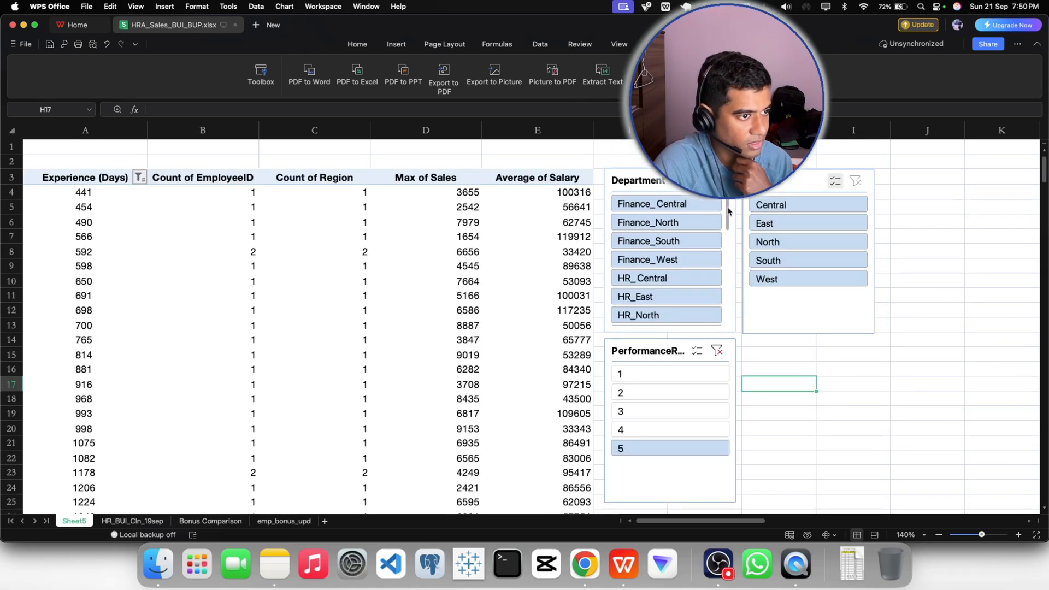
pyautogui.moveTo(728, 211); pyautogui.dragTo(727, 277)
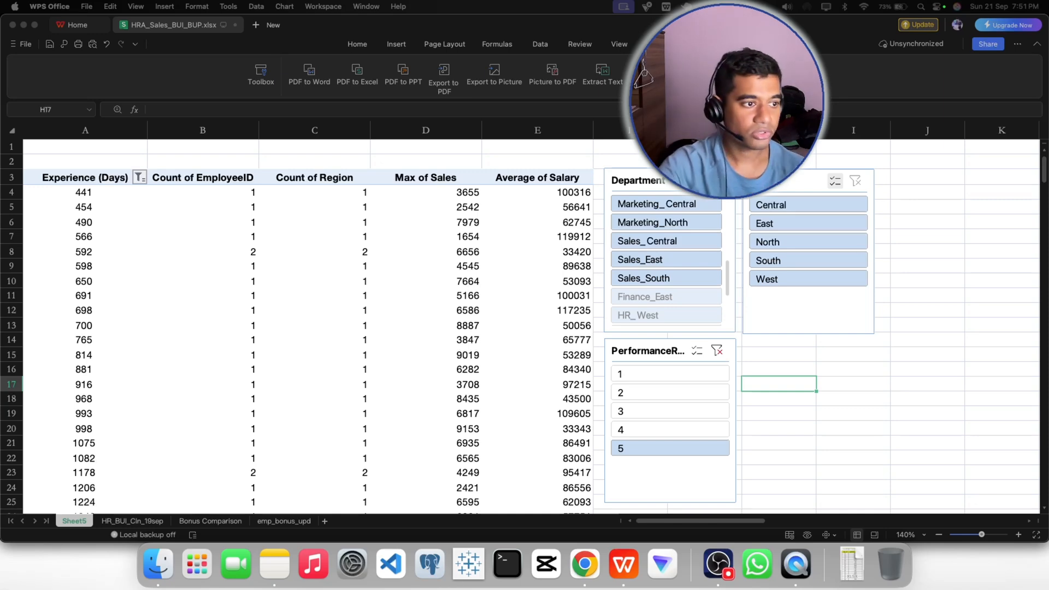
# - Toggle the North, East, Central, South and West entries of the Region slicer to test the filtering
pyautogui.click(766, 241)
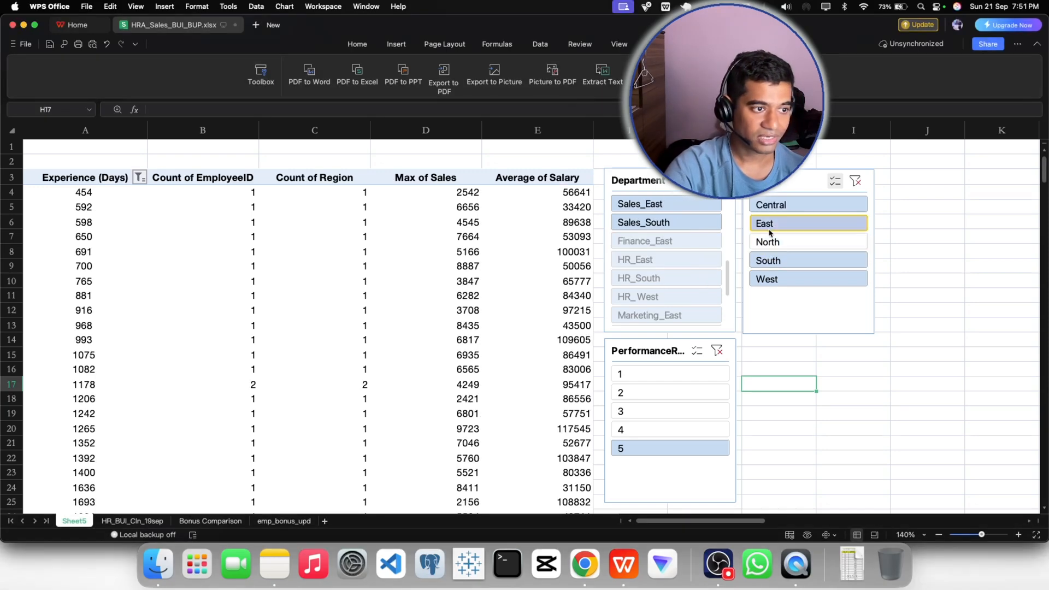
pyautogui.click(769, 228)
pyautogui.click(771, 204)
pyautogui.click(770, 260)
pyautogui.click(771, 279)
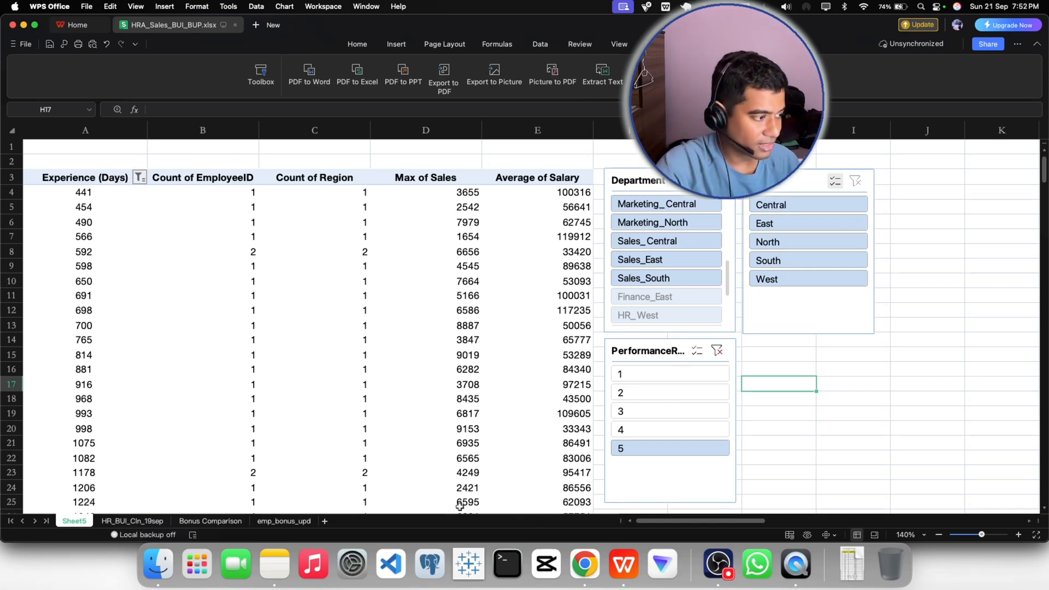
# - Rename the PivotTable sheet as Insights
pyautogui.rightClick(82, 522)
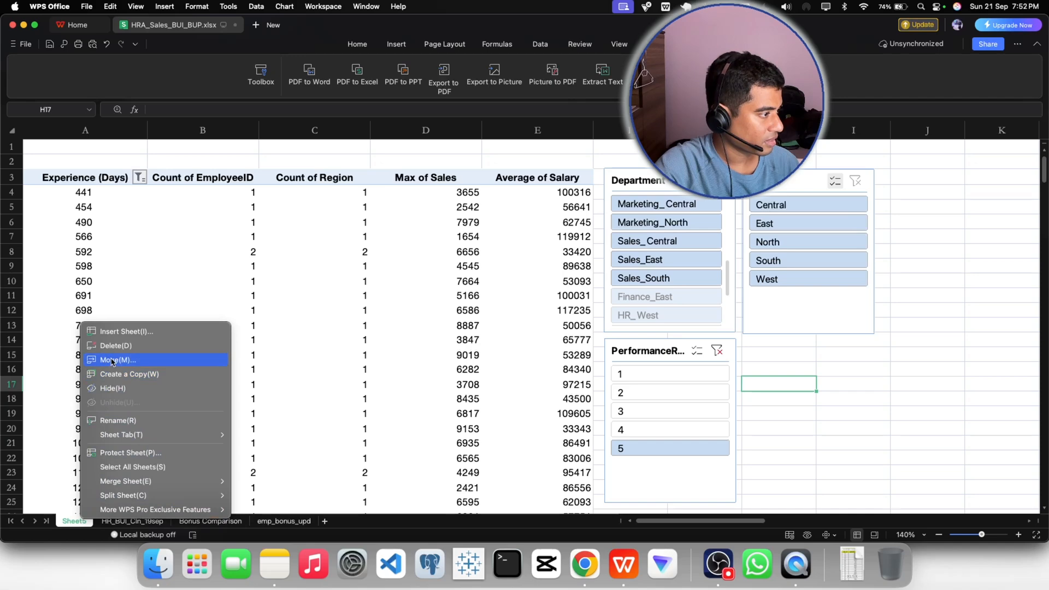
pyautogui.click(118, 420)
pyautogui.write('In')
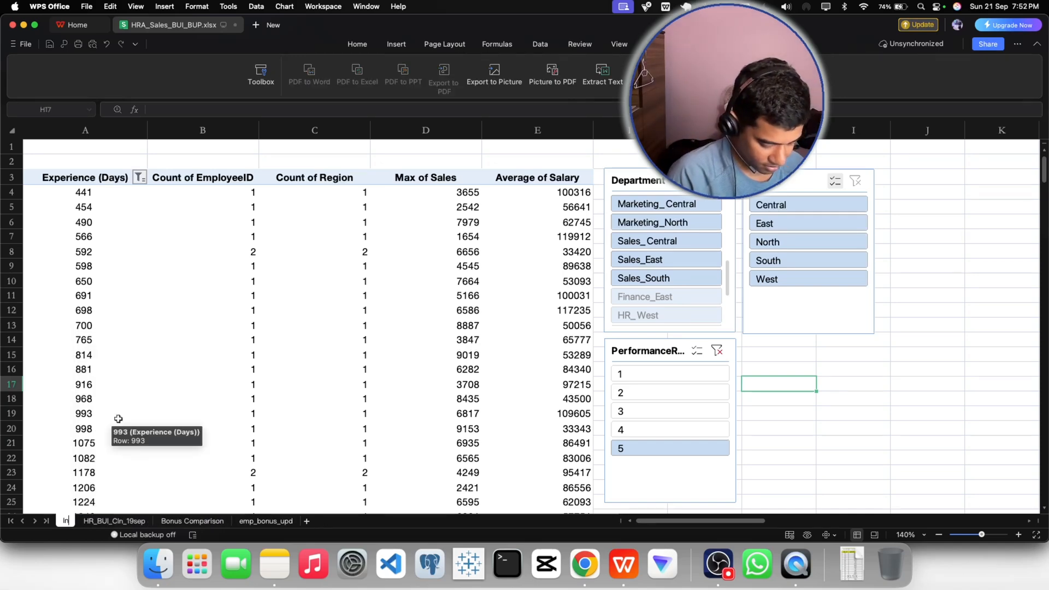
pyautogui.write('sights')
pyautogui.press('Return')
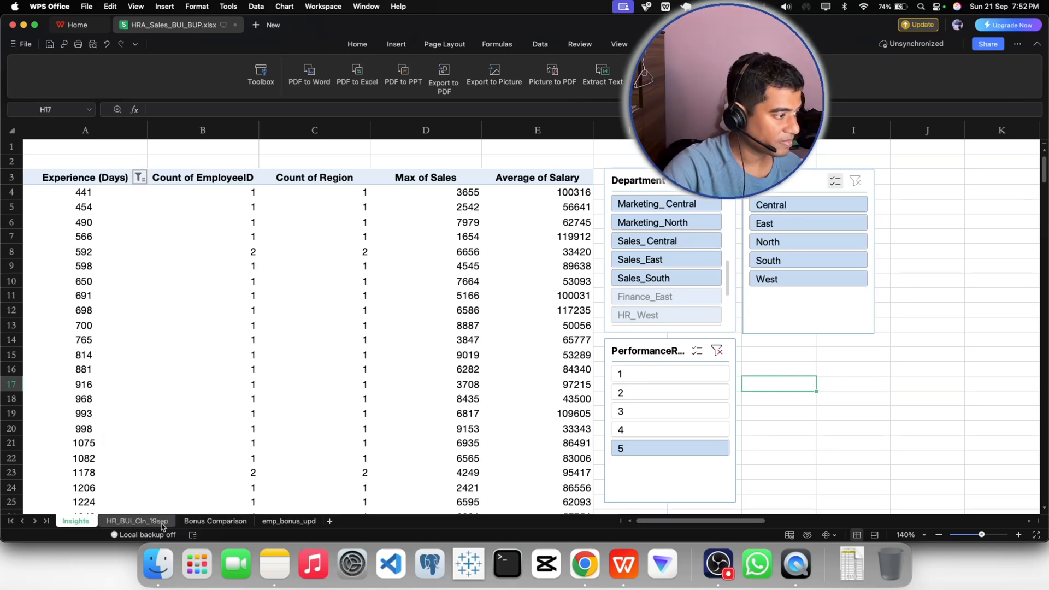
pyautogui.click(138, 521)
pyautogui.click(76, 521)
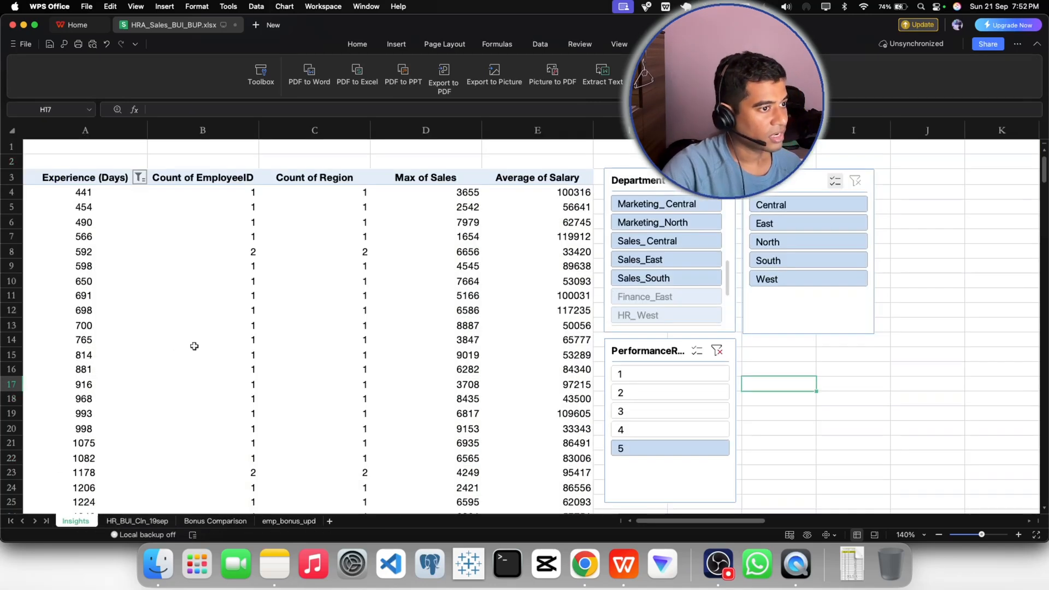
# - Switch to Gmail in Chrome and start a reply to the latest message in the Request for Data Check thread
pyautogui.click(573, 558)
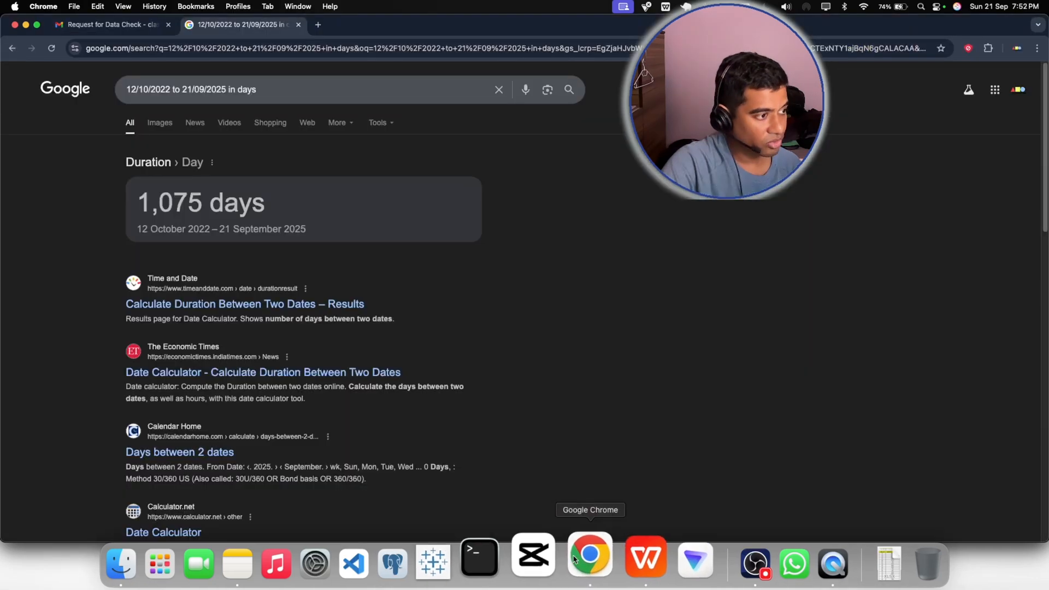
pyautogui.click(109, 24)
pyautogui.scroll(-5, 263, 371)
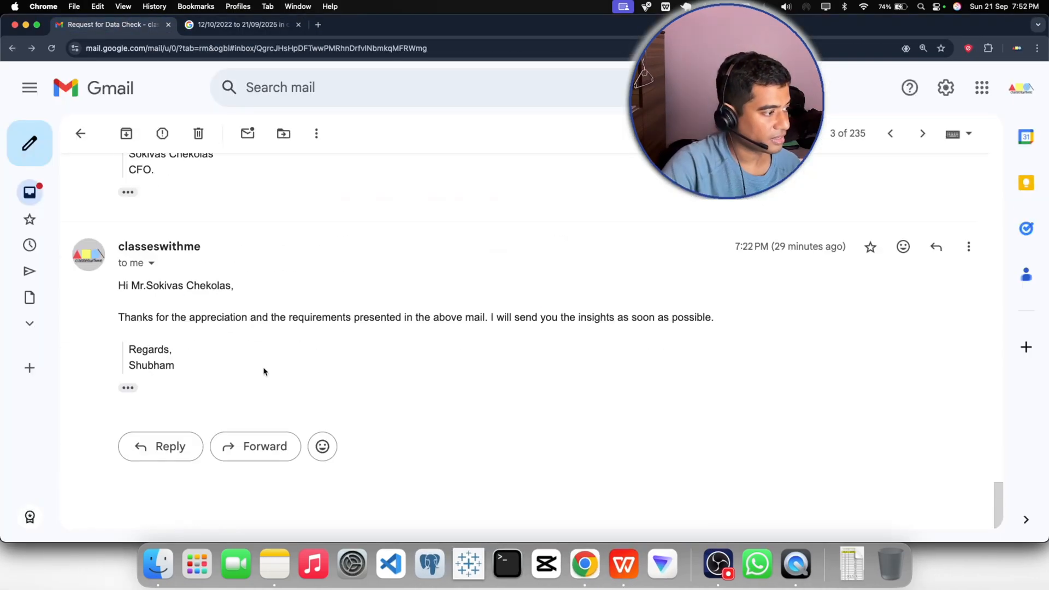
pyautogui.click(161, 446)
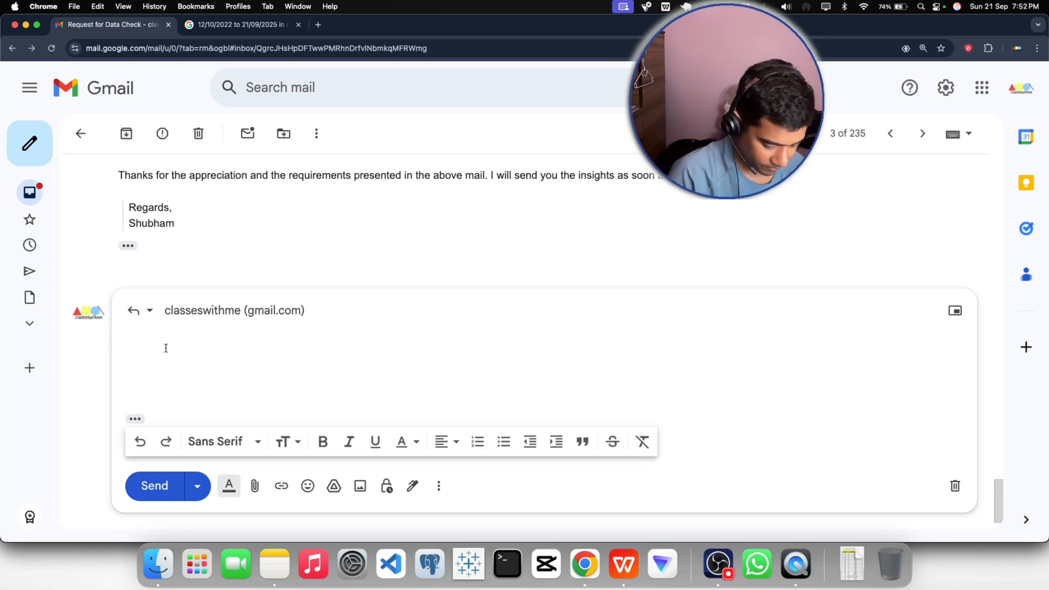
# - Write the greeting "Hi" with the recipient's name copied from the previous message, followed by a comma and a new line
pyautogui.write('hi')
pyautogui.press('BackSpace')
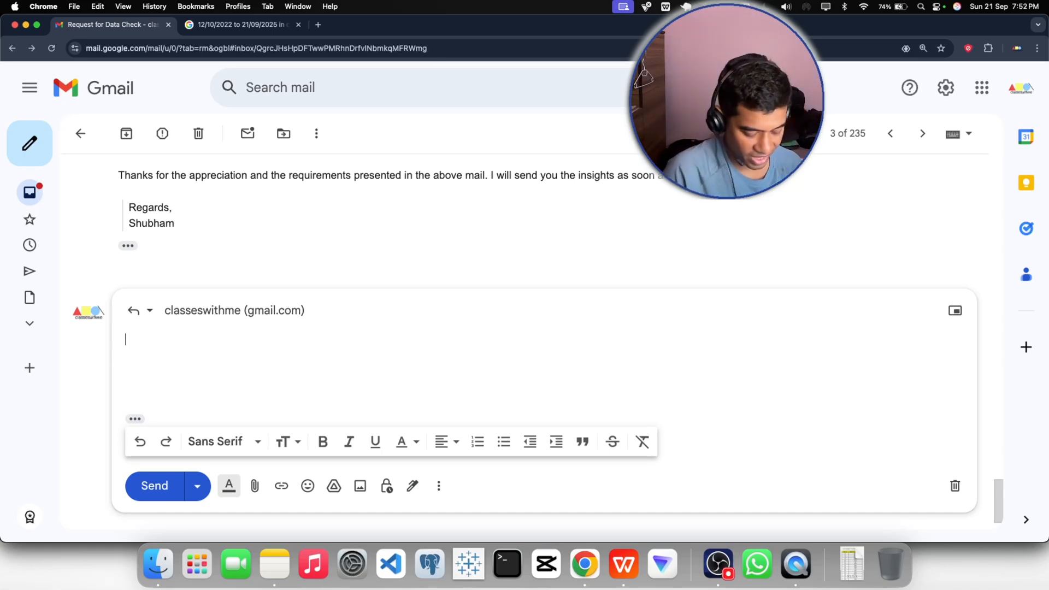
pyautogui.write('Hi')
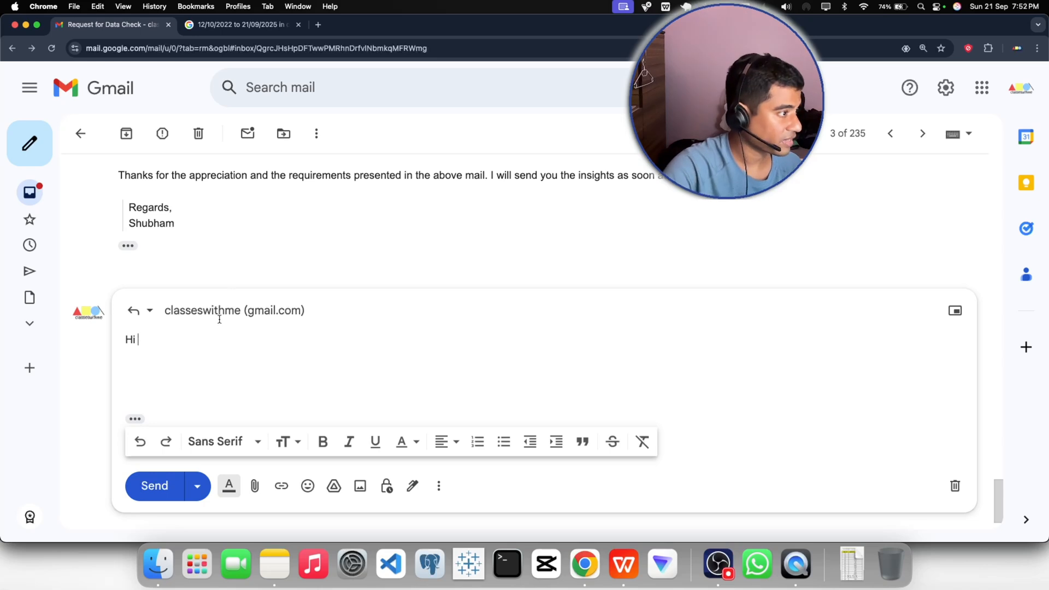
pyautogui.scroll(3, 229, 262)
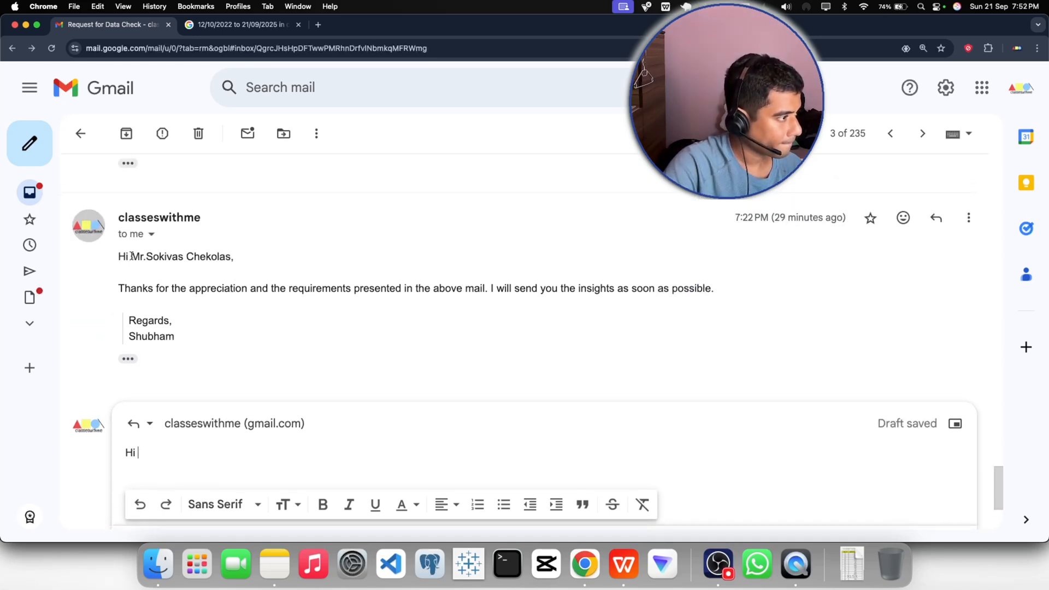
pyautogui.moveTo(132, 257); pyautogui.dragTo(231, 256)
pyautogui.press('super+c')
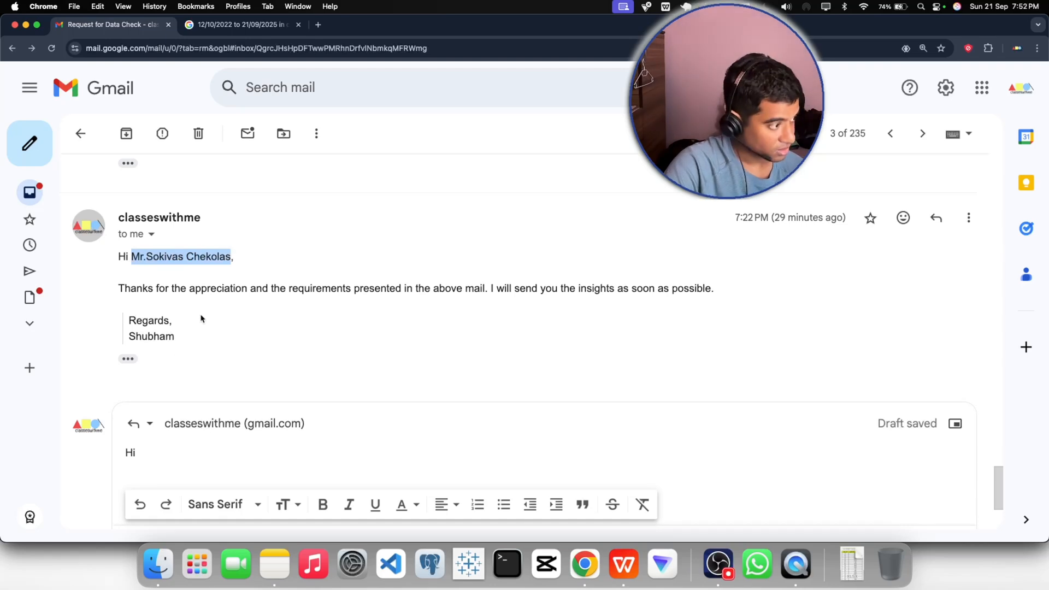
pyautogui.click(160, 452)
pyautogui.press('super+v')
pyautogui.write(',')
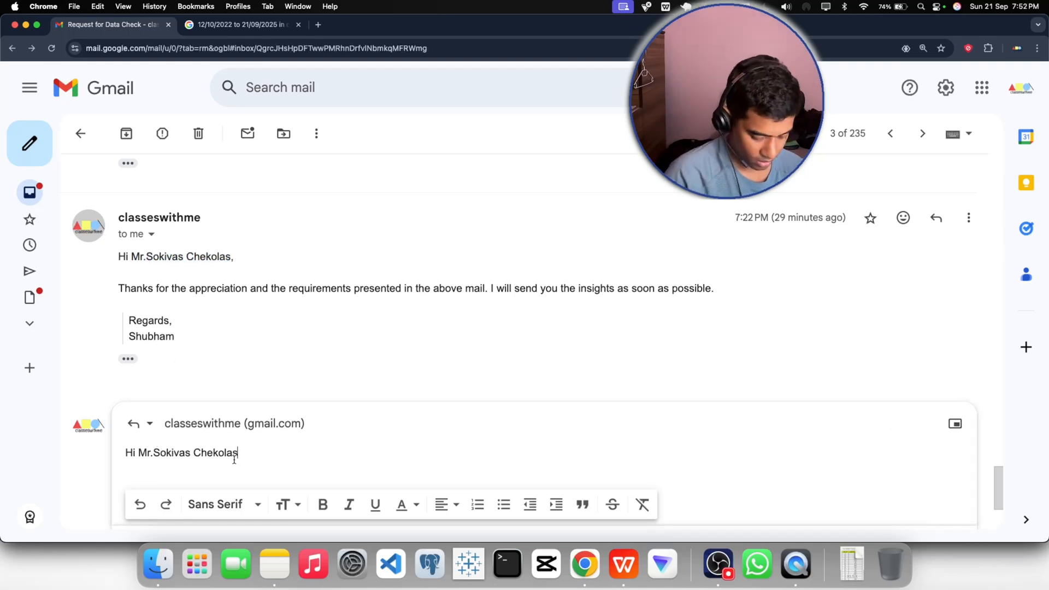
pyautogui.press('Return')
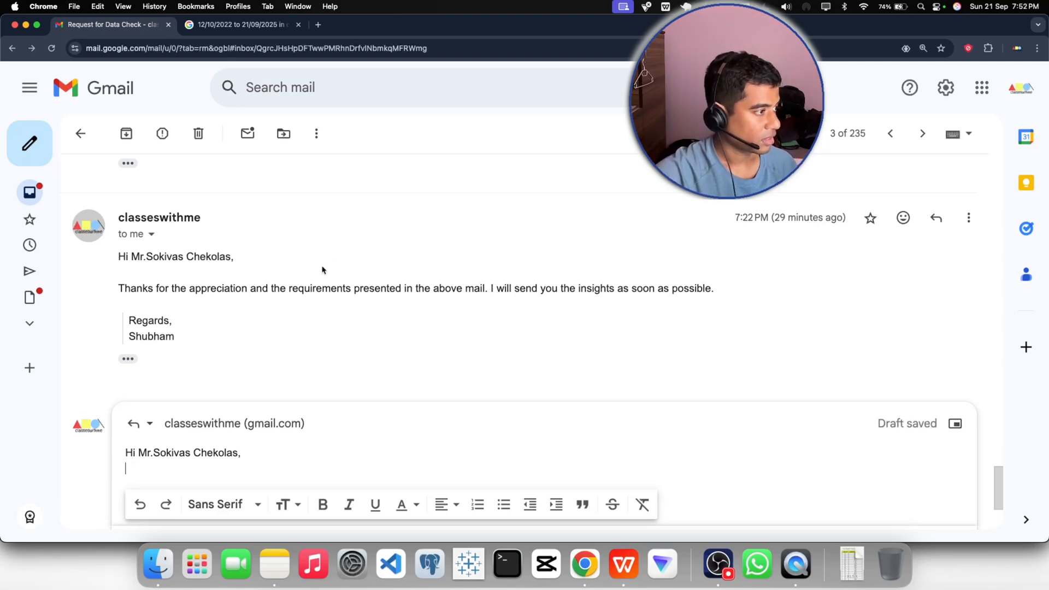
# - Begin the reply's body below the greeting with the words "Based on the"
pyautogui.scroll(-3, 159, 352)
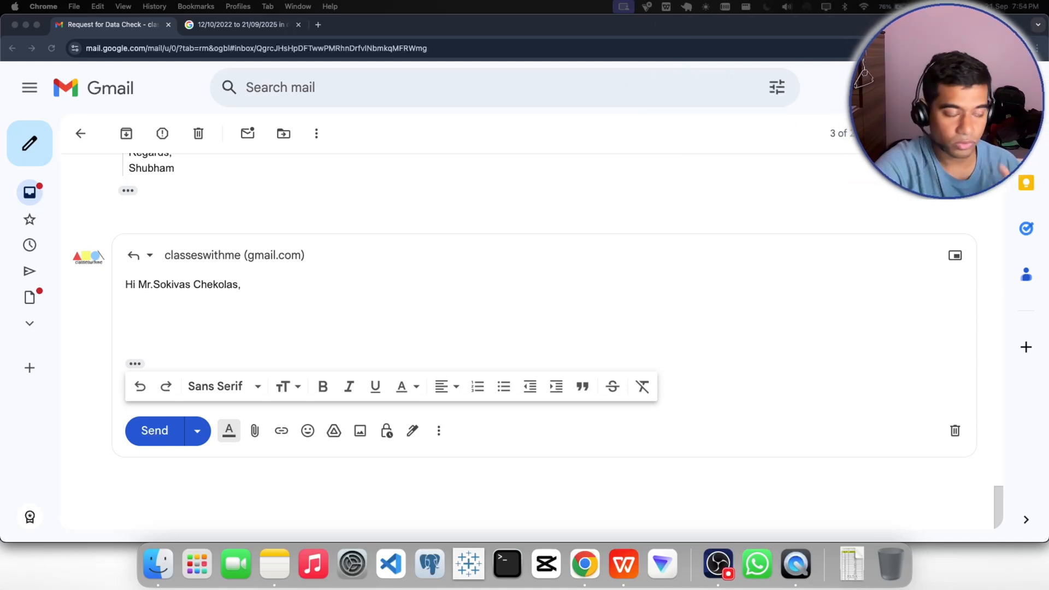
pyautogui.click(165, 302)
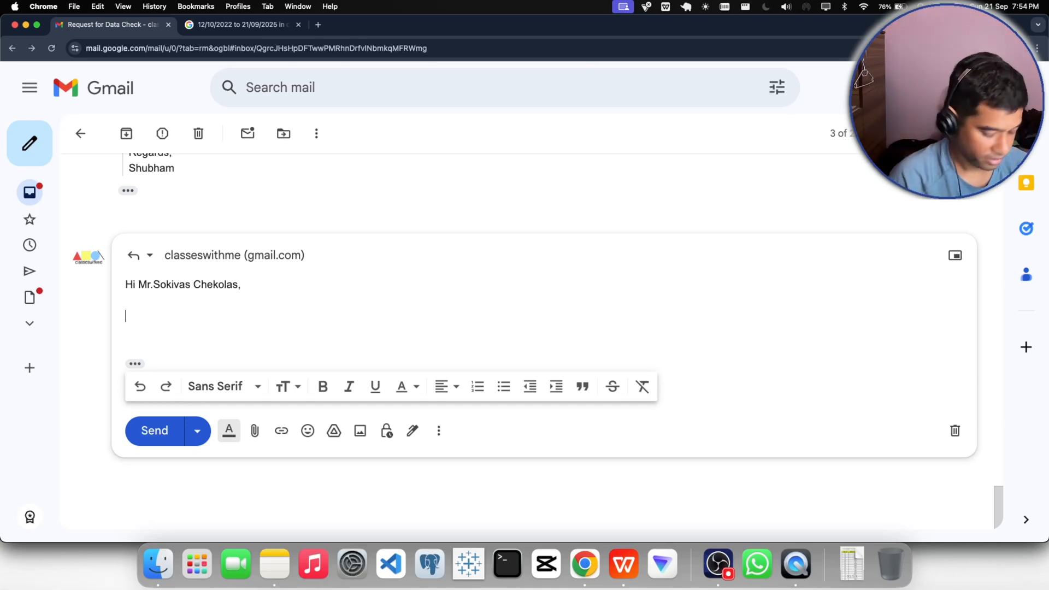
pyautogui.write('Based on ')
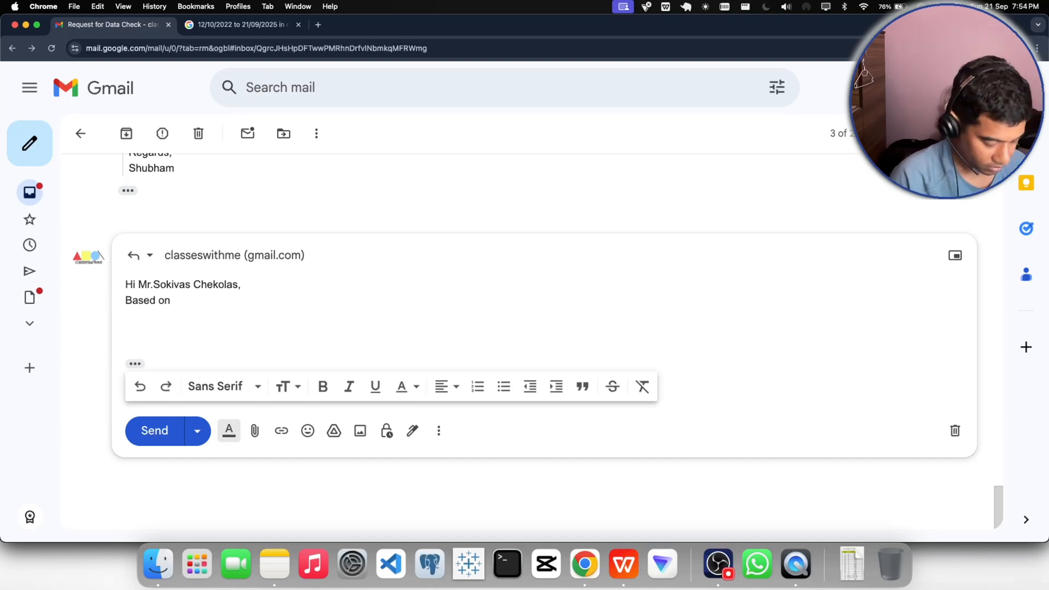
pyautogui.write(' th e')
pyautogui.press('BackSpace')
pyautogui.press('BackSpace')
pyautogui.write('e')
pyautogui.press('BackSpace')
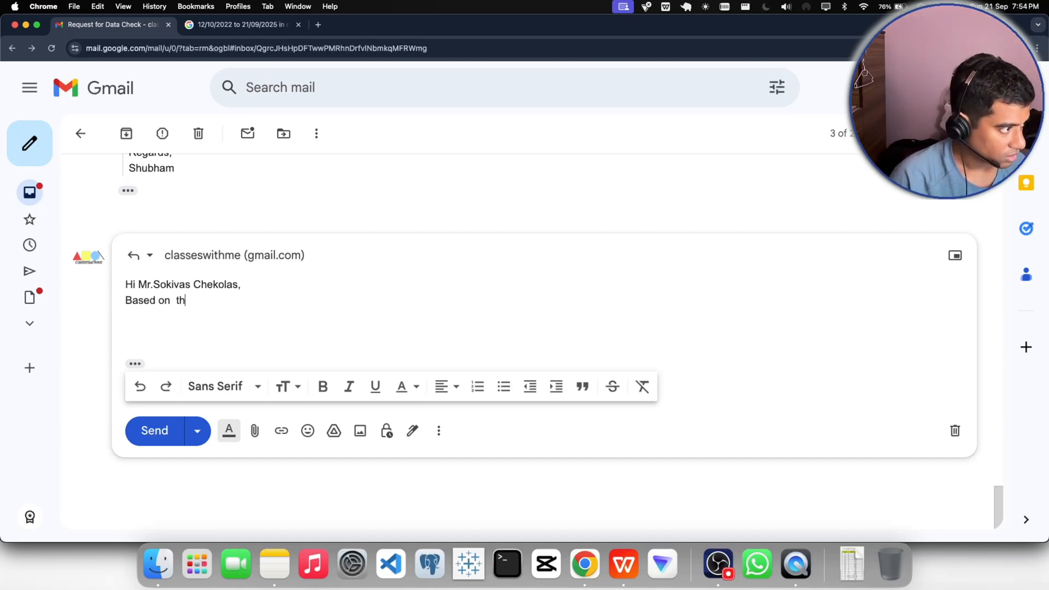
pyautogui.press('BackSpace')
pyautogui.press('BackSpace')
pyautogui.press('BackSpace')
pyautogui.write('the ')
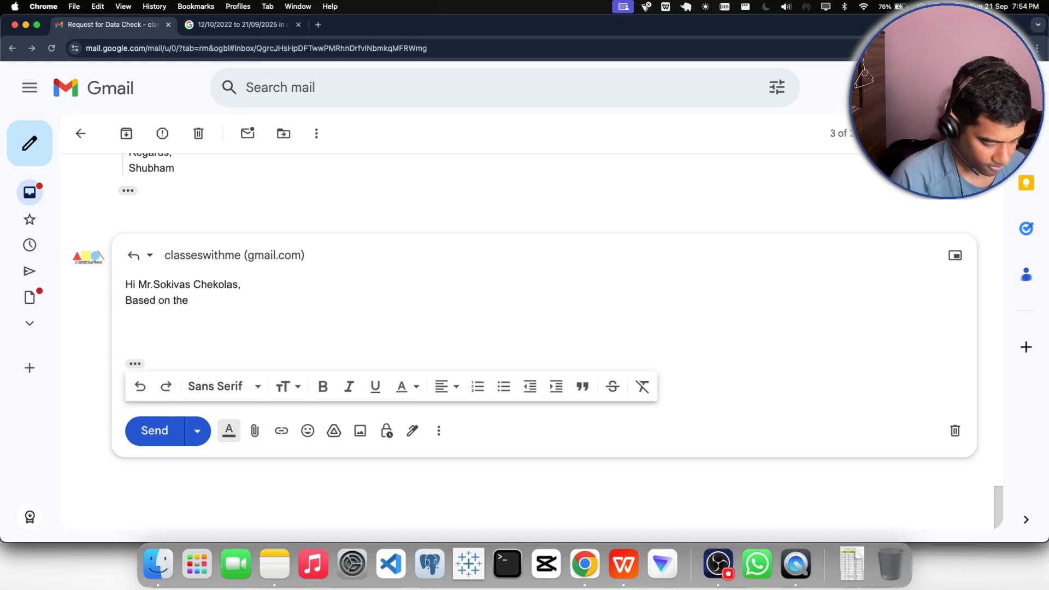
pyautogui.write('employee')
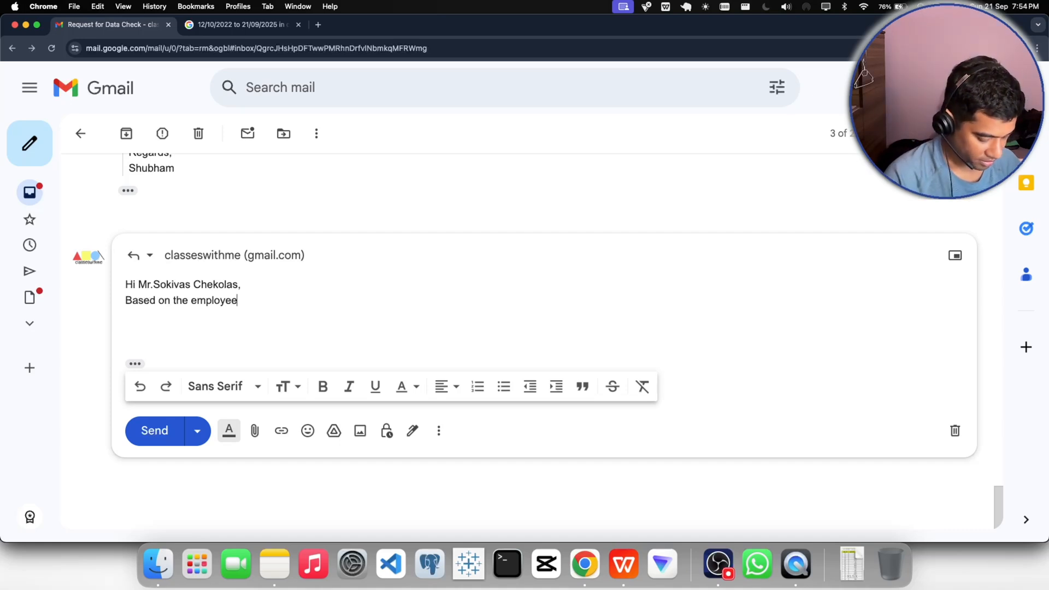
# - Continue the opening sentence of the reply with "employee data including"
pyautogui.write('data inclu')
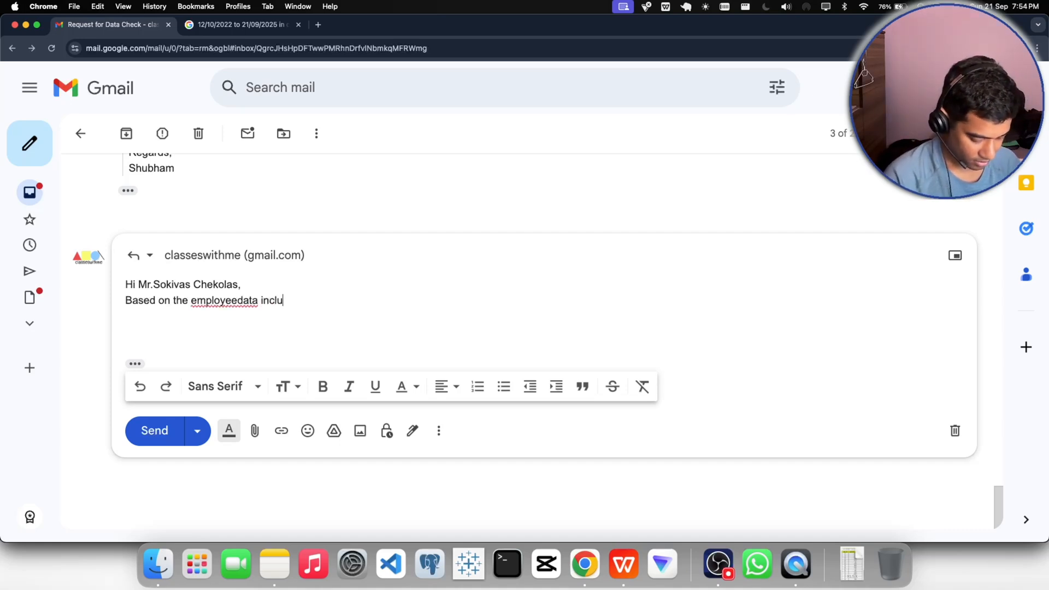
pyautogui.write('di')
pyautogui.press('BackSpace')
pyautogui.press('BackSpace')
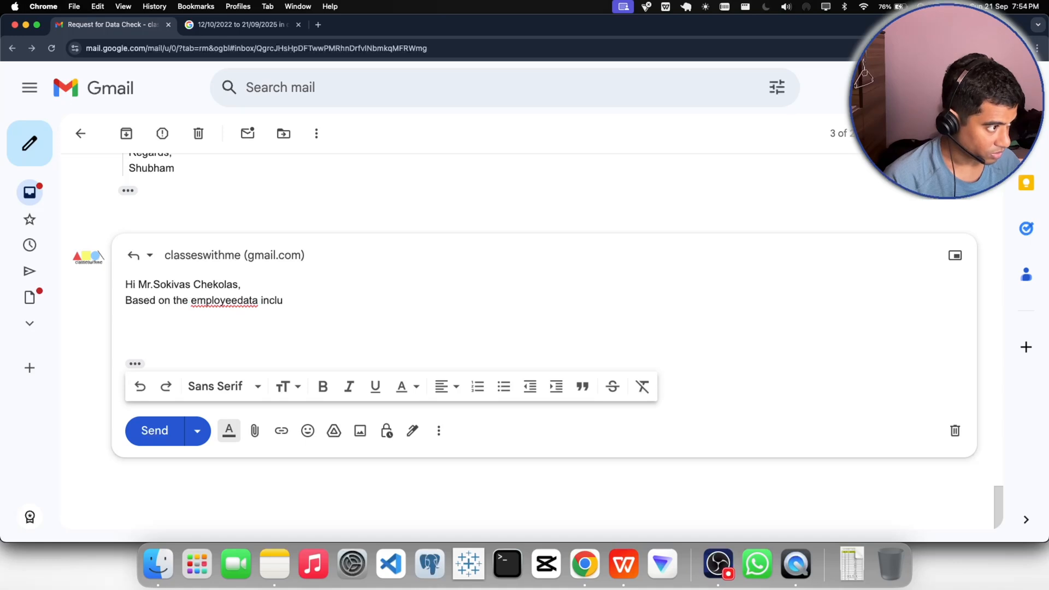
pyautogui.press('BackSpace')
pyautogui.press('BackSpace')
pyautogui.press('BackSpace')
pyautogui.press('BackSpace')
pyautogui.press('BackSpace')
pyautogui.press('BackSpace')
pyautogui.press('BackSpace')
pyautogui.press('BackSpace')
pyautogui.press('BackSpace')
pyautogui.press('BackSpace')
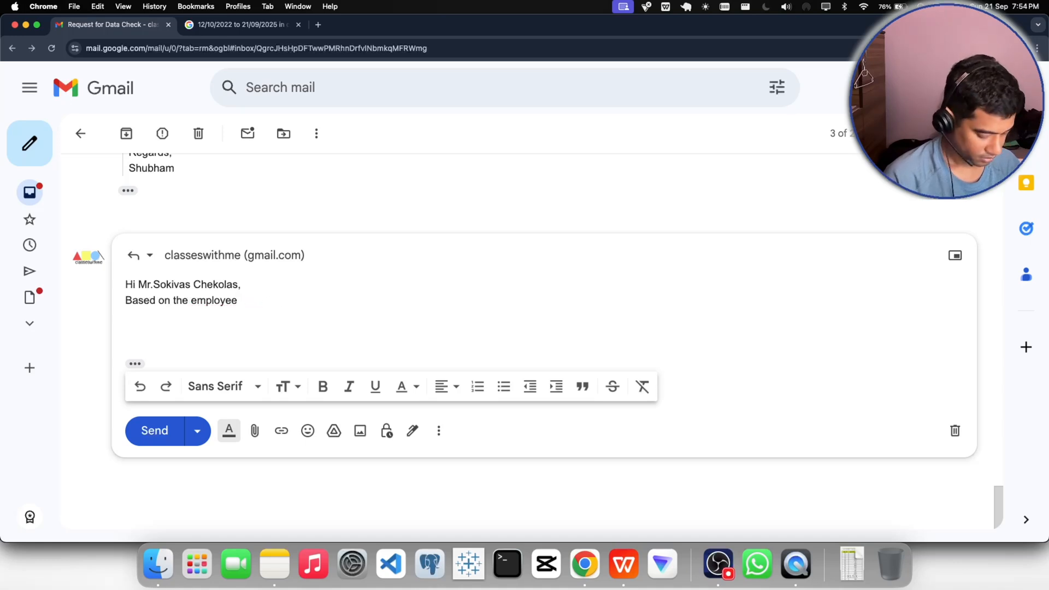
pyautogui.write('data inclusin')
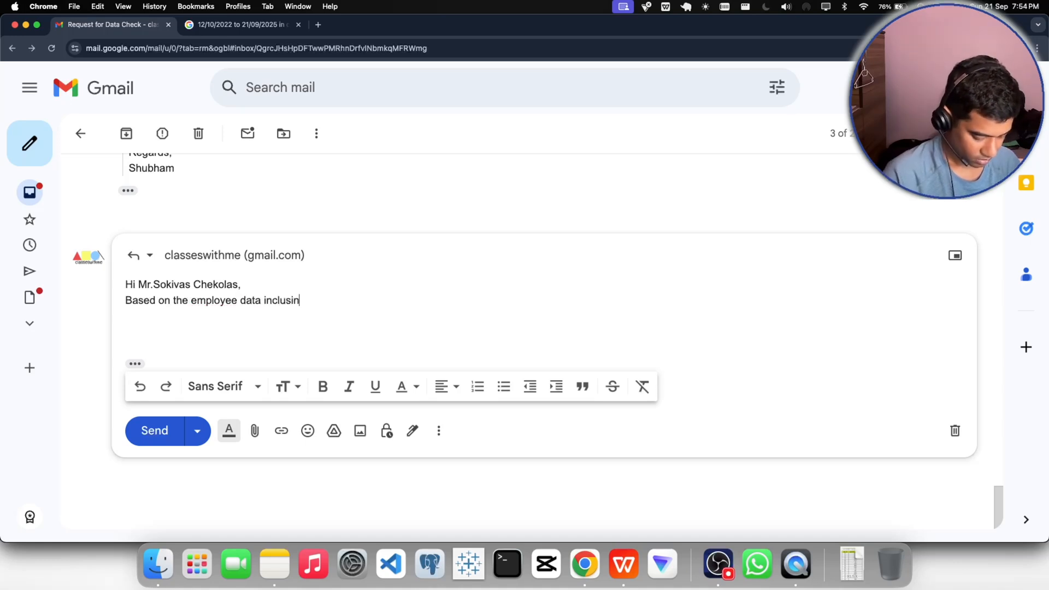
pyautogui.press('BackSpace')
pyautogui.press('BackSpace')
pyautogui.press('BackSpace')
pyautogui.write('d')
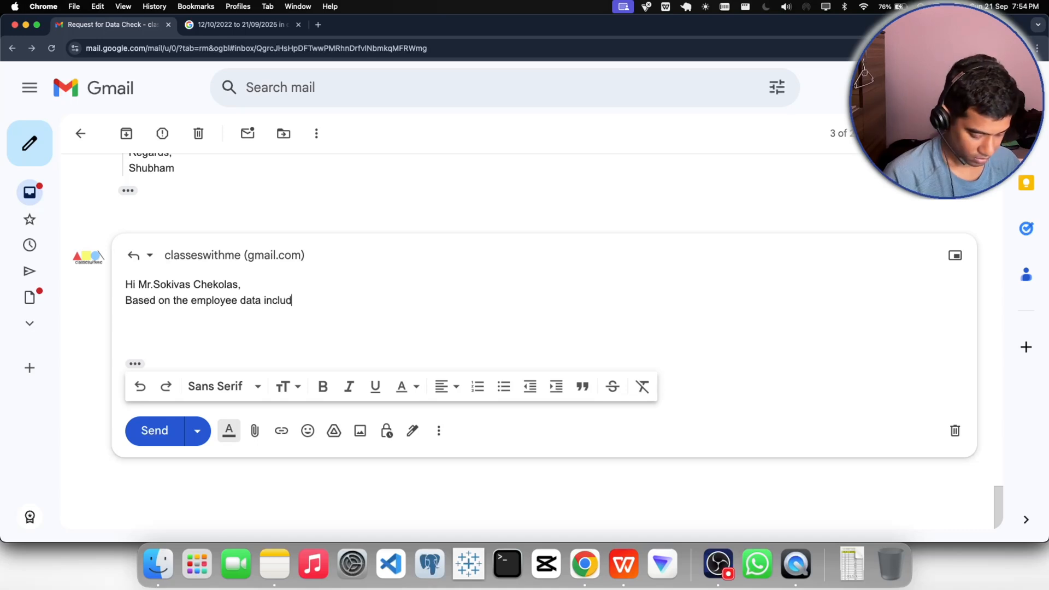
pyautogui.write('ing experi')
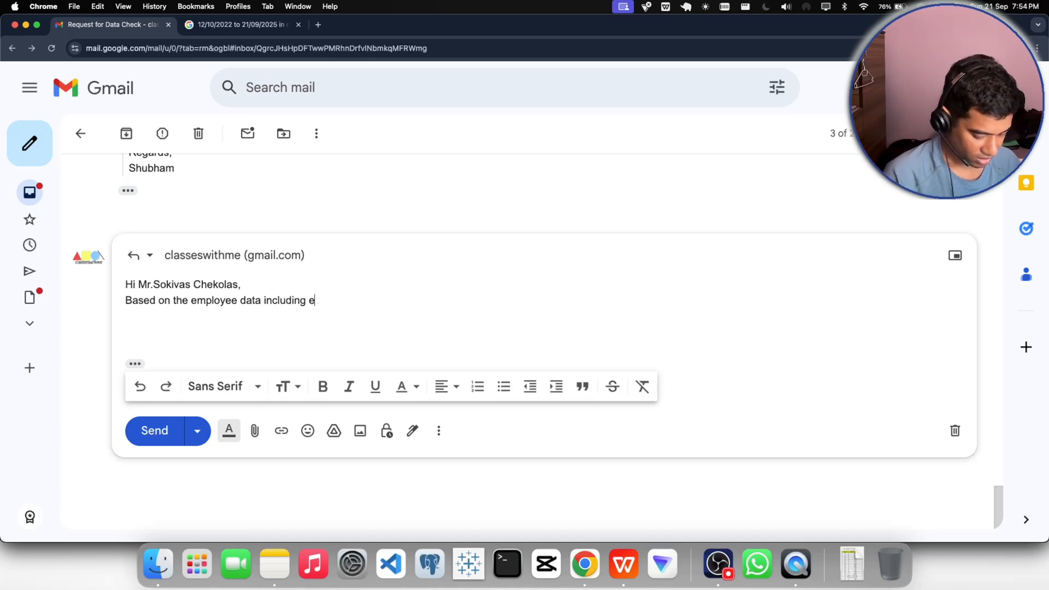
# - Add the list "experience , employee count , sales , salary and performance rating" to the reply's sentence
pyautogui.write('ence ')
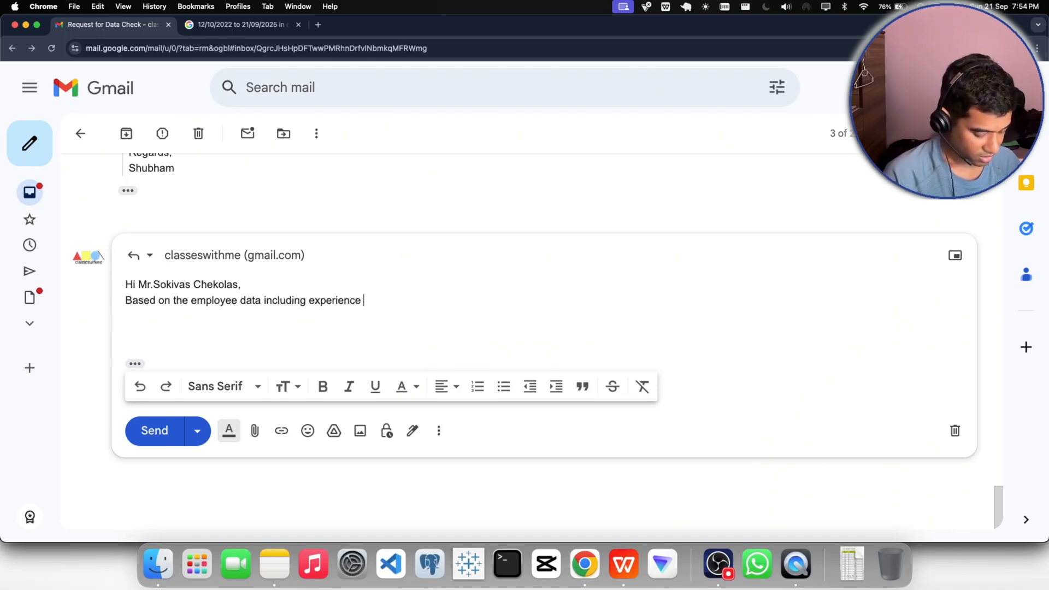
pyautogui.write(', em')
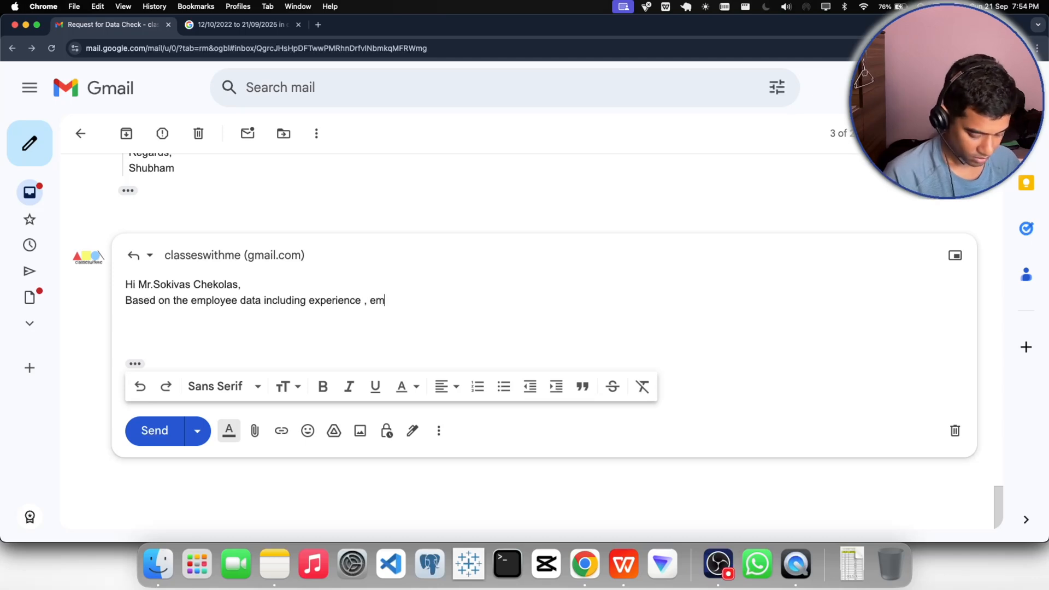
pyautogui.write('ployee co')
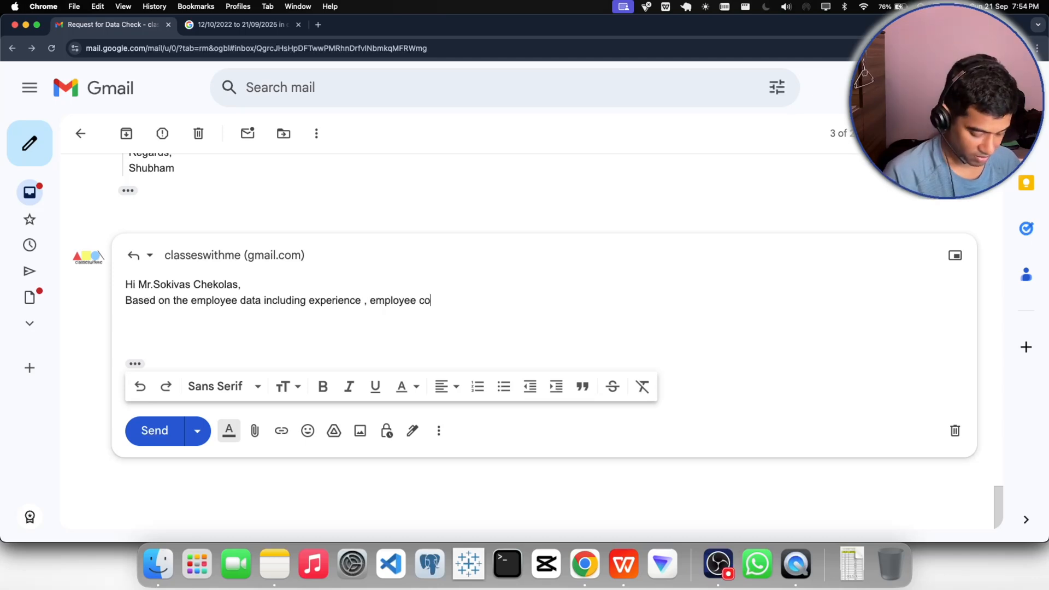
pyautogui.write('unt , s')
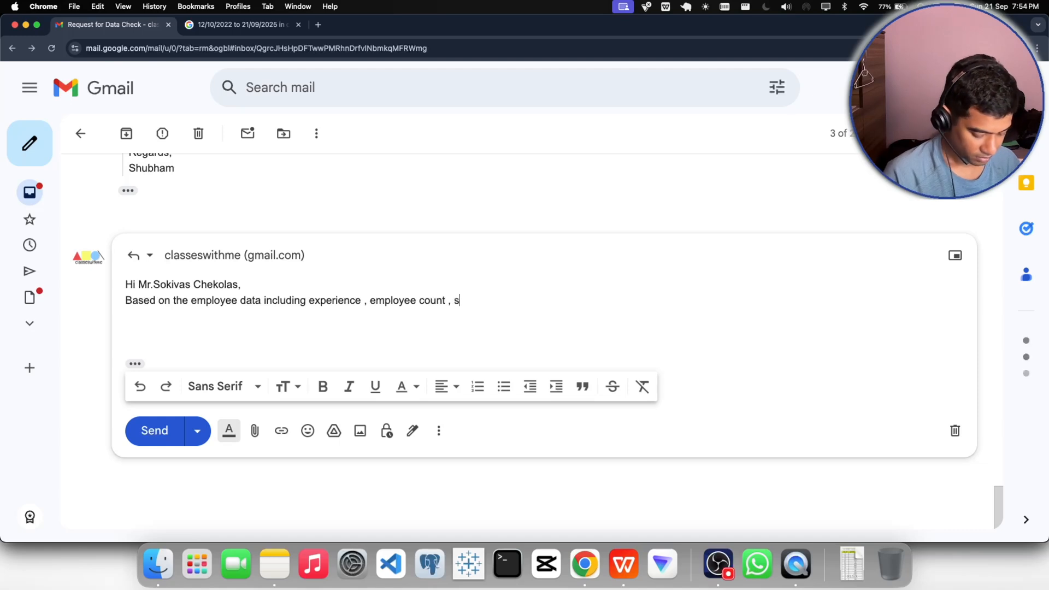
pyautogui.write('ales , salary and')
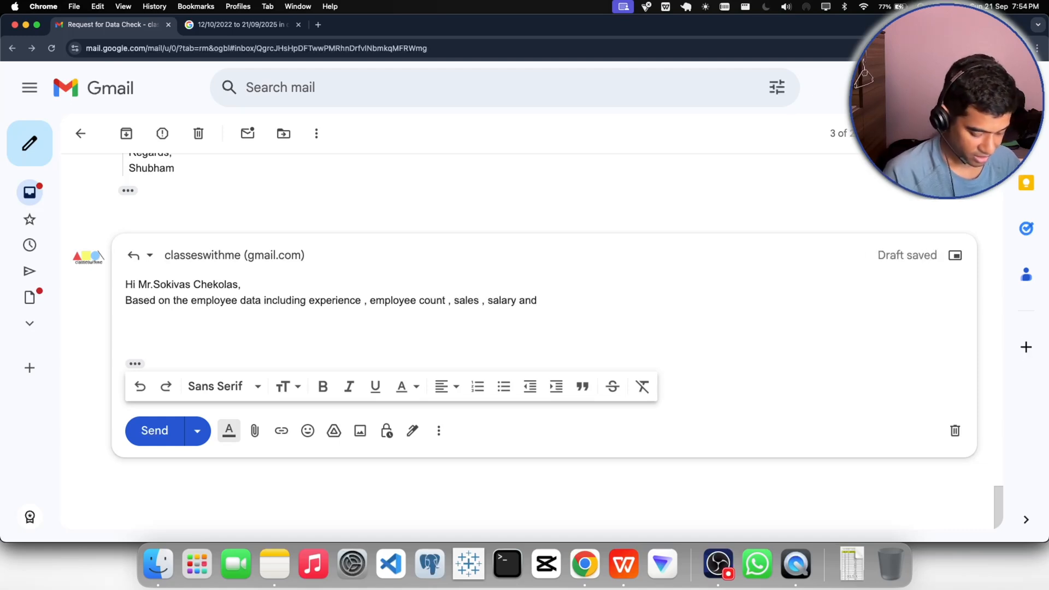
pyautogui.write(' performance ')
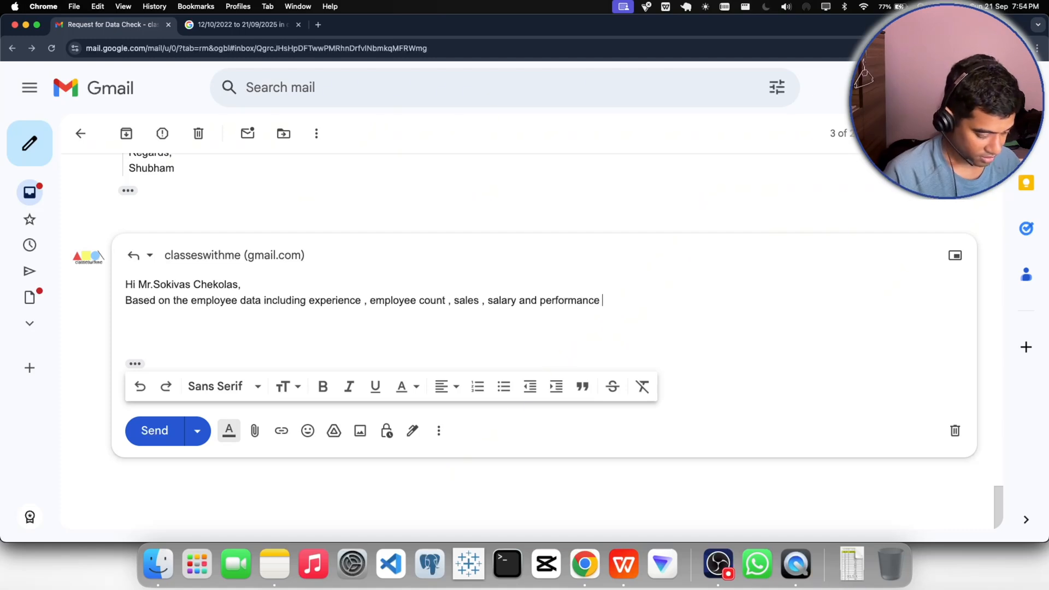
pyautogui.write('rating ')
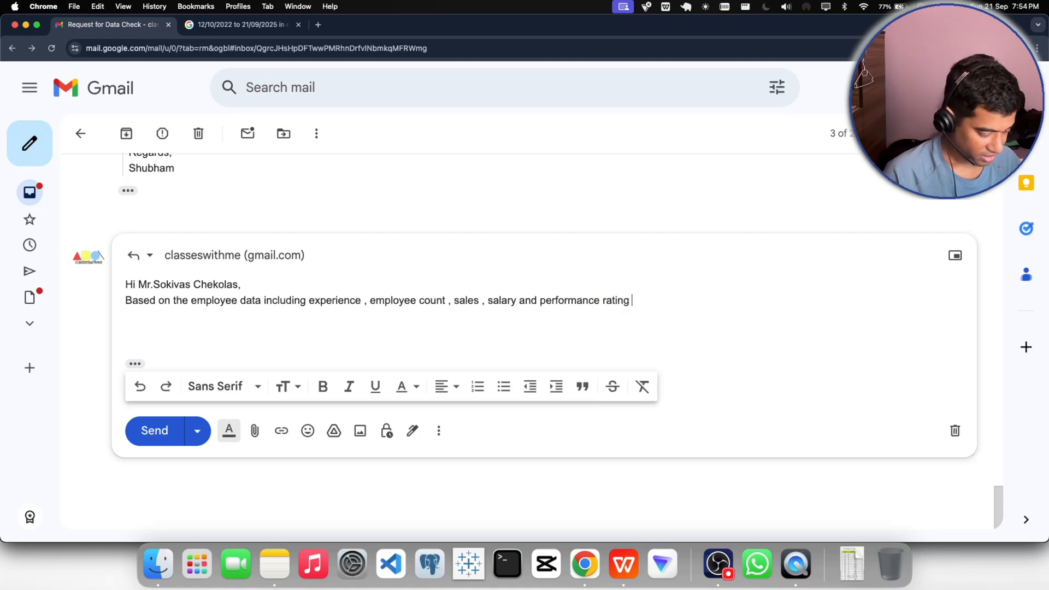
pyautogui.write('we ')
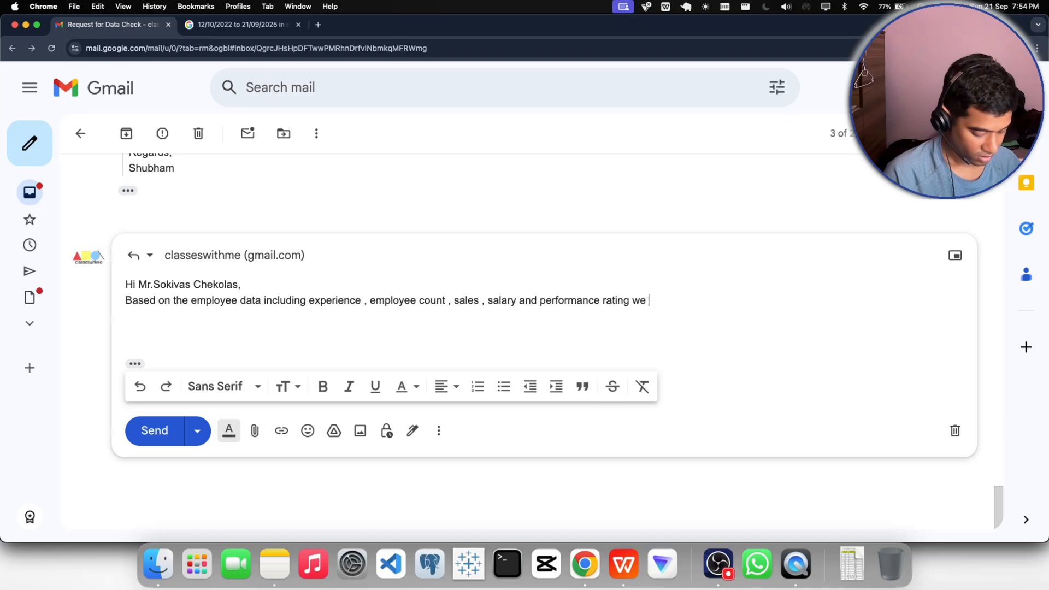
pyautogui.write('ca dri')
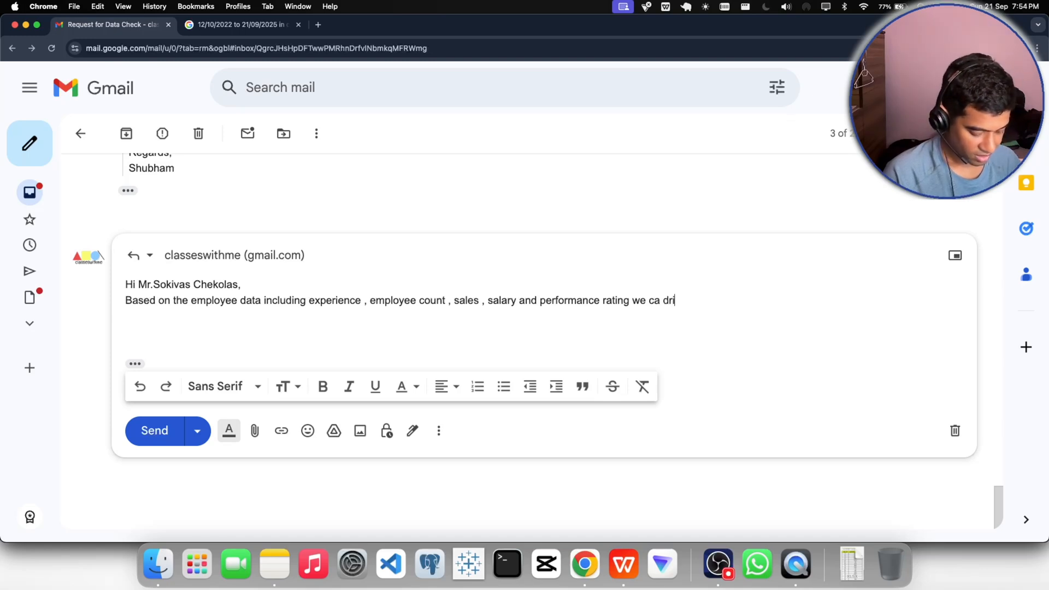
pyautogui.write('ve me')
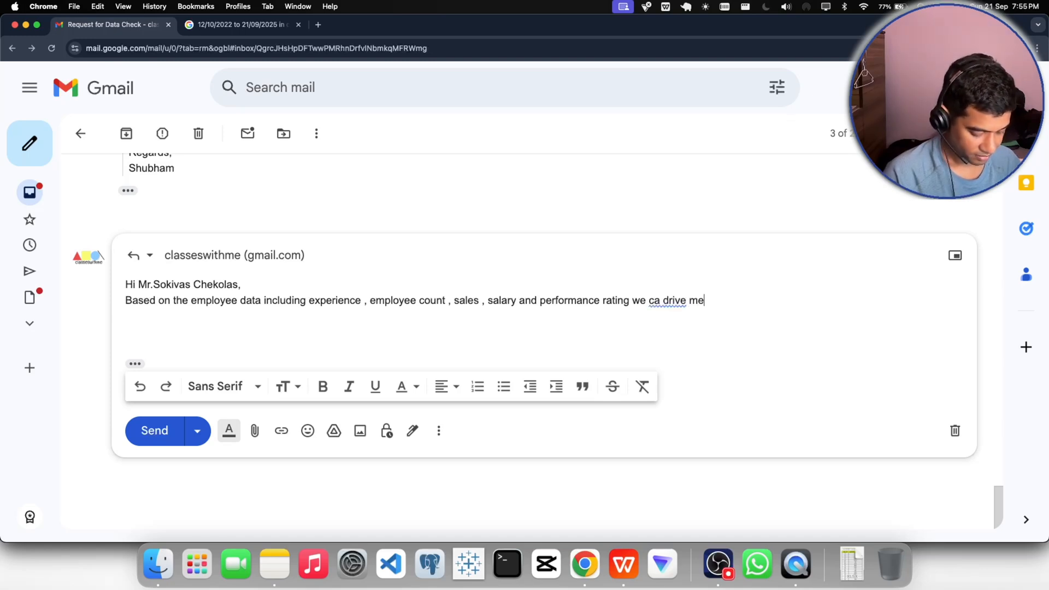
pyautogui.write('aningfu')
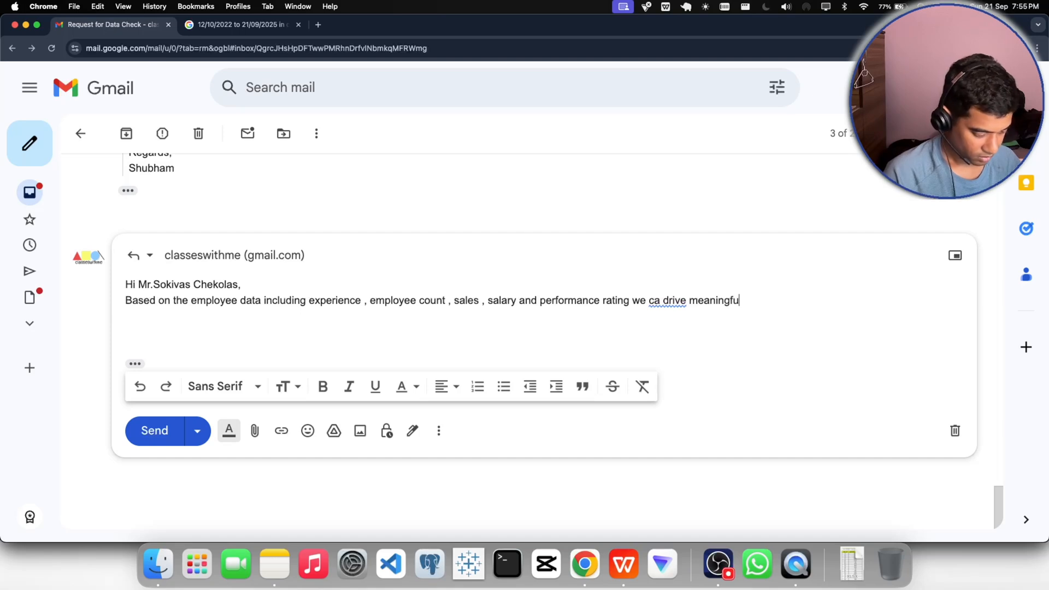
pyautogui.write('l ins')
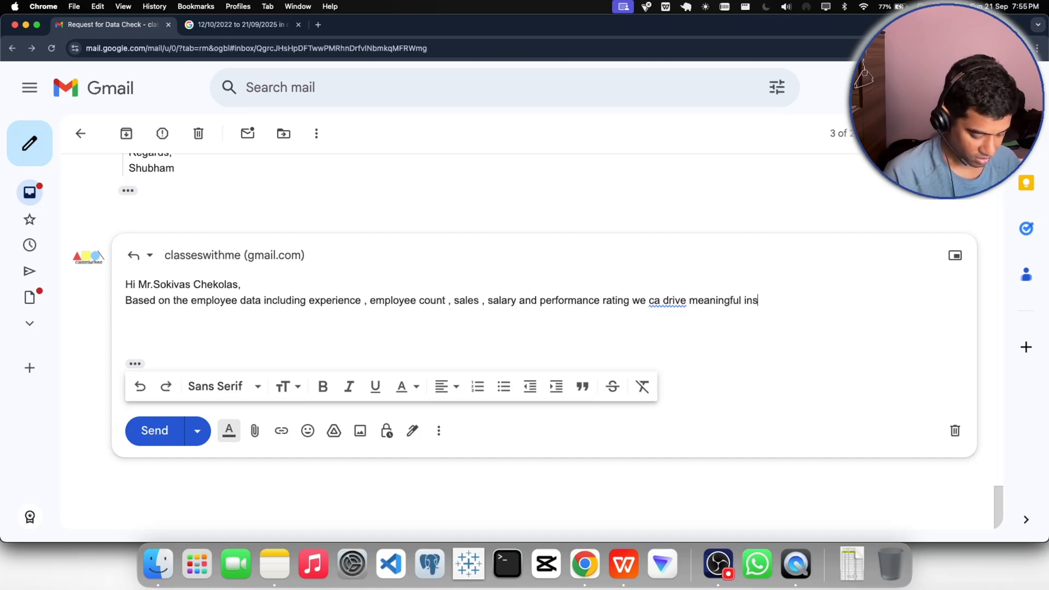
pyautogui.write('ights.')
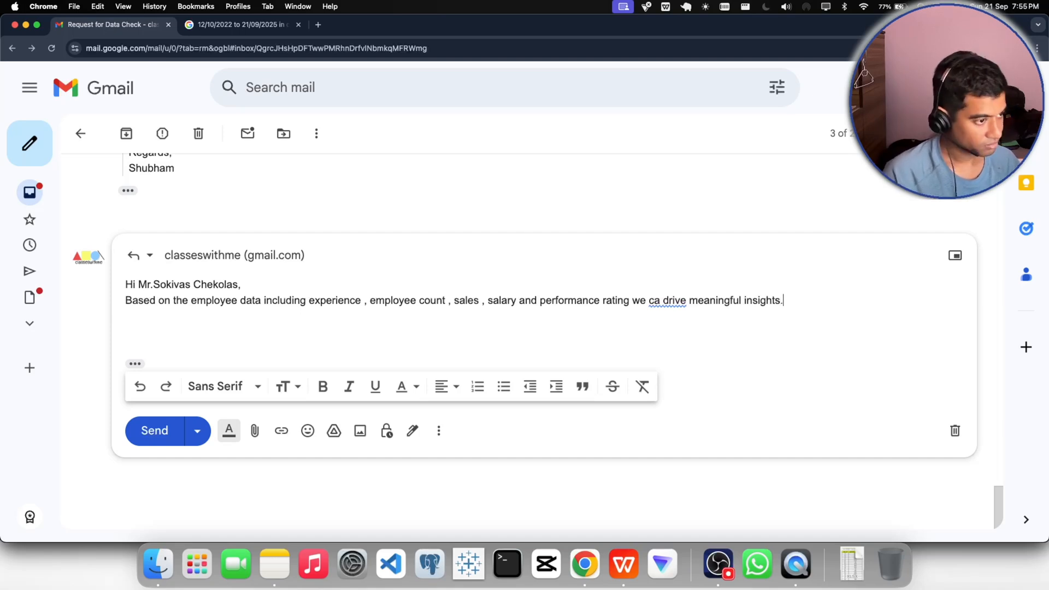
# - Correct "ca" to "can" in the reply's opening sentence and insert a blank line below the greeting
pyautogui.click(651, 300)
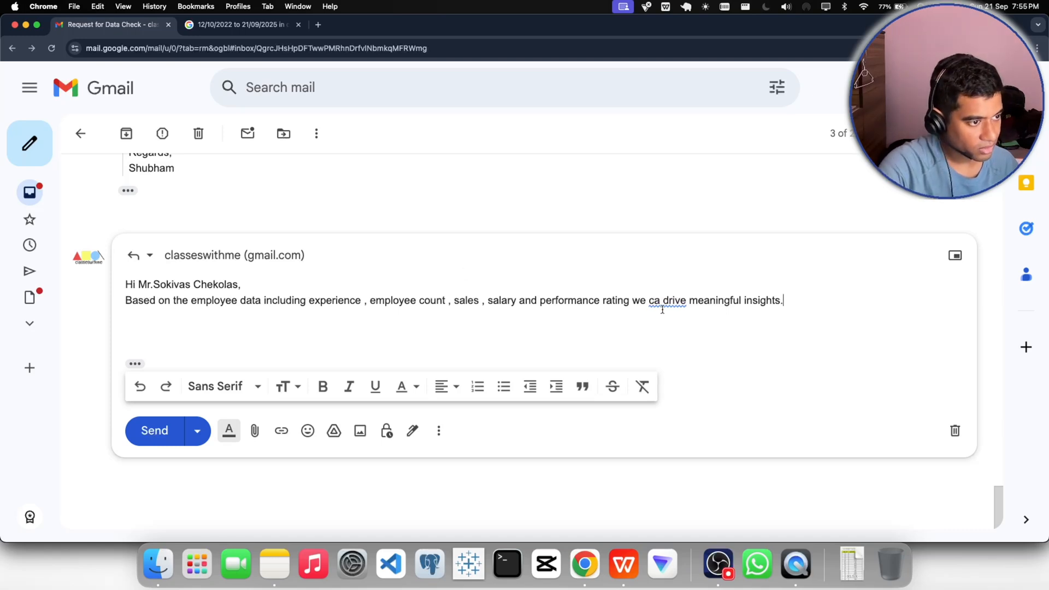
pyautogui.click(671, 332)
pyautogui.click(798, 299)
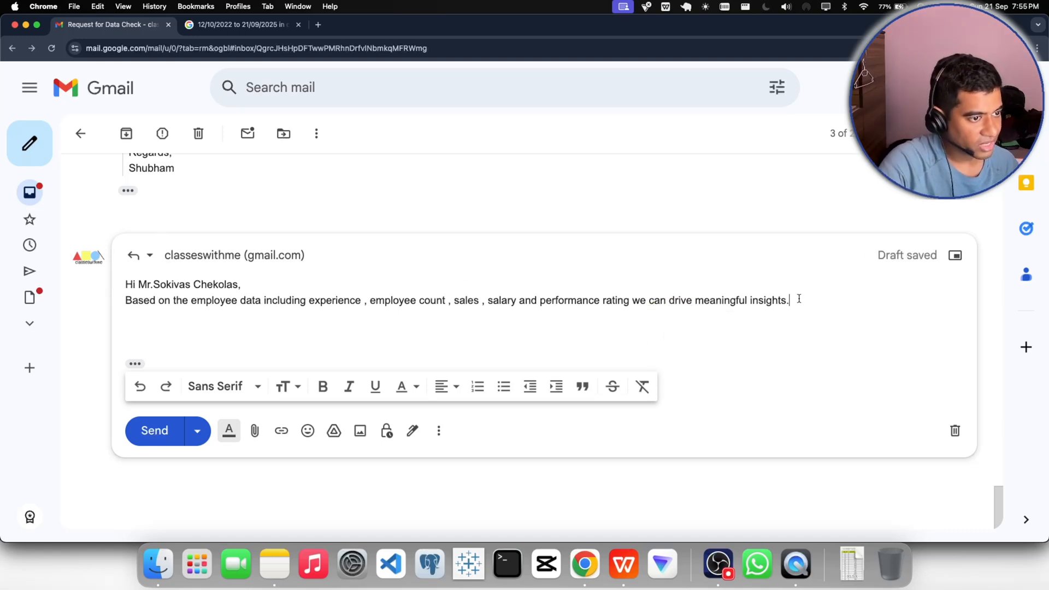
pyautogui.click(244, 284)
pyautogui.press('Return')
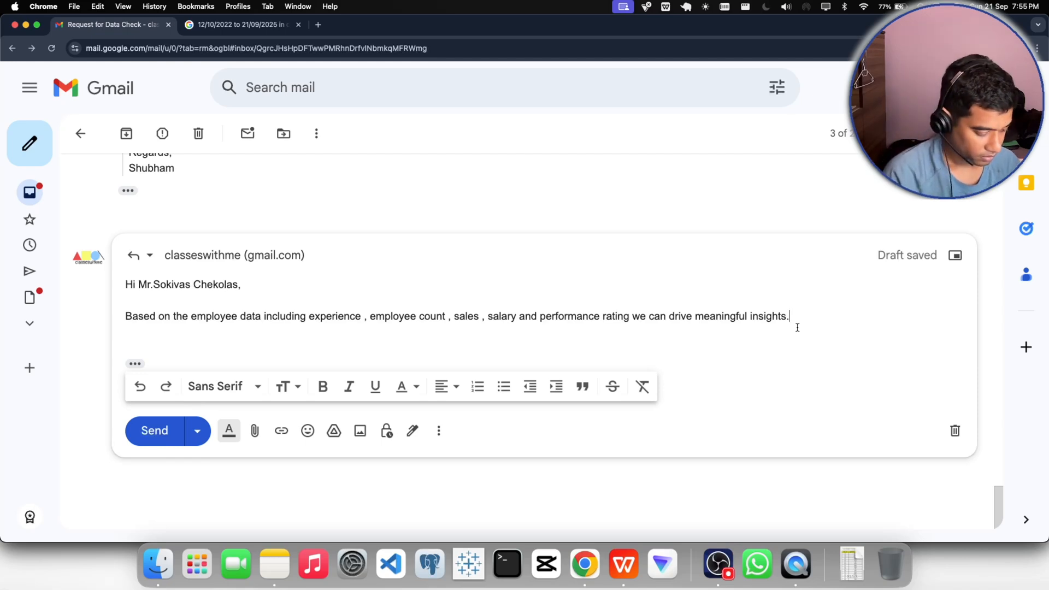
# - Start a second sentence in the reply's paragraph with "This includes identifying the average and range"
pyautogui.write('This ')
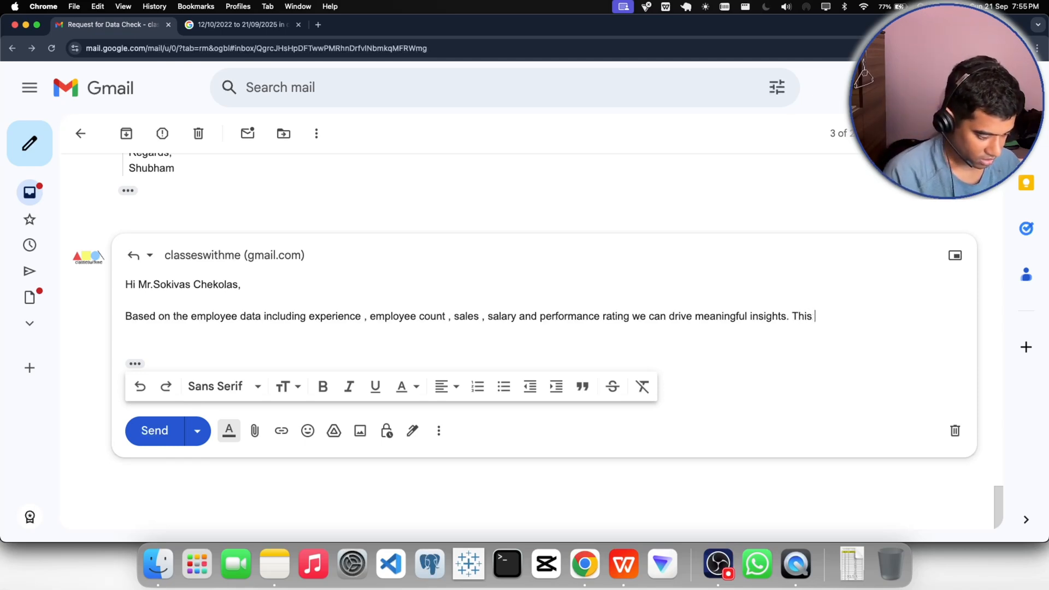
pyautogui.write('includes ')
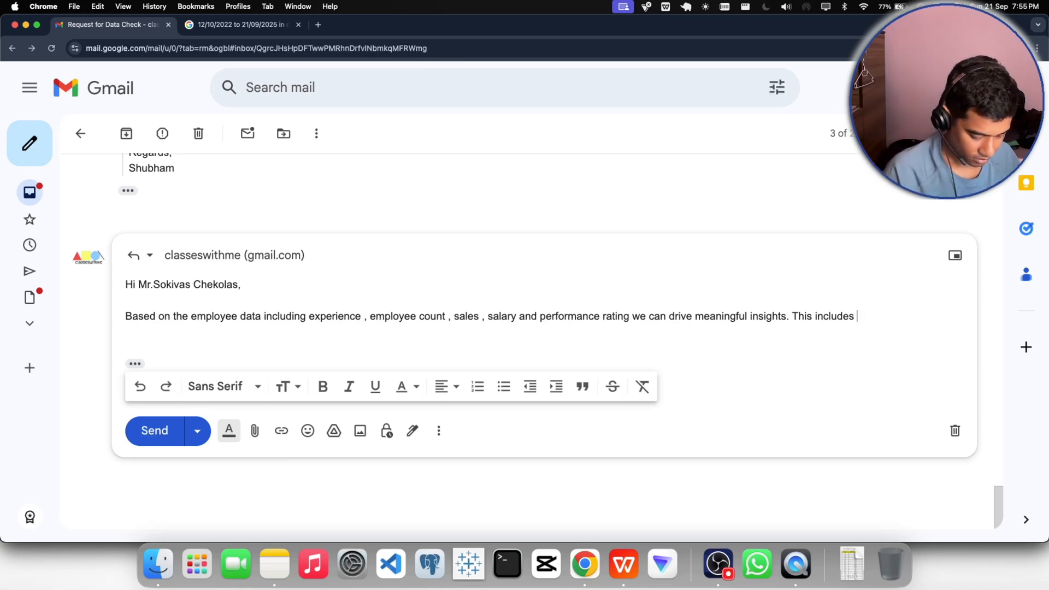
pyautogui.write('identifying')
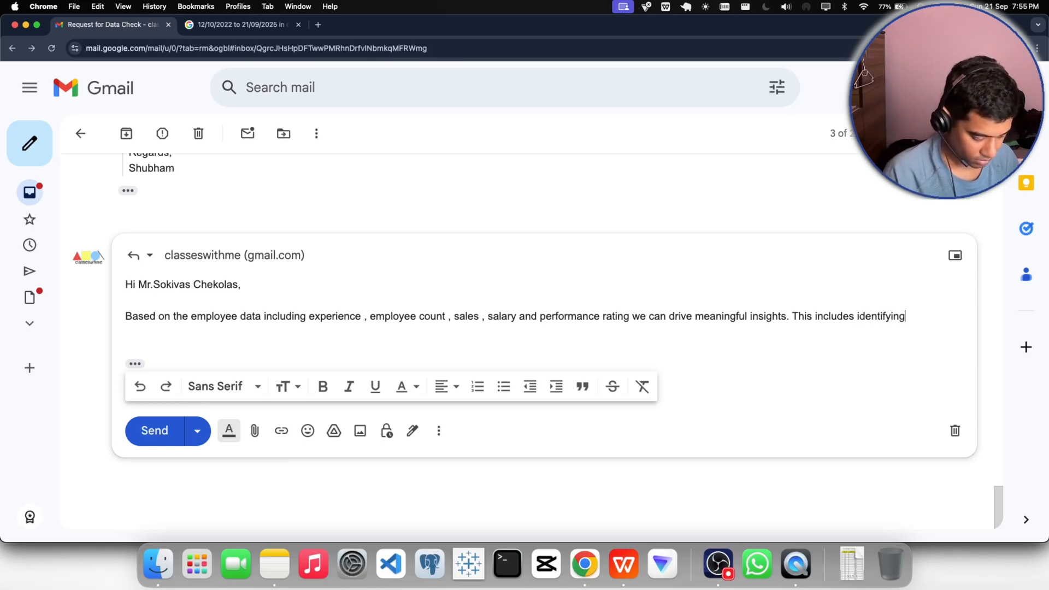
pyautogui.write(' the ')
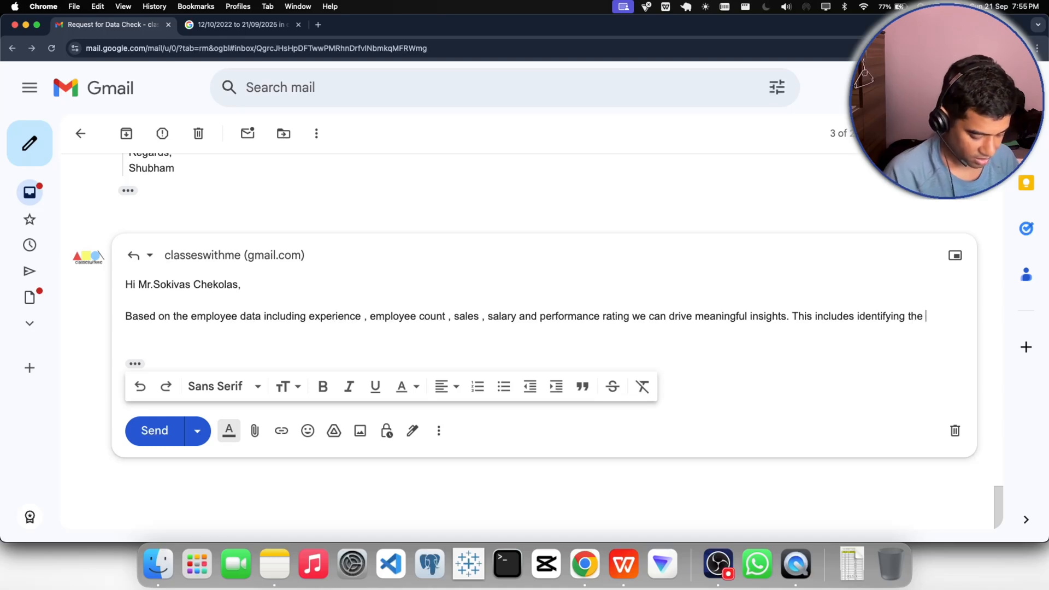
pyautogui.write('average ')
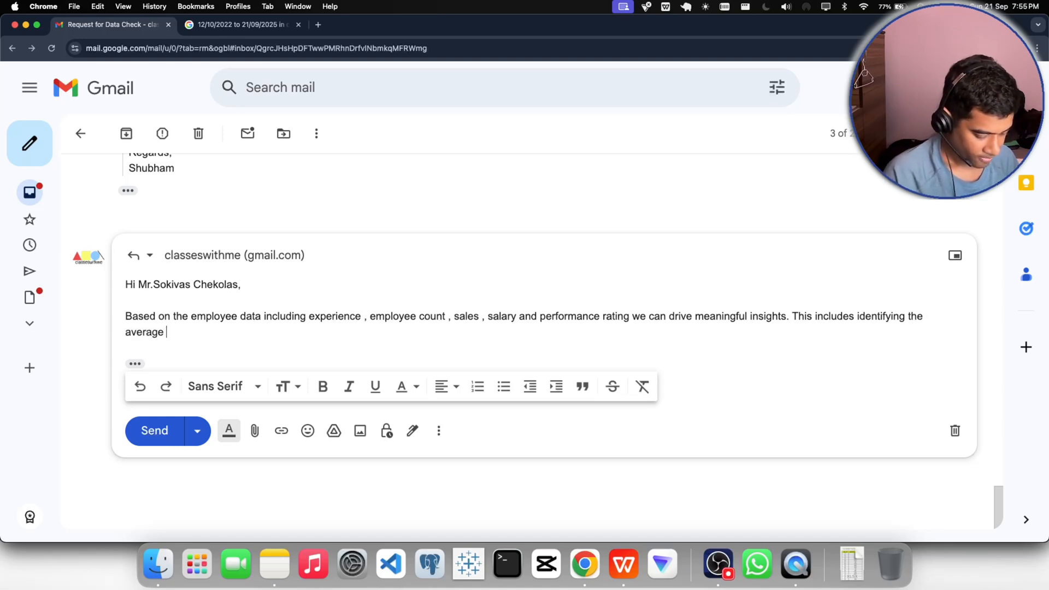
pyautogui.write('and range ')
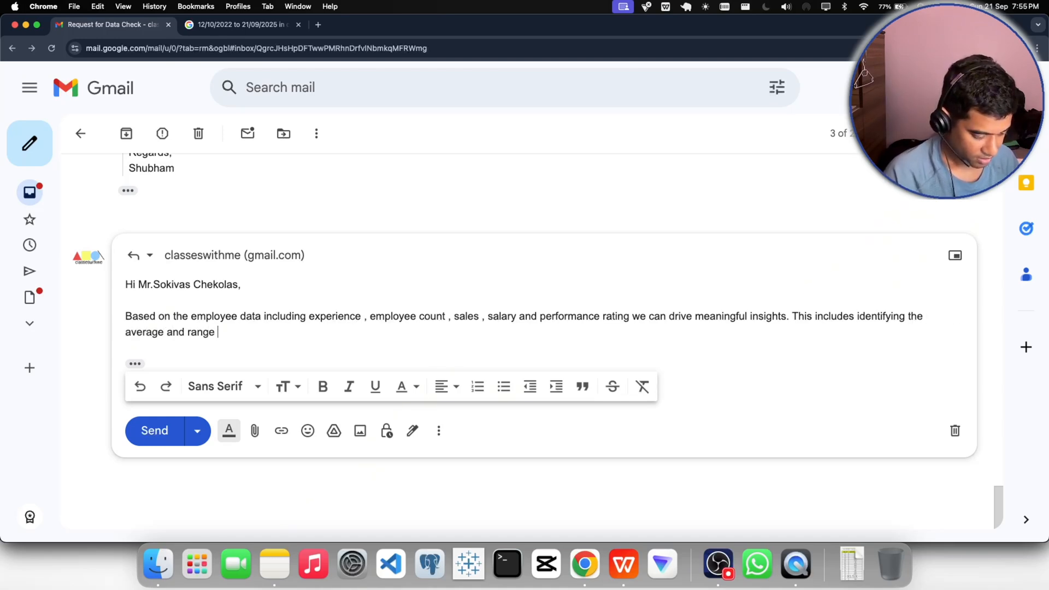
pyautogui.write('of ex')
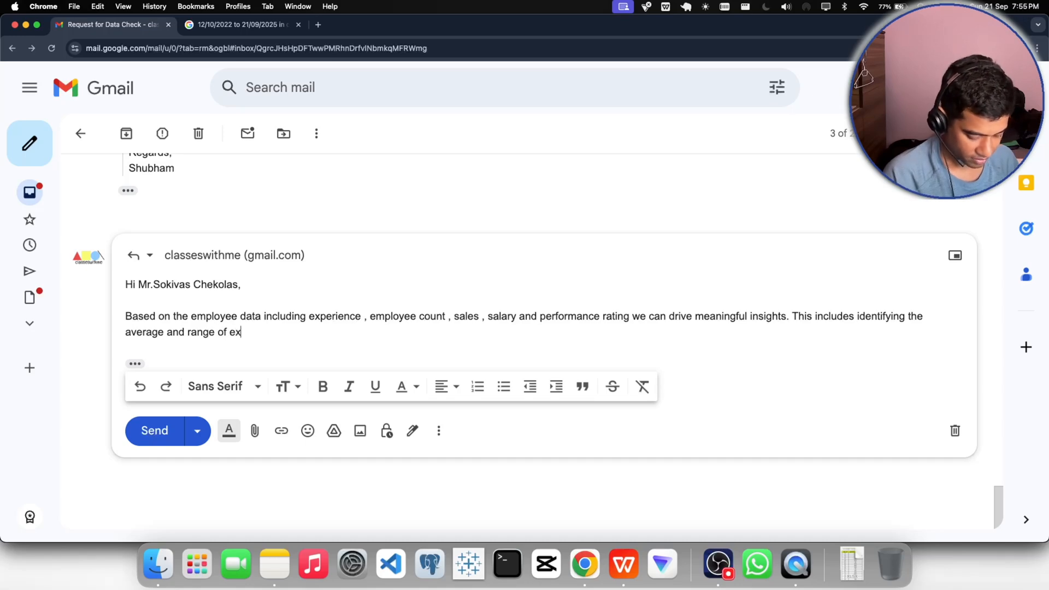
pyautogui.write('periece')
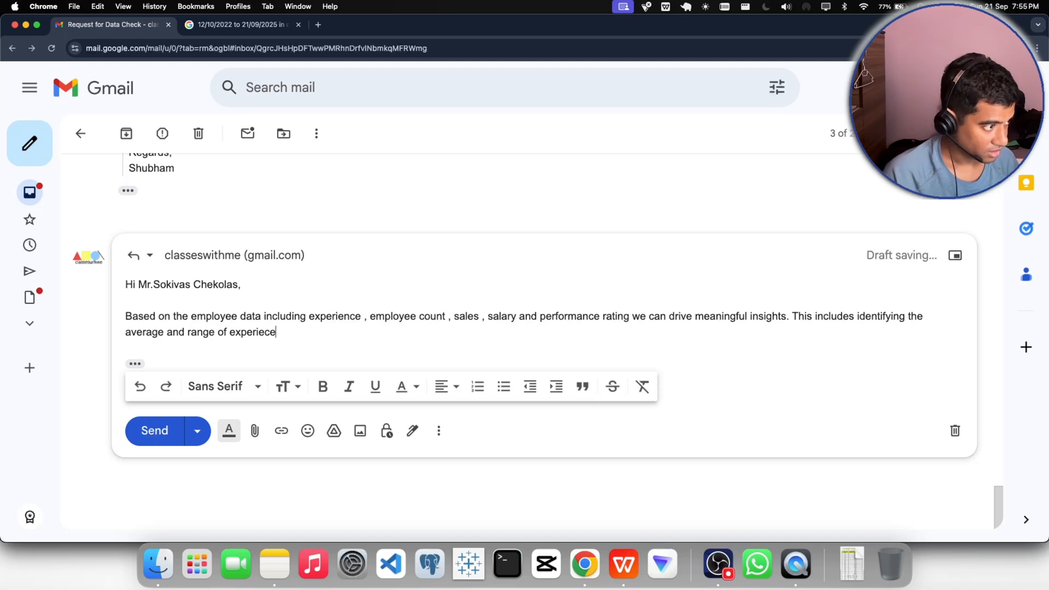
# - Continue the second sentence with "of experienced top performer in sales", fixing the typing slips along the way
pyautogui.press('BackSpace')
pyautogui.press('BackSpace')
pyautogui.press('BackSpace')
pyautogui.press('BackSpace')
pyautogui.write('ienced')
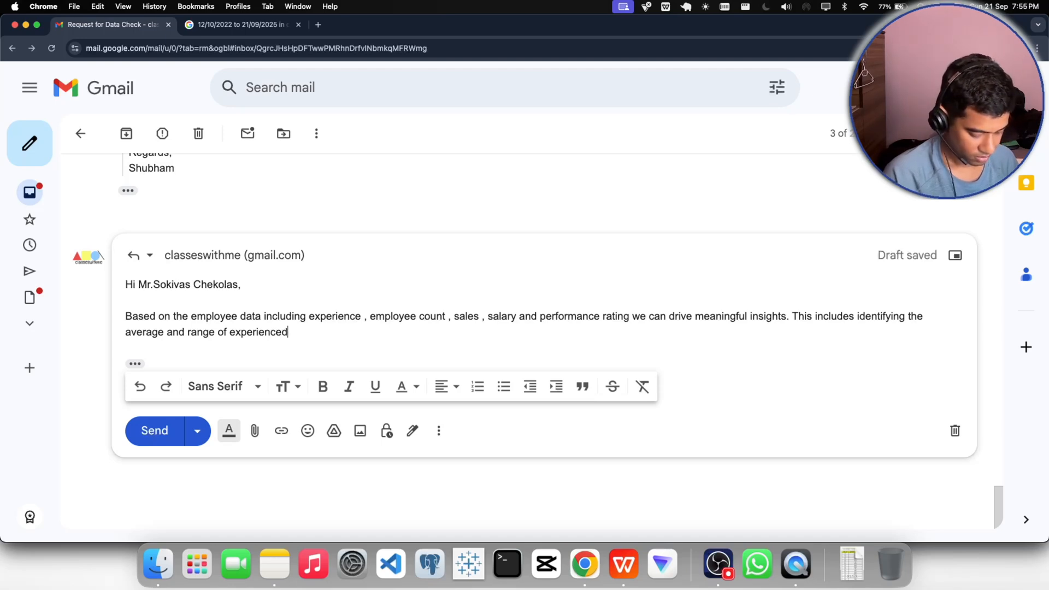
pyautogui.write(' top performer')
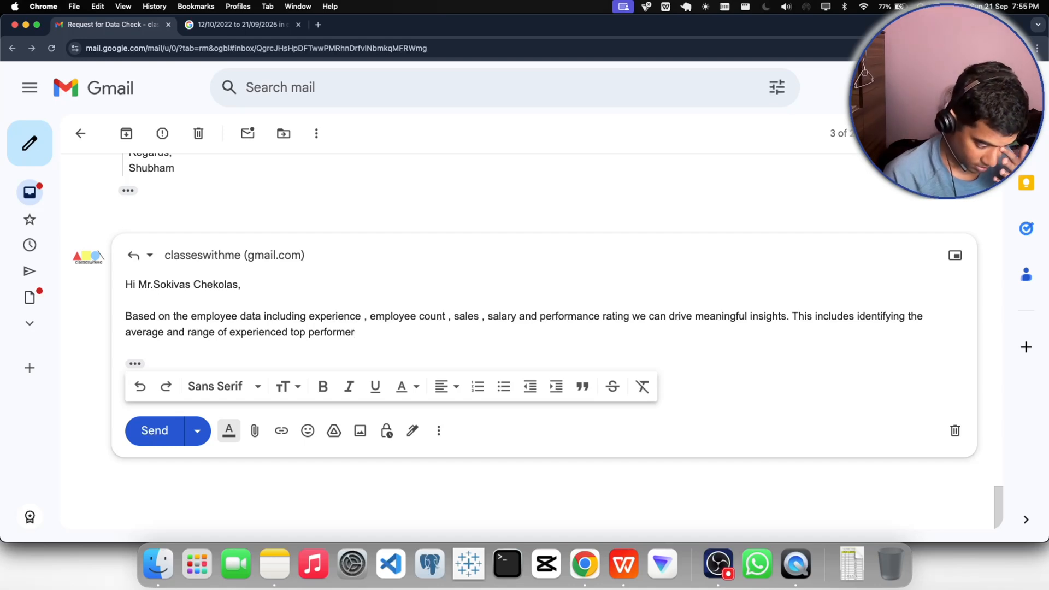
pyautogui.write('in sa')
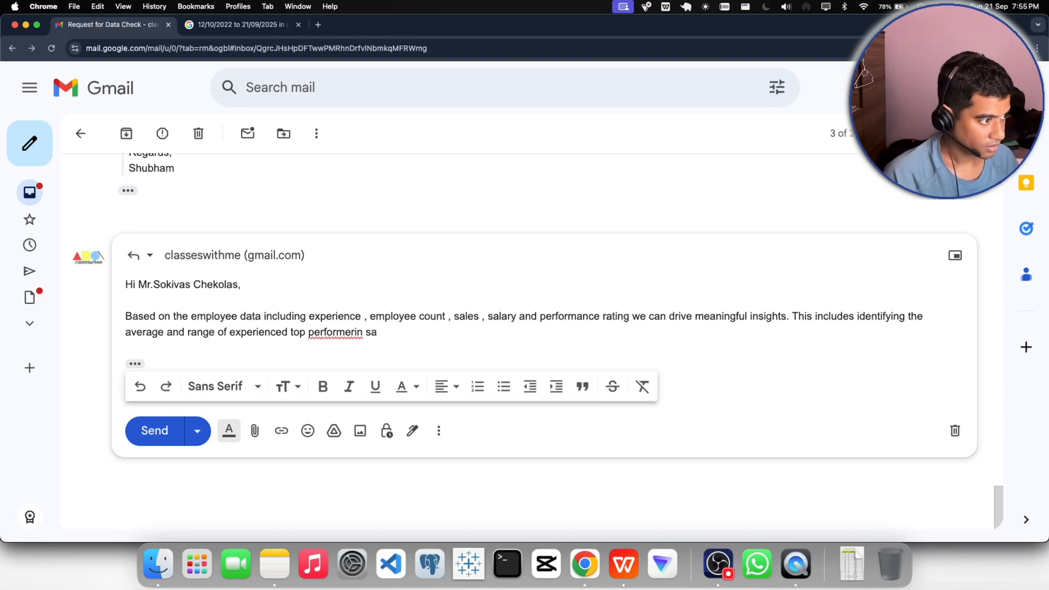
pyautogui.press('BackSpace')
pyautogui.press('BackSpace')
pyautogui.press('BackSpace')
pyautogui.press('BackSpace')
pyautogui.write('in sales ')
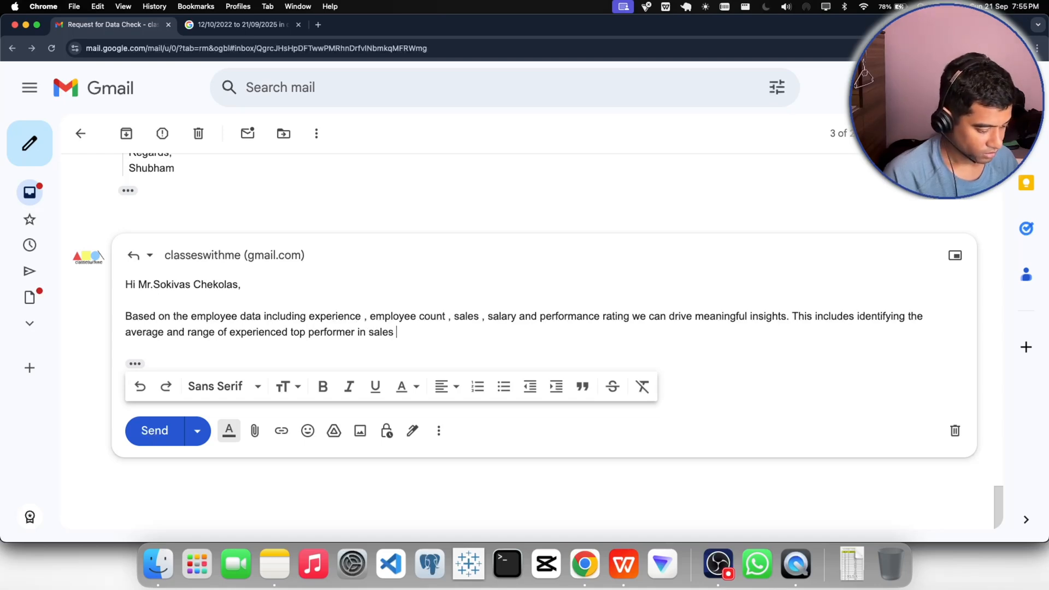
pyautogui.write('and emplo')
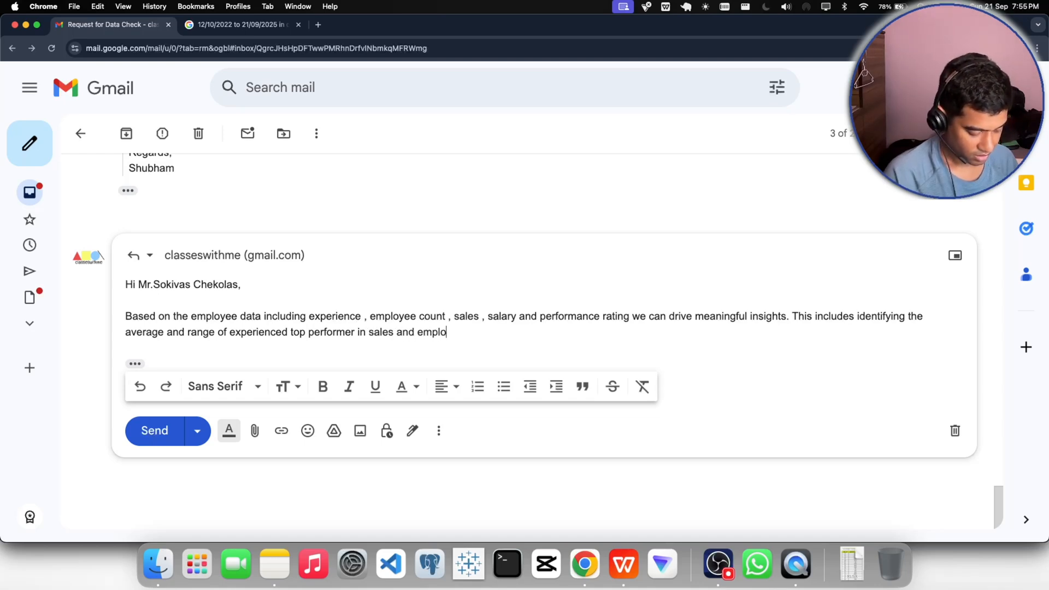
pyautogui.write('yees ')
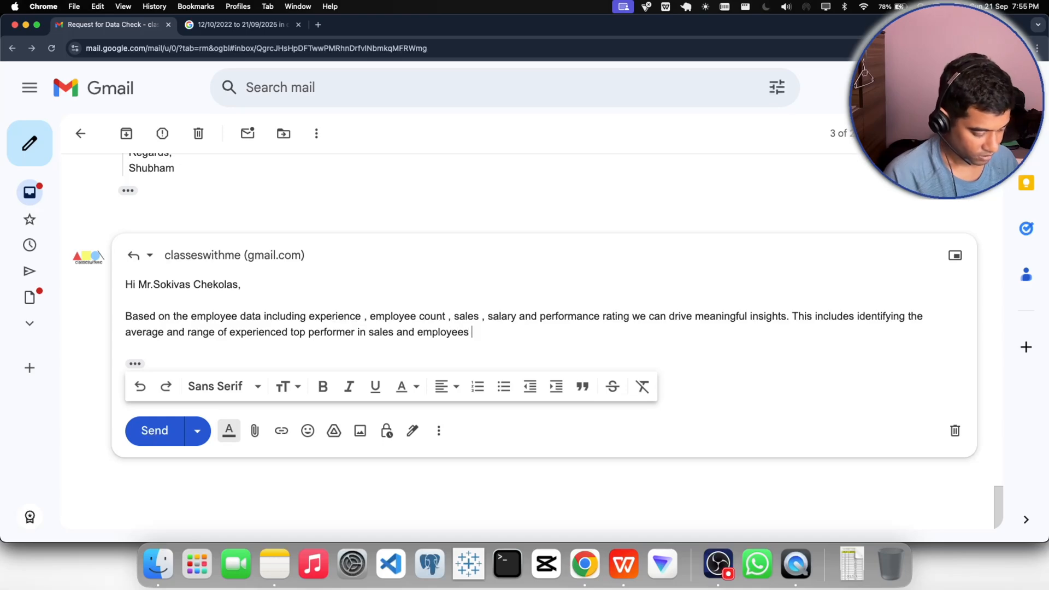
pyautogui.write('whose ')
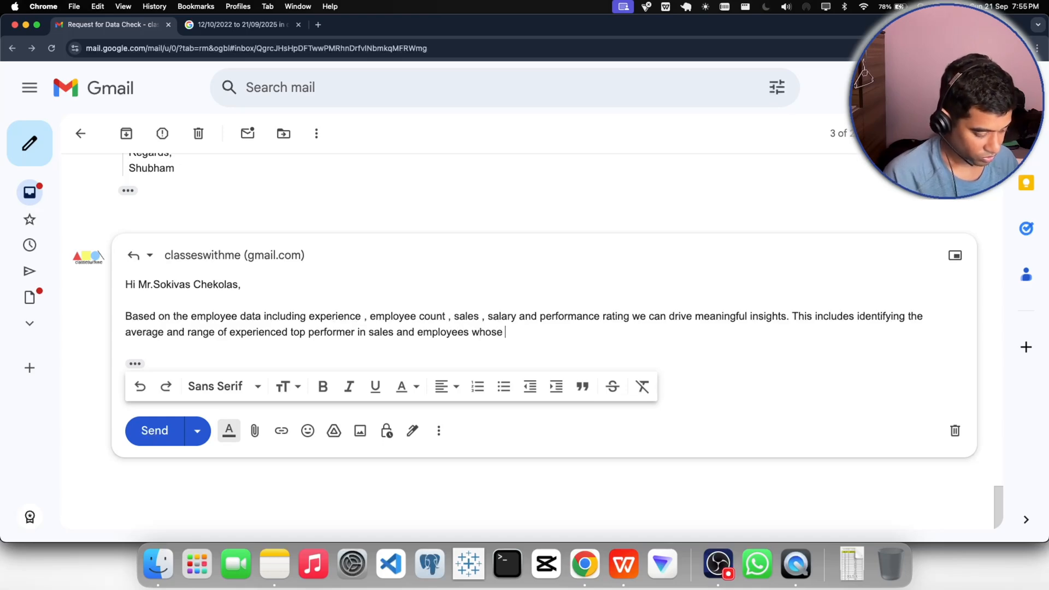
pyautogui.write('performa')
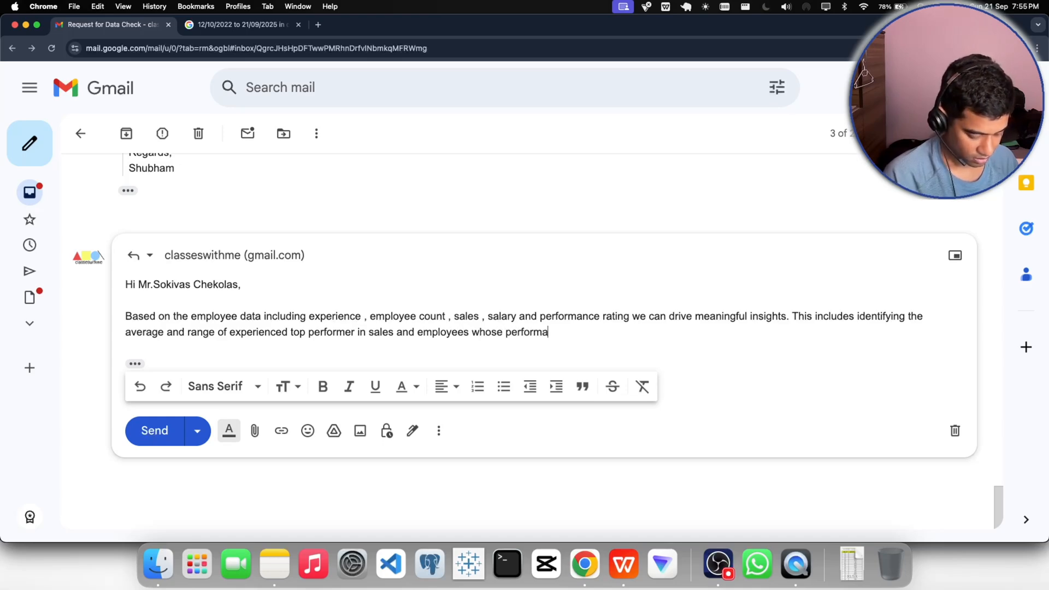
pyautogui.write('nce may')
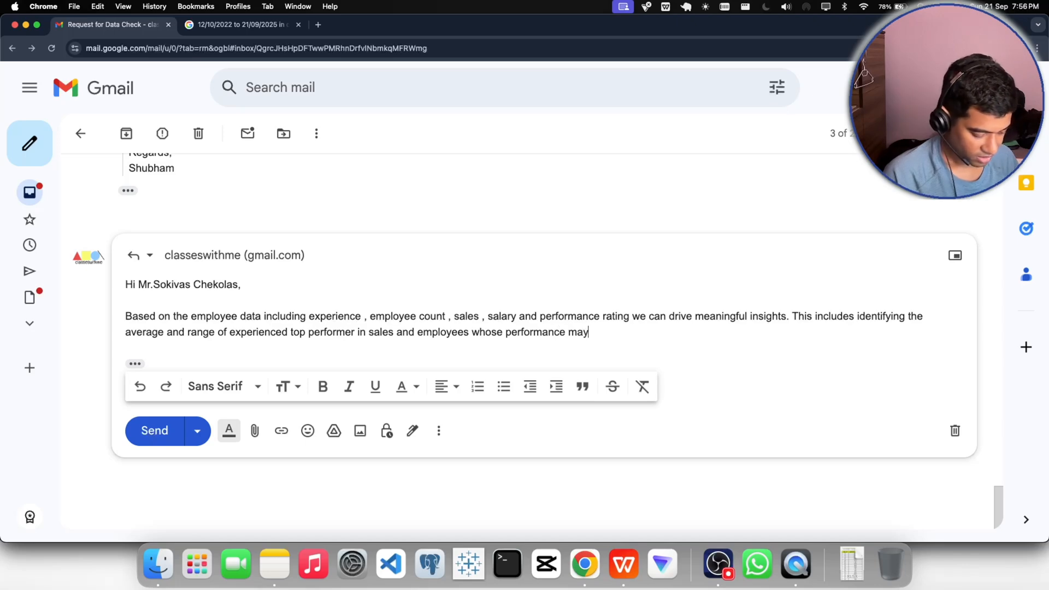
pyautogui.write(' no')
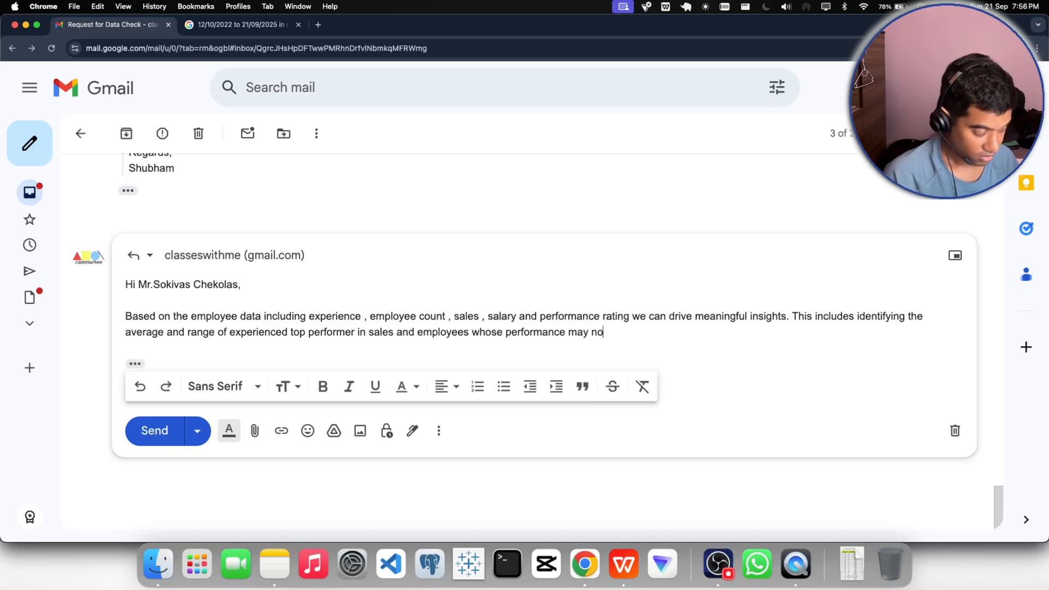
pyautogui.write('t alig')
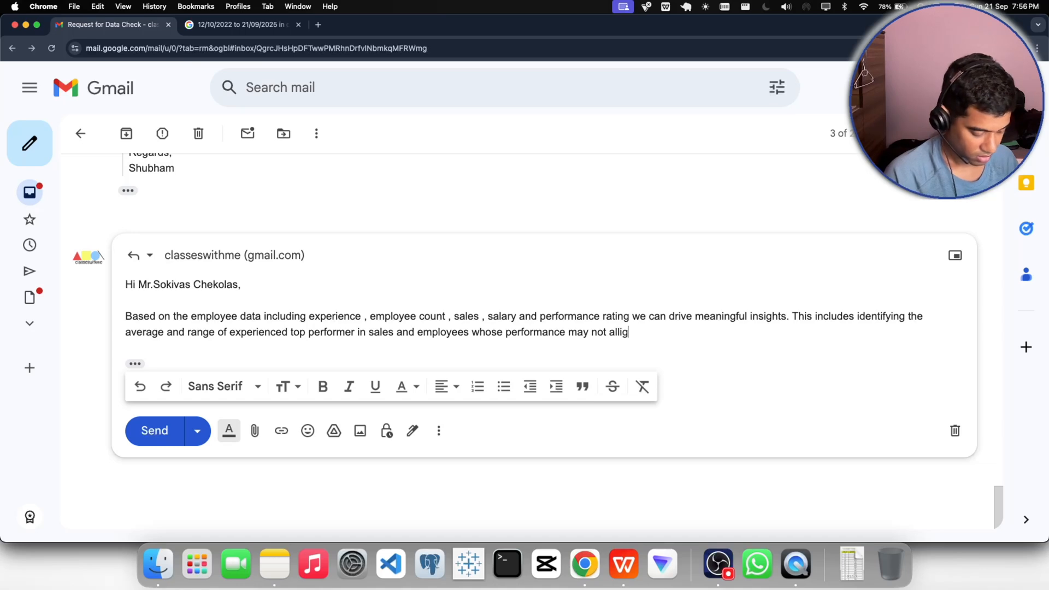
pyautogui.write('n with their')
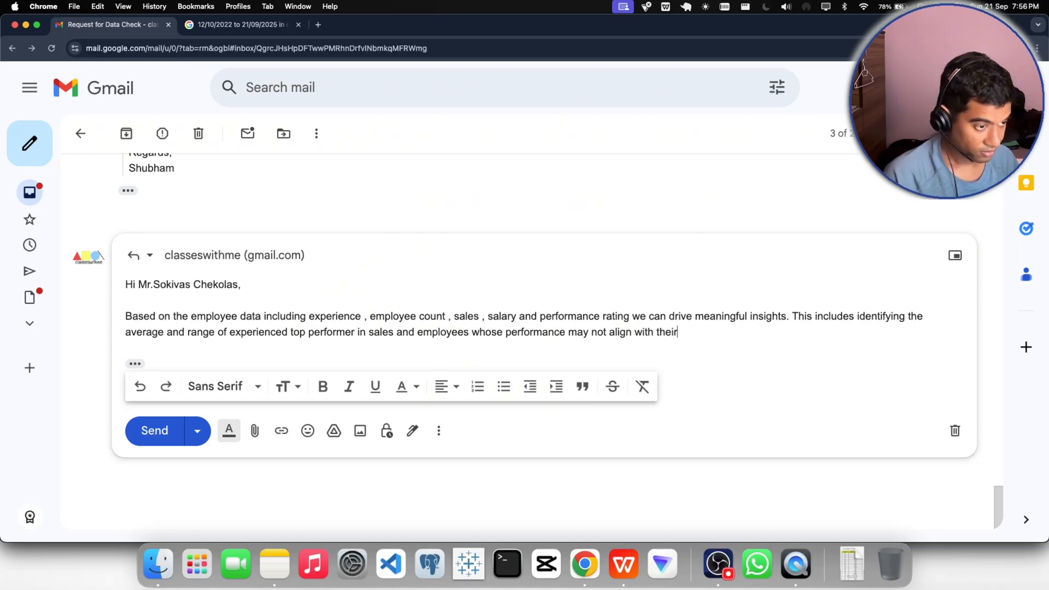
pyautogui.write(' experi')
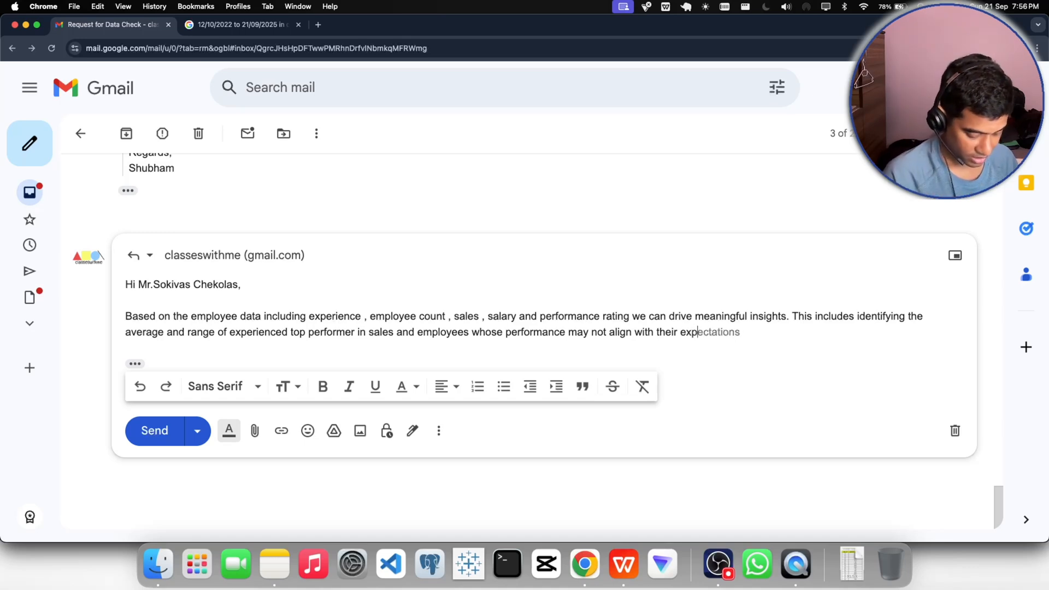
pyautogui.write('ence ')
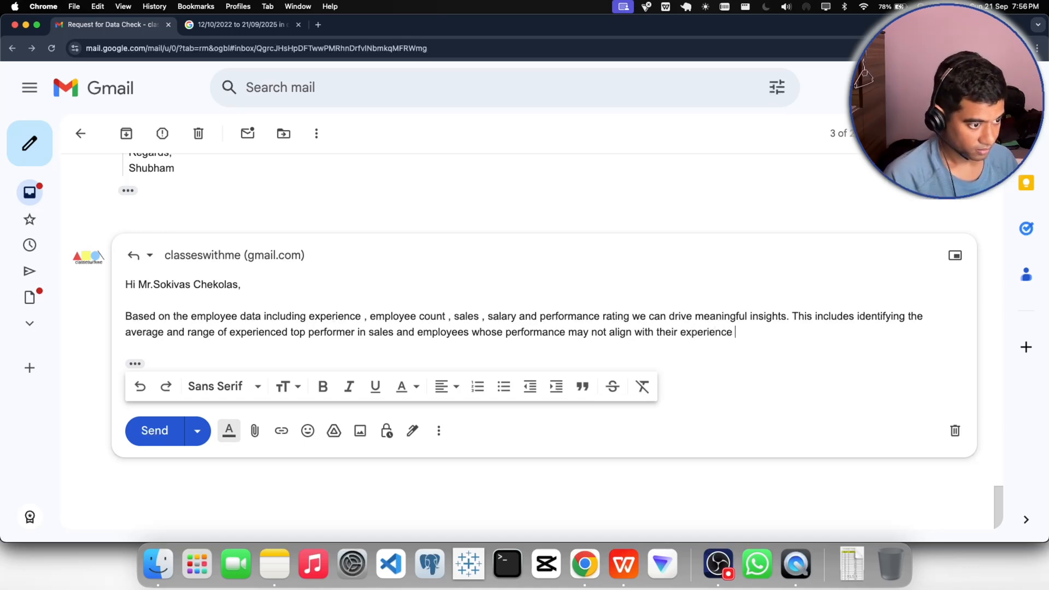
pyautogui.write('. ')
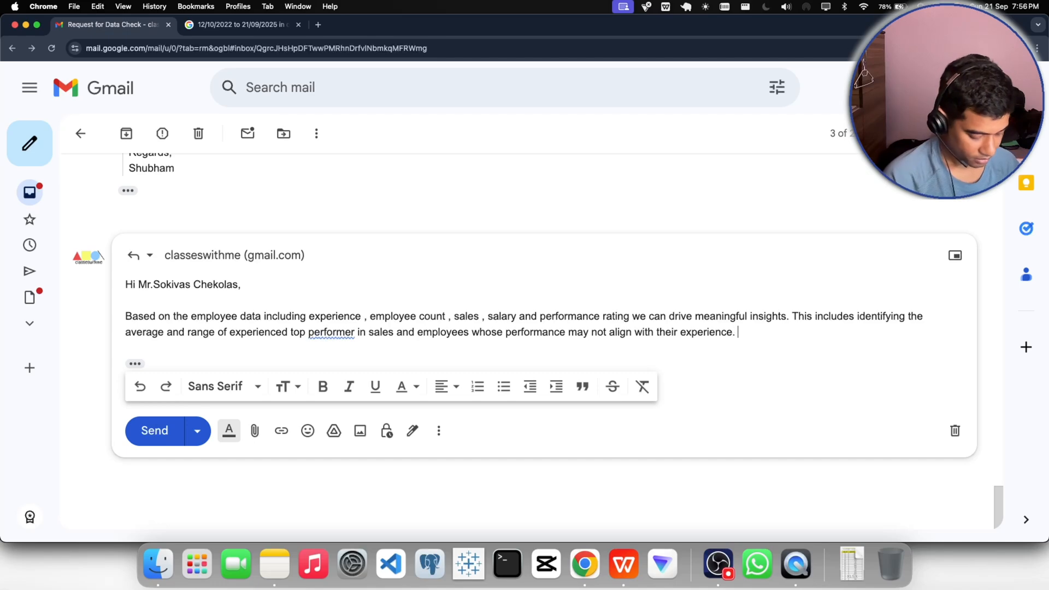
pyautogui.write('Analyz')
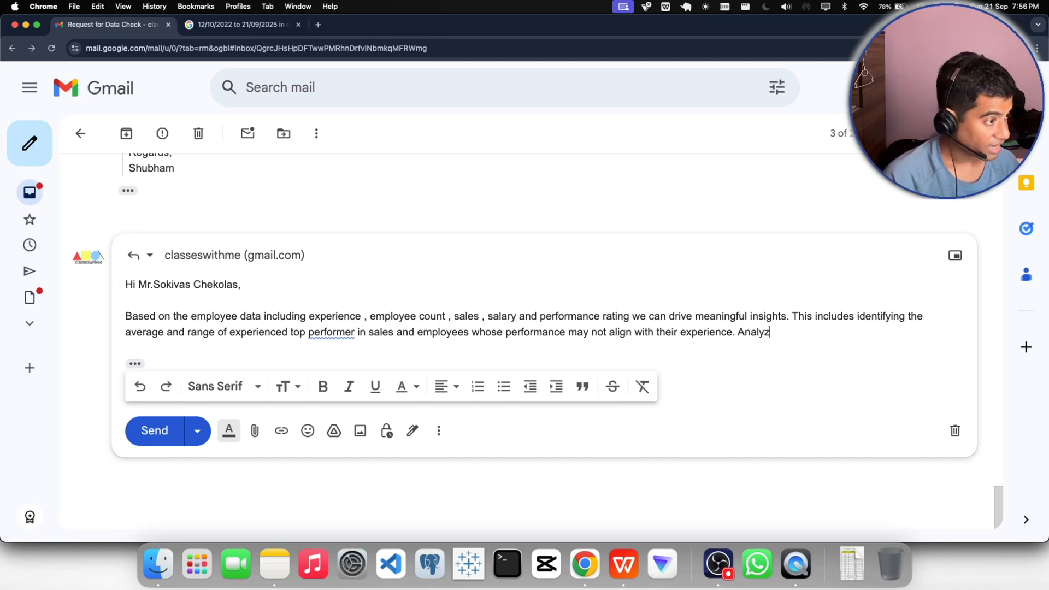
# - End the second sentence with a period, begin another with "Analyz", and correct "performer" to "performers"
pyautogui.click(325, 331)
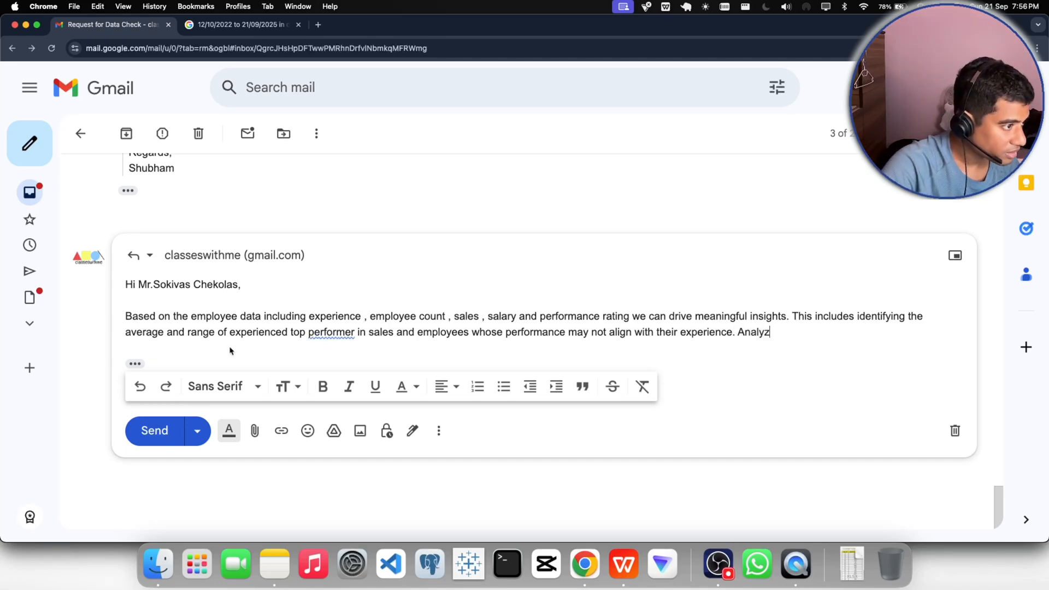
pyautogui.click(353, 361)
pyautogui.click(812, 331)
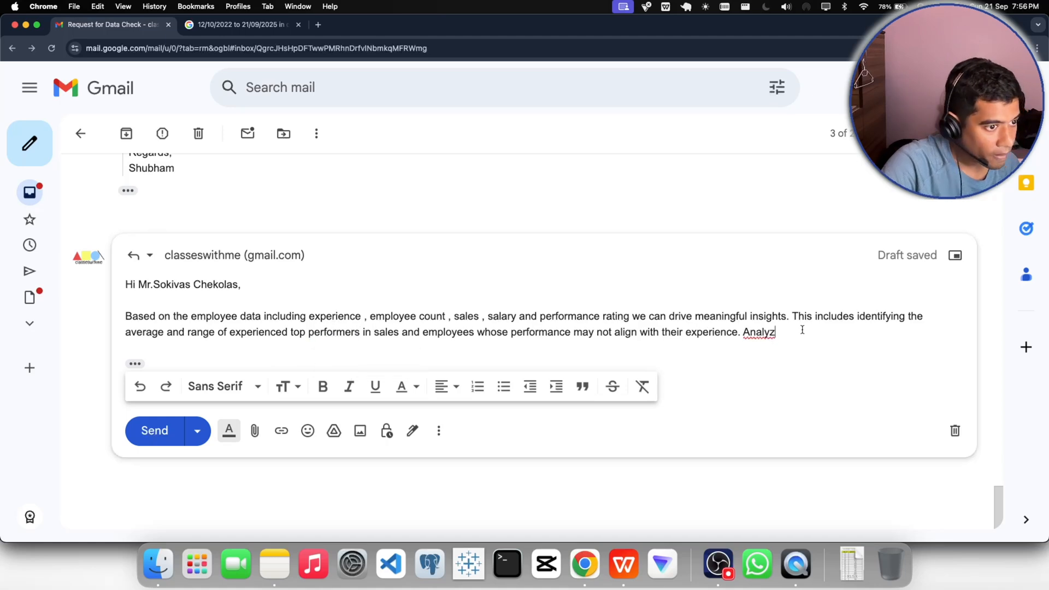
# - Extend "Analyz" at the end of the reply's paragraph into "Analyzing workforce distribution"
pyautogui.write('in')
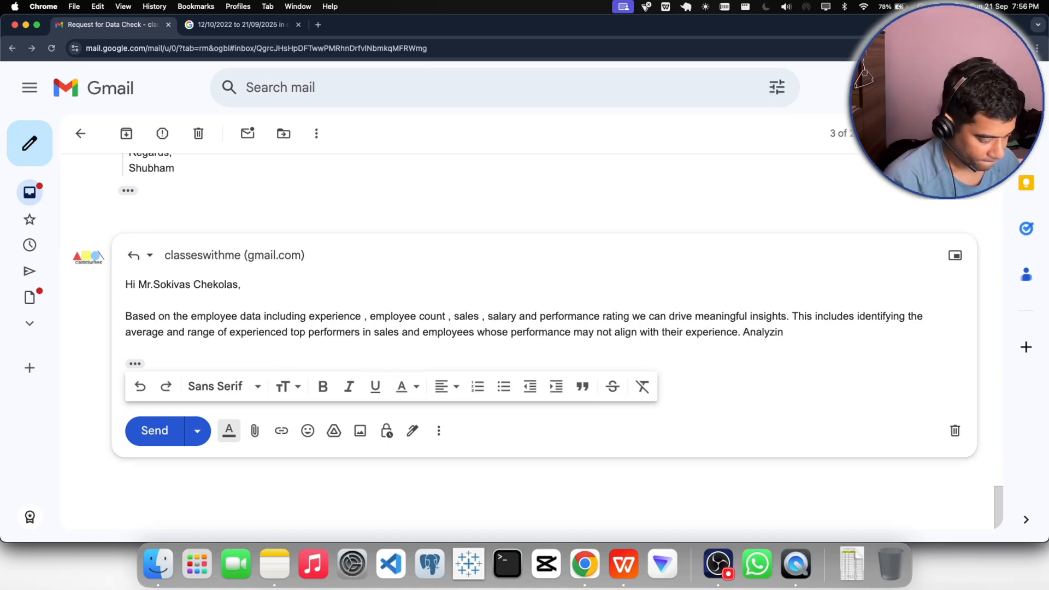
pyautogui.write('g workfor')
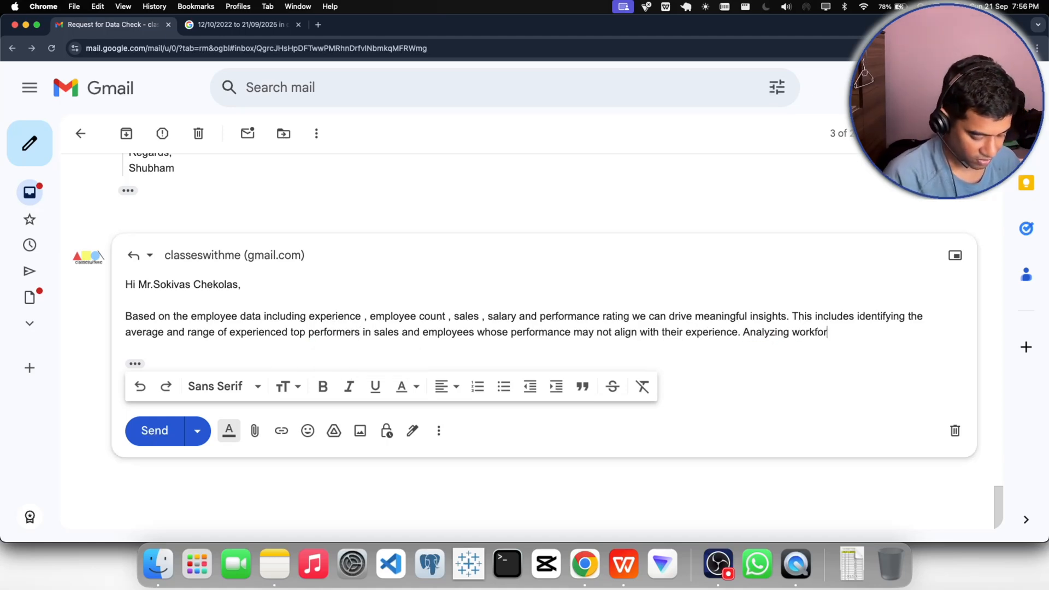
pyautogui.write('ce ')
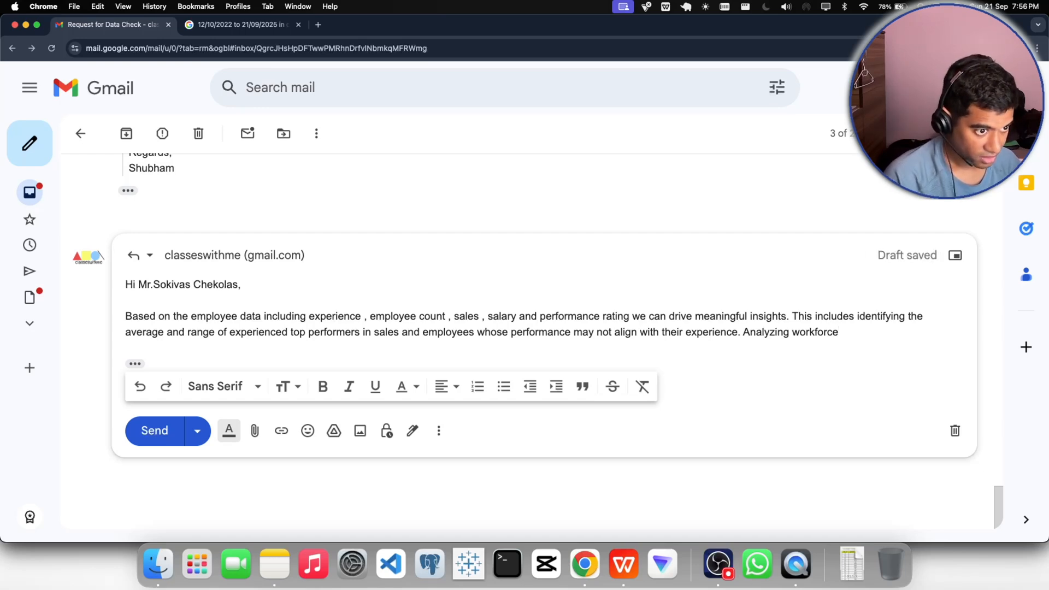
pyautogui.write('d')
pyautogui.write('istri')
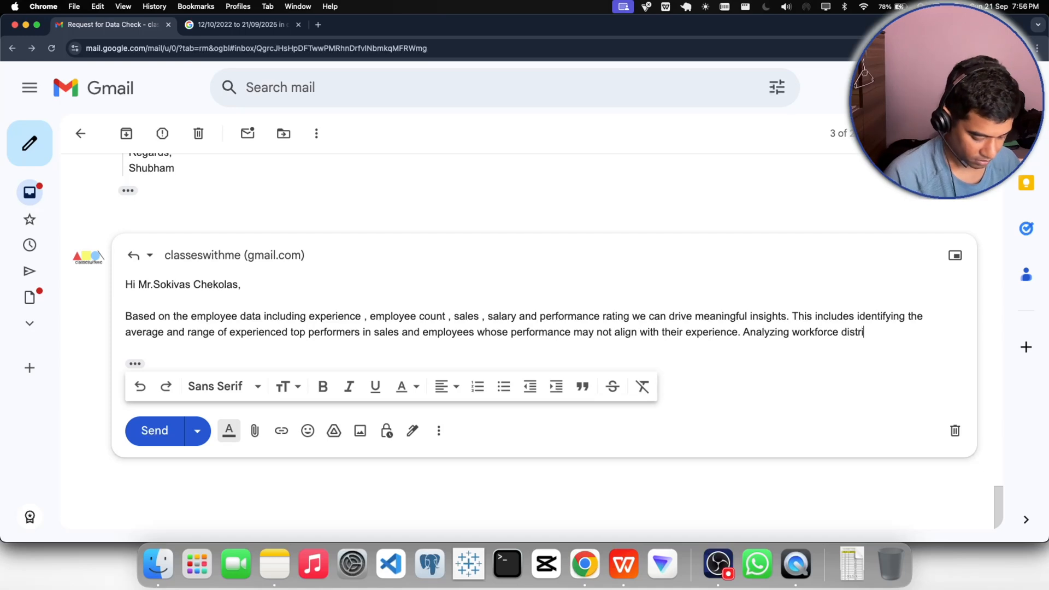
pyautogui.write('bution ')
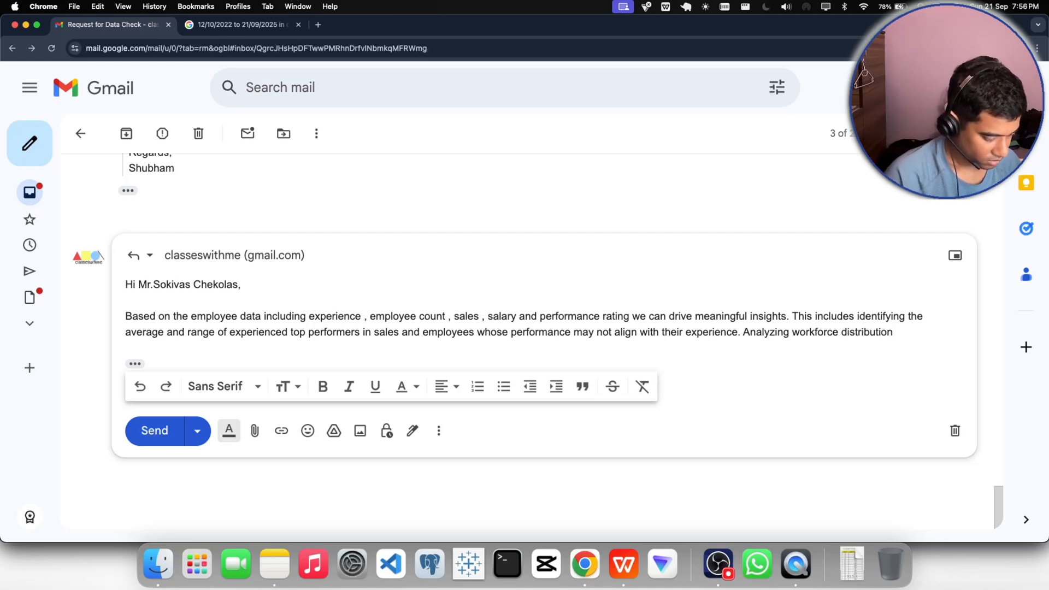
pyautogui.write('acr')
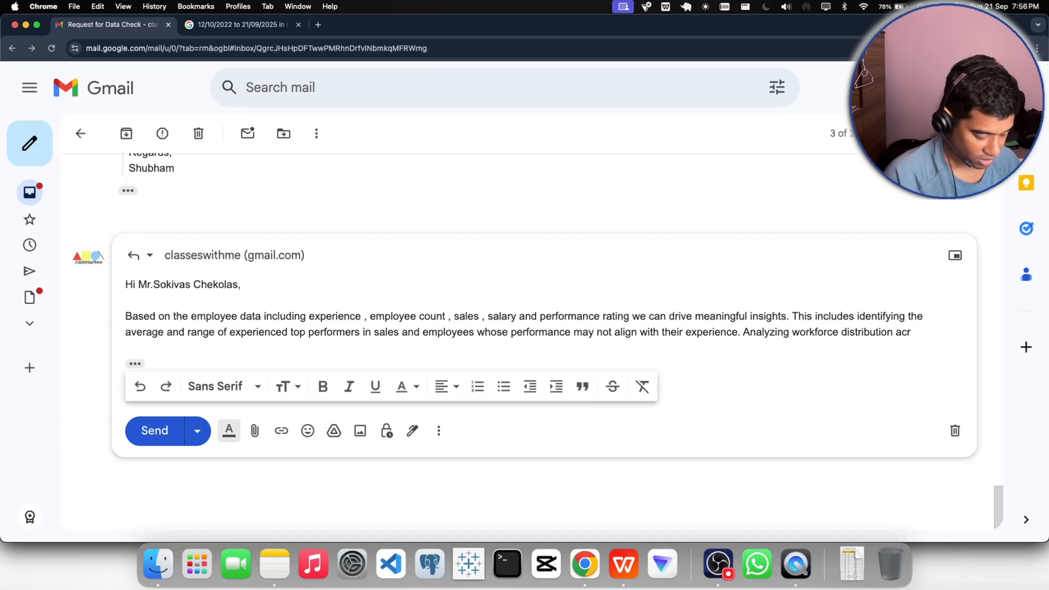
pyautogui.write('ss ')
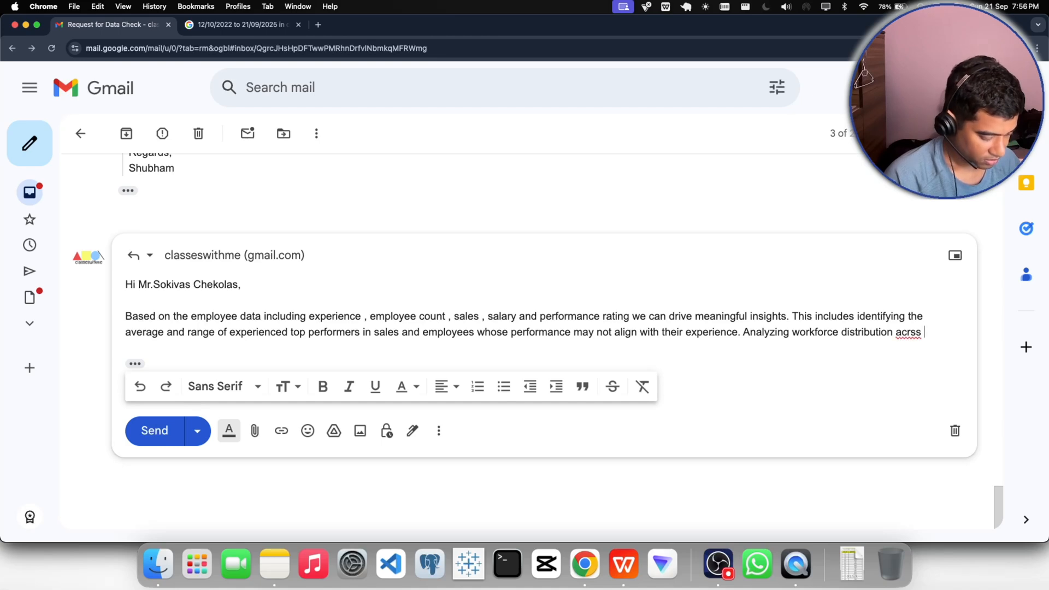
pyautogui.write('experie')
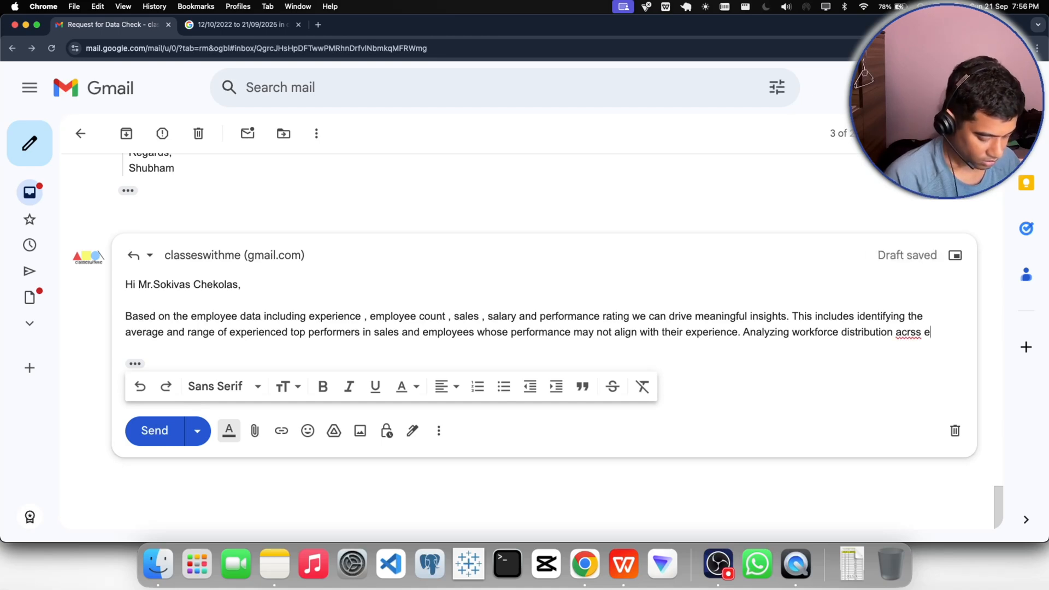
pyautogui.write('nce')
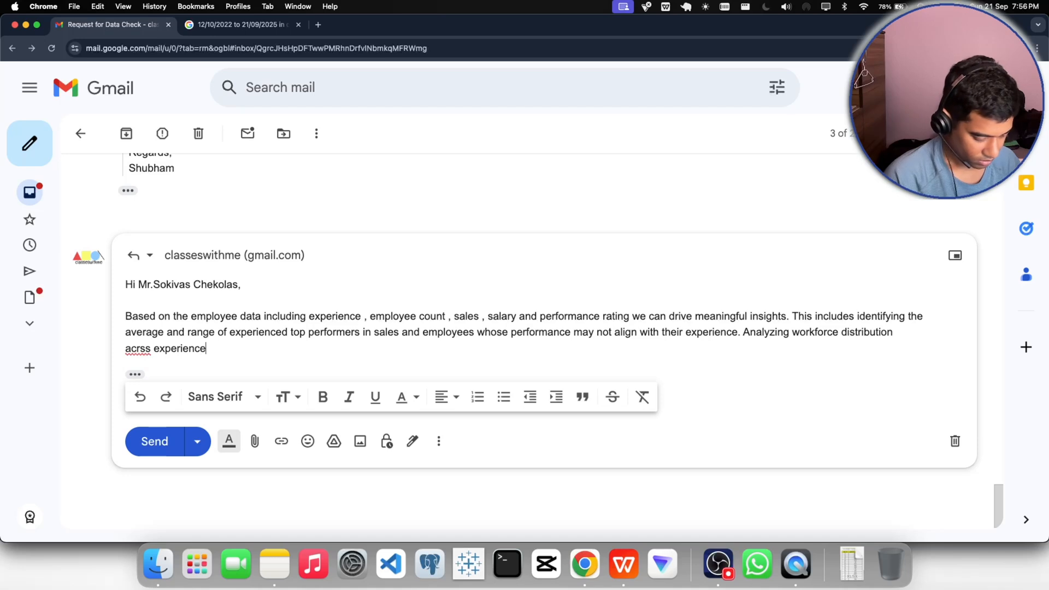
pyautogui.write(' bracket')
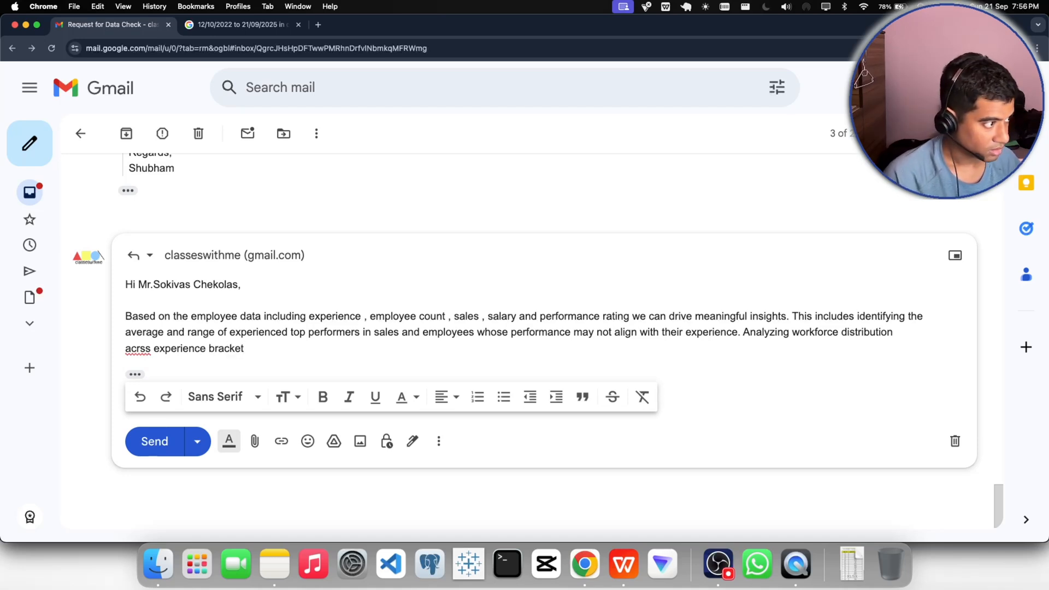
# - Continue the third sentence with "across experience brackets", correcting the misspelled "across" with the spelling suggestion
pyautogui.click(138, 348)
pyautogui.click(153, 376)
pyautogui.click(269, 346)
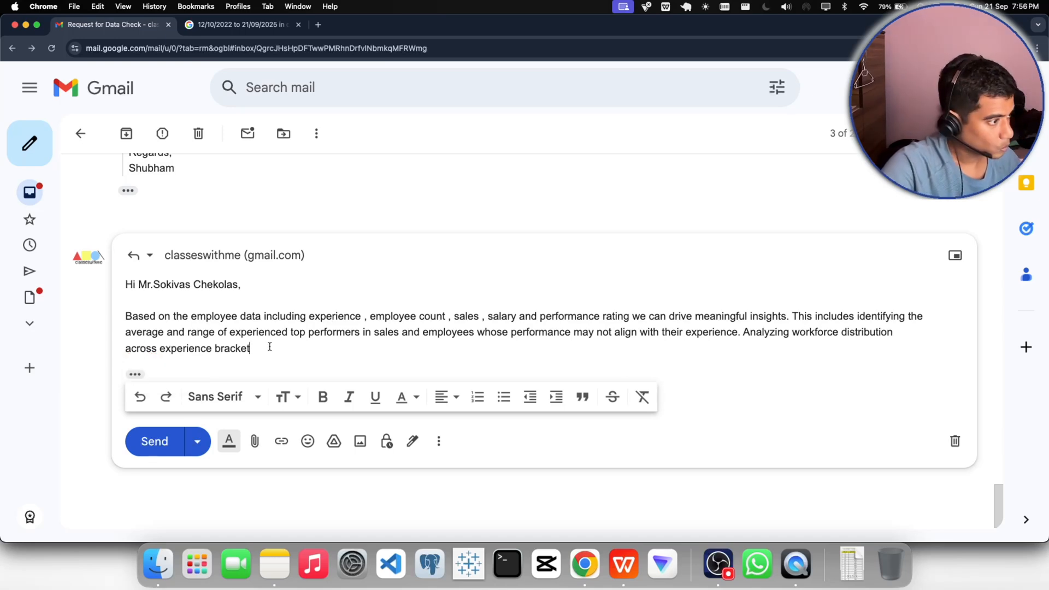
pyautogui.write('s')
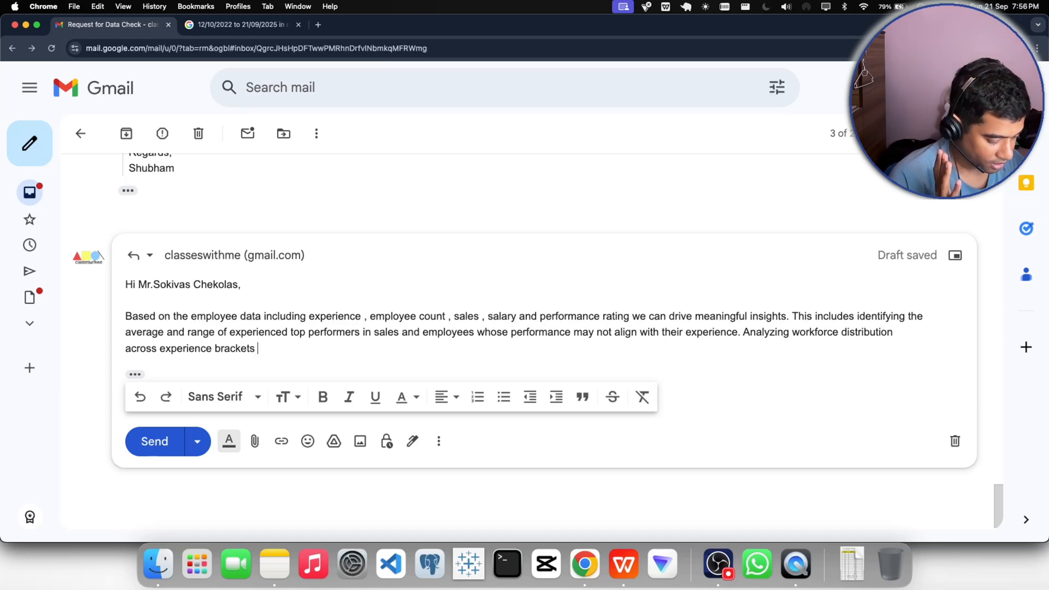
# - Add ", departments , and performance ratings" after "experience brackets" in the third sentence
pyautogui.write(', depa')
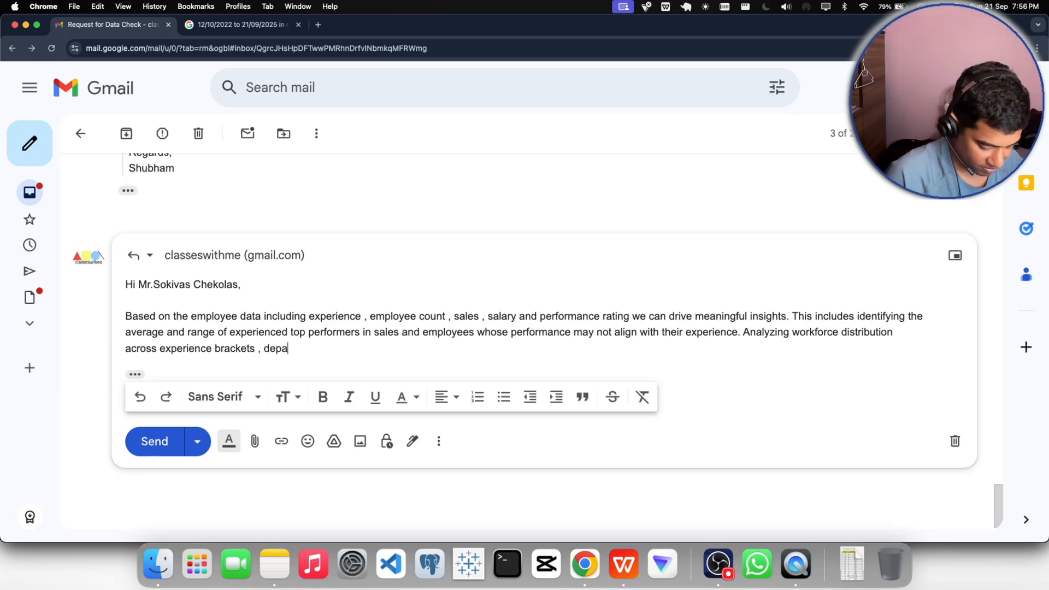
pyautogui.write('rtments ')
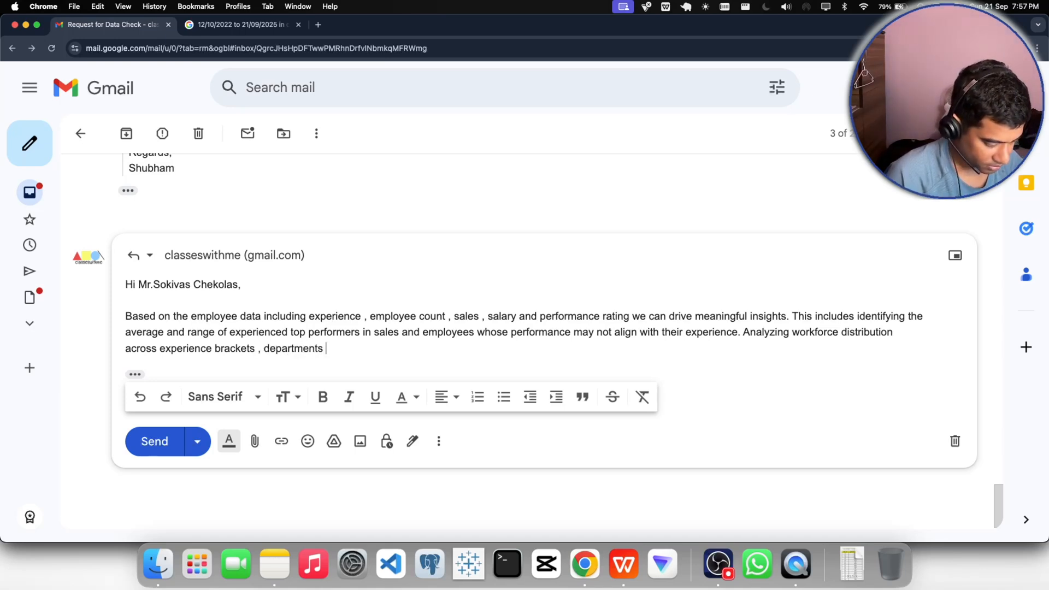
pyautogui.write(', and p')
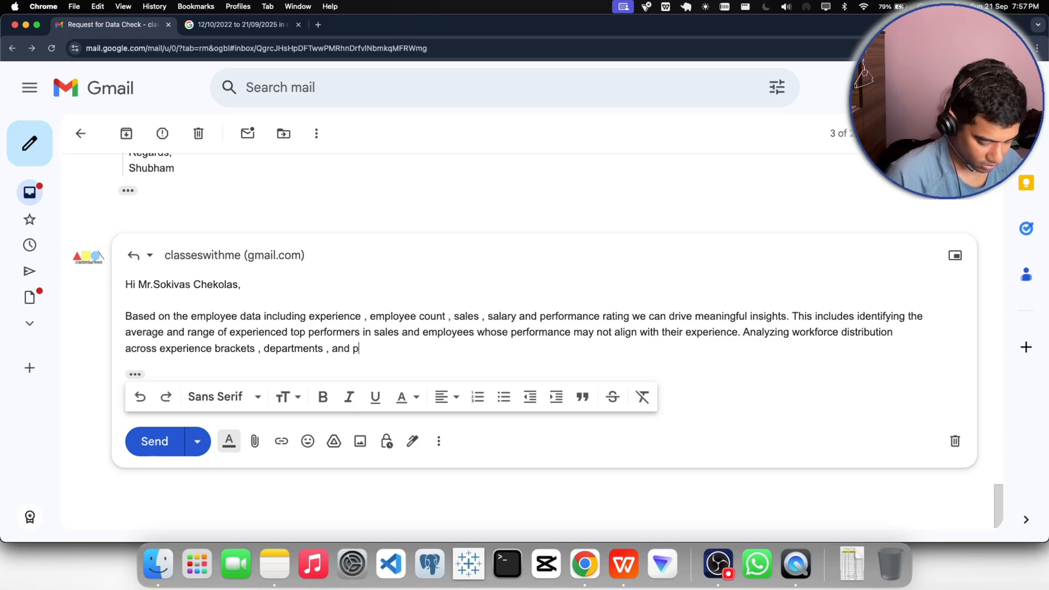
pyautogui.write('erformance ')
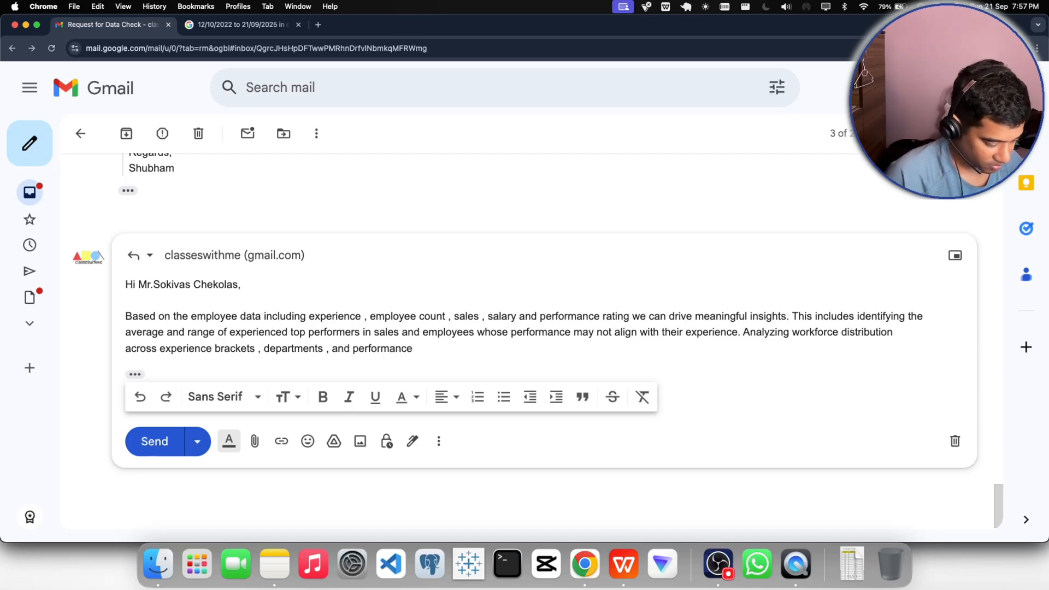
pyautogui.write('ratings')
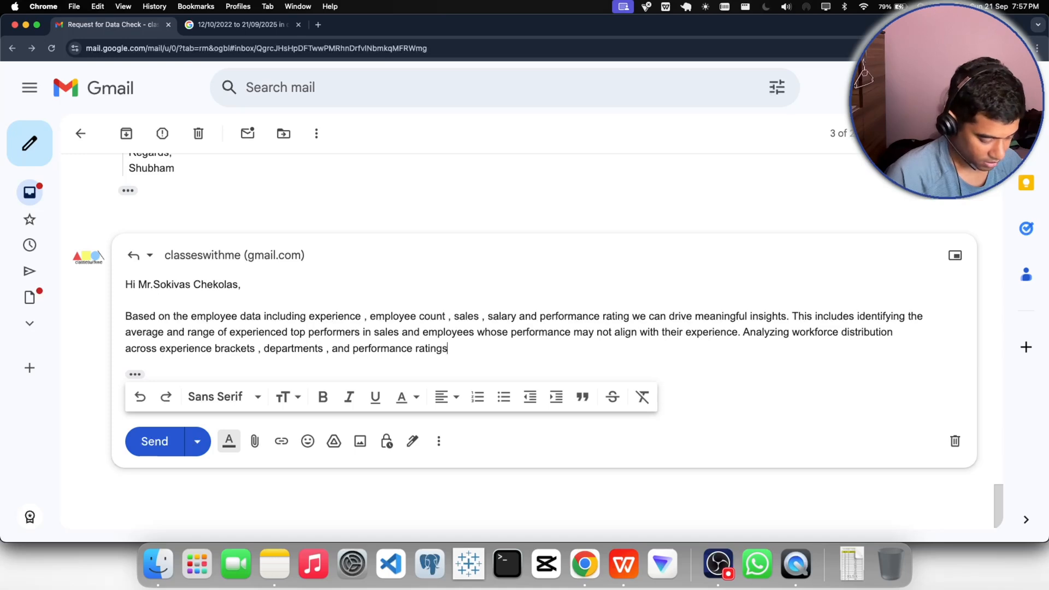
pyautogui.write(' hi')
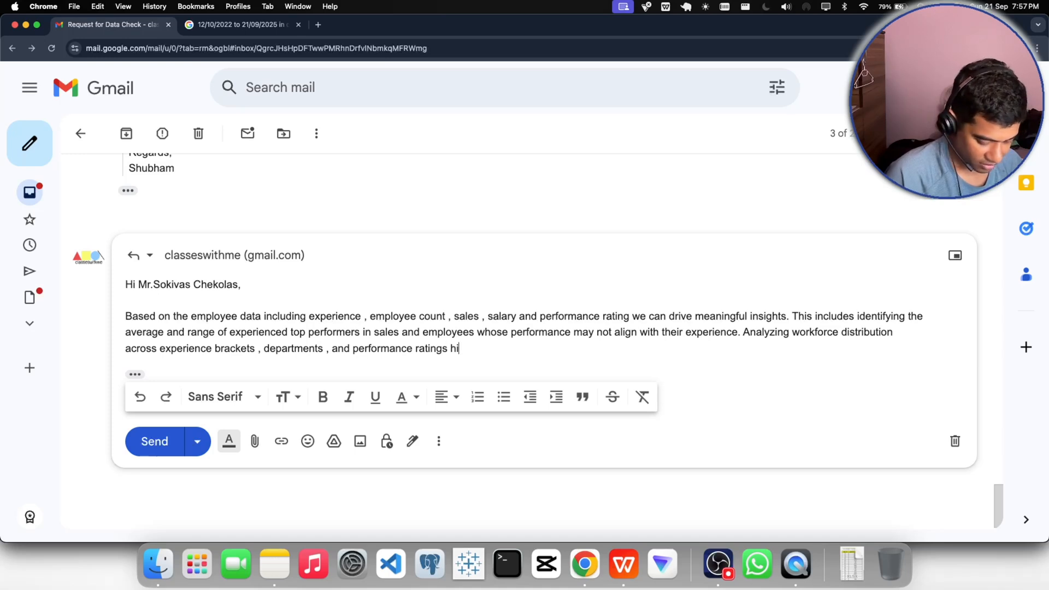
pyautogui.write('ghlights')
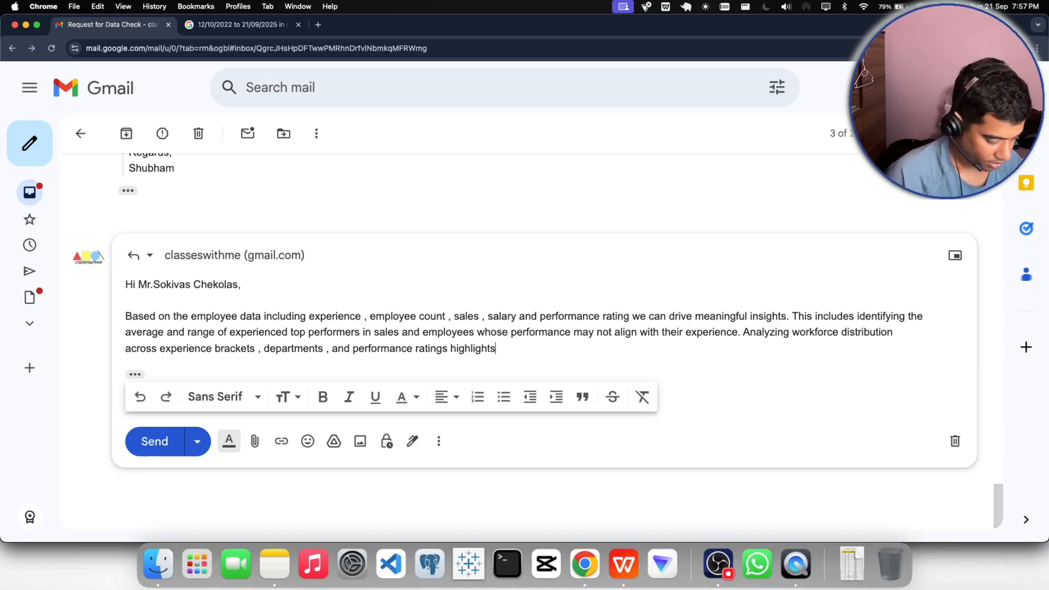
pyautogui.write(' skill ')
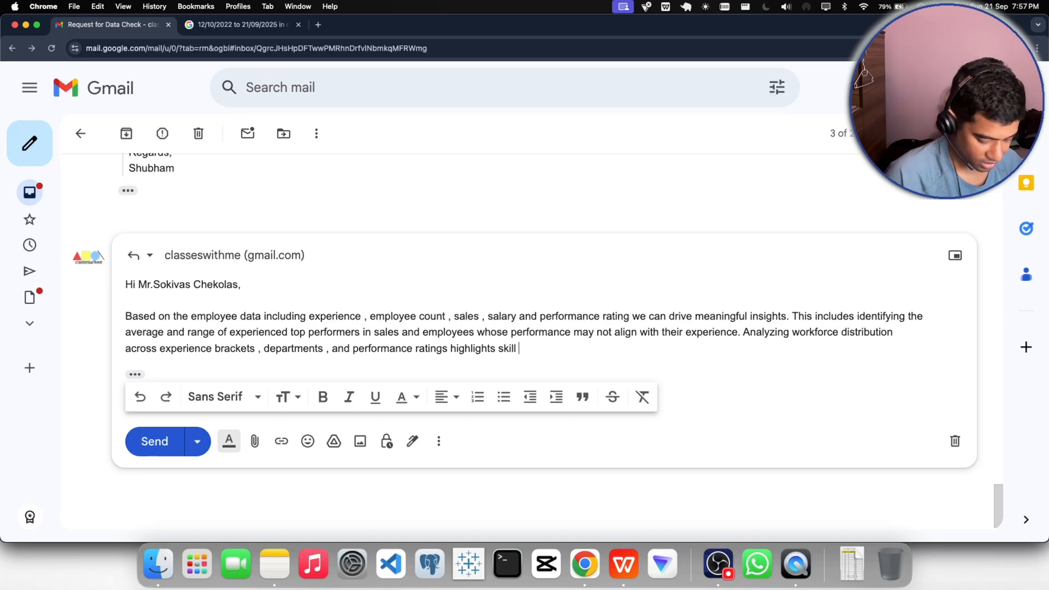
pyautogui.write('gaps')
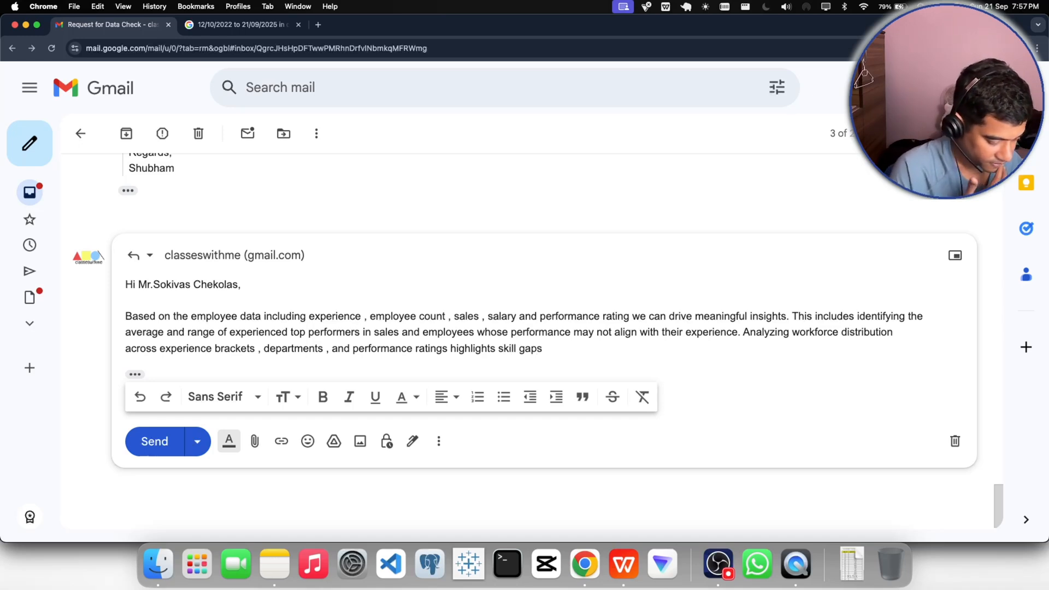
pyautogui.write('and')
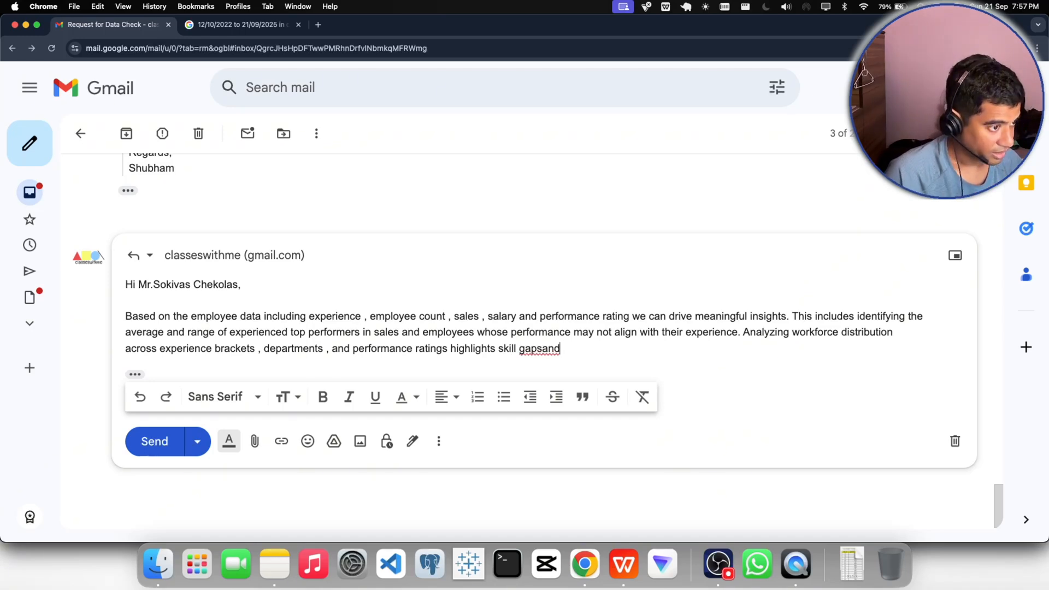
# - Add "and potential area" after "skill gaps", fixing the missing space and the misspelling of "potential"
pyautogui.press('BackSpace')
pyautogui.press('BackSpace')
pyautogui.press('BackSpace')
pyautogui.write('and pot')
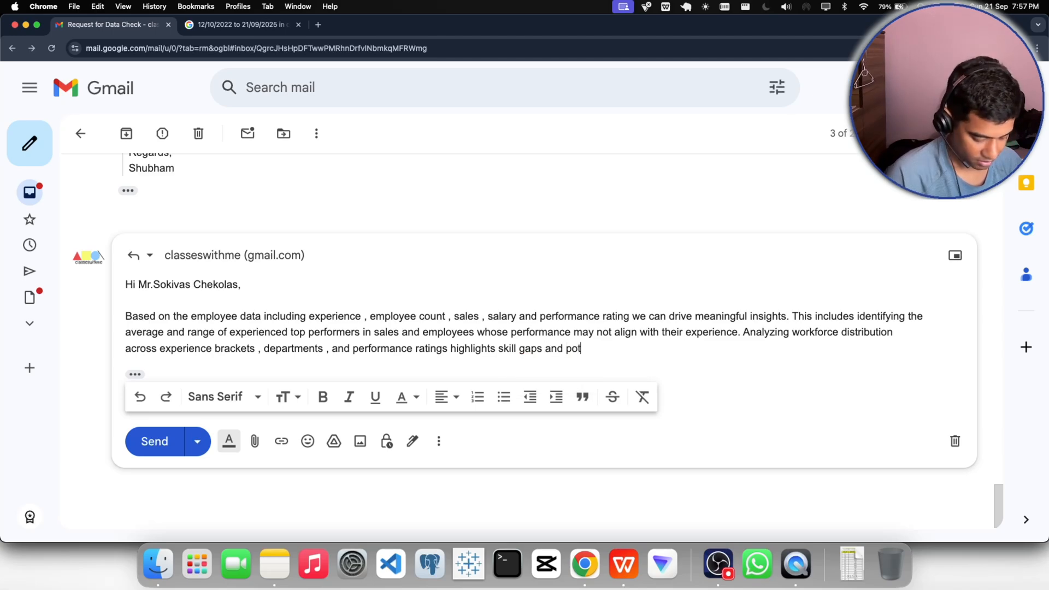
pyautogui.write('entila')
pyautogui.press('BackSpace')
pyautogui.press('BackSpace')
pyautogui.write('a')
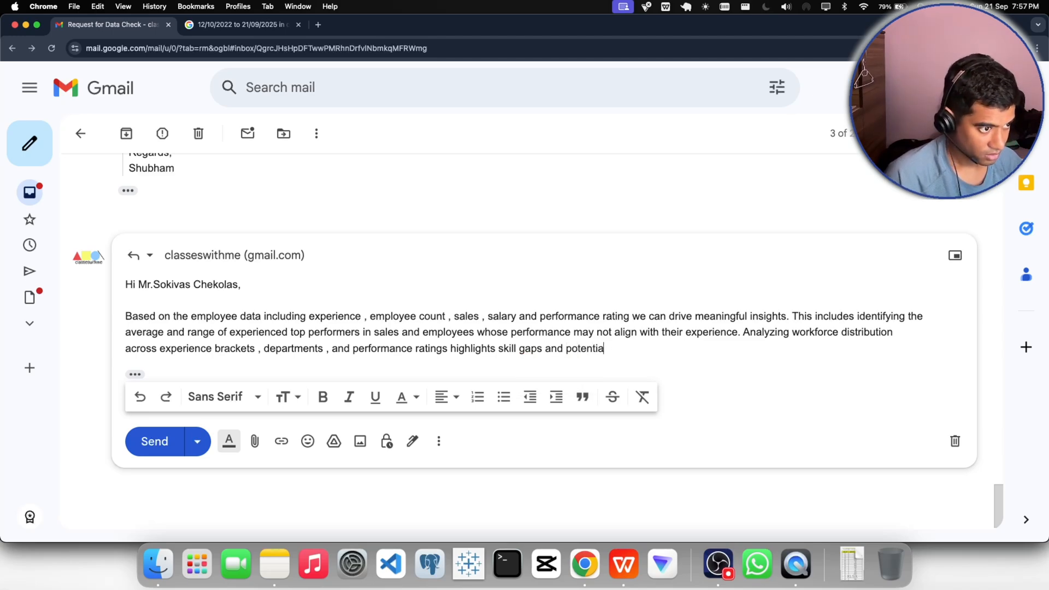
pyautogui.write('l ')
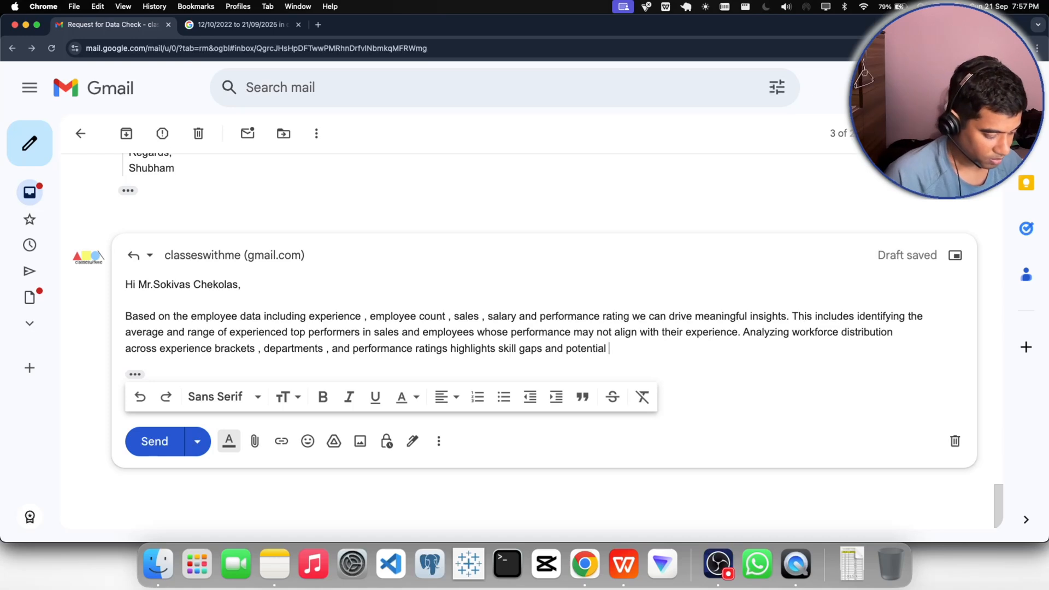
pyautogui.write('area of development. comparing sales and salary against experience')
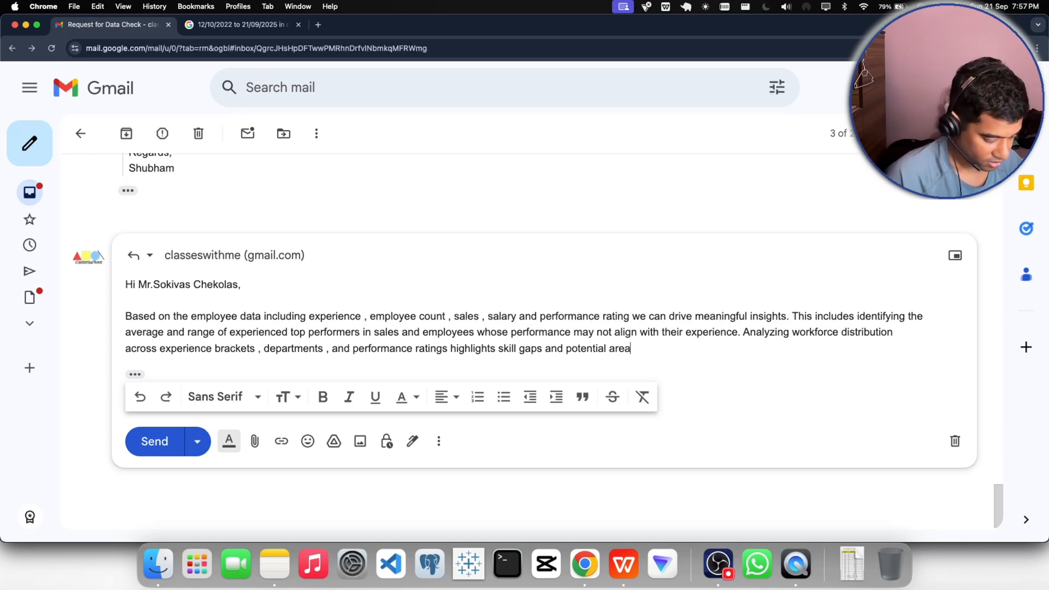
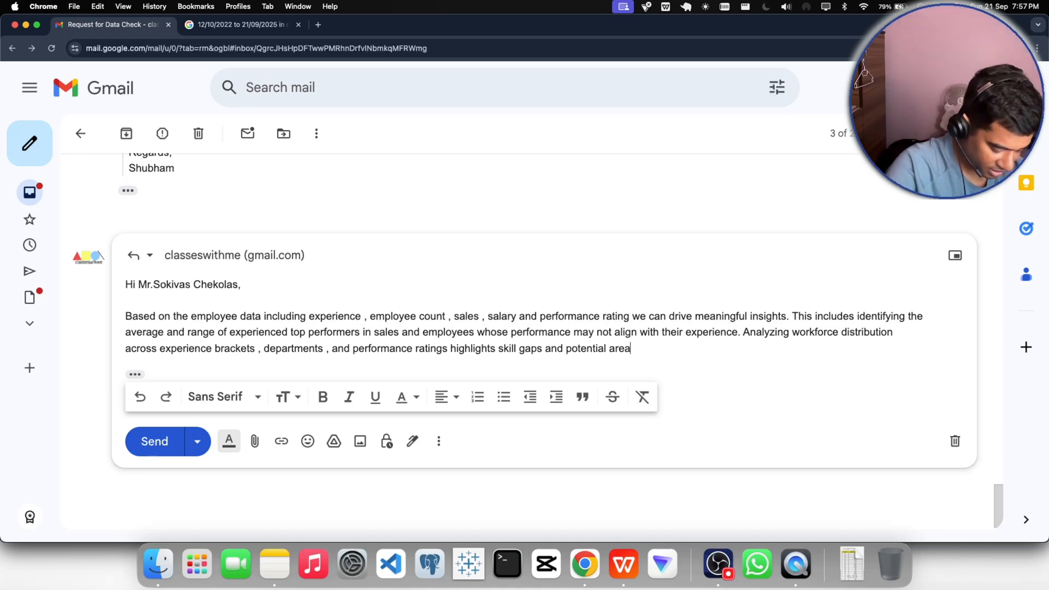
# - Finish the third sentence with "of development." and begin the fourth with "comparing sales and salary against experience"
pyautogui.write('o')
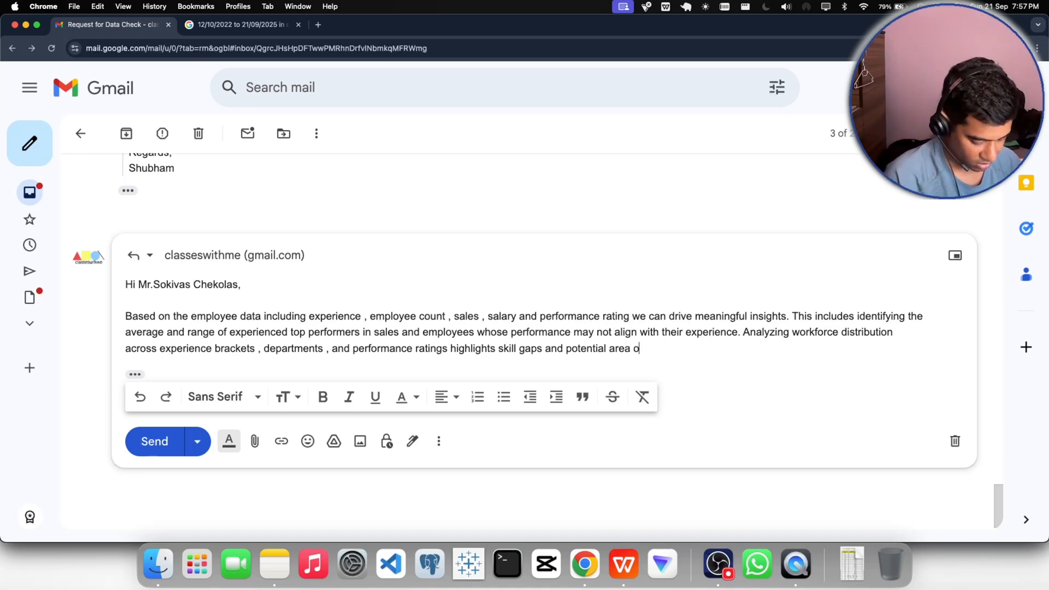
pyautogui.write('f development')
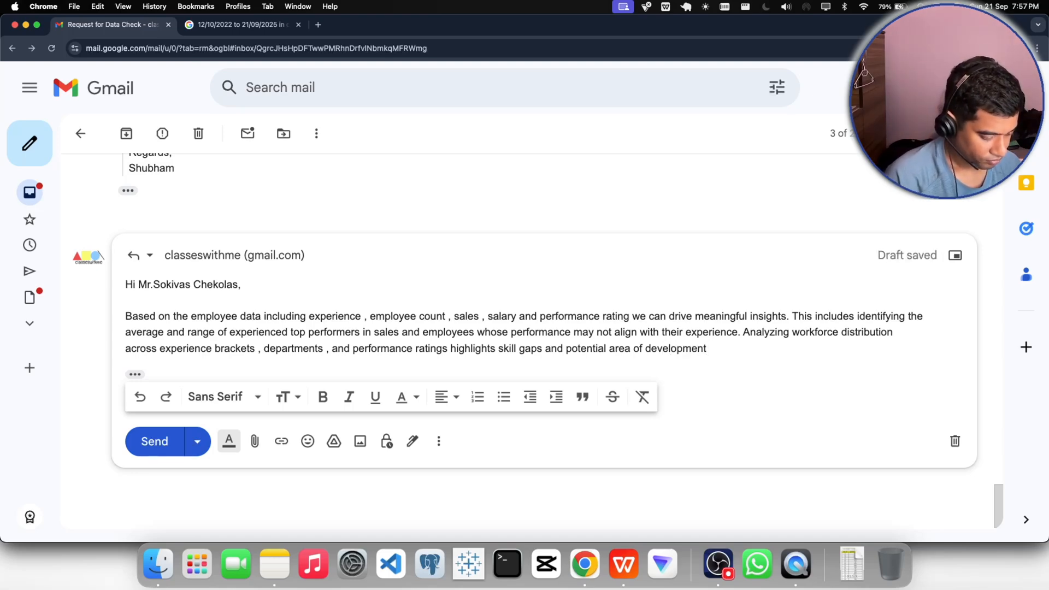
pyautogui.write('. com')
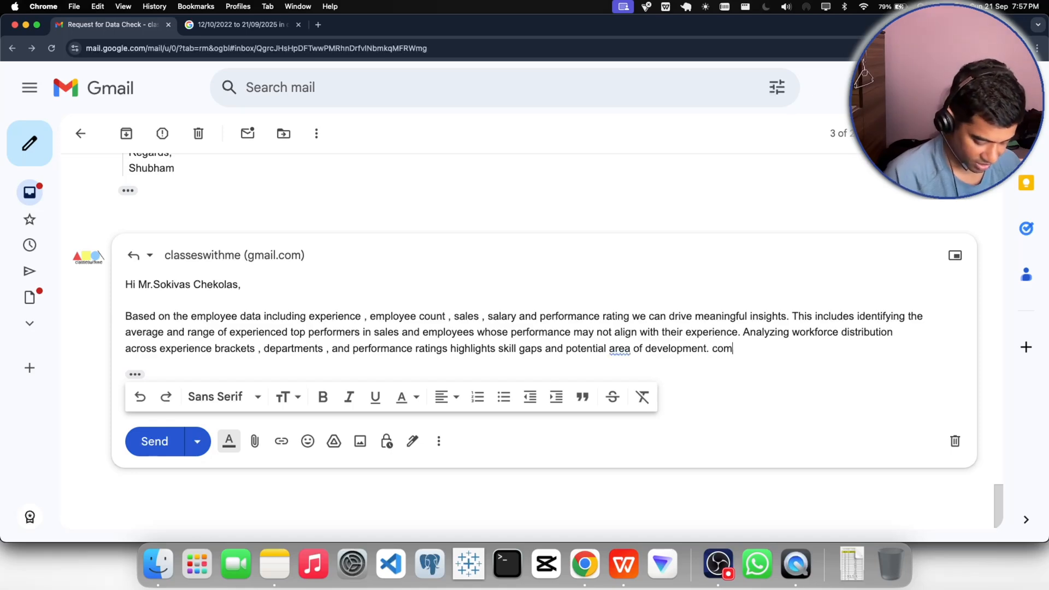
pyautogui.write('paring')
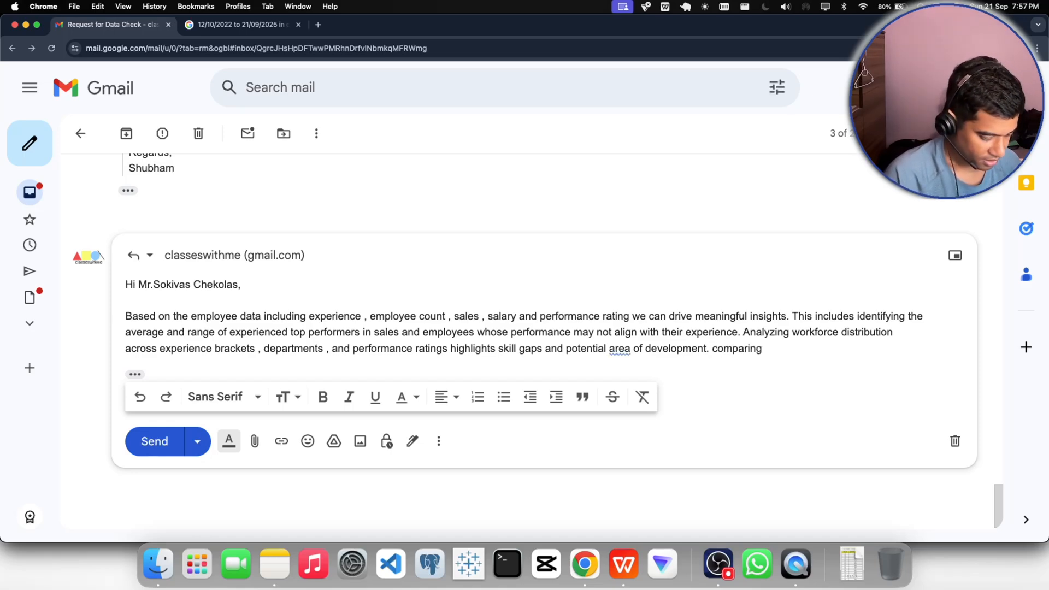
pyautogui.write(' sales and')
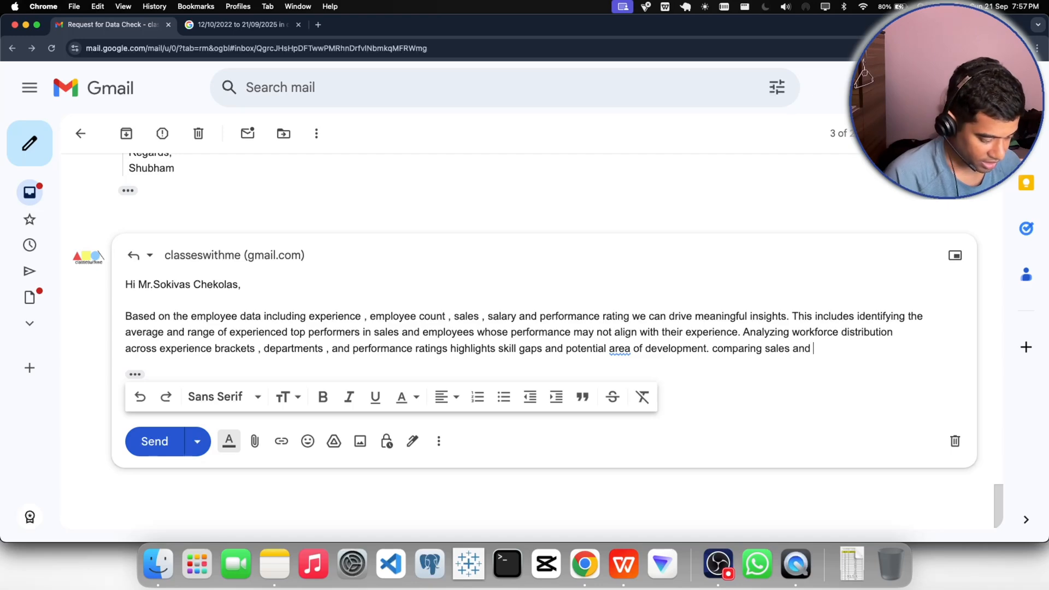
pyautogui.write(' salary')
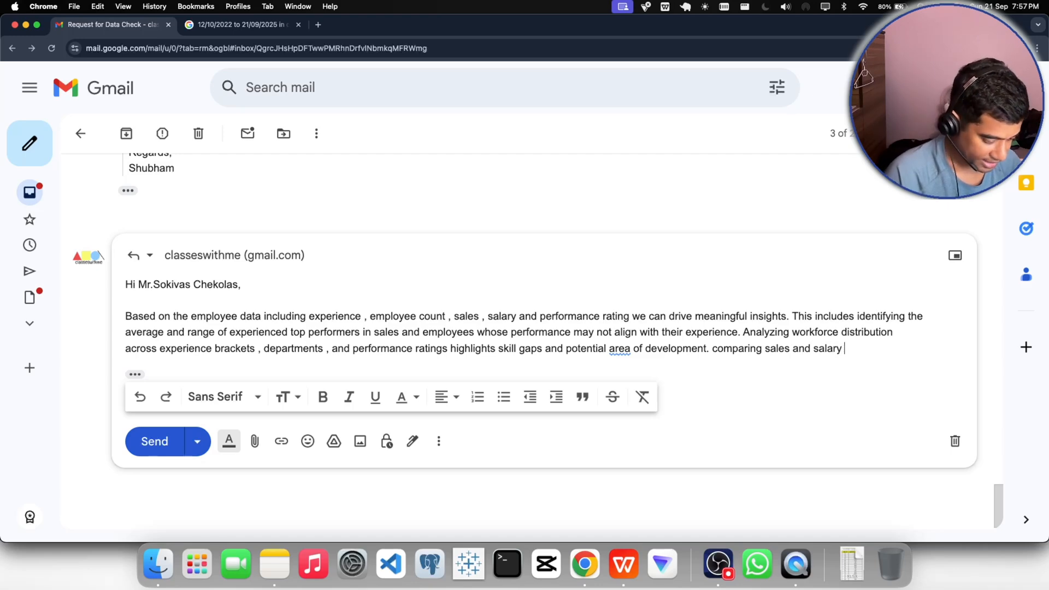
pyautogui.write(' against')
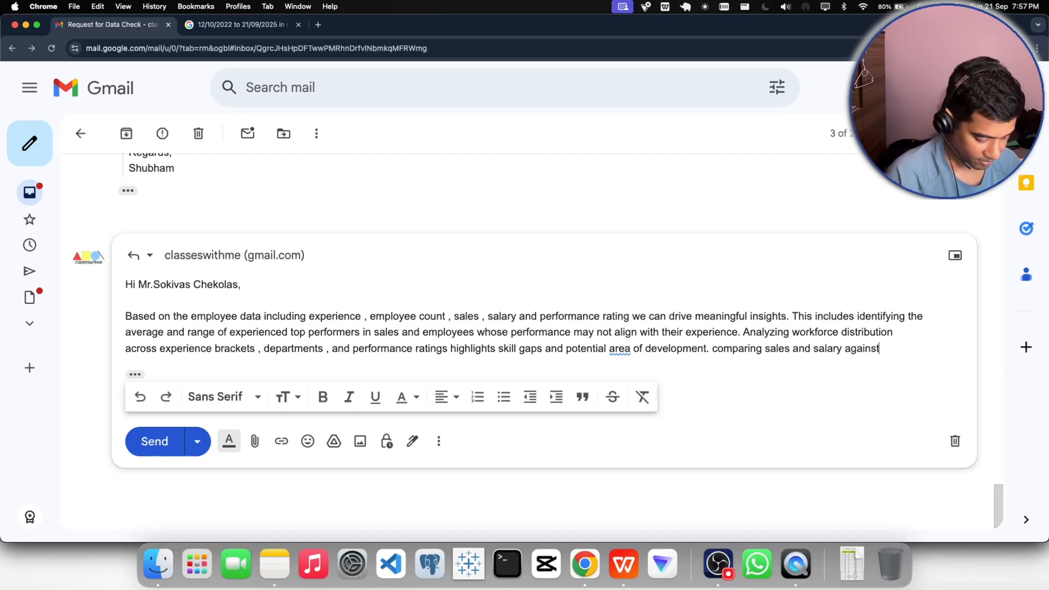
pyautogui.write(' experie')
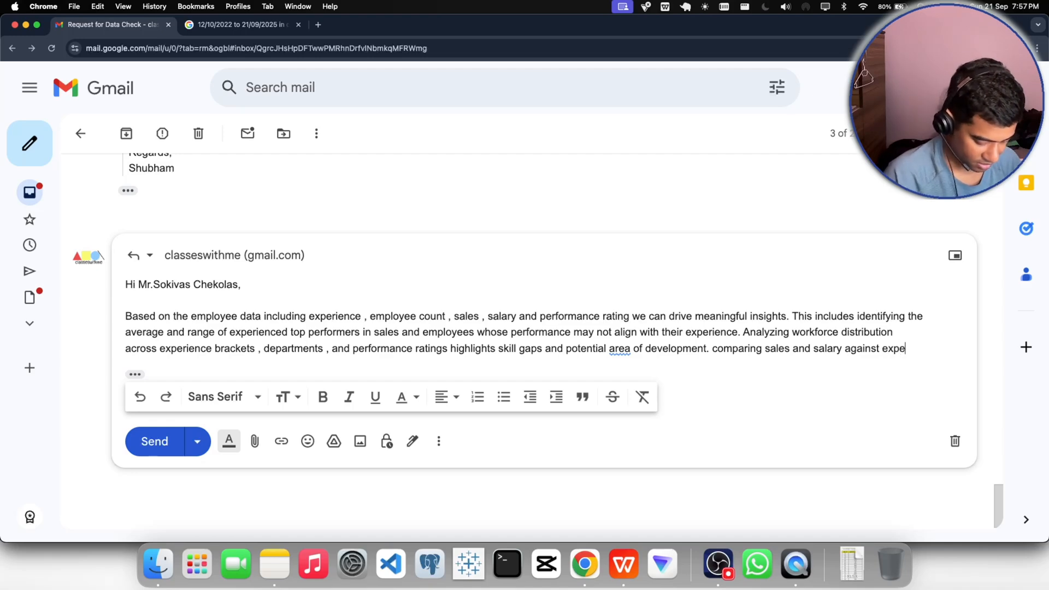
pyautogui.write('nce')
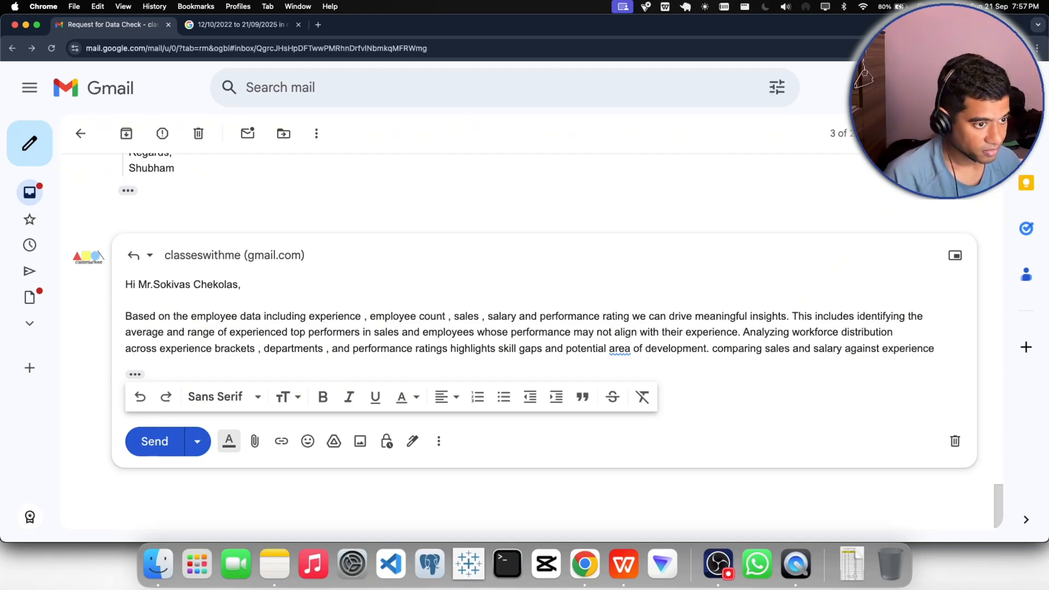
# - Correct "area" to "areas" with the grammar suggestion, and continue the fourth sentence with "and performance allows us to"
pyautogui.click(620, 350)
pyautogui.click(631, 375)
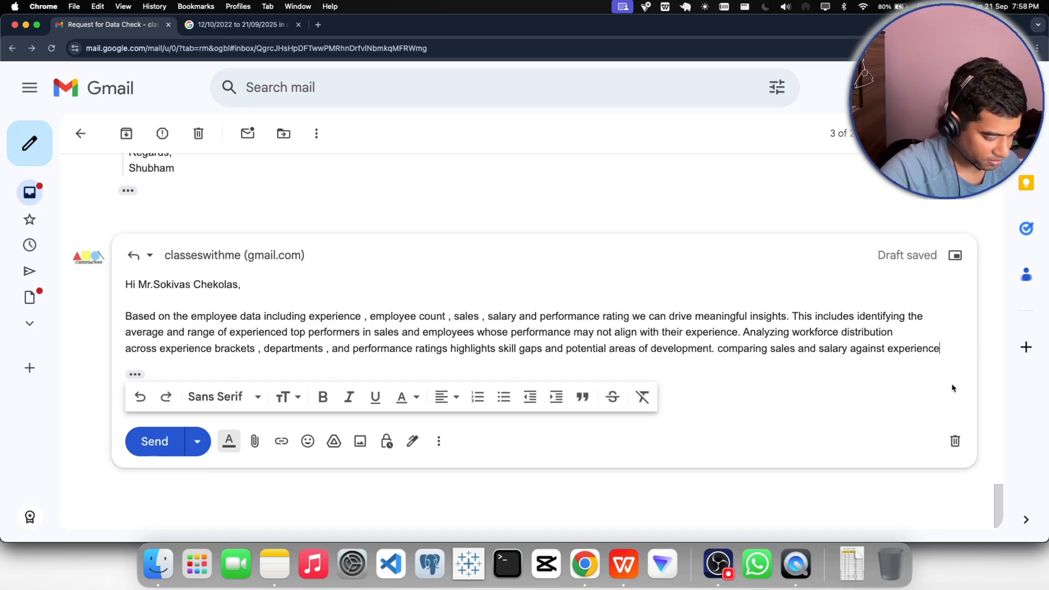
pyautogui.write('and')
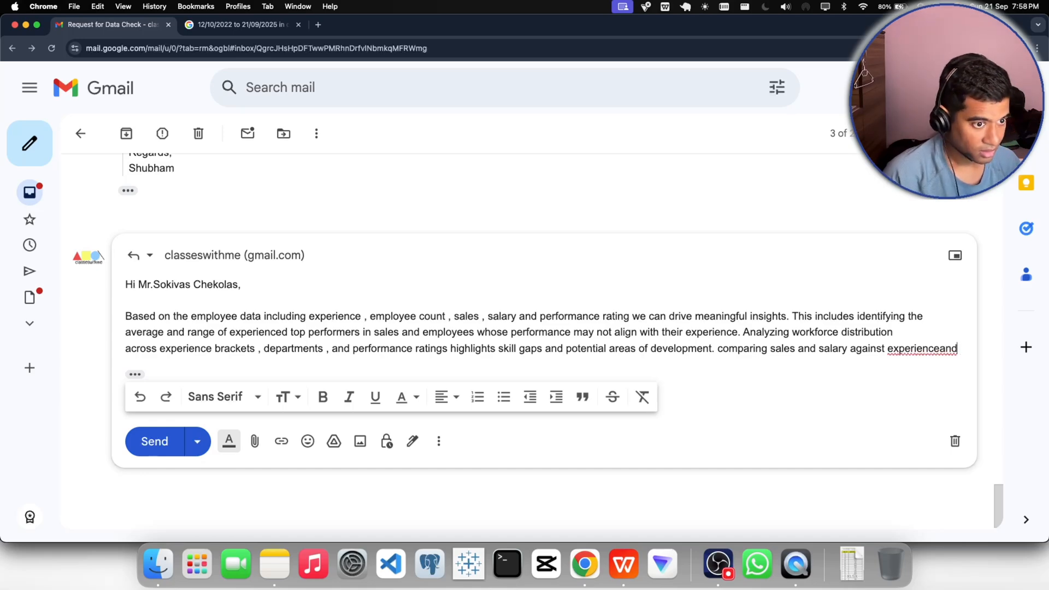
pyautogui.write(' perfor')
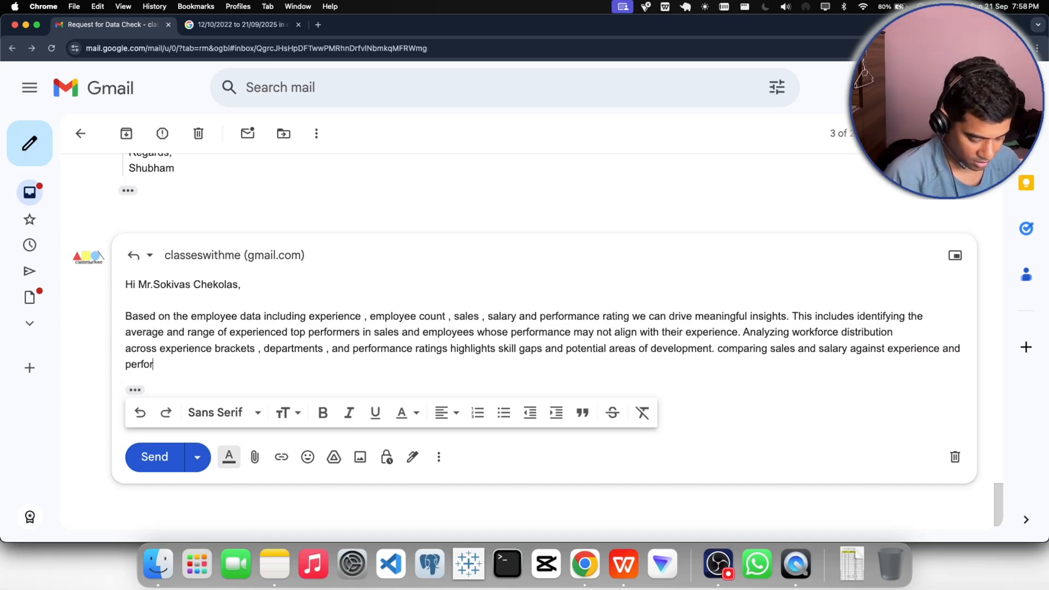
pyautogui.write('mance allows ')
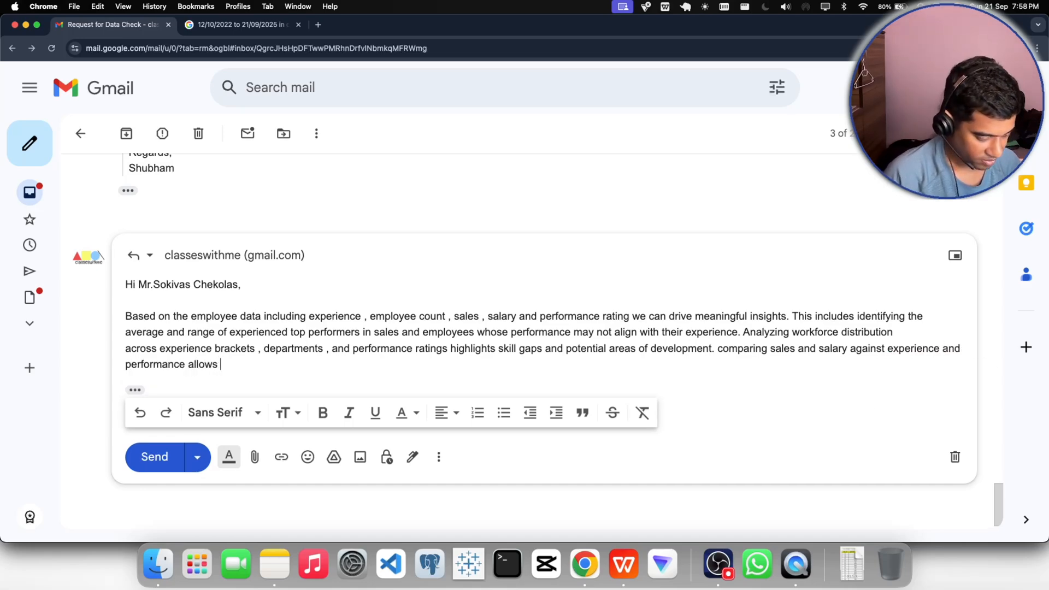
pyautogui.write('us to')
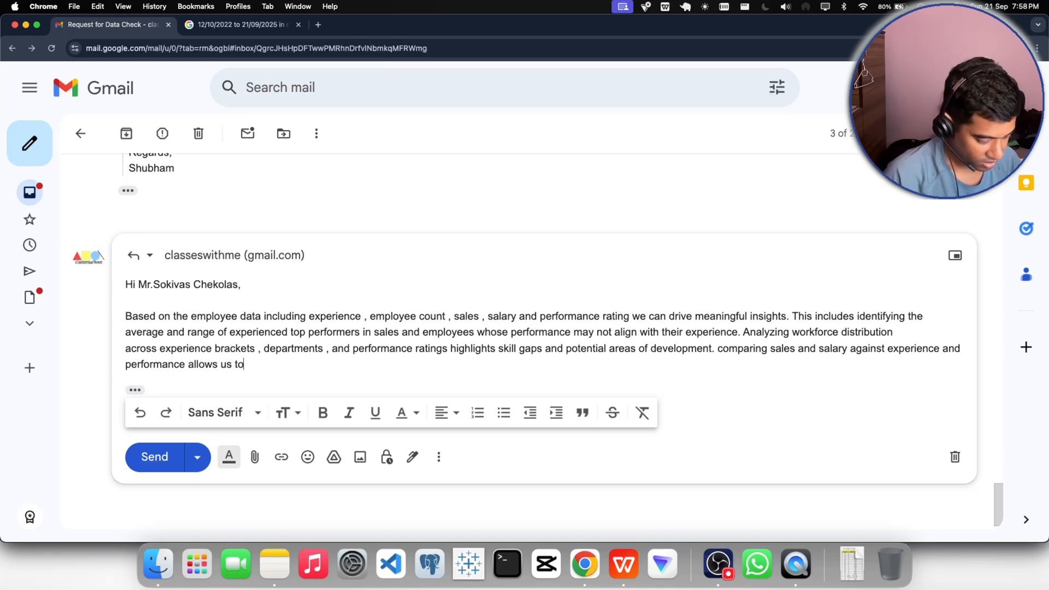
pyautogui.write(' acce')
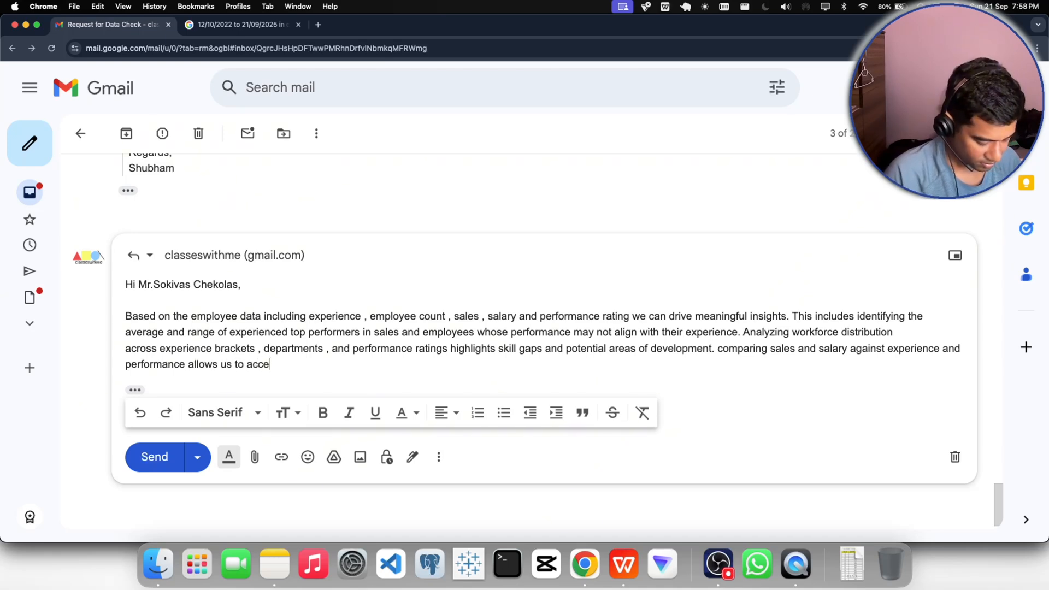
pyautogui.write('ss comp')
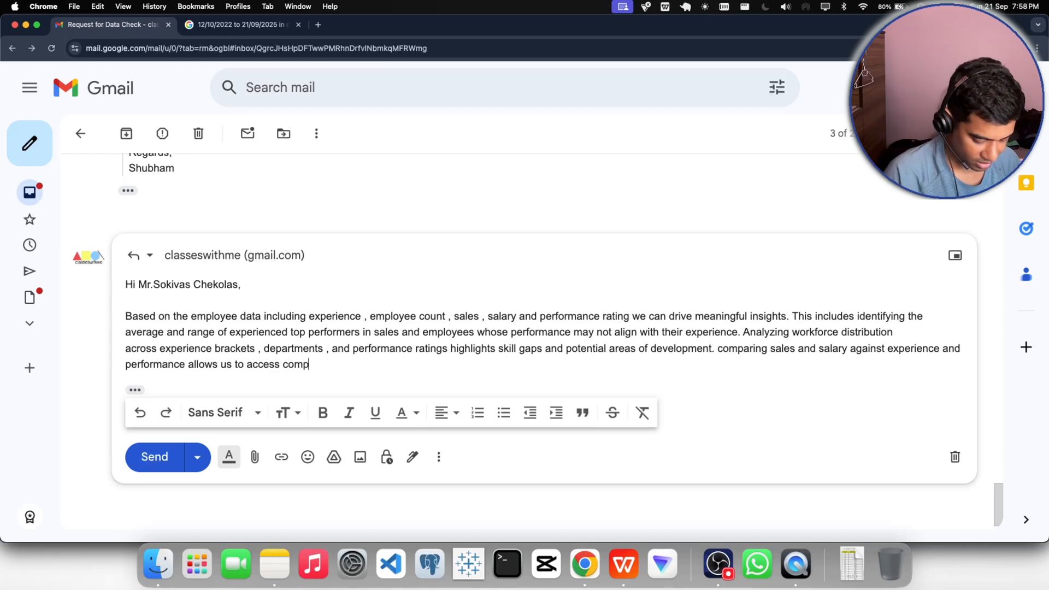
pyautogui.write('ensaa')
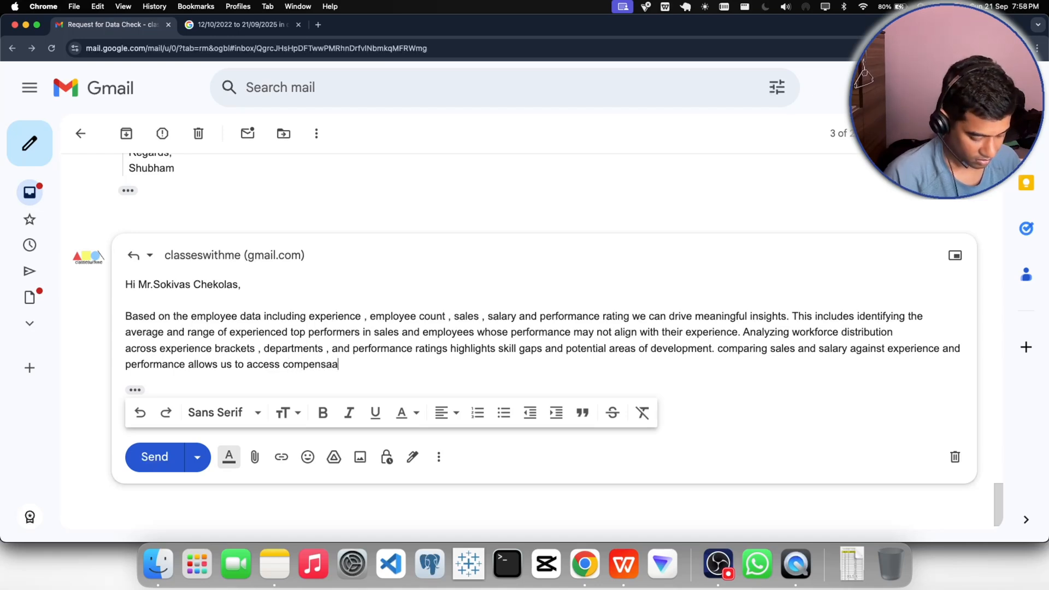
# - Continue the fourth sentence with "access compensation alignment , recognize", fixing the mistyped "compensation" and "alignment"
pyautogui.press('BackSpace')
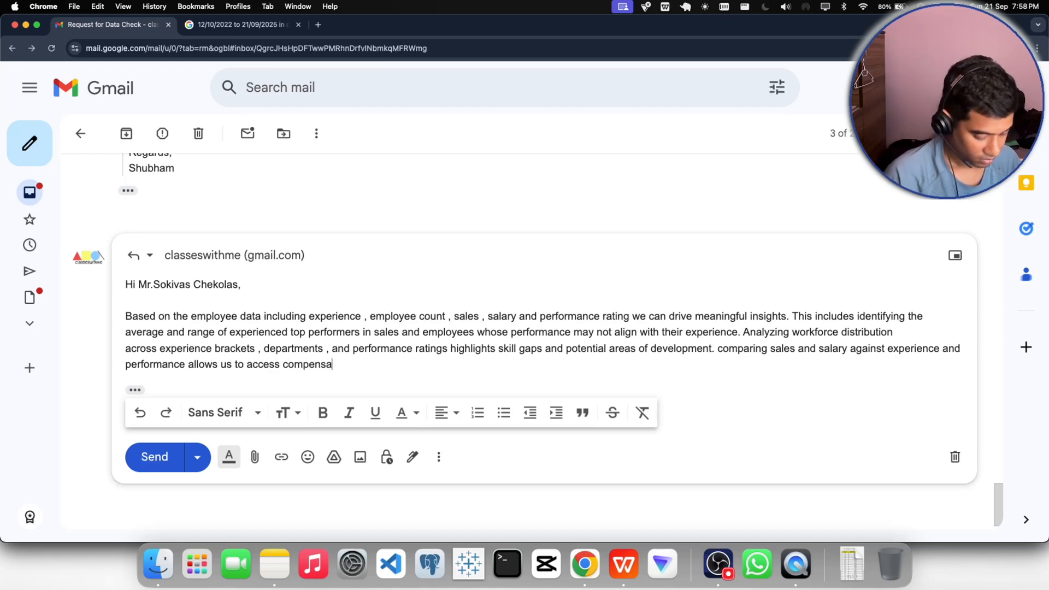
pyautogui.write('tion')
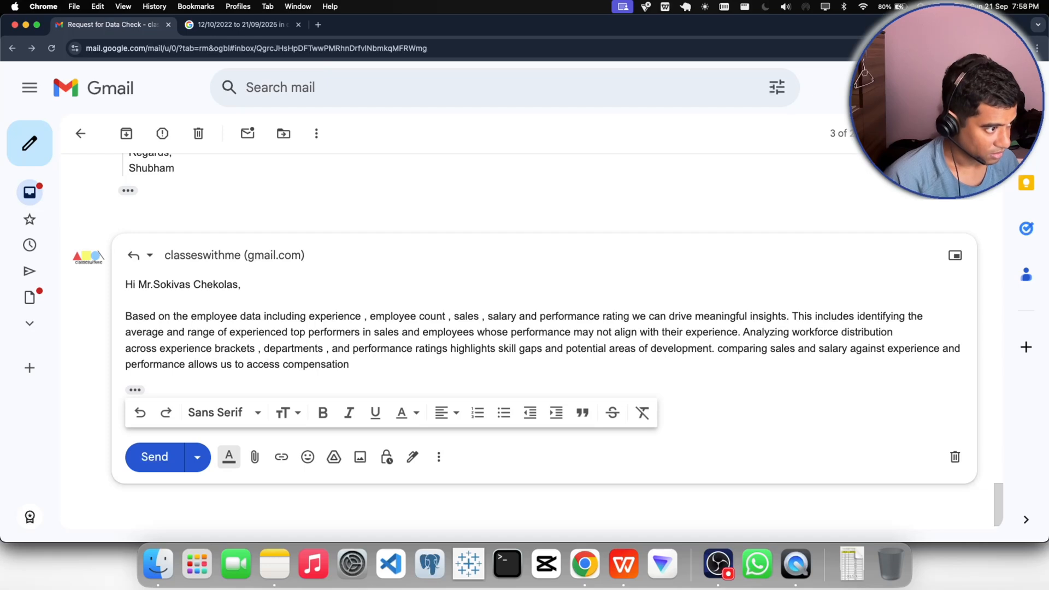
pyautogui.write(' allign')
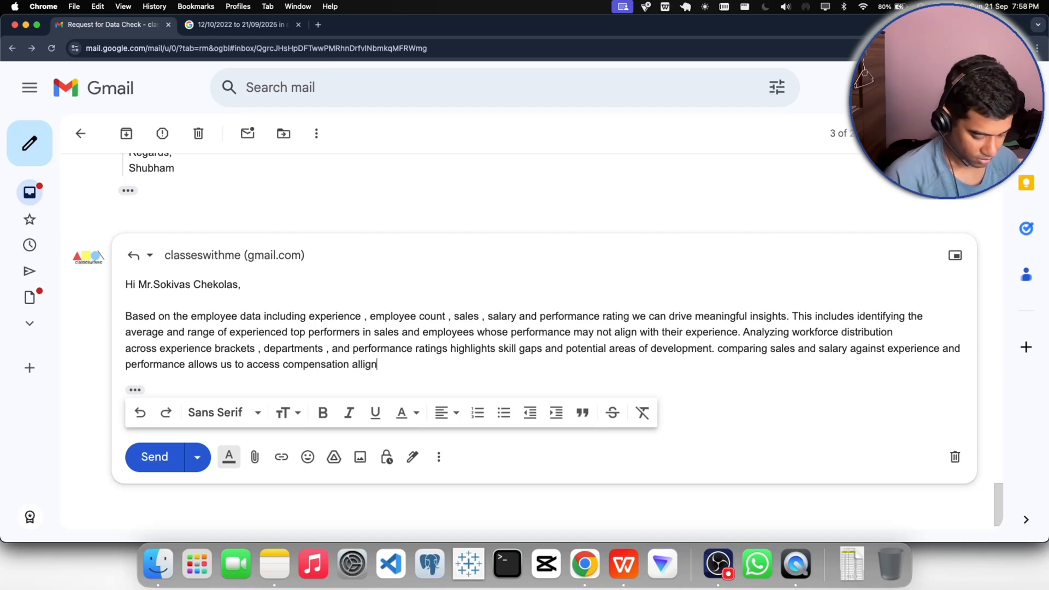
pyautogui.write('menet')
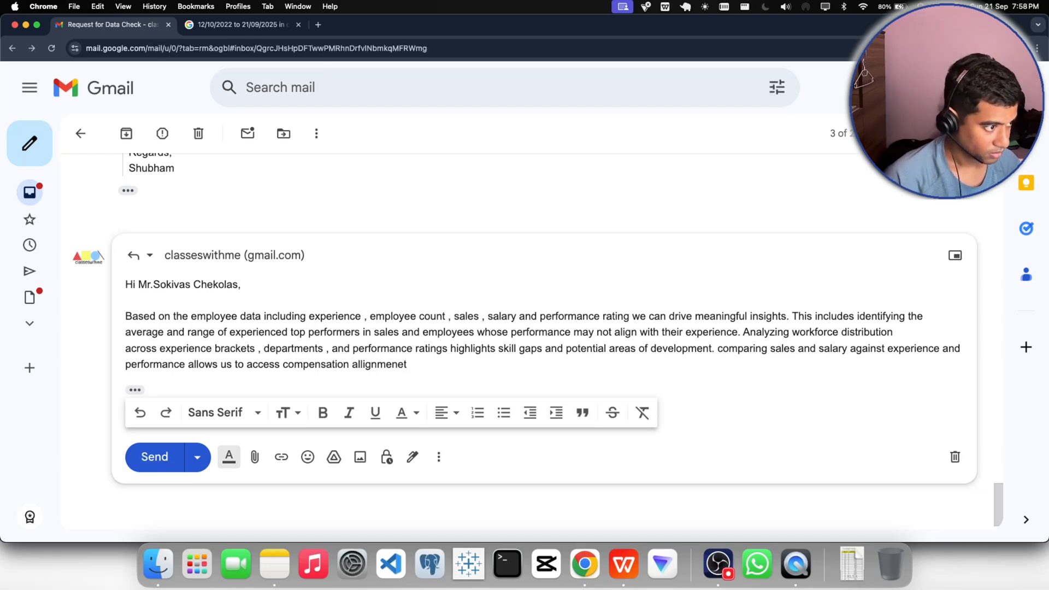
pyautogui.press('BackSpace')
pyautogui.press('BackSpace')
pyautogui.press('BackSpace')
pyautogui.write('nt')
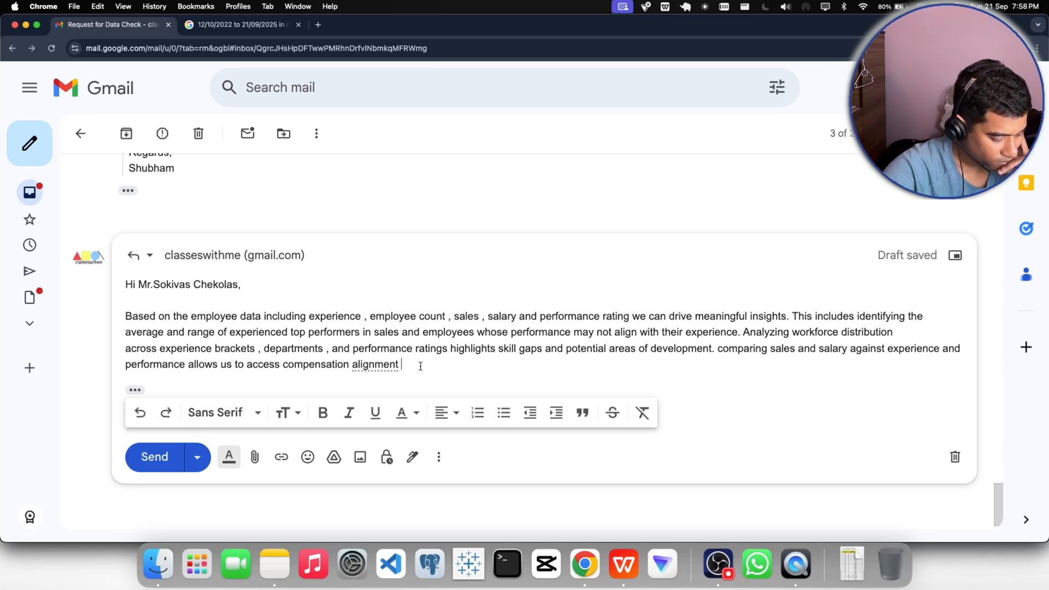
pyautogui.write(', re')
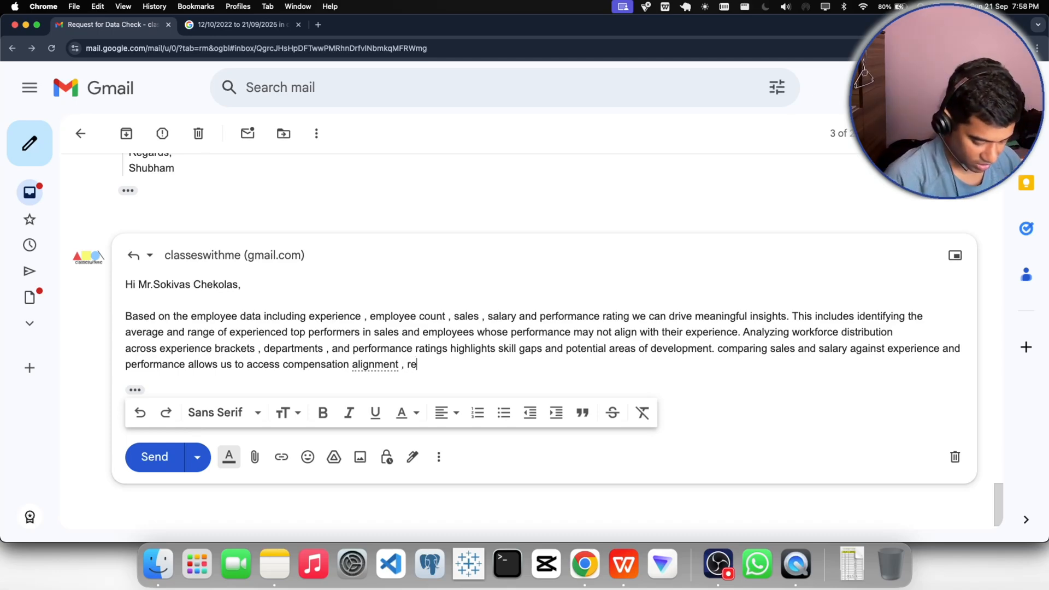
pyautogui.write('cognize')
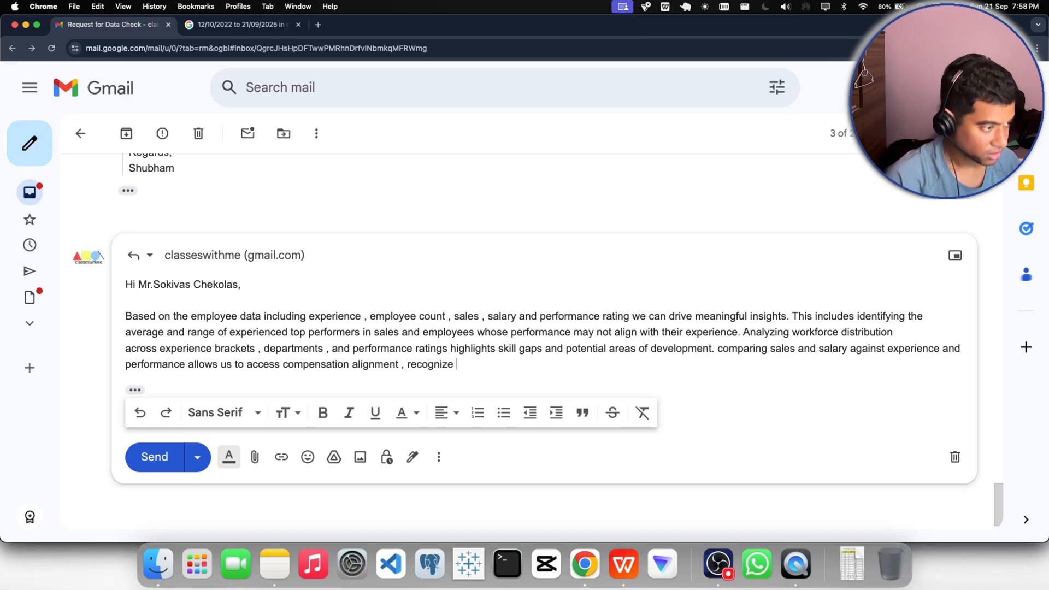
# - Switch to the WPS workbook, filter the PivotTable to the Sales_South department, and check its grand totals for salary and sales
pyautogui.click(623, 564)
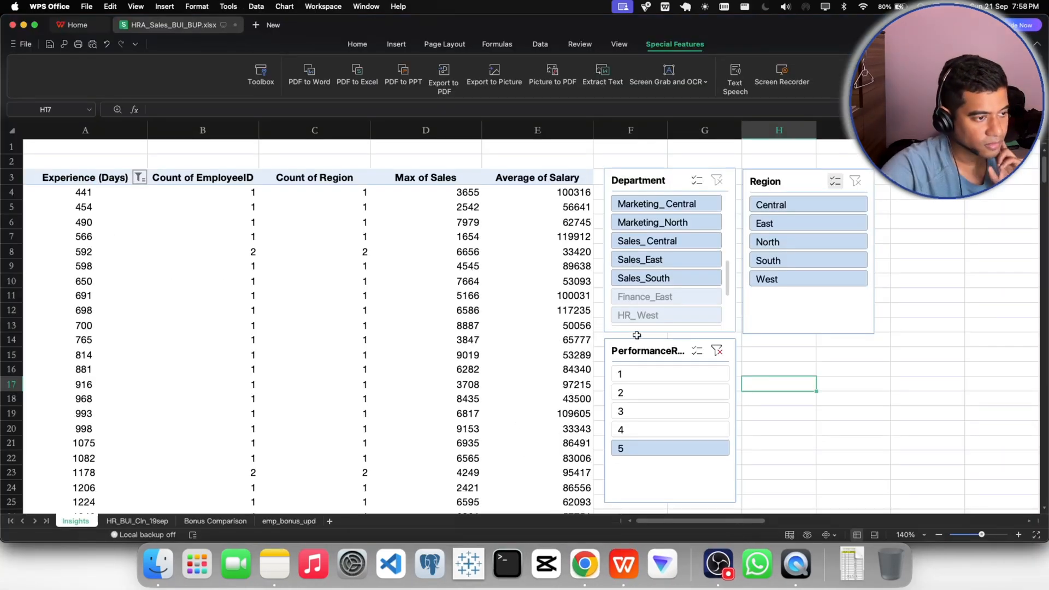
pyautogui.click(649, 280)
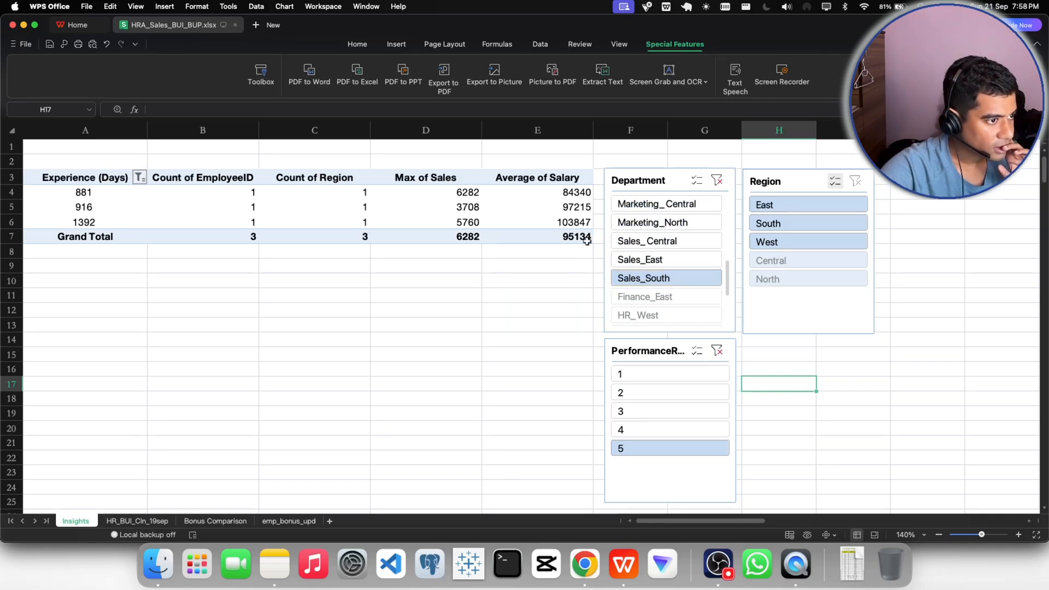
pyautogui.moveTo(567, 238)
pyautogui.moveTo(448, 234)
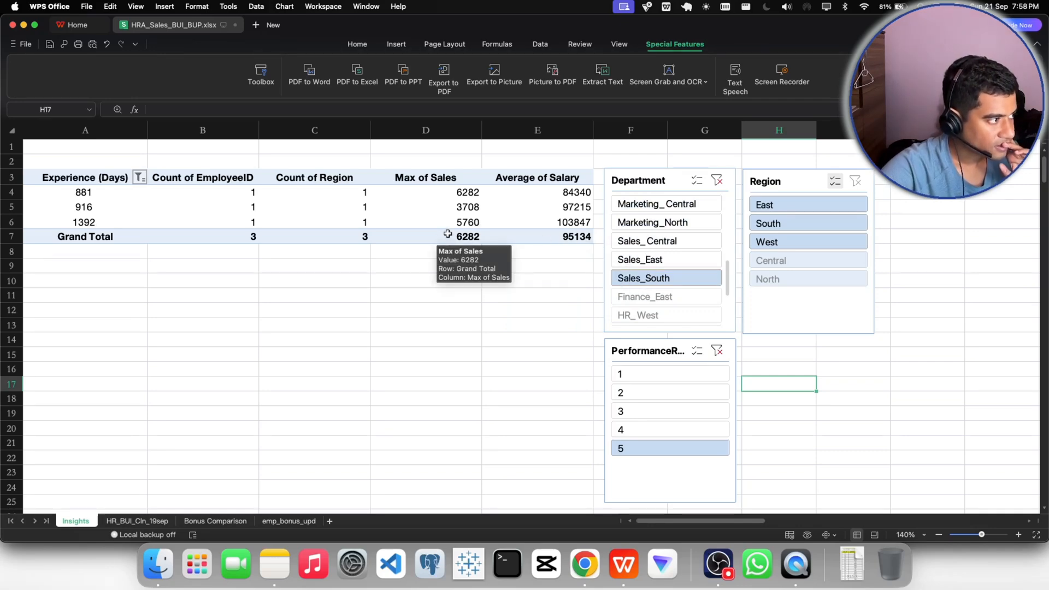
# - Return to the Gmail reply in Chrome and continue the fourth sentence with "high potential talent and identify underperformers"
pyautogui.click(585, 564)
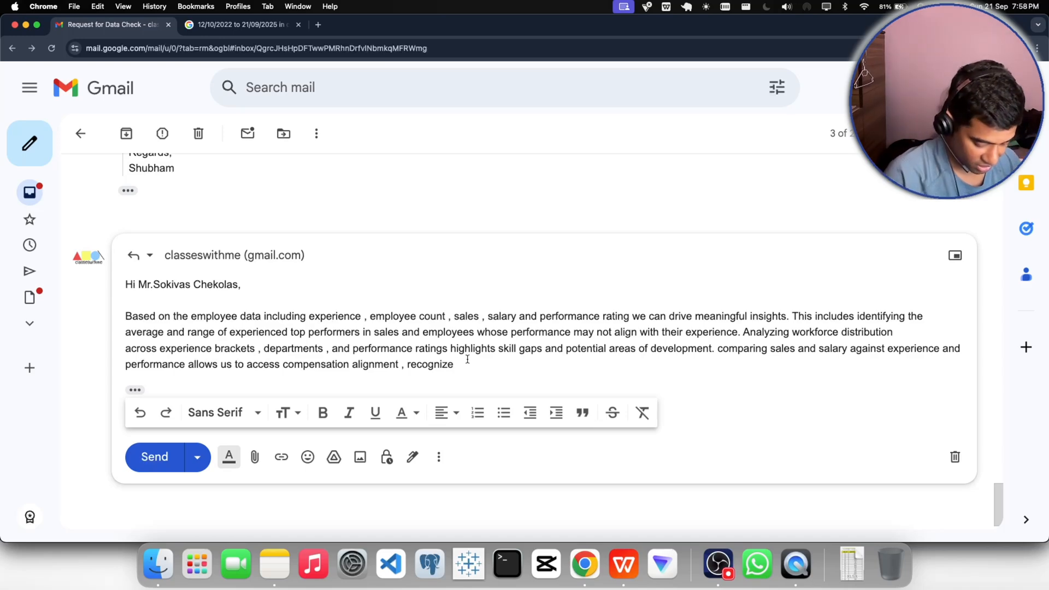
pyautogui.write('high p')
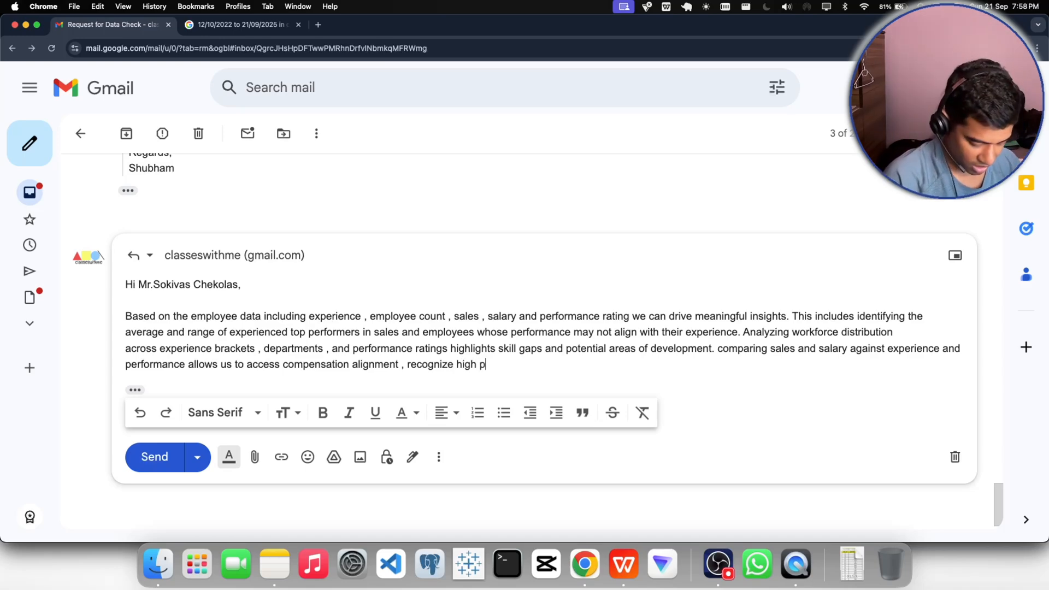
pyautogui.write('otnn')
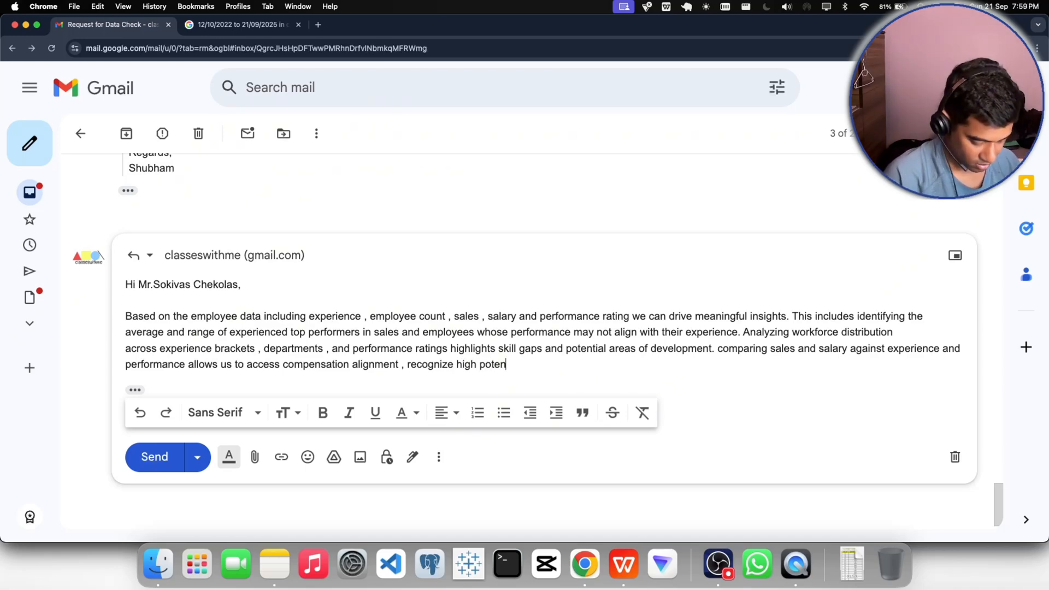
pyautogui.write('tial talent ')
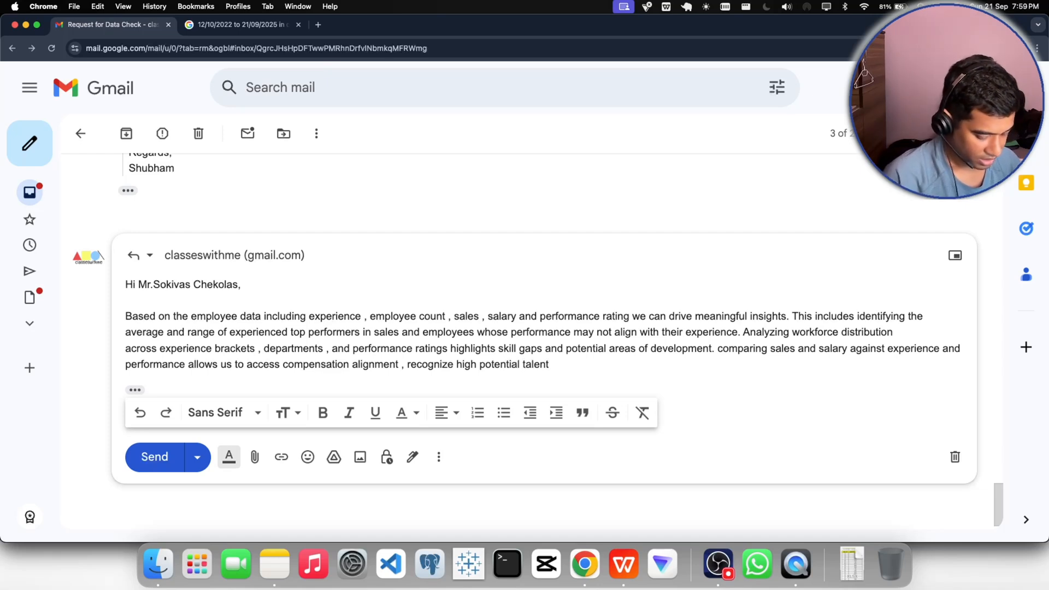
pyautogui.write('and ')
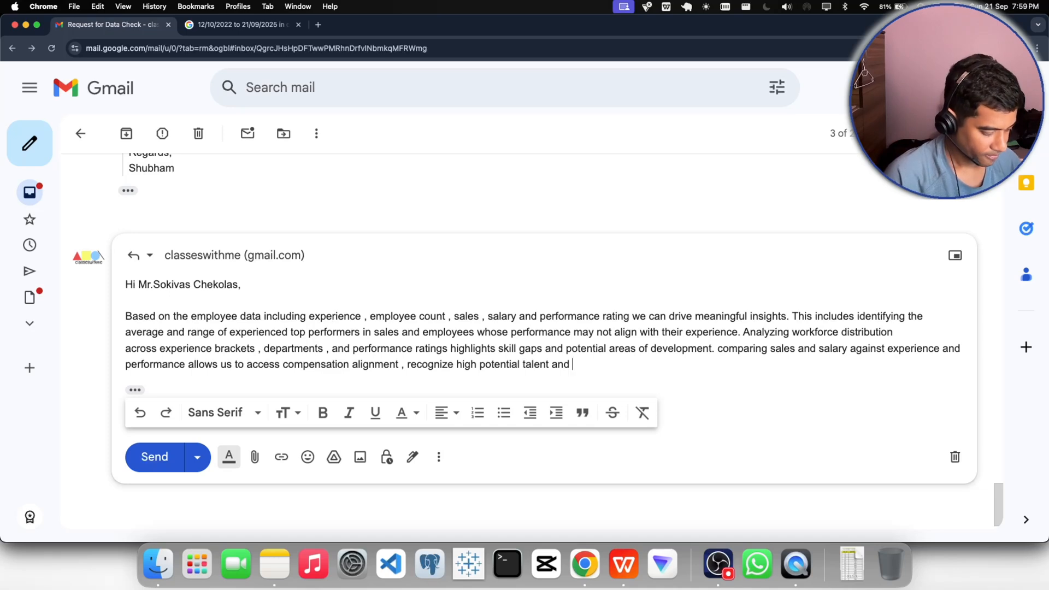
pyautogui.write('identify')
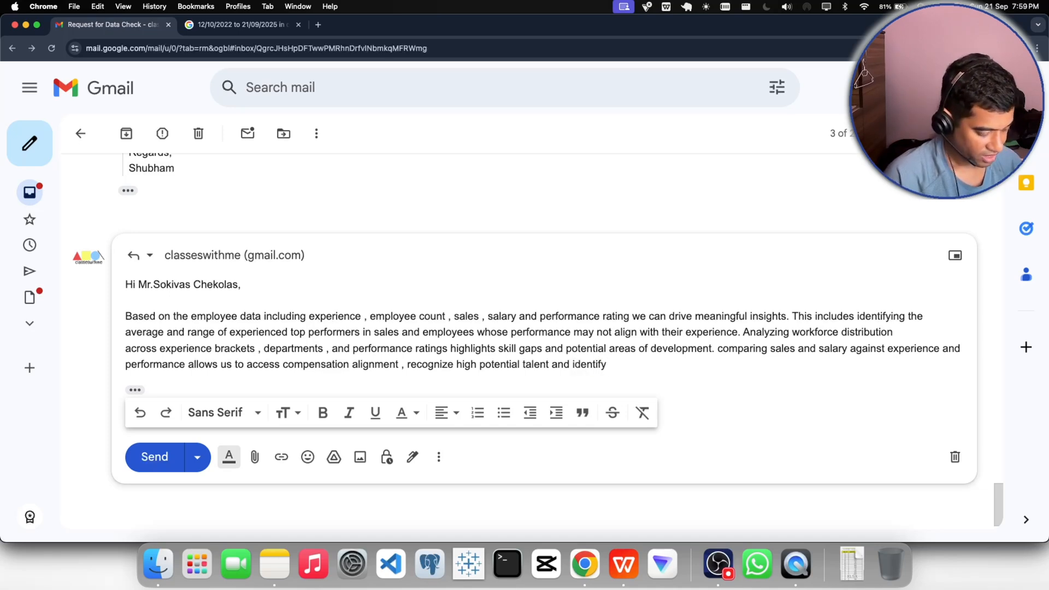
pyautogui.write(' underp')
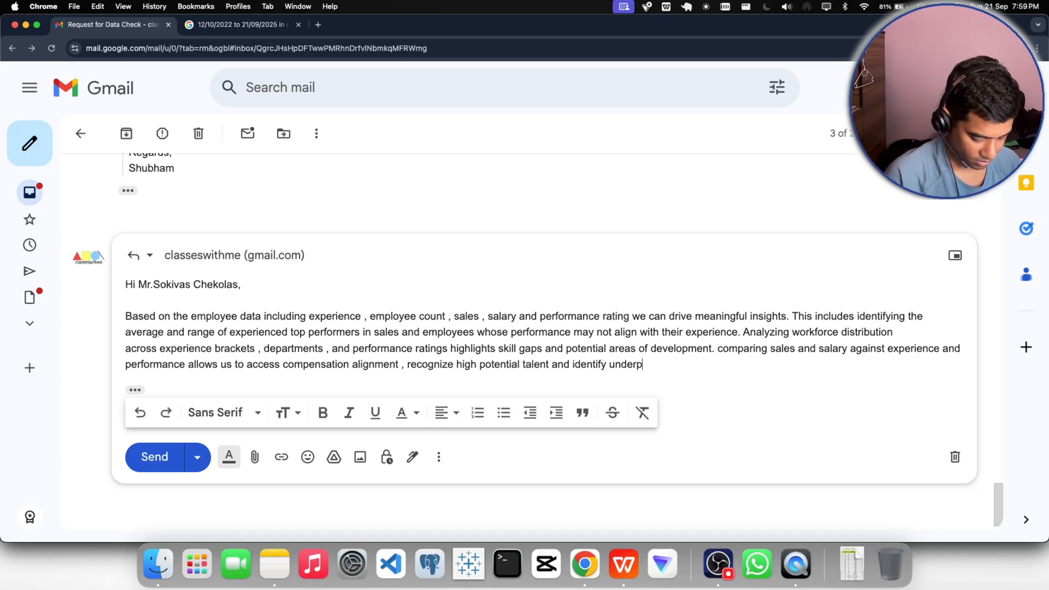
pyautogui.write('erformers')
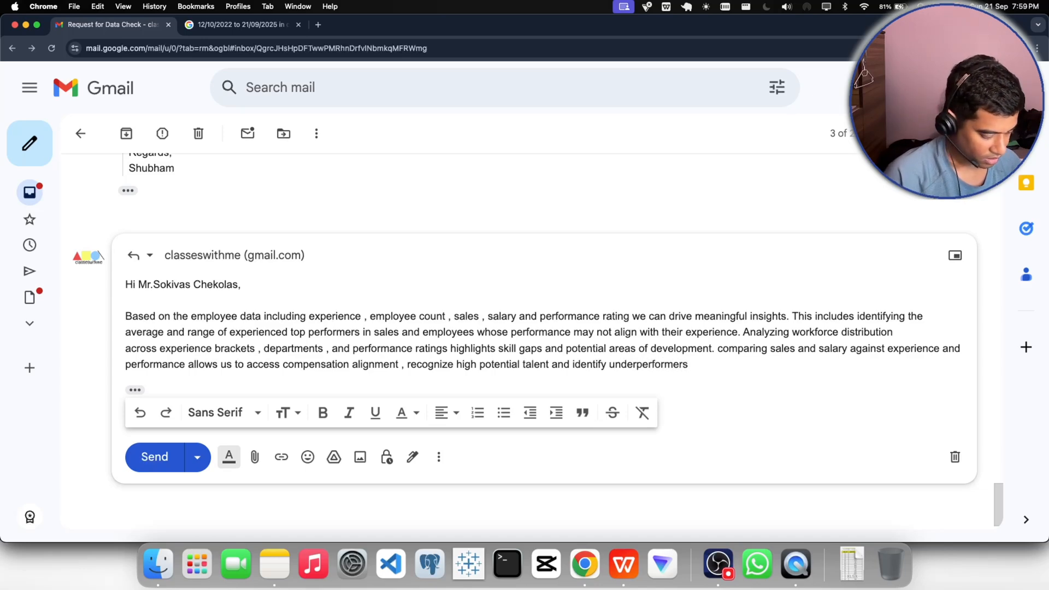
pyautogui.write(' who may ')
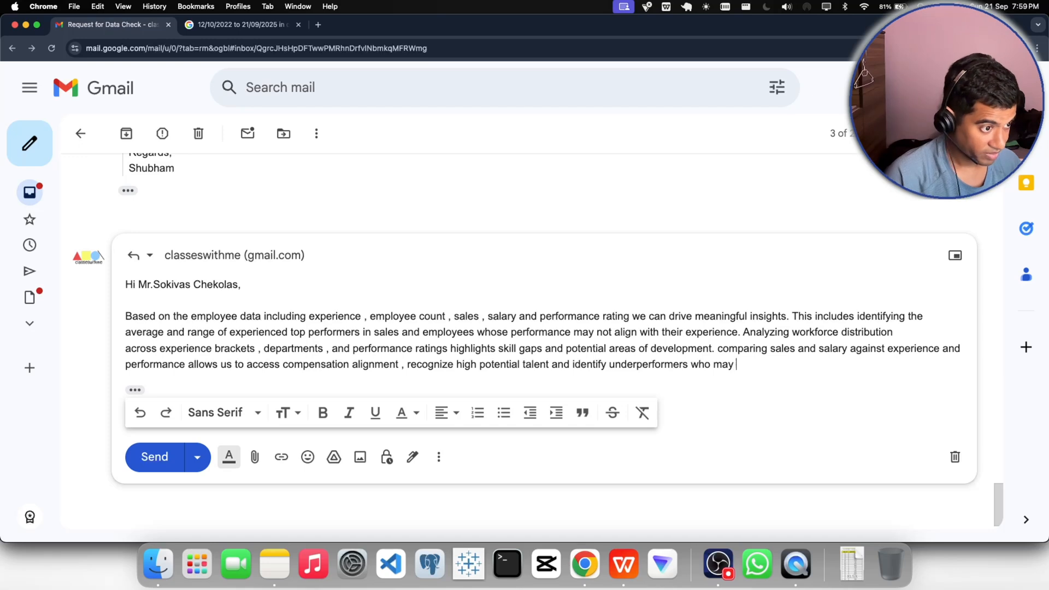
pyautogui.write('requ')
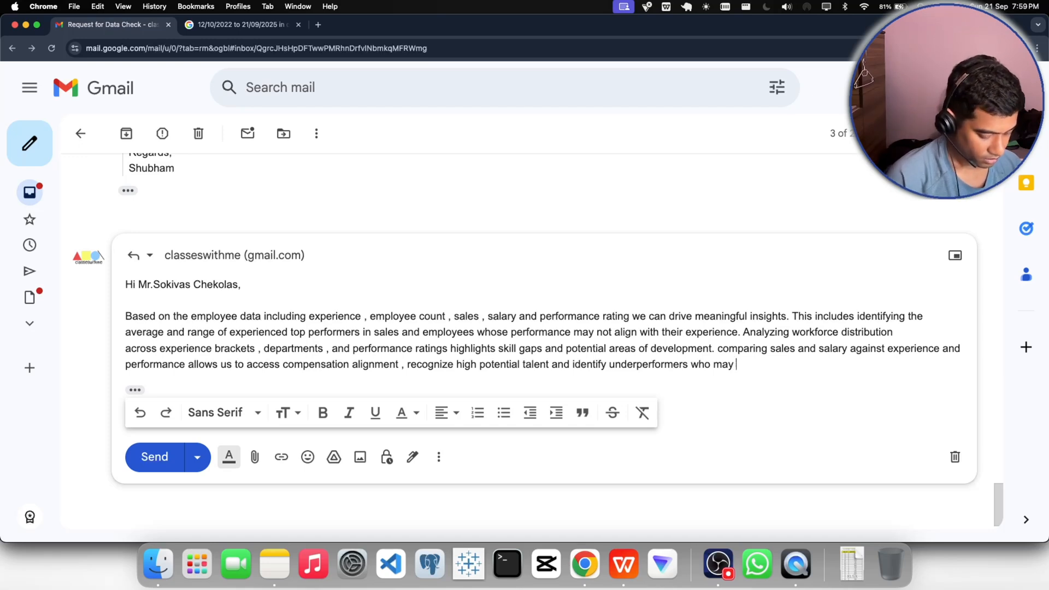
pyautogui.write('ir')
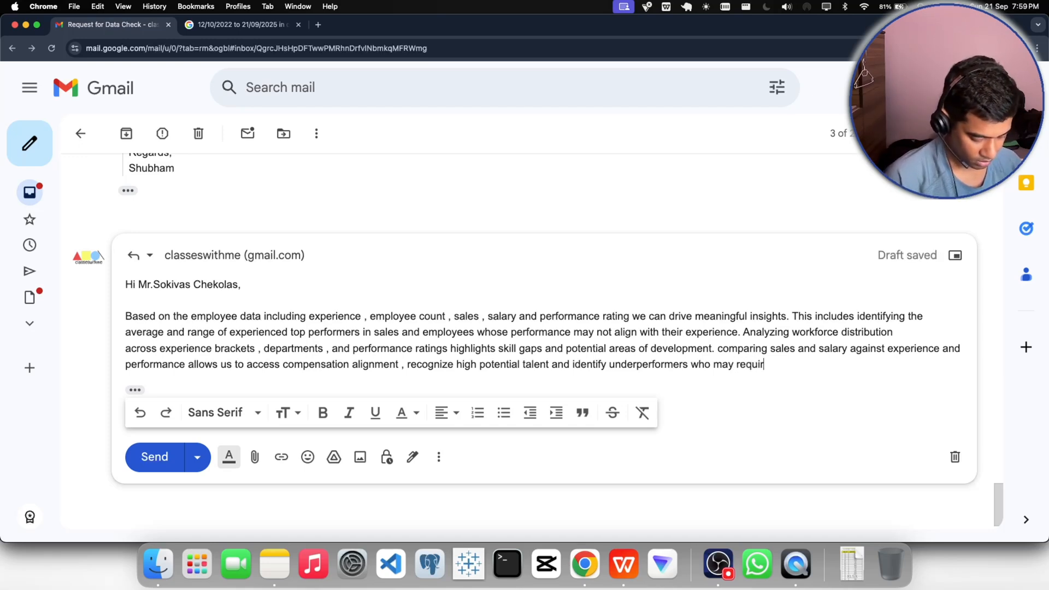
pyautogui.write('e support')
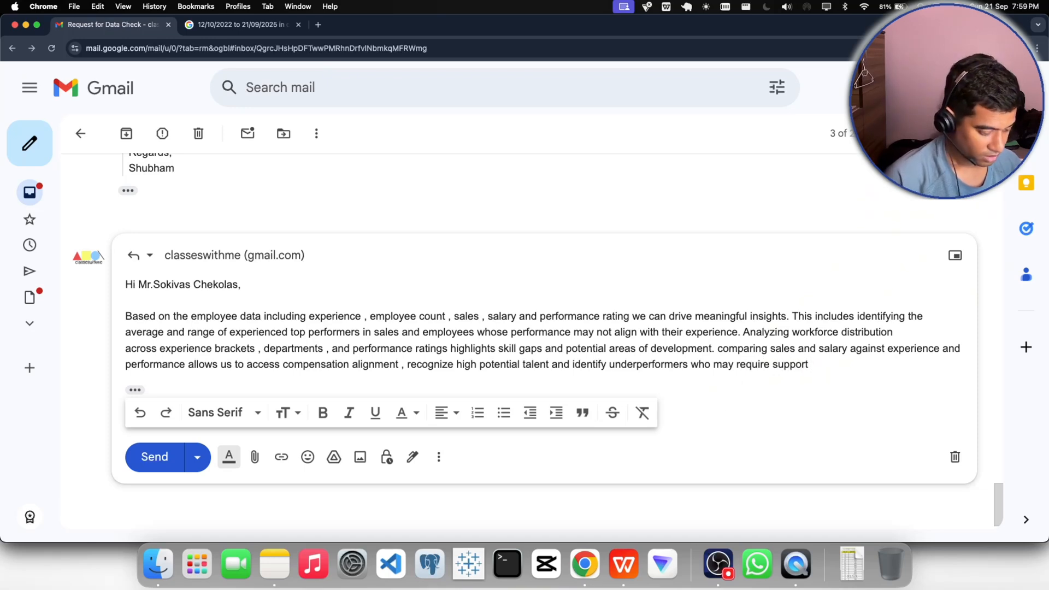
# - Finish the fourth sentence of the reply with "who may require support." and start the fifth with "Overall"
pyautogui.press('BackSpace')
pyautogui.write('. Overall ')
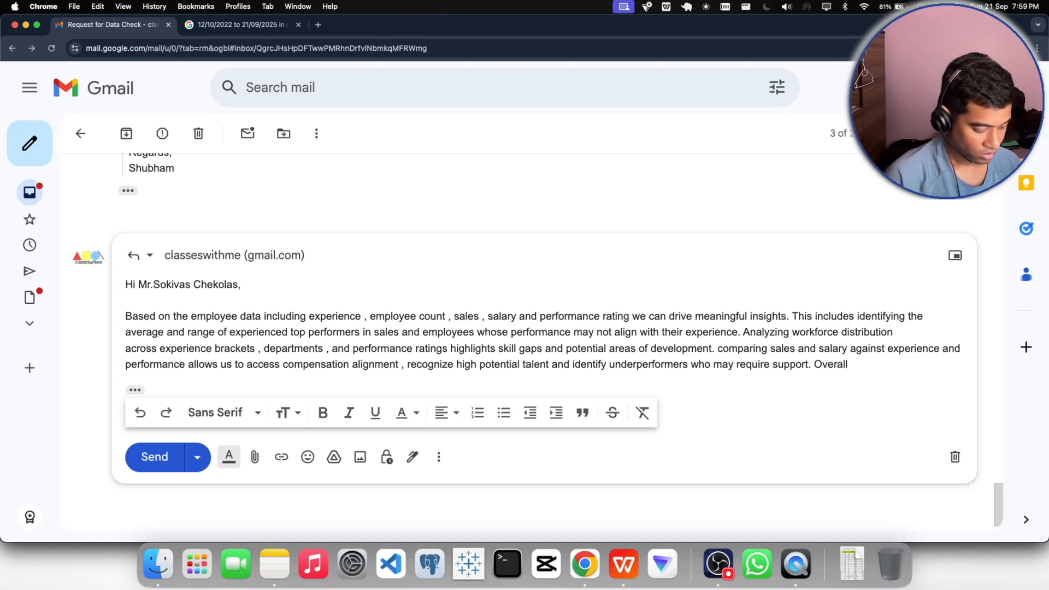
pyautogui.write('this anal')
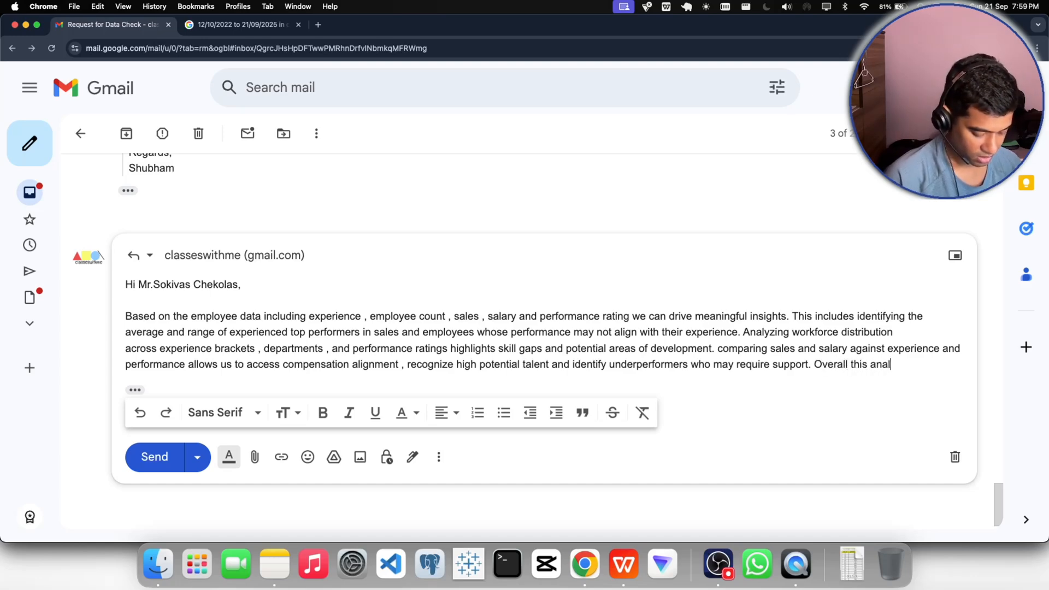
pyautogui.write('ysis ')
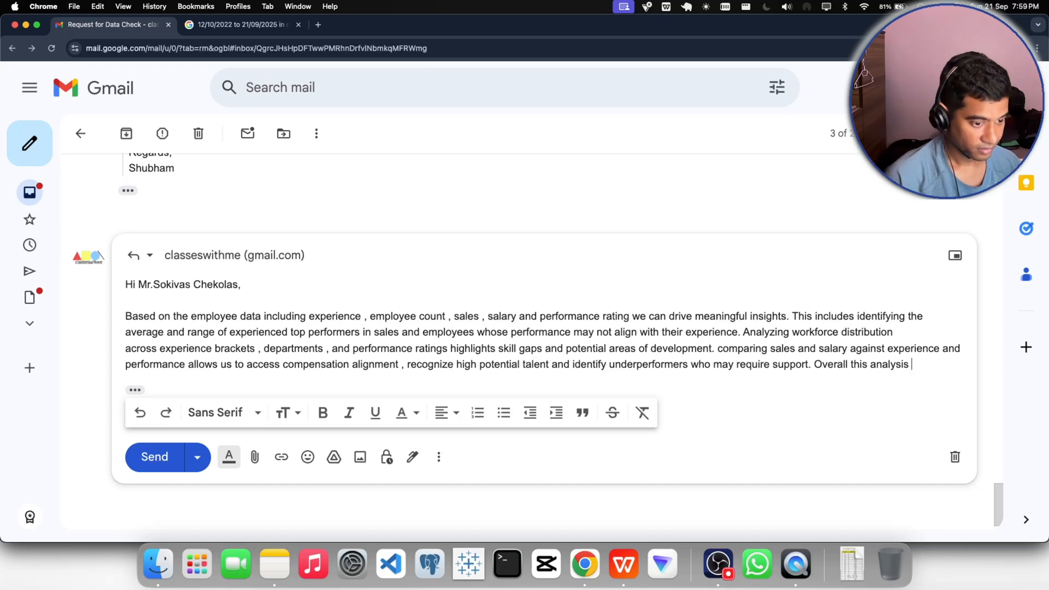
pyautogui.write('provides')
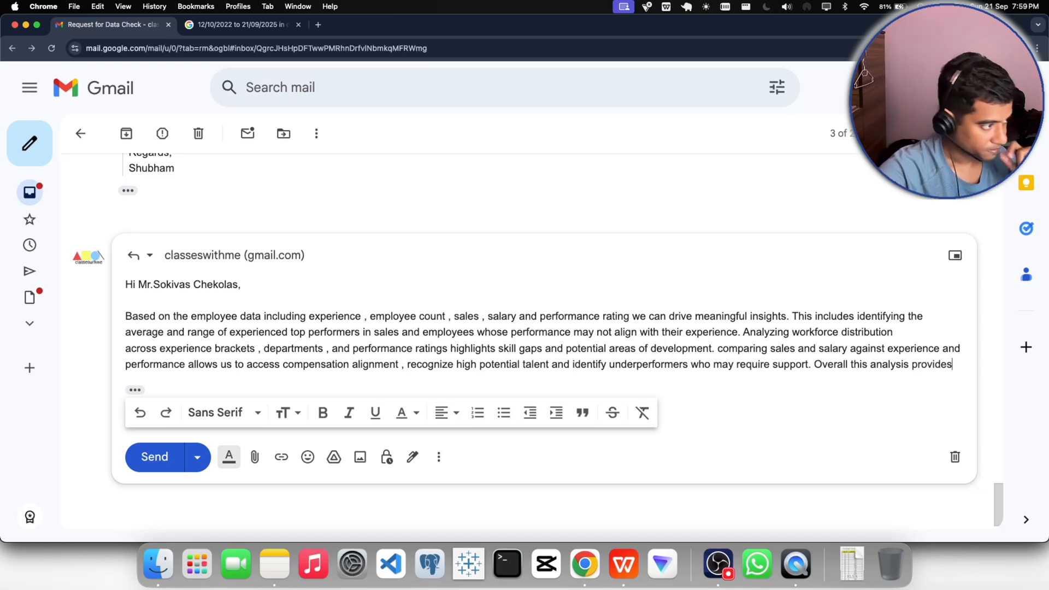
pyautogui.write(' a clear')
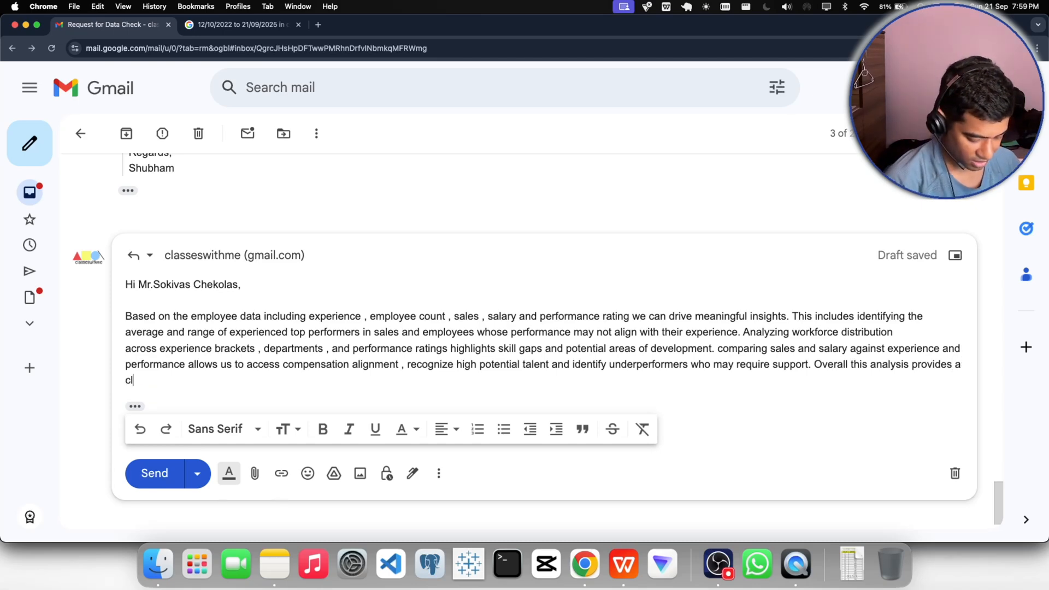
pyautogui.write(' view of ')
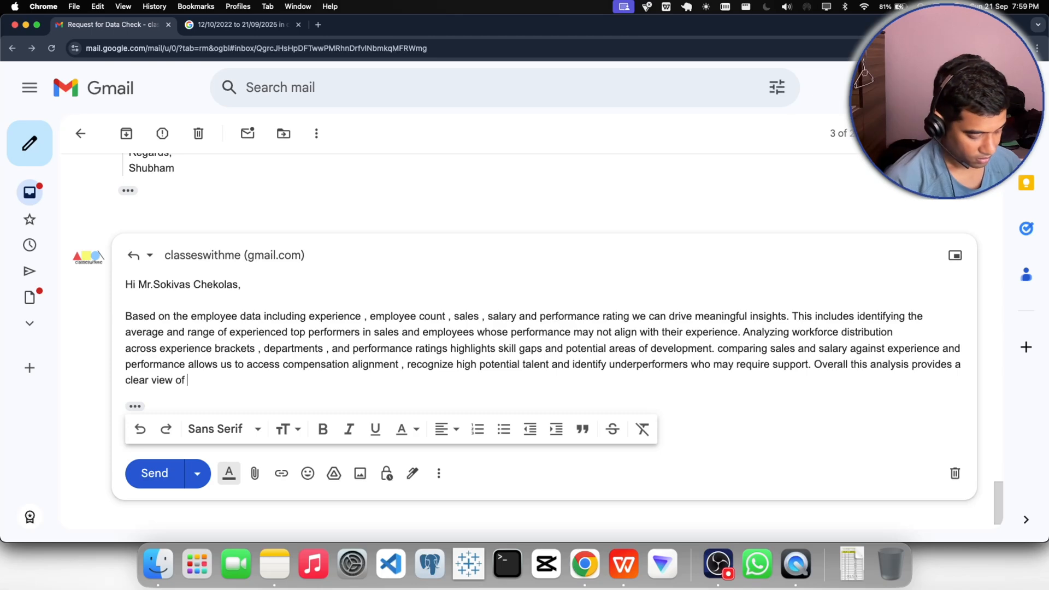
pyautogui.write('workfor')
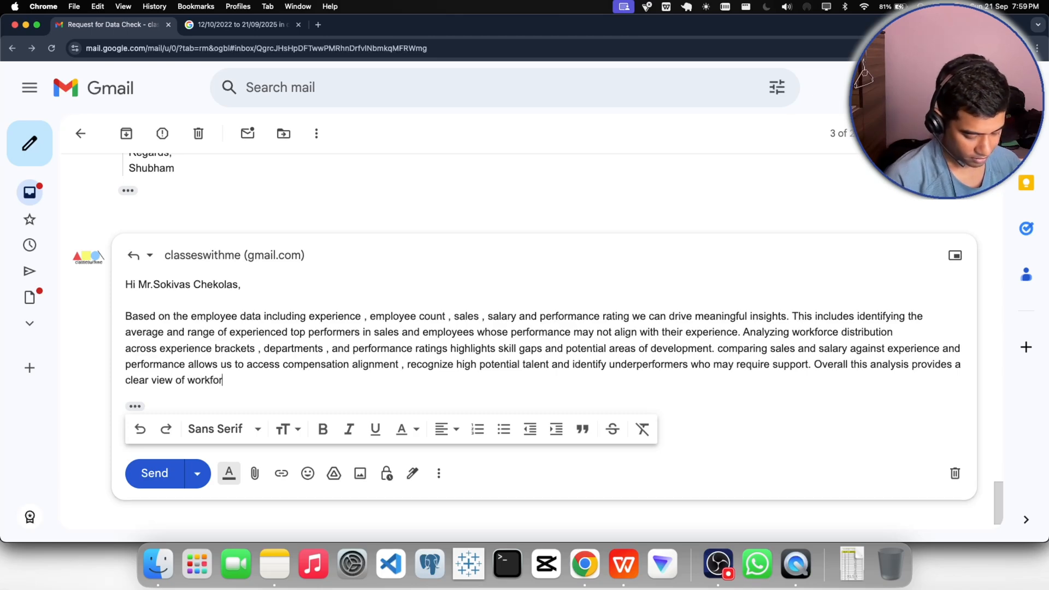
pyautogui.write('ce efficen')
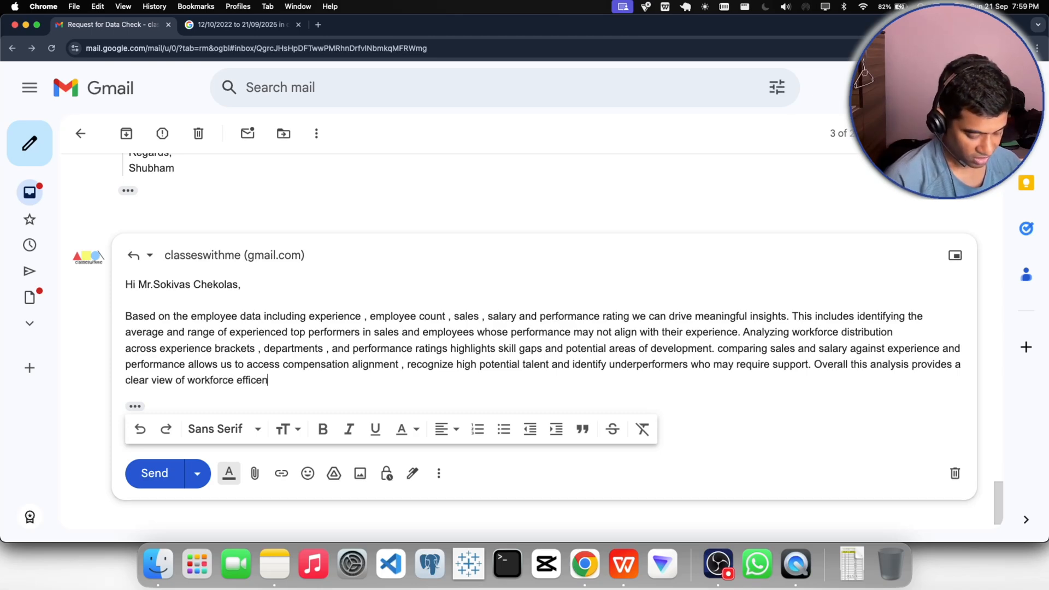
# - Continue the fifth sentence with "workforce efficiency", fixing the mistyped "efficiency"
pyautogui.press('BackSpace')
pyautogui.press('BackSpace')
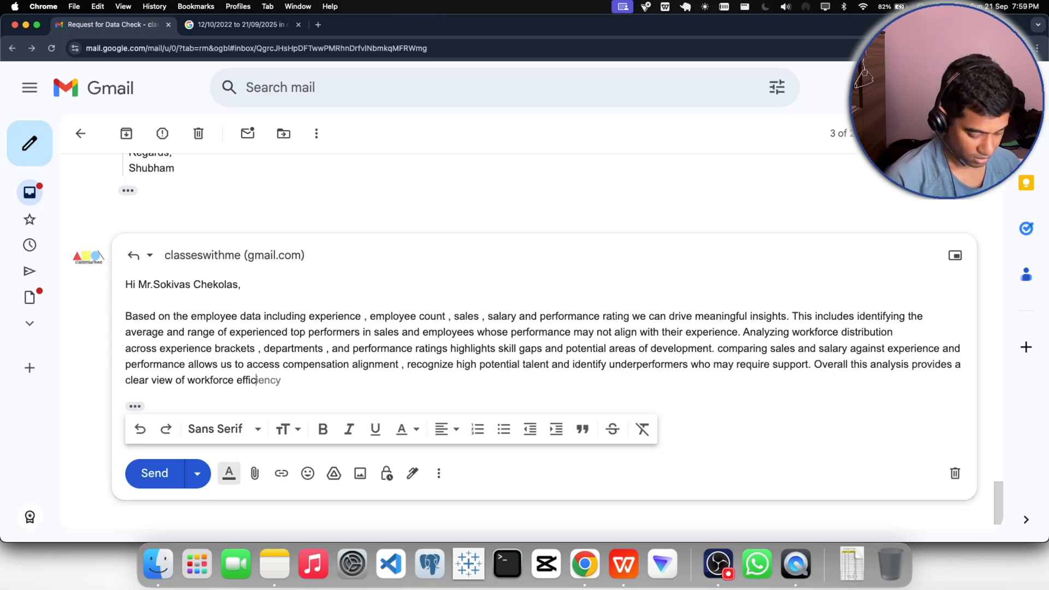
pyautogui.write('i')
pyautogui.press('Tab')
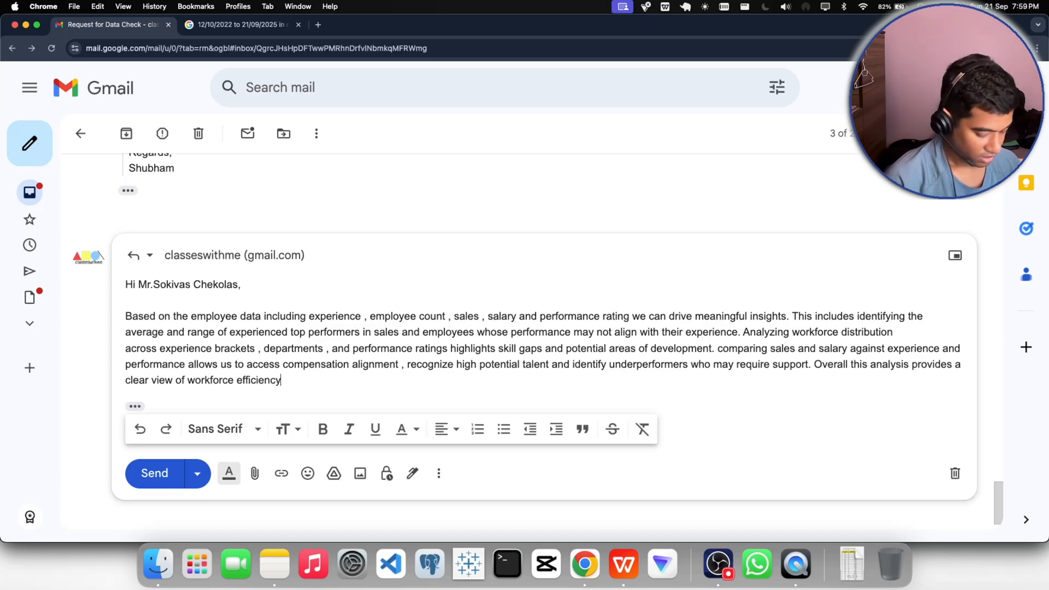
# - Extend the fifth sentence with ", performance trends and opportunities"
pyautogui.write(', performance ')
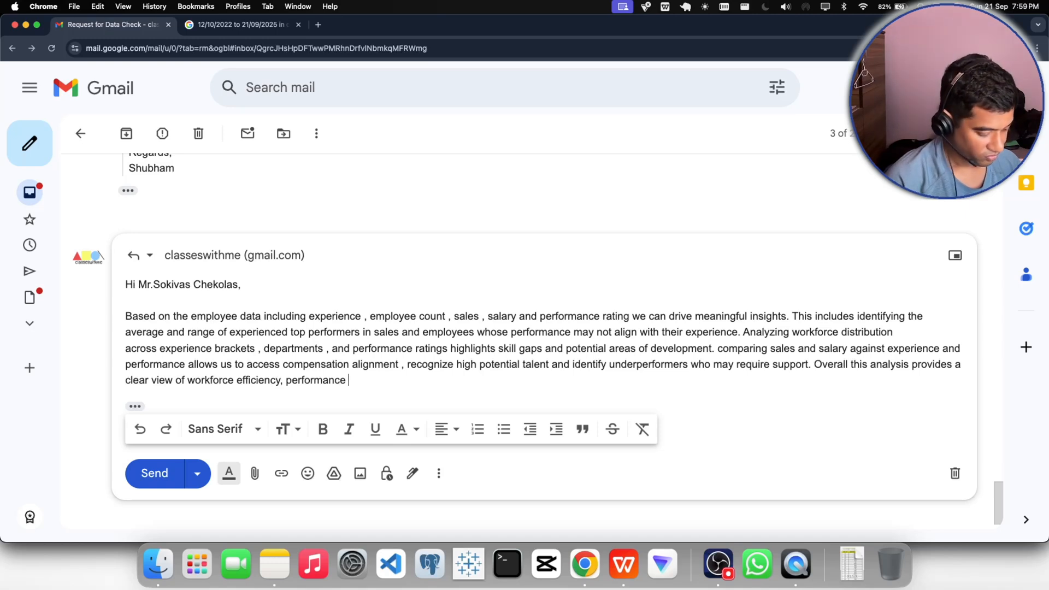
pyautogui.write('trends')
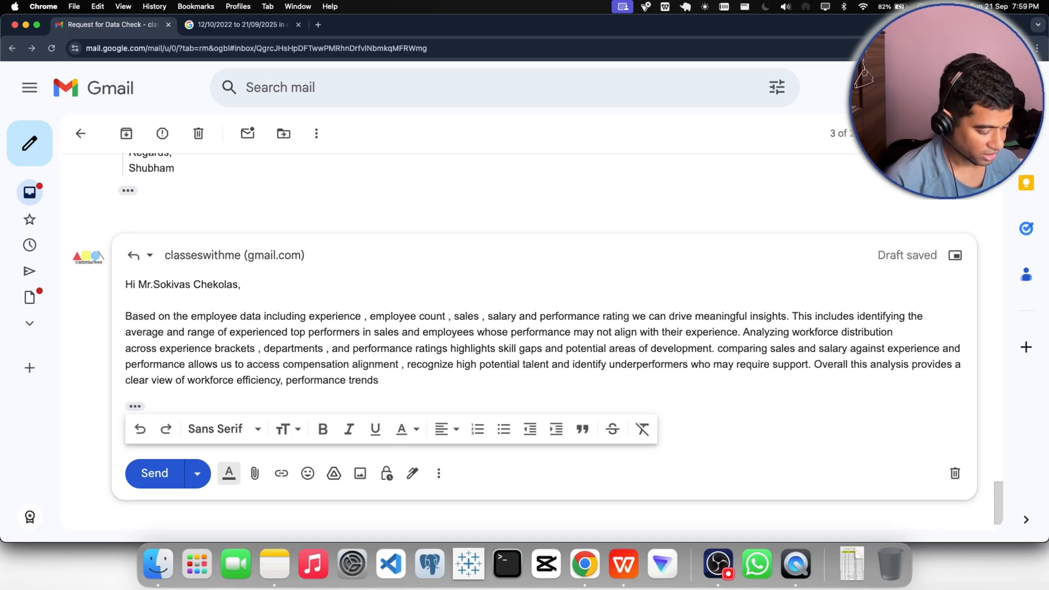
pyautogui.write(' and op')
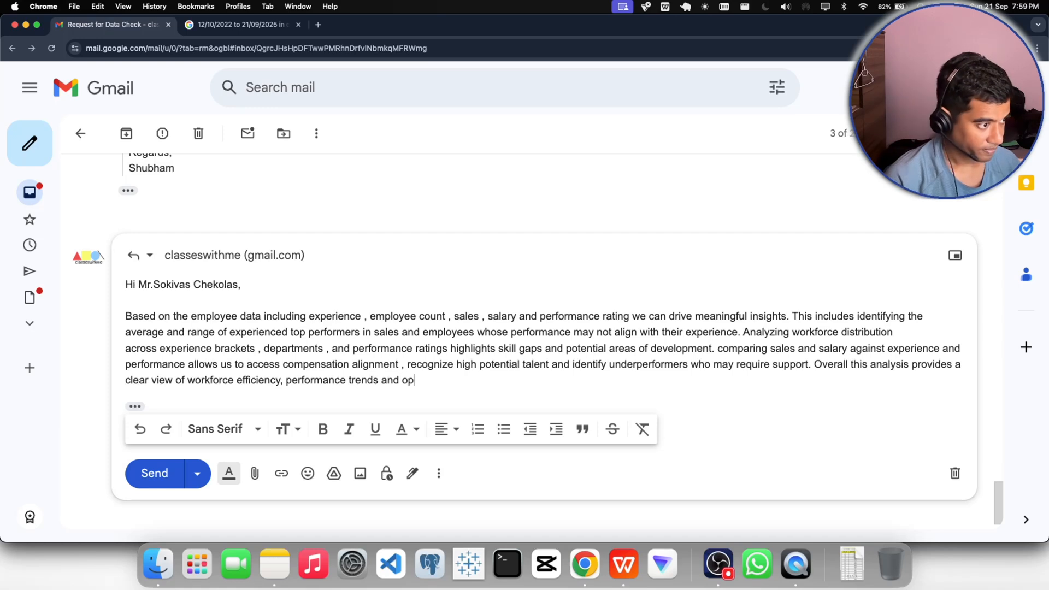
pyautogui.write('po')
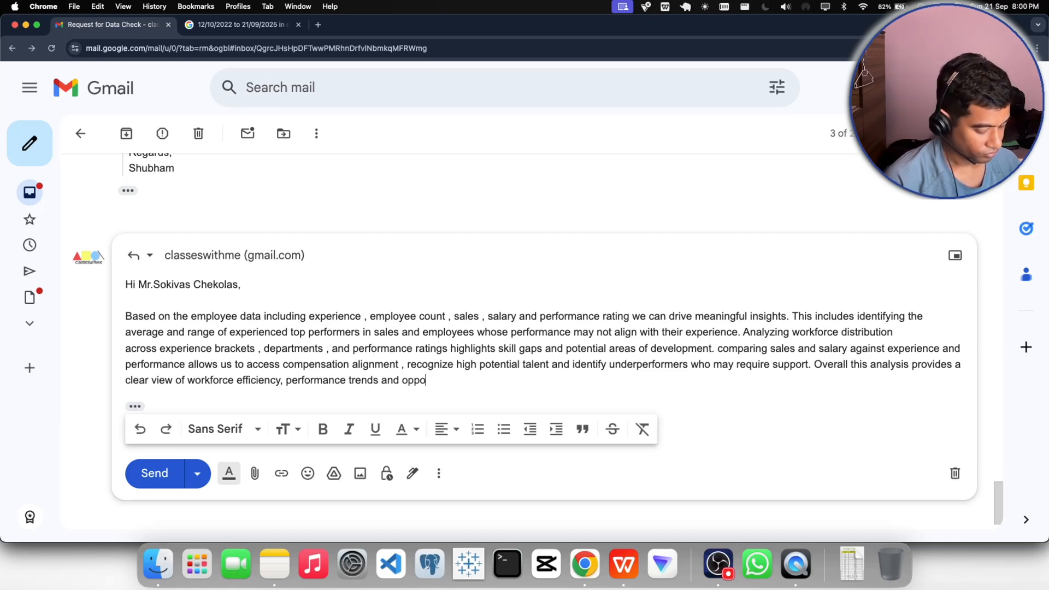
pyautogui.write('rtunities')
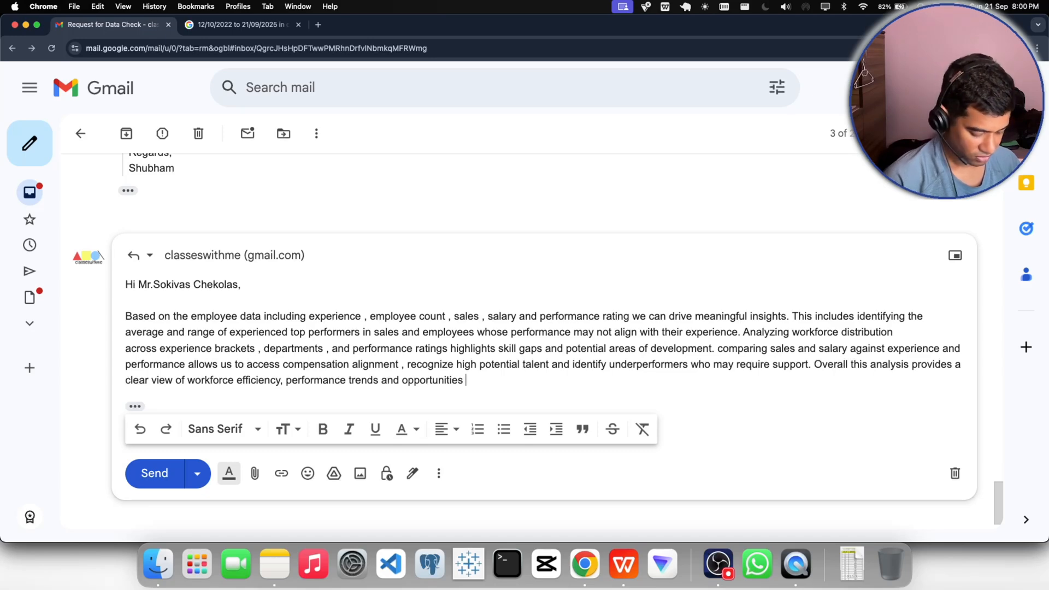
pyautogui.write(' fr')
# - Continue the fifth sentence after "opportunities" with "for targeted training and incentives"
pyautogui.press('BackSpace')
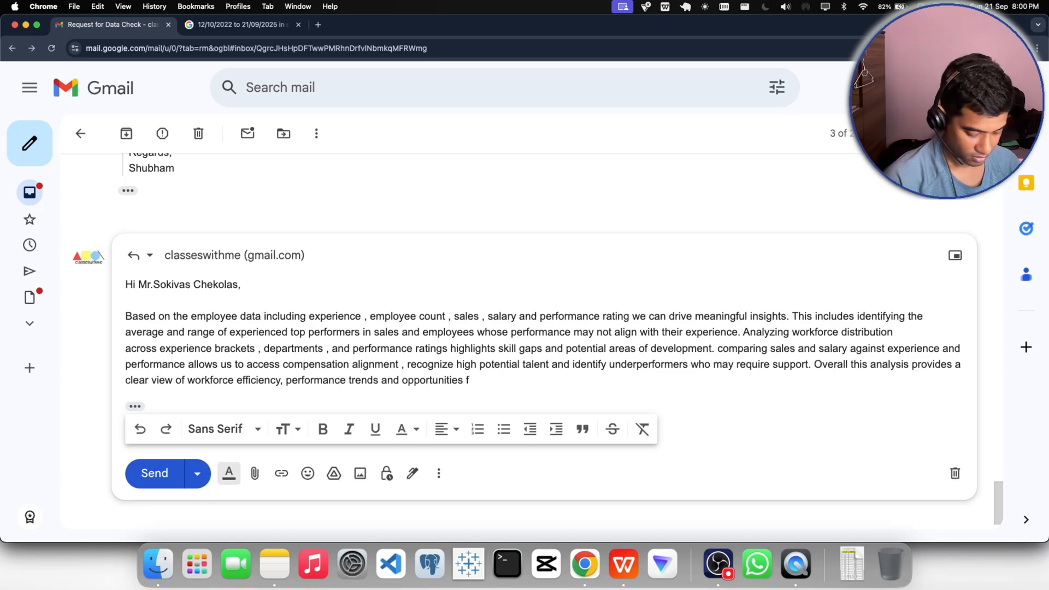
pyautogui.write('or targeted')
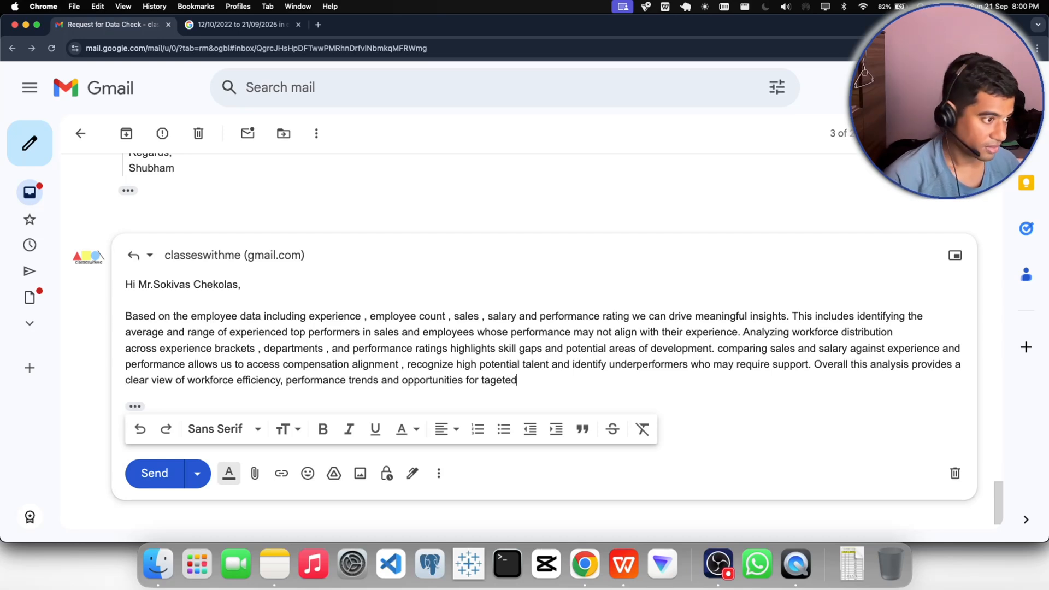
pyautogui.write(' tra')
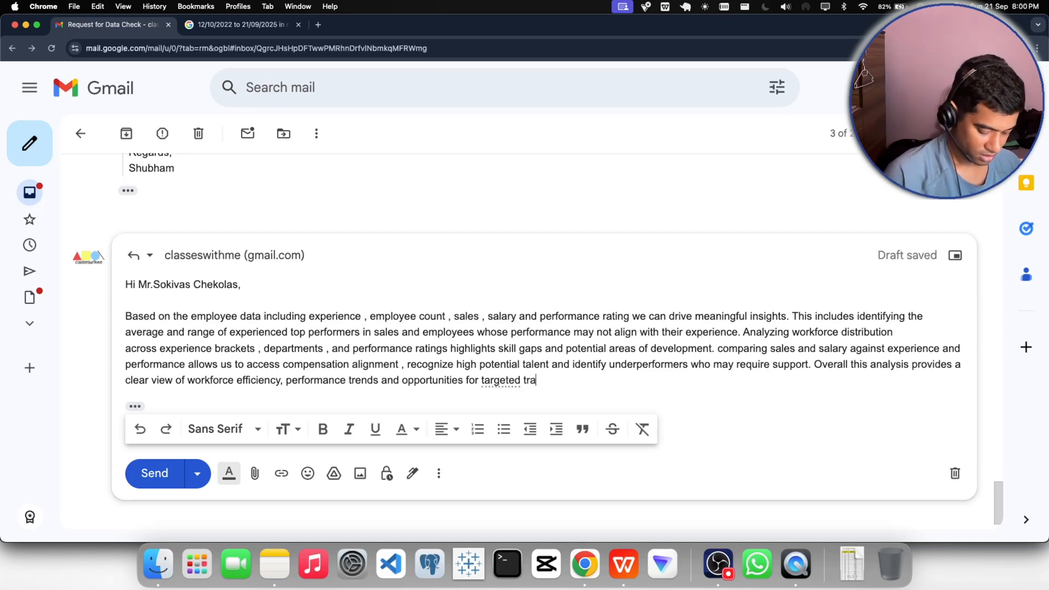
pyautogui.write('ining and')
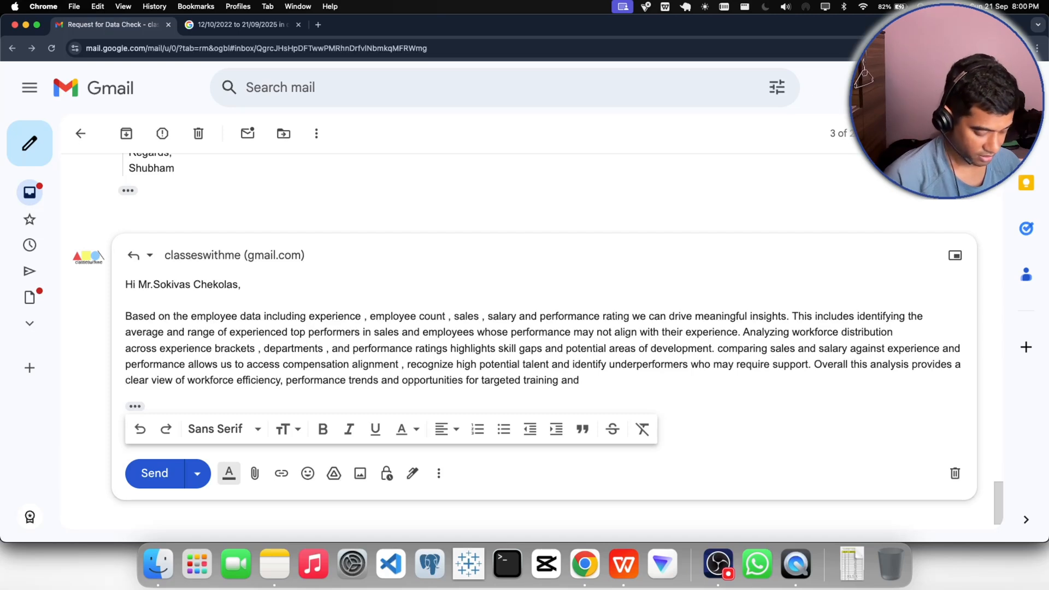
pyautogui.write(' incentive')
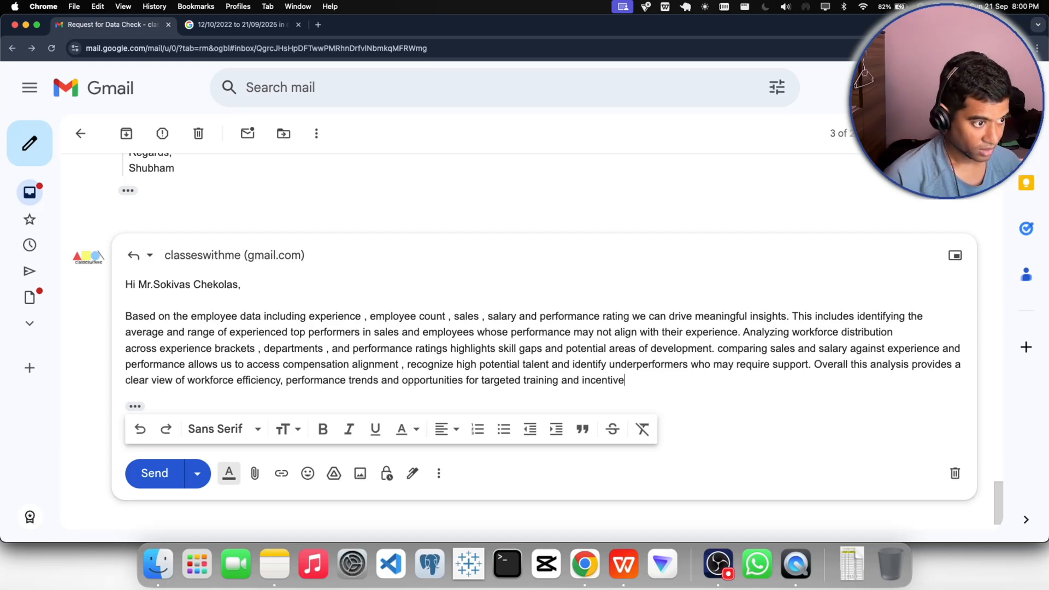
pyautogui.write('s')
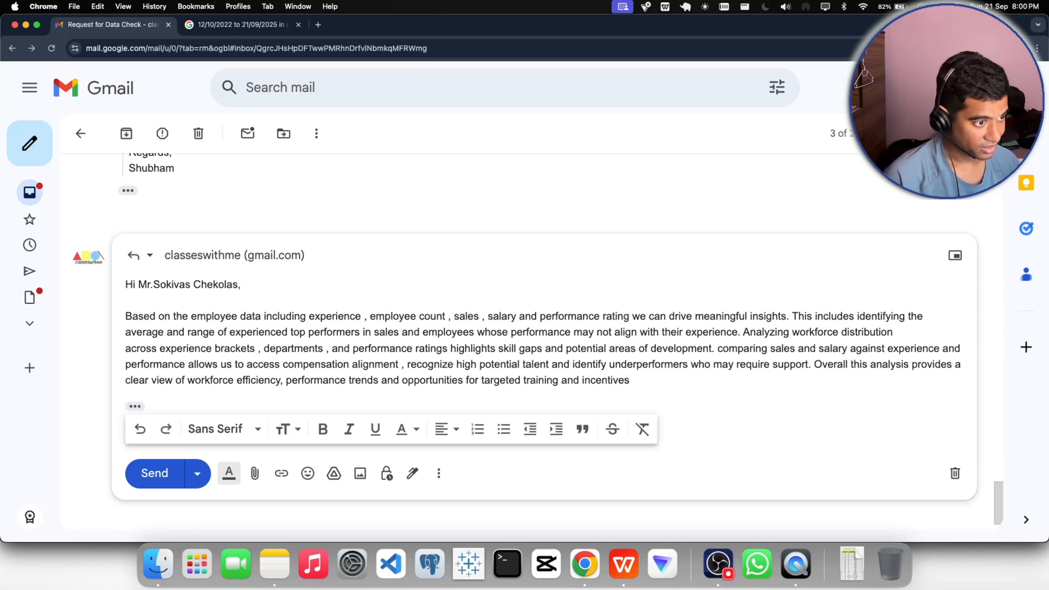
pyautogui.write(' a')
pyautogui.write('djuistment')
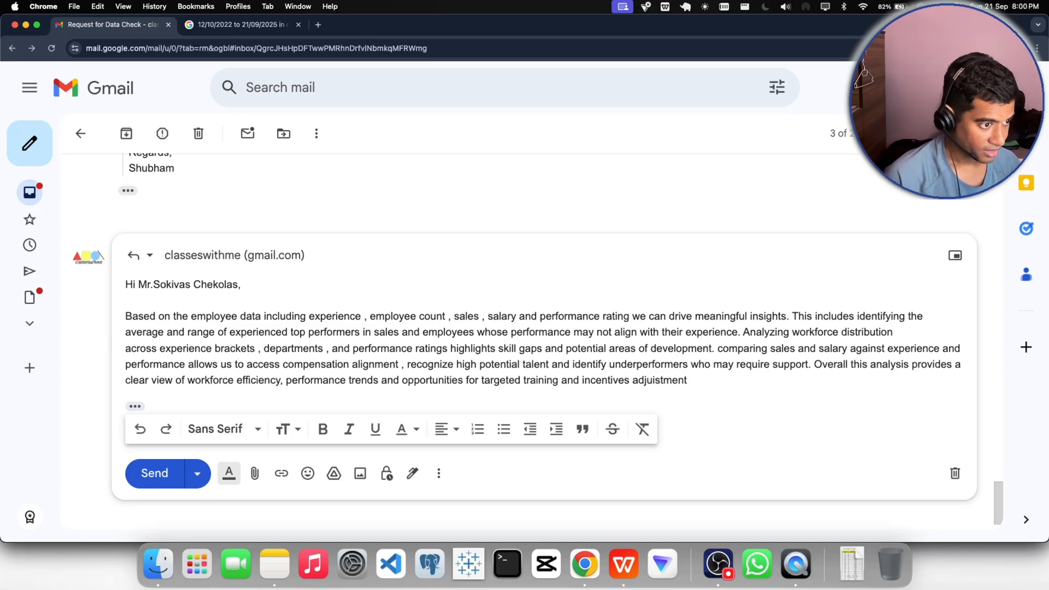
# - End the fifth sentence with "adjustments.", correcting the misspelling of that word
pyautogui.press('BackSpace')
pyautogui.press('BackSpace')
pyautogui.press('BackSpace')
pyautogui.press('BackSpace')
pyautogui.press('BackSpace')
pyautogui.press('BackSpace')
pyautogui.write('stment')
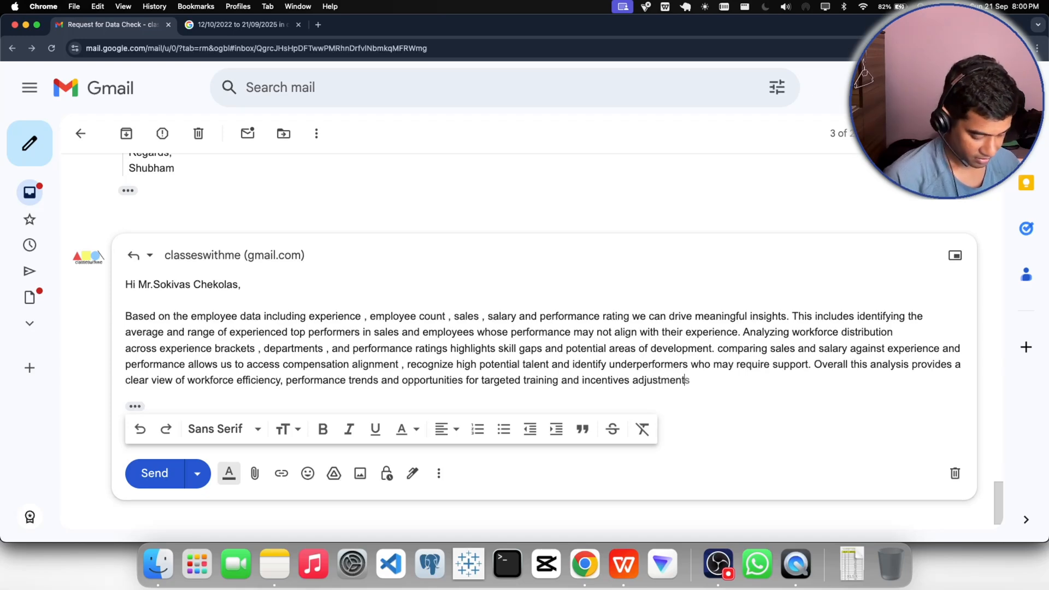
pyautogui.press('Tab')
pyautogui.write('.')
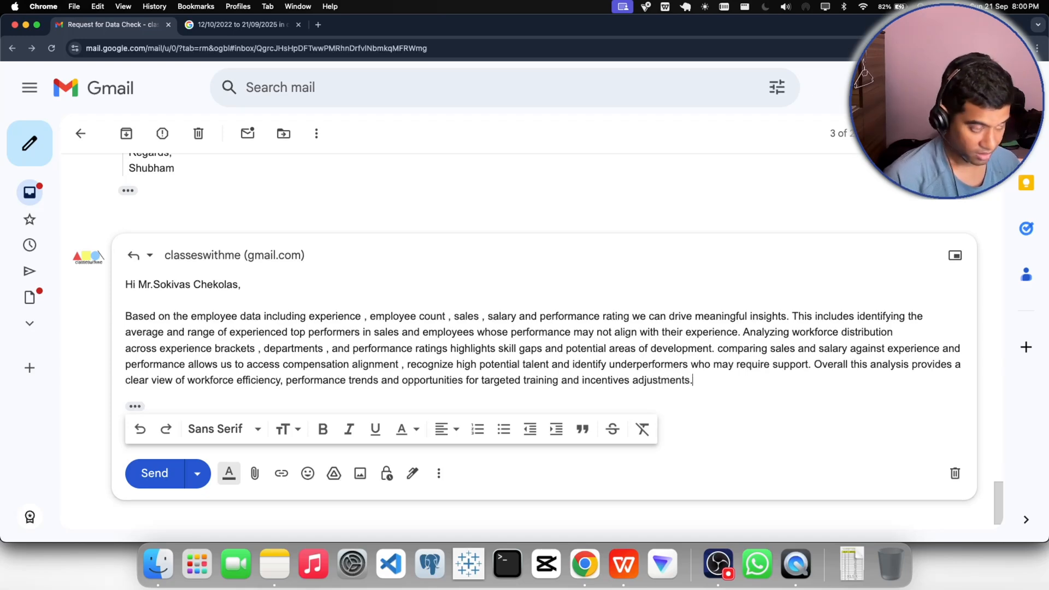
# - Add a closing below the paragraph after a blank line, with "Regards," and the sender's first name on the following line
pyautogui.press('Return')
pyautogui.press('Return')
pyautogui.write('Rea')
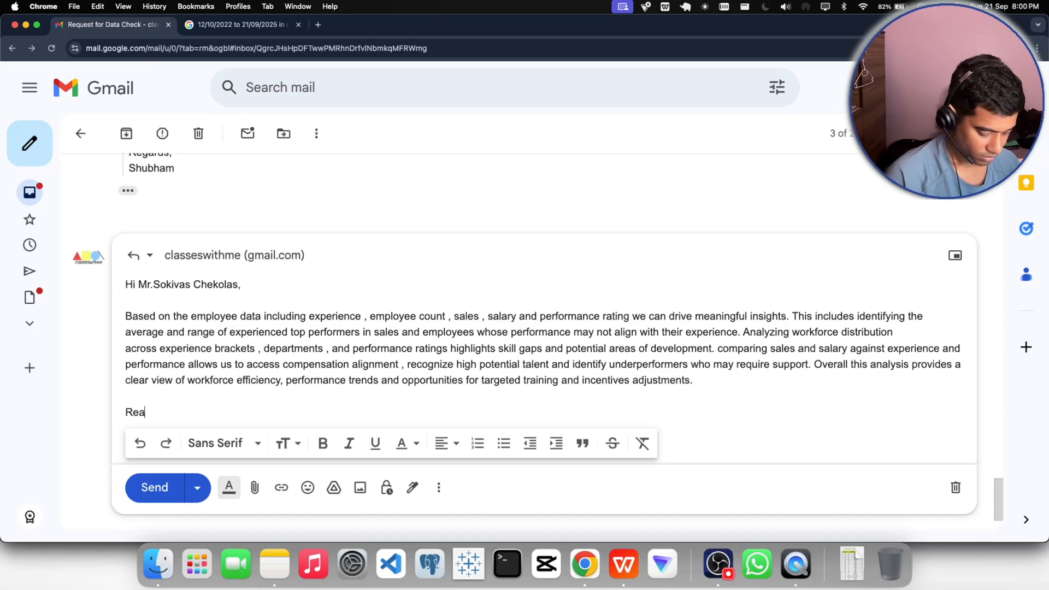
pyautogui.write('grds')
pyautogui.press('BackSpace')
pyautogui.press('BackSpace')
pyautogui.press('BackSpace')
pyautogui.press('BackSpace')
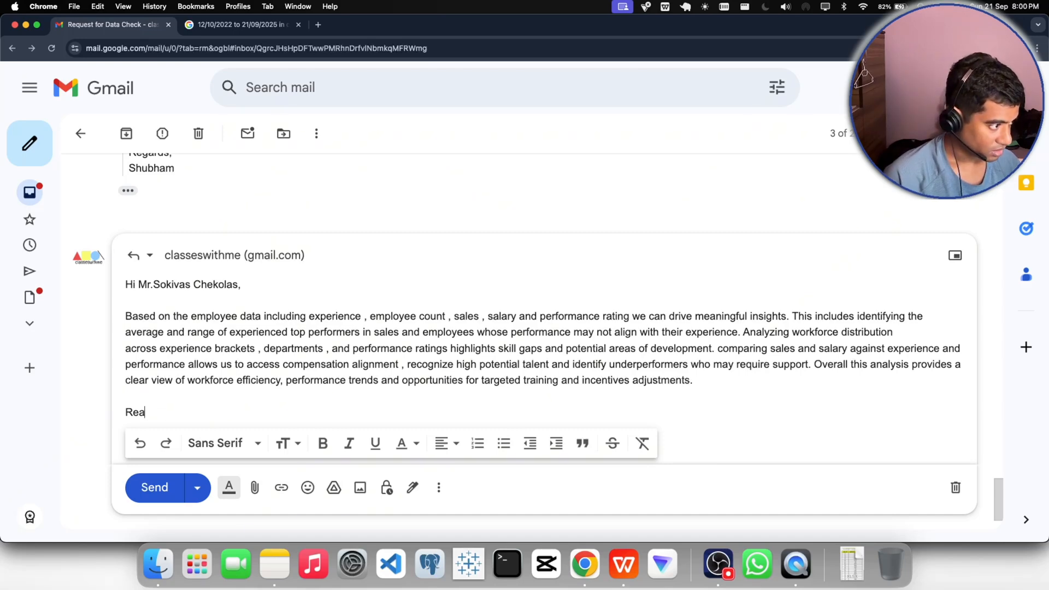
pyautogui.press('BackSpace')
pyautogui.write('gards')
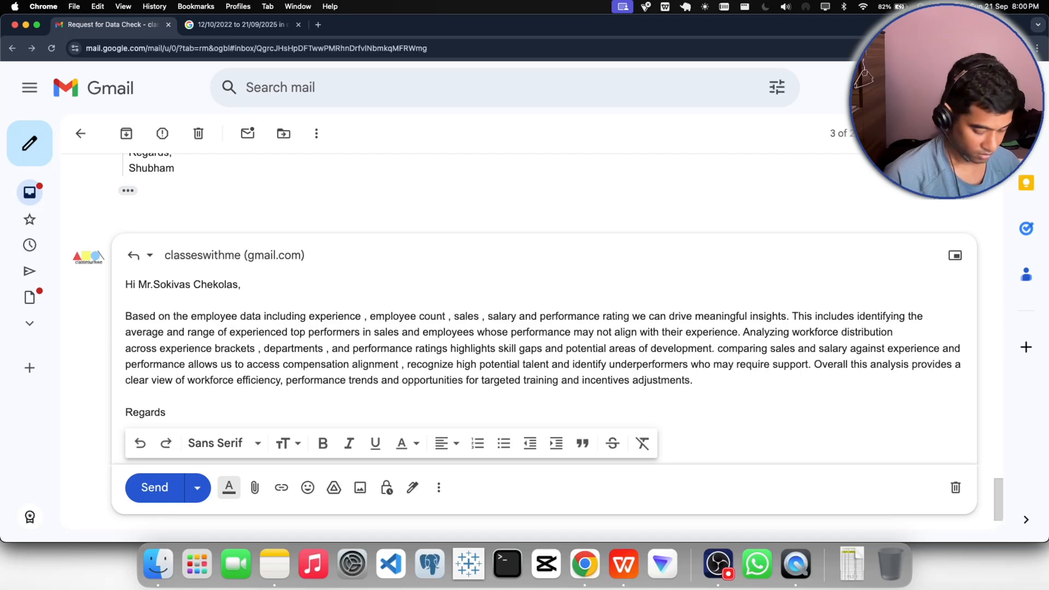
pyautogui.write(',')
pyautogui.press('Return')
pyautogui.write('Shubha')
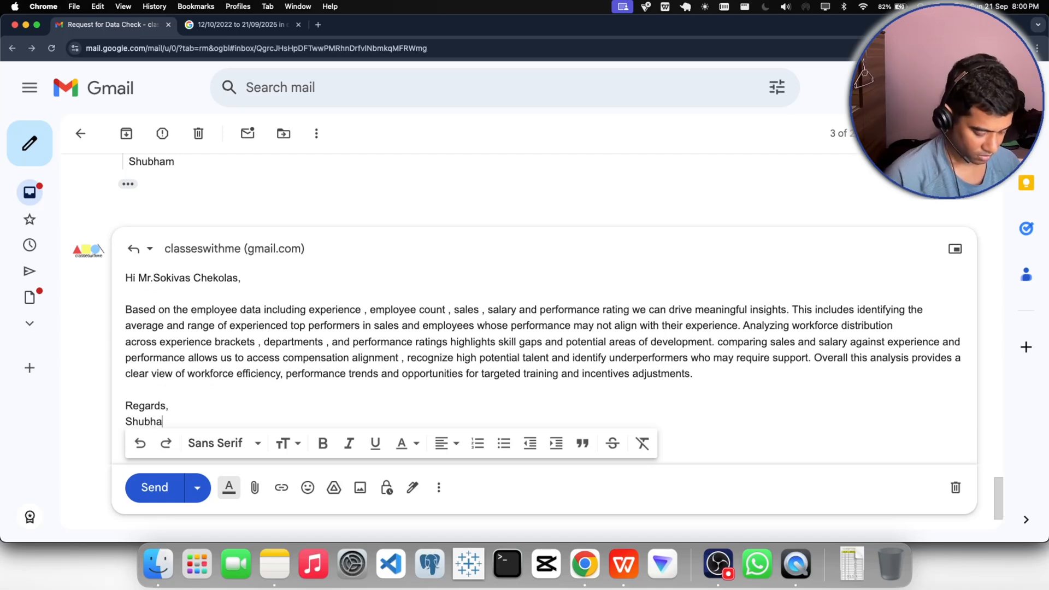
pyautogui.write('m.')
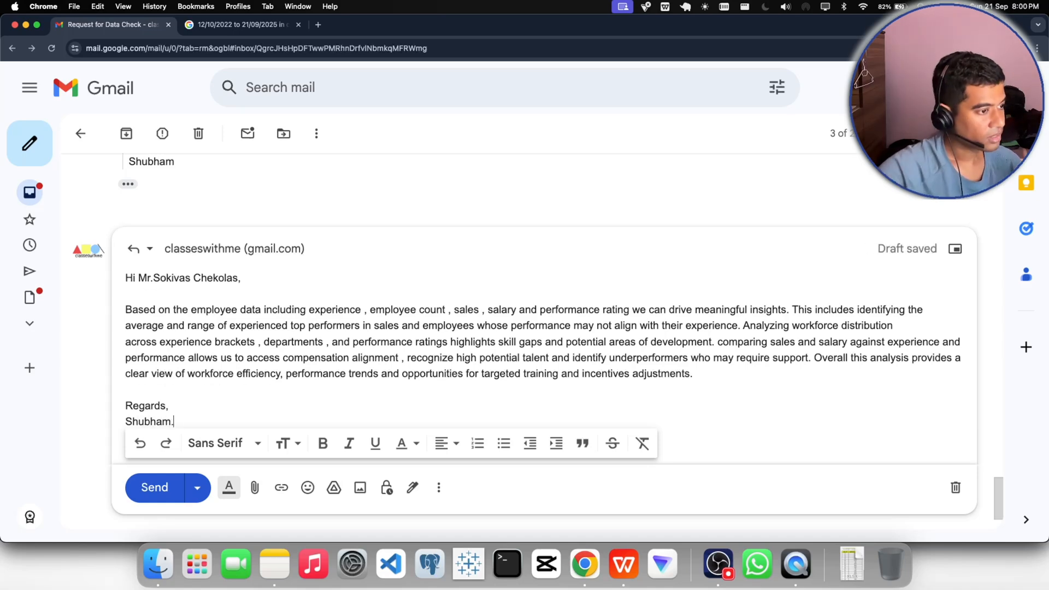
pyautogui.scroll(1, 431, 312)
pyautogui.scroll(-1, 344, 323)
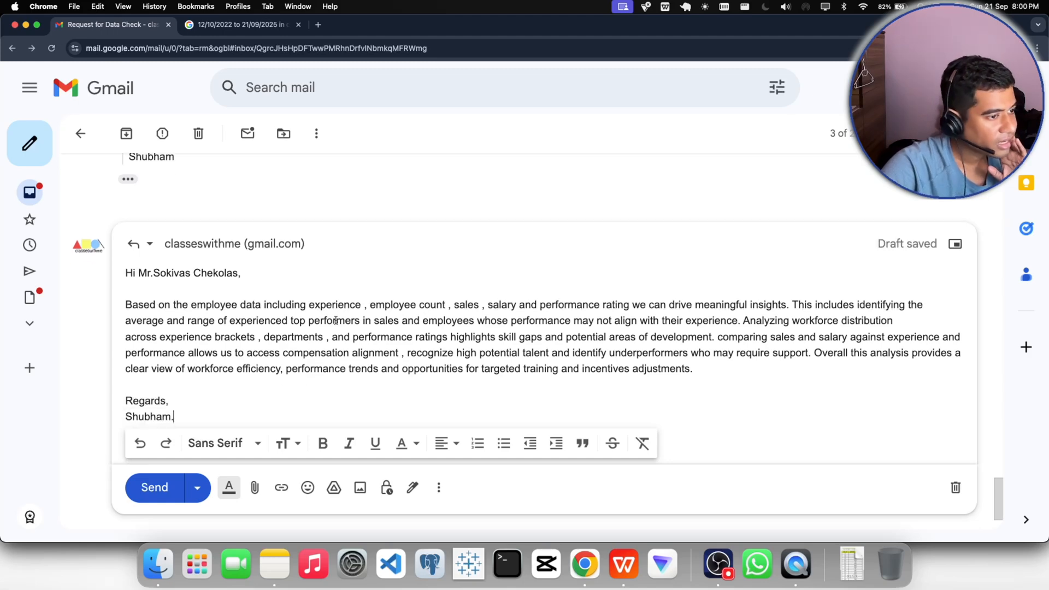
pyautogui.click(710, 547)
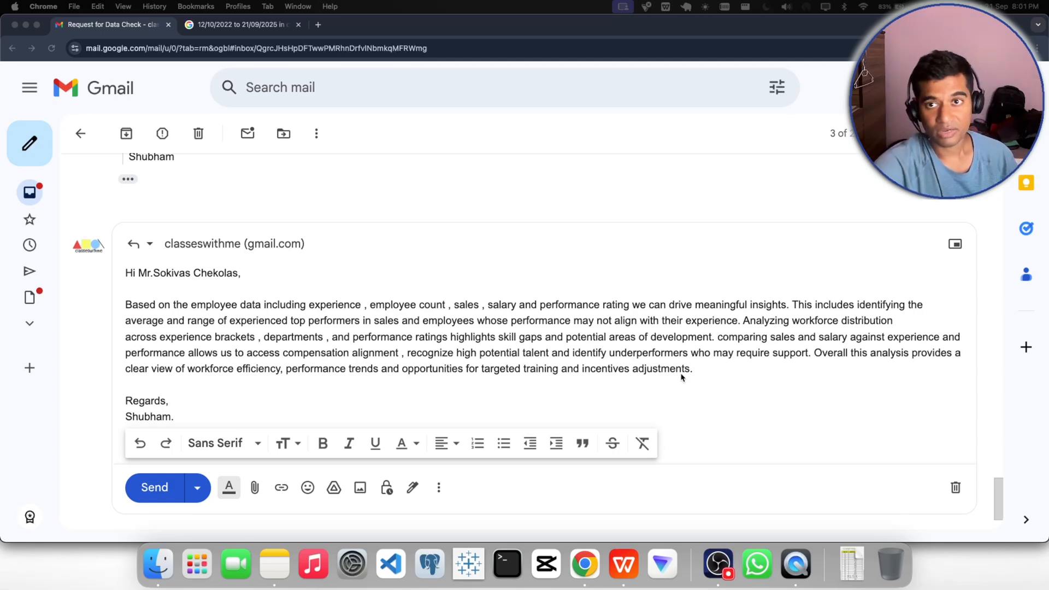
# - Send the completed insights reply and dismiss the sending notification
pyautogui.click(151, 496)
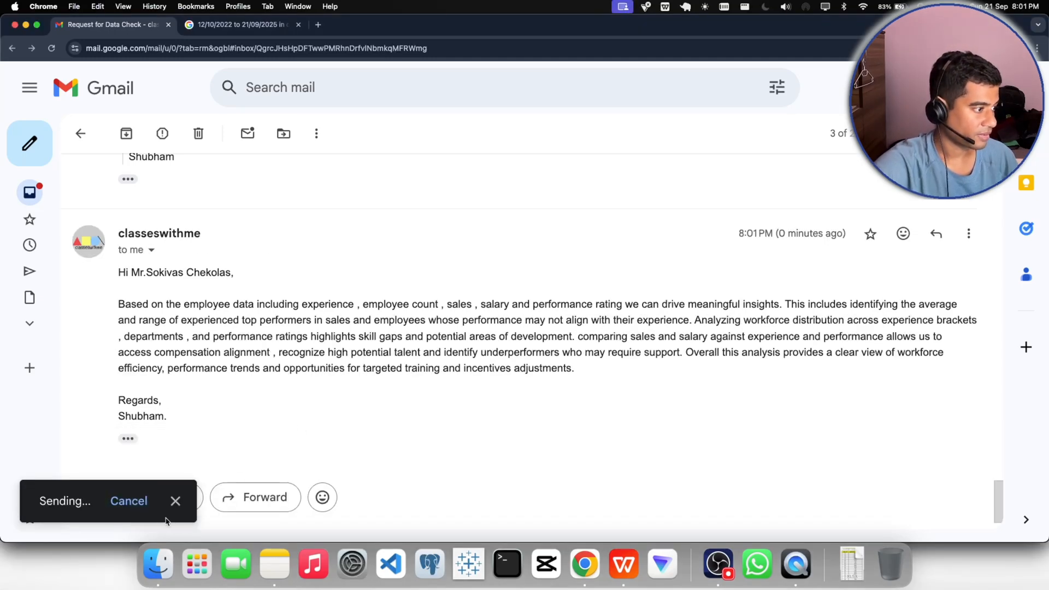
pyautogui.click(183, 510)
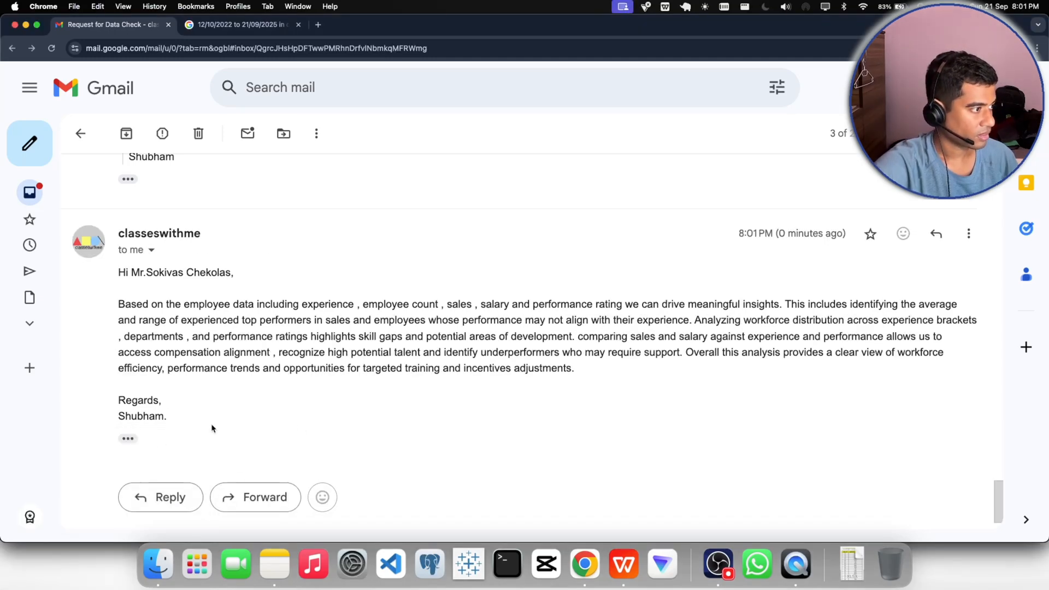
pyautogui.click(718, 564)
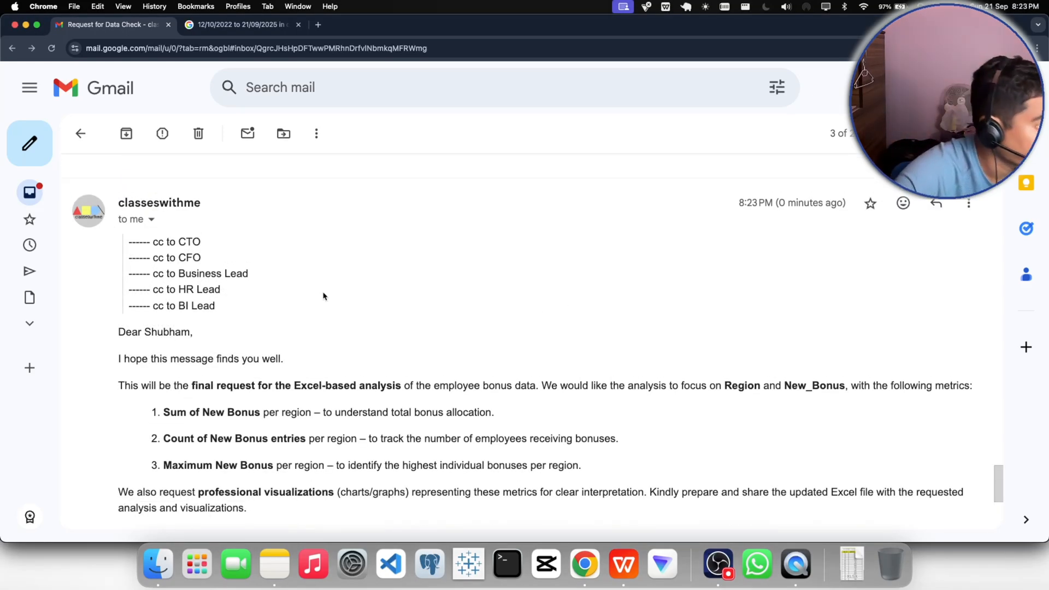
# - Read the CEO's new bonus analysis request, including its cc list, regional New_Bonus metrics, visualization requirements, Power BI plans and signature
pyautogui.scroll(-3, 323, 296)
pyautogui.scroll(-5, 323, 296)
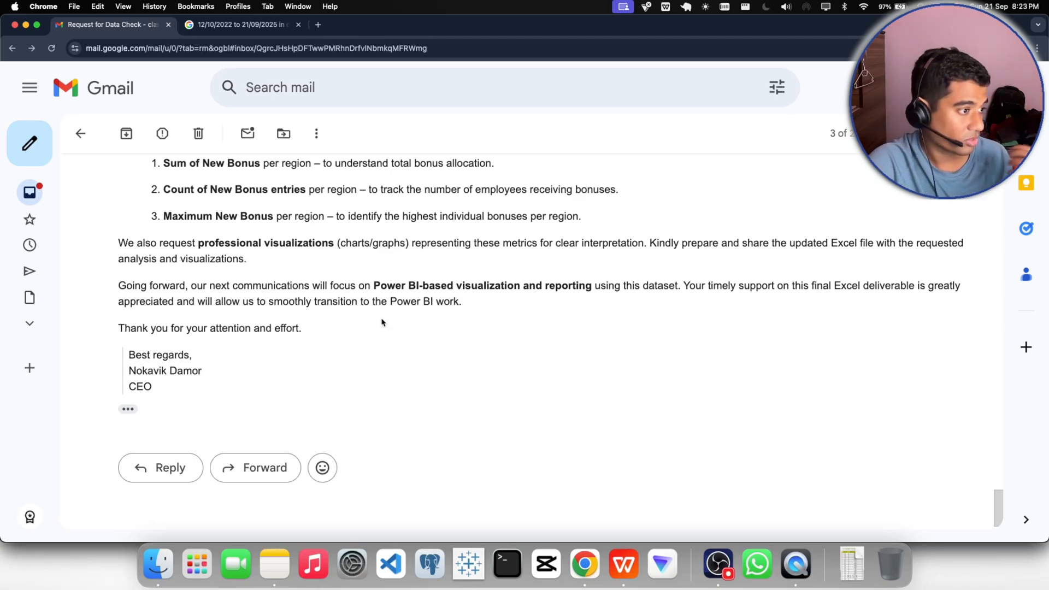
pyautogui.moveTo(374, 285); pyautogui.dragTo(448, 286)
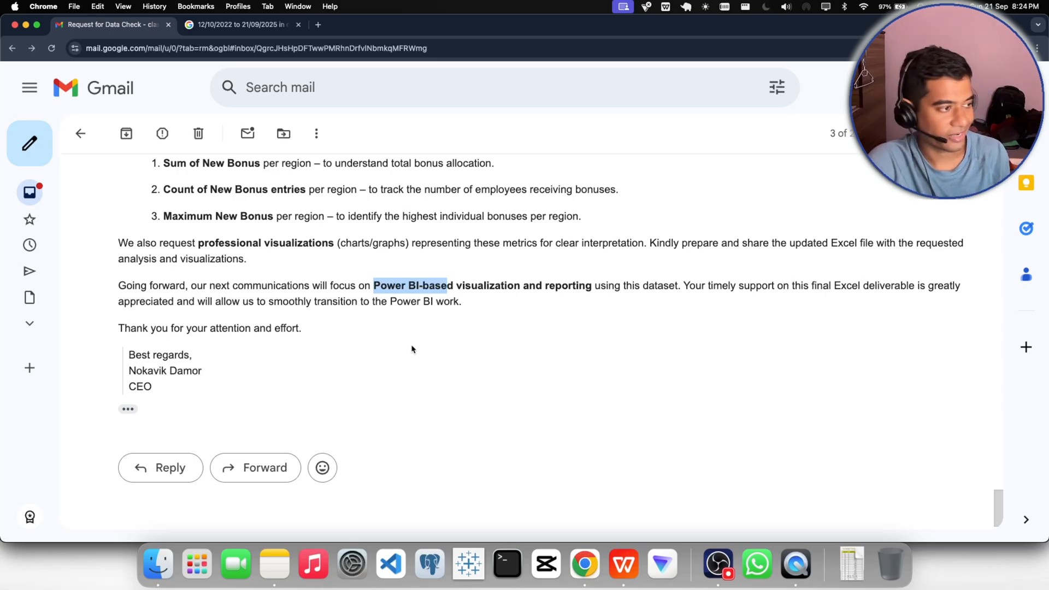
pyautogui.scroll(1, 412, 349)
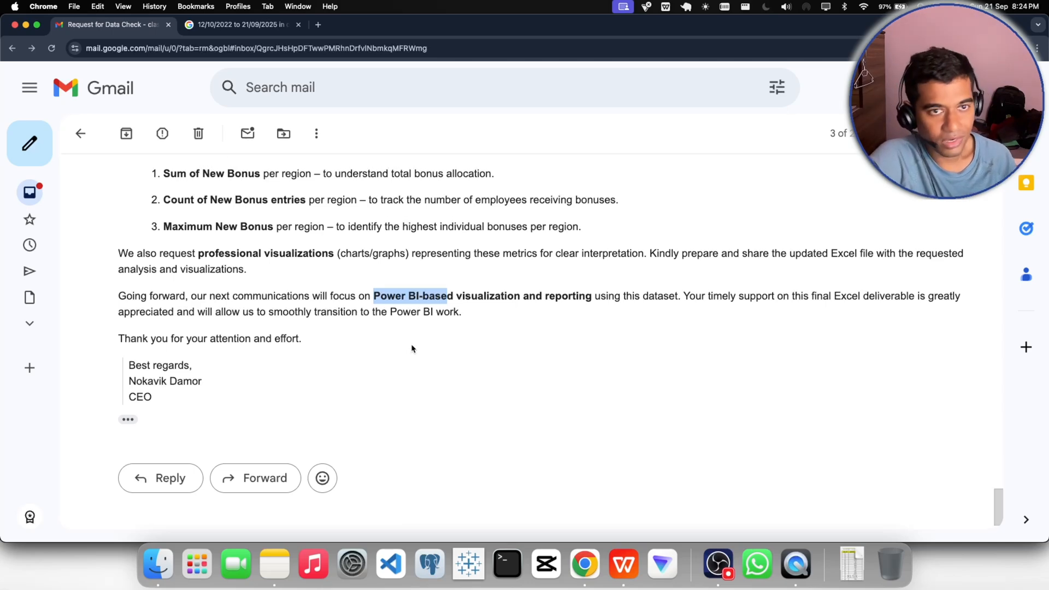
pyautogui.scroll(3, 412, 349)
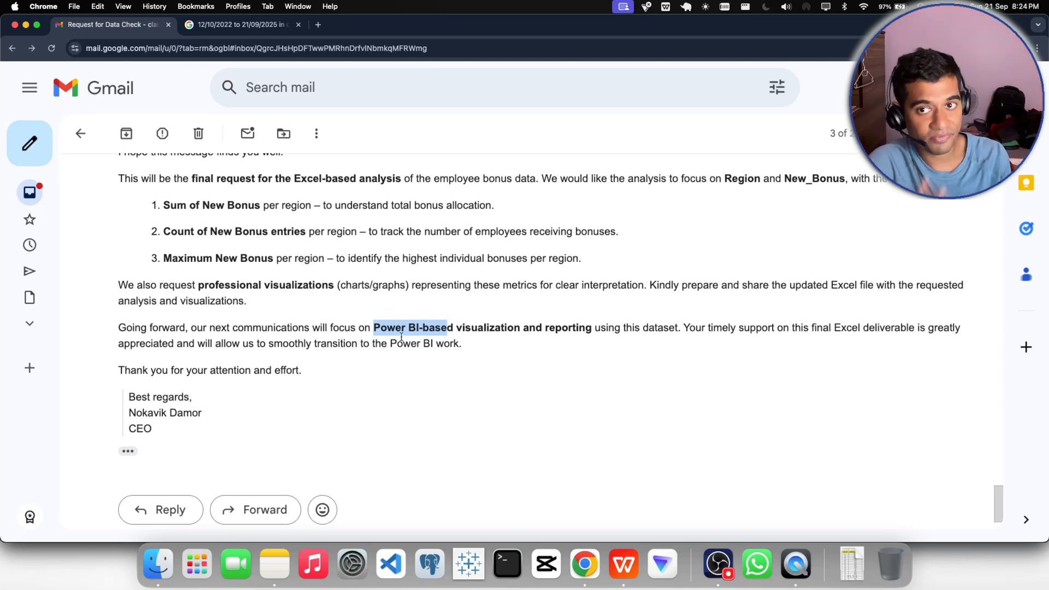
pyautogui.scroll(20, 402, 337)
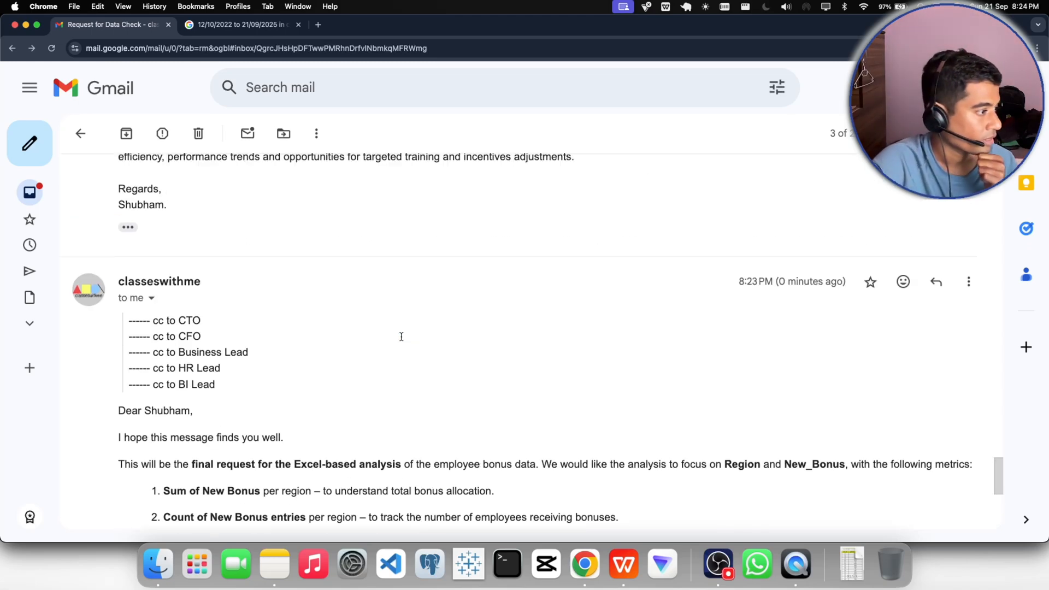
pyautogui.scroll(-8, 221, 315)
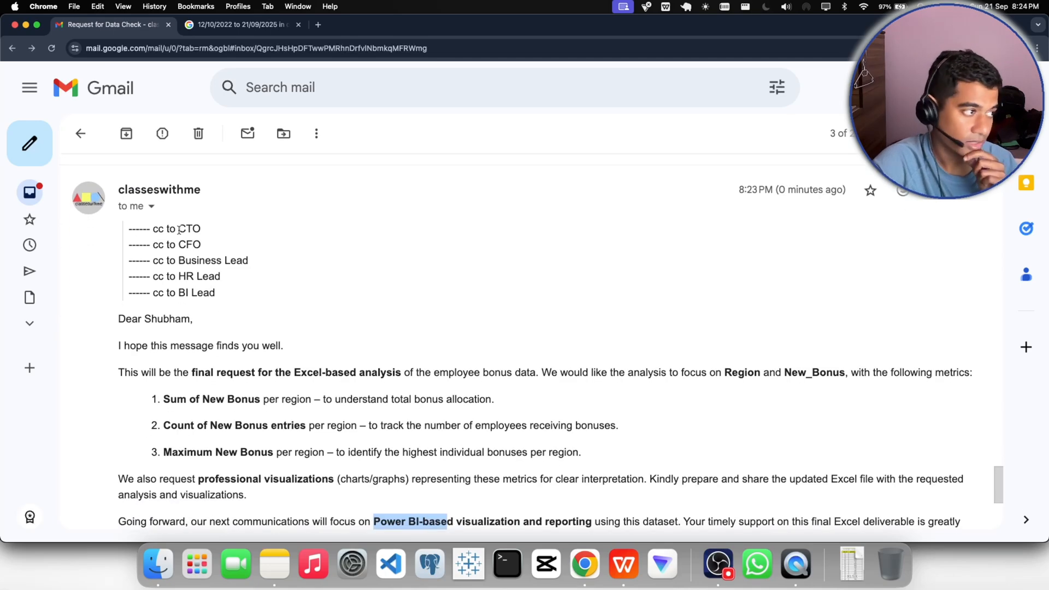
pyautogui.moveTo(179, 230); pyautogui.dragTo(214, 278)
pyautogui.click(189, 260)
pyautogui.click(182, 295)
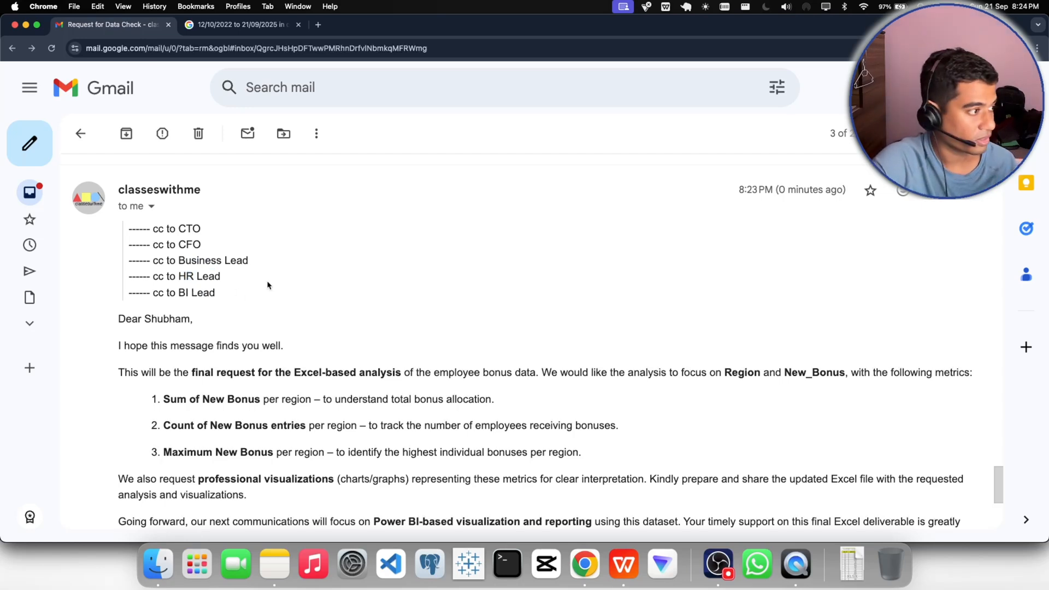
pyautogui.scroll(-2, 268, 287)
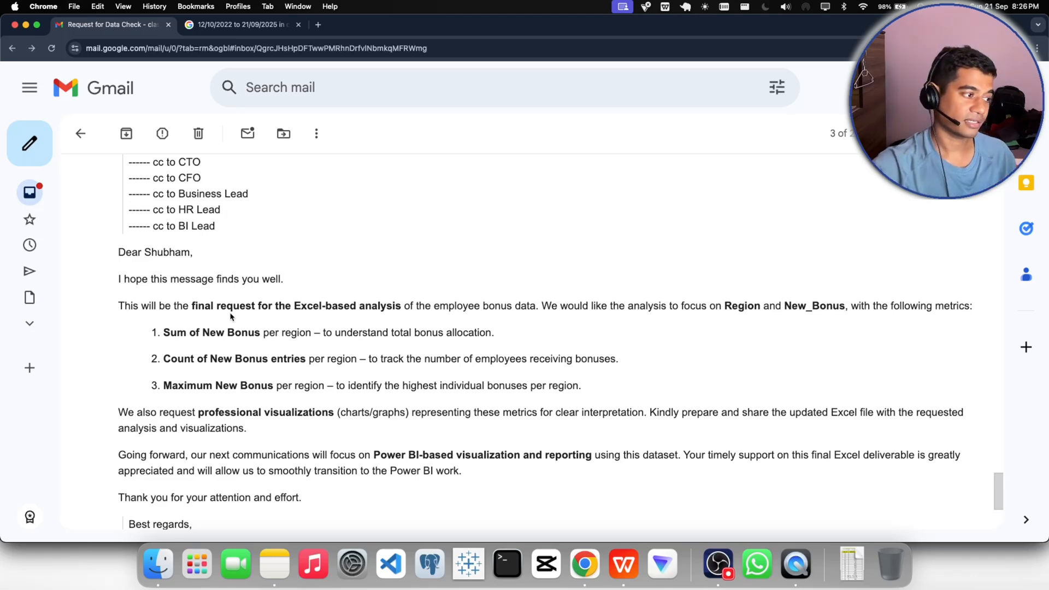
pyautogui.scroll(-5, 235, 308)
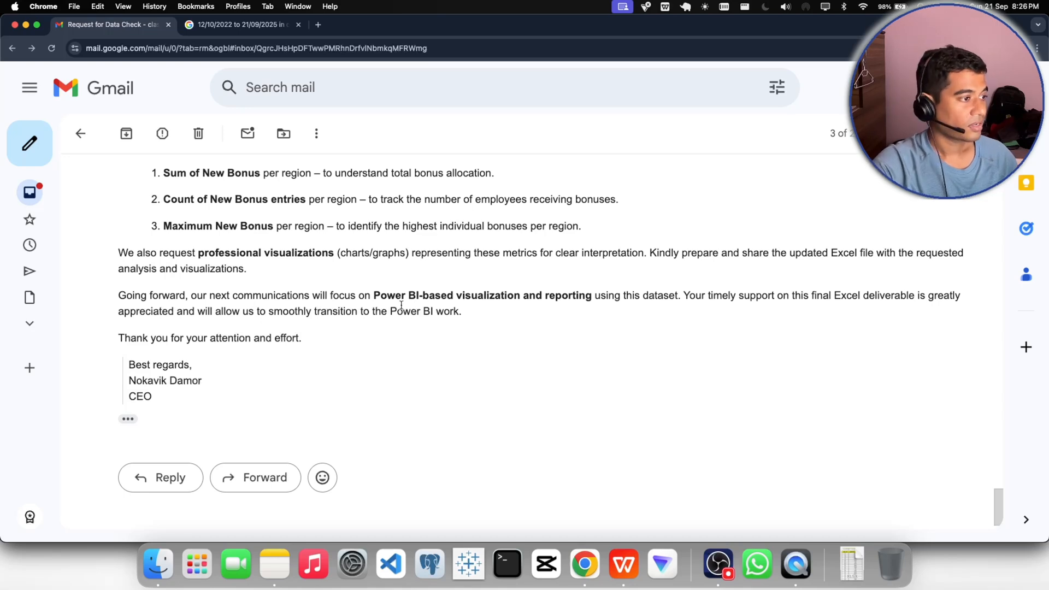
pyautogui.moveTo(370, 295); pyautogui.dragTo(587, 296)
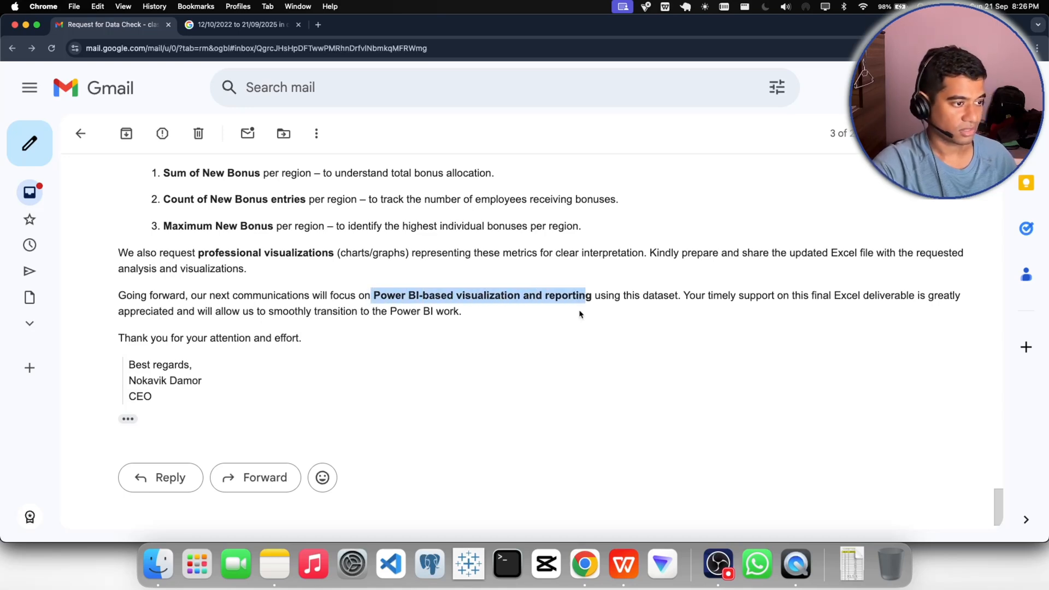
pyautogui.click(581, 313)
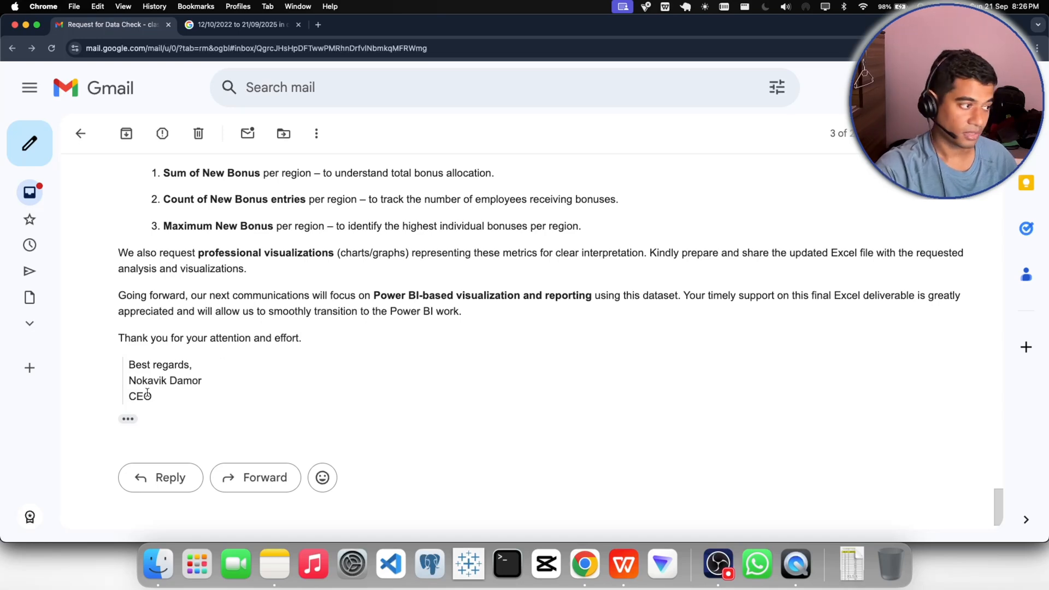
pyautogui.moveTo(155, 397); pyautogui.dragTo(134, 389)
# - Start a reply to the CEO's bonus analysis request, opening it with "Hi Mr."
pyautogui.click(146, 477)
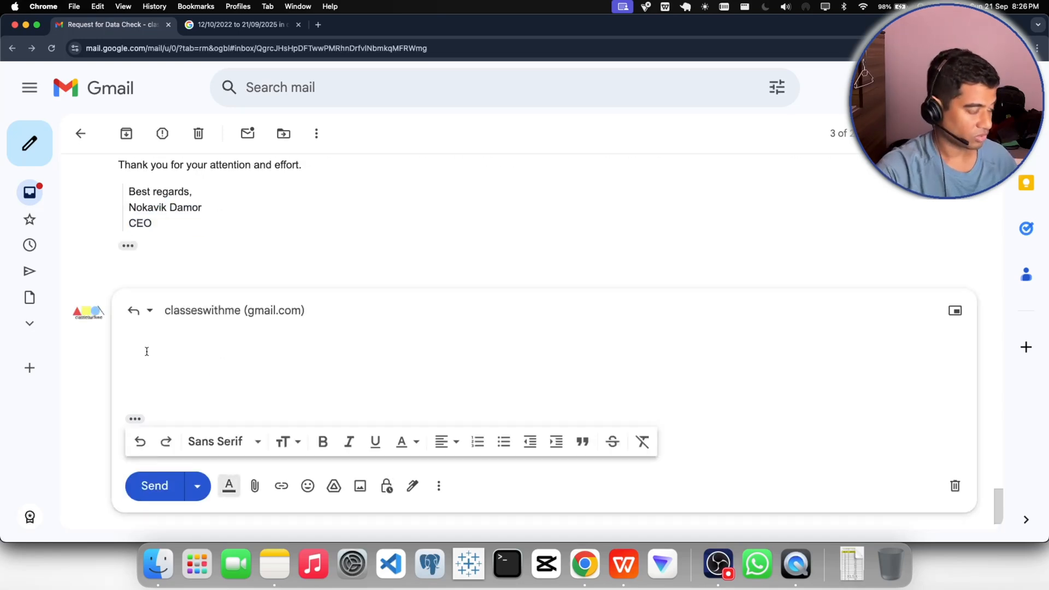
pyautogui.write('hi')
pyautogui.press('BackSpace')
pyautogui.press('BackSpace')
pyautogui.press('BackSpace')
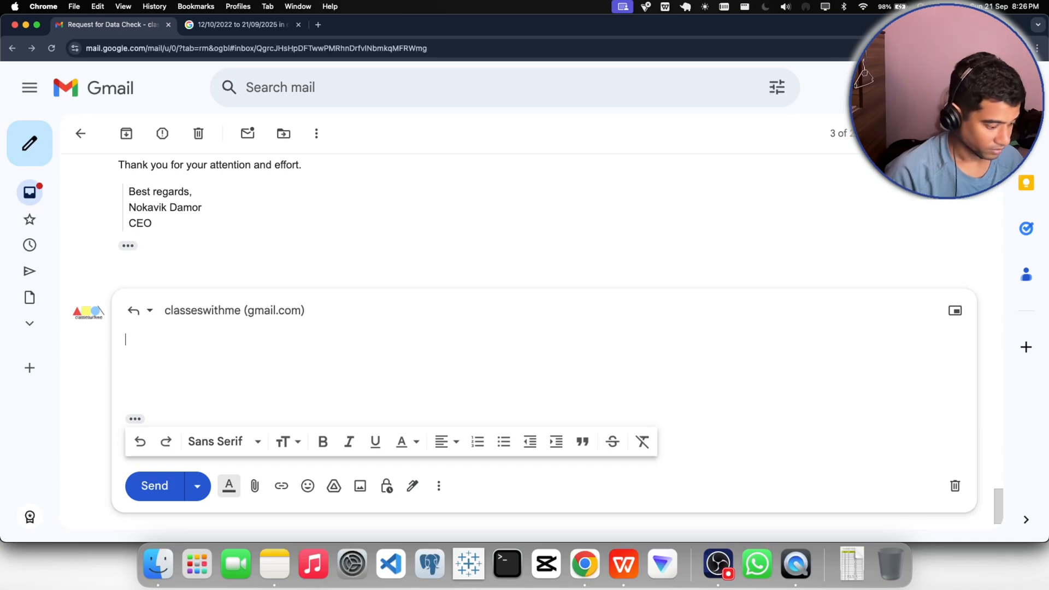
pyautogui.write('Hi Mr.')
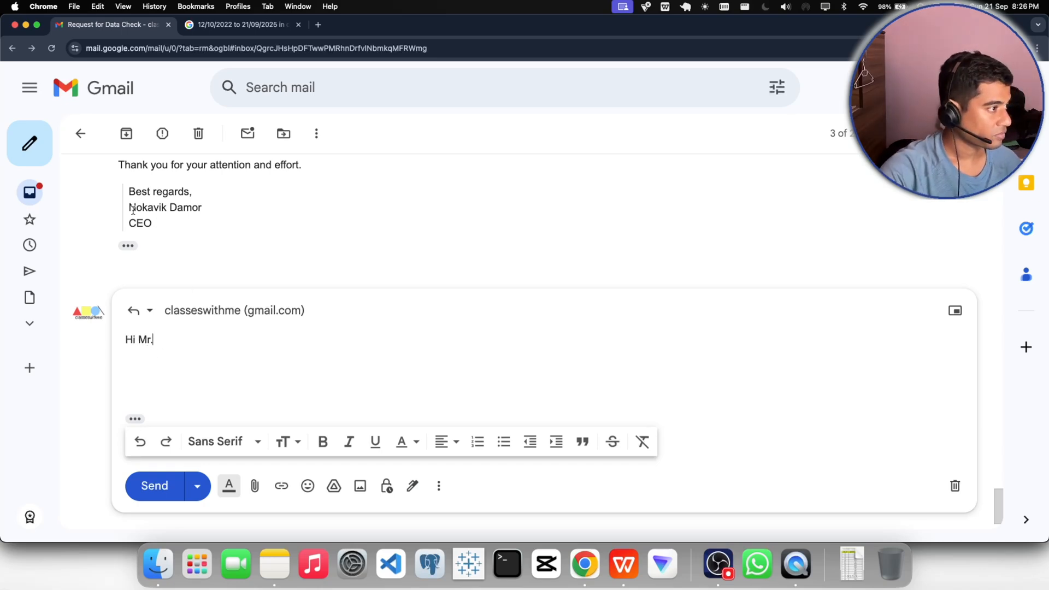
# - Complete the greeting with the CEO's full name copied from the signature and a comma, followed by a blank line
pyautogui.moveTo(129, 210); pyautogui.dragTo(206, 211)
pyautogui.press('super+c')
pyautogui.click(165, 343)
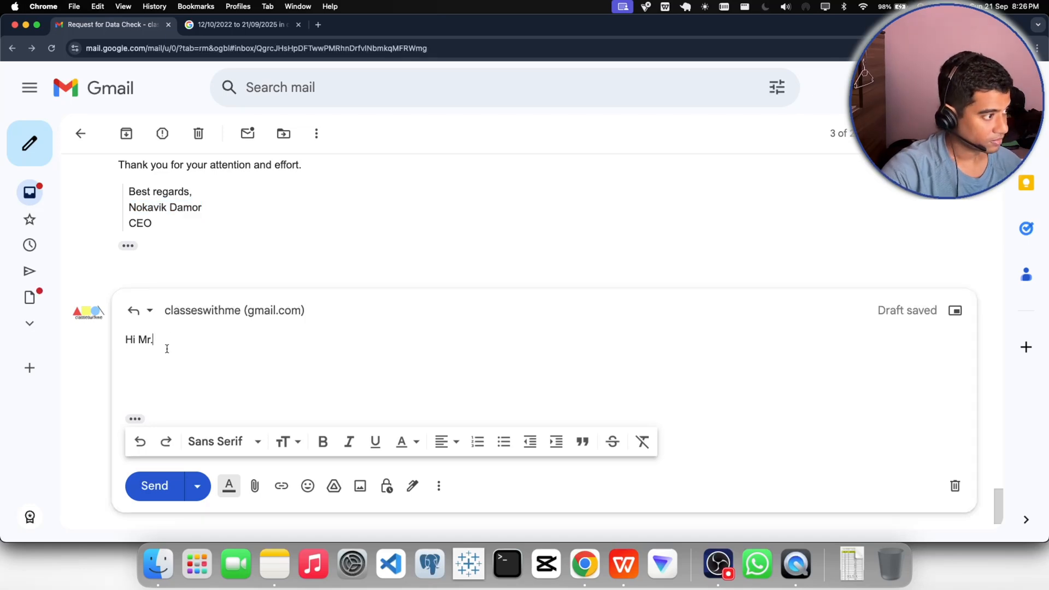
pyautogui.press('super+v')
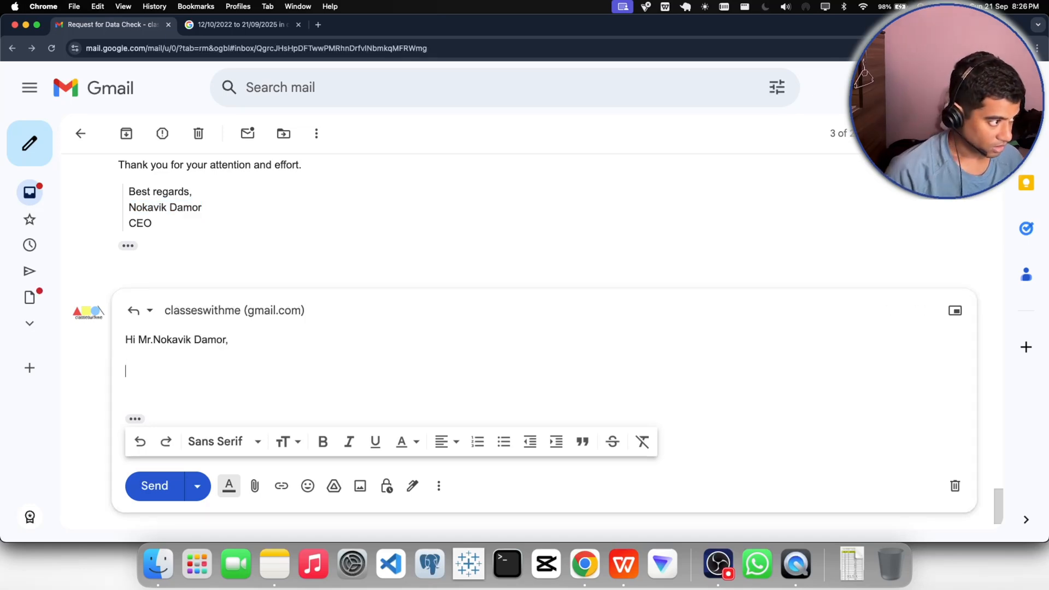
pyautogui.write(',')
pyautogui.press('Return')
pyautogui.press('Return')
# - Begin the body of the reply with "Thanks for your email and appreciation ,"
pyautogui.write('Thanks')
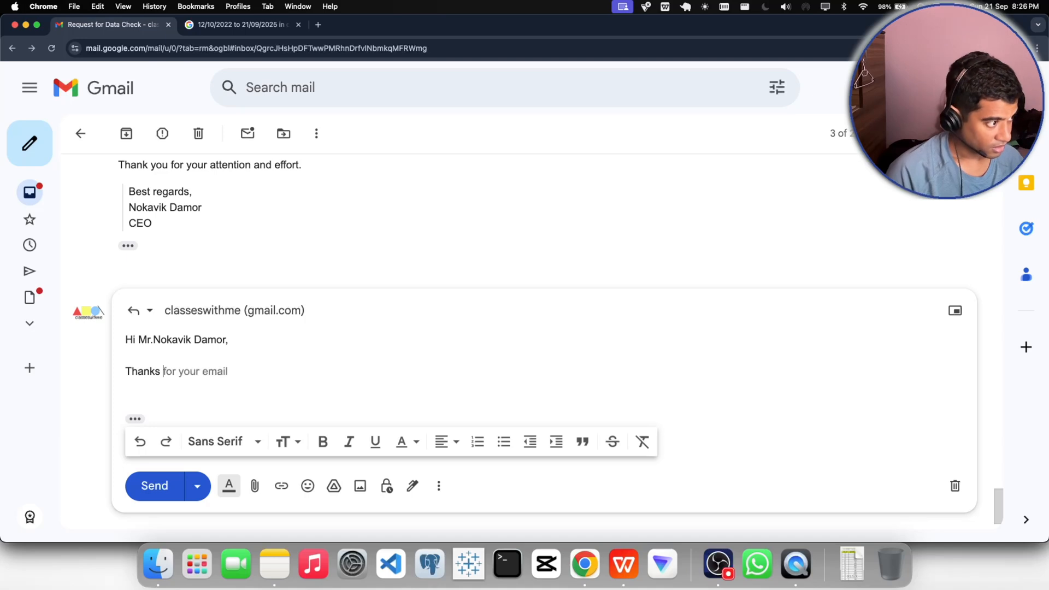
pyautogui.press('Tab')
pyautogui.write('and ')
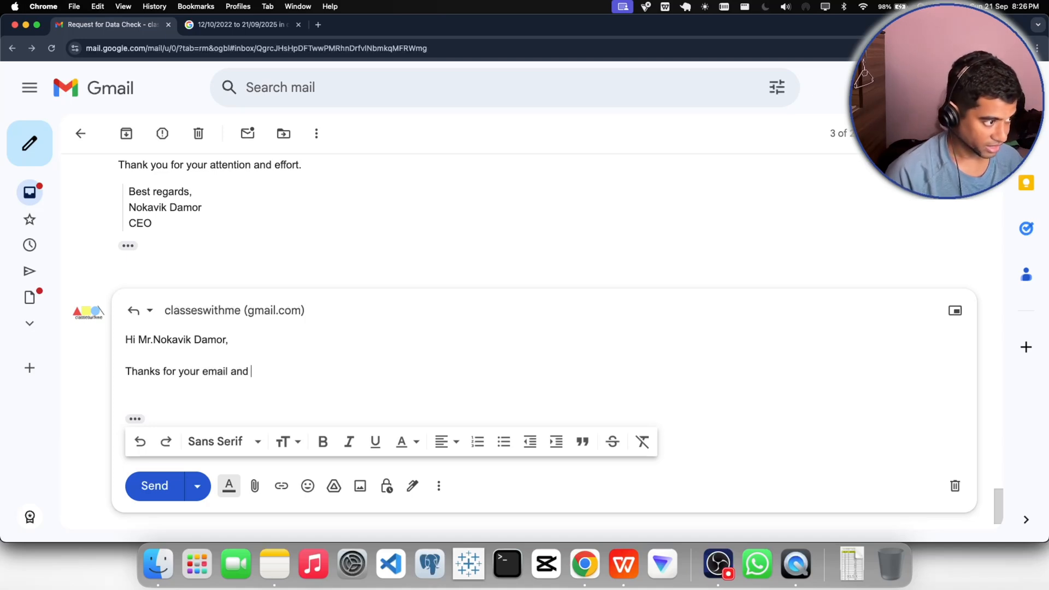
pyautogui.write('appreciation , ')
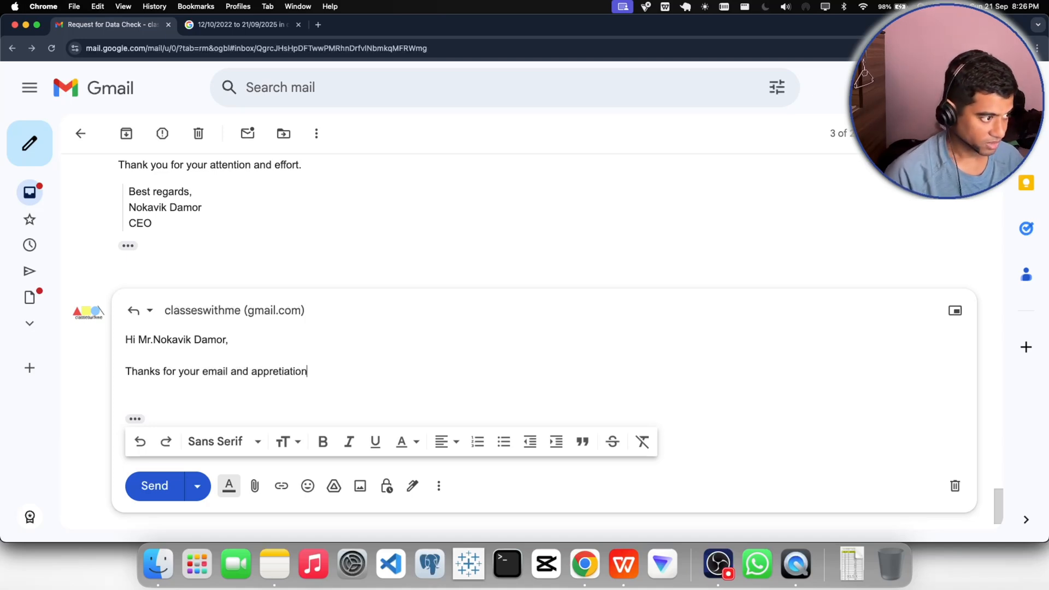
pyautogui.write('i t')
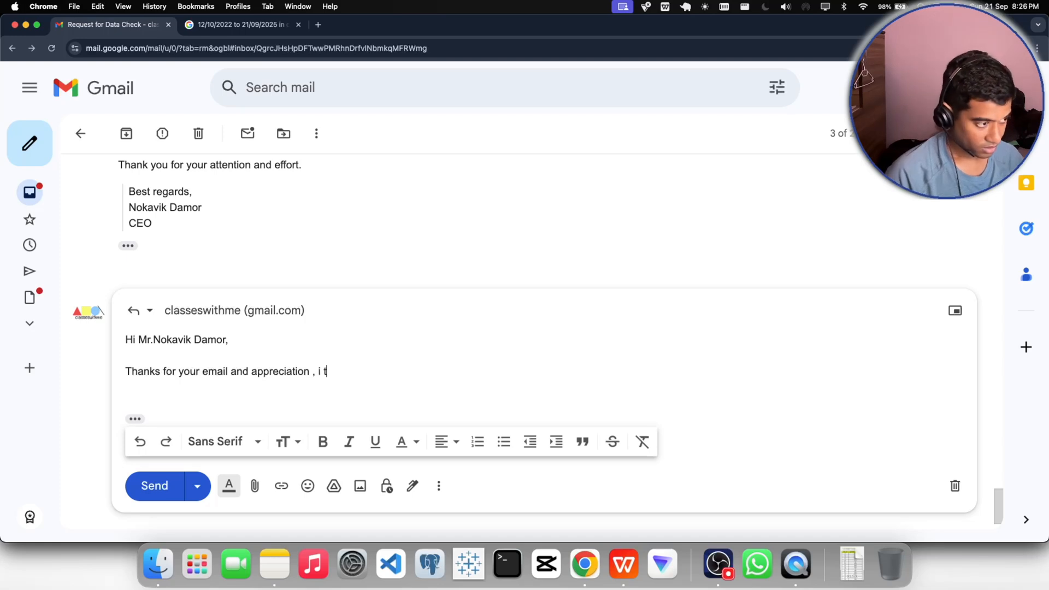
# - Continue the opening sentence with "it was really good working with the team ,"
pyautogui.press('BackSpace')
pyautogui.press('BackSpace')
pyautogui.write('t w')
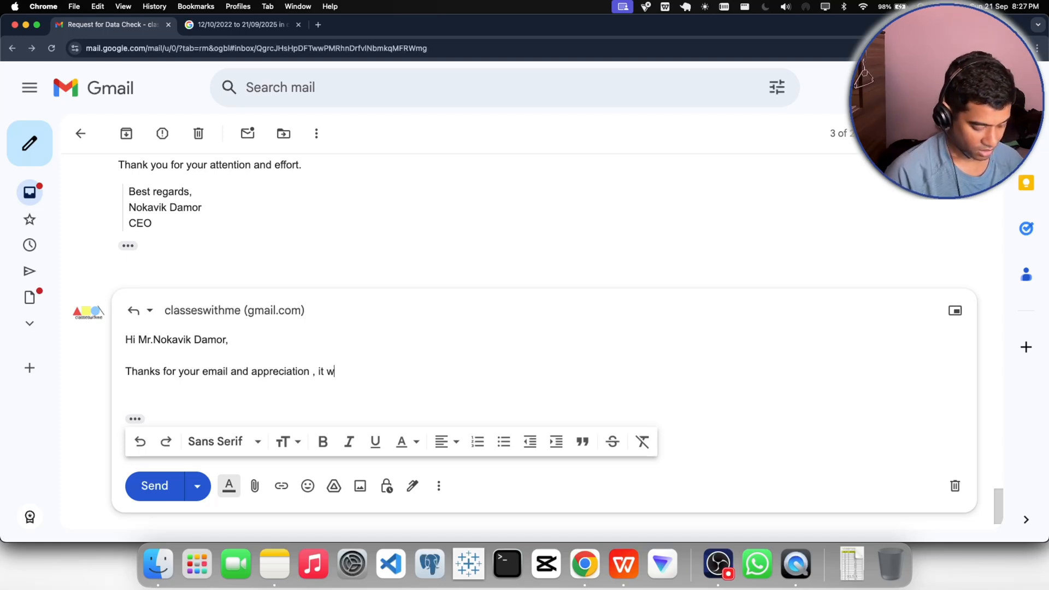
pyautogui.write('as really')
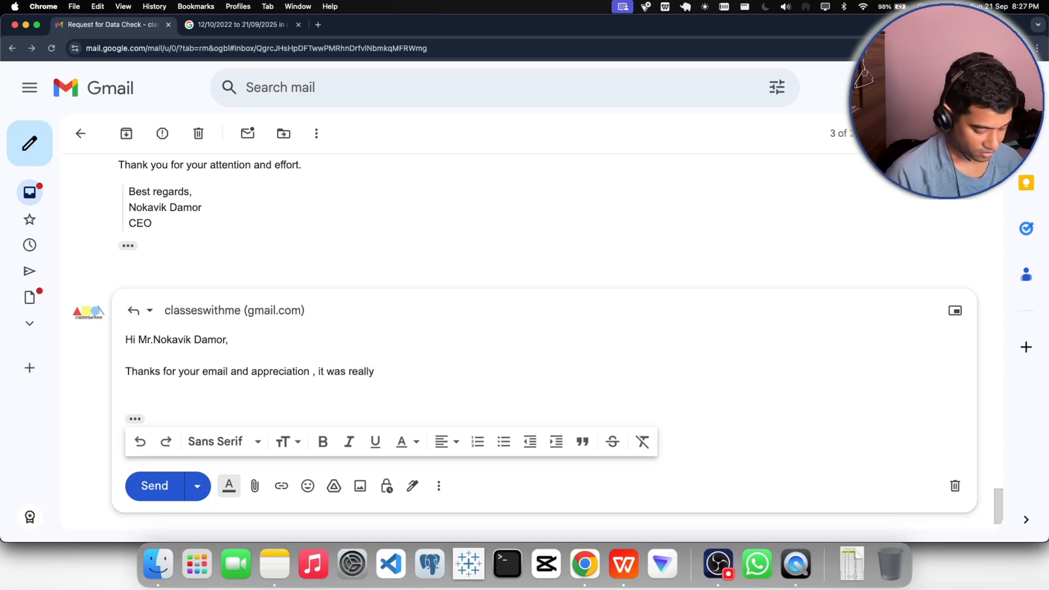
pyautogui.write(' good')
pyautogui.write('orking with he')
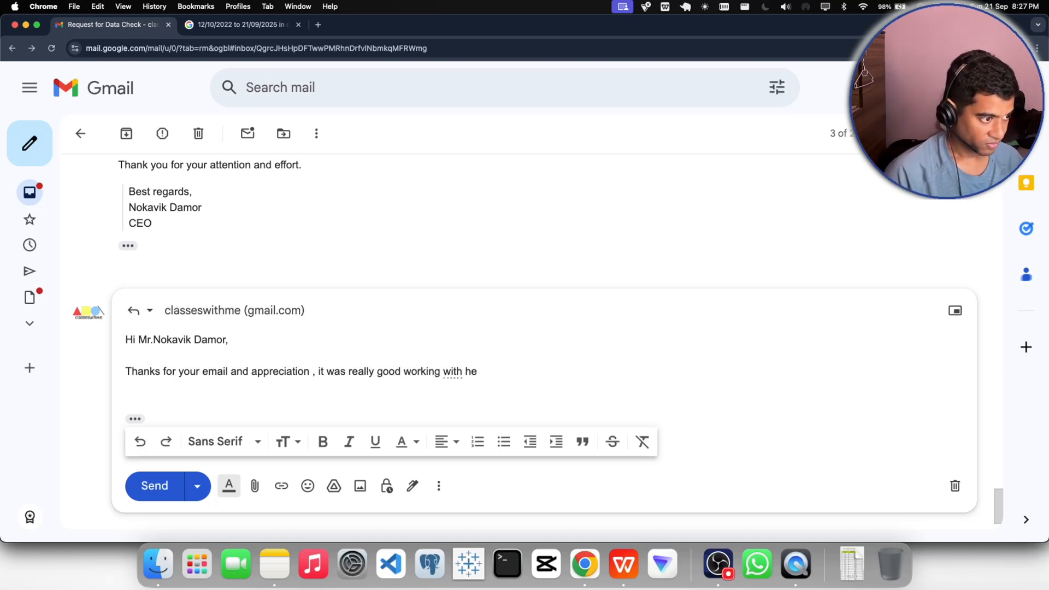
pyautogui.press('BackSpace')
pyautogui.press('BackSpace')
pyautogui.write('the t')
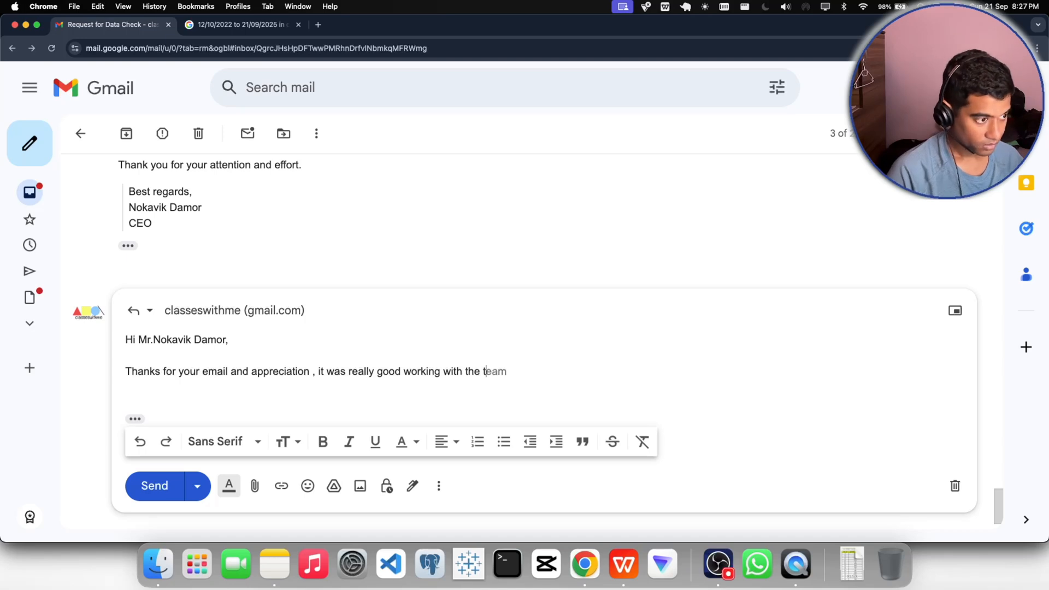
pyautogui.write('eam ,')
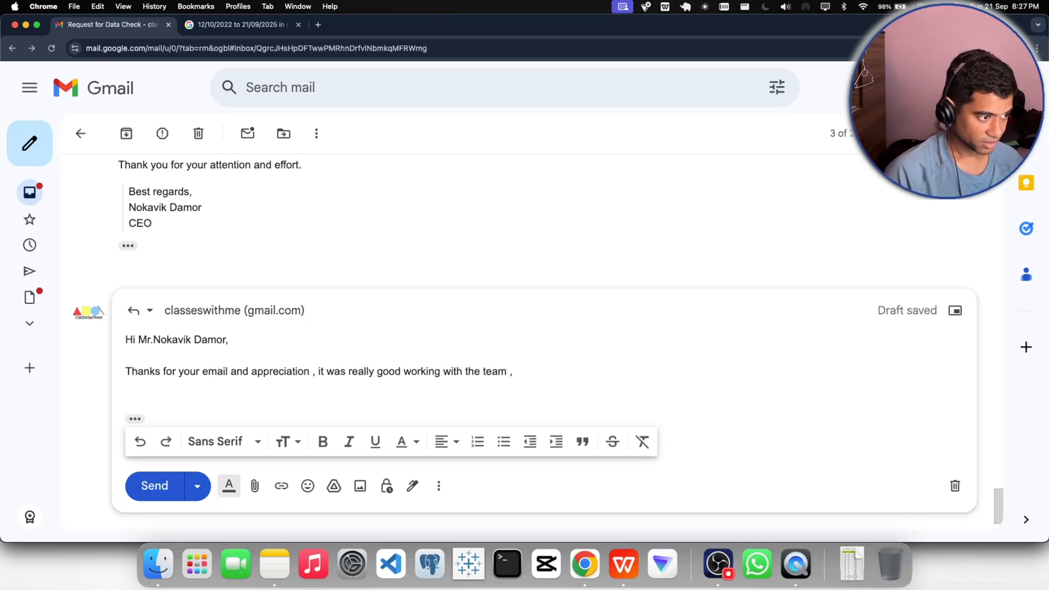
# - Replace the comma after "team" with "as this helped me to gain"
pyautogui.press('BackSpace')
pyautogui.write('as ')
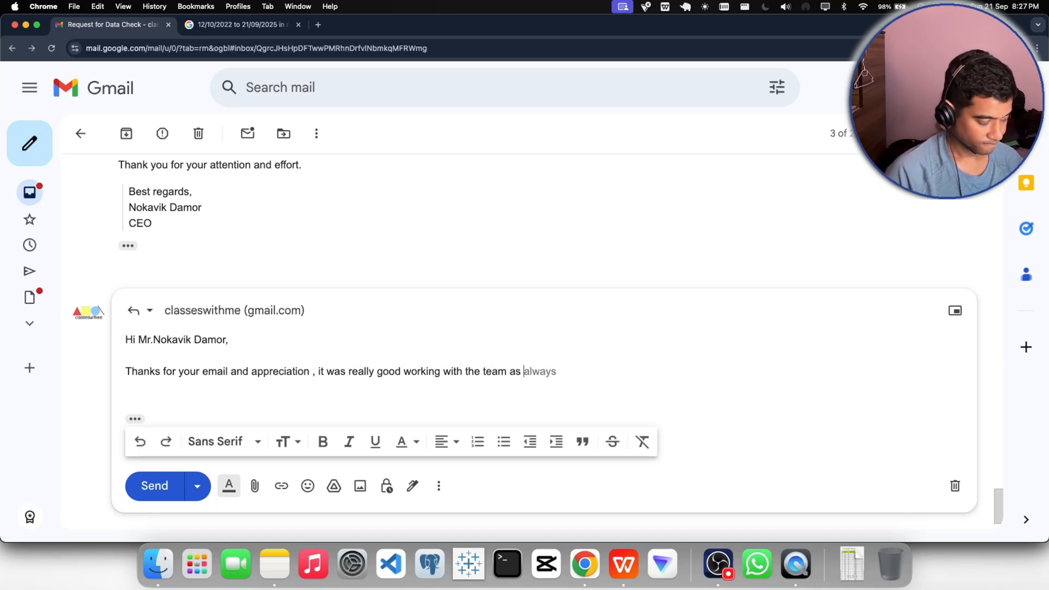
pyautogui.write('this he')
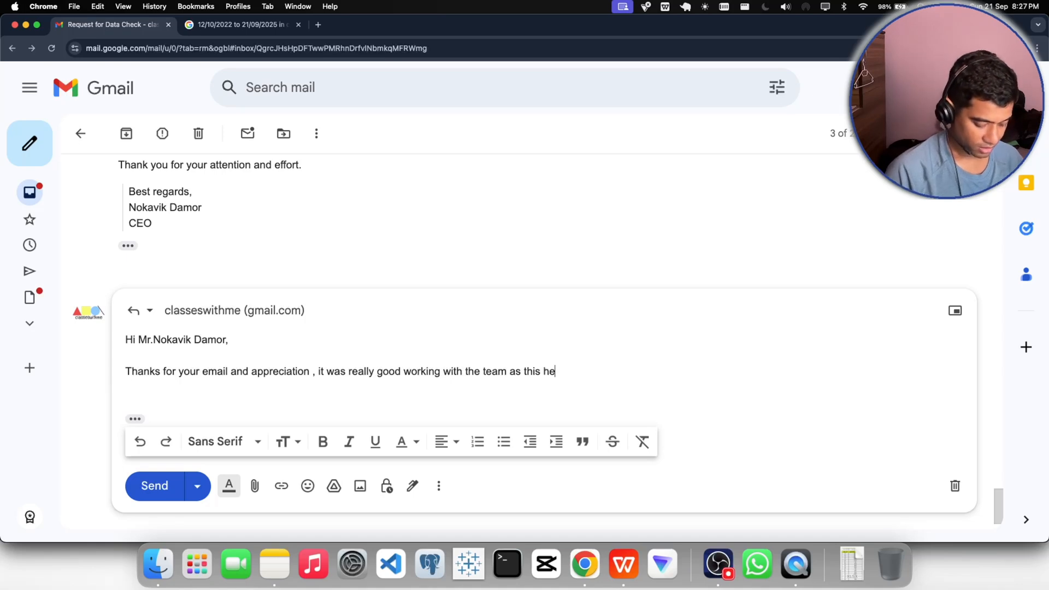
pyautogui.write('lped me to gain')
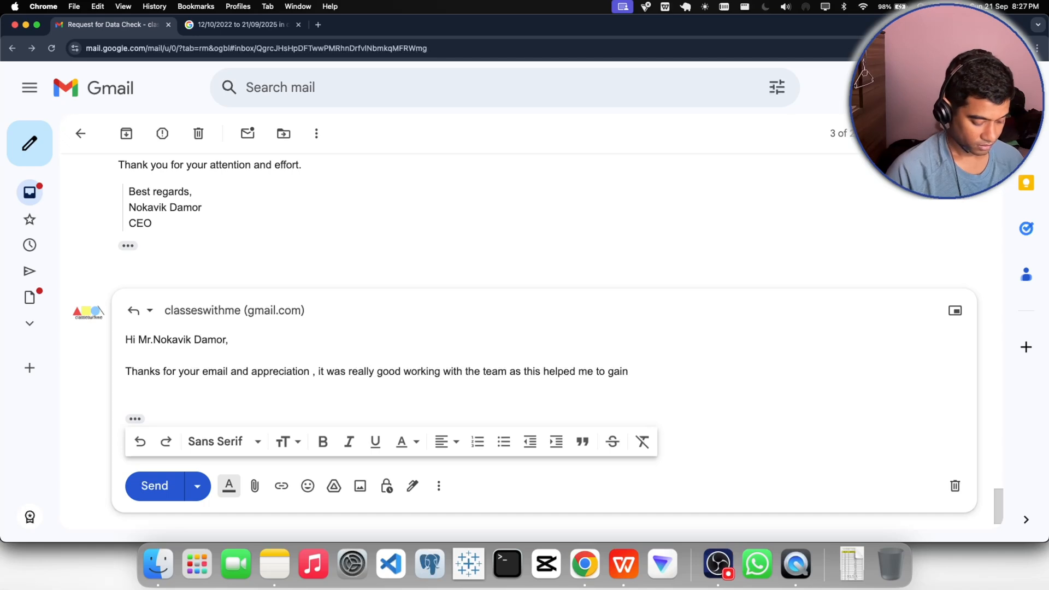
pyautogui.write(' ood a')
# - Continue the reply's opening sentence with "good amount of knowledge"
pyautogui.press('BackSpace')
pyautogui.press('BackSpace')
pyautogui.press('BackSpace')
pyautogui.press('BackSpace')
pyautogui.press('BackSpace')
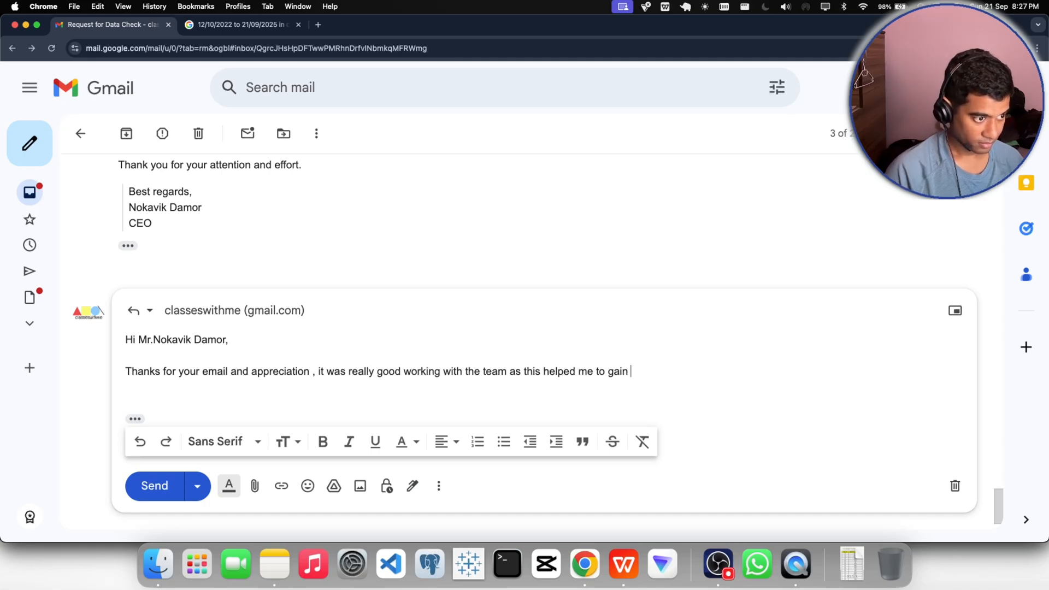
pyautogui.write('good ao')
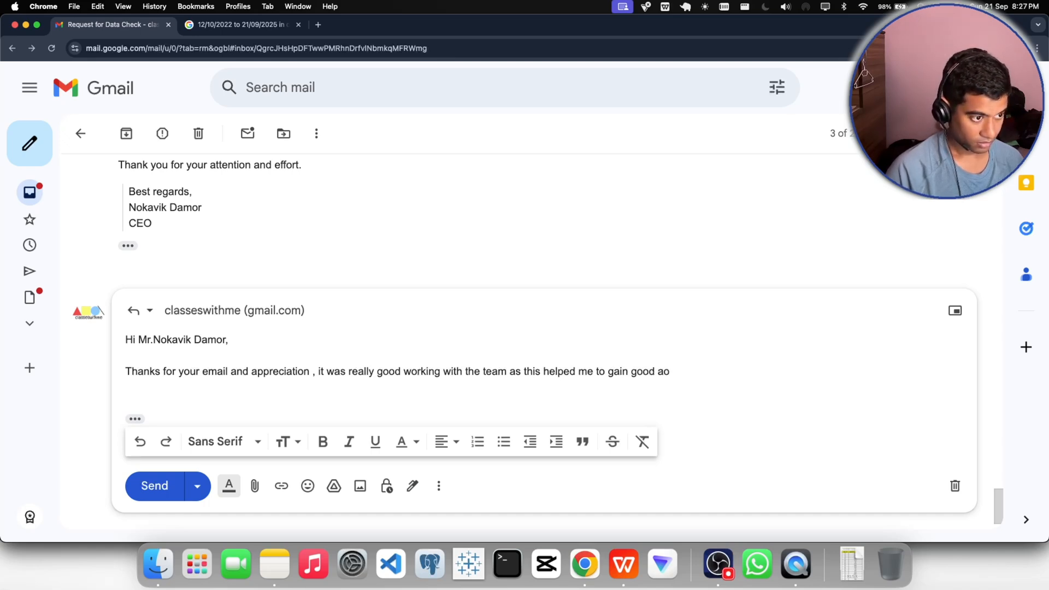
pyautogui.press('BackSpace')
pyautogui.write('moun')
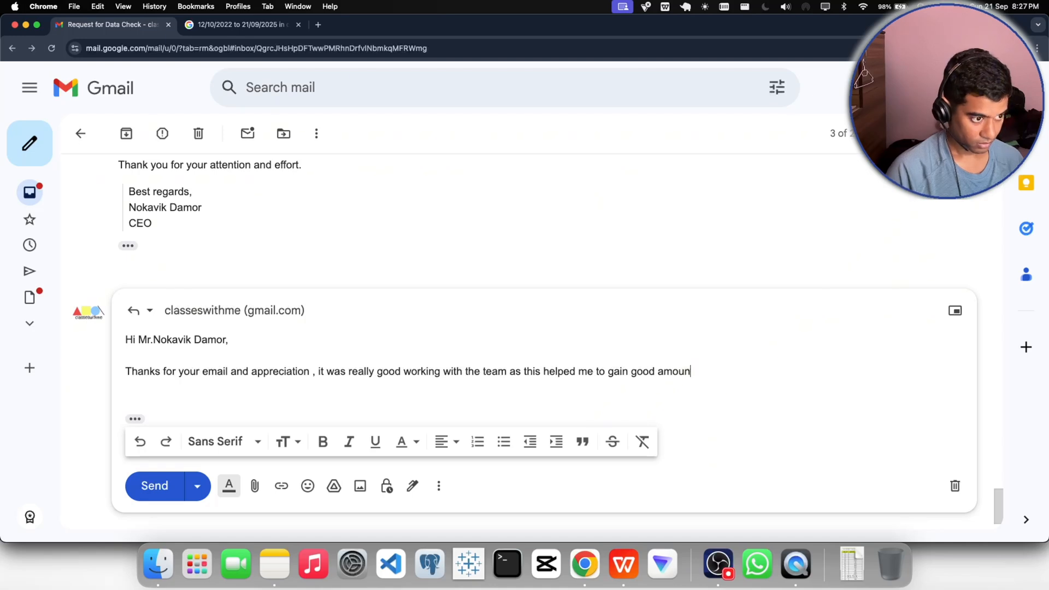
pyautogui.write('t of ')
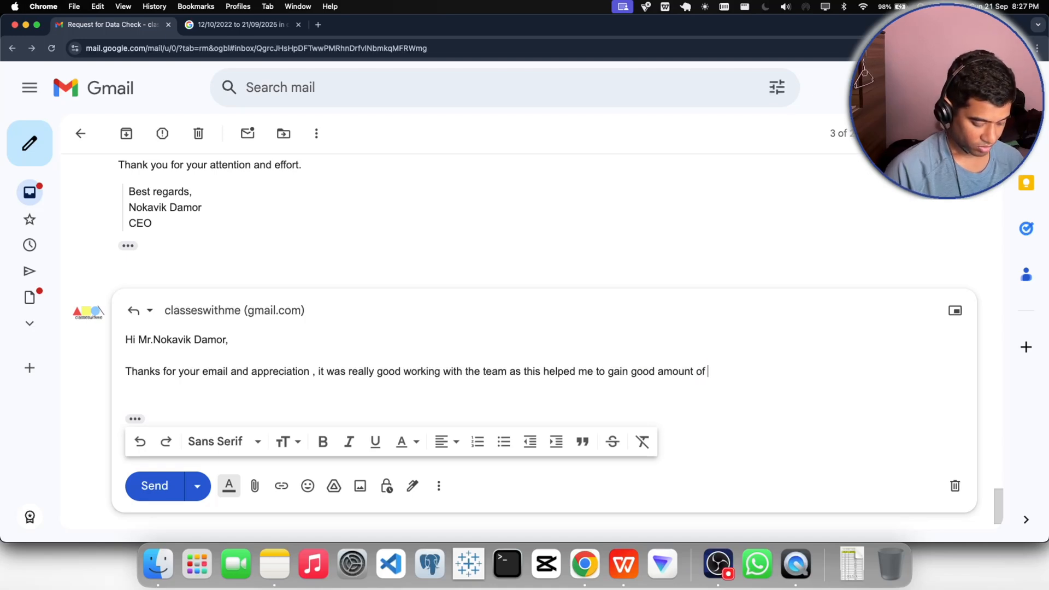
pyautogui.write('knowldged')
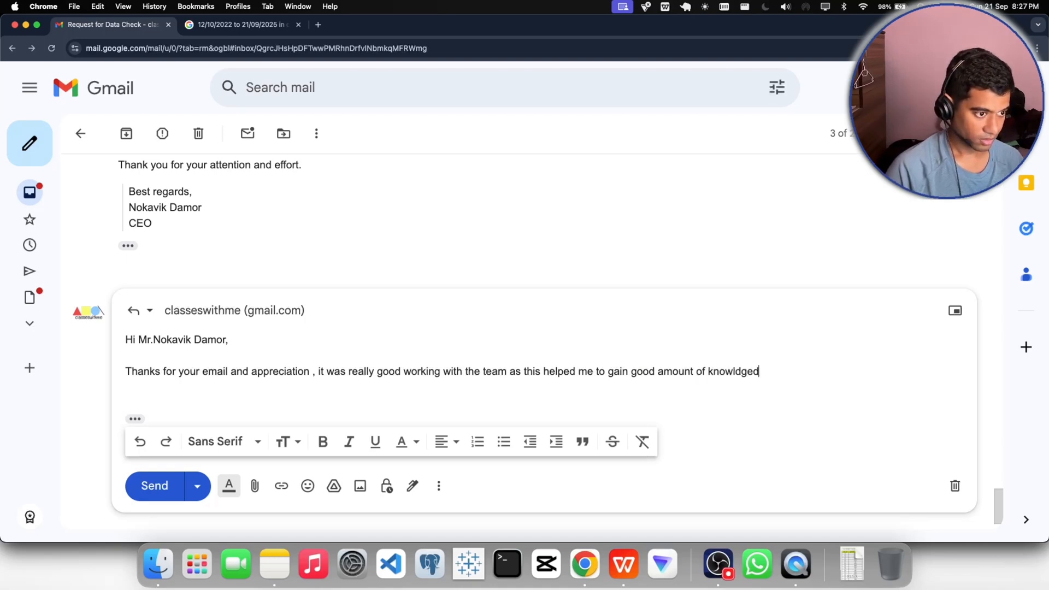
pyautogui.press('BackSpace')
pyautogui.press('BackSpace')
pyautogui.press('BackSpace')
pyautogui.press('BackSpace')
pyautogui.press('BackSpace')
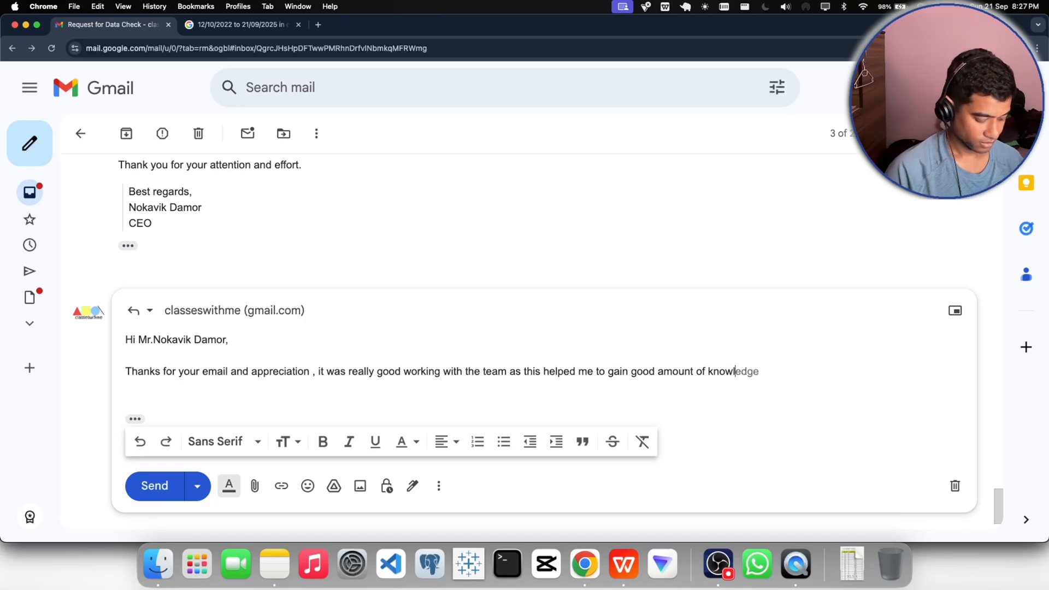
pyautogui.press('Tab')
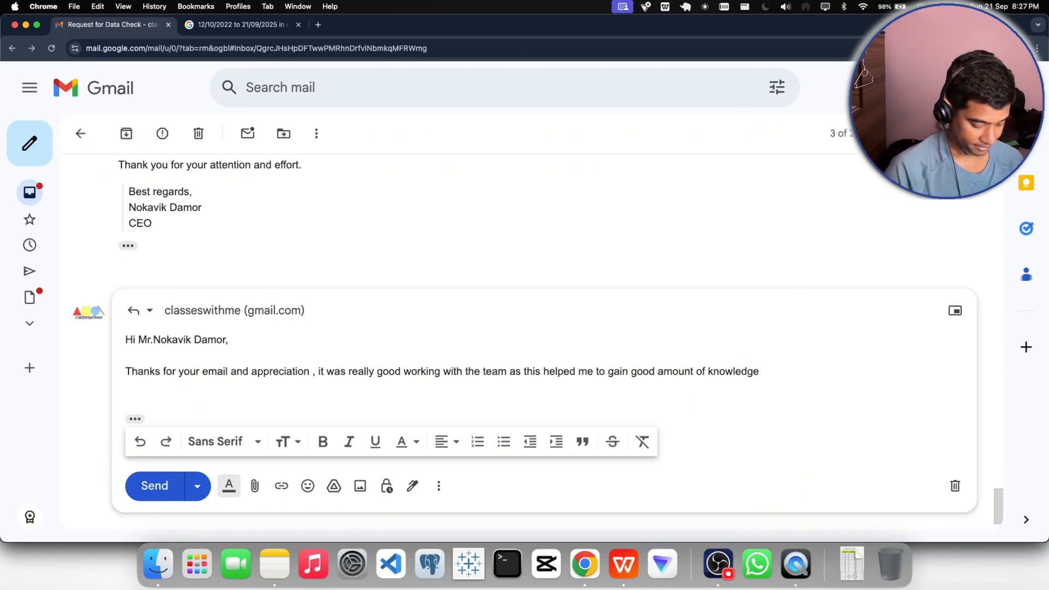
# - Extend the sentence with "from the data I have received and also"
pyautogui.write('from the')
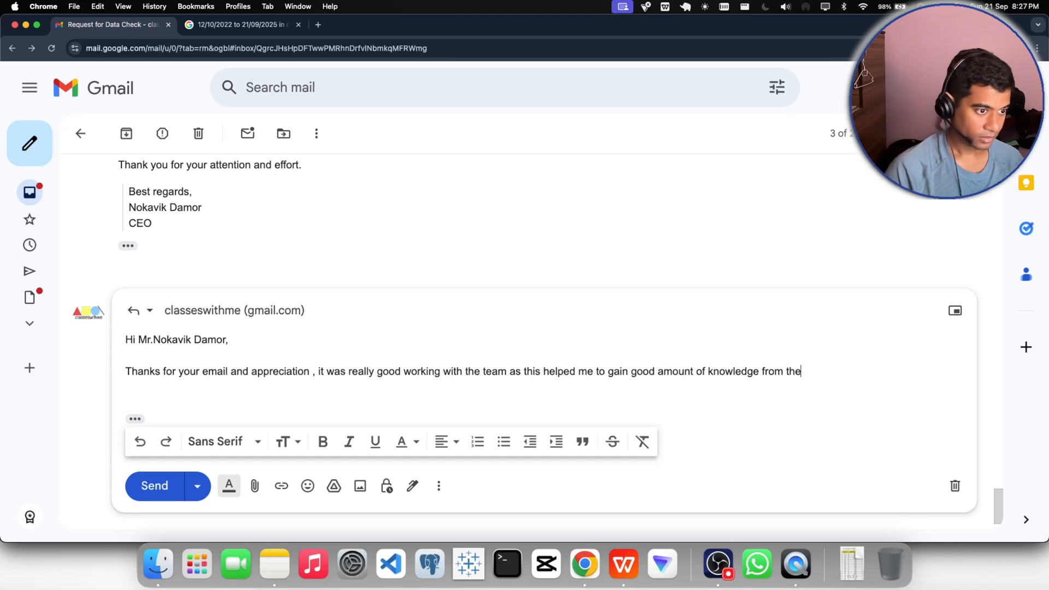
pyautogui.write(' d')
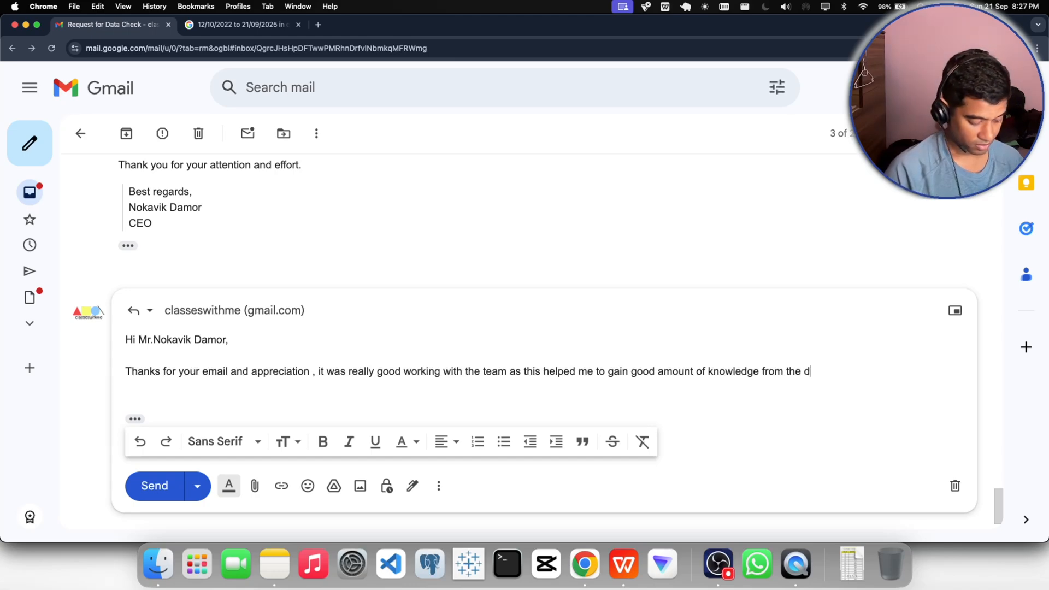
pyautogui.write('ata I')
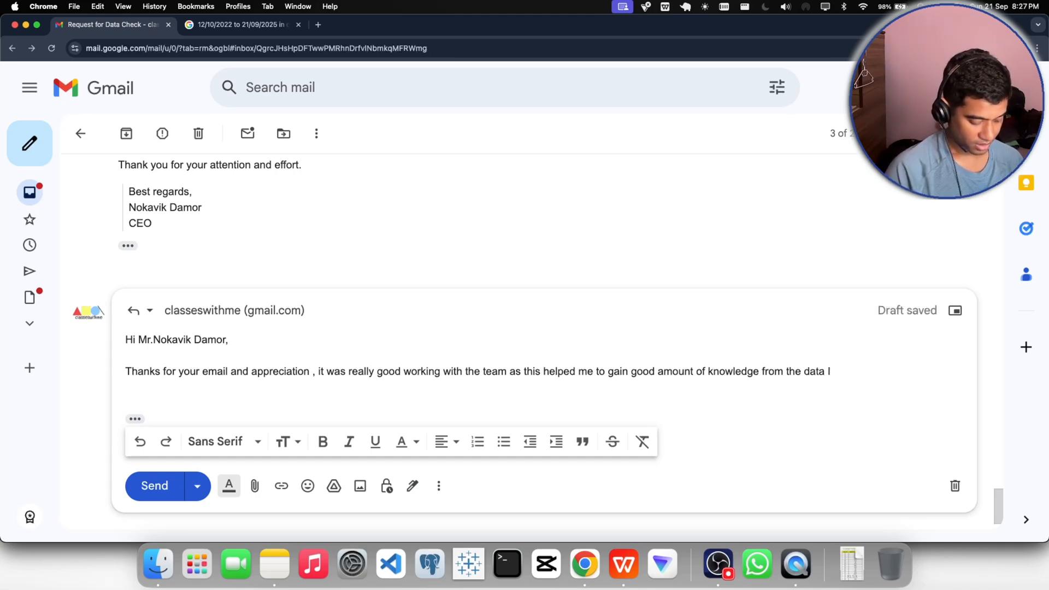
pyautogui.write(' have received')
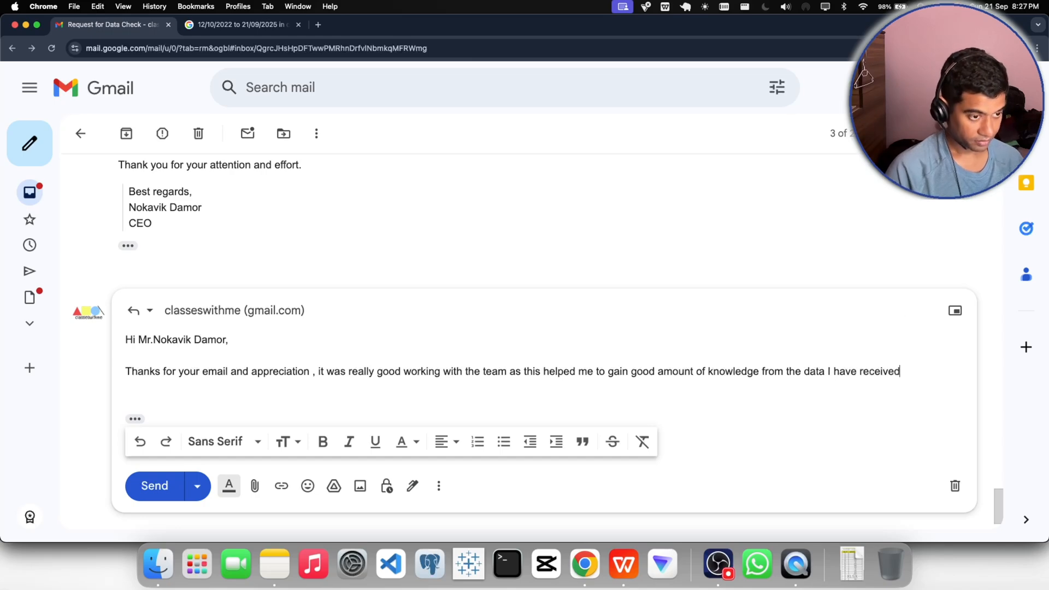
pyautogui.write(' and alaso')
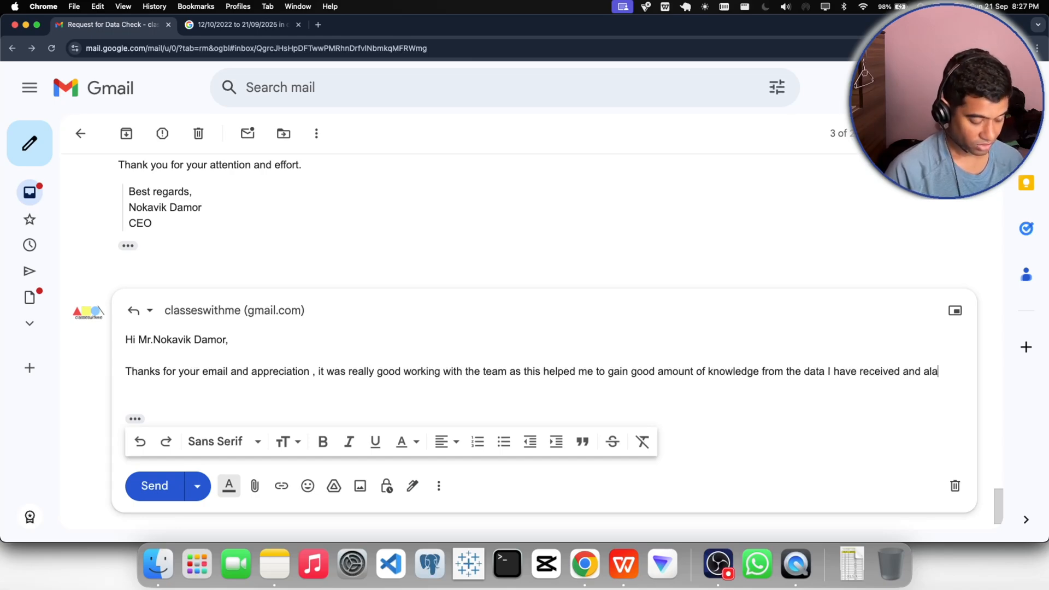
pyautogui.press('BackSpace')
pyautogui.press('BackSpace')
pyautogui.press('BackSpace')
pyautogui.write('so')
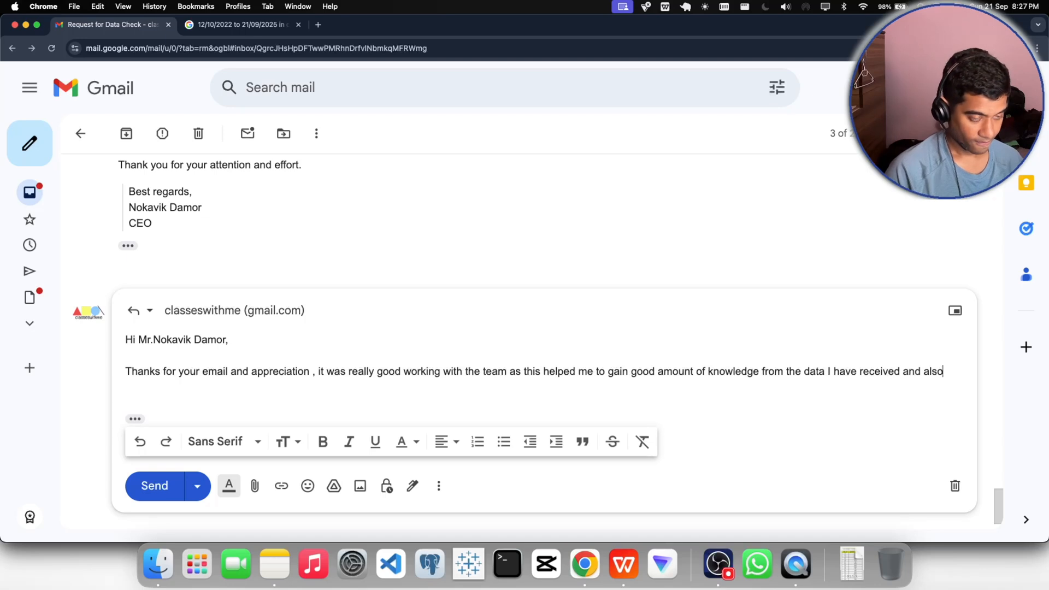
pyautogui.write(' the cha')
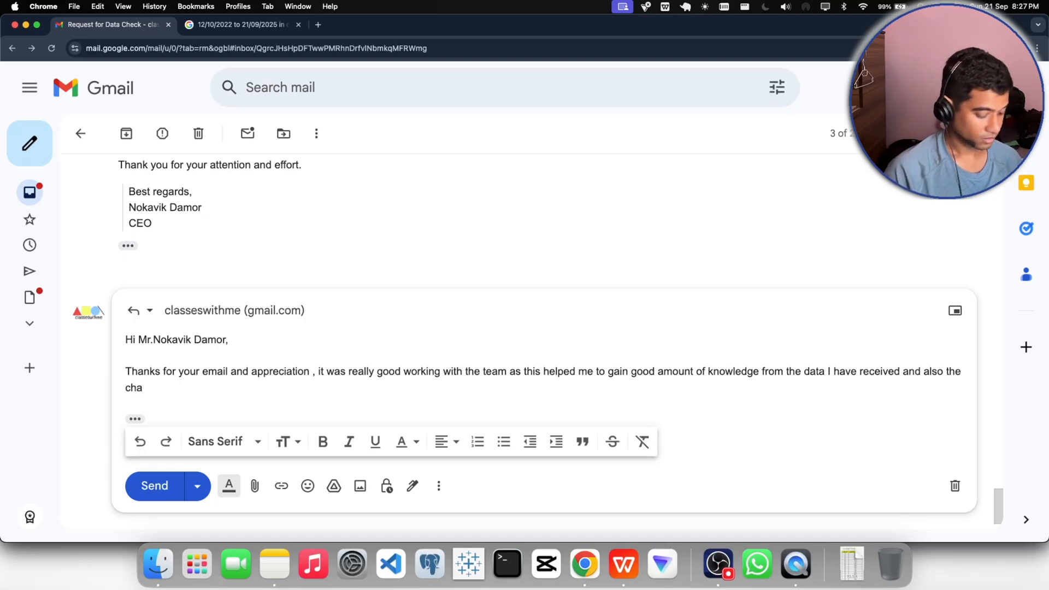
pyautogui.write('llenge')
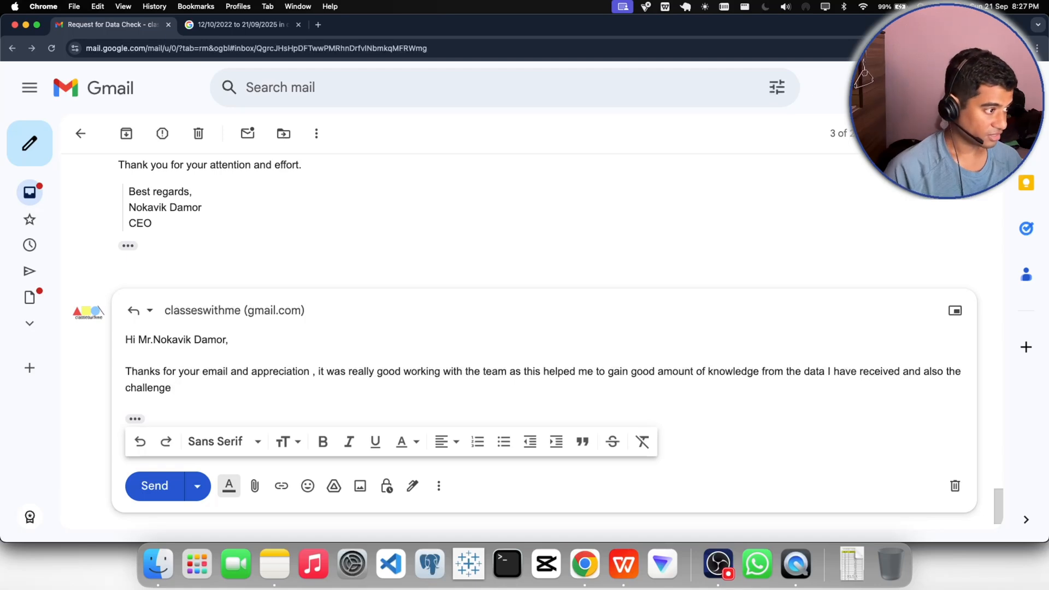
pyautogui.write('d faced a')
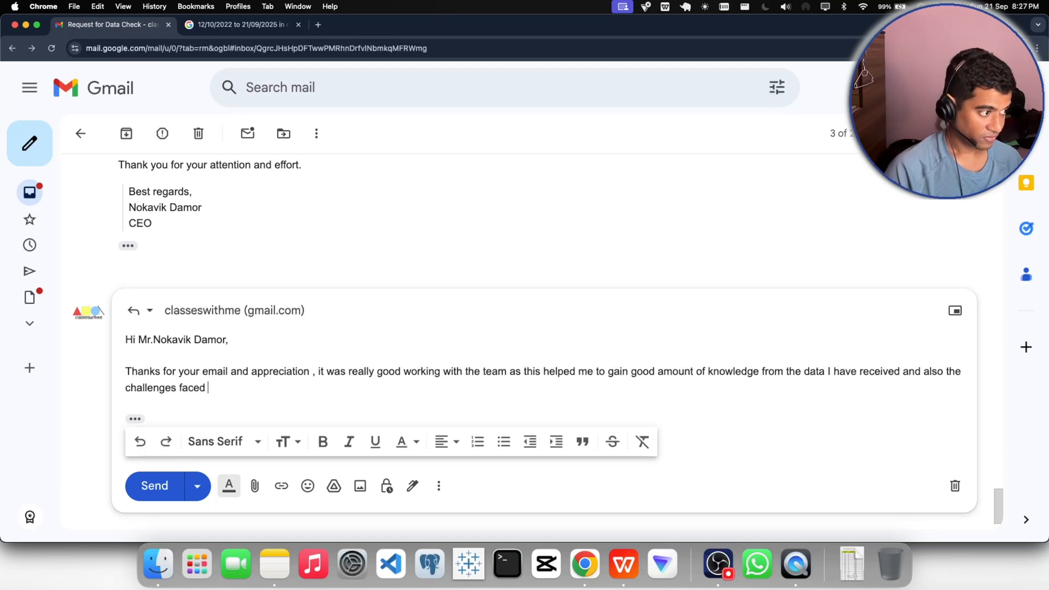
# - Add "the challenges faced was very much" to the sentence in the reply
pyautogui.press('BackSpace')
pyautogui.write('was')
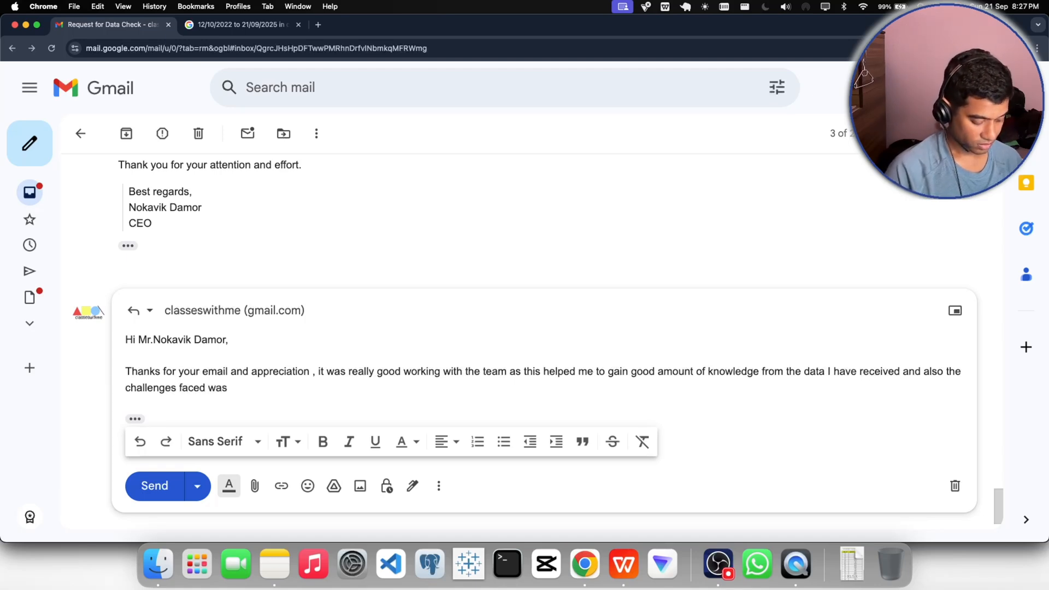
pyautogui.write(' very much')
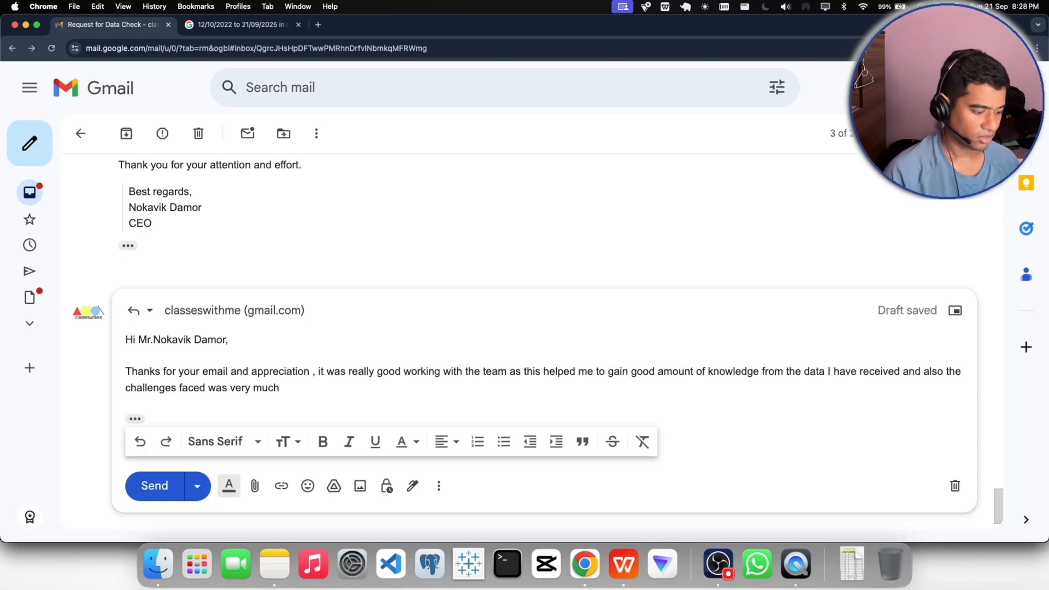
# - Finish the paragraph with "useful and had created a learning graph in my own career." and start a new line
pyautogui.write('useful an ')
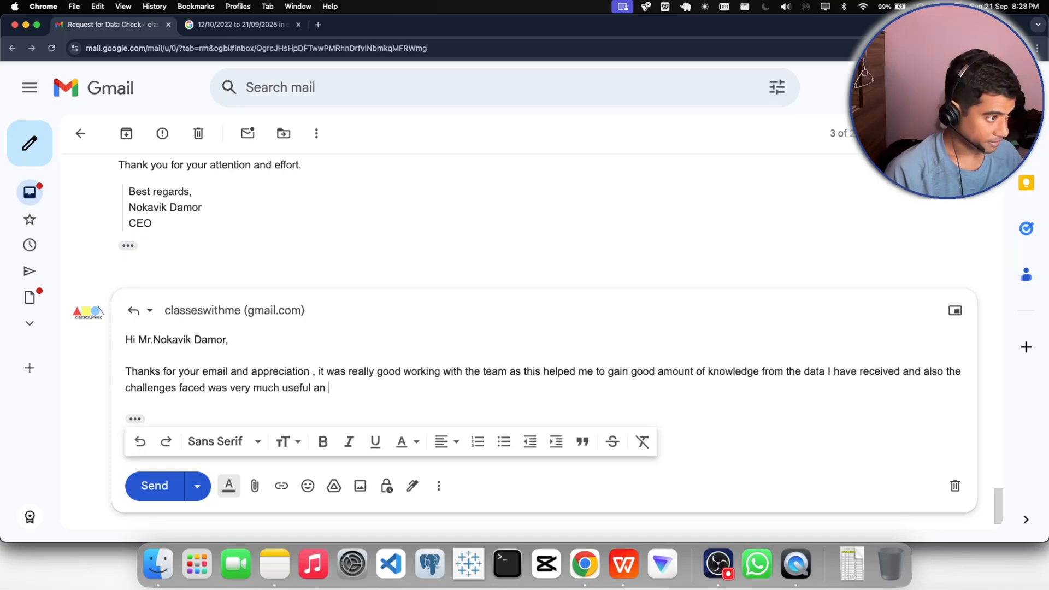
pyautogui.write('d had c')
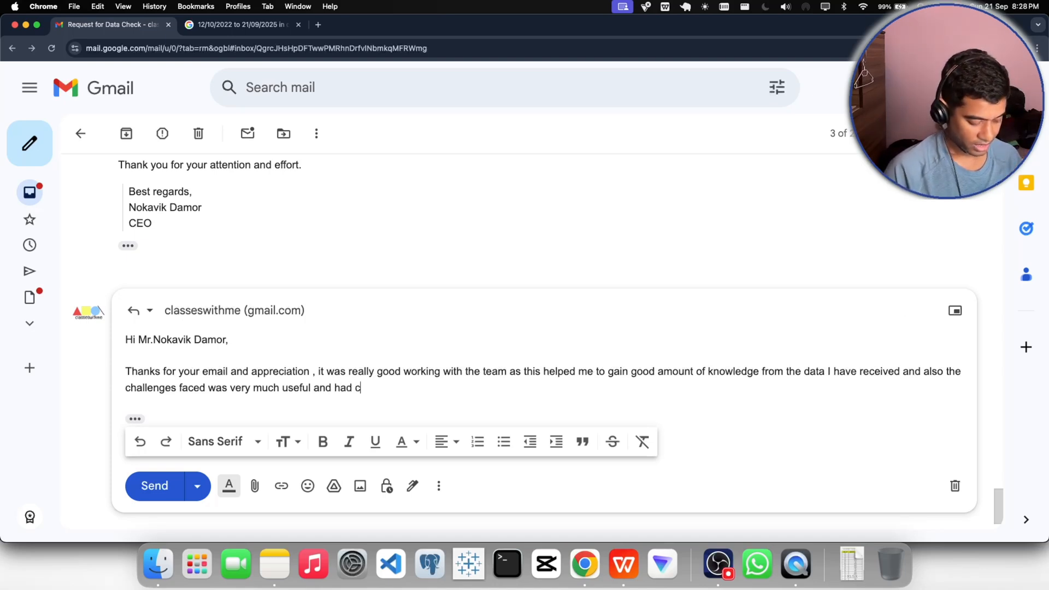
pyautogui.write('reated ')
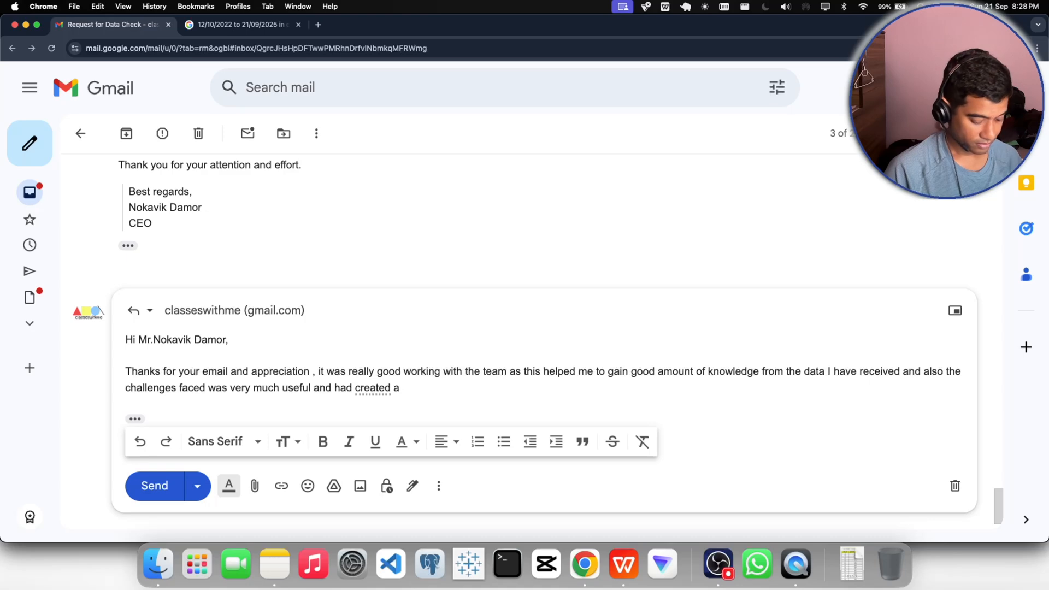
pyautogui.write('a learning ')
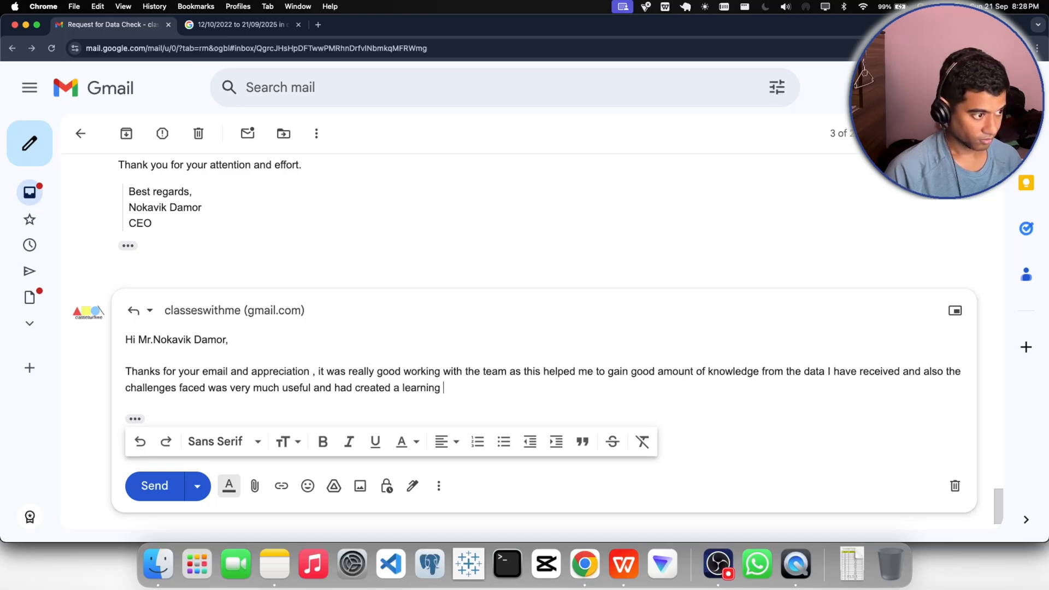
pyautogui.write('graph')
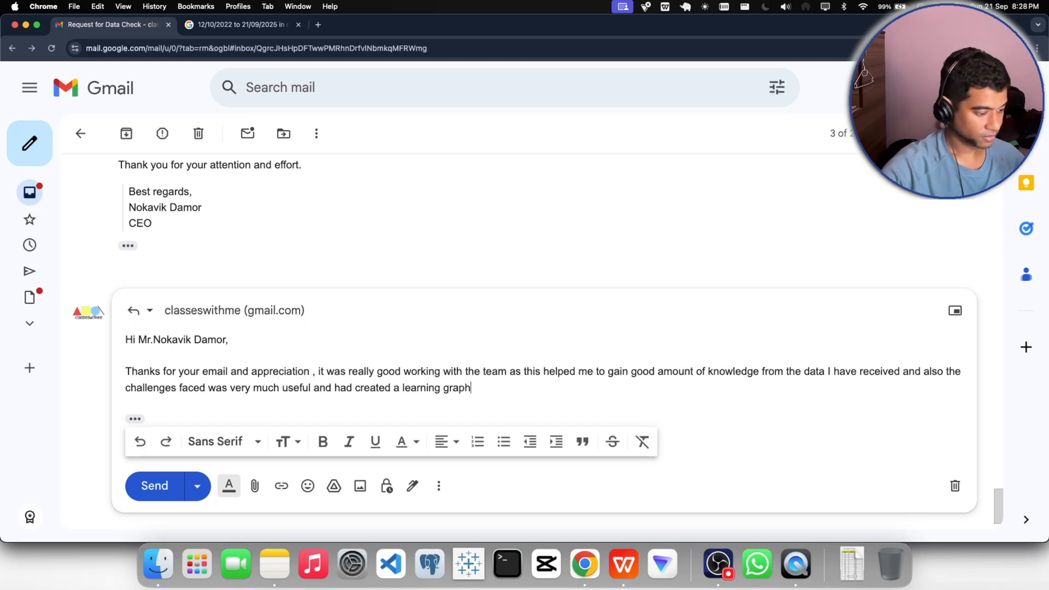
pyautogui.write(' in my ')
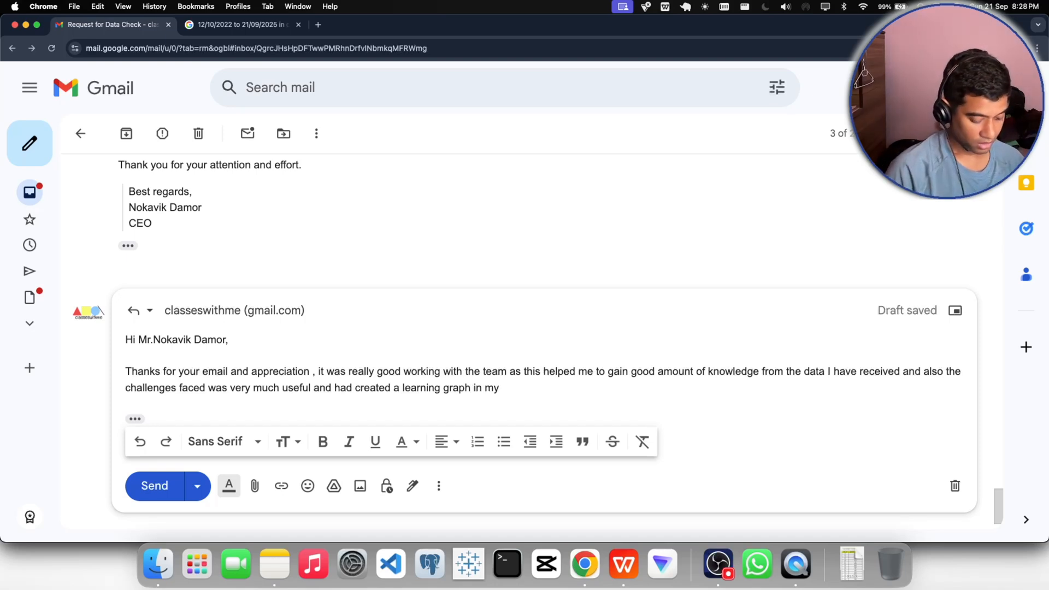
pyautogui.write('own car')
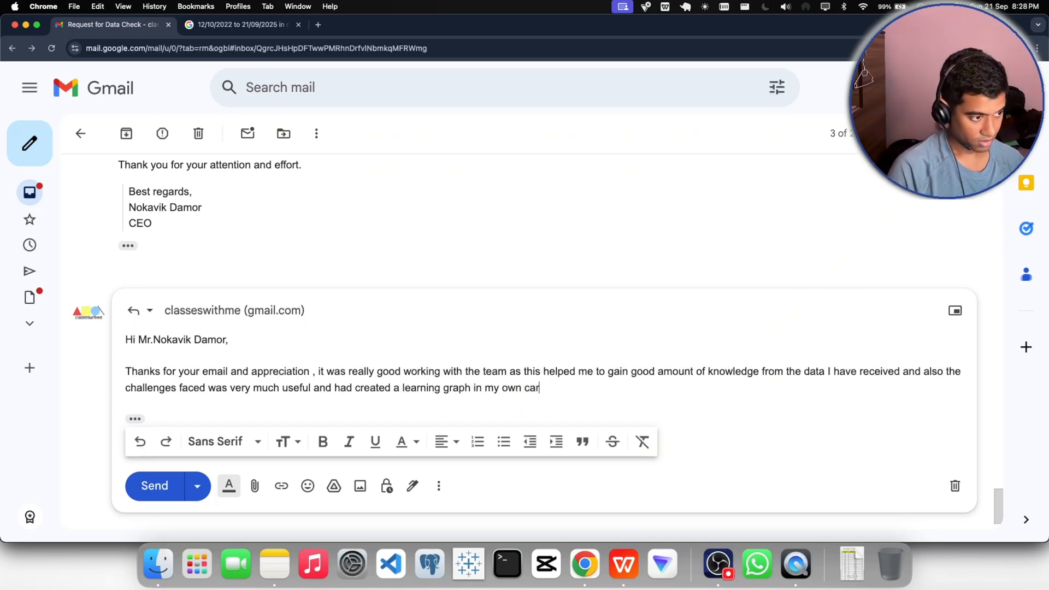
pyautogui.write('eer')
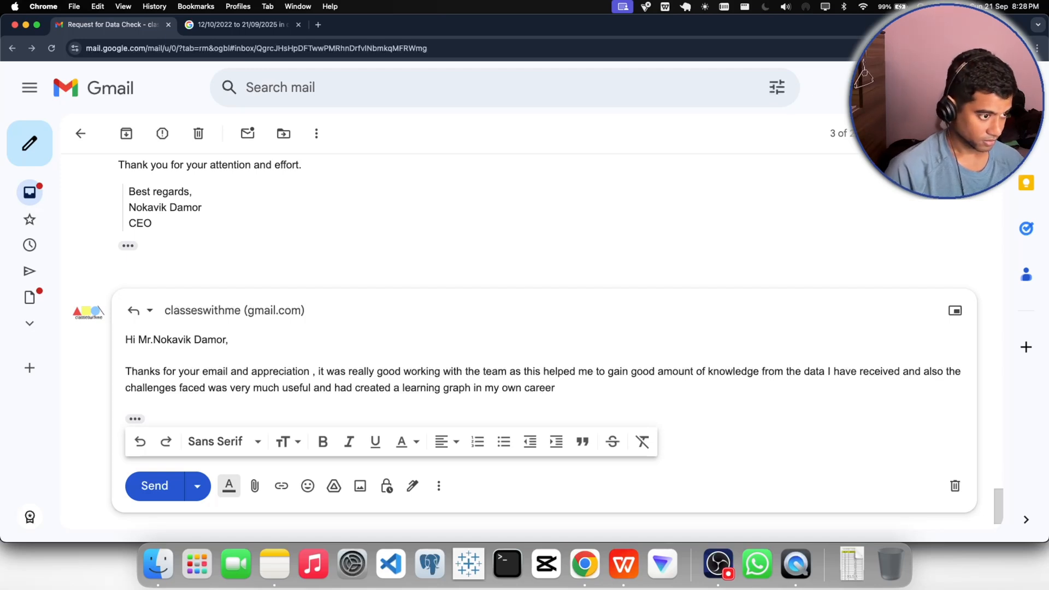
pyautogui.write('.')
pyautogui.press('Return')
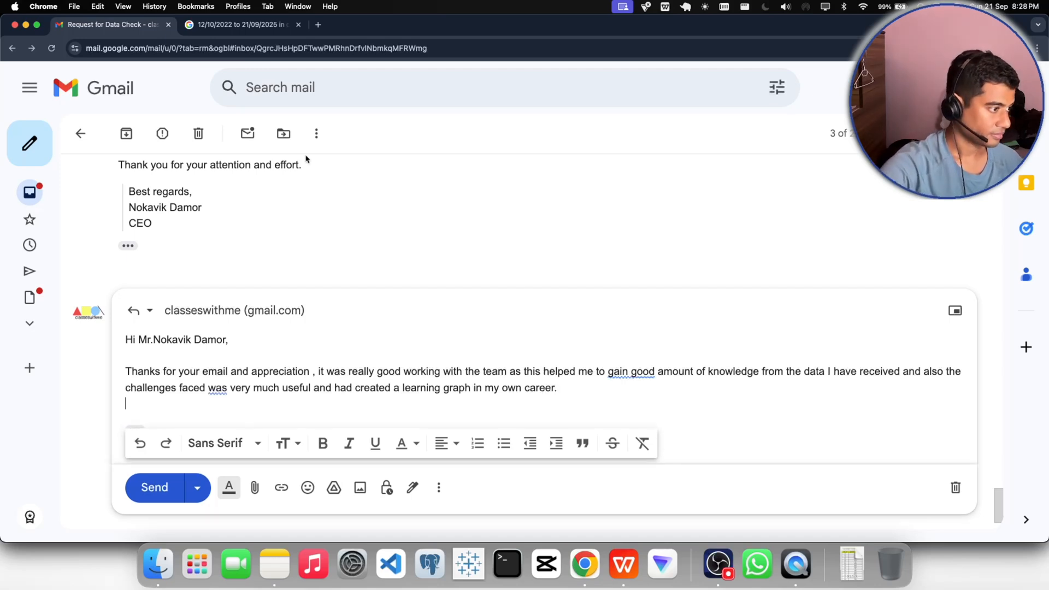
# - Correct the paragraph's grammar by changing "was" to "were" after "challenges faced" and "gain good" to "gain a good"
pyautogui.click(221, 387)
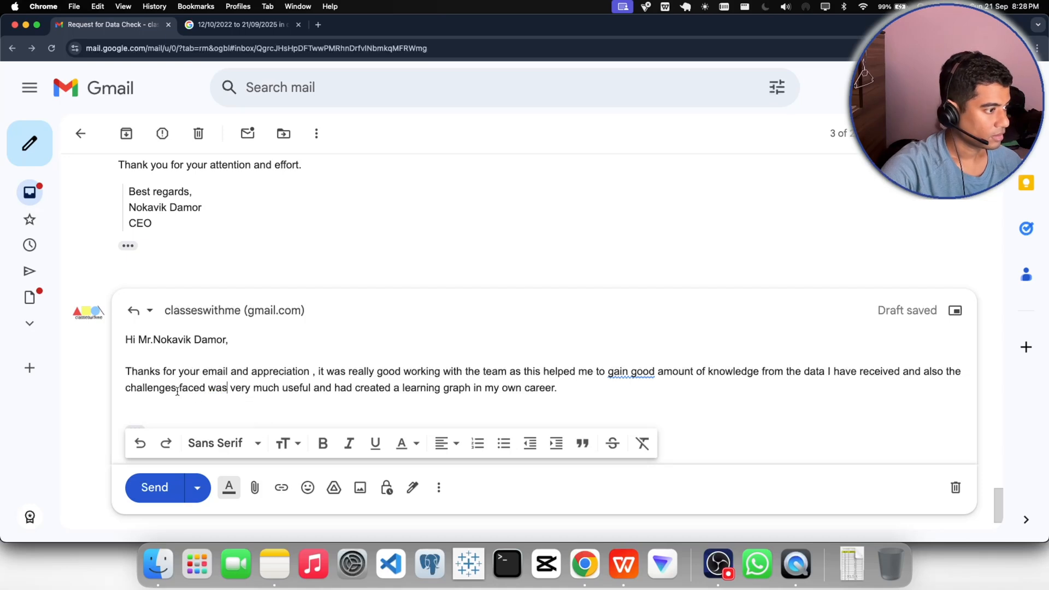
pyautogui.click(219, 391)
pyautogui.click(256, 393)
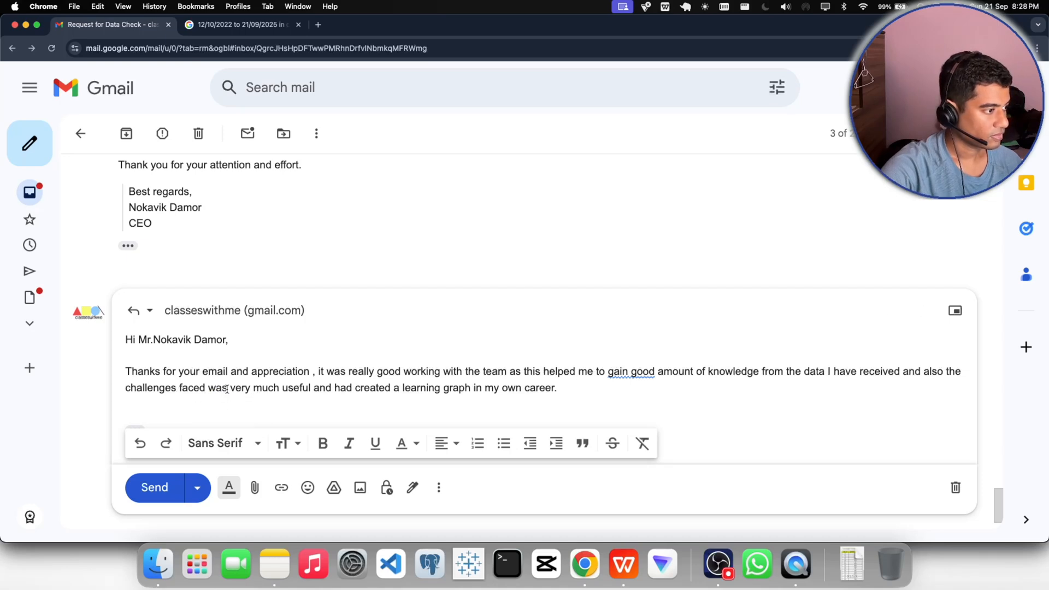
pyautogui.moveTo(227, 389); pyautogui.dragTo(218, 391)
pyautogui.write('ere')
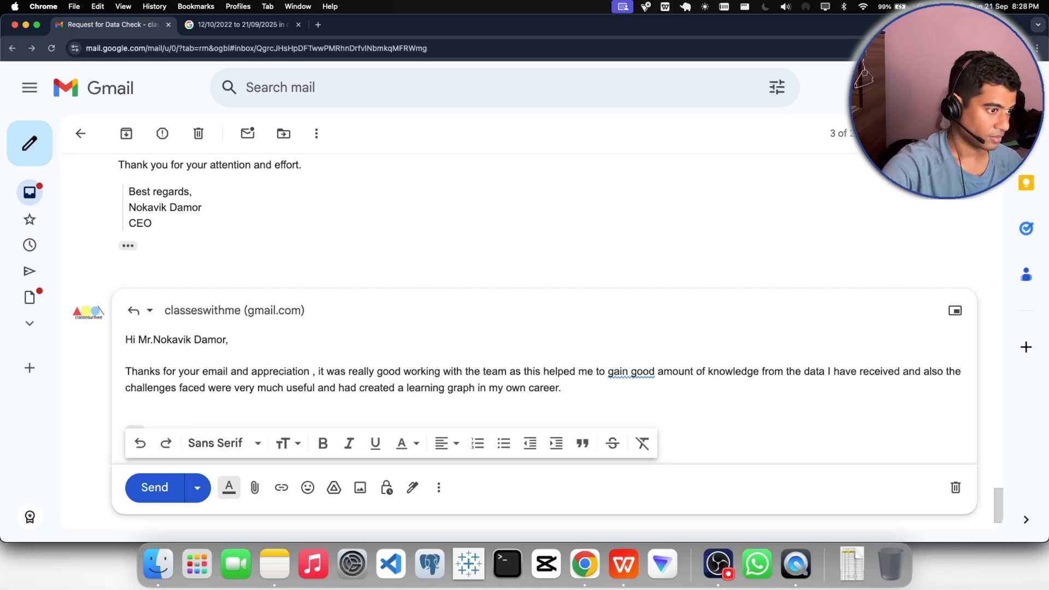
pyautogui.click(624, 372)
pyautogui.click(658, 399)
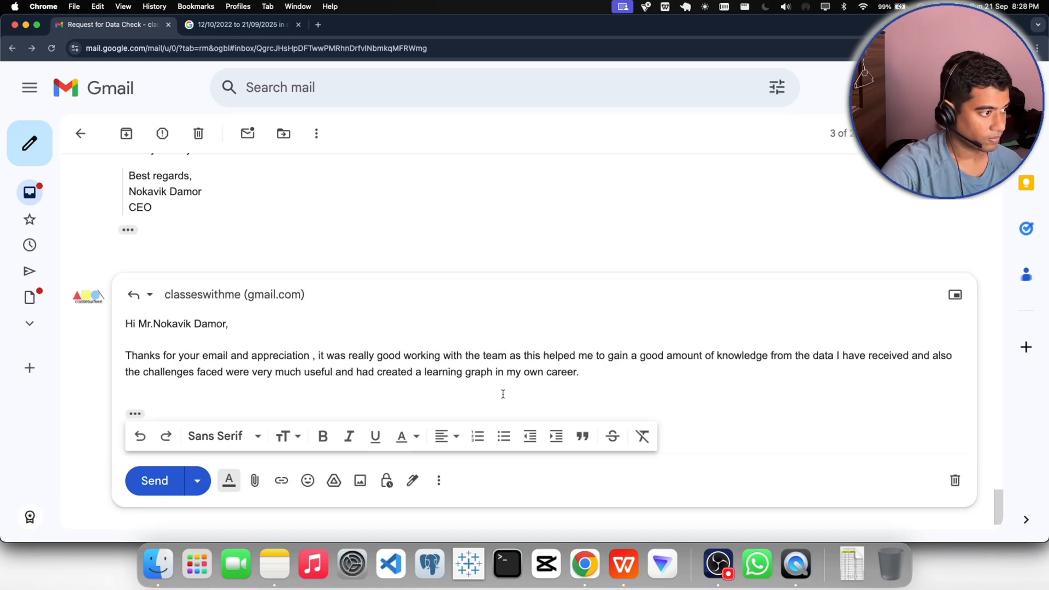
# - Add the closing "Regards," after a blank line, followed by the sender's first name on the next line
pyautogui.click(207, 386)
pyautogui.press('Return')
pyautogui.write('R')
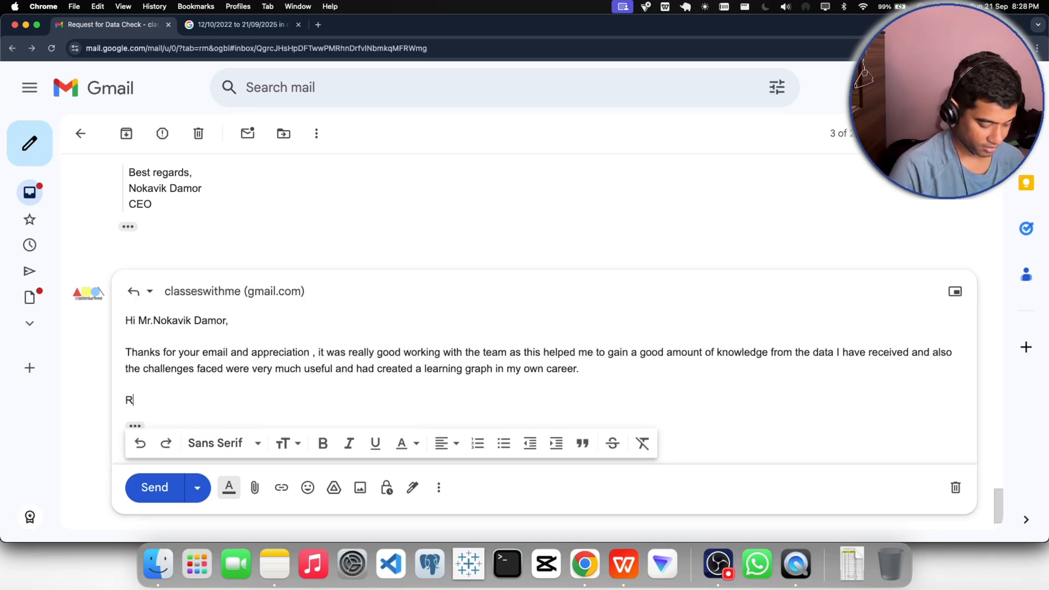
pyautogui.write('eaga')
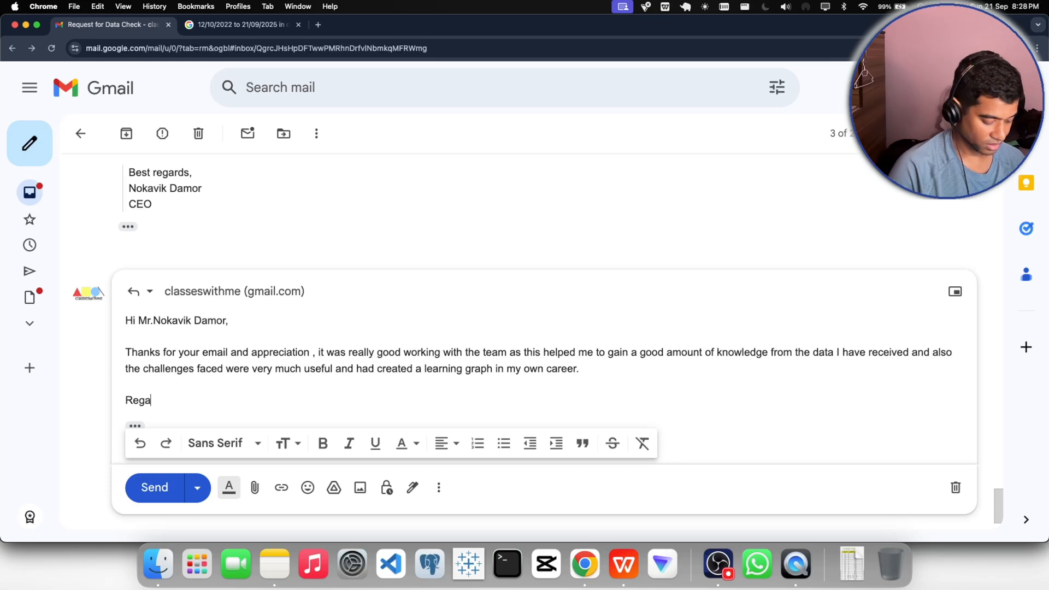
pyautogui.write('rds,')
pyautogui.press('Return')
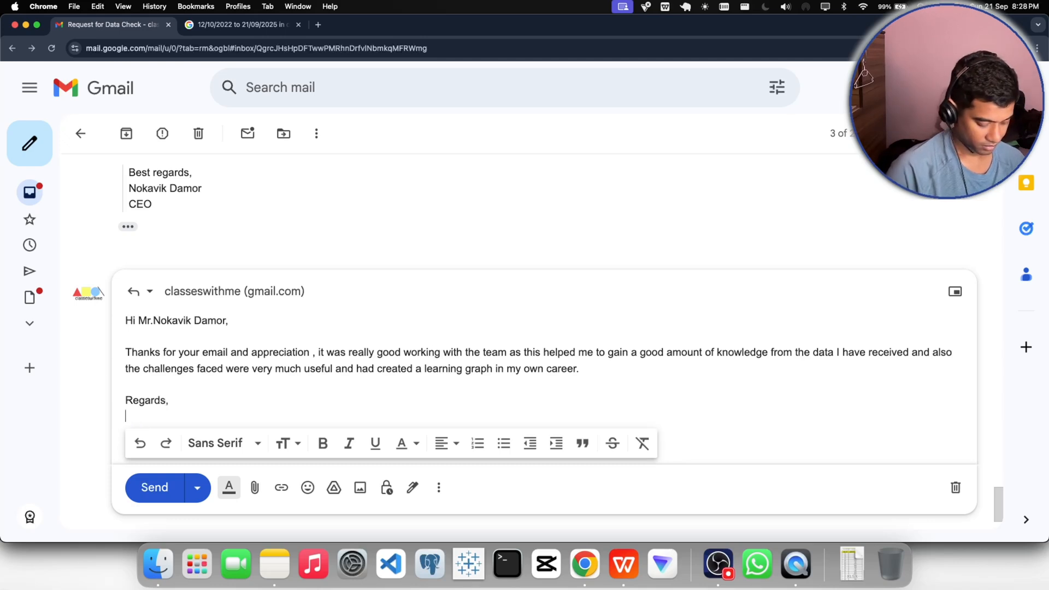
pyautogui.write('Shubham.')
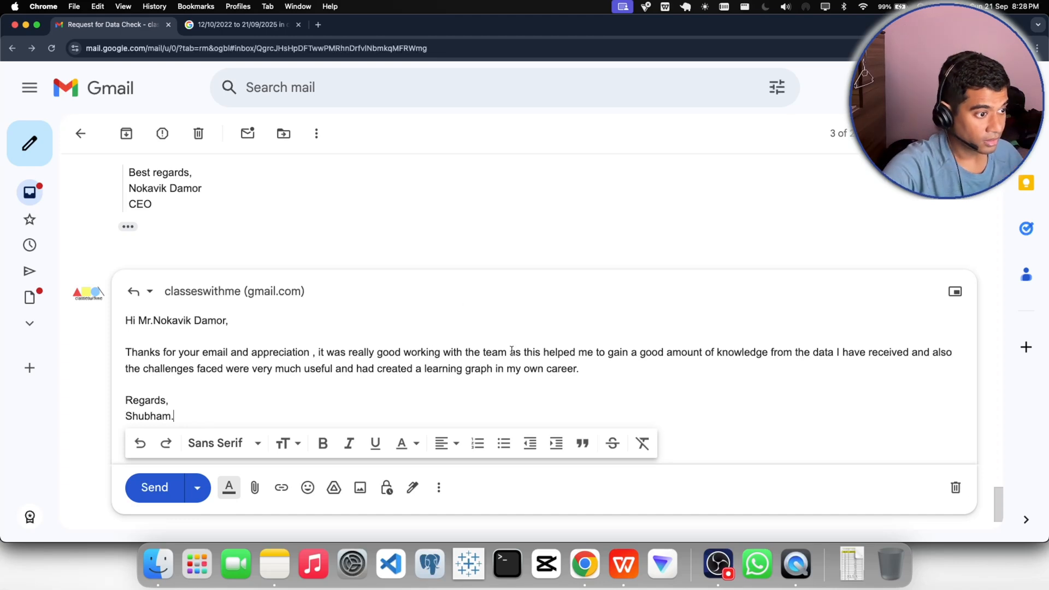
# - Append "I will send you the file as instructed in the mail." to the reply's paragraph and send the reply
pyautogui.click(580, 370)
pyautogui.write('I will')
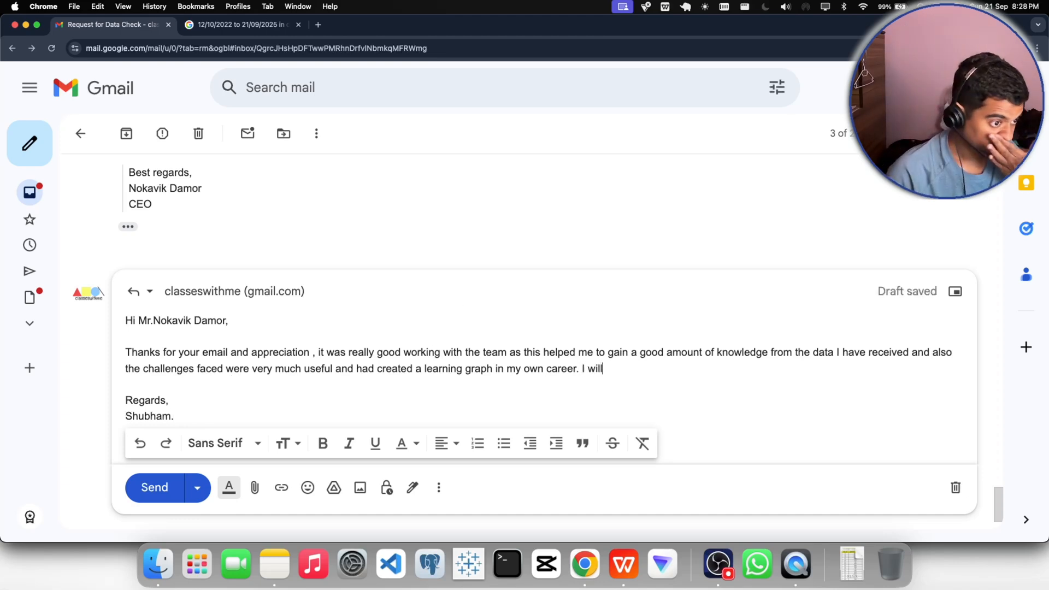
pyautogui.write(' send y')
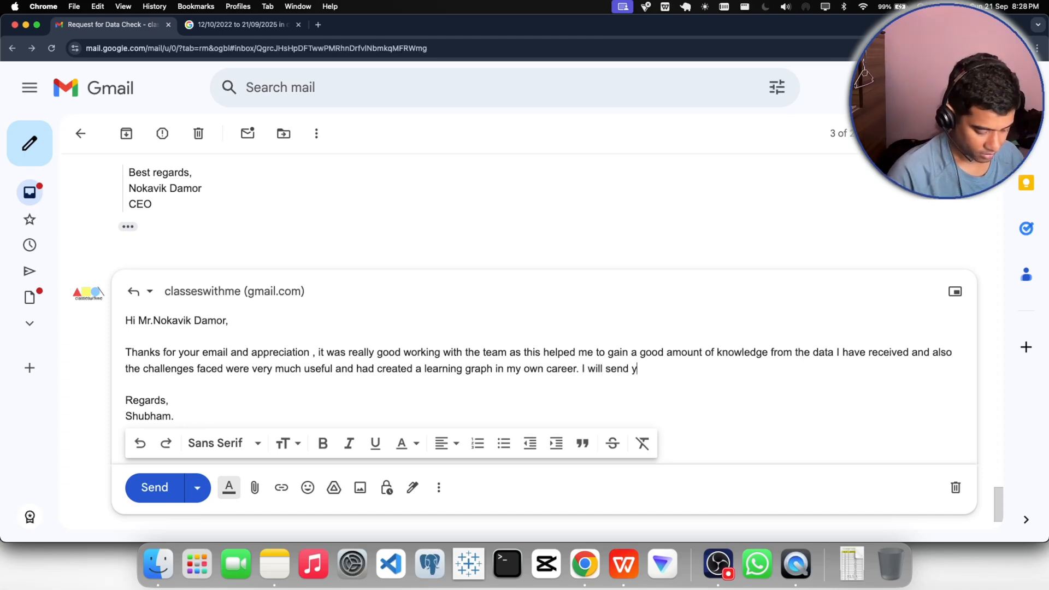
pyautogui.write('out he')
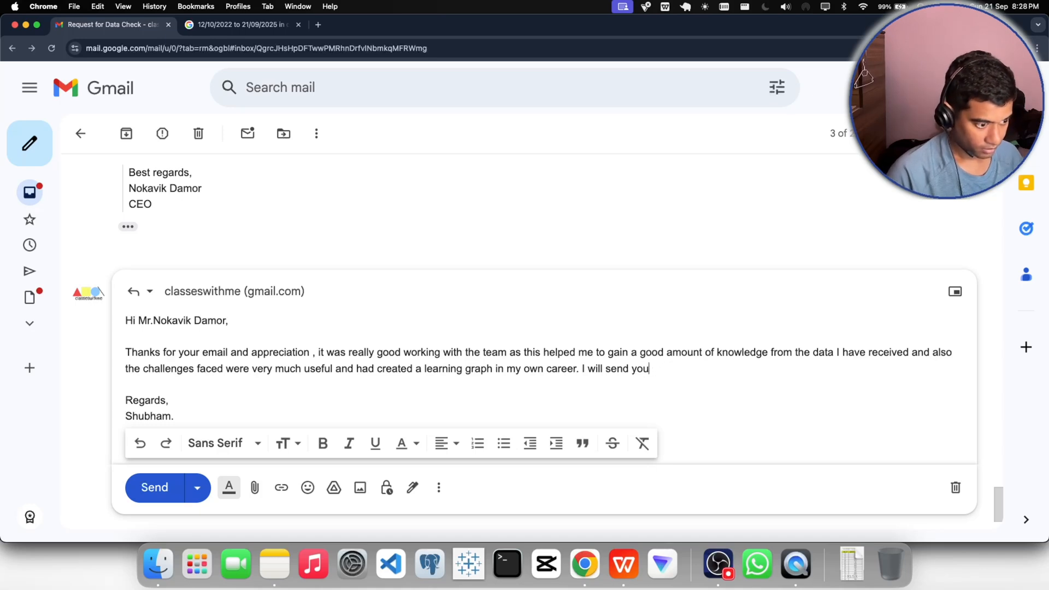
pyautogui.write(' th')
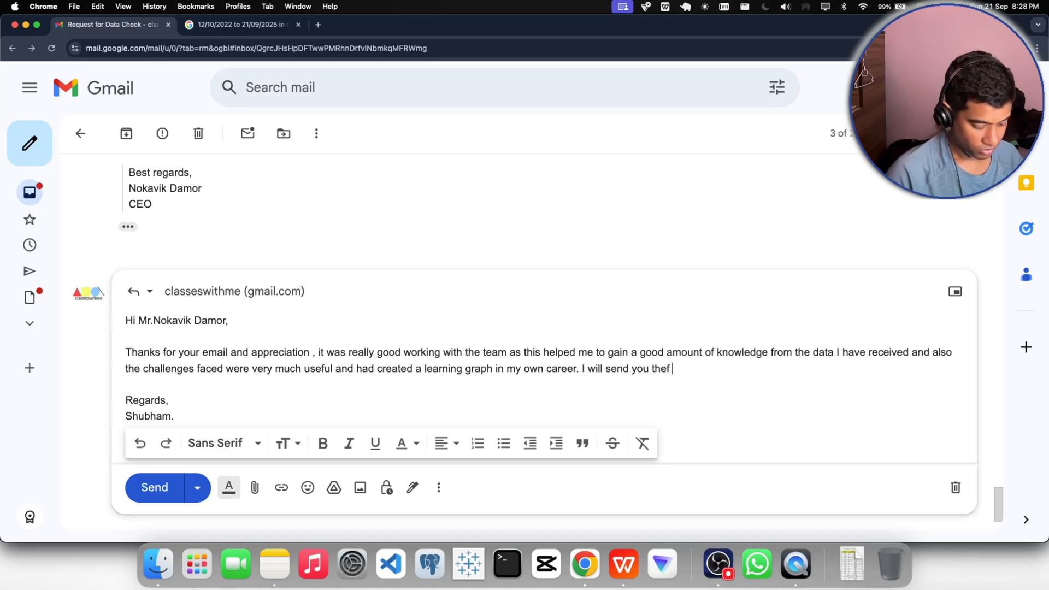
pyautogui.press('BackSpace')
pyautogui.press('BackSpace')
pyautogui.write('file ')
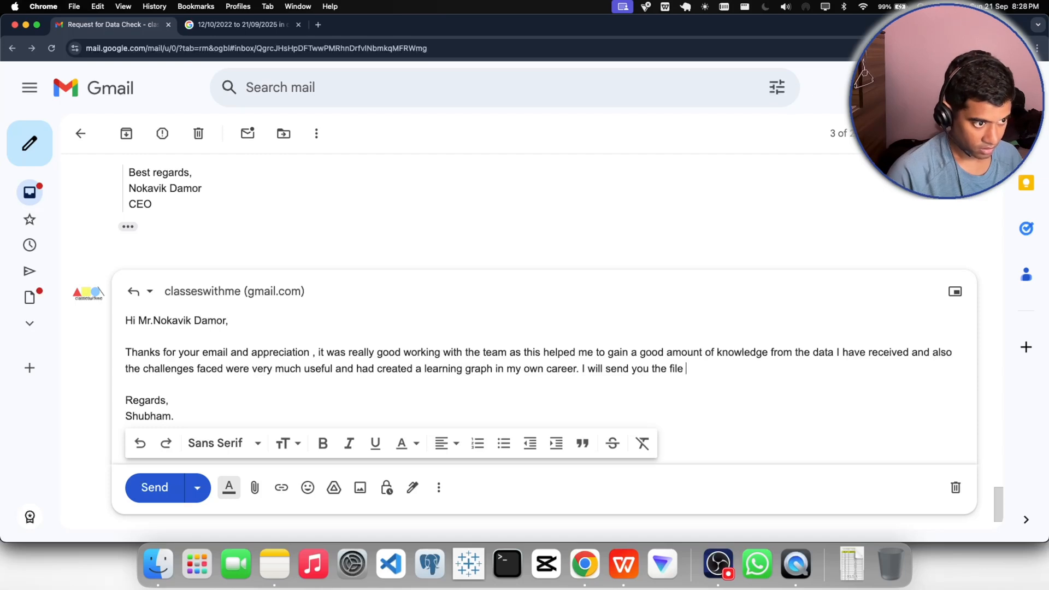
pyautogui.write('as instructed ')
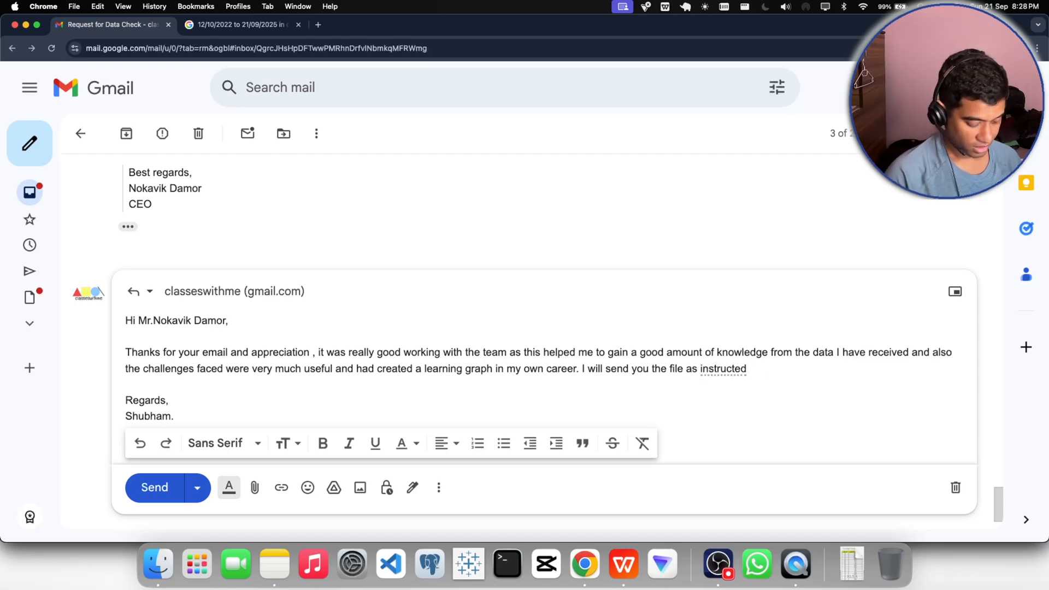
pyautogui.write('in the mail.')
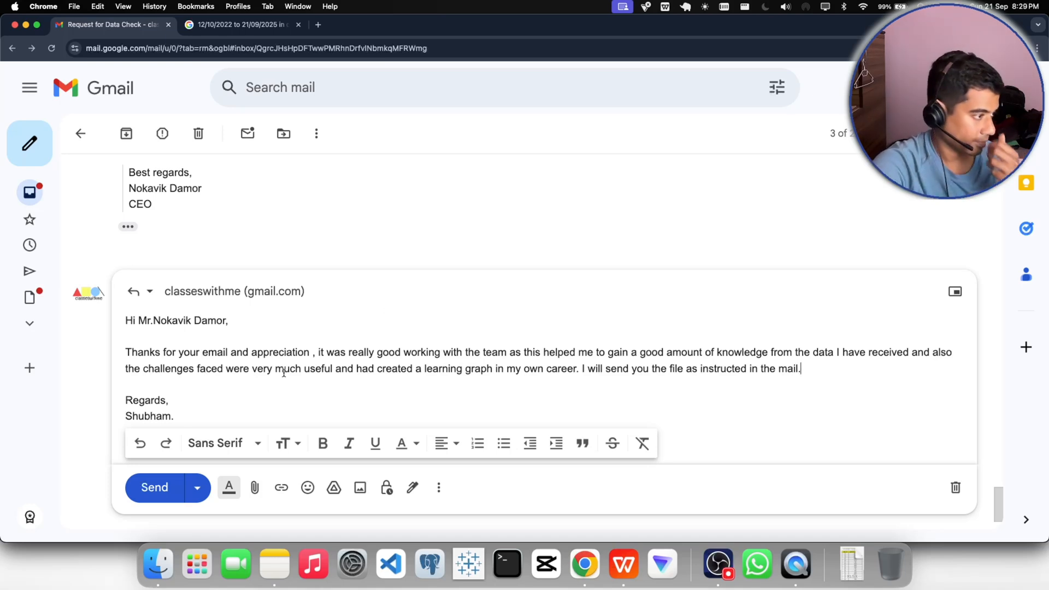
pyautogui.click(147, 488)
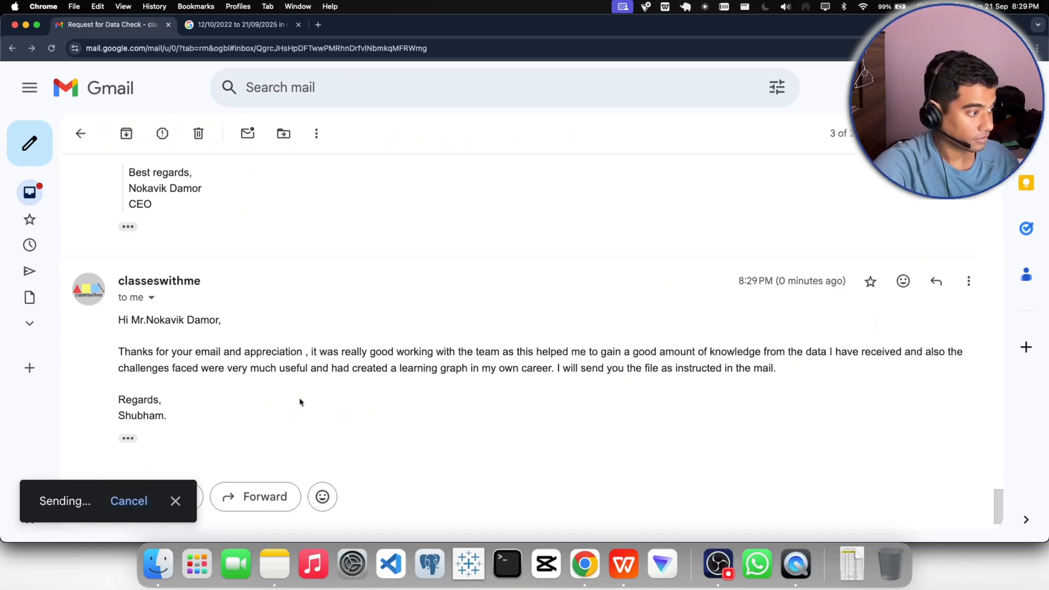
# - Check the Region and New_Bonus metrics requested in the email, and in WPS Office select the full new_bonus_flc and Region columns with headers
pyautogui.scroll(2, 453, 445)
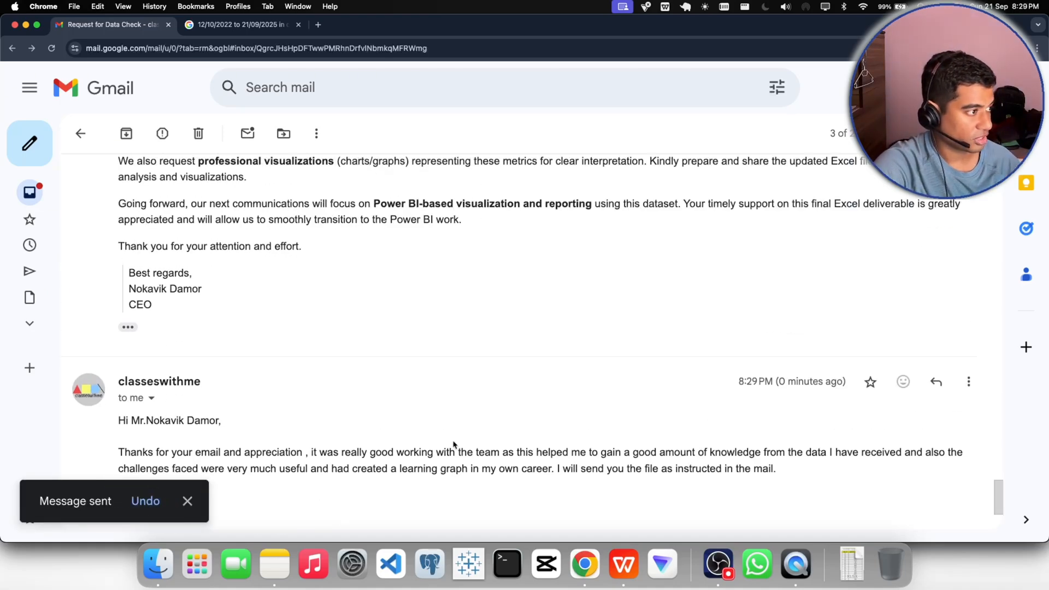
pyautogui.scroll(4, 454, 444)
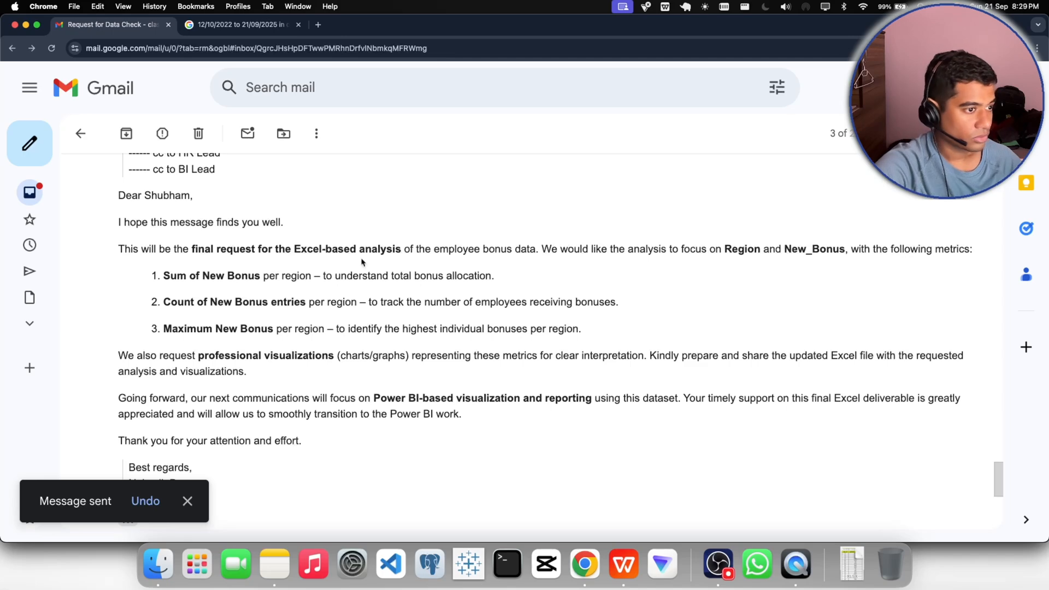
pyautogui.moveTo(725, 249); pyautogui.dragTo(974, 250)
pyautogui.click(772, 314)
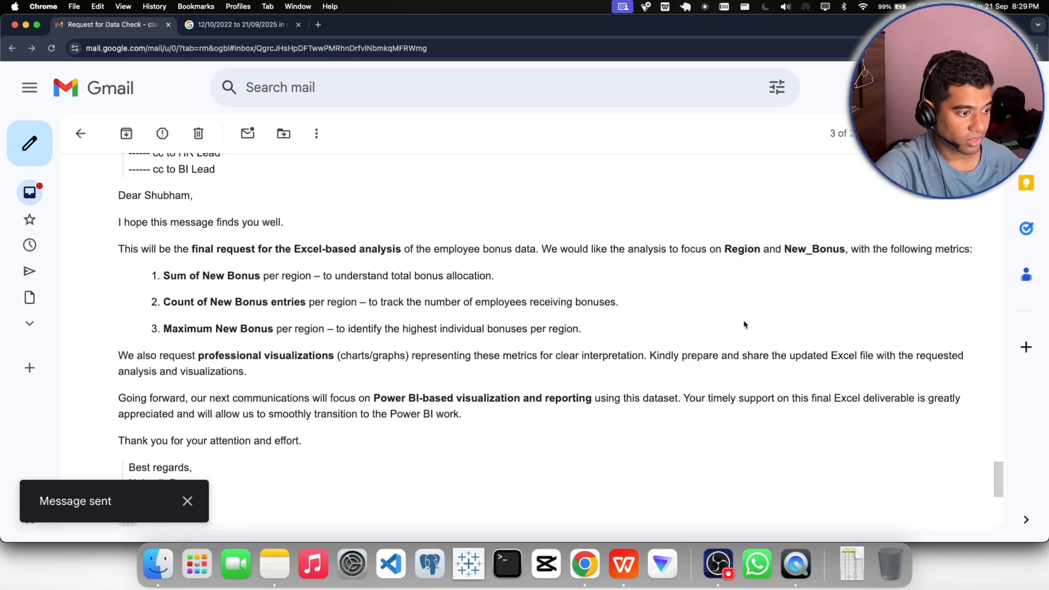
pyautogui.click(623, 562)
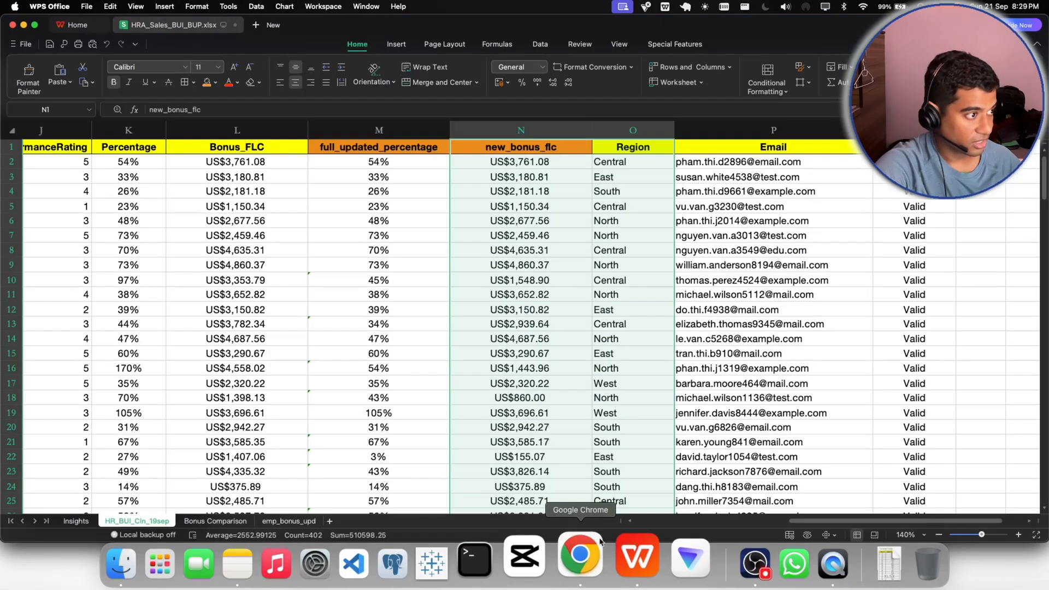
pyautogui.click(537, 264)
pyautogui.click(424, 239)
pyautogui.click(605, 224)
pyautogui.moveTo(536, 148); pyautogui.dragTo(633, 162)
pyautogui.press('super+shift+Down')
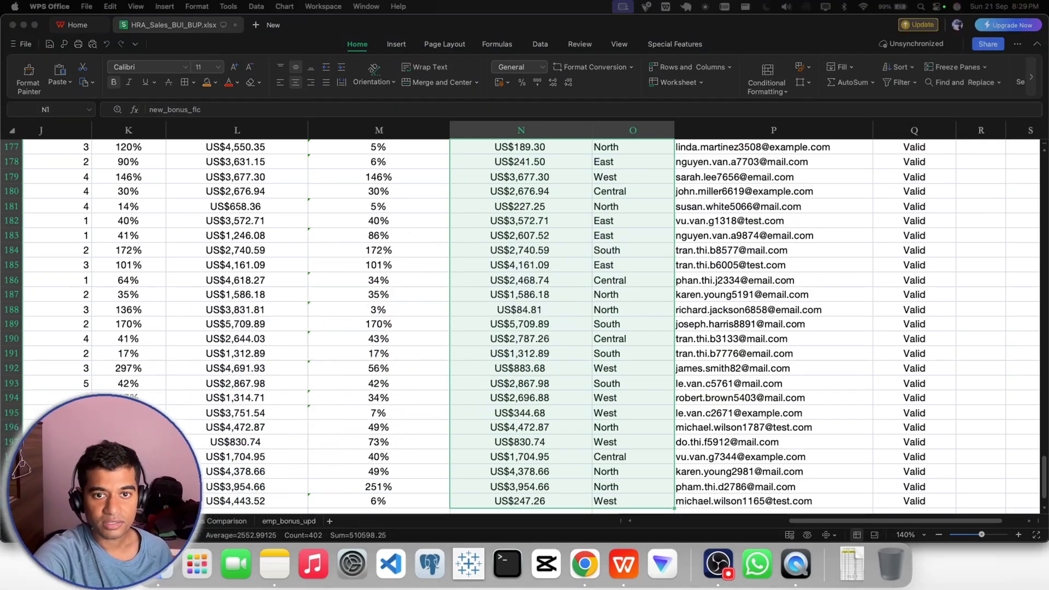
# - Restore the hidden ribbon and insert a PivotTable from the selected new_bonus_flc and Region data on a new sheet
pyautogui.click(394, 45)
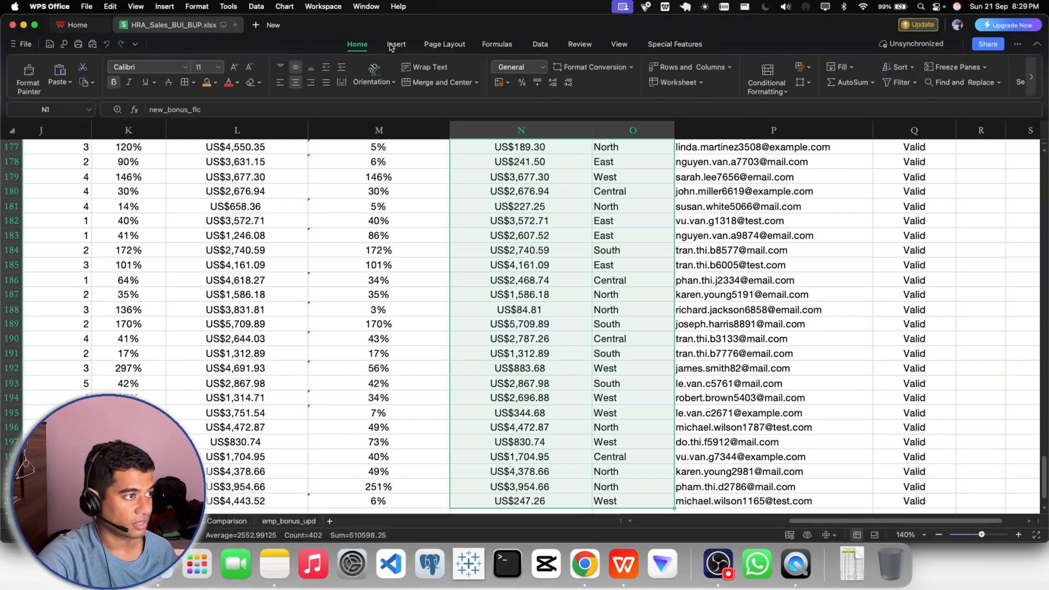
pyautogui.click(396, 45)
pyautogui.scroll(20, 444, 240)
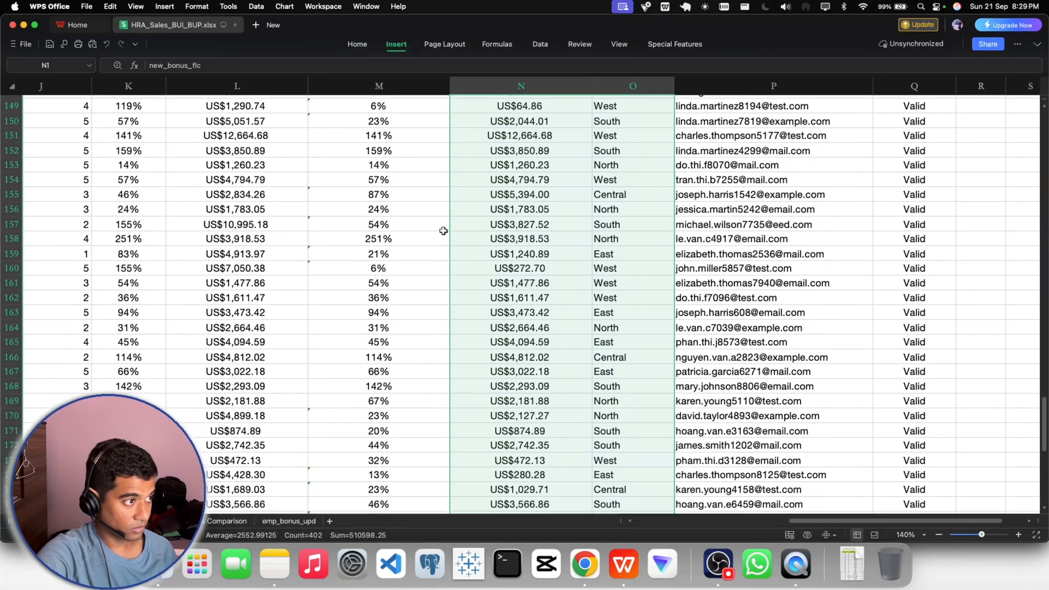
pyautogui.scroll(20, 443, 231)
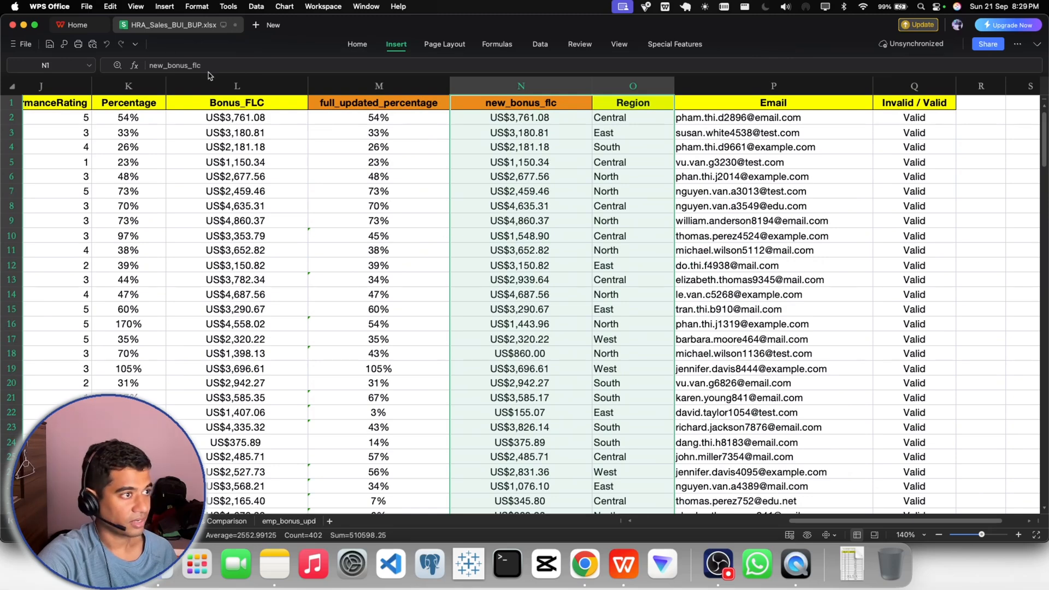
pyautogui.click(134, 45)
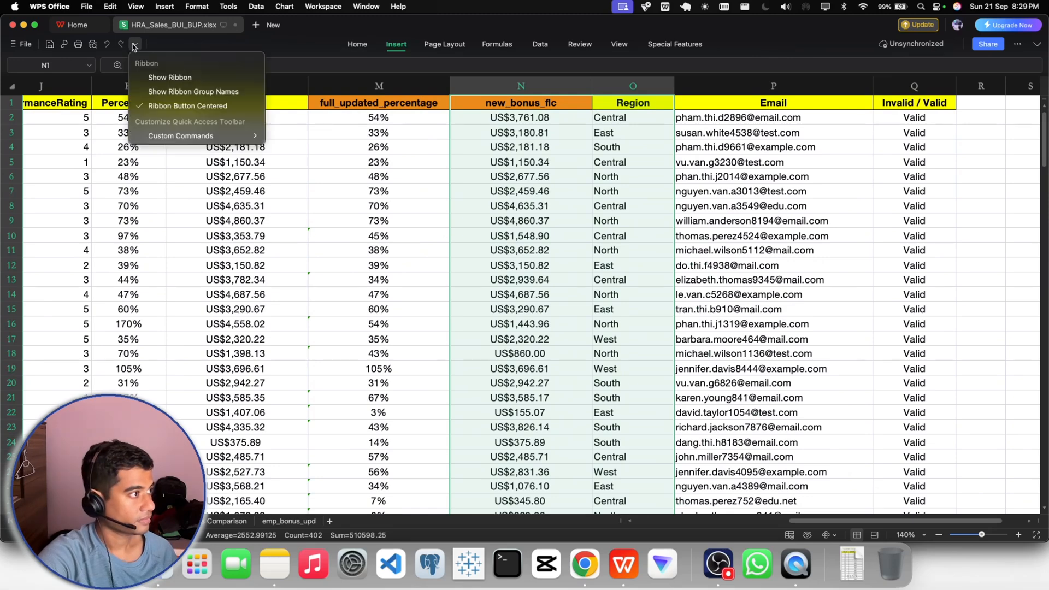
pyautogui.click(163, 78)
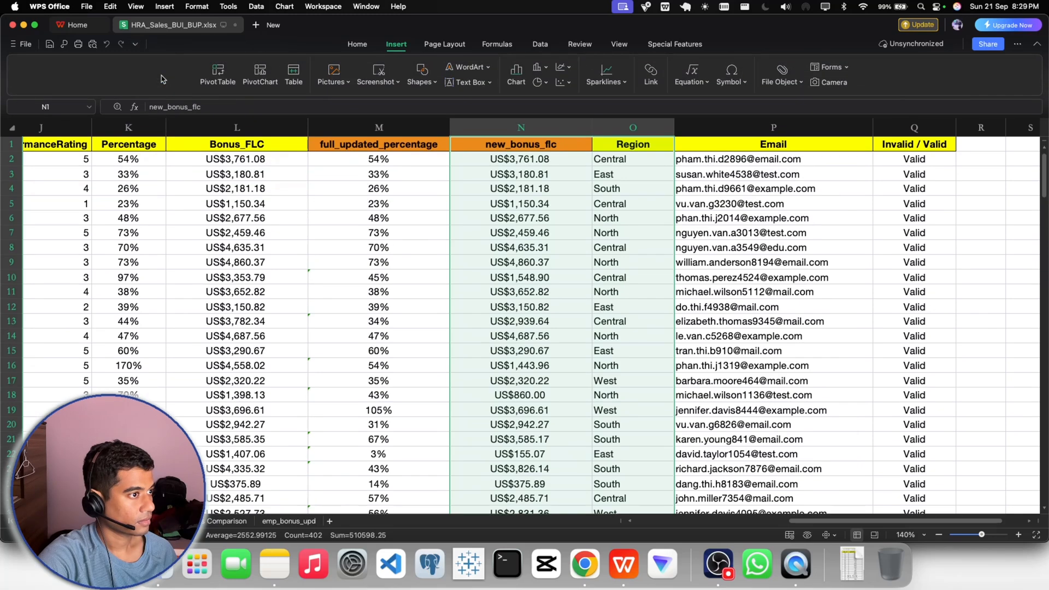
pyautogui.click(217, 78)
pyautogui.click(606, 371)
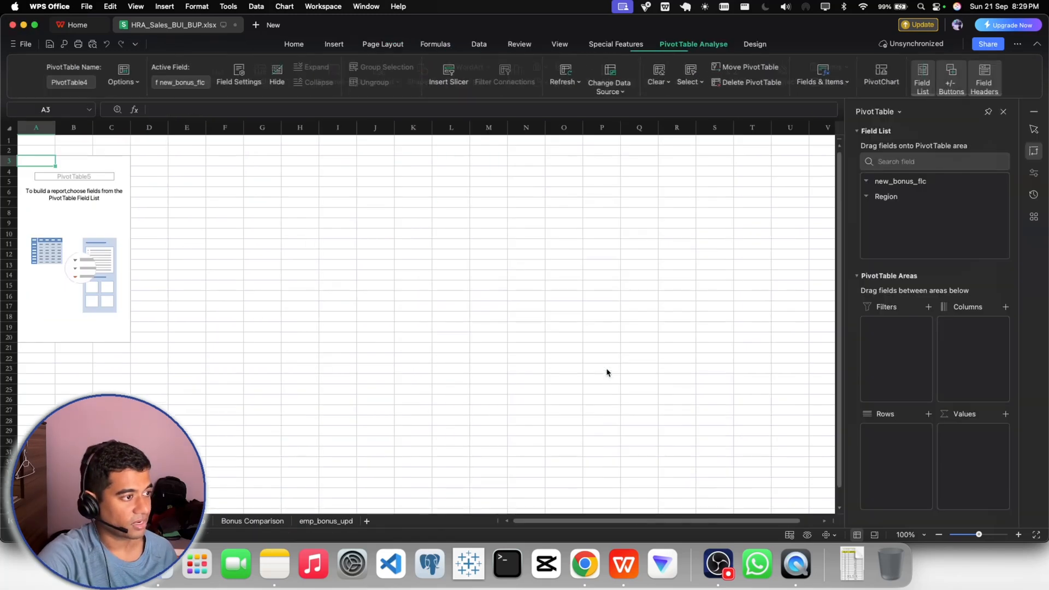
# - Add the Region field to the rows of the new PivotTable
pyautogui.click(301, 271)
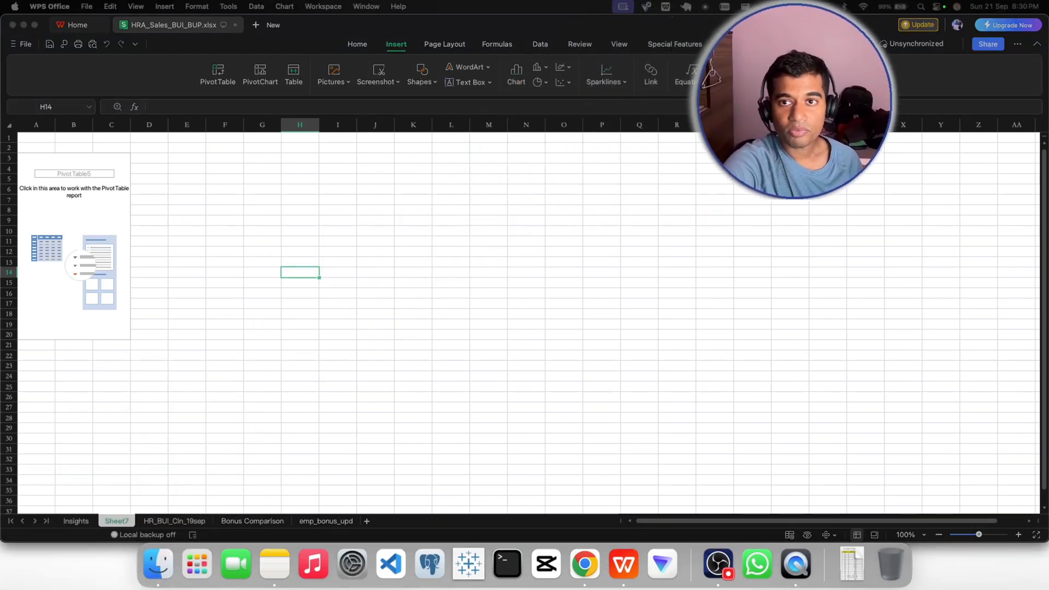
pyautogui.click(133, 295)
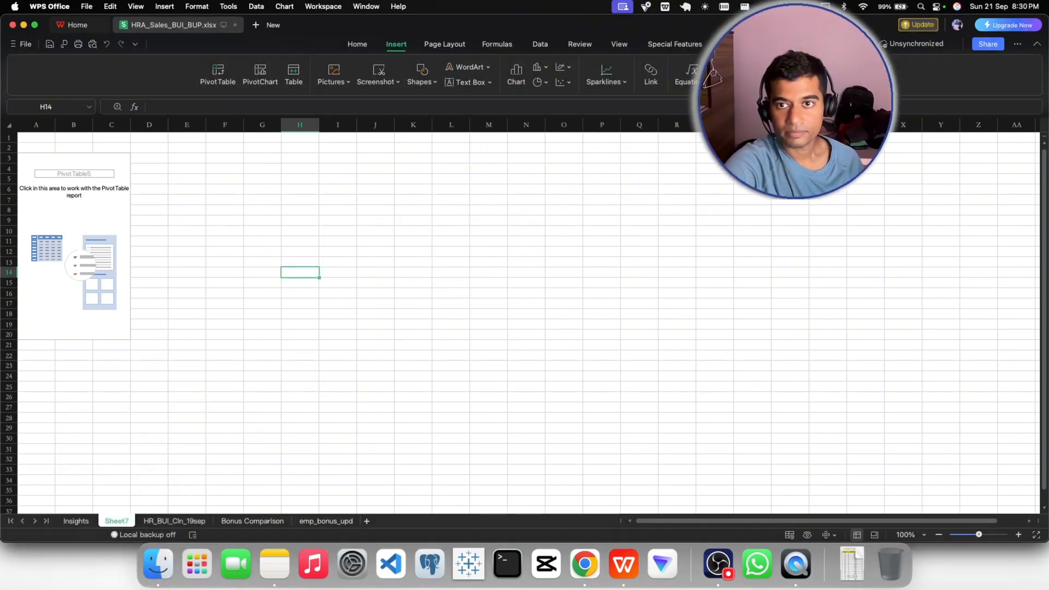
pyautogui.click(62, 312)
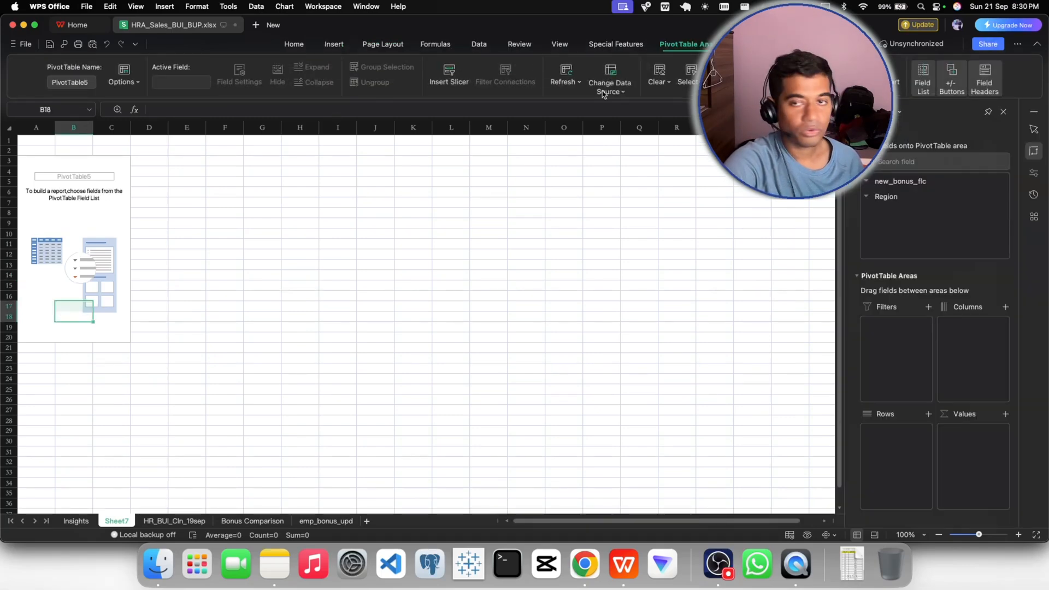
pyautogui.moveTo(801, 116); pyautogui.dragTo(785, 116)
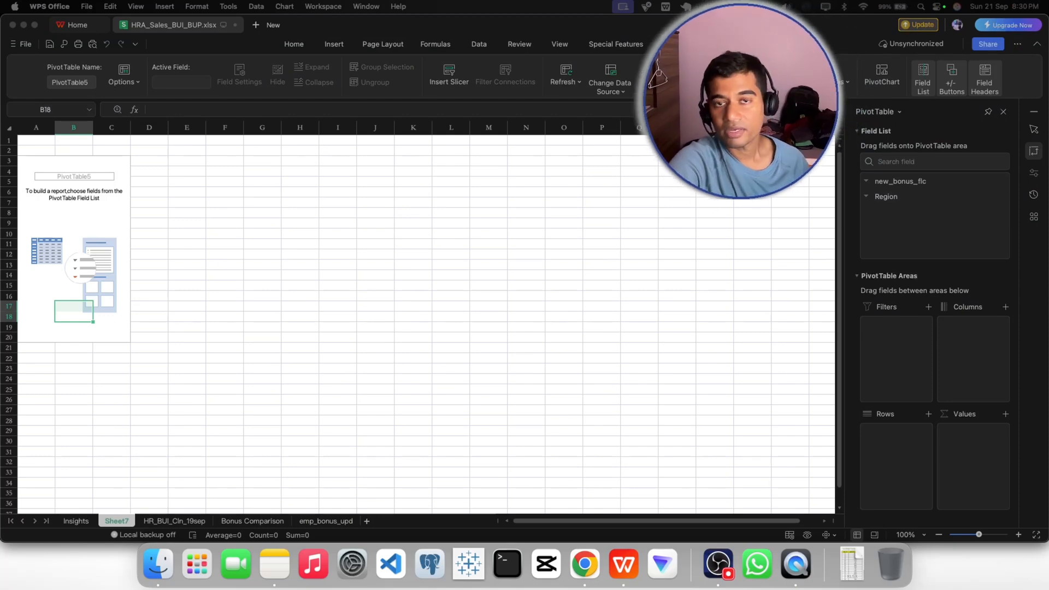
pyautogui.moveTo(885, 197); pyautogui.dragTo(882, 444)
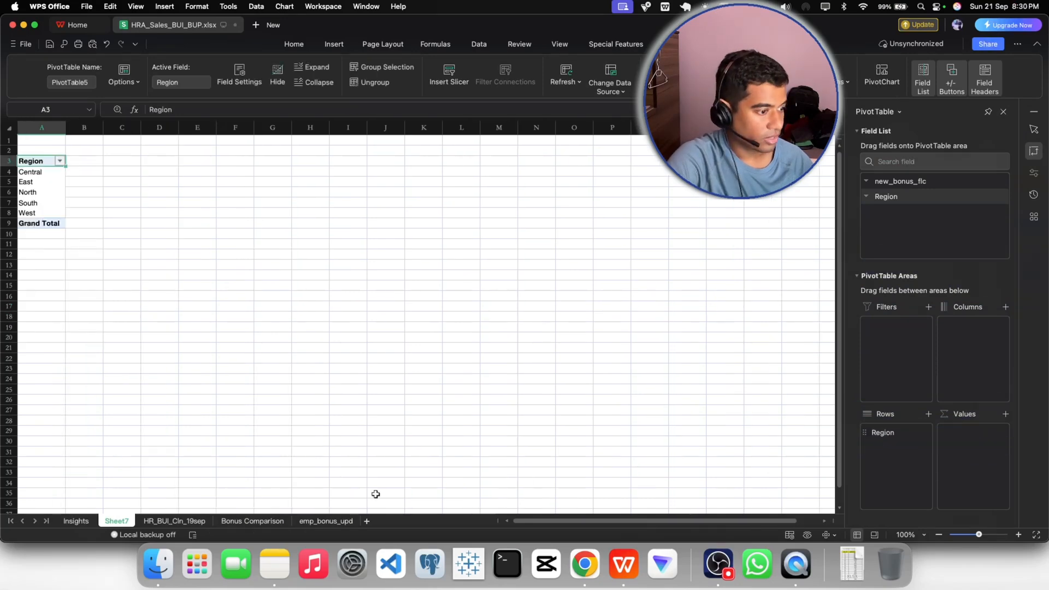
# - Recheck the requested metrics in the email in Chrome, and in WPS Office add new_bonus_flc to the PivotTable's values as a sum
pyautogui.click(574, 559)
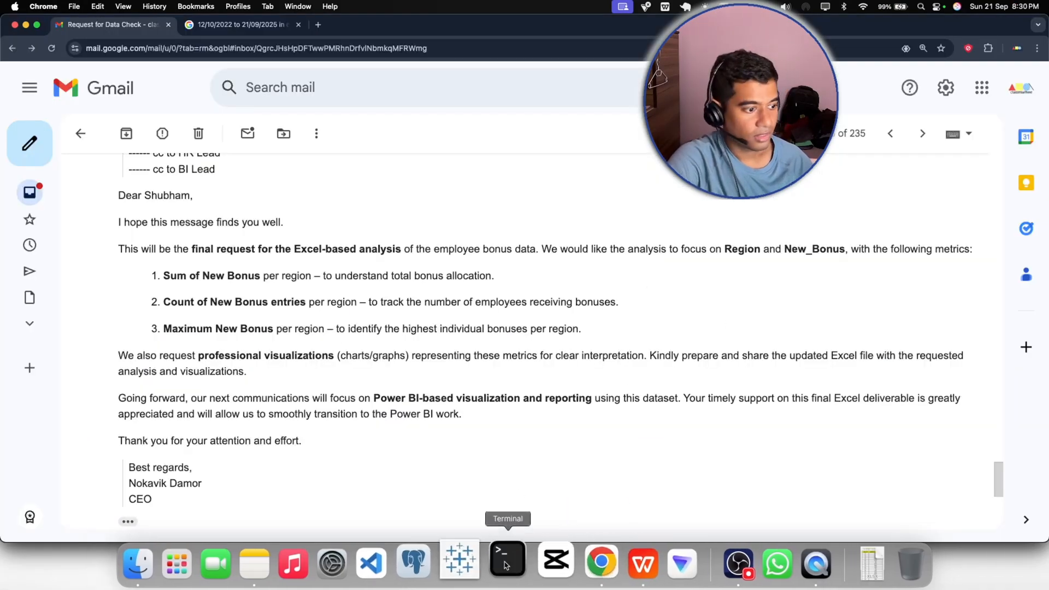
pyautogui.click(720, 558)
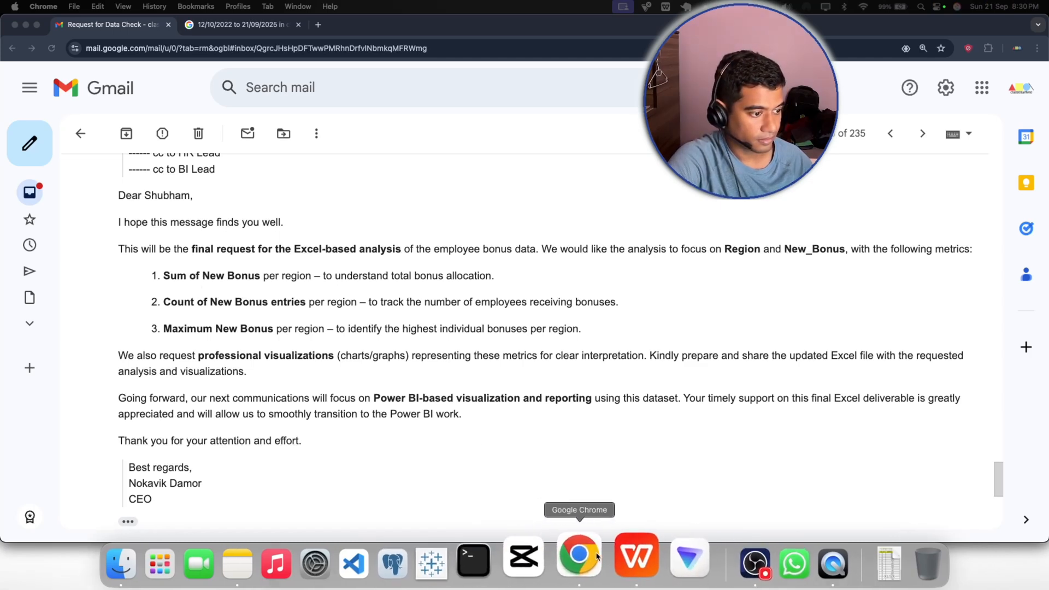
pyautogui.click(623, 557)
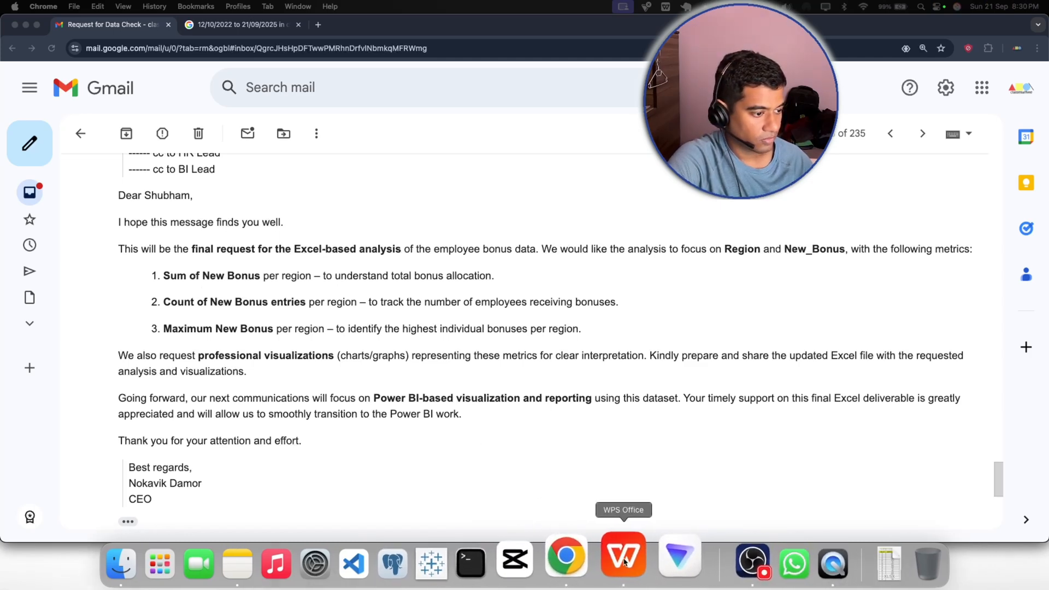
pyautogui.moveTo(894, 181); pyautogui.dragTo(962, 437)
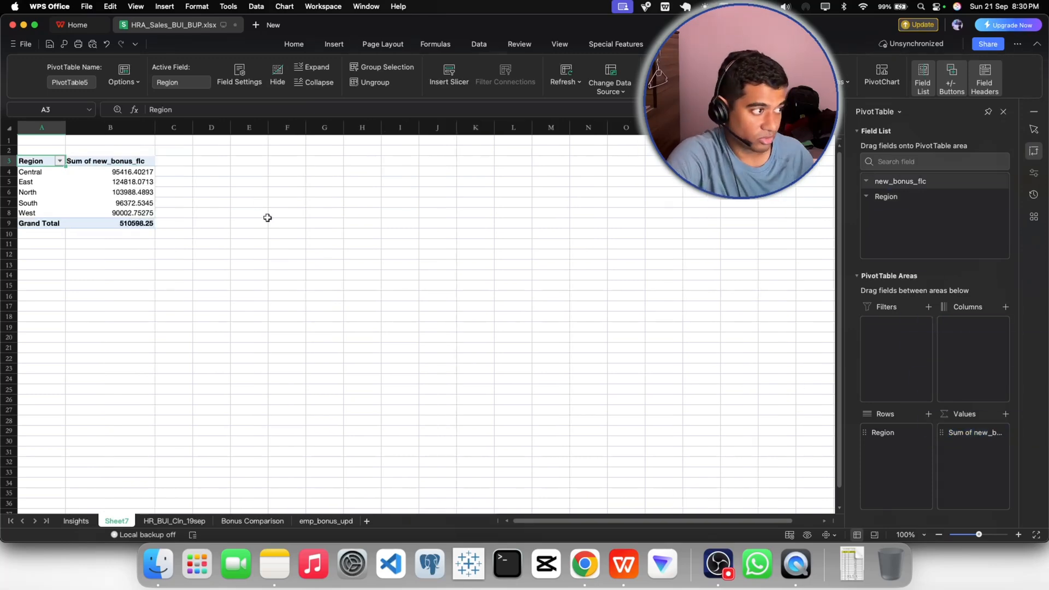
# - Check the second requested metric in the email, and add new_bonus_flc to the PivotTable's values again, summarized by Count
pyautogui.click(584, 560)
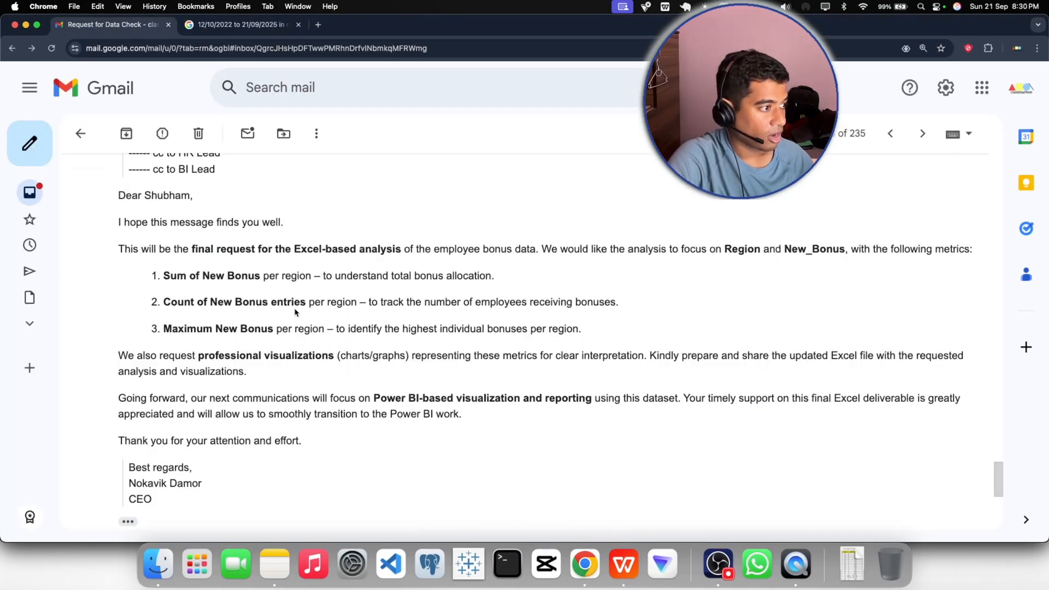
pyautogui.click(623, 560)
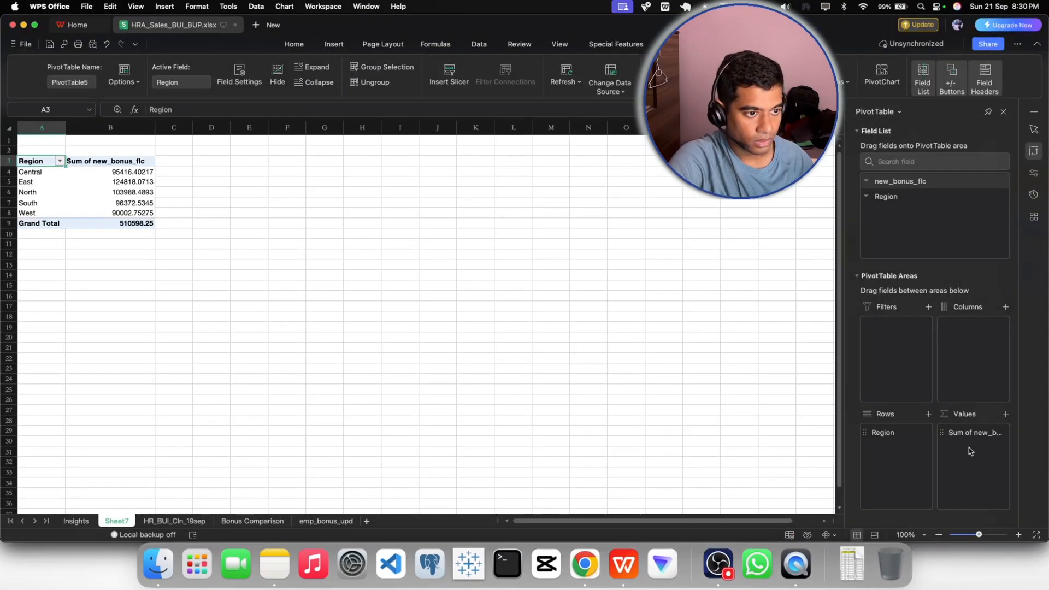
pyautogui.click(724, 241)
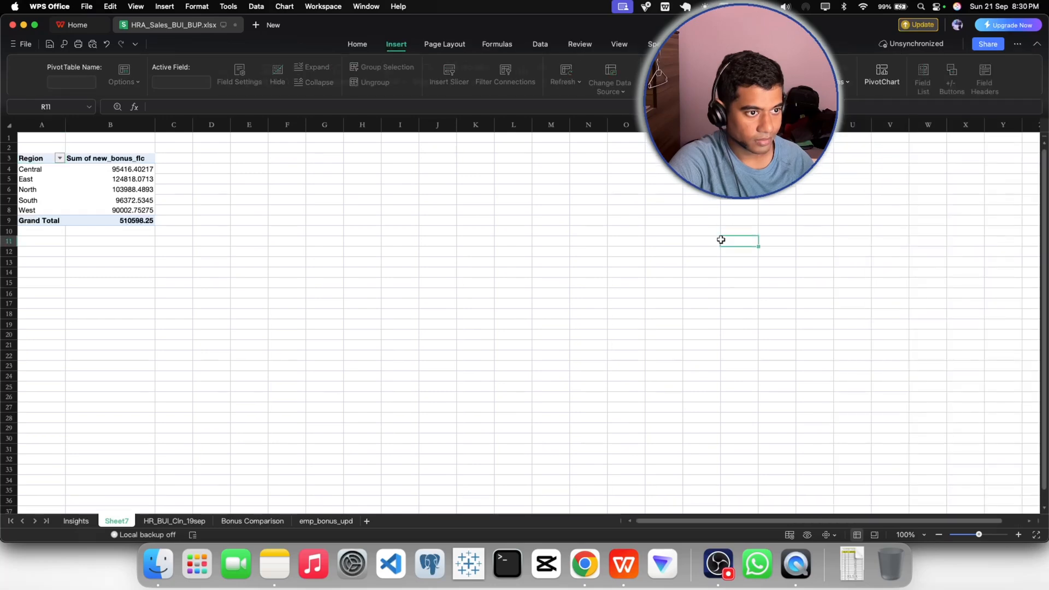
pyautogui.click(90, 200)
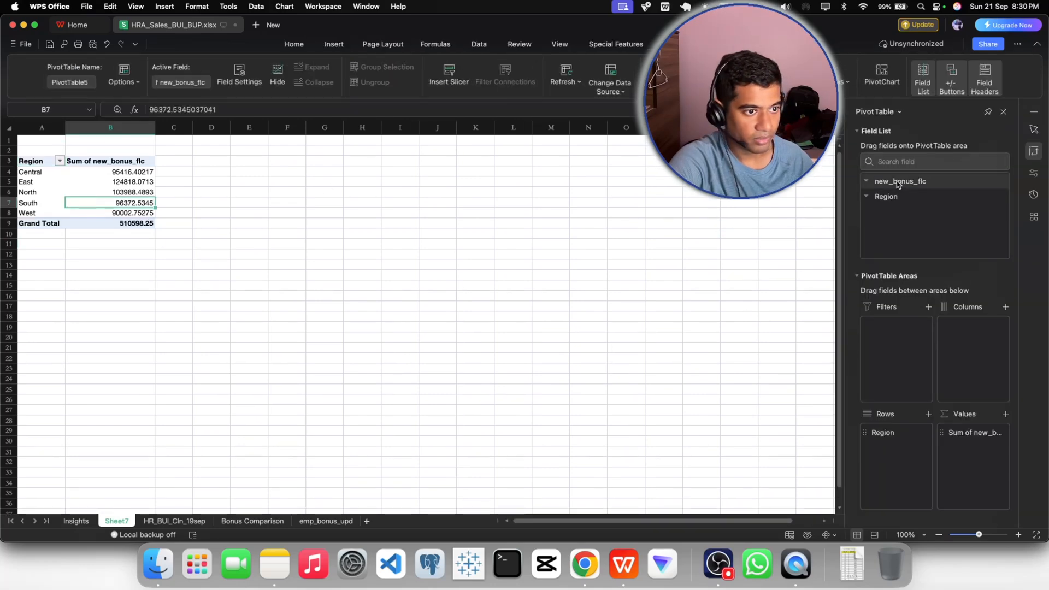
pyautogui.moveTo(899, 182); pyautogui.dragTo(965, 449)
pyautogui.click(1002, 449)
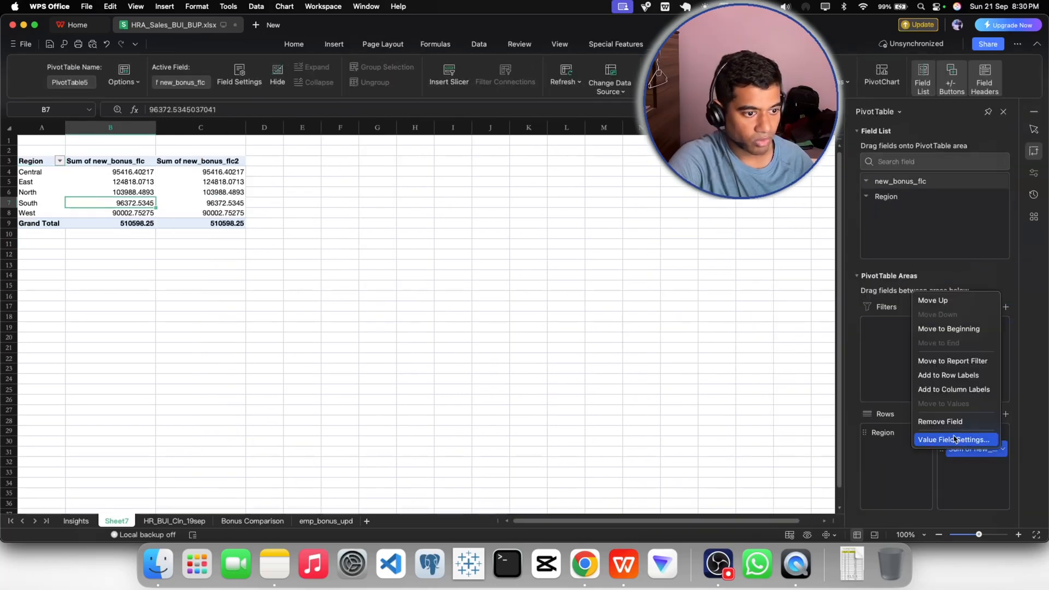
pyautogui.click(957, 440)
pyautogui.click(410, 260)
pyautogui.click(628, 360)
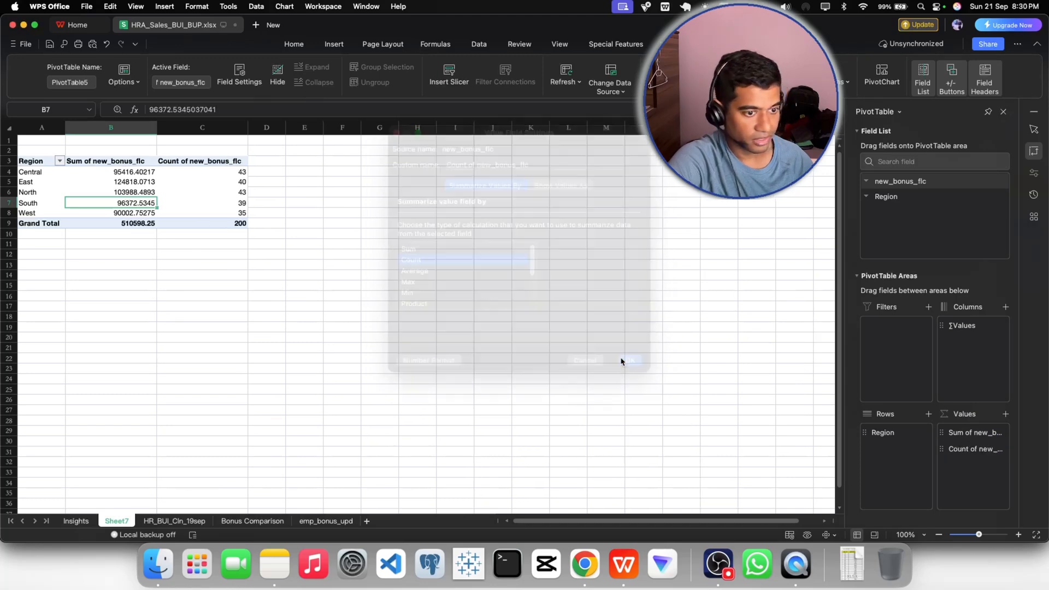
# - Check the third requested metric in the email in Chrome, and in WPS Office add new_bonus_flc to the PivotTable's values, summarized by Max
pyautogui.click(580, 562)
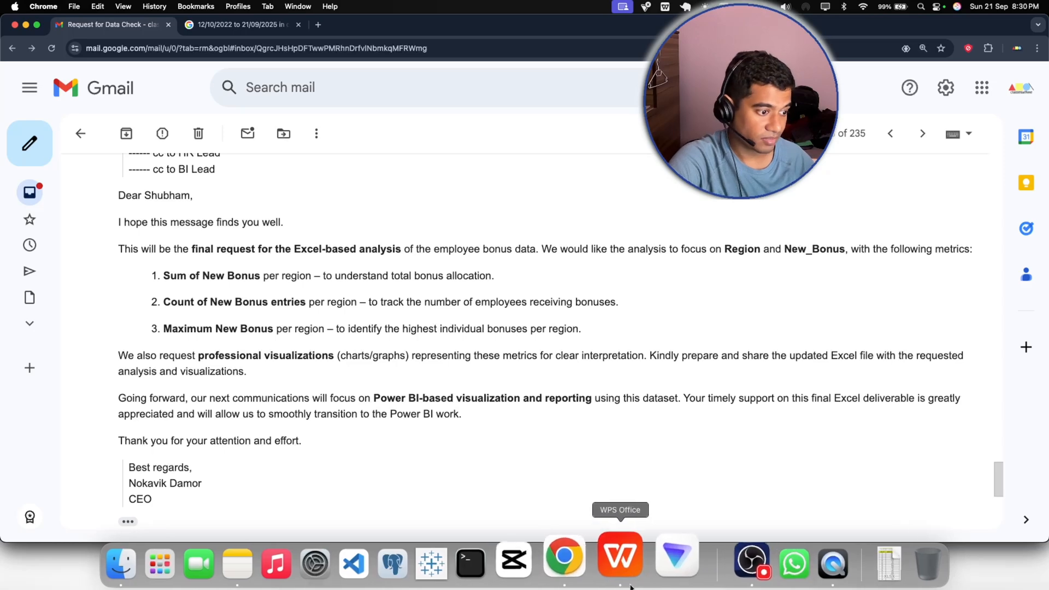
pyautogui.click(627, 562)
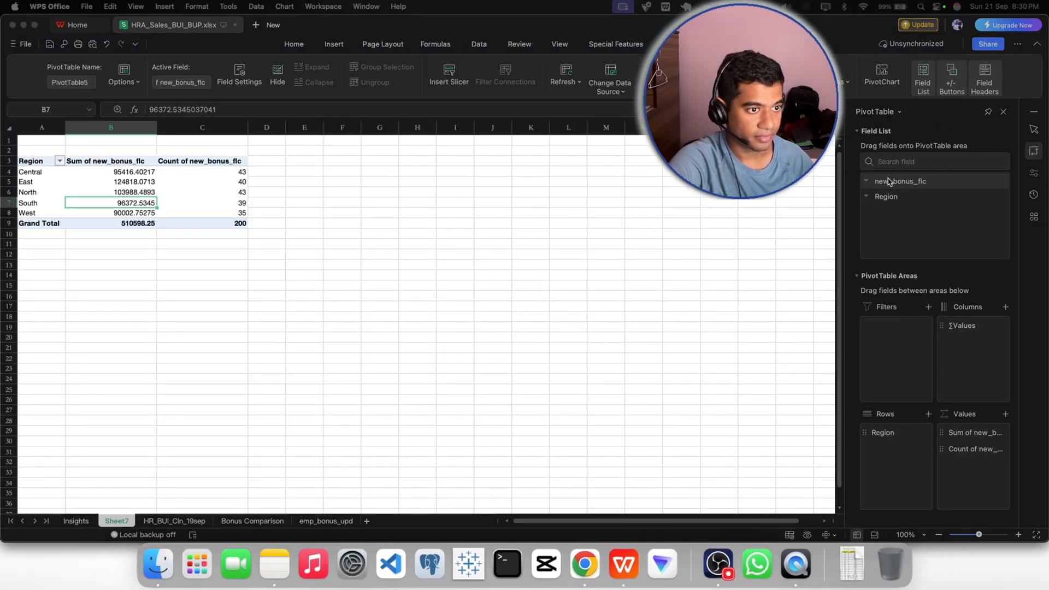
pyautogui.moveTo(896, 186); pyautogui.dragTo(973, 475)
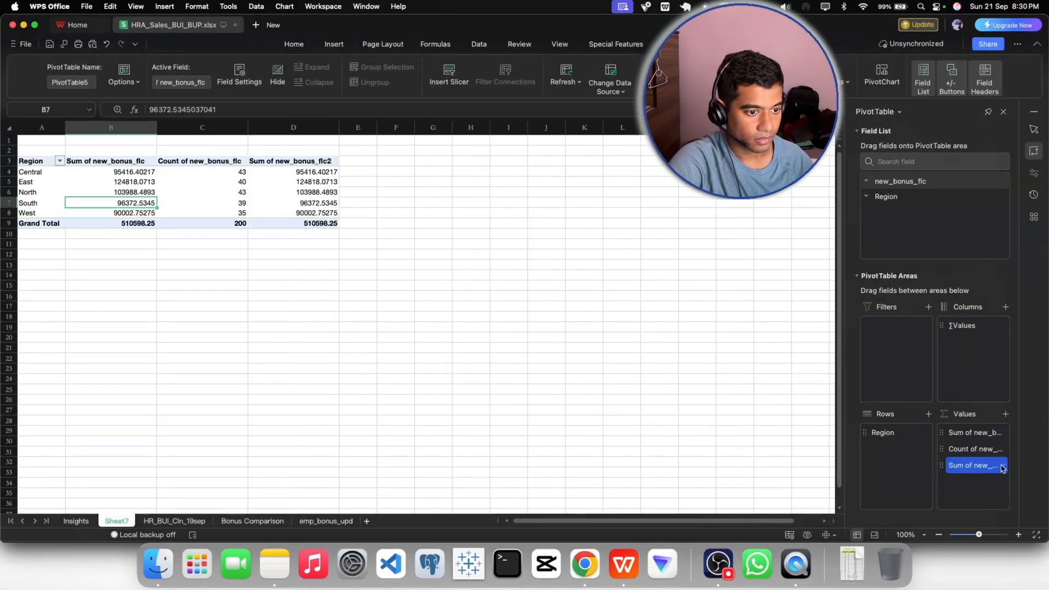
pyautogui.click(1003, 466)
pyautogui.click(953, 456)
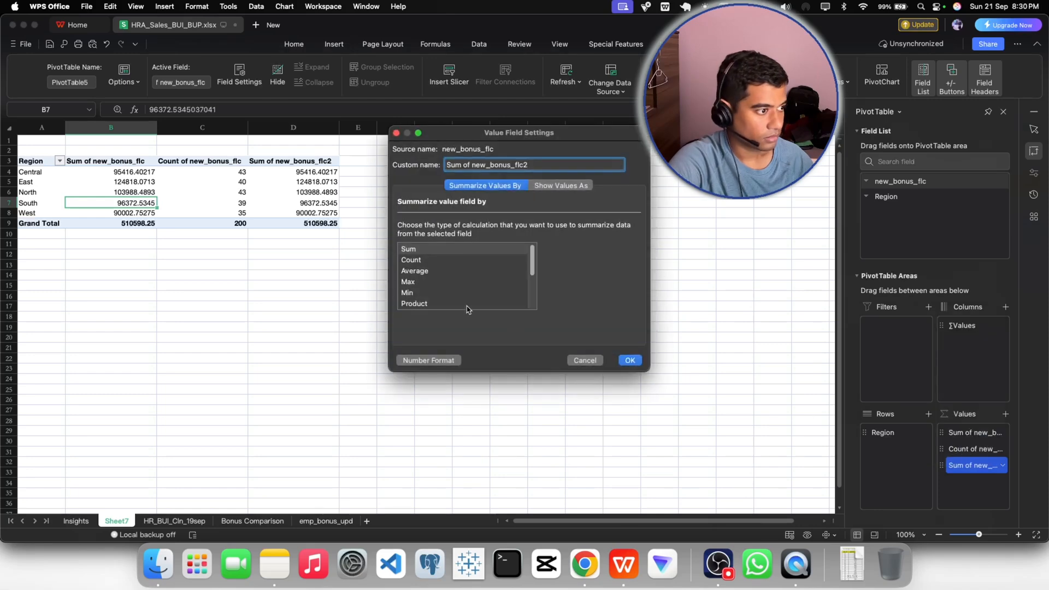
pyautogui.click(408, 281)
pyautogui.click(630, 361)
pyautogui.click(304, 279)
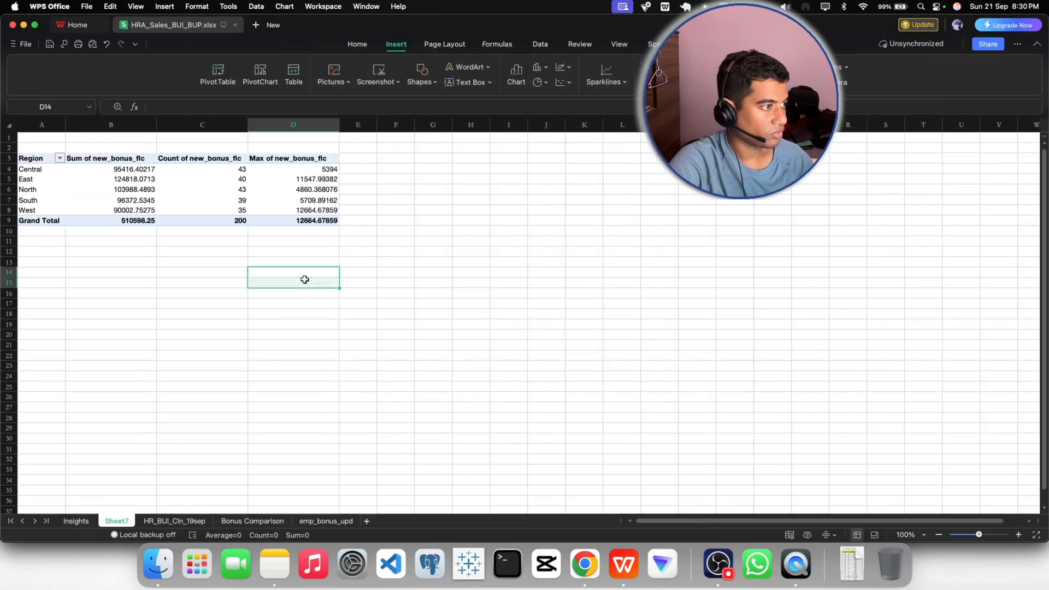
# - Center-align the contents of the whole PivotTable, from the Region header through the Grand Total row
pyautogui.click(279, 205)
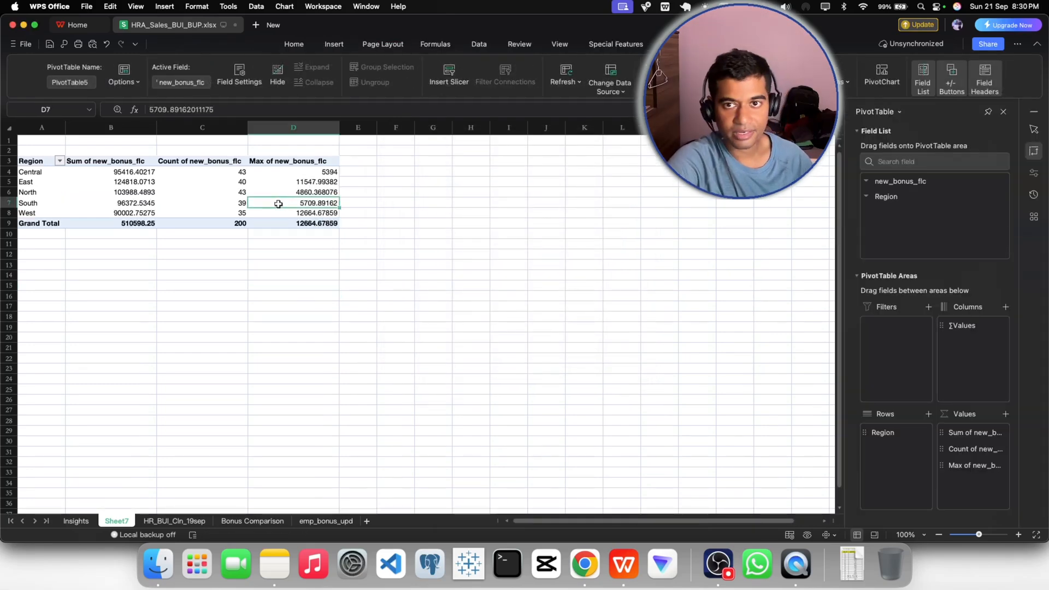
pyautogui.moveTo(40, 162); pyautogui.dragTo(287, 228)
pyautogui.click(293, 45)
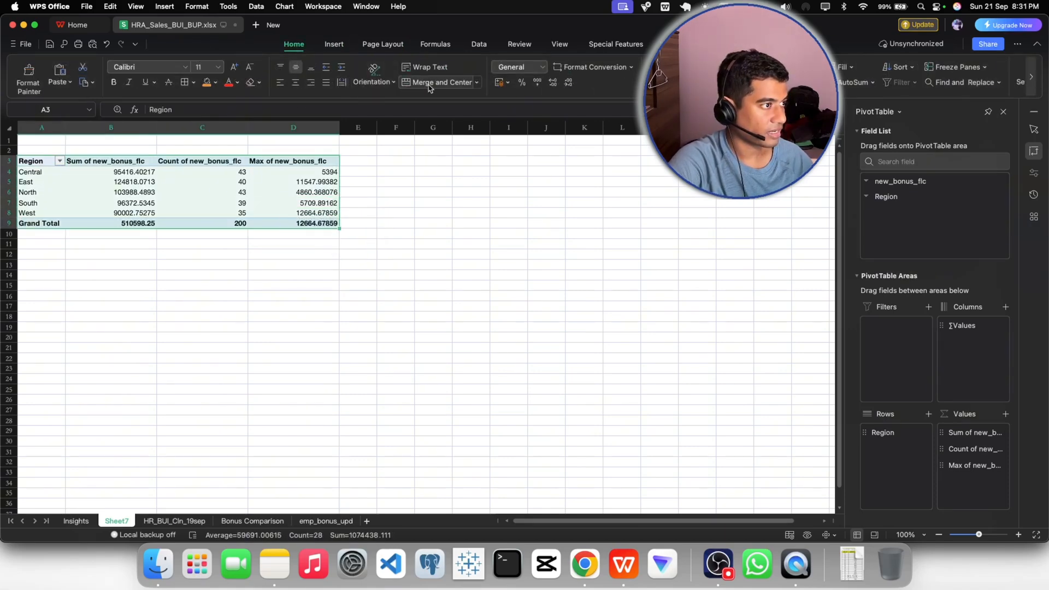
pyautogui.click(295, 82)
pyautogui.click(395, 244)
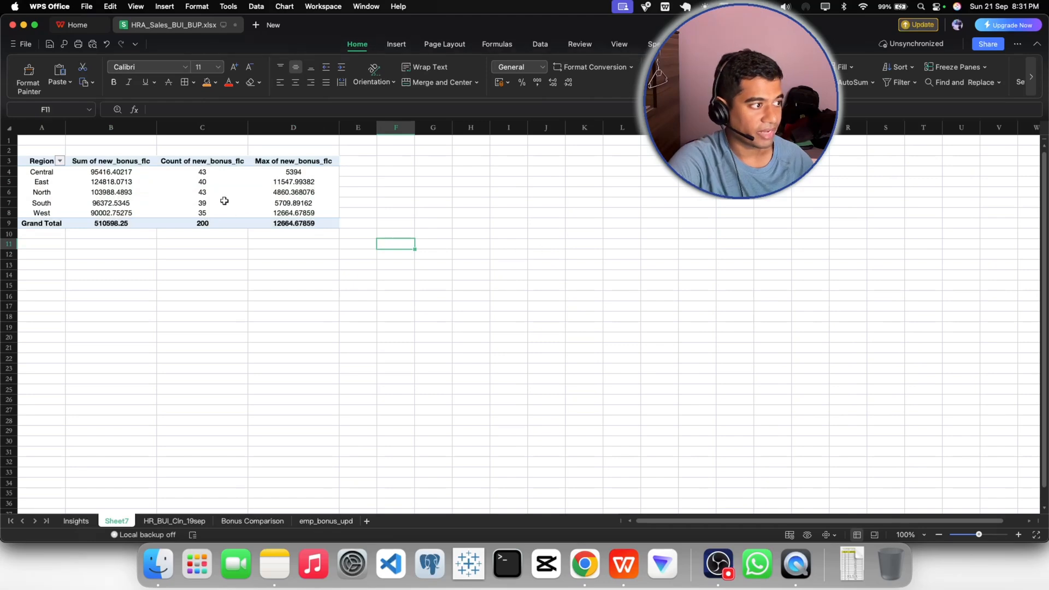
pyautogui.click(206, 192)
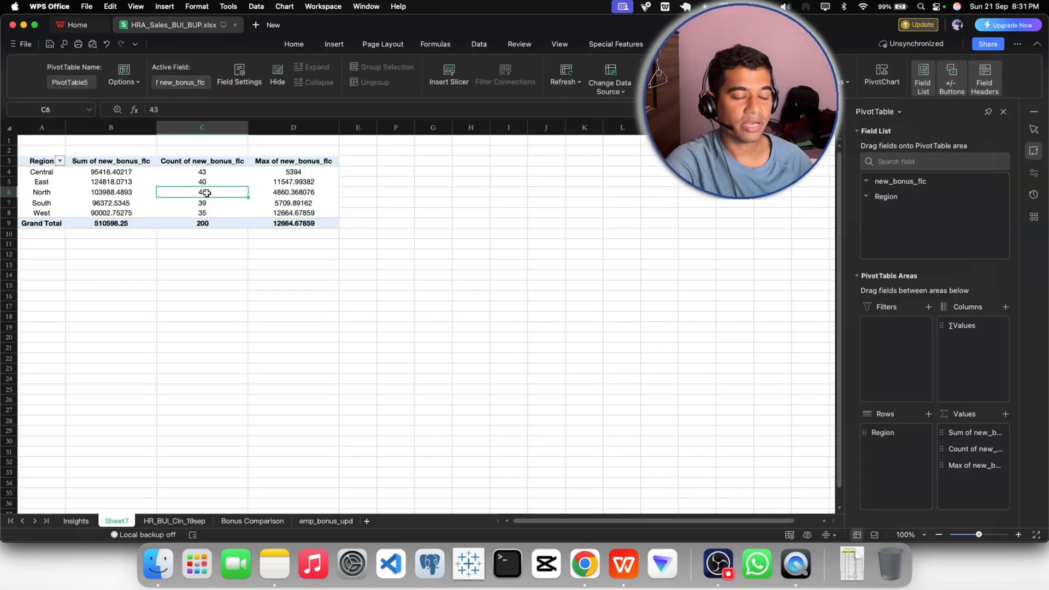
pyautogui.click(339, 46)
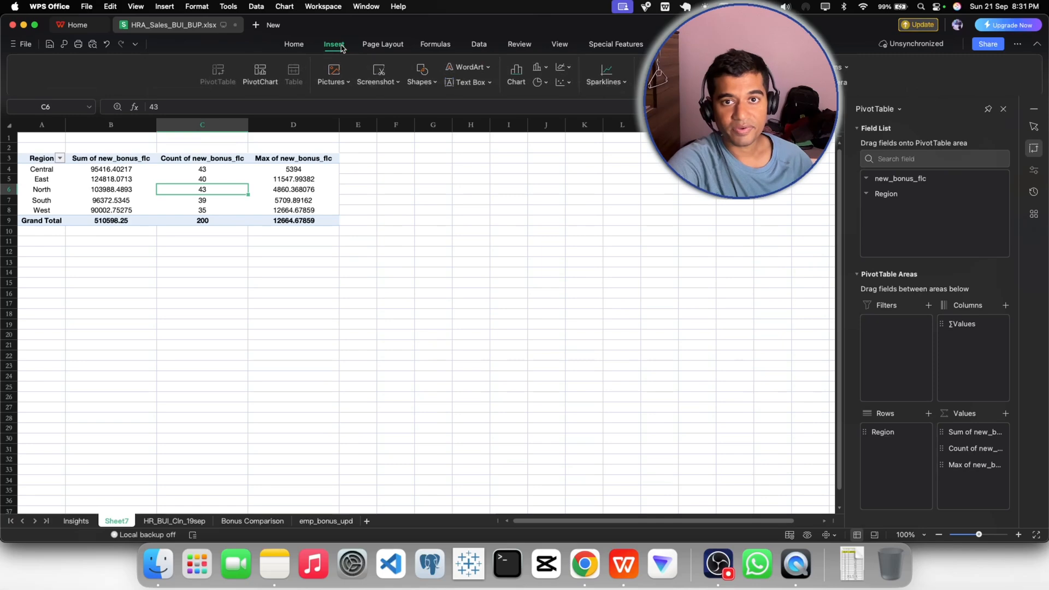
pyautogui.click(258, 75)
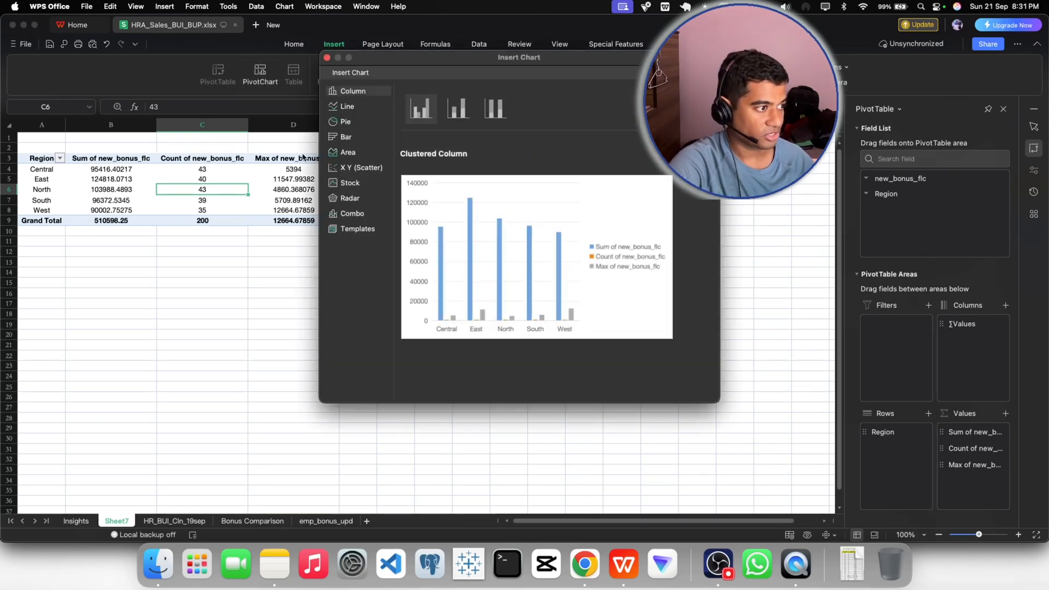
pyautogui.click(352, 214)
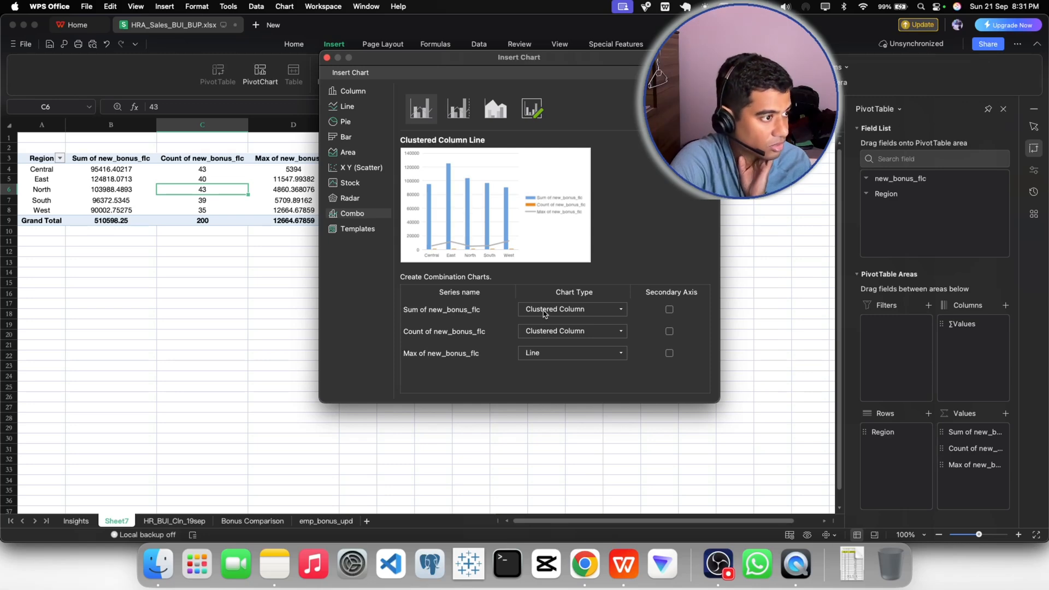
pyautogui.click(545, 313)
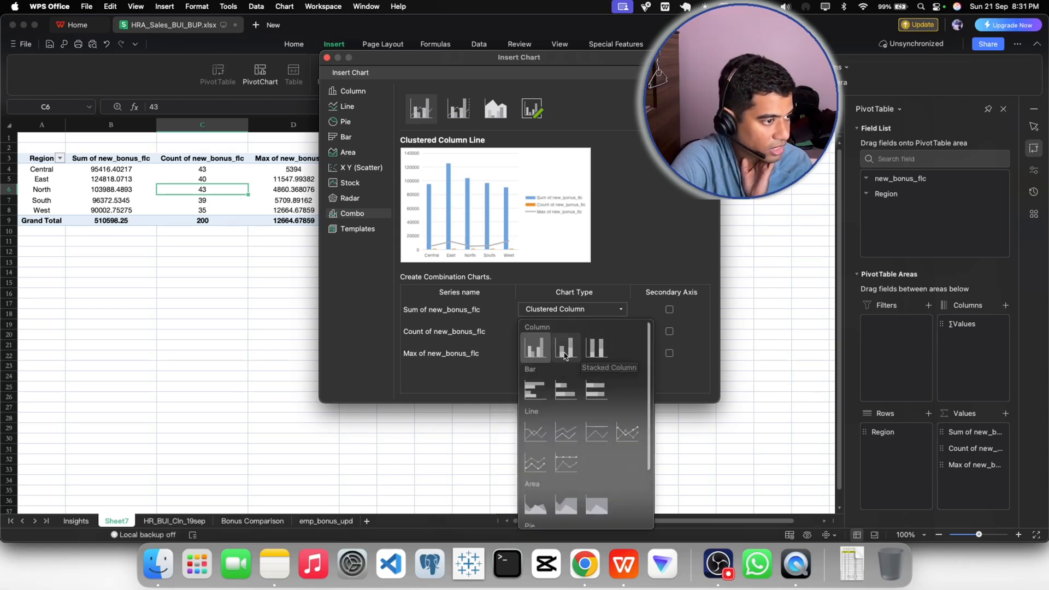
pyautogui.click(565, 355)
pyautogui.click(545, 314)
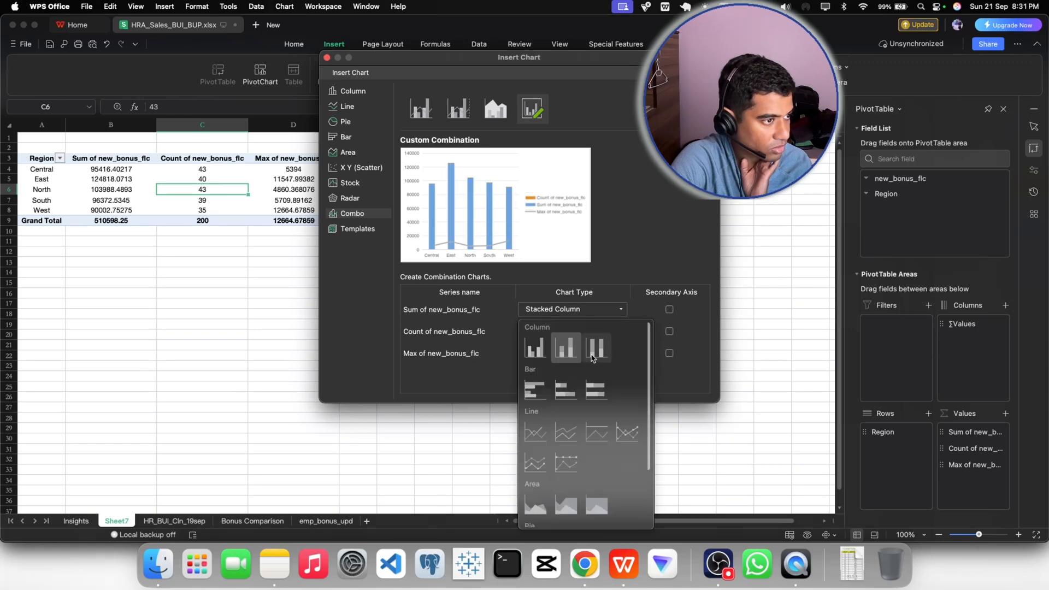
pyautogui.click(592, 355)
pyautogui.click(560, 312)
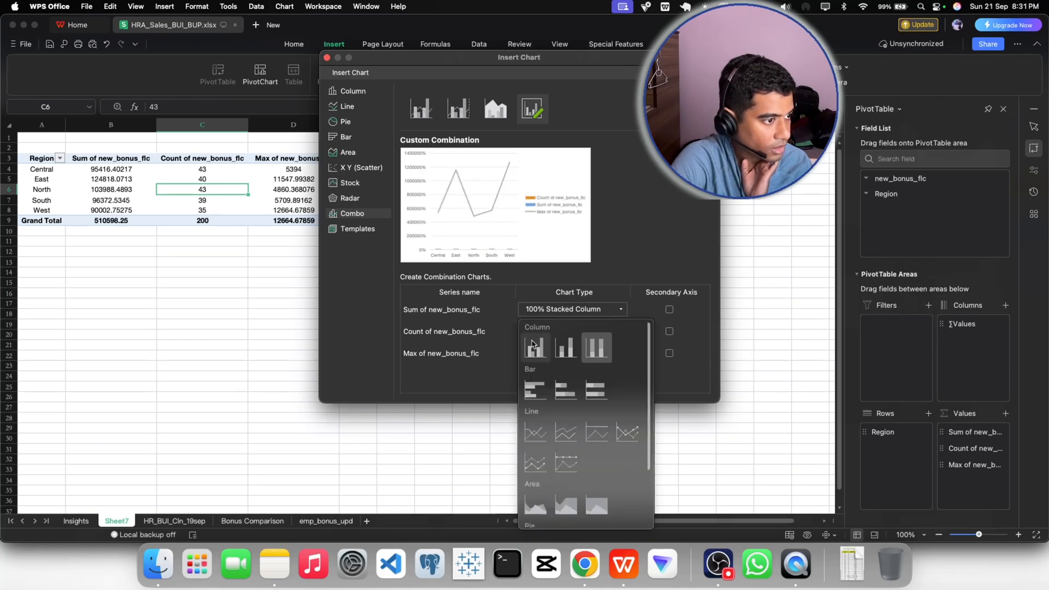
pyautogui.click(532, 345)
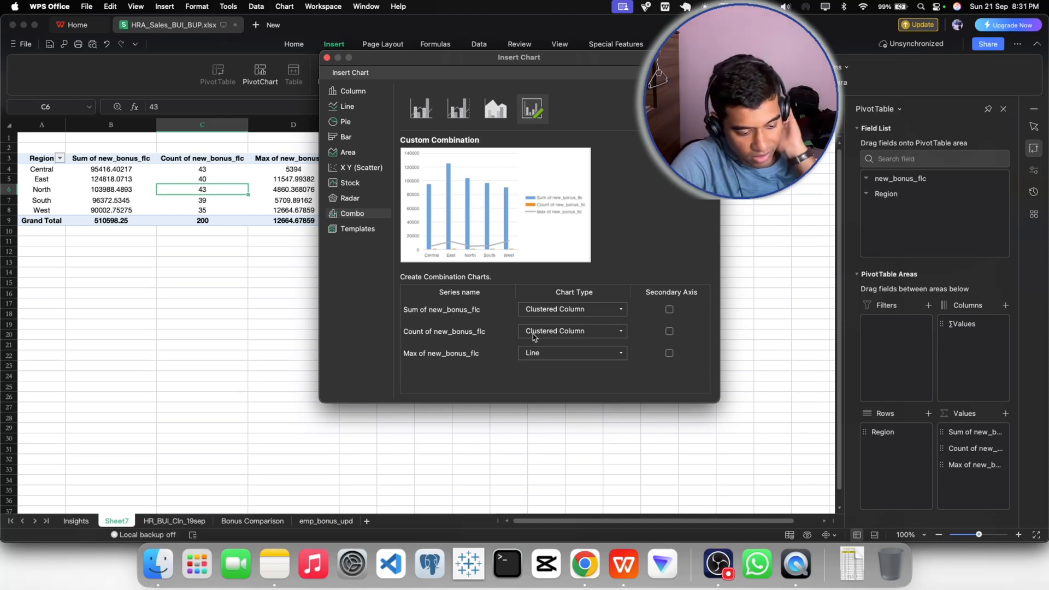
pyautogui.click(534, 331)
pyautogui.click(539, 260)
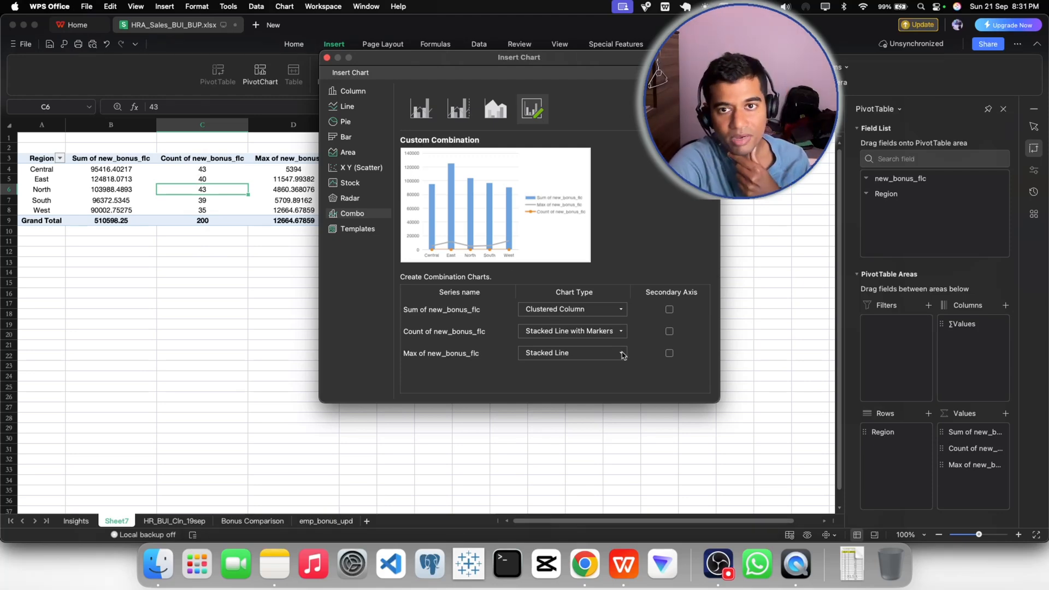
pyautogui.moveTo(511, 57); pyautogui.dragTo(350, 142)
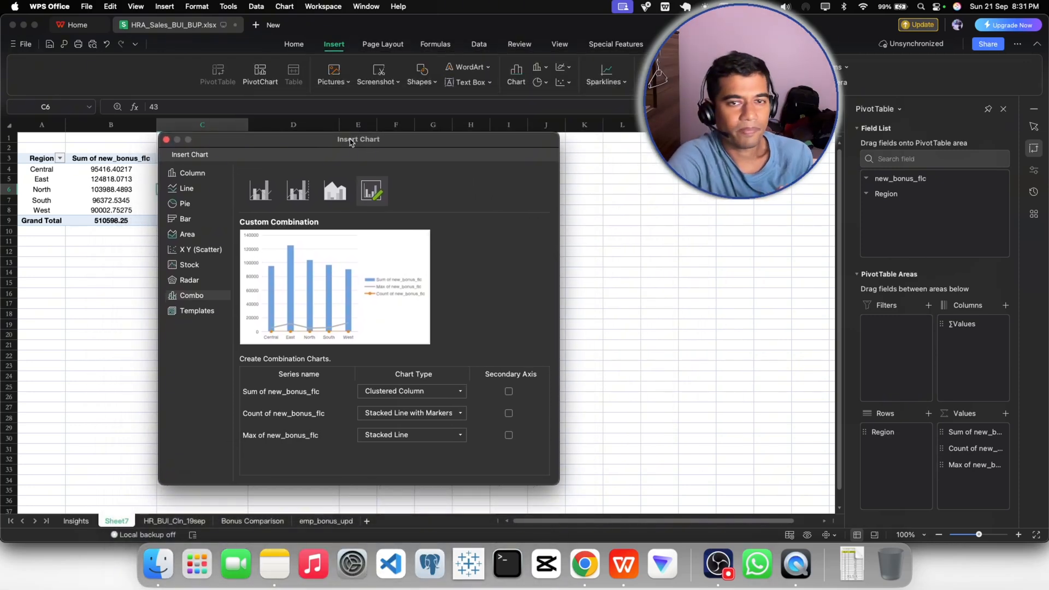
pyautogui.moveTo(351, 142); pyautogui.dragTo(416, 145)
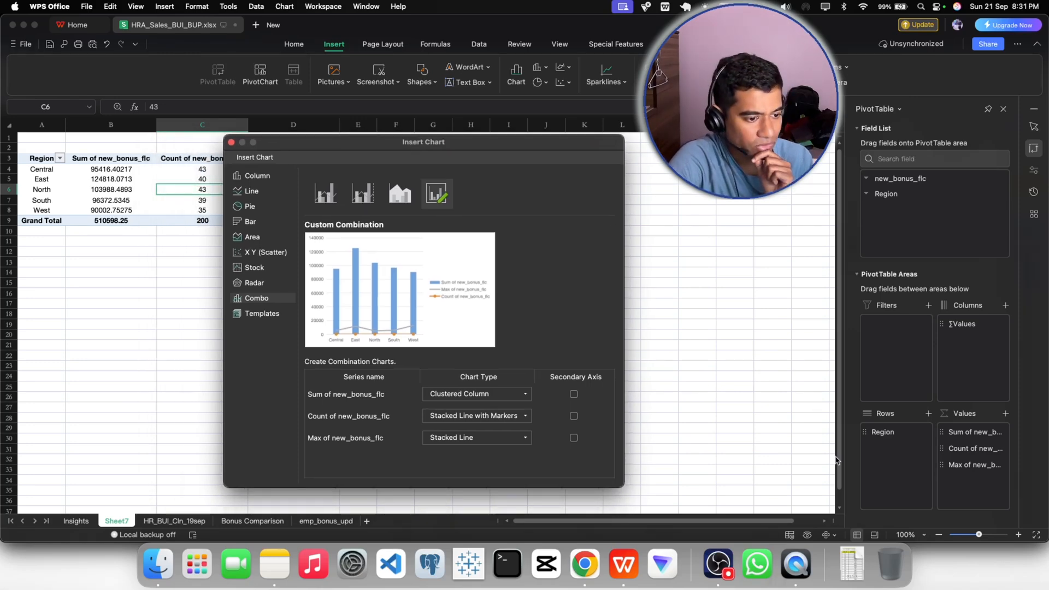
pyautogui.click(231, 142)
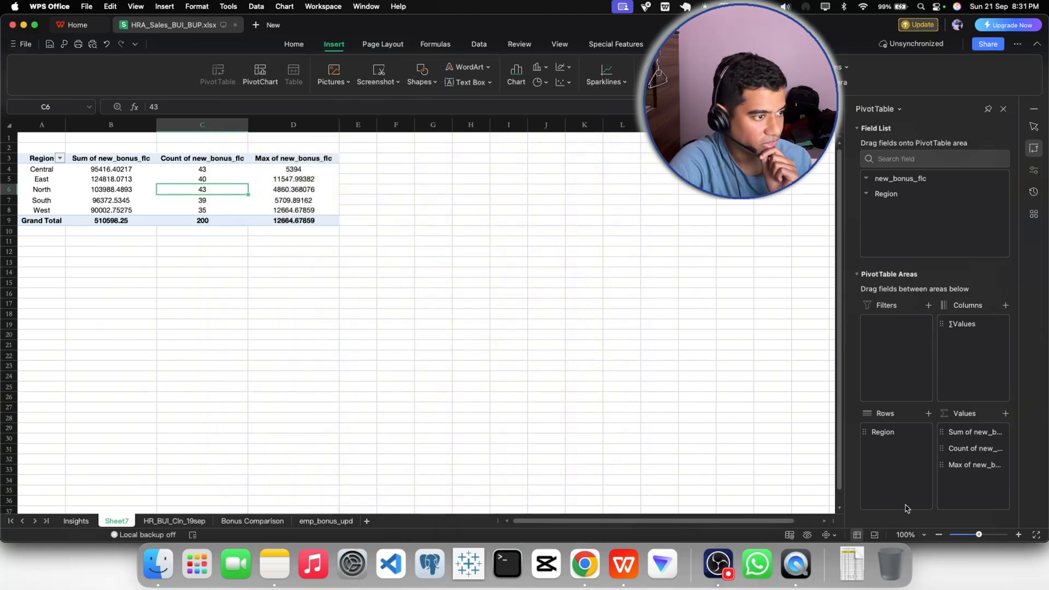
# - Set the worksheet zoom to a custom 140%
pyautogui.click(906, 526)
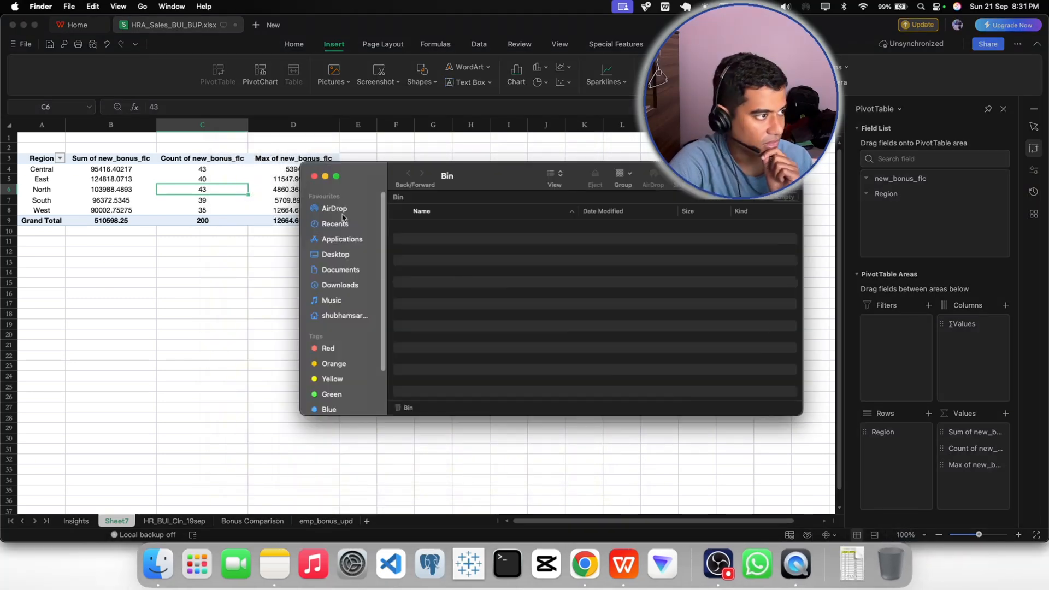
pyautogui.click(298, 175)
pyautogui.click(910, 538)
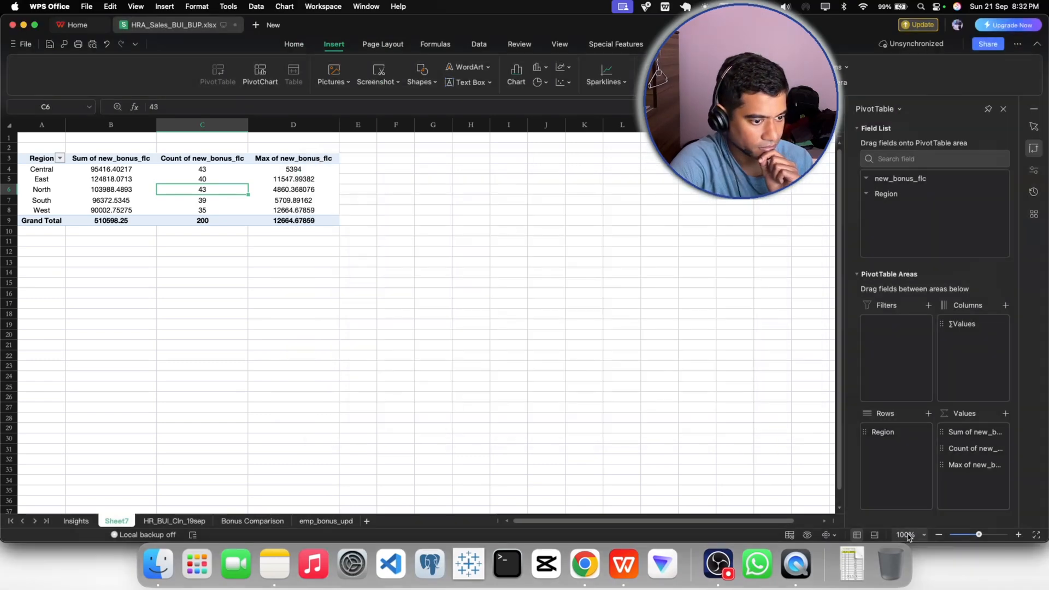
pyautogui.click(906, 536)
pyautogui.doubleClick(865, 519)
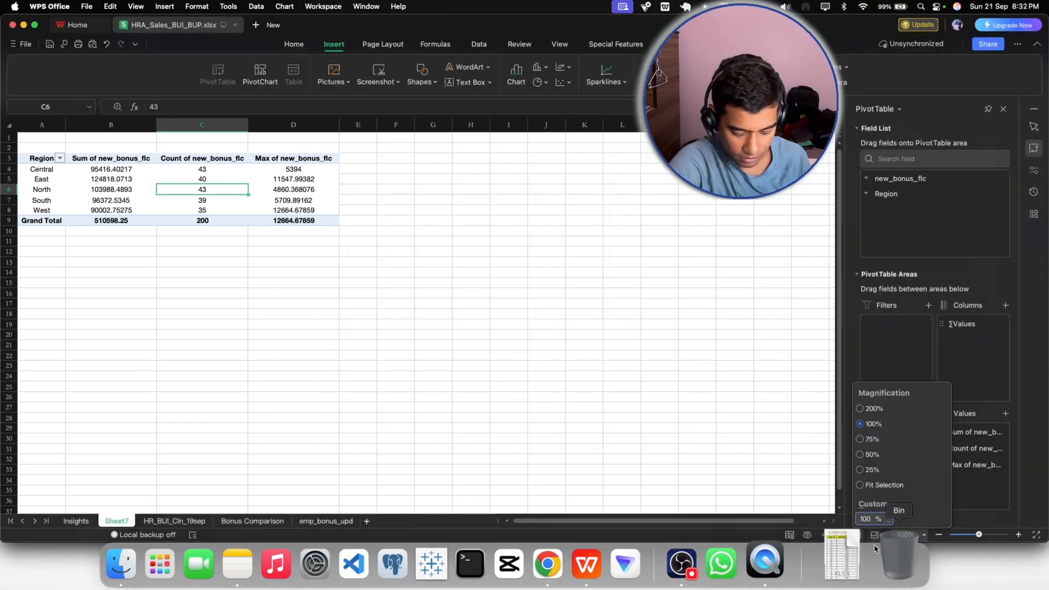
pyautogui.write('140')
pyautogui.click(634, 388)
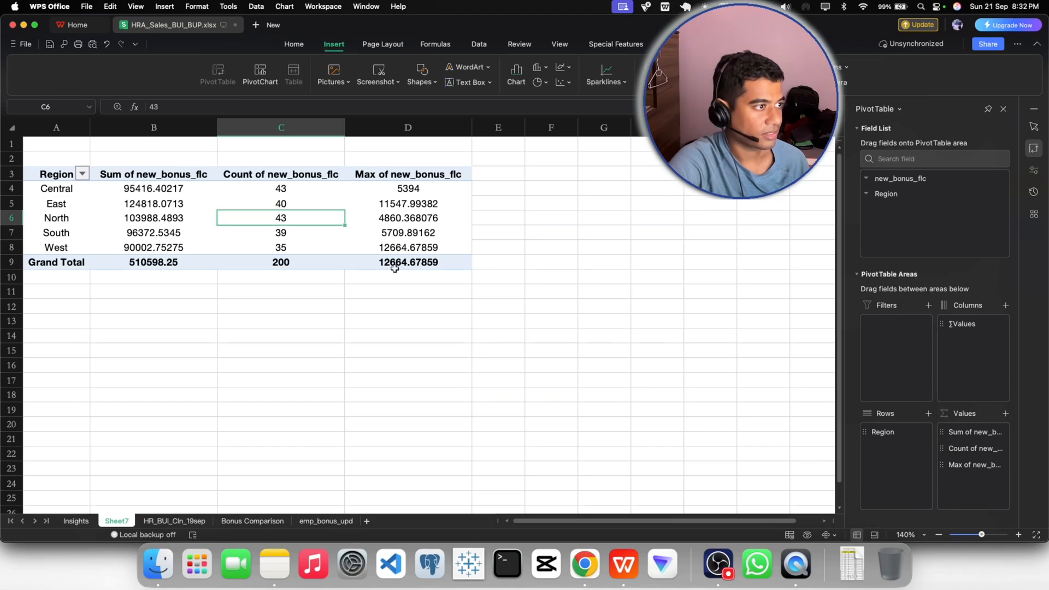
# - Insert a combo PivotChart with the sum as Clustered Column, count as Stacked Line with Markers, and max as Stacked Line on the secondary axis
pyautogui.click(260, 76)
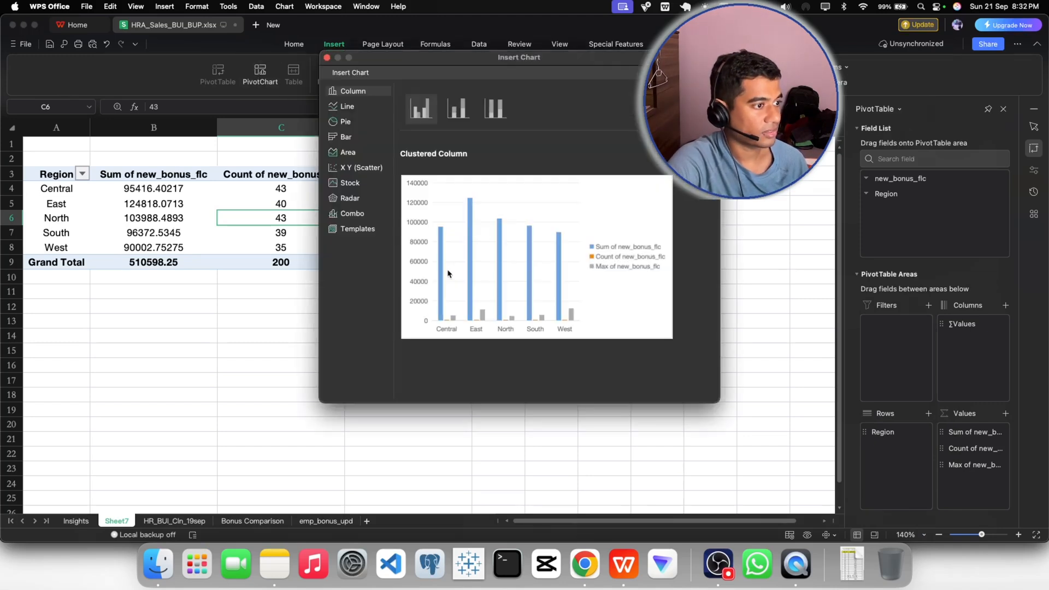
pyautogui.click(352, 214)
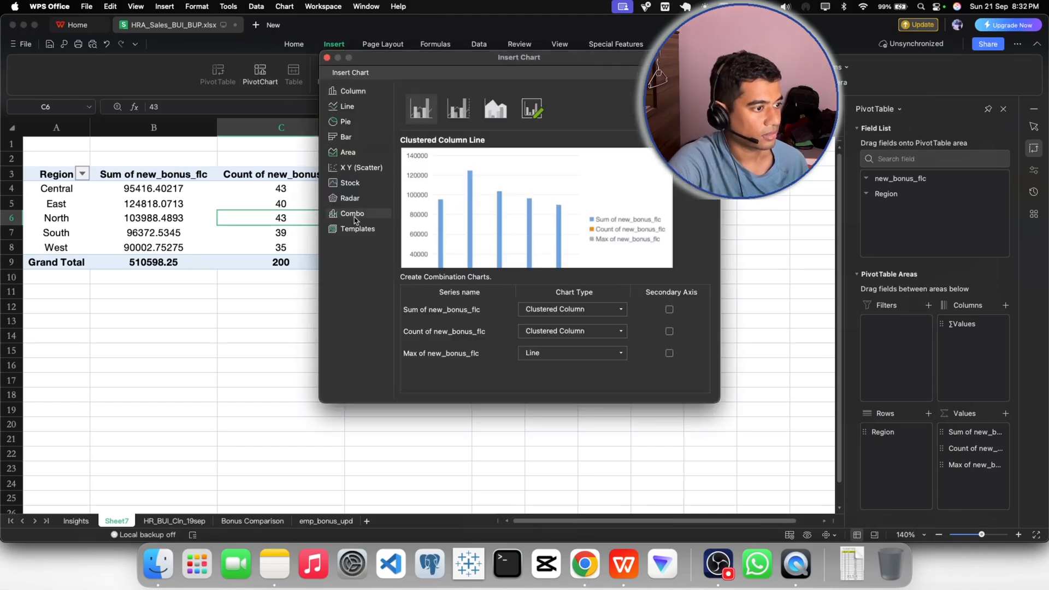
pyautogui.click(553, 338)
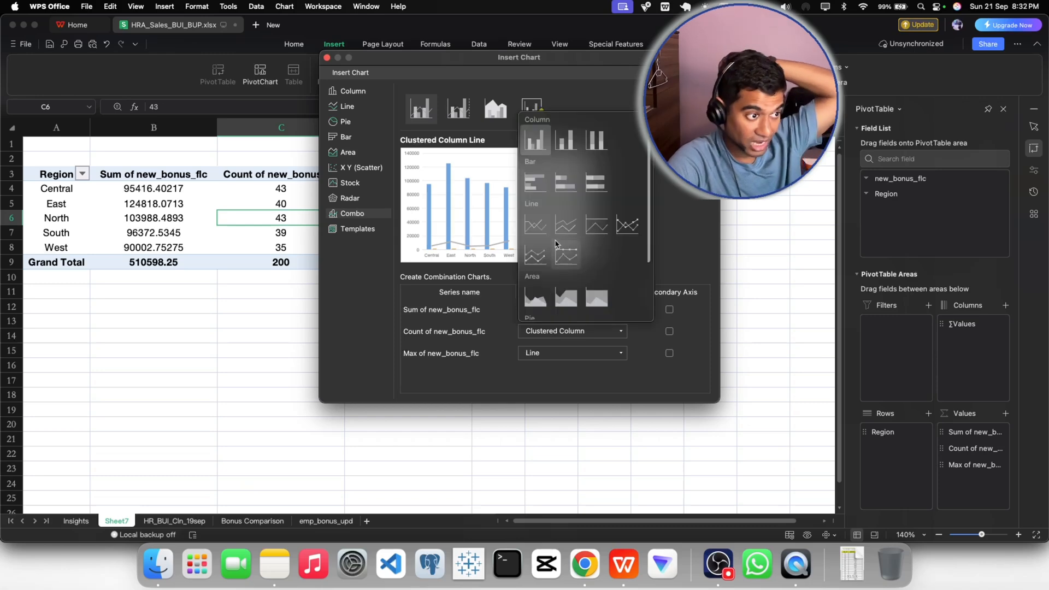
pyautogui.click(536, 255)
pyautogui.moveTo(427, 61); pyautogui.dragTo(430, 61)
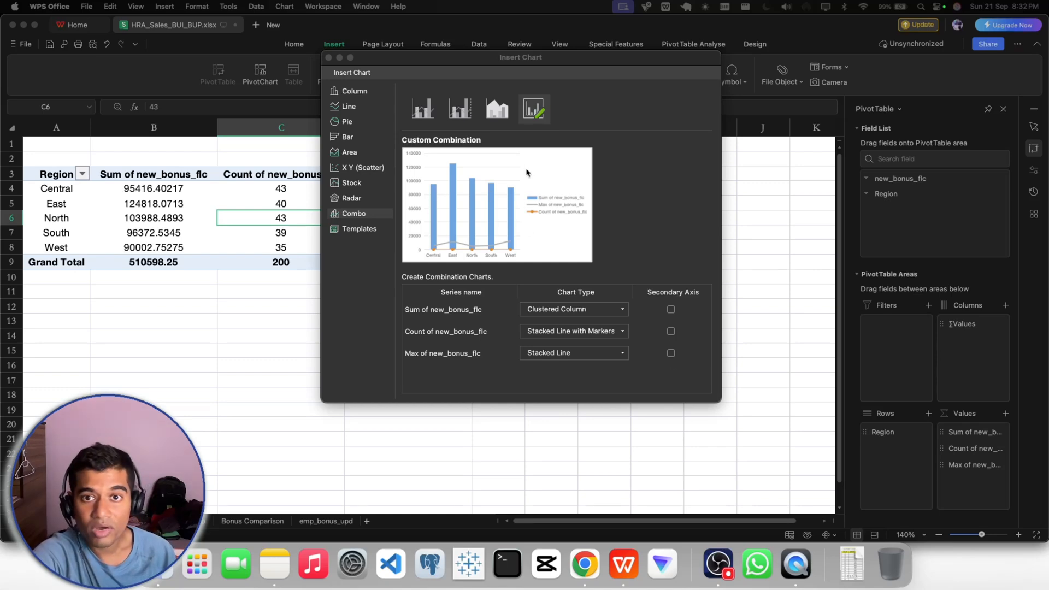
pyautogui.click(671, 353)
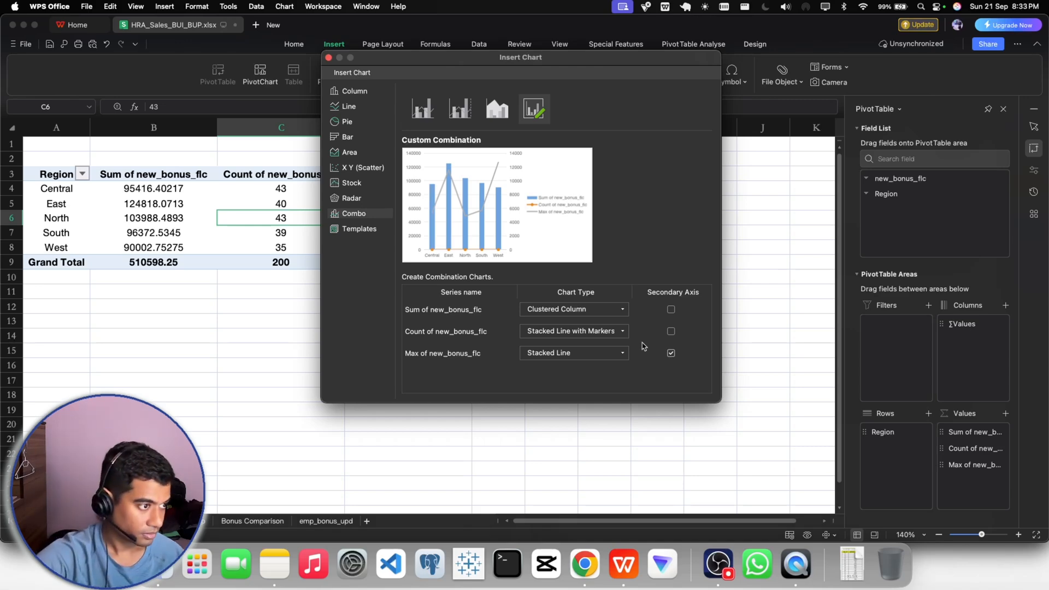
pyautogui.click(510, 244)
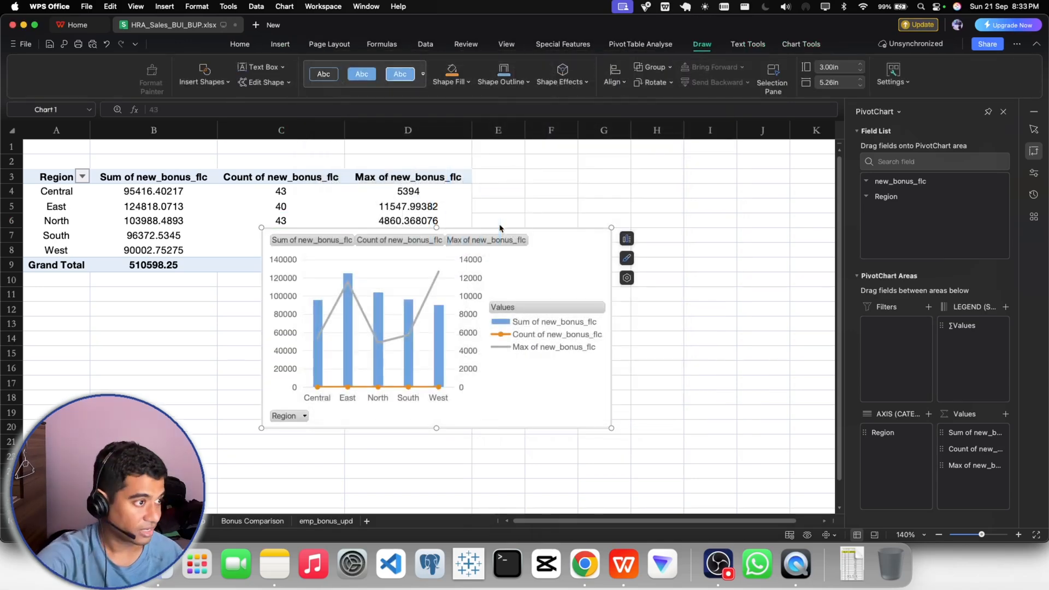
# - Position the PivotChart directly below the PivotTable, starting around row 10 in column C
pyautogui.moveTo(546, 281); pyautogui.dragTo(773, 194)
pyautogui.click(676, 410)
pyautogui.click(736, 399)
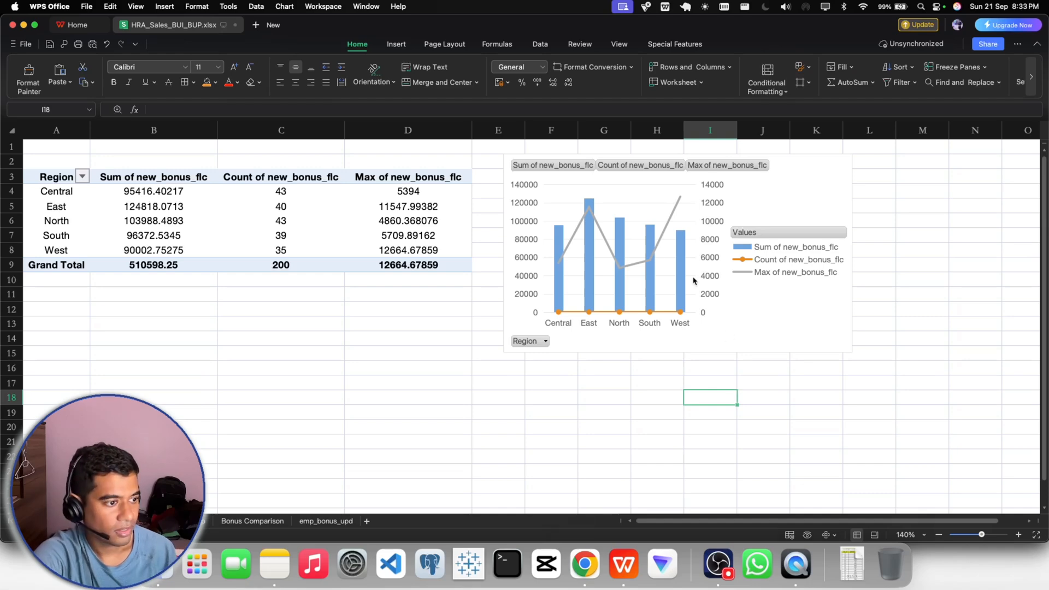
pyautogui.click(791, 192)
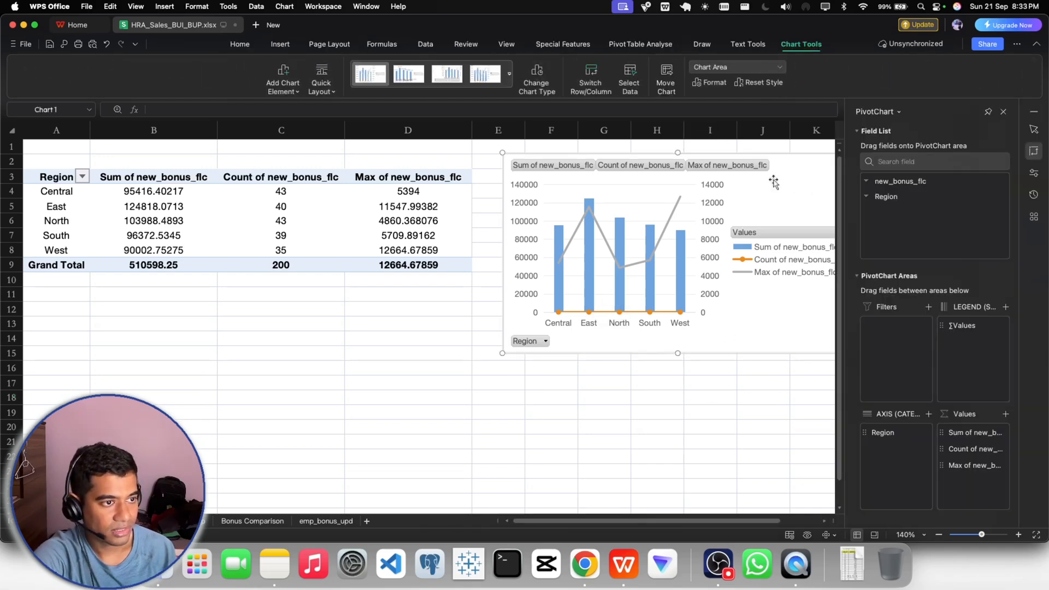
pyautogui.moveTo(773, 180); pyautogui.dragTo(553, 309)
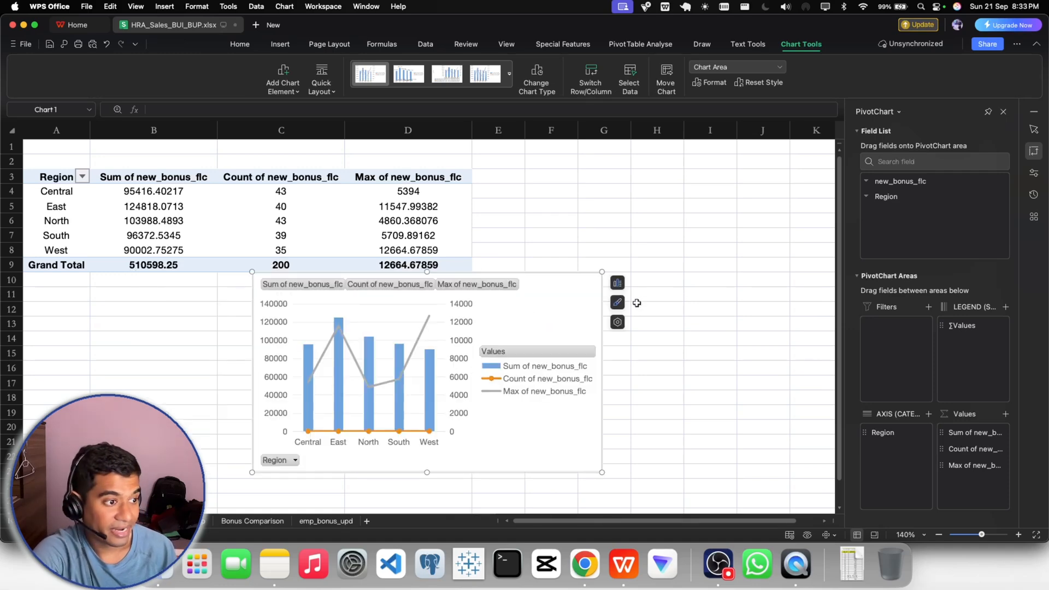
# - Browse the preset chart styles for the PivotChart, previewing the data-table and data-label variants
pyautogui.click(618, 302)
pyautogui.click(663, 382)
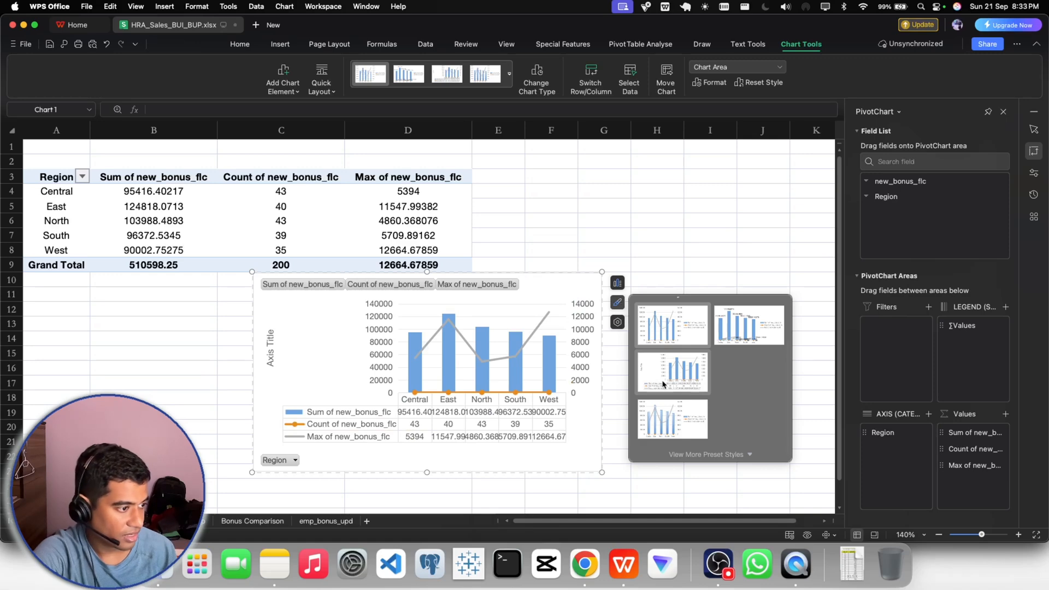
pyautogui.click(662, 416)
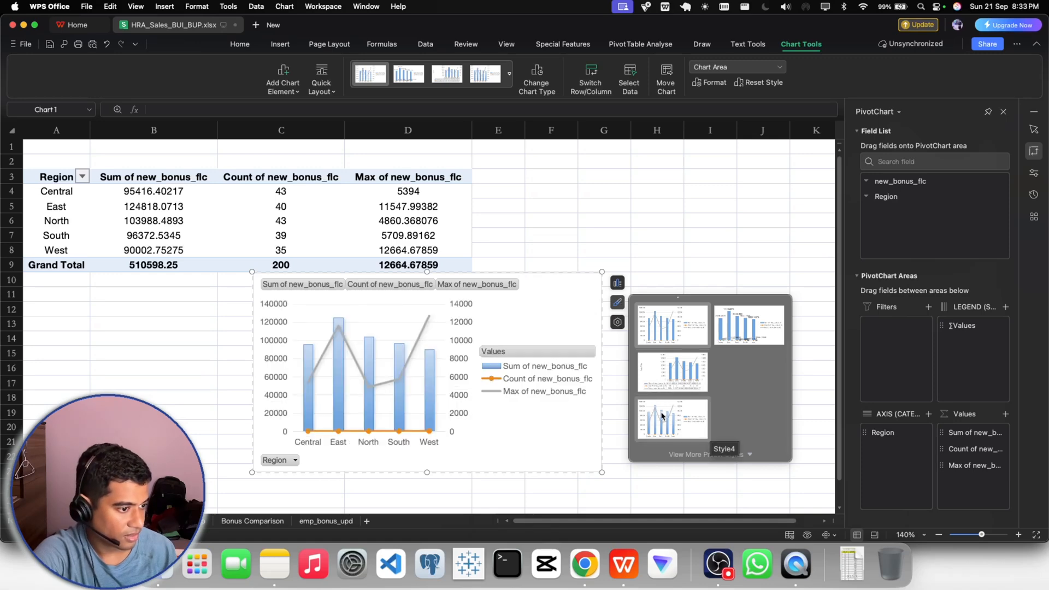
pyautogui.click(700, 455)
pyautogui.scroll(-2, 680, 434)
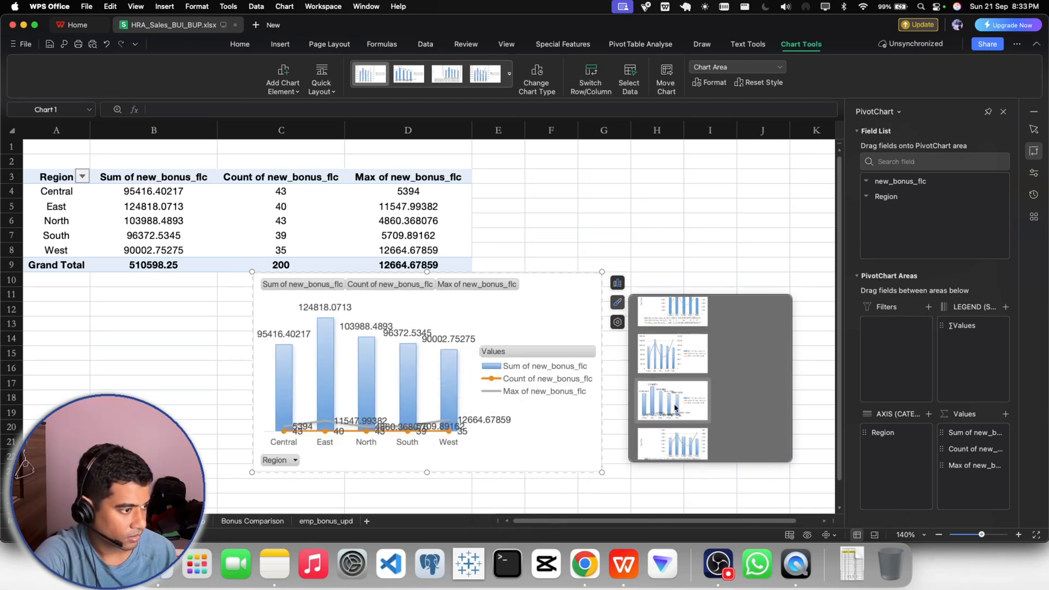
pyautogui.scroll(-1, 674, 446)
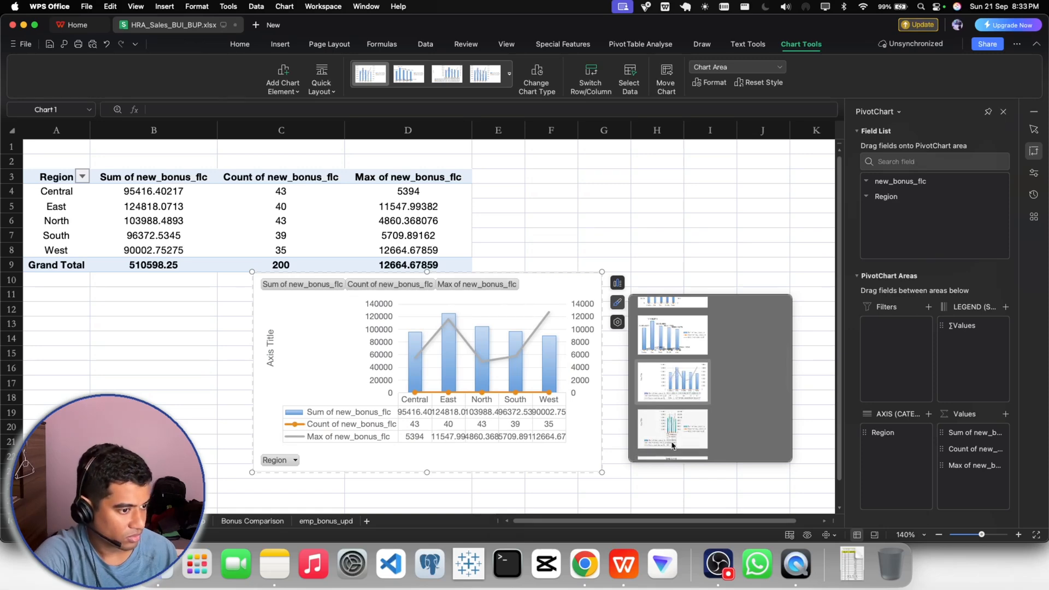
pyautogui.scroll(-1, 672, 382)
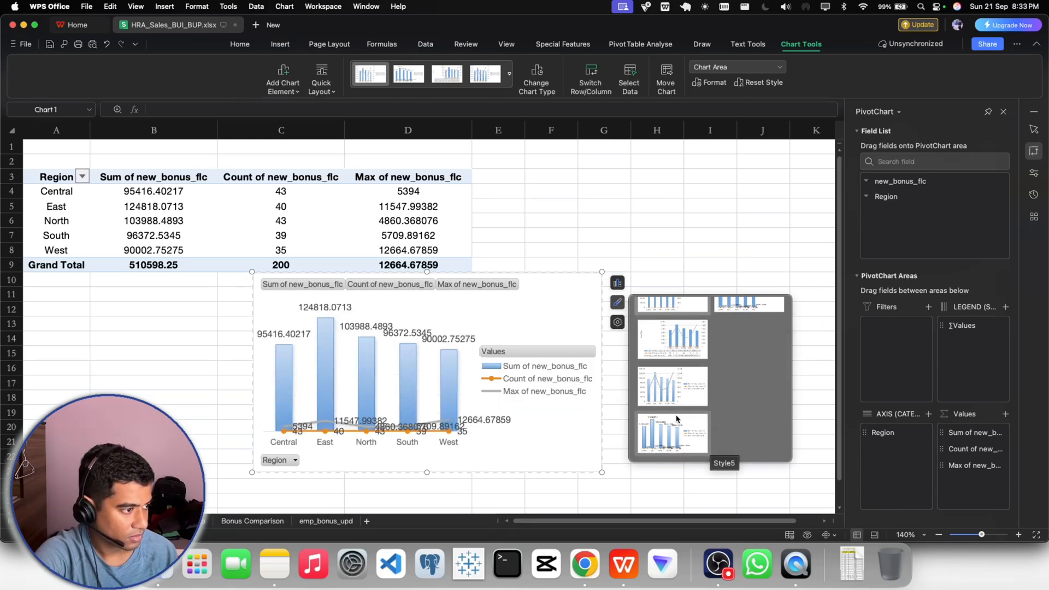
pyautogui.click(680, 255)
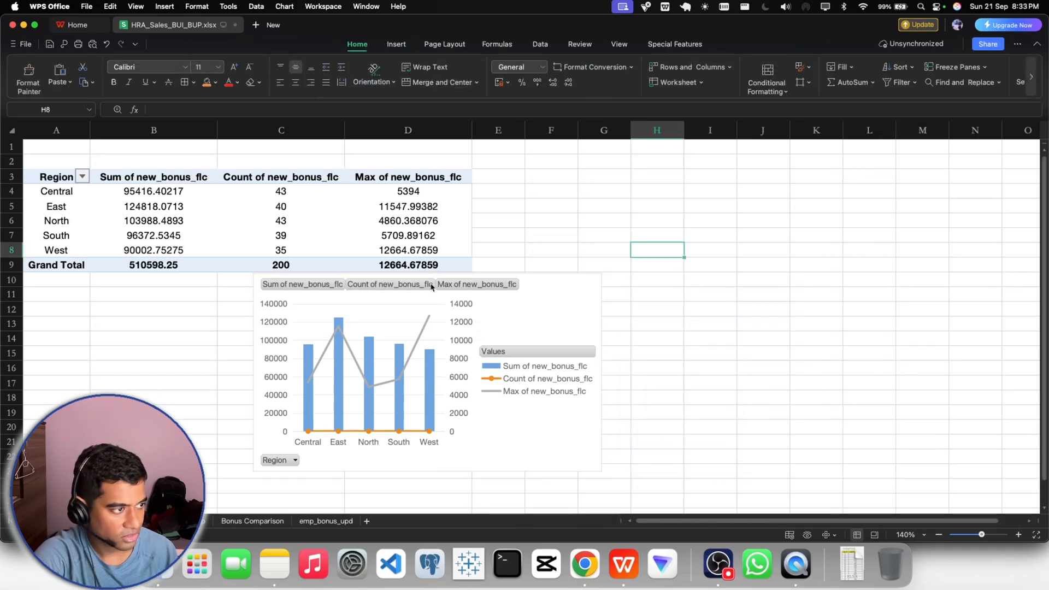
# - Reorder the PivotTable values so the max of new_bonus_flc comes before the count
pyautogui.click(293, 207)
pyautogui.click(959, 453)
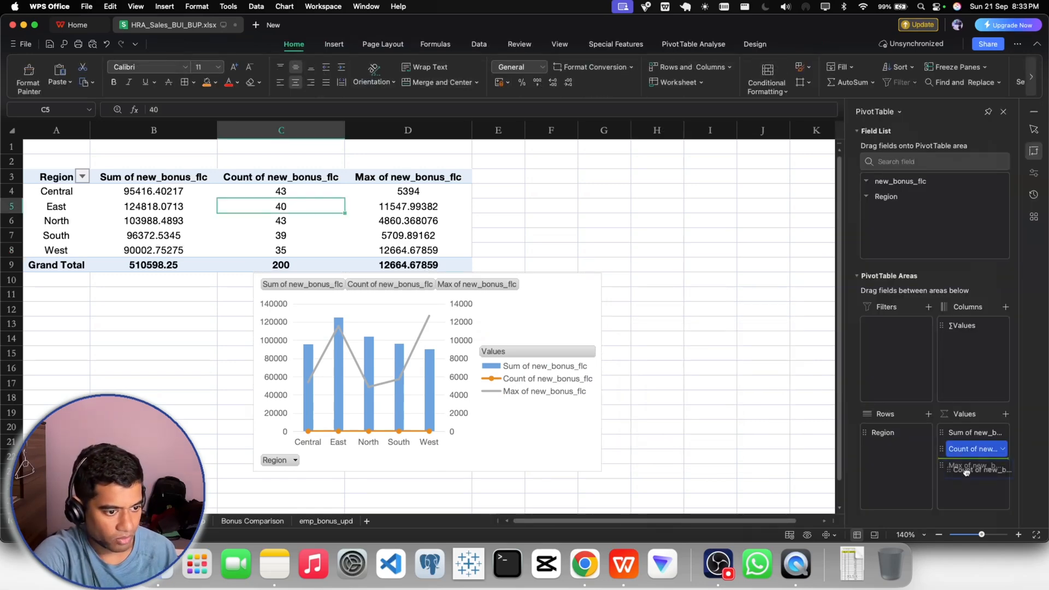
pyautogui.moveTo(960, 466); pyautogui.dragTo(964, 453)
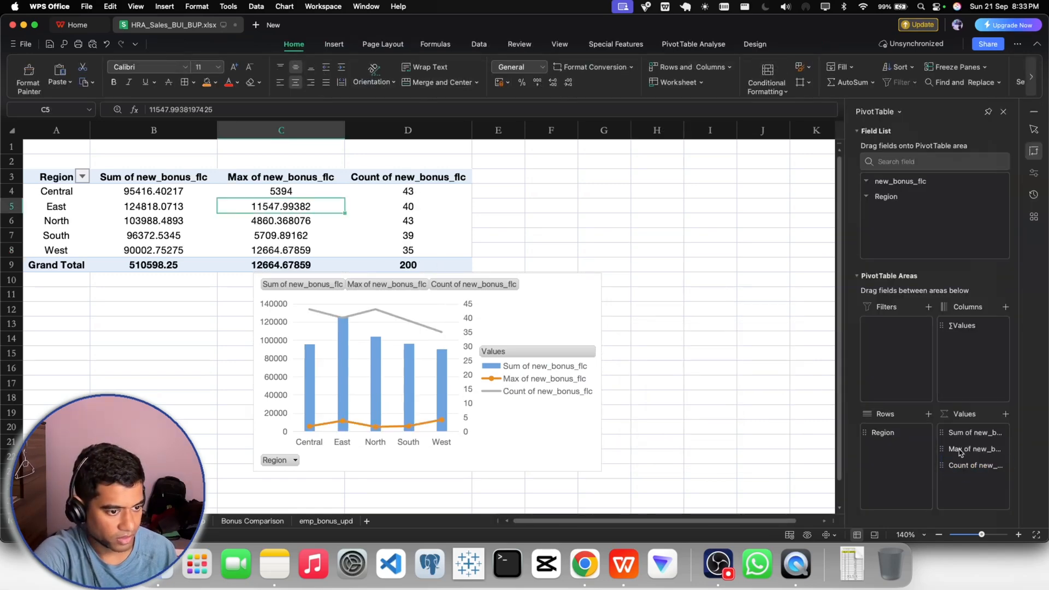
# - Apply the preset chart style Style3, which includes a data table, to the PivotChart
pyautogui.click(568, 315)
pyautogui.click(613, 285)
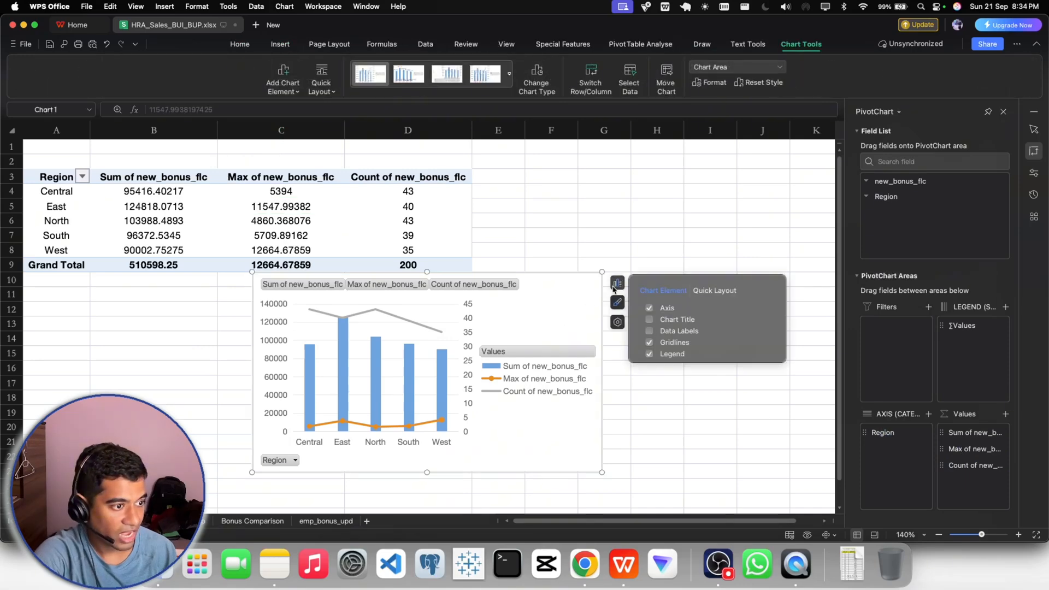
pyautogui.click(617, 303)
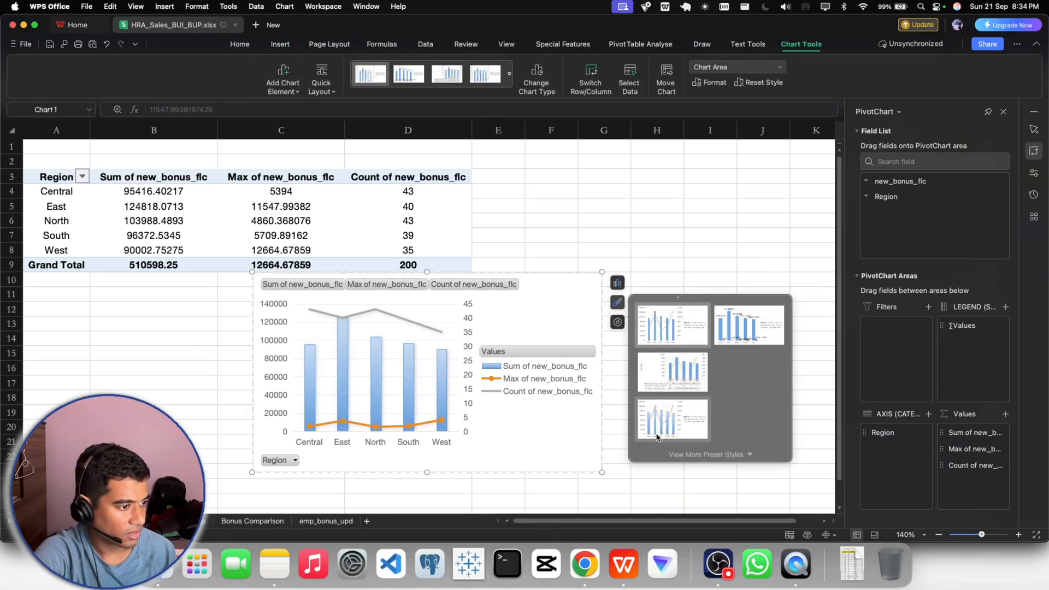
pyautogui.click(669, 382)
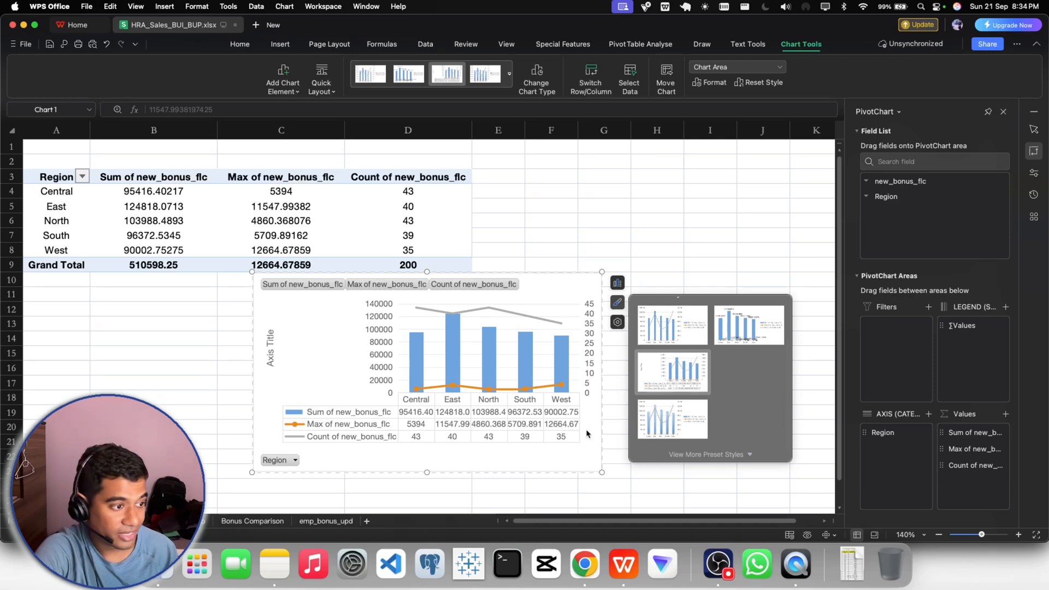
pyautogui.click(590, 457)
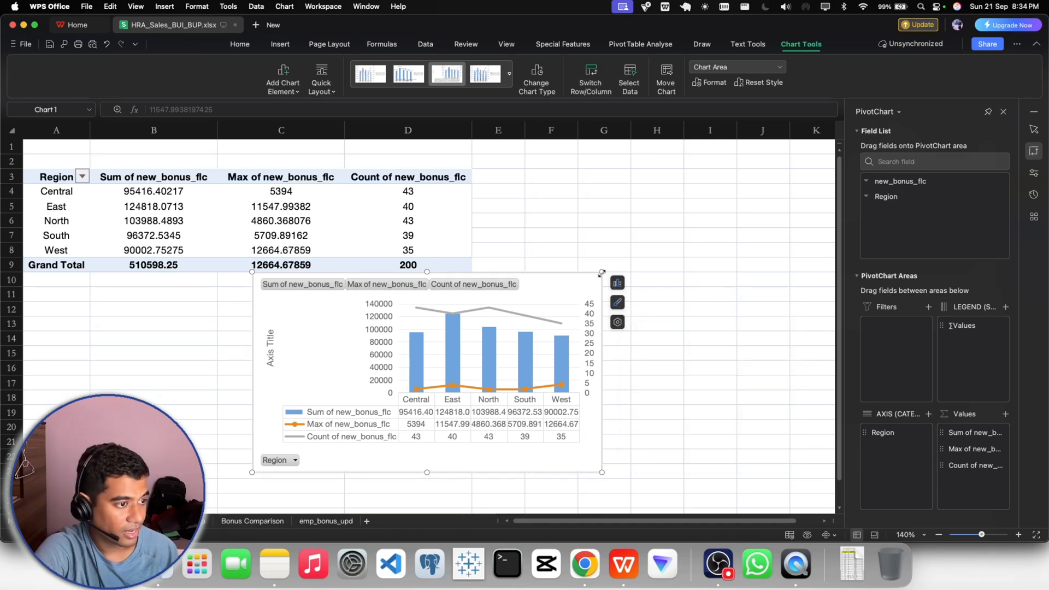
pyautogui.moveTo(602, 273); pyautogui.dragTo(647, 226)
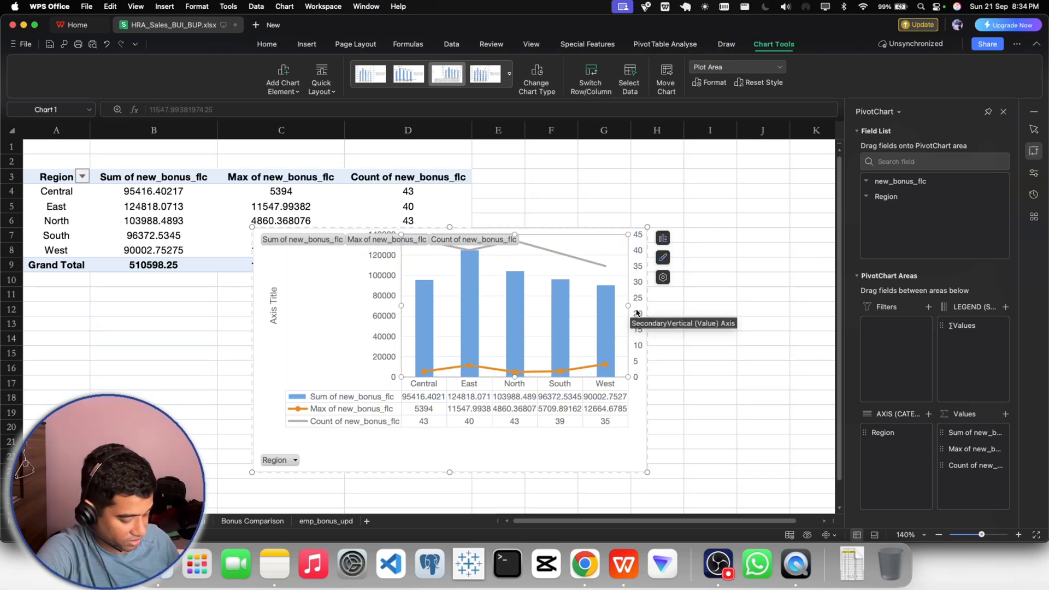
pyautogui.press('super+z')
pyautogui.press('super+z')
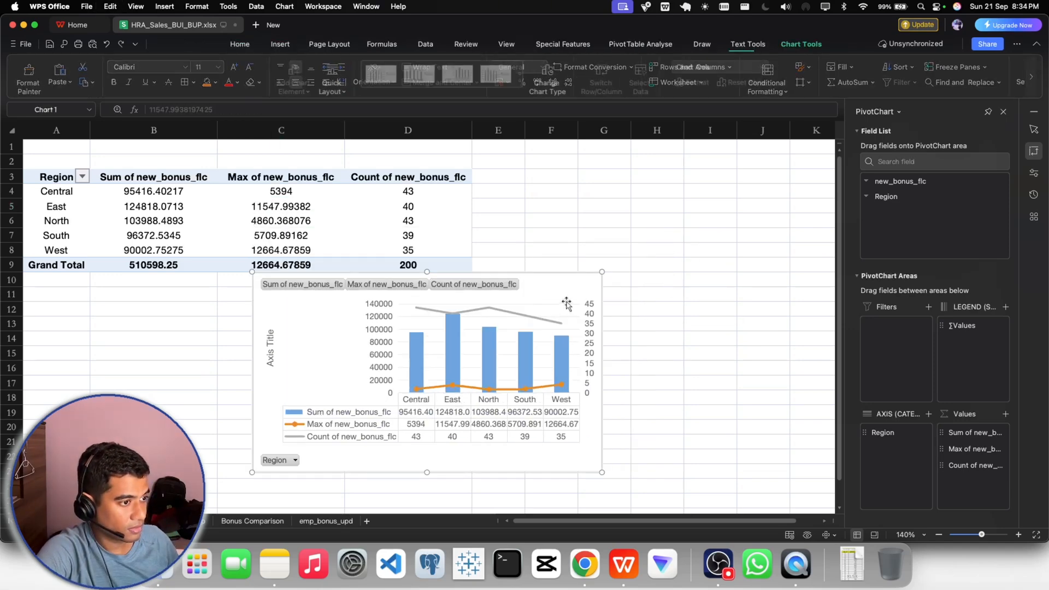
# - Enlarge and shift the PivotChart to span about columns C to H and rows 2 to 20
pyautogui.moveTo(602, 271); pyautogui.dragTo(683, 205)
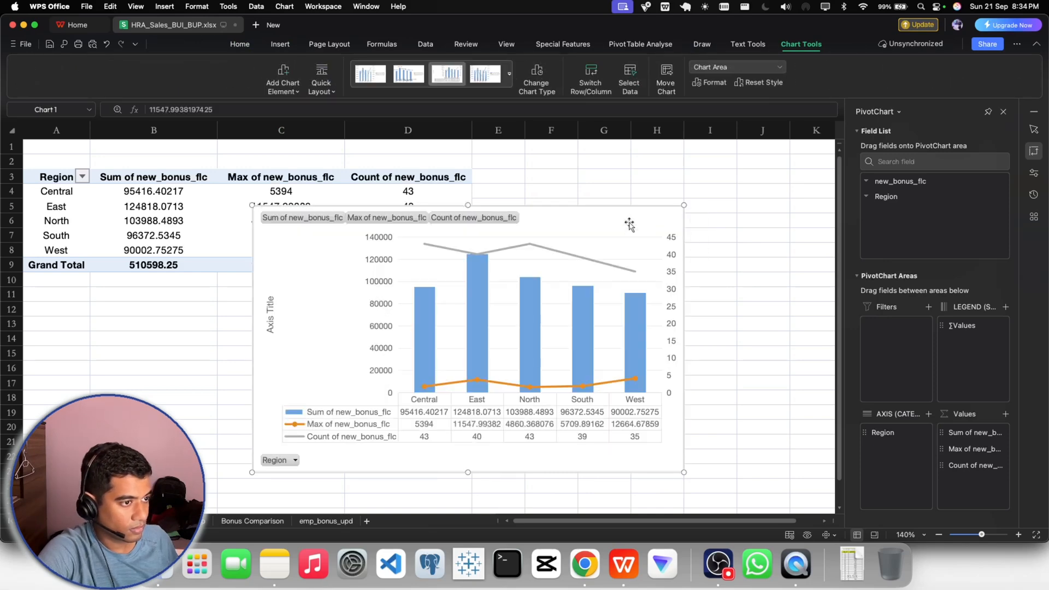
pyautogui.moveTo(630, 224); pyautogui.dragTo(654, 184)
# - Adjust the PivotChart's elements: show all axes and remove the gridlines and the vertical axis title
pyautogui.click(712, 176)
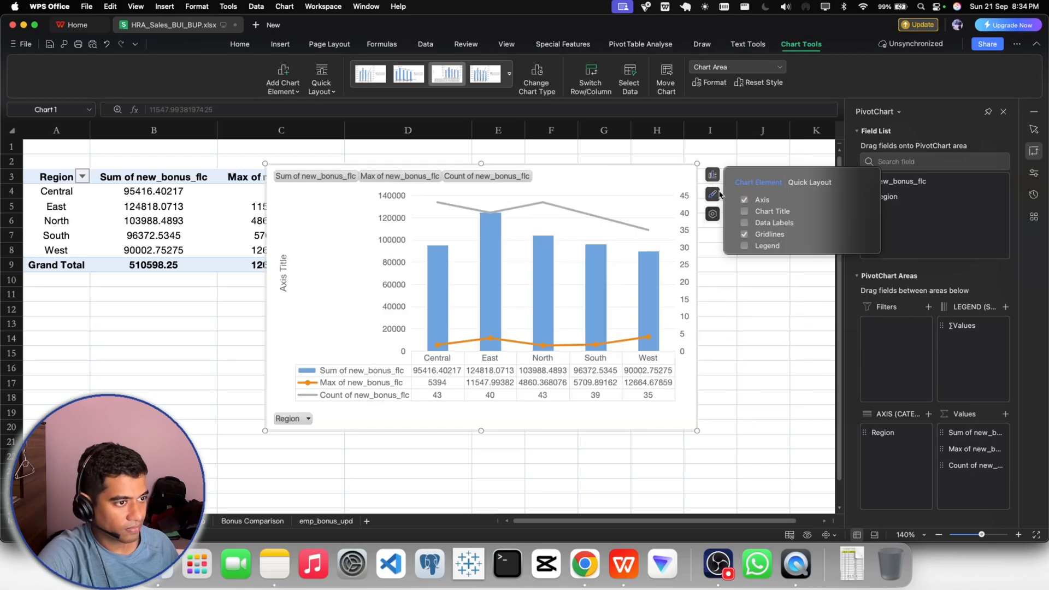
pyautogui.click(743, 200)
pyautogui.click(744, 201)
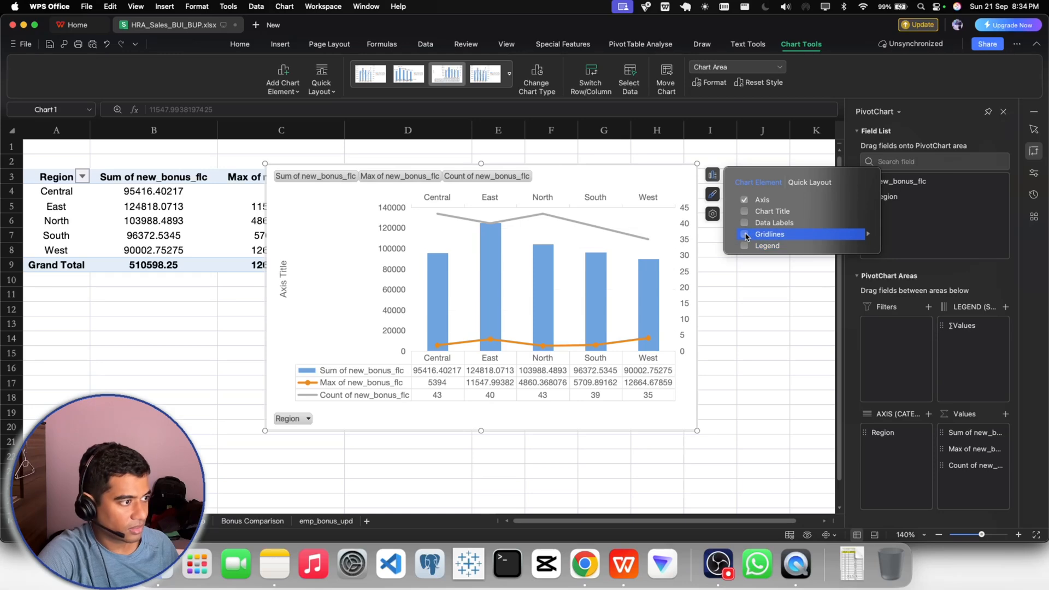
pyautogui.click(282, 276)
pyautogui.press('Delete')
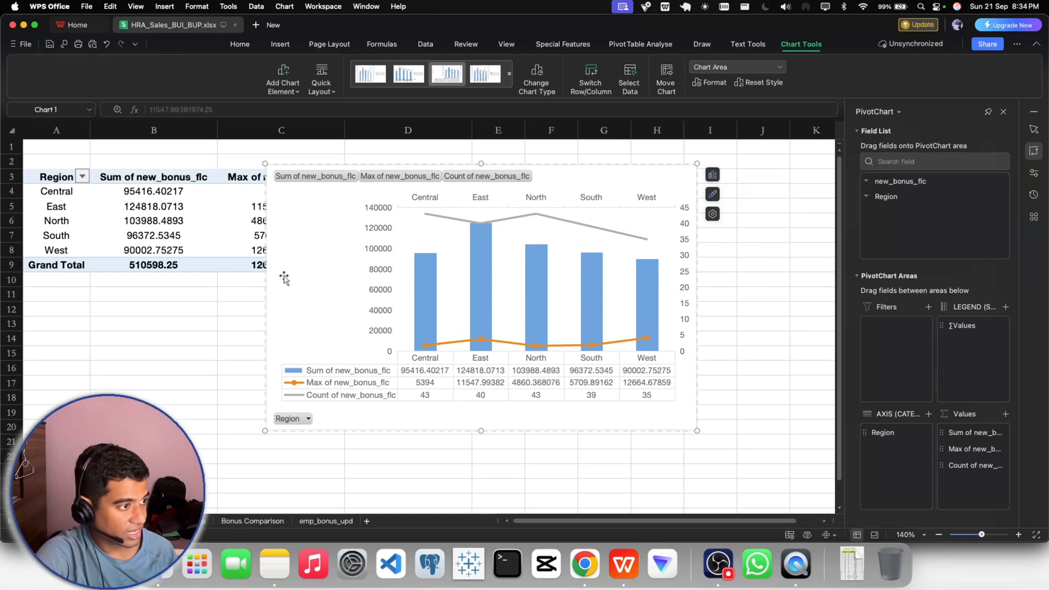
# - Move the PivotChart beside the PivotTable so it spans about columns F to M without covering the table
pyautogui.moveTo(589, 181); pyautogui.dragTo(840, 159)
pyautogui.click(716, 445)
pyautogui.click(754, 447)
pyautogui.moveTo(773, 164); pyautogui.dragTo(766, 169)
pyautogui.click(745, 468)
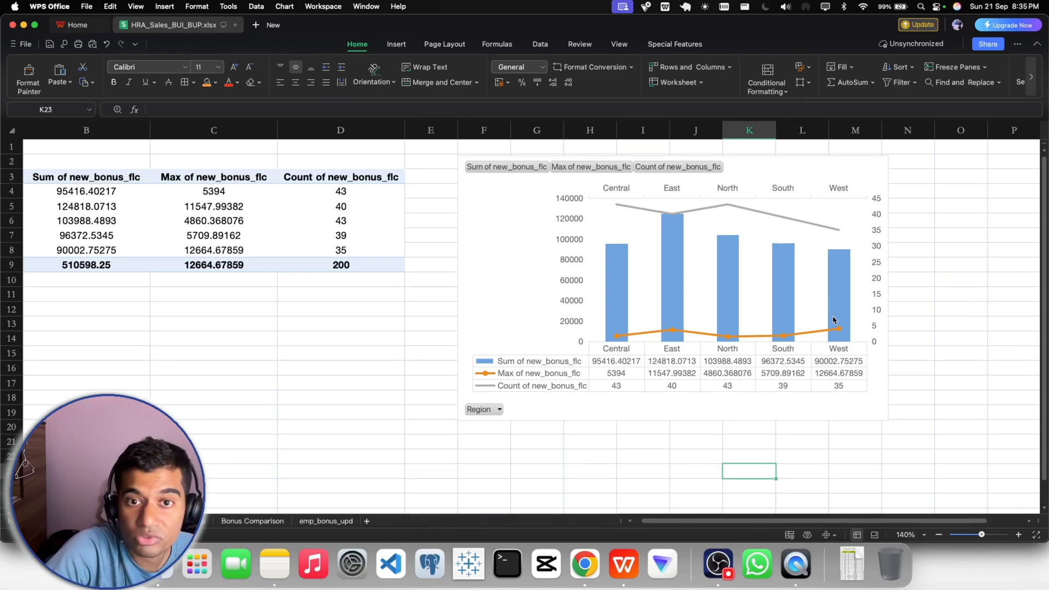
pyautogui.moveTo(834, 320)
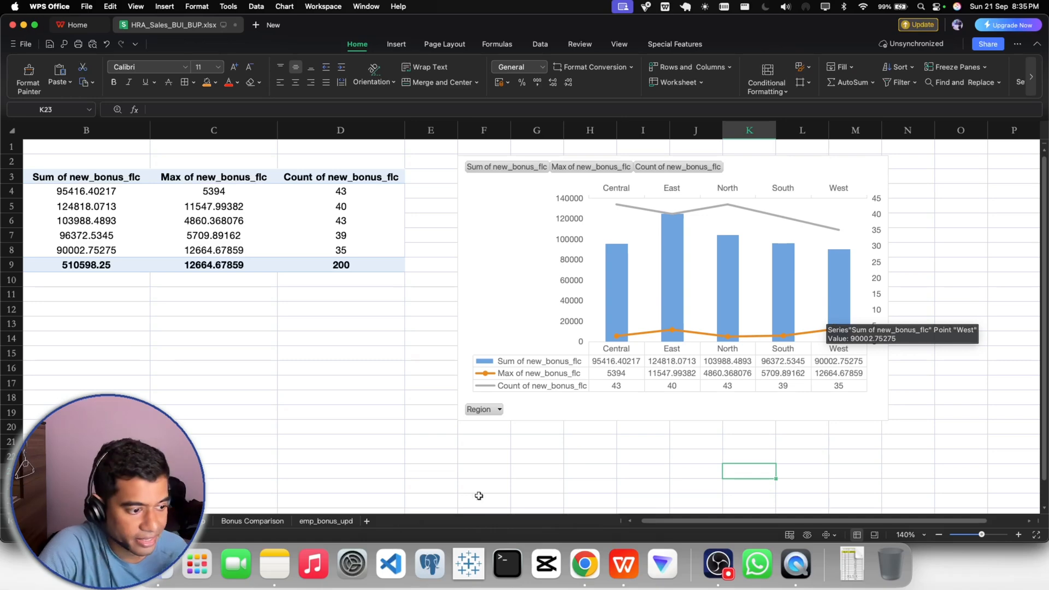
# - Switch to Gmail in Chrome and start a reply at the end of the CEO's email thread
pyautogui.click(585, 563)
pyautogui.scroll(-7, 398, 487)
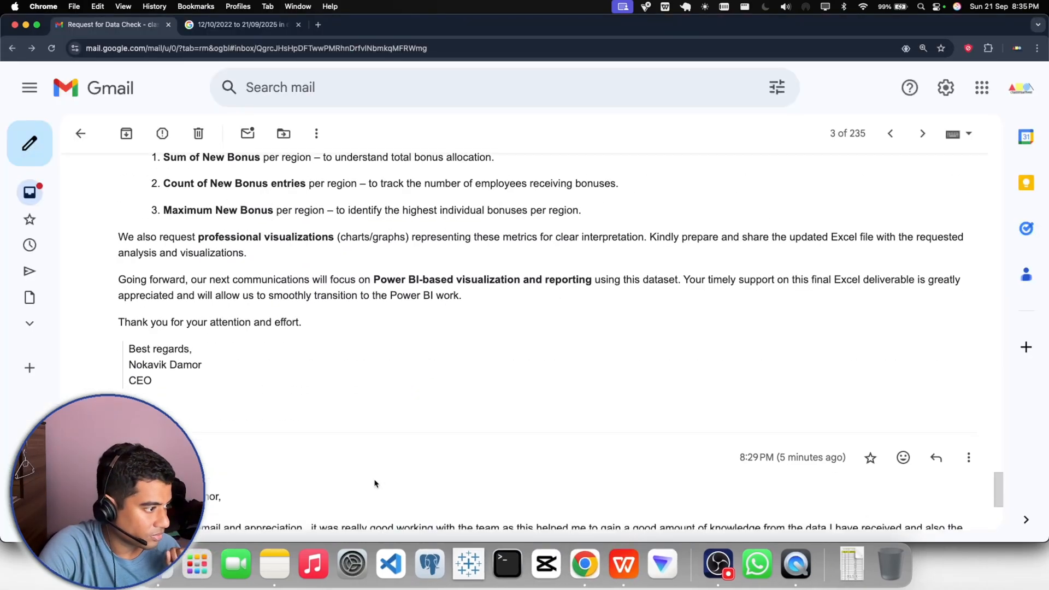
pyautogui.click(174, 447)
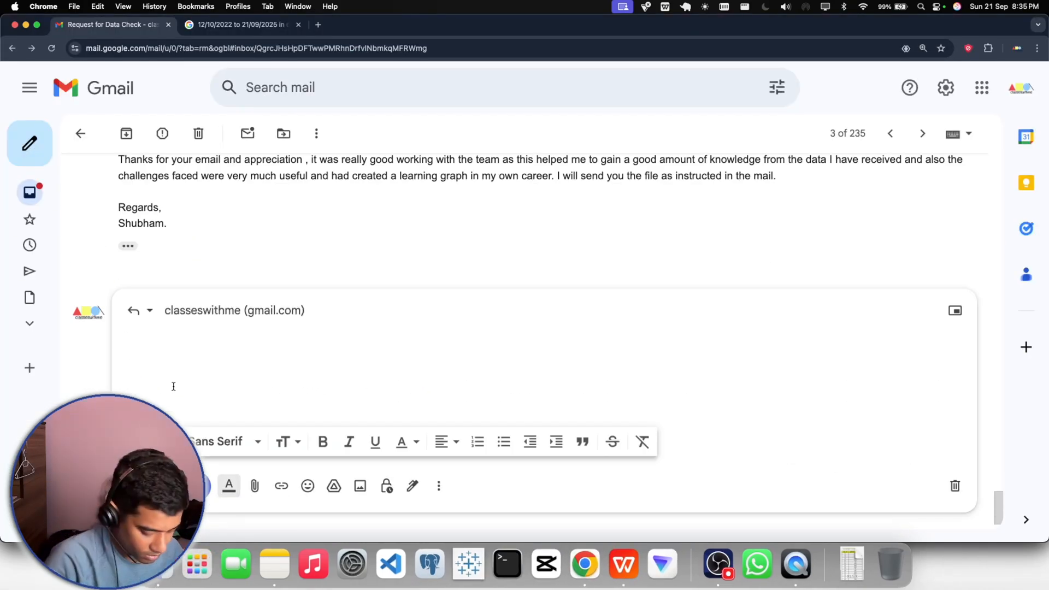
# - Start the reply with the greeting line addressing the CEO by name, copied from the previous reply, without a duplicate "Hi"
pyautogui.write('Hi')
pyautogui.scroll(4, 196, 236)
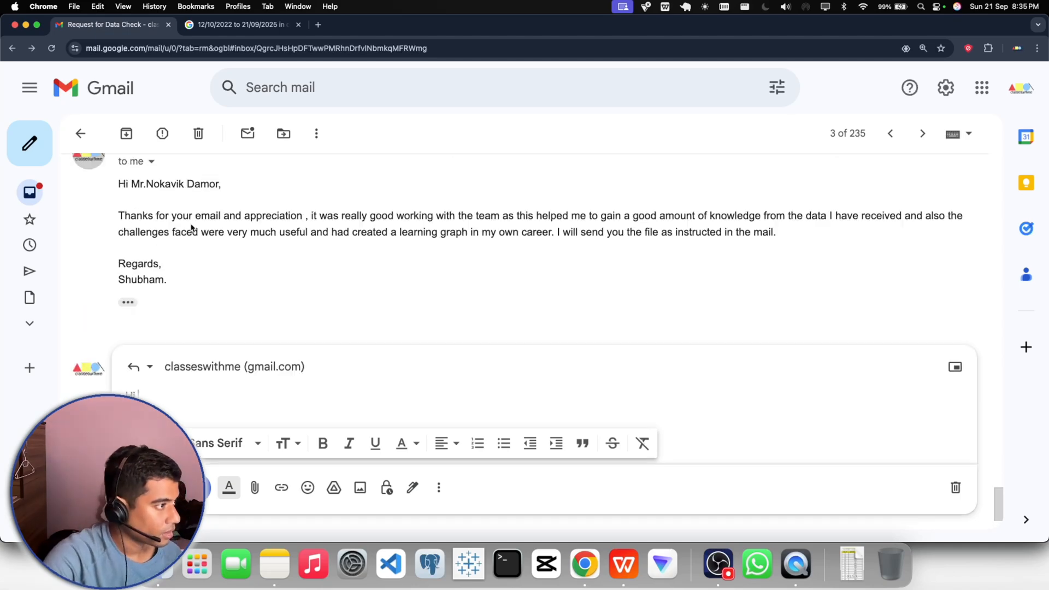
pyautogui.moveTo(118, 354)
pyautogui.mouseDown()
pyautogui.moveTo(233, 355)
pyautogui.moveTo(114, 358)
pyautogui.mouseUp()
pyautogui.click(220, 355)
pyautogui.click(218, 364)
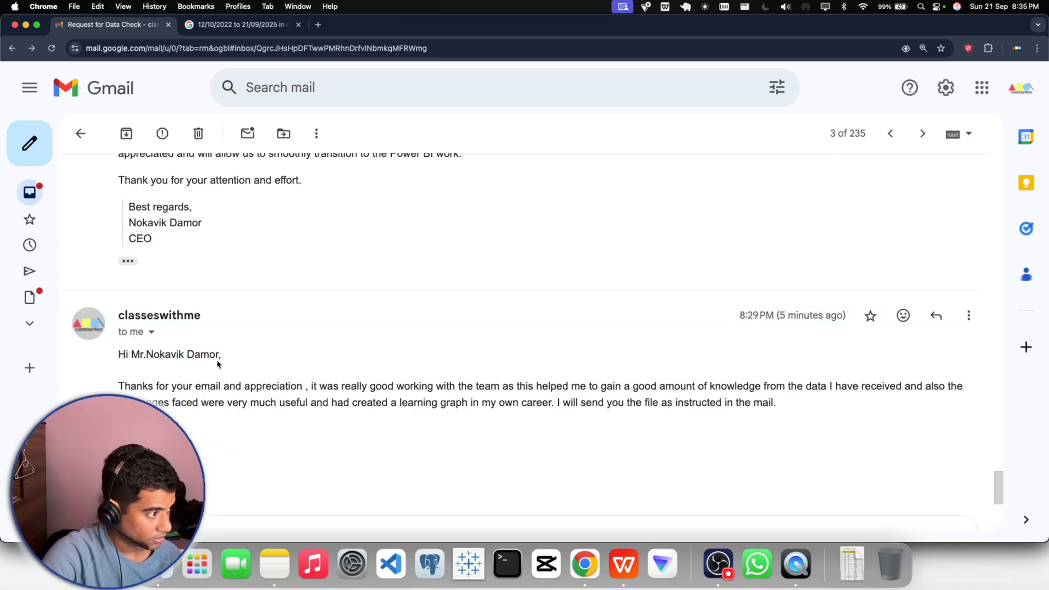
pyautogui.moveTo(221, 356); pyautogui.dragTo(118, 355)
pyautogui.press('super+c')
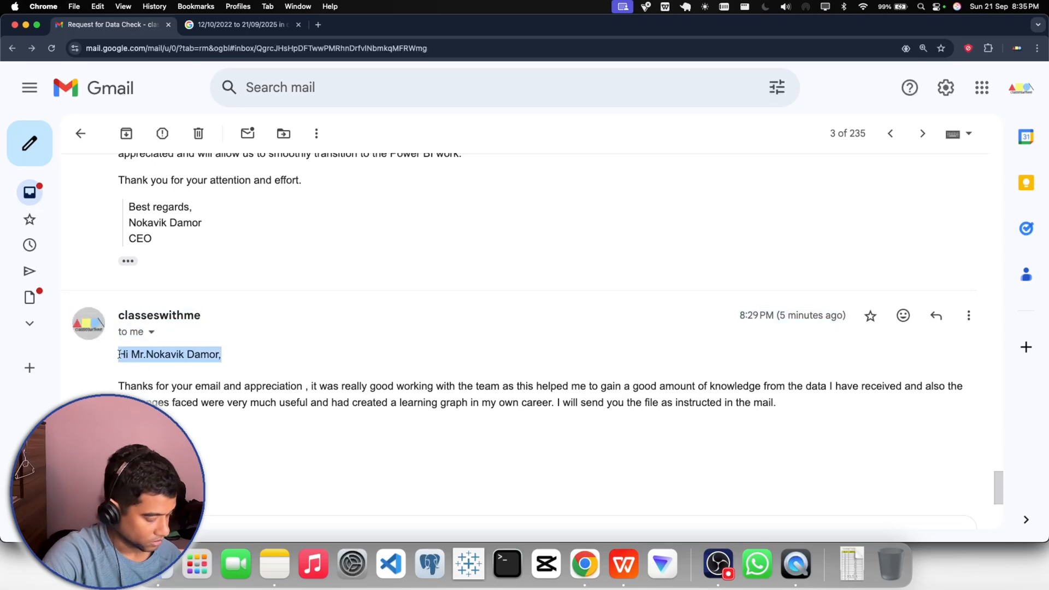
pyautogui.write('rHi')
pyautogui.press('super+v')
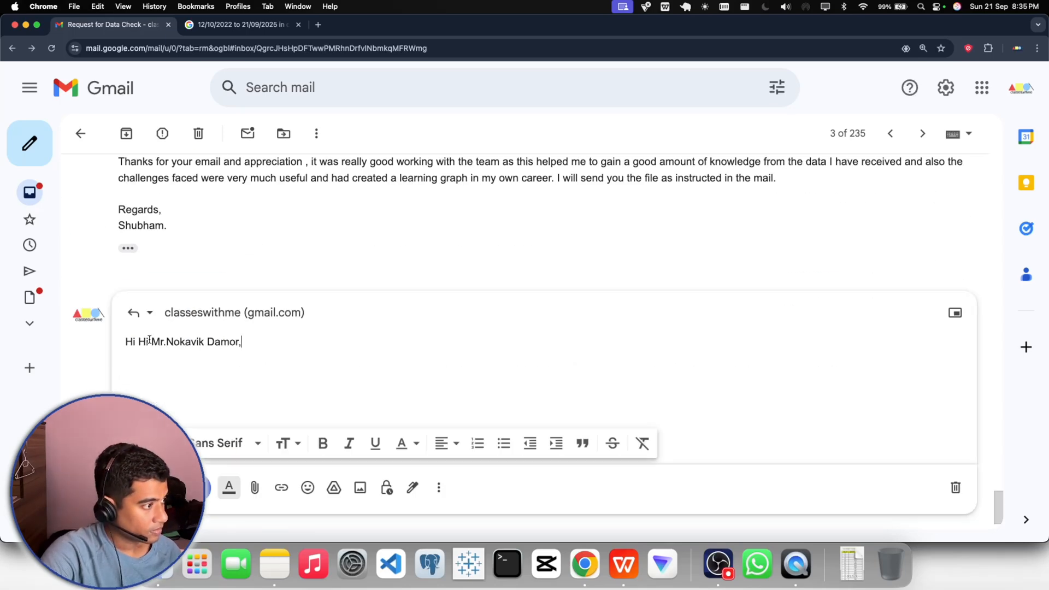
pyautogui.moveTo(139, 343); pyautogui.dragTo(125, 343)
pyautogui.press('BackSpace')
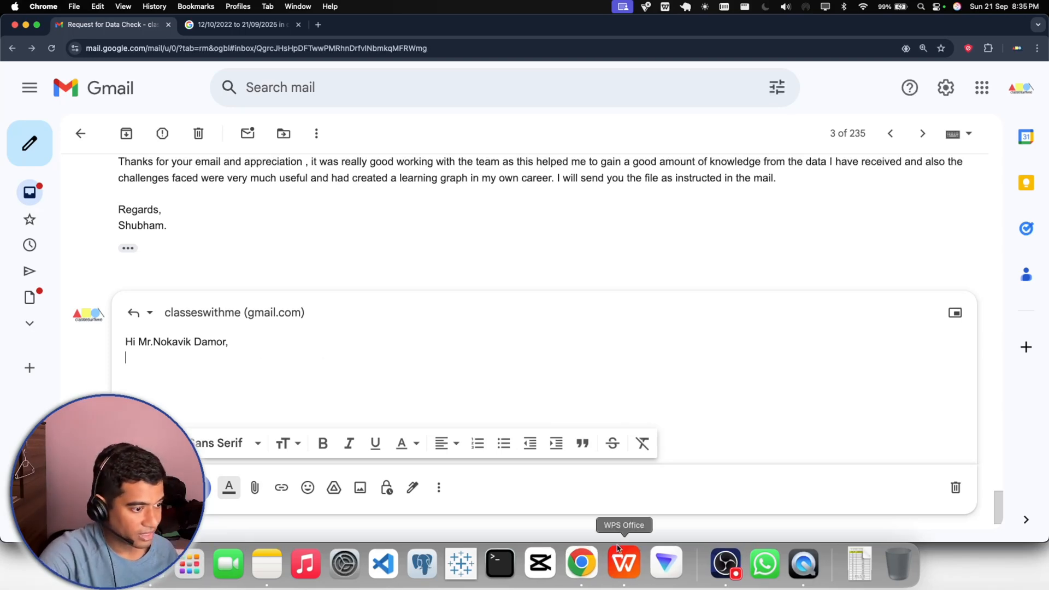
pyautogui.click(718, 563)
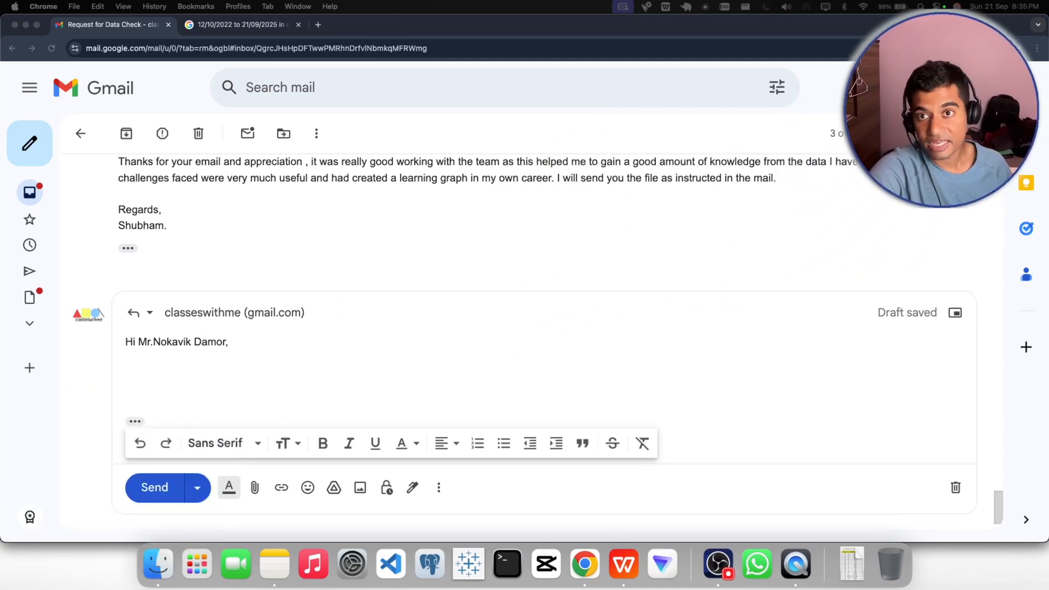
pyautogui.click(203, 364)
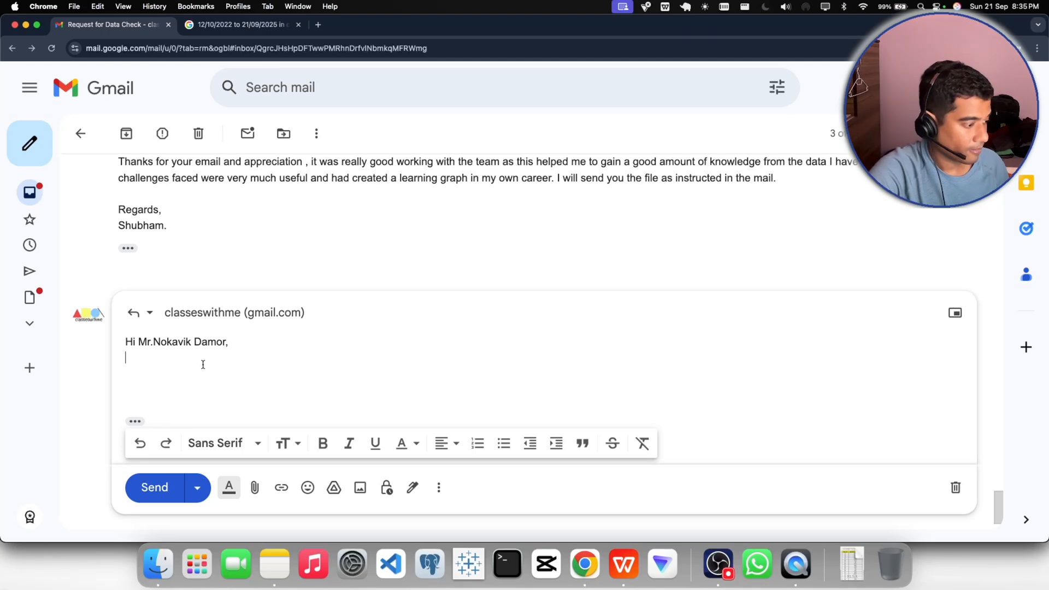
pyautogui.write('As ')
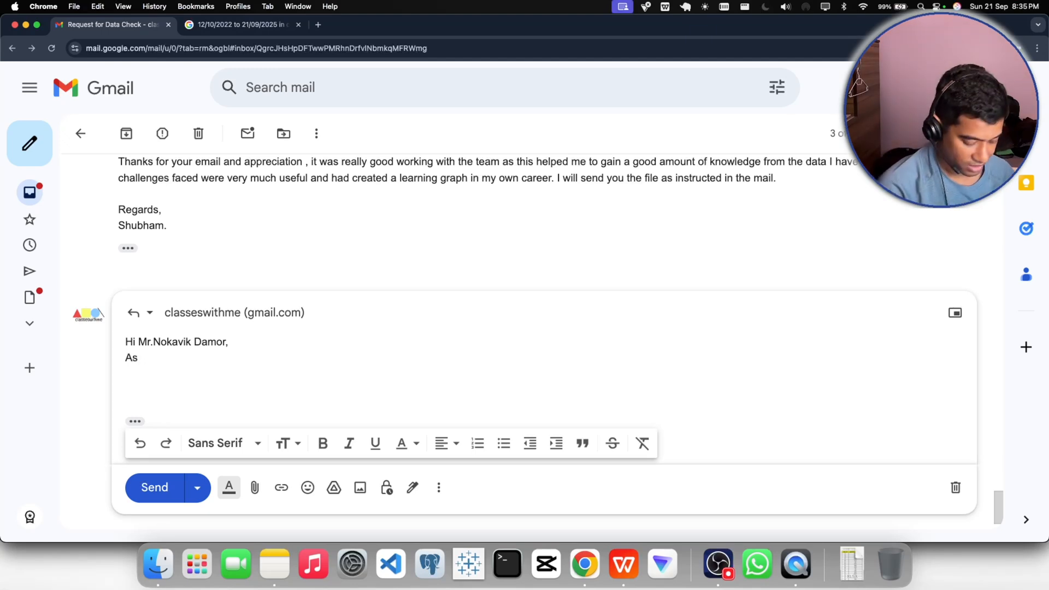
pyautogui.write('inst')
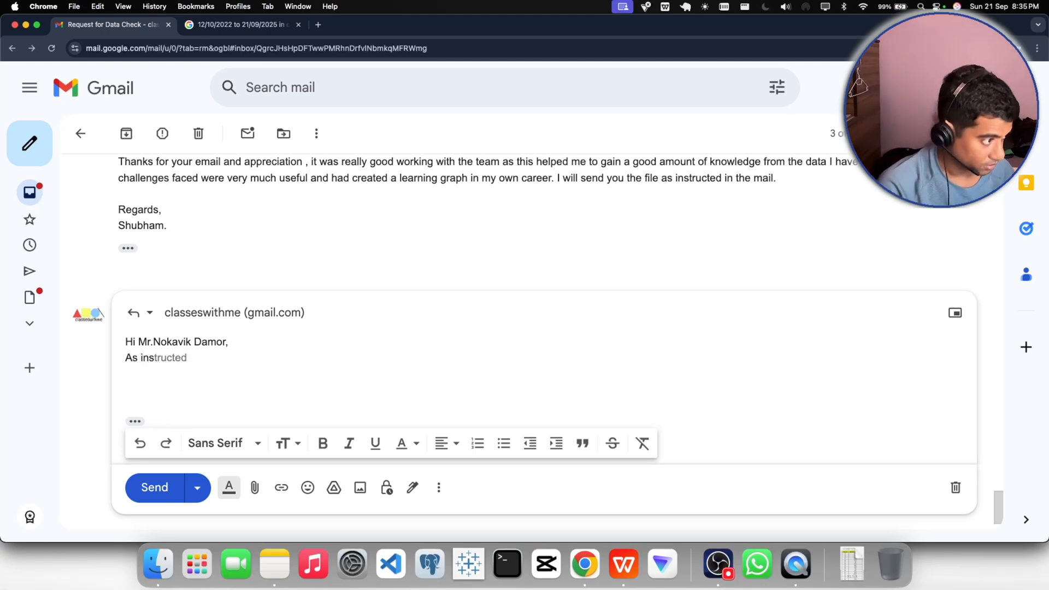
pyautogui.press('BackSpace')
pyautogui.press('BackSpace')
pyautogui.press('BackSpace')
pyautogui.press('BackSpace')
pyautogui.press('BackSpace')
pyautogui.press('BackSpace')
pyautogui.press('BackSpace')
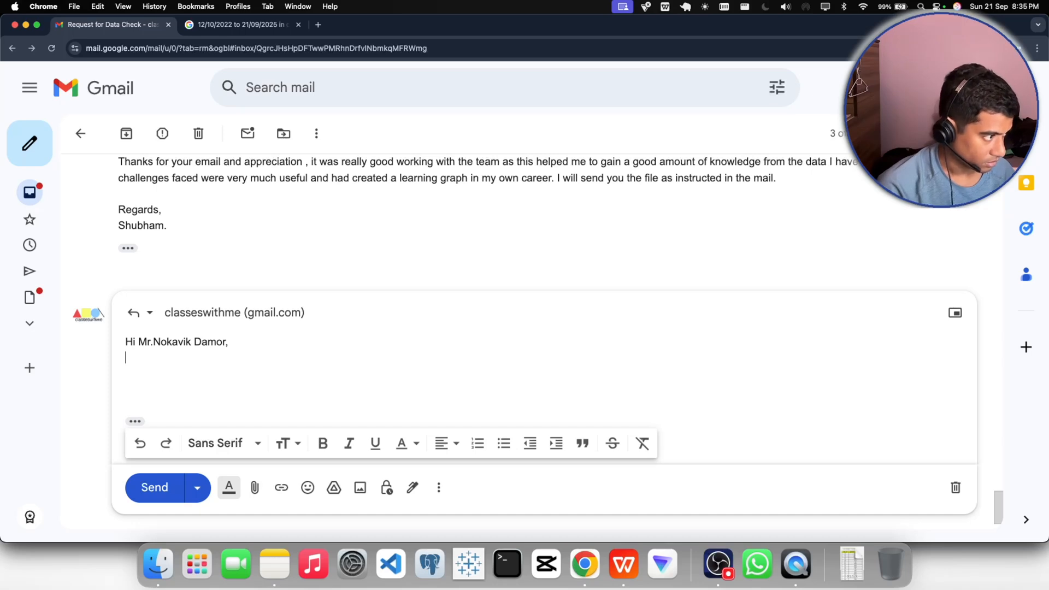
# - Begin the reply's body below the greeting with "I hope this mail finds you well,"
pyautogui.write('I hope t')
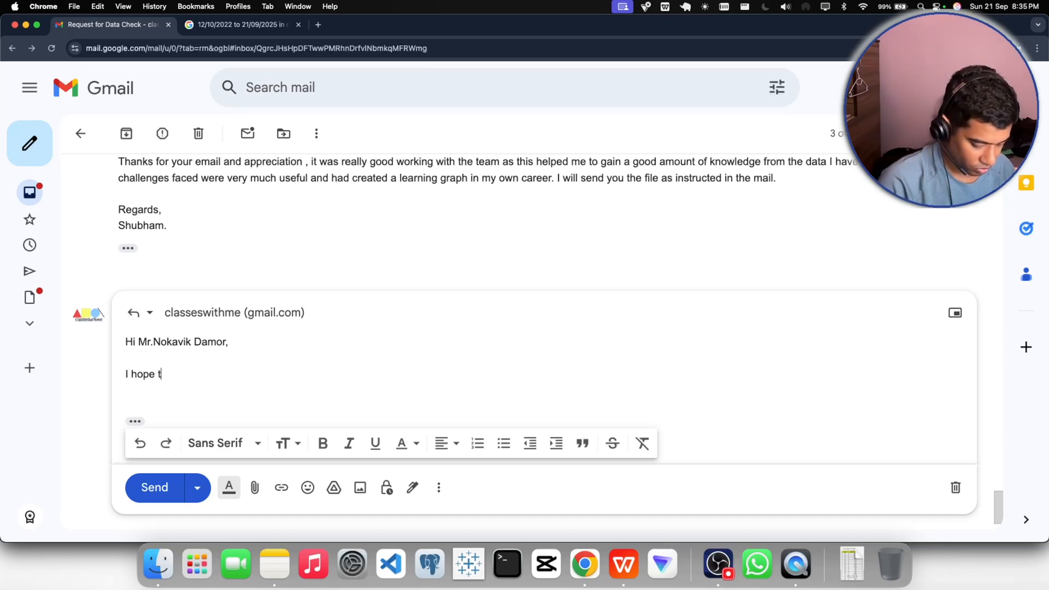
pyautogui.write('his mail ')
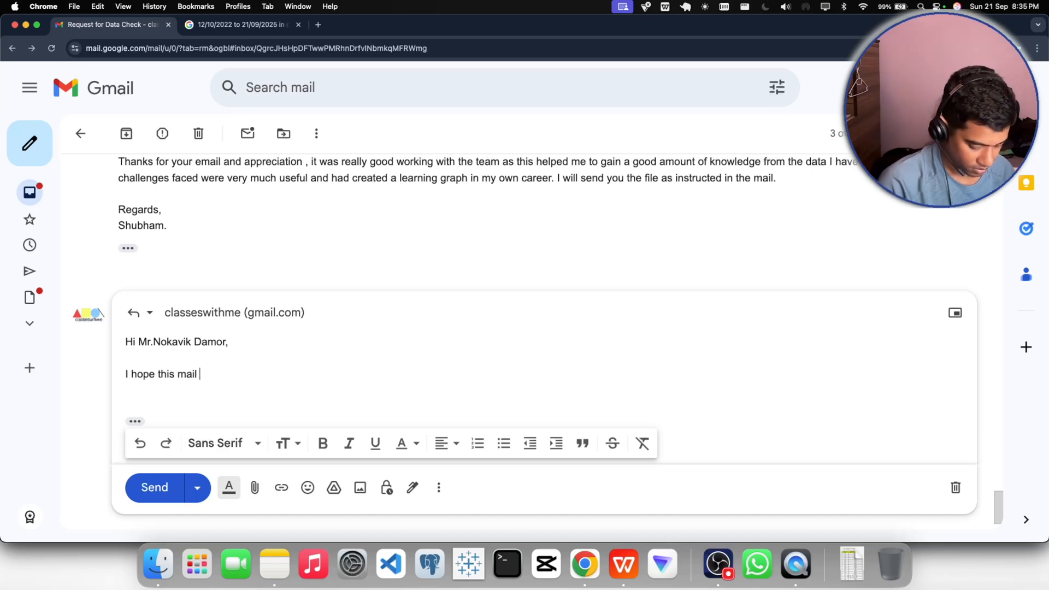
pyautogui.write('finds you we')
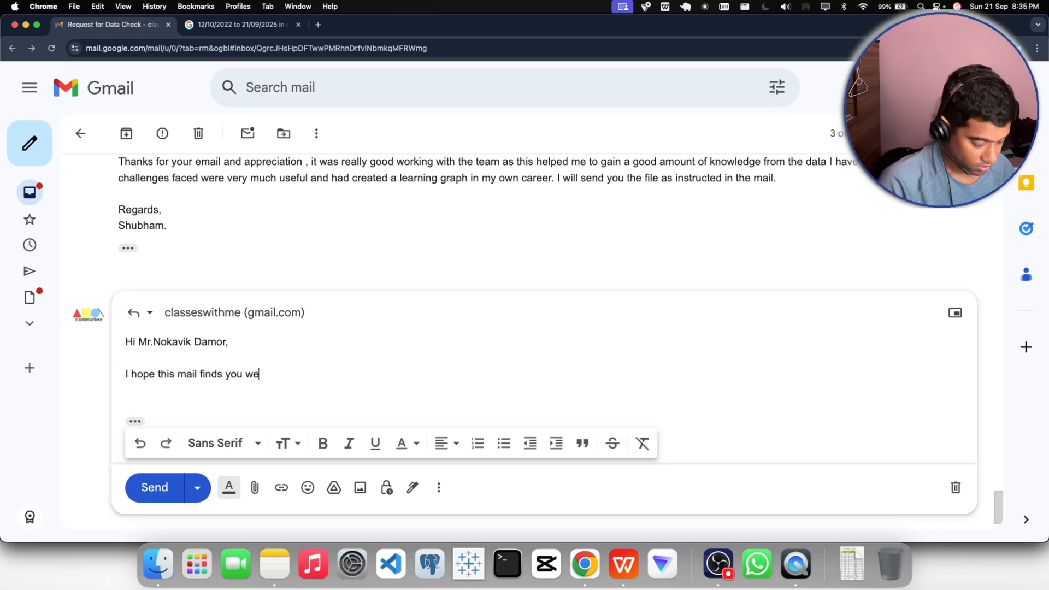
pyautogui.write('ll, as')
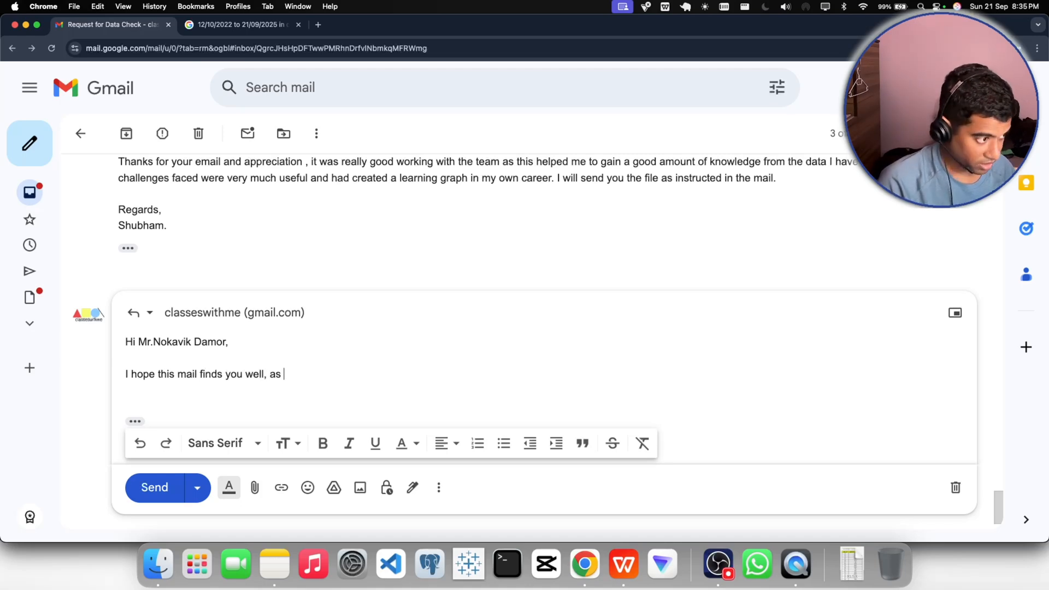
pyautogui.press('BackSpace')
pyautogui.press('BackSpace')
pyautogui.write('nd as instr')
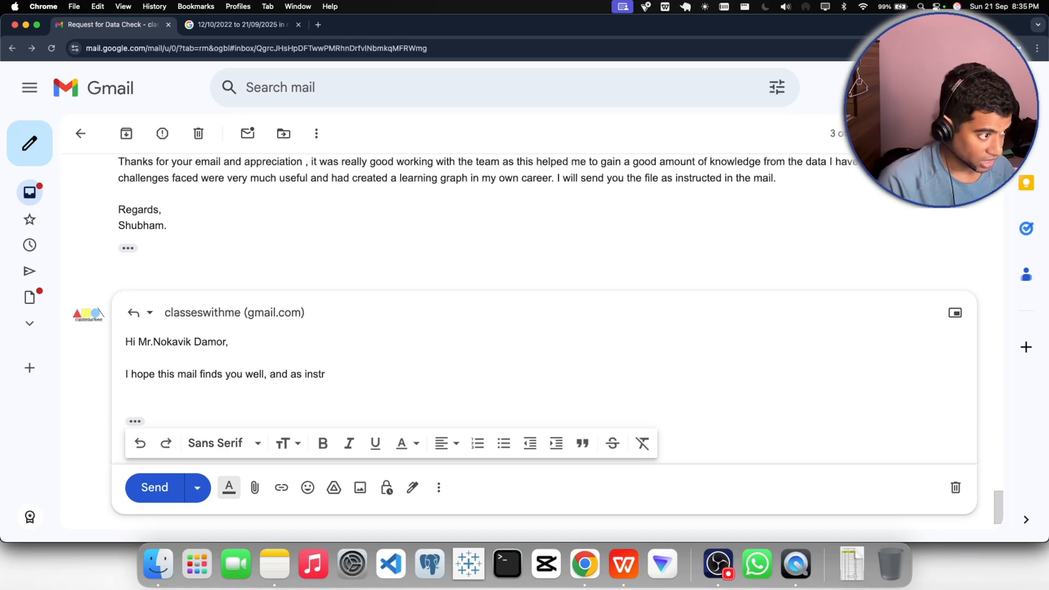
pyautogui.write('ucted I h')
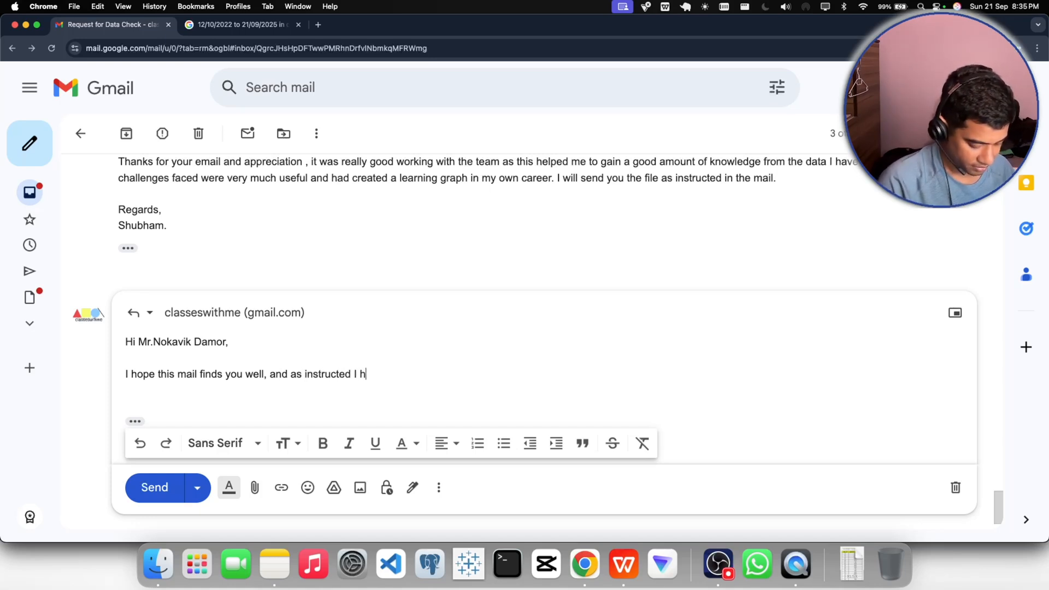
pyautogui.write('ave ')
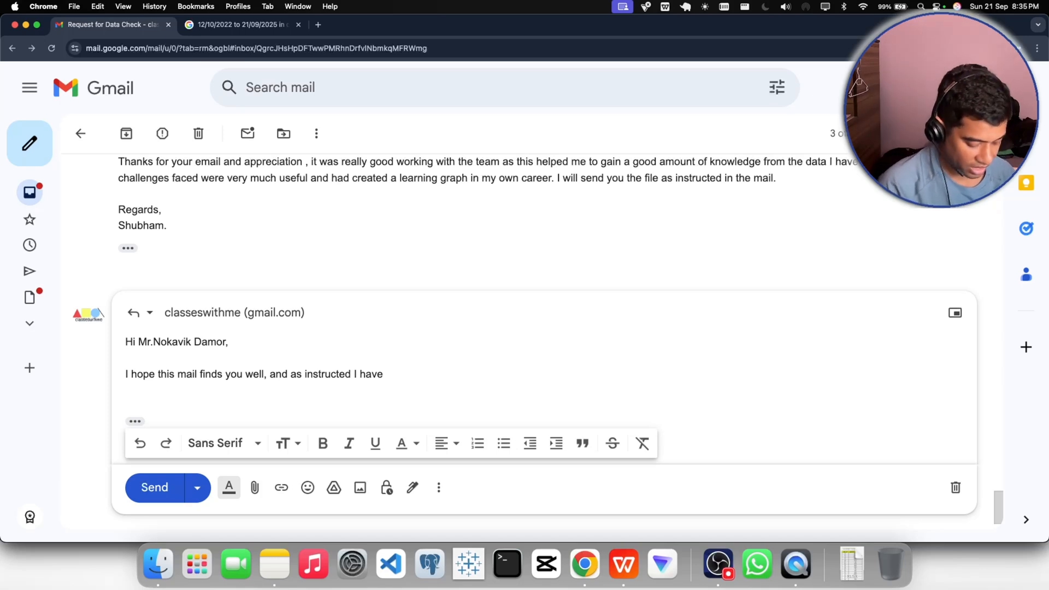
pyautogui.write('done ')
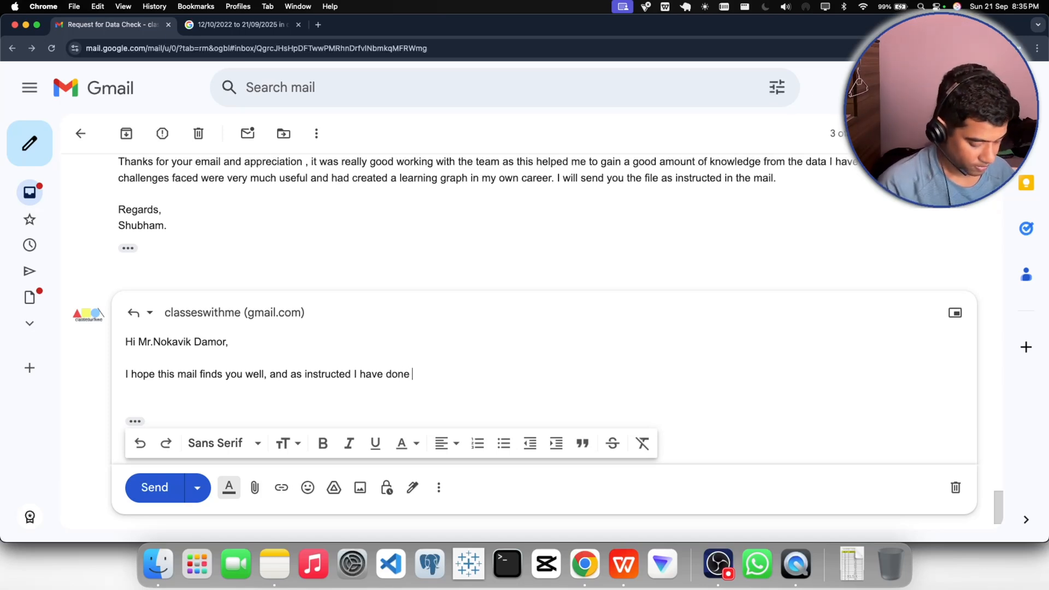
pyautogui.write('the ')
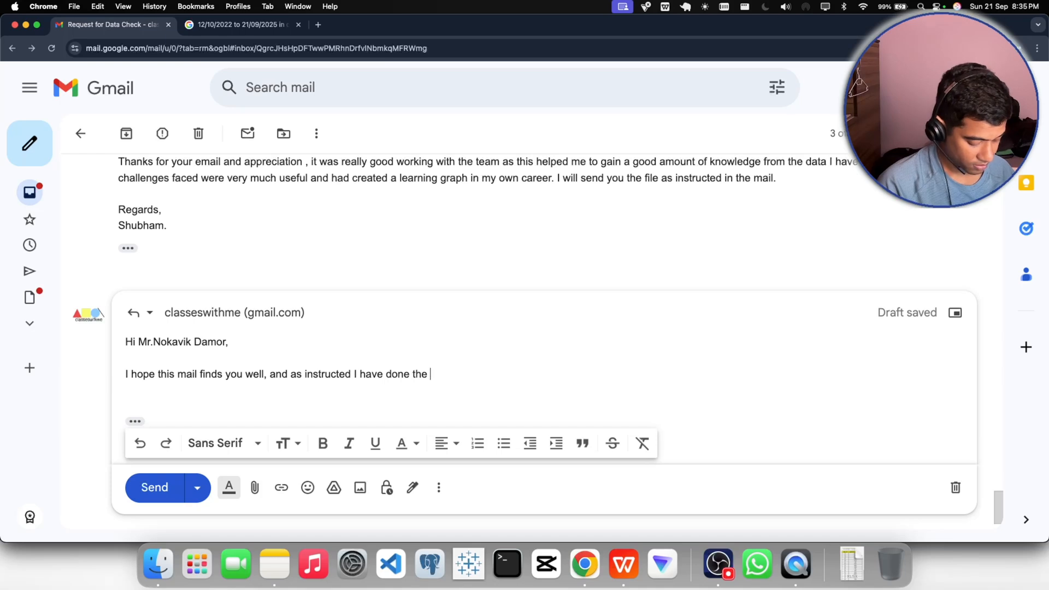
pyautogui.write('visua')
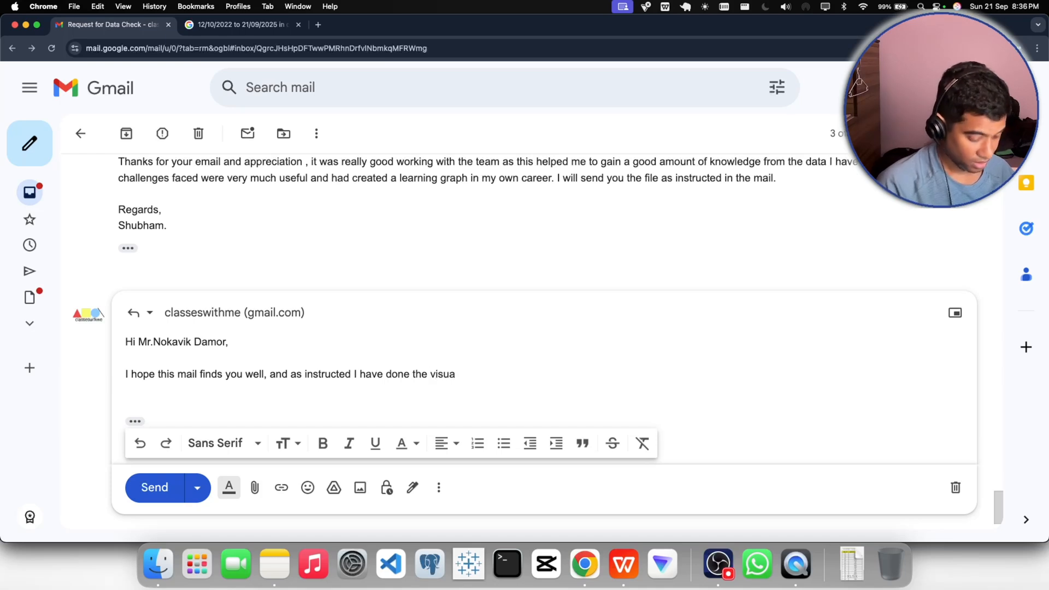
pyautogui.write('lisat')
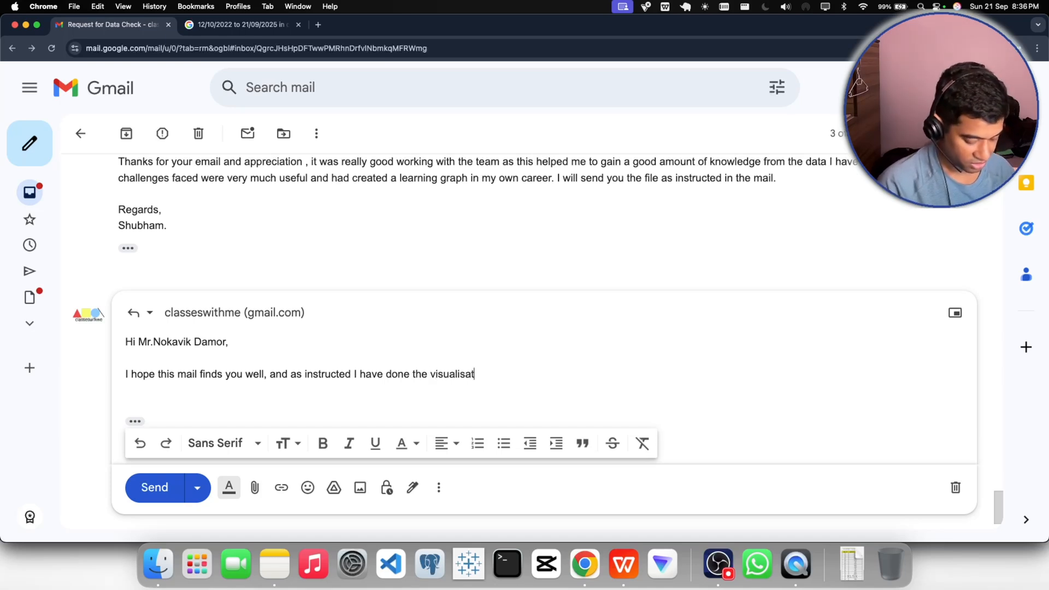
pyautogui.write('ion part ')
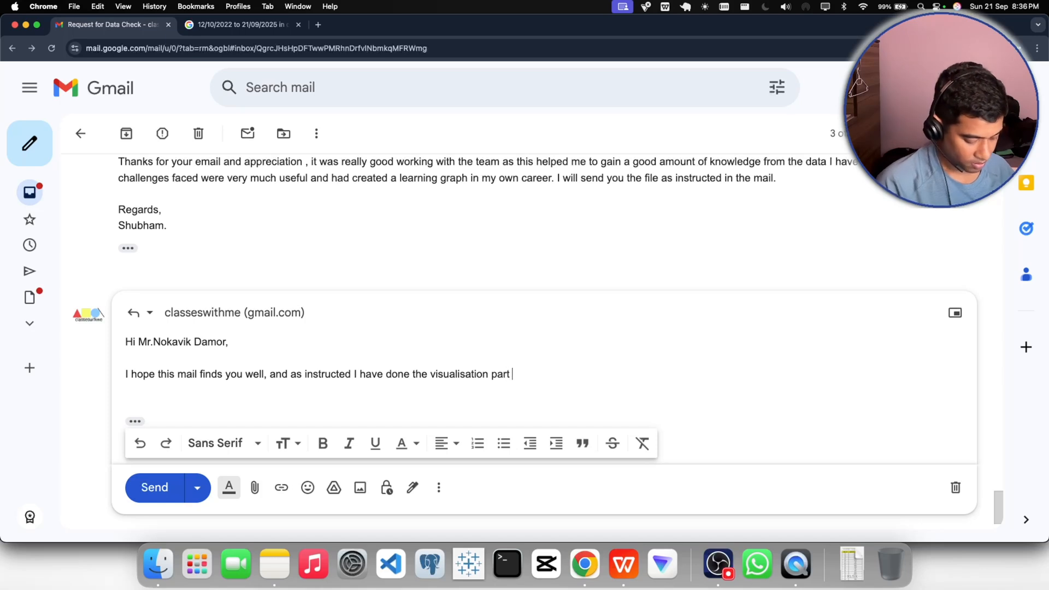
pyautogui.write('and')
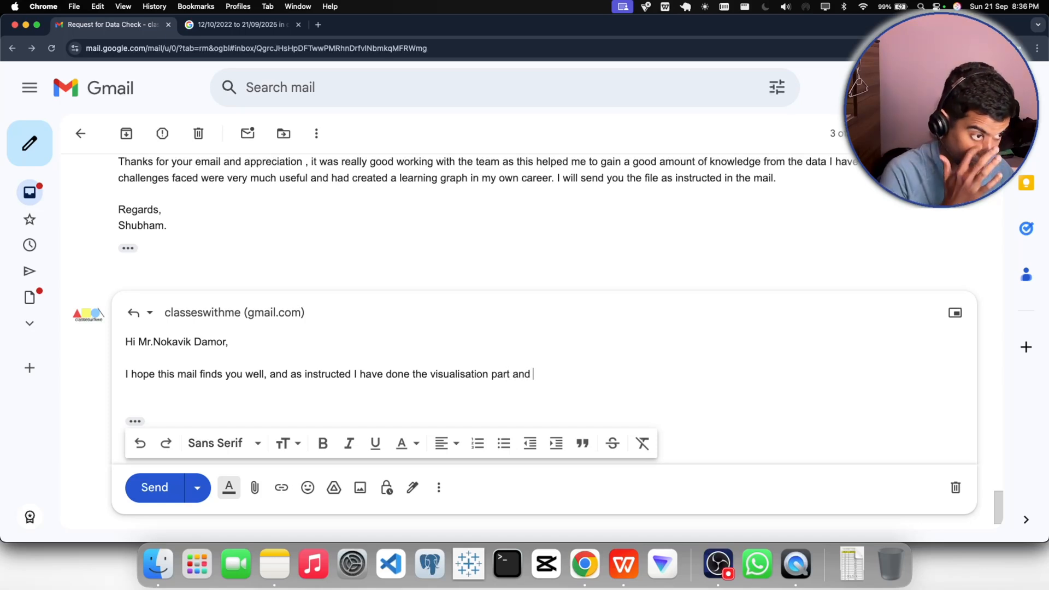
pyautogui.write(' this ')
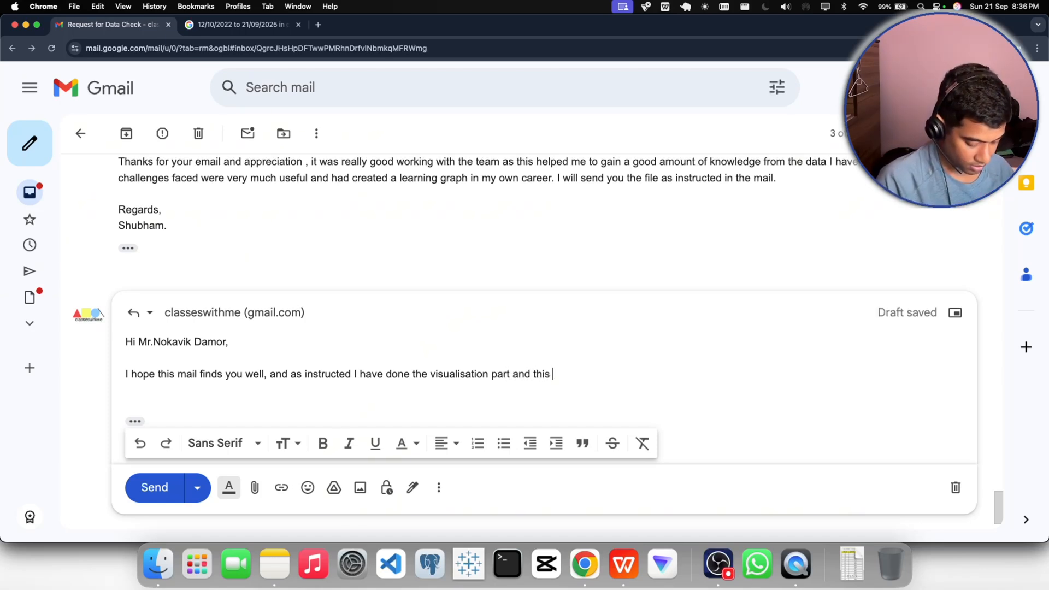
pyautogui.write('is the ')
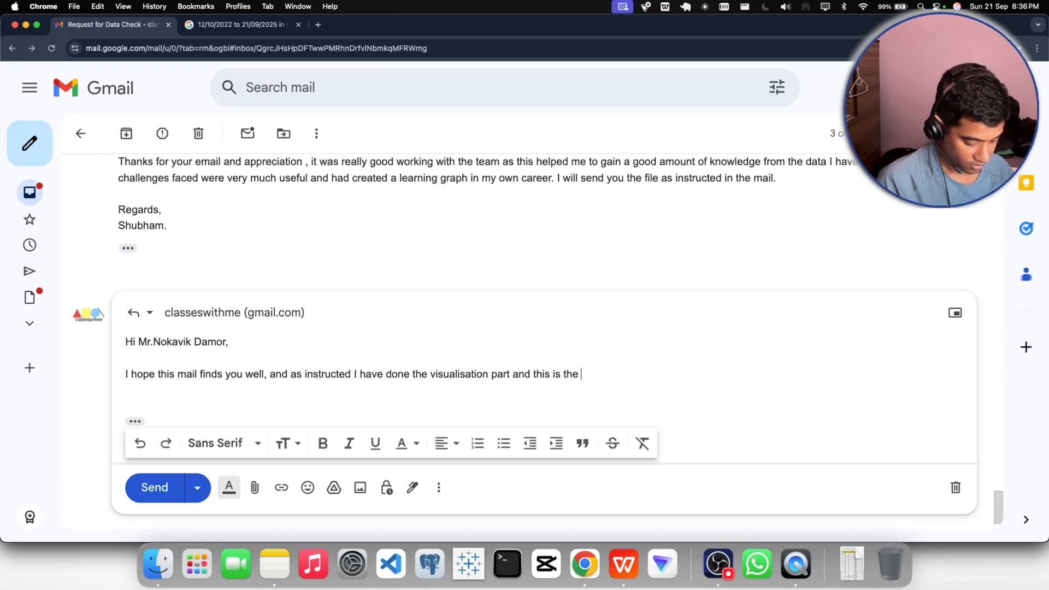
pyautogui.write('full an ')
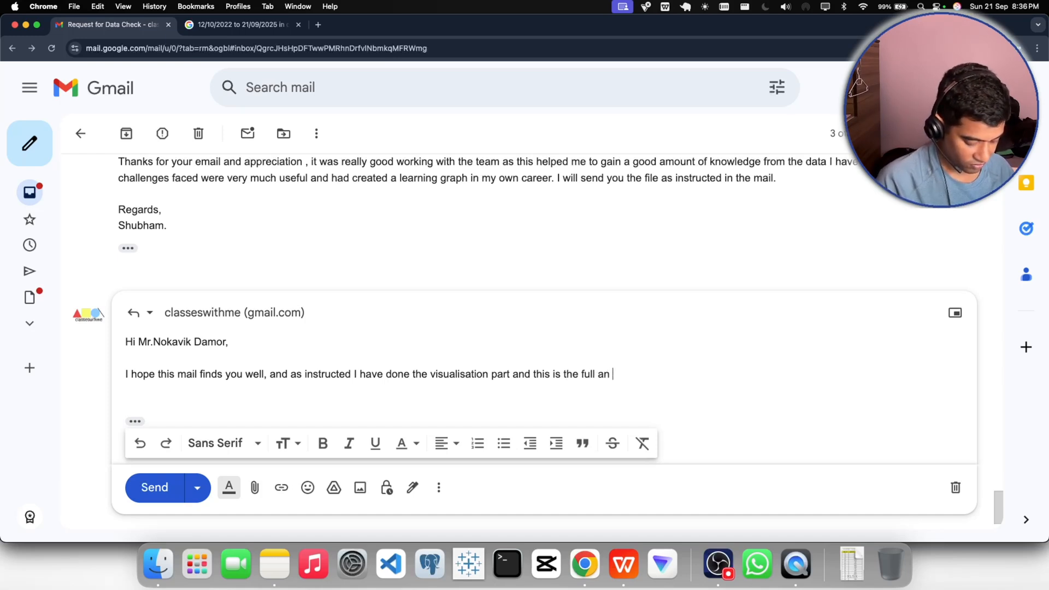
pyautogui.write('d fin')
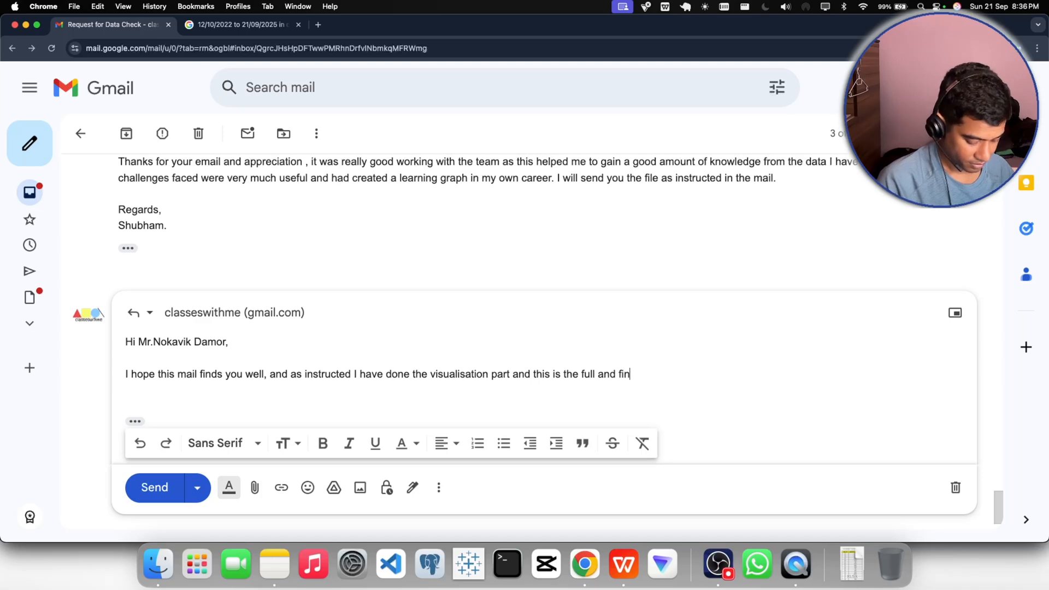
pyautogui.write('al insights')
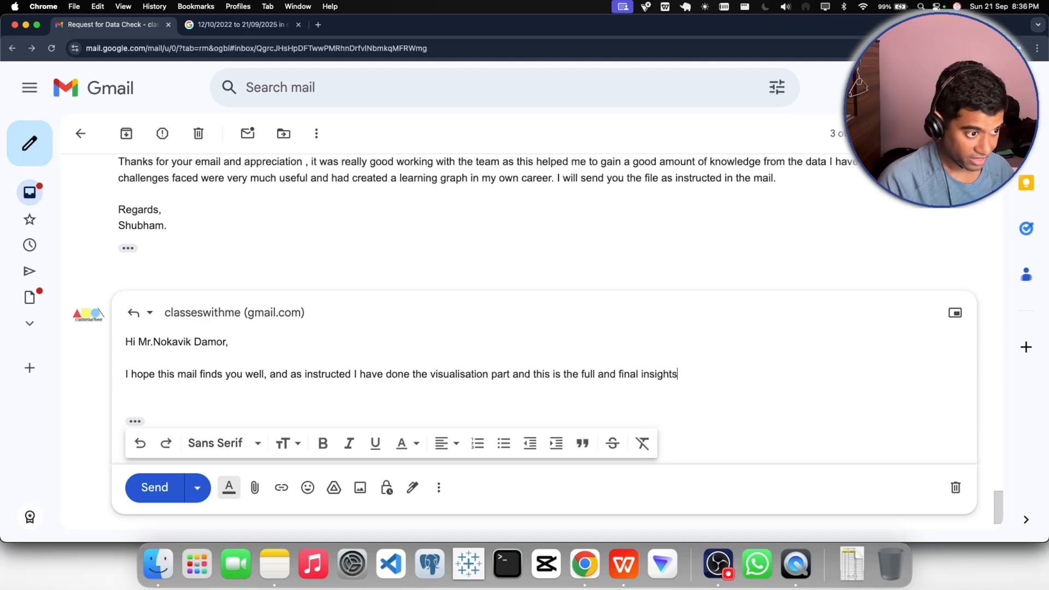
pyautogui.write(' f')
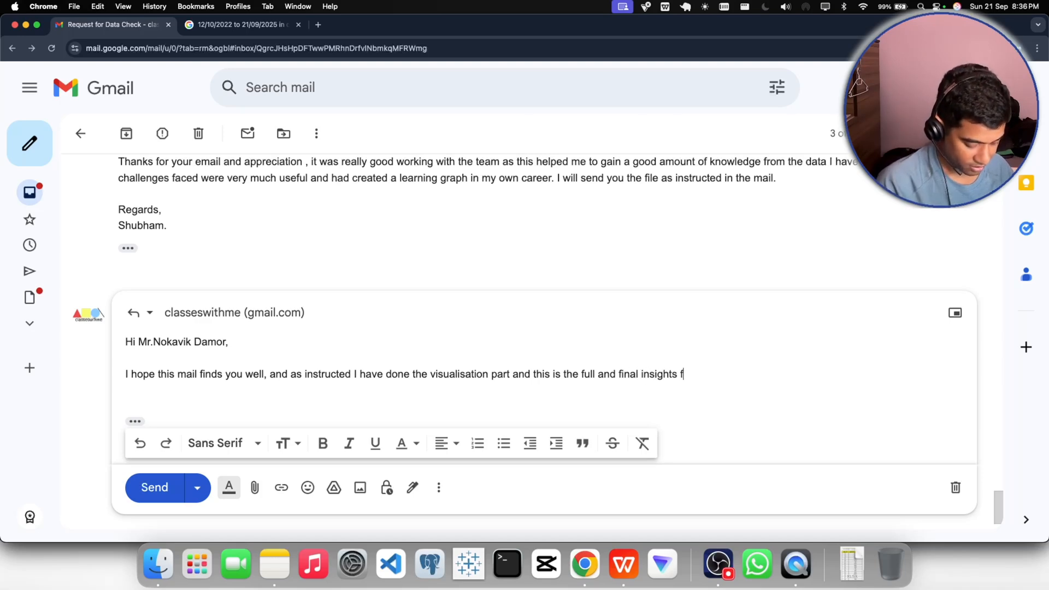
pyautogui.write('orm')
# - Complete the sentence with "and this is the full and final insights from the table."
pyautogui.press('BackSpace')
pyautogui.press('BackSpace')
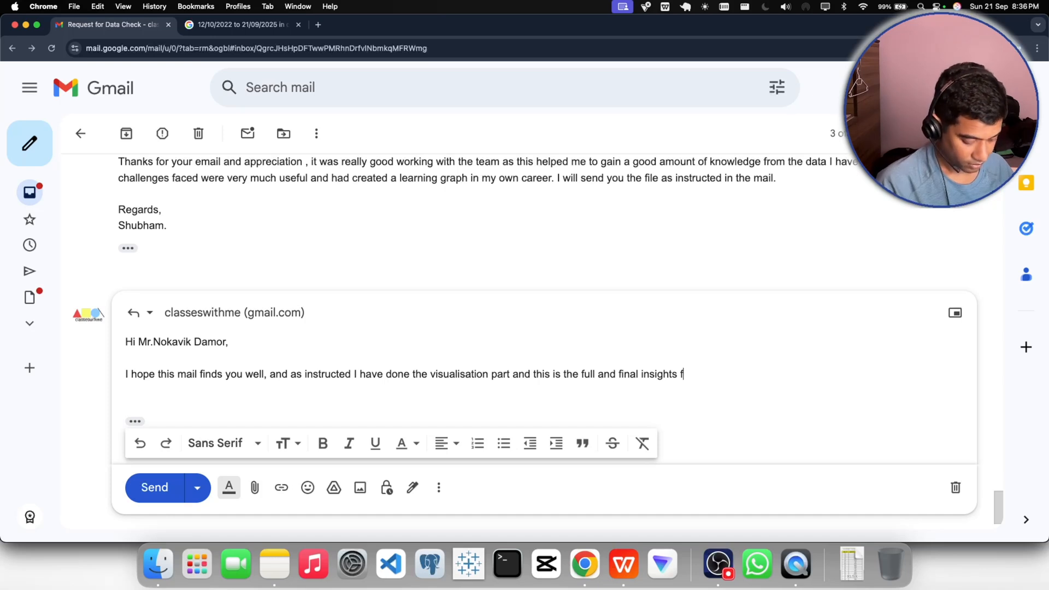
pyautogui.write('rom the ')
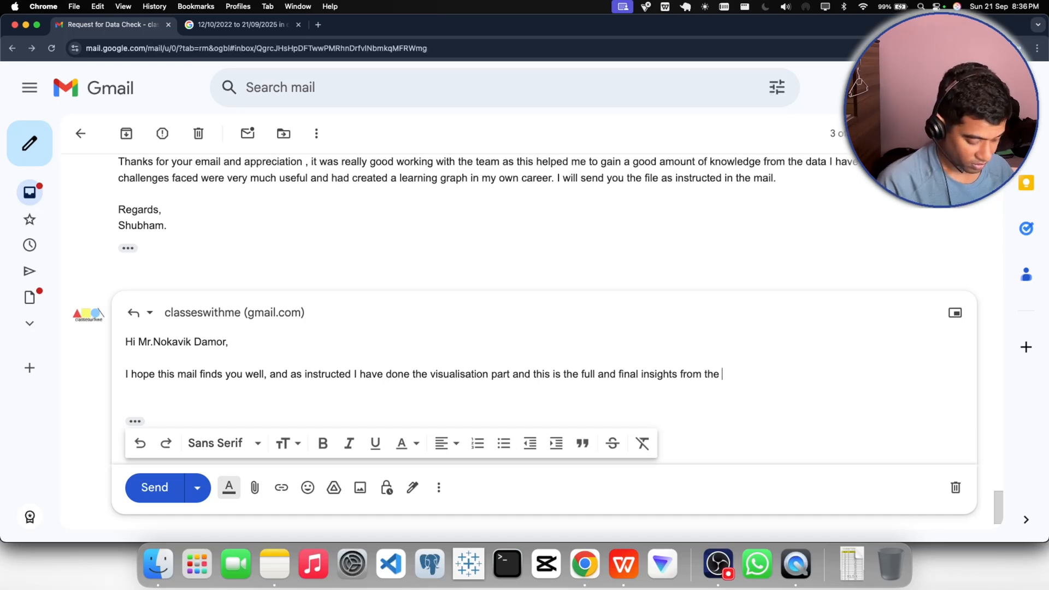
pyautogui.write('table')
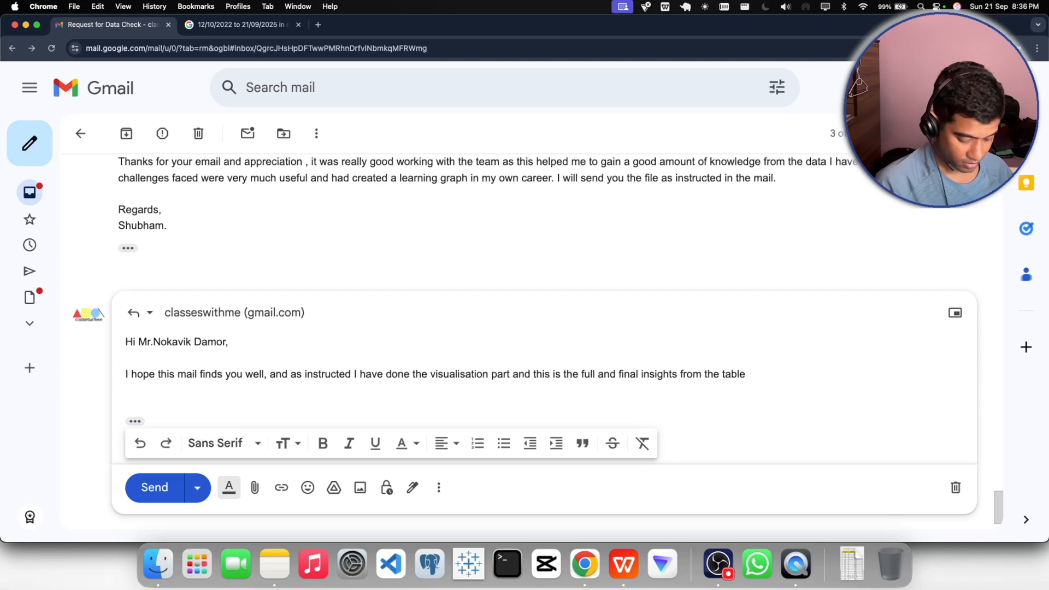
pyautogui.write('.')
# - Copy the PivotChart from the WPS Office workbook and paste it as a picture below the paragraph in the Gmail reply, leaving blank lines between
pyautogui.press('Return')
pyautogui.press('Return')
pyautogui.press('Return')
pyautogui.press('Return')
pyautogui.press('Return')
pyautogui.press('Return')
pyautogui.press('Return')
pyautogui.press('Return')
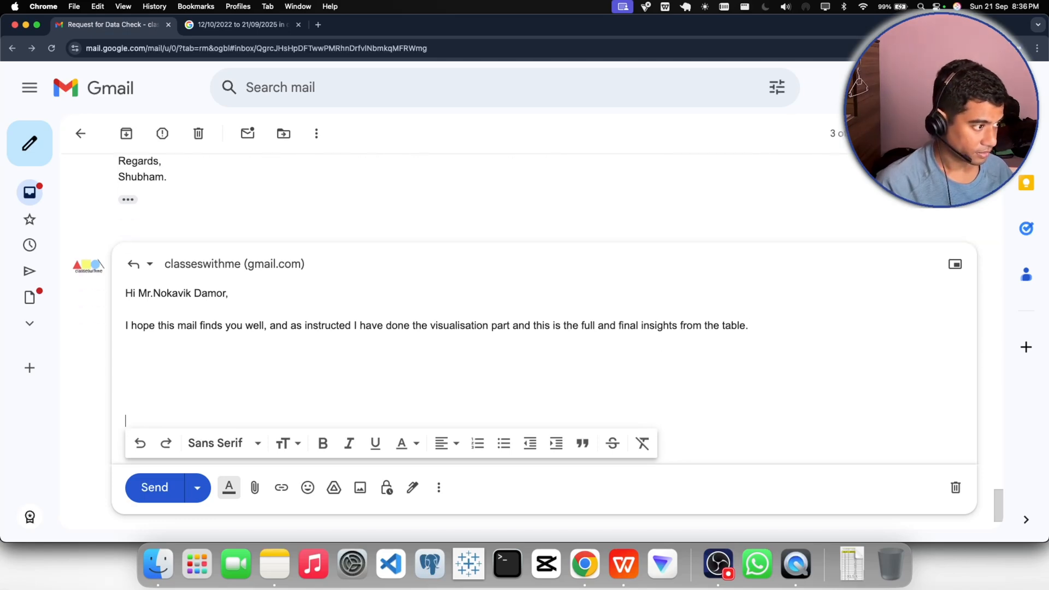
pyautogui.click(624, 563)
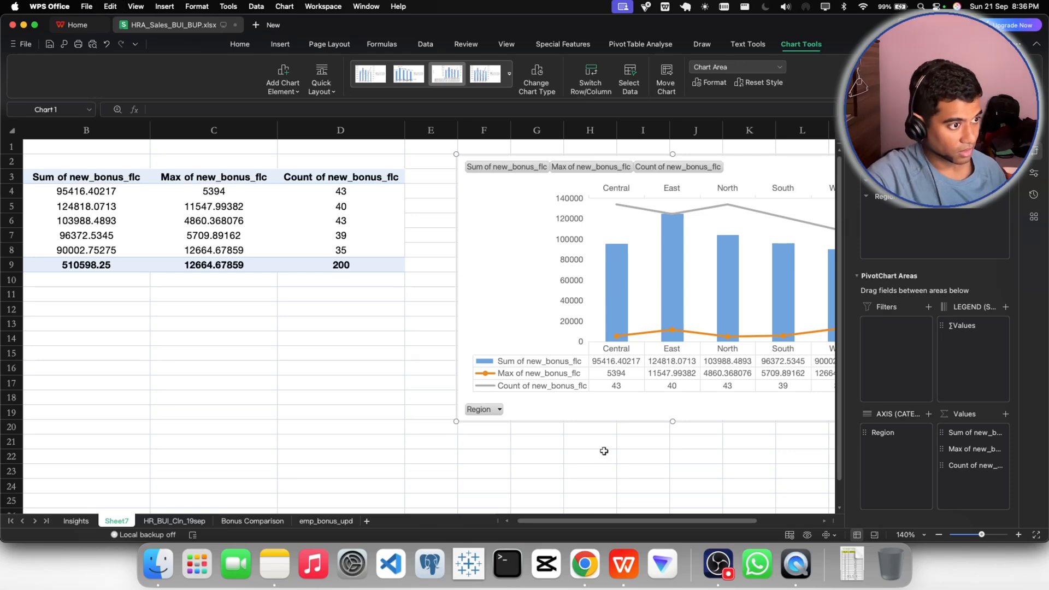
pyautogui.click(580, 567)
pyautogui.press('super+v')
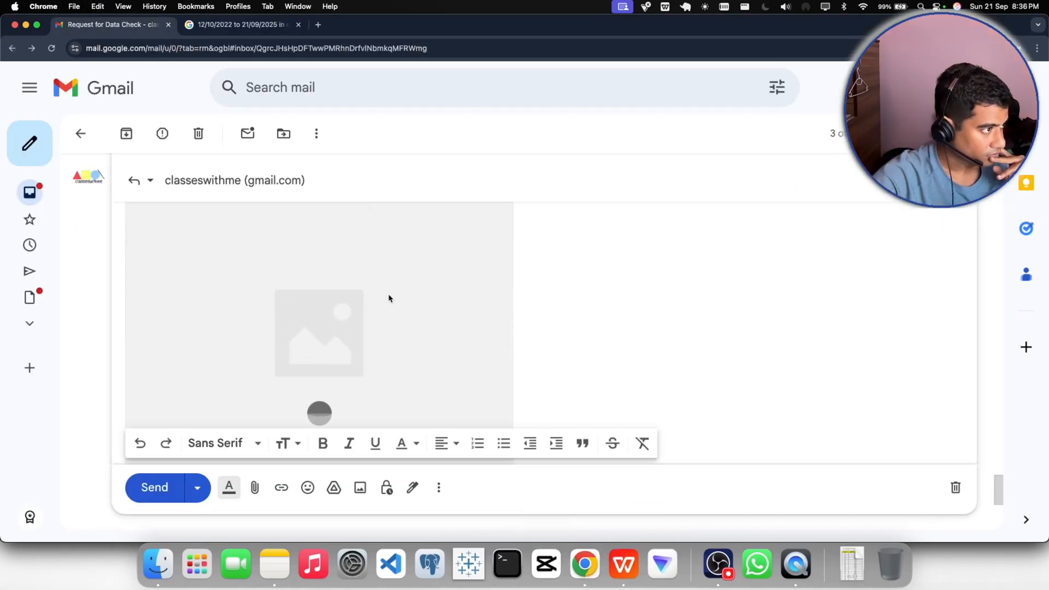
pyautogui.scroll(3, 389, 295)
pyautogui.scroll(-5, 389, 295)
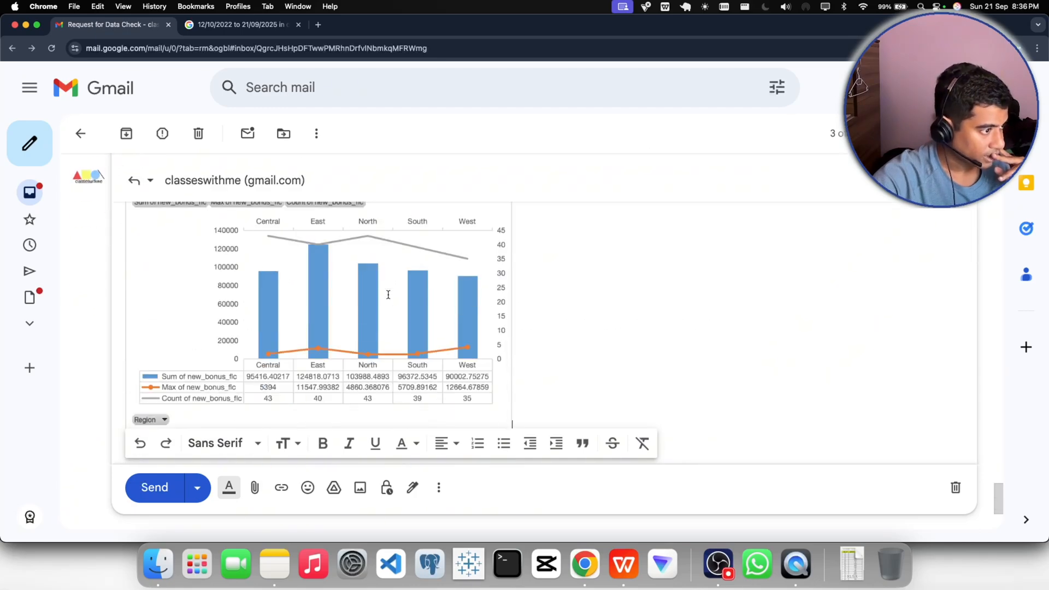
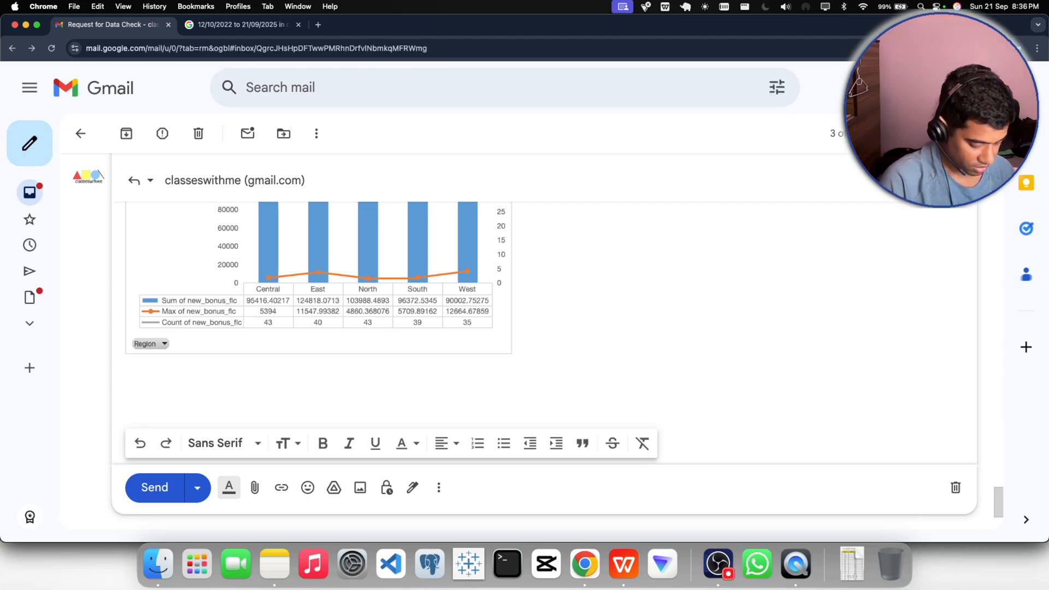
# - Below the chart in the reply, begin the closing sentence with "So, as this is the last requirement"
pyautogui.write('So')
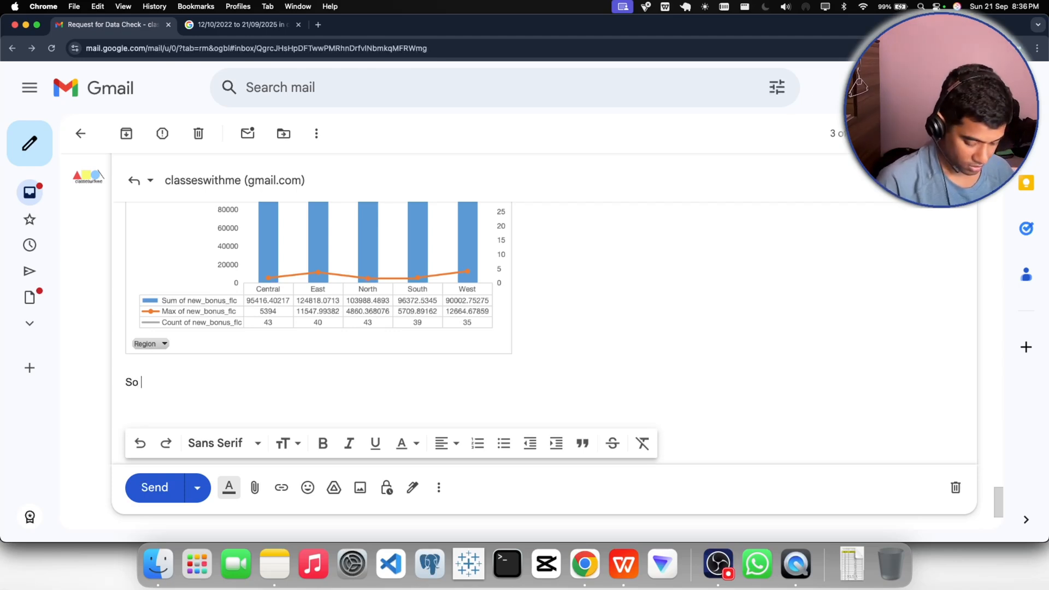
pyautogui.write(', as ')
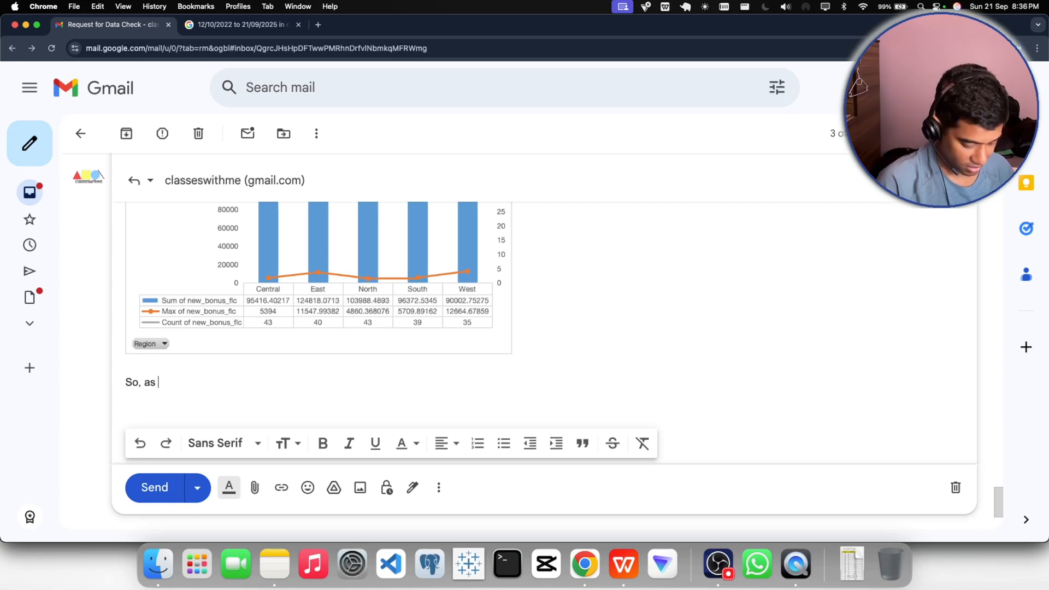
pyautogui.write('this is he')
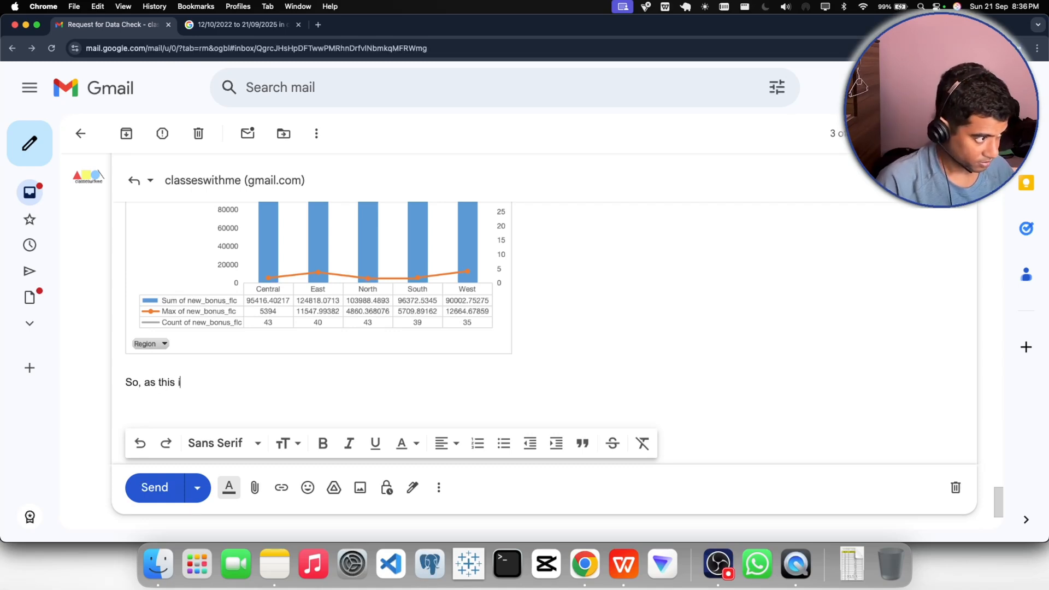
pyautogui.press('BackSpace')
pyautogui.press('BackSpace')
pyautogui.press('BackSpace')
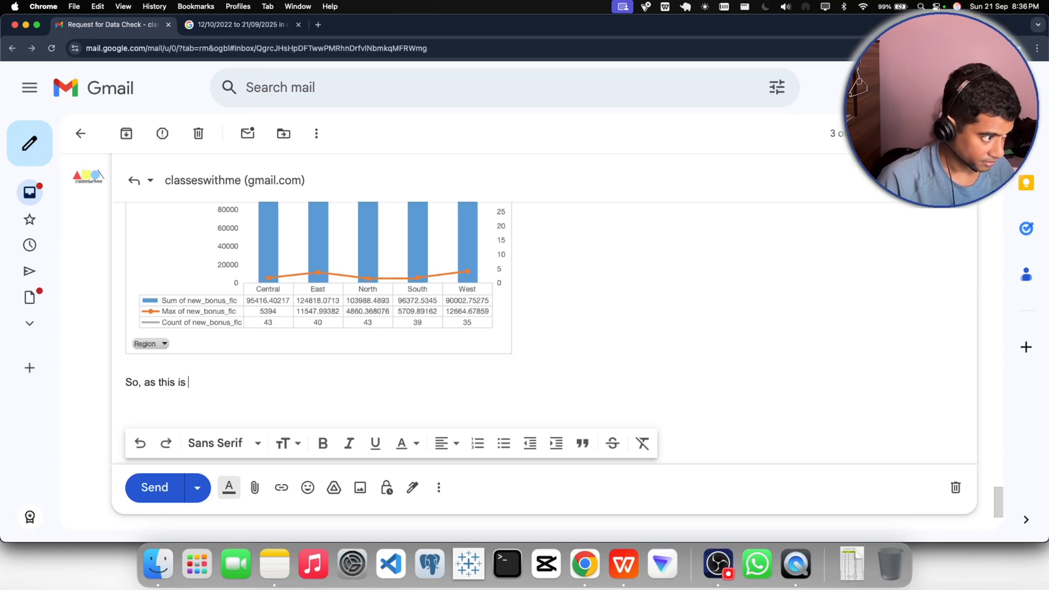
pyautogui.write('the last requirement ')
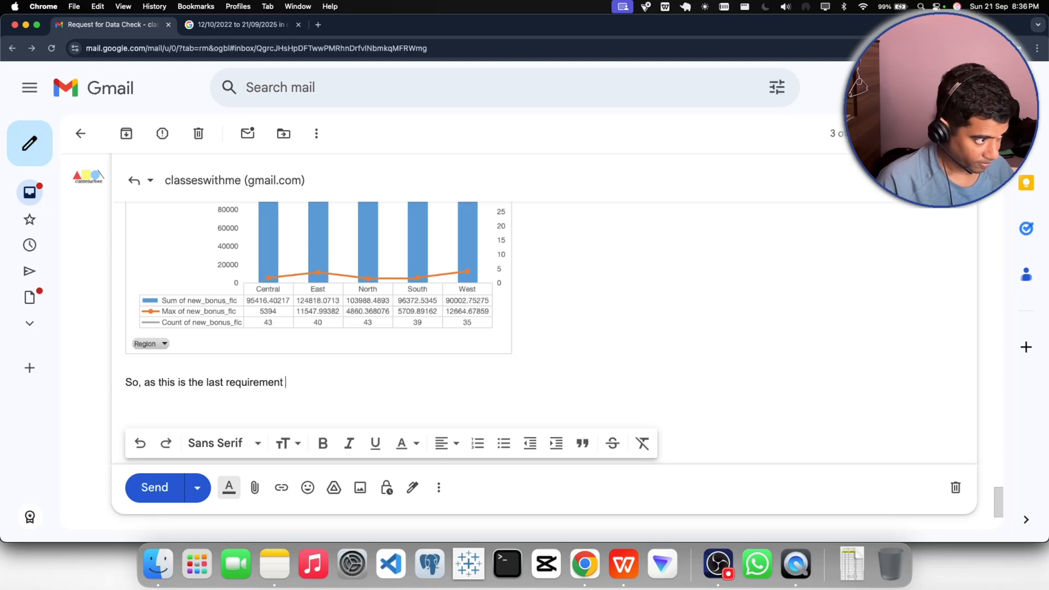
pyautogui.write('I will be ')
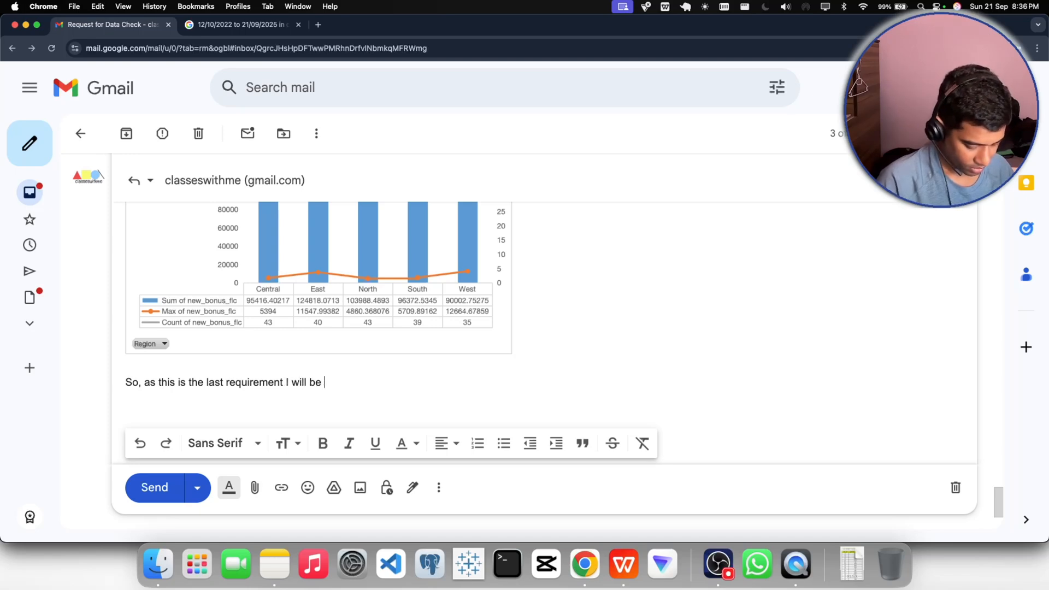
pyautogui.write('send')
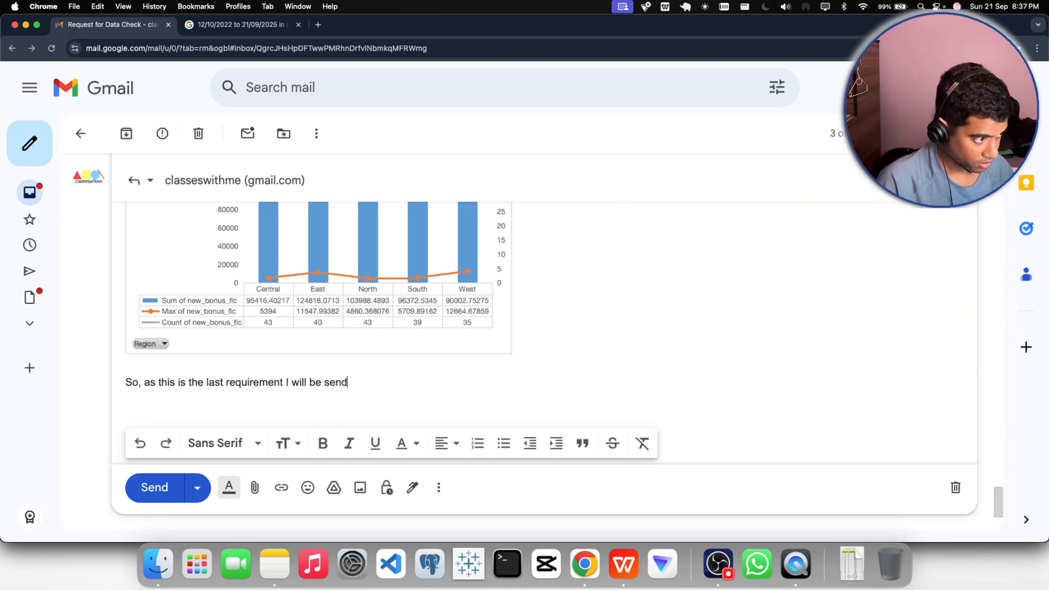
pyautogui.write('ing the')
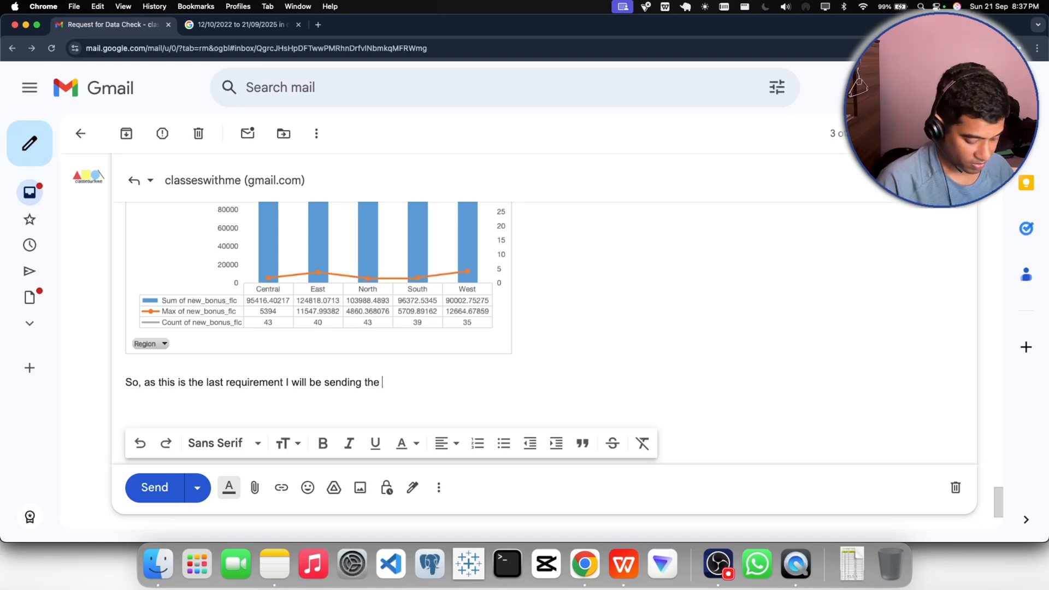
pyautogui.write(' file')
# - Complete the closing sentence with "I will be sending the file in the mail."
pyautogui.write('in the mail ')
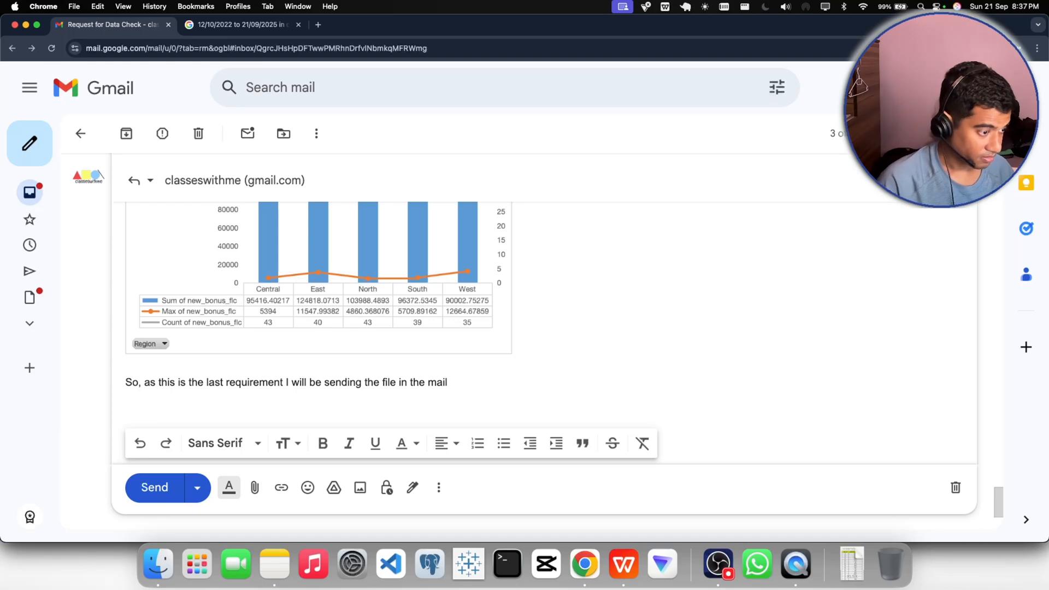
pyautogui.write('a')
pyautogui.press('BackSpace')
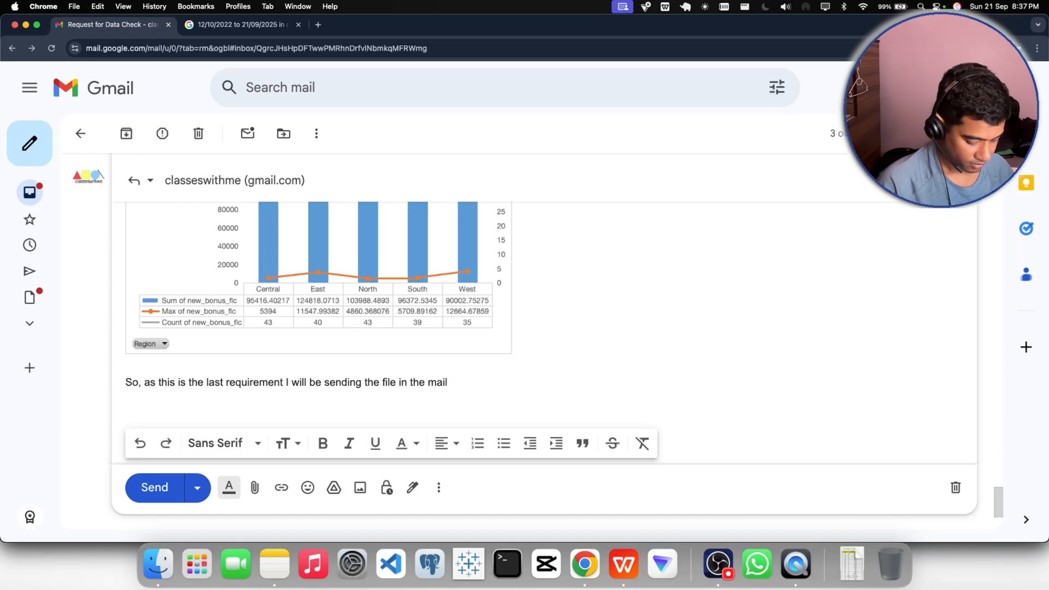
pyautogui.write('and')
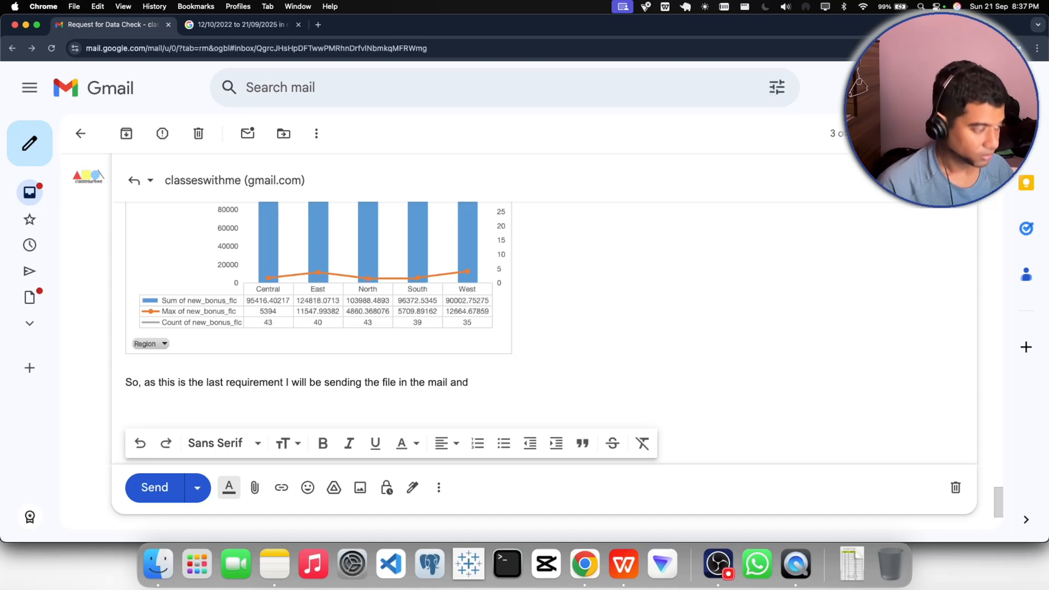
pyautogui.press('BackSpace')
pyautogui.press('BackSpace')
pyautogui.press('BackSpace')
pyautogui.press('BackSpace')
pyautogui.press('BackSpace')
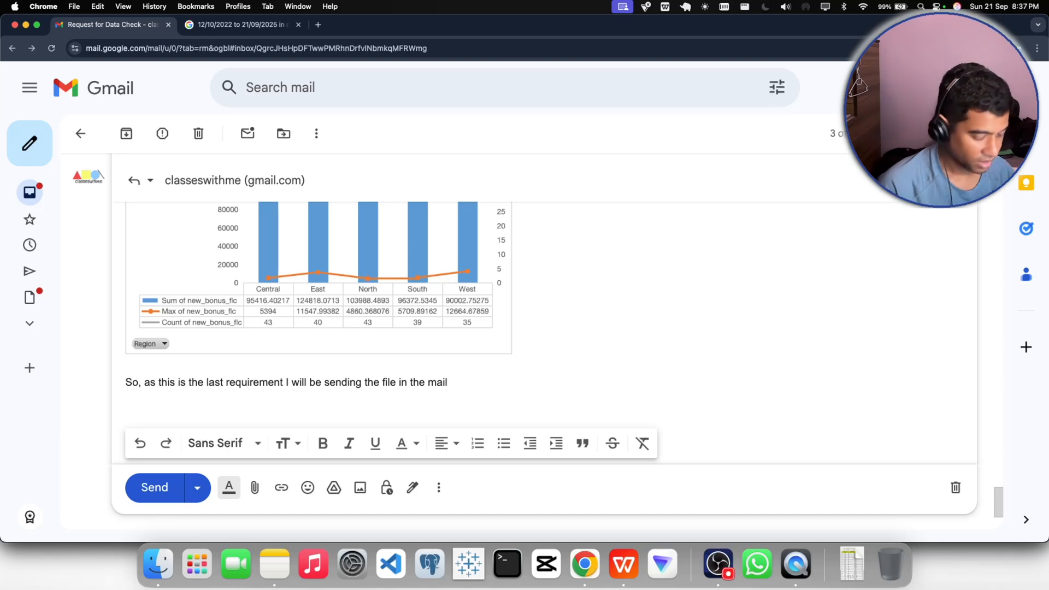
pyautogui.write('.')
# - Sign off the reply two blank lines below with "Regards," and the sender's first name on the following line
pyautogui.press('Return')
pyautogui.press('Return')
pyautogui.press('Return')
pyautogui.press('Return')
pyautogui.press('Return')
pyautogui.press('Return')
pyautogui.press('Return')
pyautogui.press('Return')
pyautogui.press('Return')
pyautogui.press('Return')
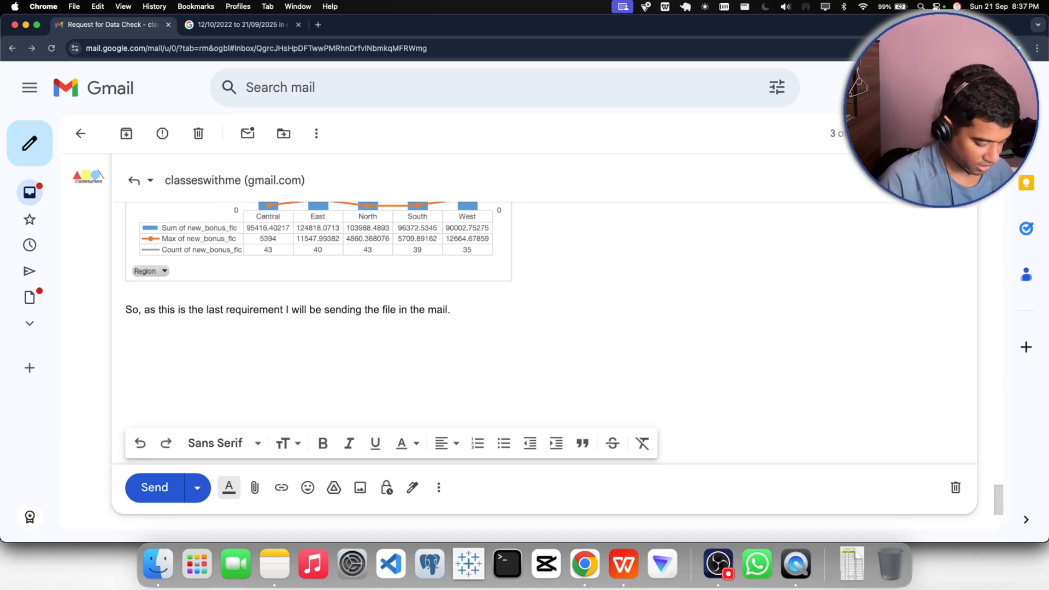
pyautogui.write('Rega')
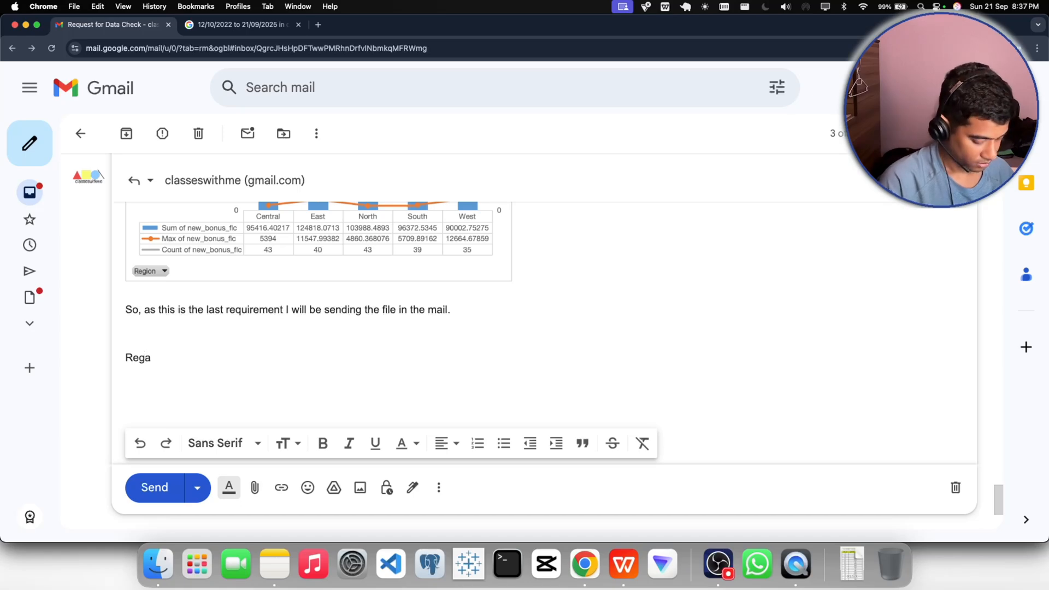
pyautogui.write('rds,')
pyautogui.press('Return')
pyautogui.write('Sh')
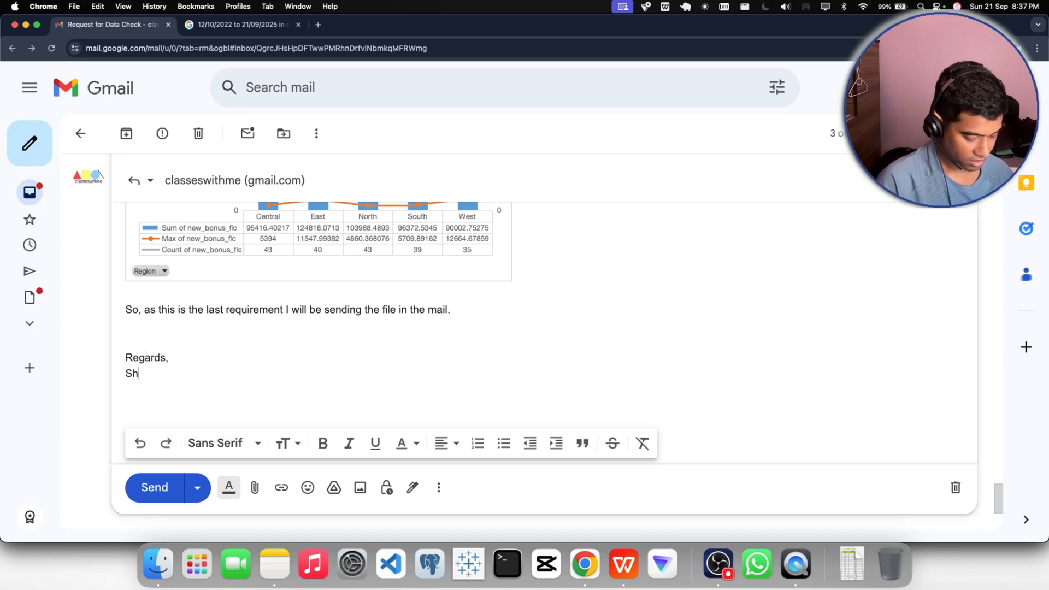
pyautogui.write('ubham')
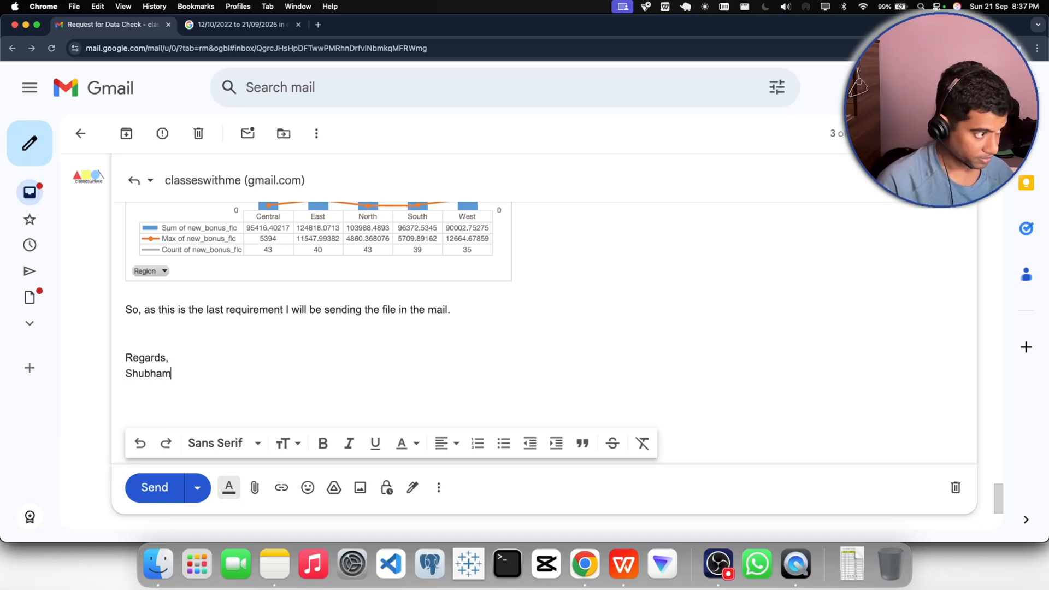
pyautogui.write('.')
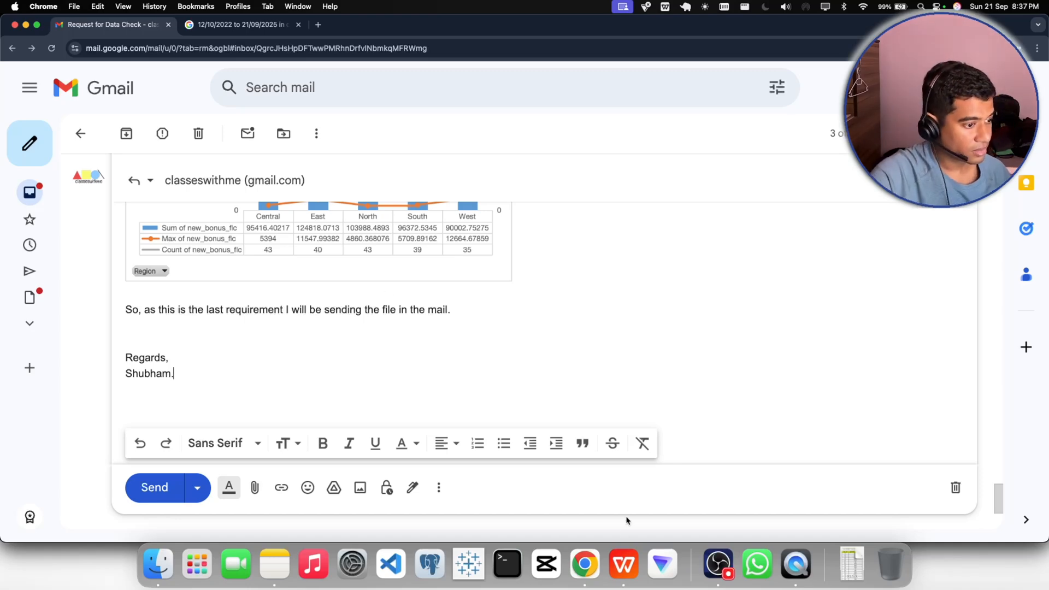
# - Switch to WPS Office, save the HRA_Sales_BUI_BUP.xlsx workbook and check its file details
pyautogui.click(621, 548)
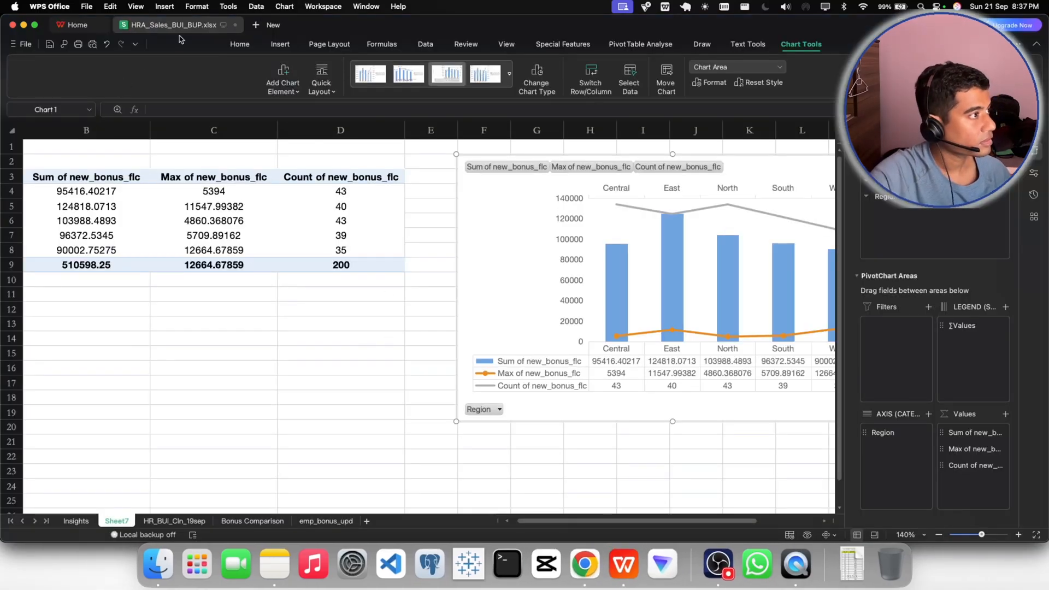
pyautogui.click(50, 44)
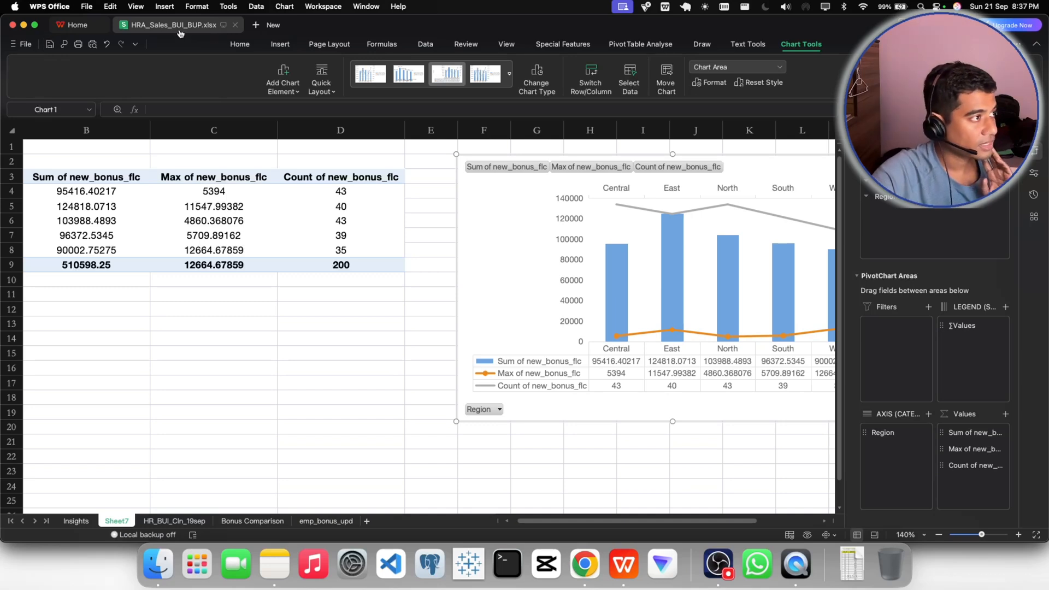
pyautogui.moveTo(182, 33)
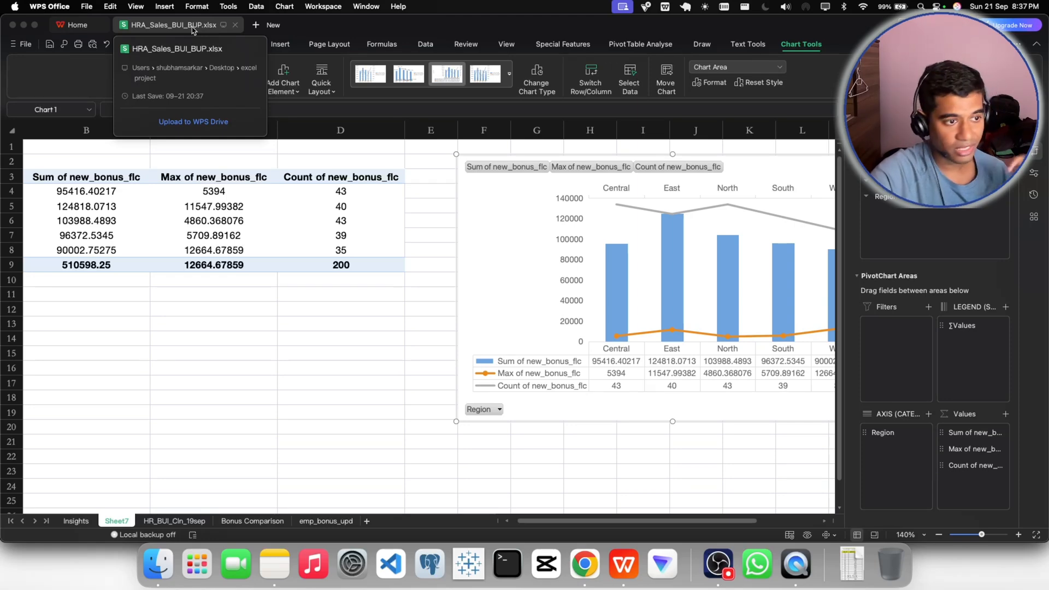
# - Rename the PivotTable and PivotChart sheet as "Region_Bonus Graph" and save the workbook
pyautogui.click(175, 521)
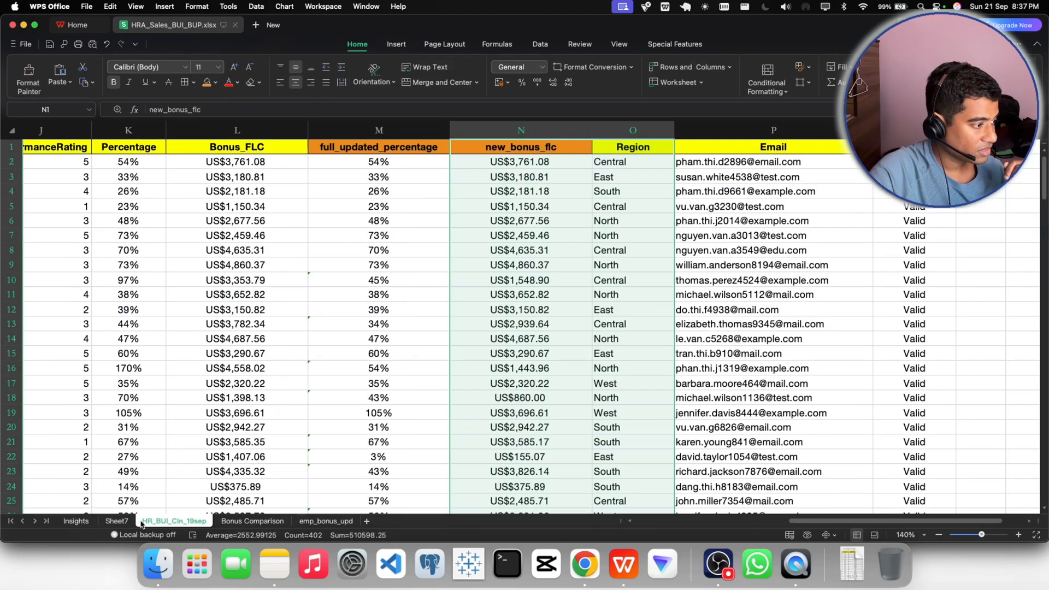
pyautogui.click(123, 522)
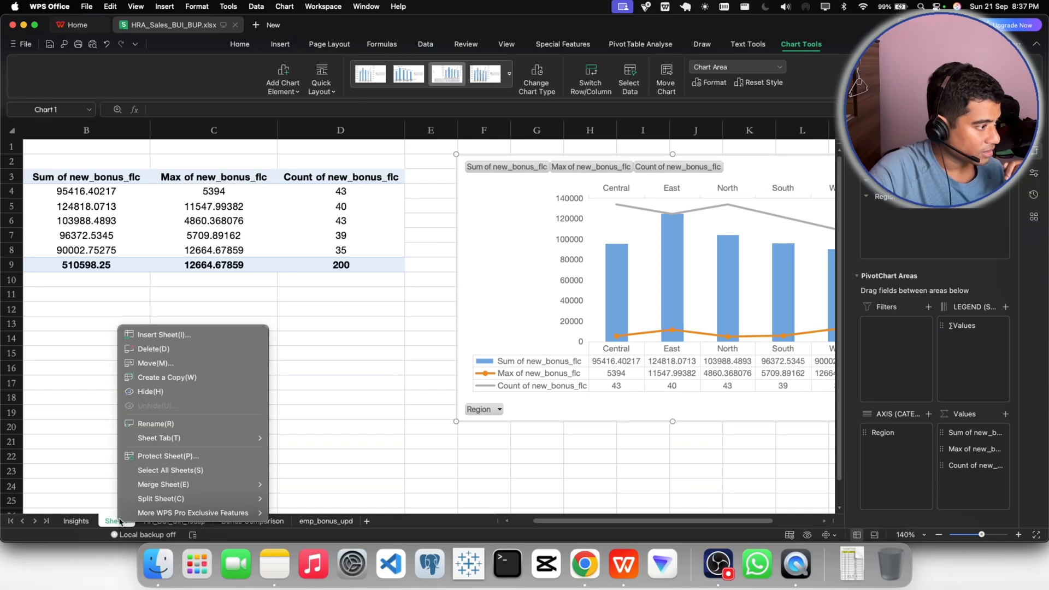
pyautogui.rightClick(119, 523)
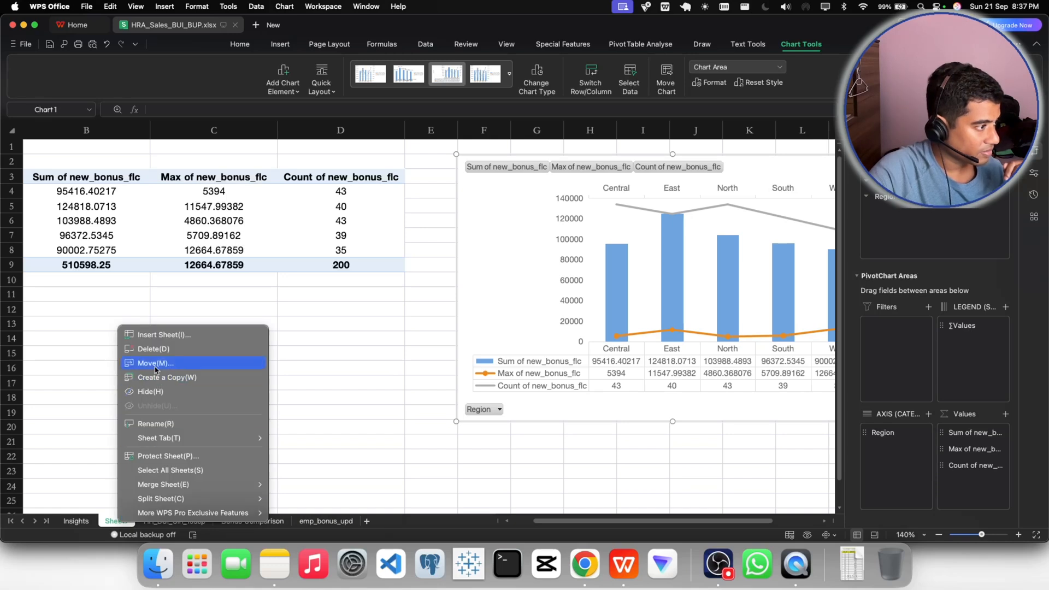
pyautogui.click(154, 424)
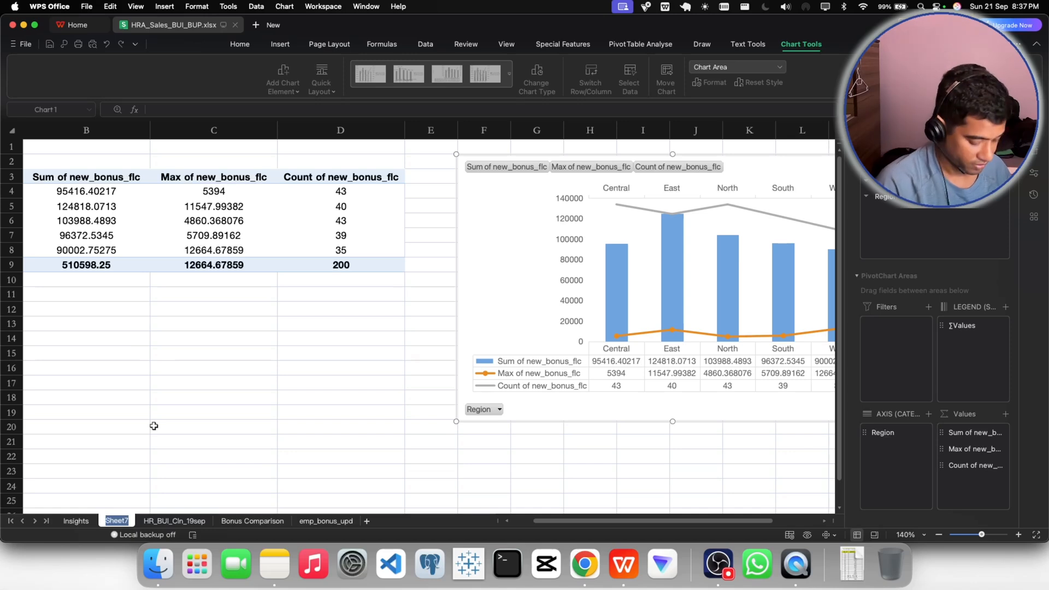
pyautogui.write('Regio')
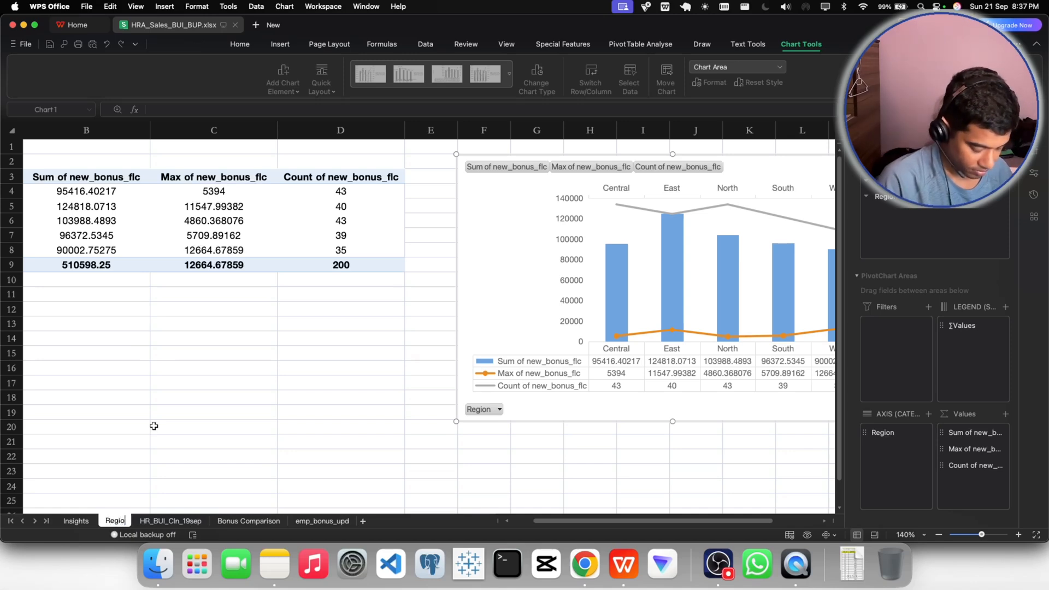
pyautogui.write('n_Bo')
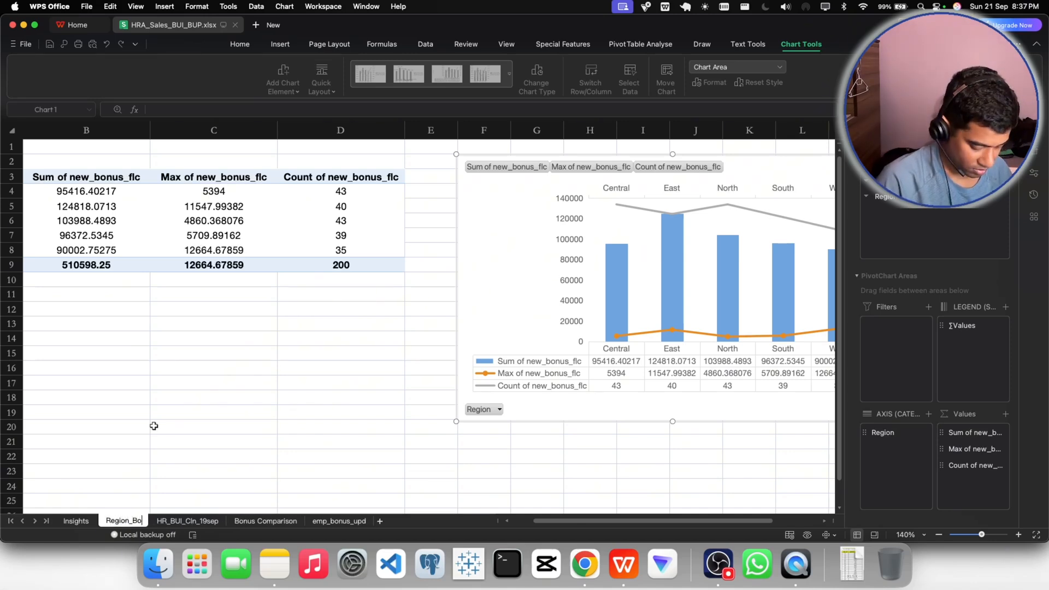
pyautogui.write('nus')
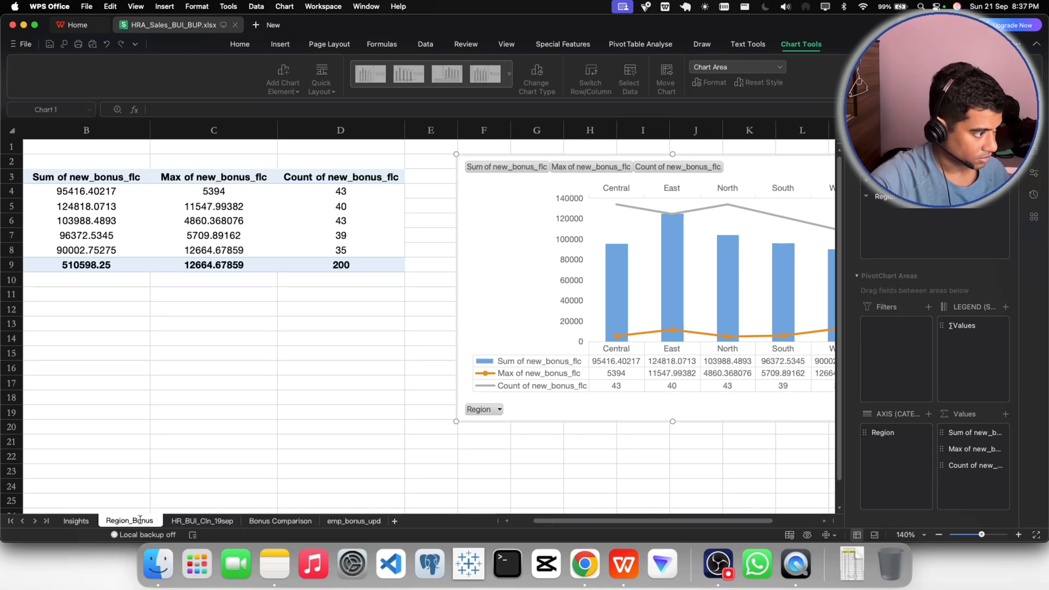
pyautogui.write(' Graph')
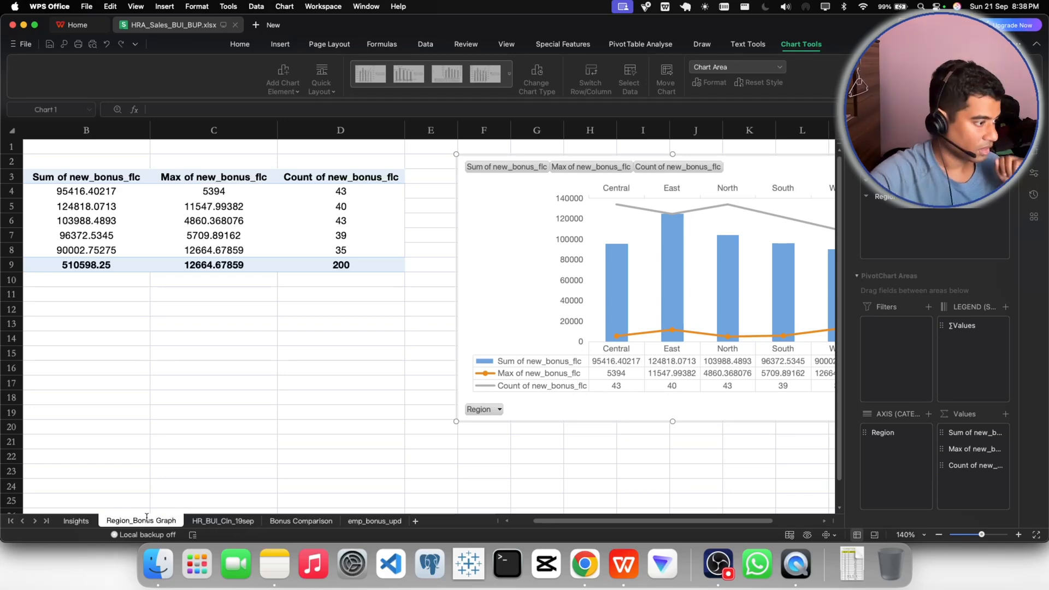
pyautogui.click(215, 474)
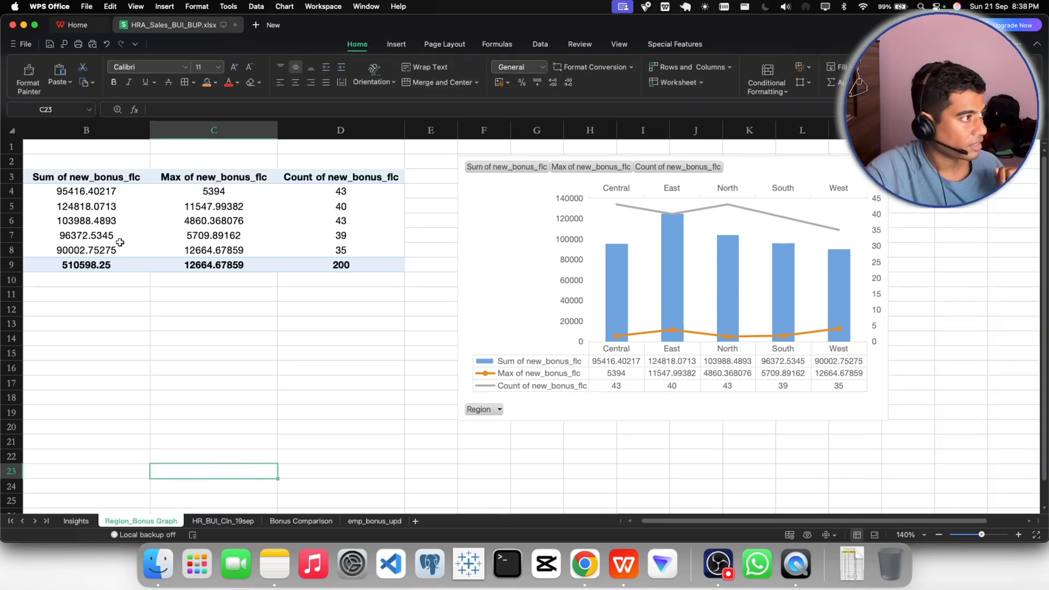
pyautogui.click(50, 44)
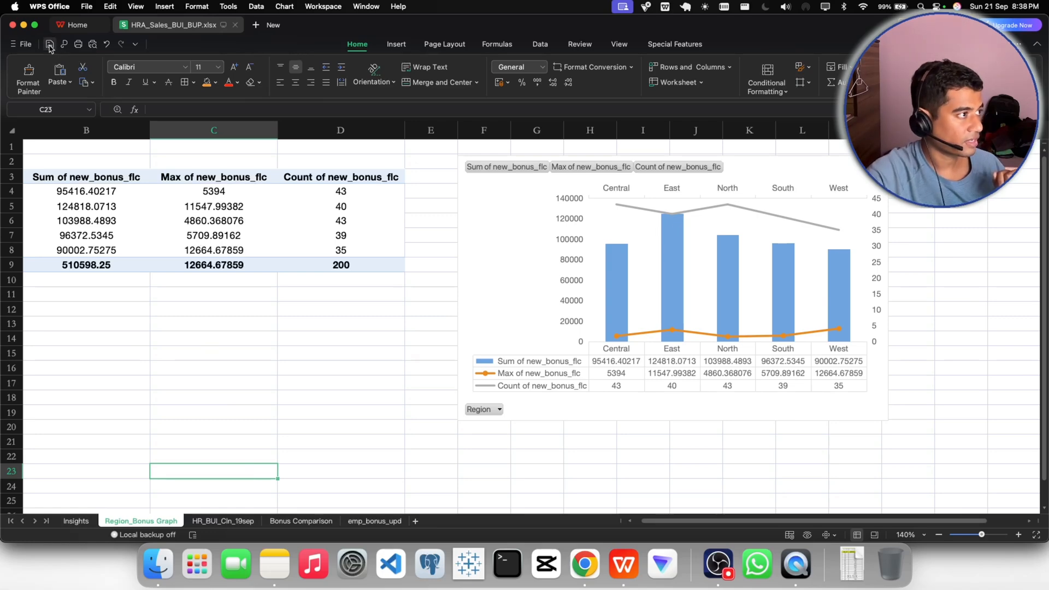
# - Switch to the Gmail reply in Chrome and attach HRA_Sales_BUI_BUP.xlsx from the excel project folder on the Desktop
pyautogui.click(585, 564)
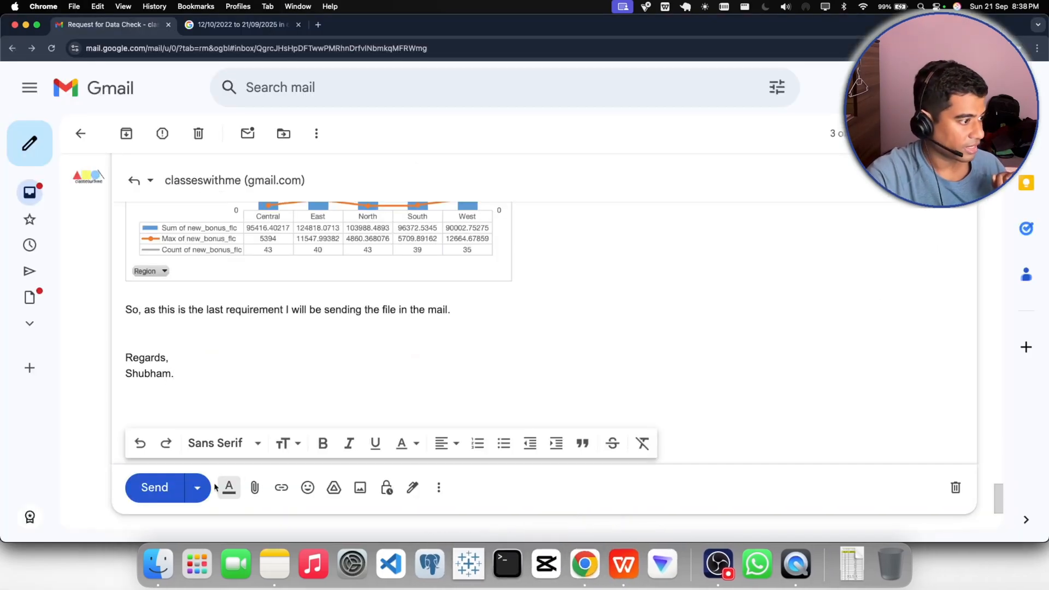
pyautogui.click(254, 487)
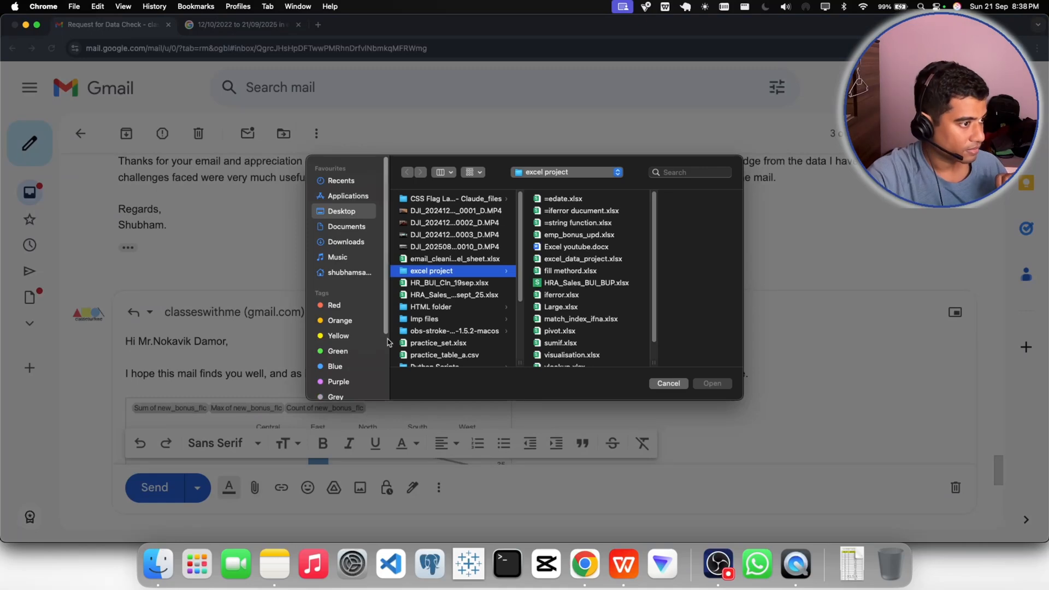
pyautogui.click(593, 284)
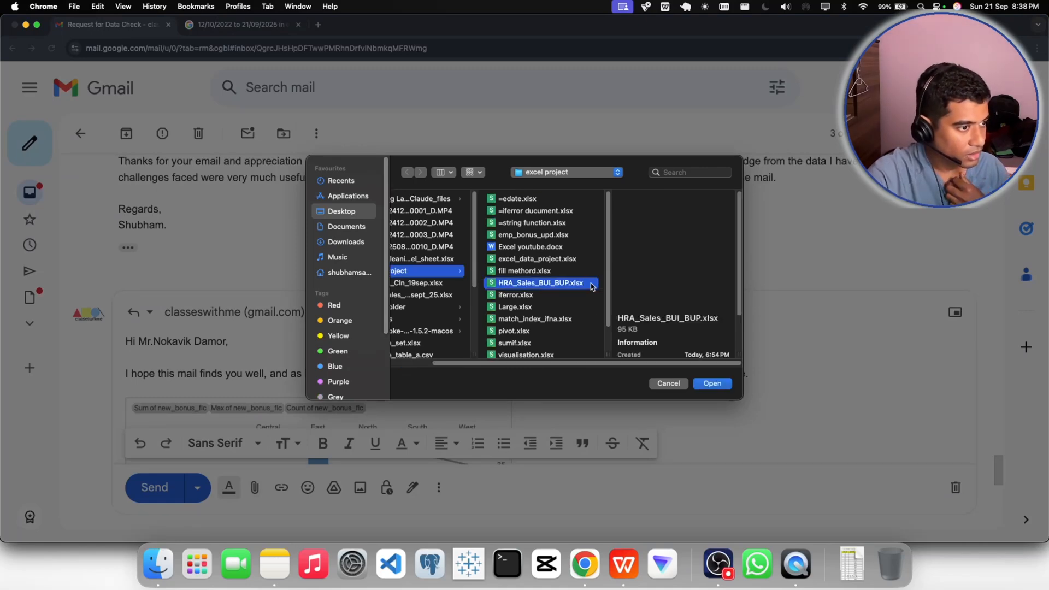
pyautogui.click(707, 385)
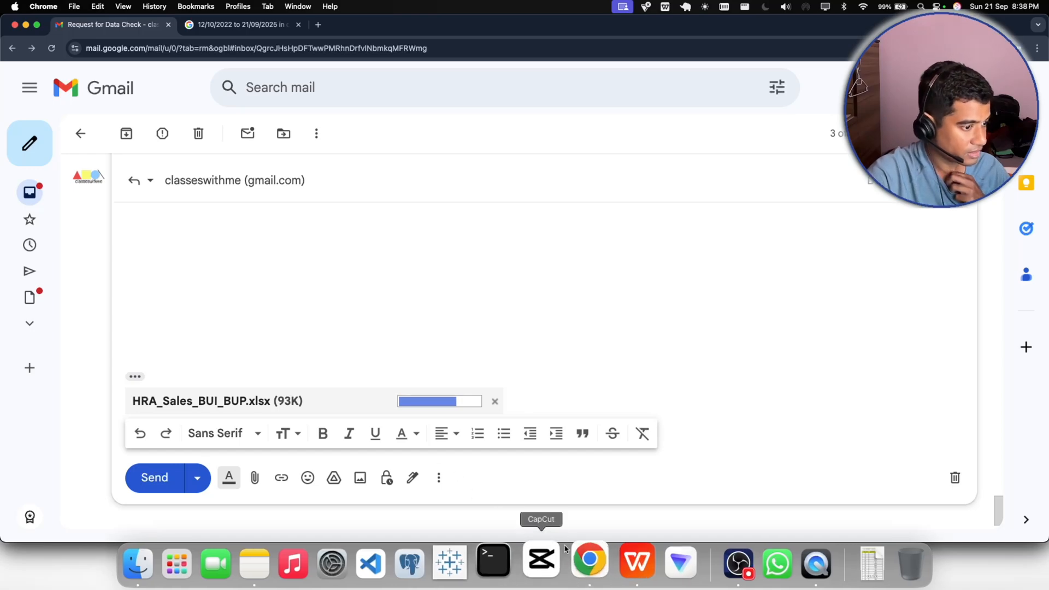
# - Check the Region_Bonus Graph sheet in WPS Office, switch back to Chrome and review the Gmail reply from its greeting
pyautogui.click(629, 565)
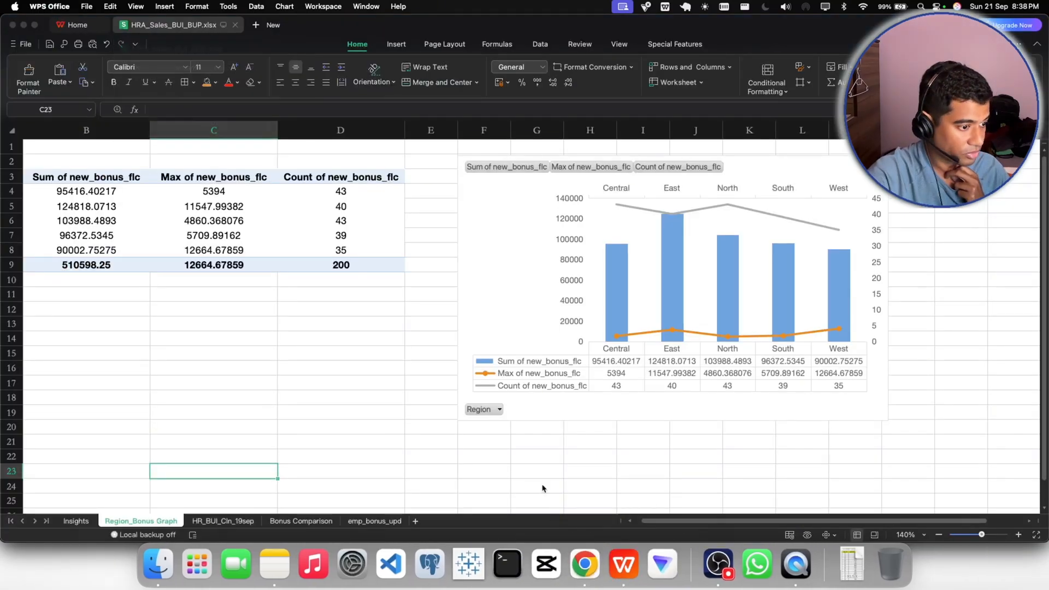
pyautogui.click(584, 564)
pyautogui.scroll(10, 358, 353)
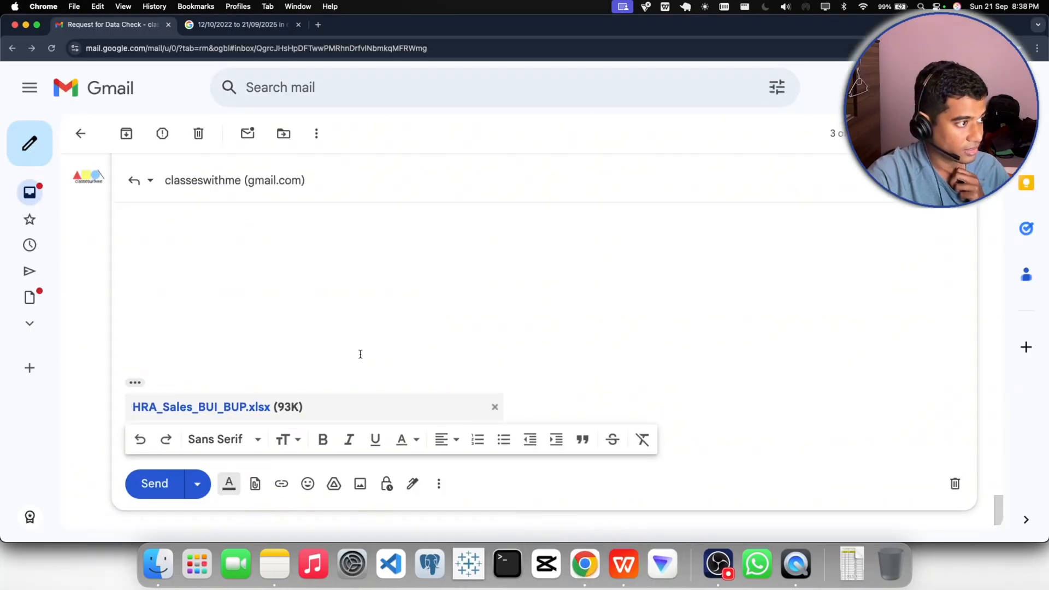
pyautogui.scroll(5, 360, 354)
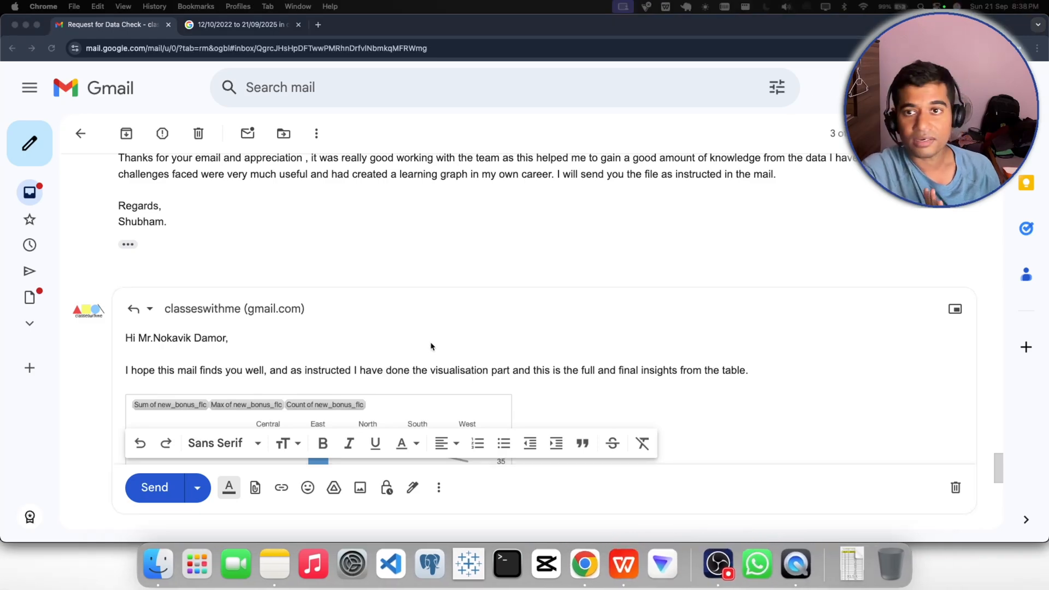
# - Send the reply, dismiss the sending notice and check the sent message's chart, closing text and workbook attachment
pyautogui.click(159, 485)
pyautogui.scroll(-2, 286, 335)
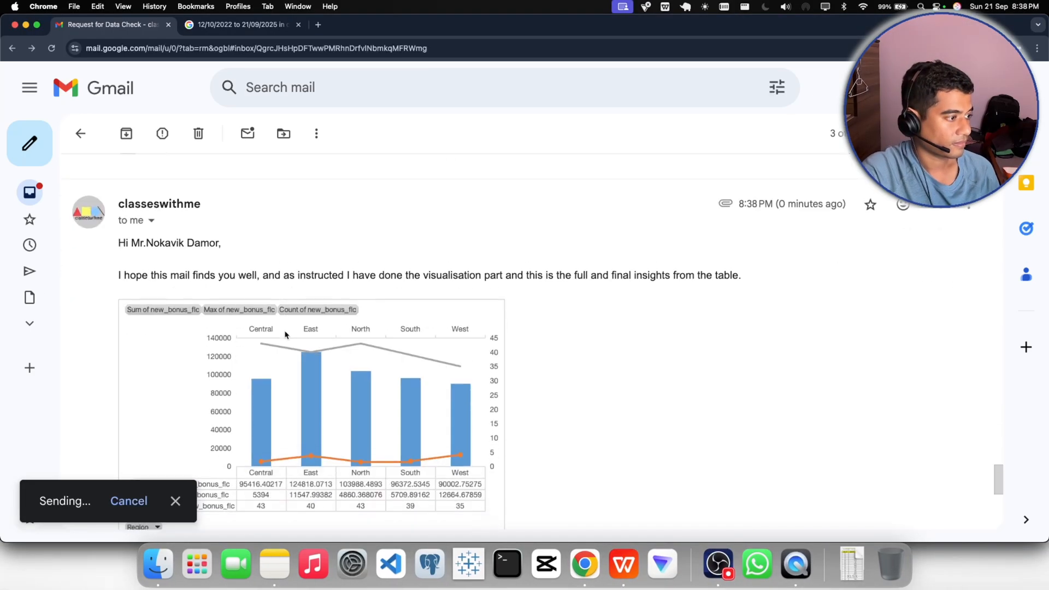
pyautogui.click(175, 501)
pyautogui.scroll(-1, 370, 382)
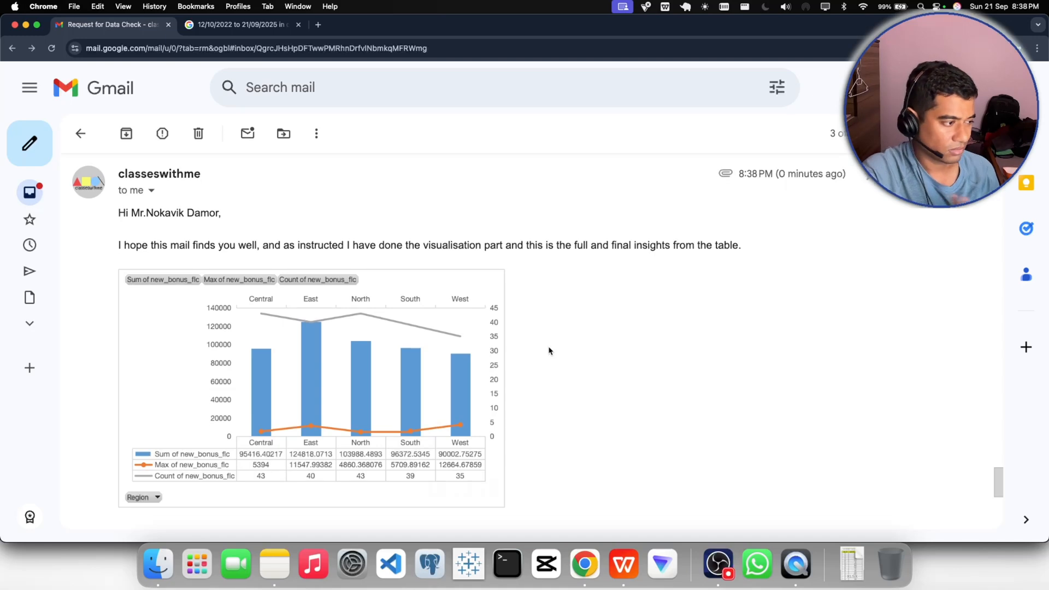
pyautogui.scroll(-5, 549, 350)
pyautogui.scroll(-1, 550, 350)
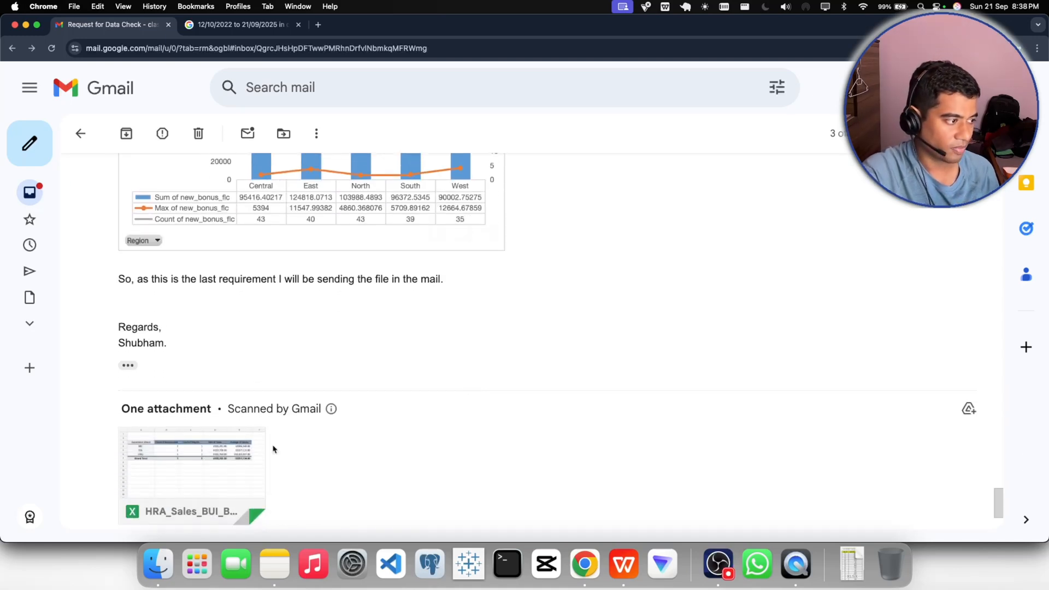
pyautogui.scroll(-1, 487, 413)
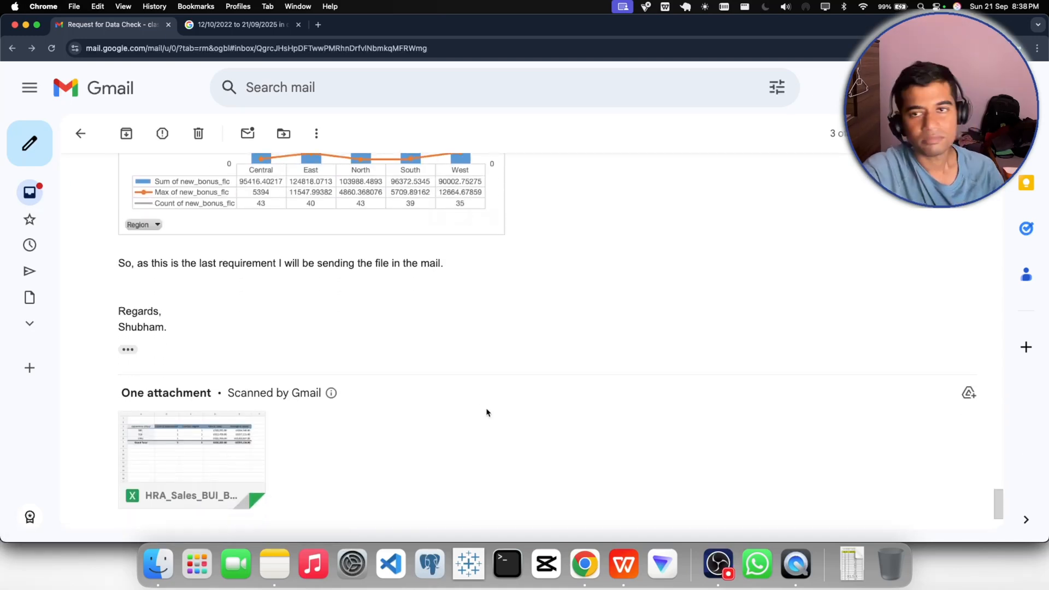